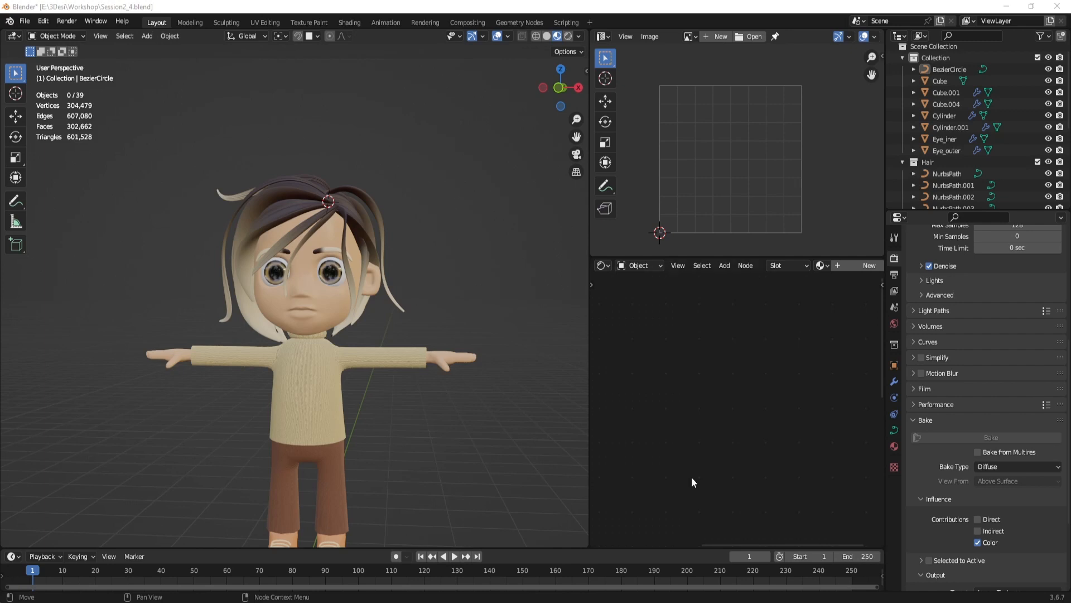
Step: Reshape the loose hair strand on top of the character's head by moving its upper curve control point, then deselect it
{"action": "middle_click_drag", "start_coordinate": [401, 426], "coordinate": [429, 395]}
{"action": "middle_click_drag", "start_coordinate": [441, 394], "coordinate": [466, 394]}
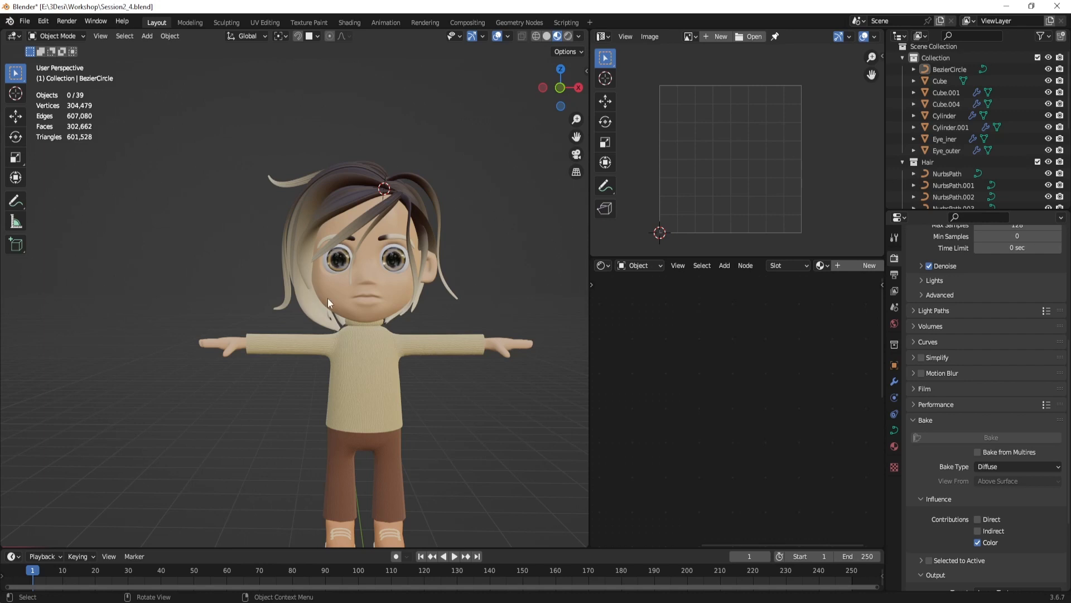
{"action": "middle_click_drag", "start_coordinate": [327, 298], "coordinate": [314, 176]}
{"action": "left_click", "coordinate": [313, 173]}
{"action": "key", "text": "Tab"}
{"action": "left_click", "coordinate": [372, 130]}
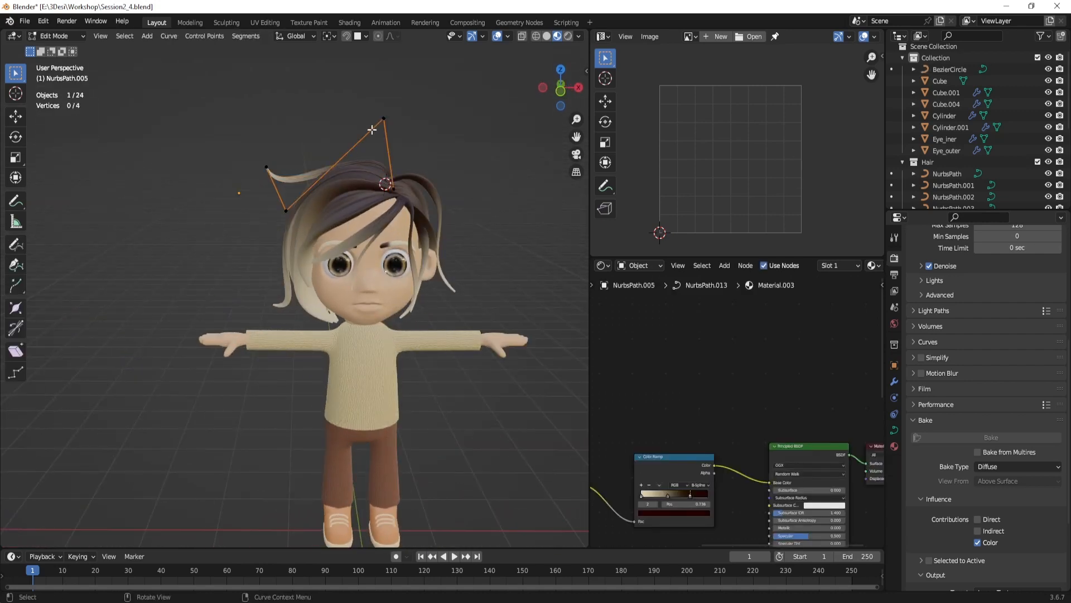
{"action": "key", "text": "g"}
{"action": "left_click", "coordinate": [463, 195]}
{"action": "key", "text": "Tab"}
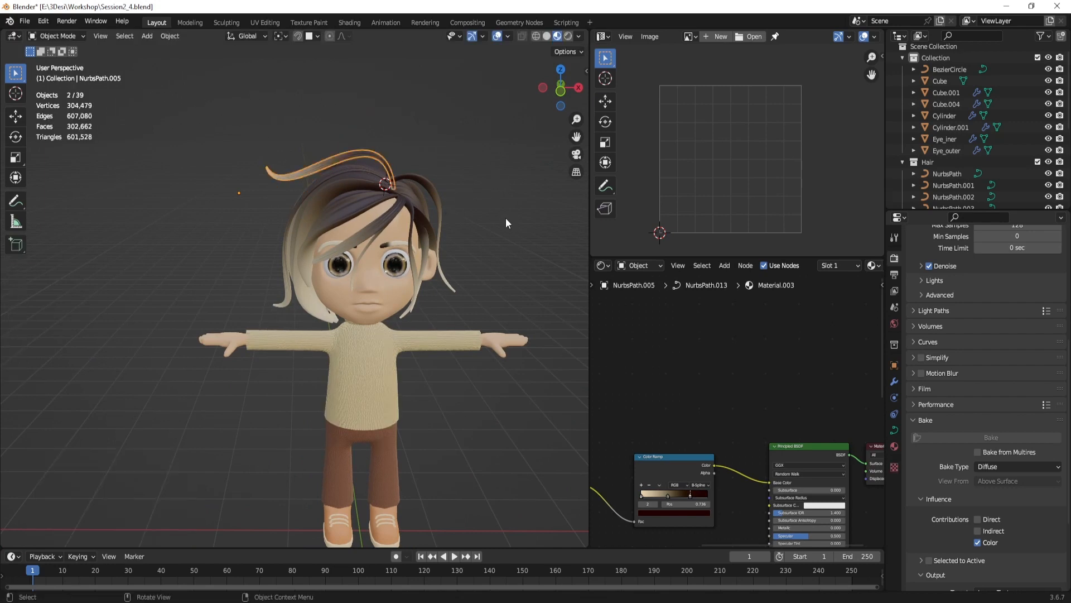
{"action": "scroll", "coordinate": [506, 240], "scroll_direction": "down", "scroll_amount": 1}
{"action": "middle_click_drag", "start_coordinate": [506, 243], "coordinate": [447, 241], "text": "shift"}
{"action": "left_click", "coordinate": [447, 242]}
{"action": "scroll", "coordinate": [447, 241], "scroll_direction": "up", "scroll_amount": 1}
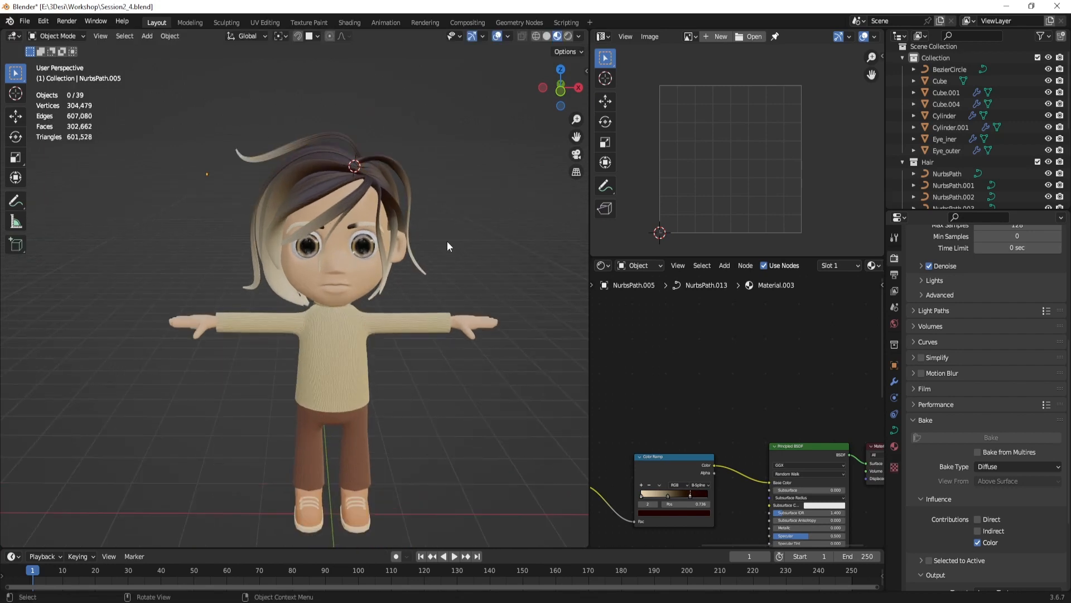
Step: Duplicate the wide side hair lock and place the copy beside the head, about 2 m away along X
{"action": "scroll", "coordinate": [979, 377], "scroll_direction": "down", "scroll_amount": 5}
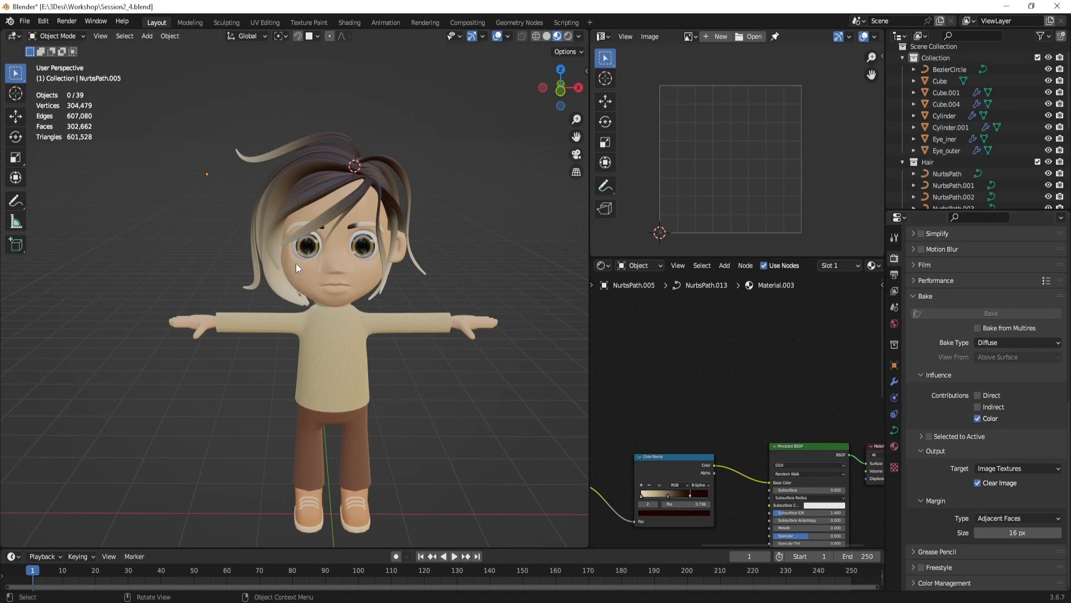
{"action": "middle_click_drag", "start_coordinate": [296, 264], "coordinate": [291, 217]}
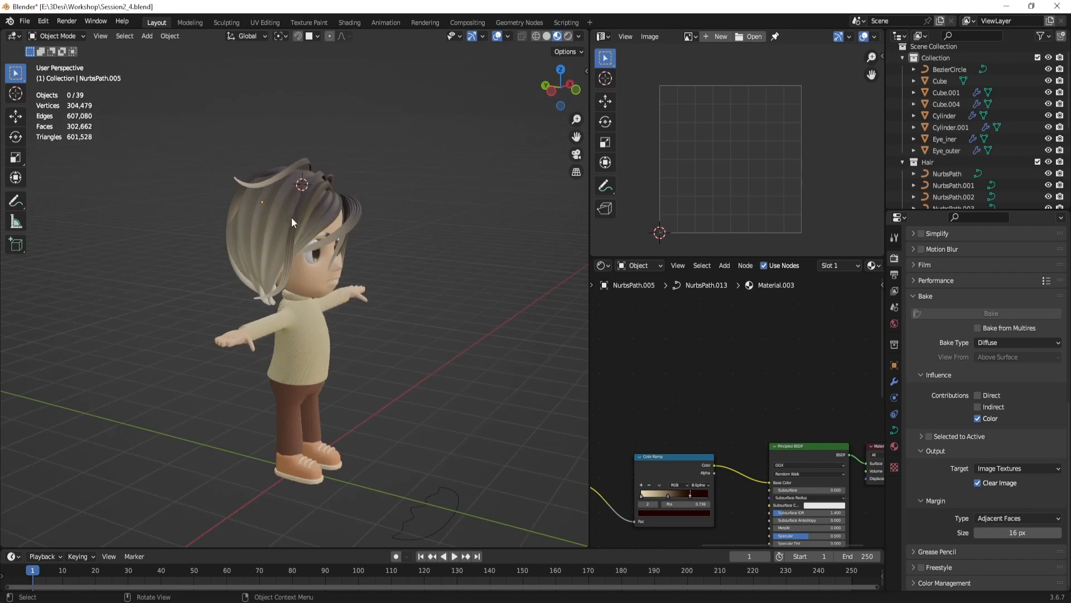
{"action": "left_click", "coordinate": [291, 216]}
{"action": "middle_click_drag", "start_coordinate": [348, 266], "coordinate": [351, 269]}
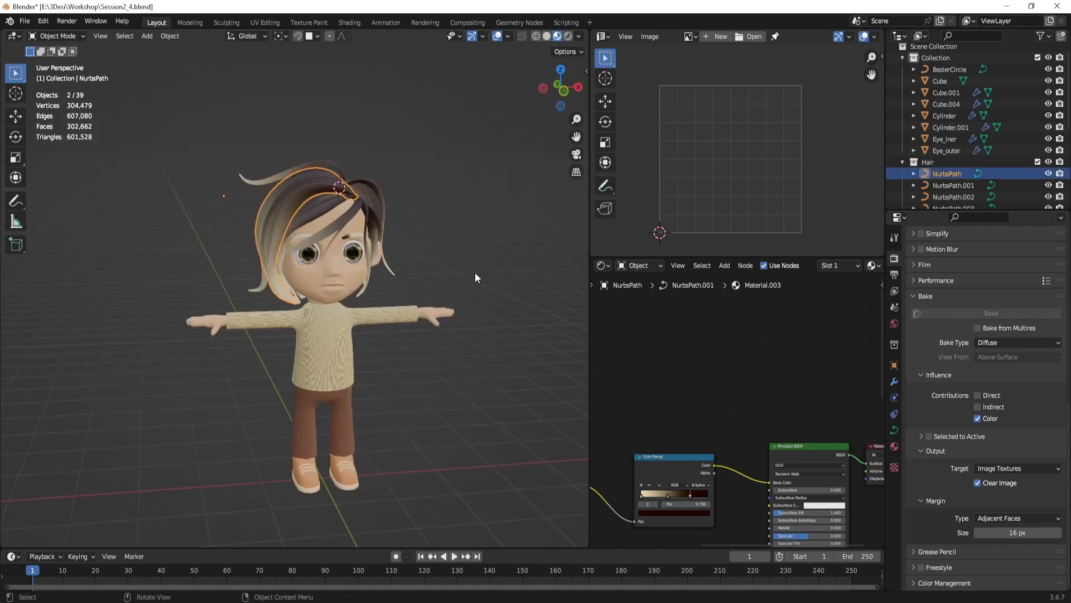
{"action": "scroll", "coordinate": [470, 270], "scroll_direction": "up", "scroll_amount": 3}
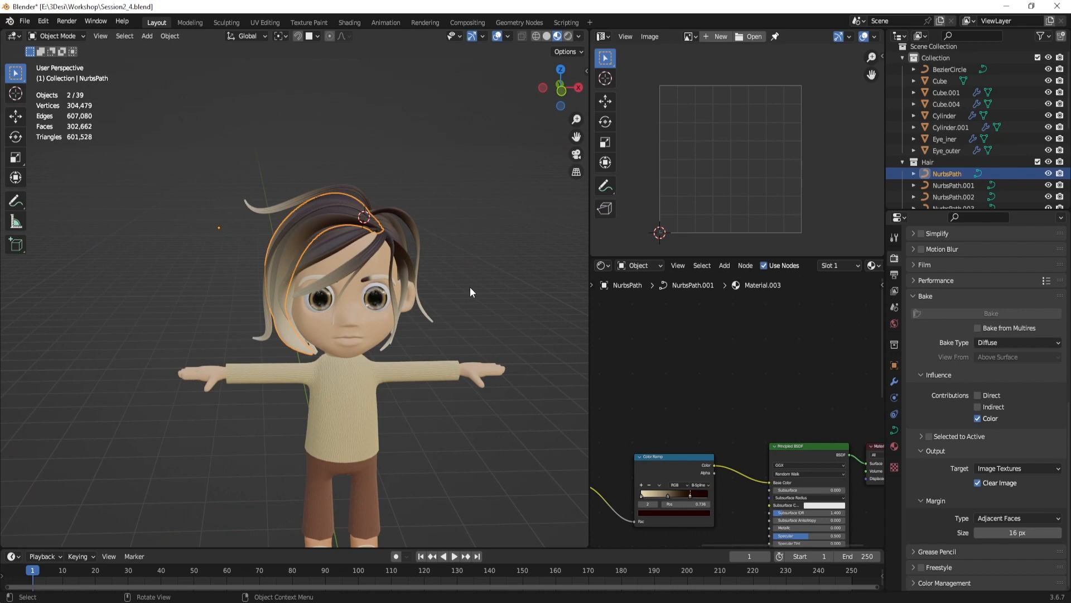
{"action": "scroll", "coordinate": [470, 286], "scroll_direction": "down", "scroll_amount": 2}
{"action": "key", "text": "shift+d"}
{"action": "left_click", "coordinate": [366, 272]}
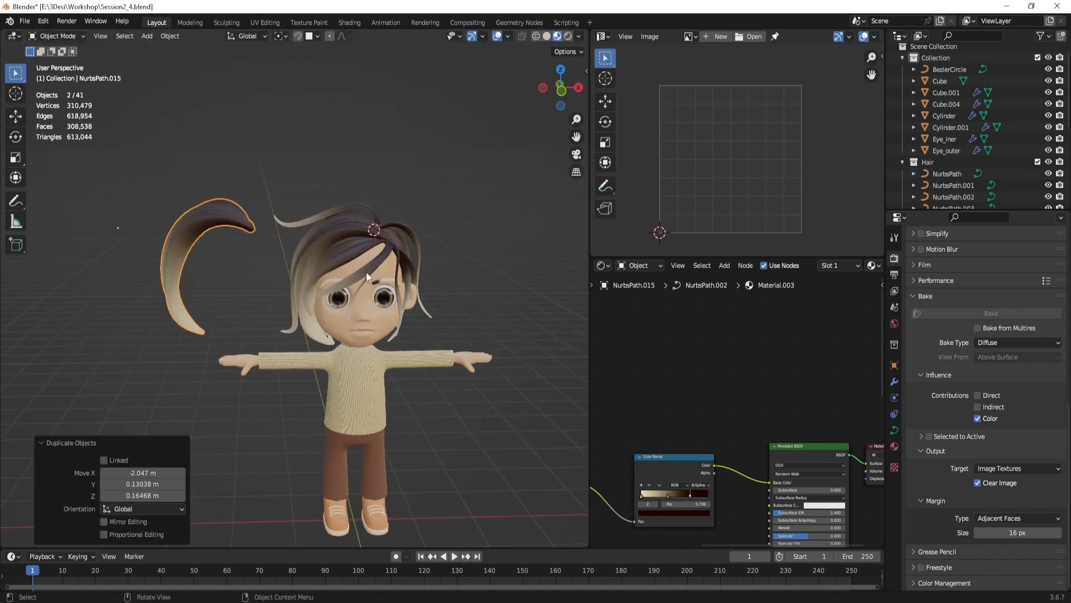
Step: Duplicate the copied hair lock again and raise the new copy about 1.9 m along the global Z axis
{"action": "middle_click_drag", "start_coordinate": [366, 272], "coordinate": [437, 296], "text": "shift"}
{"action": "key", "text": "shift+d"}
{"action": "key", "text": "z"}
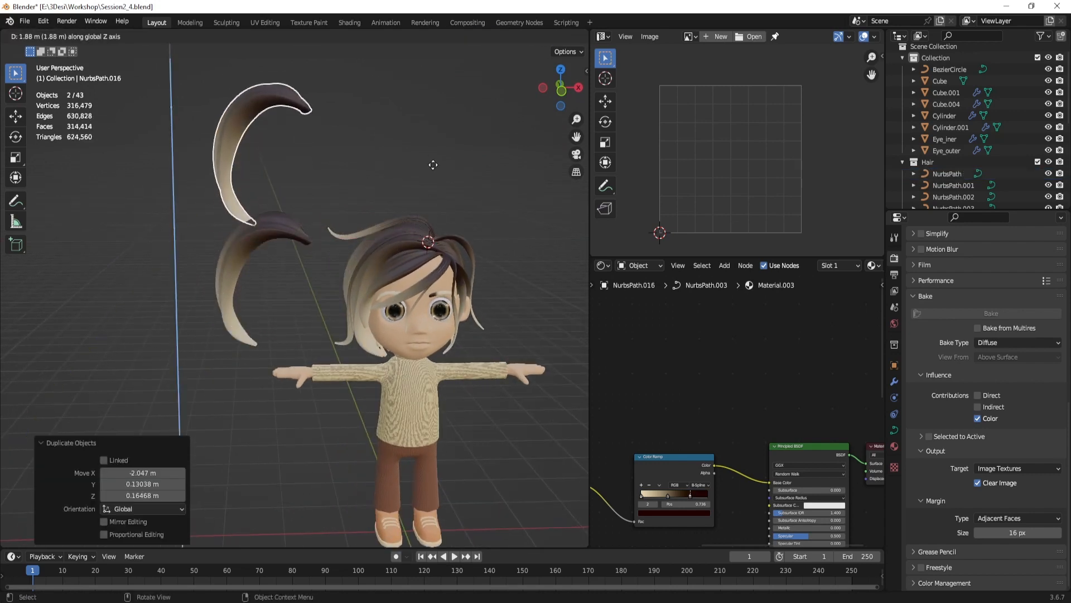
{"action": "left_click", "coordinate": [435, 163]}
{"action": "scroll", "coordinate": [435, 165], "scroll_direction": "down", "scroll_amount": 2}
Step: Set the preview resolution of the upper hair lock curve to 5
{"action": "left_click", "coordinate": [418, 176]}
{"action": "left_click", "coordinate": [280, 145]}
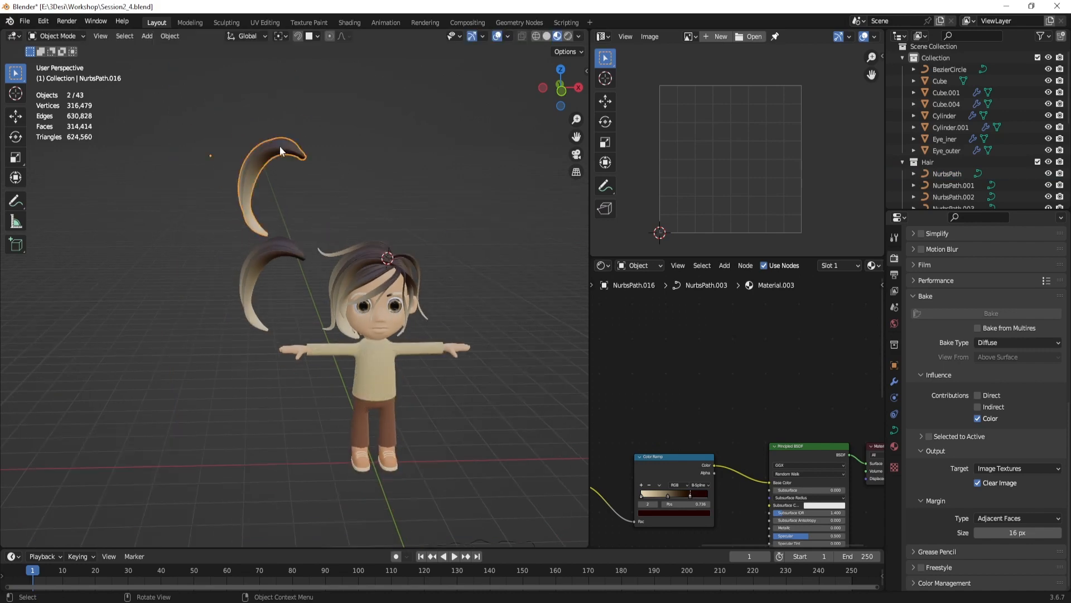
{"action": "middle_click_drag", "start_coordinate": [280, 145], "coordinate": [343, 193]}
{"action": "middle_click_drag", "start_coordinate": [343, 195], "coordinate": [391, 286], "text": "shift"}
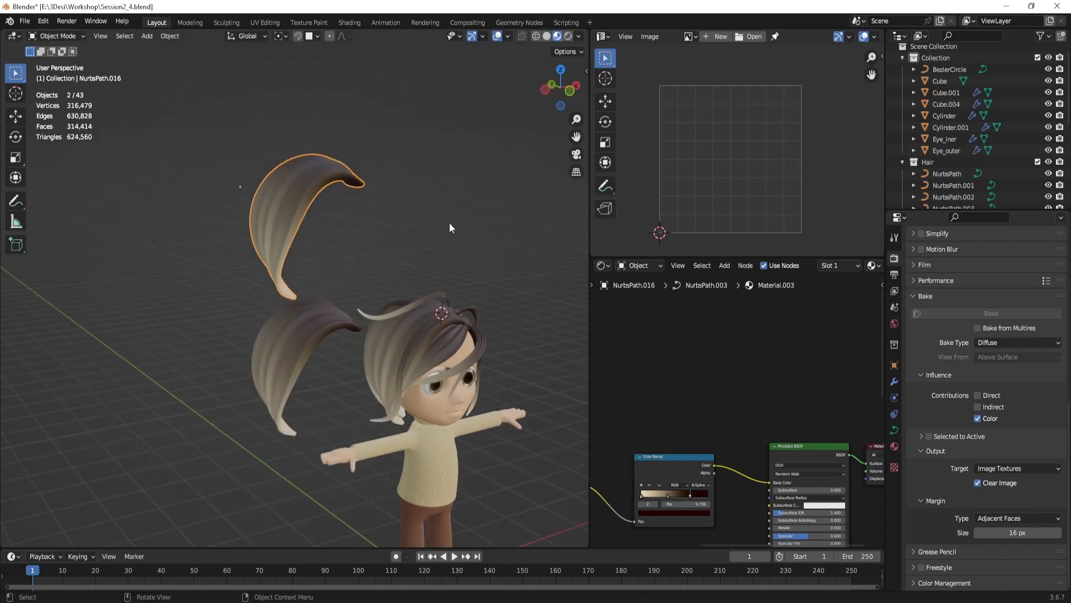
{"action": "left_click", "coordinate": [895, 430]}
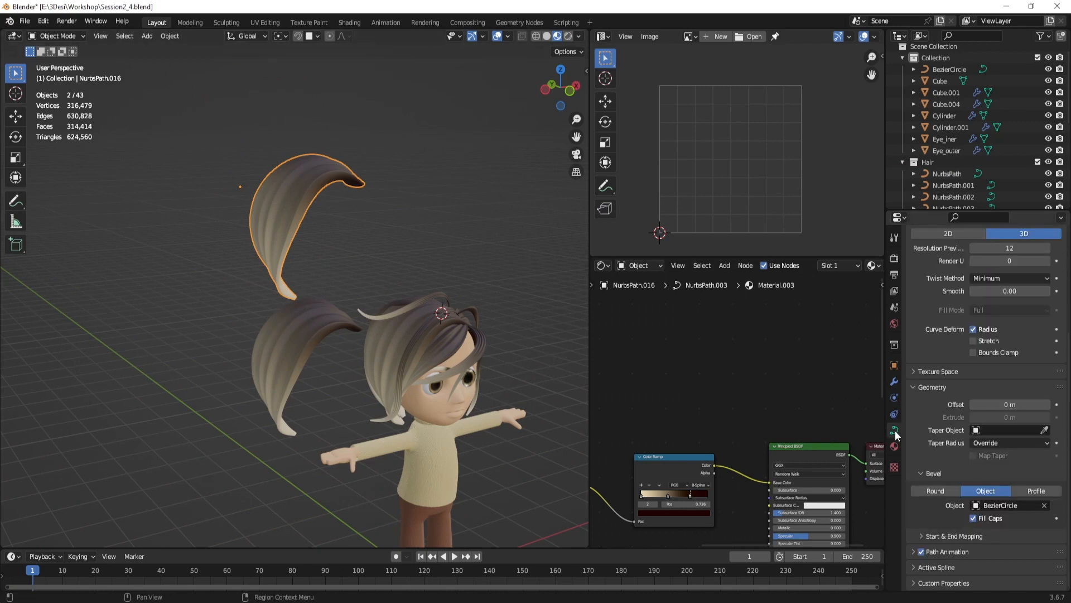
{"action": "scroll", "coordinate": [978, 317], "scroll_direction": "up", "scroll_amount": 3}
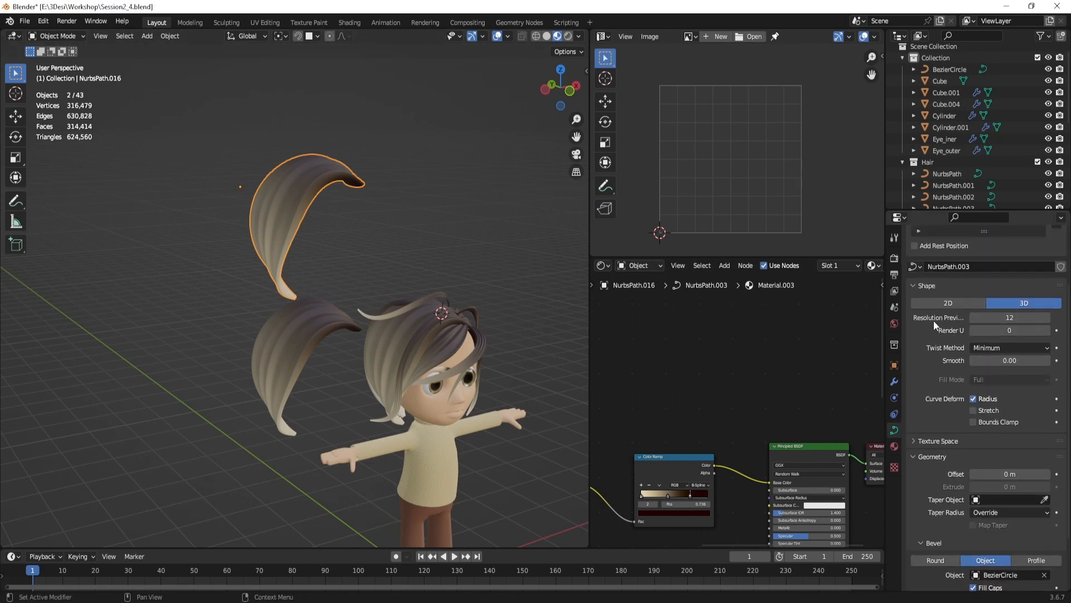
{"action": "left_click", "coordinate": [998, 319]}
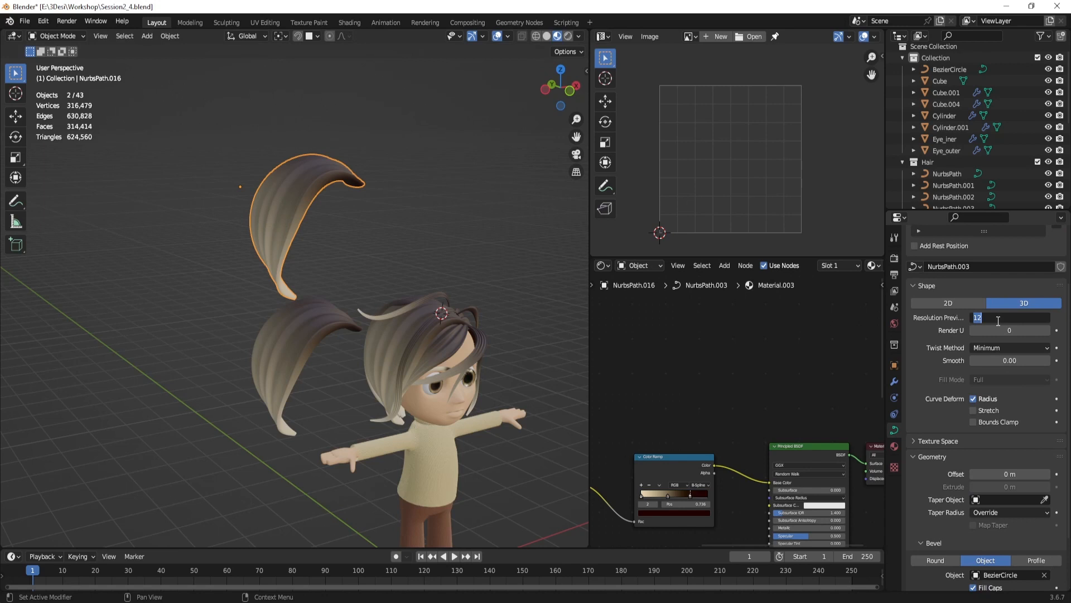
{"action": "type", "text": "5"}
{"action": "key", "text": "Return"}
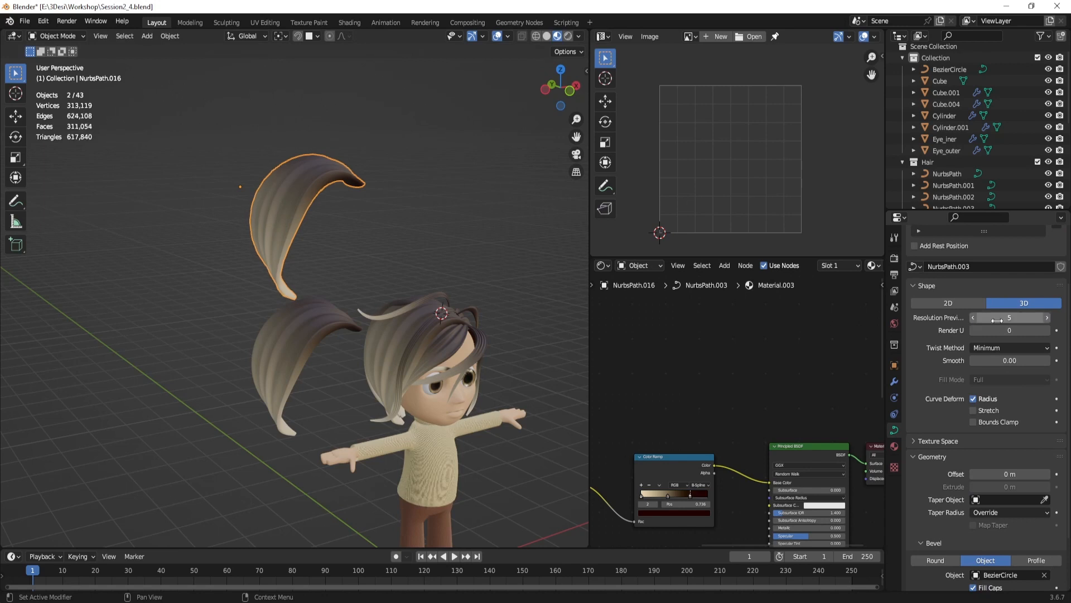
Step: Inspect the simplified upper hair lock up close and set its curve preview resolution to 2
{"action": "left_click", "coordinate": [279, 184]}
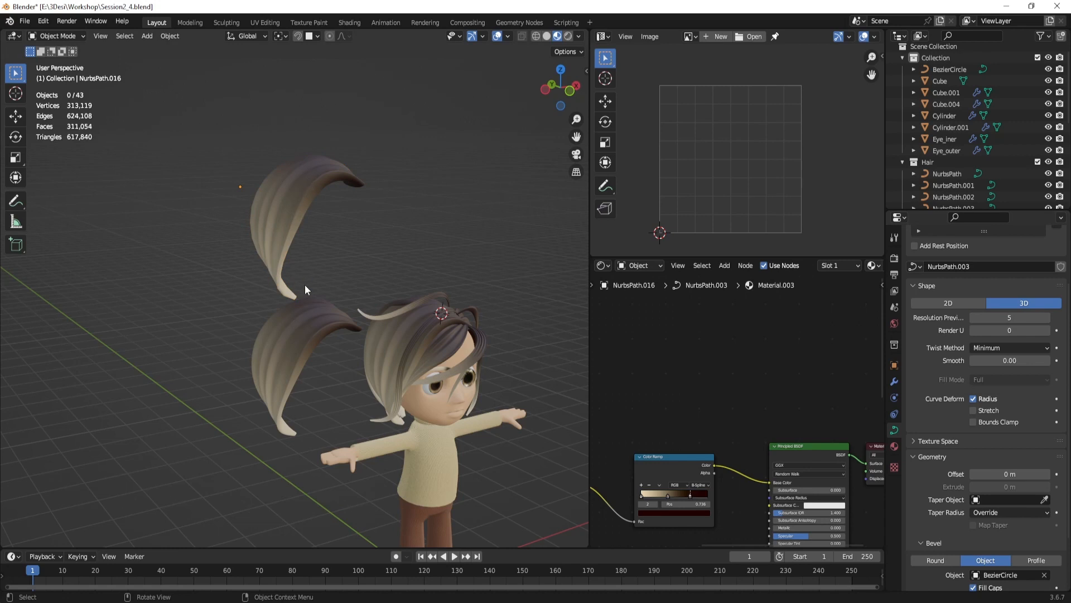
{"action": "scroll", "coordinate": [301, 208], "scroll_direction": "up", "scroll_amount": 6}
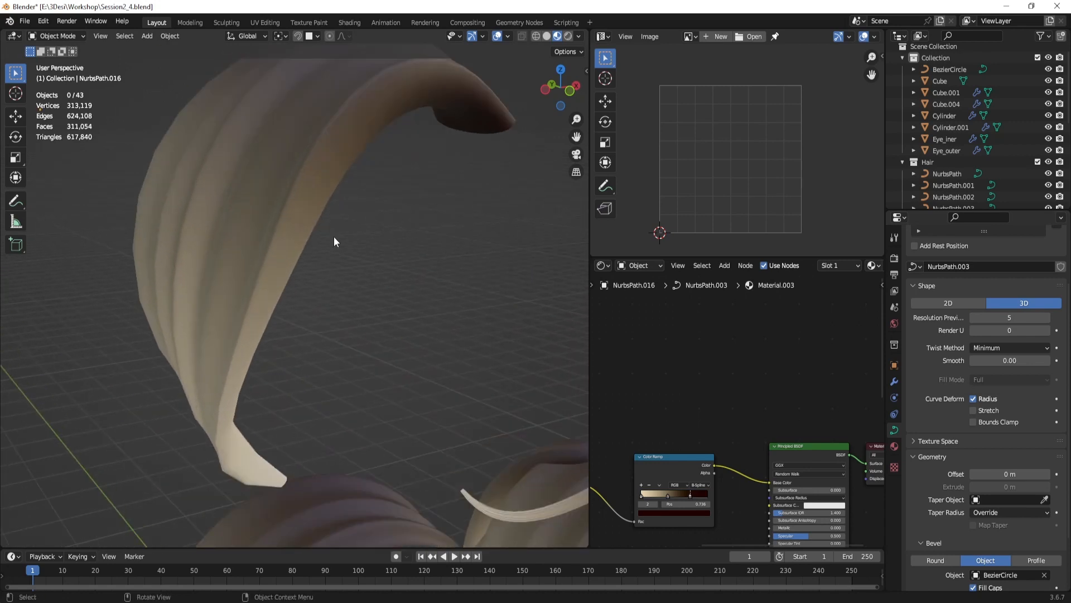
{"action": "scroll", "coordinate": [333, 241], "scroll_direction": "down", "scroll_amount": 8}
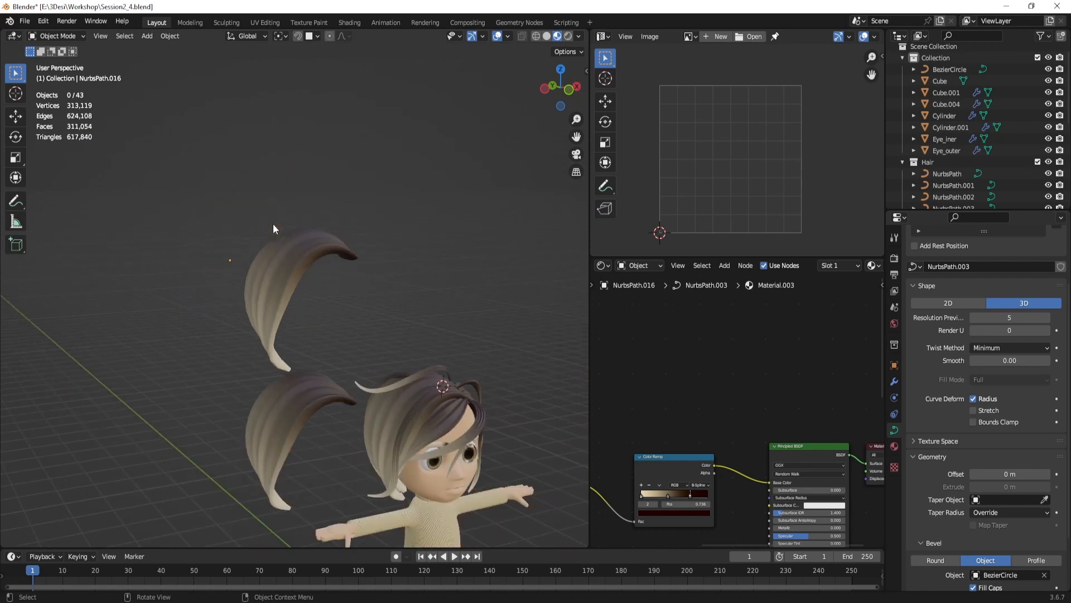
{"action": "middle_click_drag", "start_coordinate": [368, 326], "coordinate": [404, 266], "text": "shift"}
{"action": "left_click", "coordinate": [336, 226]}
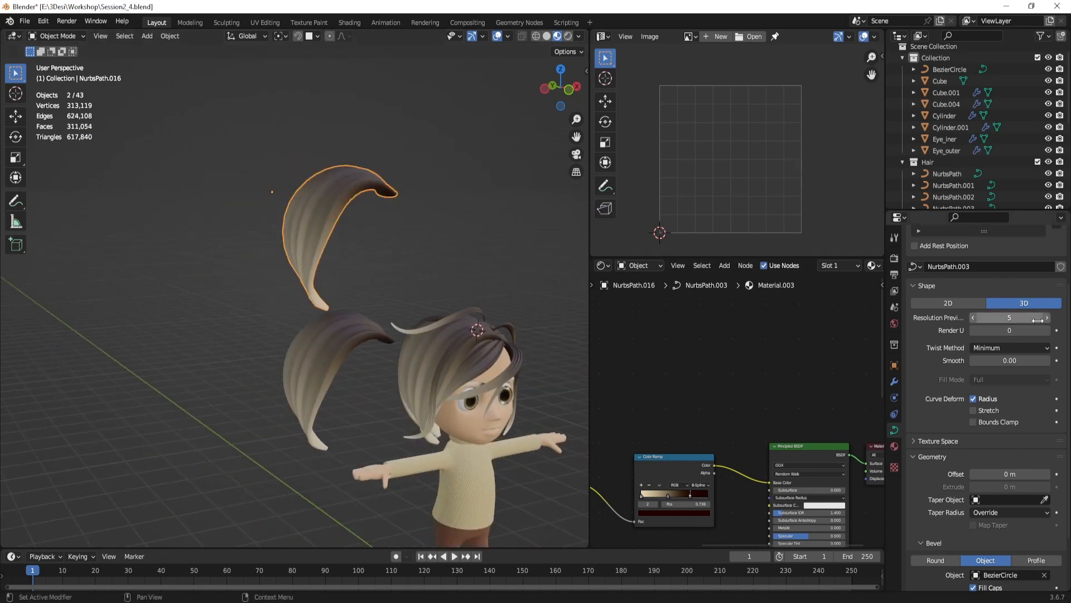
{"action": "left_click_drag", "start_coordinate": [1036, 320], "coordinate": [1022, 320]}
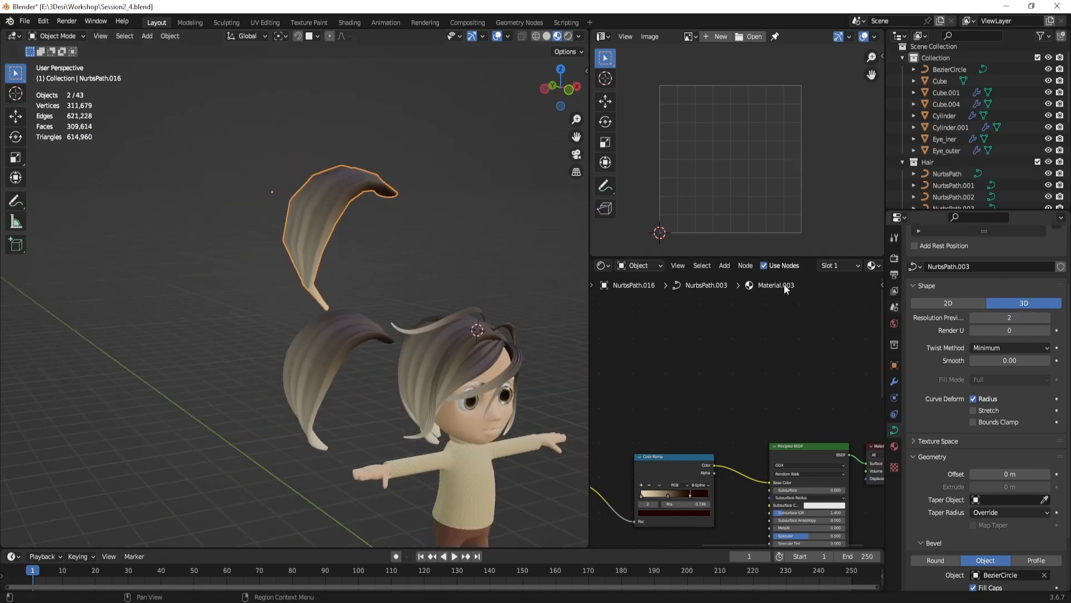
Step: Convert the upper and lower copied hair locks from curves to meshes
{"action": "middle_click_drag", "start_coordinate": [437, 220], "coordinate": [319, 199]}
{"action": "key", "text": "F3"}
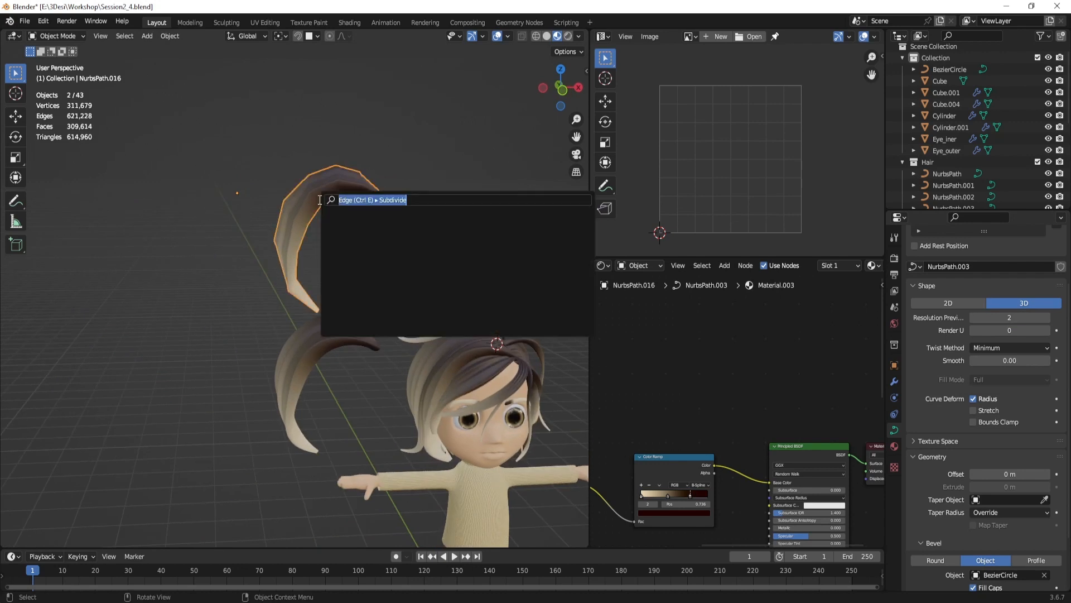
{"action": "type", "text": "conve"}
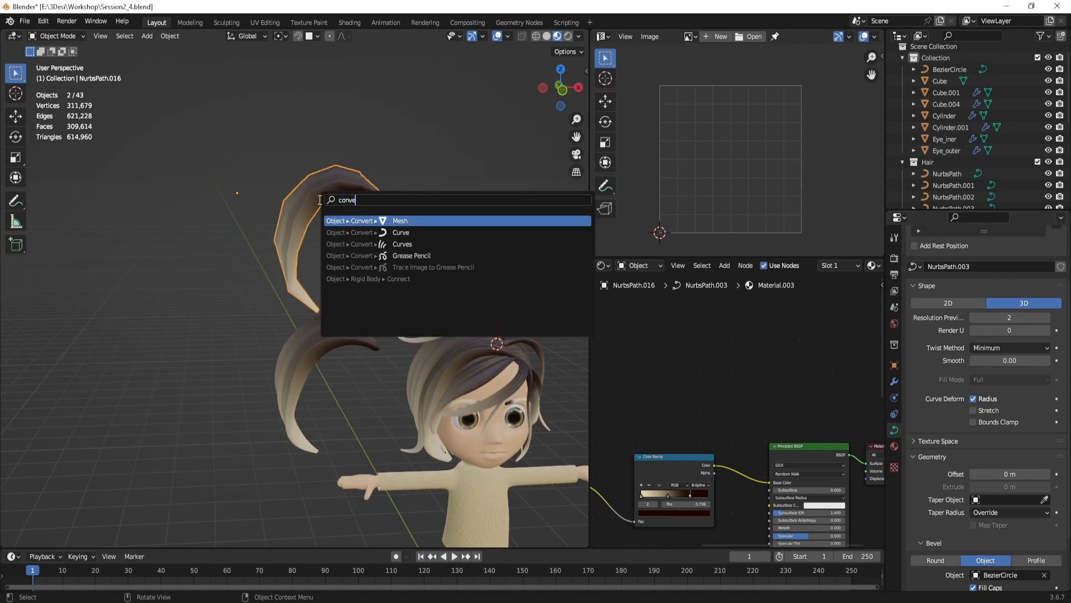
{"action": "key", "text": "Return"}
{"action": "left_click", "coordinate": [357, 319]}
{"action": "key", "text": "F3"}
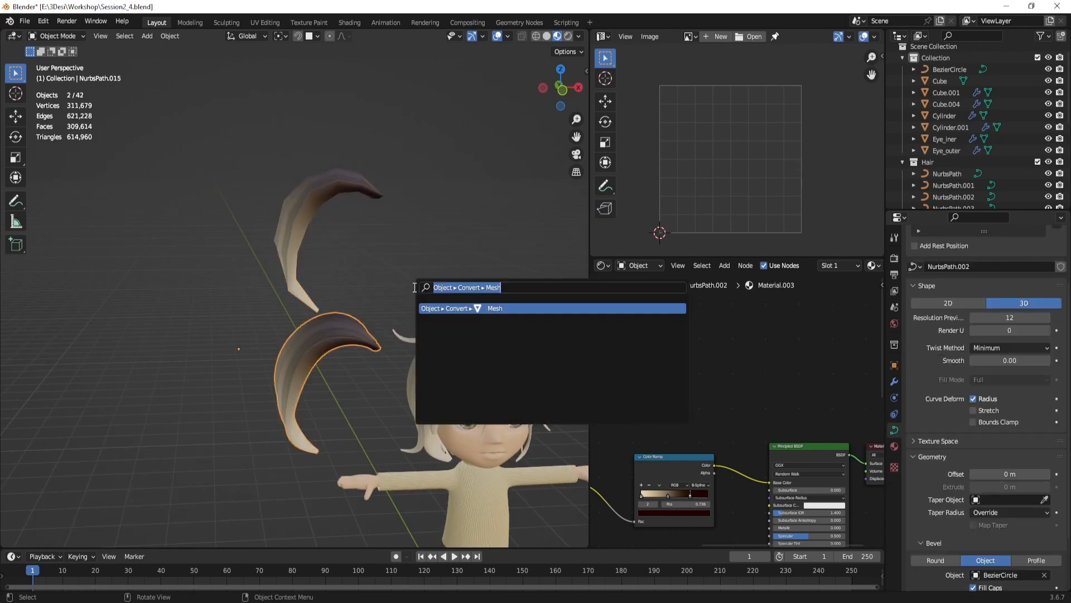
{"action": "left_click", "coordinate": [494, 309]}
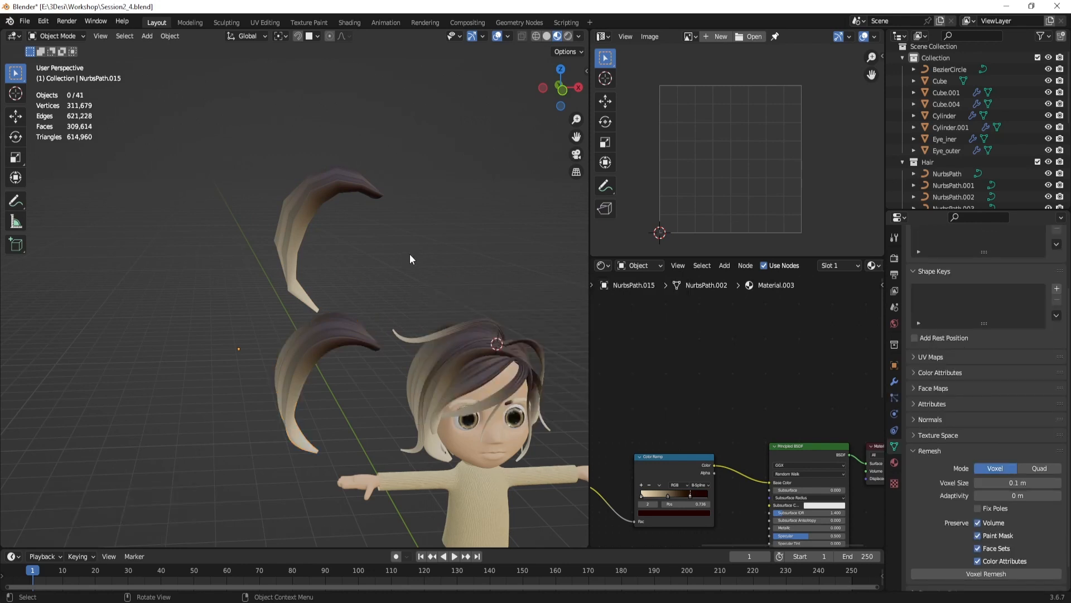
Step: Examine the mesh density and vertex count of the lower, full-resolution hair lock in Edit Mode
{"action": "left_click", "coordinate": [353, 287]}
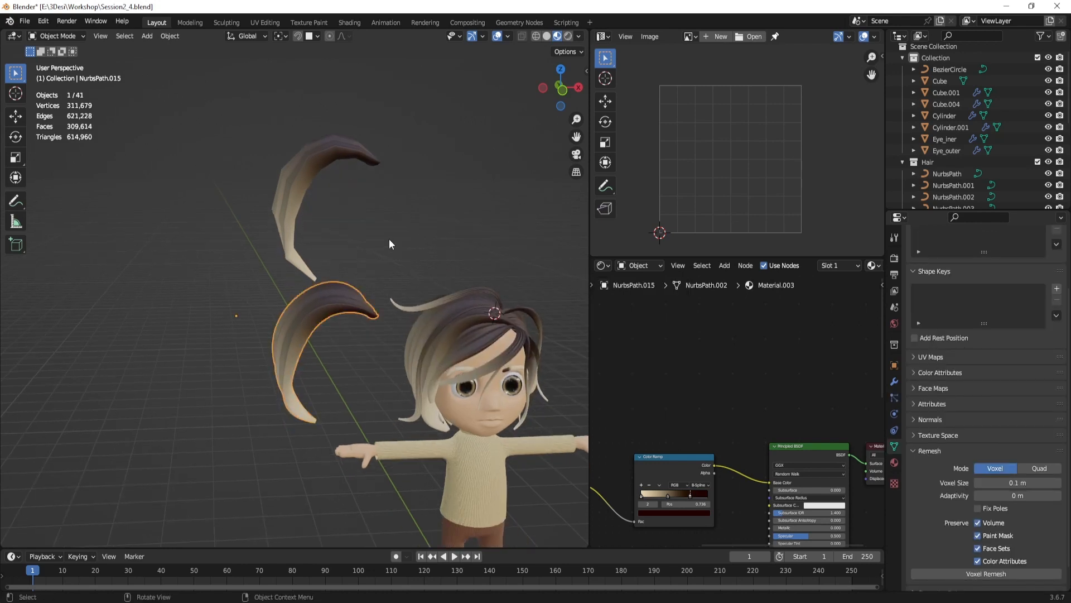
{"action": "middle_click_drag", "start_coordinate": [390, 239], "coordinate": [334, 261]}
{"action": "key", "text": "Tab"}
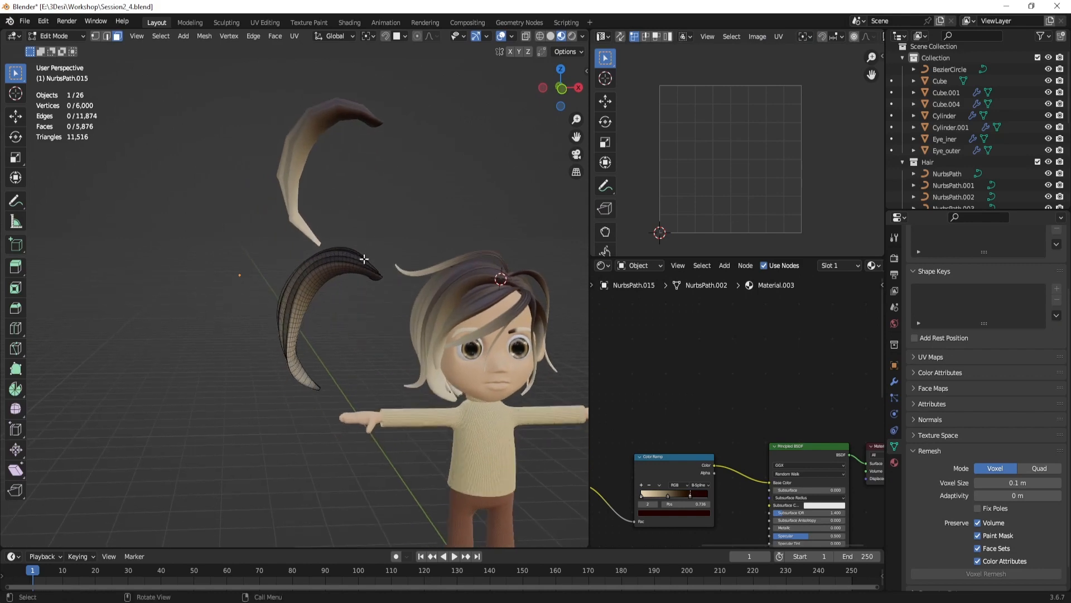
{"action": "scroll", "coordinate": [335, 261], "scroll_direction": "up", "scroll_amount": 5}
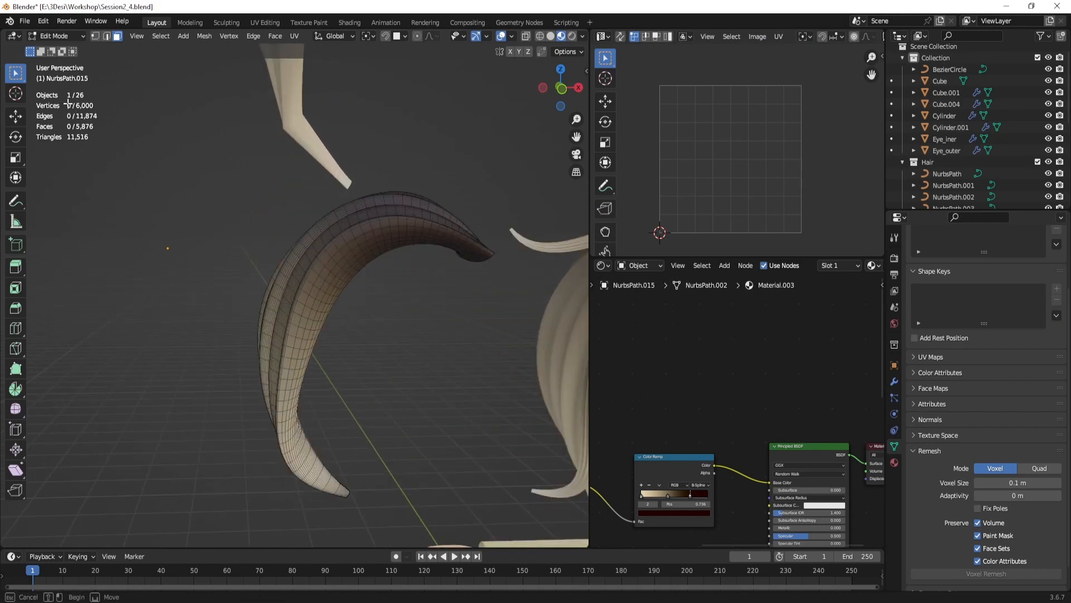
{"action": "middle_click_drag", "start_coordinate": [366, 253], "coordinate": [332, 311]}
{"action": "scroll", "coordinate": [378, 253], "scroll_direction": "down", "scroll_amount": 3}
{"action": "key", "text": "Tab"}
Step: Examine the wireframe and vertex count of the upper, low-resolution hair lock in Edit Mode for comparison
{"action": "left_click", "coordinate": [308, 210]}
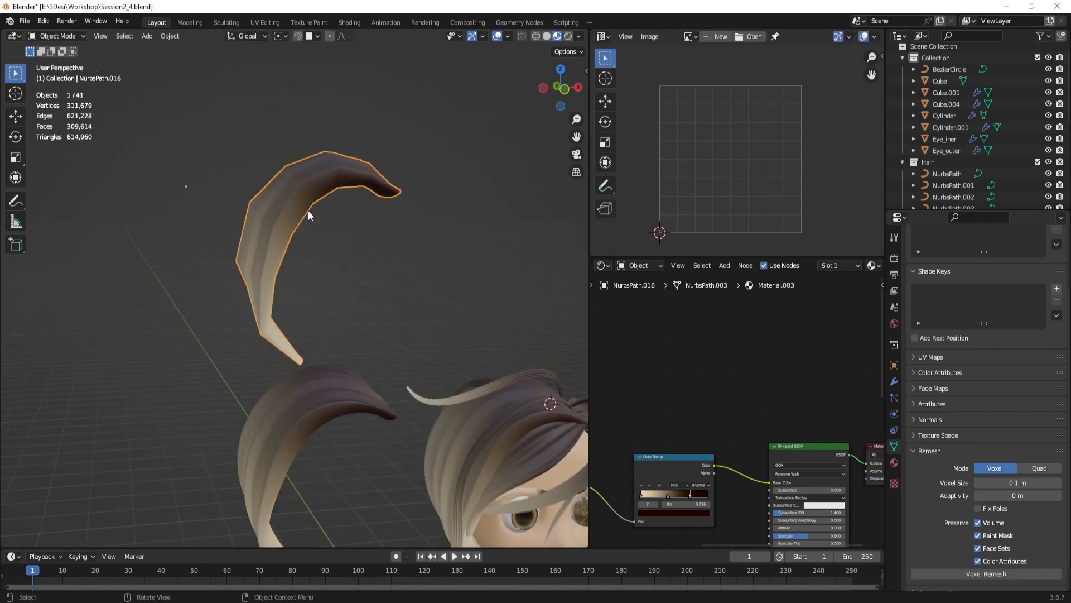
{"action": "key", "text": "Tab"}
{"action": "middle_click_drag", "start_coordinate": [311, 207], "coordinate": [371, 259]}
{"action": "scroll", "coordinate": [339, 259], "scroll_direction": "up", "scroll_amount": 4}
{"action": "scroll", "coordinate": [365, 241], "scroll_direction": "down", "scroll_amount": 2}
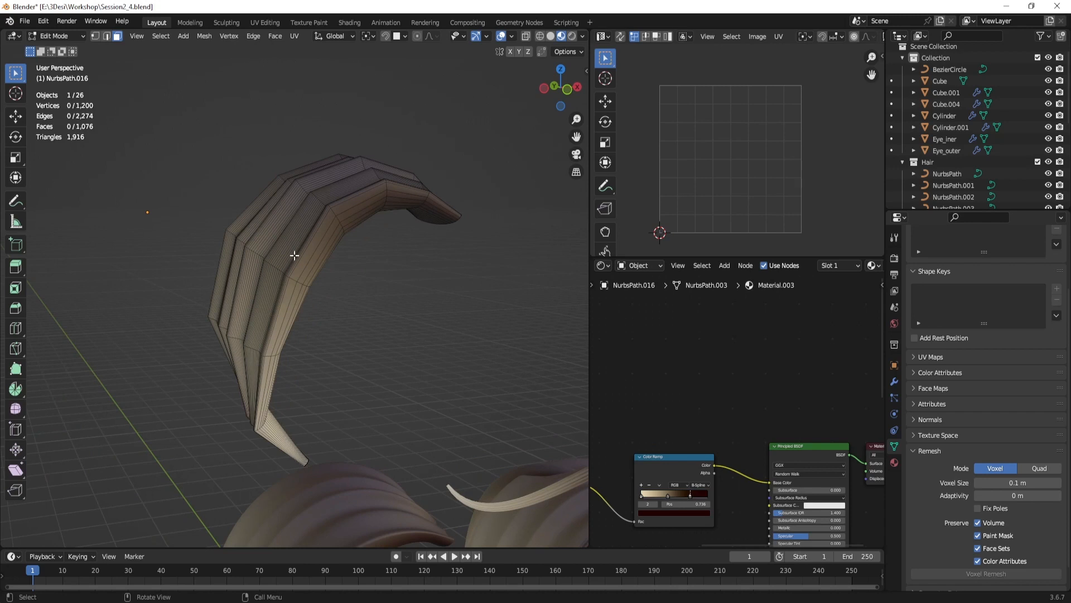
{"action": "scroll", "coordinate": [351, 230], "scroll_direction": "down", "scroll_amount": 2}
{"action": "key", "text": "Tab"}
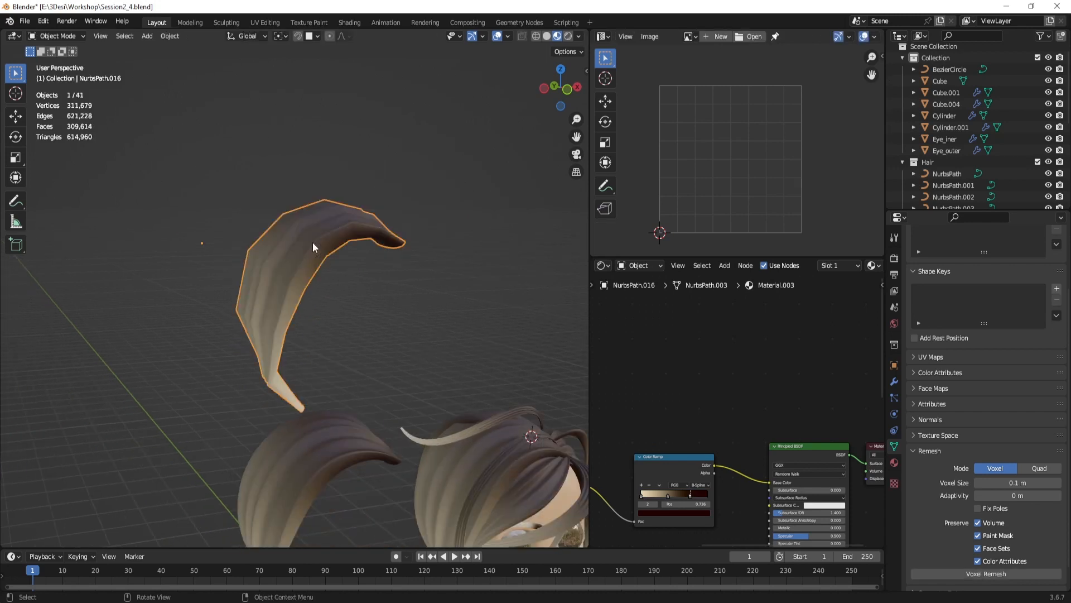
Step: Duplicate the low-resolution mesh hair lock and move the copy straight up along the Z axis, above the original
{"action": "scroll", "coordinate": [353, 263], "scroll_direction": "down", "scroll_amount": 2}
{"action": "scroll", "coordinate": [353, 263], "scroll_direction": "up", "scroll_amount": 3}
{"action": "key", "text": "shift+d"}
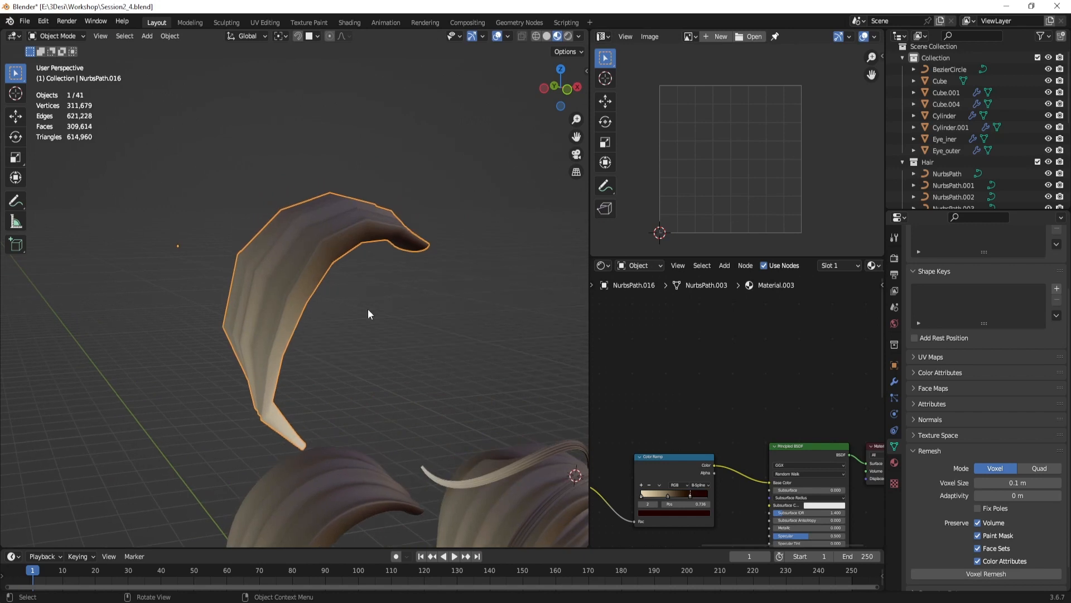
{"action": "key", "text": "Escape"}
{"action": "key", "text": "g"}
{"action": "key", "text": "z"}
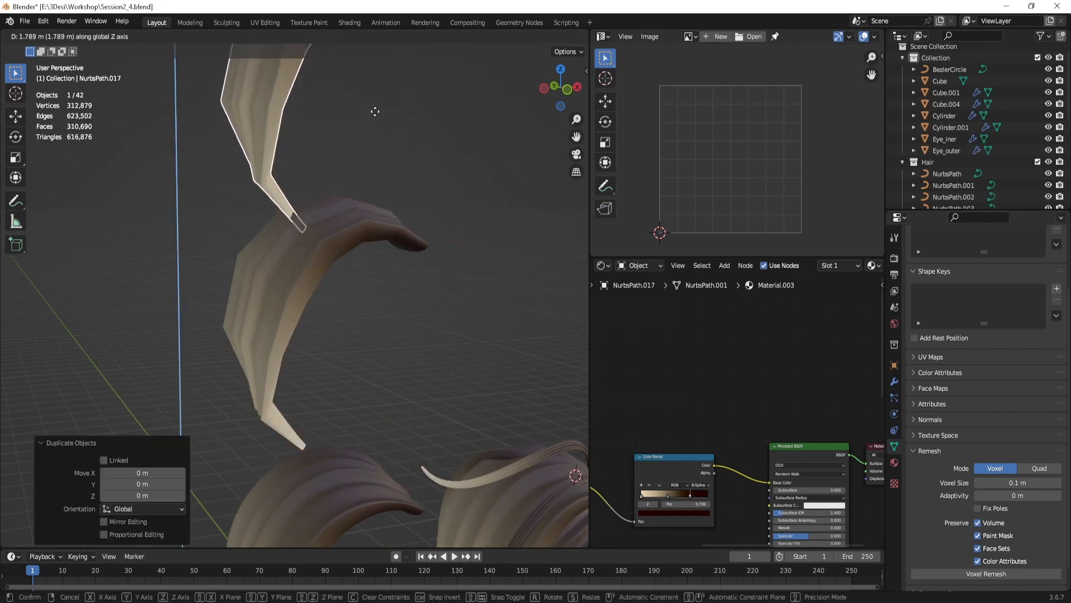
{"action": "left_click", "coordinate": [375, 76]}
{"action": "scroll", "coordinate": [429, 187], "scroll_direction": "down", "scroll_amount": 1}
{"action": "scroll", "coordinate": [428, 188], "scroll_direction": "down", "scroll_amount": 2, "text": "alt"}
{"action": "left_click_drag", "start_coordinate": [428, 187], "coordinate": [429, 196], "text": "alt+shift"}
{"action": "middle_click_drag", "start_coordinate": [430, 196], "coordinate": [430, 254], "text": "shift"}
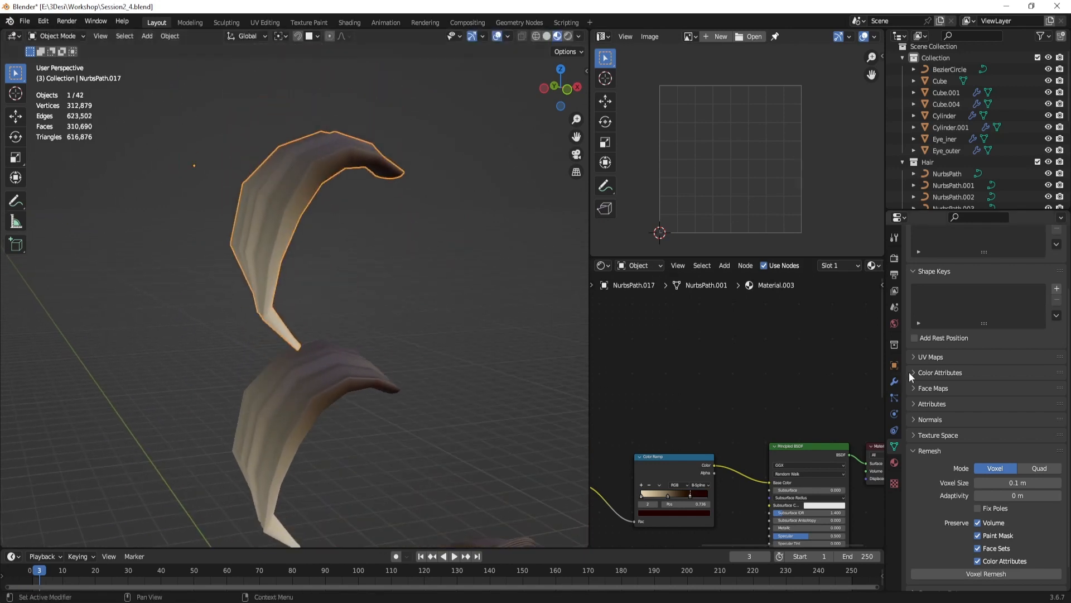
Step: Add a Decimate modifier to the topmost hair lock, set it to Un-Subdivide with 1 iteration, and apply it
{"action": "left_click", "coordinate": [894, 382]}
{"action": "left_click", "coordinate": [952, 258]}
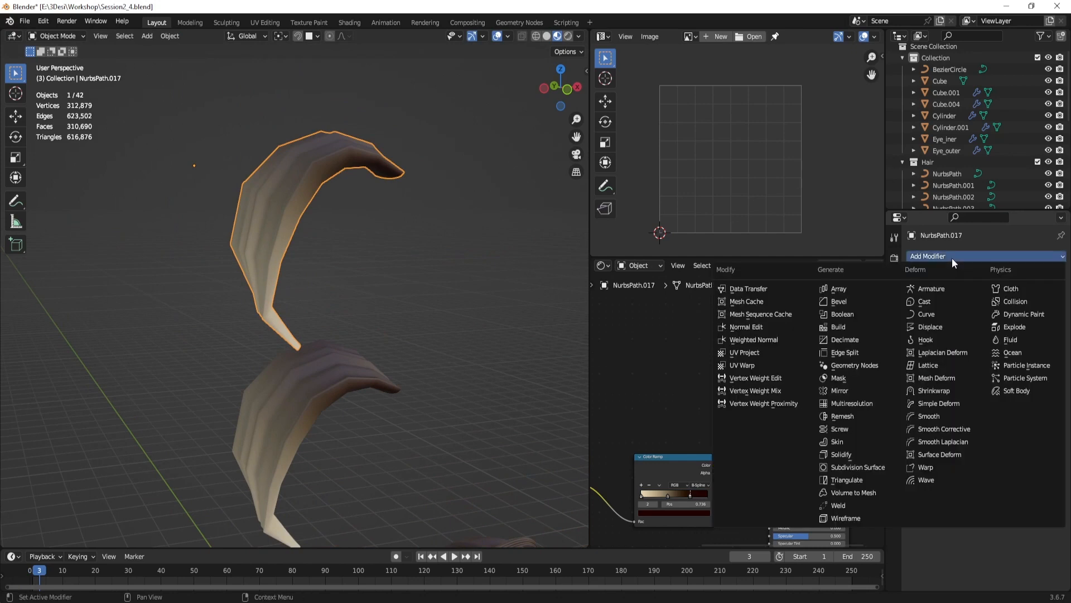
{"action": "left_click", "coordinate": [849, 340]}
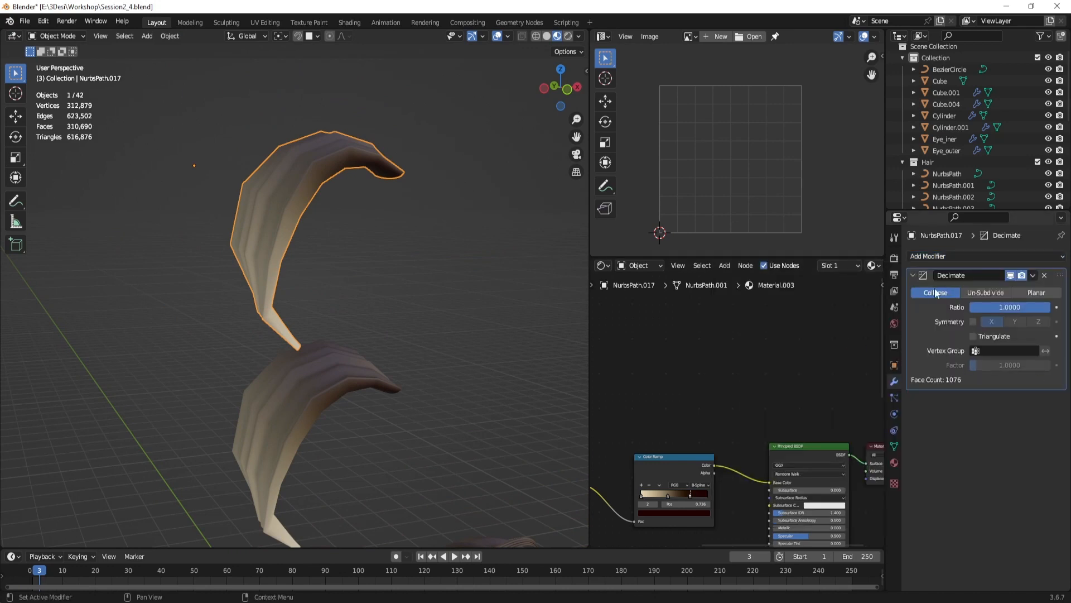
{"action": "left_click", "coordinate": [989, 291]}
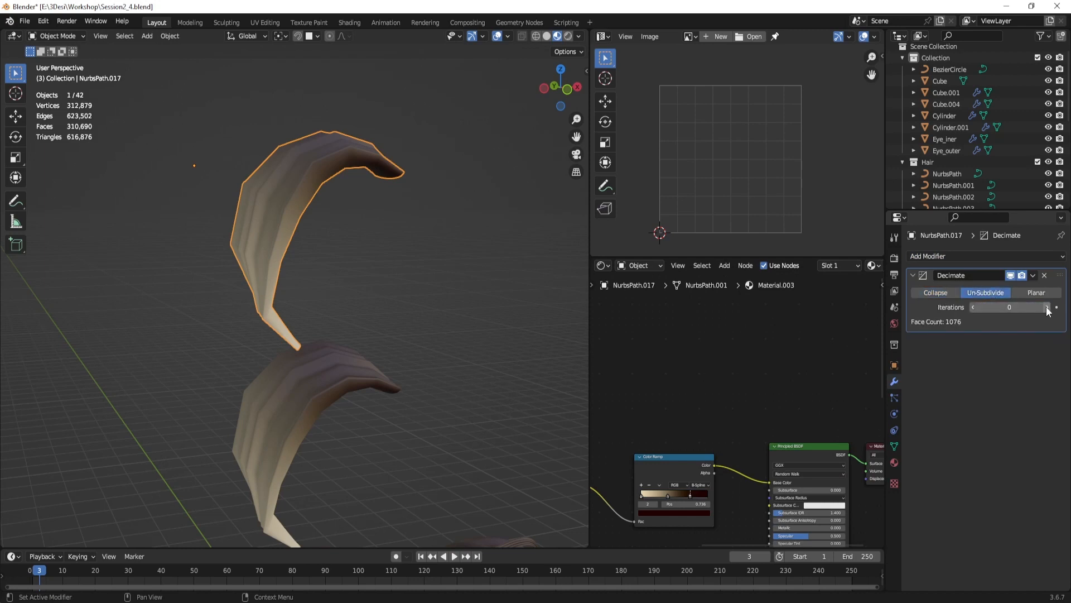
{"action": "left_click", "coordinate": [1046, 307]}
{"action": "left_click", "coordinate": [1047, 308]}
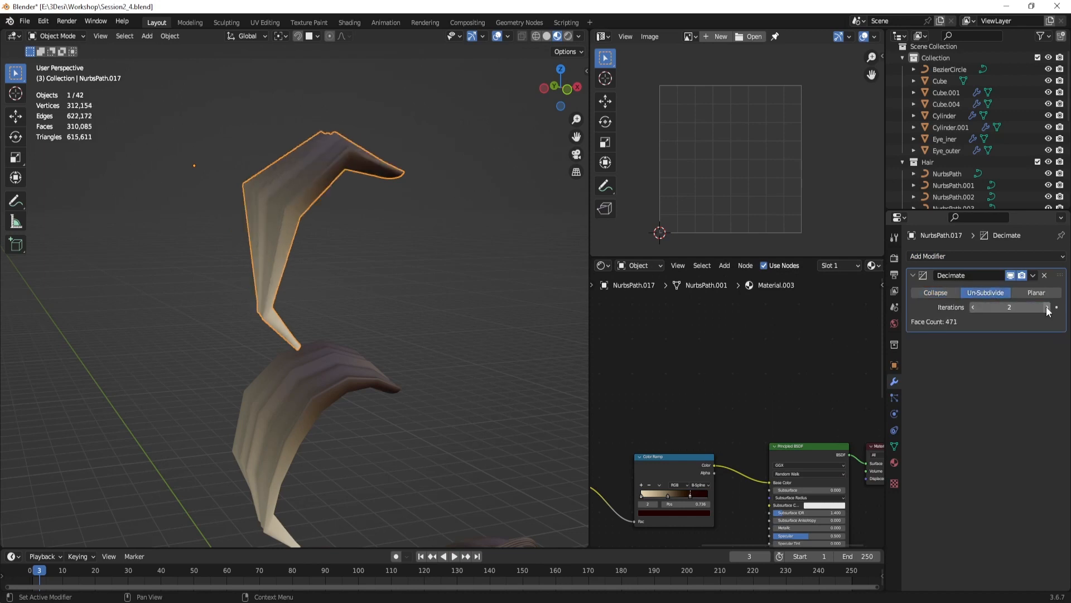
{"action": "left_click", "coordinate": [974, 307]}
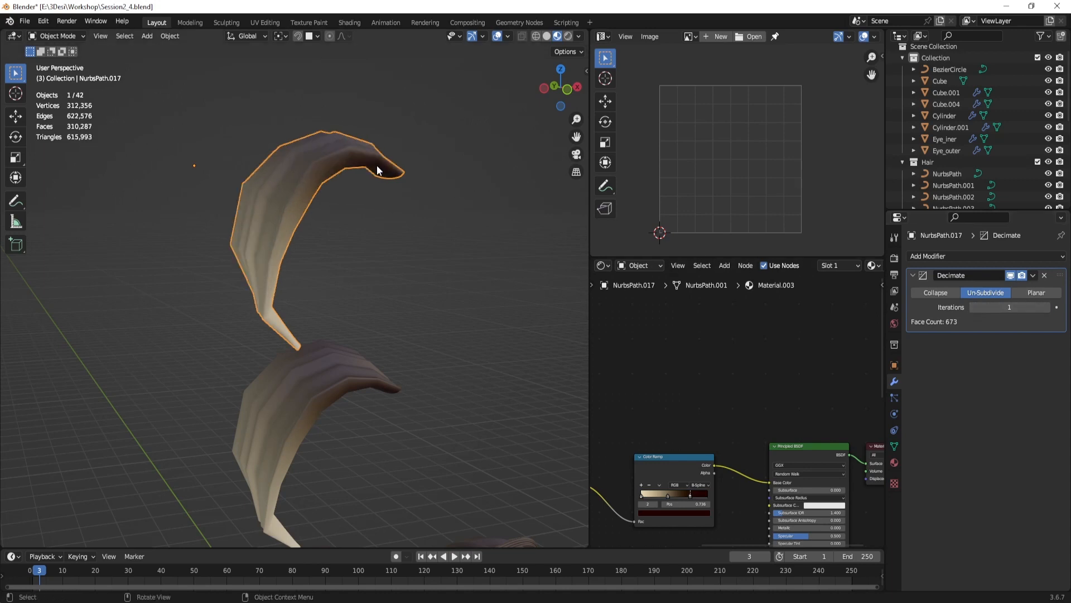
{"action": "key", "text": "ctrl+a"}
Step: Examine the reduced wireframe and vertex count of the topmost hair lock in Edit Mode
{"action": "key", "text": "Tab"}
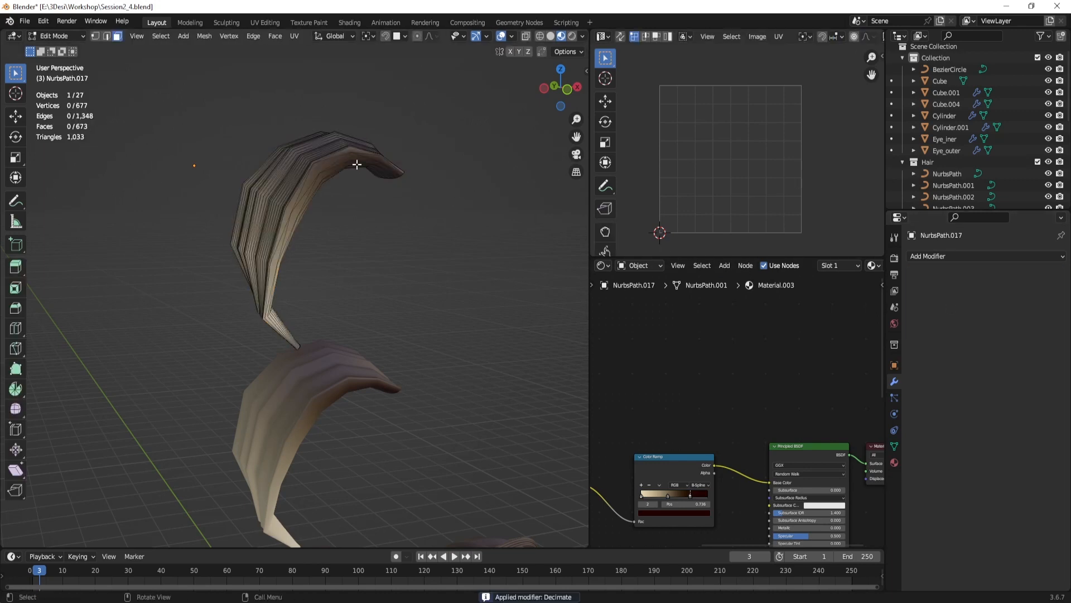
{"action": "scroll", "coordinate": [328, 159], "scroll_direction": "up", "scroll_amount": 4}
{"action": "left_click_drag", "start_coordinate": [328, 158], "coordinate": [373, 231], "text": "alt+shift"}
{"action": "scroll", "coordinate": [406, 238], "scroll_direction": "up", "scroll_amount": 1}
{"action": "scroll", "coordinate": [407, 239], "scroll_direction": "down", "scroll_amount": 1}
{"action": "key", "text": "Tab"}
{"action": "scroll", "coordinate": [350, 215], "scroll_direction": "down", "scroll_amount": 3}
{"action": "scroll", "coordinate": [351, 214], "scroll_direction": "down", "scroll_amount": 4}
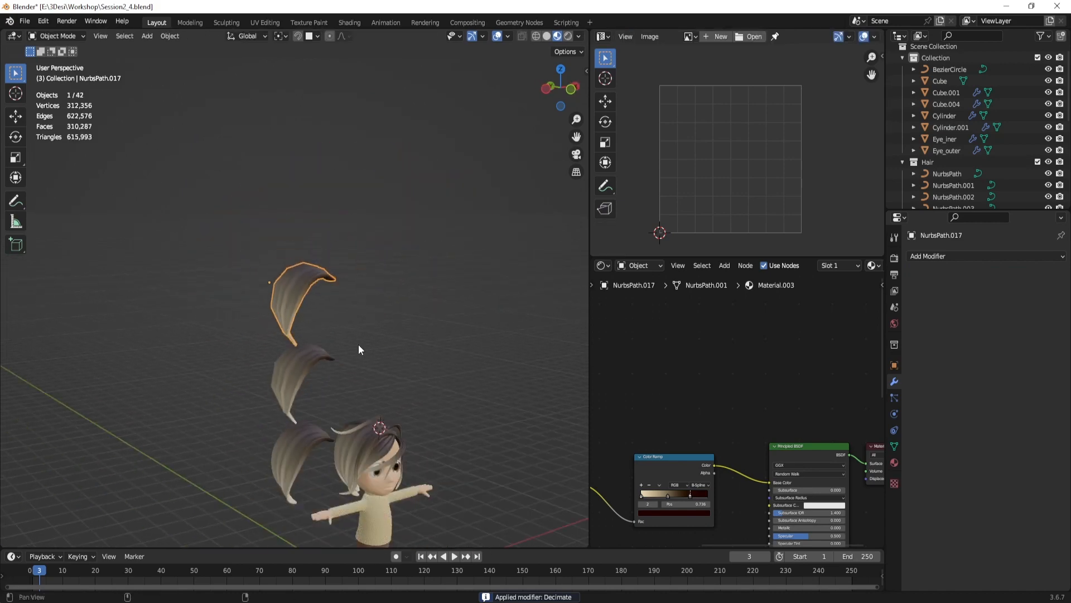
Step: Duplicate the lowest, full-resolution mesh hair lock and place the copy beside the column of test locks
{"action": "scroll", "coordinate": [358, 344], "scroll_direction": "up", "scroll_amount": 2}
{"action": "left_click", "coordinate": [329, 320]}
{"action": "scroll", "coordinate": [376, 285], "scroll_direction": "up", "scroll_amount": 2}
{"action": "left_click_drag", "start_coordinate": [348, 322], "coordinate": [340, 345], "text": "shift"}
{"action": "left_click", "coordinate": [360, 266]}
{"action": "scroll", "coordinate": [367, 281], "scroll_direction": "up", "scroll_amount": 2}
{"action": "left_click", "coordinate": [341, 349]}
{"action": "scroll", "coordinate": [357, 318], "scroll_direction": "down", "scroll_amount": 3}
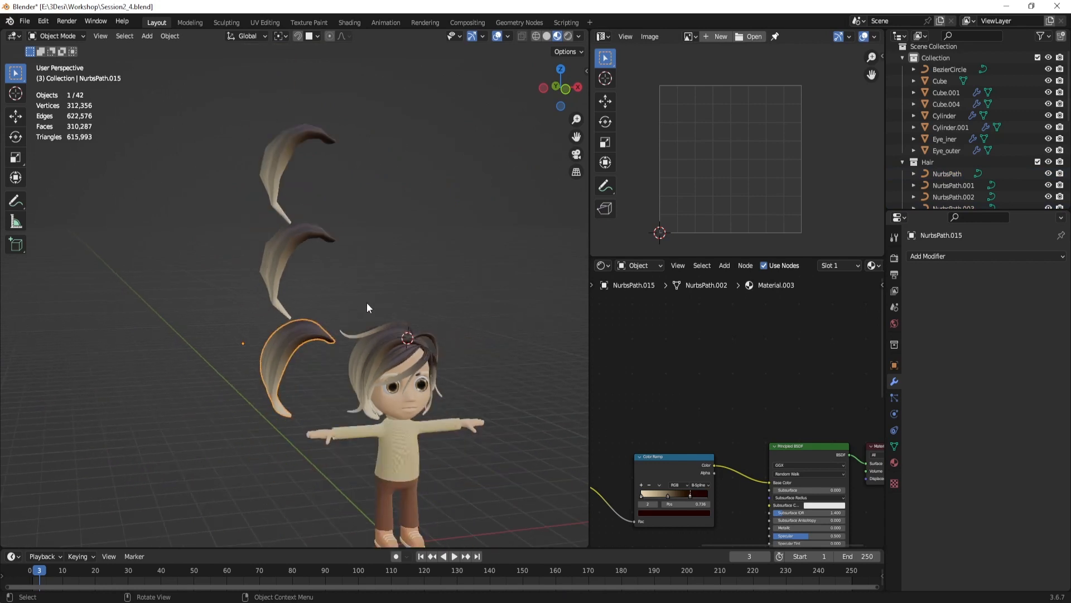
{"action": "left_click_drag", "start_coordinate": [366, 303], "coordinate": [383, 303], "text": "alt"}
{"action": "key", "text": "shift+d"}
{"action": "left_click", "coordinate": [273, 222]}
Step: Examine the dense wireframe and vertex count of the duplicated full-resolution hair lock in Edit Mode
{"action": "scroll", "coordinate": [276, 240], "scroll_direction": "up", "scroll_amount": 2}
{"action": "middle_click_drag", "start_coordinate": [282, 267], "coordinate": [468, 307], "text": "shift"}
{"action": "scroll", "coordinate": [325, 252], "scroll_direction": "up", "scroll_amount": 3}
{"action": "middle_click_drag", "start_coordinate": [325, 252], "coordinate": [363, 279]}
{"action": "key", "text": "Tab"}
{"action": "scroll", "coordinate": [376, 280], "scroll_direction": "up", "scroll_amount": 2}
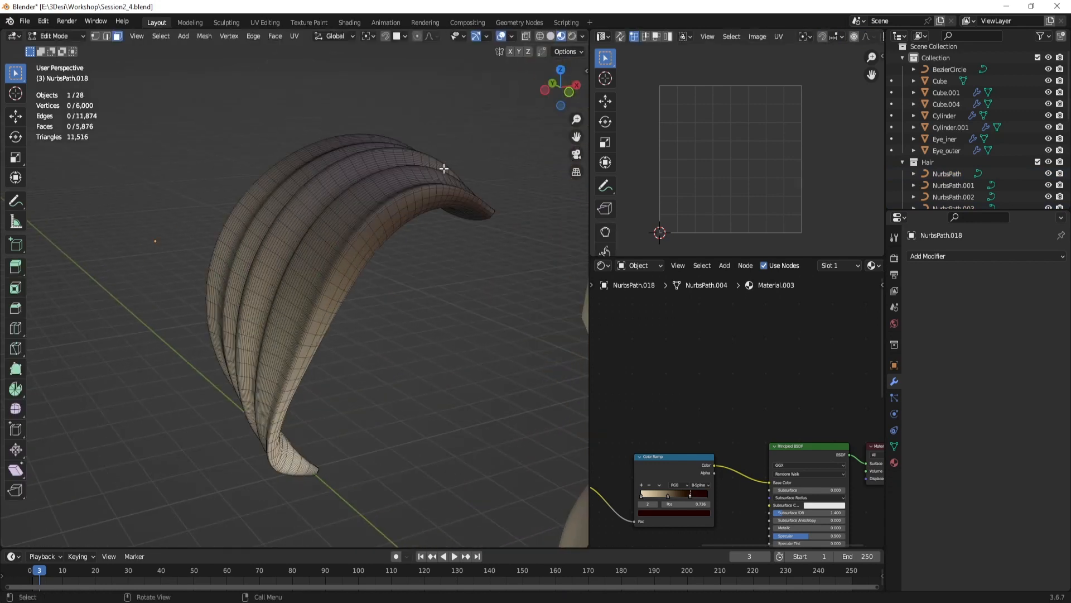
{"action": "key", "text": "Tab"}
Step: Add a Decimate modifier to the full-resolution copy, set it to Un-Subdivide with 4 iterations, and apply it
{"action": "left_click", "coordinate": [936, 260]}
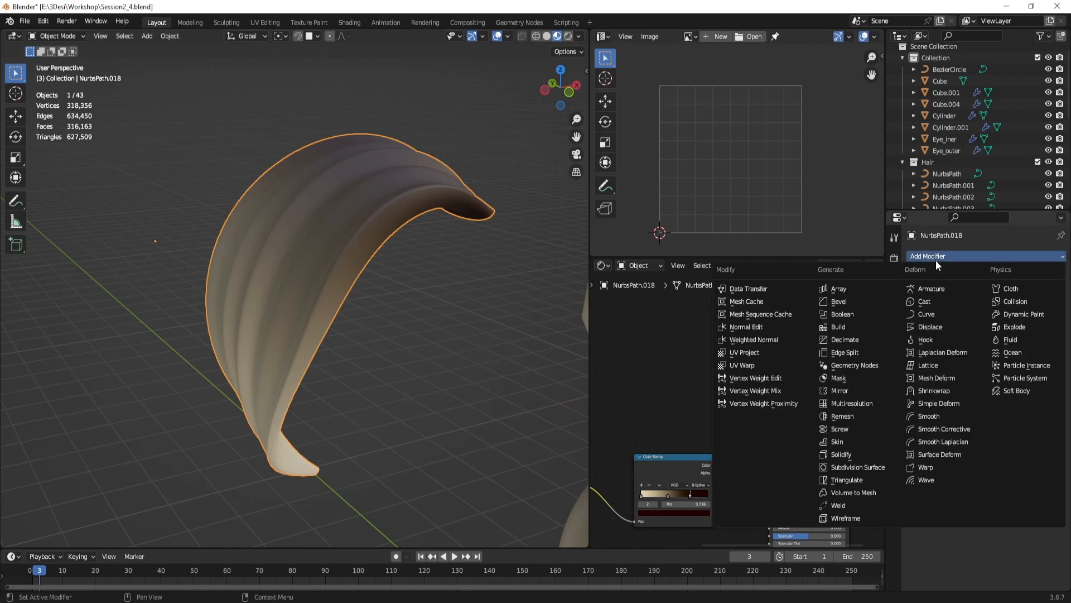
{"action": "left_click", "coordinate": [854, 339]}
{"action": "left_click", "coordinate": [984, 293]}
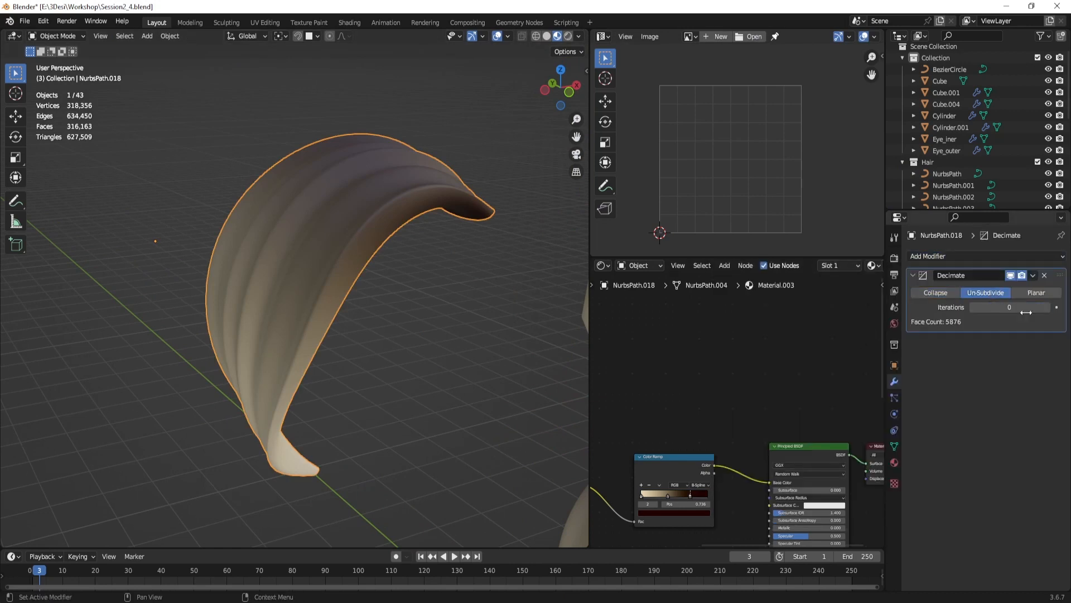
{"action": "left_click", "coordinate": [1047, 307]}
{"action": "left_click", "coordinate": [1047, 308]}
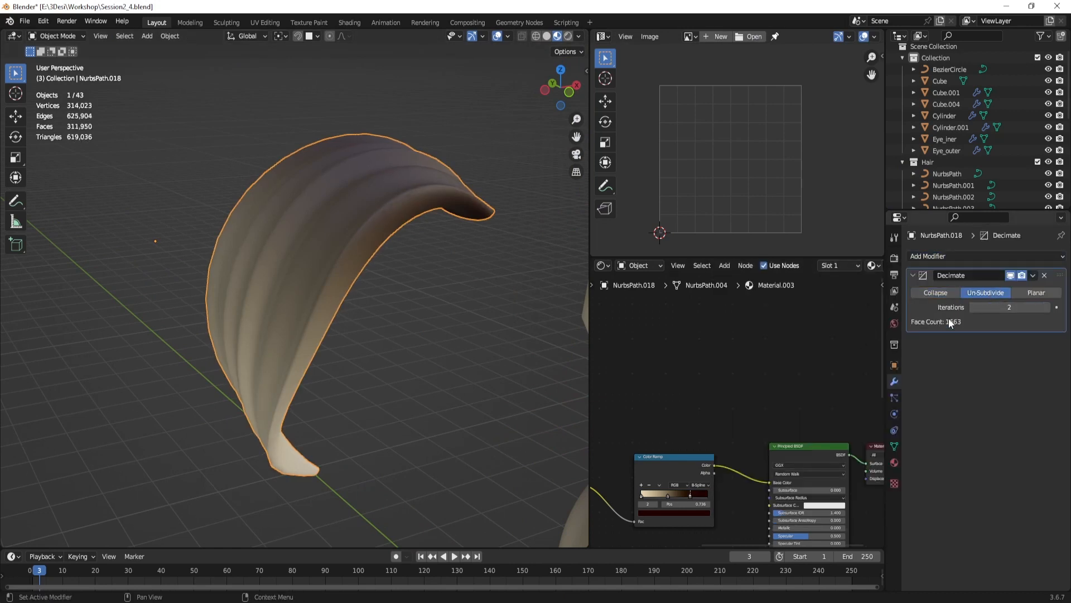
{"action": "left_click", "coordinate": [1047, 307]}
{"action": "left_click", "coordinate": [1047, 307]}
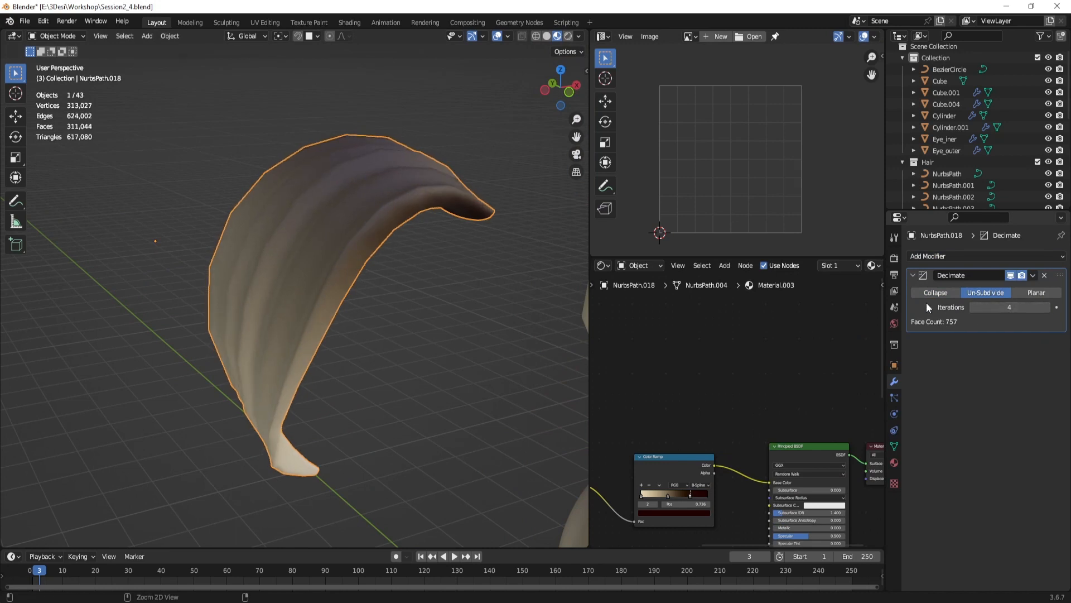
{"action": "key", "text": "ctrl+a"}
Step: Dissolve seven lengthwise edge loops spread across the decimated hair lock in Edit Mode
{"action": "key", "text": "Tab"}
{"action": "middle_click_drag", "start_coordinate": [394, 240], "coordinate": [455, 269]}
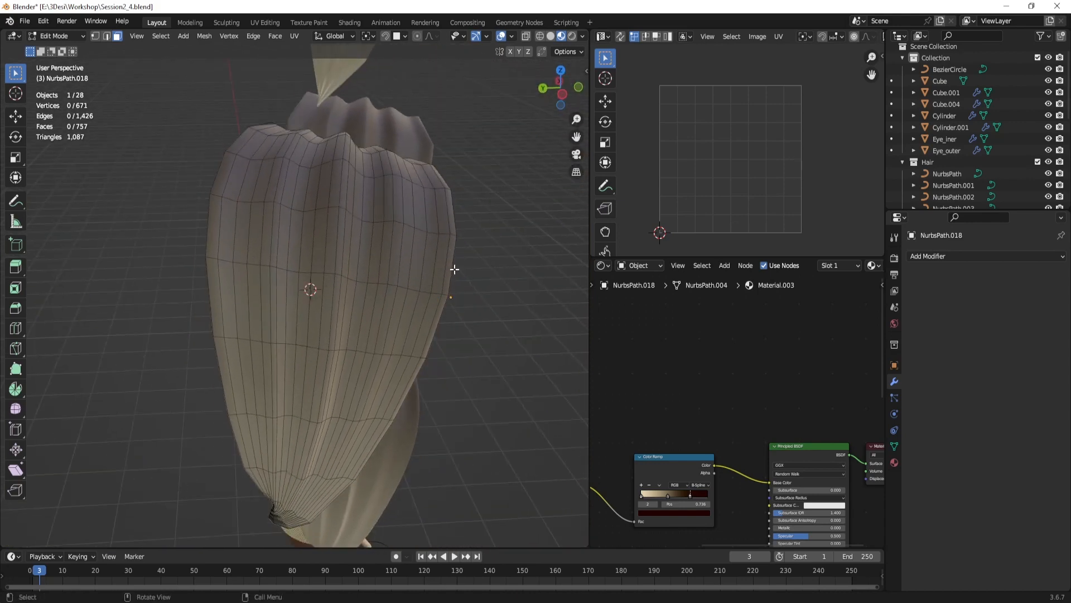
{"action": "left_click", "coordinate": [422, 210], "text": "alt"}
{"action": "key", "text": "2"}
{"action": "left_click", "coordinate": [436, 217], "text": "alt"}
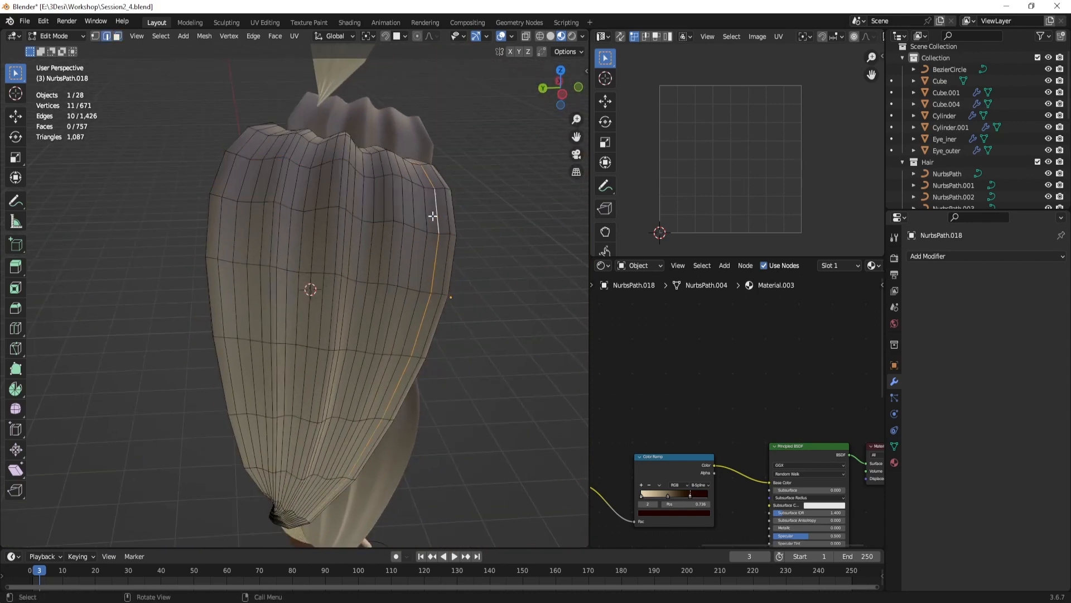
{"action": "left_click", "coordinate": [408, 213], "text": "shift"}
{"action": "left_click", "coordinate": [408, 212], "text": "alt+shift"}
{"action": "left_click", "coordinate": [340, 204], "text": "alt+shift"}
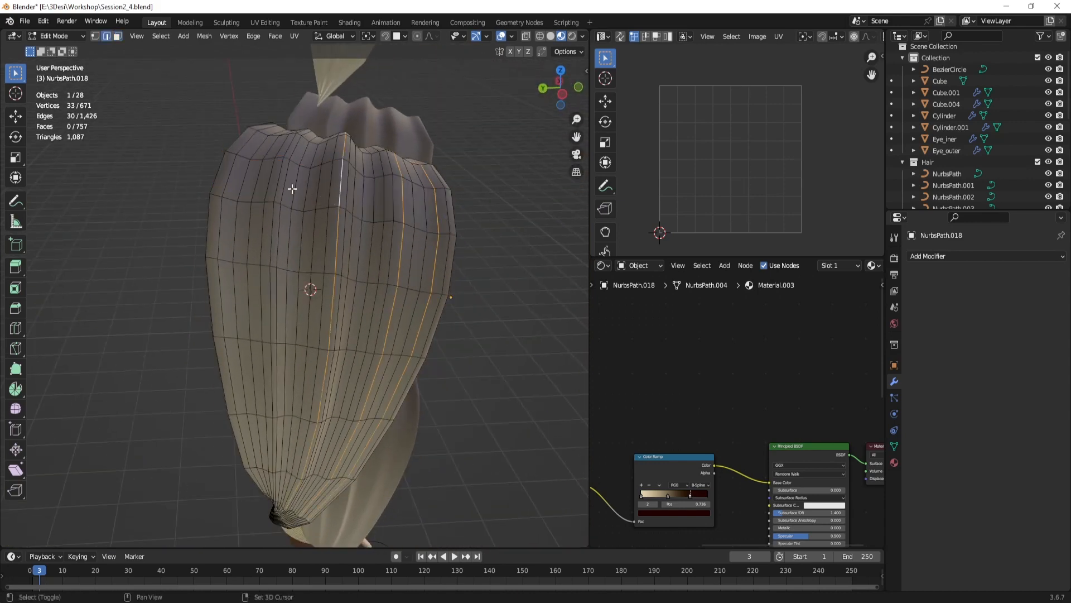
{"action": "left_click", "coordinate": [291, 189], "text": "alt+shift"}
{"action": "left_click", "coordinate": [254, 181], "text": "alt+shift"}
{"action": "left_click", "coordinate": [230, 177], "text": "alt+shift"}
{"action": "middle_click_drag", "start_coordinate": [230, 177], "coordinate": [352, 205]}
{"action": "left_click", "coordinate": [352, 204], "text": "alt+shift"}
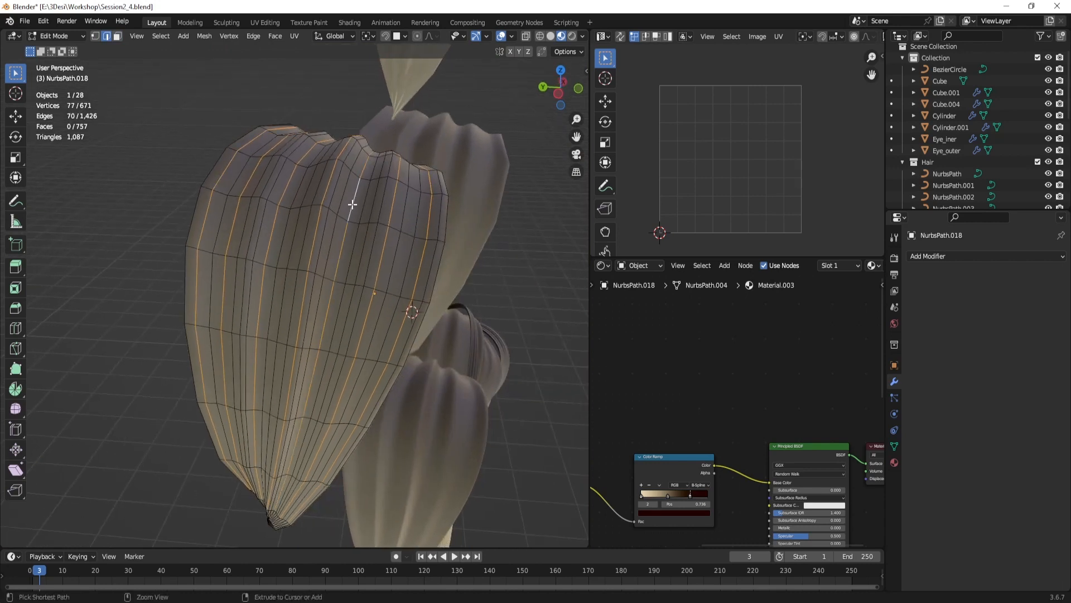
{"action": "key", "text": "ctrl+x"}
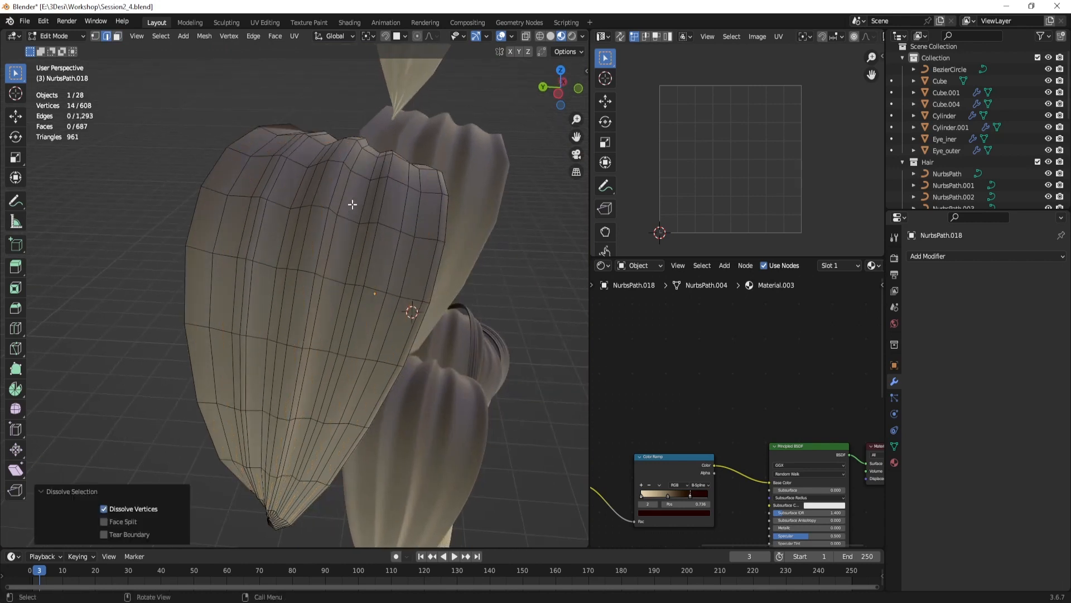
Step: Select a crosswise edge loop around the middle of the decimated hair lock, ending back in Object Mode
{"action": "middle_click_drag", "start_coordinate": [352, 204], "coordinate": [291, 272]}
{"action": "left_click", "coordinate": [358, 200], "text": "alt"}
{"action": "left_click", "coordinate": [360, 254], "text": "alt"}
{"action": "left_click", "coordinate": [282, 278], "text": "alt"}
{"action": "key", "text": "Tab"}
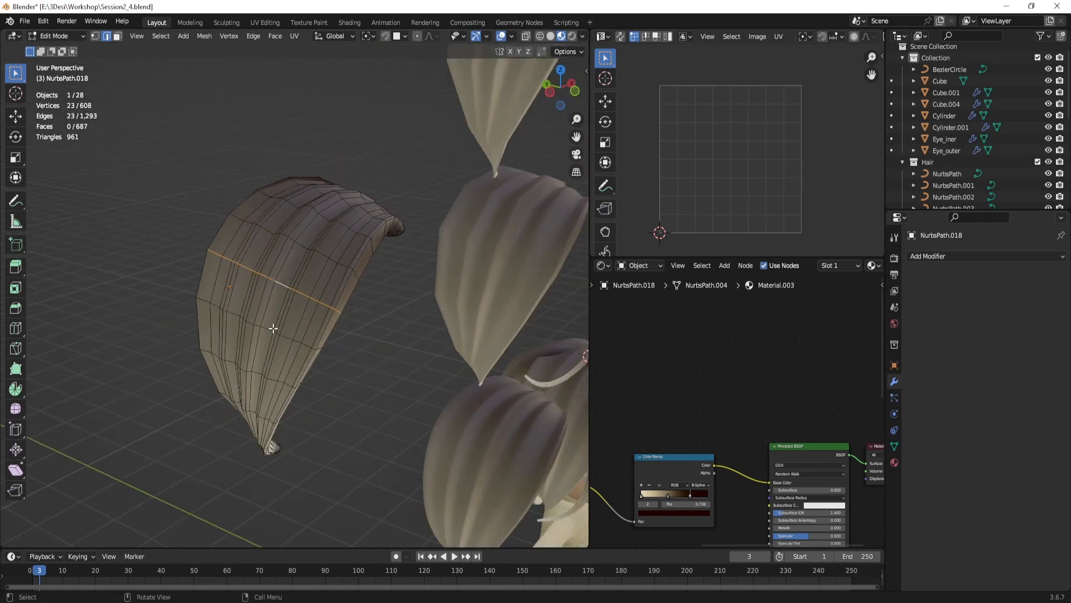
Step: Delete all four test hair locks beside and above the character
{"action": "scroll", "coordinate": [347, 292], "scroll_direction": "down", "scroll_amount": 5}
{"action": "key", "text": "KP_1"}
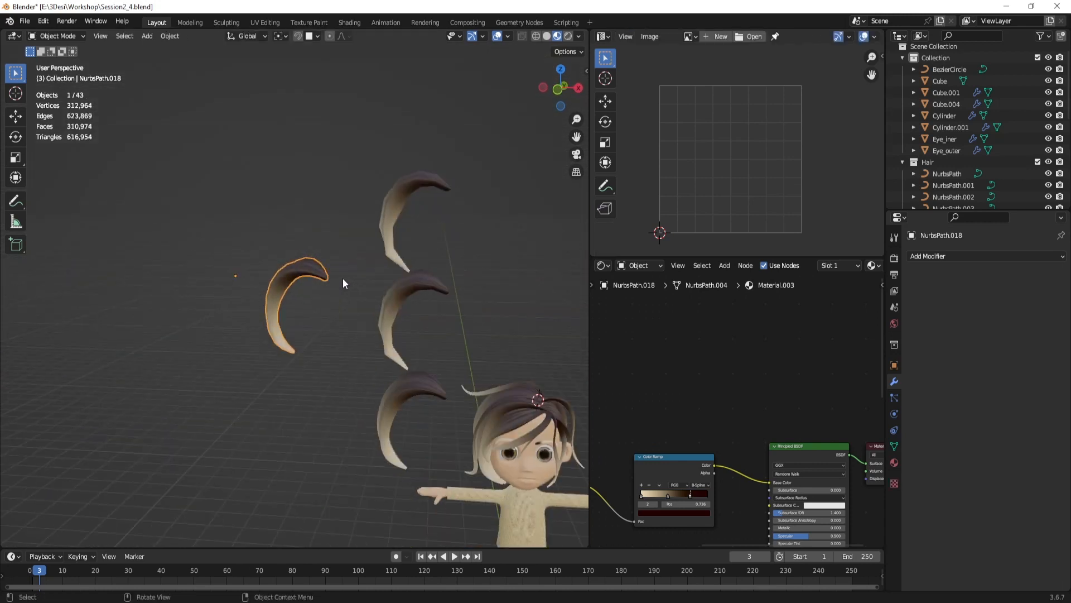
{"action": "left_click_drag", "start_coordinate": [262, 163], "coordinate": [416, 371]}
{"action": "key", "text": "x"}
{"action": "left_click", "coordinate": [461, 293]}
{"action": "scroll", "coordinate": [460, 293], "scroll_direction": "down", "scroll_amount": 2}
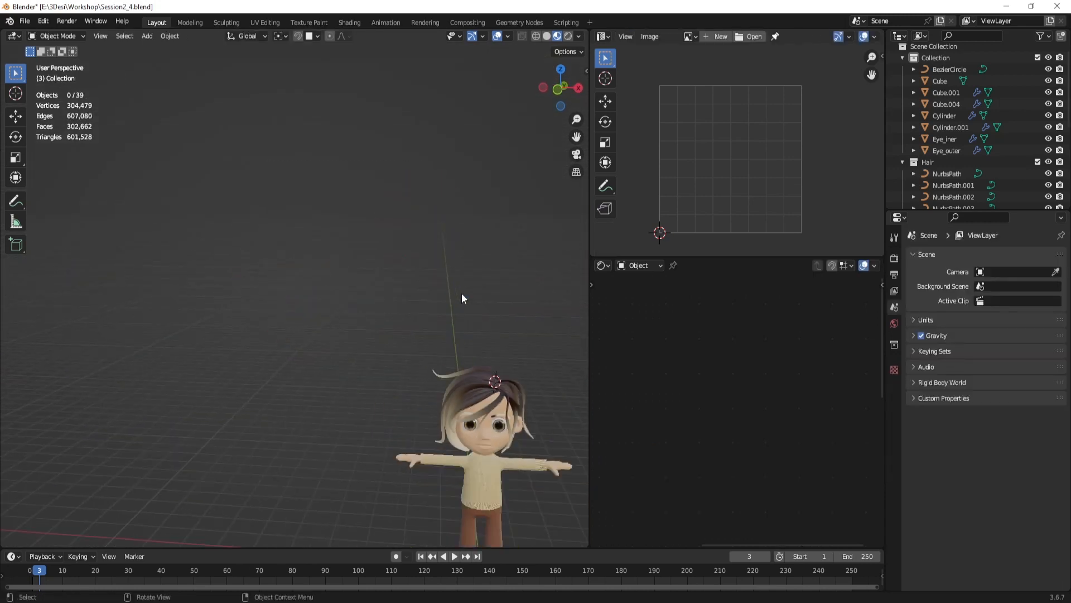
{"action": "scroll", "coordinate": [389, 279], "scroll_direction": "up", "scroll_amount": 8}
{"action": "middle_click_drag", "start_coordinate": [459, 277], "coordinate": [437, 268], "text": "shift"}
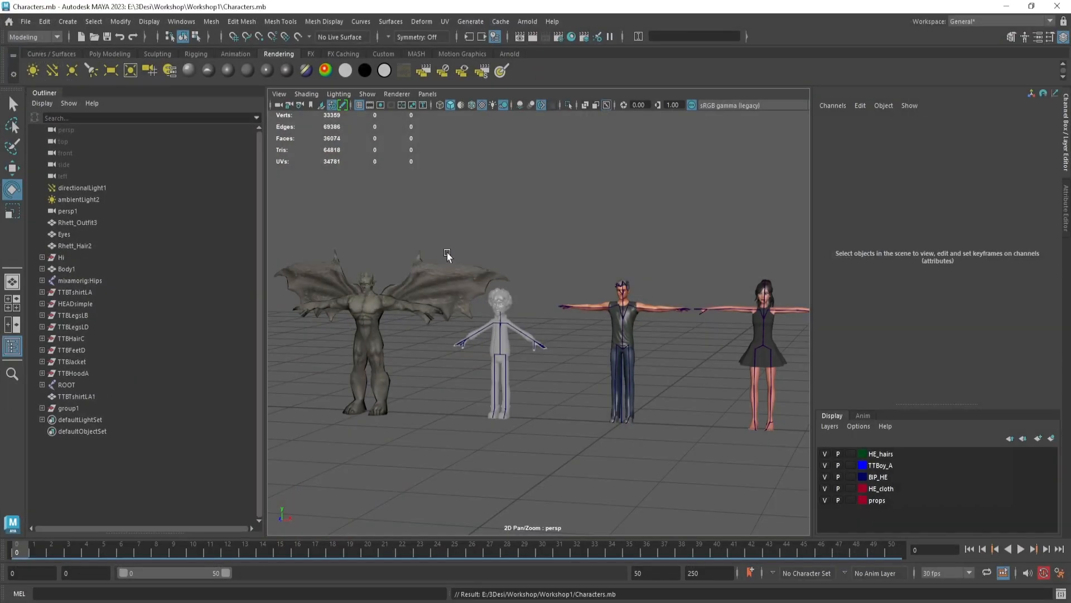
Step: Switch to the Maya characters scene and check the polygon counts of the male character's outfit mesh
{"action": "mouse_move", "coordinate": [669, 366]}
{"action": "left_mouse_down", "text": "alt"}
{"action": "mouse_move", "coordinate": [703, 372]}
{"action": "mouse_move", "coordinate": [675, 343]}
{"action": "mouse_move", "coordinate": [641, 339]}
{"action": "left_mouse_up", "text": "alt"}
{"action": "scroll", "coordinate": [669, 357], "scroll_direction": "up", "scroll_amount": 10}
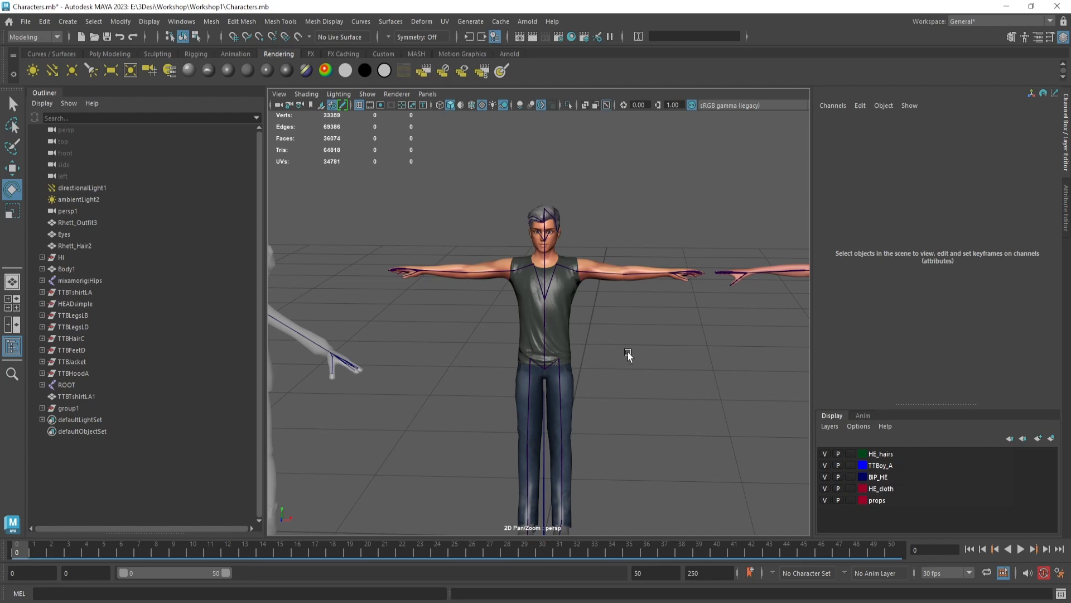
{"action": "left_click", "coordinate": [561, 291]}
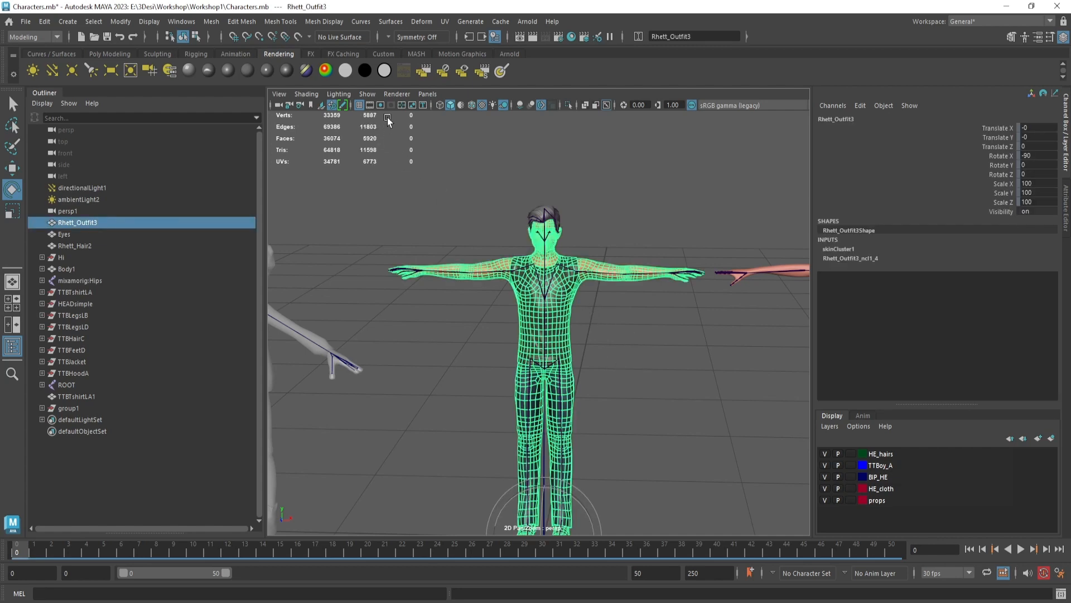
{"action": "left_click_drag", "start_coordinate": [388, 118], "coordinate": [356, 112]}
{"action": "scroll", "coordinate": [674, 375], "scroll_direction": "down", "scroll_amount": 4}
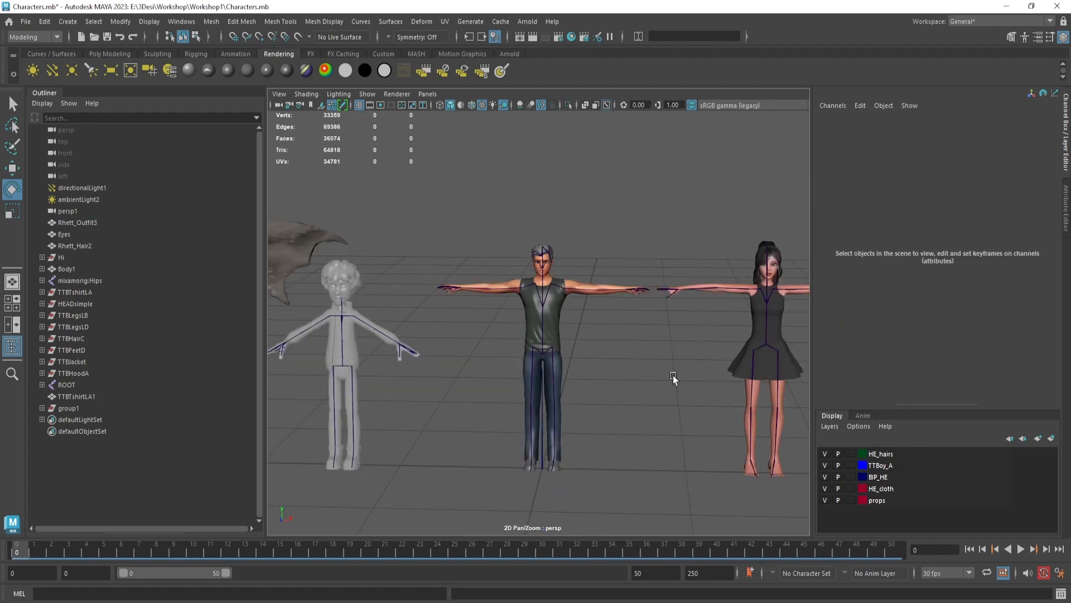
Step: Check the polygon counts of the female character's Body1 mesh for comparison with the male character
{"action": "scroll", "coordinate": [657, 340], "scroll_direction": "up", "scroll_amount": 4}
{"action": "middle_click_drag", "start_coordinate": [674, 376], "coordinate": [602, 308], "text": "alt"}
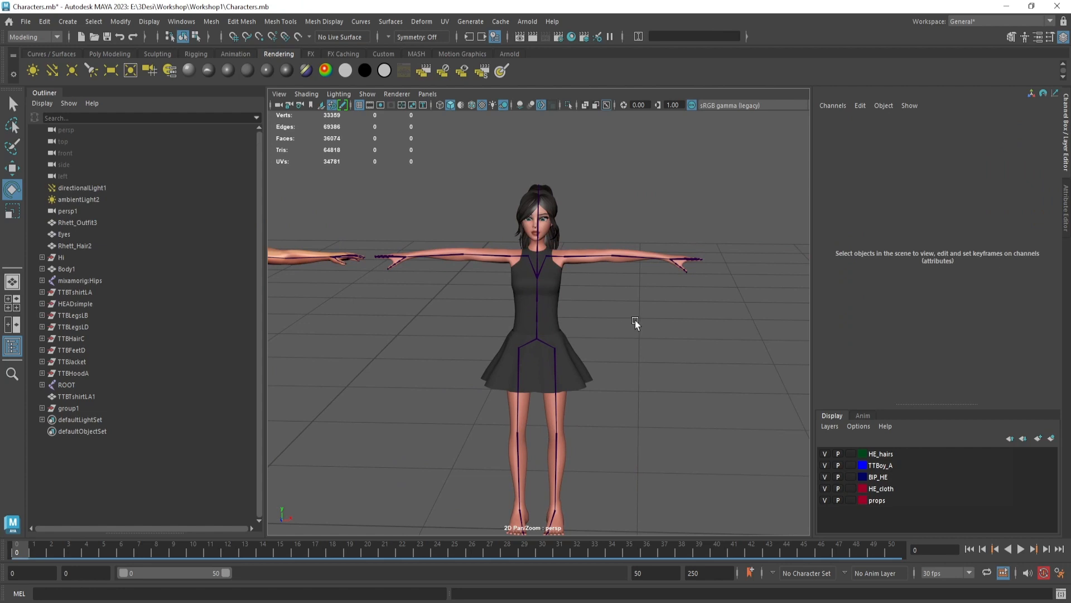
{"action": "middle_click_drag", "start_coordinate": [635, 323], "coordinate": [623, 327], "text": "alt"}
{"action": "scroll", "coordinate": [620, 324], "scroll_direction": "down", "scroll_amount": 3}
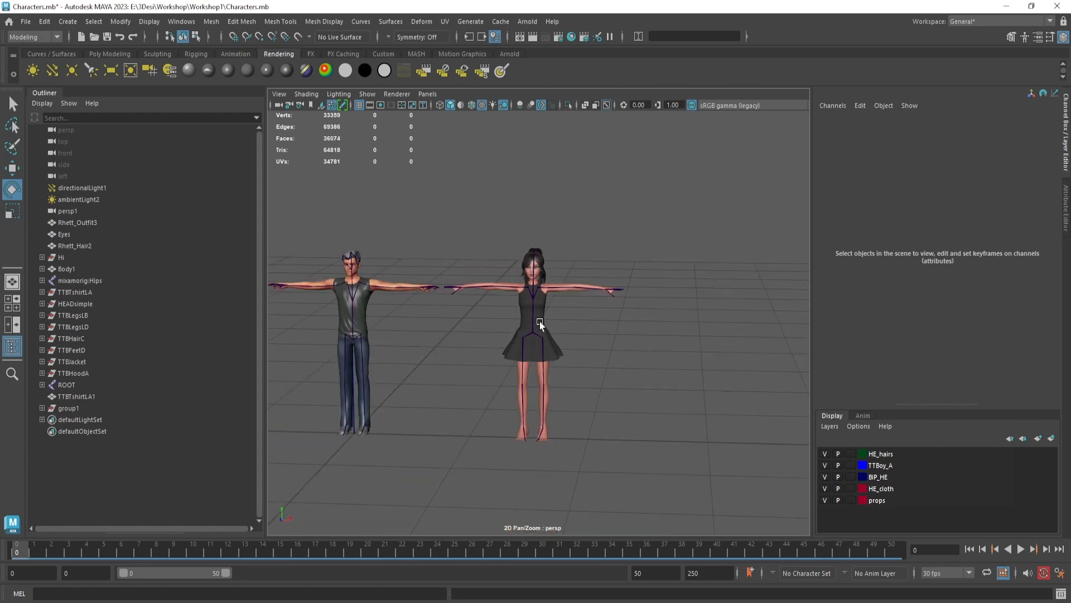
{"action": "middle_click_drag", "start_coordinate": [540, 322], "coordinate": [621, 319], "text": "alt"}
{"action": "scroll", "coordinate": [620, 319], "scroll_direction": "up", "scroll_amount": 1}
{"action": "middle_click_drag", "start_coordinate": [540, 317], "coordinate": [560, 316], "text": "alt"}
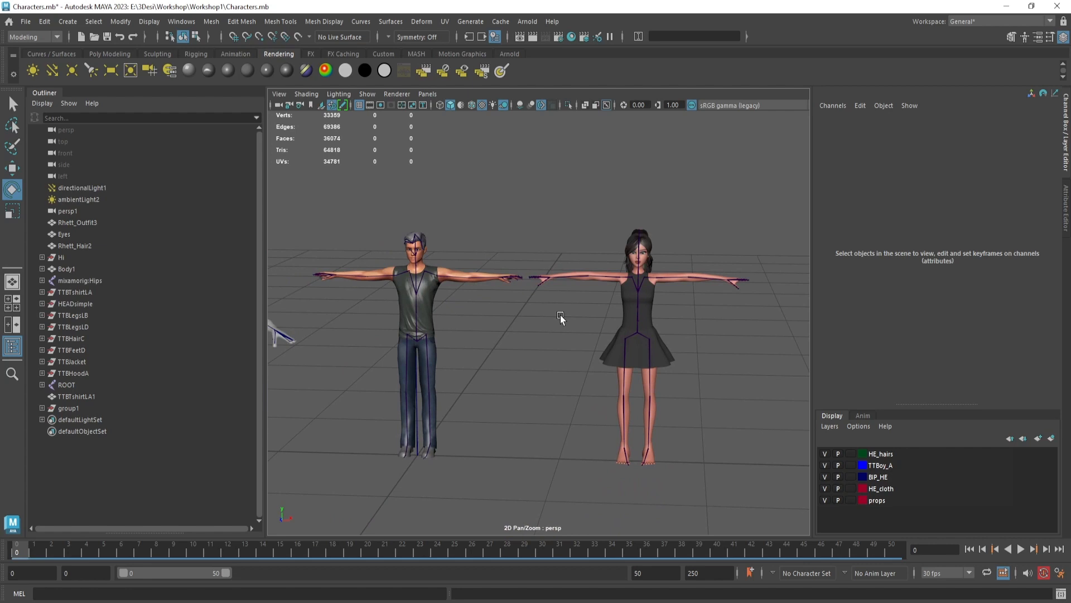
{"action": "left_click", "coordinate": [652, 315]}
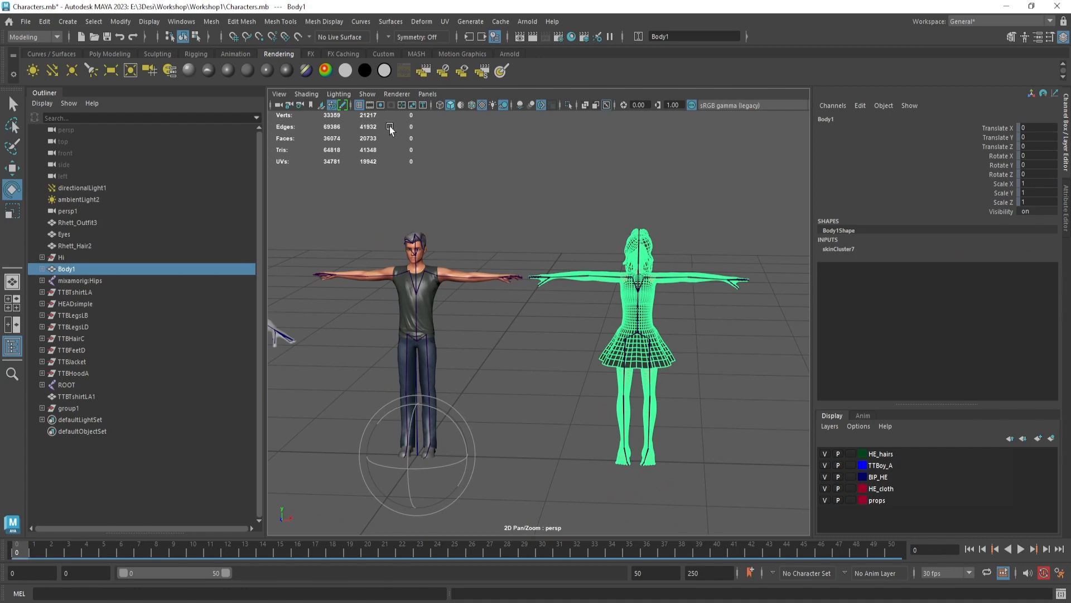
{"action": "left_click", "coordinate": [689, 287]}
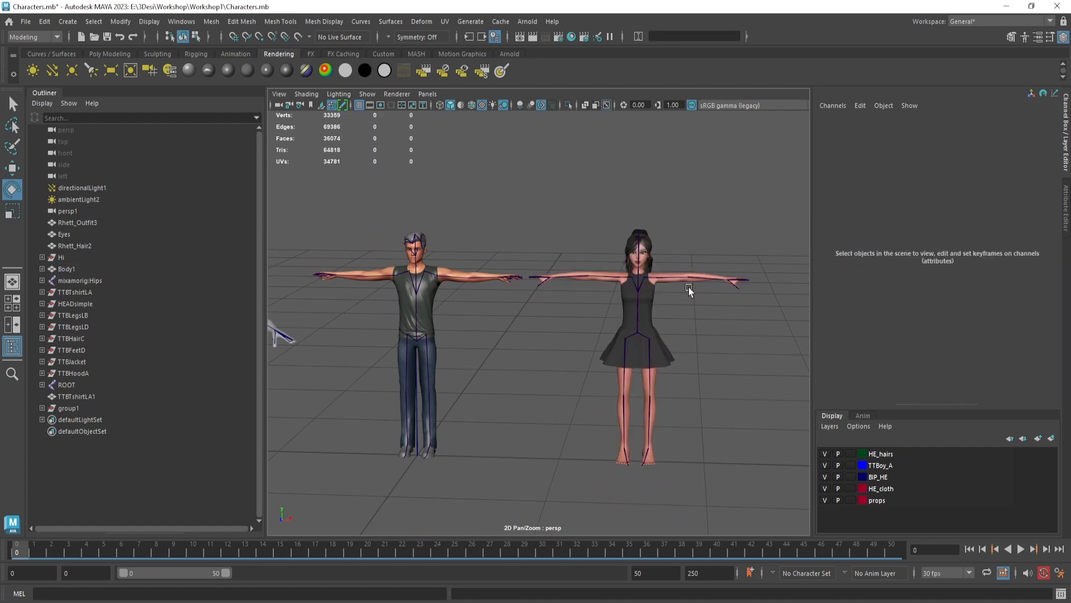
Step: Examine the wireframe density of the female character's Body1 mesh up close
{"action": "left_click", "coordinate": [627, 301]}
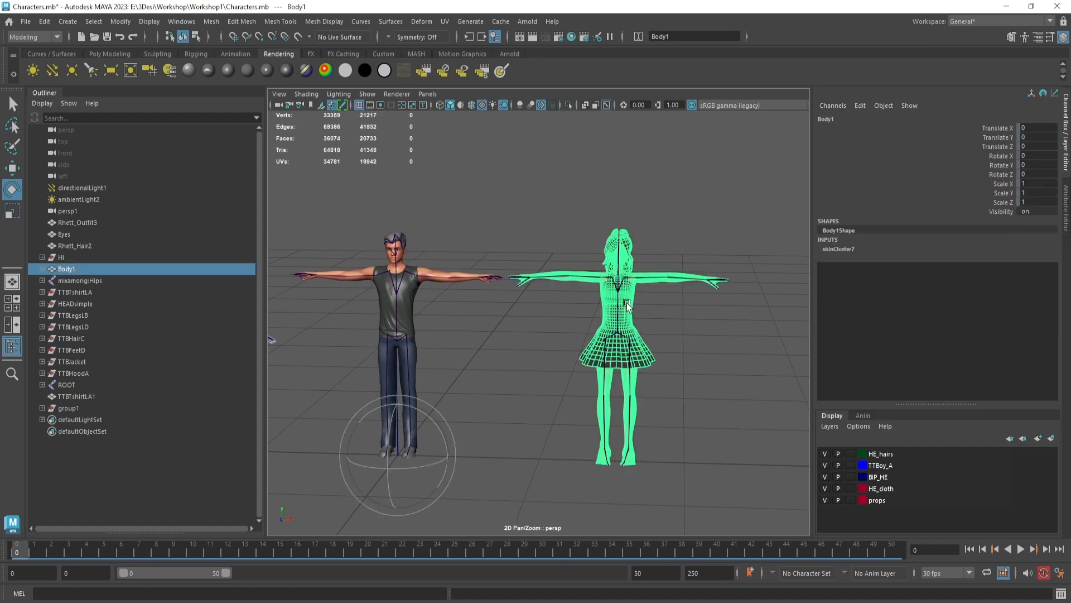
{"action": "scroll", "coordinate": [611, 300], "scroll_direction": "up", "scroll_amount": 10}
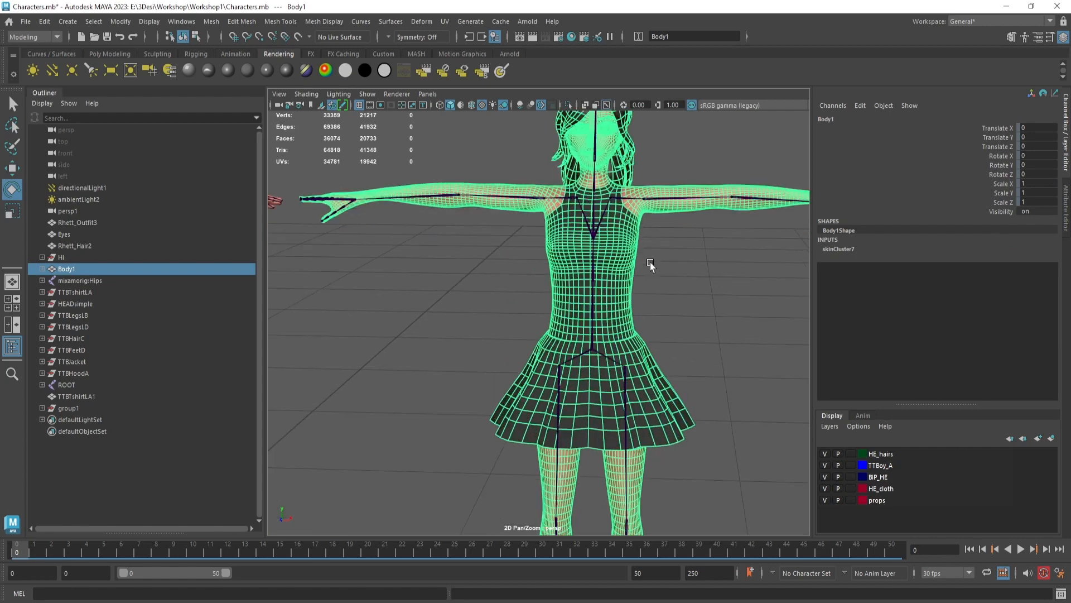
{"action": "scroll", "coordinate": [628, 287], "scroll_direction": "up", "scroll_amount": 8}
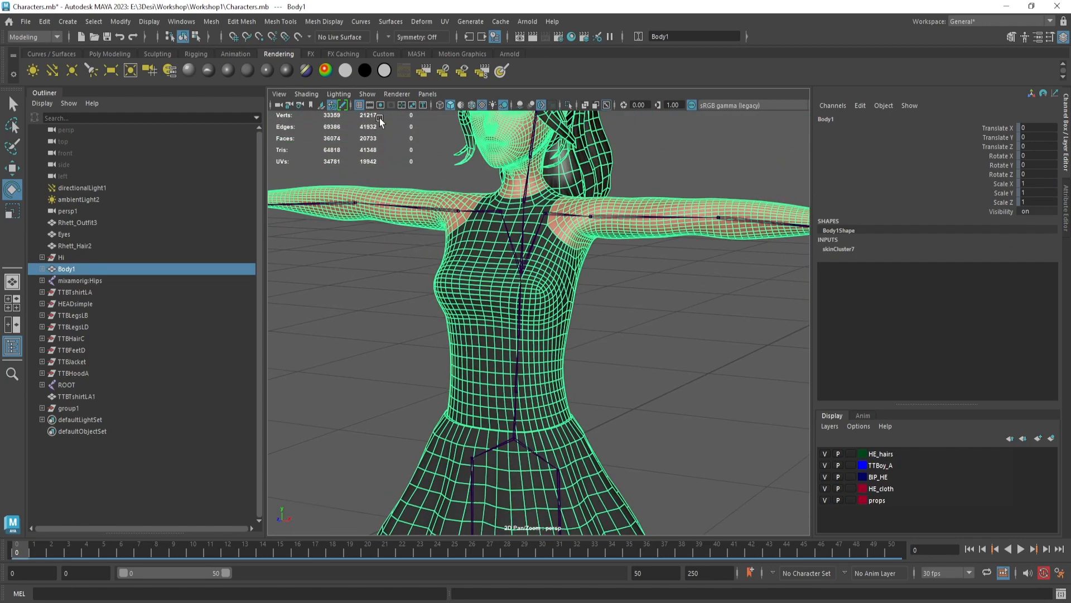
{"action": "scroll", "coordinate": [525, 230], "scroll_direction": "down", "scroll_amount": 10}
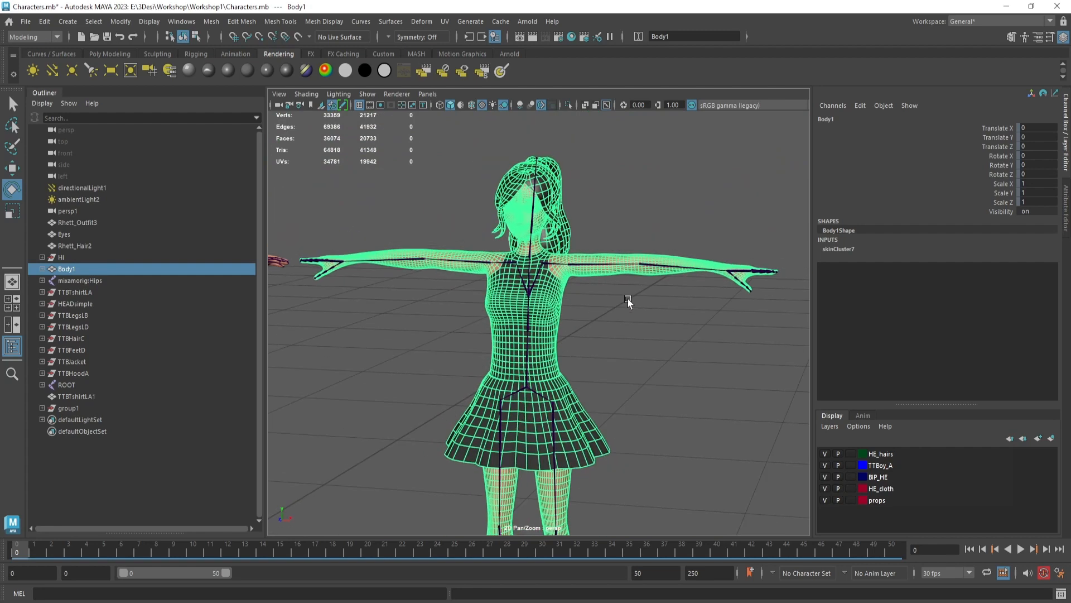
{"action": "left_click", "coordinate": [628, 299]}
{"action": "left_click", "coordinate": [557, 289]}
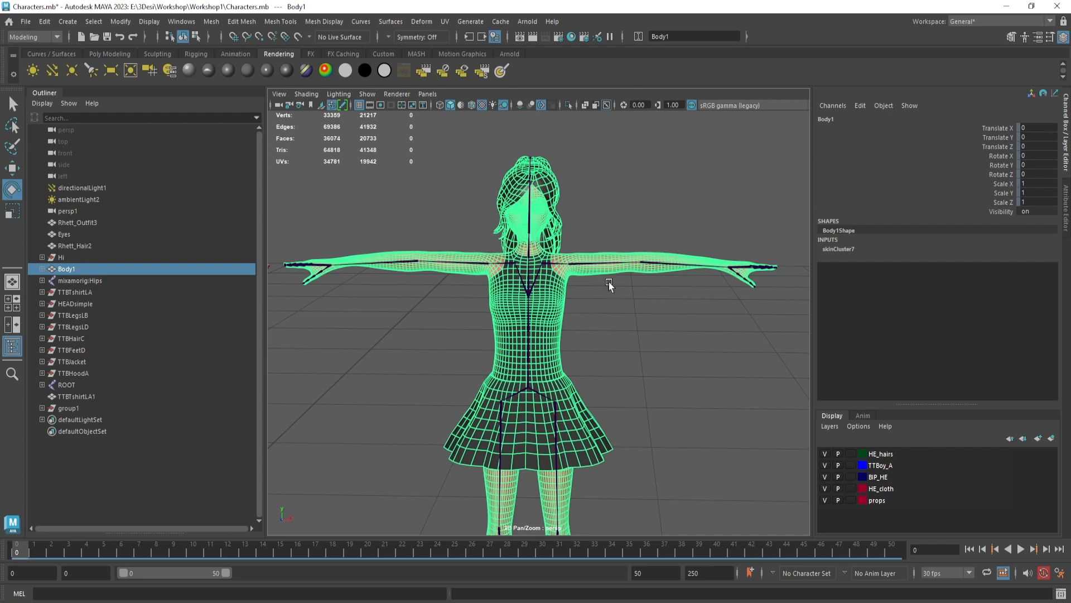
Step: Check the polygon counts of the male character's outfit mesh again for comparison with the female character
{"action": "left_click", "coordinate": [608, 283]}
{"action": "scroll", "coordinate": [522, 269], "scroll_direction": "down", "scroll_amount": 4}
{"action": "scroll", "coordinate": [537, 286], "scroll_direction": "down", "scroll_amount": 4}
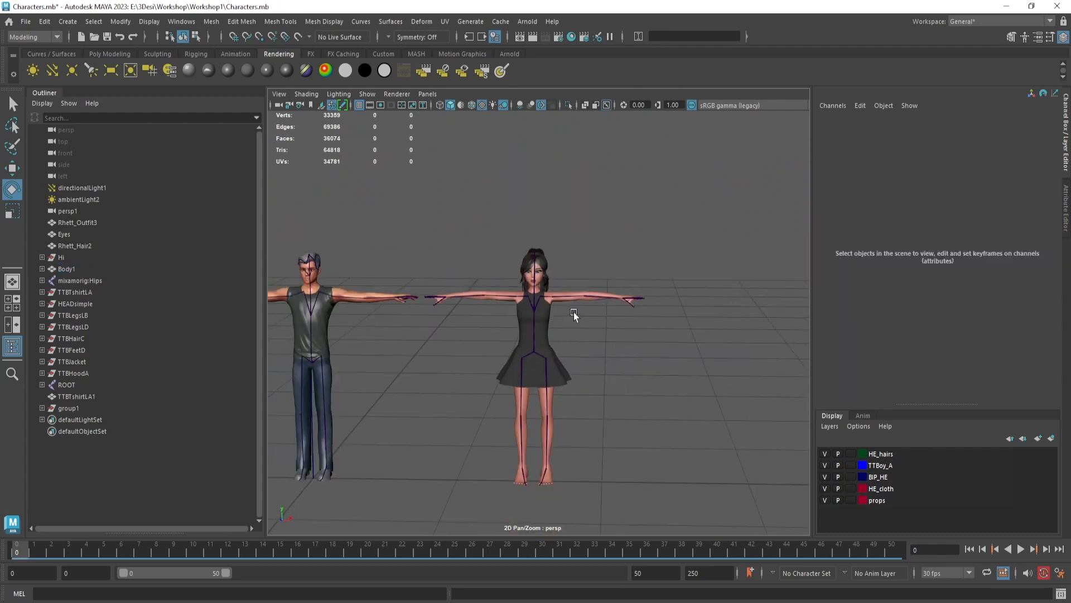
{"action": "middle_click_drag", "start_coordinate": [352, 310], "coordinate": [467, 309], "text": "alt"}
{"action": "left_click", "coordinate": [445, 313]}
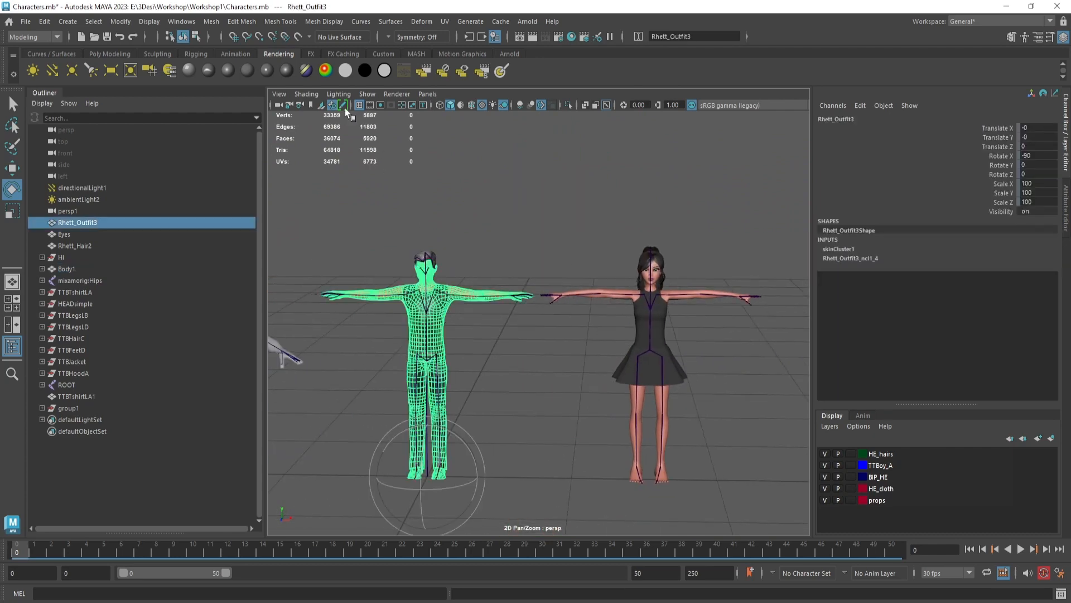
{"action": "left_click", "coordinate": [497, 185]}
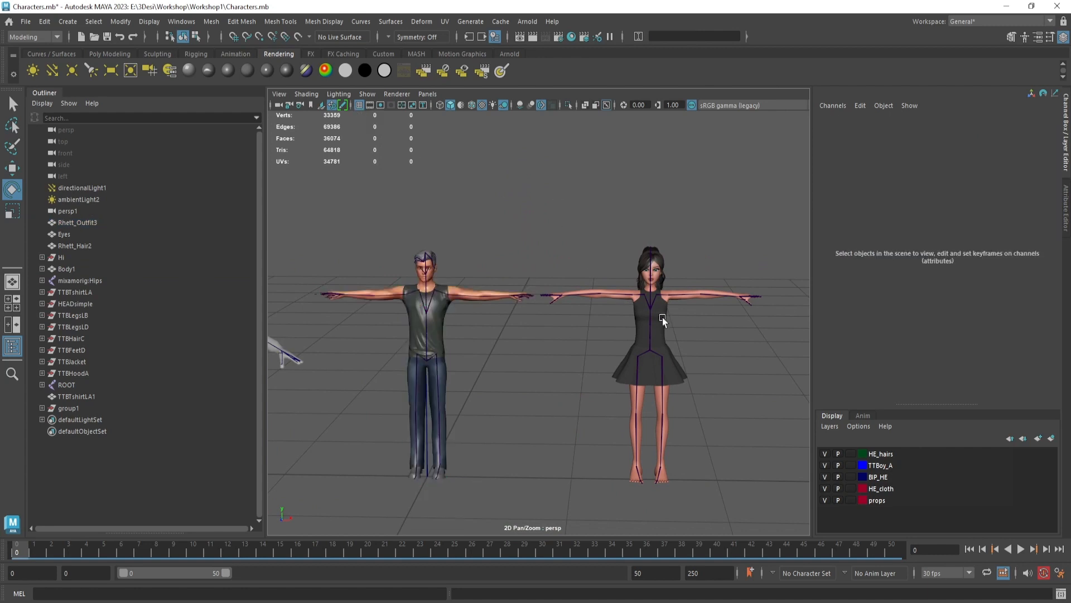
Step: Check the polygon counts of the winged demon's body mesh
{"action": "scroll", "coordinate": [618, 316], "scroll_direction": "down", "scroll_amount": 5}
{"action": "middle_click_drag", "start_coordinate": [444, 310], "coordinate": [580, 283], "text": "alt"}
{"action": "scroll", "coordinate": [473, 272], "scroll_direction": "up", "scroll_amount": 7}
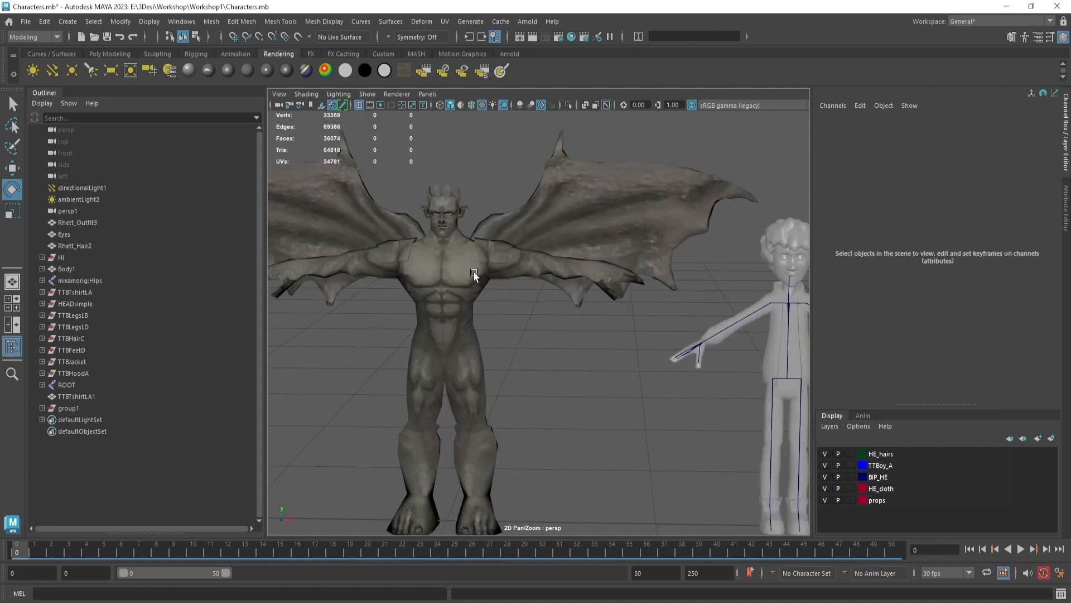
{"action": "middle_click_drag", "start_coordinate": [474, 272], "coordinate": [558, 272], "text": "alt"}
{"action": "middle_click_drag", "start_coordinate": [605, 330], "coordinate": [653, 314], "text": "alt"}
{"action": "left_click_drag", "start_coordinate": [654, 314], "coordinate": [681, 330], "text": "alt"}
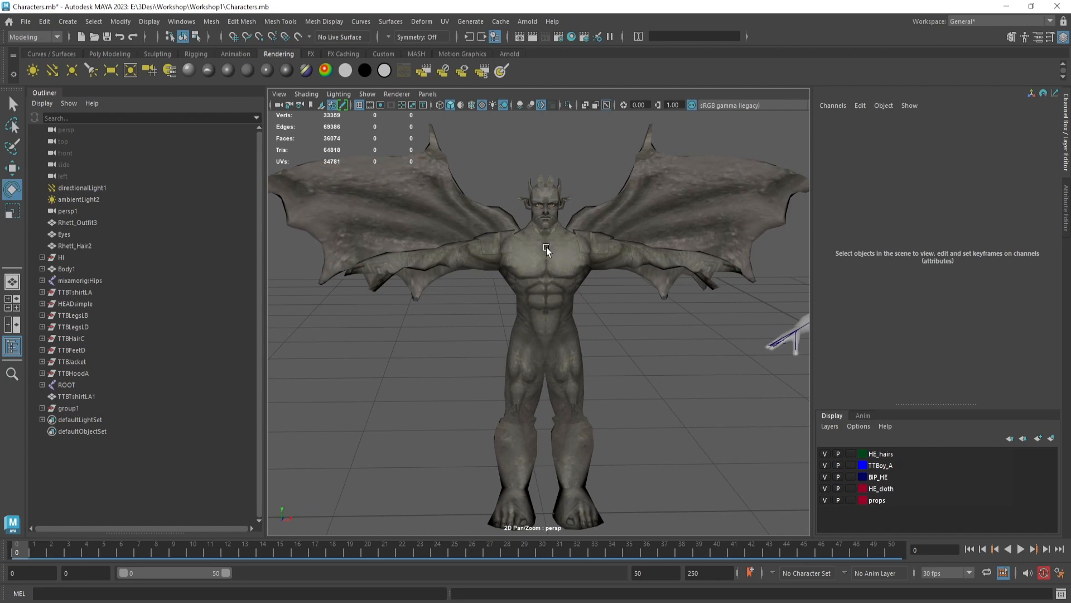
{"action": "left_click", "coordinate": [559, 257]}
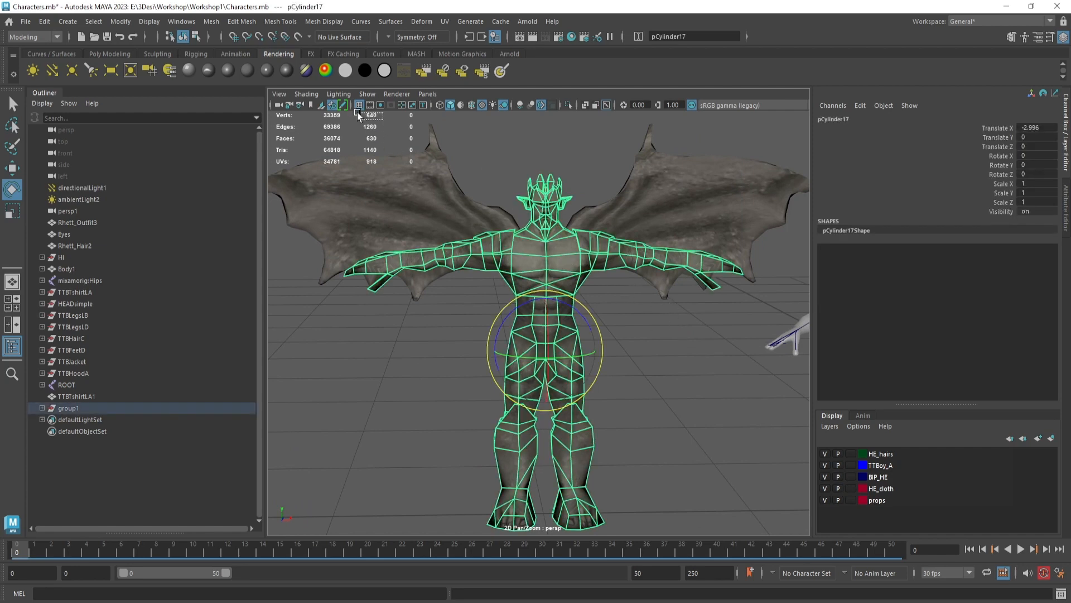
{"action": "left_click_drag", "start_coordinate": [357, 112], "coordinate": [357, 111]}
{"action": "left_click", "coordinate": [580, 290]}
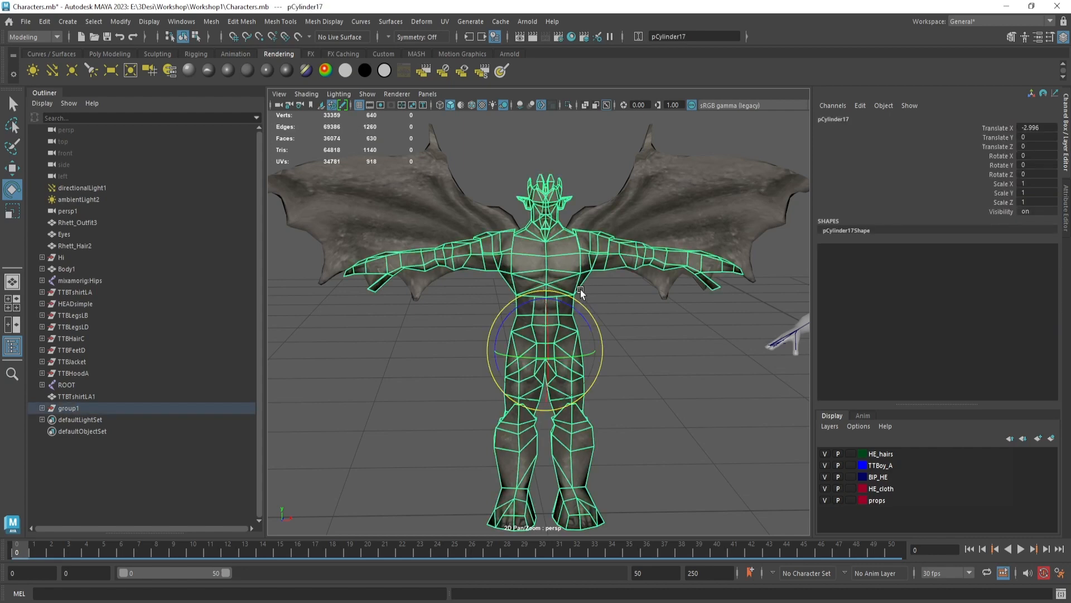
{"action": "left_click", "coordinate": [676, 319]}
Step: Examine the textured detail of the demon's torso and head up close
{"action": "scroll", "coordinate": [677, 320], "scroll_direction": "up", "scroll_amount": 5}
{"action": "left_click_drag", "start_coordinate": [677, 320], "coordinate": [628, 279], "text": "alt"}
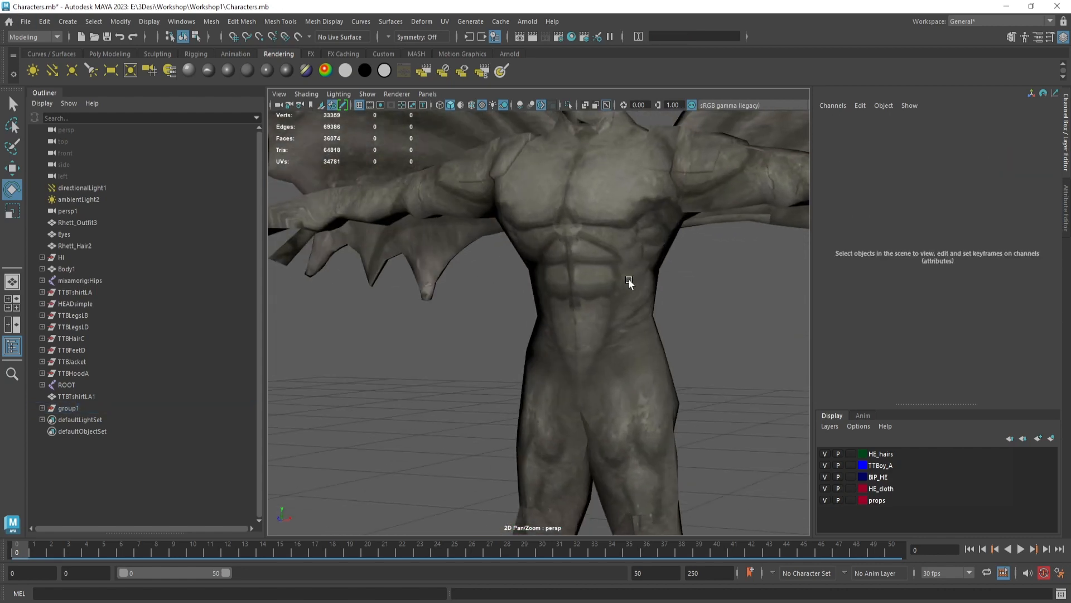
{"action": "middle_click_drag", "start_coordinate": [628, 279], "coordinate": [576, 385], "text": "alt"}
{"action": "scroll", "coordinate": [576, 385], "scroll_direction": "up", "scroll_amount": 5}
{"action": "middle_click_drag", "start_coordinate": [604, 213], "coordinate": [630, 297], "text": "alt"}
{"action": "scroll", "coordinate": [612, 367], "scroll_direction": "up", "scroll_amount": 5}
{"action": "scroll", "coordinate": [608, 393], "scroll_direction": "down", "scroll_amount": 5}
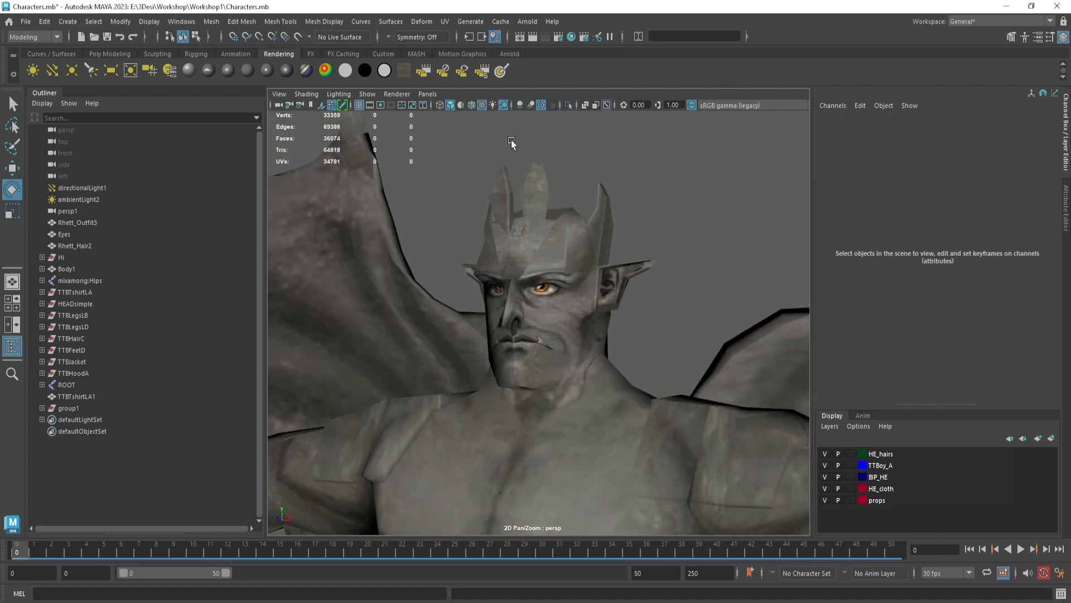
Step: Overlay the wireframe on the shaded demon to examine its head and wing topology, and turn the overlay off
{"action": "left_click", "coordinate": [476, 105]}
{"action": "mouse_move", "coordinate": [586, 318]}
{"action": "left_mouse_down", "text": "alt"}
{"action": "mouse_move", "coordinate": [583, 307]}
{"action": "mouse_move", "coordinate": [621, 306]}
{"action": "mouse_move", "coordinate": [613, 290]}
{"action": "mouse_move", "coordinate": [565, 304]}
{"action": "mouse_move", "coordinate": [626, 347]}
{"action": "mouse_move", "coordinate": [627, 328]}
{"action": "mouse_move", "coordinate": [519, 340]}
{"action": "left_mouse_up", "text": "alt"}
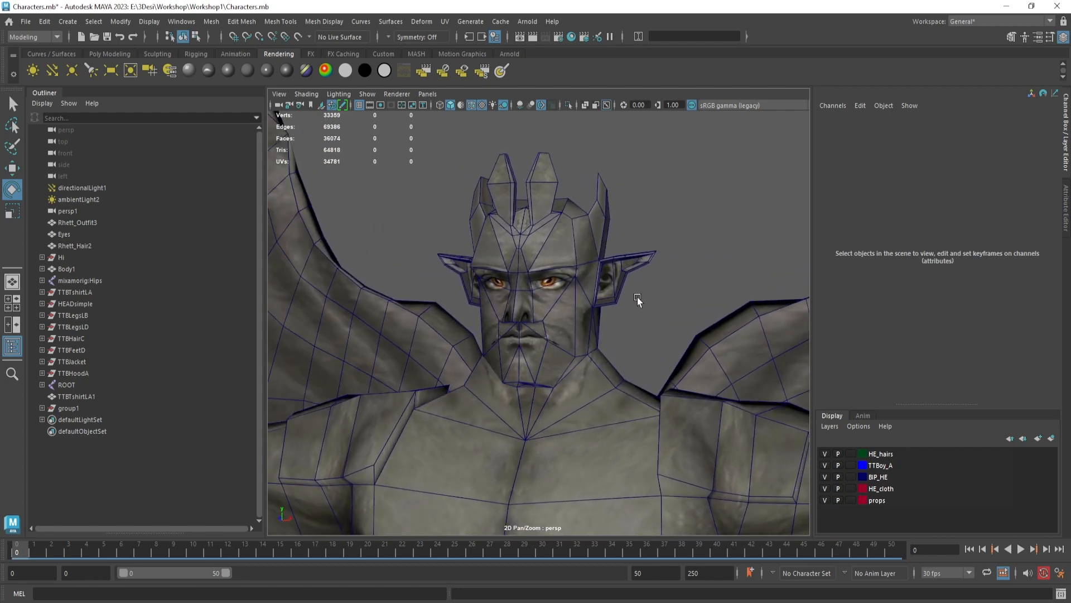
{"action": "right_click_drag", "start_coordinate": [638, 298], "coordinate": [350, 123], "text": "alt"}
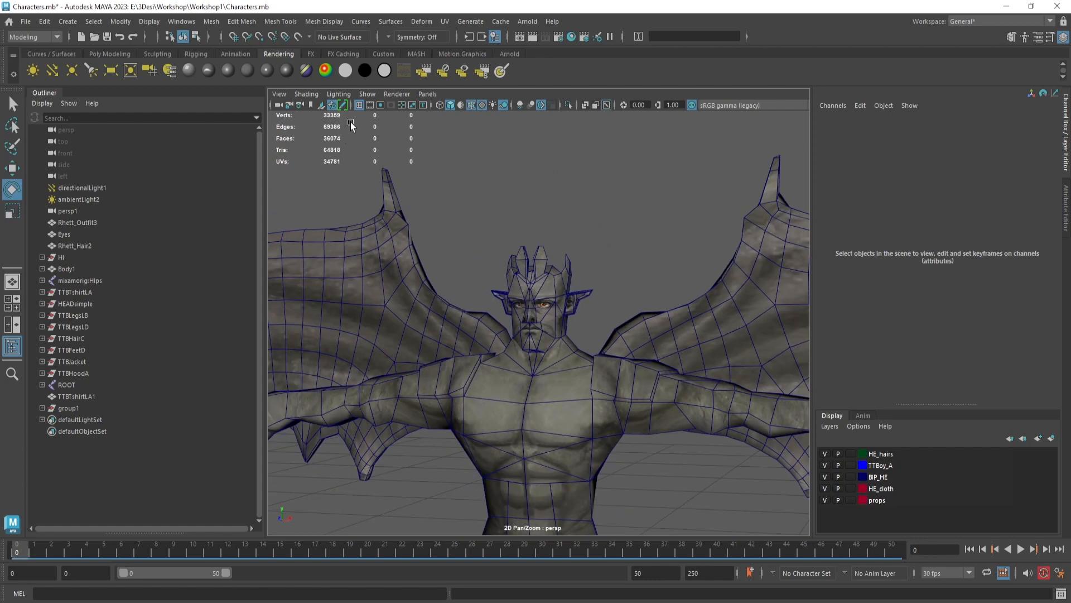
{"action": "left_click", "coordinate": [474, 108]}
Step: Isolate the male character's hair mesh in the viewport
{"action": "scroll", "coordinate": [544, 187], "scroll_direction": "down", "scroll_amount": 5}
{"action": "mouse_move", "coordinate": [558, 234]}
{"action": "left_mouse_down", "text": "alt"}
{"action": "mouse_move", "coordinate": [591, 350]}
{"action": "mouse_move", "coordinate": [624, 312]}
{"action": "mouse_move", "coordinate": [533, 310]}
{"action": "mouse_move", "coordinate": [563, 336]}
{"action": "left_mouse_up", "text": "alt"}
{"action": "right_click_drag", "start_coordinate": [686, 310], "coordinate": [650, 318], "text": "alt"}
{"action": "middle_click_drag", "start_coordinate": [650, 319], "coordinate": [547, 328], "text": "alt"}
{"action": "right_click_drag", "start_coordinate": [547, 328], "coordinate": [641, 275], "text": "alt"}
{"action": "middle_click_drag", "start_coordinate": [640, 275], "coordinate": [497, 346], "text": "alt"}
{"action": "right_click_drag", "start_coordinate": [496, 346], "coordinate": [493, 269], "text": "alt"}
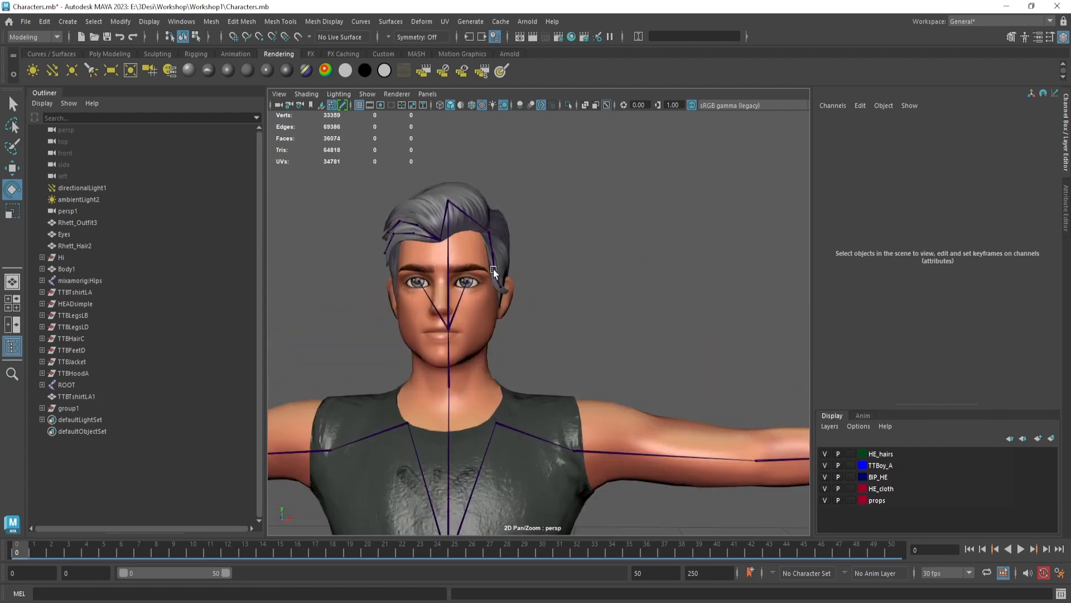
{"action": "left_click_drag", "start_coordinate": [493, 269], "coordinate": [509, 265], "text": "alt"}
{"action": "middle_click_drag", "start_coordinate": [509, 266], "coordinate": [619, 293], "text": "alt"}
{"action": "left_click", "coordinate": [525, 244]}
{"action": "mouse_move", "coordinate": [614, 283]}
{"action": "left_mouse_down", "text": "alt"}
{"action": "mouse_move", "coordinate": [602, 270]}
{"action": "mouse_move", "coordinate": [578, 284]}
{"action": "mouse_move", "coordinate": [579, 272]}
{"action": "mouse_move", "coordinate": [634, 270]}
{"action": "mouse_move", "coordinate": [660, 284]}
{"action": "mouse_move", "coordinate": [651, 312]}
{"action": "mouse_move", "coordinate": [559, 345]}
{"action": "mouse_move", "coordinate": [534, 277]}
{"action": "left_mouse_up", "text": "alt"}
{"action": "key", "text": "ctrl+1"}
Step: Examine the isolated male hair mesh's wireframe and shading from the side, and restore the full scene
{"action": "scroll", "coordinate": [602, 270], "scroll_direction": "up", "scroll_amount": 2}
{"action": "key", "text": "alt"}
{"action": "scroll", "coordinate": [602, 270], "scroll_direction": "down", "scroll_amount": 1}
{"action": "left_click", "coordinate": [603, 283]}
{"action": "left_click", "coordinate": [537, 262]}
{"action": "left_click", "coordinate": [660, 284]}
{"action": "left_click_drag", "start_coordinate": [587, 250], "coordinate": [606, 260], "text": "alt"}
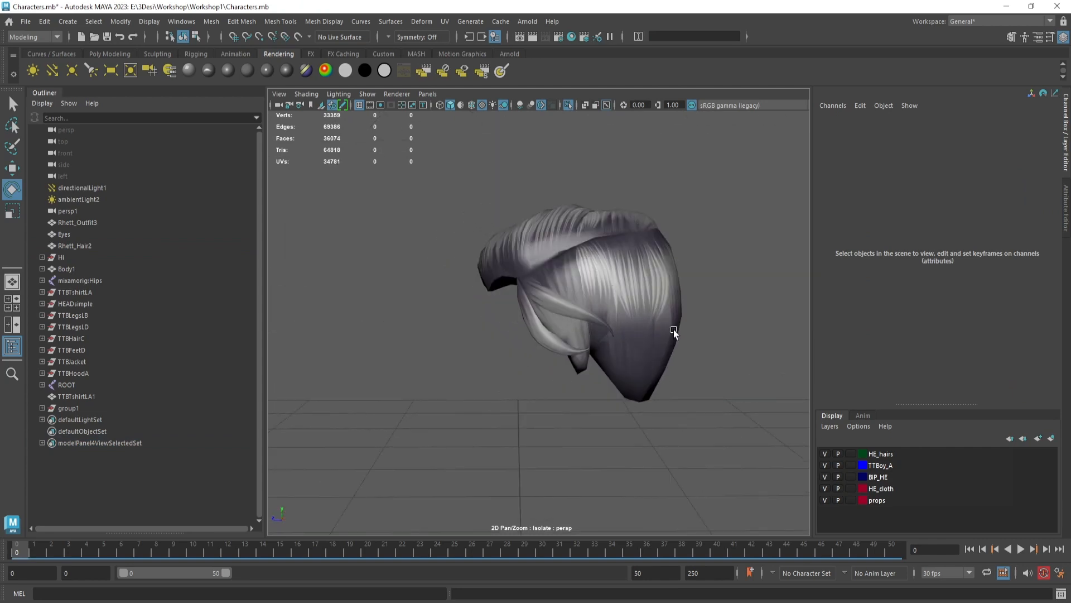
{"action": "scroll", "coordinate": [644, 337], "scroll_direction": "down", "scroll_amount": 3}
{"action": "key", "text": "ctrl+1"}
Step: Select the female character's Body1 mesh and frame its head and hair
{"action": "scroll", "coordinate": [642, 337], "scroll_direction": "down", "scroll_amount": 3}
{"action": "left_click_drag", "start_coordinate": [642, 336], "coordinate": [647, 362], "text": "alt"}
{"action": "middle_click_drag", "start_coordinate": [647, 363], "coordinate": [585, 330], "text": "alt"}
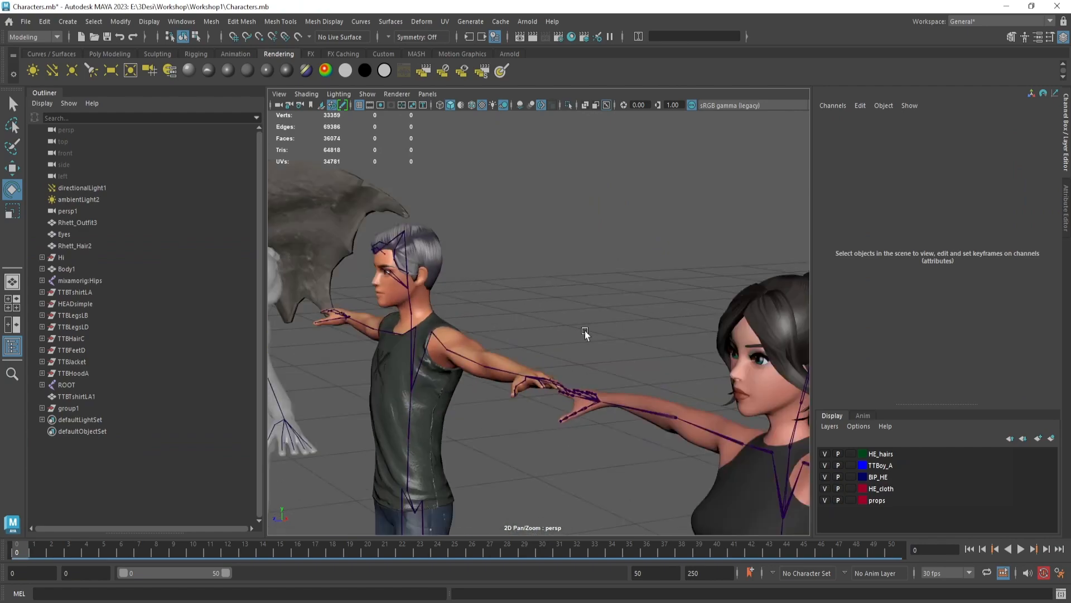
{"action": "scroll", "coordinate": [585, 330], "scroll_direction": "down", "scroll_amount": 2}
{"action": "left_click", "coordinate": [753, 326]}
{"action": "key", "text": "f"}
{"action": "middle_click_drag", "start_coordinate": [642, 251], "coordinate": [617, 342], "text": "alt"}
{"action": "scroll", "coordinate": [617, 342], "scroll_direction": "up", "scroll_amount": 4}
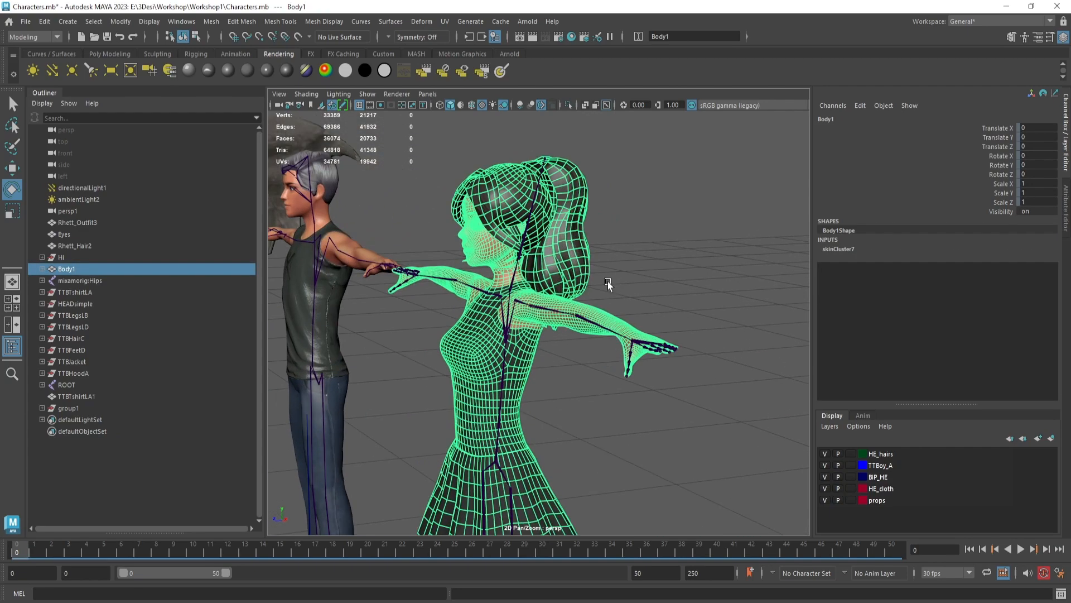
{"action": "left_click_drag", "start_coordinate": [608, 282], "coordinate": [639, 369], "text": "alt"}
{"action": "scroll", "coordinate": [653, 368], "scroll_direction": "up", "scroll_amount": 2}
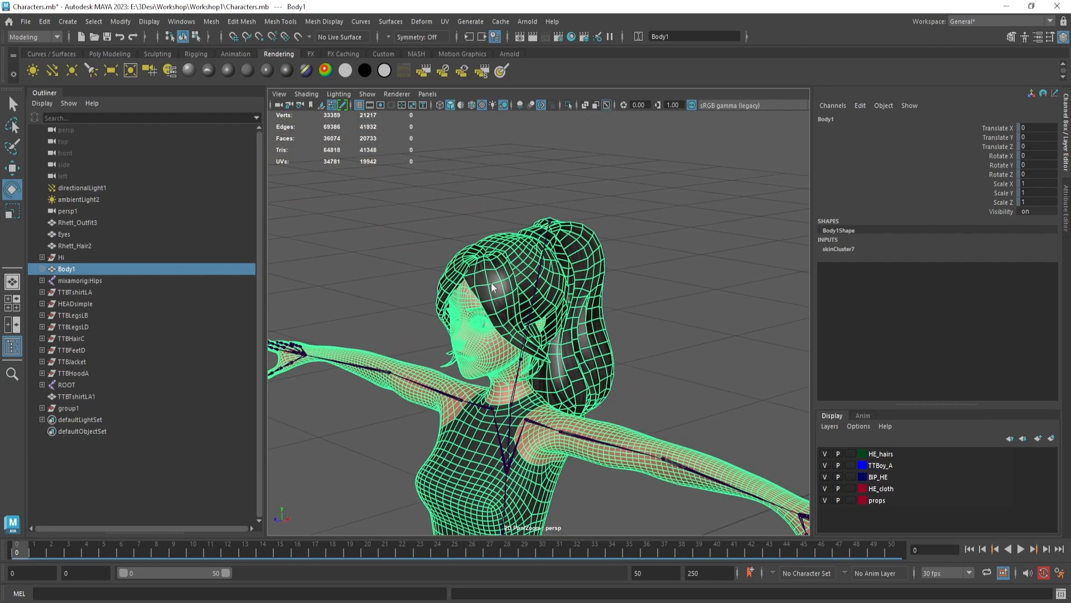
Step: Check the polygon count of the front fringe lock by selecting its connected faces on Body1
{"action": "right_click_drag", "start_coordinate": [490, 282], "coordinate": [491, 292]}
{"action": "double_click", "coordinate": [493, 290]}
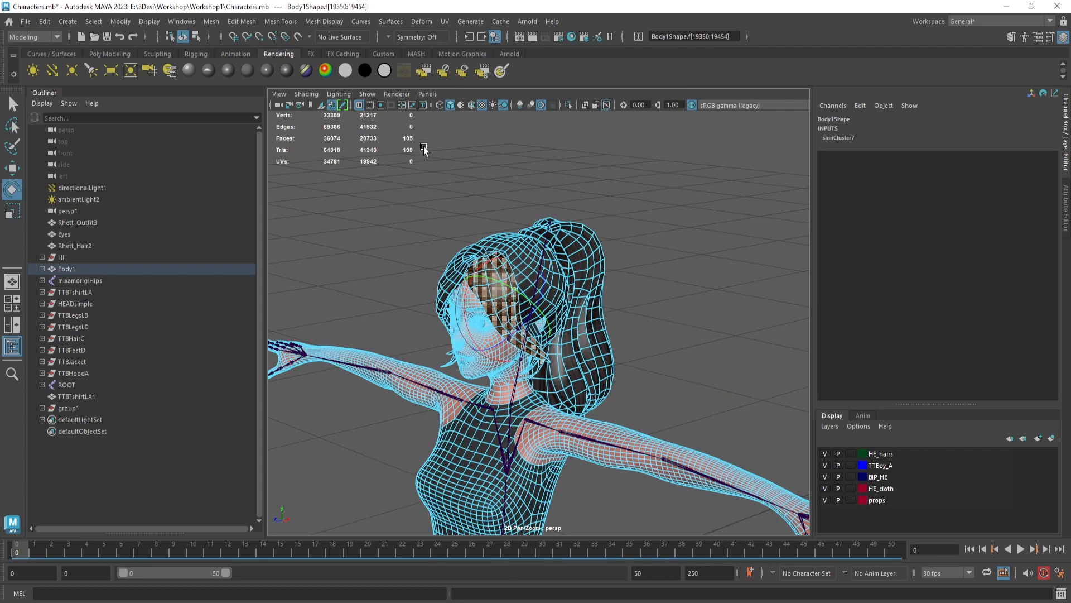
{"action": "left_click", "coordinate": [650, 333]}
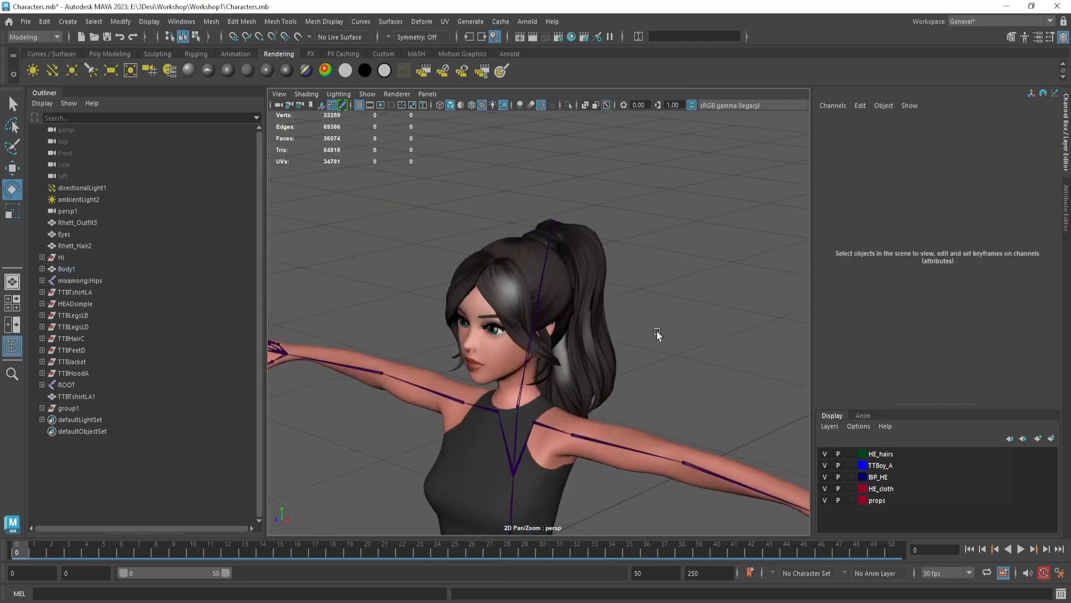
Step: Examine the wireframe of Body1's ponytail and head from the side and front
{"action": "left_click_drag", "start_coordinate": [658, 331], "coordinate": [558, 323], "text": "alt"}
{"action": "scroll", "coordinate": [599, 309], "scroll_direction": "down", "scroll_amount": 5}
{"action": "scroll", "coordinate": [561, 324], "scroll_direction": "up", "scroll_amount": 5}
{"action": "left_click", "coordinate": [580, 308]}
{"action": "middle_click_drag", "start_coordinate": [581, 307], "coordinate": [591, 310], "text": "alt"}
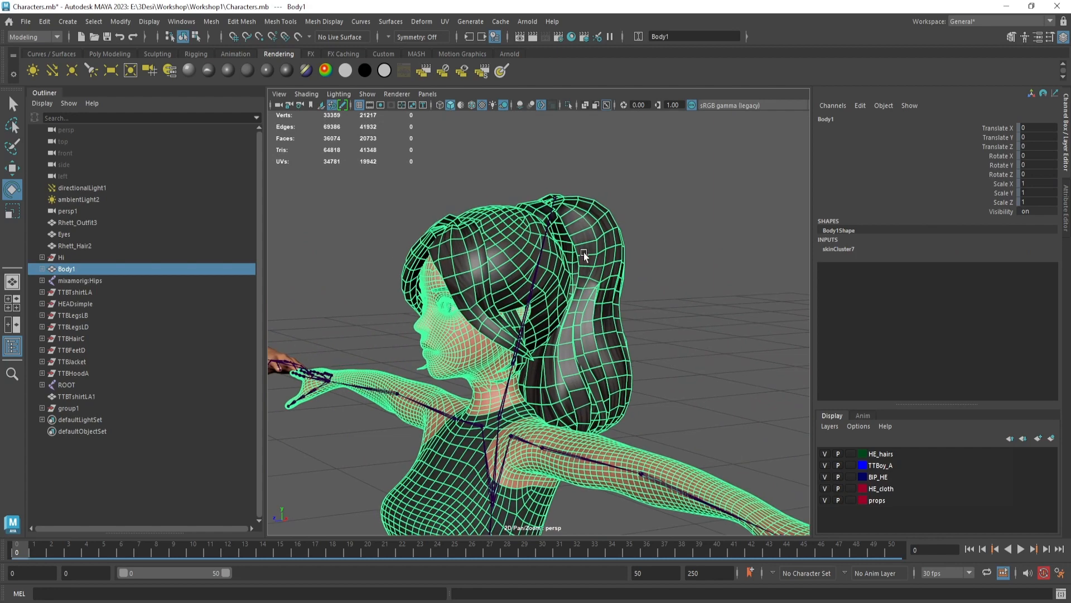
{"action": "right_click_drag", "start_coordinate": [584, 246], "coordinate": [584, 279]}
{"action": "right_click_drag", "start_coordinate": [521, 255], "coordinate": [549, 237]}
{"action": "left_click", "coordinate": [467, 343]}
{"action": "left_click_drag", "start_coordinate": [474, 329], "coordinate": [561, 297], "text": "alt"}
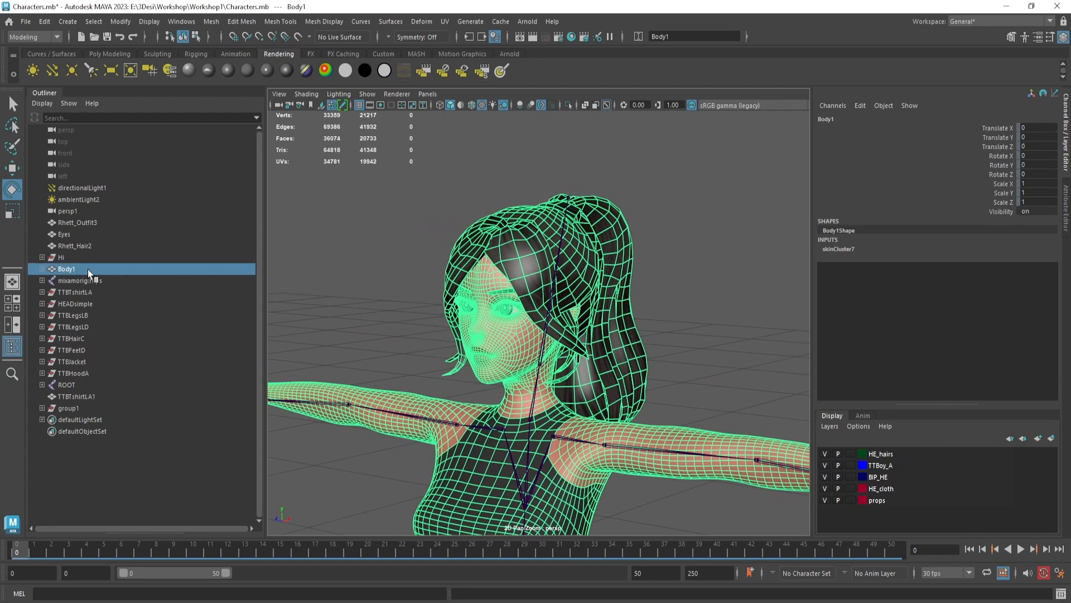
Step: Expand Body1's hierarchy to check its child objects
{"action": "left_click", "coordinate": [42, 268]}
{"action": "middle_click_drag", "start_coordinate": [50, 277], "coordinate": [54, 297]}
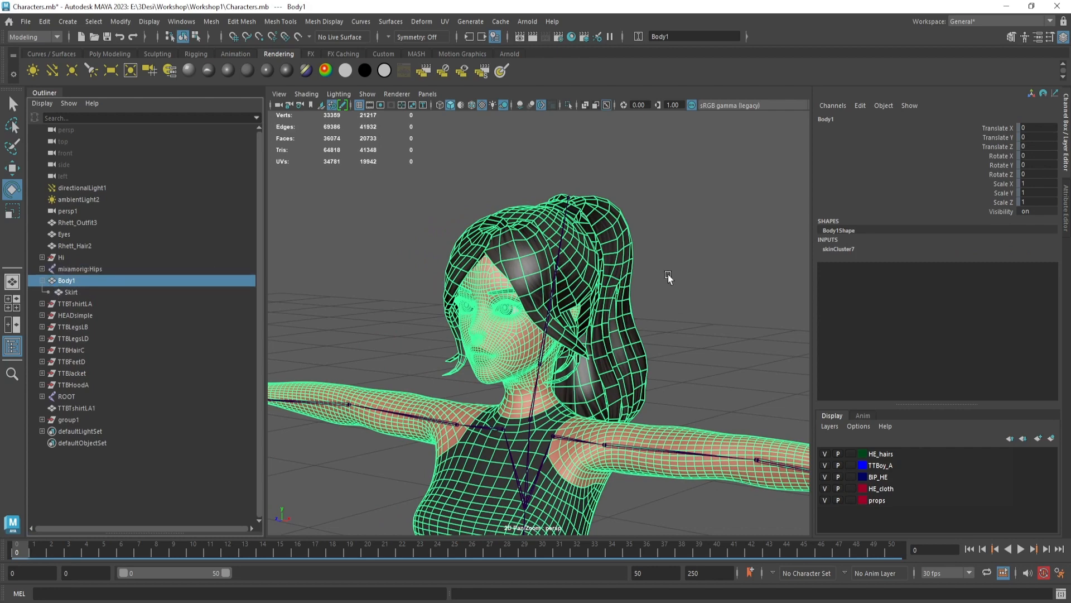
{"action": "left_click", "coordinate": [667, 274]}
{"action": "left_click_drag", "start_coordinate": [658, 263], "coordinate": [597, 256], "text": "alt"}
{"action": "left_click", "coordinate": [591, 256]}
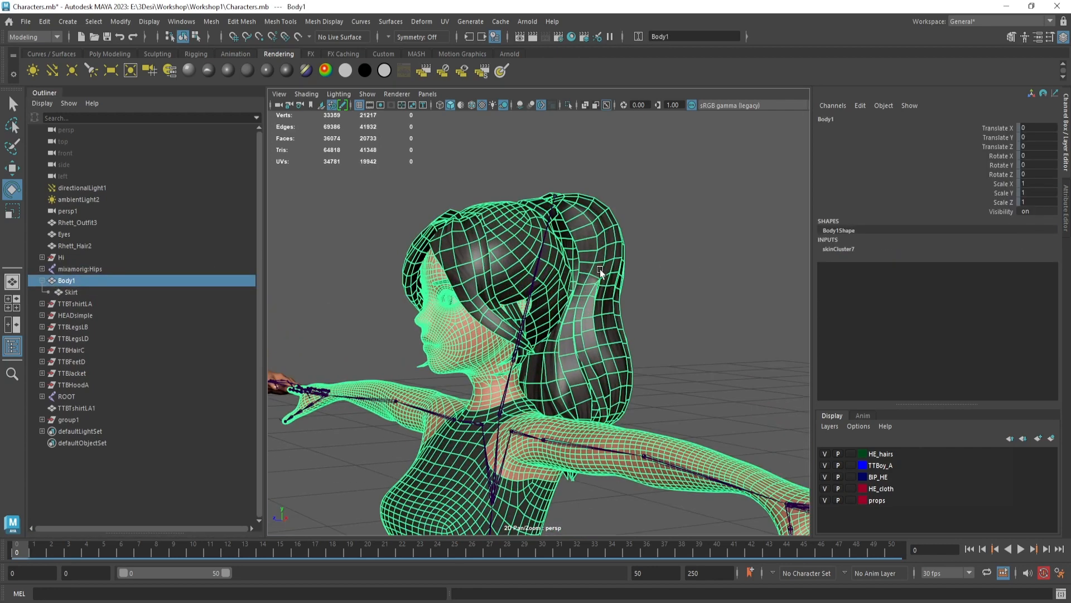
Step: Select faces on Body1's ponytail, grow the selection across its locks, and isolate the selected faces
{"action": "right_click_drag", "start_coordinate": [598, 248], "coordinate": [638, 282]}
{"action": "left_click_drag", "start_coordinate": [637, 281], "coordinate": [551, 267], "text": "alt"}
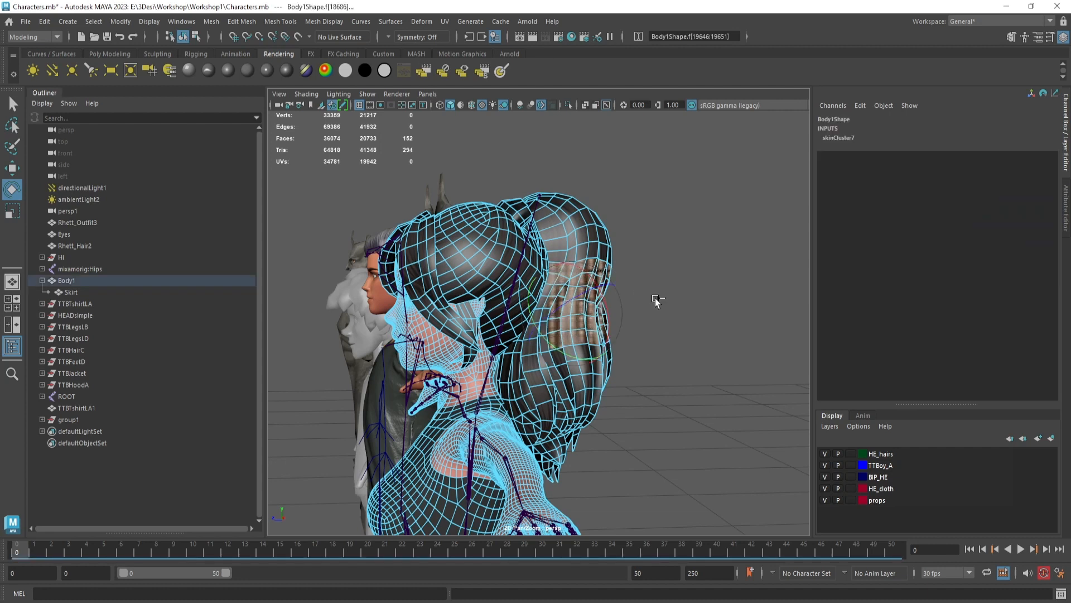
{"action": "key", "text": "shift+period"}
{"action": "key", "text": "shift+period"}
{"action": "key", "text": "shift+period"}
{"action": "key", "text": "shift+period"}
{"action": "key", "text": "shift+period"}
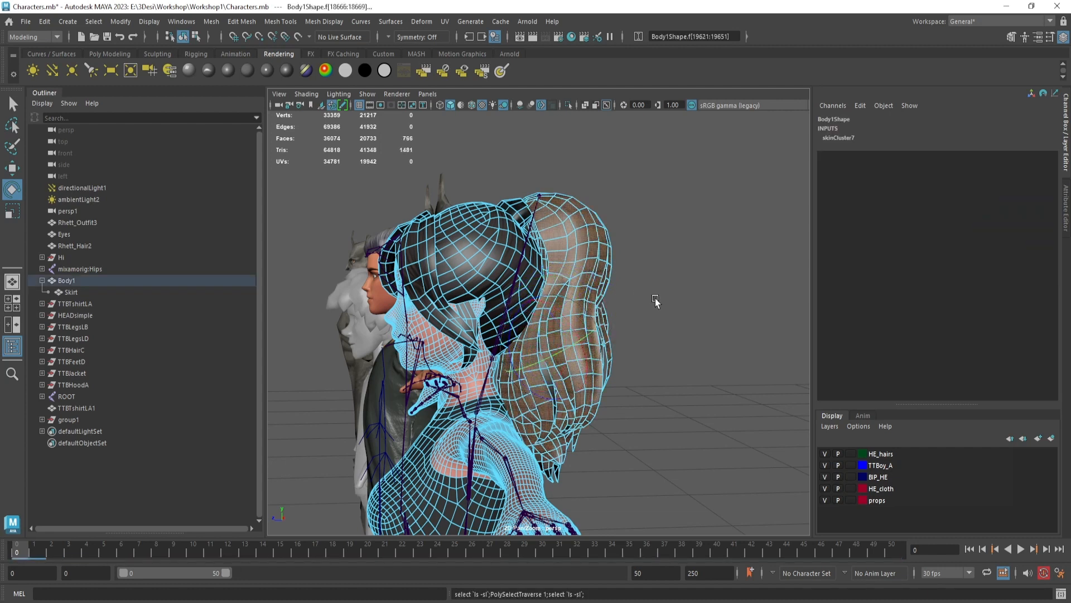
{"action": "key", "text": "ctrl+1"}
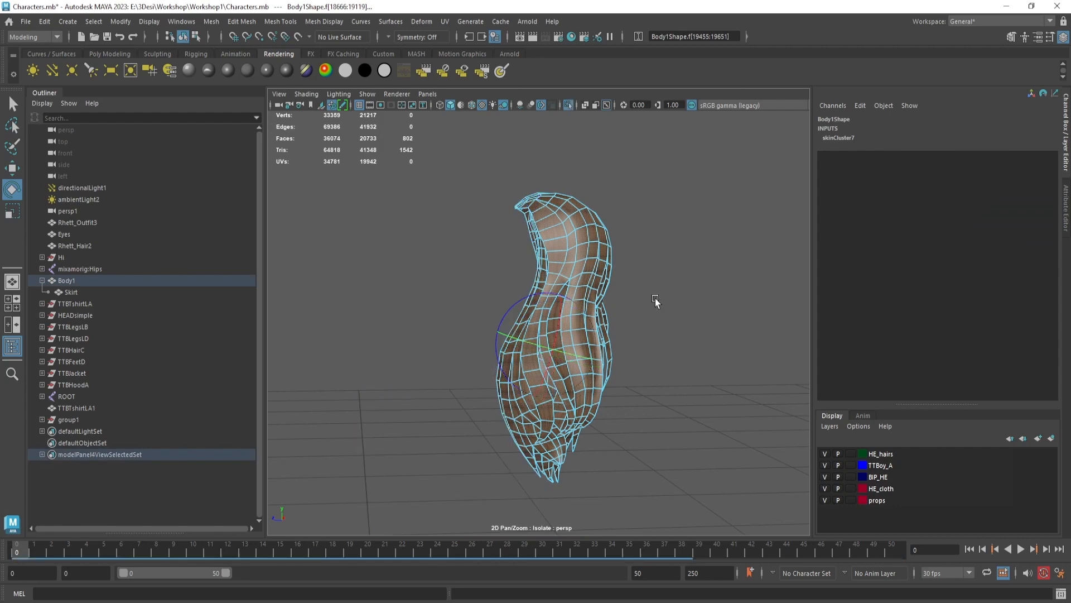
Step: Examine the isolated ponytail from behind and select the faces of a single lock
{"action": "left_click", "coordinate": [647, 313]}
{"action": "right_click_drag", "start_coordinate": [563, 249], "coordinate": [617, 231]}
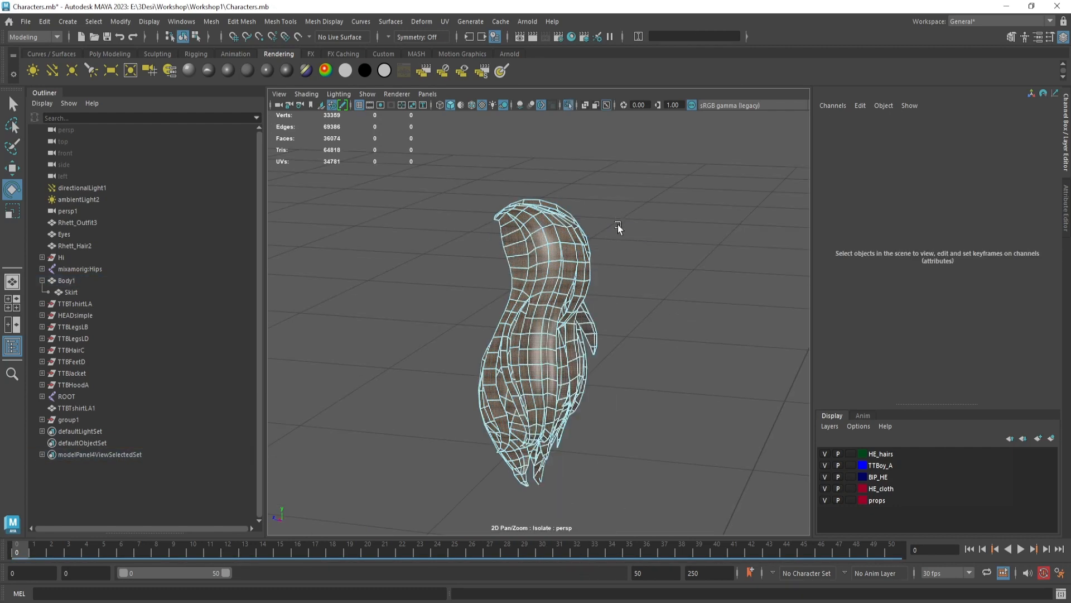
{"action": "scroll", "coordinate": [587, 261], "scroll_direction": "up", "scroll_amount": 5}
{"action": "left_click_drag", "start_coordinate": [585, 262], "coordinate": [837, 262], "text": "alt"}
{"action": "left_click", "coordinate": [519, 208]}
{"action": "right_click_drag", "start_coordinate": [519, 208], "coordinate": [519, 210]}
{"action": "left_click_drag", "start_coordinate": [542, 243], "coordinate": [526, 241], "text": "alt"}
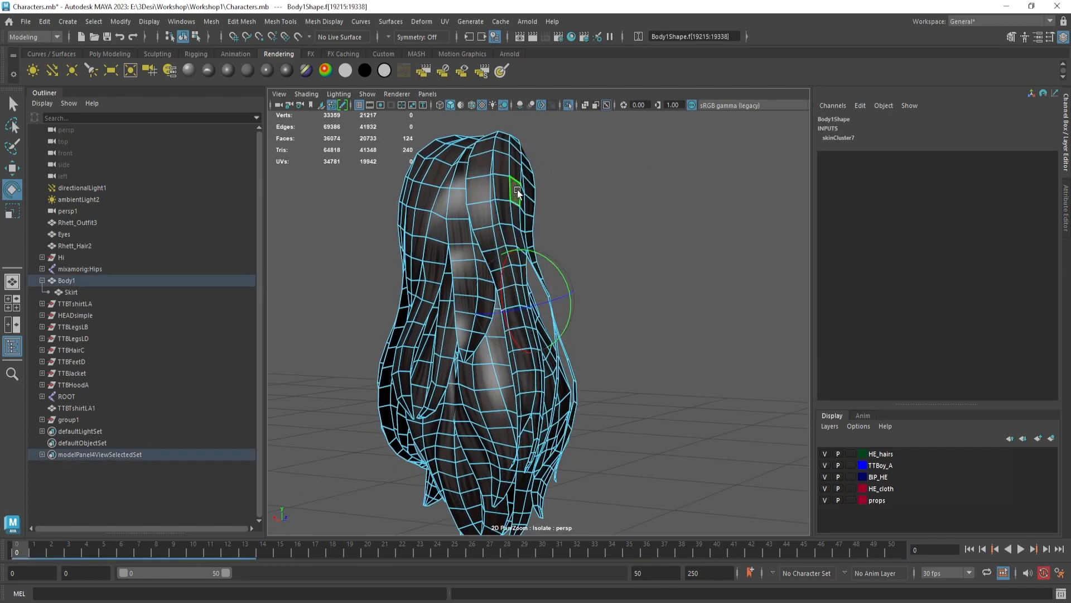
Step: Restore the full character and isolate only the selected ponytail lock
{"action": "scroll", "coordinate": [519, 198], "scroll_direction": "down", "scroll_amount": 3}
{"action": "key", "text": "ctrl+1"}
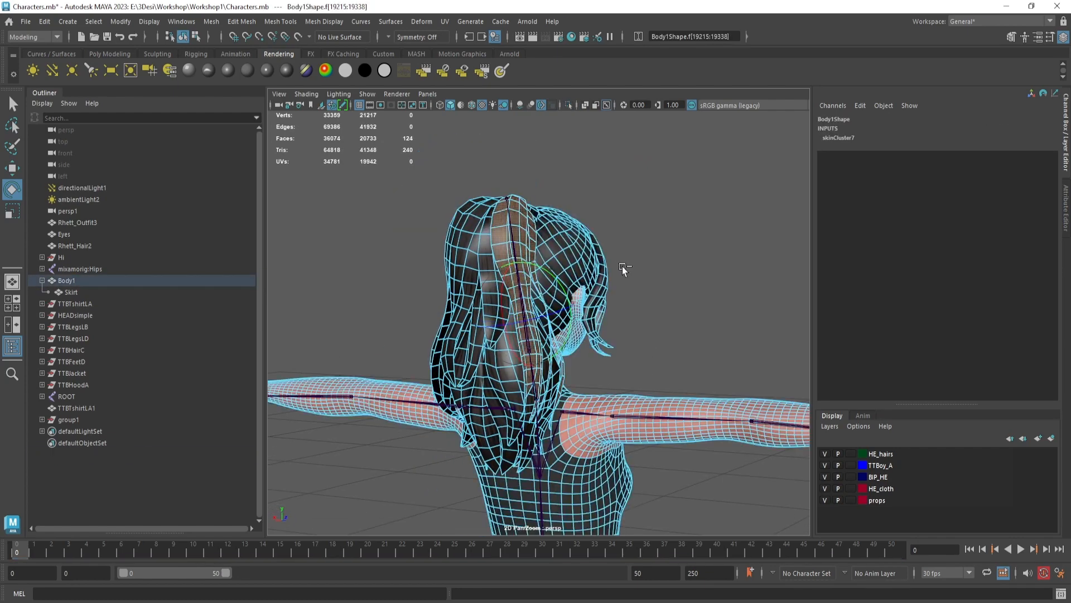
{"action": "key", "text": "ctrl+1"}
{"action": "left_click", "coordinate": [700, 284]}
{"action": "left_click_drag", "start_coordinate": [700, 284], "coordinate": [143, 314], "text": "alt"}
Step: Examine the isolated lock's geometry up close, show the whole character again, and clear the selection
{"action": "left_click_drag", "start_coordinate": [563, 272], "coordinate": [507, 254], "text": "alt"}
{"action": "right_click_drag", "start_coordinate": [507, 254], "coordinate": [595, 215]}
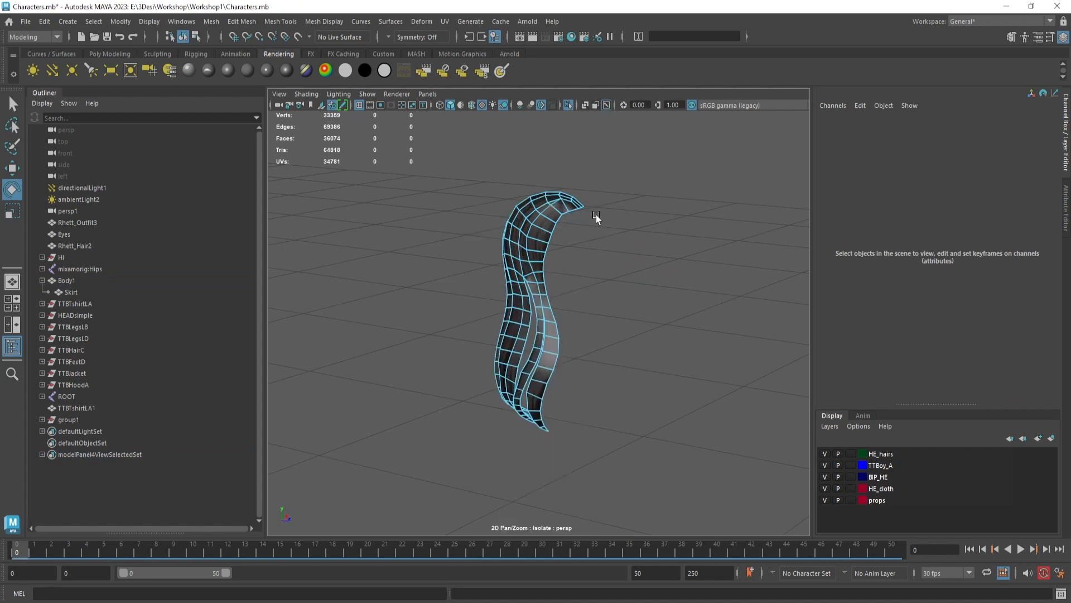
{"action": "left_click_drag", "start_coordinate": [571, 246], "coordinate": [617, 275], "text": "alt"}
{"action": "scroll", "coordinate": [662, 270], "scroll_direction": "up", "scroll_amount": 4}
{"action": "left_click", "coordinate": [511, 189]}
{"action": "key", "text": "ctrl+1"}
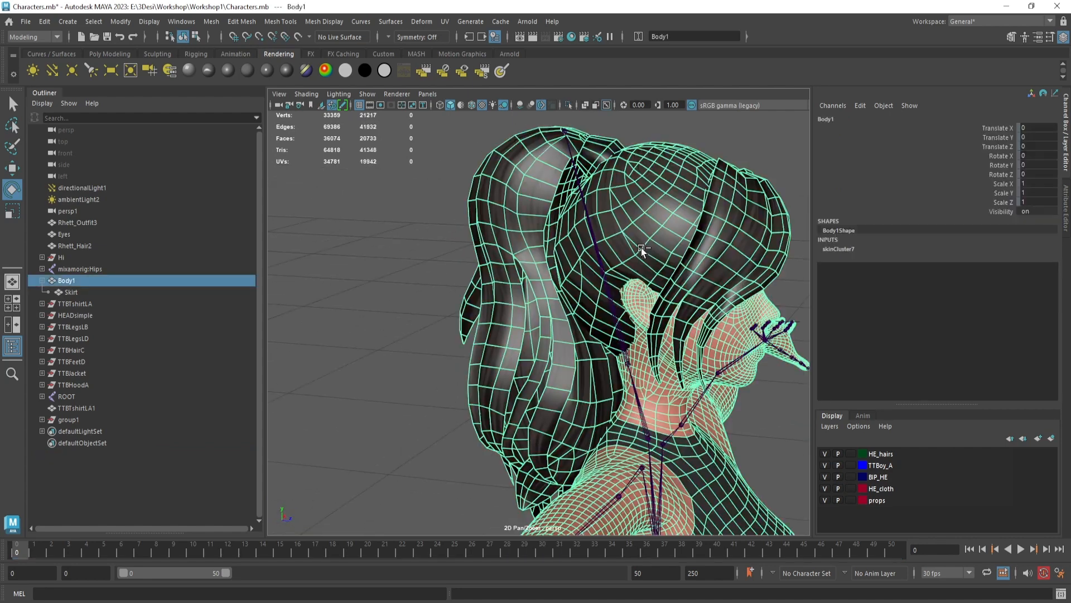
{"action": "scroll", "coordinate": [641, 248], "scroll_direction": "down", "scroll_amount": 5}
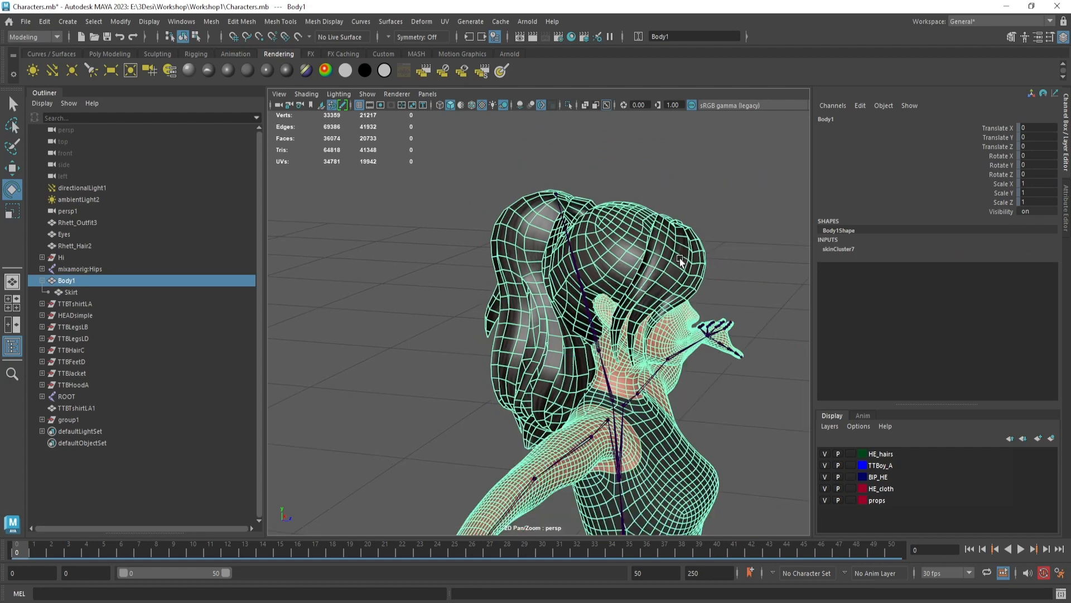
{"action": "left_click", "coordinate": [624, 215]}
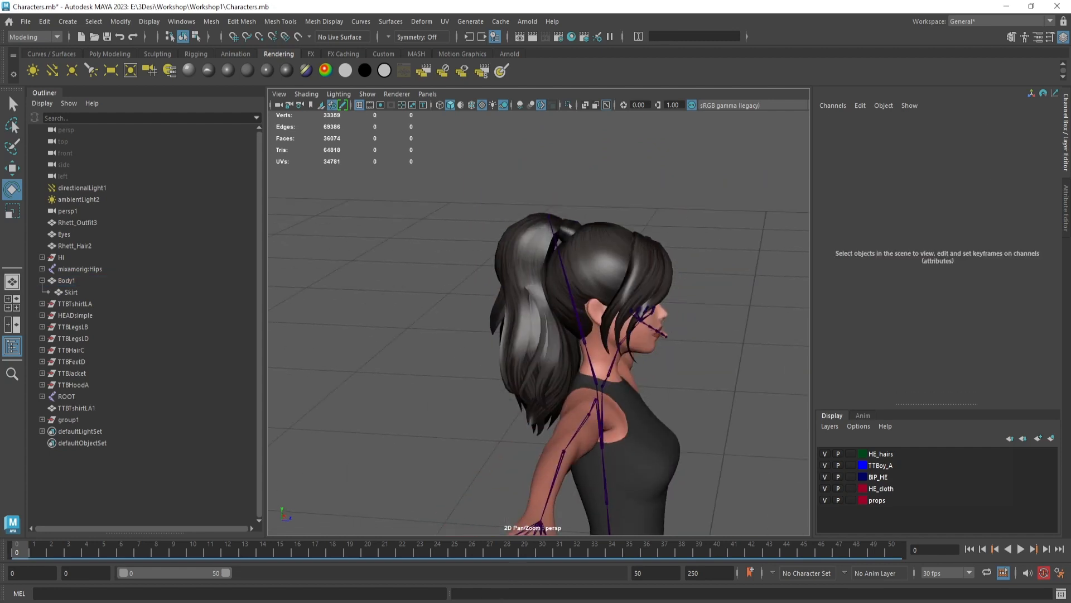
Step: Switch to Blender's Session2_4.blend scene and select the BezierCircle curve on the ground in front of the character
{"action": "left_click", "coordinate": [487, 553]}
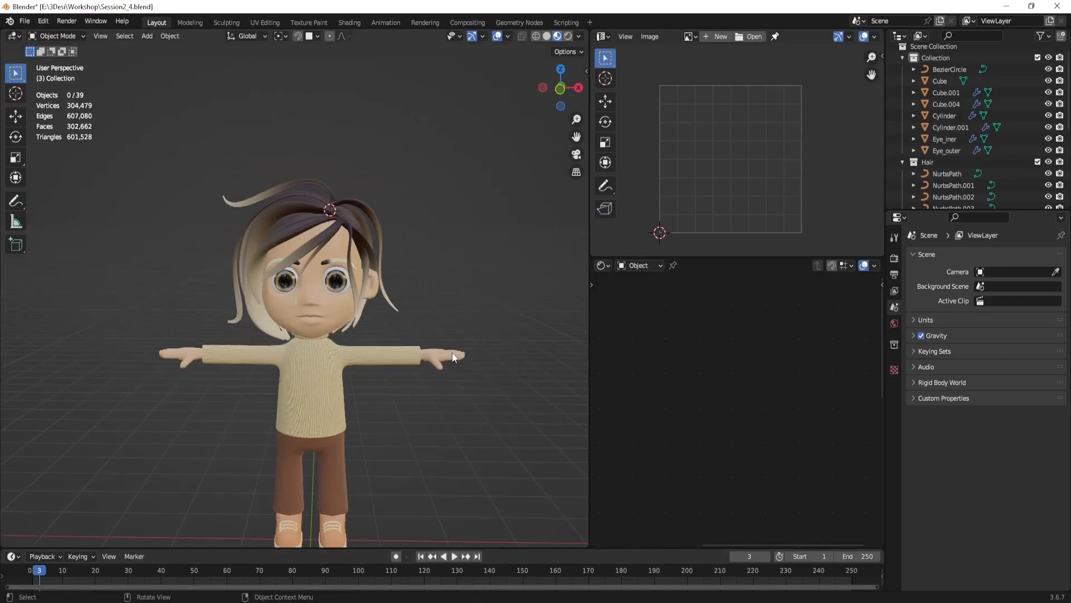
{"action": "middle_click_drag", "start_coordinate": [453, 357], "coordinate": [441, 460]}
{"action": "left_click", "coordinate": [370, 459]}
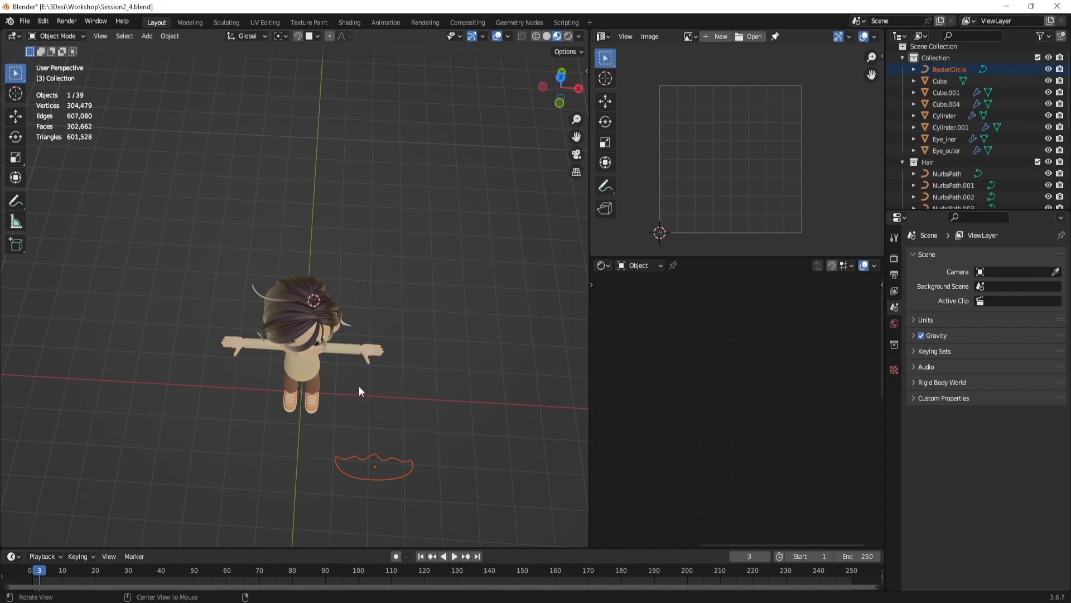
{"action": "left_click_drag", "start_coordinate": [360, 387], "coordinate": [415, 319], "text": "alt"}
{"action": "scroll", "coordinate": [462, 336], "scroll_direction": "up", "scroll_amount": 2}
{"action": "scroll", "coordinate": [470, 376], "scroll_direction": "down", "scroll_amount": 1}
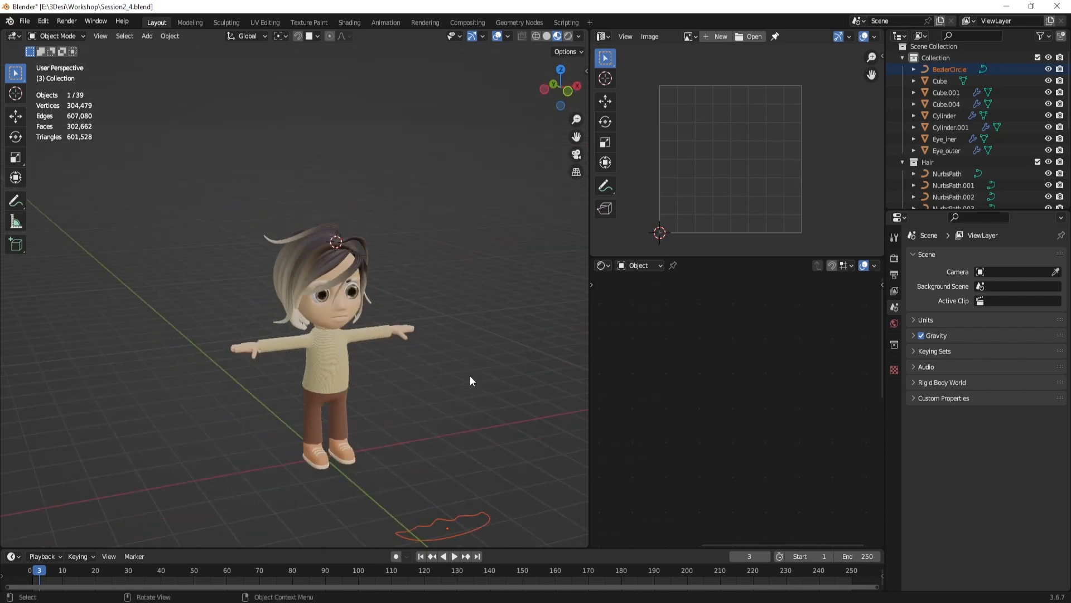
Step: Clear the BezierCircle selection and view the child character from the front
{"action": "left_click_drag", "start_coordinate": [470, 376], "coordinate": [423, 385], "text": "alt+shift"}
{"action": "left_click", "coordinate": [377, 465]}
{"action": "scroll", "coordinate": [420, 370], "scroll_direction": "down", "scroll_amount": 1}
{"action": "scroll", "coordinate": [441, 384], "scroll_direction": "up", "scroll_amount": 3}
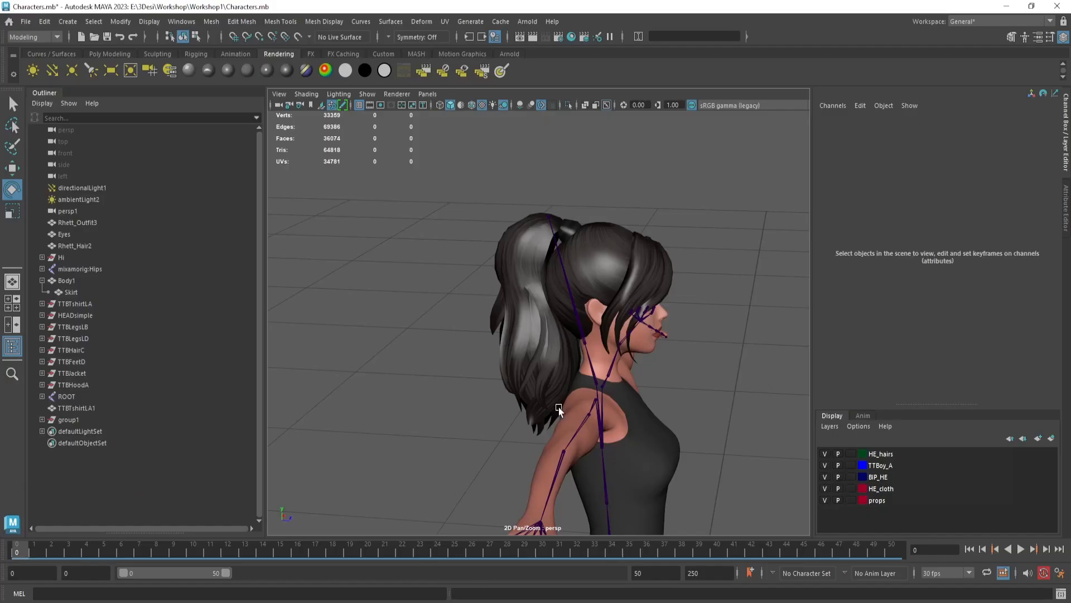
Step: Switch to Maya's Characters.mb scene and select the ponytail character's Body1 mesh
{"action": "left_click_drag", "start_coordinate": [642, 391], "coordinate": [608, 413], "text": "alt"}
{"action": "middle_click_drag", "start_coordinate": [659, 410], "coordinate": [650, 393], "text": "alt"}
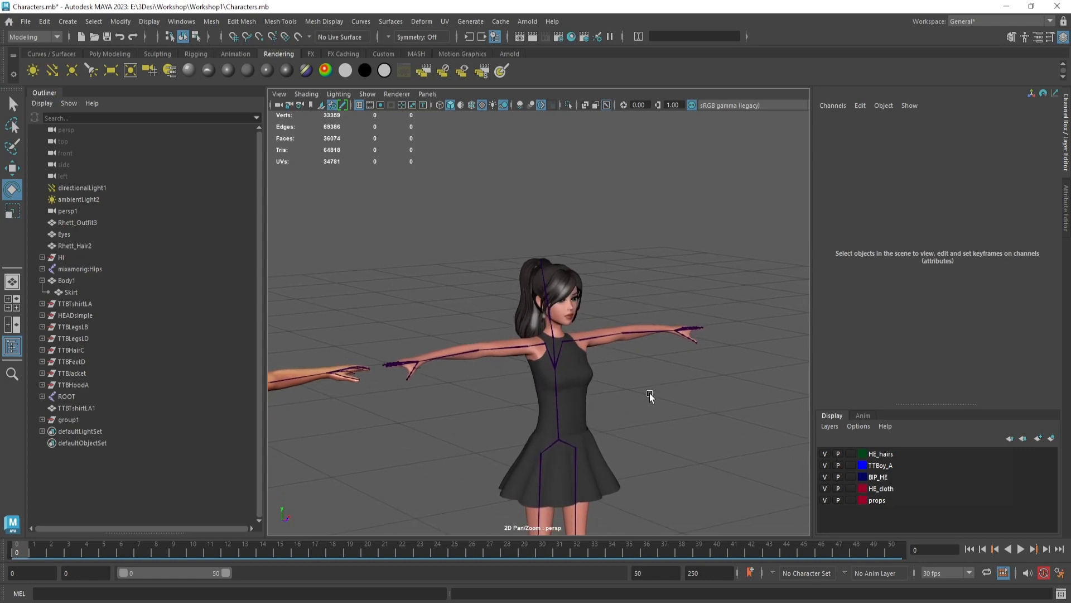
{"action": "right_click_drag", "start_coordinate": [650, 393], "coordinate": [672, 427], "text": "alt"}
{"action": "middle_click_drag", "start_coordinate": [675, 405], "coordinate": [640, 416], "text": "alt"}
{"action": "right_click_drag", "start_coordinate": [641, 416], "coordinate": [669, 437], "text": "alt"}
{"action": "left_click_drag", "start_coordinate": [670, 438], "coordinate": [553, 360], "text": "alt"}
{"action": "left_click", "coordinate": [580, 269]}
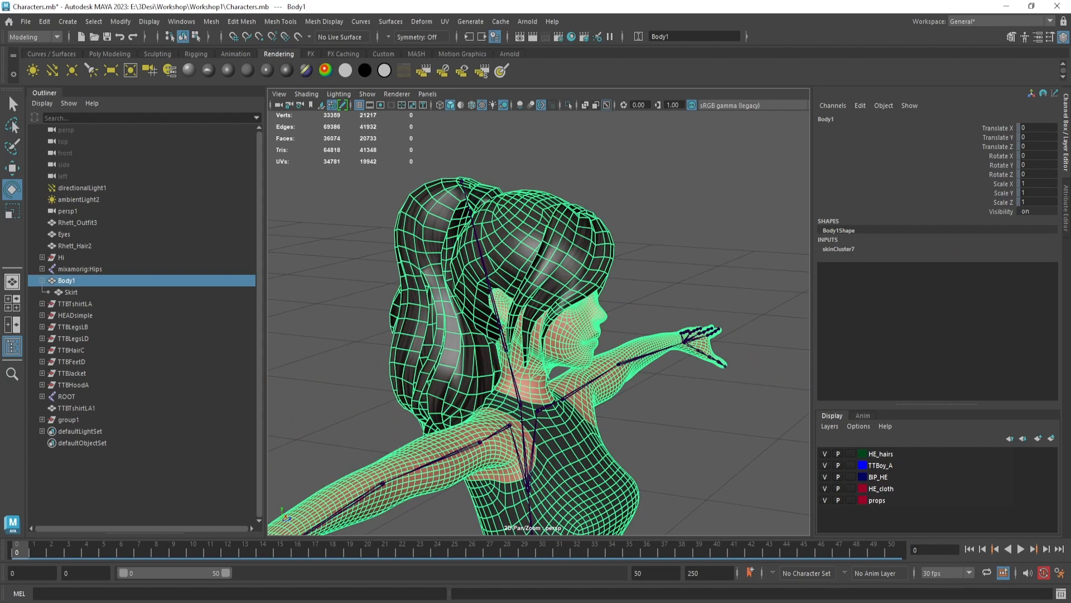
Step: Show the Body1 mesh's attributes and look through its assigned materials to the HairPony22 phong material
{"action": "left_click", "coordinate": [1061, 203]}
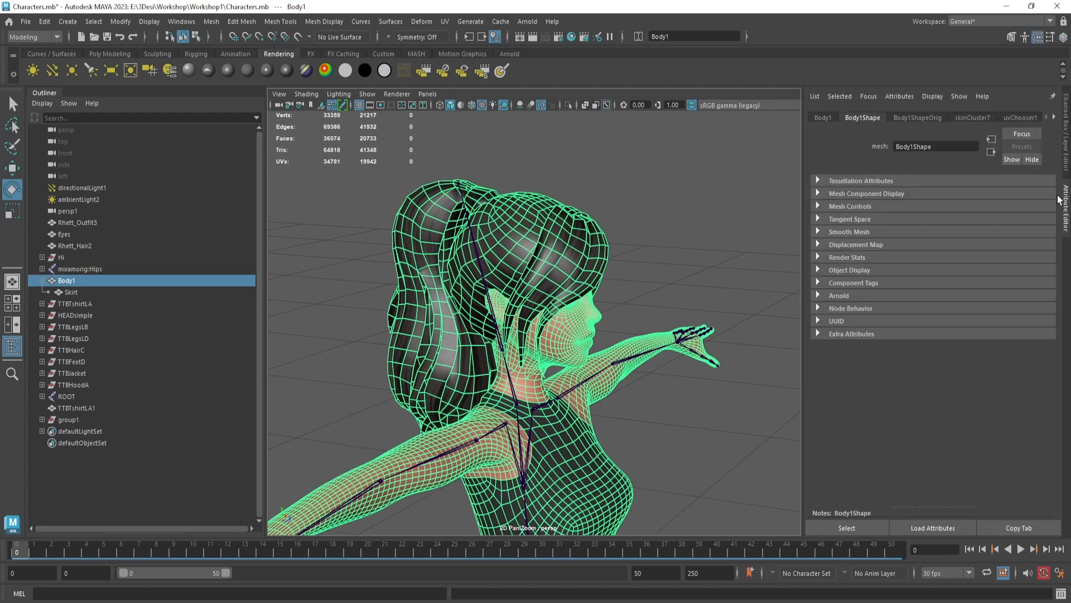
{"action": "left_click", "coordinate": [962, 118]}
{"action": "left_click", "coordinate": [980, 115]}
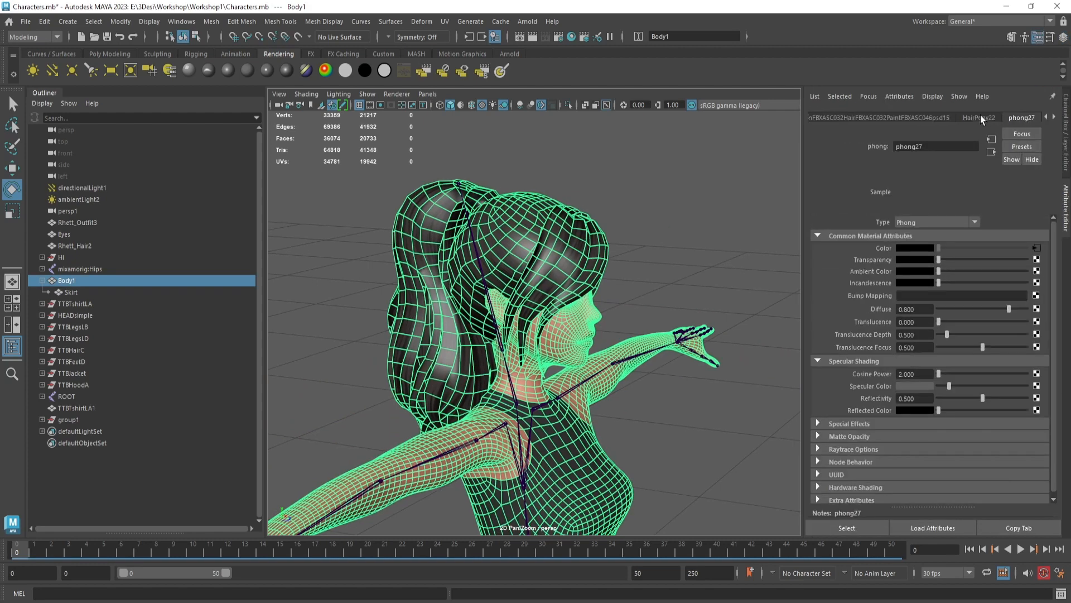
{"action": "left_click", "coordinate": [980, 115]}
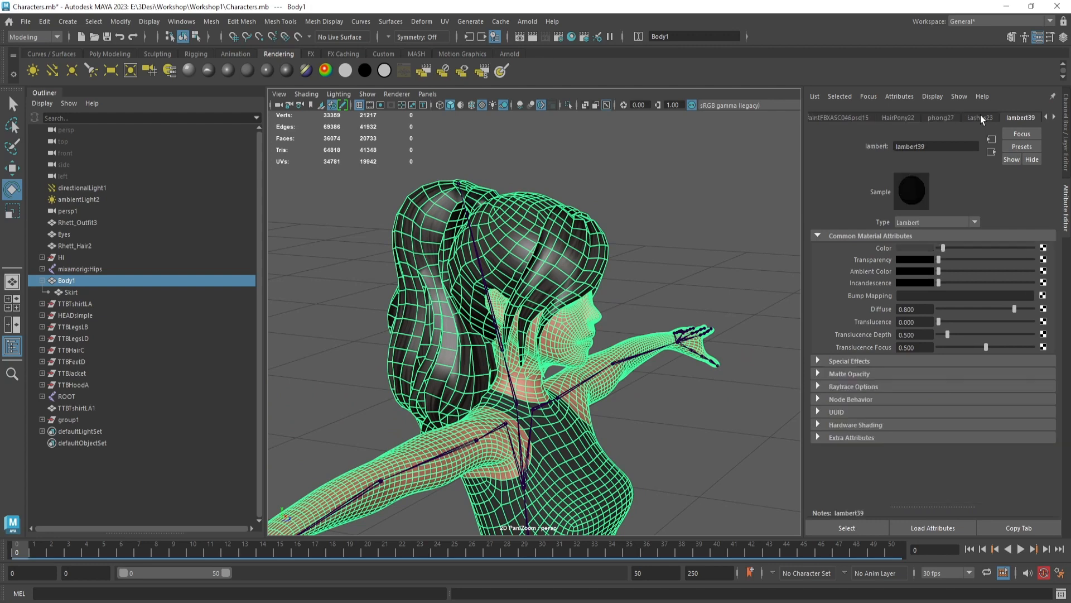
{"action": "left_click", "coordinate": [980, 115]}
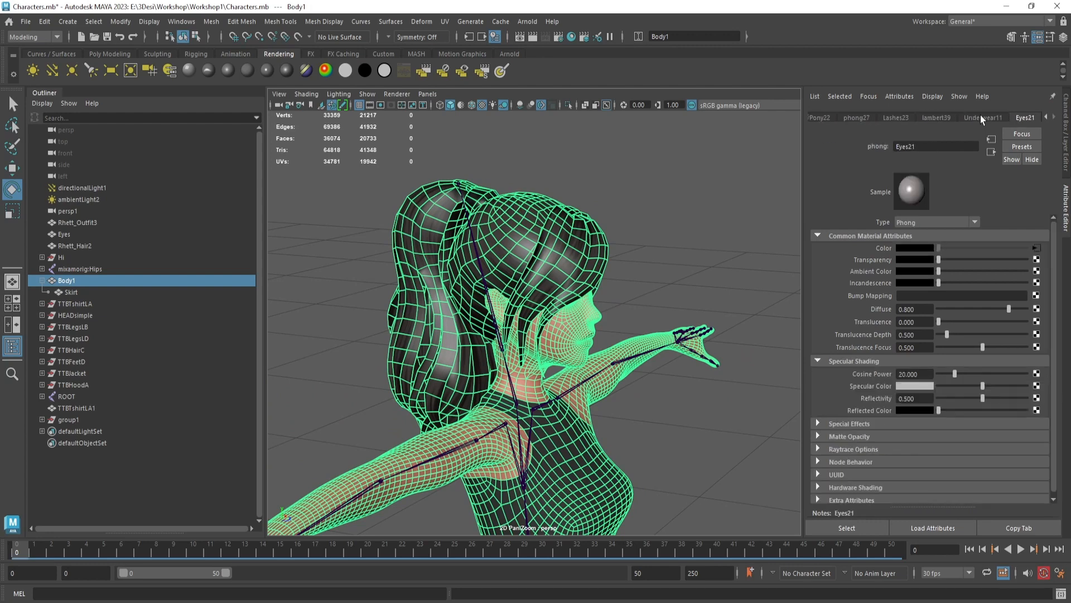
{"action": "left_click", "coordinate": [979, 115]}
{"action": "left_click", "coordinate": [980, 115]}
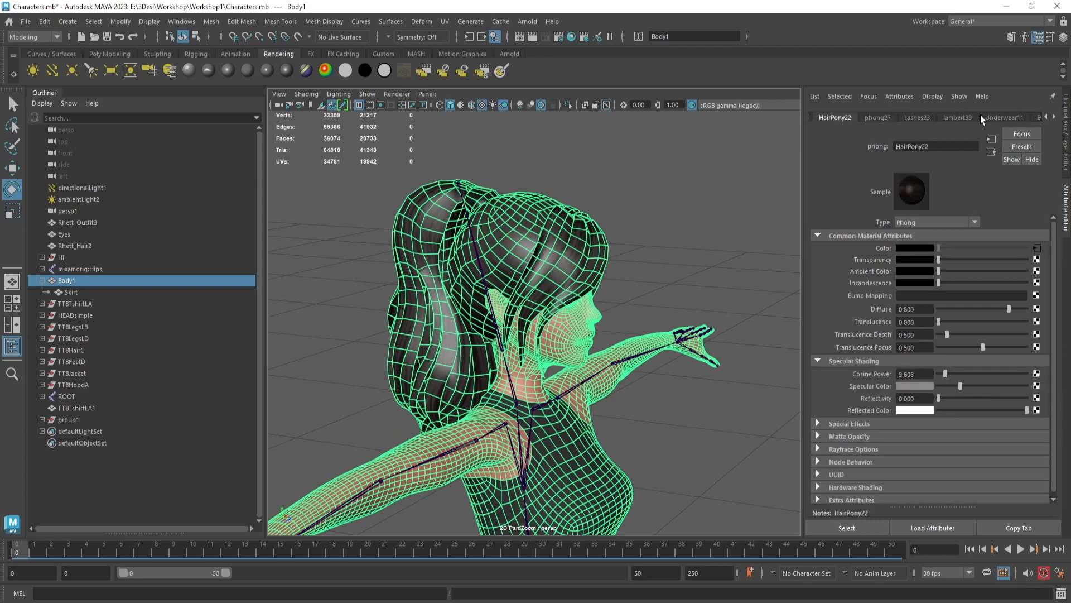
Step: Inspect the hair's file texture node using Hairstyle2_BasicBlack.tga, and follow its output back to the HairPony22 material
{"action": "left_click", "coordinate": [980, 114]}
{"action": "left_click", "coordinate": [979, 115]}
{"action": "left_click", "coordinate": [979, 115]}
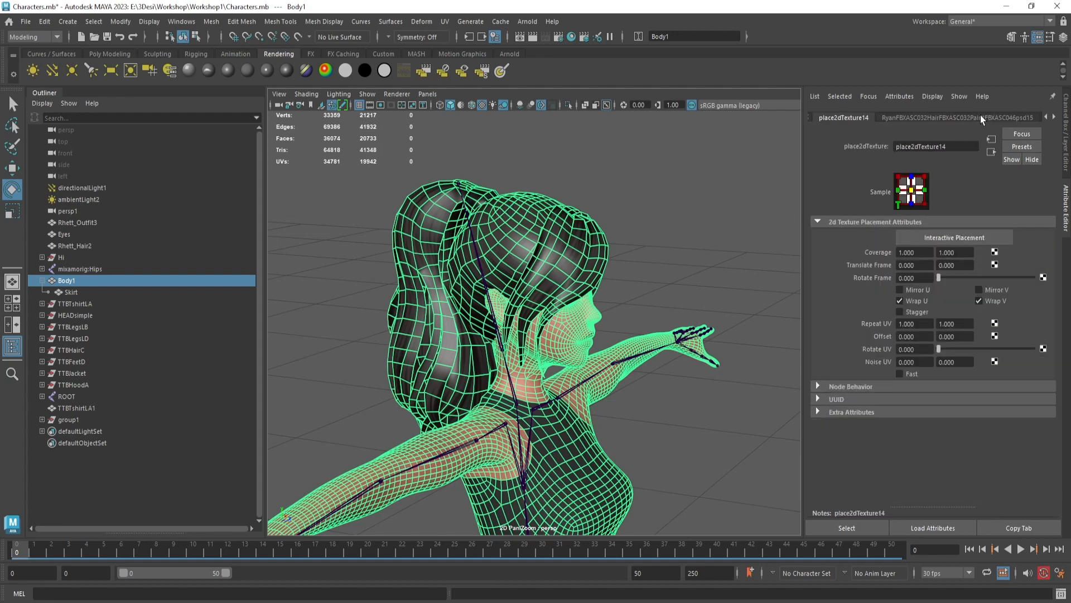
{"action": "left_click", "coordinate": [980, 115]}
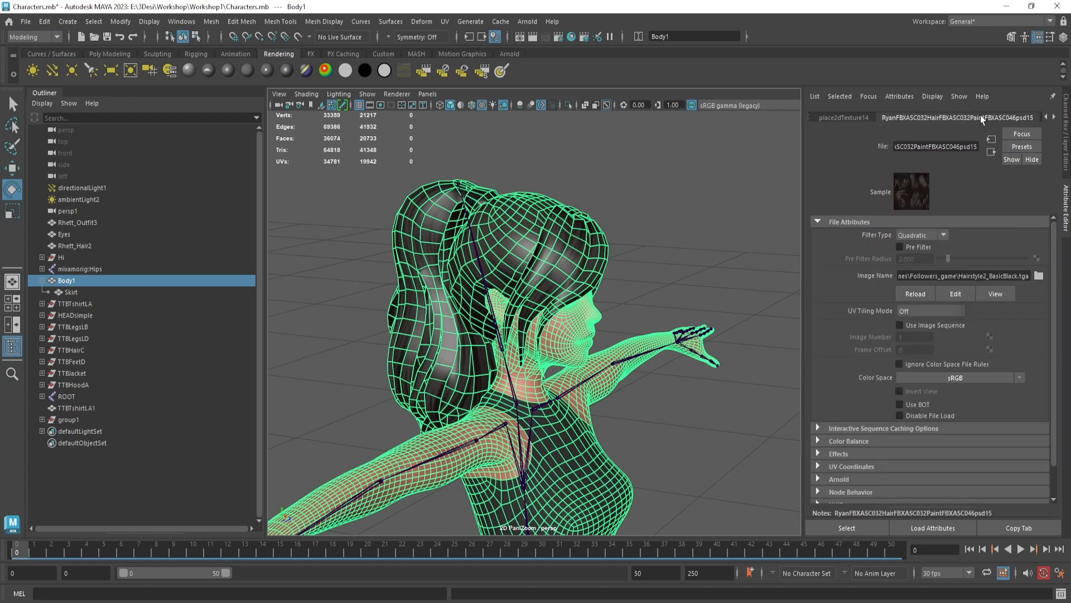
{"action": "left_click", "coordinate": [992, 151]}
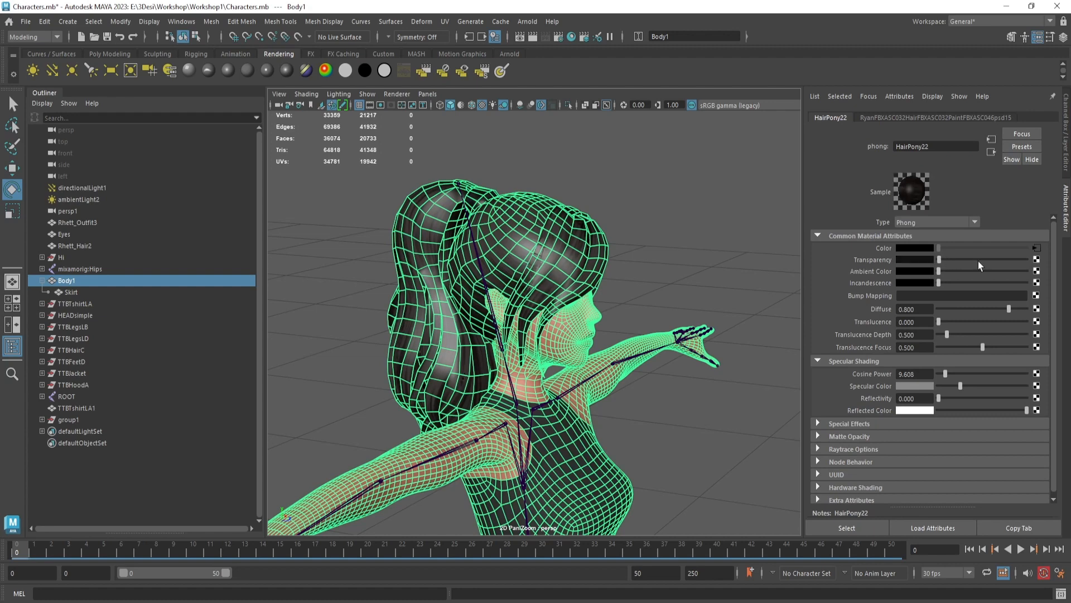
Step: Select the male character's Rhett_Hair2 mesh and show its Hair phong material
{"action": "left_click", "coordinate": [667, 238]}
{"action": "left_click_drag", "start_coordinate": [666, 237], "coordinate": [407, 243], "text": "alt"}
{"action": "middle_click_drag", "start_coordinate": [407, 243], "coordinate": [560, 245], "text": "alt"}
{"action": "scroll", "coordinate": [528, 235], "scroll_direction": "up", "scroll_amount": 5}
{"action": "left_click_drag", "start_coordinate": [528, 234], "coordinate": [572, 243], "text": "alt"}
{"action": "left_click", "coordinate": [595, 240]}
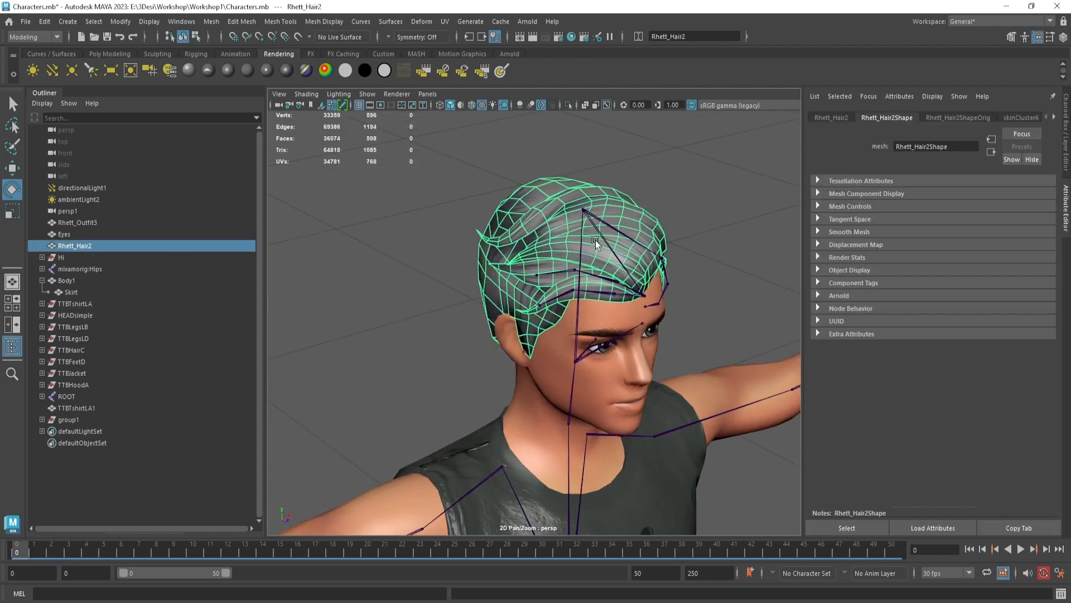
{"action": "scroll", "coordinate": [996, 113], "scroll_direction": "down", "scroll_amount": 3}
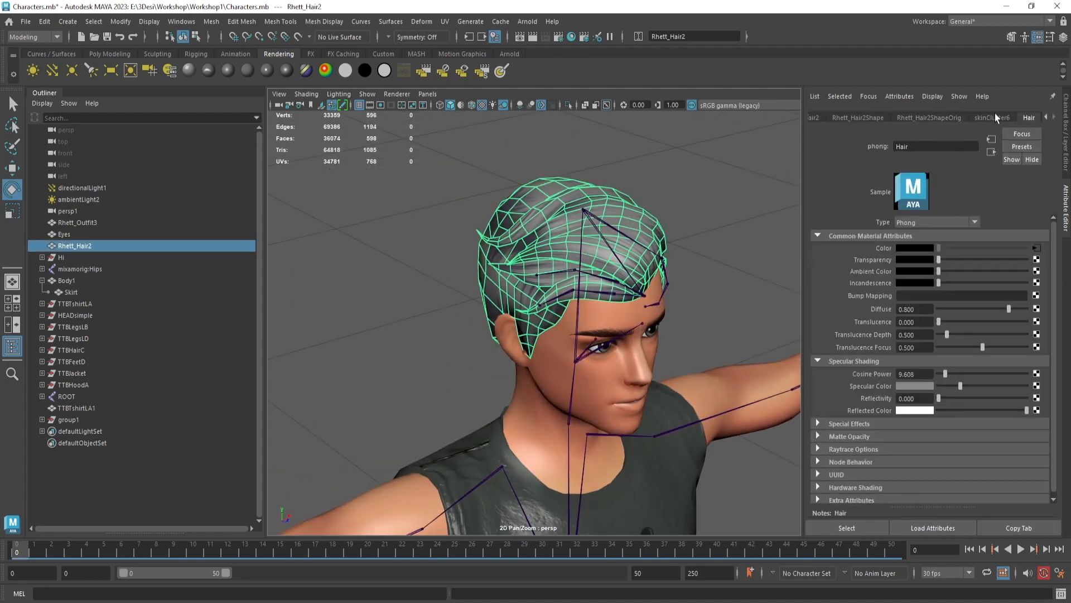
Step: Clear the selection and examine the male character's textured hair from several angles and distances
{"action": "left_click", "coordinate": [721, 262]}
{"action": "left_click_drag", "start_coordinate": [721, 262], "coordinate": [494, 294], "text": "alt"}
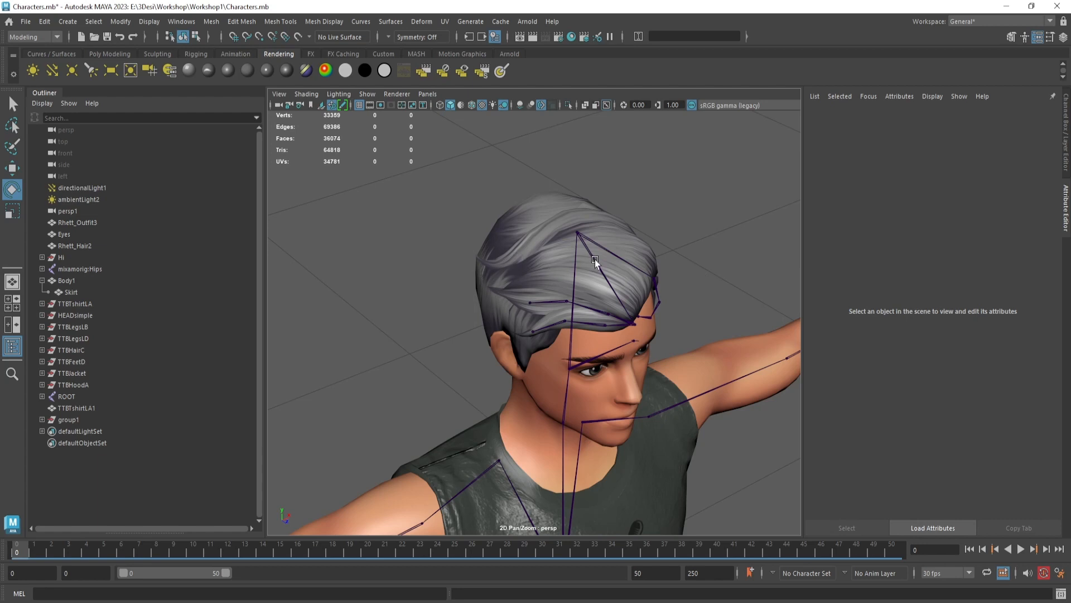
{"action": "scroll", "coordinate": [675, 275], "scroll_direction": "down", "scroll_amount": 2}
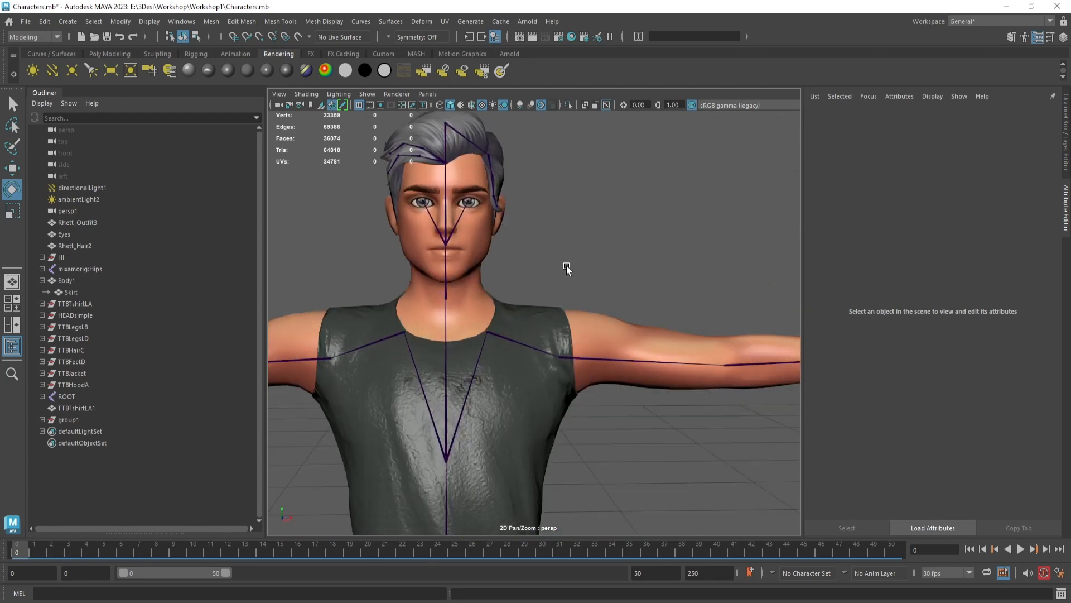
{"action": "left_click_drag", "start_coordinate": [566, 268], "coordinate": [495, 255], "text": "alt"}
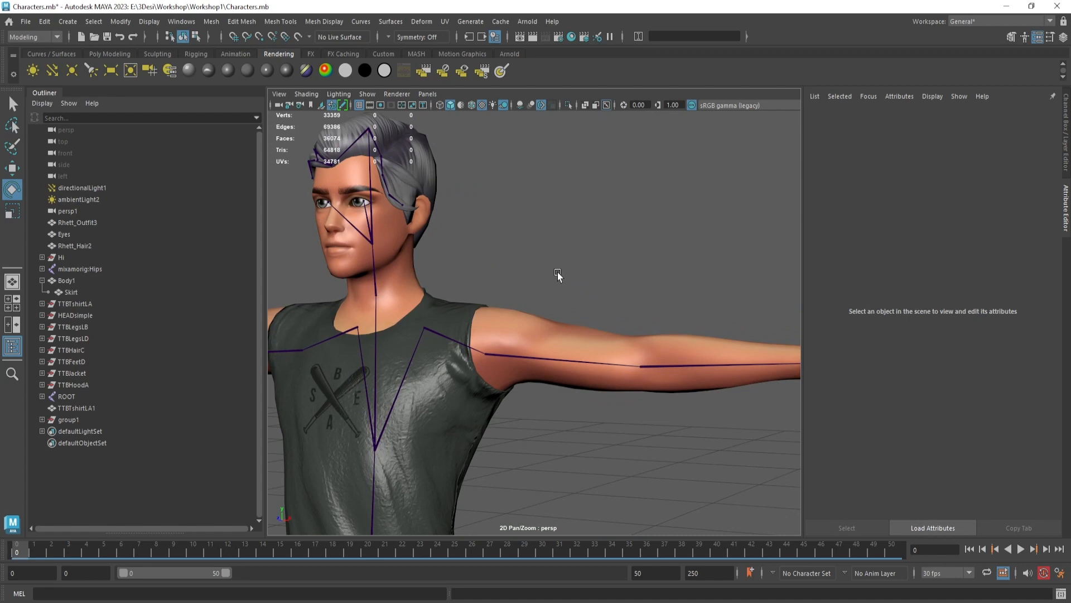
{"action": "scroll", "coordinate": [561, 272], "scroll_direction": "down", "scroll_amount": 5}
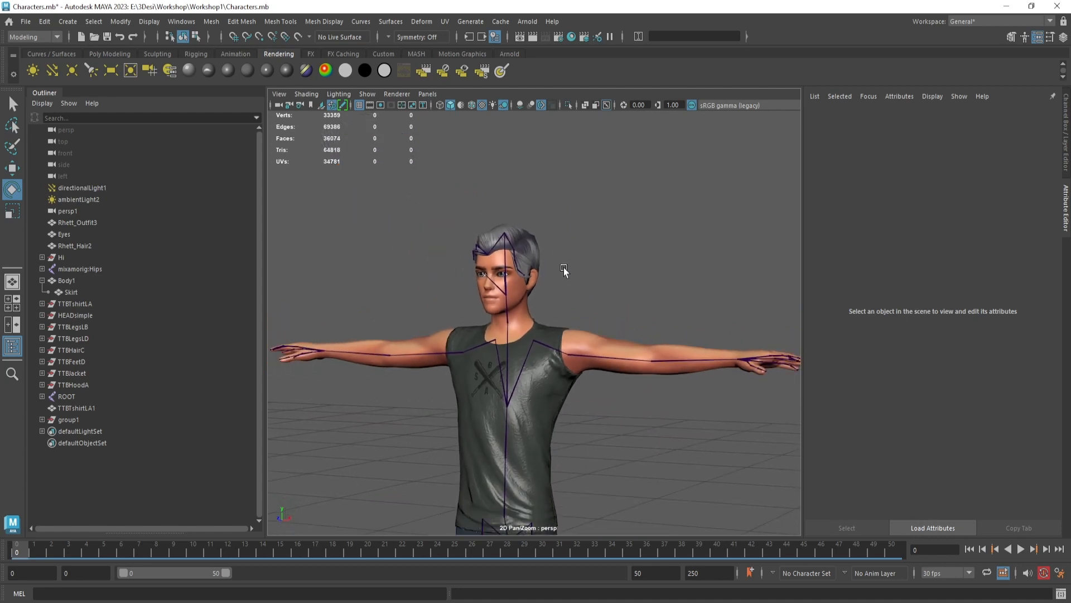
{"action": "left_click_drag", "start_coordinate": [564, 270], "coordinate": [590, 290], "text": "alt"}
{"action": "scroll", "coordinate": [603, 321], "scroll_direction": "down", "scroll_amount": 2}
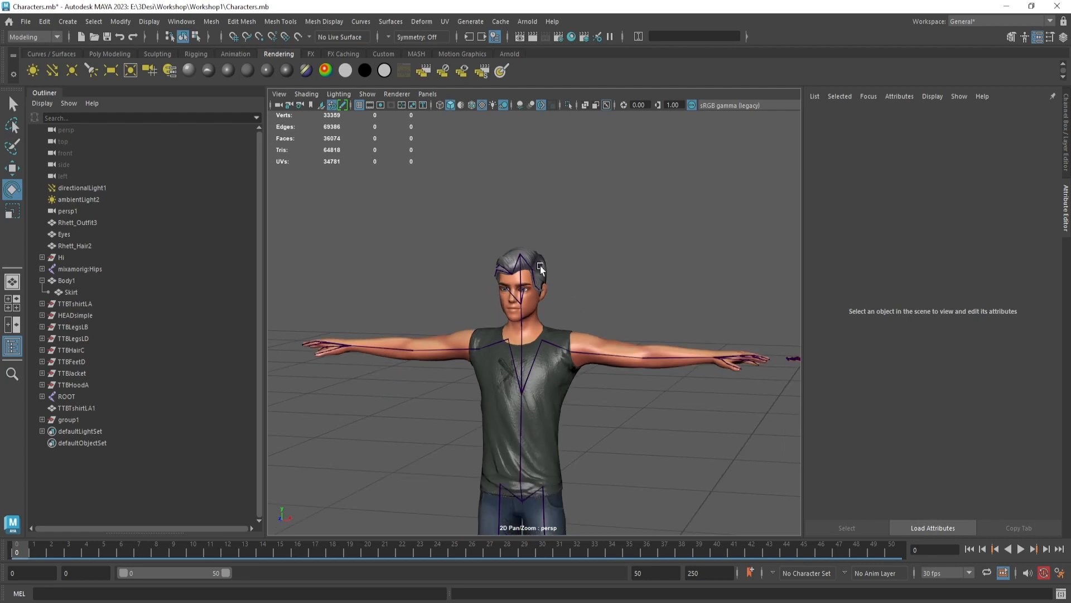
Step: Open the Rhett_Hair2 mesh in the UV Editor and examine how its strand shells fit the hair texture
{"action": "left_click", "coordinate": [534, 265]}
{"action": "left_click", "coordinate": [447, 23]}
{"action": "left_click", "coordinate": [460, 44]}
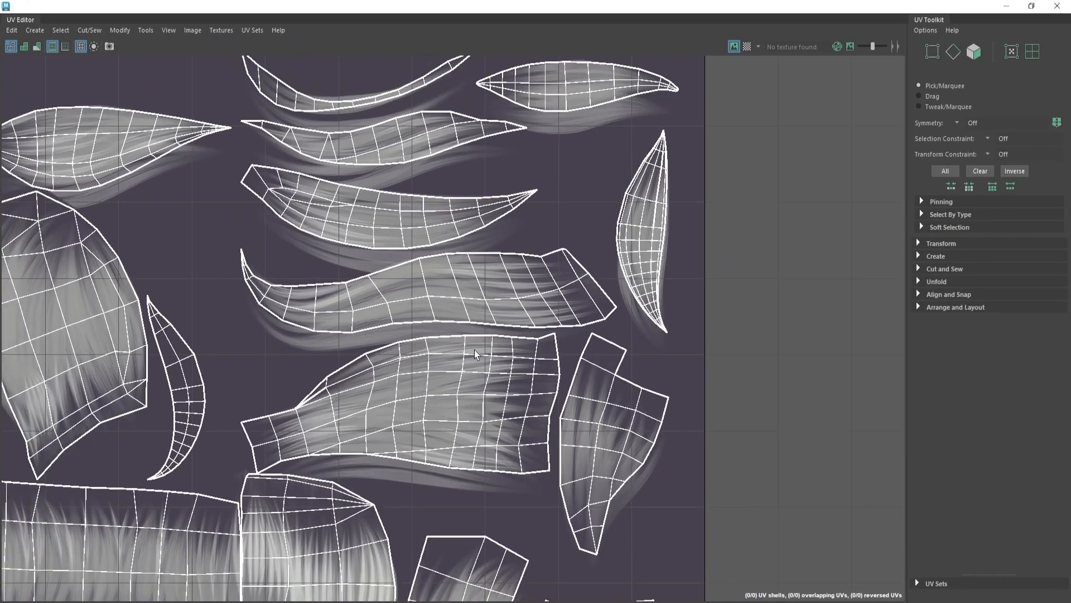
{"action": "middle_click_drag", "start_coordinate": [630, 337], "coordinate": [541, 360], "text": "alt"}
{"action": "scroll", "coordinate": [593, 337], "scroll_direction": "up", "scroll_amount": 2}
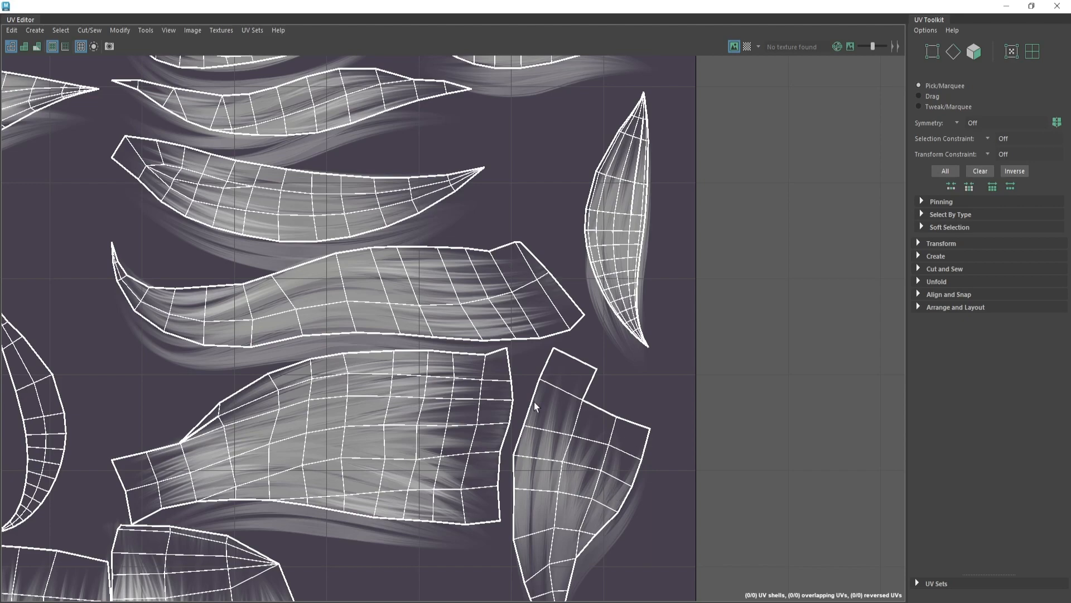
{"action": "scroll", "coordinate": [527, 397], "scroll_direction": "down", "scroll_amount": 5}
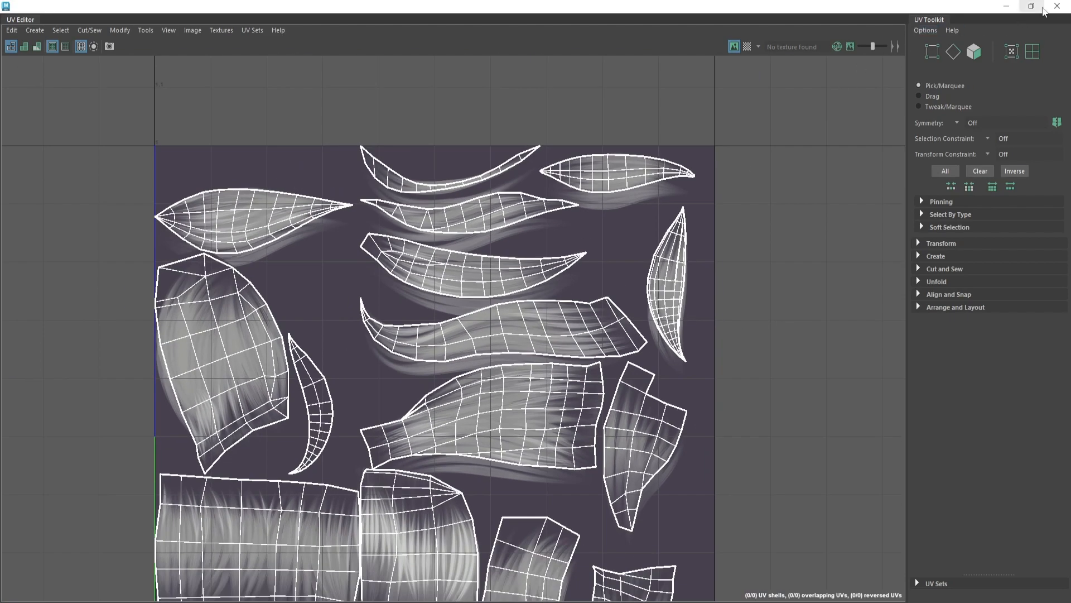
Step: Close the UV Editor and clear the male character's hair selection
{"action": "left_click", "coordinate": [1056, 7]}
{"action": "scroll", "coordinate": [602, 273], "scroll_direction": "down", "scroll_amount": 3}
{"action": "left_click", "coordinate": [598, 277]}
{"action": "middle_click_drag", "start_coordinate": [582, 386], "coordinate": [631, 401], "text": "alt"}
{"action": "scroll", "coordinate": [648, 357], "scroll_direction": "down", "scroll_amount": 2}
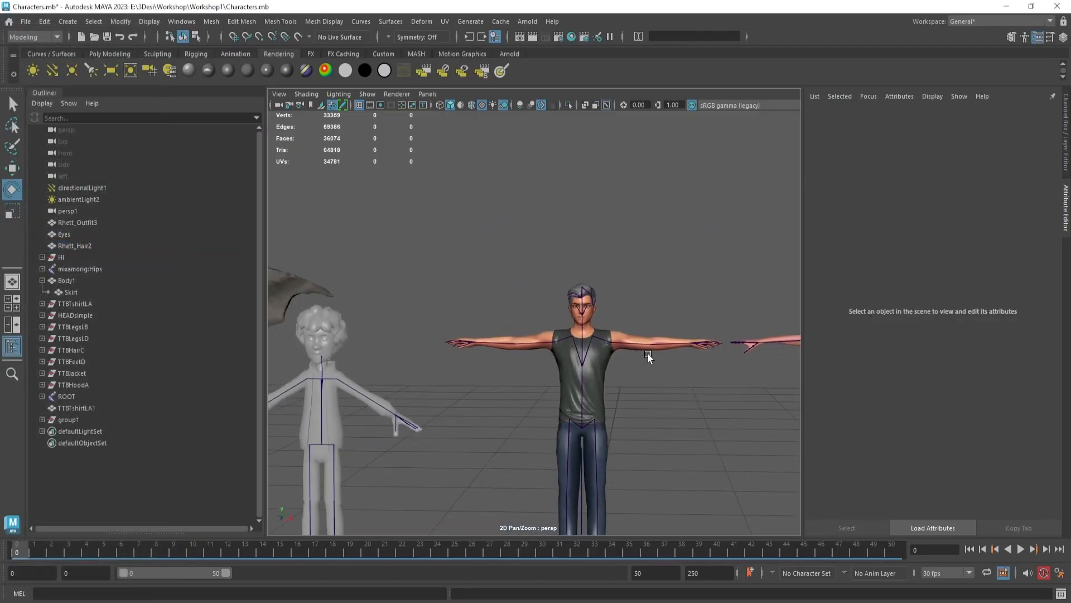
Step: Compare the gargoyle, curly-haired boy, man and ponytail characters side by side
{"action": "scroll", "coordinate": [647, 357], "scroll_direction": "down", "scroll_amount": 1}
{"action": "middle_click_drag", "start_coordinate": [402, 393], "coordinate": [547, 376], "text": "alt"}
{"action": "scroll", "coordinate": [308, 339], "scroll_direction": "down", "scroll_amount": 3}
{"action": "middle_click_drag", "start_coordinate": [382, 359], "coordinate": [546, 338], "text": "alt"}
{"action": "scroll", "coordinate": [480, 347], "scroll_direction": "up", "scroll_amount": 5}
{"action": "scroll", "coordinate": [519, 332], "scroll_direction": "up", "scroll_amount": 3}
{"action": "scroll", "coordinate": [395, 319], "scroll_direction": "down", "scroll_amount": 6}
{"action": "middle_click_drag", "start_coordinate": [705, 385], "coordinate": [436, 370], "text": "alt"}
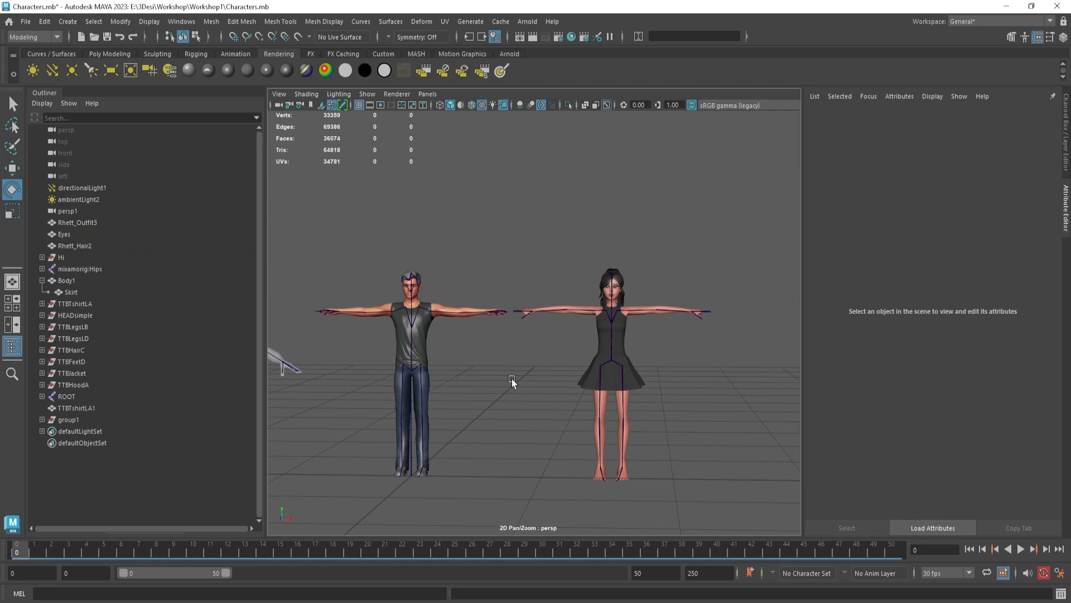
{"action": "scroll", "coordinate": [441, 246], "scroll_direction": "down", "scroll_amount": 2}
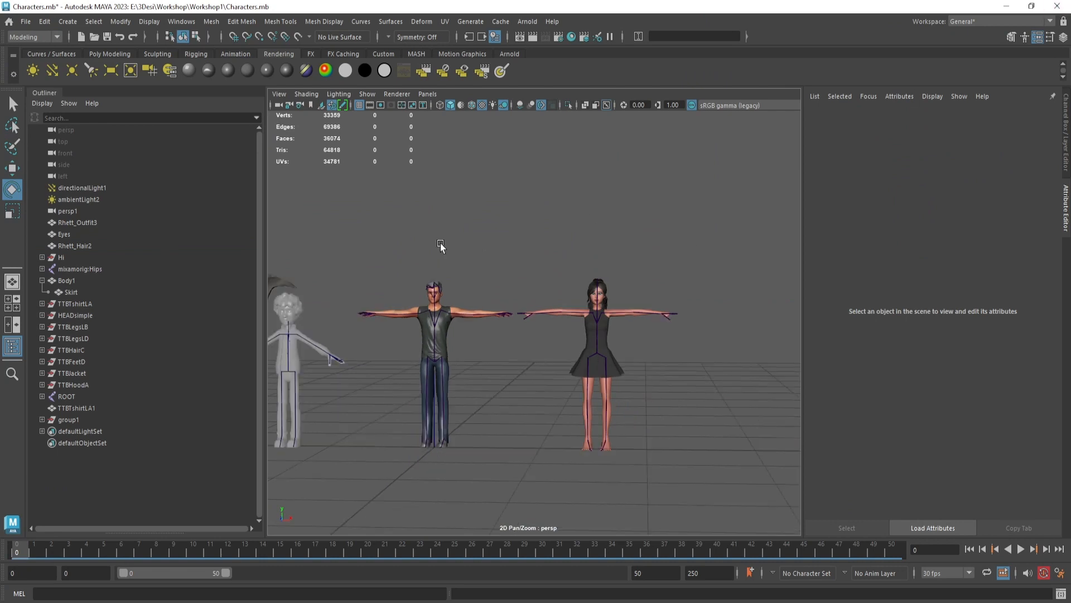
{"action": "scroll", "coordinate": [440, 246], "scroll_direction": "down", "scroll_amount": 2}
{"action": "middle_click_drag", "start_coordinate": [450, 254], "coordinate": [573, 246], "text": "alt"}
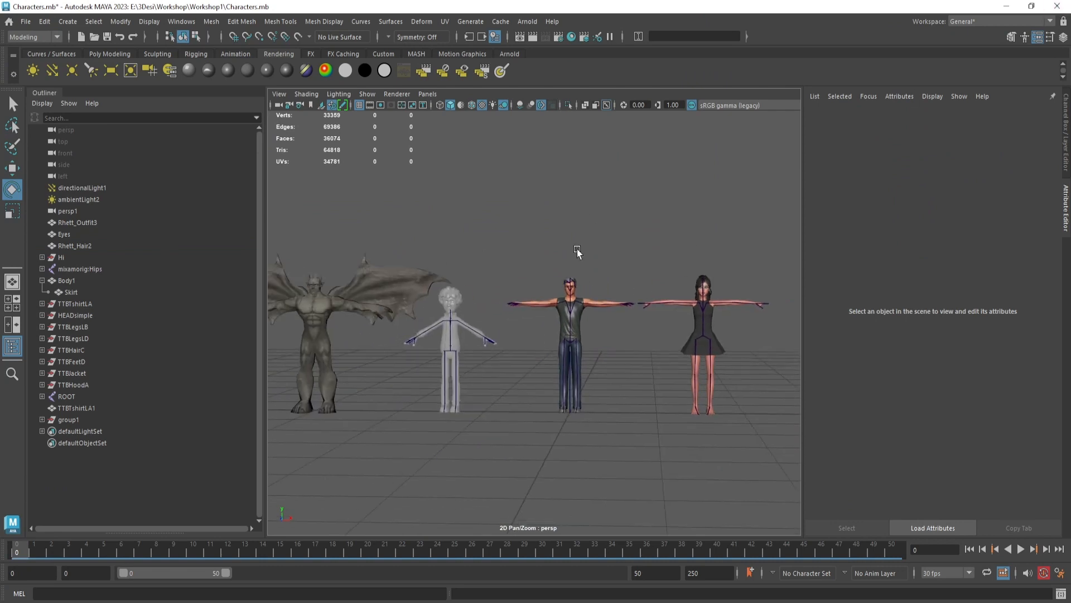
Step: Switch back to Blender's Session2_4.blend scene and open the character's Cube head mesh in Edit Mode
{"action": "left_click", "coordinate": [1007, 7]}
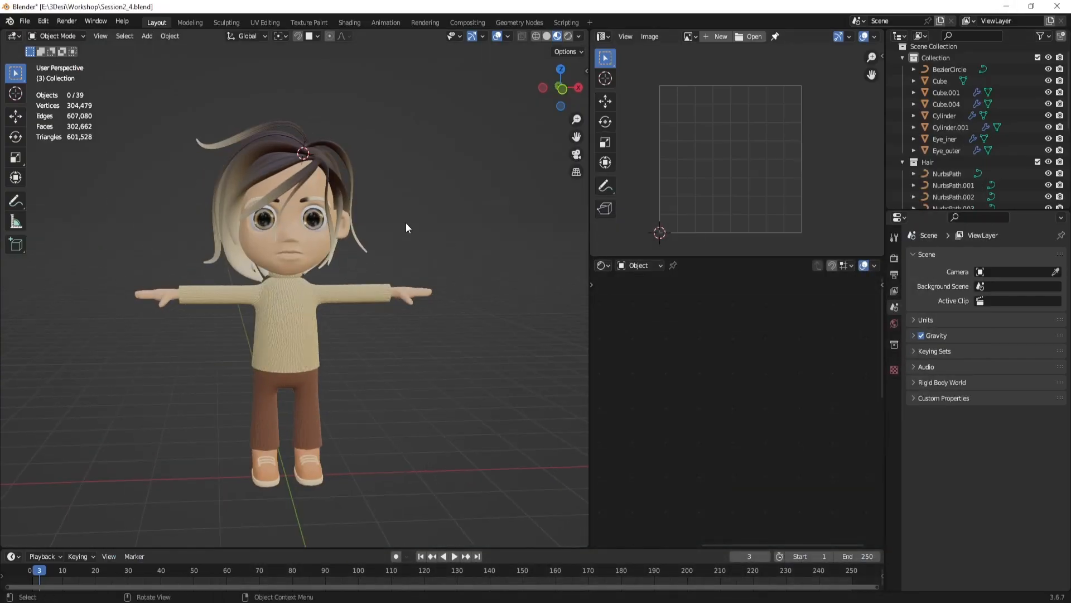
{"action": "scroll", "coordinate": [407, 222], "scroll_direction": "up", "scroll_amount": 4}
{"action": "scroll", "coordinate": [397, 226], "scroll_direction": "down", "scroll_amount": 4}
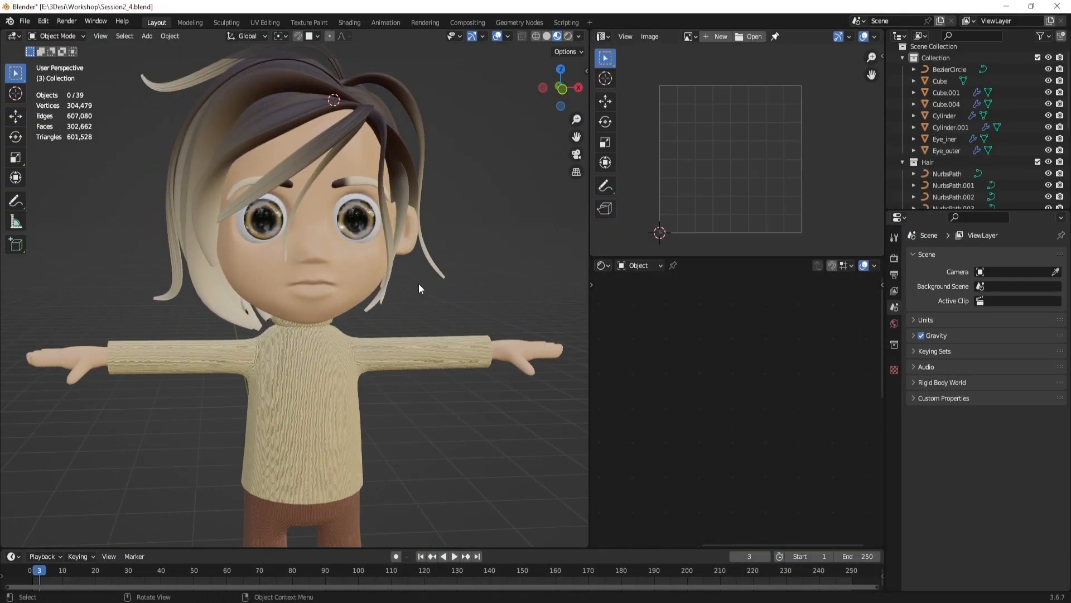
{"action": "scroll", "coordinate": [391, 279], "scroll_direction": "up", "scroll_amount": 2}
{"action": "left_click", "coordinate": [358, 273]}
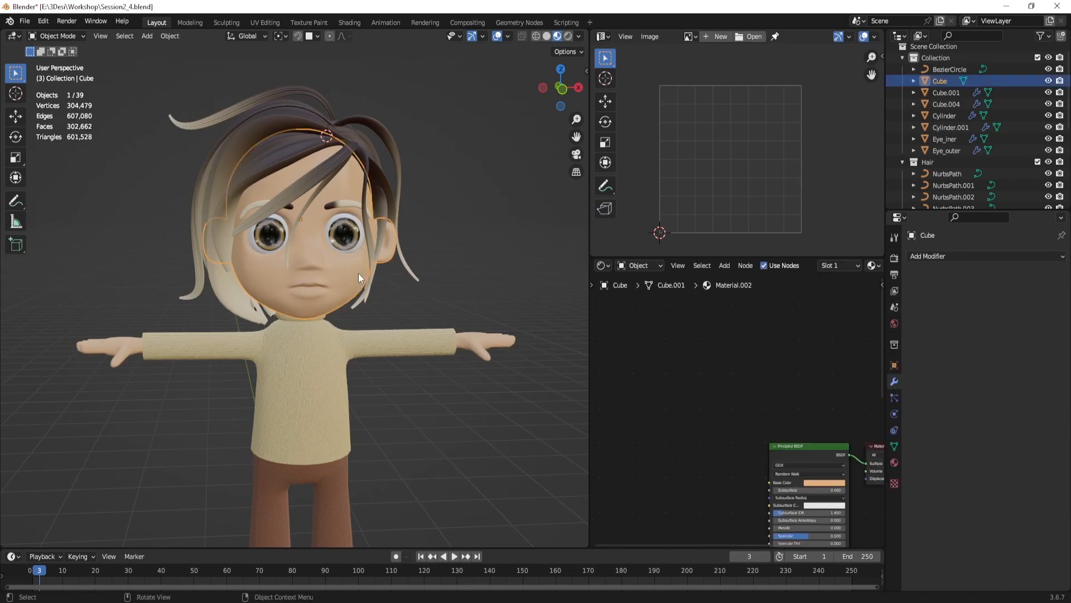
{"action": "key", "text": "Tab"}
Step: Select all of the head mesh's geometry and examine its density and vertex, face and triangle statistics
{"action": "scroll", "coordinate": [358, 273], "scroll_direction": "up", "scroll_amount": 2}
{"action": "scroll", "coordinate": [358, 273], "scroll_direction": "up", "scroll_amount": 4}
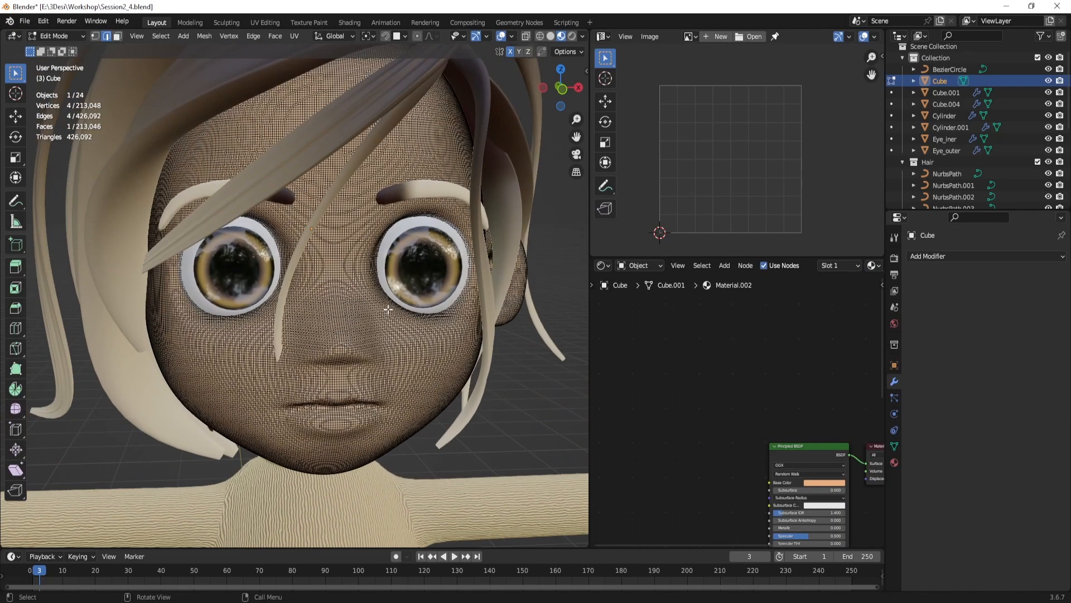
{"action": "key", "text": "a"}
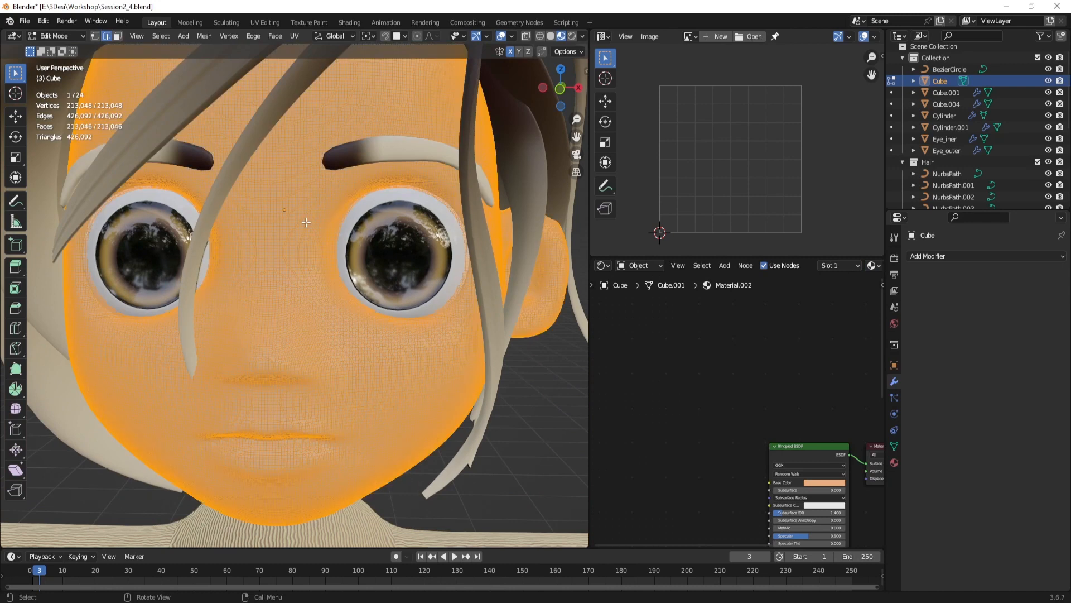
{"action": "scroll", "coordinate": [306, 222], "scroll_direction": "down", "scroll_amount": 2}
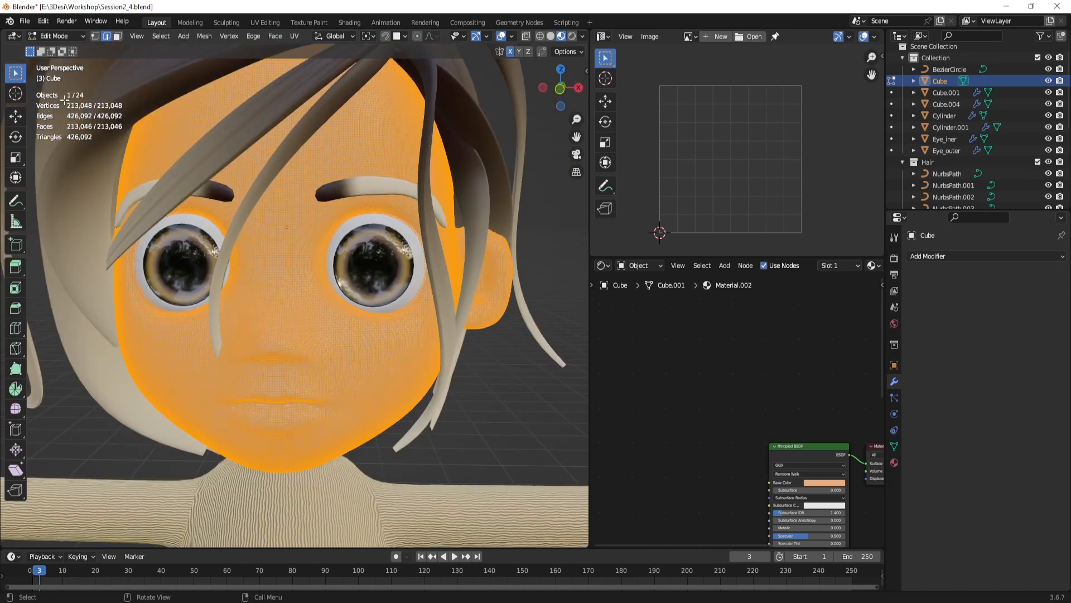
Step: Return the head mesh to Object Mode and clear its selection
{"action": "key", "text": "Tab"}
{"action": "scroll", "coordinate": [335, 211], "scroll_direction": "down", "scroll_amount": 3}
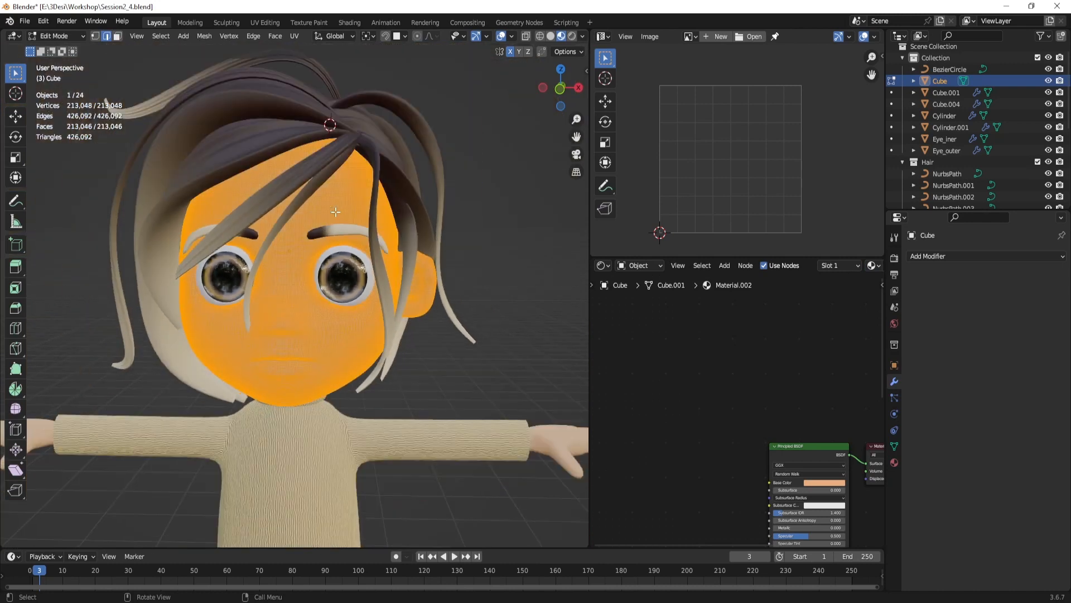
{"action": "scroll", "coordinate": [336, 215], "scroll_direction": "up", "scroll_amount": 1}
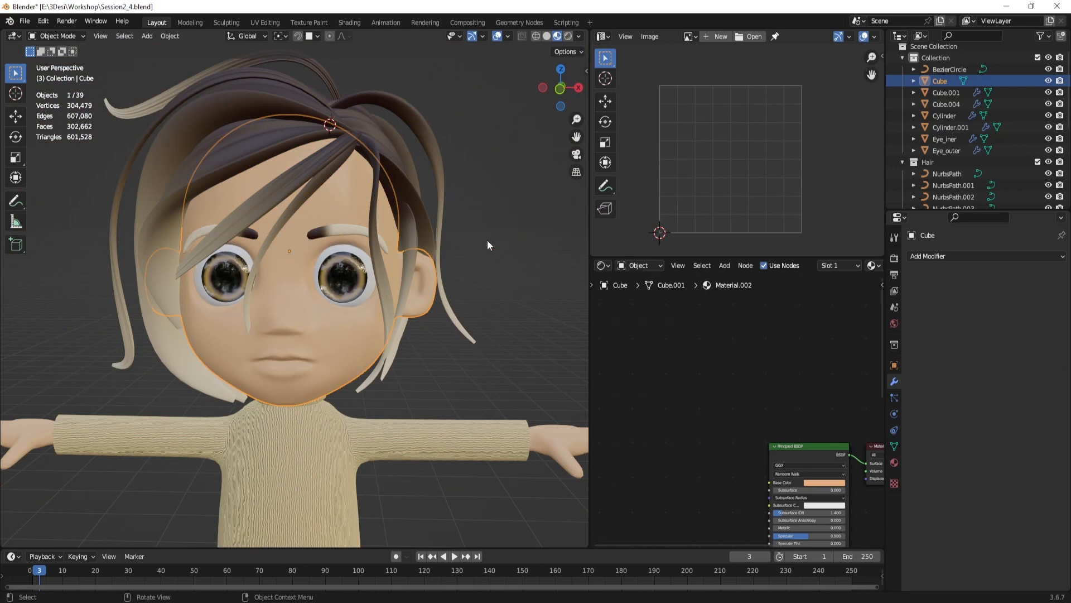
{"action": "scroll", "coordinate": [487, 240], "scroll_direction": "down", "scroll_amount": 2}
{"action": "left_click", "coordinate": [480, 261]}
{"action": "scroll", "coordinate": [479, 261], "scroll_direction": "down", "scroll_amount": 2}
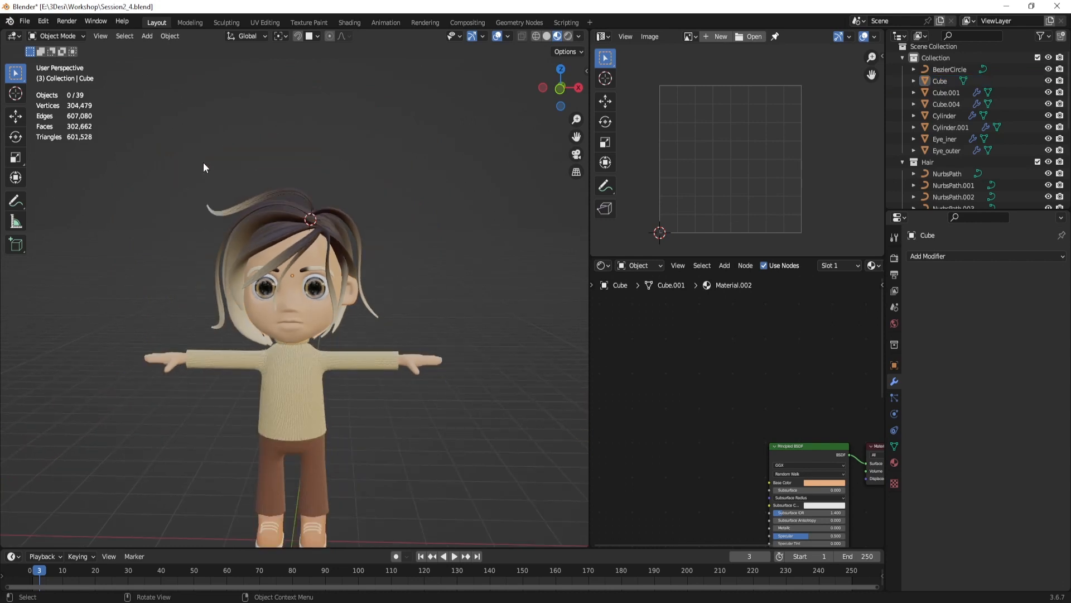
Step: Hide the entire Hair collection so that the character's bare head is exposed
{"action": "left_click_drag", "start_coordinate": [203, 162], "coordinate": [364, 239]}
{"action": "left_click", "coordinate": [335, 223]}
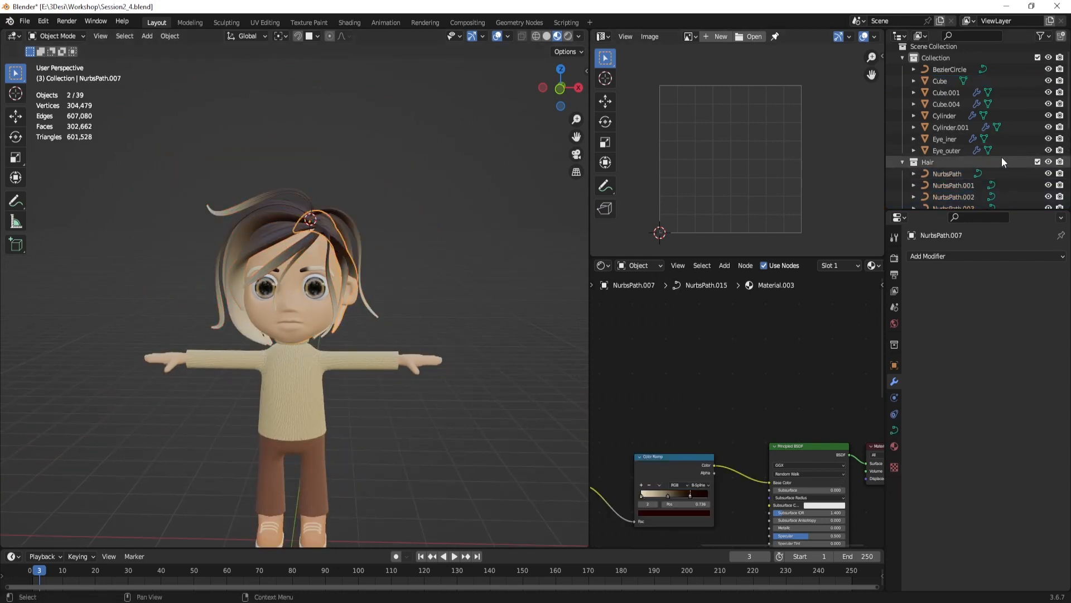
{"action": "left_click", "coordinate": [1049, 163]}
{"action": "scroll", "coordinate": [415, 245], "scroll_direction": "up", "scroll_amount": 5}
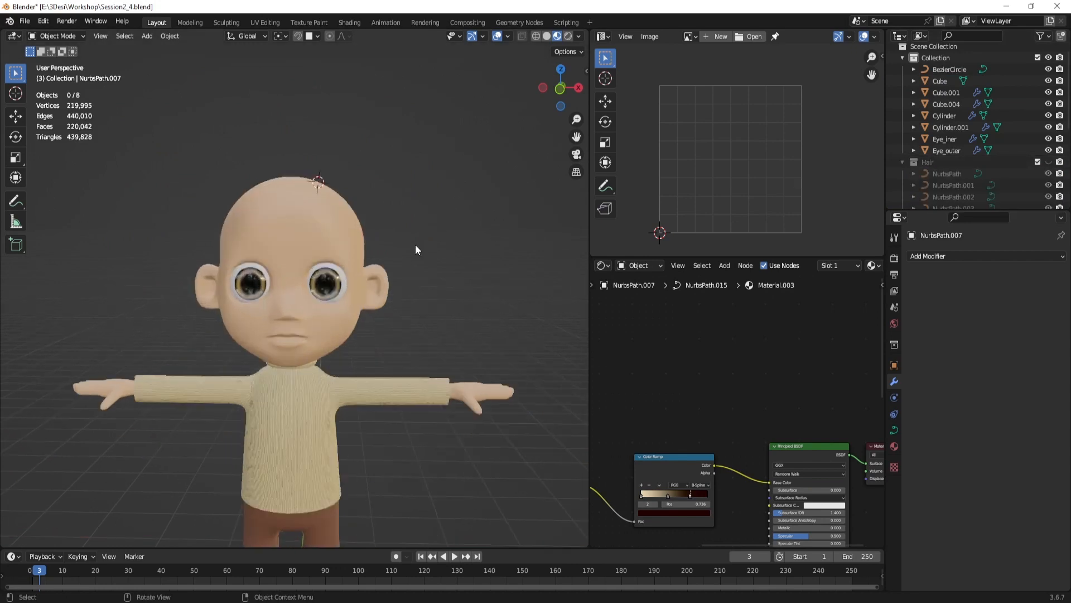
Step: Isolate the head mesh in Local View to examine its shape and statistics, and return to the full character
{"action": "left_click", "coordinate": [358, 184]}
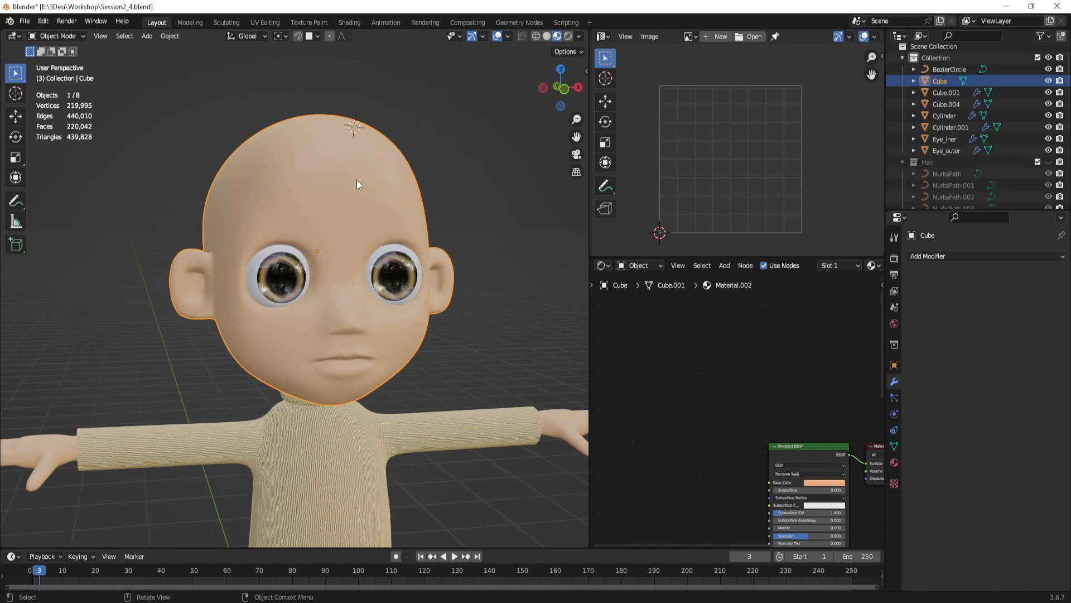
{"action": "key", "text": "KP_Divide"}
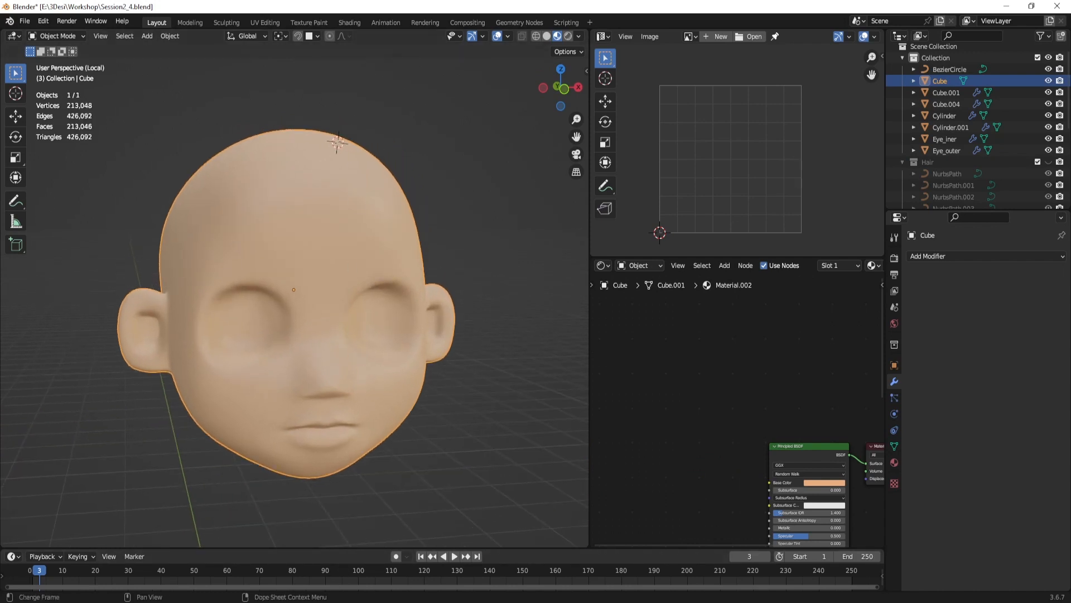
{"action": "left_click", "coordinate": [499, 484]}
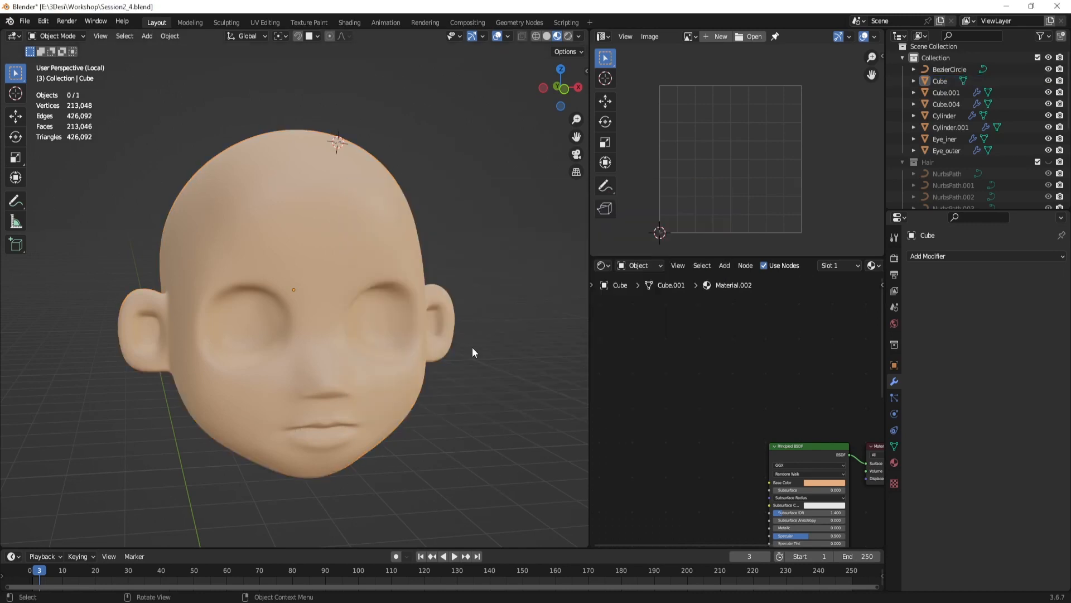
{"action": "key", "text": "KP_Divide"}
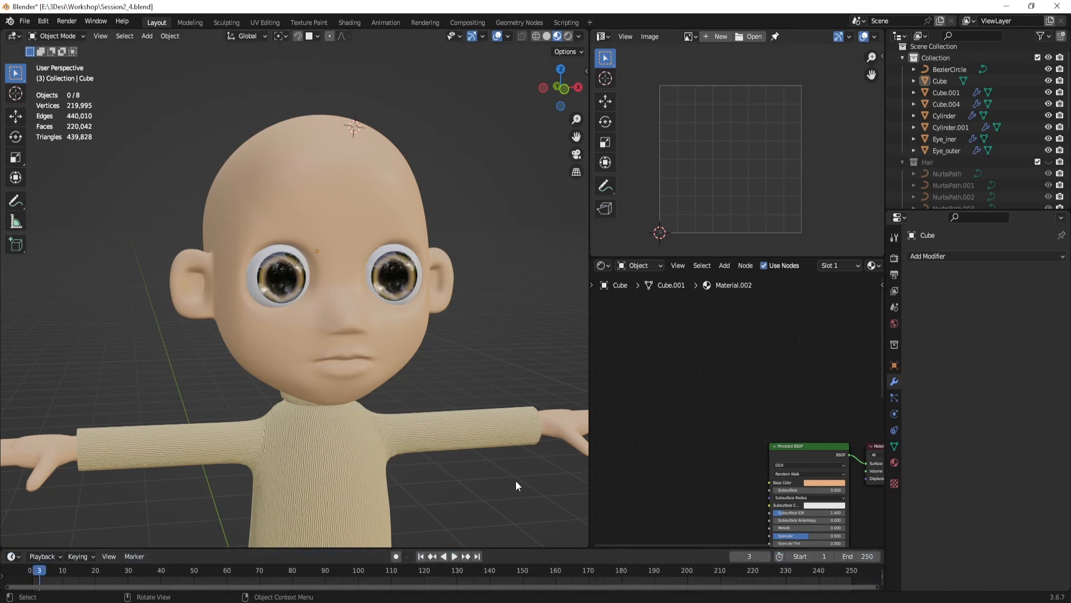
Step: Isolate the Cube head mesh in Local View and clear its selection
{"action": "left_click", "coordinate": [360, 246]}
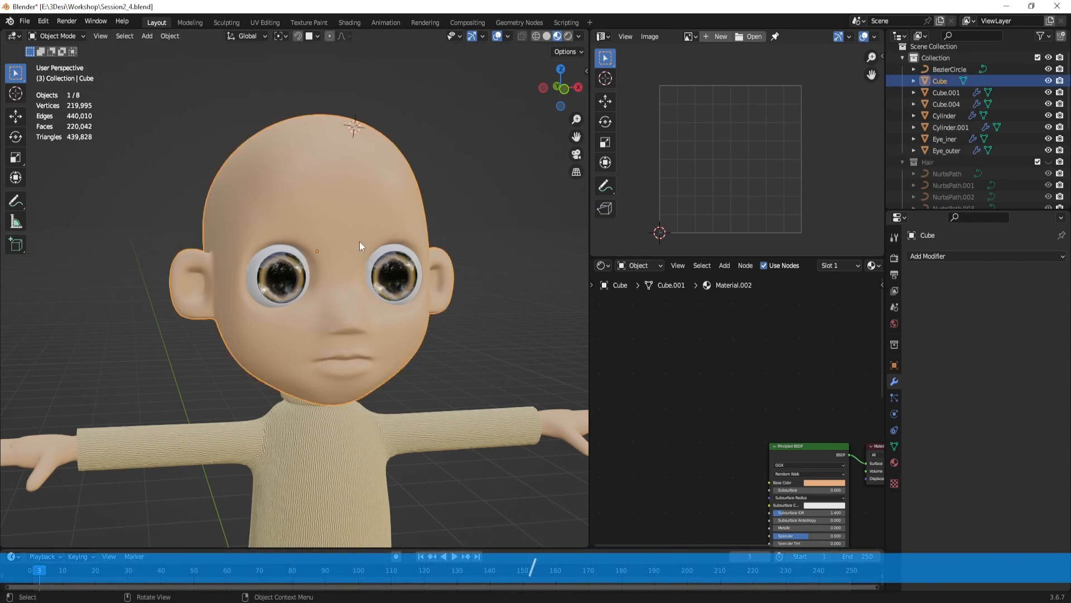
{"action": "key", "text": "KP_Divide"}
{"action": "mouse_move", "coordinate": [402, 334]}
{"action": "middle_mouse_down"}
{"action": "mouse_move", "coordinate": [507, 334]}
{"action": "mouse_move", "coordinate": [383, 329]}
{"action": "mouse_move", "coordinate": [417, 329]}
{"action": "middle_mouse_up"}
{"action": "scroll", "coordinate": [417, 329], "scroll_direction": "down", "scroll_amount": 3}
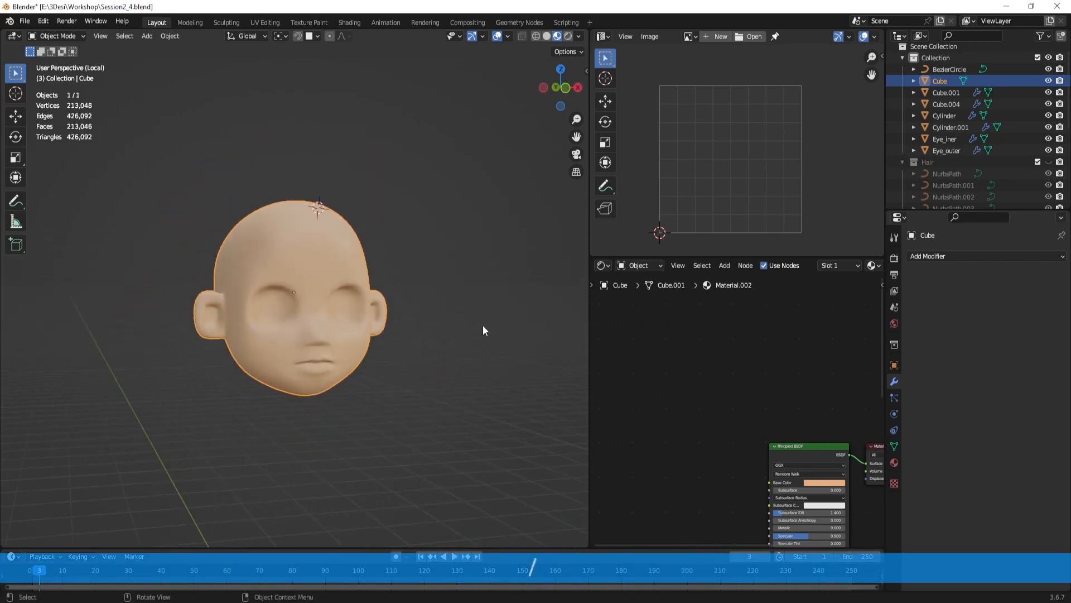
{"action": "left_click", "coordinate": [429, 327]}
Step: Place the 3D cursor just above the upper lip and add a 2 m plane there
{"action": "scroll", "coordinate": [385, 331], "scroll_direction": "up", "scroll_amount": 2}
{"action": "left_click_drag", "start_coordinate": [291, 337], "coordinate": [337, 255], "text": "shift"}
{"action": "right_click", "coordinate": [346, 287], "text": "shift"}
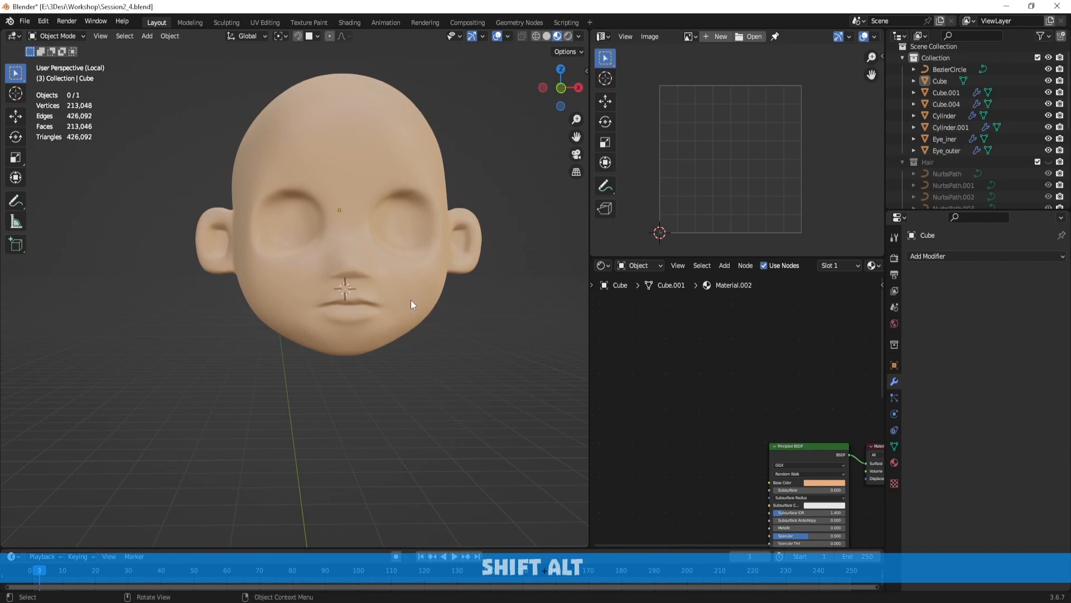
{"action": "key", "text": "shift+a"}
{"action": "mouse_move", "coordinate": [401, 303]}
{"action": "left_click", "coordinate": [467, 302]}
{"action": "scroll", "coordinate": [360, 306], "scroll_direction": "down", "scroll_amount": 2}
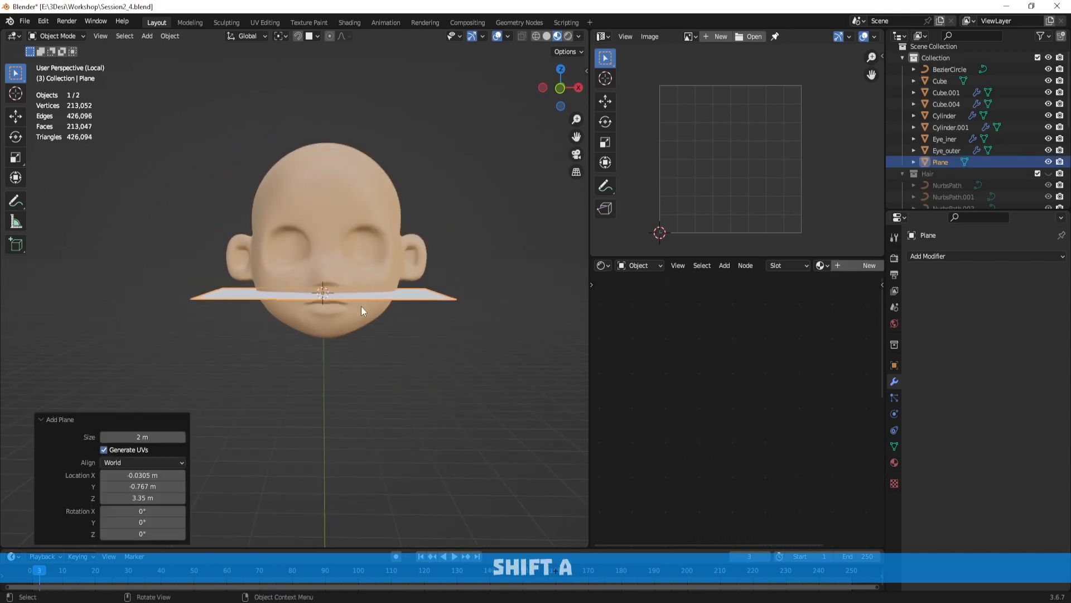
Step: Rotate the plane 90° about the X axis and scale it down to about 0.052 of its size
{"action": "middle_click_drag", "start_coordinate": [360, 306], "coordinate": [464, 315]}
{"action": "scroll", "coordinate": [491, 341], "scroll_direction": "up", "scroll_amount": 2}
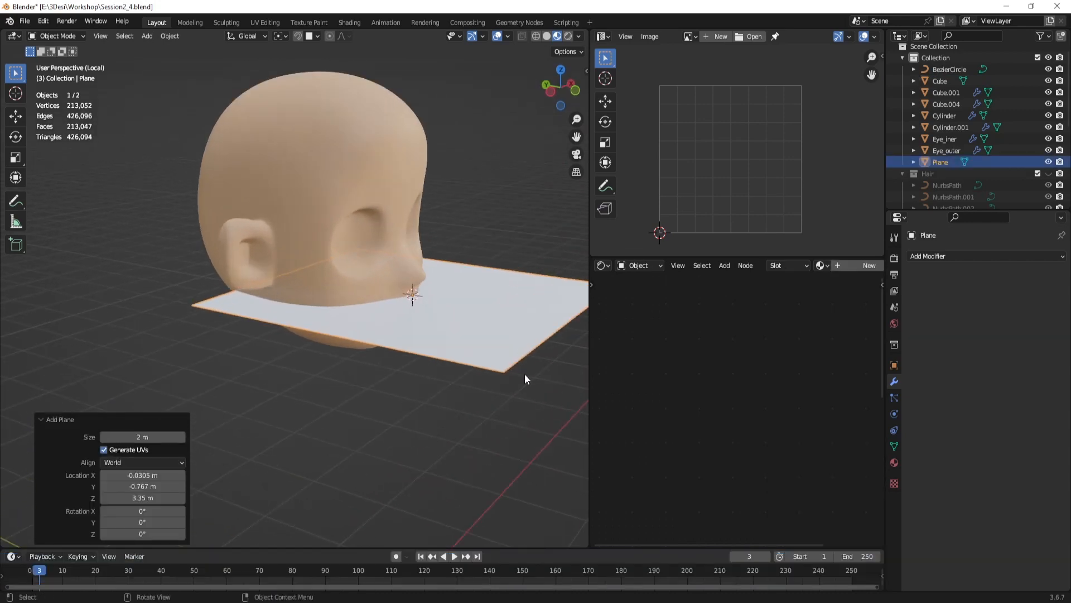
{"action": "type", "text": "rx"}
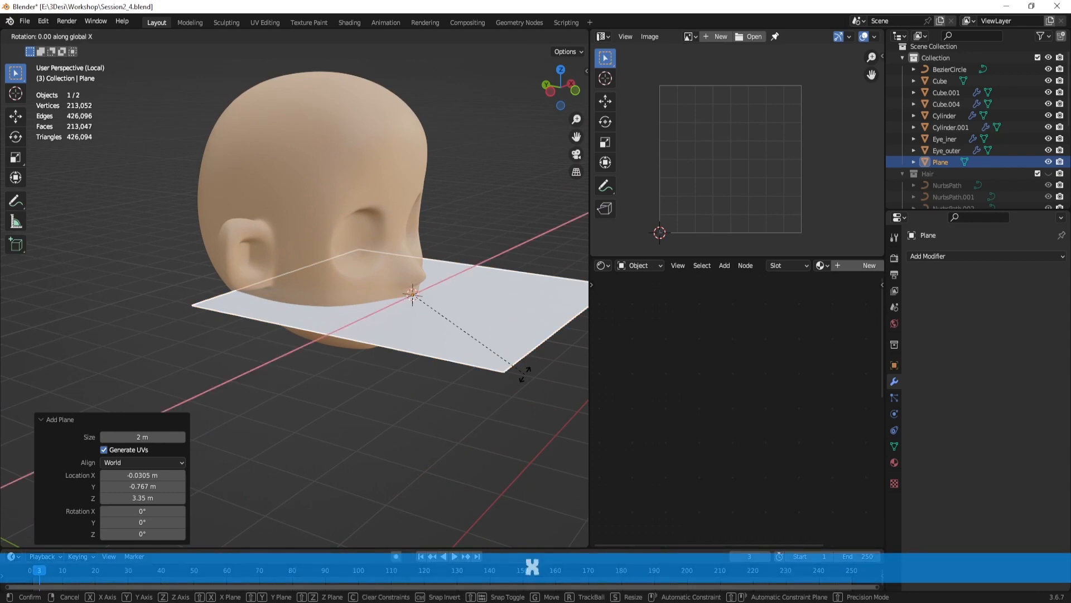
{"action": "type", "text": "90"}
{"action": "key", "text": "Return"}
{"action": "middle_click_drag", "start_coordinate": [525, 374], "coordinate": [469, 368]}
{"action": "key", "text": "s"}
{"action": "left_click", "coordinate": [371, 306]}
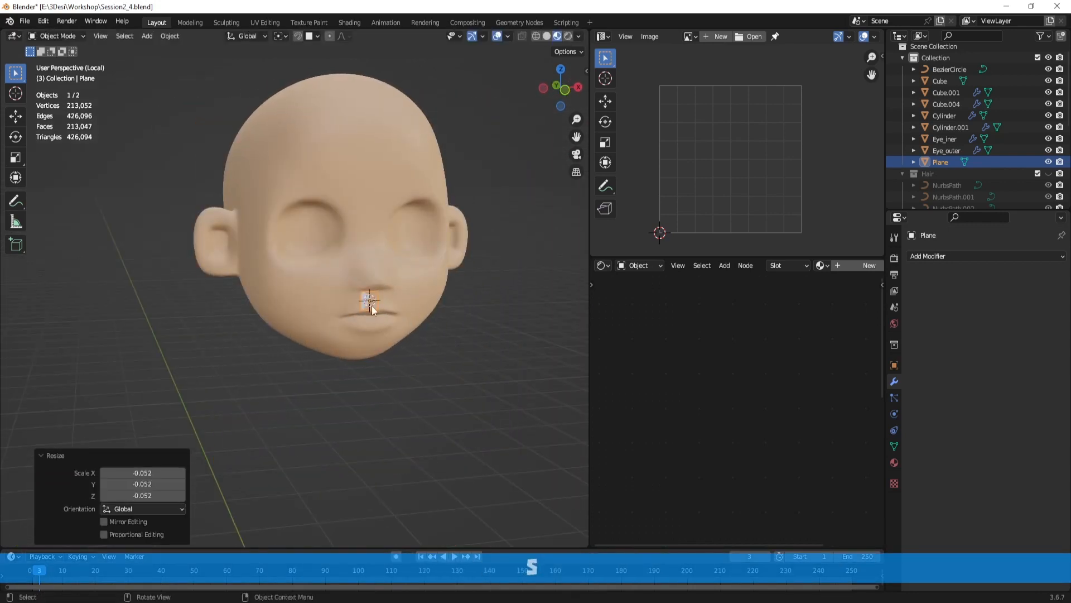
Step: Move the small plane about -1.05 m along X so it sits beside the head
{"action": "middle_click_drag", "start_coordinate": [371, 306], "coordinate": [476, 328]}
{"action": "key", "text": "g"}
{"action": "key", "text": "x"}
{"action": "left_click", "coordinate": [404, 319]}
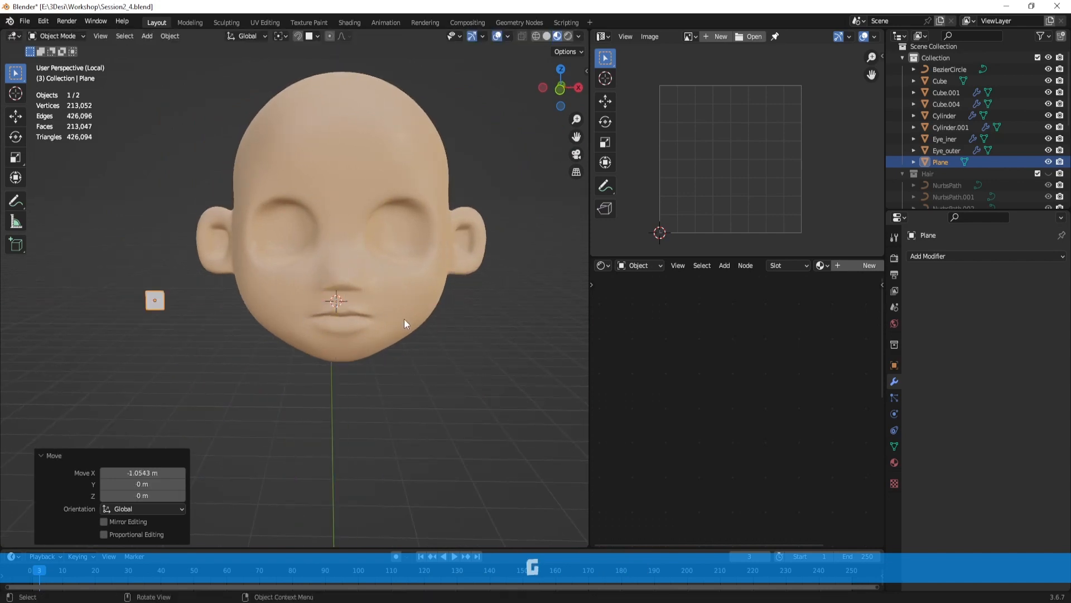
{"action": "middle_click_drag", "start_coordinate": [404, 319], "coordinate": [475, 332]}
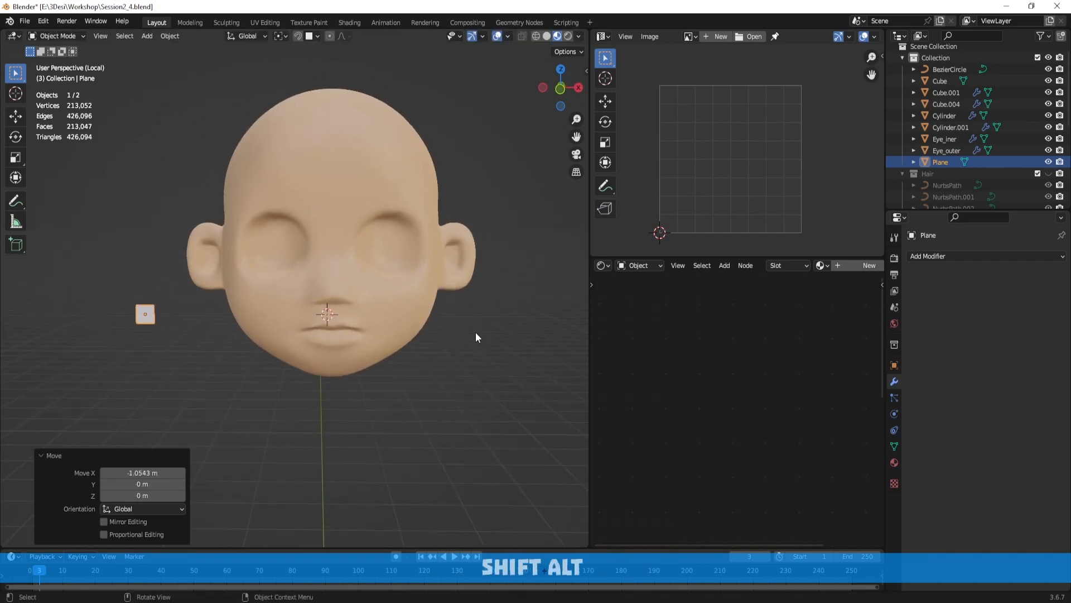
Step: Start a screen capture around the head and sketch two red edge loops around the mouth with short segments joining them
{"action": "key", "text": "Print"}
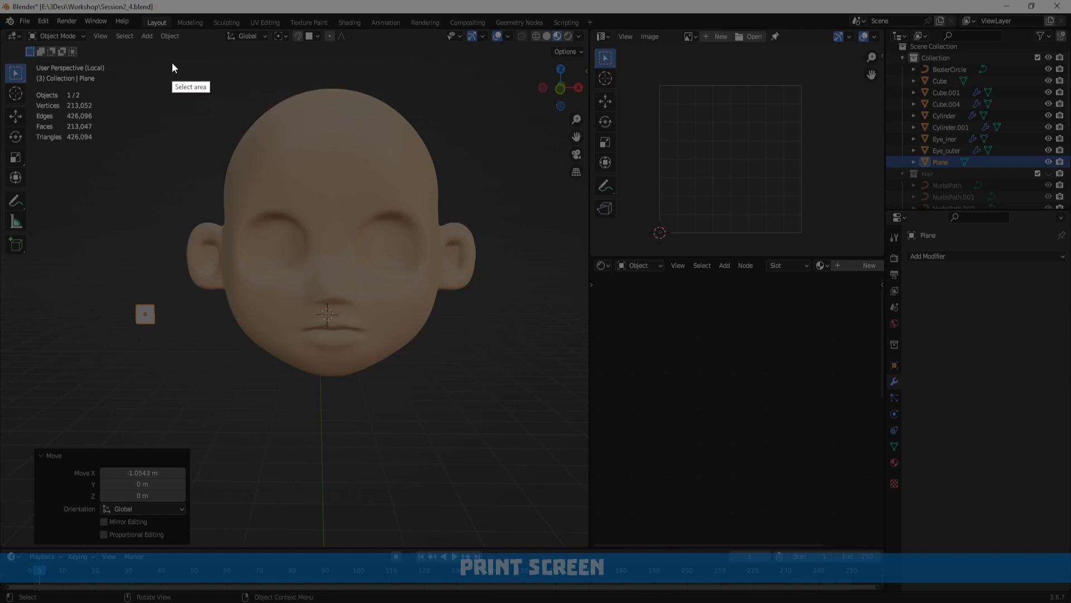
{"action": "left_click_drag", "start_coordinate": [153, 61], "coordinate": [410, 232]}
{"action": "left_click_drag", "start_coordinate": [450, 274], "coordinate": [529, 407]}
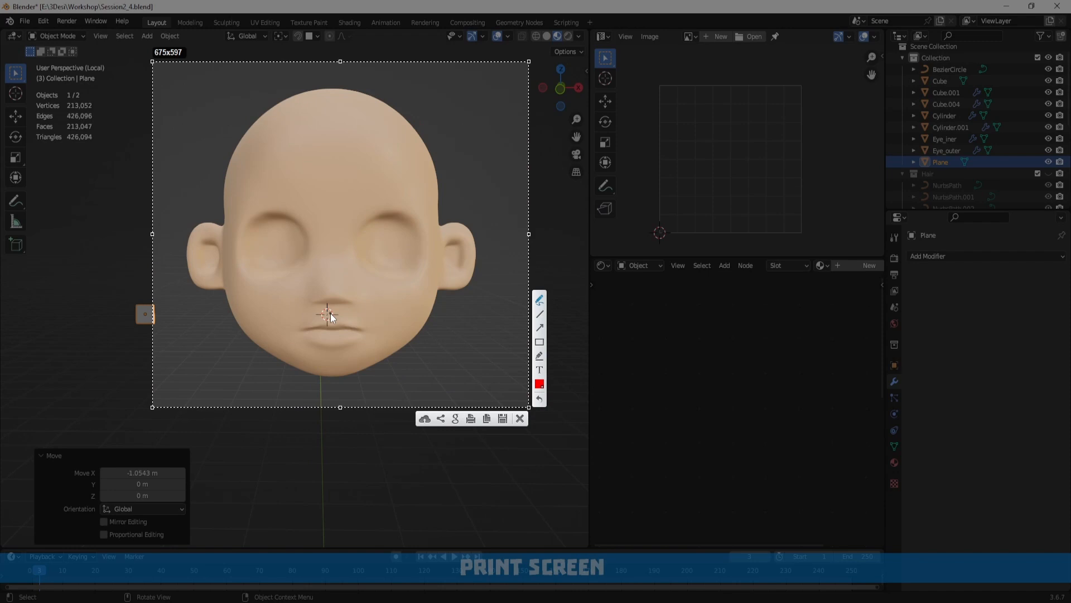
{"action": "left_click_drag", "start_coordinate": [333, 313], "coordinate": [320, 313]}
{"action": "left_click_drag", "start_coordinate": [329, 305], "coordinate": [319, 307]}
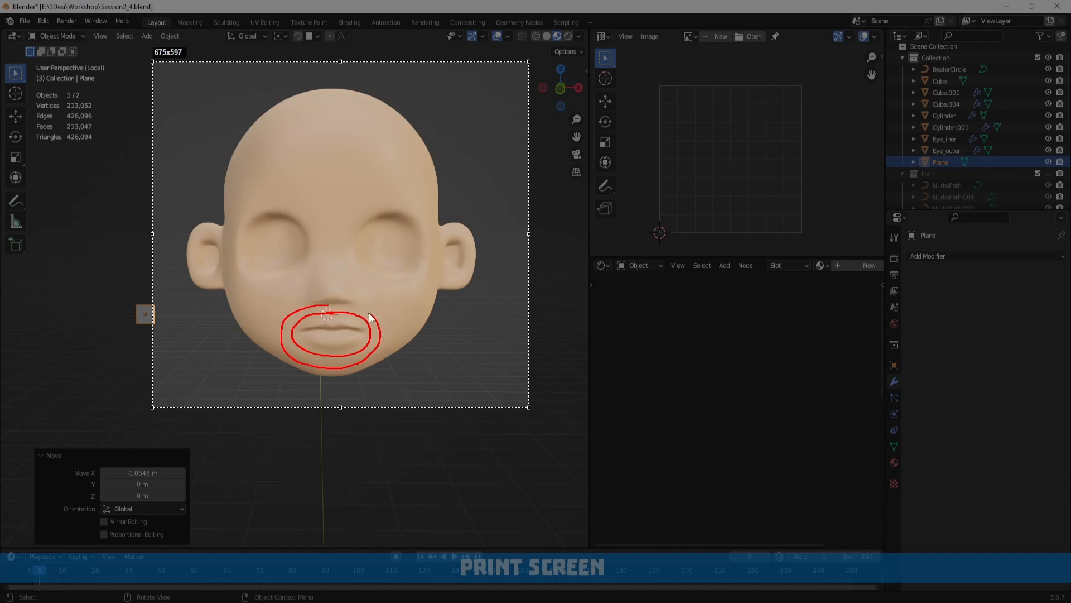
{"action": "left_click_drag", "start_coordinate": [369, 314], "coordinate": [327, 305]}
{"action": "mouse_move", "coordinate": [325, 305]}
{"action": "left_mouse_down"}
{"action": "mouse_move", "coordinate": [285, 324]}
{"action": "mouse_move", "coordinate": [285, 347]}
{"action": "mouse_move", "coordinate": [302, 344]}
{"action": "mouse_move", "coordinate": [312, 367]}
{"action": "mouse_move", "coordinate": [334, 369]}
{"action": "left_mouse_up"}
{"action": "mouse_move", "coordinate": [352, 353]}
{"action": "left_mouse_down"}
{"action": "mouse_move", "coordinate": [362, 365]}
{"action": "mouse_move", "coordinate": [380, 332]}
{"action": "mouse_move", "coordinate": [342, 308]}
{"action": "left_mouse_up"}
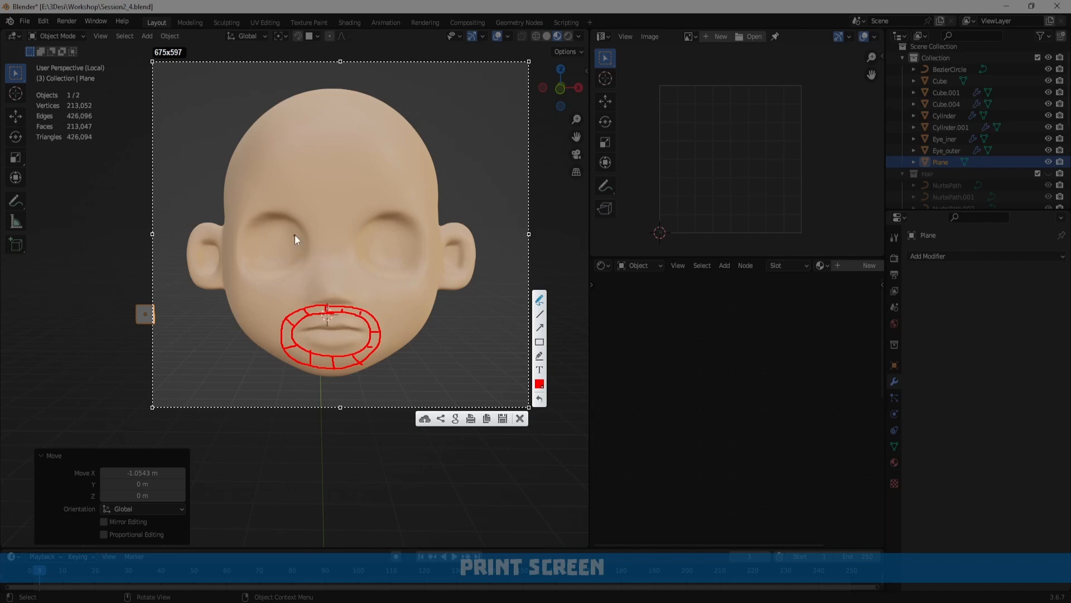
Step: Sketch two red edge loops around one eye socket with short segments joining them
{"action": "left_click_drag", "start_coordinate": [247, 198], "coordinate": [247, 199]}
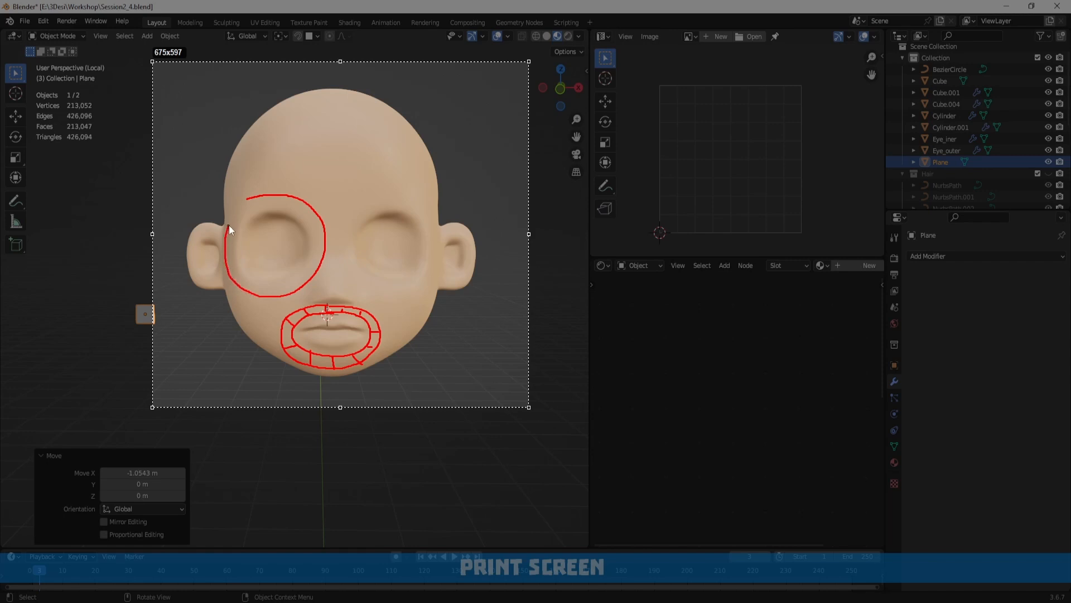
{"action": "left_click_drag", "start_coordinate": [246, 199], "coordinate": [262, 212]}
{"action": "mouse_move", "coordinate": [246, 254]}
{"action": "left_mouse_down"}
{"action": "mouse_move", "coordinate": [245, 223]}
{"action": "mouse_move", "coordinate": [269, 202]}
{"action": "mouse_move", "coordinate": [301, 216]}
{"action": "mouse_move", "coordinate": [320, 250]}
{"action": "mouse_move", "coordinate": [304, 278]}
{"action": "mouse_move", "coordinate": [275, 291]}
{"action": "mouse_move", "coordinate": [240, 270]}
{"action": "mouse_move", "coordinate": [231, 245]}
{"action": "left_mouse_up"}
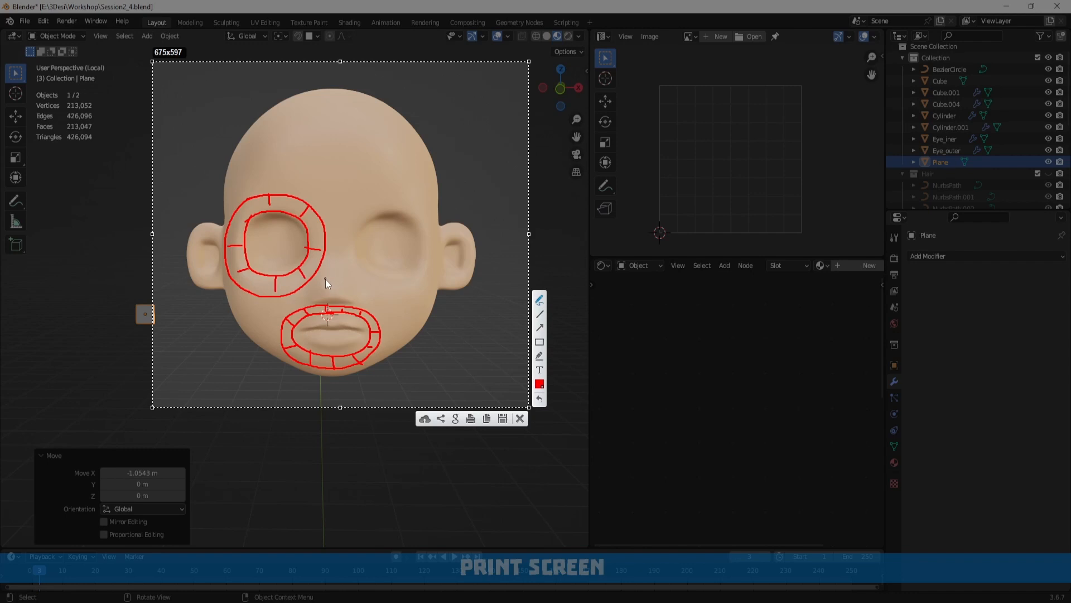
Step: Sketch a red loop from the nose around the mouth to the chin, and discard the annotated capture
{"action": "left_click_drag", "start_coordinate": [326, 279], "coordinate": [313, 285]}
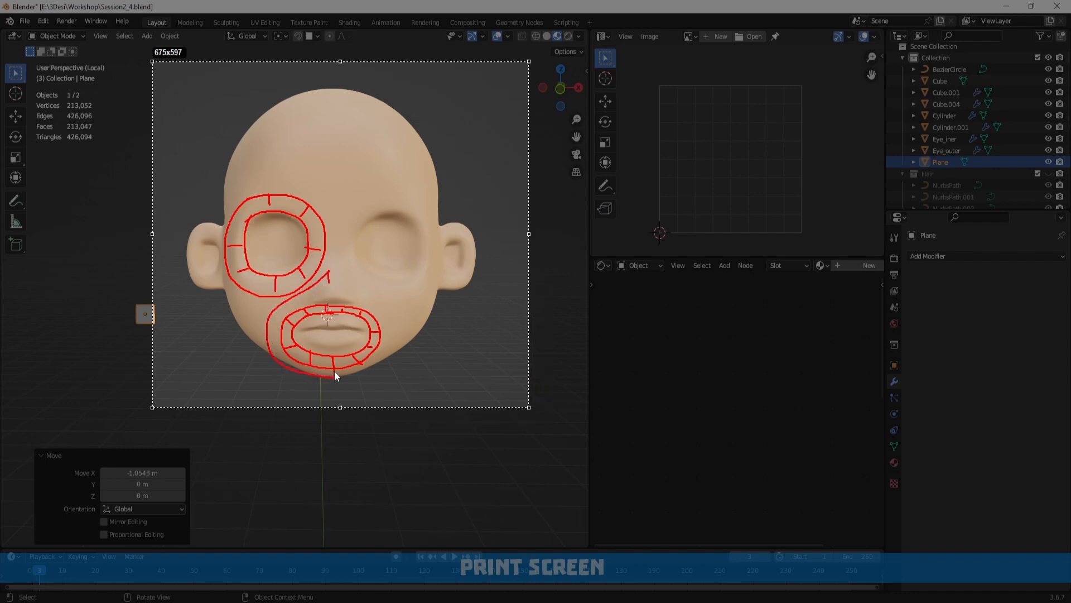
{"action": "mouse_move", "coordinate": [289, 359]}
{"action": "left_mouse_down"}
{"action": "mouse_move", "coordinate": [284, 329]}
{"action": "mouse_move", "coordinate": [330, 281]}
{"action": "mouse_move", "coordinate": [295, 308]}
{"action": "left_mouse_up"}
{"action": "mouse_move", "coordinate": [273, 311]}
{"action": "left_mouse_down"}
{"action": "mouse_move", "coordinate": [284, 320]}
{"action": "mouse_move", "coordinate": [279, 357]}
{"action": "mouse_move", "coordinate": [321, 367]}
{"action": "left_mouse_up"}
{"action": "key", "text": "Escape"}
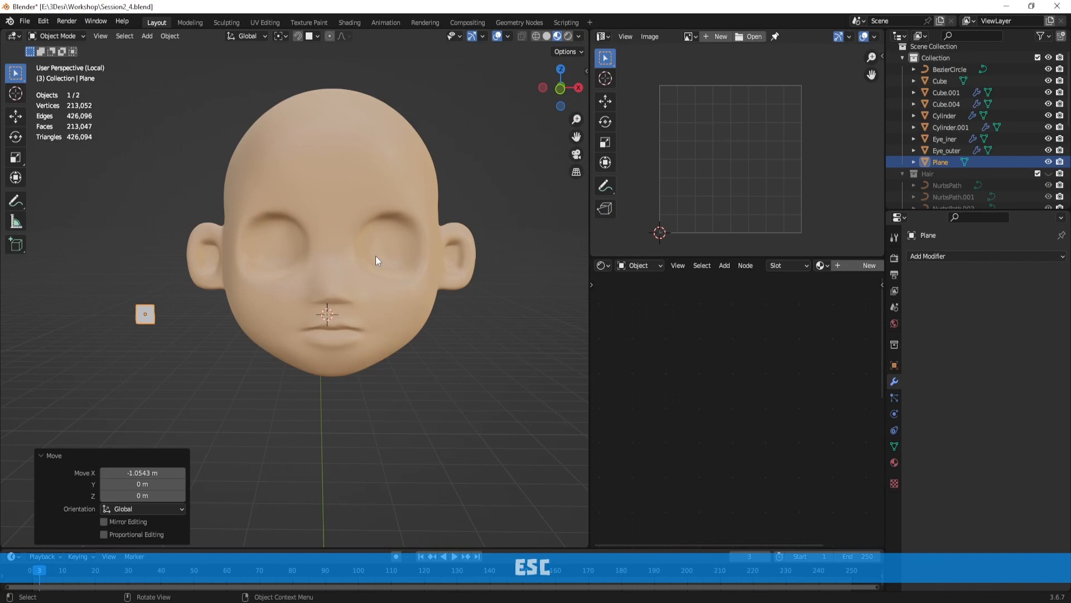
Step: Move the plane 0.98847 m along X to the mouth, and shift it -0.66886 m along X beside the head
{"action": "middle_click_drag", "start_coordinate": [376, 256], "coordinate": [449, 263]}
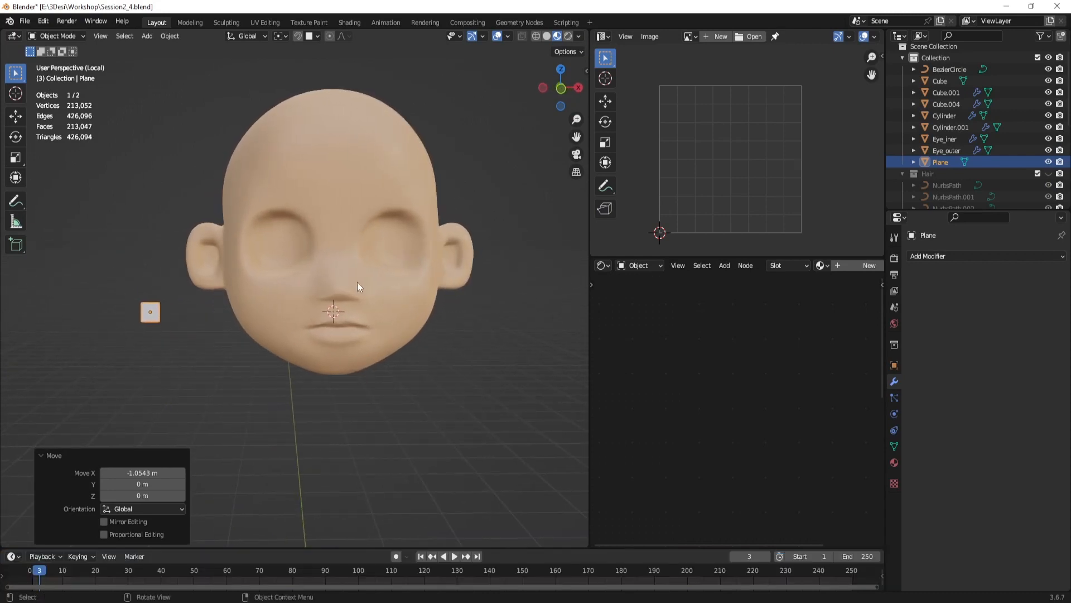
{"action": "key", "text": "g"}
{"action": "key", "text": "x"}
{"action": "left_click", "coordinate": [503, 277]}
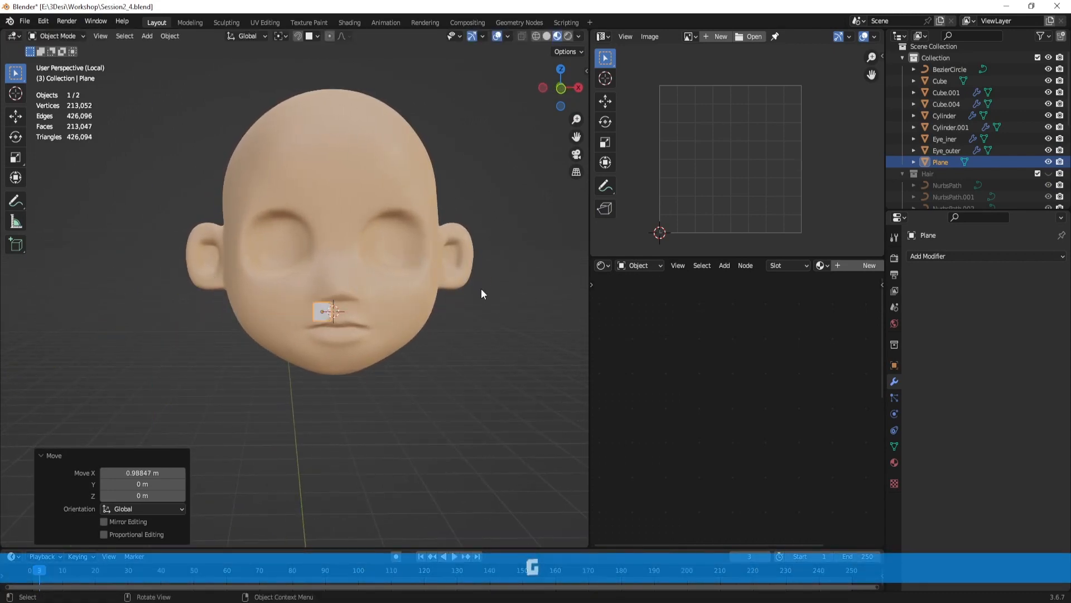
{"action": "scroll", "coordinate": [481, 289], "scroll_direction": "up", "scroll_amount": 2}
{"action": "scroll", "coordinate": [481, 289], "scroll_direction": "down", "scroll_amount": 1}
{"action": "scroll", "coordinate": [481, 289], "scroll_direction": "down", "scroll_amount": 2}
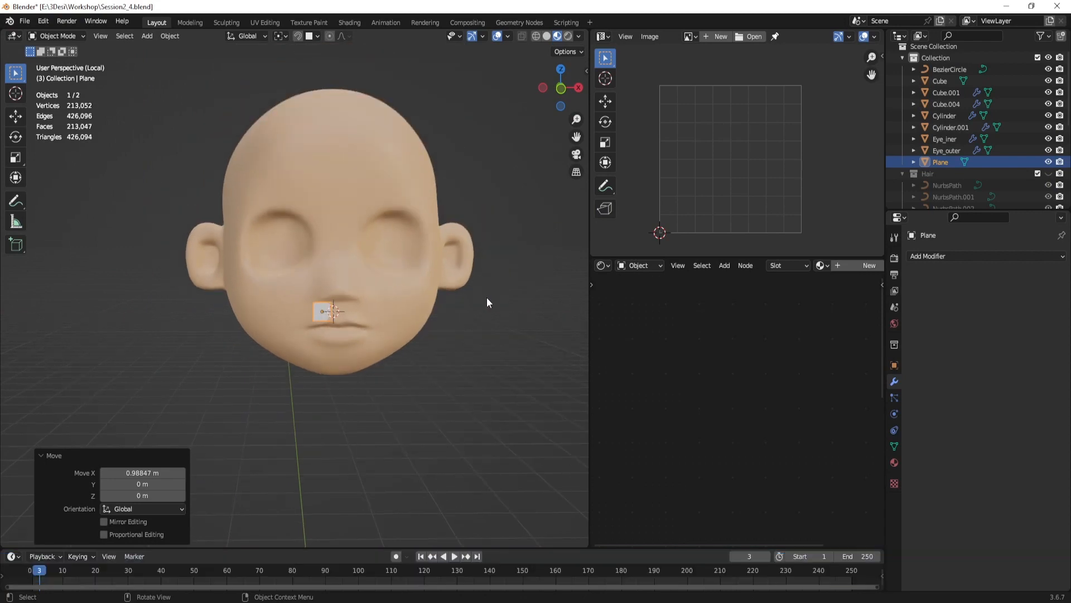
{"action": "key", "text": "g"}
{"action": "key", "text": "x"}
{"action": "left_click", "coordinate": [376, 299]}
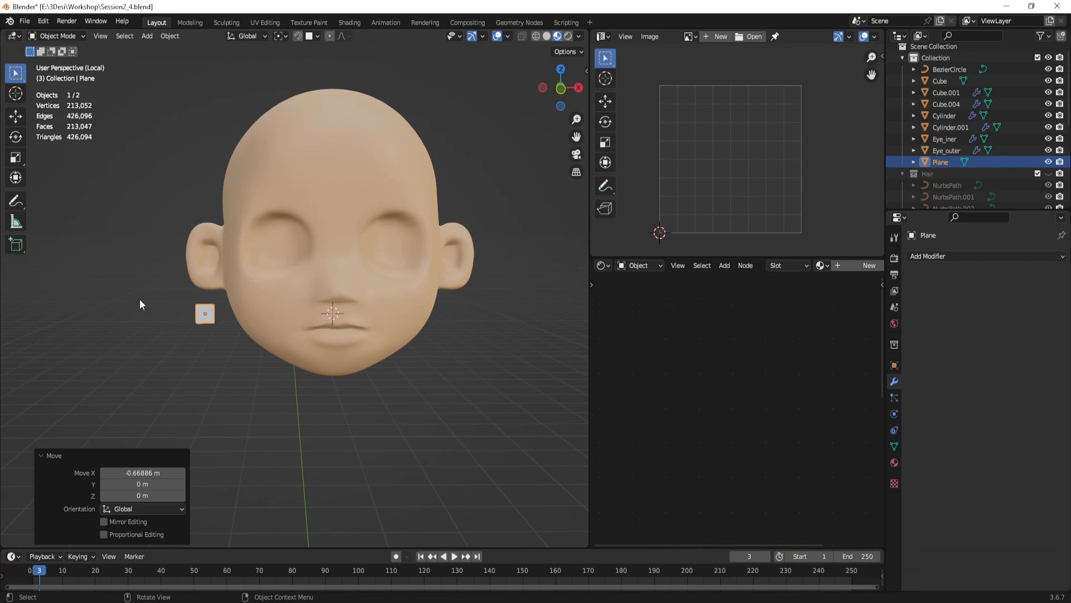
Step: Position the plane in front of the mouth's corner, offset about -0.099 m along Y, and deselect it
{"action": "mouse_move", "coordinate": [416, 276]}
{"action": "middle_mouse_down"}
{"action": "mouse_move", "coordinate": [426, 276]}
{"action": "mouse_move", "coordinate": [366, 279]}
{"action": "mouse_move", "coordinate": [426, 275]}
{"action": "middle_mouse_up"}
{"action": "scroll", "coordinate": [427, 276], "scroll_direction": "up", "scroll_amount": 3}
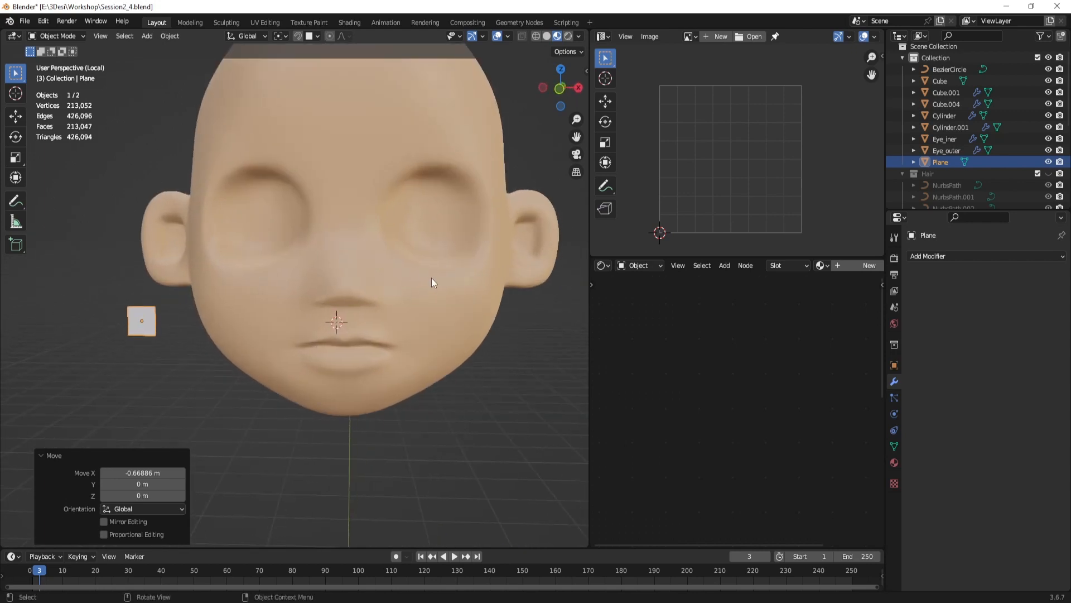
{"action": "key", "text": "g"}
{"action": "key", "text": "x"}
{"action": "left_click", "coordinate": [13, 288]}
{"action": "middle_click_drag", "start_coordinate": [410, 325], "coordinate": [388, 345]}
{"action": "key", "text": "g"}
{"action": "right_click", "coordinate": [345, 323]}
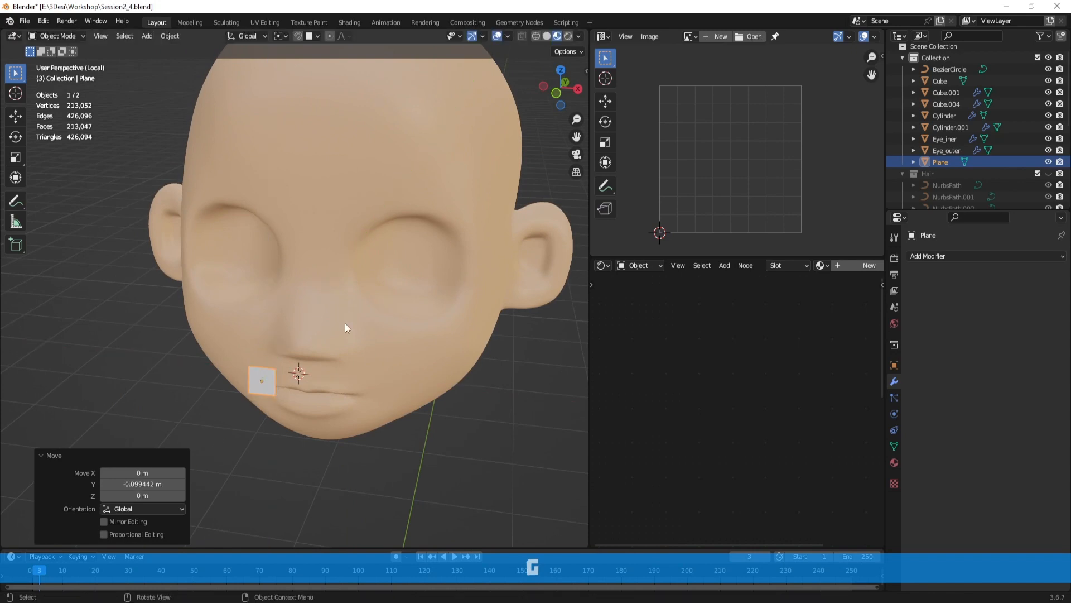
{"action": "left_click", "coordinate": [456, 440]}
{"action": "middle_click_drag", "start_coordinate": [456, 440], "coordinate": [440, 362]}
{"action": "scroll", "coordinate": [440, 359], "scroll_direction": "up", "scroll_amount": 1}
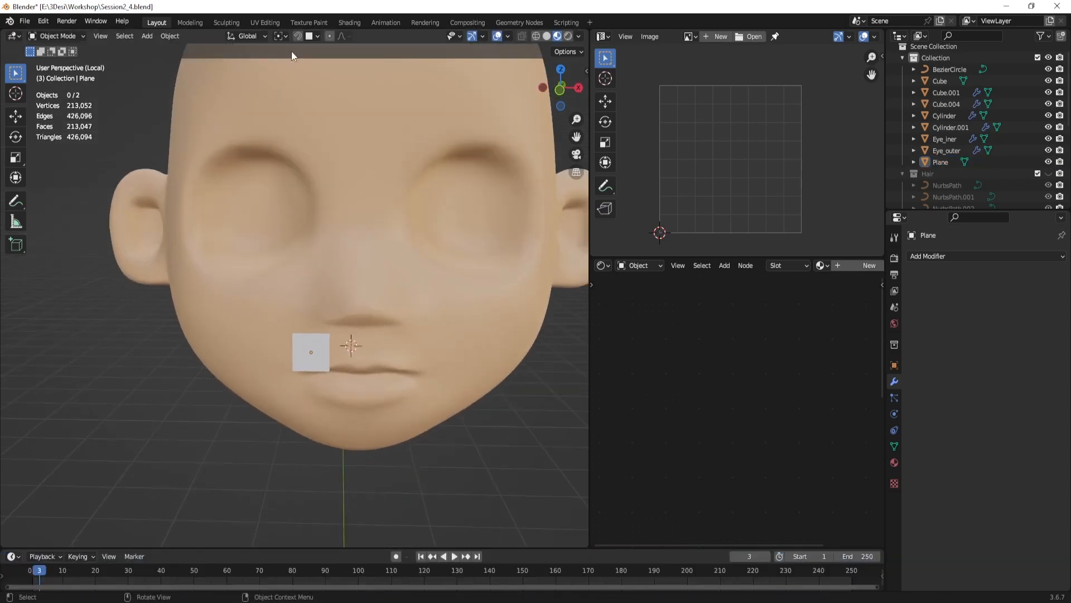
Step: Enable snapping and open the plane in Edit Mode
{"action": "left_click", "coordinate": [298, 36]}
{"action": "left_click", "coordinate": [326, 346]}
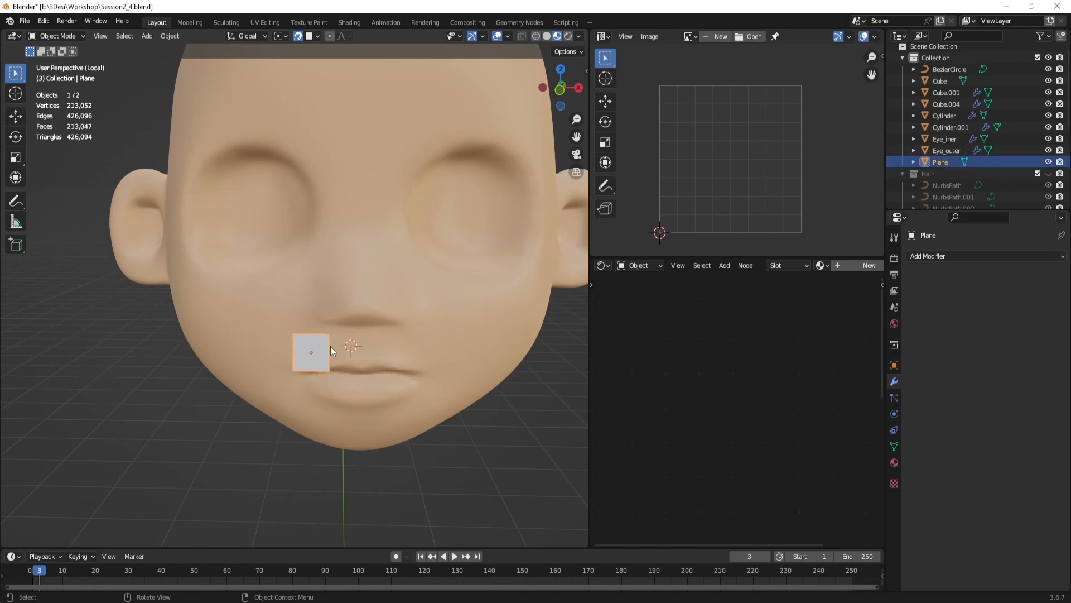
{"action": "key", "text": "Tab"}
Step: Move the plane's upper vertex nearest the nose across the face and settle it on the surface above the upper lip
{"action": "key", "text": "g"}
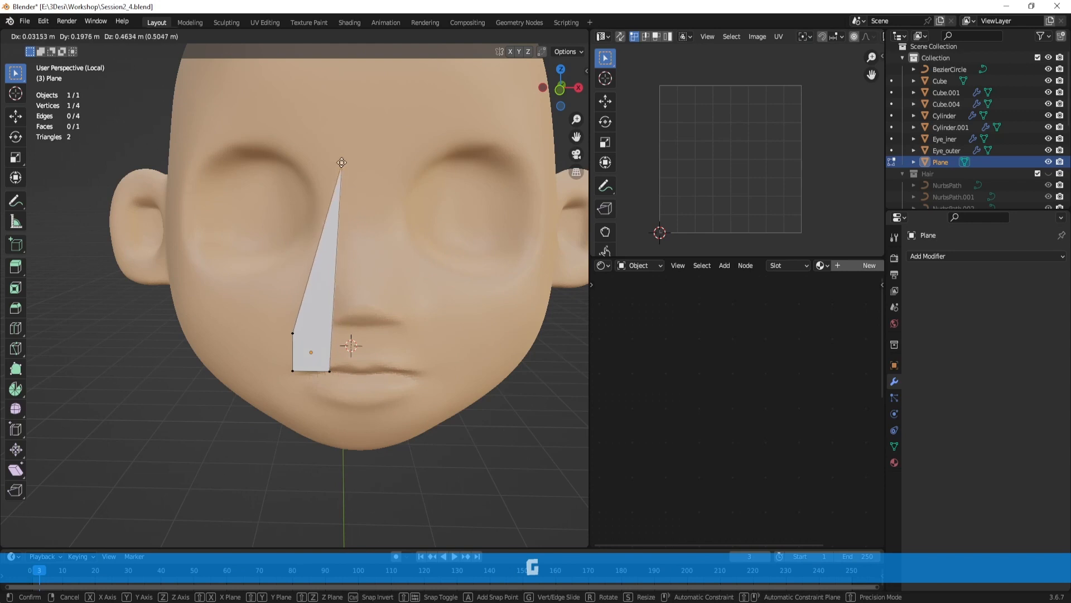
{"action": "left_click", "coordinate": [342, 162]}
{"action": "middle_click_drag", "start_coordinate": [342, 163], "coordinate": [390, 184]}
{"action": "key", "text": "g"}
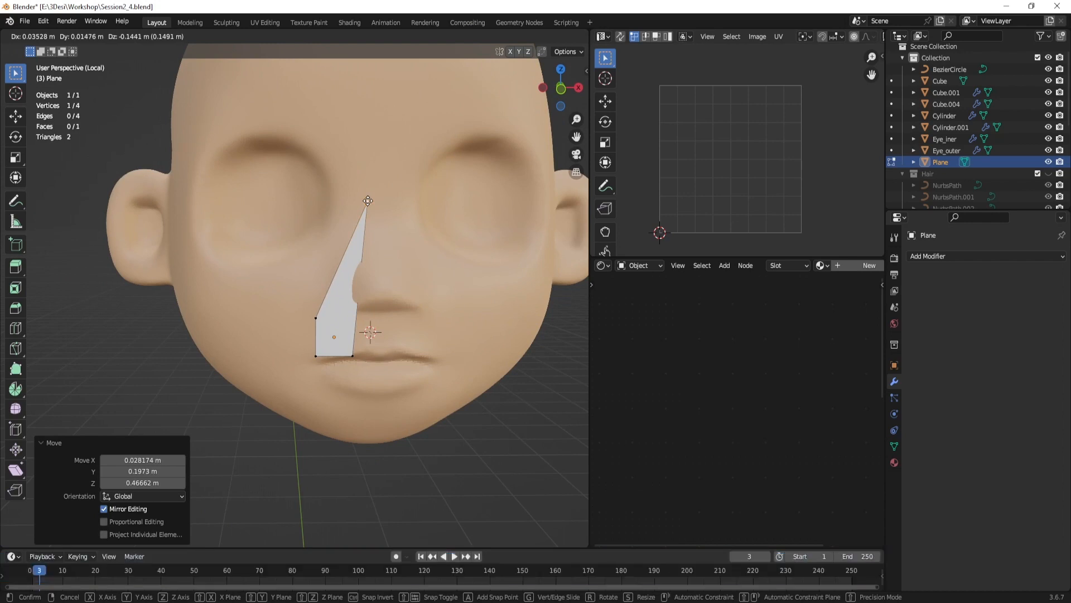
{"action": "left_click", "coordinate": [349, 318]}
Step: Try to snap the plane's remaining corner vertices one by one onto the face beside the nose and mouth
{"action": "middle_click_drag", "start_coordinate": [382, 256], "coordinate": [373, 244]}
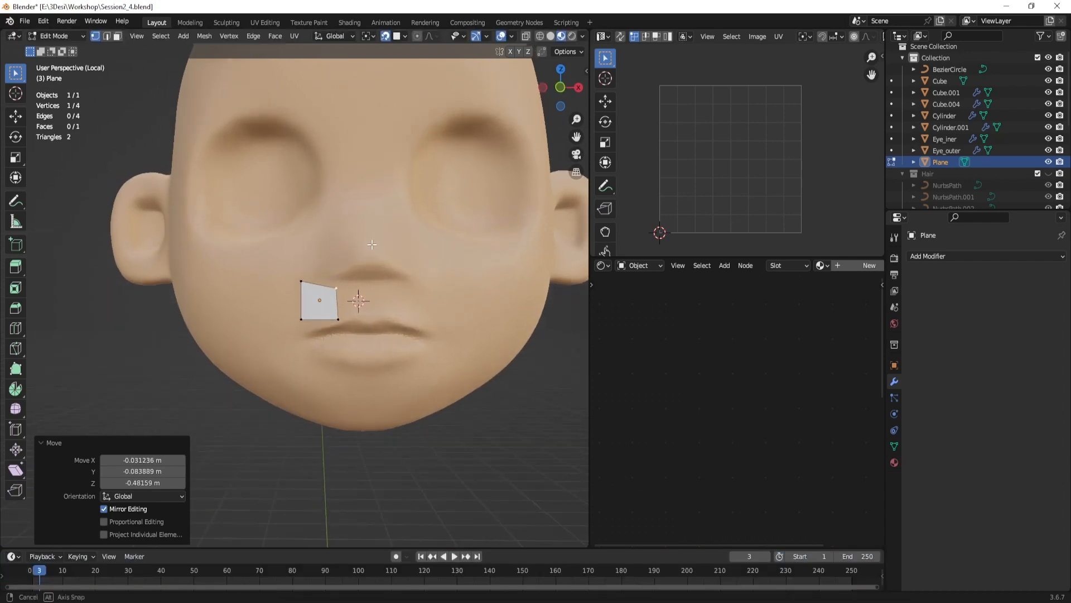
{"action": "left_click", "coordinate": [298, 289]}
{"action": "key", "text": "g"}
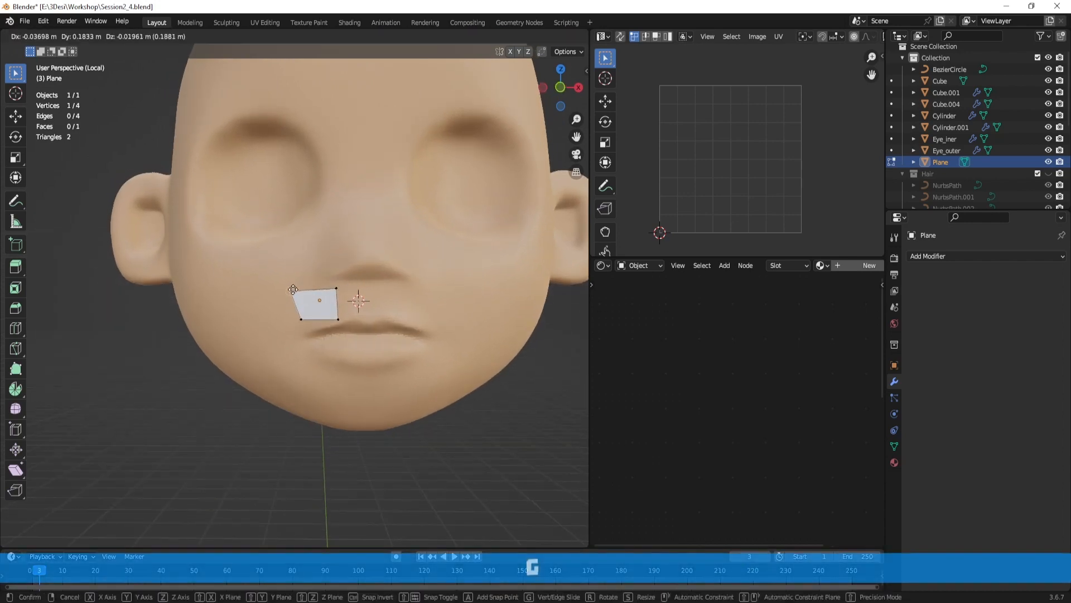
{"action": "left_click", "coordinate": [294, 291]}
{"action": "mouse_move", "coordinate": [357, 320]}
{"action": "middle_mouse_down"}
{"action": "mouse_move", "coordinate": [440, 330]}
{"action": "mouse_move", "coordinate": [363, 349]}
{"action": "mouse_move", "coordinate": [306, 340]}
{"action": "mouse_move", "coordinate": [413, 312]}
{"action": "mouse_move", "coordinate": [483, 345]}
{"action": "mouse_move", "coordinate": [468, 329]}
{"action": "mouse_move", "coordinate": [406, 309]}
{"action": "mouse_move", "coordinate": [366, 329]}
{"action": "middle_mouse_up"}
{"action": "key", "text": "g"}
{"action": "left_click", "coordinate": [302, 335]}
{"action": "key", "text": "g"}
{"action": "left_click", "coordinate": [434, 308]}
{"action": "left_click", "coordinate": [393, 313]}
{"action": "key", "text": "g"}
{"action": "left_click", "coordinate": [357, 310]}
Step: Undo the vertex moves back to the plane's original square shape
{"action": "key", "text": "ctrl+z"}
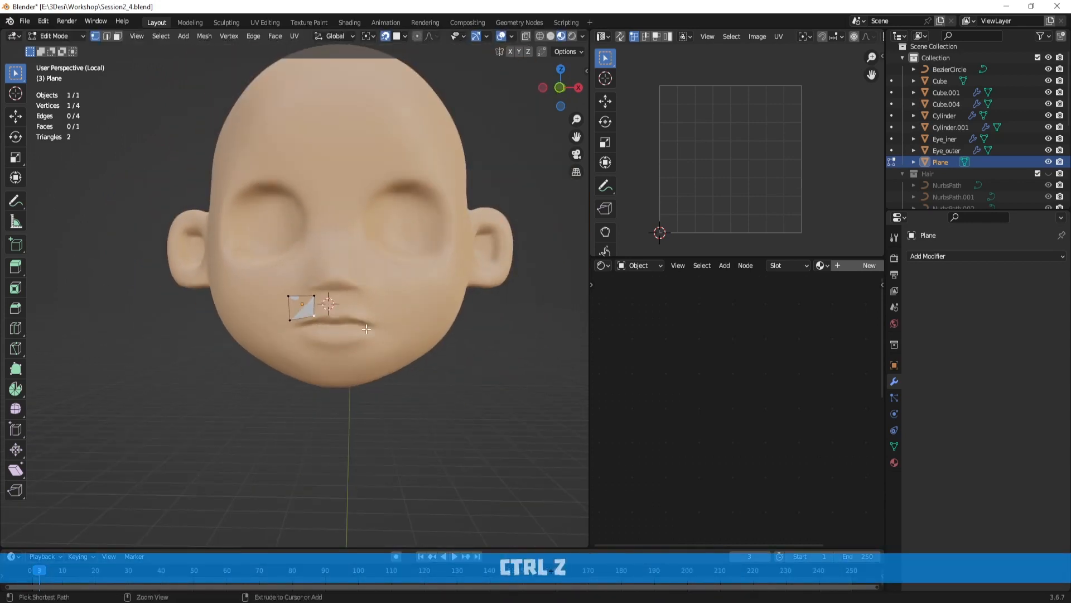
{"action": "key", "text": "ctrl+z"}
{"action": "key", "text": "ctrl+z"}
{"action": "key", "text": "ctrl+z"}
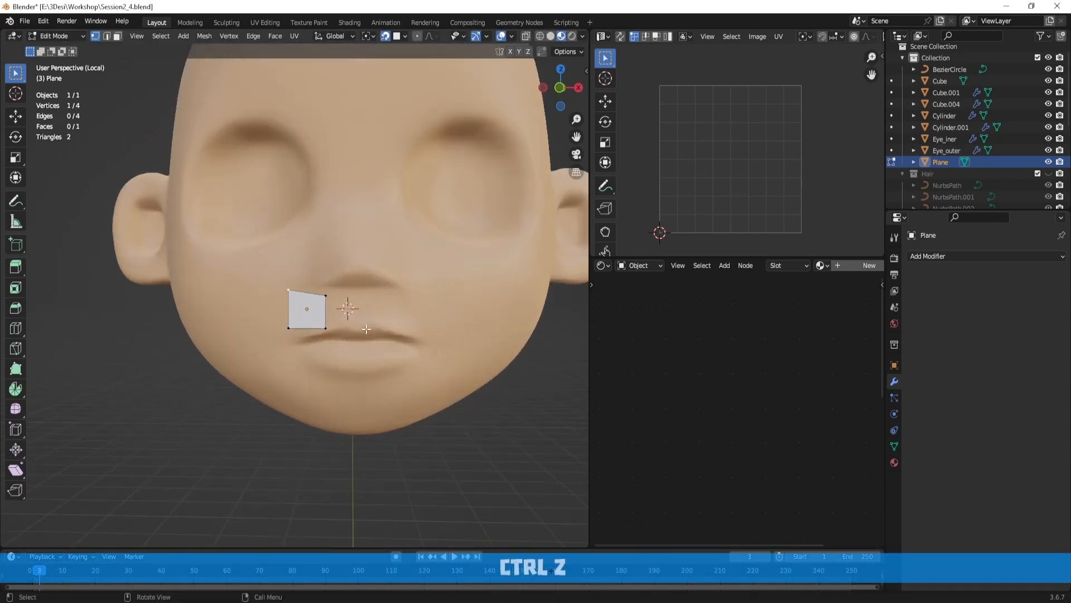
{"action": "key", "text": "ctrl+z"}
{"action": "key", "text": "ctrl+z"}
Step: Try to extrude the plane's outer edge onto the cheek from several view angles, undoing each extrusion
{"action": "key", "text": "2"}
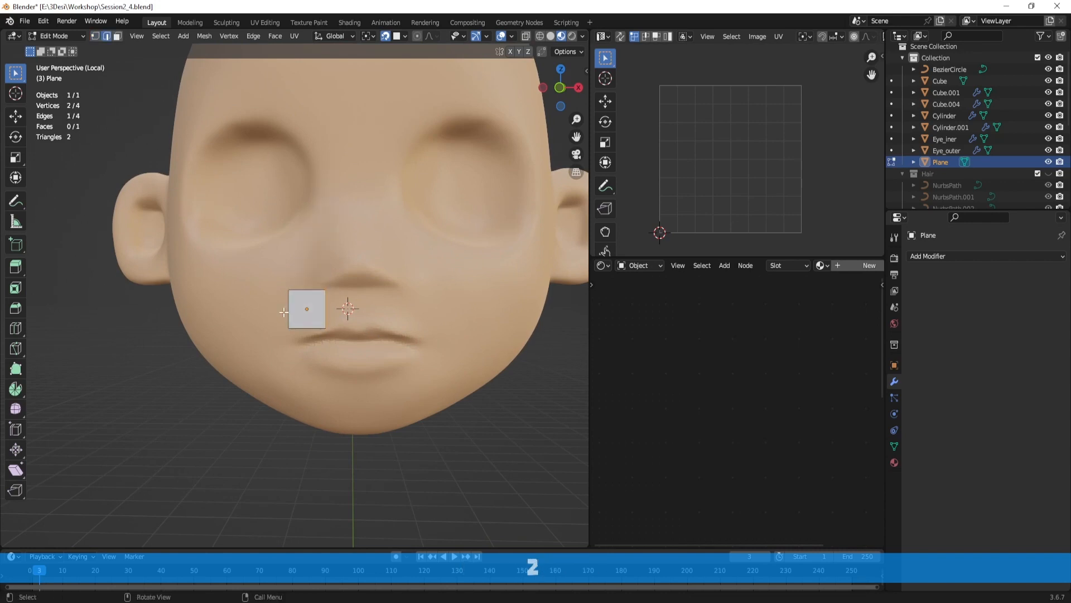
{"action": "right_click", "coordinate": [220, 309], "text": "ctrl"}
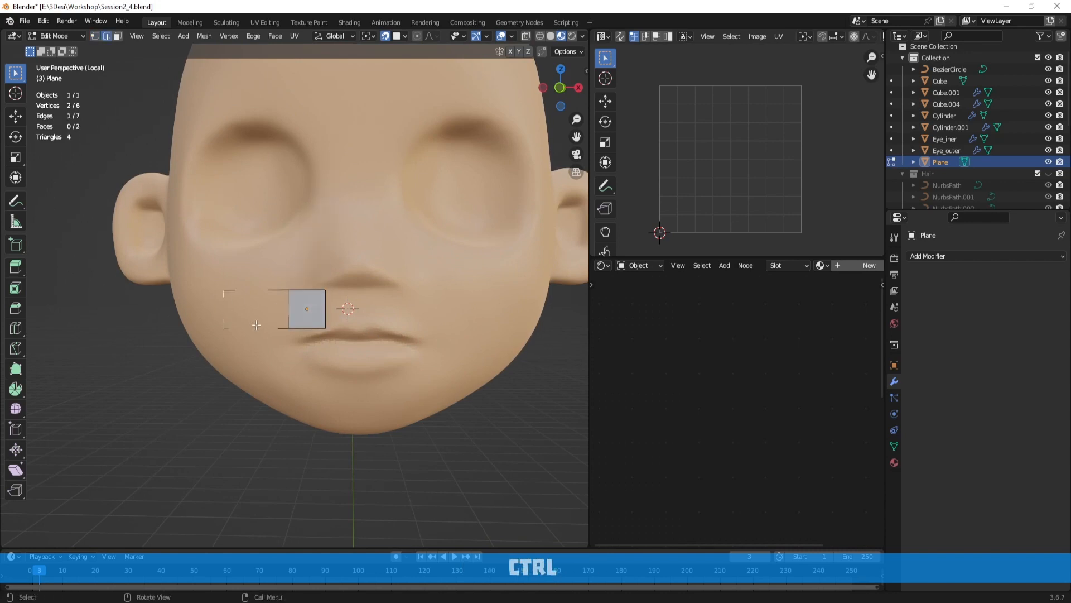
{"action": "key", "text": "ctrl+z"}
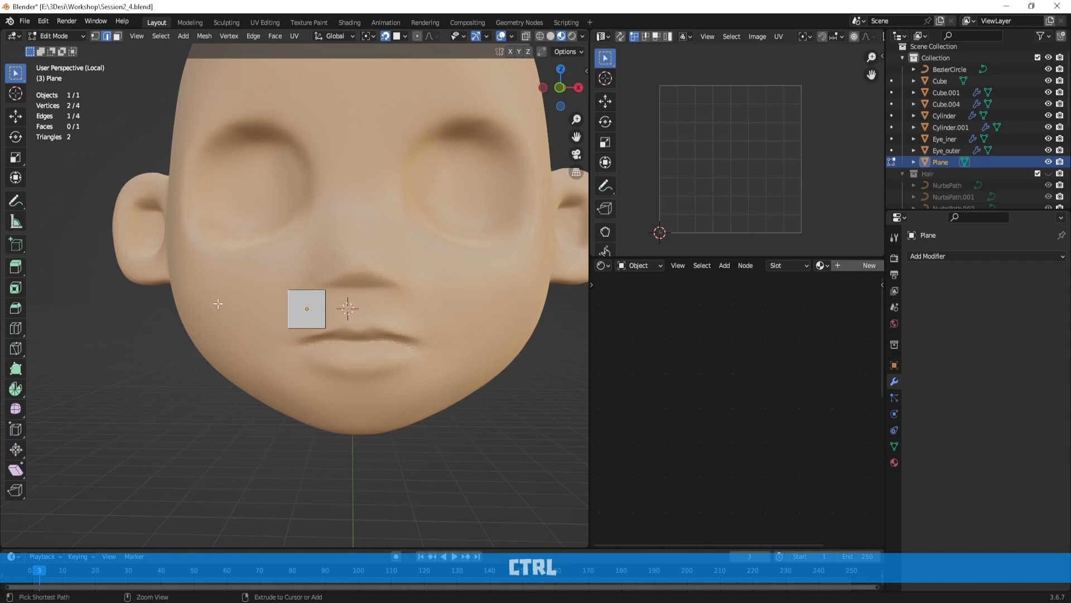
{"action": "middle_click_drag", "start_coordinate": [219, 304], "coordinate": [335, 334]}
{"action": "key", "text": "ctrl+z"}
{"action": "right_click", "coordinate": [240, 315], "text": "ctrl"}
{"action": "key", "text": "ctrl+z"}
{"action": "right_click", "coordinate": [262, 407], "text": "ctrl"}
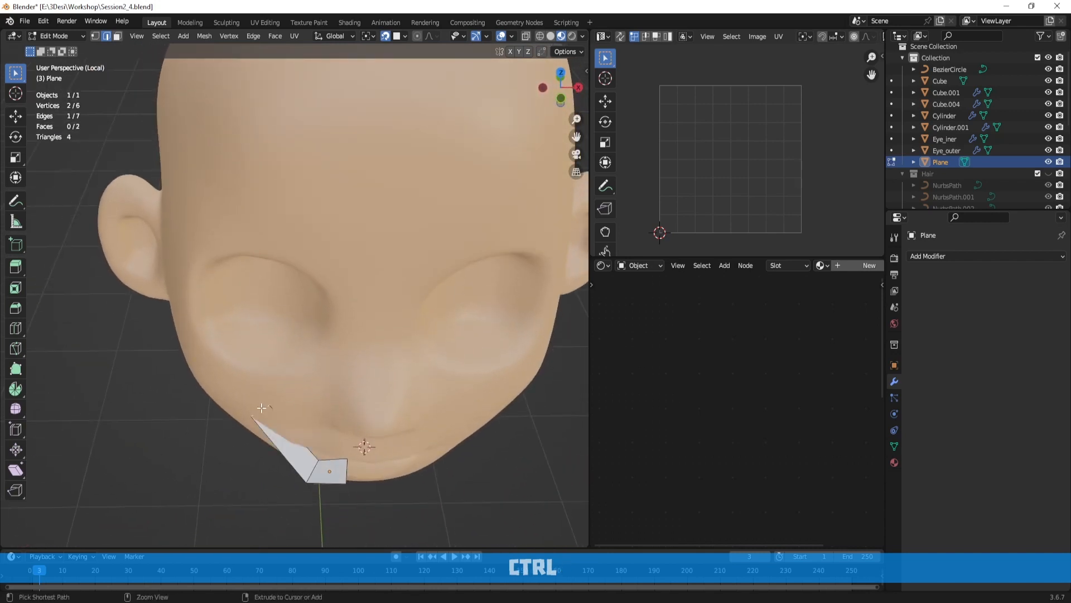
{"action": "mouse_move", "coordinate": [300, 403]}
{"action": "middle_mouse_down"}
{"action": "mouse_move", "coordinate": [301, 313]}
{"action": "mouse_move", "coordinate": [282, 396]}
{"action": "middle_mouse_up"}
{"action": "key", "text": "ctrl+z"}
{"action": "right_click", "coordinate": [284, 335], "text": "ctrl"}
{"action": "key", "text": "ctrl+z"}
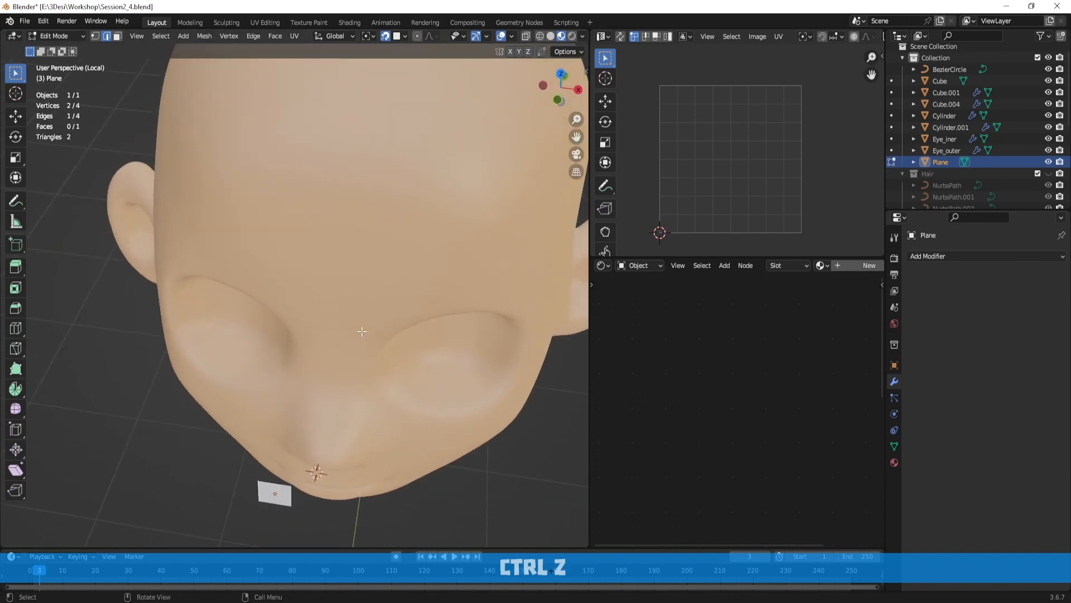
Step: Check the snapping settings, switch to Object Mode, and move the plane by about -0.122, 0.227 and 0.088 m onto the cheek beside the nose
{"action": "middle_click_drag", "start_coordinate": [369, 303], "coordinate": [373, 234]}
{"action": "scroll", "coordinate": [374, 267], "scroll_direction": "up", "scroll_amount": 1}
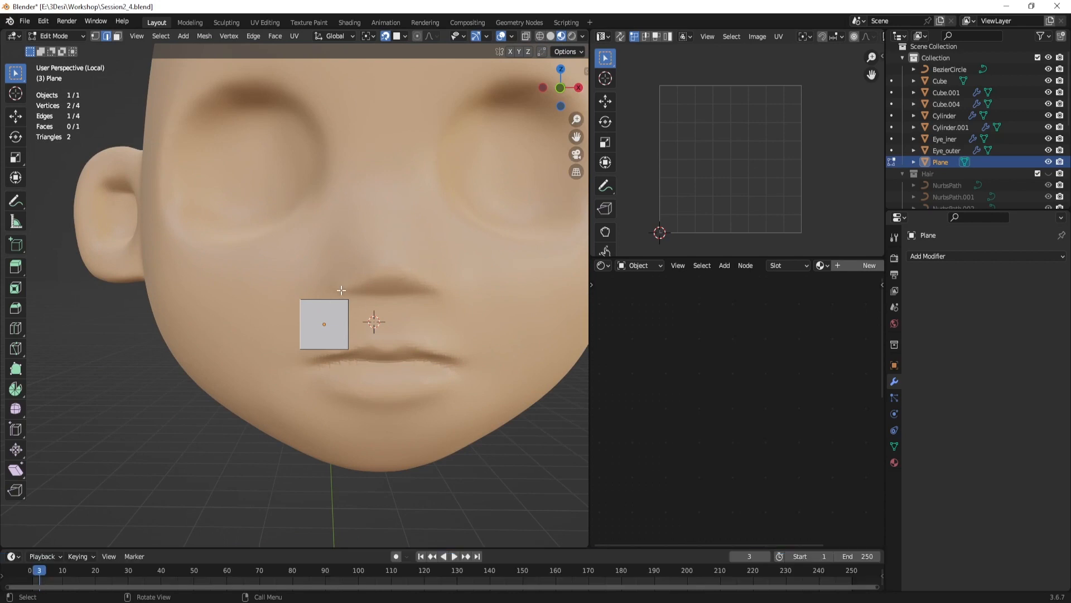
{"action": "left_click", "coordinate": [405, 36]}
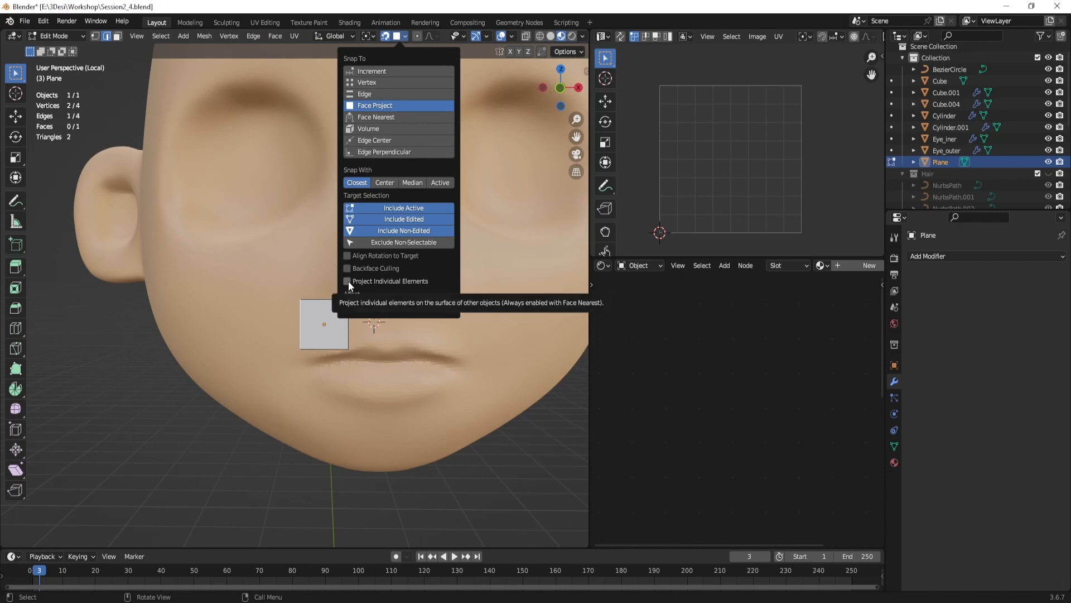
{"action": "key", "text": "Tab"}
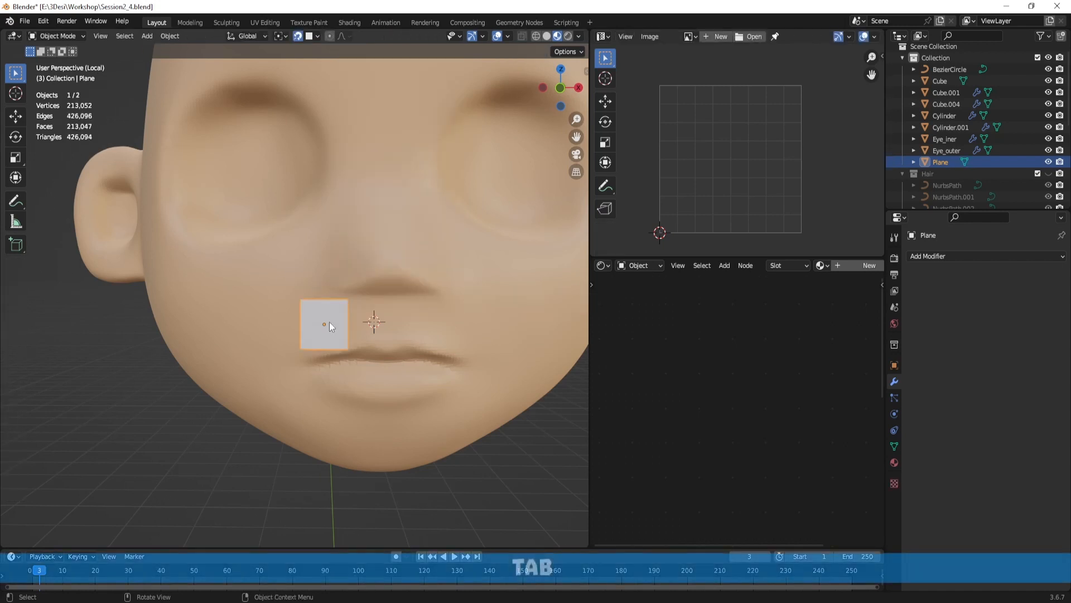
{"action": "key", "text": "g"}
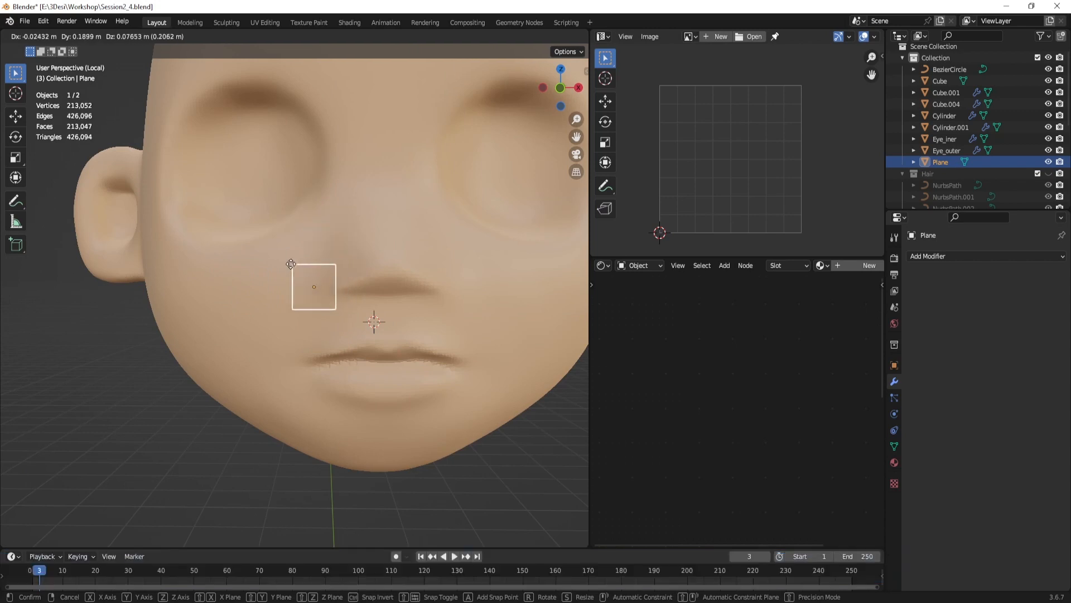
{"action": "left_click", "coordinate": [253, 260]}
Step: Move the plane across the face with snapping until it partly sinks into the side of the nose
{"action": "middle_click_drag", "start_coordinate": [271, 262], "coordinate": [309, 287]}
{"action": "key", "text": "g"}
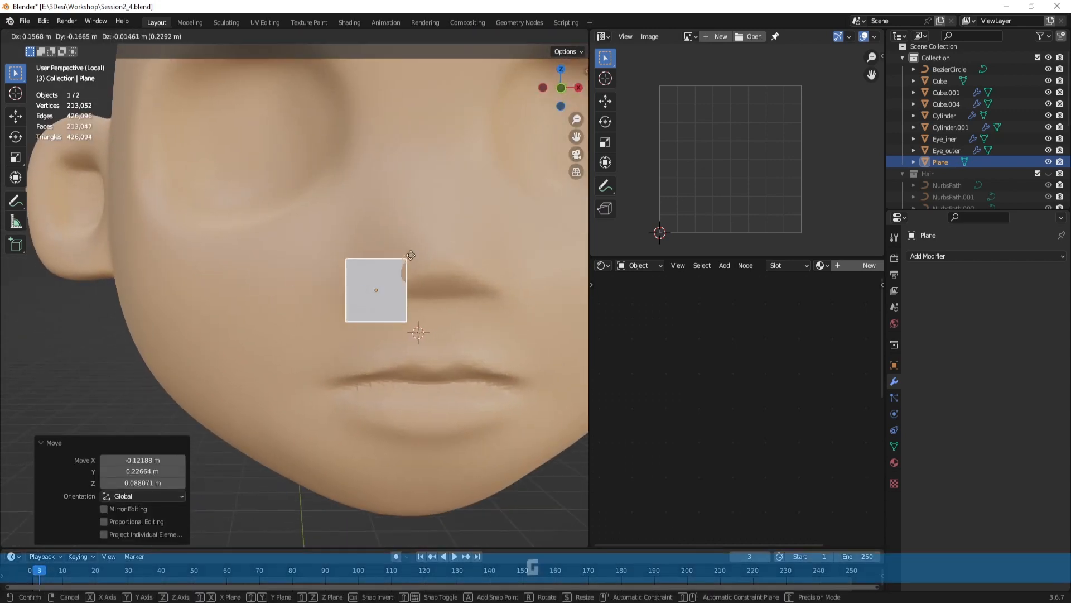
{"action": "left_click", "coordinate": [428, 231]}
{"action": "middle_click_drag", "start_coordinate": [400, 292], "coordinate": [391, 231]}
{"action": "key", "text": "g"}
{"action": "left_click", "coordinate": [387, 326]}
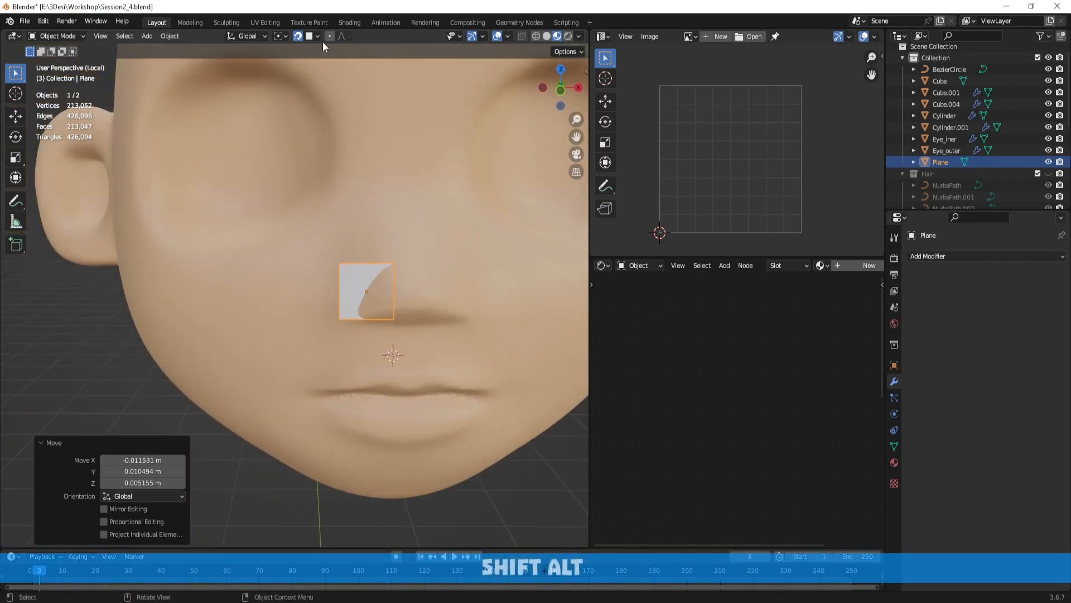
Step: Enable Project Individual Elements in the snapping settings, test it with two plane moves, and undo both moves
{"action": "left_click", "coordinate": [317, 36]}
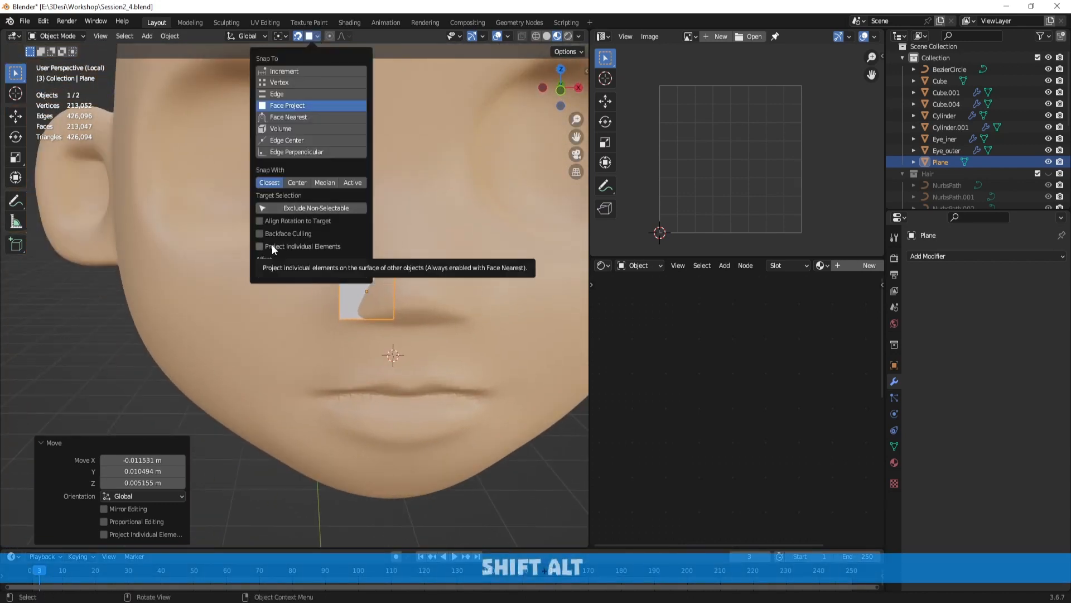
{"action": "middle_click_drag", "start_coordinate": [443, 260], "coordinate": [452, 304]}
{"action": "key", "text": "g"}
{"action": "left_click", "coordinate": [409, 249]}
{"action": "key", "text": "g"}
{"action": "left_click", "coordinate": [467, 286]}
{"action": "key", "text": "ctrl+z"}
{"action": "key", "text": "ctrl+z"}
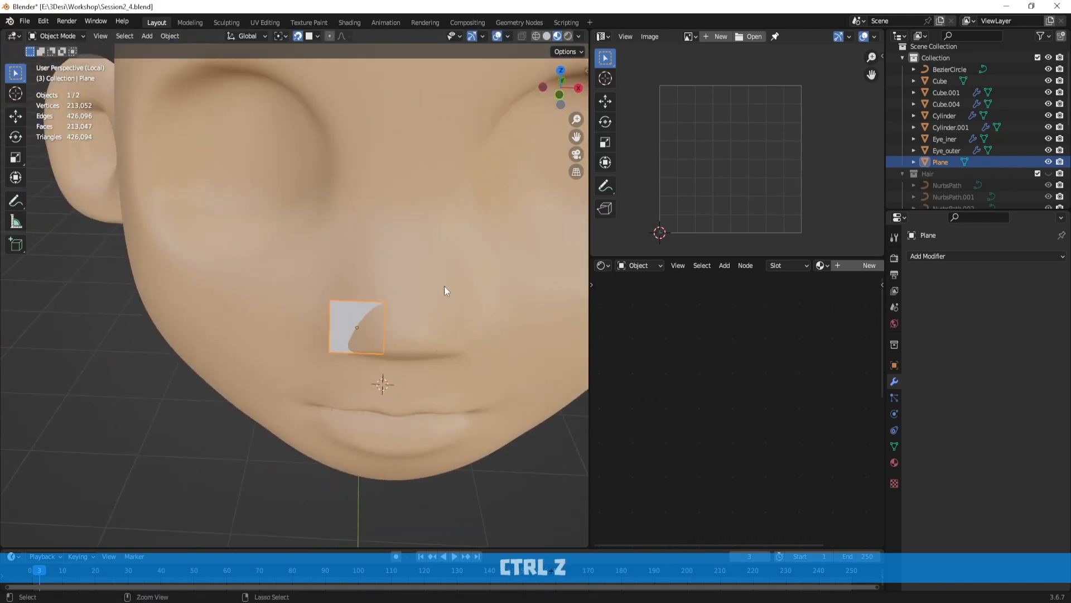
Step: Move the plane -0.12101 m along Z to just above the upper lip and scale it to 0.835
{"action": "left_click", "coordinate": [317, 36]}
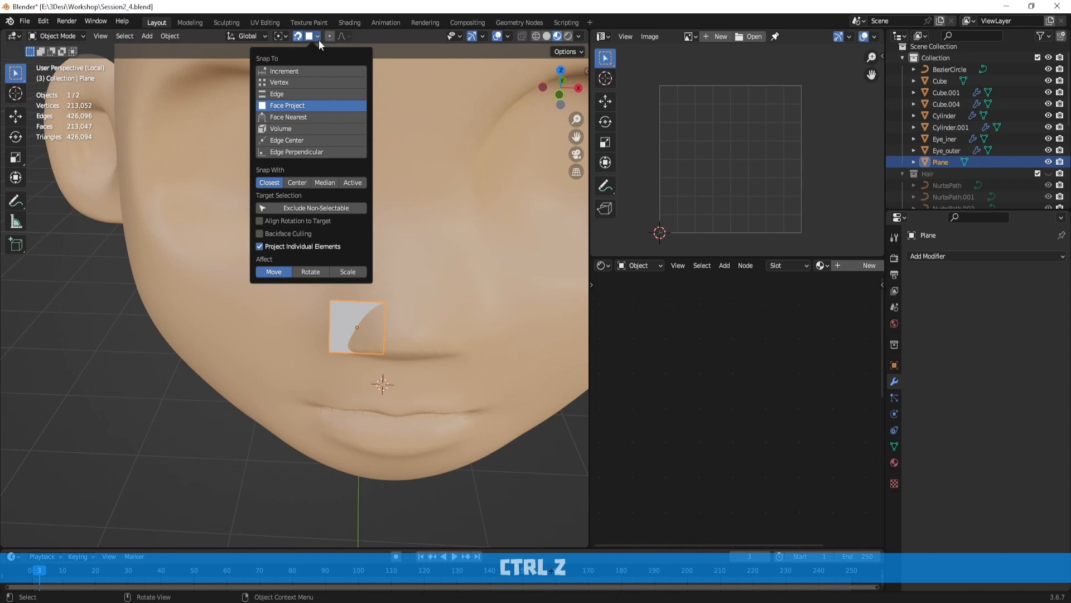
{"action": "middle_click_drag", "start_coordinate": [404, 224], "coordinate": [437, 280]}
{"action": "key", "text": "g"}
{"action": "left_click", "coordinate": [402, 254]}
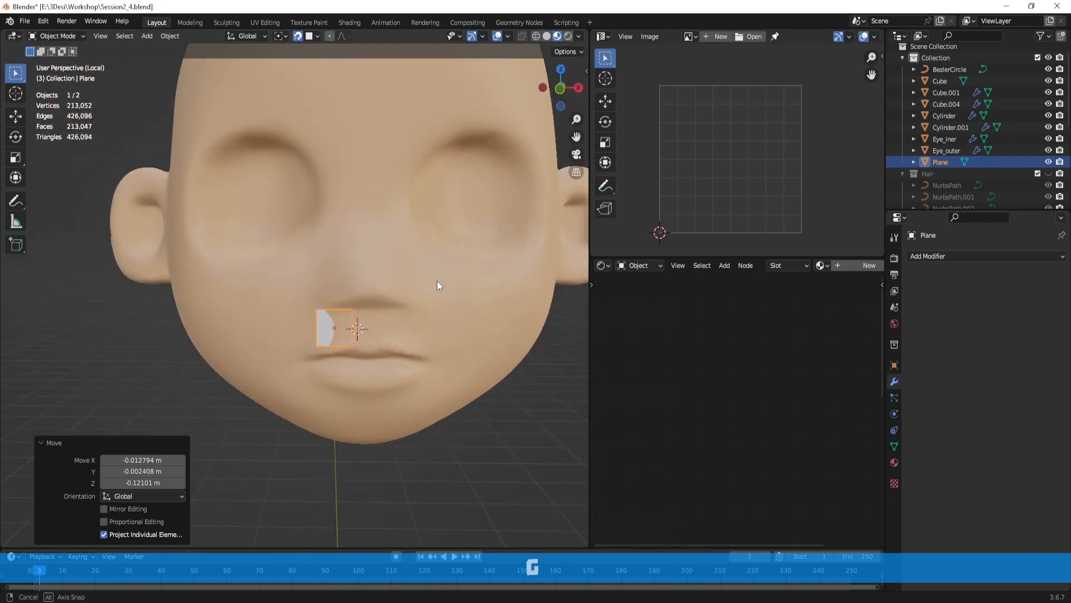
{"action": "scroll", "coordinate": [437, 269], "scroll_direction": "up", "scroll_amount": 4}
{"action": "scroll", "coordinate": [455, 329], "scroll_direction": "down", "scroll_amount": 4}
{"action": "key", "text": "s"}
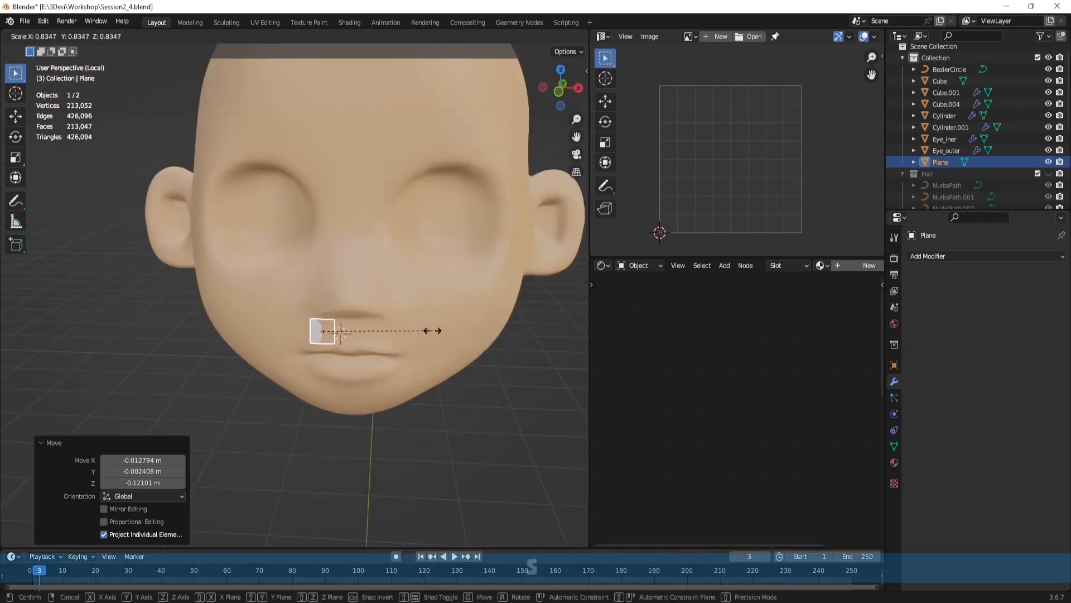
{"action": "left_click", "coordinate": [432, 334]}
{"action": "middle_click_drag", "start_coordinate": [401, 260], "coordinate": [393, 237], "text": "shift"}
{"action": "scroll", "coordinate": [393, 237], "scroll_direction": "up", "scroll_amount": 2}
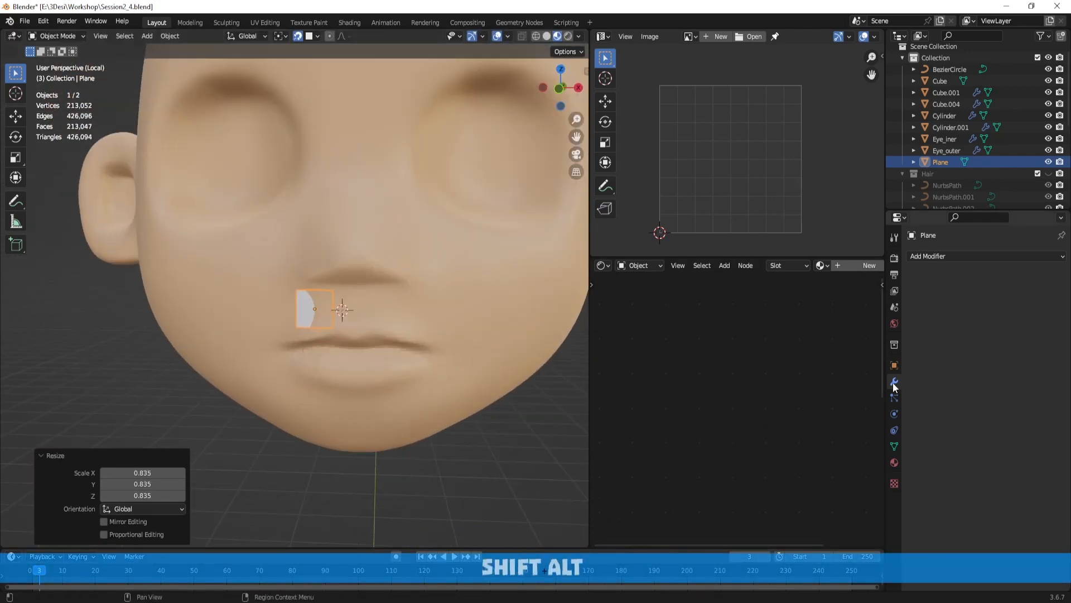
Step: Add a Mirror modifier to the plane on the X axis, with the head (Cube) as mirror object and Clipping enabled
{"action": "left_click", "coordinate": [946, 262]}
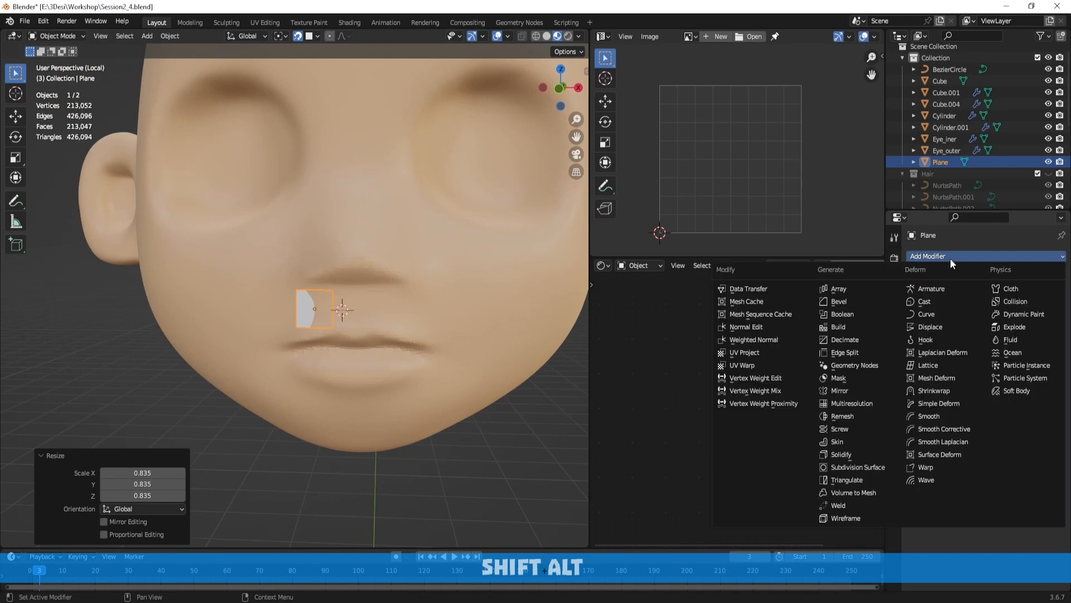
{"action": "left_click", "coordinate": [855, 387]}
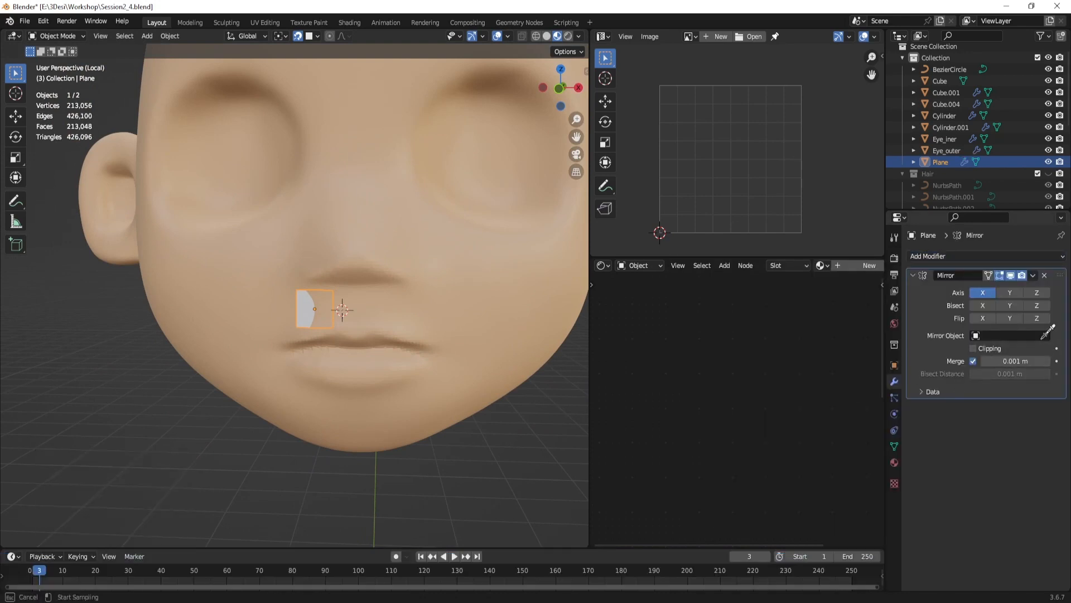
{"action": "left_click", "coordinate": [337, 190]}
{"action": "scroll", "coordinate": [337, 190], "scroll_direction": "down", "scroll_amount": 3}
{"action": "scroll", "coordinate": [402, 232], "scroll_direction": "down", "scroll_amount": 1}
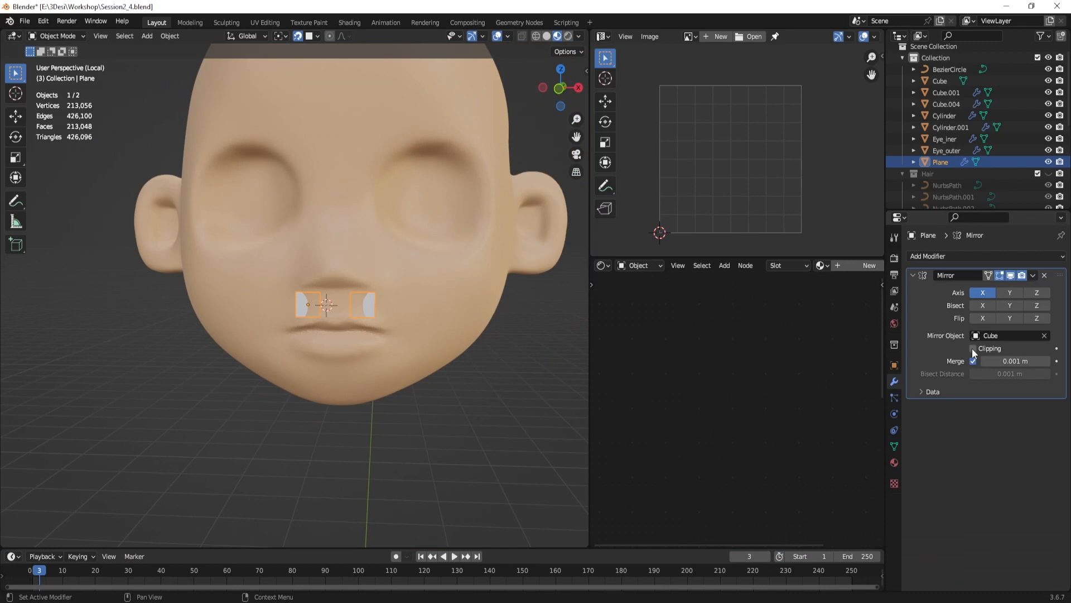
{"action": "scroll", "coordinate": [392, 303], "scroll_direction": "up", "scroll_amount": 4}
{"action": "middle_click_drag", "start_coordinate": [423, 313], "coordinate": [421, 290], "text": "shift"}
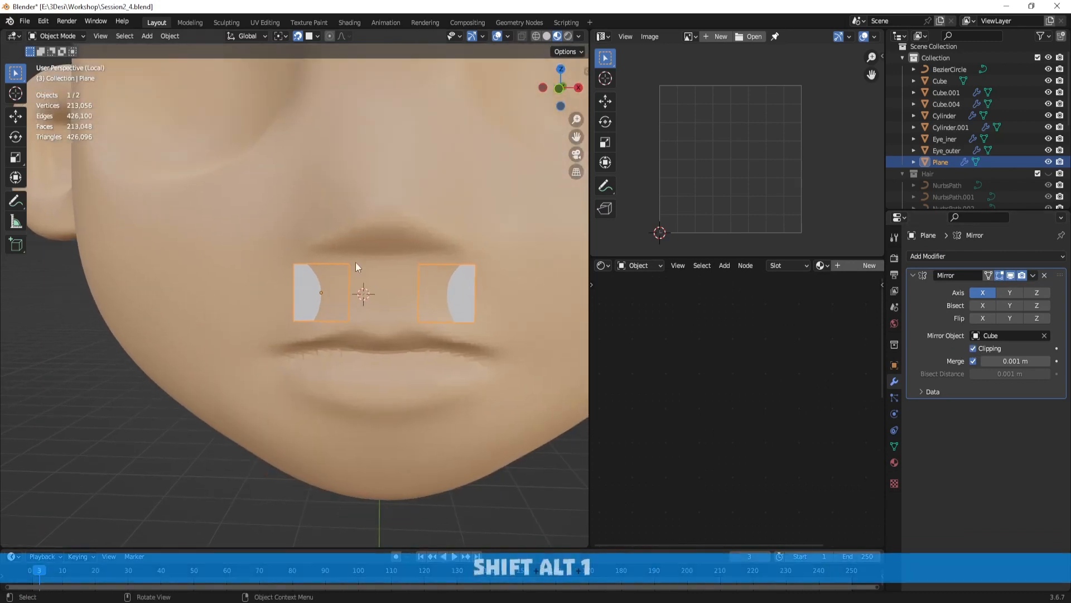
Step: Switch the viewport to solid shading and set the plane's viewport display to In Front
{"action": "key", "text": "Tab"}
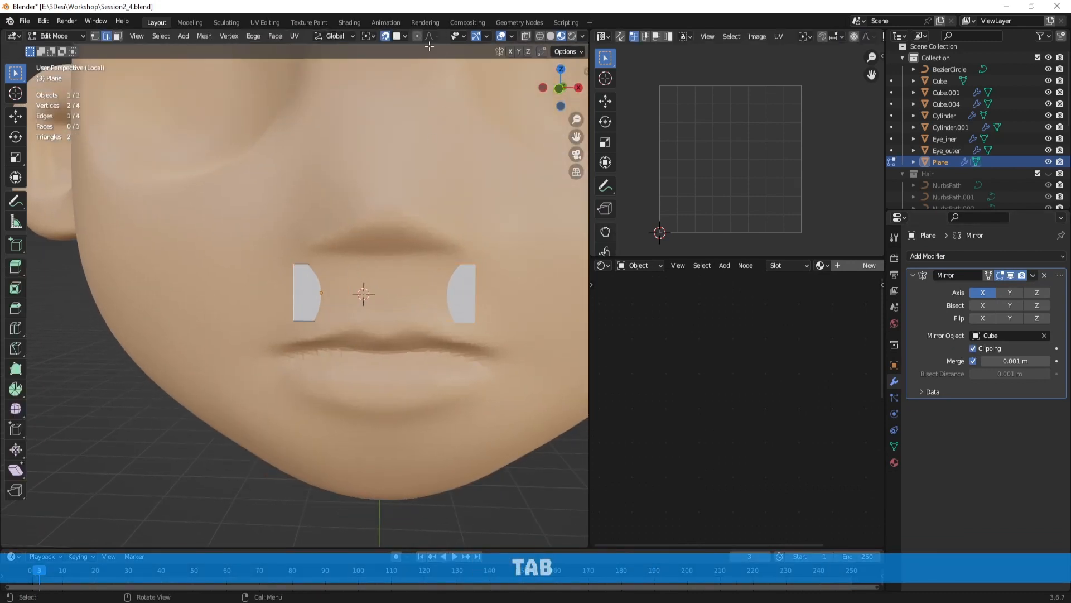
{"action": "key", "text": "Tab"}
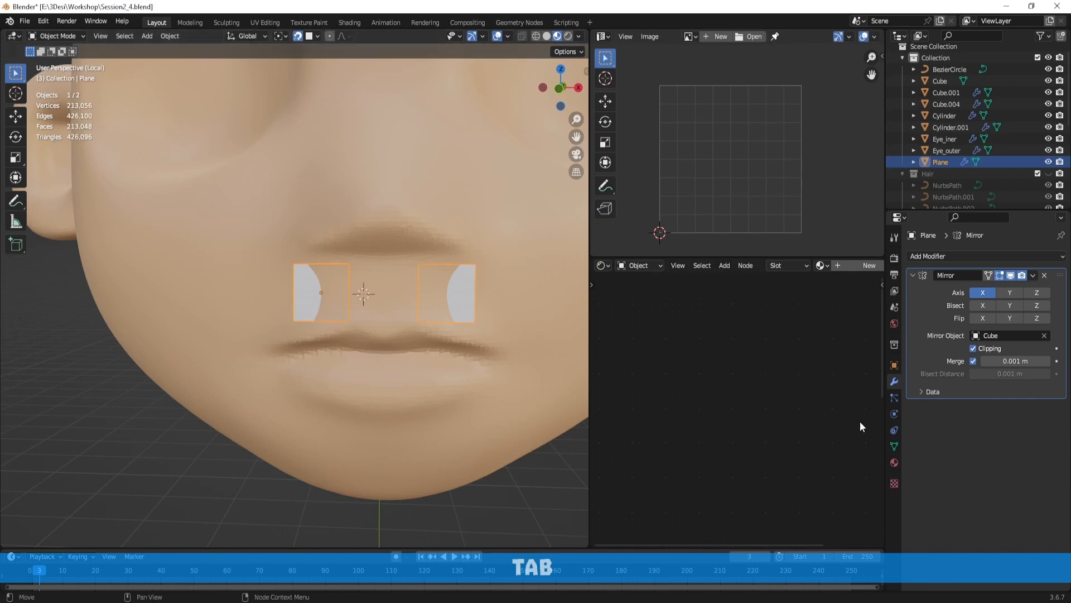
{"action": "left_click", "coordinate": [894, 365]}
{"action": "scroll", "coordinate": [992, 417], "scroll_direction": "down", "scroll_amount": 5}
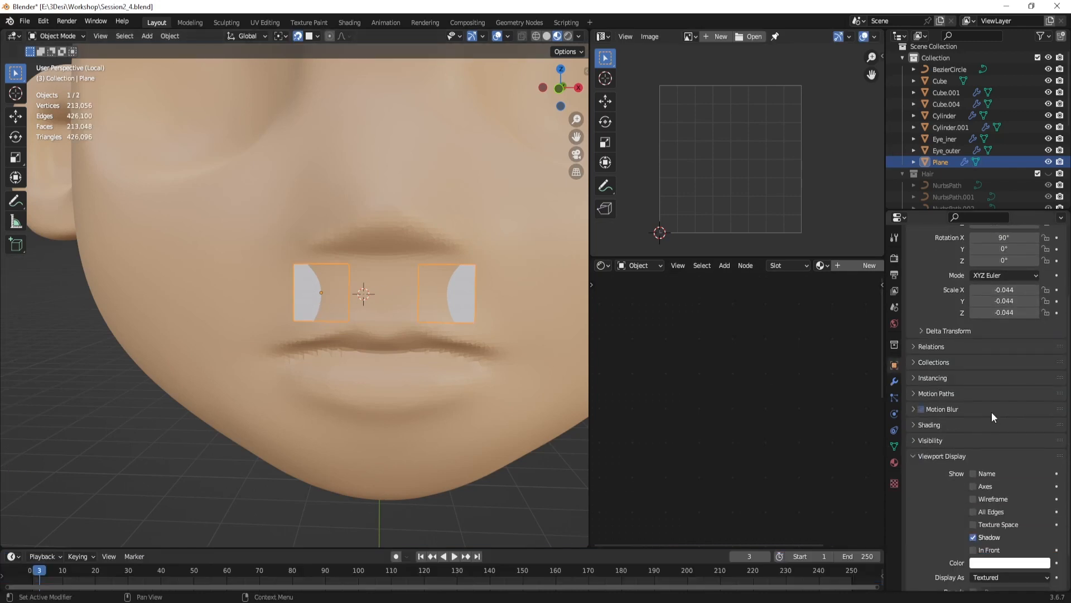
{"action": "scroll", "coordinate": [939, 415], "scroll_direction": "down", "scroll_amount": 2}
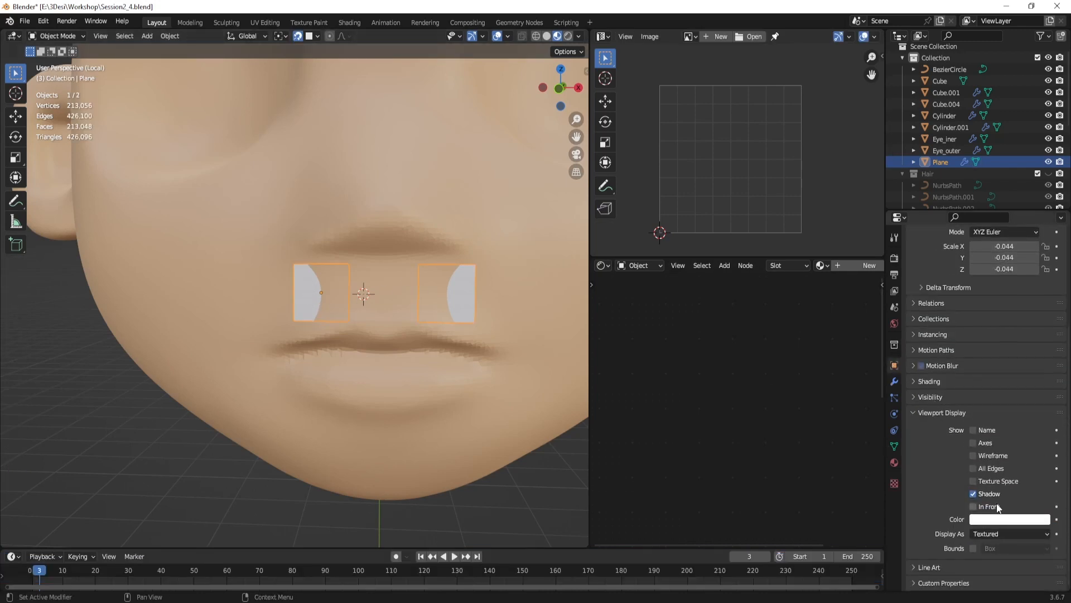
{"action": "left_click", "coordinate": [986, 535]}
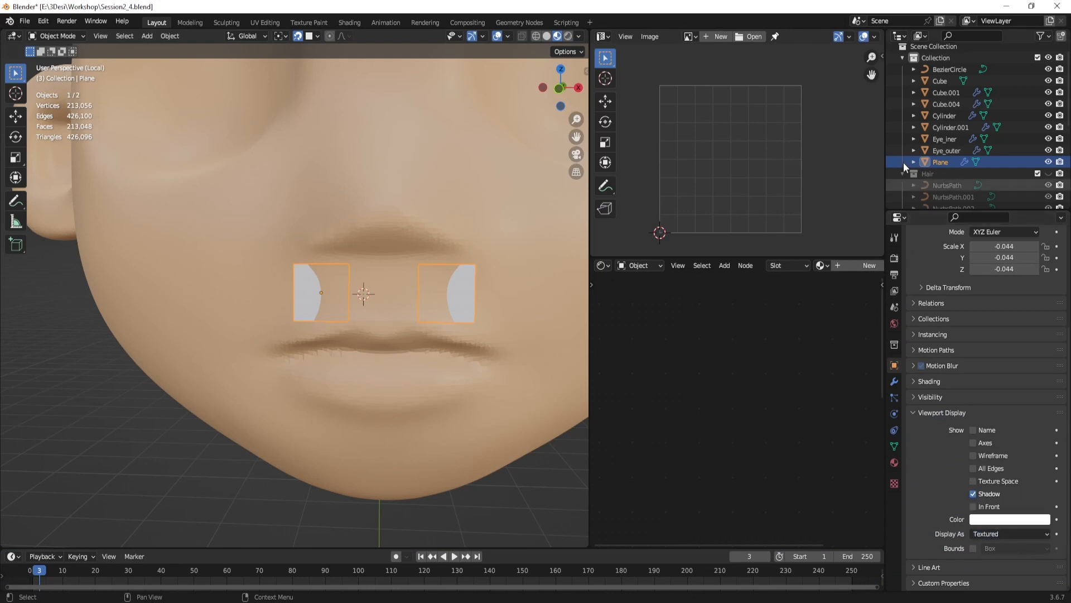
{"action": "left_click", "coordinate": [548, 37]}
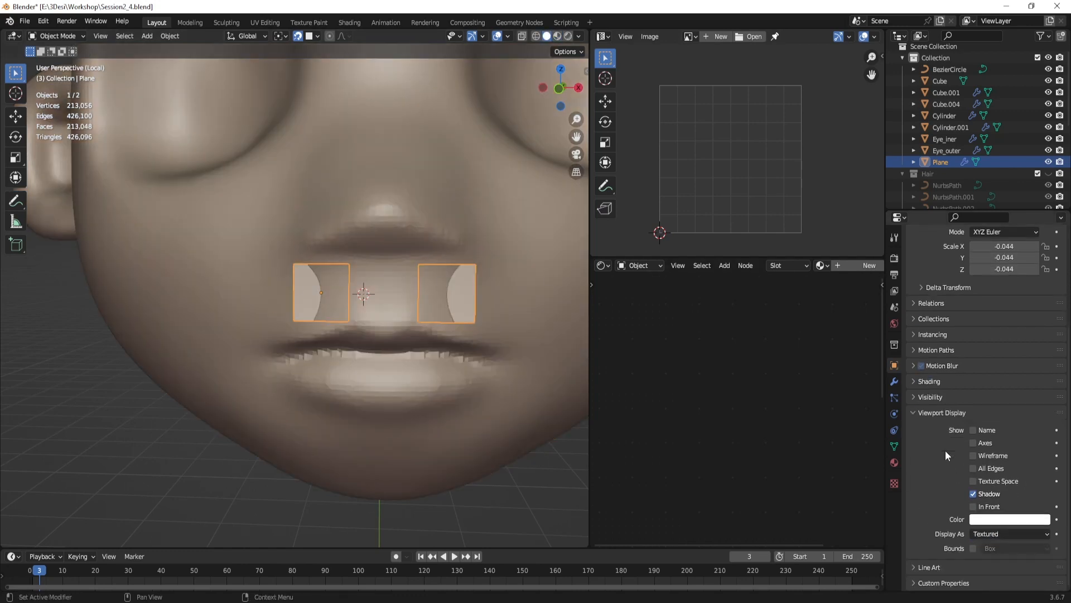
{"action": "left_click", "coordinate": [974, 506]}
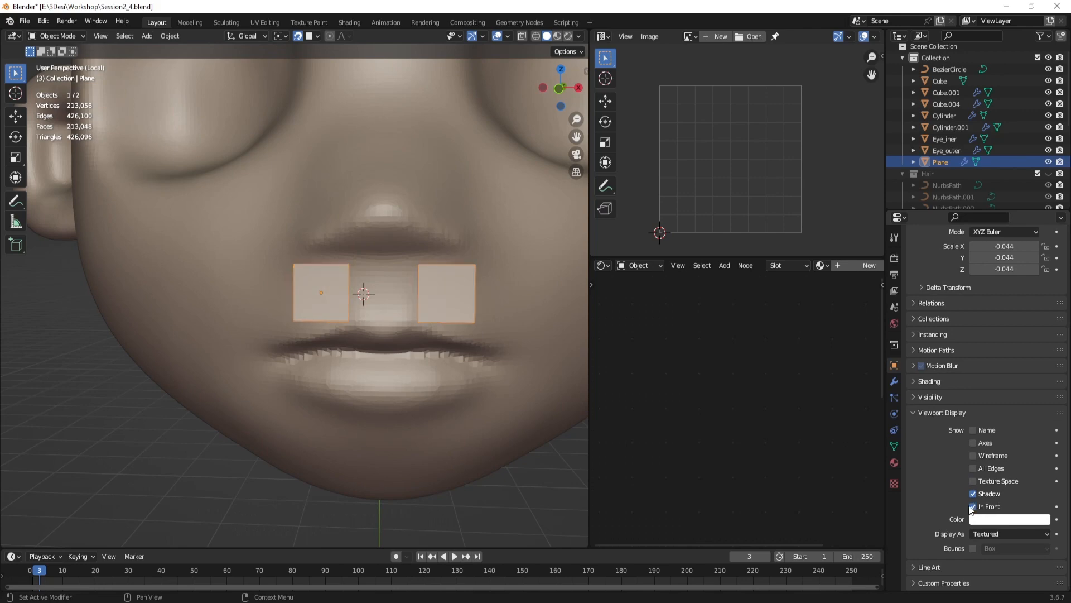
Step: In Edit Mode, move the plane's two inner vertices toward the face's centerline above the upper lip, the lower one about 0.024 m along X
{"action": "mouse_move", "coordinate": [220, 217]}
{"action": "middle_mouse_down"}
{"action": "mouse_move", "coordinate": [340, 217]}
{"action": "mouse_move", "coordinate": [240, 204]}
{"action": "mouse_move", "coordinate": [348, 316]}
{"action": "mouse_move", "coordinate": [370, 306]}
{"action": "mouse_move", "coordinate": [360, 280]}
{"action": "middle_mouse_up"}
{"action": "key", "text": "Tab"}
{"action": "key", "text": "Tab"}
{"action": "key", "text": "Tab"}
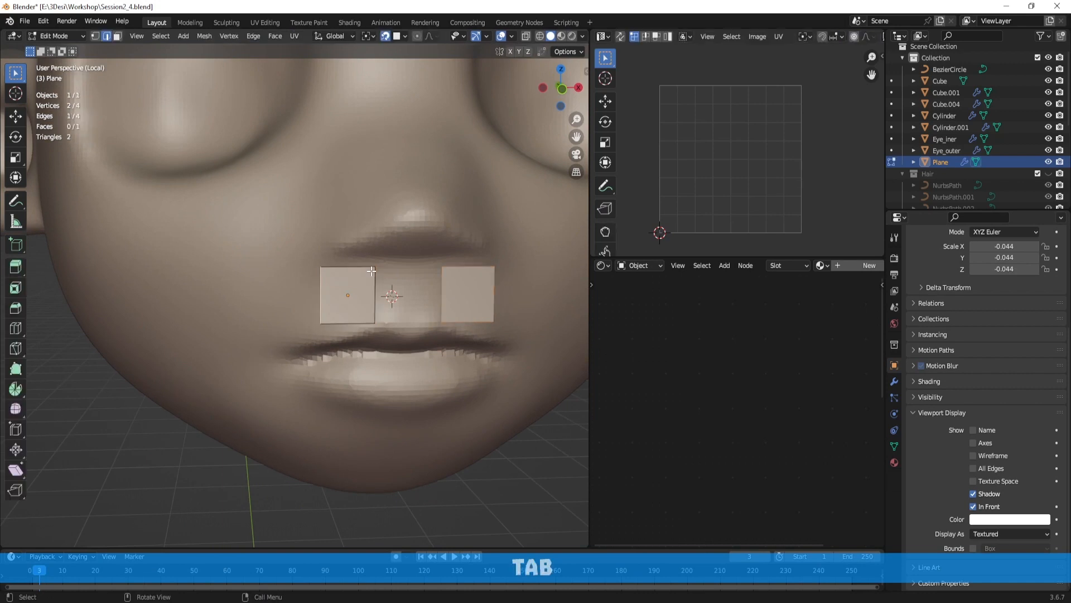
{"action": "key", "text": "1"}
{"action": "left_click", "coordinate": [377, 273]}
{"action": "key", "text": "g"}
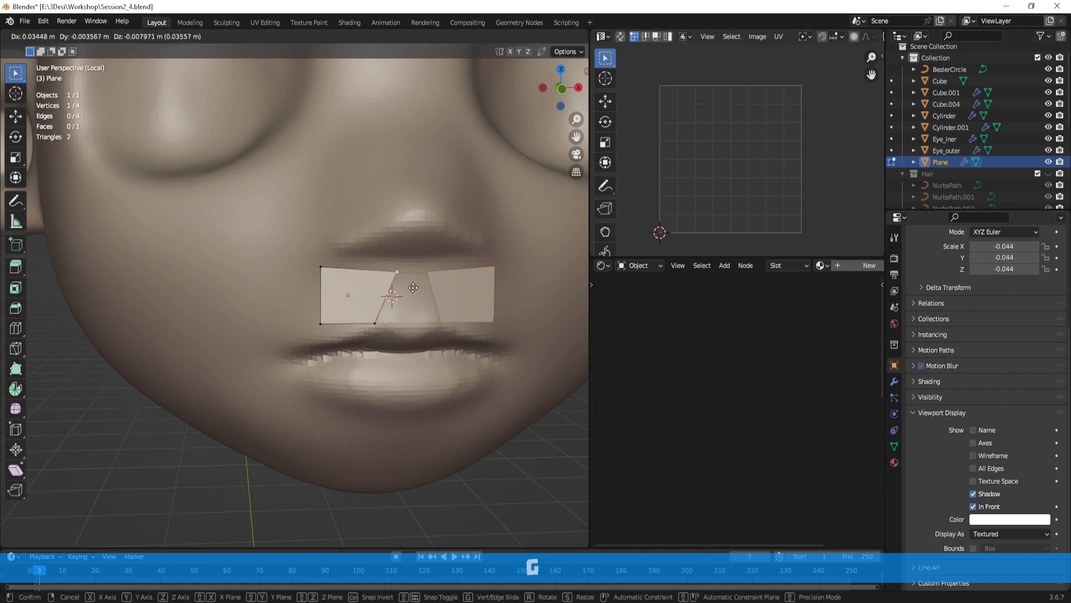
{"action": "left_click", "coordinate": [412, 286]}
{"action": "left_click", "coordinate": [389, 313]}
{"action": "key", "text": "g"}
{"action": "left_click", "coordinate": [406, 306]}
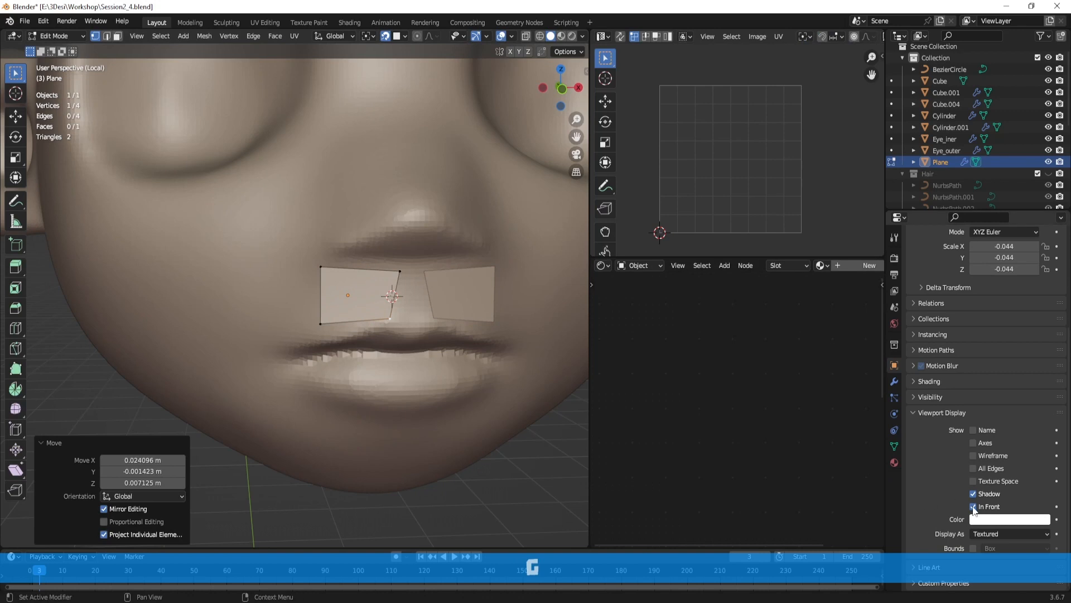
Step: Turn the plane's In Front display back on and move its upper inner vertex about -0.013 m along X
{"action": "middle_click_drag", "start_coordinate": [417, 303], "coordinate": [384, 253]}
{"action": "left_click", "coordinate": [479, 416]}
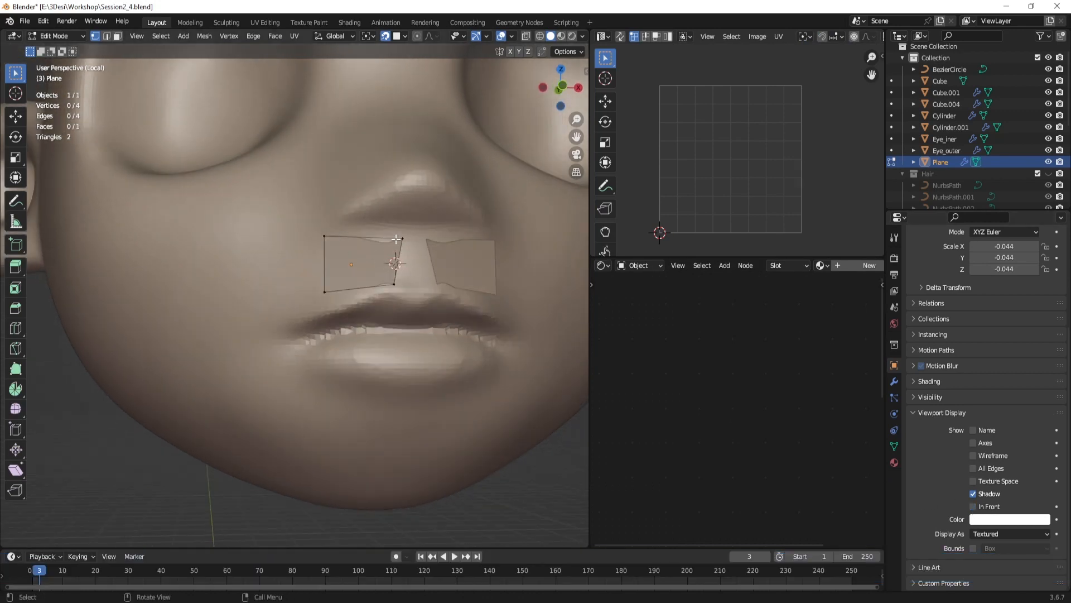
{"action": "left_click", "coordinate": [974, 507]}
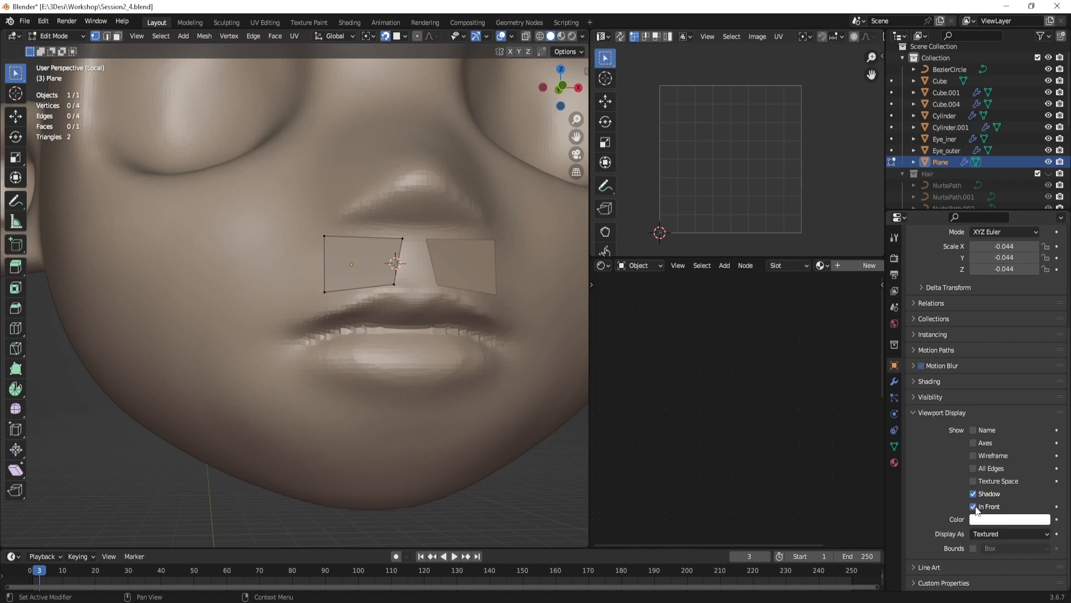
{"action": "middle_click_drag", "start_coordinate": [536, 324], "coordinate": [524, 345]}
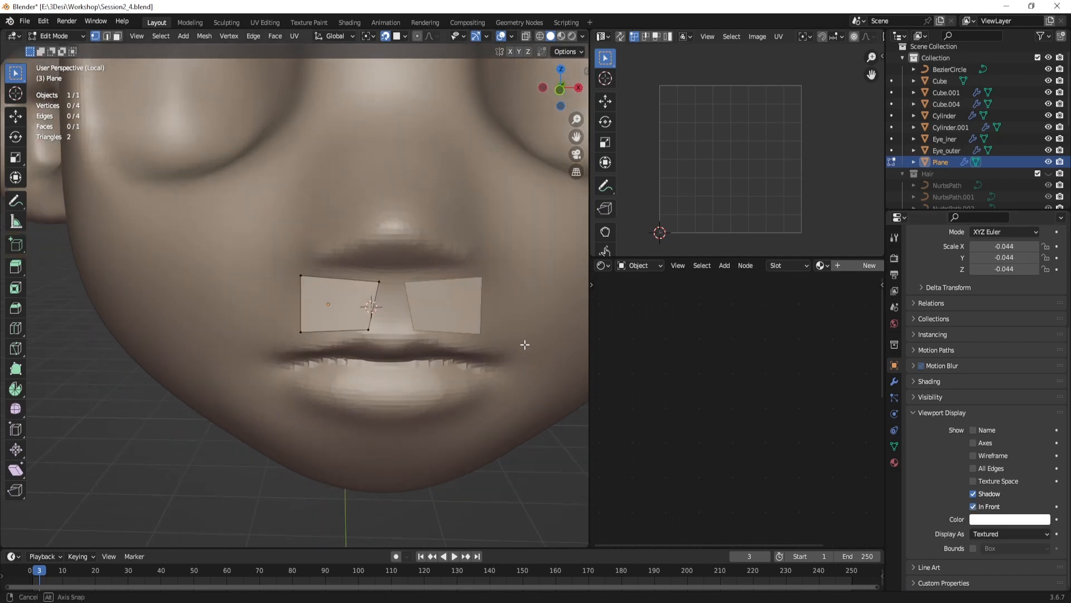
{"action": "key", "text": "g"}
{"action": "left_click", "coordinate": [371, 284]}
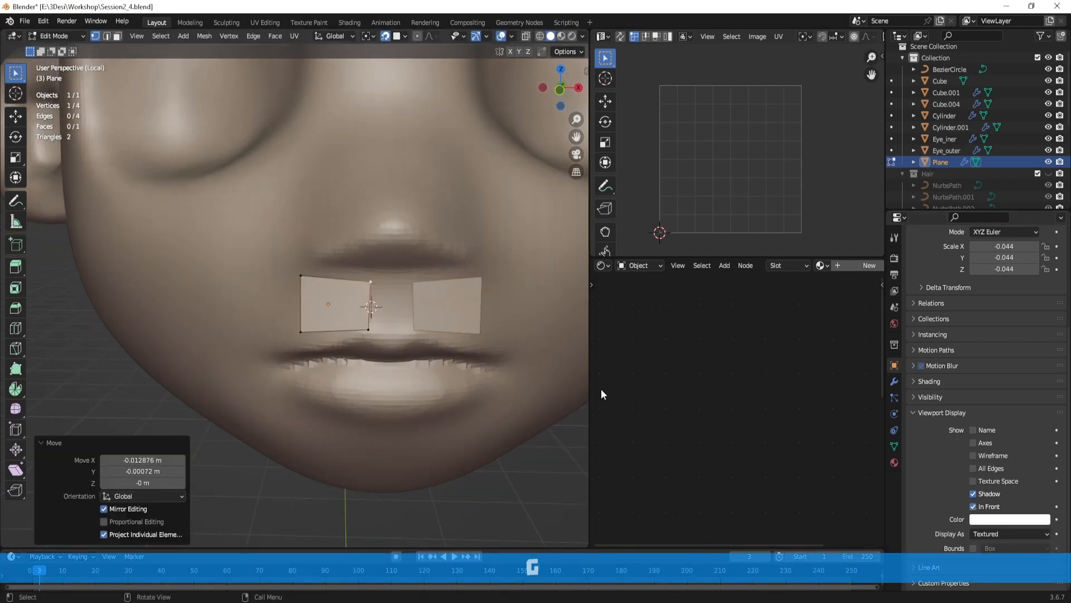
Step: Give the plane a light blue viewport display color and set the solid shading color to Object
{"action": "left_click", "coordinate": [977, 521]}
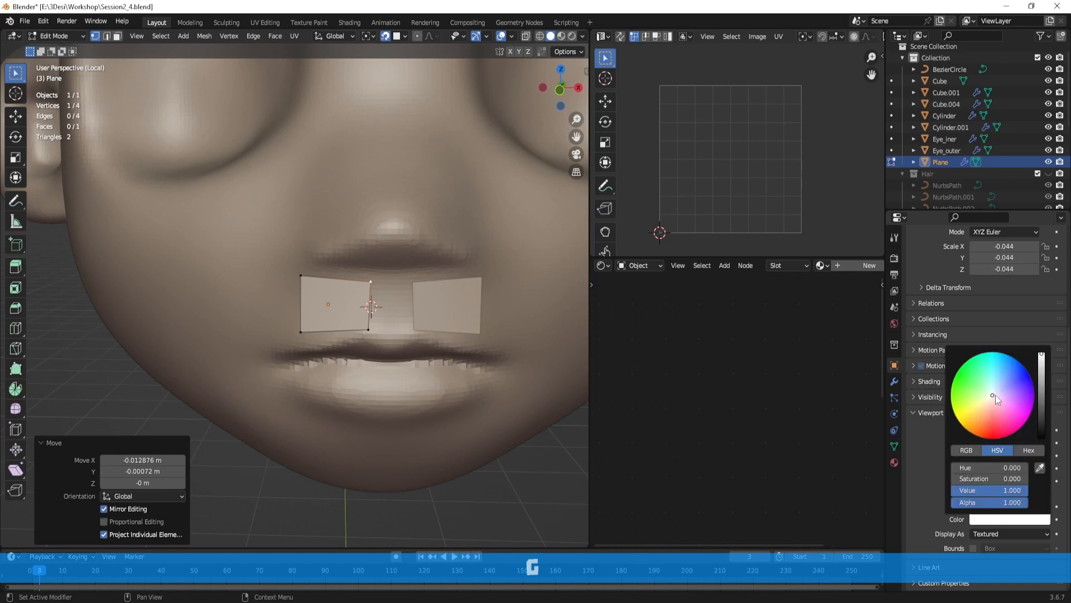
{"action": "left_click_drag", "start_coordinate": [995, 395], "coordinate": [1024, 385]}
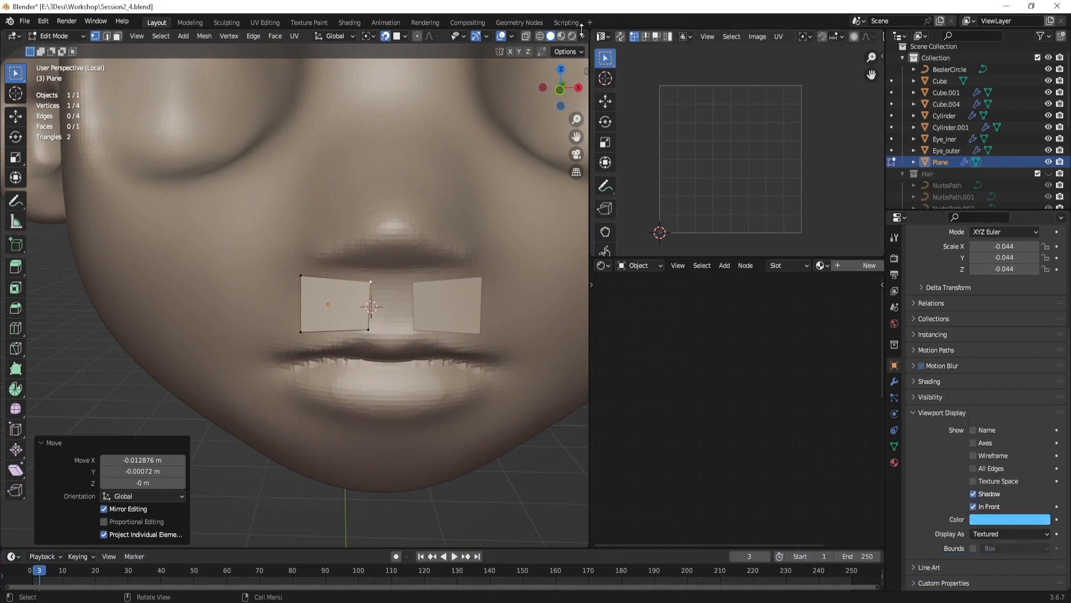
{"action": "left_click", "coordinate": [583, 36]}
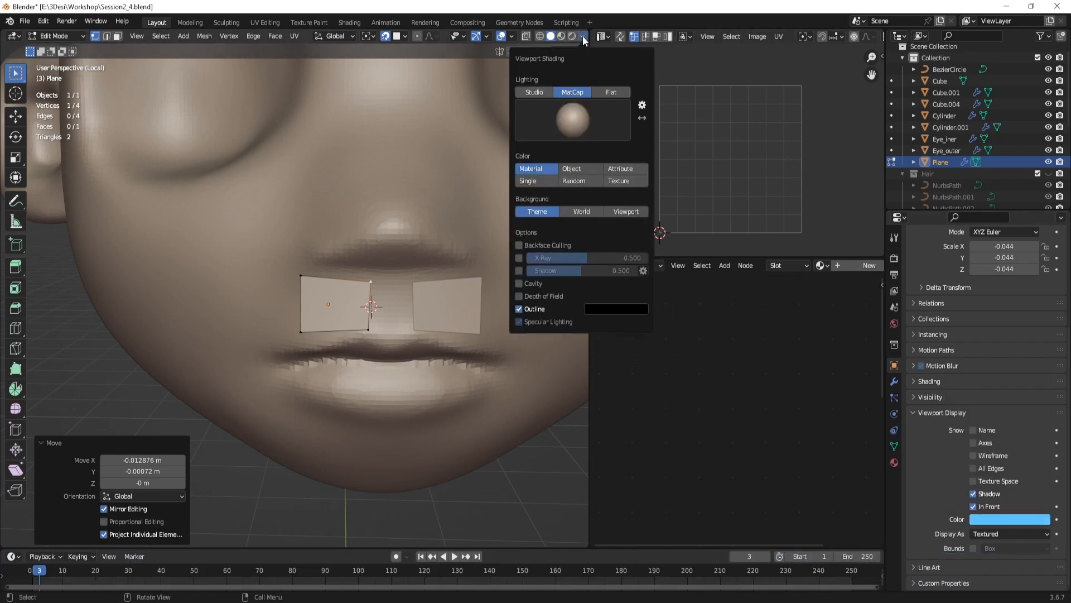
{"action": "left_click", "coordinate": [576, 168]}
Step: Move the plane's two inner vertices onto the face's centerline above the lip, the lower about 0.034 m and the upper about 0.053 m along X
{"action": "scroll", "coordinate": [358, 329], "scroll_direction": "down", "scroll_amount": 3}
{"action": "middle_click_drag", "start_coordinate": [410, 328], "coordinate": [406, 306]}
{"action": "scroll", "coordinate": [421, 324], "scroll_direction": "up", "scroll_amount": 2}
{"action": "middle_click_drag", "start_coordinate": [328, 270], "coordinate": [317, 275]}
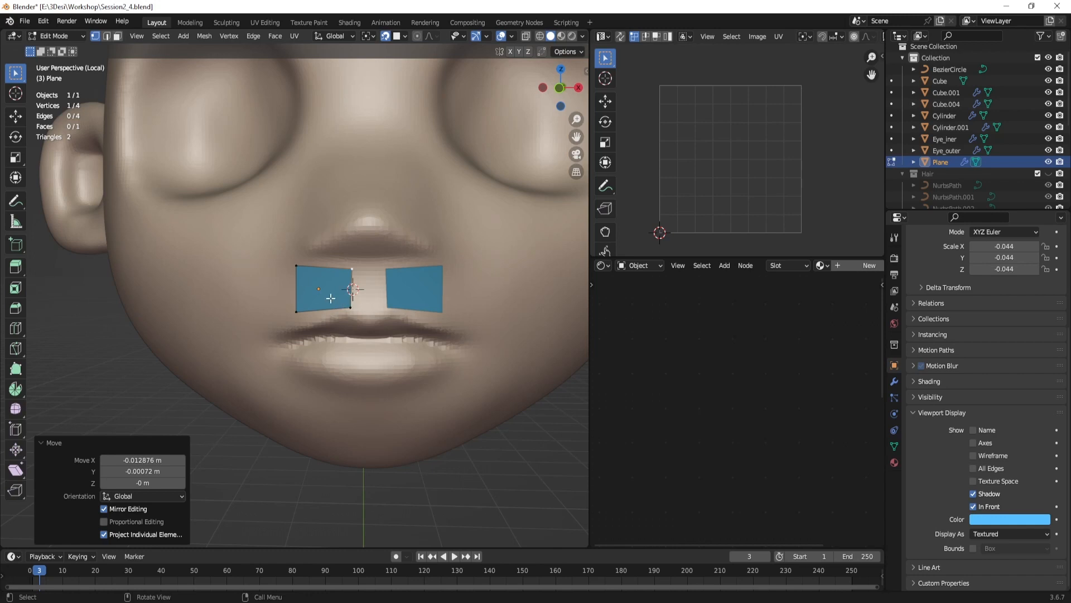
{"action": "scroll", "coordinate": [340, 296], "scroll_direction": "up", "scroll_amount": 3}
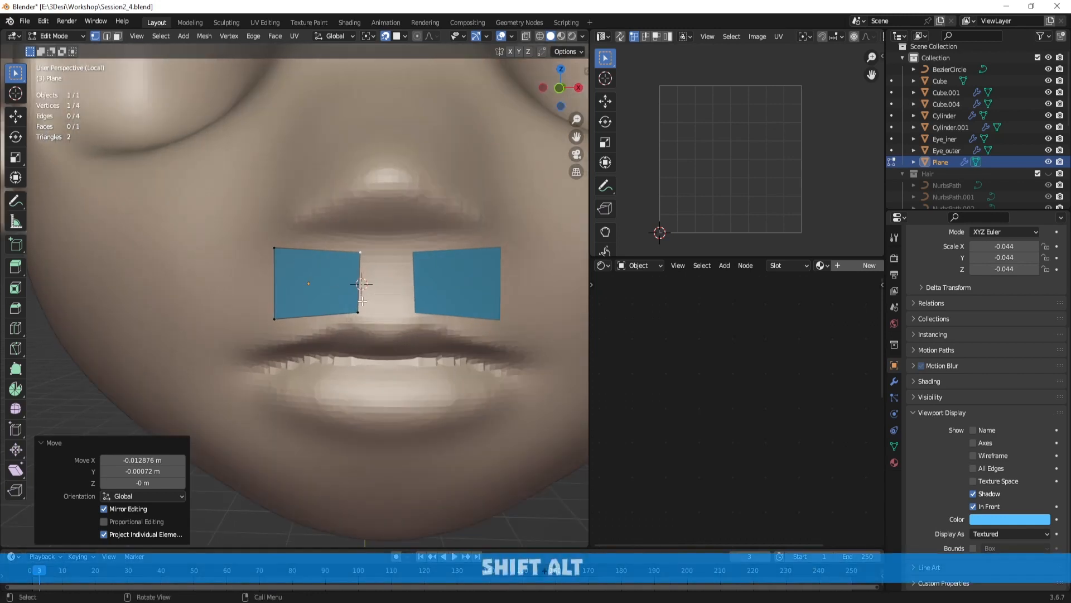
{"action": "left_click", "coordinate": [342, 305]}
{"action": "key", "text": "g"}
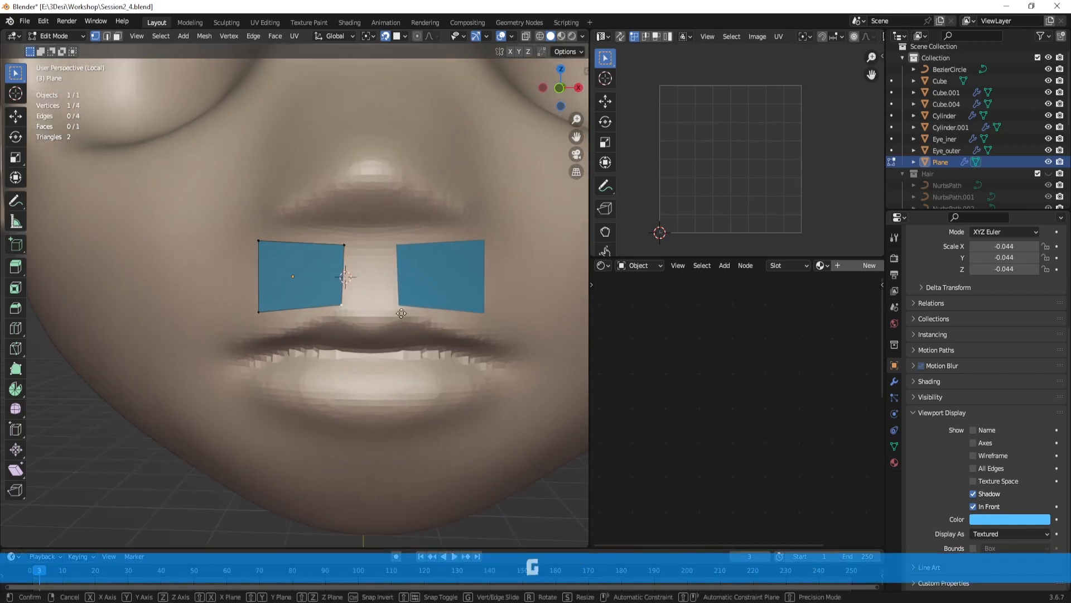
{"action": "left_click", "coordinate": [429, 333]}
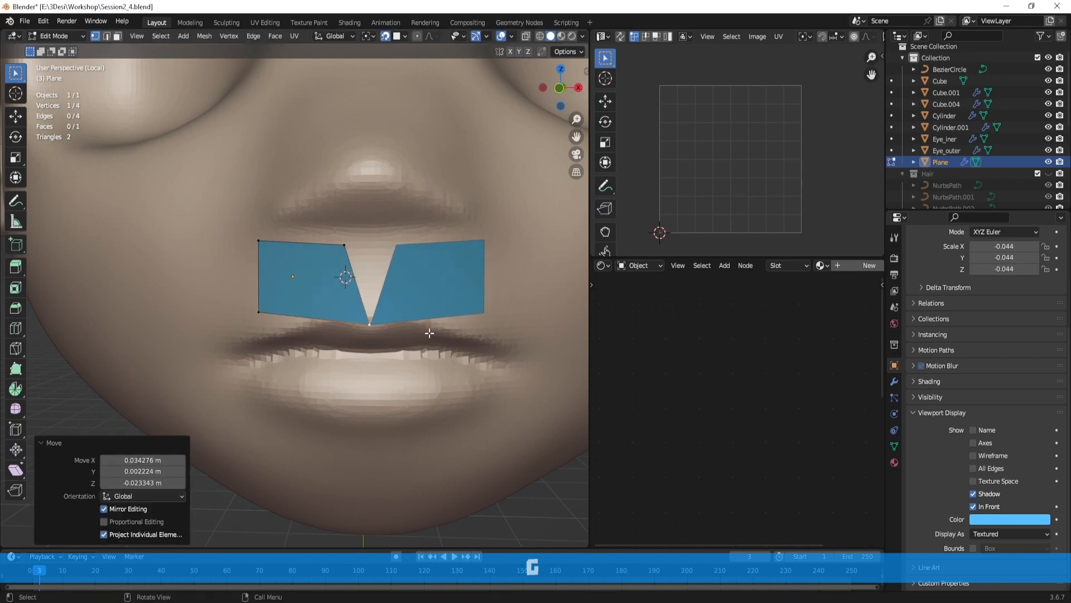
{"action": "left_click", "coordinate": [338, 243]}
{"action": "key", "text": "g"}
{"action": "left_click", "coordinate": [356, 271]}
{"action": "scroll", "coordinate": [357, 272], "scroll_direction": "up", "scroll_amount": 1}
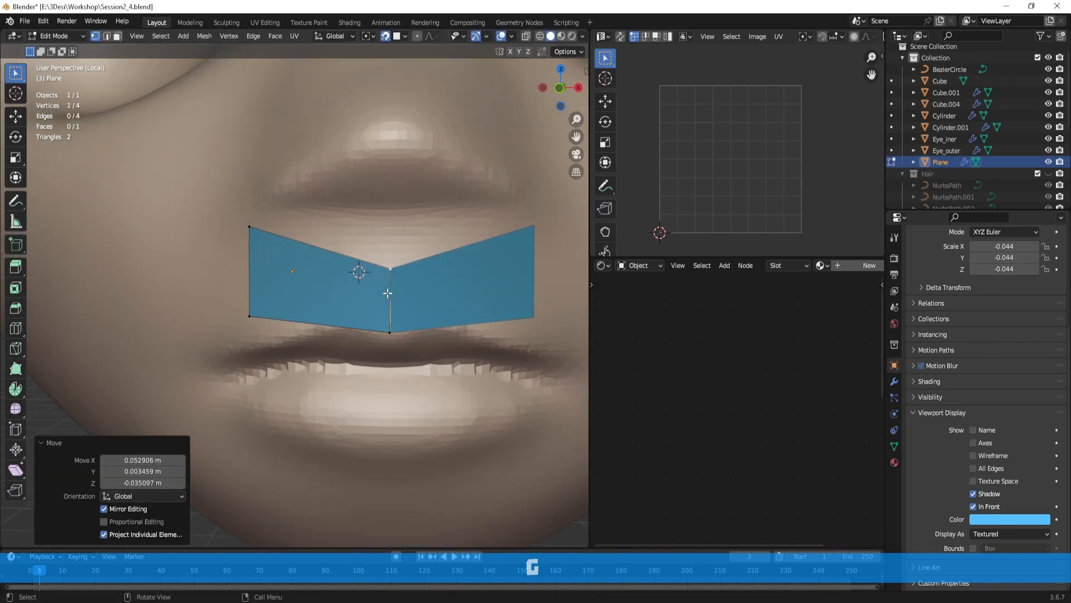
Step: Pull the plane's two outer vertices in toward the centerline to make a narrow face above the middle of the upper lip
{"action": "left_click", "coordinate": [252, 314]}
{"action": "middle_click_drag", "start_coordinate": [320, 316], "coordinate": [344, 297]}
{"action": "key", "text": "g"}
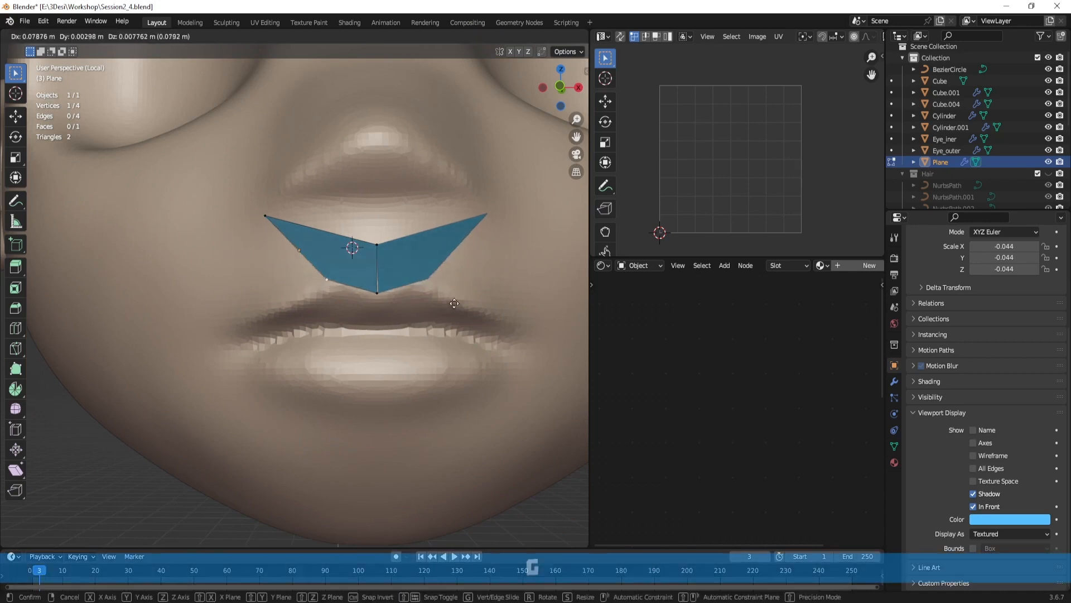
{"action": "left_click", "coordinate": [467, 309]}
{"action": "left_click", "coordinate": [277, 217]}
{"action": "key", "text": "g"}
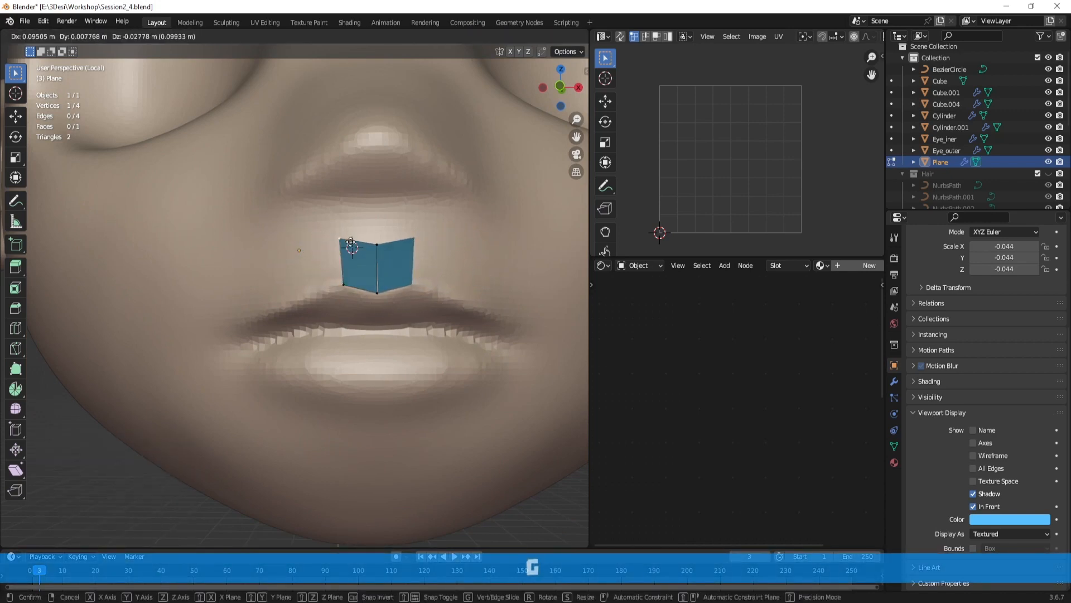
{"action": "left_click", "coordinate": [350, 247]}
Step: Fine-tune the narrow face's corners, raising the top centerline vertex and shifting the lower outer vertex about 0.002 m along X and Z
{"action": "left_click", "coordinate": [378, 295]}
{"action": "key", "text": "g"}
{"action": "left_click", "coordinate": [405, 298]}
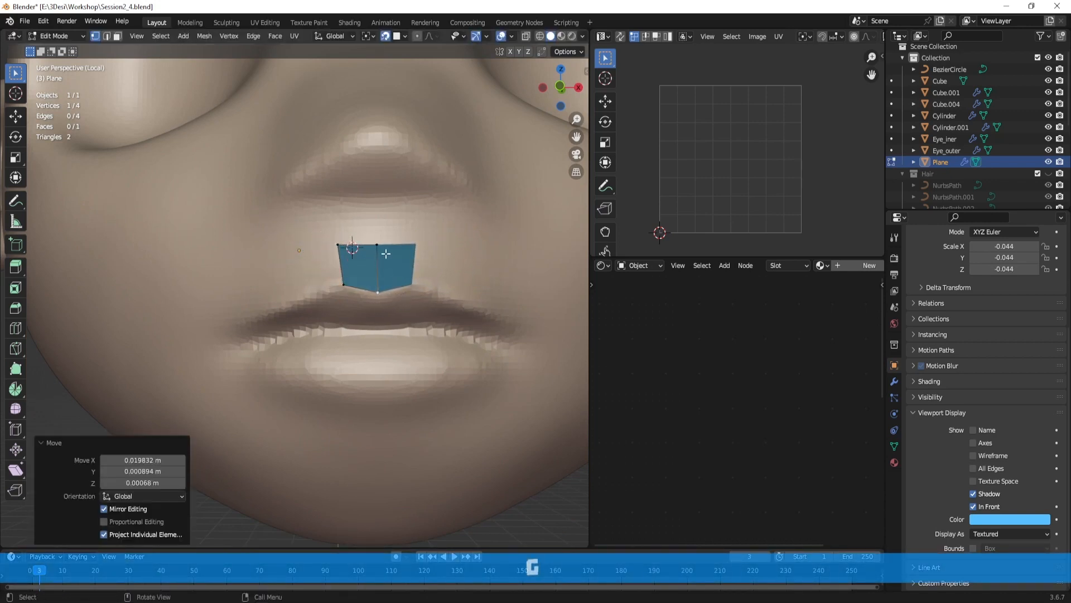
{"action": "left_click", "coordinate": [386, 253]}
{"action": "left_click", "coordinate": [467, 230]}
{"action": "left_click", "coordinate": [387, 246]}
{"action": "key", "text": "g"}
{"action": "left_click", "coordinate": [389, 245]}
{"action": "key", "text": "g"}
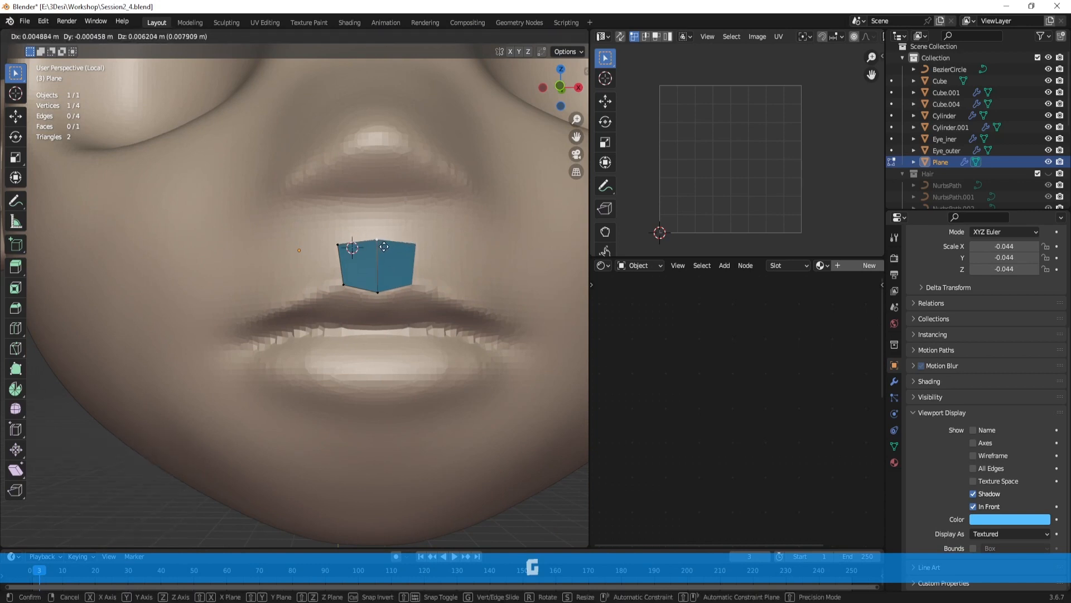
{"action": "left_click", "coordinate": [379, 247]}
{"action": "key", "text": "g"}
{"action": "left_click", "coordinate": [350, 278]}
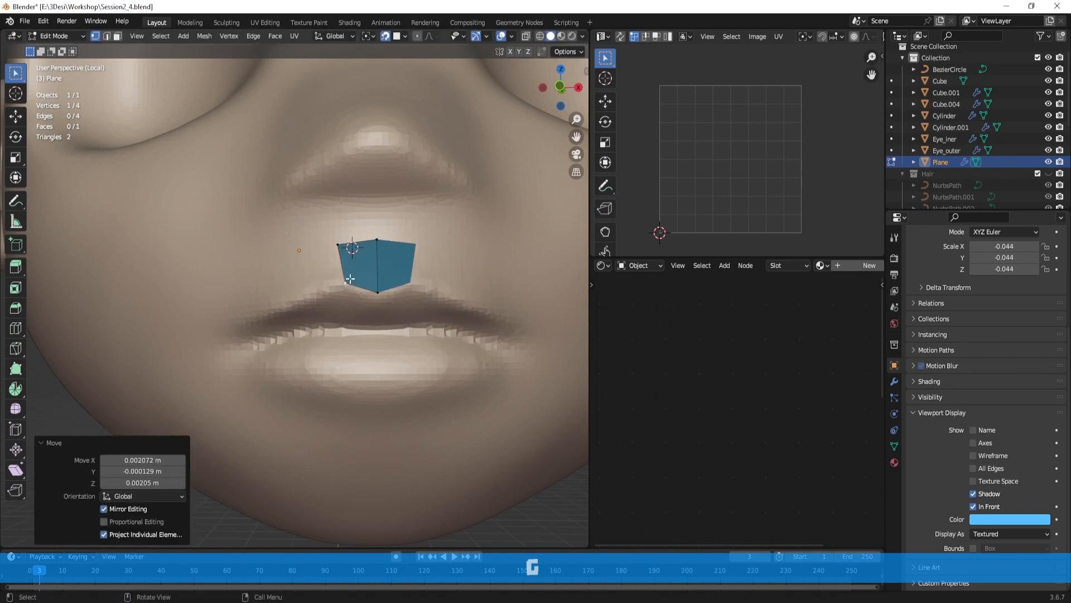
{"action": "left_click", "coordinate": [527, 38]}
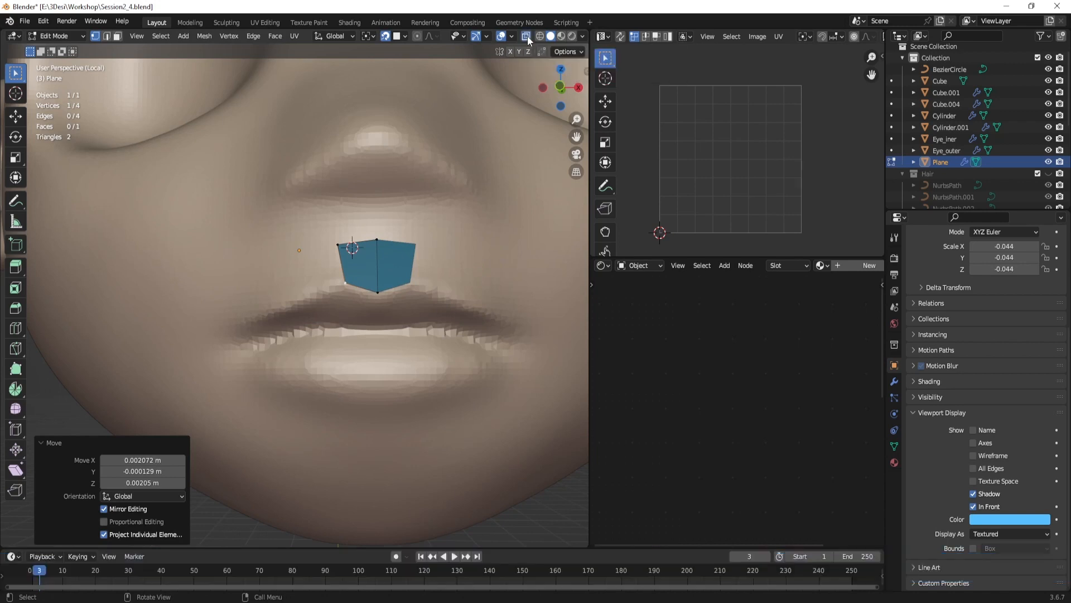
{"action": "scroll", "coordinate": [476, 237], "scroll_direction": "down", "scroll_amount": 1}
{"action": "middle_click_drag", "start_coordinate": [476, 237], "coordinate": [473, 243]}
{"action": "left_click", "coordinate": [528, 40]}
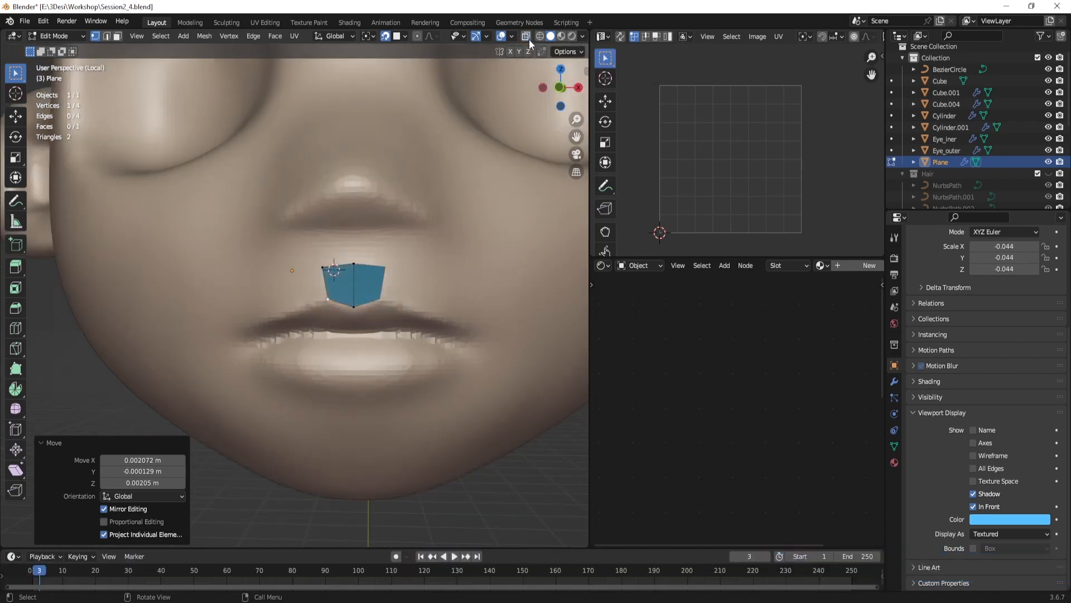
{"action": "left_click", "coordinate": [529, 39]}
{"action": "left_click", "coordinate": [529, 39]}
Step: Extrude the face's outer edge twice along the upper lip toward the corner of the mouth
{"action": "mouse_move", "coordinate": [396, 288]}
{"action": "middle_mouse_down"}
{"action": "mouse_move", "coordinate": [419, 338]}
{"action": "mouse_move", "coordinate": [405, 287]}
{"action": "middle_mouse_up"}
{"action": "scroll", "coordinate": [425, 335], "scroll_direction": "up", "scroll_amount": 1}
{"action": "scroll", "coordinate": [391, 271], "scroll_direction": "up", "scroll_amount": 1}
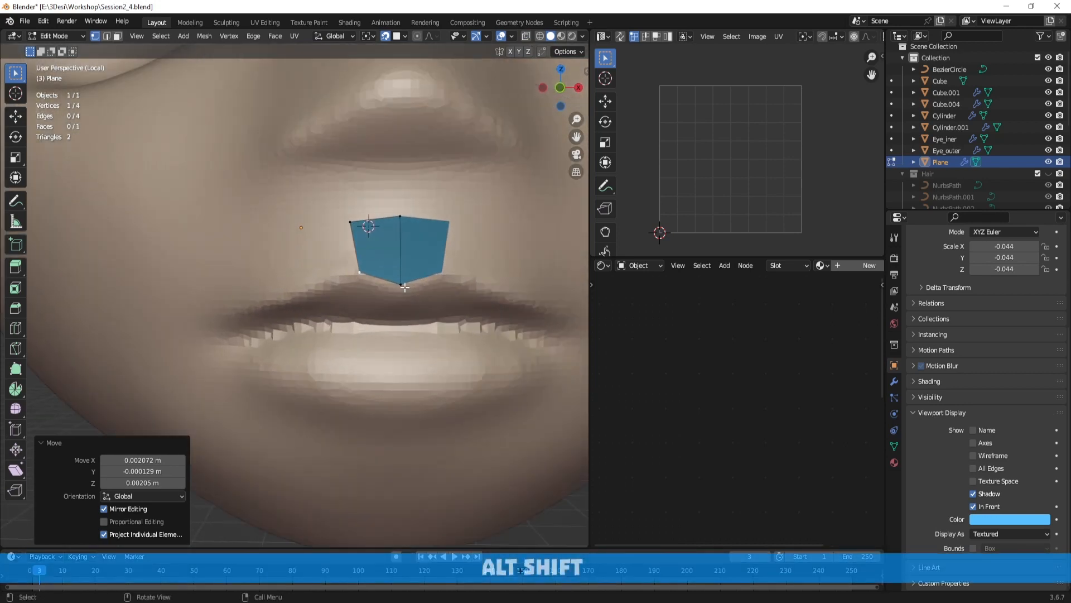
{"action": "key", "text": "2"}
{"action": "left_click", "coordinate": [364, 244]}
{"action": "scroll", "coordinate": [365, 244], "scroll_direction": "down", "scroll_amount": 1}
{"action": "left_click_drag", "start_coordinate": [367, 267], "coordinate": [408, 265], "text": "alt+shift"}
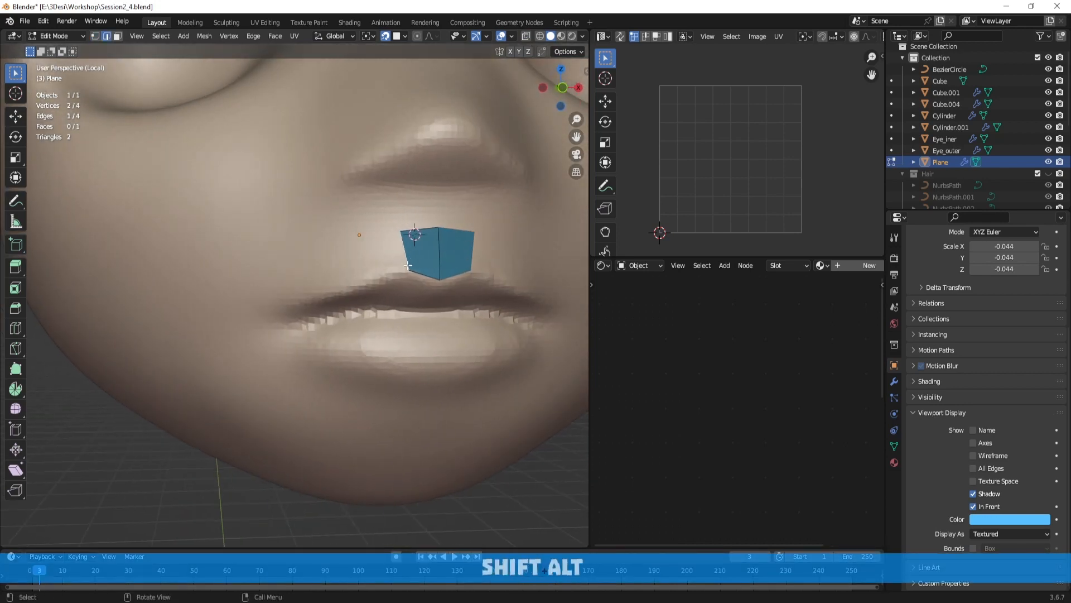
{"action": "right_click", "coordinate": [345, 268], "text": "ctrl"}
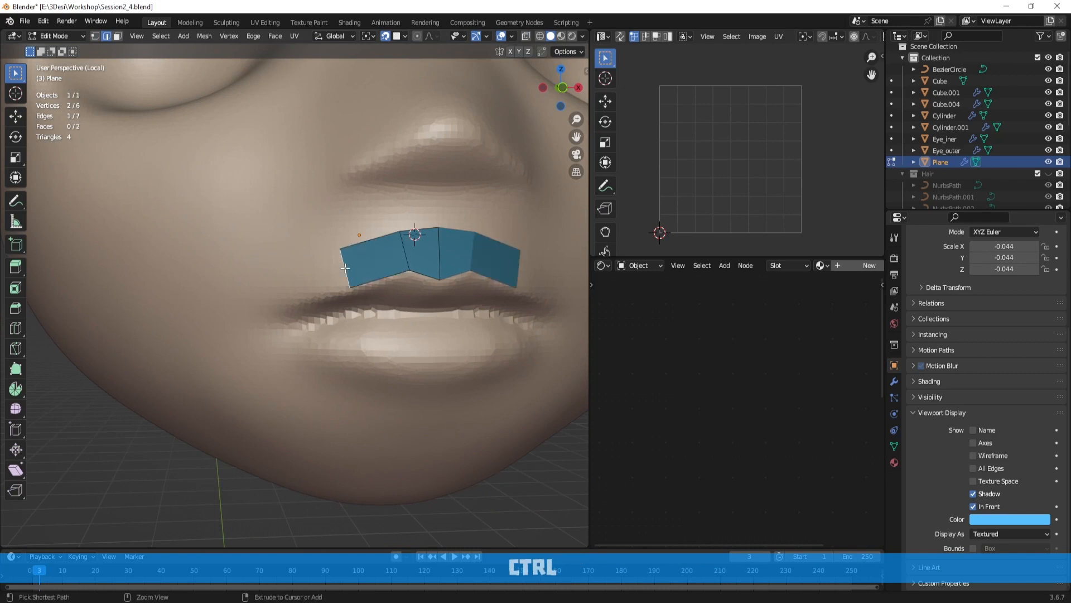
{"action": "right_click", "coordinate": [286, 292], "text": "ctrl"}
{"action": "left_click_drag", "start_coordinate": [304, 313], "coordinate": [296, 313], "text": "alt"}
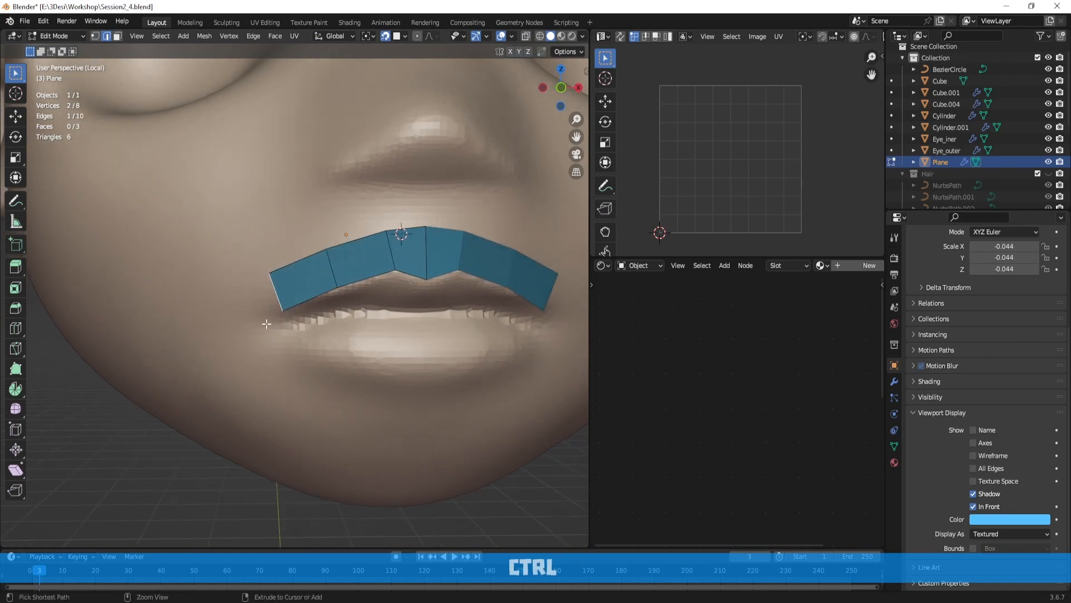
Step: Continue extruding five faces around the mouth corner and beneath the lower lip, and move the end edge to the centerline to close the loop
{"action": "right_click", "coordinate": [266, 324], "text": "ctrl"}
{"action": "right_click", "coordinate": [285, 353], "text": "ctrl"}
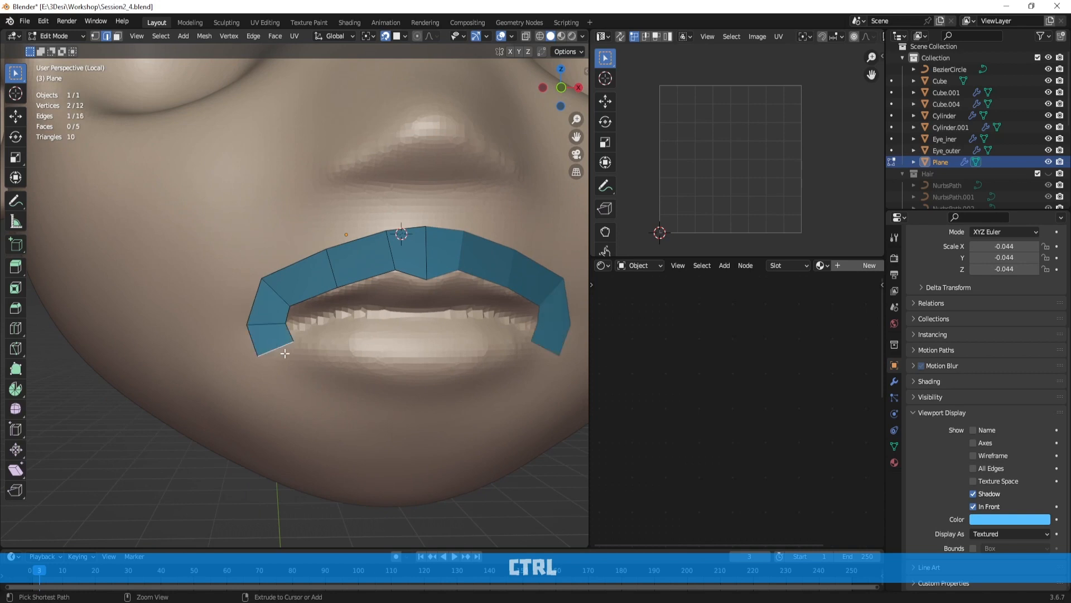
{"action": "right_click", "coordinate": [329, 373], "text": "ctrl"}
{"action": "right_click", "coordinate": [384, 379], "text": "ctrl"}
{"action": "right_click", "coordinate": [416, 384], "text": "ctrl"}
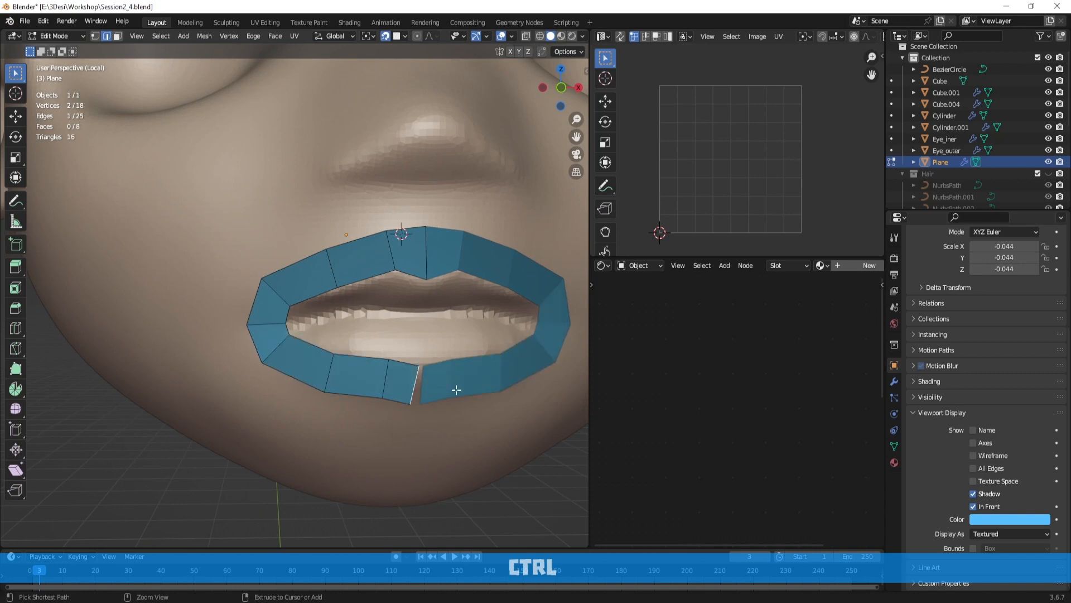
{"action": "middle_click_drag", "start_coordinate": [443, 378], "coordinate": [474, 379]}
{"action": "key", "text": "g"}
{"action": "left_click", "coordinate": [471, 386]}
Step: Try filling the mouth opening with faces between the loop's upper and lower inner edges, and undo the fills
{"action": "key", "text": "1"}
{"action": "middle_click_drag", "start_coordinate": [398, 325], "coordinate": [419, 328]}
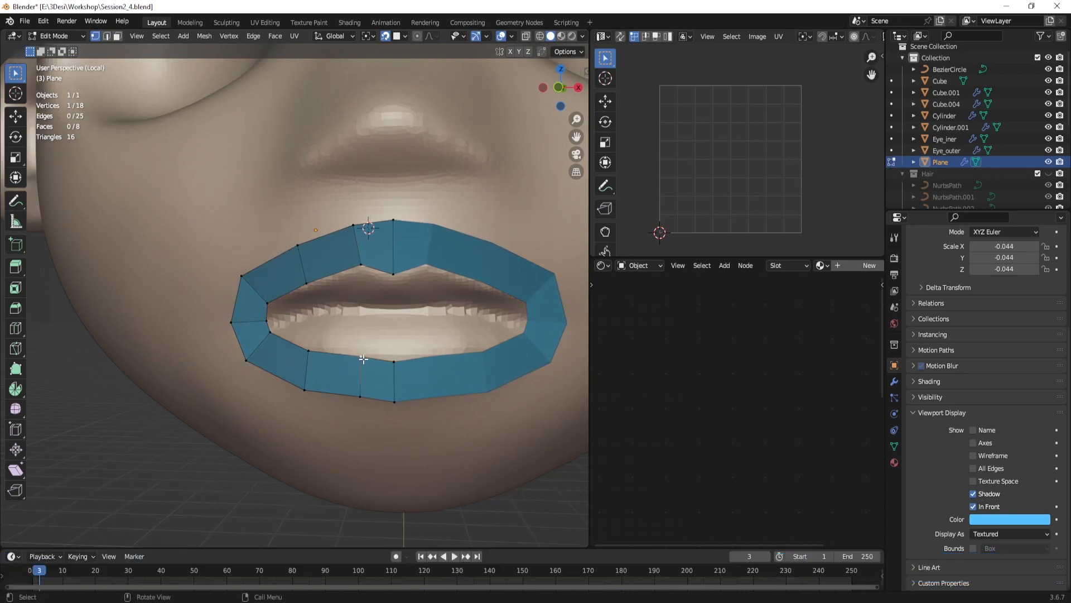
{"action": "key", "text": "2"}
{"action": "left_click", "coordinate": [374, 268]}
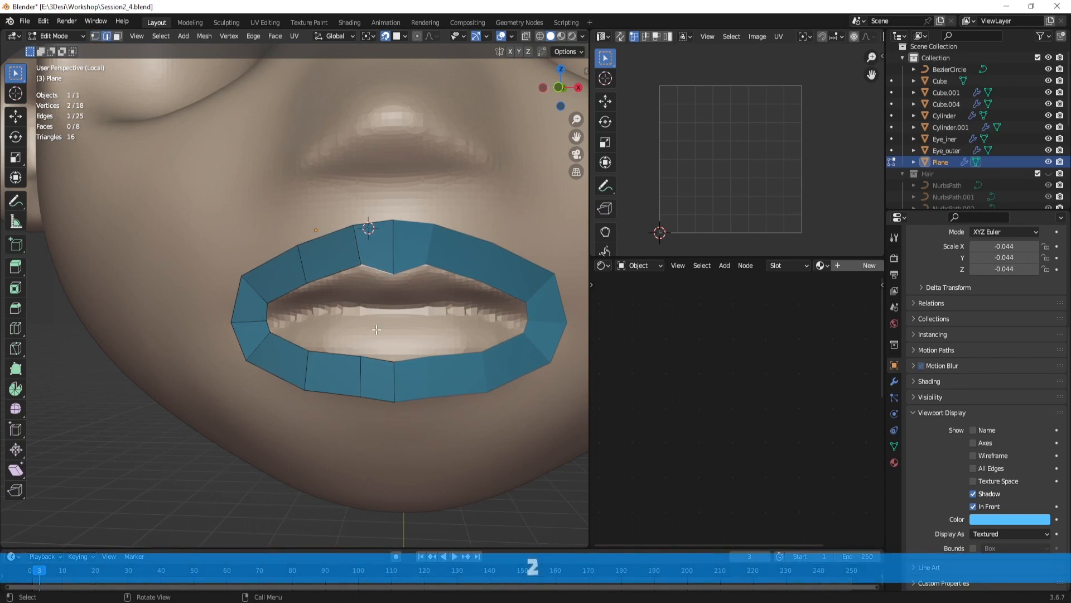
{"action": "left_click", "coordinate": [377, 357], "text": "shift"}
{"action": "key", "text": "shift+f"}
{"action": "key", "text": "f"}
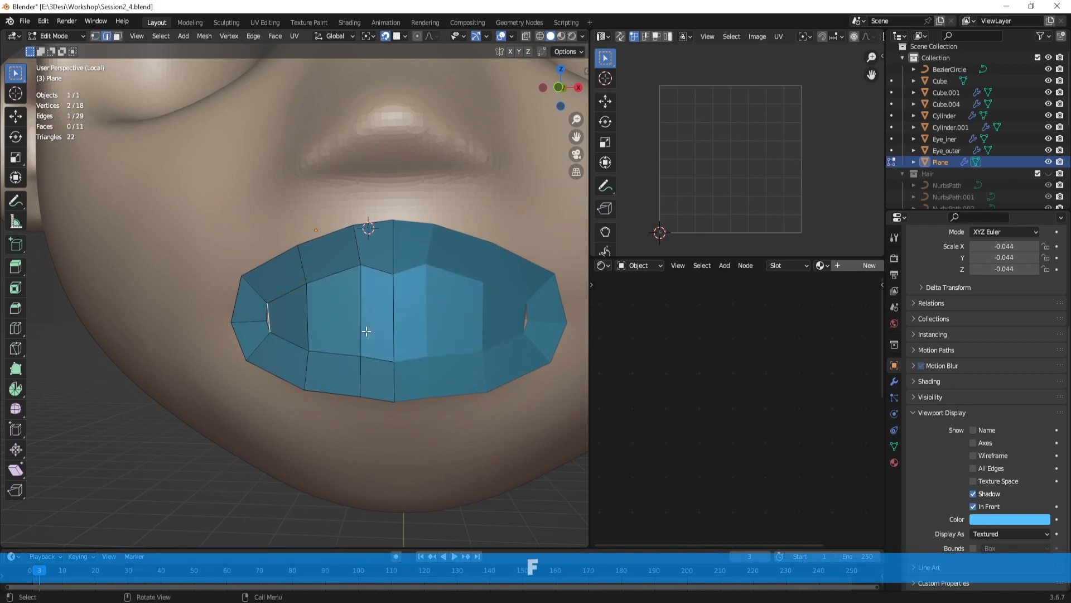
{"action": "key", "text": "ctrl+z"}
{"action": "key", "text": "ctrl+z"}
{"action": "key", "text": "ctrl+z"}
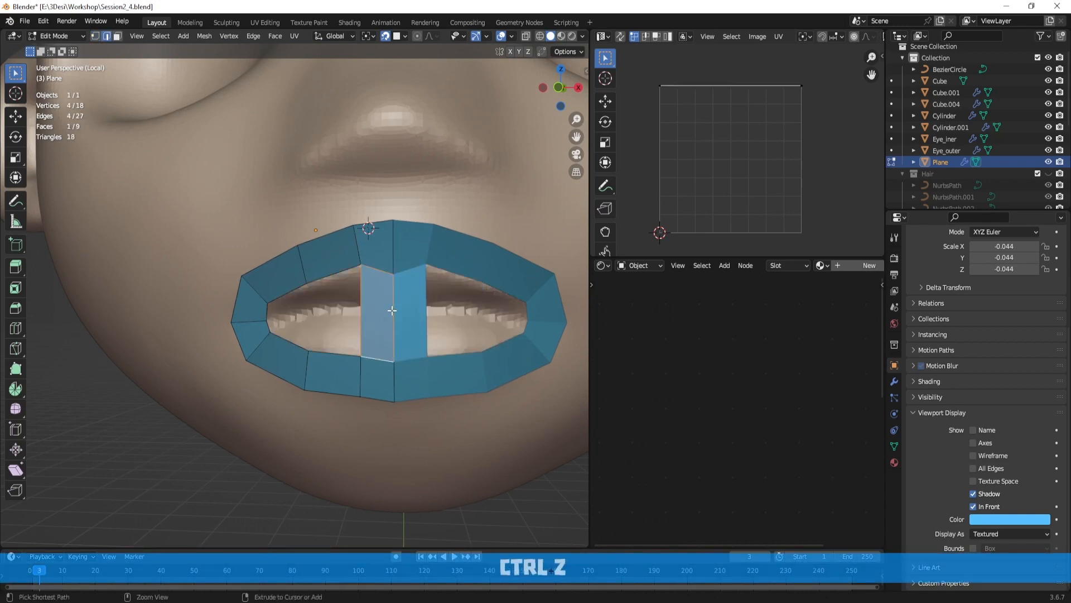
Step: Adjust the loop's inner vertices at the mouth corner, moving the one just below the corner about 0.002 m along X and Z
{"action": "scroll", "coordinate": [392, 310], "scroll_direction": "up", "scroll_amount": 1}
{"action": "key", "text": "1"}
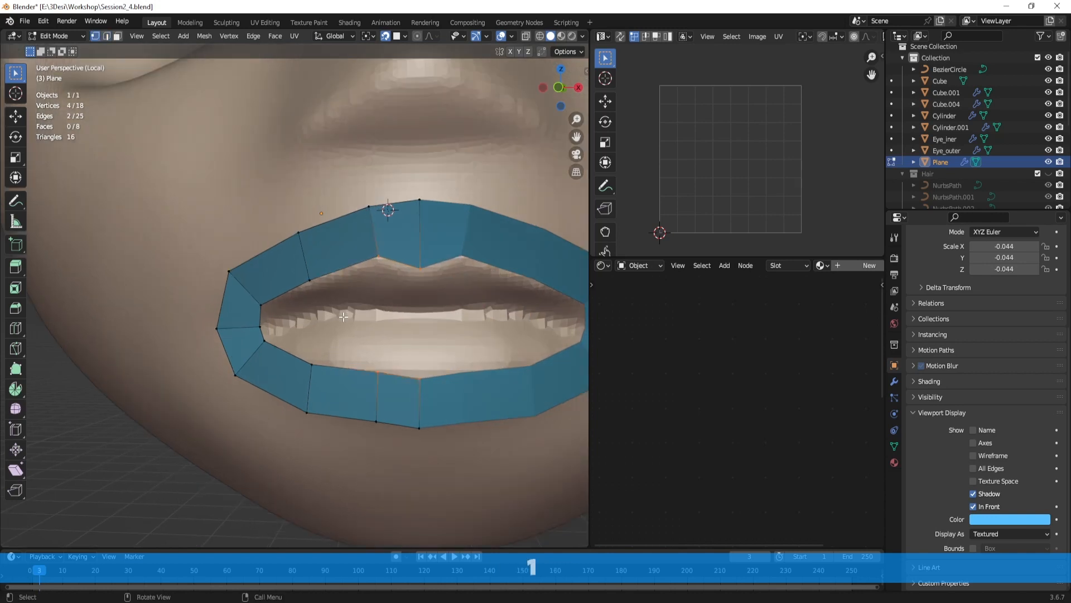
{"action": "mouse_move", "coordinate": [344, 315]}
{"action": "left_mouse_down", "text": "alt+shift"}
{"action": "mouse_move", "coordinate": [357, 308]}
{"action": "mouse_move", "coordinate": [345, 294]}
{"action": "left_mouse_up", "text": "alt+shift"}
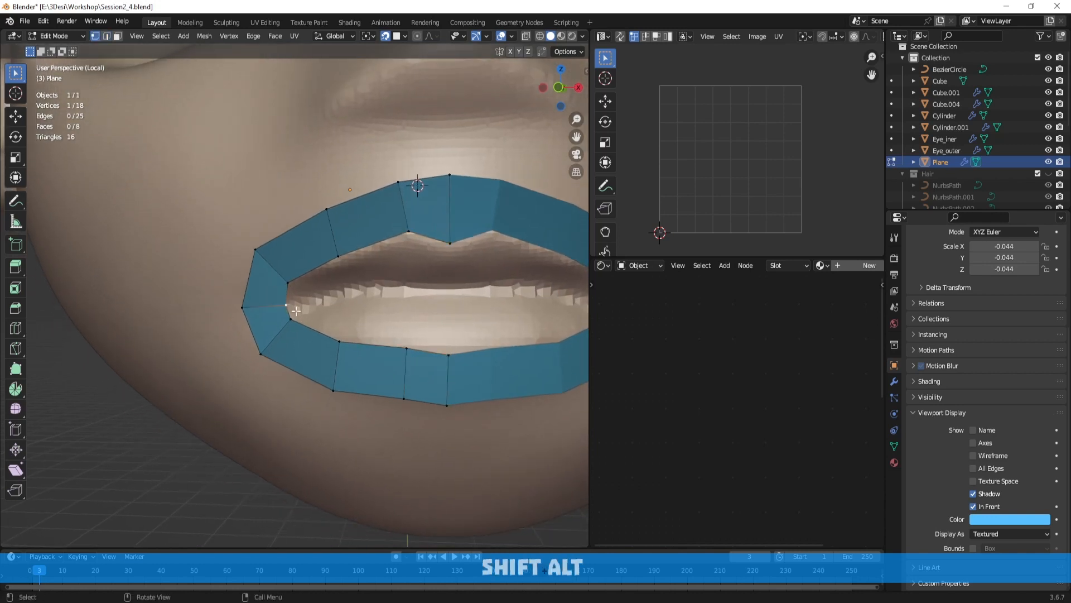
{"action": "key", "text": "g"}
{"action": "left_click", "coordinate": [333, 319]}
{"action": "left_click", "coordinate": [291, 323]}
{"action": "key", "text": "g"}
{"action": "left_click", "coordinate": [293, 322]}
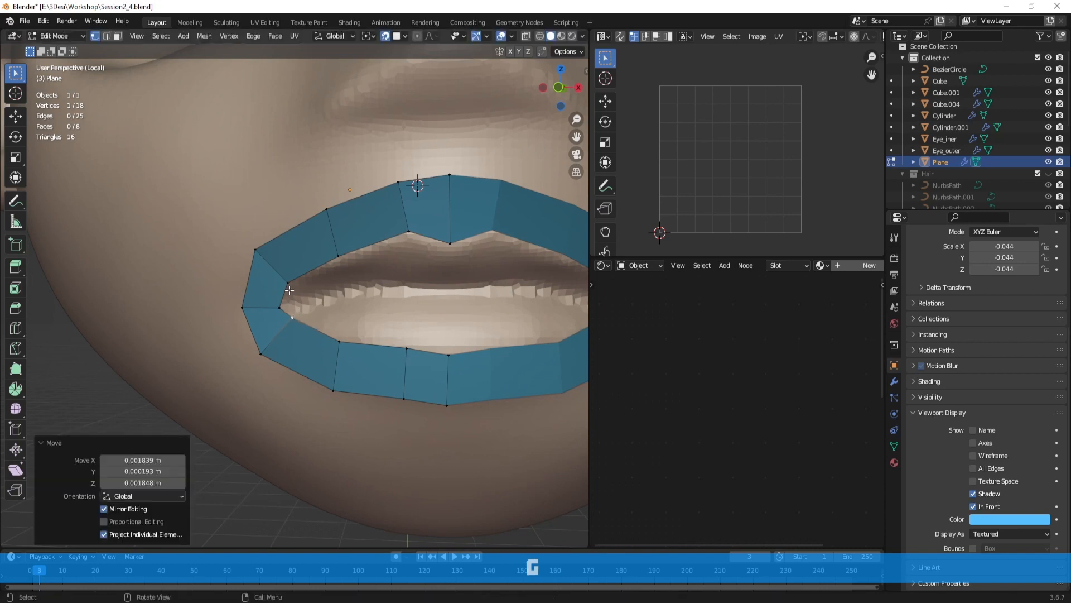
Step: Lower the three inner vertices between the mouth corner and the centerline to follow the upper lip's outline
{"action": "left_click", "coordinate": [289, 289]}
{"action": "key", "text": "g"}
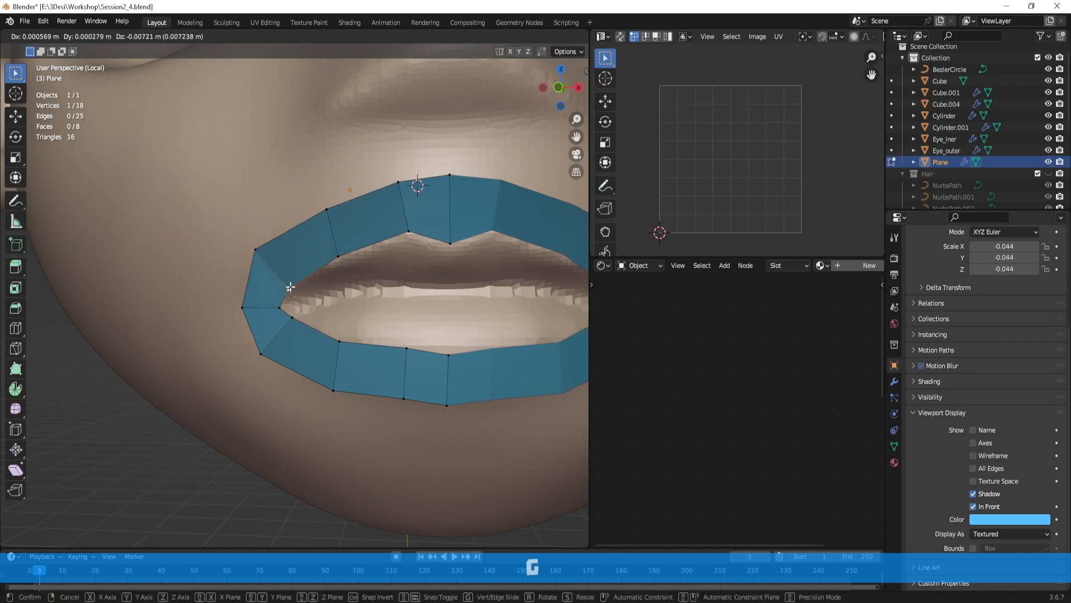
{"action": "left_click", "coordinate": [289, 290]}
{"action": "left_click", "coordinate": [336, 257]}
{"action": "key", "text": "g"}
{"action": "left_click", "coordinate": [337, 262]}
{"action": "left_click", "coordinate": [419, 232]}
{"action": "key", "text": "g"}
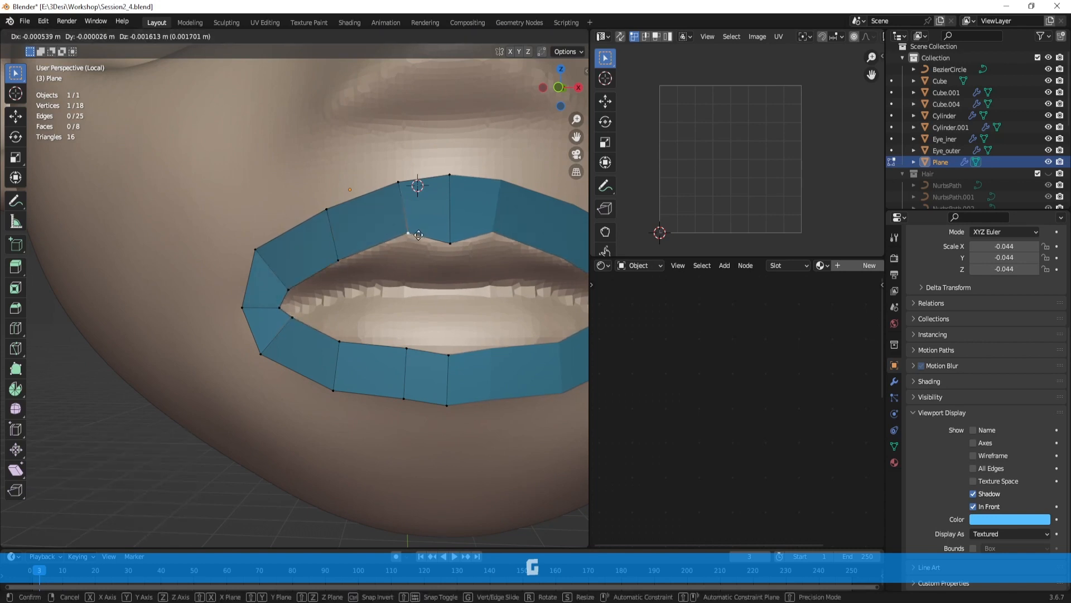
{"action": "left_click", "coordinate": [419, 234]}
Step: Move the inner vertex below the lower lip, nearest the mouth corner, about -0.003 m along Z
{"action": "middle_click_drag", "start_coordinate": [480, 342], "coordinate": [420, 265], "text": "shift"}
{"action": "left_click", "coordinate": [293, 281]}
{"action": "key", "text": "g"}
{"action": "left_click", "coordinate": [292, 284]}
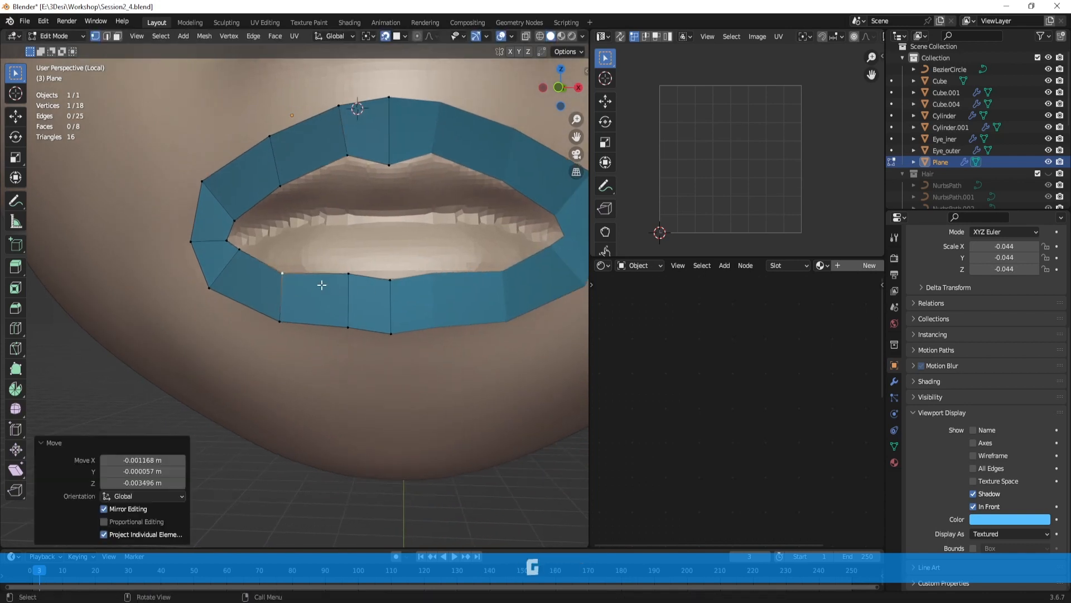
Step: Lower the lower lip loop's two inner vertices nearest the centerline, moving the centerline one about -0.002 m along Z
{"action": "left_click", "coordinate": [341, 284]}
{"action": "key", "text": "g"}
{"action": "left_click", "coordinate": [339, 293]}
{"action": "left_click", "coordinate": [389, 295]}
{"action": "key", "text": "g"}
{"action": "left_click", "coordinate": [389, 297]}
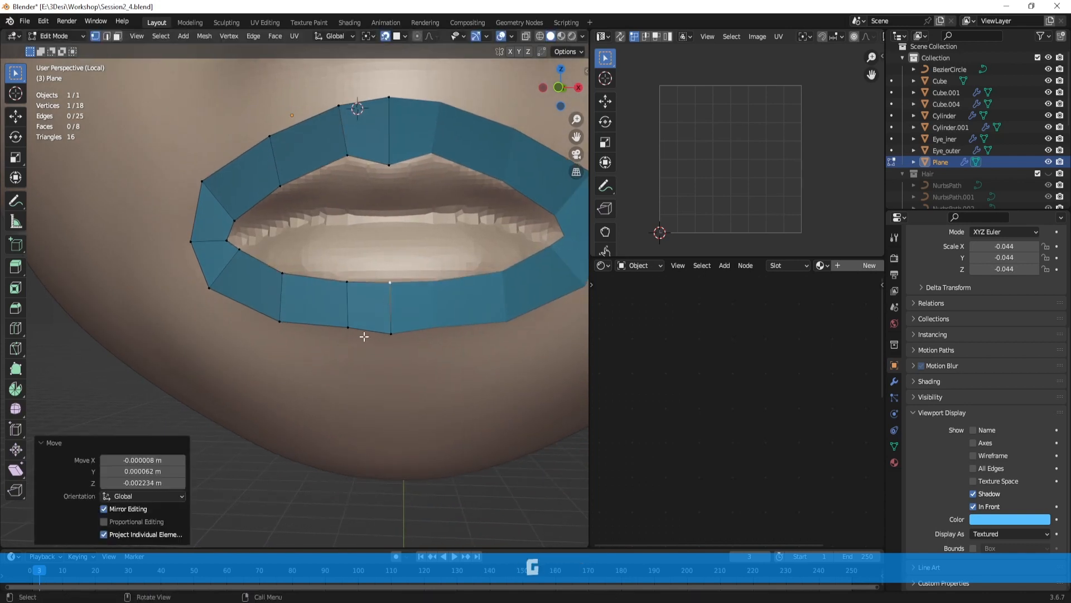
Step: Adjust the lower lip loop's two outer vertices nearest the centerline, shifting the off-center one about -0.018 m along X
{"action": "left_click", "coordinate": [349, 328]}
{"action": "scroll", "coordinate": [352, 332], "scroll_direction": "down", "scroll_amount": 2}
{"action": "key", "text": "g"}
{"action": "left_click", "coordinate": [358, 327]}
{"action": "left_click", "coordinate": [359, 326]}
{"action": "key", "text": "g"}
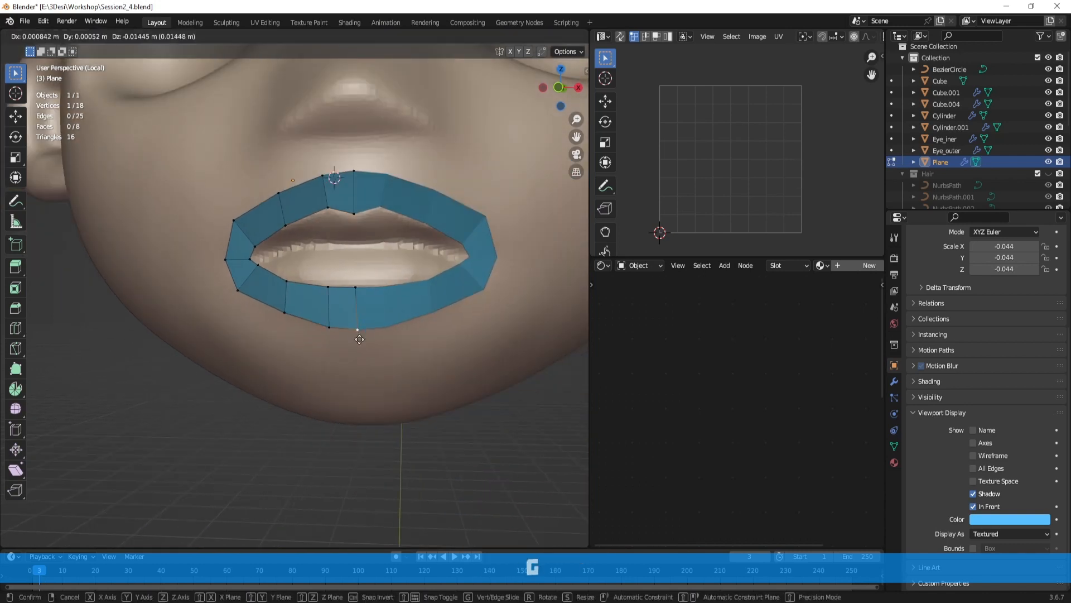
{"action": "left_click", "coordinate": [360, 340]}
{"action": "middle_click_drag", "start_coordinate": [342, 334], "coordinate": [349, 333]}
{"action": "left_click", "coordinate": [350, 333]}
{"action": "key", "text": "g"}
{"action": "left_click", "coordinate": [342, 333]}
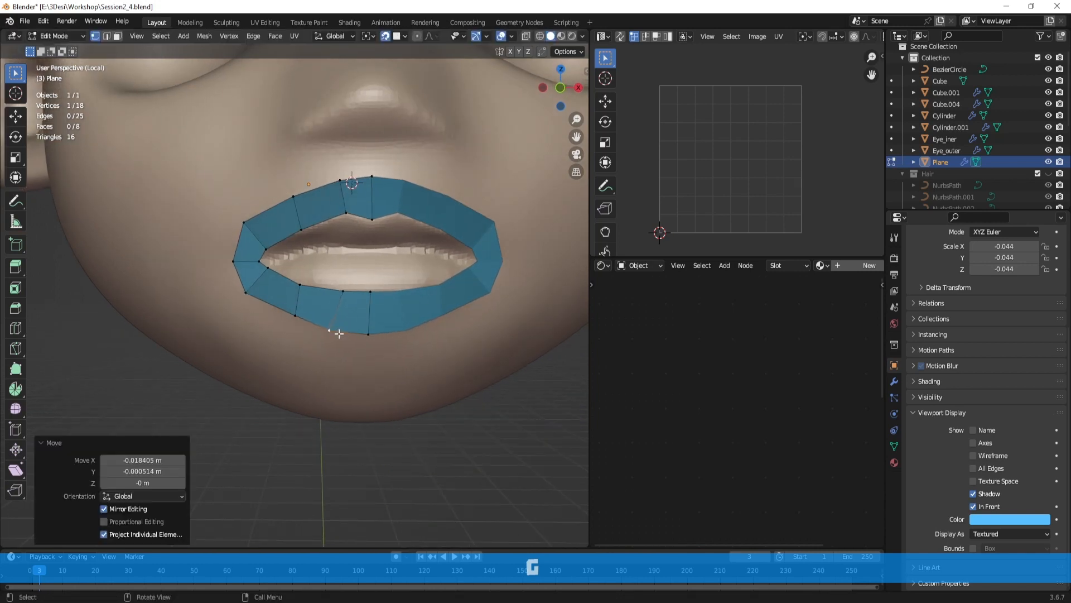
Step: Reposition the lower lip's two outer vertices toward the mouth corner, moving the corner-side one about 0.005 m along X and -0.005 m along Z
{"action": "left_click", "coordinate": [295, 316]}
{"action": "key", "text": "g"}
{"action": "left_click", "coordinate": [294, 321]}
{"action": "key", "text": "g"}
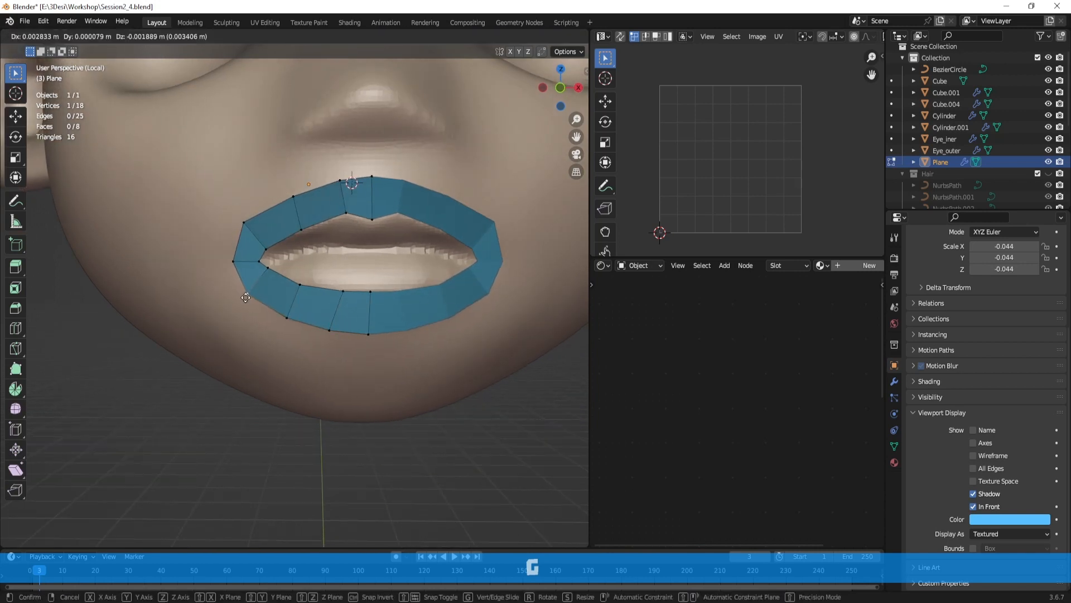
{"action": "left_click", "coordinate": [246, 298]}
{"action": "scroll", "coordinate": [325, 301], "scroll_direction": "down", "scroll_amount": 3}
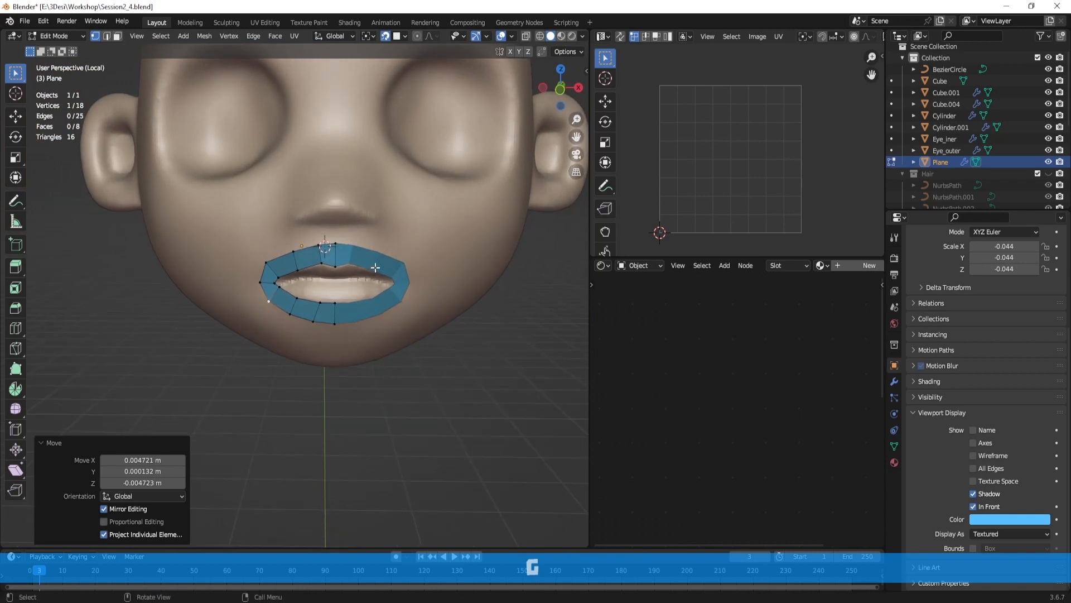
{"action": "scroll", "coordinate": [312, 254], "scroll_direction": "up", "scroll_amount": 2}
{"action": "key", "text": "ctrl+r"}
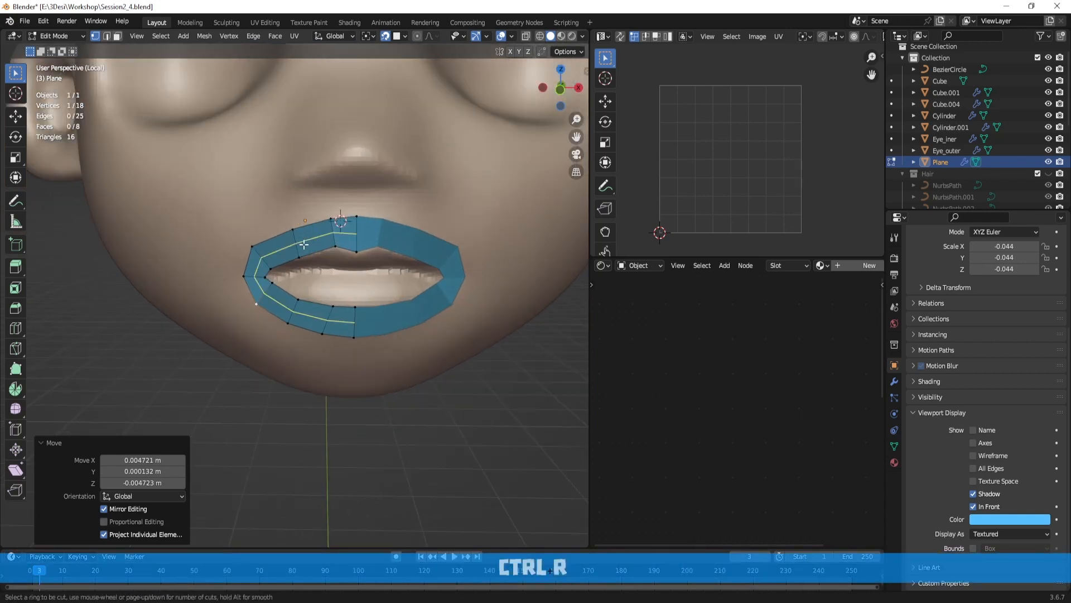
{"action": "right_click", "coordinate": [302, 242]}
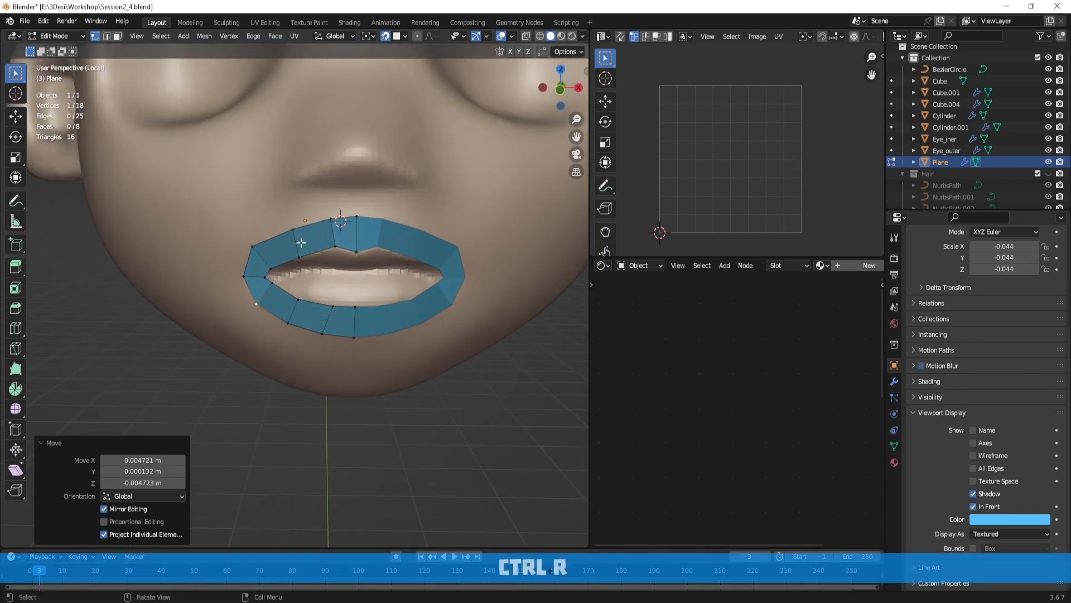
{"action": "key", "text": "ctrl+r"}
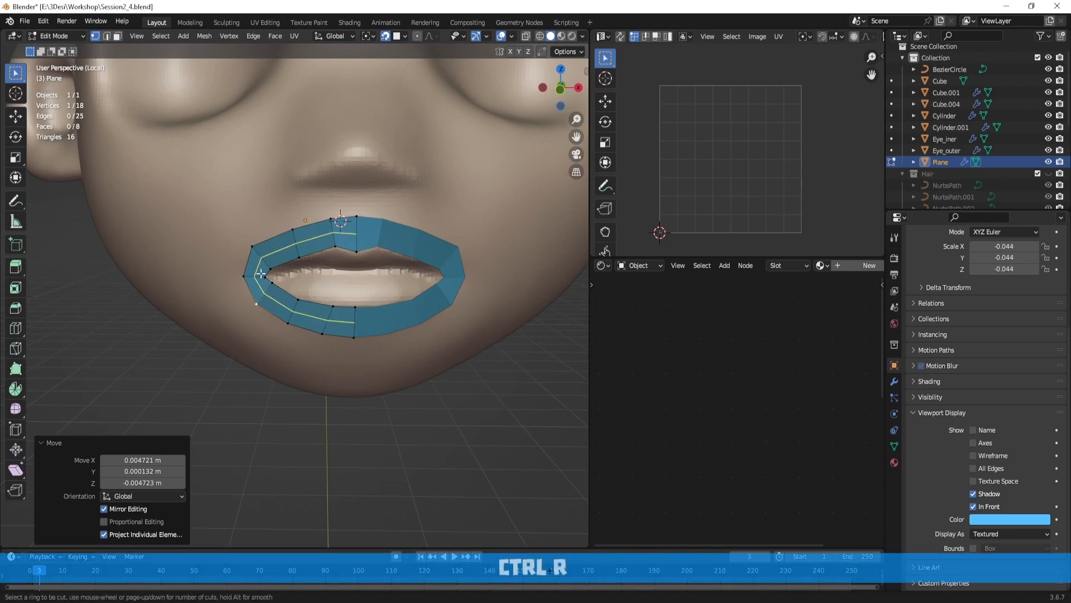
{"action": "right_click", "coordinate": [268, 259]}
{"action": "scroll", "coordinate": [286, 241], "scroll_direction": "down", "scroll_amount": 3}
{"action": "key", "text": "Tab"}
{"action": "scroll", "coordinate": [343, 241], "scroll_direction": "up", "scroll_amount": 3}
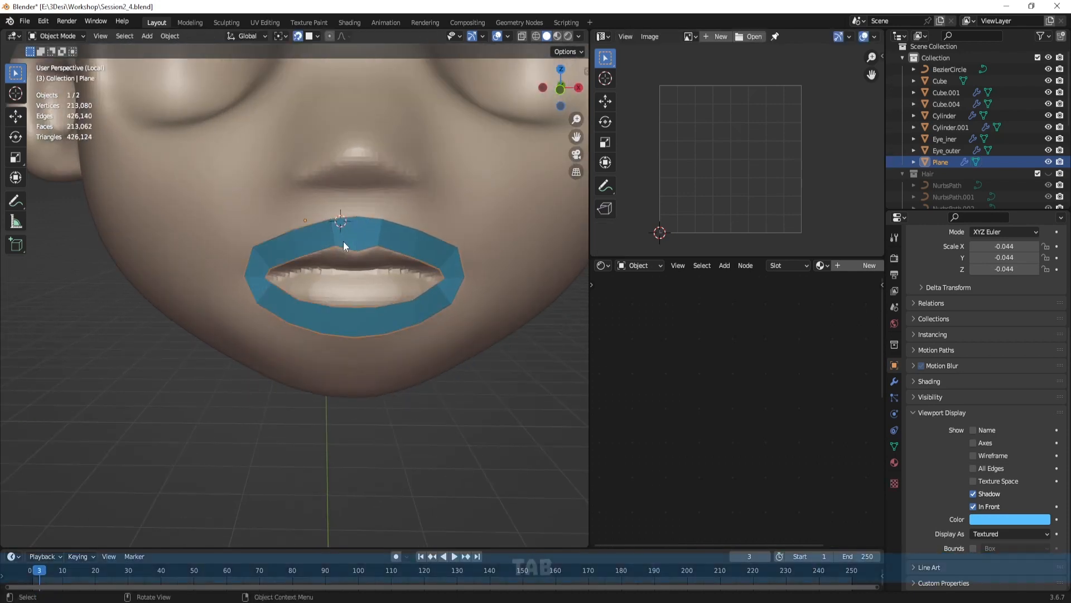
{"action": "scroll", "coordinate": [365, 234], "scroll_direction": "down", "scroll_amount": 3}
{"action": "key", "text": "Tab"}
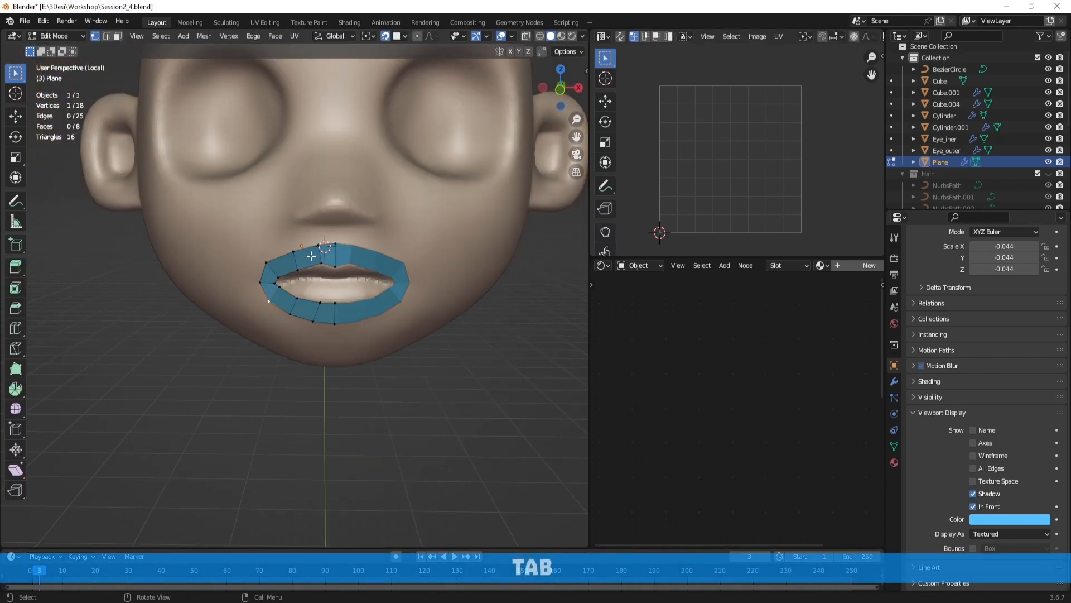
Step: Duplicate the upper lip's second face from the centerline and place the copy below the eye socket, about -0.24 m along X and 0.16 m along Z
{"action": "key", "text": "3"}
{"action": "left_click", "coordinate": [308, 258]}
{"action": "left_click_drag", "start_coordinate": [283, 186], "coordinate": [312, 246], "text": "alt+shift"}
{"action": "scroll", "coordinate": [332, 207], "scroll_direction": "down", "scroll_amount": 1}
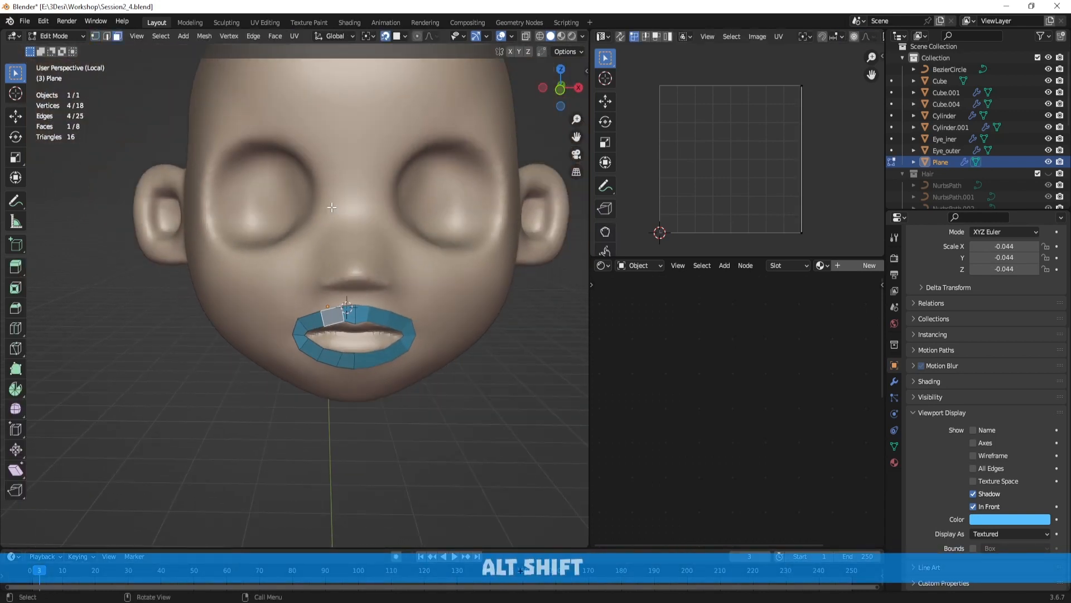
{"action": "scroll", "coordinate": [382, 279], "scroll_direction": "up", "scroll_amount": 2}
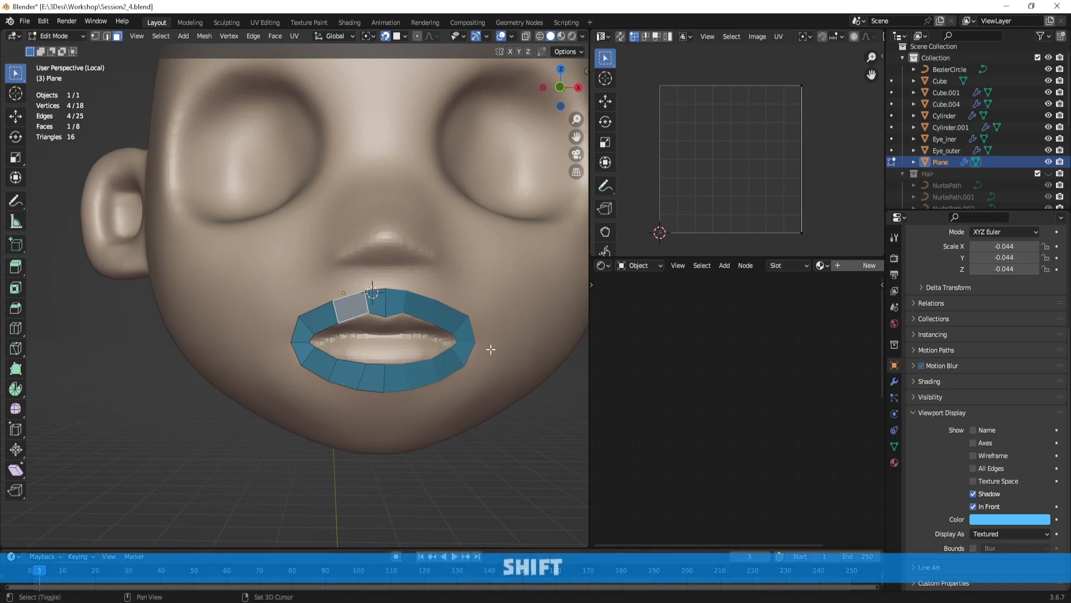
{"action": "key", "text": "shift+d"}
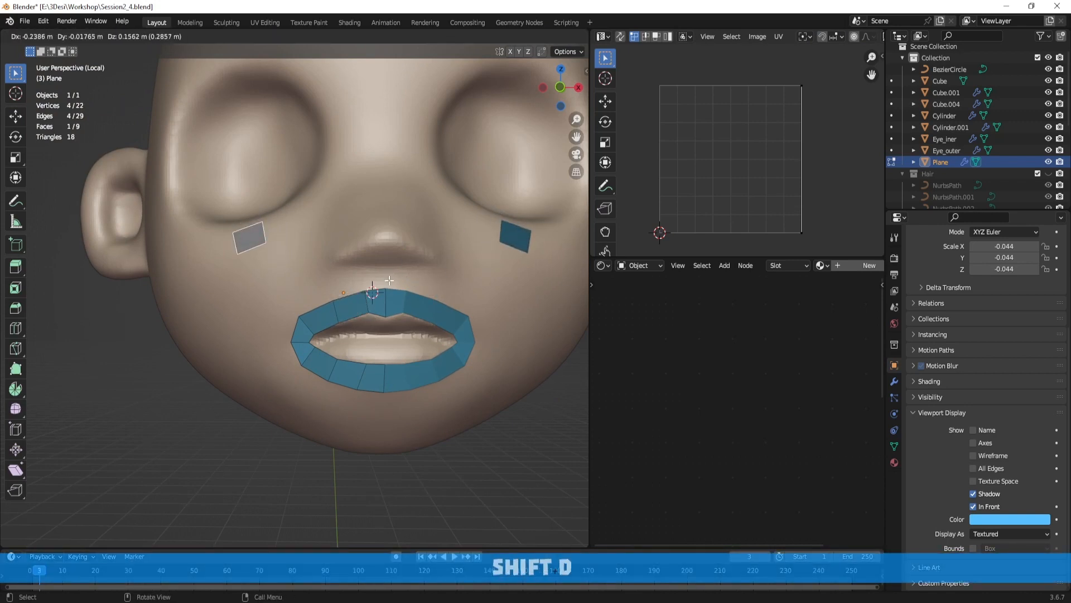
{"action": "left_click", "coordinate": [275, 234]}
Step: Adjust the duplicated patch's two outer-side vertices, moving the lower one about 0.006 m along both X and Z
{"action": "left_click", "coordinate": [277, 252]}
{"action": "middle_click_drag", "start_coordinate": [240, 246], "coordinate": [241, 258]}
{"action": "left_click", "coordinate": [231, 246]}
{"action": "key", "text": "g"}
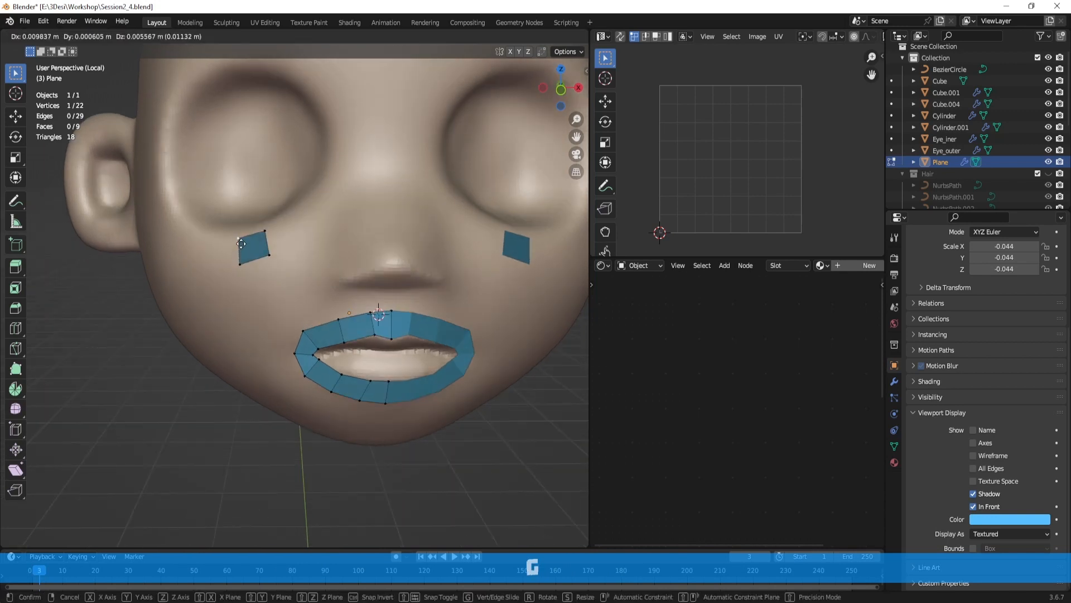
{"action": "left_click", "coordinate": [238, 239]}
{"action": "left_click", "coordinate": [238, 270]}
{"action": "key", "text": "g"}
{"action": "left_click", "coordinate": [245, 265]}
{"action": "scroll", "coordinate": [265, 245], "scroll_direction": "down", "scroll_amount": 2}
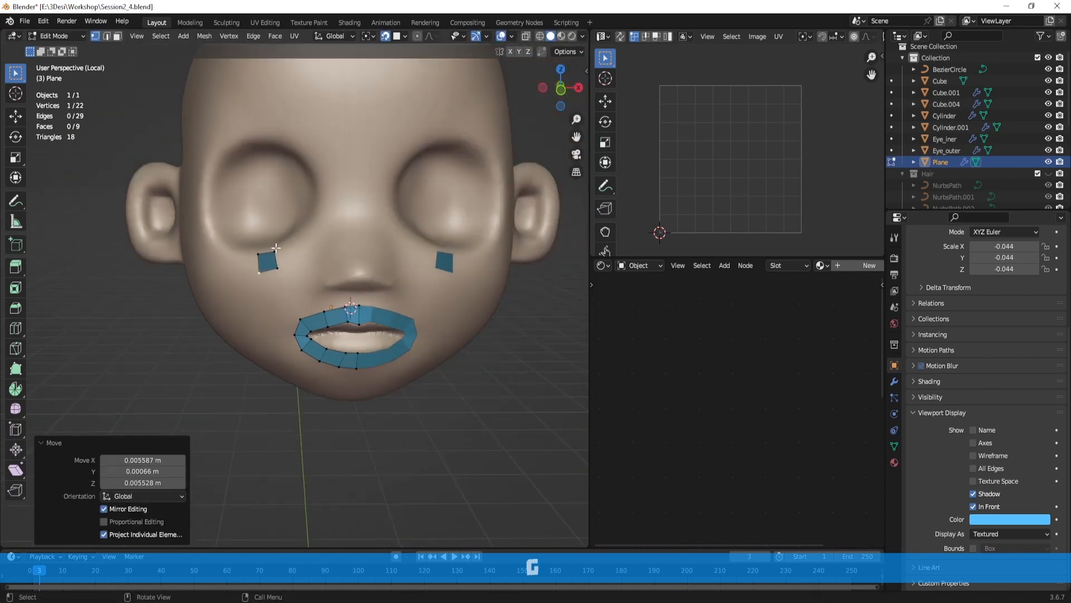
Step: Move the lower lip's inner vertex beside the centerline about -0.013 m along X and 0.003 m along Z
{"action": "middle_click_drag", "start_coordinate": [293, 254], "coordinate": [326, 282], "text": "shift"}
{"action": "scroll", "coordinate": [302, 268], "scroll_direction": "up", "scroll_amount": 1}
{"action": "scroll", "coordinate": [248, 164], "scroll_direction": "down", "scroll_amount": 1}
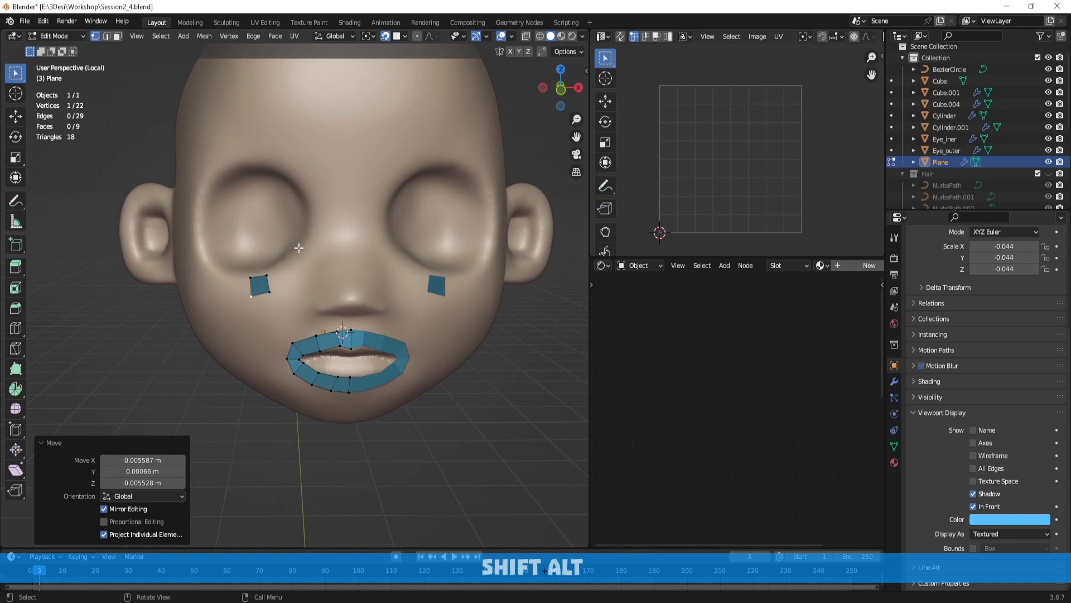
{"action": "scroll", "coordinate": [299, 248], "scroll_direction": "up", "scroll_amount": 1}
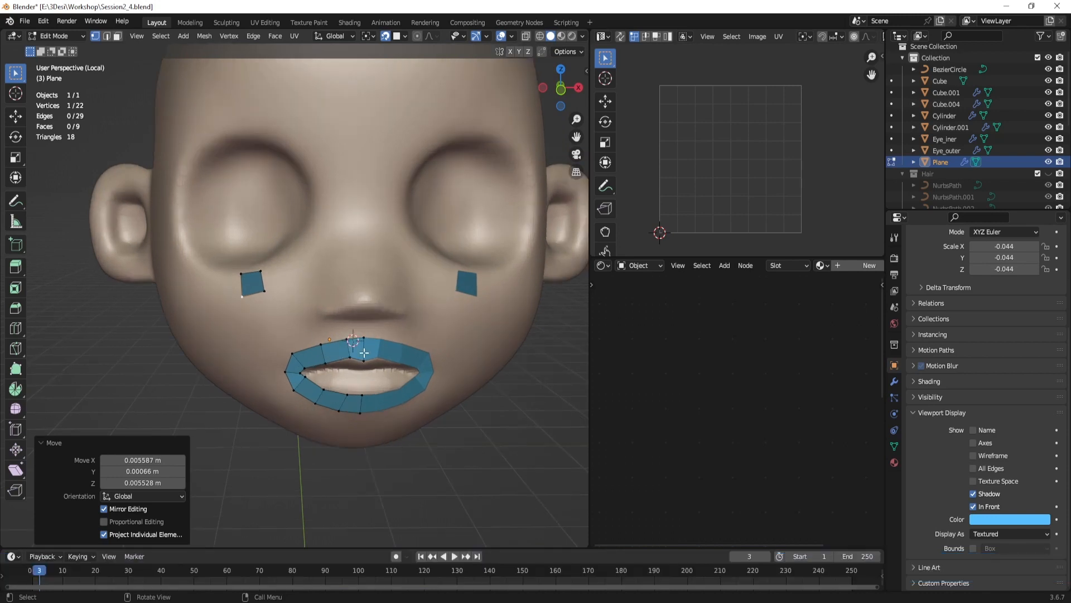
{"action": "middle_click_drag", "start_coordinate": [364, 353], "coordinate": [368, 347]}
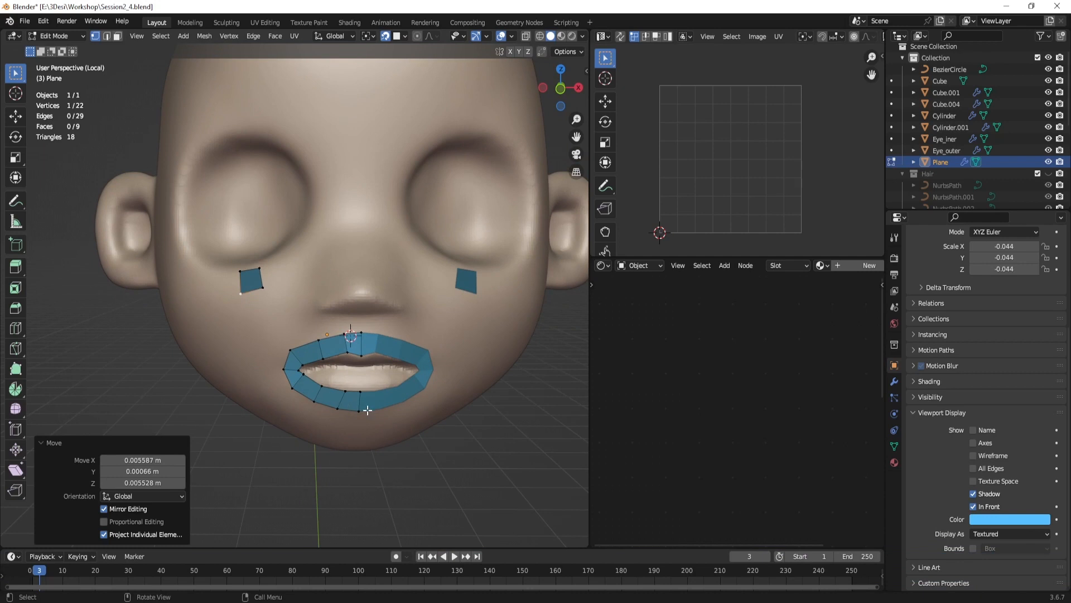
{"action": "left_click", "coordinate": [350, 400]}
{"action": "middle_click_drag", "start_coordinate": [410, 389], "coordinate": [399, 380]}
{"action": "key", "text": "g"}
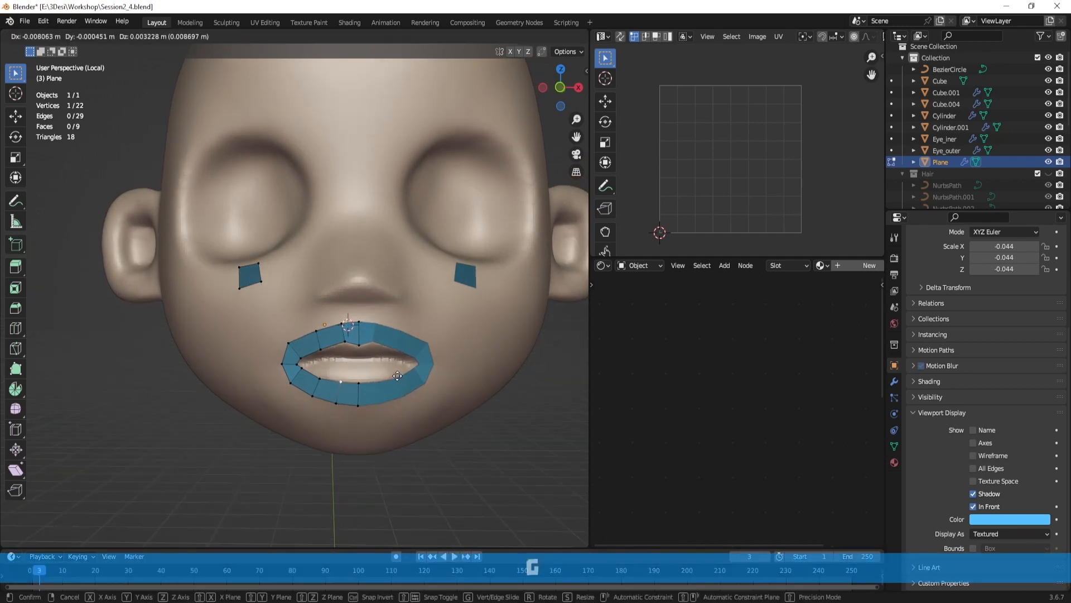
{"action": "left_click", "coordinate": [396, 376]}
{"action": "scroll", "coordinate": [236, 261], "scroll_direction": "up", "scroll_amount": 1}
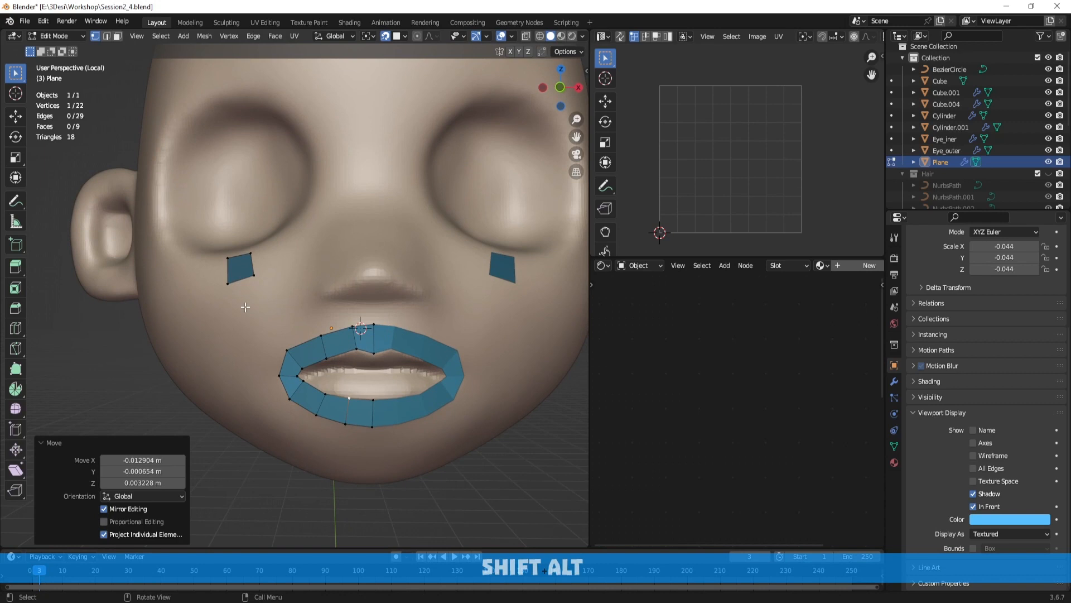
Step: Stretch the eye patch by moving its nose-side edge about 0.205 m along X and 0.208 m along Z to the eye's inner corner
{"action": "middle_click_drag", "start_coordinate": [315, 243], "coordinate": [260, 283]}
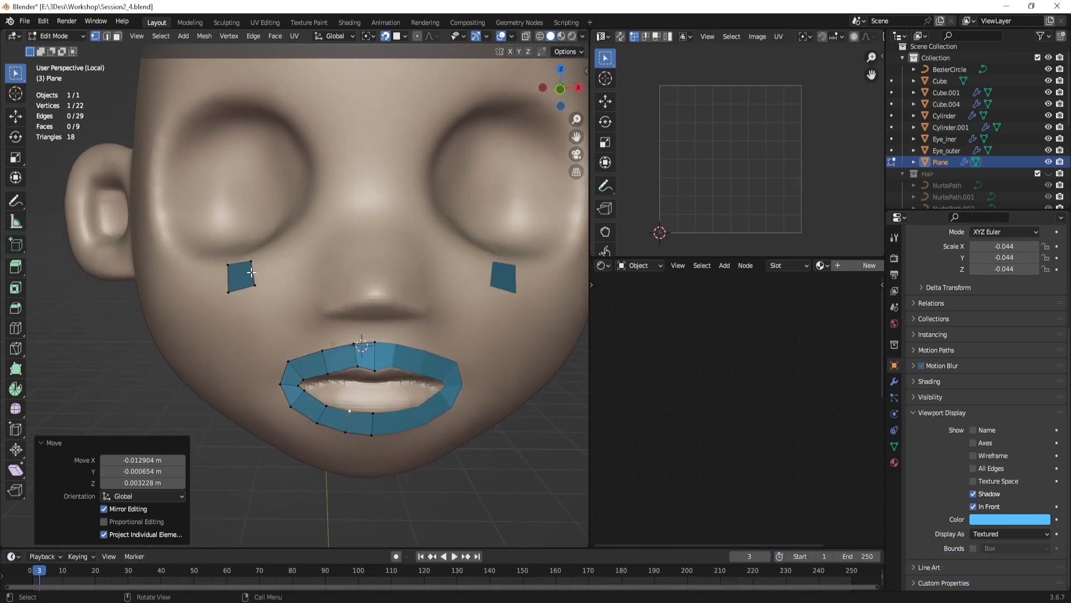
{"action": "key", "text": "2"}
{"action": "left_click", "coordinate": [256, 275]}
{"action": "scroll", "coordinate": [293, 268], "scroll_direction": "down", "scroll_amount": 1}
{"action": "middle_click_drag", "start_coordinate": [326, 267], "coordinate": [347, 295]}
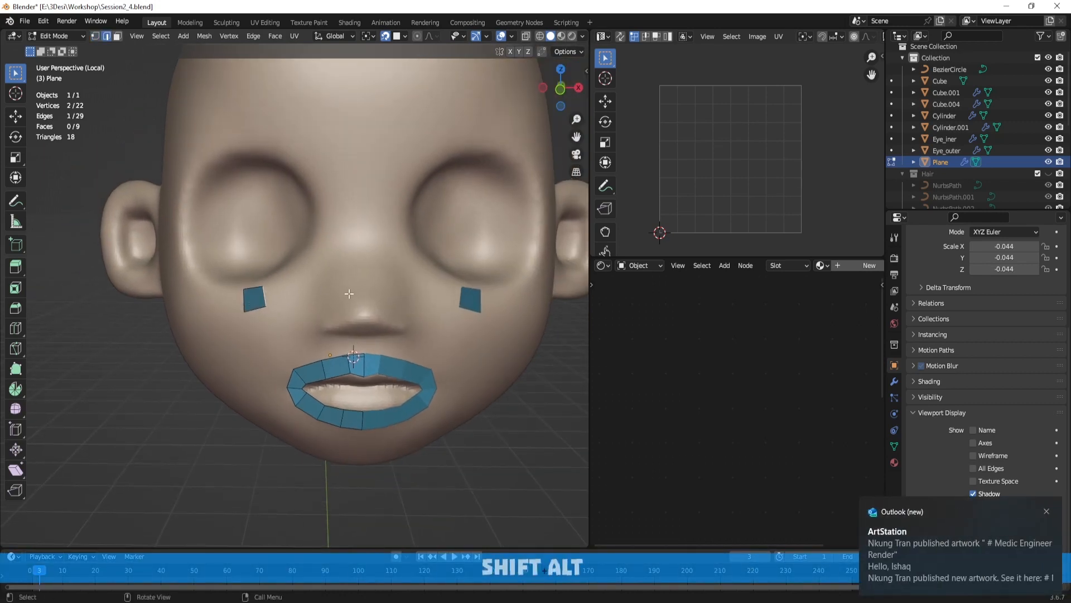
{"action": "key", "text": "g"}
{"action": "left_click", "coordinate": [426, 210]}
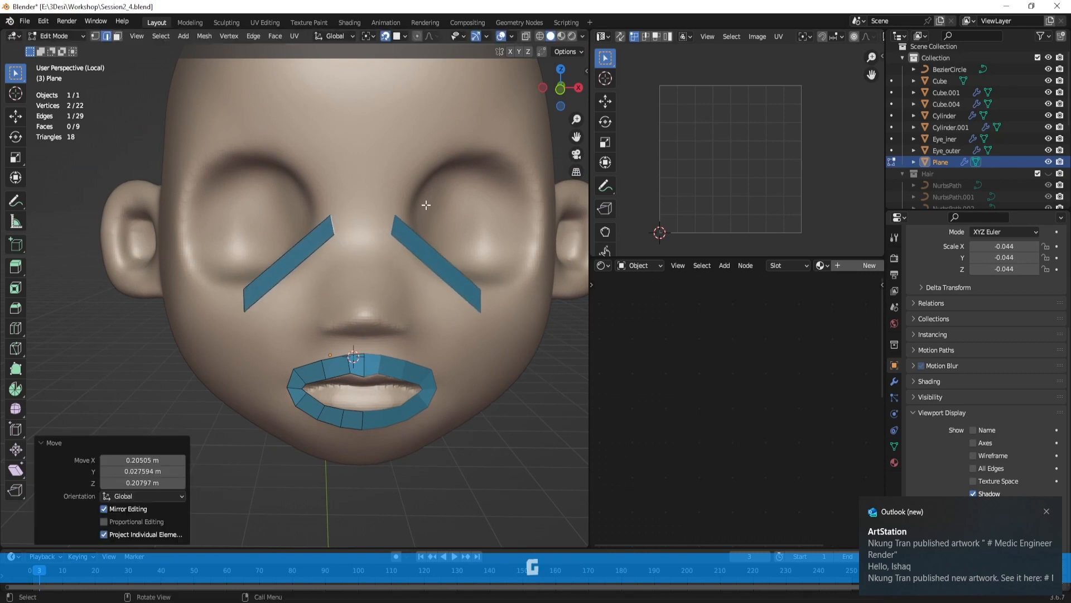
Step: Rotate the edge at the eye's inner corner toward horizontal and nudge it about 0.002 m along X and -0.003 m along Z
{"action": "key", "text": "r"}
{"action": "left_click", "coordinate": [324, 151]}
{"action": "key", "text": "g"}
{"action": "left_click", "coordinate": [331, 152]}
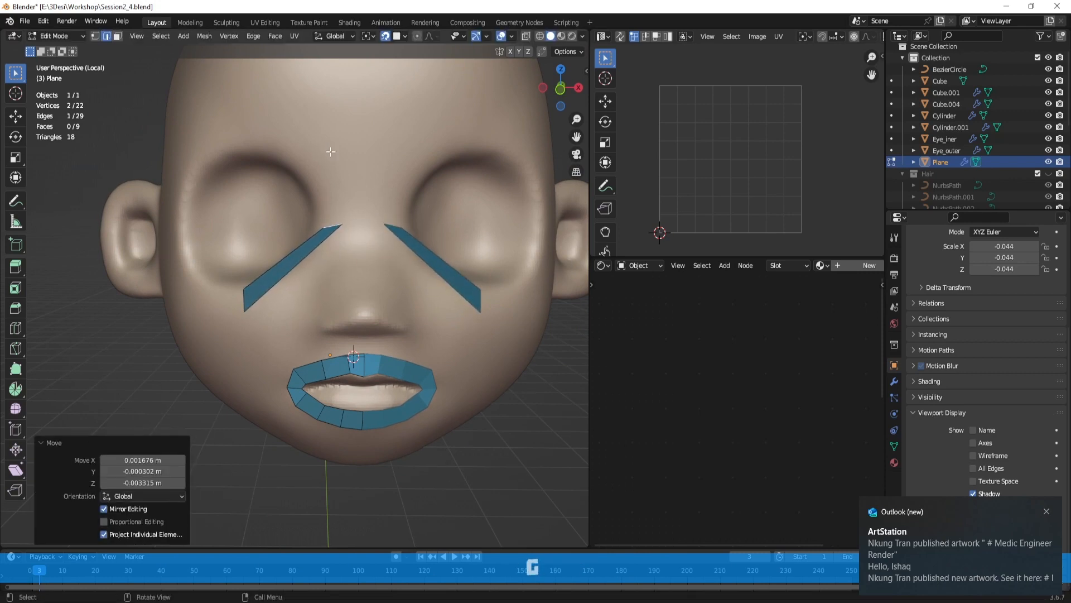
Step: Extrude the strip over the eye to its outer corner, rotate the end edge, and close the ring with a face to the bottom edge
{"action": "right_click", "coordinate": [252, 140], "text": "ctrl"}
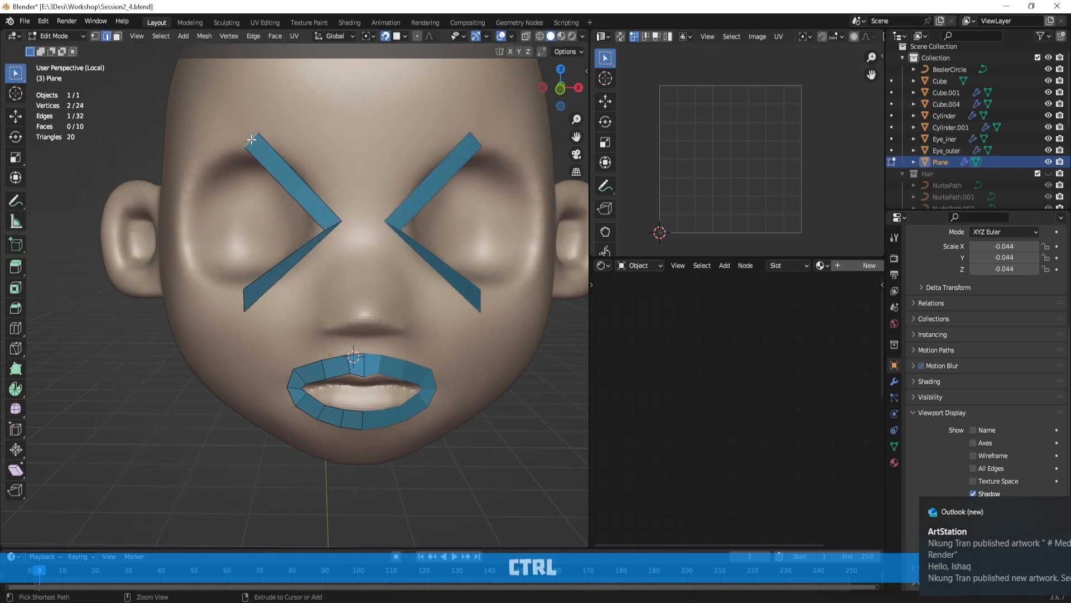
{"action": "right_click", "coordinate": [181, 223], "text": "ctrl"}
{"action": "left_click", "coordinate": [261, 308], "text": "shift"}
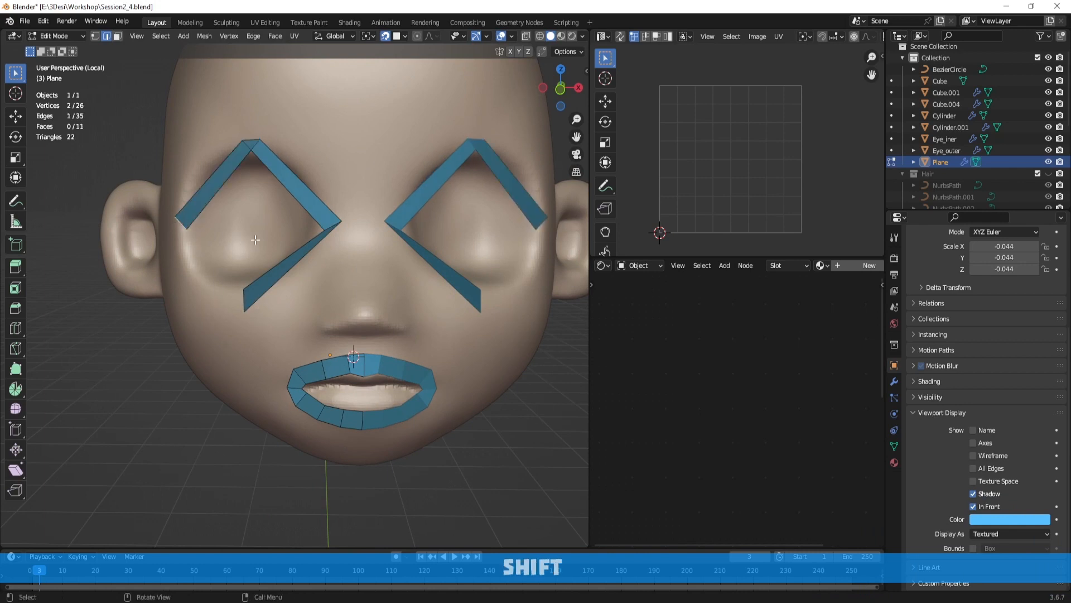
{"action": "key", "text": "r"}
{"action": "left_click", "coordinate": [245, 195]}
{"action": "left_click", "coordinate": [246, 295], "text": "shift"}
{"action": "key", "text": "f"}
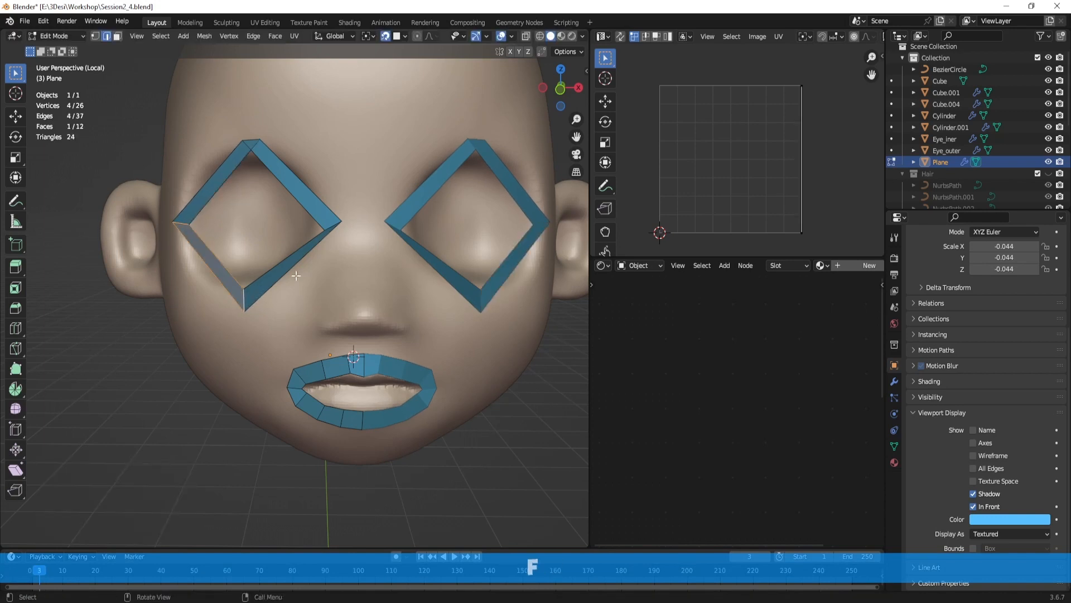
Step: Reposition the eye ring's two top vertices so one sits directly above the other at the tip
{"action": "scroll", "coordinate": [296, 251], "scroll_direction": "up", "scroll_amount": 1}
{"action": "left_click_drag", "start_coordinate": [294, 244], "coordinate": [333, 314], "text": "alt+shift"}
{"action": "key", "text": "1"}
{"action": "left_click", "coordinate": [302, 185]}
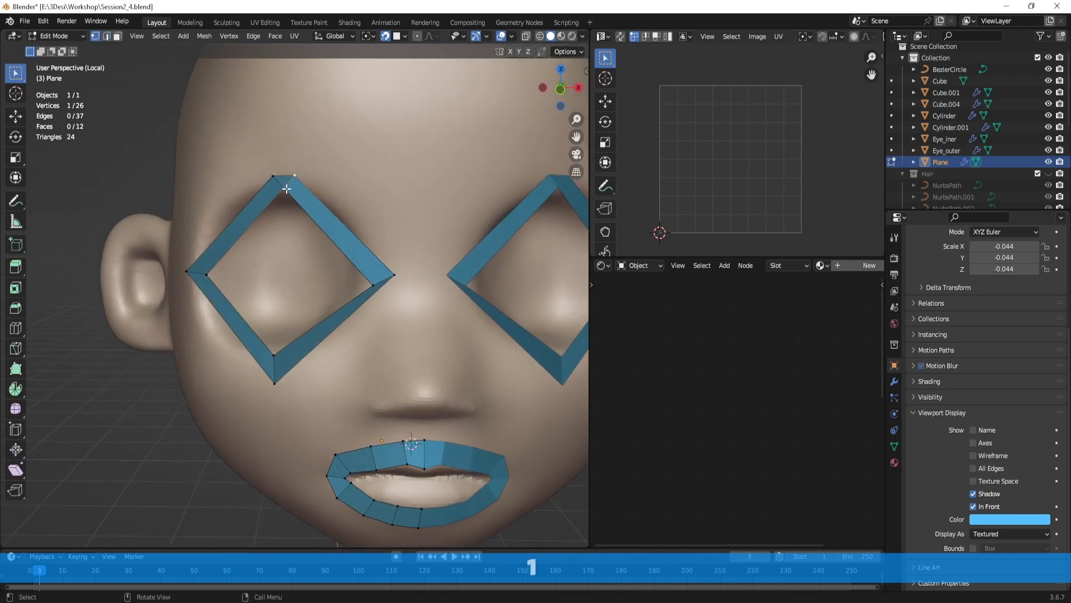
{"action": "key", "text": "g"}
{"action": "left_click", "coordinate": [305, 224]}
{"action": "left_click", "coordinate": [282, 187]}
{"action": "key", "text": "g"}
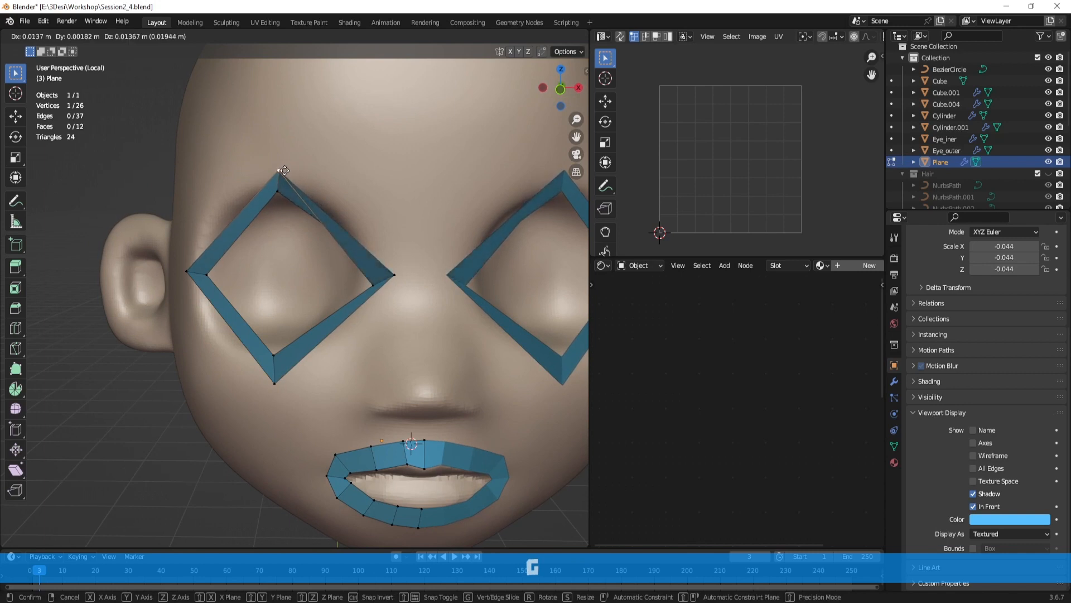
{"action": "left_click", "coordinate": [285, 170]}
Step: Delete the twisted face on the eye ring's upper nose side and refill the gap between its two end edges
{"action": "key", "text": "3"}
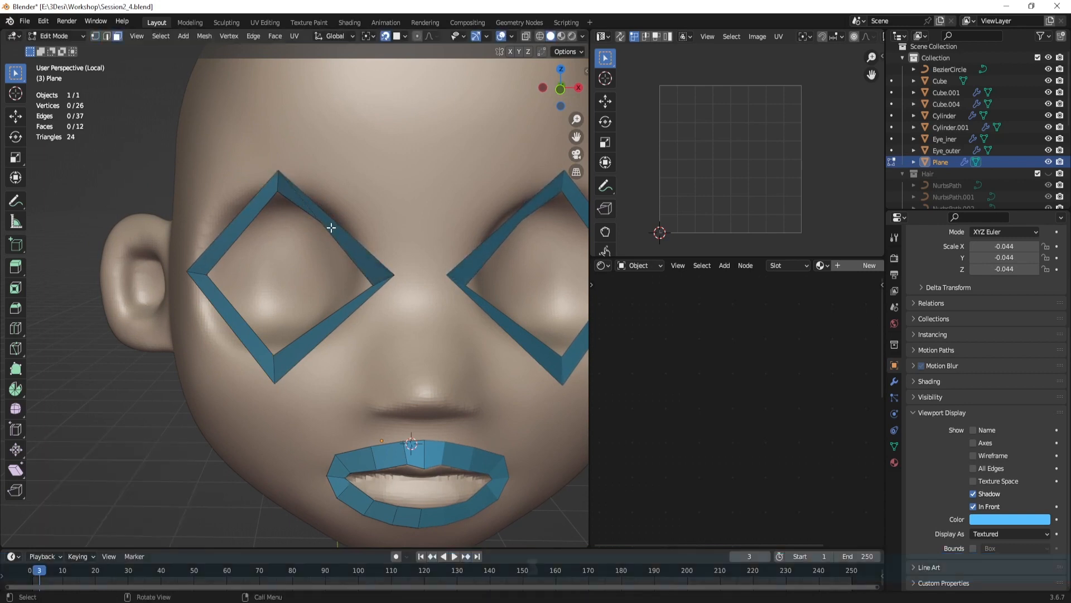
{"action": "left_click", "coordinate": [331, 227]}
{"action": "key", "text": "x"}
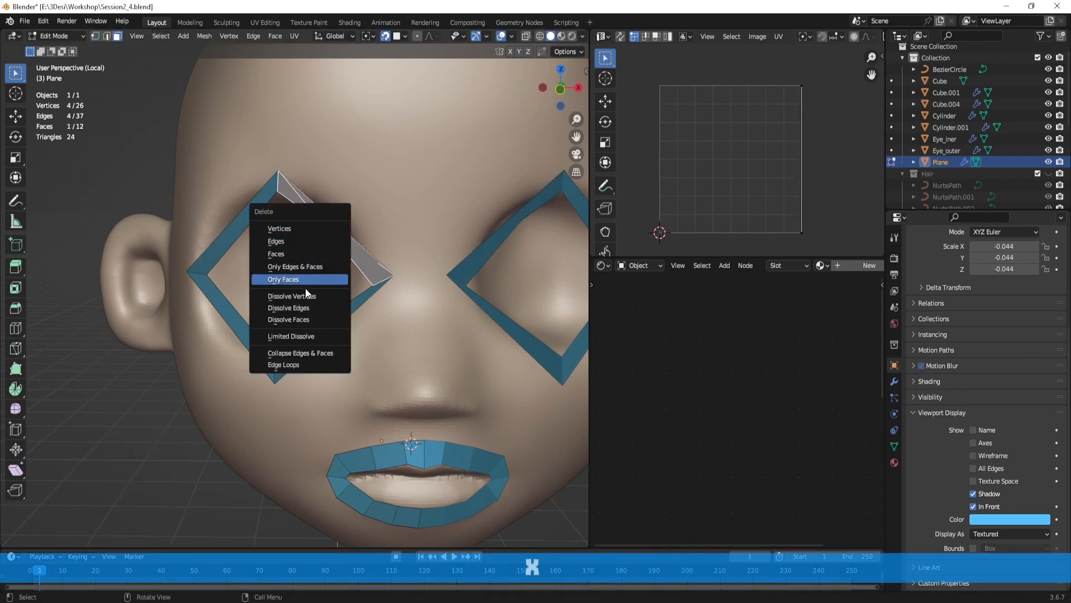
{"action": "left_click", "coordinate": [290, 252]}
{"action": "key", "text": "2"}
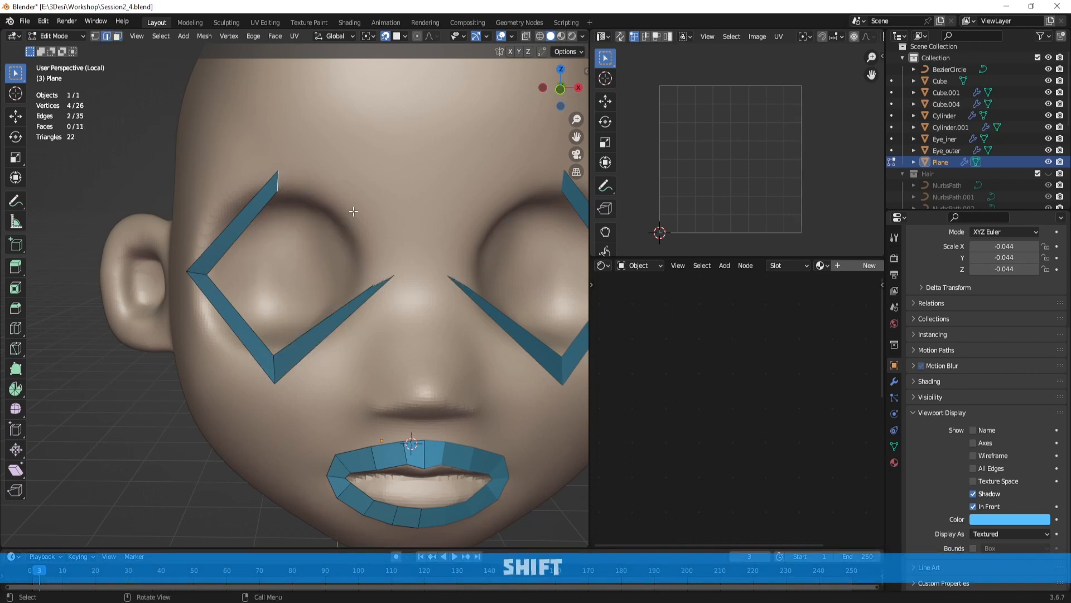
{"action": "key", "text": "f"}
Step: Move the inner vertex at the eye ring's nose-side corner about -0.011 m along X and 0.017 m along Z
{"action": "key", "text": "1"}
{"action": "left_click", "coordinate": [398, 273]}
{"action": "key", "text": "g"}
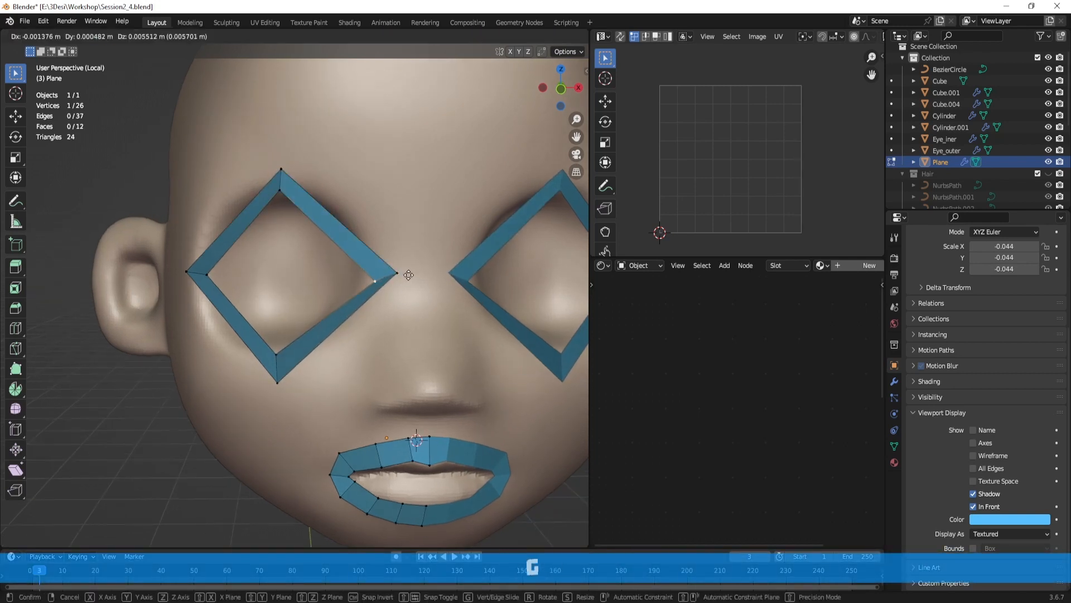
{"action": "left_click", "coordinate": [397, 274]}
Step: Add one centred loop cut across each of the eye ring's four sides
{"action": "key", "text": "ctrl+r"}
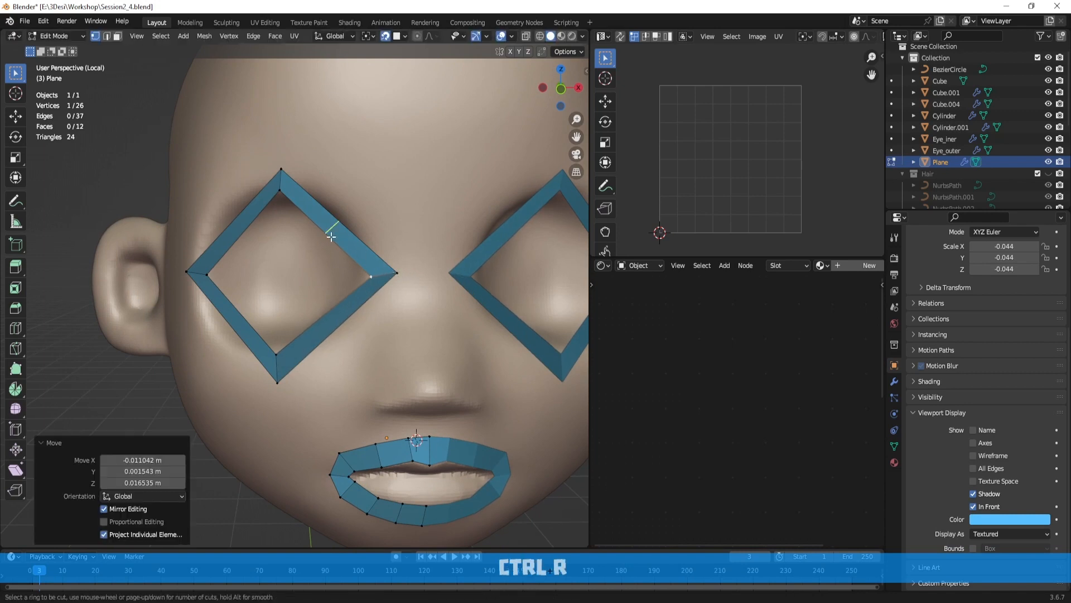
{"action": "left_click", "coordinate": [248, 229]}
{"action": "right_click", "coordinate": [248, 230]}
{"action": "key", "text": "ctrl+r"}
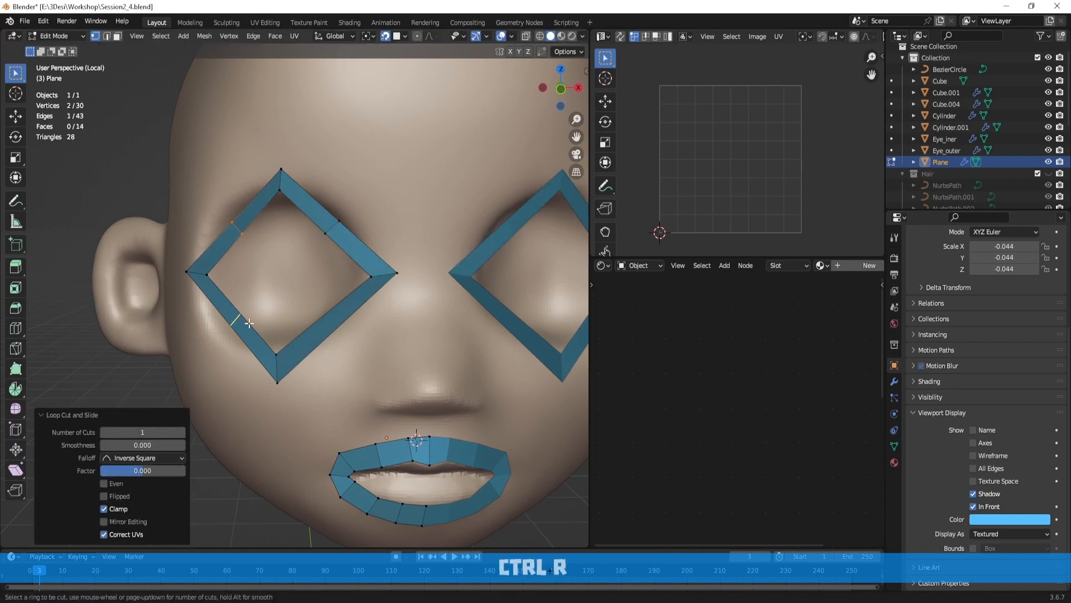
{"action": "left_click", "coordinate": [242, 321]}
{"action": "right_click", "coordinate": [243, 322]}
{"action": "key", "text": "ctrl+r"}
{"action": "left_click", "coordinate": [325, 322]}
{"action": "right_click", "coordinate": [322, 323]}
{"action": "right_click", "coordinate": [265, 230]}
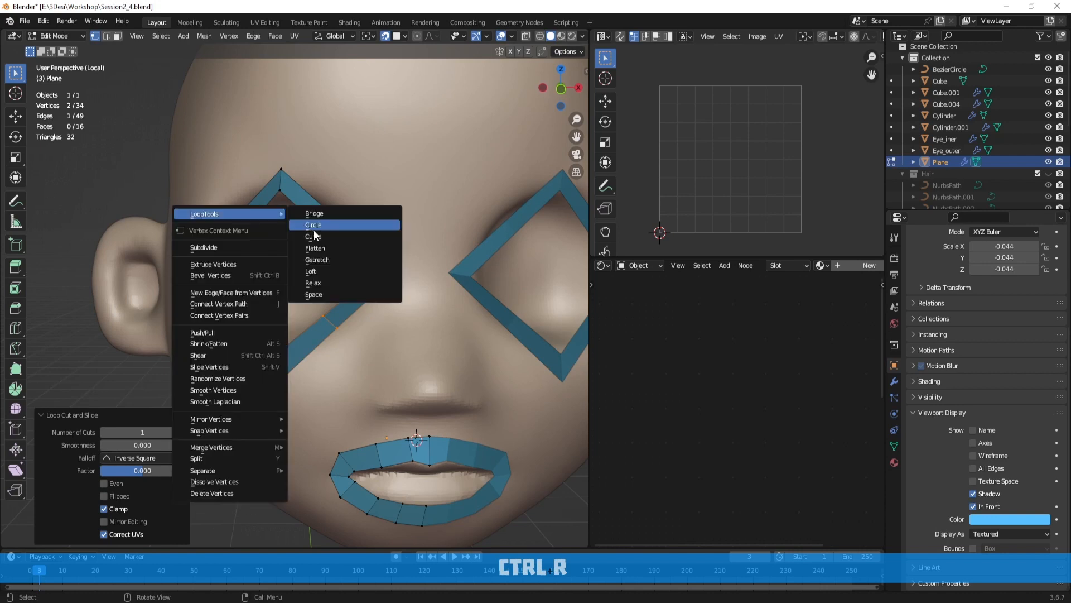
Step: Move the upper nose-side, upper outer and lower outer cut edges outward to round the eye ring, the last about -0.073 m along X and -0.057 m along Z
{"action": "key", "text": "2"}
{"action": "left_click", "coordinate": [340, 227]}
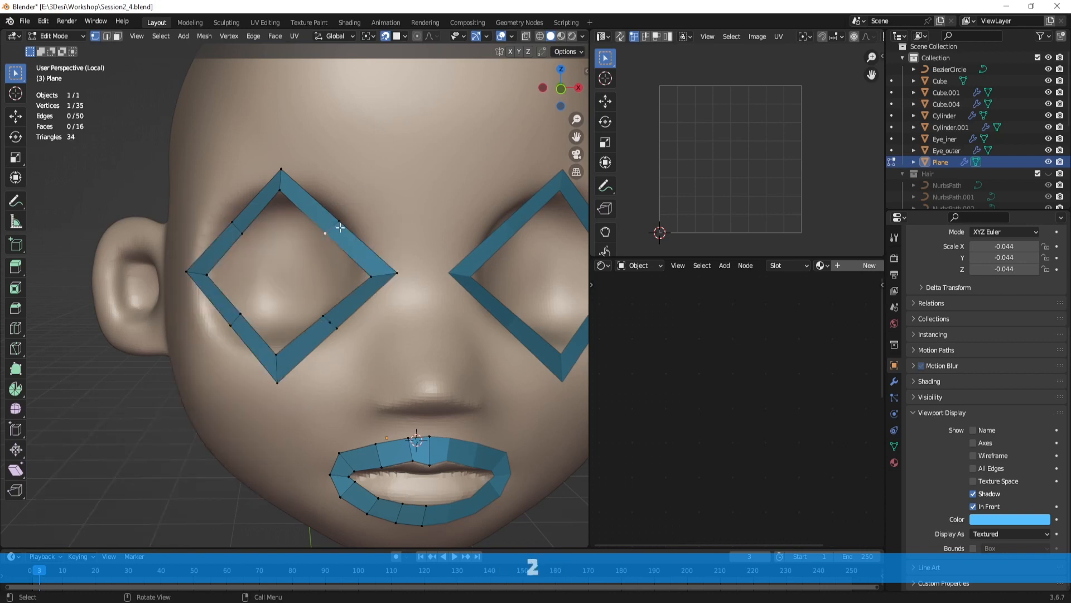
{"action": "key", "text": "g"}
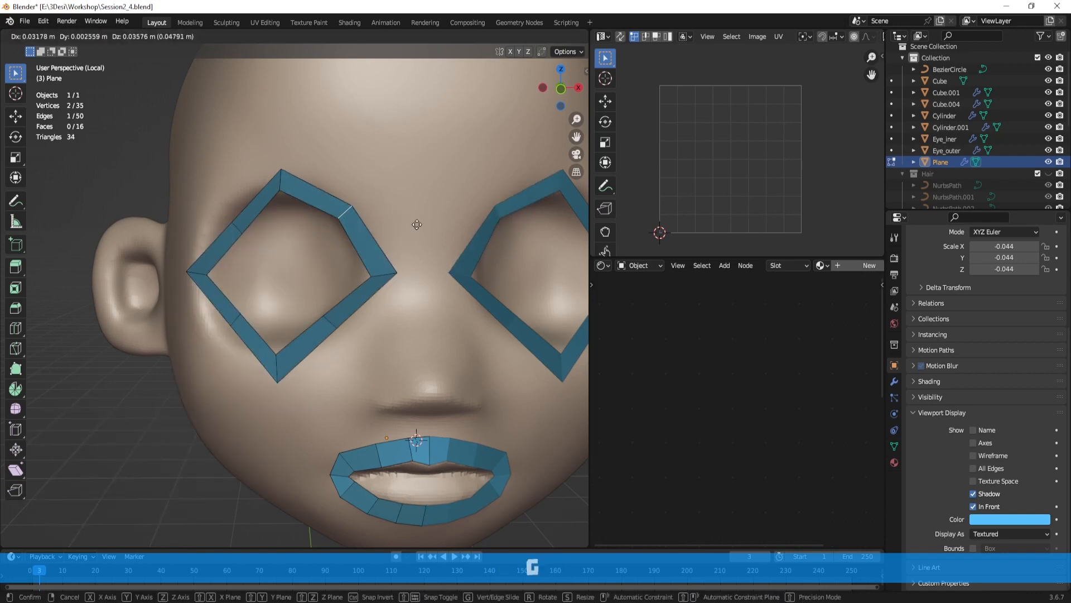
{"action": "left_click", "coordinate": [417, 223]}
{"action": "left_click", "coordinate": [233, 224]}
{"action": "key", "text": "g"}
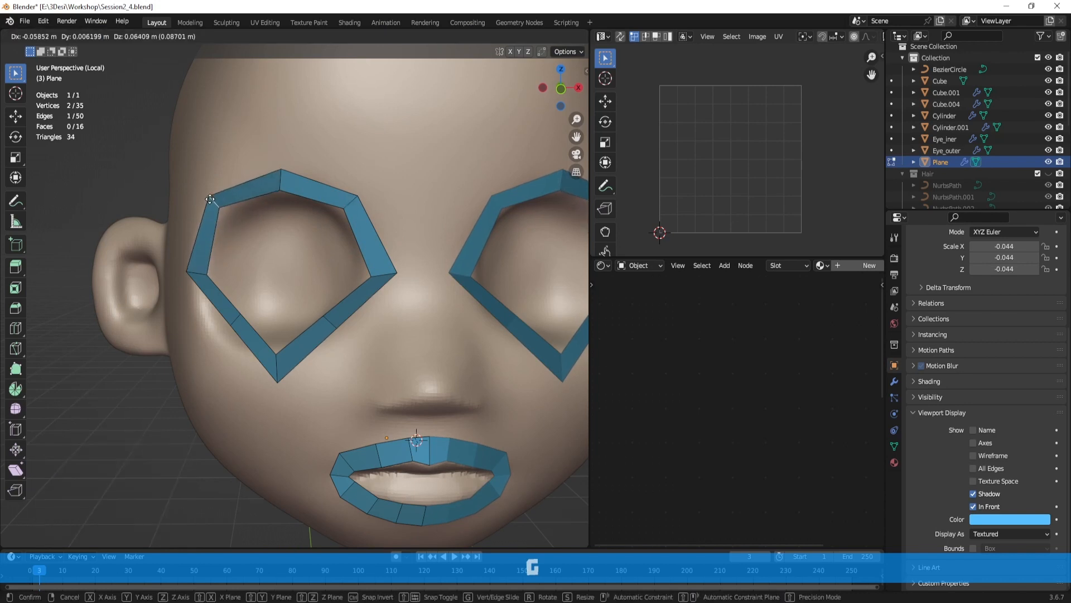
{"action": "left_click", "coordinate": [210, 200]}
{"action": "left_click", "coordinate": [236, 319]}
{"action": "key", "text": "g"}
{"action": "left_click", "coordinate": [206, 343]}
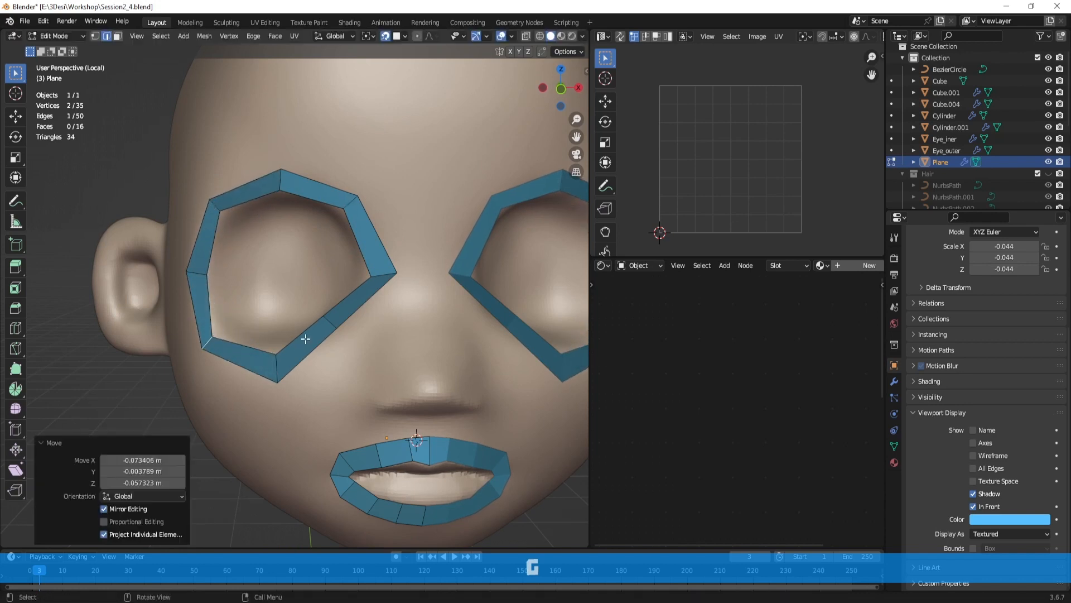
{"action": "left_click", "coordinate": [330, 323]}
{"action": "key", "text": "g"}
{"action": "right_click", "coordinate": [336, 336]}
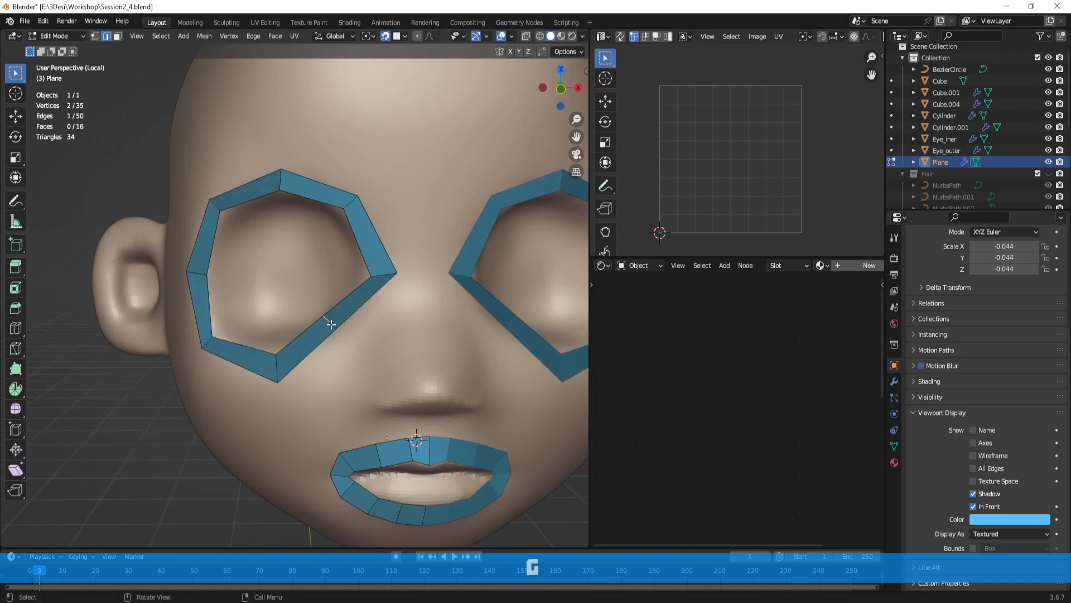
Step: Dissolve the stray vertex in the middle of the eye ring's lower nose-side cut
{"action": "scroll", "coordinate": [362, 334], "scroll_direction": "up", "scroll_amount": 1}
{"action": "key", "text": "1"}
{"action": "scroll", "coordinate": [353, 338], "scroll_direction": "up", "scroll_amount": 2}
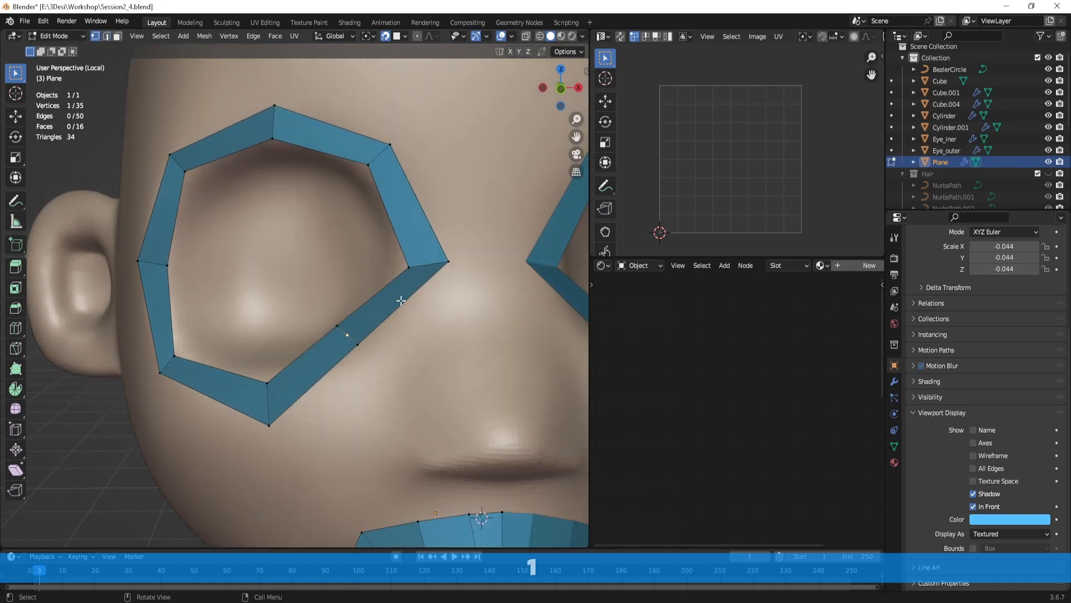
{"action": "key", "text": "x"}
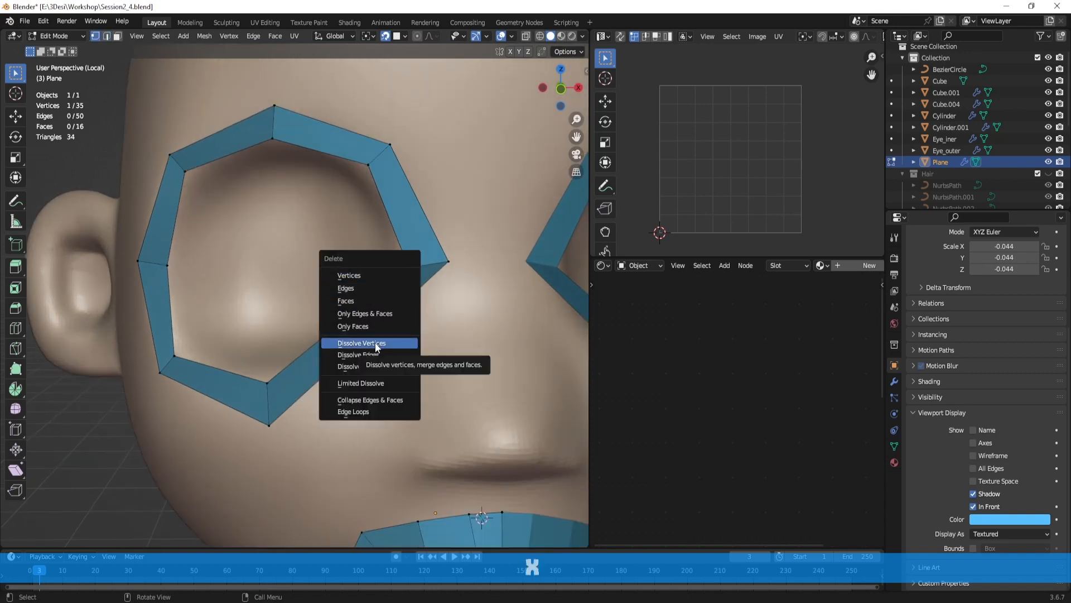
{"action": "left_click", "coordinate": [381, 344]}
Step: Move the lower nose-side cut edge about 0.037 m along X and -0.042 m along Z, and scale it longer
{"action": "key", "text": "2"}
{"action": "scroll", "coordinate": [396, 349], "scroll_direction": "down", "scroll_amount": 2}
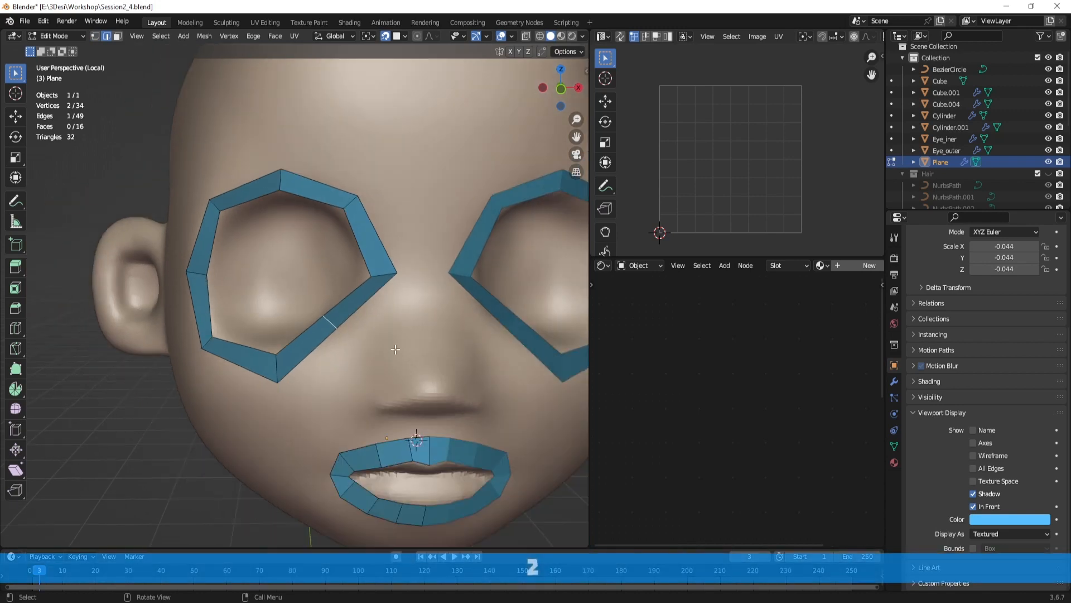
{"action": "key", "text": "g"}
{"action": "left_click", "coordinate": [408, 367]}
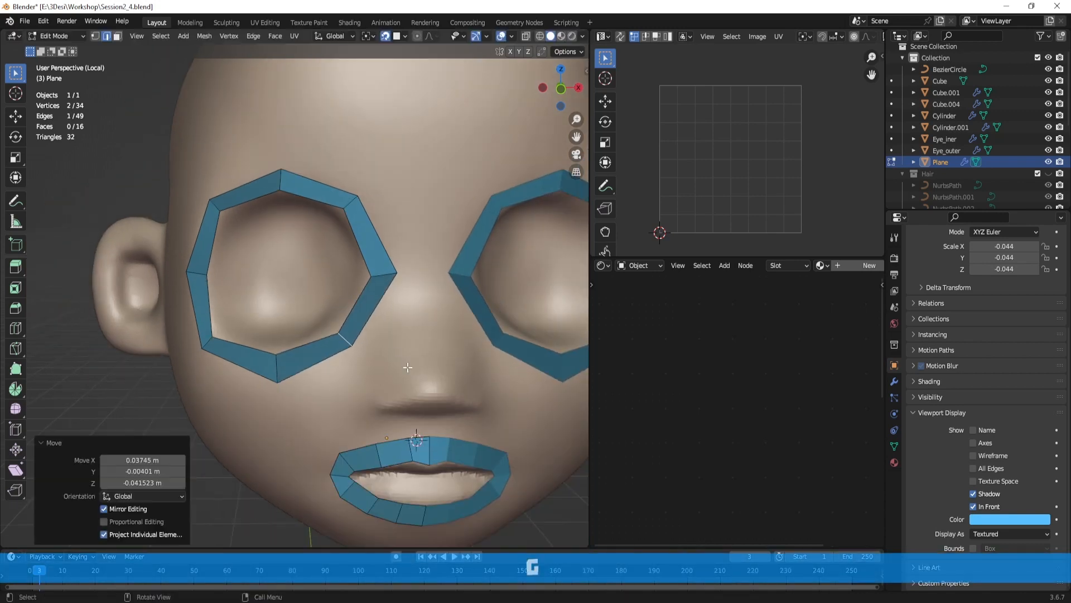
{"action": "key", "text": "s"}
{"action": "left_click", "coordinate": [408, 290]}
Step: Scale up the eye ring's upper nose-side edge and its top edge, the latter by about 1.3, and raise the top edge about 0.012 m
{"action": "left_click", "coordinate": [353, 199]}
{"action": "key", "text": "s"}
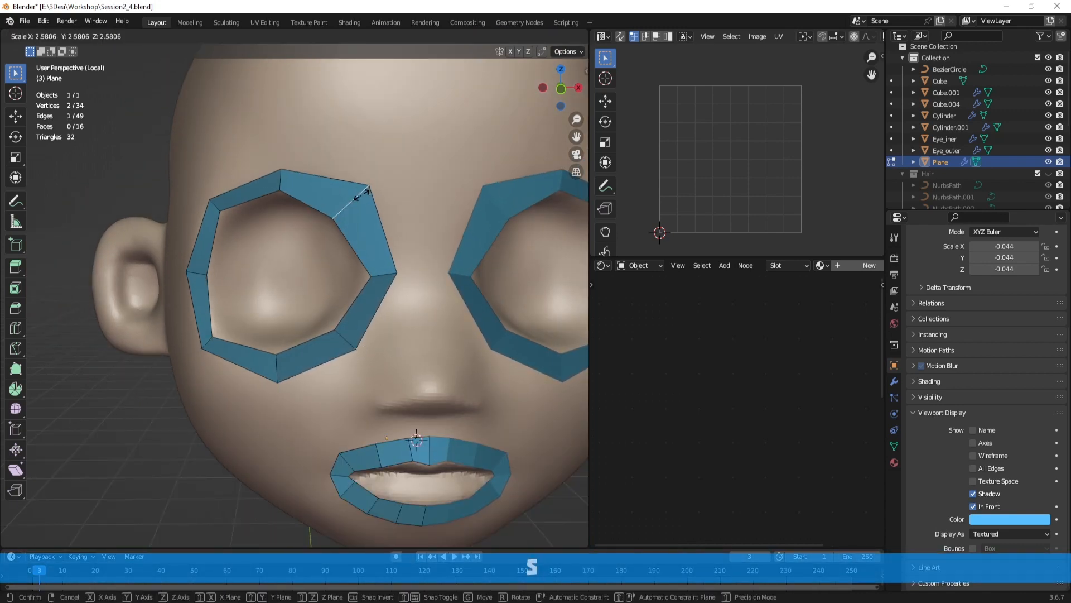
{"action": "left_click", "coordinate": [353, 198]}
{"action": "left_click", "coordinate": [286, 181]}
{"action": "key", "text": "s"}
{"action": "key", "text": "g"}
{"action": "left_click", "coordinate": [270, 192]}
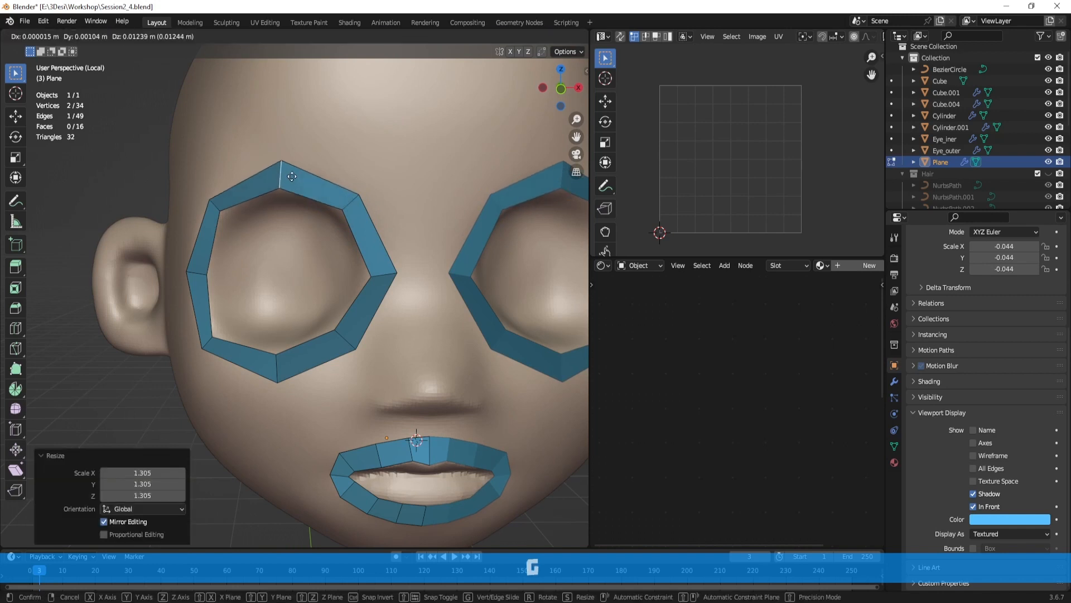
Step: Scale up the eye ring's upper outer cross edge to widen the strip there
{"action": "left_click", "coordinate": [217, 207]}
{"action": "key", "text": "s"}
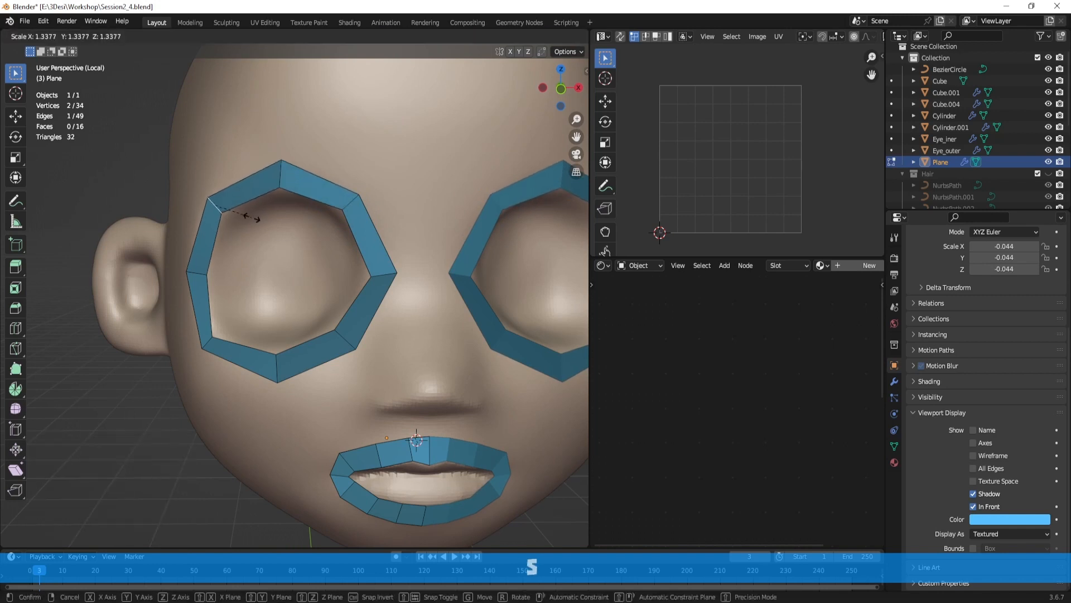
{"action": "left_click", "coordinate": [258, 219]}
Step: Move the inner vertex at the eye ring's lower outer corner about 0.012 m along X and 0.004 m along Z, and its outer vertex outward
{"action": "left_click", "coordinate": [213, 334]}
{"action": "key", "text": "g"}
{"action": "left_click", "coordinate": [209, 347]}
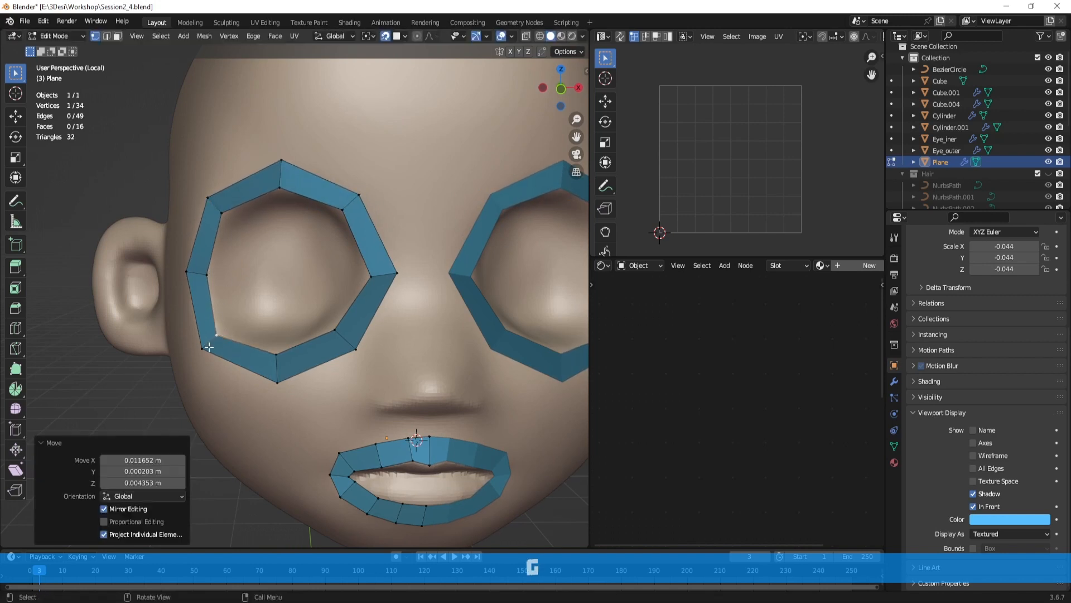
{"action": "key", "text": "g"}
{"action": "left_click", "coordinate": [267, 350]}
Step: Raise the eye ring's topmost outer vertex slightly and move the upper nose-side outer vertex about 0.001 m along X and 0.004 m along Z
{"action": "middle_click_drag", "start_coordinate": [321, 301], "coordinate": [332, 186]}
{"action": "left_click", "coordinate": [295, 165]}
{"action": "key", "text": "g"}
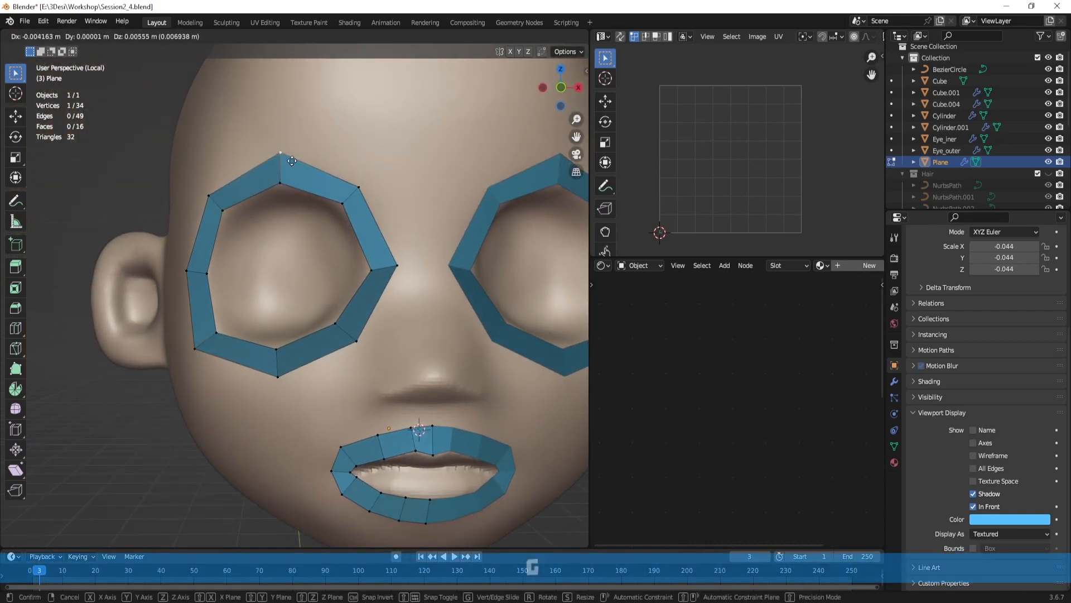
{"action": "left_click", "coordinate": [293, 161]}
{"action": "left_click", "coordinate": [362, 189]}
{"action": "key", "text": "g"}
{"action": "left_click", "coordinate": [363, 188]}
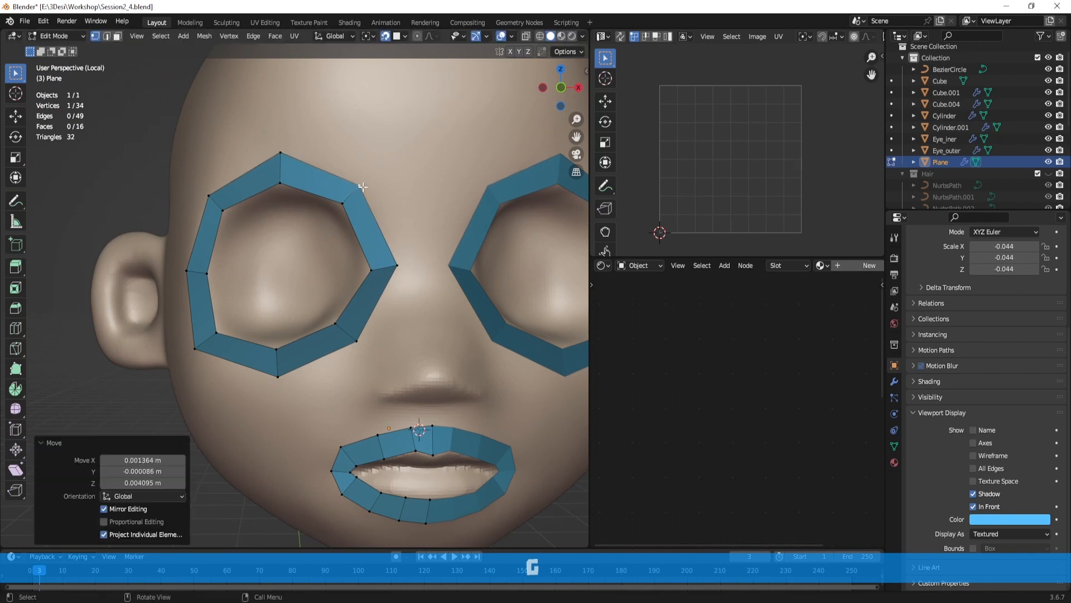
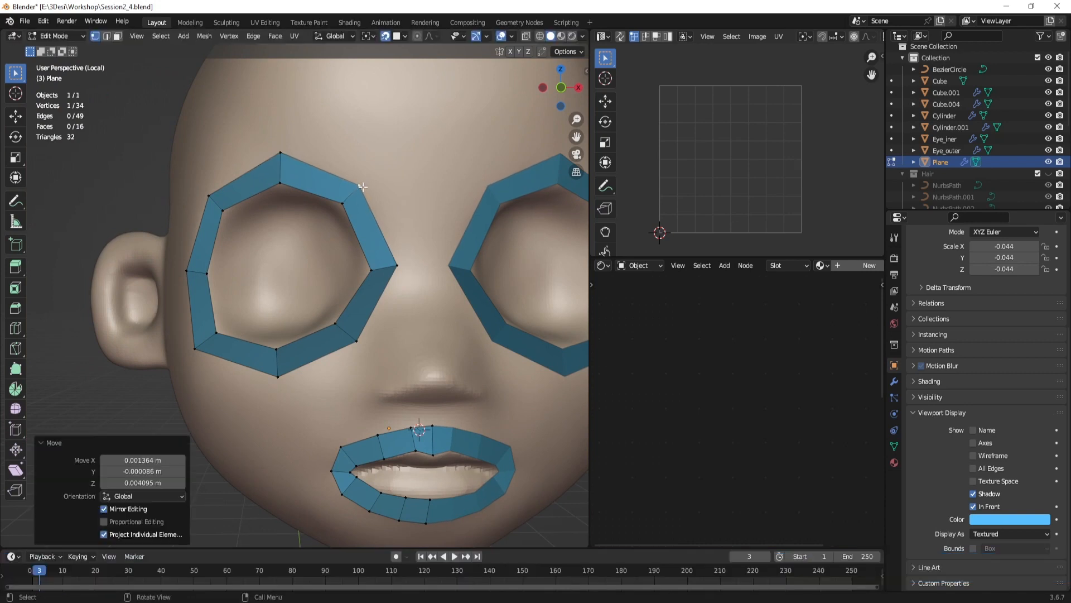
Step: Raise the mouth ring's three outer vertices above the upper lip, from the centre outward, the third about 0.026 m along Z and -0.008 m along X
{"action": "middle_click_drag", "start_coordinate": [448, 374], "coordinate": [430, 288], "text": "shift"}
{"action": "scroll", "coordinate": [436, 300], "scroll_direction": "up", "scroll_amount": 3}
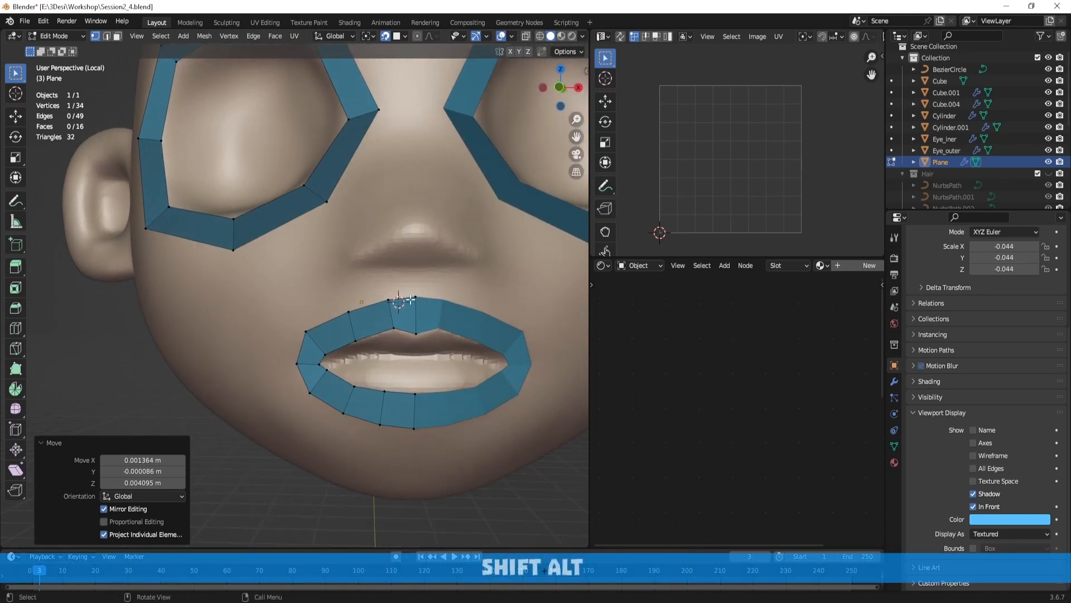
{"action": "key", "text": "g"}
{"action": "left_click", "coordinate": [400, 297]}
{"action": "key", "text": "g"}
{"action": "left_click", "coordinate": [393, 290]}
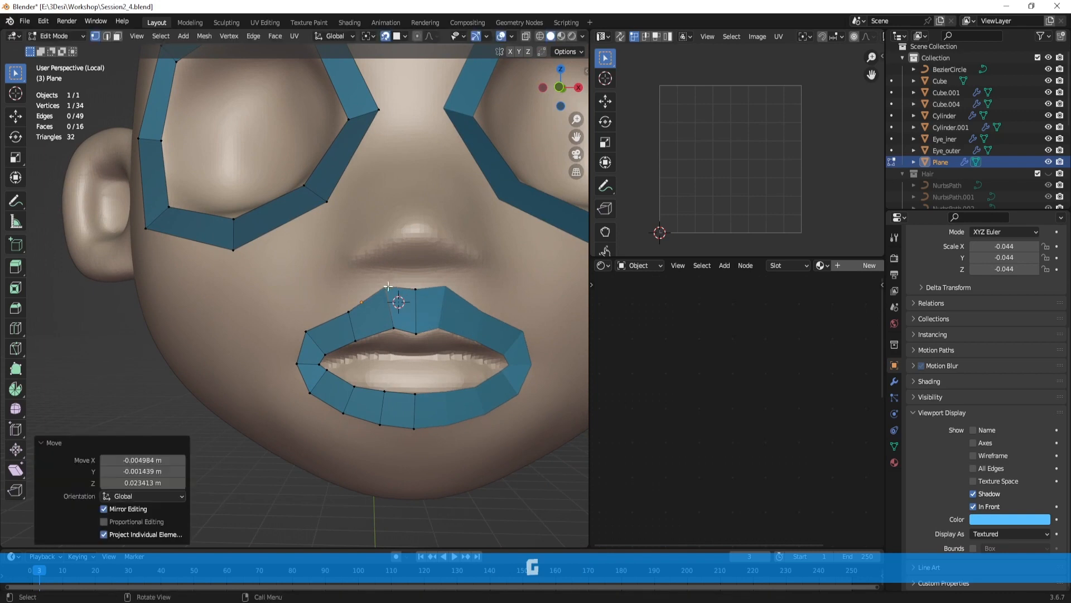
{"action": "key", "text": "g"}
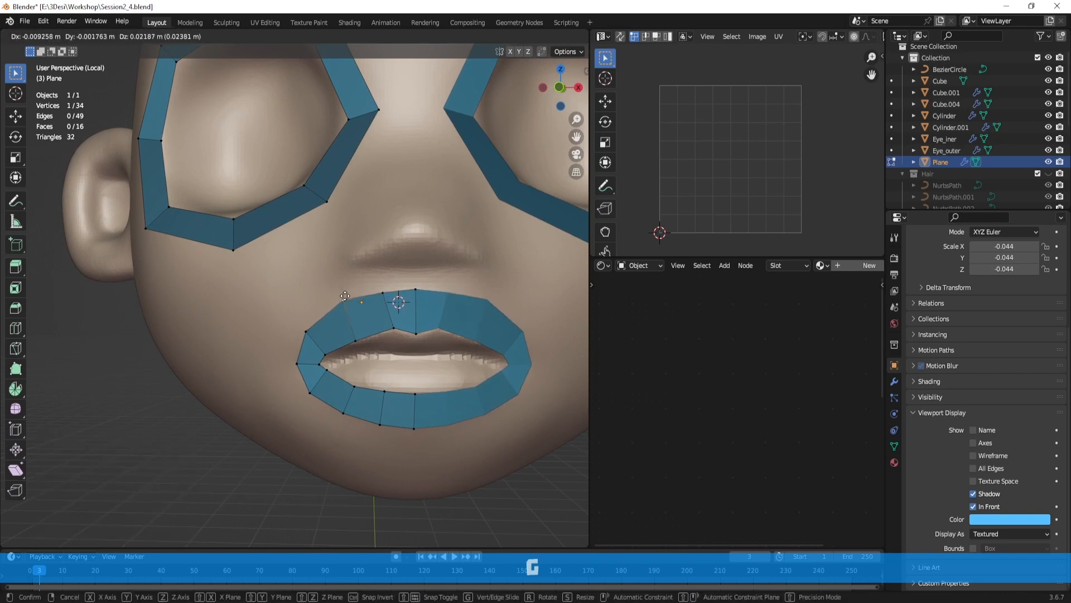
{"action": "left_click", "coordinate": [345, 292]}
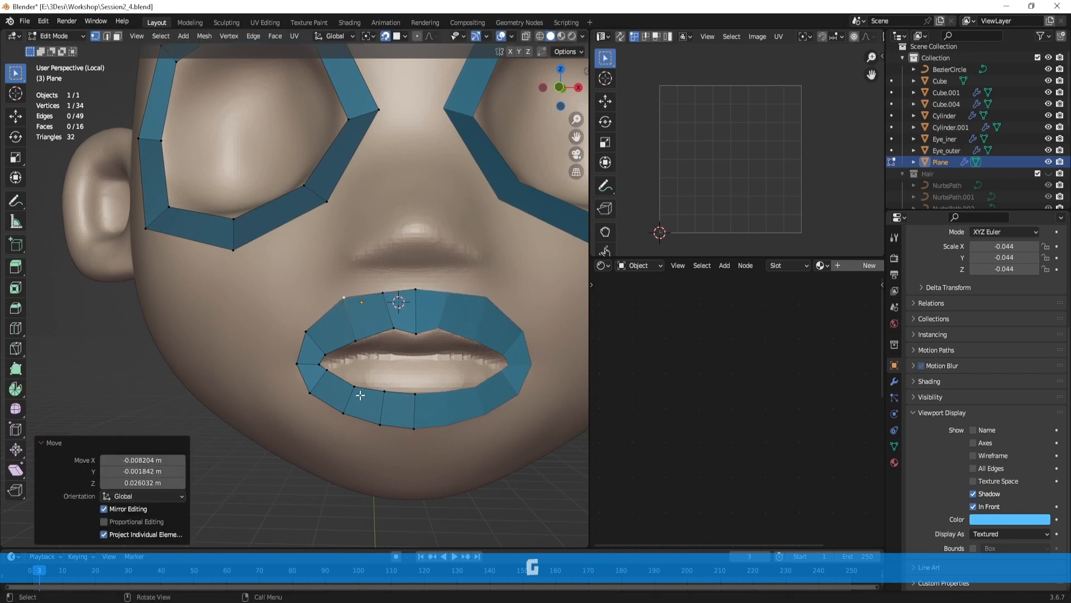
Step: Move the mouth corner's outer vertex about -0.038 m along X, and pull the next two outer vertices below it down and outward
{"action": "left_click_drag", "start_coordinate": [360, 395], "coordinate": [403, 349], "text": "alt+shift"}
{"action": "left_click", "coordinate": [343, 322]}
{"action": "key", "text": "g"}
{"action": "left_click", "coordinate": [322, 325]}
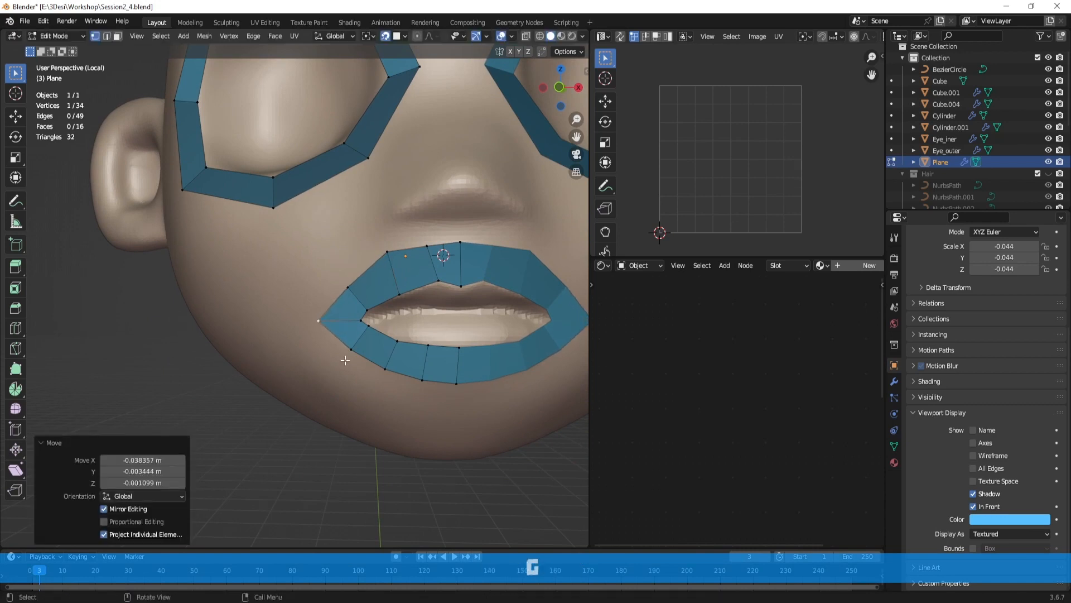
{"action": "left_click", "coordinate": [350, 349]}
{"action": "key", "text": "g"}
{"action": "left_click", "coordinate": [378, 375]}
{"action": "left_click", "coordinate": [369, 406]}
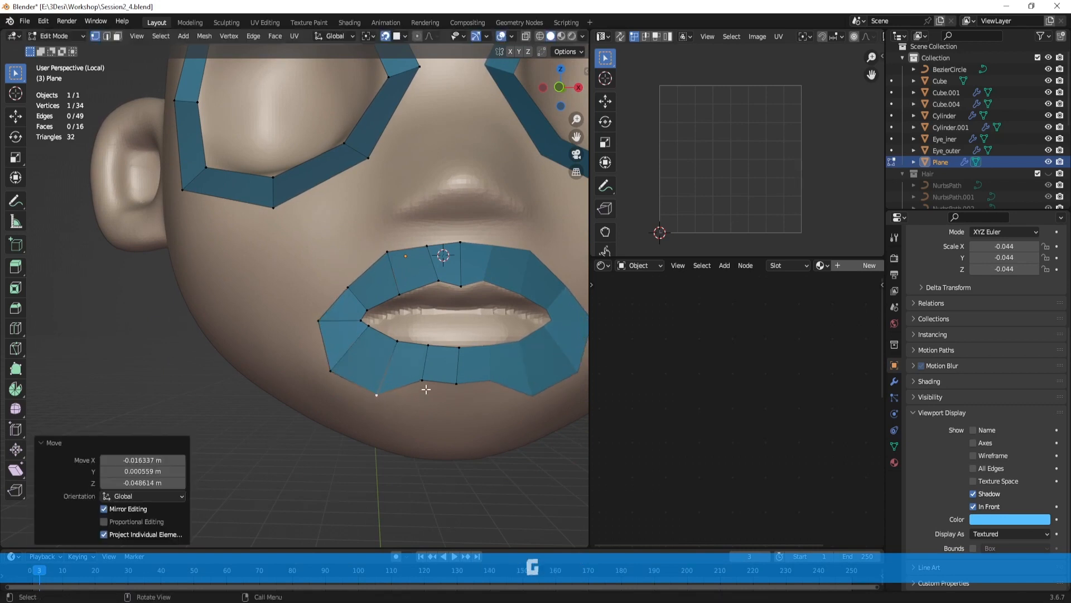
Step: Lower the mouth ring's last two outer vertices below the lower lip, the centre one by about 0.046 m
{"action": "left_click", "coordinate": [426, 387]}
{"action": "key", "text": "g"}
{"action": "left_click", "coordinate": [424, 412]}
{"action": "left_click", "coordinate": [456, 391]}
{"action": "key", "text": "g"}
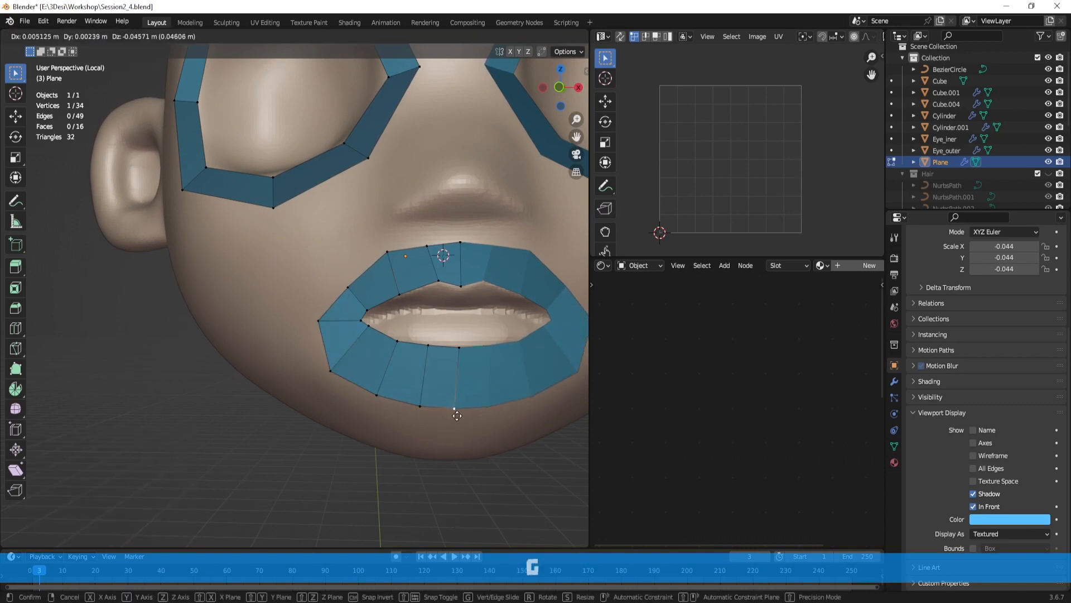
{"action": "left_click", "coordinate": [457, 416]}
{"action": "left_click_drag", "start_coordinate": [460, 374], "coordinate": [402, 387], "text": "alt+shift"}
{"action": "left_click", "coordinate": [308, 308]}
{"action": "key", "text": "g"}
{"action": "right_click", "coordinate": [303, 299]}
Step: Move the outer vertex above the mouth corner about -0.019 m along X and 0.014 m along Z, and nudge the upper-lip outer vertex beside the centre
{"action": "left_click", "coordinate": [296, 298]}
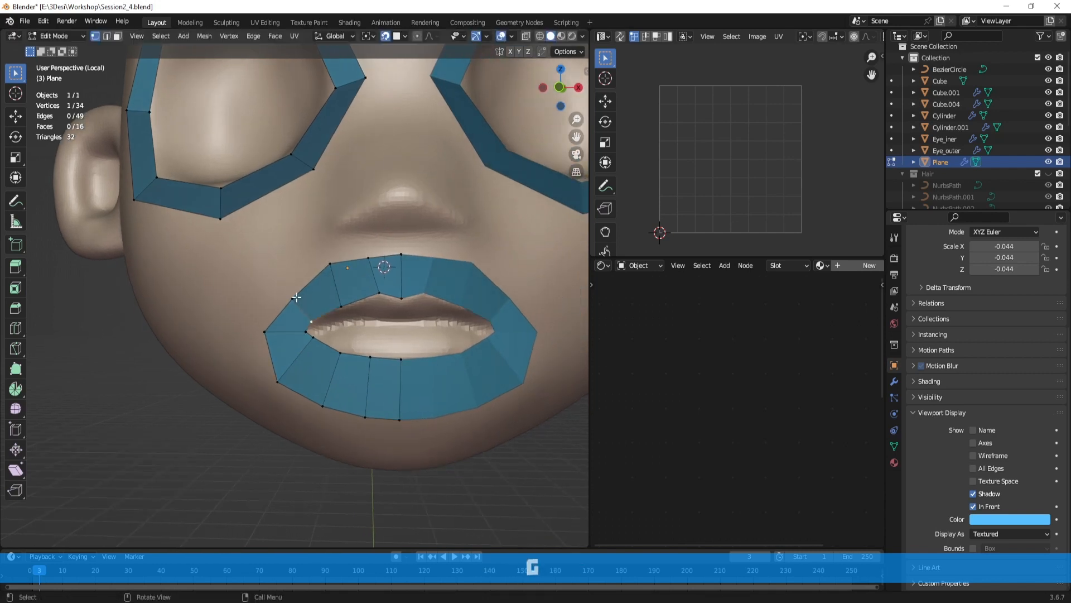
{"action": "key", "text": "g"}
{"action": "left_click", "coordinate": [286, 291]}
{"action": "scroll", "coordinate": [389, 300], "scroll_direction": "down", "scroll_amount": 2}
{"action": "scroll", "coordinate": [392, 301], "scroll_direction": "up", "scroll_amount": 1}
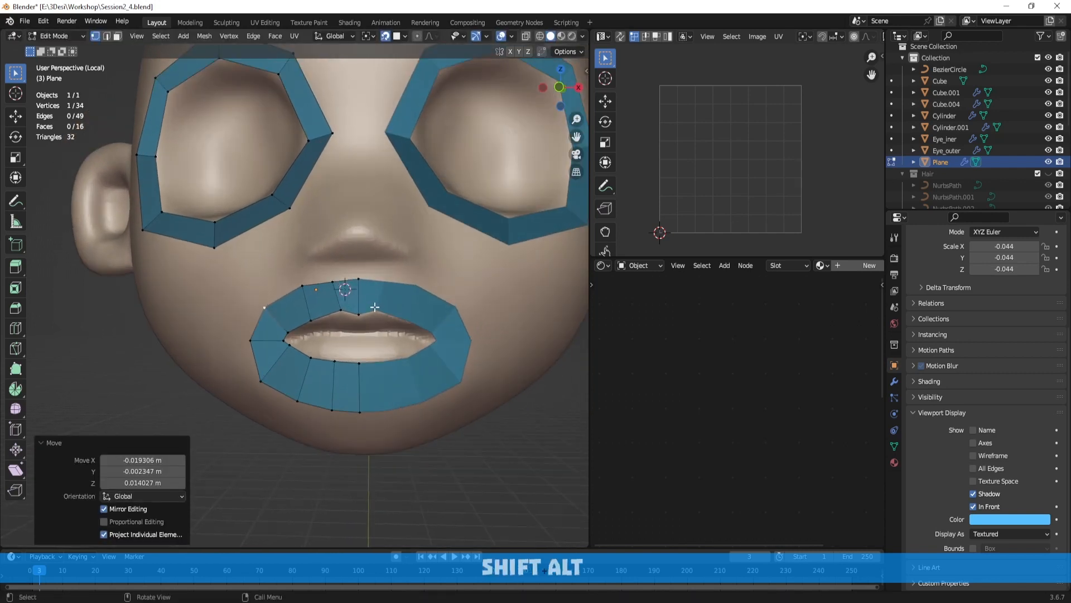
{"action": "left_click", "coordinate": [329, 283]}
{"action": "key", "text": "g"}
{"action": "left_click", "coordinate": [333, 281]}
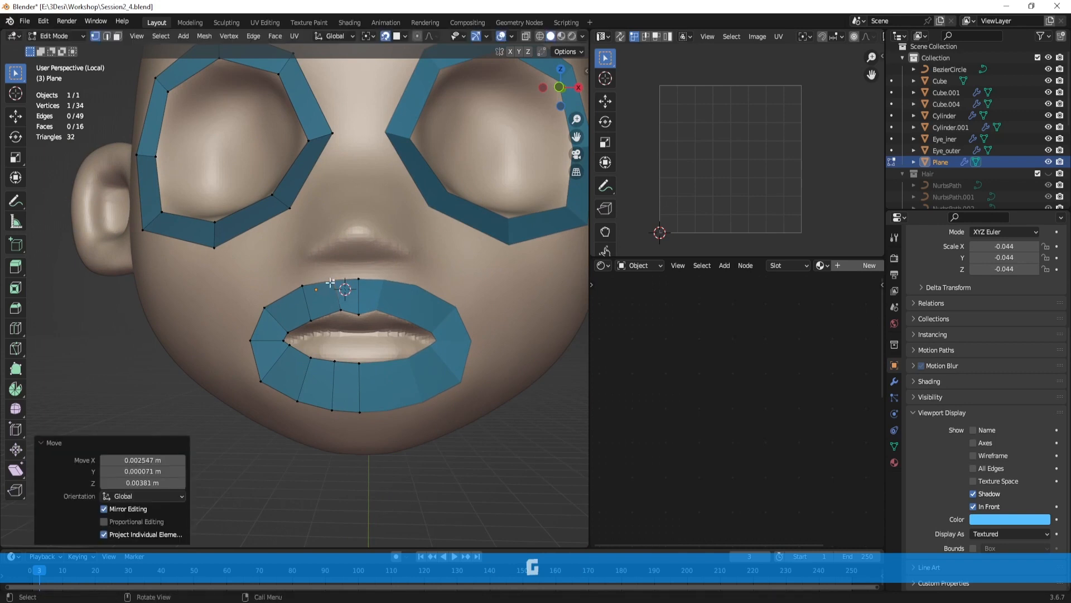
Step: Pull the mouth ring's two upper outer vertices nearest the corner slightly inward to even out the curve
{"action": "scroll", "coordinate": [338, 305], "scroll_direction": "up", "scroll_amount": 1}
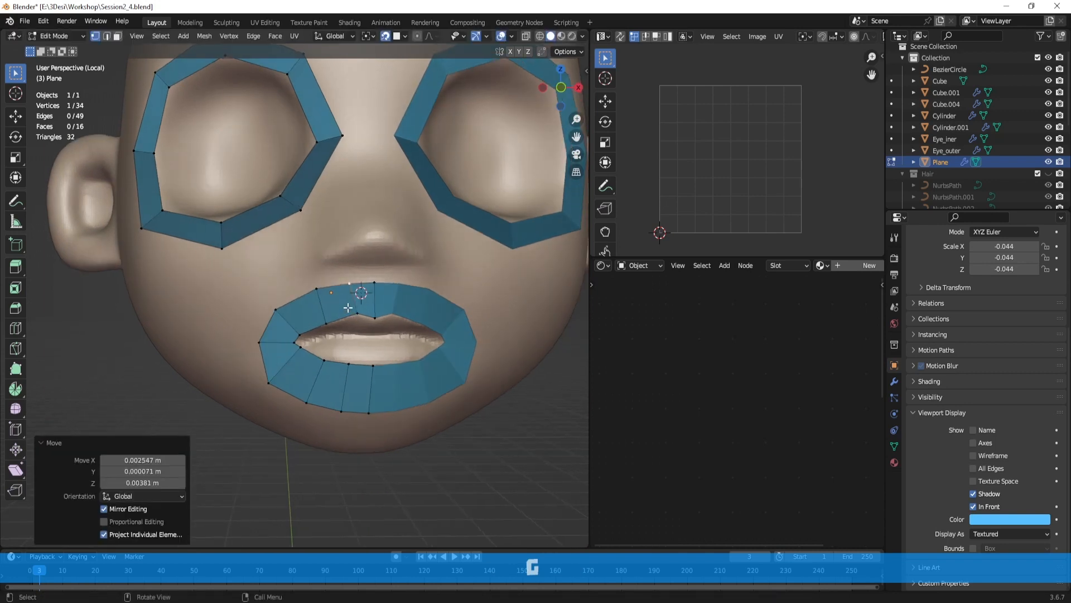
{"action": "scroll", "coordinate": [357, 309], "scroll_direction": "up", "scroll_amount": 1}
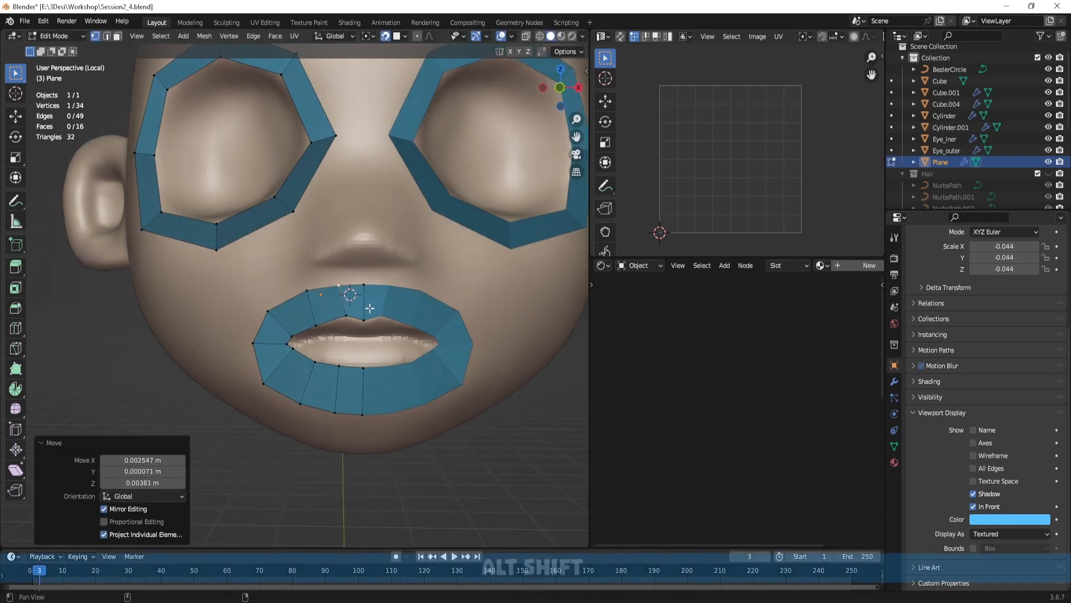
{"action": "left_click_drag", "start_coordinate": [363, 301], "coordinate": [386, 305], "text": "alt+shift"}
{"action": "left_click", "coordinate": [331, 295]}
{"action": "key", "text": "g"}
{"action": "left_click", "coordinate": [330, 300]}
{"action": "left_click", "coordinate": [293, 314]}
{"action": "key", "text": "g"}
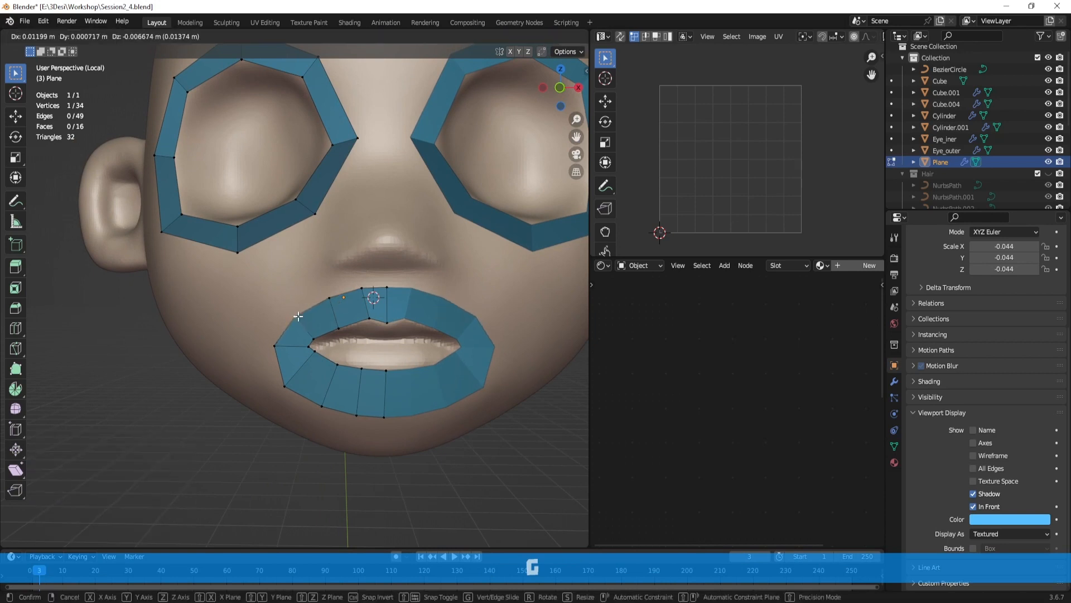
{"action": "left_click", "coordinate": [295, 317]}
Step: Nudge the mouth corner's outer vertex inward and move the outer vertex below it about 0.006 m along X and 0.008 m along Z
{"action": "left_click", "coordinate": [277, 350]}
{"action": "key", "text": "g"}
{"action": "left_click", "coordinate": [278, 351]}
{"action": "left_click", "coordinate": [286, 377]}
{"action": "key", "text": "g"}
{"action": "left_click", "coordinate": [289, 374]}
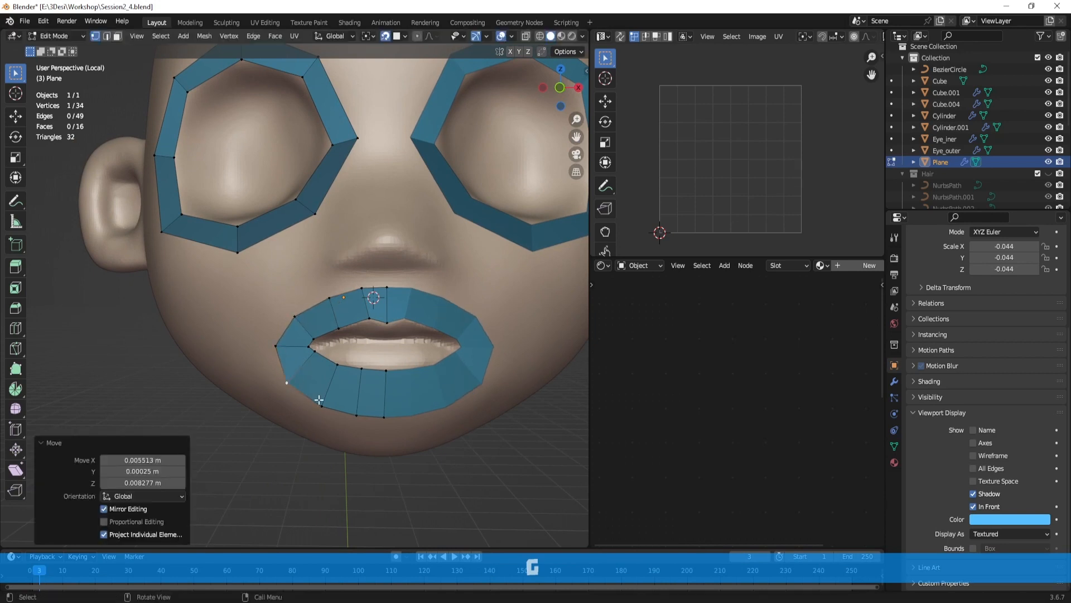
Step: Nudge the mouth ring's three bottom outer vertices slightly up and inward, the centre one about 0.005 m along X and 0.004 m along Z
{"action": "left_click", "coordinate": [320, 402]}
{"action": "key", "text": "g"}
{"action": "left_click", "coordinate": [322, 399]}
{"action": "left_click", "coordinate": [360, 417]}
{"action": "key", "text": "g"}
{"action": "left_click", "coordinate": [363, 415]}
{"action": "left_click", "coordinate": [385, 417]}
{"action": "key", "text": "g"}
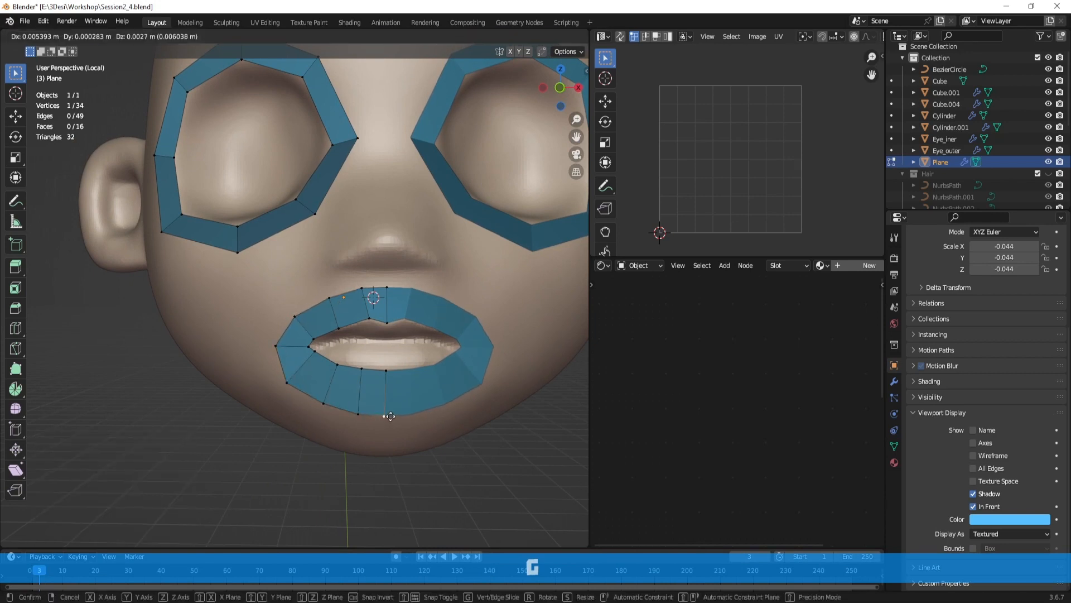
{"action": "left_click", "coordinate": [384, 413]}
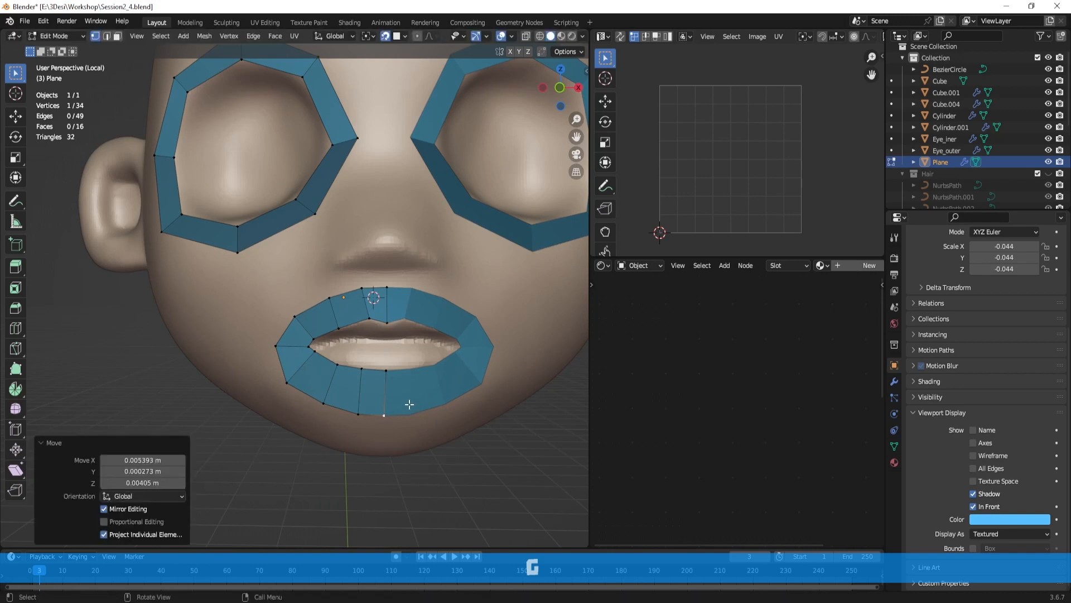
Step: Extrude three vertices from the mouth ring's top centre vertex, up to just below the nose and outward toward the cheek
{"action": "mouse_move", "coordinate": [355, 260]}
{"action": "left_mouse_down", "text": "alt+shift"}
{"action": "mouse_move", "coordinate": [361, 278]}
{"action": "mouse_move", "coordinate": [363, 256]}
{"action": "mouse_move", "coordinate": [405, 256]}
{"action": "mouse_move", "coordinate": [355, 281]}
{"action": "left_mouse_up", "text": "alt+shift"}
{"action": "scroll", "coordinate": [390, 264], "scroll_direction": "up", "scroll_amount": 3}
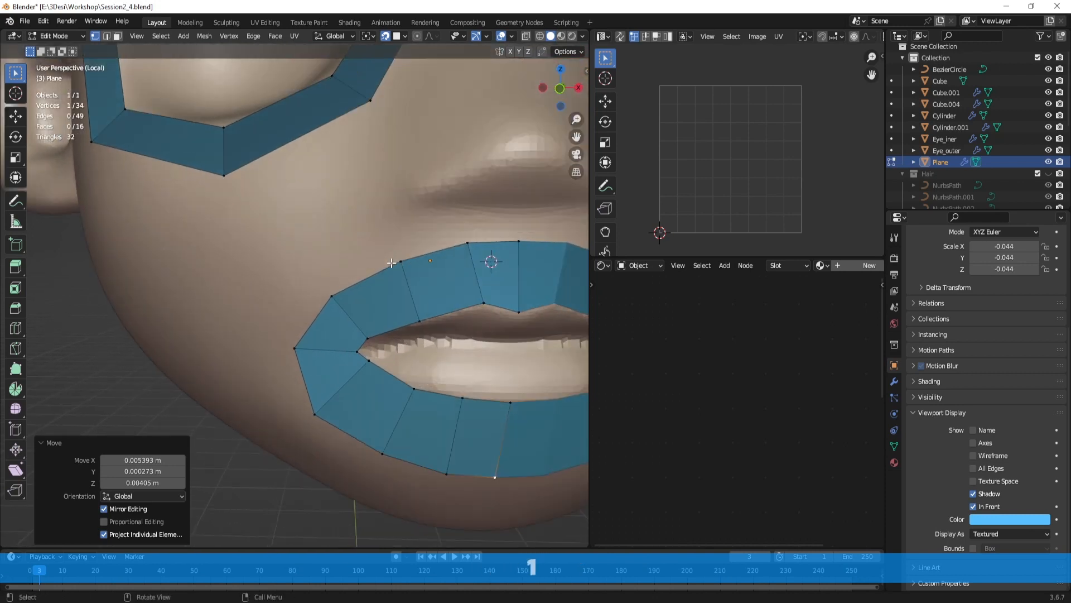
{"action": "scroll", "coordinate": [394, 262], "scroll_direction": "down", "scroll_amount": 2}
{"action": "left_click", "coordinate": [365, 272]}
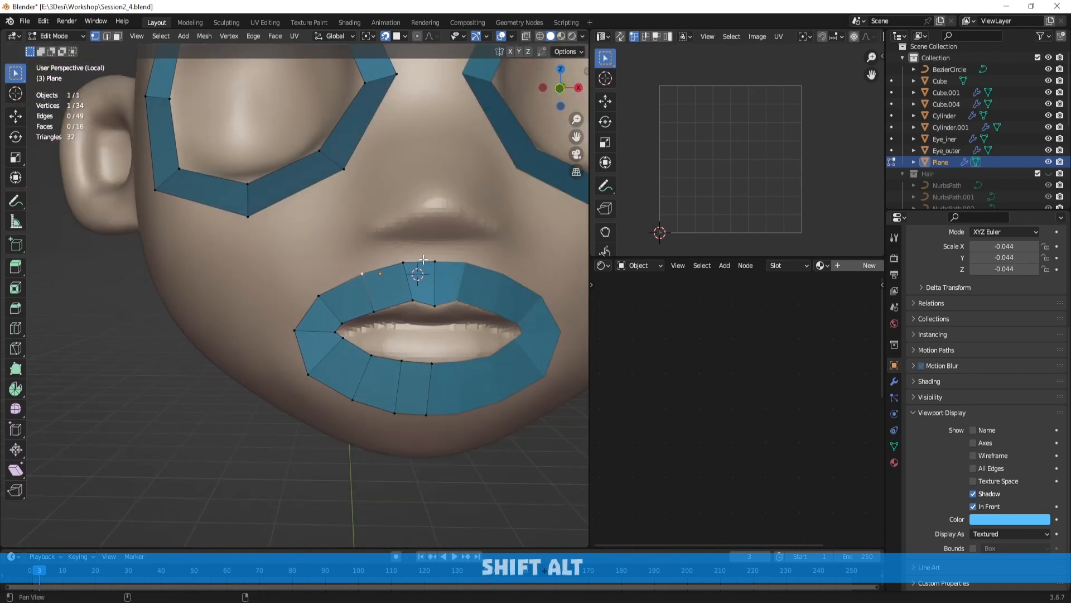
{"action": "left_click_drag", "start_coordinate": [366, 273], "coordinate": [340, 279], "text": "alt+shift"}
{"action": "left_click", "coordinate": [410, 268]}
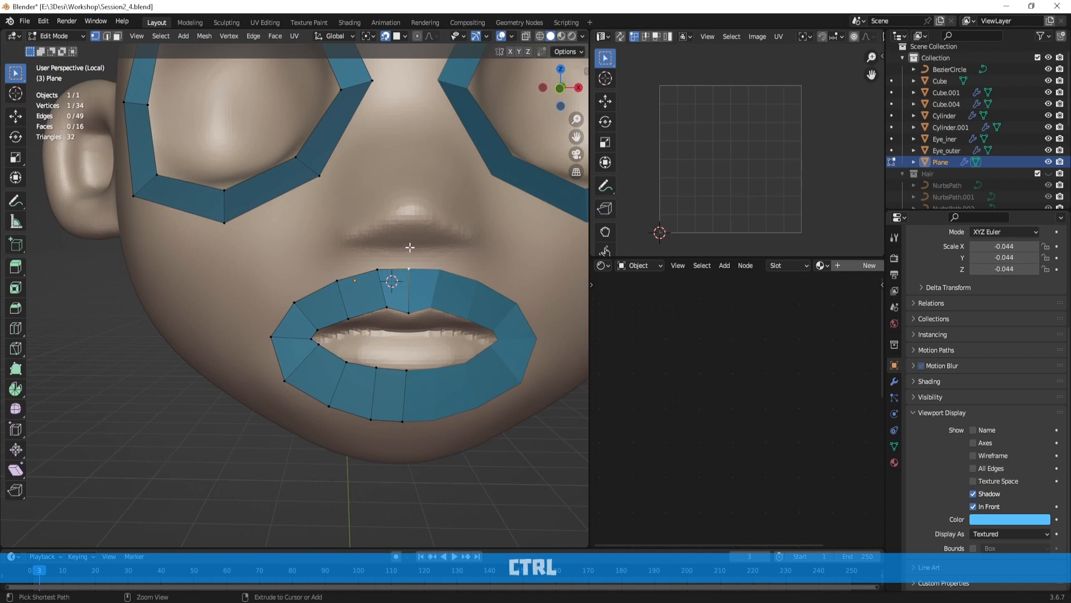
{"action": "right_click", "coordinate": [409, 247], "text": "ctrl"}
{"action": "right_click", "coordinate": [375, 247], "text": "ctrl"}
{"action": "right_click", "coordinate": [337, 248], "text": "ctrl"}
Step: Connect the outermost vertex below the nose to the eye loop's lower inner corner vertex with an edge
{"action": "left_click_drag", "start_coordinate": [378, 251], "coordinate": [339, 239], "text": "alt"}
{"action": "scroll", "coordinate": [377, 245], "scroll_direction": "up", "scroll_amount": 1}
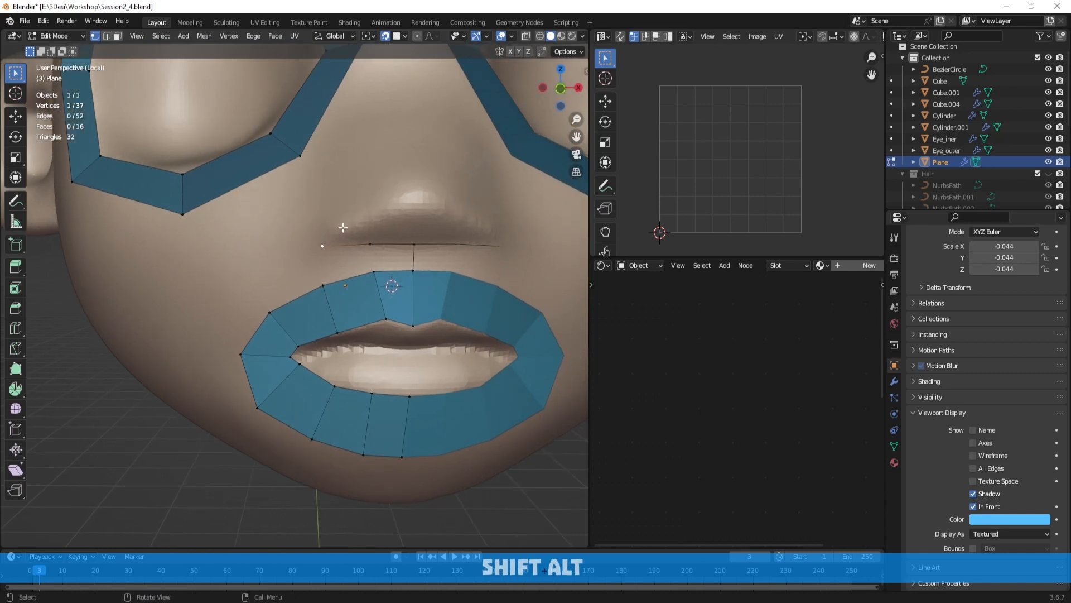
{"action": "left_click_drag", "start_coordinate": [333, 244], "coordinate": [334, 263], "text": "alt+shift"}
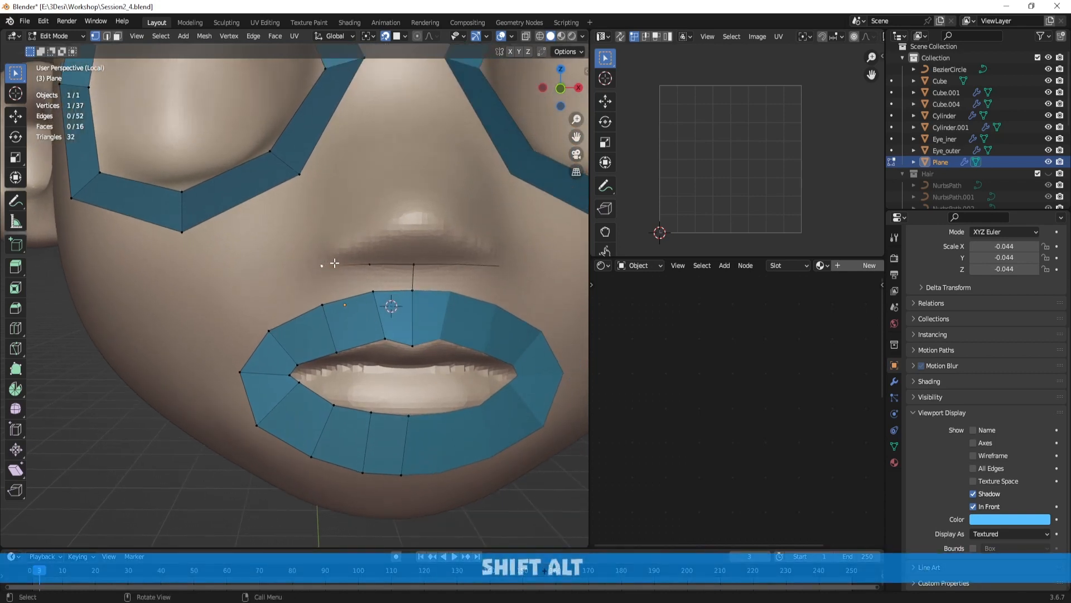
{"action": "left_click", "coordinate": [297, 176], "text": "shift"}
{"action": "key", "text": "f"}
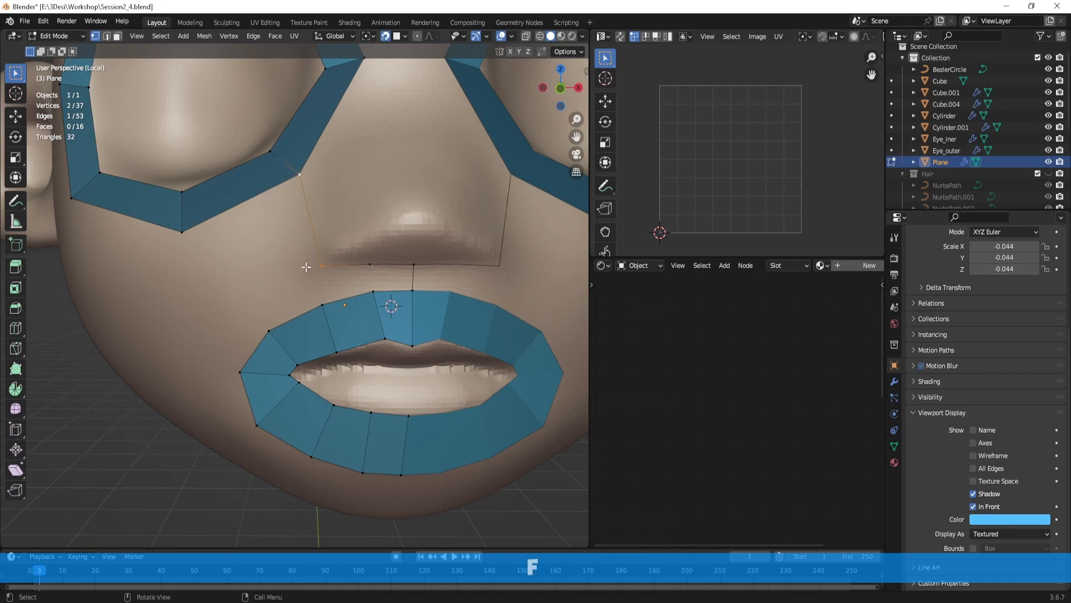
Step: Extrude six vertices from the nose's outer corner around the mouth to the chin, moving the last about 0.034 m along X onto the centre line
{"action": "right_click", "coordinate": [252, 299], "text": "ctrl"}
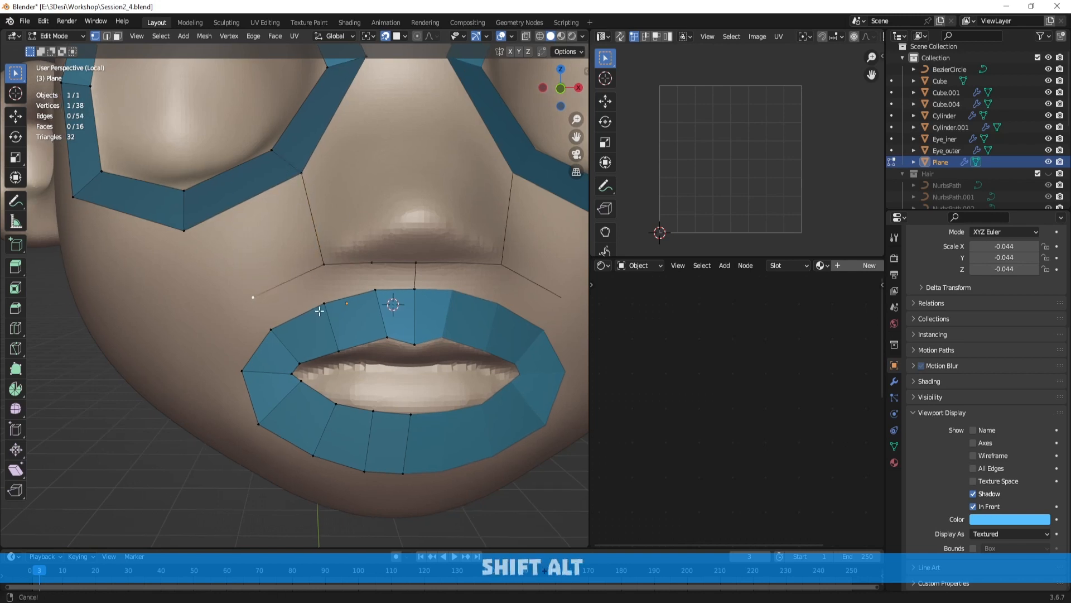
{"action": "left_click_drag", "start_coordinate": [252, 299], "coordinate": [318, 273], "text": "alt+shift"}
{"action": "right_click", "coordinate": [260, 319], "text": "ctrl"}
{"action": "right_click", "coordinate": [309, 283], "text": "ctrl"}
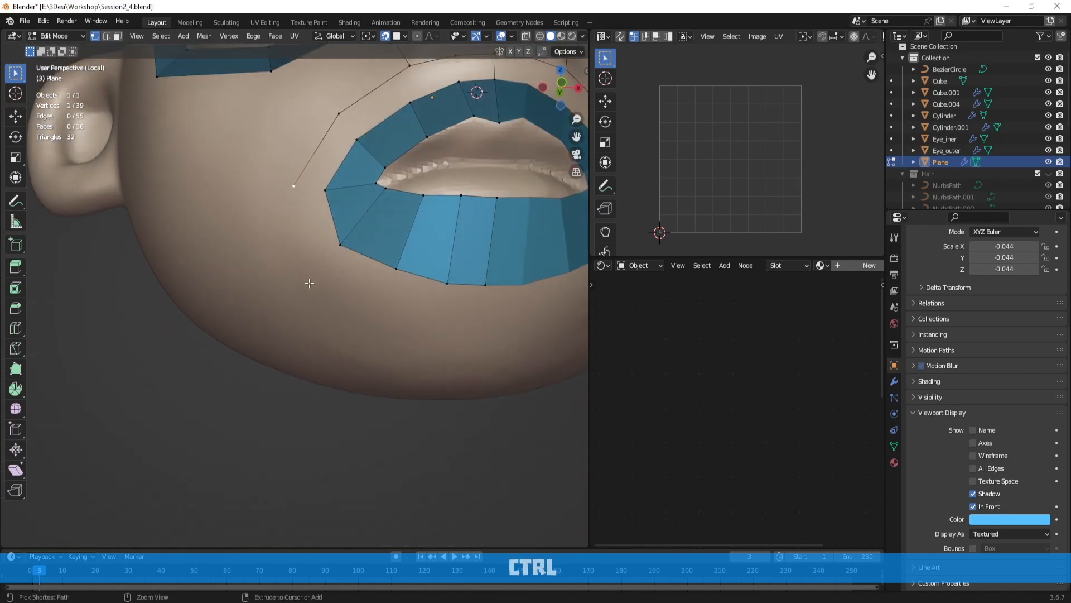
{"action": "right_click", "coordinate": [377, 314], "text": "ctrl"}
{"action": "right_click", "coordinate": [436, 323], "text": "ctrl"}
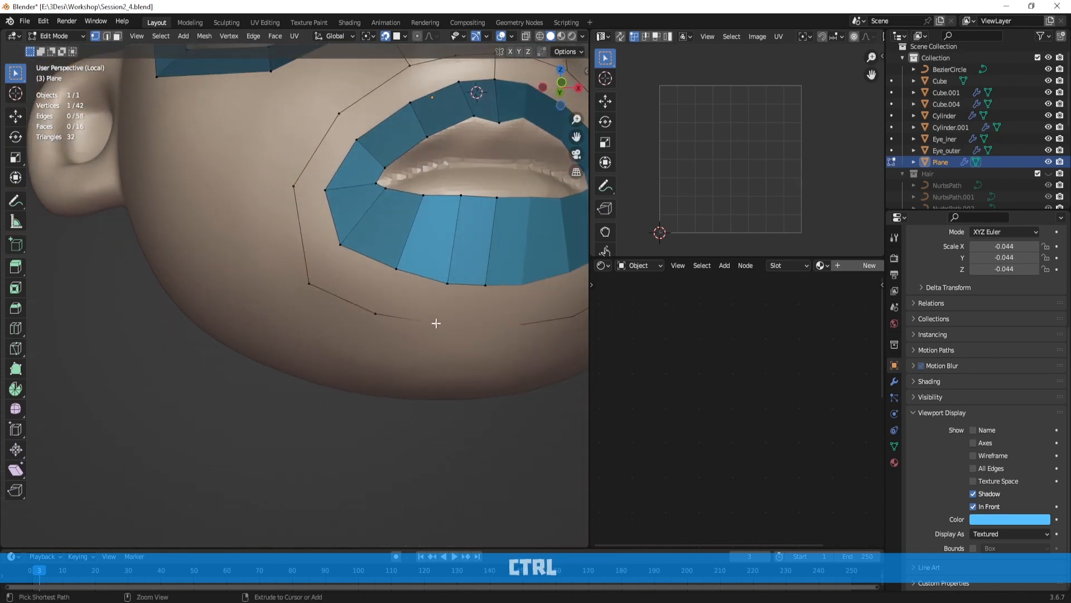
{"action": "right_click", "coordinate": [472, 323], "text": "ctrl"}
{"action": "key", "text": "g"}
{"action": "left_click", "coordinate": [525, 333]}
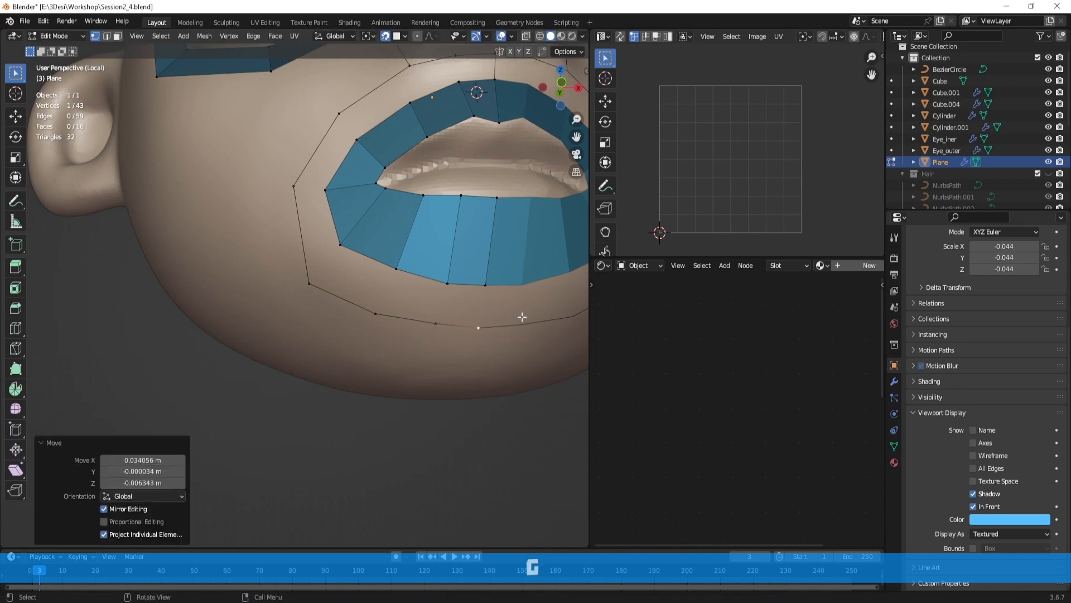
Step: Move the outer loop's vertex beneath the side of the nose about -0.009 m along X
{"action": "left_click_drag", "start_coordinate": [521, 316], "coordinate": [507, 325], "text": "alt"}
{"action": "left_click_drag", "start_coordinate": [491, 244], "coordinate": [414, 298], "text": "alt+shift"}
{"action": "scroll", "coordinate": [410, 296], "scroll_direction": "down", "scroll_amount": 3}
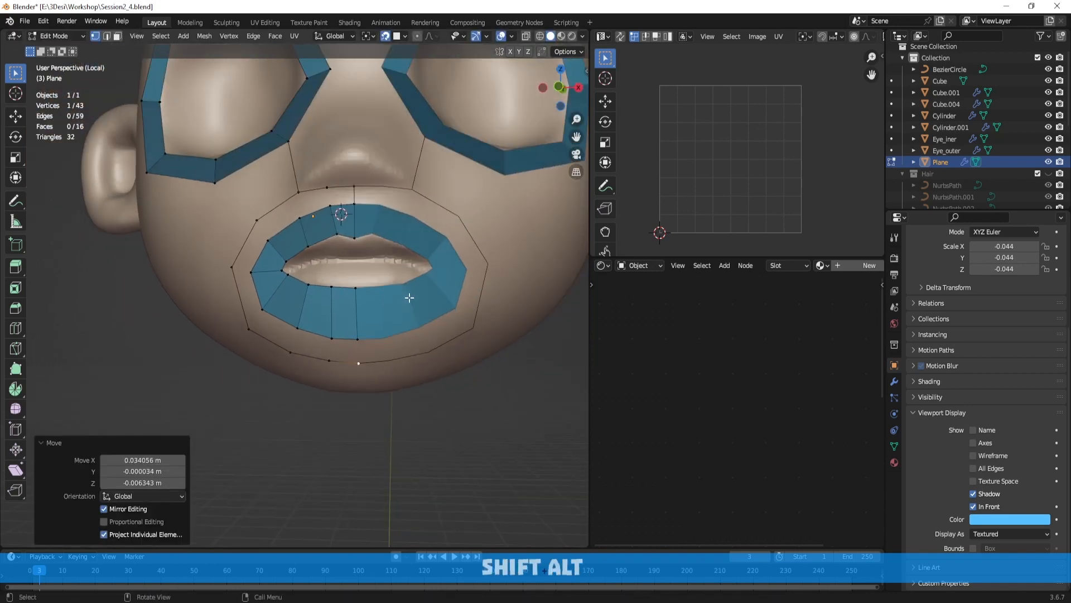
{"action": "left_click_drag", "start_coordinate": [274, 248], "coordinate": [287, 251], "text": "alt"}
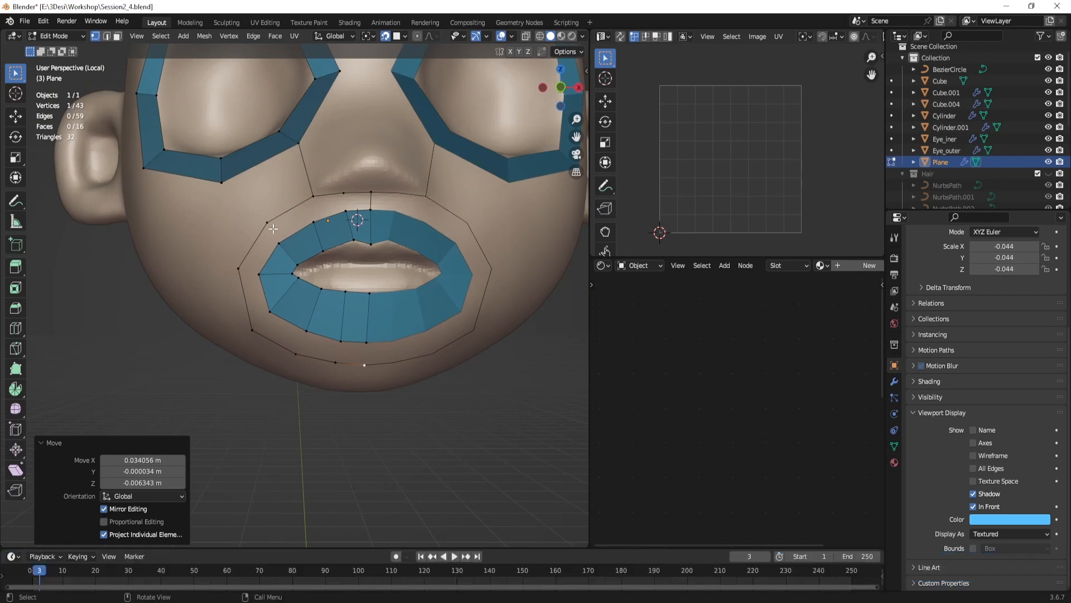
{"action": "left_click", "coordinate": [314, 197]}
{"action": "key", "text": "g"}
{"action": "left_click", "coordinate": [310, 197]}
{"action": "middle_click_drag", "start_coordinate": [376, 224], "coordinate": [375, 226]}
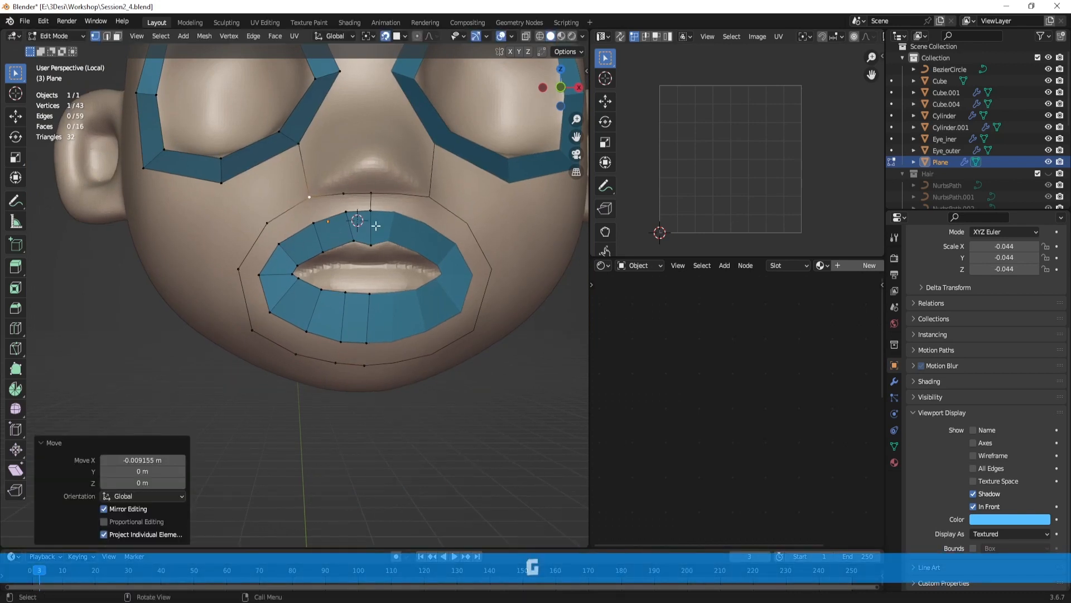
Step: Fill two faces between the upper-lip ring and the edges beneath the nose, starting at the centre line
{"action": "scroll", "coordinate": [310, 241], "scroll_direction": "up", "scroll_amount": 2}
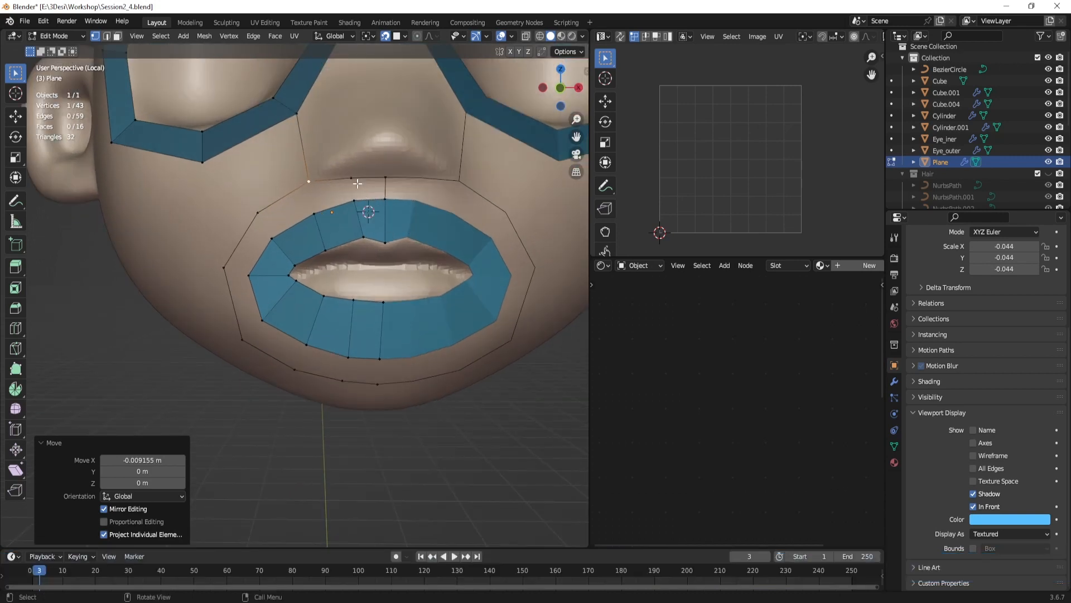
{"action": "left_click", "coordinate": [361, 199]}
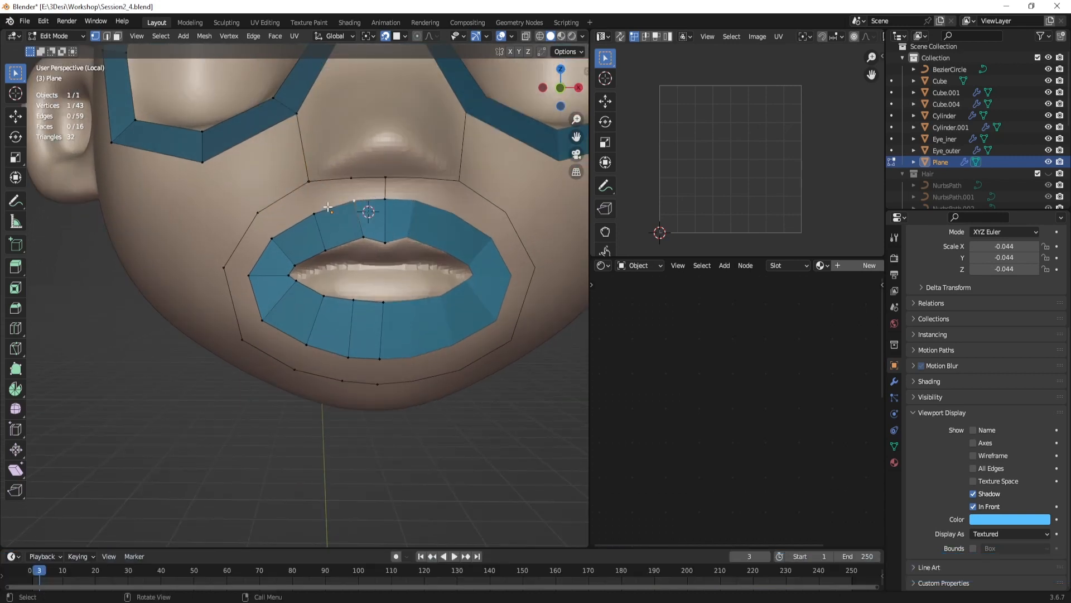
{"action": "key", "text": "2"}
{"action": "left_click", "coordinate": [371, 199]}
{"action": "left_click", "coordinate": [368, 178], "text": "shift"}
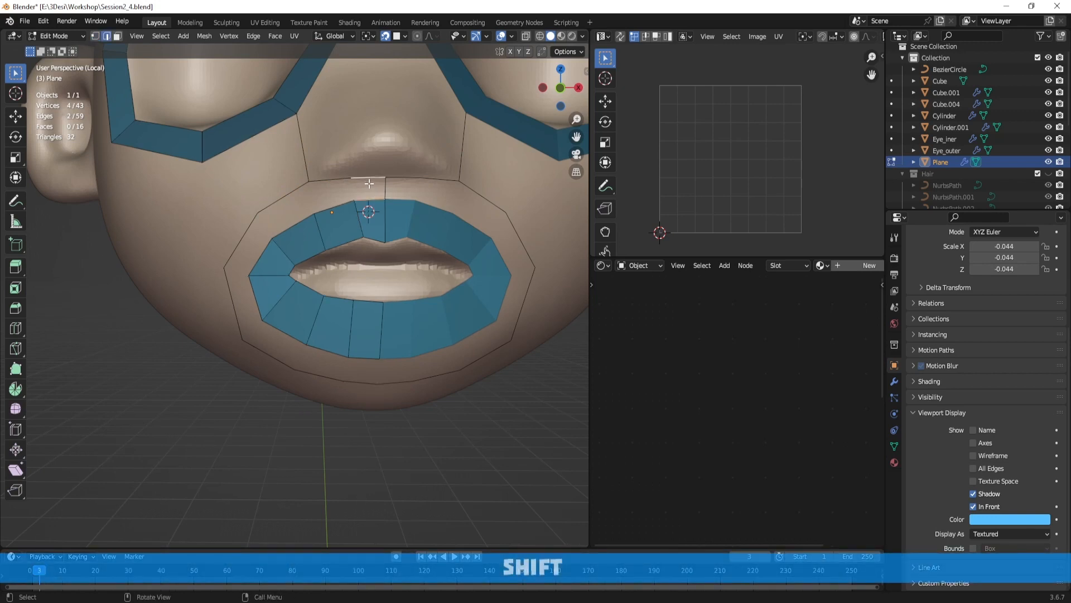
{"action": "key", "text": "f"}
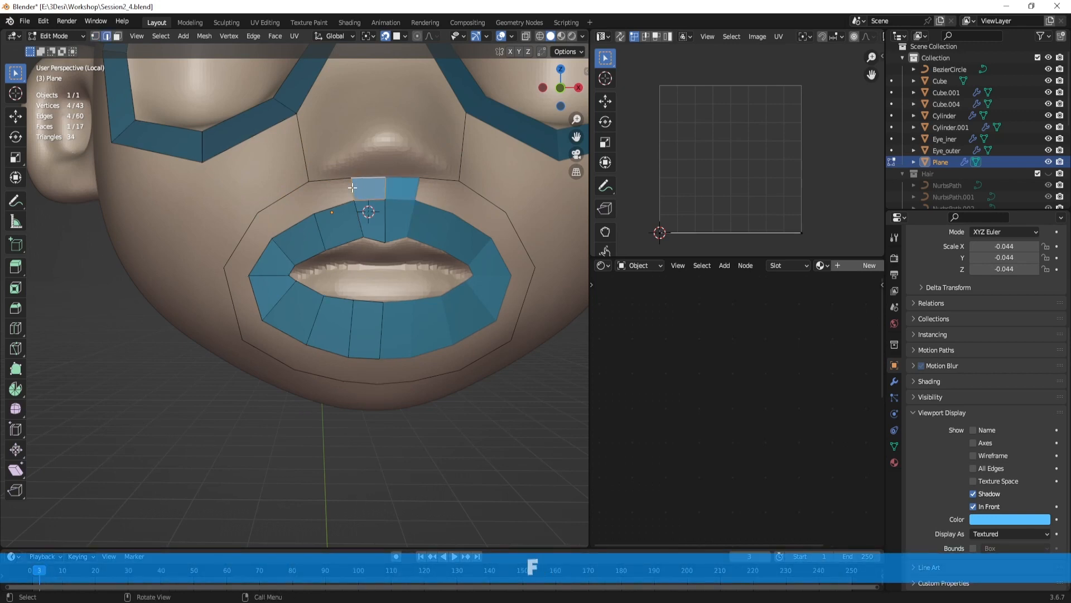
{"action": "left_click", "coordinate": [348, 190]}
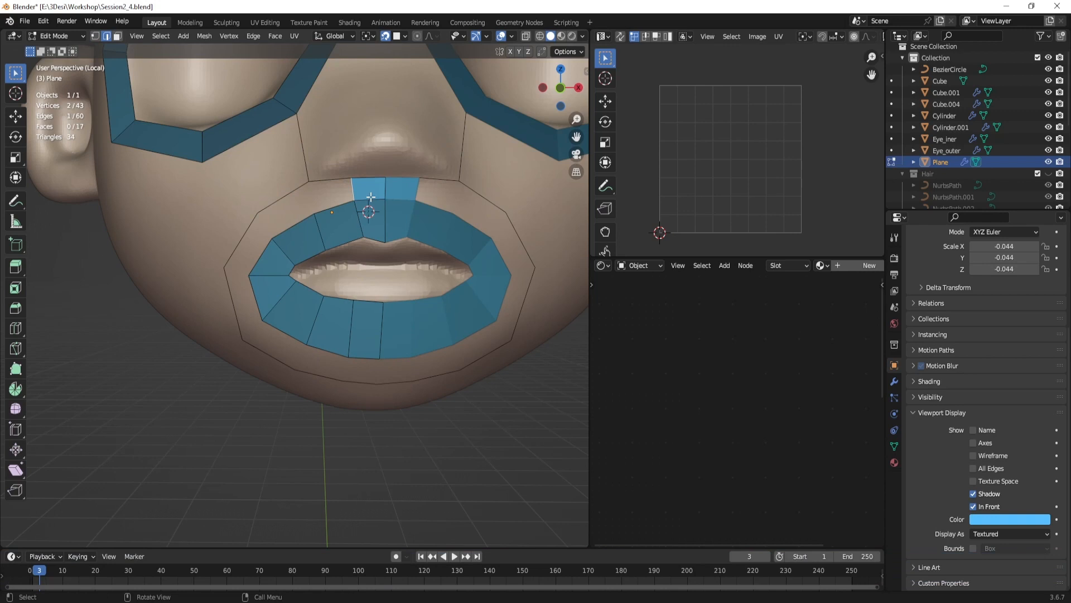
{"action": "key", "text": "f"}
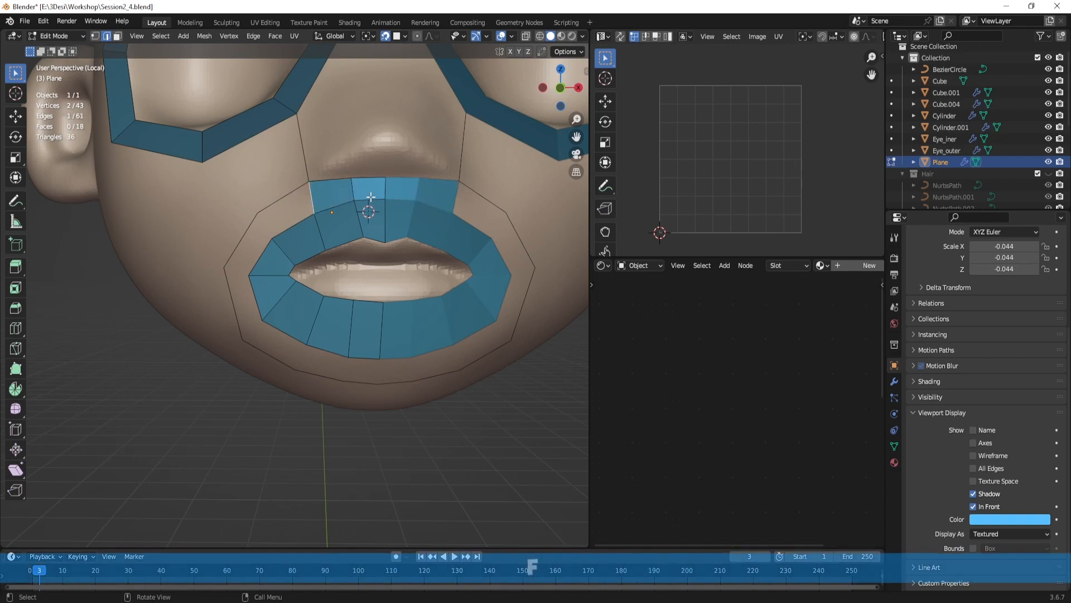
{"action": "left_click", "coordinate": [300, 219]}
{"action": "key", "text": "f"}
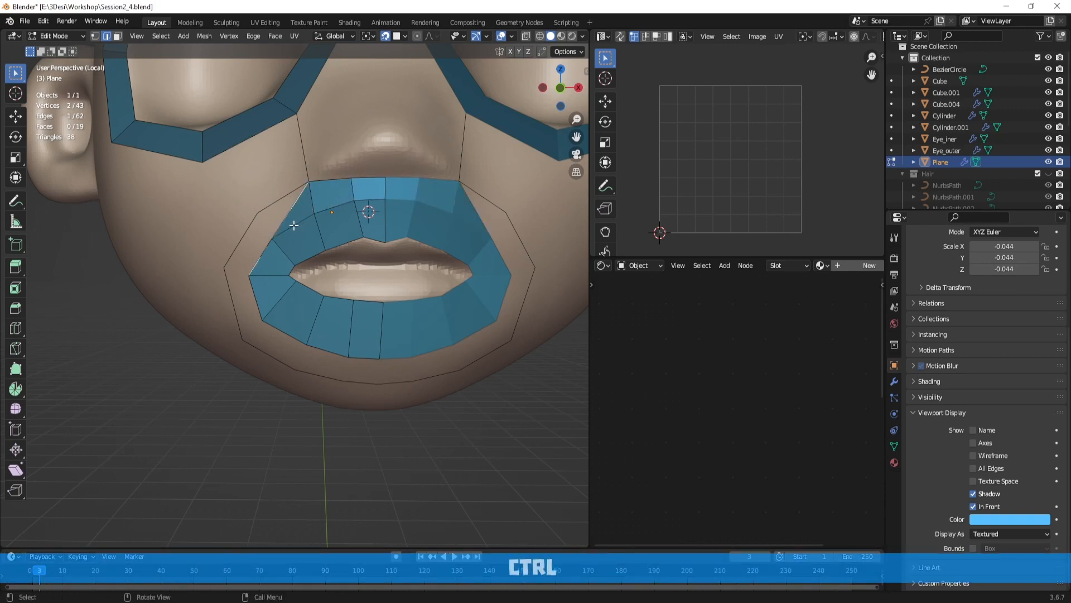
{"action": "key", "text": "ctrl+z"}
Step: Fill three more faces between the mouth ring and the outer loop, working from the upper lip around the mouth corner
{"action": "left_click", "coordinate": [285, 203]}
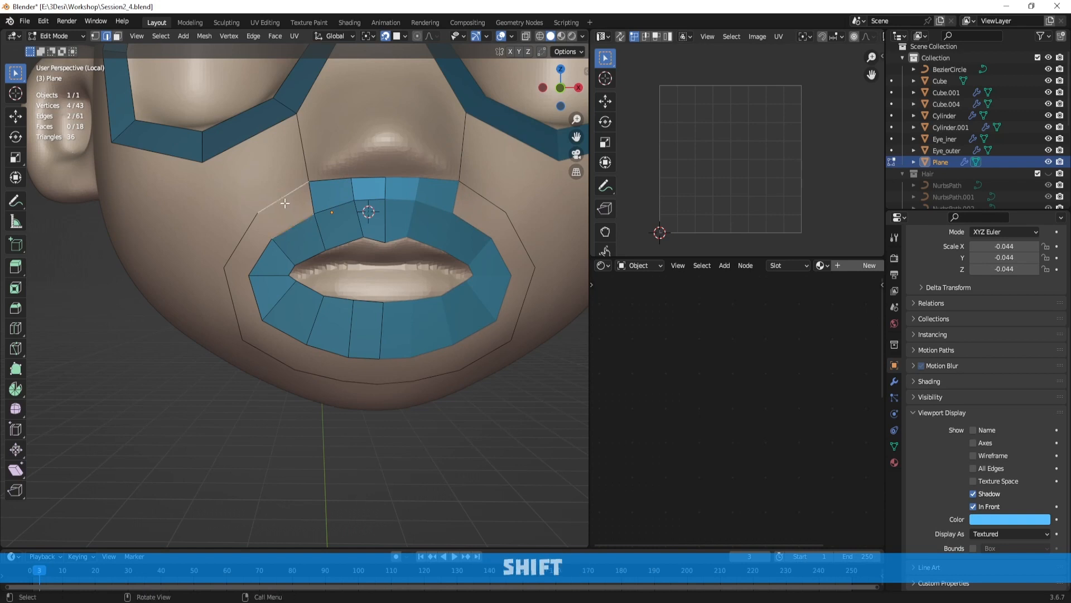
{"action": "key", "text": "f"}
{"action": "key", "text": "f"}
{"action": "key", "text": "f"}
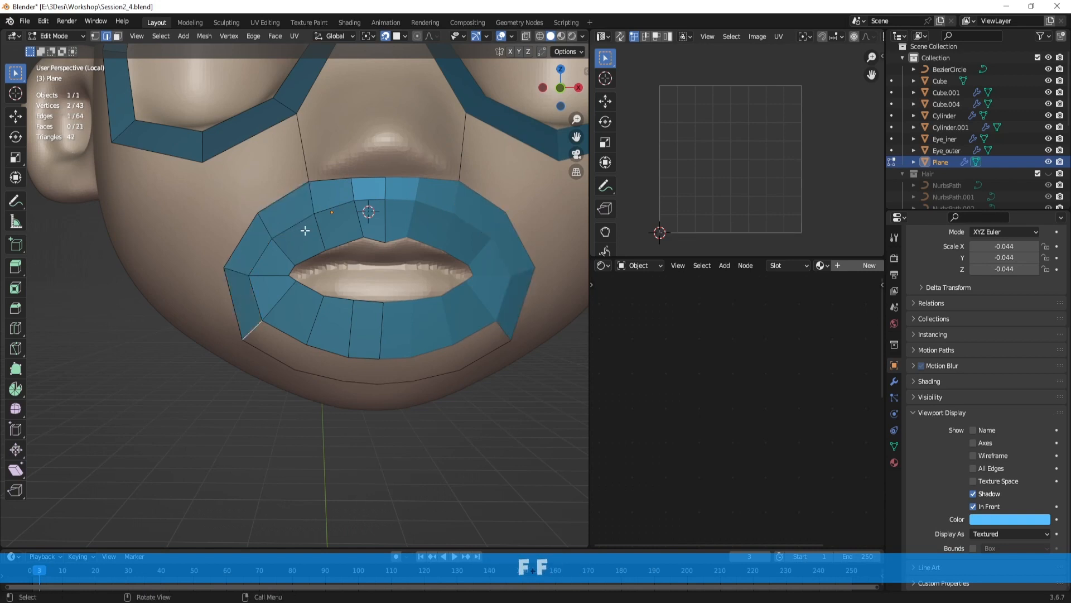
Step: Fill the three remaining faces of the outer ring along the lower lip, up to the centre line
{"action": "key", "text": "f"}
{"action": "key", "text": "f"}
{"action": "key", "text": "f"}
{"action": "middle_click_drag", "start_coordinate": [305, 230], "coordinate": [343, 254]}
Step: Move the outer mouth-ring vertex above the mouth corner slightly outward
{"action": "key", "text": "1"}
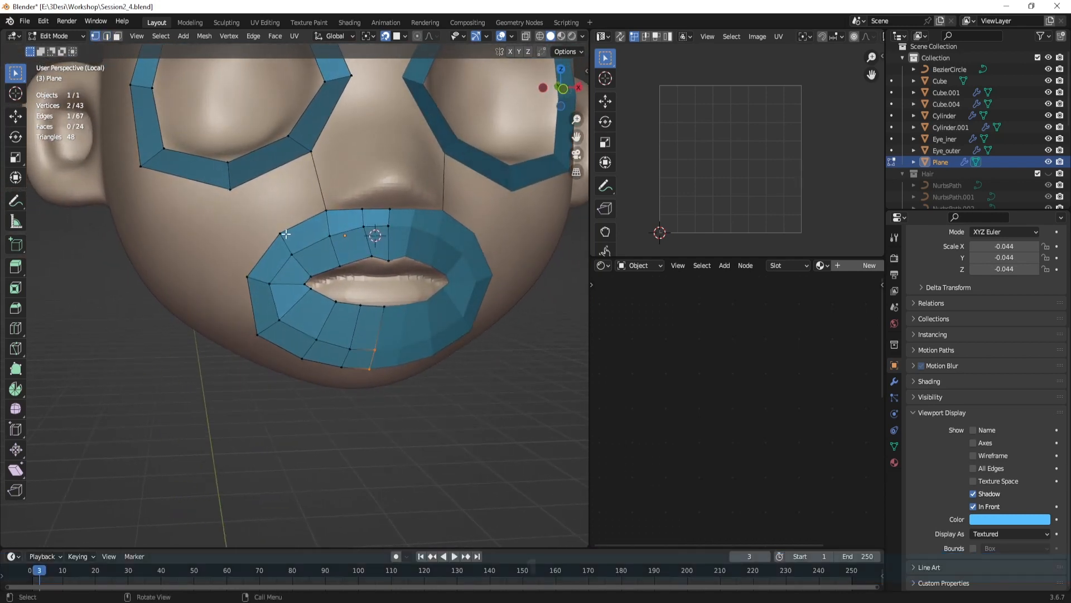
{"action": "left_click", "coordinate": [281, 234]}
{"action": "key", "text": "g"}
{"action": "left_click", "coordinate": [276, 234]}
{"action": "scroll", "coordinate": [368, 225], "scroll_direction": "down", "scroll_amount": 1}
{"action": "mouse_move", "coordinate": [378, 218]}
{"action": "middle_mouse_down"}
{"action": "mouse_move", "coordinate": [355, 234]}
{"action": "mouse_move", "coordinate": [373, 209]}
{"action": "middle_mouse_up"}
{"action": "scroll", "coordinate": [355, 234], "scroll_direction": "up", "scroll_amount": 2}
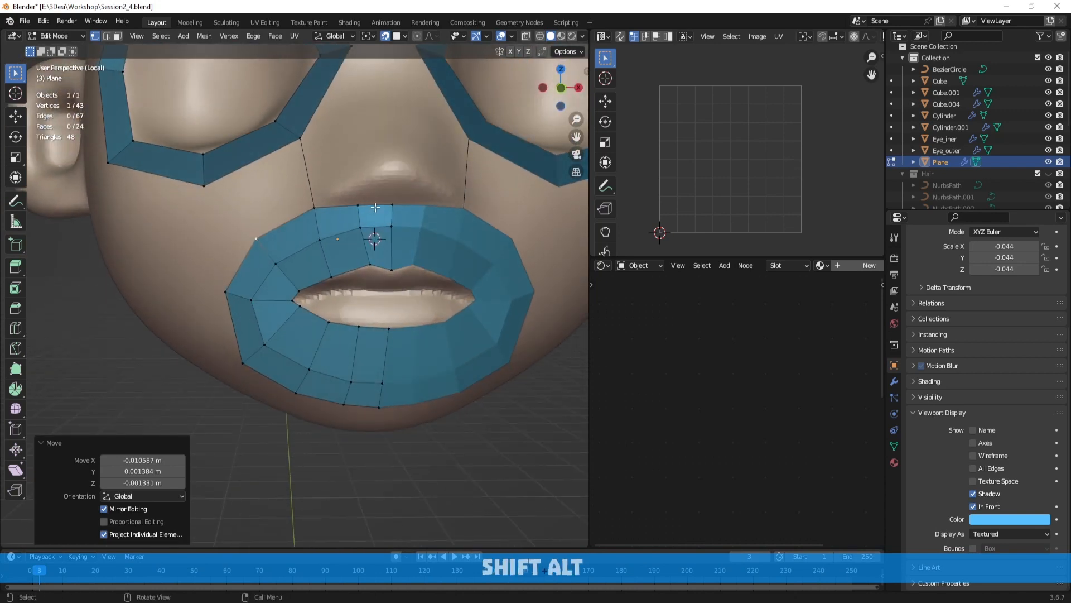
Step: Adjust the upper mouth-ring vertex joined to the eye ring, shifting it slightly toward the centre and then slightly down
{"action": "left_click", "coordinate": [316, 207]}
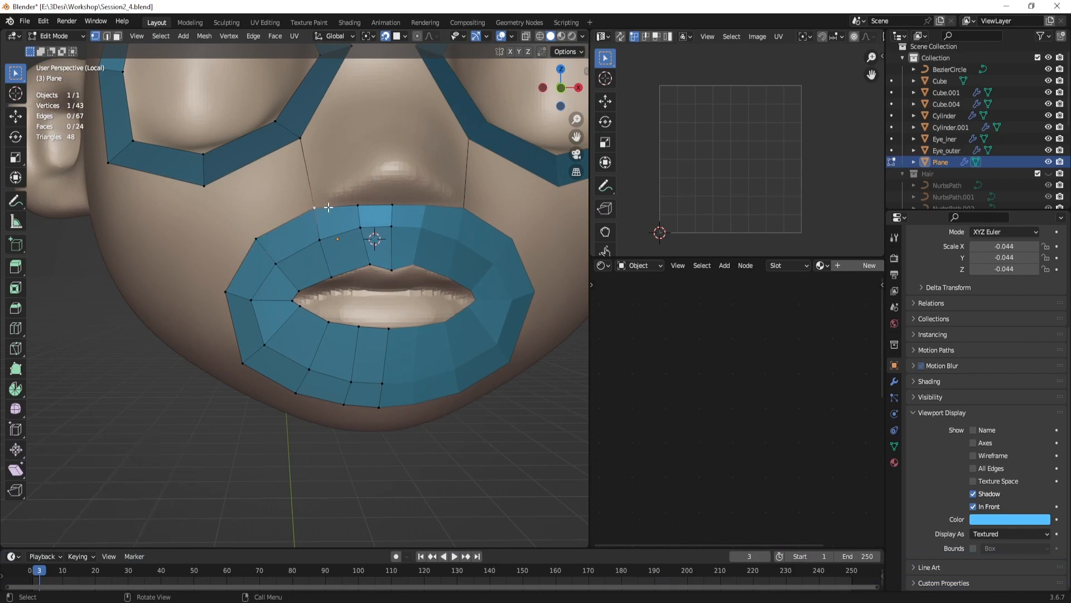
{"action": "key", "text": "g"}
{"action": "left_click", "coordinate": [331, 207]}
{"action": "middle_click_drag", "start_coordinate": [331, 207], "coordinate": [385, 260]}
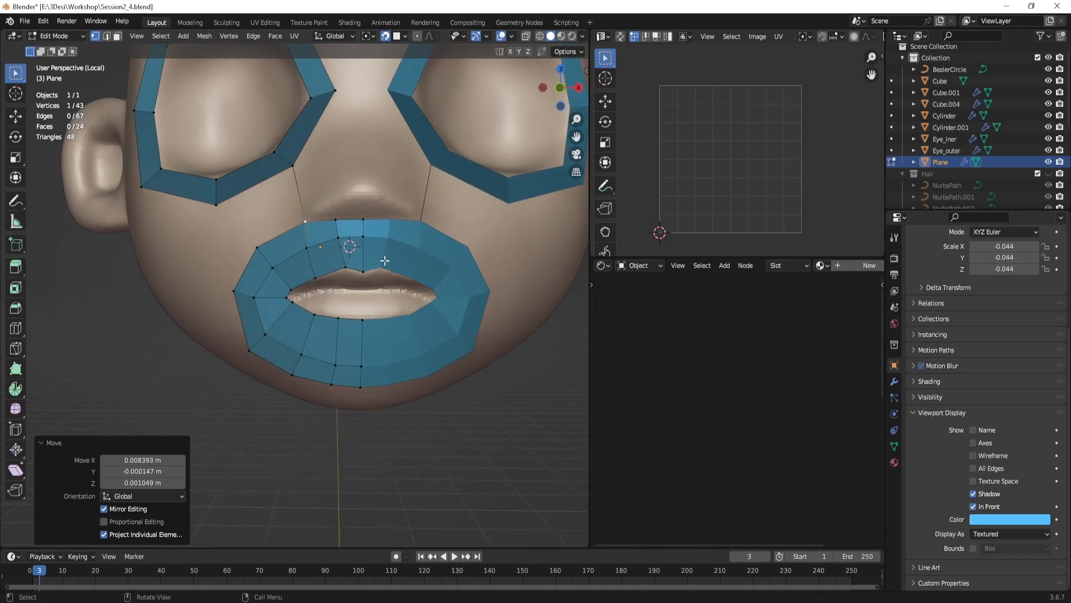
{"action": "scroll", "coordinate": [309, 310], "scroll_direction": "up", "scroll_amount": 2}
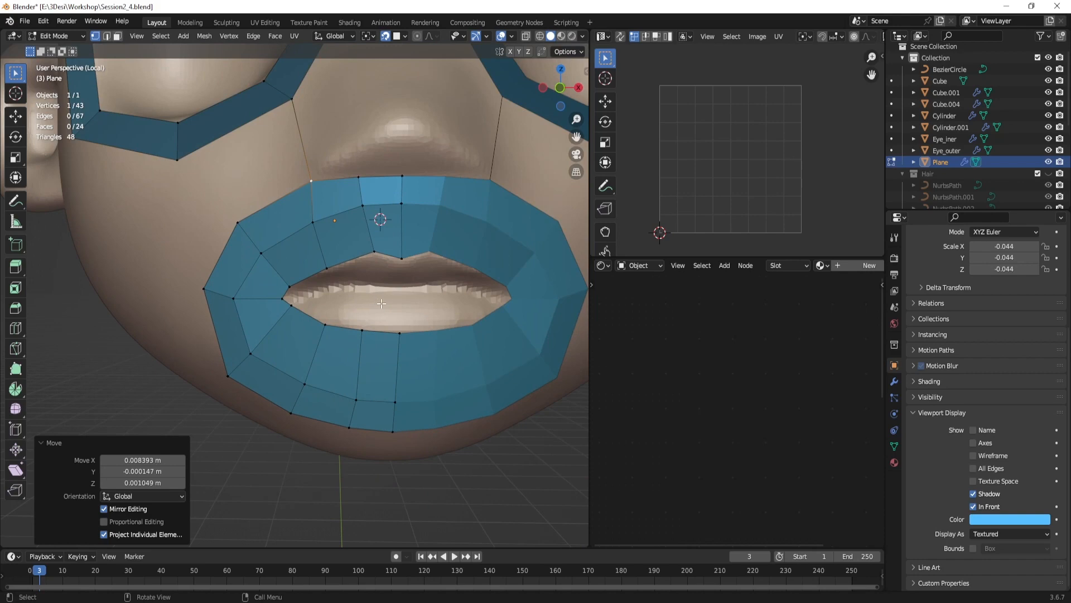
{"action": "mouse_move", "coordinate": [381, 303]}
{"action": "middle_mouse_down"}
{"action": "mouse_move", "coordinate": [454, 306]}
{"action": "mouse_move", "coordinate": [392, 288]}
{"action": "middle_mouse_up"}
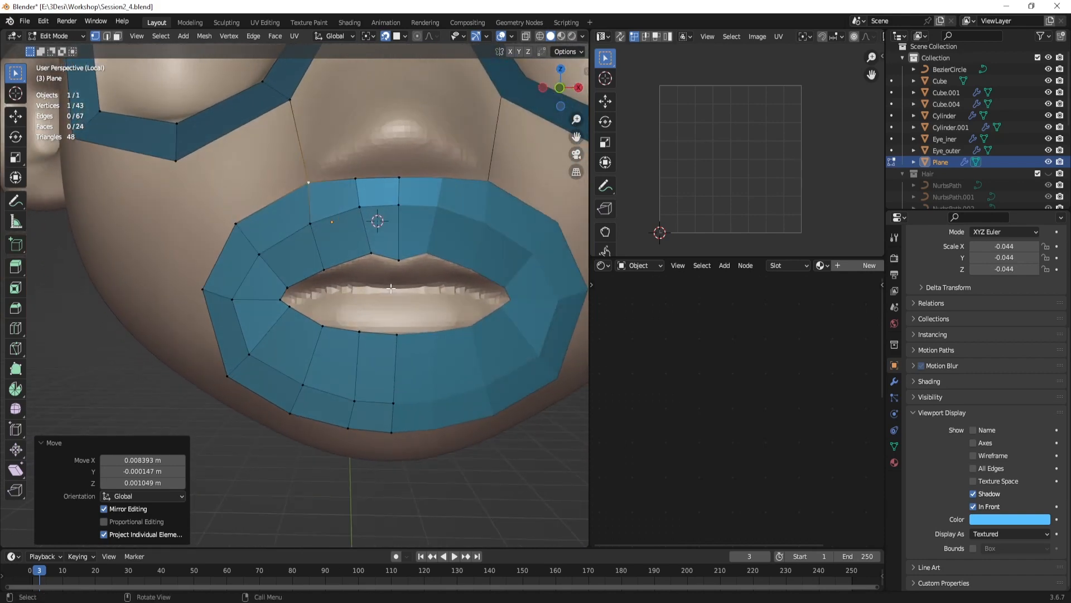
{"action": "key", "text": "g"}
{"action": "left_click", "coordinate": [371, 220]}
{"action": "scroll", "coordinate": [389, 272], "scroll_direction": "down", "scroll_amount": 4}
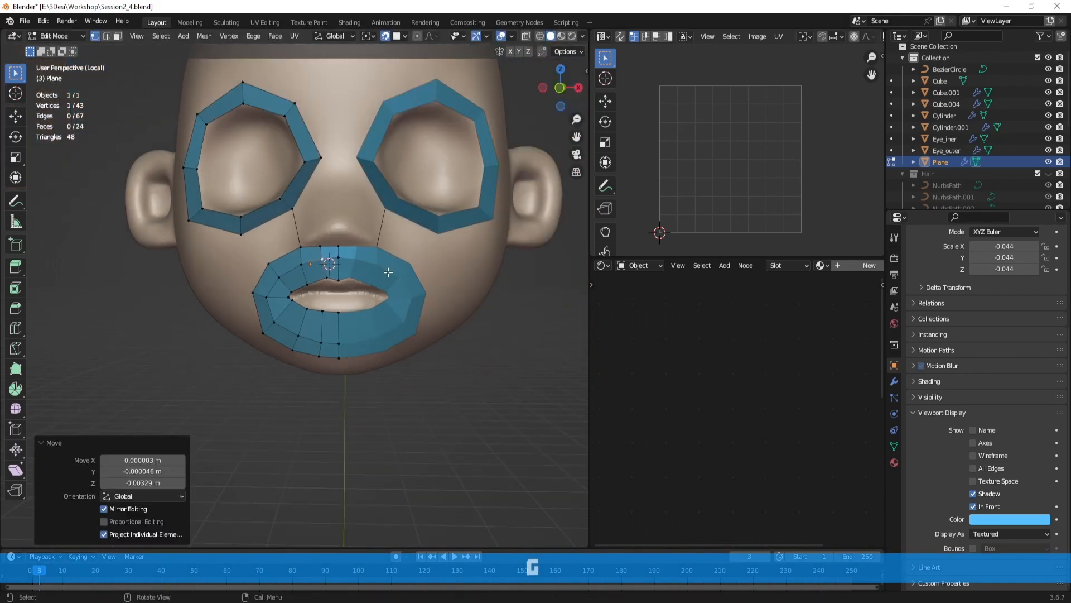
Step: Extrude two vertices from the eye ring's lower inner corner, one across the nose and one up to the nose bridge
{"action": "middle_click_drag", "start_coordinate": [388, 272], "coordinate": [364, 273]}
{"action": "scroll", "coordinate": [404, 287], "scroll_direction": "up", "scroll_amount": 2}
{"action": "left_click", "coordinate": [298, 251]}
{"action": "middle_click_drag", "start_coordinate": [298, 252], "coordinate": [351, 261]}
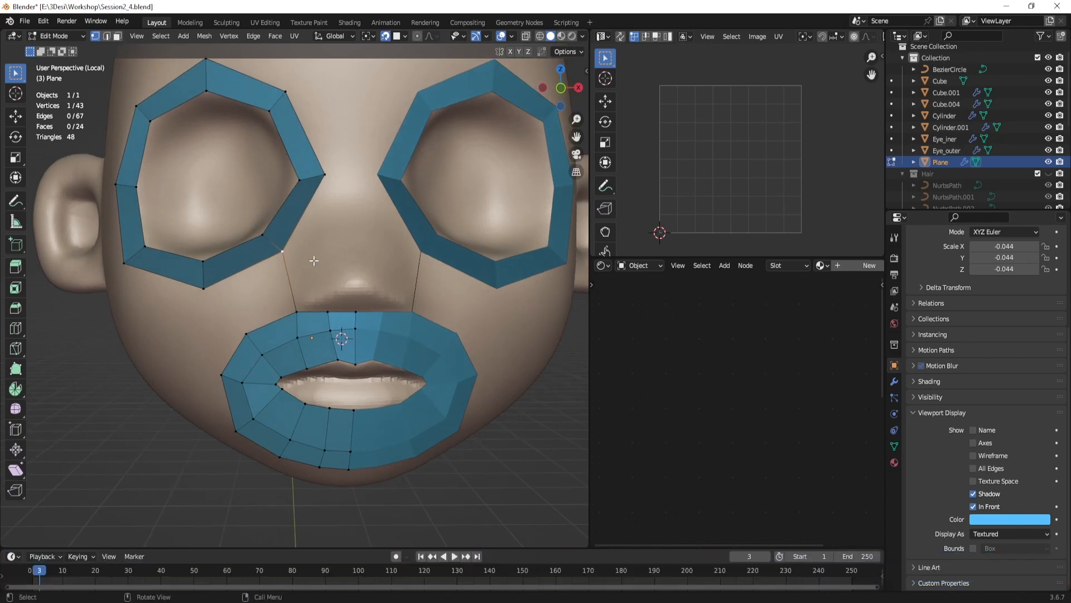
{"action": "right_click", "coordinate": [343, 238], "text": "ctrl"}
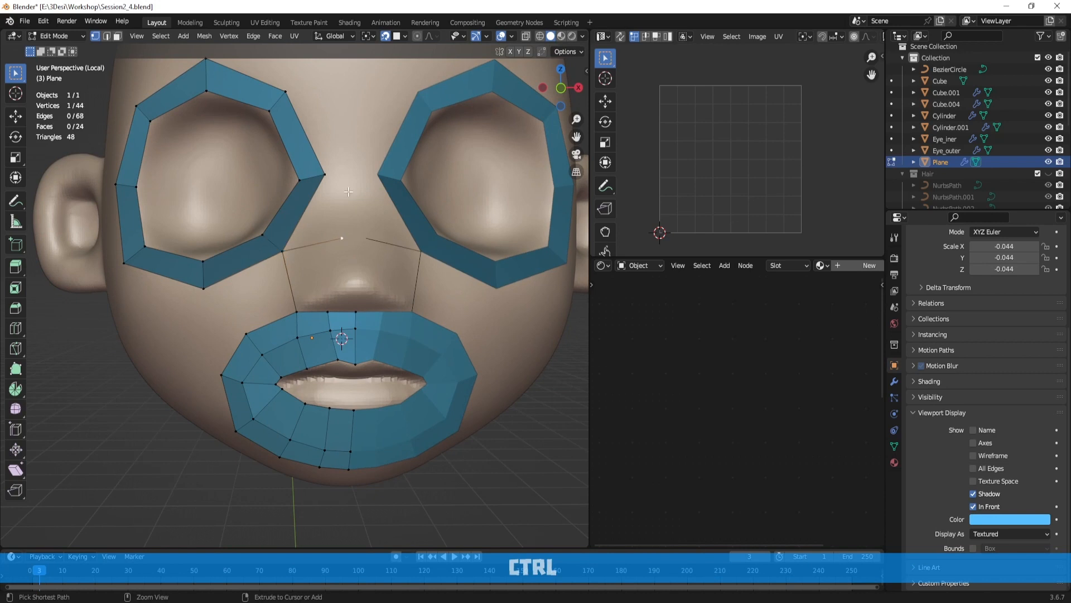
{"action": "right_click", "coordinate": [346, 176], "text": "ctrl"}
Step: Move the bridge vertex and the nose vertex below it onto the mirror centre line
{"action": "key", "text": "g"}
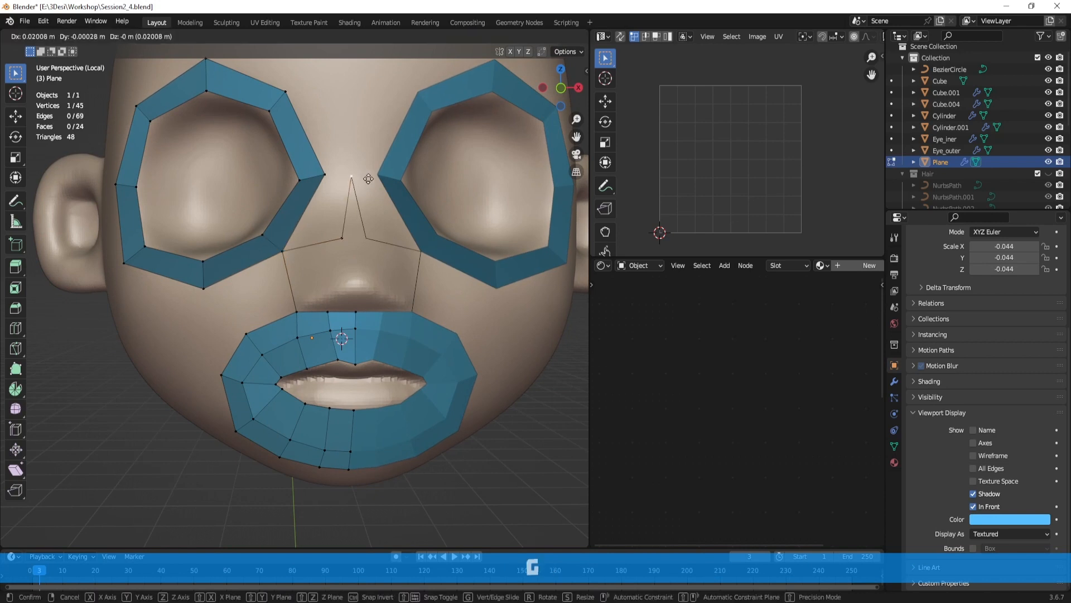
{"action": "left_click", "coordinate": [368, 178]}
{"action": "left_click", "coordinate": [345, 234]}
{"action": "key", "text": "g"}
{"action": "left_click", "coordinate": [366, 233]}
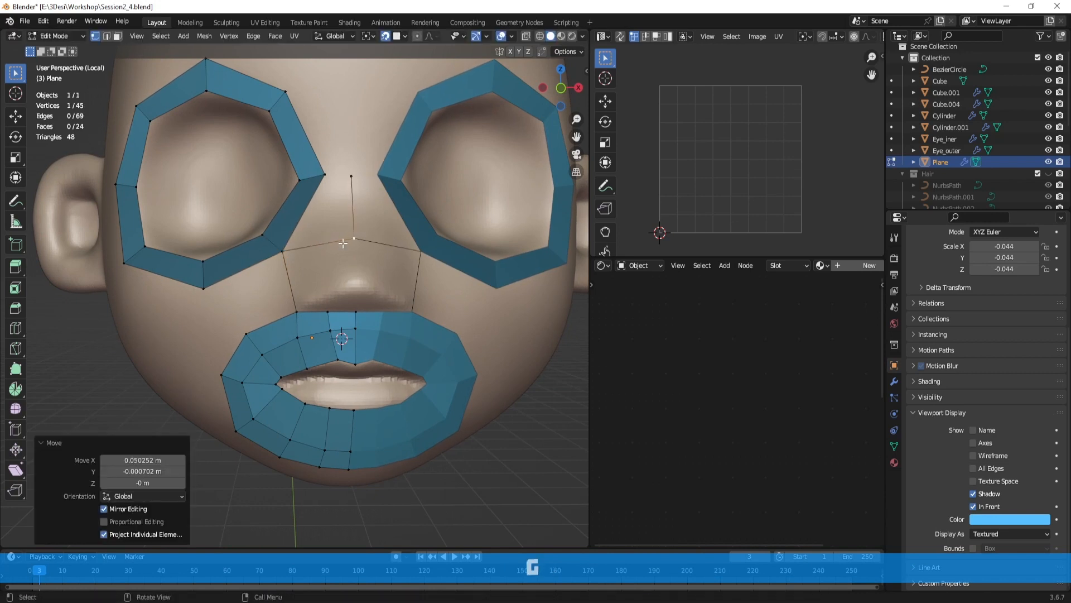
Step: Add one centred loop cut to the edge running from the eye ring across the nose
{"action": "key", "text": "ctrl+r"}
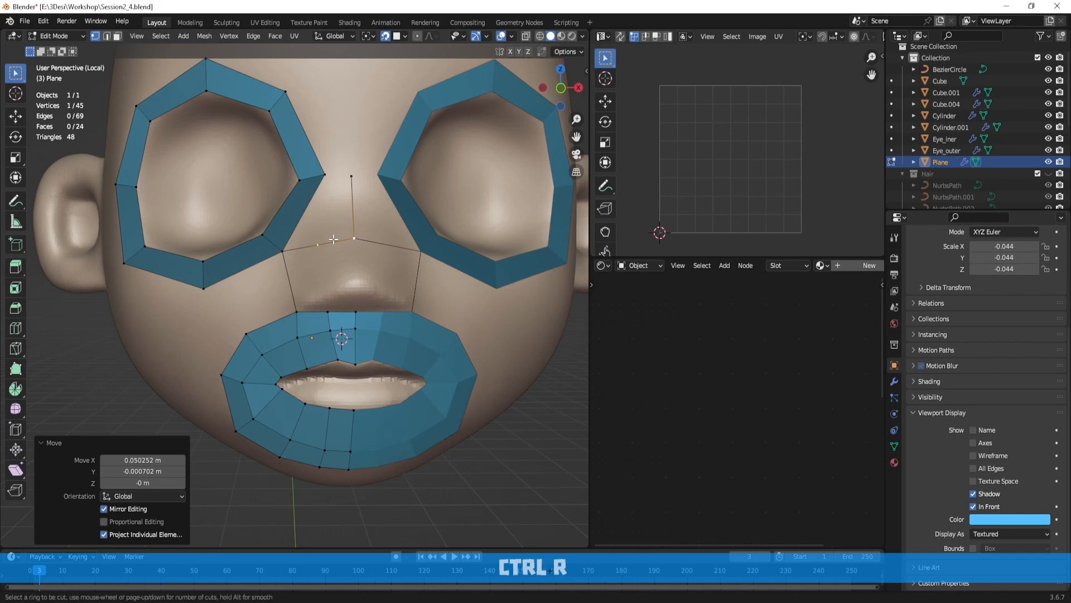
{"action": "left_click", "coordinate": [333, 239]}
{"action": "right_click", "coordinate": [324, 266]}
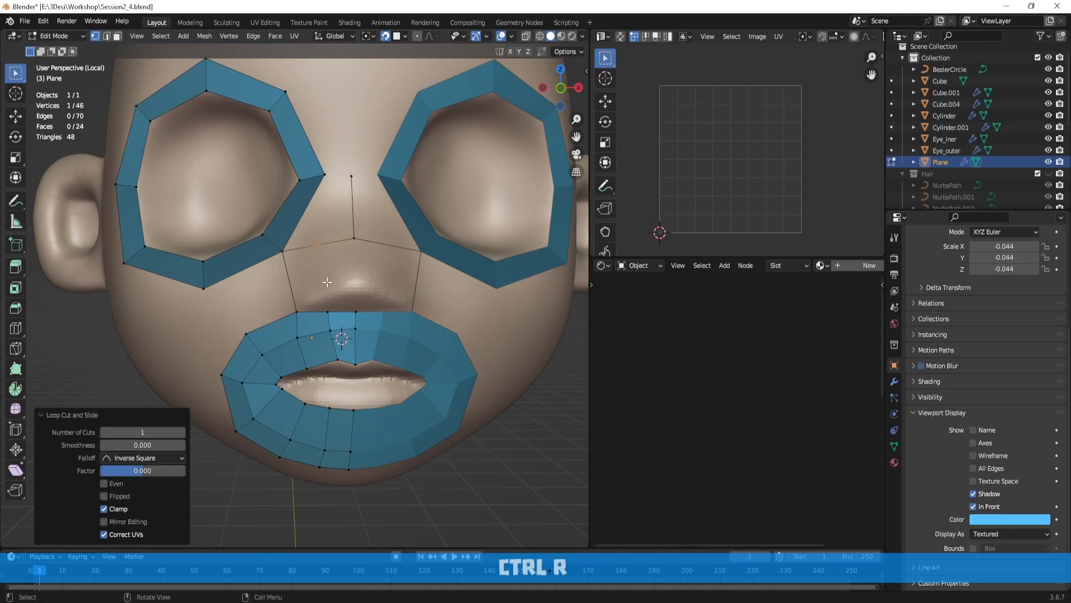
Step: Extrude a vertex from the upper mouth-ring corner to the nostril and join it to the middle vertex above
{"action": "mouse_move", "coordinate": [328, 282]}
{"action": "middle_mouse_down"}
{"action": "mouse_move", "coordinate": [360, 281]}
{"action": "mouse_move", "coordinate": [344, 285]}
{"action": "middle_mouse_up"}
{"action": "left_click", "coordinate": [339, 311]}
{"action": "scroll", "coordinate": [348, 302], "scroll_direction": "up", "scroll_amount": 1}
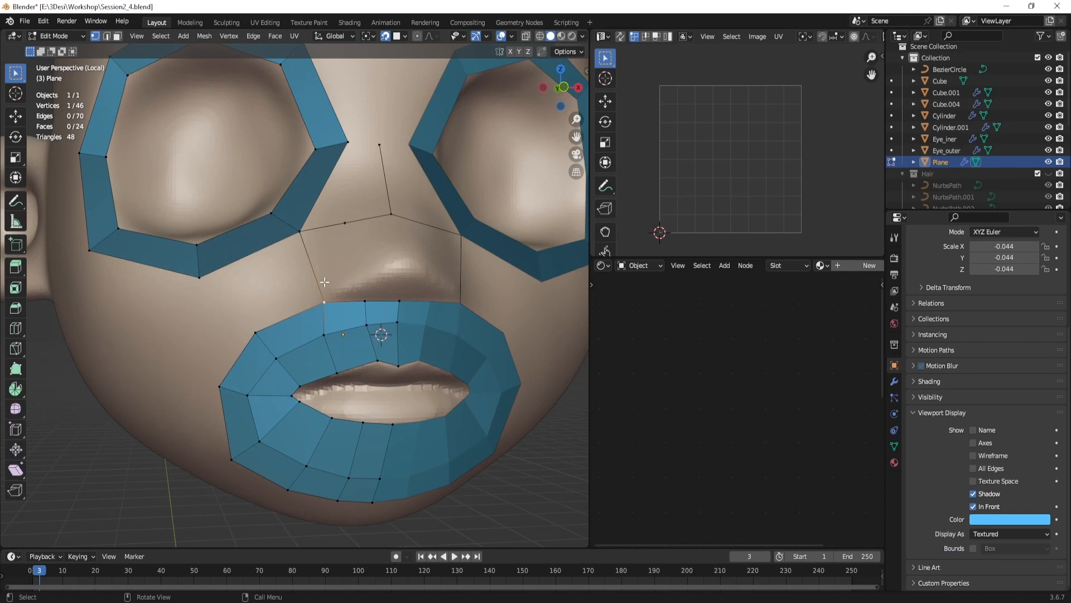
{"action": "right_click", "coordinate": [358, 280], "text": "ctrl"}
{"action": "left_click", "coordinate": [342, 227], "text": "shift"}
{"action": "key", "text": "f"}
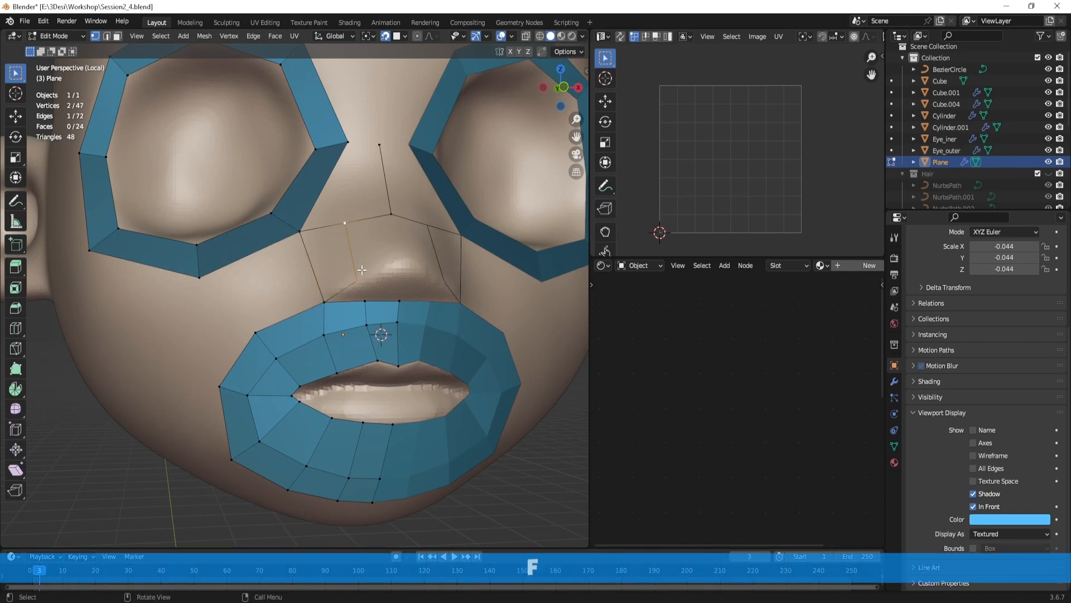
Step: Extrude the nostril vertex to the underside of the nose tip, connect it to the nose vertex above, and move it onto the centre line
{"action": "left_click", "coordinate": [366, 273]}
{"action": "right_click", "coordinate": [402, 257], "text": "ctrl"}
{"action": "left_click", "coordinate": [391, 214], "text": "shift"}
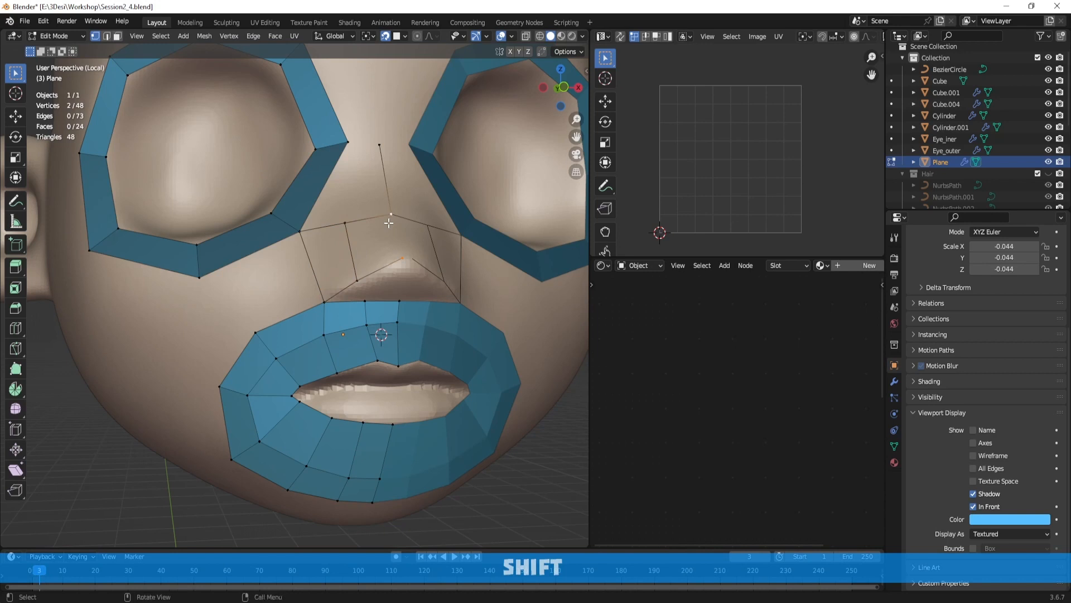
{"action": "key", "text": "f"}
{"action": "middle_click_drag", "start_coordinate": [415, 237], "coordinate": [375, 260]}
{"action": "left_click", "coordinate": [376, 261]}
{"action": "key", "text": "g"}
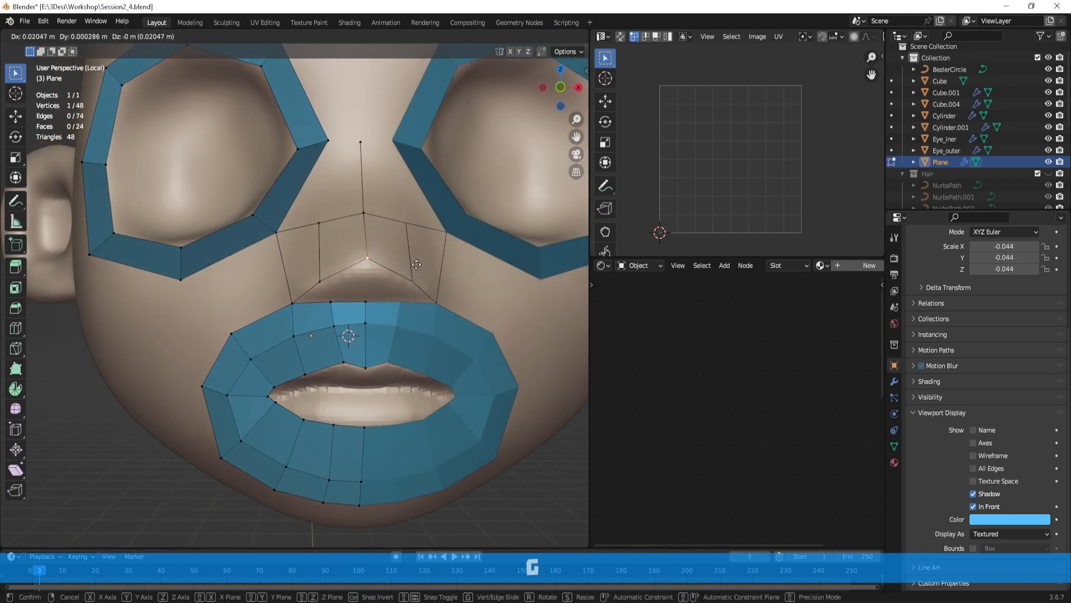
{"action": "left_click", "coordinate": [407, 271]}
Step: Move the nostril vertex slightly up and toward the nose centre
{"action": "left_click", "coordinate": [324, 279]}
{"action": "key", "text": "g"}
{"action": "left_click", "coordinate": [329, 276]}
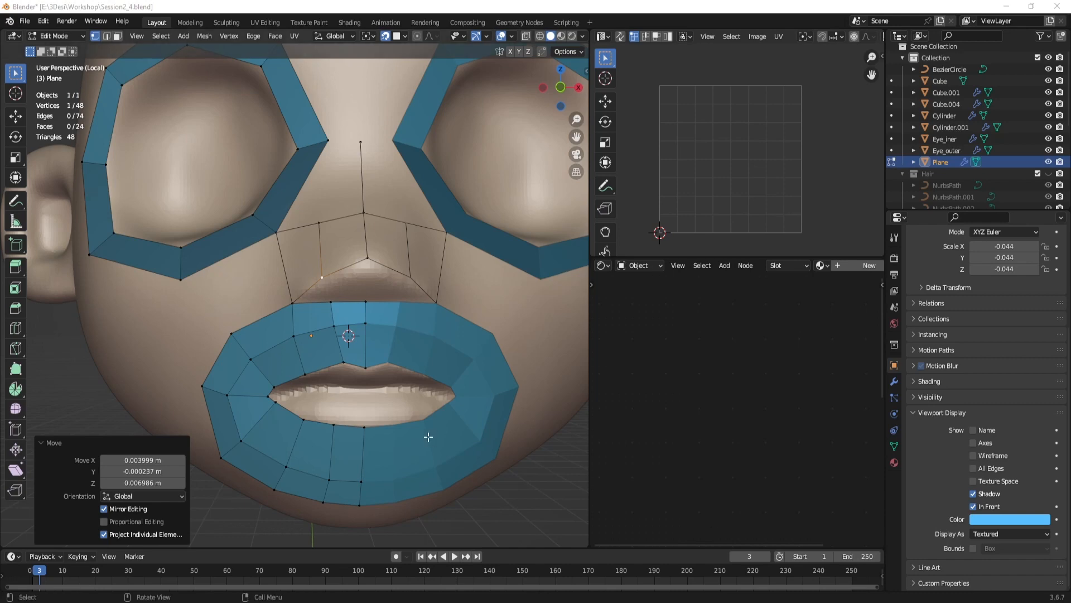
Step: Nudge the middle vertex of the cross-nose edge toward the centre and keep the bridge vertex on the centre line
{"action": "middle_click_drag", "start_coordinate": [347, 224], "coordinate": [369, 208]}
{"action": "key", "text": "2"}
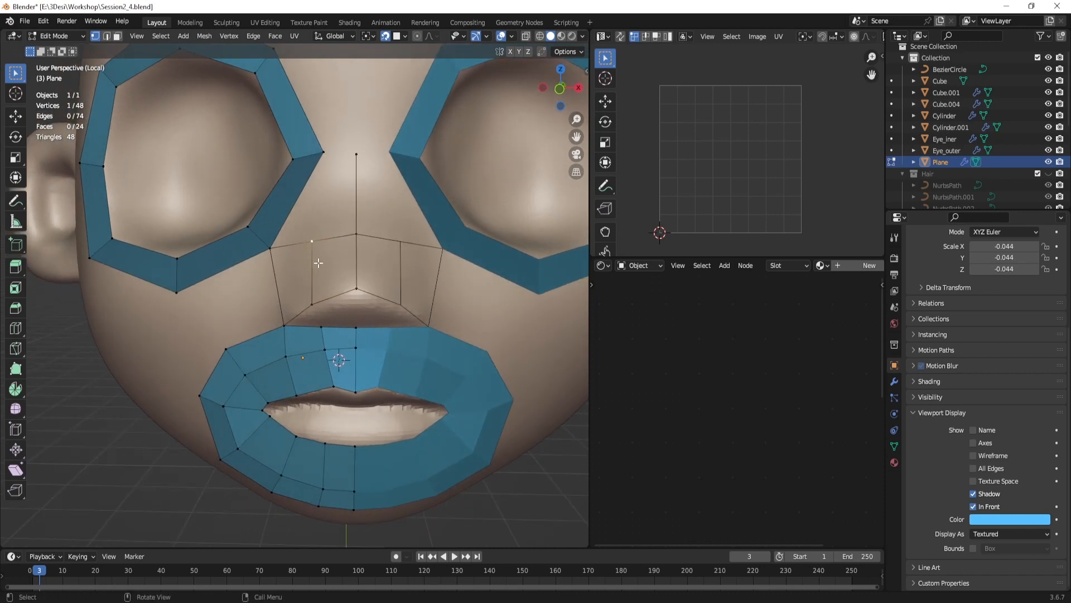
{"action": "key", "text": "1"}
{"action": "left_click", "coordinate": [315, 241]}
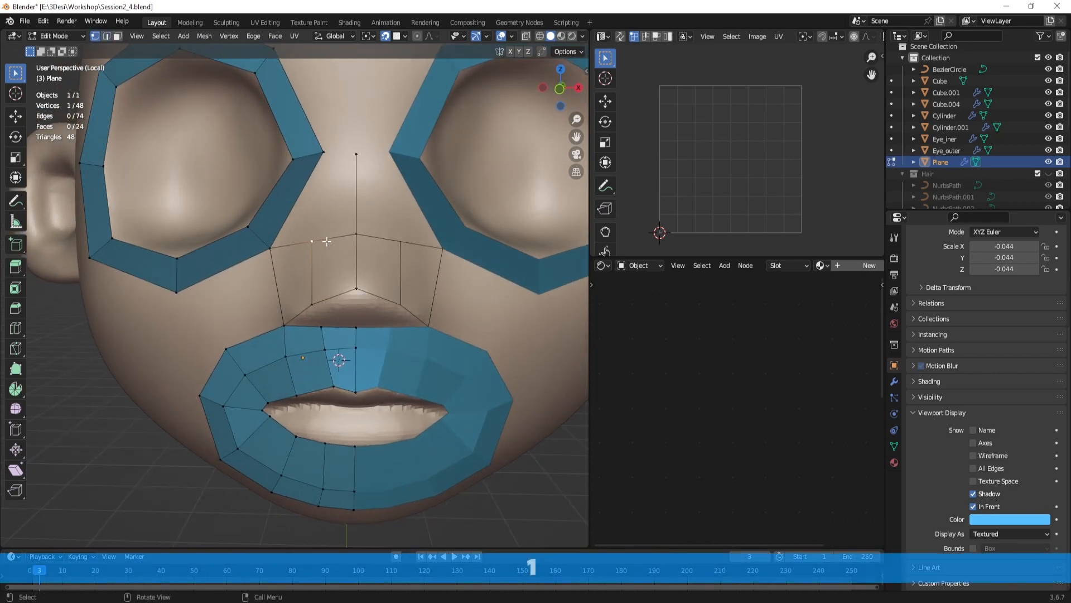
{"action": "key", "text": "g"}
{"action": "left_click", "coordinate": [330, 241]}
{"action": "left_click", "coordinate": [362, 153]}
{"action": "key", "text": "g"}
{"action": "left_click", "coordinate": [366, 151]}
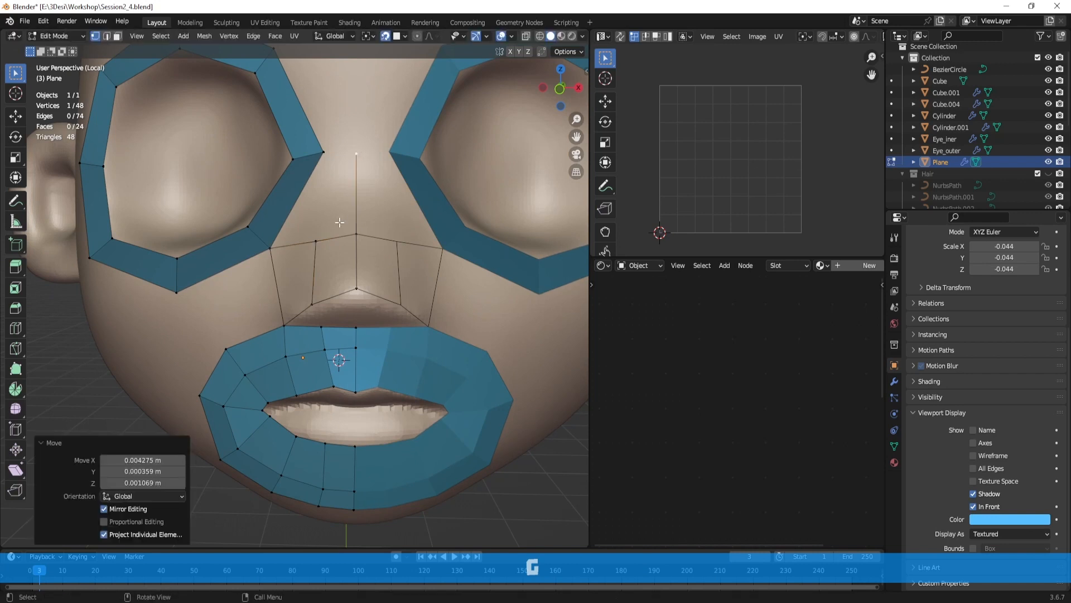
Step: Extrude the middle cross-nose vertex up to the bridge and connect it to the centre bridge vertex and the eye ring's inner corner
{"action": "left_click", "coordinate": [322, 238]}
{"action": "right_click", "coordinate": [338, 151], "text": "ctrl"}
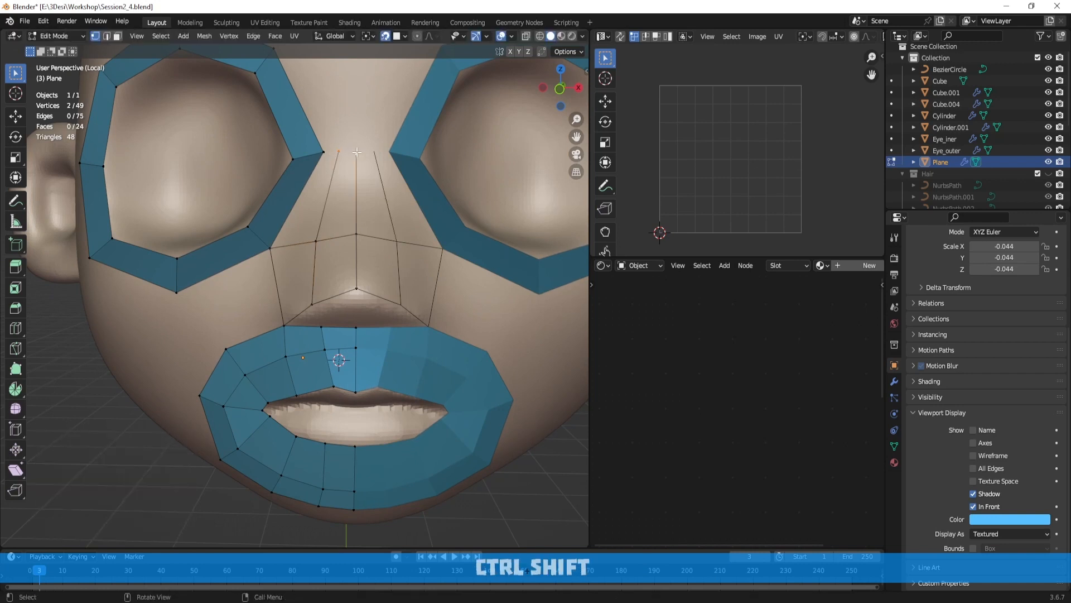
{"action": "key", "text": "f"}
{"action": "left_click", "coordinate": [339, 152]}
{"action": "left_click", "coordinate": [324, 152], "text": "shift"}
{"action": "key", "text": "f"}
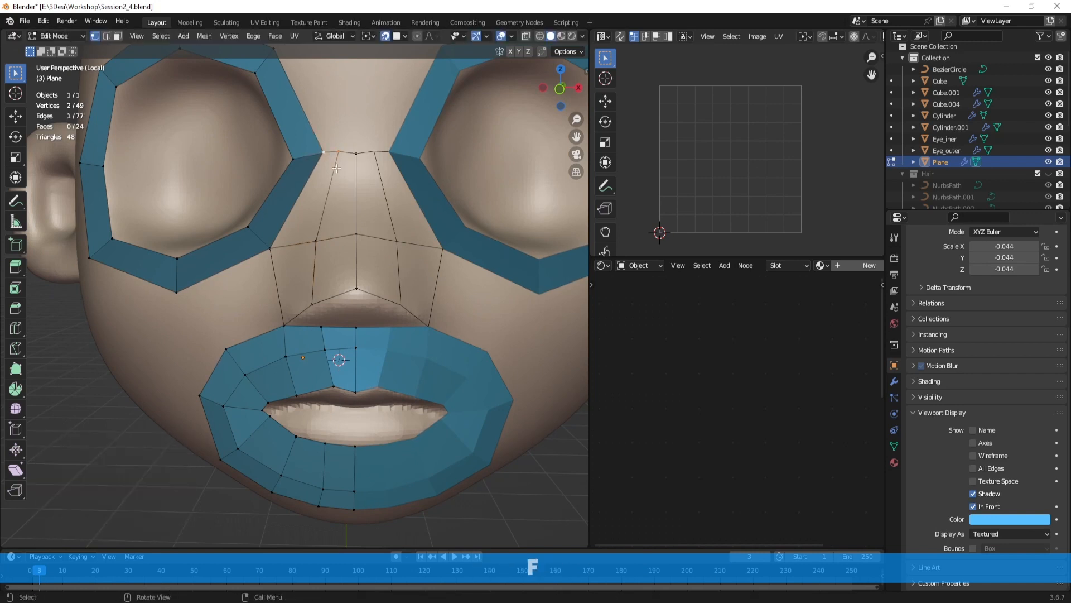
Step: Fill the two faces of the lower nose between the eye-to-mouth edge and the centre line
{"action": "key", "text": "2"}
{"action": "left_click", "coordinate": [278, 282]}
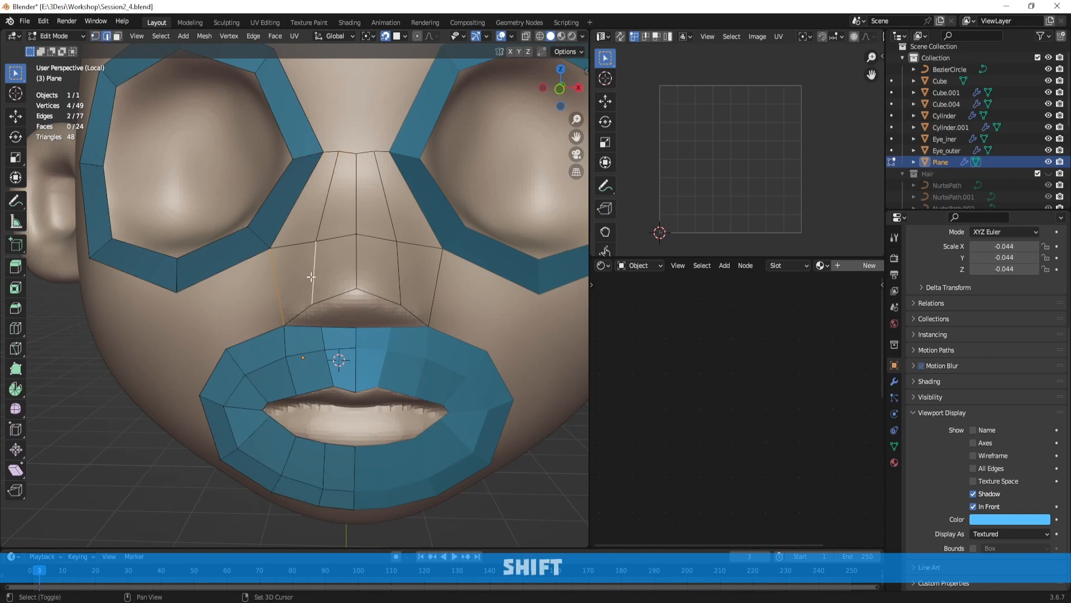
{"action": "left_click", "coordinate": [314, 275], "text": "shift"}
{"action": "key", "text": "f"}
{"action": "left_click", "coordinate": [315, 276]}
{"action": "left_click", "coordinate": [356, 270], "text": "shift"}
{"action": "key", "text": "f"}
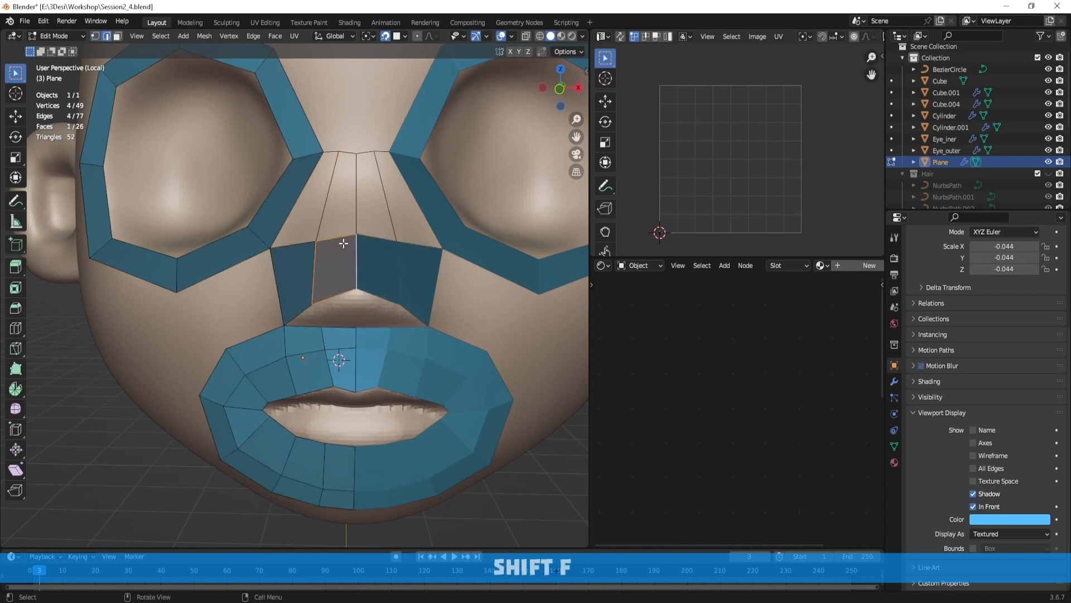
Step: Fill the two faces of the upper nose between the cross-nose edges and the bridge edges
{"action": "left_click", "coordinate": [342, 238]}
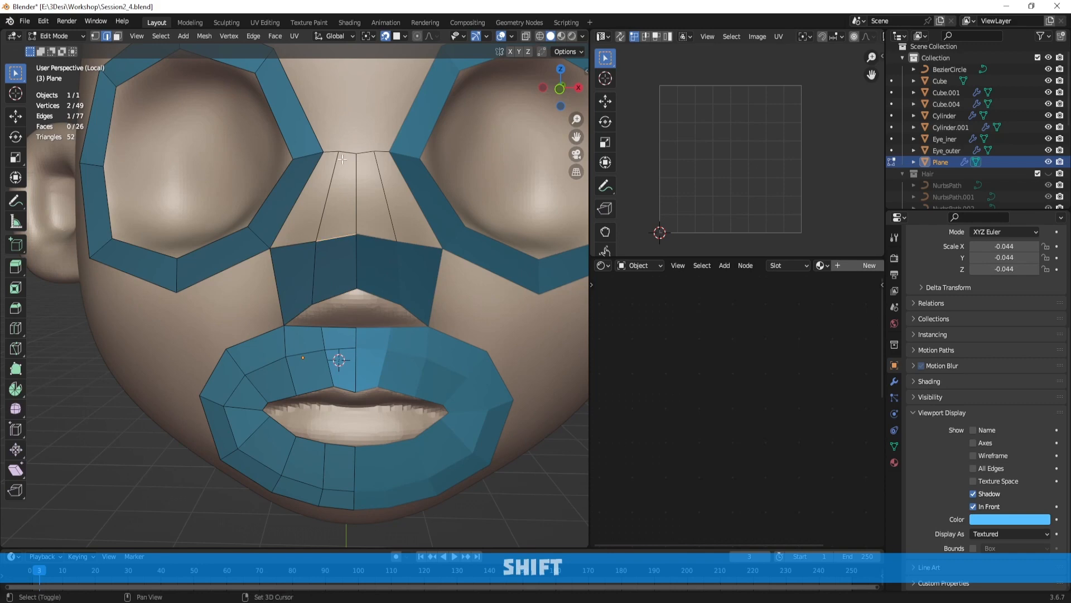
{"action": "left_click", "coordinate": [347, 151], "text": "shift"}
{"action": "key", "text": "f"}
{"action": "left_click", "coordinate": [331, 151]}
{"action": "left_click", "coordinate": [307, 246], "text": "shift"}
{"action": "key", "text": "f"}
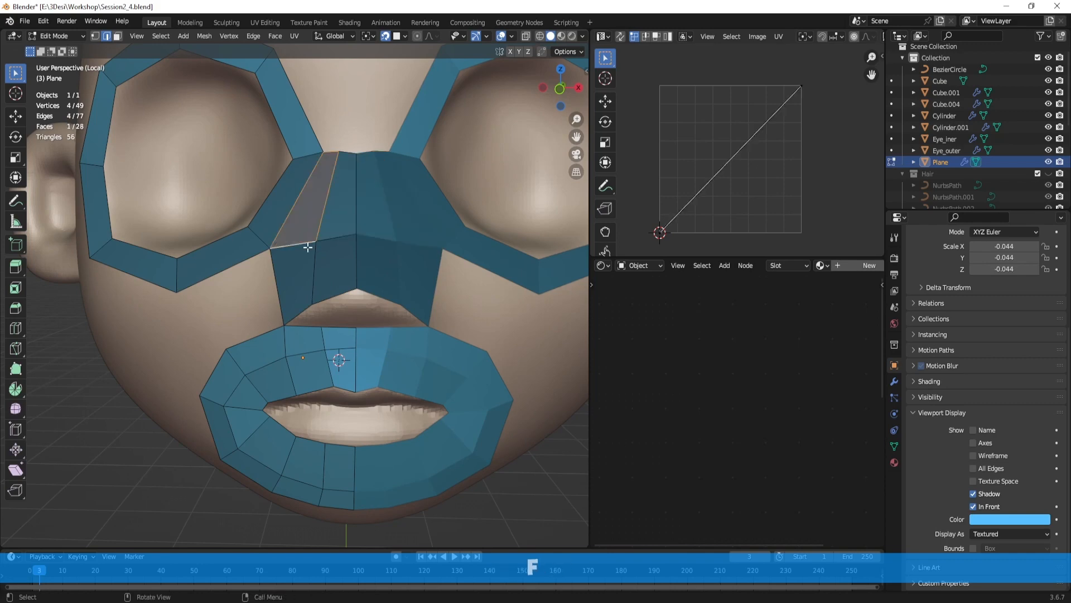
Step: Move the lower nostril vertex slightly down and toward the centre to fit the underside of the nose
{"action": "middle_click_drag", "start_coordinate": [363, 263], "coordinate": [374, 168]}
{"action": "key", "text": "1"}
{"action": "scroll", "coordinate": [365, 223], "scroll_direction": "up", "scroll_amount": 1}
{"action": "left_click_drag", "start_coordinate": [373, 168], "coordinate": [365, 261], "text": "alt+shift"}
{"action": "scroll", "coordinate": [365, 206], "scroll_direction": "up", "scroll_amount": 1}
{"action": "left_click", "coordinate": [356, 255]}
{"action": "key", "text": "g"}
{"action": "left_click", "coordinate": [358, 256]}
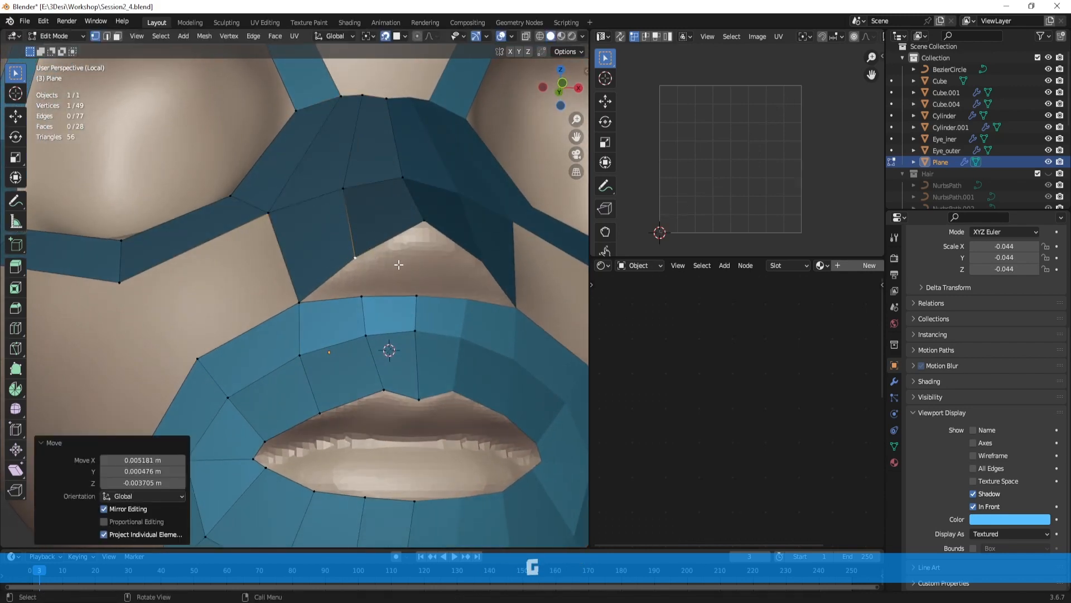
Step: Extrude the nostril vertex down under the nose and connect it to the upper mouth-ring vertex directly below
{"action": "middle_click_drag", "start_coordinate": [358, 256], "coordinate": [392, 255]}
{"action": "left_click_drag", "start_coordinate": [392, 255], "coordinate": [379, 259], "text": "alt+shift"}
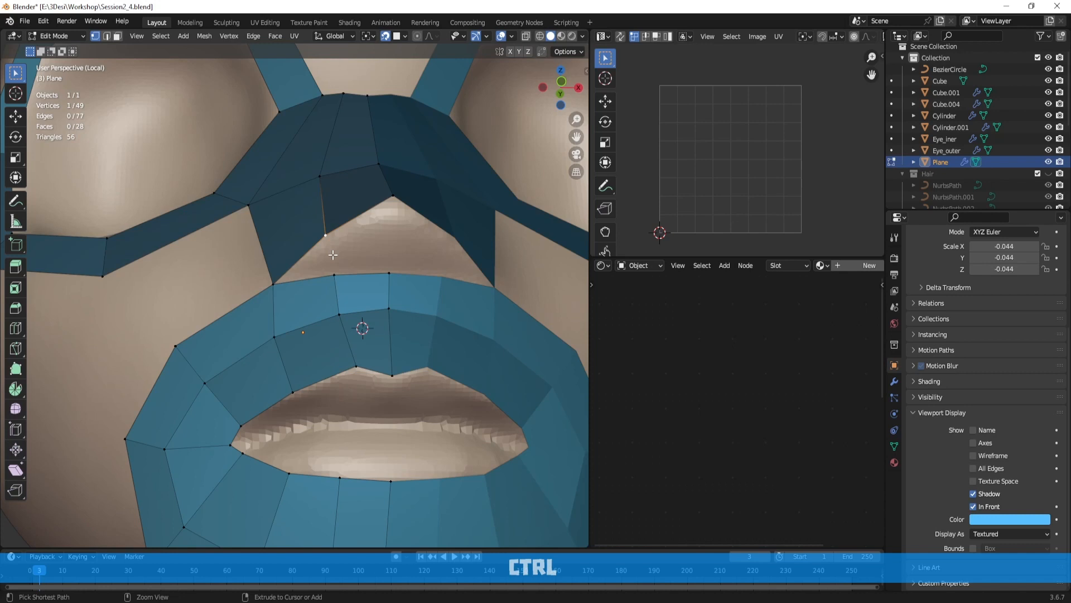
{"action": "right_click", "coordinate": [333, 256], "text": "ctrl"}
{"action": "left_click", "coordinate": [334, 275], "text": "shift"}
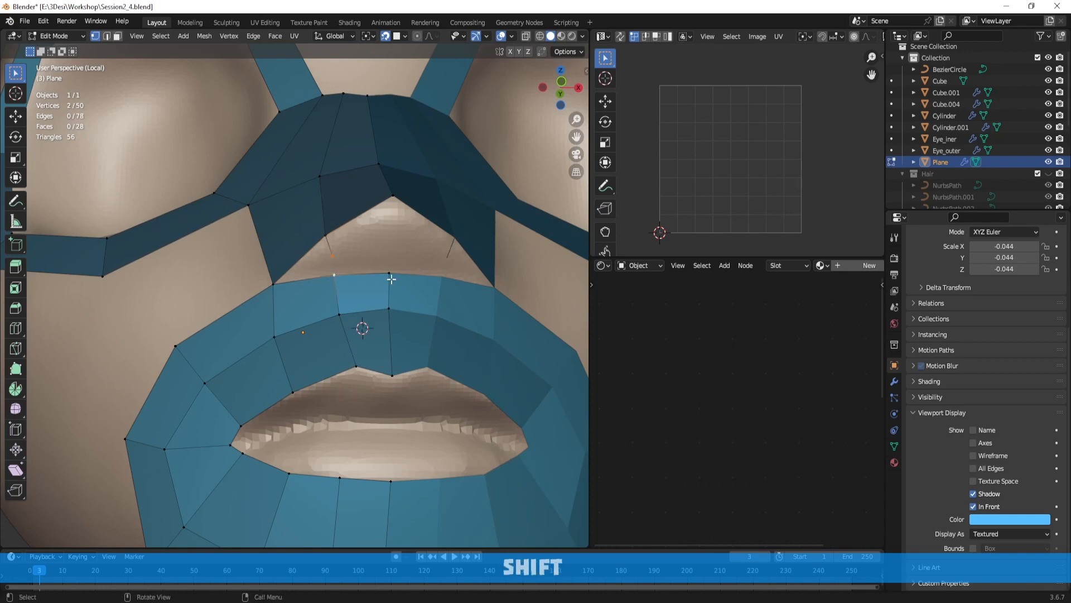
{"action": "key", "text": "f"}
Step: Extrude a vertex to the middle beneath the nose, connect it to the nose tip vertex, and move both onto the centre line
{"action": "right_click", "coordinate": [388, 249], "text": "ctrl"}
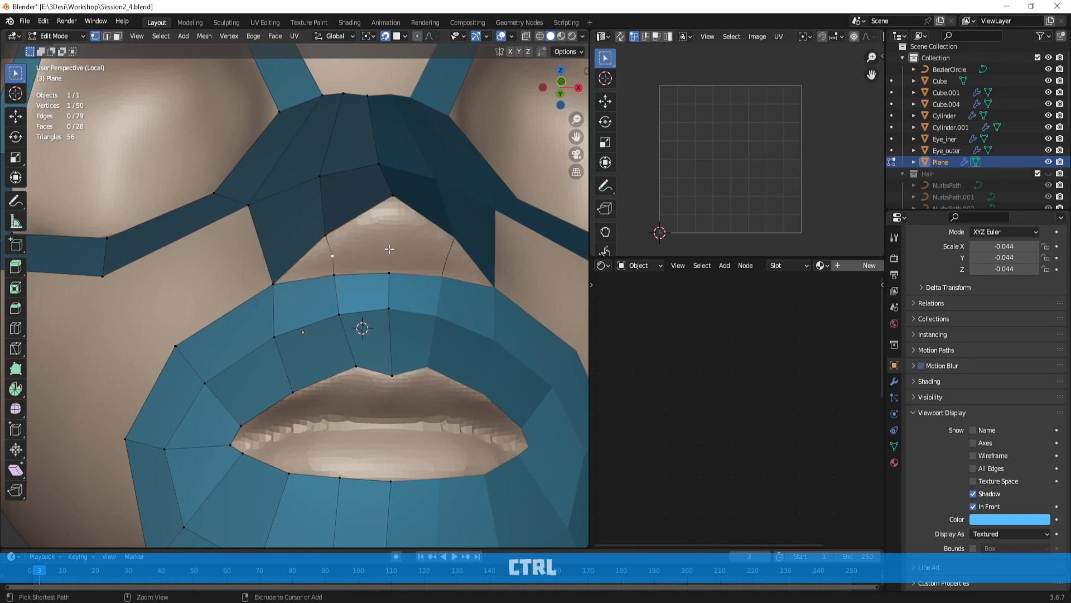
{"action": "left_click", "coordinate": [393, 195], "text": "shift"}
{"action": "key", "text": "f"}
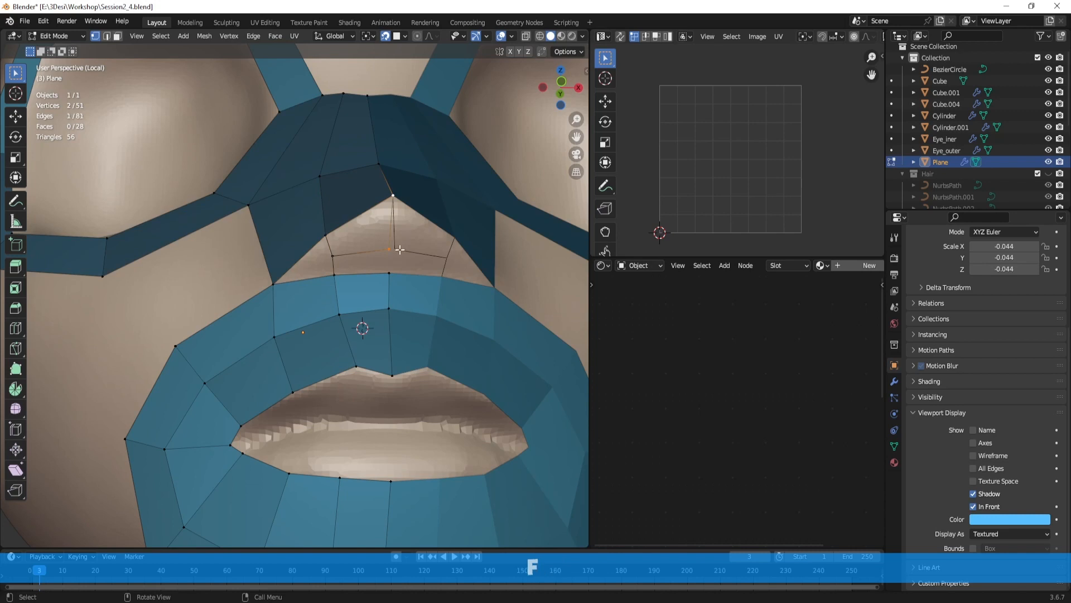
{"action": "middle_click_drag", "start_coordinate": [458, 251], "coordinate": [453, 245]}
{"action": "key", "text": "g"}
{"action": "left_click", "coordinate": [468, 249]}
Step: Try to join the nose-tip edge beneath the nose to the upper mouth-ring vertex on the centre line
{"action": "left_click", "coordinate": [386, 267], "text": "shift"}
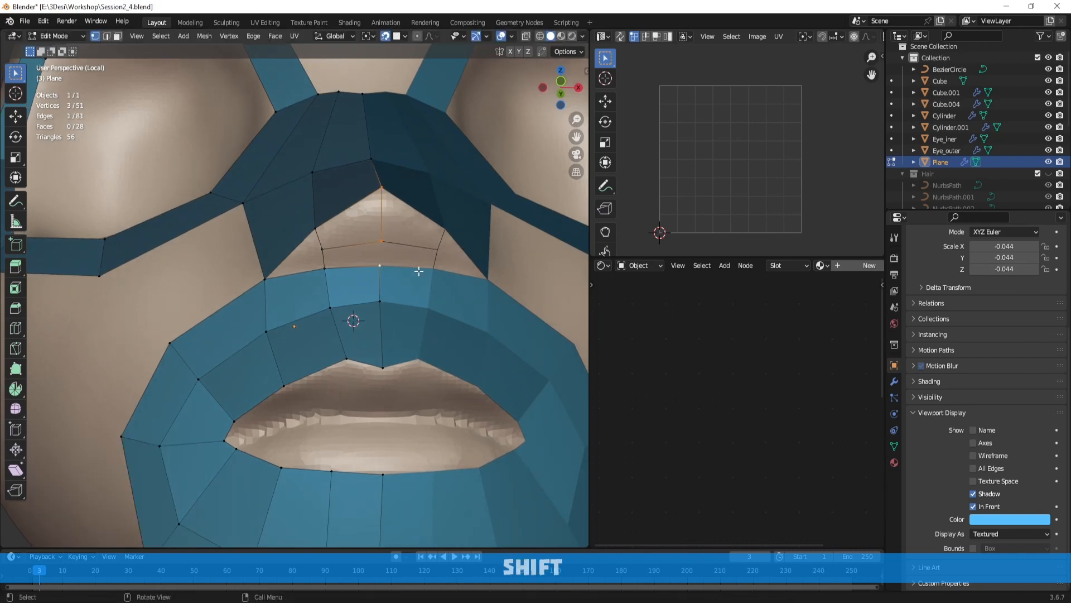
{"action": "key", "text": "f"}
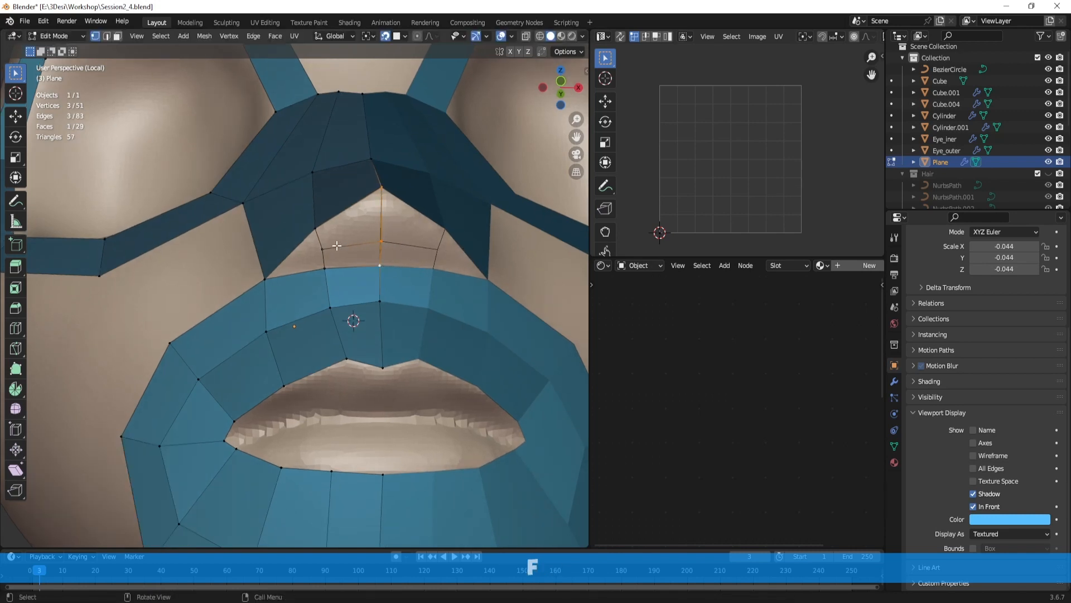
Step: Move the lower nostril vertex and the centre vertex under the nose slightly to fit the sculpted surface
{"action": "mouse_move", "coordinate": [350, 246]}
{"action": "middle_mouse_down"}
{"action": "mouse_move", "coordinate": [390, 265]}
{"action": "mouse_move", "coordinate": [356, 249]}
{"action": "middle_mouse_up"}
{"action": "left_click", "coordinate": [365, 263]}
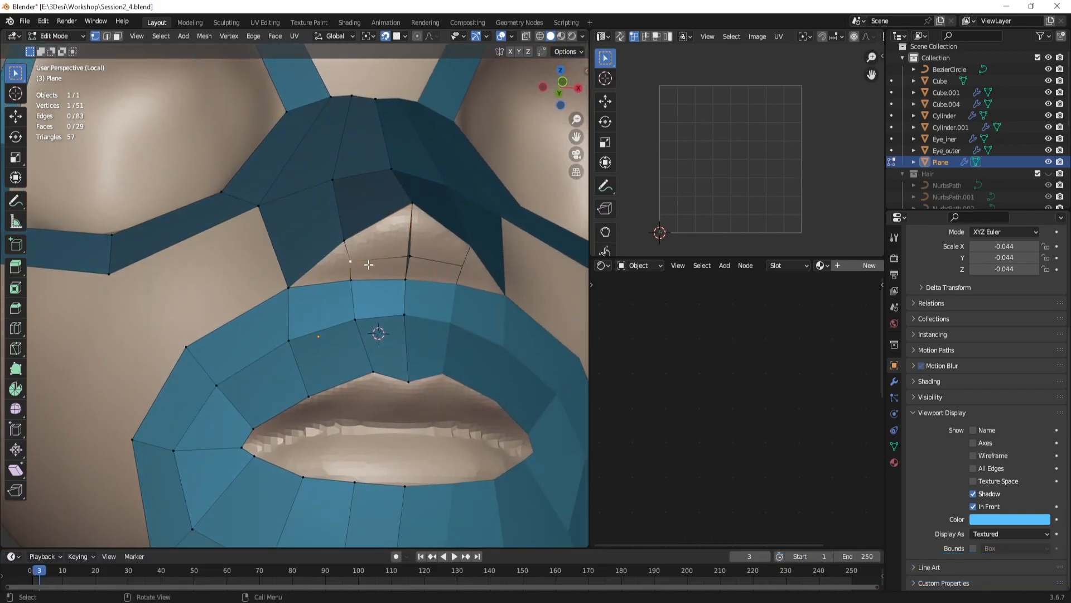
{"action": "key", "text": "g"}
{"action": "left_click", "coordinate": [367, 264]}
{"action": "left_click", "coordinate": [405, 261]}
{"action": "middle_click_drag", "start_coordinate": [446, 262], "coordinate": [436, 262]}
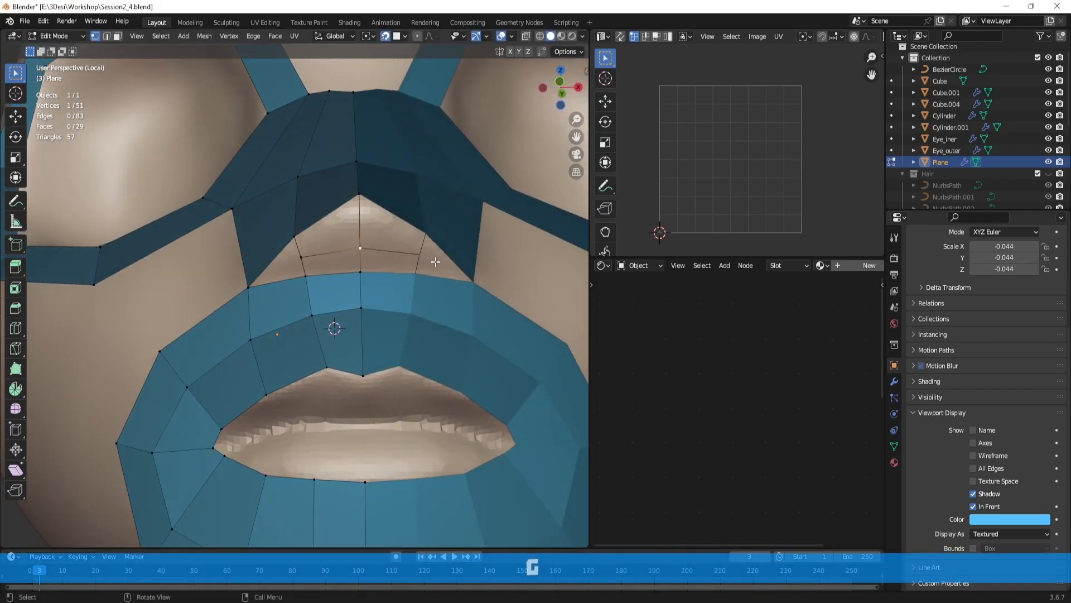
{"action": "key", "text": "g"}
{"action": "left_click", "coordinate": [437, 257]}
Step: Delete the thin triangular face standing on the centre line between the nose tip and the mouth ring
{"action": "key", "text": "Tab"}
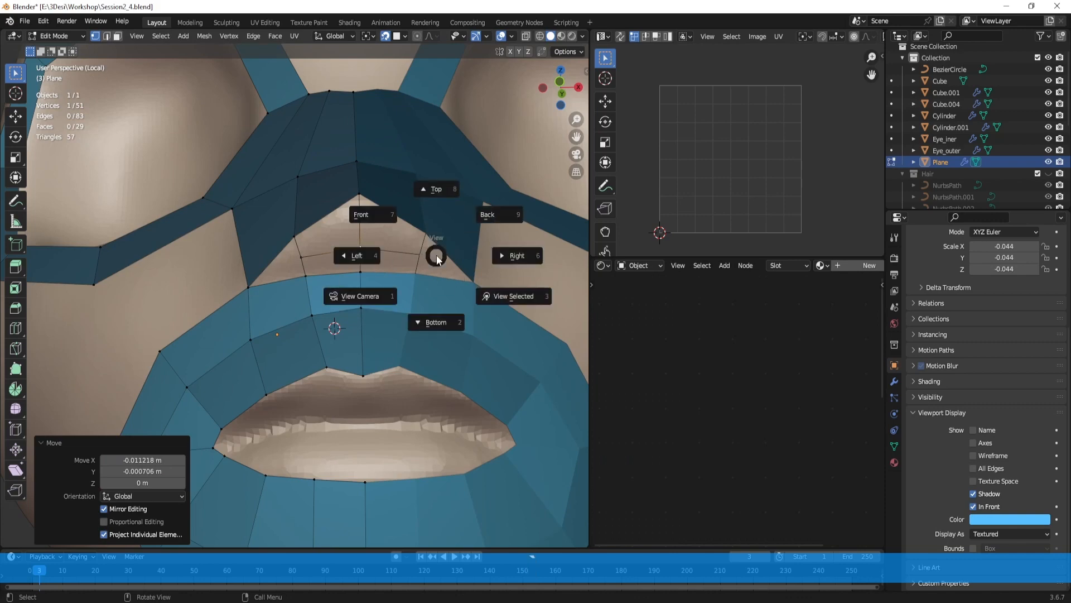
{"action": "mouse_move", "coordinate": [437, 255]}
{"action": "middle_mouse_down"}
{"action": "mouse_move", "coordinate": [507, 279]}
{"action": "mouse_move", "coordinate": [441, 270]}
{"action": "middle_mouse_up"}
{"action": "scroll", "coordinate": [441, 270], "scroll_direction": "up", "scroll_amount": 2}
{"action": "key", "text": "Tab"}
{"action": "key", "text": "3"}
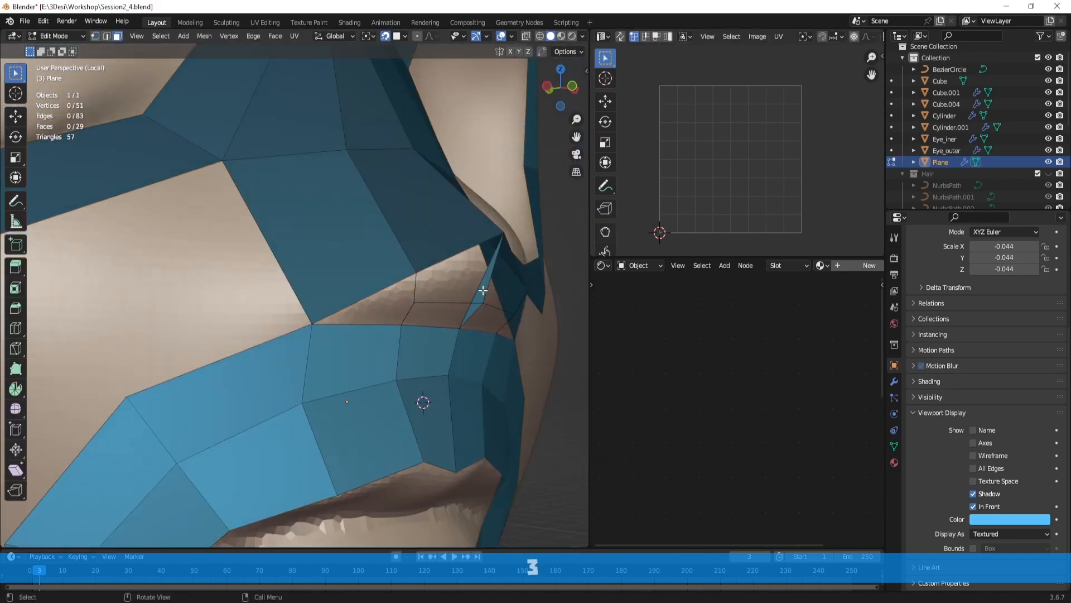
{"action": "left_click", "coordinate": [483, 289]}
{"action": "key", "text": "x"}
{"action": "left_click", "coordinate": [460, 245]}
{"action": "middle_click_drag", "start_coordinate": [460, 245], "coordinate": [393, 248]}
Step: Connect the nose tip to the centre vertex below it, and that vertex to the upper mouth-ring centre vertex
{"action": "key", "text": "1"}
{"action": "left_click", "coordinate": [366, 199]}
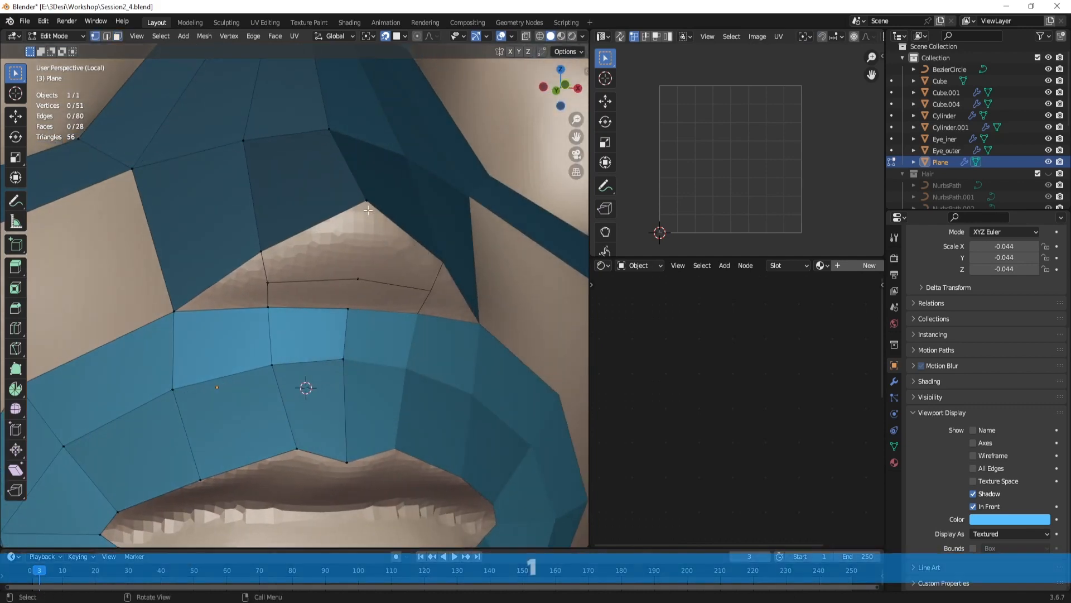
{"action": "left_click", "coordinate": [357, 278], "text": "shift"}
{"action": "key", "text": "f"}
{"action": "left_click", "coordinate": [347, 309], "text": "shift"}
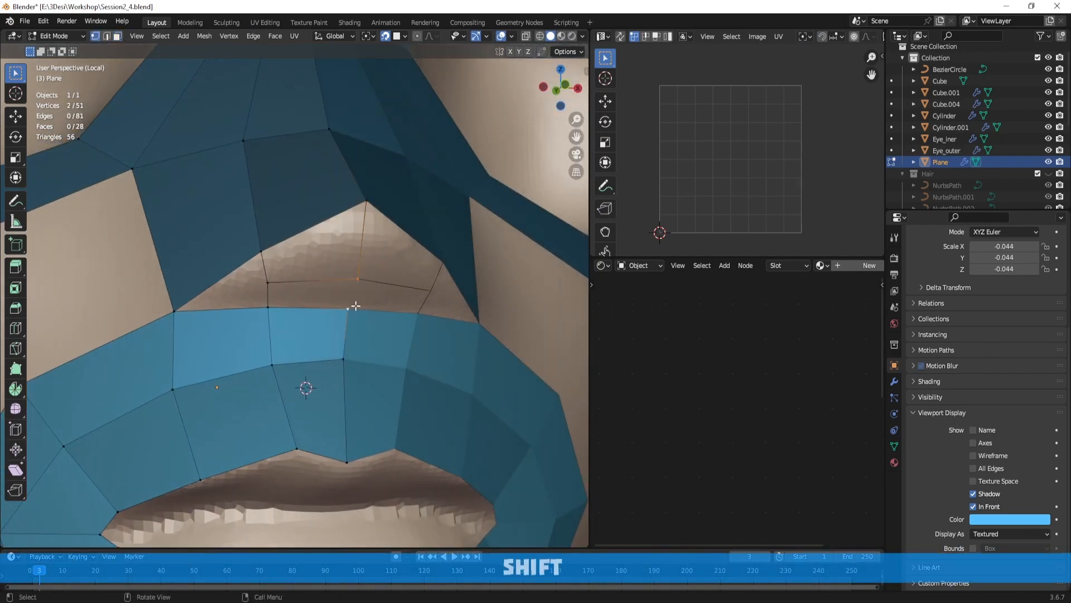
{"action": "key", "text": "f"}
{"action": "middle_click_drag", "start_coordinate": [369, 306], "coordinate": [251, 295]}
Step: Try to fill the gap between the nostril's outer edge and the upper mouth ring
{"action": "key", "text": "3"}
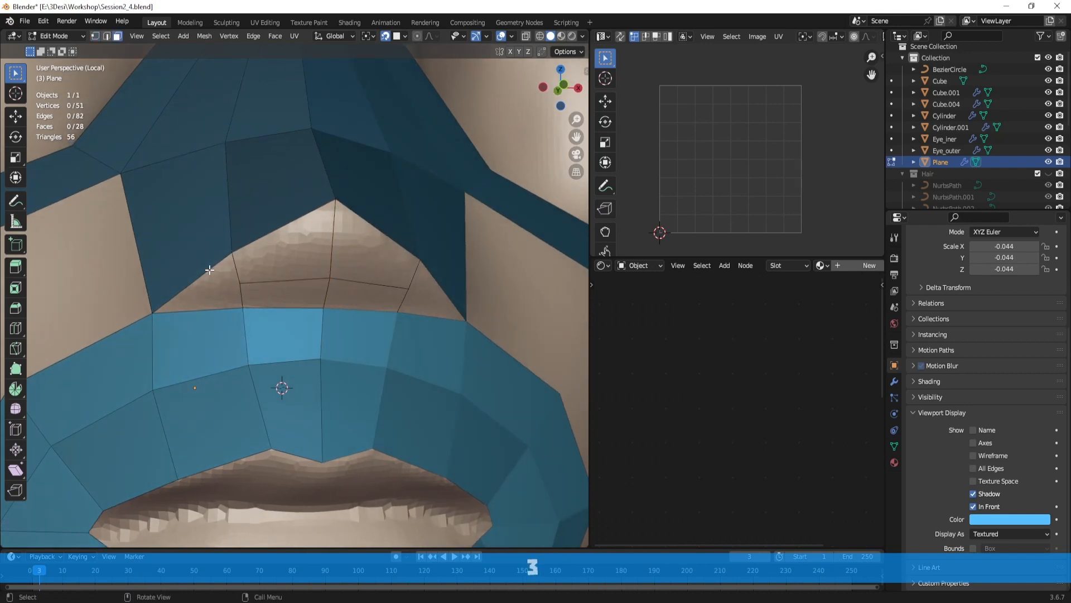
{"action": "left_click", "coordinate": [226, 307], "text": "shift"}
{"action": "key", "text": "f"}
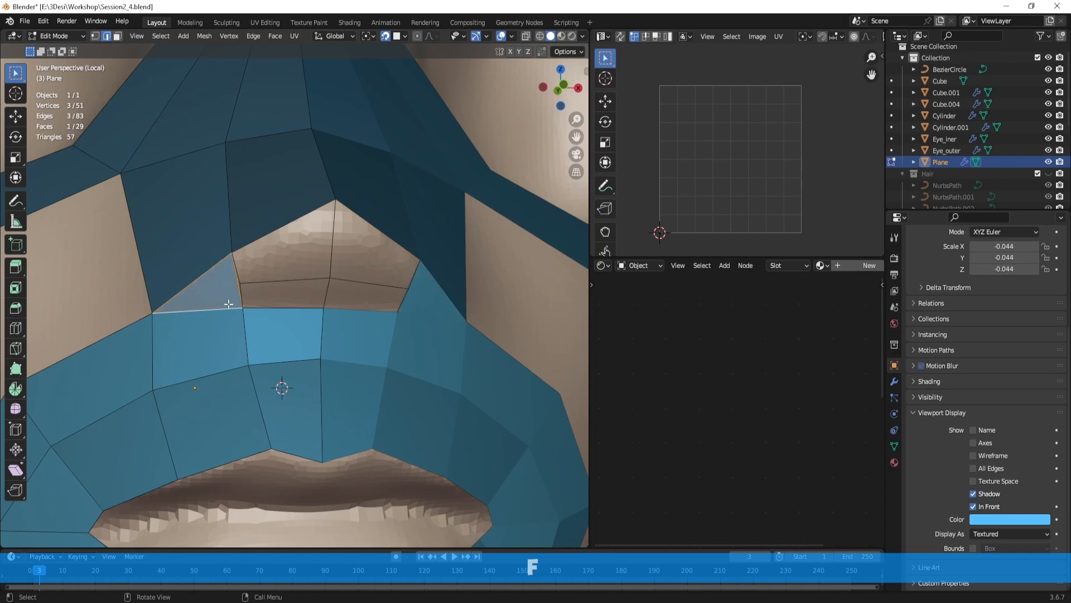
{"action": "key", "text": "ctrl+z"}
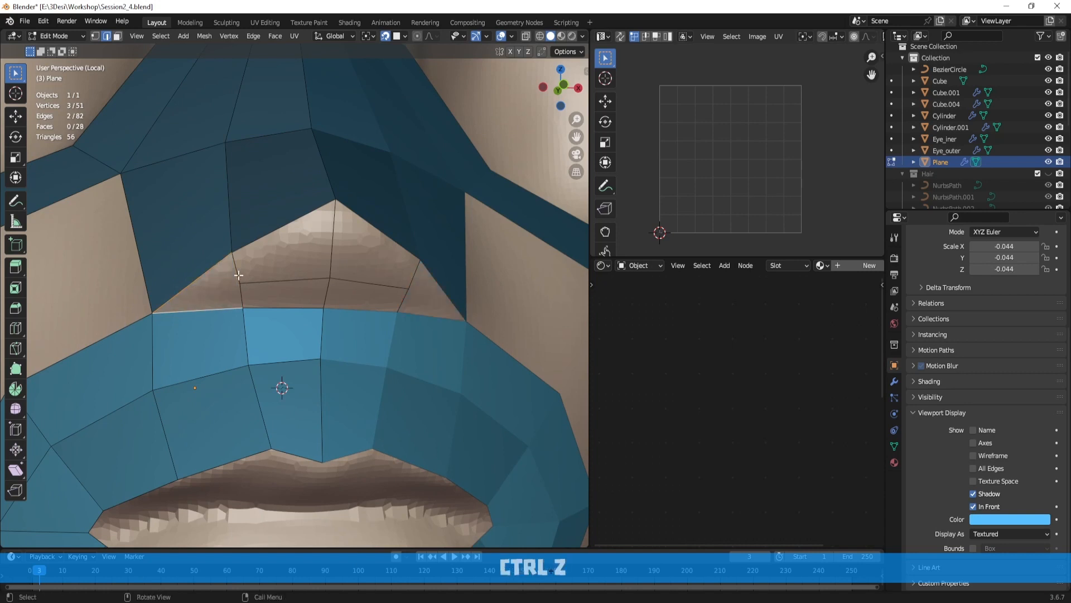
Step: Fill the corner gap beside the nostril using its lower side edge, and fill the two central faces under the nose
{"action": "left_click", "coordinate": [238, 275]}
{"action": "left_click", "coordinate": [221, 308], "text": "shift"}
{"action": "key", "text": "f"}
{"action": "left_click", "coordinate": [239, 276]}
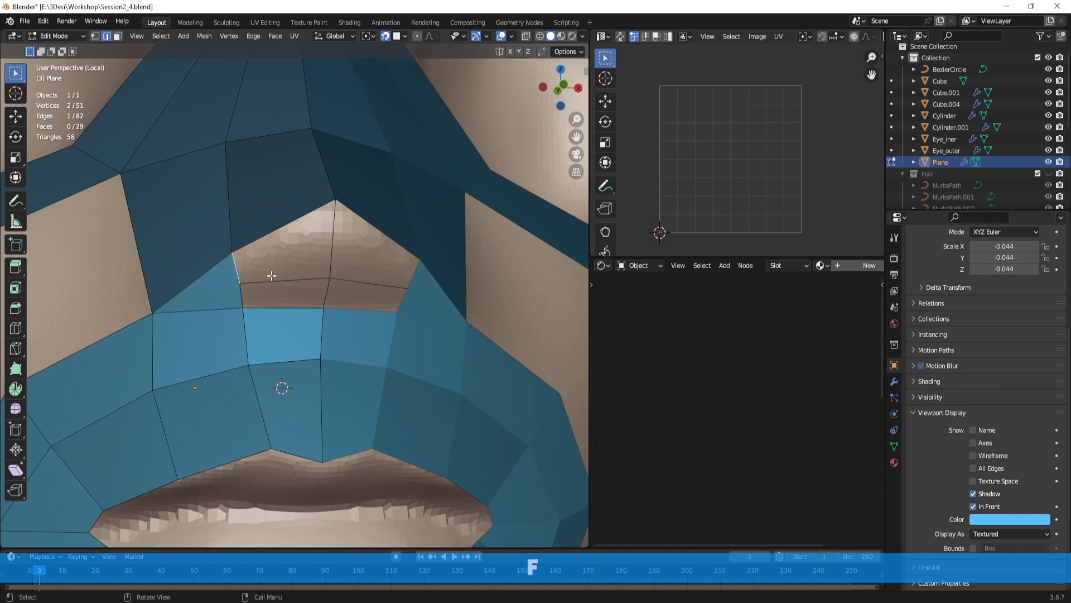
{"action": "key", "text": "f"}
{"action": "key", "text": "f"}
Step: Inspect the filled underside of the nose from several angles, in and out of edit mode
{"action": "scroll", "coordinate": [275, 279], "scroll_direction": "down", "scroll_amount": 4}
{"action": "middle_click_drag", "start_coordinate": [335, 294], "coordinate": [353, 271]}
{"action": "scroll", "coordinate": [337, 289], "scroll_direction": "up", "scroll_amount": 3}
{"action": "key", "text": "Tab"}
{"action": "key", "text": "Tab"}
{"action": "key", "text": "Tab"}
{"action": "scroll", "coordinate": [275, 262], "scroll_direction": "down", "scroll_amount": 2}
{"action": "key", "text": "Tab"}
{"action": "scroll", "coordinate": [361, 274], "scroll_direction": "up", "scroll_amount": 3}
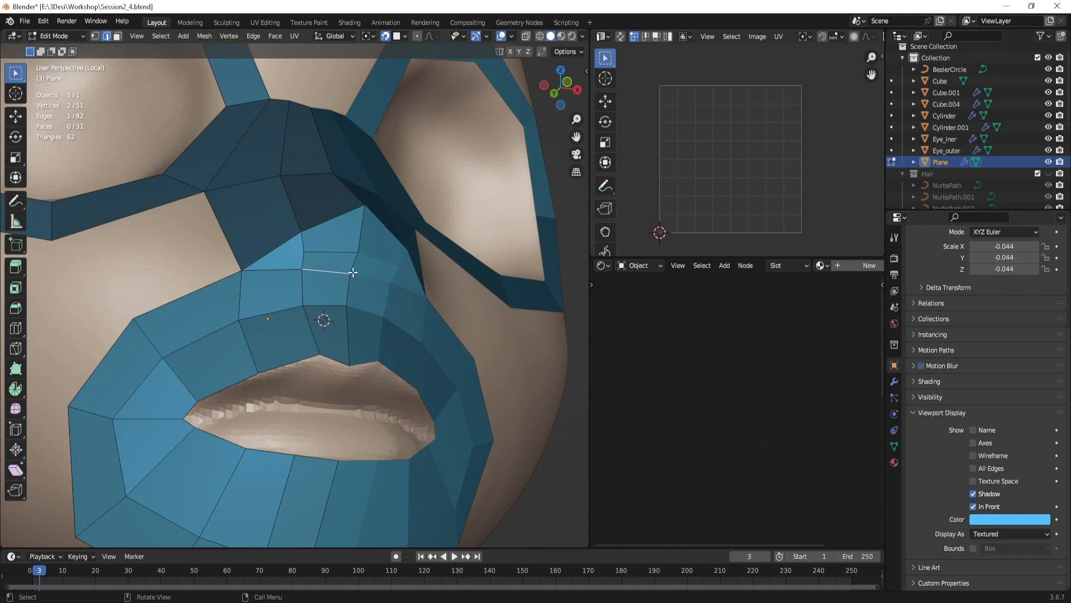
Step: Examine the triangle-shaped quad beside the nostril and the vertices around it
{"action": "key", "text": "3"}
{"action": "left_click", "coordinate": [281, 250], "text": "alt"}
{"action": "left_click", "coordinate": [284, 249]}
{"action": "scroll", "coordinate": [285, 252], "scroll_direction": "up", "scroll_amount": 4}
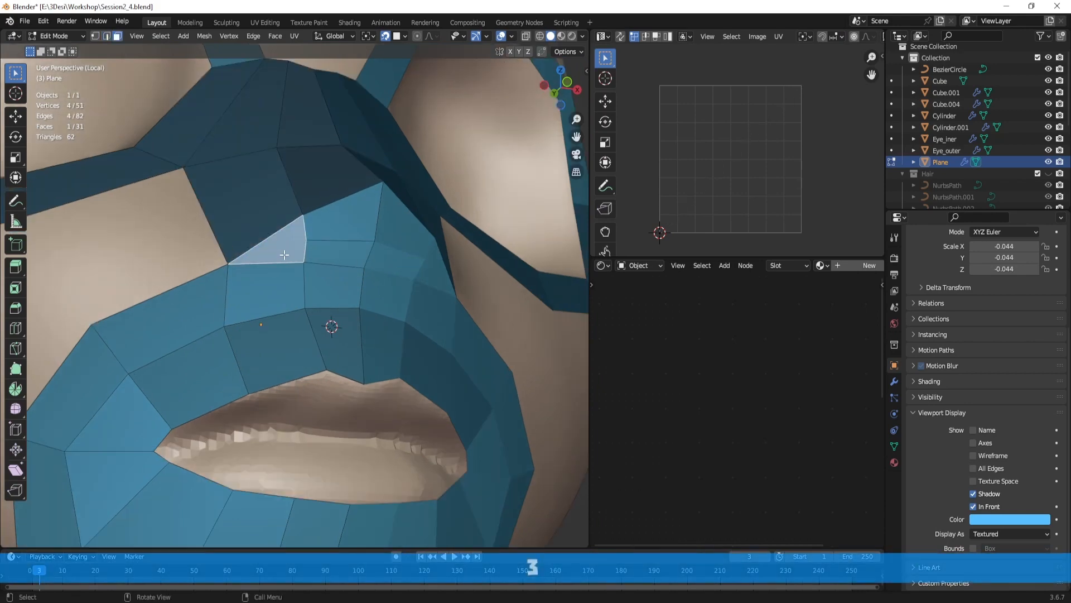
{"action": "scroll", "coordinate": [308, 260], "scroll_direction": "up", "scroll_amount": 1}
{"action": "key", "text": "1"}
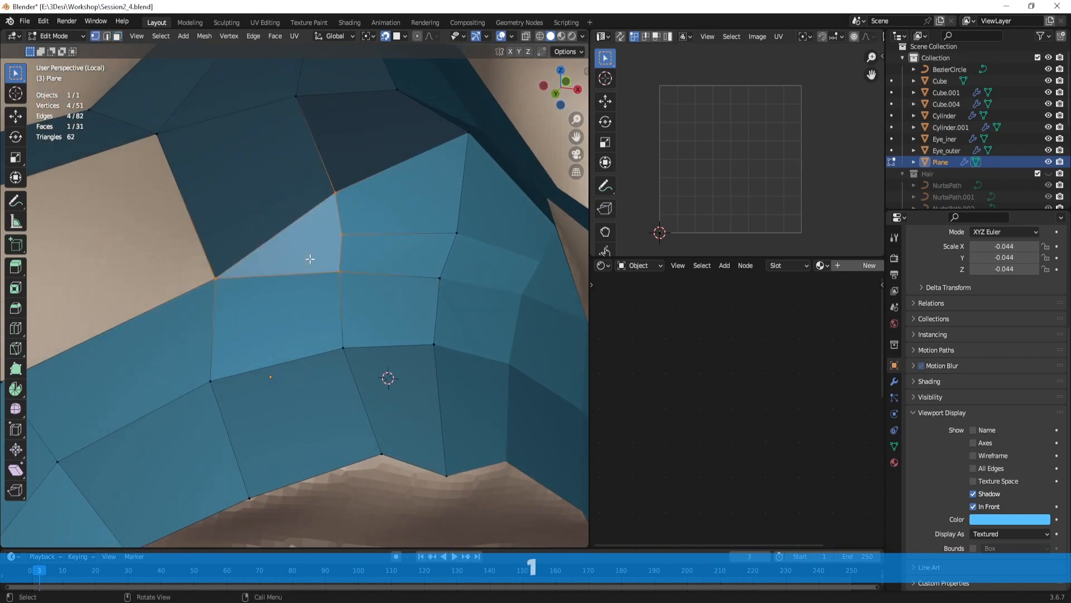
{"action": "left_click", "coordinate": [333, 189]}
{"action": "left_click", "coordinate": [240, 273], "text": "shift"}
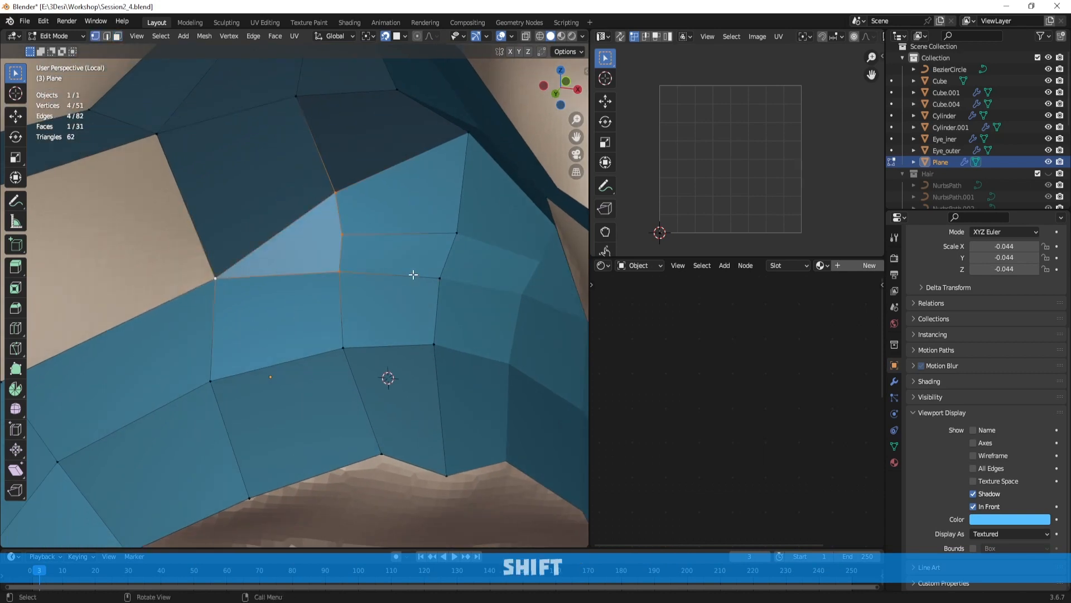
{"action": "scroll", "coordinate": [413, 275], "scroll_direction": "down", "scroll_amount": 3}
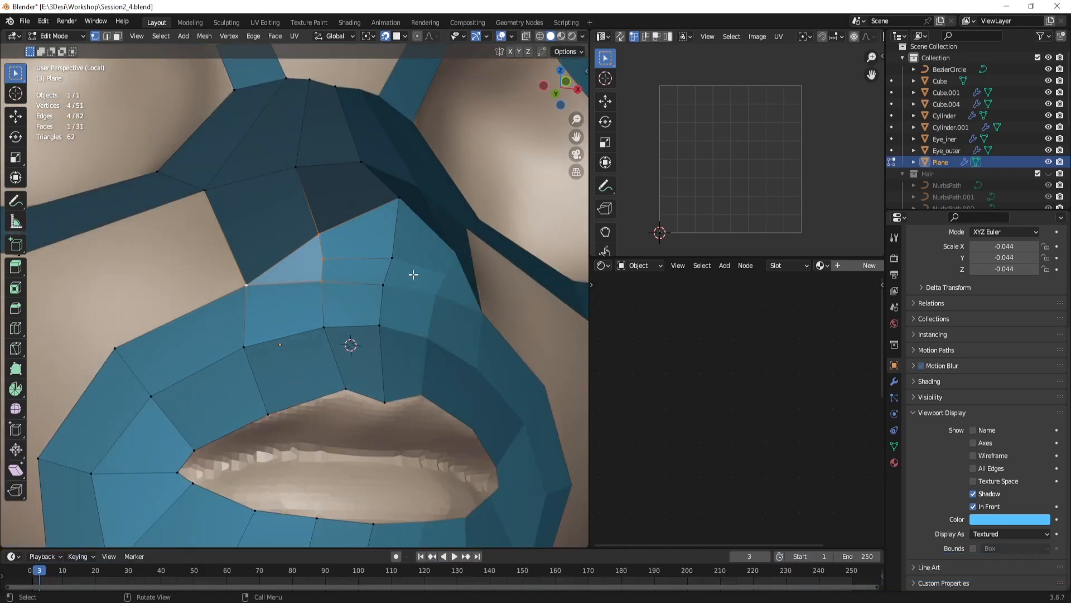
{"action": "left_click", "coordinate": [253, 286]}
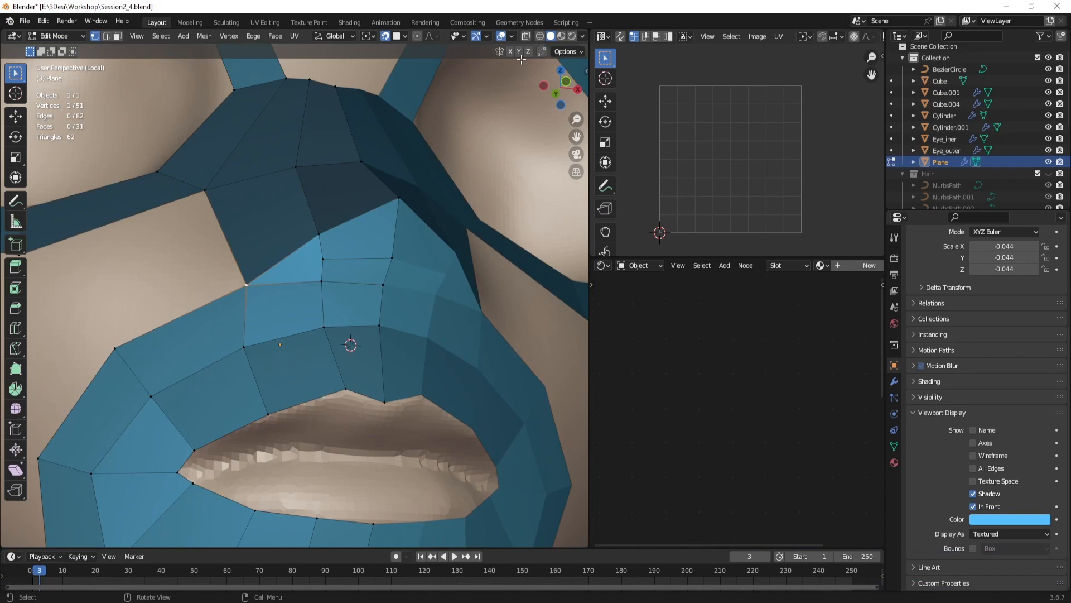
{"action": "middle_click_drag", "start_coordinate": [405, 214], "coordinate": [256, 228]}
{"action": "middle_click_drag", "start_coordinate": [177, 256], "coordinate": [328, 304]}
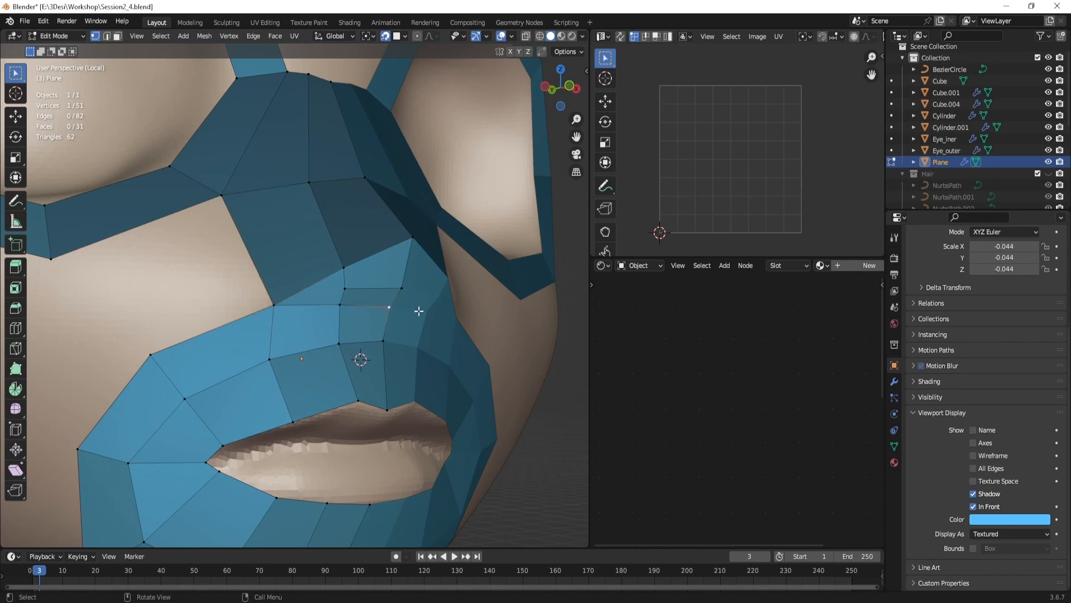
{"action": "middle_click_drag", "start_coordinate": [406, 287], "coordinate": [378, 272]}
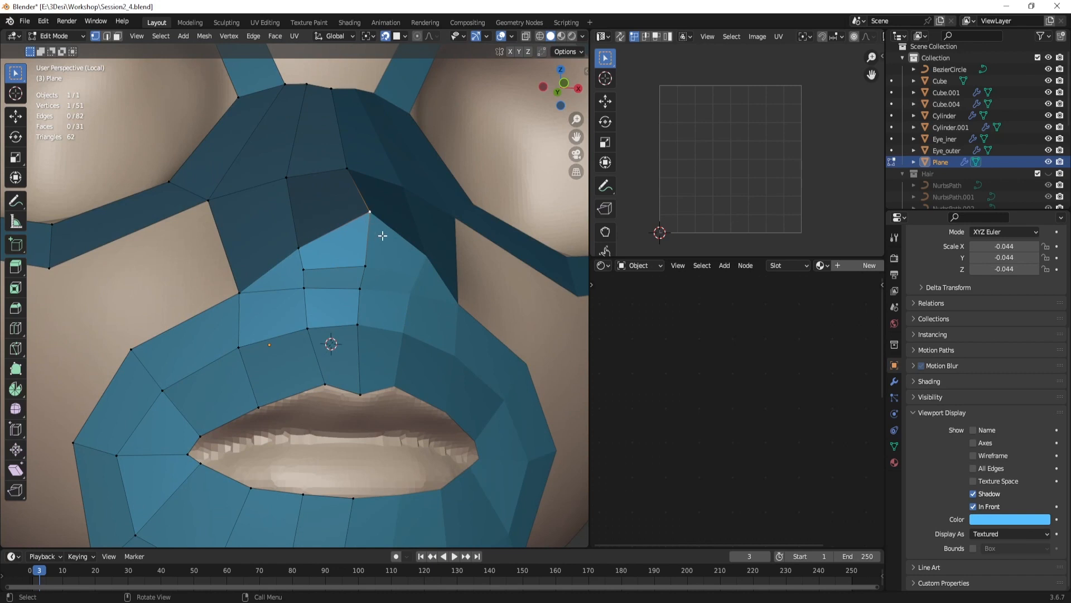
Step: Check how the triangle-shaped nostril face fits the edge flow of the whole nose and mouth mesh
{"action": "key", "text": "3"}
{"action": "left_click", "coordinate": [279, 278]}
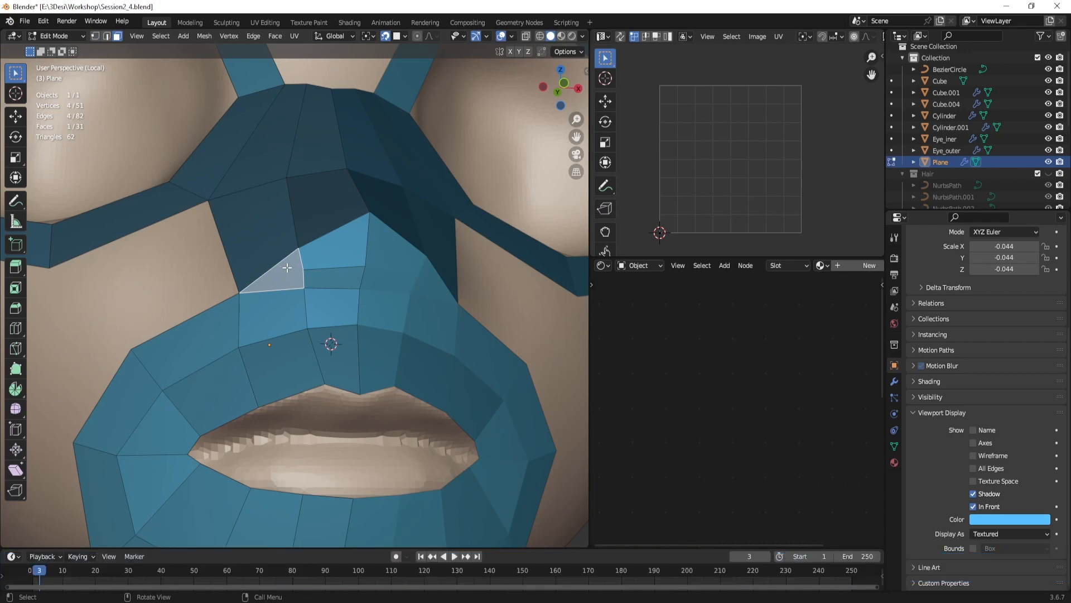
{"action": "left_click_drag", "start_coordinate": [288, 273], "coordinate": [326, 261], "text": "alt+shift"}
{"action": "scroll", "coordinate": [326, 262], "scroll_direction": "up", "scroll_amount": 1}
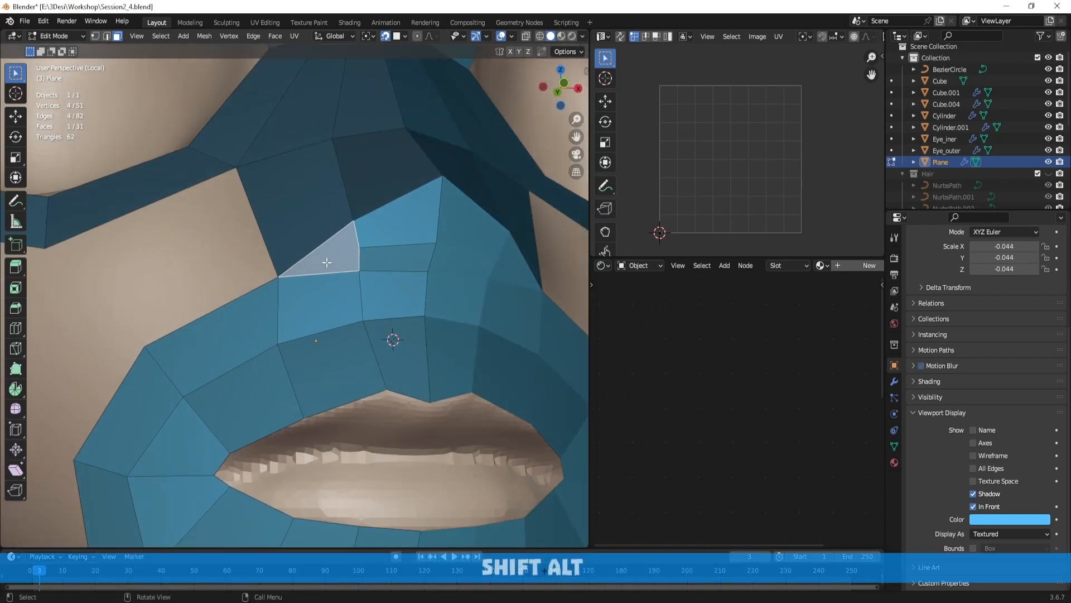
{"action": "scroll", "coordinate": [326, 262], "scroll_direction": "down", "scroll_amount": 5}
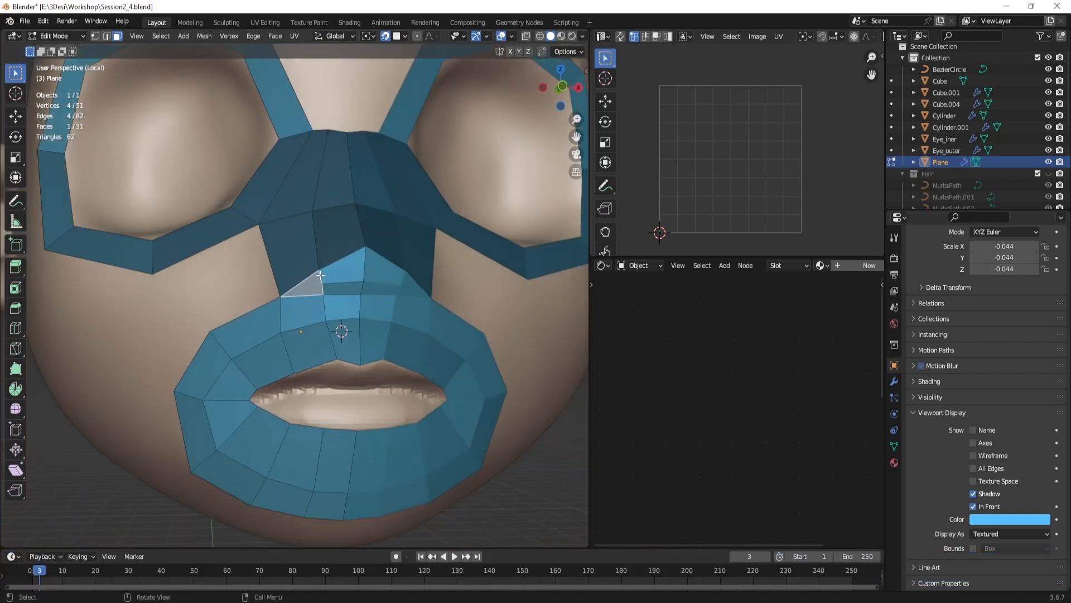
{"action": "mouse_move", "coordinate": [321, 275]}
{"action": "middle_mouse_down"}
{"action": "mouse_move", "coordinate": [321, 255]}
{"action": "mouse_move", "coordinate": [317, 270]}
{"action": "middle_mouse_up"}
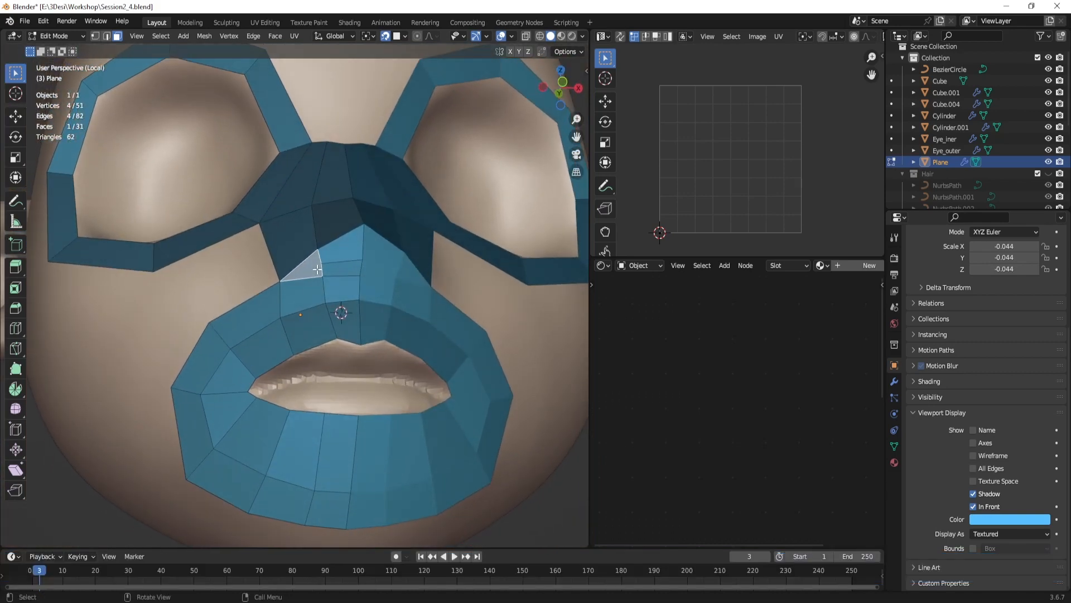
{"action": "middle_click_drag", "start_coordinate": [317, 306], "coordinate": [307, 322]}
{"action": "key", "text": "Tab"}
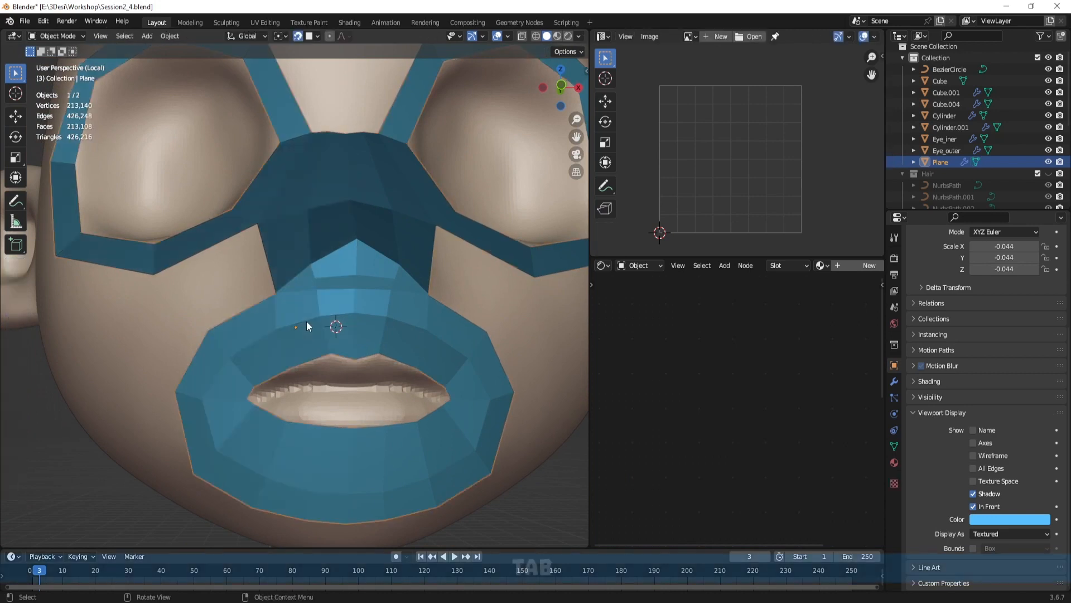
{"action": "key", "text": "Tab"}
Step: Move the outer nose vertex where the nose side meets the eye ring slightly up and toward the centre
{"action": "key", "text": "ctrl+r"}
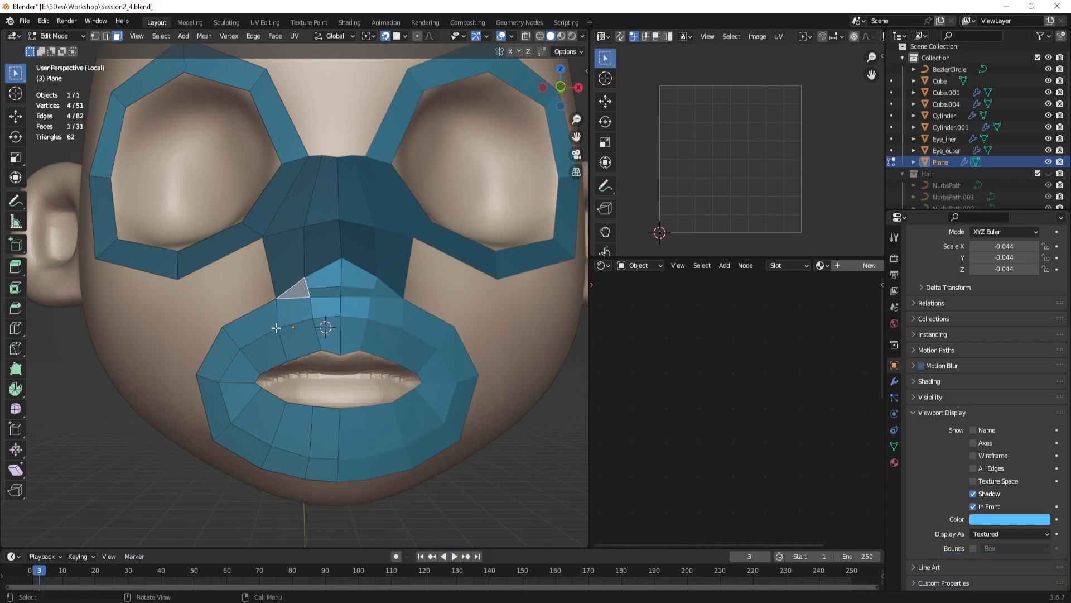
{"action": "mouse_move", "coordinate": [289, 326]}
{"action": "middle_mouse_down"}
{"action": "mouse_move", "coordinate": [362, 331]}
{"action": "mouse_move", "coordinate": [288, 340]}
{"action": "mouse_move", "coordinate": [299, 335]}
{"action": "middle_mouse_up"}
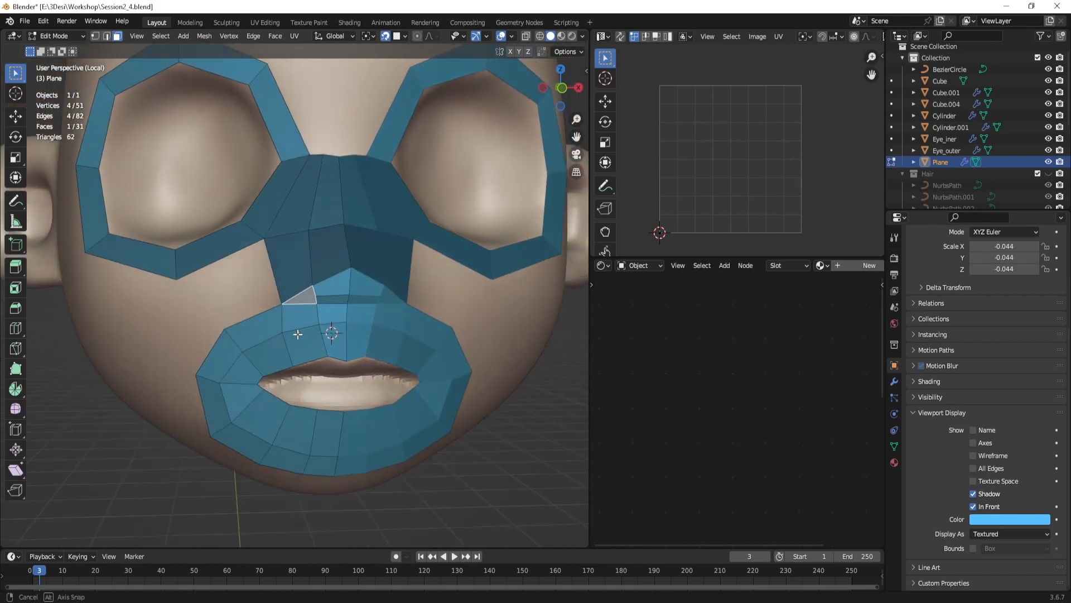
{"action": "left_click", "coordinate": [270, 239]}
{"action": "key", "text": "g"}
{"action": "left_click", "coordinate": [282, 229]}
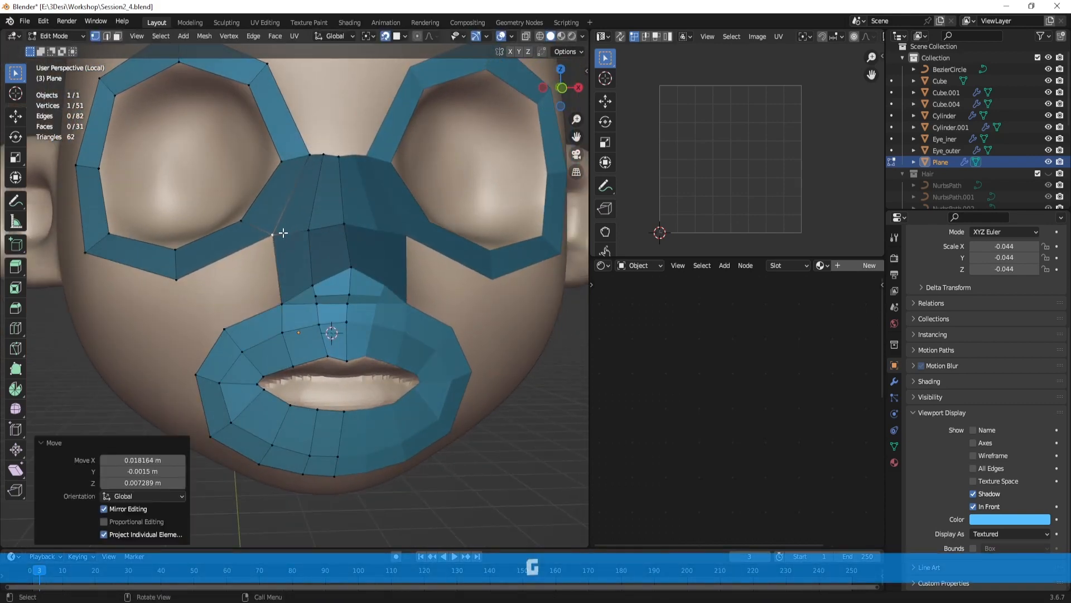
Step: Add a centred loop cut across the two lower nose faces between the nose bridge and the nostril
{"action": "key", "text": "ctrl+r"}
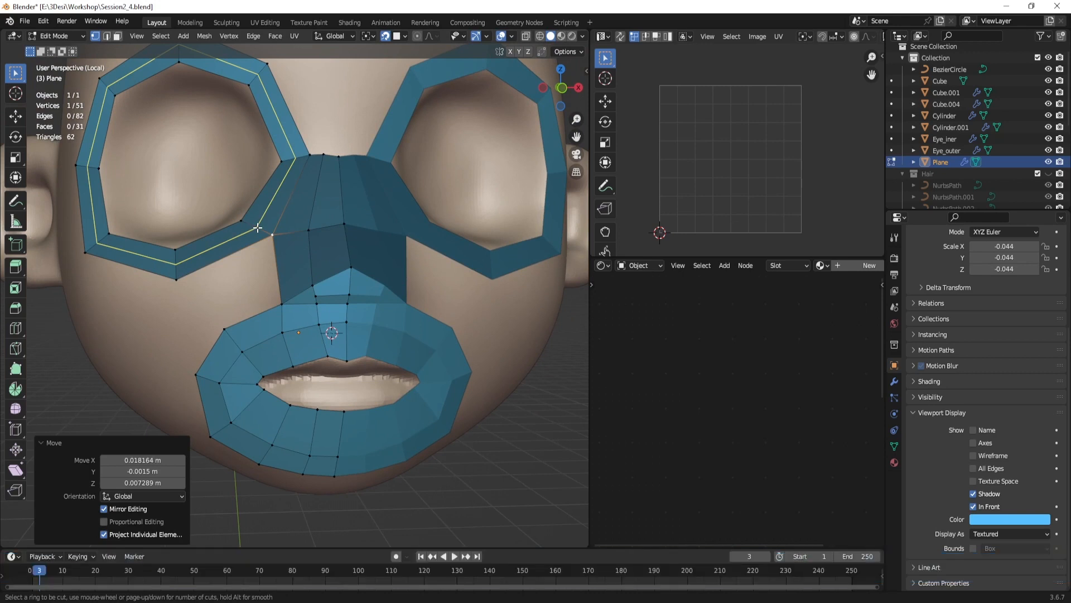
{"action": "middle_click_drag", "start_coordinate": [257, 227], "coordinate": [292, 246]}
{"action": "left_click", "coordinate": [323, 262]}
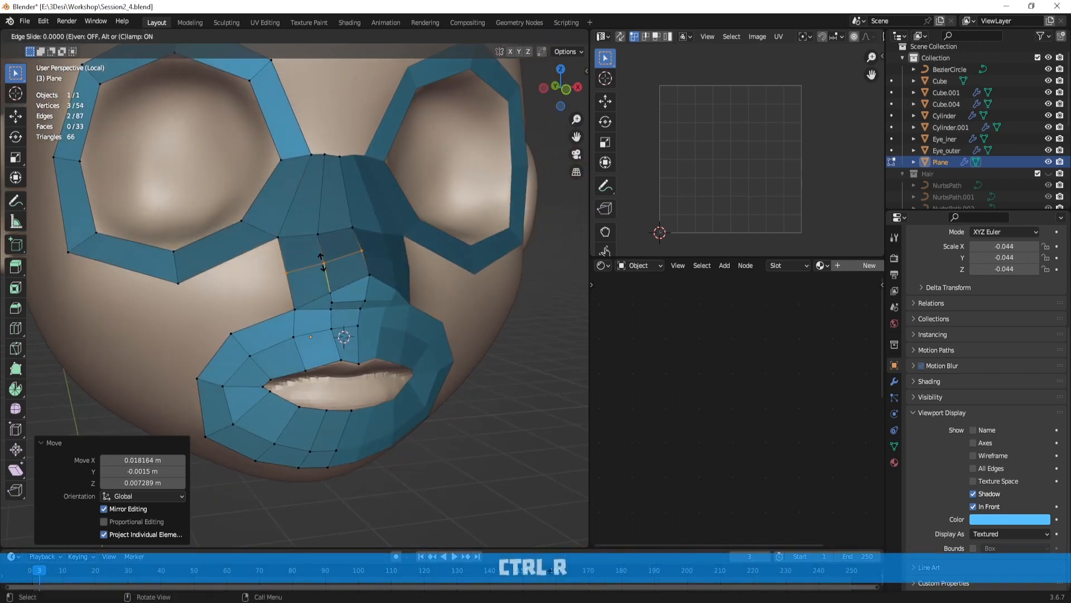
{"action": "right_click", "coordinate": [325, 263]}
{"action": "left_click_drag", "start_coordinate": [304, 295], "coordinate": [345, 239], "text": "alt"}
{"action": "left_click", "coordinate": [349, 242]}
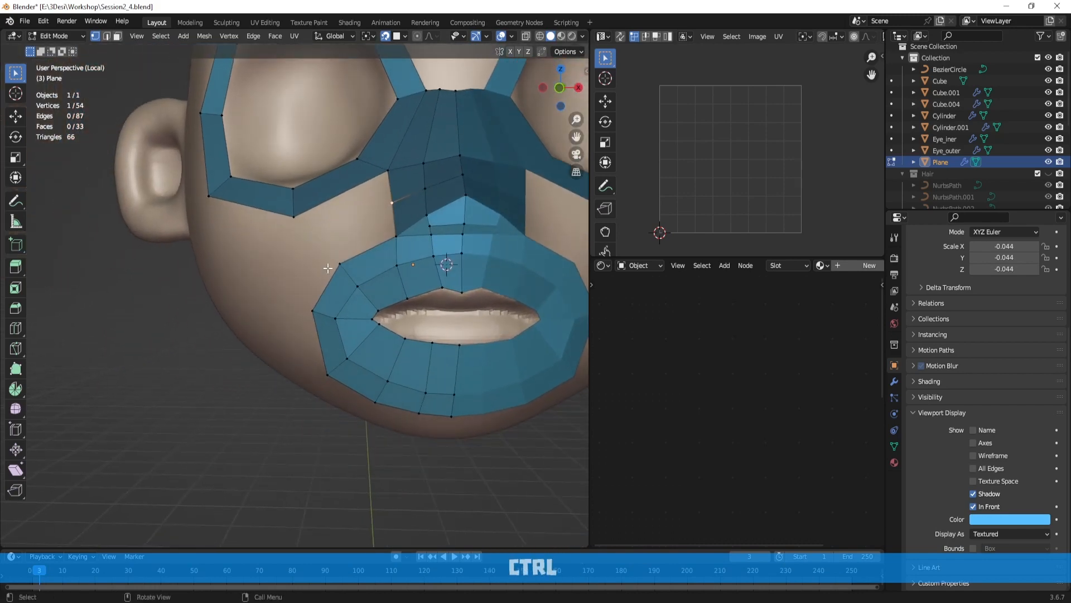
Step: Extrude the mouth ring's outer edges from the upper cheek down to the chin centre and scale them outward by 1.352
{"action": "key", "text": "2"}
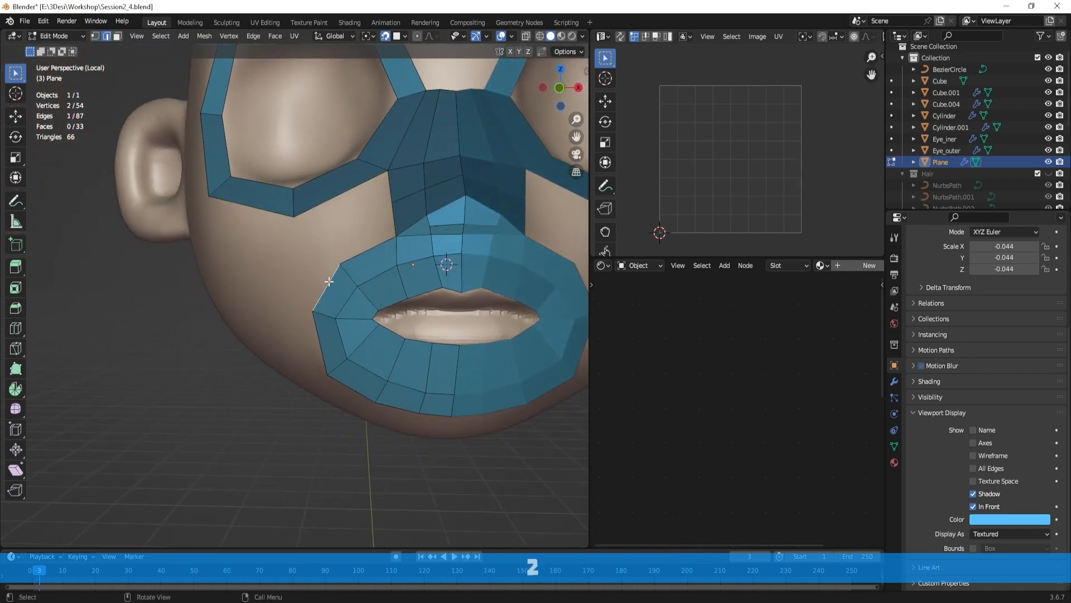
{"action": "left_click", "coordinate": [434, 414], "text": "ctrl"}
{"action": "middle_click_drag", "start_coordinate": [436, 386], "coordinate": [399, 362]}
{"action": "key", "text": "e"}
{"action": "right_click", "coordinate": [399, 361]}
{"action": "key", "text": "s"}
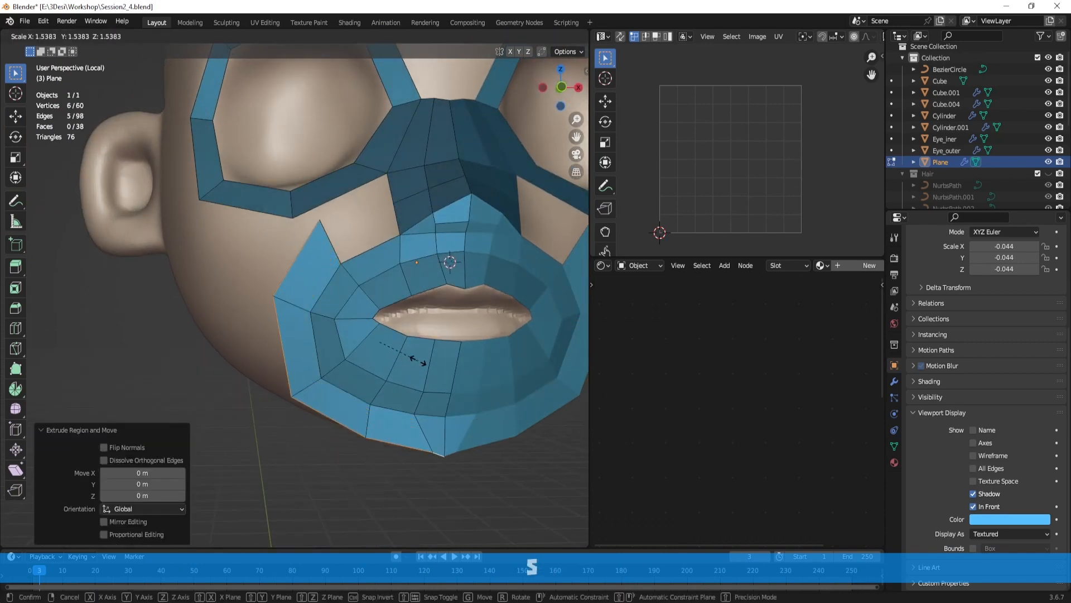
{"action": "left_click", "coordinate": [411, 360]}
{"action": "middle_click_drag", "start_coordinate": [454, 388], "coordinate": [438, 352]}
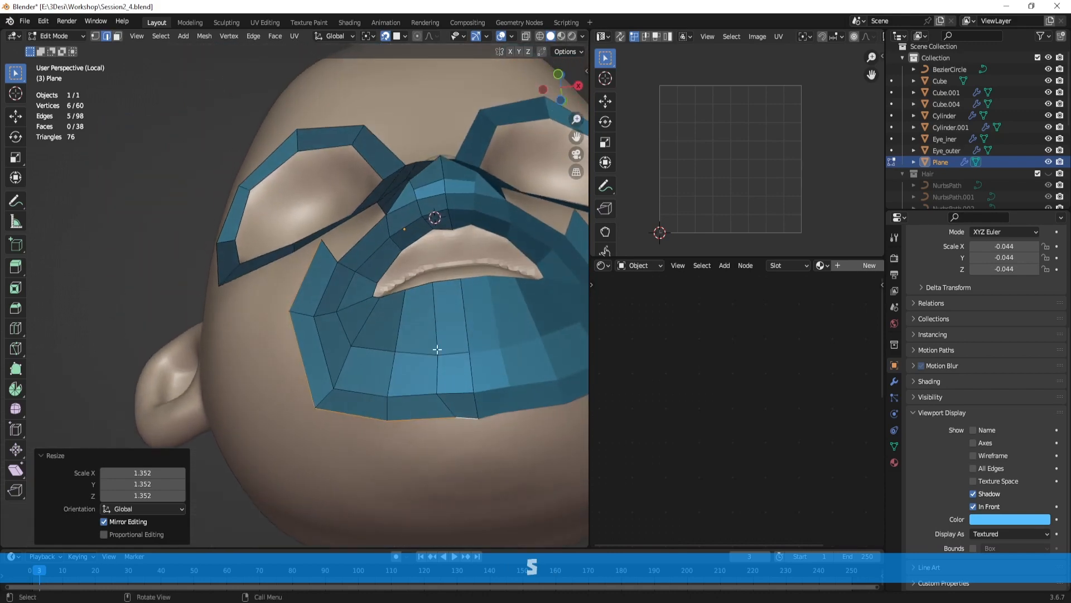
{"action": "middle_click_drag", "start_coordinate": [449, 407], "coordinate": [419, 402]}
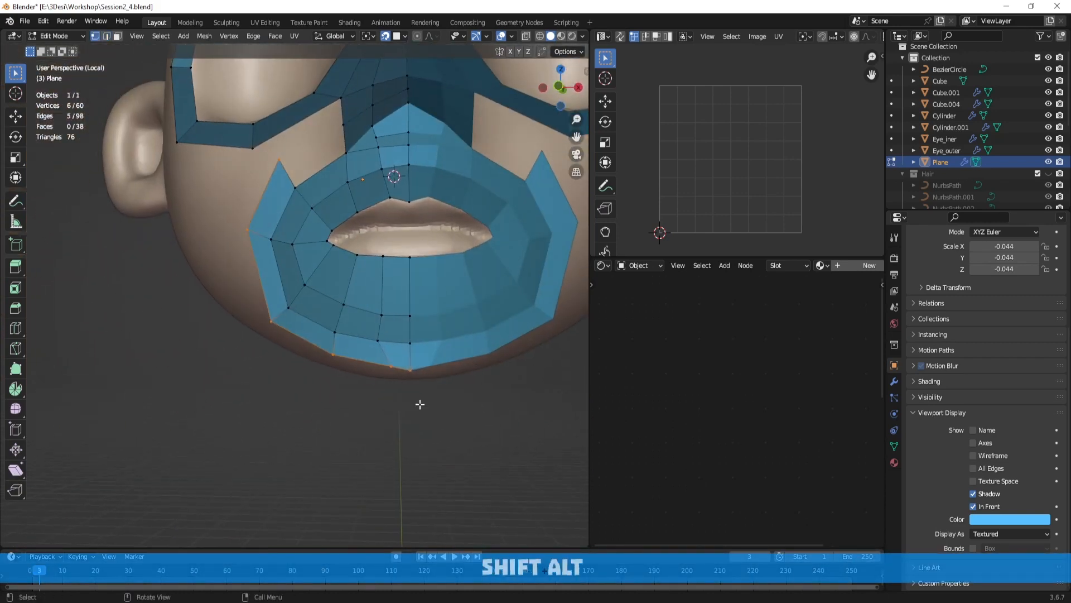
Step: Select the three lowest chin vertices beside the centre line and snap them onto the sculpt's surface
{"action": "left_click_drag", "start_coordinate": [411, 402], "coordinate": [319, 347]}
{"action": "middle_click_drag", "start_coordinate": [372, 389], "coordinate": [383, 385]}
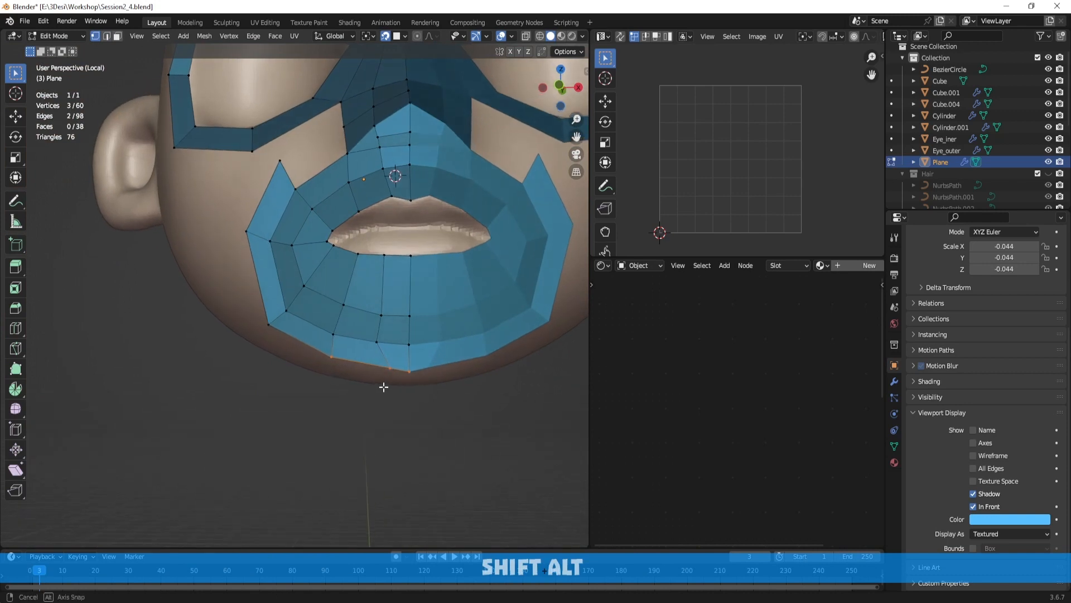
{"action": "left_click", "coordinate": [390, 379]}
{"action": "left_click_drag", "start_coordinate": [438, 412], "coordinate": [314, 352]}
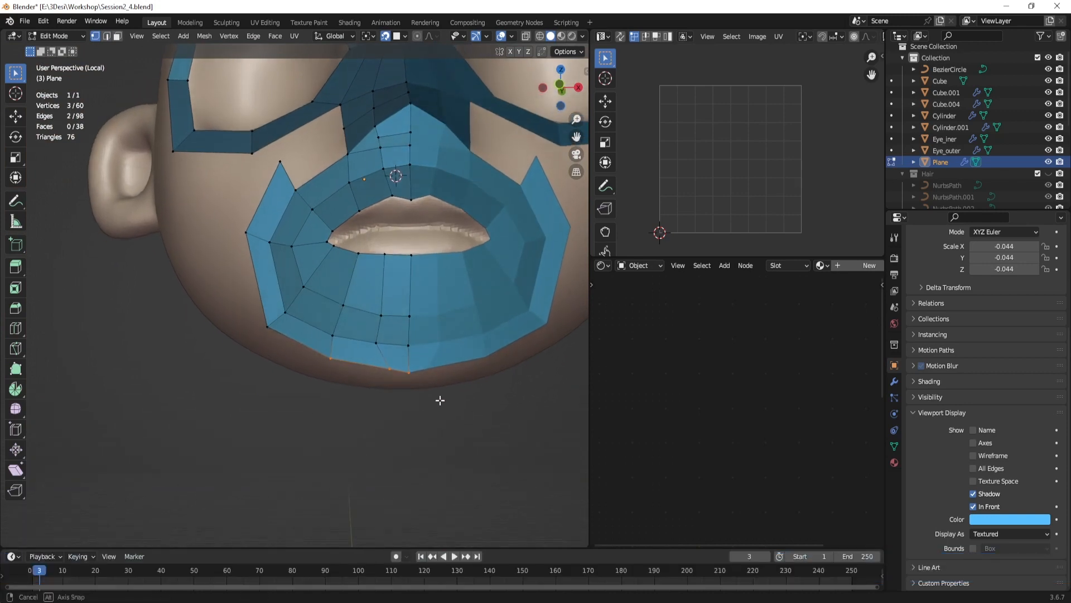
{"action": "middle_click_drag", "start_coordinate": [437, 400], "coordinate": [445, 382]}
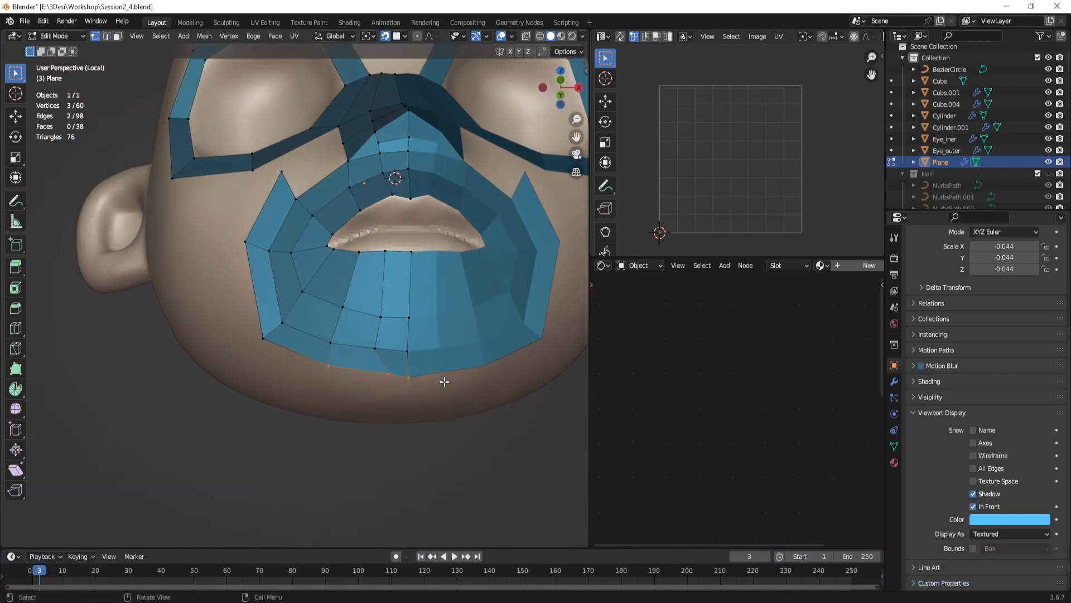
{"action": "key", "text": "g"}
{"action": "left_click", "coordinate": [443, 378]}
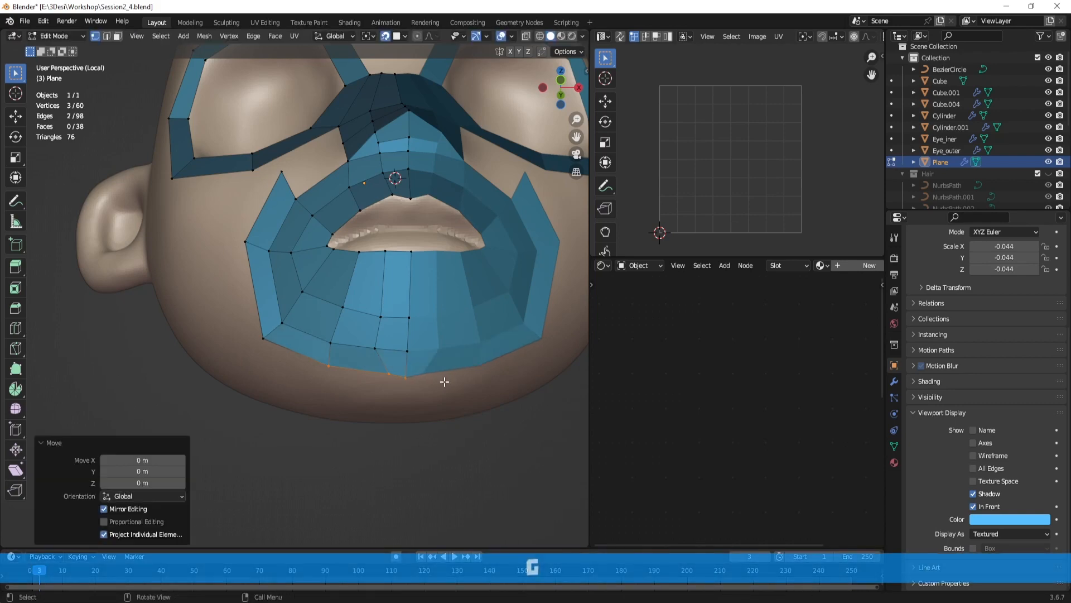
Step: Reposition the outer chin edge vertices near the centre and at the jaw corner on the sculpt's surface
{"action": "middle_click_drag", "start_coordinate": [443, 377], "coordinate": [244, 271]}
{"action": "left_click", "coordinate": [399, 368]}
{"action": "key", "text": "g"}
{"action": "left_click", "coordinate": [401, 397]}
{"action": "left_click", "coordinate": [245, 333], "text": "shift"}
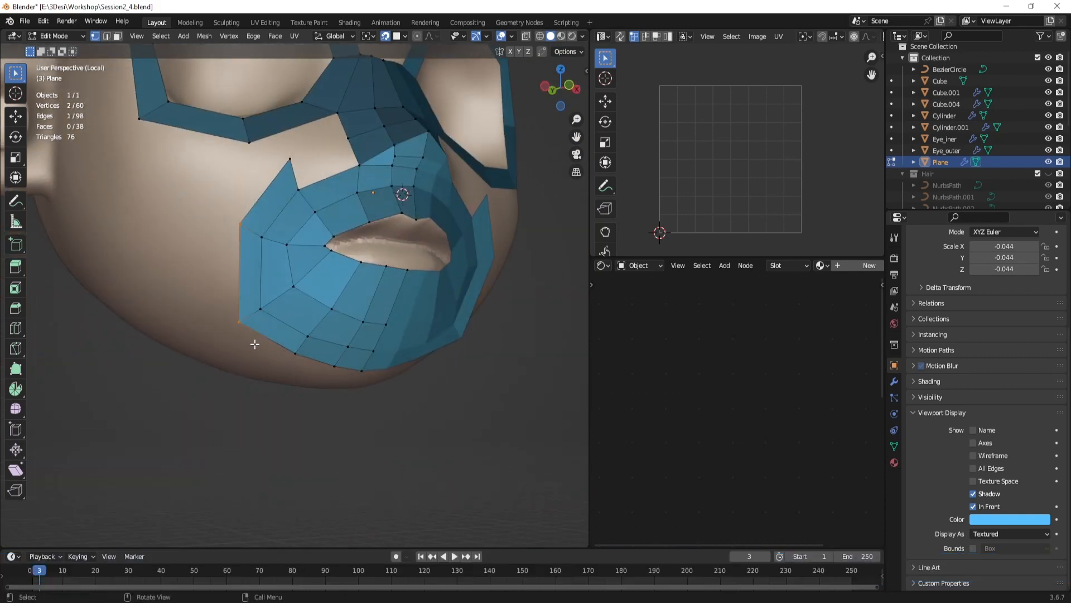
{"action": "mouse_move", "coordinate": [251, 342]}
{"action": "middle_mouse_down"}
{"action": "mouse_move", "coordinate": [385, 396]}
{"action": "mouse_move", "coordinate": [244, 346]}
{"action": "mouse_move", "coordinate": [402, 374]}
{"action": "mouse_move", "coordinate": [252, 353]}
{"action": "middle_mouse_up"}
{"action": "key", "text": "g"}
{"action": "left_click", "coordinate": [240, 346]}
Step: Move the upper cheek tip vertex outward and shift the notch vertex between it and the upper lip slightly
{"action": "left_click", "coordinate": [278, 167]}
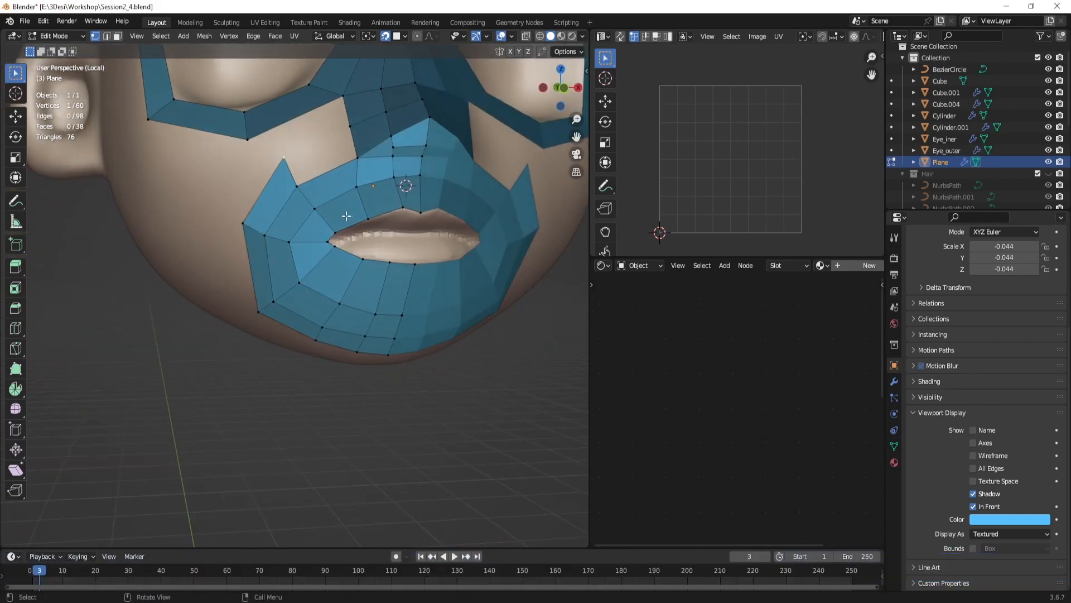
{"action": "middle_click_drag", "start_coordinate": [346, 216], "coordinate": [325, 226]}
{"action": "key", "text": "g"}
{"action": "left_click", "coordinate": [312, 223]}
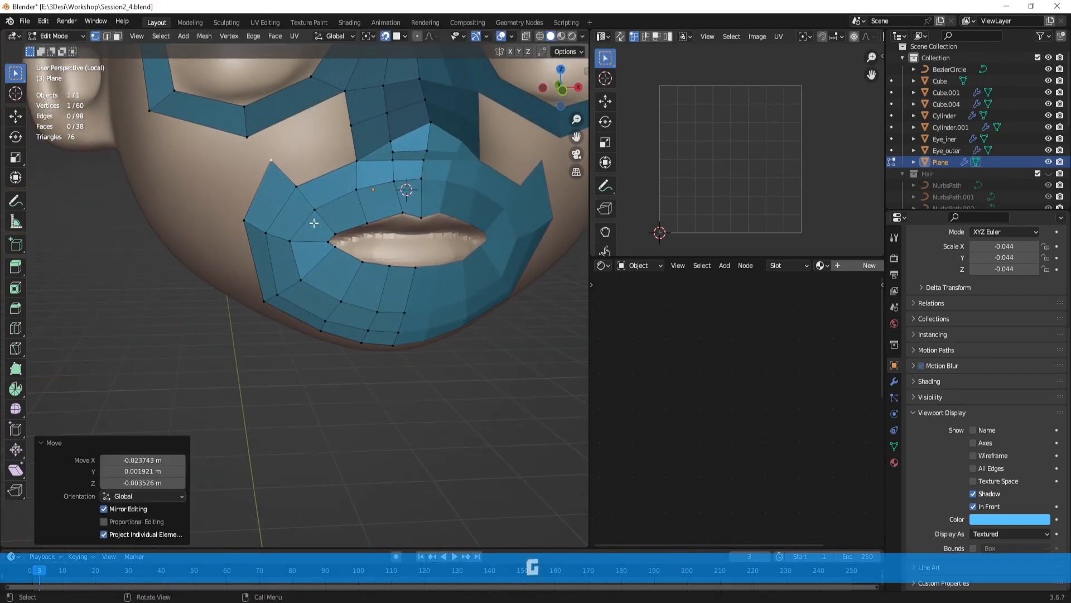
{"action": "scroll", "coordinate": [325, 216], "scroll_direction": "down", "scroll_amount": 2}
{"action": "scroll", "coordinate": [330, 270], "scroll_direction": "up", "scroll_amount": 3}
{"action": "left_click_drag", "start_coordinate": [325, 217], "coordinate": [333, 269], "text": "alt+shift"}
{"action": "left_click", "coordinate": [319, 254]}
{"action": "key", "text": "g"}
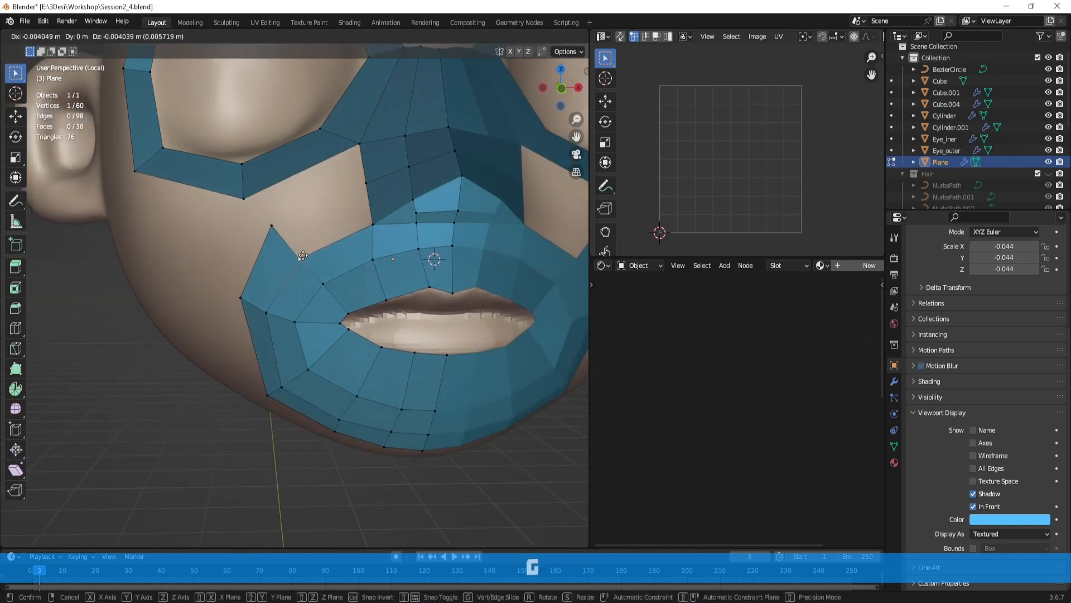
{"action": "left_click", "coordinate": [318, 255]}
Step: Connect the cheek tip to the eye ring's lowest vertex with an edge and fill the gap between the cheek and the nose side
{"action": "scroll", "coordinate": [318, 255], "scroll_direction": "down", "scroll_amount": 1}
{"action": "middle_click_drag", "start_coordinate": [318, 255], "coordinate": [278, 240]}
{"action": "left_click", "coordinate": [277, 240]}
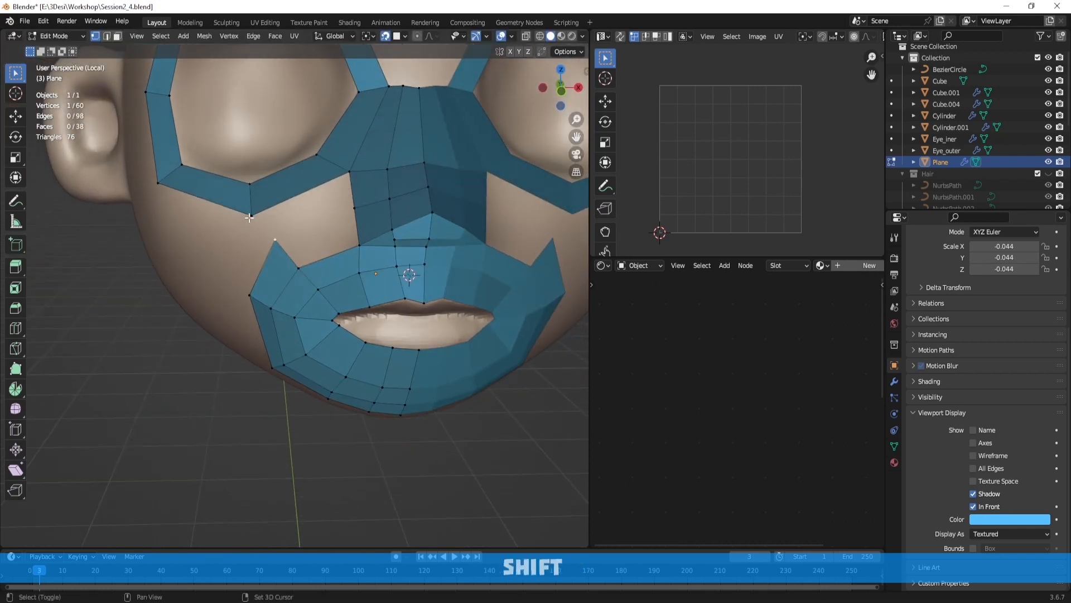
{"action": "key", "text": "f"}
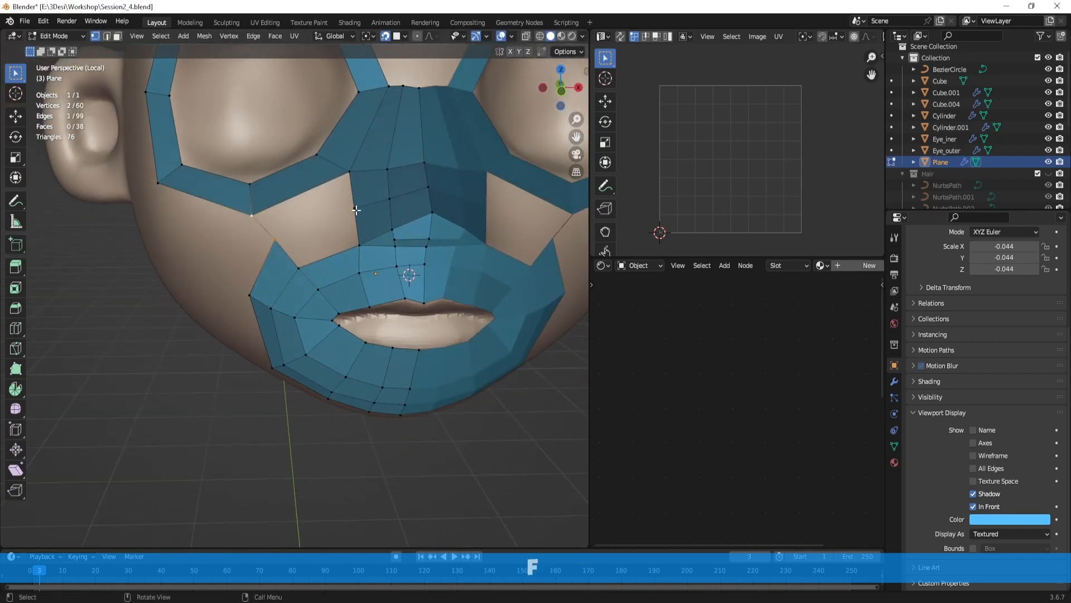
{"action": "left_click", "coordinate": [311, 250], "text": "shift"}
{"action": "key", "text": "f"}
{"action": "key", "text": "2"}
{"action": "key", "text": "f"}
{"action": "middle_click_drag", "start_coordinate": [353, 222], "coordinate": [364, 224]}
{"action": "key", "text": "ctrl+r"}
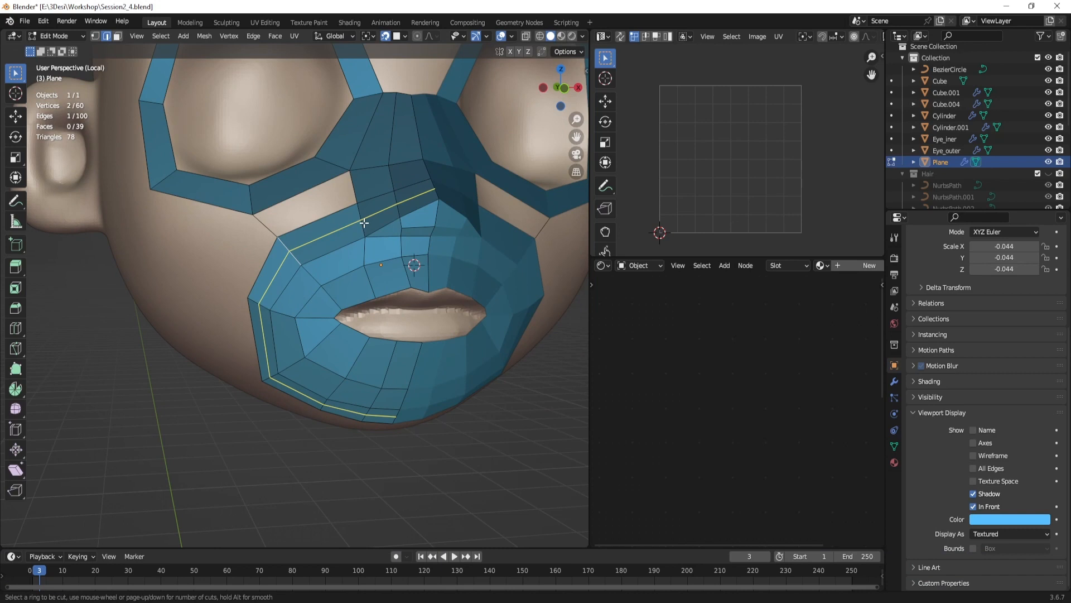
{"action": "right_click", "coordinate": [364, 223]}
{"action": "middle_click_drag", "start_coordinate": [364, 223], "coordinate": [334, 225]}
Step: Move the eye ring's lowest outer vertex, where the cheek edge joins it, slightly along the surface
{"action": "key", "text": "1"}
{"action": "mouse_move", "coordinate": [265, 215]}
{"action": "middle_mouse_down"}
{"action": "mouse_move", "coordinate": [278, 217]}
{"action": "mouse_move", "coordinate": [302, 279]}
{"action": "mouse_move", "coordinate": [255, 224]}
{"action": "middle_mouse_up"}
{"action": "left_click", "coordinate": [264, 218]}
{"action": "key", "text": "g"}
{"action": "left_click", "coordinate": [284, 221]}
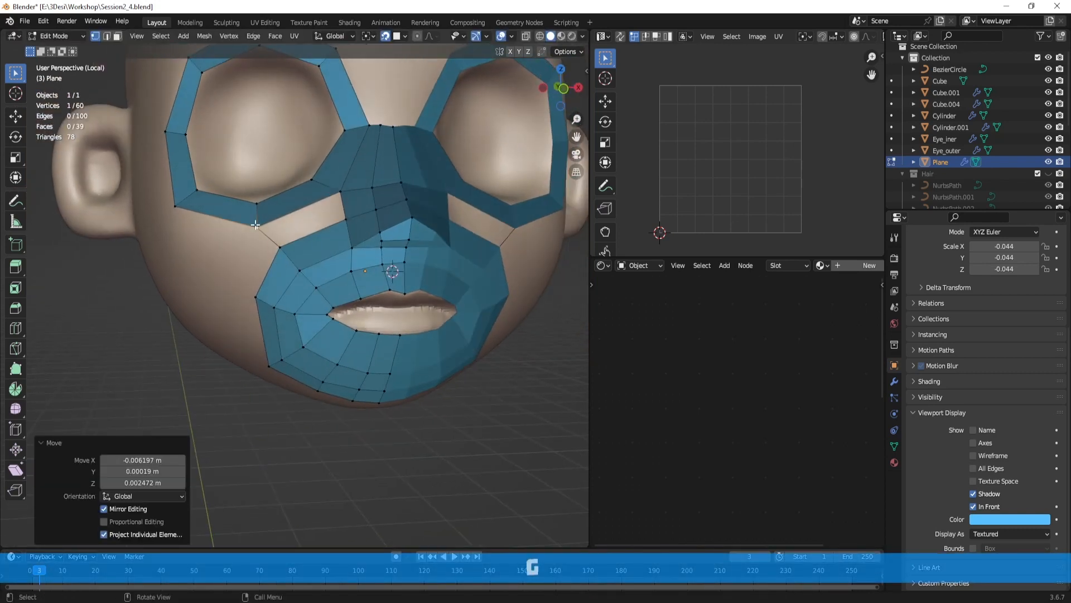
Step: Extrude the mouth mesh's outer edges from the cheek down to the chin centre and scale them outward
{"action": "left_click_drag", "start_coordinate": [343, 353], "coordinate": [395, 270], "text": "alt+shift"}
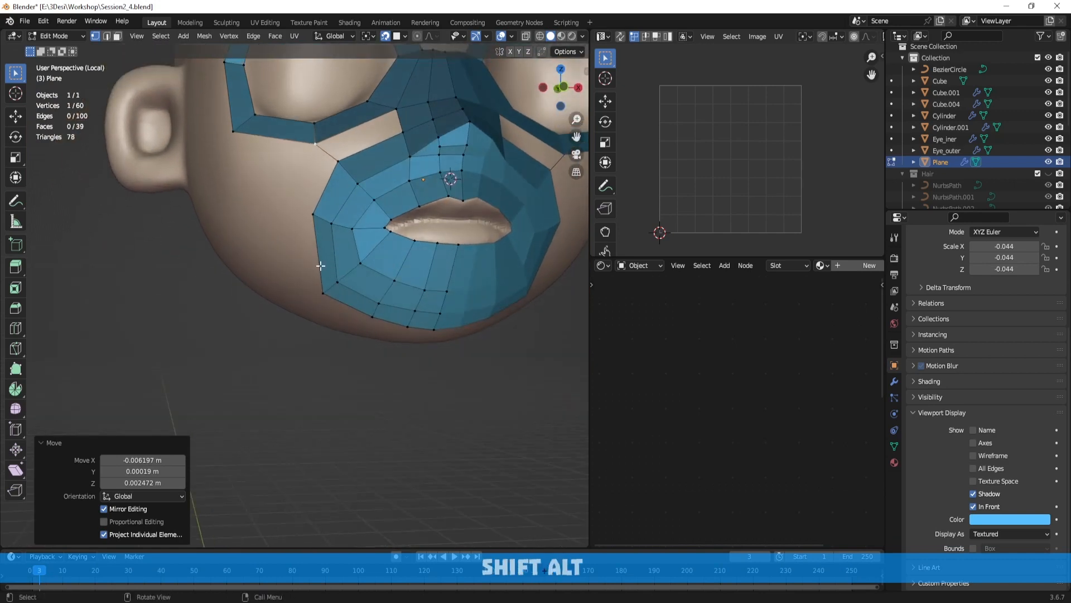
{"action": "key", "text": "3"}
{"action": "middle_click_drag", "start_coordinate": [441, 317], "coordinate": [453, 292]}
{"action": "left_click", "coordinate": [434, 328], "text": "ctrl"}
{"action": "key", "text": "s"}
{"action": "right_click", "coordinate": [474, 294]}
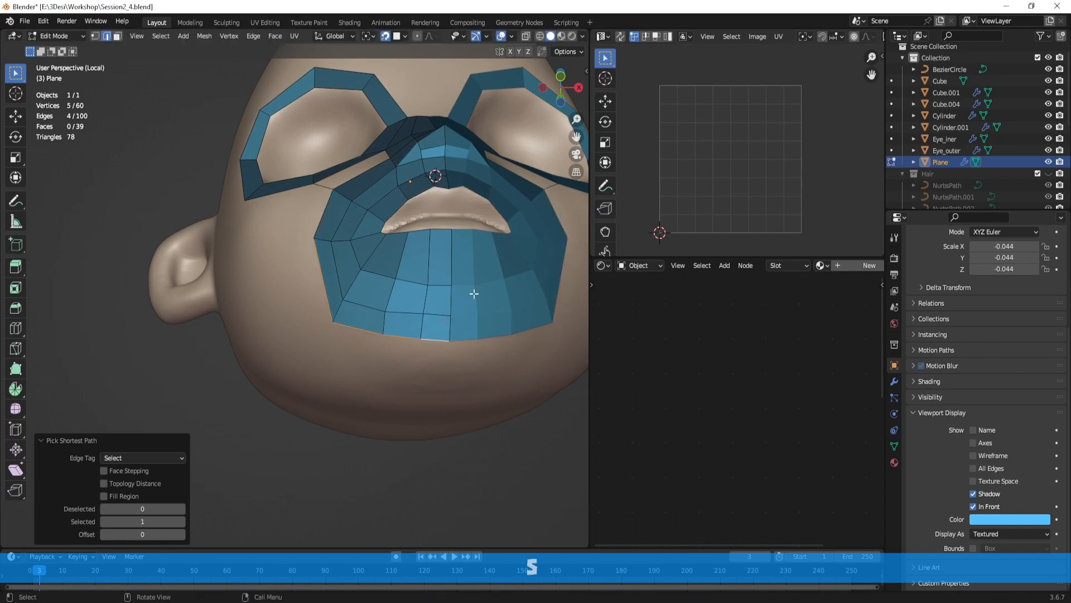
{"action": "key", "text": "e"}
{"action": "right_click", "coordinate": [474, 293]}
{"action": "key", "text": "s"}
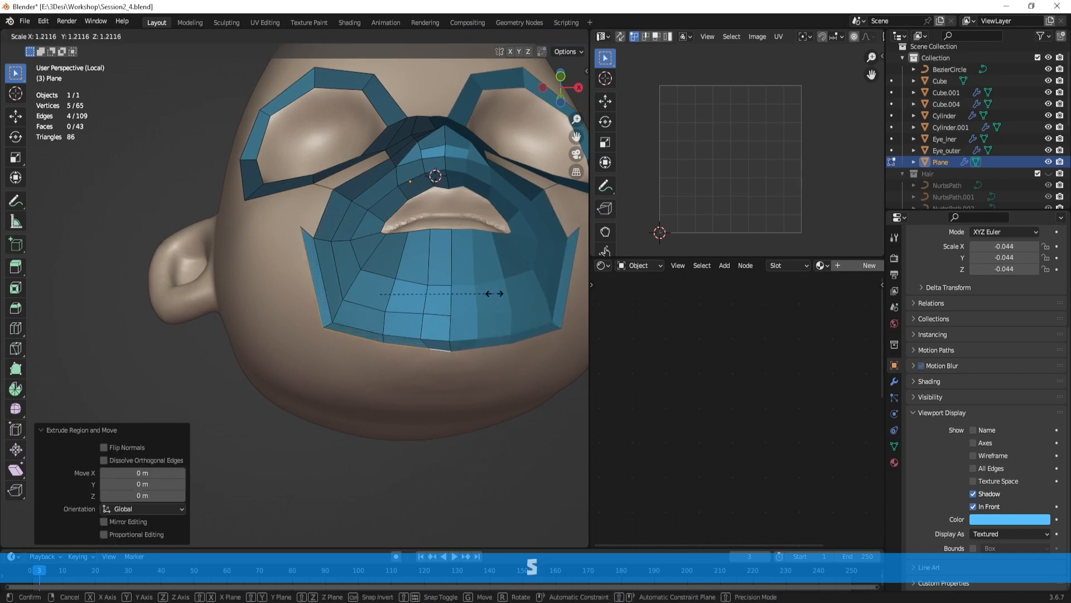
{"action": "left_click", "coordinate": [502, 292]}
Step: Move the new chin border vertices down under the chin and space the middle one toward the jaw
{"action": "left_click_drag", "start_coordinate": [462, 377], "coordinate": [380, 346]}
{"action": "key", "text": "g"}
{"action": "left_click", "coordinate": [378, 358]}
{"action": "left_click", "coordinate": [416, 362]}
{"action": "key", "text": "g"}
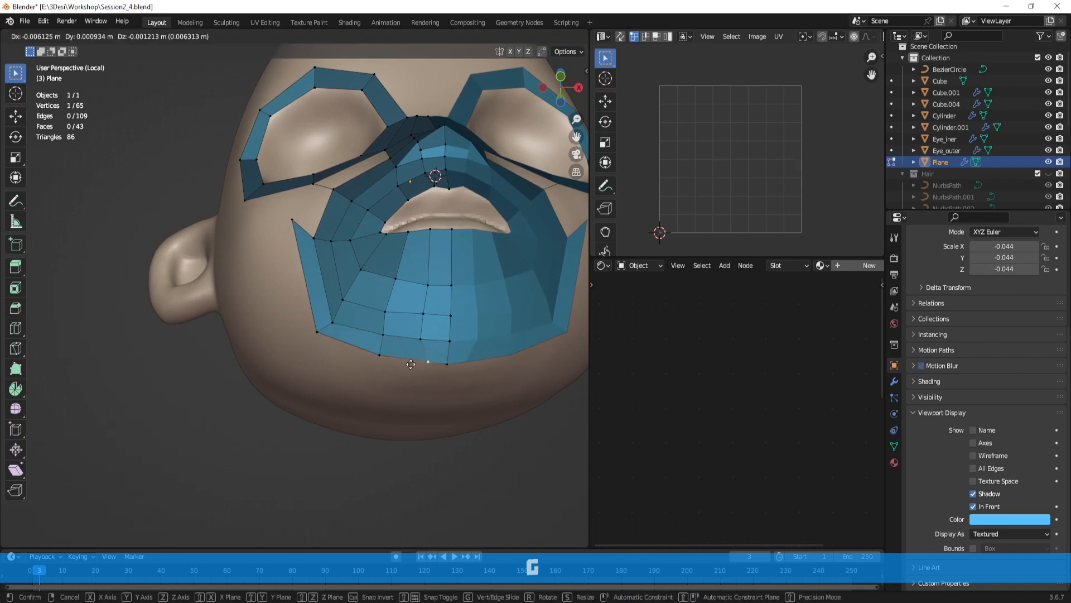
{"action": "left_click", "coordinate": [399, 366]}
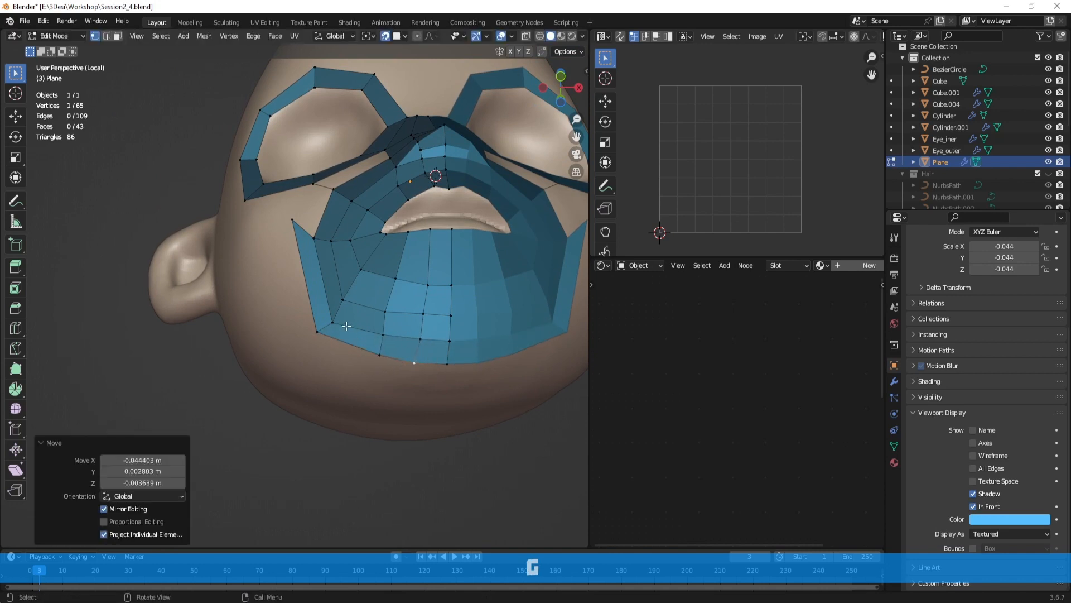
Step: Move the new loop's jaw corner vertex down and its upper cheek vertex down and outward
{"action": "left_click", "coordinate": [323, 330]}
{"action": "key", "text": "g"}
{"action": "left_click", "coordinate": [326, 344]}
{"action": "left_click", "coordinate": [298, 231]}
{"action": "key", "text": "g"}
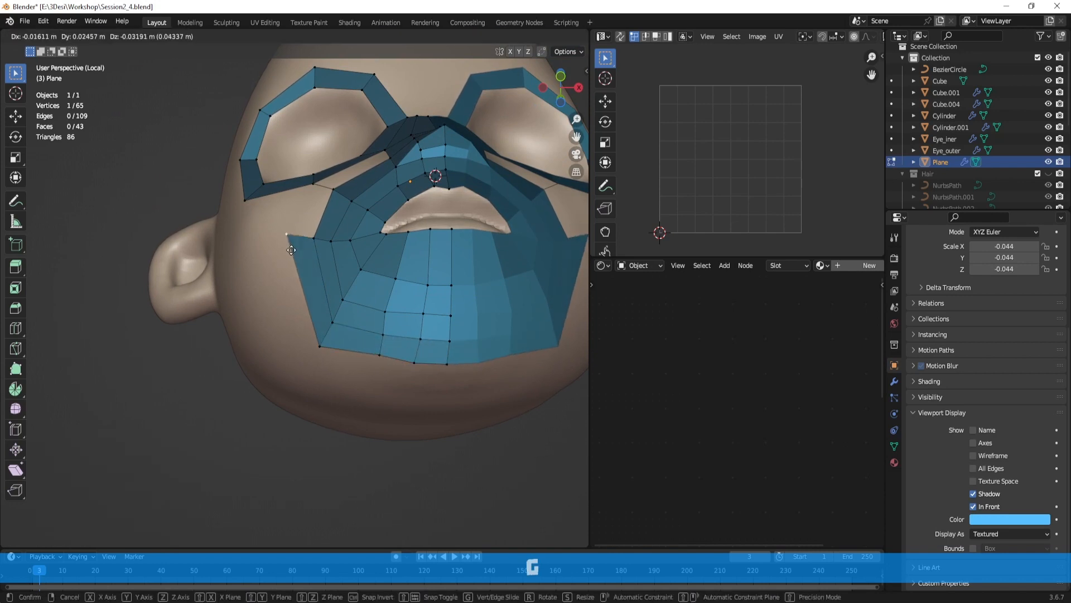
{"action": "left_click", "coordinate": [291, 256]}
Step: Fill a face between the outer cheek strip and the eye ring connection, and another between the cheek, eye ring and nose side
{"action": "middle_click_drag", "start_coordinate": [320, 201], "coordinate": [341, 334]}
{"action": "scroll", "coordinate": [340, 324], "scroll_direction": "up", "scroll_amount": 2}
{"action": "key", "text": "2"}
{"action": "left_click", "coordinate": [334, 282]}
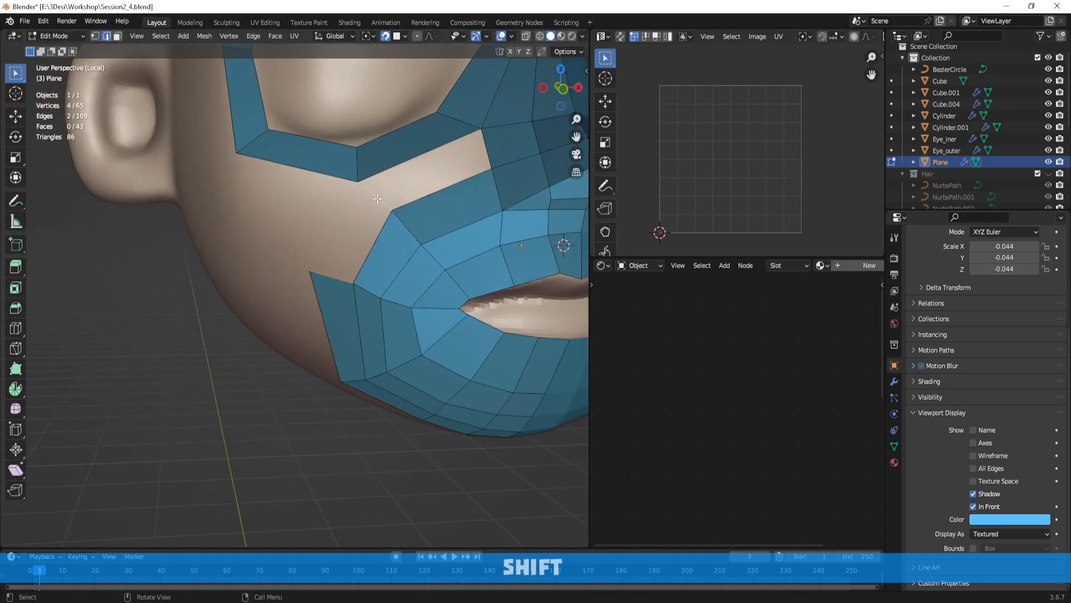
{"action": "key", "text": "f"}
{"action": "left_click", "coordinate": [487, 160], "text": "shift"}
{"action": "key", "text": "f"}
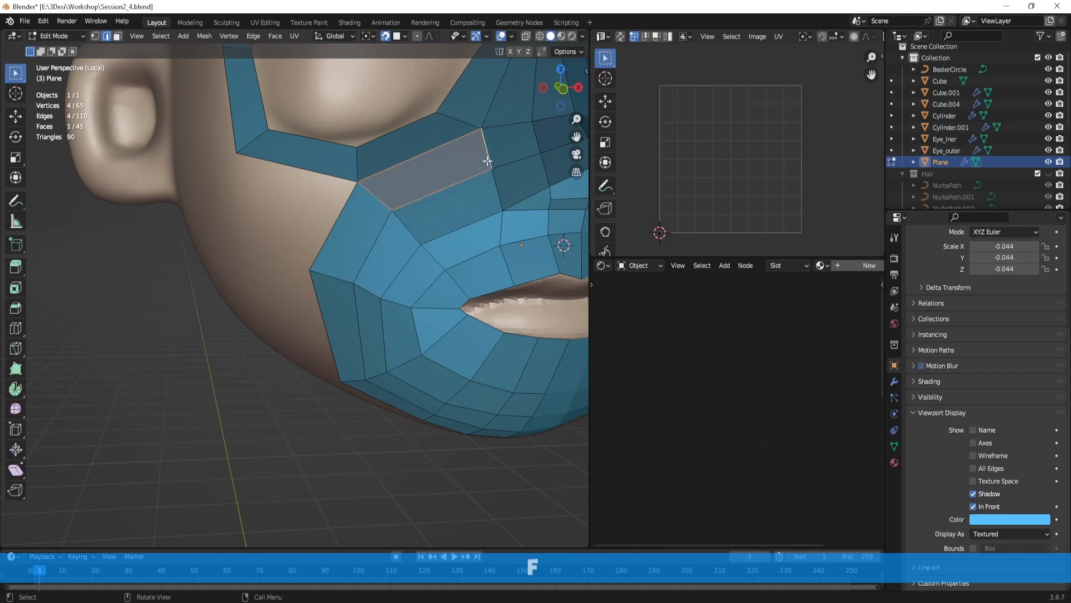
Step: Inspect the edge flow of the filled cheek and nose area, including the loop path through the mouth corner
{"action": "scroll", "coordinate": [487, 161], "scroll_direction": "down", "scroll_amount": 2}
{"action": "middle_click_drag", "start_coordinate": [467, 251], "coordinate": [448, 256]}
{"action": "key", "text": "Tab"}
{"action": "scroll", "coordinate": [448, 257], "scroll_direction": "down", "scroll_amount": 3}
{"action": "key", "text": "Tab"}
{"action": "scroll", "coordinate": [440, 252], "scroll_direction": "up", "scroll_amount": 3}
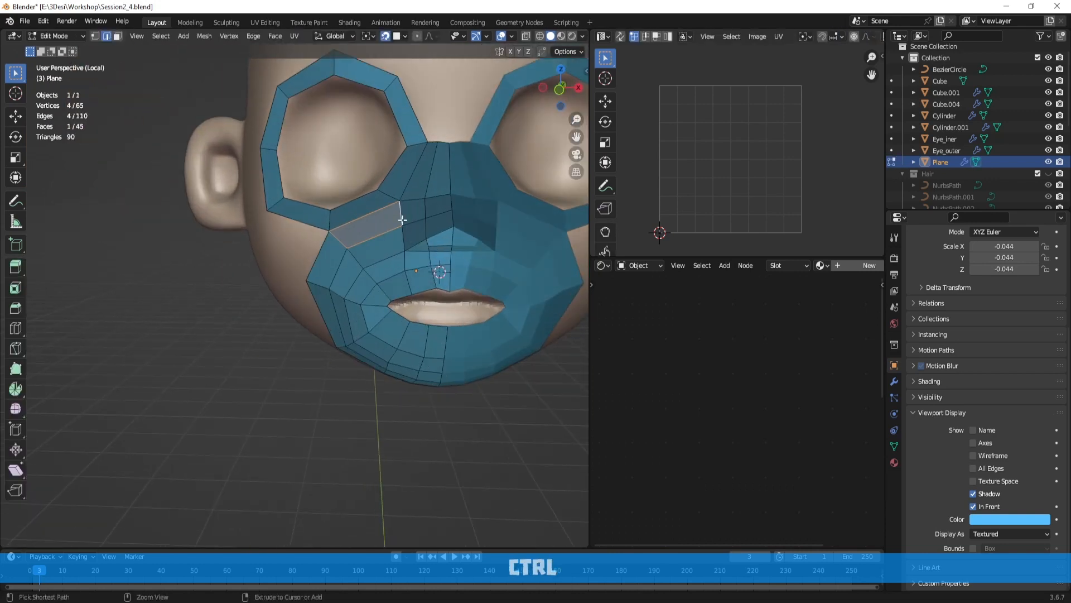
{"action": "key", "text": "ctrl+e"}
{"action": "key", "text": "Escape"}
{"action": "key", "text": "ctrl+r"}
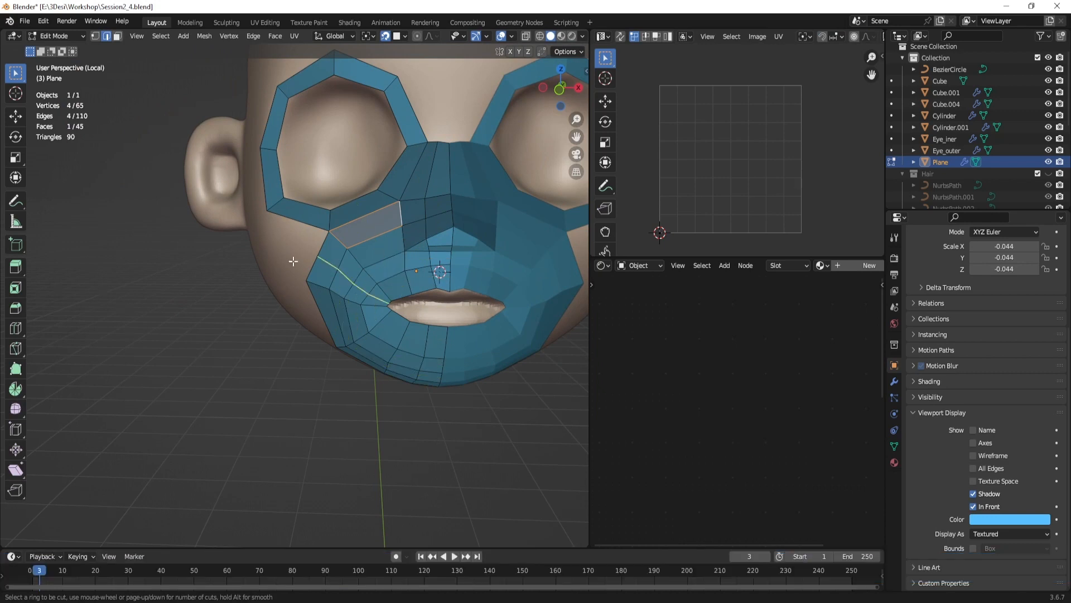
{"action": "key", "text": "Escape"}
{"action": "middle_click_drag", "start_coordinate": [371, 289], "coordinate": [405, 315]}
{"action": "scroll", "coordinate": [443, 294], "scroll_direction": "up", "scroll_amount": 2}
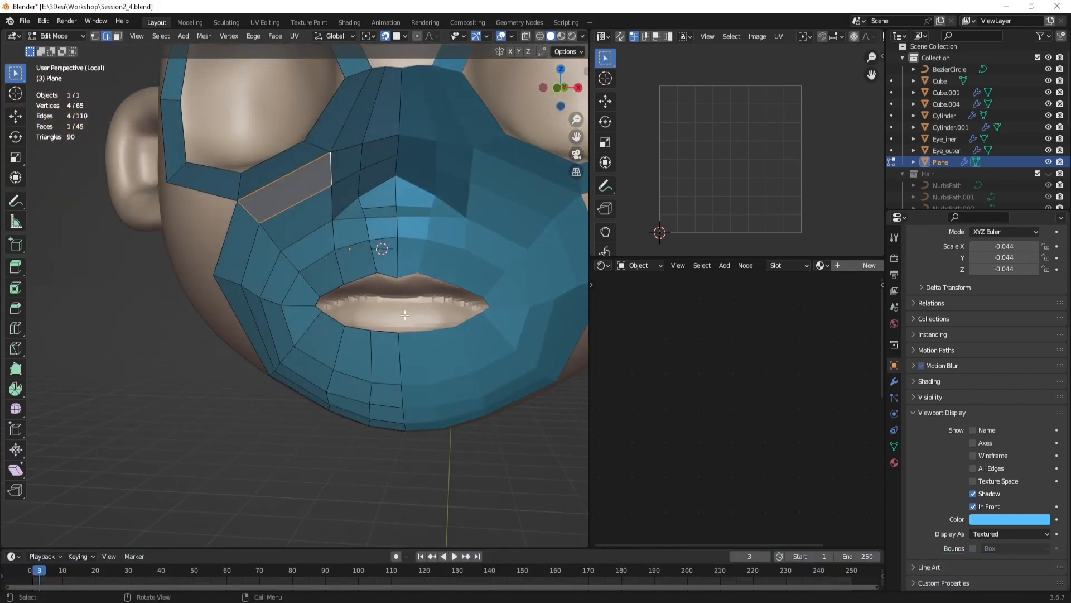
{"action": "scroll", "coordinate": [399, 293], "scroll_direction": "down", "scroll_amount": 7}
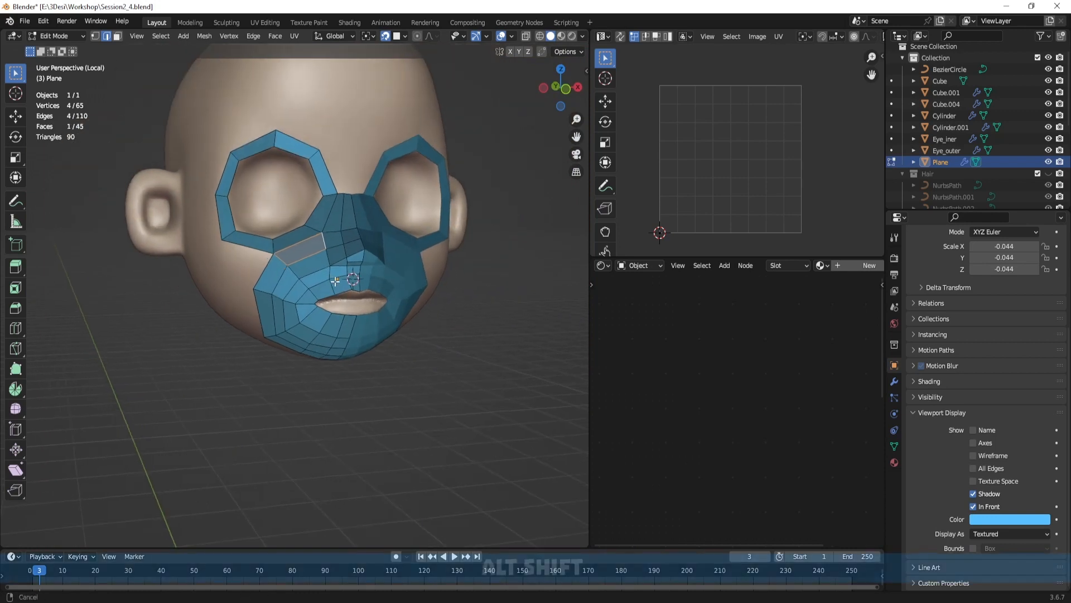
Step: Move the eye ring's three upper outer vertices outward to widen the ring above the eye
{"action": "middle_click_drag", "start_coordinate": [361, 237], "coordinate": [373, 290]}
{"action": "scroll", "coordinate": [366, 249], "scroll_direction": "up", "scroll_amount": 2}
{"action": "key", "text": "1"}
{"action": "left_click", "coordinate": [318, 162]}
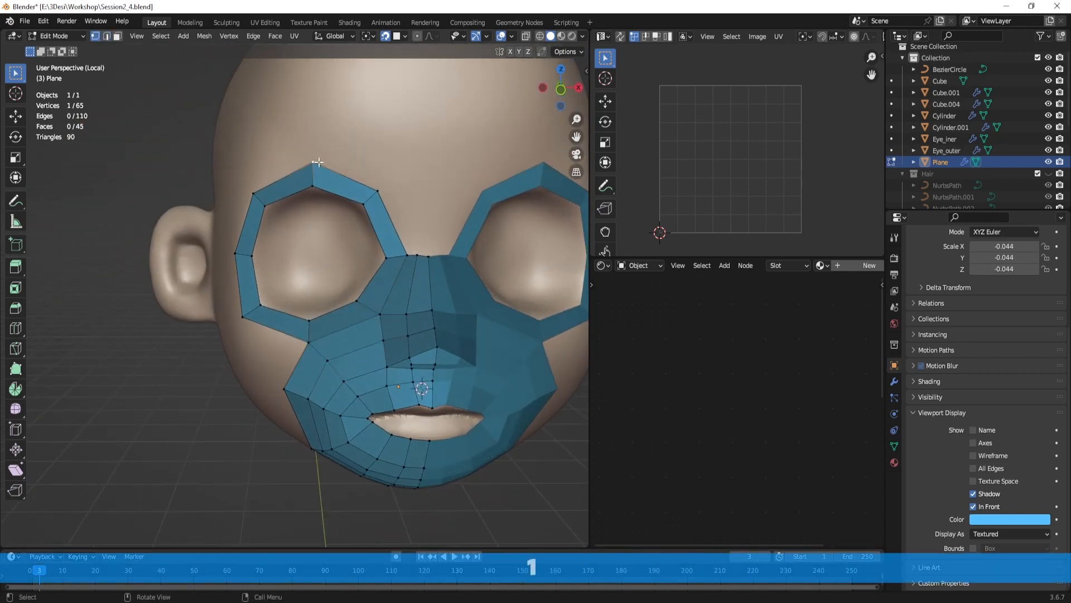
{"action": "key", "text": "g"}
{"action": "left_click", "coordinate": [378, 186]}
{"action": "left_click", "coordinate": [379, 192]}
{"action": "key", "text": "g"}
{"action": "left_click", "coordinate": [384, 182]}
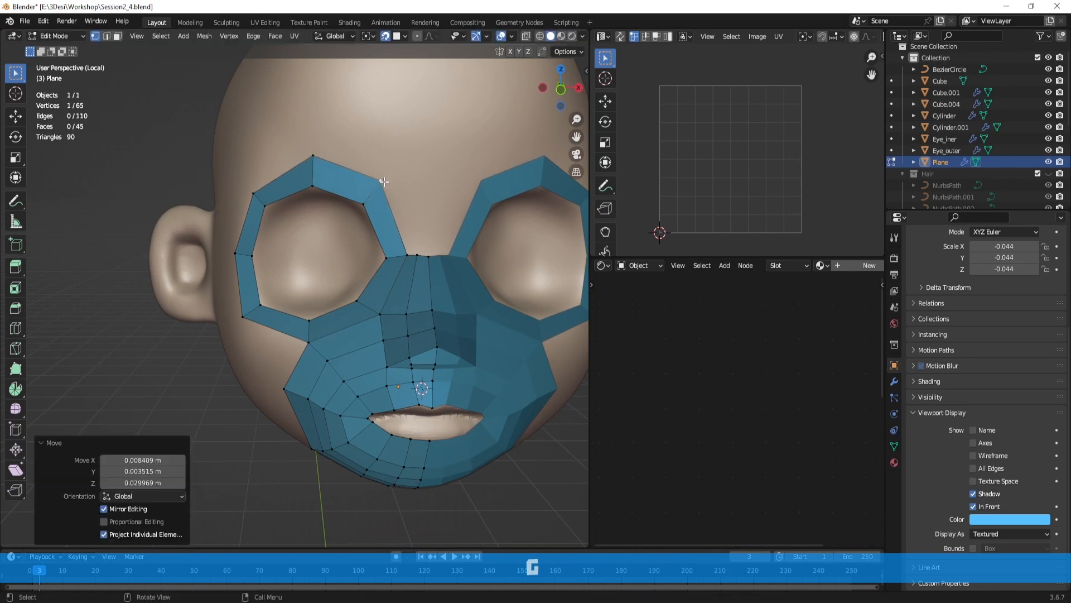
{"action": "left_click", "coordinate": [263, 190]}
{"action": "key", "text": "g"}
{"action": "left_click", "coordinate": [256, 184]}
Step: Move the eye ring's outer side vertex and lower outer corner vertex toward the ear
{"action": "middle_click_drag", "start_coordinate": [256, 187], "coordinate": [311, 190]}
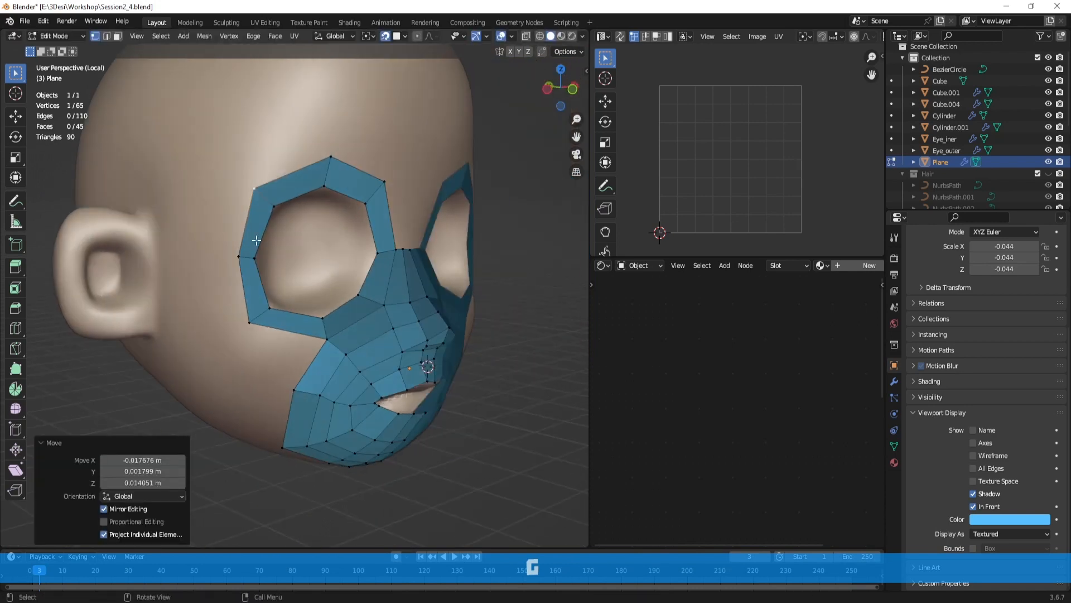
{"action": "left_click", "coordinate": [242, 253]}
{"action": "key", "text": "g"}
{"action": "left_click", "coordinate": [229, 256]}
{"action": "left_click", "coordinate": [249, 323]}
{"action": "key", "text": "g"}
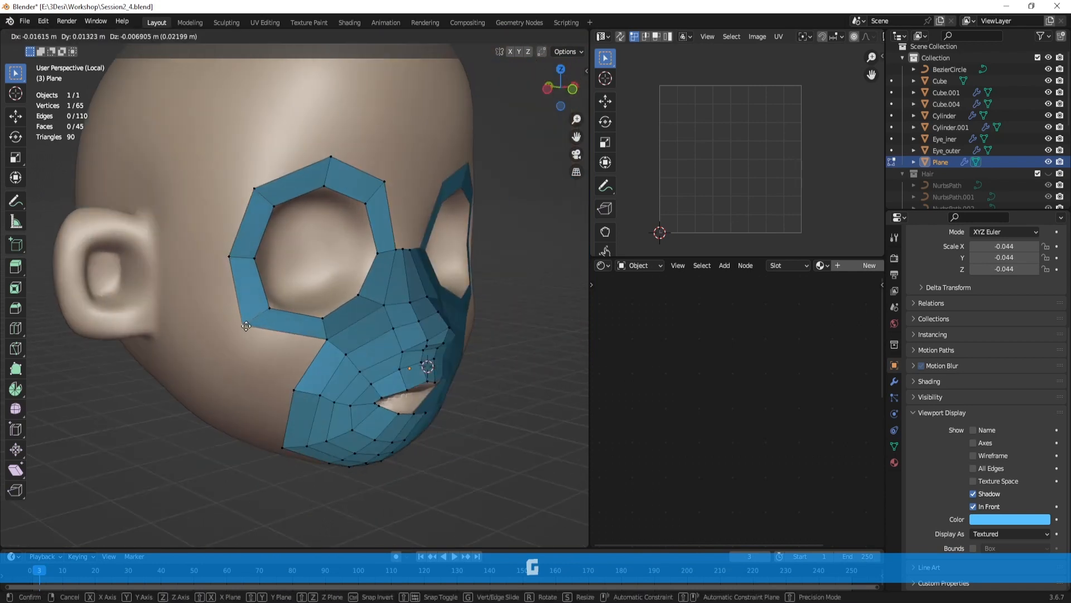
{"action": "left_click", "coordinate": [246, 325]}
Step: Move the outermost loop's jaw corner vertex outward along the underside of the head
{"action": "mouse_move", "coordinate": [329, 340]}
{"action": "middle_mouse_down"}
{"action": "mouse_move", "coordinate": [350, 333]}
{"action": "mouse_move", "coordinate": [327, 342]}
{"action": "mouse_move", "coordinate": [328, 274]}
{"action": "mouse_move", "coordinate": [345, 326]}
{"action": "middle_mouse_up"}
{"action": "left_click", "coordinate": [327, 274]}
{"action": "key", "text": "g"}
{"action": "left_click", "coordinate": [334, 289]}
{"action": "key", "text": "g"}
{"action": "left_click", "coordinate": [343, 327]}
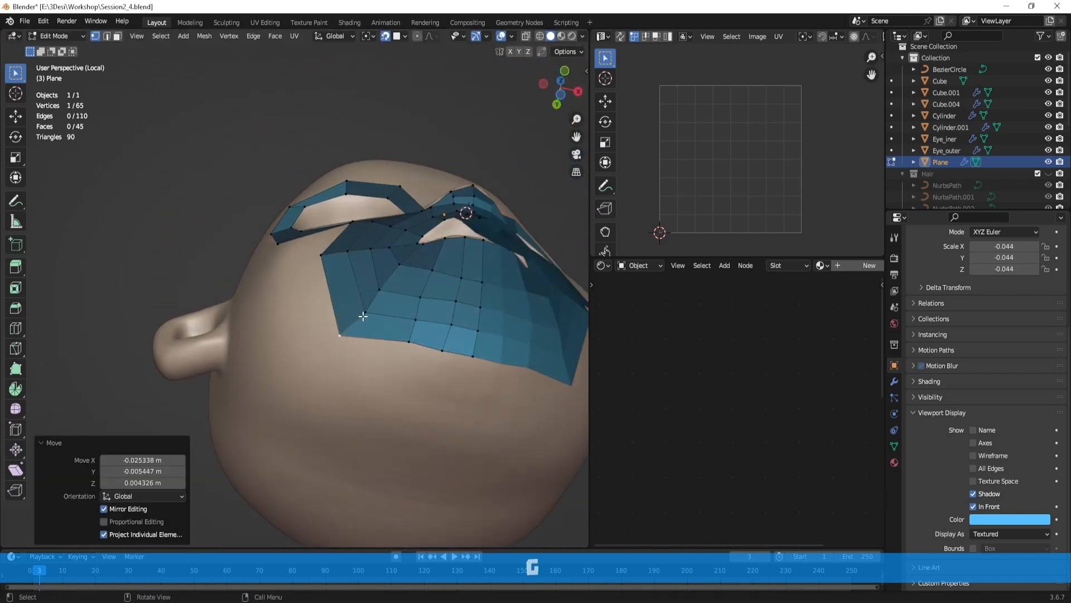
Step: Shift the two inner loop vertices diagonally inside the jaw corner outward to even out the faces
{"action": "left_click", "coordinate": [366, 314]}
{"action": "key", "text": "g"}
{"action": "left_click", "coordinate": [357, 310]}
{"action": "left_click", "coordinate": [380, 292]}
{"action": "key", "text": "g"}
{"action": "left_click", "coordinate": [379, 288]}
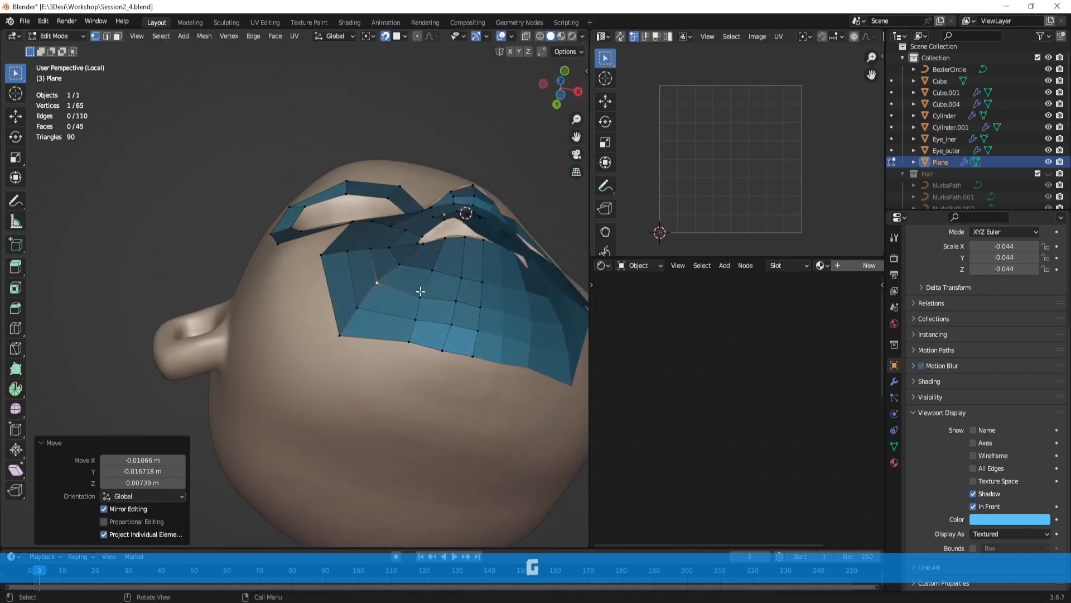
Step: Fine-tune the positions of the inner chin loop vertices below the mouth
{"action": "middle_click_drag", "start_coordinate": [380, 288], "coordinate": [428, 296]}
{"action": "left_click", "coordinate": [389, 305]}
{"action": "key", "text": "g"}
{"action": "left_click", "coordinate": [389, 303]}
{"action": "left_click", "coordinate": [422, 320]}
{"action": "key", "text": "g"}
{"action": "left_click", "coordinate": [422, 318]}
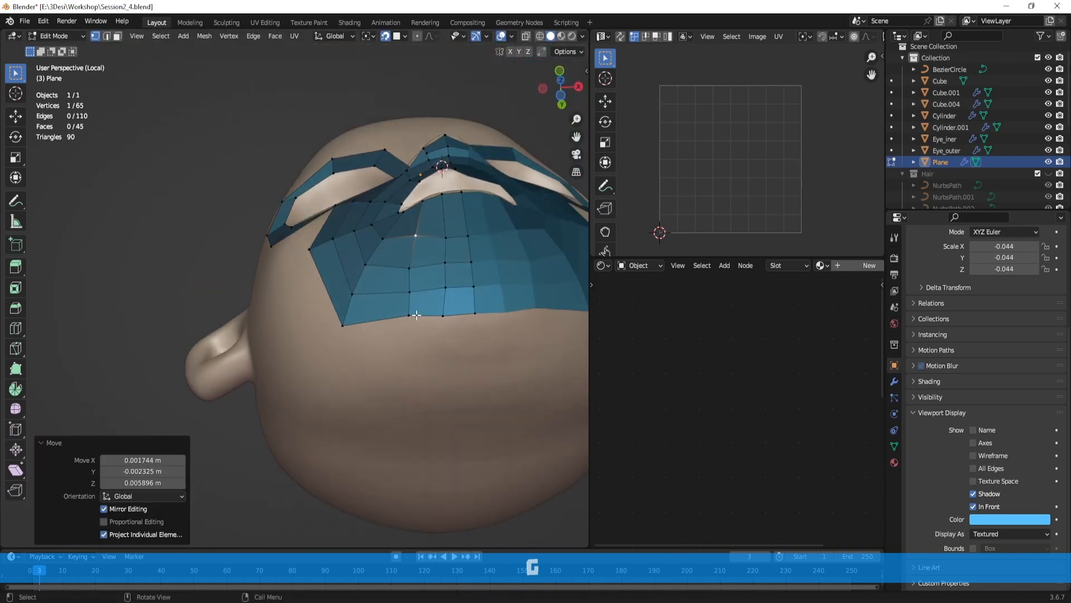
Step: Move the chin border vertex in the second column from the centre, and the vertex just above it, toward the jaw
{"action": "left_click", "coordinate": [411, 327]}
{"action": "key", "text": "g"}
{"action": "left_click", "coordinate": [403, 326]}
{"action": "left_click", "coordinate": [410, 291]}
{"action": "key", "text": "g"}
{"action": "left_click", "coordinate": [401, 293]}
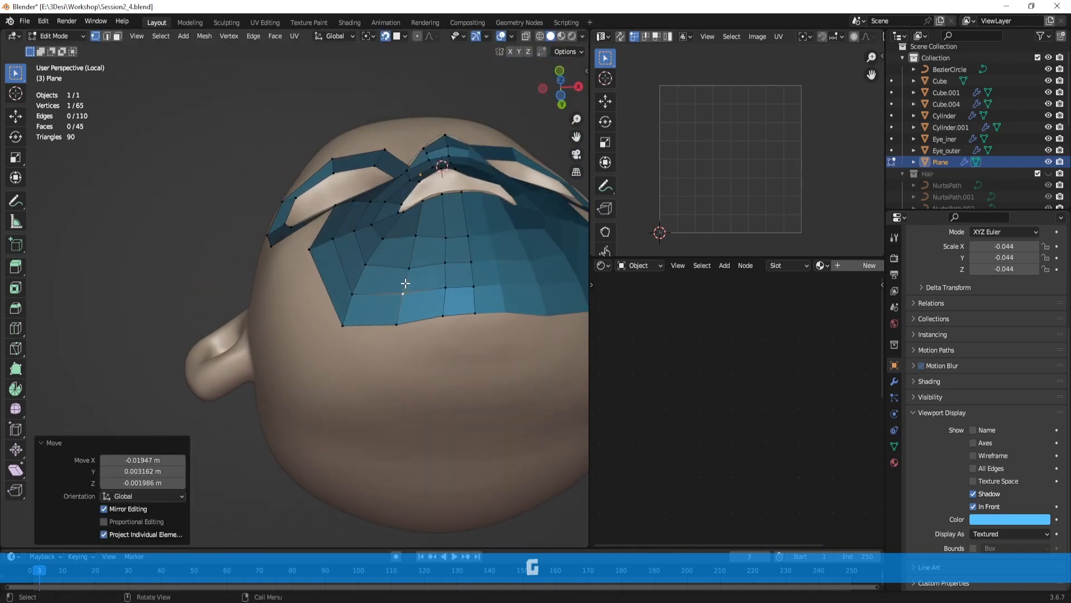
Step: Adjust the two upper vertices of the same chin column to straighten it toward the lower lip
{"action": "left_click", "coordinate": [409, 268]}
{"action": "key", "text": "g"}
{"action": "left_click", "coordinate": [406, 269]}
{"action": "left_click", "coordinate": [416, 239]}
{"action": "key", "text": "g"}
{"action": "left_click", "coordinate": [415, 237]}
{"action": "left_click", "coordinate": [407, 267]}
{"action": "key", "text": "g"}
{"action": "left_click", "coordinate": [408, 266]}
Step: Move the outermost cheek vertex outward and extrude a new edge from it across the cheek toward the ear
{"action": "middle_click_drag", "start_coordinate": [468, 258], "coordinate": [389, 288]}
{"action": "scroll", "coordinate": [388, 289], "scroll_direction": "up", "scroll_amount": 6}
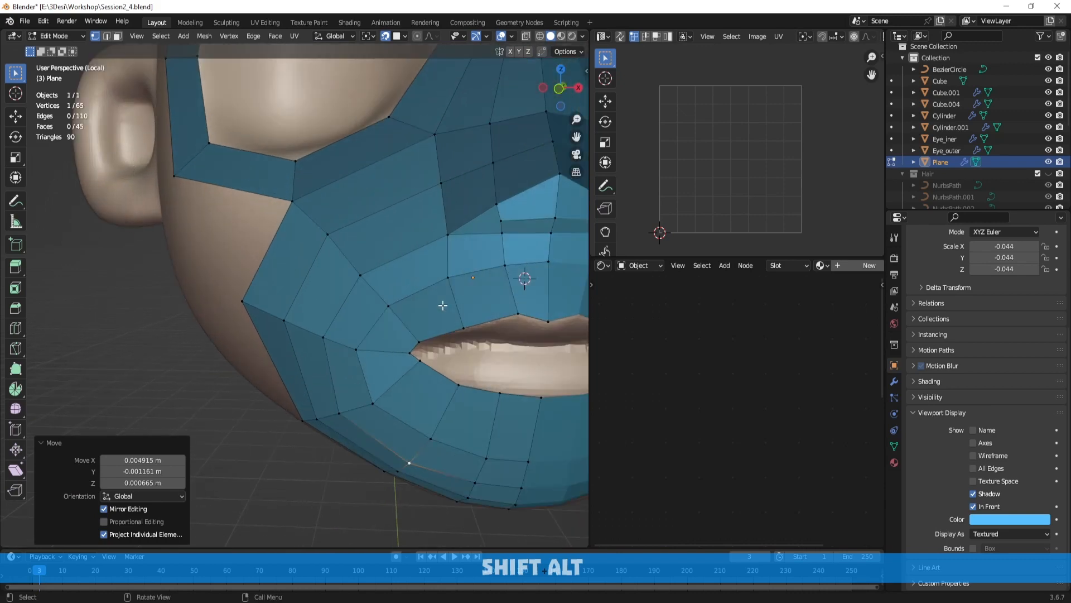
{"action": "middle_click_drag", "start_coordinate": [492, 265], "coordinate": [371, 246]}
{"action": "left_click", "coordinate": [374, 289]}
{"action": "middle_click_drag", "start_coordinate": [373, 289], "coordinate": [364, 292]}
{"action": "key", "text": "g"}
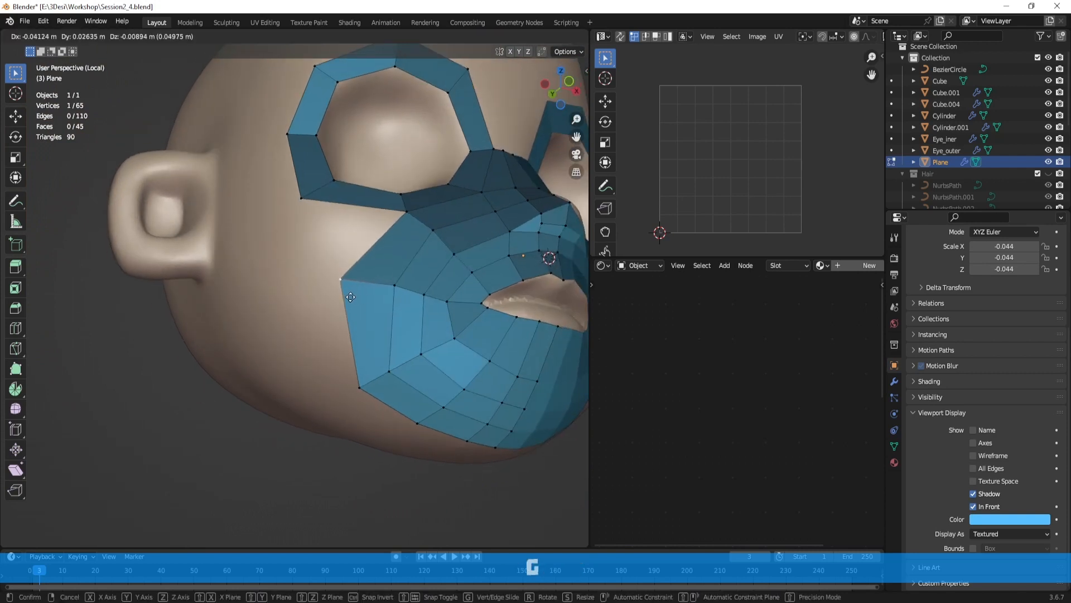
{"action": "left_click", "coordinate": [357, 293]}
{"action": "right_click", "coordinate": [309, 273], "text": "ctrl"}
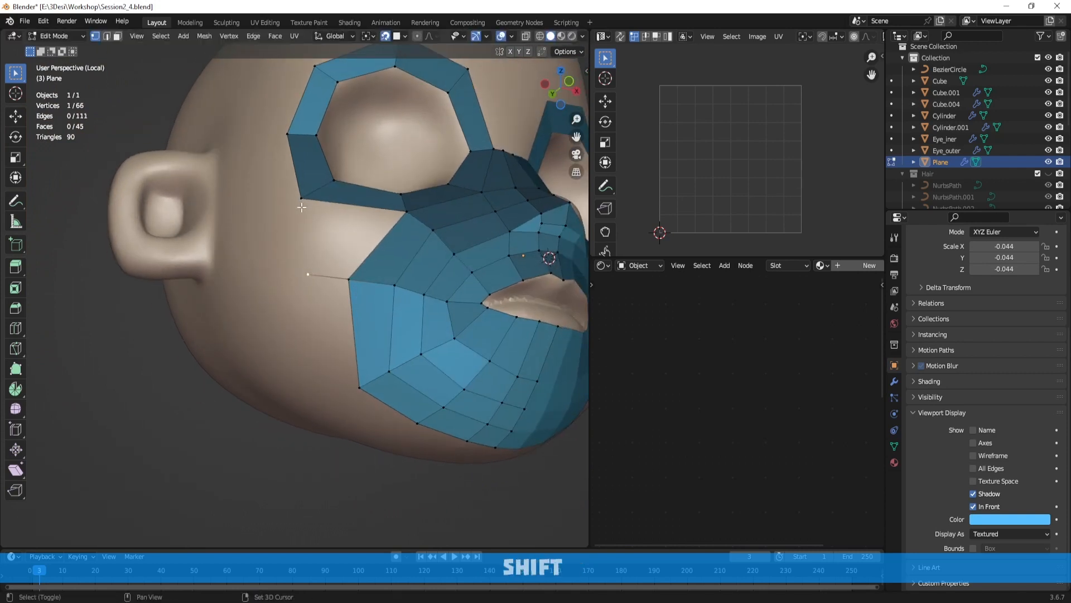
Step: Connect the new cheek vertex to the eye ring's lower outer corner and fill the gap beside it with a cheek face
{"action": "key", "text": "f"}
{"action": "middle_click_drag", "start_coordinate": [326, 227], "coordinate": [349, 211]}
{"action": "key", "text": "2"}
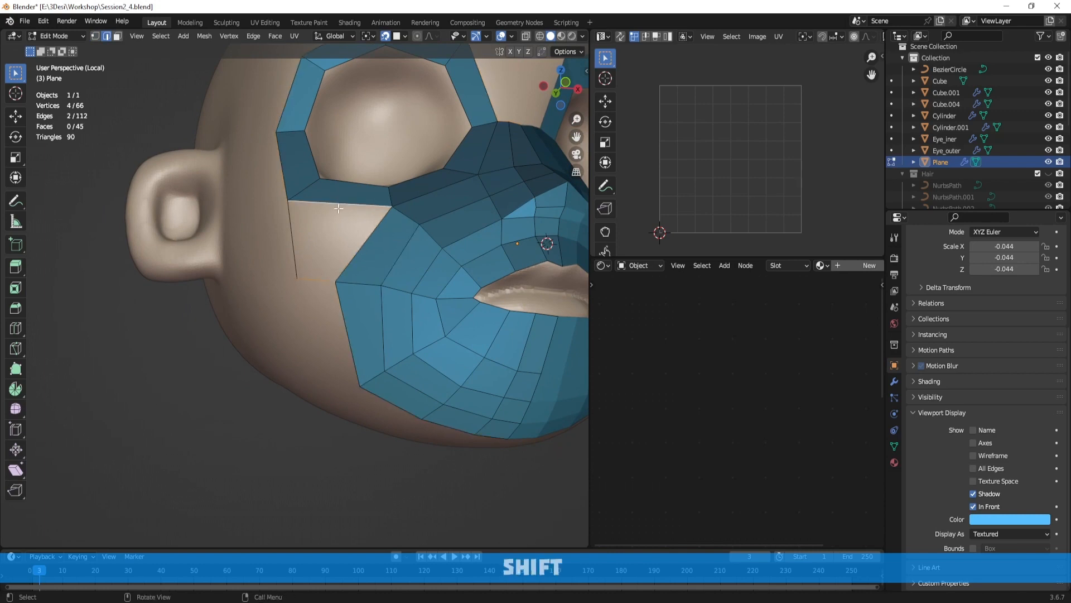
{"action": "key", "text": "f"}
{"action": "middle_click_drag", "start_coordinate": [353, 235], "coordinate": [362, 282]}
{"action": "key", "text": "Tab"}
{"action": "key", "text": "Tab"}
{"action": "scroll", "coordinate": [411, 234], "scroll_direction": "down", "scroll_amount": 2}
{"action": "scroll", "coordinate": [373, 270], "scroll_direction": "up", "scroll_amount": 2}
Step: Extrude two edges from the eye ring's upper inner corner across the brow to the mirror centre line
{"action": "middle_click_drag", "start_coordinate": [411, 234], "coordinate": [380, 264], "text": "shift"}
{"action": "scroll", "coordinate": [386, 250], "scroll_direction": "up", "scroll_amount": 1}
{"action": "key", "text": "Tab"}
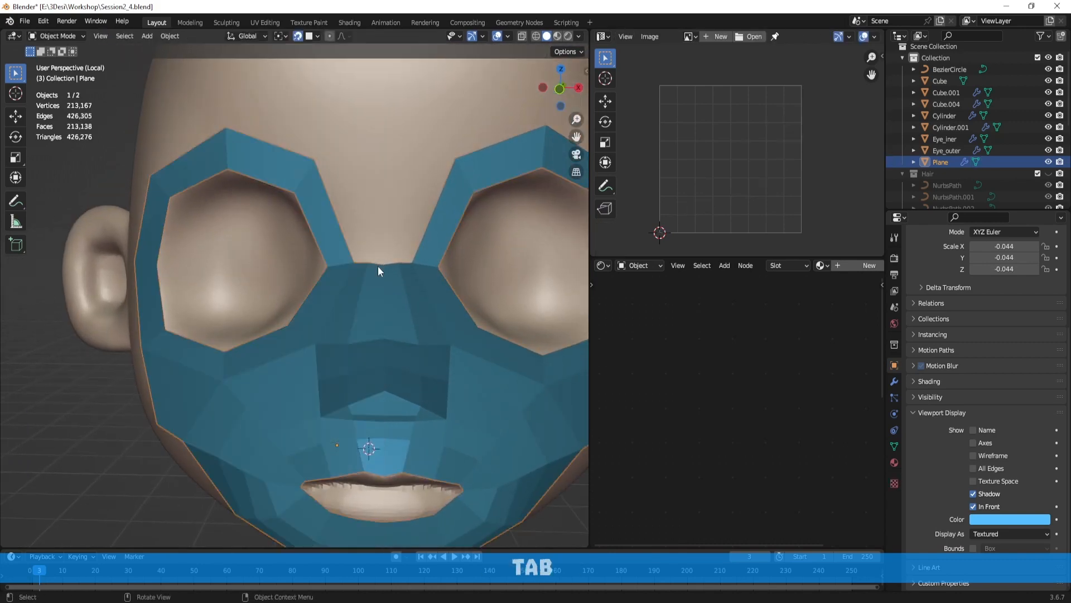
{"action": "key", "text": "Tab"}
{"action": "key", "text": "1"}
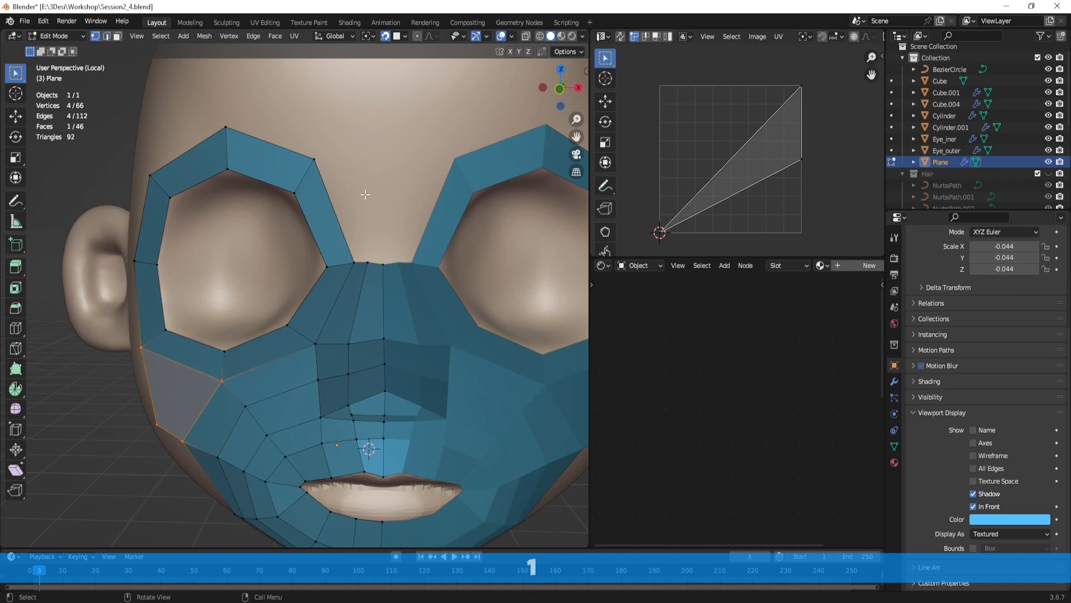
{"action": "left_click", "coordinate": [369, 253]}
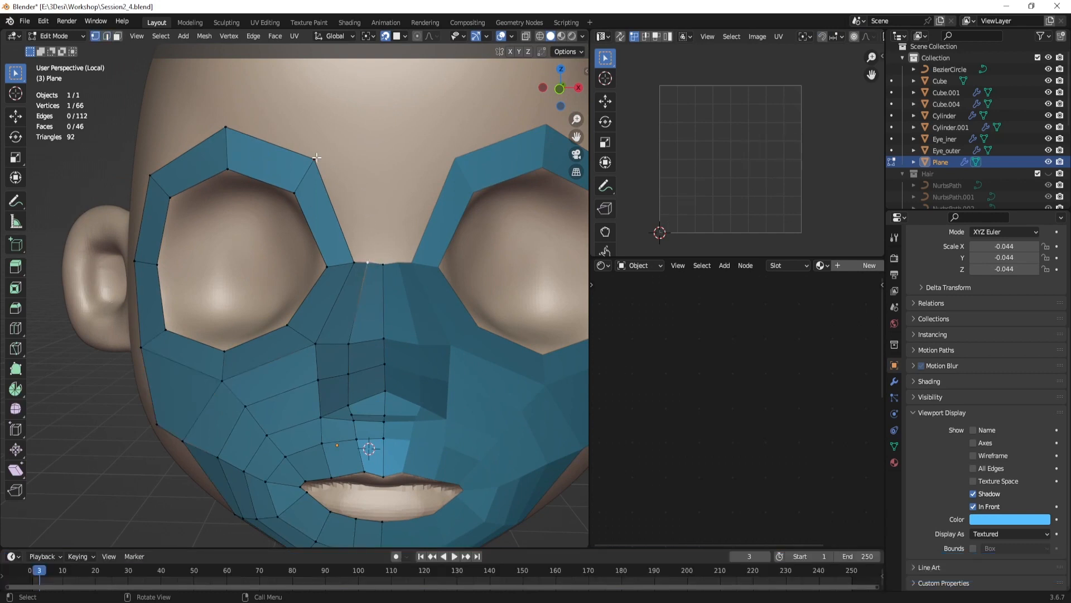
{"action": "key", "text": "ctrl"}
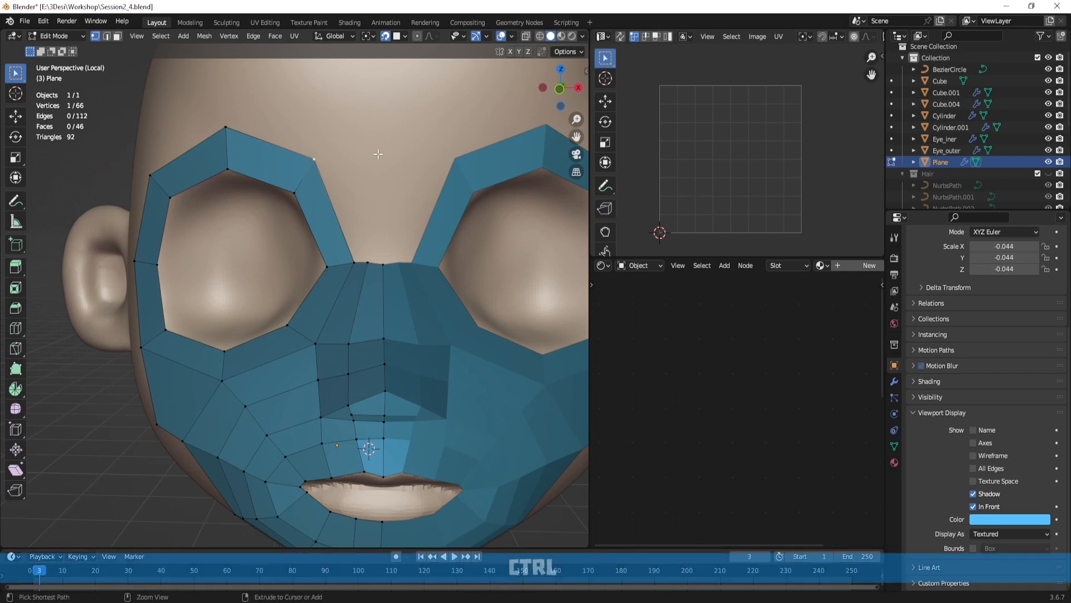
{"action": "key", "text": "g"}
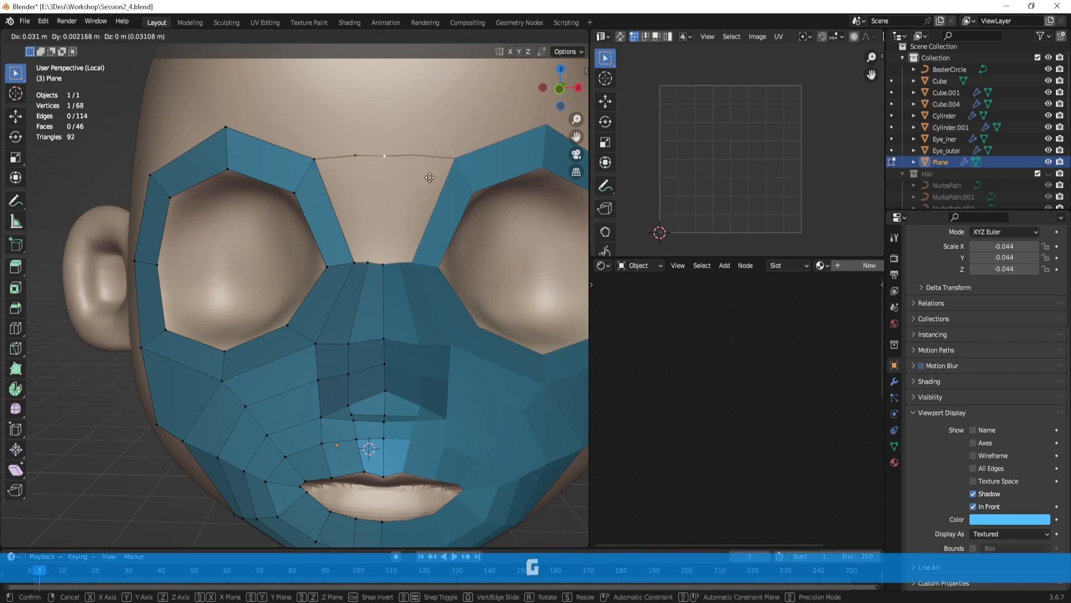
{"action": "left_click", "coordinate": [429, 178]}
Step: Fill the two gaps between the new brow edges, the nose bridge and the eye ring with faces
{"action": "key", "text": "2"}
{"action": "left_click", "coordinate": [373, 262]}
{"action": "key", "text": "f"}
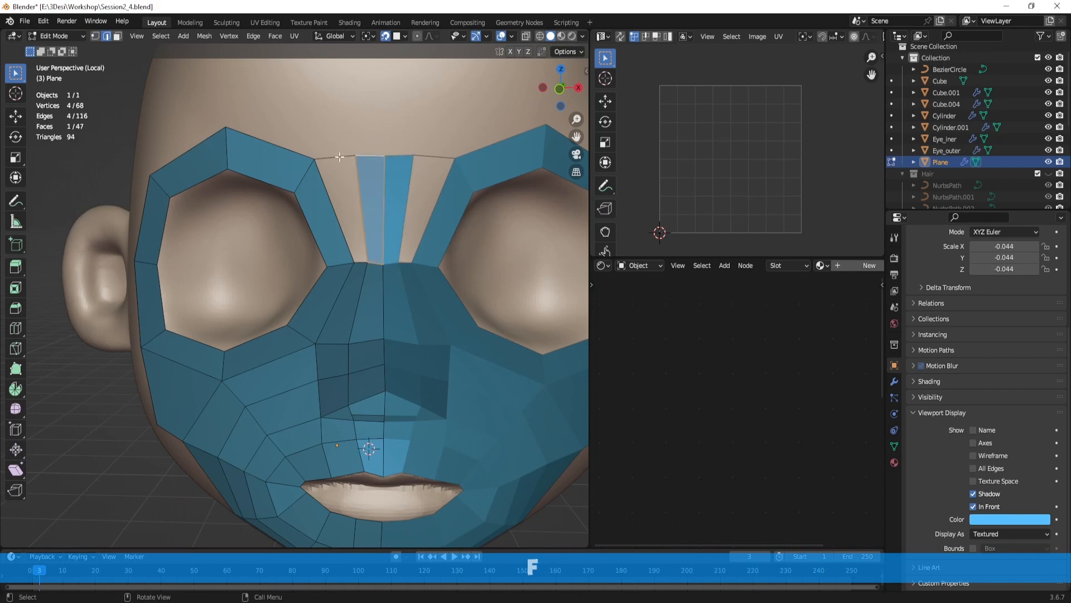
{"action": "key", "text": "f"}
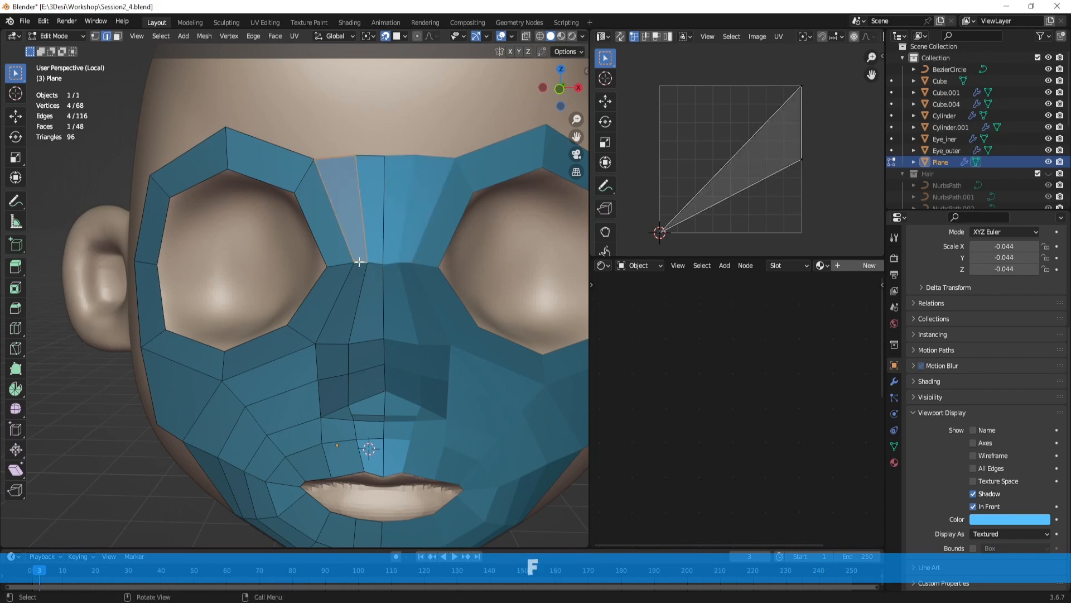
Step: Move the cheek border vertex where the new cheek face meets the jaw strip slightly downward
{"action": "scroll", "coordinate": [364, 219], "scroll_direction": "down", "scroll_amount": 2}
{"action": "left_click", "coordinate": [336, 207], "text": "alt"}
{"action": "middle_click_drag", "start_coordinate": [337, 207], "coordinate": [395, 196]}
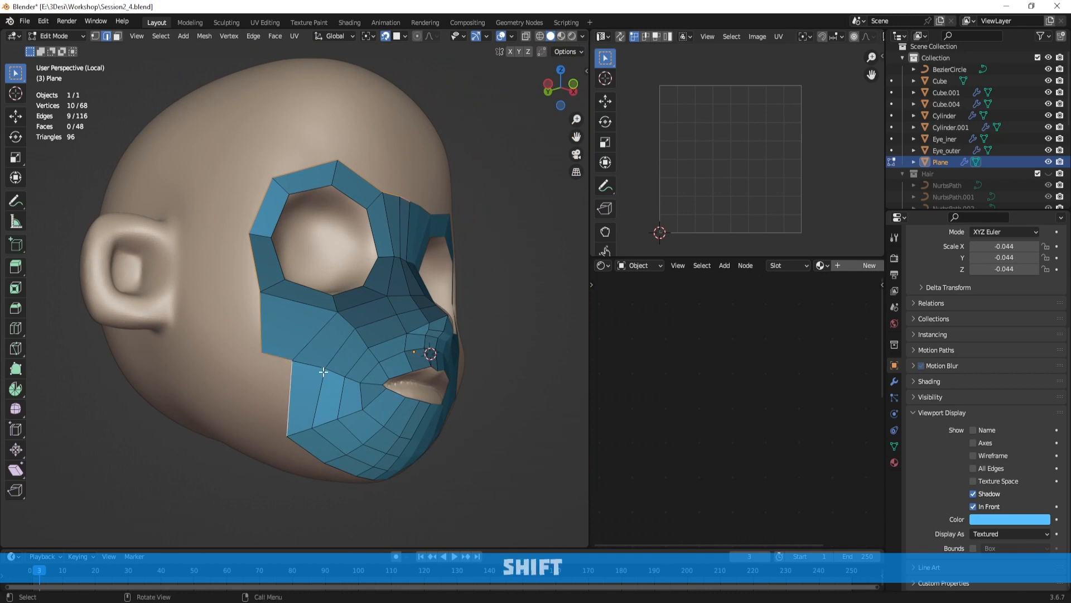
{"action": "key", "text": "g"}
{"action": "left_click", "coordinate": [301, 379]}
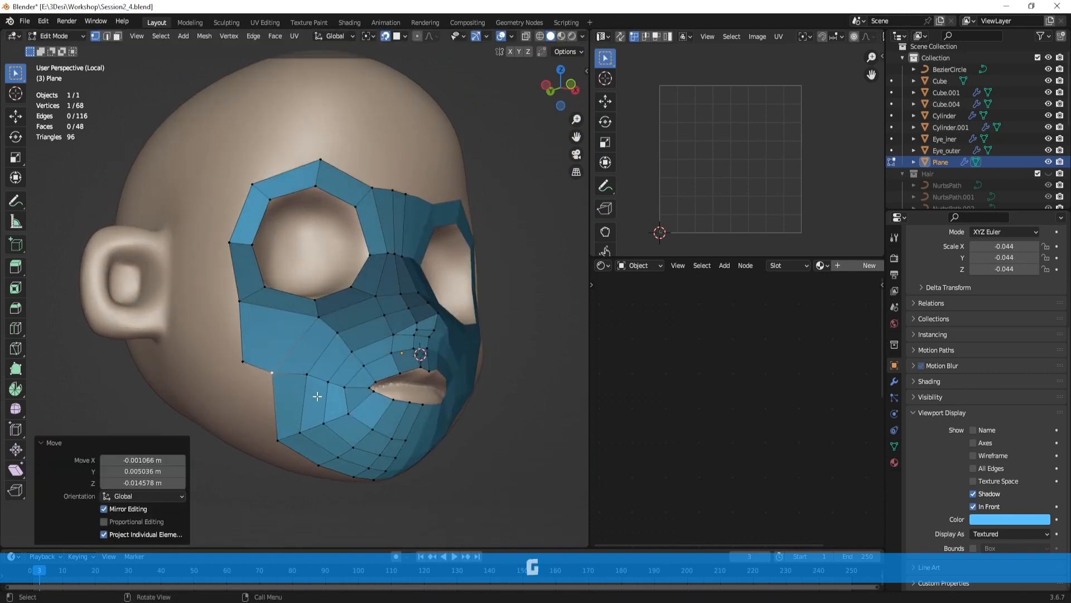
{"action": "mouse_move", "coordinate": [317, 396]}
{"action": "middle_mouse_down"}
{"action": "mouse_move", "coordinate": [299, 310]}
{"action": "mouse_move", "coordinate": [302, 378]}
{"action": "mouse_move", "coordinate": [316, 375]}
{"action": "middle_mouse_up"}
{"action": "key", "text": "2"}
{"action": "left_click", "coordinate": [293, 378]}
{"action": "middle_click_drag", "start_coordinate": [307, 328], "coordinate": [292, 339]}
{"action": "left_click", "coordinate": [413, 205], "text": "ctrl"}
{"action": "middle_click_drag", "start_coordinate": [343, 312], "coordinate": [333, 321]}
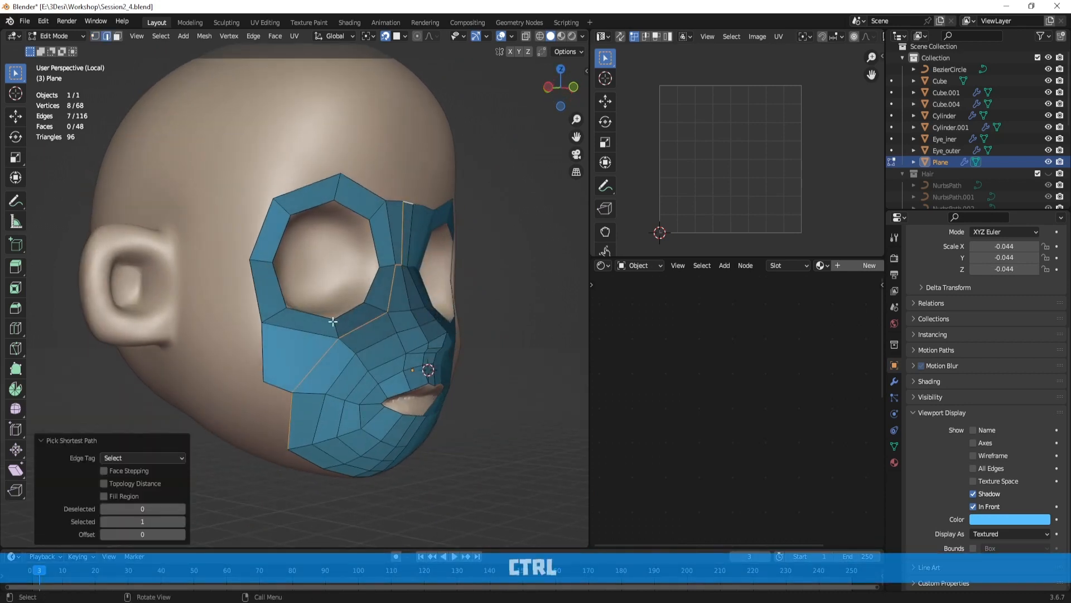
Step: Extrude the outer border edges from the jaw around the eye to the brow centre and scale them outward by about 1.2
{"action": "left_click", "coordinate": [288, 430]}
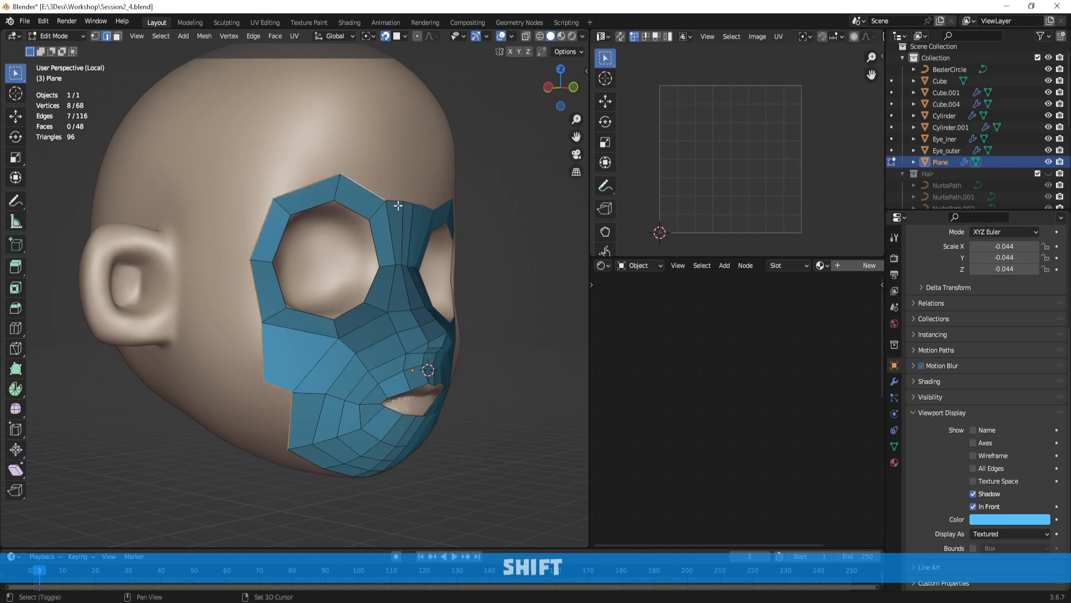
{"action": "middle_click_drag", "start_coordinate": [408, 245], "coordinate": [397, 251]}
{"action": "key", "text": "e"}
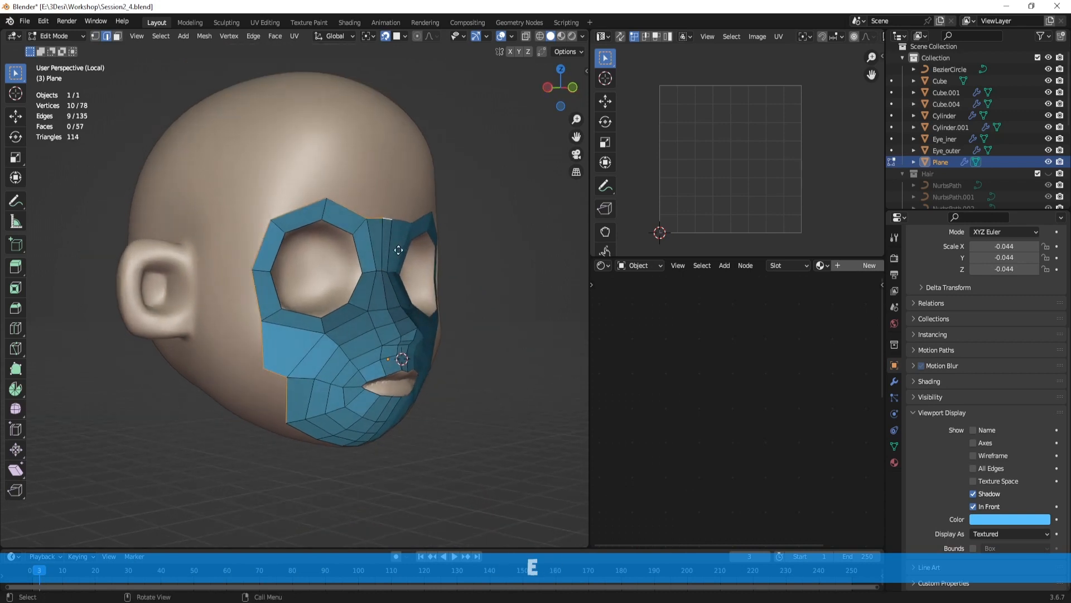
{"action": "key", "text": "s"}
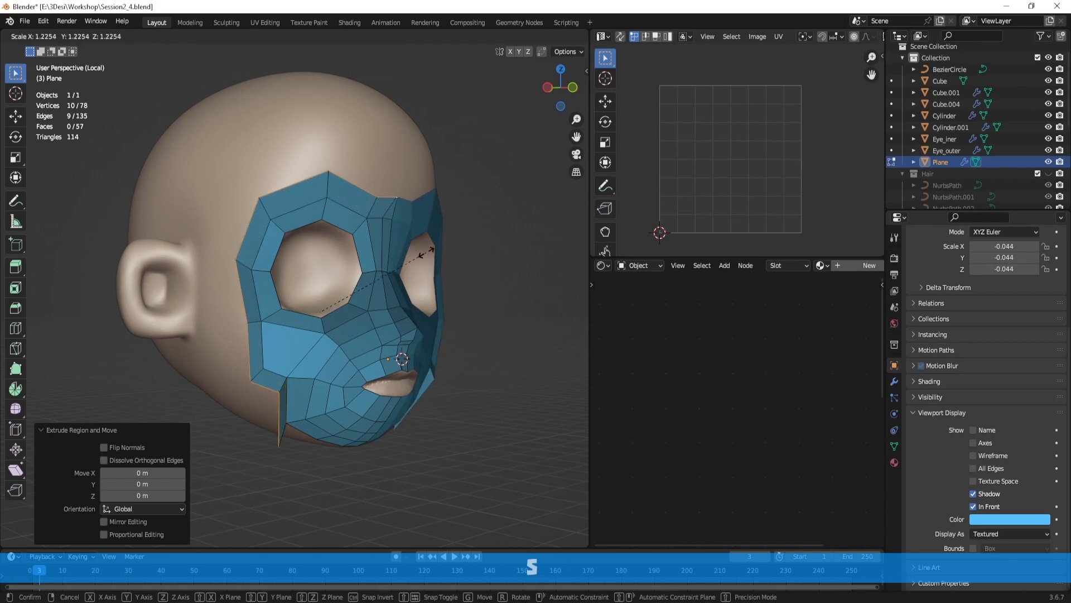
{"action": "left_click", "coordinate": [427, 253]}
Step: Raise the new border vertices above the nose bridge and the eye up onto the forehead
{"action": "middle_click_drag", "start_coordinate": [426, 227], "coordinate": [358, 198]}
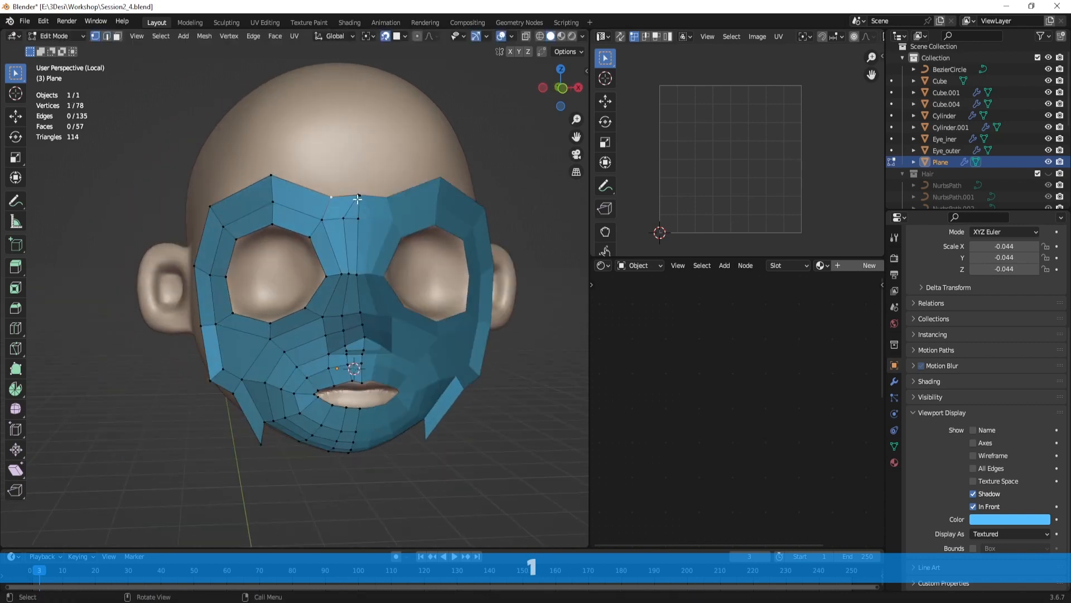
{"action": "left_click", "coordinate": [350, 197]}
{"action": "key", "text": "g"}
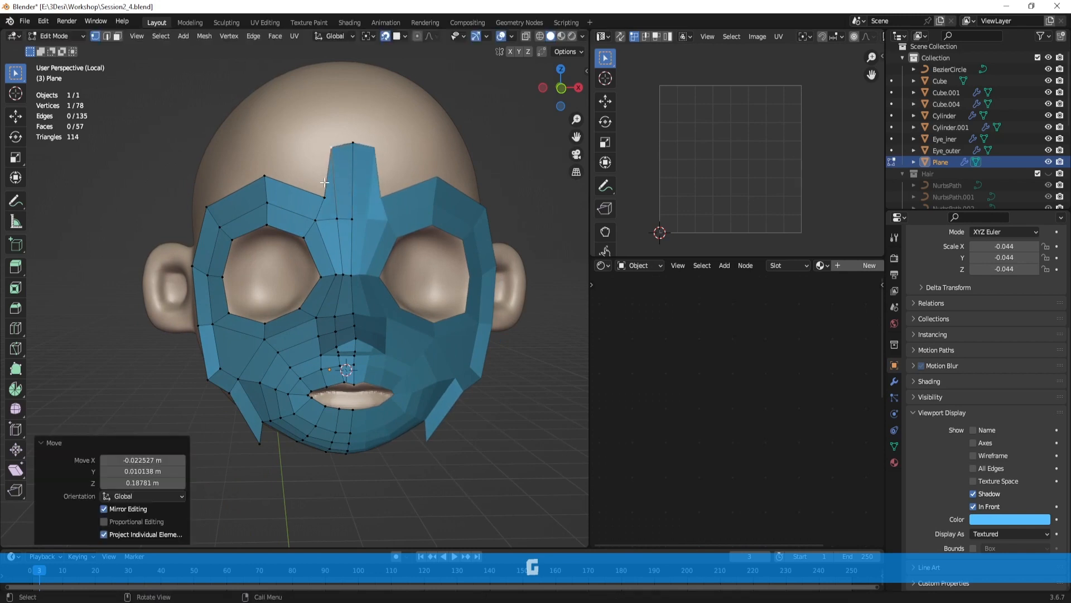
{"action": "left_click", "coordinate": [309, 142]}
{"action": "left_click", "coordinate": [265, 179]}
{"action": "key", "text": "g"}
{"action": "left_click", "coordinate": [265, 154]}
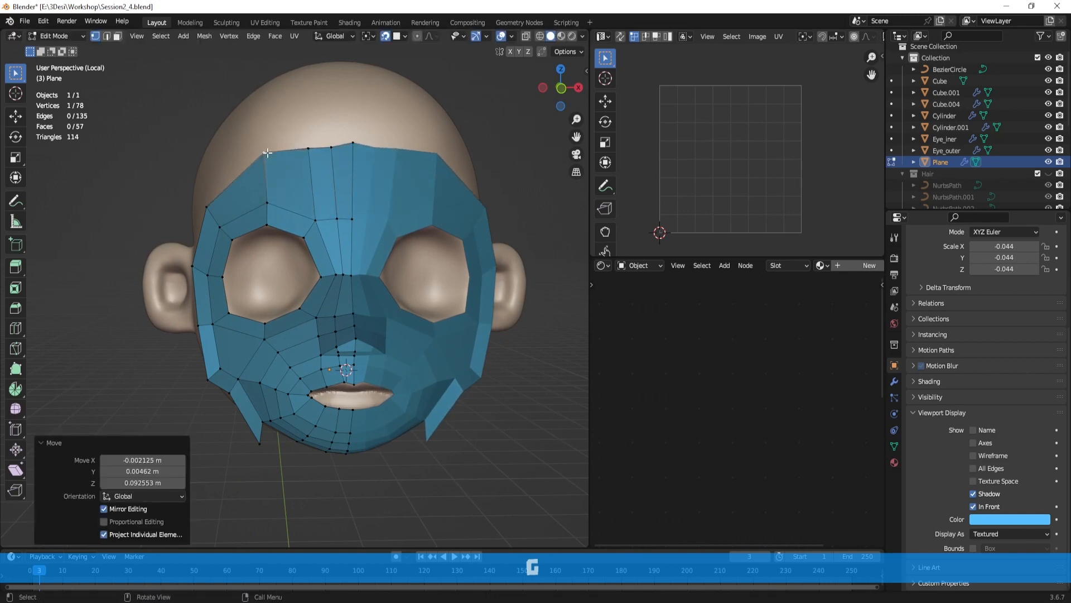
Step: Move the new border vertices at the outer brow and beside the eye outward over the temple
{"action": "middle_click_drag", "start_coordinate": [258, 186], "coordinate": [341, 192]}
{"action": "left_click", "coordinate": [294, 206]}
{"action": "key", "text": "g"}
{"action": "left_click", "coordinate": [268, 178]}
{"action": "middle_click_drag", "start_coordinate": [278, 233], "coordinate": [291, 364]}
{"action": "left_click", "coordinate": [317, 252]}
{"action": "key", "text": "g"}
{"action": "left_click", "coordinate": [290, 249]}
Step: Pull the new lower cheek border vertices toward the ear and adjust the inner cheek vertex to even out the faces
{"action": "left_click", "coordinate": [309, 367]}
{"action": "key", "text": "g"}
{"action": "left_click", "coordinate": [269, 357]}
{"action": "key", "text": "g"}
{"action": "left_click", "coordinate": [242, 334]}
{"action": "key", "text": "g"}
{"action": "left_click", "coordinate": [246, 285]}
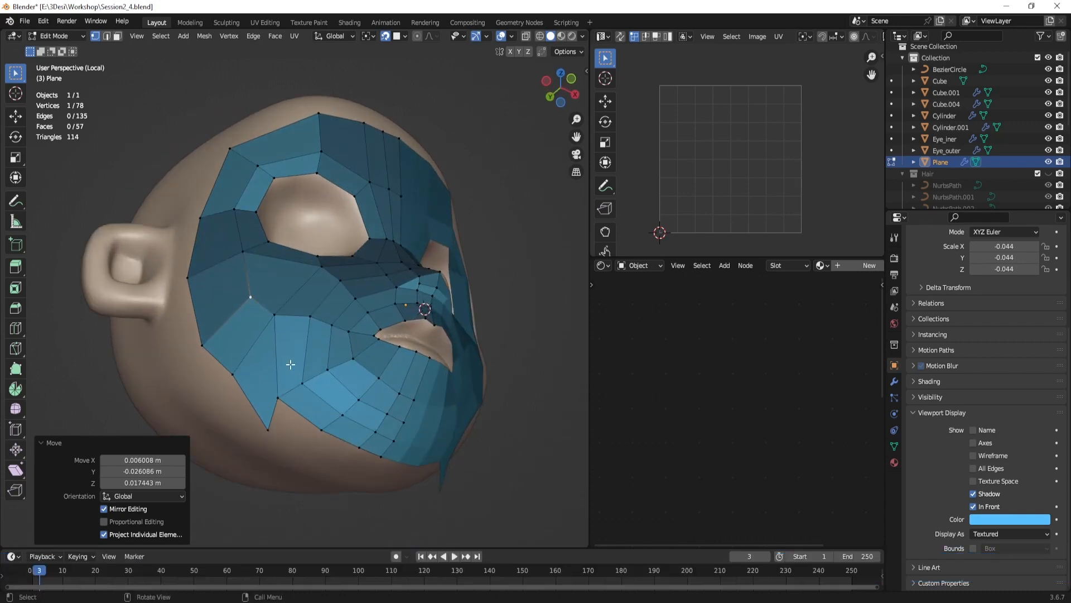
Step: Move the jaw corner vertex and the pointed border vertex beside it up into line with the jaw edge
{"action": "left_click", "coordinate": [280, 397]}
{"action": "key", "text": "g"}
{"action": "left_click", "coordinate": [287, 394]}
{"action": "left_click", "coordinate": [274, 422]}
{"action": "key", "text": "g"}
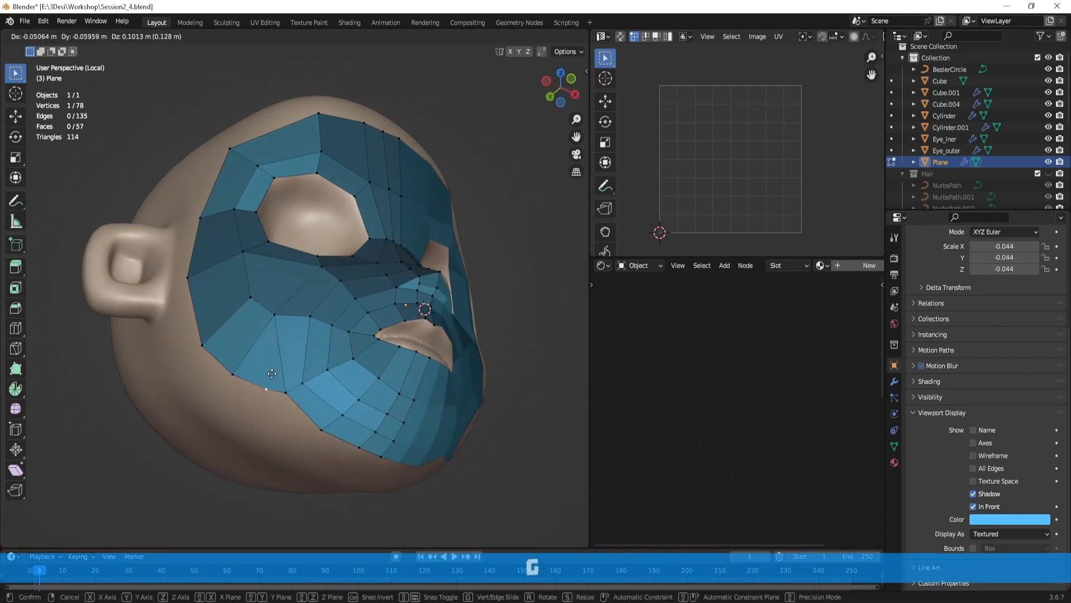
{"action": "left_click", "coordinate": [272, 374]}
Step: Fine-tune the two inner lower cheek vertices to even out the faces between the eye and the jaw
{"action": "mouse_move", "coordinate": [272, 373]}
{"action": "middle_mouse_down"}
{"action": "mouse_move", "coordinate": [262, 384]}
{"action": "mouse_move", "coordinate": [272, 392]}
{"action": "middle_mouse_up"}
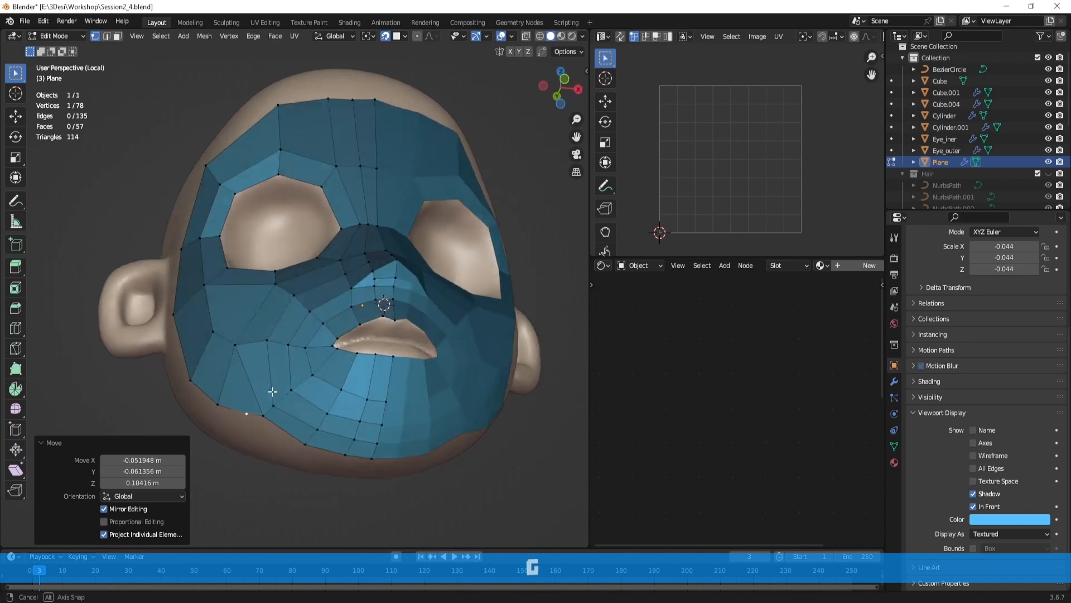
{"action": "key", "text": "g"}
{"action": "left_click", "coordinate": [239, 352]}
{"action": "middle_click_drag", "start_coordinate": [240, 353], "coordinate": [230, 368]}
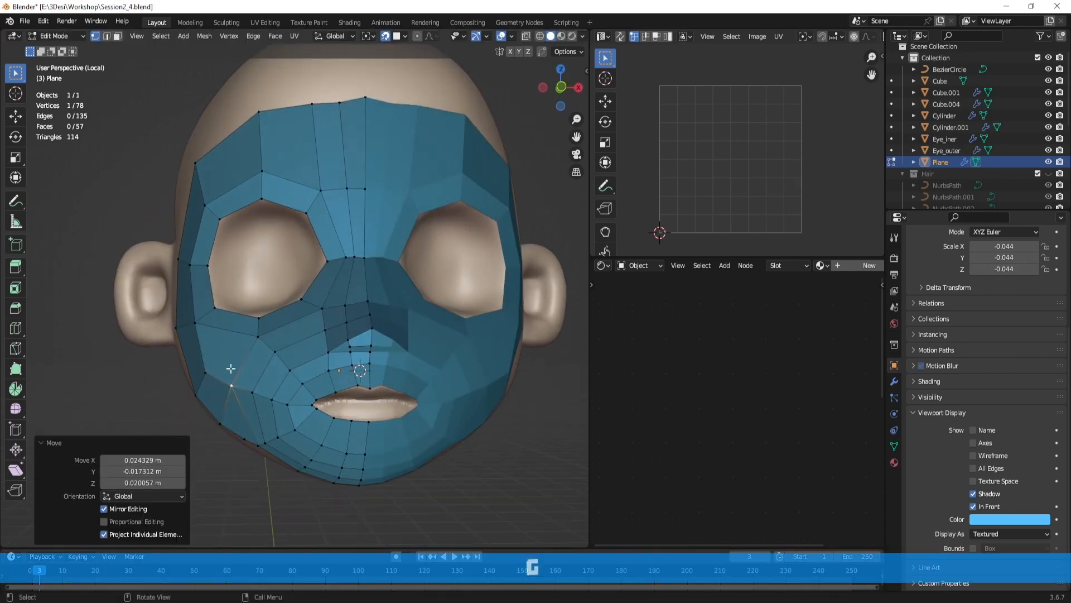
{"action": "key", "text": "g"}
{"action": "left_click", "coordinate": [222, 363]}
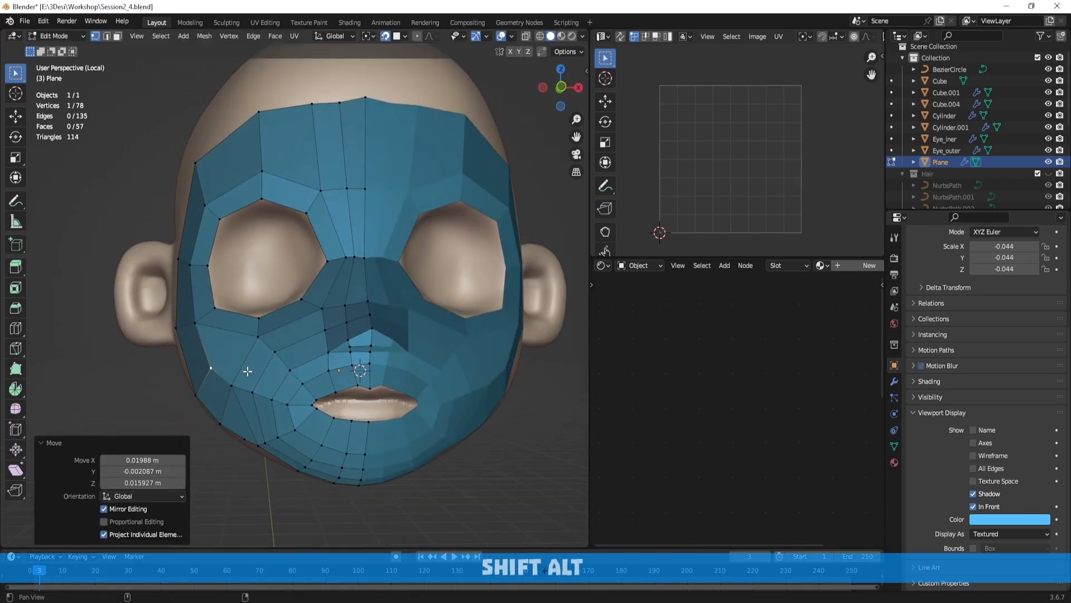
Step: Try to shift the jaw border vertex below the cheek slightly toward the ear
{"action": "scroll", "coordinate": [354, 318], "scroll_direction": "up", "scroll_amount": 2}
{"action": "left_click_drag", "start_coordinate": [247, 371], "coordinate": [380, 328], "text": "alt+shift"}
{"action": "key", "text": "3"}
{"action": "key", "text": "3"}
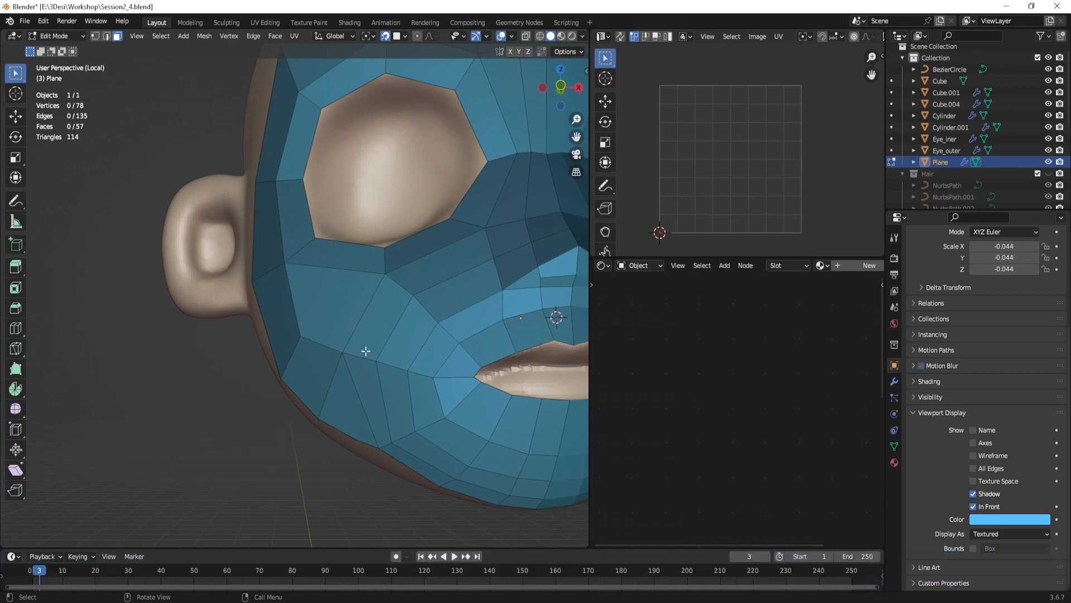
{"action": "mouse_move", "coordinate": [366, 351]}
{"action": "left_mouse_down", "text": "alt"}
{"action": "mouse_move", "coordinate": [380, 294]}
{"action": "mouse_move", "coordinate": [378, 347]}
{"action": "left_mouse_up", "text": "alt"}
{"action": "key", "text": "1"}
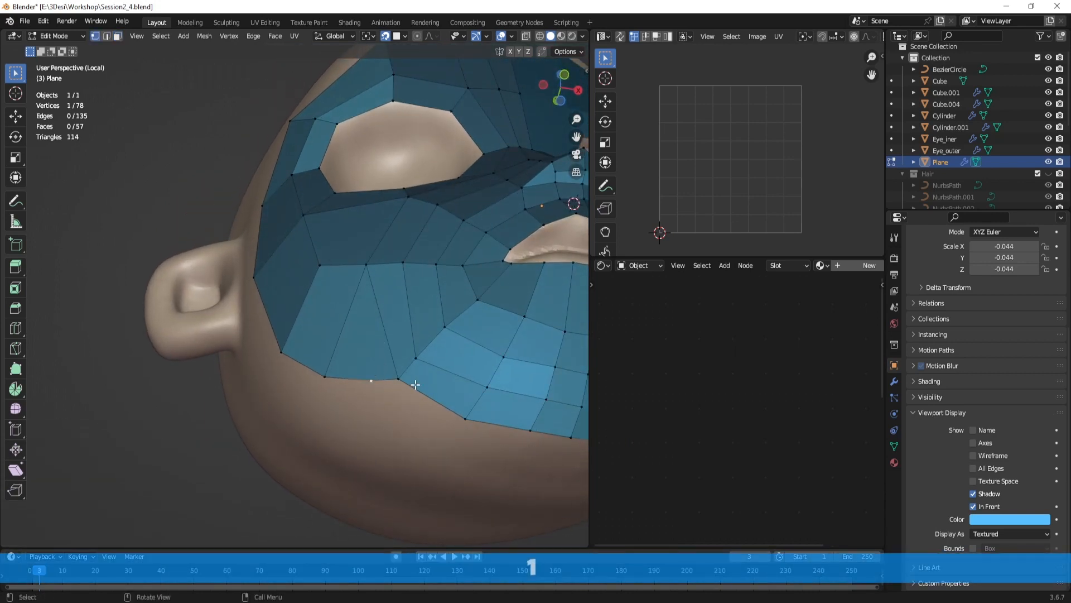
{"action": "key", "text": "g"}
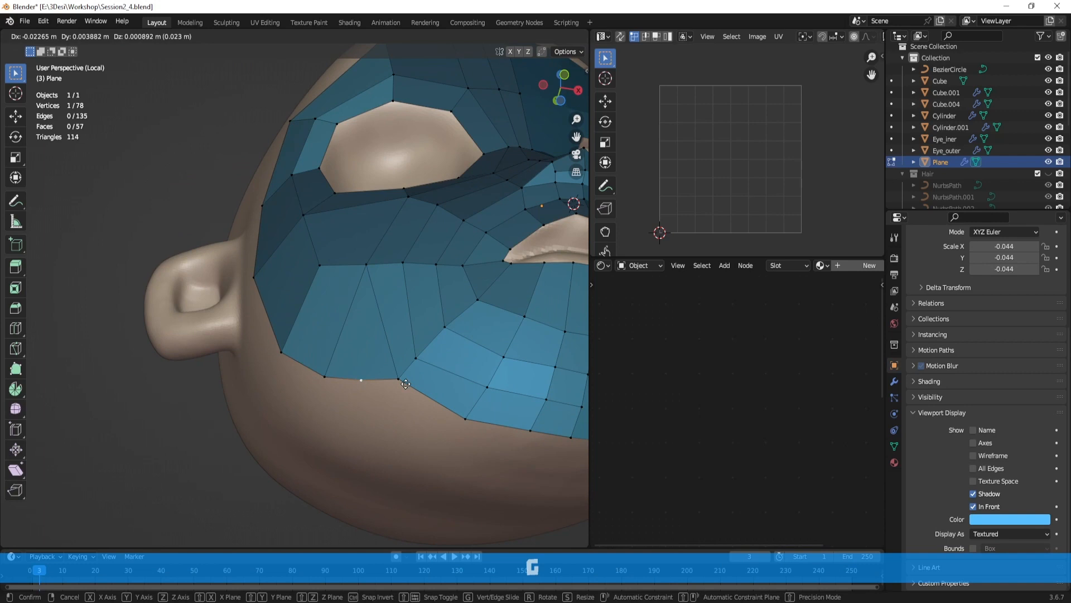
{"action": "left_click", "coordinate": [406, 384]}
{"action": "middle_click_drag", "start_coordinate": [423, 320], "coordinate": [392, 385]}
Step: Undo the recent vertex edits back to the freshly extruded and scaled outer border
{"action": "key", "text": "ctrl+z"}
{"action": "key", "text": "ctrl+z"}
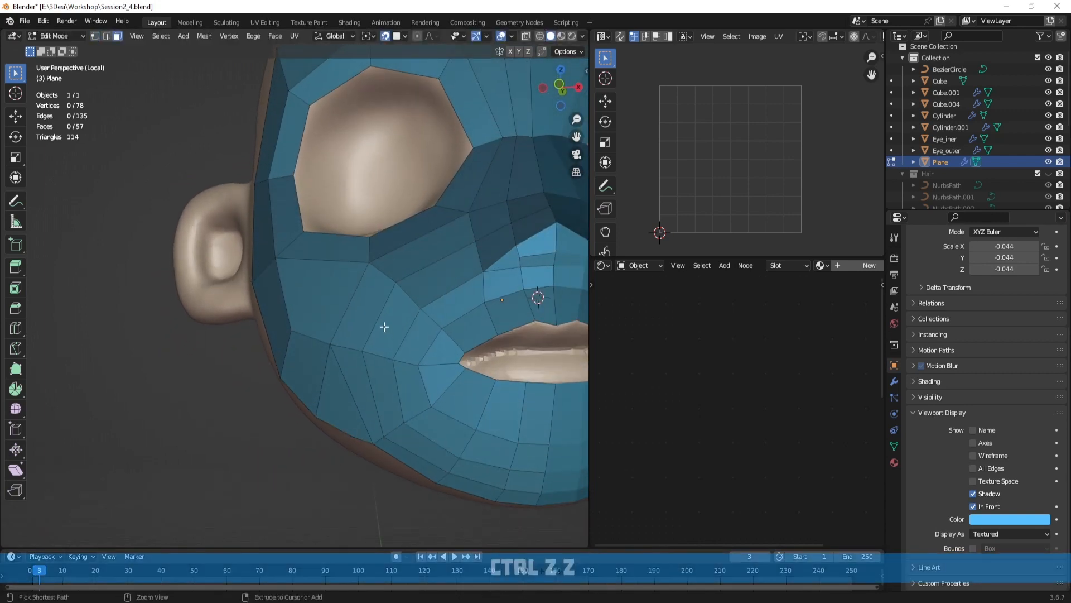
{"action": "key", "text": "ctrl+z"}
{"action": "key", "text": "ctrl+z"}
{"action": "key", "text": "ctrl+z"}
{"action": "key", "text": "ctrl+z"}
{"action": "key", "text": "ctrl+z"}
{"action": "key", "text": "ctrl+z"}
{"action": "key", "text": "ctrl+z"}
{"action": "key", "text": "ctrl+z"}
{"action": "key", "text": "ctrl+z"}
{"action": "key", "text": "ctrl+z"}
{"action": "key", "text": "ctrl+z"}
{"action": "key", "text": "ctrl+z"}
{"action": "key", "text": "ctrl+z"}
{"action": "key", "text": "ctrl+z"}
{"action": "key", "text": "ctrl+z"}
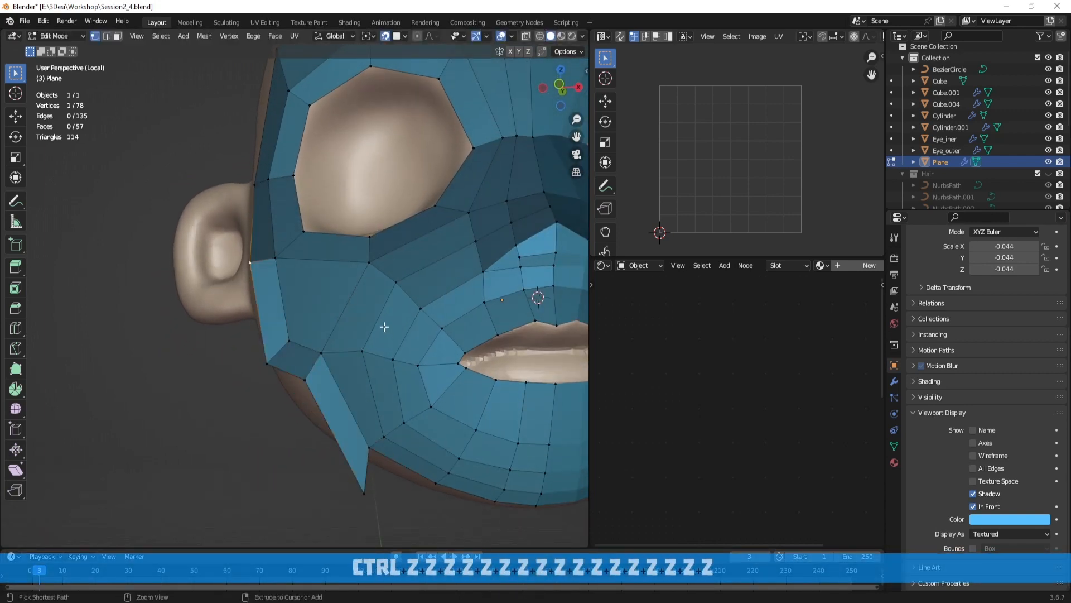
{"action": "key", "text": "ctrl+z"}
{"action": "key", "text": "ctrl+z"}
{"action": "key", "text": "ctrl+z"}
{"action": "key", "text": "ctrl+z"}
{"action": "key", "text": "ctrl+z"}
{"action": "key", "text": "ctrl+z"}
{"action": "key", "text": "ctrl+z"}
{"action": "key", "text": "ctrl+z"}
{"action": "key", "text": "ctrl+z"}
{"action": "key", "text": "ctrl+z"}
{"action": "key", "text": "ctrl+z"}
{"action": "key", "text": "ctrl+z"}
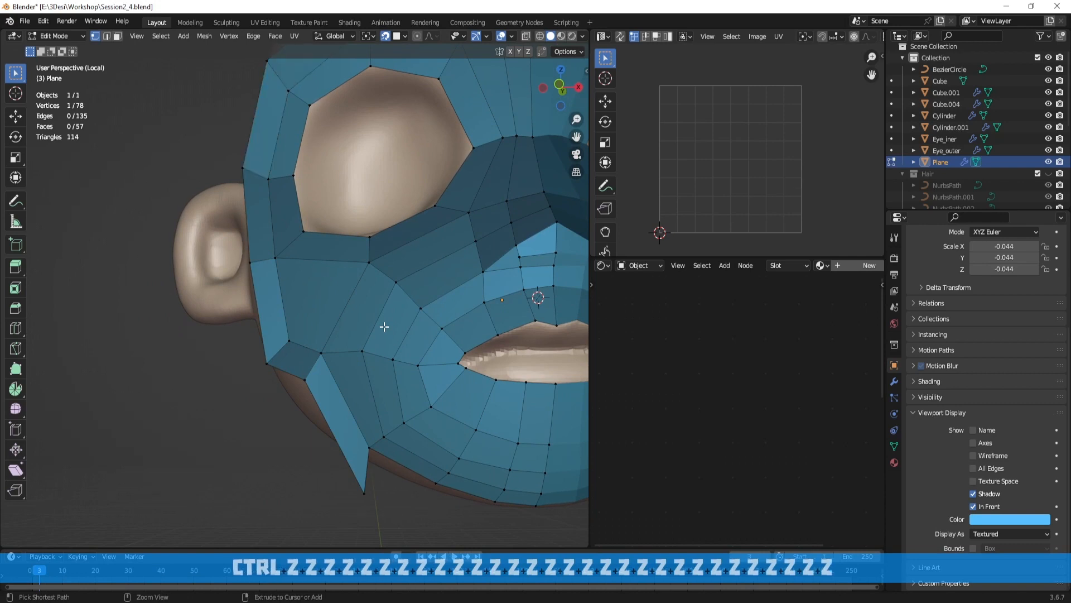
{"action": "key", "text": "ctrl+z"}
{"action": "key", "text": "ctrl+z"}
{"action": "key", "text": "ctrl+z"}
{"action": "key", "text": "ctrl+z"}
{"action": "key", "text": "ctrl+z"}
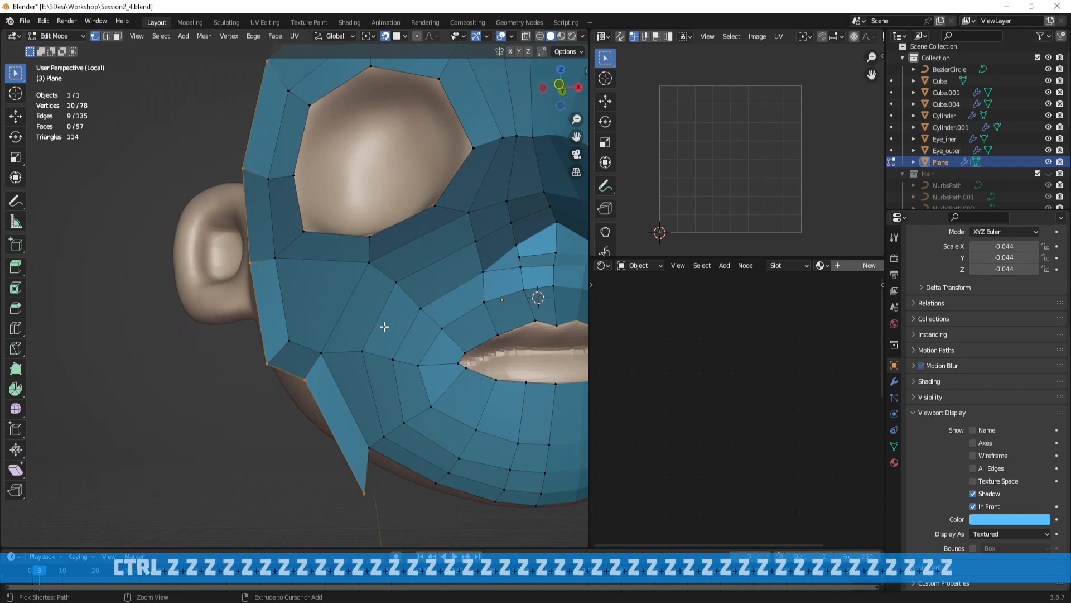
Step: Redo the undone vertex moves over the forehead, temple, cheek and jaw
{"action": "middle_click_drag", "start_coordinate": [383, 323], "coordinate": [405, 345]}
{"action": "key", "text": "ctrl+shift+z"}
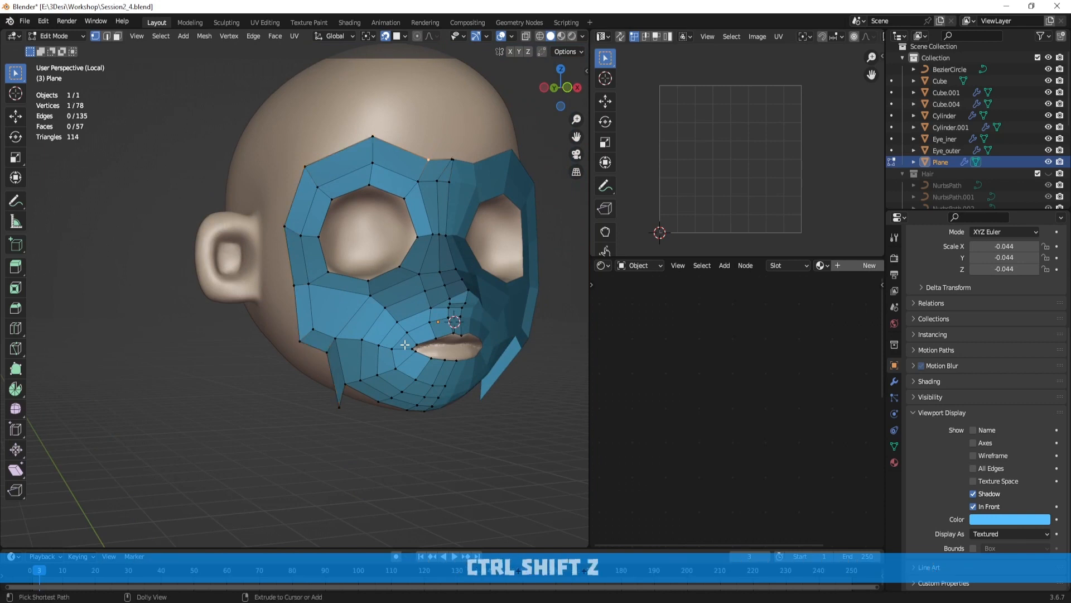
{"action": "key", "text": "ctrl+shift+z"}
{"action": "key", "text": "ctrl+shift+z"}
{"action": "key", "text": "ctrl+shift+z"}
{"action": "key", "text": "ctrl+shift+z"}
{"action": "key", "text": "ctrl+shift+z"}
{"action": "key", "text": "ctrl+shift+z"}
{"action": "key", "text": "ctrl+shift+z"}
{"action": "key", "text": "ctrl+shift+z"}
{"action": "key", "text": "ctrl+shift+z"}
{"action": "key", "text": "ctrl+shift+z"}
{"action": "key", "text": "ctrl+shift+z"}
{"action": "key", "text": "ctrl+shift+z"}
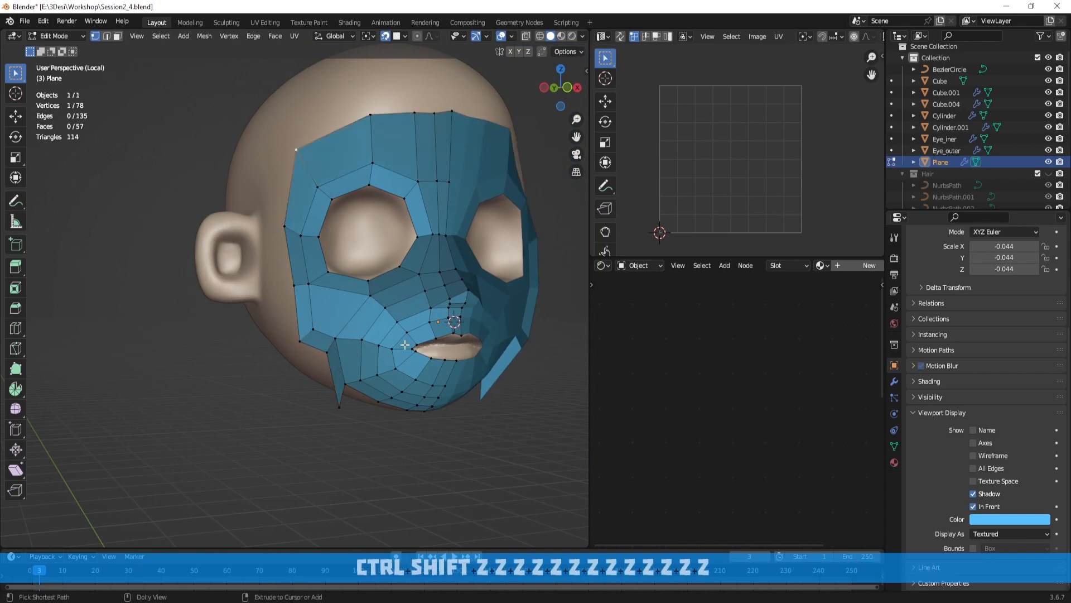
{"action": "key", "text": "ctrl+shift+z"}
{"action": "key", "text": "ctrl+shift+z"}
{"action": "key", "text": "ctrl+shift+z"}
{"action": "key", "text": "ctrl+shift+z"}
{"action": "key", "text": "ctrl+shift+z"}
{"action": "key", "text": "ctrl+shift+z"}
{"action": "key", "text": "ctrl+shift+z"}
{"action": "key", "text": "ctrl+shift+z"}
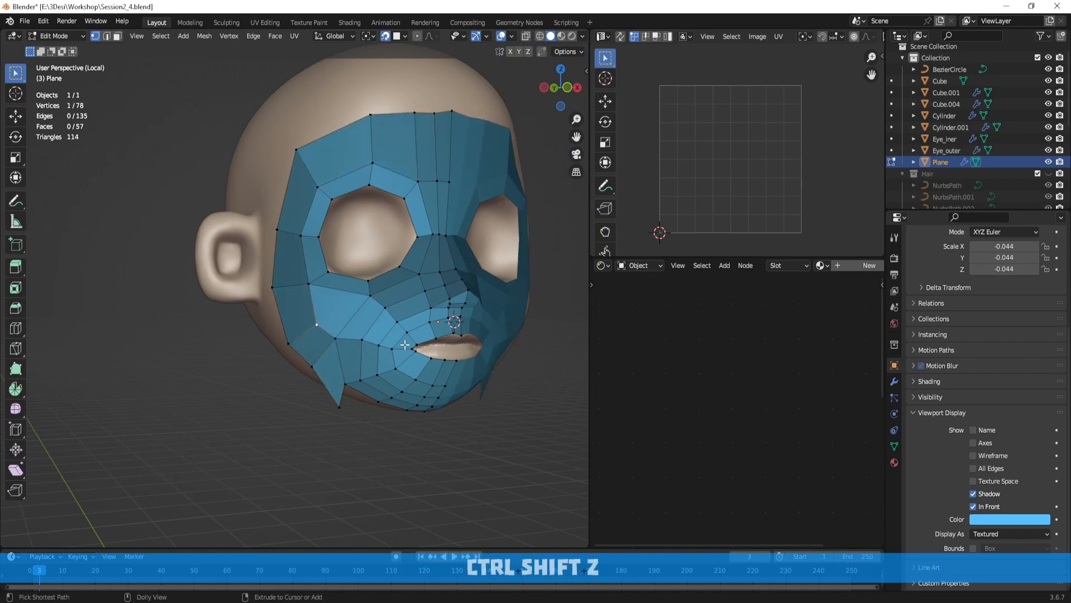
{"action": "key", "text": "ctrl+shift+z"}
{"action": "key", "text": "ctrl+shift+z"}
Step: Delete the faces filling the lower cheek between the eye loop, the mouth loop and the outer jaw border
{"action": "middle_click_drag", "start_coordinate": [402, 345], "coordinate": [386, 344]}
{"action": "scroll", "coordinate": [366, 335], "scroll_direction": "up", "scroll_amount": 3}
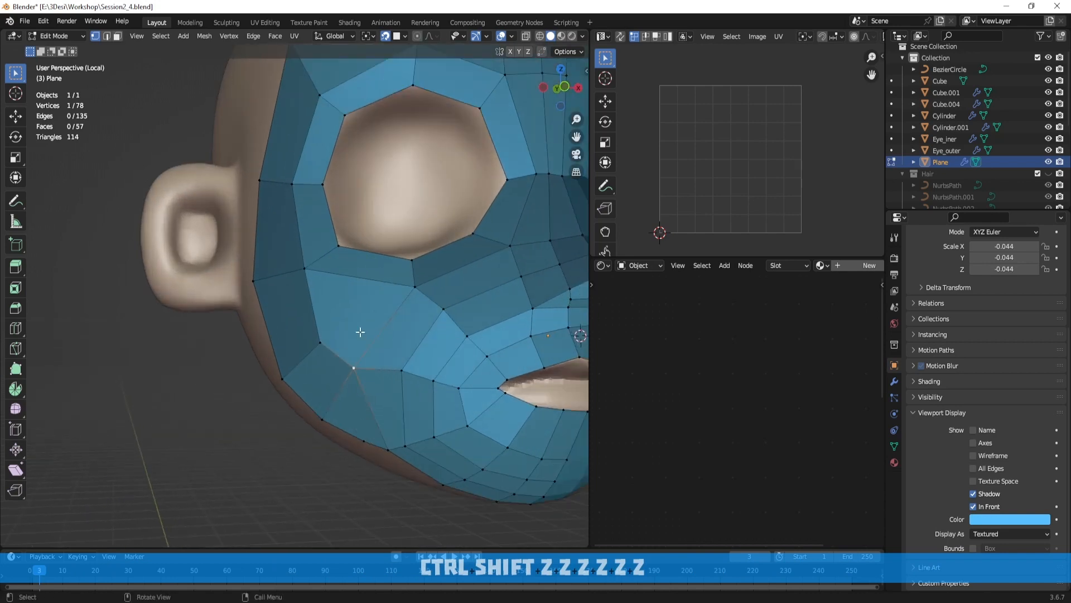
{"action": "key", "text": "3"}
{"action": "left_click", "coordinate": [304, 320]}
{"action": "left_click", "coordinate": [357, 324], "text": "ctrl"}
{"action": "left_click", "coordinate": [403, 333], "text": "ctrl"}
{"action": "left_click", "coordinate": [388, 394], "text": "ctrl"}
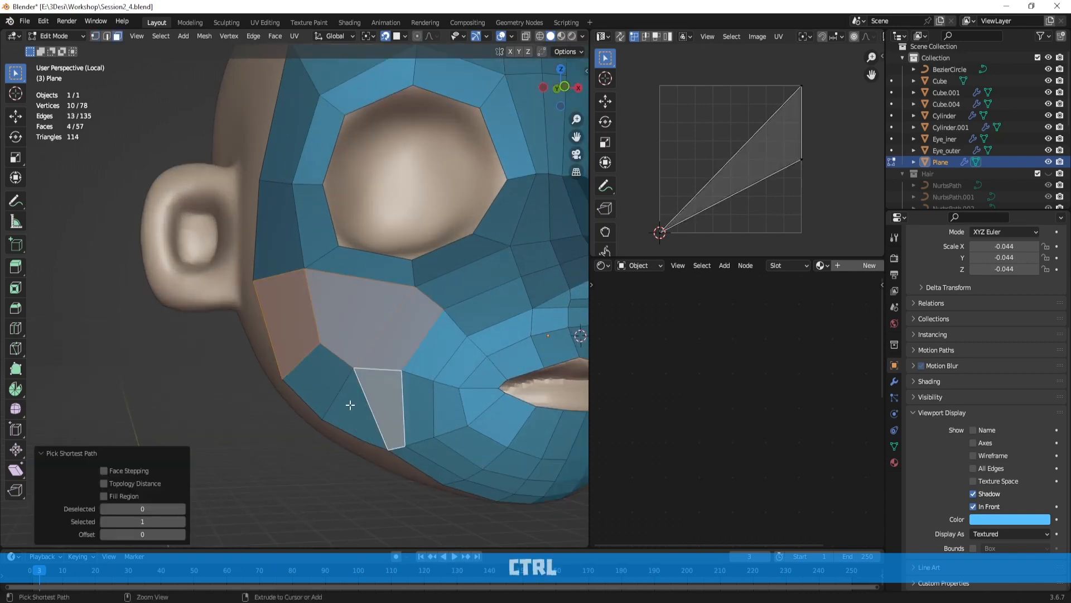
{"action": "left_click", "coordinate": [351, 405], "text": "ctrl"}
{"action": "left_click", "coordinate": [312, 378], "text": "ctrl"}
{"action": "middle_click_drag", "start_coordinate": [402, 370], "coordinate": [397, 354]}
{"action": "left_click", "coordinate": [381, 381], "text": "ctrl"}
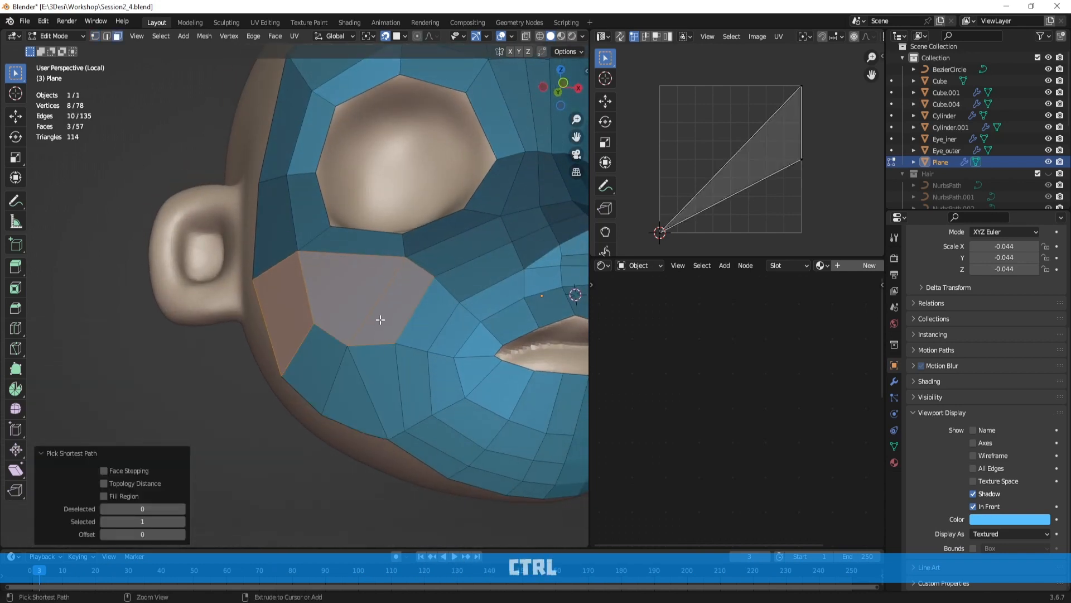
{"action": "left_click", "coordinate": [355, 310]}
{"action": "left_click", "coordinate": [298, 300], "text": "shift"}
{"action": "left_click", "coordinate": [324, 360], "text": "shift"}
{"action": "key", "text": "x"}
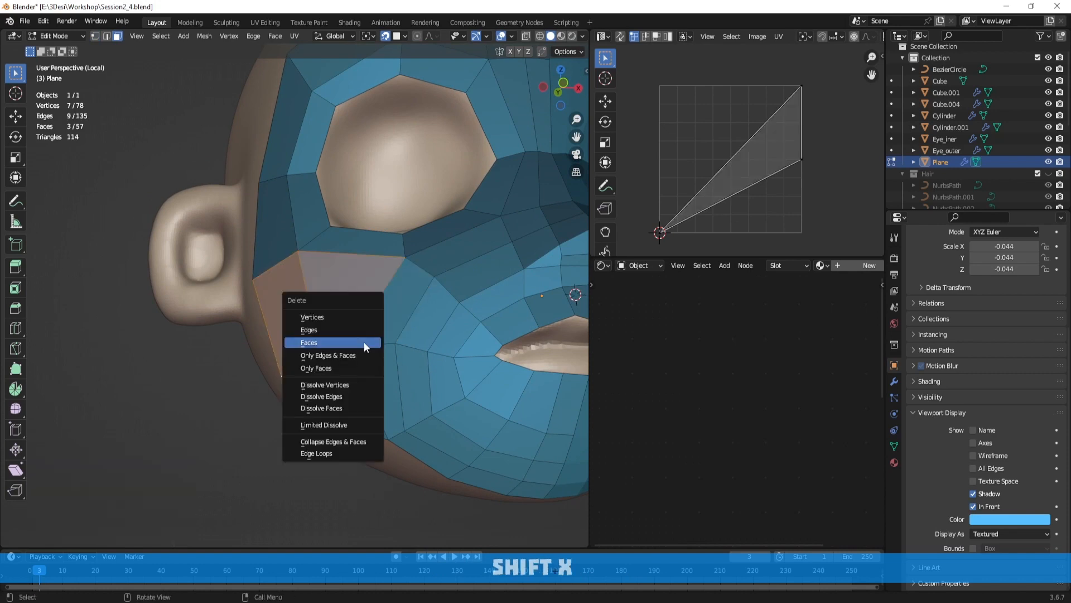
{"action": "left_click", "coordinate": [363, 341]}
{"action": "key", "text": "x"}
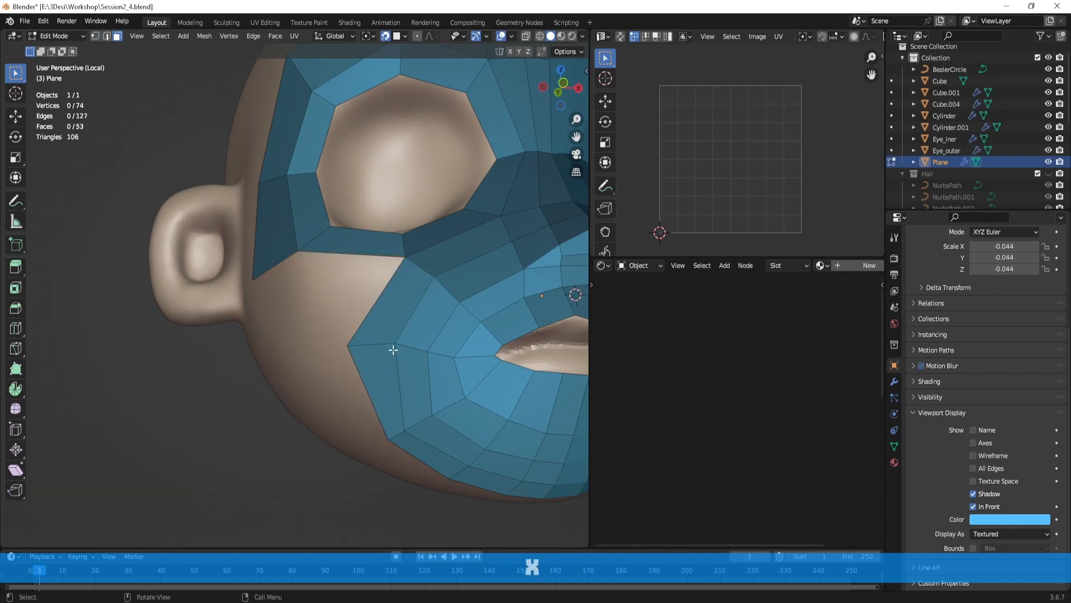
Step: Move the outer cheek corner vertex of the mouth loop inward toward the mouth
{"action": "middle_click_drag", "start_coordinate": [393, 350], "coordinate": [430, 326]}
{"action": "left_click", "coordinate": [353, 365]}
{"action": "key", "text": "g"}
{"action": "left_click", "coordinate": [403, 368]}
Step: Extrude a vertex from the eye loop's lower outer corner onto the cheek, connect it to the mouth loop's side corner and adjust its position
{"action": "left_click", "coordinate": [307, 239]}
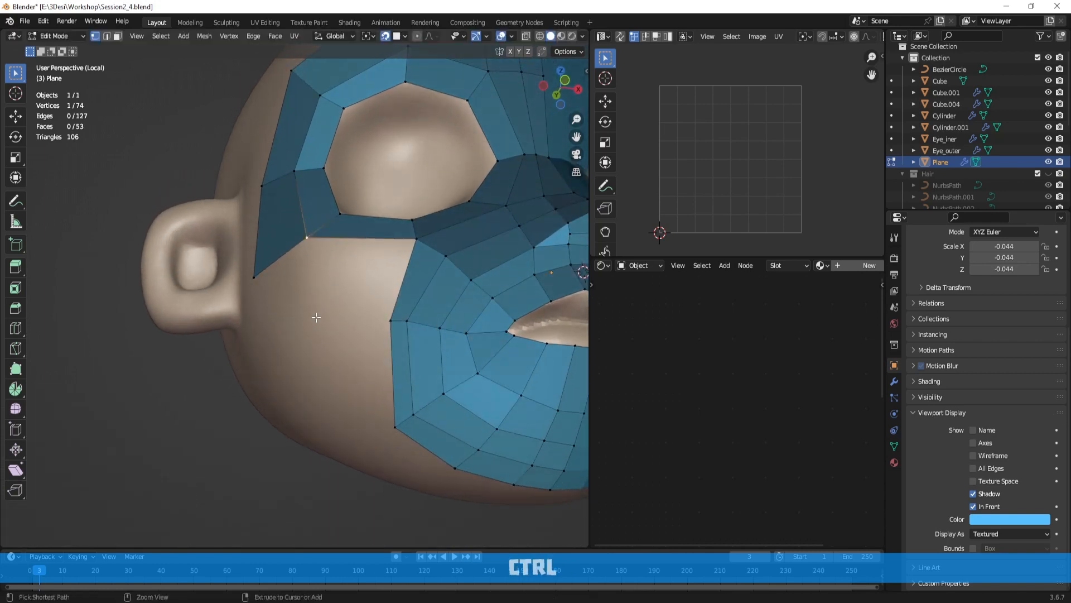
{"action": "middle_click_drag", "start_coordinate": [315, 317], "coordinate": [380, 312]}
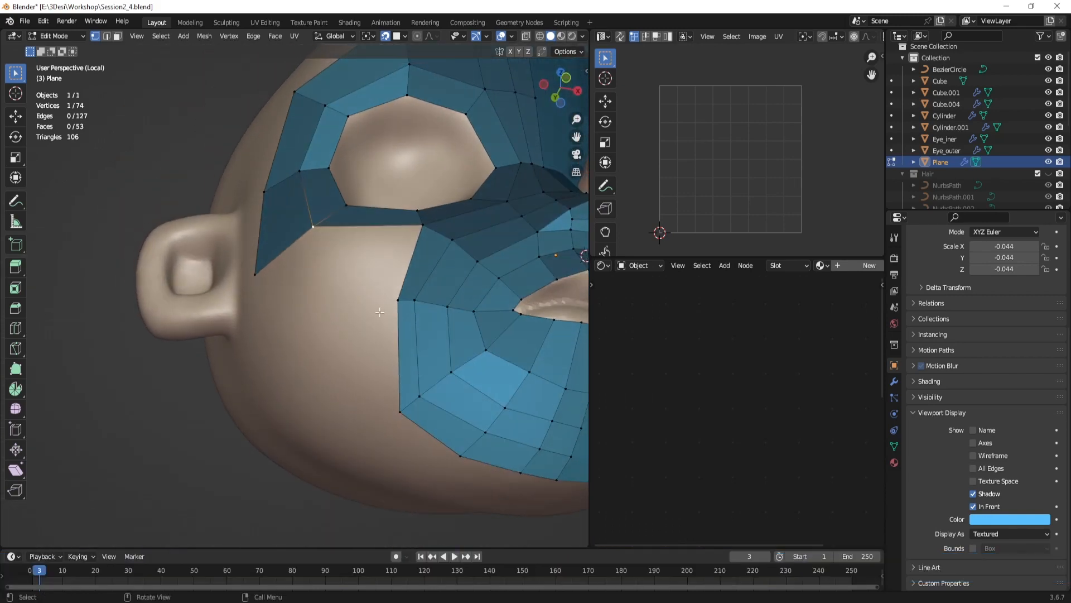
{"action": "right_click", "coordinate": [326, 295], "text": "ctrl"}
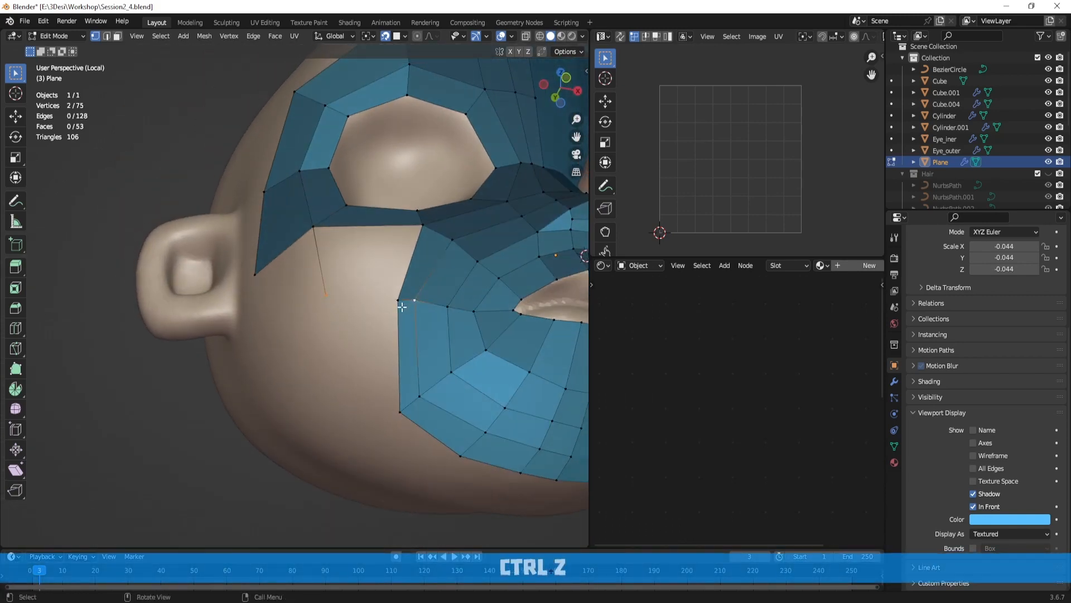
{"action": "left_click", "coordinate": [401, 307], "text": "shift"}
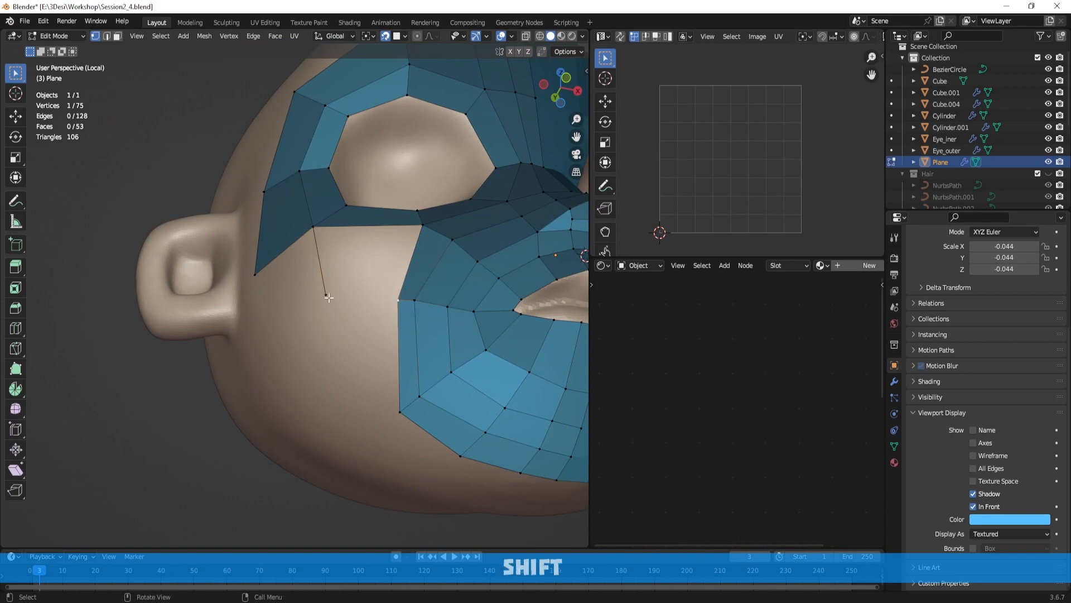
{"action": "middle_click_drag", "start_coordinate": [357, 306], "coordinate": [354, 303]}
{"action": "key", "text": "g"}
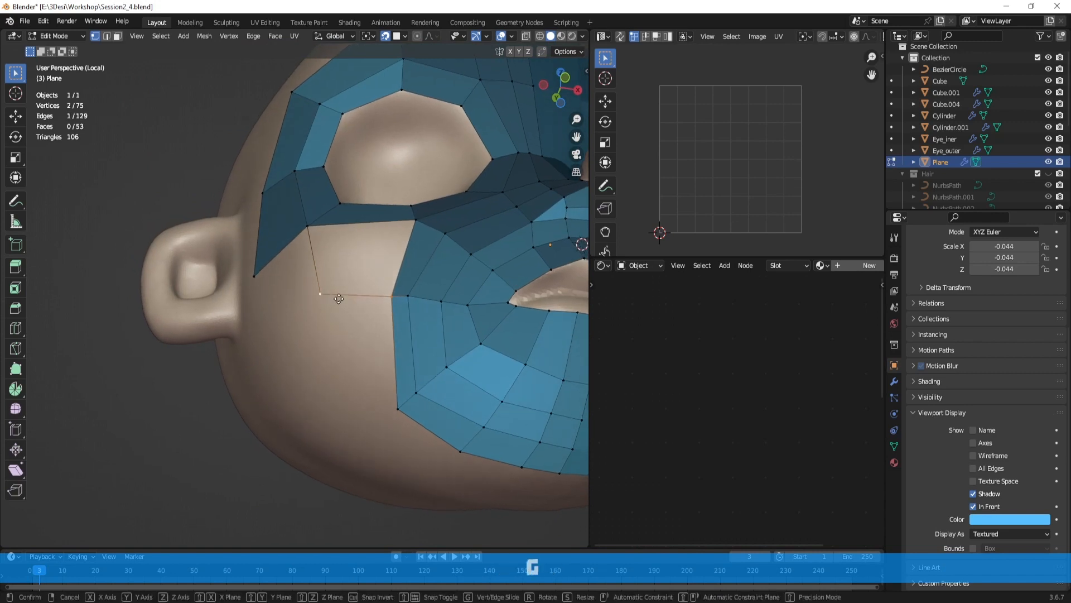
{"action": "right_click", "coordinate": [334, 302]}
{"action": "left_click", "coordinate": [317, 297]}
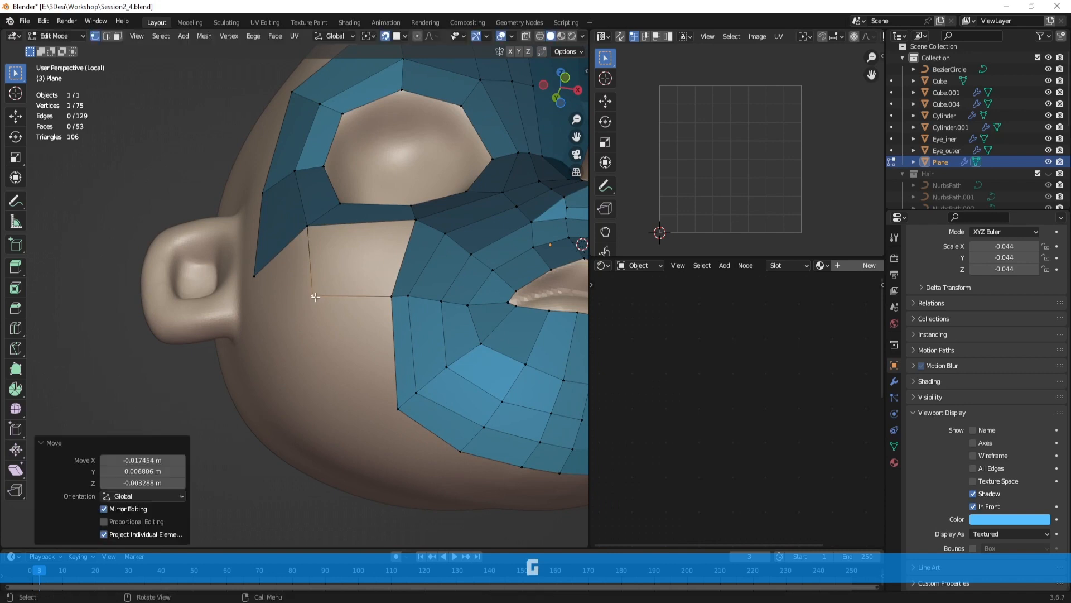
Step: Extrude the cheek vertex down to the jaw and connect it to the lower outer corner of the mouth loop
{"action": "middle_click_drag", "start_coordinate": [317, 297], "coordinate": [333, 341]}
{"action": "right_click", "coordinate": [343, 369], "text": "ctrl"}
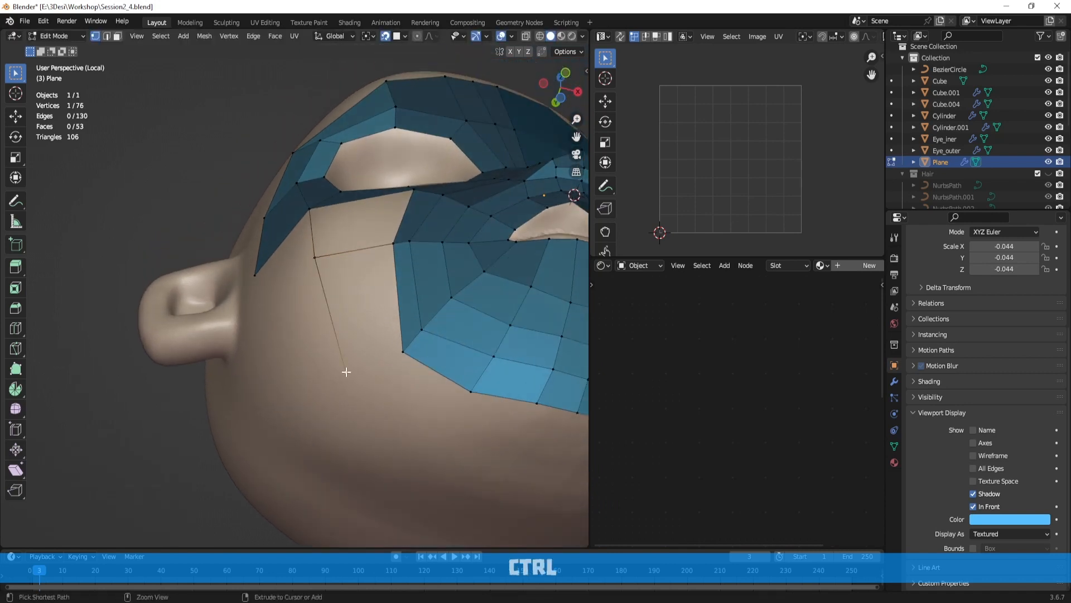
{"action": "key", "text": "f"}
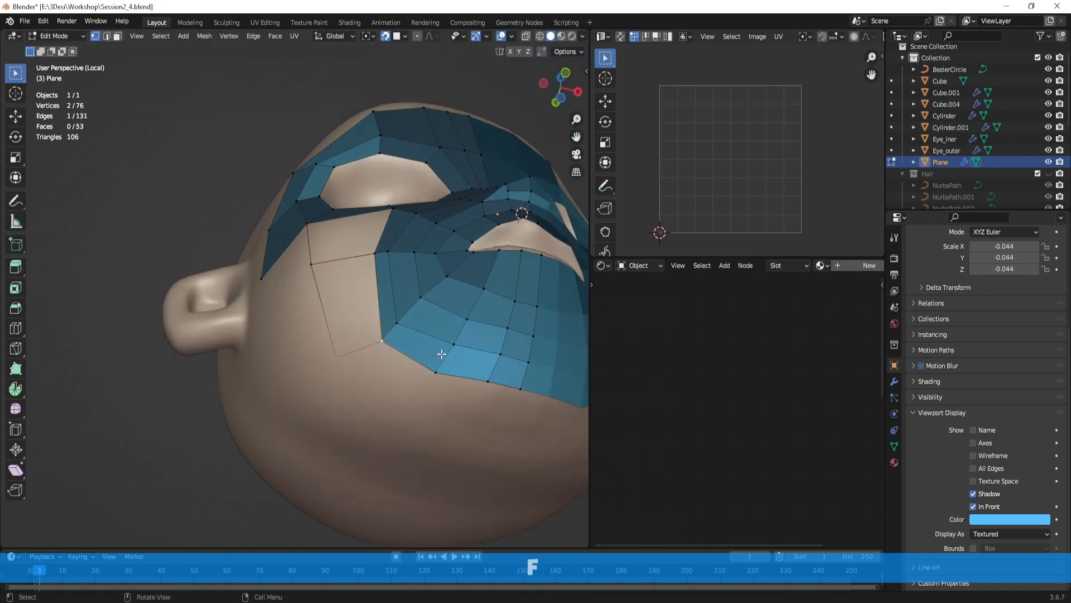
Step: Continue the vertex chain under the chin to the mirror centre line, following the mouth loop's lower border
{"action": "middle_click_drag", "start_coordinate": [435, 355], "coordinate": [345, 320]}
{"action": "right_click", "coordinate": [345, 320], "text": "ctrl"}
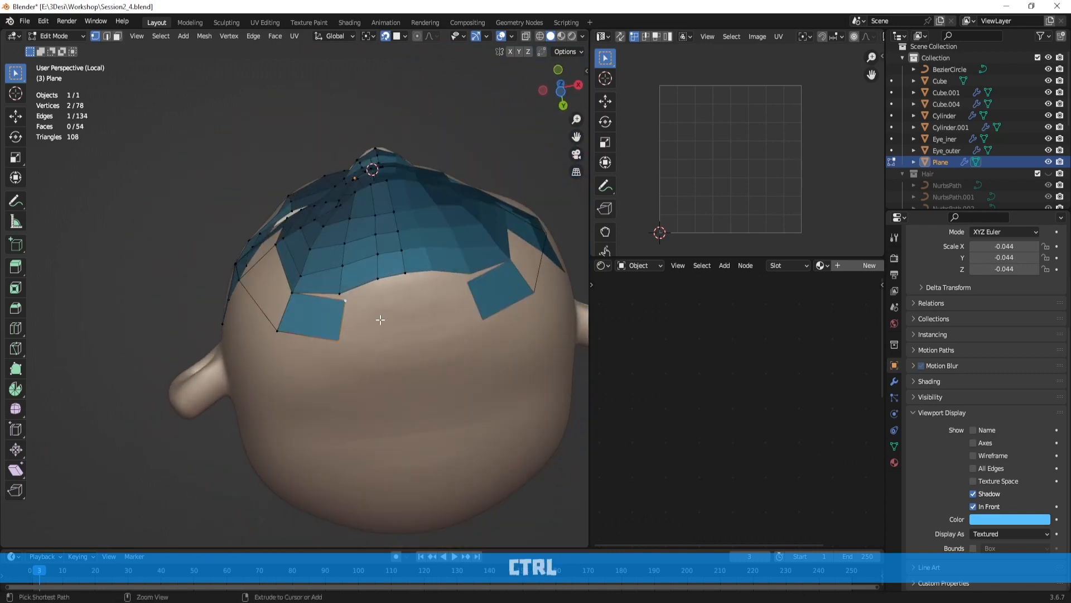
{"action": "key", "text": "ctrl+z"}
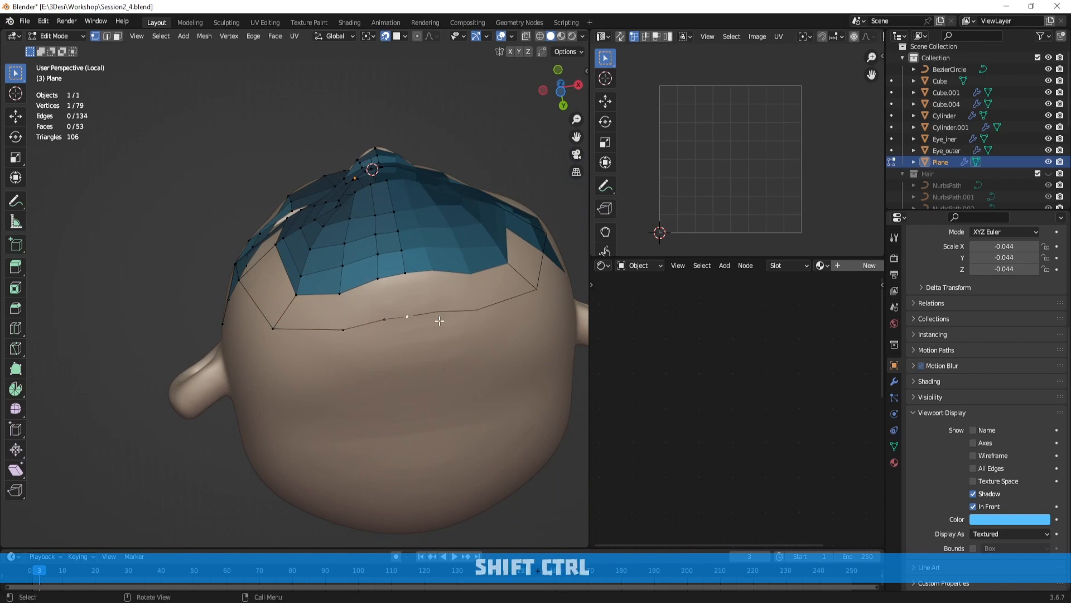
{"action": "key", "text": "g"}
{"action": "left_click", "coordinate": [463, 316]}
Step: Fill the strip between the new vertex chain and the mouth loop with faces, from under the chin up the cheek
{"action": "left_click", "coordinate": [402, 308], "text": "shift"}
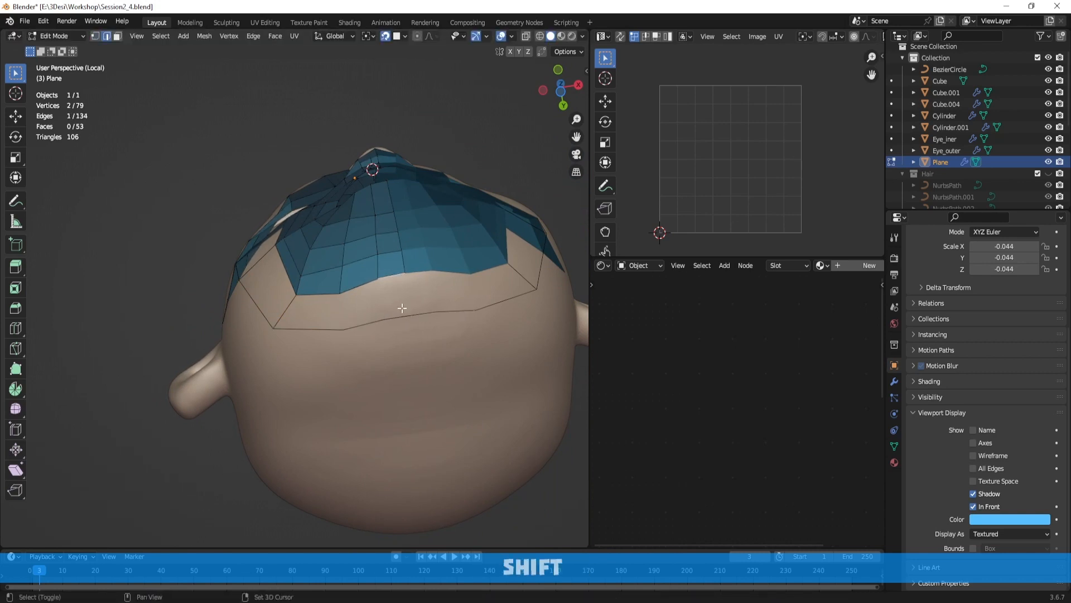
{"action": "key", "text": "f"}
{"action": "key", "text": "f"}
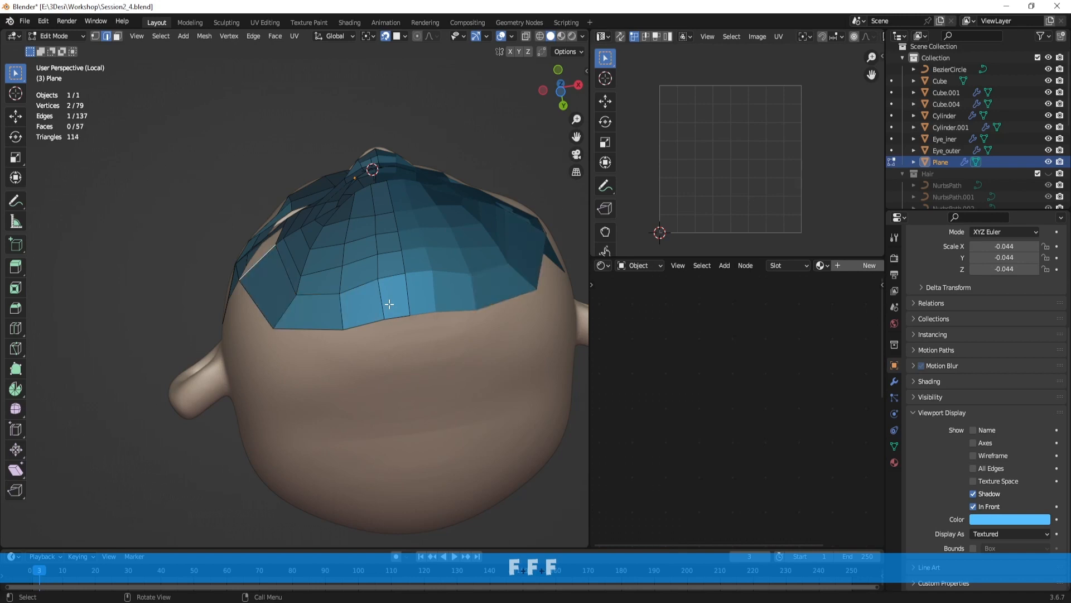
{"action": "middle_click_drag", "start_coordinate": [326, 274], "coordinate": [313, 334]}
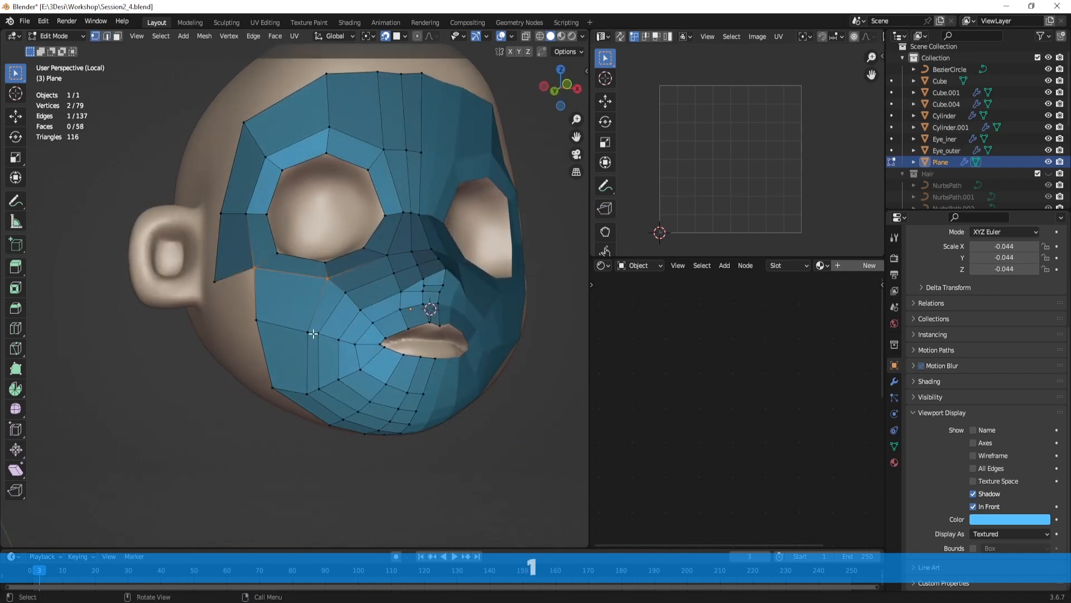
Step: Reposition the inner cheek and jaw vertices to even out the newly filled faces beside the mouth
{"action": "middle_click_drag", "start_coordinate": [382, 347], "coordinate": [347, 333]}
{"action": "key", "text": "g"}
{"action": "left_click", "coordinate": [340, 360]}
{"action": "key", "text": "g"}
{"action": "right_click", "coordinate": [308, 338]}
{"action": "left_click", "coordinate": [306, 340]}
{"action": "key", "text": "g"}
{"action": "left_click", "coordinate": [305, 342]}
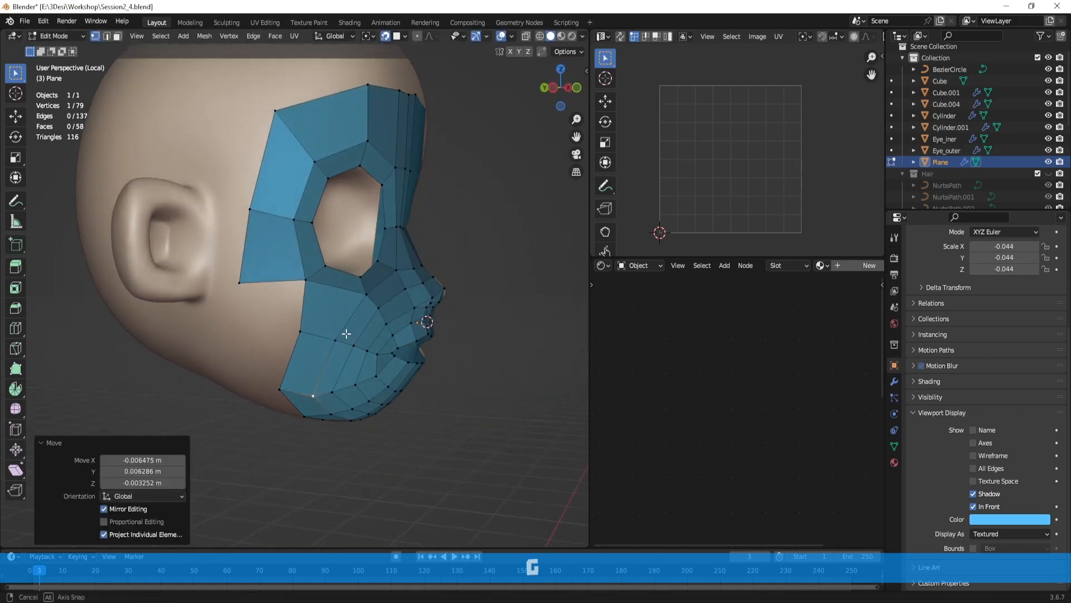
{"action": "middle_click_drag", "start_coordinate": [303, 275], "coordinate": [285, 348]}
{"action": "right_click", "coordinate": [259, 317], "text": "ctrl"}
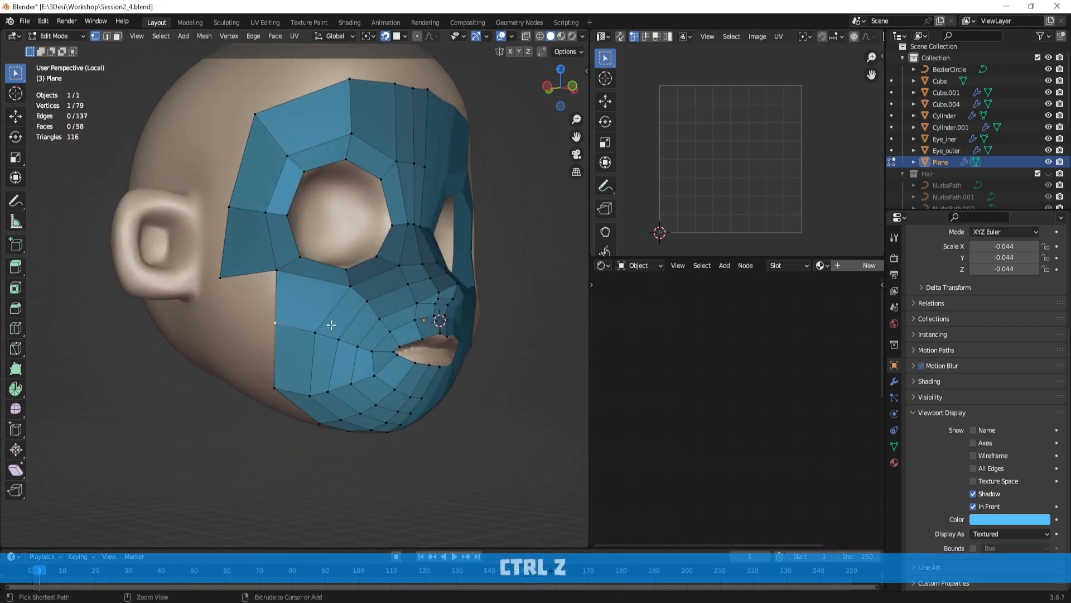
Step: Delete the six outer faces running from the temple across the forehead to the centre line
{"action": "middle_click_drag", "start_coordinate": [332, 310], "coordinate": [290, 313]}
{"action": "key", "text": "3"}
{"action": "left_click", "coordinate": [248, 173], "text": "ctrl"}
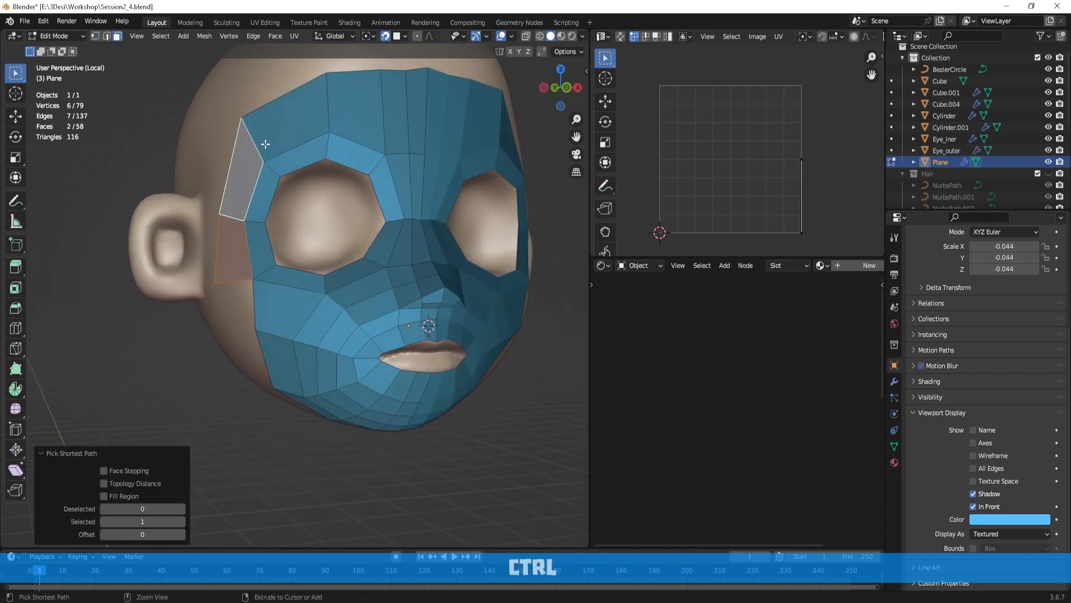
{"action": "left_click", "coordinate": [268, 142], "text": "ctrl"}
{"action": "left_click", "coordinate": [343, 126], "text": "ctrl"}
{"action": "left_click", "coordinate": [401, 124], "text": "ctrl"}
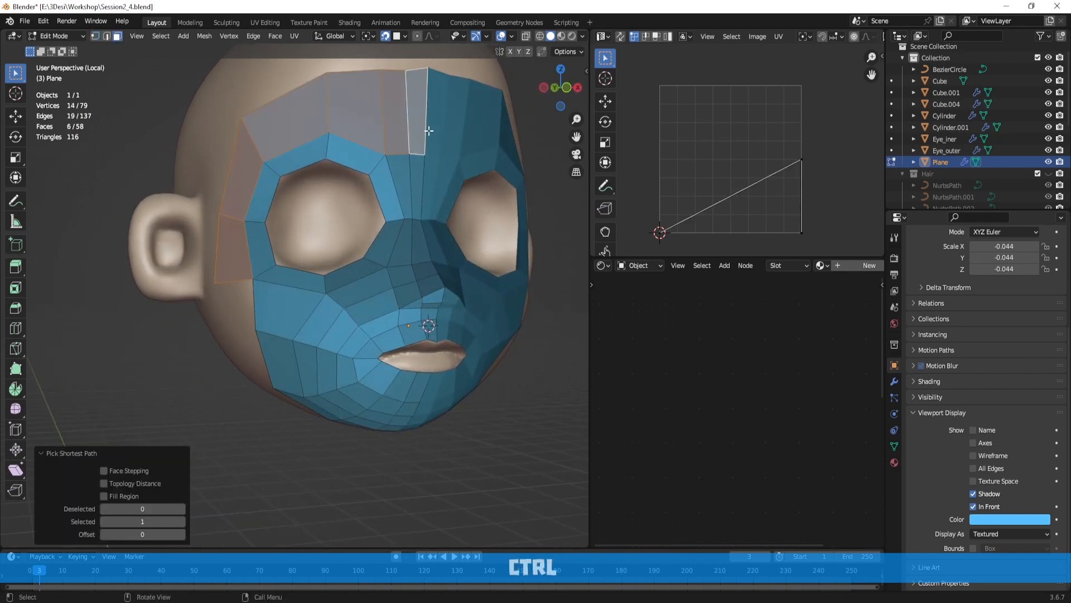
{"action": "key", "text": "x"}
{"action": "left_click", "coordinate": [420, 129]}
Step: Extrude the whole outer border of the face mesh and scale it outward by 1.159
{"action": "key", "text": "2"}
{"action": "middle_click_drag", "start_coordinate": [421, 128], "coordinate": [351, 232]}
{"action": "key", "text": "s"}
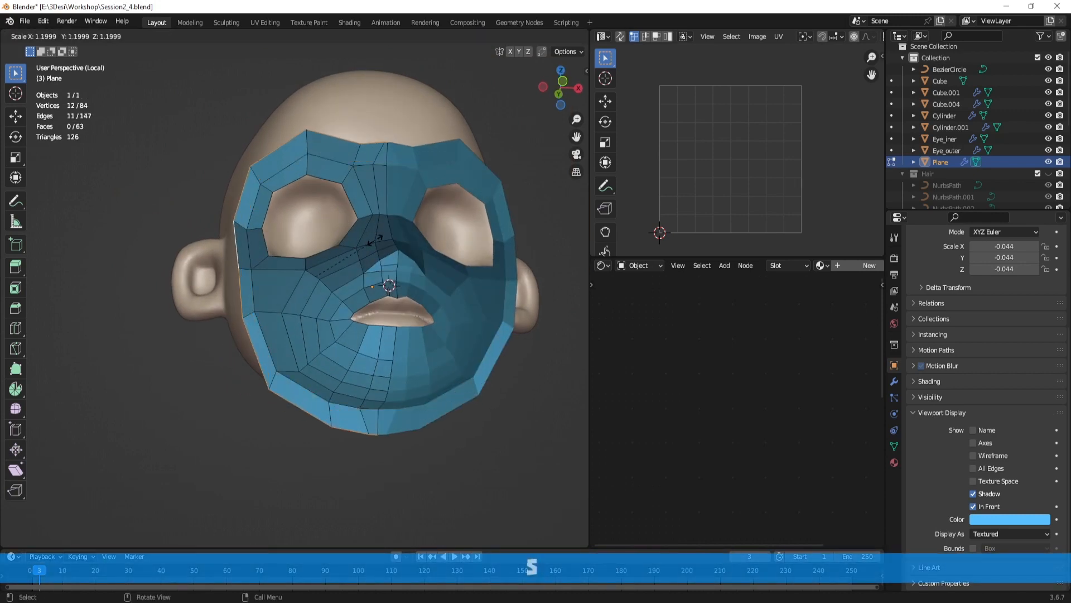
{"action": "left_click", "coordinate": [374, 241]}
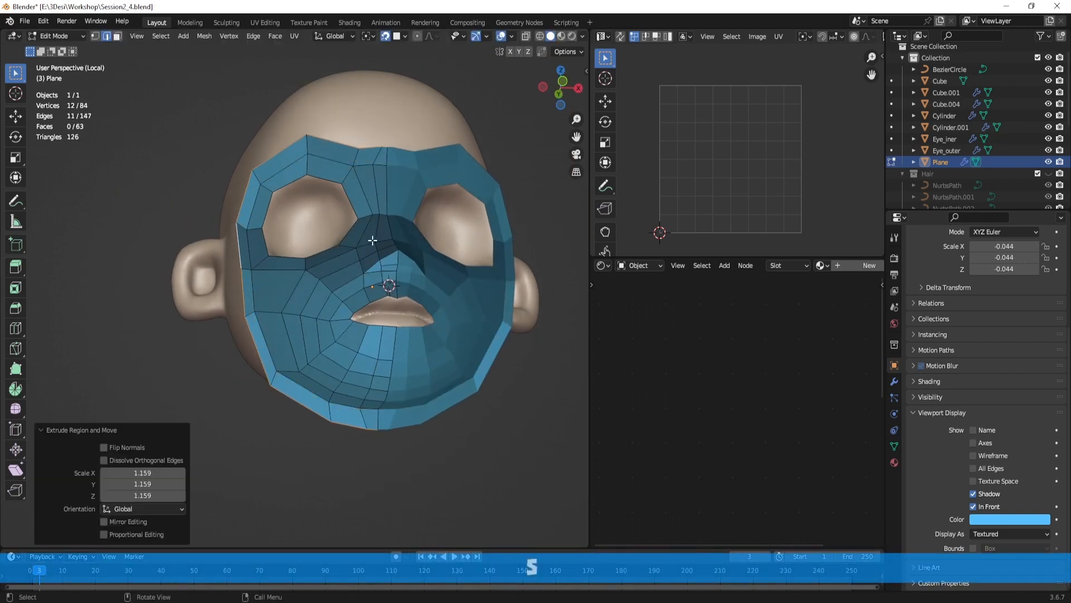
Step: Lift the new border vertices above the nose bridge onto the forehead to straighten the dipped brow line
{"action": "key", "text": "1"}
{"action": "left_click", "coordinate": [334, 161]}
{"action": "key", "text": "g"}
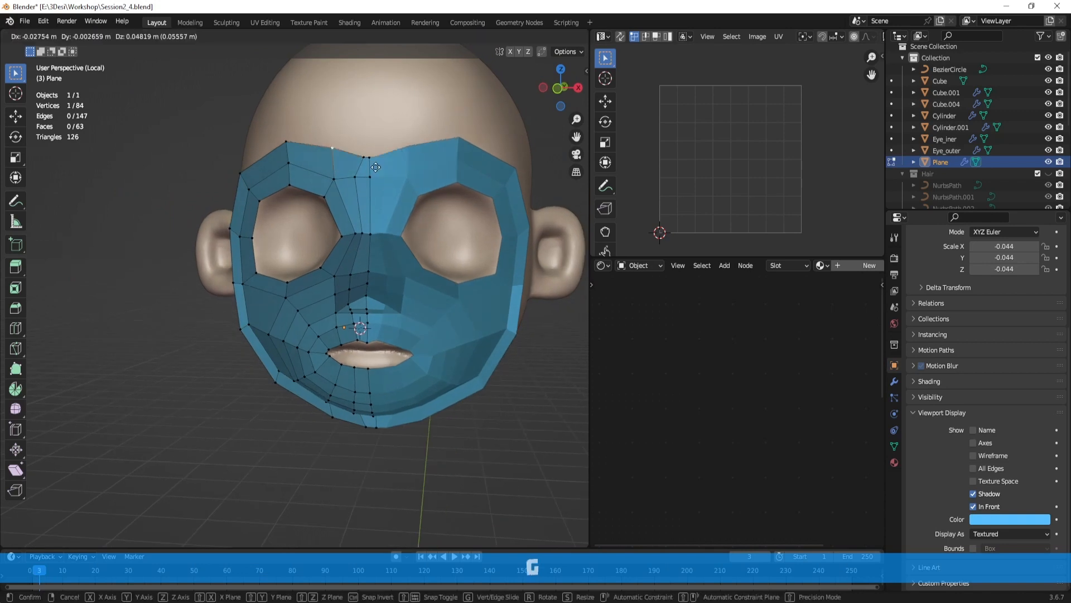
{"action": "left_click", "coordinate": [363, 153]}
{"action": "key", "text": "g"}
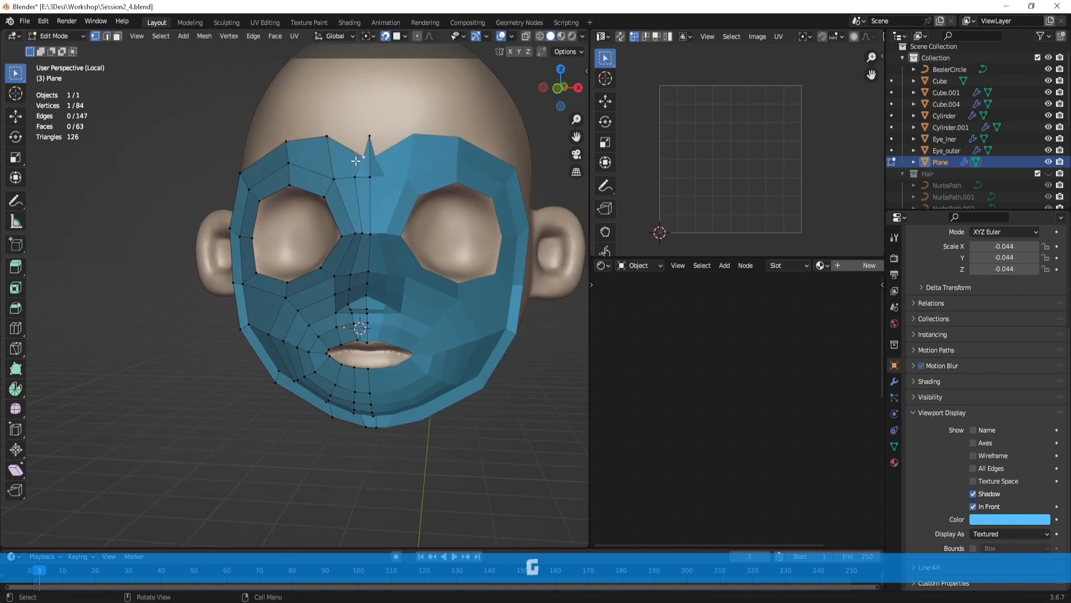
{"action": "left_click", "coordinate": [336, 136]}
Step: Pull the new border vertices at the upper outer brow and temple back along the side of the head
{"action": "middle_click_drag", "start_coordinate": [336, 135], "coordinate": [389, 179]}
{"action": "key", "text": "g"}
{"action": "left_click", "coordinate": [295, 175]}
{"action": "left_click", "coordinate": [295, 175]}
{"action": "key", "text": "g"}
{"action": "left_click", "coordinate": [358, 169]}
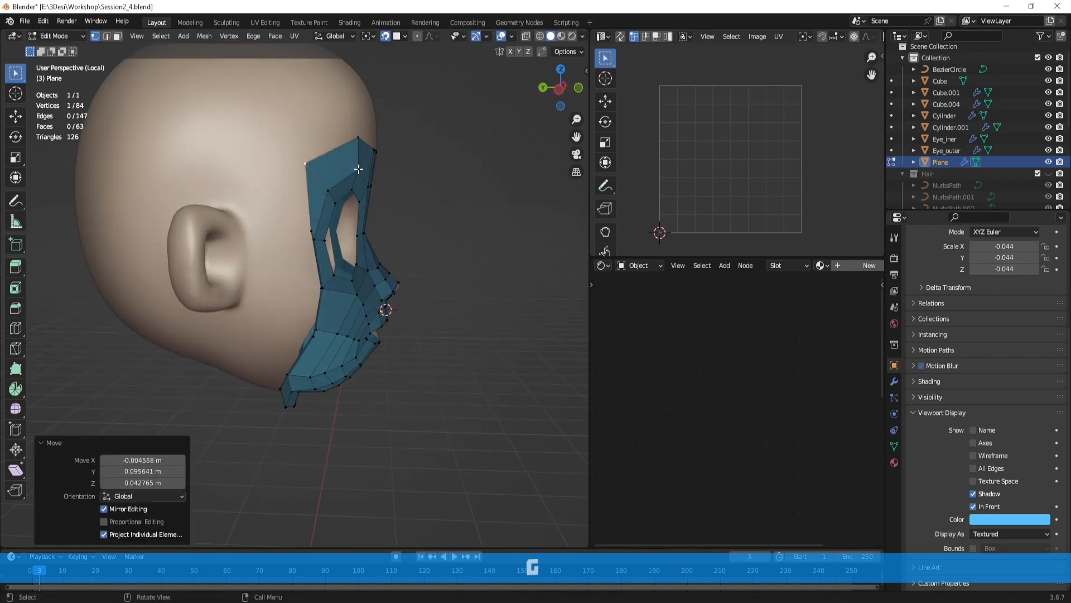
{"action": "left_click", "coordinate": [304, 241]}
{"action": "key", "text": "g"}
{"action": "left_click", "coordinate": [276, 236]}
Step: Pull the new border vertices beside the cheek and at the jaw corner back toward the ear
{"action": "middle_click_drag", "start_coordinate": [276, 236], "coordinate": [282, 298]}
{"action": "key", "text": "g"}
{"action": "left_click", "coordinate": [310, 301]}
{"action": "key", "text": "g"}
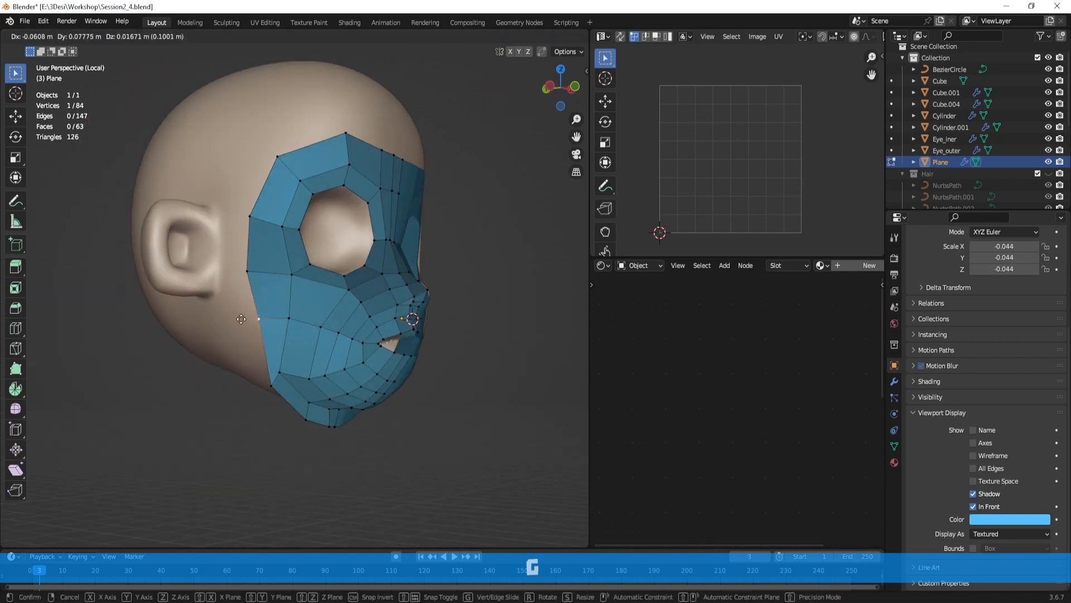
{"action": "left_click", "coordinate": [226, 316]}
{"action": "middle_click_drag", "start_coordinate": [226, 317], "coordinate": [299, 283]}
{"action": "key", "text": "g"}
{"action": "left_click", "coordinate": [279, 391]}
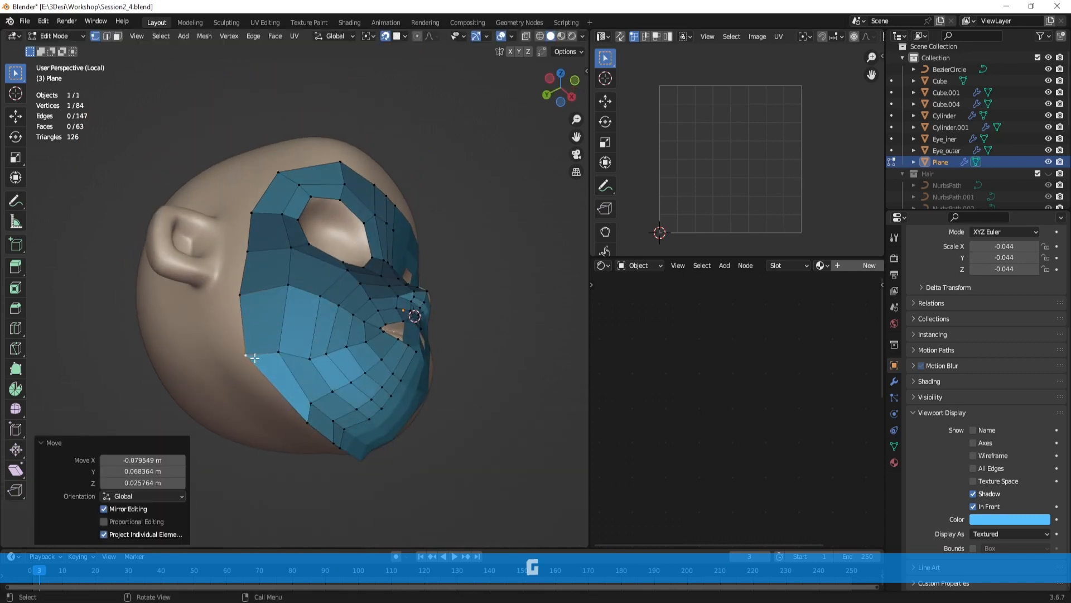
Step: Nudge two vertices inside the lower cheek to even out the faces along the jaw
{"action": "middle_click_drag", "start_coordinate": [279, 391], "coordinate": [354, 308]}
{"action": "left_click", "coordinate": [280, 292]}
{"action": "key", "text": "g"}
{"action": "left_click", "coordinate": [287, 295]}
{"action": "left_click", "coordinate": [305, 285]}
{"action": "key", "text": "g"}
{"action": "left_click", "coordinate": [304, 277]}
Step: Pull the border vertices beneath the chin back to the centre line so the new strip follows the underside of the head
{"action": "left_click", "coordinate": [324, 323]}
{"action": "key", "text": "g"}
{"action": "left_click", "coordinate": [316, 345]}
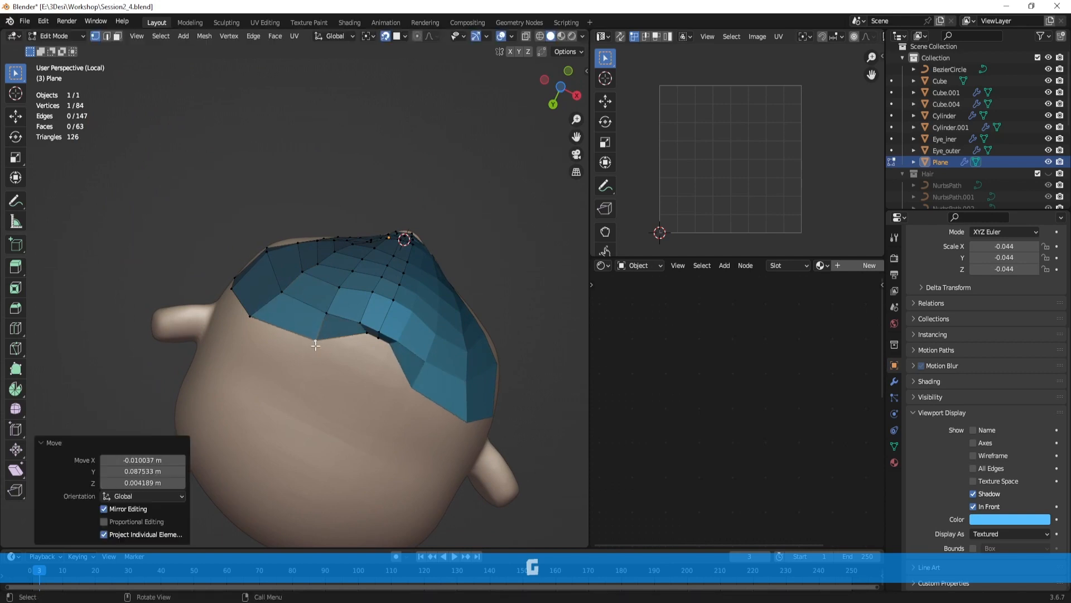
{"action": "left_click", "coordinate": [362, 334]}
{"action": "key", "text": "g"}
{"action": "left_click", "coordinate": [337, 352]}
{"action": "left_click", "coordinate": [375, 339]}
{"action": "key", "text": "g"}
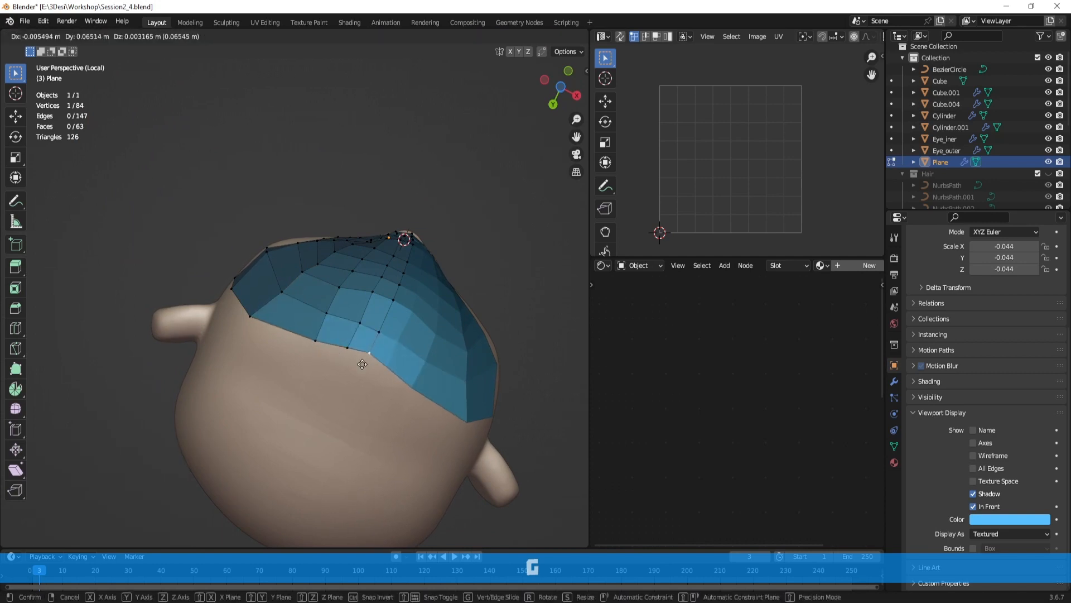
{"action": "left_click", "coordinate": [361, 368]}
Step: Return to Object Mode, exit local view and hide the retopology mesh Plane
{"action": "middle_click_drag", "start_coordinate": [362, 368], "coordinate": [308, 437]}
{"action": "key", "text": "Tab"}
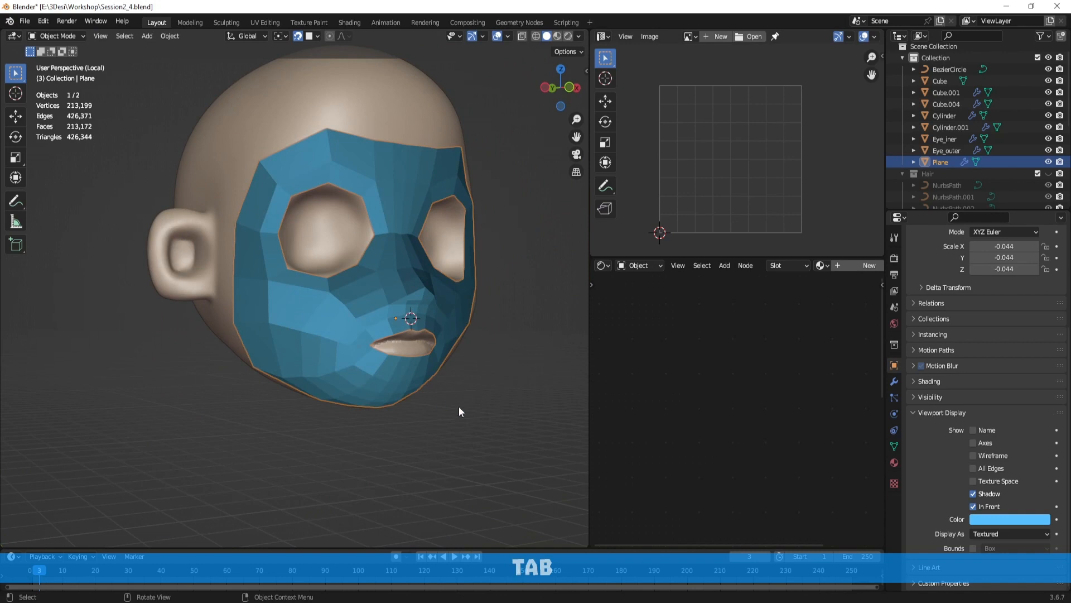
{"action": "key", "text": "KP_Divide"}
{"action": "middle_click_drag", "start_coordinate": [459, 410], "coordinate": [400, 377]}
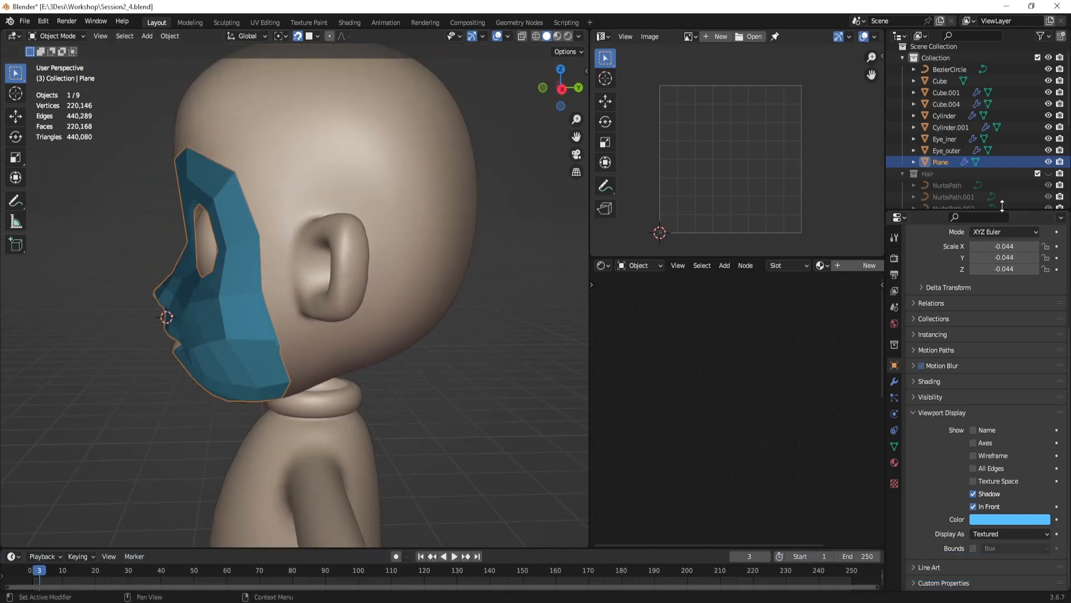
{"action": "left_click", "coordinate": [1049, 162]}
Step: Select the torso, hands, legs and feet objects below the head and move them back about 0.172 m along Y
{"action": "scroll", "coordinate": [447, 318], "scroll_direction": "down", "scroll_amount": 5}
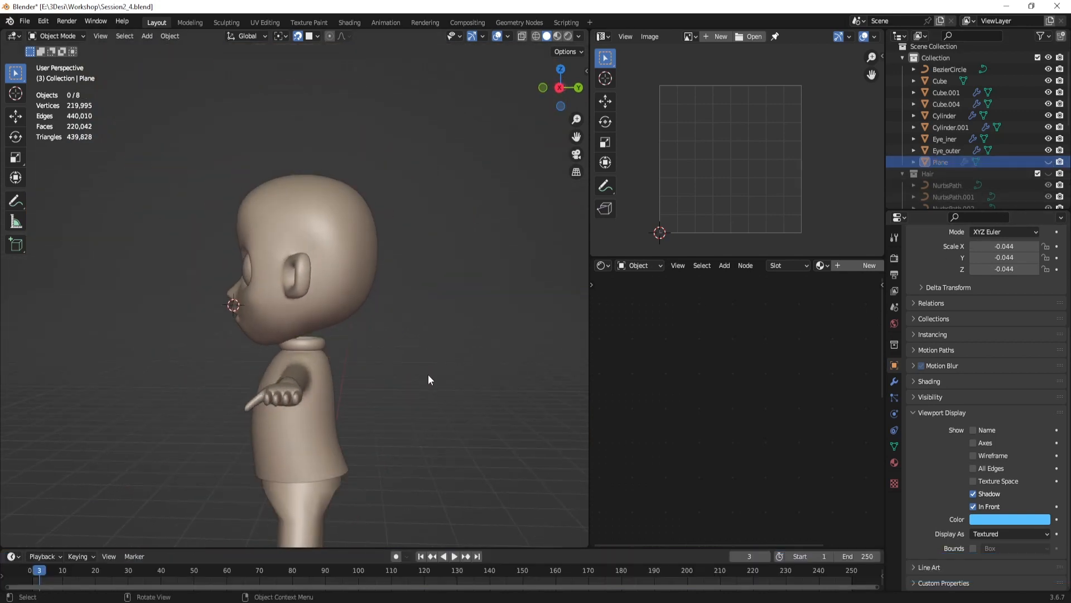
{"action": "middle_click_drag", "start_coordinate": [398, 391], "coordinate": [435, 320], "text": "shift"}
{"action": "scroll", "coordinate": [435, 321], "scroll_direction": "down", "scroll_amount": 1}
{"action": "left_click_drag", "start_coordinate": [438, 500], "coordinate": [271, 272]}
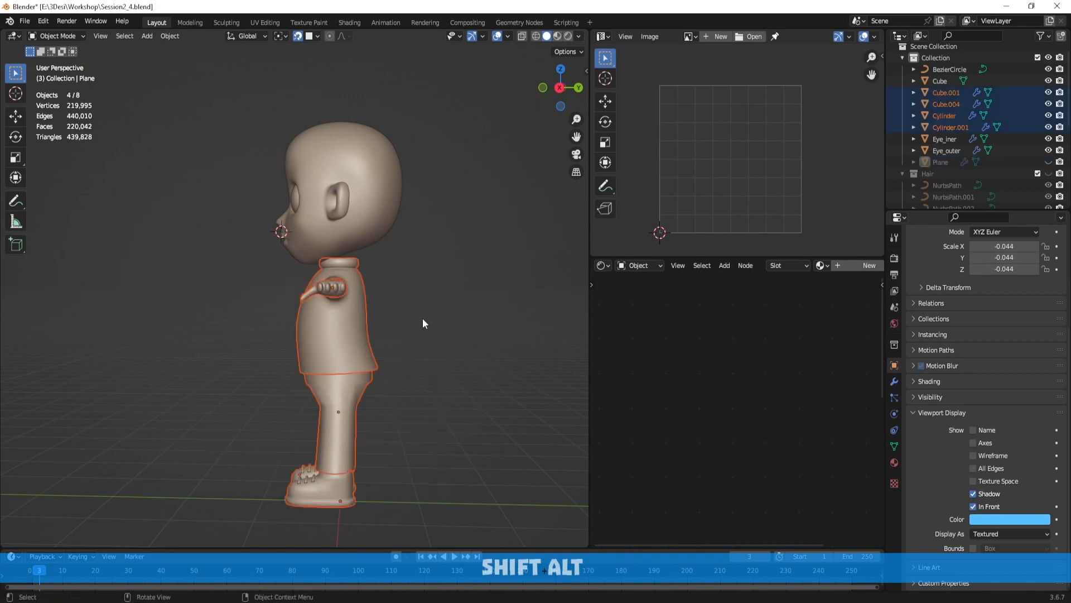
{"action": "scroll", "coordinate": [442, 329], "scroll_direction": "up", "scroll_amount": 5}
{"action": "key", "text": "g"}
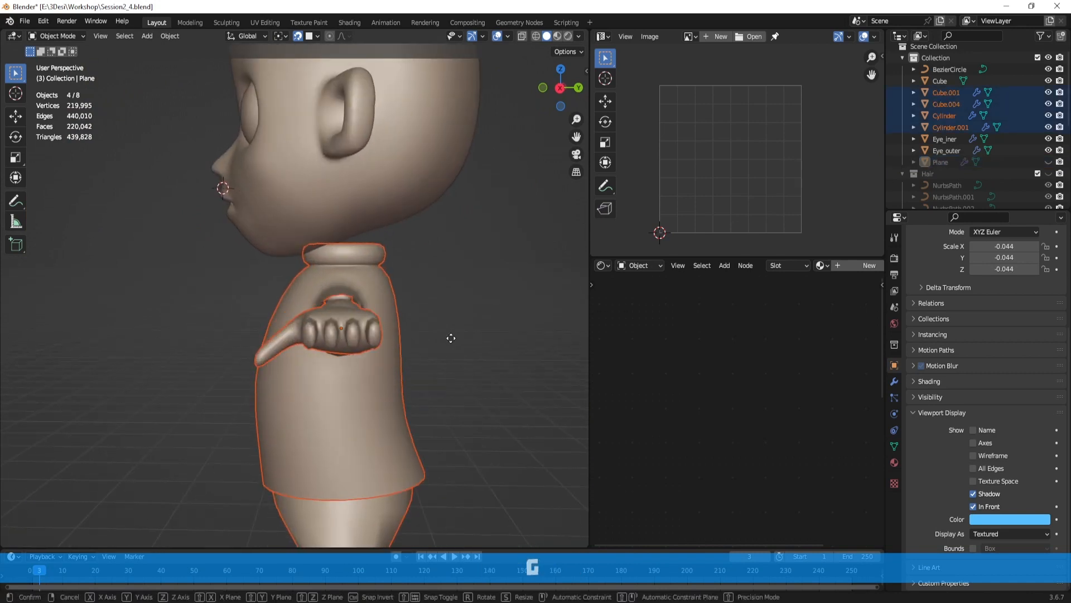
{"action": "key", "text": "y"}
{"action": "left_click", "coordinate": [485, 341]}
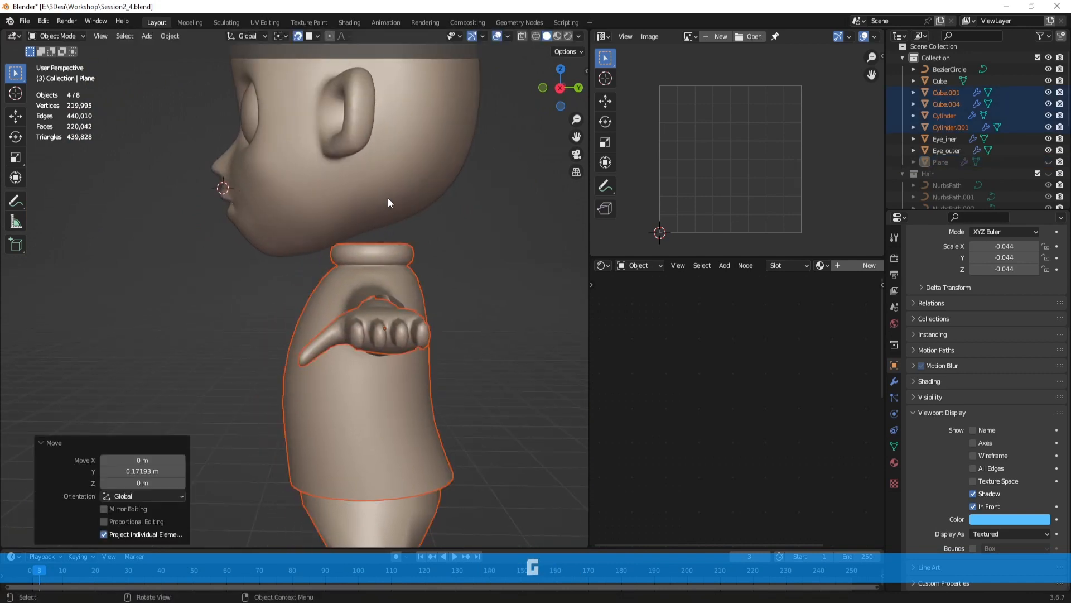
Step: Lower the selected body parts about 0.076 m along Z and shift them about 0.032 m forward along negative Y
{"action": "scroll", "coordinate": [378, 209], "scroll_direction": "down", "scroll_amount": 3}
{"action": "key", "text": "g"}
{"action": "key", "text": "z"}
{"action": "left_click", "coordinate": [453, 285]}
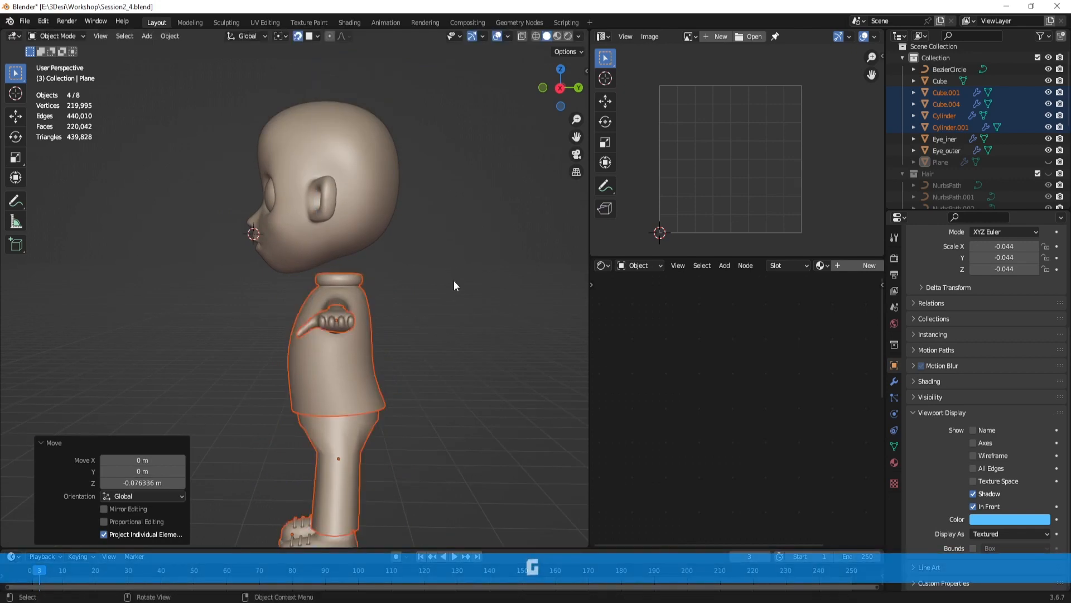
{"action": "key", "text": "g"}
{"action": "key", "text": "y"}
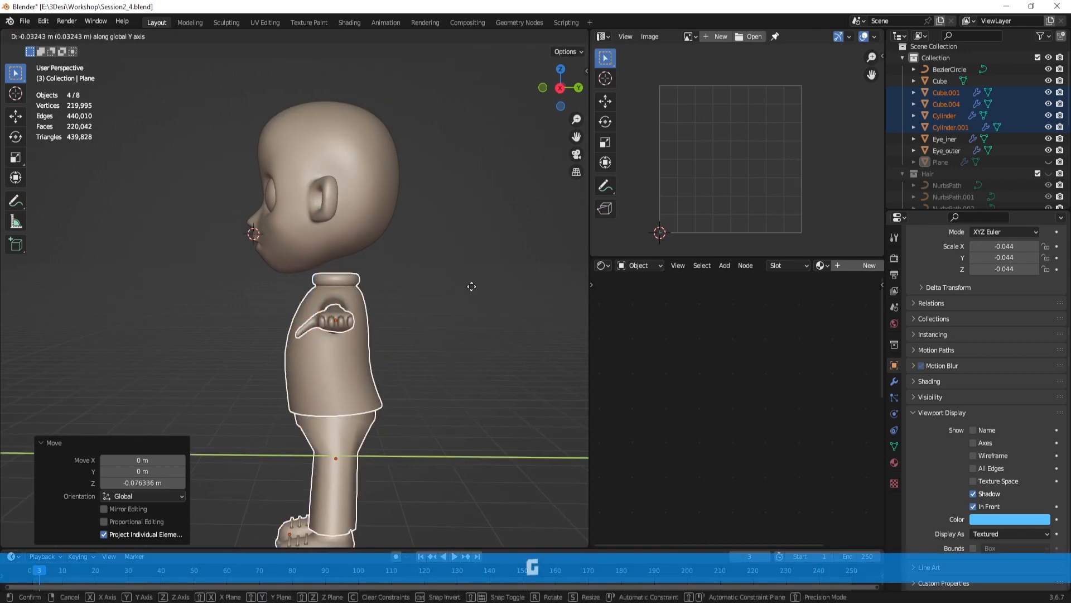
{"action": "left_click", "coordinate": [472, 287]}
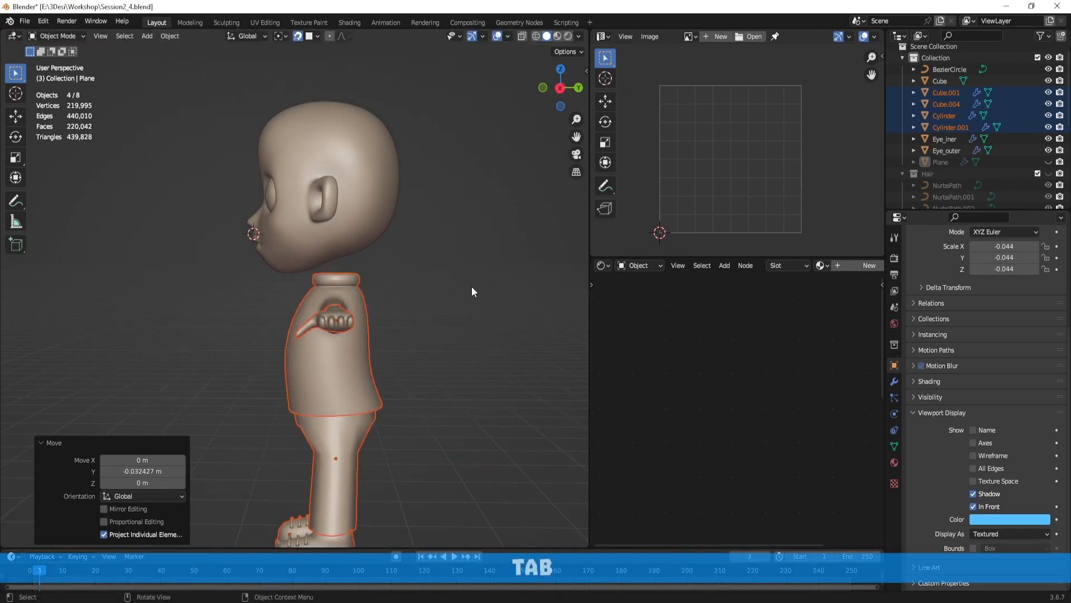
Step: Deselect the body parts, select the head object Cube and switch it to Sculpt Mode
{"action": "left_click", "coordinate": [471, 287]}
{"action": "left_click", "coordinate": [354, 223]}
{"action": "scroll", "coordinate": [463, 270], "scroll_direction": "up", "scroll_amount": 4}
{"action": "key", "text": "Tab"}
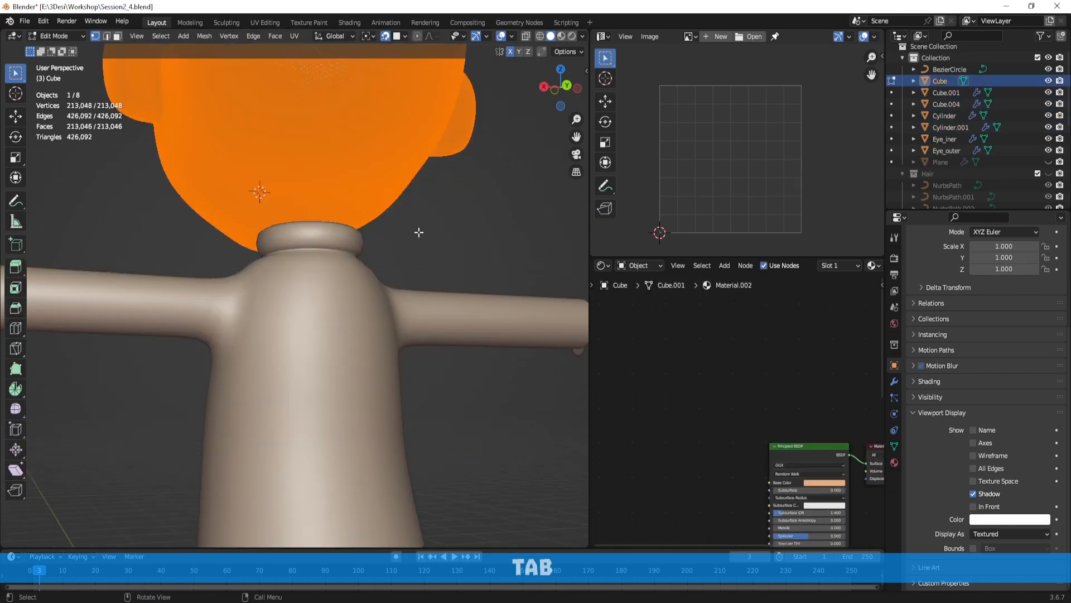
{"action": "key", "text": "Tab"}
{"action": "key", "text": "ctrl+Tab"}
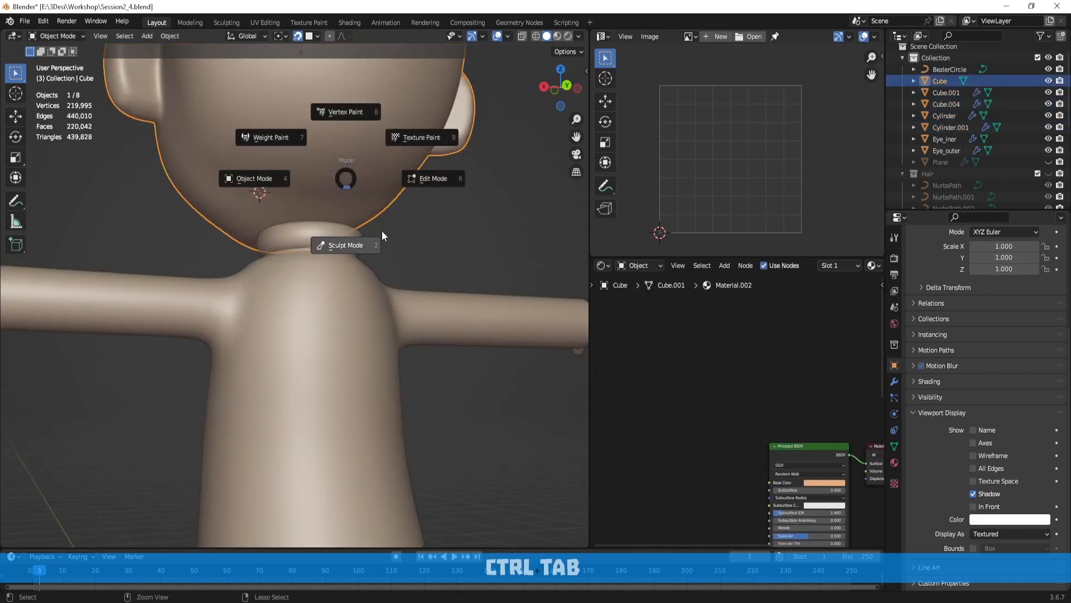
{"action": "left_click", "coordinate": [382, 230]}
Step: Paint a mask over the neck area on the underside of the head and invert the mask
{"action": "scroll", "coordinate": [397, 216], "scroll_direction": "down", "scroll_amount": 1}
{"action": "mouse_move", "coordinate": [416, 224]}
{"action": "middle_mouse_down"}
{"action": "mouse_move", "coordinate": [397, 217]}
{"action": "mouse_move", "coordinate": [390, 291]}
{"action": "mouse_move", "coordinate": [437, 325]}
{"action": "mouse_move", "coordinate": [375, 243]}
{"action": "middle_mouse_up"}
{"action": "scroll", "coordinate": [390, 292], "scroll_direction": "up", "scroll_amount": 3}
{"action": "scroll", "coordinate": [390, 292], "scroll_direction": "up", "scroll_amount": 1}
{"action": "key", "text": "m"}
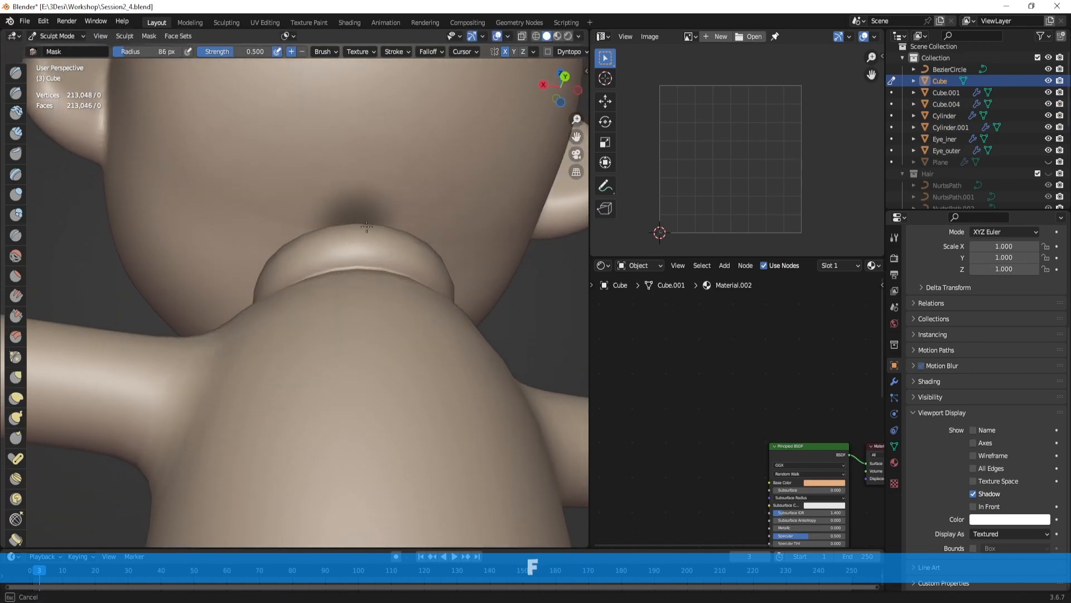
{"action": "middle_click_drag", "start_coordinate": [345, 231], "coordinate": [443, 315]}
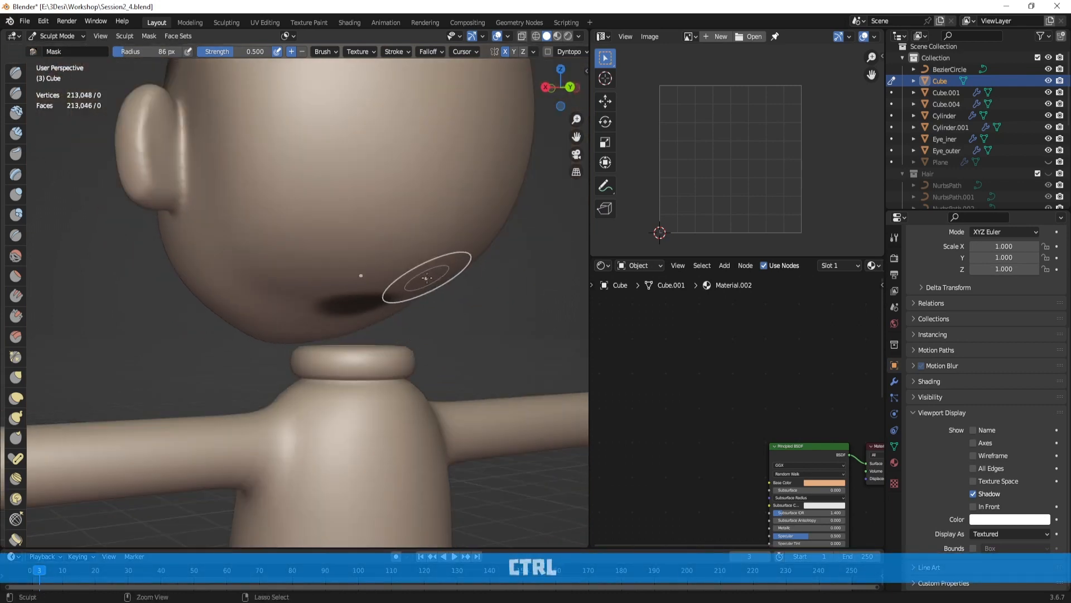
{"action": "key", "text": "ctrl+i"}
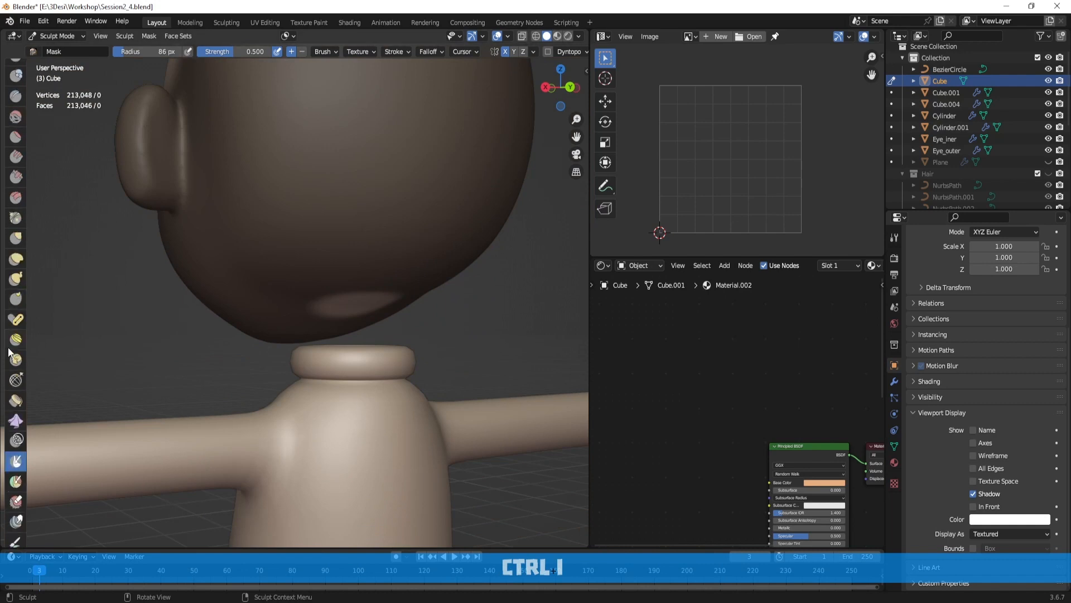
Step: Use the Move tool to pull the unmasked patch about 0.436 m down into a neck and about 0.02 m forward
{"action": "scroll", "coordinate": [9, 351], "scroll_direction": "down", "scroll_amount": 10}
{"action": "left_click", "coordinate": [15, 448]}
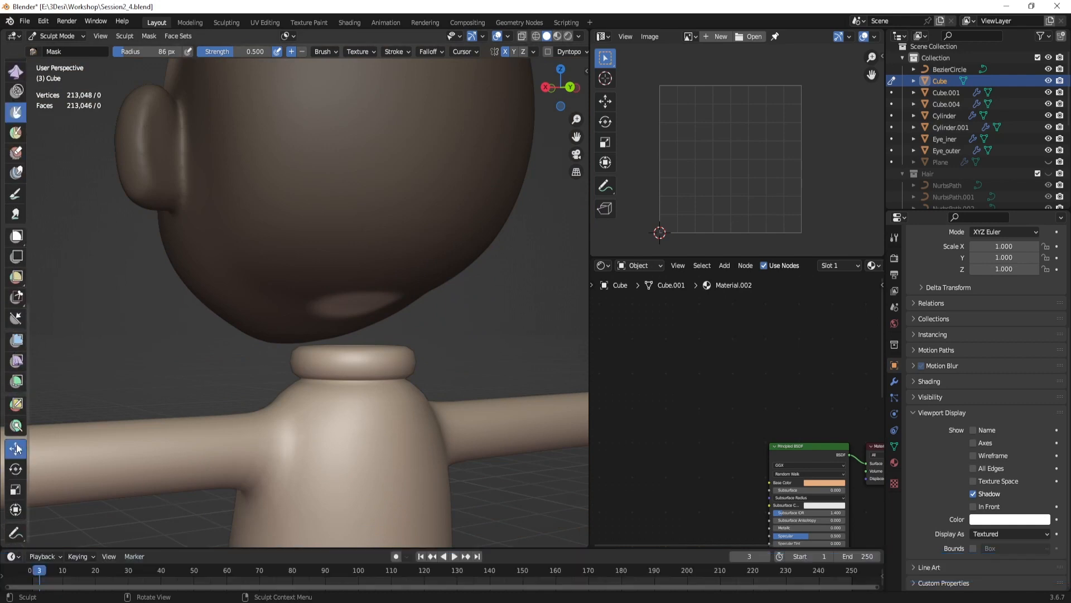
{"action": "left_click_drag", "start_coordinate": [339, 82], "coordinate": [340, 111]}
{"action": "left_click_drag", "start_coordinate": [339, 183], "coordinate": [340, 184]}
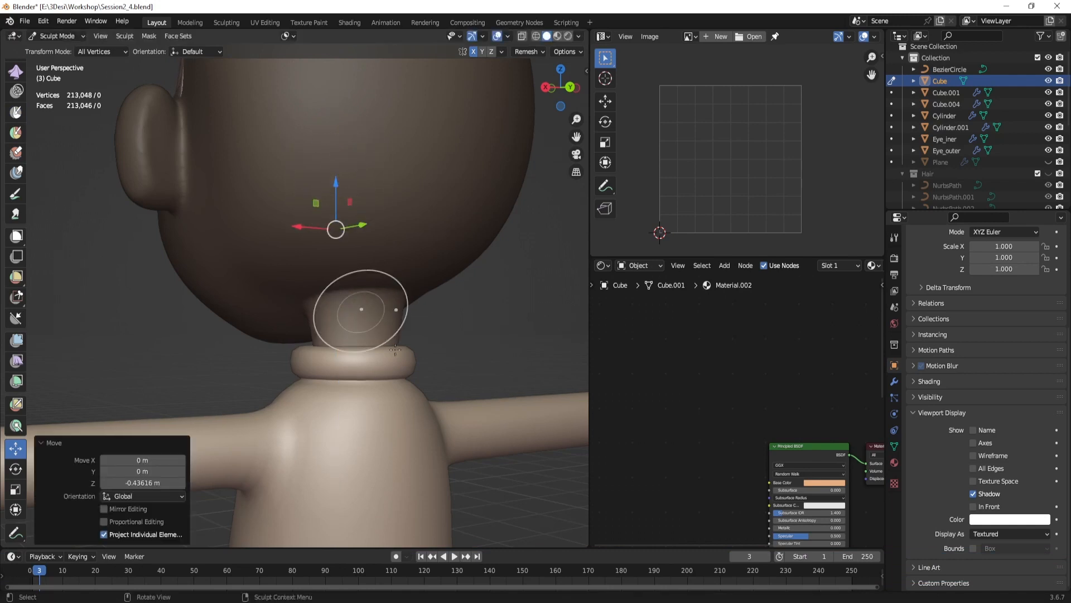
{"action": "middle_click_drag", "start_coordinate": [359, 310], "coordinate": [505, 368]}
{"action": "left_click_drag", "start_coordinate": [382, 240], "coordinate": [380, 238]}
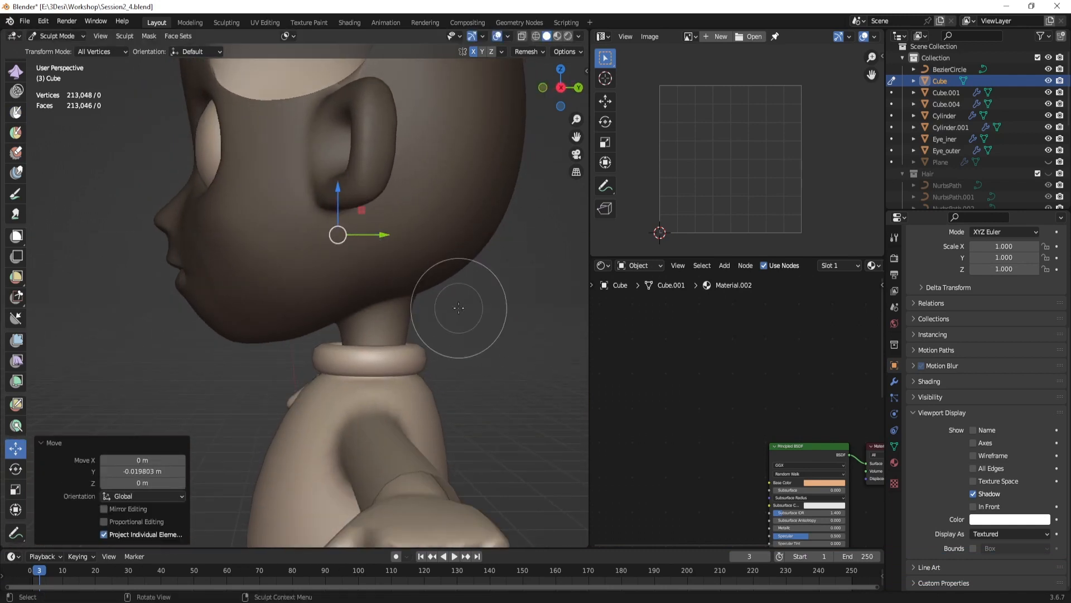
Step: Clear the mask, widen the neck base at front and back with a 155 px Grab brush, and smooth the neck's sides
{"action": "key", "text": "alt+m"}
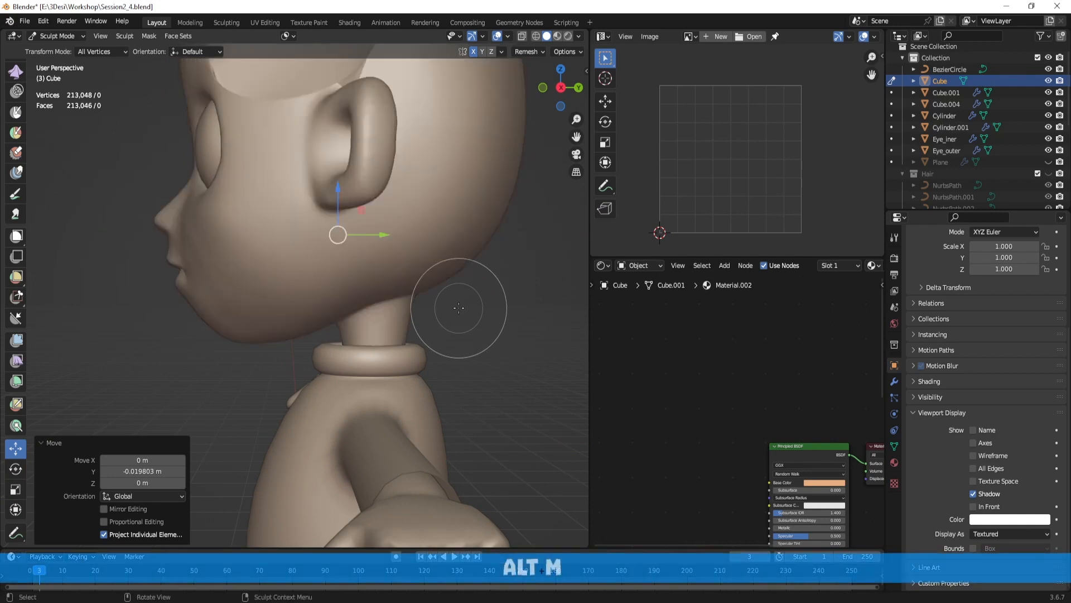
{"action": "scroll", "coordinate": [17, 262], "scroll_direction": "up", "scroll_amount": 5}
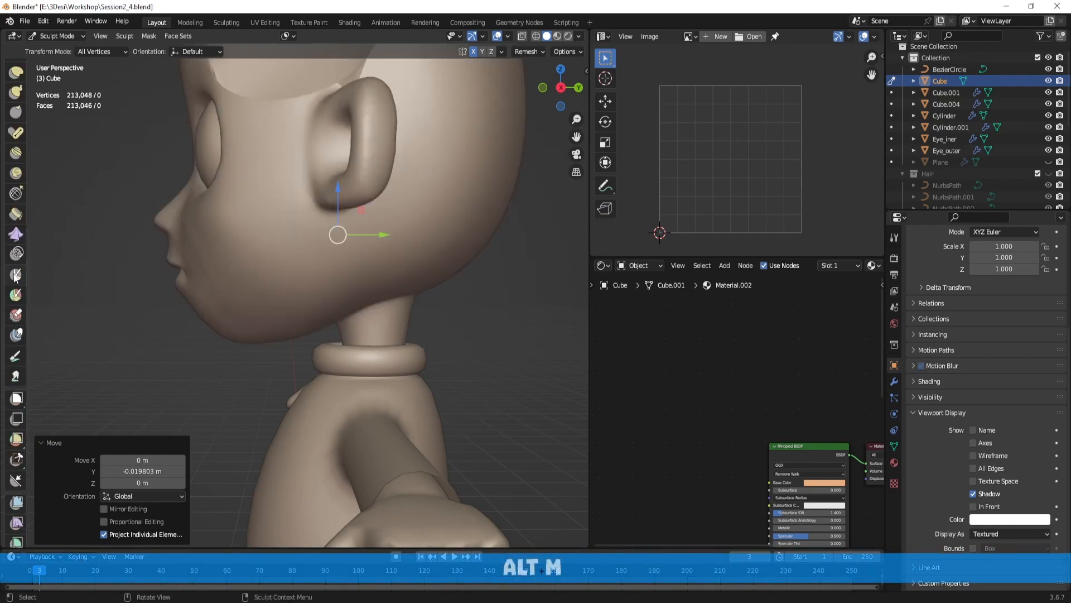
{"action": "left_click", "coordinate": [16, 190]}
{"action": "scroll", "coordinate": [384, 347], "scroll_direction": "up", "scroll_amount": 2}
{"action": "middle_click_drag", "start_coordinate": [383, 347], "coordinate": [359, 312]}
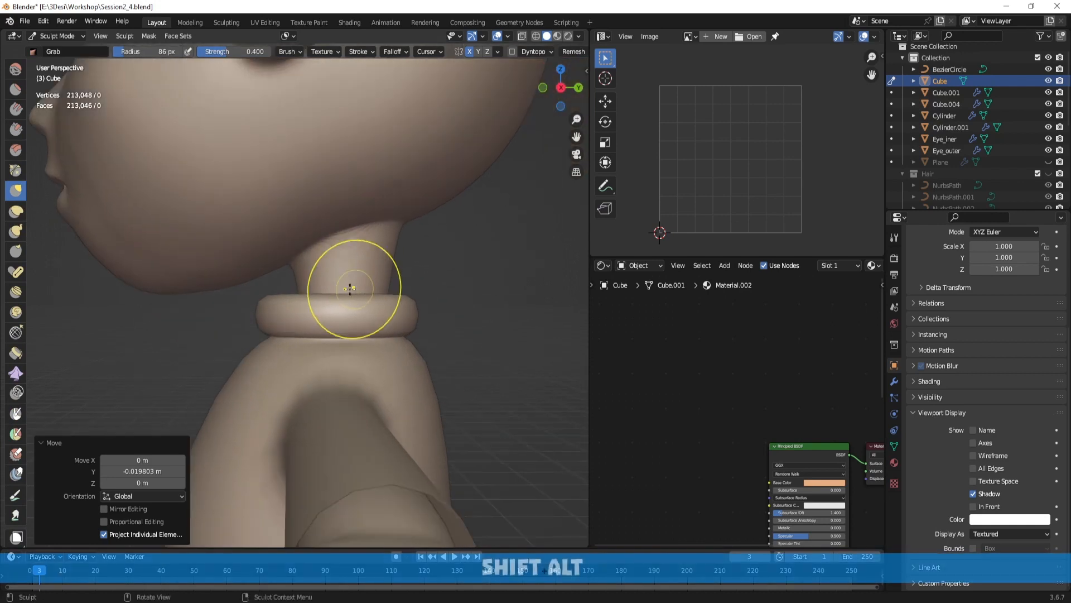
{"action": "key", "text": "f"}
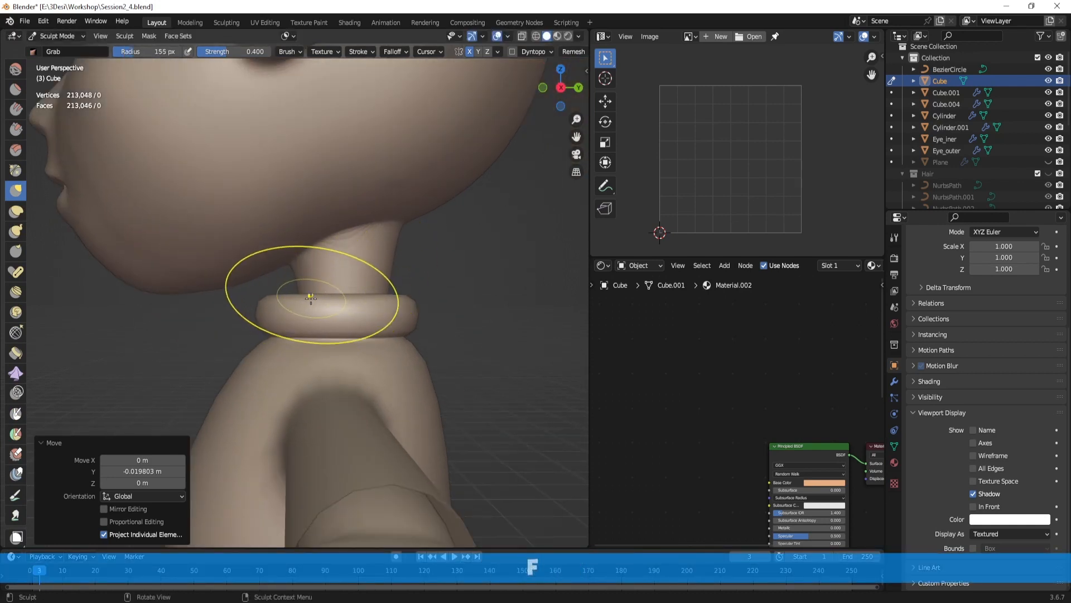
{"action": "left_click_drag", "start_coordinate": [257, 297], "coordinate": [255, 298]}
{"action": "left_click_drag", "start_coordinate": [385, 293], "coordinate": [404, 293]}
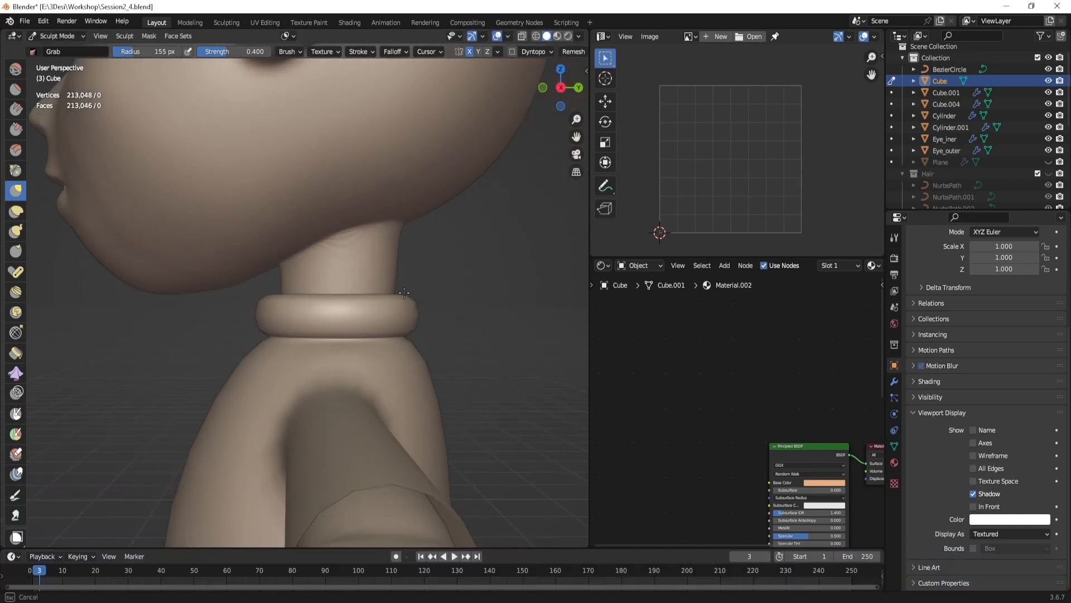
{"action": "middle_click_drag", "start_coordinate": [442, 298], "coordinate": [274, 296]}
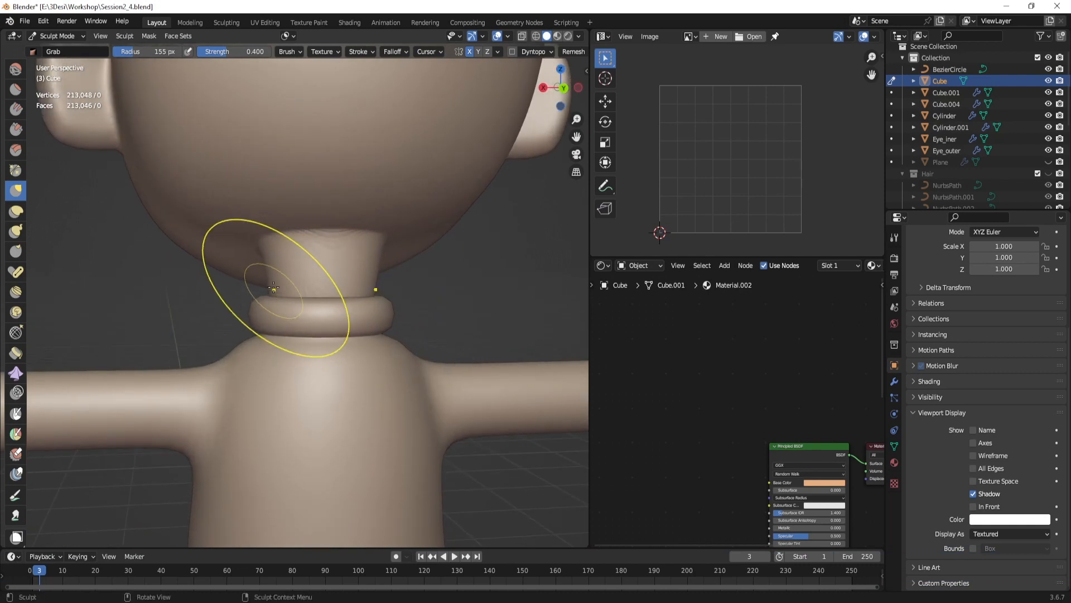
{"action": "mouse_move", "coordinate": [263, 261]}
{"action": "left_mouse_down", "text": "shift"}
{"action": "mouse_move", "coordinate": [290, 240]}
{"action": "mouse_move", "coordinate": [334, 249]}
{"action": "left_mouse_up", "text": "shift"}
{"action": "middle_click_drag", "start_coordinate": [335, 249], "coordinate": [489, 250]}
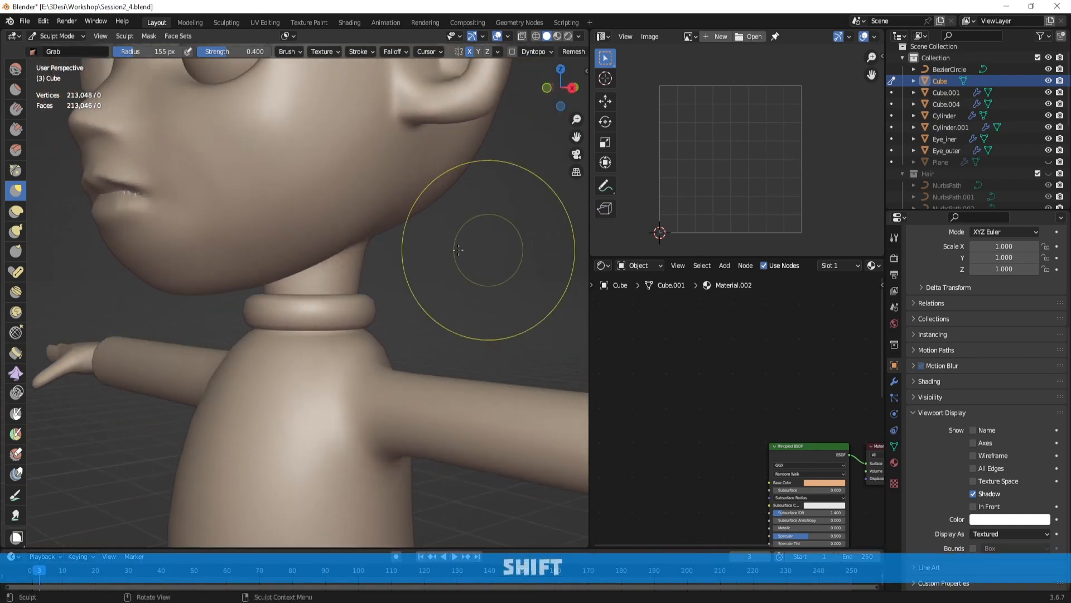
Step: Review the new neck in Object Mode from the front and both sides of the character
{"action": "key", "text": "Tab"}
{"action": "scroll", "coordinate": [418, 253], "scroll_direction": "down", "scroll_amount": 4}
{"action": "mouse_move", "coordinate": [417, 260]}
{"action": "middle_mouse_down"}
{"action": "mouse_move", "coordinate": [358, 263]}
{"action": "mouse_move", "coordinate": [394, 275]}
{"action": "mouse_move", "coordinate": [332, 274]}
{"action": "mouse_move", "coordinate": [423, 264]}
{"action": "middle_mouse_up"}
{"action": "scroll", "coordinate": [360, 264], "scroll_direction": "up", "scroll_amount": 3}
{"action": "key", "text": "Tab"}
{"action": "key", "text": "ctrl+Tab"}
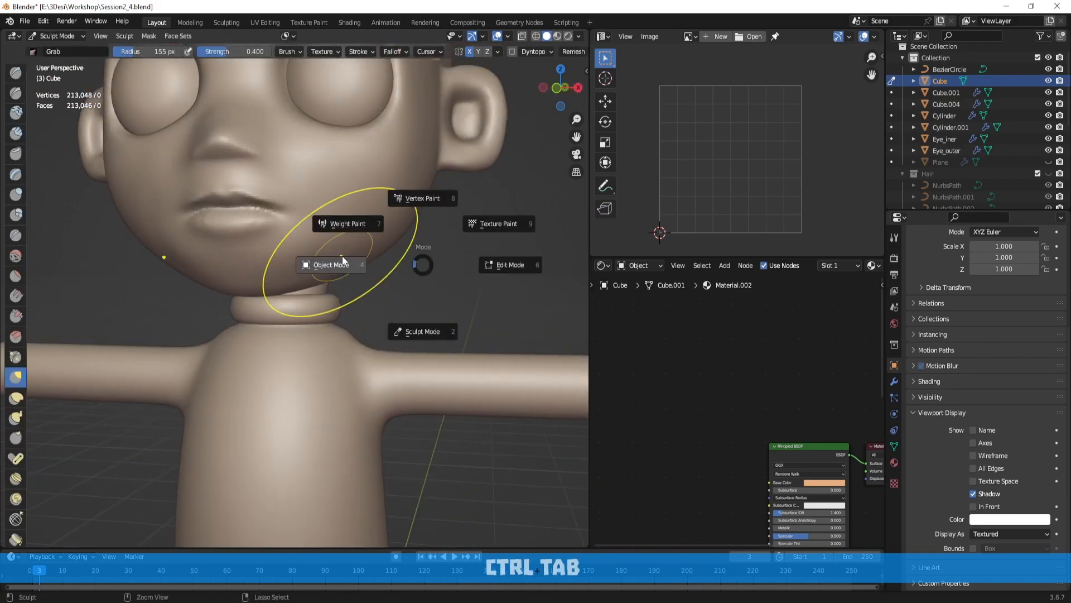
{"action": "left_click", "coordinate": [342, 256]}
{"action": "scroll", "coordinate": [342, 255], "scroll_direction": "down", "scroll_amount": 4}
{"action": "middle_click_drag", "start_coordinate": [306, 279], "coordinate": [387, 289]}
Step: Undo the neck sculpting back to the head with its inverted mask
{"action": "key", "text": "ctrl+z"}
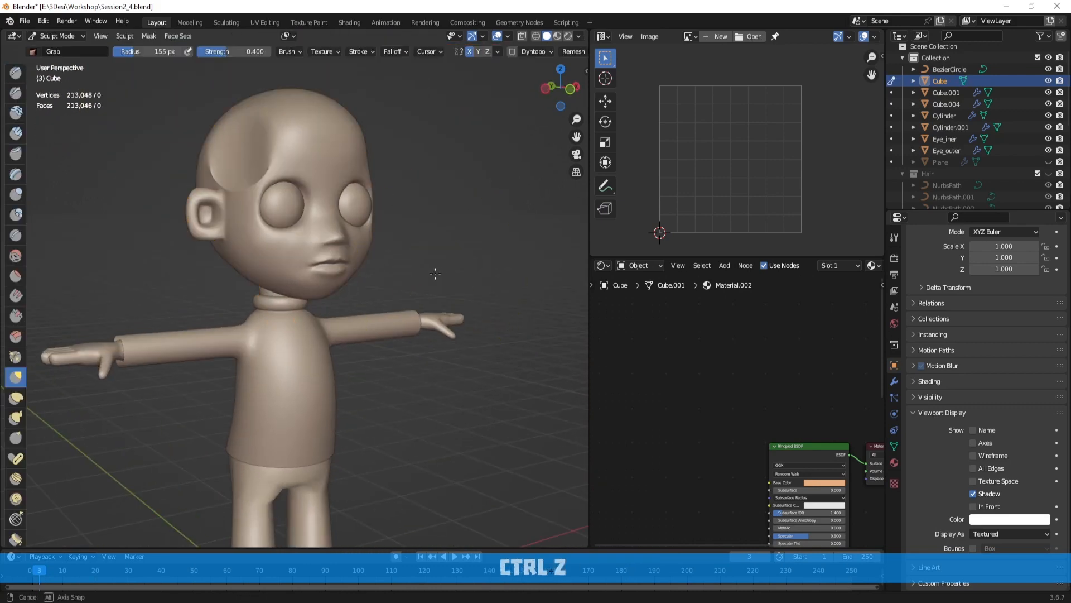
{"action": "key", "text": "ctrl+z"}
{"action": "key", "text": "ctrl+z"}
{"action": "key", "text": "ctrl+z"}
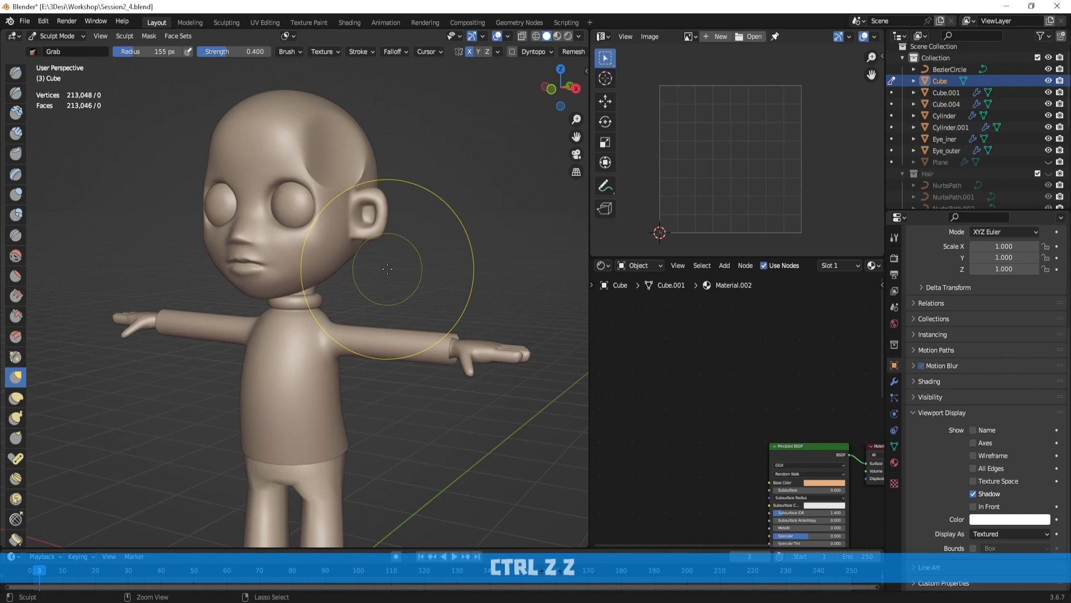
{"action": "key", "text": "ctrl+z"}
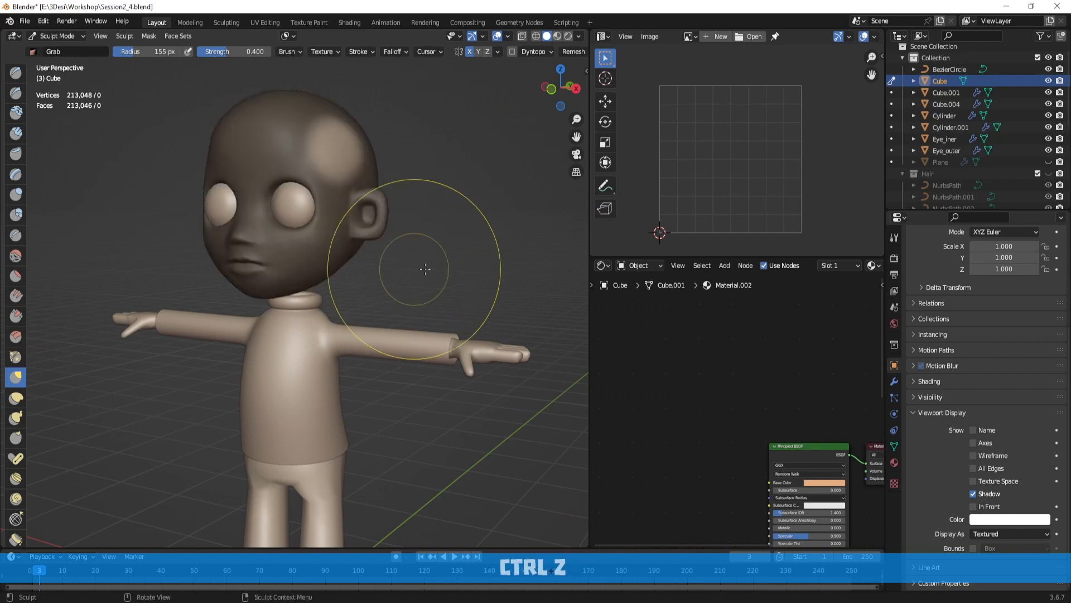
Step: Mask the exposed patches on the sides of the head above the ears, leaving the neck area unmasked
{"action": "middle_click_drag", "start_coordinate": [425, 268], "coordinate": [339, 240]}
{"action": "middle_click_drag", "start_coordinate": [270, 200], "coordinate": [295, 204]}
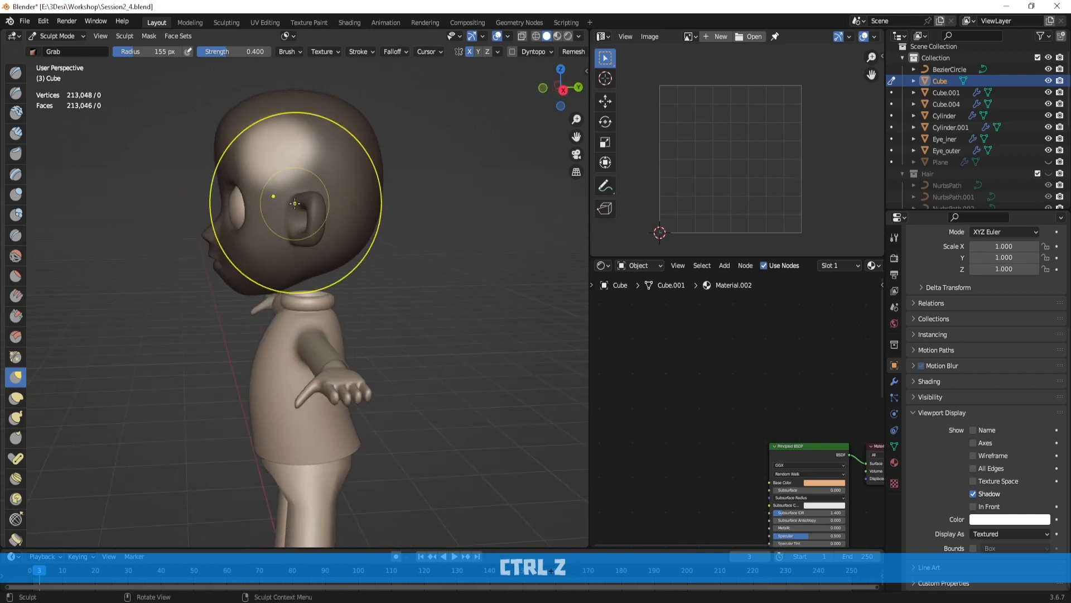
{"action": "key", "text": "m"}
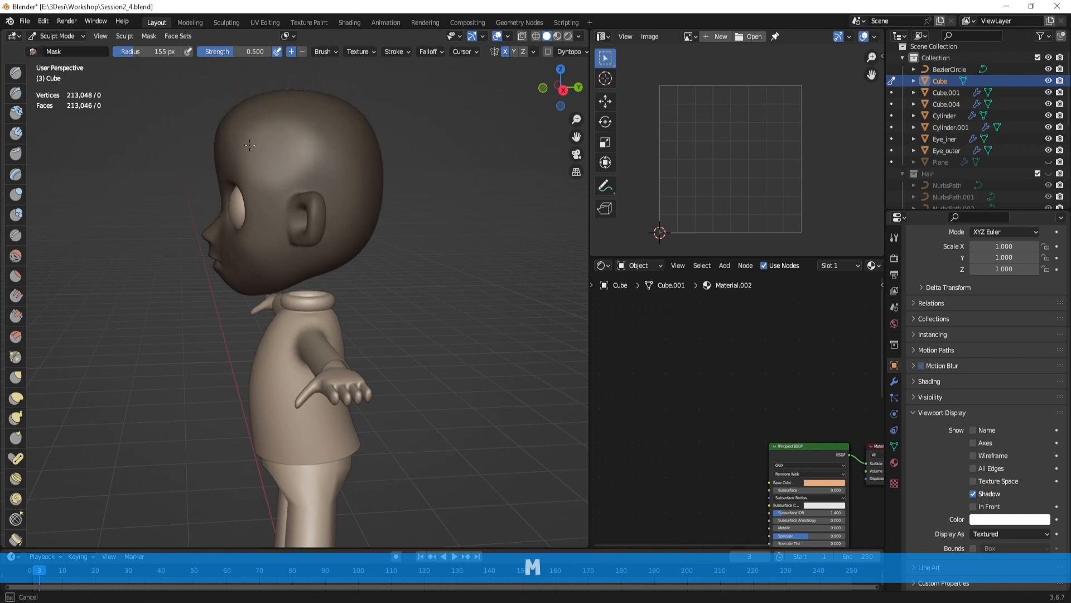
{"action": "middle_click_drag", "start_coordinate": [245, 151], "coordinate": [187, 141]}
{"action": "scroll", "coordinate": [399, 251], "scroll_direction": "up", "scroll_amount": 3}
{"action": "scroll", "coordinate": [420, 257], "scroll_direction": "up", "scroll_amount": 2}
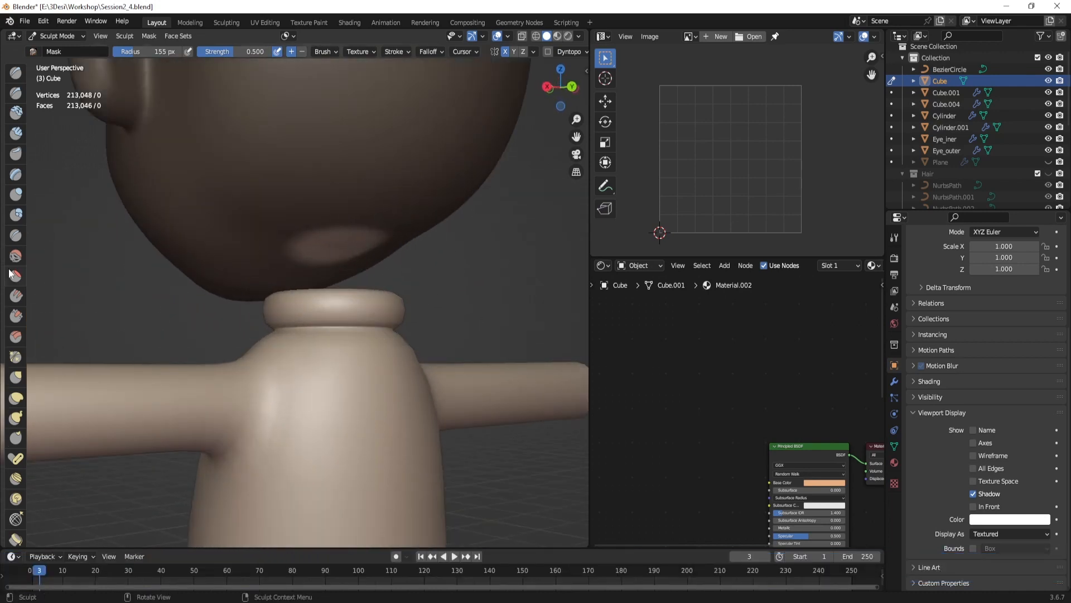
Step: Use the Move tool to pull the unmasked neck area about 0.541 m down along Z into the collar
{"action": "scroll", "coordinate": [9, 273], "scroll_direction": "down", "scroll_amount": 10}
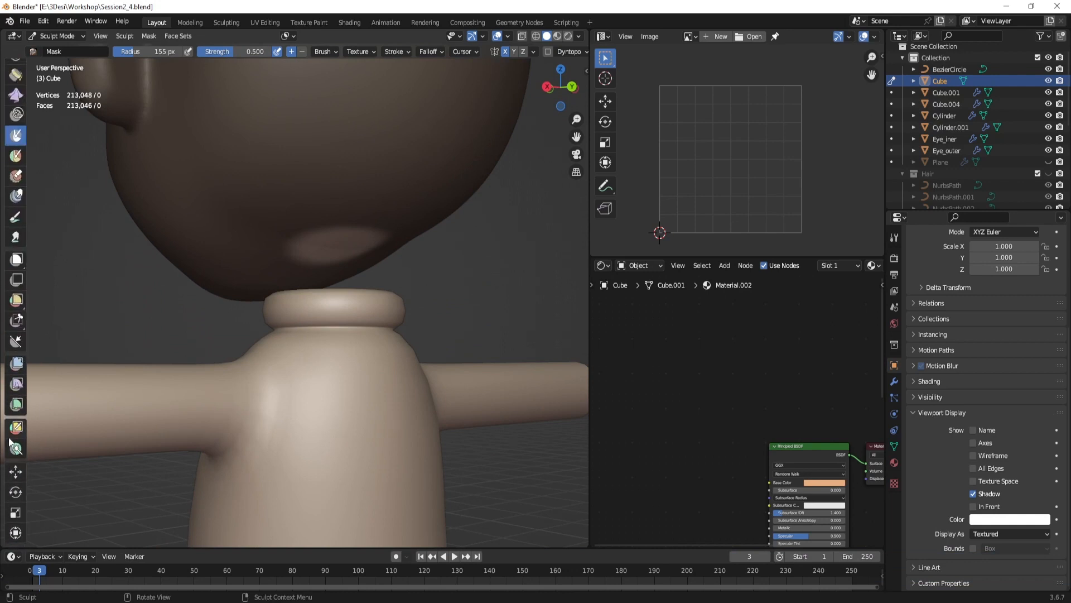
{"action": "left_click", "coordinate": [16, 472]}
{"action": "scroll", "coordinate": [316, 294], "scroll_direction": "down", "scroll_amount": 4}
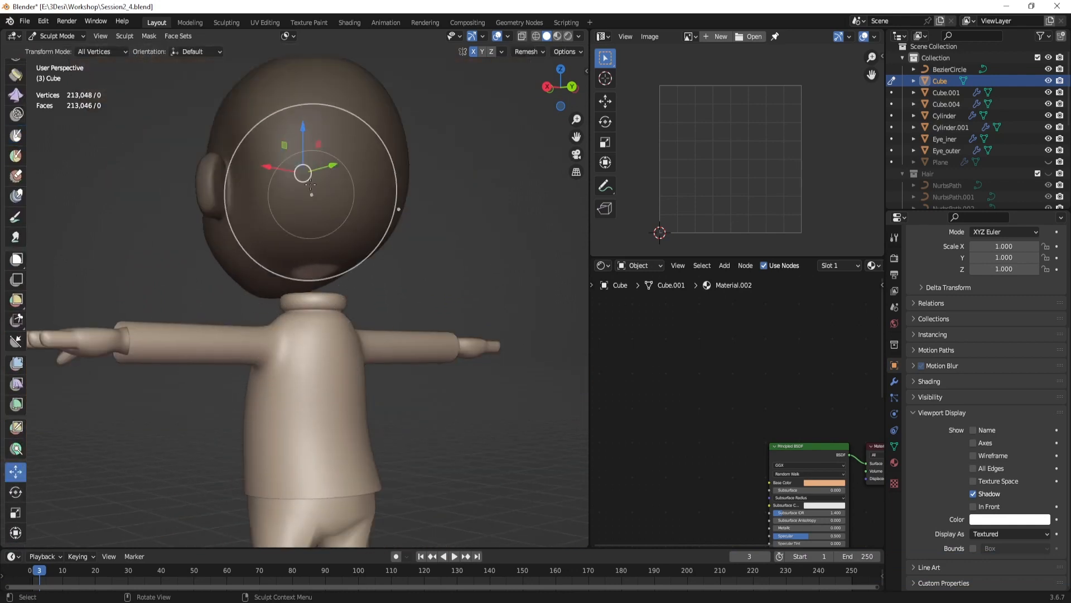
{"action": "left_click_drag", "start_coordinate": [301, 137], "coordinate": [301, 209]}
{"action": "scroll", "coordinate": [409, 311], "scroll_direction": "up", "scroll_amount": 5}
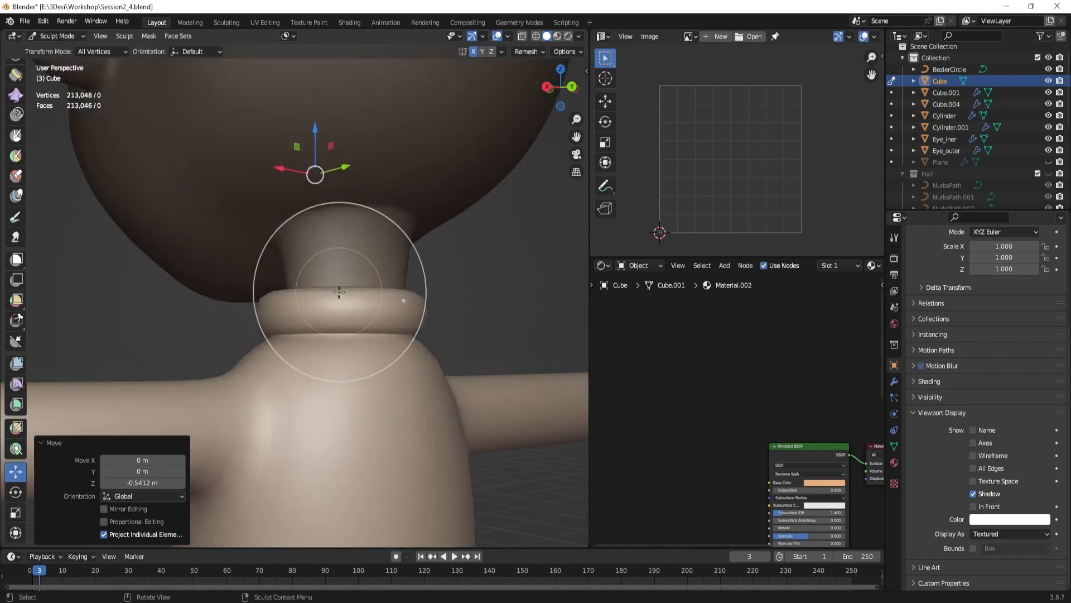
Step: Clear the head's mask and refine the neck's front and back contours with the Grab brush at a 166 px radius
{"action": "key", "text": "alt+m"}
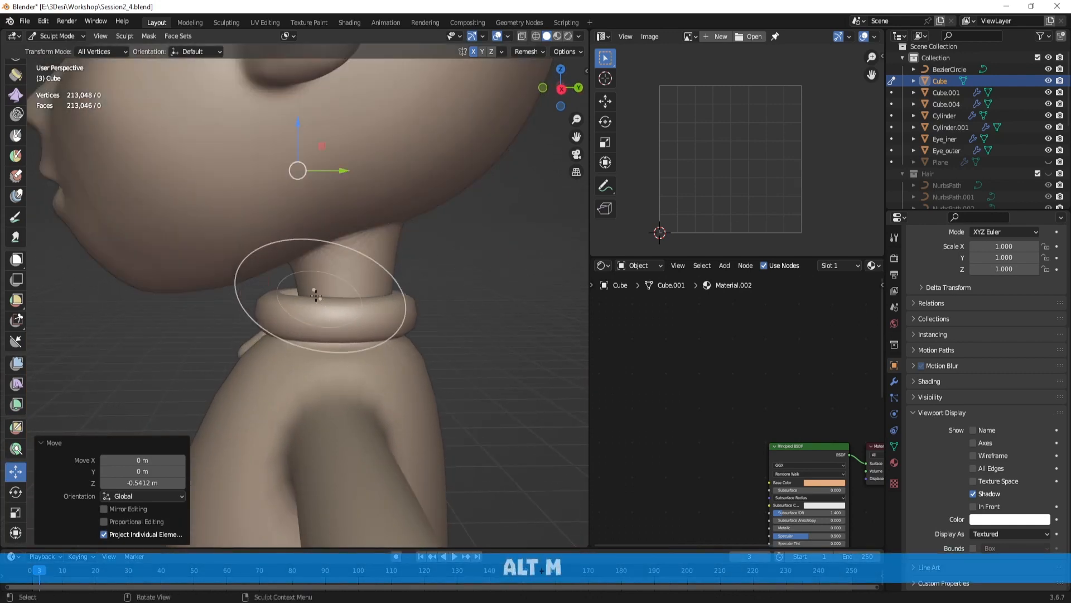
{"action": "scroll", "coordinate": [17, 329], "scroll_direction": "up", "scroll_amount": 10}
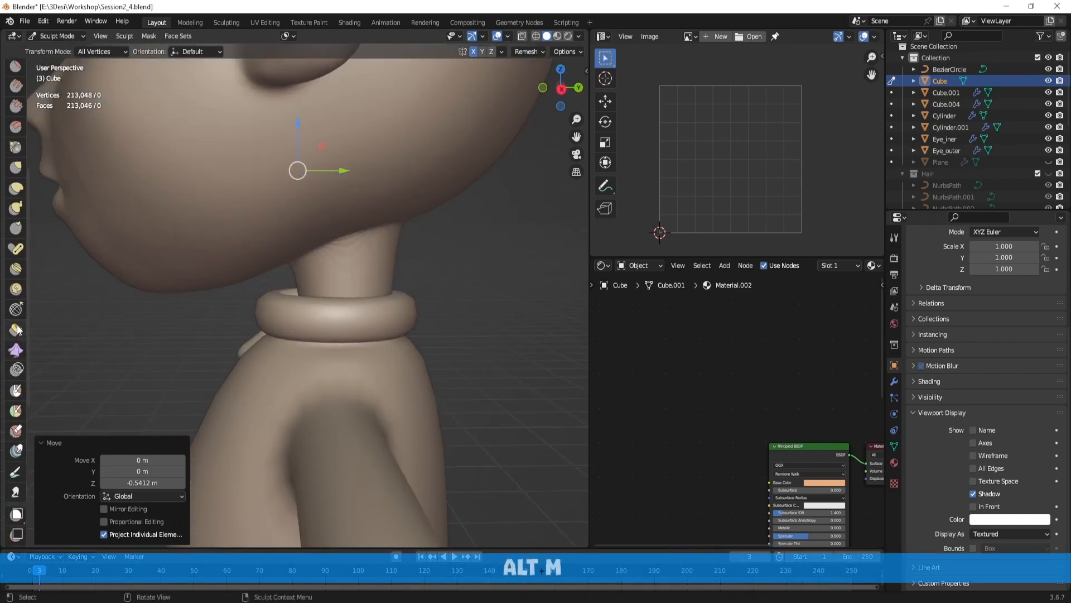
{"action": "left_click", "coordinate": [15, 169]}
{"action": "key", "text": "f"}
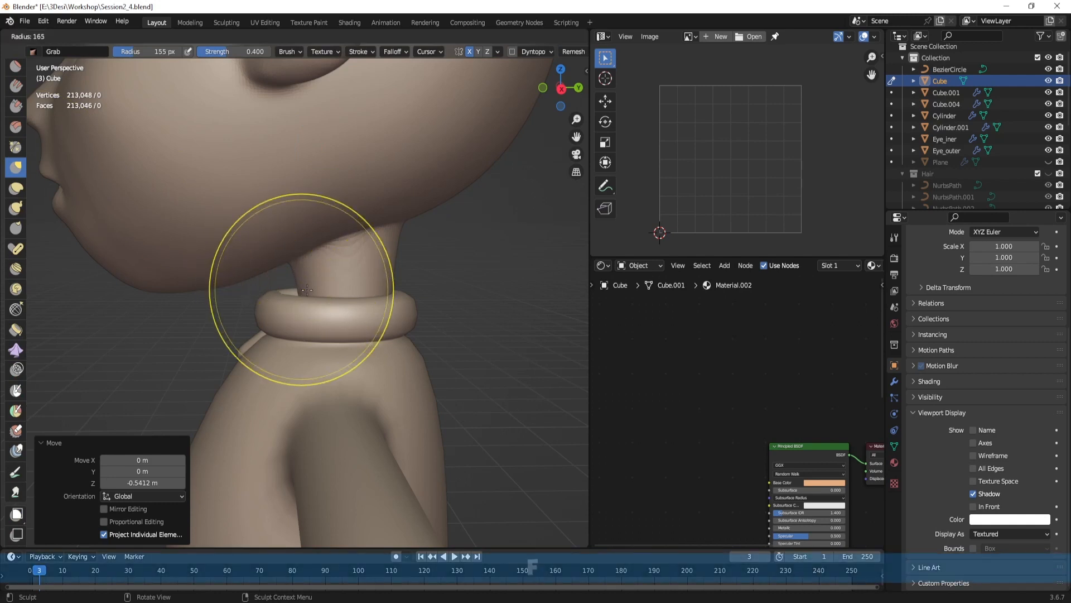
{"action": "left_click", "coordinate": [266, 301]}
{"action": "left_click_drag", "start_coordinate": [400, 284], "coordinate": [392, 262]}
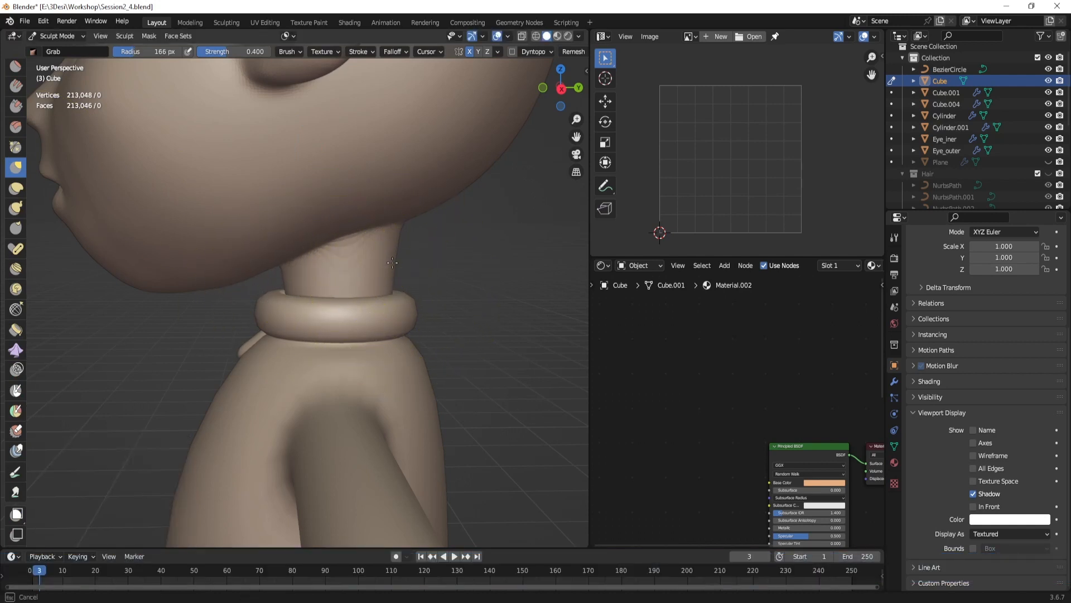
{"action": "middle_click_drag", "start_coordinate": [455, 307], "coordinate": [313, 303]}
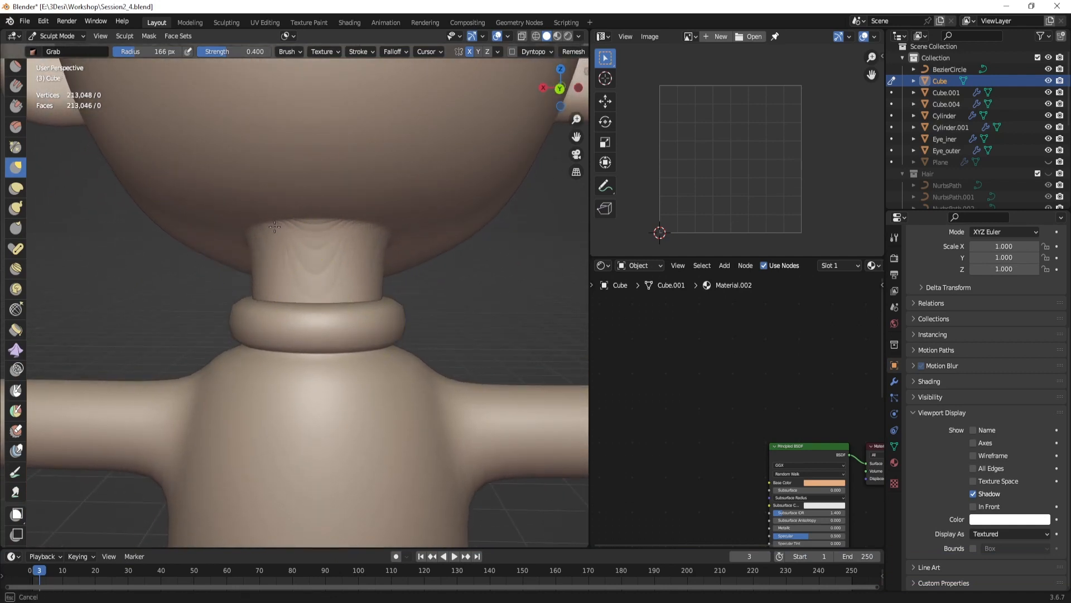
{"action": "scroll", "coordinate": [281, 231], "scroll_direction": "down", "scroll_amount": 4}
{"action": "middle_click_drag", "start_coordinate": [319, 245], "coordinate": [430, 246]}
Step: Return the head to Object Mode, unhide the Plane face mesh and open that mesh in Edit Mode
{"action": "key", "text": "ctrl+Tab"}
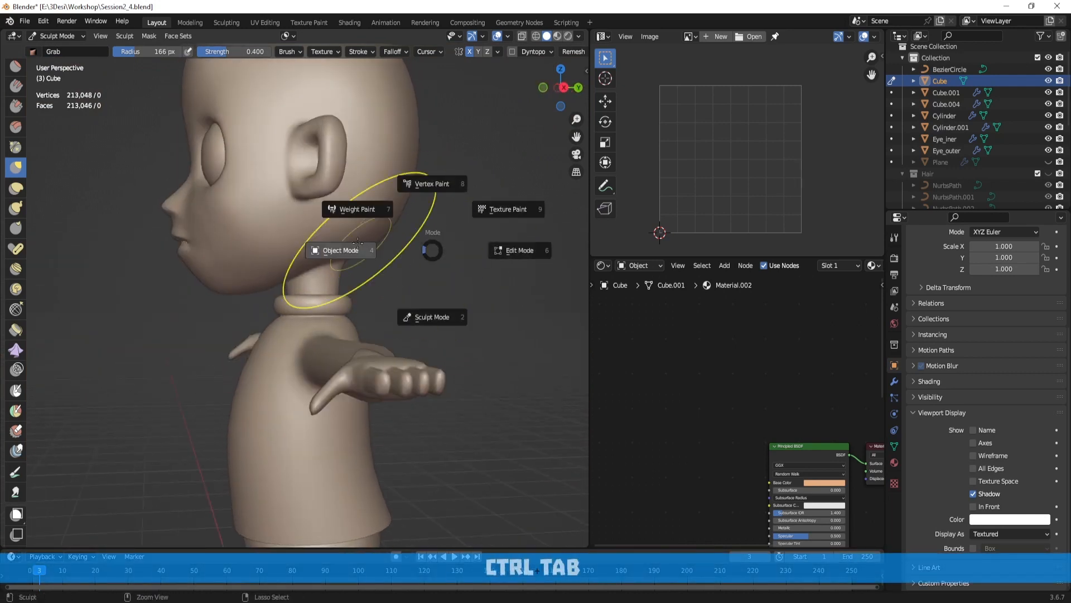
{"action": "left_click", "coordinate": [396, 257]}
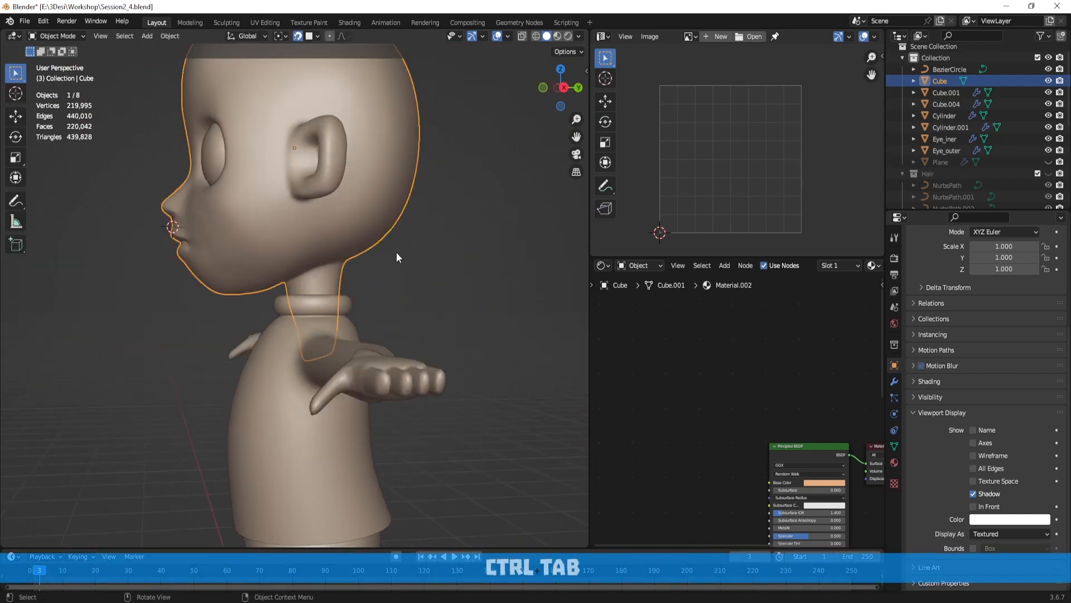
{"action": "left_click", "coordinate": [1048, 162]}
{"action": "middle_click_drag", "start_coordinate": [312, 229], "coordinate": [346, 195]}
{"action": "scroll", "coordinate": [460, 240], "scroll_direction": "up", "scroll_amount": 2}
{"action": "left_click", "coordinate": [346, 195]}
{"action": "key", "text": "Tab"}
{"action": "scroll", "coordinate": [421, 216], "scroll_direction": "up", "scroll_amount": 2}
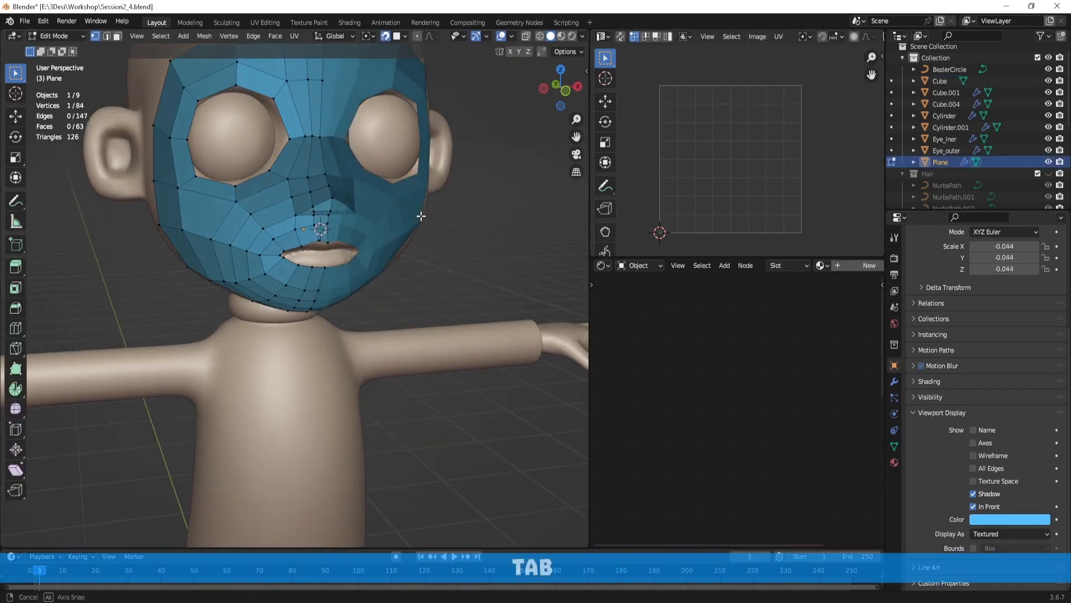
Step: Raise the two top-edge forehead vertices of the face mesh nearest the centre line higher up the head
{"action": "middle_click_drag", "start_coordinate": [421, 216], "coordinate": [388, 222]}
{"action": "scroll", "coordinate": [365, 208], "scroll_direction": "down", "scroll_amount": 2}
{"action": "key", "text": "1"}
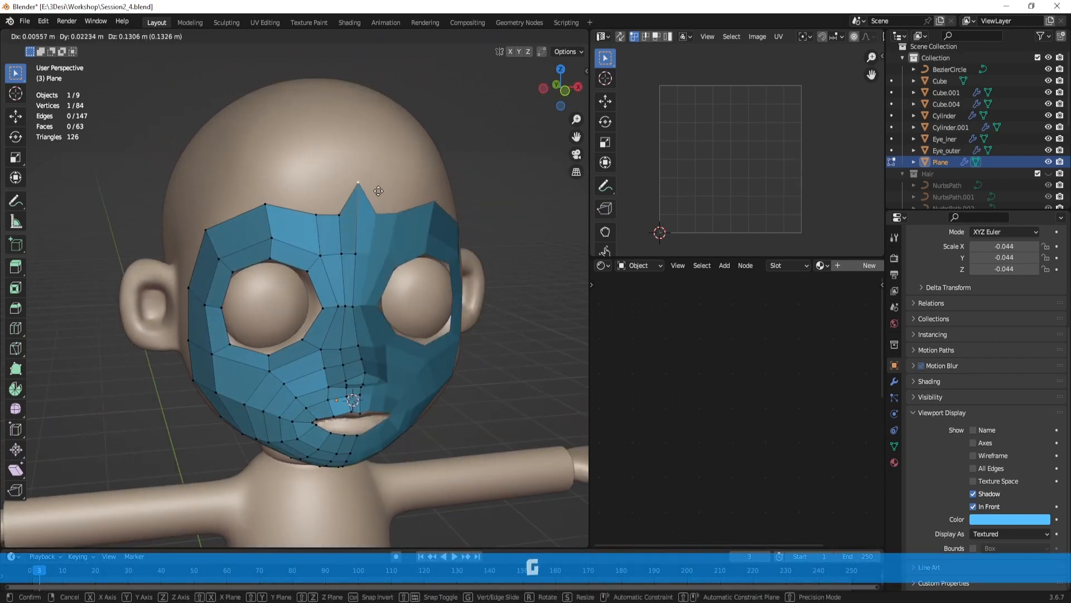
{"action": "left_click", "coordinate": [378, 188]}
{"action": "left_click", "coordinate": [333, 216]}
{"action": "key", "text": "g"}
{"action": "left_click", "coordinate": [327, 184]}
Step: Move the outer top-edge forehead vertices up over the brow to line up with the raised centre
{"action": "left_click", "coordinate": [319, 212]}
{"action": "key", "text": "g"}
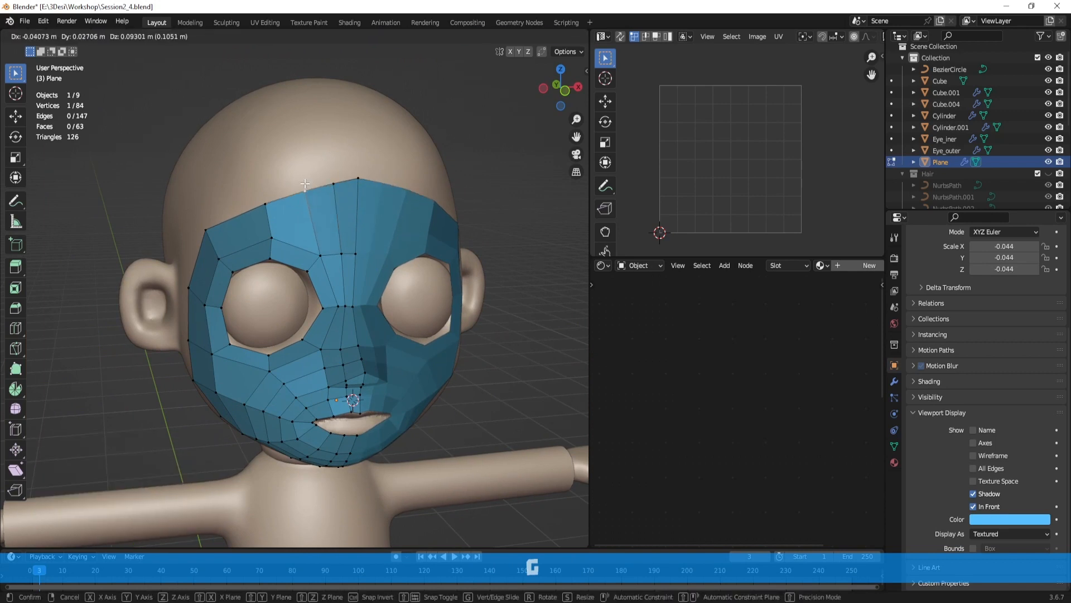
{"action": "left_click", "coordinate": [305, 184]}
{"action": "key", "text": "g"}
{"action": "left_click", "coordinate": [251, 178]}
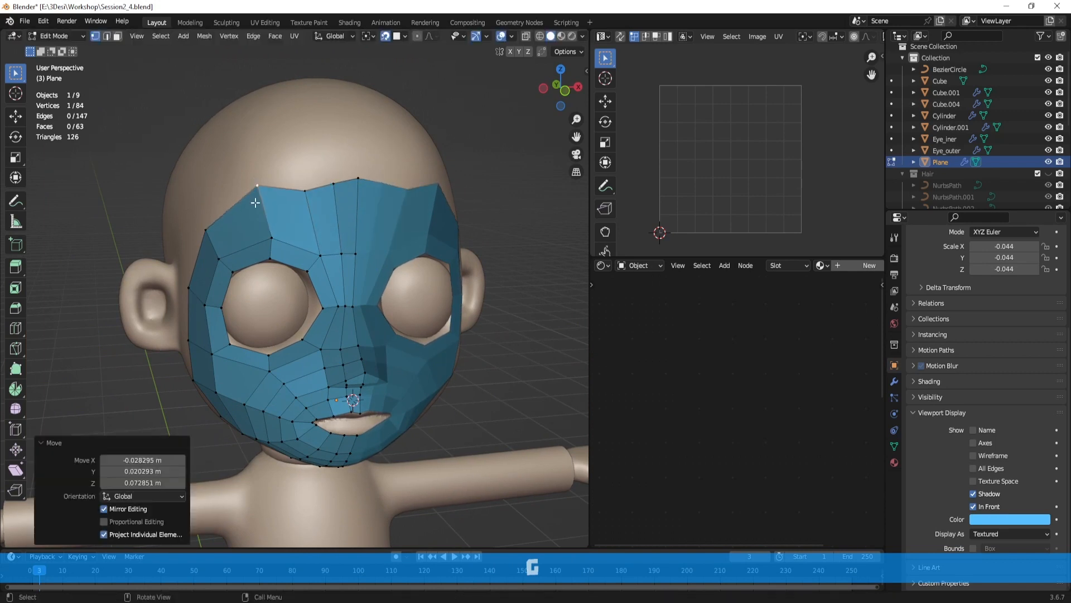
{"action": "left_click", "coordinate": [314, 202]}
{"action": "key", "text": "g"}
{"action": "left_click", "coordinate": [313, 194]}
Step: Move the face mesh's outer side vertices at the temple and cheek upward and back toward the ear
{"action": "middle_click_drag", "start_coordinate": [213, 219], "coordinate": [378, 256]}
{"action": "left_click", "coordinate": [313, 253]}
{"action": "key", "text": "g"}
{"action": "left_click", "coordinate": [328, 223]}
{"action": "left_click", "coordinate": [377, 259]}
{"action": "key", "text": "g"}
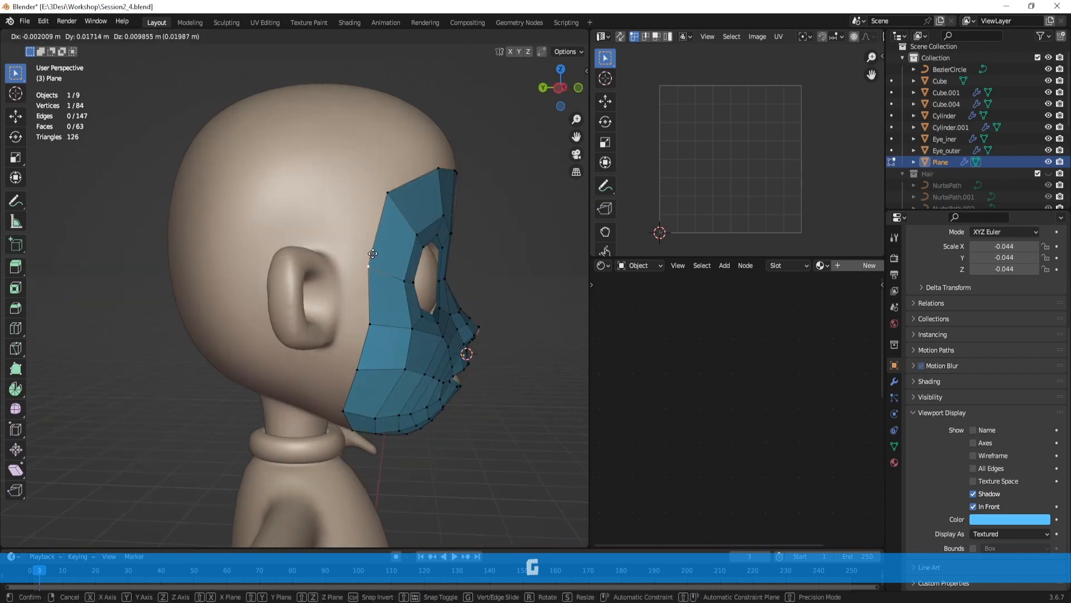
{"action": "left_click", "coordinate": [370, 251]}
{"action": "left_click", "coordinate": [379, 314]}
{"action": "key", "text": "g"}
{"action": "left_click", "coordinate": [368, 312]}
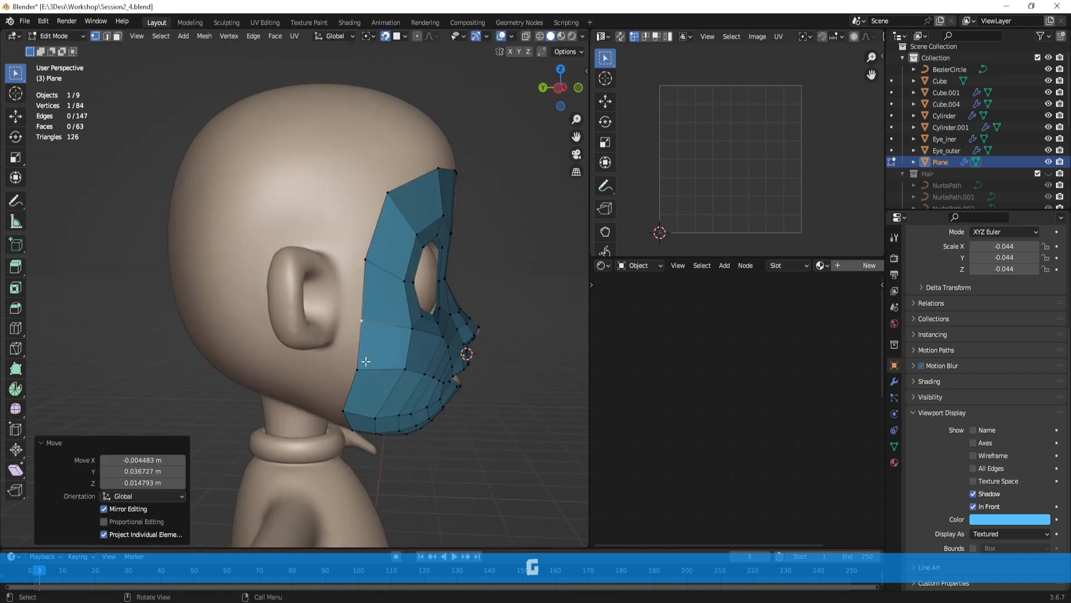
Step: Nudge one more top-edge forehead vertex upward and return to Object Mode with nothing selected
{"action": "middle_click_drag", "start_coordinate": [366, 389], "coordinate": [272, 391]}
{"action": "middle_click_drag", "start_coordinate": [356, 243], "coordinate": [428, 259]}
{"action": "left_click", "coordinate": [322, 194]}
{"action": "key", "text": "g"}
{"action": "left_click", "coordinate": [322, 188]}
{"action": "scroll", "coordinate": [334, 201], "scroll_direction": "down", "scroll_amount": 2}
{"action": "key", "text": "Tab"}
{"action": "scroll", "coordinate": [474, 245], "scroll_direction": "down", "scroll_amount": 2}
{"action": "left_click", "coordinate": [477, 256]}
{"action": "scroll", "coordinate": [427, 259], "scroll_direction": "down", "scroll_amount": 2}
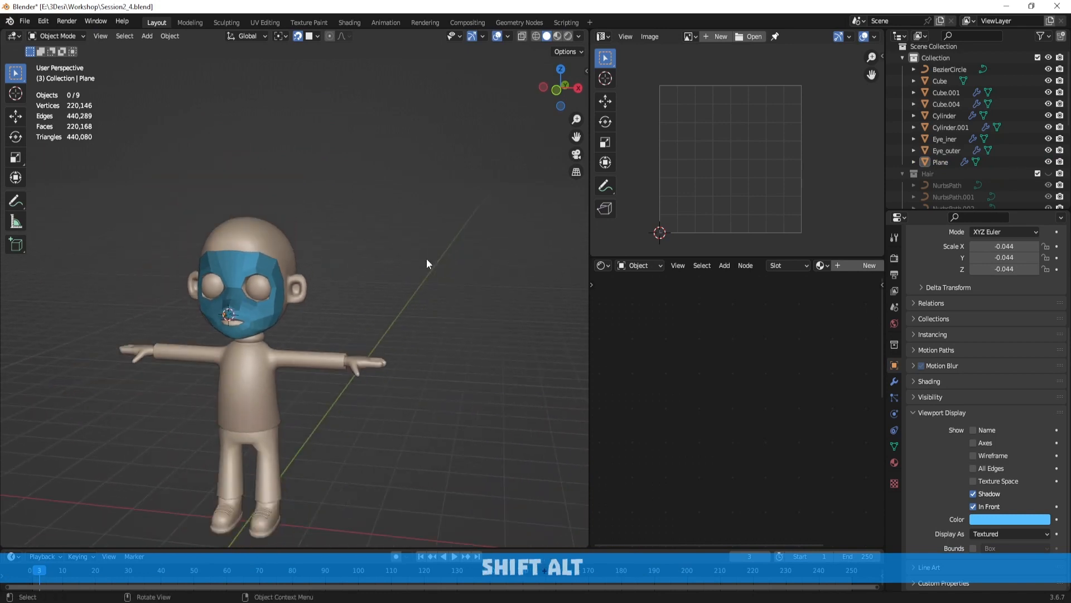
Step: Add a 2 m cube and move it along X out beside the character
{"action": "key", "text": "shift+a"}
{"action": "mouse_move", "coordinate": [426, 258]}
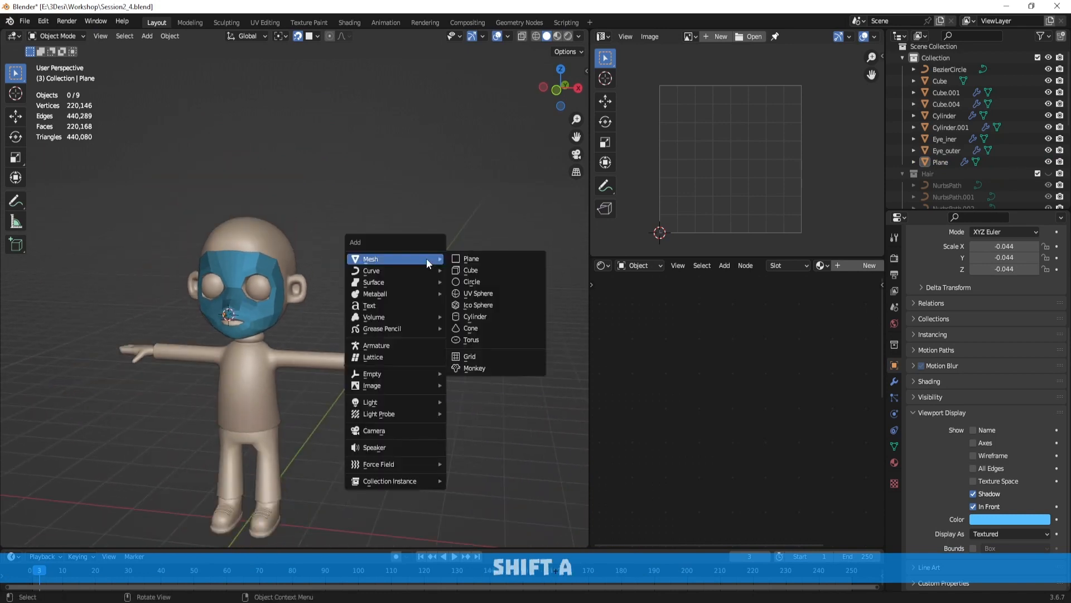
{"action": "left_click", "coordinate": [484, 268]}
{"action": "key", "text": "g"}
{"action": "key", "text": "x"}
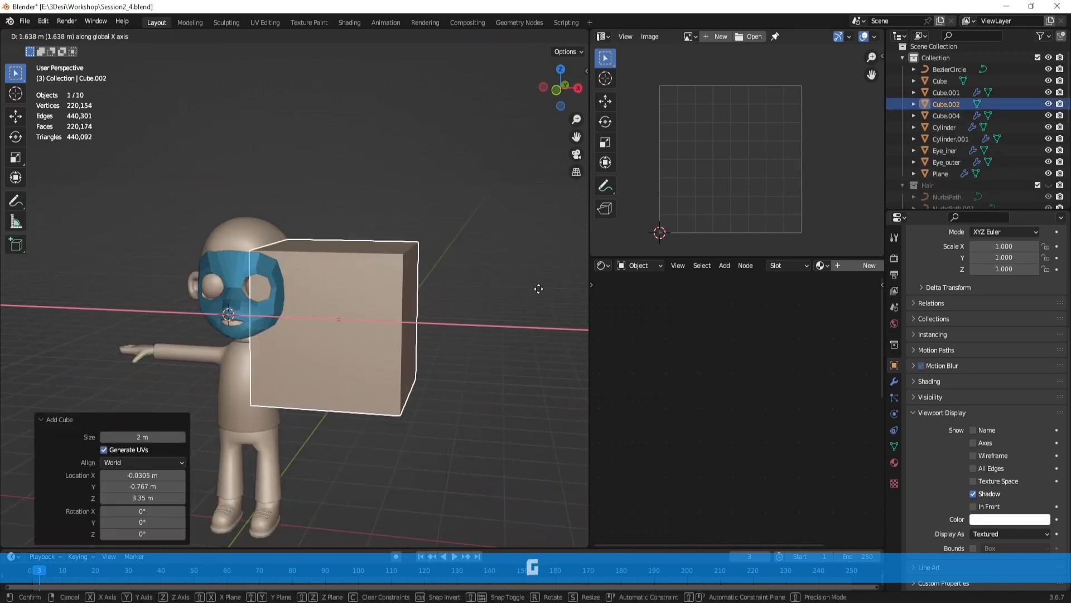
{"action": "left_click", "coordinate": [580, 293]}
Step: Raise the cube about 0.573 m along Z and shift it about 0.941 m along Y
{"action": "middle_click_drag", "start_coordinate": [580, 294], "coordinate": [520, 323]}
{"action": "key", "text": "g"}
{"action": "key", "text": "z"}
{"action": "left_click", "coordinate": [519, 280]}
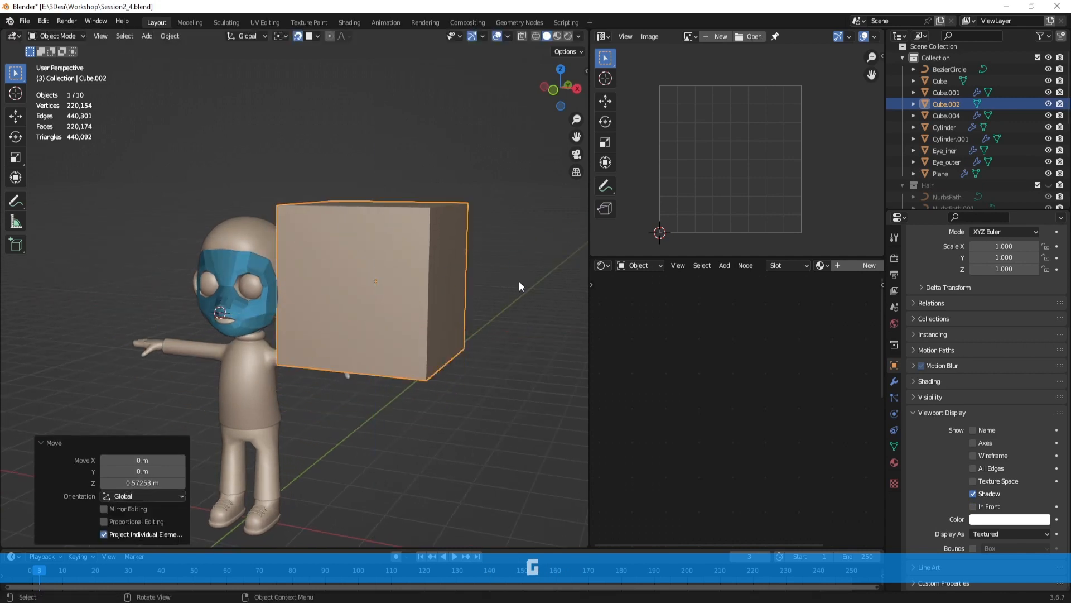
{"action": "middle_click_drag", "start_coordinate": [519, 280], "coordinate": [446, 301]}
{"action": "key", "text": "g"}
{"action": "key", "text": "y"}
{"action": "left_click", "coordinate": [458, 287]}
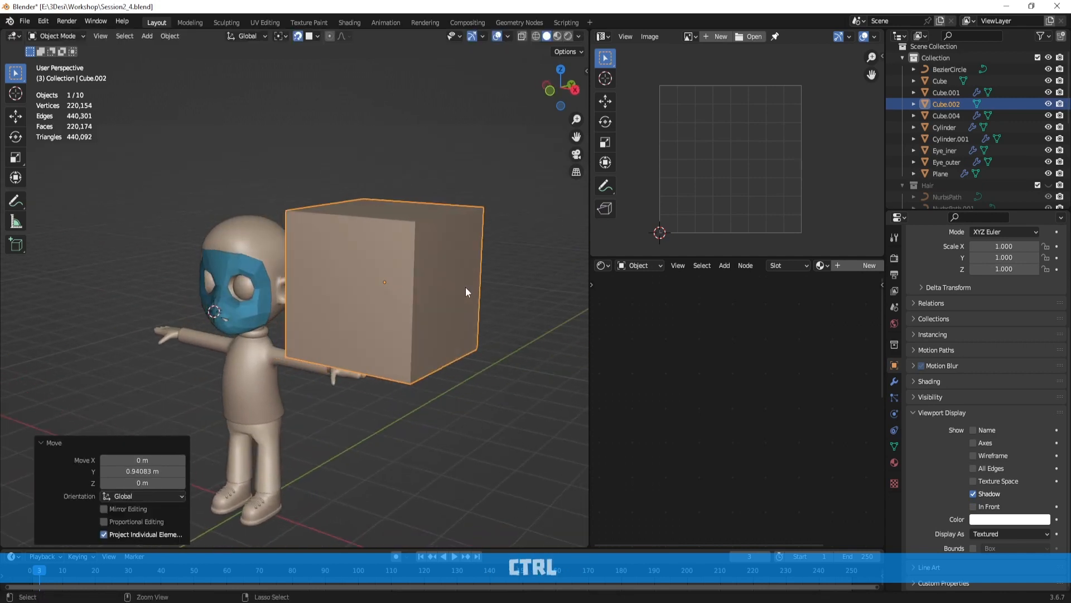
Step: Give the cube a level 2 subdivision to round it into a low-poly sphere
{"action": "key", "text": "ctrl+2"}
{"action": "left_click_drag", "start_coordinate": [465, 287], "coordinate": [422, 295], "text": "alt"}
{"action": "scroll", "coordinate": [485, 286], "scroll_direction": "up", "scroll_amount": 2}
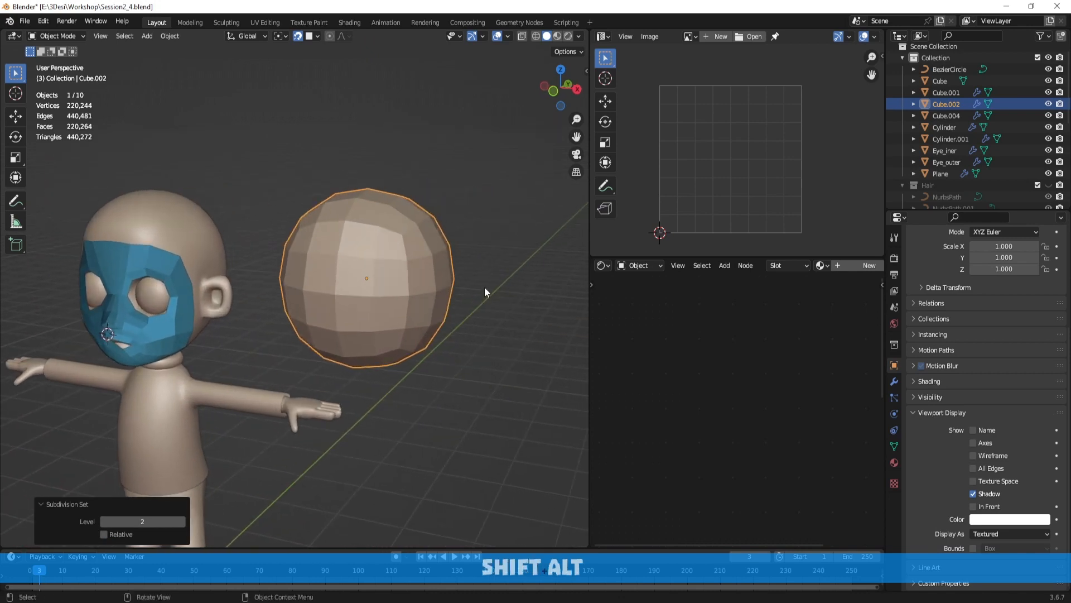
Step: Sketch eyes, a nose, a mouth and further guide strokes over a screen capture of the sphere, and discard the capture
{"action": "key", "text": "Print"}
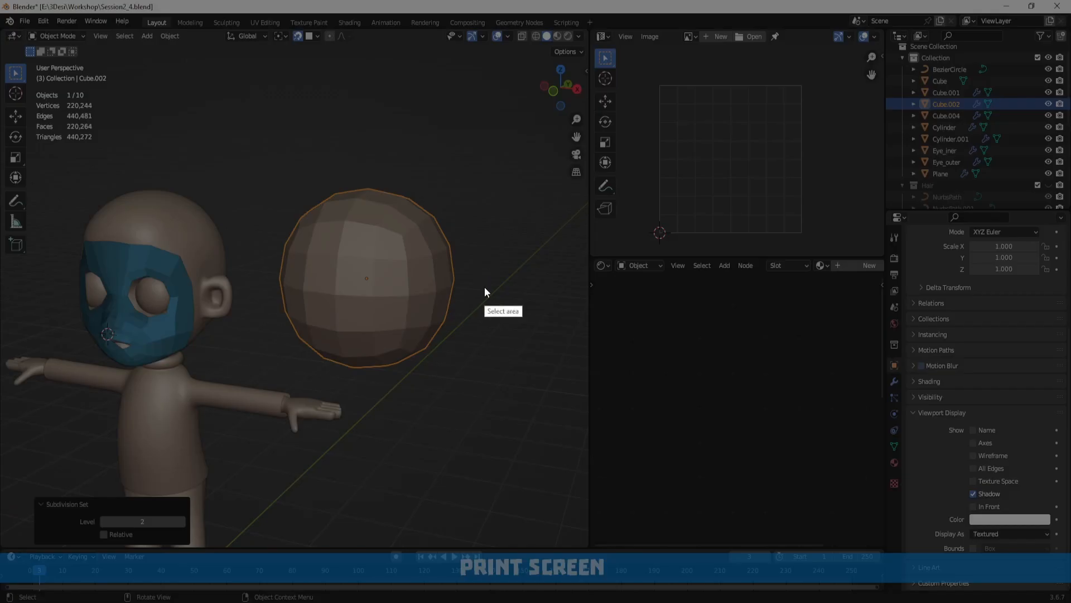
{"action": "left_click_drag", "start_coordinate": [221, 122], "coordinate": [534, 433]}
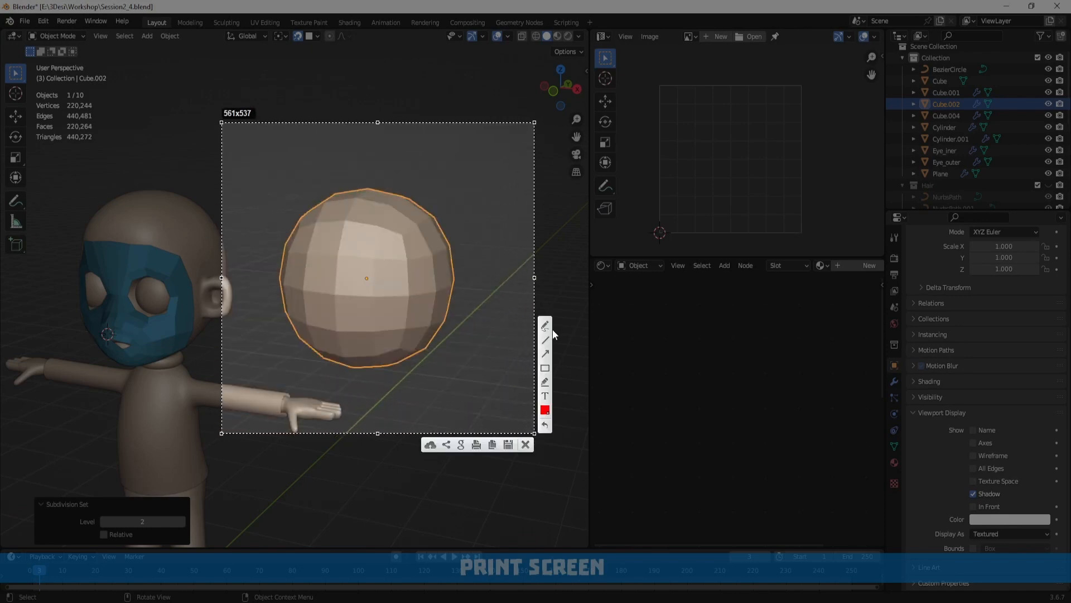
{"action": "mouse_move", "coordinate": [302, 258]}
{"action": "left_mouse_down"}
{"action": "mouse_move", "coordinate": [382, 269]}
{"action": "mouse_move", "coordinate": [323, 302]}
{"action": "mouse_move", "coordinate": [342, 304]}
{"action": "mouse_move", "coordinate": [316, 270]}
{"action": "left_mouse_up"}
{"action": "left_click_drag", "start_coordinate": [363, 273], "coordinate": [368, 275]}
{"action": "mouse_move", "coordinate": [316, 321]}
{"action": "left_mouse_down"}
{"action": "mouse_move", "coordinate": [357, 333]}
{"action": "mouse_move", "coordinate": [338, 321]}
{"action": "left_mouse_up"}
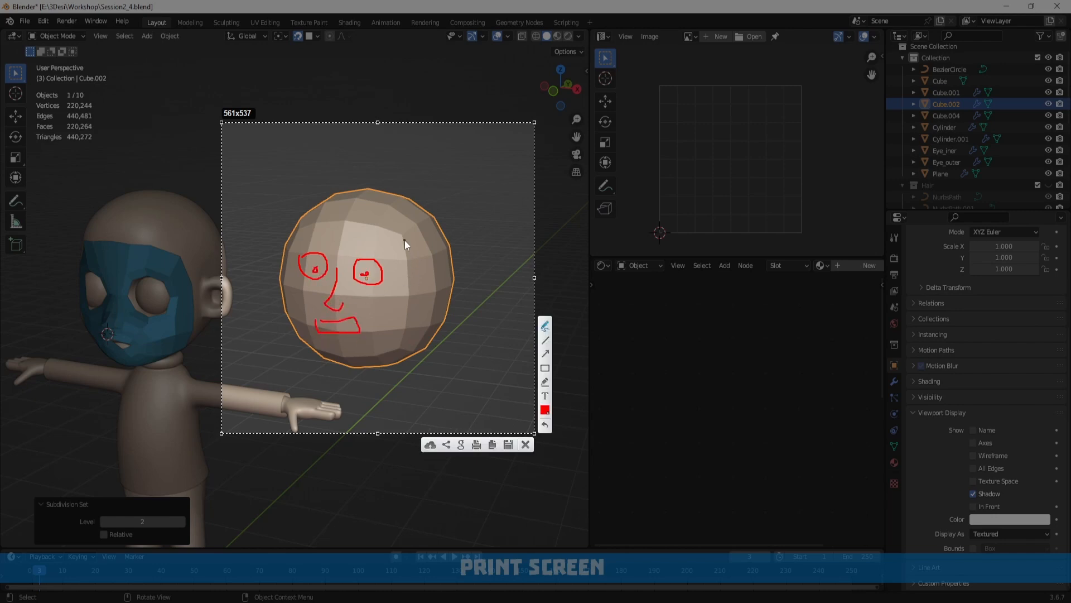
{"action": "left_click_drag", "start_coordinate": [437, 273], "coordinate": [434, 300]}
{"action": "left_click_drag", "start_coordinate": [296, 246], "coordinate": [382, 249]}
{"action": "key", "text": "Escape"}
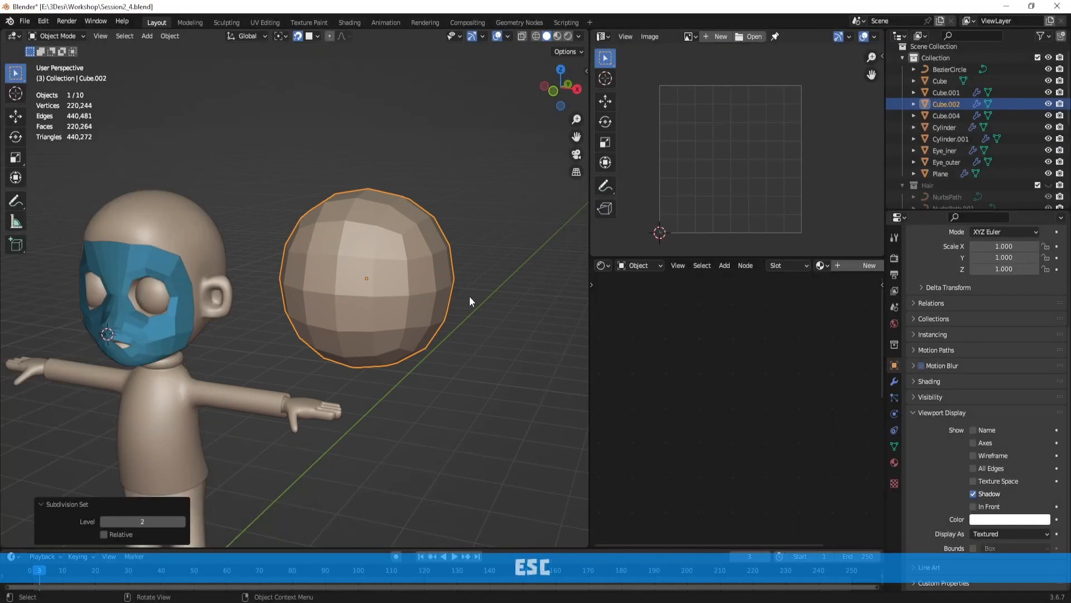
Step: Delete the subdivided demonstration cube beside the character
{"action": "middle_click_drag", "start_coordinate": [470, 301], "coordinate": [416, 266]}
{"action": "key", "text": "x"}
{"action": "left_click", "coordinate": [382, 276]}
Step: Open the face mesh in Edit Mode and extrude vertices from its upper side around the back of the head
{"action": "left_click", "coordinate": [355, 248]}
{"action": "key", "text": "Tab"}
{"action": "right_click", "coordinate": [274, 269], "text": "ctrl"}
{"action": "key", "text": "g"}
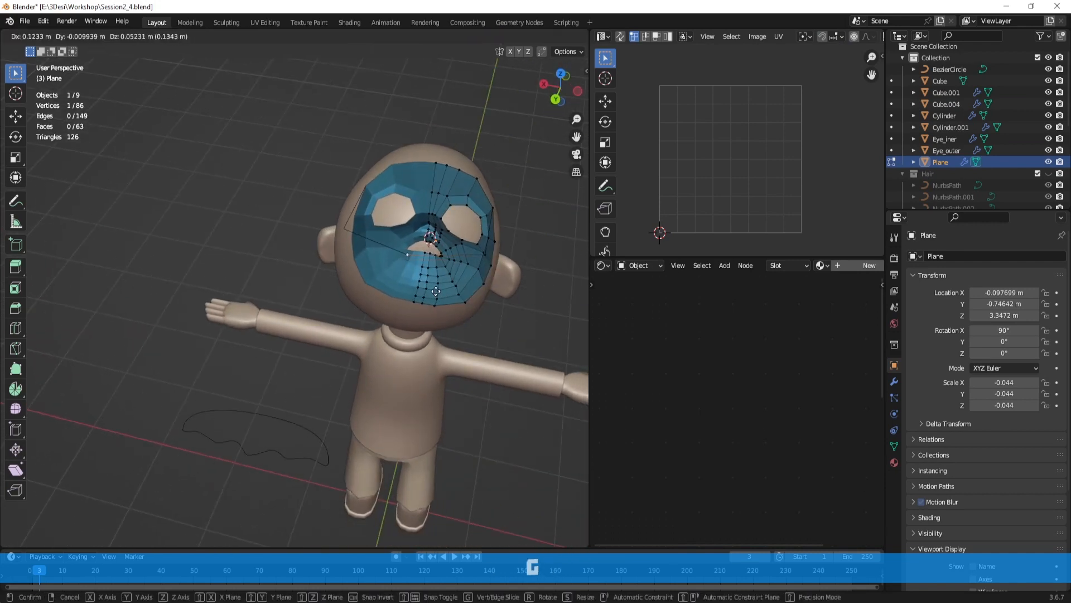
{"action": "left_click", "coordinate": [437, 291]}
Step: Extrude the rear guide line down the back of the head and join its lower end to the jaw with an edge
{"action": "middle_click_drag", "start_coordinate": [496, 297], "coordinate": [417, 323]}
{"action": "right_click", "coordinate": [360, 301], "text": "ctrl"}
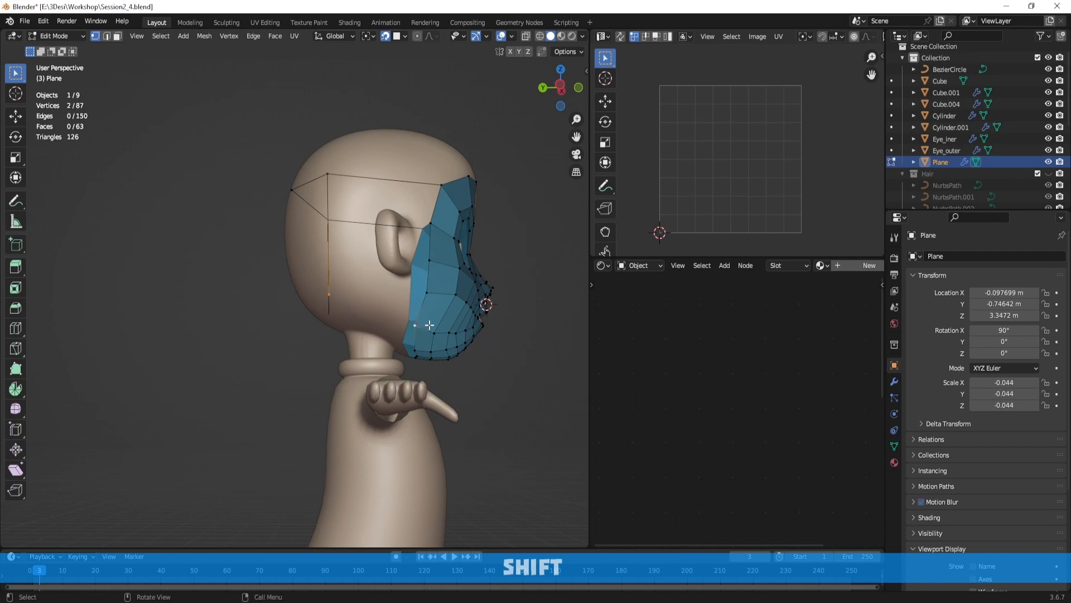
{"action": "key", "text": "f"}
{"action": "middle_click_drag", "start_coordinate": [429, 325], "coordinate": [351, 300]}
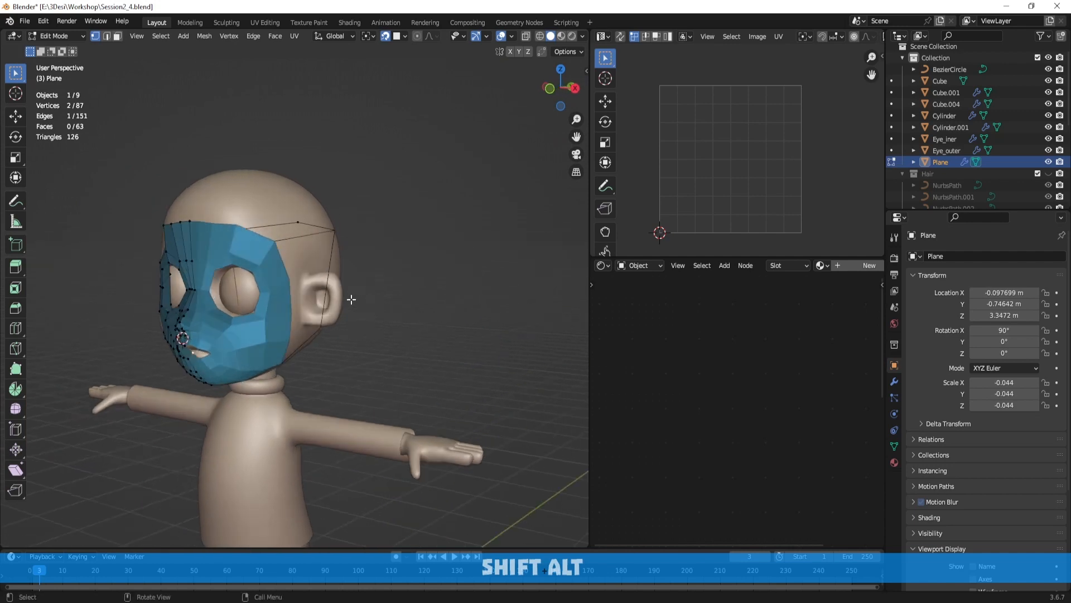
Step: Extrude a vertex from the guide frame's lower back corner and place it toward the head's centre, about 0.253 m along X
{"action": "middle_click_drag", "start_coordinate": [206, 232], "coordinate": [557, 309]}
{"action": "key", "text": "g"}
{"action": "left_click", "coordinate": [370, 301]}
{"action": "right_click", "coordinate": [307, 311], "text": "ctrl"}
{"action": "key", "text": "ctrl+z"}
{"action": "key", "text": "g"}
{"action": "left_click", "coordinate": [352, 316]}
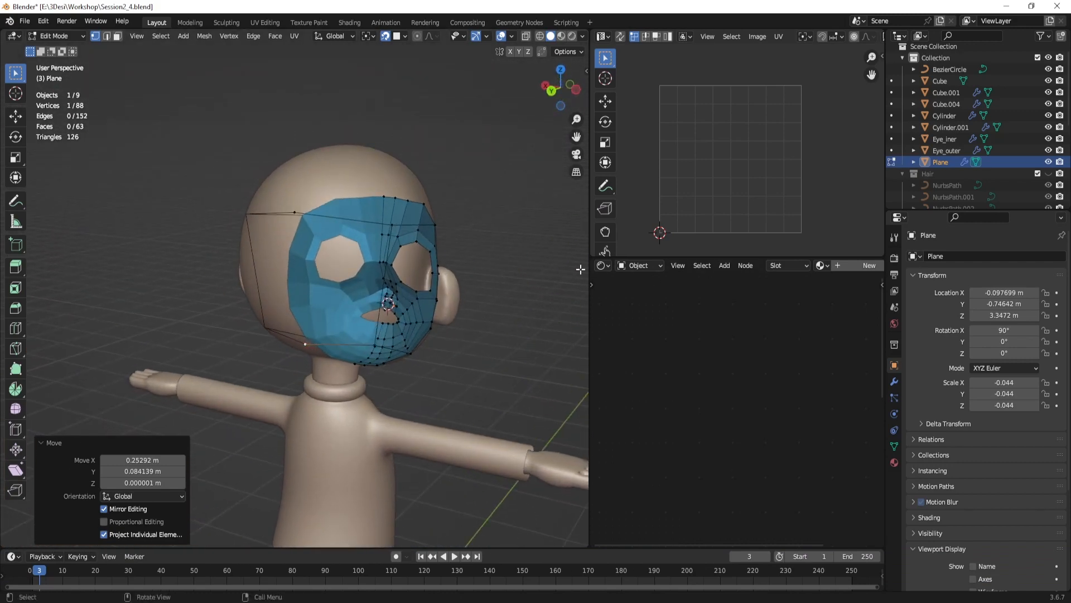
Step: Nudge the brow vertex above the eye about 0.003 m outward along X
{"action": "middle_click_drag", "start_coordinate": [524, 267], "coordinate": [328, 261]}
{"action": "left_click", "coordinate": [287, 262]}
{"action": "key", "text": "g"}
{"action": "left_click", "coordinate": [287, 262]}
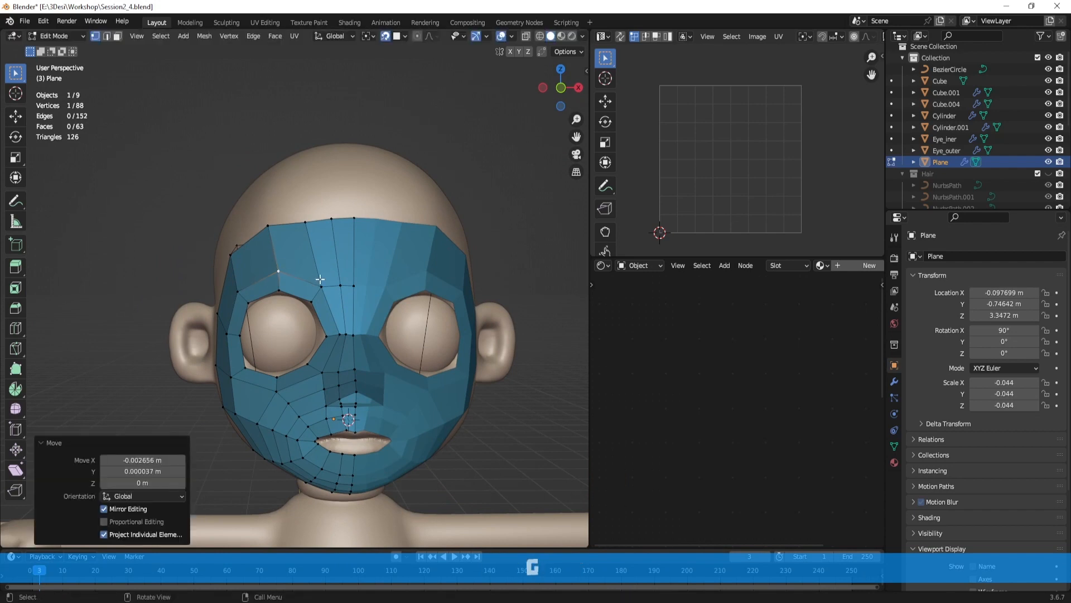
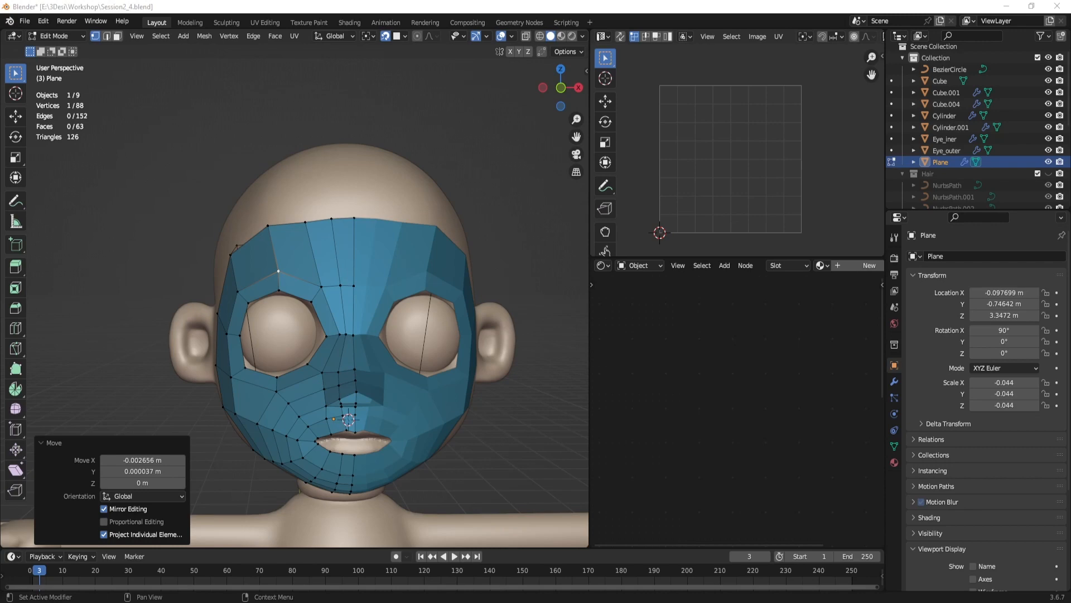
{"action": "left_click_drag", "start_coordinate": [279, 261], "coordinate": [367, 258], "text": "alt"}
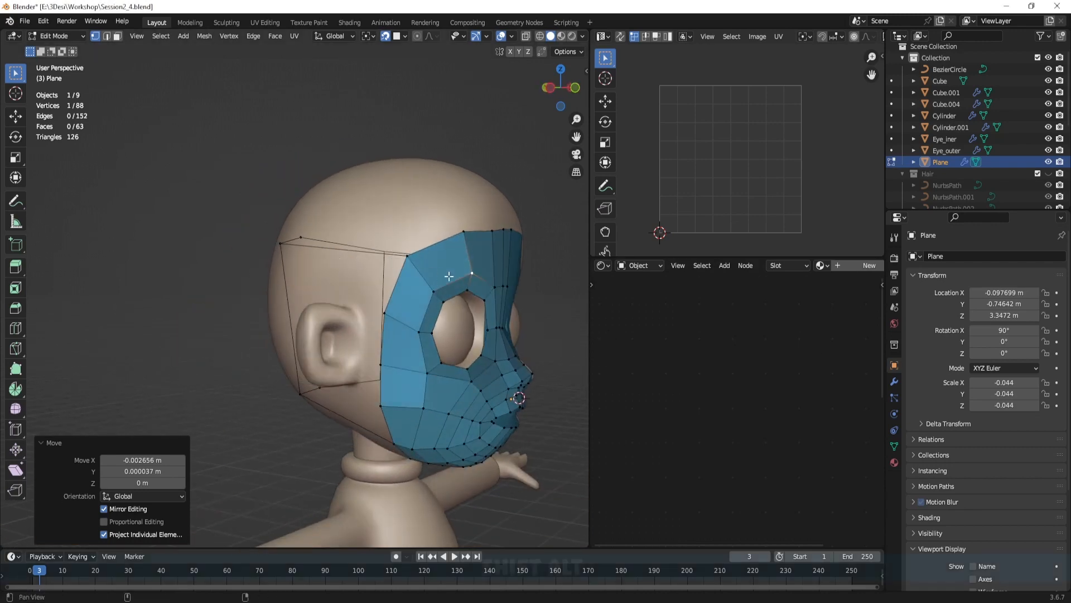
{"action": "left_click_drag", "start_coordinate": [449, 275], "coordinate": [276, 277], "text": "alt+shift"}
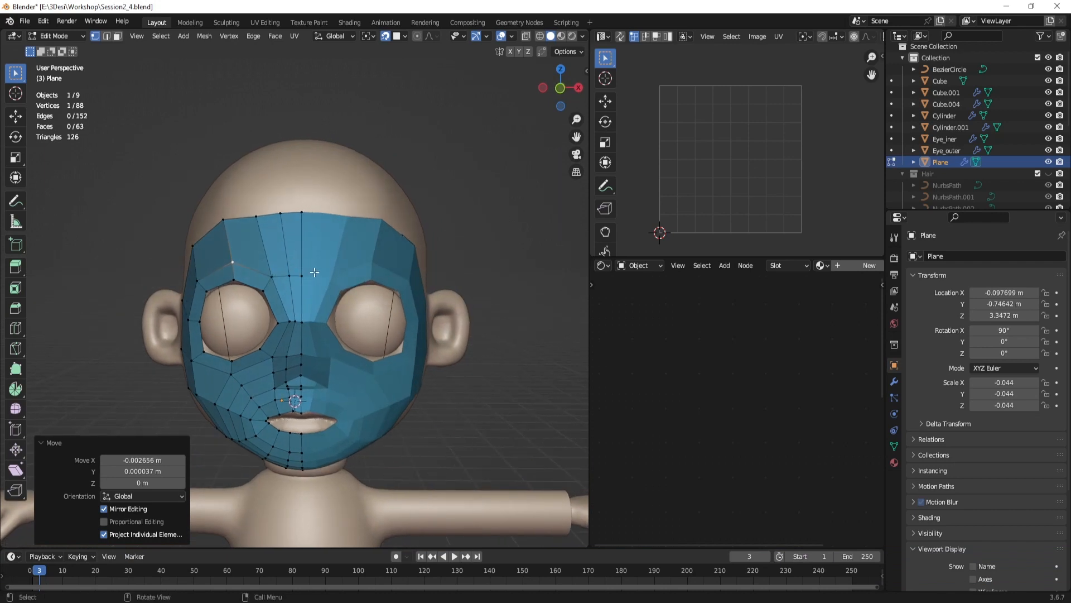
{"action": "scroll", "coordinate": [315, 272], "scroll_direction": "up", "scroll_amount": 1}
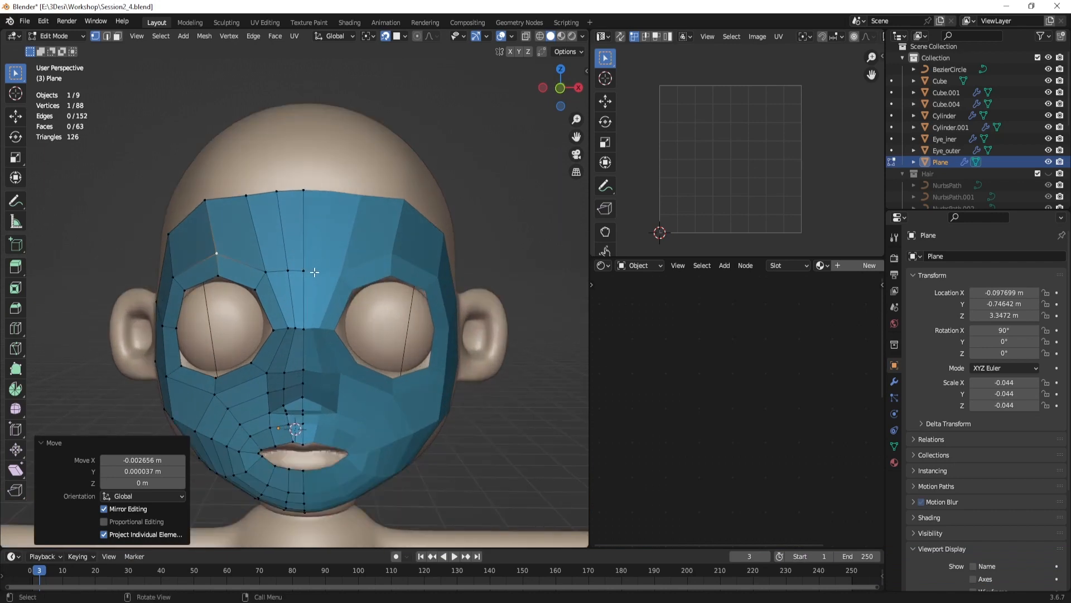
{"action": "middle_click_drag", "start_coordinate": [294, 279], "coordinate": [468, 287]}
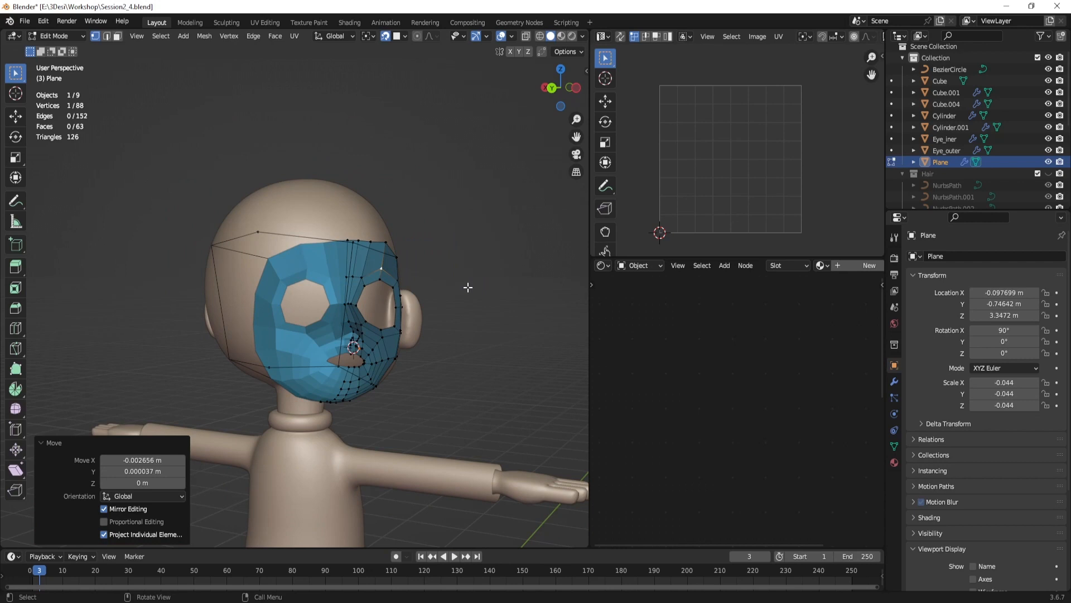
Step: Return to Object Mode, add a cube and move it about 2.397 m along X away from the character
{"action": "middle_click_drag", "start_coordinate": [468, 287], "coordinate": [436, 286]}
{"action": "key", "text": "Tab"}
{"action": "left_click", "coordinate": [457, 286]}
{"action": "key", "text": "shift+a"}
{"action": "mouse_move", "coordinate": [447, 286]}
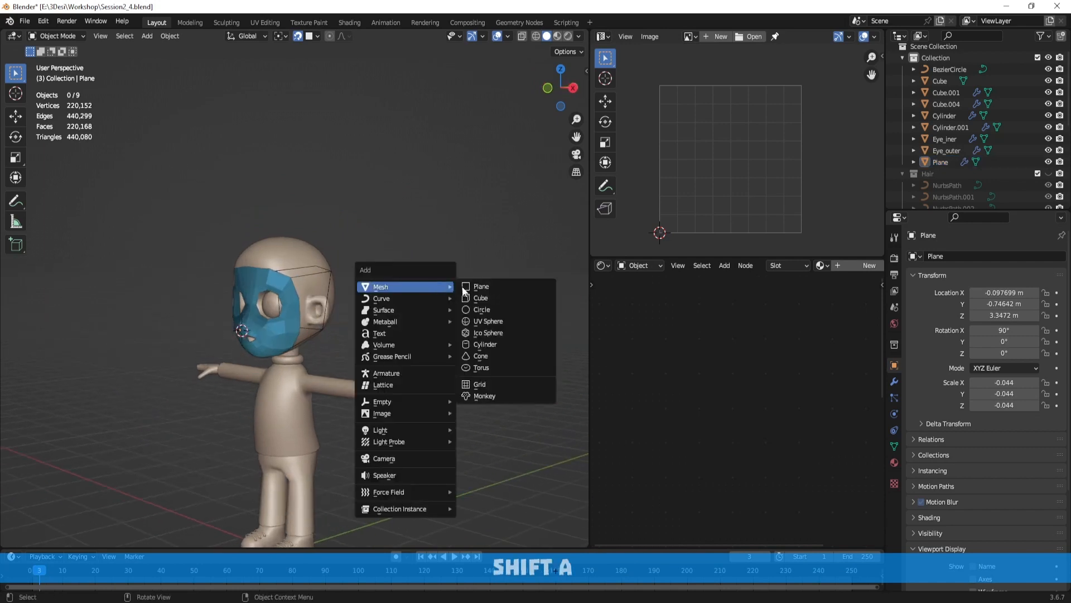
{"action": "left_click", "coordinate": [493, 295]}
{"action": "middle_click_drag", "start_coordinate": [393, 323], "coordinate": [476, 330]}
{"action": "key", "text": "g"}
{"action": "key", "text": "x"}
{"action": "left_click", "coordinate": [548, 336]}
{"action": "middle_click_drag", "start_coordinate": [547, 336], "coordinate": [419, 353]}
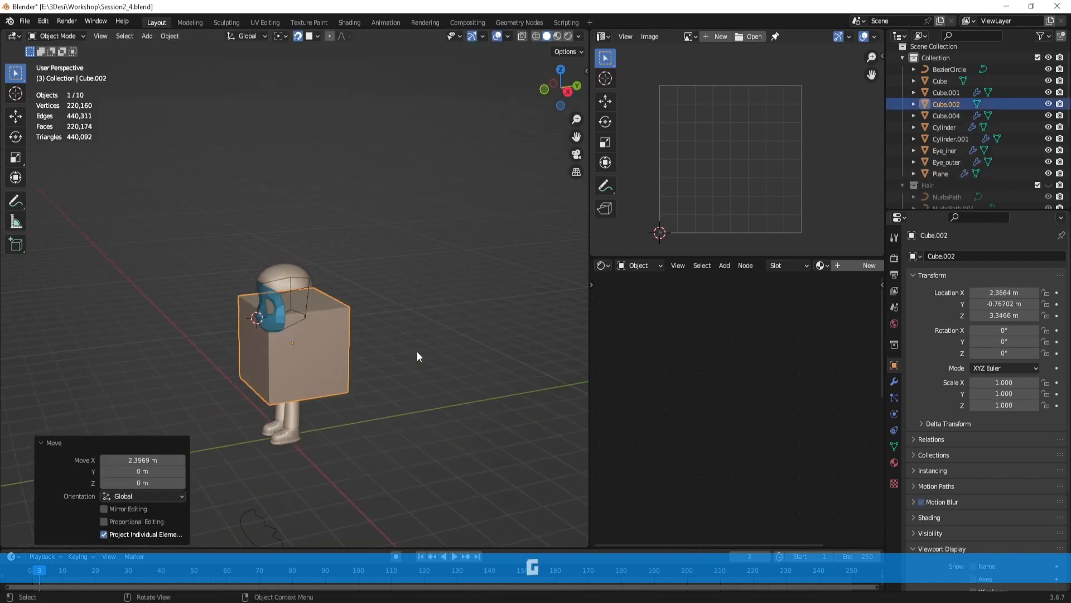
Step: Move the cube along Y to about 1.06 m, beside the character, and give it a level 3 Subdivision Surface
{"action": "key", "text": "g"}
{"action": "key", "text": "y"}
{"action": "left_click", "coordinate": [485, 347]}
{"action": "middle_click_drag", "start_coordinate": [485, 347], "coordinate": [428, 300]}
{"action": "key", "text": "ctrl+2"}
{"action": "scroll", "coordinate": [465, 332], "scroll_direction": "up", "scroll_amount": 2}
{"action": "mouse_move", "coordinate": [429, 300]}
{"action": "middle_mouse_down"}
{"action": "mouse_move", "coordinate": [409, 299]}
{"action": "mouse_move", "coordinate": [466, 303]}
{"action": "mouse_move", "coordinate": [437, 314]}
{"action": "middle_mouse_up"}
{"action": "scroll", "coordinate": [446, 299], "scroll_direction": "up", "scroll_amount": 2}
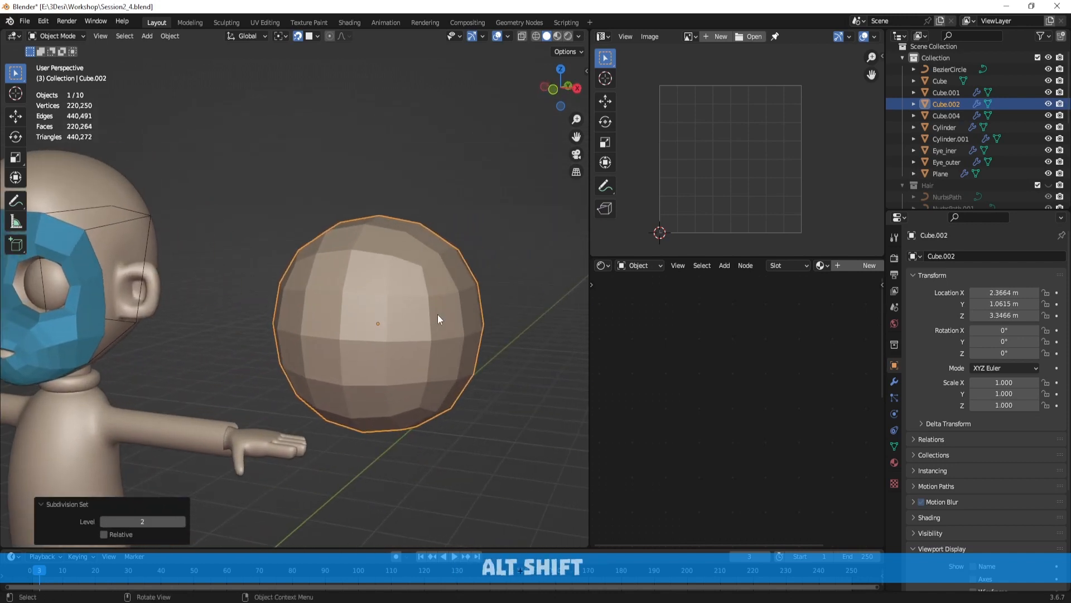
{"action": "key", "text": "ctrl+3"}
{"action": "scroll", "coordinate": [438, 313], "scroll_direction": "down", "scroll_amount": 1}
{"action": "key", "text": "Tab"}
{"action": "key", "text": "Tab"}
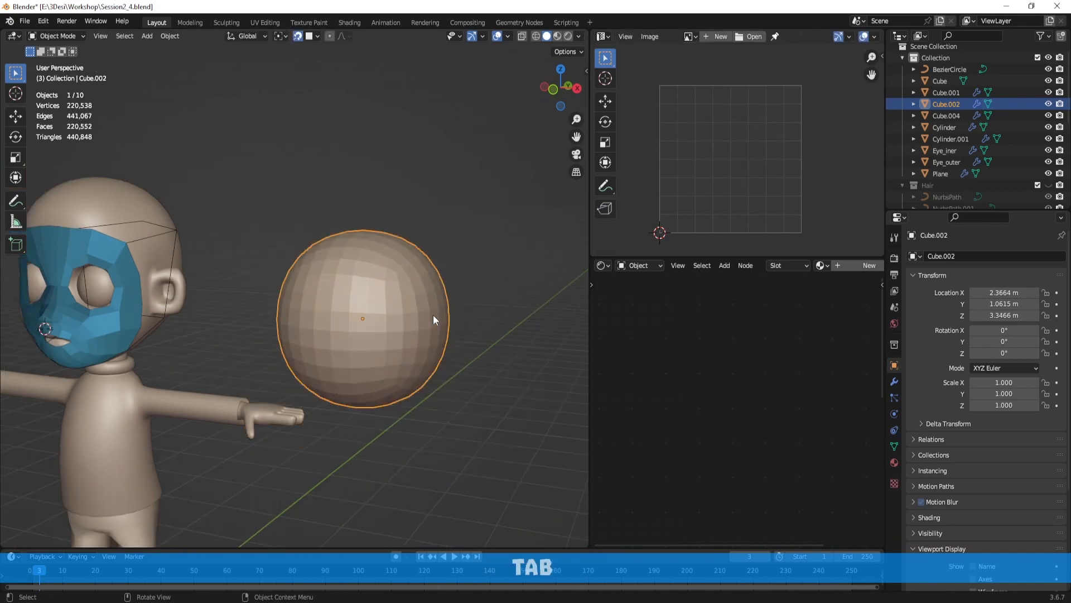
Step: Apply the cube's Subdivision modifier and enter Edit Mode with face selection
{"action": "left_click", "coordinate": [895, 381]}
{"action": "key", "text": "ctrl+a"}
{"action": "middle_click_drag", "start_coordinate": [484, 260], "coordinate": [448, 262]}
{"action": "middle_click_drag", "start_coordinate": [473, 256], "coordinate": [407, 235], "text": "shift"}
{"action": "key", "text": "Tab"}
{"action": "scroll", "coordinate": [407, 234], "scroll_direction": "up", "scroll_amount": 3}
{"action": "key", "text": "3"}
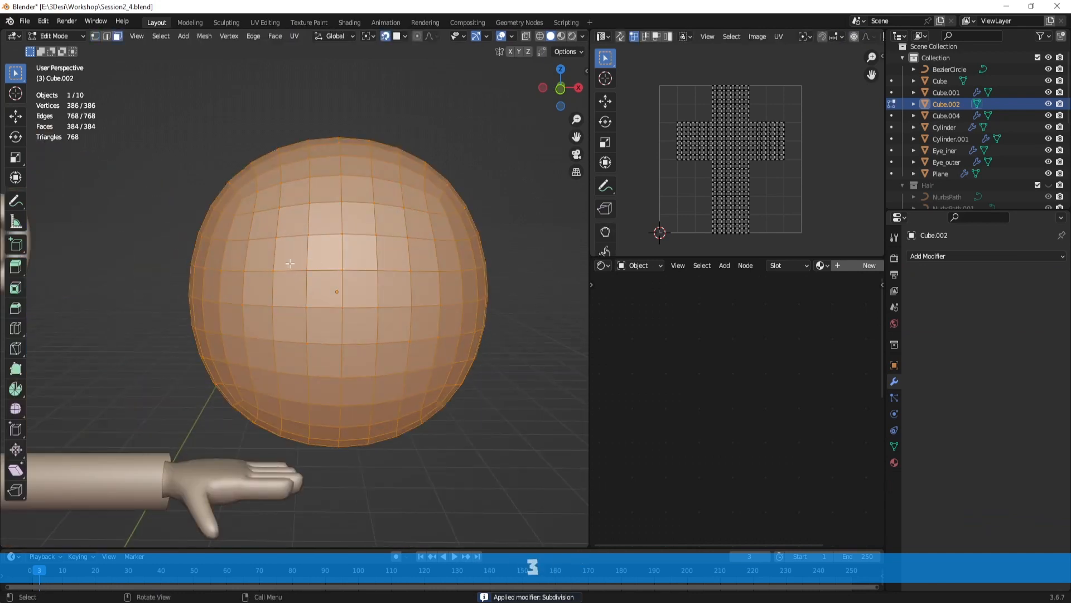
Step: Select two separate blocks of 2×2 faces on the sphere's front as eyes and inset them about 0.06 m
{"action": "left_click", "coordinate": [271, 263]}
{"action": "left_click", "coordinate": [288, 262], "text": "shift"}
{"action": "left_click", "coordinate": [313, 258], "text": "shift"}
{"action": "left_click", "coordinate": [315, 285], "text": "shift"}
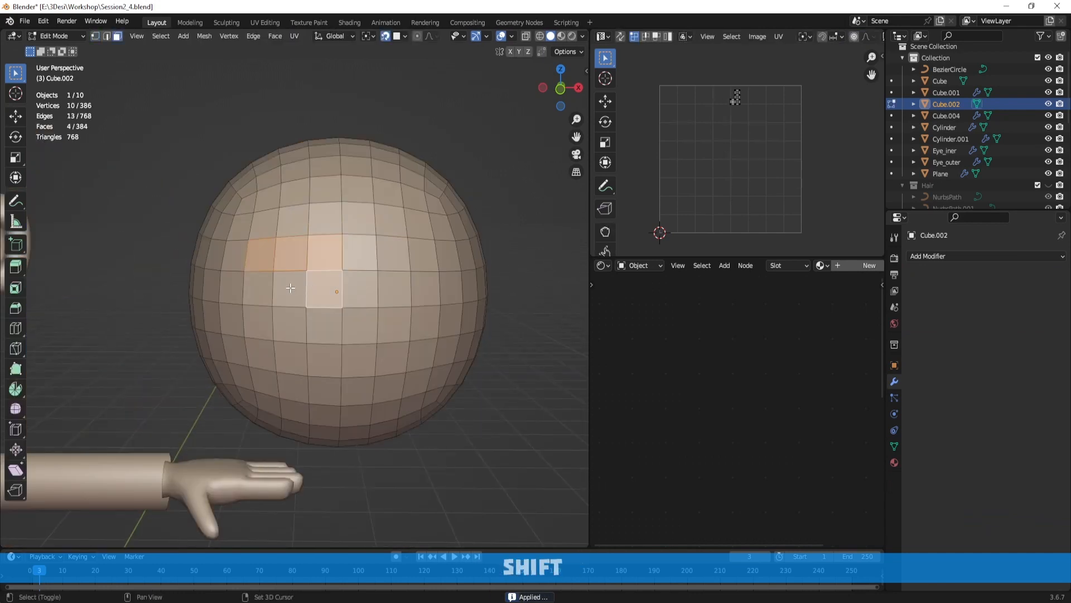
{"action": "left_click", "coordinate": [290, 287], "text": "shift"}
{"action": "left_click", "coordinate": [258, 288], "text": "shift"}
{"action": "left_click", "coordinate": [393, 254], "text": "shift"}
{"action": "left_click", "coordinate": [393, 289], "text": "shift"}
{"action": "left_click", "coordinate": [429, 289], "text": "shift"}
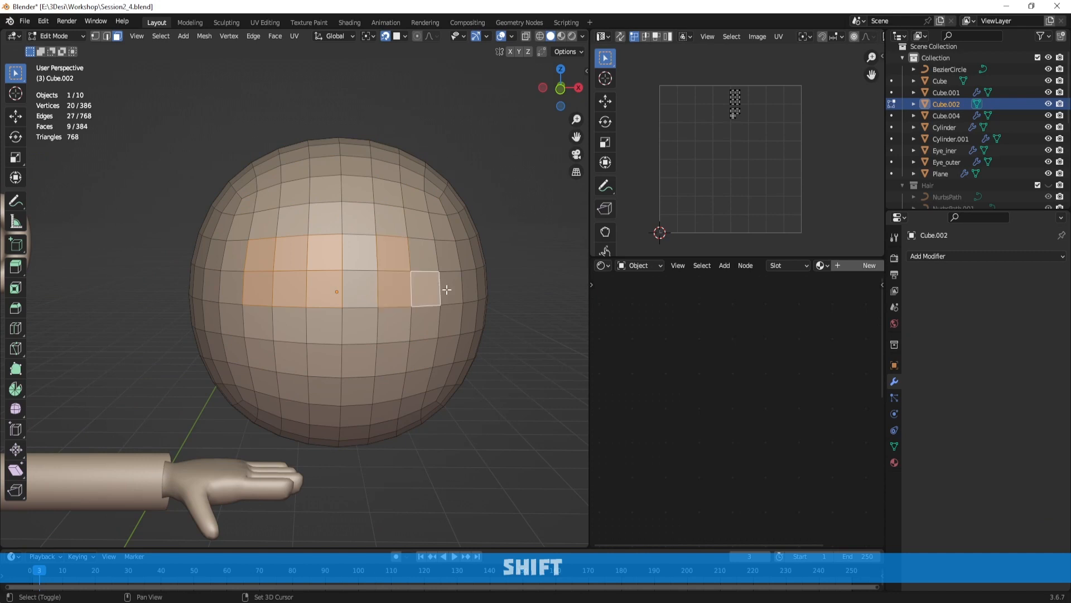
{"action": "left_click", "coordinate": [447, 289], "text": "shift"}
{"action": "left_click", "coordinate": [448, 255], "text": "shift"}
{"action": "left_click", "coordinate": [427, 259], "text": "shift"}
{"action": "left_click_drag", "start_coordinate": [449, 252], "coordinate": [475, 321], "text": "ctrl"}
{"action": "left_click_drag", "start_coordinate": [329, 251], "coordinate": [368, 314], "text": "ctrl"}
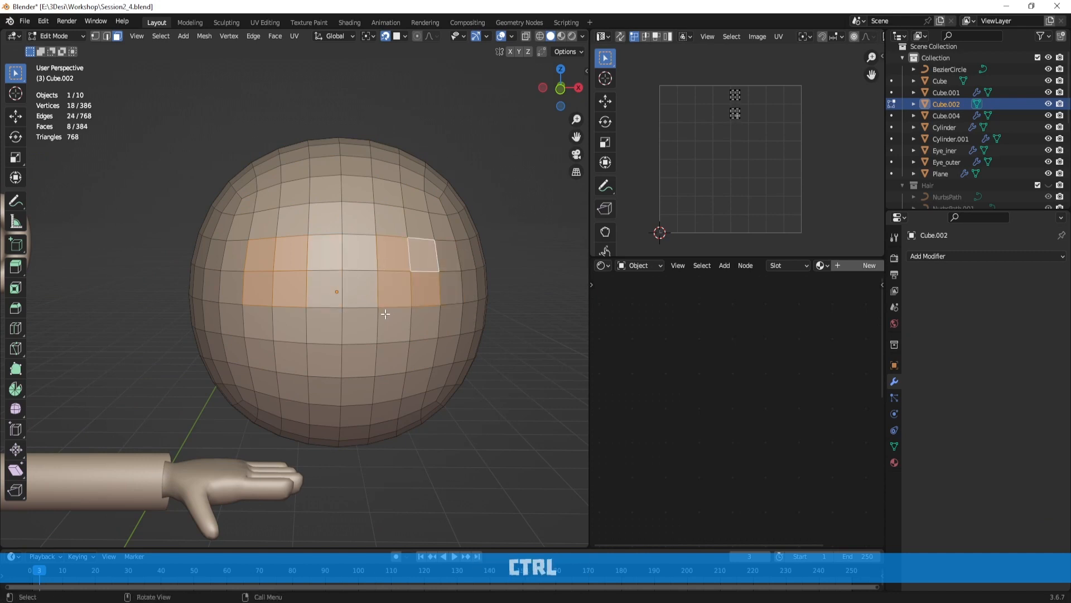
{"action": "key", "text": "i"}
{"action": "left_click", "coordinate": [467, 352]}
{"action": "middle_click_drag", "start_coordinate": [467, 351], "coordinate": [289, 317]}
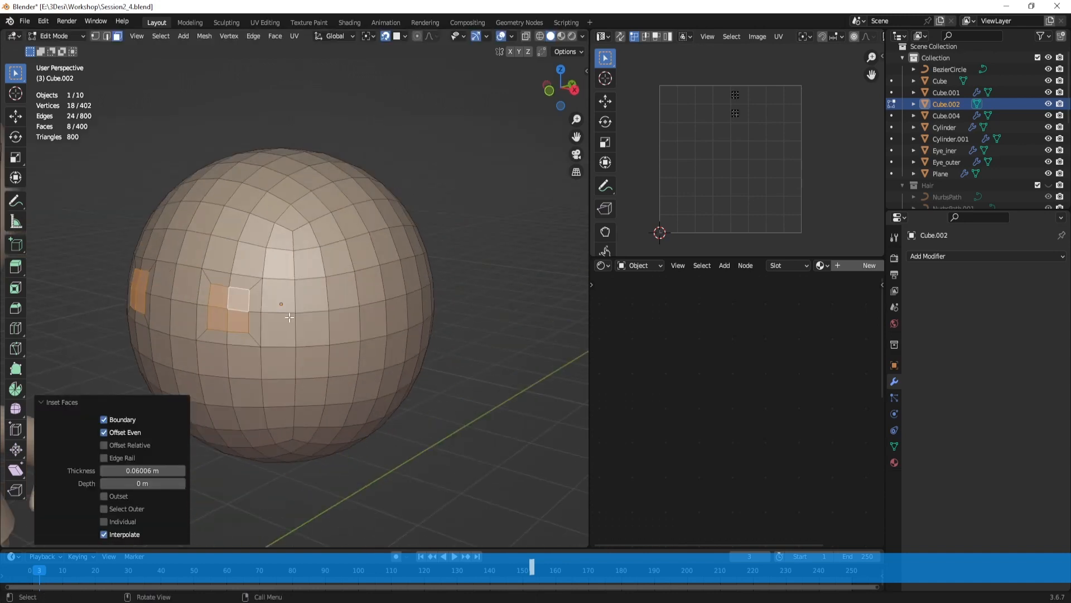
{"action": "key", "text": "e"}
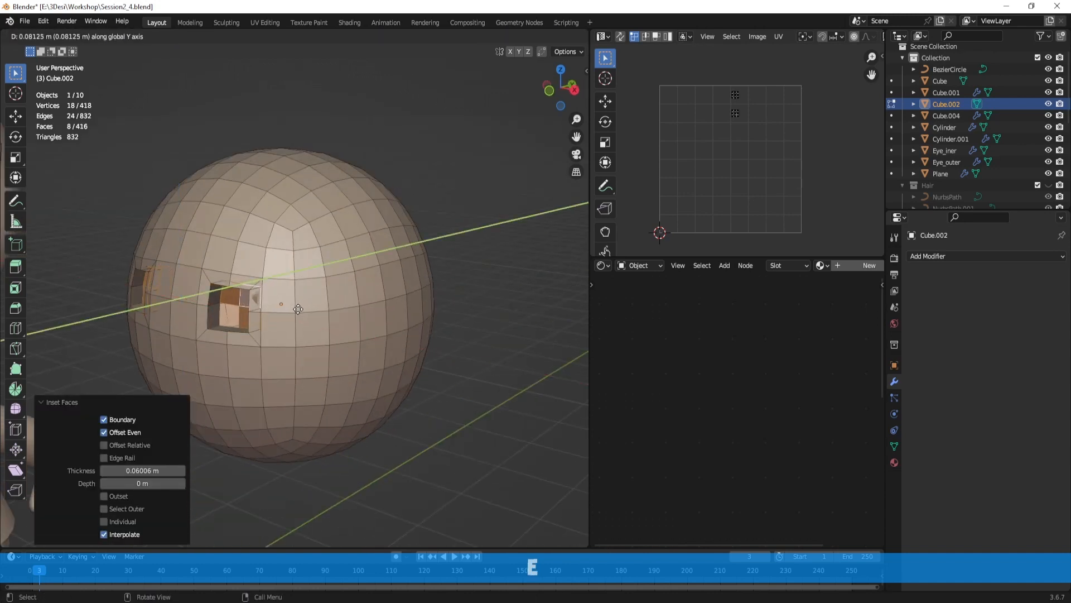
{"action": "left_click", "coordinate": [299, 309]}
{"action": "key", "text": "ctrl+z"}
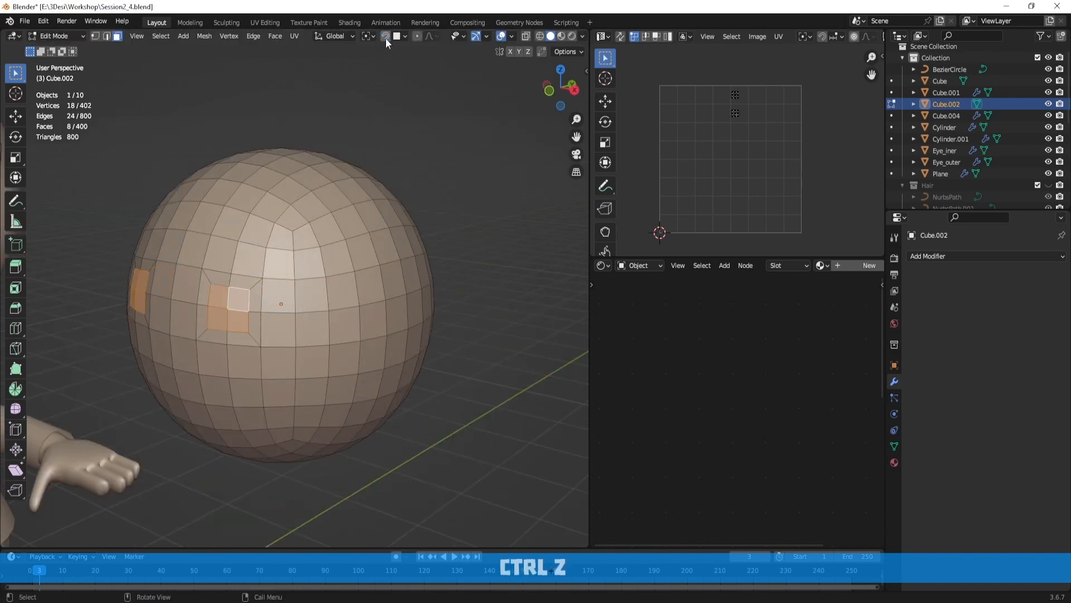
Step: Turn off snapping and extrude both inset eye blocks about 0.129 m inward along Y
{"action": "key", "text": "e"}
{"action": "left_click", "coordinate": [332, 284]}
{"action": "scroll", "coordinate": [373, 286], "scroll_direction": "down", "scroll_amount": 1}
{"action": "middle_click_drag", "start_coordinate": [374, 286], "coordinate": [435, 272]}
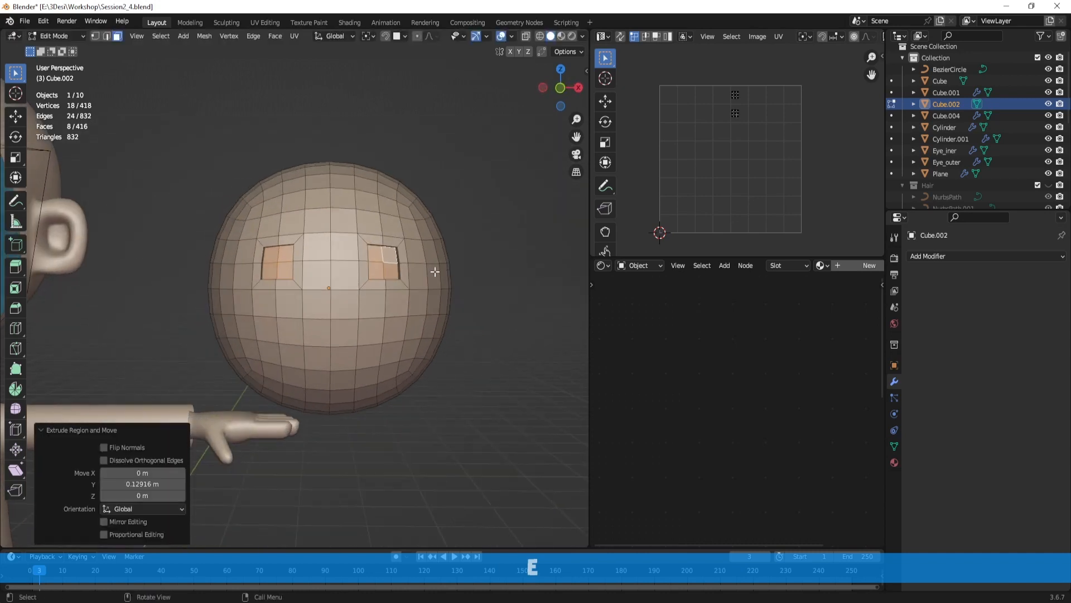
{"action": "left_click", "coordinate": [490, 293]}
{"action": "middle_click_drag", "start_coordinate": [491, 293], "coordinate": [481, 297]}
Step: Extrude the 2×2 faces between and just below the eyes outward along Y as a nose and scale them to 1.154
{"action": "left_click", "coordinate": [288, 287]}
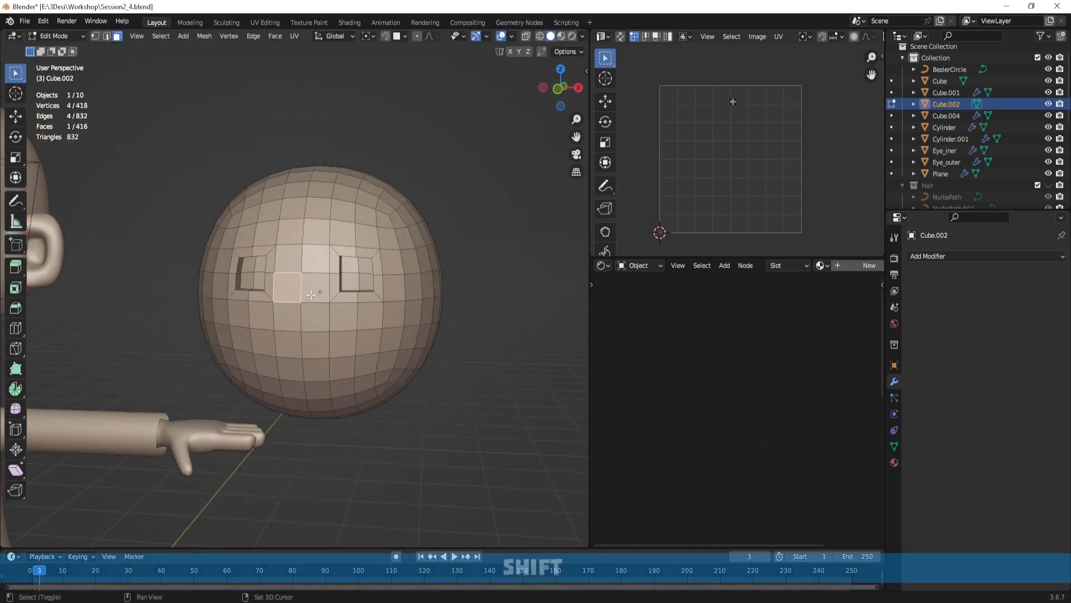
{"action": "left_click", "coordinate": [316, 287], "text": "shift"}
{"action": "left_click", "coordinate": [315, 316], "text": "shift"}
{"action": "left_click", "coordinate": [287, 317], "text": "shift"}
{"action": "mouse_move", "coordinate": [377, 334]}
{"action": "middle_mouse_down"}
{"action": "mouse_move", "coordinate": [339, 340]}
{"action": "mouse_move", "coordinate": [364, 327]}
{"action": "middle_mouse_up"}
{"action": "key", "text": "e"}
{"action": "key", "text": "y"}
{"action": "left_click", "coordinate": [362, 324]}
{"action": "key", "text": "s"}
{"action": "left_click", "coordinate": [385, 323]}
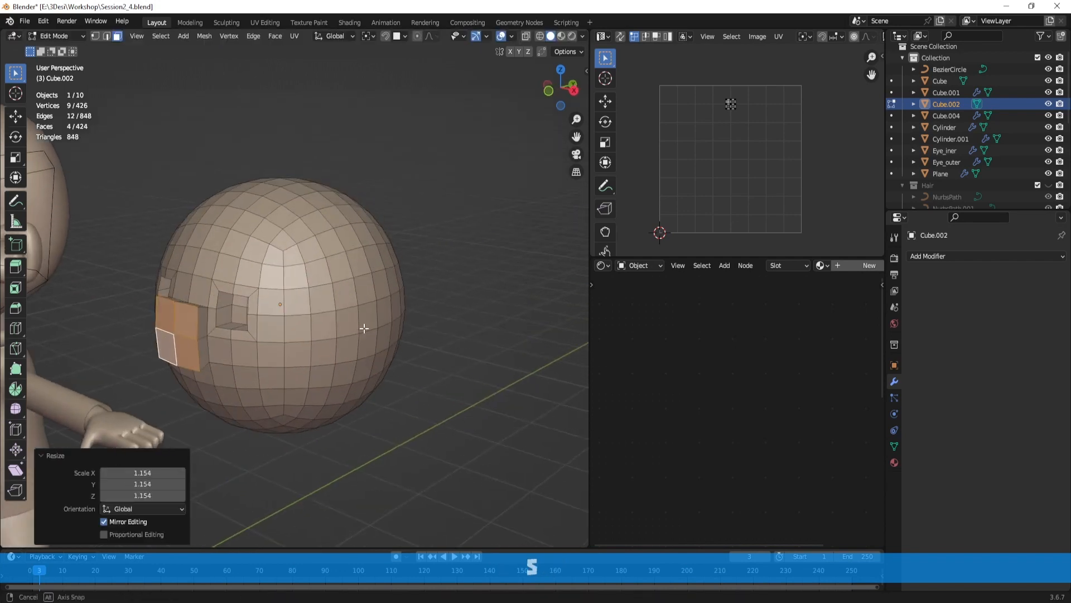
Step: Extrude the nose faces outward along Y a second time and scale the tip to 0.801
{"action": "key", "text": "e"}
{"action": "key", "text": "y"}
{"action": "left_click", "coordinate": [349, 322]}
{"action": "key", "text": "s"}
{"action": "left_click", "coordinate": [315, 330]}
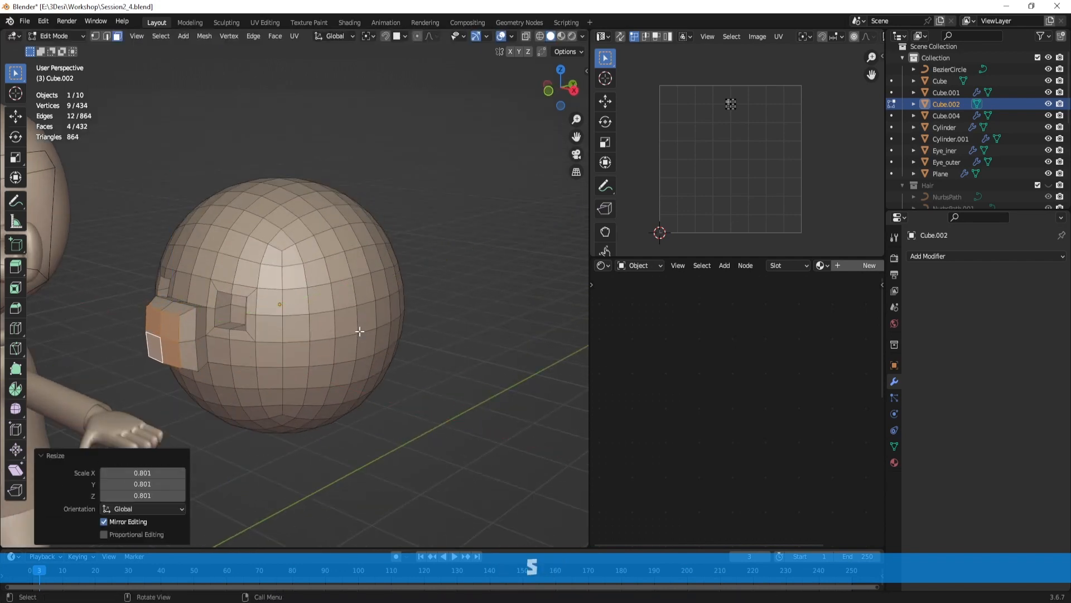
Step: Examine the sphere's nose and eye sockets, previewing the edge loop that runs around one socket
{"action": "key", "text": "Tab"}
{"action": "left_click", "coordinate": [424, 317]}
{"action": "middle_click_drag", "start_coordinate": [383, 330], "coordinate": [354, 303]}
{"action": "left_click", "coordinate": [354, 303]}
{"action": "key", "text": "Tab"}
{"action": "scroll", "coordinate": [354, 303], "scroll_direction": "up", "scroll_amount": 4}
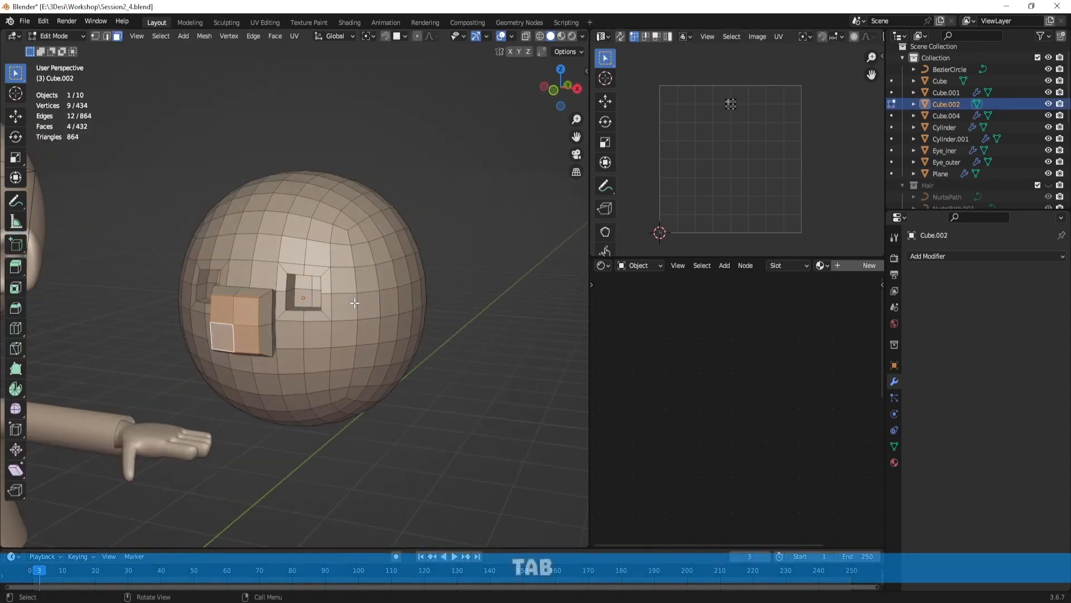
{"action": "key", "text": "ctrl+r"}
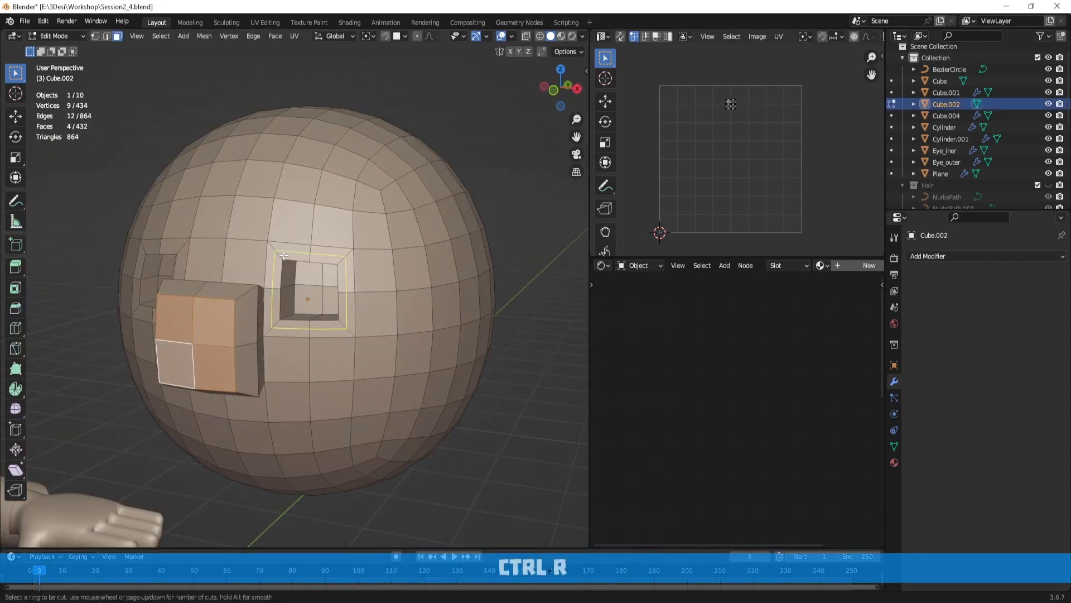
{"action": "key", "text": "Escape"}
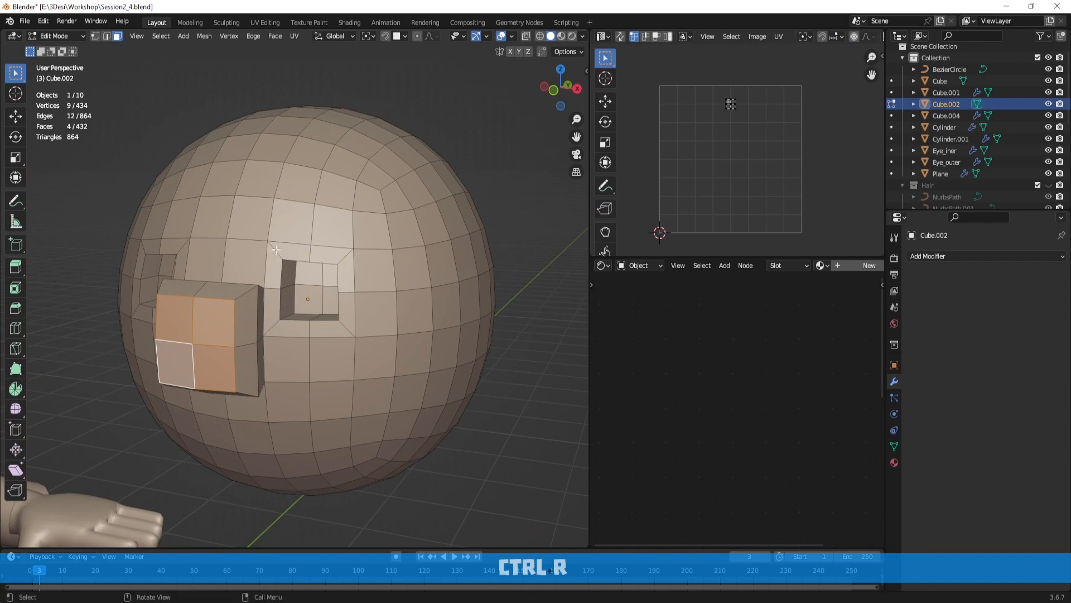
{"action": "middle_click_drag", "start_coordinate": [346, 258], "coordinate": [405, 276]}
{"action": "scroll", "coordinate": [320, 257], "scroll_direction": "down", "scroll_amount": 3}
{"action": "scroll", "coordinate": [333, 262], "scroll_direction": "down", "scroll_amount": 1}
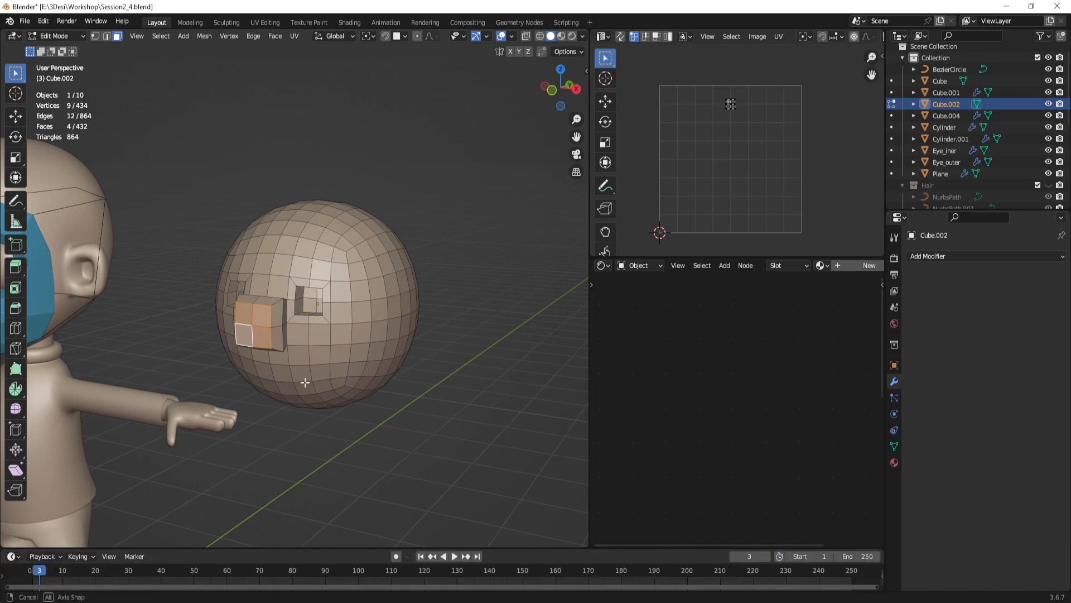
{"action": "middle_click_drag", "start_coordinate": [344, 380], "coordinate": [339, 339]}
{"action": "scroll", "coordinate": [314, 335], "scroll_direction": "up", "scroll_amount": 1}
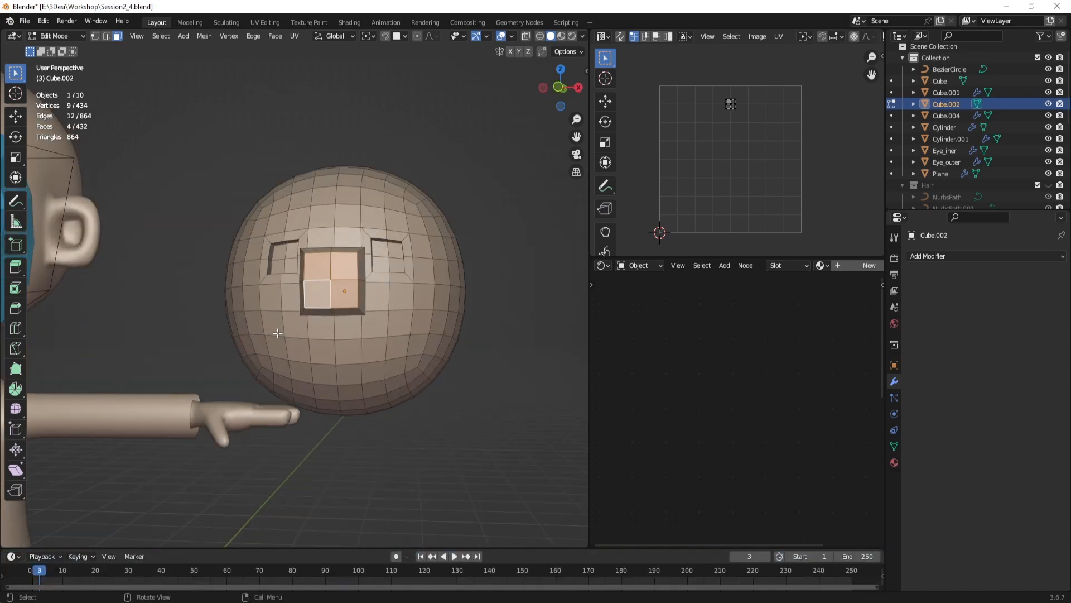
Step: Extrude and scale a row of four faces below the nose as a mouth, and return to Object Mode
{"action": "left_click", "coordinate": [299, 352]}
{"action": "left_click", "coordinate": [325, 352], "text": "shift"}
{"action": "left_click", "coordinate": [352, 352], "text": "shift"}
{"action": "left_click", "coordinate": [378, 353], "text": "shift"}
{"action": "middle_click_drag", "start_coordinate": [385, 355], "coordinate": [357, 298]}
{"action": "key", "text": "e"}
{"action": "left_click", "coordinate": [325, 356]}
{"action": "key", "text": "s"}
{"action": "left_click", "coordinate": [399, 344]}
{"action": "key", "text": "Tab"}
{"action": "left_click", "coordinate": [471, 344]}
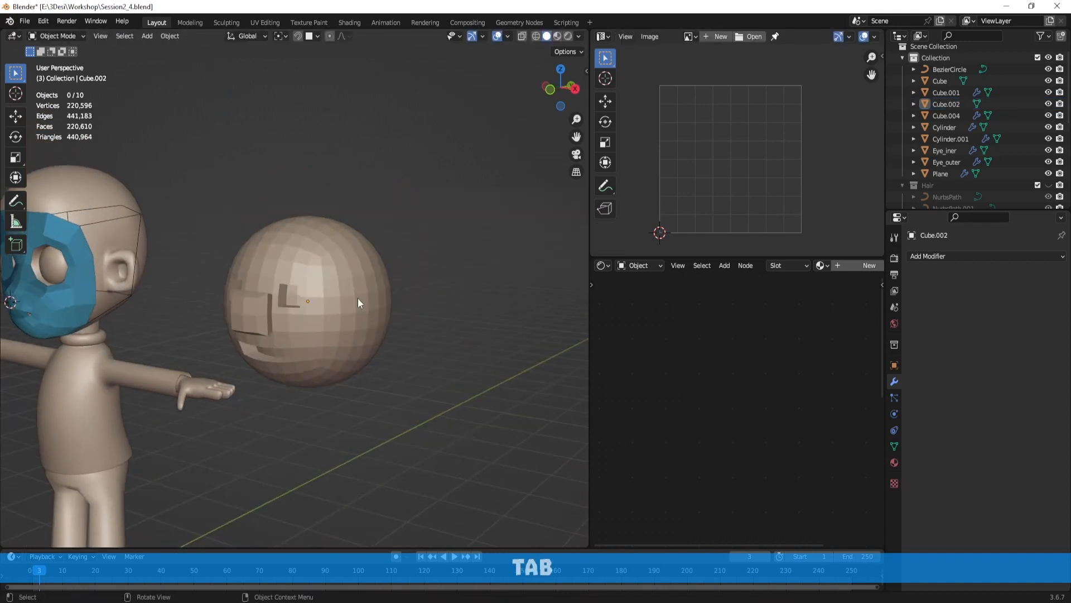
Step: Delete the example sphere beside the character
{"action": "middle_click_drag", "start_coordinate": [373, 248], "coordinate": [271, 283]}
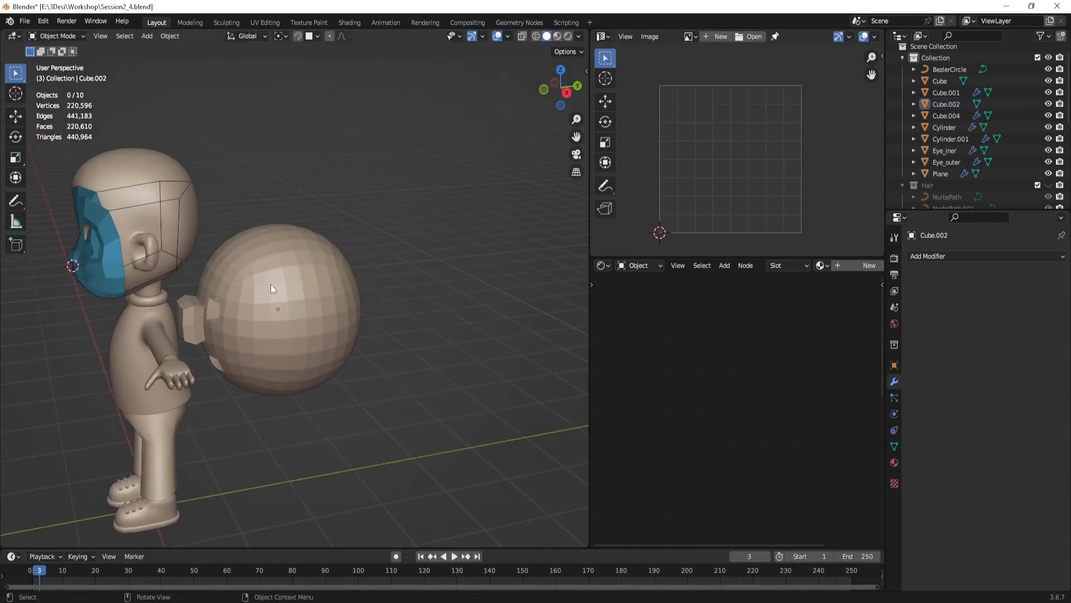
{"action": "middle_click_drag", "start_coordinate": [342, 274], "coordinate": [319, 236]}
{"action": "scroll", "coordinate": [300, 273], "scroll_direction": "down", "scroll_amount": 4}
{"action": "left_click", "coordinate": [300, 272]}
{"action": "key", "text": "x"}
{"action": "left_click", "coordinate": [300, 272]}
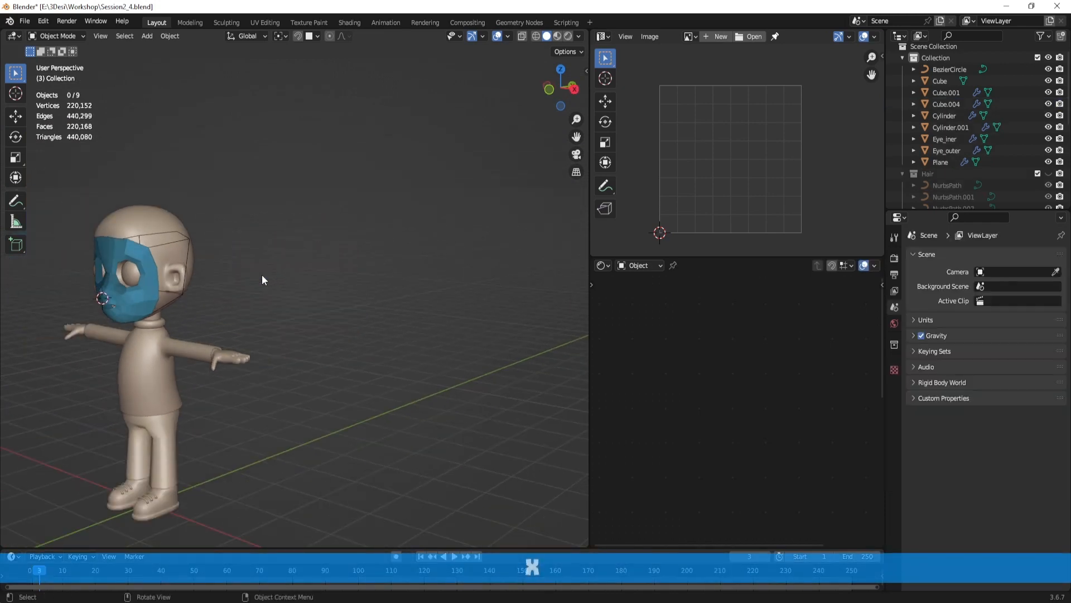
Step: Edit the face mesh and move the guide frame's lower rear side vertex about 0.029 m along Y and 0.010 m along Z
{"action": "middle_click_drag", "start_coordinate": [262, 275], "coordinate": [315, 273]}
{"action": "scroll", "coordinate": [312, 273], "scroll_direction": "up", "scroll_amount": 2}
{"action": "middle_click_drag", "start_coordinate": [193, 267], "coordinate": [444, 253], "text": "shift"}
{"action": "left_click", "coordinate": [346, 259]}
{"action": "scroll", "coordinate": [370, 258], "scroll_direction": "up", "scroll_amount": 1}
{"action": "scroll", "coordinate": [444, 254], "scroll_direction": "up", "scroll_amount": 4}
{"action": "scroll", "coordinate": [456, 250], "scroll_direction": "down", "scroll_amount": 2}
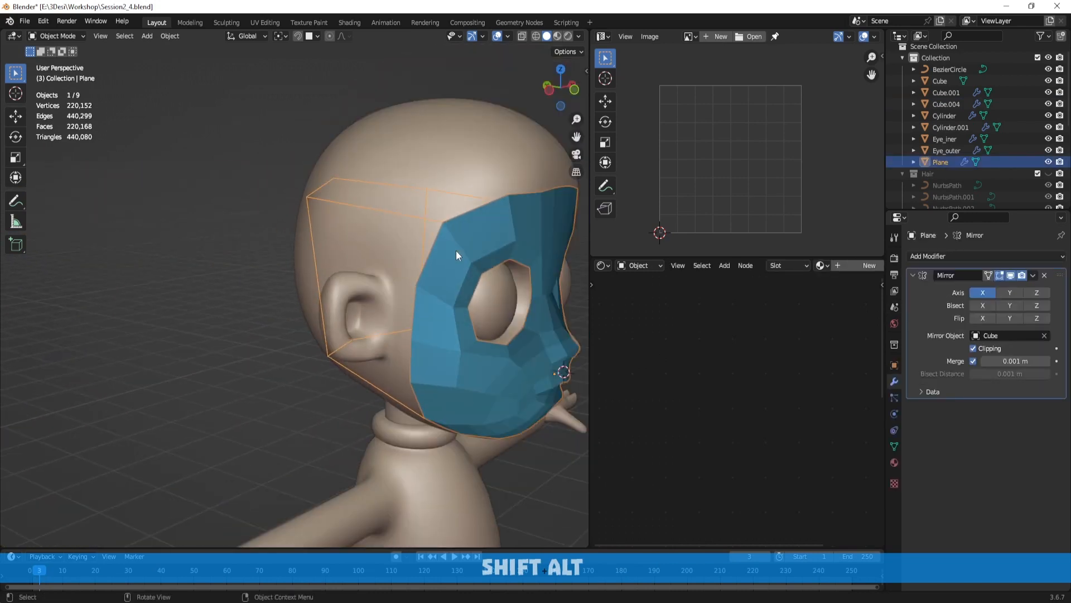
{"action": "key", "text": "Tab"}
{"action": "middle_click_drag", "start_coordinate": [457, 250], "coordinate": [243, 282]}
{"action": "key", "text": "1"}
{"action": "left_click", "coordinate": [348, 354]}
{"action": "key", "text": "g"}
{"action": "left_click", "coordinate": [348, 343]}
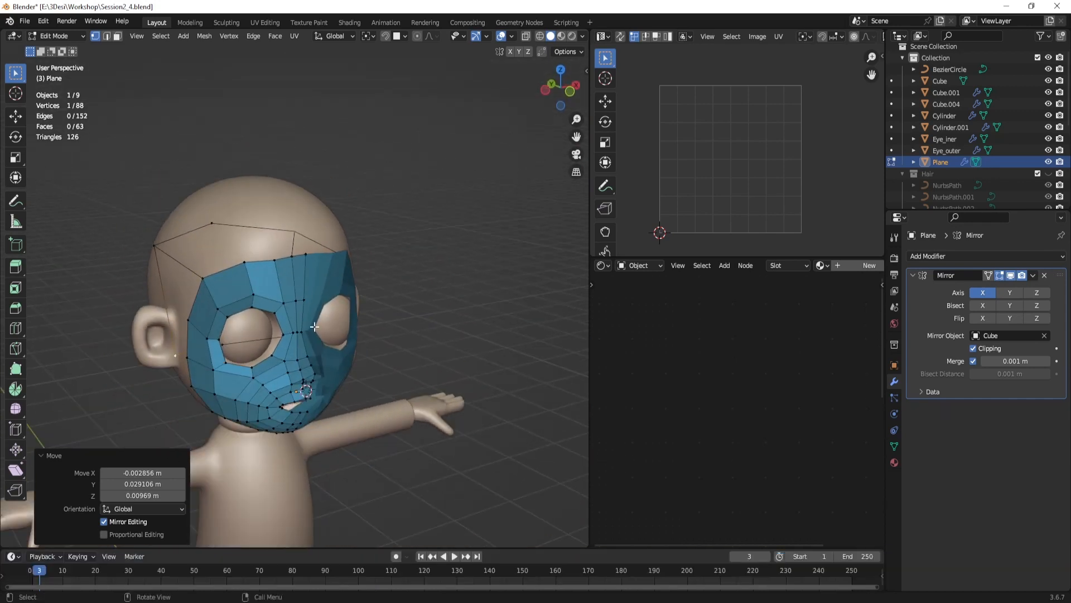
Step: Examine the guide frame around the head and select the face mesh's outer border loop to review it
{"action": "middle_click_drag", "start_coordinate": [314, 326], "coordinate": [333, 317]}
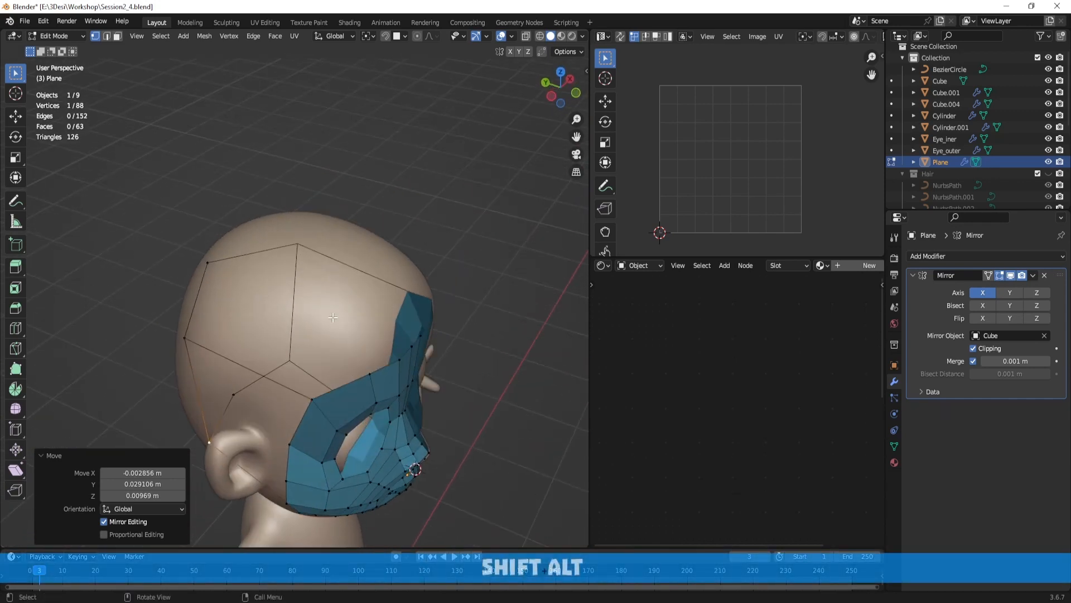
{"action": "middle_click_drag", "start_coordinate": [270, 350], "coordinate": [356, 256]}
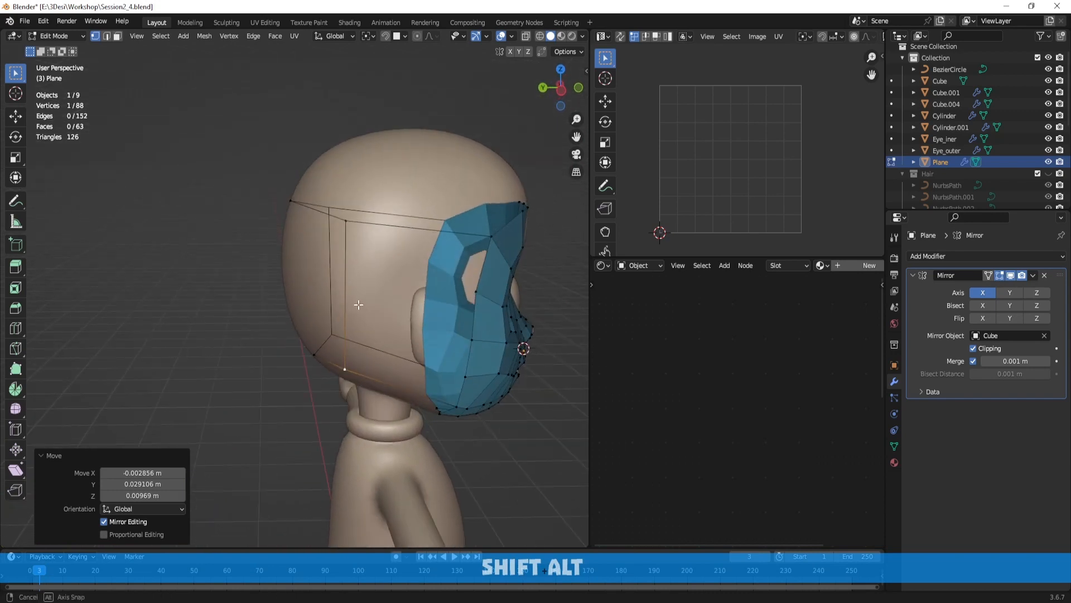
{"action": "middle_click_drag", "start_coordinate": [353, 363], "coordinate": [370, 339]}
{"action": "middle_click_drag", "start_coordinate": [442, 362], "coordinate": [405, 286]}
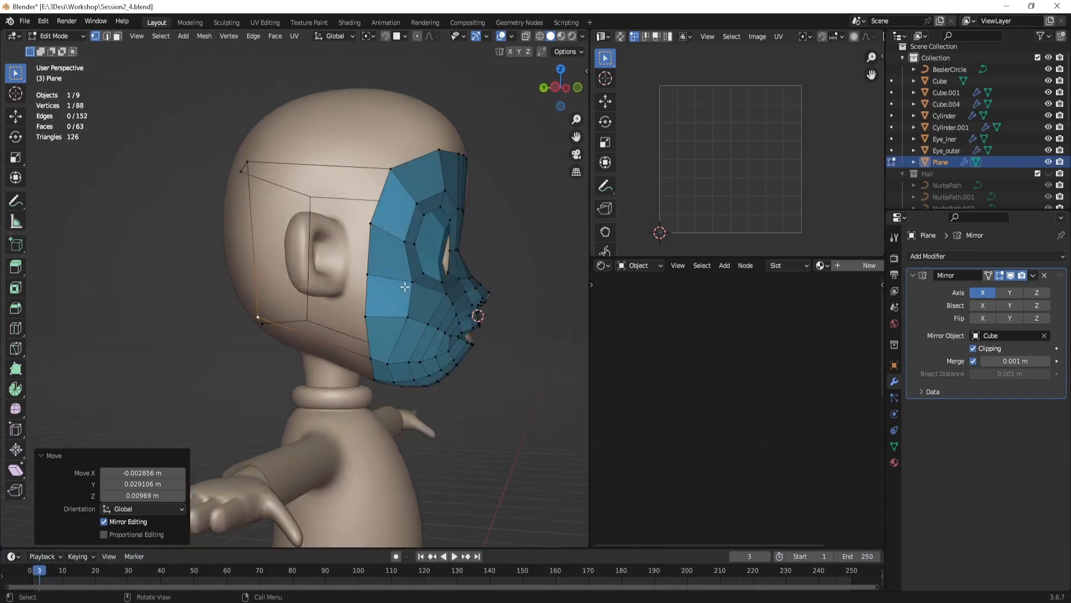
{"action": "middle_click_drag", "start_coordinate": [375, 240], "coordinate": [405, 308]}
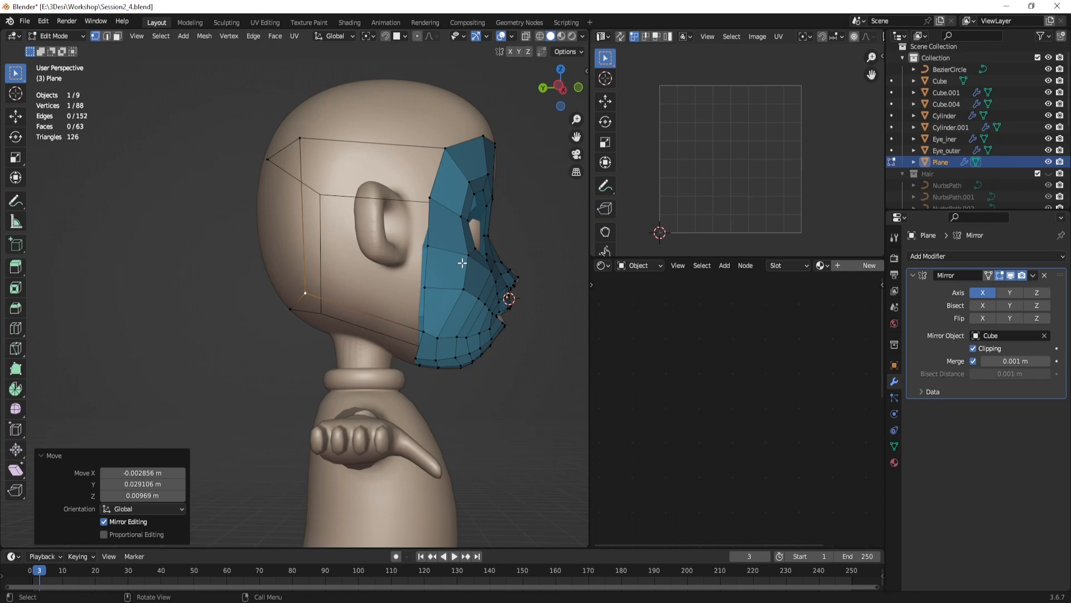
{"action": "middle_click_drag", "start_coordinate": [476, 258], "coordinate": [483, 237]}
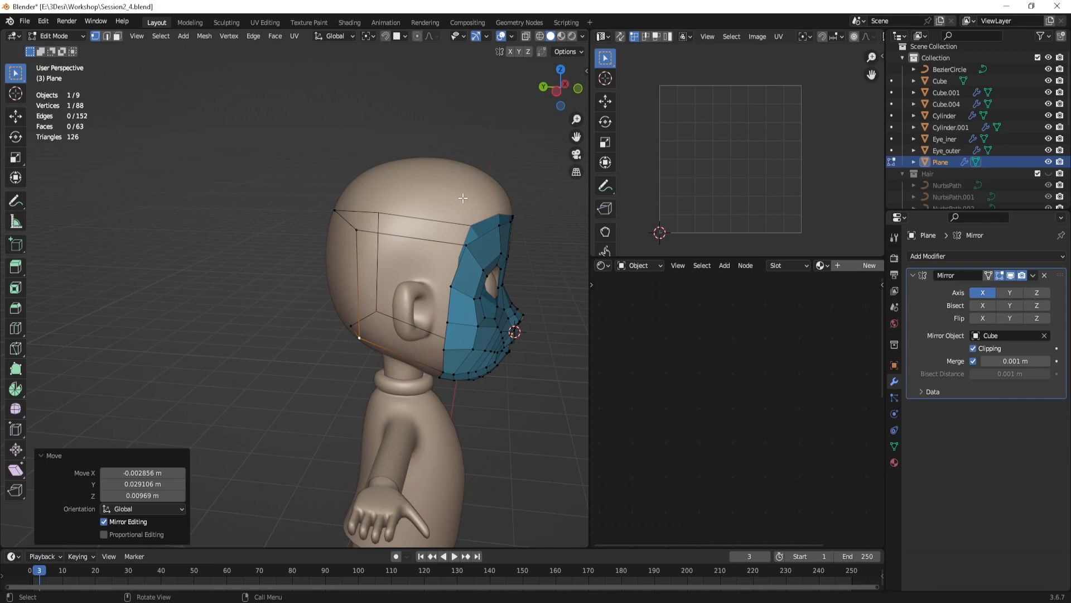
{"action": "middle_click_drag", "start_coordinate": [462, 199], "coordinate": [429, 241]}
{"action": "scroll", "coordinate": [345, 251], "scroll_direction": "up", "scroll_amount": 1}
{"action": "key", "text": "2"}
{"action": "left_click", "coordinate": [355, 296], "text": "alt"}
{"action": "middle_click_drag", "start_coordinate": [355, 296], "coordinate": [413, 274]}
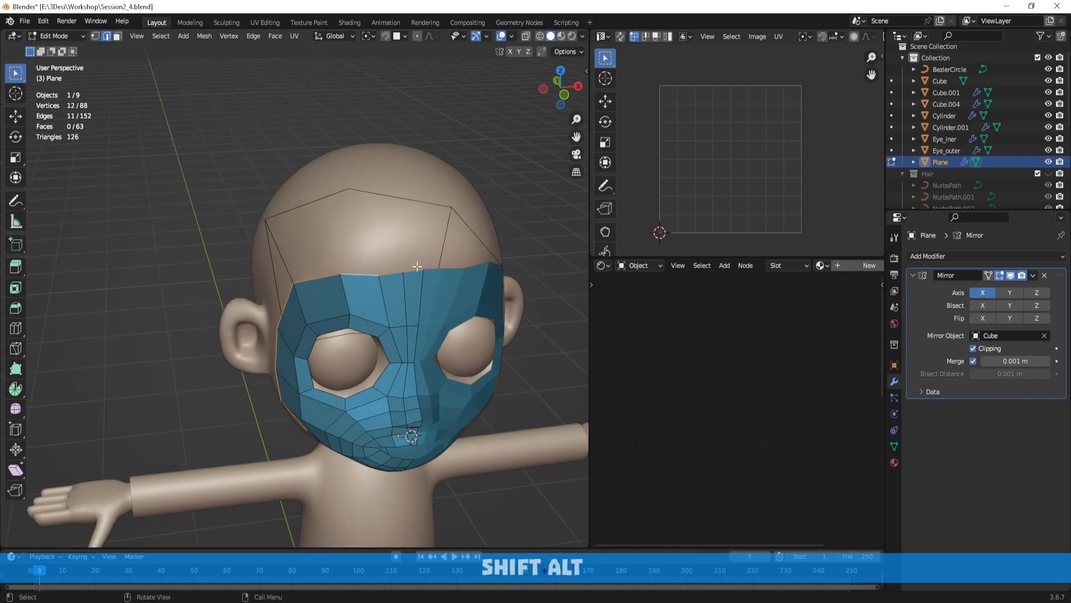
Step: Nudge a vertex on the face mesh's upper forehead border about 0.008 m outward along X
{"action": "key", "text": "1"}
{"action": "left_click", "coordinate": [409, 275]}
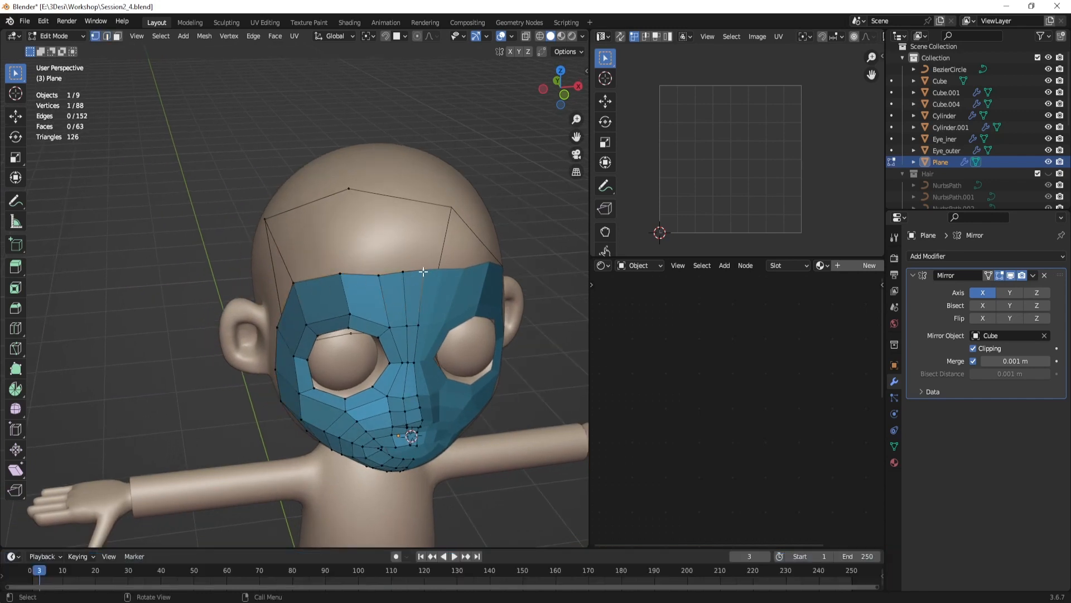
{"action": "middle_click_drag", "start_coordinate": [424, 272], "coordinate": [346, 272]}
{"action": "key", "text": "g"}
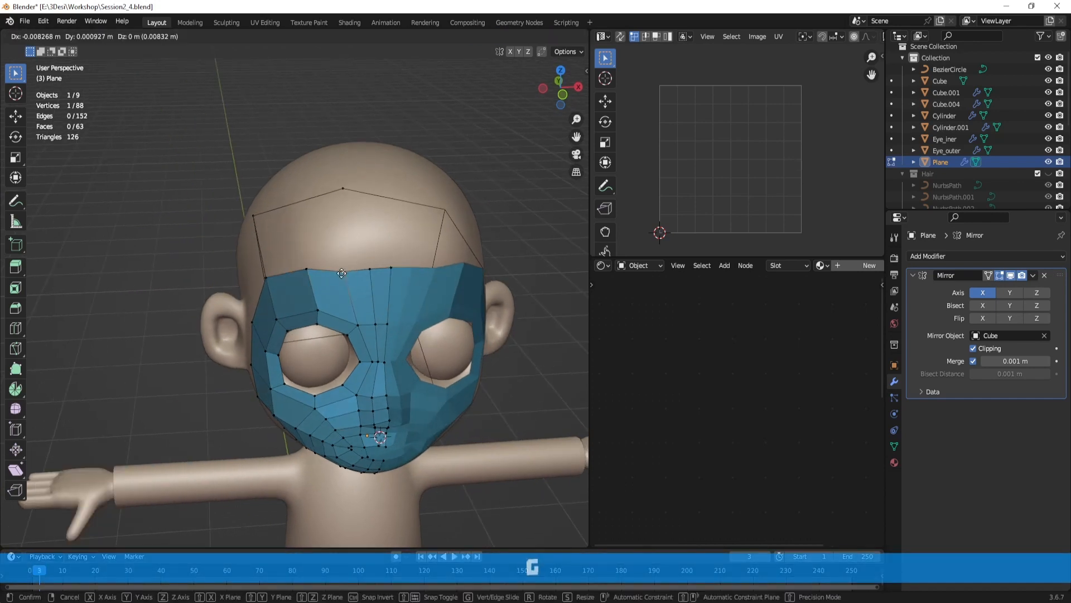
{"action": "left_click", "coordinate": [342, 273]}
Step: Check the vertices along the forehead border individually and review the face mesh from the front
{"action": "left_click", "coordinate": [374, 274]}
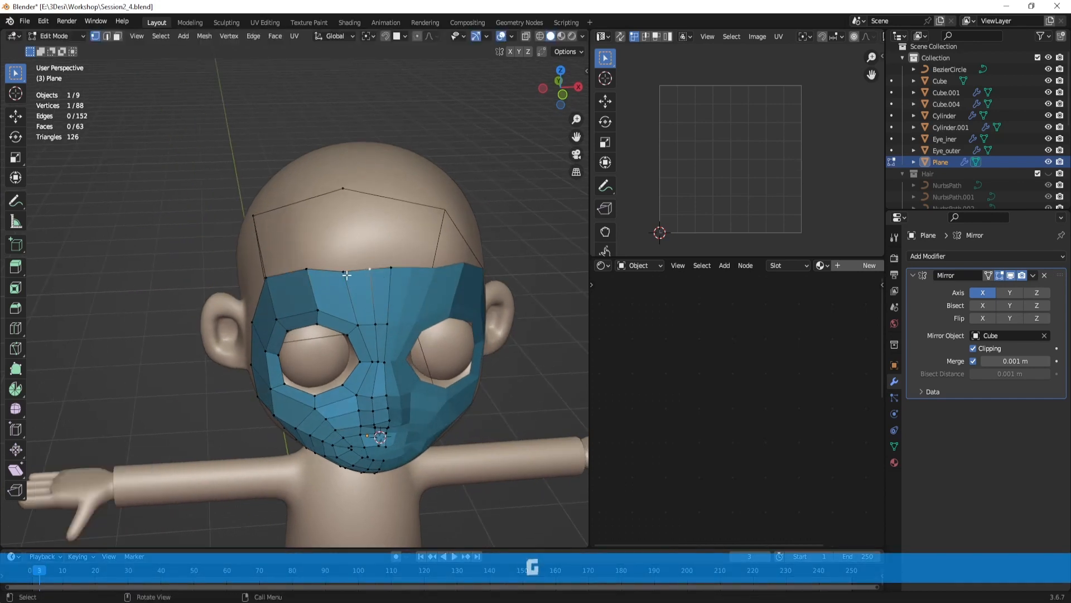
{"action": "left_click", "coordinate": [346, 275]}
{"action": "left_click", "coordinate": [309, 273]}
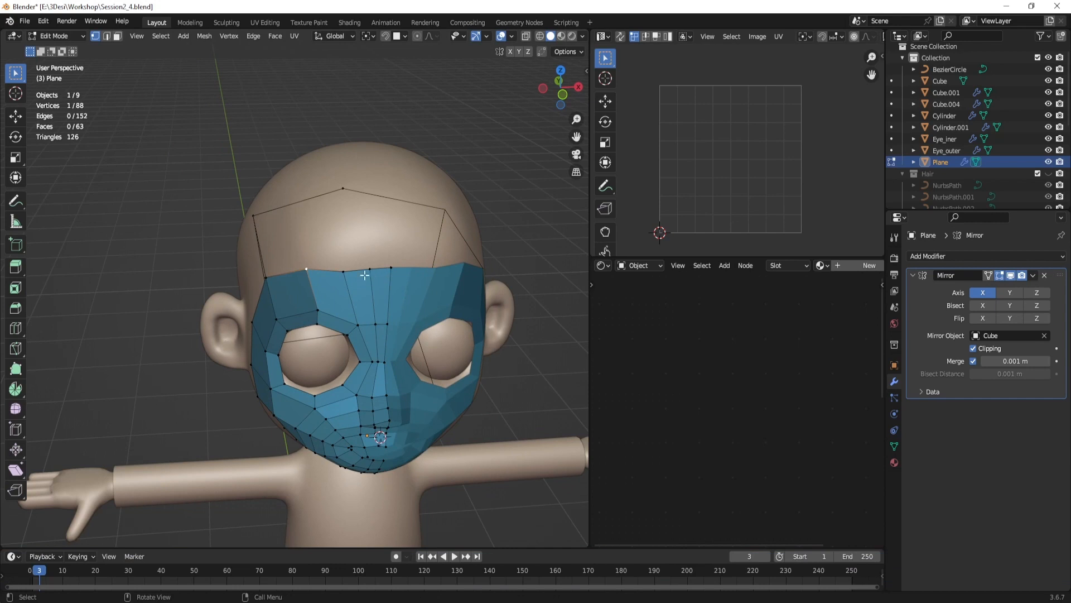
{"action": "scroll", "coordinate": [365, 276], "scroll_direction": "up", "scroll_amount": 3}
{"action": "middle_click_drag", "start_coordinate": [353, 191], "coordinate": [362, 266], "text": "shift"}
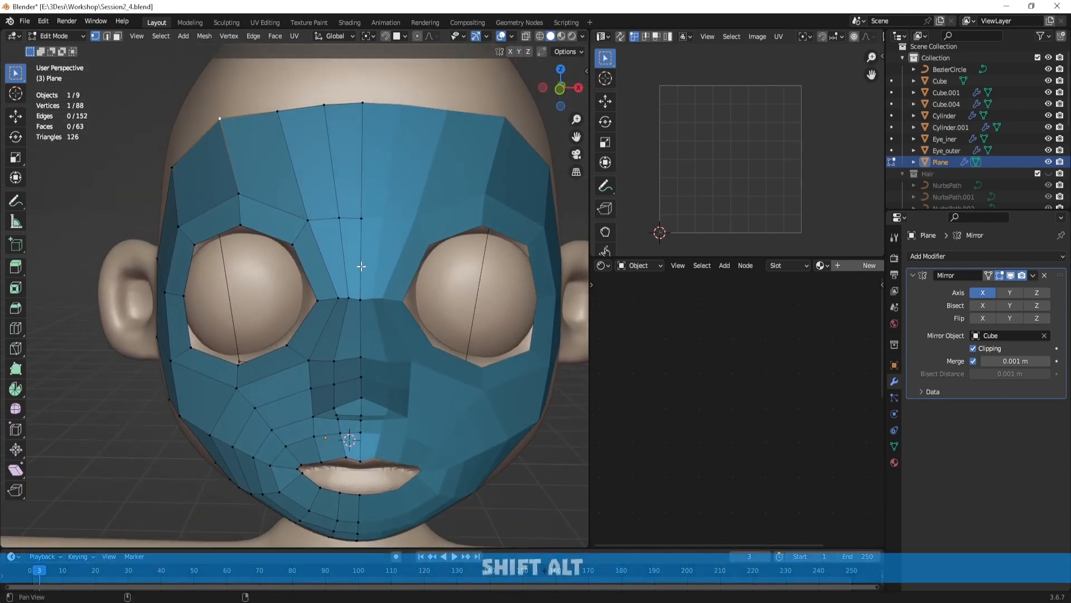
{"action": "scroll", "coordinate": [371, 266], "scroll_direction": "down", "scroll_amount": 3}
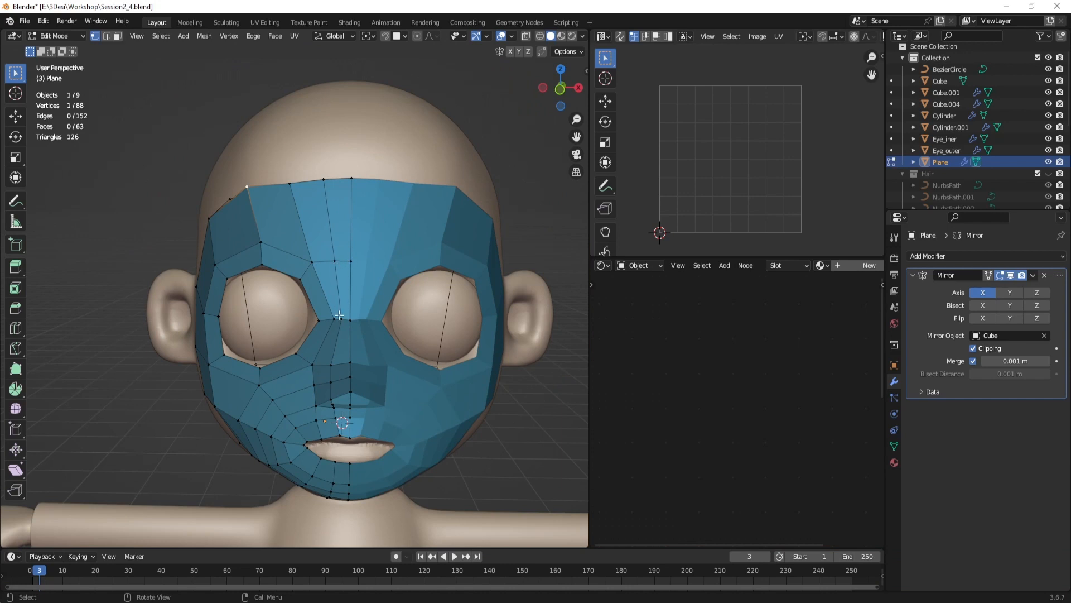
Step: Examine the face mesh's forehead from the front and side, selecting its upper border vertices to review the divisions
{"action": "scroll", "coordinate": [369, 315], "scroll_direction": "up", "scroll_amount": 2}
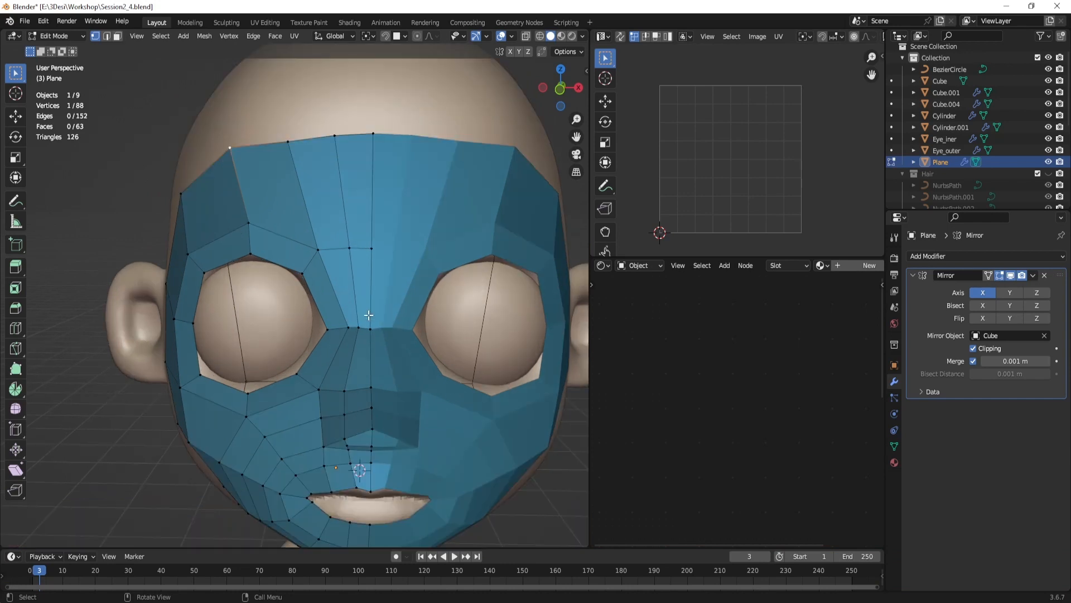
{"action": "scroll", "coordinate": [389, 282], "scroll_direction": "up", "scroll_amount": 2}
{"action": "scroll", "coordinate": [353, 188], "scroll_direction": "down", "scroll_amount": 3}
{"action": "middle_click_drag", "start_coordinate": [354, 188], "coordinate": [364, 214]}
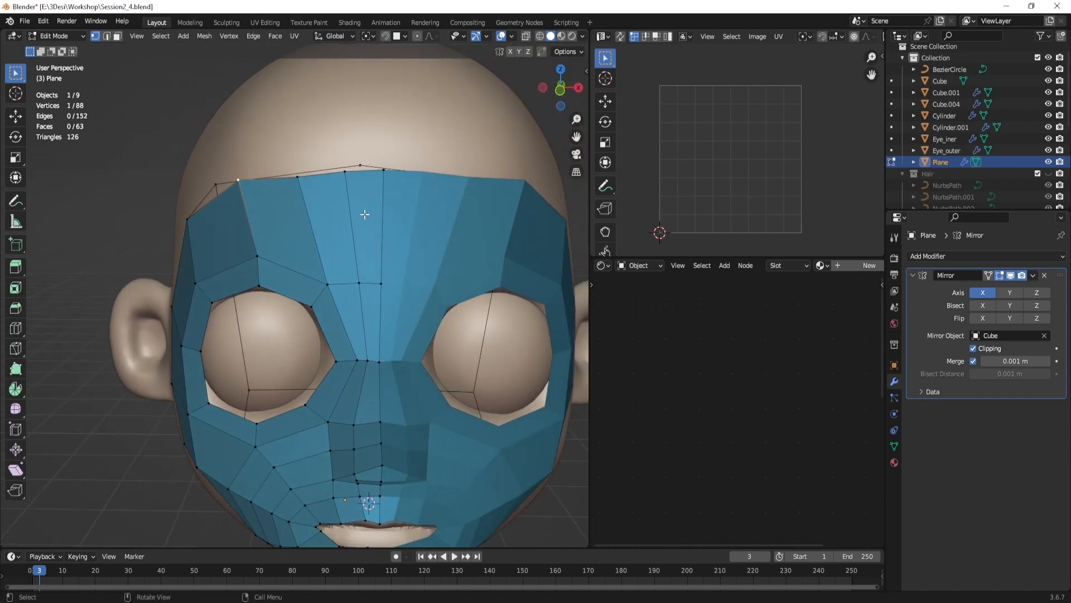
{"action": "middle_click_drag", "start_coordinate": [375, 238], "coordinate": [362, 226], "text": "shift"}
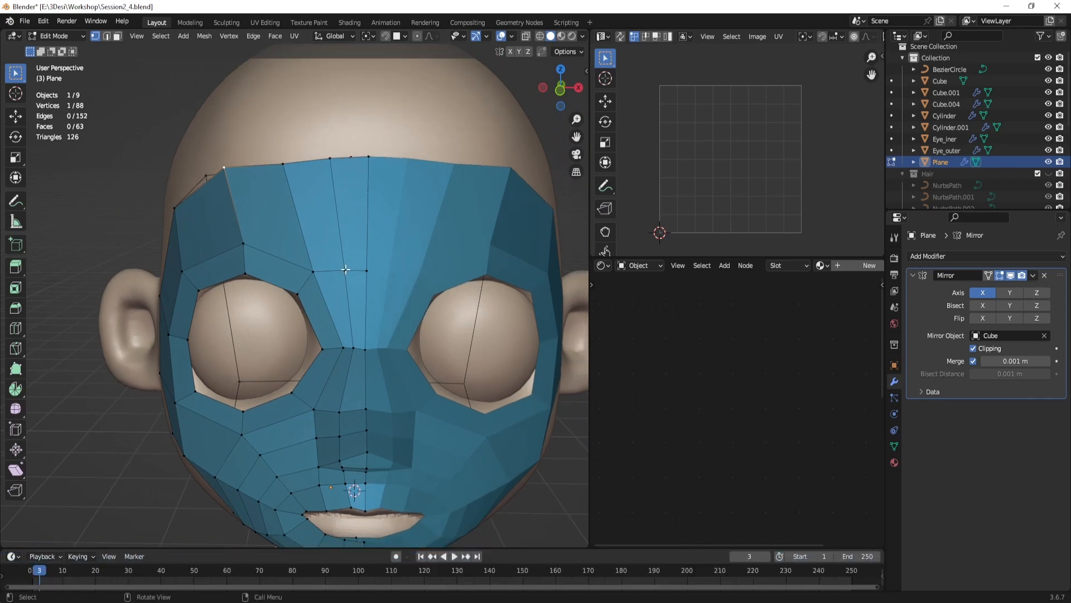
{"action": "scroll", "coordinate": [346, 269], "scroll_direction": "down", "scroll_amount": 3}
{"action": "mouse_move", "coordinate": [346, 269]}
{"action": "middle_mouse_down"}
{"action": "mouse_move", "coordinate": [382, 281]}
{"action": "mouse_move", "coordinate": [346, 248]}
{"action": "middle_mouse_up"}
{"action": "key", "text": "2"}
{"action": "key", "text": "1"}
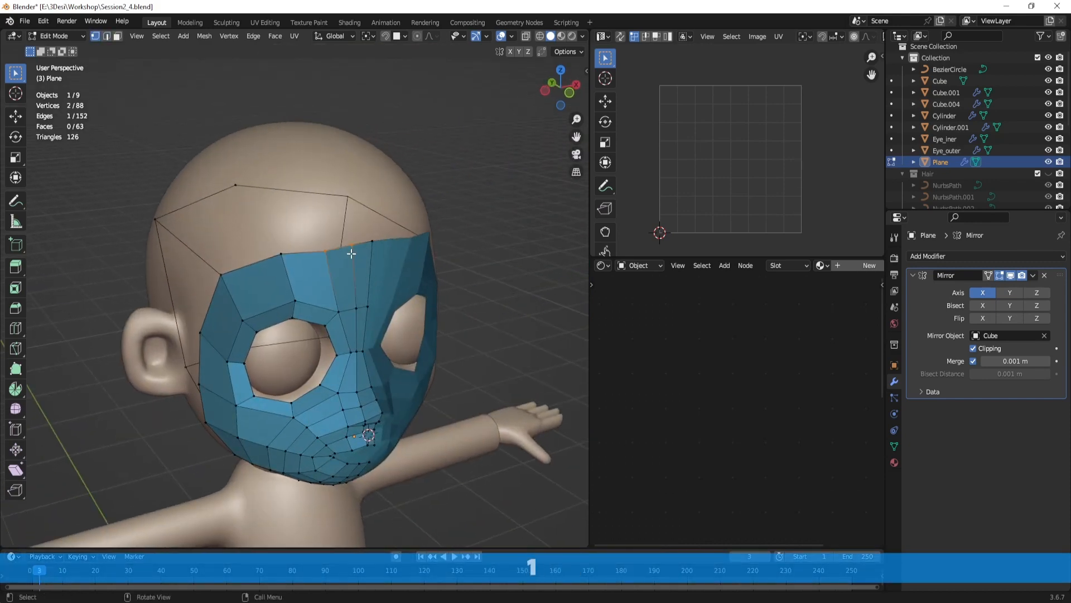
{"action": "left_click", "coordinate": [291, 256], "text": "shift"}
{"action": "middle_click_drag", "start_coordinate": [294, 257], "coordinate": [327, 243]}
Step: Subdivide the guide frame's upper rear edge with three evenly spaced cuts to match the forehead divisions
{"action": "key", "text": "ctrl+r"}
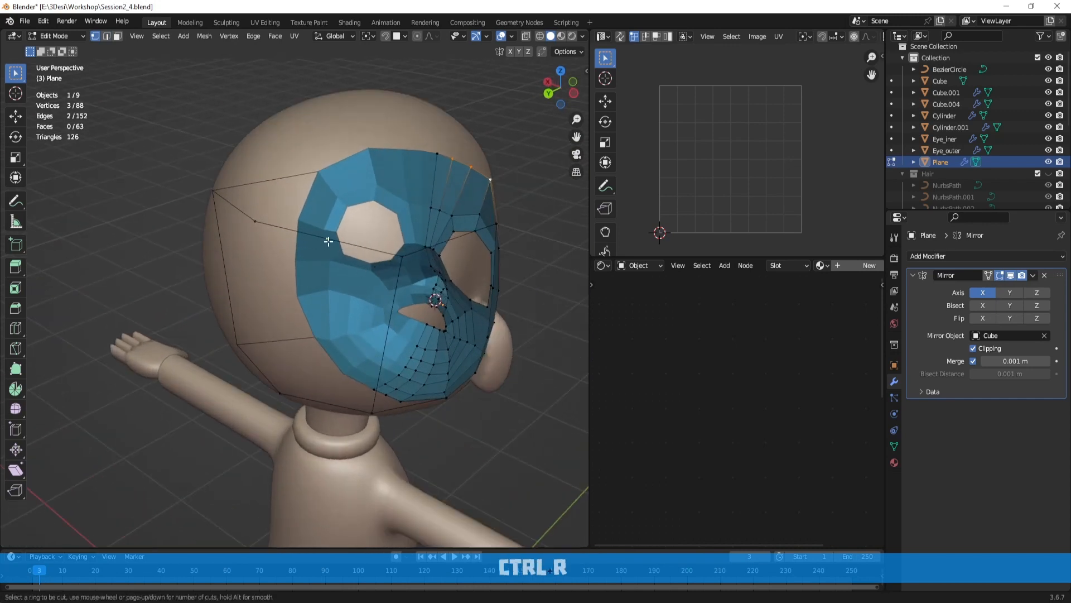
{"action": "scroll", "coordinate": [328, 241], "scroll_direction": "up", "scroll_amount": 1}
{"action": "left_click", "coordinate": [329, 241]}
{"action": "right_click", "coordinate": [328, 241]}
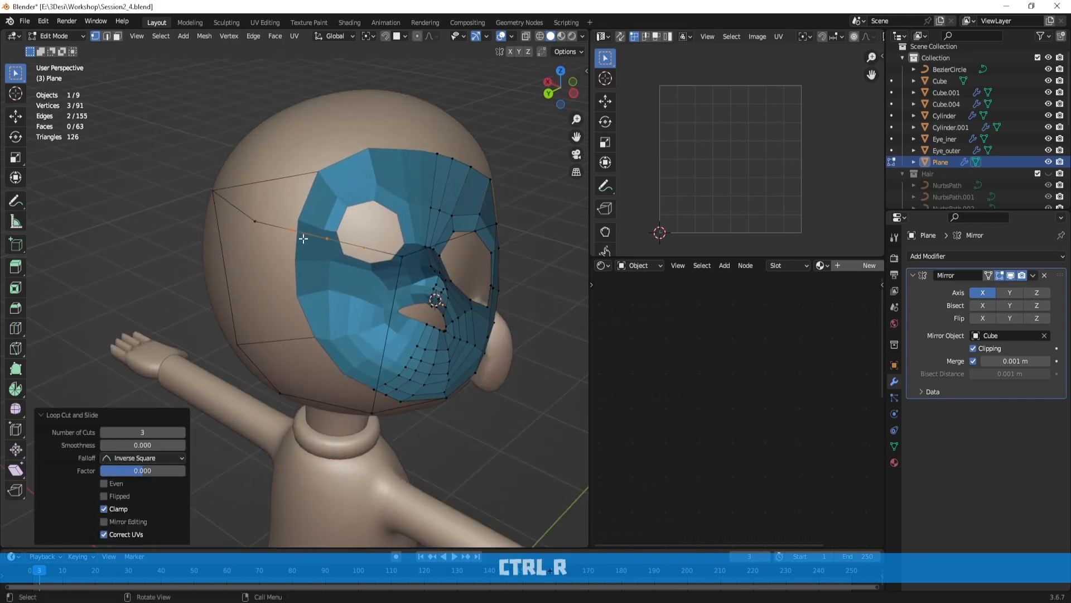
{"action": "middle_click_drag", "start_coordinate": [390, 256], "coordinate": [397, 272]}
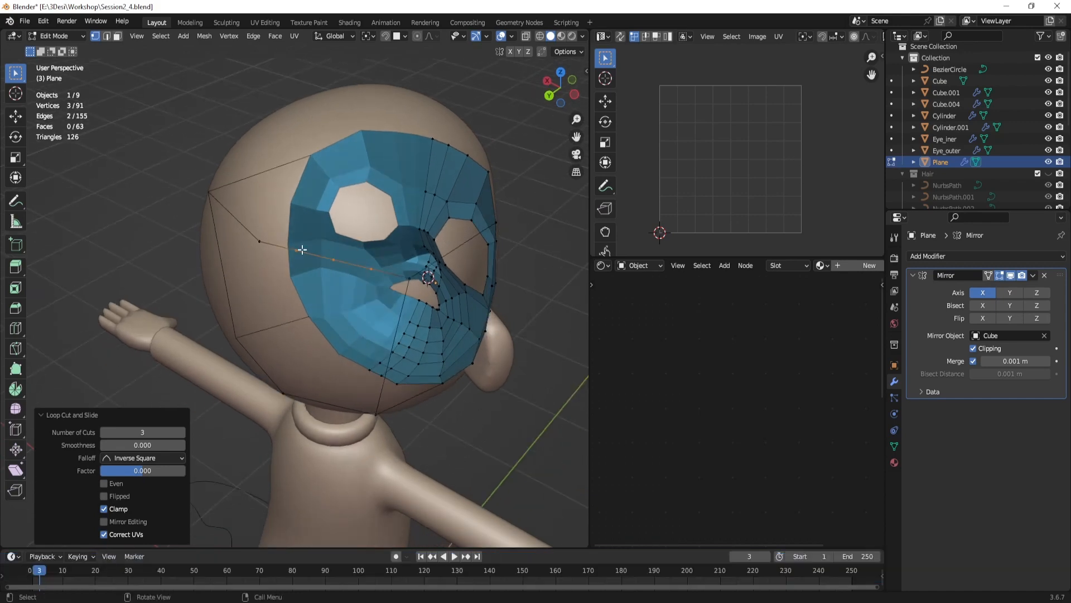
Step: Fill four faces across the top of the head between the forehead border and the subdivided rear edge
{"action": "key", "text": "2"}
{"action": "left_click", "coordinate": [305, 247]}
{"action": "scroll", "coordinate": [379, 243], "scroll_direction": "down", "scroll_amount": 1}
{"action": "mouse_move", "coordinate": [451, 241]}
{"action": "middle_mouse_down"}
{"action": "mouse_move", "coordinate": [431, 242]}
{"action": "mouse_move", "coordinate": [468, 217]}
{"action": "mouse_move", "coordinate": [469, 241]}
{"action": "middle_mouse_up"}
{"action": "left_click", "coordinate": [469, 219], "text": "shift"}
{"action": "key", "text": "f"}
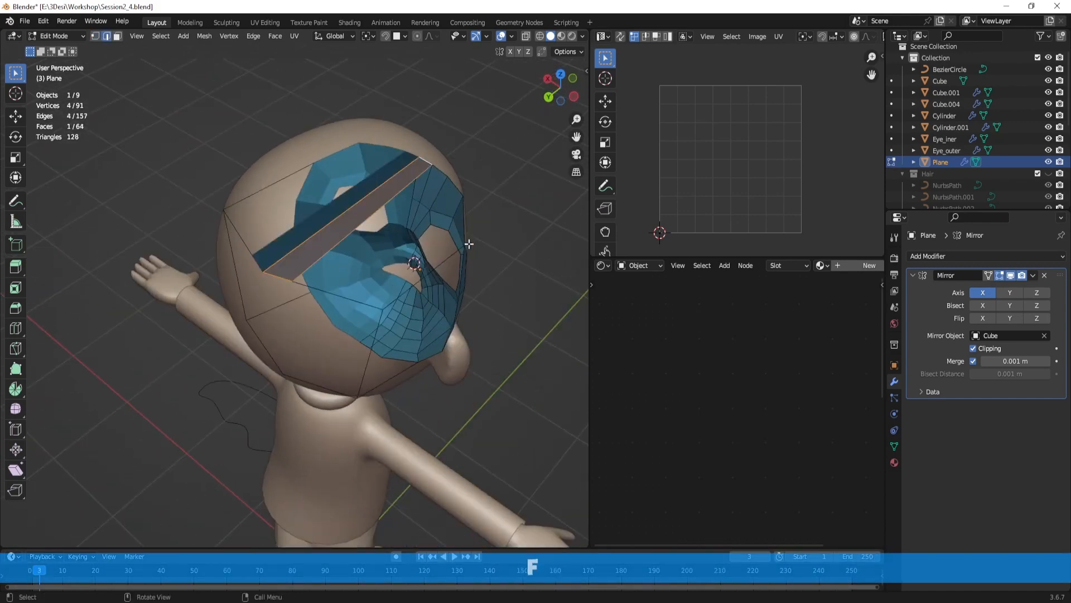
{"action": "left_click", "coordinate": [388, 223]}
{"action": "middle_click_drag", "start_coordinate": [388, 223], "coordinate": [373, 246]}
{"action": "key", "text": "f"}
{"action": "key", "text": "f"}
{"action": "key", "text": "f"}
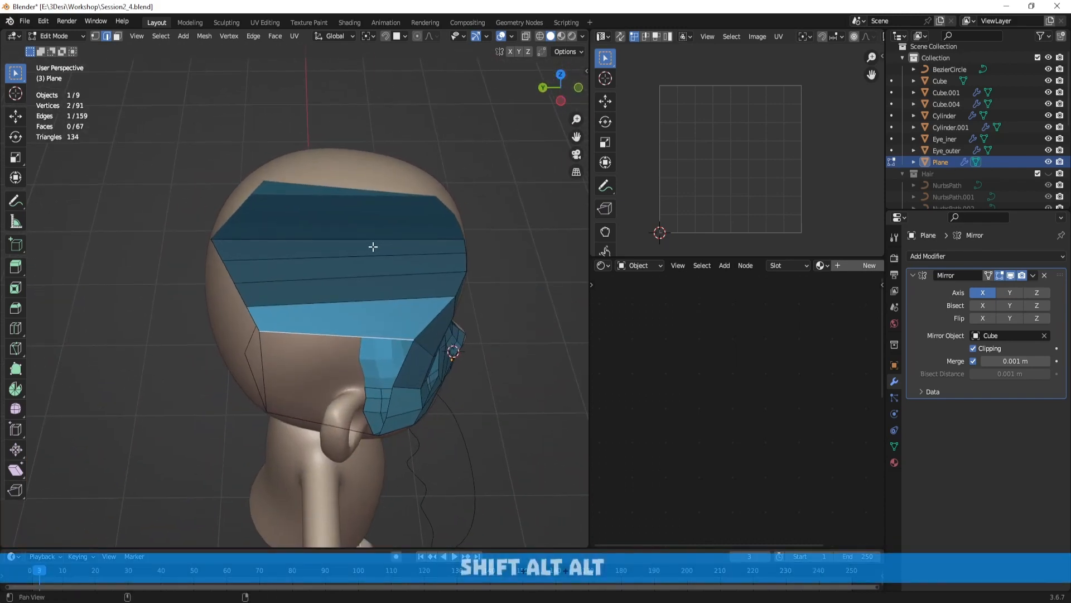
Step: Add three evenly spaced loop cuts across the strips covering the top of the head
{"action": "key", "text": "ctrl+r"}
{"action": "scroll", "coordinate": [347, 280], "scroll_direction": "up", "scroll_amount": 1}
{"action": "scroll", "coordinate": [347, 280], "scroll_direction": "up", "scroll_amount": 1}
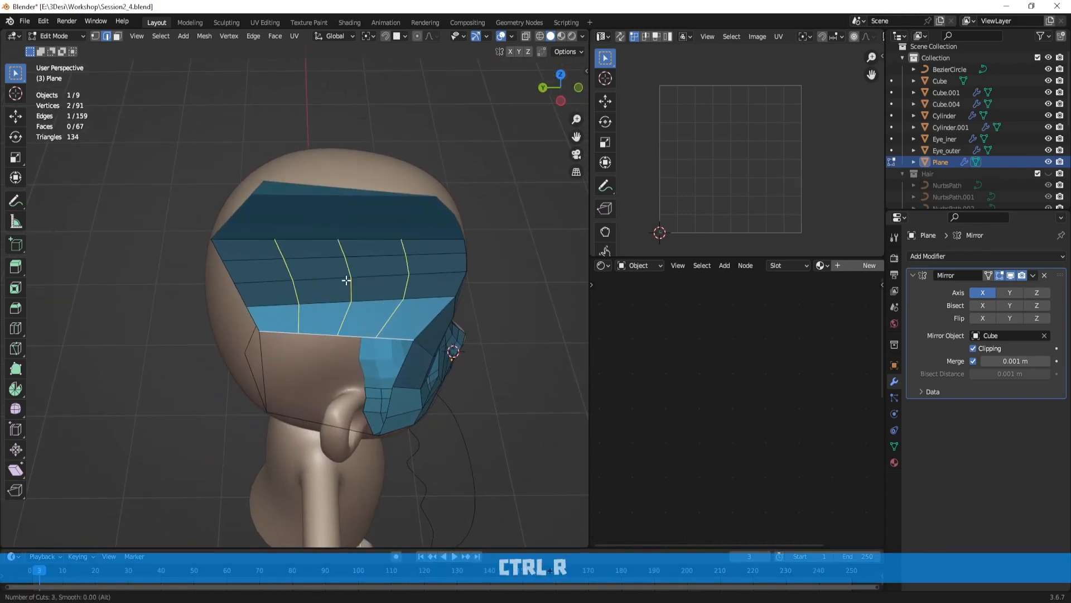
{"action": "left_click", "coordinate": [347, 280]}
{"action": "right_click", "coordinate": [346, 280]}
{"action": "middle_click_drag", "start_coordinate": [346, 280], "coordinate": [400, 299]}
{"action": "key", "text": "1"}
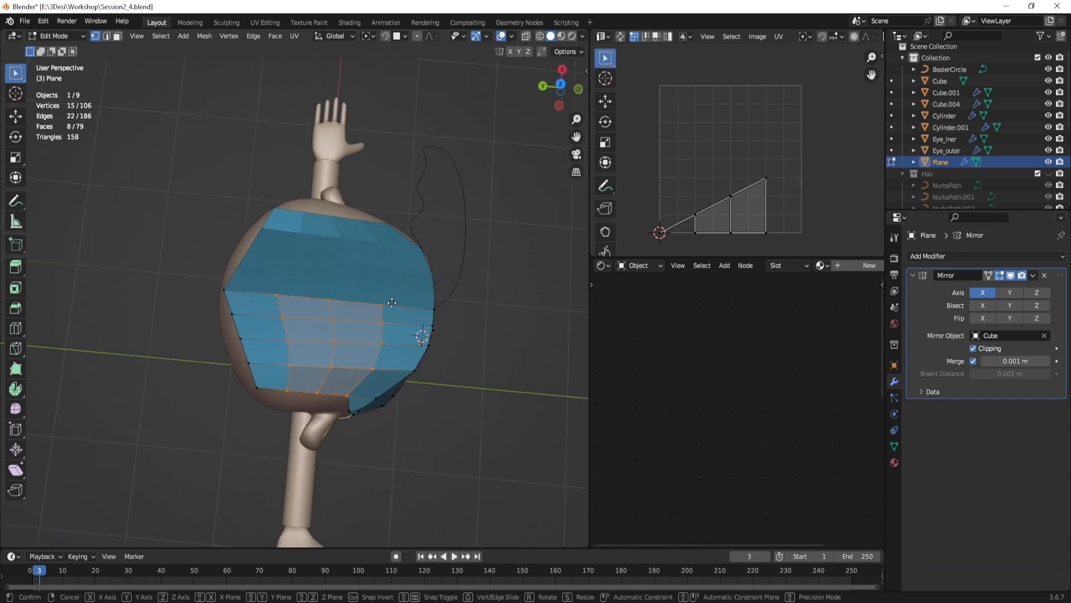
Step: Enable snapping and project the new loop-cut vertices on top of the head onto the sculpted surface
{"action": "key", "text": "g"}
{"action": "left_click", "coordinate": [392, 303]}
{"action": "middle_click_drag", "start_coordinate": [392, 302], "coordinate": [393, 130]}
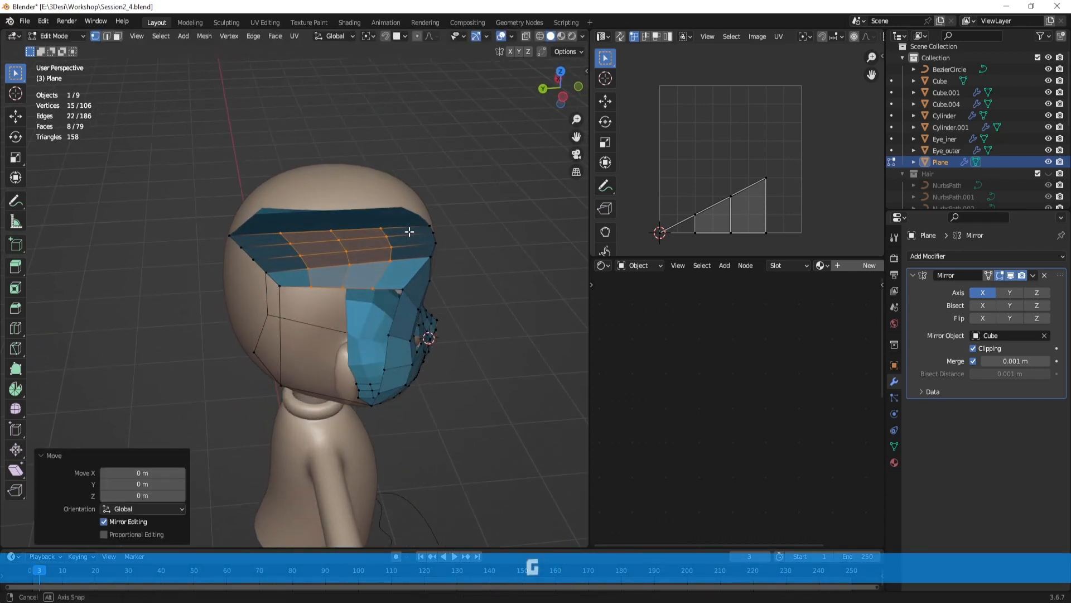
{"action": "left_click", "coordinate": [385, 36]}
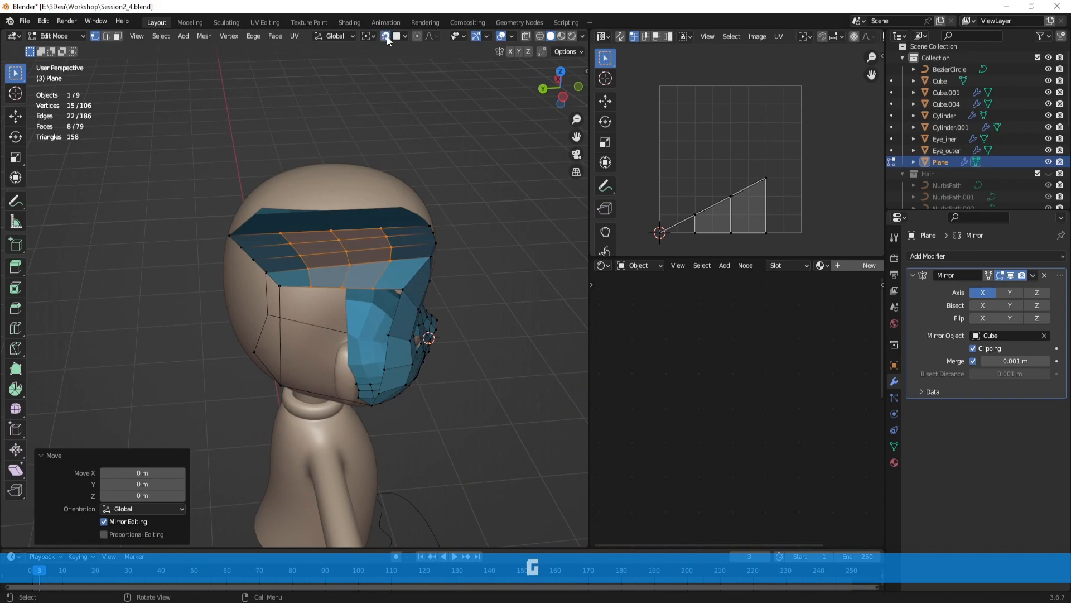
{"action": "middle_click_drag", "start_coordinate": [423, 67], "coordinate": [379, 249]}
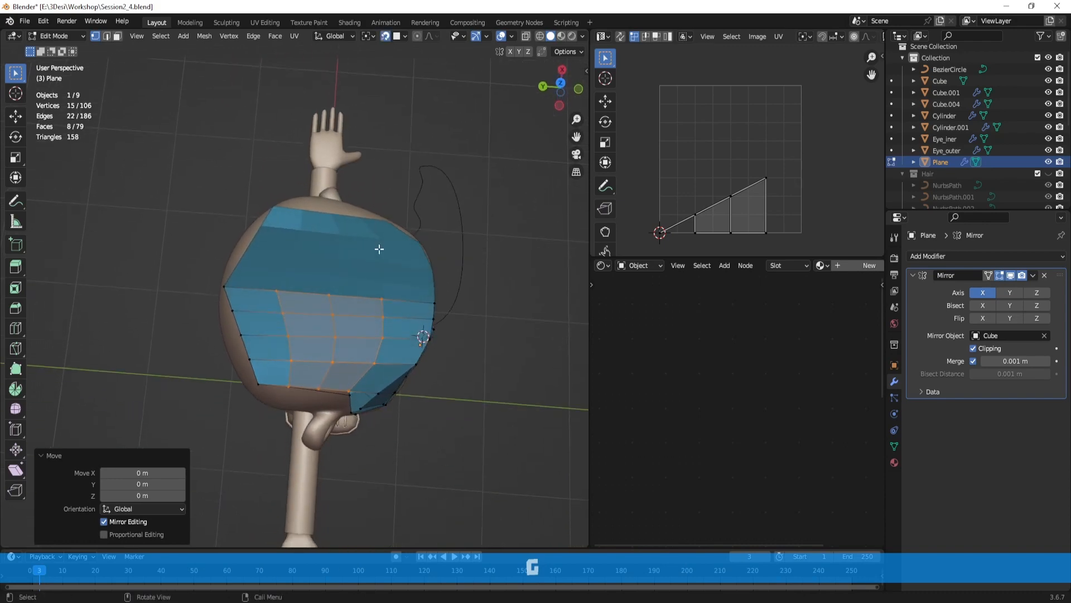
{"action": "key", "text": "g"}
{"action": "left_click", "coordinate": [346, 307]}
{"action": "middle_click_drag", "start_coordinate": [346, 306], "coordinate": [515, 248]}
Step: Select the three cut vertices on the cap's rear border and snap them onto the head's surface
{"action": "left_click", "coordinate": [346, 260]}
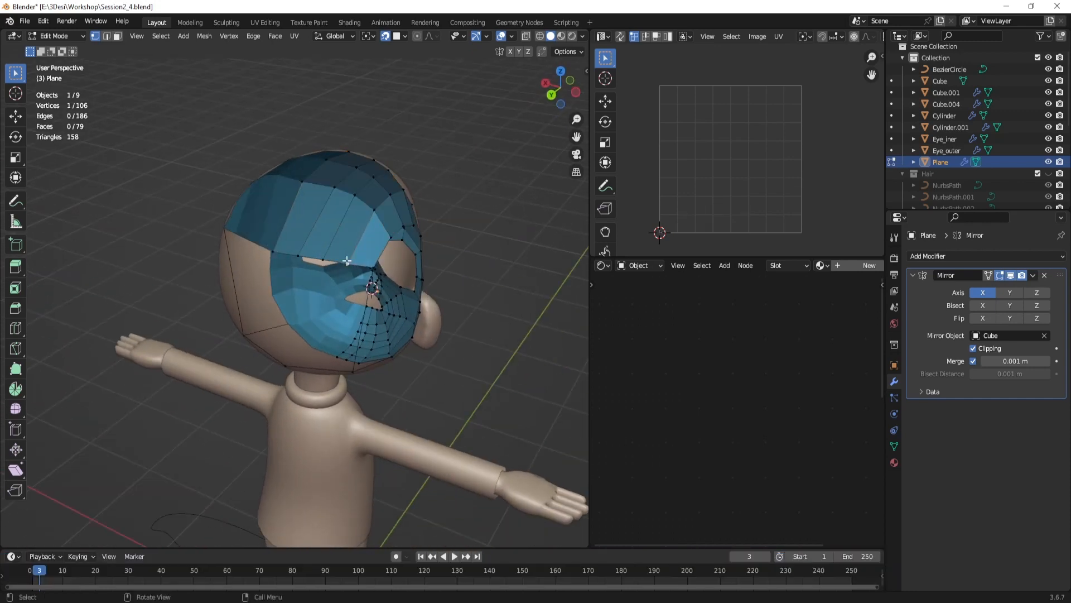
{"action": "left_click", "coordinate": [322, 258], "text": "shift"}
{"action": "left_click", "coordinate": [298, 256], "text": "shift"}
{"action": "middle_click_drag", "start_coordinate": [393, 284], "coordinate": [323, 236]}
{"action": "key", "text": "g"}
{"action": "left_click", "coordinate": [409, 284]}
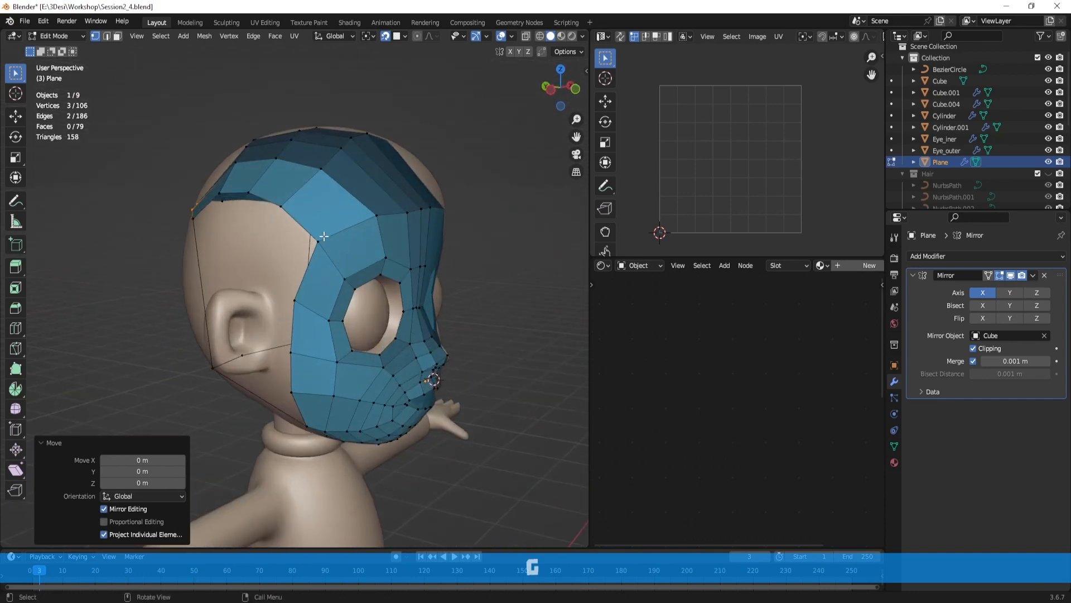
Step: Select three connected edges on the rear of the head cap and slide them along the surface
{"action": "middle_click_drag", "start_coordinate": [357, 194], "coordinate": [449, 237]}
{"action": "double_click", "coordinate": [308, 174]}
{"action": "key", "text": "2"}
{"action": "left_click", "coordinate": [310, 176]}
{"action": "left_click", "coordinate": [288, 190], "text": "shift"}
{"action": "left_click", "coordinate": [265, 206], "text": "shift"}
{"action": "key", "text": "g"}
{"action": "key", "text": "g"}
{"action": "left_click", "coordinate": [476, 192]}
Step: Slide a shorter run of neighbouring edges on the rear crown to even out the face spacing
{"action": "left_click", "coordinate": [293, 194]}
{"action": "left_click", "coordinate": [281, 220], "text": "ctrl"}
{"action": "key", "text": "g"}
{"action": "key", "text": "g"}
{"action": "left_click", "coordinate": [415, 198]}
{"action": "left_click", "coordinate": [313, 224]}
{"action": "middle_click_drag", "start_coordinate": [313, 225], "coordinate": [353, 208]}
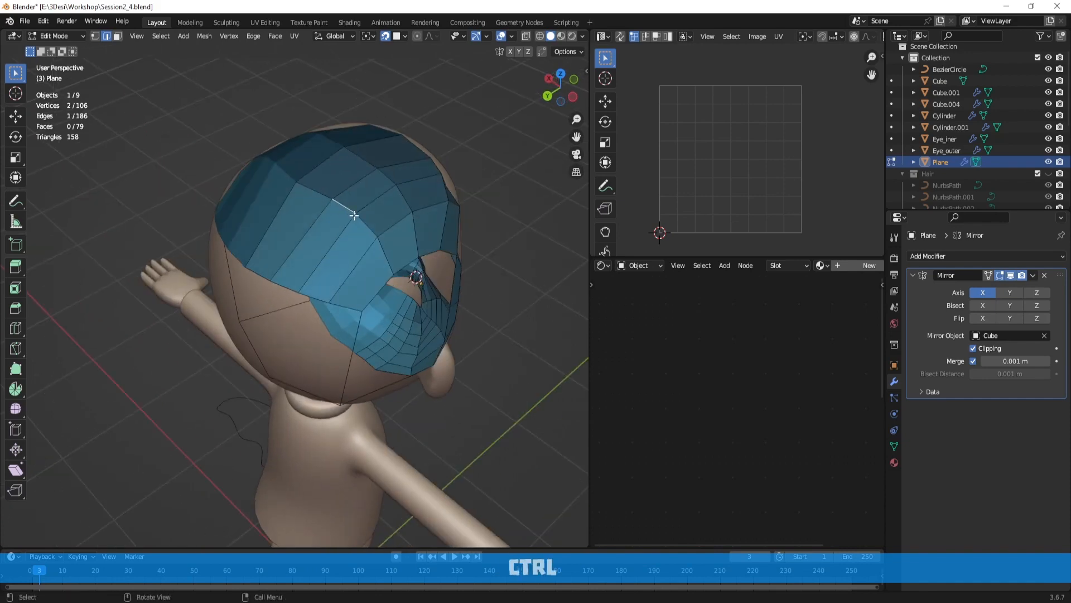
Step: Edge-slide two connected edges of the cap's rear cross loop to balance the adjacent faces
{"action": "left_click", "coordinate": [319, 194], "text": "shift"}
{"action": "left_click", "coordinate": [378, 201]}
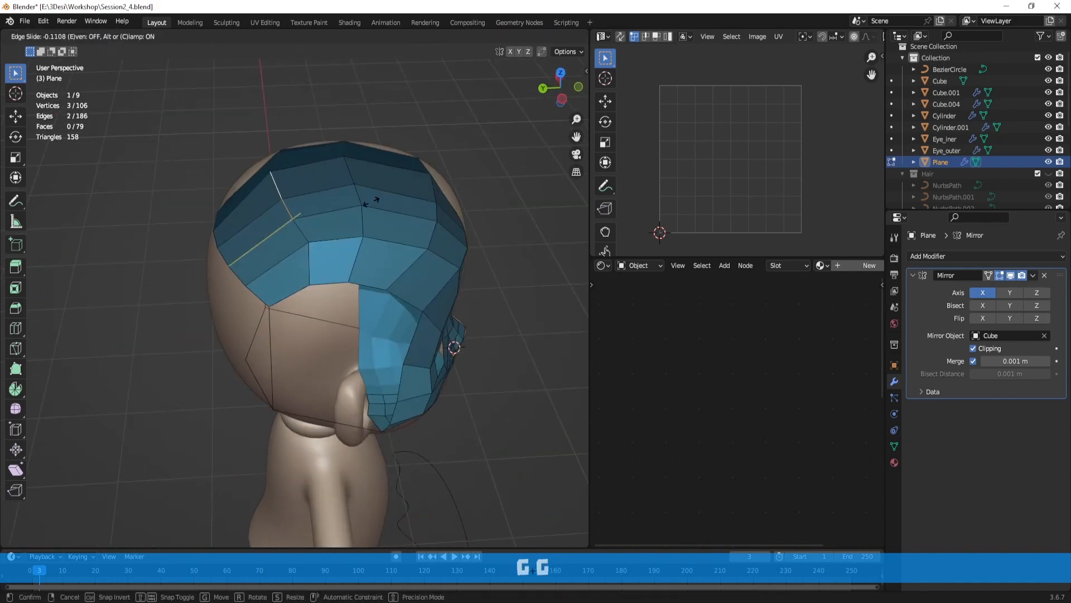
{"action": "left_click", "coordinate": [311, 241]}
{"action": "middle_click_drag", "start_coordinate": [404, 238], "coordinate": [362, 213]}
{"action": "key", "text": "g"}
{"action": "key", "text": "g"}
{"action": "left_click", "coordinate": [388, 201]}
Step: Vertex-slide individual vertices along the cap's rear cross loop, ending with a slide factor of 0.036
{"action": "middle_click_drag", "start_coordinate": [282, 156], "coordinate": [320, 222]}
{"action": "left_click", "coordinate": [303, 243]}
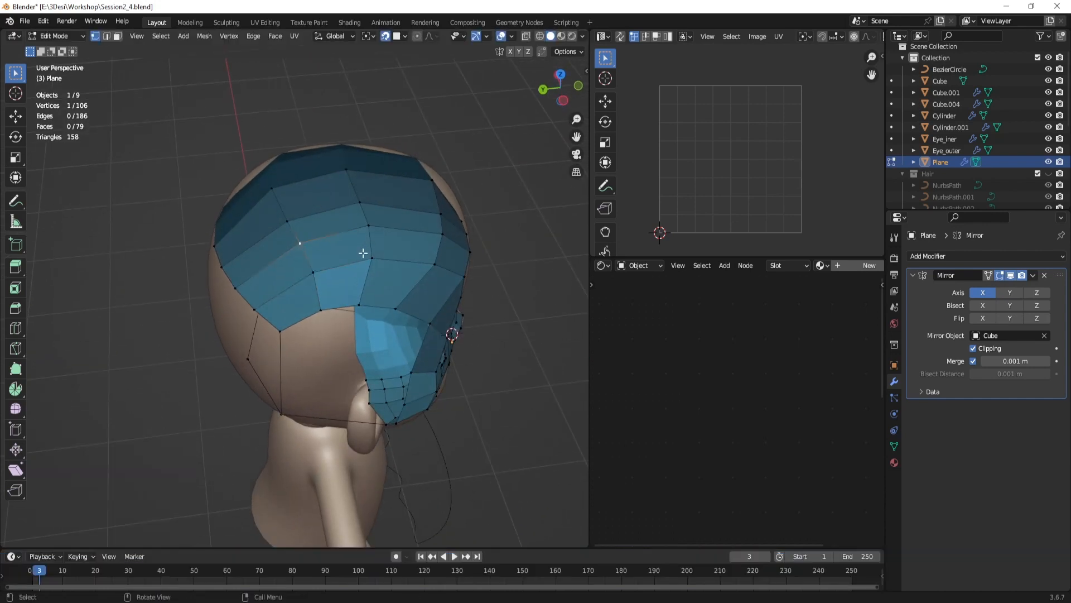
{"action": "key", "text": "g"}
{"action": "key", "text": "g"}
{"action": "middle_click_drag", "start_coordinate": [364, 251], "coordinate": [382, 196]}
{"action": "left_click", "coordinate": [365, 262]}
{"action": "left_click", "coordinate": [302, 297]}
{"action": "key", "text": "g"}
{"action": "key", "text": "g"}
{"action": "left_click", "coordinate": [391, 291]}
{"action": "middle_click_drag", "start_coordinate": [414, 229], "coordinate": [437, 234], "text": "shift"}
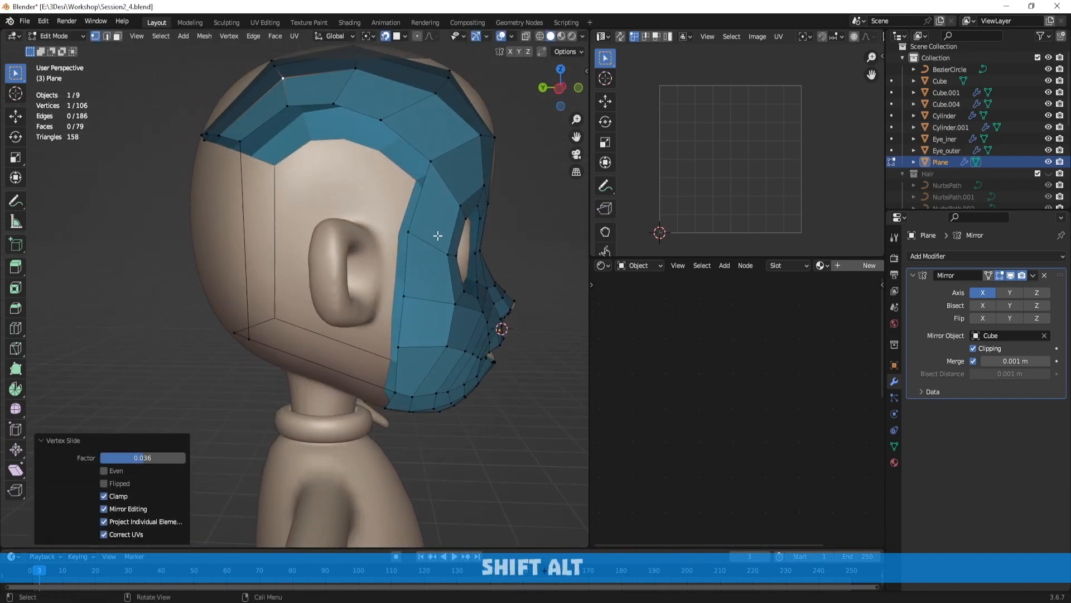
Step: Turn off the Mirror modifier's Edit Mode display and inspect the face border beside the ear
{"action": "key", "text": "1"}
{"action": "left_click", "coordinate": [412, 232]}
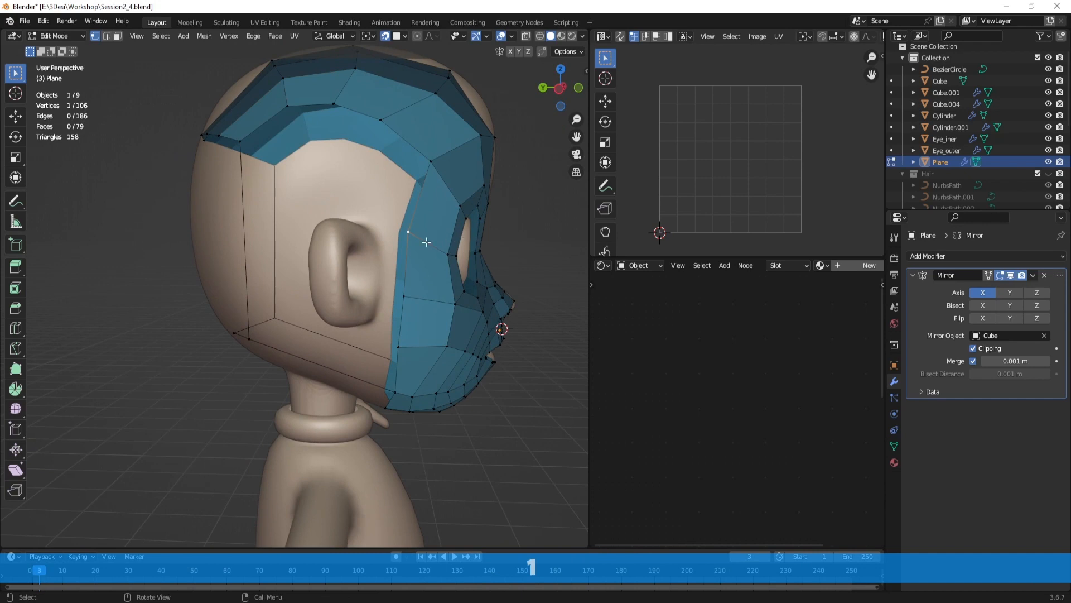
{"action": "middle_click_drag", "start_coordinate": [383, 243], "coordinate": [395, 234]}
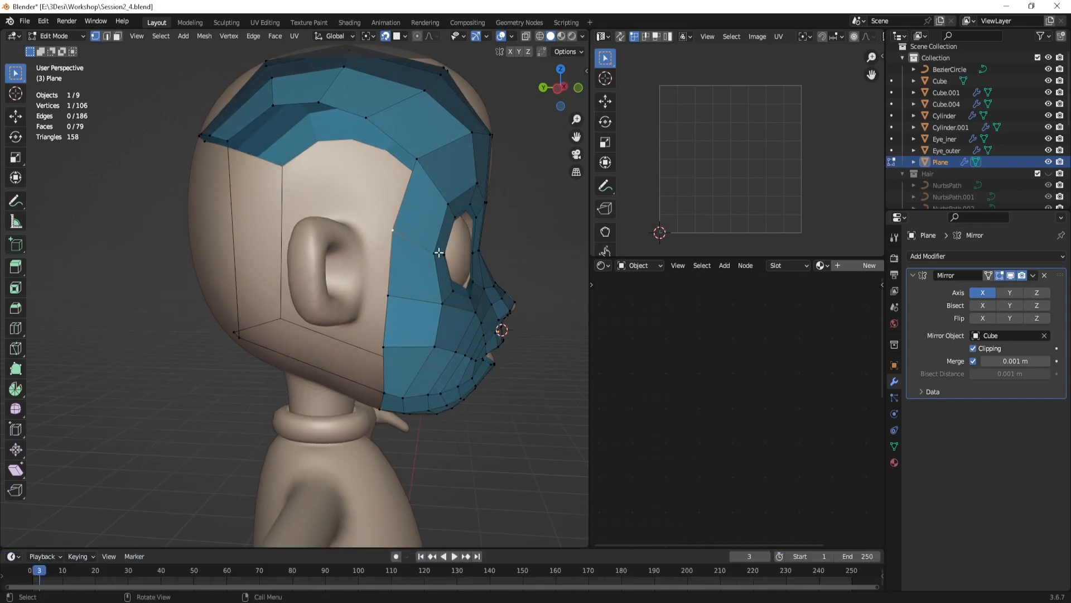
{"action": "middle_click_drag", "start_coordinate": [423, 187], "coordinate": [502, 212]}
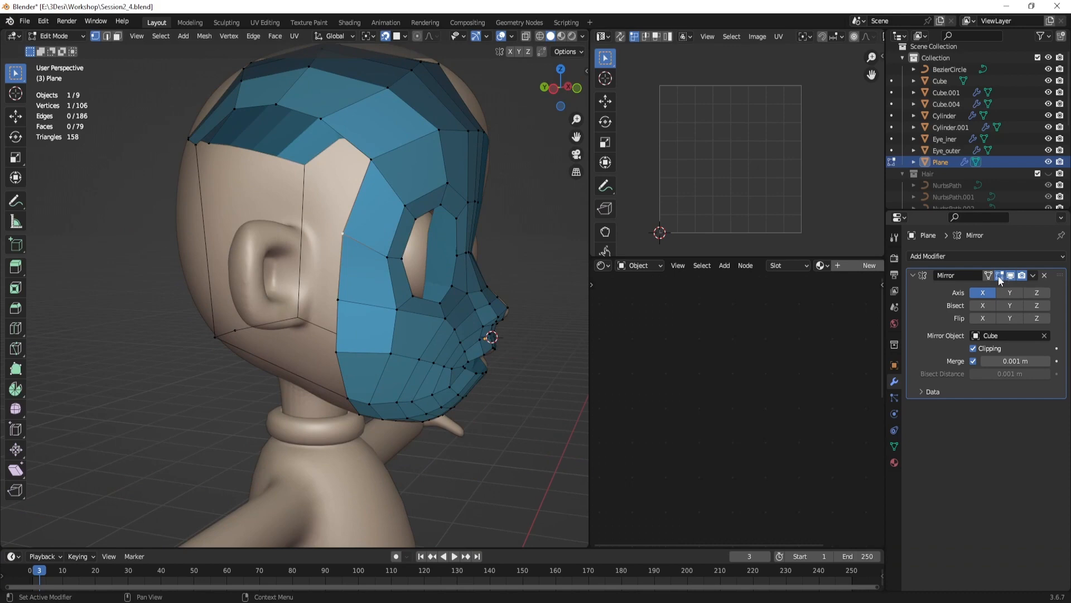
{"action": "middle_click_drag", "start_coordinate": [344, 240], "coordinate": [429, 247]}
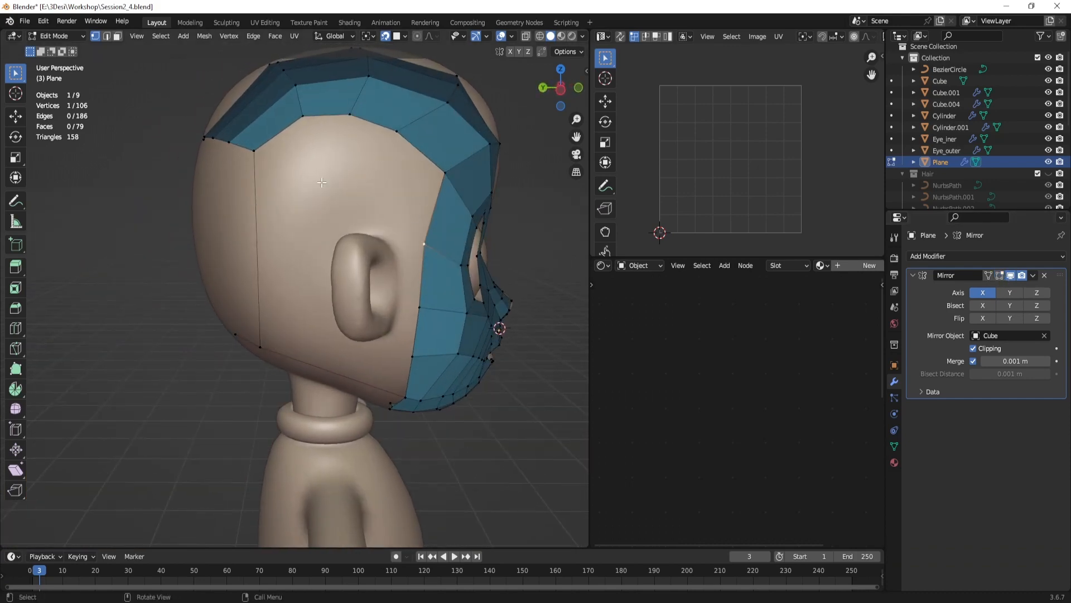
{"action": "middle_click_drag", "start_coordinate": [371, 183], "coordinate": [332, 171], "text": "shift"}
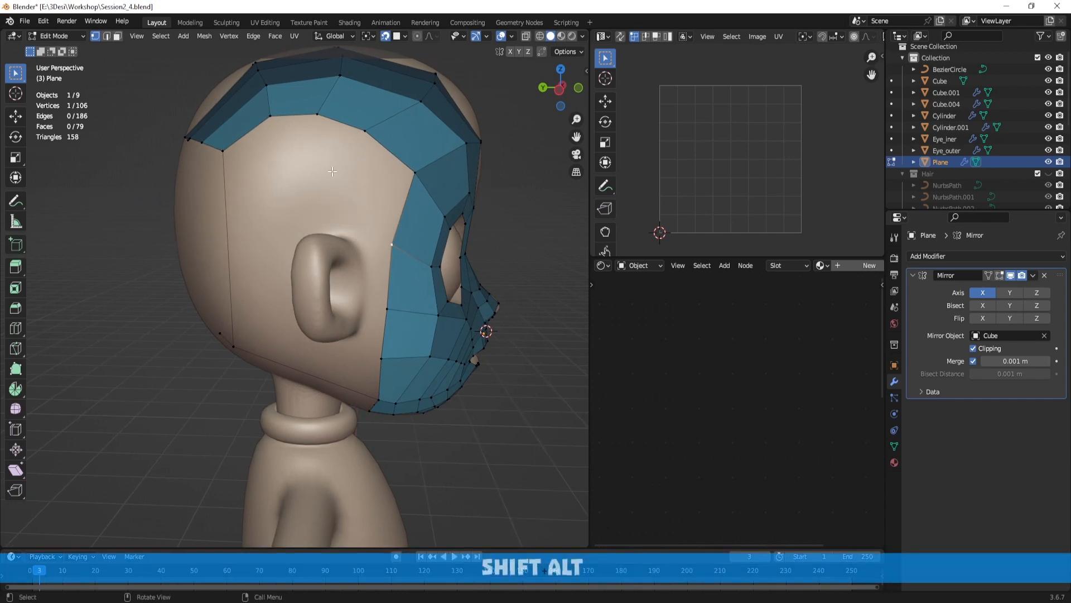
Step: Reposition three vertices on the cap's lower side border above the ear, moving the rearmost about -0.007 m along Y and Z
{"action": "left_click", "coordinate": [366, 139]}
{"action": "key", "text": "g"}
{"action": "left_click", "coordinate": [422, 167]}
{"action": "left_click", "coordinate": [329, 116]}
{"action": "key", "text": "g"}
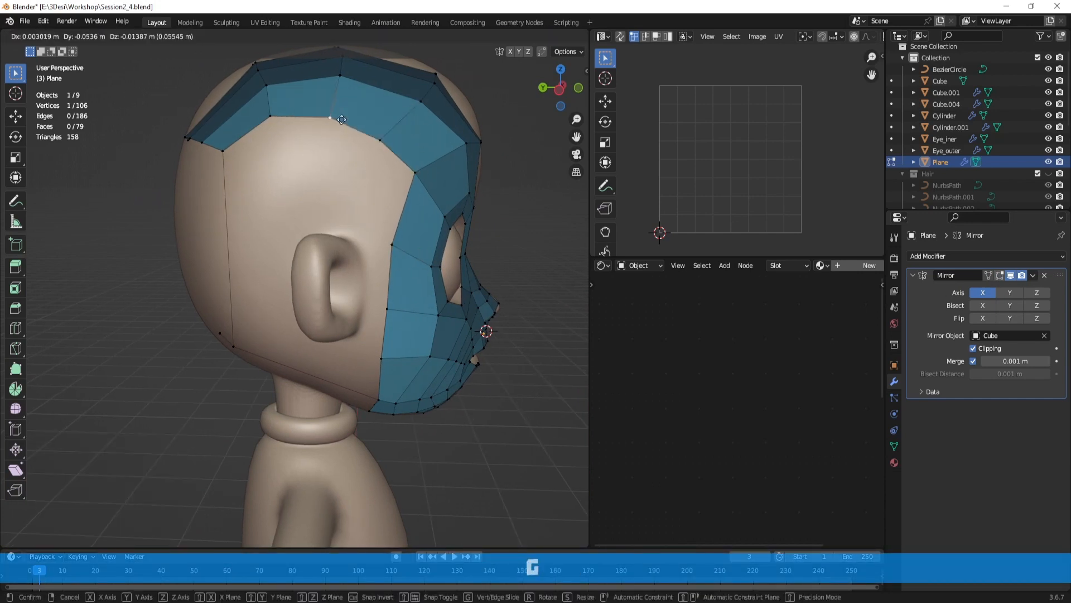
{"action": "left_click", "coordinate": [341, 119]}
{"action": "left_click", "coordinate": [278, 119]}
{"action": "key", "text": "g"}
{"action": "left_click", "coordinate": [278, 120]}
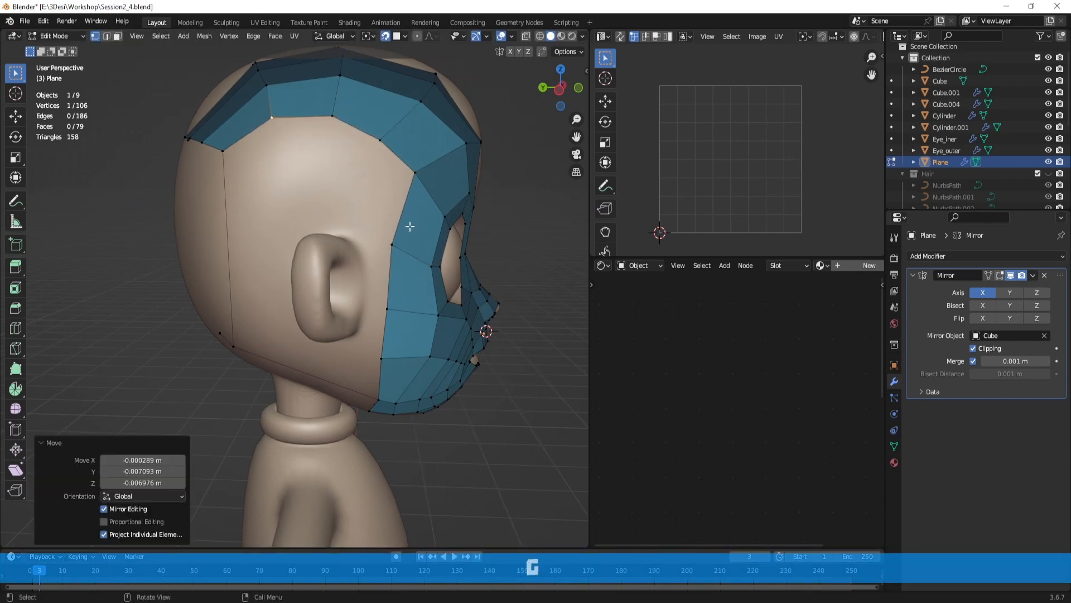
Step: Extrude a chain of five vertices from the temple border over and behind the ear, and adjust two of the rear vertices
{"action": "left_click", "coordinate": [399, 244]}
{"action": "middle_click_drag", "start_coordinate": [400, 243], "coordinate": [390, 208]}
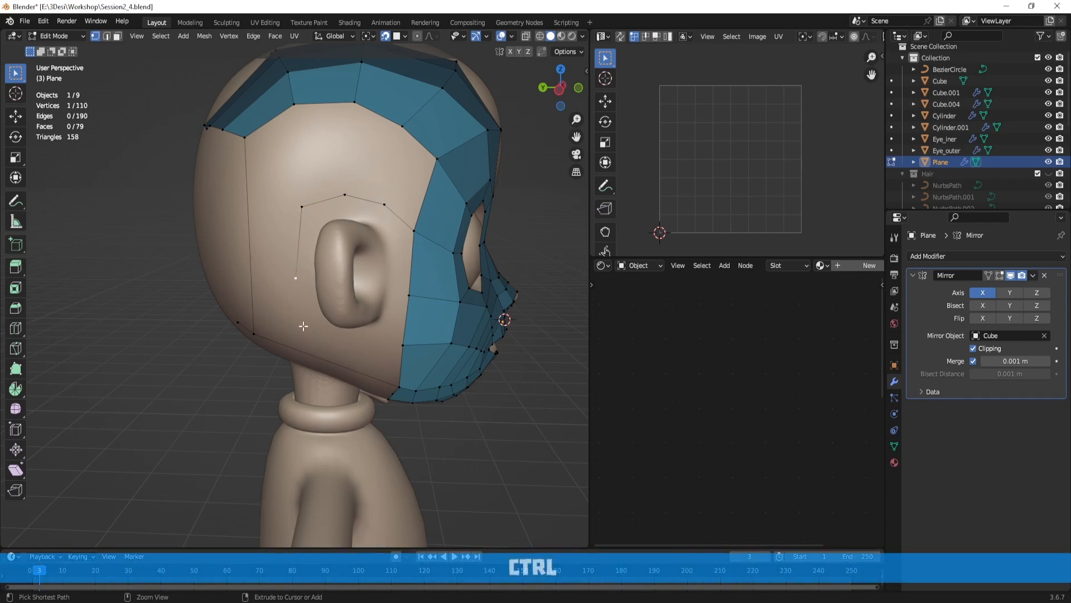
{"action": "left_click", "coordinate": [299, 277]}
{"action": "key", "text": "g"}
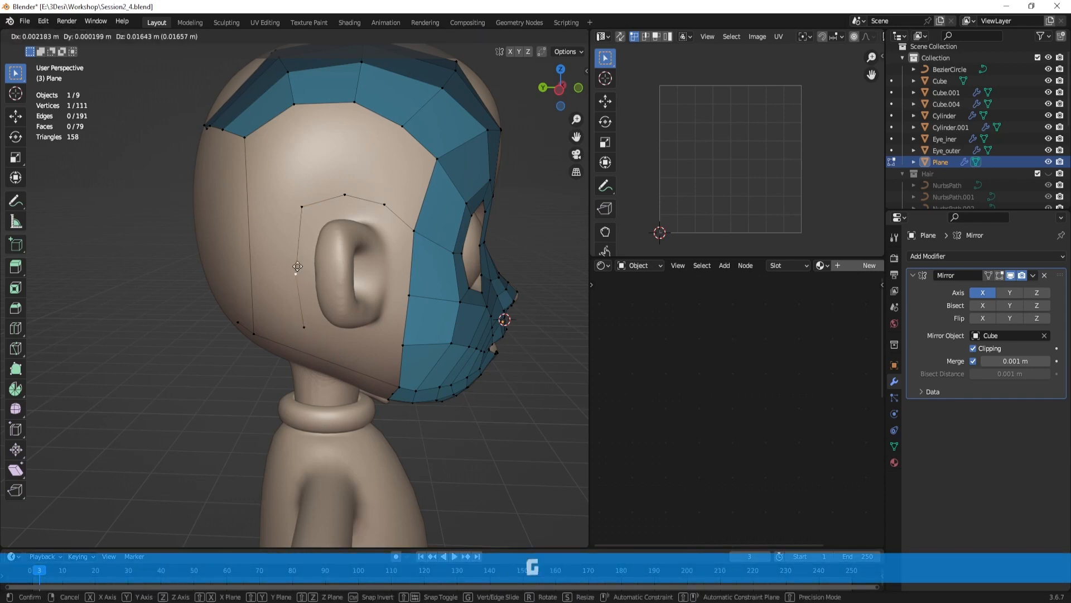
{"action": "left_click", "coordinate": [299, 273]}
{"action": "left_click", "coordinate": [300, 207]}
{"action": "key", "text": "g"}
{"action": "left_click", "coordinate": [301, 212]}
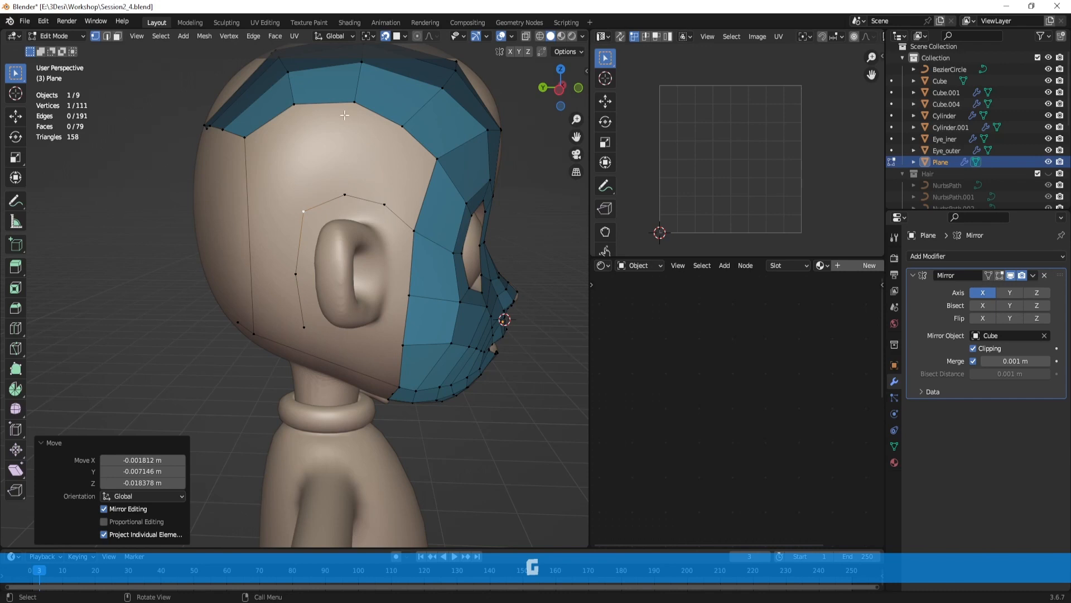
Step: Extend the vertex chain beneath the ear with two more vertices and join its end to the face mesh's cheek border
{"action": "middle_click_drag", "start_coordinate": [391, 270], "coordinate": [366, 256], "text": "shift"}
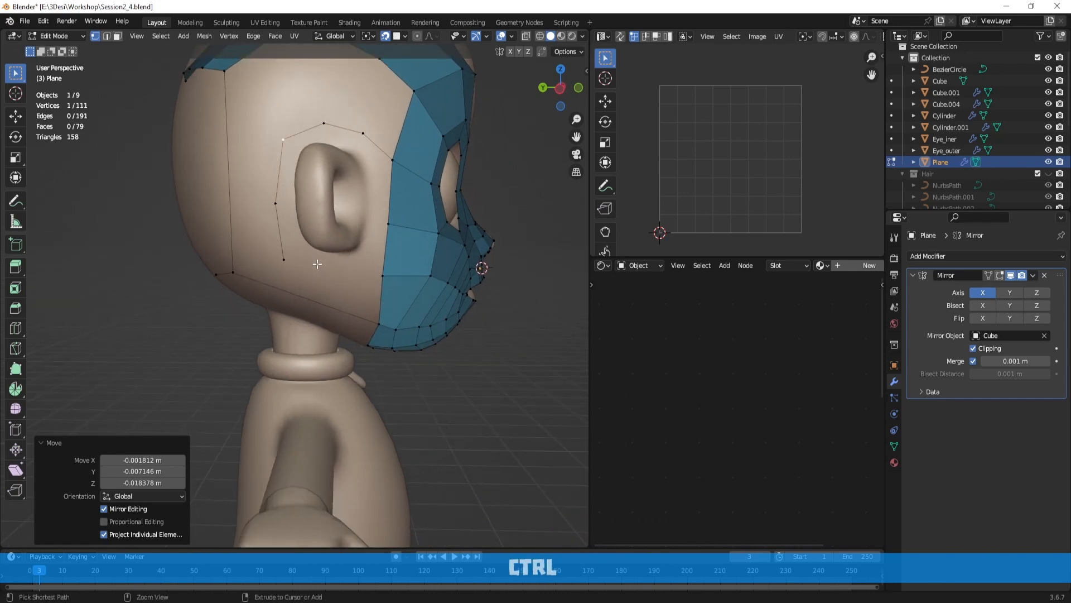
{"action": "key", "text": "ctrl+z"}
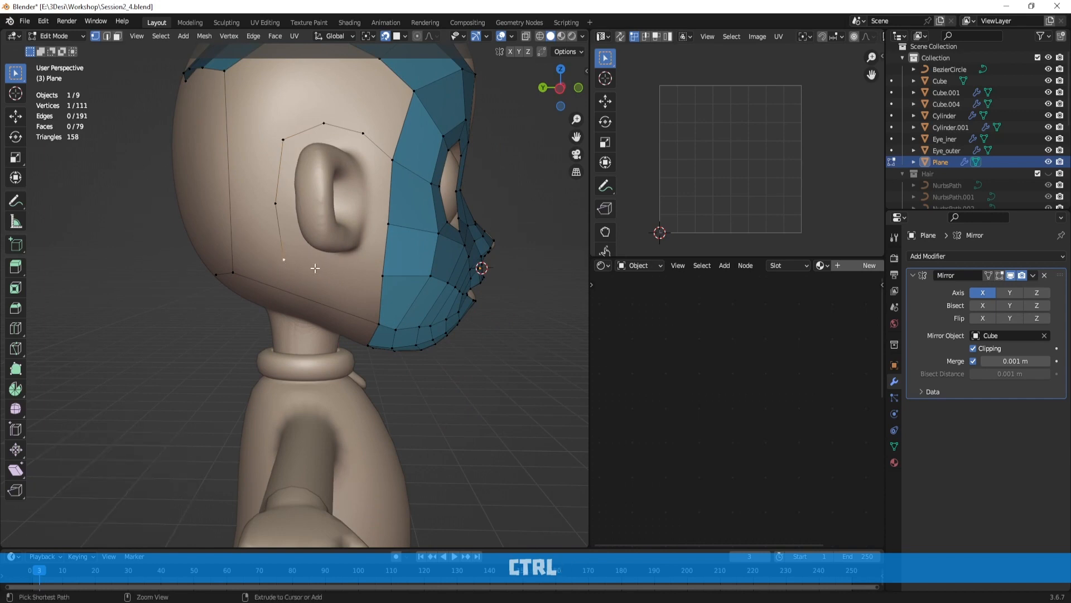
{"action": "right_click", "coordinate": [351, 273], "text": "ctrl"}
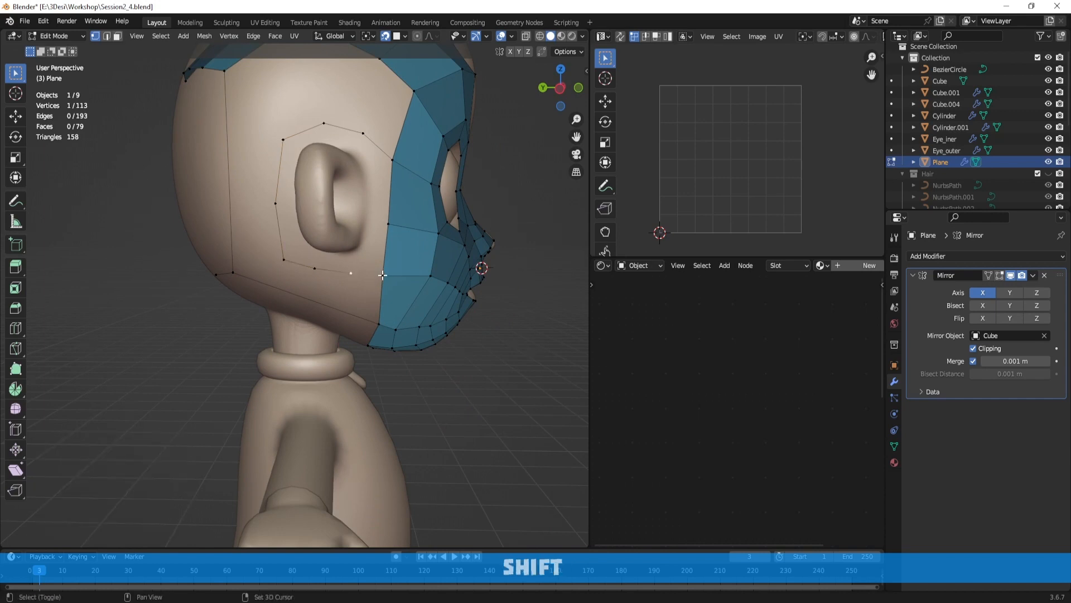
{"action": "left_click", "coordinate": [382, 276], "text": "shift"}
{"action": "key", "text": "f"}
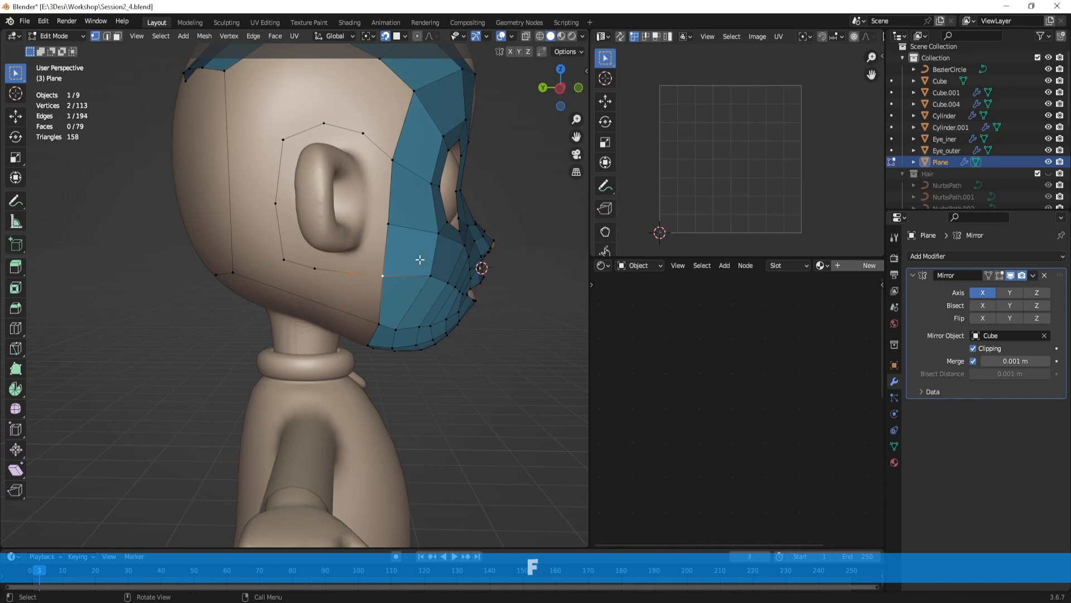
{"action": "middle_click_drag", "start_coordinate": [419, 260], "coordinate": [427, 272]}
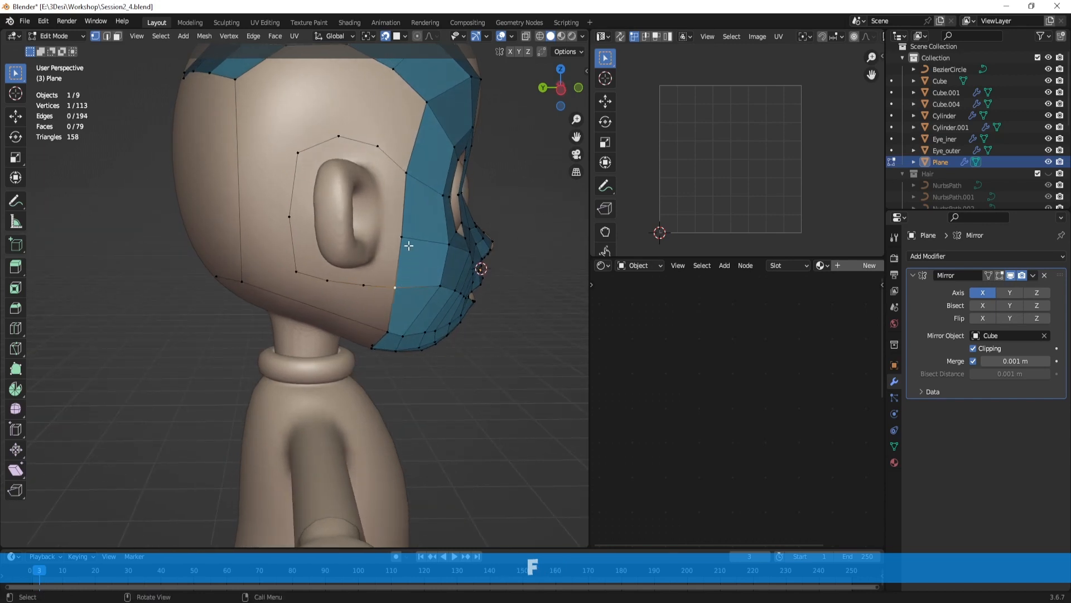
Step: Extrude the closed edge loop around the ear and scale it inward to about 0.725 to form a ring of faces
{"action": "key", "text": "2"}
{"action": "left_click", "coordinate": [387, 165], "text": "alt"}
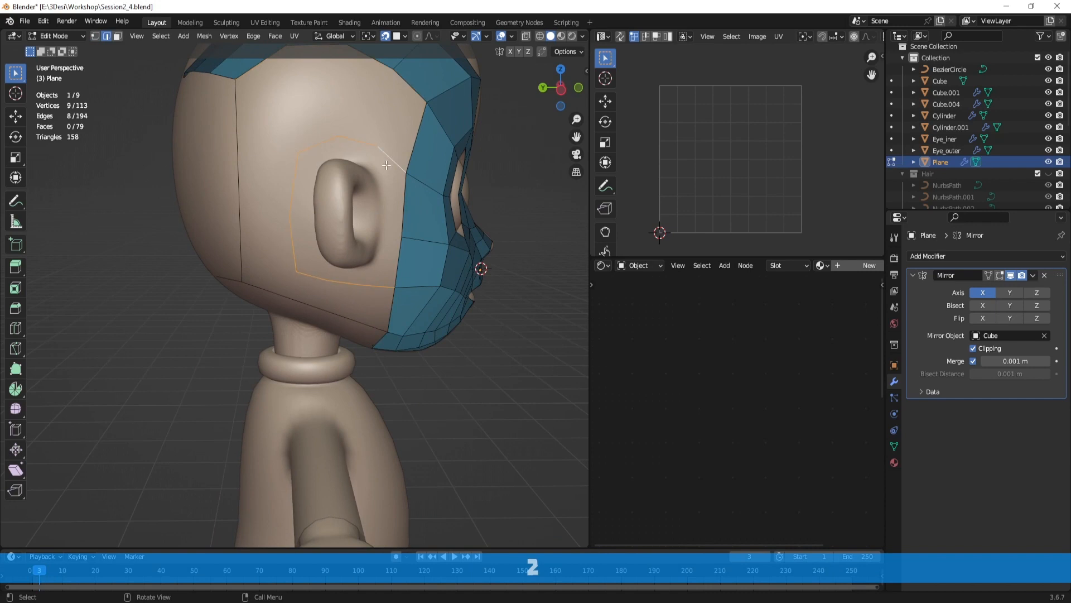
{"action": "left_click", "coordinate": [400, 253], "text": "shift"}
{"action": "key", "text": "e"}
{"action": "key", "text": "s"}
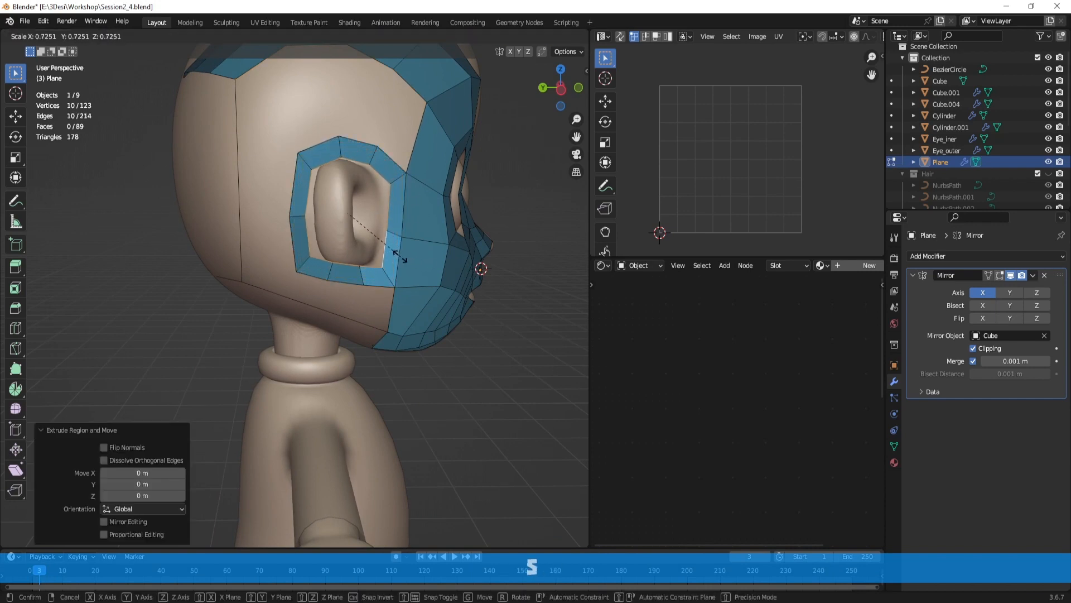
{"action": "left_click", "coordinate": [401, 256]}
Step: Reposition the ear ring's inner vertices below and behind the ear to follow the base of the ear
{"action": "key", "text": "1"}
{"action": "left_click", "coordinate": [334, 263]}
{"action": "middle_click_drag", "start_coordinate": [354, 261], "coordinate": [381, 255]}
{"action": "key", "text": "g"}
{"action": "left_click", "coordinate": [357, 269]}
{"action": "left_click", "coordinate": [405, 242]}
{"action": "key", "text": "g"}
{"action": "left_click", "coordinate": [398, 251]}
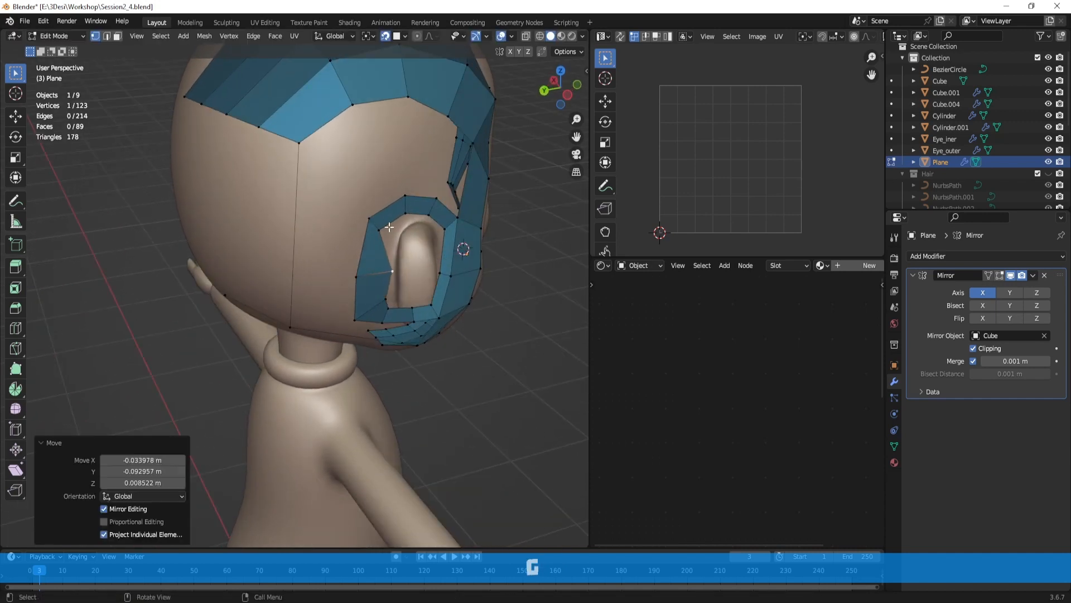
{"action": "key", "text": "g"}
{"action": "left_click", "coordinate": [410, 235]}
{"action": "key", "text": "g"}
{"action": "left_click", "coordinate": [402, 261]}
Step: Fine-tune the remaining ear ring vertices so the ring fits closely around the ear
{"action": "middle_click_drag", "start_coordinate": [403, 262], "coordinate": [326, 179]}
{"action": "key", "text": "g"}
{"action": "left_click", "coordinate": [377, 234]}
{"action": "key", "text": "g"}
{"action": "left_click", "coordinate": [379, 235]}
{"action": "left_click", "coordinate": [388, 214]}
{"action": "key", "text": "g"}
{"action": "left_click", "coordinate": [384, 219]}
{"action": "key", "text": "g"}
{"action": "left_click", "coordinate": [373, 234]}
{"action": "key", "text": "g"}
{"action": "left_click", "coordinate": [375, 232]}
{"action": "key", "text": "g"}
{"action": "left_click", "coordinate": [347, 216]}
Step: Join the ear ring's upper rear corner to the cap's lower border with an edge
{"action": "key", "text": "1"}
{"action": "left_click", "coordinate": [291, 242]}
{"action": "left_click", "coordinate": [285, 155], "text": "shift"}
{"action": "key", "text": "f"}
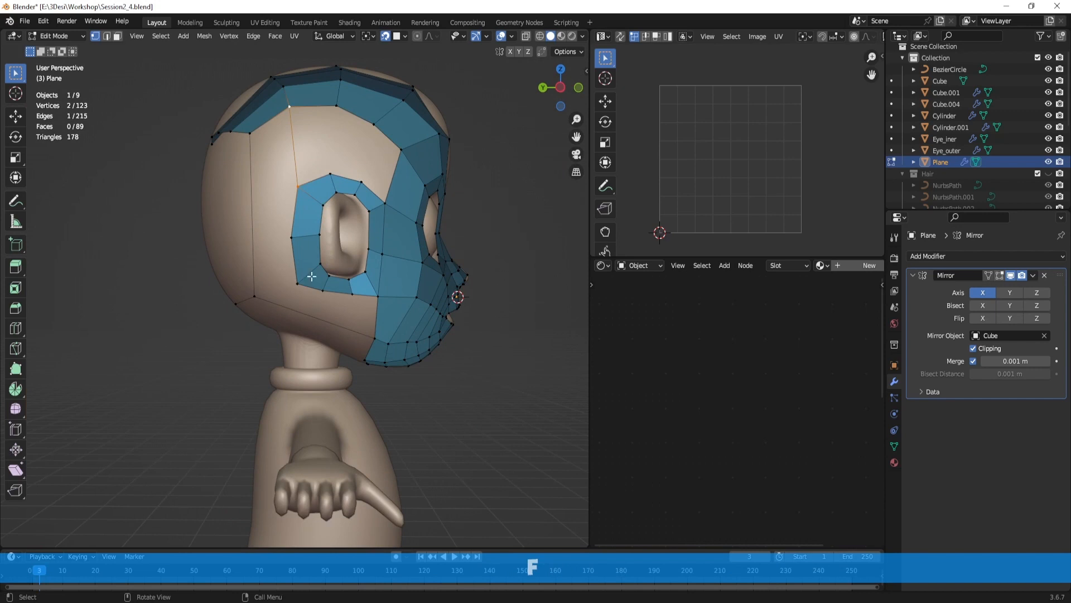
Step: Subdivide the long edge below the ear with three cuts and join its rearmost new vertex to the ear ring's lower rear corner
{"action": "middle_click_drag", "start_coordinate": [369, 309], "coordinate": [344, 273]}
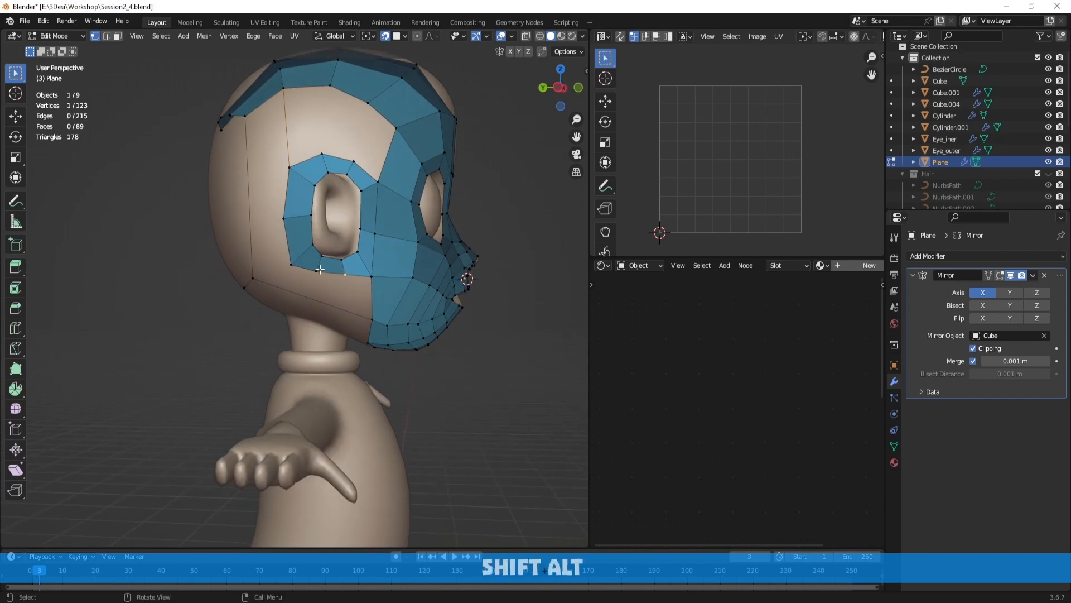
{"action": "key", "text": "ctrl+r"}
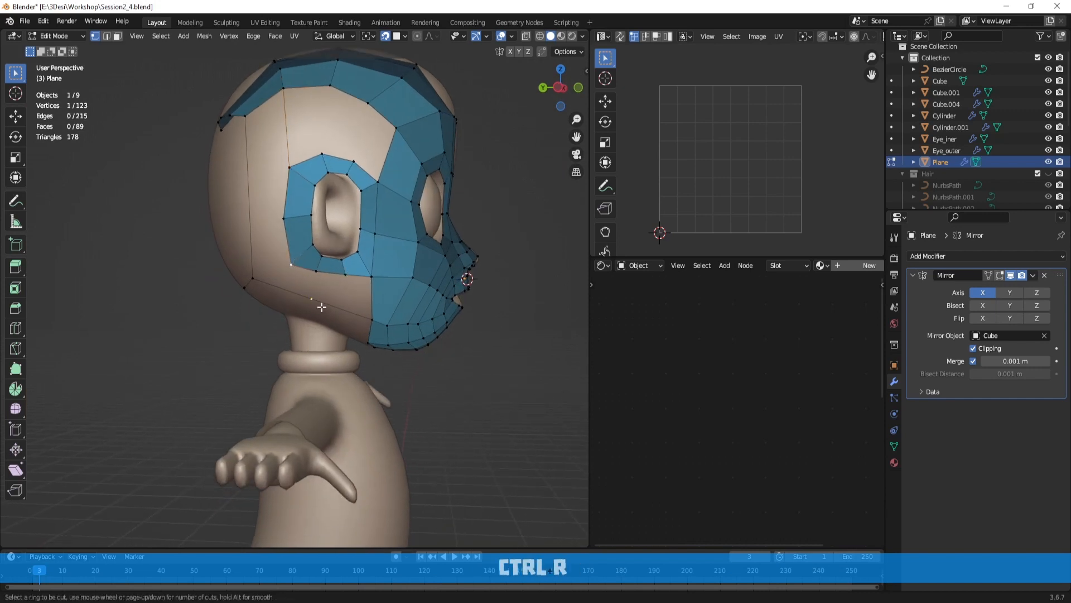
{"action": "scroll", "coordinate": [322, 306], "scroll_direction": "up", "scroll_amount": 2}
{"action": "left_click", "coordinate": [321, 307]}
{"action": "right_click", "coordinate": [321, 307]}
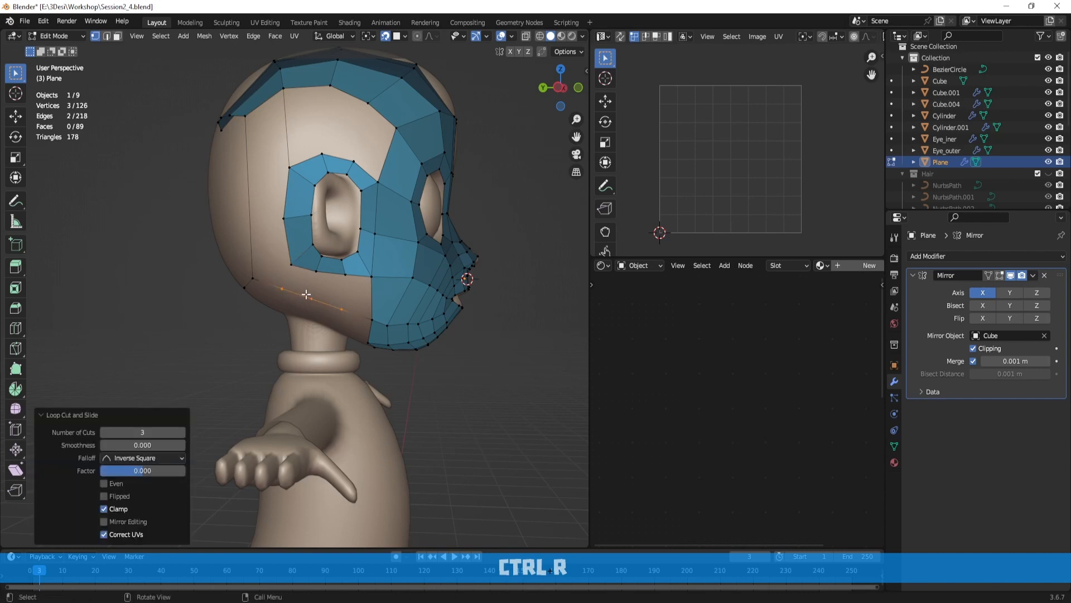
{"action": "left_click", "coordinate": [291, 266]}
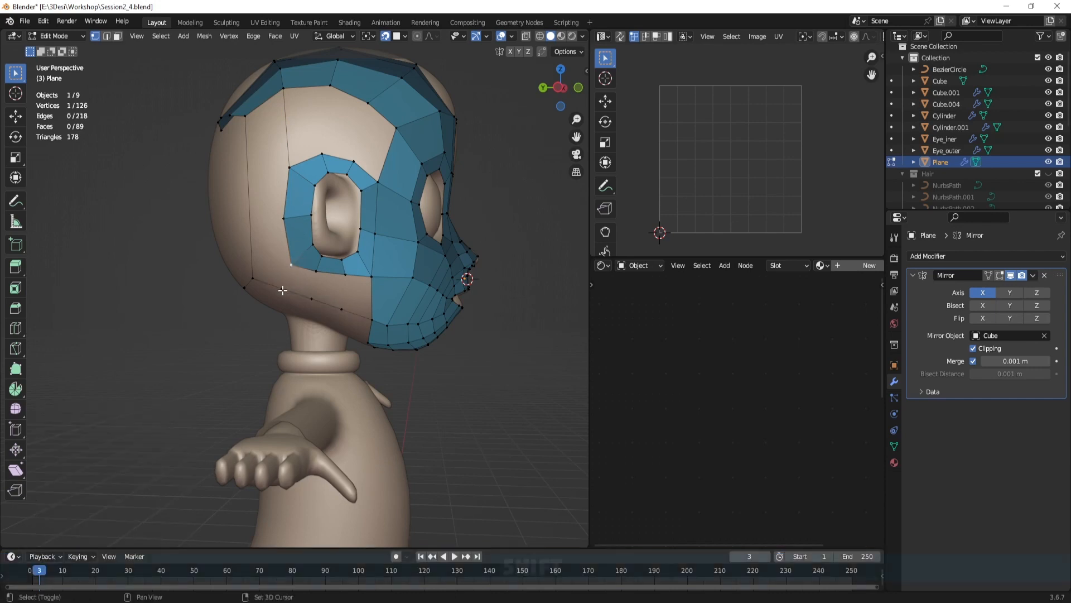
{"action": "left_click", "coordinate": [283, 289], "text": "shift"}
{"action": "key", "text": "f"}
Step: Fill the gap between the ear ring's lower border and the subdivided jaw edge with three faces
{"action": "key", "text": "2"}
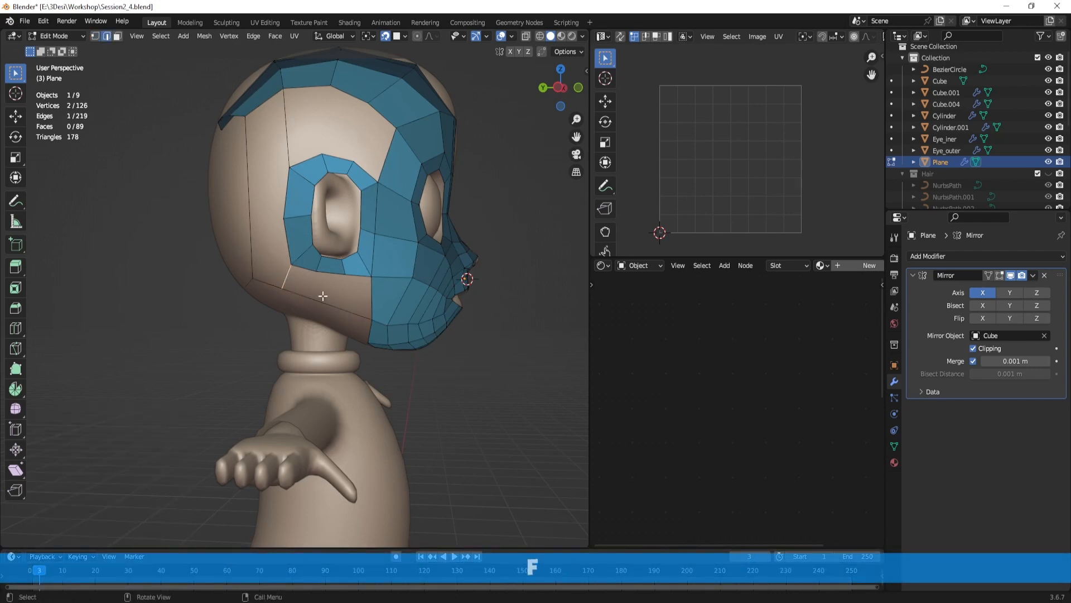
{"action": "left_click", "coordinate": [309, 269]}
{"action": "left_click", "coordinate": [296, 292], "text": "shift"}
{"action": "key", "text": "f"}
{"action": "left_click", "coordinate": [313, 285]}
{"action": "key", "text": "f"}
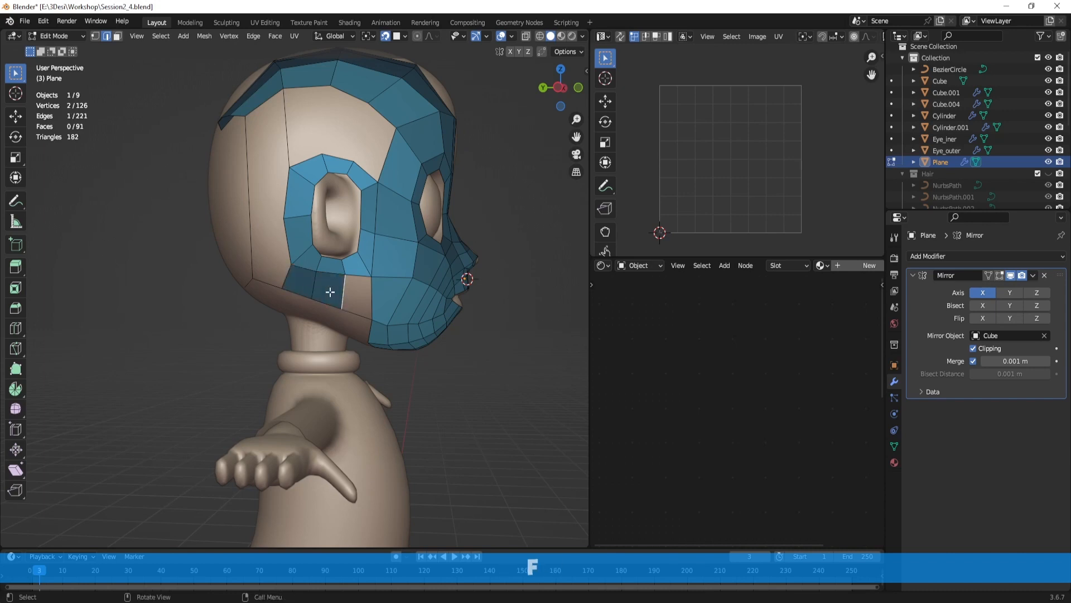
{"action": "key", "text": "f"}
Step: Fill the gap between the cap's border and the top of the ear ring with three faces
{"action": "middle_click_drag", "start_coordinate": [358, 289], "coordinate": [372, 197]}
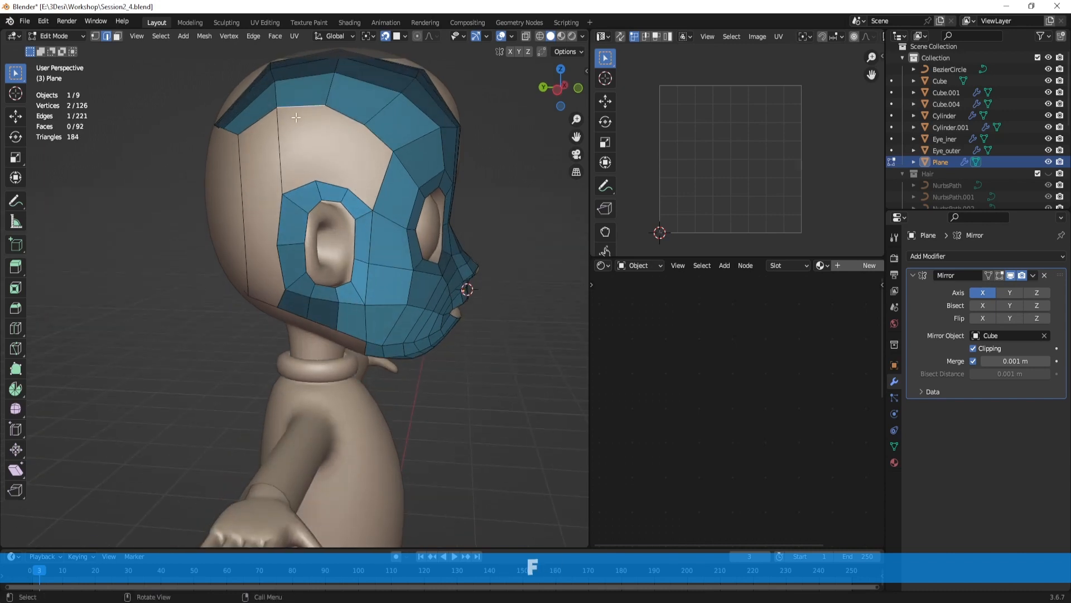
{"action": "left_click", "coordinate": [300, 188], "text": "shift"}
{"action": "key", "text": "f"}
{"action": "key", "text": "f"}
{"action": "key", "text": "f"}
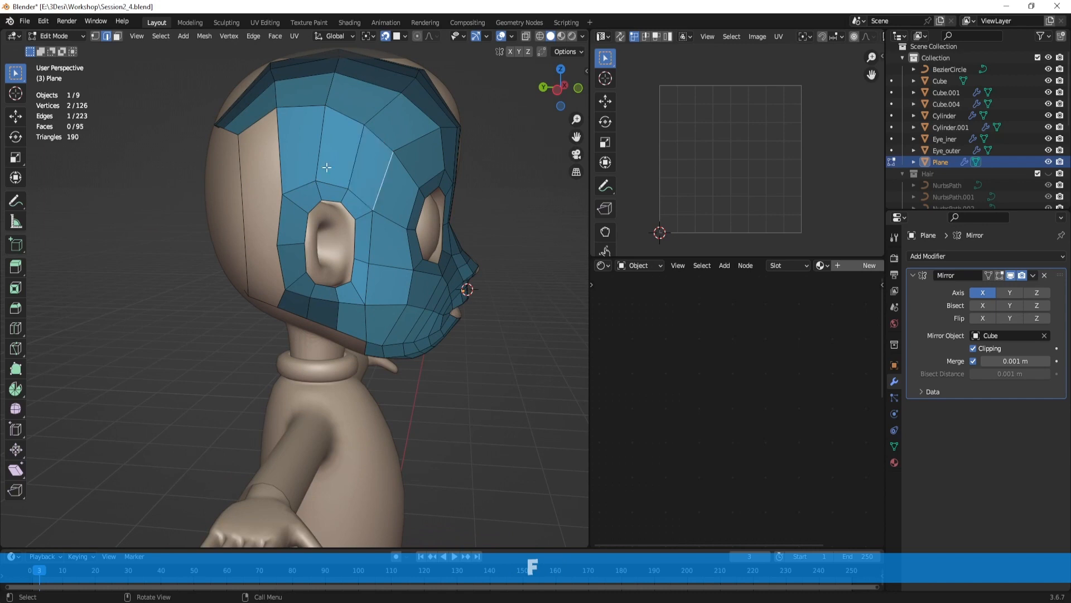
Step: Reposition two rear border vertices of the ear ring, the upper about 0.023 m along Z and the middle about -0.029 m along Y
{"action": "middle_click_drag", "start_coordinate": [327, 167], "coordinate": [355, 198]}
{"action": "key", "text": "1"}
{"action": "left_click", "coordinate": [349, 199]}
{"action": "key", "text": "g"}
{"action": "left_click", "coordinate": [354, 196]}
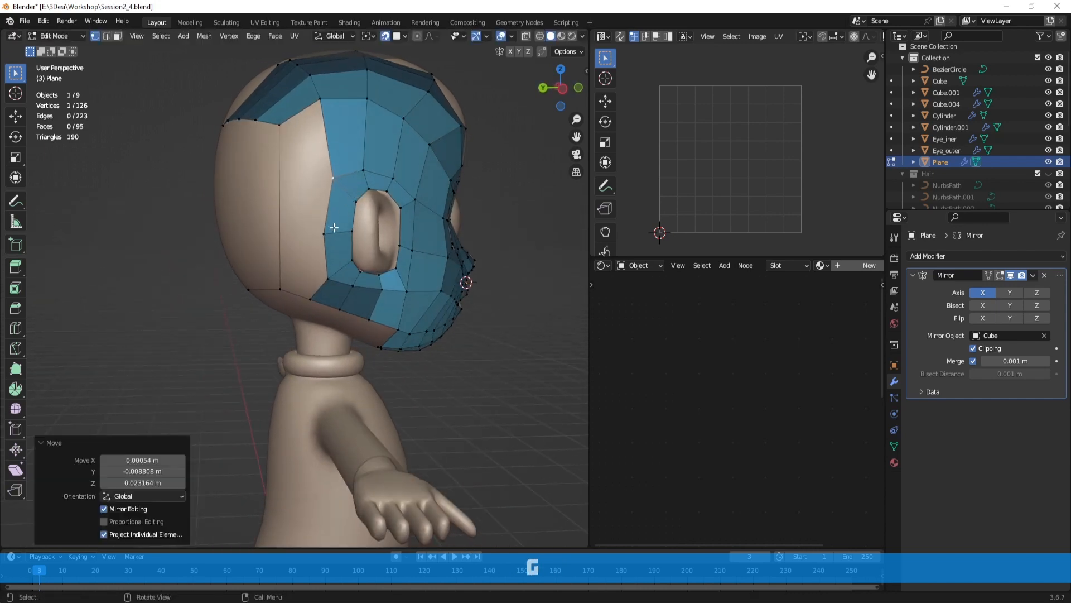
{"action": "left_click", "coordinate": [327, 240]}
{"action": "key", "text": "g"}
{"action": "left_click", "coordinate": [331, 237]}
Step: Subdivide the vertical edge behind the ear with three cuts and snap the new vertices onto the head surface
{"action": "key", "text": "ctrl+r"}
{"action": "scroll", "coordinate": [285, 213], "scroll_direction": "up", "scroll_amount": 1}
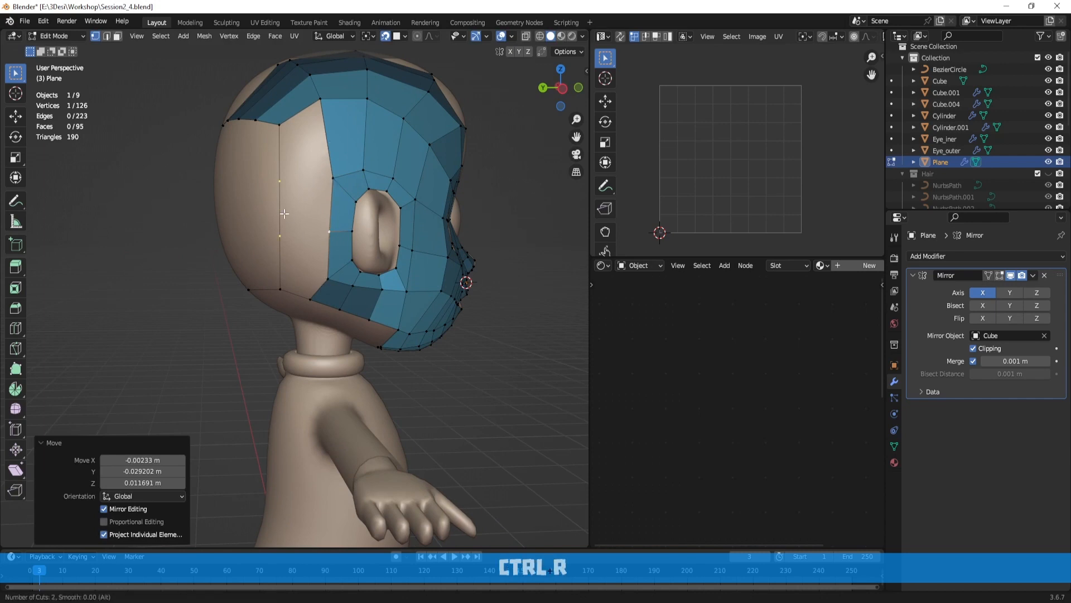
{"action": "left_click", "coordinate": [285, 214]}
{"action": "right_click", "coordinate": [284, 213]}
{"action": "right_click", "coordinate": [285, 214]}
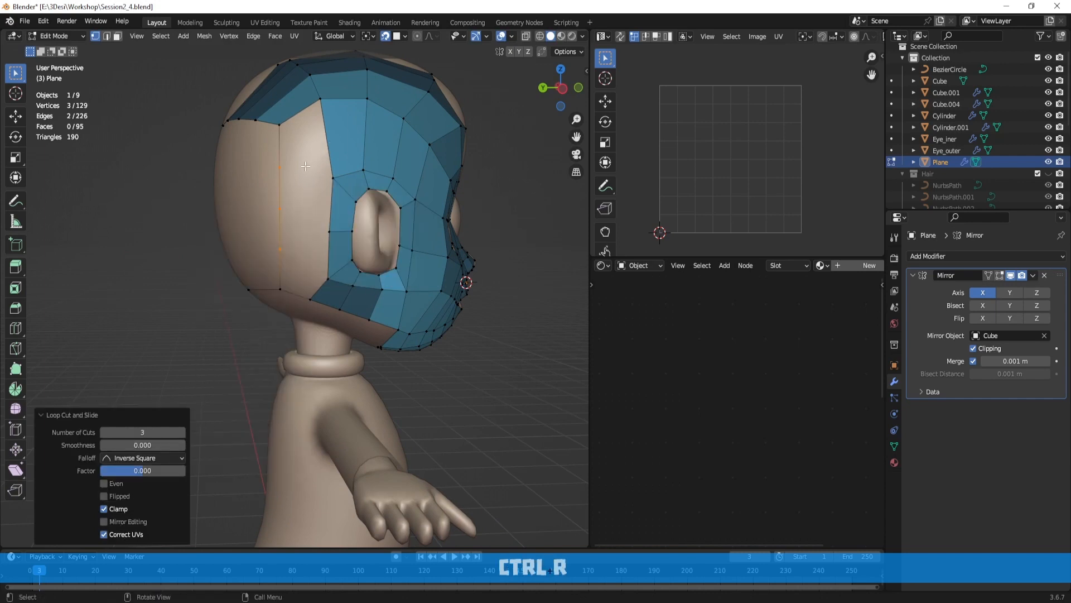
{"action": "middle_click_drag", "start_coordinate": [300, 195], "coordinate": [228, 249]}
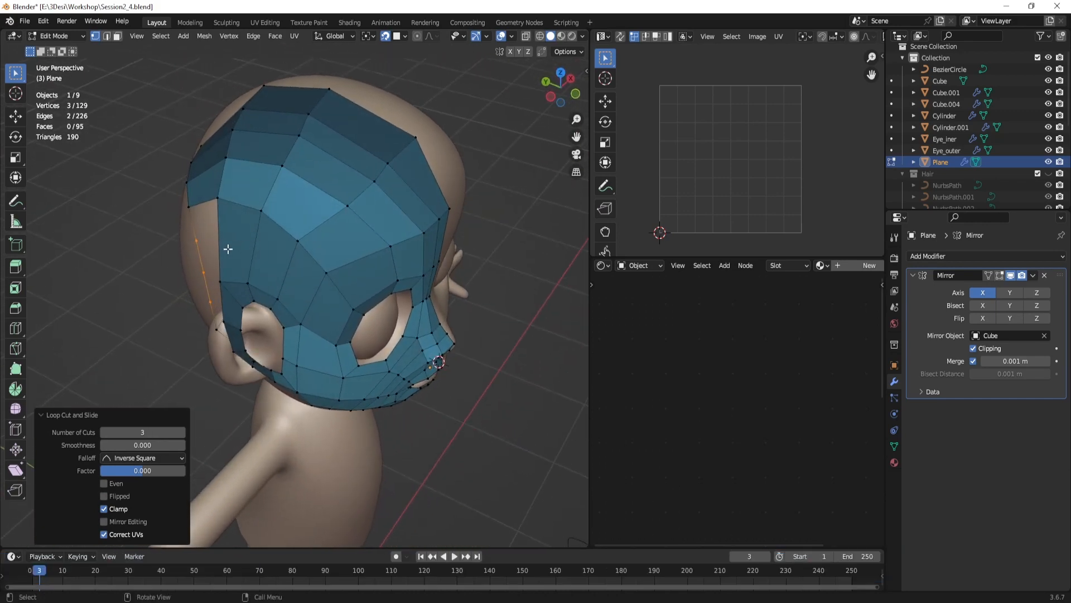
{"action": "middle_click_drag", "start_coordinate": [273, 288], "coordinate": [383, 209]}
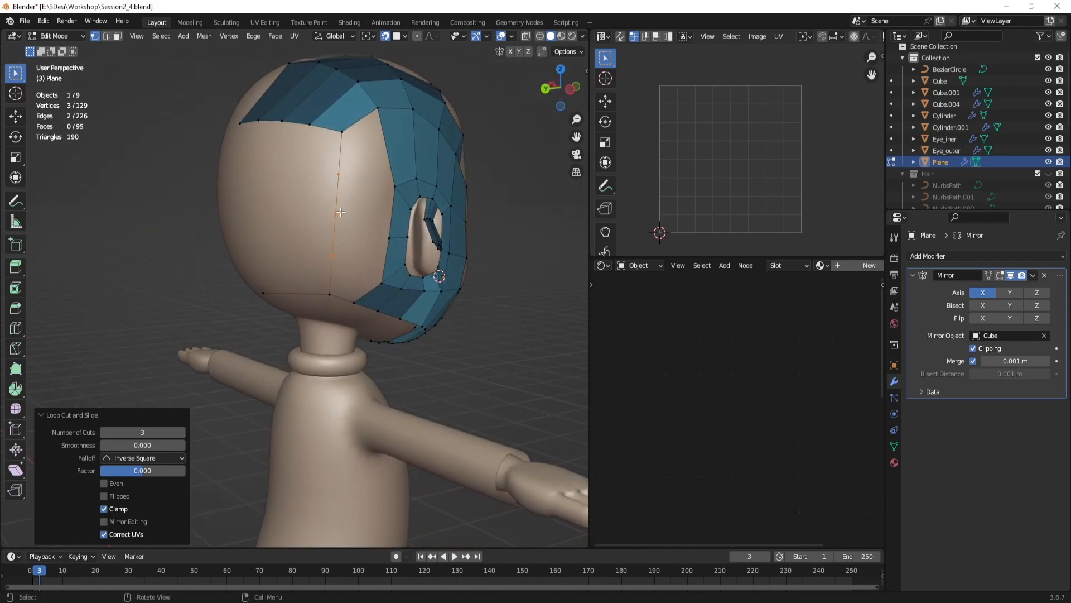
{"action": "key", "text": "g"}
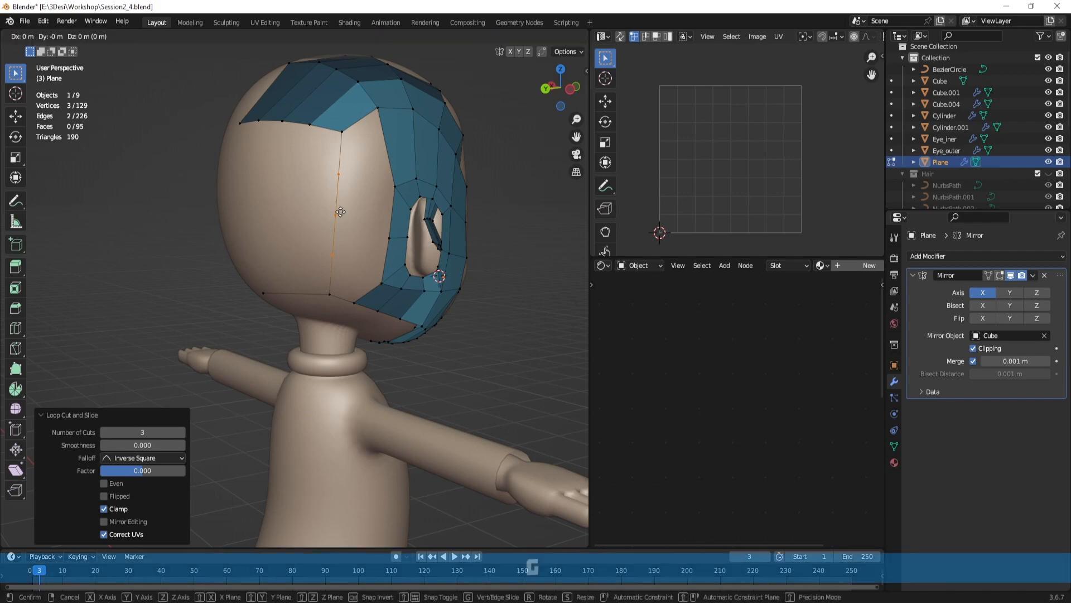
{"action": "left_click", "coordinate": [341, 212]}
{"action": "middle_click_drag", "start_coordinate": [366, 227], "coordinate": [292, 222]}
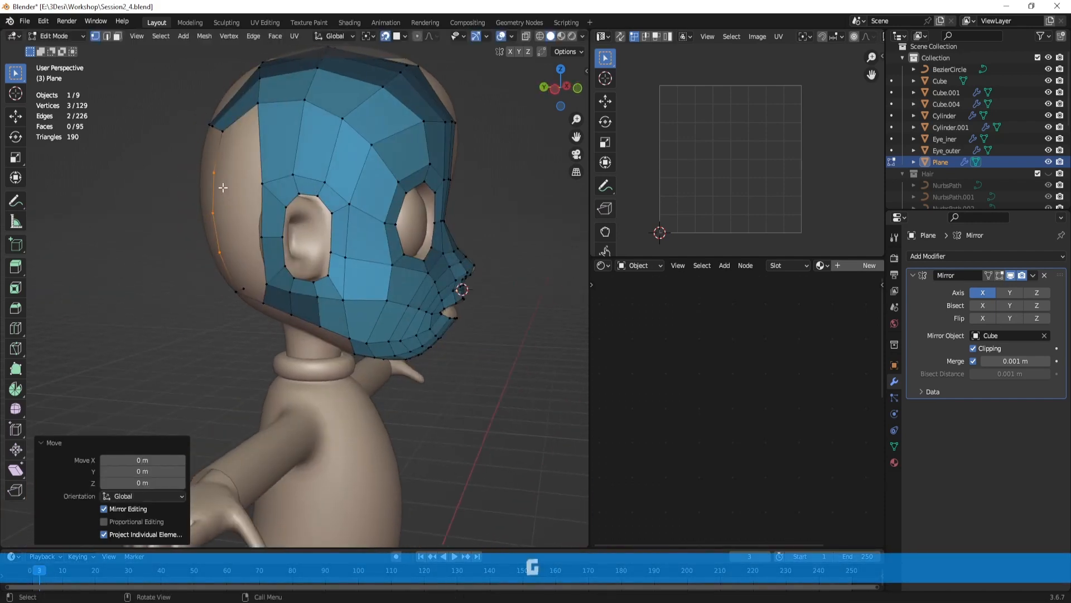
Step: Grid Fill the strip behind the ear between the ear-side border and the subdivided vertical edge, including the connecting bottom edge
{"action": "middle_click_drag", "start_coordinate": [222, 187], "coordinate": [283, 174]}
{"action": "key", "text": "1"}
{"action": "left_click", "coordinate": [281, 174], "text": "alt"}
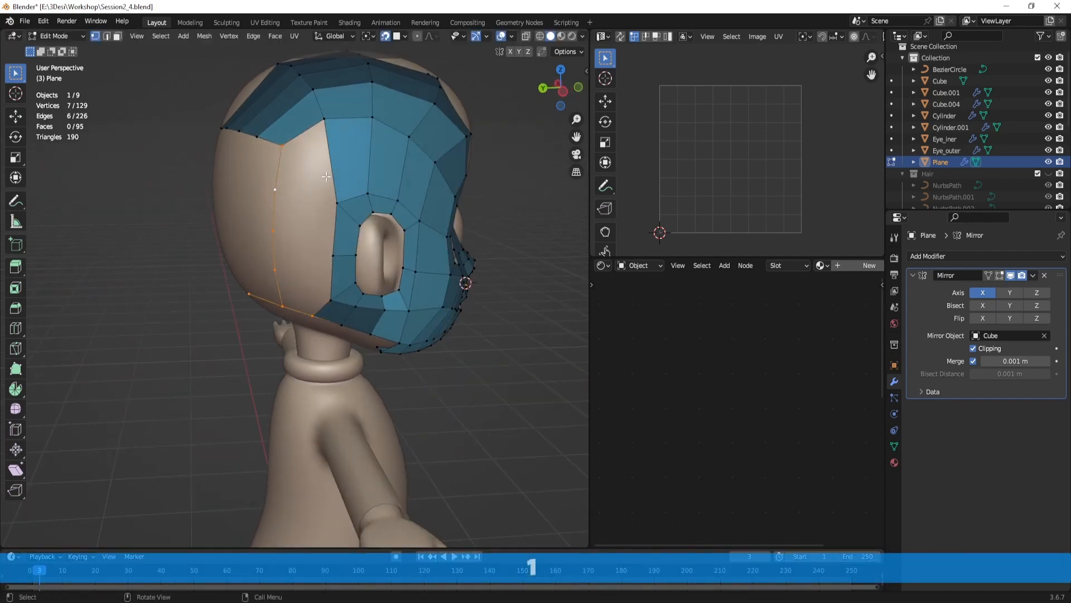
{"action": "key", "text": "2"}
{"action": "left_click", "coordinate": [330, 172], "text": "alt"}
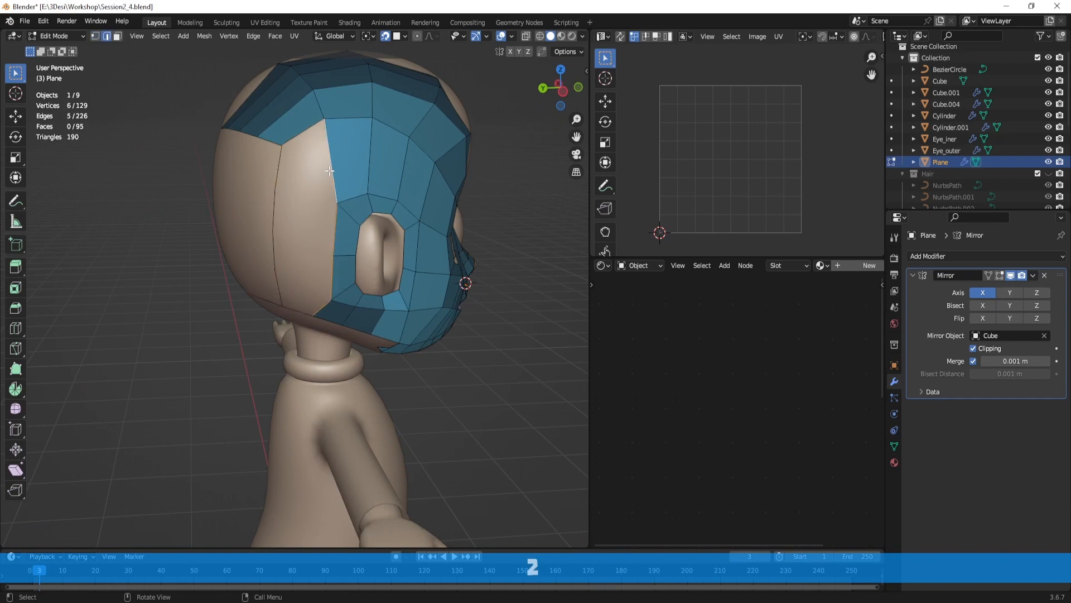
{"action": "left_click", "coordinate": [276, 206], "text": "alt+shift"}
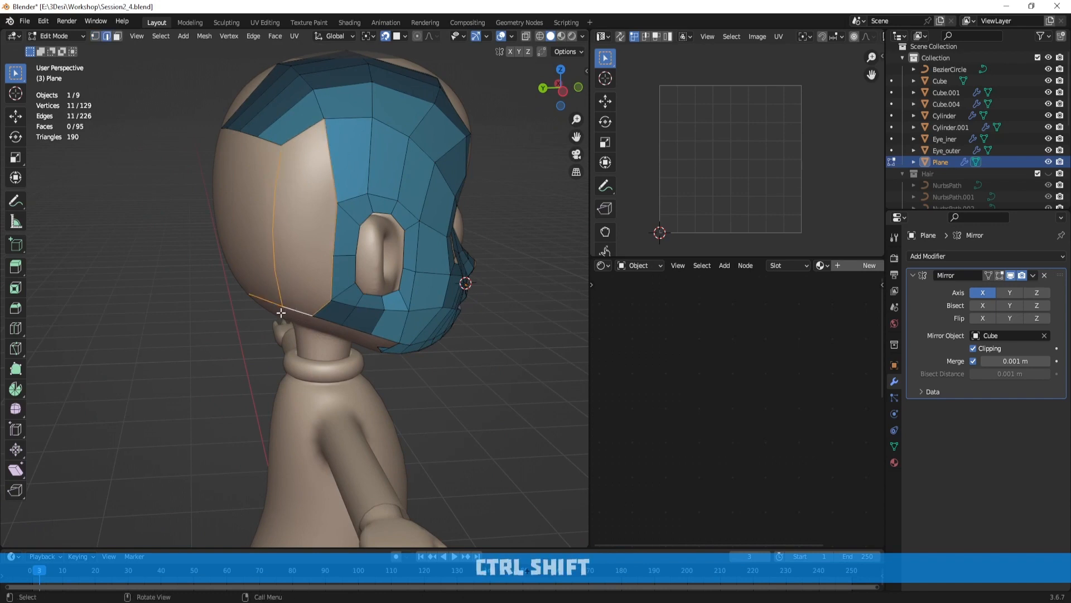
{"action": "mouse_move", "coordinate": [306, 311]}
{"action": "middle_mouse_down"}
{"action": "mouse_move", "coordinate": [330, 299]}
{"action": "mouse_move", "coordinate": [312, 325]}
{"action": "middle_mouse_up"}
{"action": "left_click", "coordinate": [298, 318], "text": "shift"}
{"action": "left_click", "coordinate": [326, 323], "text": "shift"}
{"action": "key", "text": "space"}
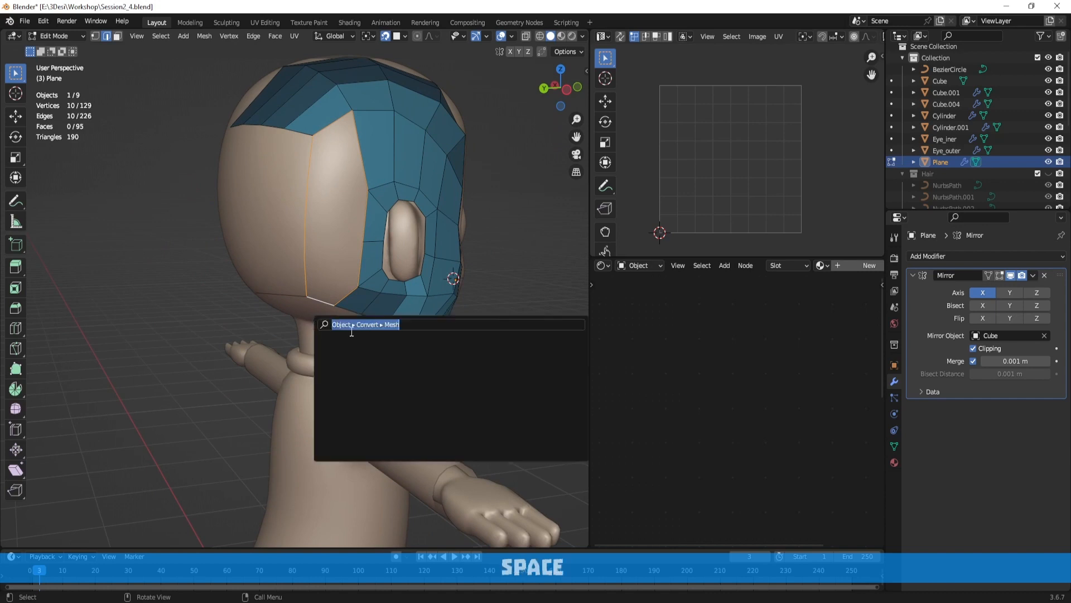
{"action": "type", "text": "grid"}
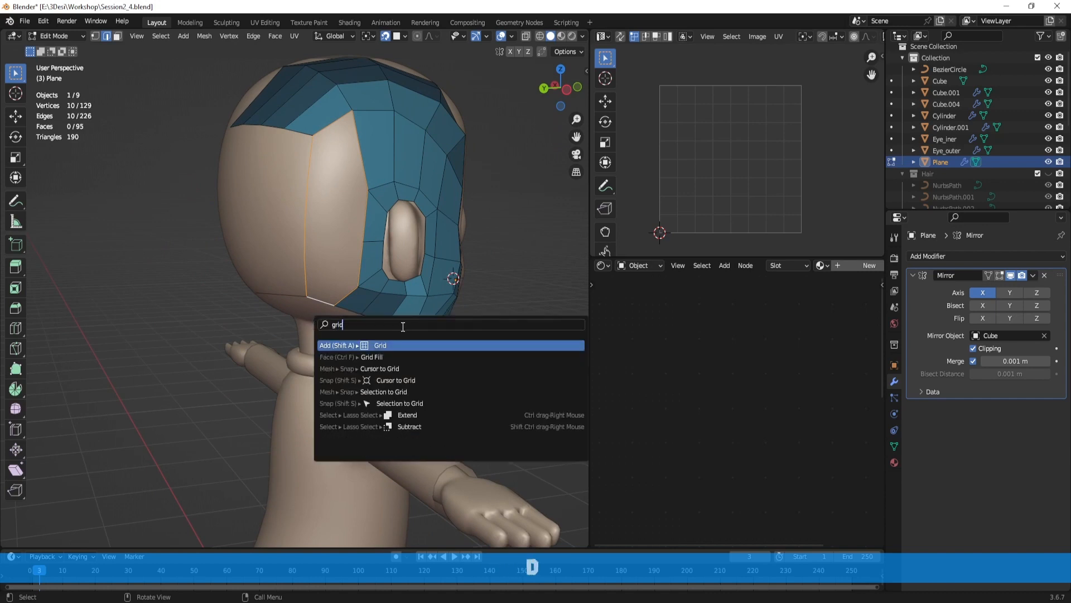
{"action": "key", "text": "Down"}
{"action": "key", "text": "Return"}
Step: Join the cap's rear centre vertex to the centre vertex at the nape with an edge
{"action": "middle_click_drag", "start_coordinate": [402, 326], "coordinate": [370, 155]}
{"action": "key", "text": "1"}
{"action": "left_click", "coordinate": [292, 153]}
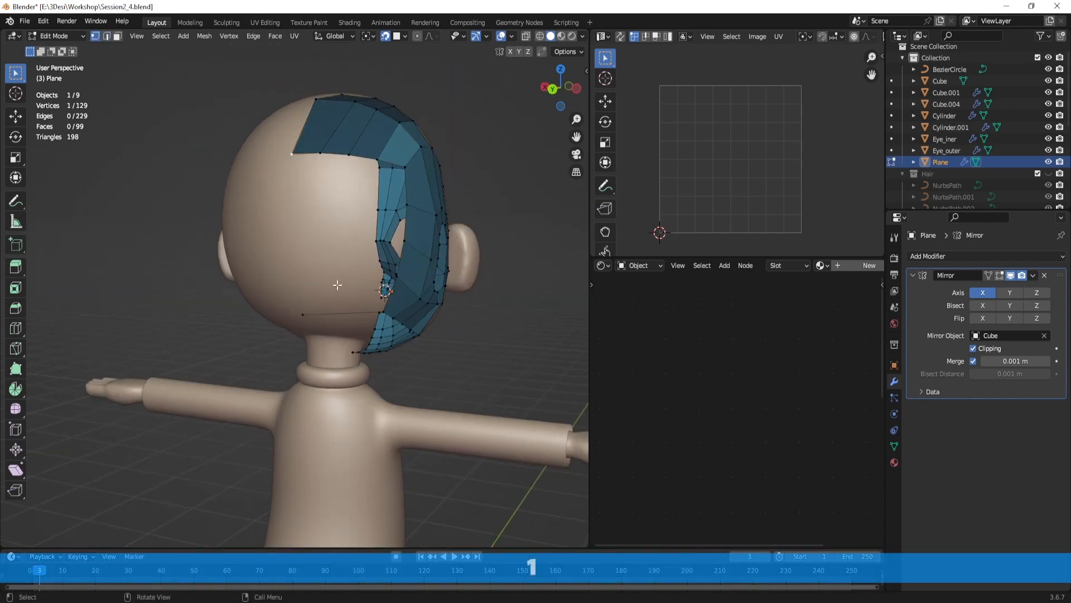
{"action": "left_click", "coordinate": [302, 314], "text": "shift"}
{"action": "key", "text": "f"}
{"action": "middle_click_drag", "start_coordinate": [359, 280], "coordinate": [356, 263]}
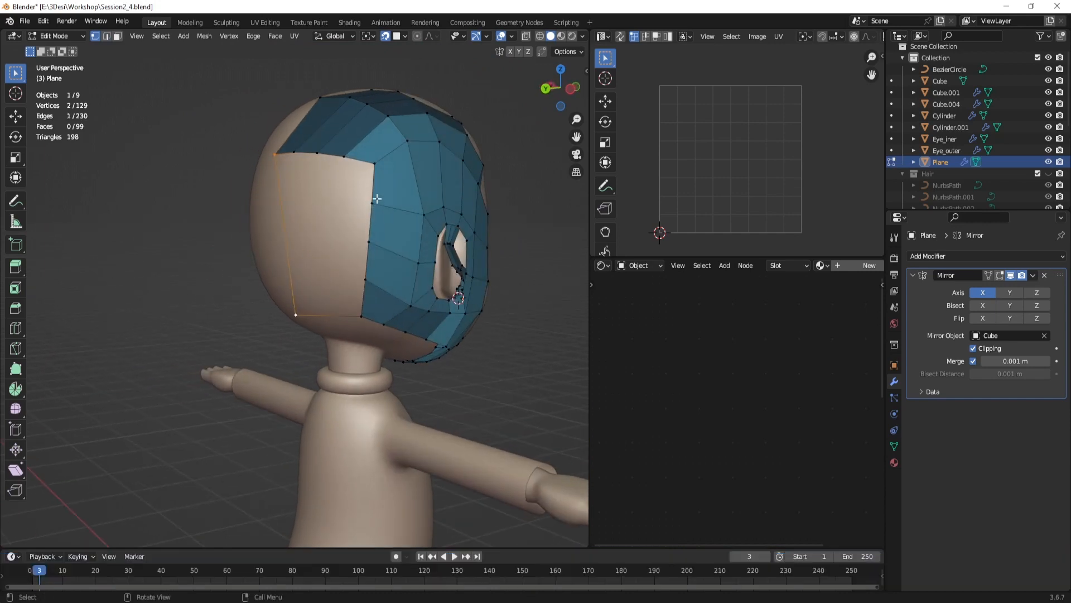
Step: Subdivide the vertical centre edge at the back of the head with three cuts
{"action": "middle_click_drag", "start_coordinate": [333, 250], "coordinate": [345, 243]}
{"action": "key", "text": "ctrl+r"}
{"action": "scroll", "coordinate": [305, 235], "scroll_direction": "up", "scroll_amount": 2}
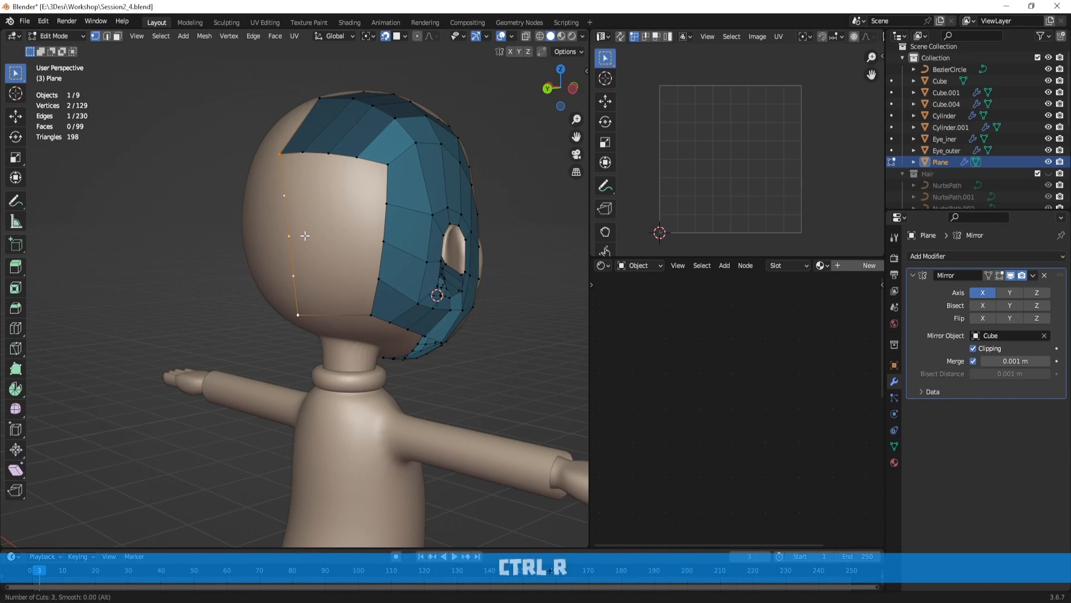
Step: Add three cuts to the vertical centre edge at the back of the head and snap the new vertices onto the surface
{"action": "left_click", "coordinate": [305, 235]}
{"action": "right_click", "coordinate": [310, 226]}
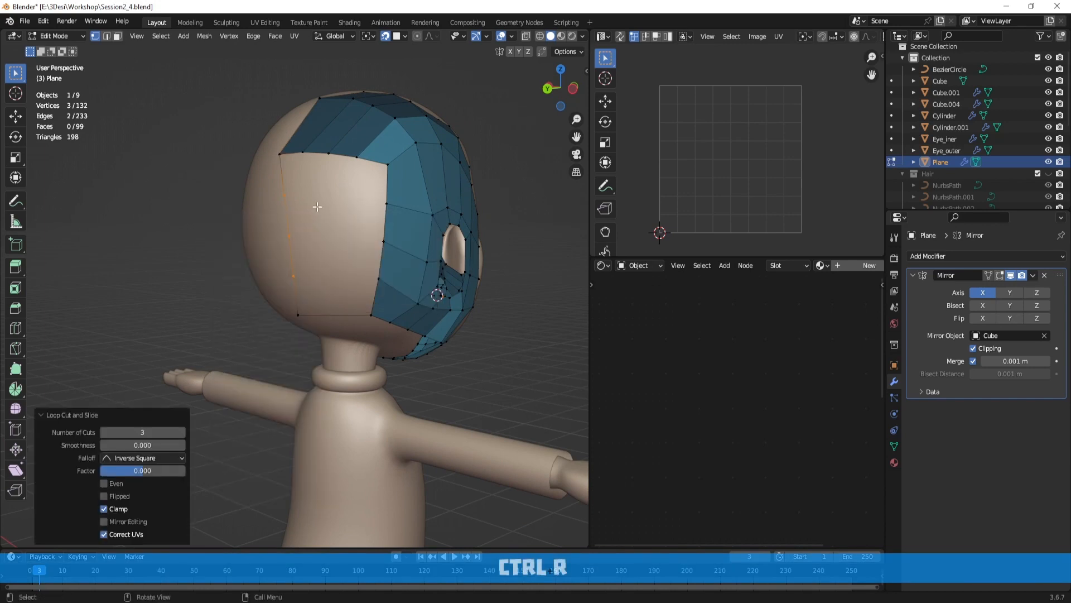
{"action": "middle_click_drag", "start_coordinate": [363, 196], "coordinate": [331, 189]}
{"action": "key", "text": "g"}
{"action": "left_click", "coordinate": [335, 217]}
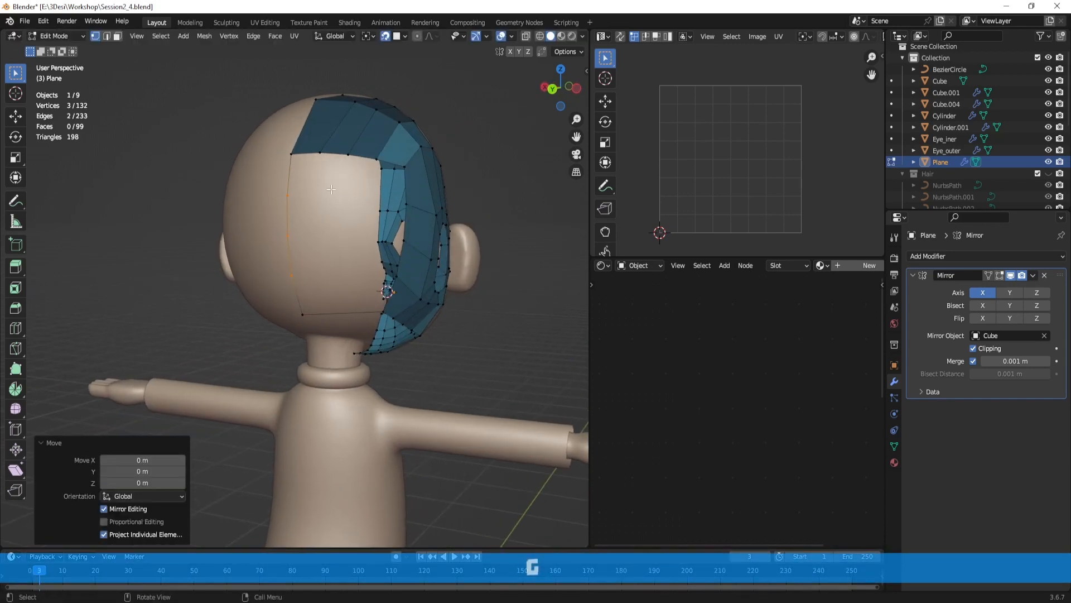
Step: Add three cuts to the lower horizontal edge bounding the rear gap and snap the new vertices onto the head surface
{"action": "left_click", "coordinate": [319, 150]}
{"action": "key", "text": "ctrl+r"}
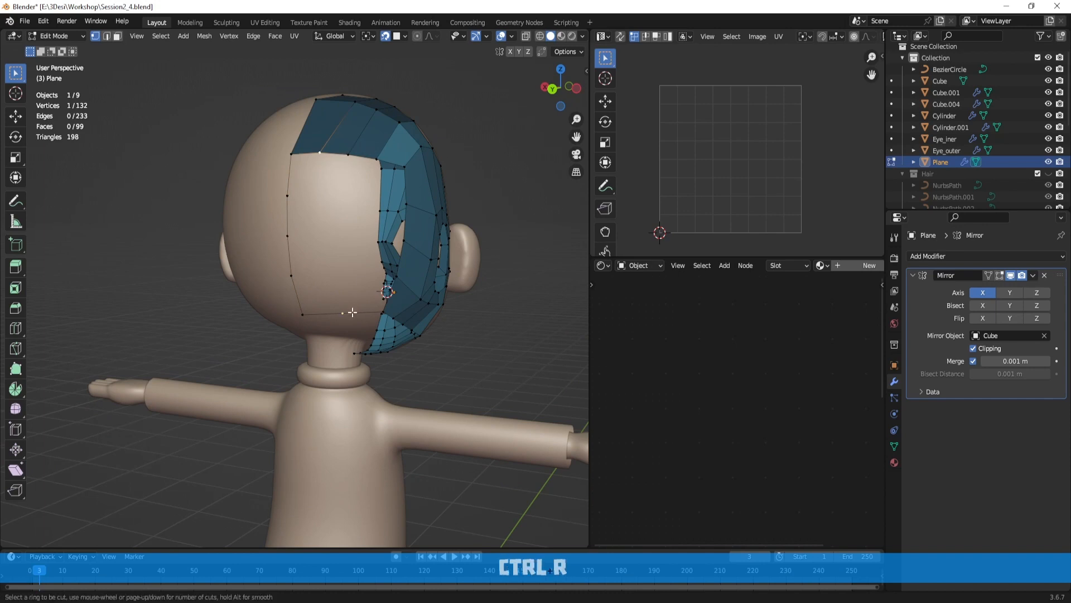
{"action": "left_click", "coordinate": [352, 313]}
{"action": "right_click", "coordinate": [352, 313]}
{"action": "right_click", "coordinate": [352, 312]}
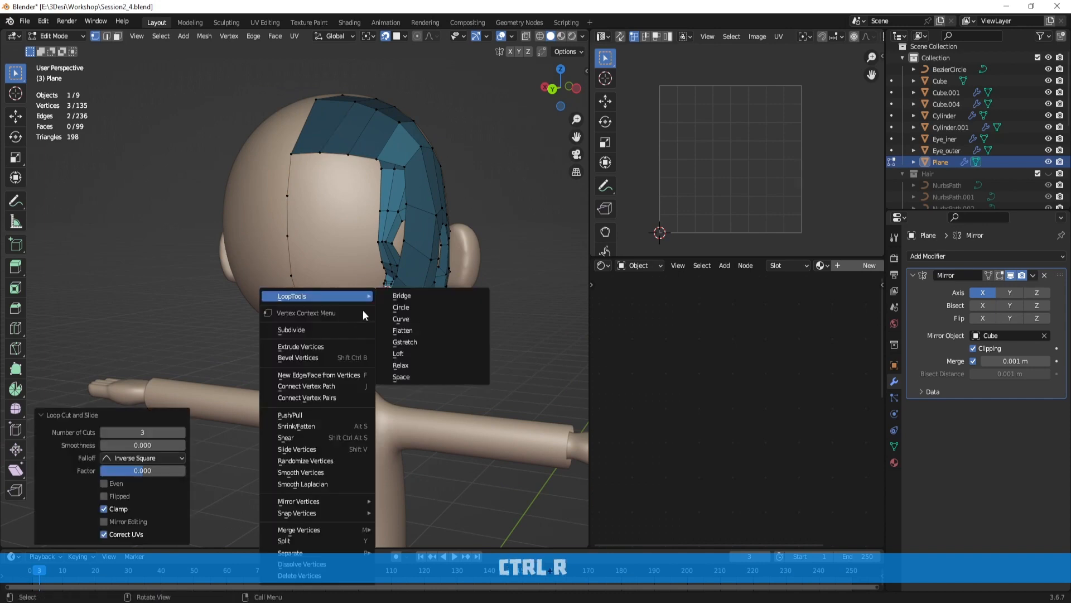
{"action": "key", "text": "Escape"}
{"action": "key", "text": "g"}
{"action": "left_click", "coordinate": [355, 293]}
Step: Select the edge loops bordering the gap at the back of the head and close it with Grid Fill
{"action": "key", "text": "2"}
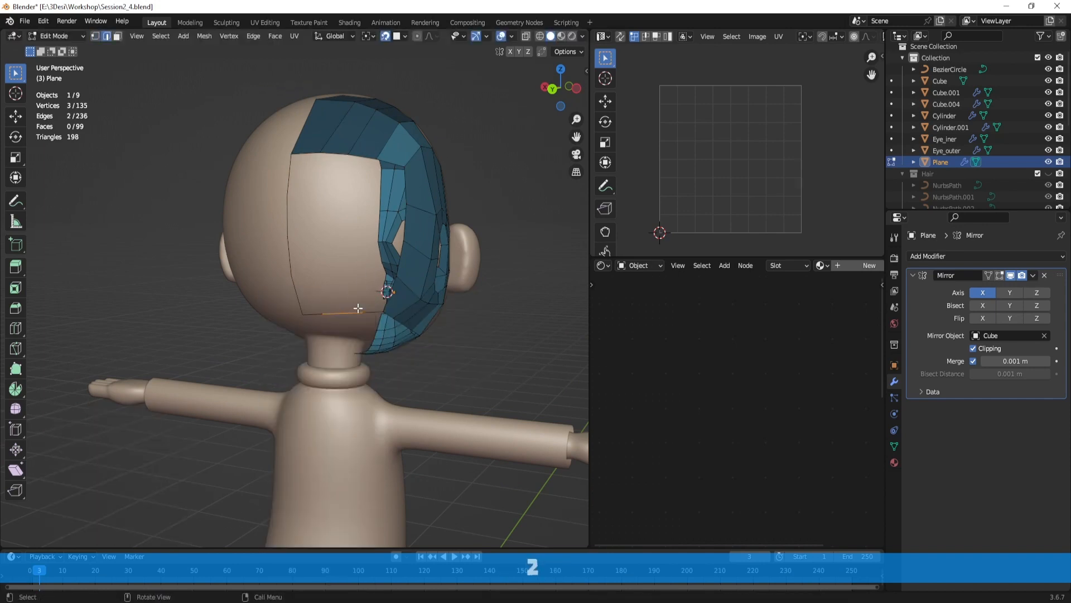
{"action": "double_click", "coordinate": [358, 308]}
{"action": "middle_click_drag", "start_coordinate": [414, 298], "coordinate": [395, 295]}
{"action": "double_click", "coordinate": [390, 263], "text": "shift"}
{"action": "key", "text": "space"}
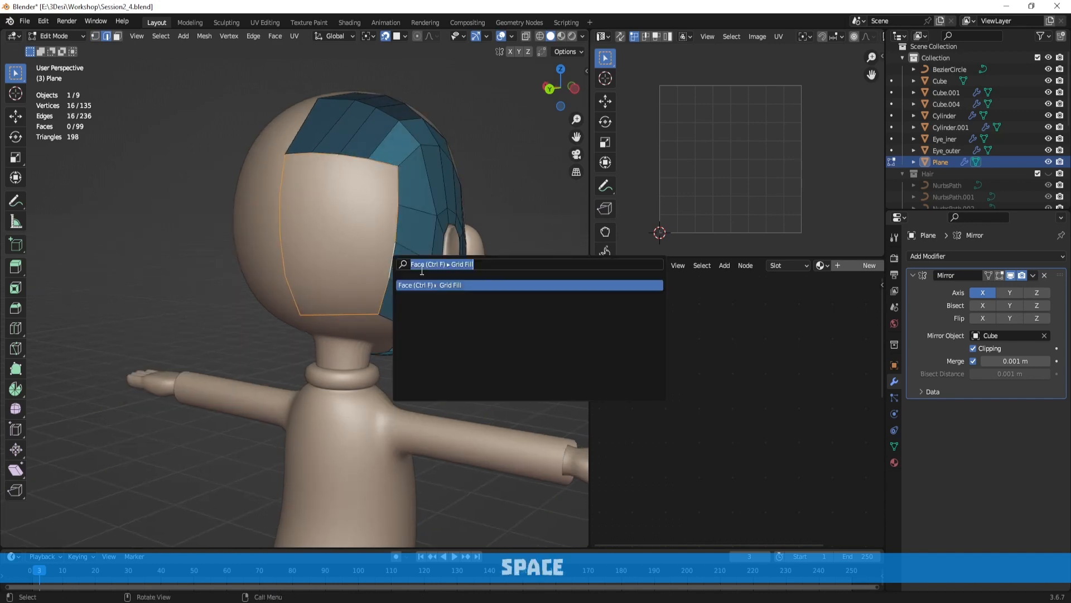
{"action": "left_click", "coordinate": [467, 282]}
Step: Reposition two vertices in the upper part of the new rear patch to even out its quads
{"action": "middle_click_drag", "start_coordinate": [418, 259], "coordinate": [367, 208]}
{"action": "key", "text": "1"}
{"action": "left_click", "coordinate": [345, 193]}
{"action": "key", "text": "g"}
{"action": "left_click", "coordinate": [351, 193]}
{"action": "left_click", "coordinate": [331, 149]}
{"action": "key", "text": "g"}
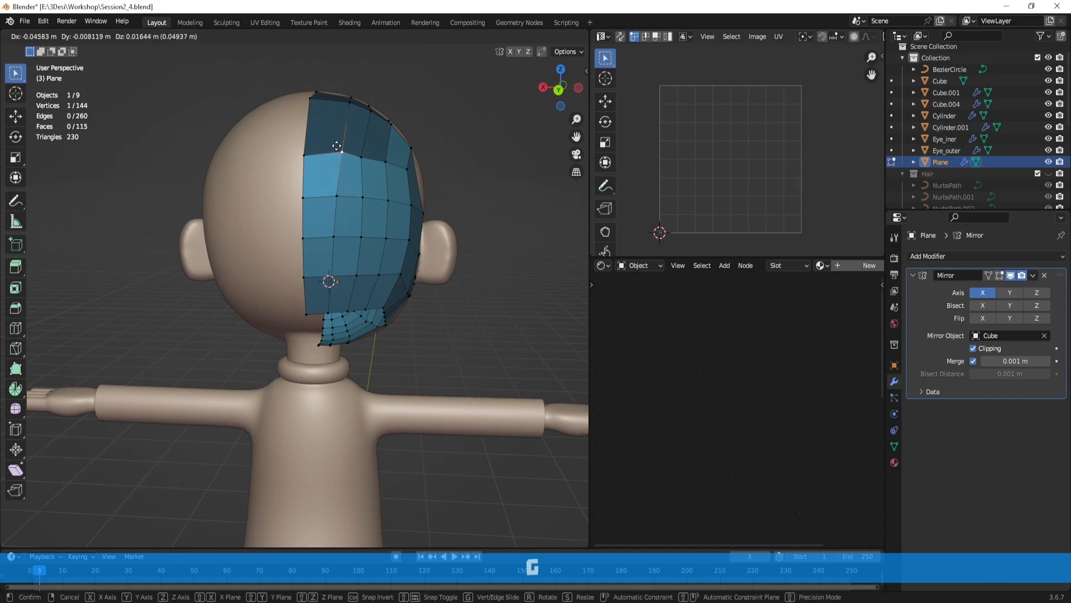
{"action": "left_click", "coordinate": [337, 148]}
Step: Adjust a vertex on the rear side of the head and another along the lower edge behind the ear
{"action": "middle_click_drag", "start_coordinate": [337, 148], "coordinate": [338, 224]}
{"action": "left_click", "coordinate": [312, 185]}
{"action": "key", "text": "g"}
{"action": "left_click", "coordinate": [313, 179]}
{"action": "left_click", "coordinate": [340, 302]}
{"action": "key", "text": "g"}
{"action": "left_click", "coordinate": [343, 304]}
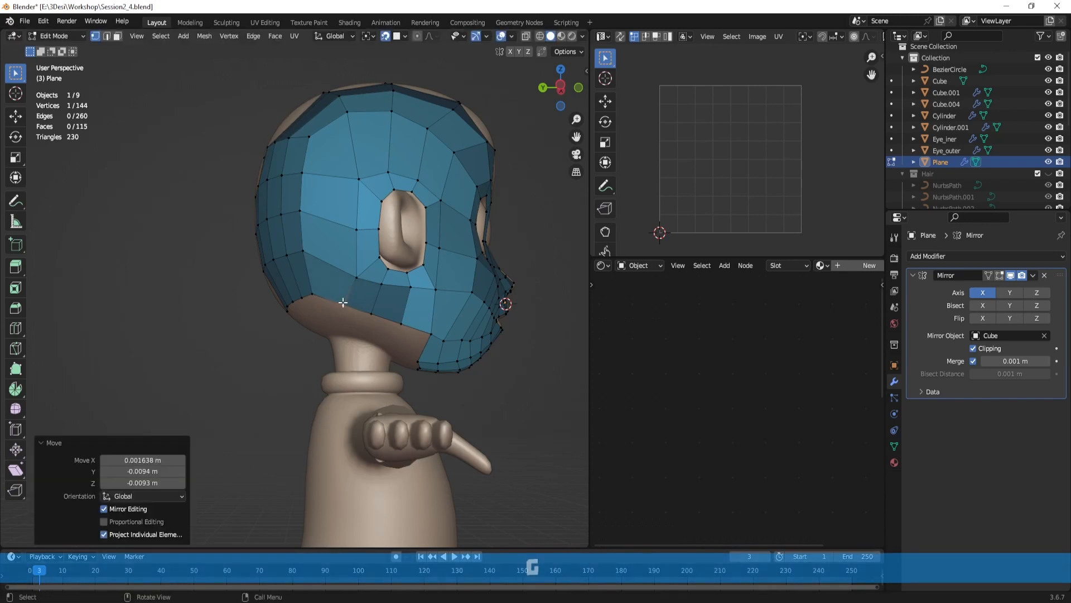
Step: Slide an edge in the rear patch and move a neighbouring vertex to smooth the flow on the back of the head
{"action": "middle_click_drag", "start_coordinate": [343, 302], "coordinate": [435, 210]}
{"action": "left_click", "coordinate": [339, 265]}
{"action": "key", "text": "2"}
{"action": "key", "text": "g"}
{"action": "key", "text": "g"}
{"action": "left_click", "coordinate": [371, 212]}
{"action": "key", "text": "1"}
{"action": "left_click", "coordinate": [383, 205]}
{"action": "key", "text": "g"}
{"action": "left_click", "coordinate": [435, 201]}
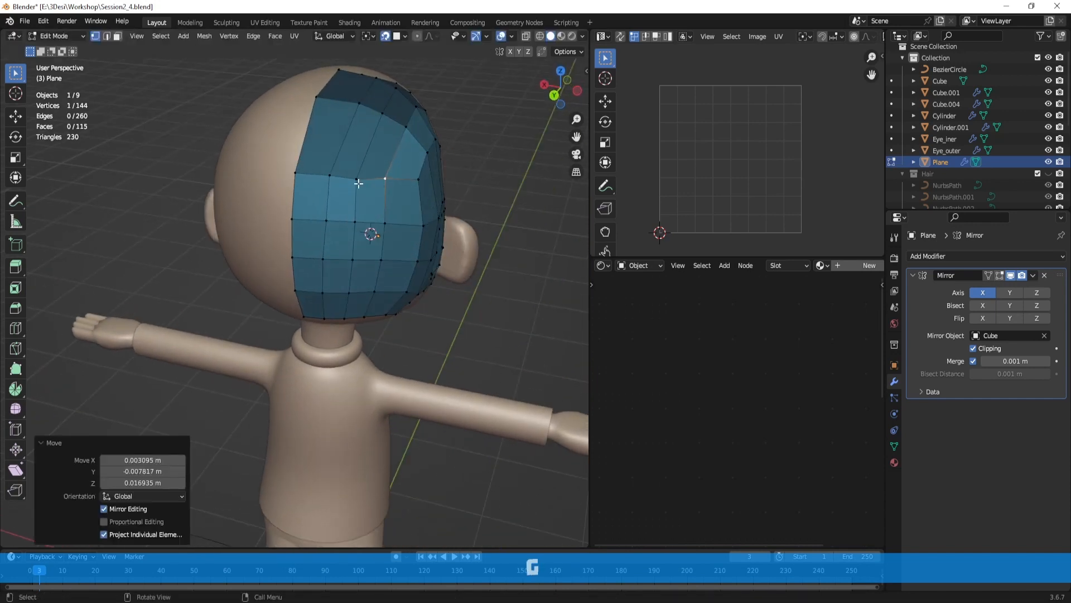
Step: Move the vertices of the upper back row toward the centre line to space the rear quads evenly
{"action": "left_click", "coordinate": [359, 179]}
{"action": "key", "text": "g"}
{"action": "left_click", "coordinate": [360, 173]}
{"action": "left_click", "coordinate": [333, 177]}
{"action": "key", "text": "g"}
{"action": "middle_click_drag", "start_coordinate": [324, 175], "coordinate": [311, 182]}
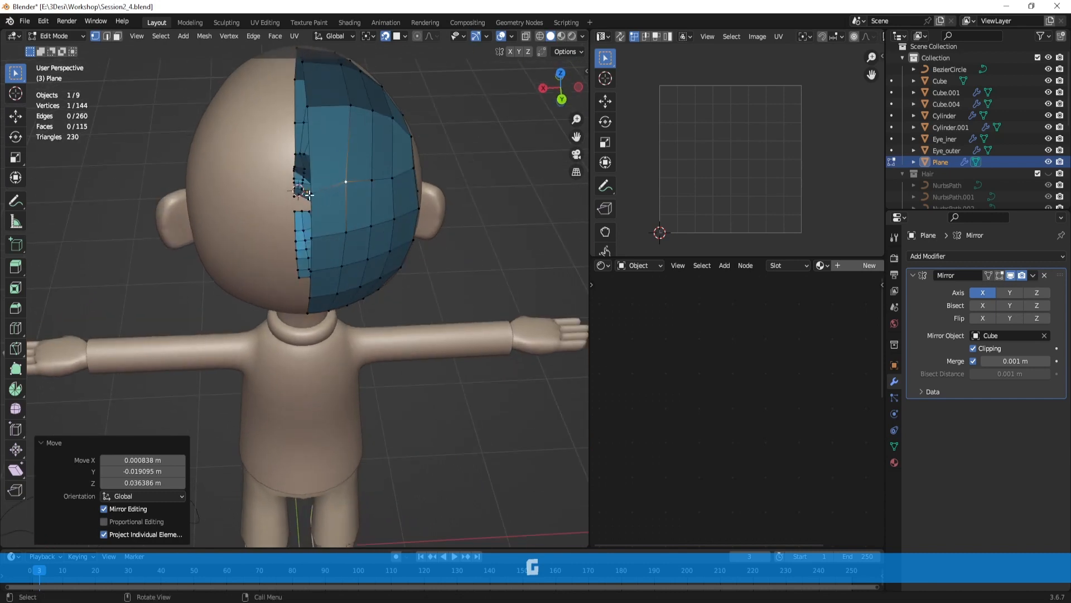
{"action": "key", "text": "g"}
{"action": "left_click", "coordinate": [311, 179]}
Step: Adjust the vertices near the crown and just below it on the back of the head
{"action": "middle_click_drag", "start_coordinate": [390, 194], "coordinate": [364, 137]}
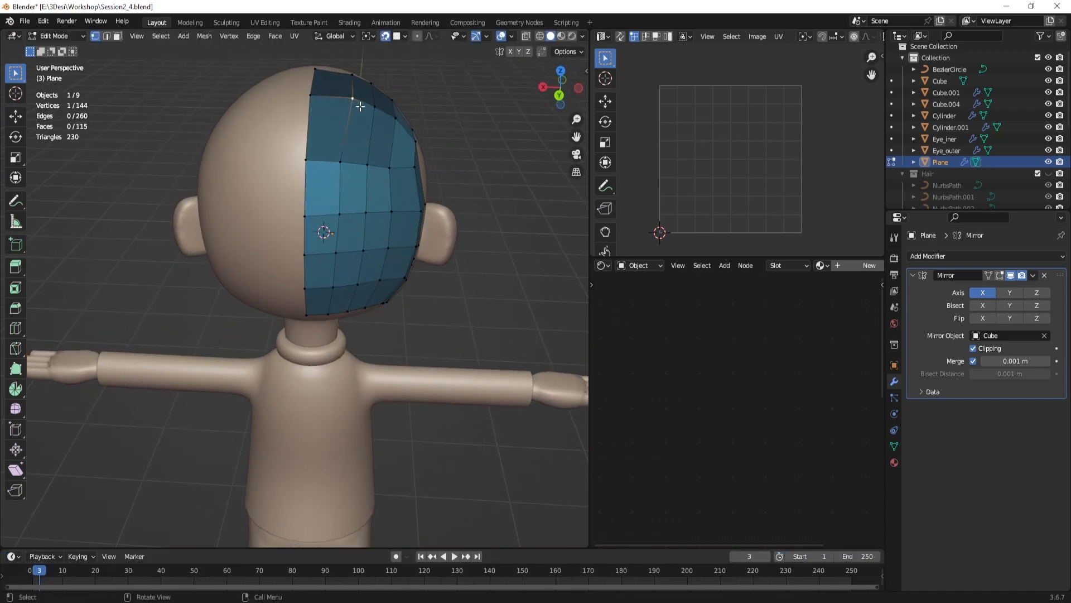
{"action": "key", "text": "g"}
{"action": "left_click", "coordinate": [361, 107]}
{"action": "middle_click_drag", "start_coordinate": [361, 108], "coordinate": [363, 142]}
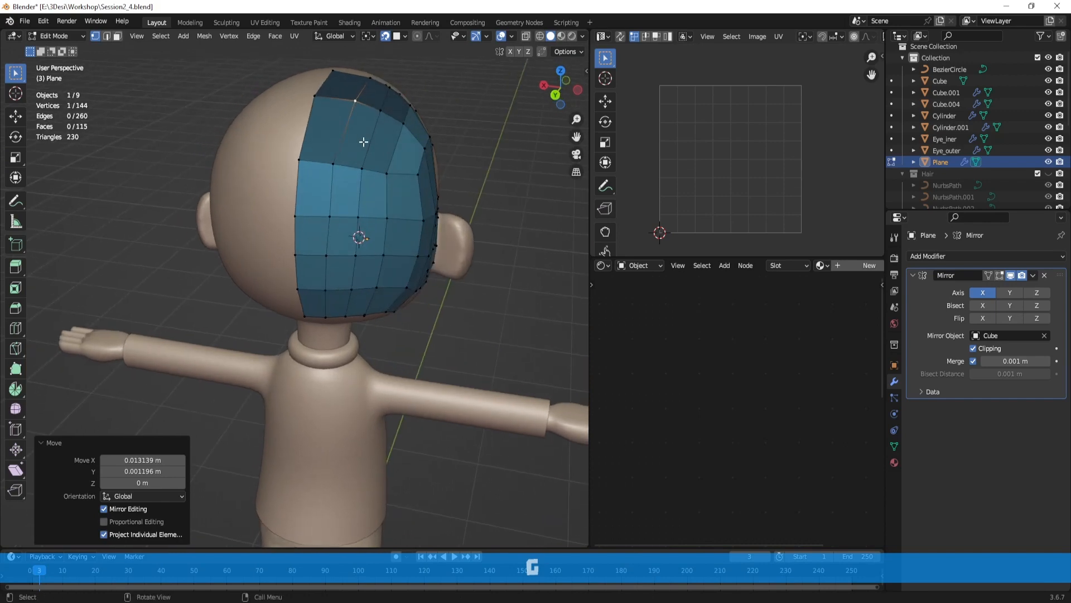
{"action": "key", "text": "g"}
{"action": "left_click", "coordinate": [335, 166]}
Step: Undo the last two edits to the back of the head mesh
{"action": "mouse_move", "coordinate": [366, 208]}
{"action": "middle_mouse_down"}
{"action": "mouse_move", "coordinate": [328, 162]}
{"action": "mouse_move", "coordinate": [296, 186]}
{"action": "mouse_move", "coordinate": [196, 161]}
{"action": "mouse_move", "coordinate": [357, 179]}
{"action": "mouse_move", "coordinate": [380, 162]}
{"action": "mouse_move", "coordinate": [387, 167]}
{"action": "mouse_move", "coordinate": [355, 212]}
{"action": "middle_mouse_up"}
{"action": "middle_click_drag", "start_coordinate": [407, 244], "coordinate": [371, 264]}
{"action": "key", "text": "ctrl+z"}
{"action": "key", "text": "ctrl+z"}
Step: Leave Edit Mode and isolate the retopology mesh together with the sculpted head in local view
{"action": "key", "text": "Tab"}
{"action": "key", "text": "Tab"}
{"action": "key", "text": "Tab"}
{"action": "middle_click_drag", "start_coordinate": [371, 160], "coordinate": [322, 149]}
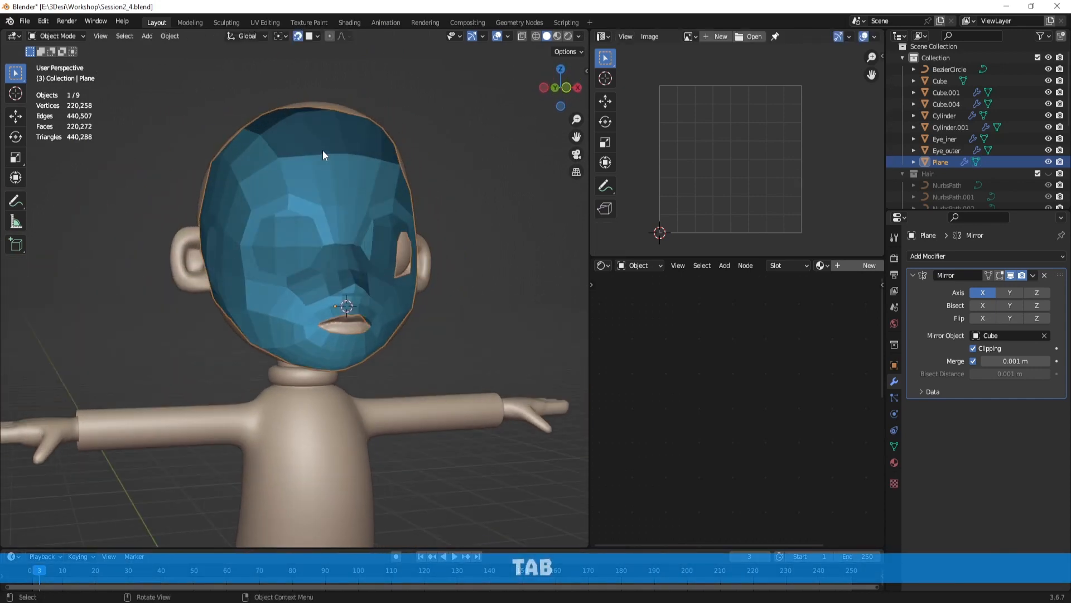
{"action": "middle_click_drag", "start_coordinate": [484, 275], "coordinate": [414, 264]}
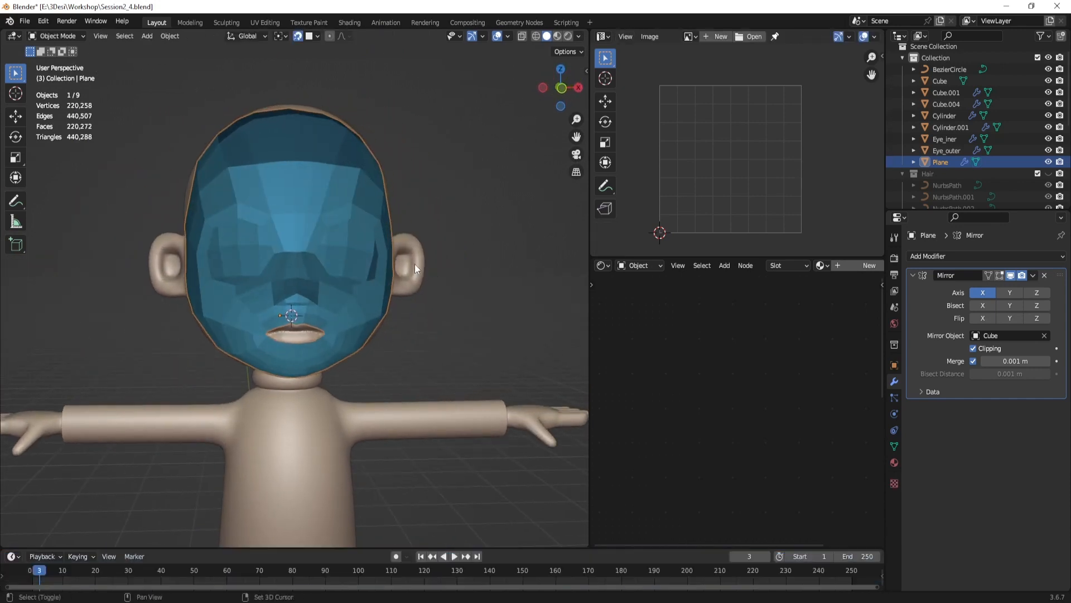
{"action": "left_click", "coordinate": [414, 264], "text": "shift"}
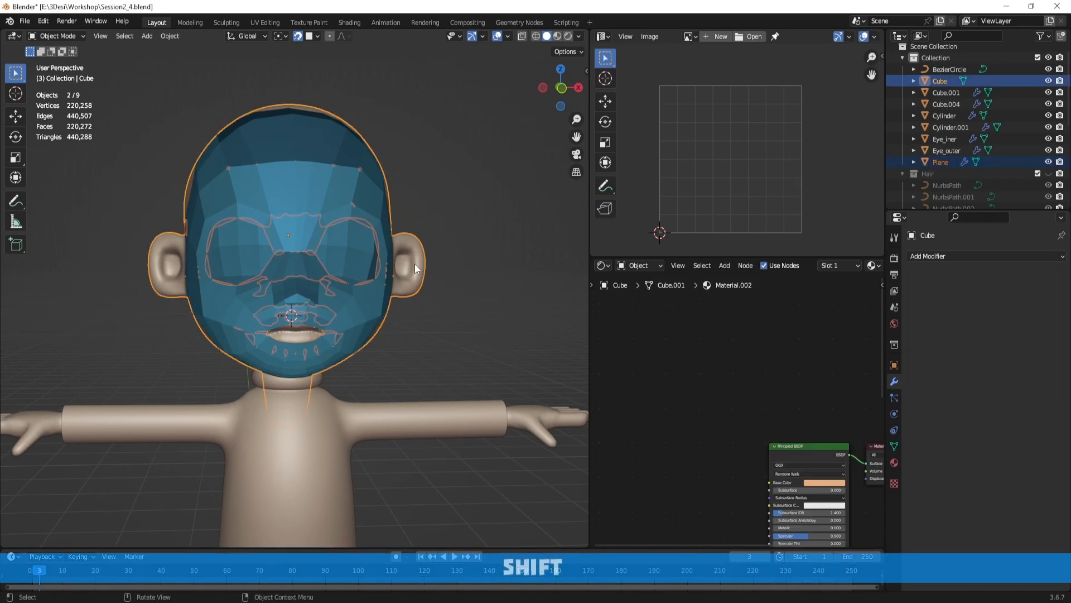
{"action": "key", "text": "KP_Divide"}
Step: Select only the blue retopology mesh and enter Edit Mode on it
{"action": "key", "text": "Tab"}
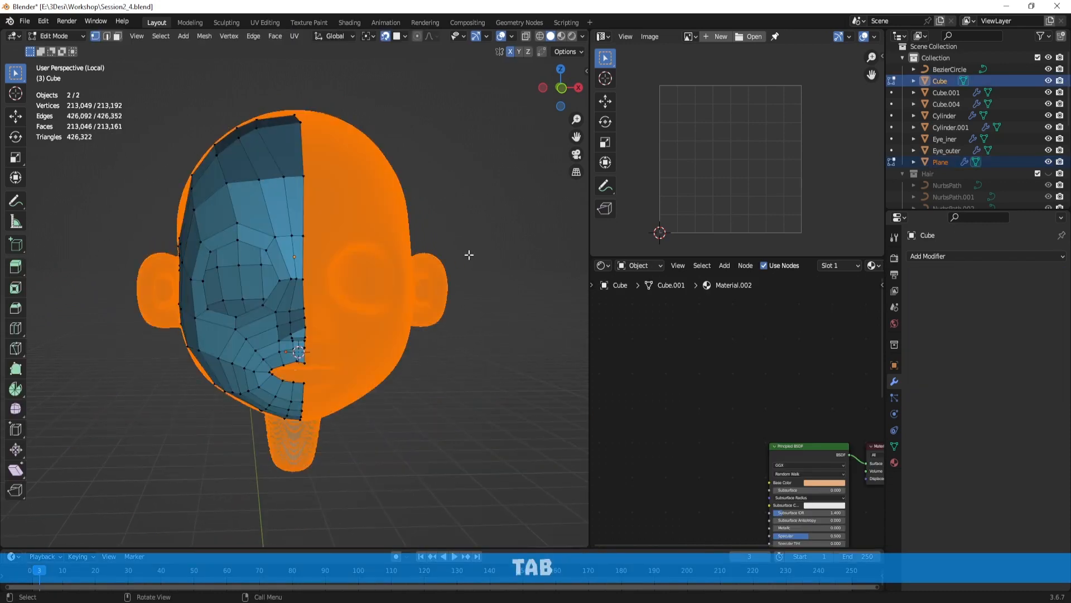
{"action": "key", "text": "Tab"}
{"action": "left_click", "coordinate": [306, 198]}
{"action": "middle_click_drag", "start_coordinate": [422, 235], "coordinate": [464, 232]}
{"action": "key", "text": "Tab"}
Step: Reposition vertices along the jaw border of the opening on the underside of the head
{"action": "mouse_move", "coordinate": [435, 266]}
{"action": "middle_mouse_down"}
{"action": "mouse_move", "coordinate": [569, 262]}
{"action": "mouse_move", "coordinate": [504, 284]}
{"action": "mouse_move", "coordinate": [415, 273]}
{"action": "mouse_move", "coordinate": [485, 269]}
{"action": "mouse_move", "coordinate": [425, 266]}
{"action": "mouse_move", "coordinate": [460, 265]}
{"action": "mouse_move", "coordinate": [426, 263]}
{"action": "mouse_move", "coordinate": [401, 201]}
{"action": "mouse_move", "coordinate": [482, 185]}
{"action": "mouse_move", "coordinate": [402, 242]}
{"action": "mouse_move", "coordinate": [531, 278]}
{"action": "mouse_move", "coordinate": [434, 235]}
{"action": "mouse_move", "coordinate": [430, 282]}
{"action": "middle_mouse_up"}
{"action": "key", "text": "g"}
{"action": "left_click", "coordinate": [434, 267]}
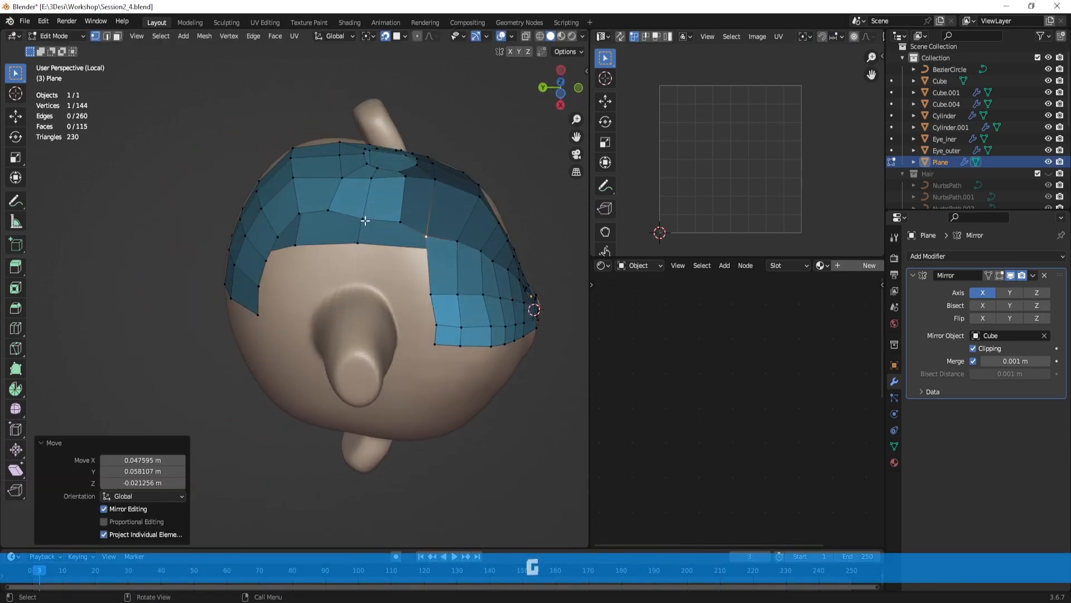
{"action": "left_click", "coordinate": [363, 222]}
{"action": "key", "text": "g"}
{"action": "left_click", "coordinate": [362, 229]}
Step: Round off the jawline border of the underside opening by moving its corner vertices
{"action": "middle_click_drag", "start_coordinate": [361, 229], "coordinate": [430, 260]}
{"action": "left_click", "coordinate": [420, 294]}
{"action": "key", "text": "g"}
{"action": "left_click", "coordinate": [422, 285]}
{"action": "key", "text": "2"}
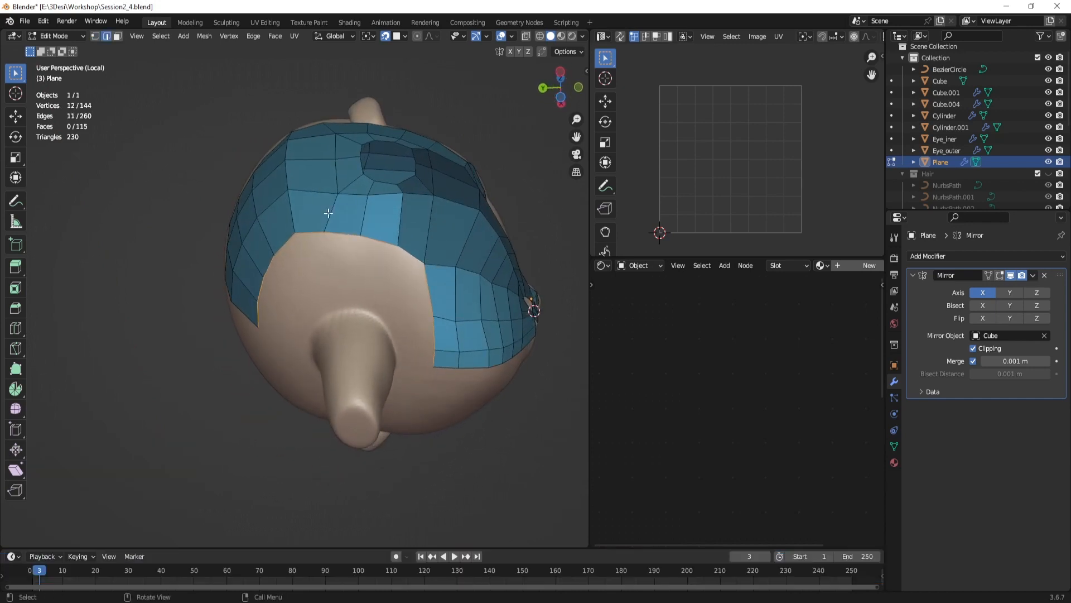
{"action": "key", "text": "1"}
{"action": "left_click", "coordinate": [398, 245]}
{"action": "key", "text": "g"}
{"action": "left_click", "coordinate": [398, 249]}
{"action": "middle_click_drag", "start_coordinate": [386, 258], "coordinate": [364, 267]}
Step: Extrude the underside opening's border, scale it to about 0.6 and move it over the base of the neck
{"action": "key", "text": "2"}
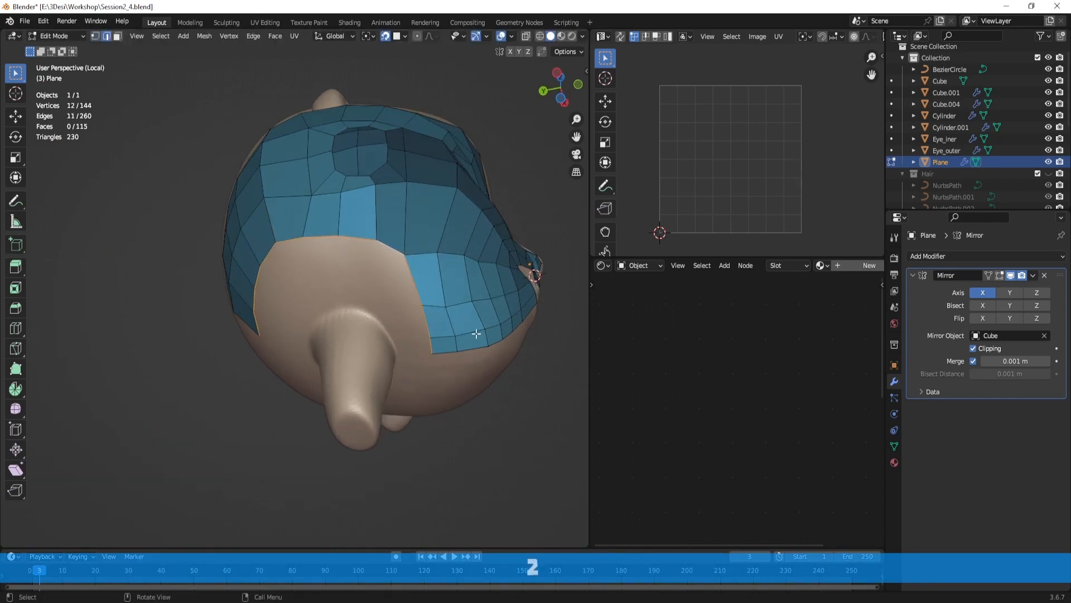
{"action": "key", "text": "e"}
{"action": "right_click", "coordinate": [446, 335]}
{"action": "key", "text": "s"}
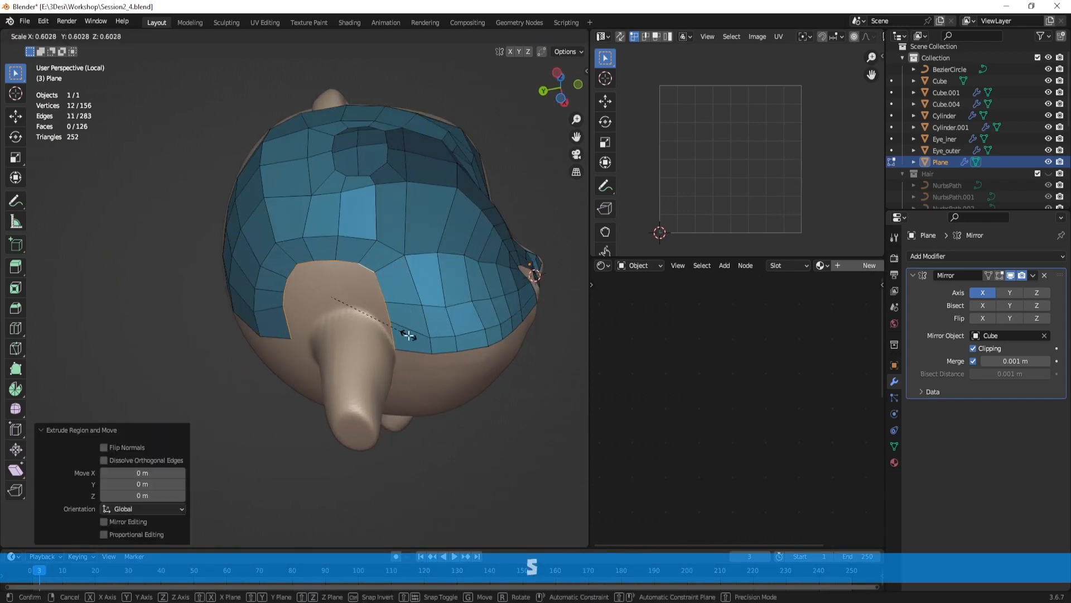
{"action": "left_click", "coordinate": [408, 335]}
{"action": "key", "text": "g"}
{"action": "left_click", "coordinate": [424, 365]}
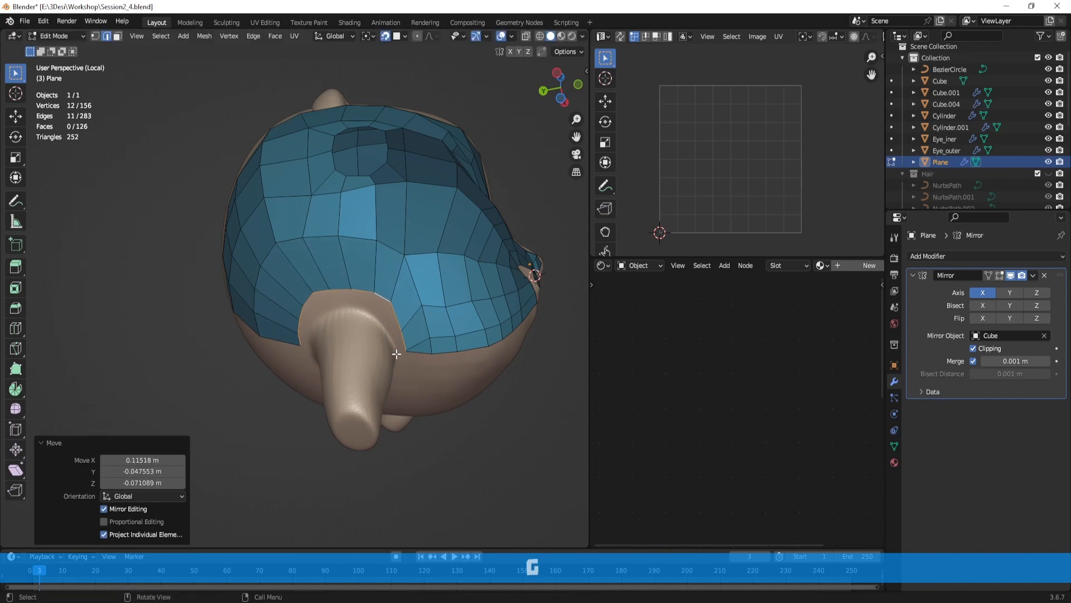
Step: Move the rear vertices of the extruded border onto the base of the neck
{"action": "middle_click_drag", "start_coordinate": [424, 365], "coordinate": [304, 304]}
{"action": "left_click", "coordinate": [304, 304]}
{"action": "key", "text": "g"}
{"action": "left_click", "coordinate": [313, 296]}
{"action": "key", "text": "g"}
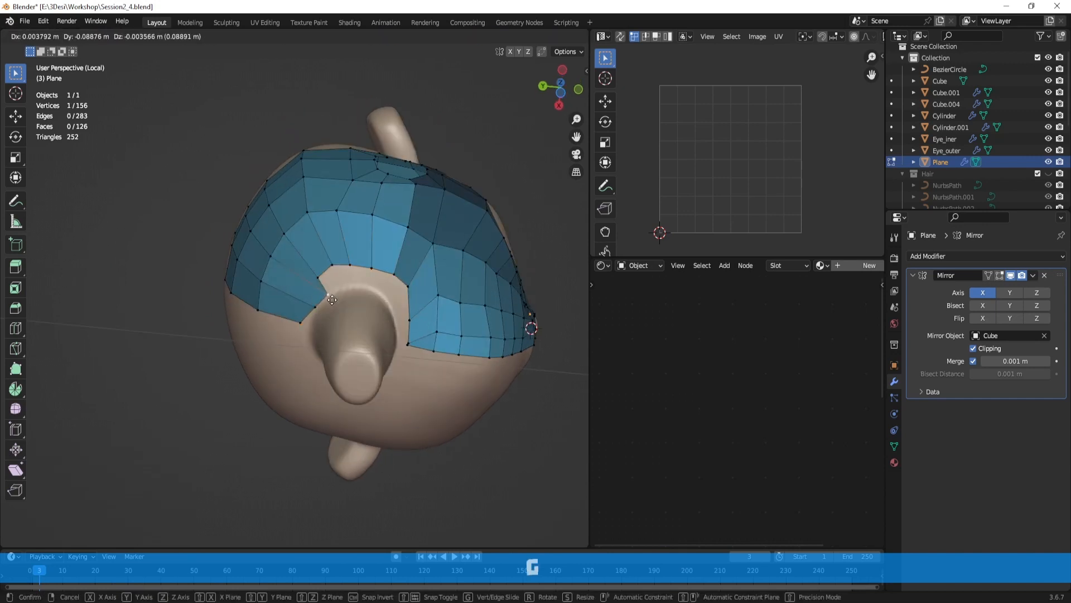
{"action": "left_click", "coordinate": [330, 295]}
{"action": "key", "text": "g"}
{"action": "left_click", "coordinate": [335, 282]}
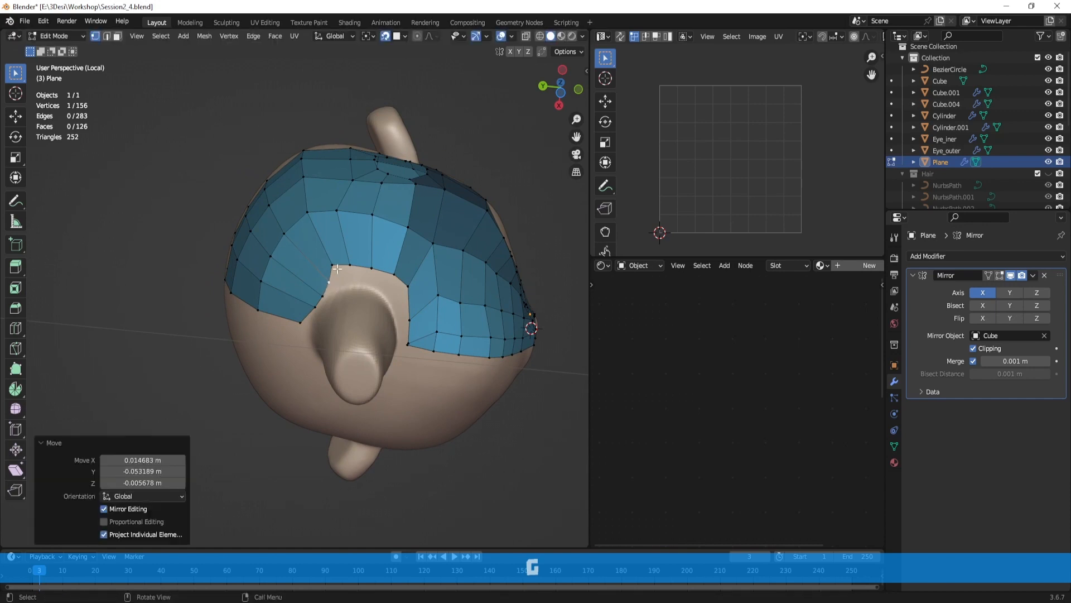
Step: Fit the side vertices of the extruded border around the base of the neck
{"action": "key", "text": "g"}
{"action": "left_click", "coordinate": [353, 269]}
{"action": "key", "text": "g"}
{"action": "left_click", "coordinate": [369, 274]}
{"action": "key", "text": "g"}
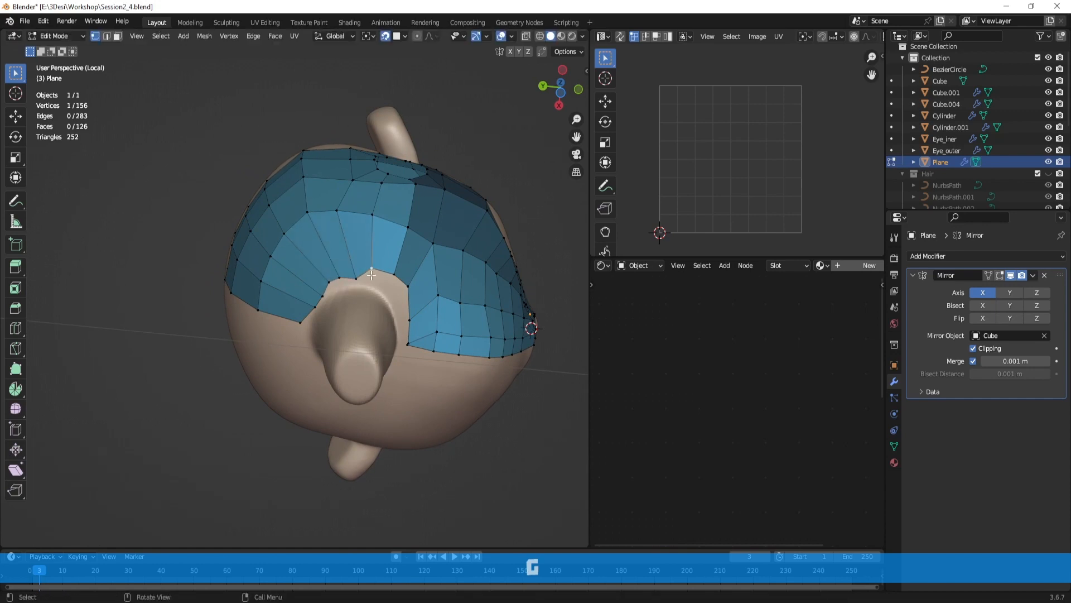
{"action": "left_click", "coordinate": [385, 281]}
{"action": "key", "text": "g"}
{"action": "left_click", "coordinate": [401, 292]}
Step: Pull the front vertices and the rearmost vertices of the border tight against the neck, up to the centre line
{"action": "key", "text": "g"}
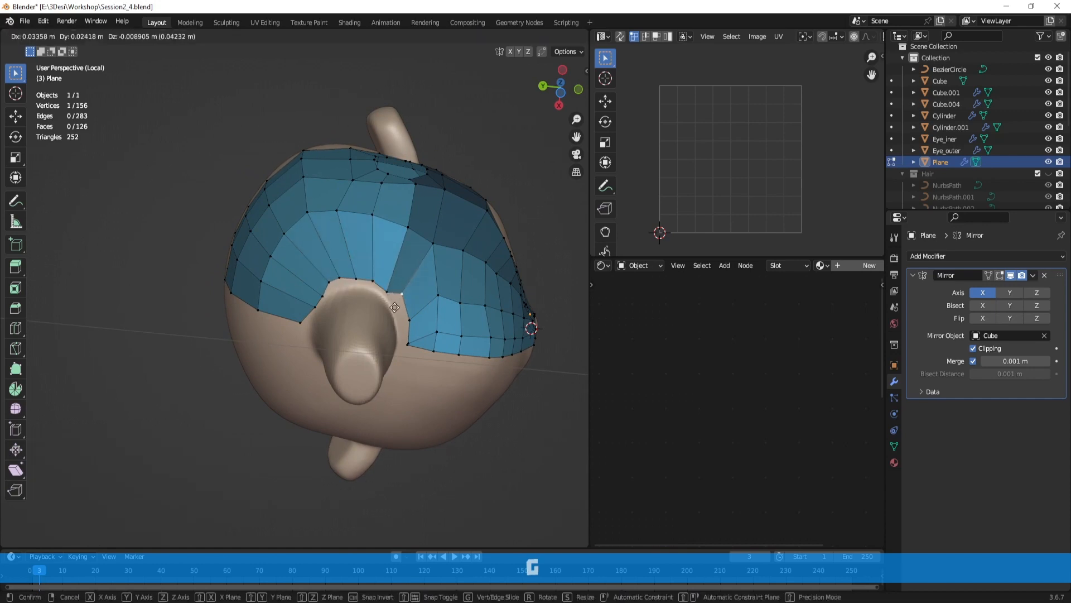
{"action": "left_click", "coordinate": [408, 321]}
{"action": "key", "text": "g"}
{"action": "left_click", "coordinate": [407, 338]}
{"action": "key", "text": "g"}
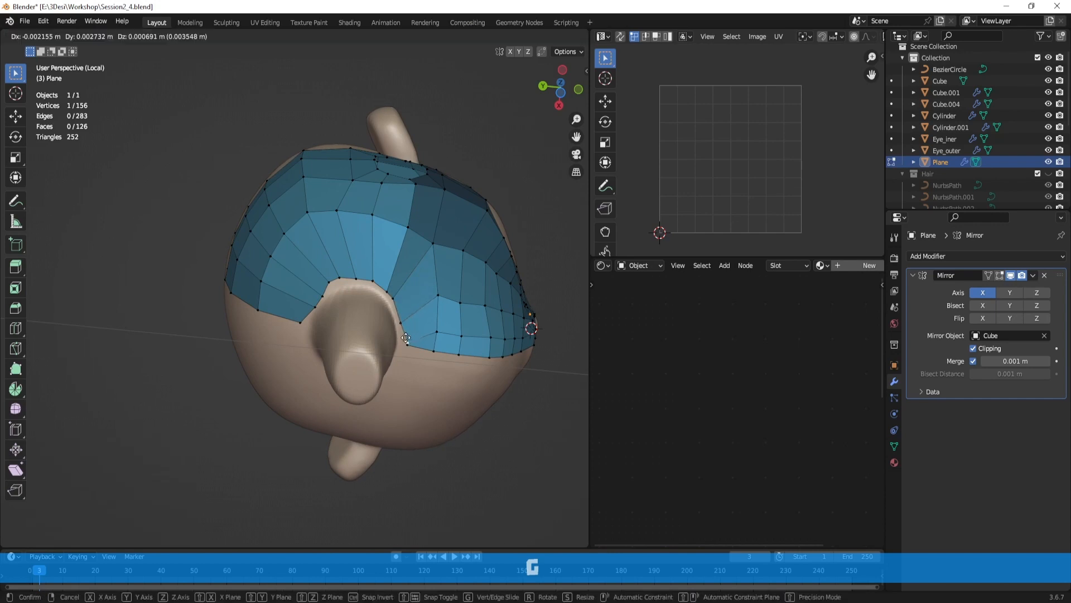
{"action": "left_click", "coordinate": [399, 338]}
{"action": "key", "text": "g"}
{"action": "left_click", "coordinate": [393, 349]}
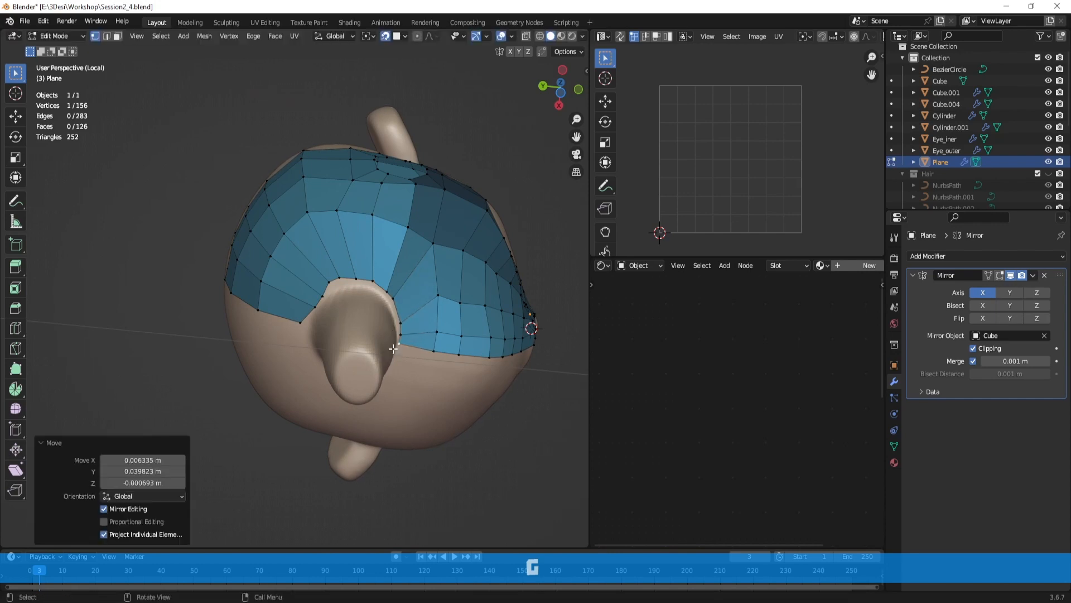
{"action": "key", "text": "g"}
{"action": "left_click", "coordinate": [326, 302]}
{"action": "key", "text": "g"}
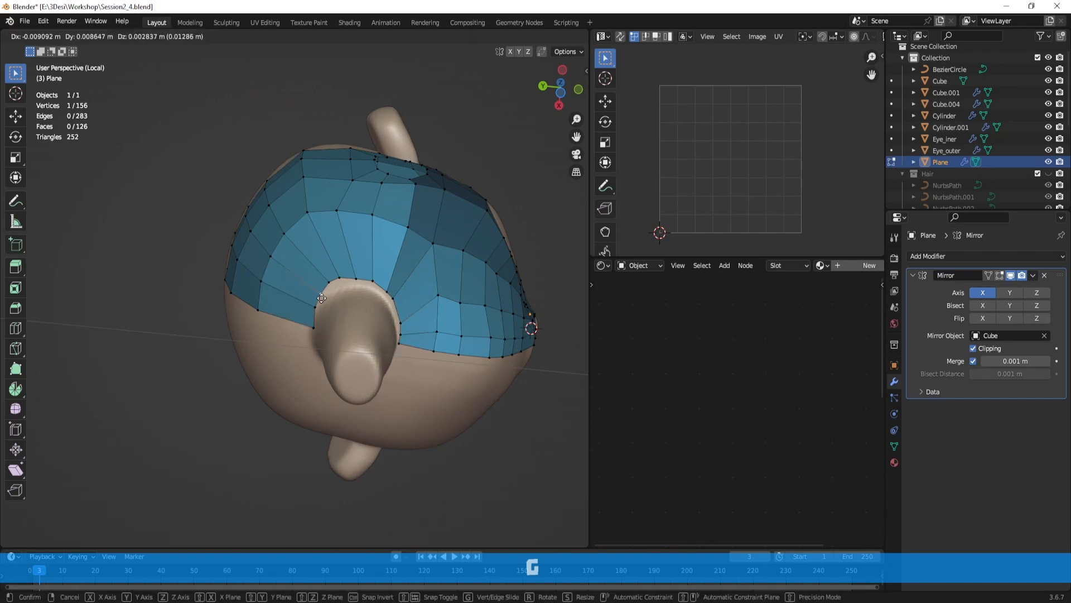
{"action": "left_click", "coordinate": [353, 309]}
Step: Adjust vertices on the jaw underside and one front-side vertex of the neck ring to even out the faces
{"action": "middle_click_drag", "start_coordinate": [354, 310], "coordinate": [382, 265]}
{"action": "key", "text": "g"}
{"action": "left_click", "coordinate": [404, 207]}
{"action": "key", "text": "g"}
{"action": "left_click", "coordinate": [434, 212]}
{"action": "left_click", "coordinate": [386, 275]}
{"action": "key", "text": "g"}
{"action": "left_click", "coordinate": [383, 273]}
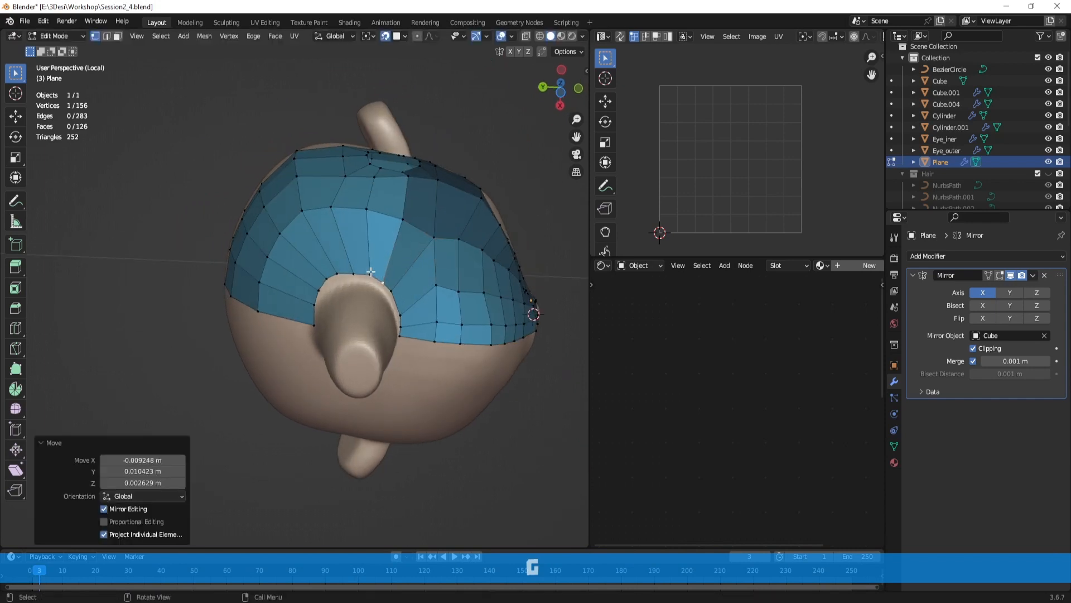
Step: Fine-tune the side and rear vertices of the neck ring so they are evenly spaced around the neck
{"action": "key", "text": "g"}
{"action": "left_click", "coordinate": [353, 271]}
{"action": "left_click", "coordinate": [338, 273]}
{"action": "key", "text": "g"}
{"action": "left_click", "coordinate": [340, 275]}
{"action": "left_click", "coordinate": [331, 279]}
{"action": "key", "text": "g"}
{"action": "left_click", "coordinate": [333, 280]}
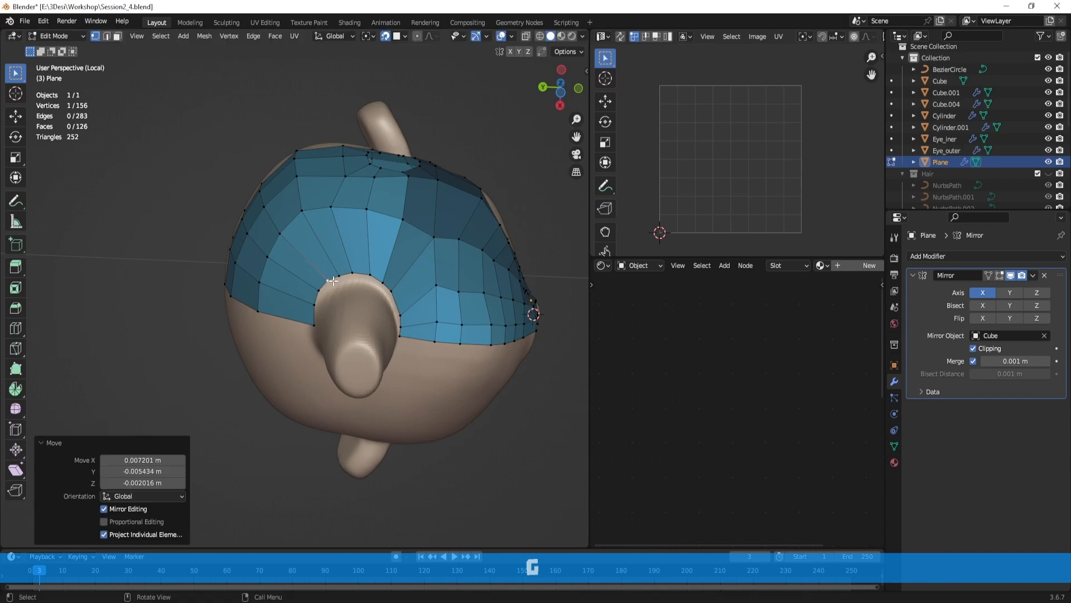
Step: Add one centred loop cut around the faces encircling the neck and snap it onto the surface
{"action": "left_click", "coordinate": [376, 262]}
{"action": "right_click", "coordinate": [377, 263]}
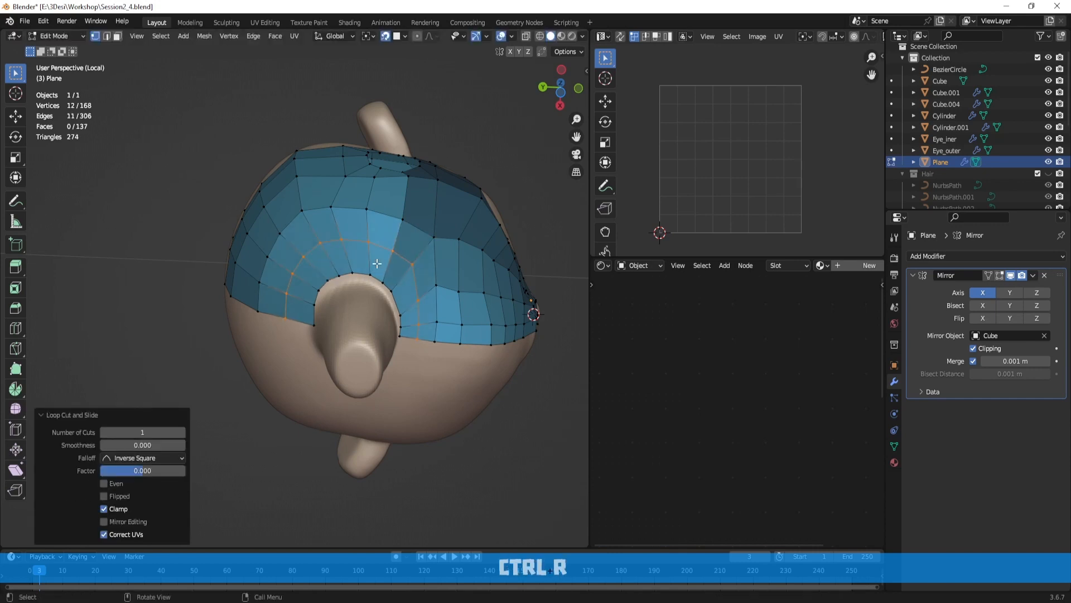
{"action": "key", "text": "g"}
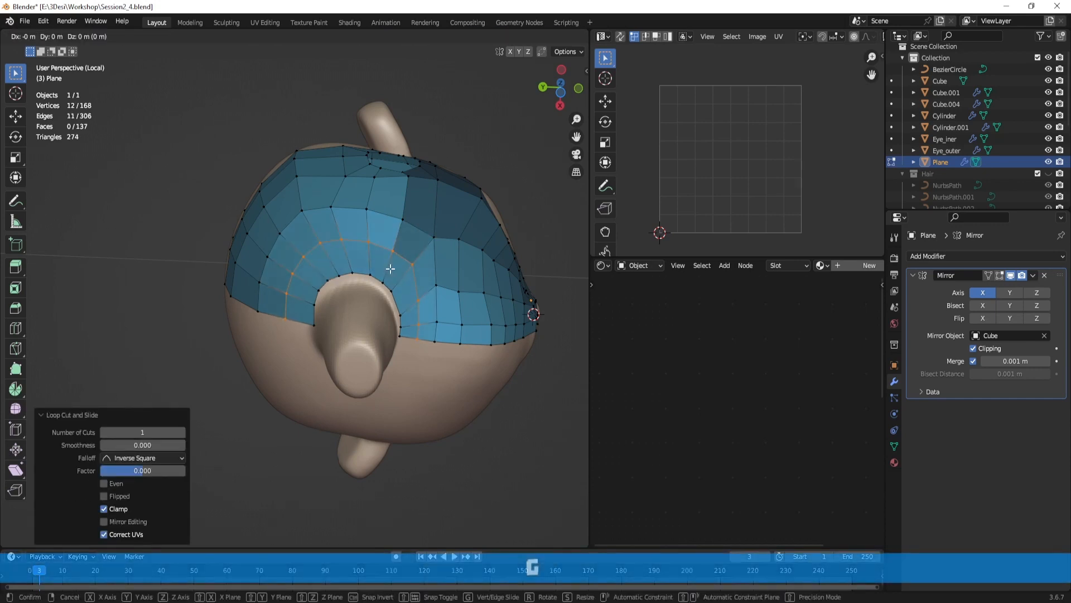
{"action": "left_click", "coordinate": [390, 269]}
Step: Try to extrude the neck opening's edge loop straight down along Z, and undo the extrusion
{"action": "middle_click_drag", "start_coordinate": [390, 268], "coordinate": [414, 312]}
{"action": "key", "text": "2"}
{"action": "left_click", "coordinate": [361, 316], "text": "alt"}
{"action": "key", "text": "e"}
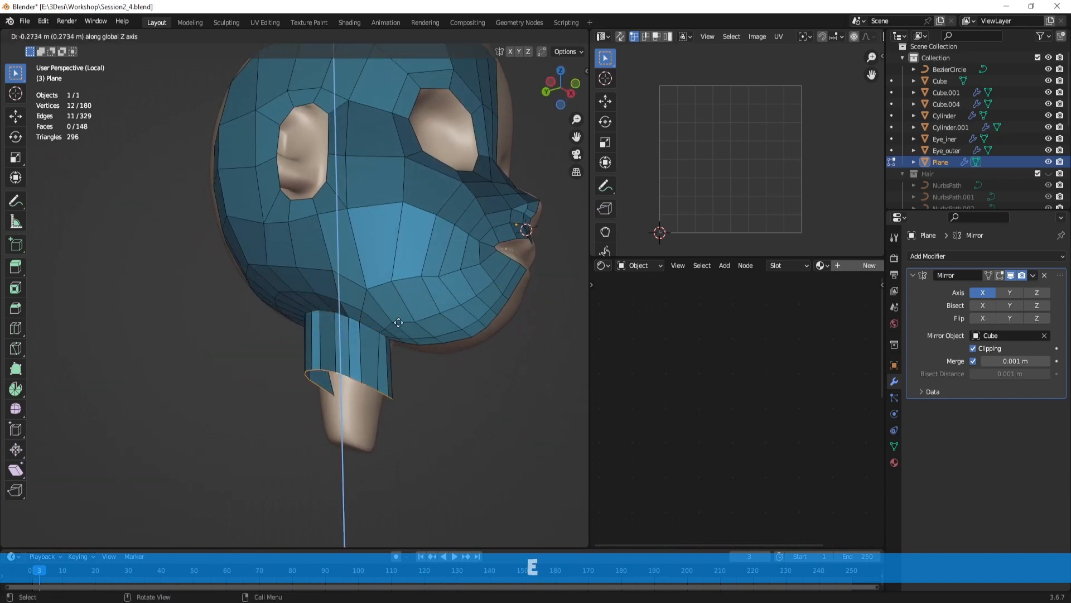
{"action": "left_click", "coordinate": [397, 356]}
{"action": "middle_click_drag", "start_coordinate": [397, 356], "coordinate": [398, 383]}
{"action": "key", "text": "ctrl+z"}
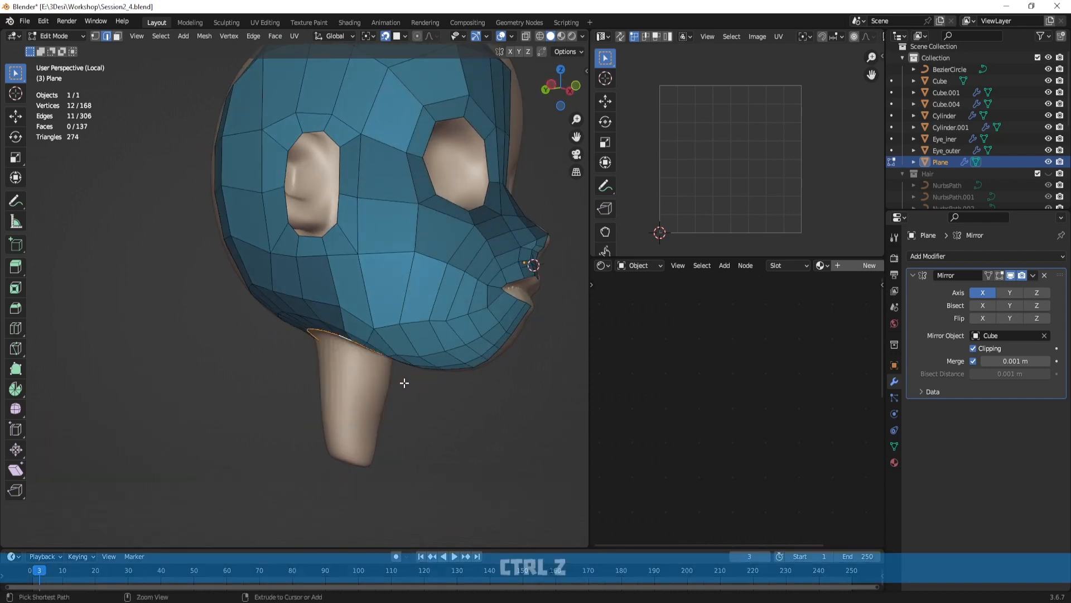
Step: Turn off snapping and extrude the neck opening's edge loop about 0.35 m straight down along Z
{"action": "left_click", "coordinate": [386, 36]}
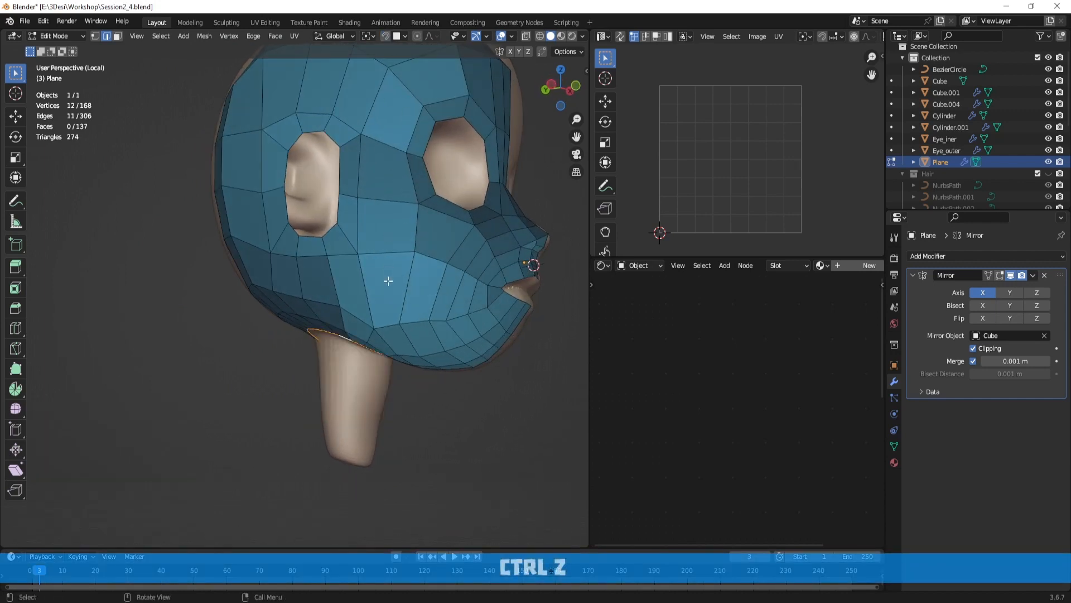
{"action": "key", "text": "e"}
{"action": "right_click", "coordinate": [389, 304]}
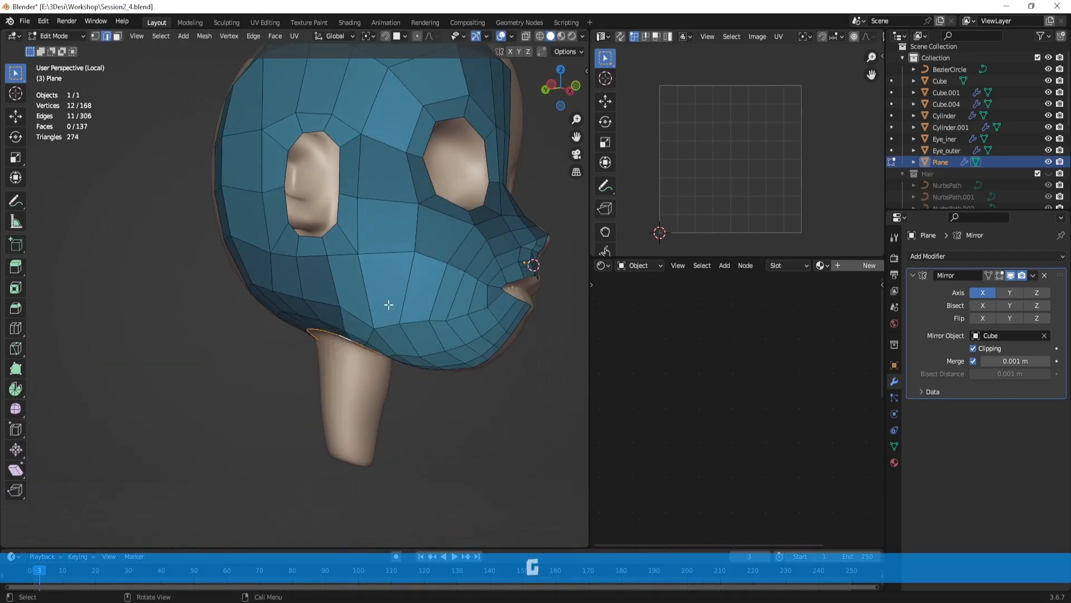
{"action": "key", "text": "e"}
{"action": "left_click", "coordinate": [388, 358]}
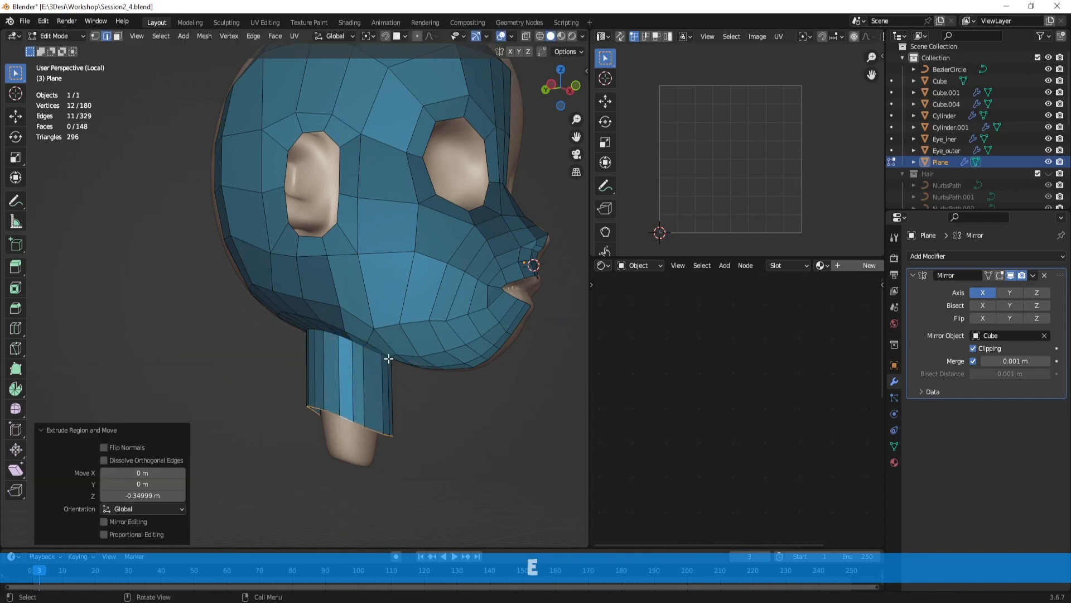
Step: Exit local view, try to scale and shift the neck's lower edge loop along X, and undo the change
{"action": "key", "text": "slash"}
{"action": "middle_click_drag", "start_coordinate": [381, 400], "coordinate": [354, 389]}
{"action": "scroll", "coordinate": [419, 364], "scroll_direction": "up", "scroll_amount": 3}
{"action": "key", "text": "s"}
{"action": "left_click", "coordinate": [329, 391]}
{"action": "key", "text": "g"}
{"action": "key", "text": "x"}
{"action": "right_click", "coordinate": [346, 391]}
{"action": "key", "text": "ctrl+z"}
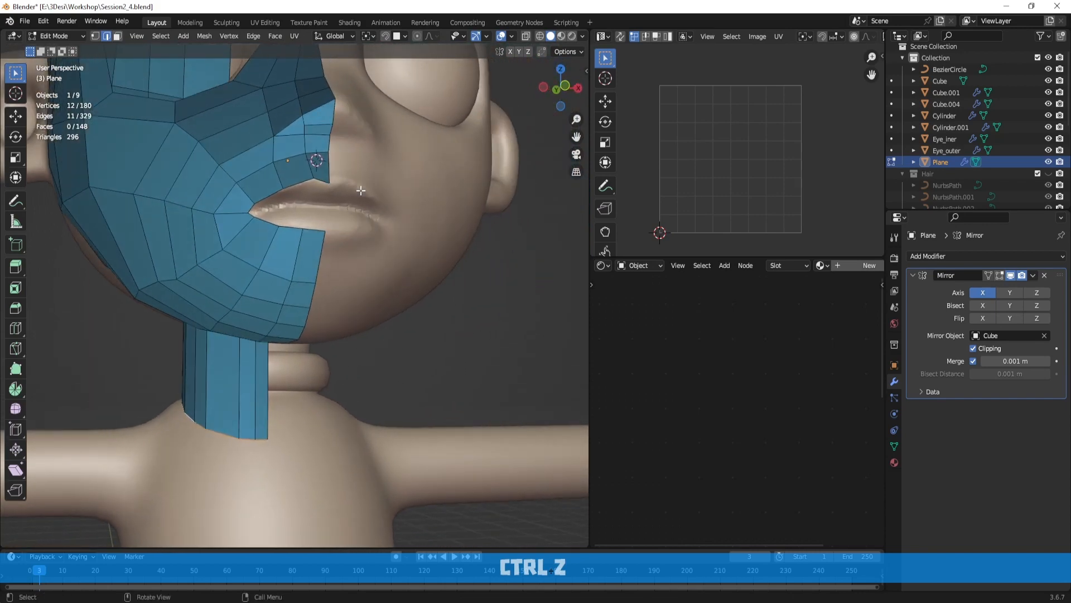
Step: Check the head on the full character, and isolate the Plane mesh together with the Cube head sculpt in local view
{"action": "middle_click_drag", "start_coordinate": [396, 240], "coordinate": [344, 221]}
{"action": "key", "text": "Tab"}
{"action": "key", "text": "Tab"}
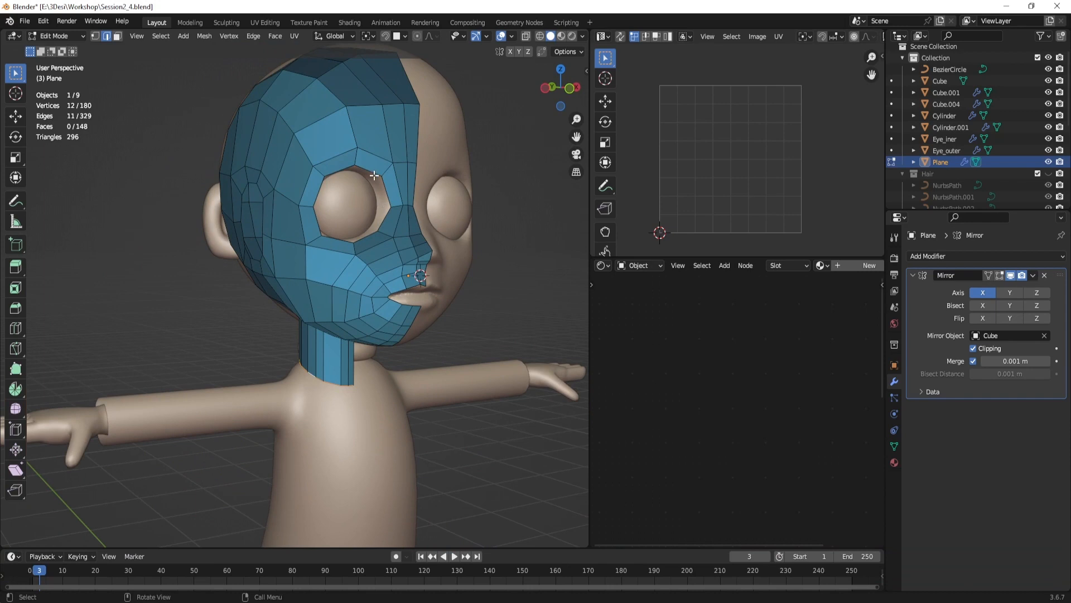
{"action": "middle_click_drag", "start_coordinate": [374, 175], "coordinate": [387, 181]}
{"action": "key", "text": "Tab"}
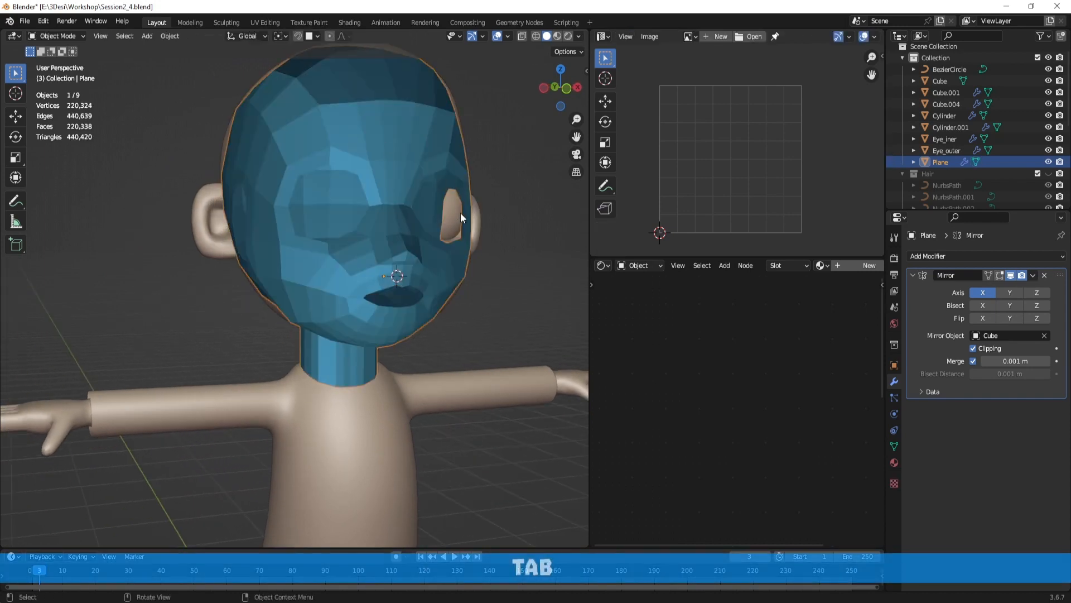
{"action": "middle_click_drag", "start_coordinate": [461, 212], "coordinate": [440, 262]}
{"action": "left_click", "coordinate": [943, 83], "text": "ctrl"}
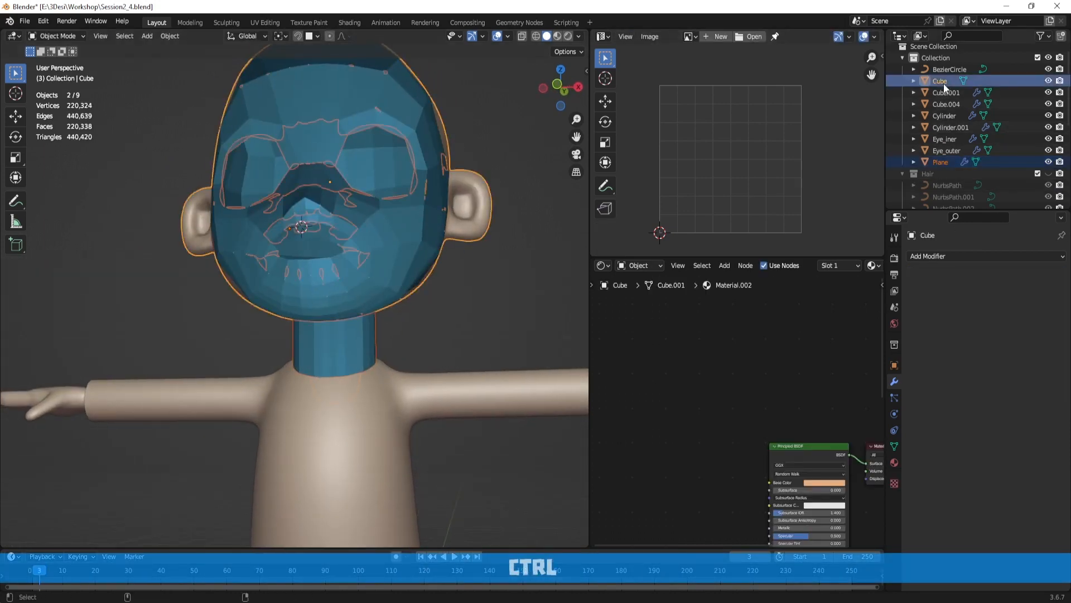
{"action": "key", "text": "KP_Divide"}
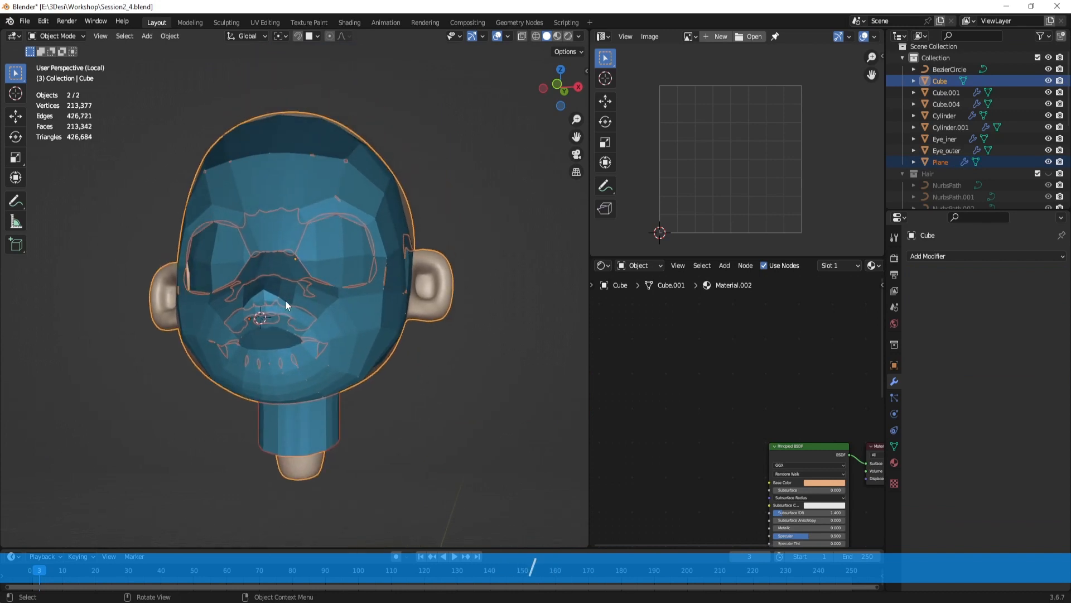
{"action": "middle_click_drag", "start_coordinate": [286, 305], "coordinate": [347, 313]}
{"action": "key", "text": "Tab"}
{"action": "key", "text": "Tab"}
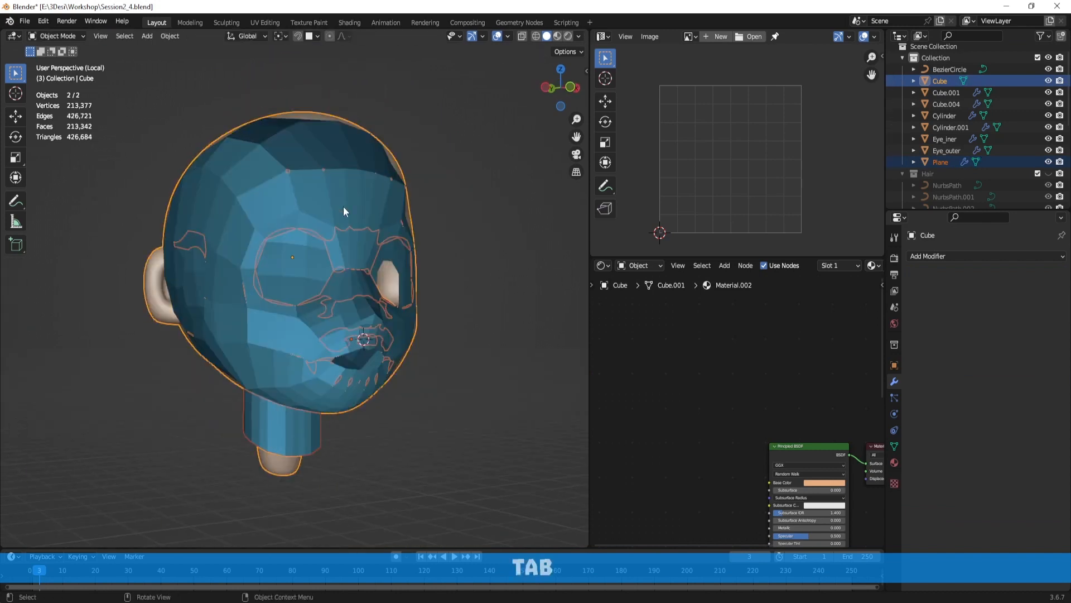
Step: Edit the Plane mesh, select the face loop around the eye socket, and invert the selection
{"action": "left_click", "coordinate": [345, 208]}
{"action": "key", "text": "Tab"}
{"action": "scroll", "coordinate": [349, 224], "scroll_direction": "up", "scroll_amount": 6}
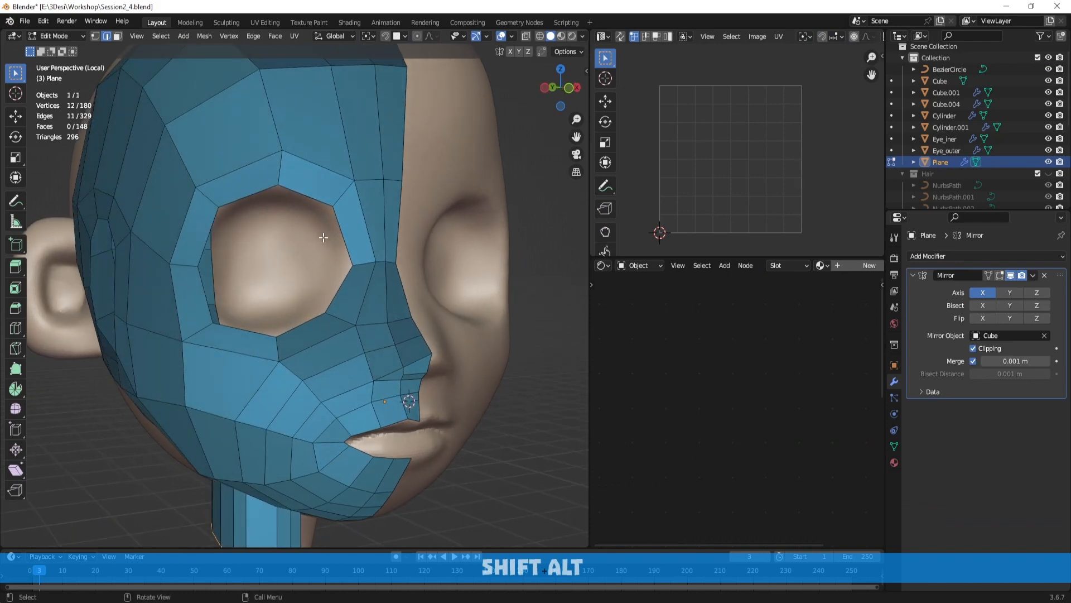
{"action": "middle_click_drag", "start_coordinate": [323, 237], "coordinate": [295, 180]}
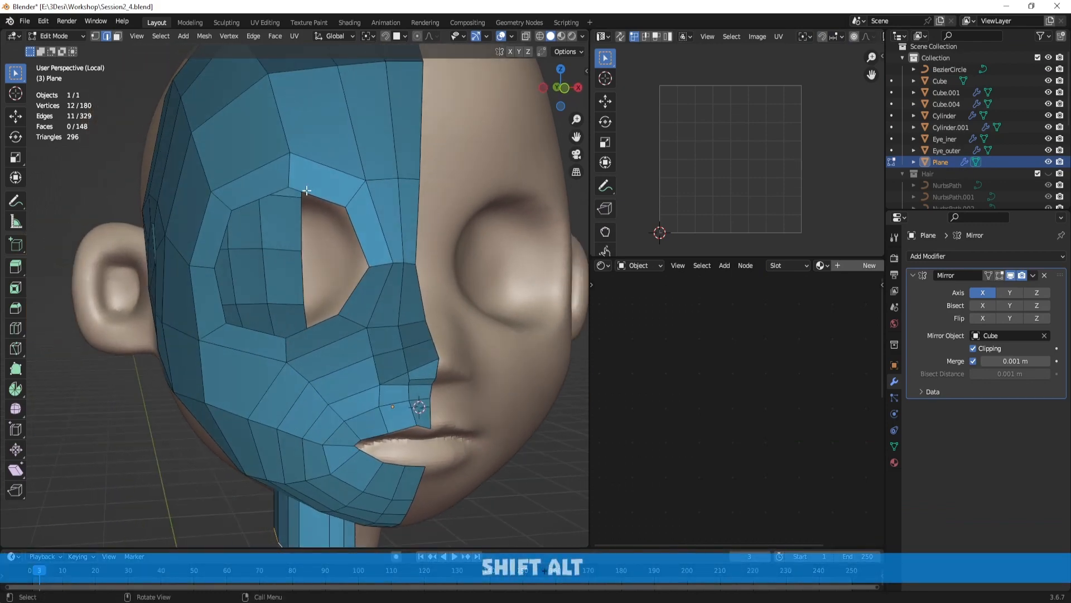
{"action": "key", "text": "3"}
{"action": "left_click", "coordinate": [294, 177], "text": "alt+shift"}
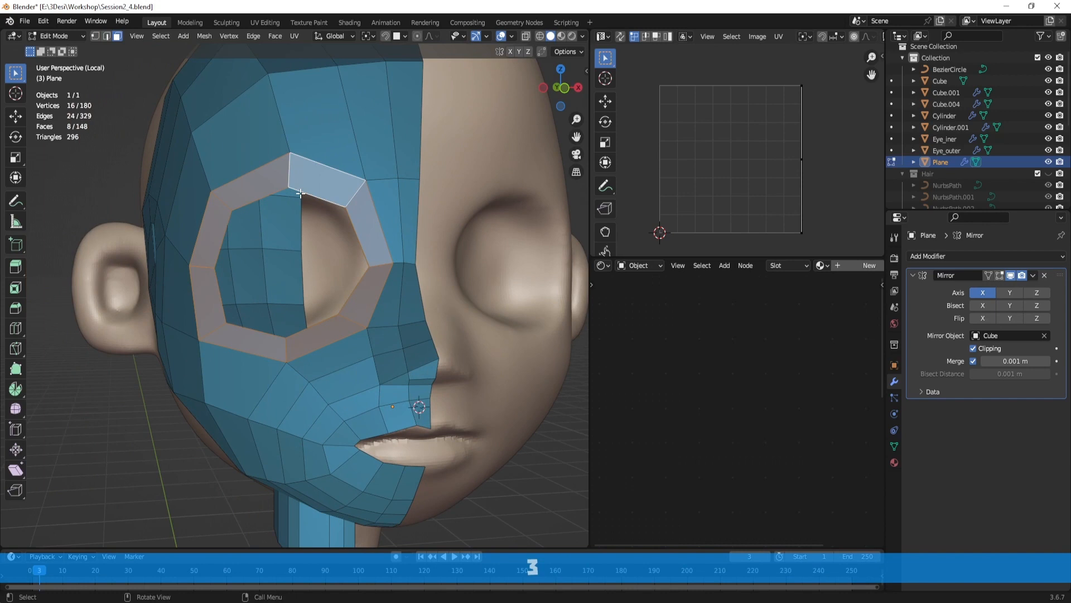
{"action": "key", "text": "ctrl+i"}
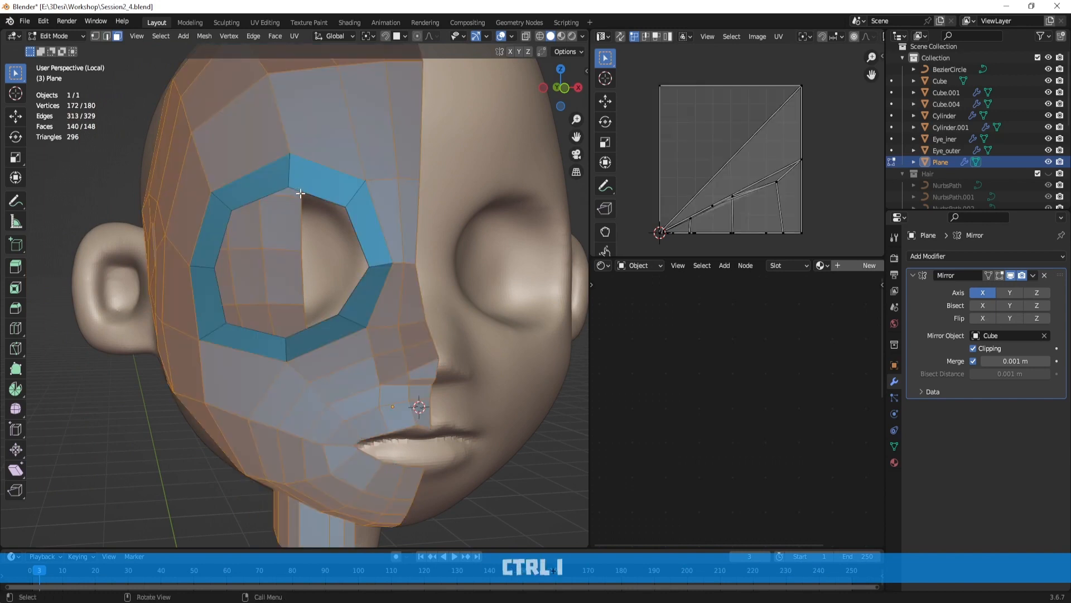
{"action": "key", "text": "h"}
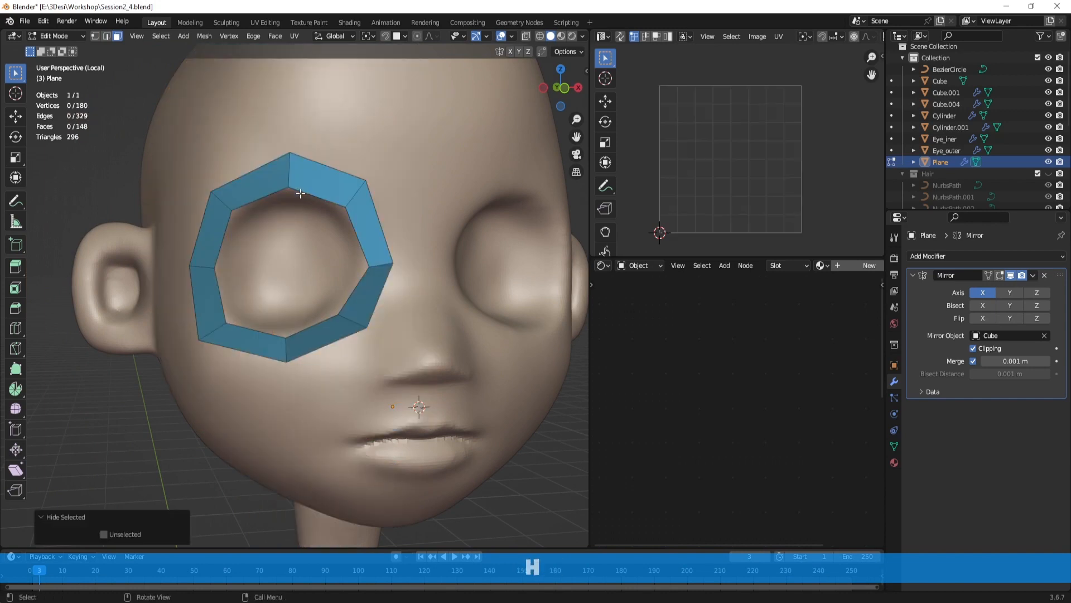
{"action": "key", "text": "2"}
{"action": "left_click", "coordinate": [304, 193]}
{"action": "middle_click_drag", "start_coordinate": [328, 229], "coordinate": [226, 240]}
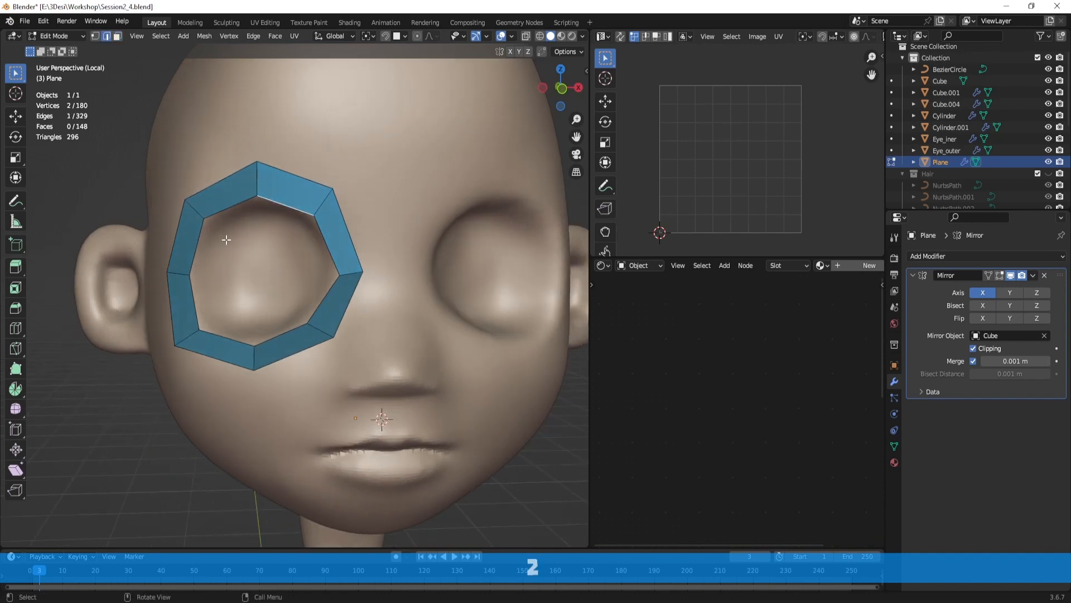
{"action": "left_click", "coordinate": [274, 208], "text": "alt"}
{"action": "middle_click_drag", "start_coordinate": [273, 210], "coordinate": [319, 251]}
{"action": "key", "text": "ctrl+z"}
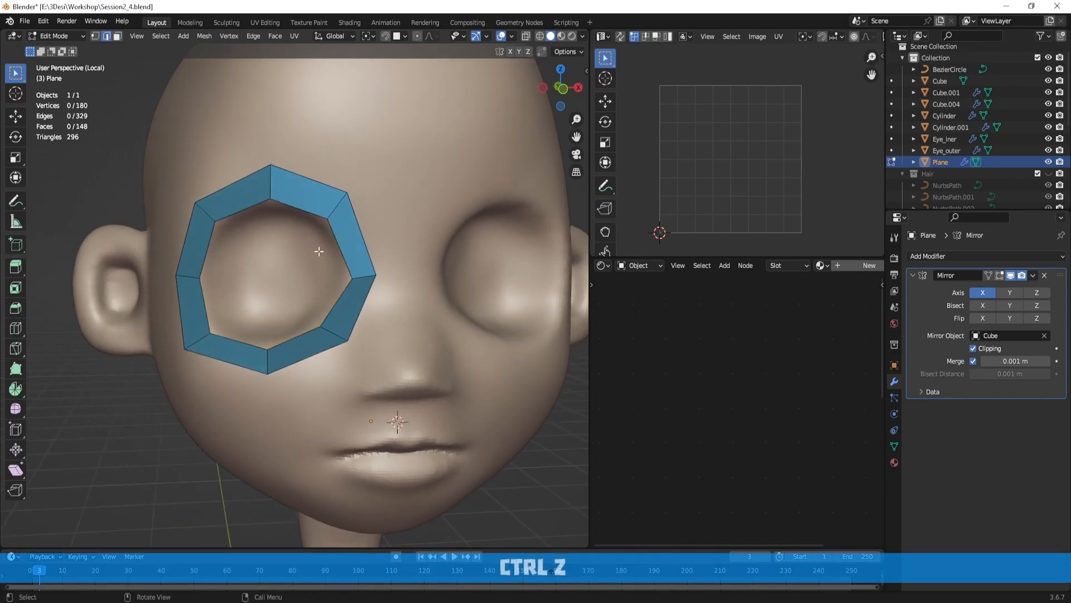
{"action": "key", "text": "ctrl+z"}
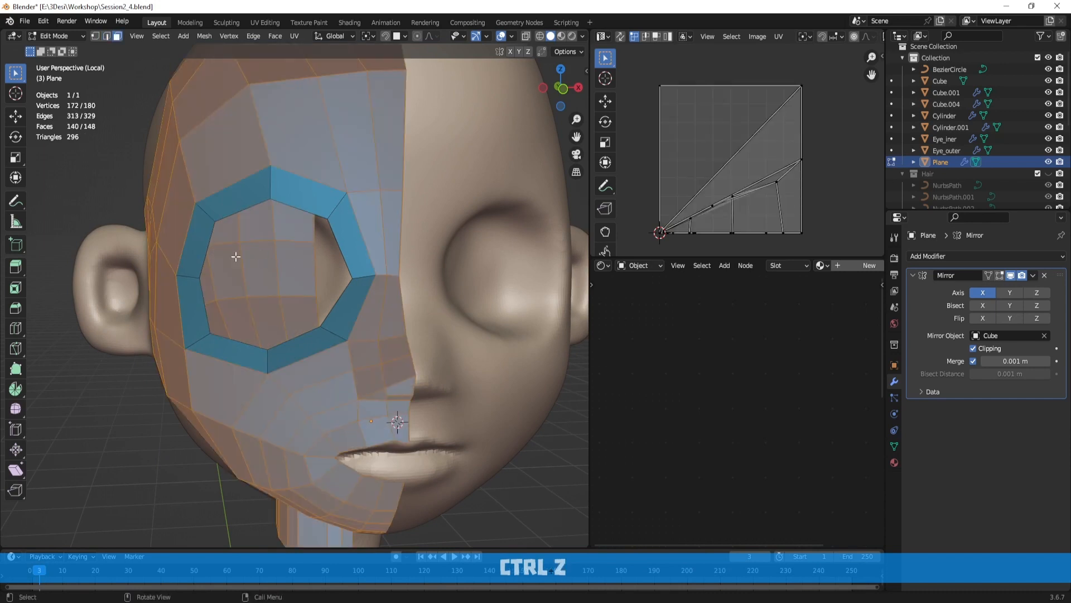
Step: Hide everything except the eye socket ring, and extrude its inner edge loop inward, scaled to 0.569
{"action": "middle_click_drag", "start_coordinate": [282, 267], "coordinate": [233, 265]}
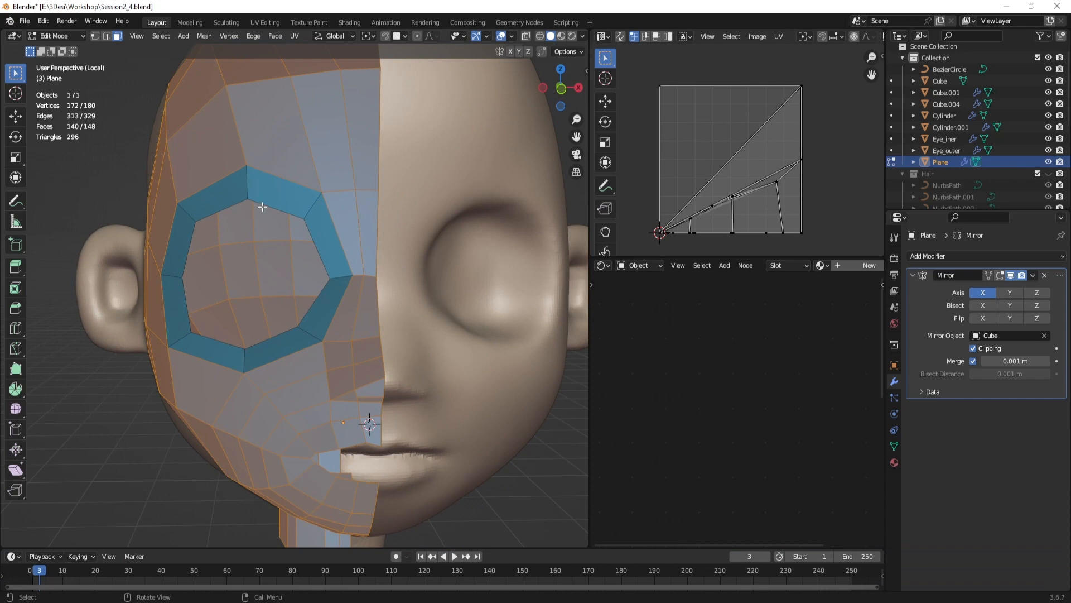
{"action": "key", "text": "h"}
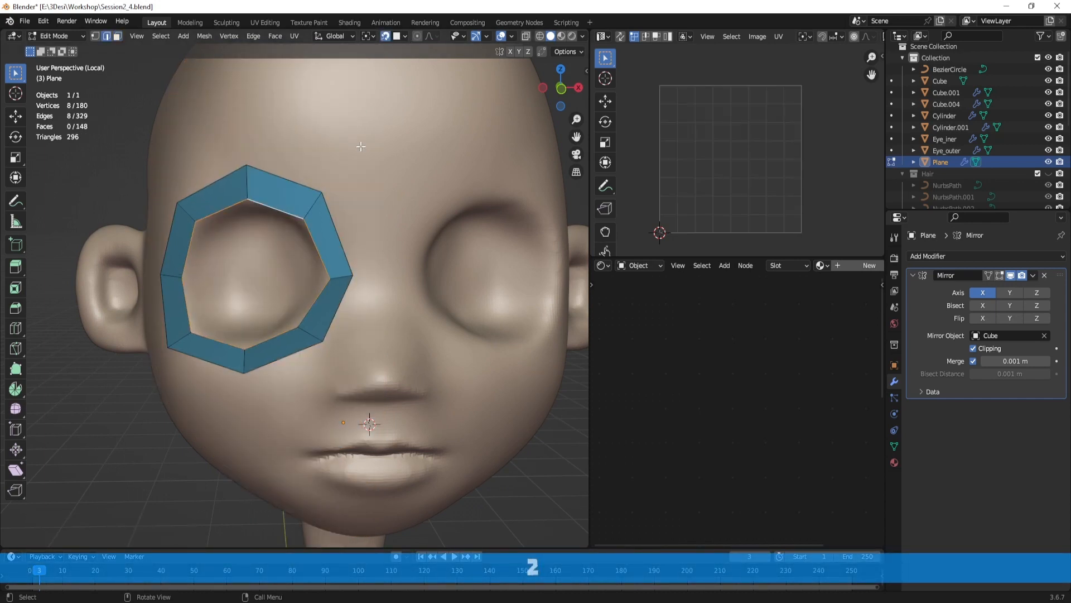
{"action": "scroll", "coordinate": [361, 147], "scroll_direction": "up", "scroll_amount": 2}
{"action": "key", "text": "e"}
{"action": "right_click", "coordinate": [396, 235]}
{"action": "key", "text": "s"}
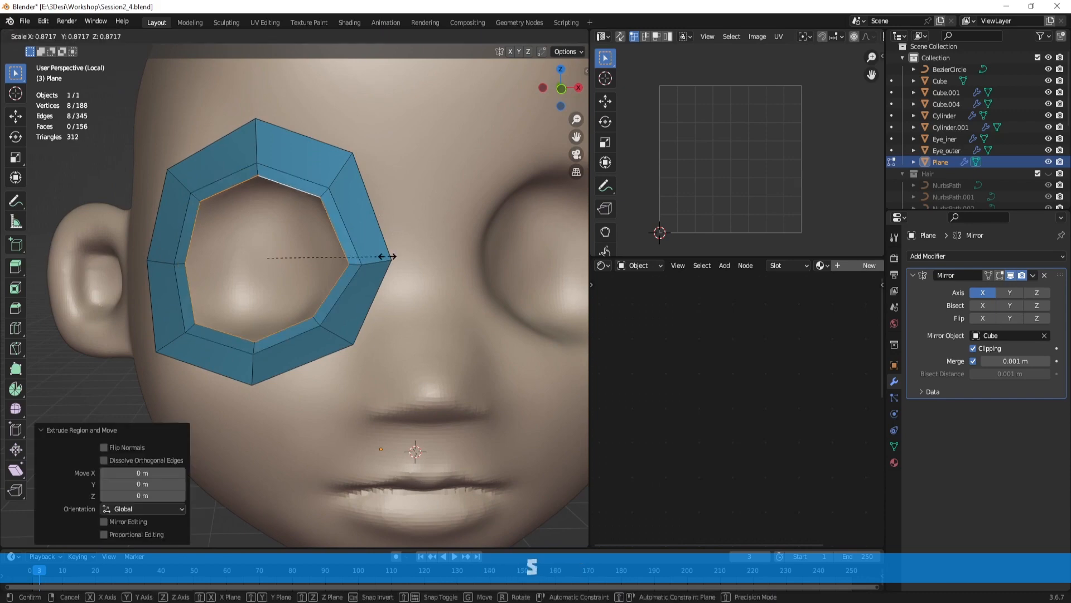
{"action": "left_click", "coordinate": [346, 256]}
{"action": "key", "text": "e"}
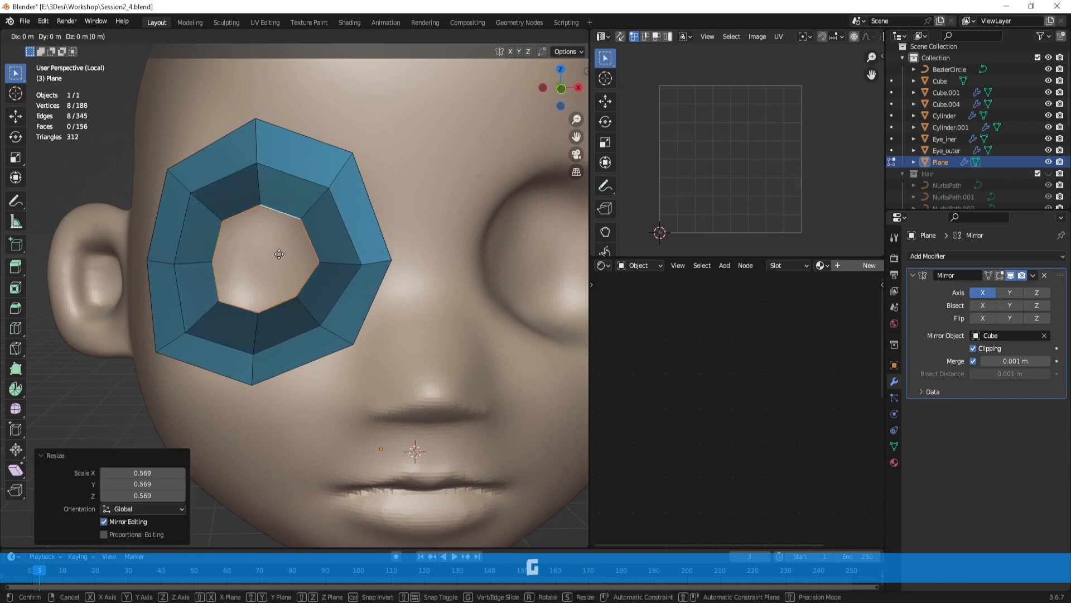
{"action": "right_click", "coordinate": [279, 254]}
Step: Grid Fill the eye socket opening with a span of 2, offset so its dividing edges run vertically and horizontally
{"action": "middle_click_drag", "start_coordinate": [279, 254], "coordinate": [371, 273]}
{"action": "key", "text": "space"}
{"action": "type", "text": "grid"}
{"action": "key", "text": "Return"}
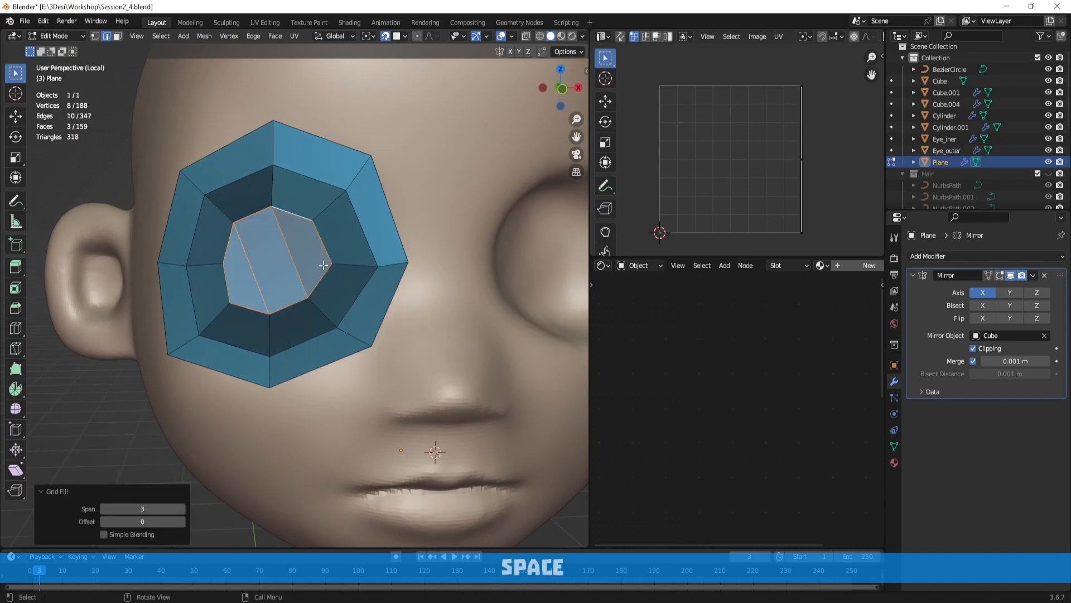
{"action": "left_click", "coordinate": [103, 508]}
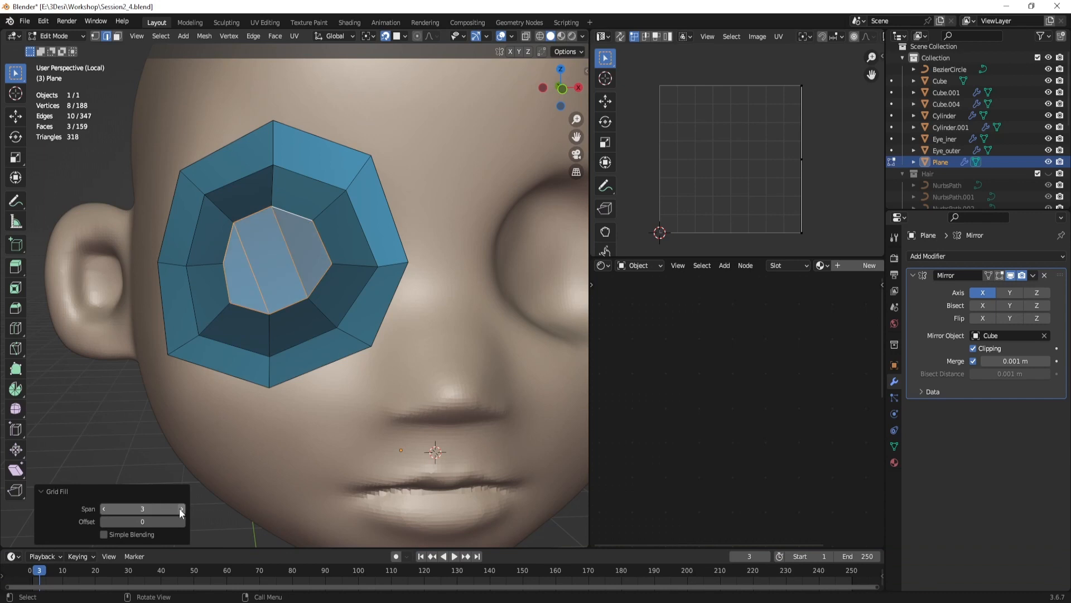
{"action": "left_click", "coordinate": [102, 508]}
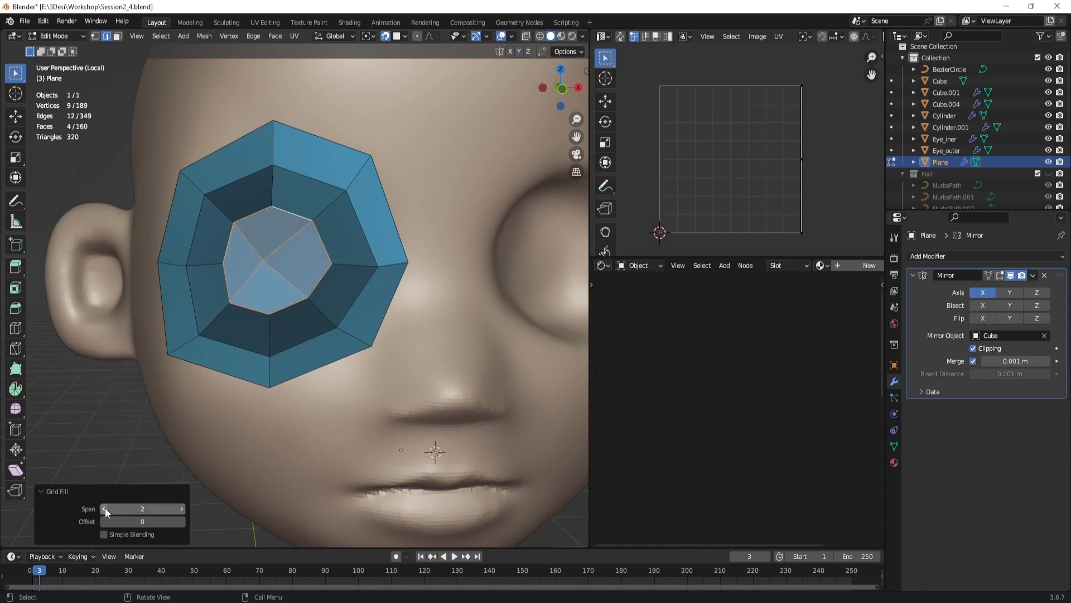
{"action": "left_click", "coordinate": [182, 522]}
Step: Reposition the centre vertex of the eye socket fill, snapping it onto the sculpt
{"action": "middle_click_drag", "start_coordinate": [301, 362], "coordinate": [294, 369]}
{"action": "key", "text": "1"}
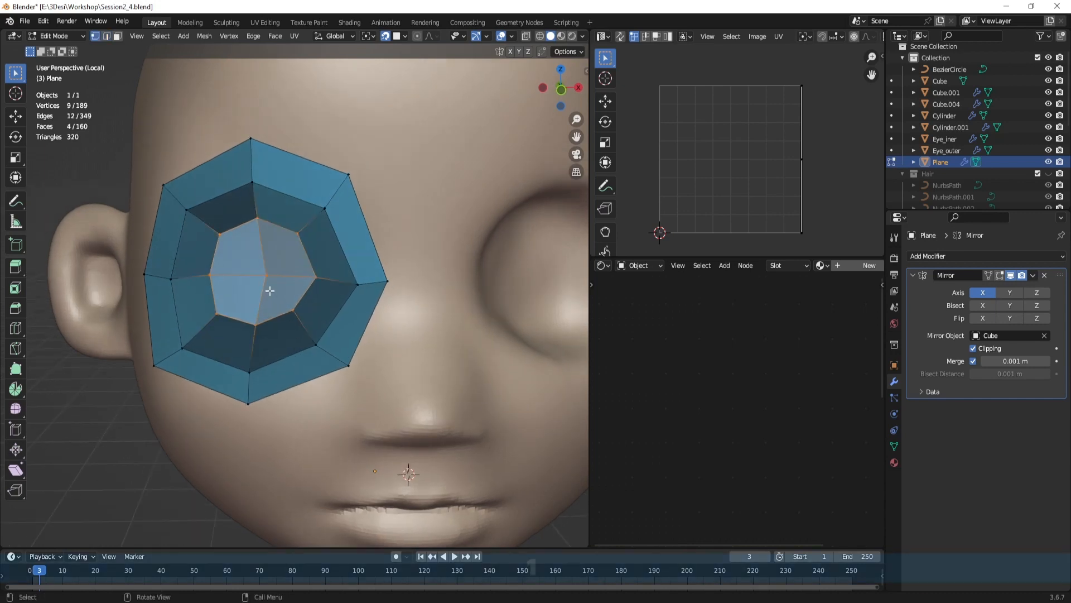
{"action": "left_click", "coordinate": [269, 286]}
{"action": "key", "text": "g"}
{"action": "left_click", "coordinate": [279, 289]}
Step: Select the complete edge loop around the eye socket's centre faces and snap it onto the sculpted surface
{"action": "middle_click_drag", "start_coordinate": [281, 290], "coordinate": [372, 290]}
{"action": "key", "text": "2"}
{"action": "left_click", "coordinate": [370, 228], "text": "alt"}
{"action": "middle_click_drag", "start_coordinate": [369, 228], "coordinate": [349, 255]}
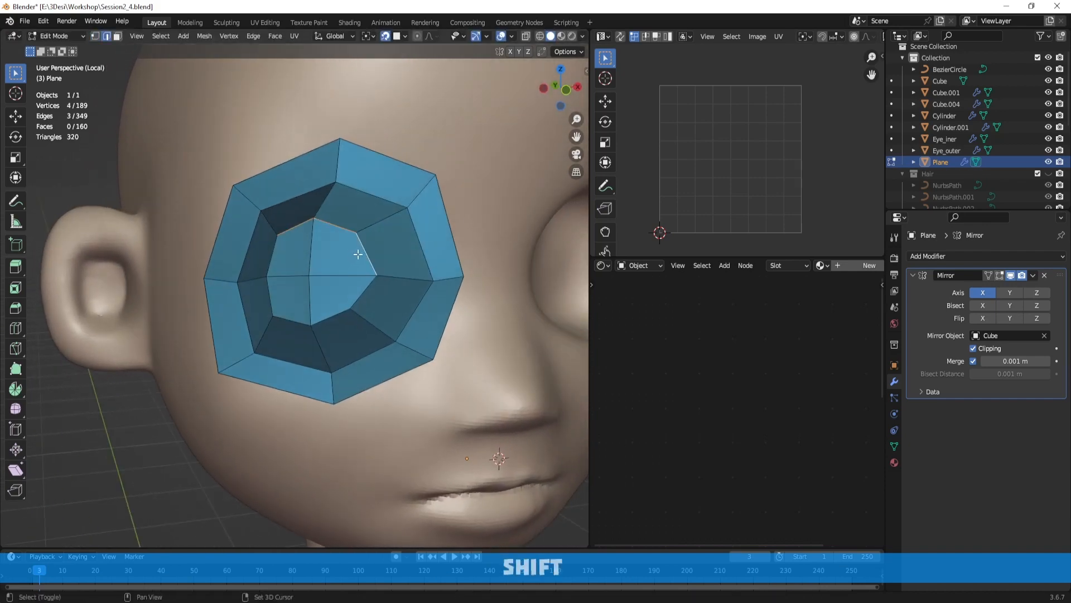
{"action": "middle_click_drag", "start_coordinate": [307, 296], "coordinate": [343, 263]}
{"action": "key", "text": "g"}
{"action": "left_click", "coordinate": [297, 287]}
Step: Check the mirrored head in Object Mode, and reveal all hidden faces in Edit Mode
{"action": "key", "text": "Tab"}
{"action": "scroll", "coordinate": [297, 287], "scroll_direction": "down", "scroll_amount": 4}
{"action": "scroll", "coordinate": [367, 300], "scroll_direction": "up", "scroll_amount": 4}
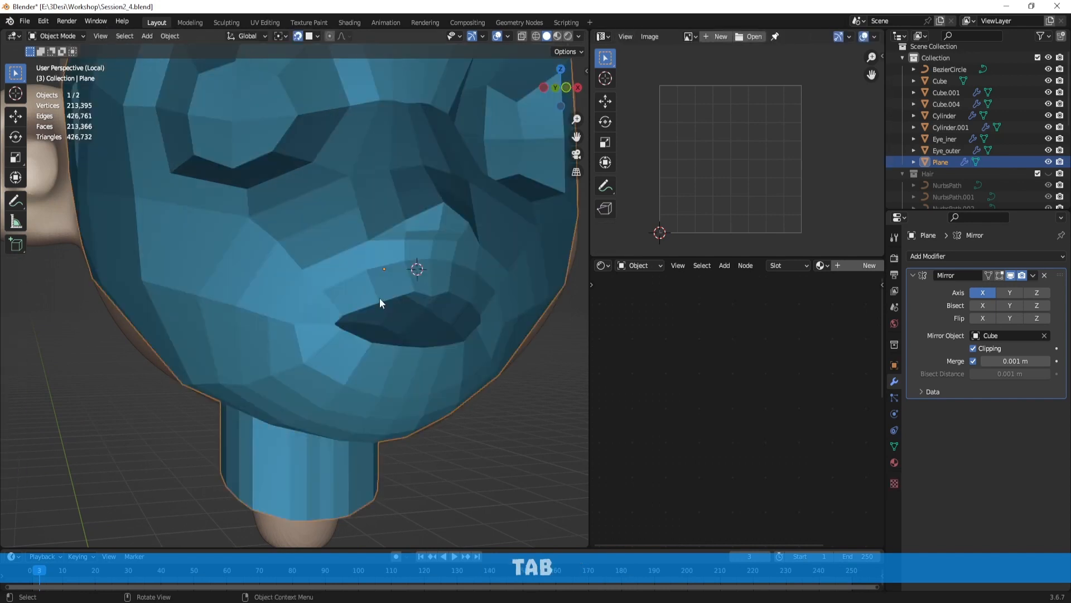
{"action": "mouse_move", "coordinate": [379, 298]}
{"action": "middle_mouse_down"}
{"action": "mouse_move", "coordinate": [393, 307]}
{"action": "mouse_move", "coordinate": [359, 300]}
{"action": "middle_mouse_up"}
{"action": "key", "text": "Tab"}
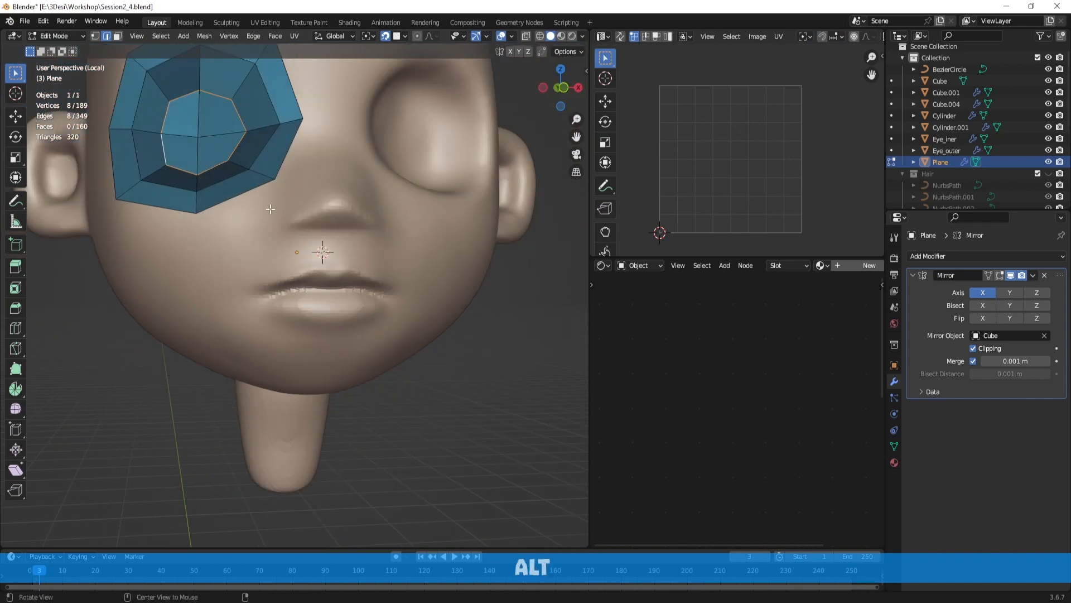
{"action": "key", "text": "alt+h"}
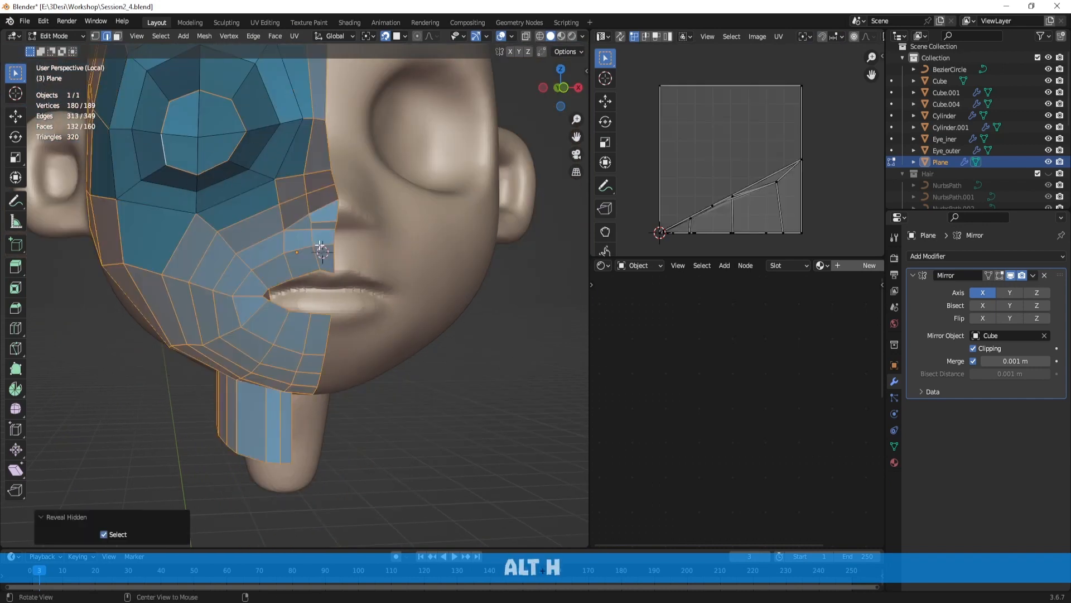
Step: Select the face loop around the mouth and hide all the other faces
{"action": "scroll", "coordinate": [316, 274], "scroll_direction": "up", "scroll_amount": 2}
{"action": "key", "text": "3"}
{"action": "left_click", "coordinate": [290, 259], "text": "alt"}
{"action": "middle_click_drag", "start_coordinate": [291, 270], "coordinate": [316, 271]}
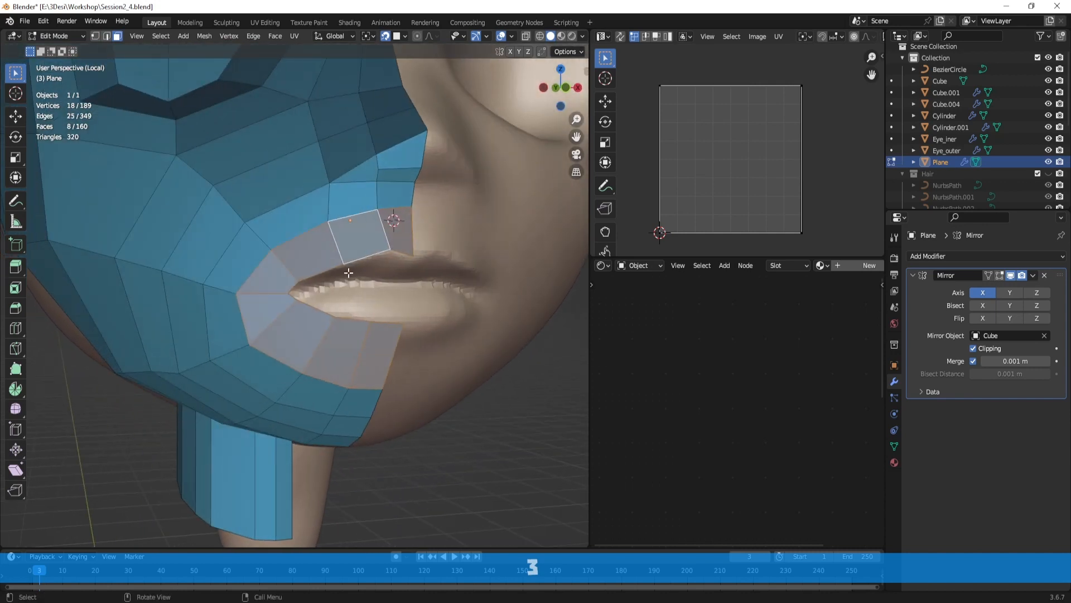
{"action": "key", "text": "ctrl+i"}
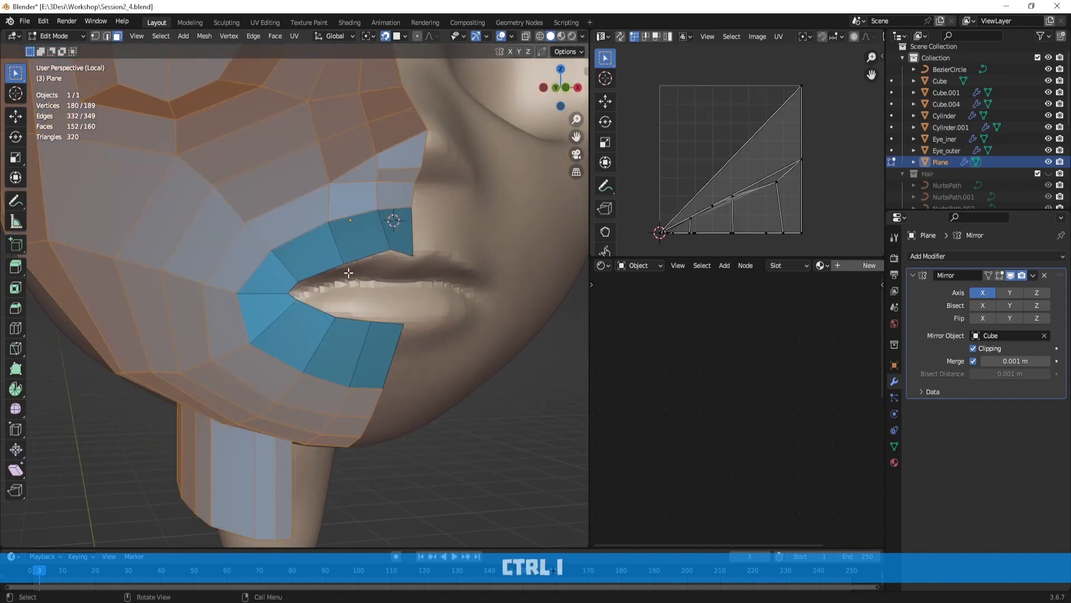
{"action": "key", "text": "h"}
{"action": "mouse_move", "coordinate": [348, 273]}
{"action": "middle_mouse_down"}
{"action": "mouse_move", "coordinate": [291, 277]}
{"action": "mouse_move", "coordinate": [340, 279]}
{"action": "middle_mouse_up"}
{"action": "scroll", "coordinate": [341, 280], "scroll_direction": "up", "scroll_amount": 1}
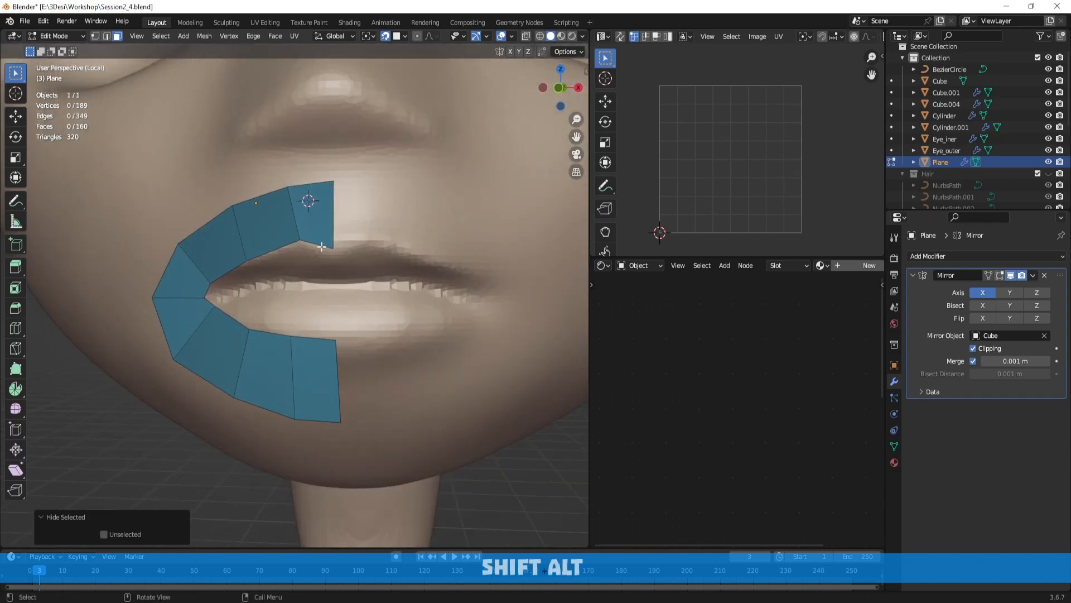
Step: Extrude the mouth ring's inner edge loop inward toward the lips, scaled to 0.809
{"action": "key", "text": "3"}
{"action": "middle_click_drag", "start_coordinate": [349, 270], "coordinate": [383, 292]}
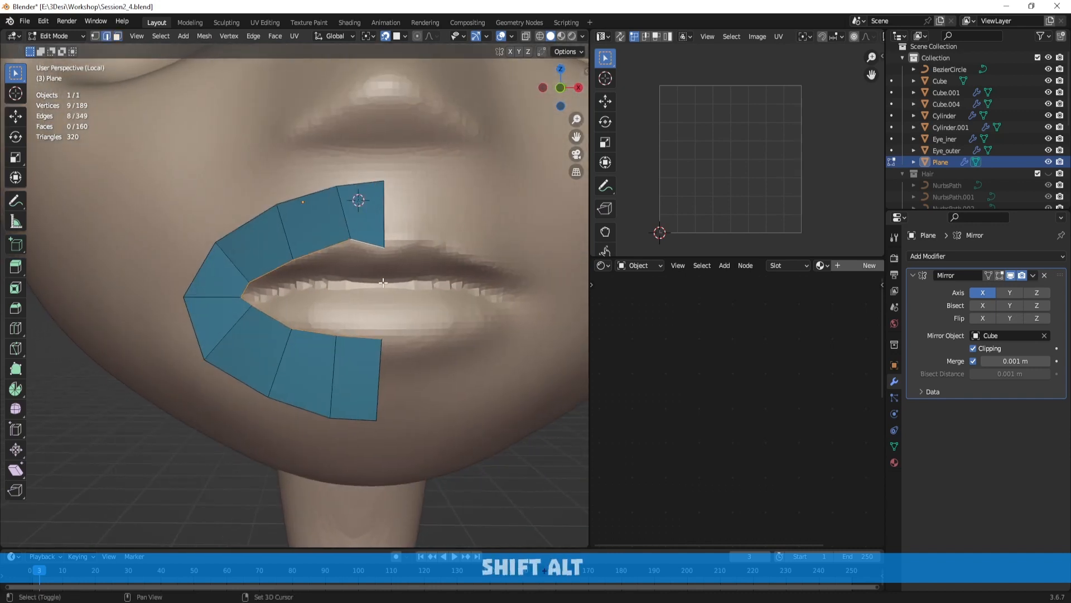
{"action": "key", "text": "s"}
{"action": "left_click", "coordinate": [388, 290]}
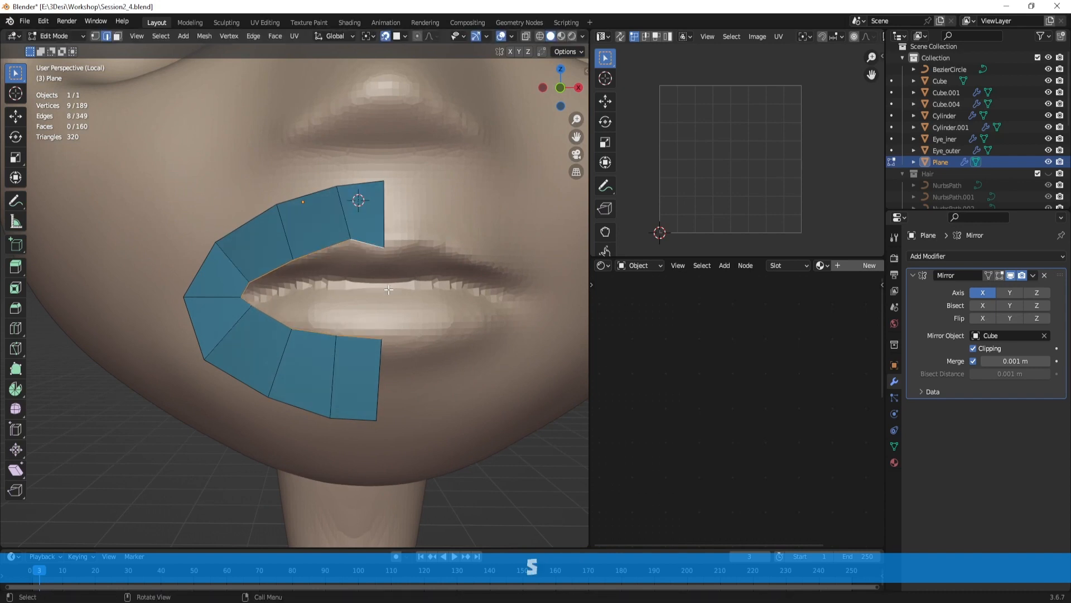
{"action": "key", "text": "e"}
{"action": "right_click", "coordinate": [446, 319]}
{"action": "key", "text": "s"}
{"action": "left_click", "coordinate": [425, 318]}
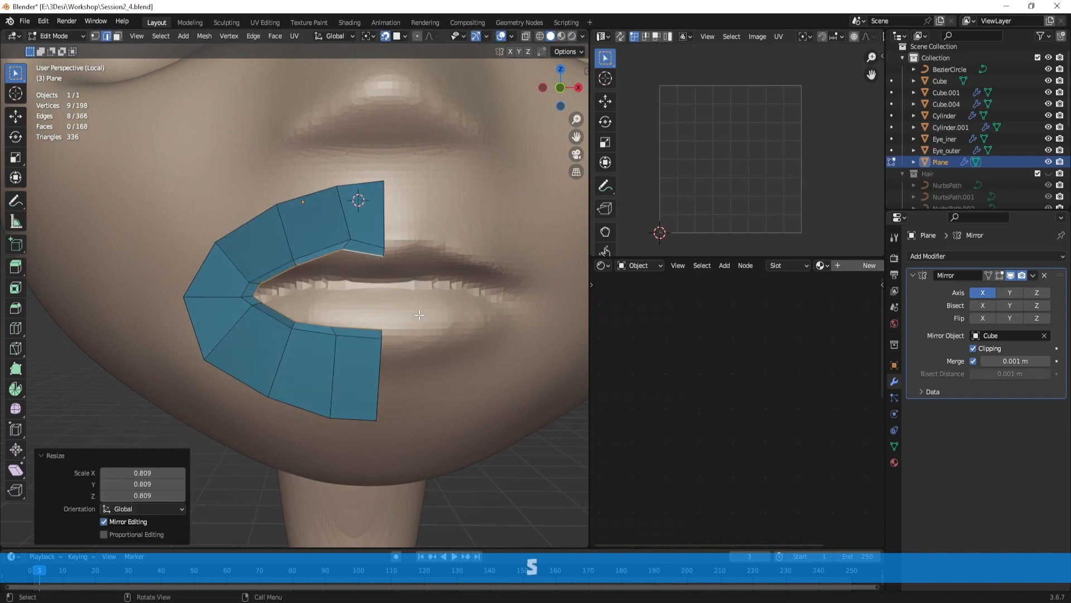
Step: Move the extruded inner loop's vertices around the mouth corner one by one onto the sculpted corner of the lips
{"action": "scroll", "coordinate": [325, 303], "scroll_direction": "up", "scroll_amount": 4}
{"action": "key", "text": "1"}
{"action": "left_click", "coordinate": [237, 273]}
{"action": "key", "text": "g"}
{"action": "left_click", "coordinate": [252, 285]}
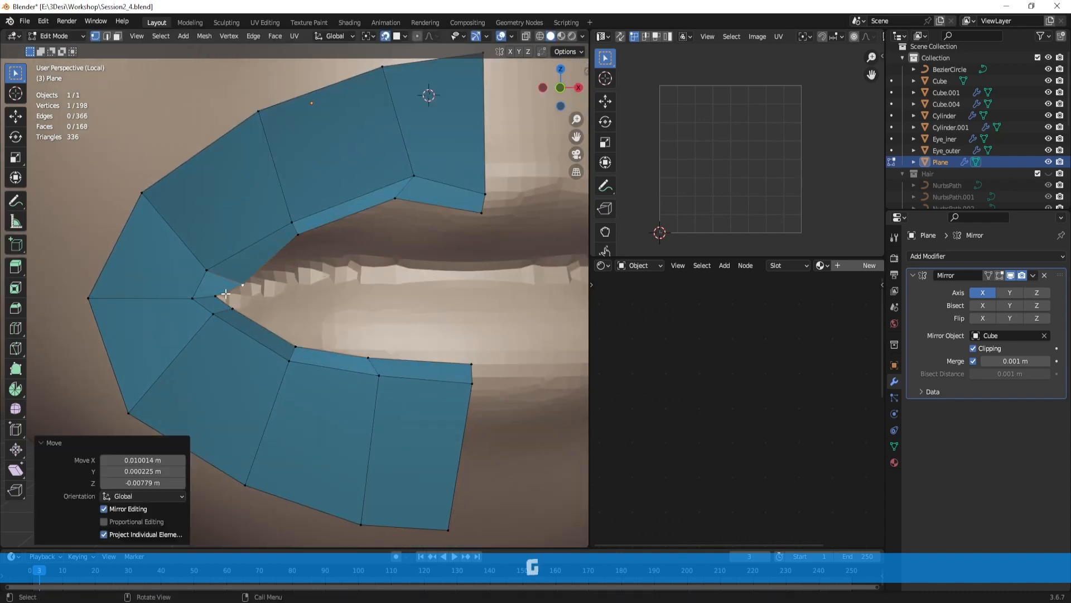
{"action": "left_click", "coordinate": [230, 295]}
{"action": "key", "text": "g"}
{"action": "left_click", "coordinate": [233, 295]}
{"action": "left_click", "coordinate": [233, 308]}
{"action": "key", "text": "g"}
{"action": "left_click", "coordinate": [234, 306]}
{"action": "left_click", "coordinate": [243, 286]}
{"action": "key", "text": "g"}
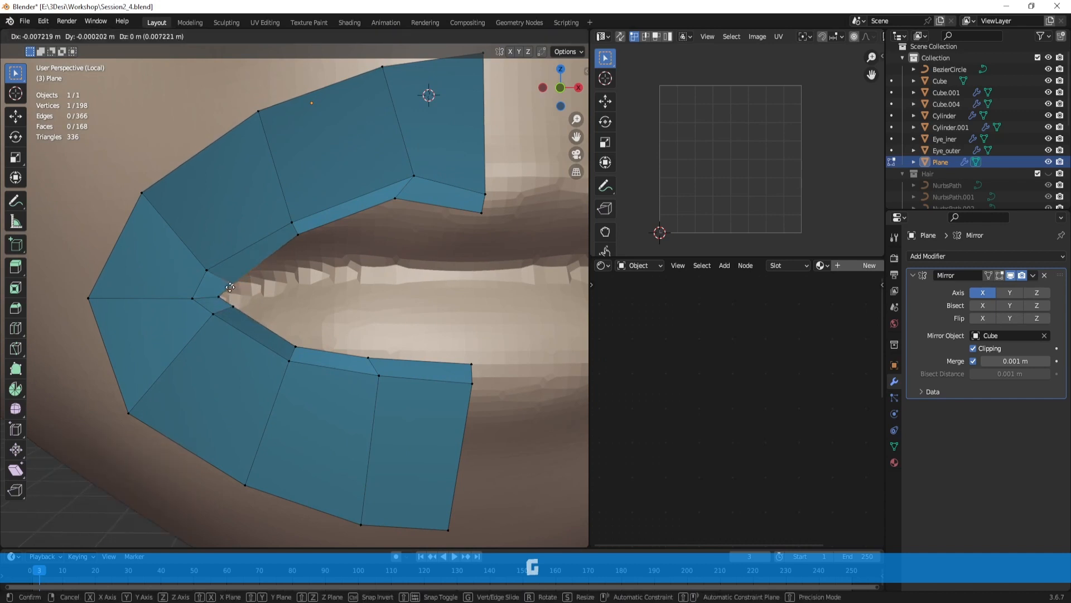
{"action": "left_click", "coordinate": [233, 285]}
Step: Move the upper lip's inner vertices down to the edge of the mouth opening, from near the corner to the centre line
{"action": "left_click", "coordinate": [299, 236]}
{"action": "scroll", "coordinate": [329, 241], "scroll_direction": "down", "scroll_amount": 2}
{"action": "key", "text": "g"}
{"action": "left_click", "coordinate": [365, 272]}
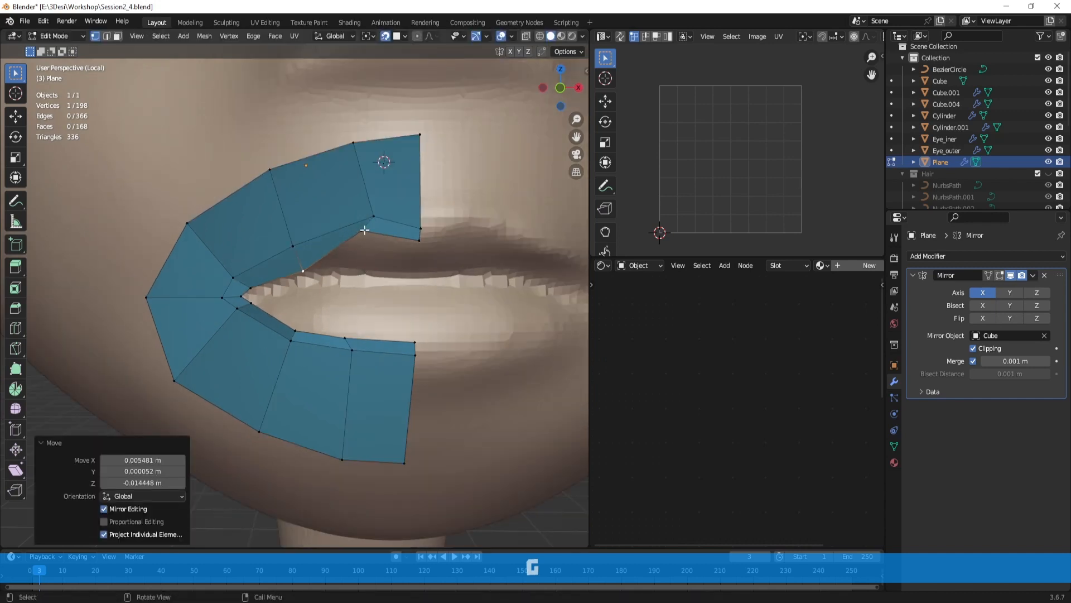
{"action": "left_click", "coordinate": [364, 230]}
{"action": "key", "text": "g"}
{"action": "left_click", "coordinate": [370, 265]}
{"action": "left_click", "coordinate": [420, 240]}
{"action": "key", "text": "g"}
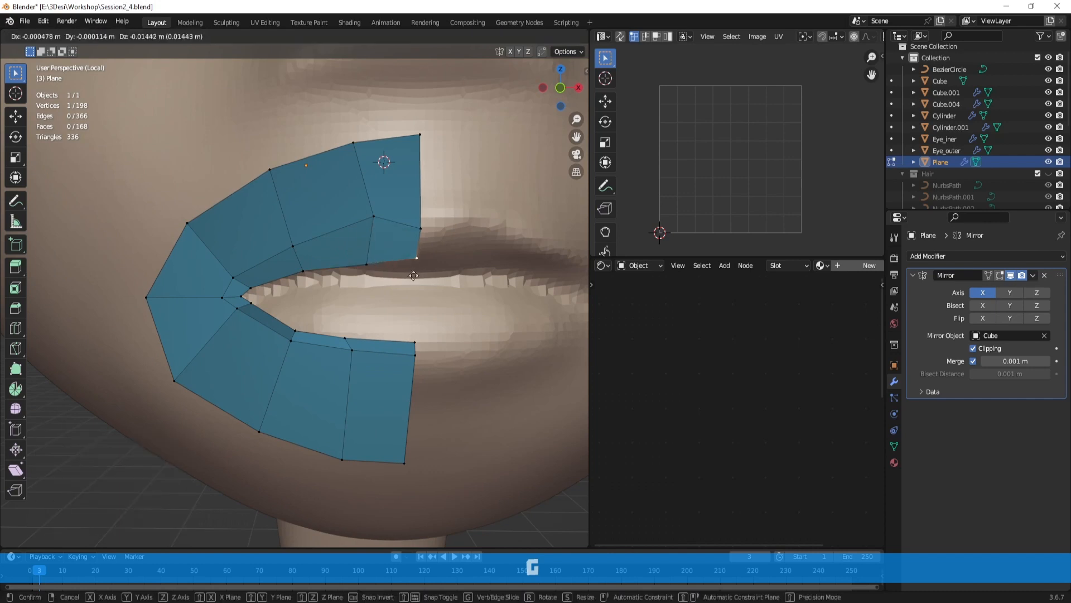
{"action": "left_click", "coordinate": [416, 283]}
{"action": "left_click", "coordinate": [366, 265]}
{"action": "key", "text": "g"}
{"action": "left_click", "coordinate": [365, 267]}
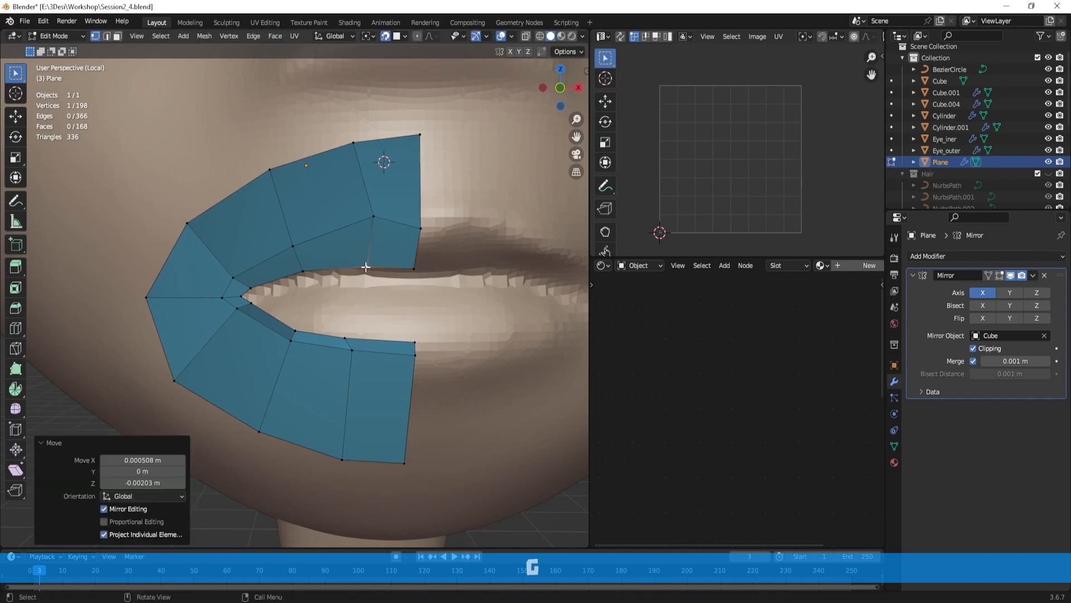
Step: Move the lower lip's inner vertices up to the mouth opening and nudge the vertices at the mouth corner
{"action": "left_click", "coordinate": [293, 324]}
{"action": "key", "text": "g"}
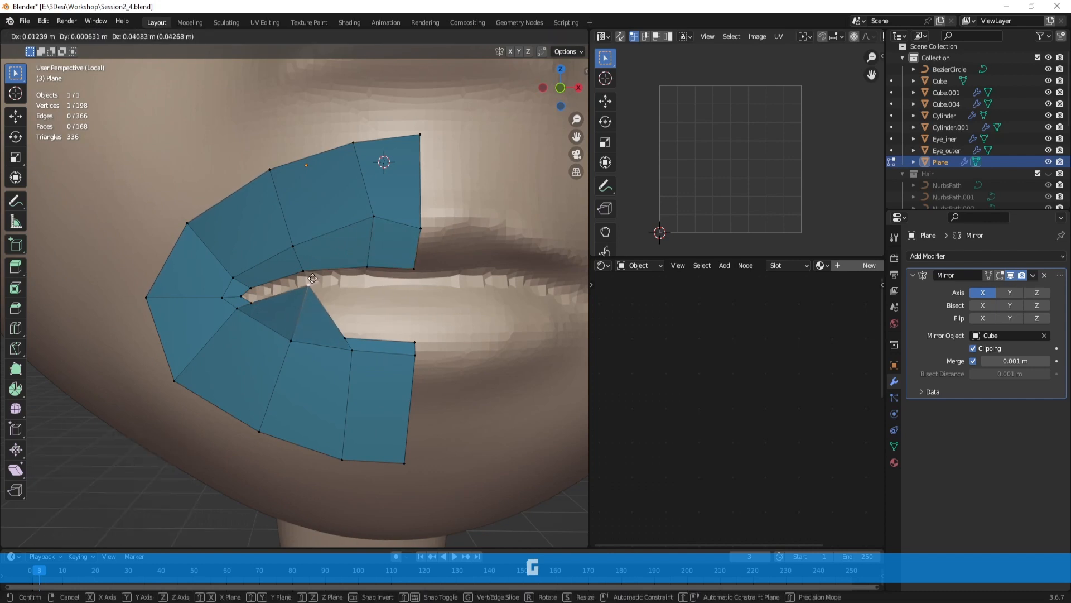
{"action": "left_click", "coordinate": [310, 279]}
{"action": "left_click", "coordinate": [256, 305]}
{"action": "key", "text": "g"}
{"action": "left_click", "coordinate": [256, 301]}
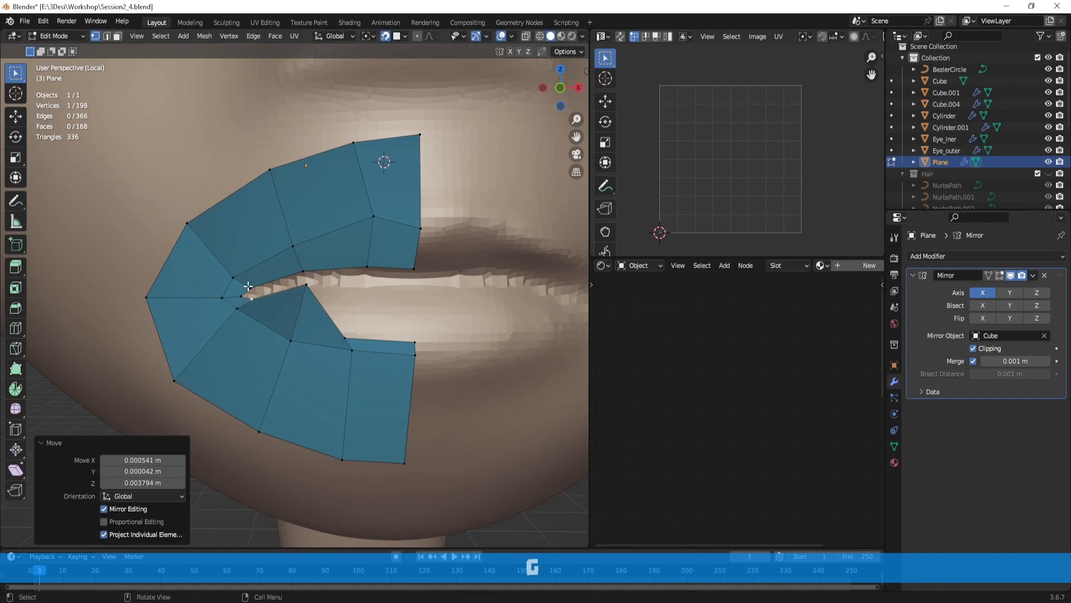
{"action": "left_click", "coordinate": [250, 288]}
{"action": "key", "text": "g"}
{"action": "left_click", "coordinate": [250, 289]}
{"action": "left_click", "coordinate": [344, 336]}
{"action": "key", "text": "g"}
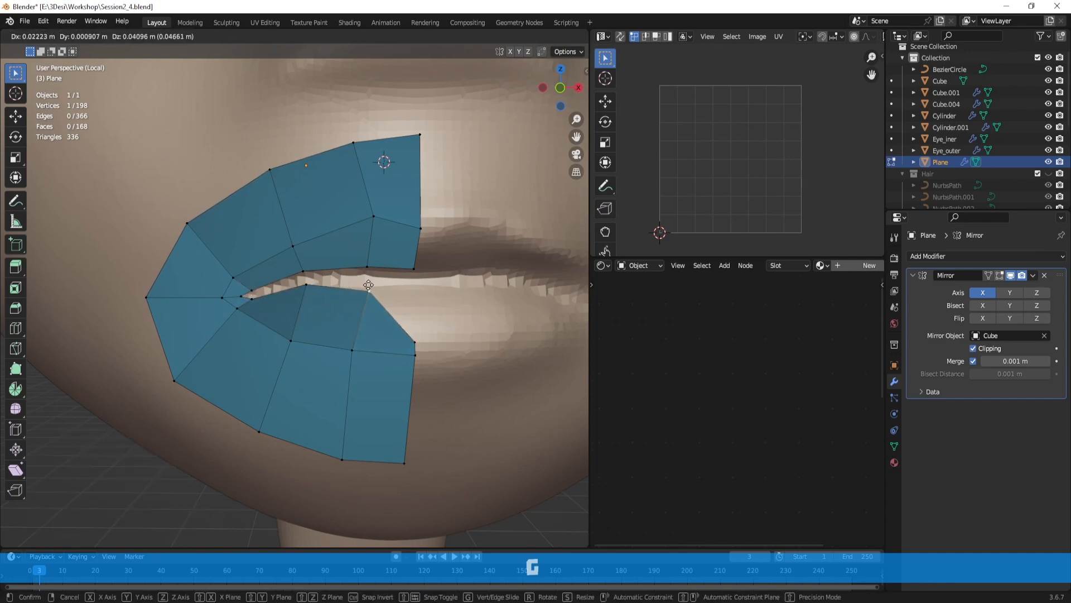
{"action": "left_click", "coordinate": [368, 278]}
{"action": "left_click", "coordinate": [415, 341]}
{"action": "key", "text": "g"}
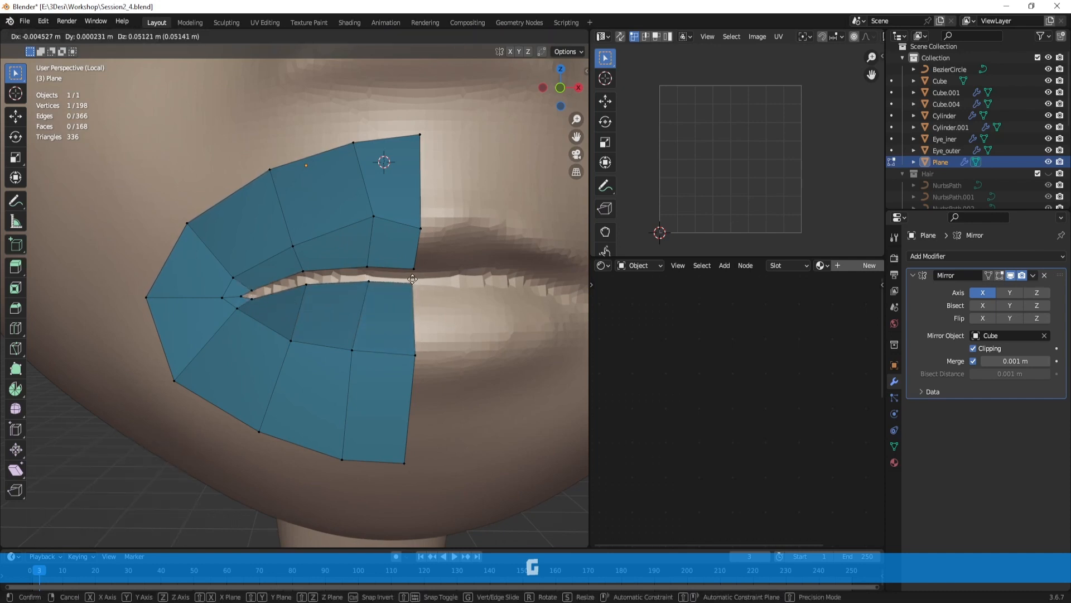
{"action": "left_click", "coordinate": [414, 279]}
Step: Refine the lower vertex at the mouth corner and the adjacent upper and lower lip vertices along the lip seam
{"action": "middle_click_drag", "start_coordinate": [368, 281], "coordinate": [419, 299]}
{"action": "scroll", "coordinate": [418, 298], "scroll_direction": "up", "scroll_amount": 2}
{"action": "left_click", "coordinate": [302, 272]}
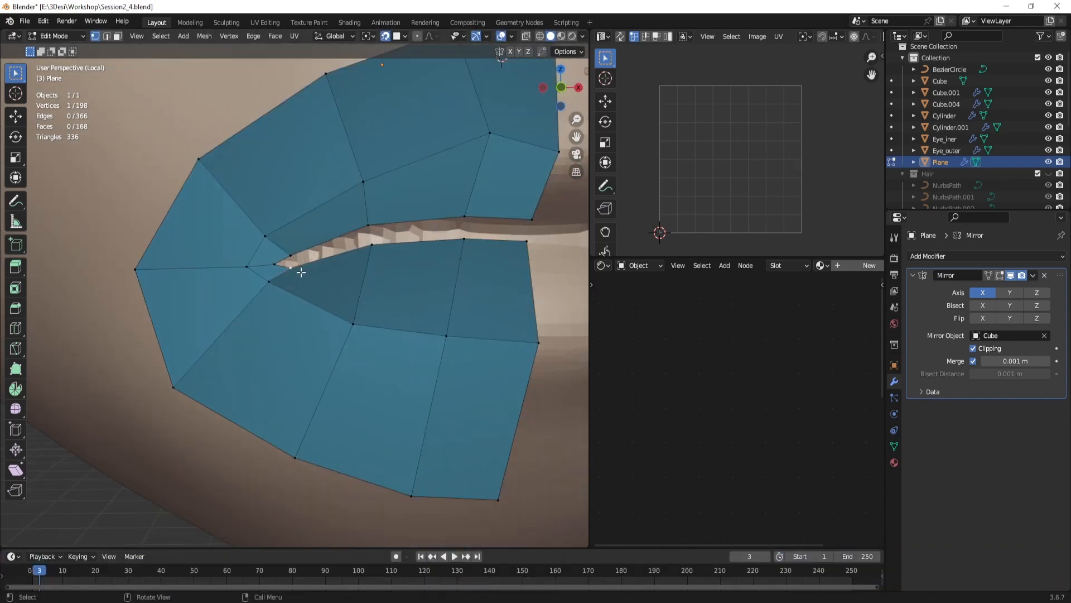
{"action": "key", "text": "g"}
{"action": "left_click", "coordinate": [301, 269]}
{"action": "left_click", "coordinate": [372, 226]}
{"action": "key", "text": "g"}
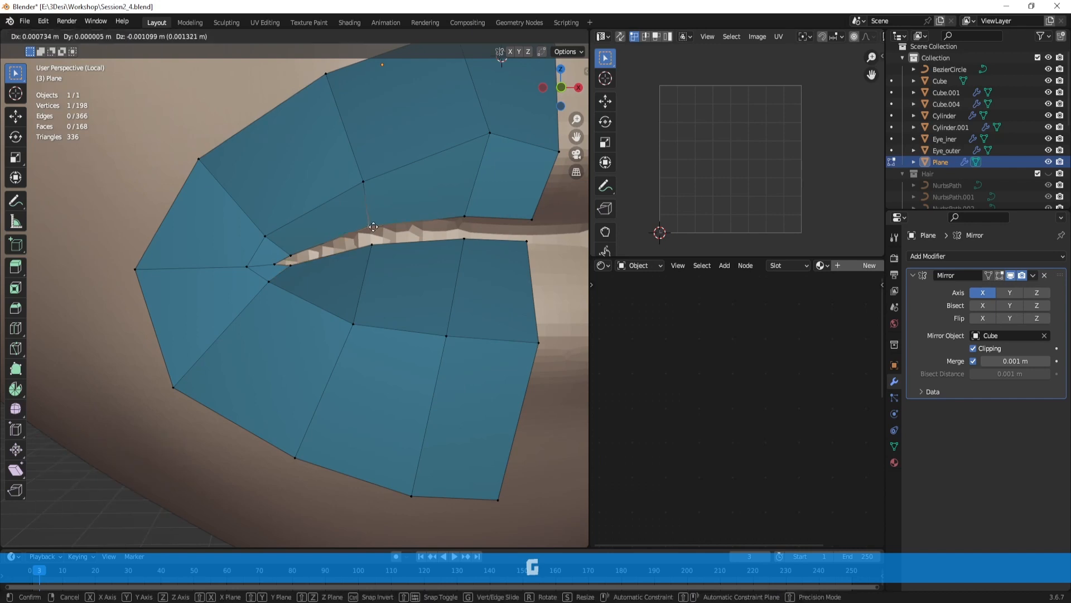
{"action": "left_click", "coordinate": [373, 226]}
{"action": "left_click", "coordinate": [373, 248]}
{"action": "key", "text": "g"}
{"action": "left_click", "coordinate": [372, 247]}
Step: Narrow the gap between the lips by adjusting the middle and centre-line vertices of both inner lip edges
{"action": "left_click", "coordinate": [461, 218]}
{"action": "key", "text": "g"}
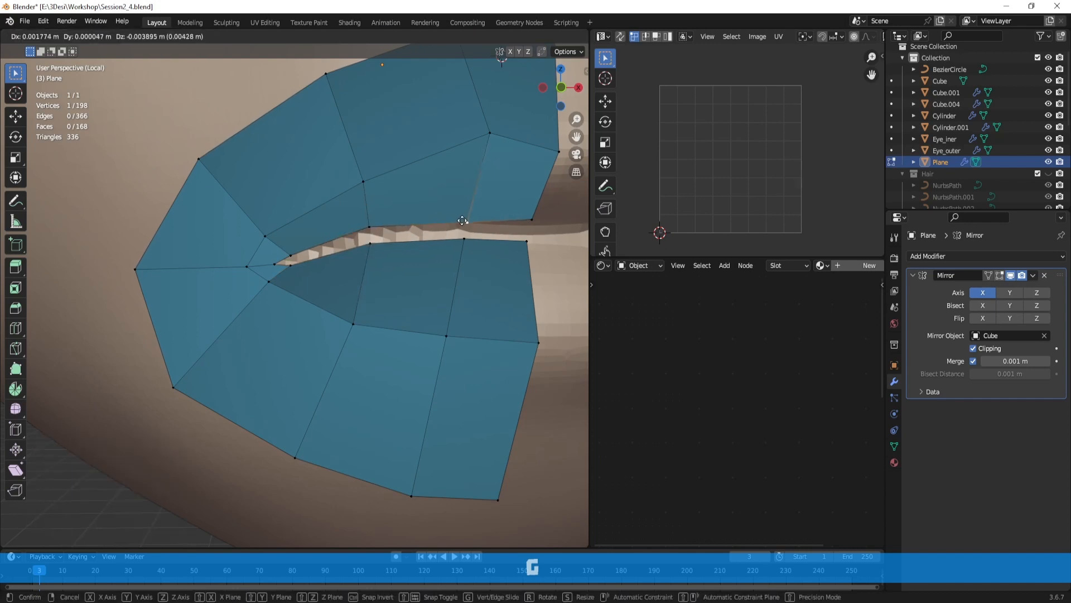
{"action": "left_click", "coordinate": [462, 221]}
{"action": "left_click", "coordinate": [465, 245]}
{"action": "key", "text": "g"}
{"action": "left_click", "coordinate": [466, 244]}
{"action": "left_click", "coordinate": [530, 219]}
{"action": "key", "text": "g"}
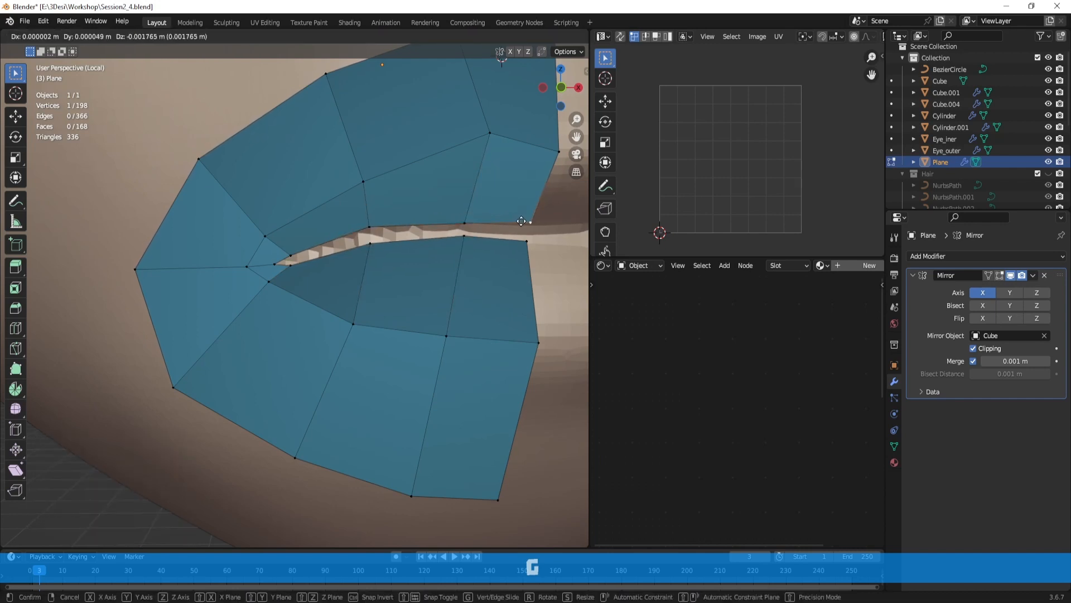
{"action": "left_click", "coordinate": [531, 222]}
{"action": "left_click", "coordinate": [528, 242]}
{"action": "key", "text": "g"}
{"action": "left_click", "coordinate": [533, 245]}
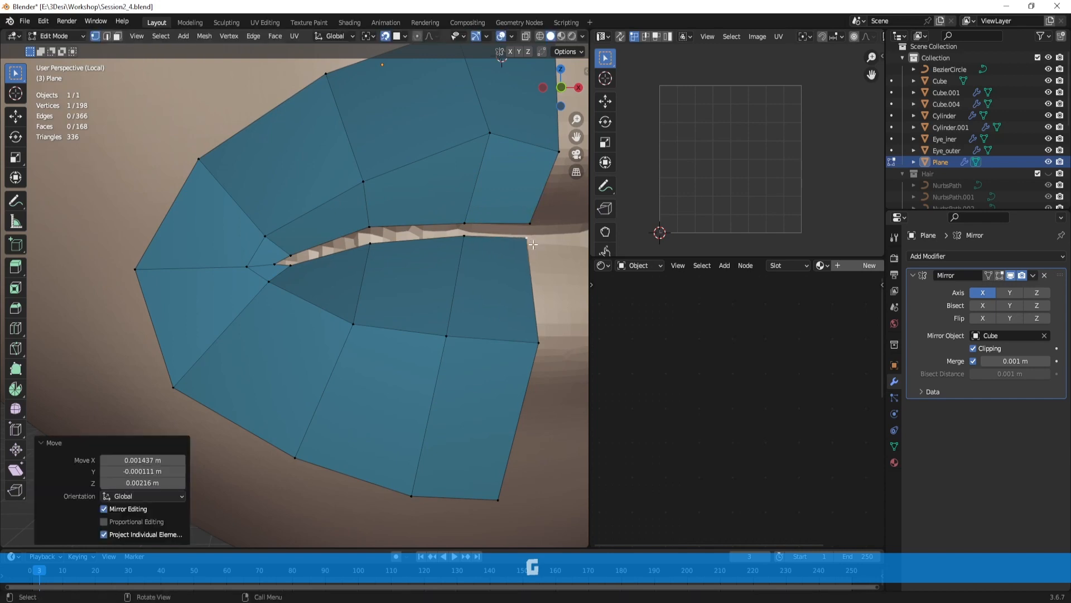
Step: Fine-tune the upper vertex at the mouth corner against the lip seam
{"action": "middle_click_drag", "start_coordinate": [534, 246], "coordinate": [505, 267], "text": "shift"}
{"action": "left_click", "coordinate": [268, 276]}
{"action": "key", "text": "g"}
{"action": "left_click", "coordinate": [293, 280]}
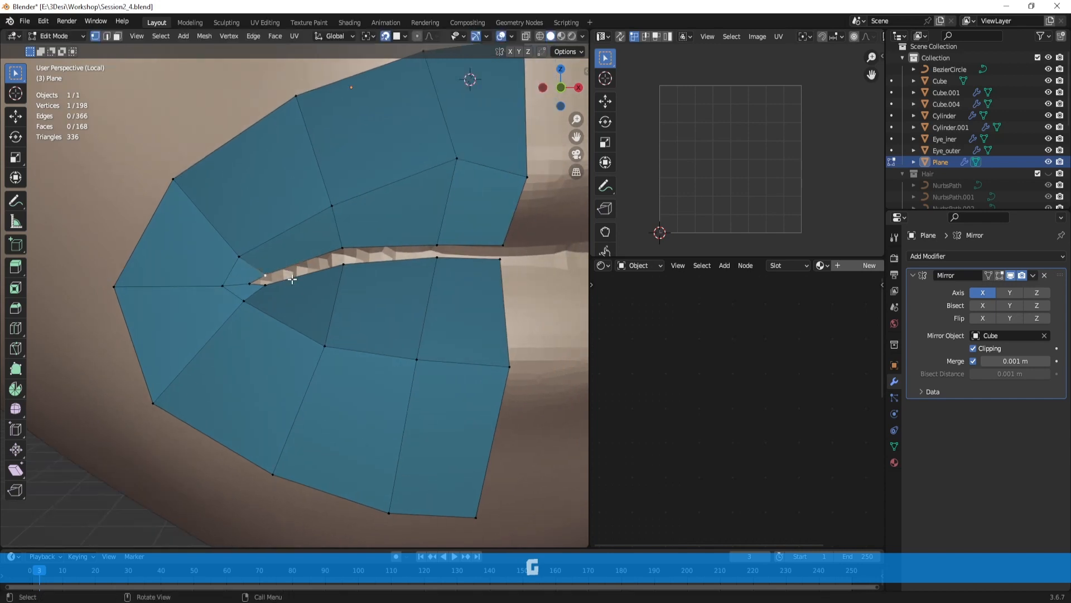
{"action": "key", "text": "g"}
{"action": "left_click", "coordinate": [278, 285]}
{"action": "key", "text": "g"}
{"action": "left_click", "coordinate": [270, 289]}
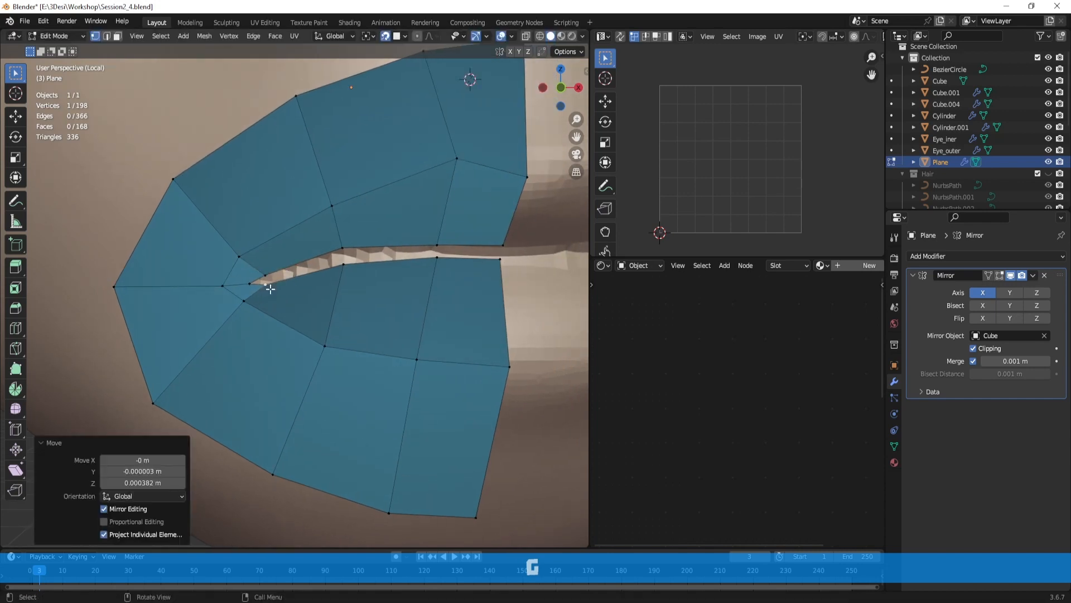
Step: Extrude the inner lip edge loop straight back into the head along the Y axis
{"action": "scroll", "coordinate": [386, 158], "scroll_direction": "down", "scroll_amount": 4}
{"action": "key", "text": "2"}
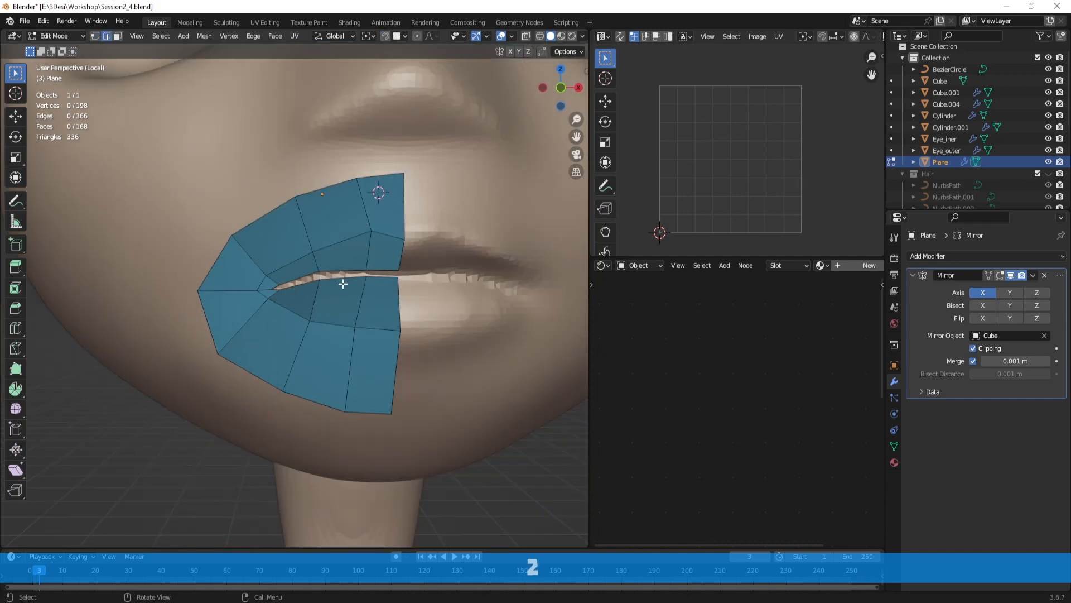
{"action": "middle_click_drag", "start_coordinate": [341, 271], "coordinate": [537, 326]}
{"action": "key", "text": "e"}
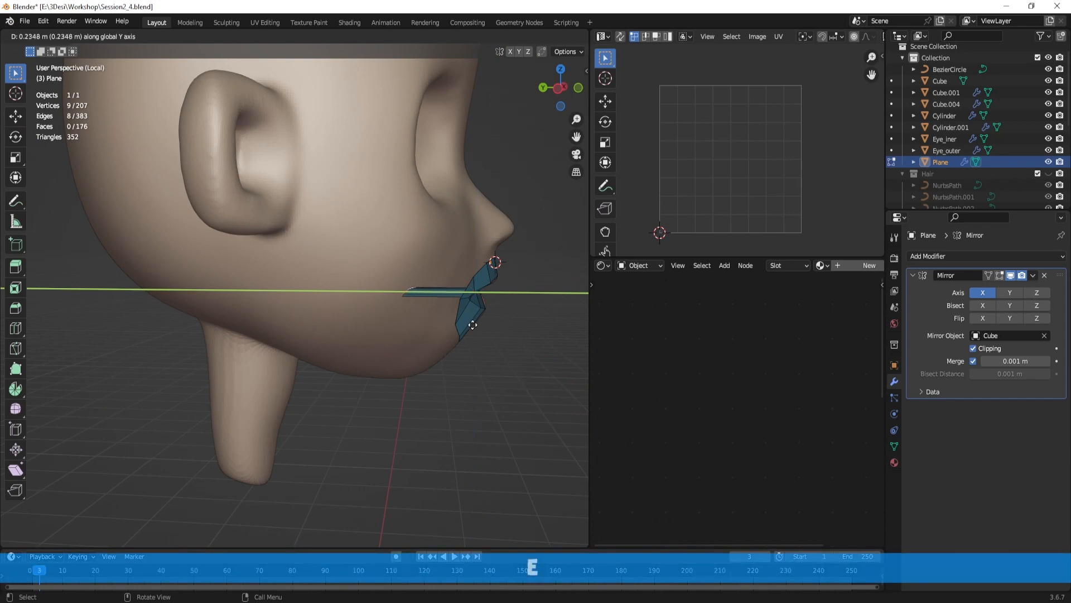
{"action": "left_click", "coordinate": [509, 324]}
Step: Flatten the extruded mouth loop by scaling it to 0.689 along Y, and shift it along the Y axis
{"action": "middle_click_drag", "start_coordinate": [509, 310], "coordinate": [504, 341]}
{"action": "key", "text": "s"}
{"action": "key", "text": "y"}
{"action": "left_click", "coordinate": [456, 339]}
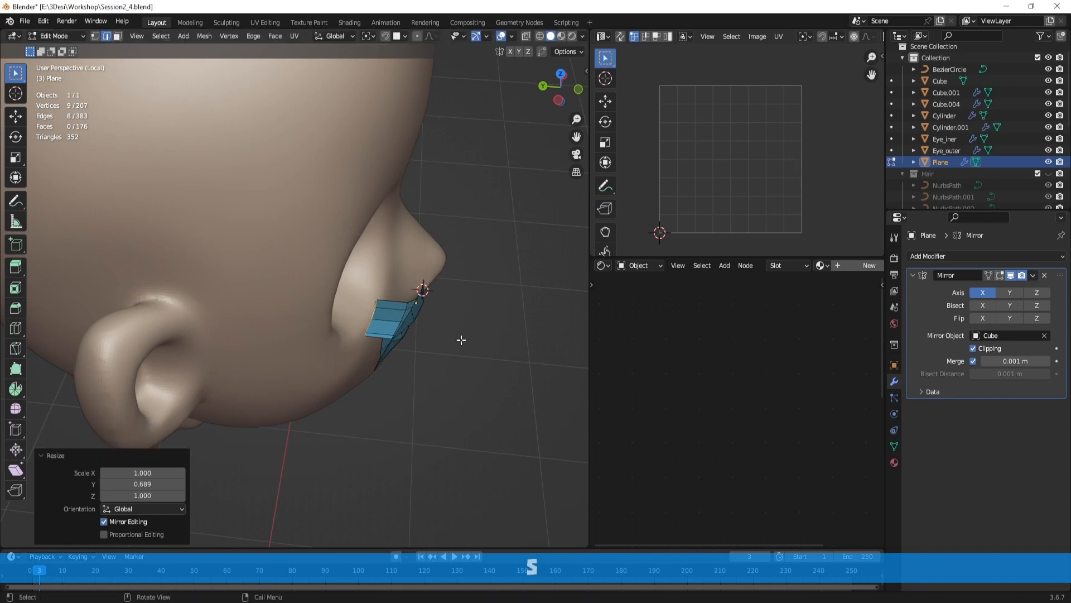
{"action": "key", "text": "g"}
{"action": "key", "text": "y"}
{"action": "left_click", "coordinate": [482, 339]}
Step: Extrude the inner mouth loop again in place, and try scaling it up along Z and uniformly
{"action": "middle_click_drag", "start_coordinate": [482, 339], "coordinate": [438, 347]}
{"action": "key", "text": "e"}
{"action": "right_click", "coordinate": [466, 305]}
{"action": "key", "text": "s"}
{"action": "key", "text": "z"}
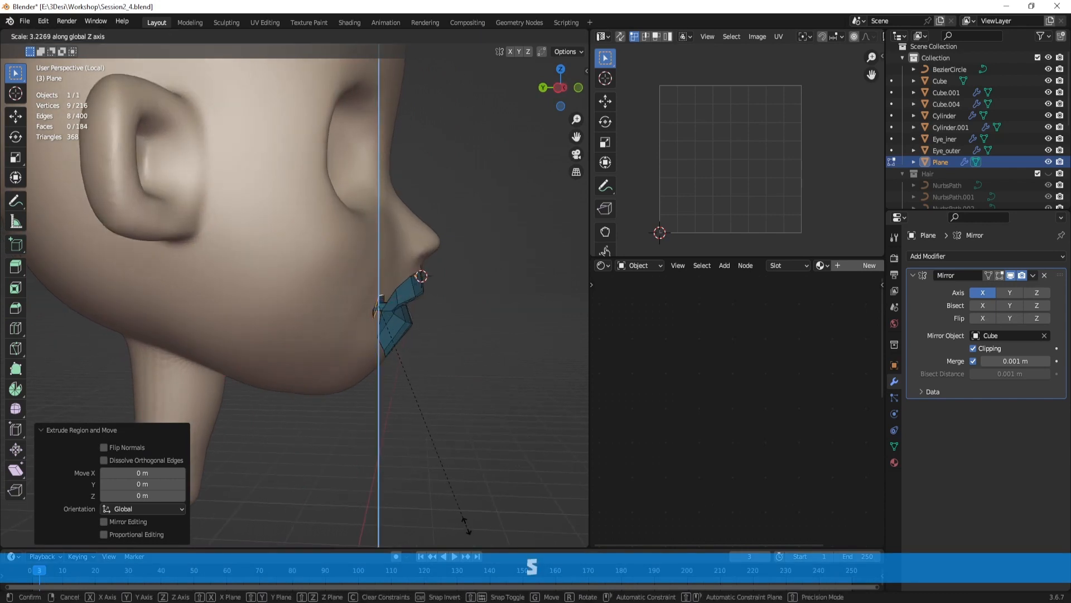
{"action": "right_click", "coordinate": [456, 476]}
{"action": "middle_click_drag", "start_coordinate": [416, 474], "coordinate": [346, 491]}
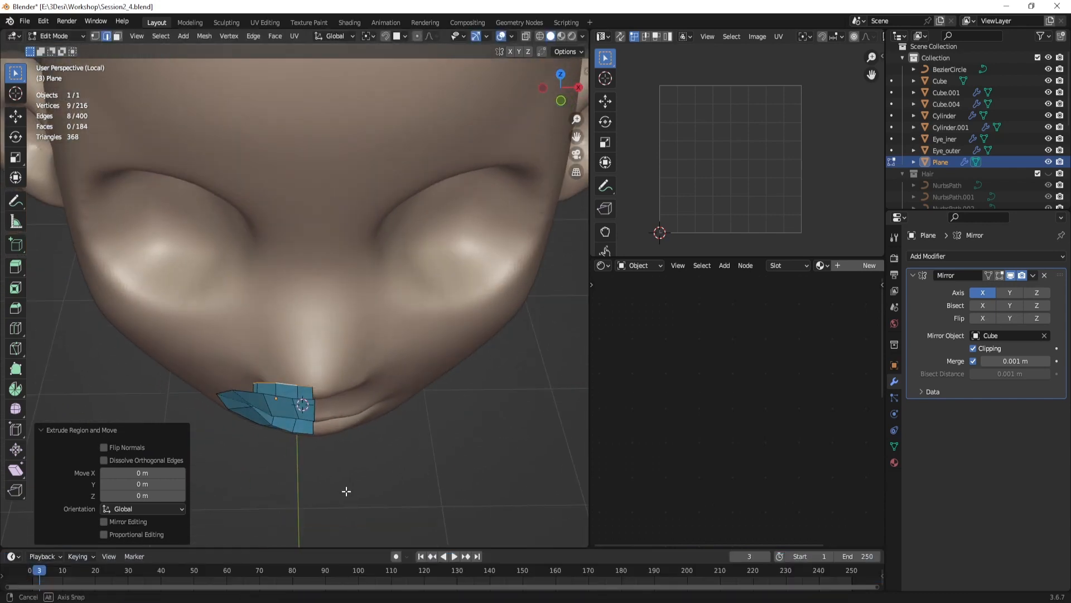
{"action": "key", "text": "s"}
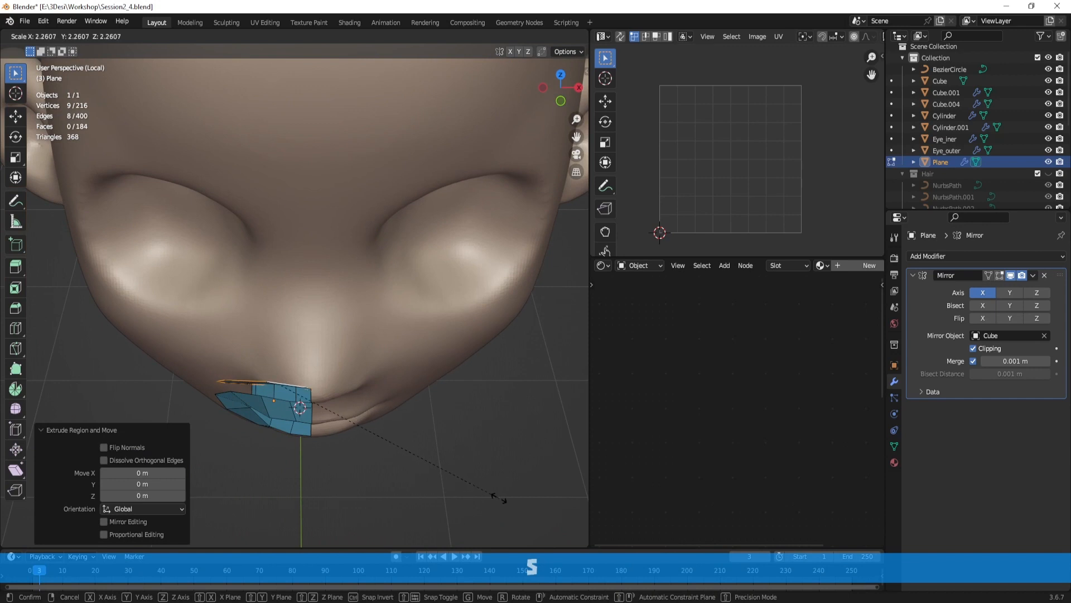
{"action": "right_click", "coordinate": [483, 491]}
Step: Move the new mouth loop by X -0.13836, Y 0.11423 and Z 0.11187 m into the head and scale it up uniformly
{"action": "key", "text": "g"}
{"action": "key", "text": "x"}
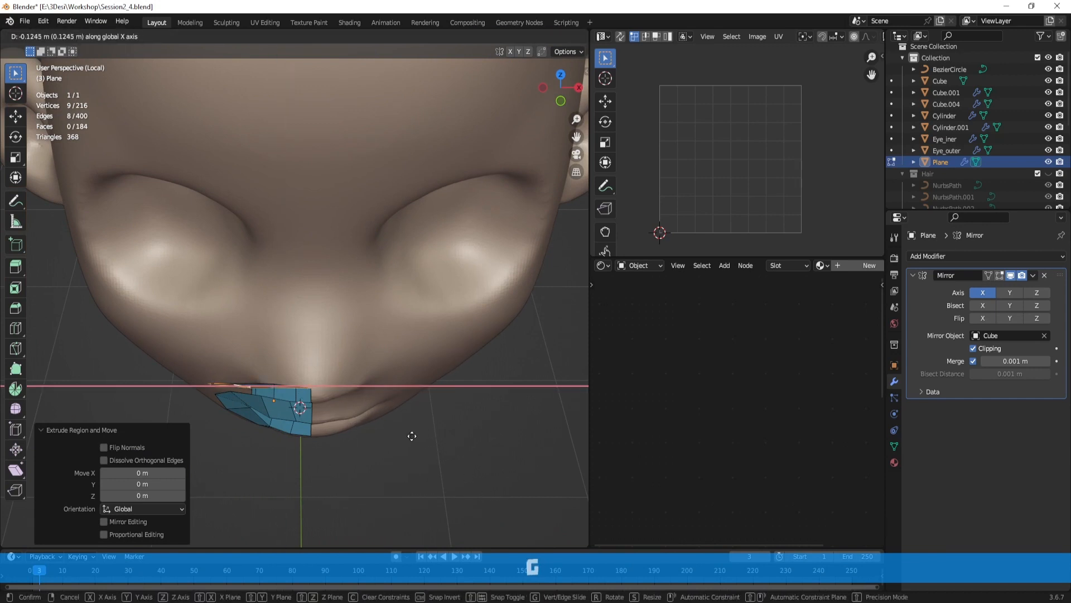
{"action": "key", "text": "x"}
{"action": "key", "text": "x"}
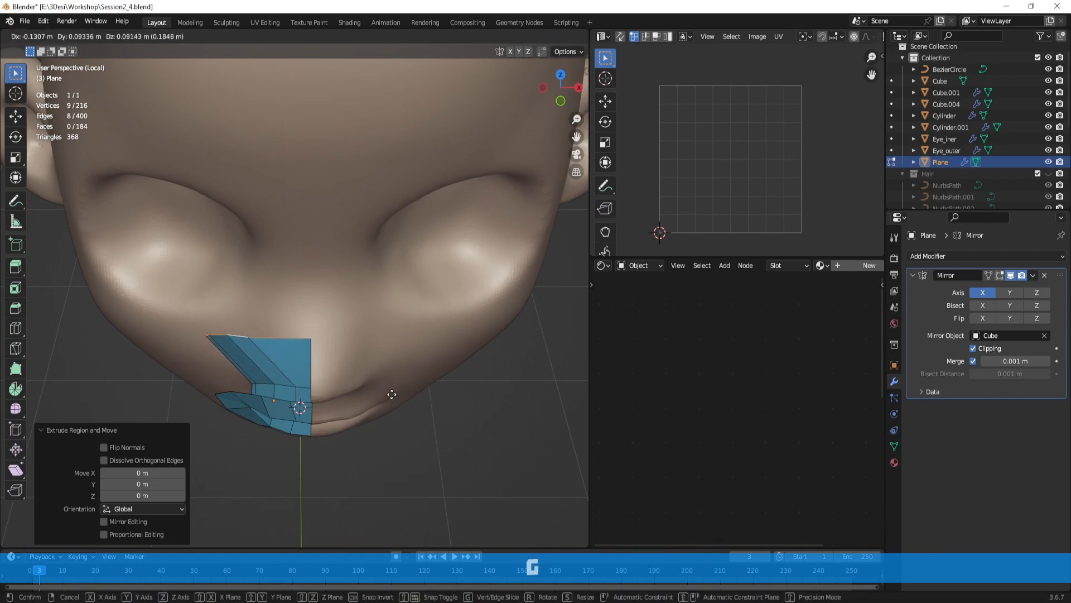
{"action": "left_click", "coordinate": [377, 411]}
{"action": "middle_click_drag", "start_coordinate": [377, 411], "coordinate": [388, 373]}
{"action": "key", "text": "s"}
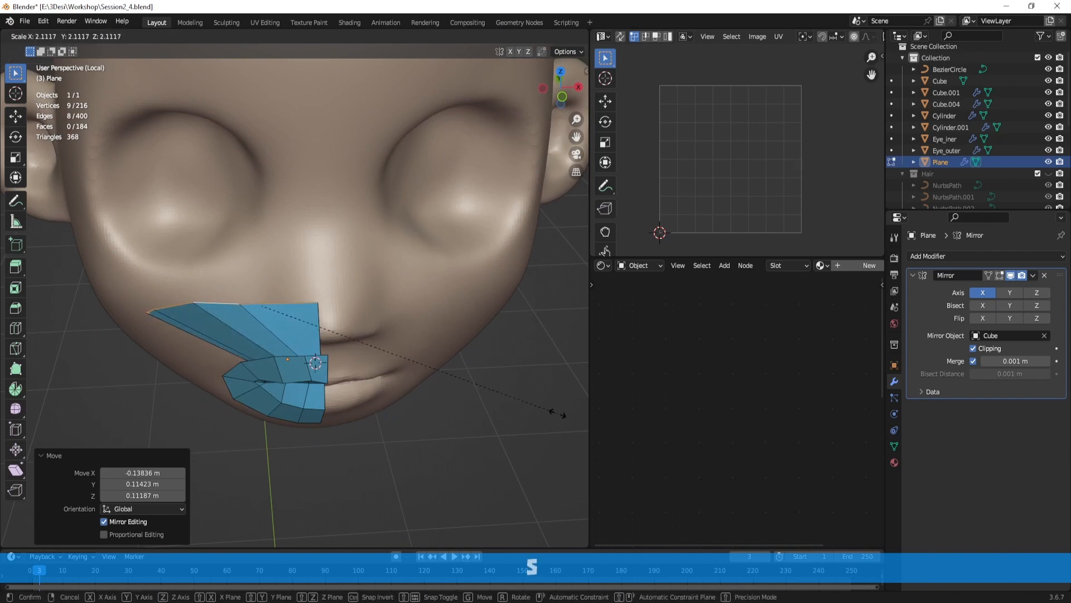
{"action": "left_click", "coordinate": [470, 392]}
Step: Move the lower edges of the mouth cavity's back loop down to open up the cavity
{"action": "middle_click_drag", "start_coordinate": [296, 382], "coordinate": [434, 313]}
{"action": "scroll", "coordinate": [455, 334], "scroll_direction": "up", "scroll_amount": 3}
{"action": "left_click", "coordinate": [385, 250]}
{"action": "key", "text": "g"}
{"action": "left_click", "coordinate": [430, 360]}
Step: Spread the vertices at the outer side of the mouth cavity, one downward and one upward
{"action": "key", "text": "1"}
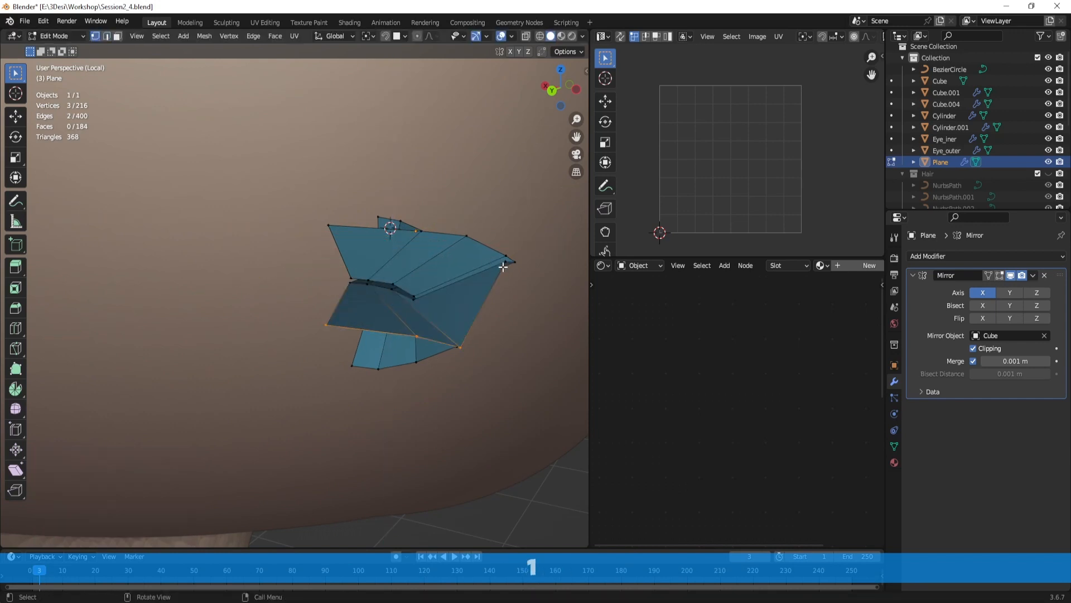
{"action": "left_click", "coordinate": [505, 263]}
{"action": "key", "text": "g"}
{"action": "mouse_move", "coordinate": [505, 295]}
{"action": "middle_mouse_down"}
{"action": "mouse_move", "coordinate": [506, 335]}
{"action": "mouse_move", "coordinate": [509, 282]}
{"action": "middle_mouse_up"}
{"action": "left_click", "coordinate": [506, 350]}
{"action": "left_click", "coordinate": [497, 254]}
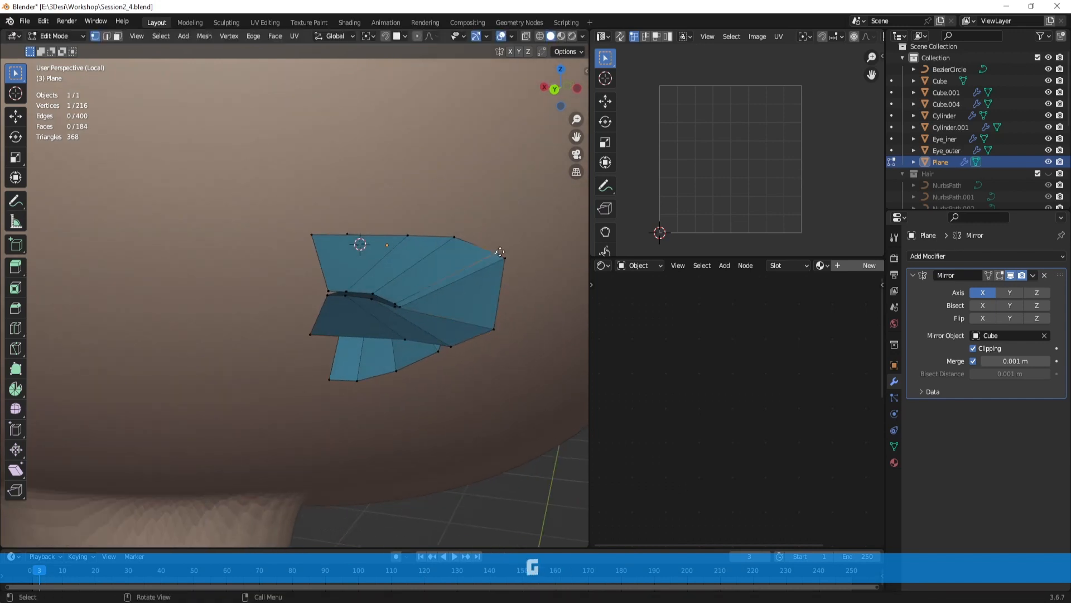
{"action": "key", "text": "g"}
{"action": "left_click", "coordinate": [496, 243]}
Step: Raise and space out the upper vertices of the mouth cavity's back loop, starting from the centre line
{"action": "middle_click_drag", "start_coordinate": [362, 237], "coordinate": [334, 246]}
{"action": "left_click", "coordinate": [288, 234]}
{"action": "key", "text": "g"}
{"action": "left_click", "coordinate": [287, 214]}
{"action": "left_click", "coordinate": [387, 236]}
{"action": "key", "text": "g"}
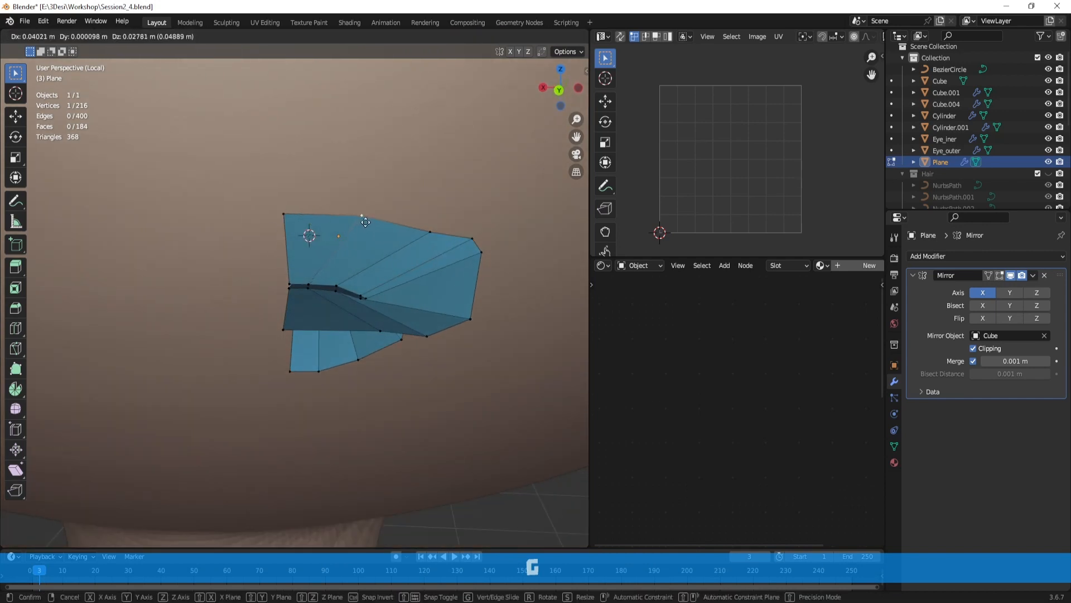
{"action": "left_click", "coordinate": [362, 218]}
{"action": "left_click", "coordinate": [412, 231]}
{"action": "key", "text": "g"}
{"action": "left_click", "coordinate": [385, 212]}
Step: Round the outer side of the mouth cavity's back loop by repositioning its upper corner vertices
{"action": "left_click", "coordinate": [470, 237]}
{"action": "key", "text": "g"}
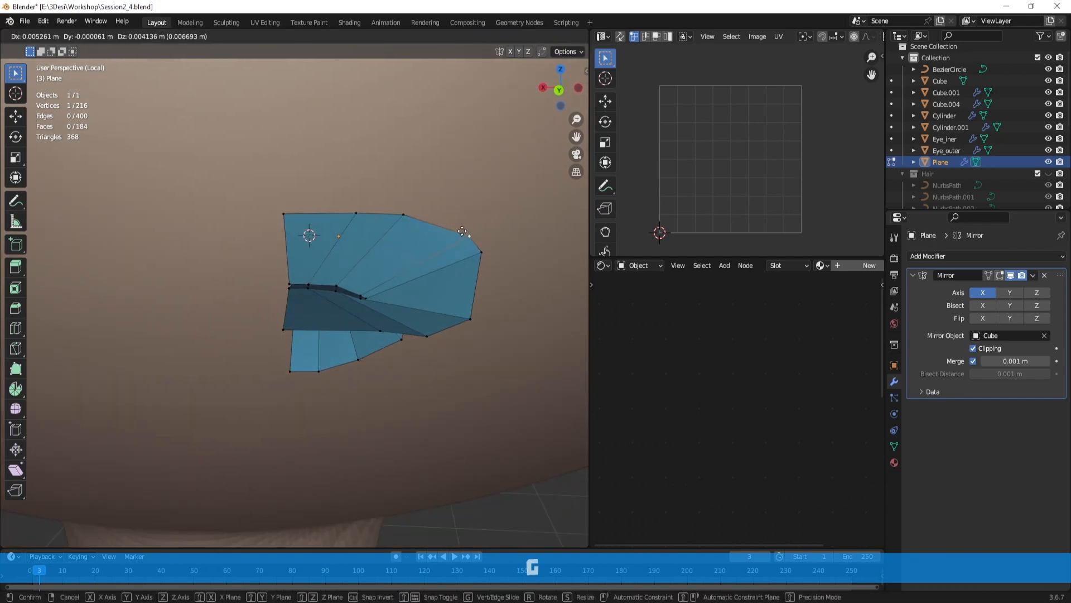
{"action": "left_click", "coordinate": [452, 229]}
{"action": "left_click", "coordinate": [479, 257]}
{"action": "key", "text": "g"}
{"action": "left_click", "coordinate": [478, 254]}
{"action": "left_click", "coordinate": [475, 318]}
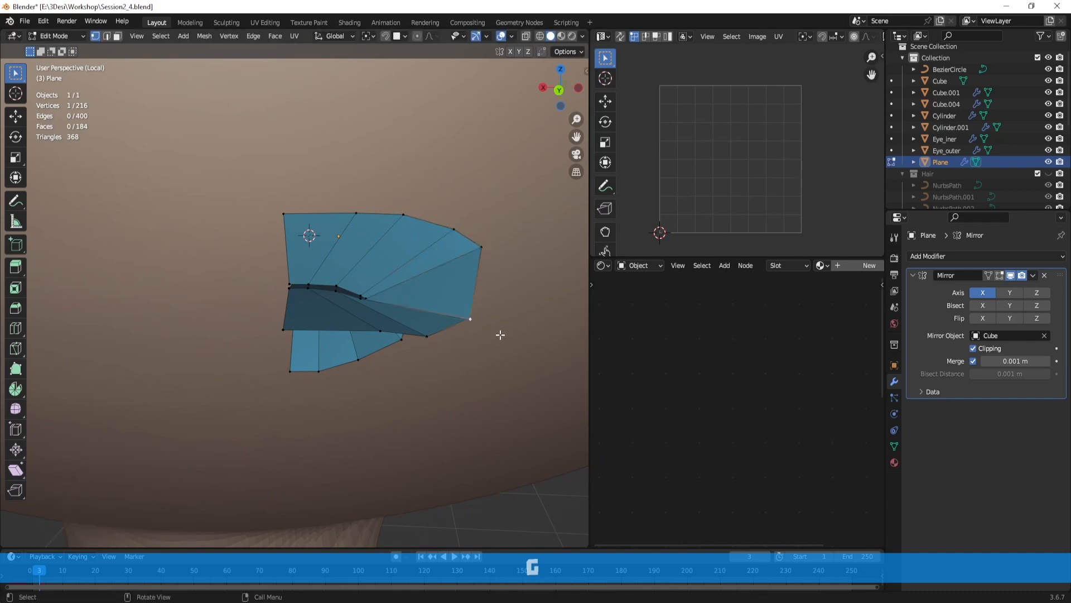
{"action": "middle_click_drag", "start_coordinate": [500, 335], "coordinate": [390, 355]}
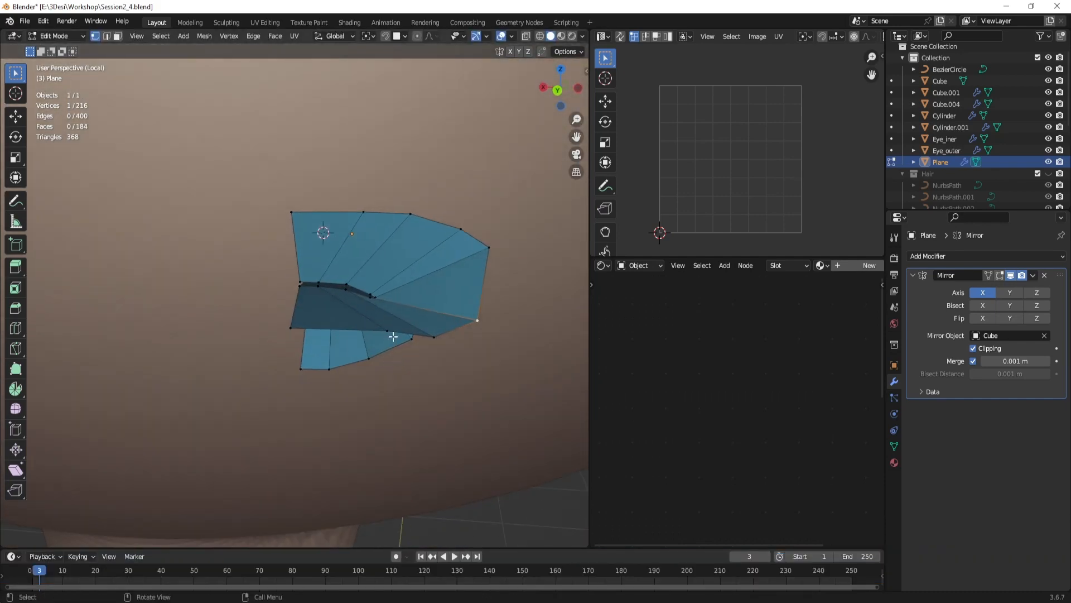
Step: Space out the two lower vertices of the mouth cavity's back loop toward the centre line
{"action": "left_click", "coordinate": [392, 329]}
{"action": "key", "text": "g"}
{"action": "left_click", "coordinate": [342, 337]}
{"action": "left_click", "coordinate": [433, 337]}
{"action": "key", "text": "g"}
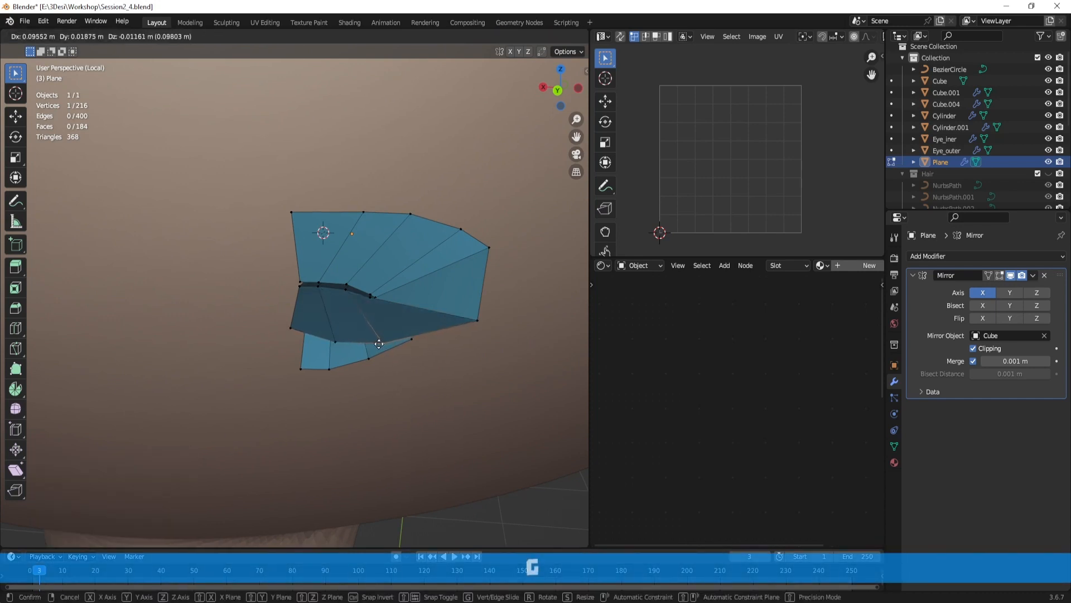
{"action": "left_click", "coordinate": [399, 341]}
Step: Switch to Object Mode to check the whole retopologized head, and select the sculpted head object
{"action": "middle_click_drag", "start_coordinate": [399, 342], "coordinate": [351, 363]}
{"action": "middle_click_drag", "start_coordinate": [240, 195], "coordinate": [222, 244], "text": "shift"}
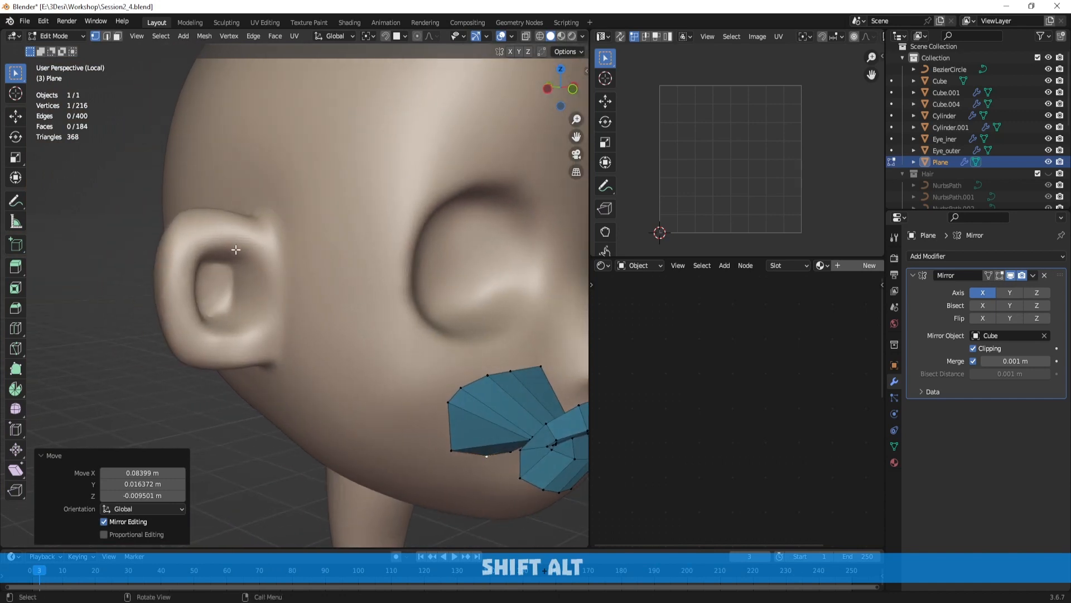
{"action": "key", "text": "Tab"}
{"action": "middle_click_drag", "start_coordinate": [249, 260], "coordinate": [275, 286]}
{"action": "scroll", "coordinate": [240, 273], "scroll_direction": "down", "scroll_amount": 5}
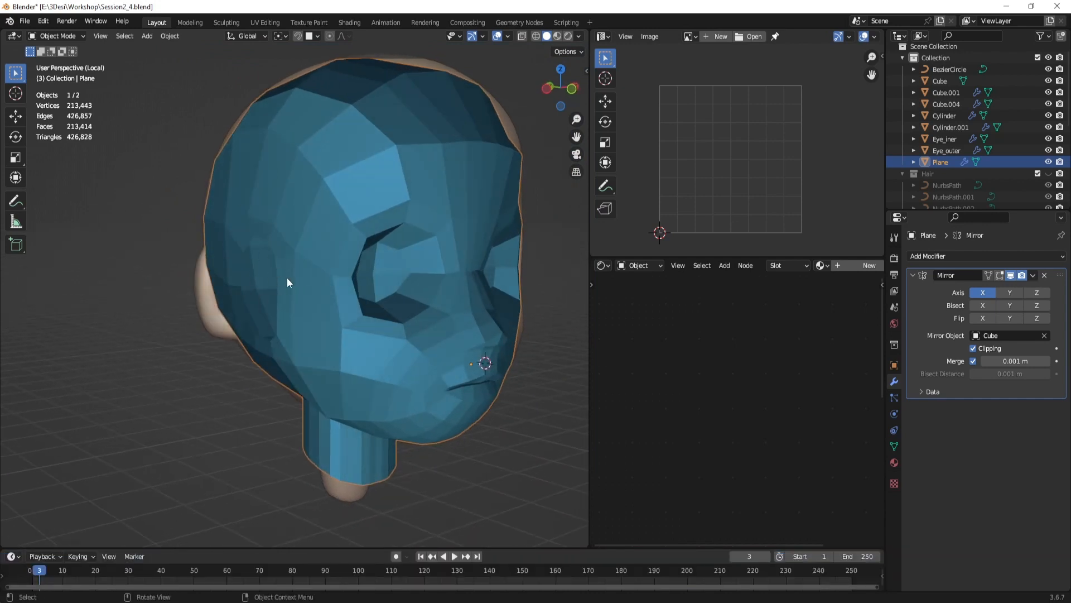
{"action": "left_click", "coordinate": [210, 316]}
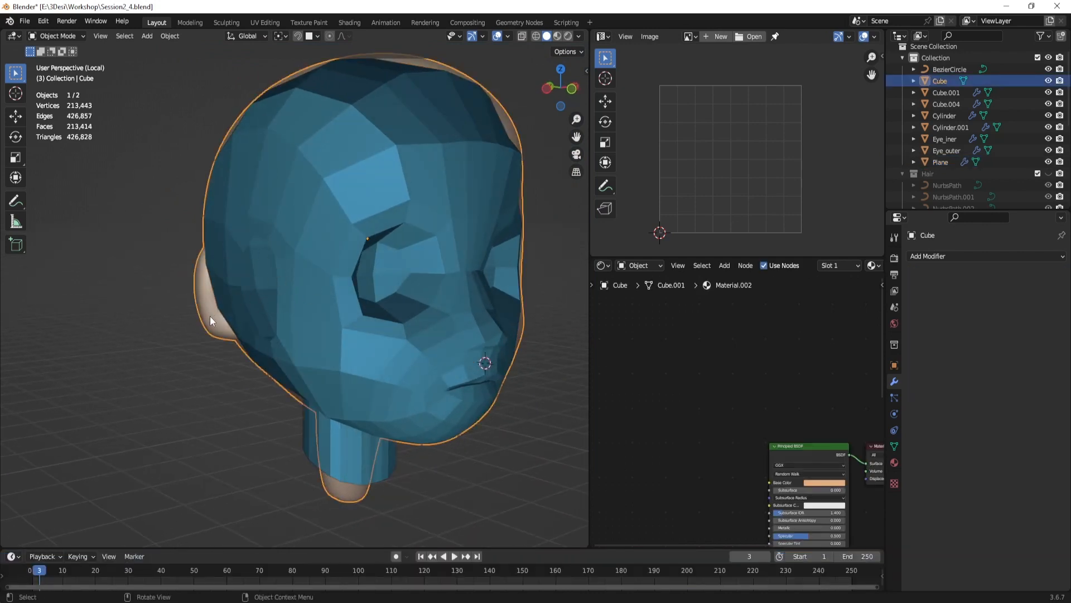
Step: Isolate the sculpted head to examine its ears from several angles, and return to editing the mouth cavity mesh
{"action": "key", "text": "KP_Divide"}
{"action": "key", "text": "KP_Divide"}
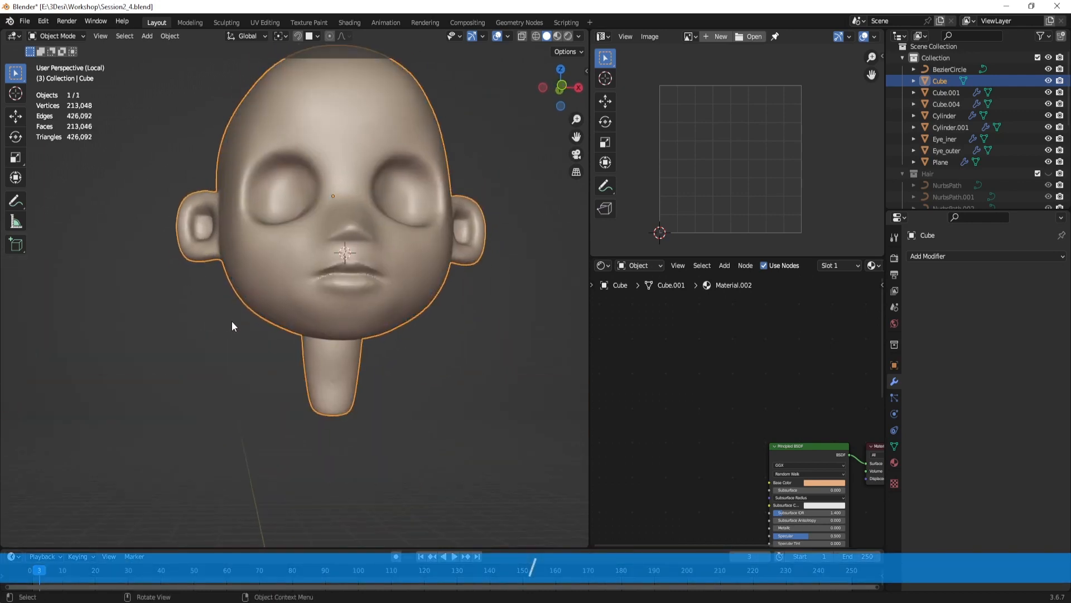
{"action": "middle_click_drag", "start_coordinate": [232, 321], "coordinate": [288, 333]}
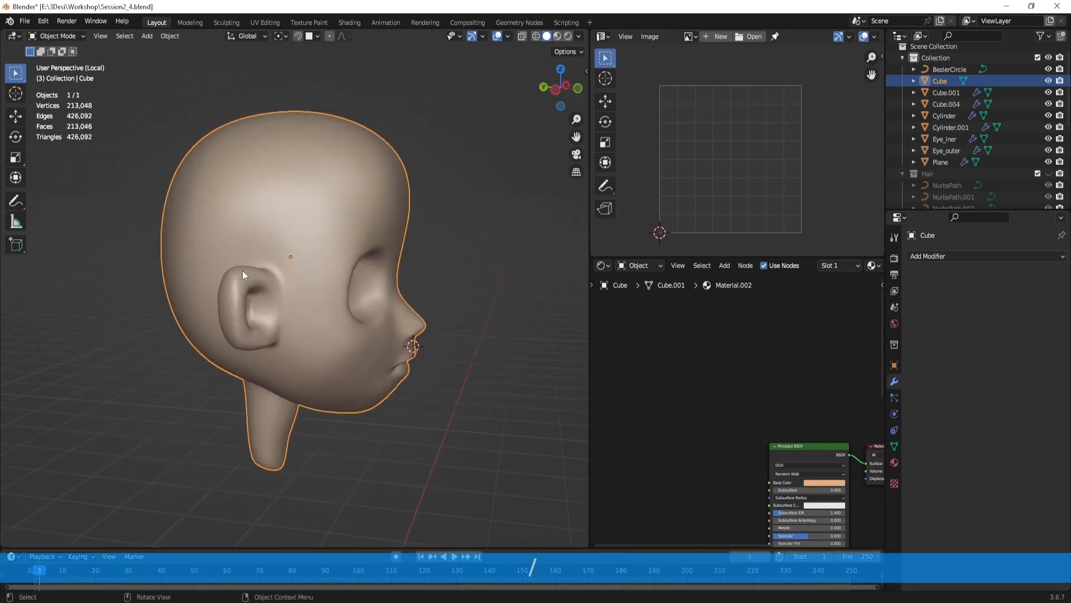
{"action": "middle_click_drag", "start_coordinate": [242, 270], "coordinate": [215, 299]}
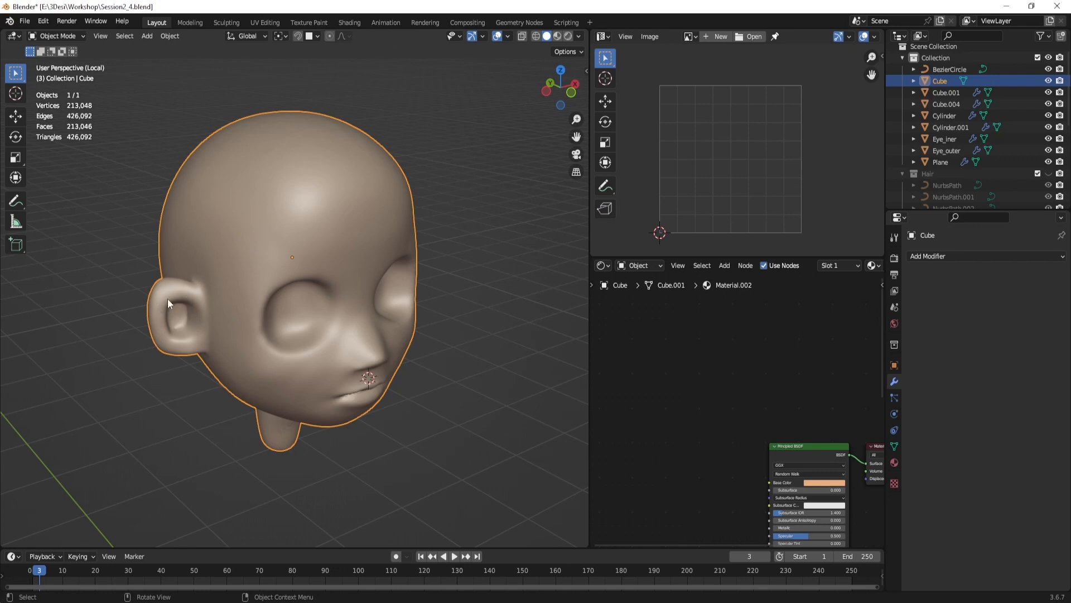
{"action": "mouse_move", "coordinate": [194, 298]}
{"action": "middle_mouse_down"}
{"action": "mouse_move", "coordinate": [214, 298]}
{"action": "mouse_move", "coordinate": [205, 288]}
{"action": "middle_mouse_up"}
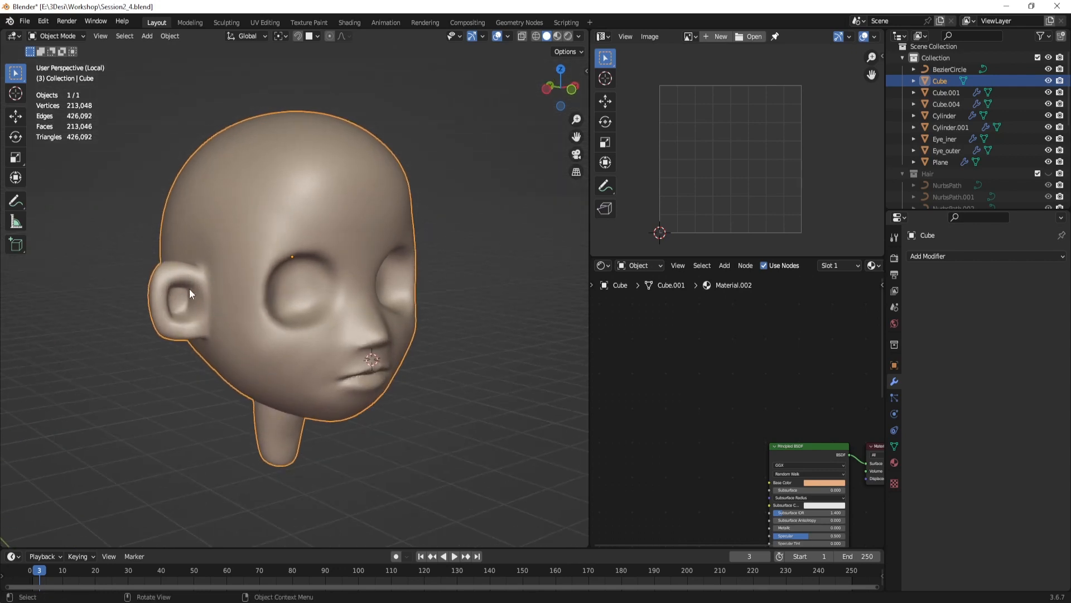
{"action": "key", "text": "ctrl+z"}
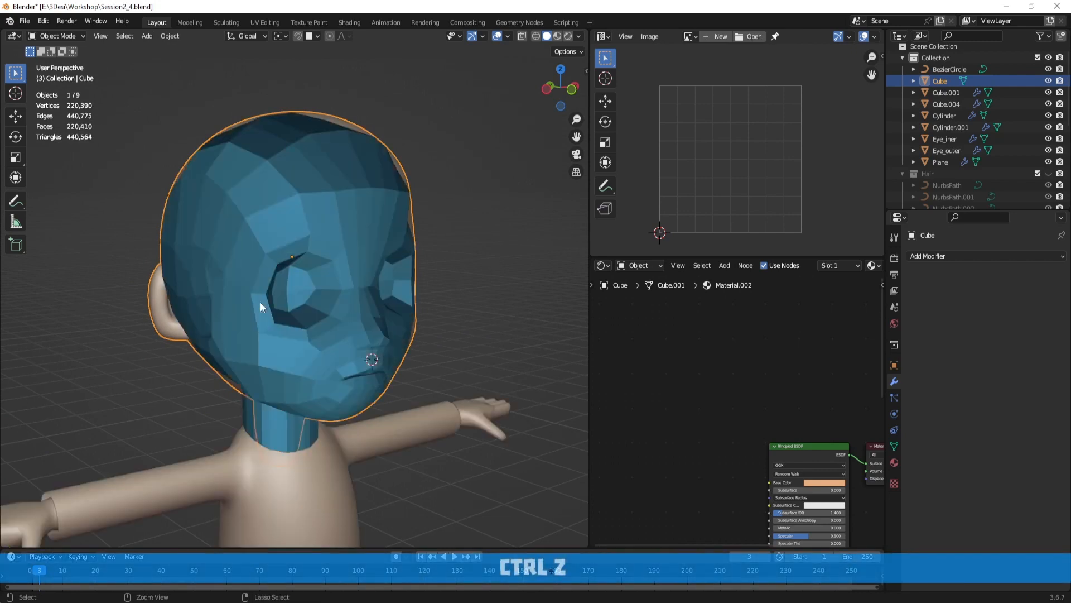
{"action": "key", "text": "ctrl+z"}
Step: Lower the centre-line vertex at the bottom of the mouth cavity's back loop and shift it slightly backward
{"action": "middle_click_drag", "start_coordinate": [403, 341], "coordinate": [202, 250]}
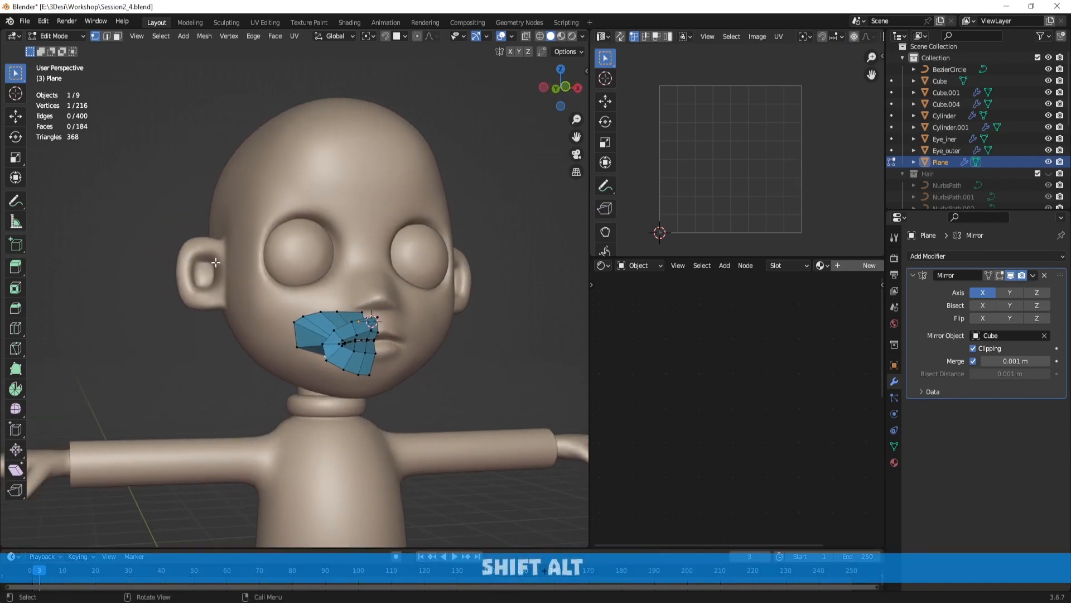
{"action": "scroll", "coordinate": [335, 329], "scroll_direction": "up", "scroll_amount": 5}
{"action": "middle_click_drag", "start_coordinate": [359, 363], "coordinate": [557, 340]}
{"action": "key", "text": "g"}
{"action": "left_click", "coordinate": [365, 257]}
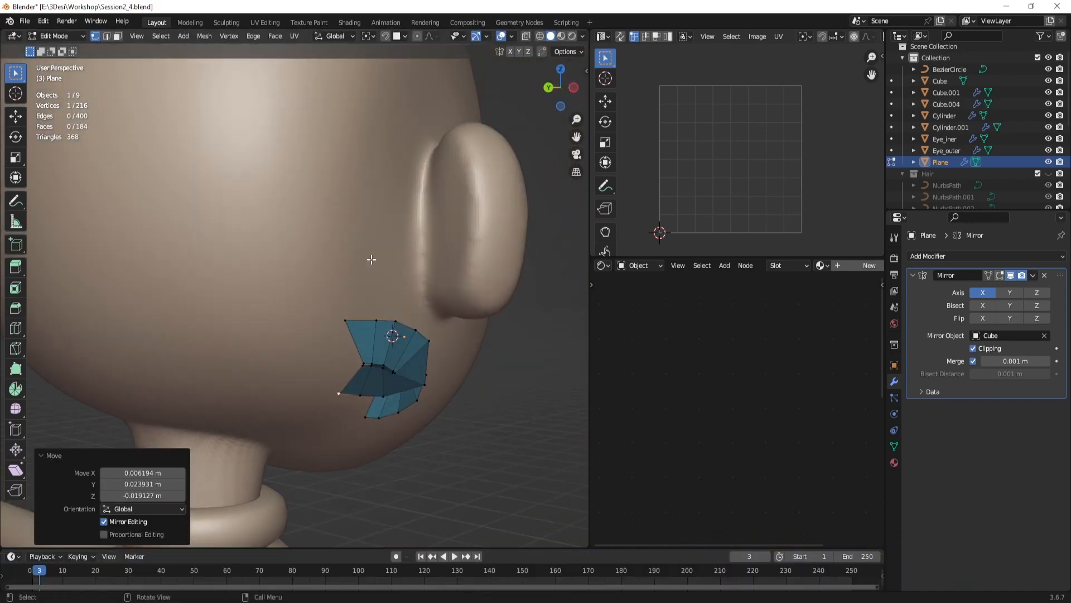
Step: Move the back loop's lower outer vertex down and inward, and lower the outer vertex above it to mid-height
{"action": "scroll", "coordinate": [412, 337], "scroll_direction": "up", "scroll_amount": 3}
{"action": "middle_click_drag", "start_coordinate": [402, 349], "coordinate": [431, 307]}
{"action": "scroll", "coordinate": [423, 331], "scroll_direction": "up", "scroll_amount": 1}
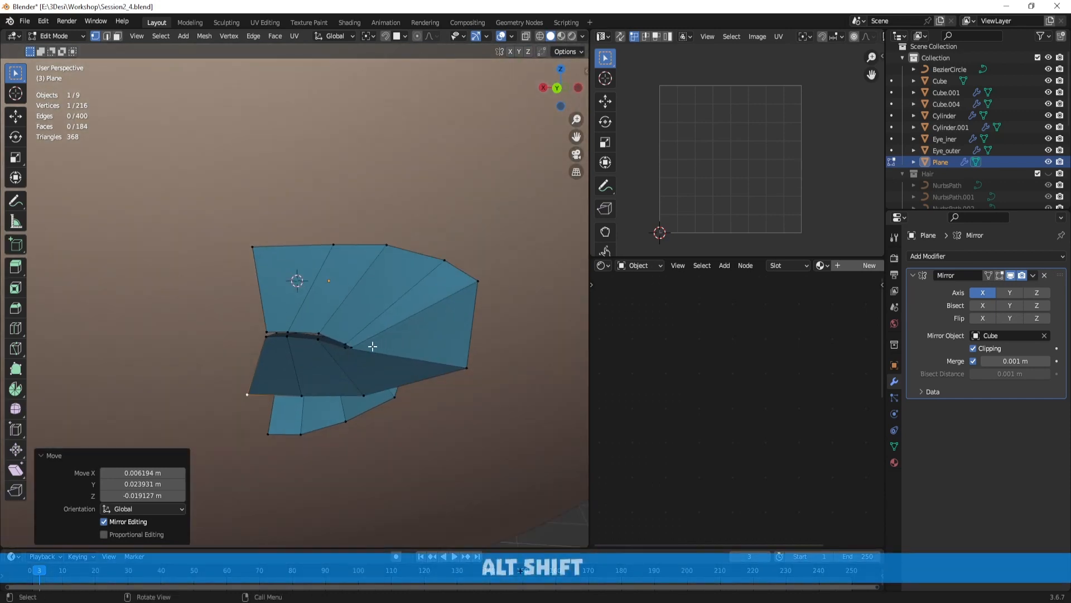
{"action": "scroll", "coordinate": [436, 375], "scroll_direction": "up", "scroll_amount": 2}
{"action": "left_click_drag", "start_coordinate": [462, 385], "coordinate": [445, 310], "text": "alt+shift"}
{"action": "left_click", "coordinate": [456, 323]}
{"action": "key", "text": "g"}
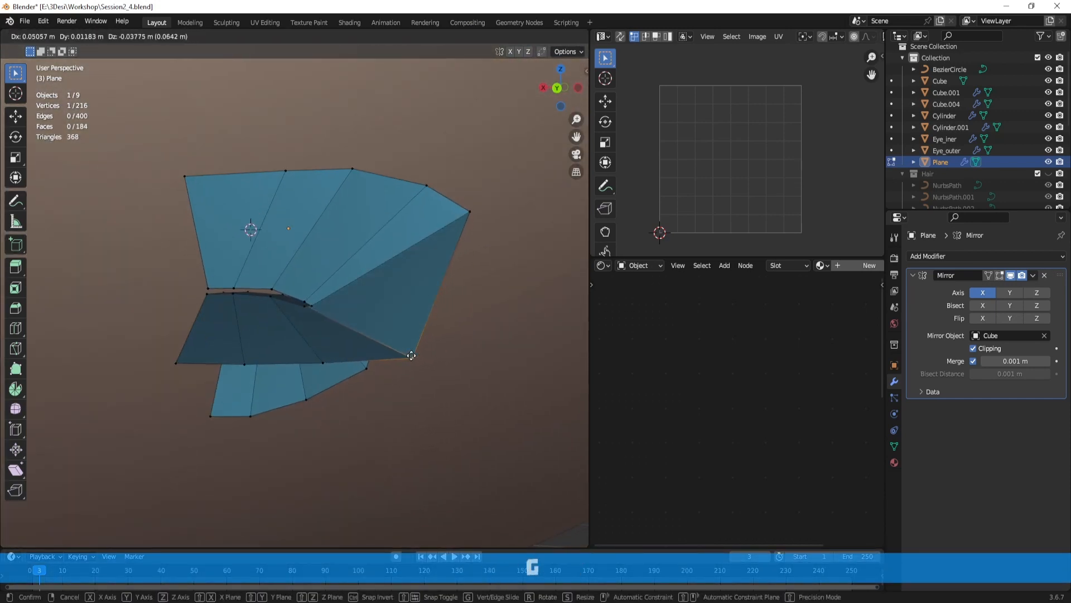
{"action": "left_click", "coordinate": [412, 357]}
{"action": "left_click", "coordinate": [469, 212]}
{"action": "key", "text": "g"}
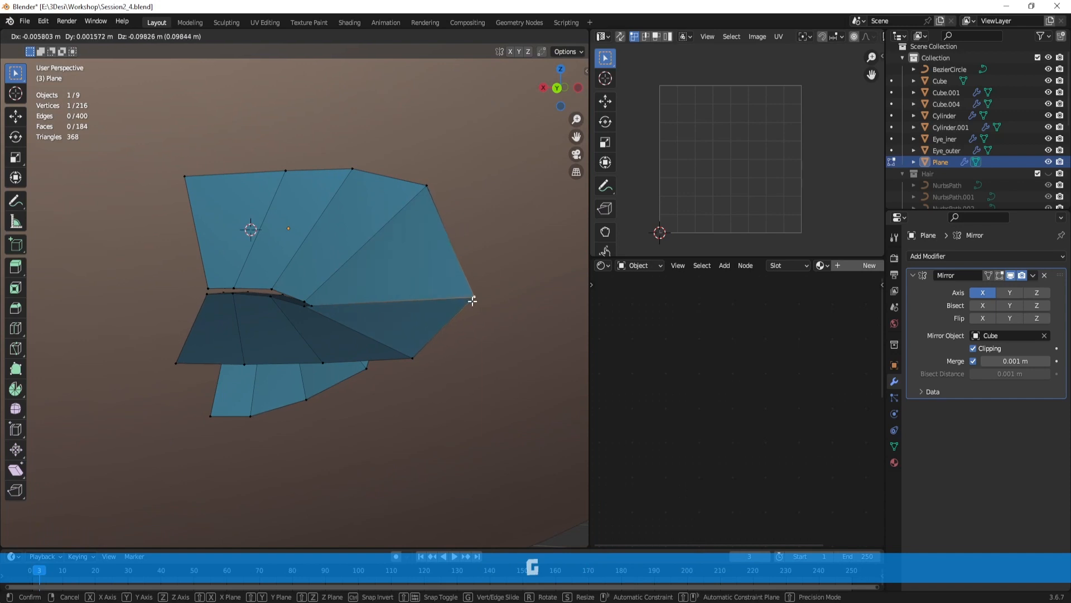
{"action": "left_click", "coordinate": [472, 301]}
Step: Shift the two lower intermediate vertices of the mouth cavity's back loop slightly down and toward the centre line
{"action": "middle_click_drag", "start_coordinate": [446, 303], "coordinate": [453, 345]}
{"action": "left_click", "coordinate": [344, 360]}
{"action": "key", "text": "g"}
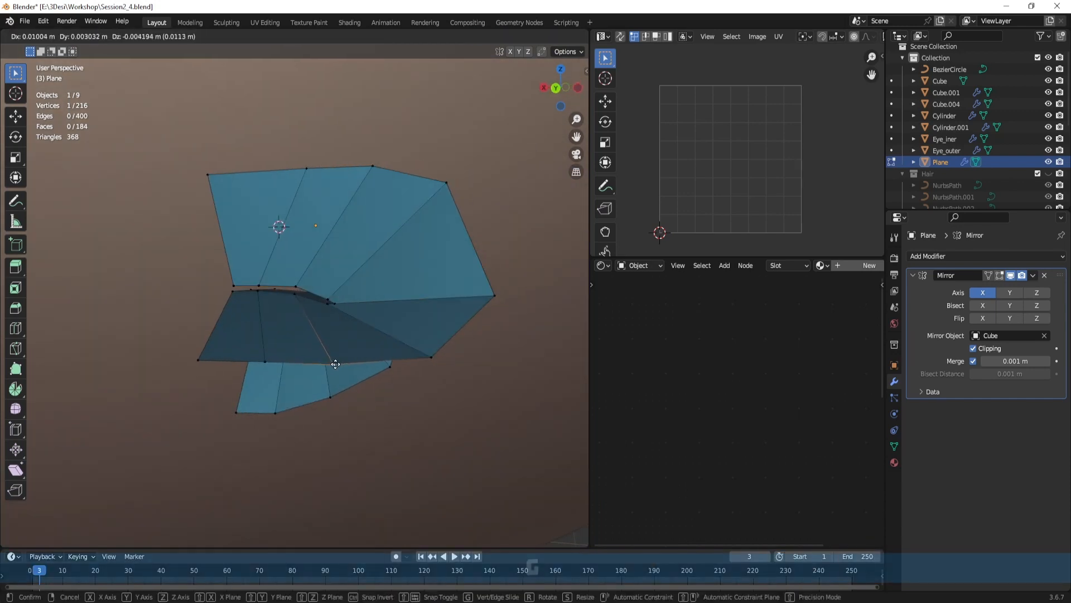
{"action": "left_click", "coordinate": [326, 367]}
{"action": "left_click", "coordinate": [267, 363]}
{"action": "key", "text": "g"}
{"action": "left_click", "coordinate": [257, 369]}
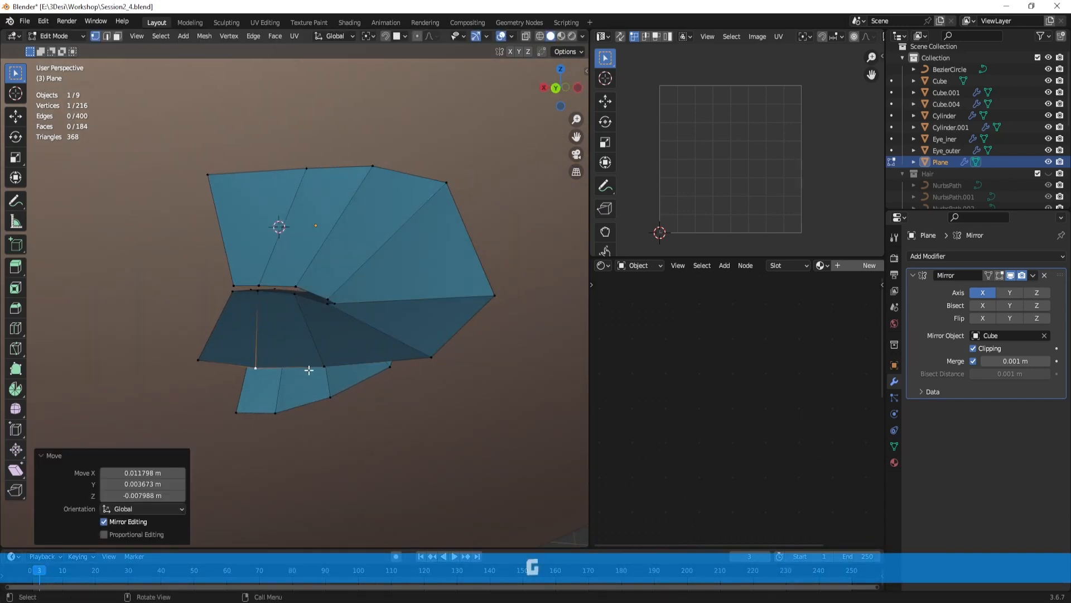
Step: Round the back loop's outer curve by nudging its outermost vertex inward and lowering the upper outer vertex
{"action": "left_click", "coordinate": [431, 355]}
{"action": "left_click", "coordinate": [487, 301]}
{"action": "key", "text": "g"}
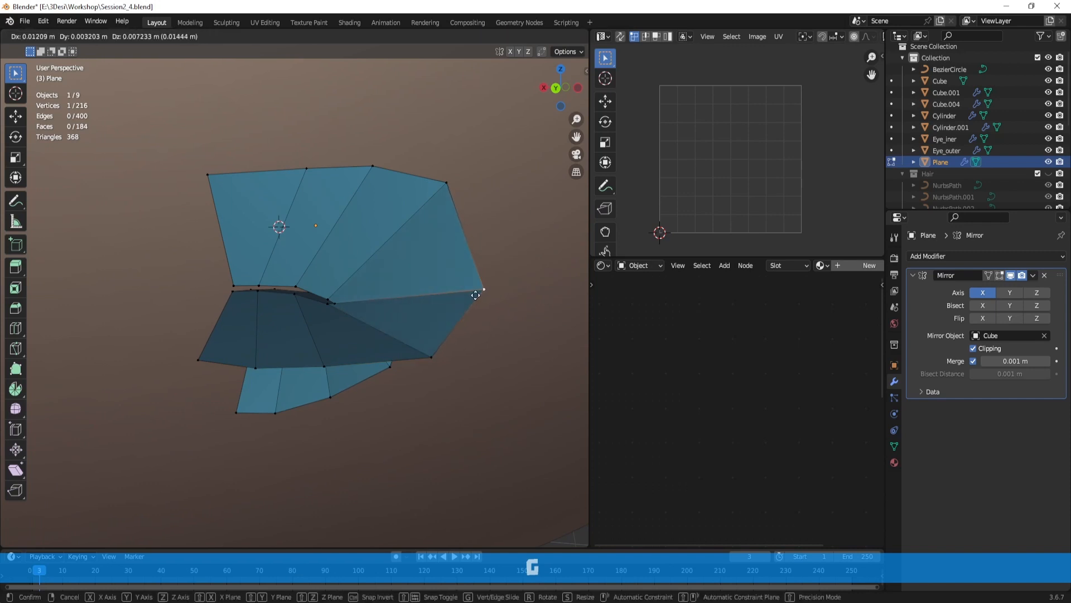
{"action": "left_click", "coordinate": [476, 294]}
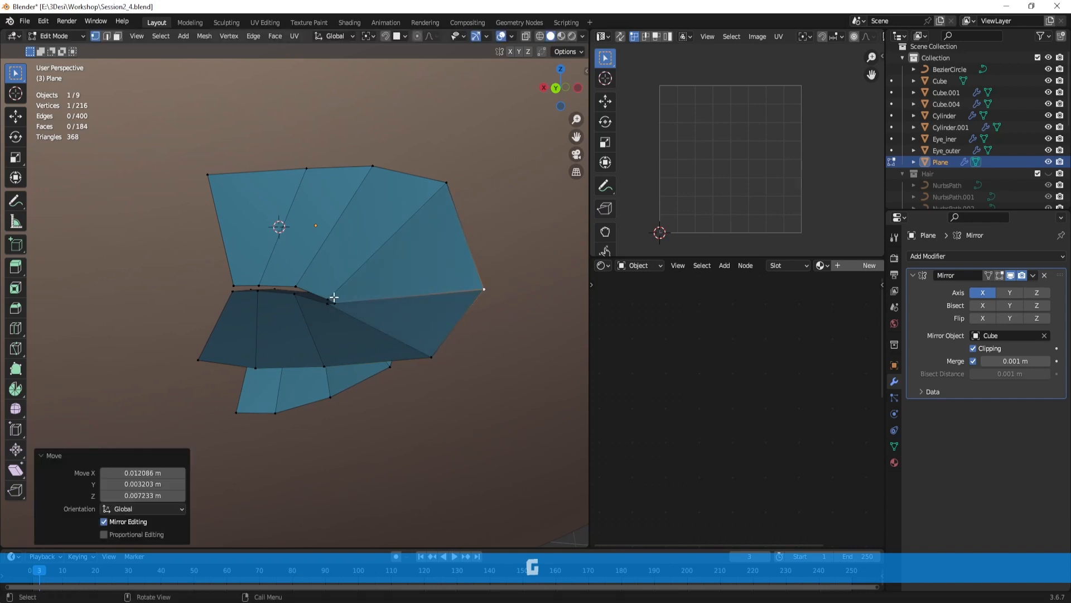
{"action": "left_click", "coordinate": [449, 193]}
{"action": "key", "text": "g"}
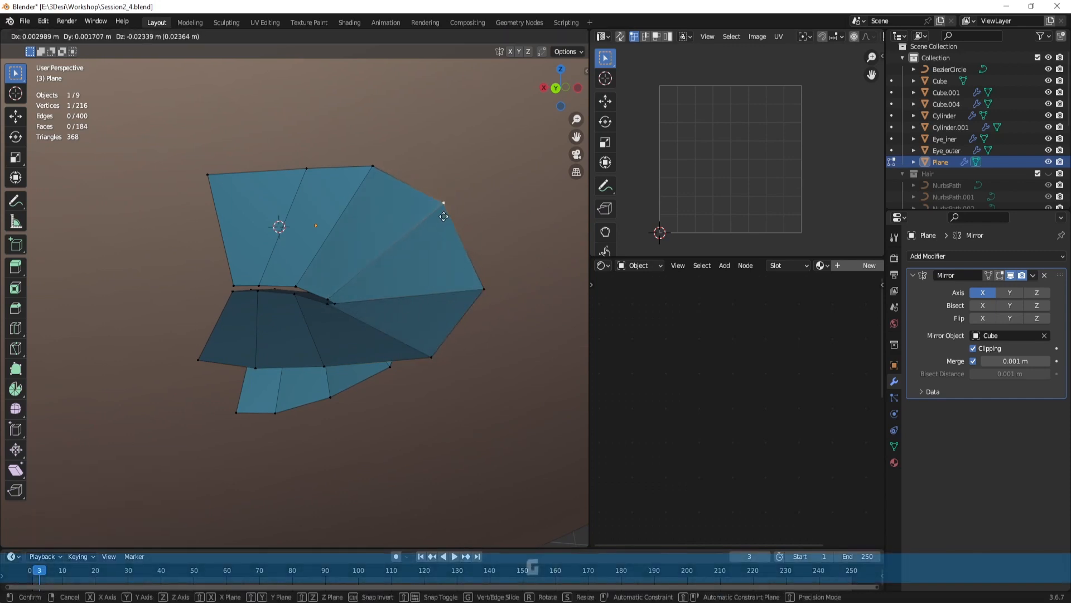
{"action": "left_click", "coordinate": [438, 216]}
Step: Raise the back loop's top centre-line vertex and move the neighbouring top vertex up and toward the centre
{"action": "left_click", "coordinate": [223, 174]}
{"action": "key", "text": "g"}
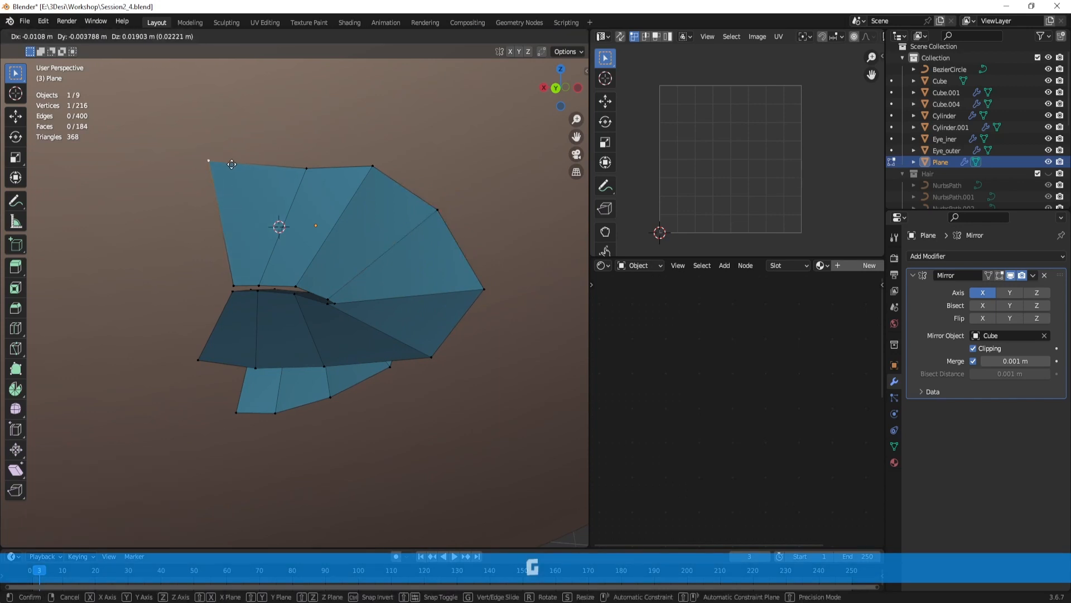
{"action": "left_click", "coordinate": [232, 164]}
{"action": "left_click", "coordinate": [290, 172]}
{"action": "key", "text": "g"}
{"action": "left_click", "coordinate": [269, 166]}
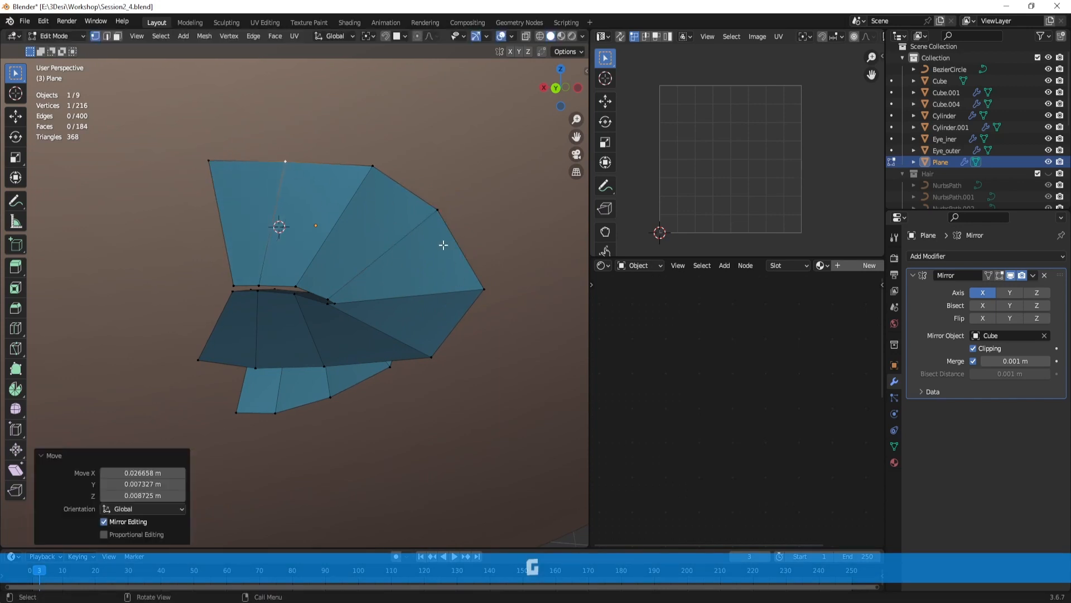
Step: Extrude the mouth cavity's back edge loop about 0.35 m backward along the Y axis
{"action": "key", "text": "2"}
{"action": "double_click", "coordinate": [428, 201]}
{"action": "scroll", "coordinate": [463, 274], "scroll_direction": "down", "scroll_amount": 3}
{"action": "middle_click_drag", "start_coordinate": [471, 290], "coordinate": [370, 297]}
{"action": "scroll", "coordinate": [424, 311], "scroll_direction": "down", "scroll_amount": 3}
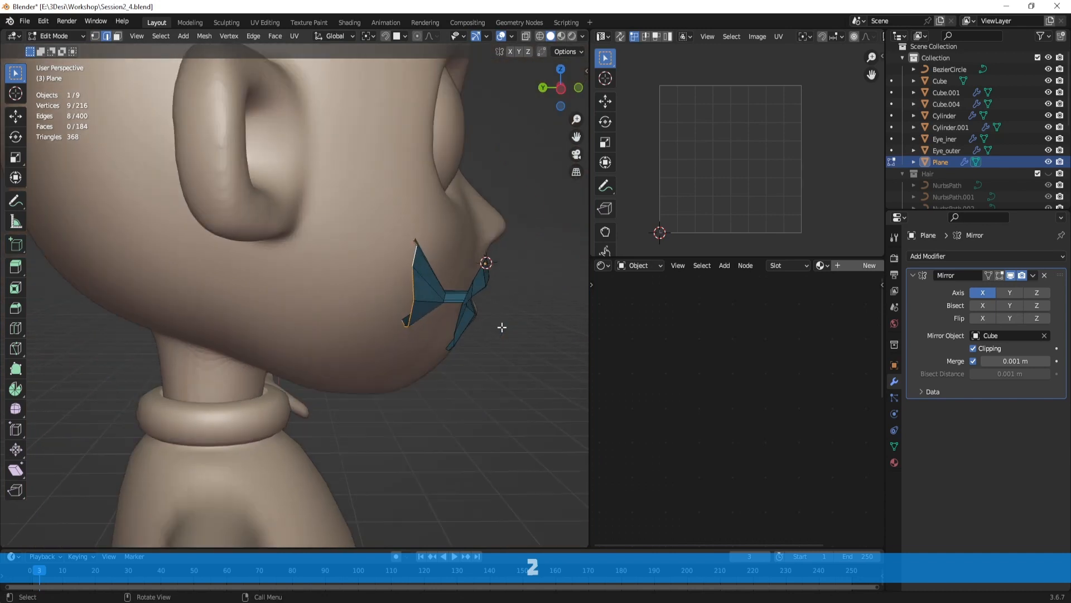
{"action": "middle_click_drag", "start_coordinate": [503, 327], "coordinate": [494, 321]}
{"action": "key", "text": "e"}
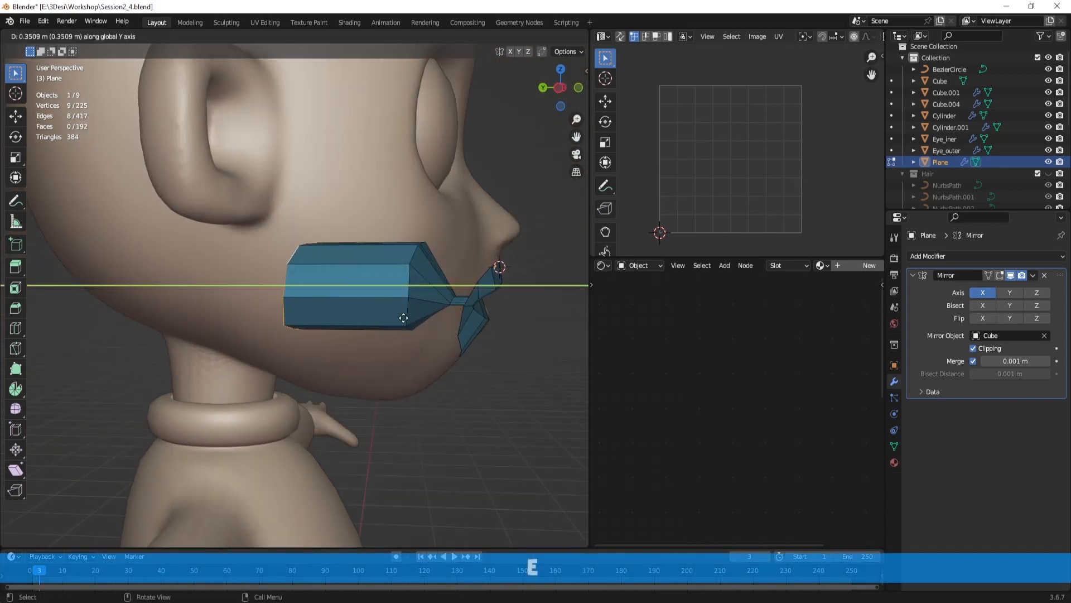
{"action": "left_click", "coordinate": [396, 315]}
Step: Connect the top and bottom centre-line vertices of the extruded back loop with a vertical edge
{"action": "middle_click_drag", "start_coordinate": [344, 307], "coordinate": [453, 317]}
{"action": "scroll", "coordinate": [454, 311], "scroll_direction": "up", "scroll_amount": 3}
{"action": "key", "text": "1"}
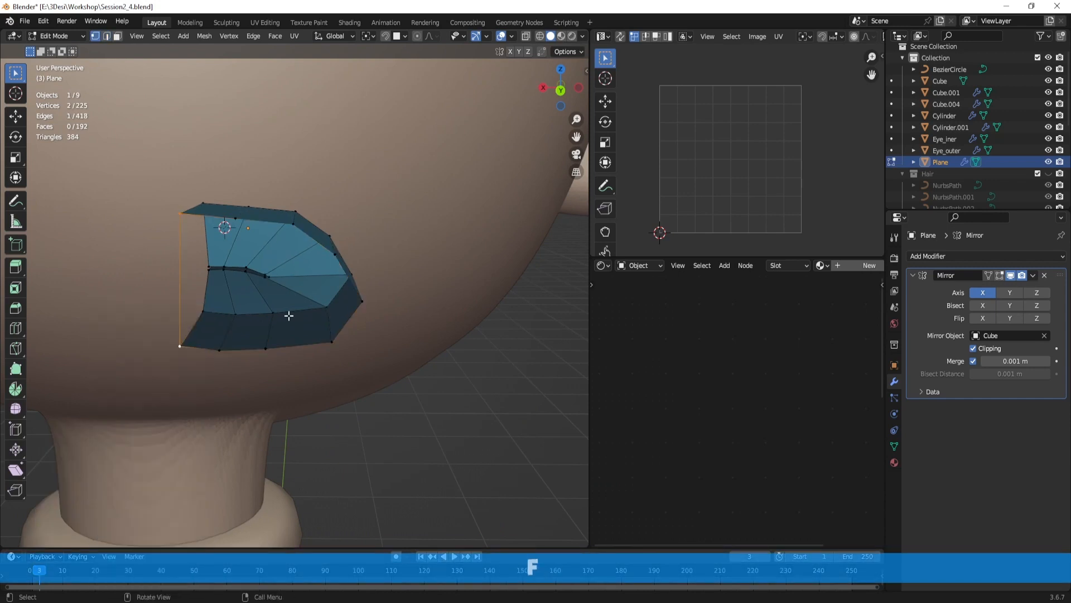
Step: Try to close the back of the mouth cavity with Grid Fill on the curved edge loop
{"action": "key", "text": "space"}
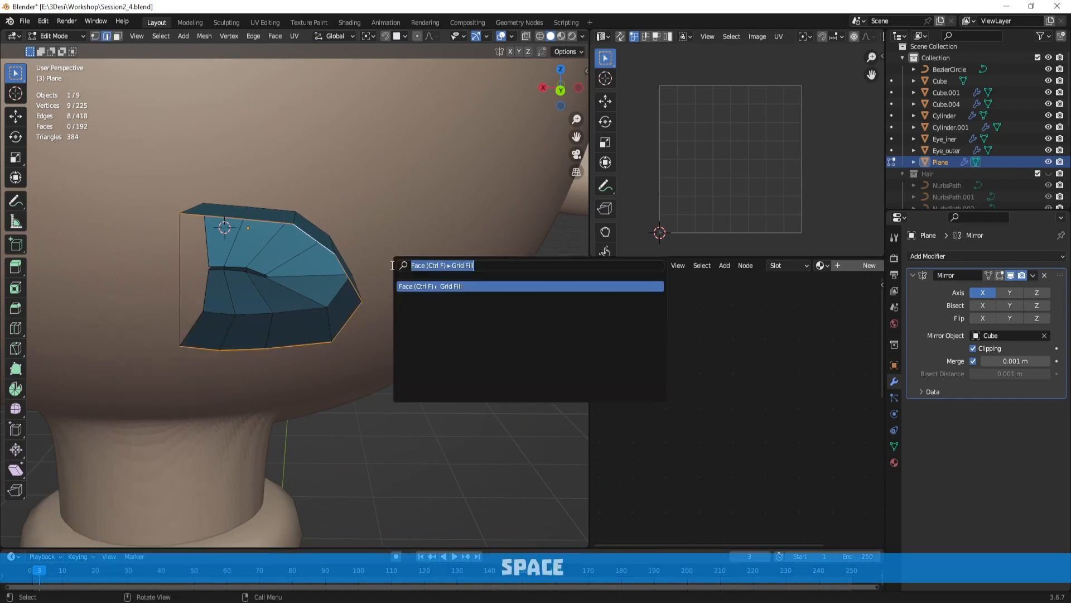
{"action": "left_click", "coordinate": [461, 290]}
{"action": "middle_click_drag", "start_coordinate": [458, 290], "coordinate": [434, 292]}
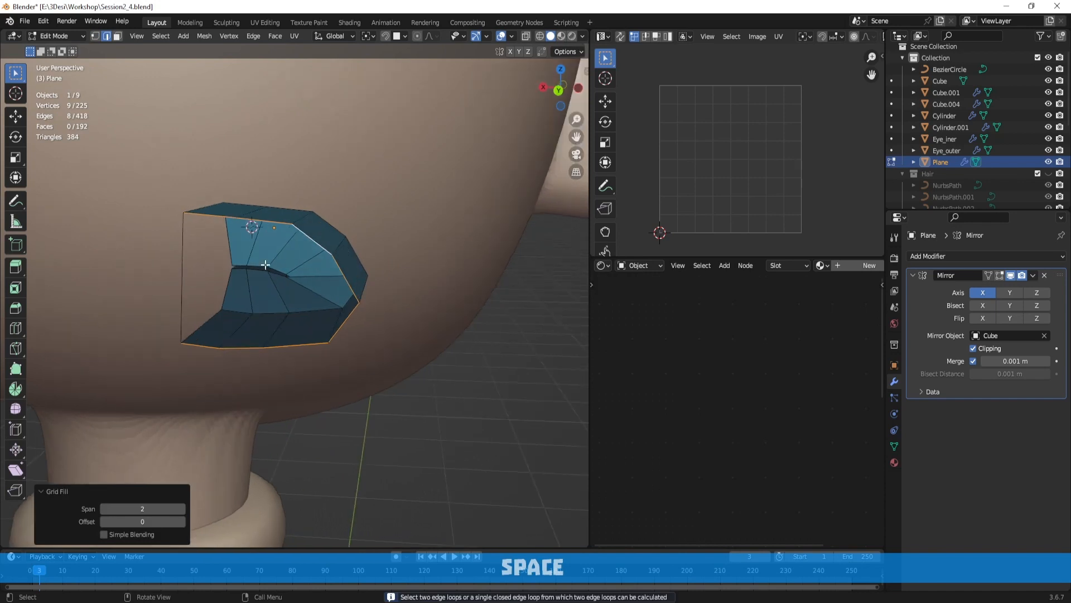
Step: Split the vertical centre-line edge at its middle with one loop cut
{"action": "middle_click_drag", "start_coordinate": [227, 253], "coordinate": [282, 247], "text": "shift"}
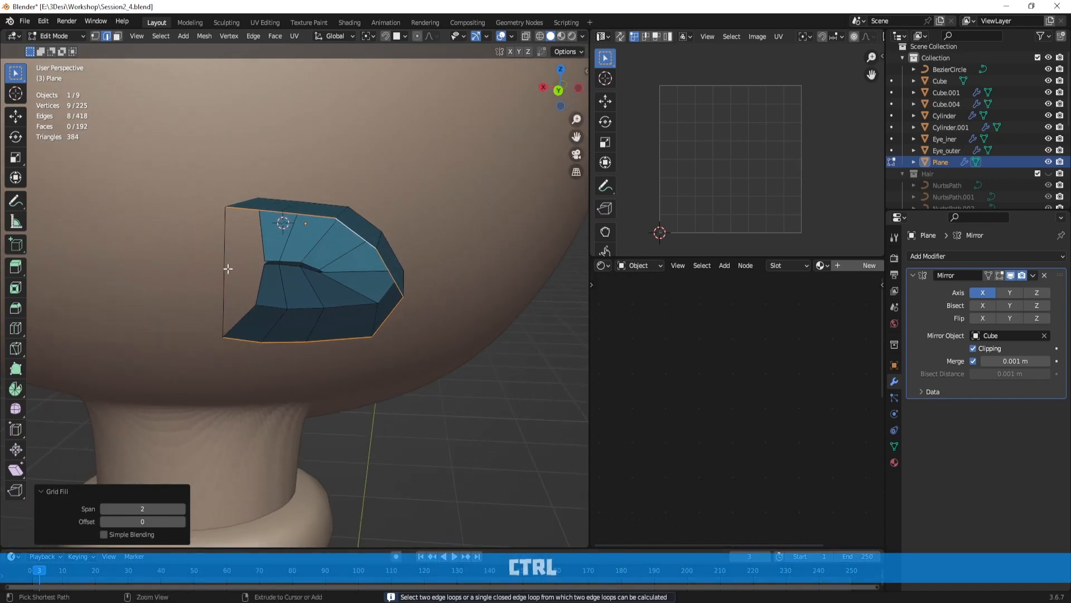
{"action": "key", "text": "ctrl+r"}
{"action": "left_click", "coordinate": [227, 268]}
{"action": "right_click", "coordinate": [227, 268]}
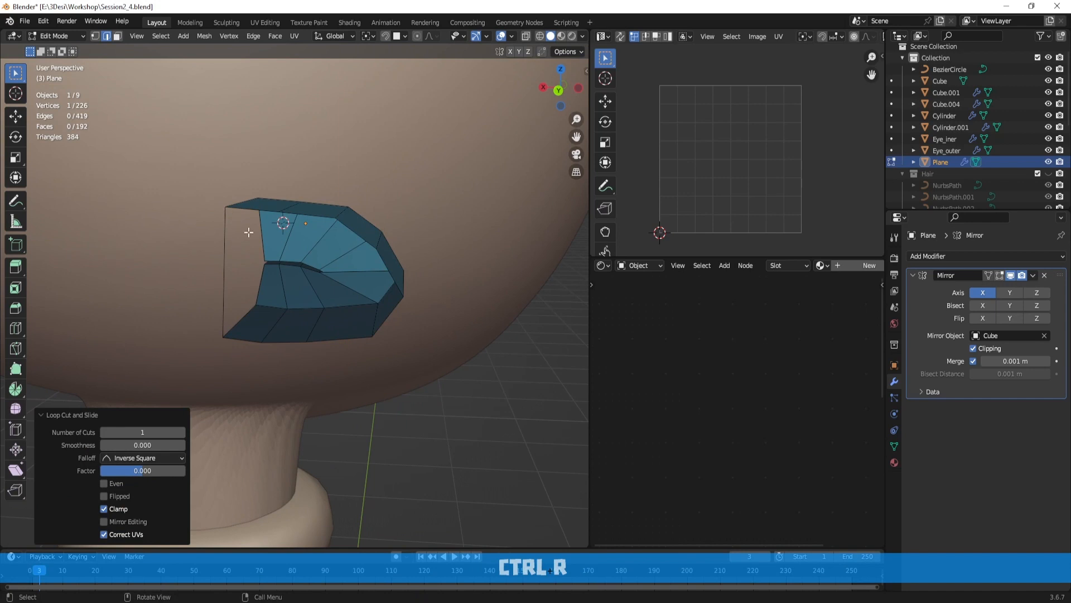
Step: Close the back of the mouth cavity with Grid Fill across the curved loop and both centre-line edges, using span 3
{"action": "left_click", "coordinate": [258, 215], "text": "alt"}
{"action": "left_click", "coordinate": [259, 209], "text": "alt"}
{"action": "key", "text": "space"}
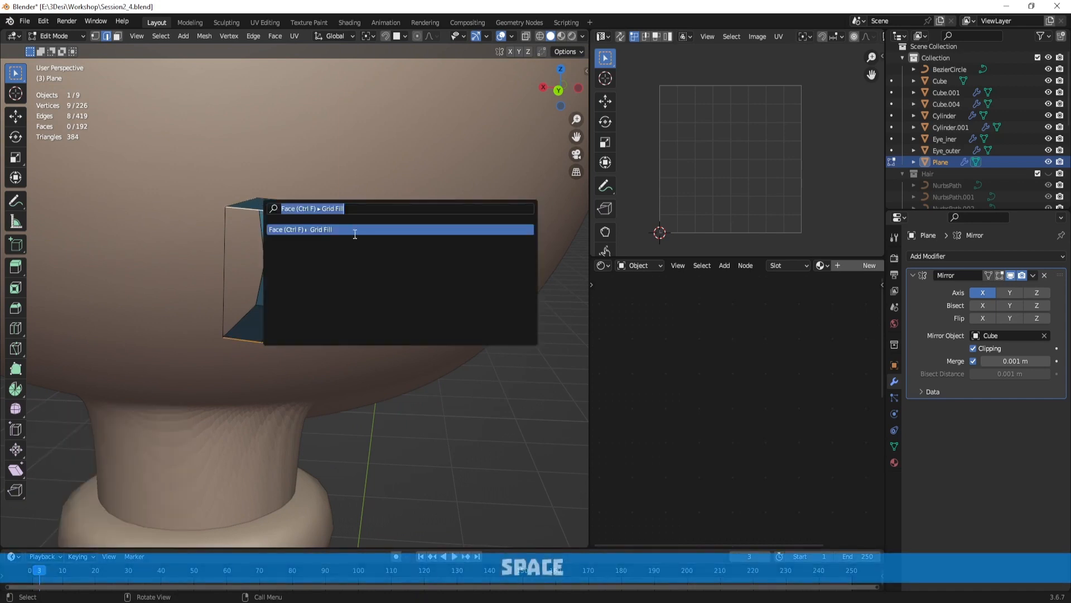
{"action": "key", "text": "Escape"}
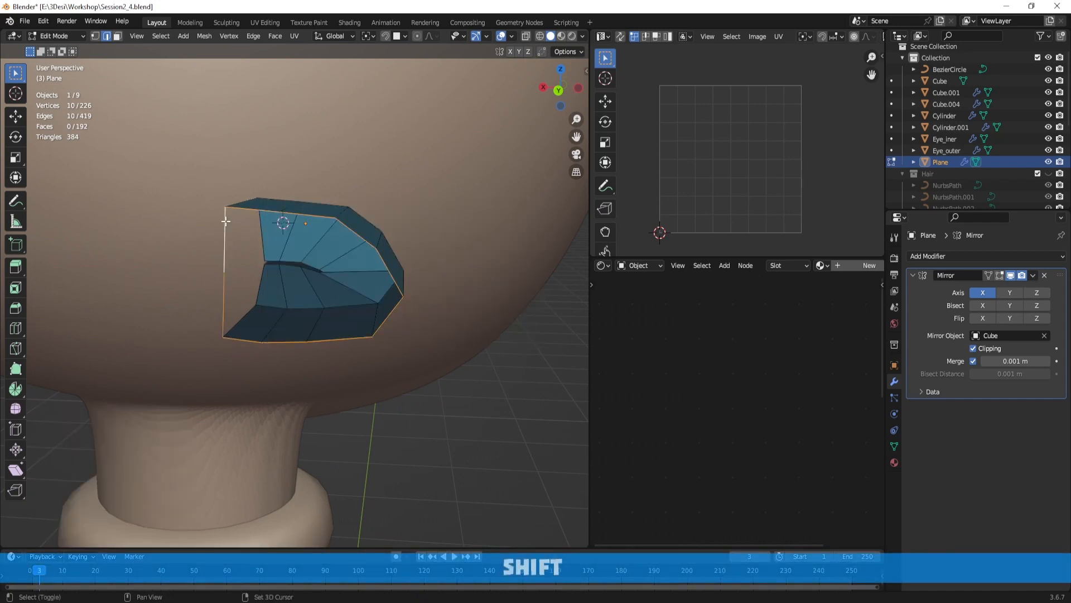
{"action": "key", "text": "space"}
{"action": "left_click", "coordinate": [333, 243]}
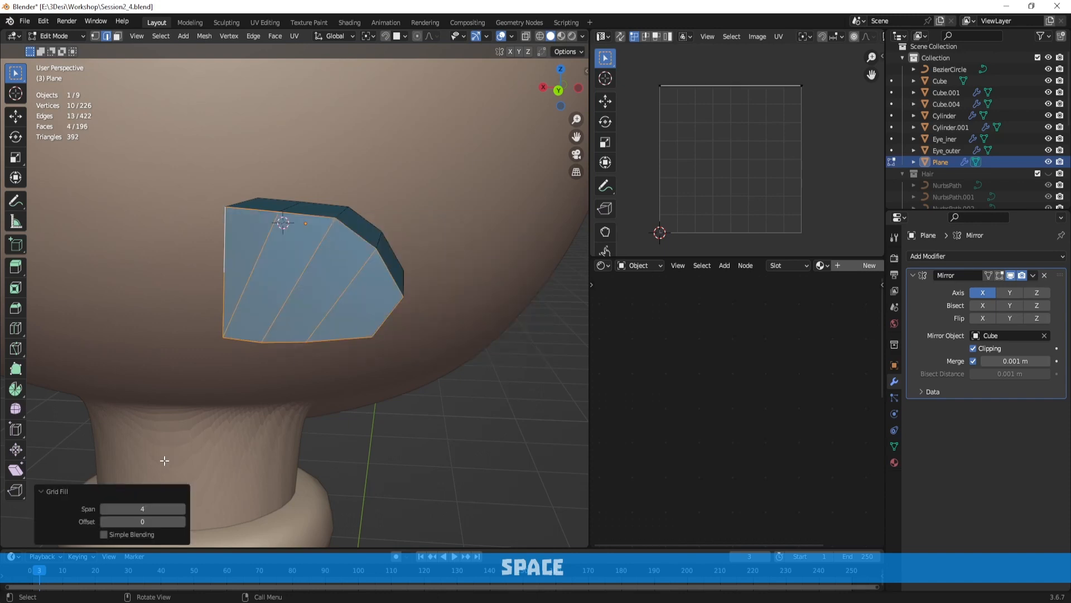
{"action": "left_click", "coordinate": [105, 508]}
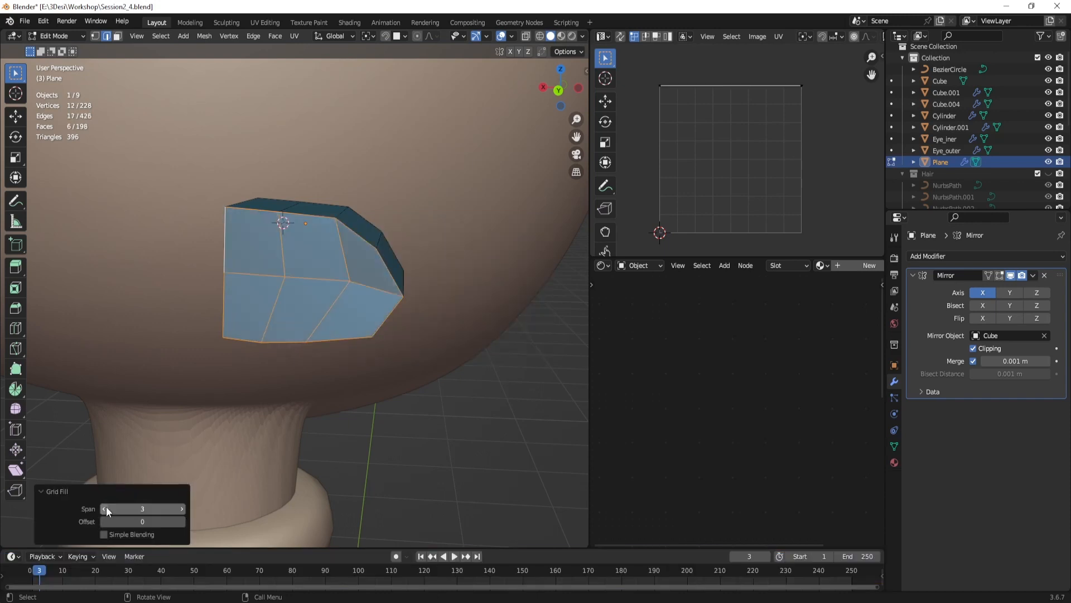
Step: Move the two inner vertices of the filled back wall backward along the Y axis
{"action": "middle_click_drag", "start_coordinate": [299, 413], "coordinate": [312, 335]}
{"action": "key", "text": "1"}
{"action": "left_click", "coordinate": [337, 285]}
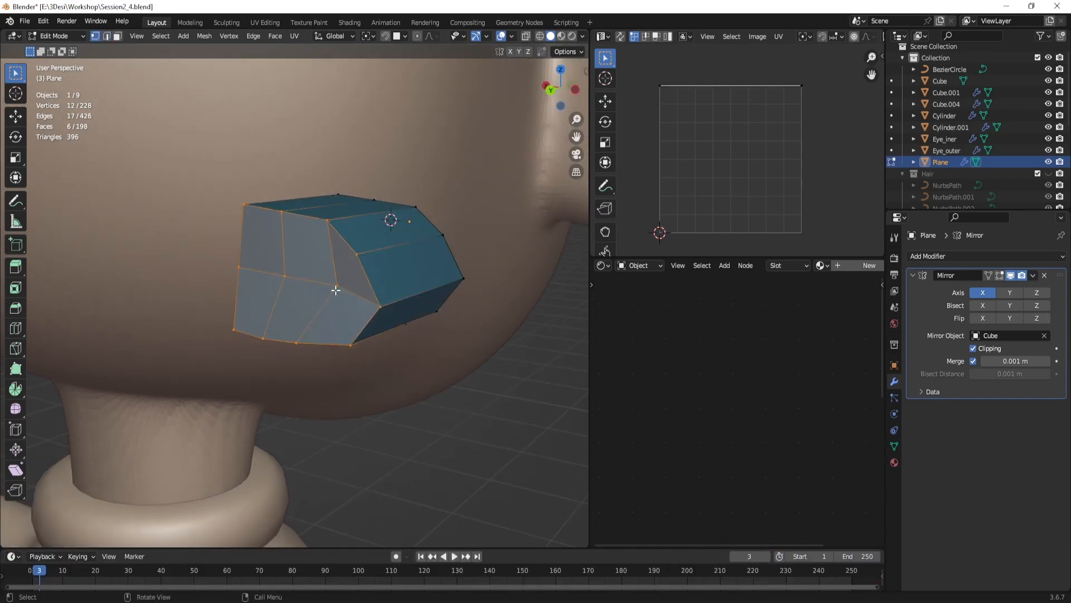
{"action": "left_click", "coordinate": [288, 278], "text": "shift"}
{"action": "middle_click_drag", "start_coordinate": [322, 287], "coordinate": [432, 297]}
{"action": "key", "text": "g"}
{"action": "key", "text": "y"}
{"action": "left_click", "coordinate": [302, 294]}
Step: Move the back wall's middle centre-line vertex about 0.12 m backward along the Y axis
{"action": "left_click", "coordinate": [237, 288]}
{"action": "middle_click_drag", "start_coordinate": [287, 300], "coordinate": [385, 305]}
{"action": "key", "text": "g"}
{"action": "key", "text": "y"}
{"action": "left_click", "coordinate": [442, 306]}
{"action": "scroll", "coordinate": [440, 311], "scroll_direction": "down", "scroll_amount": 3}
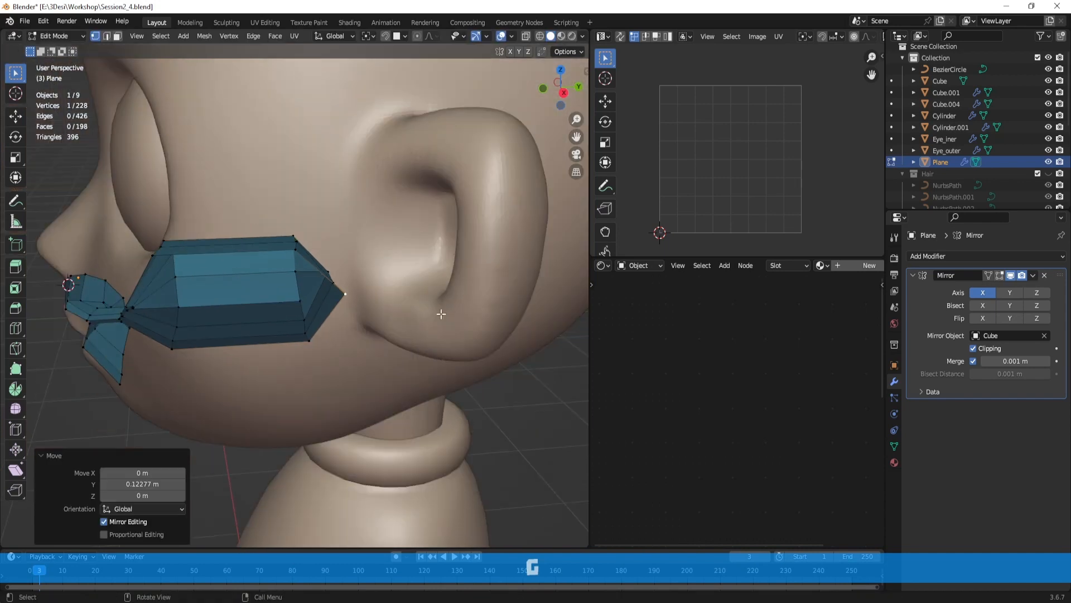
Step: Examine the finished mouth cavity from the side and compare it with the whole head in Object Mode
{"action": "middle_click_drag", "start_coordinate": [424, 336], "coordinate": [387, 316]}
{"action": "scroll", "coordinate": [409, 313], "scroll_direction": "down", "scroll_amount": 1}
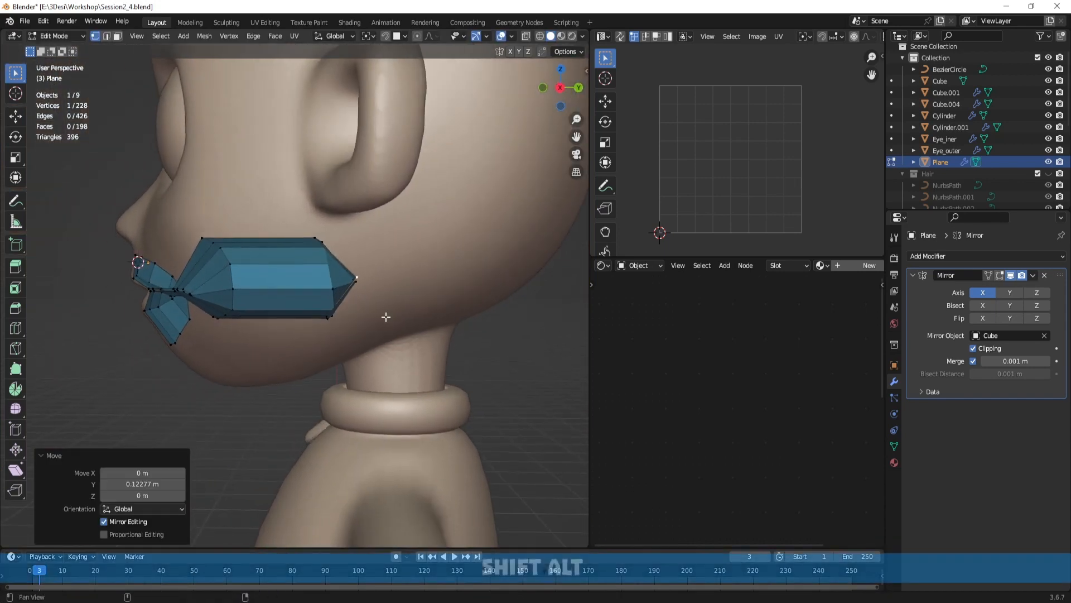
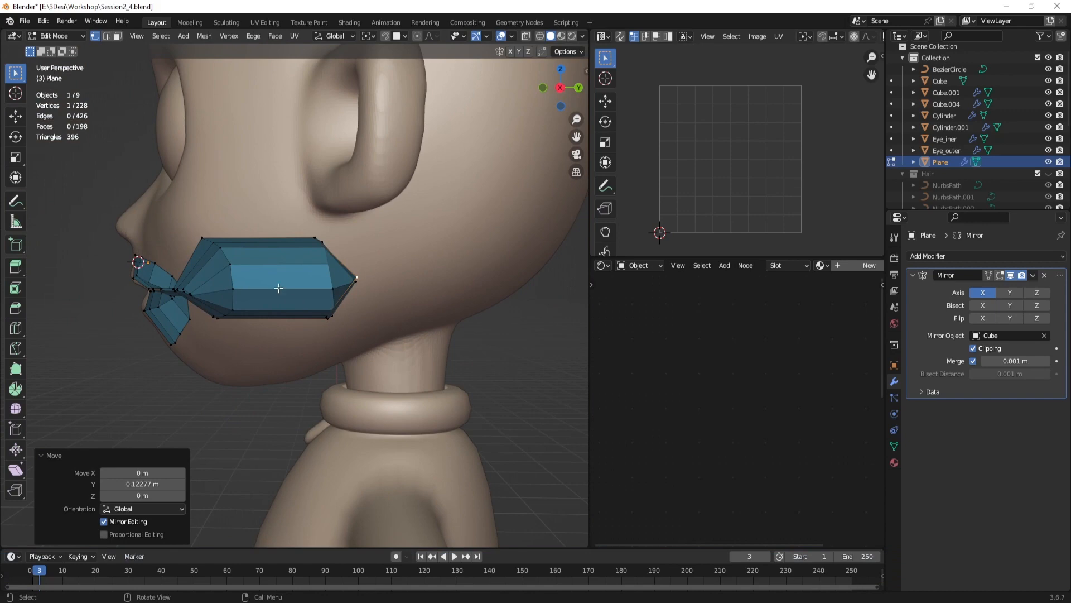
{"action": "middle_click_drag", "start_coordinate": [308, 311], "coordinate": [362, 281]}
{"action": "key", "text": "Tab"}
{"action": "mouse_move", "coordinate": [363, 281]}
{"action": "middle_mouse_down"}
{"action": "mouse_move", "coordinate": [307, 256]}
{"action": "mouse_move", "coordinate": [366, 292]}
{"action": "middle_mouse_up"}
{"action": "key", "text": "Tab"}
{"action": "key", "text": "Tab"}
{"action": "key", "text": "Tab"}
{"action": "key", "text": "Tab"}
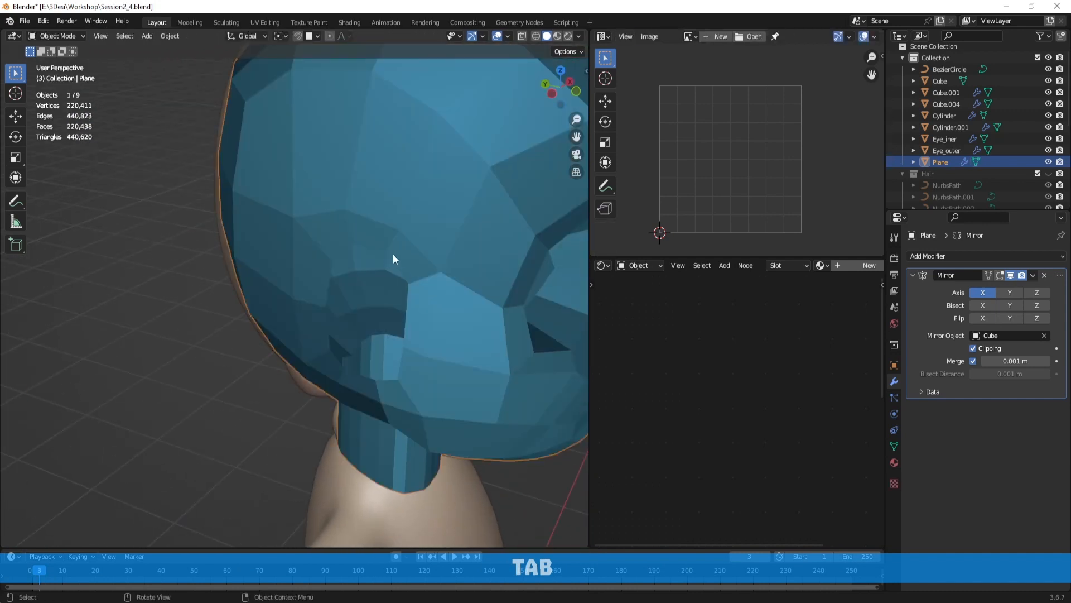
Step: Reveal the hidden head mesh in Edit Mode and select the ring of faces around the ear opening
{"action": "key", "text": "Tab"}
{"action": "key", "text": "alt+h"}
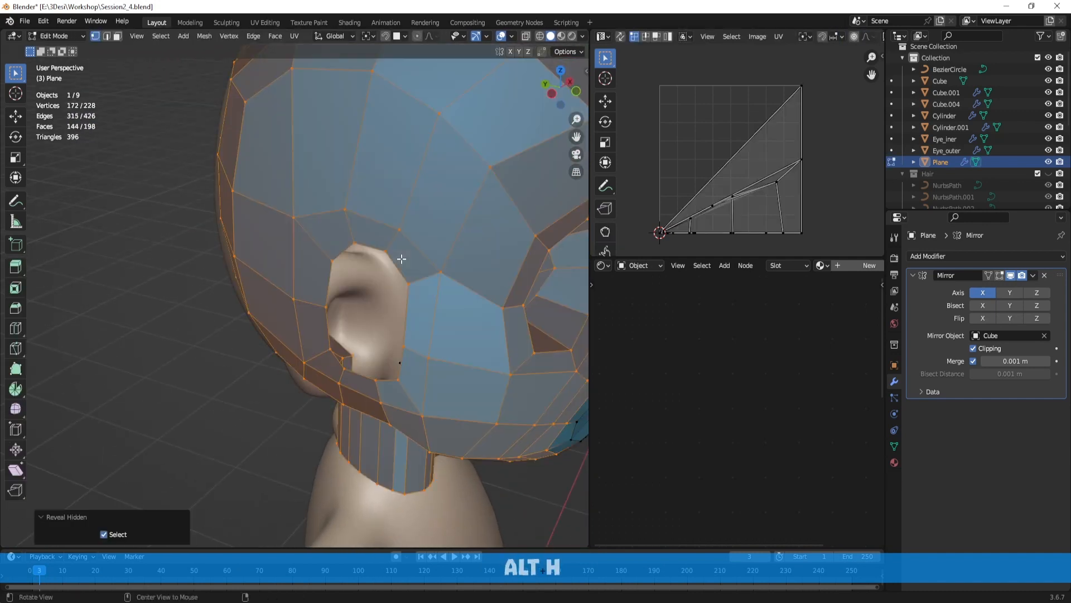
{"action": "key", "text": "alt+a"}
{"action": "key", "text": "3"}
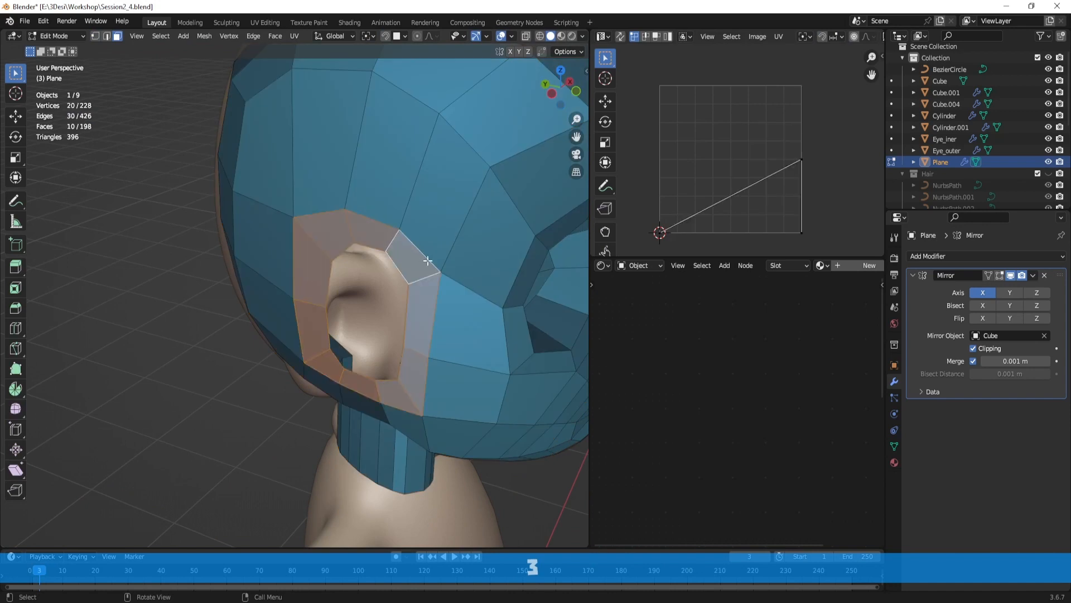
Step: Isolate the ring of faces around the ear opening by hiding all the other faces of the head mesh
{"action": "key", "text": "ctrl+i"}
{"action": "key", "text": "h"}
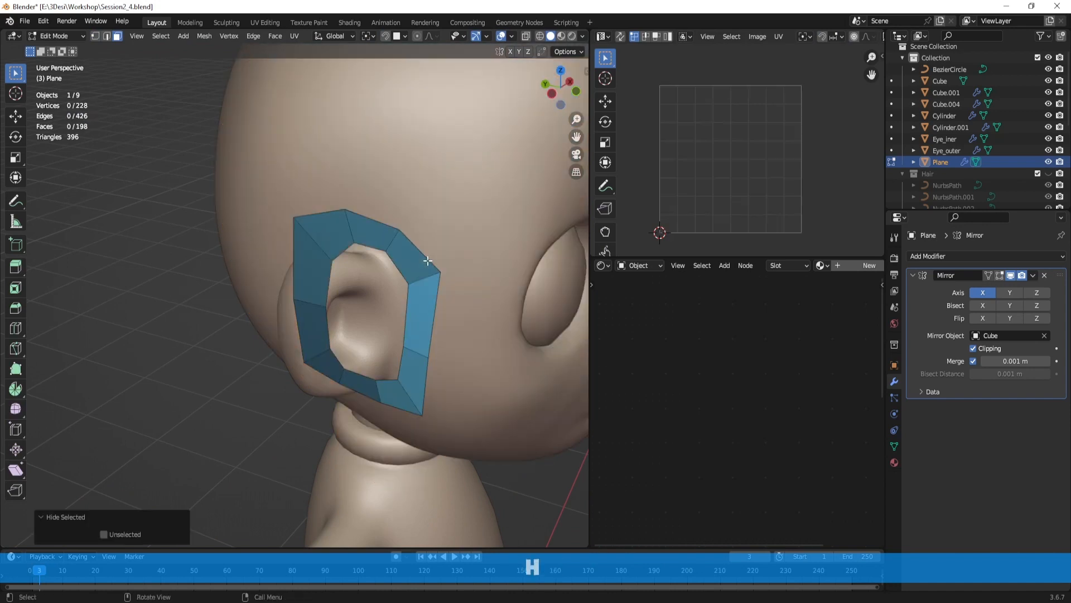
{"action": "middle_click_drag", "start_coordinate": [428, 260], "coordinate": [389, 241]}
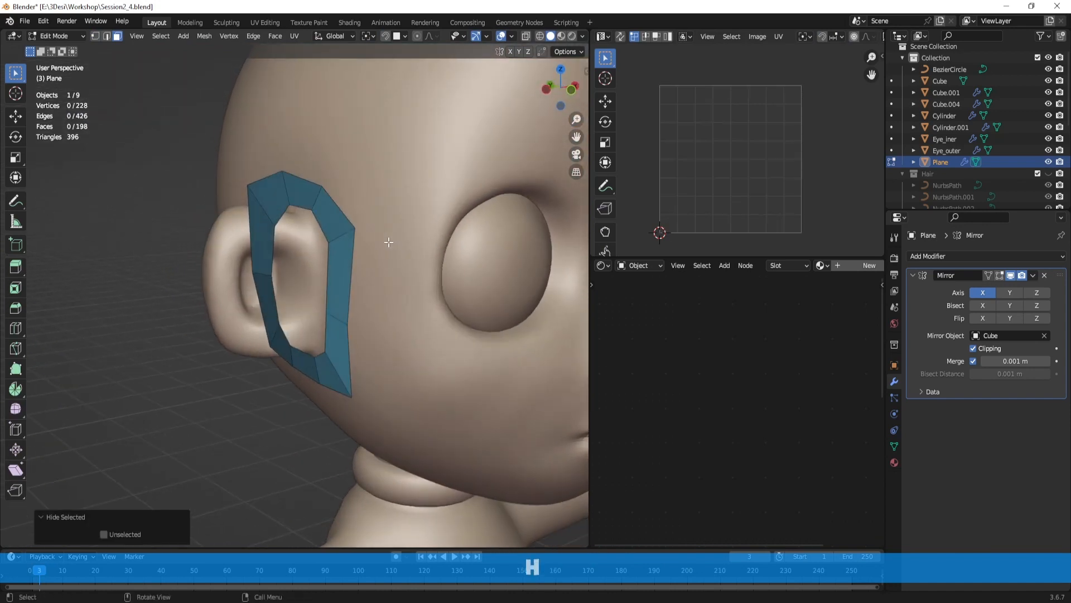
Step: Extrude the ear ring's inner edge loop outward about 0.25 m in X and 0.13 m in Y, scaled to 0.819 along Y
{"action": "left_click", "coordinate": [325, 228], "text": "alt"}
{"action": "middle_click_drag", "start_coordinate": [325, 227], "coordinate": [369, 385]}
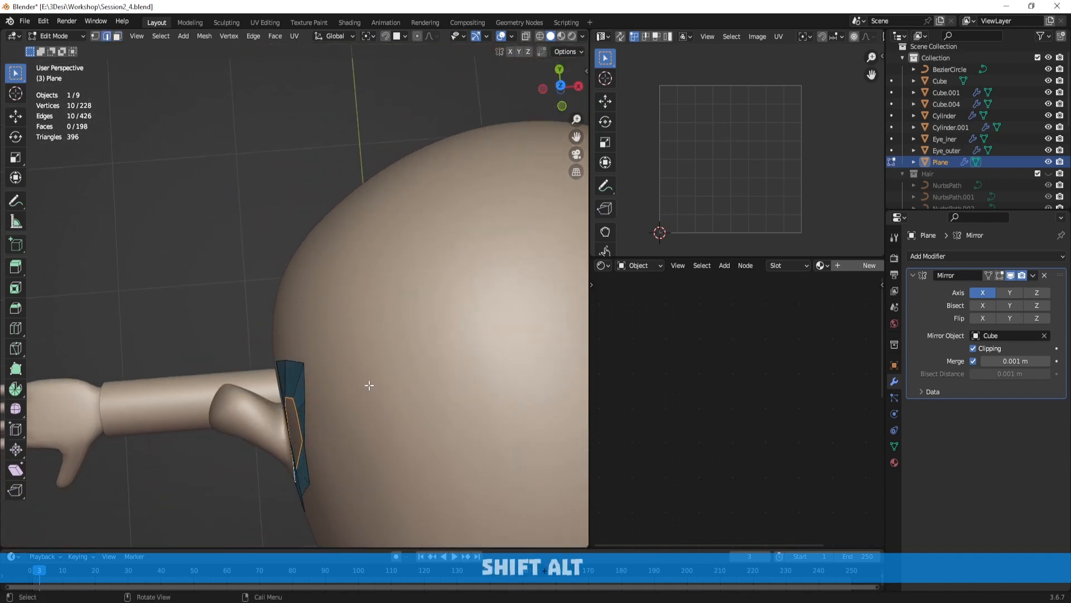
{"action": "left_click", "coordinate": [330, 394]}
{"action": "middle_click_drag", "start_coordinate": [343, 395], "coordinate": [450, 334]}
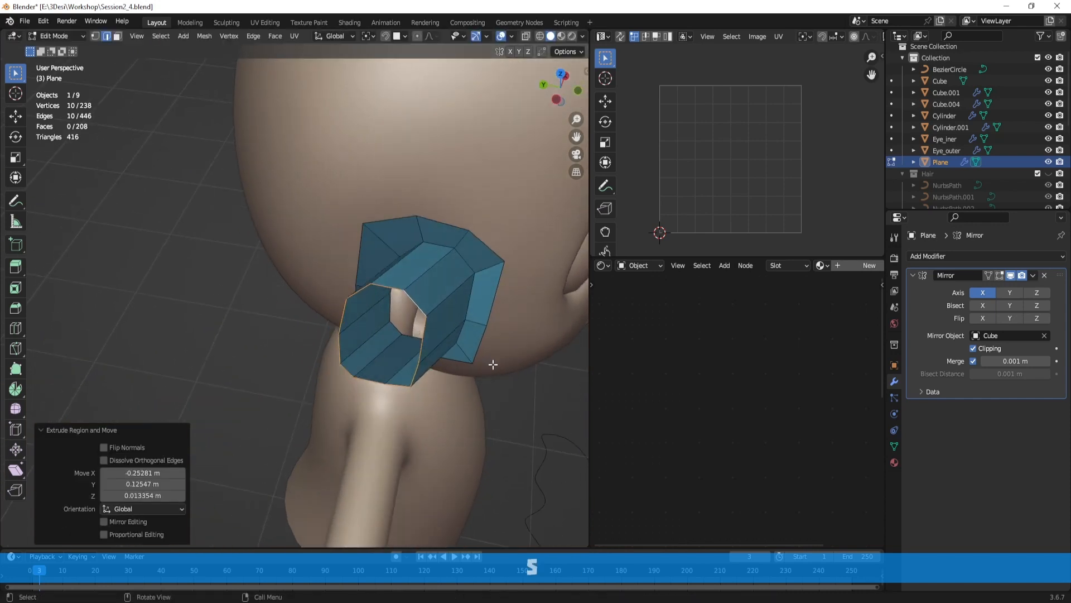
{"action": "middle_click_drag", "start_coordinate": [493, 364], "coordinate": [468, 313]}
Step: Cap the open end of the ear extrusion with Grid Fill, using span 1 and offset -1
{"action": "key", "text": "space"}
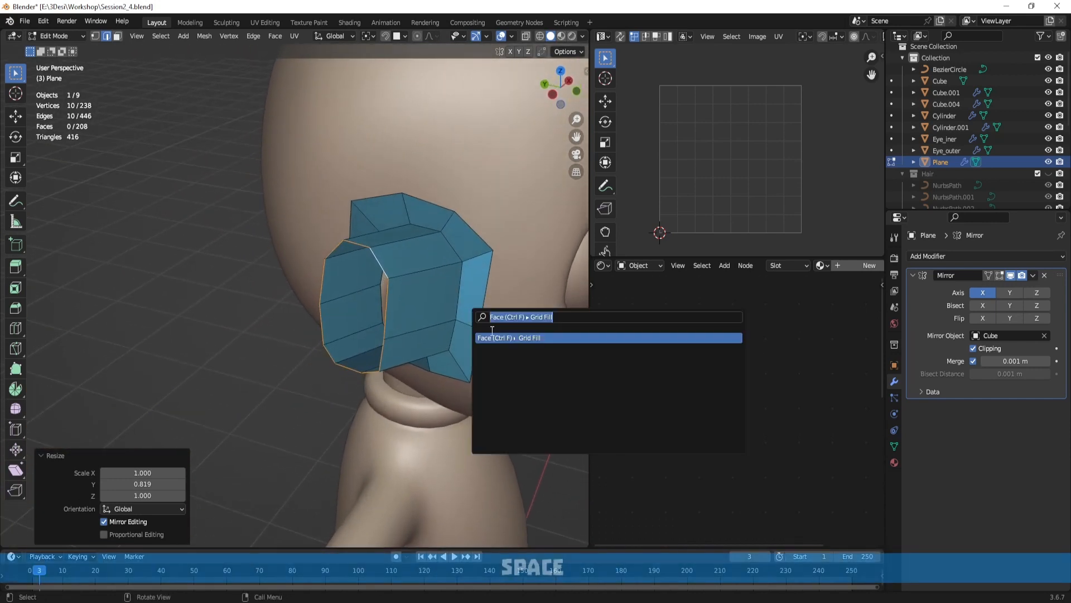
{"action": "left_click", "coordinate": [530, 337]}
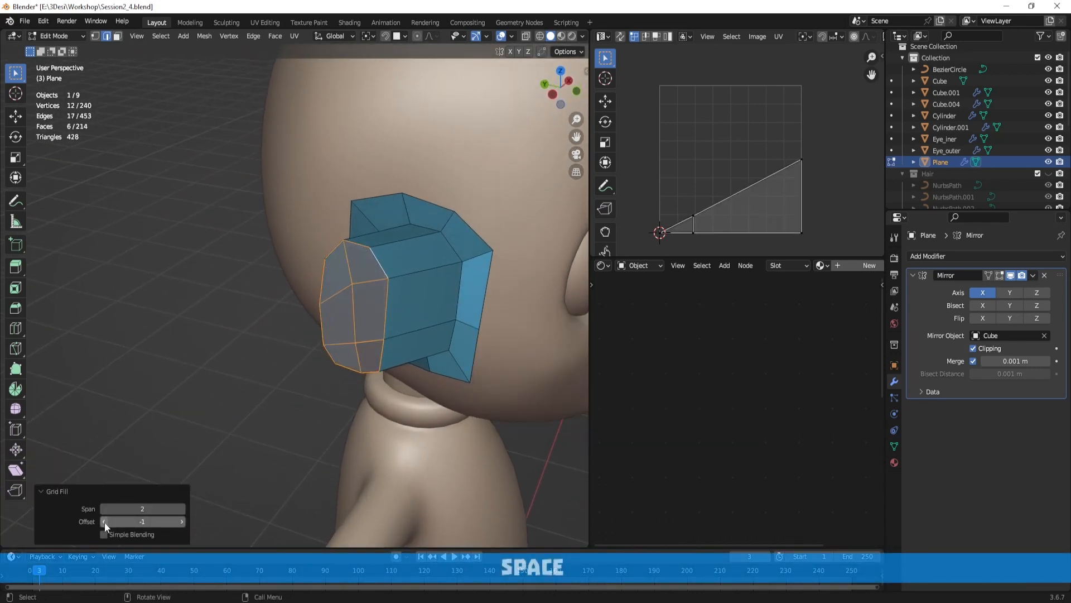
{"action": "left_click", "coordinate": [182, 508]}
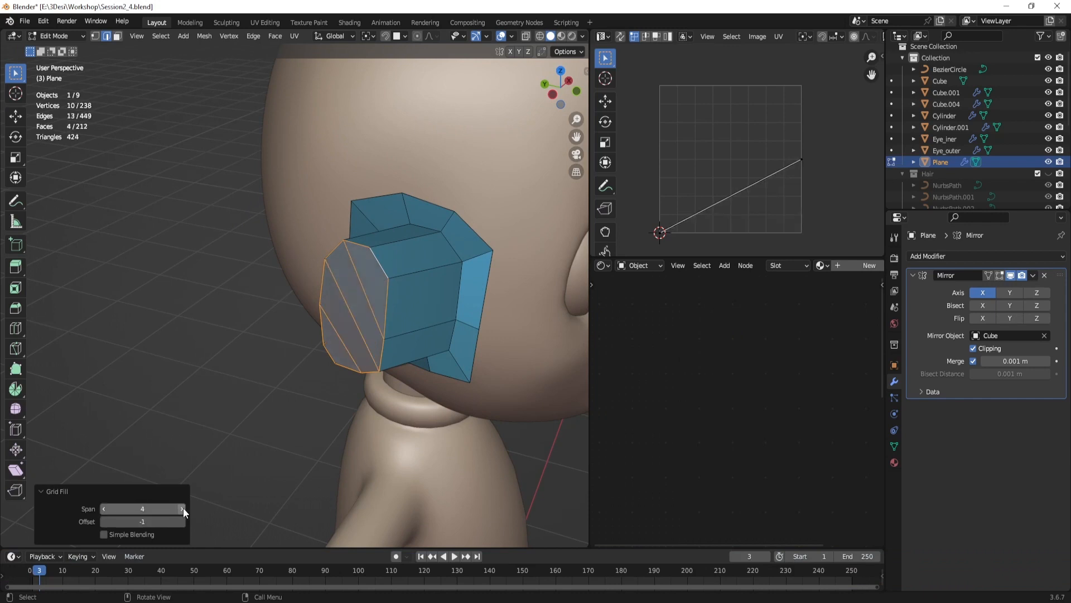
{"action": "left_click_drag", "start_coordinate": [124, 509], "coordinate": [114, 508]}
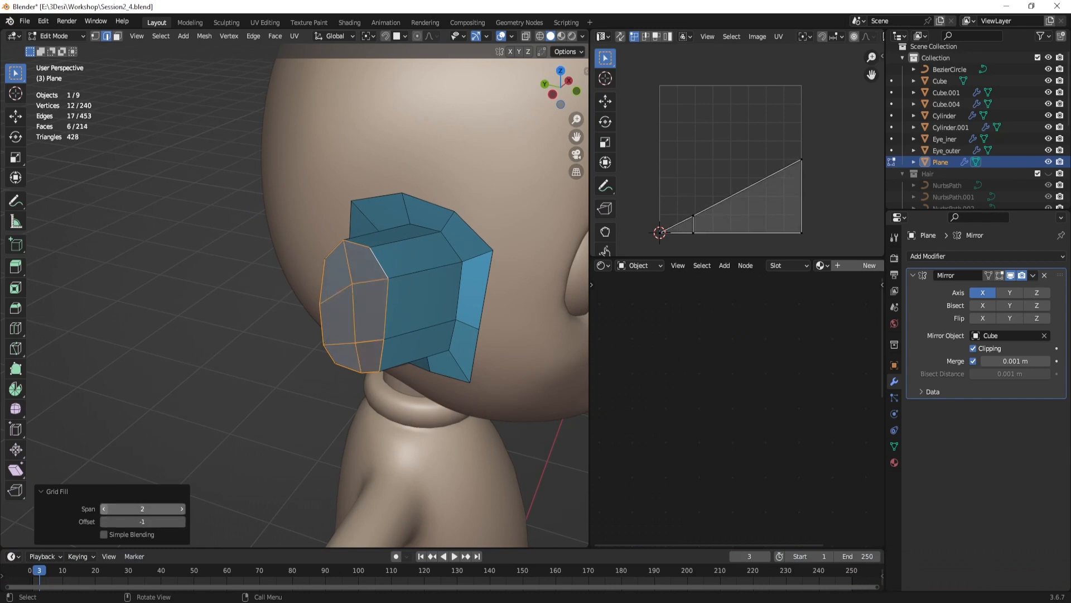
{"action": "middle_click_drag", "start_coordinate": [334, 312], "coordinate": [310, 336]}
{"action": "middle_click_drag", "start_coordinate": [303, 278], "coordinate": [311, 258]}
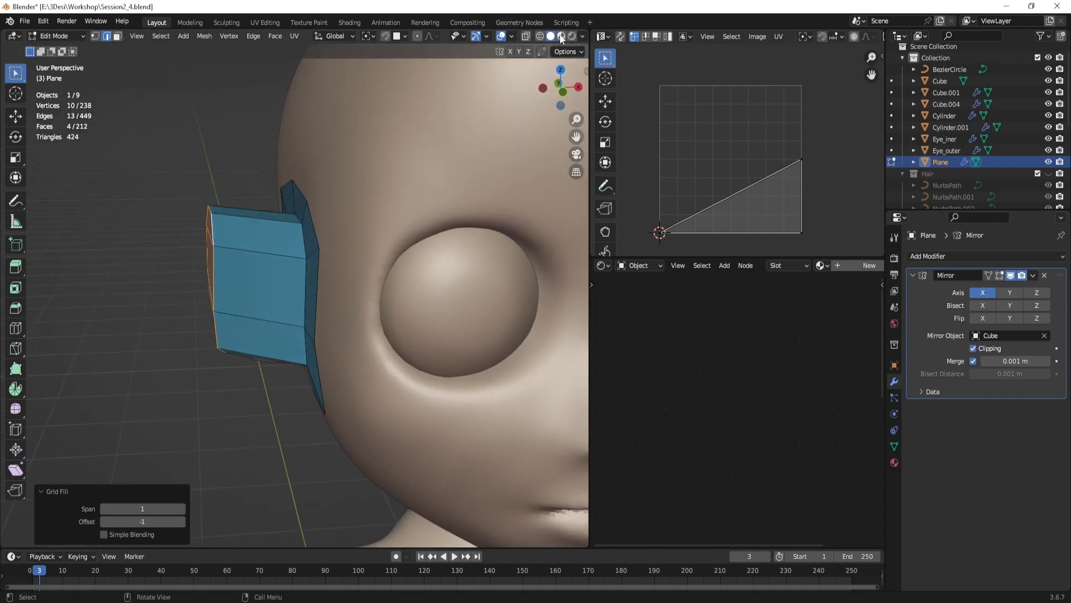
Step: Turn on X-ray and move the upper edge of the ear's end cap inward along the X axis
{"action": "left_click", "coordinate": [526, 38]}
{"action": "scroll", "coordinate": [286, 214], "scroll_direction": "up", "scroll_amount": 1}
{"action": "middle_click_drag", "start_coordinate": [286, 214], "coordinate": [286, 203]}
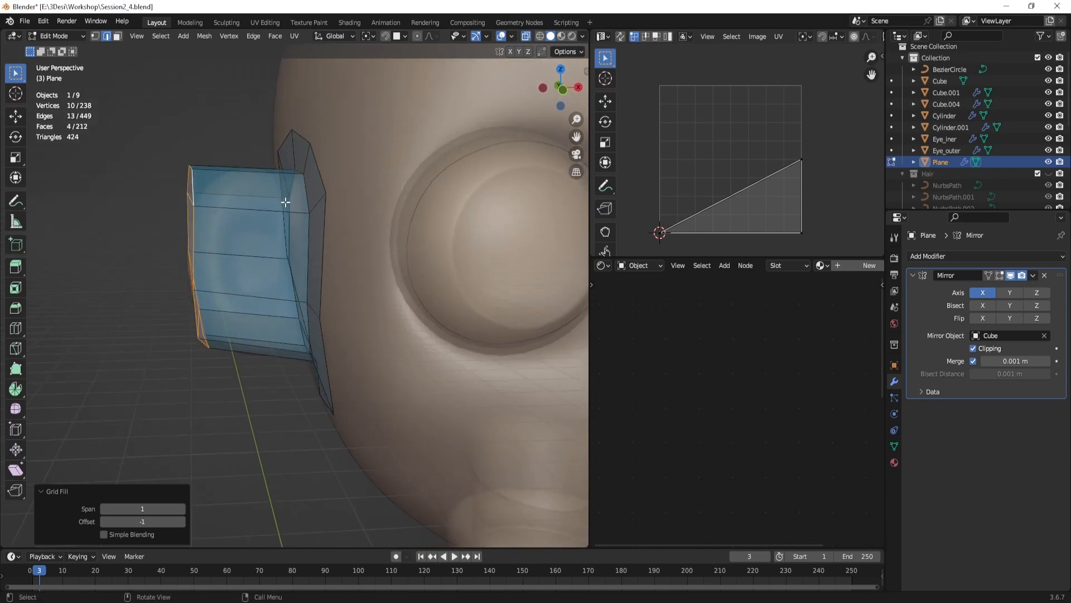
{"action": "key", "text": "2"}
{"action": "left_click", "coordinate": [204, 167]}
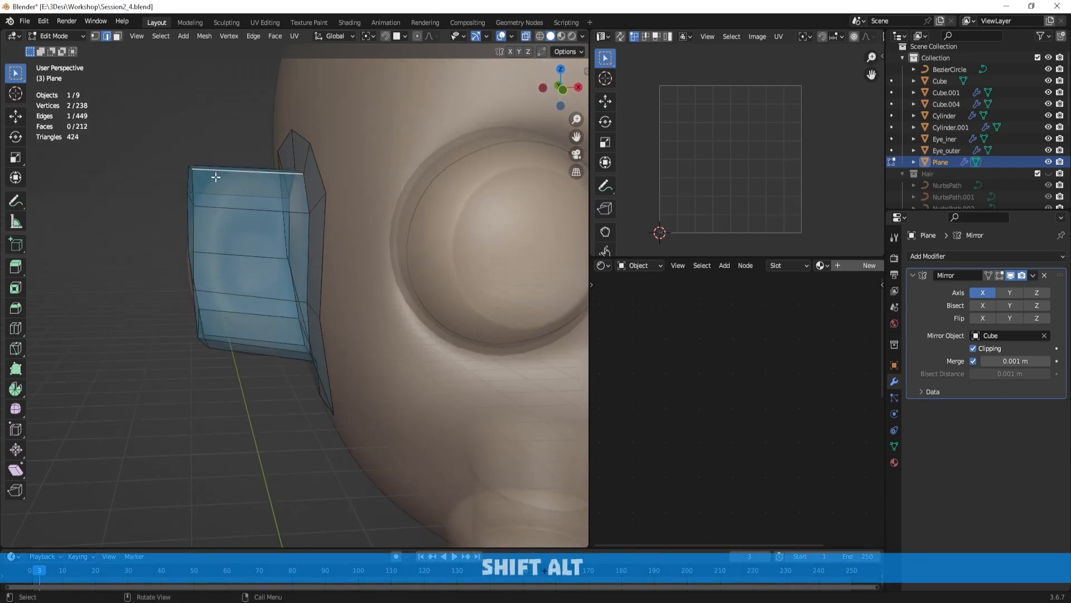
{"action": "middle_click_drag", "start_coordinate": [216, 177], "coordinate": [210, 321]}
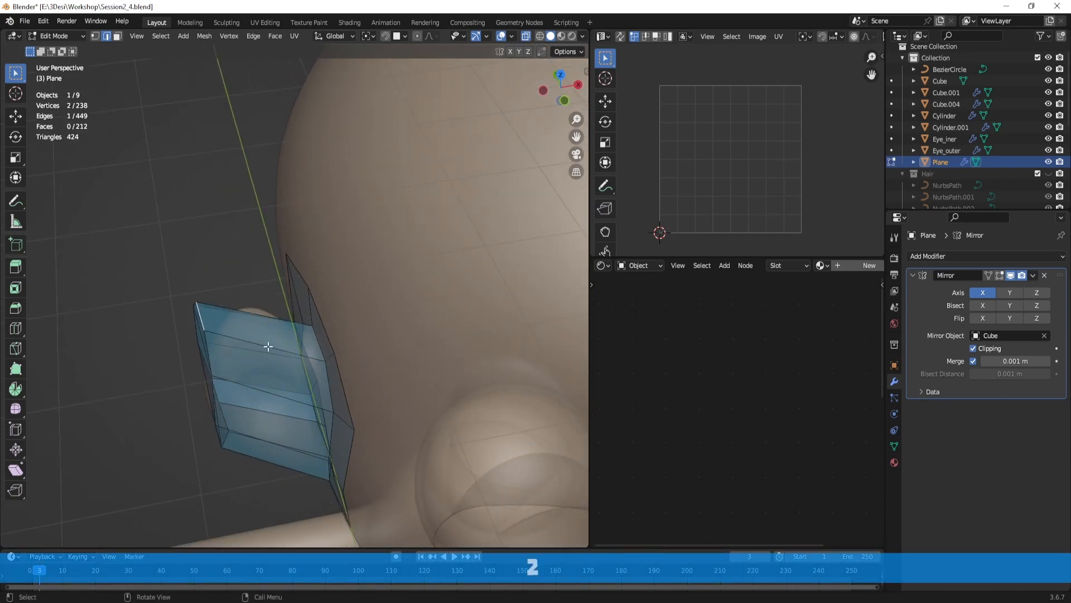
{"action": "middle_click_drag", "start_coordinate": [268, 346], "coordinate": [332, 238]}
{"action": "left_click", "coordinate": [293, 379]}
{"action": "key", "text": "g"}
{"action": "key", "text": "x"}
{"action": "left_click", "coordinate": [303, 183]}
{"action": "left_click", "coordinate": [316, 135]}
Step: Inset the three front-facing faces of the ear block together
{"action": "key", "text": "3"}
{"action": "left_click", "coordinate": [268, 177]}
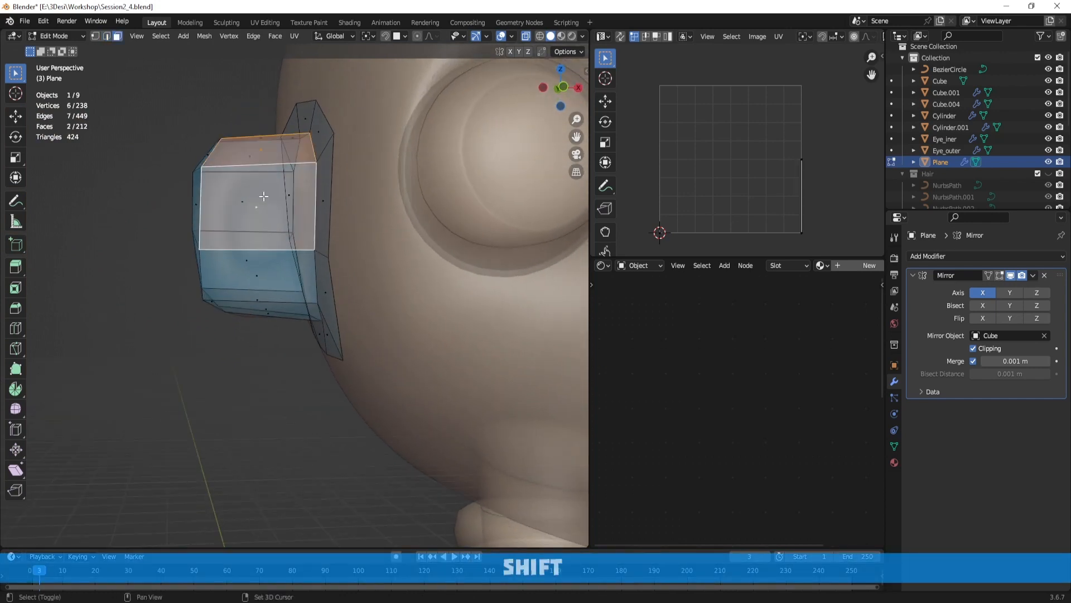
{"action": "left_click", "coordinate": [255, 268], "text": "shift"}
{"action": "middle_click_drag", "start_coordinate": [255, 268], "coordinate": [388, 294]}
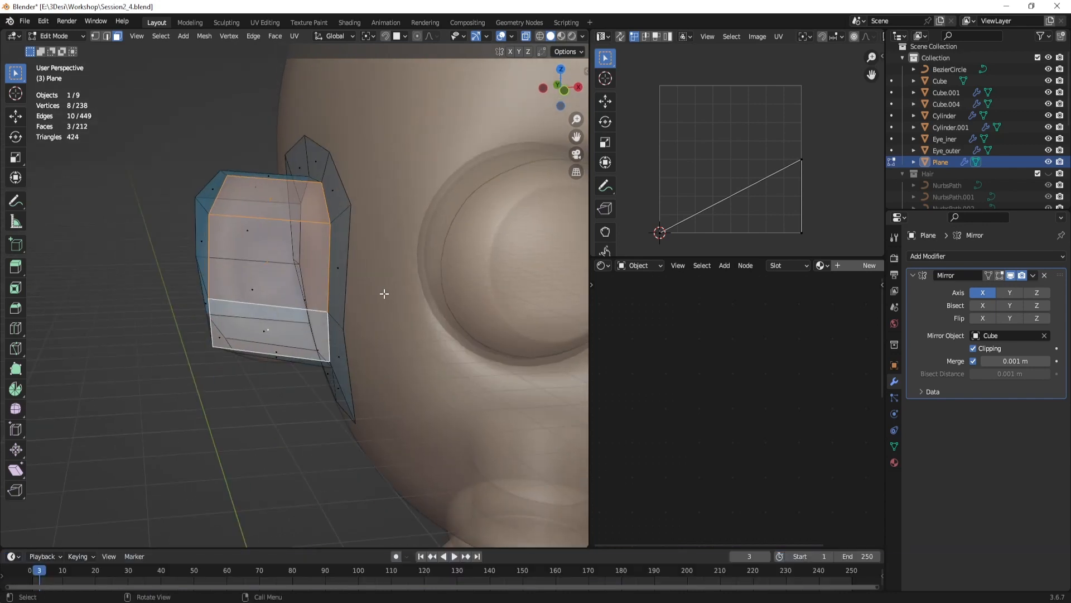
{"action": "key", "text": "i"}
{"action": "left_click", "coordinate": [255, 261]}
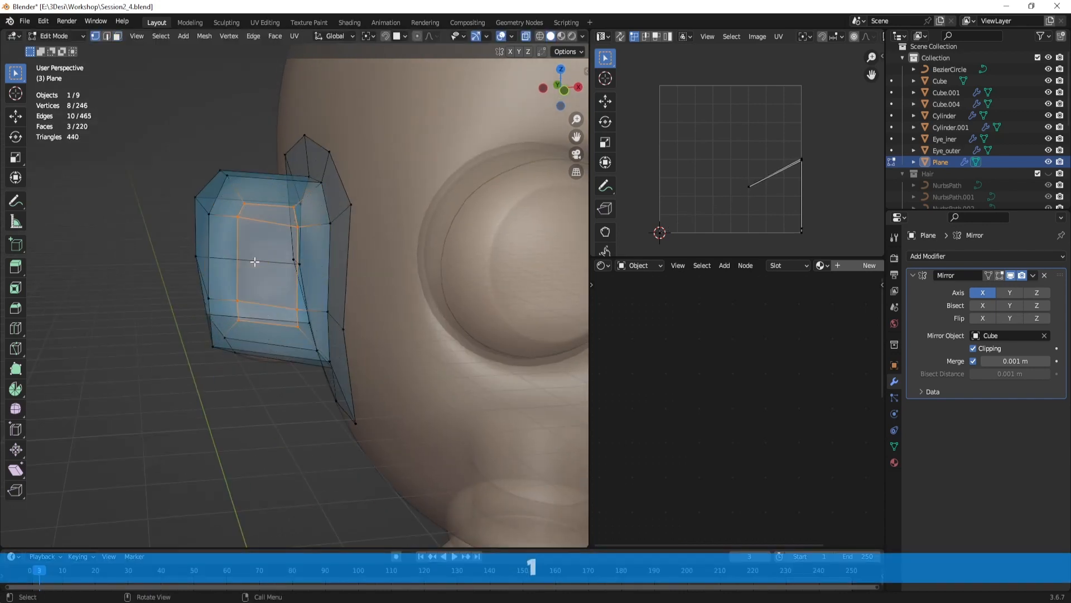
Step: Extrude the inset front faces about 0.106 m backward along the Y axis to form the ear recess
{"action": "middle_click_drag", "start_coordinate": [300, 276], "coordinate": [337, 285]}
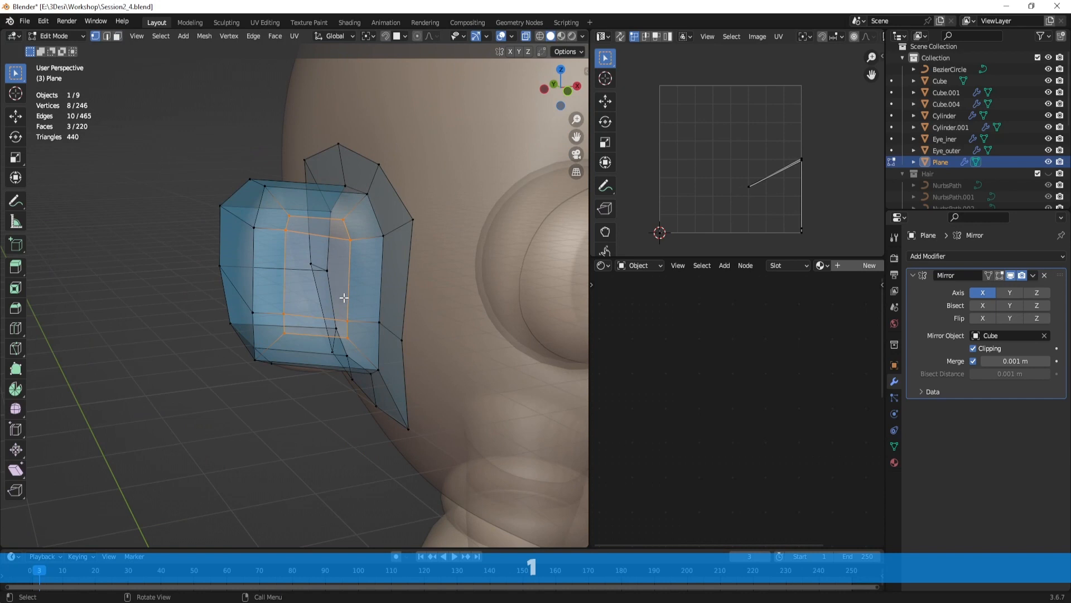
{"action": "right_click", "coordinate": [313, 240]}
{"action": "middle_click_drag", "start_coordinate": [312, 240], "coordinate": [429, 350]}
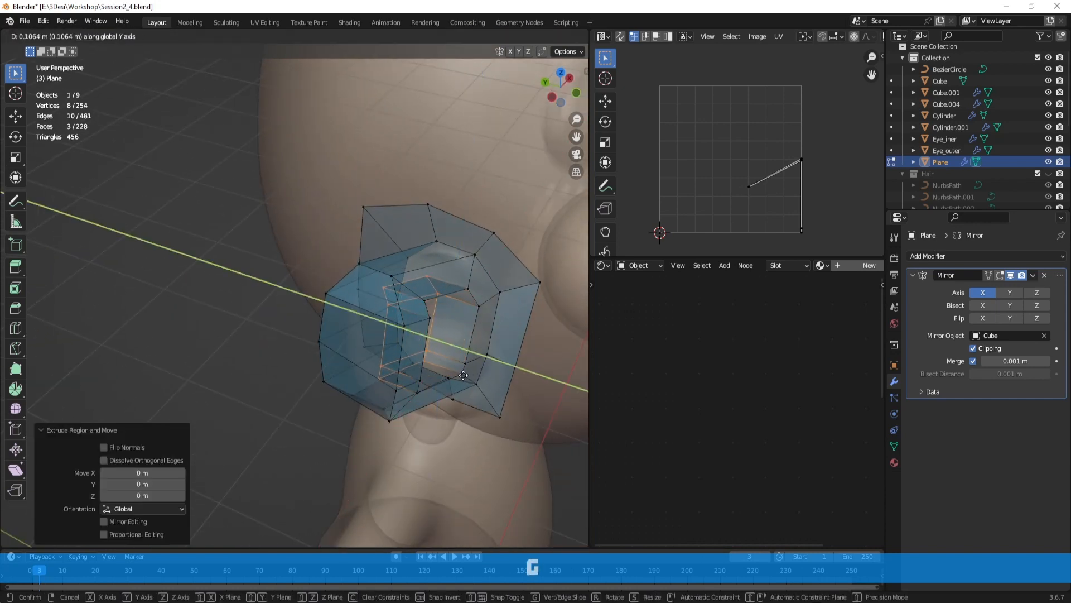
{"action": "middle_click_drag", "start_coordinate": [463, 375], "coordinate": [335, 306]}
Step: Turn on snapping and move the ear block's outer corner vertices onto the sculpted ear surface
{"action": "scroll", "coordinate": [273, 273], "scroll_direction": "up", "scroll_amount": 1}
{"action": "middle_click_drag", "start_coordinate": [273, 273], "coordinate": [311, 287], "text": "shift"}
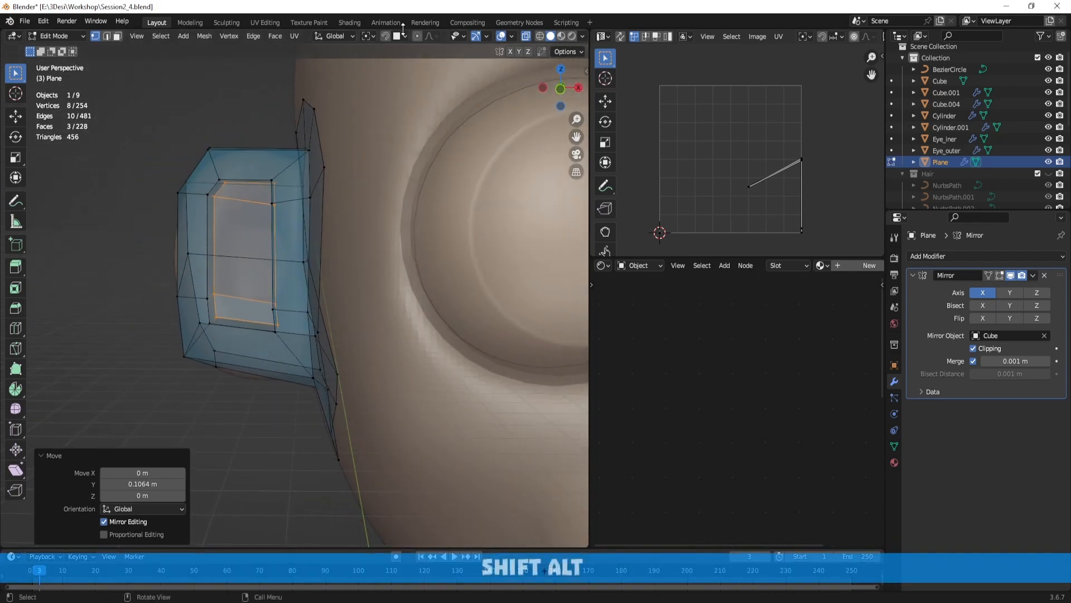
{"action": "middle_click_drag", "start_coordinate": [382, 61], "coordinate": [412, 256]}
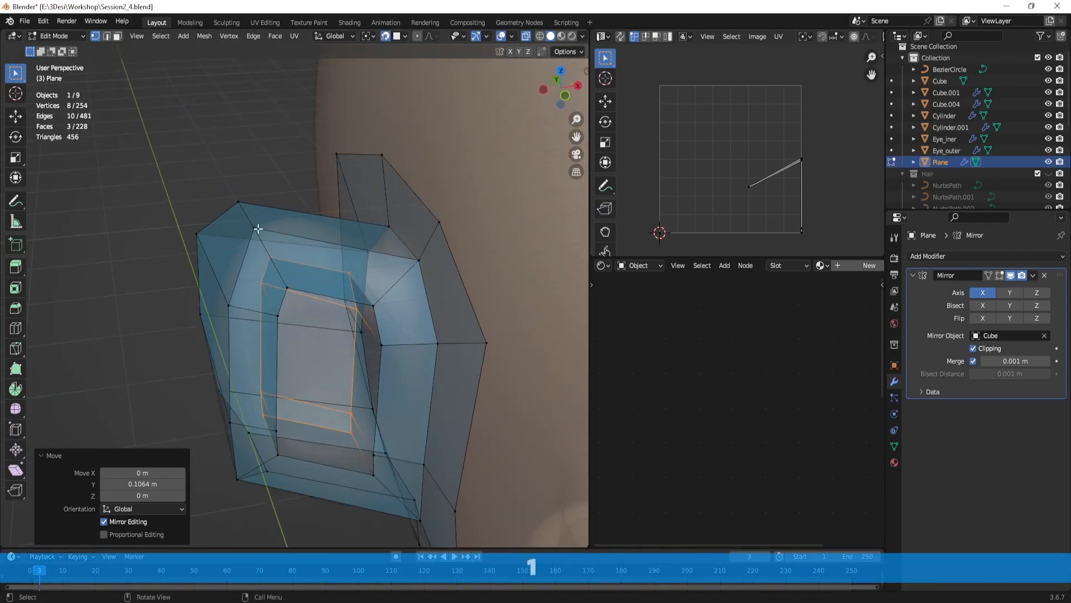
{"action": "left_click_drag", "start_coordinate": [263, 229], "coordinate": [226, 187]}
{"action": "middle_click_drag", "start_coordinate": [230, 192], "coordinate": [426, 311]}
{"action": "left_click", "coordinate": [468, 278]}
{"action": "left_click", "coordinate": [431, 217]}
{"action": "key", "text": "g"}
{"action": "left_click", "coordinate": [427, 312]}
{"action": "left_click", "coordinate": [359, 299]}
{"action": "key", "text": "g"}
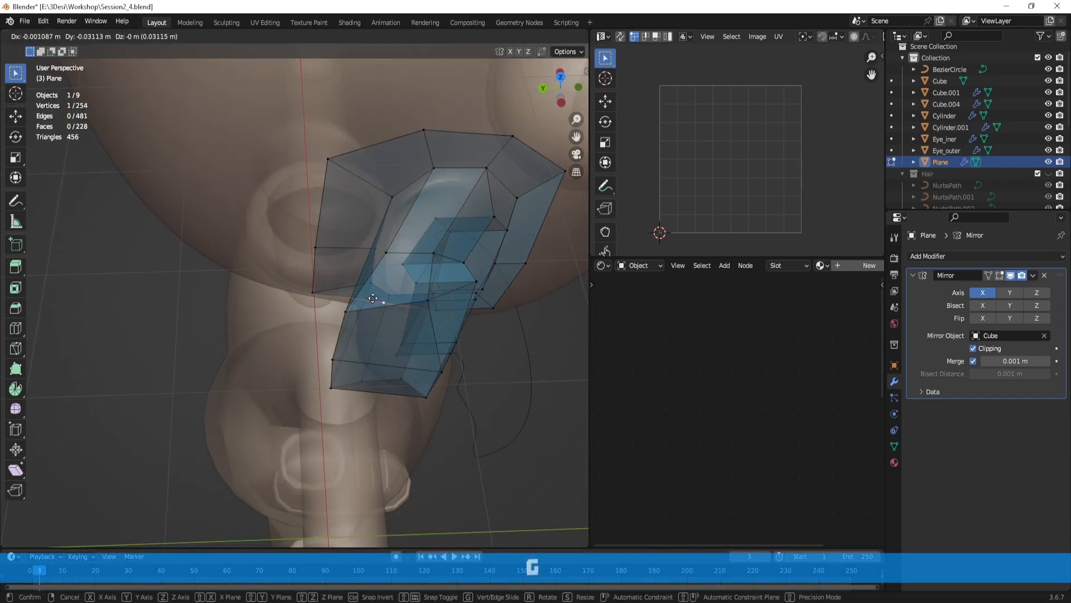
{"action": "left_click", "coordinate": [368, 304]}
Step: Snap further outer shell vertices of the ear block onto the sculpted ear's contour
{"action": "middle_click_drag", "start_coordinate": [368, 304], "coordinate": [450, 294]}
{"action": "key", "text": "g"}
{"action": "left_click", "coordinate": [399, 241]}
{"action": "left_click", "coordinate": [257, 249]}
{"action": "key", "text": "g"}
{"action": "left_click", "coordinate": [400, 264]}
{"action": "key", "text": "g"}
{"action": "left_click", "coordinate": [409, 297]}
Step: Adjust the edge and neighbouring vertex on the back of the ear to follow the sculpted surface
{"action": "left_click", "coordinate": [400, 281]}
{"action": "left_click", "coordinate": [353, 275], "text": "shift"}
{"action": "key", "text": "g"}
{"action": "left_click", "coordinate": [450, 294]}
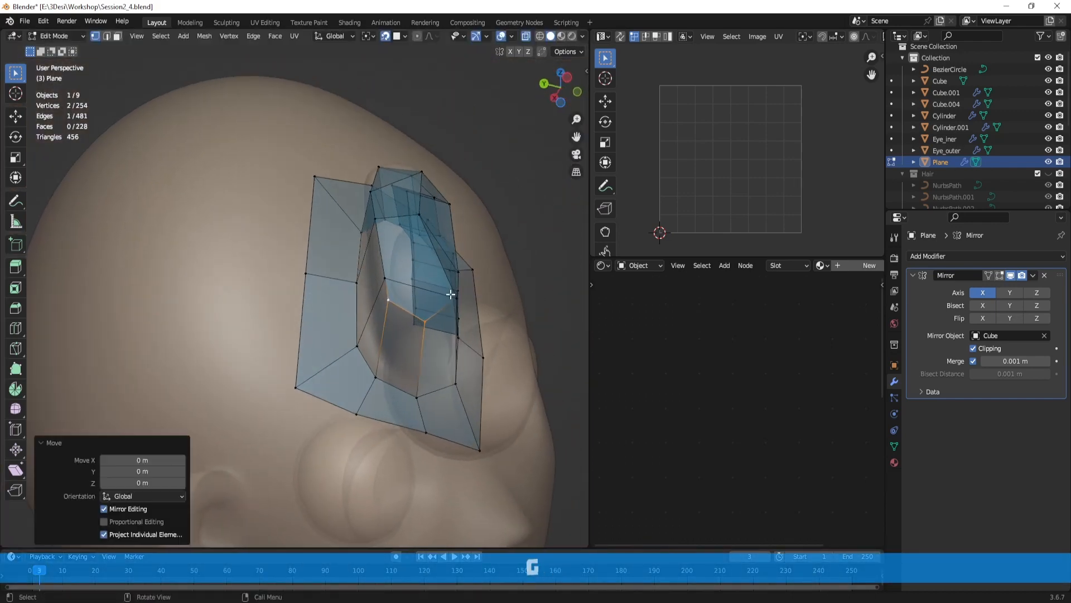
{"action": "left_click", "coordinate": [393, 324]}
{"action": "left_click", "coordinate": [428, 325]}
{"action": "key", "text": "g"}
{"action": "left_click", "coordinate": [433, 327]}
Step: Move the upper outer vertex of the ear recess floor inward and down onto the sculpted ear
{"action": "middle_click_drag", "start_coordinate": [433, 327], "coordinate": [208, 180]}
{"action": "left_click", "coordinate": [346, 179]}
{"action": "key", "text": "g"}
{"action": "left_click", "coordinate": [361, 241]}
{"action": "scroll", "coordinate": [237, 205], "scroll_direction": "up", "scroll_amount": 4}
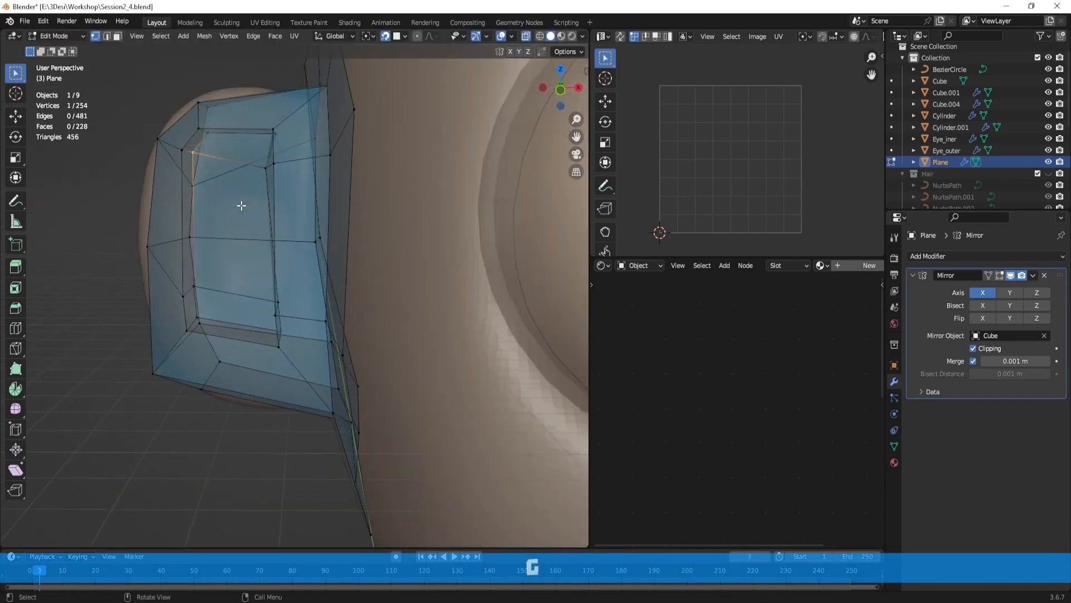
{"action": "key", "text": "g"}
{"action": "left_click", "coordinate": [225, 217]}
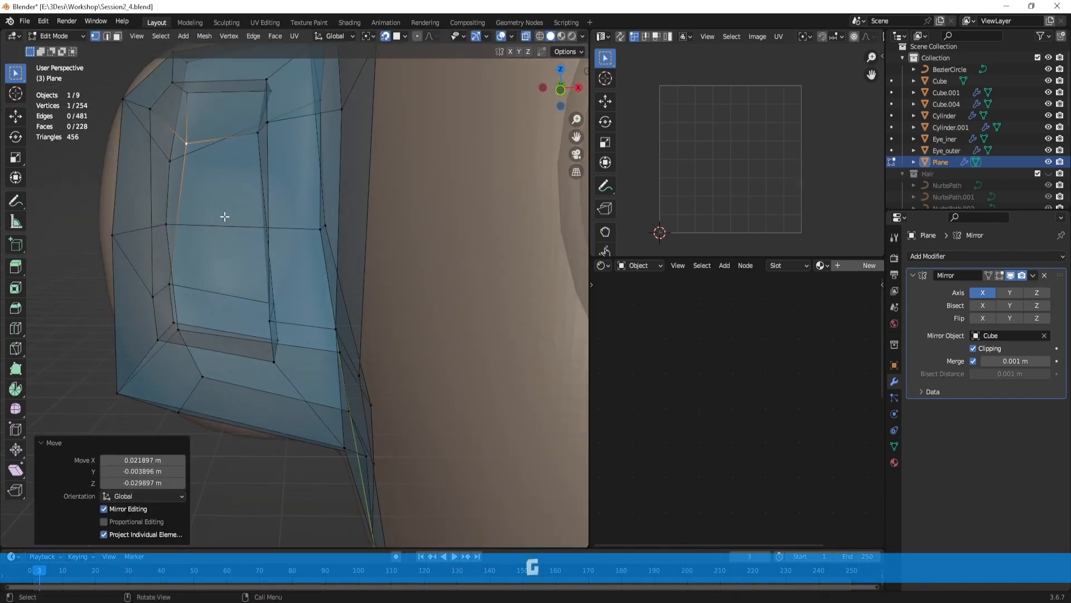
Step: Move the recess floor's lower outer vertices inward and its lower head-side vertex upward to fit the sculpt
{"action": "left_click", "coordinate": [192, 288]}
{"action": "left_click", "coordinate": [208, 243]}
{"action": "left_click", "coordinate": [182, 321]}
{"action": "key", "text": "g"}
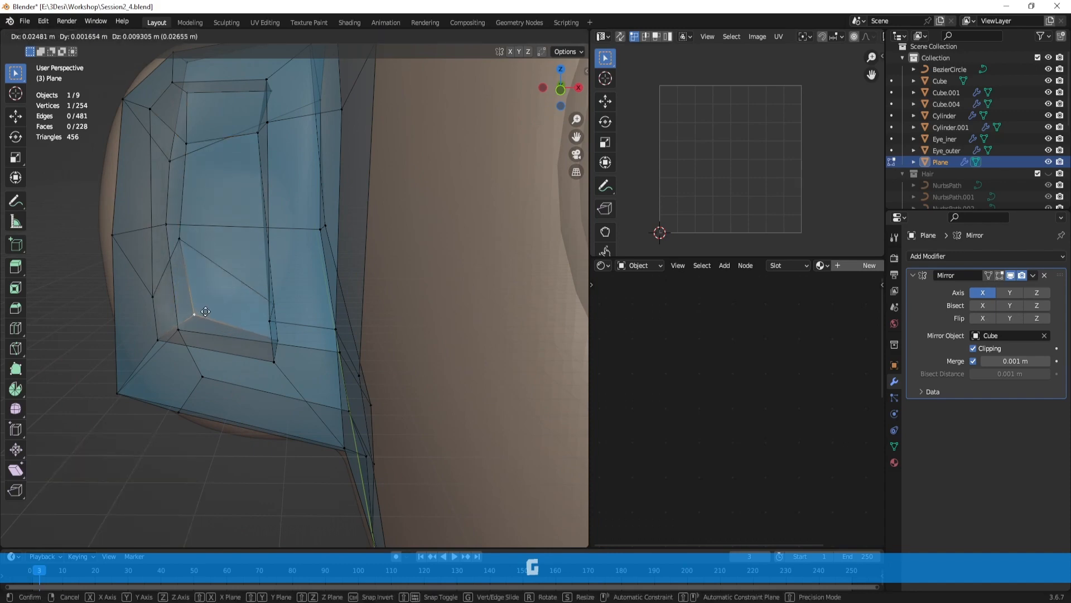
{"action": "left_click", "coordinate": [208, 309]}
{"action": "middle_click_drag", "start_coordinate": [251, 306], "coordinate": [325, 298]}
{"action": "left_click", "coordinate": [326, 298]}
{"action": "key", "text": "g"}
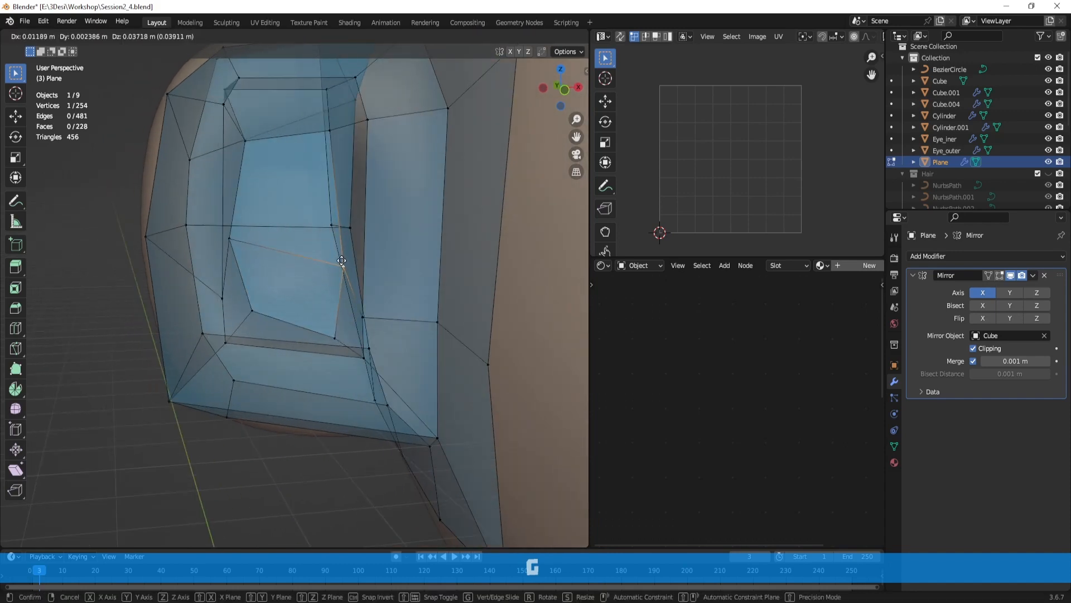
{"action": "left_click", "coordinate": [341, 260]}
Step: Adjust the upper head-side and upper outer vertices of the recess floor to the sculpted ear hollow
{"action": "left_click", "coordinate": [320, 150]}
{"action": "key", "text": "g"}
{"action": "left_click", "coordinate": [330, 168]}
{"action": "middle_click_drag", "start_coordinate": [329, 169], "coordinate": [324, 215]}
{"action": "left_click", "coordinate": [203, 146]}
{"action": "left_click", "coordinate": [211, 162]}
{"action": "middle_click_drag", "start_coordinate": [275, 170], "coordinate": [366, 201]}
{"action": "left_click", "coordinate": [381, 219]}
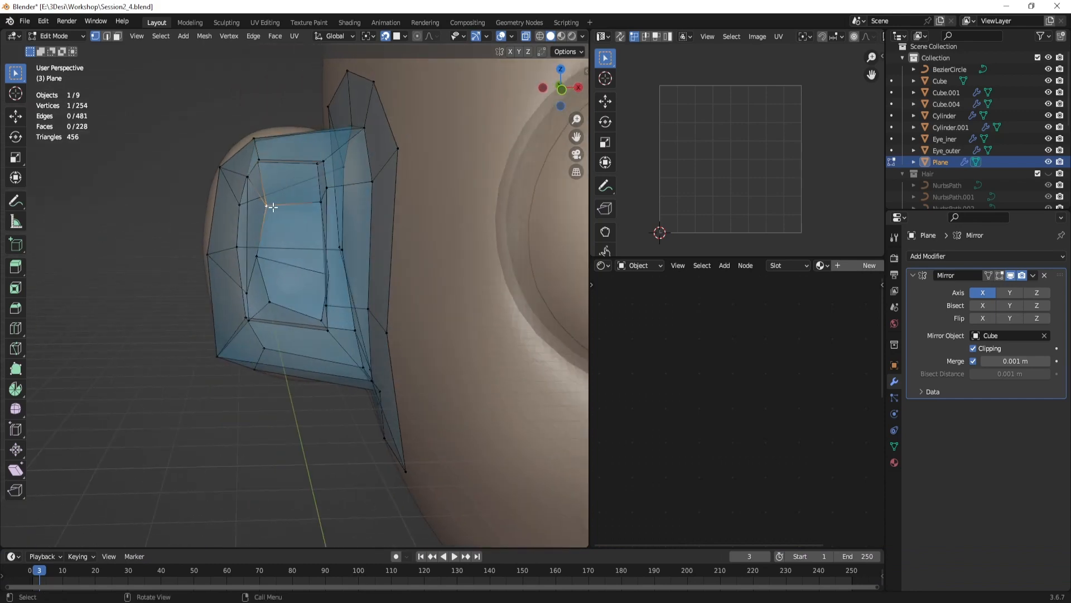
{"action": "key", "text": "g"}
{"action": "left_click", "coordinate": [260, 216]}
Step: Reposition the vertices around the recess and its rim so the ear opening becomes rounder
{"action": "middle_click_drag", "start_coordinate": [261, 215], "coordinate": [414, 244]}
{"action": "left_click", "coordinate": [245, 153]}
{"action": "key", "text": "g"}
{"action": "left_click", "coordinate": [257, 171]}
{"action": "key", "text": "g"}
{"action": "left_click", "coordinate": [365, 225]}
{"action": "left_click", "coordinate": [294, 150]}
{"action": "key", "text": "g"}
{"action": "left_click", "coordinate": [296, 151]}
{"action": "key", "text": "g"}
{"action": "left_click", "coordinate": [239, 247]}
{"action": "key", "text": "g"}
{"action": "left_click", "coordinate": [415, 315]}
Step: Shift the recess floor's upper outer vertex toward the head and raise its head-side vertex about 0.025 m
{"action": "middle_click_drag", "start_coordinate": [416, 316], "coordinate": [357, 239]}
{"action": "middle_click_drag", "start_coordinate": [302, 198], "coordinate": [338, 216]}
{"action": "key", "text": "g"}
{"action": "left_click", "coordinate": [351, 205]}
{"action": "left_click", "coordinate": [277, 221]}
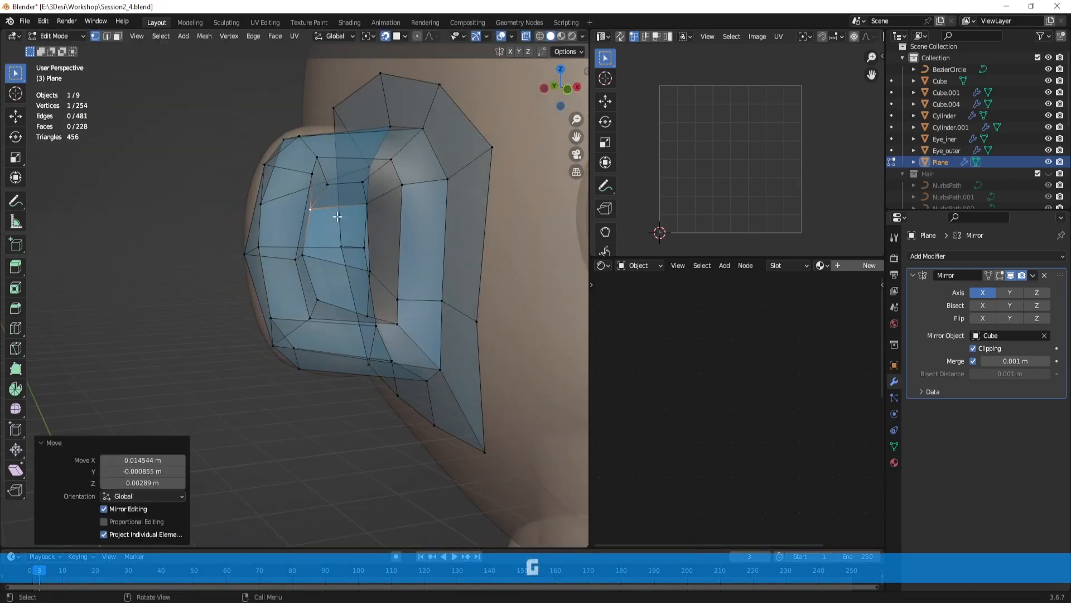
{"action": "left_click", "coordinate": [374, 271]}
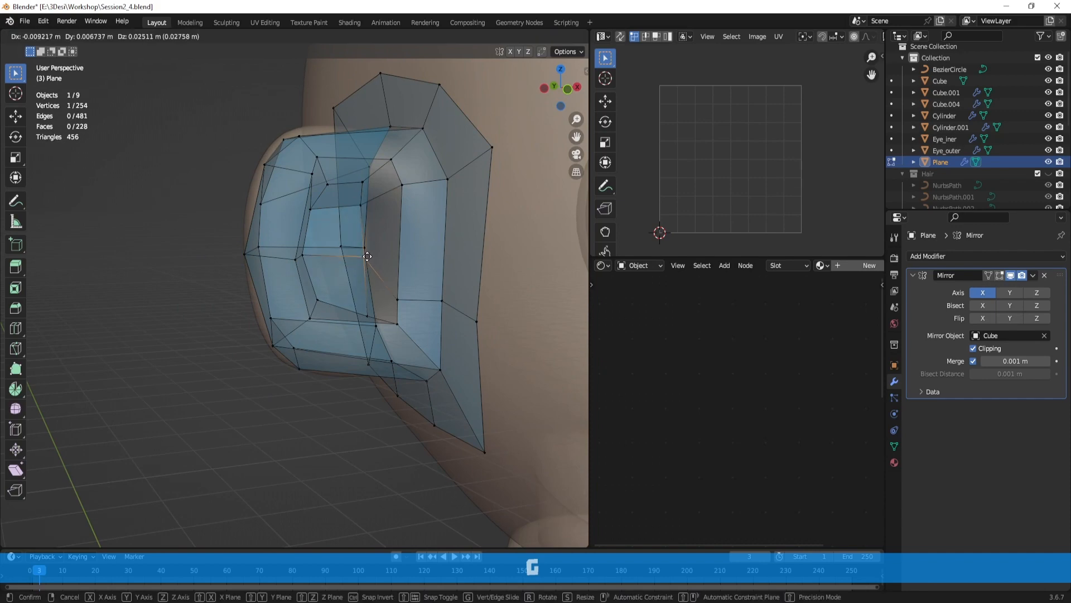
{"action": "left_click", "coordinate": [367, 256]}
Step: Move the upper outer vertex of the ear's front rim outward and slightly down along the sculpted contour
{"action": "middle_click_drag", "start_coordinate": [367, 256], "coordinate": [311, 183]}
{"action": "left_click", "coordinate": [283, 253]}
{"action": "scroll", "coordinate": [345, 256], "scroll_direction": "up", "scroll_amount": 3}
{"action": "key", "text": "g"}
{"action": "left_click", "coordinate": [300, 202]}
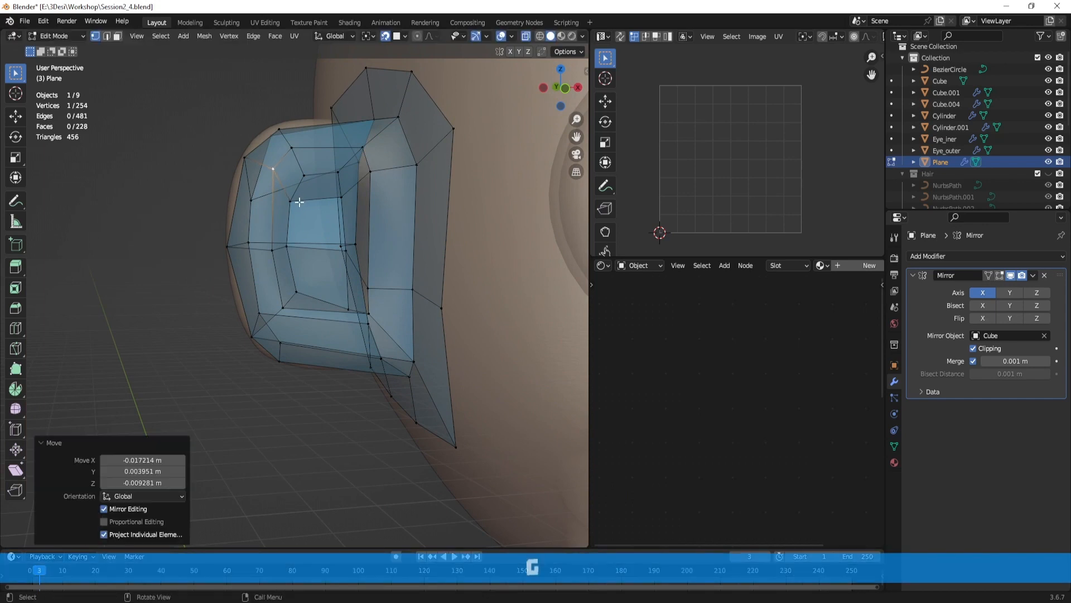
Step: Adjust the vertices along the head-side edge of the ear opening, moving the lower one toward the head
{"action": "middle_click_drag", "start_coordinate": [373, 120], "coordinate": [352, 135]}
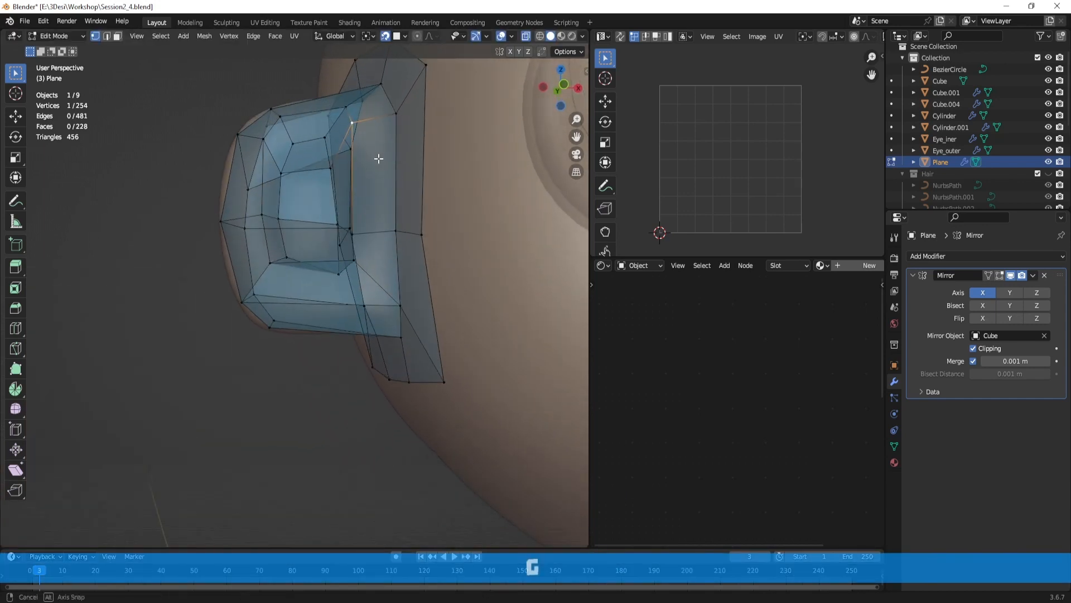
{"action": "left_click", "coordinate": [387, 177]}
{"action": "middle_click_drag", "start_coordinate": [399, 184], "coordinate": [411, 184]}
{"action": "key", "text": "g"}
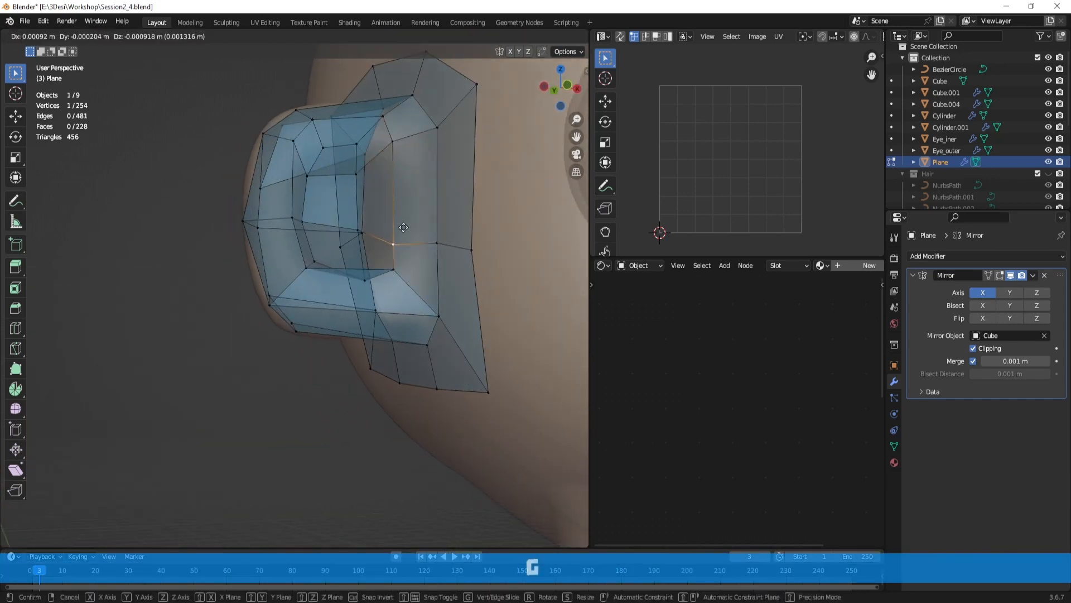
{"action": "left_click", "coordinate": [413, 227]}
{"action": "mouse_move", "coordinate": [413, 227]}
{"action": "middle_mouse_down"}
{"action": "mouse_move", "coordinate": [396, 254]}
{"action": "mouse_move", "coordinate": [408, 204]}
{"action": "mouse_move", "coordinate": [394, 230]}
{"action": "middle_mouse_up"}
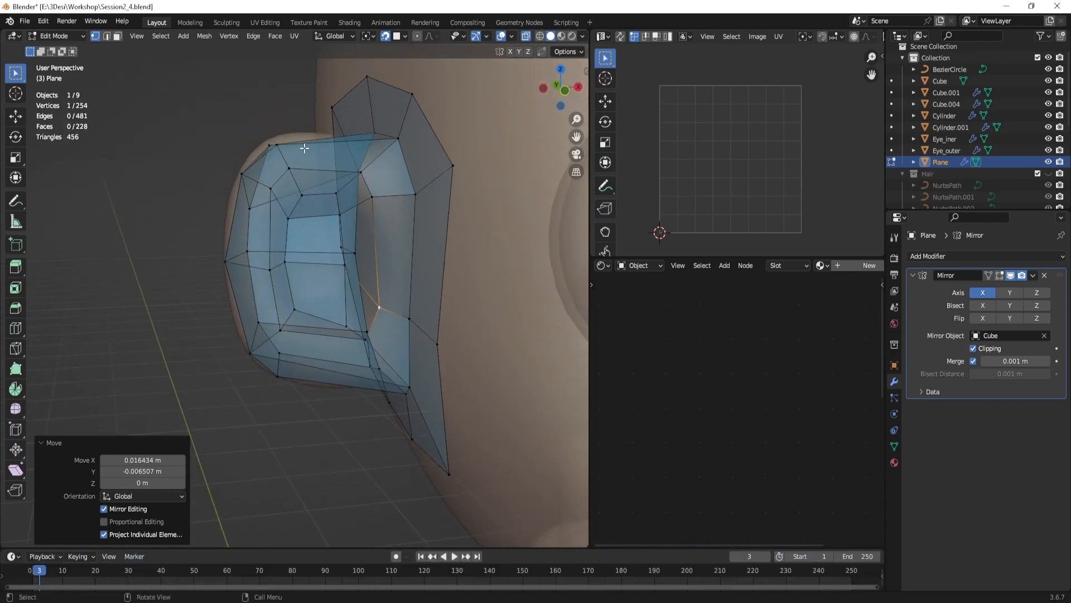
Step: Reposition a vertex on the ear's upper edge along the Y axis
{"action": "middle_click_drag", "start_coordinate": [305, 148], "coordinate": [461, 236]}
{"action": "scroll", "coordinate": [378, 216], "scroll_direction": "up", "scroll_amount": 4}
{"action": "key", "text": "2"}
{"action": "key", "text": "1"}
{"action": "left_click", "coordinate": [449, 244]}
{"action": "left_click", "coordinate": [434, 250]}
{"action": "left_click", "coordinate": [413, 191]}
{"action": "key", "text": "g"}
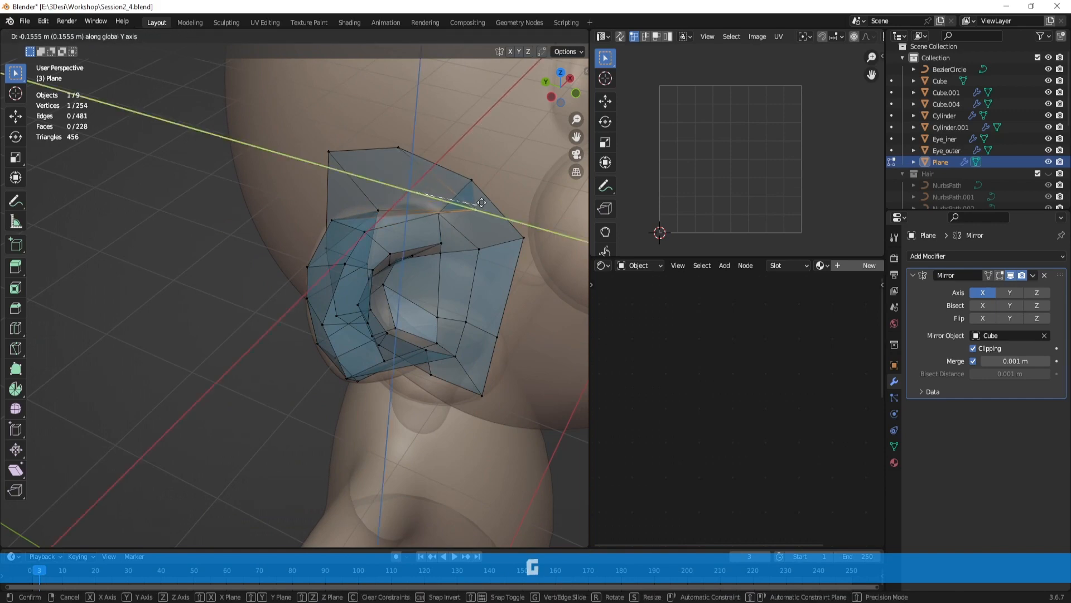
{"action": "middle_click_drag", "start_coordinate": [482, 202], "coordinate": [505, 198]}
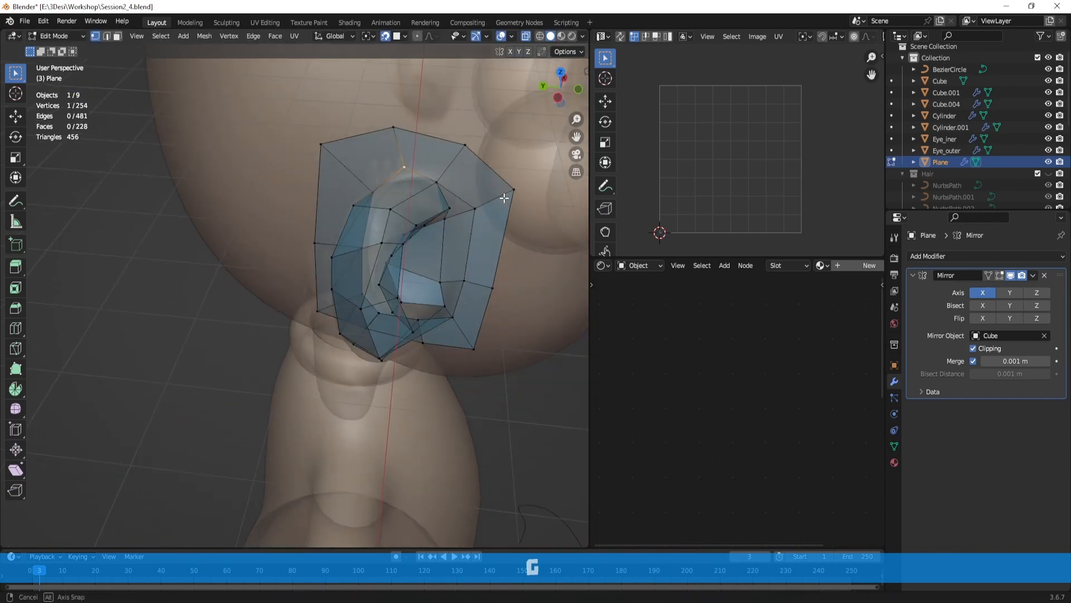
{"action": "left_click", "coordinate": [531, 188]}
Step: Nudge the vertex on the ear's upper front edge about 0.011 m toward the head
{"action": "middle_click_drag", "start_coordinate": [531, 188], "coordinate": [339, 245]}
{"action": "key", "text": "g"}
{"action": "left_click", "coordinate": [340, 181]}
{"action": "scroll", "coordinate": [340, 180], "scroll_direction": "down", "scroll_amount": 5}
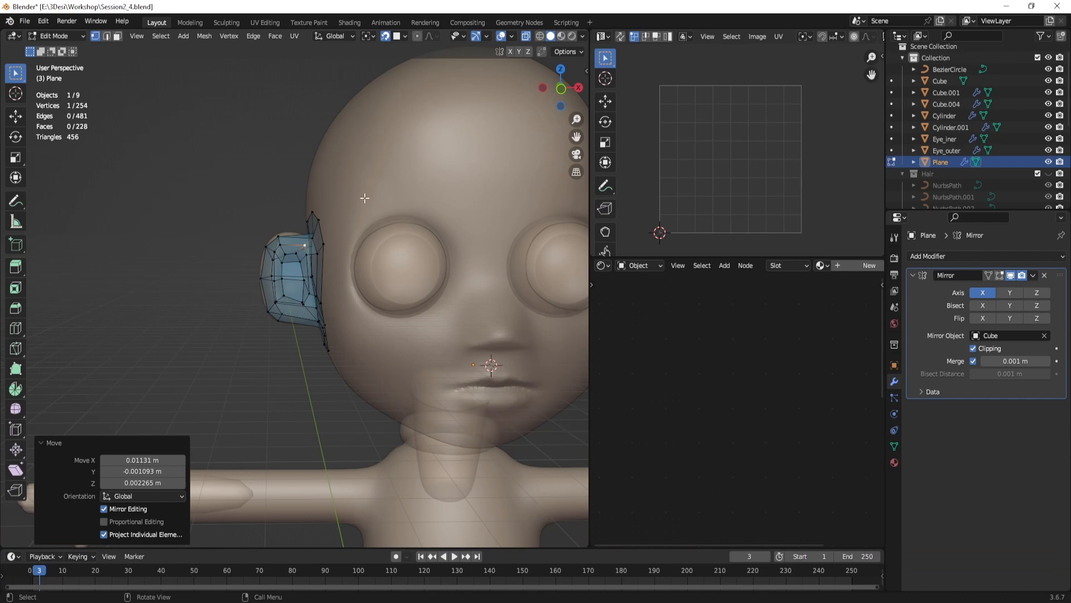
Step: Move the middle vertex on the rear edge of the ear's outer loop about 0.039 m along Y, toward the back of the head
{"action": "middle_click_drag", "start_coordinate": [357, 167], "coordinate": [375, 206]}
{"action": "scroll", "coordinate": [314, 254], "scroll_direction": "up", "scroll_amount": 3}
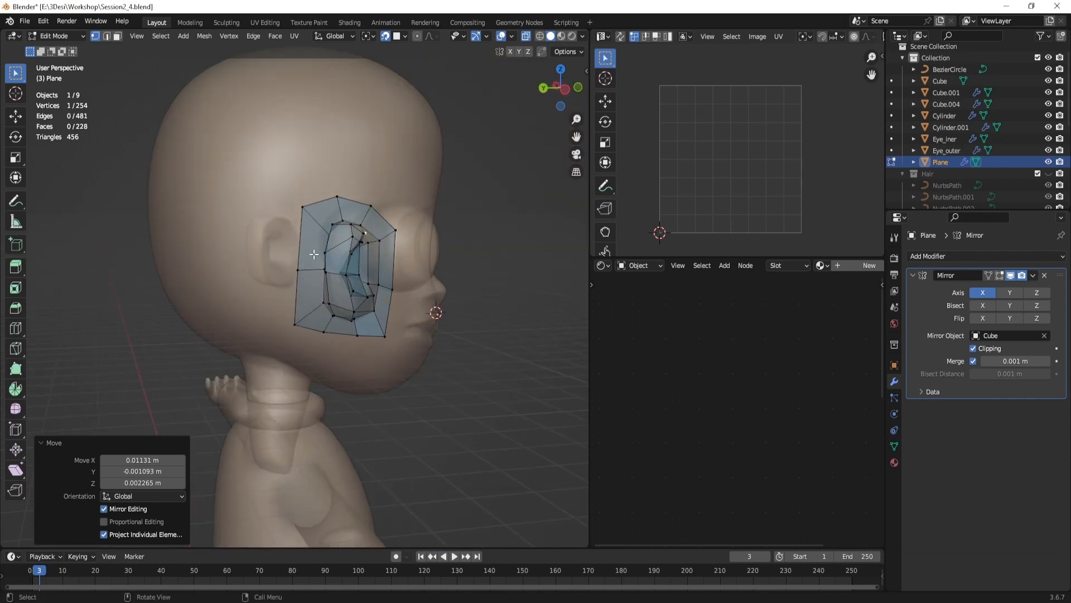
{"action": "middle_click_drag", "start_coordinate": [300, 268], "coordinate": [316, 310]}
{"action": "key", "text": "g"}
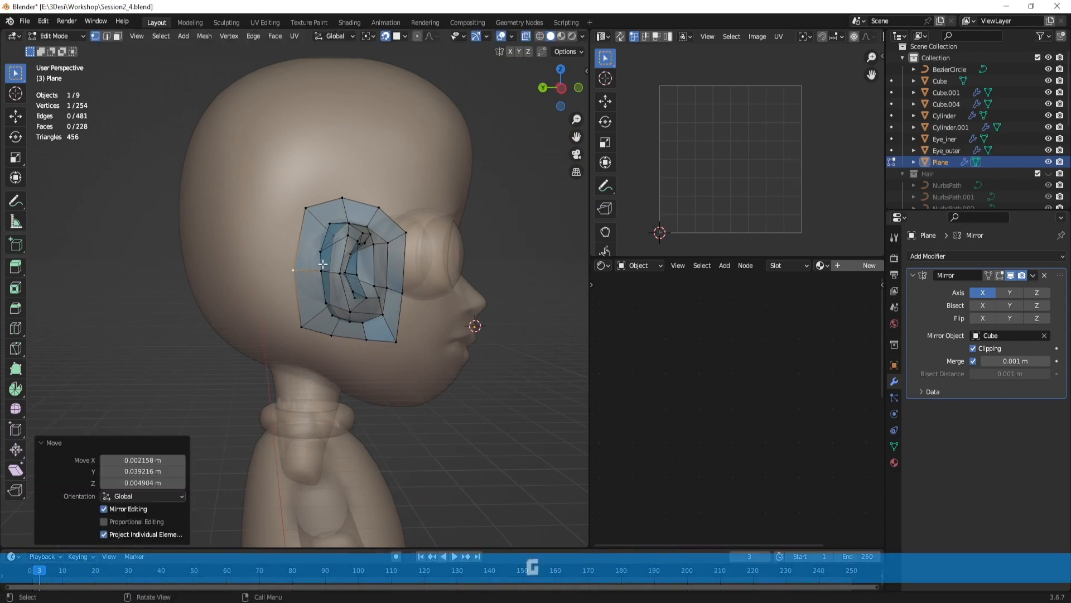
{"action": "left_click", "coordinate": [307, 320]}
Step: Move the lower front corner vertex of the ear's outer loop upward along the sculpted head
{"action": "middle_click_drag", "start_coordinate": [379, 330], "coordinate": [365, 329]}
{"action": "left_click", "coordinate": [401, 341]}
{"action": "key", "text": "g"}
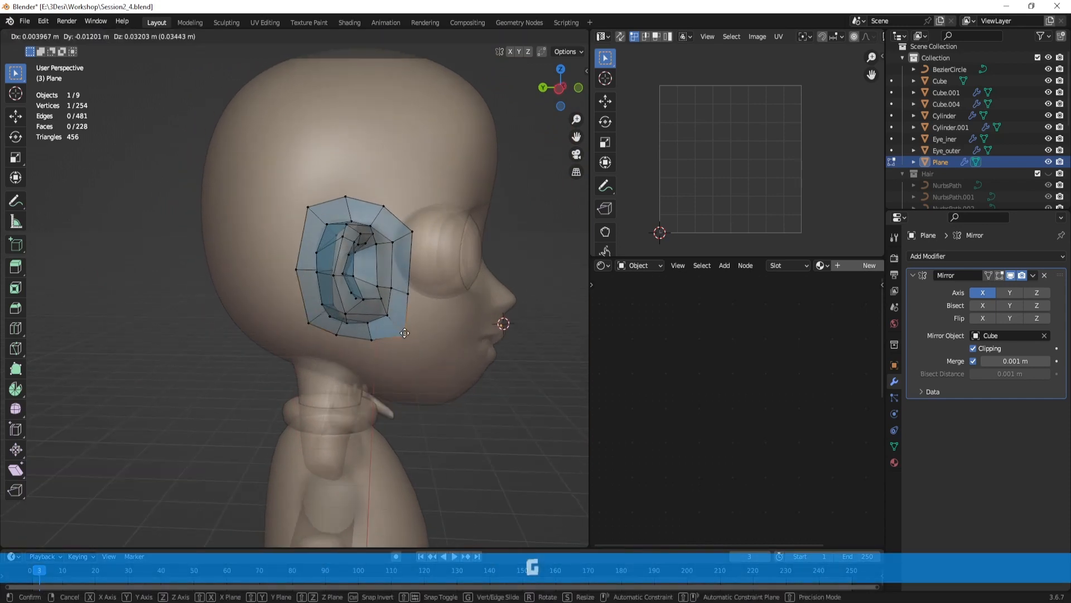
{"action": "left_click", "coordinate": [407, 318]}
Step: Reveal the hidden head geometry and turn off X-ray, leaving the mesh in Object Mode
{"action": "key", "text": "Tab"}
{"action": "scroll", "coordinate": [459, 289], "scroll_direction": "up", "scroll_amount": 3}
{"action": "middle_click_drag", "start_coordinate": [459, 289], "coordinate": [296, 239]}
{"action": "key", "text": "Tab"}
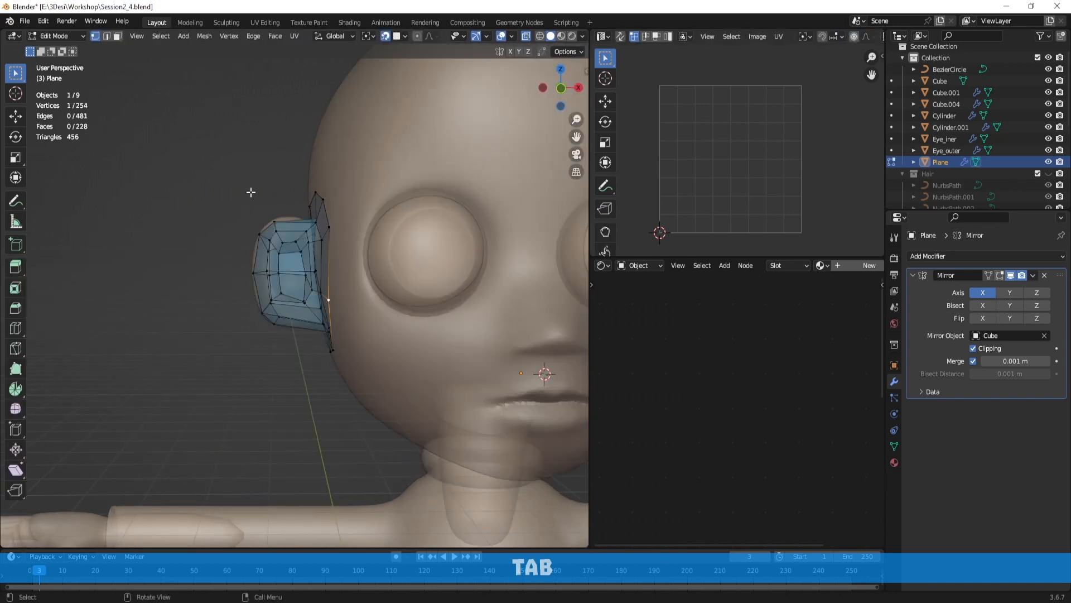
{"action": "key", "text": "alt+h"}
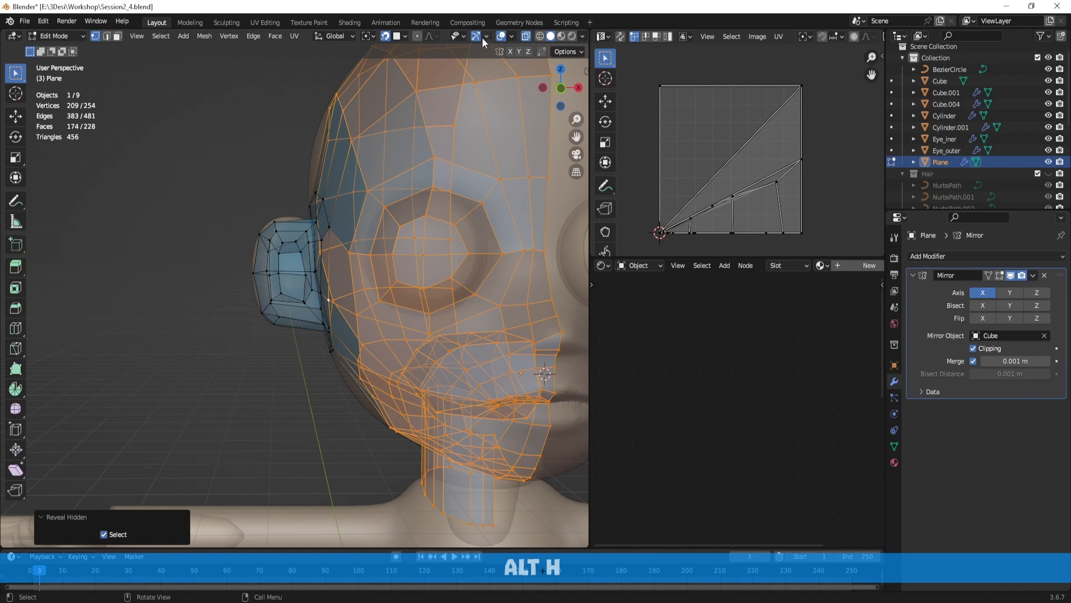
{"action": "left_click", "coordinate": [526, 36]}
{"action": "key", "text": "Tab"}
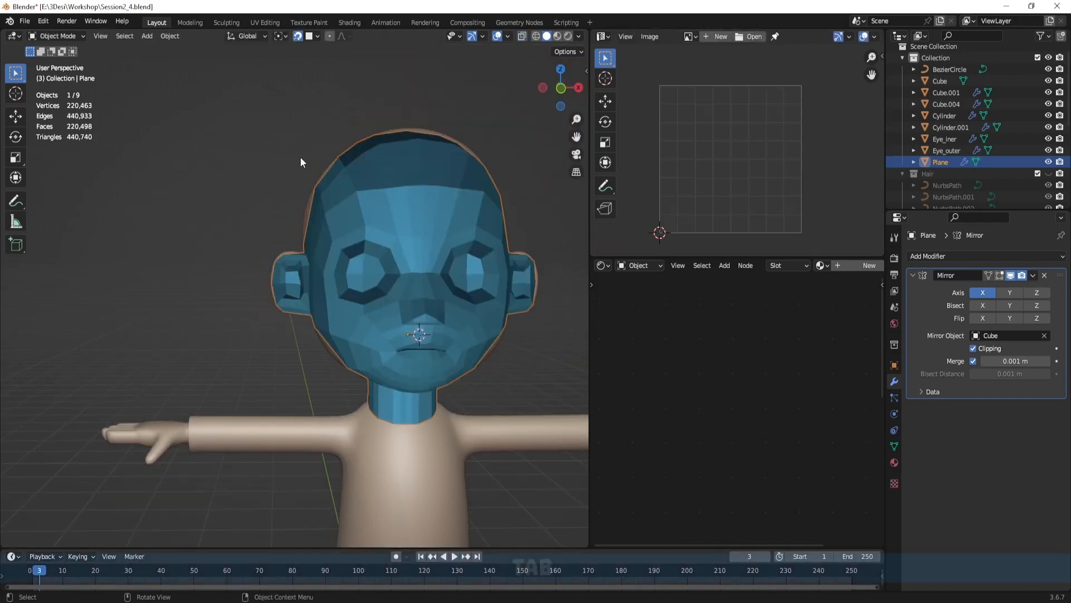
Step: Raise the centre vertex at the top rear of the neck by about 0.019 m
{"action": "middle_click_drag", "start_coordinate": [300, 156], "coordinate": [334, 216]}
{"action": "scroll", "coordinate": [335, 221], "scroll_direction": "up", "scroll_amount": 3}
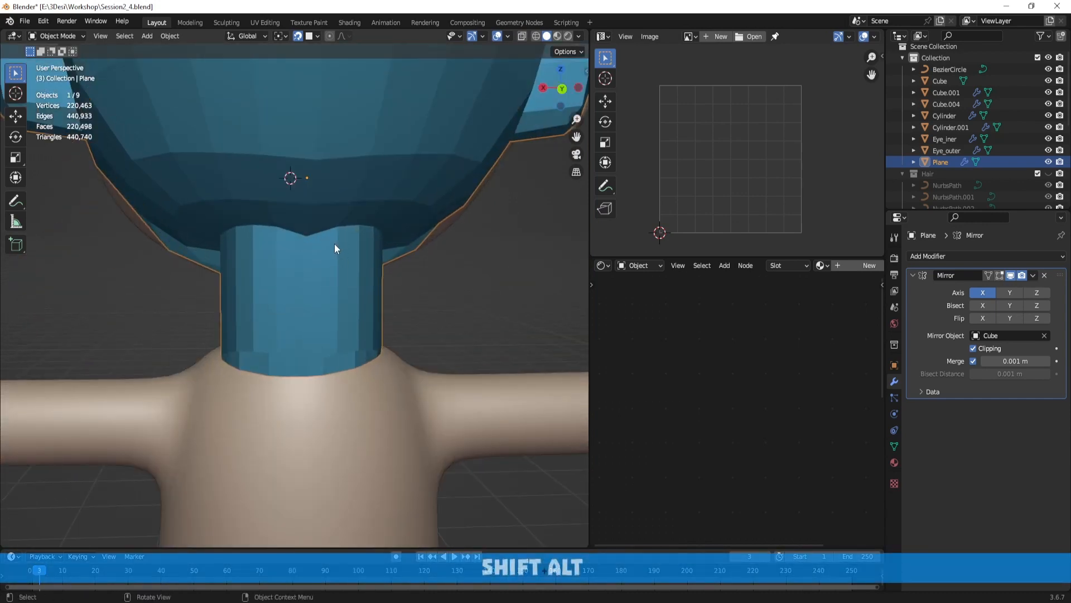
{"action": "key", "text": "Tab"}
{"action": "key", "text": "g"}
{"action": "left_click", "coordinate": [370, 244]}
{"action": "scroll", "coordinate": [421, 253], "scroll_direction": "down", "scroll_amount": 3}
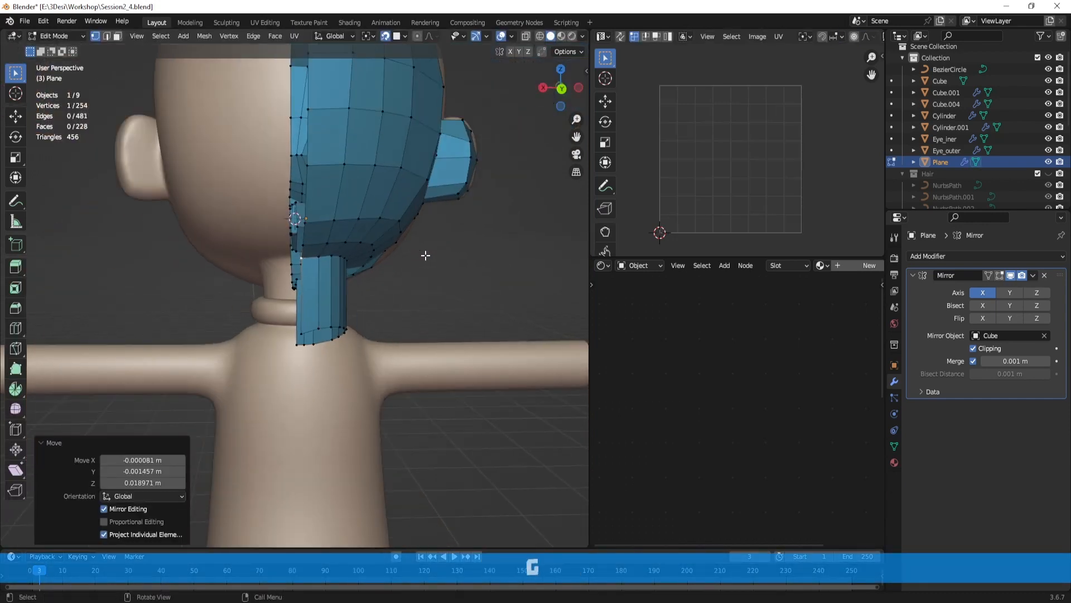
{"action": "key", "text": "Tab"}
{"action": "middle_click_drag", "start_coordinate": [443, 255], "coordinate": [382, 307]}
{"action": "scroll", "coordinate": [270, 262], "scroll_direction": "down", "scroll_amount": 2}
{"action": "scroll", "coordinate": [446, 253], "scroll_direction": "up", "scroll_amount": 3}
Step: Add two evenly spaced horizontal loop cuts around the neck
{"action": "key", "text": "Tab"}
{"action": "middle_click_drag", "start_coordinate": [446, 258], "coordinate": [346, 268]}
{"action": "key", "text": "ctrl+r"}
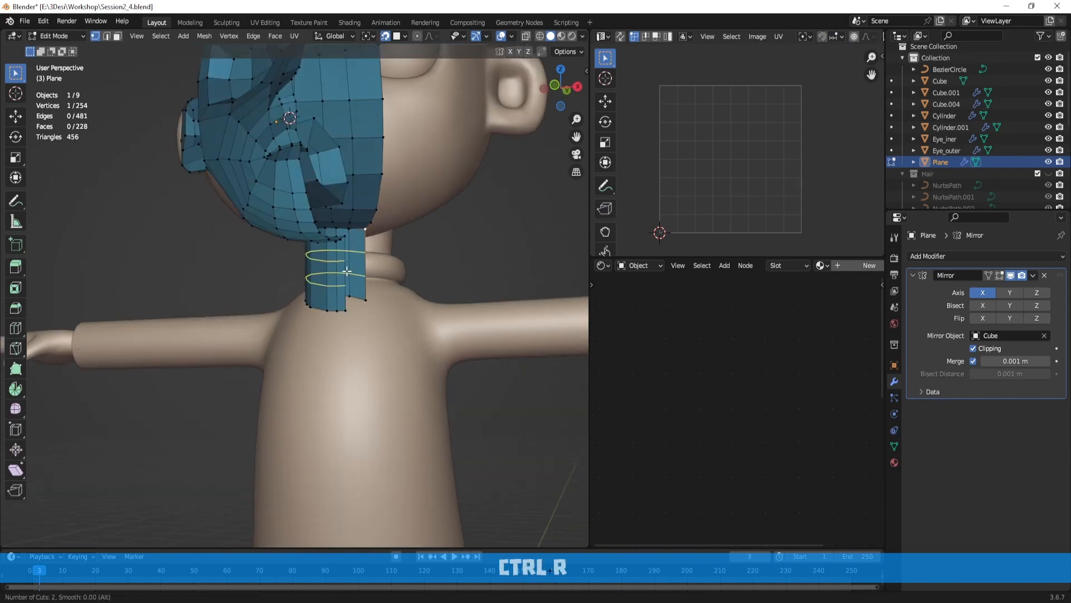
{"action": "left_click", "coordinate": [346, 271]}
{"action": "right_click", "coordinate": [346, 271]}
{"action": "key", "text": "Tab"}
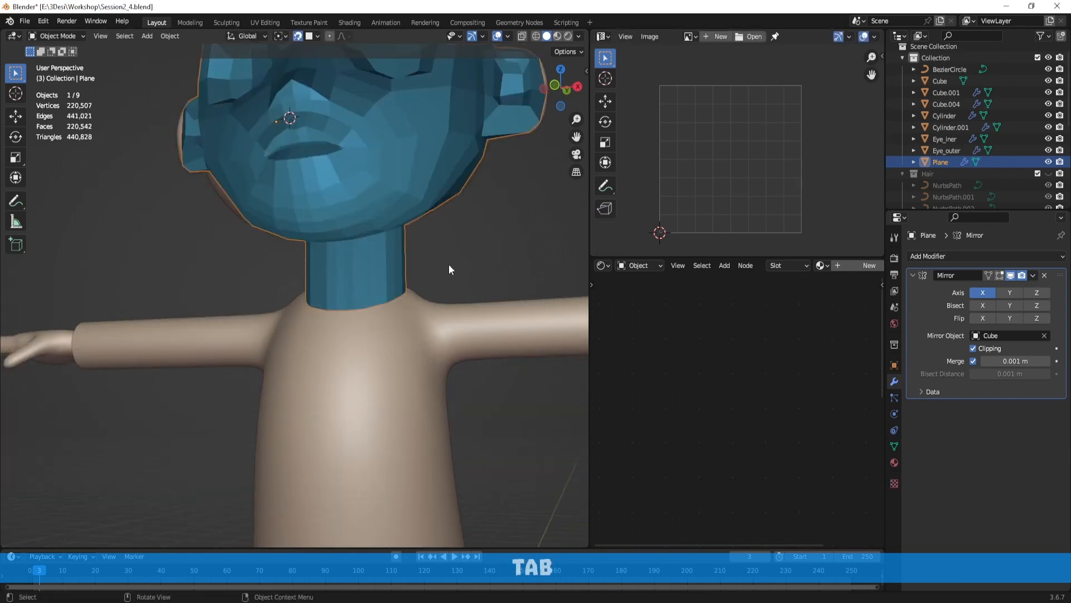
{"action": "middle_click_drag", "start_coordinate": [448, 263], "coordinate": [364, 256]}
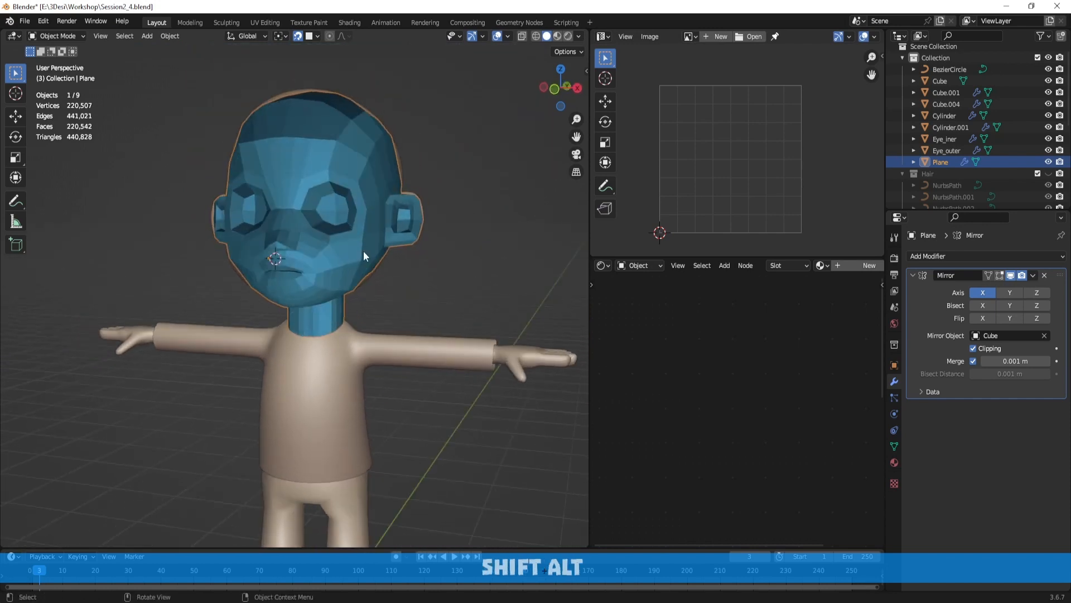
Step: Add a Shrinkwrap modifier to the retopology mesh with the sculpted Cube as its target
{"action": "middle_click_drag", "start_coordinate": [310, 189], "coordinate": [389, 256]}
{"action": "scroll", "coordinate": [371, 199], "scroll_direction": "up", "scroll_amount": 3}
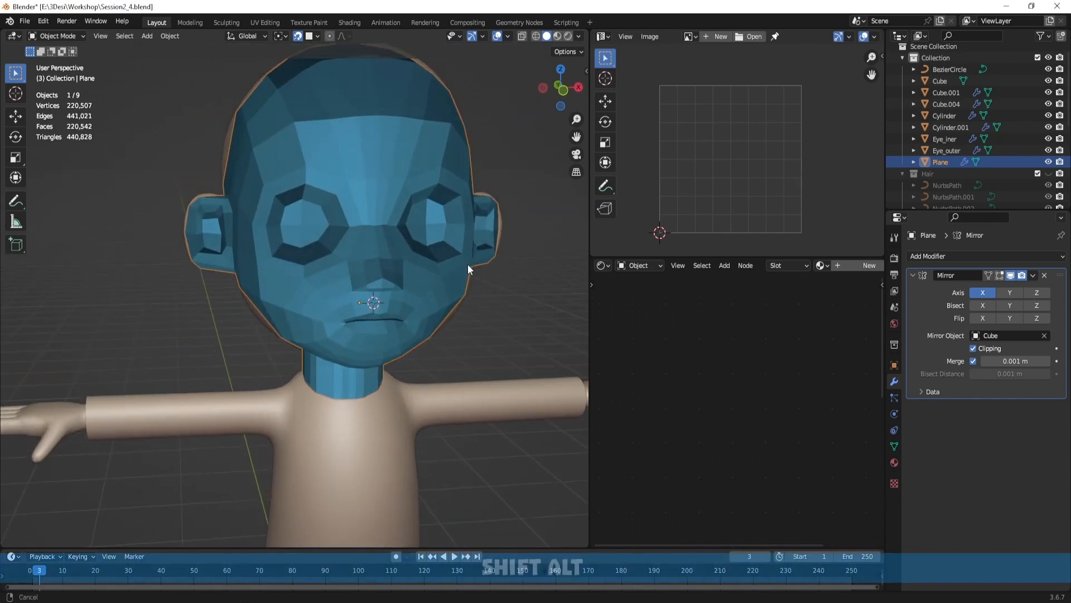
{"action": "left_click", "coordinate": [957, 256]}
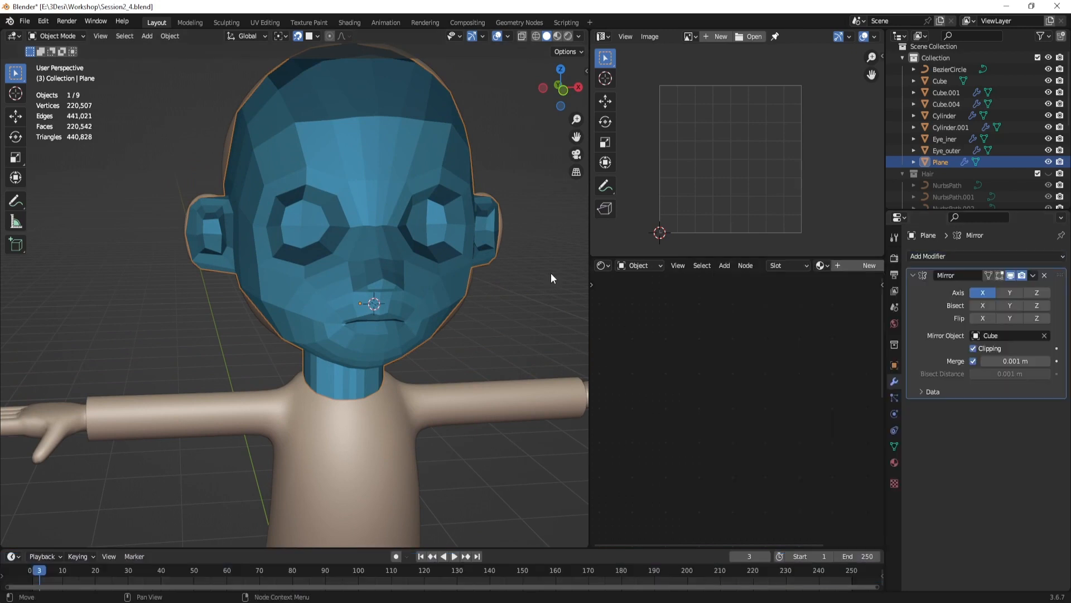
{"action": "scroll", "coordinate": [520, 214], "scroll_direction": "down", "scroll_amount": 1}
{"action": "scroll", "coordinate": [520, 219], "scroll_direction": "down", "scroll_amount": 1}
{"action": "middle_click_drag", "start_coordinate": [519, 224], "coordinate": [478, 223]}
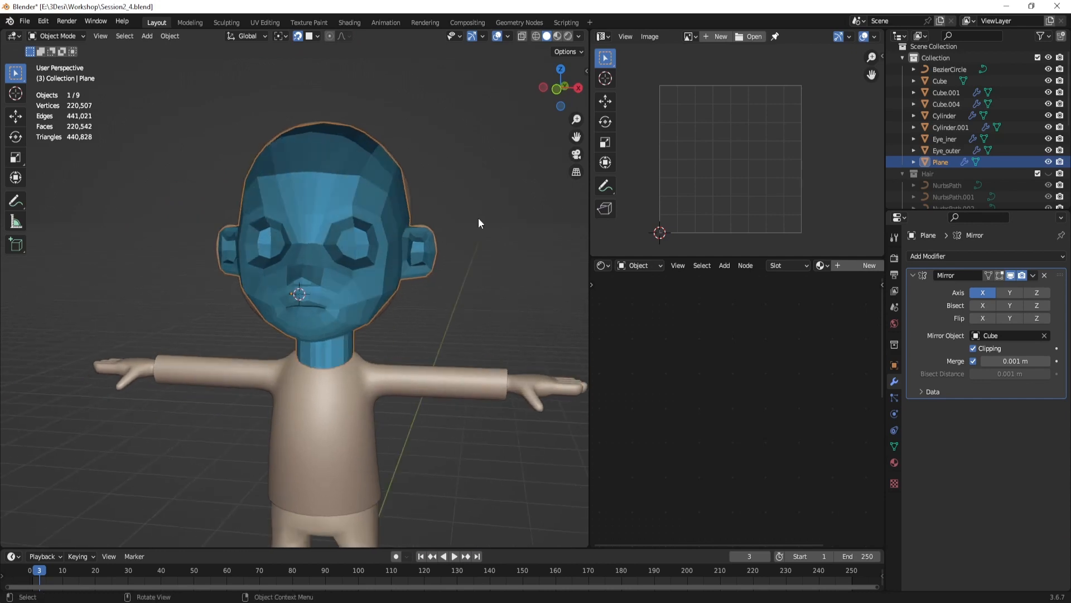
{"action": "scroll", "coordinate": [479, 224], "scroll_direction": "up", "scroll_amount": 2}
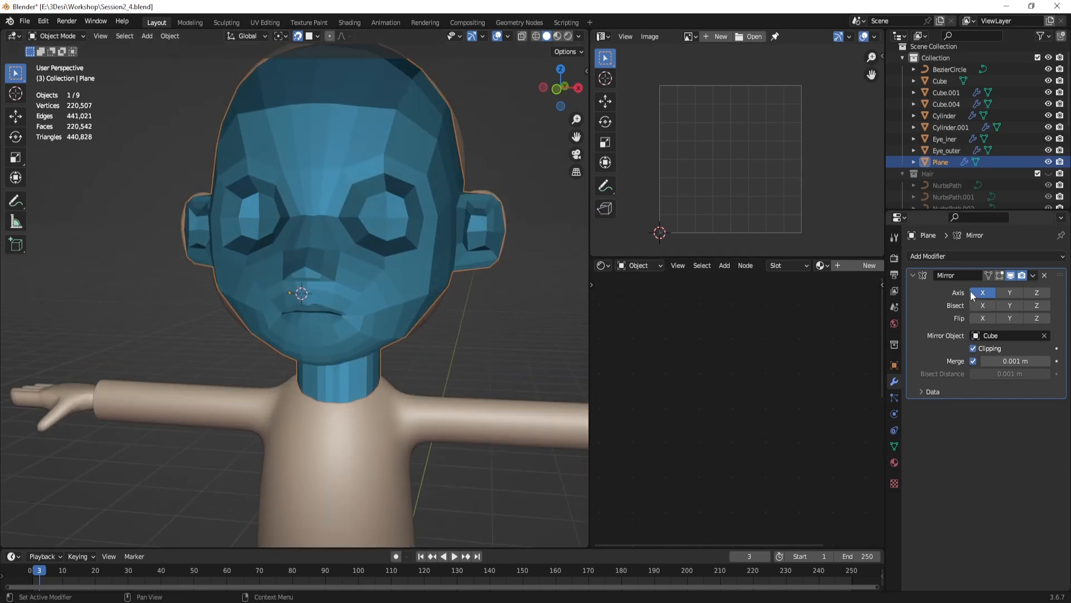
{"action": "left_click", "coordinate": [1030, 257]}
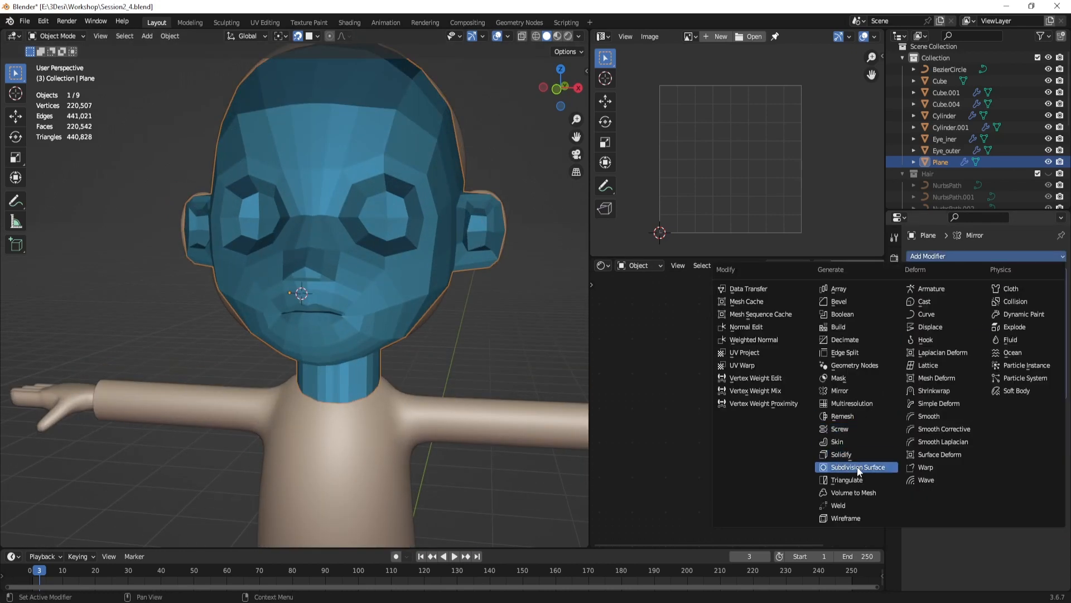
{"action": "left_click", "coordinate": [929, 391]}
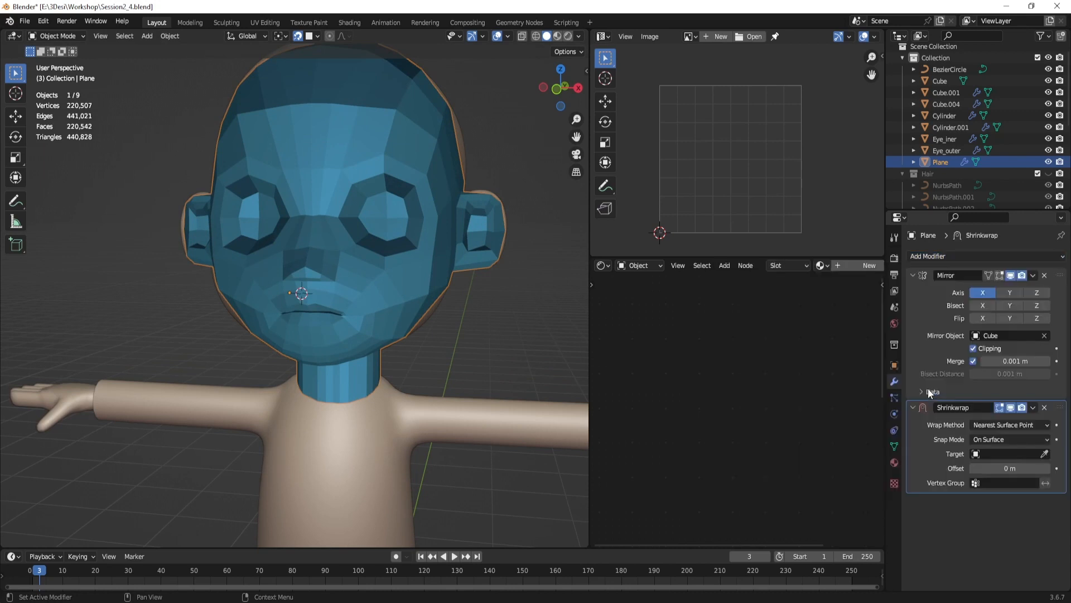
{"action": "left_click", "coordinate": [1023, 454]}
{"action": "left_click", "coordinate": [979, 471]}
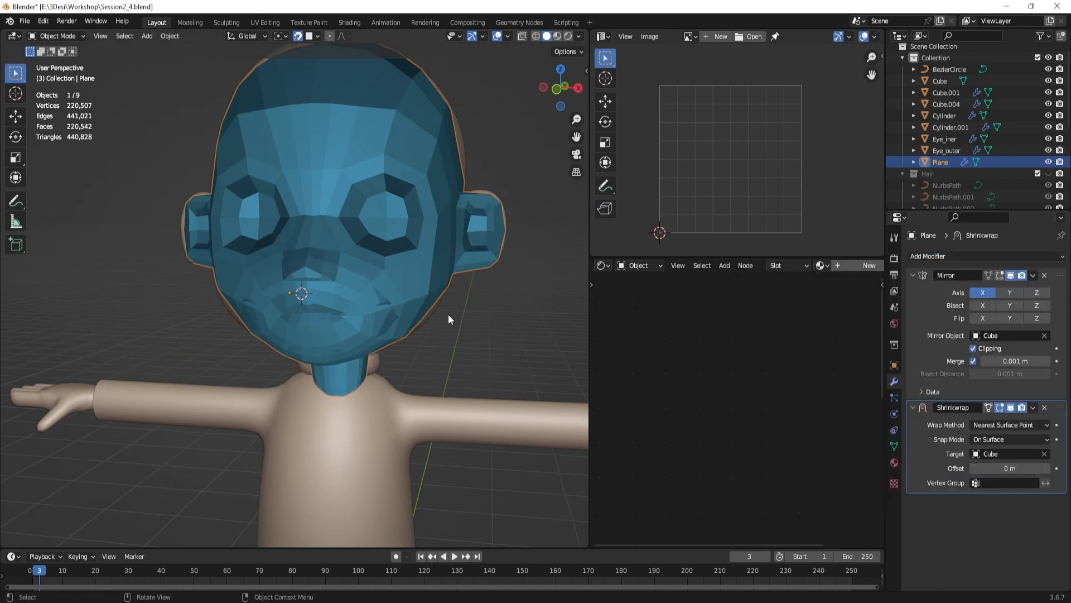
Step: Examine how the Shrinkwrap modifier affects the mouth, cheeks, ears and neck from several angles
{"action": "middle_click_drag", "start_coordinate": [448, 319], "coordinate": [477, 307]}
{"action": "middle_click_drag", "start_coordinate": [323, 116], "coordinate": [365, 160]}
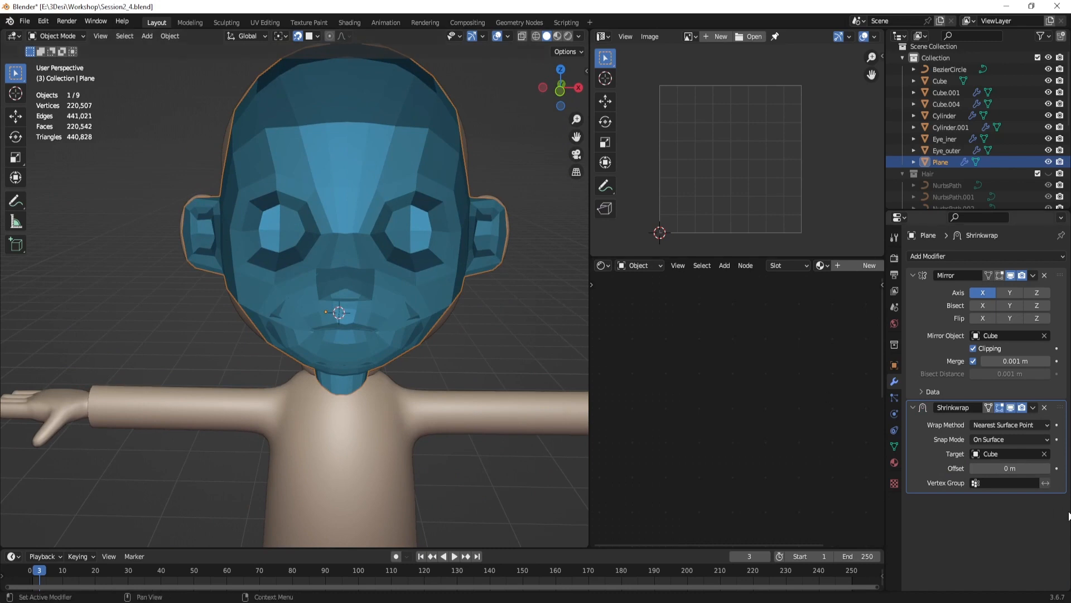
{"action": "middle_click_drag", "start_coordinate": [532, 365], "coordinate": [505, 324]}
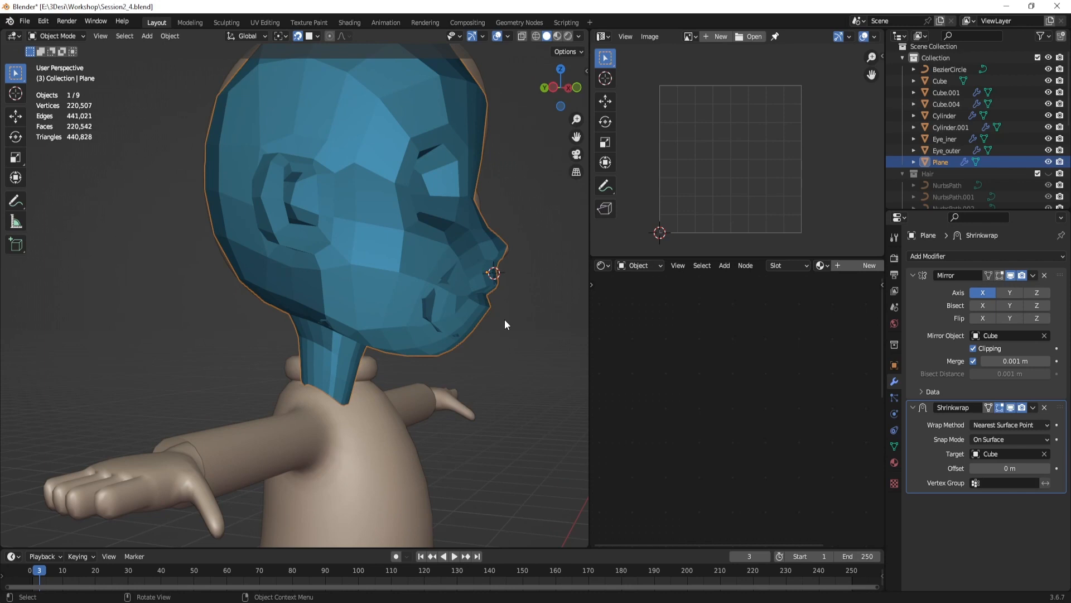
{"action": "middle_click_drag", "start_coordinate": [505, 320], "coordinate": [473, 312]}
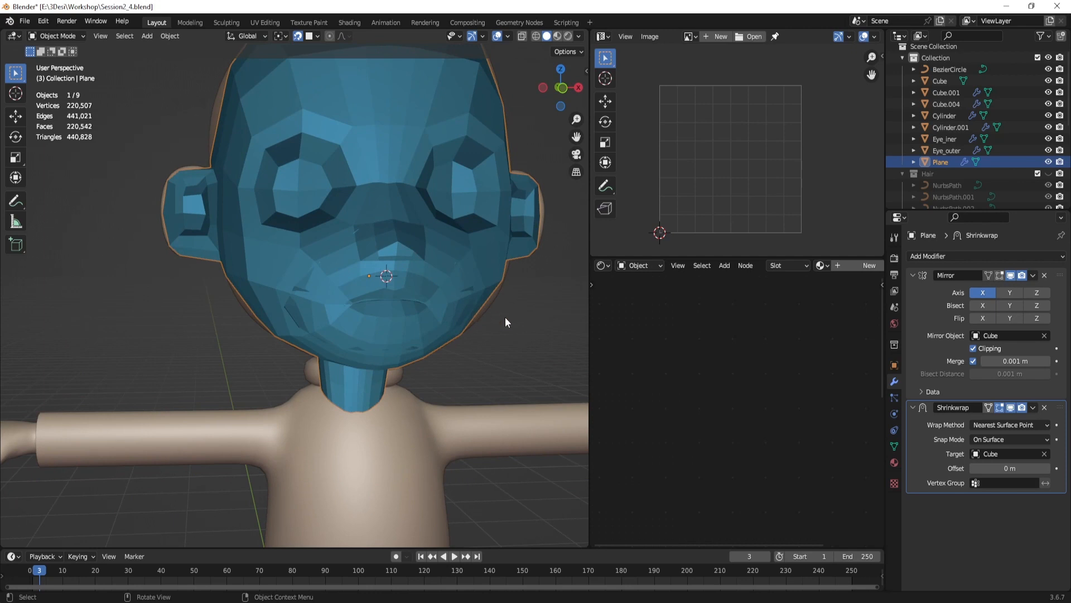
{"action": "middle_click_drag", "start_coordinate": [509, 325], "coordinate": [404, 337]}
{"action": "scroll", "coordinate": [366, 283], "scroll_direction": "up", "scroll_amount": 2}
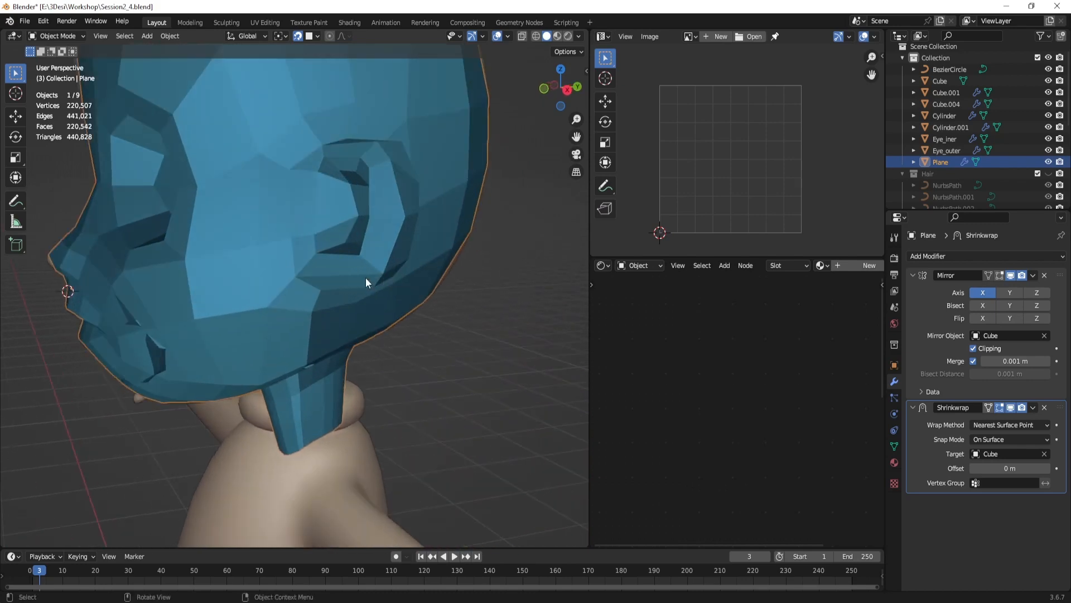
{"action": "scroll", "coordinate": [366, 277], "scroll_direction": "down", "scroll_amount": 3}
{"action": "middle_click_drag", "start_coordinate": [415, 276], "coordinate": [460, 272]}
{"action": "scroll", "coordinate": [483, 308], "scroll_direction": "up", "scroll_amount": 3}
{"action": "key", "text": "Tab"}
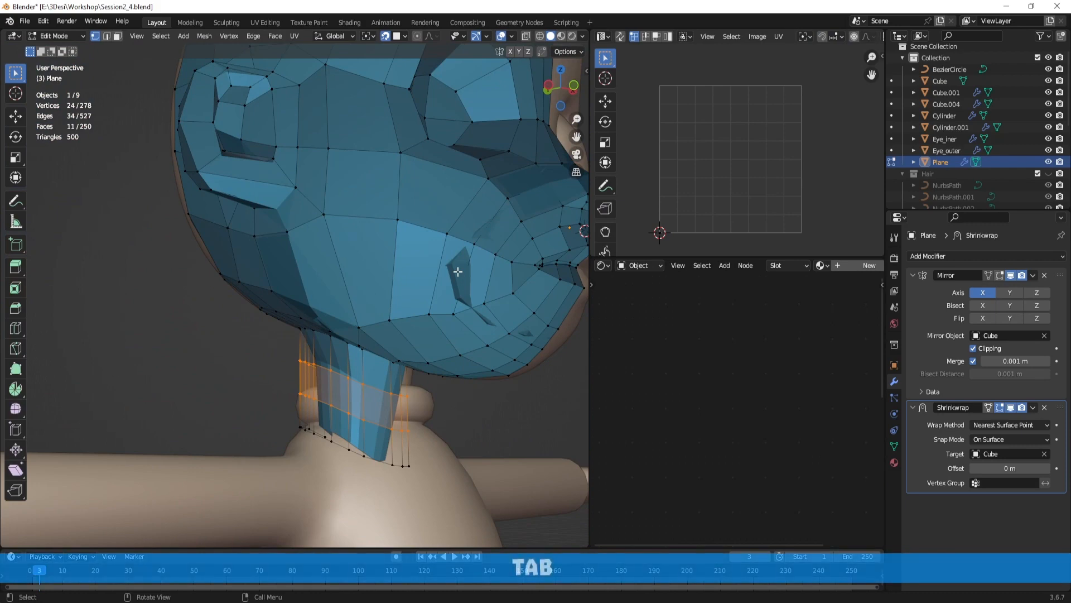
{"action": "key", "text": "Tab"}
{"action": "key", "text": "Tab"}
{"action": "middle_click_drag", "start_coordinate": [474, 290], "coordinate": [426, 293]}
{"action": "middle_click_drag", "start_coordinate": [332, 233], "coordinate": [339, 210]}
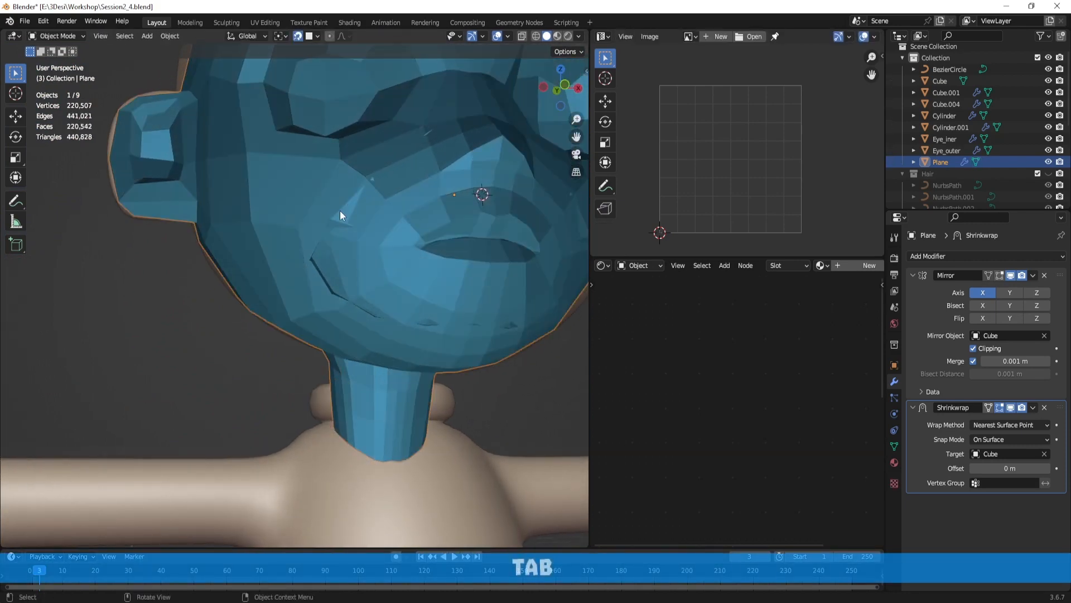
Step: Disable the Shrinkwrap modifier in edit mode, viewport and render, and return to editing the head mesh
{"action": "key", "text": "Tab"}
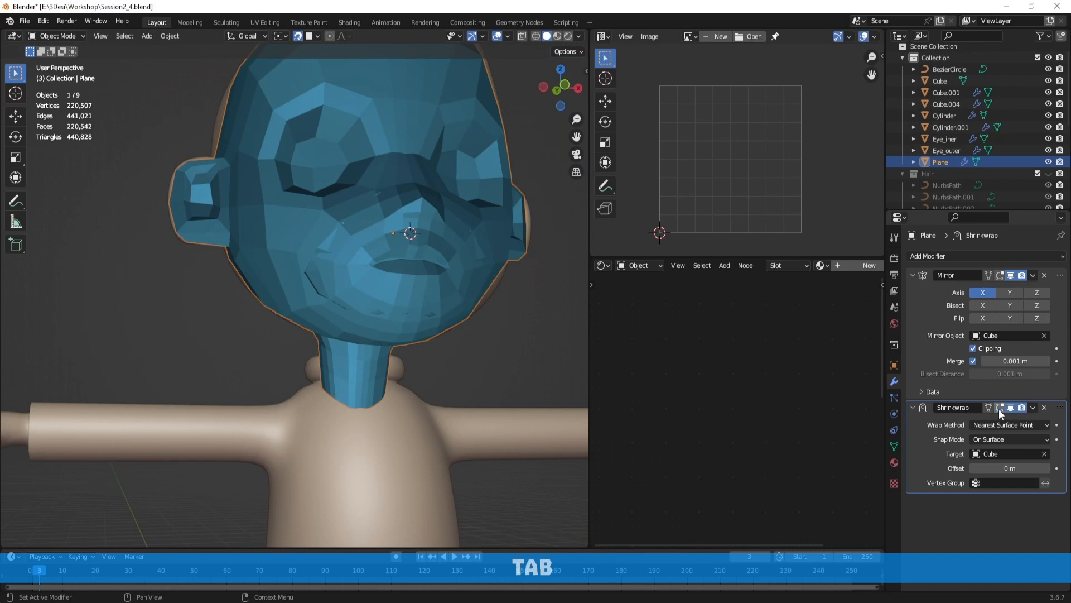
{"action": "left_click_drag", "start_coordinate": [998, 410], "coordinate": [1022, 406]}
{"action": "scroll", "coordinate": [522, 310], "scroll_direction": "down", "scroll_amount": 4}
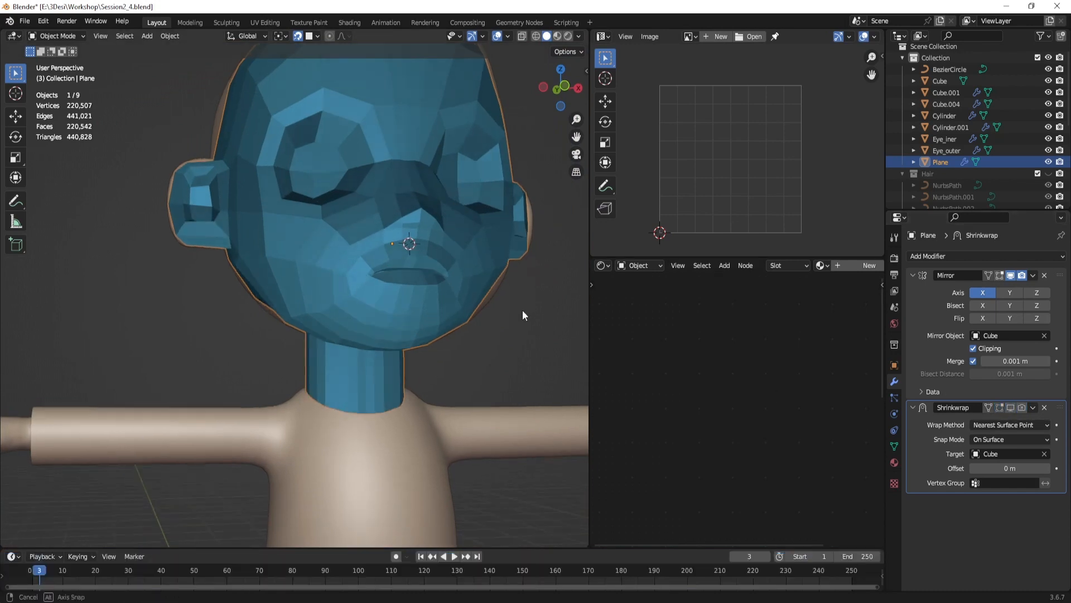
{"action": "middle_click_drag", "start_coordinate": [503, 313], "coordinate": [364, 253]}
{"action": "scroll", "coordinate": [433, 256], "scroll_direction": "up", "scroll_amount": 3}
{"action": "key", "text": "Tab"}
{"action": "scroll", "coordinate": [365, 254], "scroll_direction": "up", "scroll_amount": 1}
{"action": "scroll", "coordinate": [286, 233], "scroll_direction": "up", "scroll_amount": 3}
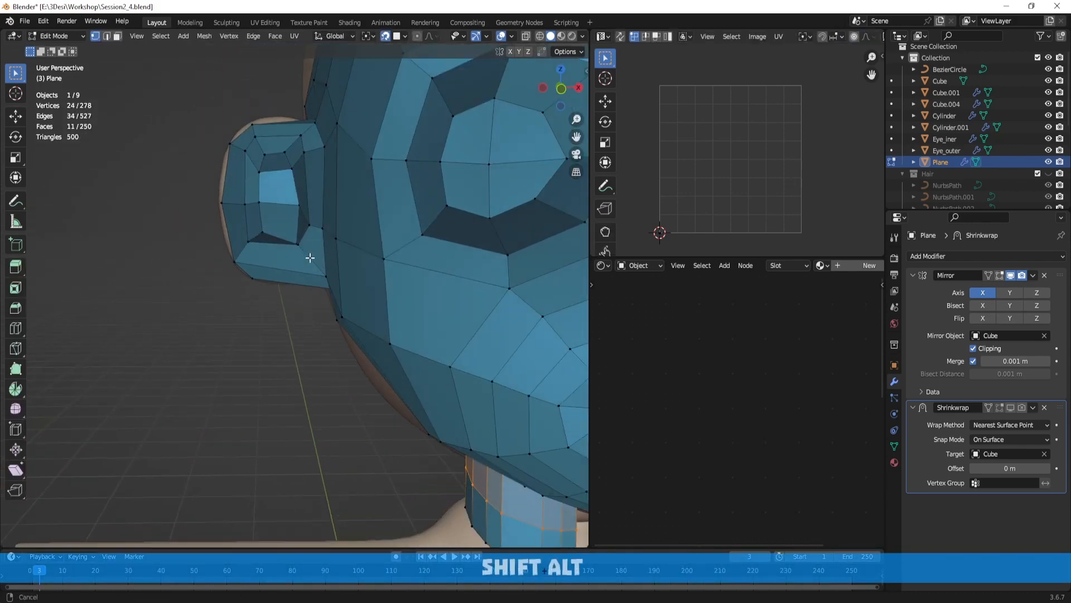
{"action": "left_click", "coordinate": [344, 204]}
{"action": "middle_click_drag", "start_coordinate": [344, 204], "coordinate": [356, 221]}
{"action": "scroll", "coordinate": [357, 221], "scroll_direction": "down", "scroll_amount": 2}
{"action": "middle_click_drag", "start_coordinate": [457, 246], "coordinate": [447, 246]}
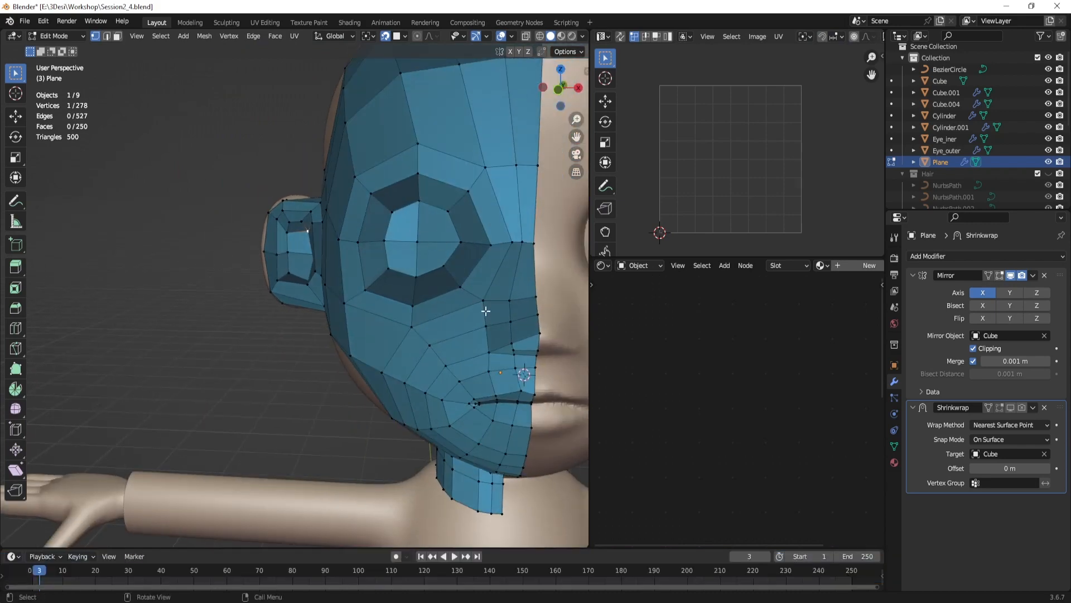
Step: Select the back faces of the mouth cavity and grow the selection over the whole cavity up to the lip opening
{"action": "middle_click_drag", "start_coordinate": [486, 311], "coordinate": [351, 266]}
{"action": "key", "text": "3"}
{"action": "scroll", "coordinate": [290, 246], "scroll_direction": "up", "scroll_amount": 2}
{"action": "left_click", "coordinate": [294, 221], "text": "shift"}
{"action": "left_click", "coordinate": [328, 218], "text": "shift"}
{"action": "left_click", "coordinate": [366, 217], "text": "shift"}
{"action": "left_click", "coordinate": [365, 258], "text": "shift"}
{"action": "left_click", "coordinate": [333, 260], "text": "shift"}
{"action": "left_click", "coordinate": [304, 254], "text": "shift"}
{"action": "key", "text": "ctrl+KP_Add"}
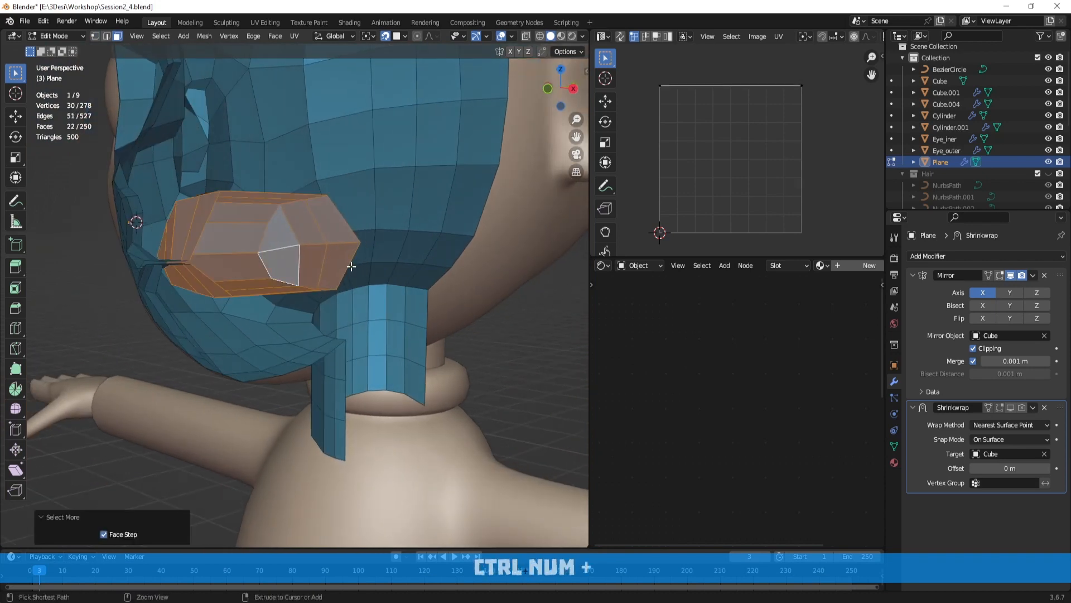
{"action": "middle_click_drag", "start_coordinate": [301, 259], "coordinate": [333, 252]}
{"action": "middle_click_drag", "start_coordinate": [325, 191], "coordinate": [319, 240]}
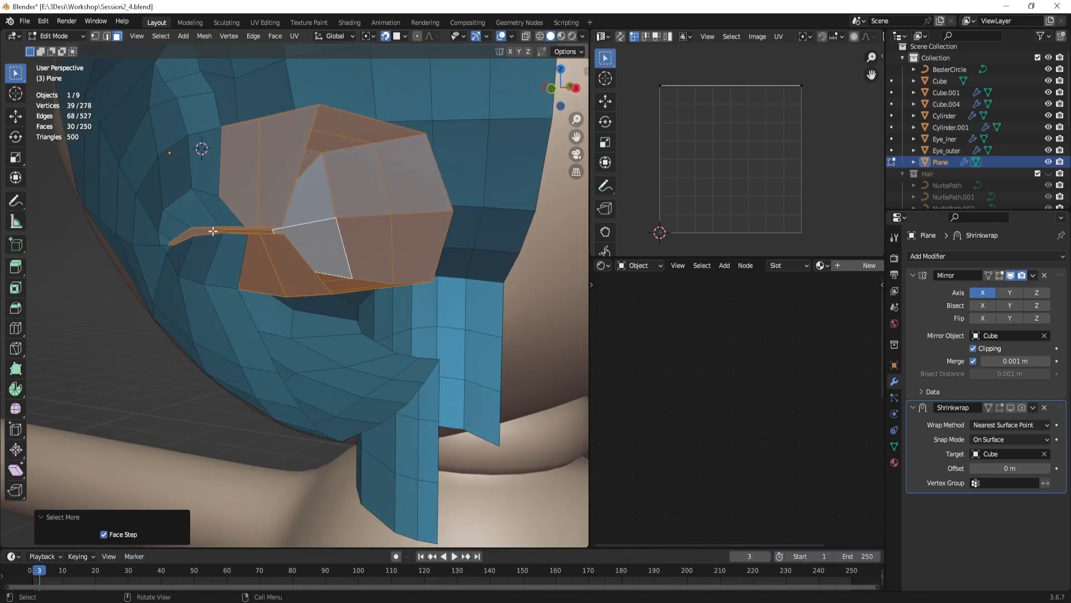
Step: Create a new vertex group on the head mesh and assign the selected mouth cavity faces to it
{"action": "scroll", "coordinate": [340, 261], "scroll_direction": "down", "scroll_amount": 6}
{"action": "middle_click_drag", "start_coordinate": [342, 277], "coordinate": [400, 283]}
{"action": "middle_click_drag", "start_coordinate": [262, 241], "coordinate": [392, 294], "text": "shift"}
{"action": "scroll", "coordinate": [368, 309], "scroll_direction": "up", "scroll_amount": 1}
{"action": "scroll", "coordinate": [429, 320], "scroll_direction": "down", "scroll_amount": 3}
{"action": "scroll", "coordinate": [392, 284], "scroll_direction": "up", "scroll_amount": 2}
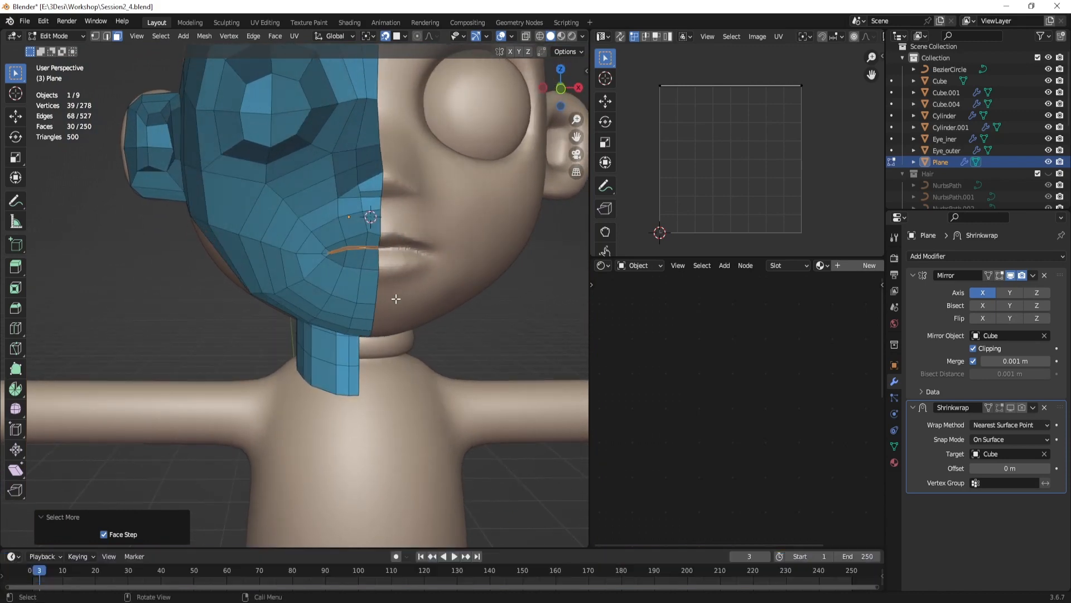
{"action": "left_click", "coordinate": [896, 445]}
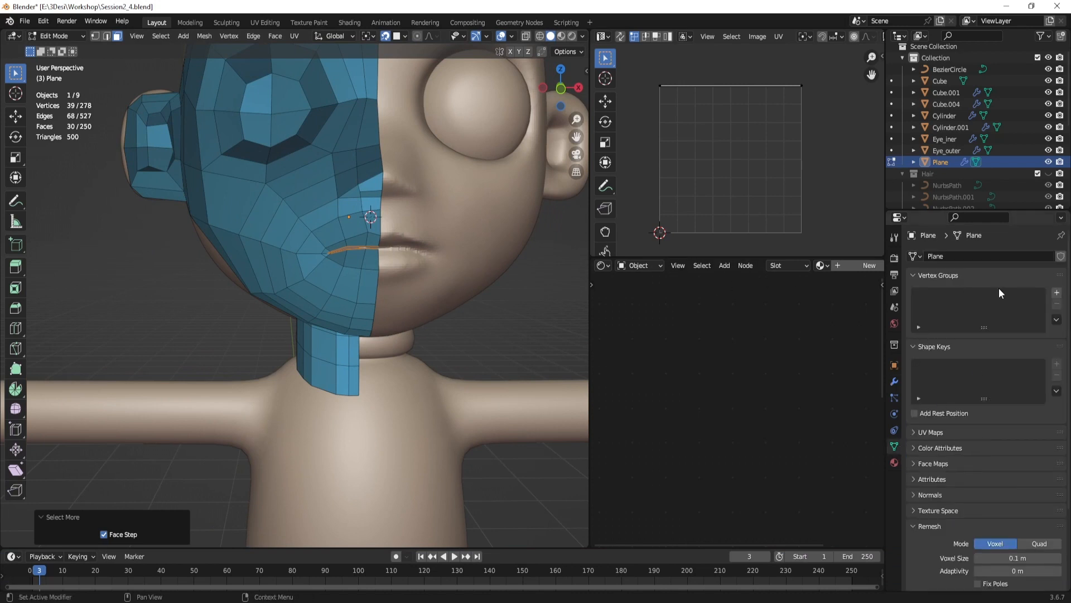
{"action": "left_click", "coordinate": [1057, 293]}
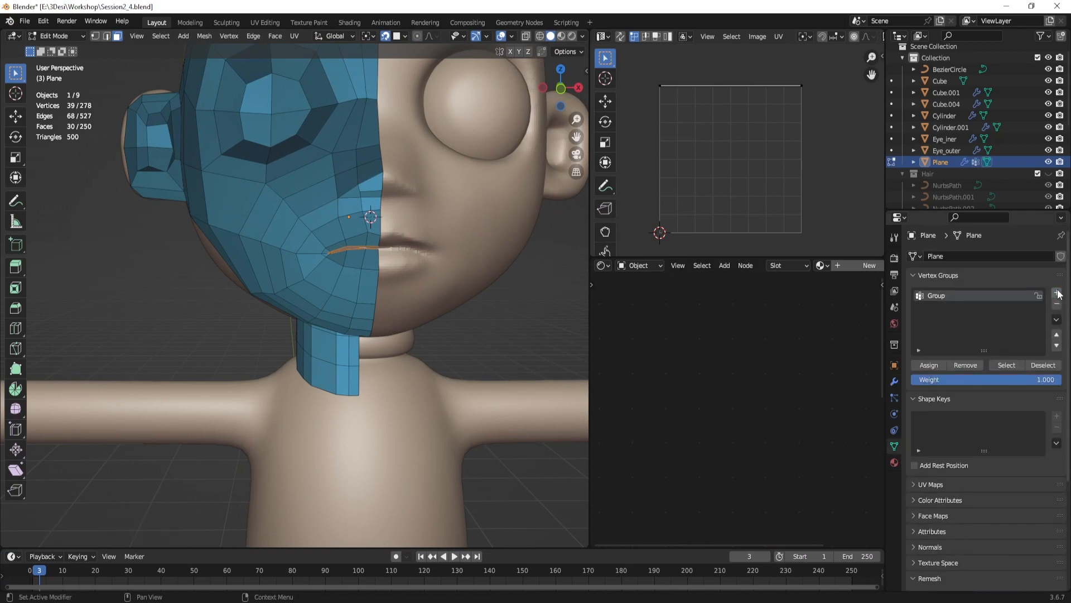
{"action": "left_click", "coordinate": [923, 363]}
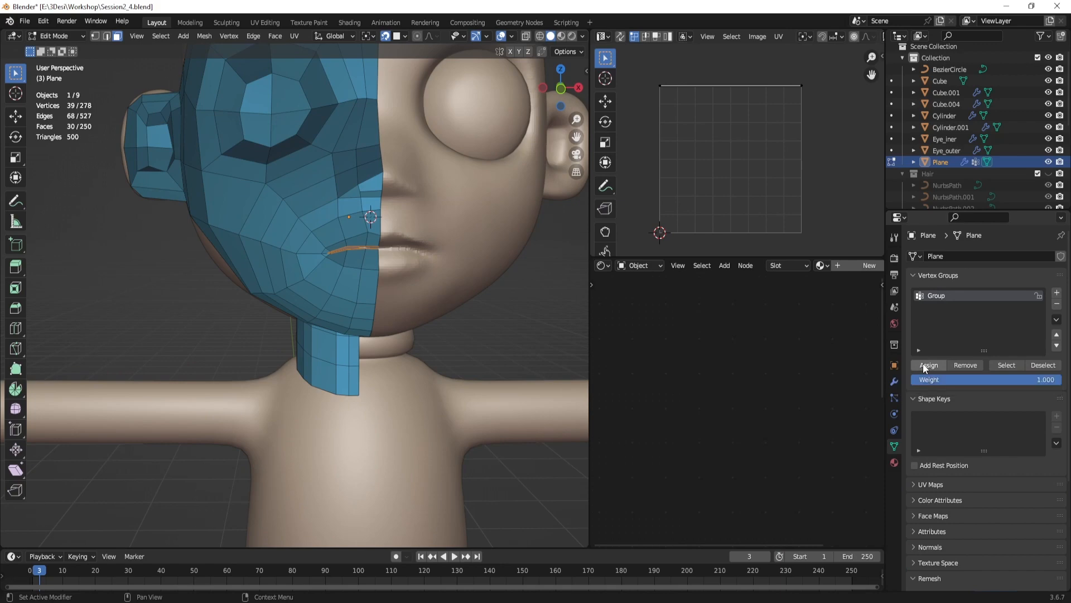
{"action": "middle_click_drag", "start_coordinate": [502, 274], "coordinate": [379, 286]}
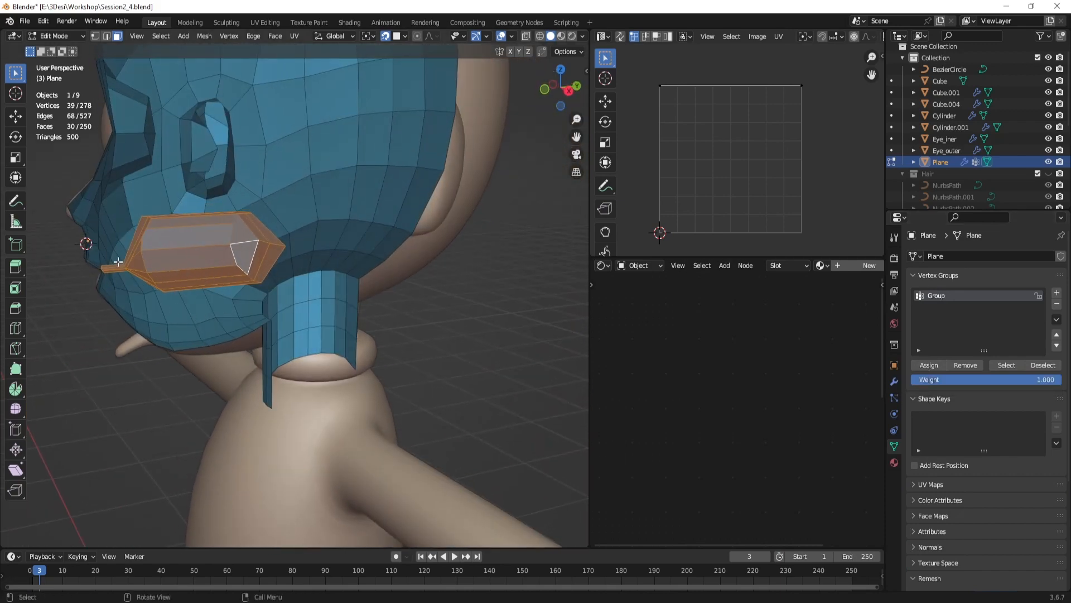
Step: Assign the vertex group named Group to the Shrinkwrap modifier and return to object mode
{"action": "middle_click_drag", "start_coordinate": [197, 278], "coordinate": [283, 238]}
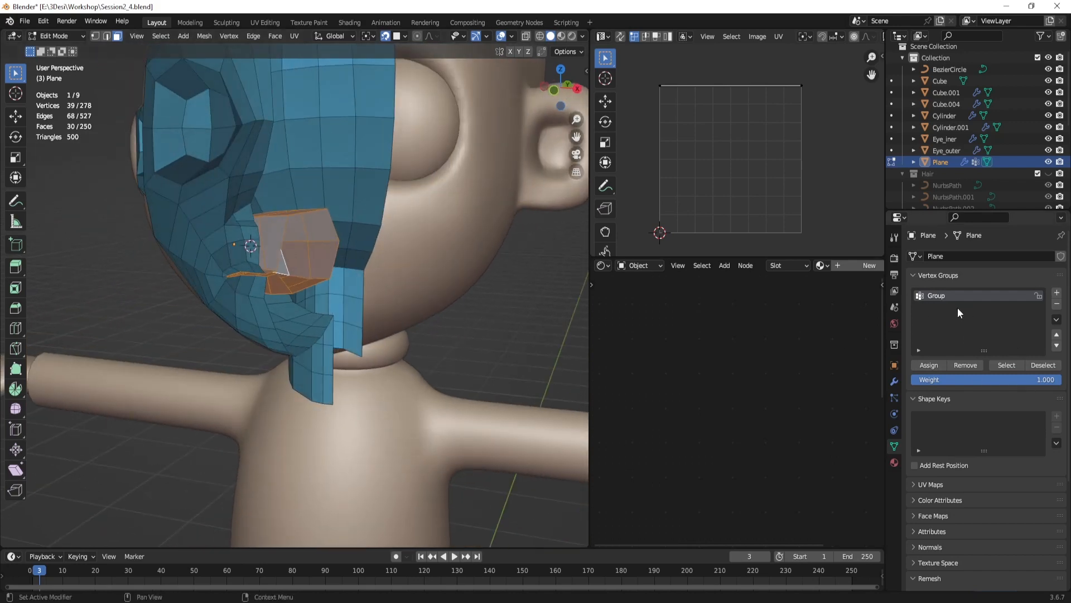
{"action": "middle_click_drag", "start_coordinate": [424, 262], "coordinate": [470, 260]}
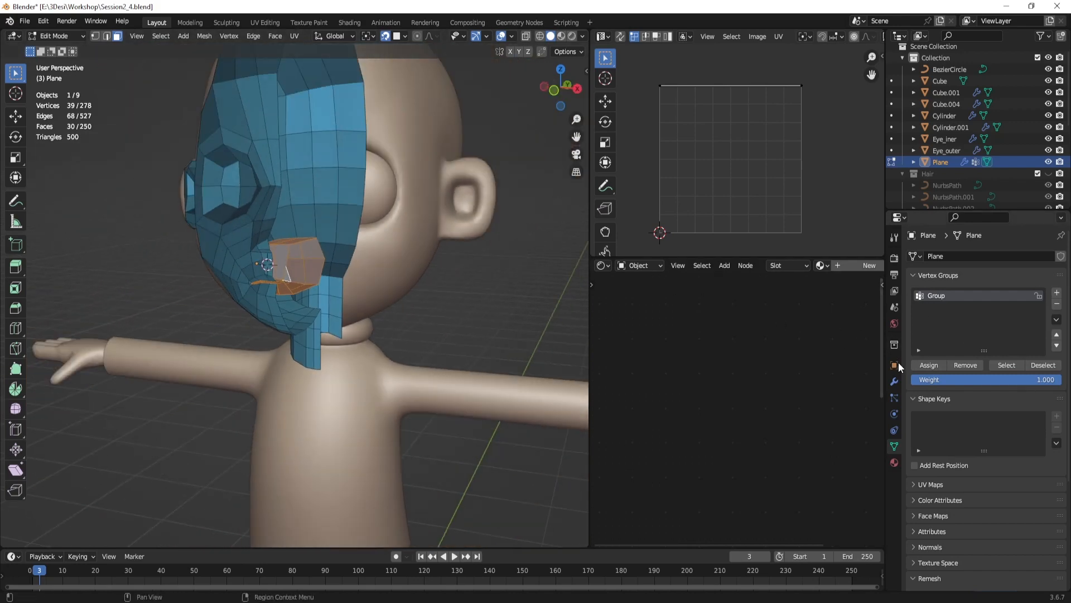
{"action": "left_click", "coordinate": [894, 381]}
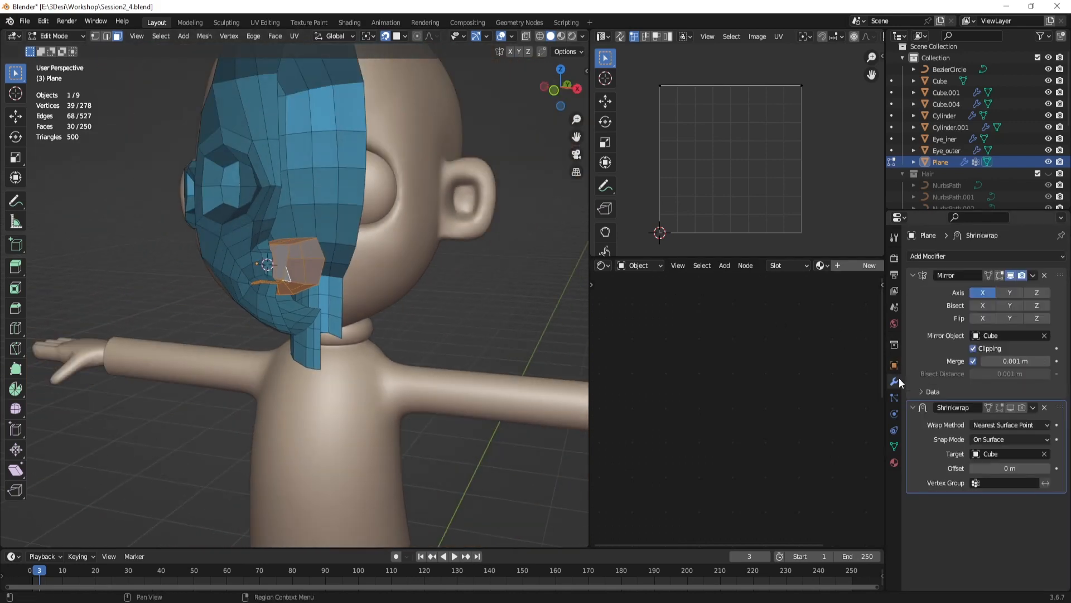
{"action": "left_click", "coordinate": [1011, 483]}
{"action": "left_click", "coordinate": [964, 362]}
{"action": "key", "text": "Tab"}
Step: Examine the mirrored head mesh close up around the mouth and from a distance
{"action": "middle_click_drag", "start_coordinate": [392, 279], "coordinate": [377, 332]}
{"action": "scroll", "coordinate": [440, 271], "scroll_direction": "up", "scroll_amount": 8}
{"action": "scroll", "coordinate": [393, 291], "scroll_direction": "up", "scroll_amount": 5}
{"action": "scroll", "coordinate": [391, 323], "scroll_direction": "down", "scroll_amount": 2}
{"action": "scroll", "coordinate": [377, 332], "scroll_direction": "down", "scroll_amount": 4}
{"action": "scroll", "coordinate": [376, 327], "scroll_direction": "down", "scroll_amount": 10}
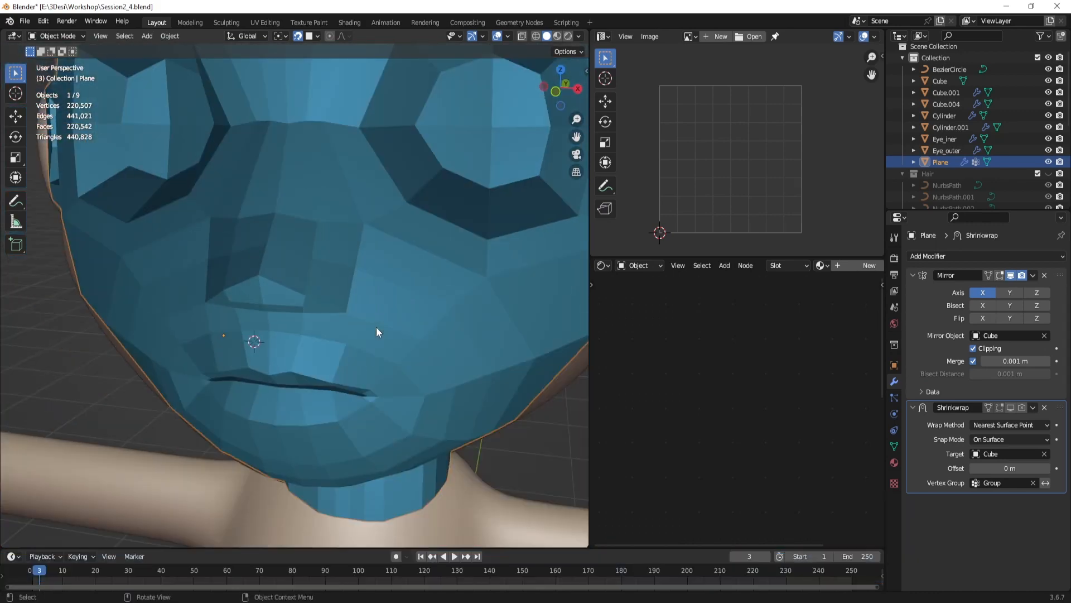
{"action": "scroll", "coordinate": [448, 327], "scroll_direction": "down", "scroll_amount": 2}
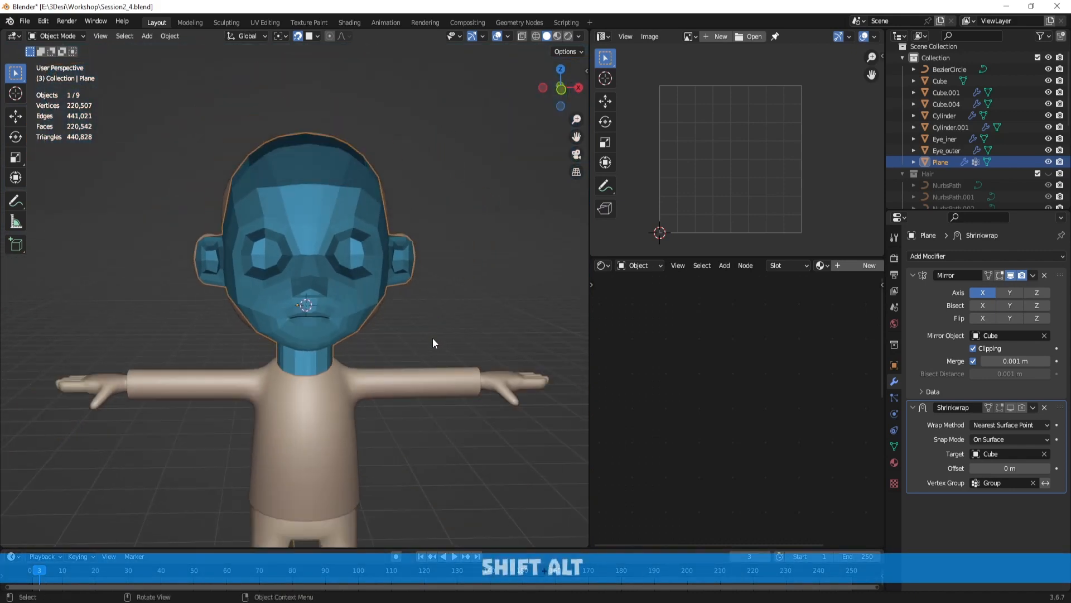
{"action": "middle_click_drag", "start_coordinate": [433, 340], "coordinate": [691, 334]}
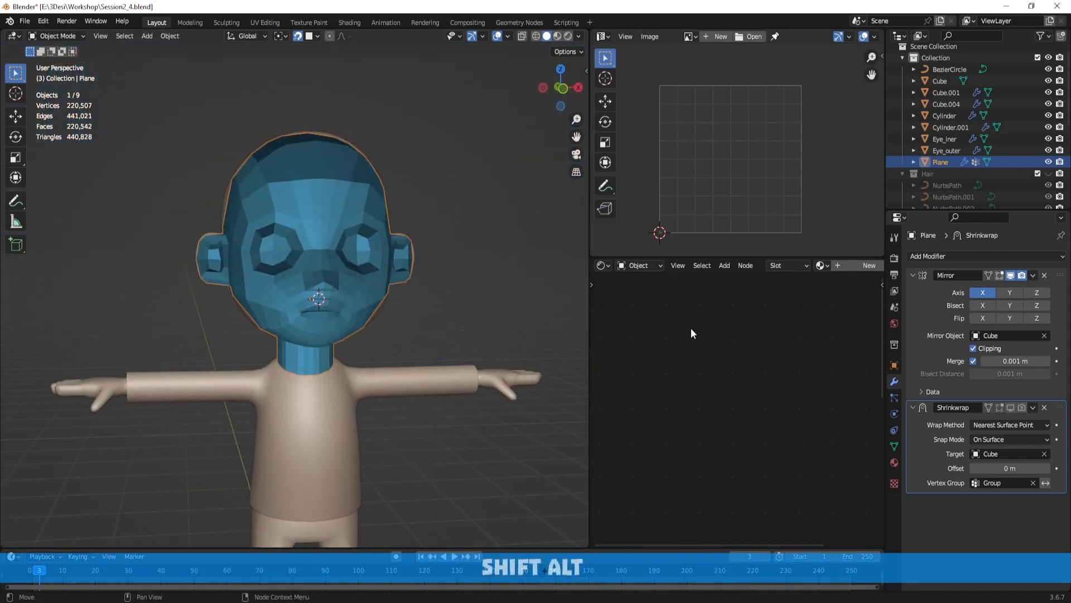
Step: Add a Subdivision Surface modifier to the head mesh and place it between the Mirror and Shrinkwrap modifiers
{"action": "left_click", "coordinate": [943, 256]}
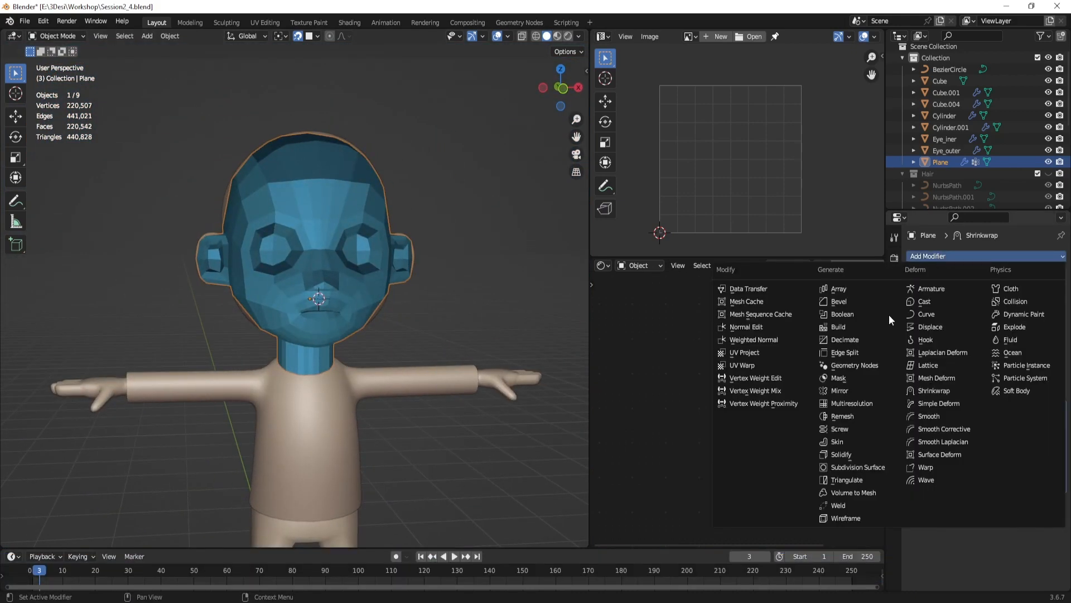
{"action": "left_click", "coordinate": [868, 468]}
{"action": "left_click_drag", "start_coordinate": [1057, 506], "coordinate": [1048, 404]}
{"action": "scroll", "coordinate": [400, 299], "scroll_direction": "up", "scroll_amount": 2}
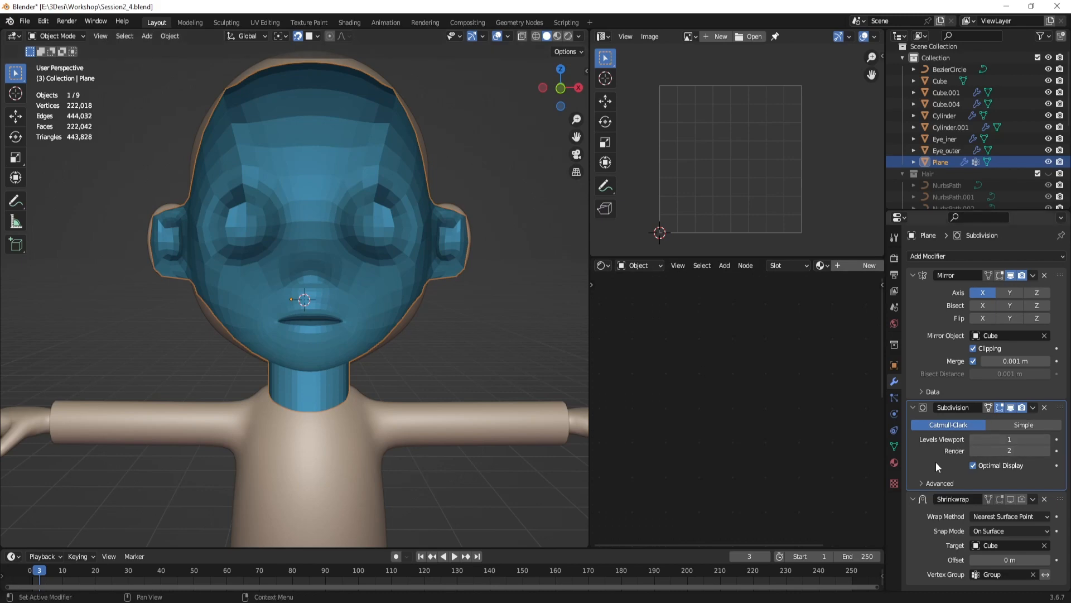
{"action": "middle_click_drag", "start_coordinate": [460, 283], "coordinate": [424, 246]}
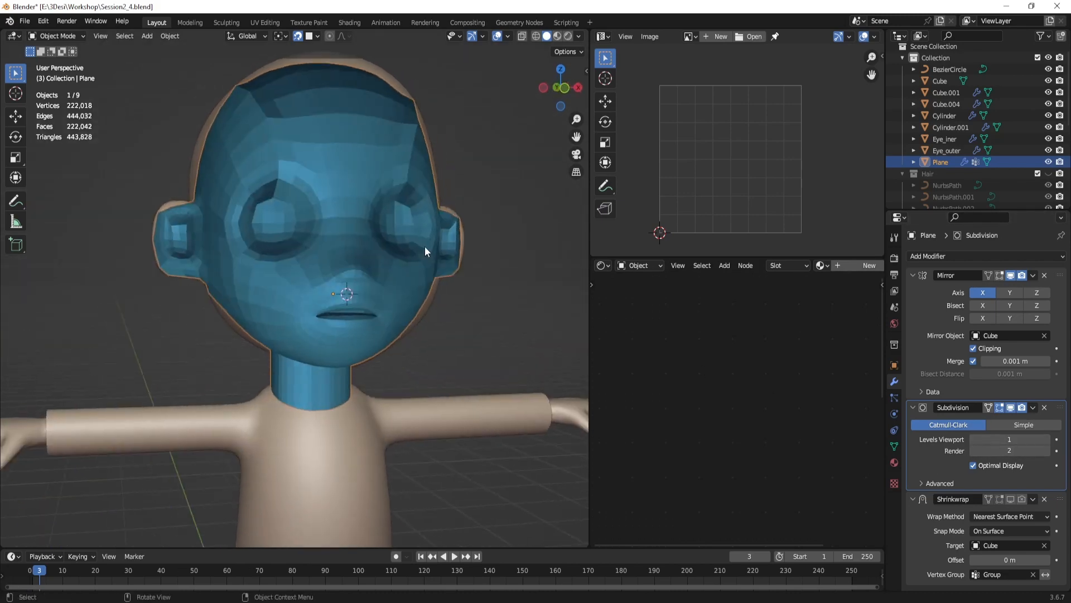
Step: Reposition vertices on the upper side of the head mesh in edit mode and return to object mode
{"action": "key", "text": "Tab"}
{"action": "middle_click_drag", "start_coordinate": [335, 223], "coordinate": [295, 184]}
{"action": "key", "text": "g"}
{"action": "middle_click_drag", "start_coordinate": [378, 169], "coordinate": [348, 156]}
{"action": "left_click", "coordinate": [290, 140]}
{"action": "left_click", "coordinate": [263, 131]}
{"action": "key", "text": "g"}
{"action": "left_click", "coordinate": [267, 125]}
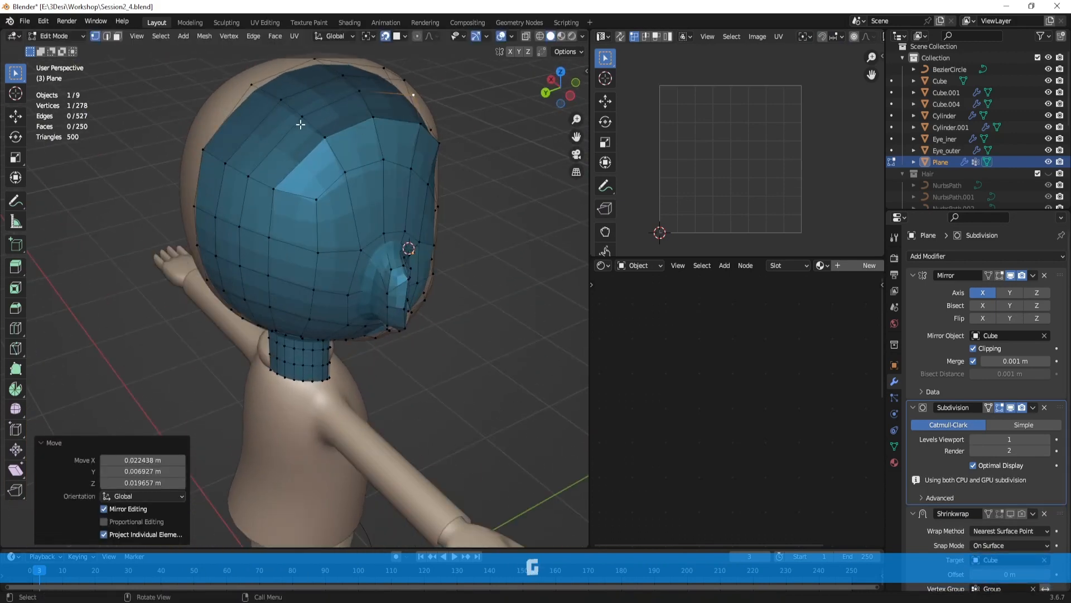
{"action": "key", "text": "g"}
{"action": "left_click", "coordinate": [352, 158]}
{"action": "middle_click_drag", "start_coordinate": [338, 181], "coordinate": [322, 184]}
{"action": "key", "text": "Tab"}
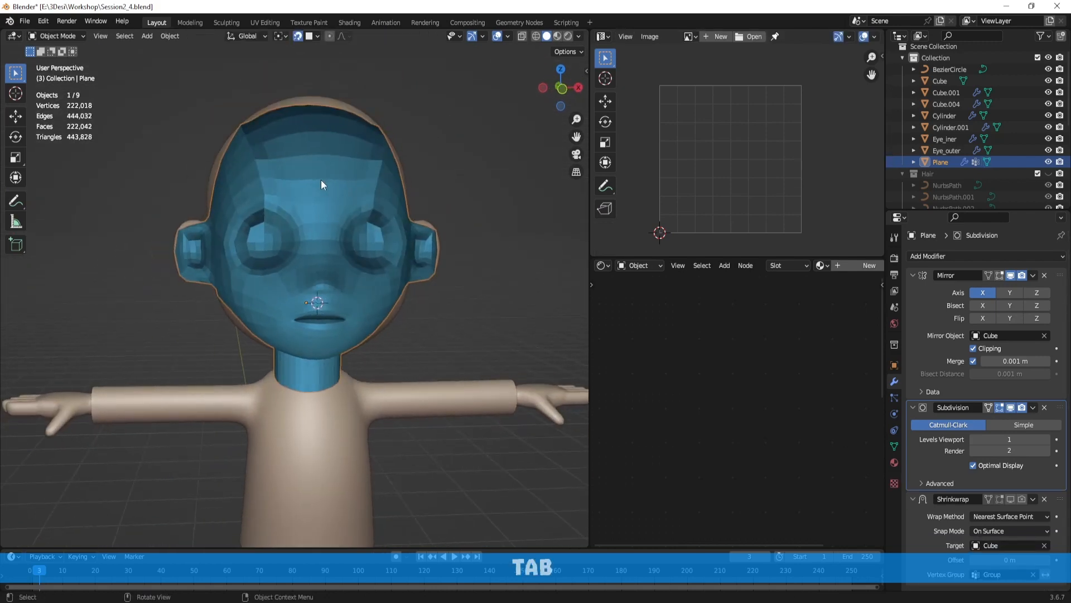
Step: Try the Target Normal Project wrap method on the Shrinkwrap modifier and return to Nearest Surface Point
{"action": "left_click", "coordinate": [1019, 516]}
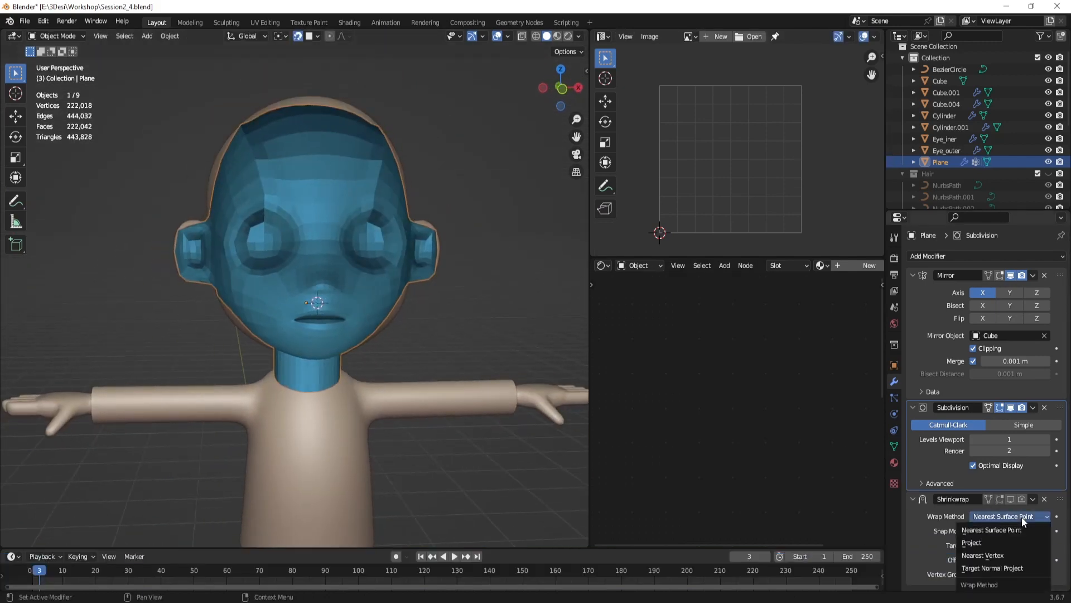
{"action": "left_click", "coordinate": [1012, 566]}
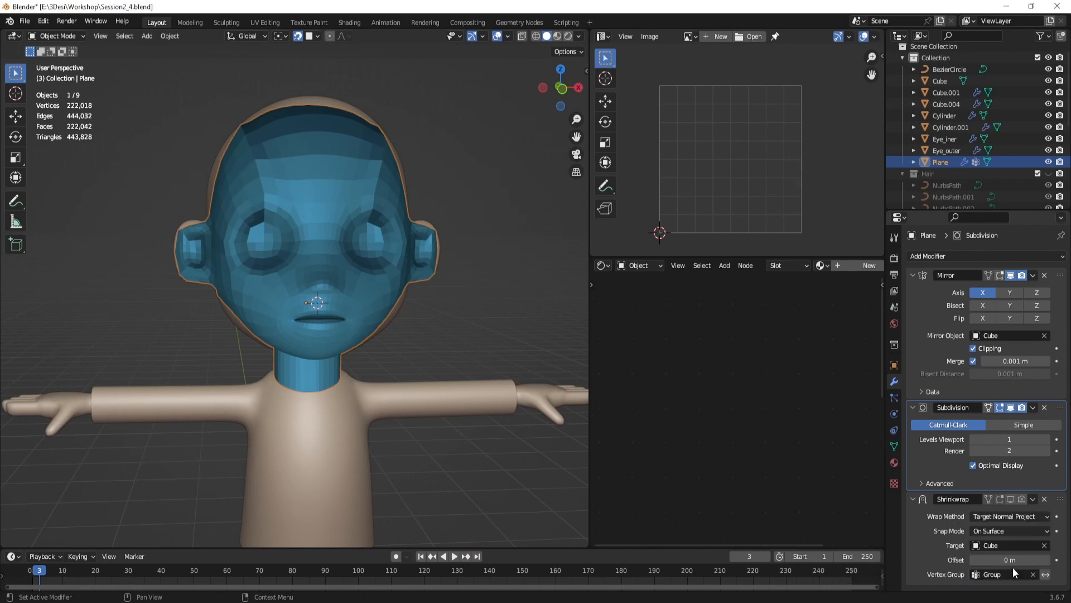
{"action": "left_click", "coordinate": [1015, 518]}
{"action": "left_click", "coordinate": [1010, 533]}
Step: Enable the Shrinkwrap modifier in edit mode and viewport, and invert its vertex group so the mouth cavity is excluded
{"action": "left_click", "coordinate": [1010, 499]}
{"action": "left_click", "coordinate": [1017, 499]}
{"action": "scroll", "coordinate": [1029, 496], "scroll_direction": "down", "scroll_amount": 5}
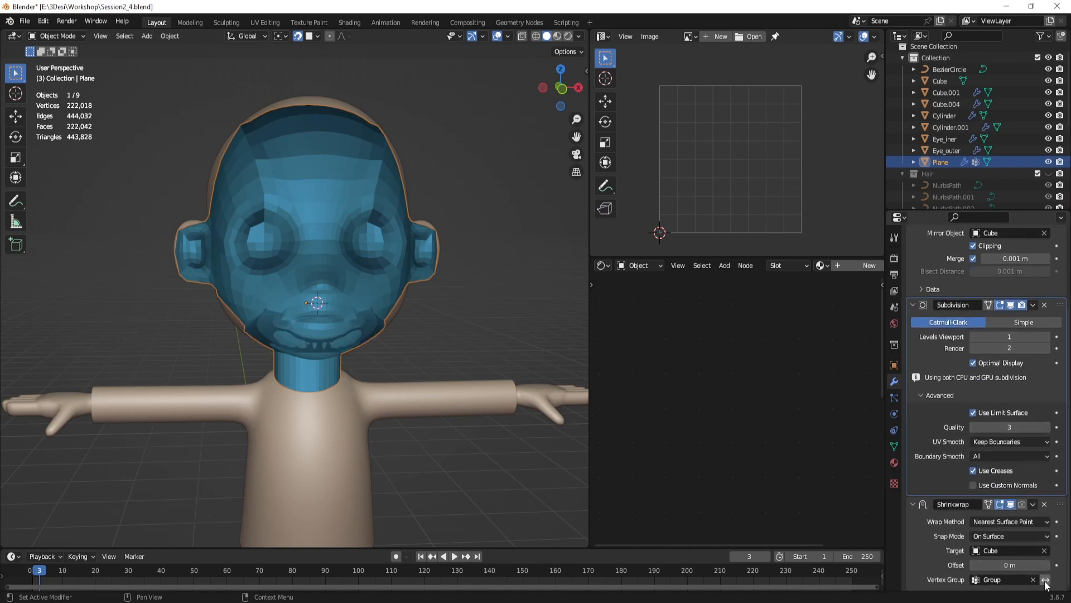
{"action": "left_click", "coordinate": [1045, 580]}
{"action": "middle_click_drag", "start_coordinate": [319, 308], "coordinate": [361, 263]}
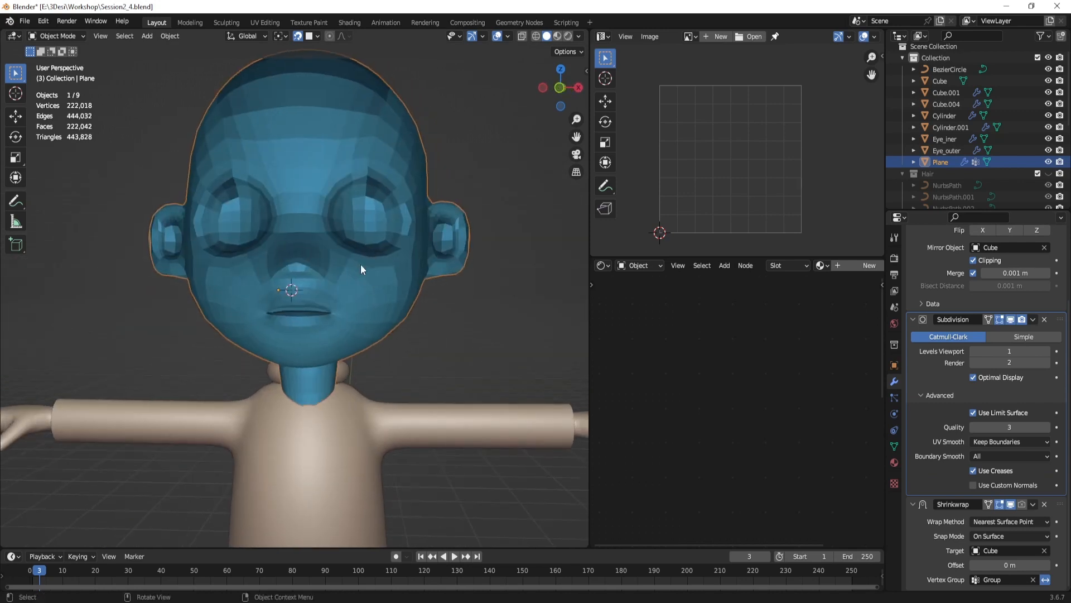
{"action": "middle_click_drag", "start_coordinate": [326, 300], "coordinate": [323, 222]}
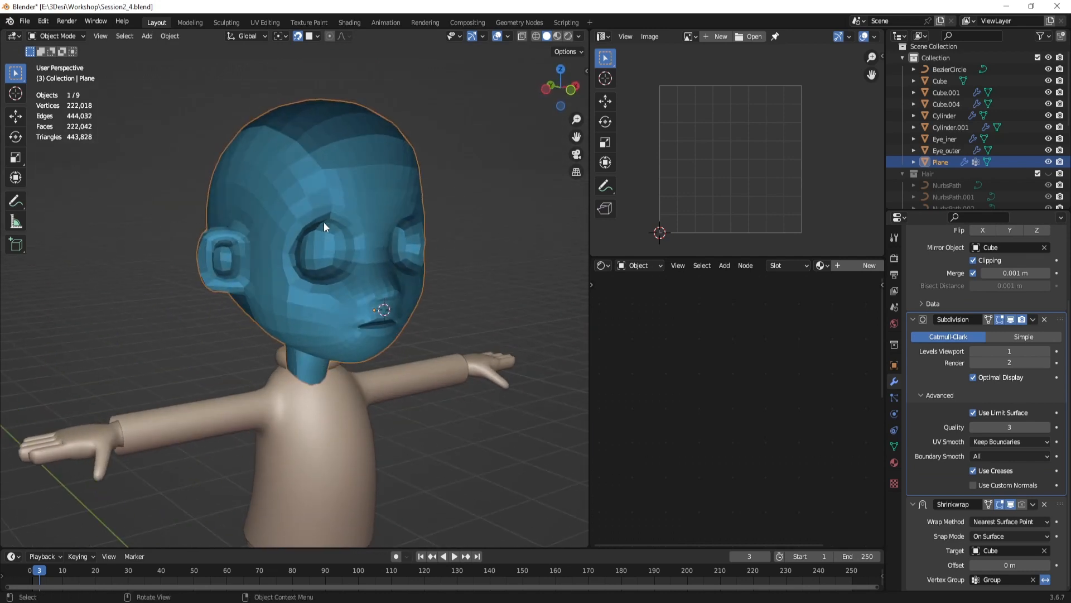
Step: Recalculate the normals of the whole head mesh to face outward
{"action": "key", "text": "Tab"}
{"action": "key", "text": "a"}
{"action": "key", "text": "shift+n"}
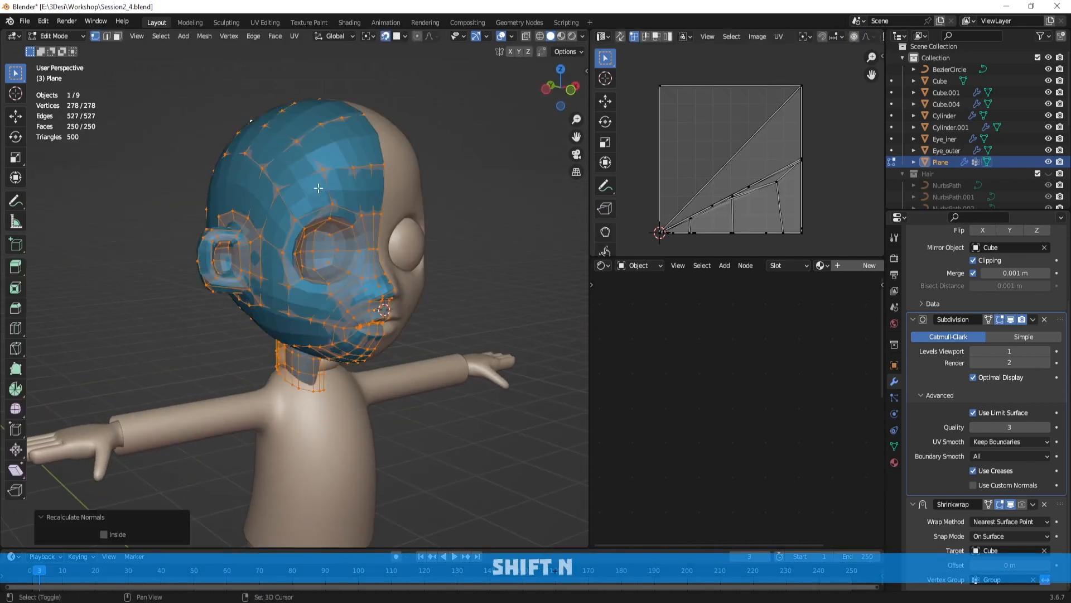
{"action": "key", "text": "Tab"}
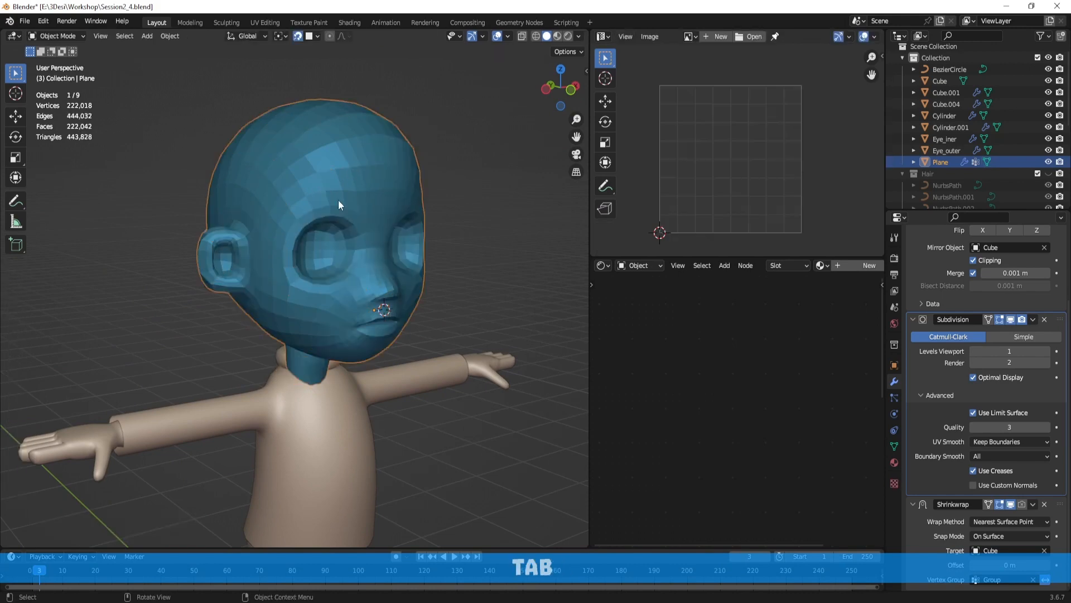
Step: Examine the lips and mouth opening of the wrapped mesh in object and edit mode
{"action": "middle_click_drag", "start_coordinate": [338, 200], "coordinate": [365, 251]}
{"action": "scroll", "coordinate": [365, 251], "scroll_direction": "up", "scroll_amount": 4}
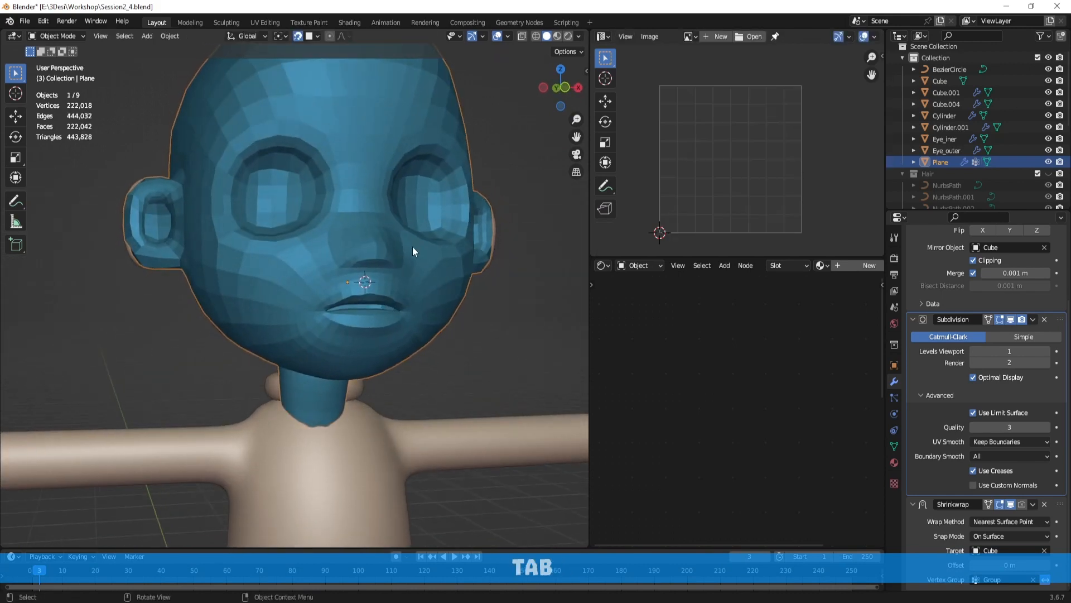
{"action": "scroll", "coordinate": [408, 254], "scroll_direction": "up", "scroll_amount": 5}
{"action": "key", "text": "Tab"}
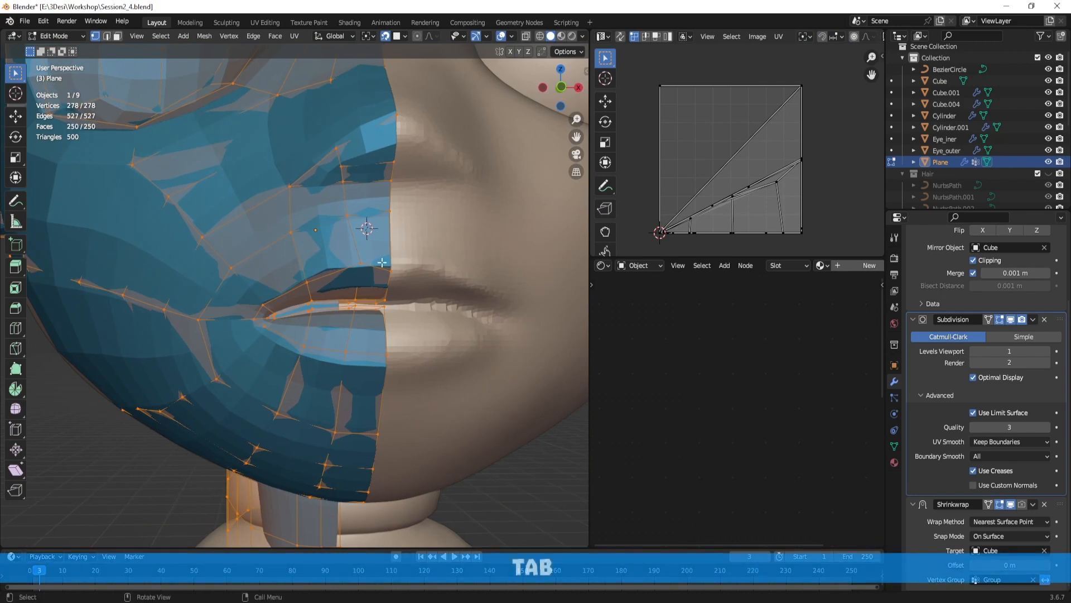
{"action": "key", "text": "Tab"}
{"action": "scroll", "coordinate": [366, 262], "scroll_direction": "down", "scroll_amount": 7}
{"action": "middle_click_drag", "start_coordinate": [366, 263], "coordinate": [373, 169]}
Step: Undo the recalculation of the head mesh normals
{"action": "key", "text": "ctrl+z"}
{"action": "key", "text": "ctrl+z"}
{"action": "key", "text": "ctrl+z"}
{"action": "key", "text": "ctrl+z"}
{"action": "key", "text": "ctrl+z"}
{"action": "key", "text": "ctrl+z"}
{"action": "scroll", "coordinate": [450, 304], "scroll_direction": "down", "scroll_amount": 2}
{"action": "scroll", "coordinate": [373, 169], "scroll_direction": "up", "scroll_amount": 1}
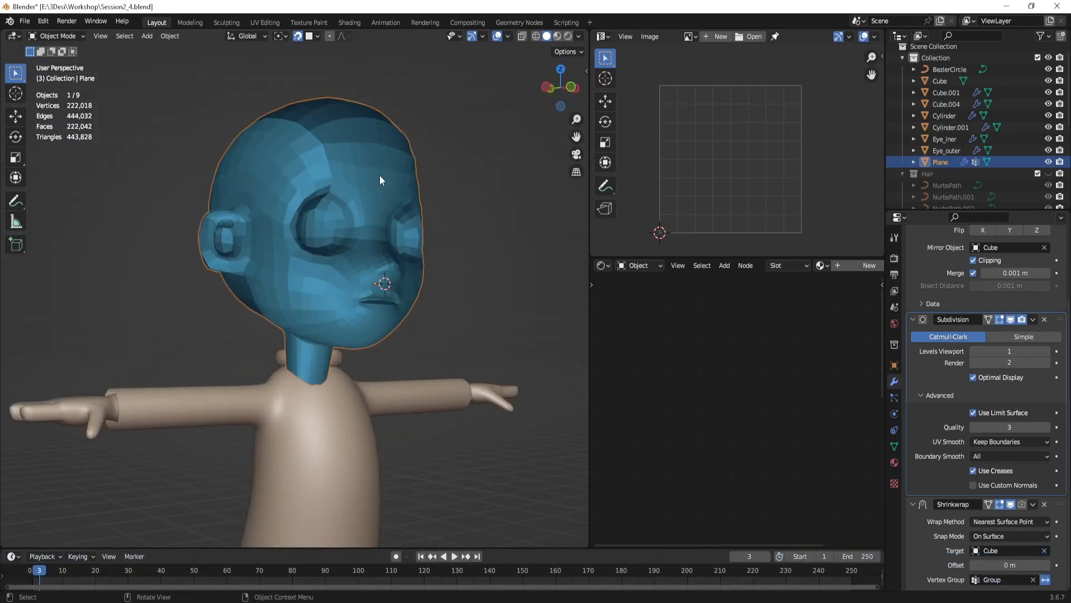
Step: Examine the shading of the wrapped head from several angles, comparing object mode with edit mode
{"action": "middle_click_drag", "start_coordinate": [243, 270], "coordinate": [291, 220]}
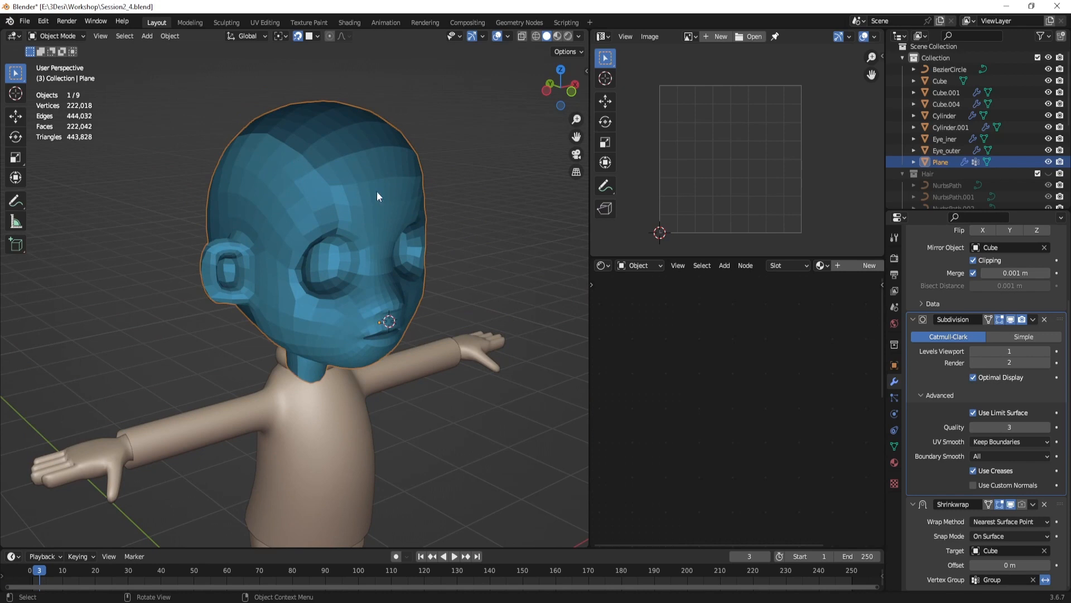
{"action": "middle_click_drag", "start_coordinate": [377, 195], "coordinate": [349, 272]}
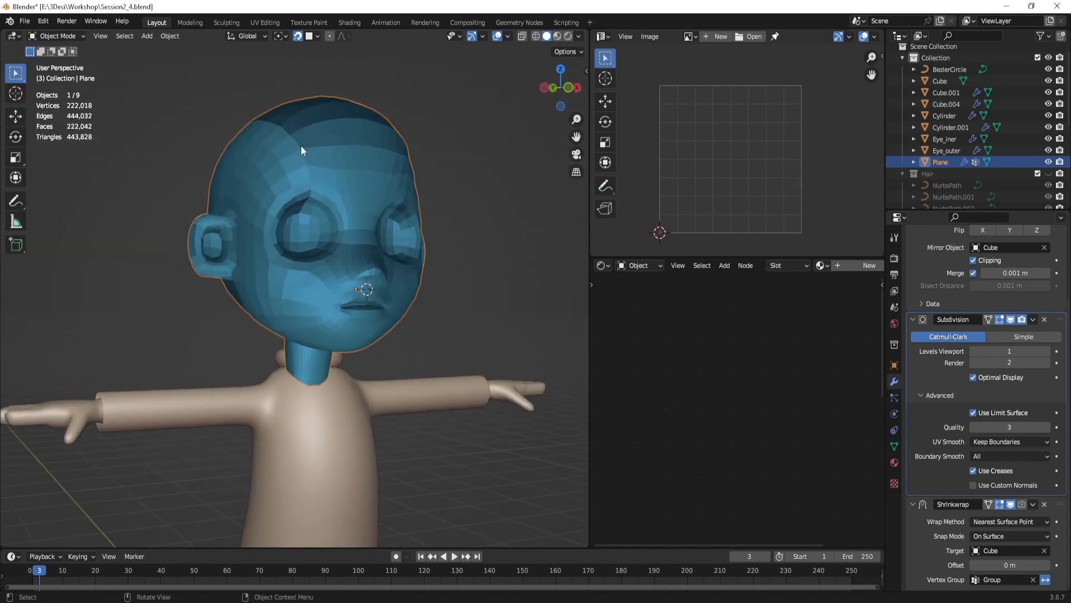
{"action": "middle_click_drag", "start_coordinate": [300, 145], "coordinate": [423, 247]}
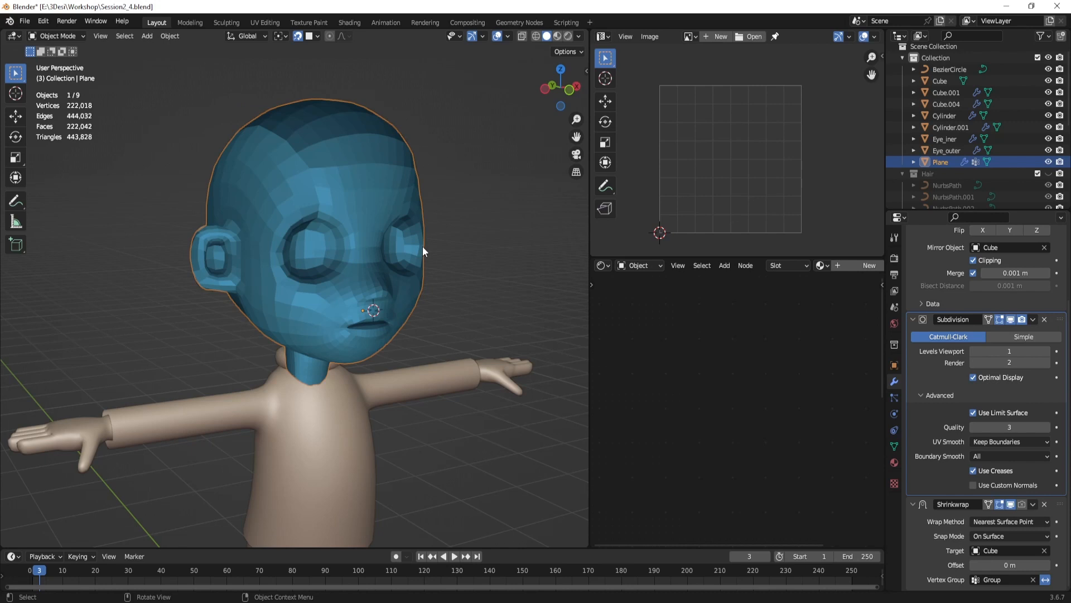
{"action": "mouse_move", "coordinate": [311, 161]}
{"action": "middle_mouse_down"}
{"action": "mouse_move", "coordinate": [322, 195]}
{"action": "mouse_move", "coordinate": [326, 159]}
{"action": "middle_mouse_up"}
{"action": "scroll", "coordinate": [353, 172], "scroll_direction": "up", "scroll_amount": 1}
{"action": "key", "text": "Tab"}
{"action": "scroll", "coordinate": [326, 163], "scroll_direction": "down", "scroll_amount": 3}
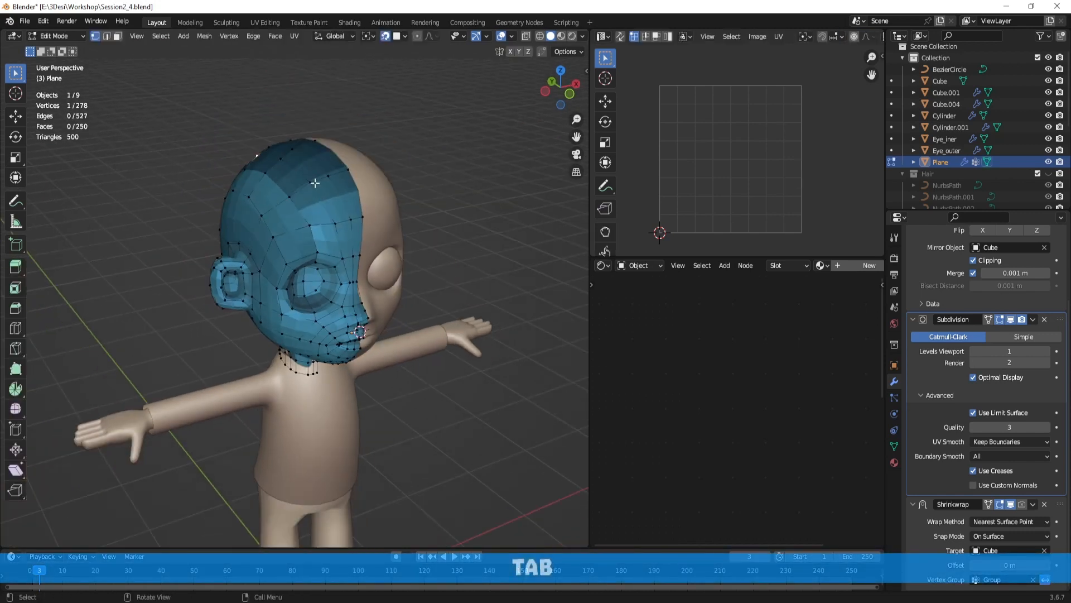
{"action": "scroll", "coordinate": [316, 181], "scroll_direction": "up", "scroll_amount": 3}
{"action": "key", "text": "Tab"}
{"action": "scroll", "coordinate": [337, 185], "scroll_direction": "up", "scroll_amount": 2}
Step: Move a forehead vertex above the eye and check the surface in object mode
{"action": "key", "text": "Tab"}
{"action": "left_click", "coordinate": [314, 166]}
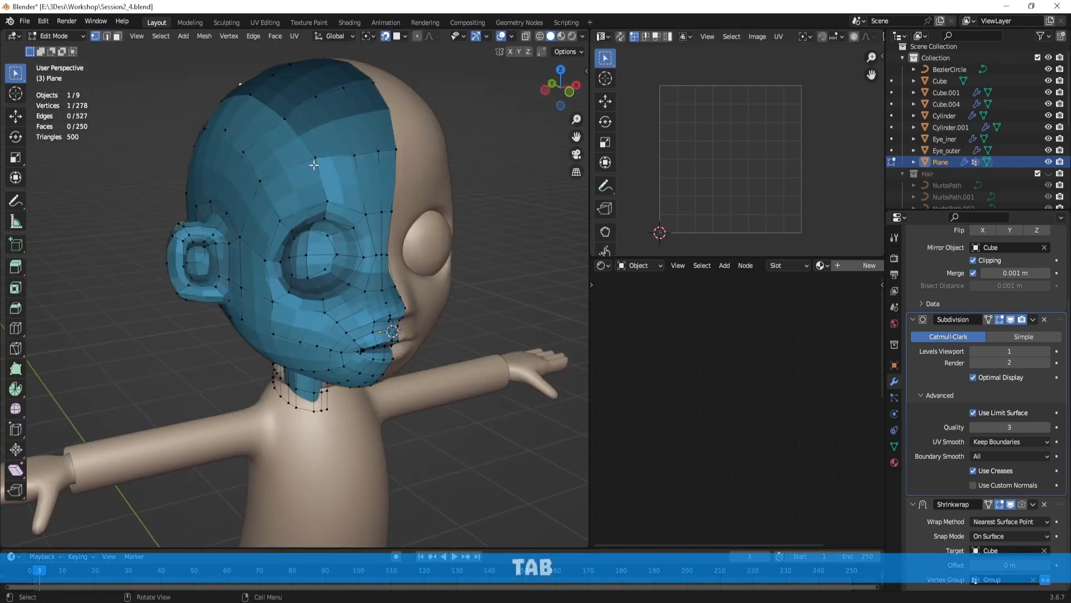
{"action": "key", "text": "g"}
{"action": "left_click", "coordinate": [338, 168]}
{"action": "key", "text": "Tab"}
{"action": "scroll", "coordinate": [336, 169], "scroll_direction": "down", "scroll_amount": 1}
Step: Select the whole head mesh in edit mode, recalculate its normals outward and return to object mode
{"action": "key", "text": "Tab"}
{"action": "key", "text": "a"}
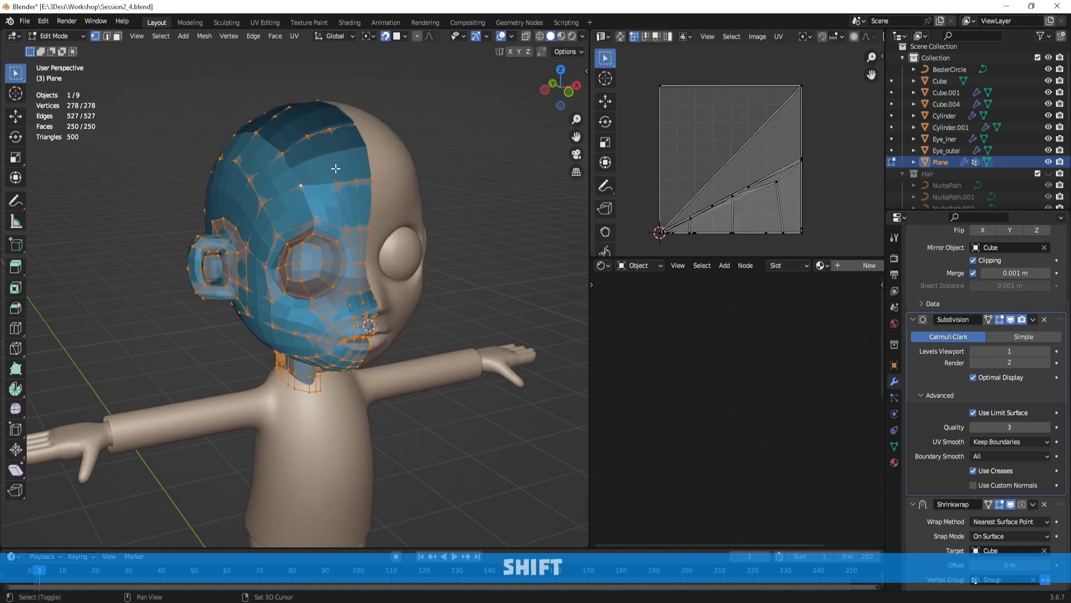
{"action": "key", "text": "shift+n"}
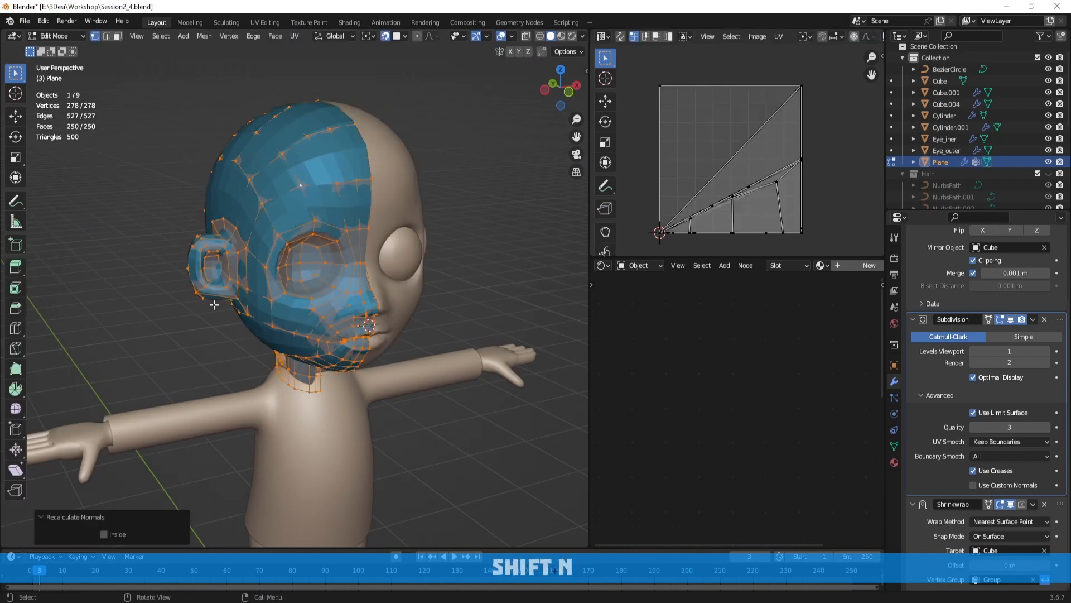
{"action": "middle_click_drag", "start_coordinate": [390, 257], "coordinate": [410, 233]}
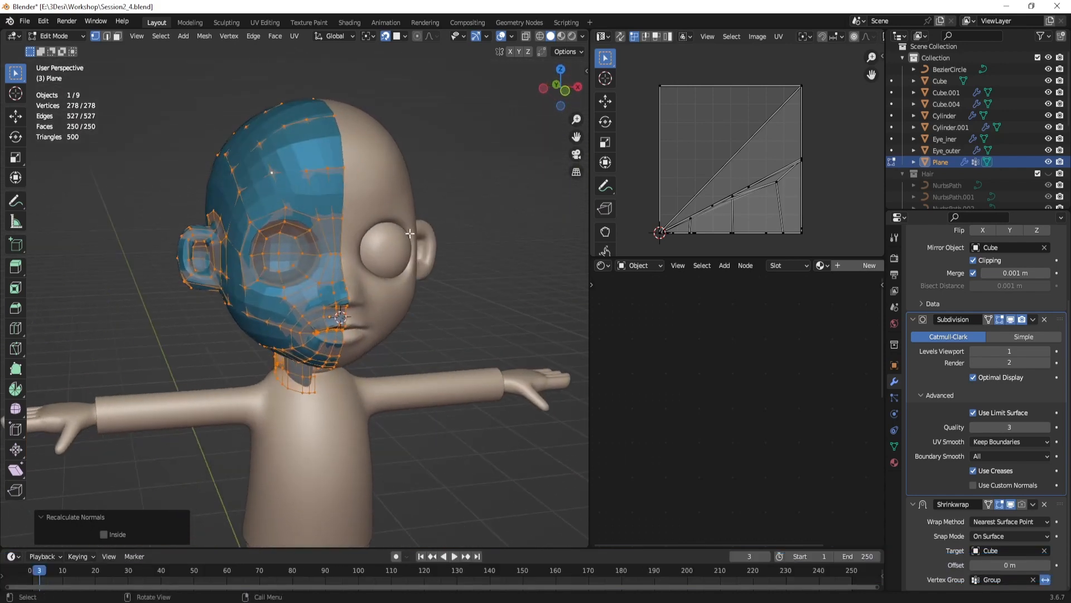
{"action": "key", "text": "Tab"}
Step: Return to editing the mouth area and turn off the edit-mode display of the Shrinkwrap and Subdivision modifiers
{"action": "scroll", "coordinate": [471, 249], "scroll_direction": "up", "scroll_amount": 8}
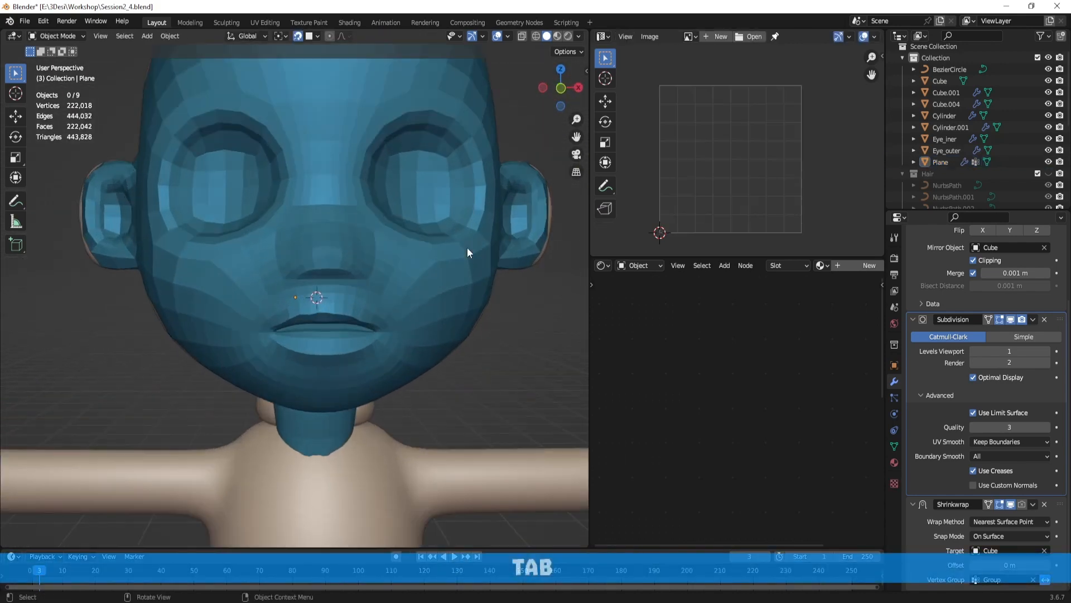
{"action": "scroll", "coordinate": [467, 250], "scroll_direction": "down", "scroll_amount": 3}
{"action": "key", "text": "Tab"}
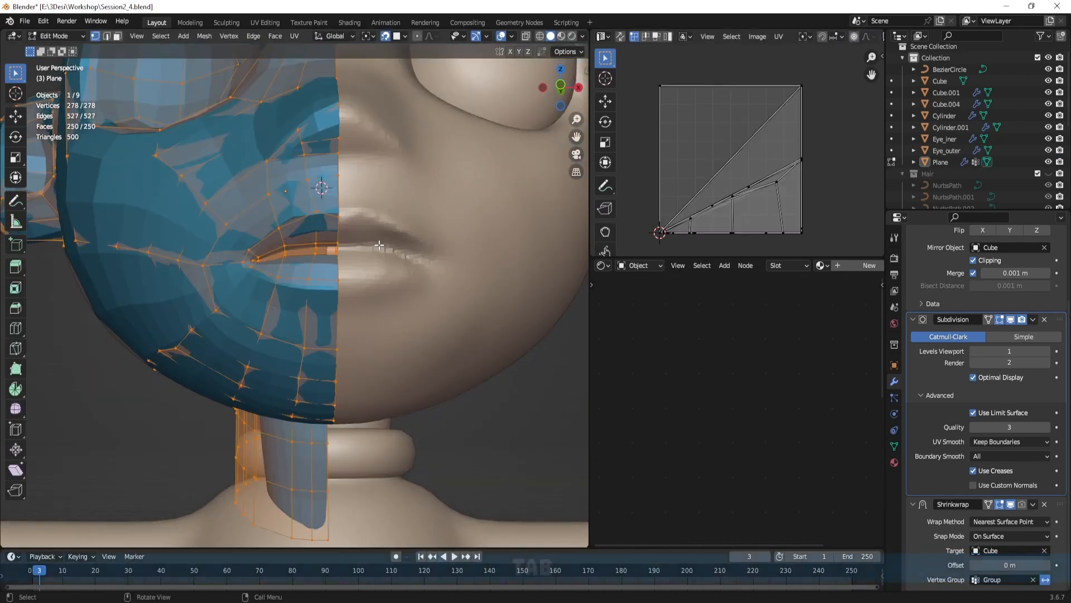
{"action": "scroll", "coordinate": [402, 244], "scroll_direction": "up", "scroll_amount": 3}
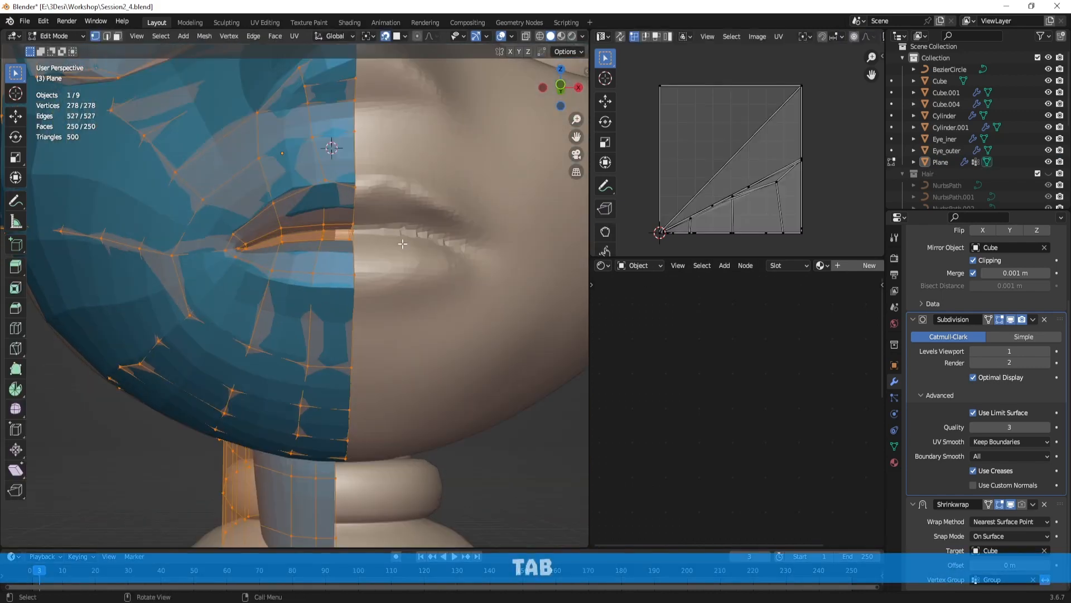
{"action": "left_click", "coordinate": [1003, 505]}
{"action": "left_click", "coordinate": [1002, 318]}
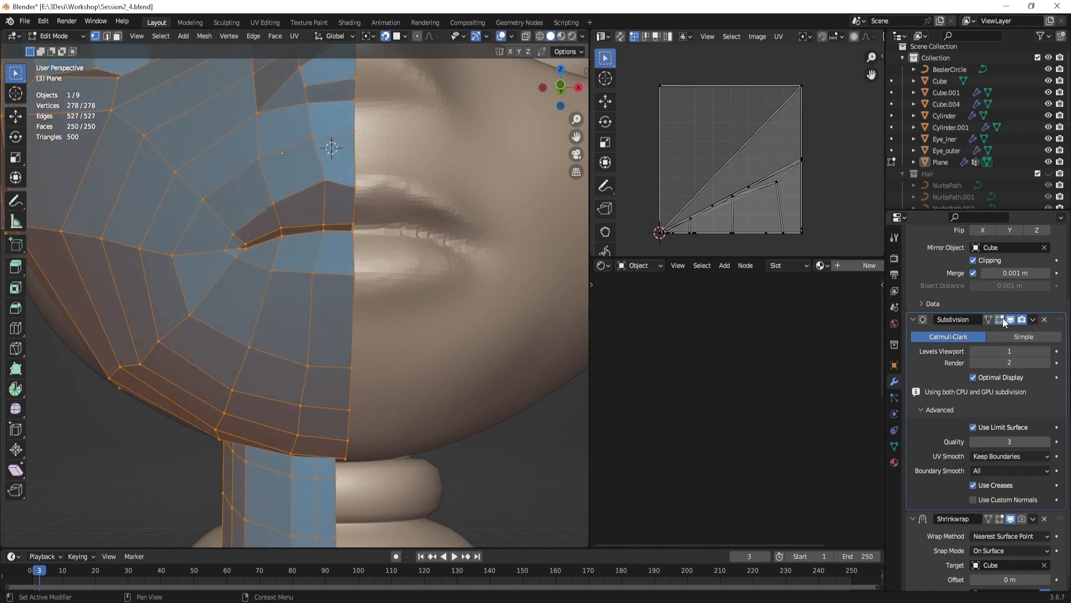
Step: Add one centred edge loop around the lips without sliding it and check the mouth in object mode
{"action": "scroll", "coordinate": [353, 229], "scroll_direction": "up", "scroll_amount": 2}
{"action": "left_click_drag", "start_coordinate": [353, 194], "coordinate": [365, 257], "text": "alt+shift"}
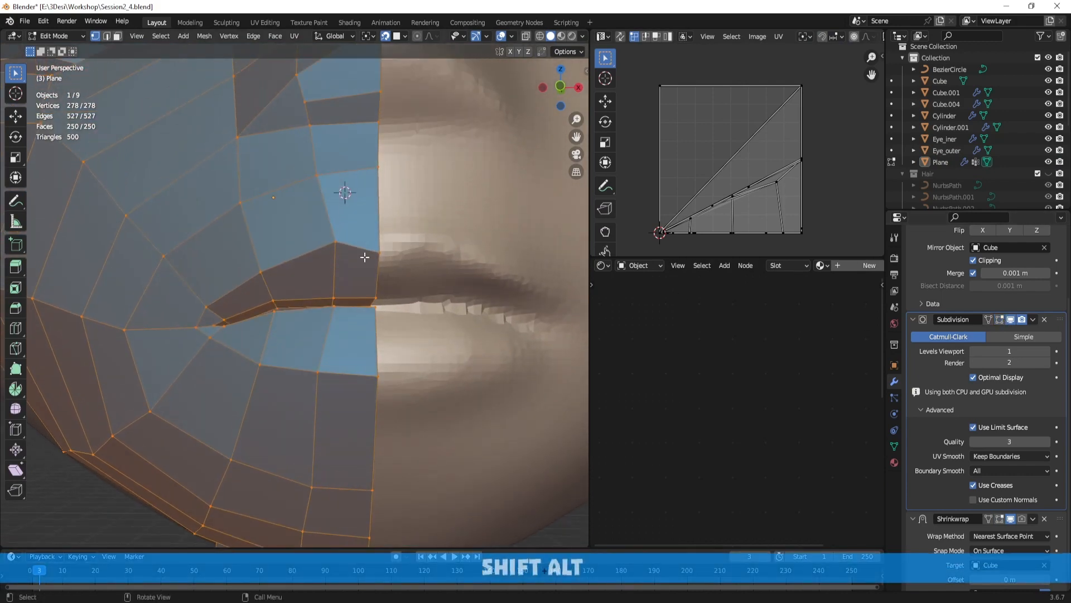
{"action": "key", "text": "ctrl+r"}
{"action": "left_click", "coordinate": [337, 276]}
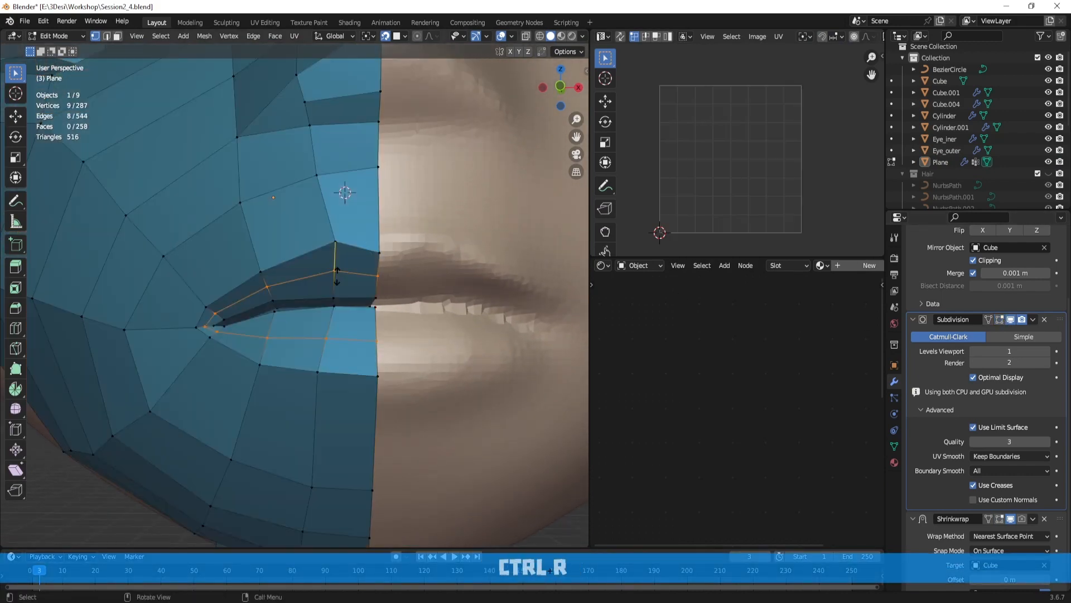
{"action": "right_click", "coordinate": [337, 275]}
{"action": "key", "text": "g"}
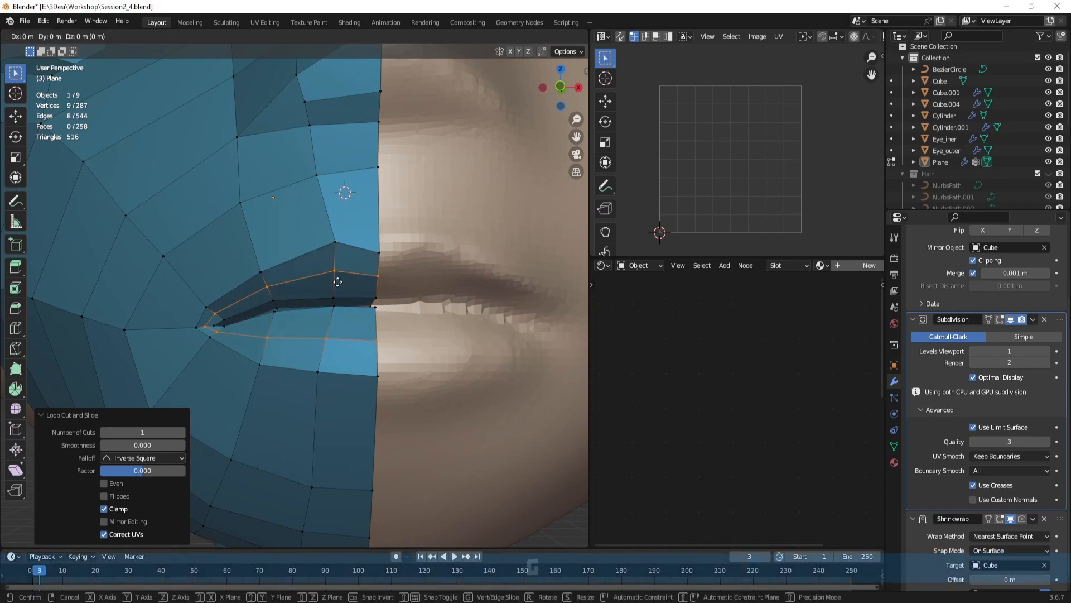
{"action": "left_click", "coordinate": [338, 282]}
{"action": "middle_click_drag", "start_coordinate": [338, 281], "coordinate": [402, 339]}
{"action": "key", "text": "KP_Decimal"}
{"action": "scroll", "coordinate": [353, 313], "scroll_direction": "down", "scroll_amount": 10}
{"action": "key", "text": "Tab"}
{"action": "scroll", "coordinate": [413, 343], "scroll_direction": "up", "scroll_amount": 5}
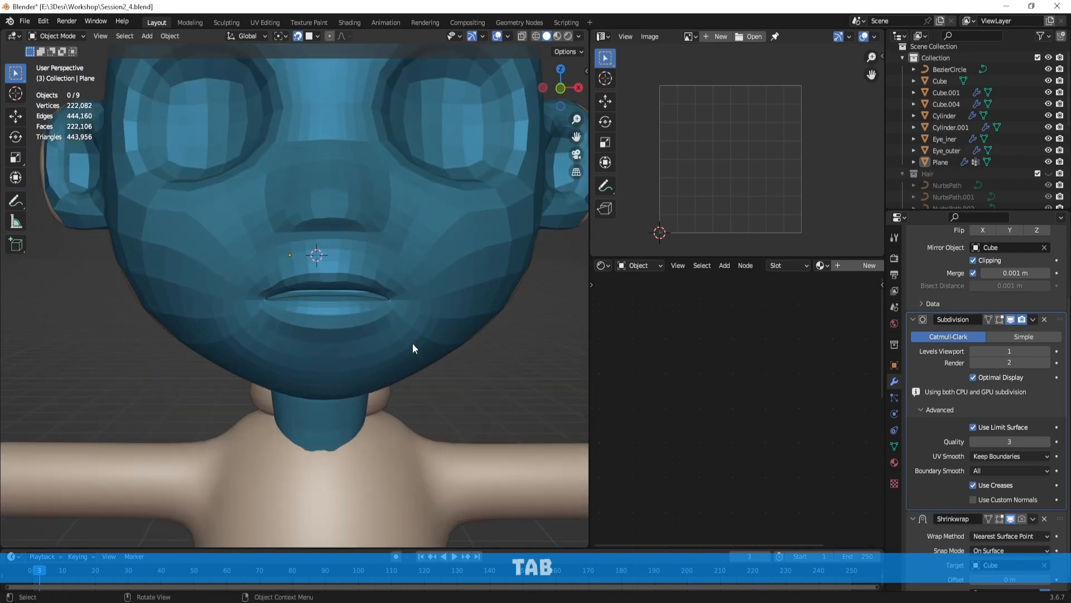
{"action": "scroll", "coordinate": [1013, 465], "scroll_direction": "down", "scroll_amount": 1}
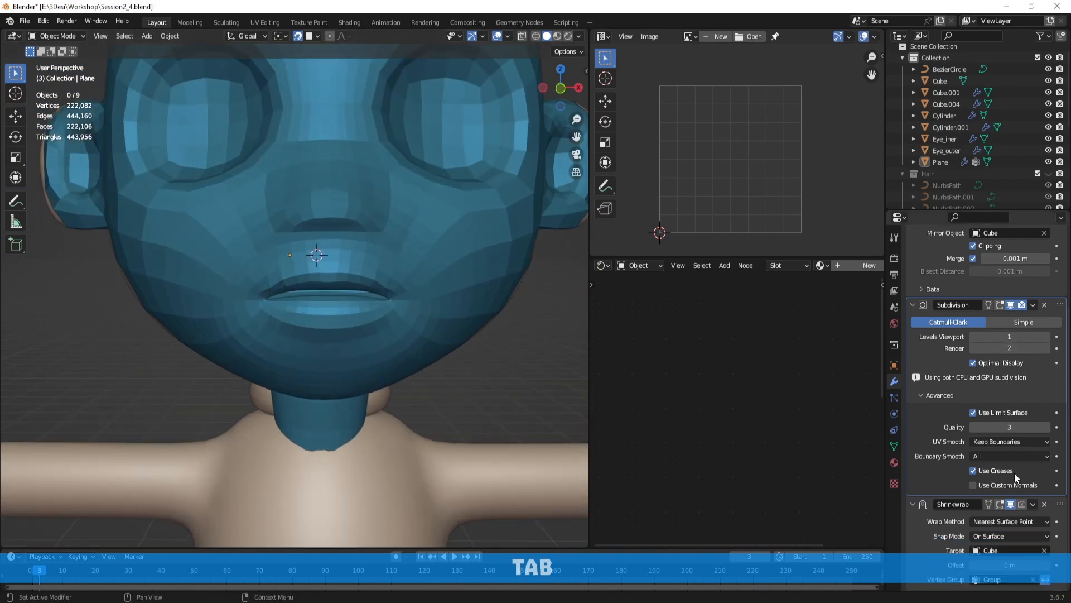
Step: Turn on the edit-mode display of the Subdivision and Shrinkwrap modifiers and select the head mesh
{"action": "left_click", "coordinate": [1002, 505]}
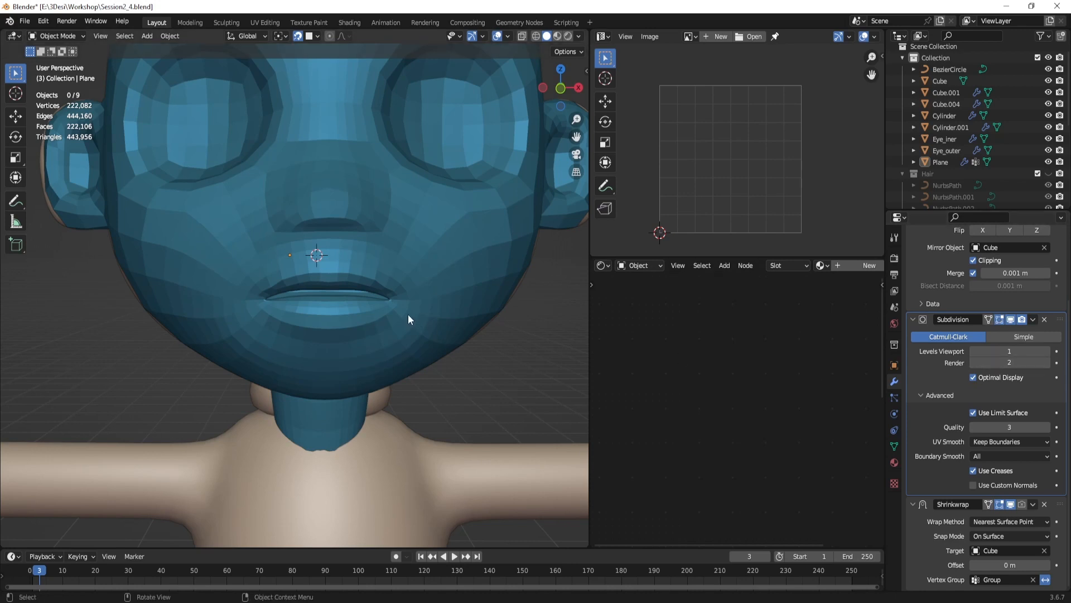
{"action": "scroll", "coordinate": [408, 314], "scroll_direction": "down", "scroll_amount": 4}
{"action": "middle_click_drag", "start_coordinate": [357, 262], "coordinate": [390, 269]}
{"action": "left_click", "coordinate": [390, 269]}
{"action": "scroll", "coordinate": [430, 279], "scroll_direction": "down", "scroll_amount": 3}
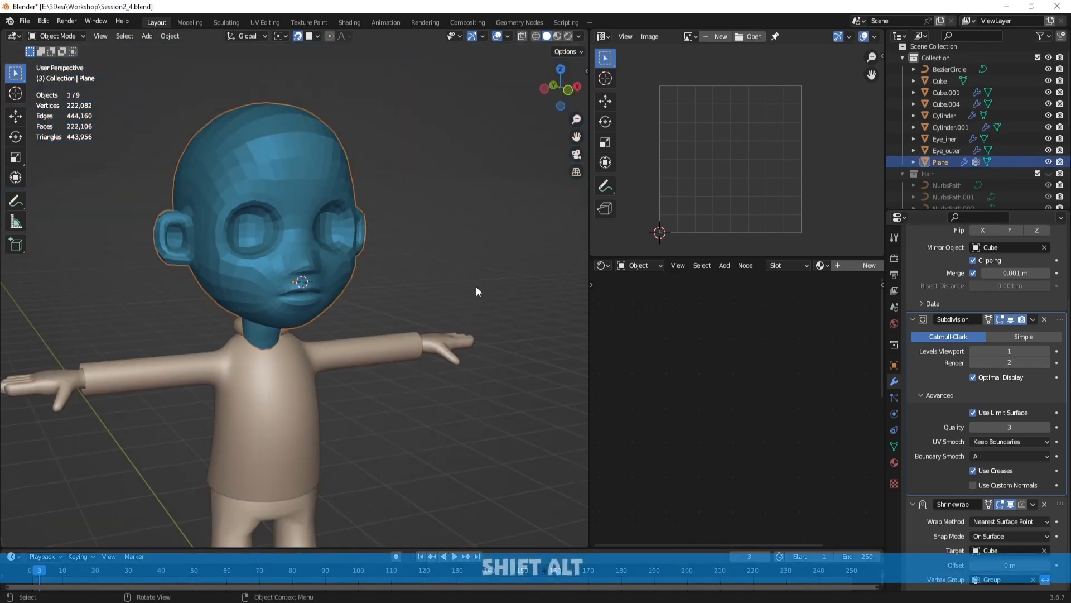
{"action": "scroll", "coordinate": [473, 285], "scroll_direction": "up", "scroll_amount": 3}
{"action": "middle_click_drag", "start_coordinate": [469, 283], "coordinate": [553, 305], "text": "shift"}
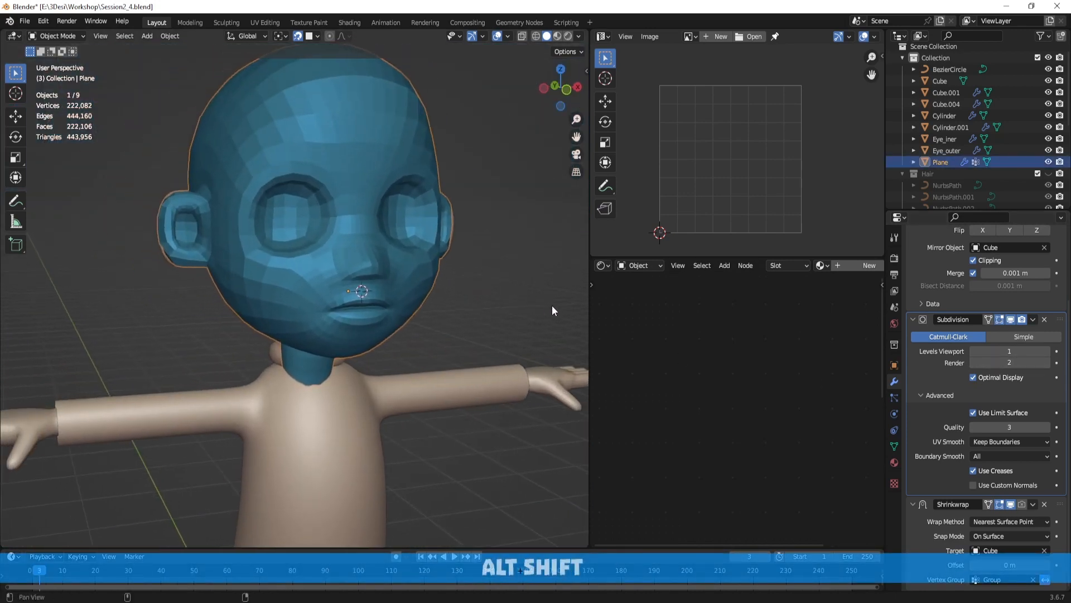
Step: Compare viewport subdivision levels 4 and 1 on the head and set the Subdivision modifier's viewport levels to 3
{"action": "left_click", "coordinate": [1046, 352]}
{"action": "left_click", "coordinate": [1046, 351]}
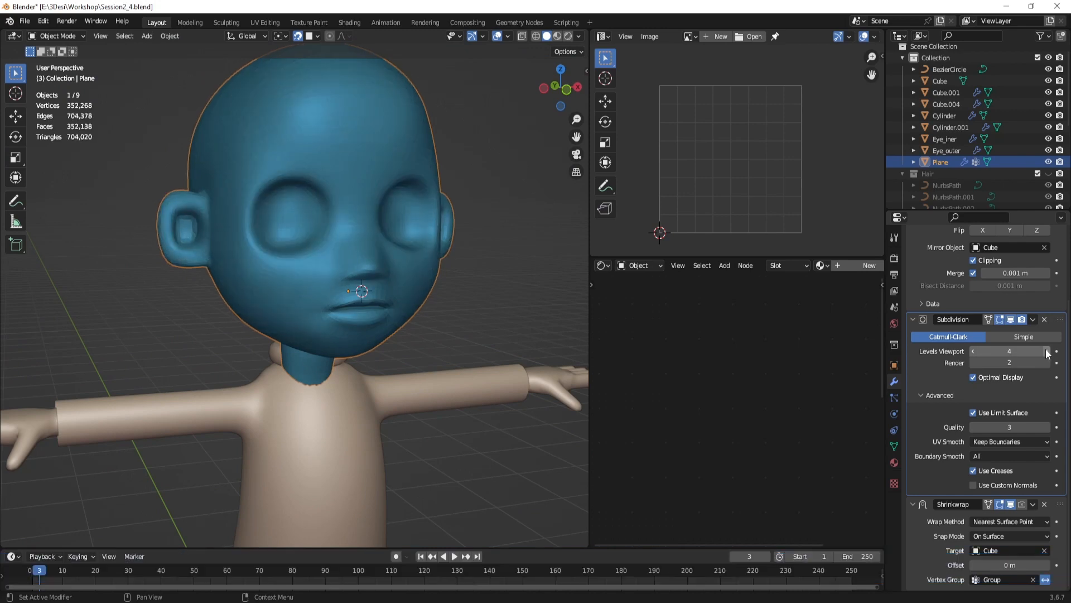
{"action": "left_click", "coordinate": [972, 352]}
{"action": "left_click", "coordinate": [972, 352]}
{"action": "left_click", "coordinate": [972, 352]}
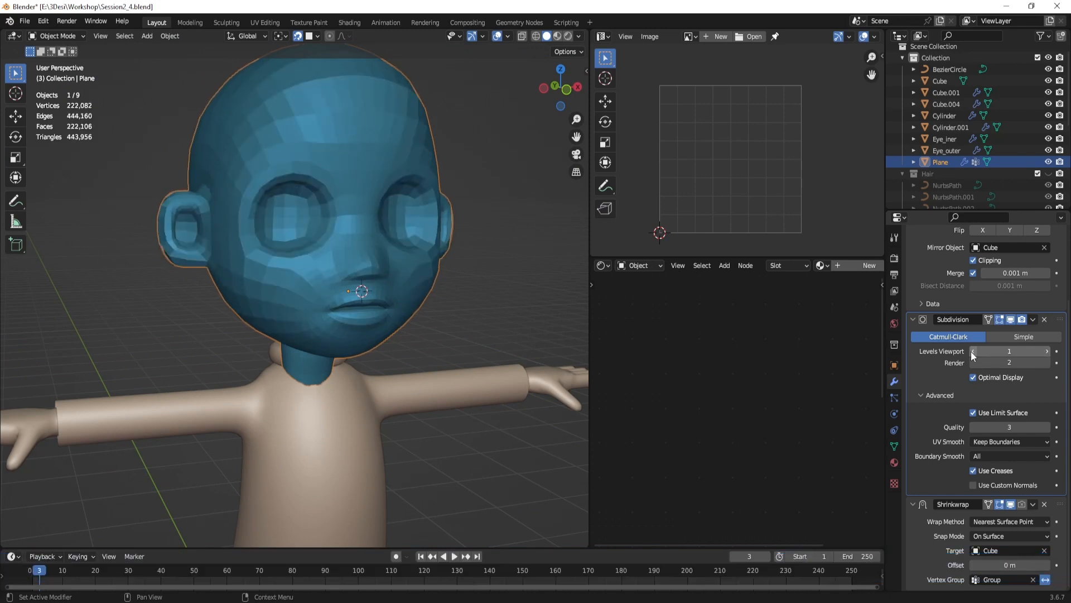
{"action": "left_click", "coordinate": [972, 352]}
{"action": "left_click", "coordinate": [1046, 352]}
{"action": "left_click", "coordinate": [1047, 351]}
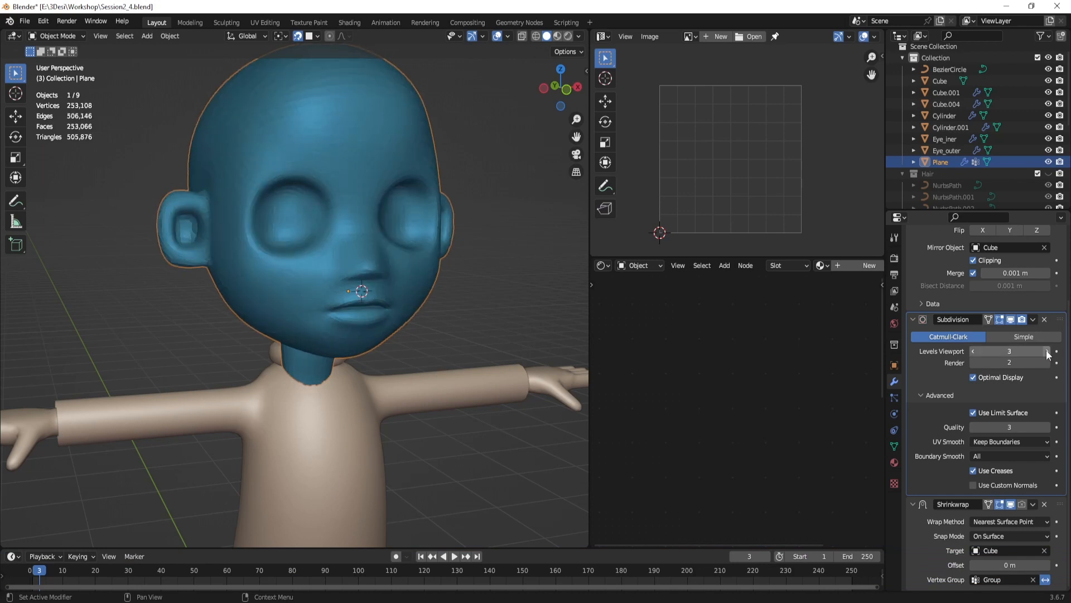
Step: Apply smooth shading to the head mesh
{"action": "middle_click_drag", "start_coordinate": [212, 242], "coordinate": [205, 186]}
{"action": "right_click", "coordinate": [206, 185]}
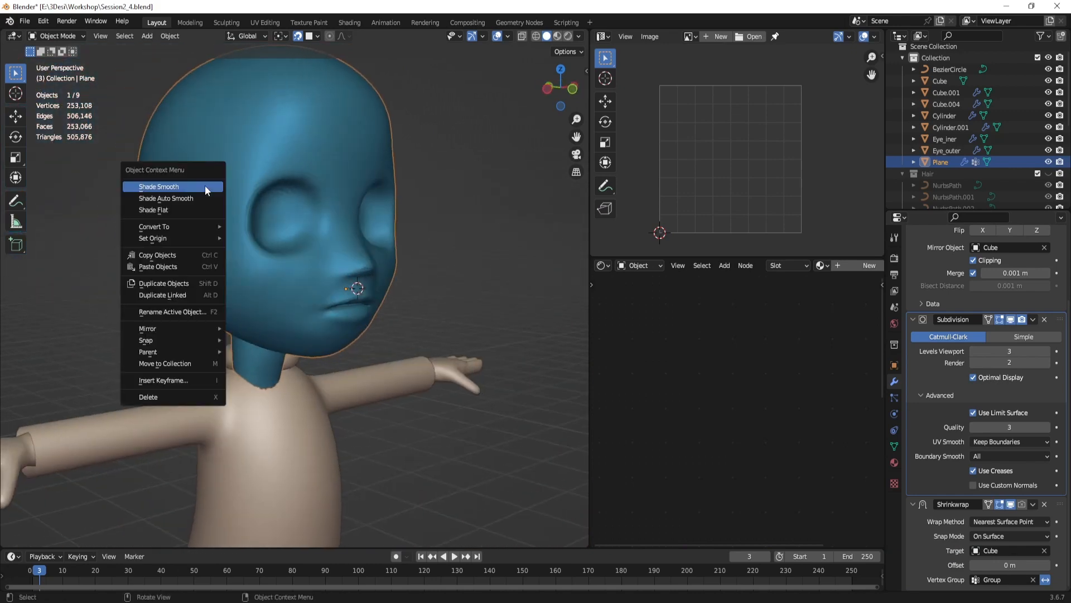
{"action": "left_click", "coordinate": [205, 186]}
Step: Examine the back of the head, the ears and the neck, comparing object mode with edit mode
{"action": "middle_click_drag", "start_coordinate": [494, 289], "coordinate": [494, 339]}
{"action": "scroll", "coordinate": [488, 303], "scroll_direction": "up", "scroll_amount": 2}
{"action": "scroll", "coordinate": [474, 294], "scroll_direction": "down", "scroll_amount": 2}
{"action": "middle_click_drag", "start_coordinate": [474, 294], "coordinate": [246, 290]}
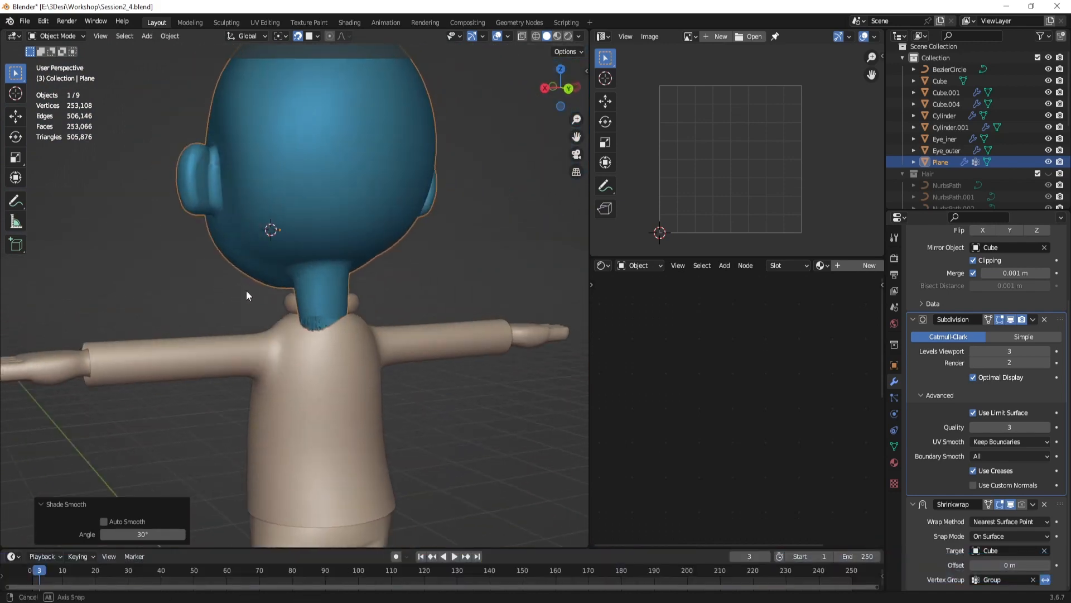
{"action": "middle_click_drag", "start_coordinate": [354, 294], "coordinate": [447, 381], "text": "shift"}
{"action": "scroll", "coordinate": [387, 289], "scroll_direction": "up", "scroll_amount": 4}
{"action": "scroll", "coordinate": [387, 289], "scroll_direction": "down", "scroll_amount": 3}
{"action": "middle_click_drag", "start_coordinate": [388, 289], "coordinate": [368, 285]}
{"action": "key", "text": "Tab"}
{"action": "scroll", "coordinate": [368, 285], "scroll_direction": "up", "scroll_amount": 4}
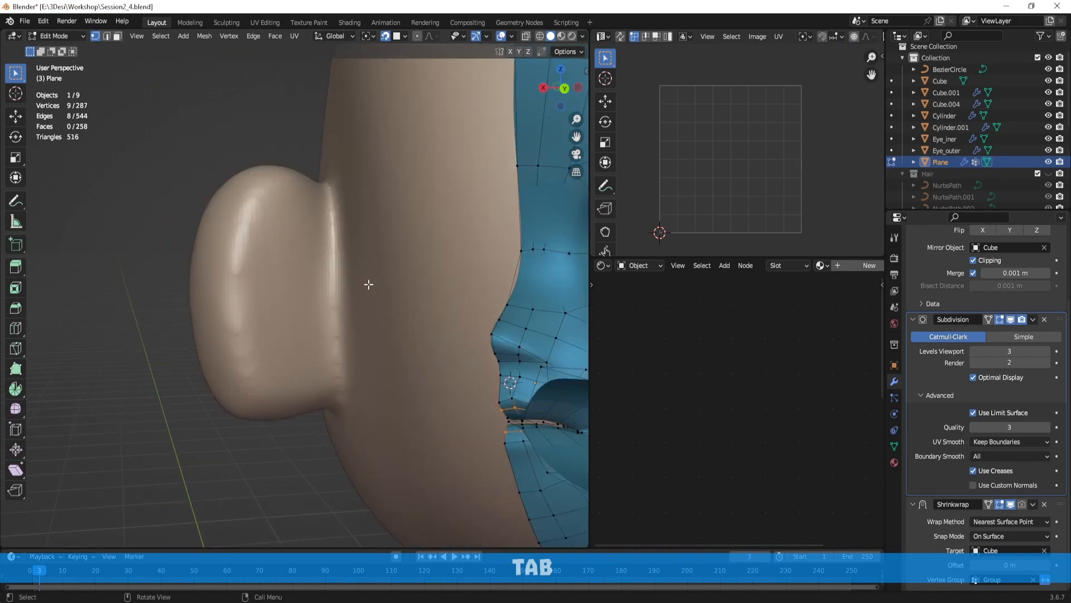
{"action": "scroll", "coordinate": [369, 285], "scroll_direction": "down", "scroll_amount": 4}
{"action": "key", "text": "Tab"}
{"action": "middle_click_drag", "start_coordinate": [467, 311], "coordinate": [399, 313]}
{"action": "scroll", "coordinate": [399, 312], "scroll_direction": "up", "scroll_amount": 3}
{"action": "scroll", "coordinate": [399, 313], "scroll_direction": "down", "scroll_amount": 3}
{"action": "key", "text": "Tab"}
{"action": "scroll", "coordinate": [399, 313], "scroll_direction": "up", "scroll_amount": 5}
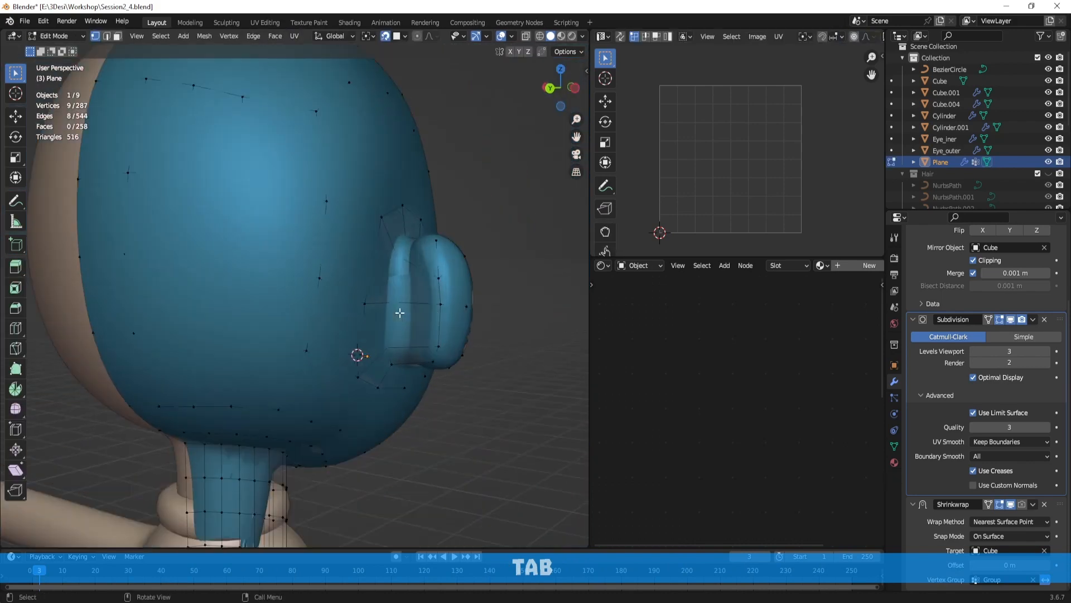
Step: Move the vertex behind the upper ear, toggling the Subdivision modifier's edit-mode display to compare the cage with the smoothed result
{"action": "middle_click_drag", "start_coordinate": [479, 311], "coordinate": [445, 334], "text": "shift"}
{"action": "middle_click_drag", "start_coordinate": [488, 368], "coordinate": [382, 296]}
{"action": "left_click", "coordinate": [1000, 320]}
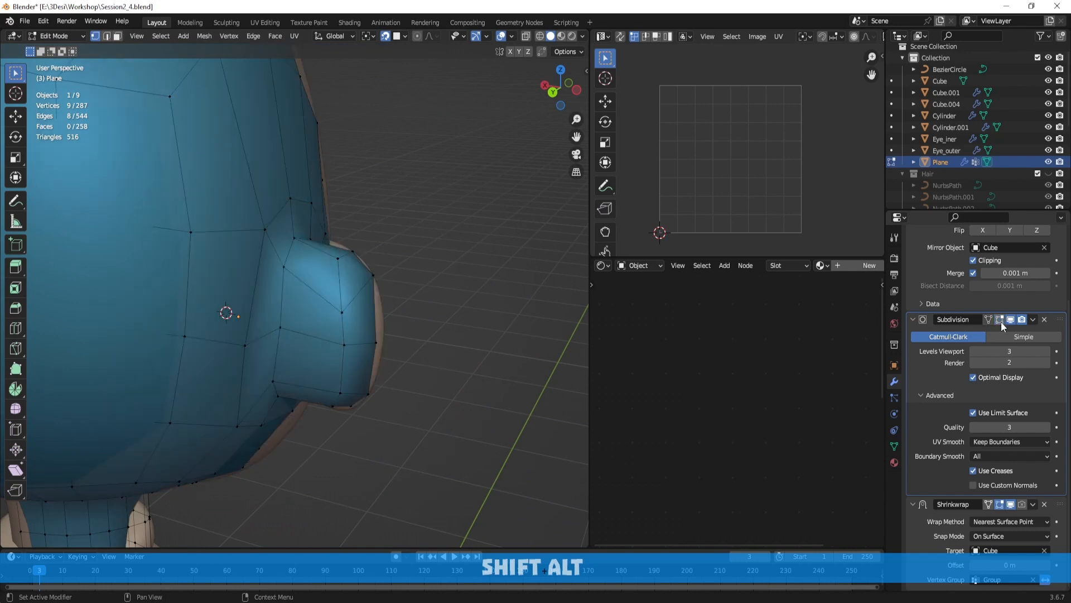
{"action": "middle_click_drag", "start_coordinate": [285, 250], "coordinate": [278, 245]}
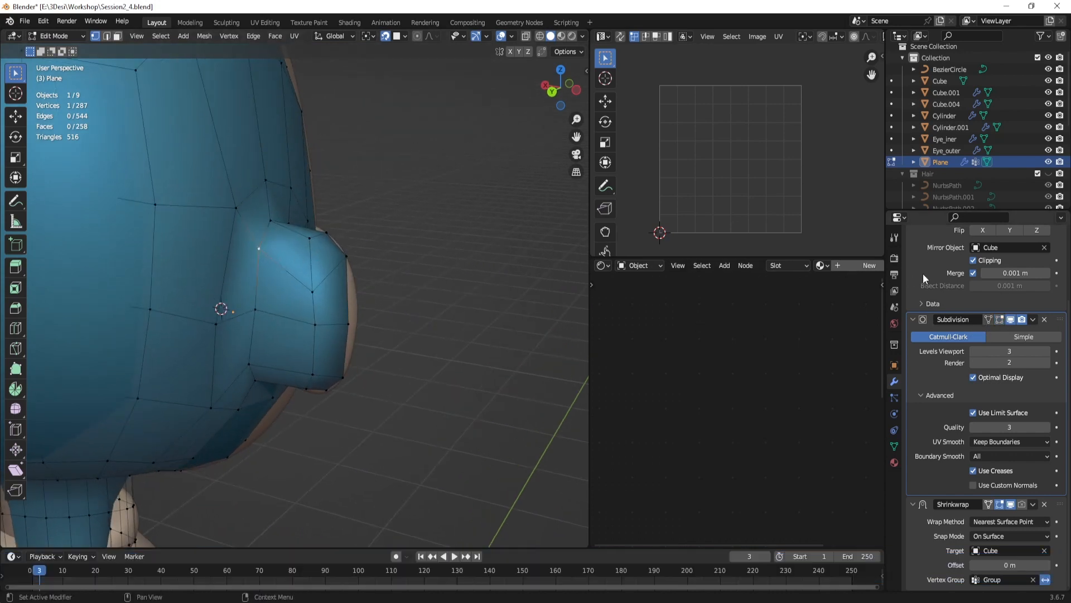
{"action": "left_click", "coordinate": [1000, 320]}
{"action": "scroll", "coordinate": [290, 251], "scroll_direction": "up", "scroll_amount": 2}
{"action": "key", "text": "g"}
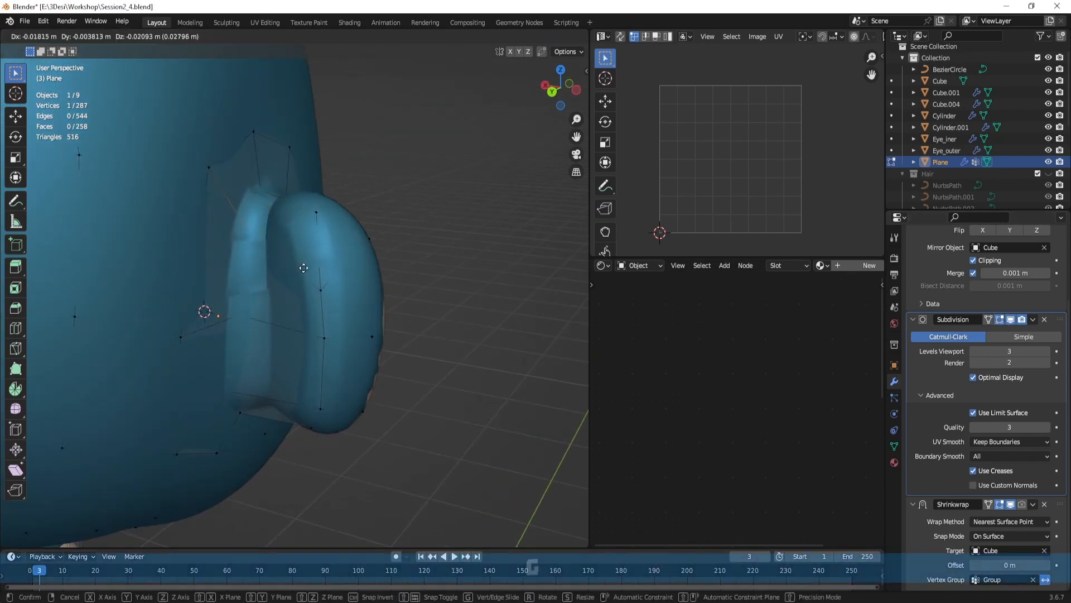
{"action": "left_click", "coordinate": [309, 267]}
{"action": "left_click", "coordinate": [999, 320]}
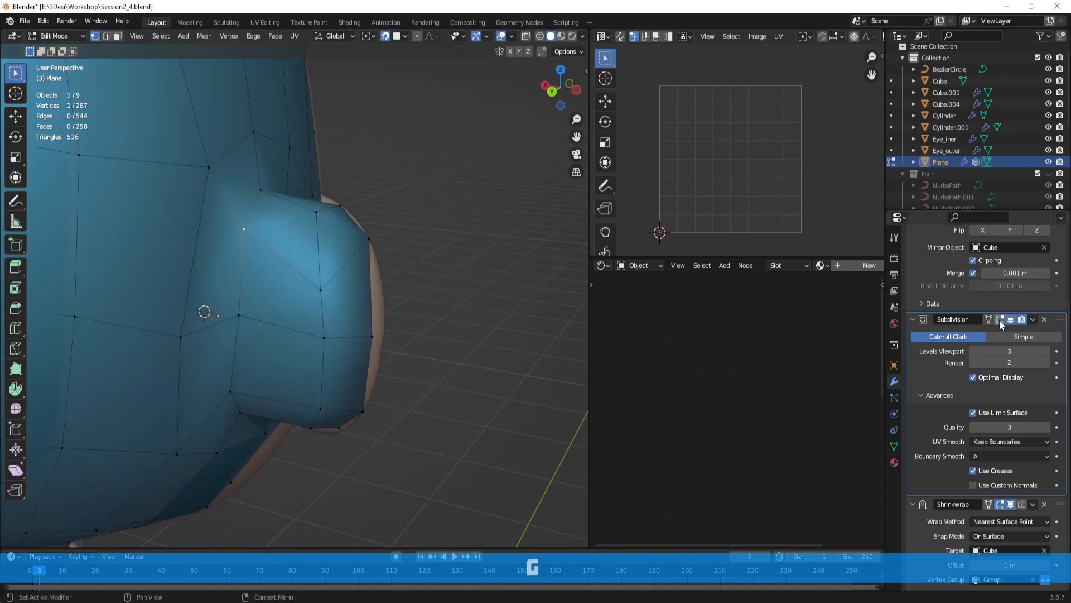
{"action": "key", "text": "g"}
{"action": "left_click", "coordinate": [262, 265]}
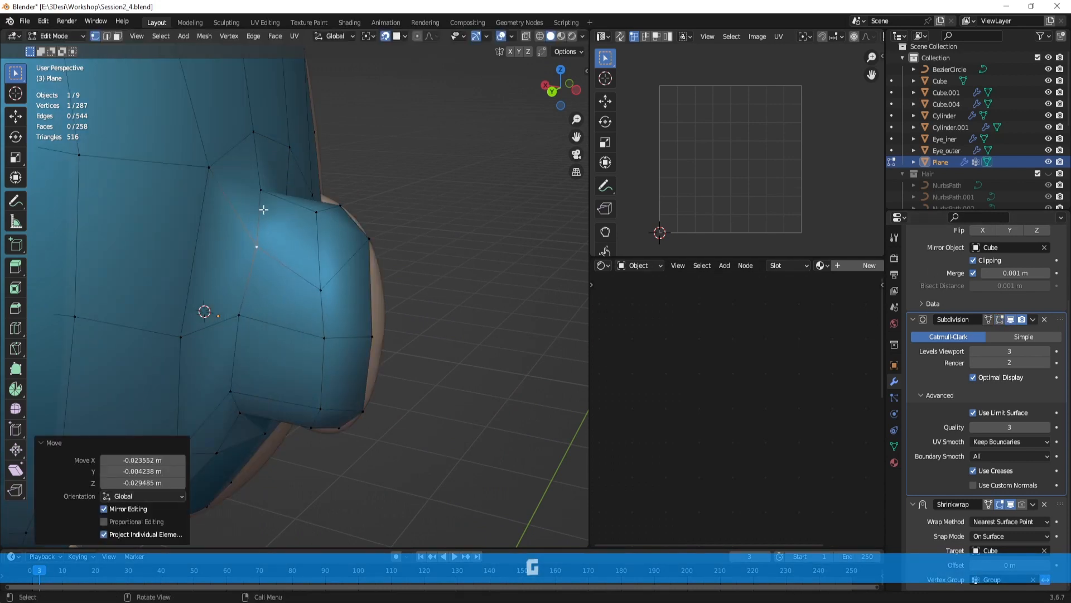
Step: Try further moves of the vertex behind the upper ear, preview them with subdivision displayed, and undo them
{"action": "middle_click_drag", "start_coordinate": [264, 210], "coordinate": [263, 245]}
{"action": "key", "text": "g"}
{"action": "left_click", "coordinate": [251, 350]}
{"action": "key", "text": "g"}
{"action": "right_click", "coordinate": [254, 361]}
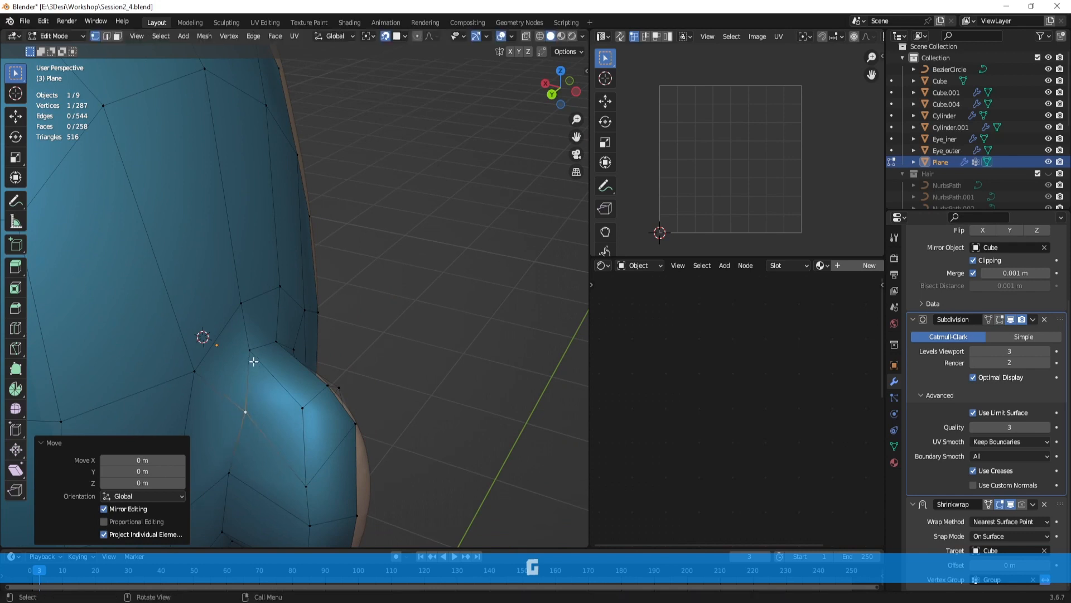
{"action": "key", "text": "g"}
{"action": "left_click", "coordinate": [257, 372]}
{"action": "left_click", "coordinate": [1000, 320]}
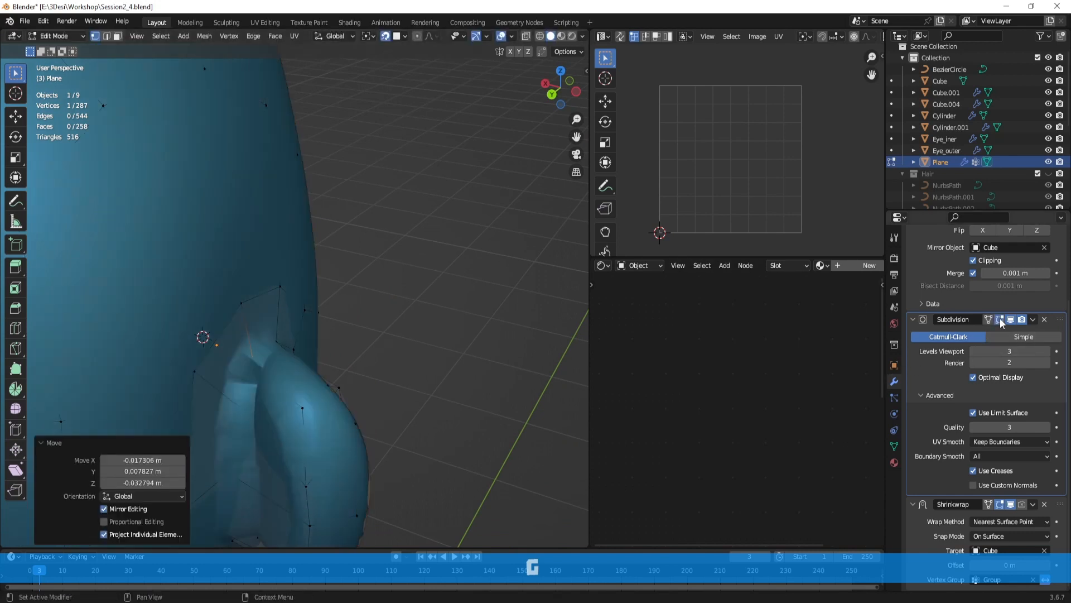
{"action": "middle_click_drag", "start_coordinate": [318, 328], "coordinate": [385, 267]}
{"action": "key", "text": "ctrl+z"}
{"action": "key", "text": "ctrl+z"}
Step: Select the edge loop around the back of the ear and pull it inward with Shrink/Fatten
{"action": "key", "text": "2"}
{"action": "left_click", "coordinate": [397, 268], "text": "alt"}
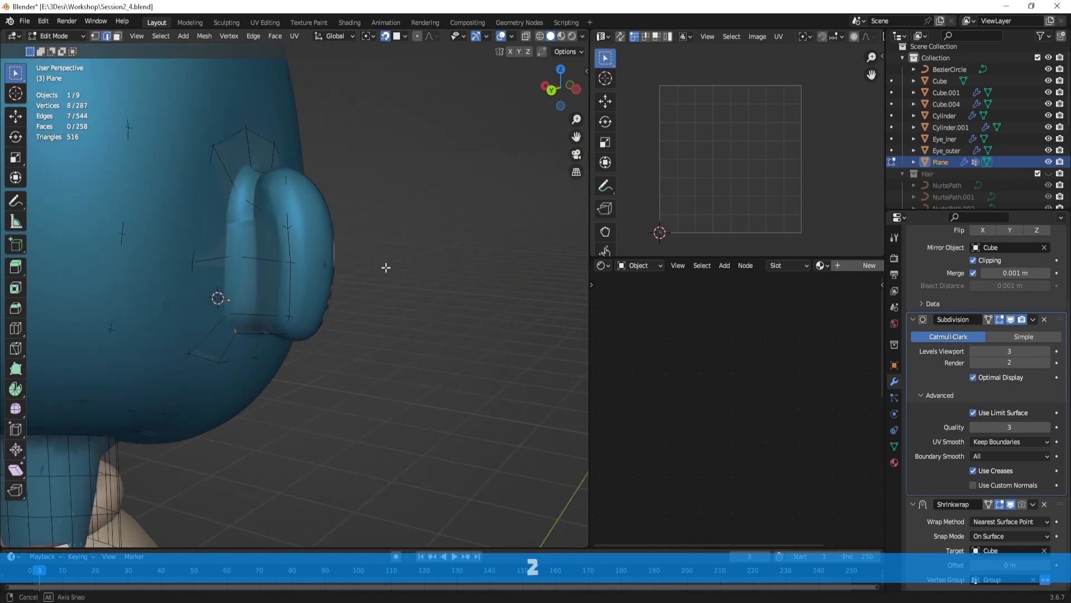
{"action": "key", "text": "alt+s"}
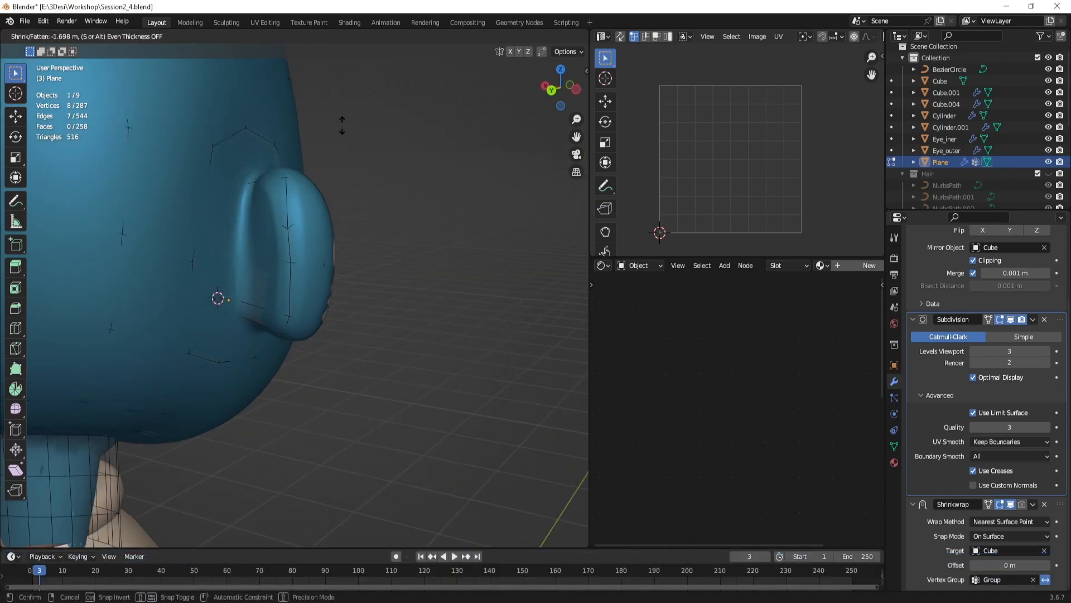
{"action": "right_click", "coordinate": [408, 181]}
{"action": "middle_click_drag", "start_coordinate": [409, 182], "coordinate": [316, 203]}
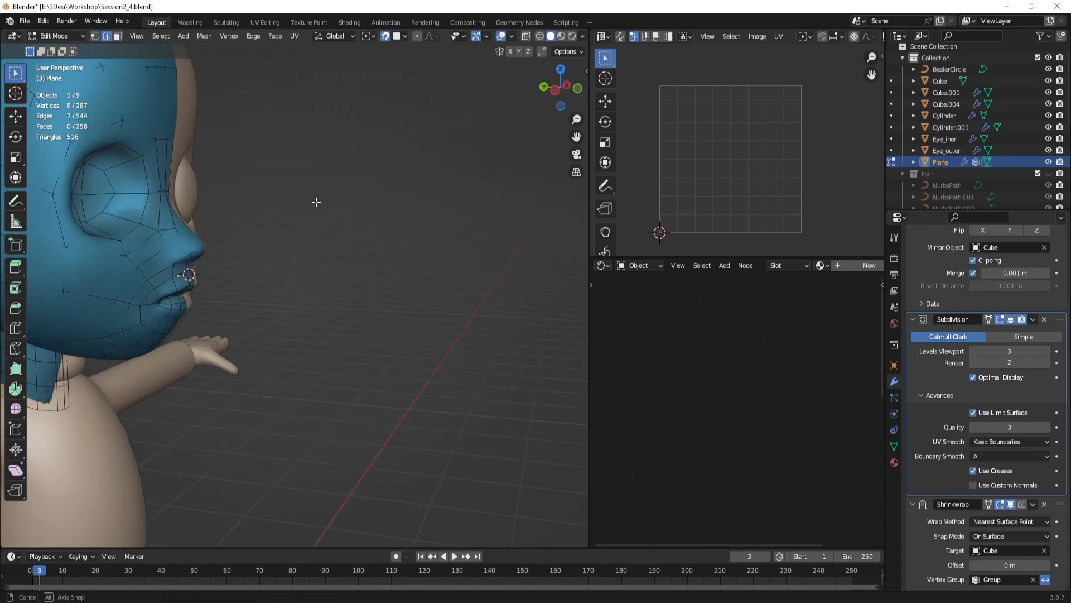
{"action": "scroll", "coordinate": [236, 191], "scroll_direction": "down", "scroll_amount": 4}
{"action": "scroll", "coordinate": [337, 194], "scroll_direction": "up", "scroll_amount": 4}
{"action": "middle_click_drag", "start_coordinate": [237, 192], "coordinate": [445, 220]}
{"action": "key", "text": "alt+s"}
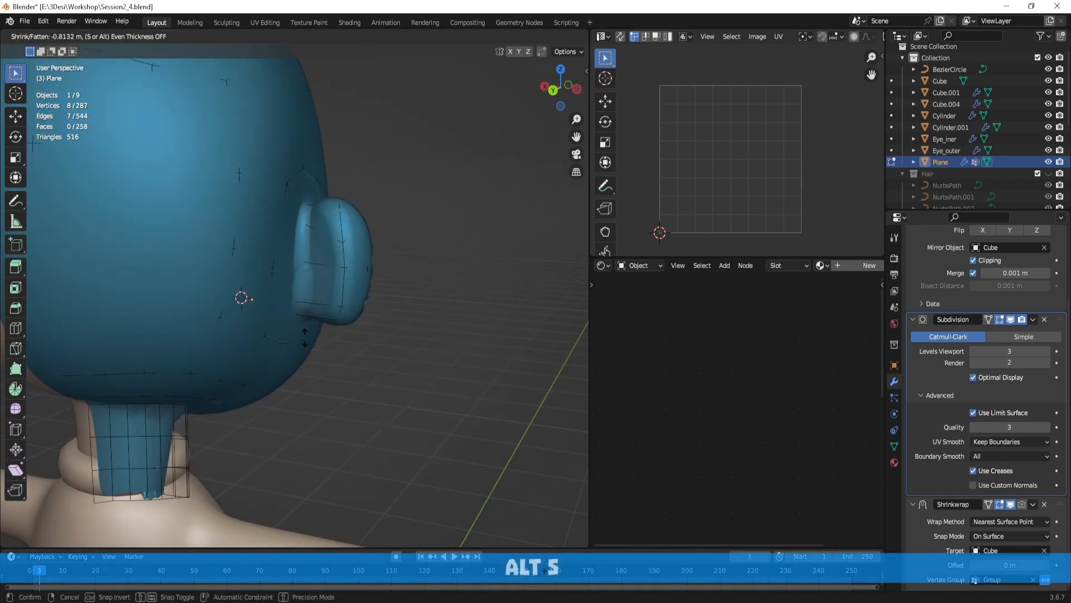
{"action": "left_click", "coordinate": [199, 426]}
Step: Examine the lower end of the neck in object mode and edit mode
{"action": "scroll", "coordinate": [342, 411], "scroll_direction": "down", "scroll_amount": 3}
{"action": "middle_click_drag", "start_coordinate": [342, 411], "coordinate": [440, 421]}
{"action": "key", "text": "Tab"}
{"action": "middle_click_drag", "start_coordinate": [441, 421], "coordinate": [363, 363], "text": "shift"}
{"action": "scroll", "coordinate": [313, 320], "scroll_direction": "up", "scroll_amount": 5}
{"action": "middle_click_drag", "start_coordinate": [295, 304], "coordinate": [376, 306]}
{"action": "key", "text": "Tab"}
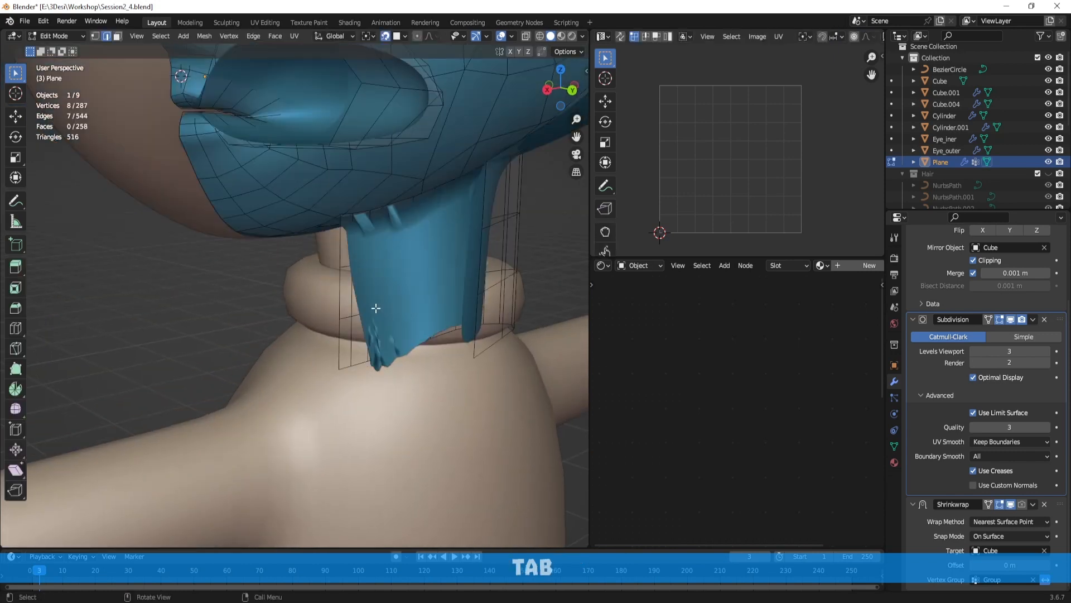
Step: Raise the neck's bottom edge loop vertically with snapping off and check the neck in object mode
{"action": "middle_click_drag", "start_coordinate": [394, 350], "coordinate": [393, 20]}
{"action": "key", "text": "g"}
{"action": "key", "text": "z"}
{"action": "right_click", "coordinate": [410, 328]}
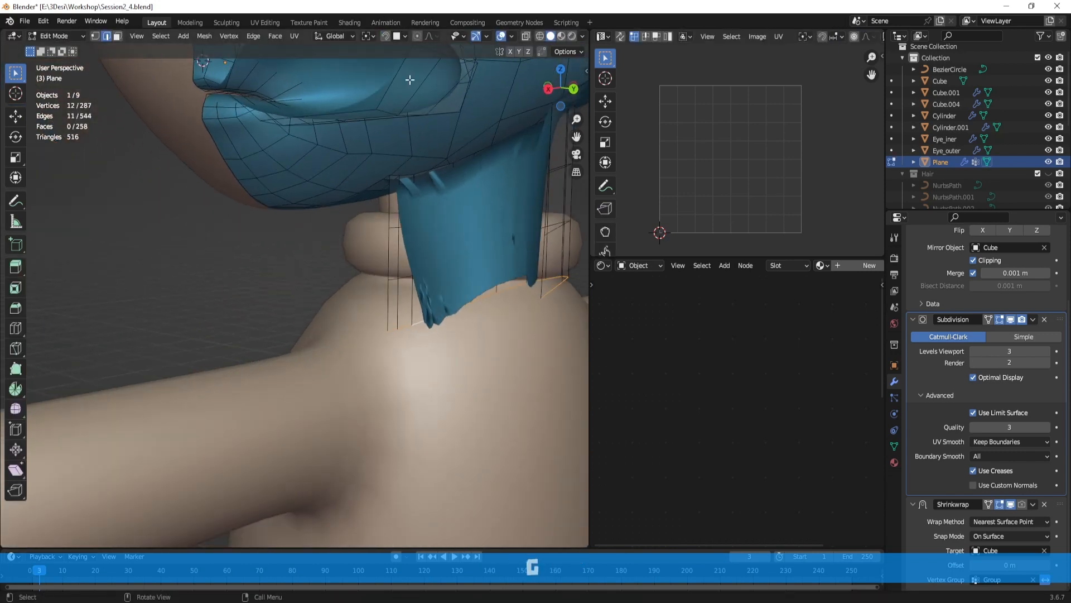
{"action": "middle_click_drag", "start_coordinate": [411, 80], "coordinate": [306, 93], "text": "shift"}
{"action": "left_click", "coordinate": [454, 292], "text": "alt+shift"}
{"action": "key", "text": "g"}
{"action": "middle_click", "coordinate": [466, 289]}
{"action": "left_click", "coordinate": [468, 273]}
{"action": "key", "text": "Tab"}
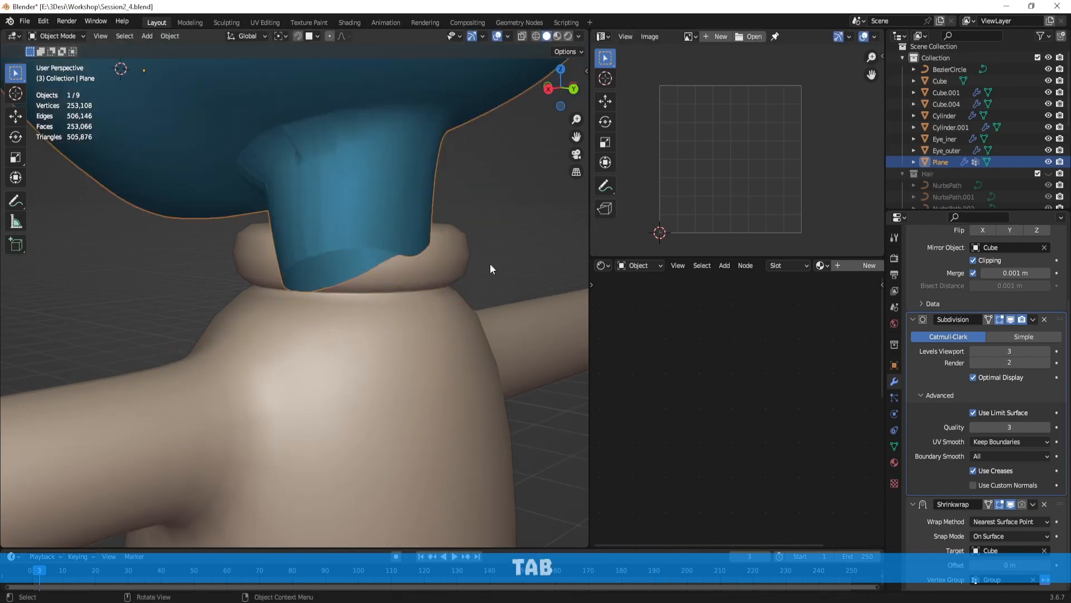
Step: Check the neck from behind in object mode and select the edge loop where it joins the head
{"action": "scroll", "coordinate": [490, 263], "scroll_direction": "down", "scroll_amount": 3}
{"action": "middle_click_drag", "start_coordinate": [490, 263], "coordinate": [386, 267]}
{"action": "key", "text": "Tab"}
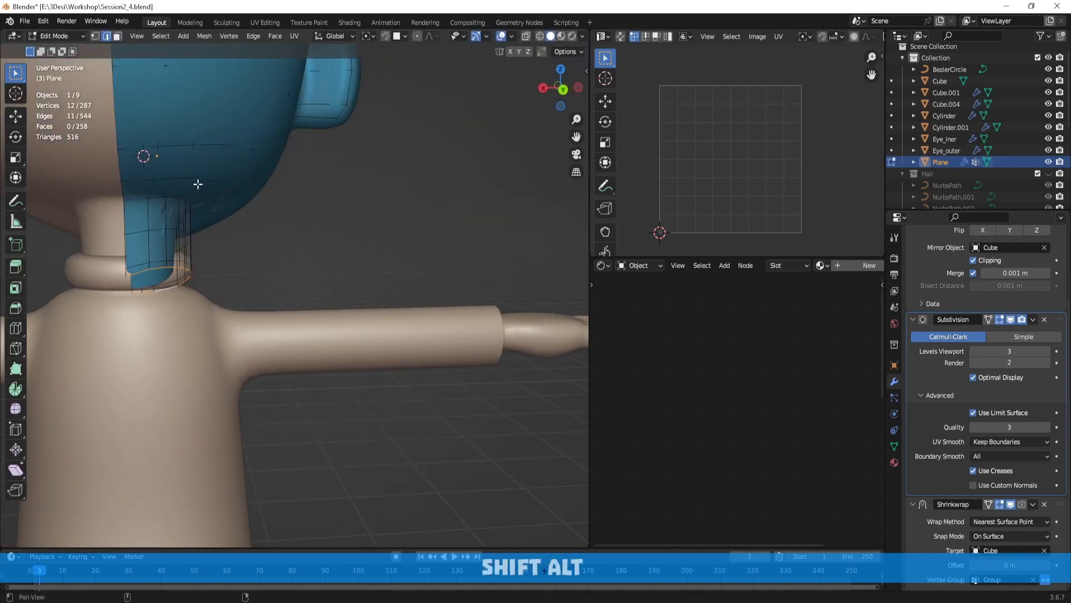
{"action": "middle_click_drag", "start_coordinate": [196, 183], "coordinate": [289, 178]}
{"action": "key", "text": "2"}
{"action": "key", "text": "Tab"}
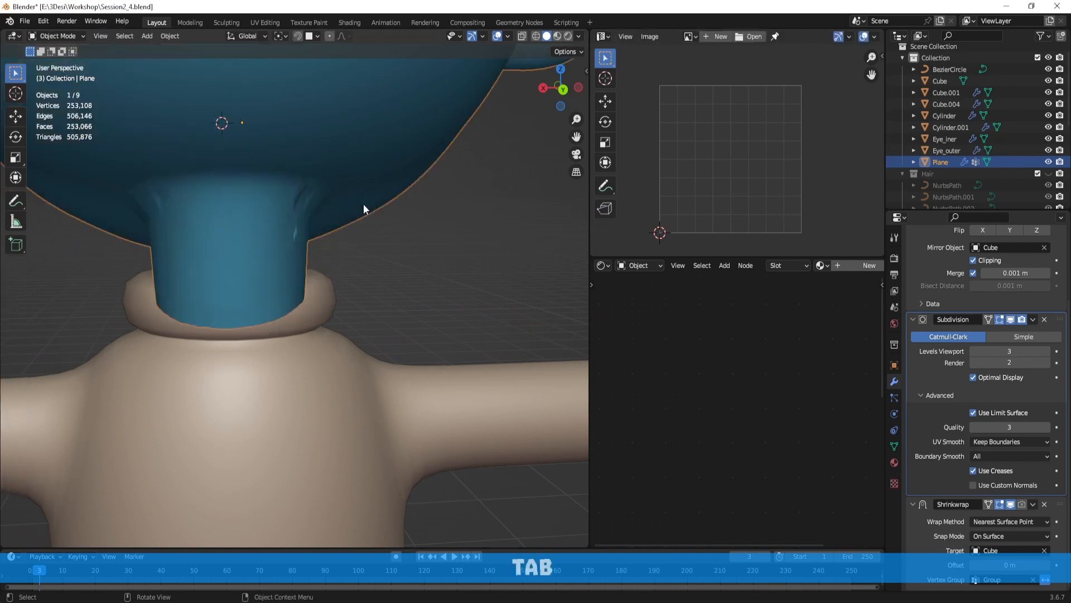
{"action": "key", "text": "Tab"}
{"action": "middle_click_drag", "start_coordinate": [401, 233], "coordinate": [358, 227]}
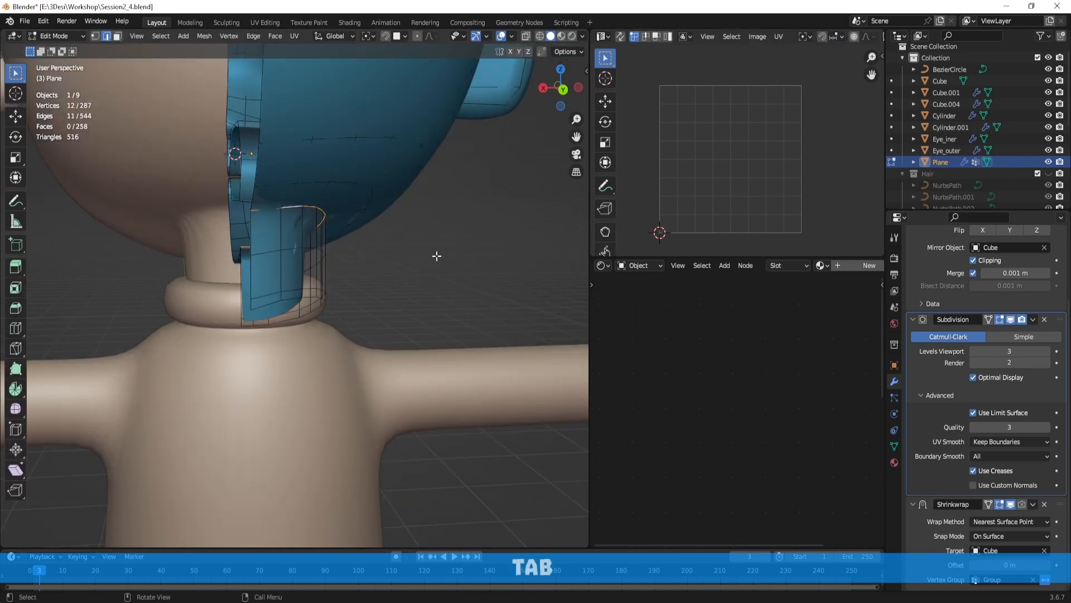
{"action": "middle_click_drag", "start_coordinate": [435, 256], "coordinate": [397, 256]}
Step: Try Shrink/Fatten on the edge loop joining neck and head, check it in object mode, and undo it
{"action": "key", "text": "alt+s"}
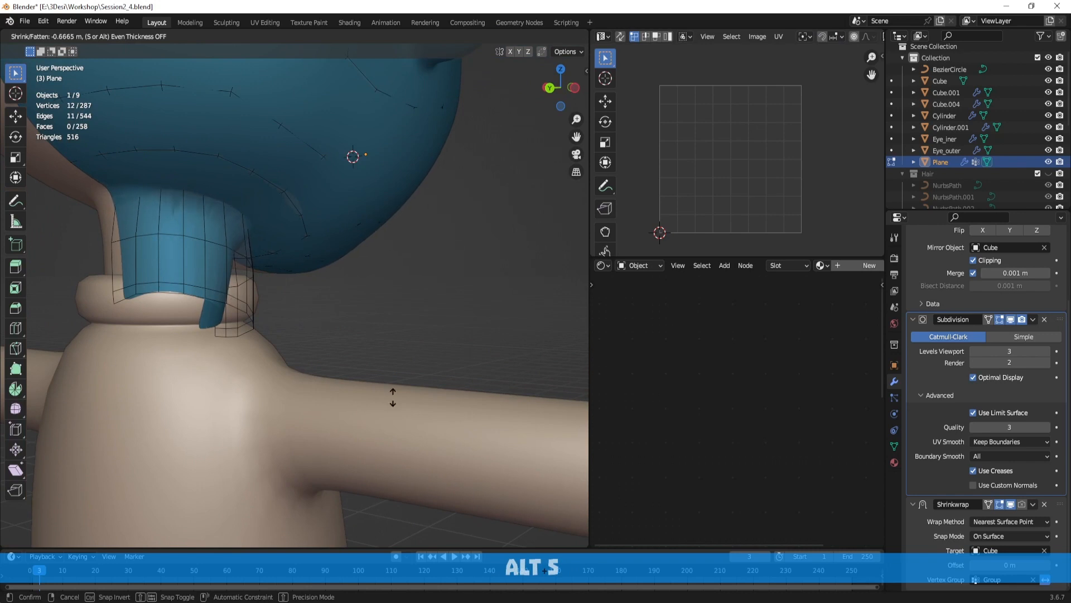
{"action": "left_click", "coordinate": [219, 499]}
{"action": "key", "text": "Tab"}
{"action": "middle_click_drag", "start_coordinate": [320, 383], "coordinate": [278, 317]}
{"action": "scroll", "coordinate": [286, 262], "scroll_direction": "up", "scroll_amount": 2}
{"action": "key", "text": "Tab"}
{"action": "middle_click_drag", "start_coordinate": [210, 309], "coordinate": [320, 246], "text": "shift"}
{"action": "key", "text": "ctrl+z"}
{"action": "key", "text": "ctrl+z"}
Step: Try scaling and beveling the edge loop joining neck and head, and undo the bevel
{"action": "scroll", "coordinate": [299, 282], "scroll_direction": "up", "scroll_amount": 2}
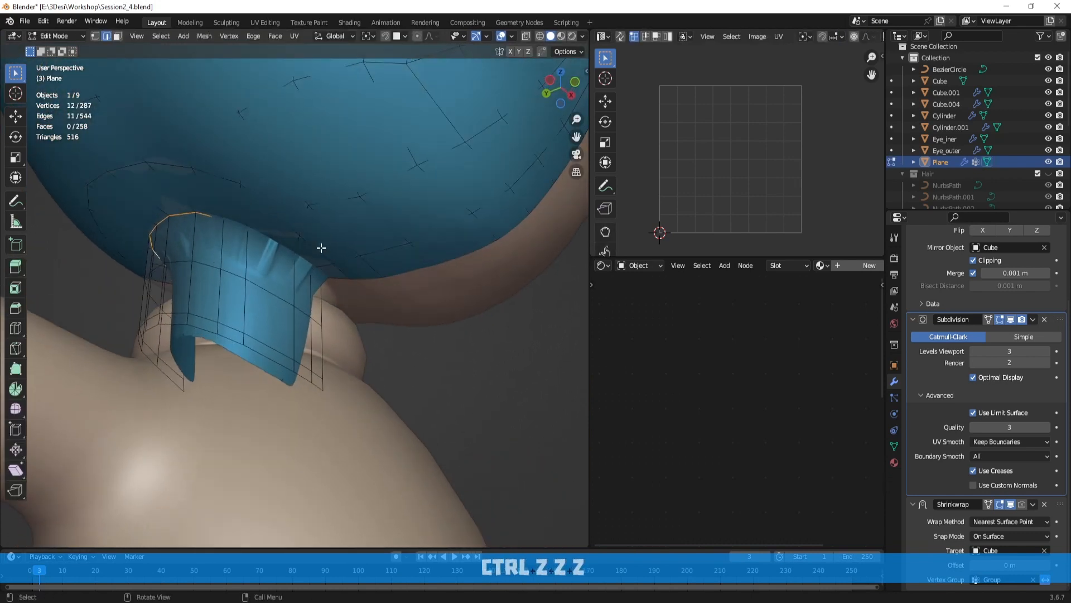
{"action": "key", "text": "s"}
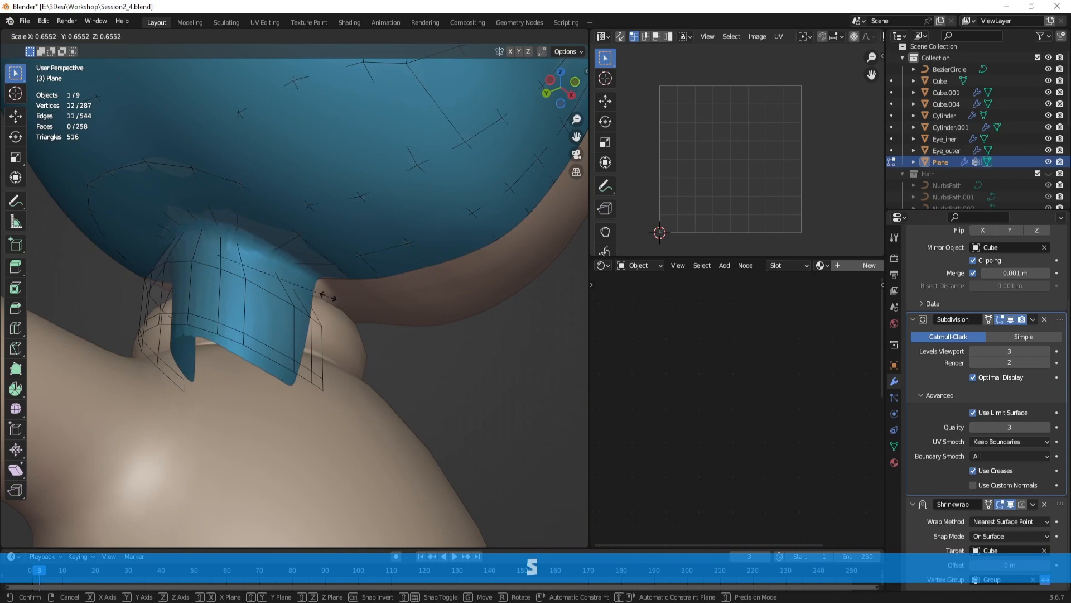
{"action": "right_click", "coordinate": [329, 298]}
{"action": "key", "text": "ctrl+b"}
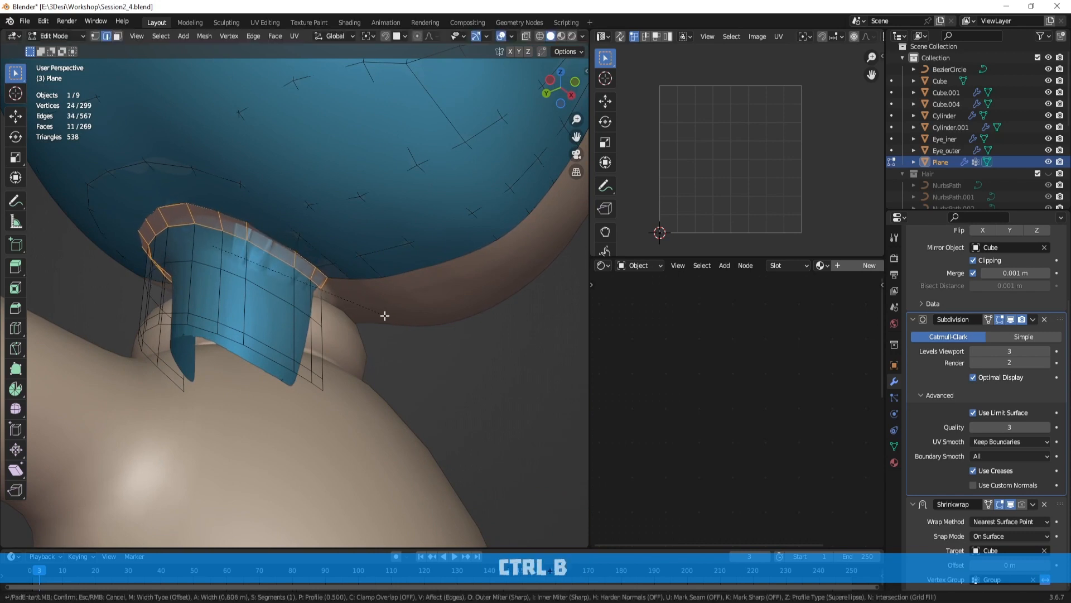
{"action": "left_click", "coordinate": [411, 326]}
{"action": "key", "text": "ctrl+z"}
{"action": "key", "text": "ctrl+z"}
Step: Nudge individual vertices of the edge loop joining neck and head slightly to even out its curve along the neck's side
{"action": "middle_click_drag", "start_coordinate": [256, 259], "coordinate": [364, 288]}
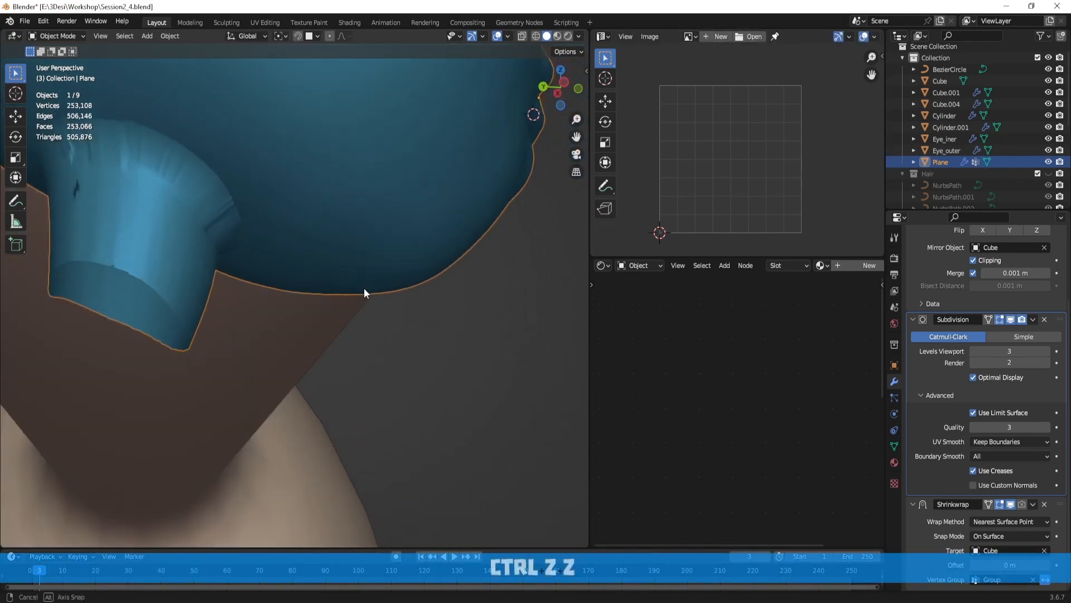
{"action": "scroll", "coordinate": [364, 288], "scroll_direction": "down", "scroll_amount": 2}
{"action": "middle_click_drag", "start_coordinate": [198, 245], "coordinate": [296, 312], "text": "shift"}
{"action": "key", "text": "Tab"}
{"action": "middle_click_drag", "start_coordinate": [359, 323], "coordinate": [336, 264]}
{"action": "scroll", "coordinate": [354, 270], "scroll_direction": "up", "scroll_amount": 1}
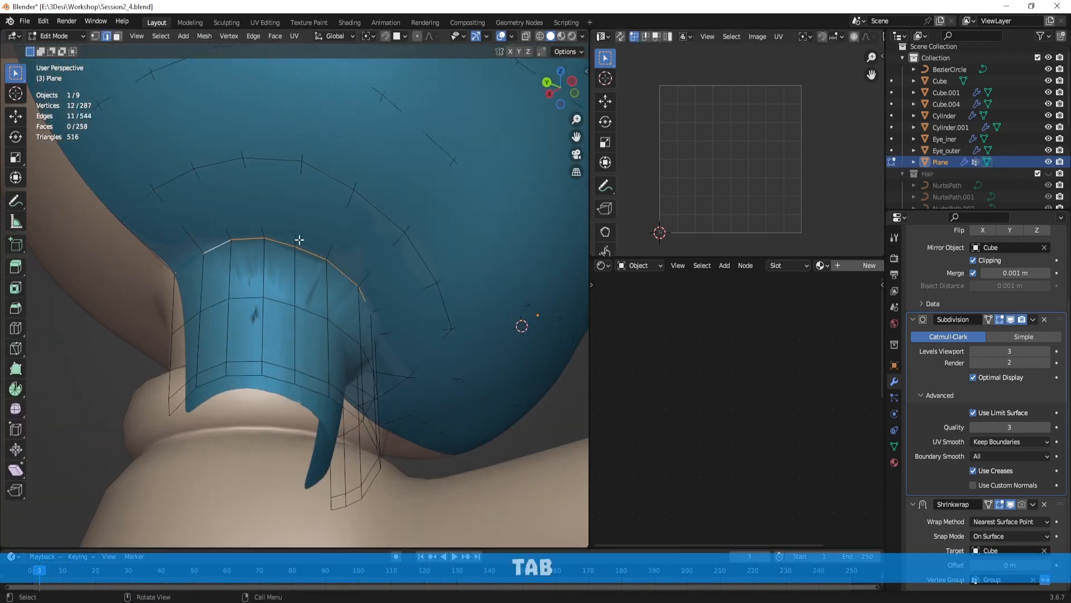
{"action": "key", "text": "1"}
{"action": "left_click", "coordinate": [299, 241]}
{"action": "key", "text": "g"}
{"action": "left_click", "coordinate": [256, 241]}
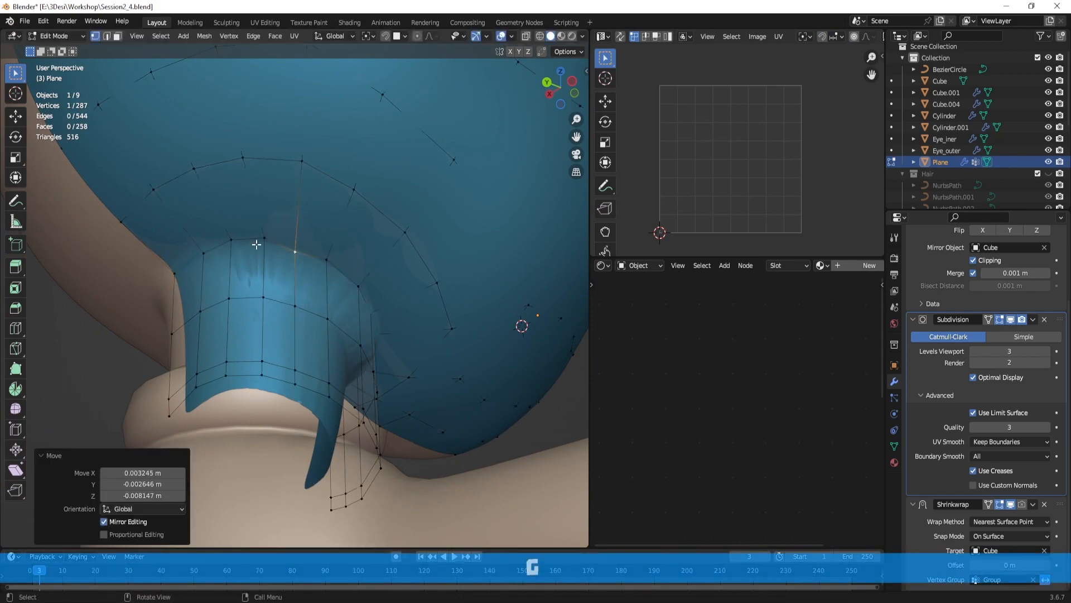
{"action": "key", "text": "g"}
{"action": "left_click", "coordinate": [261, 241]}
{"action": "key", "text": "g"}
{"action": "left_click", "coordinate": [234, 250]}
{"action": "key", "text": "g"}
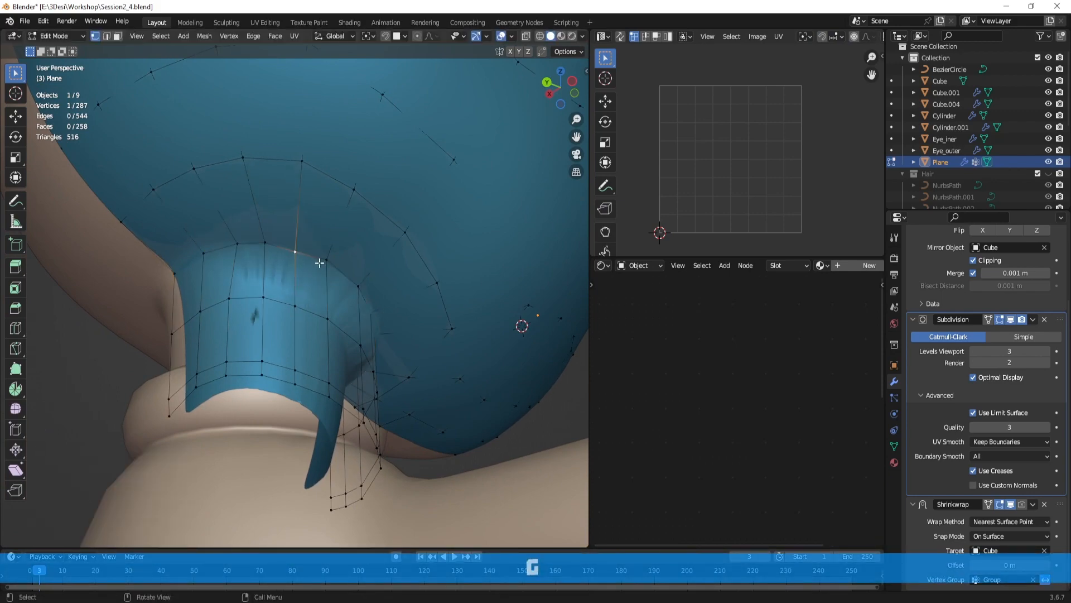
{"action": "left_click", "coordinate": [325, 267]}
Step: Reposition vertices on the part of the neck-to-head loop that lies under the jaw
{"action": "middle_click_drag", "start_coordinate": [418, 306], "coordinate": [359, 223]}
{"action": "key", "text": "g"}
{"action": "left_click", "coordinate": [371, 259]}
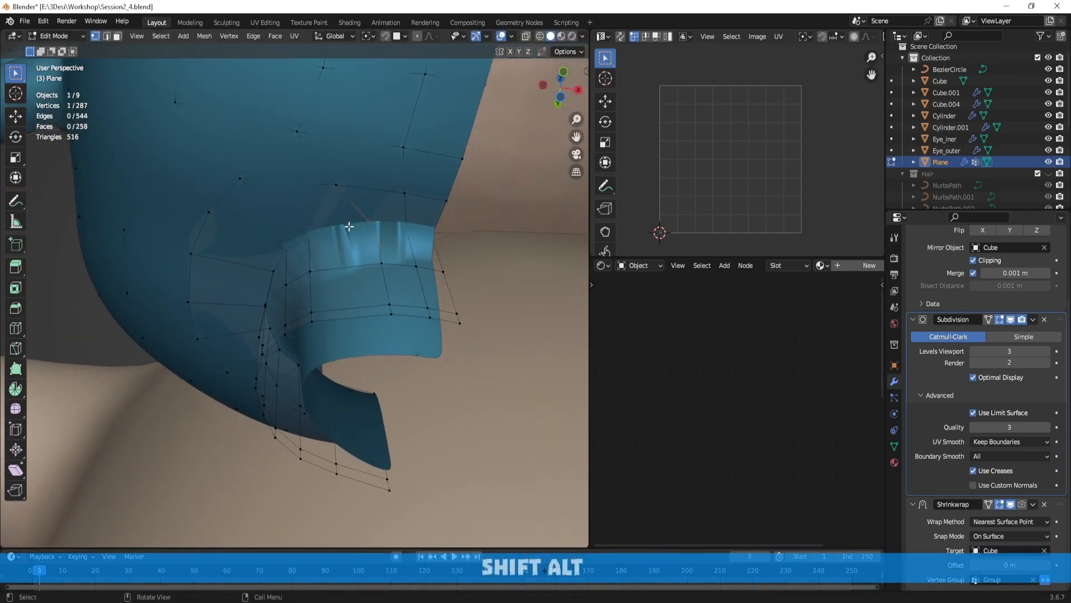
{"action": "key", "text": "g"}
{"action": "left_click", "coordinate": [358, 236]}
Step: Try Shrink/Fatten on the whole neck-to-head edge loop and cancel it
{"action": "key", "text": "2"}
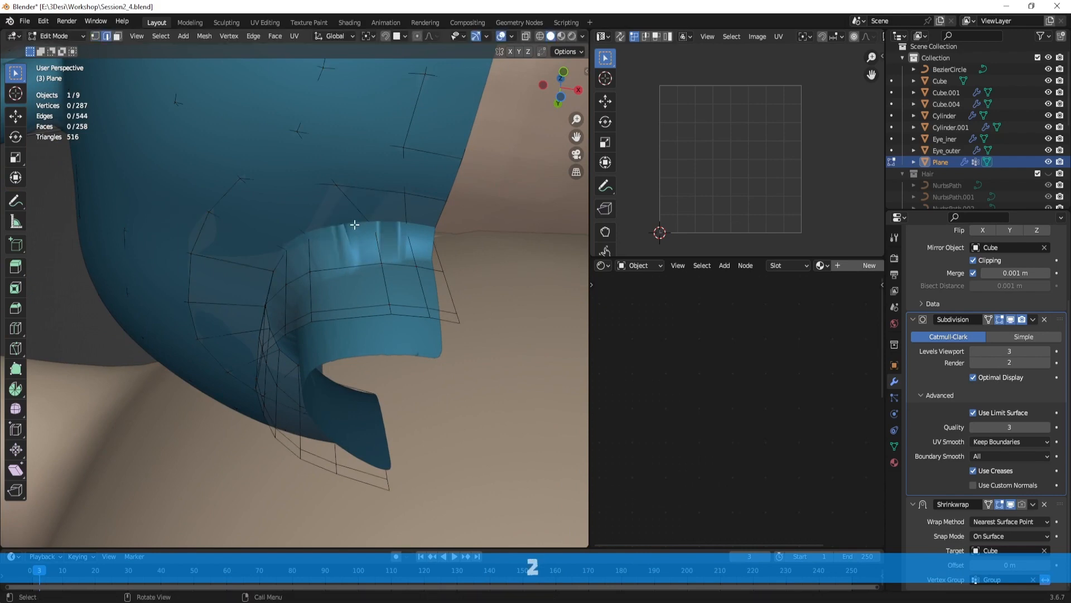
{"action": "left_click", "coordinate": [352, 225], "text": "alt"}
{"action": "middle_click_drag", "start_coordinate": [352, 227], "coordinate": [374, 285]}
{"action": "key", "text": "alt+s"}
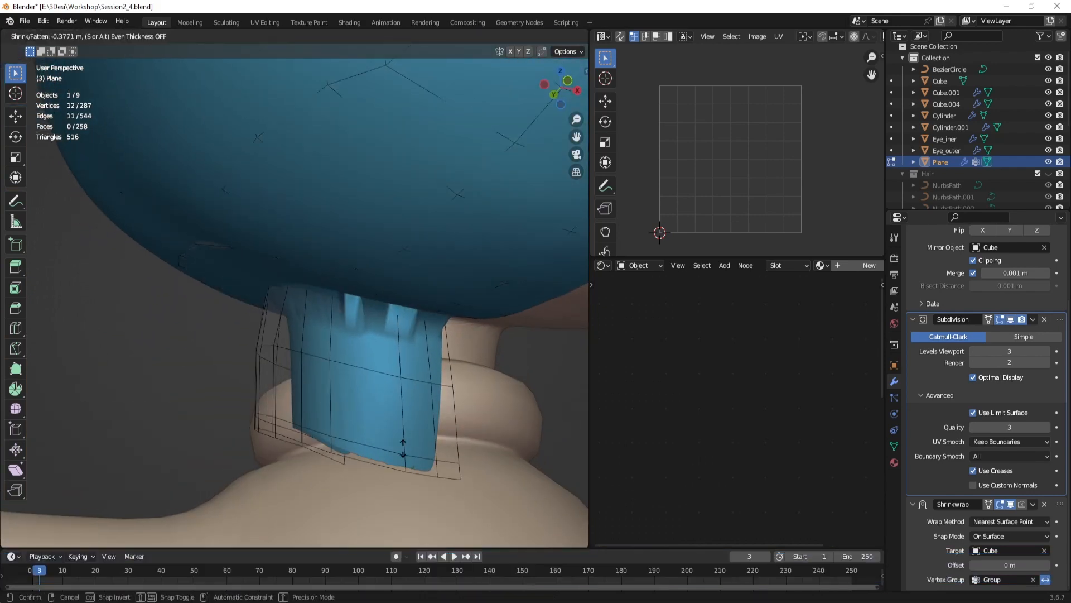
{"action": "right_click", "coordinate": [556, 420]}
{"action": "scroll", "coordinate": [539, 419], "scroll_direction": "down", "scroll_amount": 1}
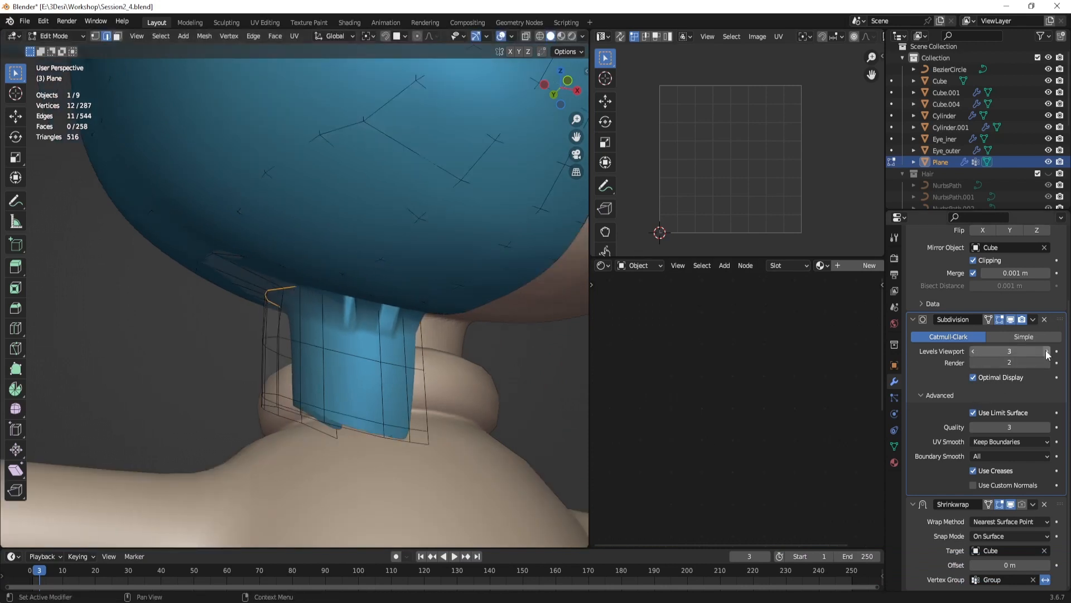
Step: Set the Subdivision modifier's viewport level to 2 and check the neck in object mode
{"action": "left_click", "coordinate": [973, 351]}
{"action": "left_click", "coordinate": [973, 350]}
{"action": "middle_click_drag", "start_coordinate": [368, 389], "coordinate": [546, 424]}
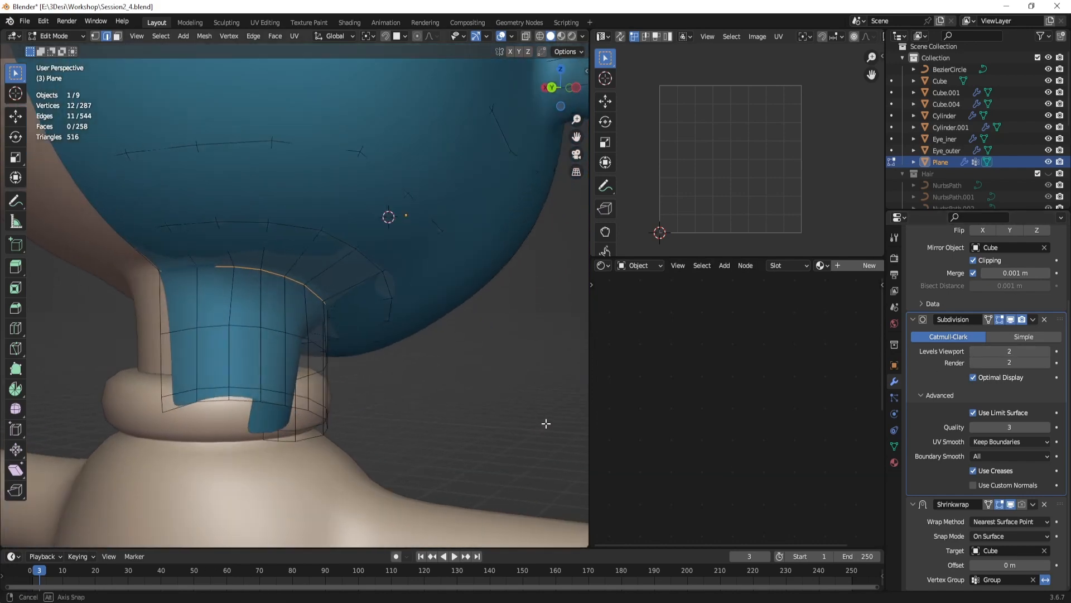
{"action": "scroll", "coordinate": [446, 392], "scroll_direction": "down", "scroll_amount": 2}
{"action": "key", "text": "Tab"}
{"action": "middle_click_drag", "start_coordinate": [484, 394], "coordinate": [290, 383]}
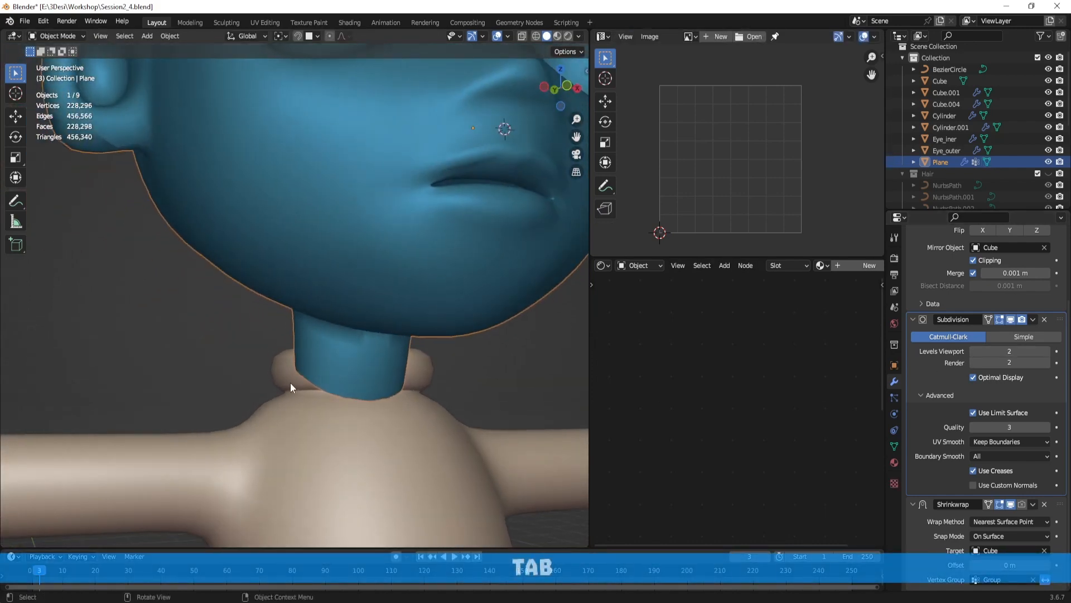
Step: Isolate the sculpted head Cube in local view and examine its neck in edit and object mode
{"action": "left_click", "coordinate": [940, 81]}
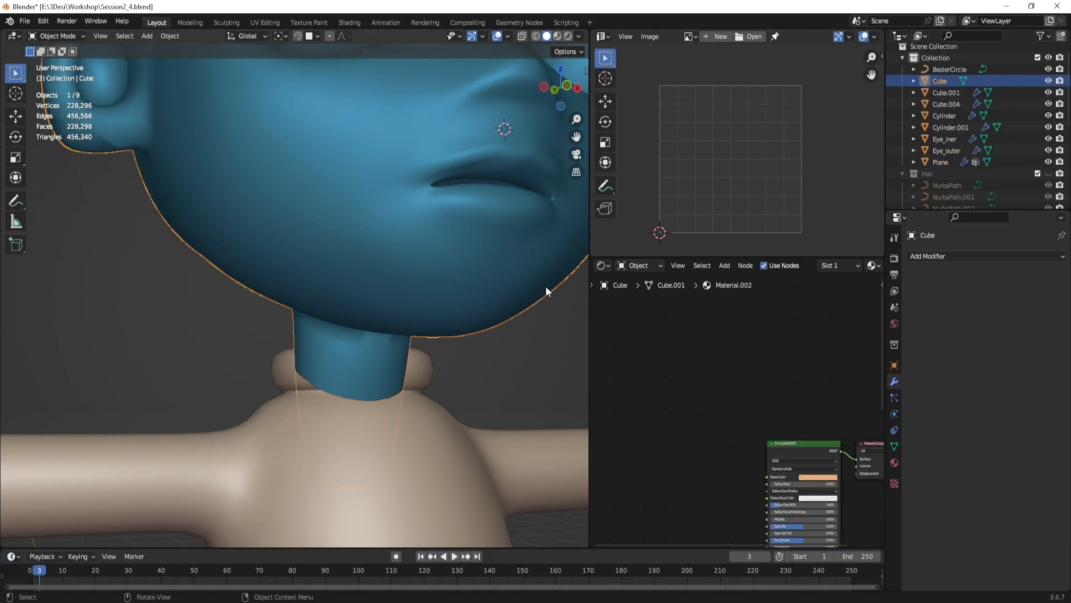
{"action": "key", "text": "KP_Divide"}
{"action": "key", "text": "Tab"}
{"action": "middle_click_drag", "start_coordinate": [351, 391], "coordinate": [419, 347]}
{"action": "scroll", "coordinate": [400, 370], "scroll_direction": "up", "scroll_amount": 5}
{"action": "key", "text": "Tab"}
{"action": "scroll", "coordinate": [424, 375], "scroll_direction": "down", "scroll_amount": 5}
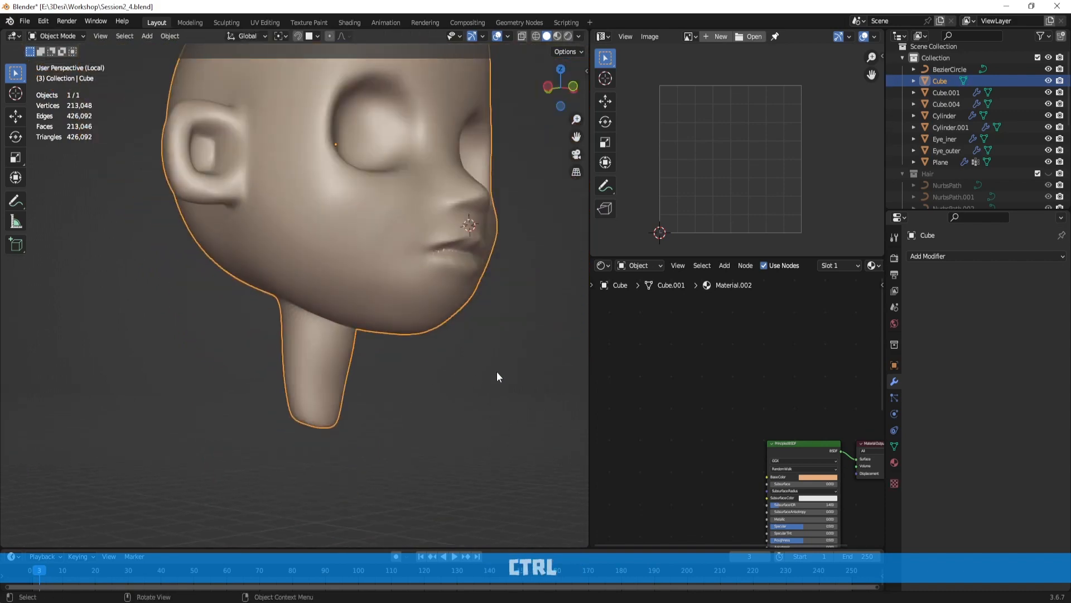
{"action": "scroll", "coordinate": [497, 377], "scroll_direction": "down", "scroll_amount": 3}
{"action": "key", "text": "Tab"}
{"action": "key", "text": "ctrl+Tab"}
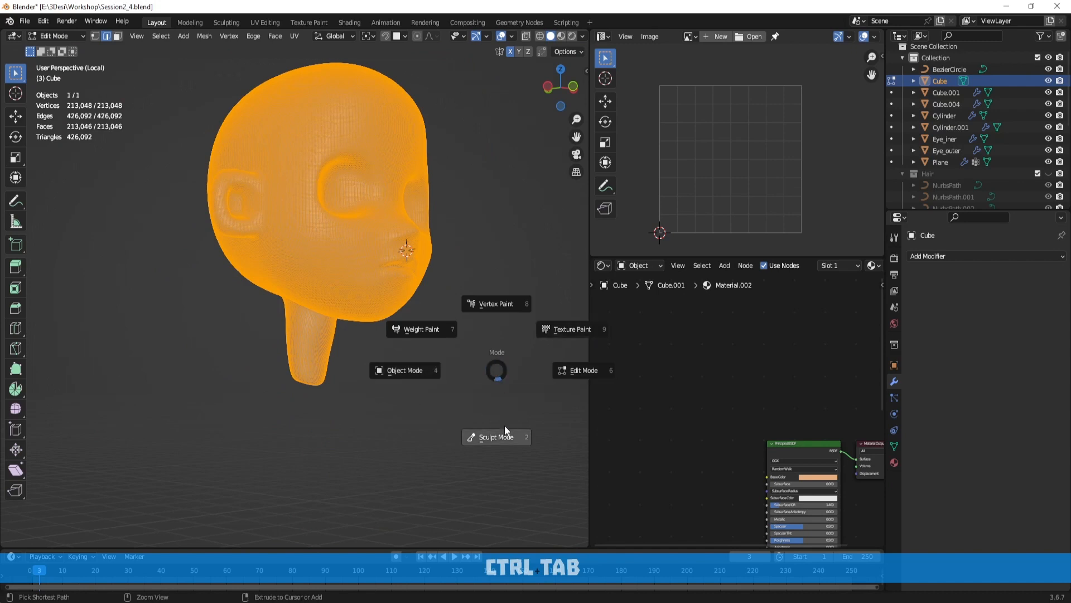
{"action": "left_click", "coordinate": [414, 379]}
{"action": "scroll", "coordinate": [1025, 140], "scroll_direction": "up", "scroll_amount": 1}
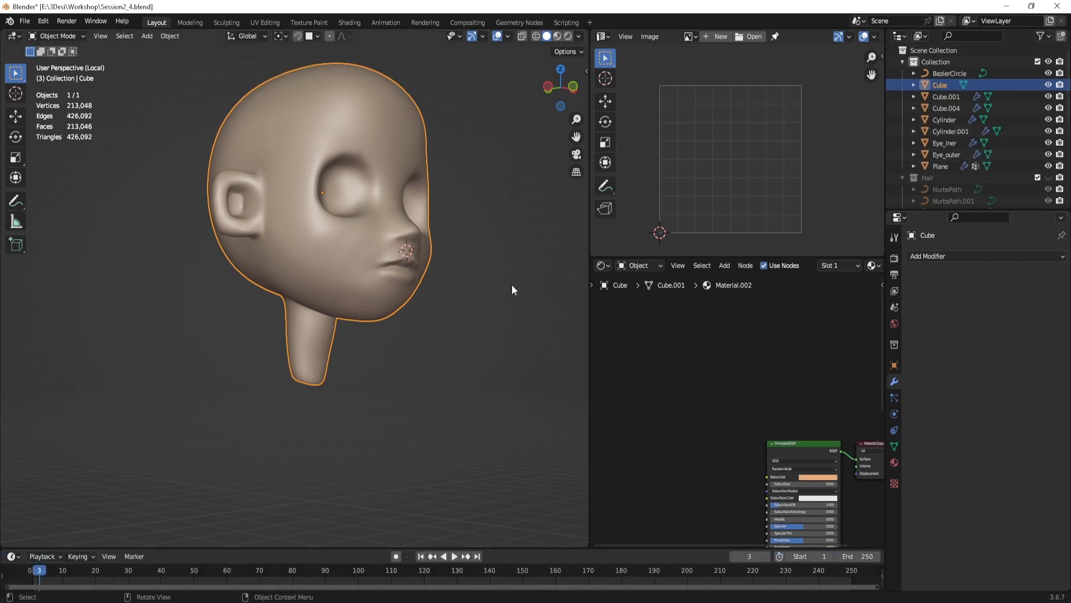
Step: Leave local view and compare the sculpt's neck outline with the retopologized neck and body
{"action": "key", "text": "KP_Divide"}
{"action": "key", "text": "Tab"}
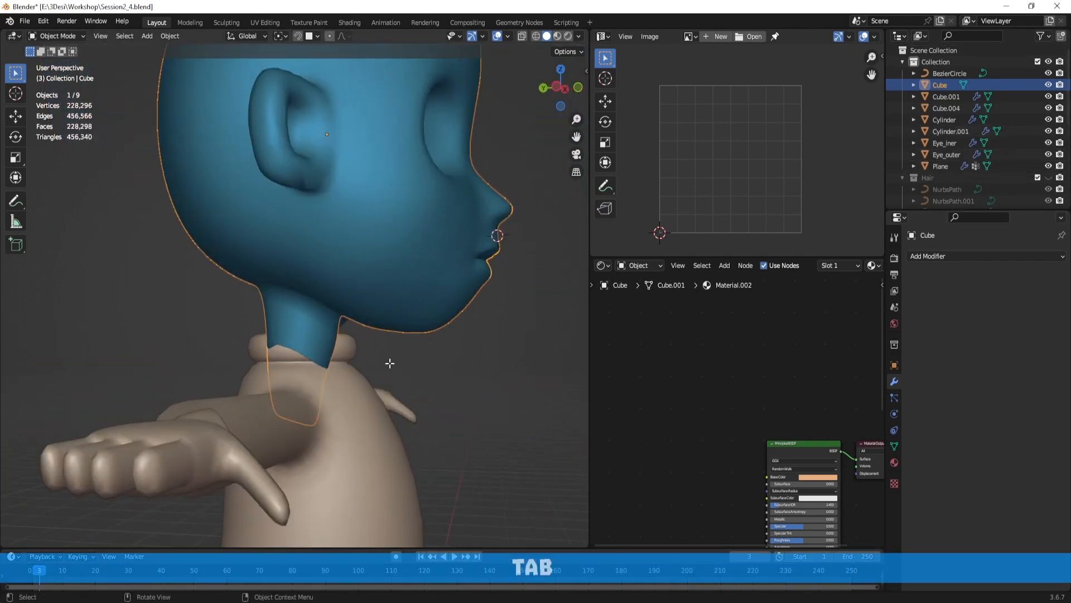
{"action": "scroll", "coordinate": [326, 330], "scroll_direction": "up", "scroll_amount": 3}
{"action": "key", "text": "Tab"}
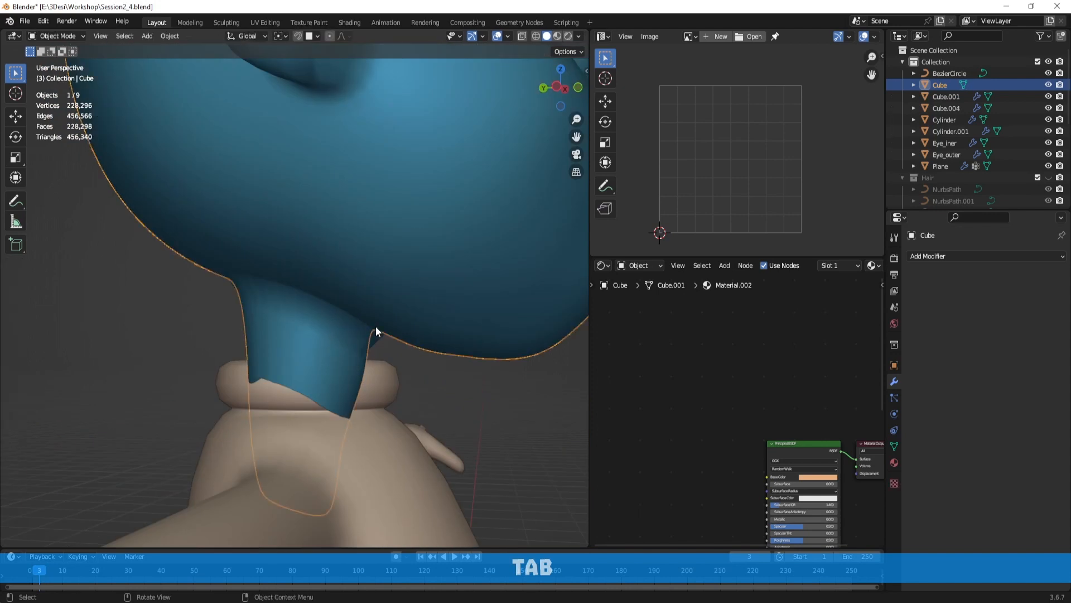
{"action": "key", "text": "Tab"}
{"action": "scroll", "coordinate": [364, 333], "scroll_direction": "down", "scroll_amount": 4}
{"action": "middle_click_drag", "start_coordinate": [404, 342], "coordinate": [351, 341]}
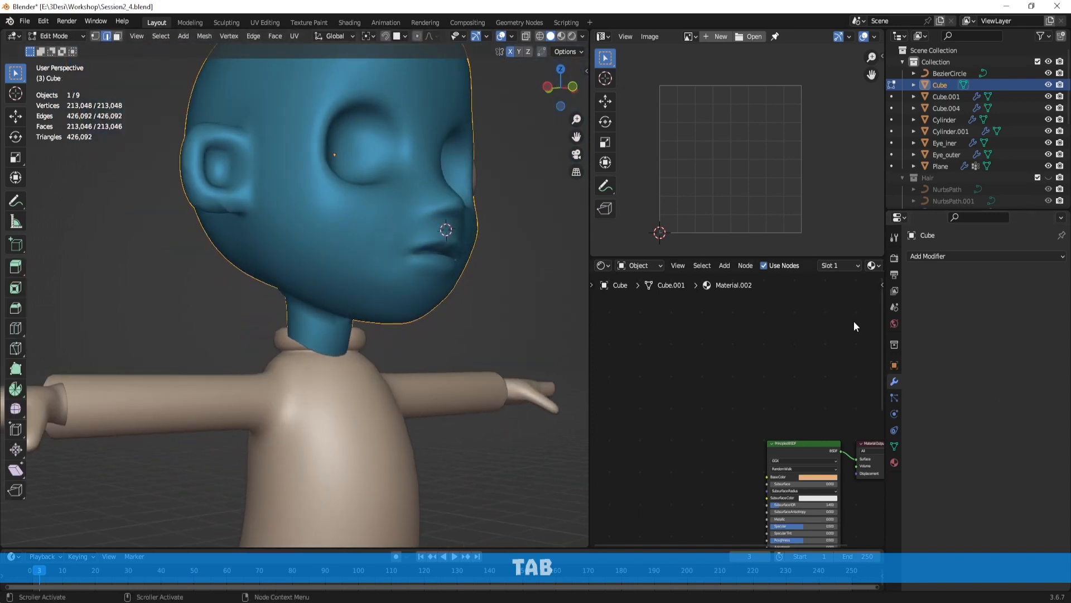
{"action": "scroll", "coordinate": [366, 291], "scroll_direction": "down", "scroll_amount": 3}
{"action": "key", "text": "Tab"}
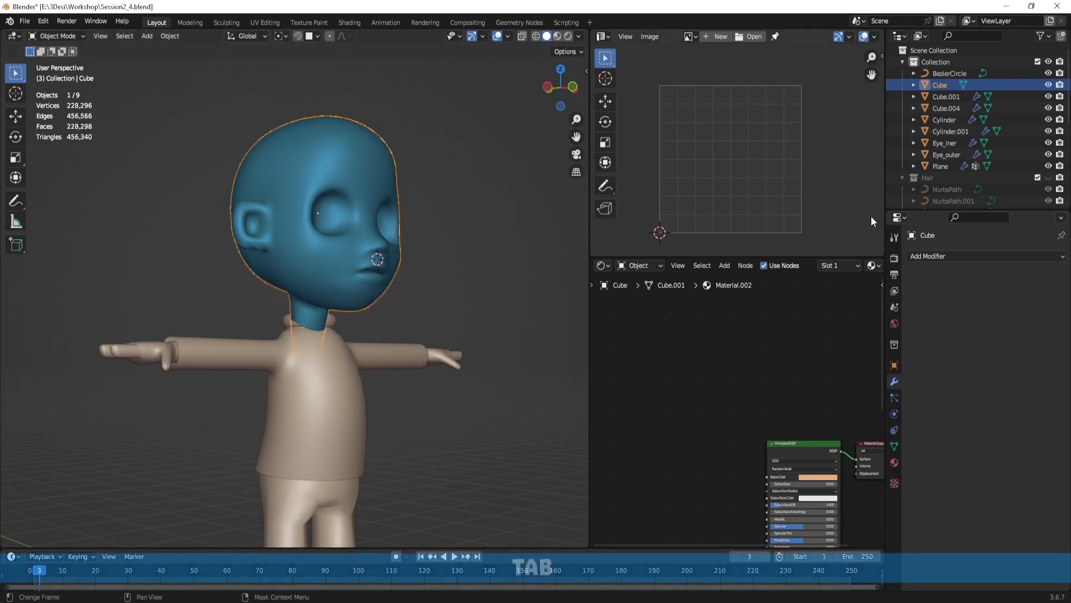
Step: Select the retopology mesh Plane and examine its neck in edit mode, briefly in wireframe shading
{"action": "left_click", "coordinate": [941, 166]}
{"action": "scroll", "coordinate": [330, 320], "scroll_direction": "up", "scroll_amount": 6}
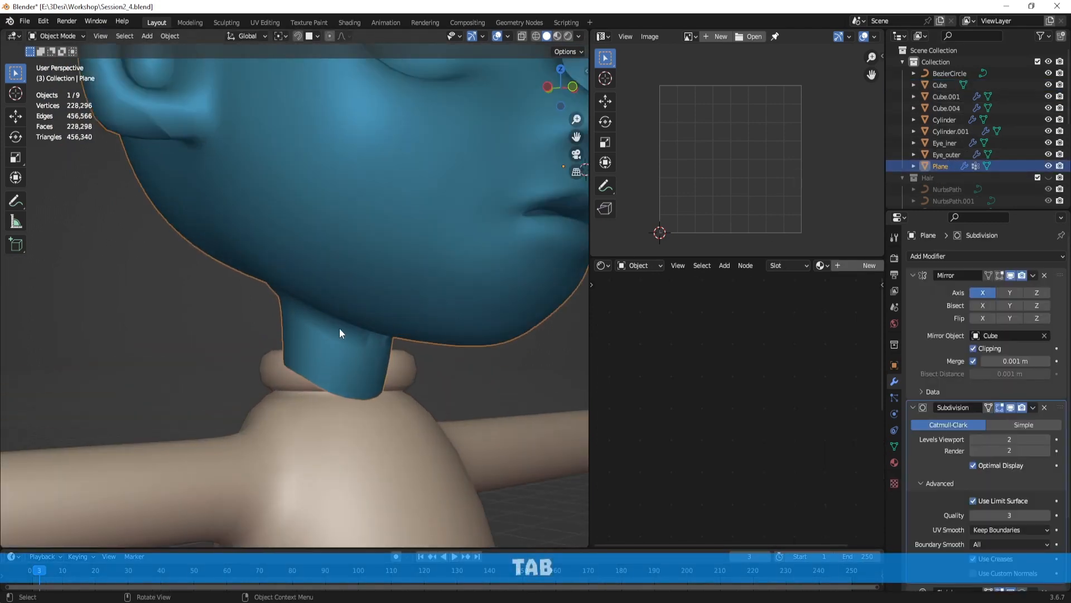
{"action": "key", "text": "Tab"}
{"action": "scroll", "coordinate": [377, 335], "scroll_direction": "up", "scroll_amount": 2}
{"action": "middle_click_drag", "start_coordinate": [370, 357], "coordinate": [359, 313]}
{"action": "key", "text": "3"}
{"action": "key", "text": "shift+z"}
{"action": "key", "text": "shift+z"}
{"action": "middle_click_drag", "start_coordinate": [389, 346], "coordinate": [366, 367]}
Step: Try scaling the edge loop around the middle of the neck to 0.871 and undo the change
{"action": "key", "text": "2"}
{"action": "left_click", "coordinate": [357, 364], "text": "alt"}
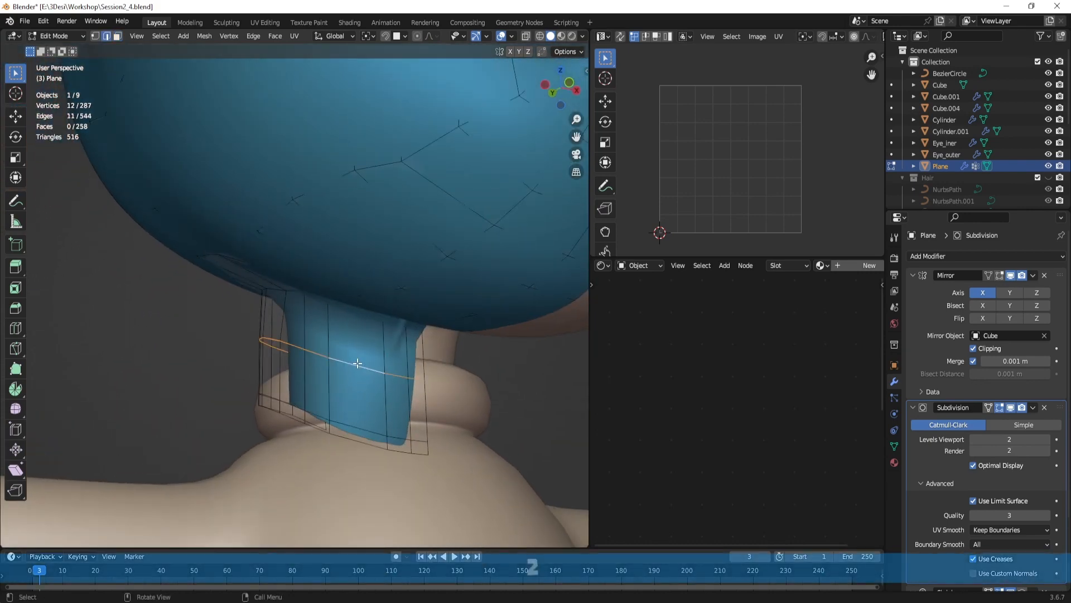
{"action": "middle_click_drag", "start_coordinate": [472, 400], "coordinate": [498, 401]}
{"action": "key", "text": "s"}
{"action": "left_click", "coordinate": [455, 399]}
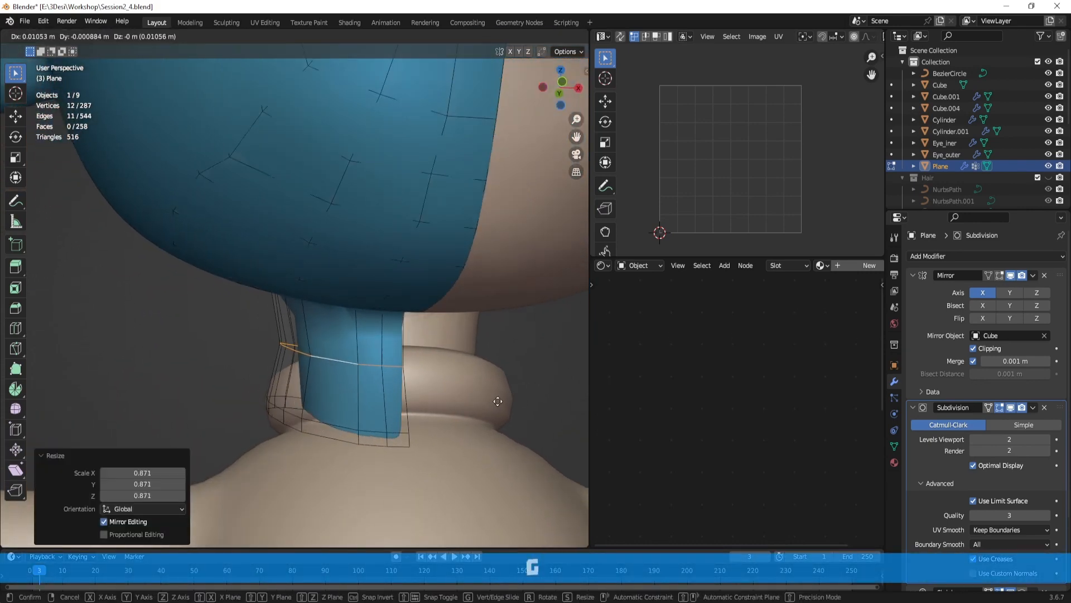
{"action": "key", "text": "ctrl+z"}
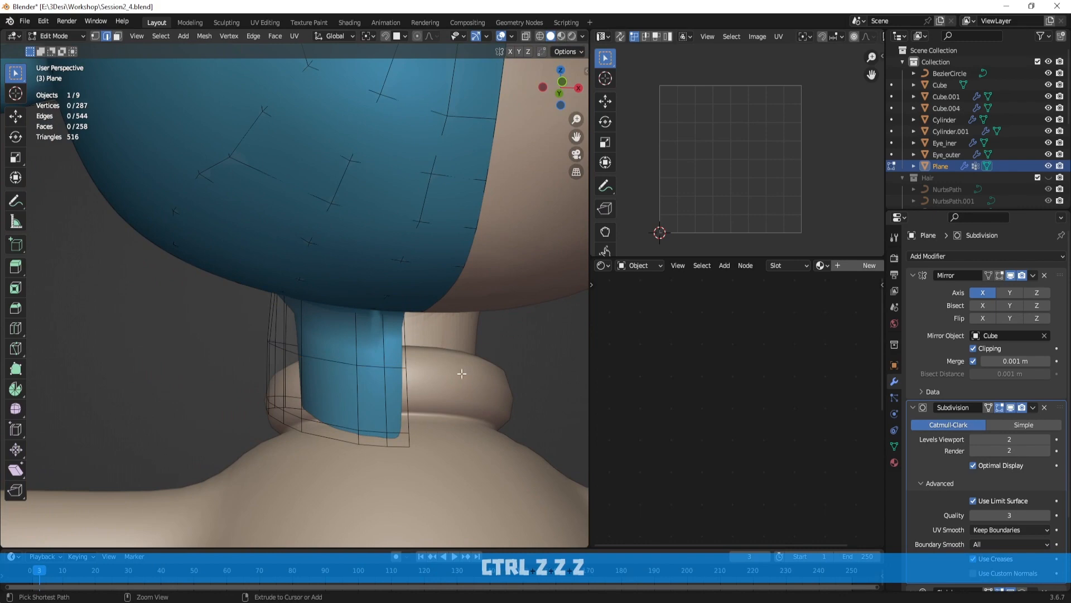
{"action": "key", "text": "ctrl+z"}
Step: Check the whole retopologized head from the front in object mode
{"action": "scroll", "coordinate": [439, 348], "scroll_direction": "down", "scroll_amount": 4}
{"action": "middle_click_drag", "start_coordinate": [372, 341], "coordinate": [348, 359]}
{"action": "key", "text": "Tab"}
{"action": "scroll", "coordinate": [407, 349], "scroll_direction": "down", "scroll_amount": 2}
{"action": "scroll", "coordinate": [407, 349], "scroll_direction": "up", "scroll_amount": 3}
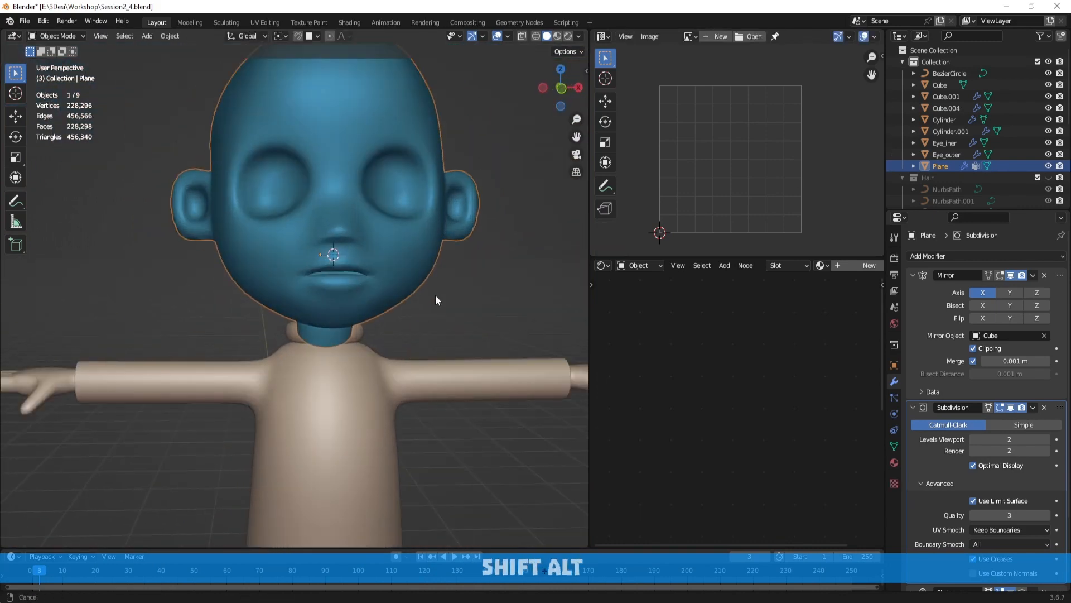
{"action": "middle_click_drag", "start_coordinate": [435, 294], "coordinate": [407, 355], "text": "shift"}
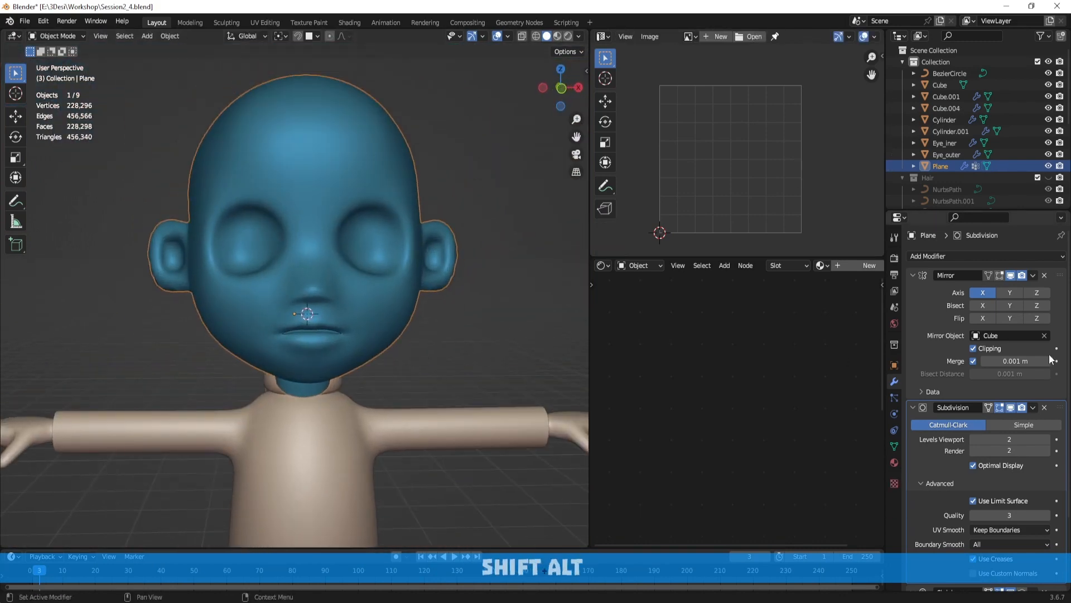
Step: Set the Subdivision modifier's viewport level to 1, trying level 0 first, and check the head's shape
{"action": "left_click", "coordinate": [975, 437]}
{"action": "left_click", "coordinate": [976, 437]}
{"action": "middle_click_drag", "start_coordinate": [293, 316], "coordinate": [335, 313]}
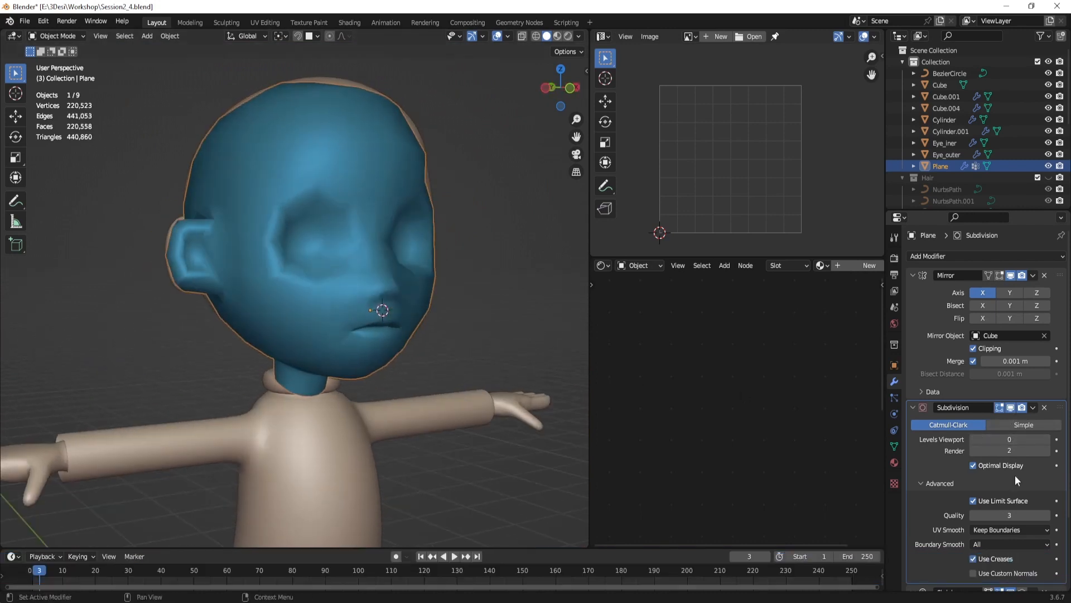
{"action": "left_click", "coordinate": [1047, 439]}
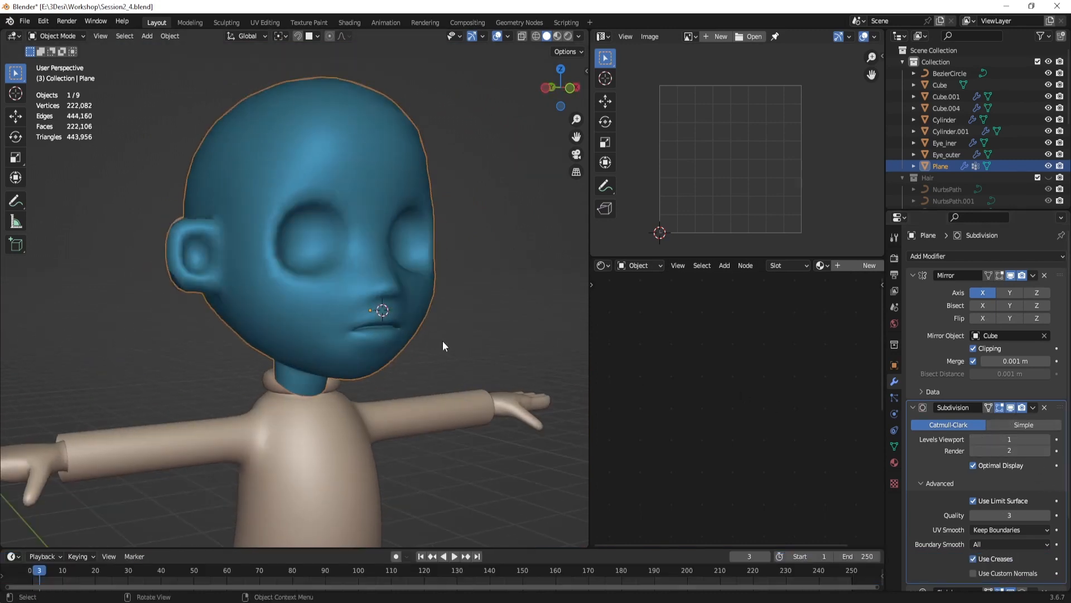
{"action": "middle_click_drag", "start_coordinate": [443, 346], "coordinate": [564, 346]}
{"action": "scroll", "coordinate": [407, 343], "scroll_direction": "down", "scroll_amount": 2}
{"action": "scroll", "coordinate": [484, 347], "scroll_direction": "up", "scroll_amount": 2}
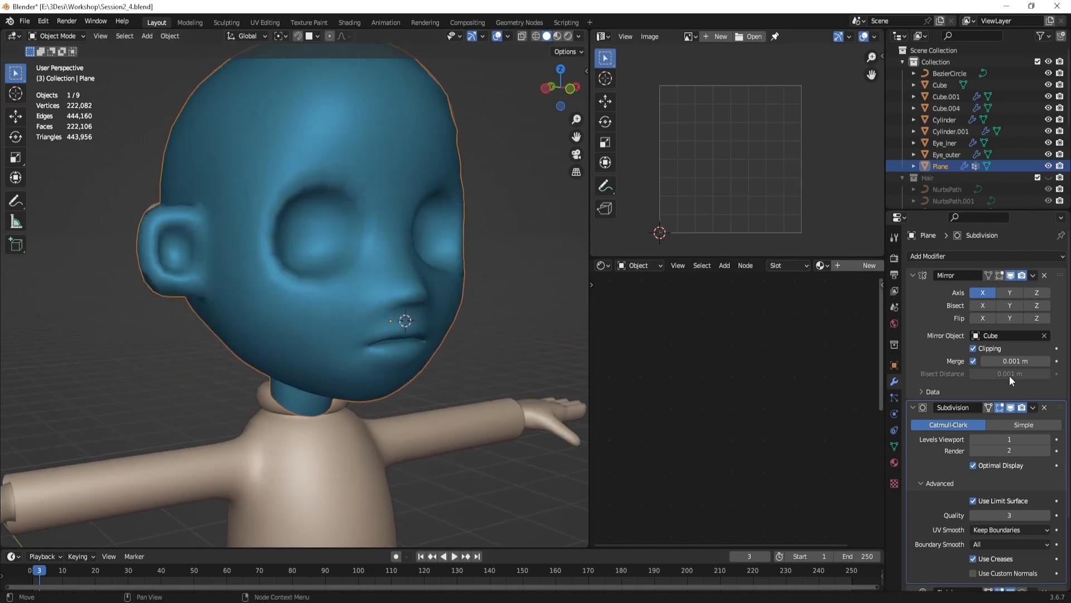
Step: Duplicate the retopologized head mesh Plane in place
{"action": "scroll", "coordinate": [940, 339], "scroll_direction": "down", "scroll_amount": 2}
{"action": "scroll", "coordinate": [465, 264], "scroll_direction": "down", "scroll_amount": 2}
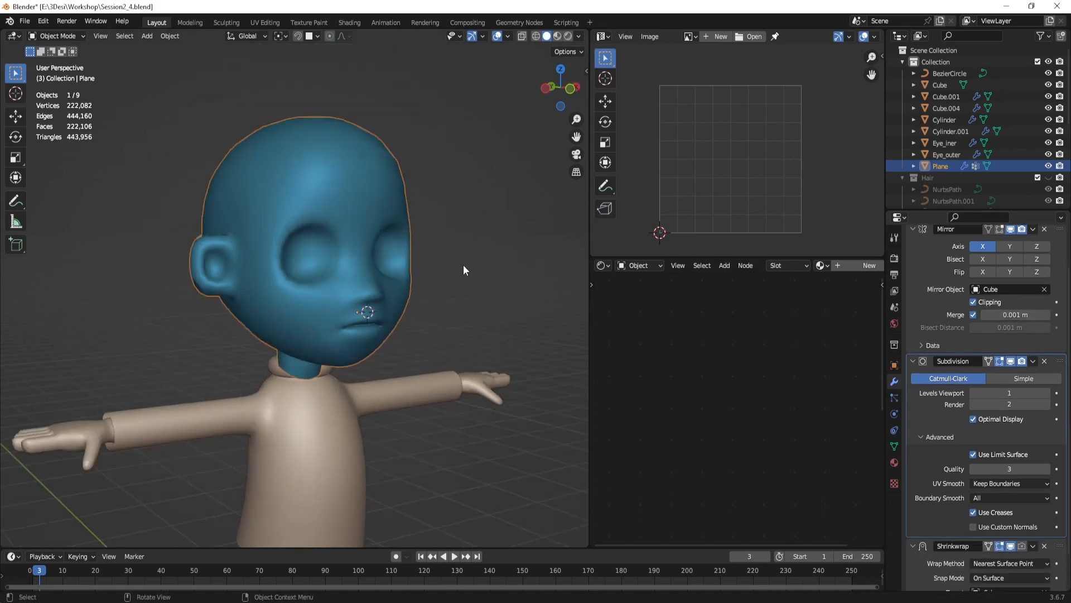
{"action": "middle_click_drag", "start_coordinate": [472, 266], "coordinate": [453, 271]}
{"action": "key", "text": "shift+d"}
{"action": "right_click", "coordinate": [453, 269]}
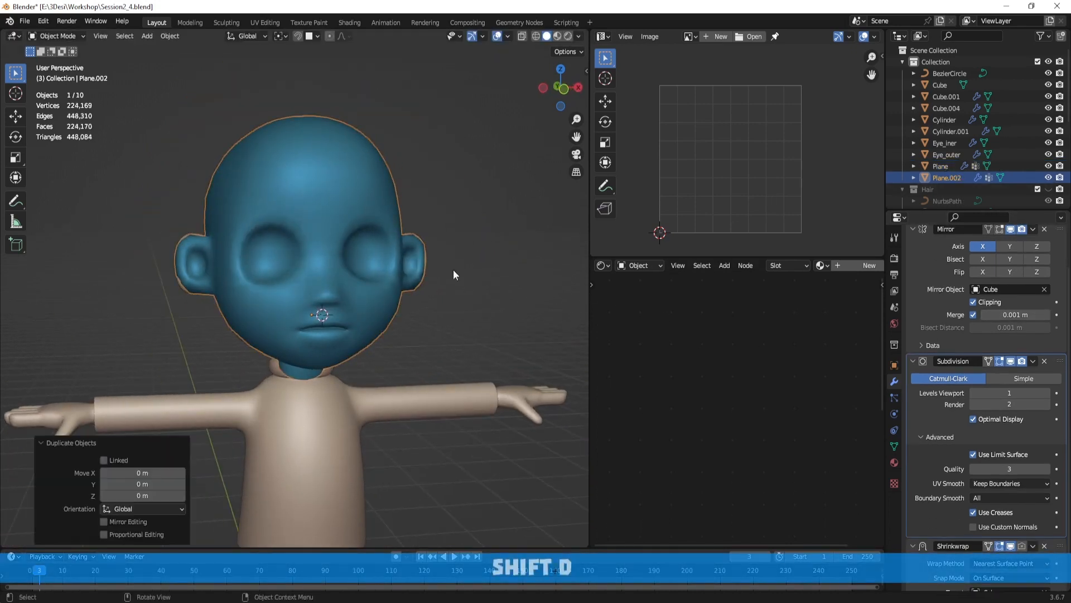
Step: Rename the duplicated head mesh BAckup and hide it
{"action": "double_click", "coordinate": [962, 179]}
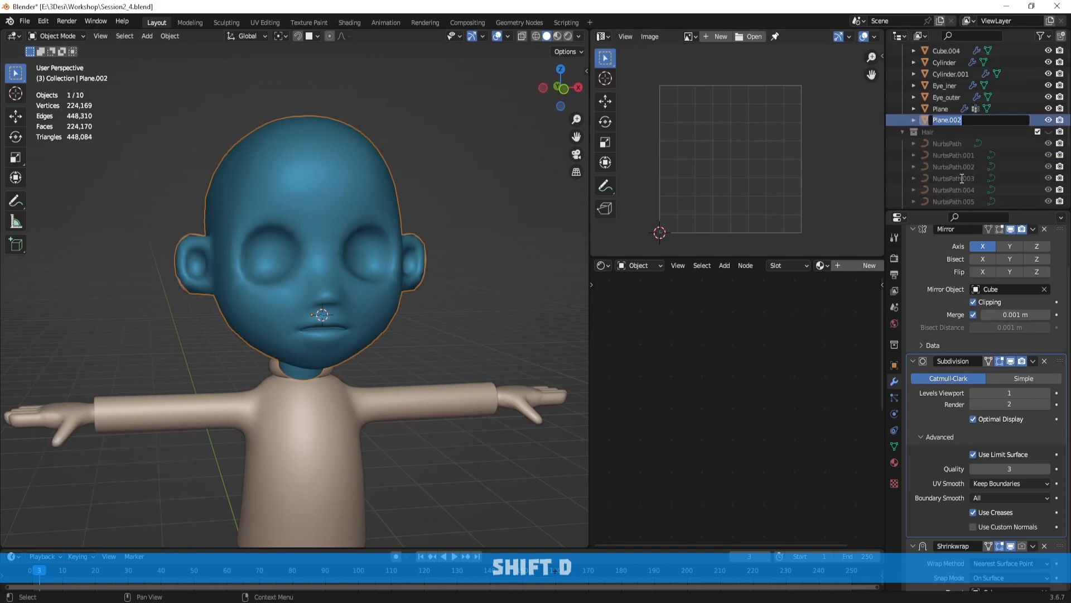
{"action": "type", "text": "BAckup"}
{"action": "key", "text": "Return"}
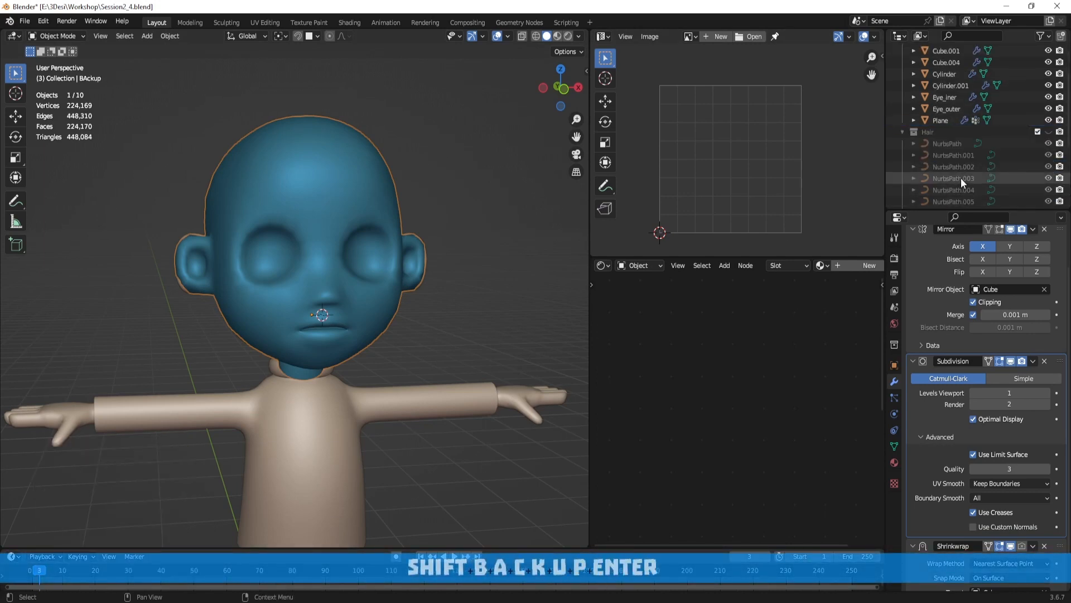
{"action": "scroll", "coordinate": [961, 179], "scroll_direction": "up", "scroll_amount": 3}
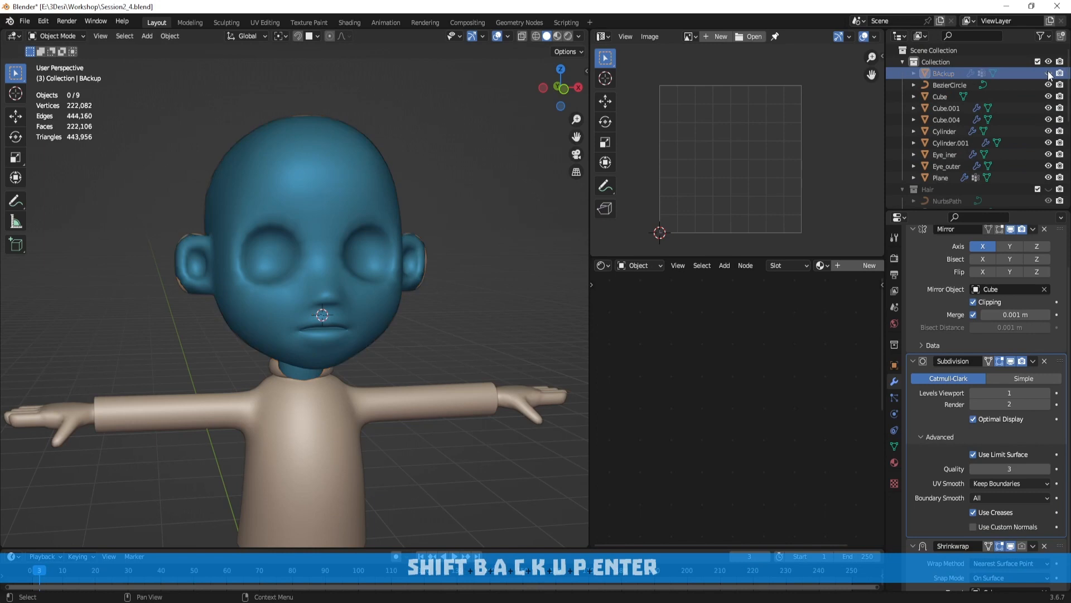
Step: Apply the Mirror, Subdivision and Shrinkwrap modifiers on the retopologized head mesh Plane
{"action": "left_click", "coordinate": [345, 182]}
{"action": "middle_click_drag", "start_coordinate": [434, 200], "coordinate": [485, 202]}
{"action": "key", "text": "KP_Decimal"}
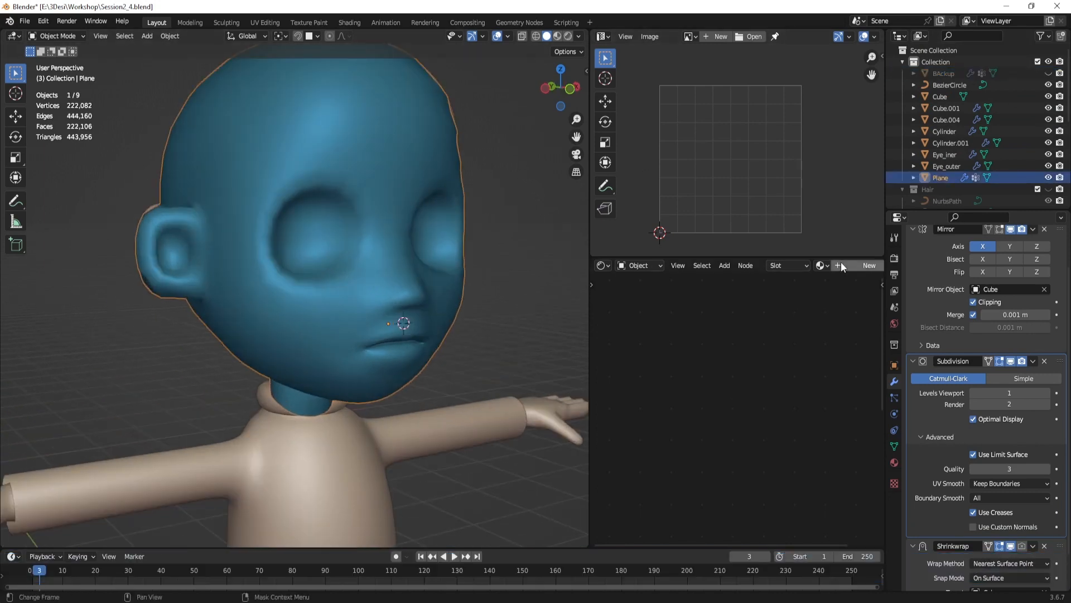
{"action": "scroll", "coordinate": [931, 259], "scroll_direction": "up", "scroll_amount": 2}
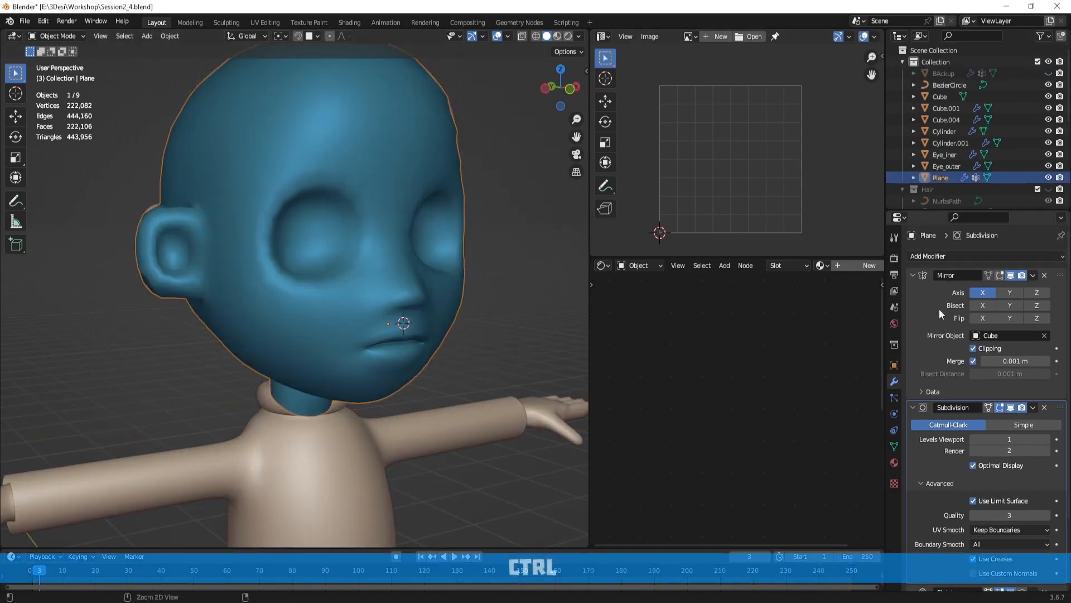
{"action": "key", "text": "ctrl+a"}
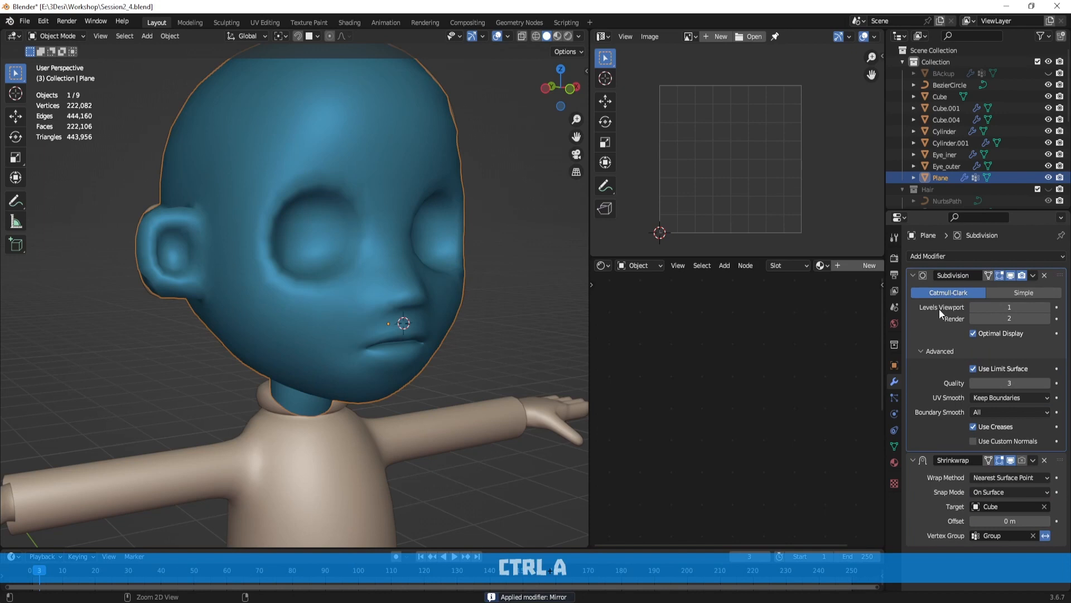
{"action": "key", "text": "ctrl+a"}
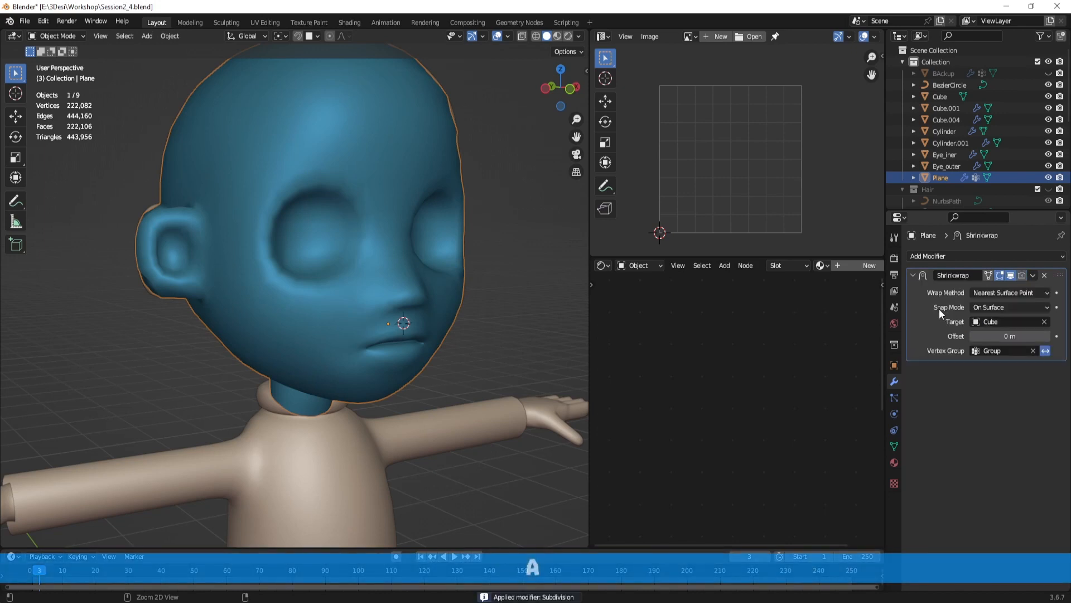
{"action": "key", "text": "ctrl+a"}
Step: Examine the head's applied mesh in edit mode, select all of it, and return to object mode to check it from other sides
{"action": "key", "text": "Tab"}
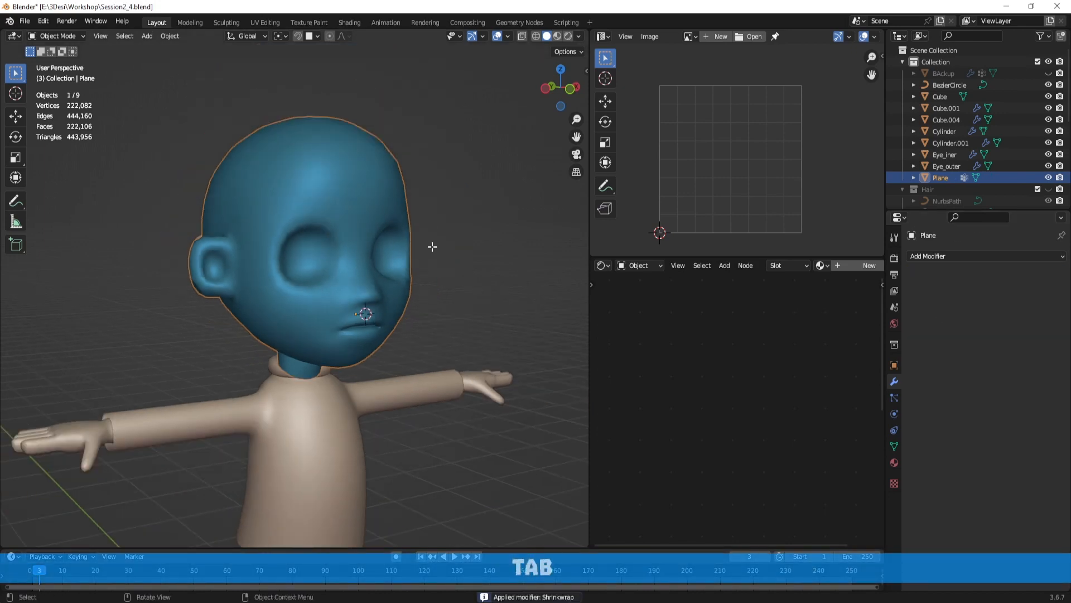
{"action": "middle_click_drag", "start_coordinate": [490, 253], "coordinate": [459, 254]}
{"action": "scroll", "coordinate": [375, 200], "scroll_direction": "up", "scroll_amount": 2}
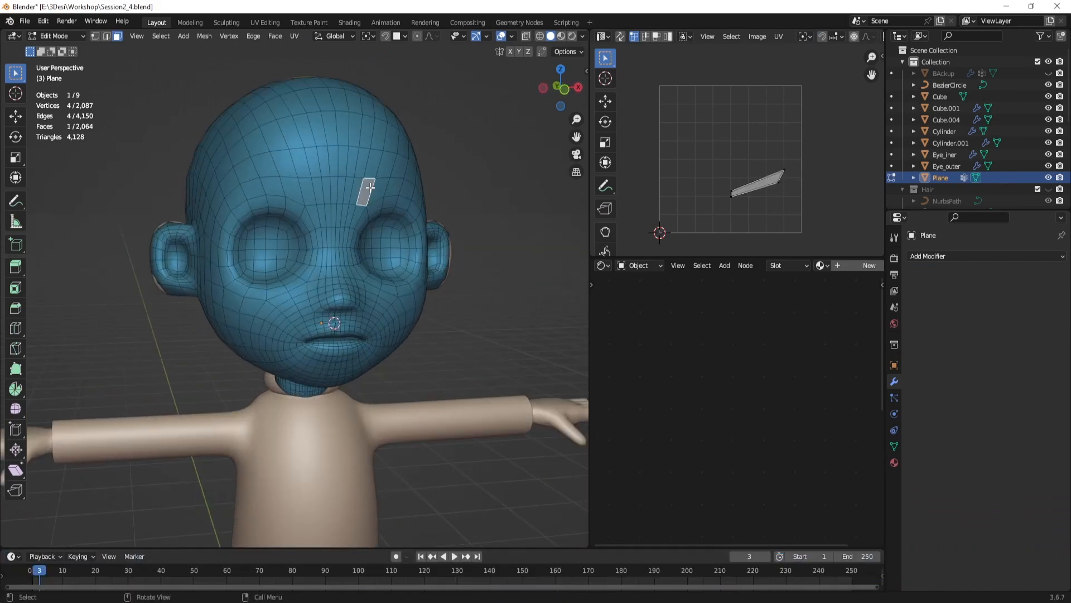
{"action": "key", "text": "a"}
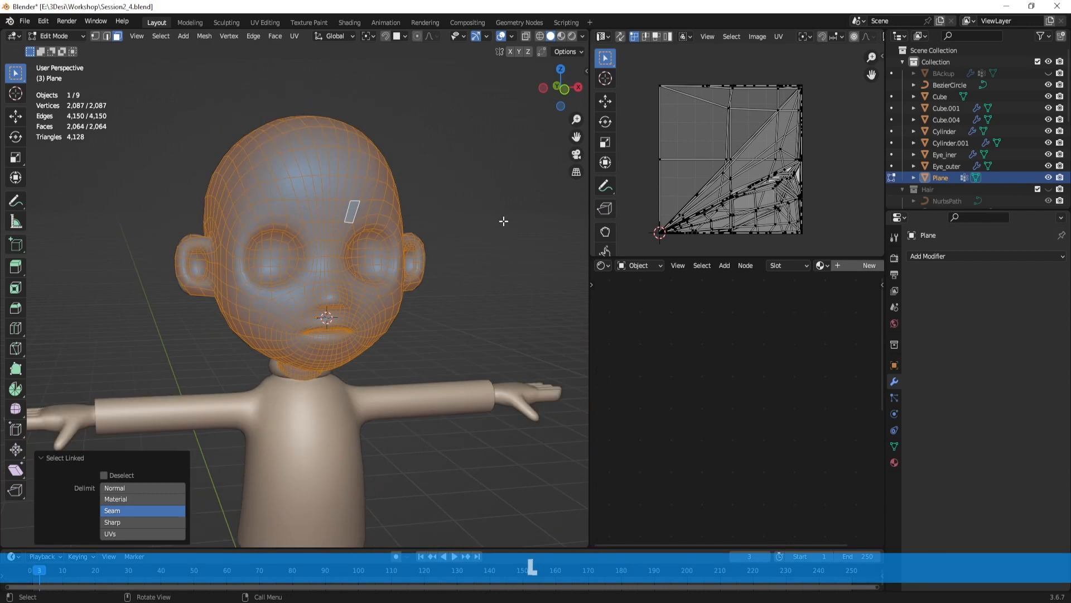
{"action": "key", "text": "Tab"}
{"action": "middle_click_drag", "start_coordinate": [513, 242], "coordinate": [369, 241]}
{"action": "key", "text": "alt+shift"}
{"action": "middle_click_drag", "start_coordinate": [269, 267], "coordinate": [291, 259]}
{"action": "left_click", "coordinate": [353, 211]}
Step: Delete the face loop at the top of the neck, just below the head
{"action": "key", "text": "Tab"}
{"action": "scroll", "coordinate": [467, 375], "scroll_direction": "up", "scroll_amount": 4}
{"action": "key", "text": "alt+shift"}
{"action": "middle_click_drag", "start_coordinate": [467, 375], "coordinate": [294, 216]}
{"action": "key", "text": "2"}
{"action": "left_click", "coordinate": [350, 312]}
{"action": "key", "text": "3"}
{"action": "left_click", "coordinate": [295, 213], "text": "alt"}
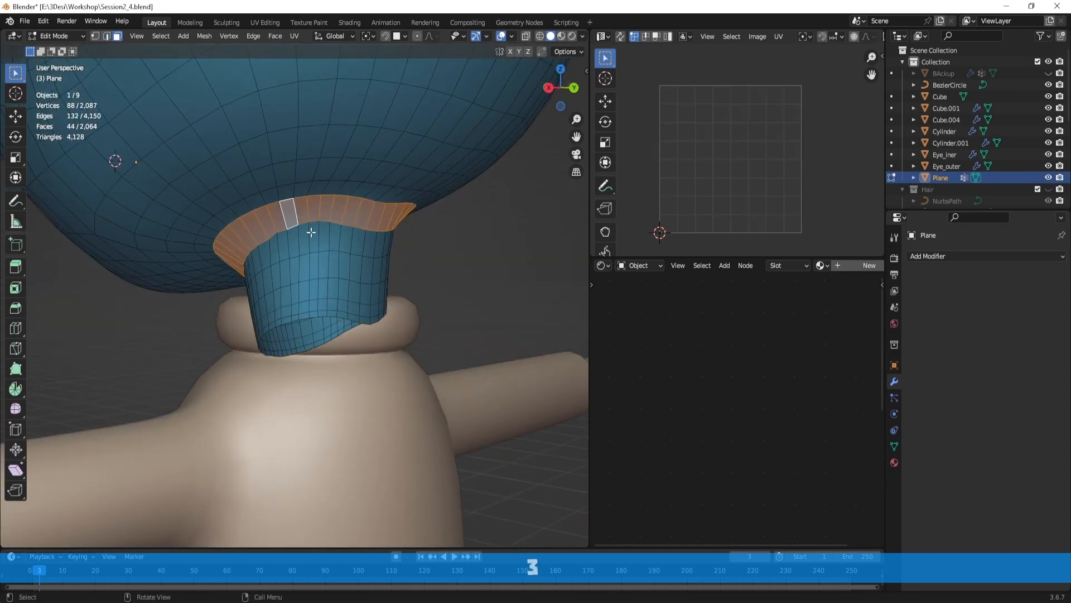
{"action": "key", "text": "x"}
{"action": "left_click", "coordinate": [310, 235]}
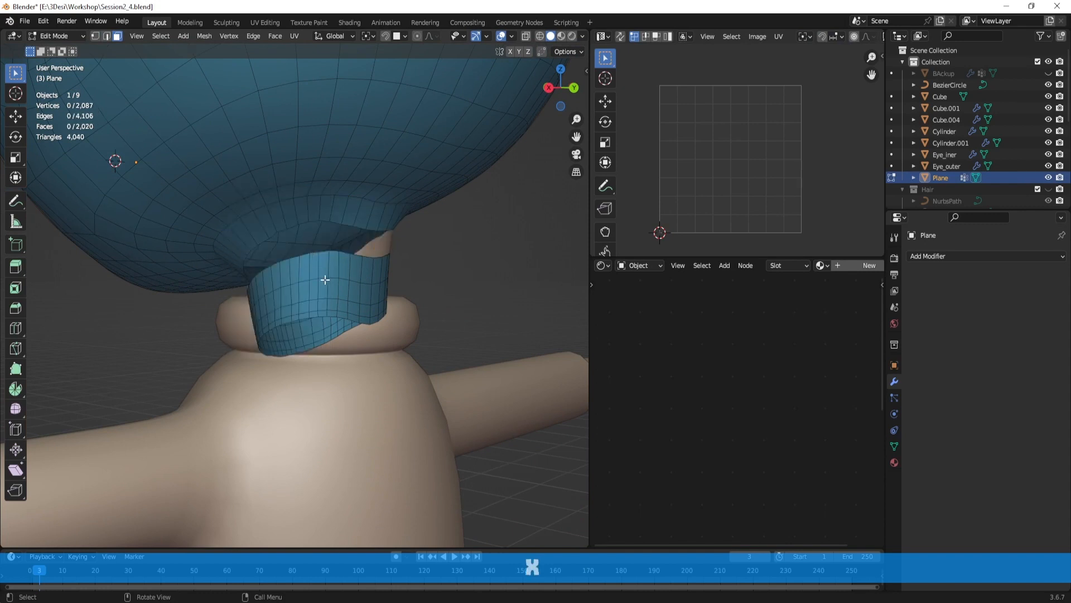
Step: Delete all faces of the detached lower neck piece
{"action": "key", "text": "l"}
{"action": "key", "text": "x"}
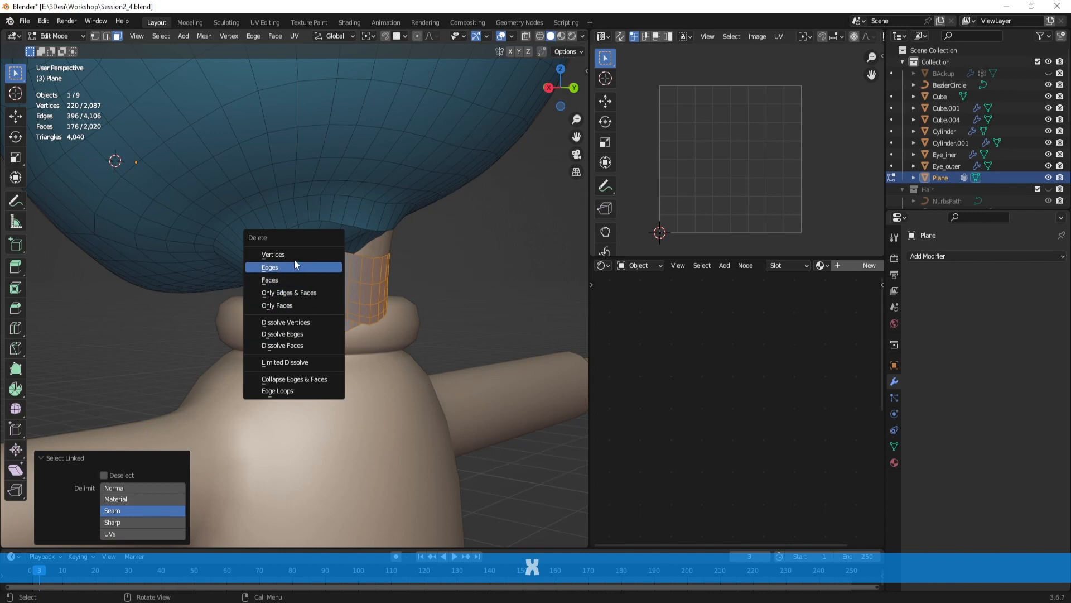
{"action": "left_click", "coordinate": [294, 279]}
Step: Extrude the open edge loop under the head and move it down about 0.176 m along Z to form the neck
{"action": "middle_click_drag", "start_coordinate": [330, 223], "coordinate": [470, 207]}
{"action": "key", "text": "r"}
{"action": "key", "text": "z"}
{"action": "right_click", "coordinate": [470, 271]}
{"action": "key", "text": "e"}
{"action": "right_click", "coordinate": [476, 242]}
{"action": "key", "text": "s"}
{"action": "right_click", "coordinate": [471, 210]}
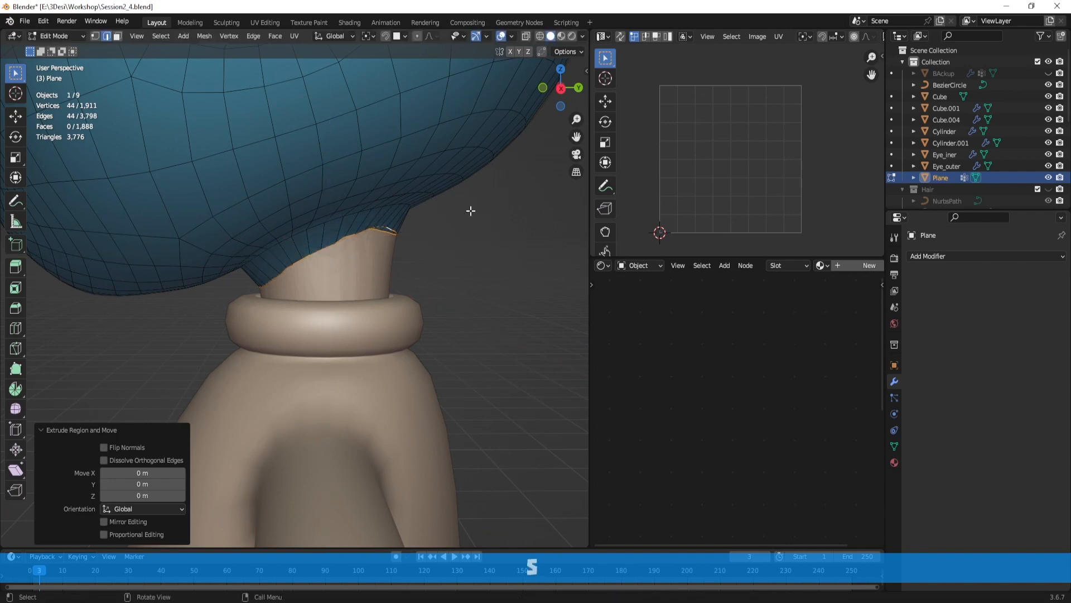
{"action": "key", "text": "g"}
{"action": "key", "text": "z"}
{"action": "left_click", "coordinate": [426, 247]}
Step: Try scaling the neck's bottom edge loop by 20 along Z and undo it
{"action": "key", "text": "s"}
{"action": "key", "text": "z"}
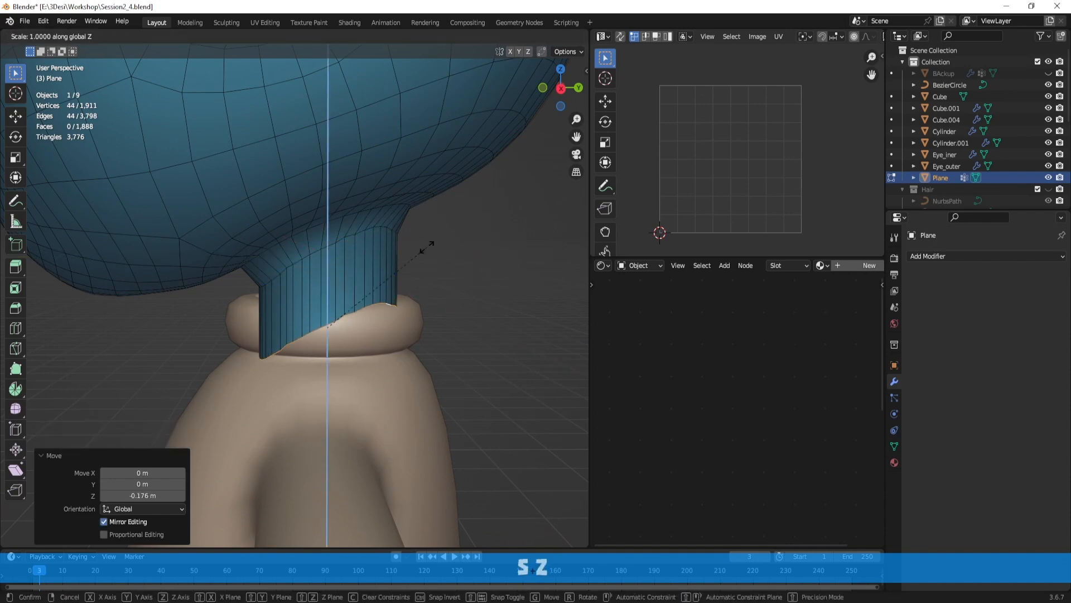
{"action": "key", "text": "2"}
{"action": "key", "text": "0"}
{"action": "key", "text": "Return"}
{"action": "key", "text": "ctrl+z"}
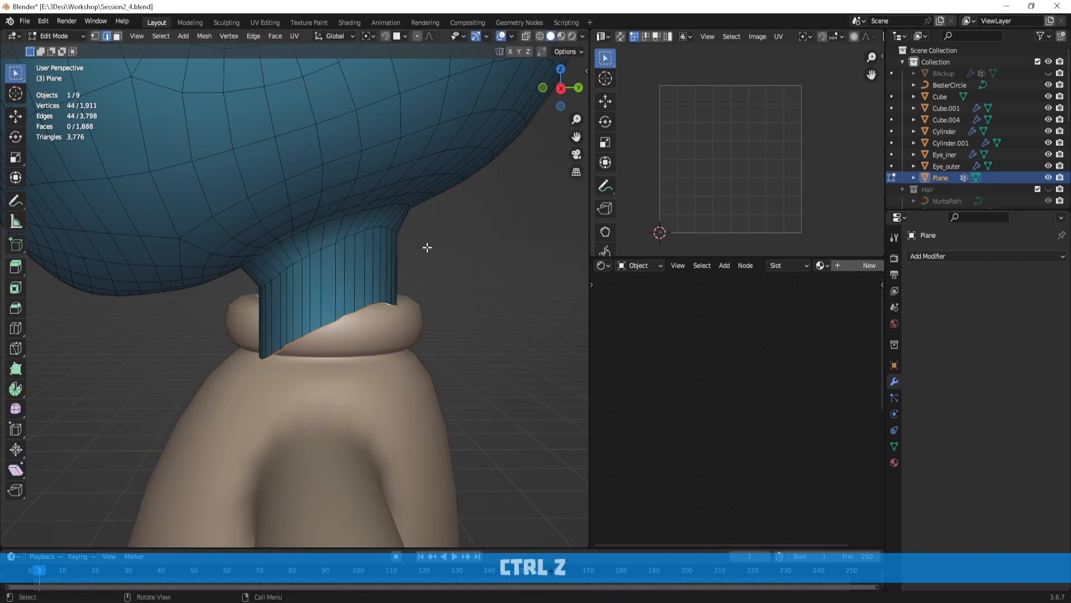
{"action": "key", "text": "s"}
{"action": "right_click", "coordinate": [474, 281]}
Step: Flatten the neck's bottom edge loop to about 0.054 along Z and move it down about 0.043 m
{"action": "scroll", "coordinate": [475, 280], "scroll_direction": "down", "scroll_amount": 3}
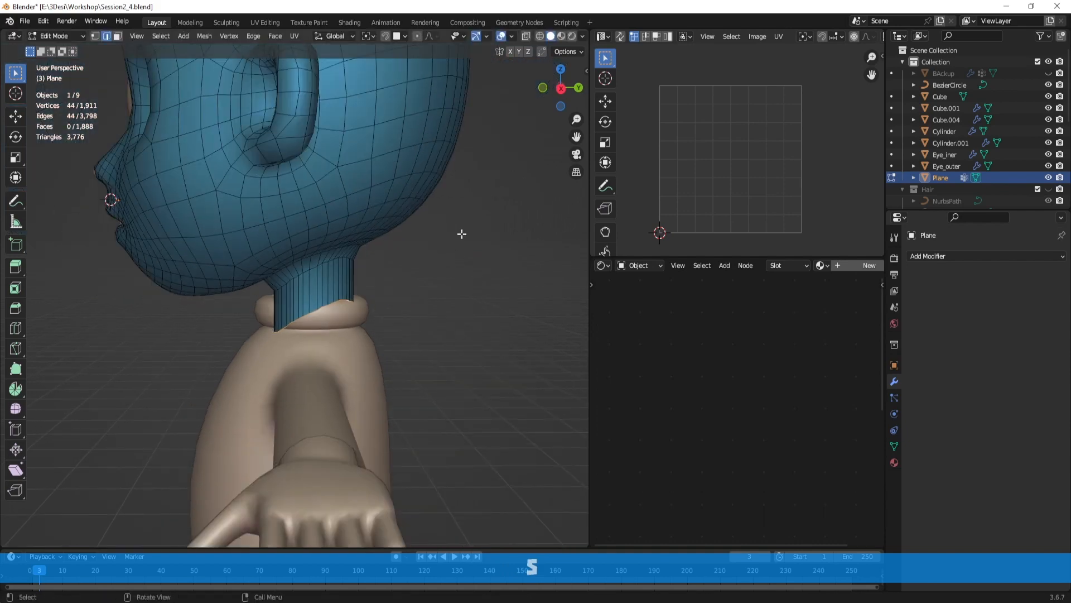
{"action": "key", "text": "s"}
{"action": "key", "text": "z"}
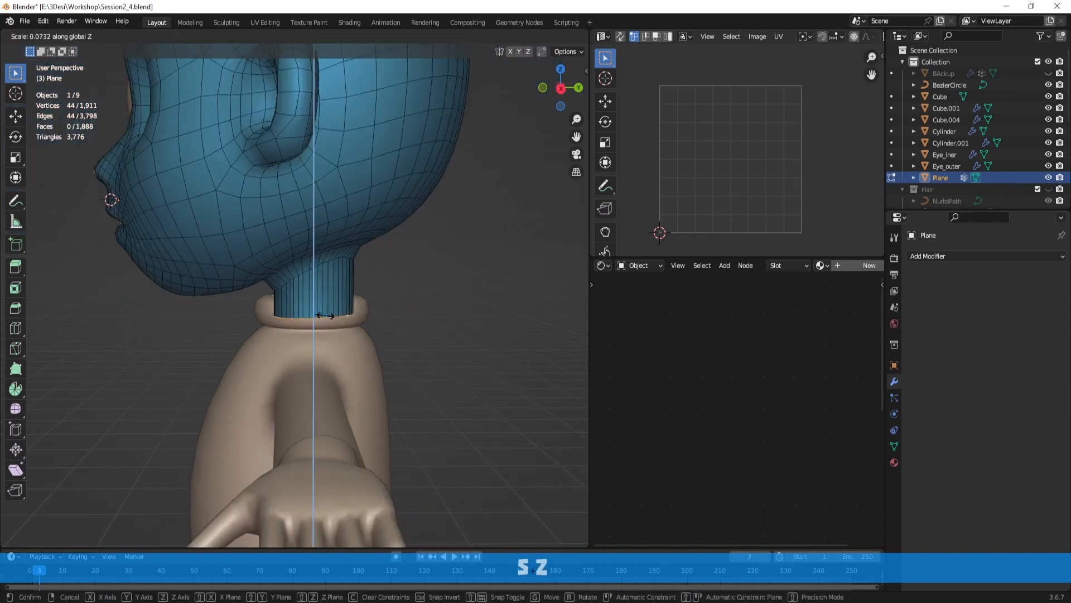
{"action": "left_click", "coordinate": [323, 316]}
{"action": "middle_click_drag", "start_coordinate": [324, 315], "coordinate": [484, 300]}
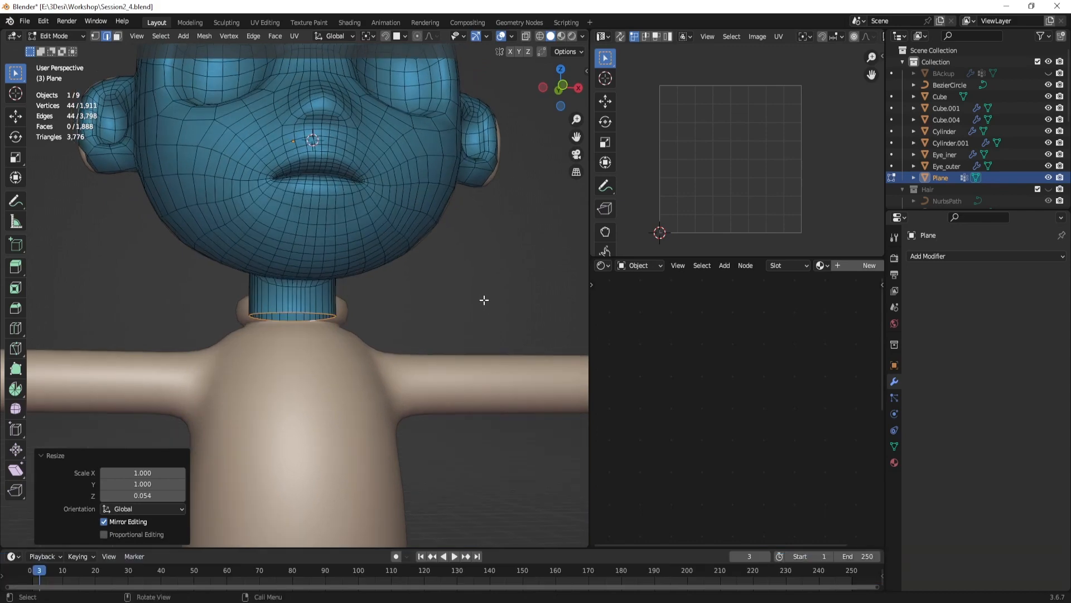
{"action": "key", "text": "g"}
{"action": "key", "text": "z"}
{"action": "left_click", "coordinate": [429, 300]}
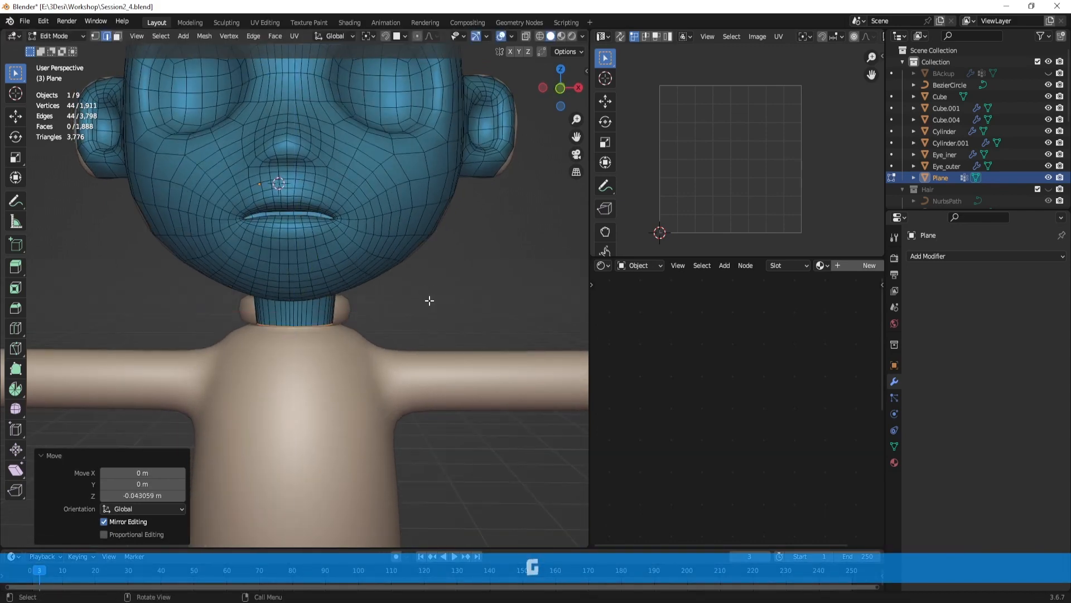
Step: Return to object mode and hide the sculpted head Cube to check the new head on the body
{"action": "key", "text": "Tab"}
{"action": "scroll", "coordinate": [406, 278], "scroll_direction": "down", "scroll_amount": 5}
{"action": "middle_click_drag", "start_coordinate": [400, 270], "coordinate": [620, 273]}
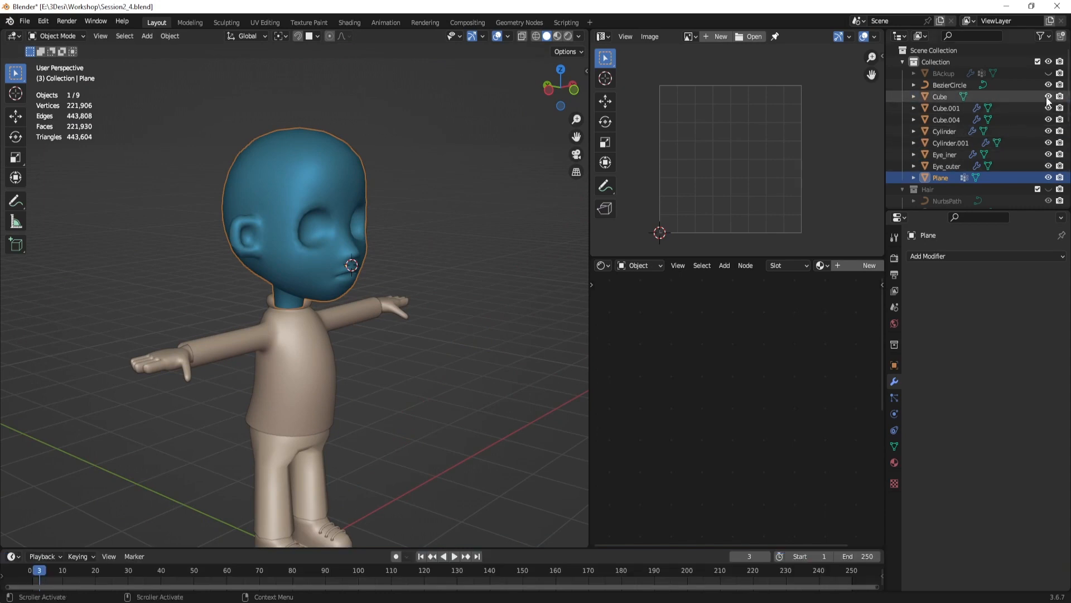
{"action": "middle_click_drag", "start_coordinate": [485, 230], "coordinate": [450, 209]}
{"action": "scroll", "coordinate": [563, 249], "scroll_direction": "up", "scroll_amount": 3}
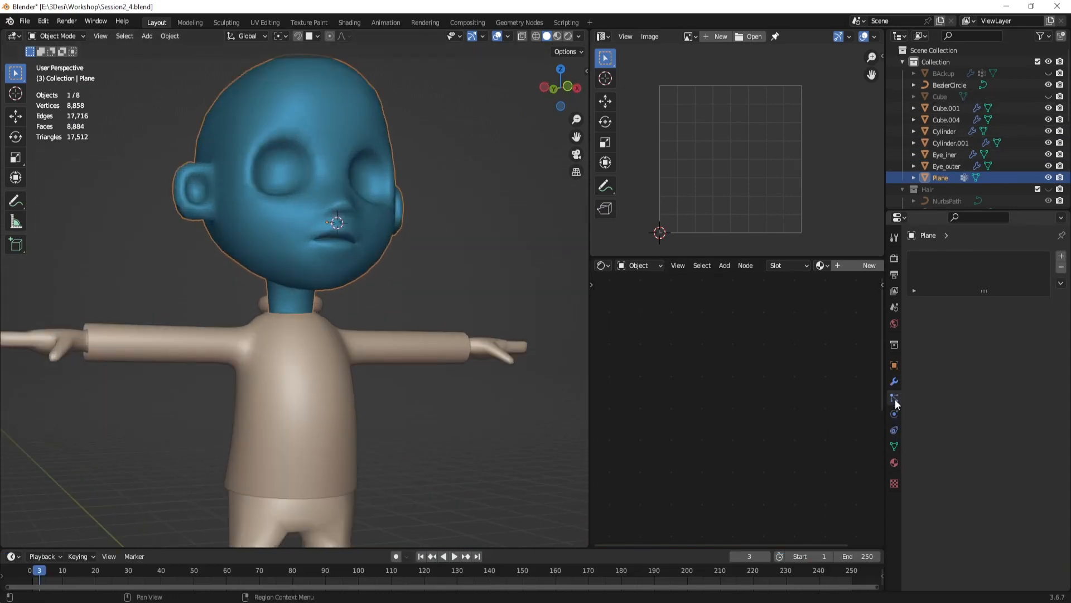
Step: Open the Viewport Display settings of the head mesh Plane
{"action": "left_click", "coordinate": [894, 365]}
{"action": "scroll", "coordinate": [966, 426], "scroll_direction": "down", "scroll_amount": 4}
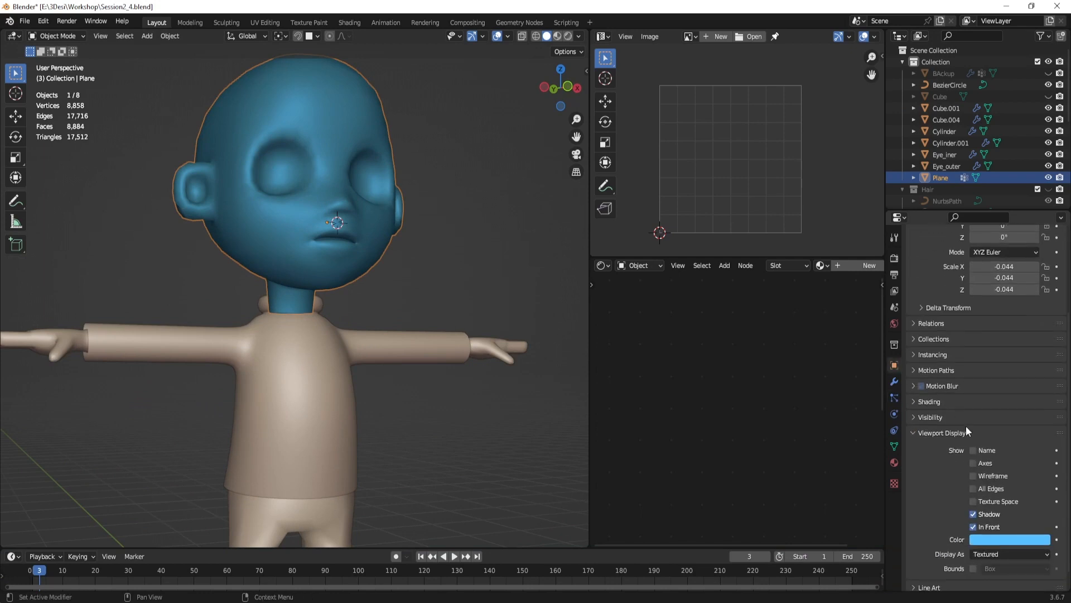
Step: Turn off the In Front viewport display option for the head and clear the object selection
{"action": "left_click", "coordinate": [974, 527]}
{"action": "scroll", "coordinate": [477, 235], "scroll_direction": "up", "scroll_amount": 2}
{"action": "left_click", "coordinate": [459, 247]}
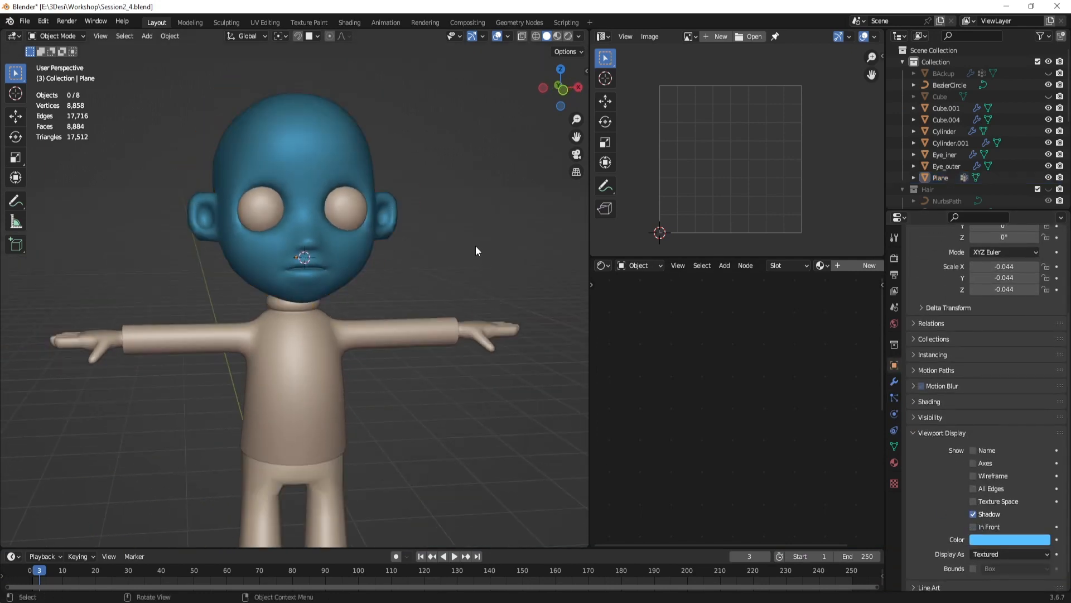
{"action": "middle_click_drag", "start_coordinate": [475, 246], "coordinate": [583, 58]}
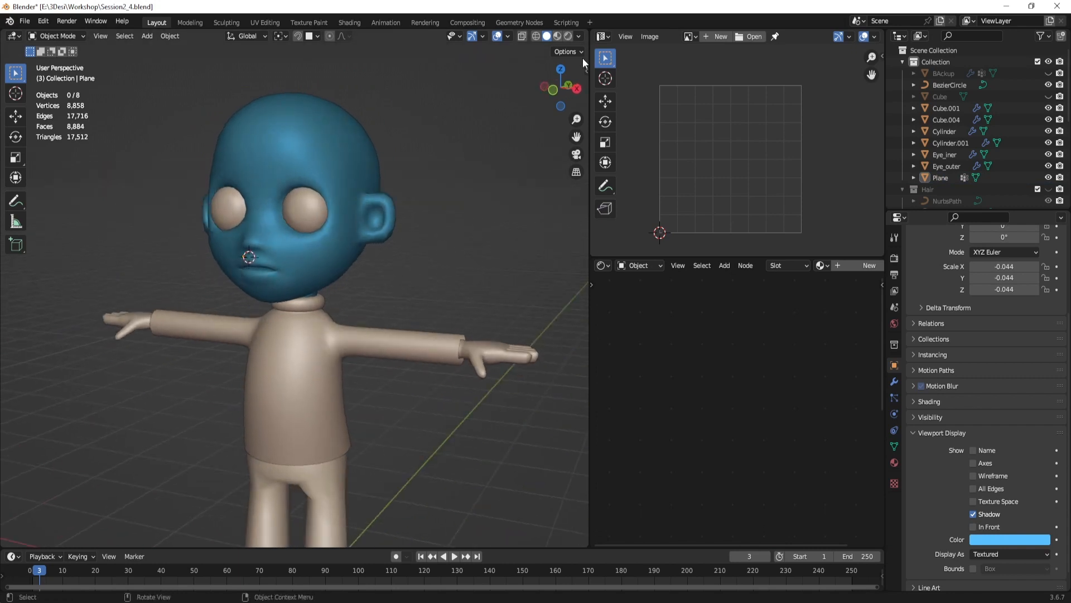
{"action": "middle_click_drag", "start_coordinate": [357, 198], "coordinate": [347, 155]}
Step: Change the head's viewport display color to a pale pink with hue 0.844 and saturation 0.106
{"action": "left_click", "coordinate": [347, 155]}
{"action": "left_click", "coordinate": [1009, 539]}
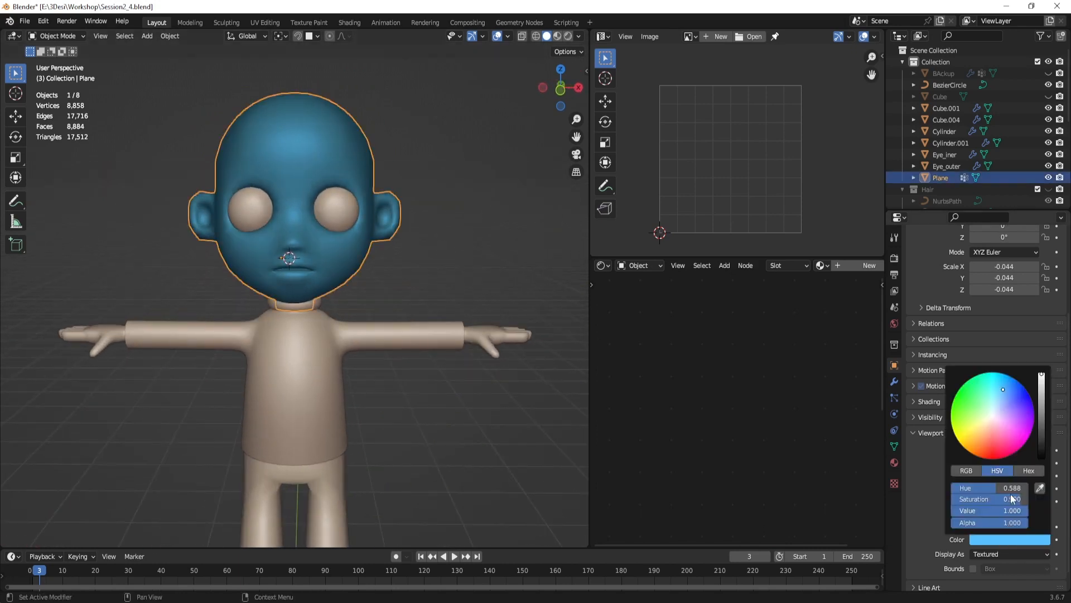
{"action": "left_click_drag", "start_coordinate": [1005, 399], "coordinate": [995, 416]}
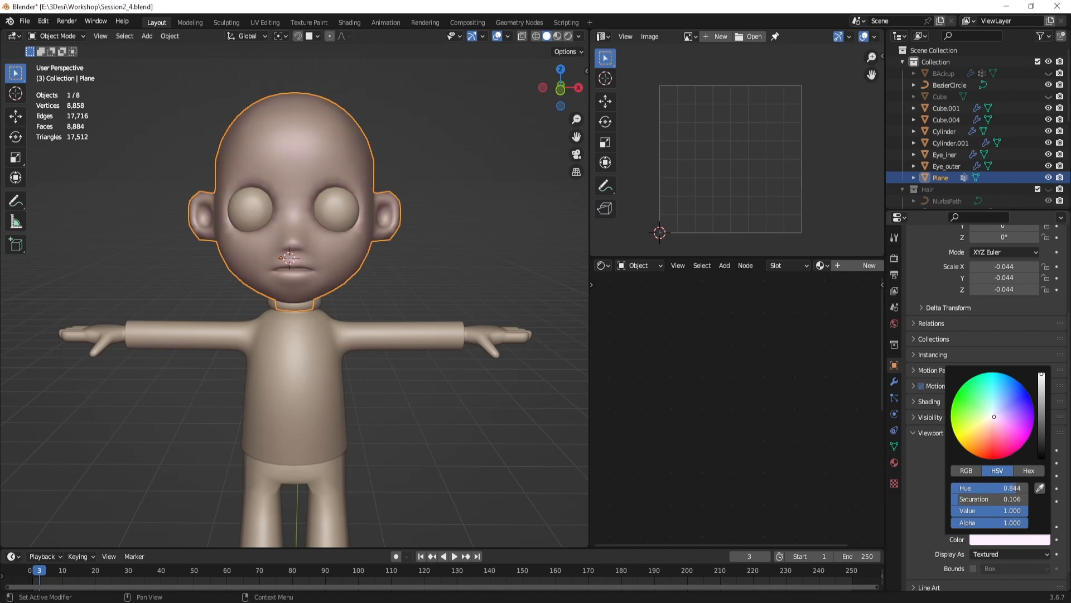
{"action": "left_click", "coordinate": [370, 290]}
Step: Open the head mesh for editing and select the edge loops around one ear and inside the mouth
{"action": "middle_click_drag", "start_coordinate": [369, 290], "coordinate": [435, 270]}
{"action": "left_click", "coordinate": [381, 249]}
{"action": "key", "text": "Tab"}
{"action": "key", "text": "3"}
{"action": "scroll", "coordinate": [394, 188], "scroll_direction": "up", "scroll_amount": 4}
{"action": "scroll", "coordinate": [397, 229], "scroll_direction": "up", "scroll_amount": 2}
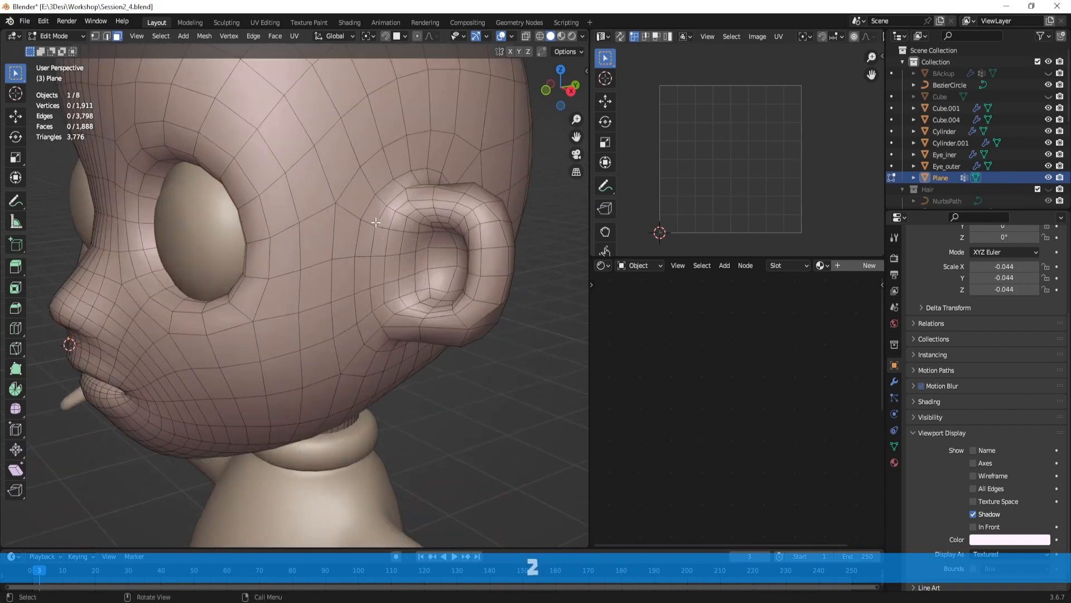
{"action": "scroll", "coordinate": [371, 202], "scroll_direction": "down", "scroll_amount": 3}
{"action": "middle_click_drag", "start_coordinate": [371, 202], "coordinate": [274, 234]}
{"action": "left_click", "coordinate": [309, 222], "text": "alt+shift"}
{"action": "scroll", "coordinate": [273, 235], "scroll_direction": "up", "scroll_amount": 4}
{"action": "middle_click_drag", "start_coordinate": [279, 279], "coordinate": [390, 265]}
{"action": "scroll", "coordinate": [390, 264], "scroll_direction": "up", "scroll_amount": 8}
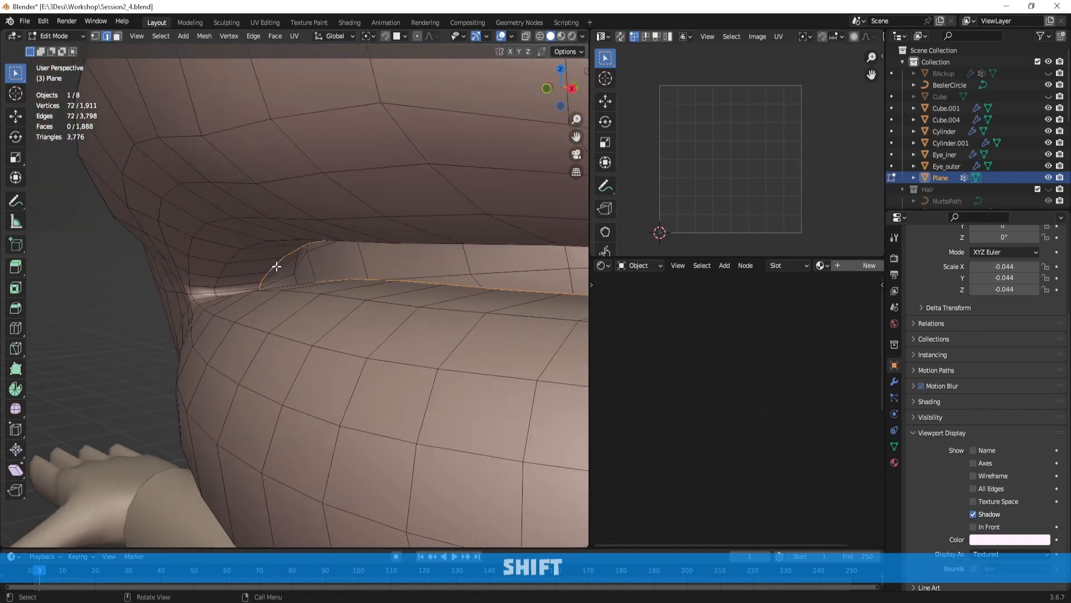
Step: Add the edge loops around the other ear and the top of the neck, and mark all selected loops as seams
{"action": "scroll", "coordinate": [276, 266], "scroll_direction": "down", "scroll_amount": 8}
{"action": "middle_click_drag", "start_coordinate": [329, 270], "coordinate": [300, 295]}
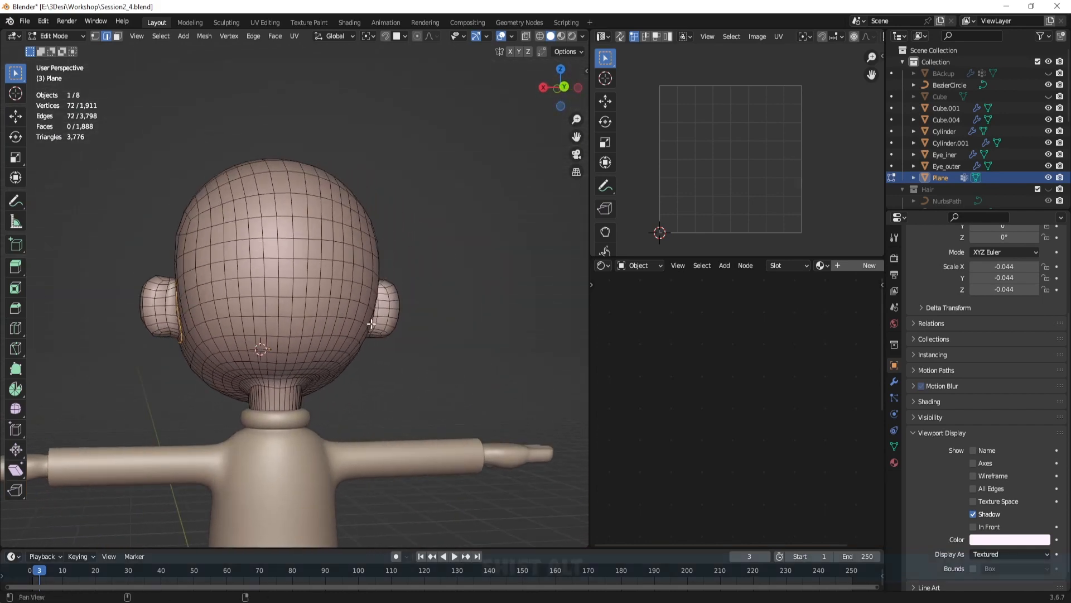
{"action": "middle_click_drag", "start_coordinate": [345, 358], "coordinate": [75, 257], "text": "shift"}
{"action": "scroll", "coordinate": [377, 291], "scroll_direction": "up", "scroll_amount": 1}
{"action": "middle_click_drag", "start_coordinate": [211, 283], "coordinate": [368, 280]}
{"action": "scroll", "coordinate": [304, 300], "scroll_direction": "up", "scroll_amount": 3}
{"action": "middle_click_drag", "start_coordinate": [299, 299], "coordinate": [331, 294]}
{"action": "middle_click_drag", "start_coordinate": [266, 305], "coordinate": [329, 220], "text": "shift"}
{"action": "left_click", "coordinate": [262, 245], "text": "alt+shift"}
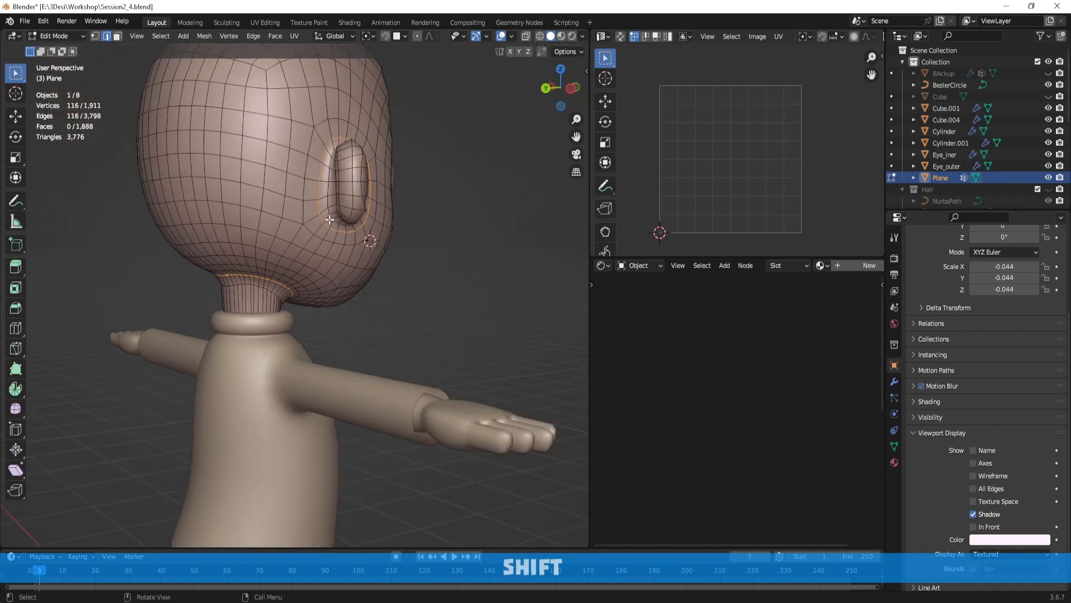
{"action": "key", "text": "u"}
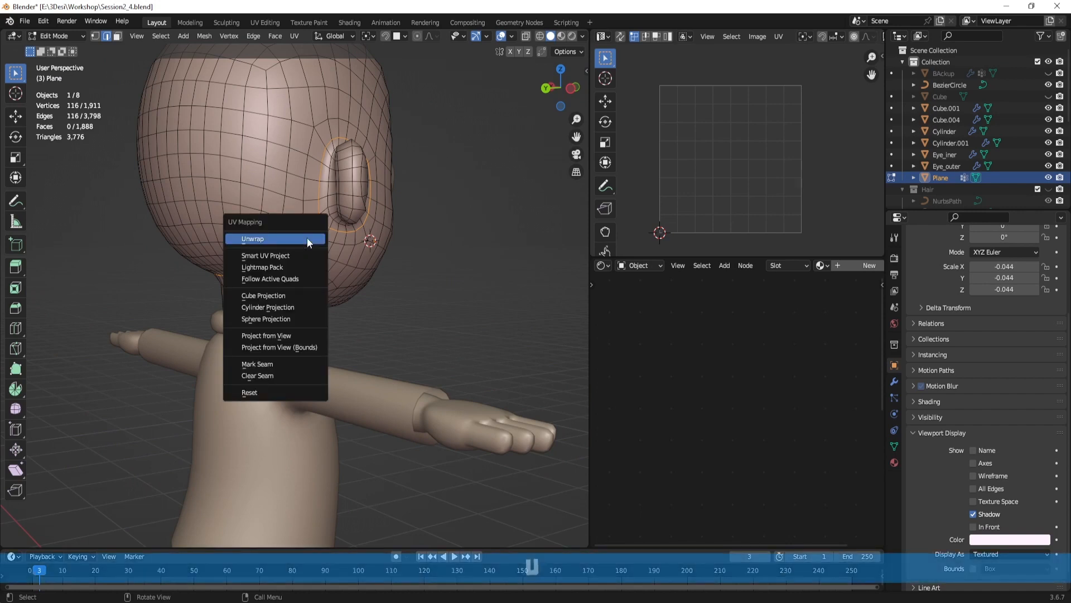
{"action": "left_click", "coordinate": [273, 357]}
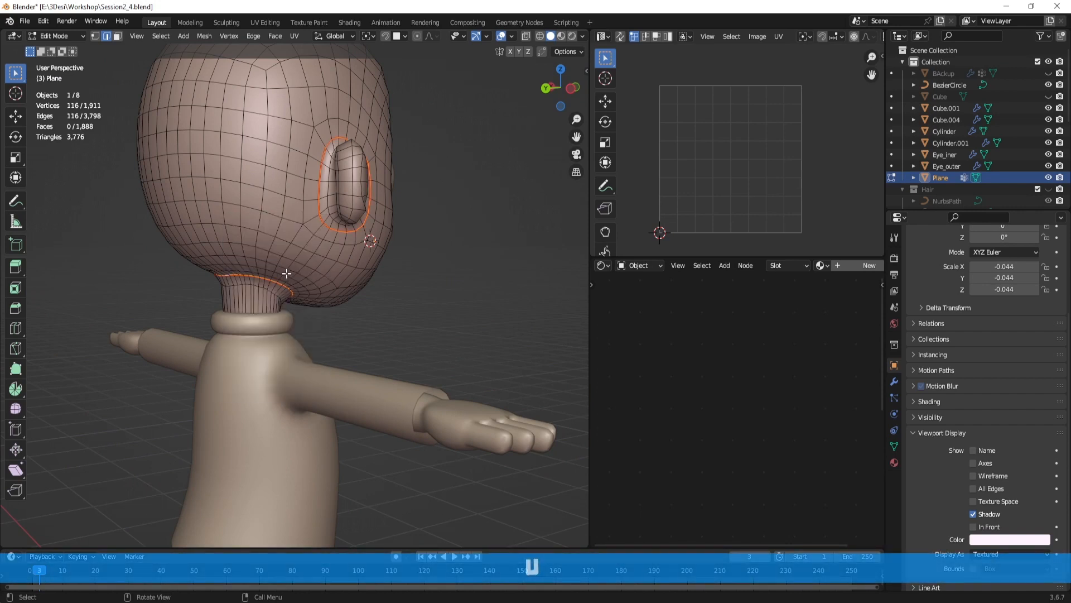
Step: Unwrap the whole head mesh using the marked seams
{"action": "key", "text": "a"}
{"action": "key", "text": "u"}
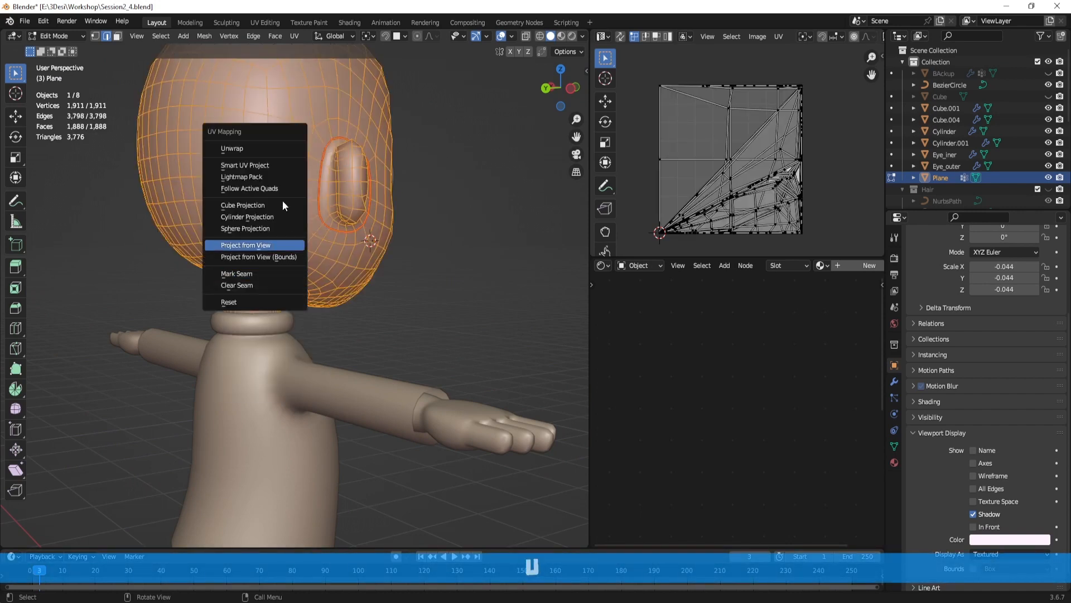
{"action": "left_click", "coordinate": [268, 145]}
Step: Examine the face, ear, mouth and neck islands in the UV layout and compare them with the head model
{"action": "middle_click_drag", "start_coordinate": [410, 202], "coordinate": [384, 213]}
{"action": "scroll", "coordinate": [803, 173], "scroll_direction": "up", "scroll_amount": 5}
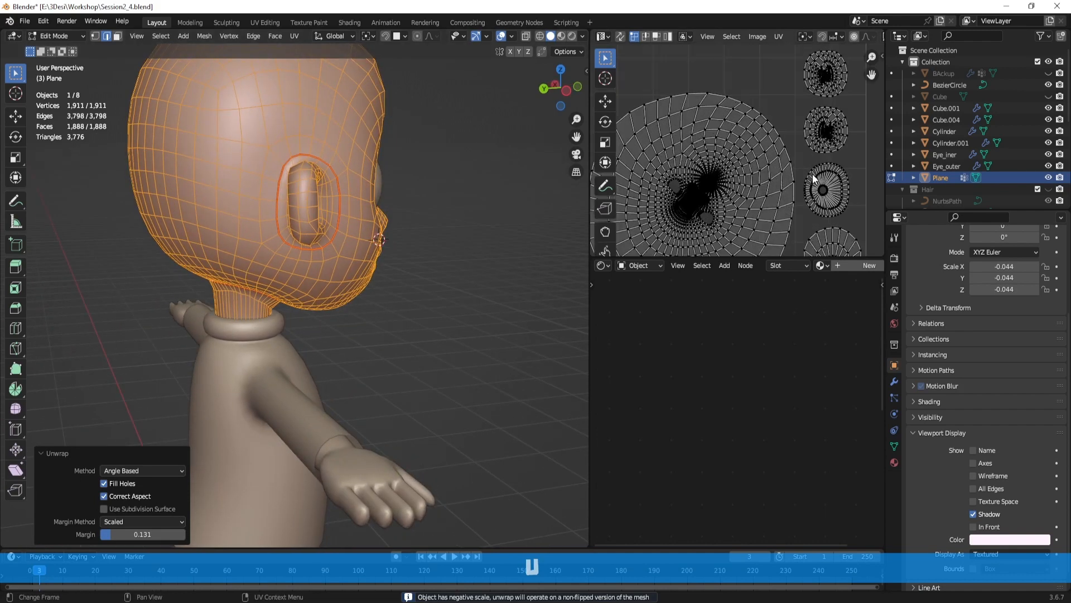
{"action": "middle_click_drag", "start_coordinate": [812, 173], "coordinate": [695, 216], "text": "shift"}
{"action": "key", "text": "Tab"}
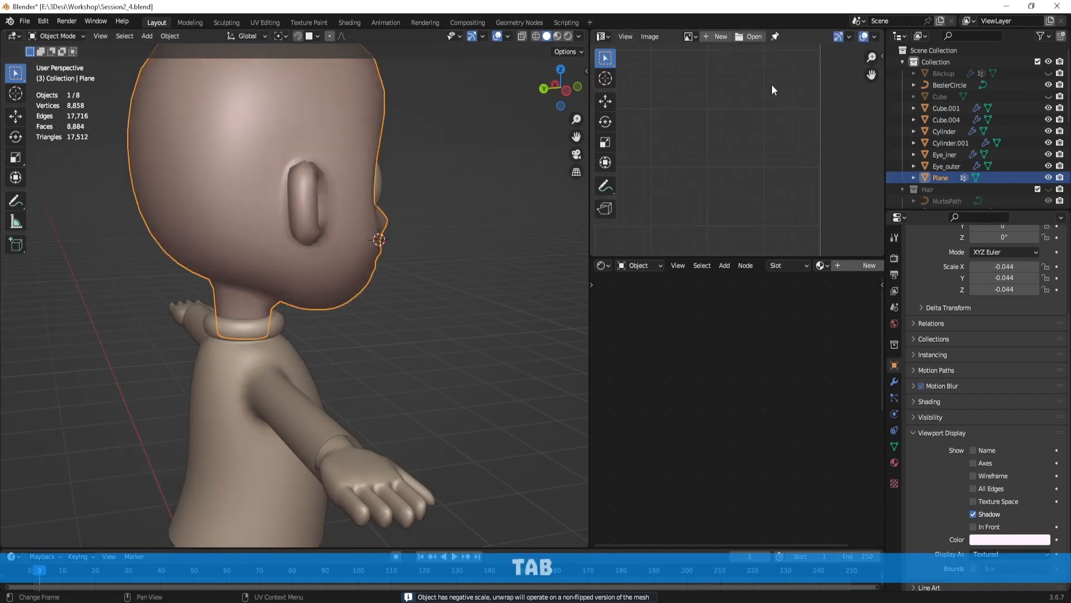
{"action": "key", "text": "Tab"}
{"action": "scroll", "coordinate": [773, 120], "scroll_direction": "down", "scroll_amount": 2}
{"action": "left_click_drag", "start_coordinate": [789, 185], "coordinate": [820, 106], "text": "alt+shift"}
{"action": "scroll", "coordinate": [780, 164], "scroll_direction": "up", "scroll_amount": 2}
{"action": "scroll", "coordinate": [792, 161], "scroll_direction": "up", "scroll_amount": 2}
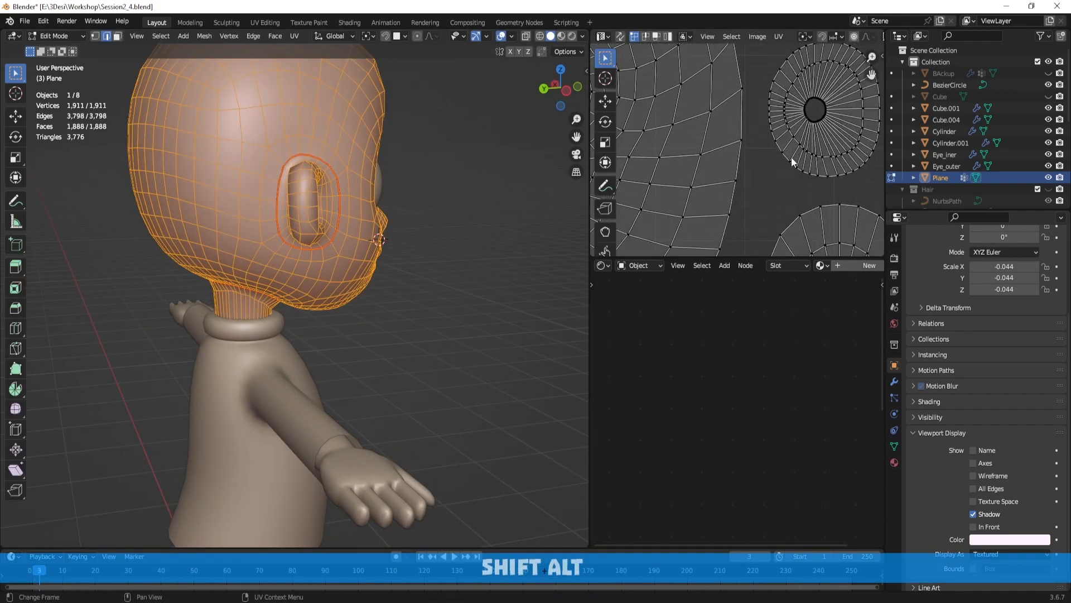
{"action": "scroll", "coordinate": [811, 135], "scroll_direction": "down", "scroll_amount": 2}
{"action": "left_click_drag", "start_coordinate": [829, 171], "coordinate": [778, 117], "text": "alt+shift"}
{"action": "scroll", "coordinate": [753, 182], "scroll_direction": "up", "scroll_amount": 1}
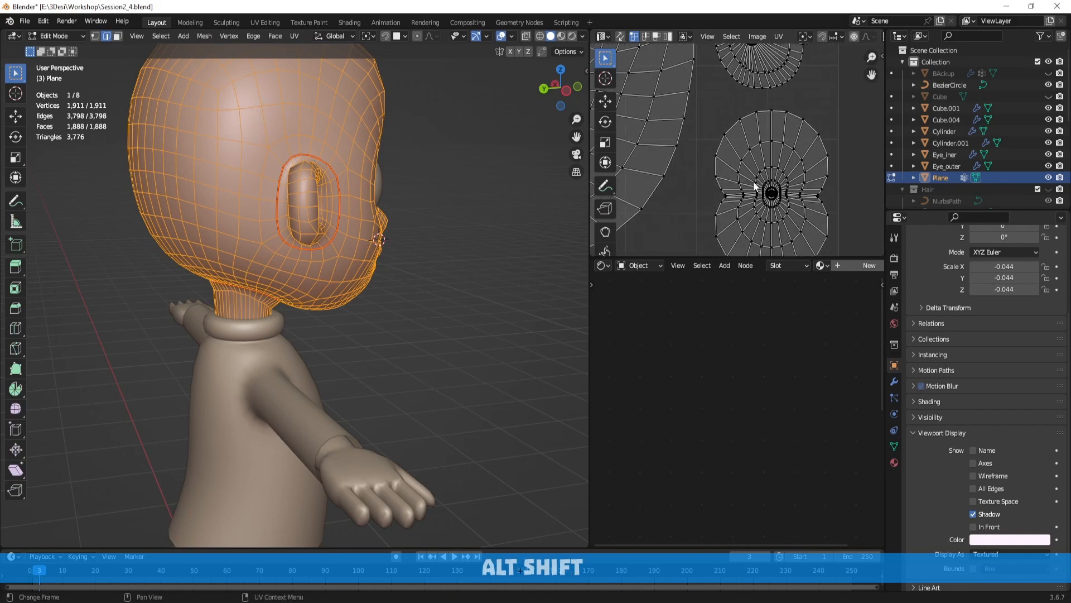
{"action": "scroll", "coordinate": [765, 169], "scroll_direction": "down", "scroll_amount": 3}
{"action": "scroll", "coordinate": [760, 169], "scroll_direction": "up", "scroll_amount": 3}
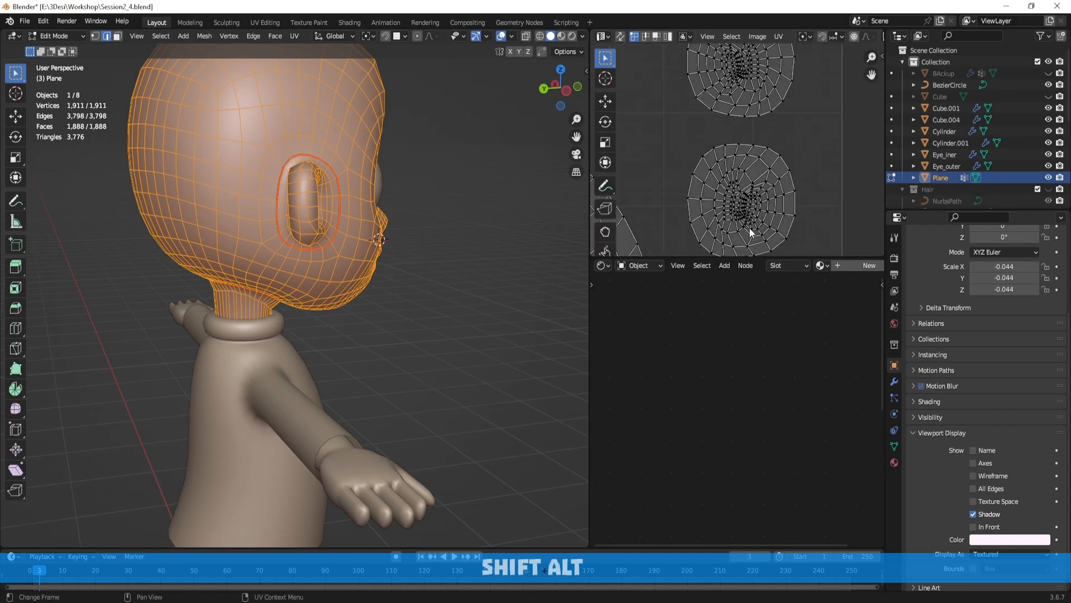
{"action": "scroll", "coordinate": [734, 124], "scroll_direction": "down", "scroll_amount": 3}
{"action": "middle_click_drag", "start_coordinate": [535, 190], "coordinate": [371, 208]}
{"action": "scroll", "coordinate": [747, 171], "scroll_direction": "up", "scroll_amount": 6}
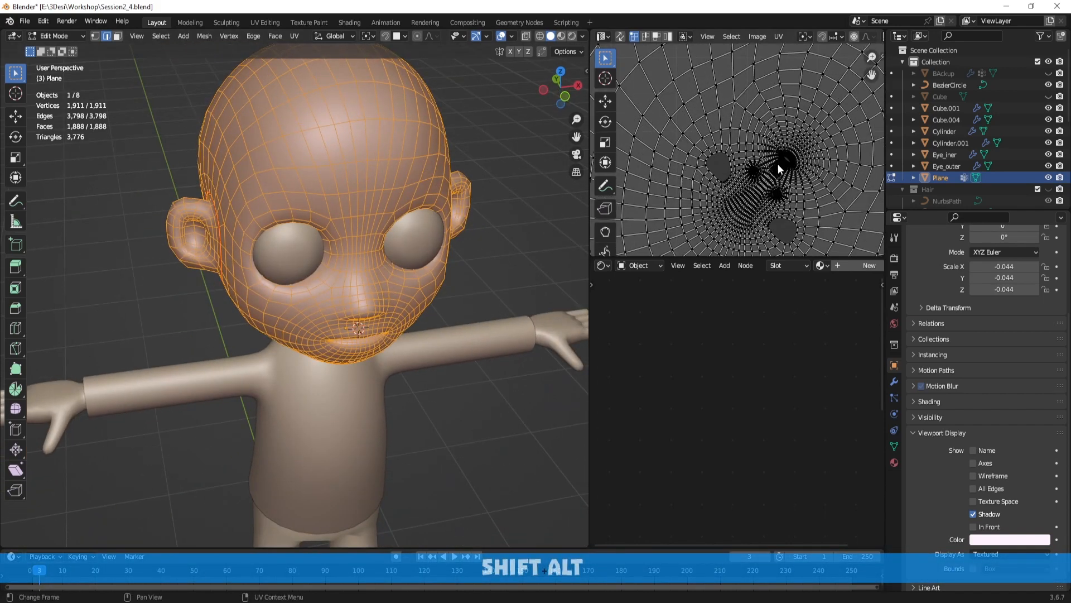
{"action": "scroll", "coordinate": [765, 198], "scroll_direction": "down", "scroll_amount": 3}
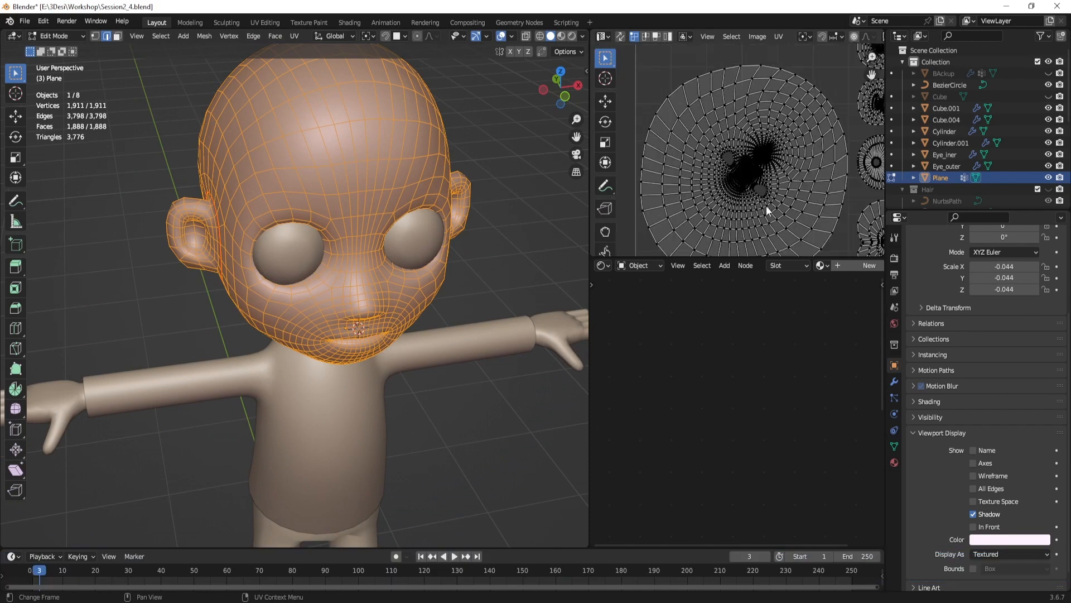
Step: Select the center edge path from the upper forehead over the crown and down the back to the neck seam
{"action": "middle_click_drag", "start_coordinate": [473, 193], "coordinate": [346, 173]}
{"action": "key", "text": "Tab"}
{"action": "key", "text": "Tab"}
{"action": "left_click", "coordinate": [322, 192]}
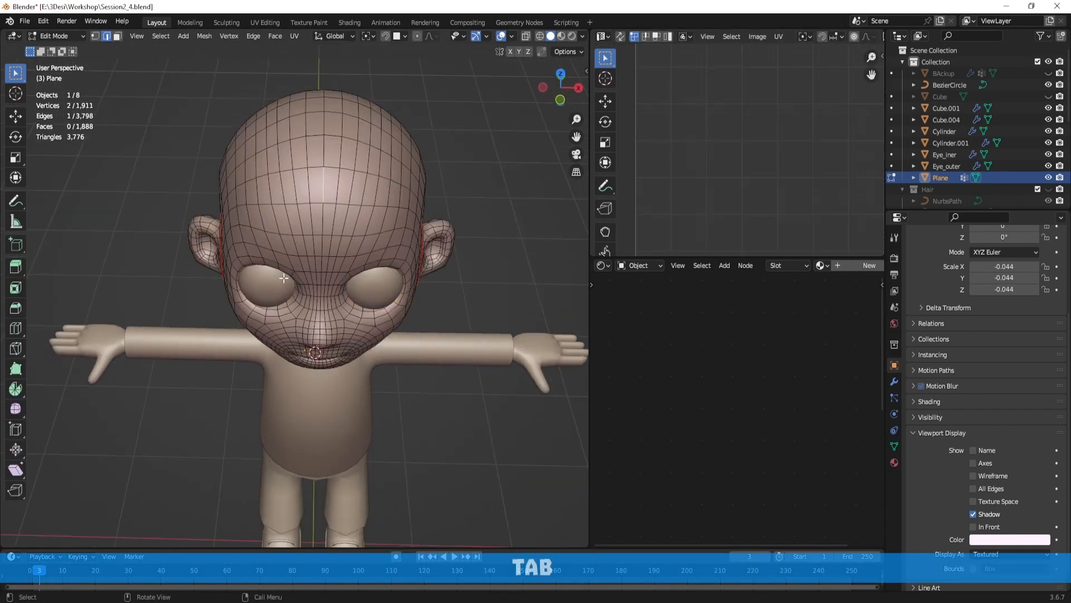
{"action": "middle_click_drag", "start_coordinate": [163, 291], "coordinate": [278, 258]}
{"action": "scroll", "coordinate": [325, 272], "scroll_direction": "up", "scroll_amount": 3}
{"action": "left_click", "coordinate": [263, 262], "text": "ctrl"}
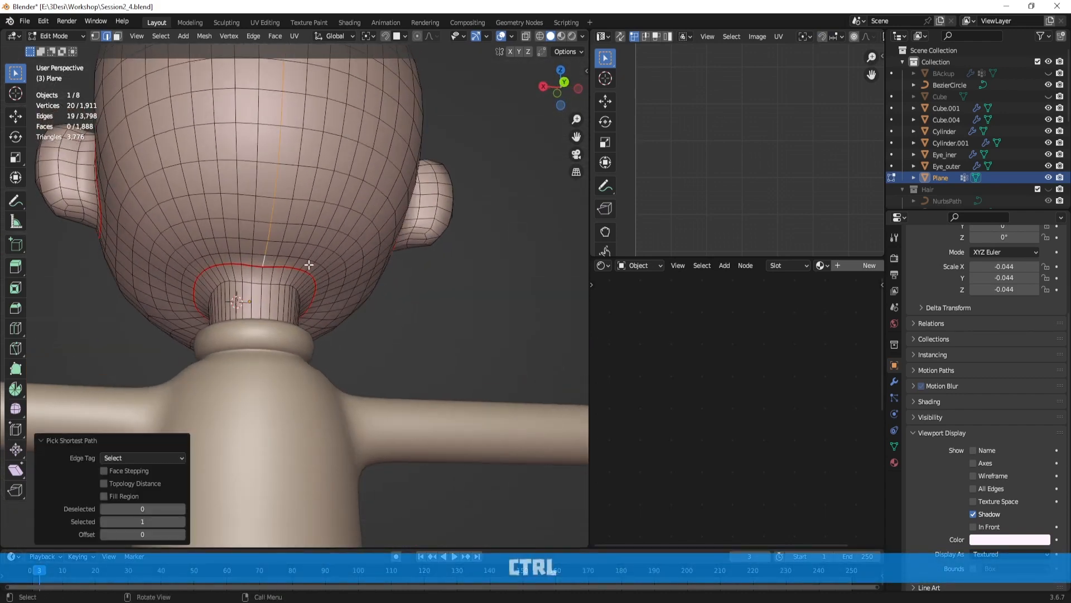
Step: Split the mesh along the selected center path and mark those edges as a seam
{"action": "scroll", "coordinate": [346, 280], "scroll_direction": "down", "scroll_amount": 3}
{"action": "middle_click_drag", "start_coordinate": [347, 280], "coordinate": [376, 208]}
{"action": "key", "text": "y"}
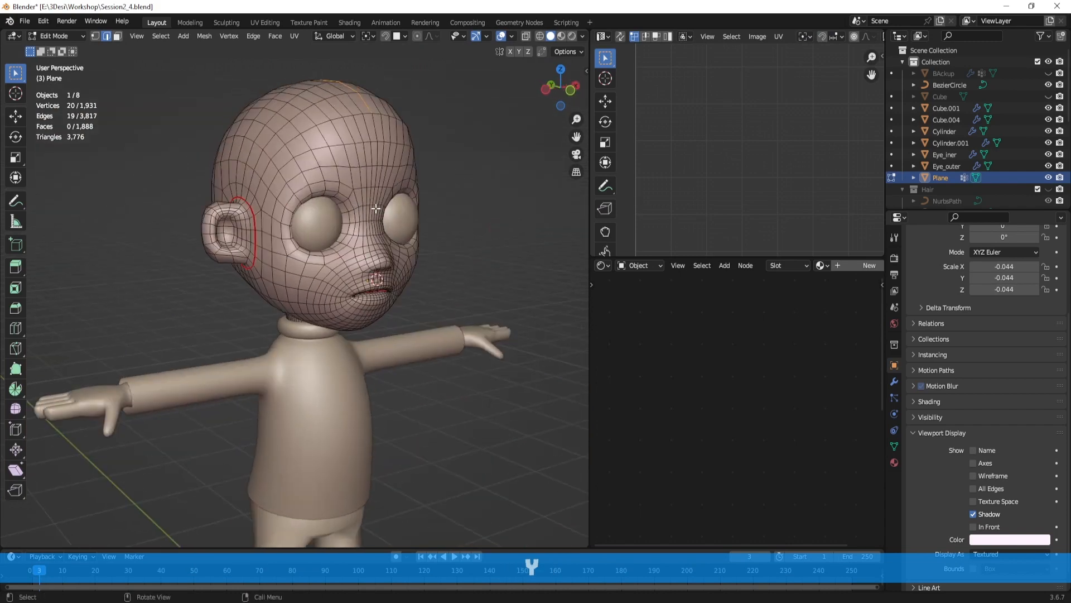
{"action": "right_click", "coordinate": [363, 175]}
{"action": "key", "text": "u"}
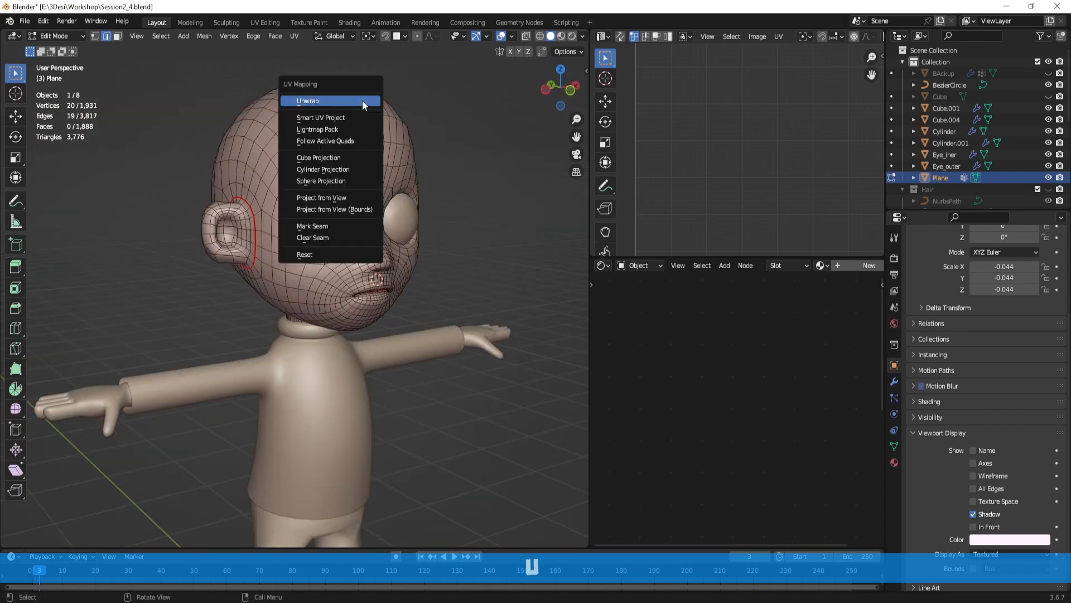
{"action": "left_click", "coordinate": [326, 226]}
{"action": "middle_click_drag", "start_coordinate": [326, 226], "coordinate": [397, 218]}
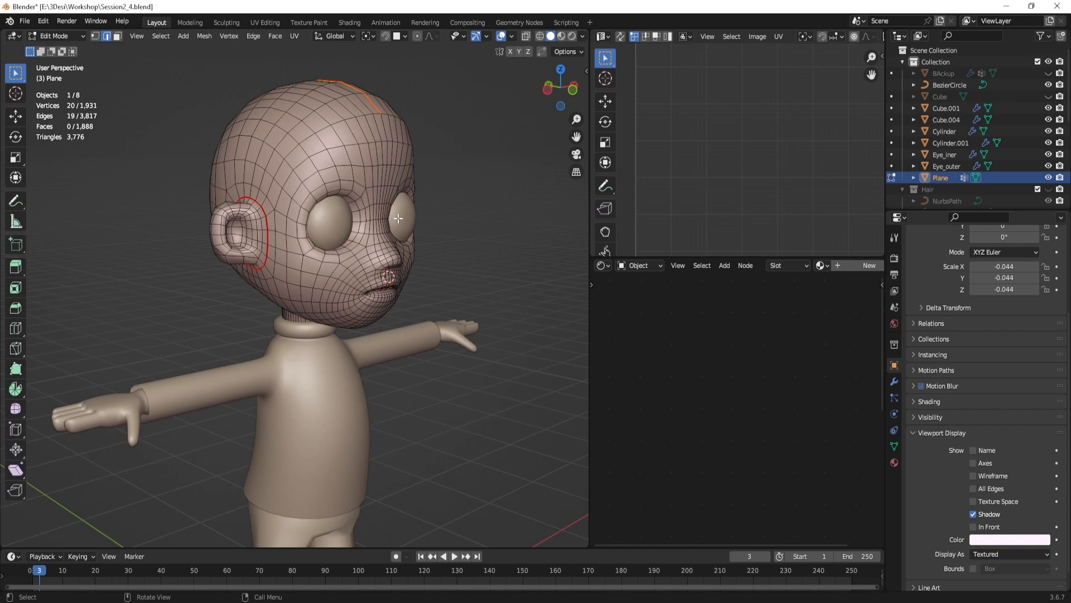
Step: Mark the center path over the back of the head as a seam again and unwrap the whole head mesh
{"action": "scroll", "coordinate": [398, 218], "scroll_direction": "down", "scroll_amount": 6}
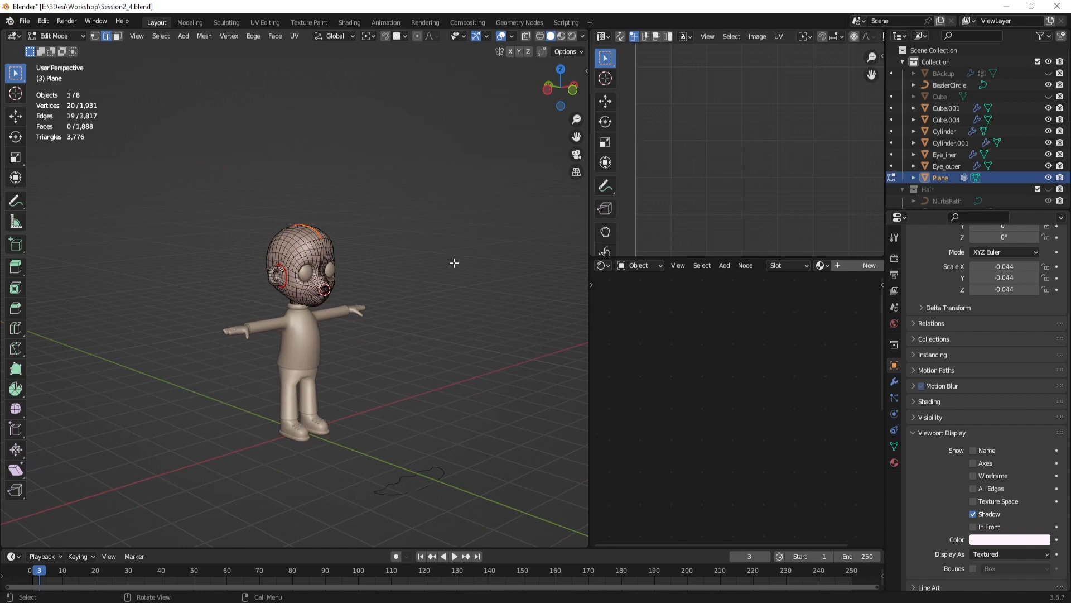
{"action": "scroll", "coordinate": [454, 263], "scroll_direction": "up", "scroll_amount": 5}
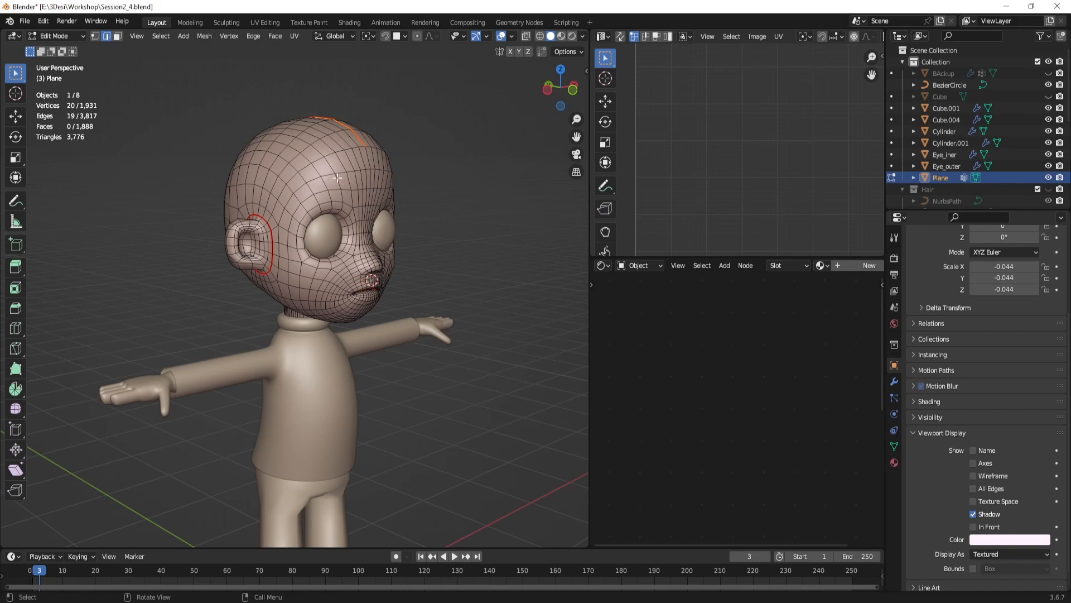
{"action": "mouse_move", "coordinate": [337, 178]}
{"action": "middle_mouse_down"}
{"action": "mouse_move", "coordinate": [324, 168]}
{"action": "mouse_move", "coordinate": [341, 159]}
{"action": "middle_mouse_up"}
{"action": "key", "text": "u"}
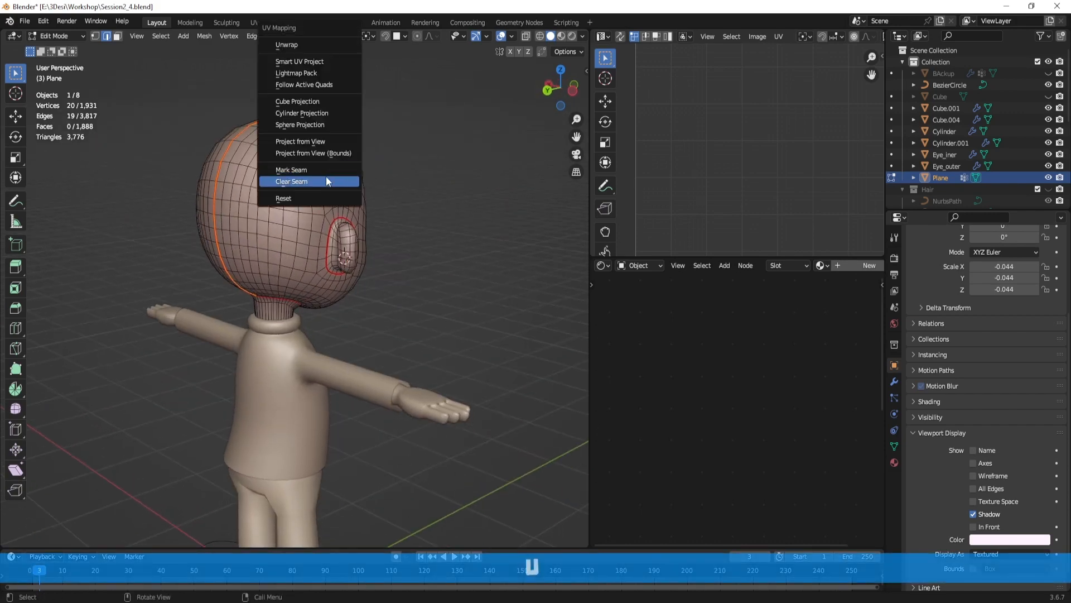
{"action": "left_click", "coordinate": [310, 173]}
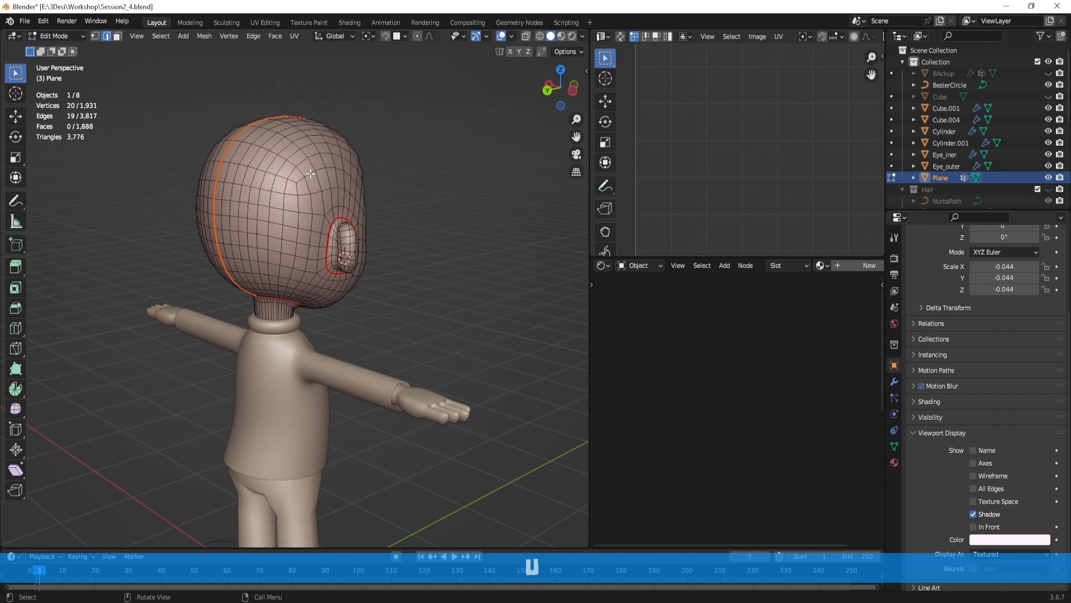
{"action": "key", "text": "a"}
{"action": "key", "text": "u"}
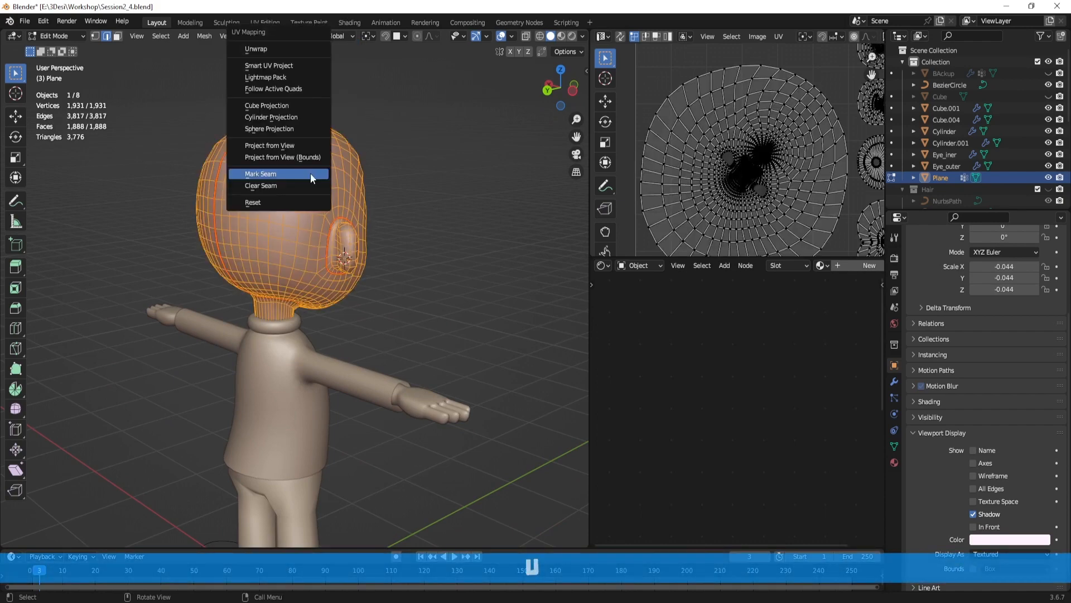
{"action": "left_click", "coordinate": [277, 51]}
{"action": "middle_click_drag", "start_coordinate": [449, 187], "coordinate": [352, 195]}
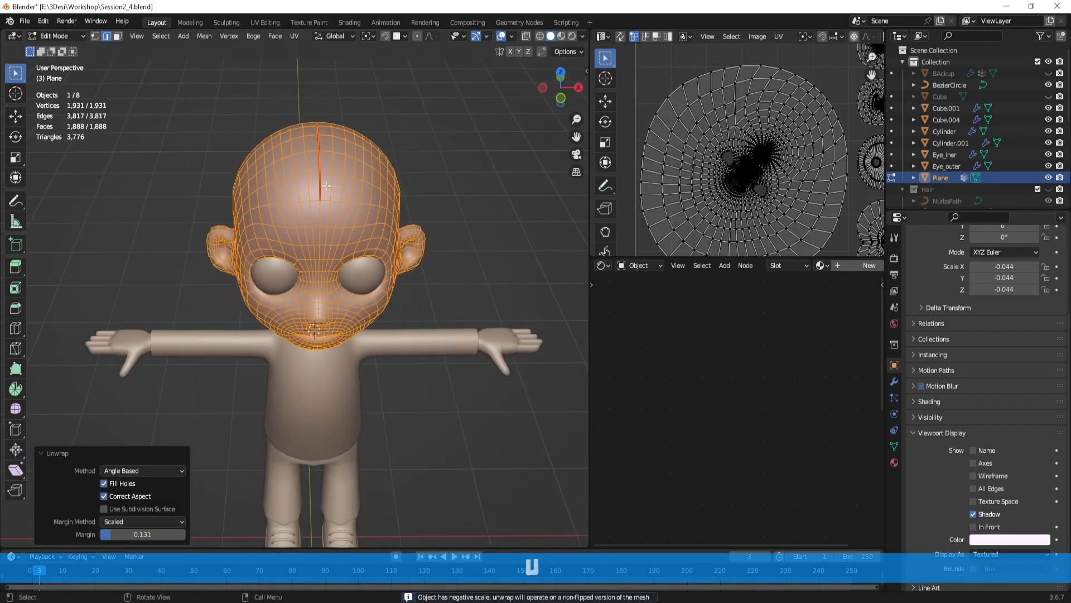
{"action": "scroll", "coordinate": [684, 169], "scroll_direction": "down", "scroll_amount": 2}
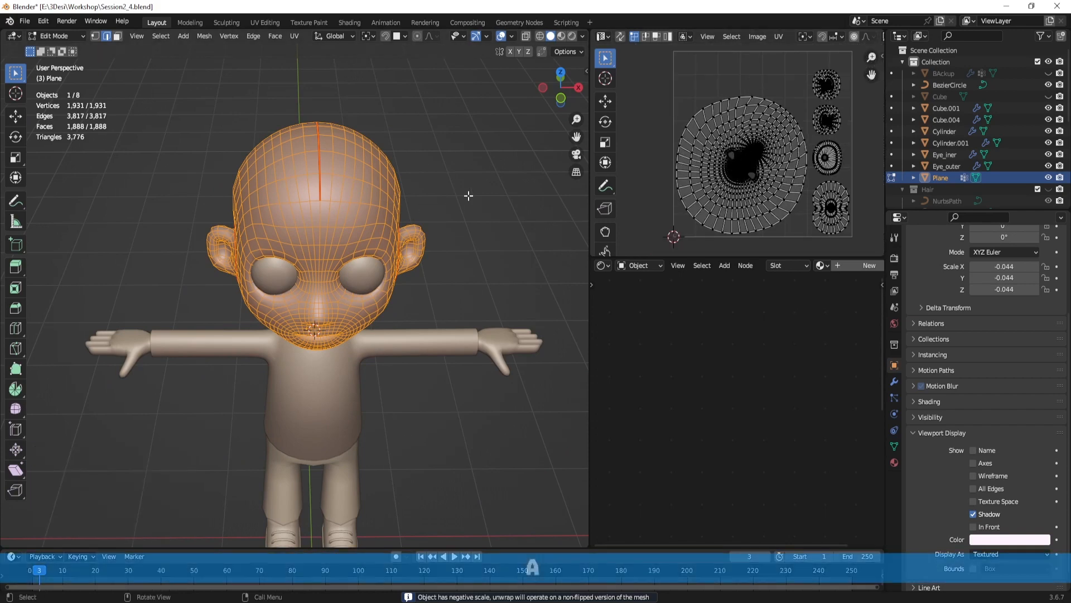
Step: Unwrap all of the head's islands once more from the UV editor and deselect the mesh
{"action": "key", "text": "a"}
{"action": "key", "text": "u"}
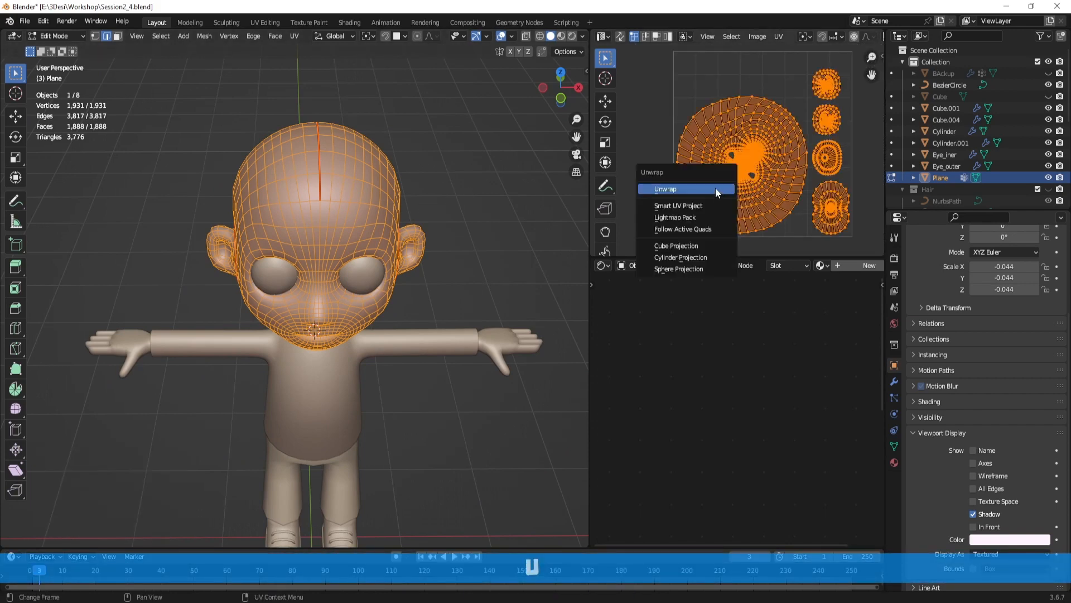
{"action": "left_click", "coordinate": [716, 190]}
{"action": "key", "text": "alt+a"}
{"action": "middle_click_drag", "start_coordinate": [402, 175], "coordinate": [23, 199]}
{"action": "middle_click_drag", "start_coordinate": [294, 265], "coordinate": [424, 161]}
{"action": "scroll", "coordinate": [298, 231], "scroll_direction": "up", "scroll_amount": 3}
{"action": "key", "text": "Tab"}
{"action": "key", "text": "a"}
{"action": "scroll", "coordinate": [383, 174], "scroll_direction": "down", "scroll_amount": 4}
{"action": "key", "text": "Tab"}
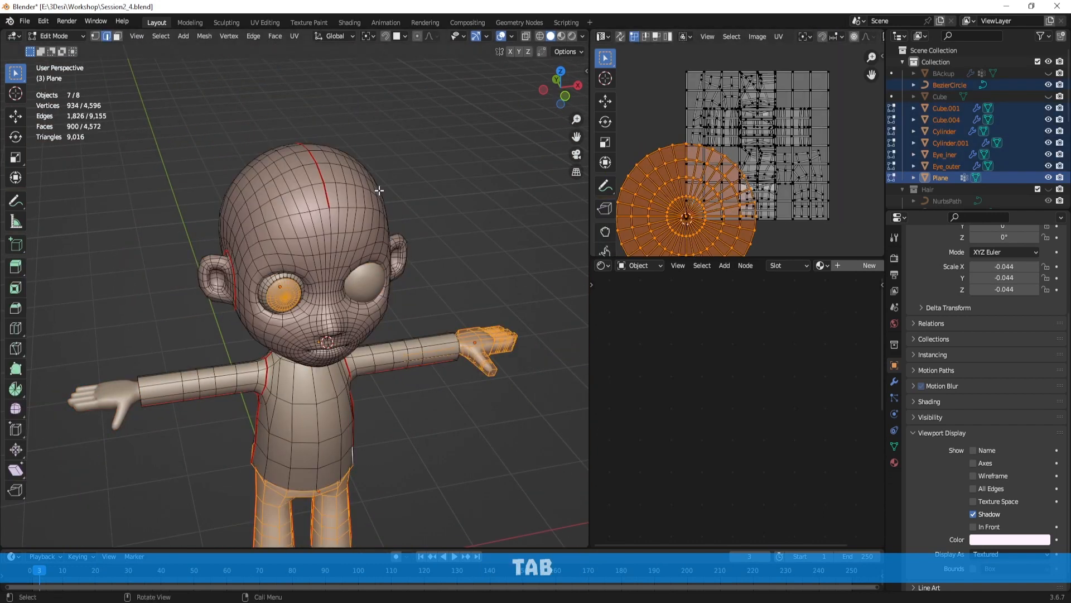
{"action": "key", "text": "Tab"}
{"action": "left_click", "coordinate": [373, 189]}
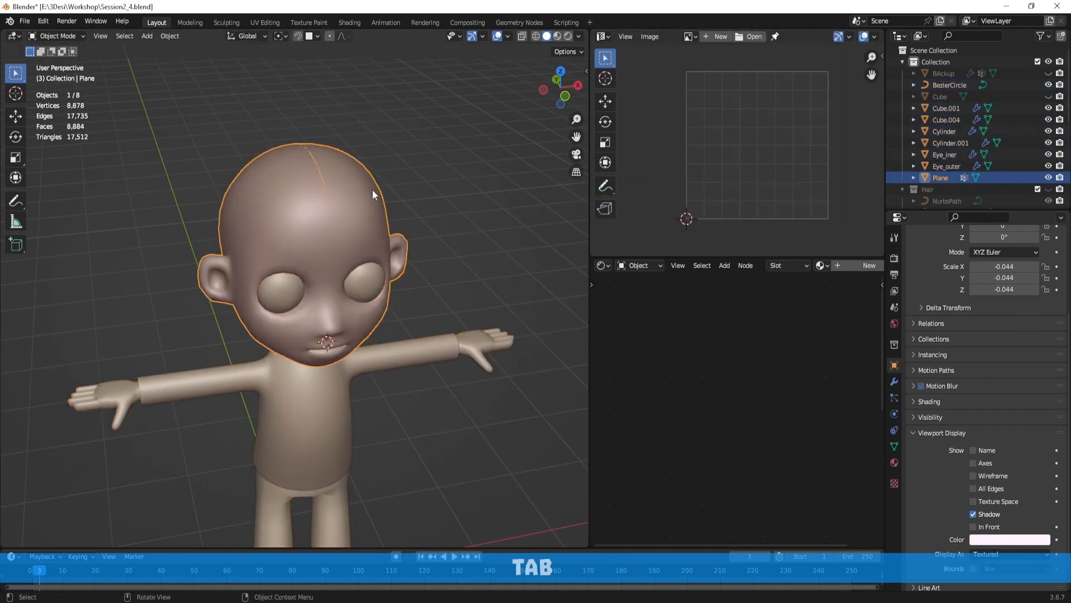
{"action": "middle_click_drag", "start_coordinate": [474, 231], "coordinate": [427, 220]}
{"action": "key", "text": "g"}
{"action": "middle_click_drag", "start_coordinate": [422, 220], "coordinate": [327, 219]}
{"action": "right_click", "coordinate": [341, 218]}
Step: Select the entire head mesh in edit mode and examine the face island in the UV layout
{"action": "key", "text": "Tab"}
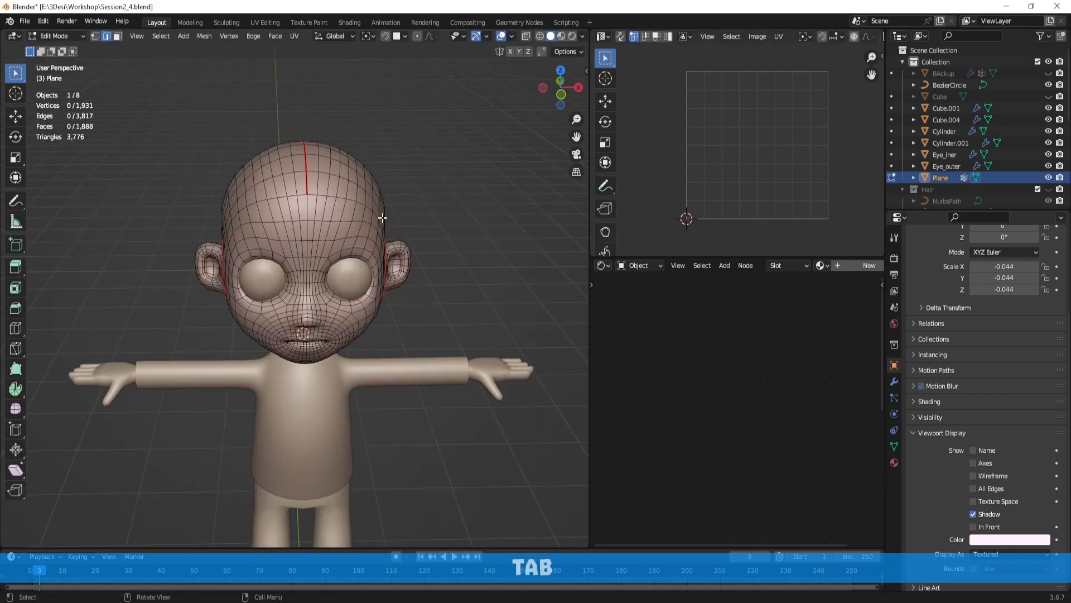
{"action": "key", "text": "a"}
{"action": "scroll", "coordinate": [795, 197], "scroll_direction": "up", "scroll_amount": 6}
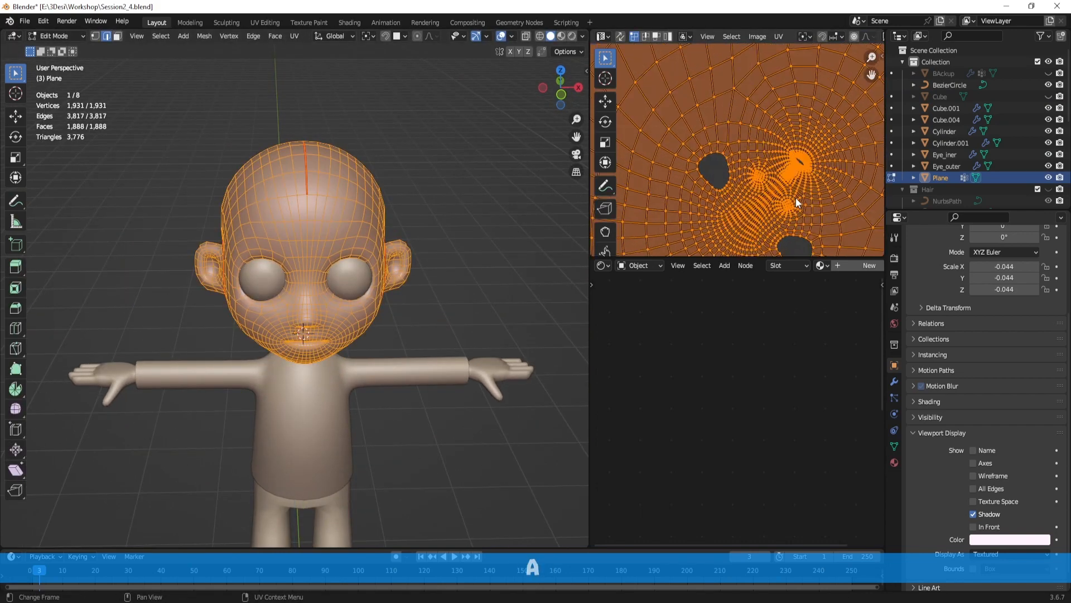
Step: Try moving the straight edge line that runs outward from the center of the face island in the UV layout
{"action": "scroll", "coordinate": [795, 198], "scroll_direction": "down", "scroll_amount": 1}
{"action": "middle_click_drag", "start_coordinate": [796, 199], "coordinate": [798, 63], "text": "shift"}
{"action": "key", "text": "2"}
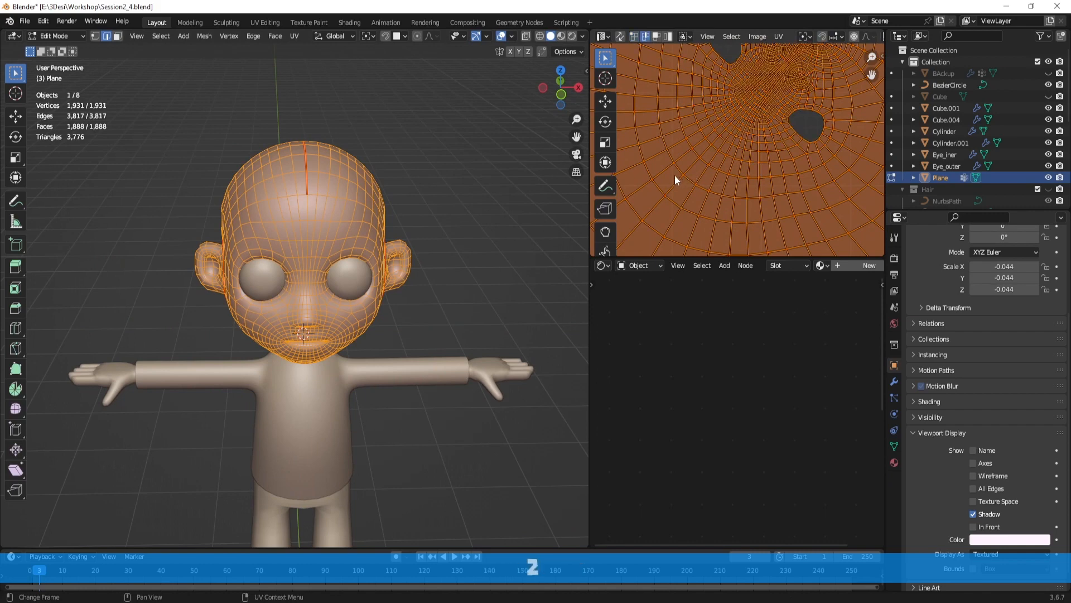
{"action": "left_click", "coordinate": [675, 175], "text": "alt"}
{"action": "scroll", "coordinate": [674, 176], "scroll_direction": "down", "scroll_amount": 3}
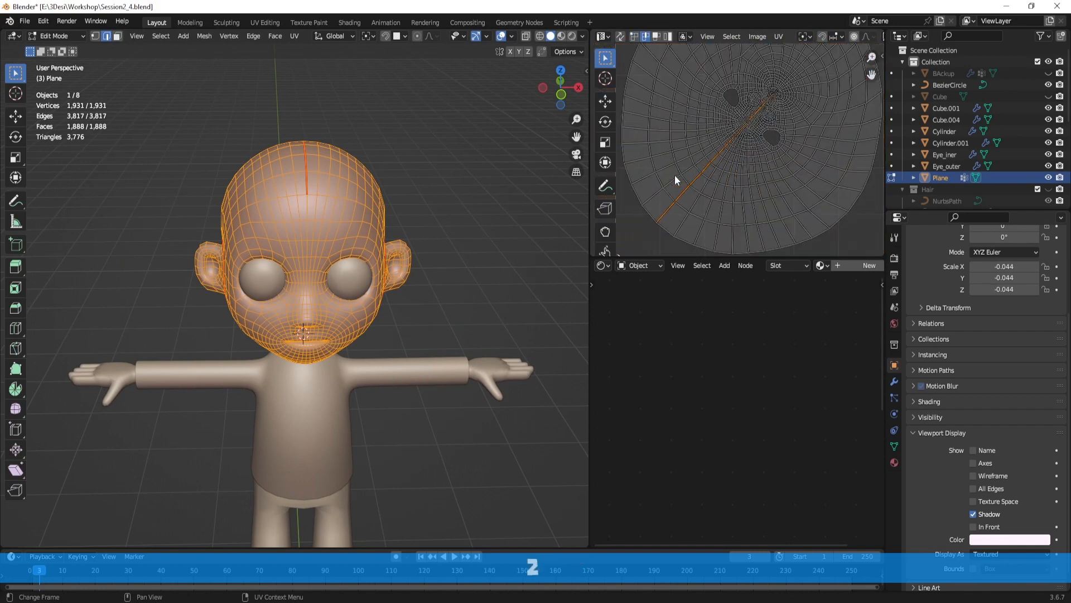
{"action": "key", "text": "g"}
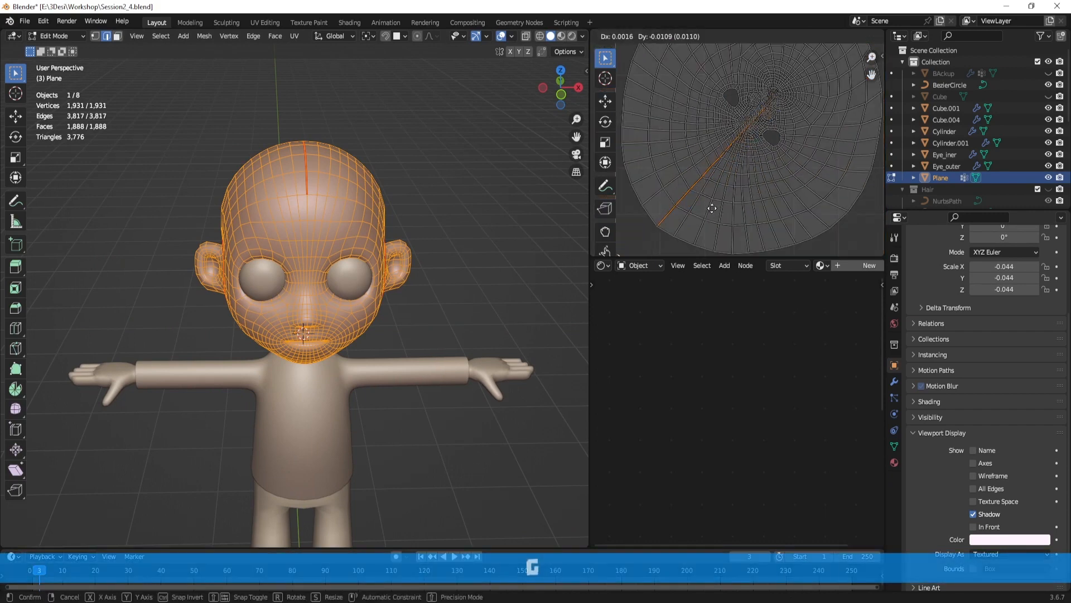
{"action": "right_click", "coordinate": [712, 208]}
{"action": "left_click", "coordinate": [667, 182]}
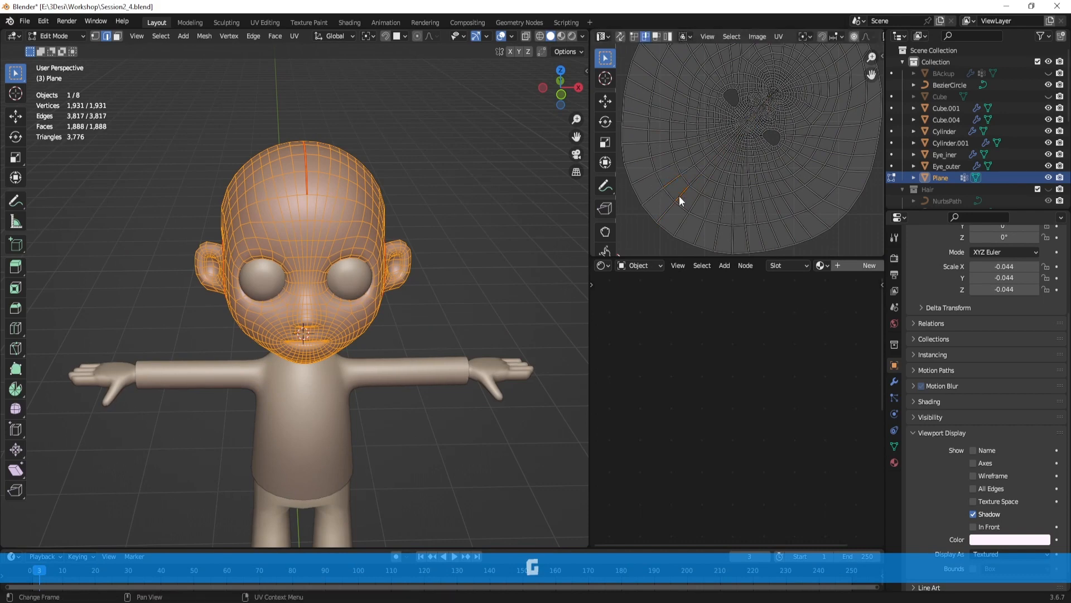
Step: Test-move a single vertex on the center seam at the back of the head and undo the move
{"action": "key", "text": "Tab"}
{"action": "middle_click_drag", "start_coordinate": [453, 186], "coordinate": [227, 271]}
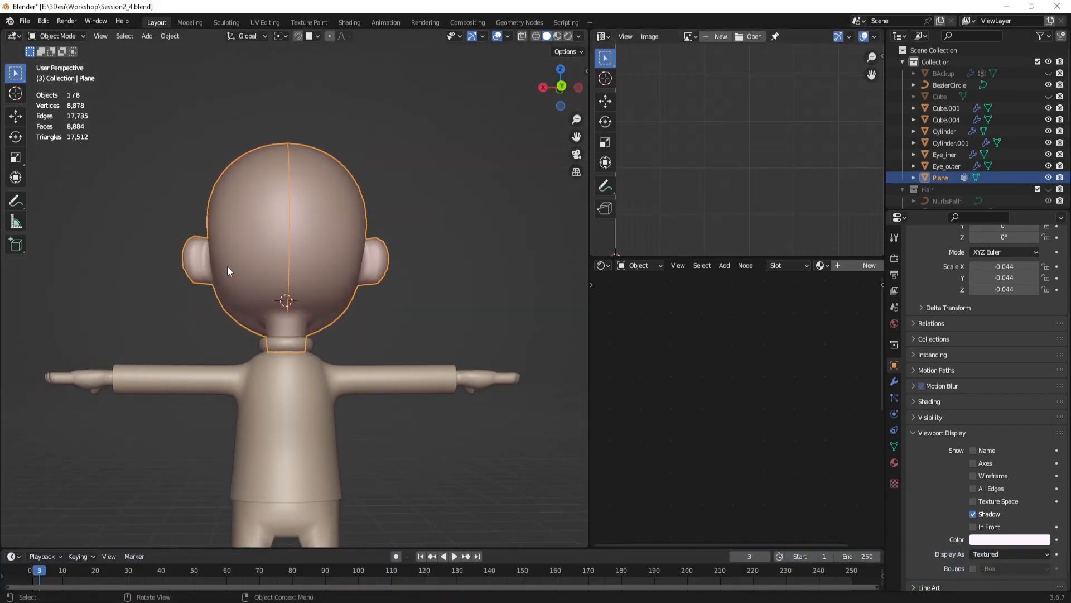
{"action": "scroll", "coordinate": [227, 271], "scroll_direction": "up", "scroll_amount": 2}
{"action": "key", "text": "Tab"}
{"action": "scroll", "coordinate": [282, 251], "scroll_direction": "up", "scroll_amount": 5}
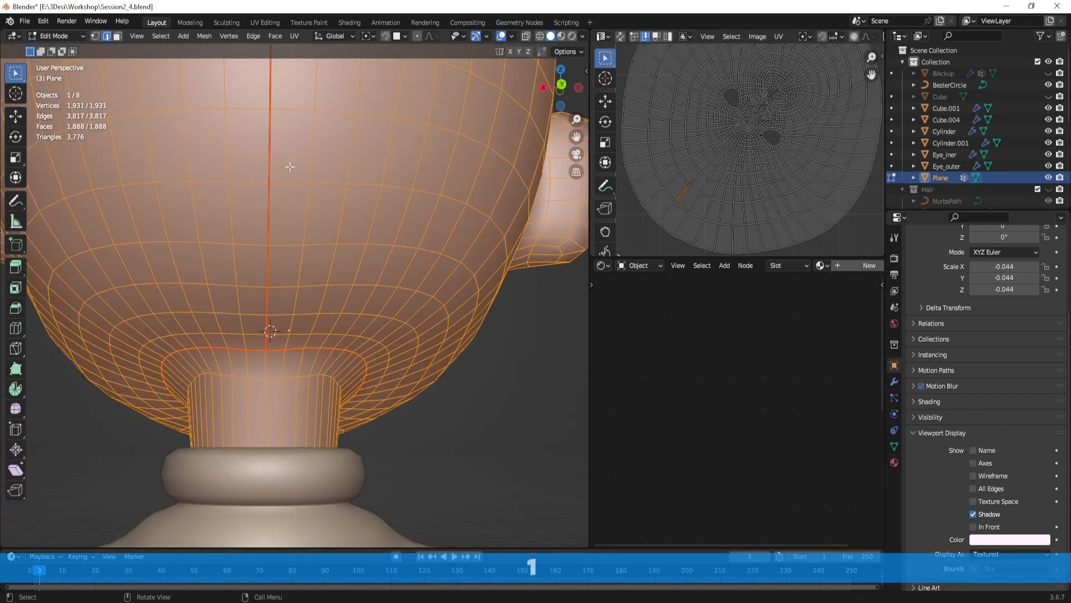
{"action": "key", "text": "1"}
{"action": "left_click_drag", "start_coordinate": [288, 177], "coordinate": [297, 228], "text": "alt+shift"}
{"action": "left_click", "coordinate": [296, 229]}
{"action": "key", "text": "g"}
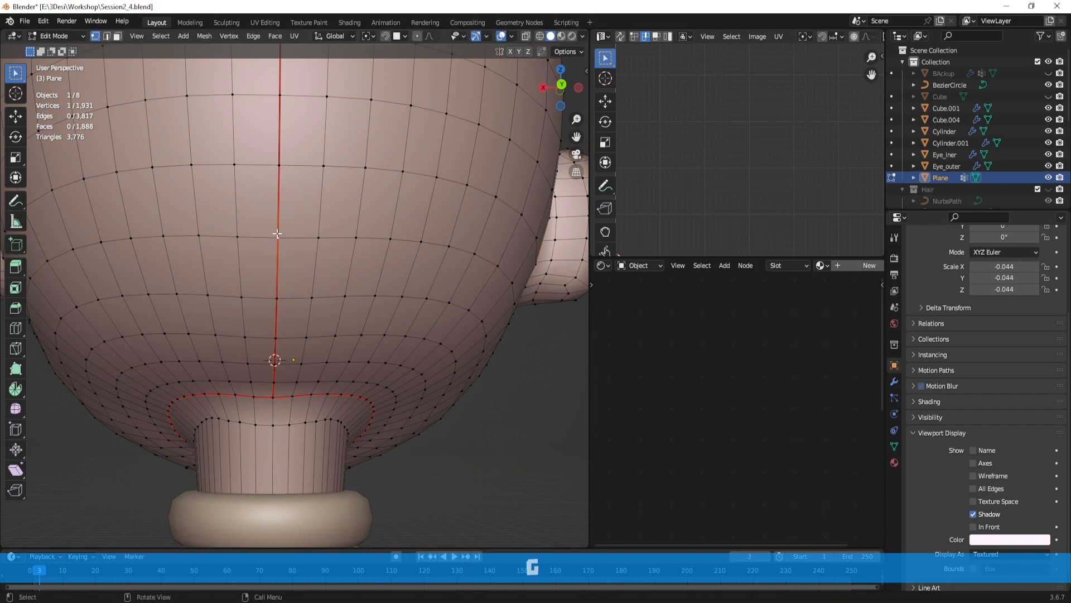
{"action": "left_click", "coordinate": [275, 232]}
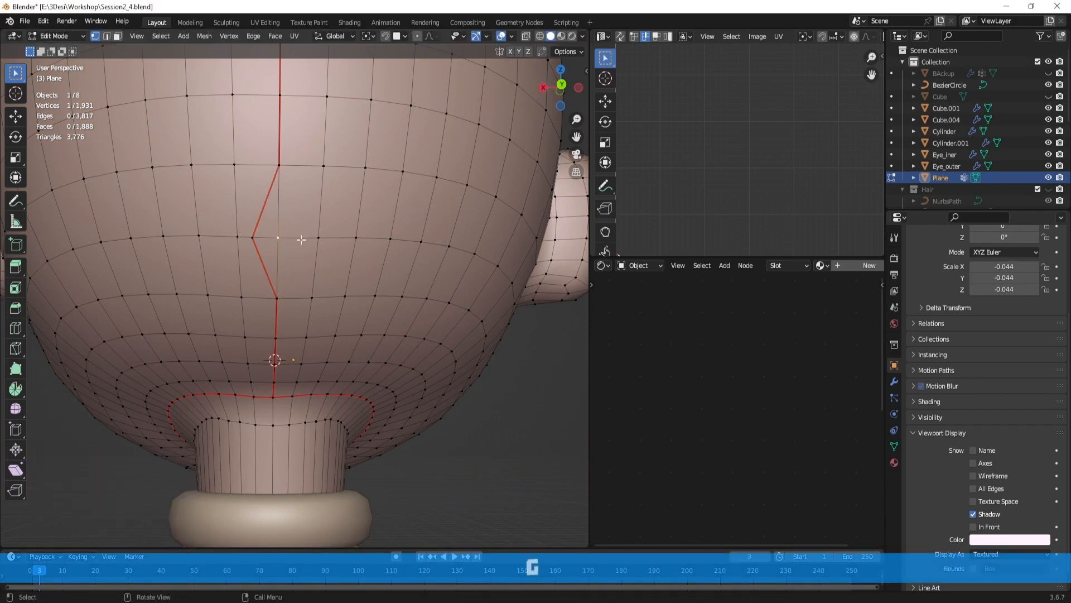
{"action": "key", "text": "ctrl+z"}
{"action": "key", "text": "ctrl+z"}
{"action": "key", "text": "ctrl+z"}
Step: Select all of the head's vertices and merge them by distance at 0.0001 m
{"action": "scroll", "coordinate": [334, 267], "scroll_direction": "down", "scroll_amount": 8}
{"action": "mouse_move", "coordinate": [394, 304]}
{"action": "middle_mouse_down"}
{"action": "mouse_move", "coordinate": [407, 287]}
{"action": "mouse_move", "coordinate": [435, 296]}
{"action": "mouse_move", "coordinate": [430, 323]}
{"action": "middle_mouse_up"}
{"action": "key", "text": "shift+z"}
{"action": "left_click_drag", "start_coordinate": [395, 333], "coordinate": [116, 106]}
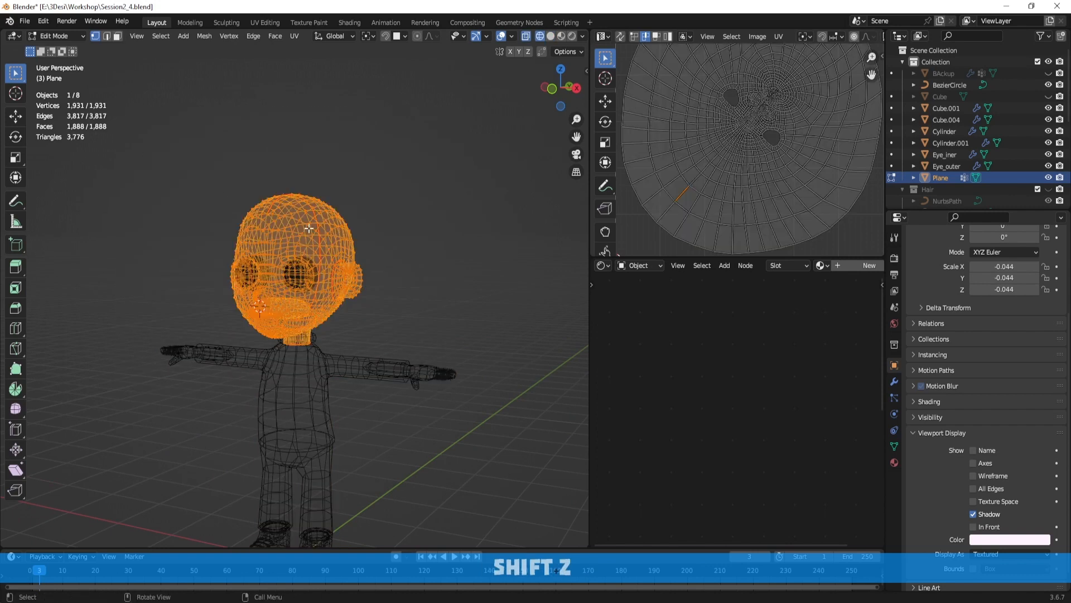
{"action": "key", "text": "shift+z"}
{"action": "mouse_move", "coordinate": [446, 257]}
{"action": "middle_mouse_down"}
{"action": "mouse_move", "coordinate": [300, 260]}
{"action": "mouse_move", "coordinate": [321, 260]}
{"action": "middle_mouse_up"}
{"action": "scroll", "coordinate": [300, 261], "scroll_direction": "up", "scroll_amount": 5}
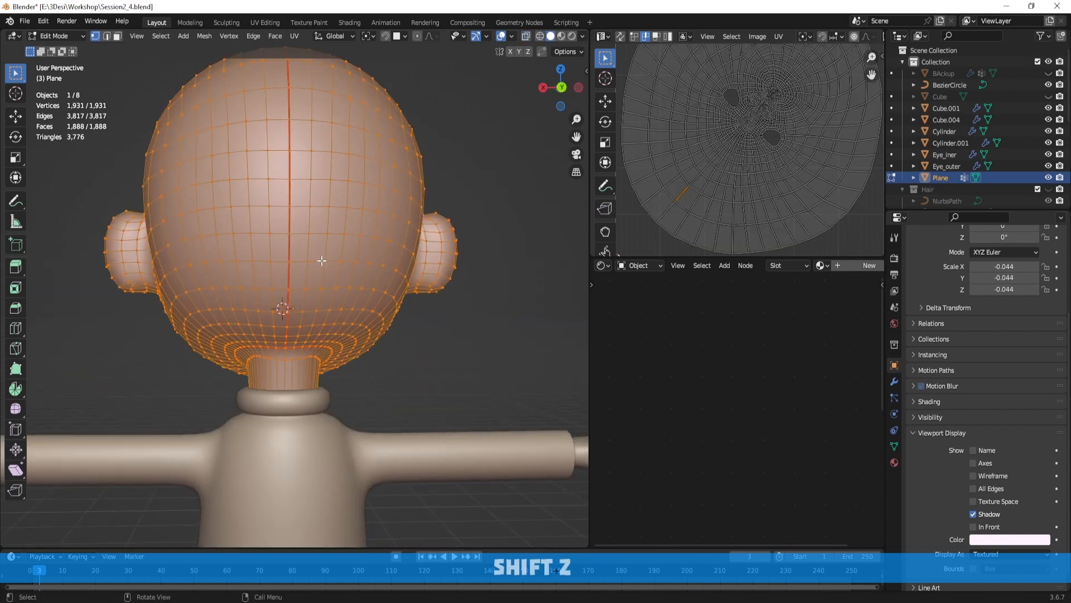
{"action": "key", "text": "m"}
{"action": "left_click", "coordinate": [297, 302]}
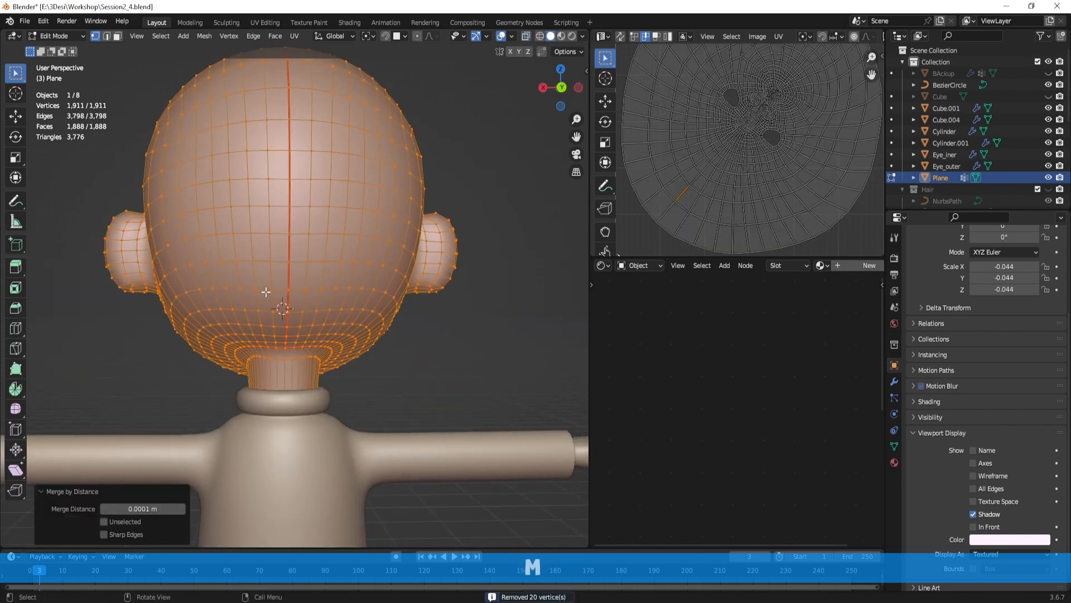
Step: Check the merged center line by moving one of its vertices on the back of the head, and undo that move
{"action": "middle_click_drag", "start_coordinate": [301, 302], "coordinate": [427, 313]}
{"action": "scroll", "coordinate": [402, 307], "scroll_direction": "up", "scroll_amount": 4}
{"action": "scroll", "coordinate": [427, 312], "scroll_direction": "up", "scroll_amount": 5}
{"action": "left_click_drag", "start_coordinate": [426, 312], "coordinate": [398, 241], "text": "alt+shift"}
{"action": "scroll", "coordinate": [202, 463], "scroll_direction": "down", "scroll_amount": 8}
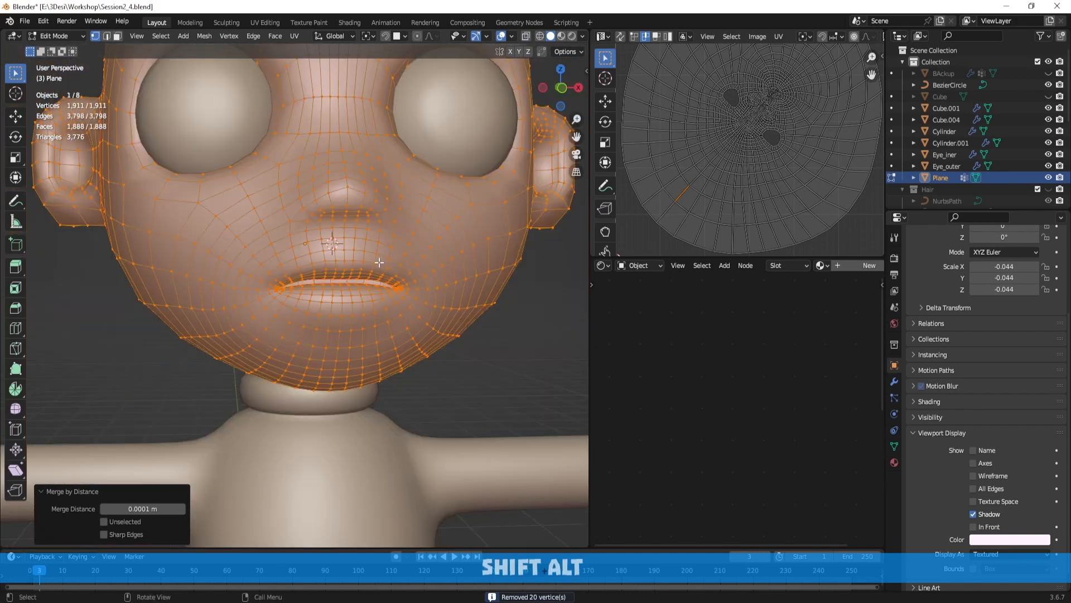
{"action": "key", "text": "Tab"}
{"action": "key", "text": "Tab"}
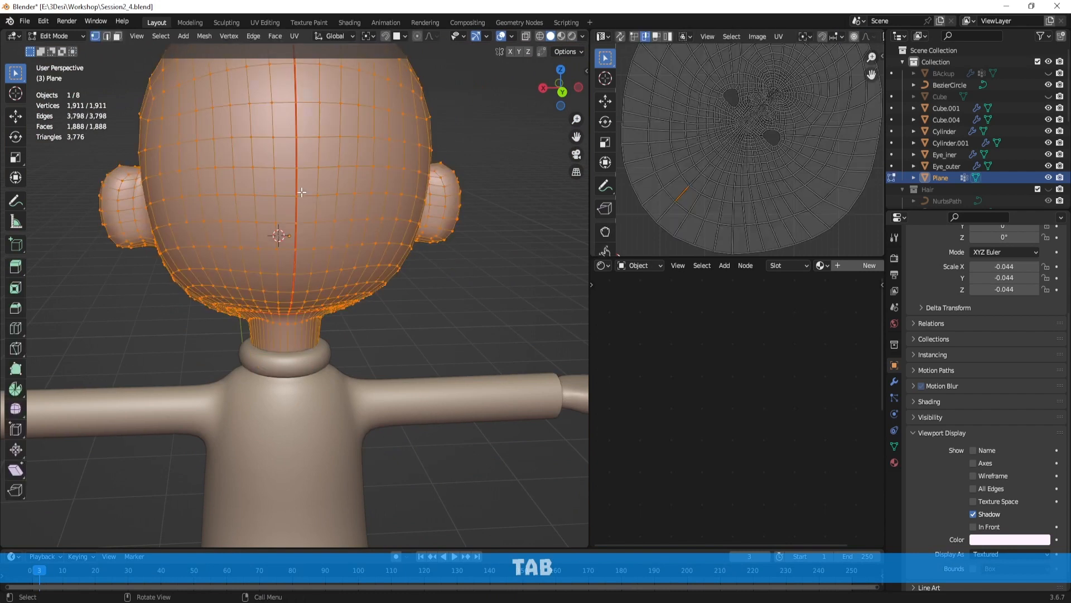
{"action": "left_click", "coordinate": [300, 195]}
{"action": "key", "text": "g"}
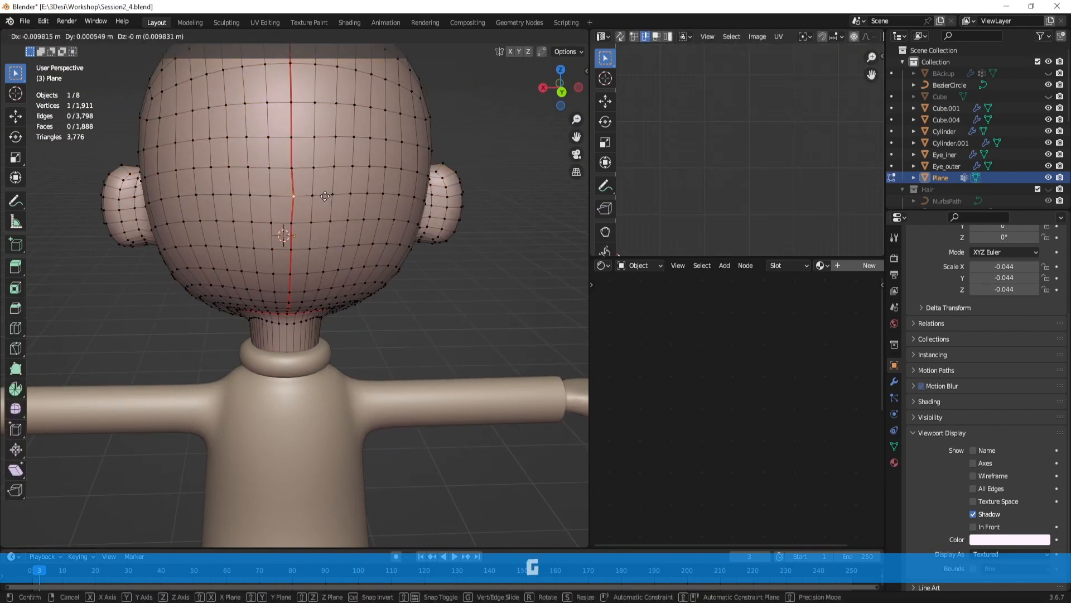
{"action": "left_click", "coordinate": [346, 207]}
{"action": "key", "text": "ctrl+z"}
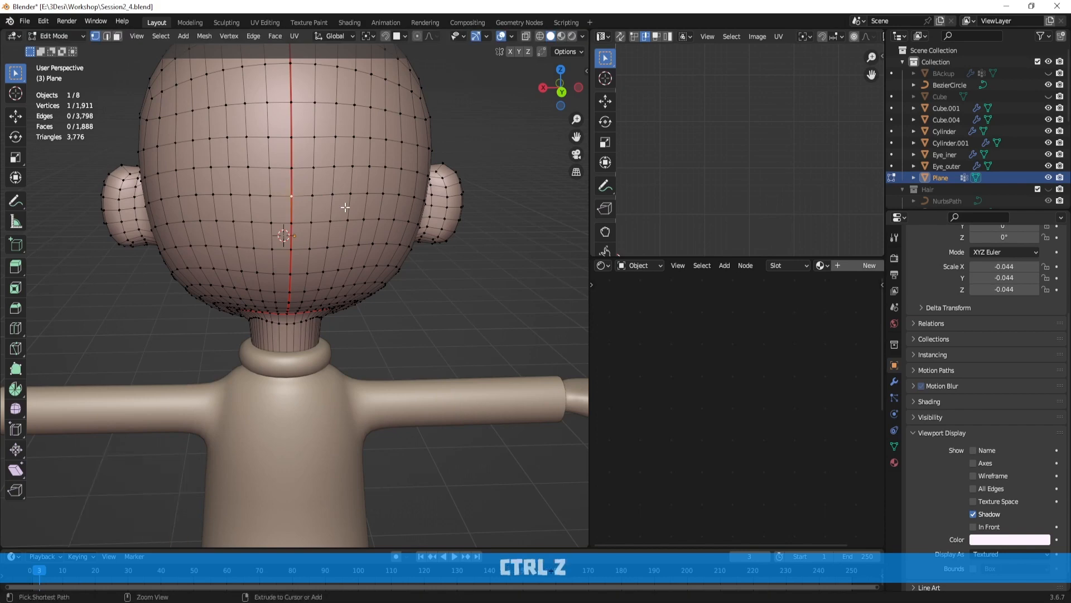
Step: Select the entire head mesh and switch to edge selection mode
{"action": "scroll", "coordinate": [344, 207], "scroll_direction": "down", "scroll_amount": 4}
{"action": "key", "text": "Tab"}
{"action": "key", "text": "Tab"}
{"action": "key", "text": "a"}
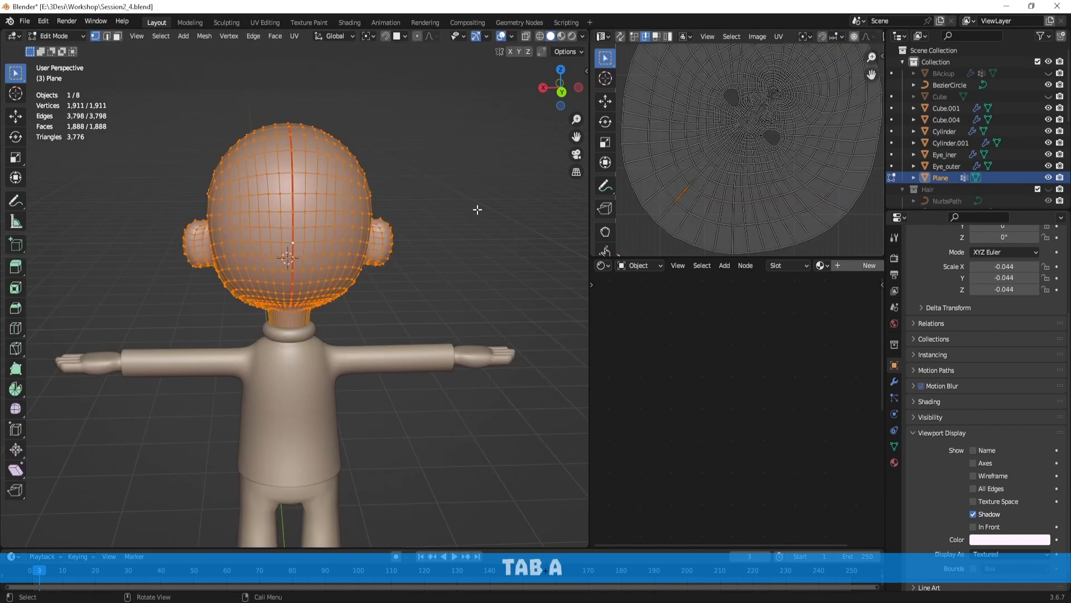
{"action": "key", "text": "2"}
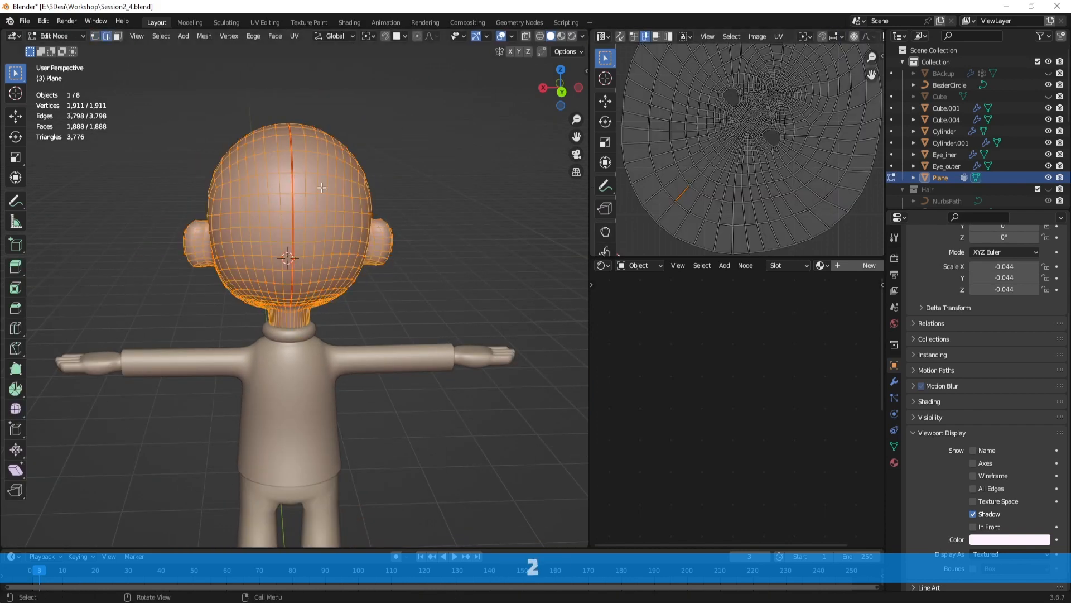
{"action": "middle_click_drag", "start_coordinate": [321, 187], "coordinate": [335, 214]}
{"action": "scroll", "coordinate": [441, 191], "scroll_direction": "up", "scroll_amount": 3}
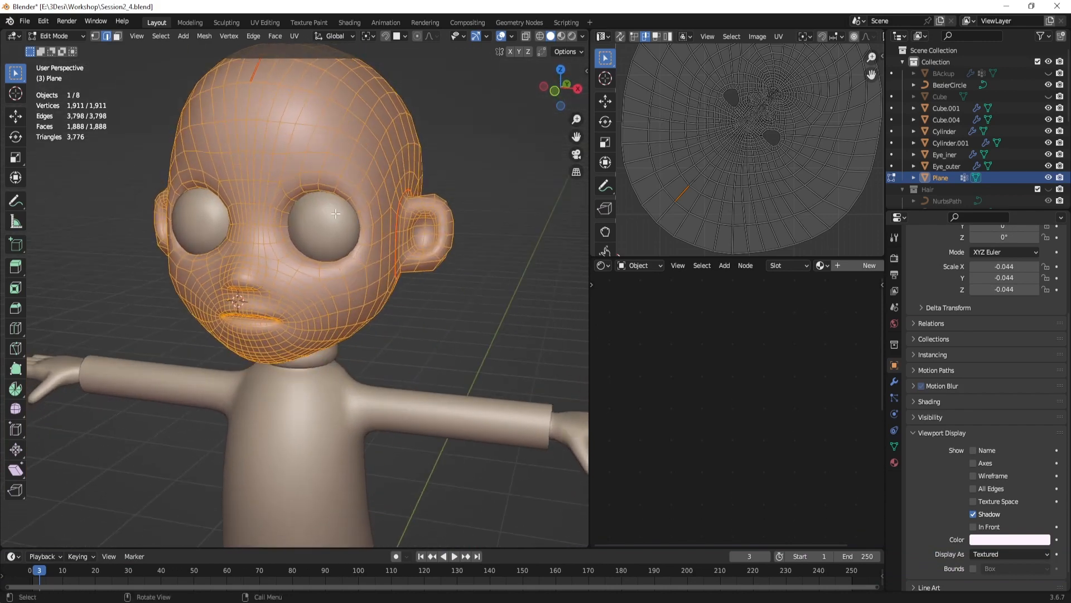
Step: Find the Merge by Distance operator through a search for "mer" and run it on the whole head at 0.0001 m
{"action": "key", "text": "Tab"}
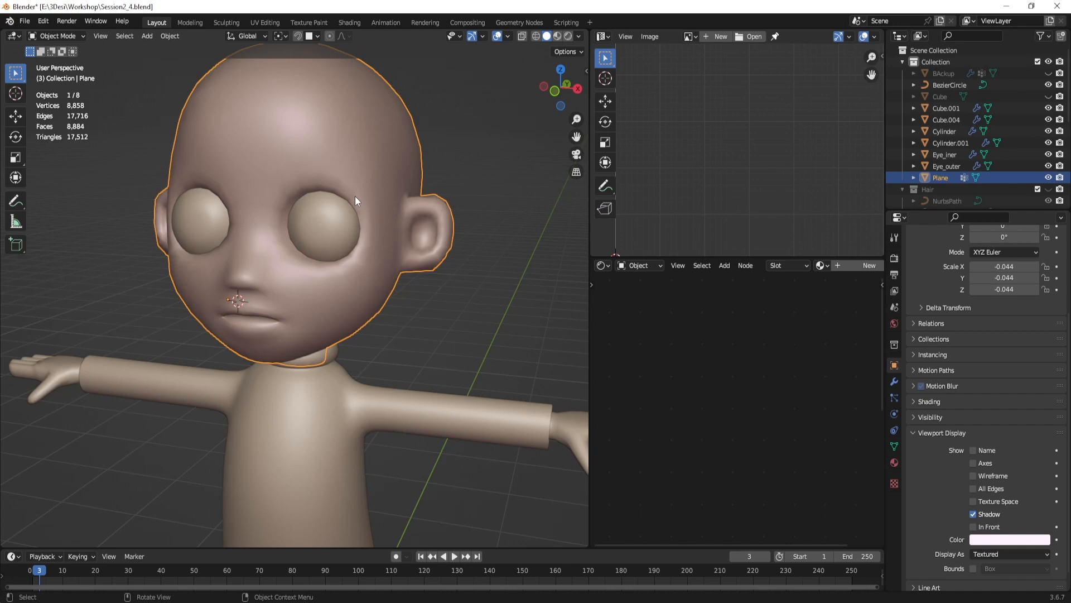
{"action": "key", "text": "Tab"}
{"action": "key", "text": "space"}
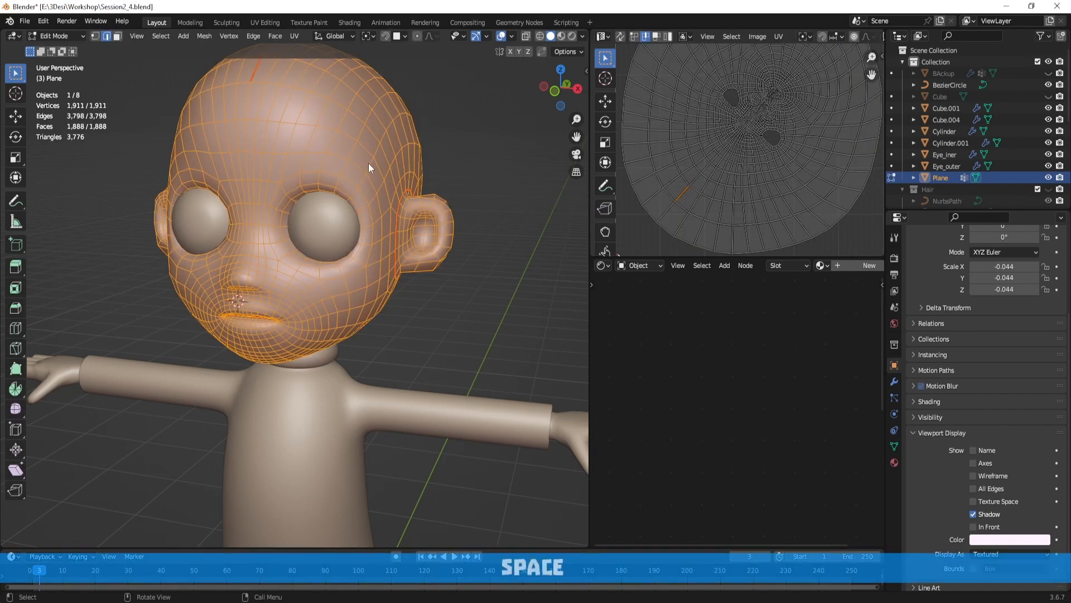
{"action": "type", "text": "mer"}
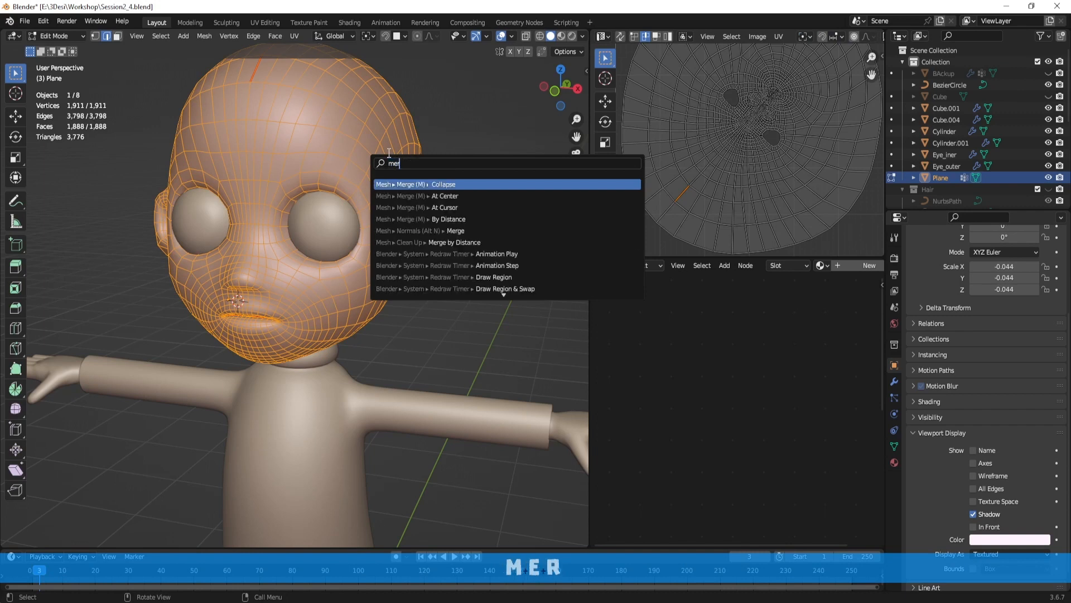
{"action": "key", "text": "Down"}
{"action": "key", "text": "Down"}
{"action": "key", "text": "Down"}
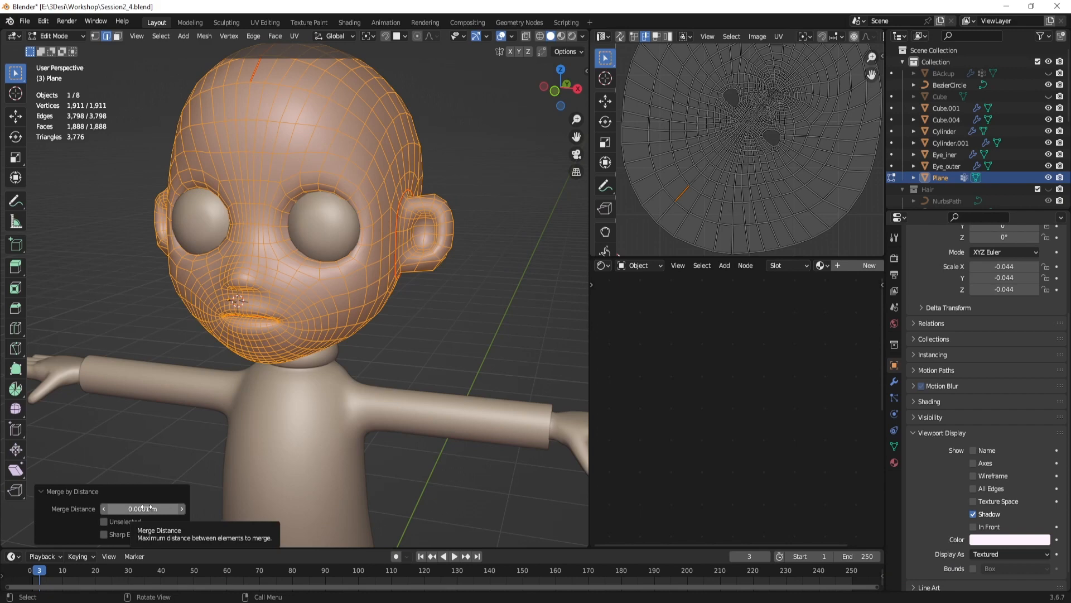
{"action": "middle_click_drag", "start_coordinate": [418, 296], "coordinate": [366, 241]}
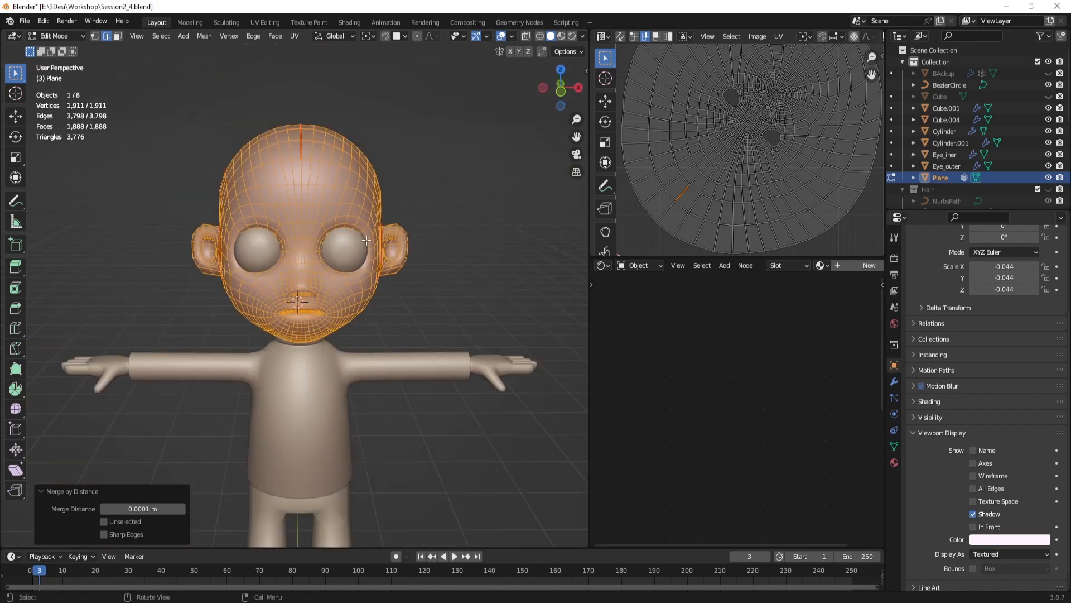
Step: Unwrap the entire merged head mesh again and inspect the new islands in the UV layout
{"action": "key", "text": "Tab"}
{"action": "key", "text": "Tab"}
{"action": "key", "text": "a"}
{"action": "key", "text": "u"}
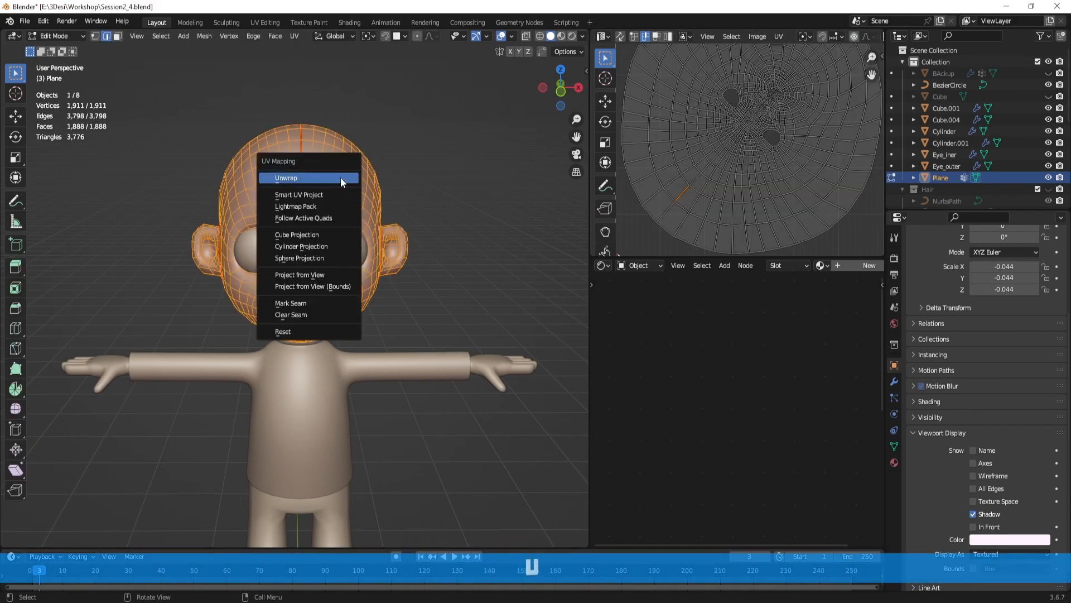
{"action": "left_click", "coordinate": [340, 177]}
{"action": "scroll", "coordinate": [761, 124], "scroll_direction": "down", "scroll_amount": 3}
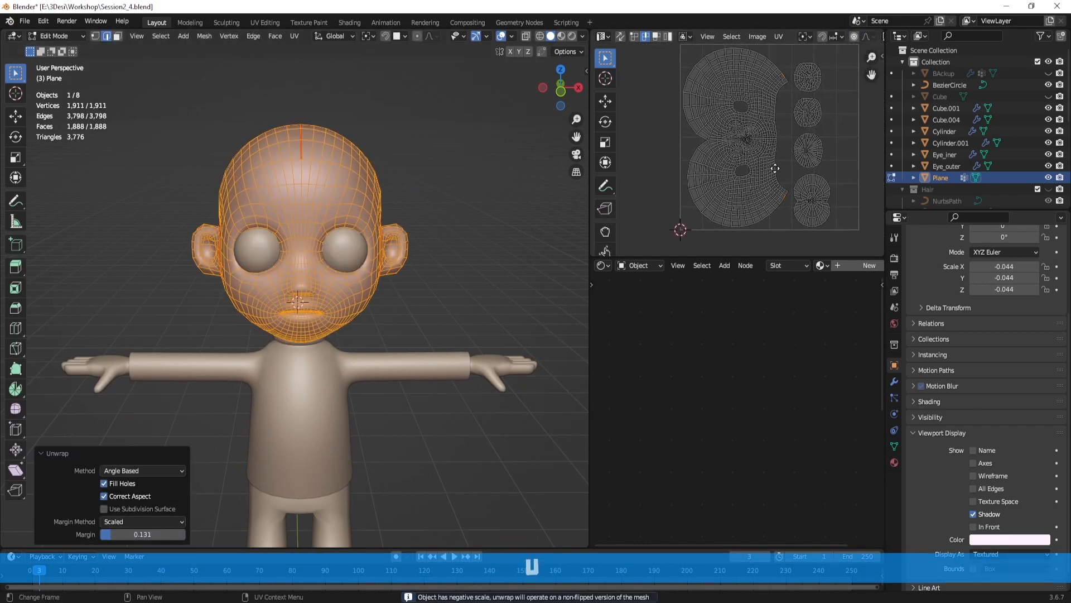
{"action": "scroll", "coordinate": [772, 171], "scroll_direction": "up", "scroll_amount": 4}
{"action": "scroll", "coordinate": [703, 70], "scroll_direction": "down", "scroll_amount": 2}
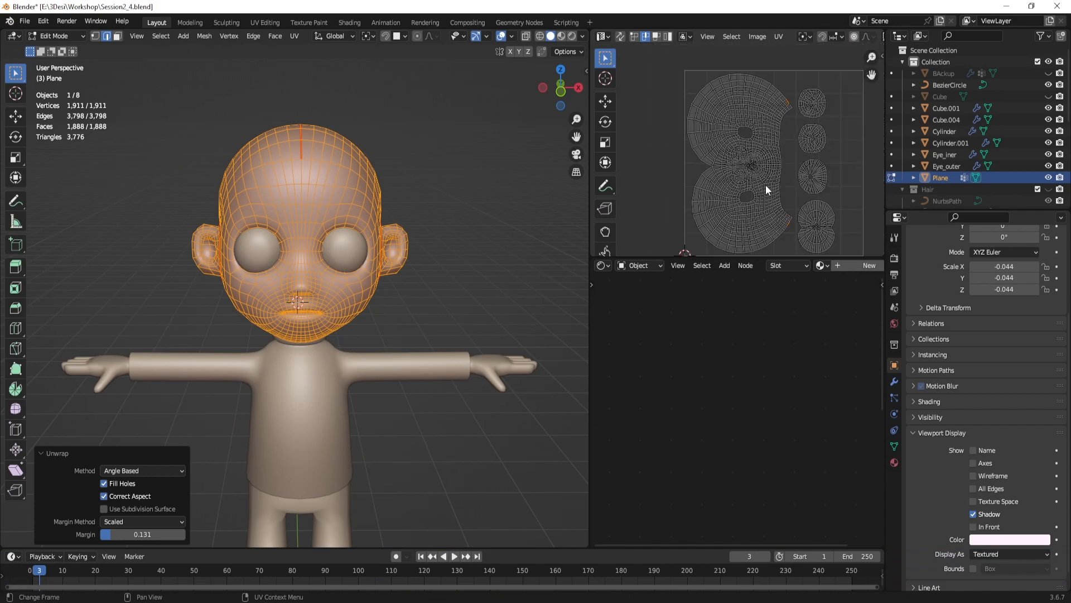
{"action": "scroll", "coordinate": [775, 155], "scroll_direction": "up", "scroll_amount": 2}
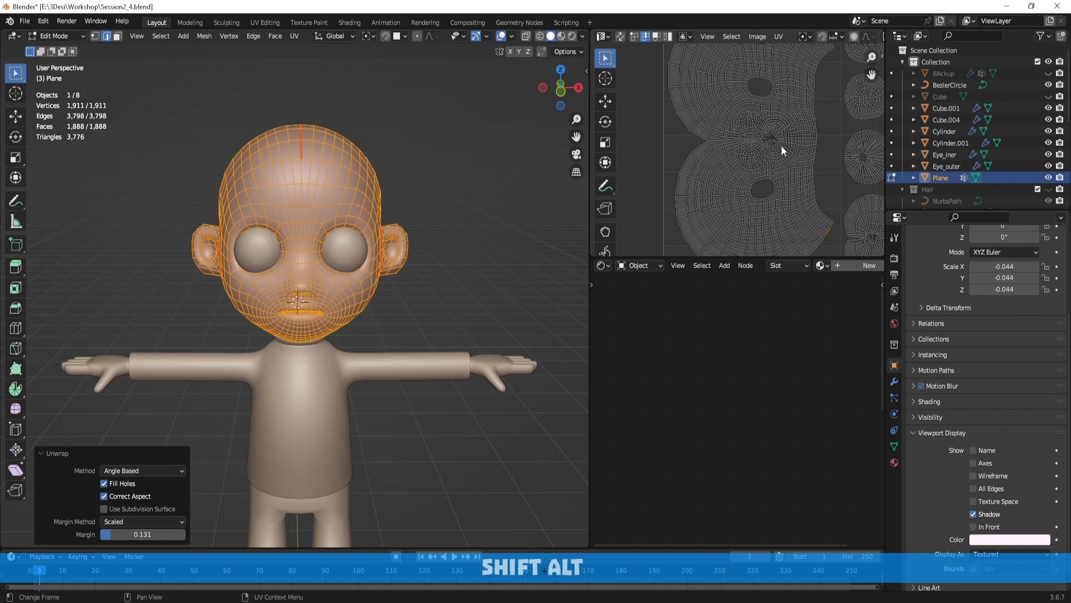
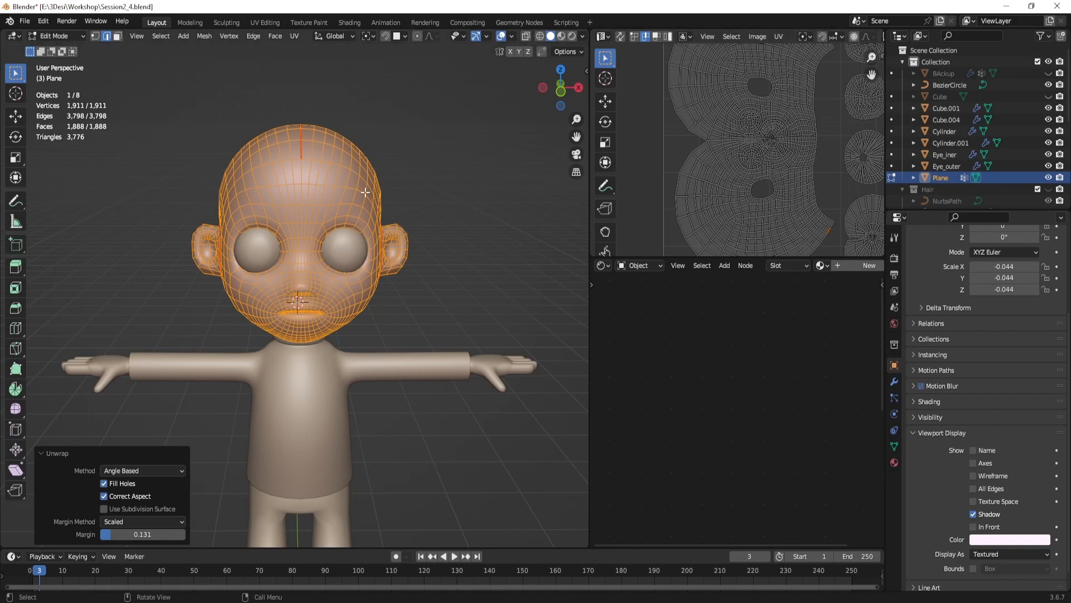
Step: Open the shirt mesh in edit mode with everything selected and examine its body and sleeve islands in the UV layout
{"action": "scroll", "coordinate": [409, 333], "scroll_direction": "down", "scroll_amount": 1}
{"action": "key", "text": "Tab"}
{"action": "left_click", "coordinate": [385, 346]}
{"action": "key", "text": "Tab"}
{"action": "scroll", "coordinate": [385, 346], "scroll_direction": "up", "scroll_amount": 5}
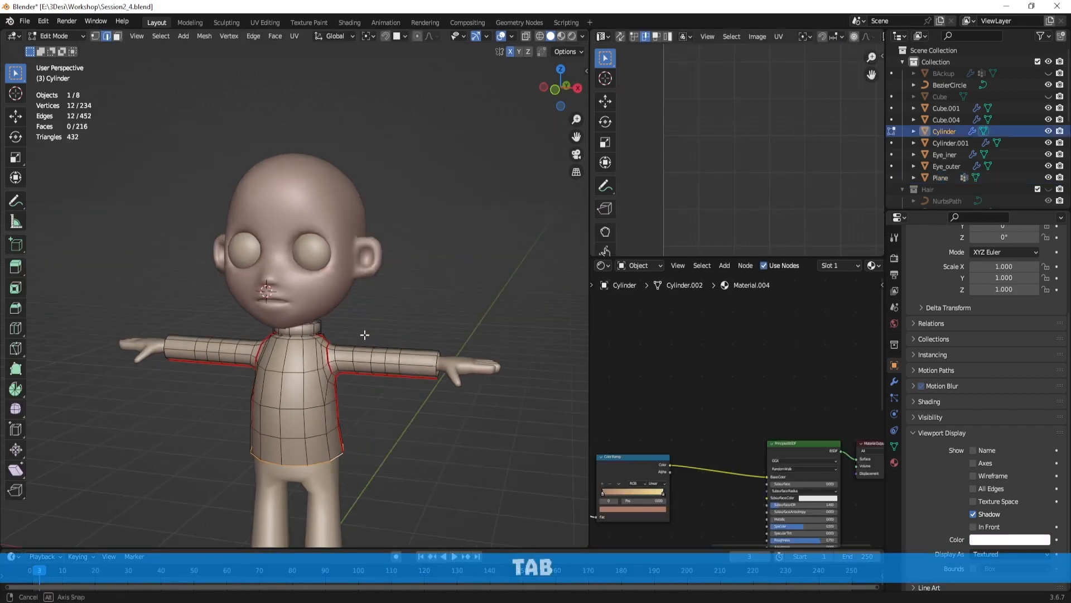
{"action": "key", "text": "a"}
{"action": "middle_click_drag", "start_coordinate": [384, 253], "coordinate": [301, 254]}
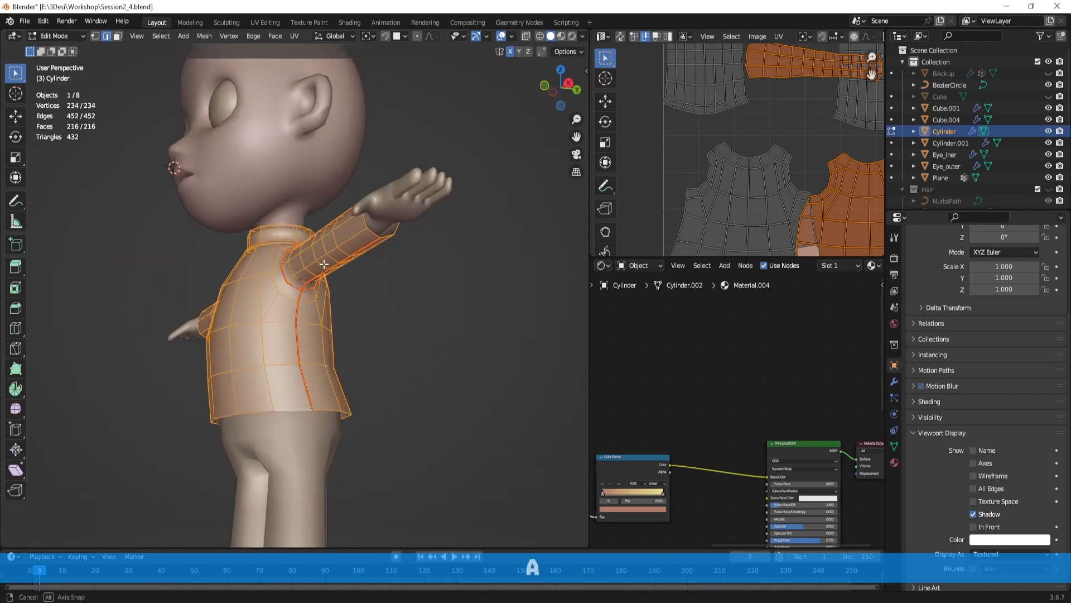
{"action": "left_click_drag", "start_coordinate": [805, 148], "coordinate": [787, 156], "text": "alt+shift"}
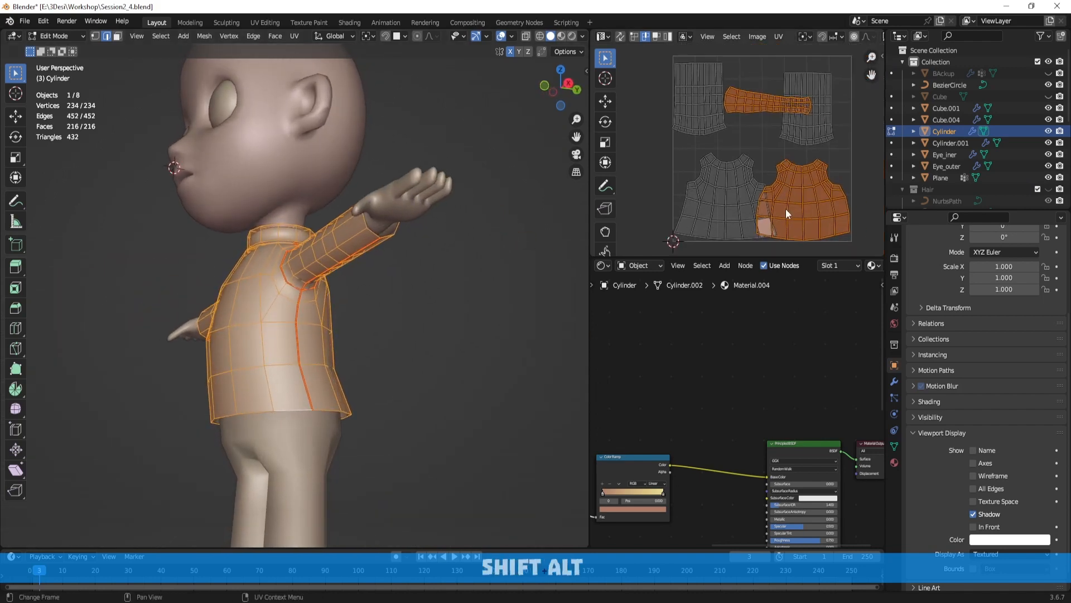
{"action": "scroll", "coordinate": [700, 171], "scroll_direction": "up", "scroll_amount": 4}
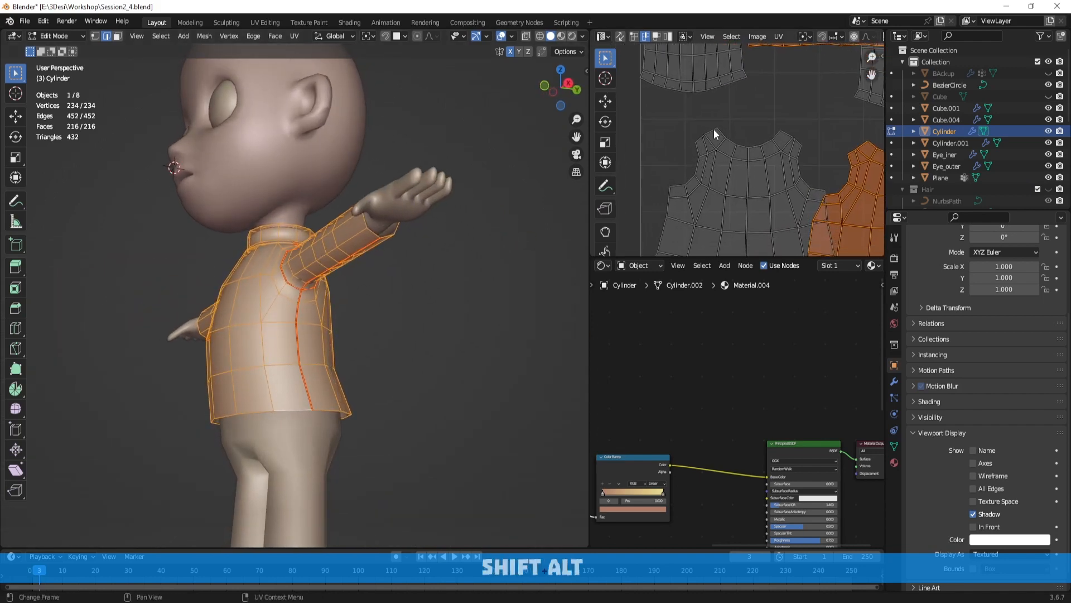
{"action": "scroll", "coordinate": [701, 145], "scroll_direction": "down", "scroll_amount": 2}
{"action": "scroll", "coordinate": [811, 192], "scroll_direction": "down", "scroll_amount": 3}
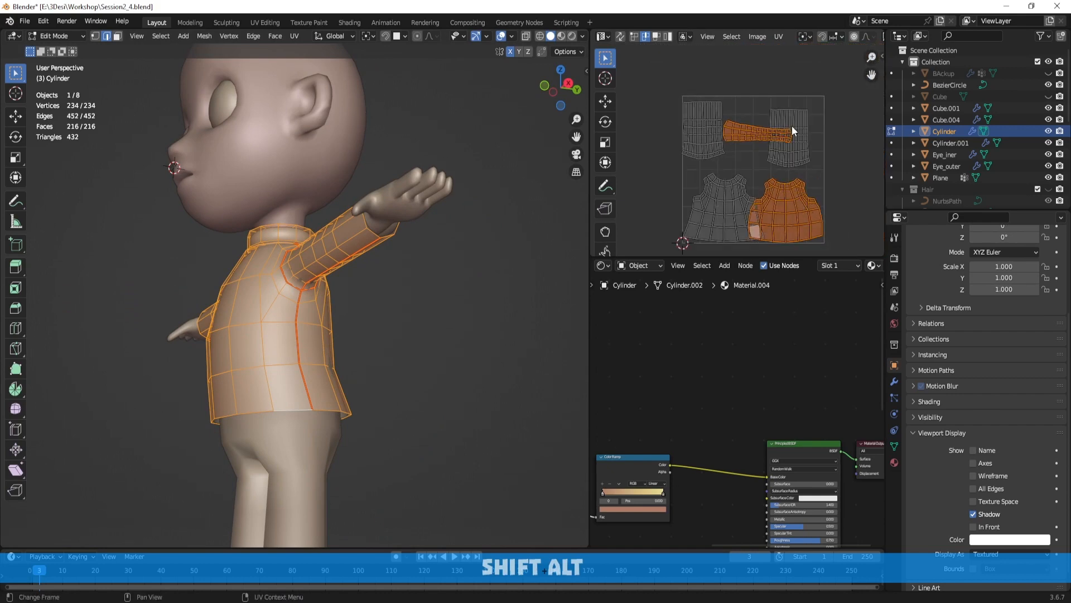
Step: Return to the head mesh in edit mode and examine its islands in the UV layout
{"action": "middle_click_drag", "start_coordinate": [441, 178], "coordinate": [453, 201]}
{"action": "key", "text": "Tab"}
{"action": "scroll", "coordinate": [385, 170], "scroll_direction": "down", "scroll_amount": 1}
{"action": "middle_click_drag", "start_coordinate": [372, 162], "coordinate": [423, 224], "text": "shift"}
{"action": "left_click", "coordinate": [423, 224]}
{"action": "key", "text": "Tab"}
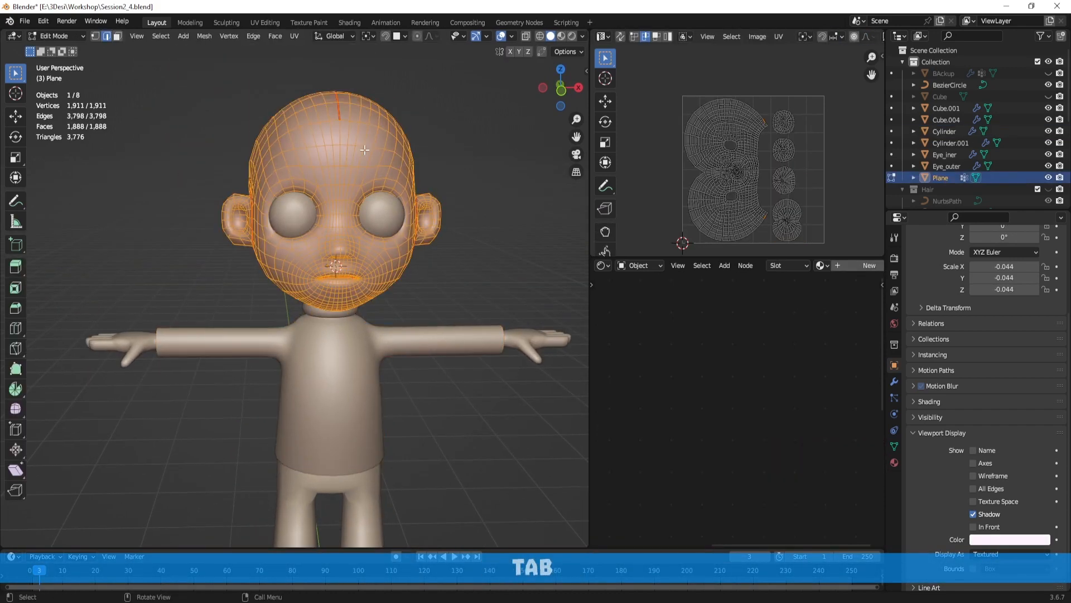
{"action": "scroll", "coordinate": [721, 195], "scroll_direction": "up", "scroll_amount": 2}
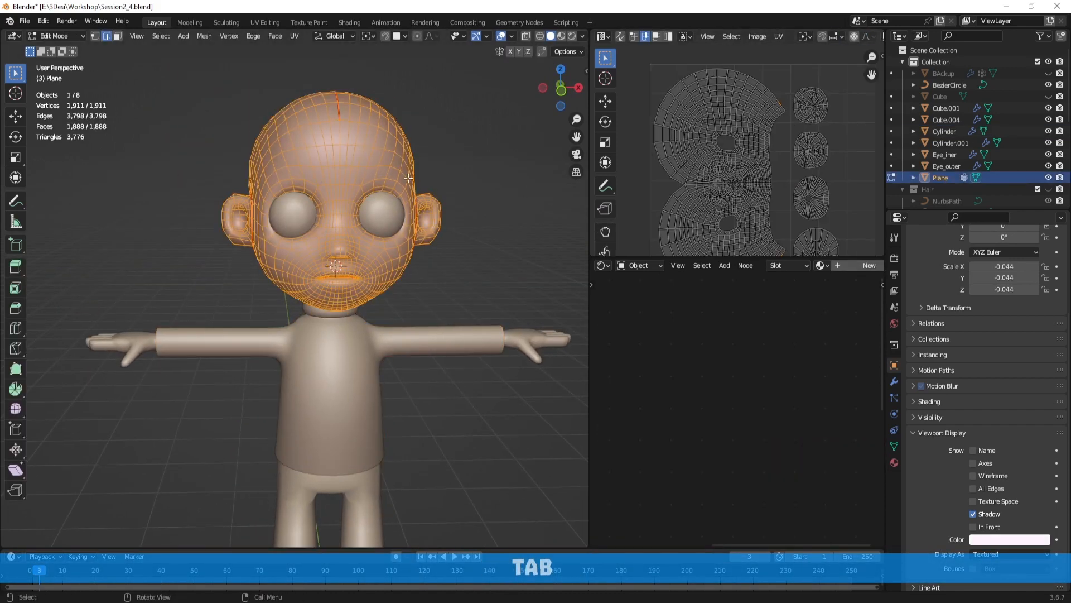
Step: Examine the head mesh from the side and front and compare it with its eye, nose and mouth areas in the UV layout
{"action": "mouse_move", "coordinate": [360, 182]}
{"action": "middle_mouse_down"}
{"action": "mouse_move", "coordinate": [430, 153]}
{"action": "mouse_move", "coordinate": [338, 244]}
{"action": "mouse_move", "coordinate": [368, 258]}
{"action": "mouse_move", "coordinate": [474, 191]}
{"action": "mouse_move", "coordinate": [287, 274]}
{"action": "mouse_move", "coordinate": [379, 238]}
{"action": "mouse_move", "coordinate": [358, 186]}
{"action": "middle_mouse_up"}
{"action": "left_click", "coordinate": [373, 248]}
{"action": "key", "text": "Tab"}
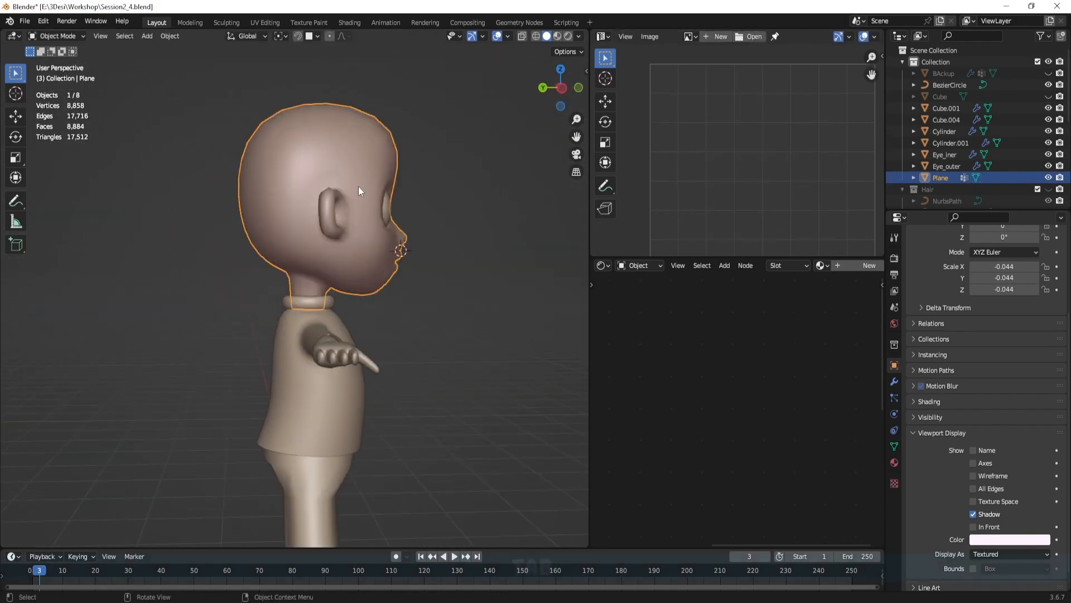
{"action": "key", "text": "Tab"}
{"action": "key", "text": "a"}
{"action": "middle_click_drag", "start_coordinate": [438, 193], "coordinate": [378, 198]}
{"action": "scroll", "coordinate": [377, 198], "scroll_direction": "up", "scroll_amount": 2}
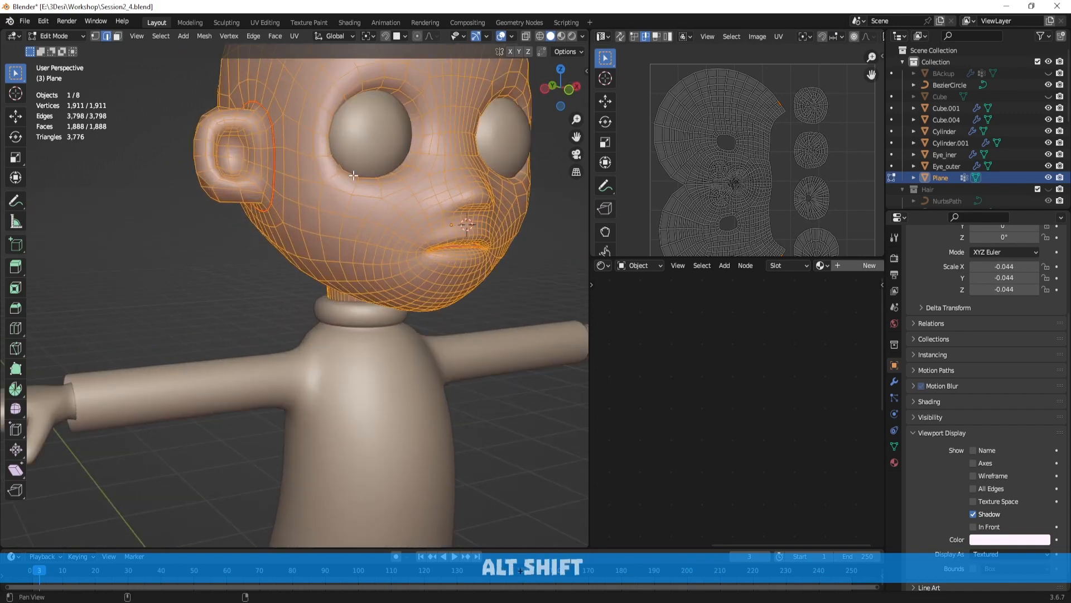
{"action": "scroll", "coordinate": [772, 191], "scroll_direction": "down", "scroll_amount": 3}
{"action": "scroll", "coordinate": [269, 171], "scroll_direction": "down", "scroll_amount": 4}
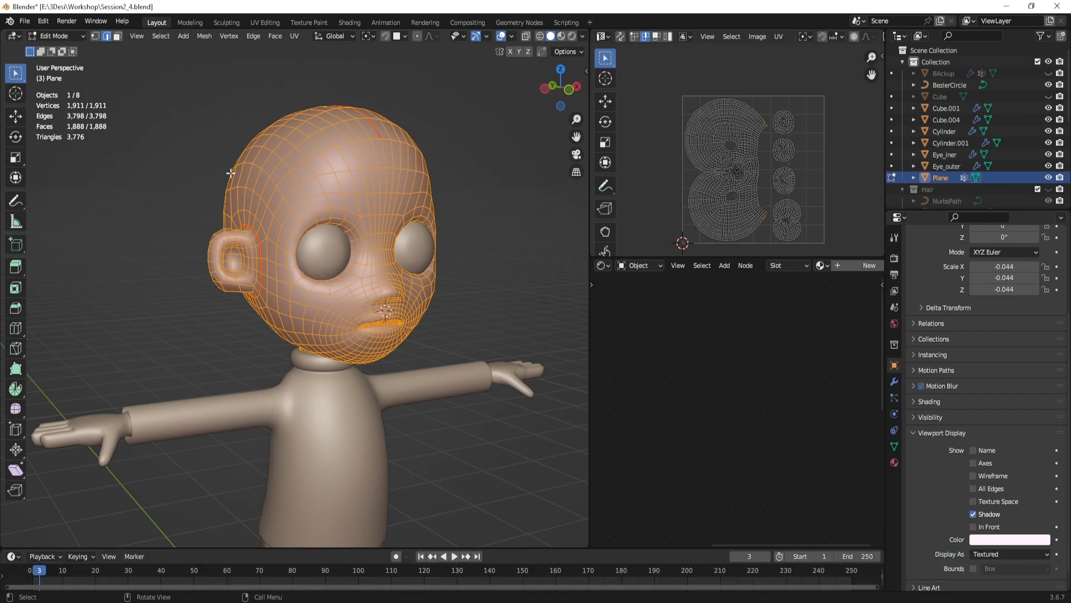
{"action": "middle_click_drag", "start_coordinate": [461, 202], "coordinate": [406, 200]}
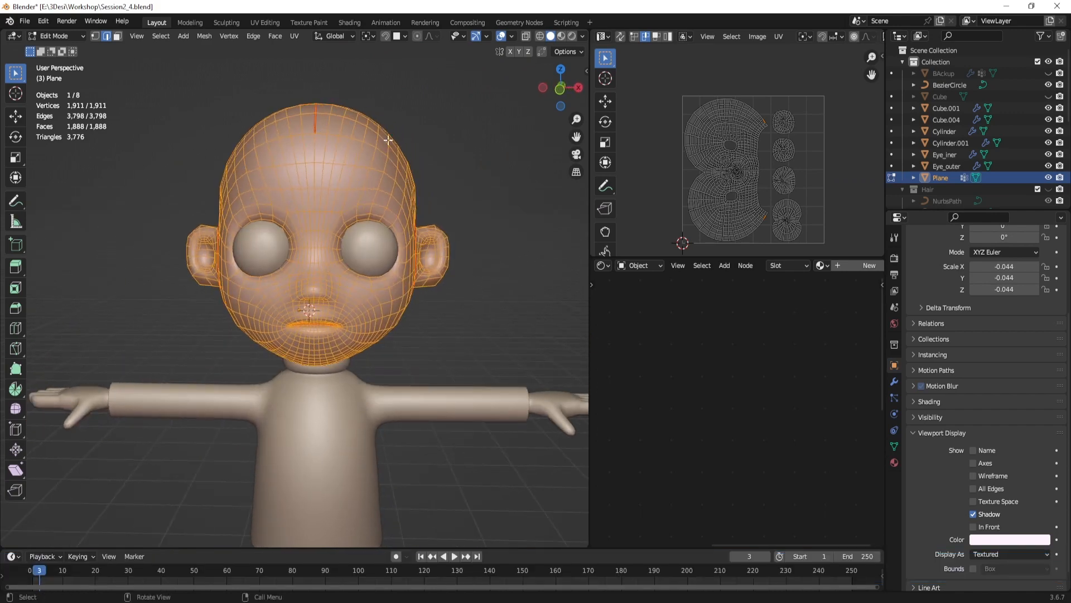
{"action": "scroll", "coordinate": [731, 203], "scroll_direction": "up", "scroll_amount": 6}
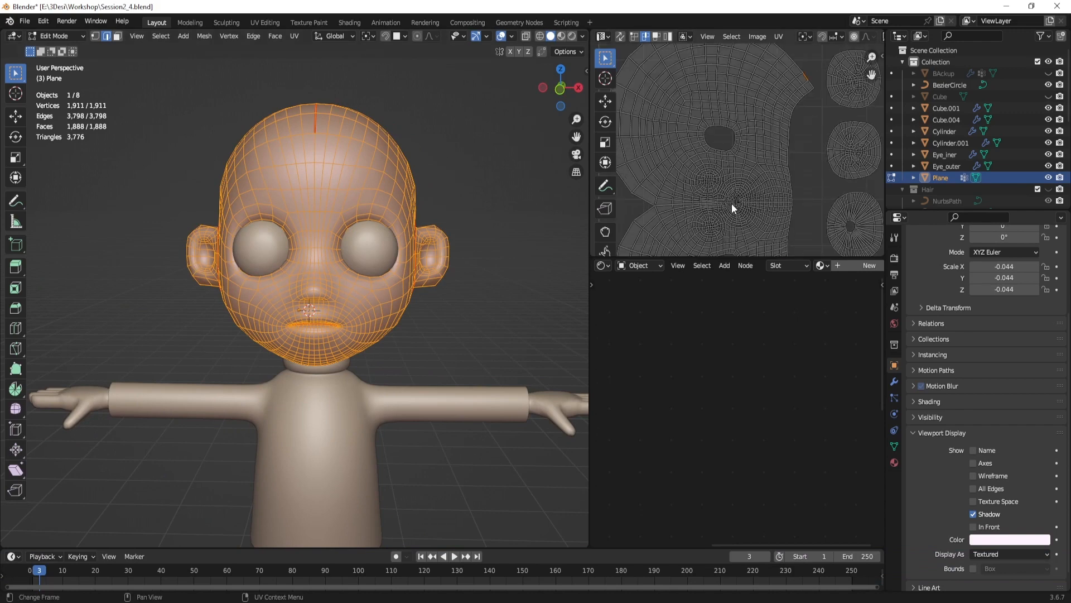
{"action": "middle_click_drag", "start_coordinate": [731, 203], "coordinate": [741, 146]}
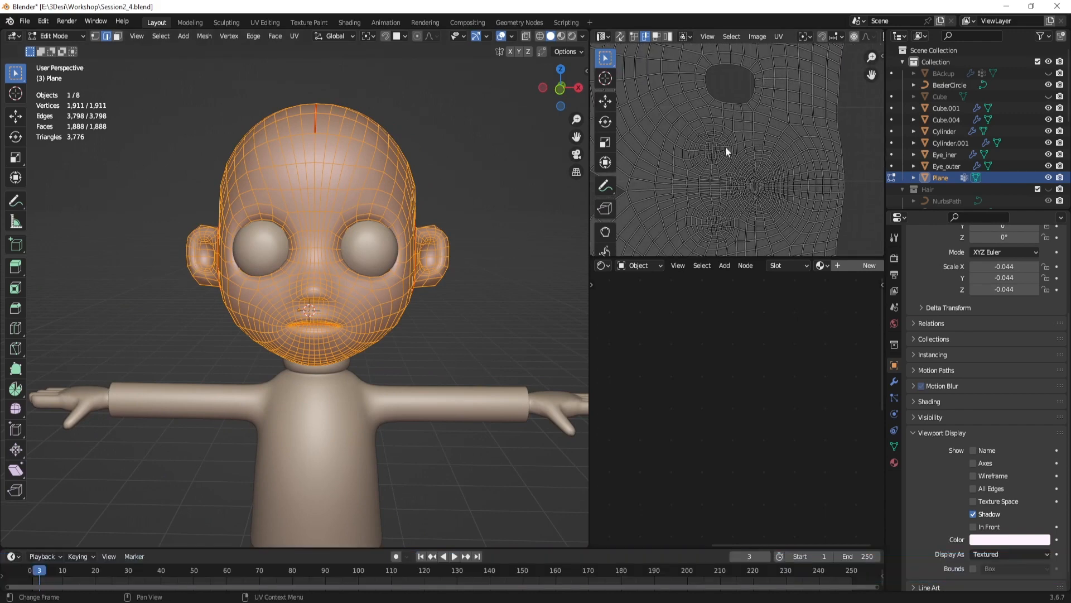
{"action": "scroll", "coordinate": [379, 213], "scroll_direction": "down", "scroll_amount": 2}
{"action": "scroll", "coordinate": [400, 210], "scroll_direction": "down", "scroll_amount": 1}
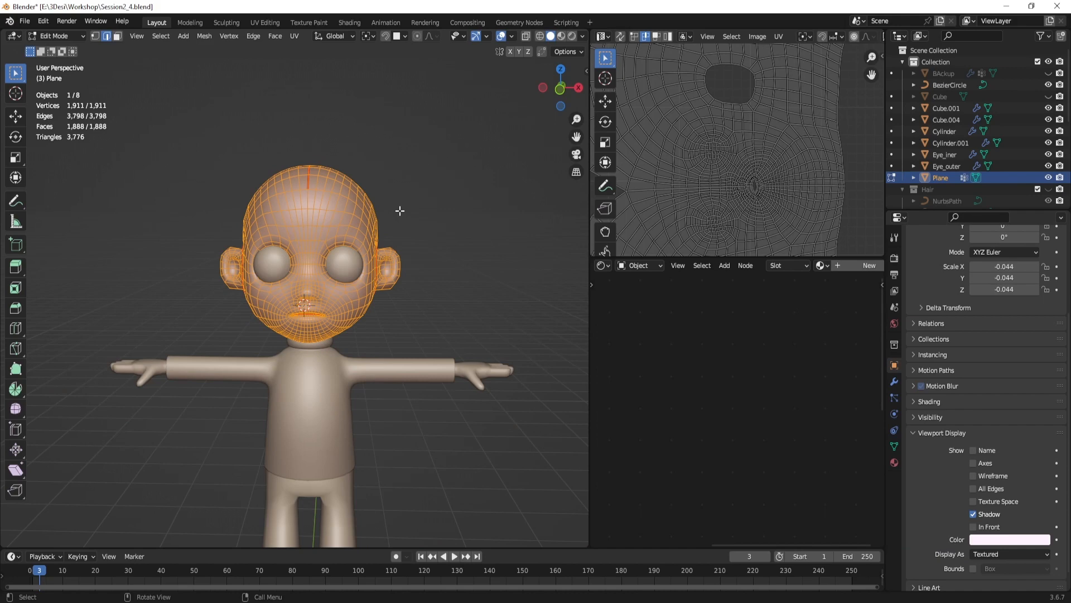
{"action": "scroll", "coordinate": [729, 204], "scroll_direction": "down", "scroll_amount": 2}
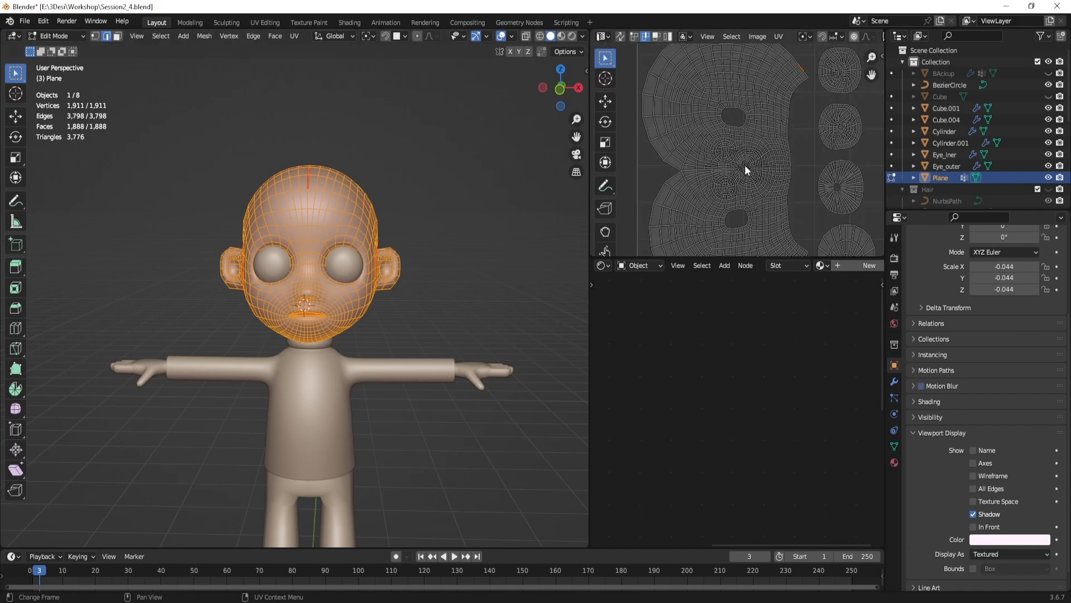
{"action": "scroll", "coordinate": [748, 145], "scroll_direction": "down", "scroll_amount": 1}
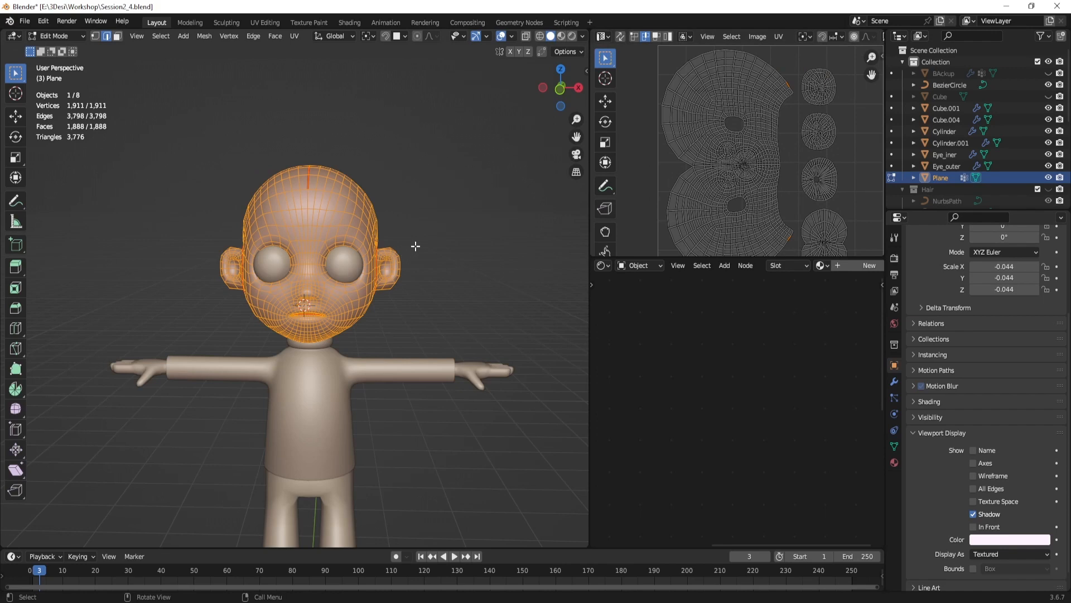
Step: Switch the head from edit mode to Texture Paint mode and widen the image and shader editors
{"action": "scroll", "coordinate": [412, 245], "scroll_direction": "up", "scroll_amount": 4}
{"action": "key", "text": "Tab"}
{"action": "scroll", "coordinate": [403, 246], "scroll_direction": "down", "scroll_amount": 3}
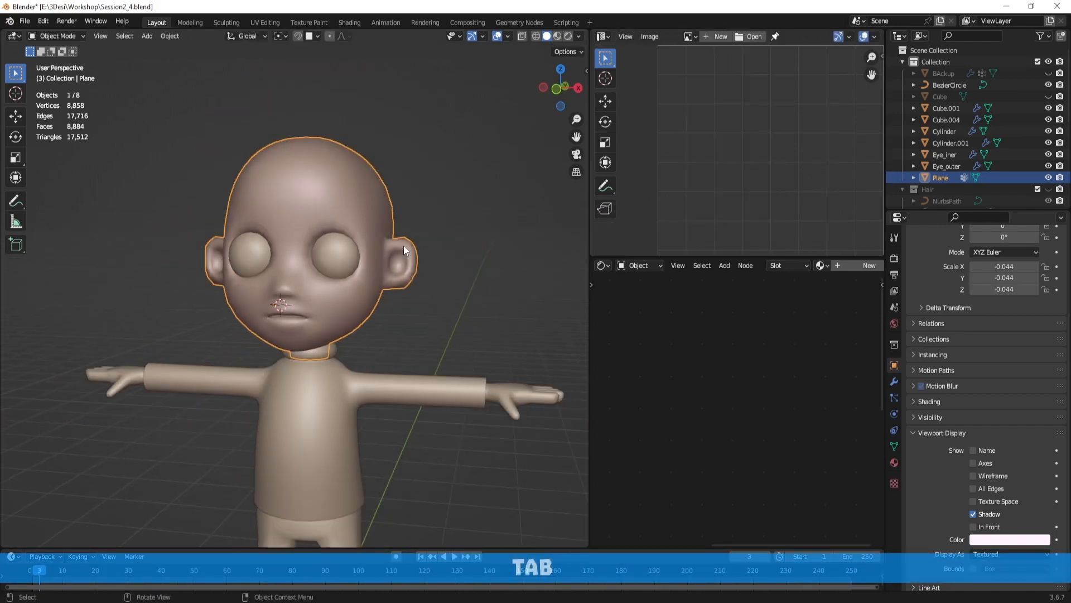
{"action": "scroll", "coordinate": [403, 246], "scroll_direction": "up", "scroll_amount": 3}
{"action": "middle_click_drag", "start_coordinate": [404, 246], "coordinate": [371, 148]}
{"action": "key", "text": "ctrl+Tab"}
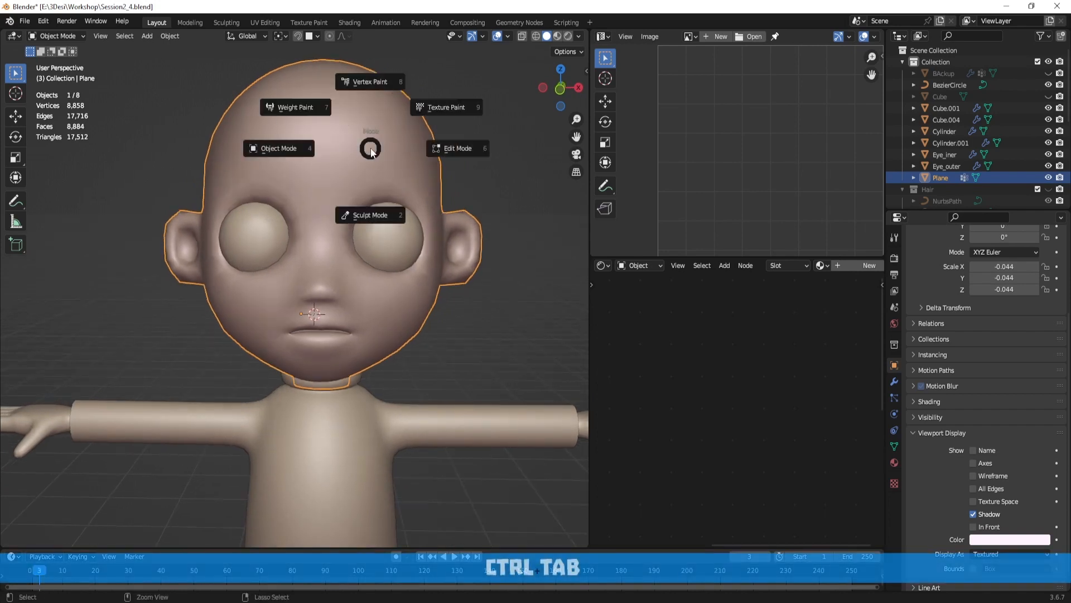
{"action": "left_click", "coordinate": [431, 116]}
{"action": "scroll", "coordinate": [430, 120], "scroll_direction": "down", "scroll_amount": 4}
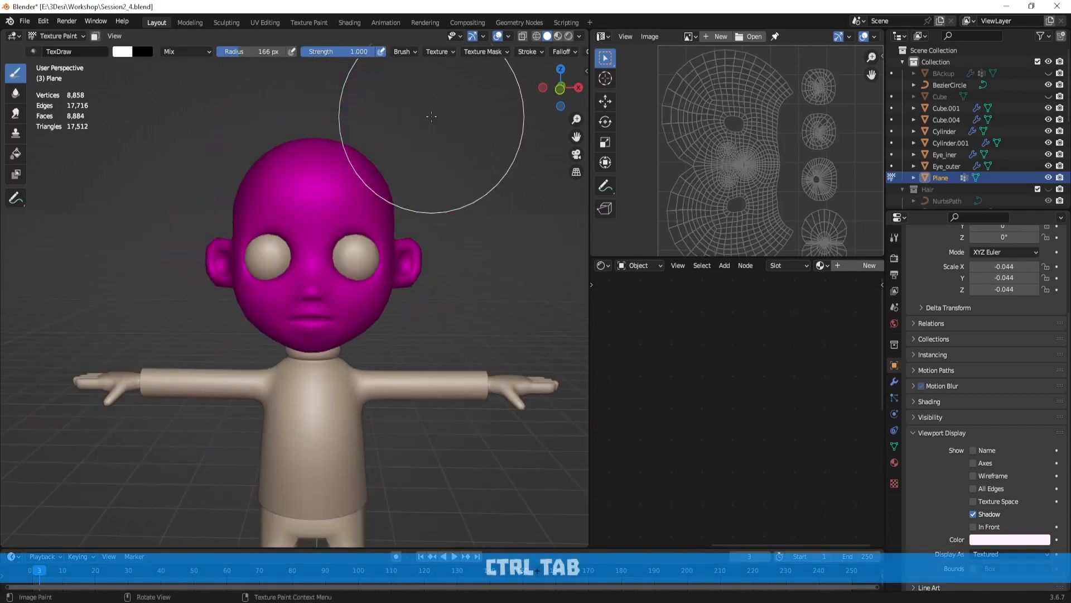
{"action": "scroll", "coordinate": [430, 120], "scroll_direction": "up", "scroll_amount": 2}
{"action": "left_click_drag", "start_coordinate": [590, 297], "coordinate": [489, 302]}
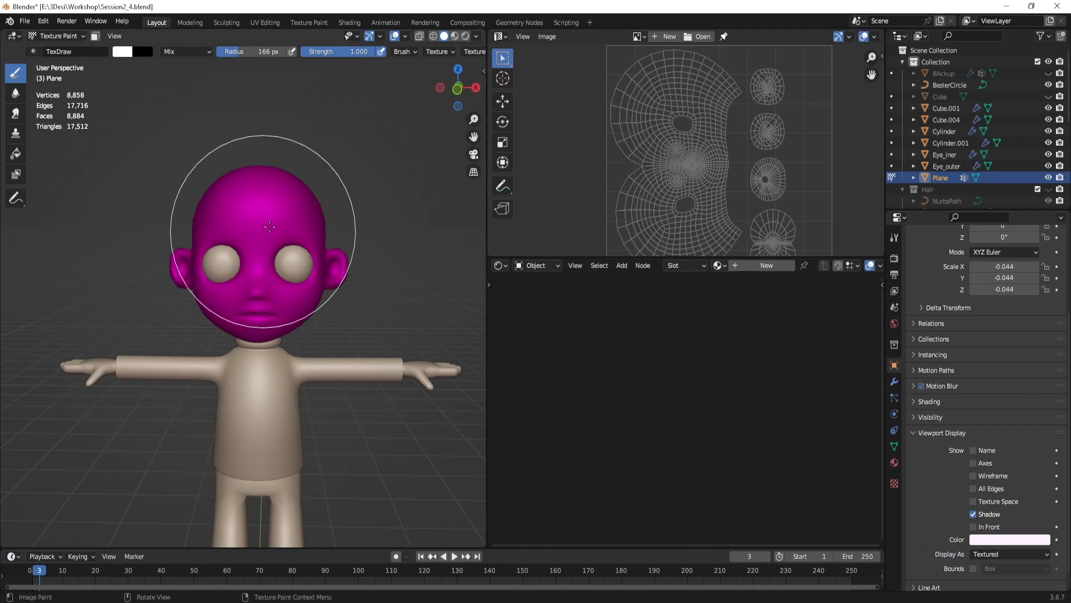
{"action": "scroll", "coordinate": [267, 262], "scroll_direction": "up", "scroll_amount": 3}
{"action": "middle_click_drag", "start_coordinate": [282, 311], "coordinate": [335, 210]}
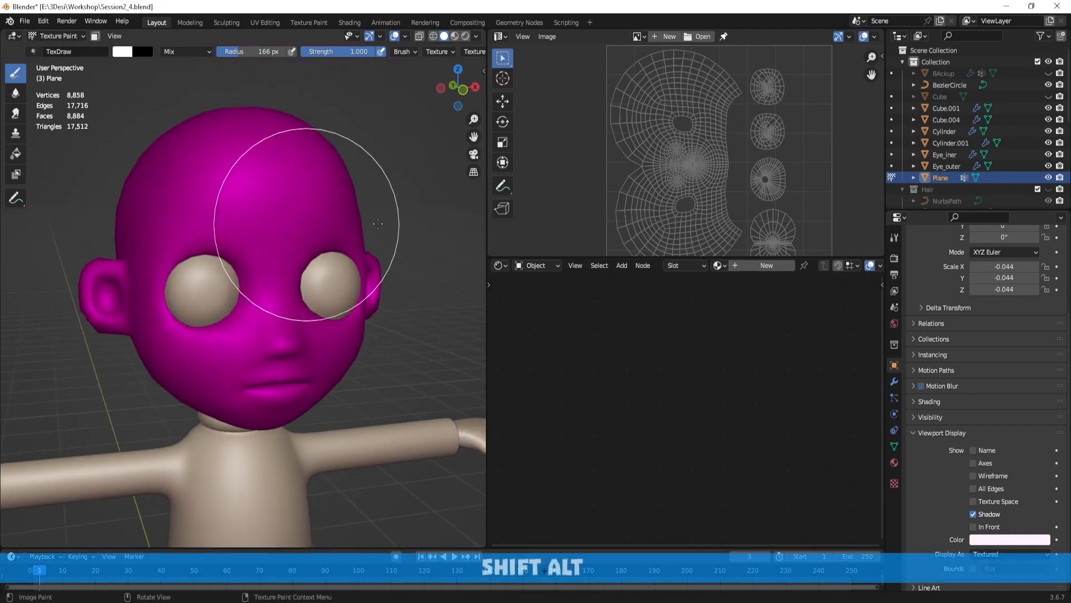
Step: Add an Image Texture node to a new material on the head and open the settings for a new image in it
{"action": "left_click", "coordinate": [767, 265]}
{"action": "scroll", "coordinate": [760, 418], "scroll_direction": "up", "scroll_amount": 6}
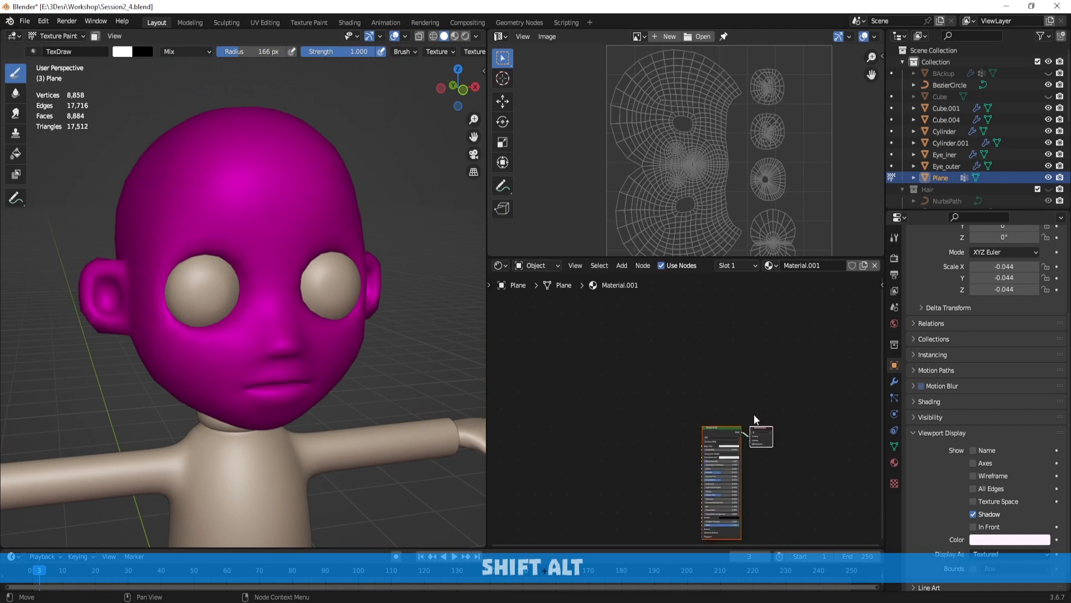
{"action": "key", "text": "shift+a"}
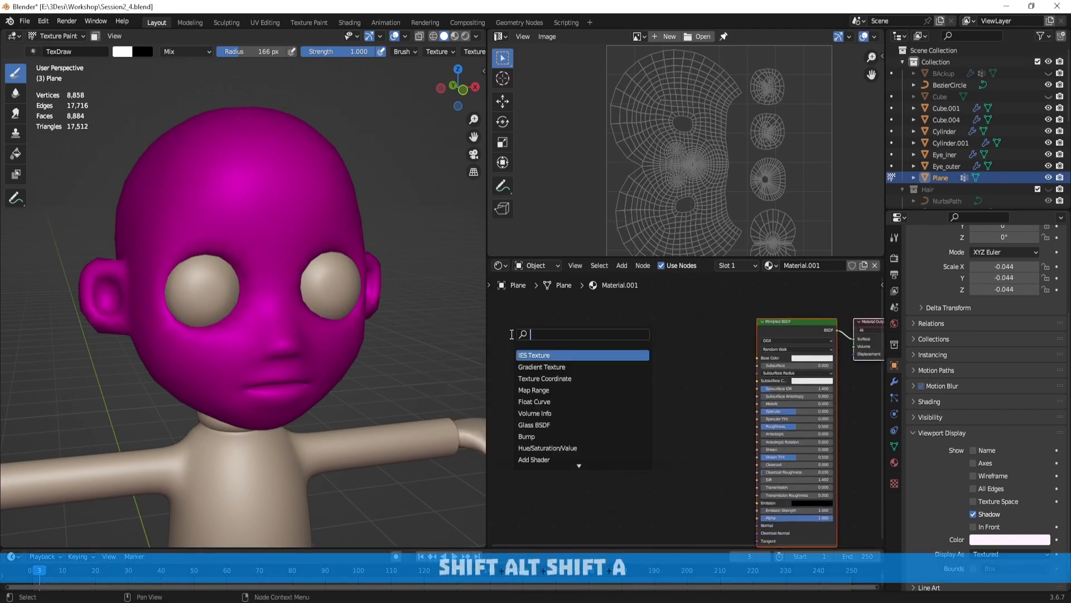
{"action": "type", "text": "image"}
{"action": "key", "text": "Return"}
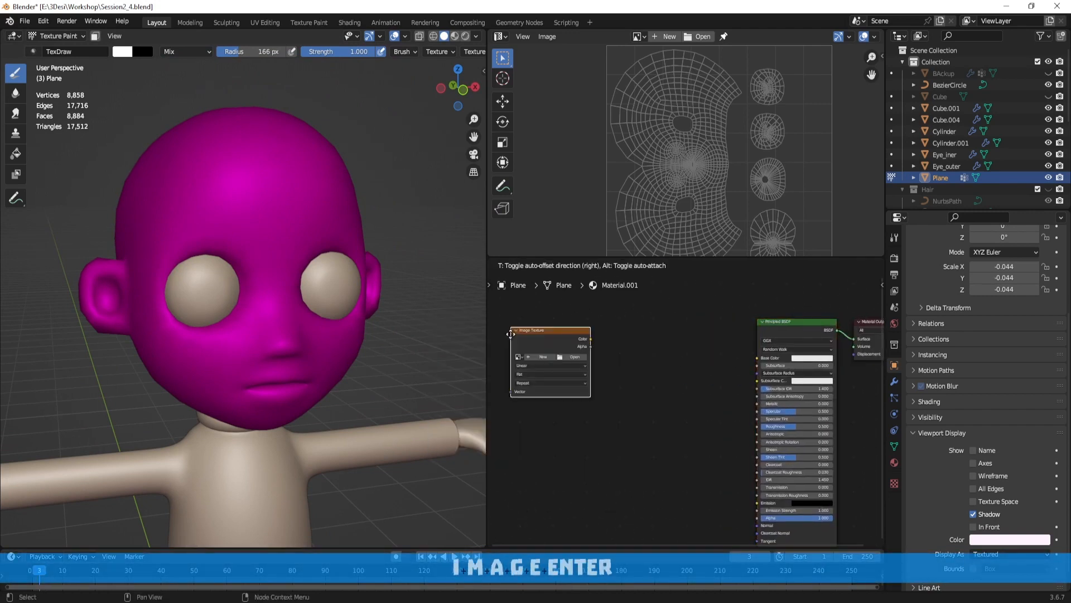
{"action": "left_click", "coordinate": [610, 353]}
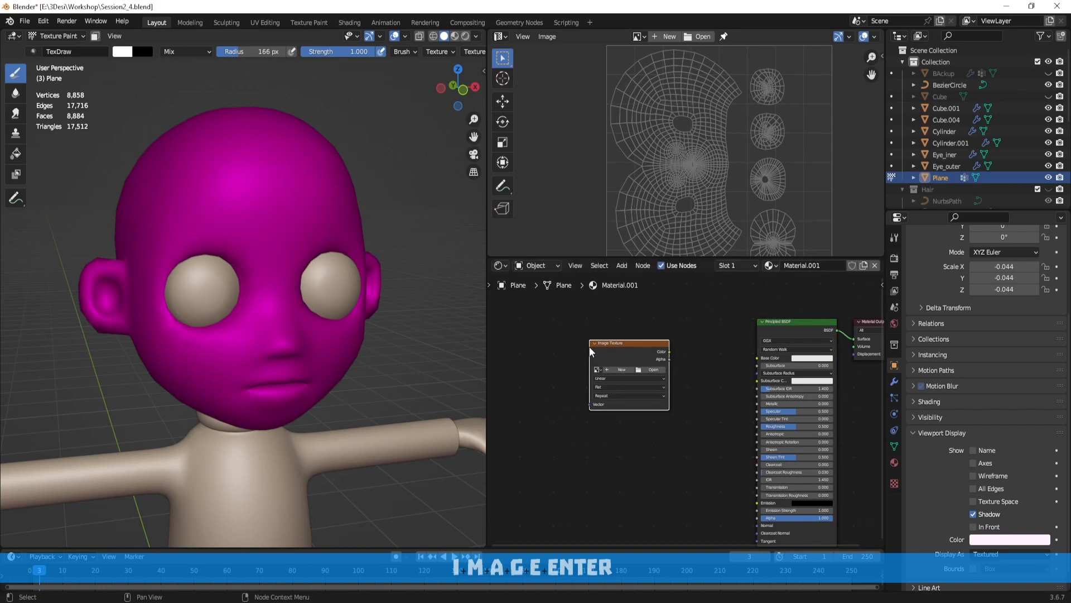
{"action": "left_click", "coordinate": [615, 368]}
{"action": "left_click", "coordinate": [650, 401]}
{"action": "left_click", "coordinate": [650, 400]}
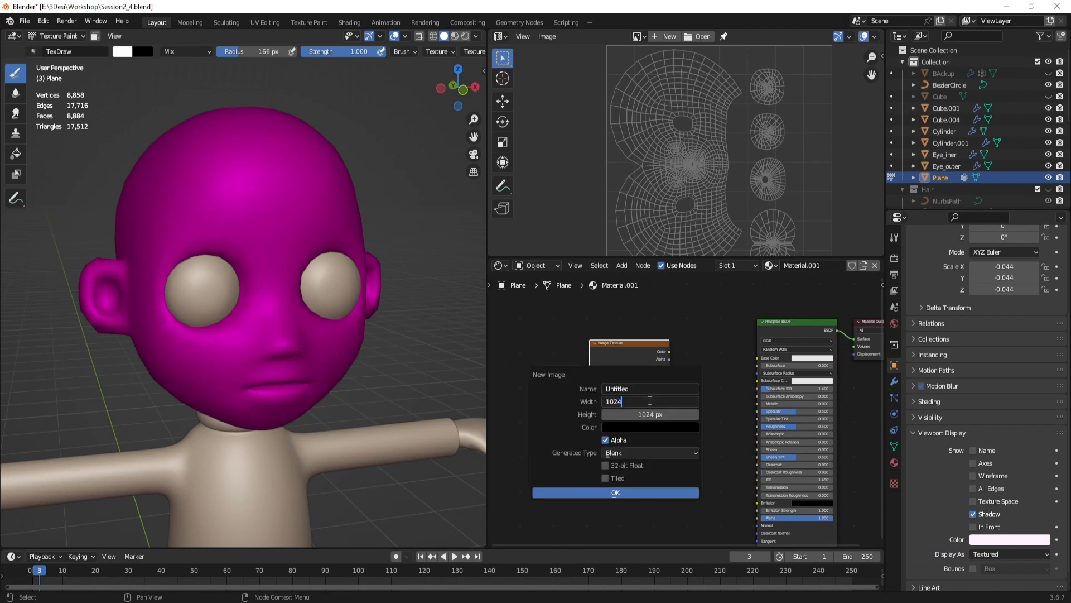
{"action": "left_click", "coordinate": [724, 356]}
{"action": "left_click_drag", "start_coordinate": [663, 401], "coordinate": [663, 414]}
{"action": "type", "text": "*2"}
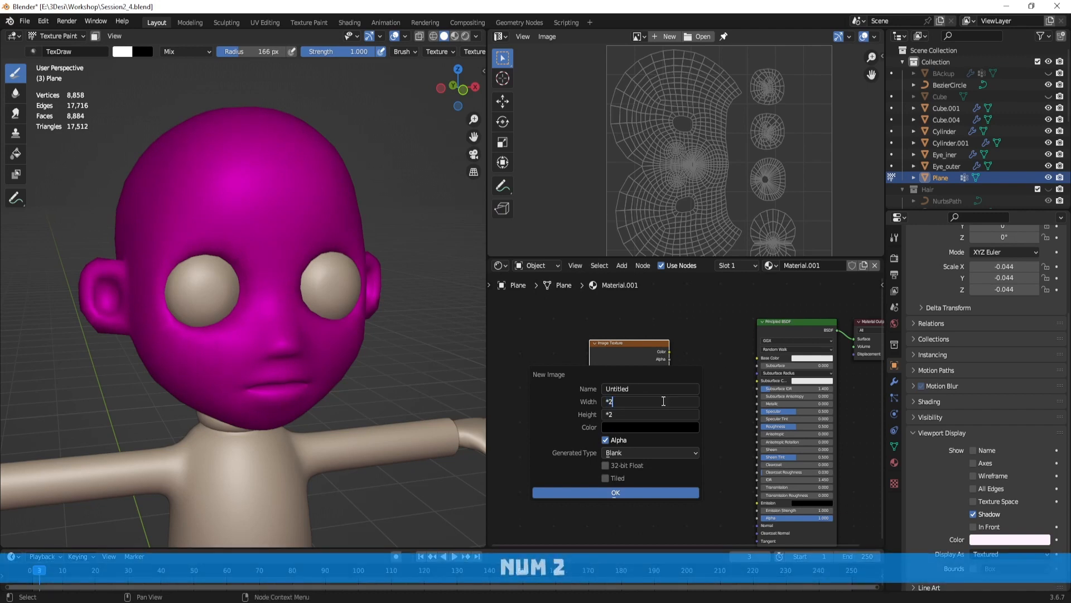
{"action": "key", "text": "Return"}
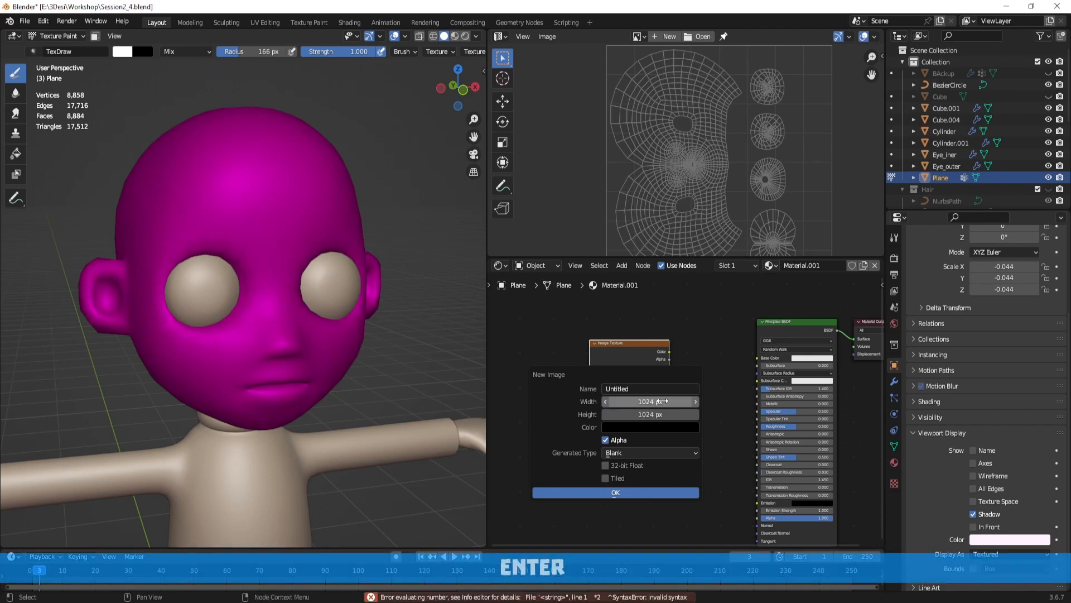
Step: Double the new blank image's width and height to 2048 px and create it as Untitled
{"action": "left_click_drag", "start_coordinate": [662, 401], "coordinate": [663, 414]}
{"action": "key", "text": "Right"}
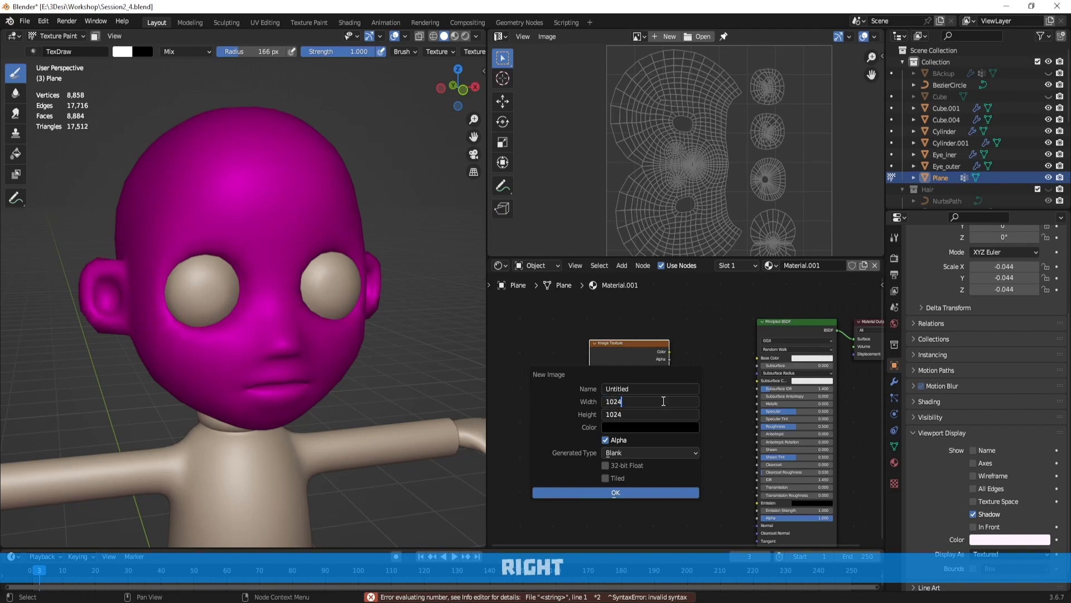
{"action": "type", "text": "*2"}
{"action": "key", "text": "Return"}
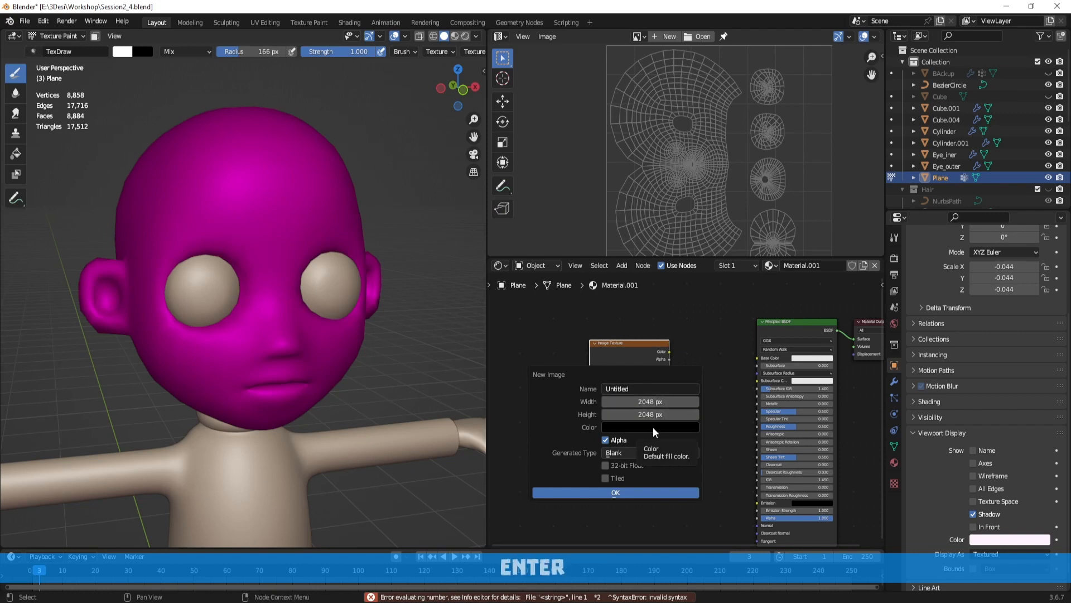
{"action": "left_click", "coordinate": [627, 495]}
Step: Connect the image texture's Color output to the Base Color input of the Principled BSDF
{"action": "key", "text": "alt+shift"}
{"action": "middle_click_drag", "start_coordinate": [635, 452], "coordinate": [671, 455]}
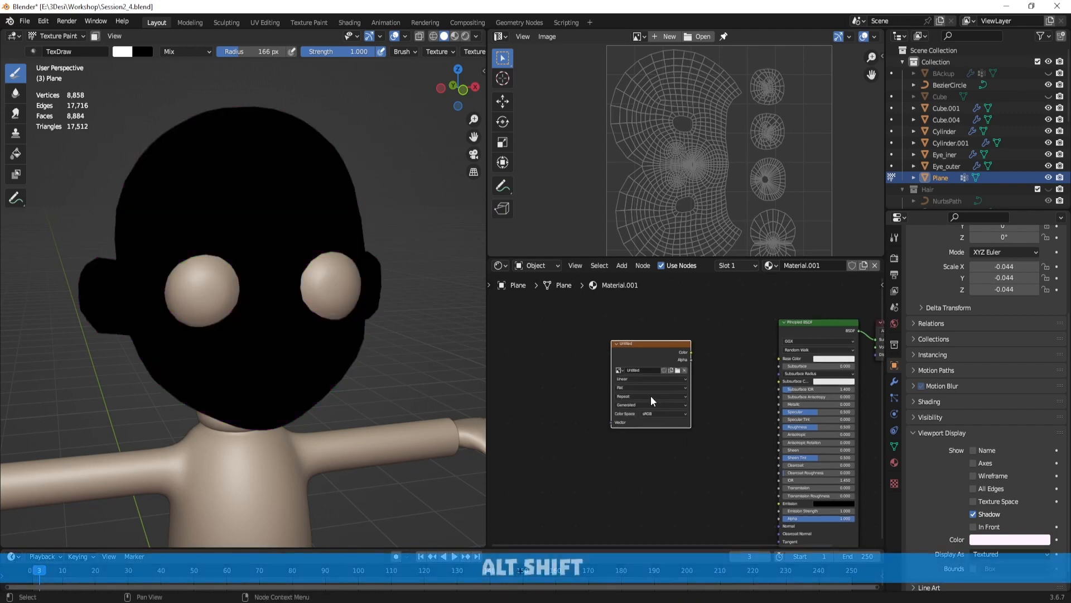
{"action": "mouse_move", "coordinate": [634, 346]}
{"action": "left_mouse_down"}
{"action": "mouse_move", "coordinate": [628, 357]}
{"action": "mouse_move", "coordinate": [701, 340]}
{"action": "mouse_move", "coordinate": [804, 345]}
{"action": "left_mouse_up"}
{"action": "scroll", "coordinate": [713, 367], "scroll_direction": "up", "scroll_amount": 2}
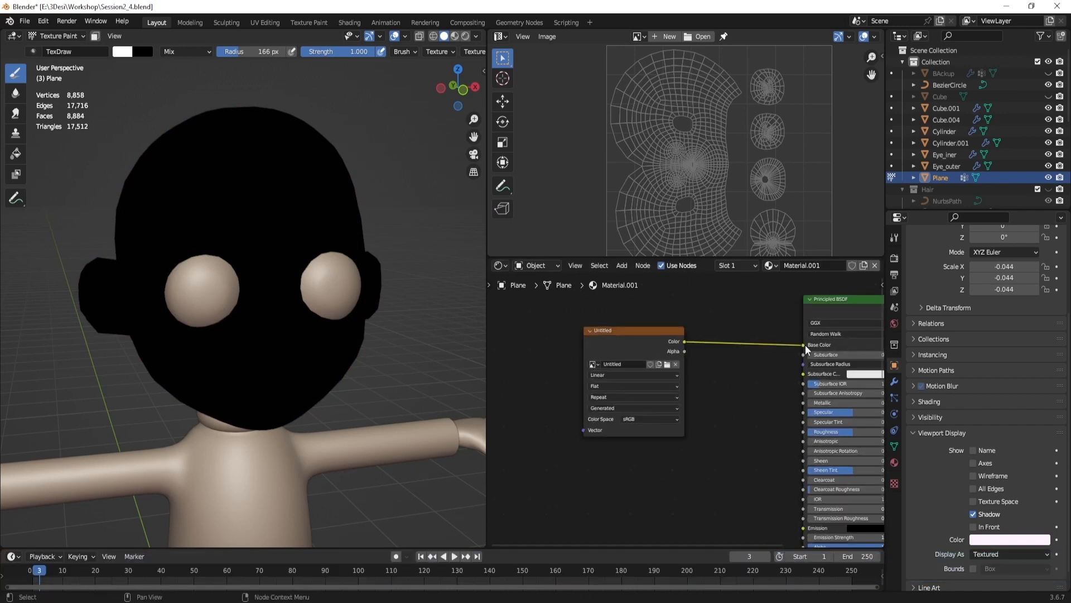
{"action": "left_click_drag", "start_coordinate": [664, 332], "coordinate": [666, 333]}
{"action": "left_click", "coordinate": [373, 253]}
{"action": "key", "text": "ctrl+z"}
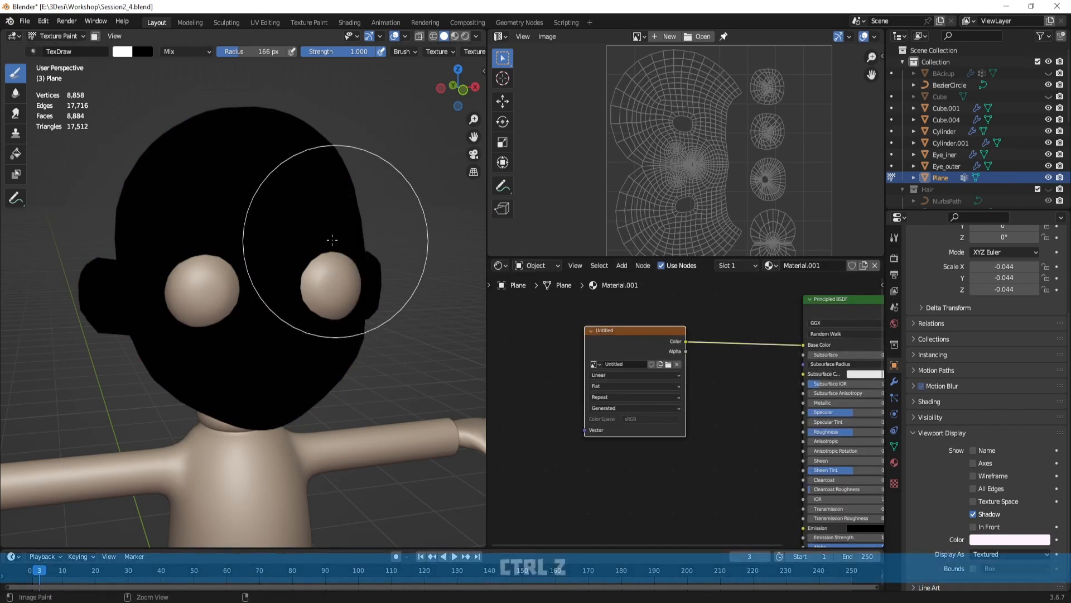
{"action": "key", "text": "ctrl+Tab"}
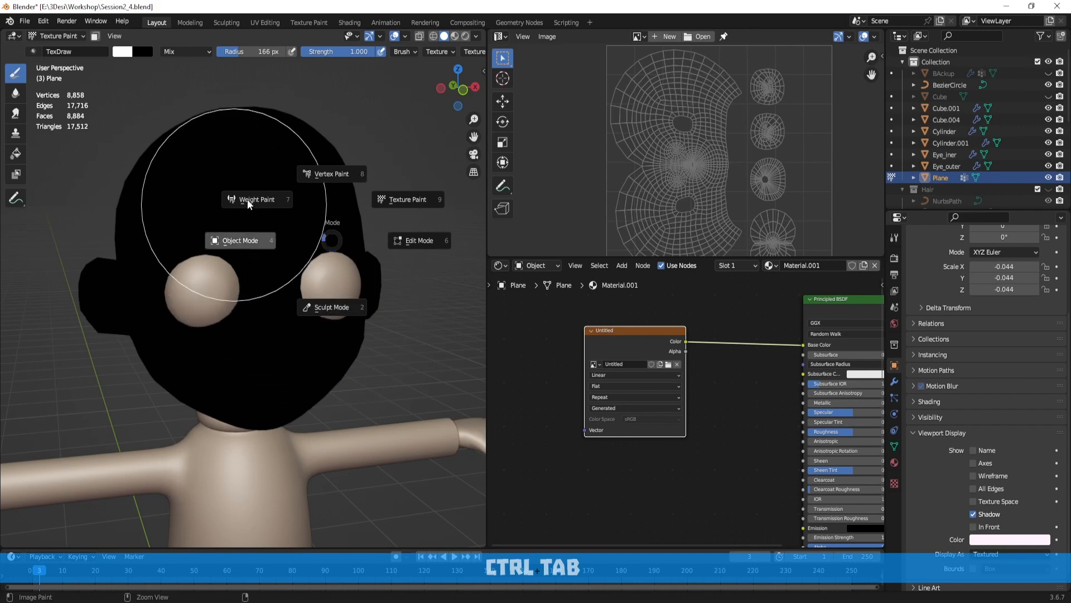
{"action": "left_click", "coordinate": [407, 200]}
Step: Switch the viewport to Material Preview shading and bring the face into a close front view
{"action": "mouse_move", "coordinate": [410, 198]}
{"action": "middle_mouse_down"}
{"action": "mouse_move", "coordinate": [347, 194]}
{"action": "mouse_move", "coordinate": [315, 239]}
{"action": "mouse_move", "coordinate": [326, 239]}
{"action": "middle_mouse_up"}
{"action": "left_click", "coordinate": [454, 36]}
{"action": "middle_click_drag", "start_coordinate": [327, 238], "coordinate": [357, 229]}
{"action": "scroll", "coordinate": [353, 238], "scroll_direction": "up", "scroll_amount": 1}
{"action": "mouse_move", "coordinate": [360, 230]}
{"action": "middle_mouse_down"}
{"action": "mouse_move", "coordinate": [362, 240]}
{"action": "mouse_move", "coordinate": [326, 218]}
{"action": "middle_mouse_up"}
{"action": "scroll", "coordinate": [361, 239], "scroll_direction": "up", "scroll_amount": 2}
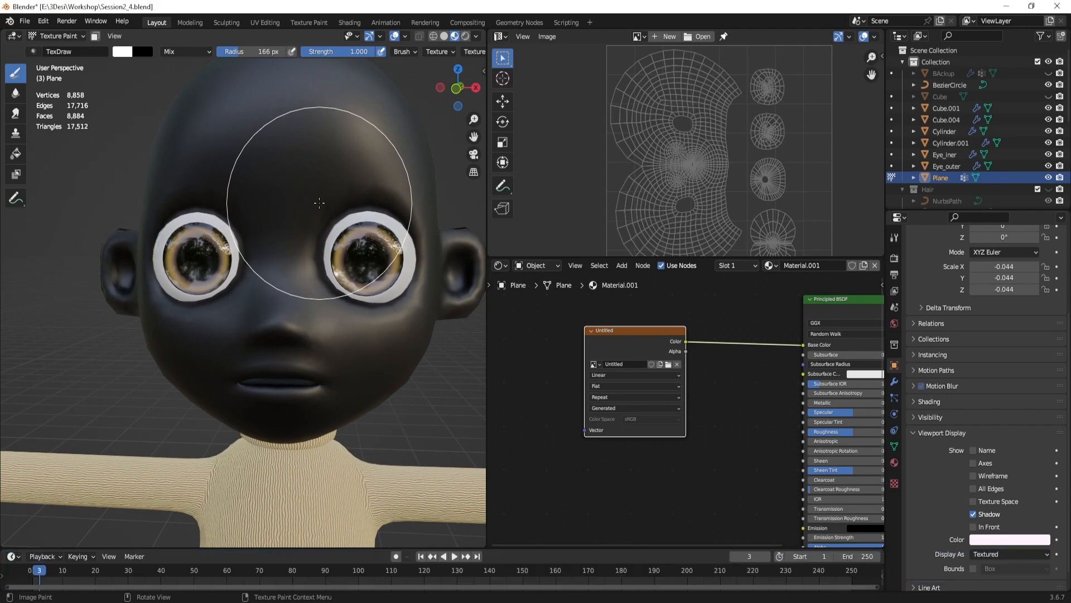
Step: Examine the head's shading from several angles together with the full chain of its material nodes
{"action": "scroll", "coordinate": [764, 385], "scroll_direction": "down", "scroll_amount": 2}
{"action": "left_click_drag", "start_coordinate": [764, 385], "coordinate": [658, 395], "text": "alt+shift"}
{"action": "scroll", "coordinate": [681, 377], "scroll_direction": "up", "scroll_amount": 1}
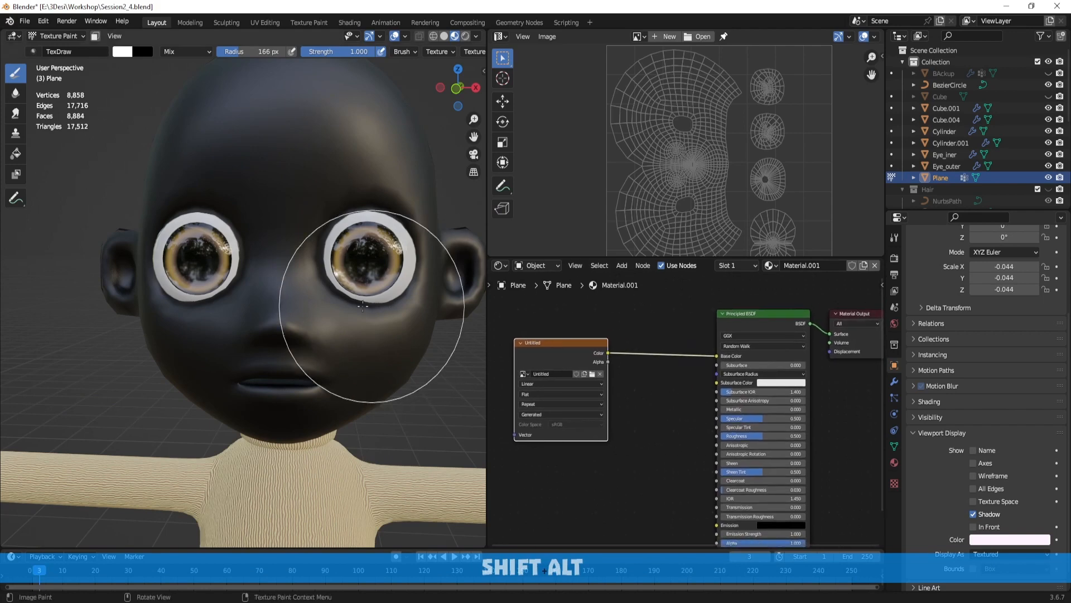
{"action": "scroll", "coordinate": [413, 306], "scroll_direction": "down", "scroll_amount": 4}
{"action": "middle_click_drag", "start_coordinate": [426, 268], "coordinate": [326, 312]}
{"action": "scroll", "coordinate": [329, 317], "scroll_direction": "up", "scroll_amount": 3}
{"action": "scroll", "coordinate": [325, 312], "scroll_direction": "up", "scroll_amount": 1}
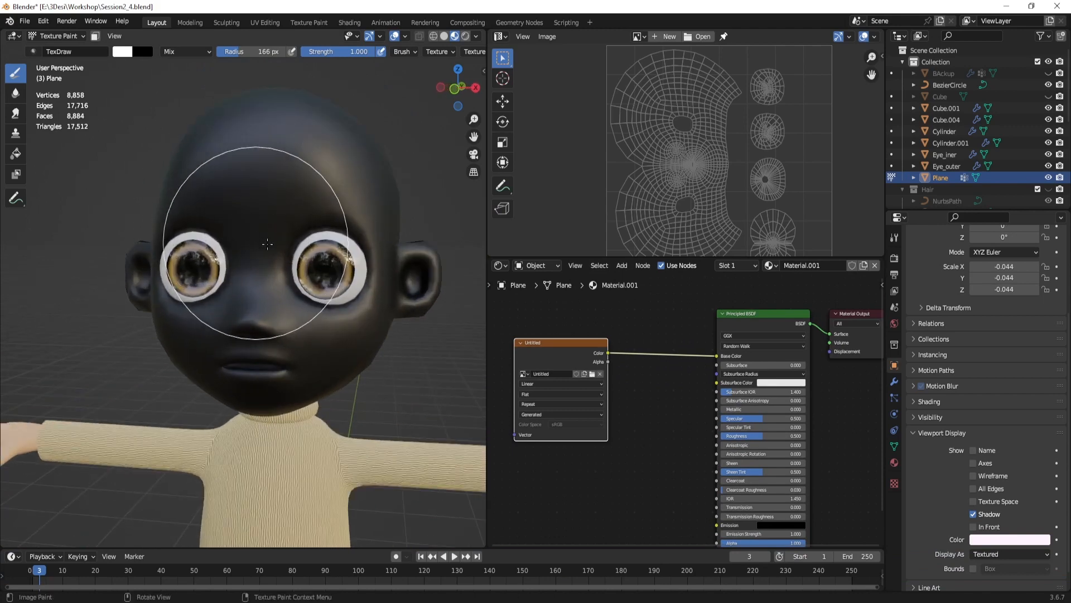
{"action": "middle_click_drag", "start_coordinate": [267, 242], "coordinate": [303, 242]}
{"action": "left_click_drag", "start_coordinate": [304, 242], "coordinate": [290, 246], "text": "alt+shift"}
{"action": "scroll", "coordinate": [290, 246], "scroll_direction": "up", "scroll_amount": 1}
{"action": "middle_click_drag", "start_coordinate": [290, 247], "coordinate": [283, 248]}
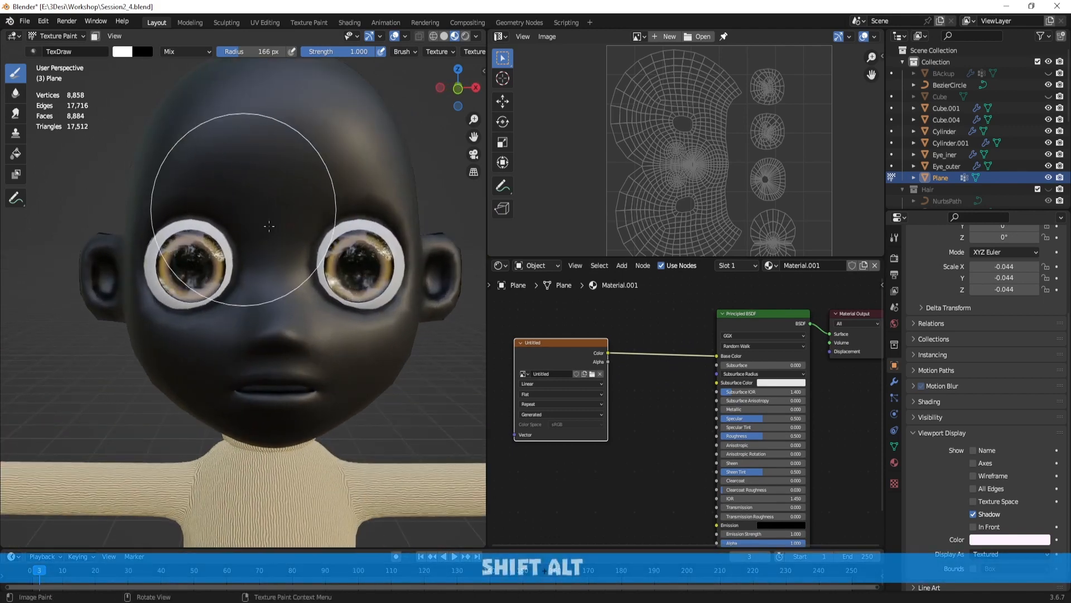
Step: Open the paint tool settings, choose the Fill tool and set its color to a light peach skin tone
{"action": "left_click", "coordinate": [894, 238]}
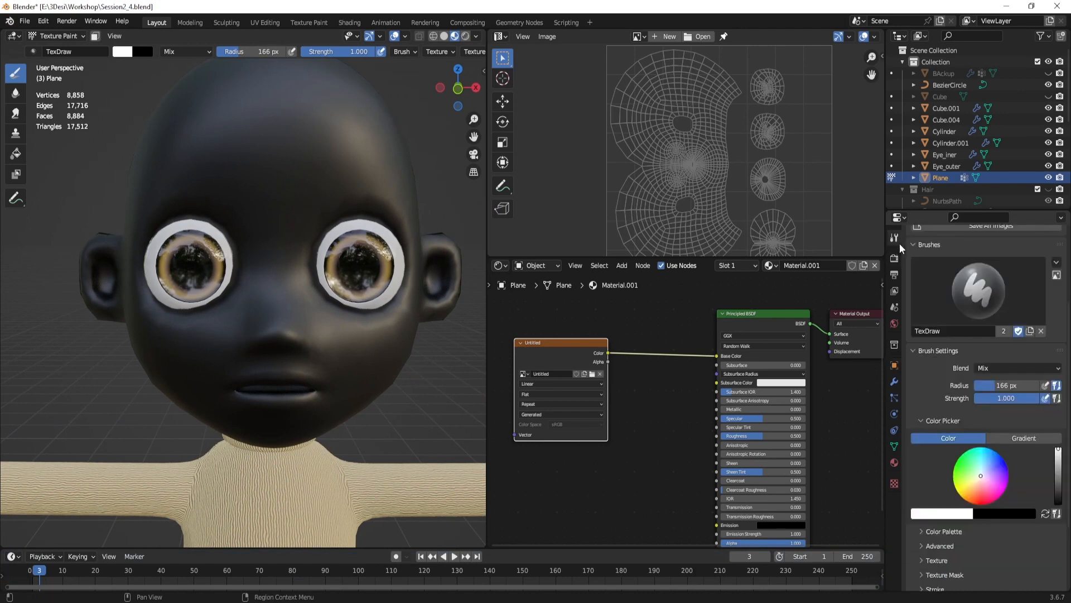
{"action": "scroll", "coordinate": [961, 439], "scroll_direction": "down", "scroll_amount": 4}
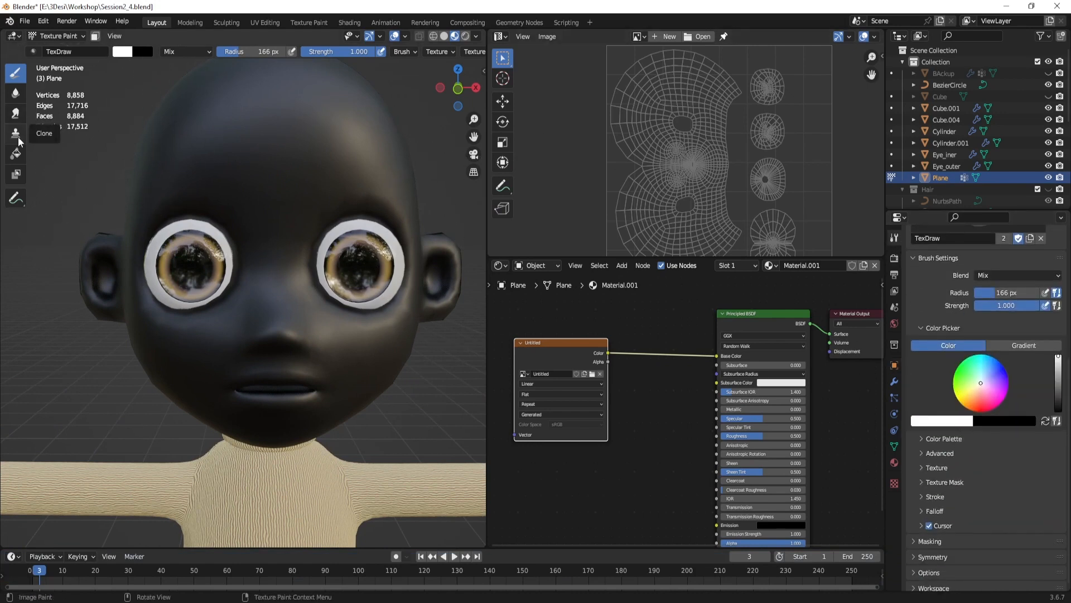
{"action": "left_click", "coordinate": [16, 154]}
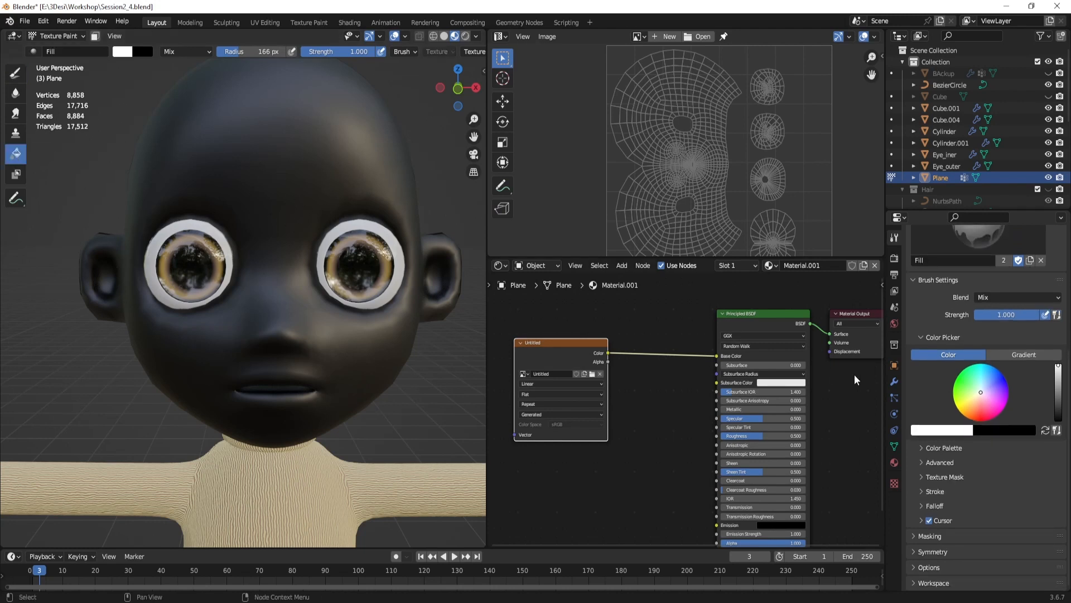
{"action": "left_click", "coordinate": [977, 396]}
{"action": "left_click_drag", "start_coordinate": [977, 396], "coordinate": [978, 399]}
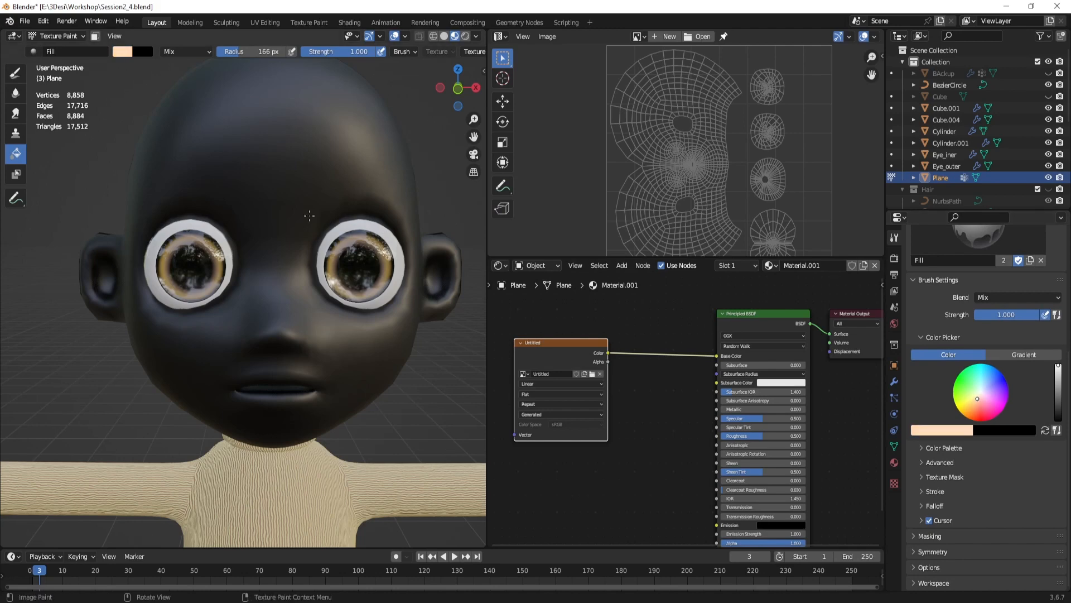
Step: Fill the whole head with the light peach color, refining the shade to a warmer, pinker skin tone and refilling
{"action": "left_click", "coordinate": [289, 193]}
{"action": "scroll", "coordinate": [289, 193], "scroll_direction": "down", "scroll_amount": 1}
{"action": "left_click", "coordinate": [978, 404]}
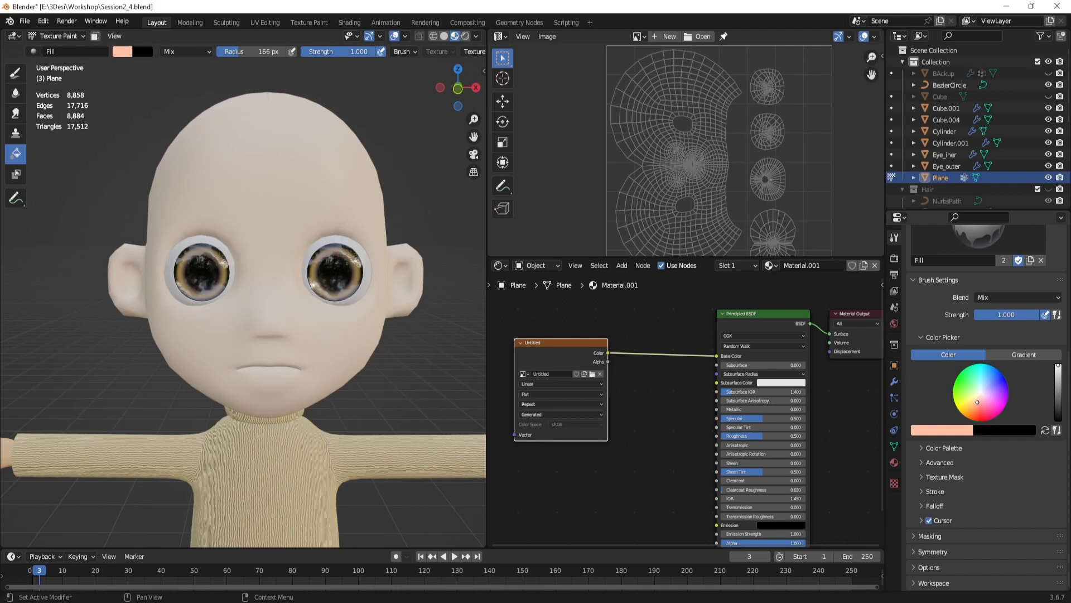
{"action": "left_click", "coordinate": [323, 221]}
{"action": "scroll", "coordinate": [329, 229], "scroll_direction": "down", "scroll_amount": 1}
{"action": "mouse_move", "coordinate": [343, 249]}
{"action": "middle_mouse_down"}
{"action": "mouse_move", "coordinate": [390, 256]}
{"action": "mouse_move", "coordinate": [355, 241]}
{"action": "middle_mouse_up"}
{"action": "scroll", "coordinate": [393, 259], "scroll_direction": "up", "scroll_amount": 2}
{"action": "left_click_drag", "start_coordinate": [977, 402], "coordinate": [977, 401]}
{"action": "middle_click_drag", "start_coordinate": [335, 201], "coordinate": [293, 202]}
{"action": "left_click_drag", "start_coordinate": [968, 404], "coordinate": [977, 404]}
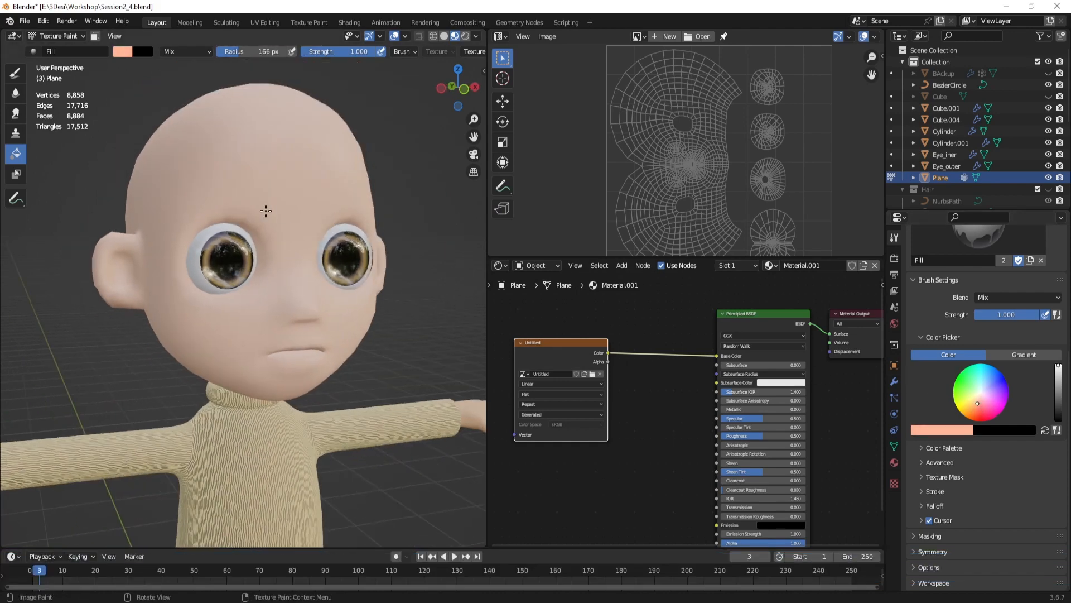
{"action": "middle_click_drag", "start_coordinate": [180, 173], "coordinate": [157, 174]}
{"action": "scroll", "coordinate": [307, 242], "scroll_direction": "up", "scroll_amount": 1}
{"action": "middle_click_drag", "start_coordinate": [308, 242], "coordinate": [306, 241]}
Step: Stay in Texture Paint mode and set the brush radius to 90 px
{"action": "key", "text": "ctrl+Tab"}
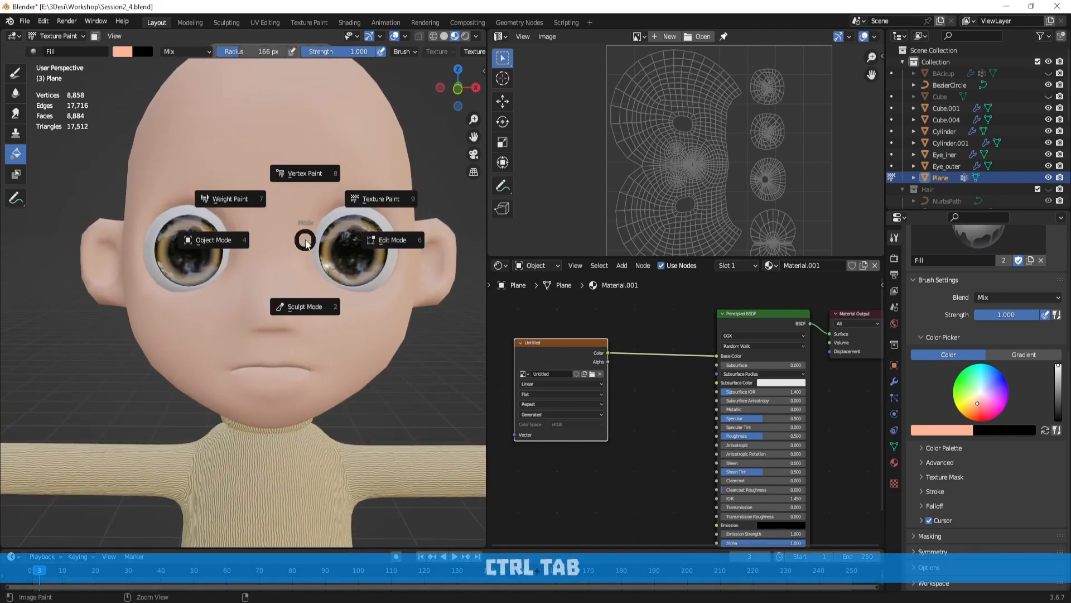
{"action": "left_click", "coordinate": [316, 234]}
{"action": "key", "text": "f"}
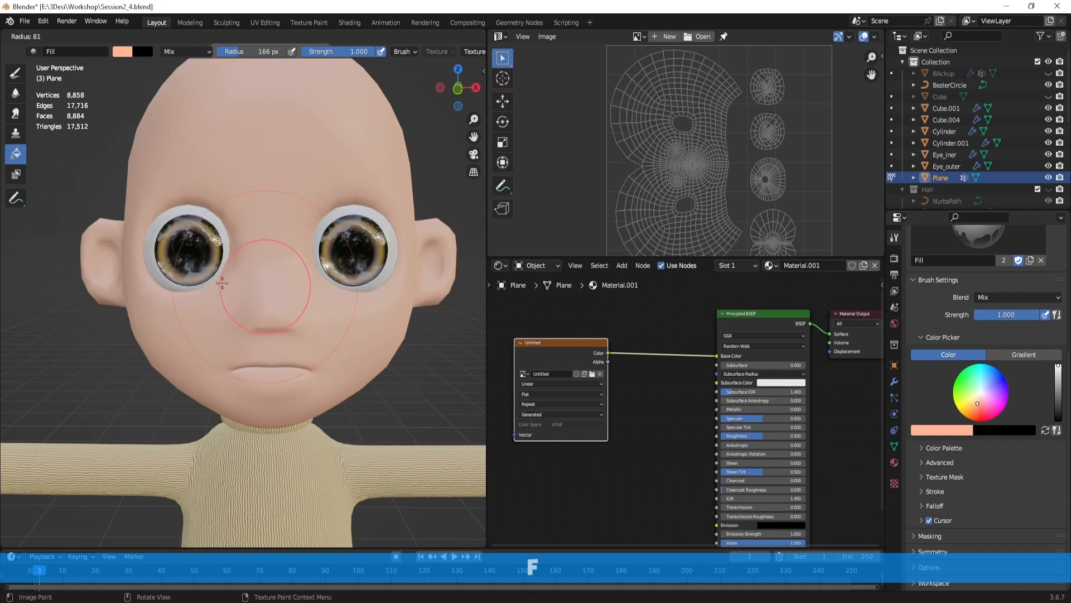
{"action": "left_click", "coordinate": [222, 282]}
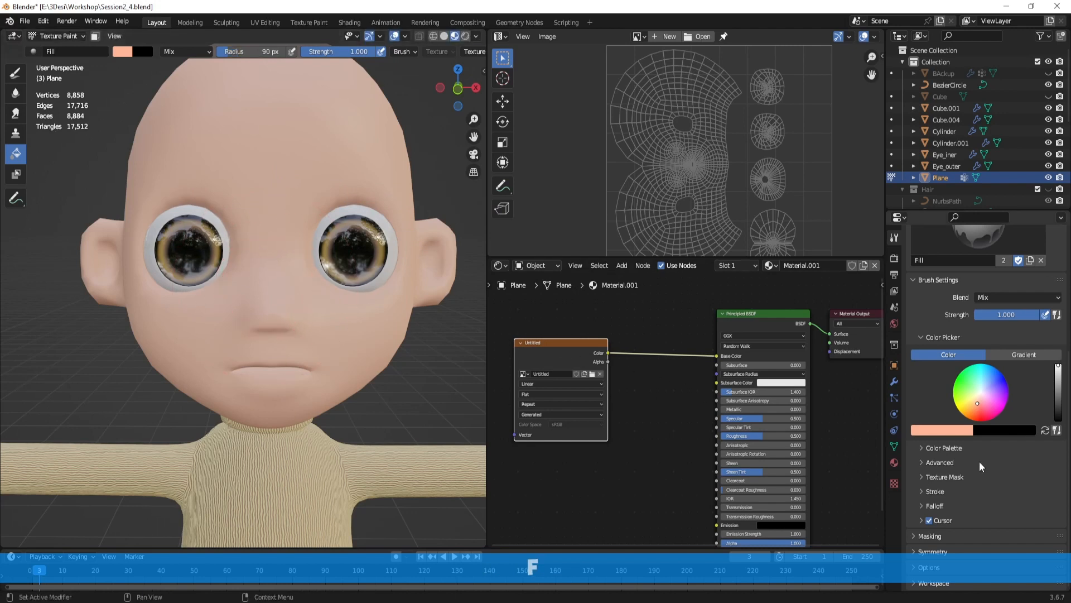
Step: Create a new color palette and add the current skin tone to it as a swatch
{"action": "left_click", "coordinate": [927, 450]}
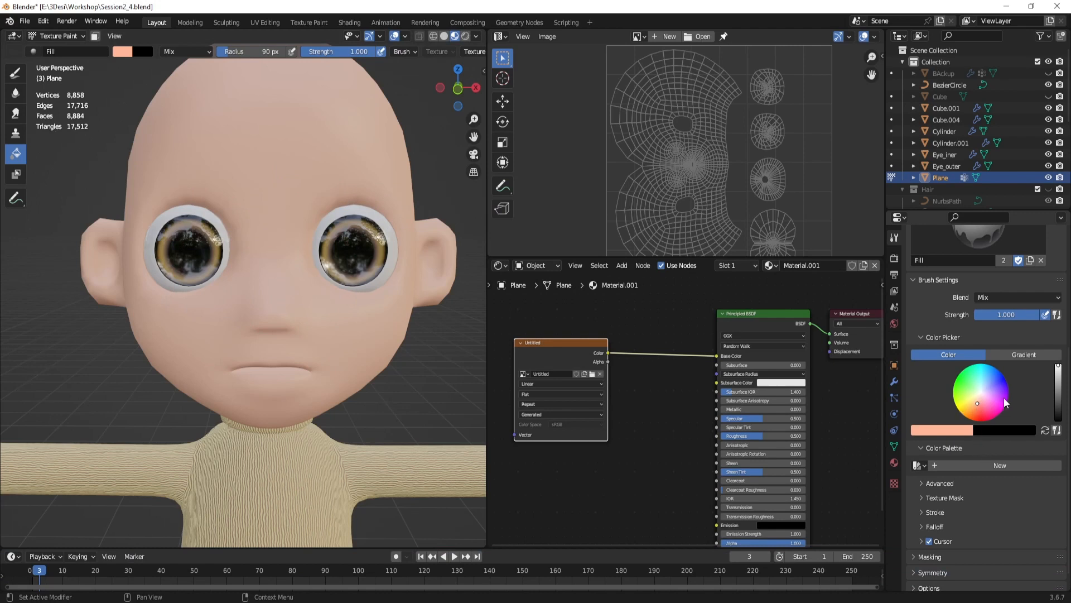
{"action": "left_click", "coordinate": [993, 466]}
{"action": "left_click", "coordinate": [917, 479]}
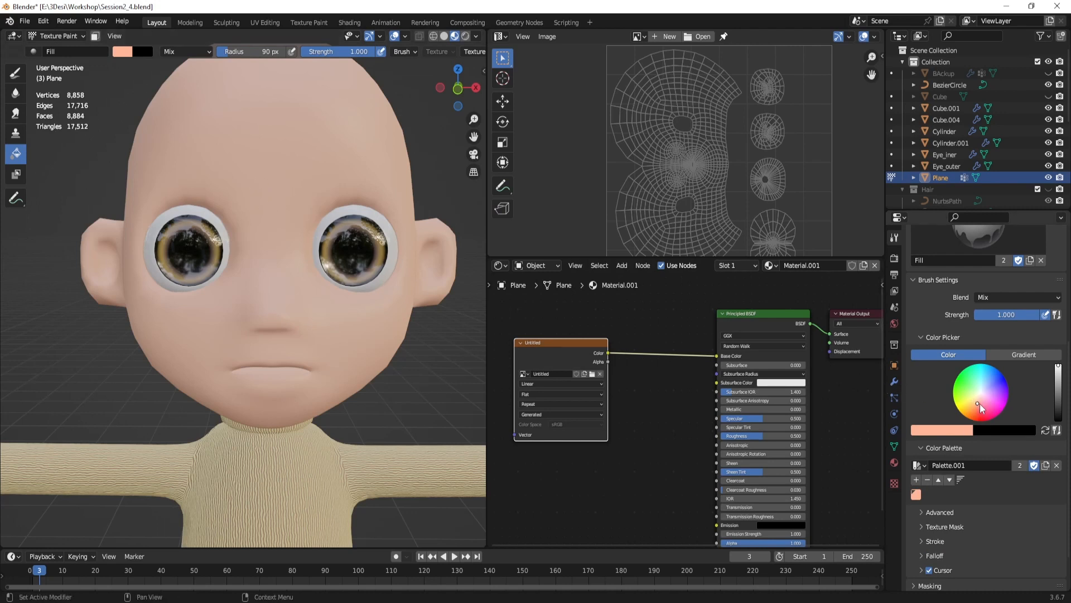
Step: Change the fill color to a salmon pink for the lips and set the brush radius to 34 px at the mouth
{"action": "left_click_drag", "start_coordinate": [979, 403], "coordinate": [980, 406]}
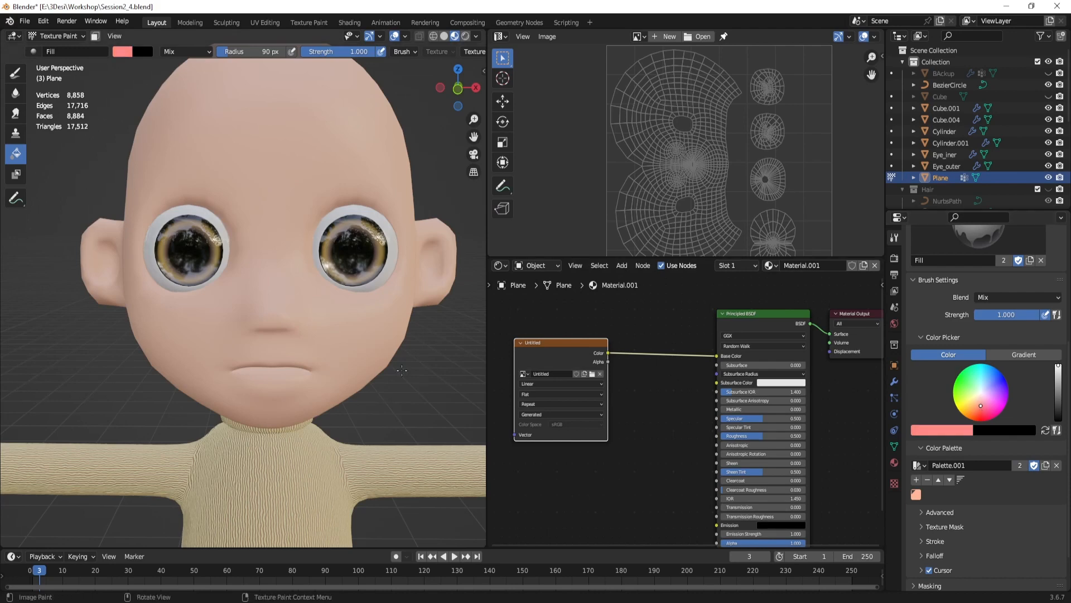
{"action": "left_click_drag", "start_coordinate": [328, 388], "coordinate": [328, 277], "text": "alt+shift"}
{"action": "scroll", "coordinate": [328, 277], "scroll_direction": "up", "scroll_amount": 4}
{"action": "key", "text": "f"}
{"action": "left_click", "coordinate": [310, 202]}
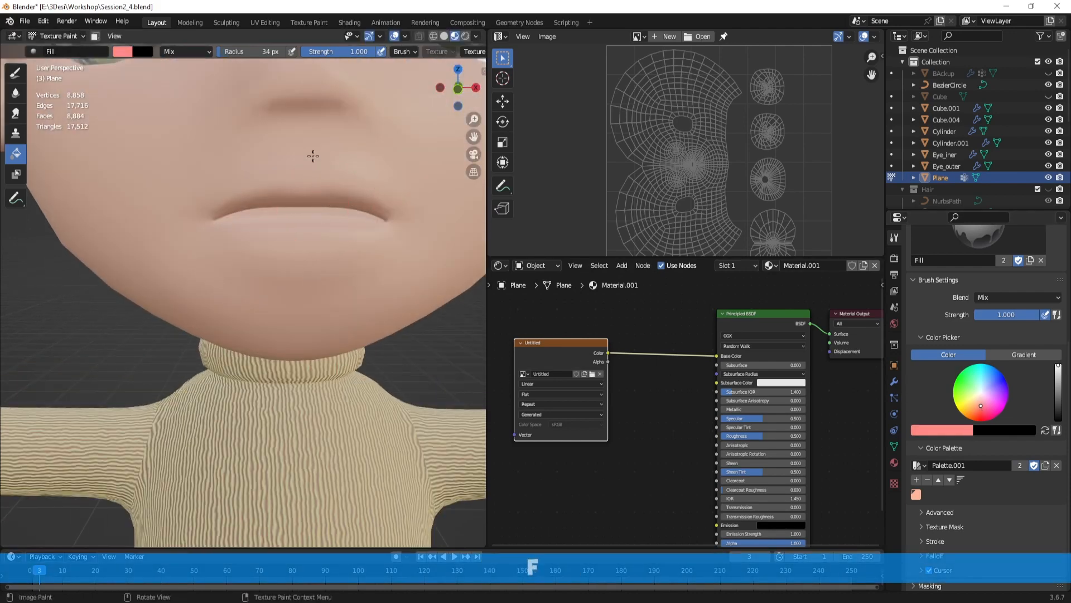
Step: Enable X-axis mirror symmetry for painting and frame the lips closely
{"action": "scroll", "coordinate": [396, 53], "scroll_direction": "down", "scroll_amount": 5}
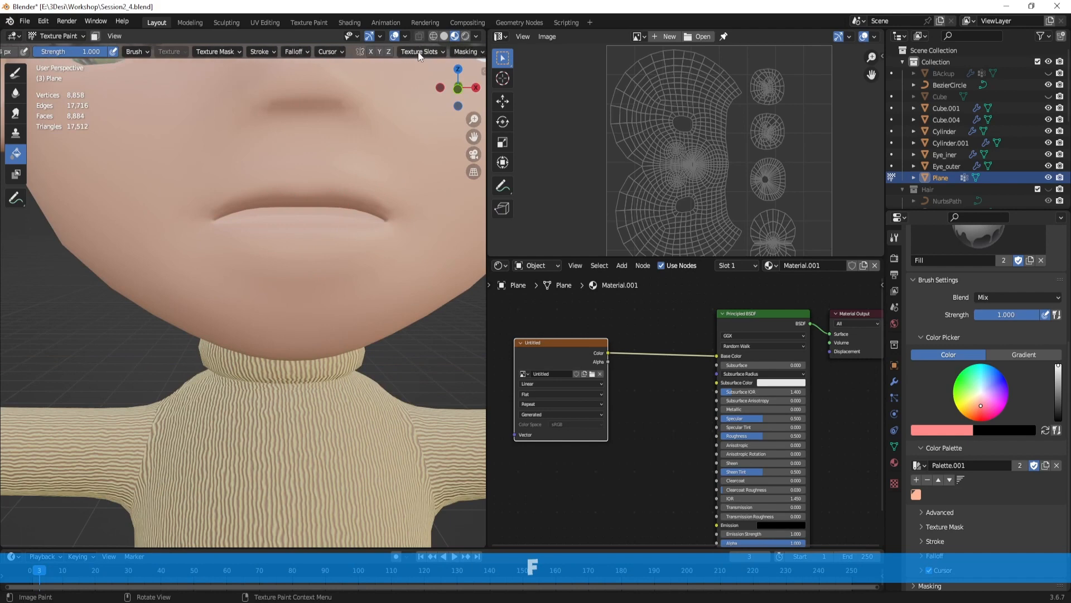
{"action": "scroll", "coordinate": [320, 239], "scroll_direction": "up", "scroll_amount": 2}
{"action": "left_click_drag", "start_coordinate": [321, 197], "coordinate": [304, 244], "text": "alt+shift"}
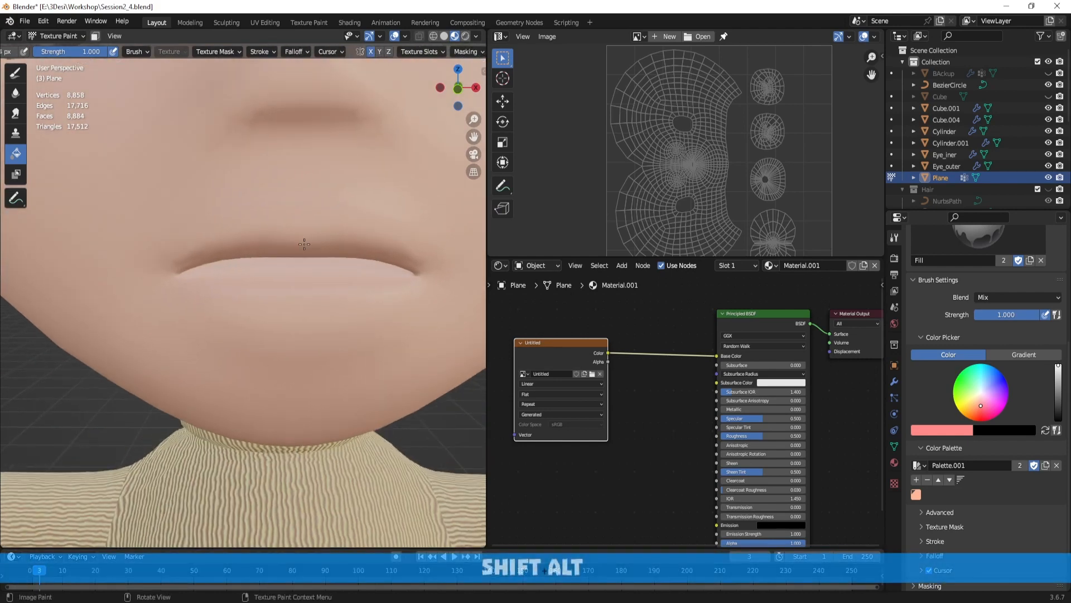
Step: Try to color the lips salmon pink with the Fill tool and undo the fill
{"action": "left_click", "coordinate": [301, 248]}
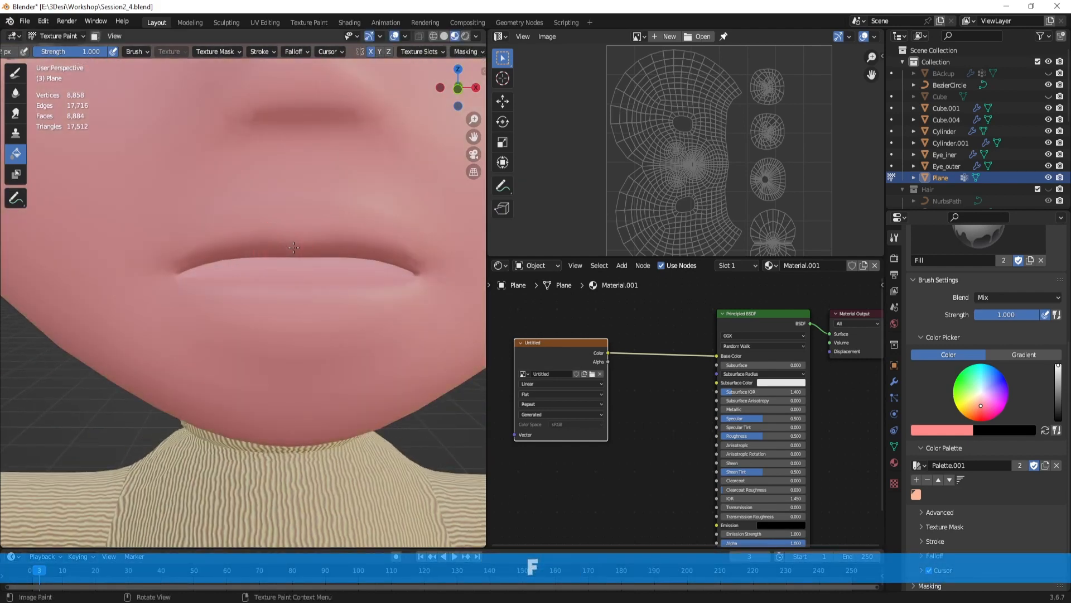
{"action": "scroll", "coordinate": [301, 248], "scroll_direction": "down", "scroll_amount": 4}
{"action": "key", "text": "ctrl+z"}
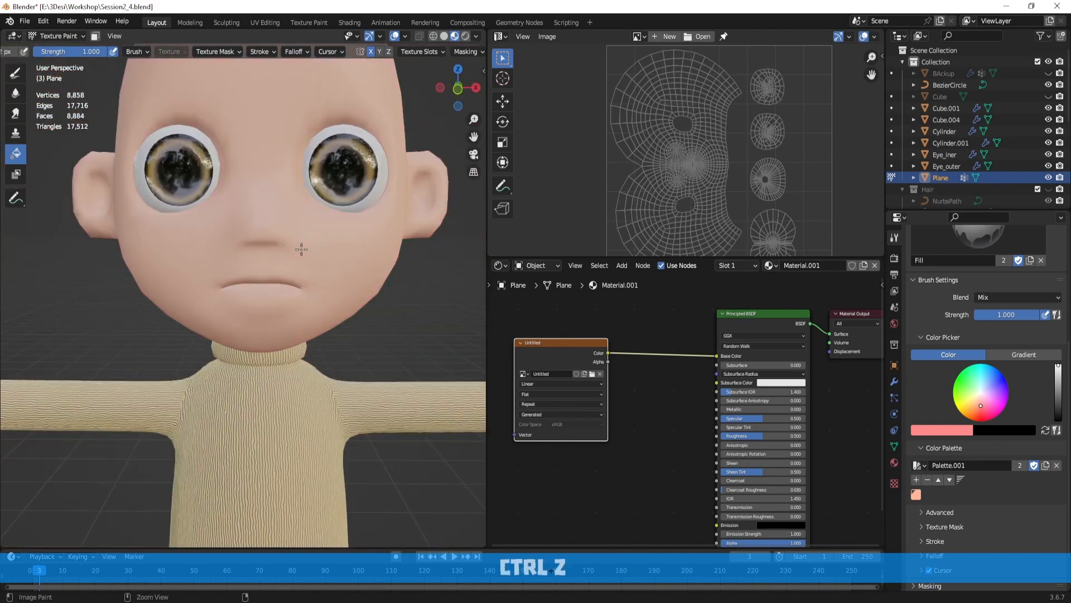
Step: Switch to the Draw tool and set its brush radius to 35 px over the mouth
{"action": "left_click", "coordinate": [12, 80]}
{"action": "scroll", "coordinate": [291, 267], "scroll_direction": "up", "scroll_amount": 5}
{"action": "key", "text": "f"}
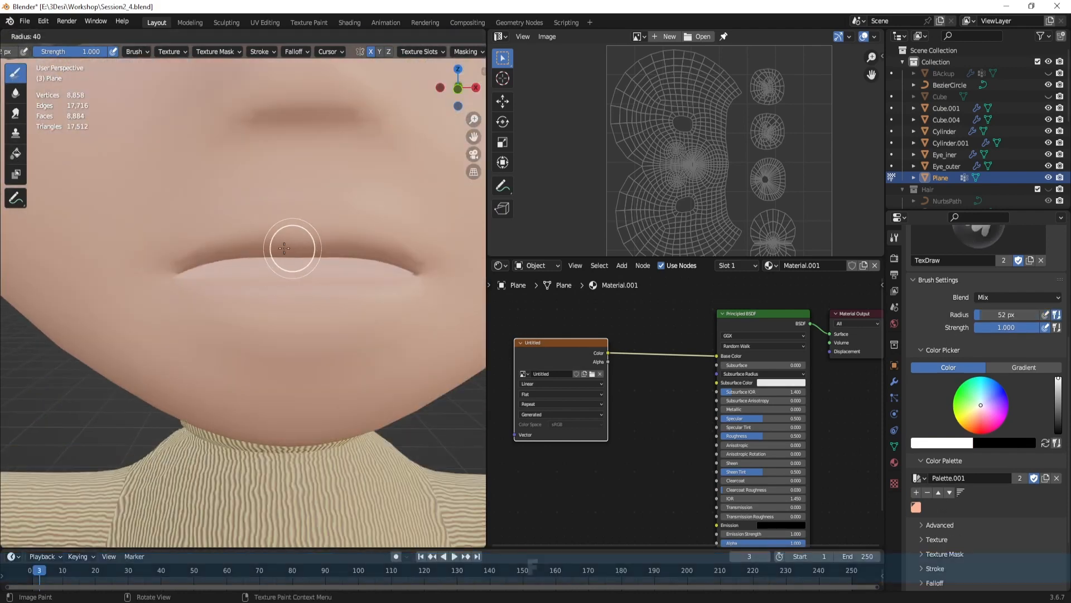
{"action": "left_click", "coordinate": [281, 249]}
Step: Try a mirrored white brush stroke above the upper lip and undo it
{"action": "scroll", "coordinate": [320, 260], "scroll_direction": "up", "scroll_amount": 2}
{"action": "mouse_move", "coordinate": [321, 261]}
{"action": "left_mouse_down", "text": "alt+shift"}
{"action": "mouse_move", "coordinate": [316, 232]}
{"action": "mouse_move", "coordinate": [309, 261]}
{"action": "left_mouse_up", "text": "alt+shift"}
{"action": "left_click_drag", "start_coordinate": [291, 211], "coordinate": [288, 203]}
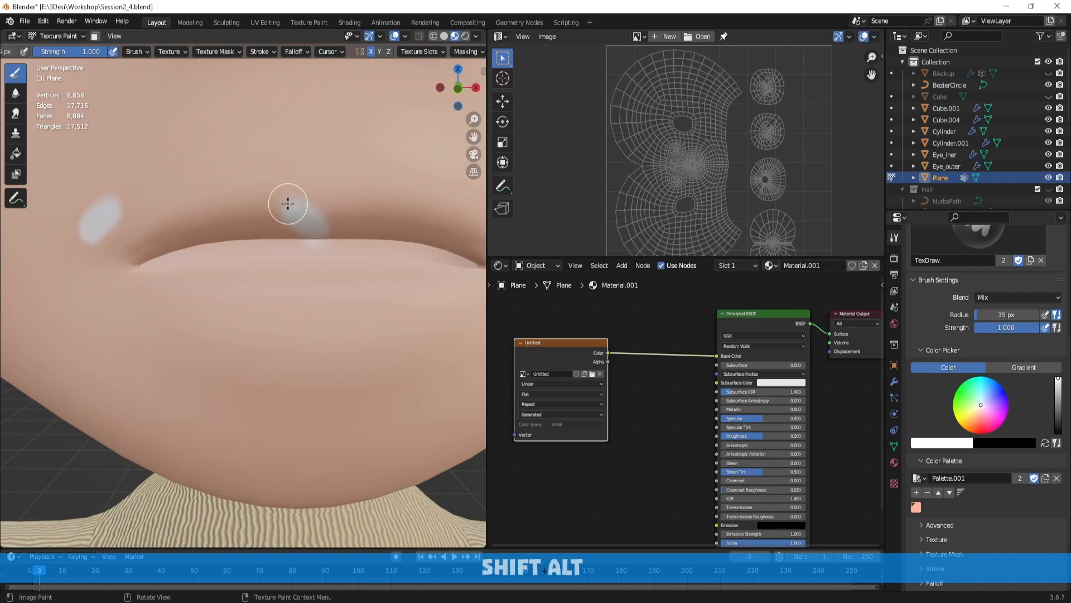
{"action": "mouse_move", "coordinate": [292, 208]}
{"action": "middle_mouse_down", "text": "ctrl"}
{"action": "mouse_move", "coordinate": [334, 256]}
{"action": "mouse_move", "coordinate": [329, 299]}
{"action": "mouse_move", "coordinate": [335, 264]}
{"action": "mouse_move", "coordinate": [341, 279]}
{"action": "middle_mouse_up", "text": "ctrl"}
{"action": "key", "text": "ctrl+z"}
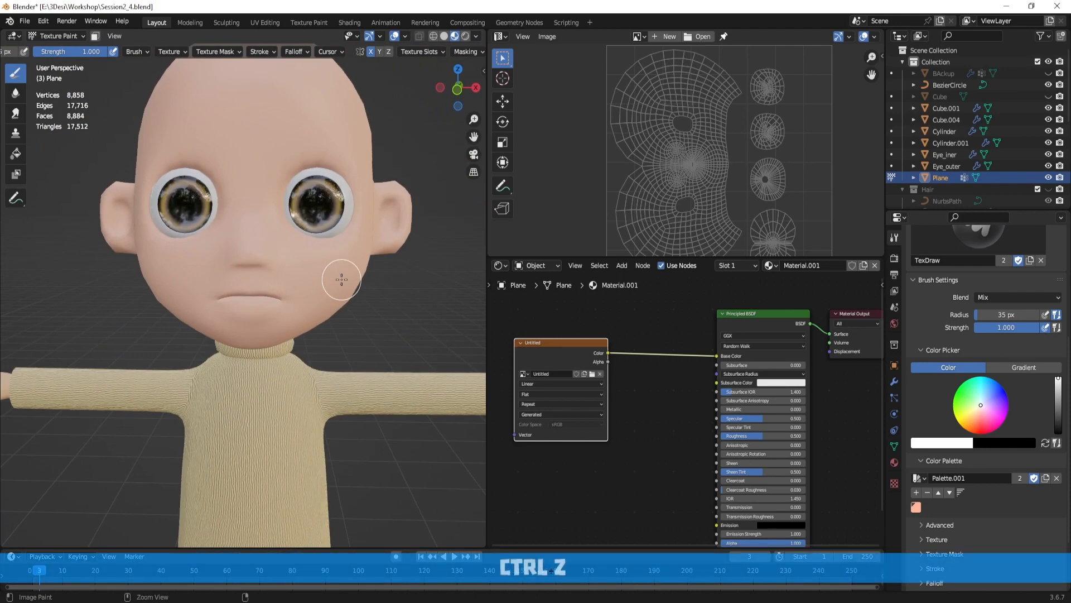
Step: Switch the head to Object Mode and set its origin to the center of mass (surface)
{"action": "key", "text": "ctrl+Tab"}
{"action": "left_click", "coordinate": [289, 276]}
{"action": "scroll", "coordinate": [300, 276], "scroll_direction": "down", "scroll_amount": 2}
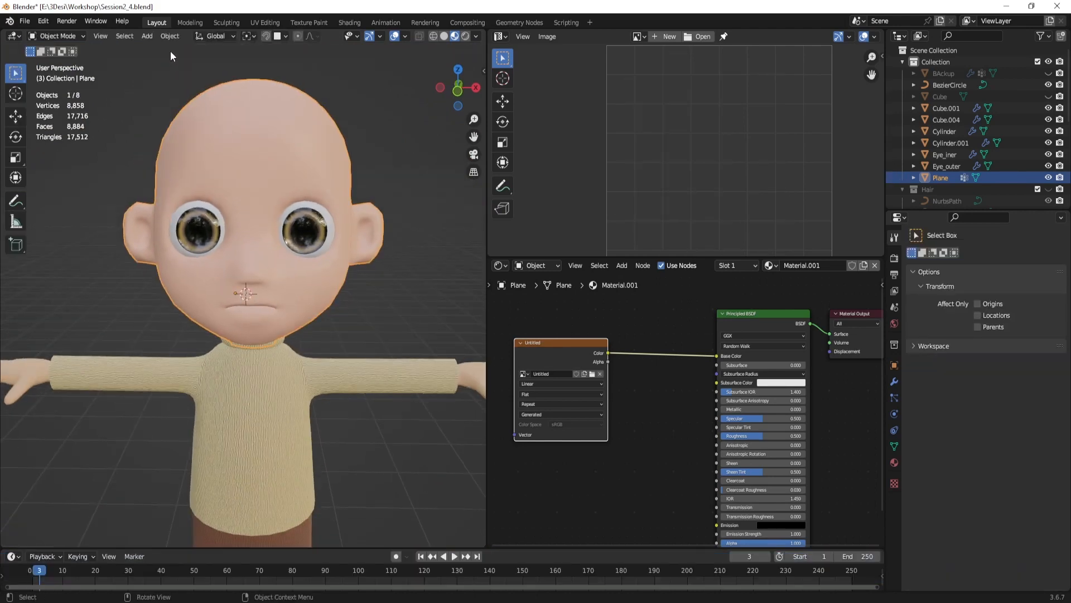
{"action": "left_click", "coordinate": [169, 35]}
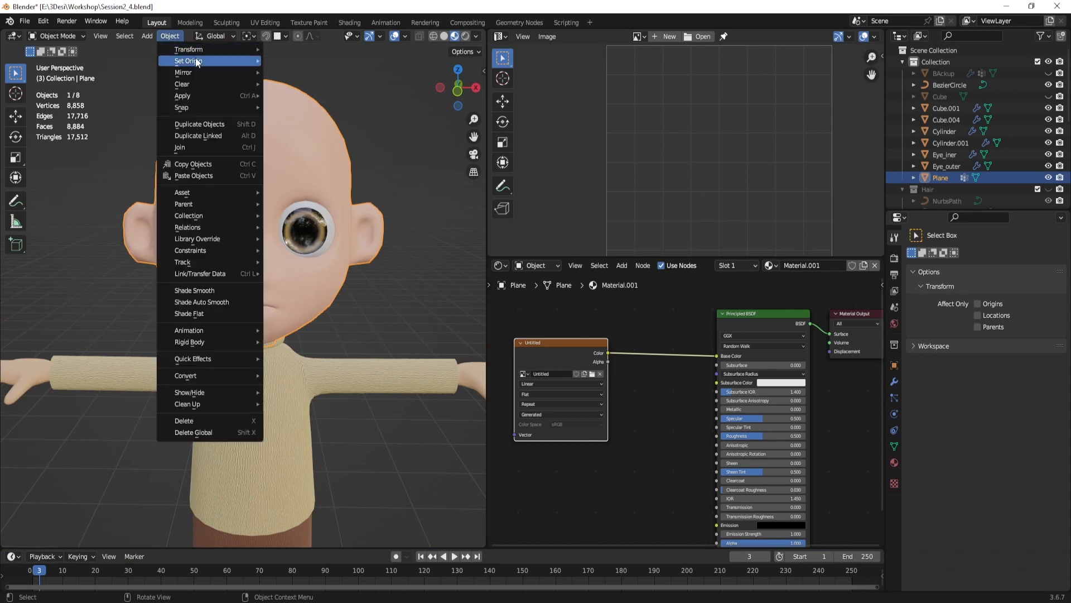
{"action": "mouse_move", "coordinate": [233, 60]}
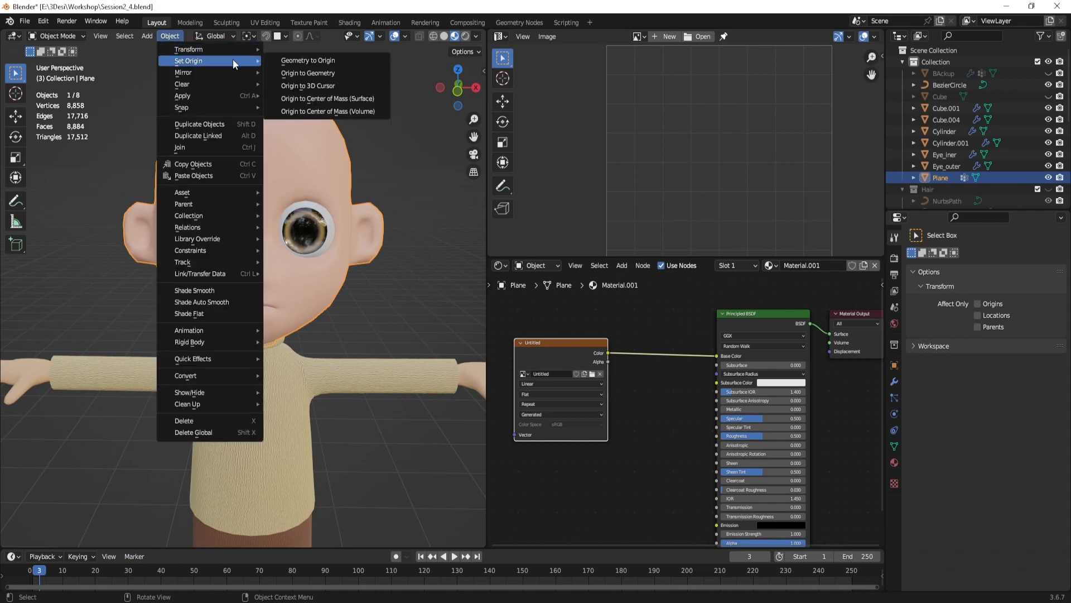
{"action": "left_click", "coordinate": [353, 101]}
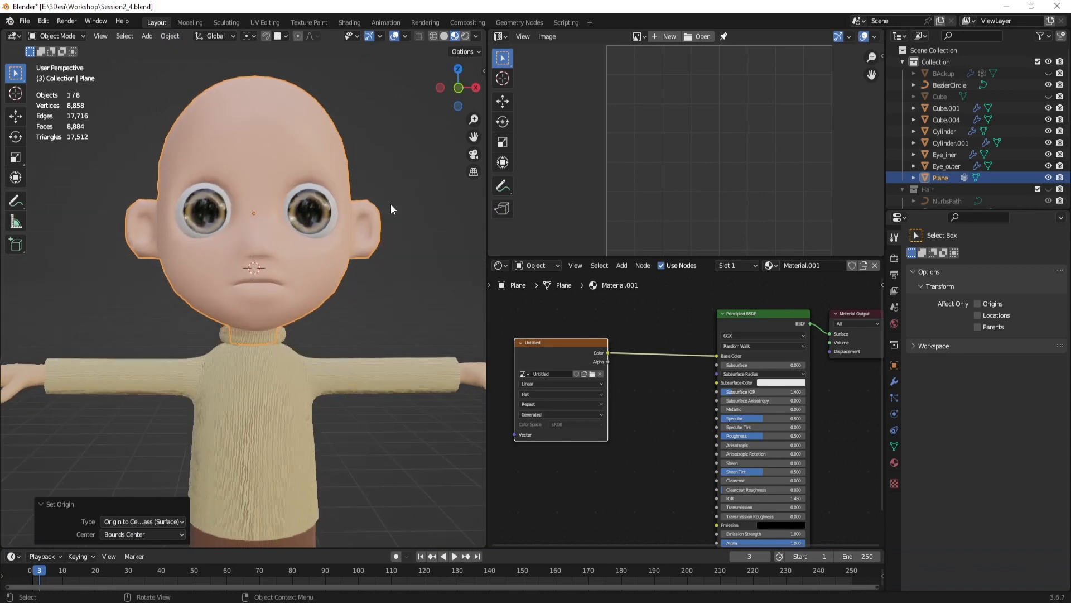
Step: Return the head to Texture Paint mode from a front view of the face
{"action": "mouse_move", "coordinate": [369, 218]}
{"action": "middle_mouse_down"}
{"action": "mouse_move", "coordinate": [289, 229]}
{"action": "mouse_move", "coordinate": [384, 229]}
{"action": "middle_mouse_up"}
{"action": "scroll", "coordinate": [367, 222], "scroll_direction": "up", "scroll_amount": 2}
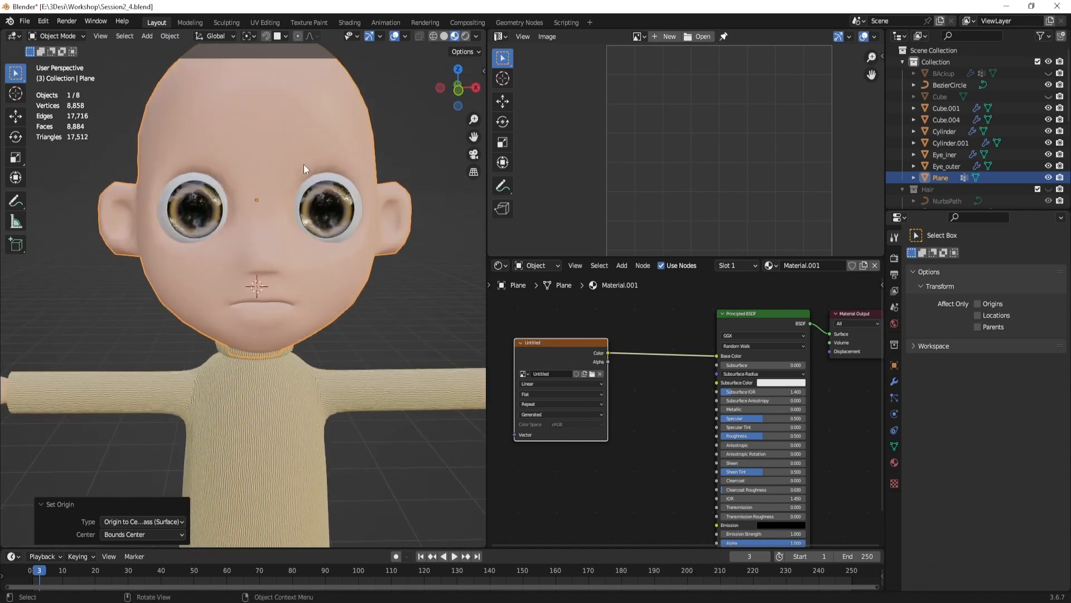
{"action": "key", "text": "ctrl+Tab"}
{"action": "left_click", "coordinate": [290, 226]}
{"action": "key", "text": "ctrl+Tab"}
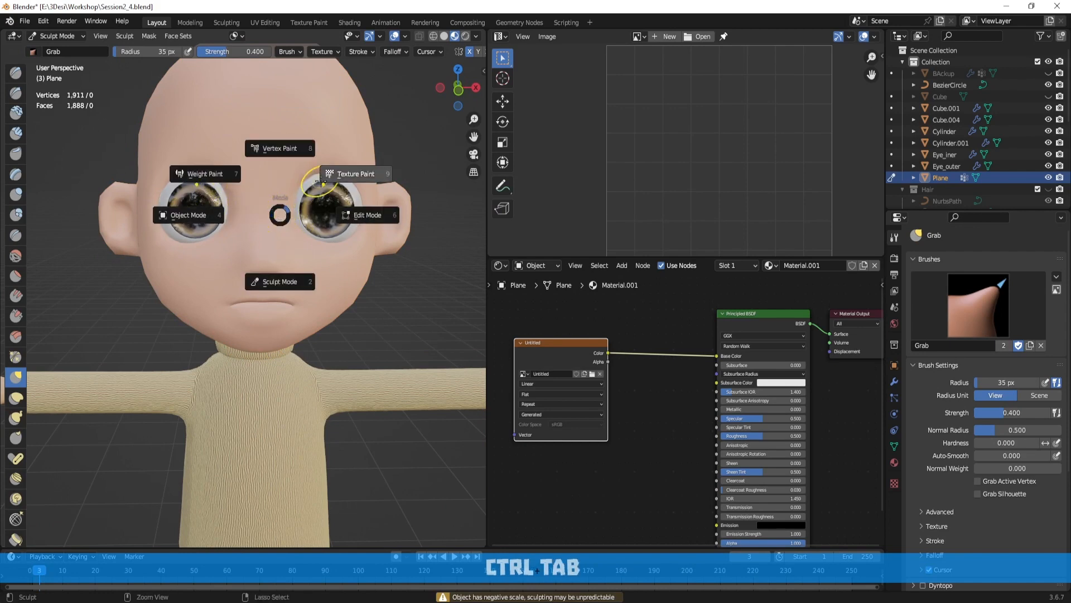
{"action": "left_click", "coordinate": [352, 173]}
Step: Test the mirrored painting with a white stroke across the lips and undo it
{"action": "scroll", "coordinate": [268, 293], "scroll_direction": "up", "scroll_amount": 2}
{"action": "left_click_drag", "start_coordinate": [268, 293], "coordinate": [234, 301]}
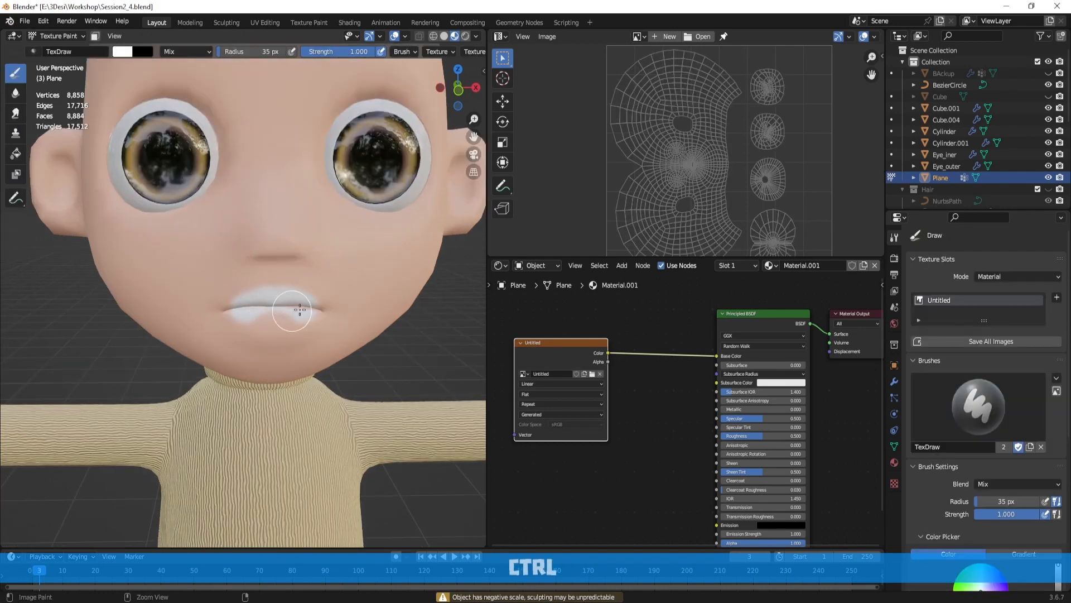
{"action": "key", "text": "ctrl+z"}
Step: Change the UV Editor area to an Image Editor
{"action": "scroll", "coordinate": [303, 269], "scroll_direction": "up", "scroll_amount": 4}
{"action": "left_click_drag", "start_coordinate": [313, 242], "coordinate": [309, 277], "text": "alt+shift"}
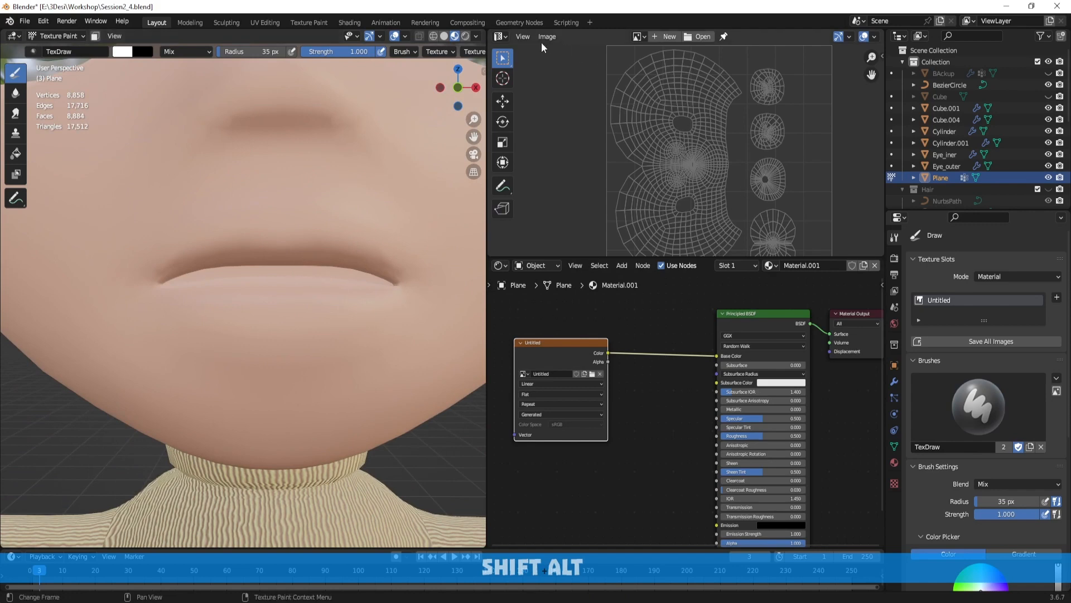
{"action": "left_click", "coordinate": [507, 38]}
{"action": "left_click", "coordinate": [534, 85]}
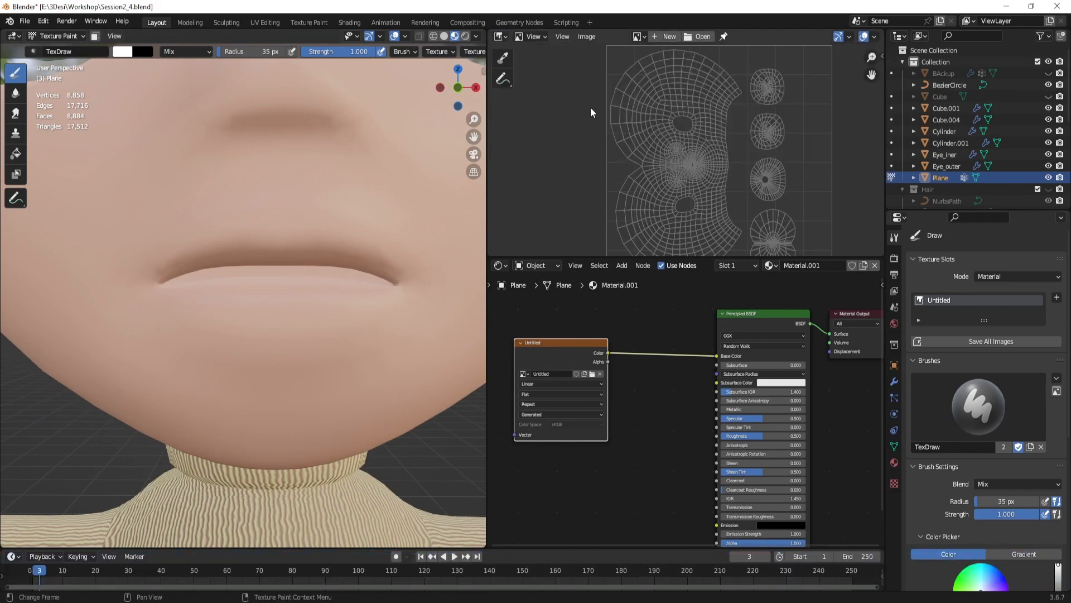
Step: Display the head's painted texture image "Untitled" in the Image Editor beneath the UV layout
{"action": "scroll", "coordinate": [709, 147], "scroll_direction": "down", "scroll_amount": 3}
{"action": "left_click_drag", "start_coordinate": [711, 149], "coordinate": [661, 152], "text": "alt+shift"}
{"action": "scroll", "coordinate": [661, 151], "scroll_direction": "up", "scroll_amount": 5}
{"action": "left_click_drag", "start_coordinate": [617, 124], "coordinate": [658, 135], "text": "alt+shift"}
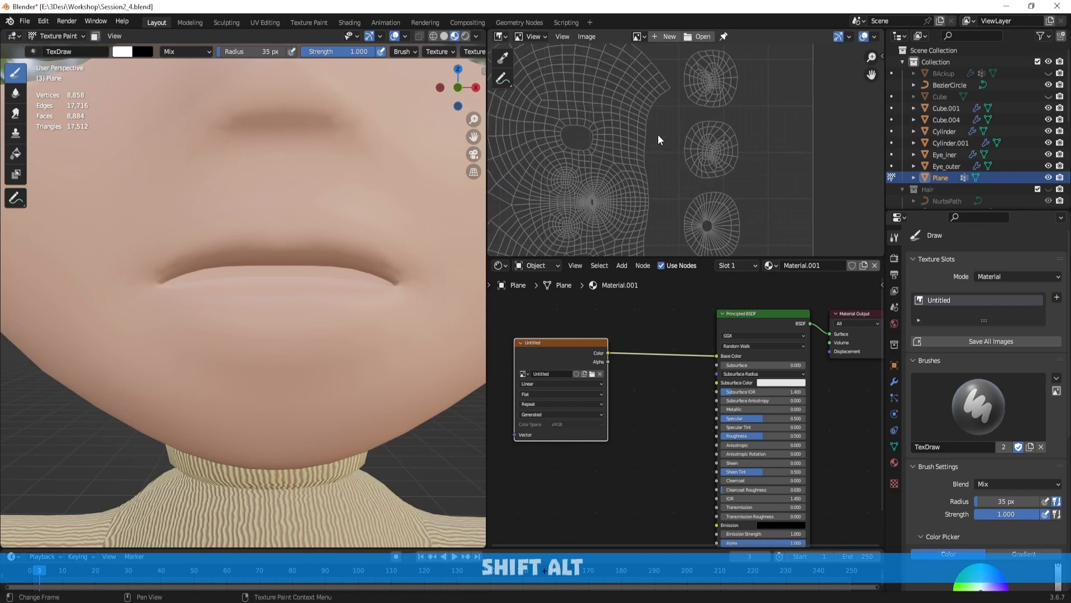
{"action": "scroll", "coordinate": [658, 135], "scroll_direction": "down", "scroll_amount": 2}
{"action": "left_click", "coordinate": [636, 36]}
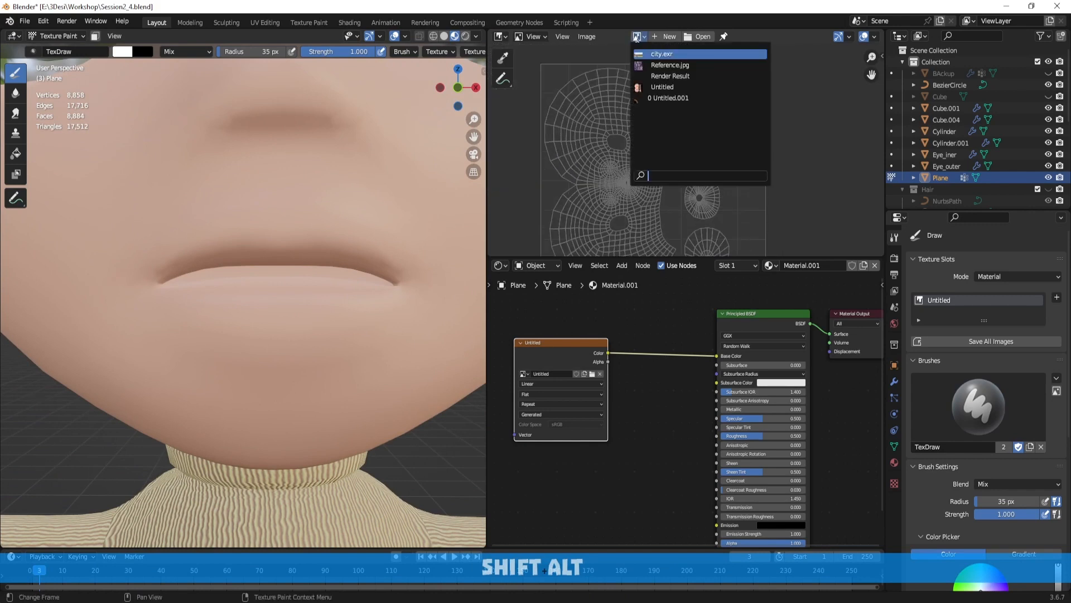
{"action": "left_click", "coordinate": [672, 87]}
{"action": "scroll", "coordinate": [658, 132], "scroll_direction": "down", "scroll_amount": 4}
{"action": "scroll", "coordinate": [675, 109], "scroll_direction": "up", "scroll_amount": 2}
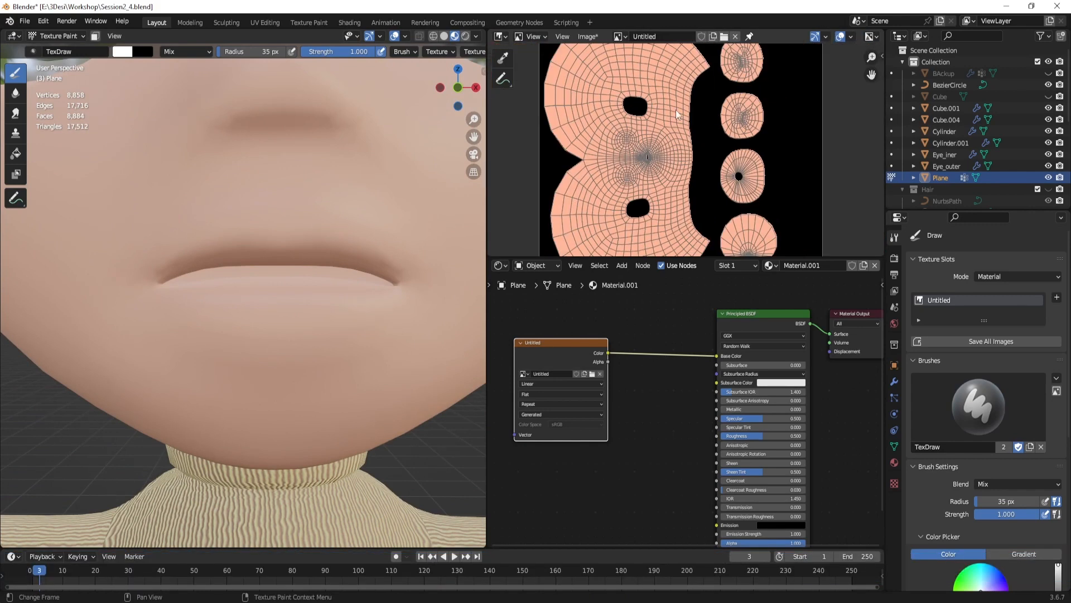
Step: Switch the Image Editor to Paint mode so the texture can be painted in 2D
{"action": "scroll", "coordinate": [684, 148], "scroll_direction": "down", "scroll_amount": 2}
{"action": "scroll", "coordinate": [697, 130], "scroll_direction": "up", "scroll_amount": 2}
{"action": "left_click", "coordinate": [533, 37]}
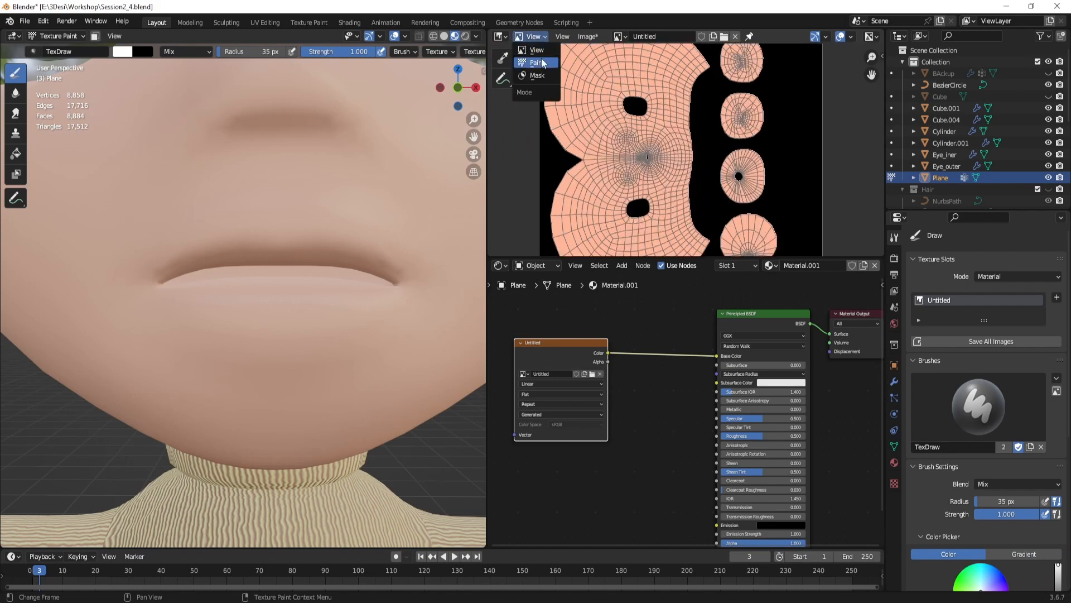
{"action": "left_click", "coordinate": [537, 63]}
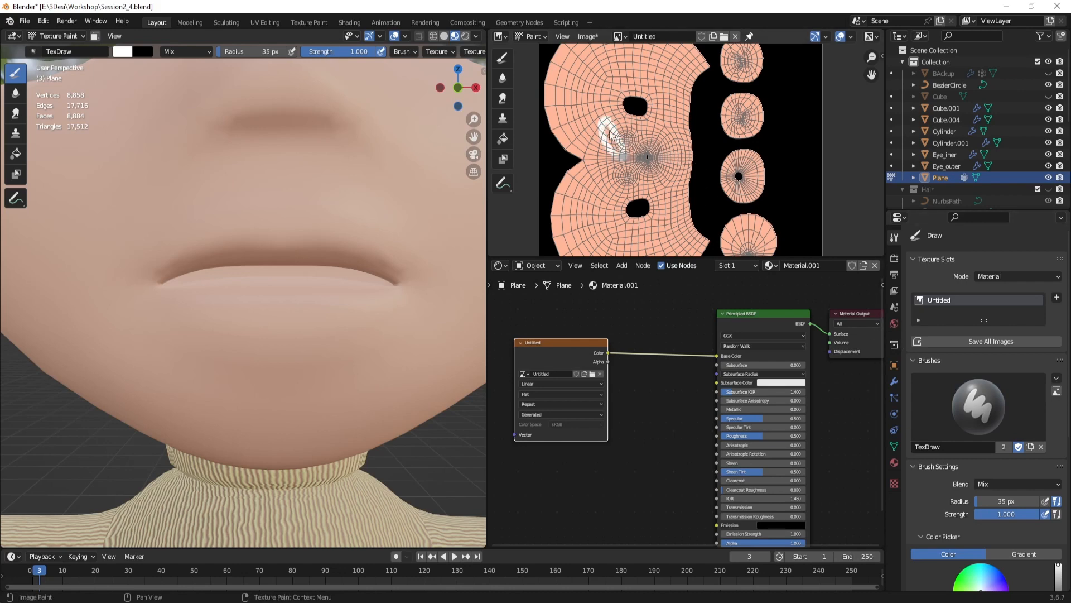
Step: Try white strokes on the texture's forehead area while viewing the full head in 3D, and undo them all
{"action": "scroll", "coordinate": [343, 181], "scroll_direction": "down", "scroll_amount": 8}
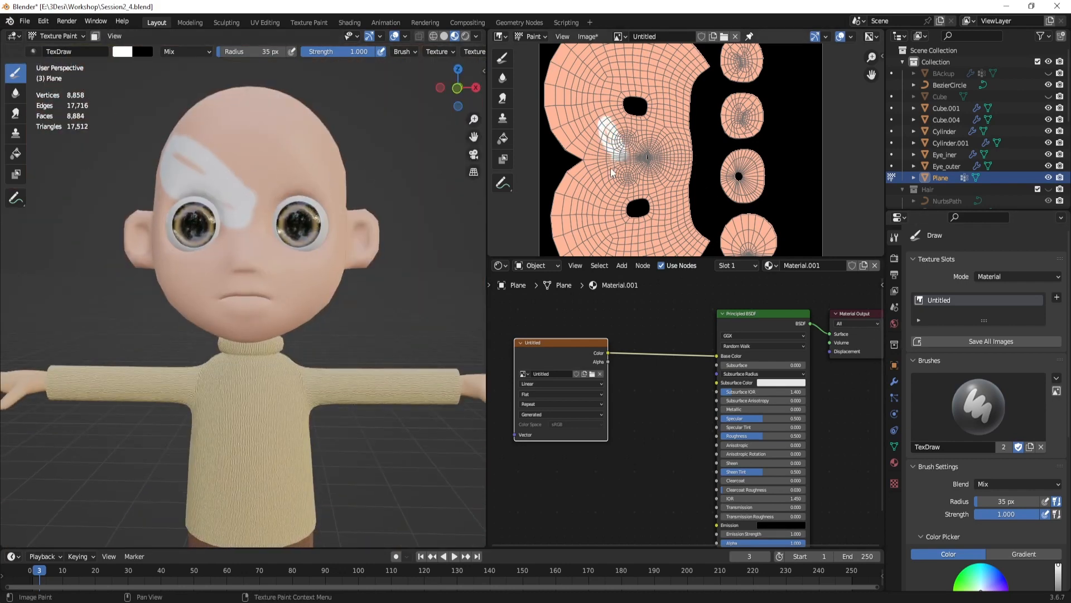
{"action": "left_click_drag", "start_coordinate": [608, 168], "coordinate": [612, 162]}
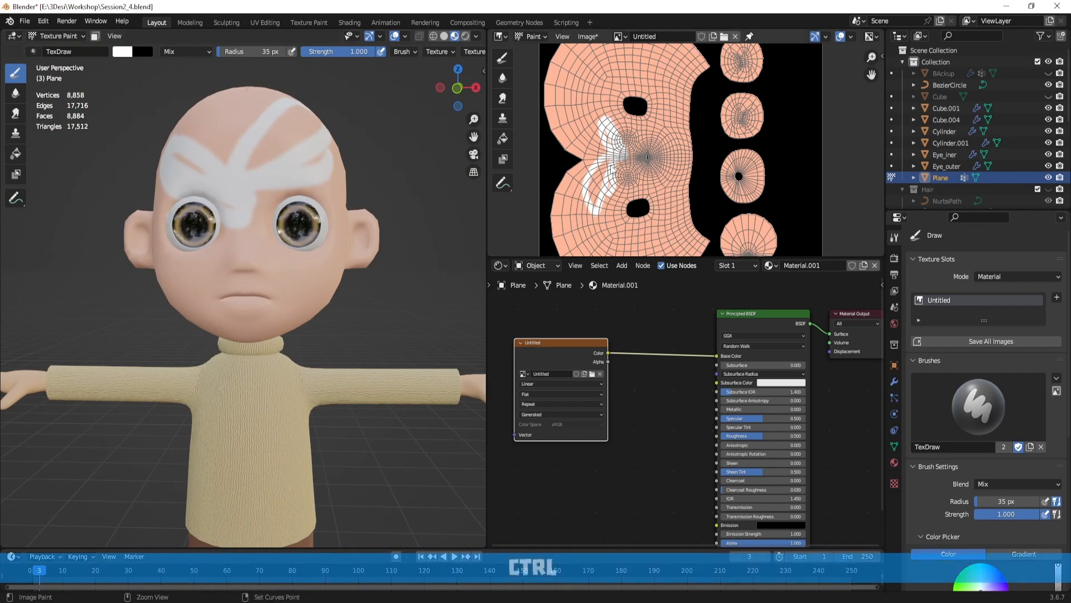
{"action": "key", "text": "ctrl+z"}
{"action": "key", "text": "ctrl+z"}
{"action": "key", "text": "ctrl+z"}
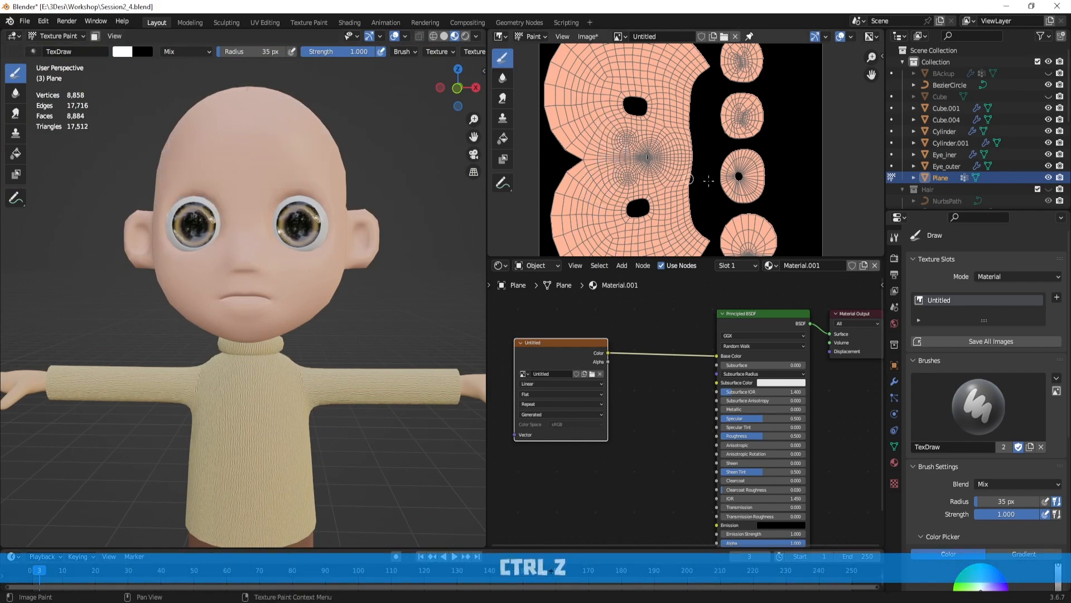
Step: Zoom in on the face in the texture image and paint one round eye socket area white
{"action": "left_click_drag", "start_coordinate": [755, 176], "coordinate": [723, 144], "text": "alt+shift"}
{"action": "left_click_drag", "start_coordinate": [736, 217], "coordinate": [717, 179], "text": "alt+shift"}
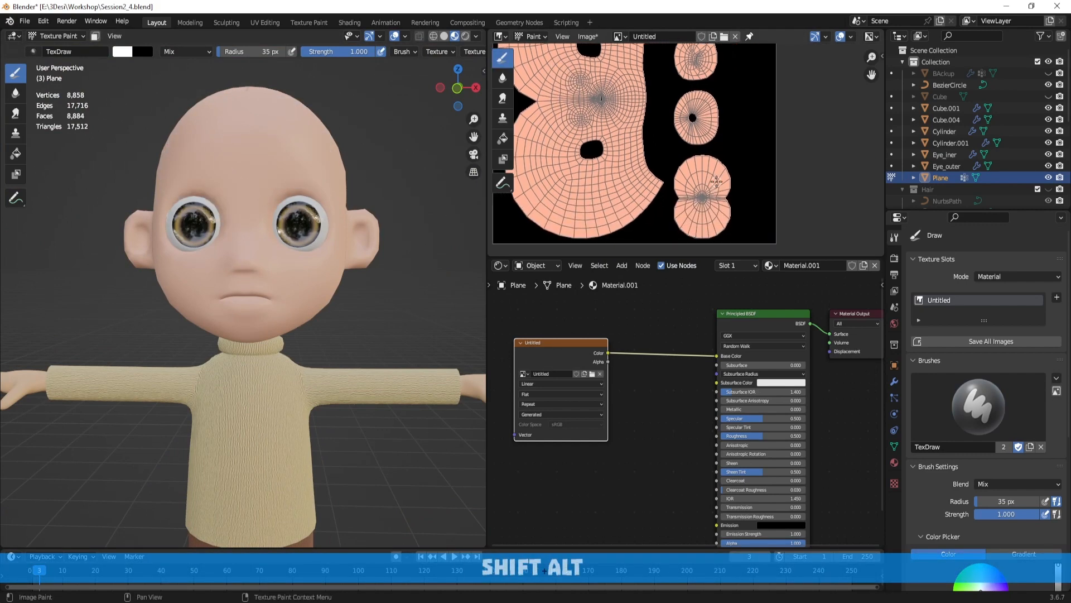
{"action": "scroll", "coordinate": [691, 179], "scroll_direction": "down", "scroll_amount": 1}
{"action": "scroll", "coordinate": [614, 156], "scroll_direction": "up", "scroll_amount": 4}
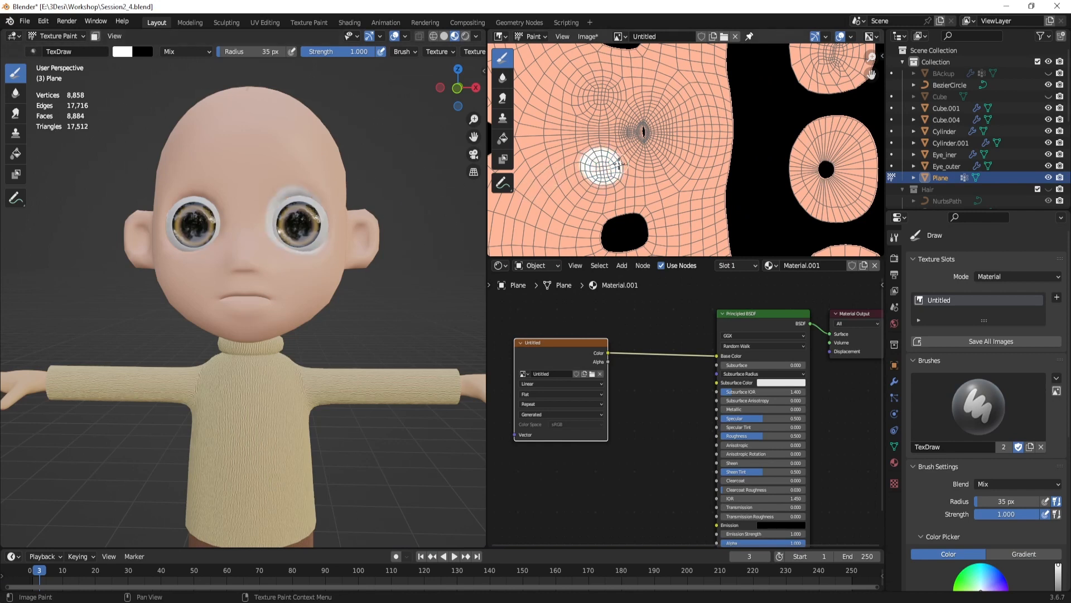
Step: Undo the white paint on the eye socket area of the texture image
{"action": "key", "text": "ctrl+z"}
{"action": "scroll", "coordinate": [621, 165], "scroll_direction": "down", "scroll_amount": 2}
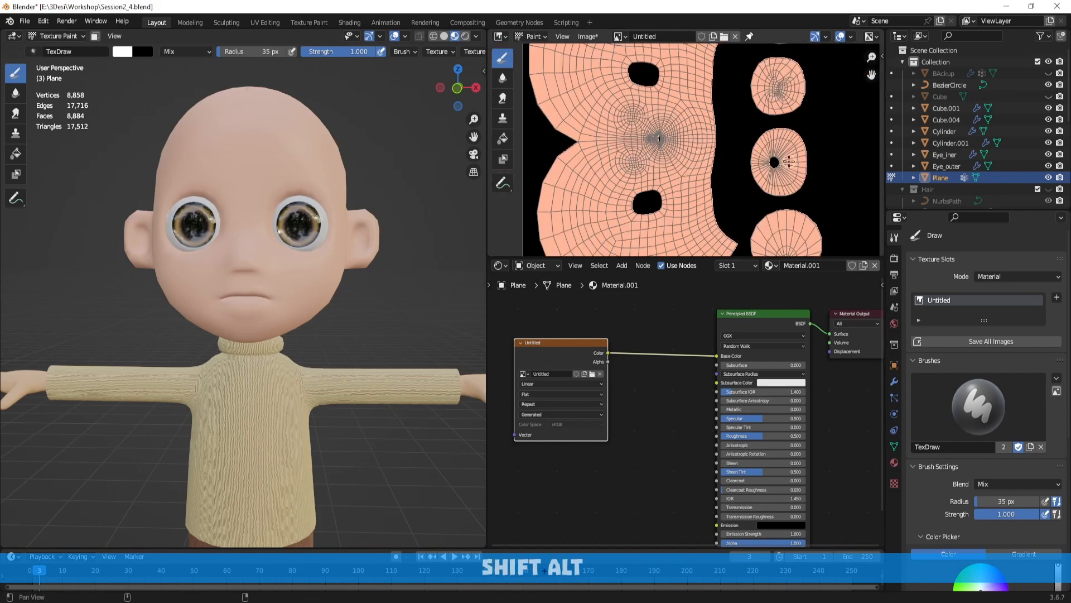
{"action": "middle_click_drag", "start_coordinate": [621, 165], "coordinate": [557, 130], "text": "shift"}
{"action": "middle_click_drag", "start_coordinate": [585, 162], "coordinate": [558, 96], "text": "shift"}
Step: Set the brush color to a light pink, starting from the skin swatch saved in the palette
{"action": "middle_click_drag", "start_coordinate": [354, 254], "coordinate": [314, 280]}
{"action": "scroll", "coordinate": [314, 280], "scroll_direction": "up", "scroll_amount": 8}
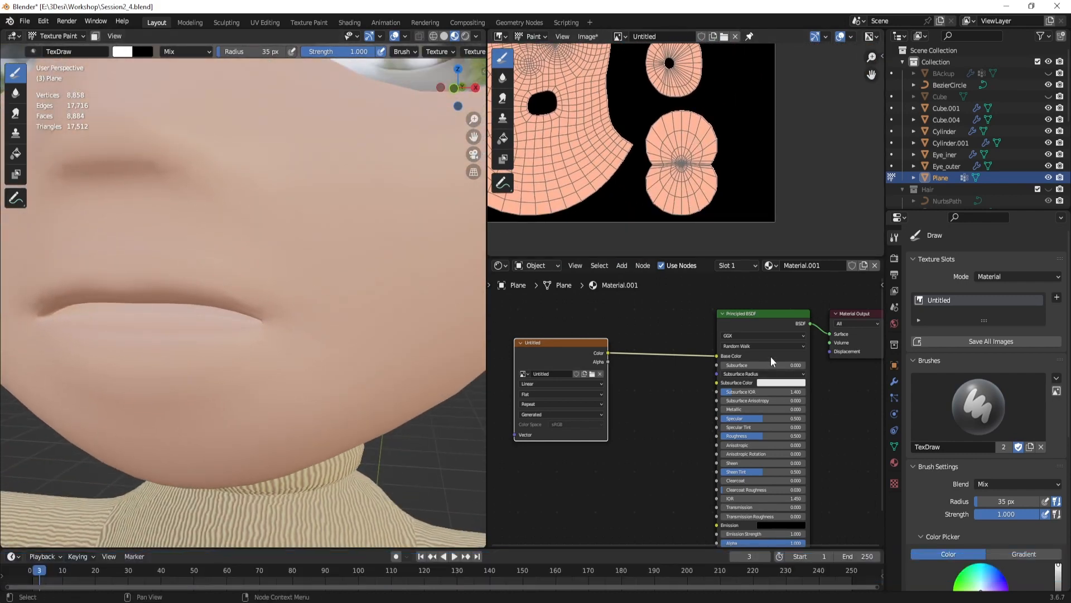
{"action": "scroll", "coordinate": [945, 446], "scroll_direction": "down", "scroll_amount": 6}
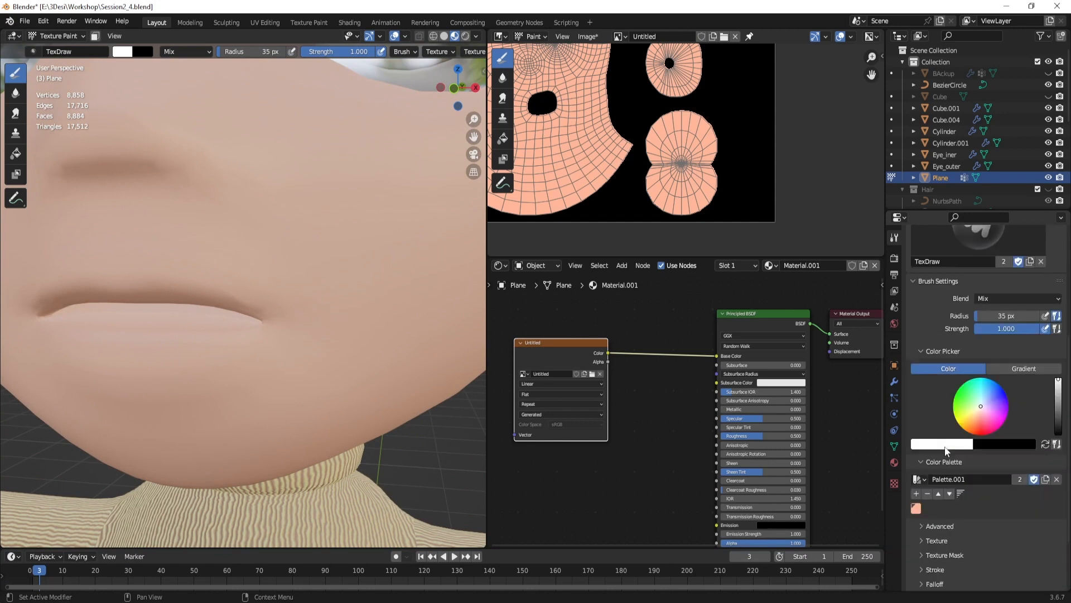
{"action": "left_click", "coordinate": [916, 508]}
{"action": "left_click_drag", "start_coordinate": [980, 418], "coordinate": [981, 419]}
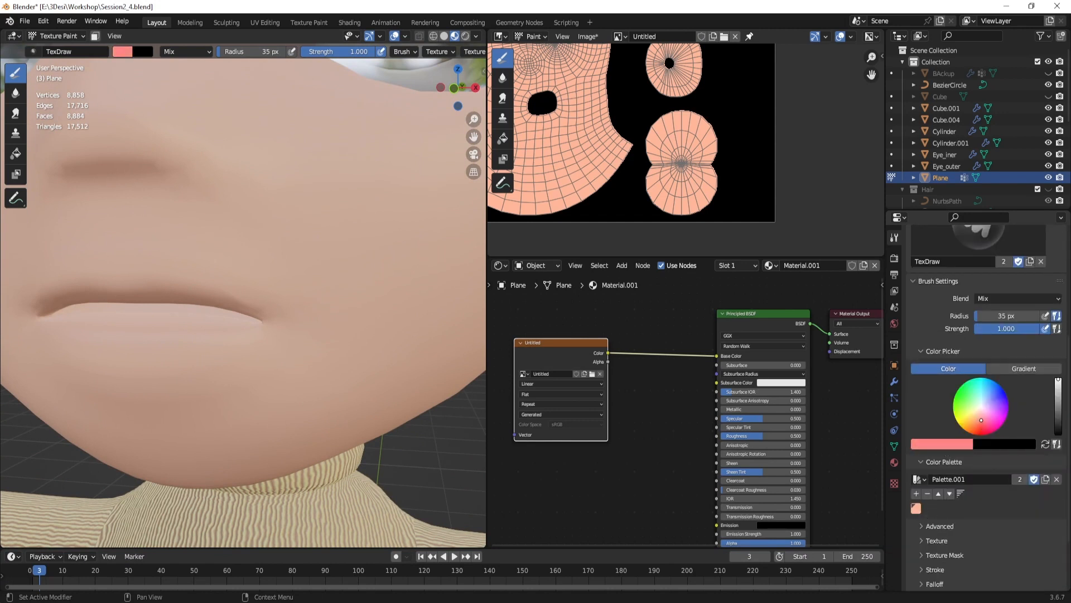
{"action": "left_click_drag", "start_coordinate": [981, 420], "coordinate": [981, 417]}
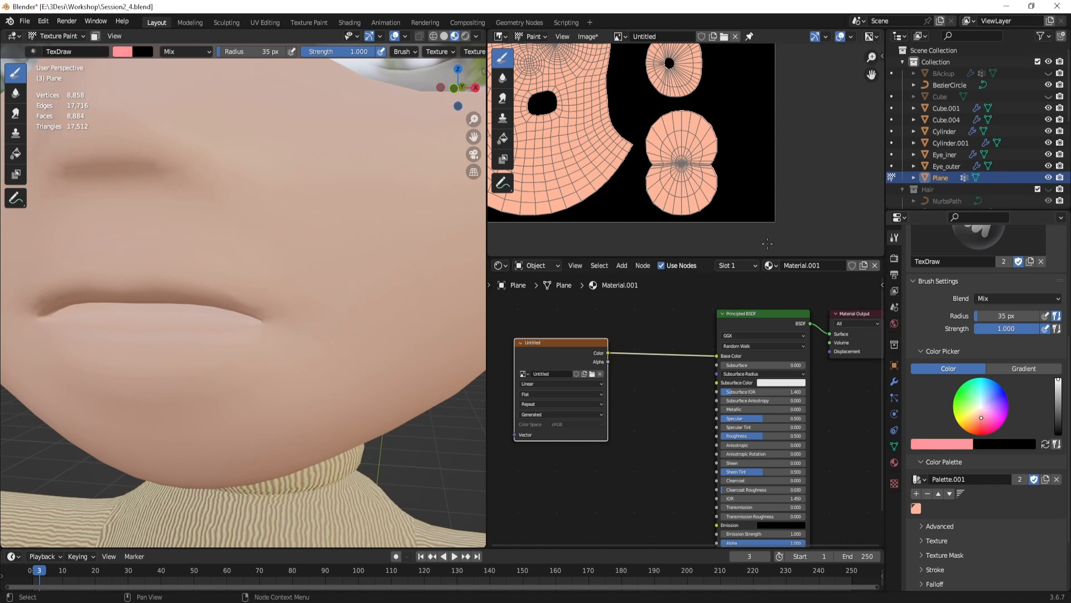
Step: Paint the two-lobed mouth island below the round islands in the texture image pink with a large brush
{"action": "scroll", "coordinate": [569, 124], "scroll_direction": "down", "scroll_amount": 2}
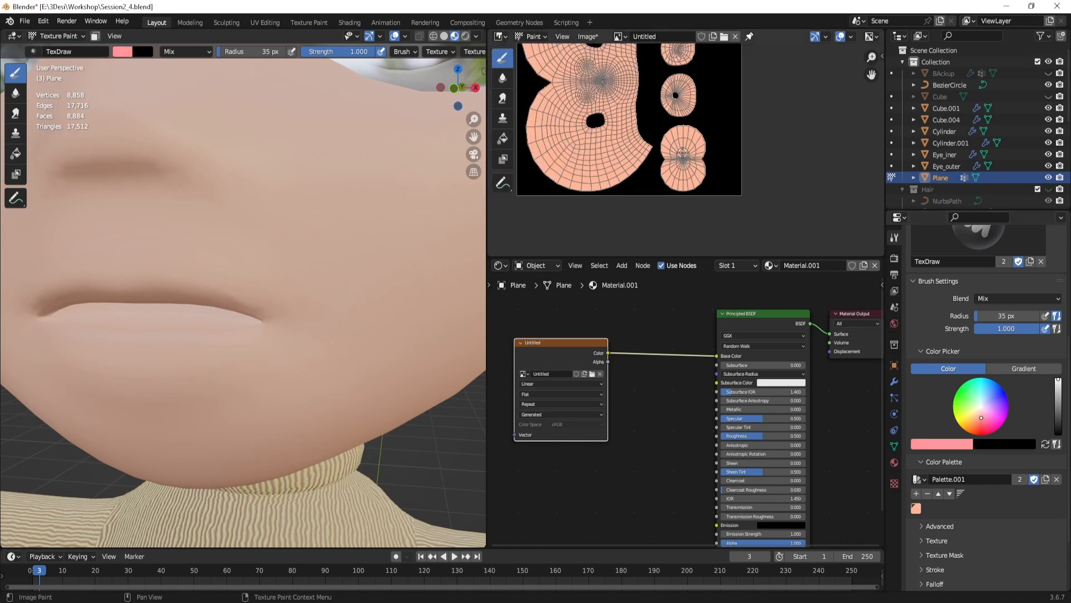
{"action": "key", "text": "f"}
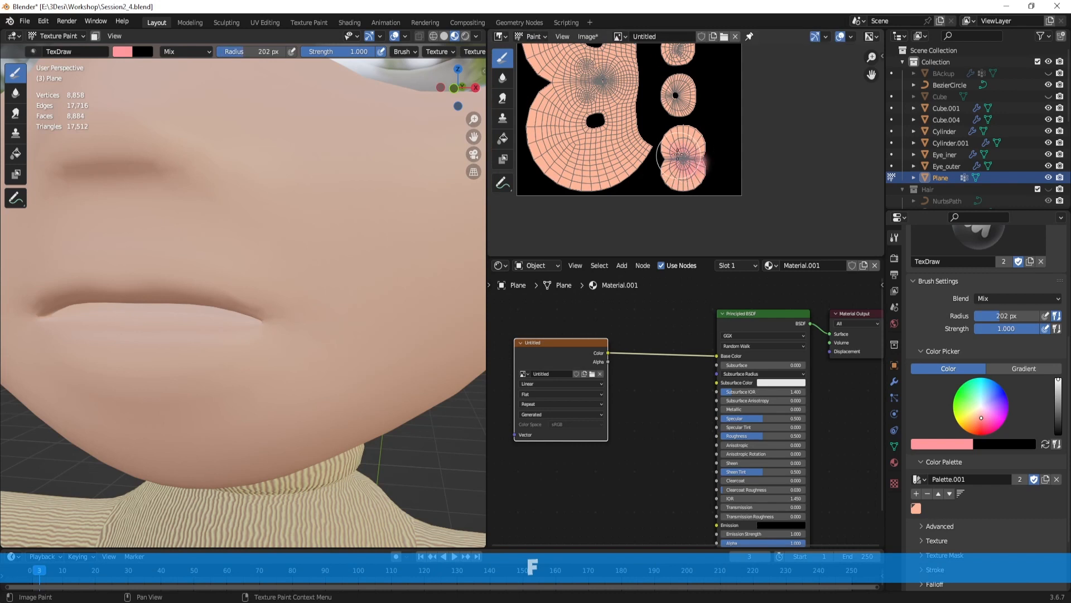
{"action": "mouse_move", "coordinate": [678, 155]}
{"action": "left_mouse_down"}
{"action": "mouse_move", "coordinate": [685, 140]}
{"action": "mouse_move", "coordinate": [689, 152]}
{"action": "mouse_move", "coordinate": [681, 141]}
{"action": "mouse_move", "coordinate": [669, 167]}
{"action": "mouse_move", "coordinate": [694, 173]}
{"action": "mouse_move", "coordinate": [668, 181]}
{"action": "mouse_move", "coordinate": [674, 141]}
{"action": "mouse_move", "coordinate": [700, 140]}
{"action": "left_mouse_up"}
{"action": "key", "text": "f"}
{"action": "left_click", "coordinate": [687, 135]}
Step: Paint the upper and lower lips pink on the 3D head using a 55 px brush
{"action": "scroll", "coordinate": [272, 236], "scroll_direction": "down", "scroll_amount": 3}
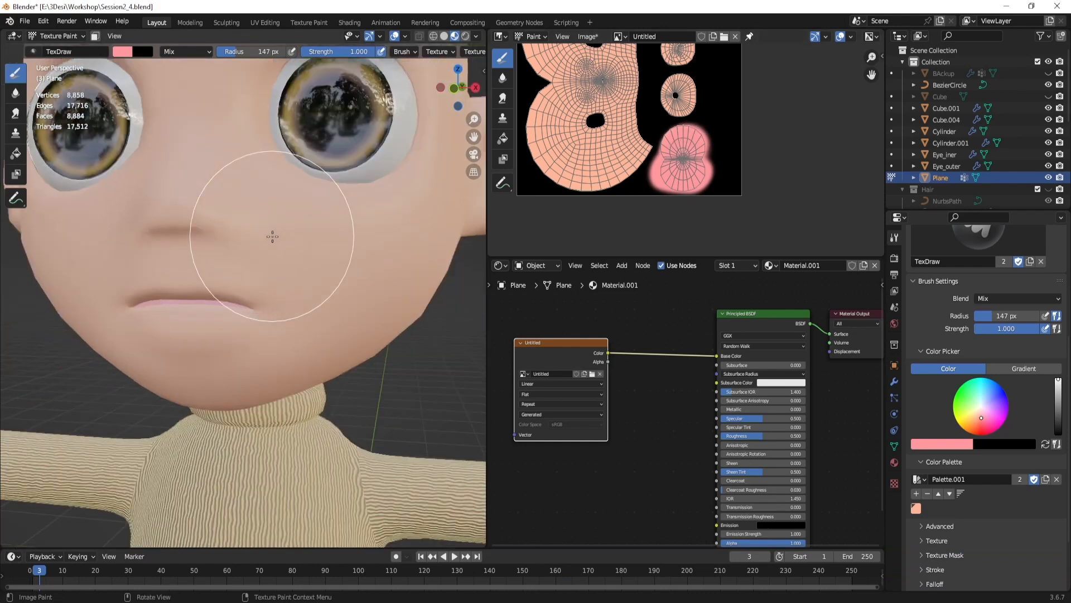
{"action": "scroll", "coordinate": [272, 236], "scroll_direction": "down", "scroll_amount": 2}
{"action": "middle_click_drag", "start_coordinate": [272, 236], "coordinate": [316, 256]}
{"action": "scroll", "coordinate": [357, 232], "scroll_direction": "up", "scroll_amount": 5}
{"action": "key", "text": "f"}
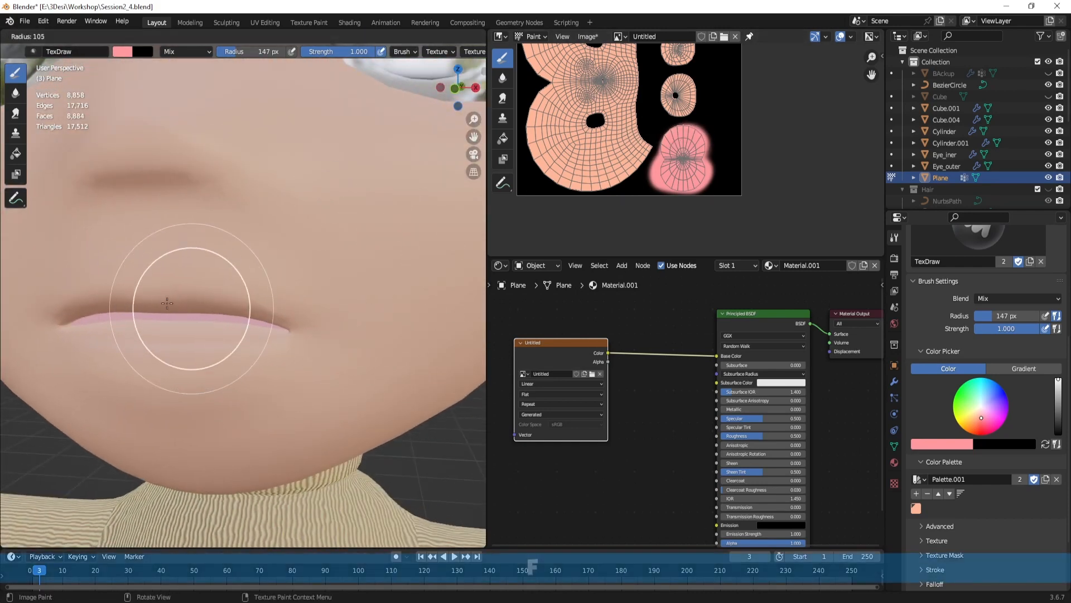
{"action": "left_click", "coordinate": [174, 305]}
{"action": "scroll", "coordinate": [271, 297], "scroll_direction": "down", "scroll_amount": 3}
{"action": "scroll", "coordinate": [318, 273], "scroll_direction": "up", "scroll_amount": 5}
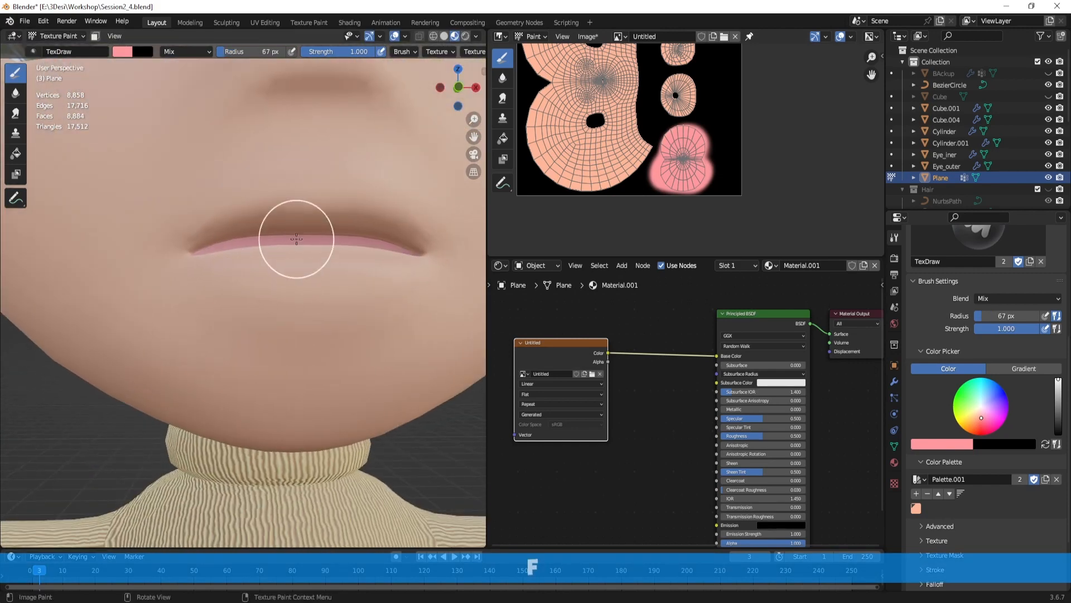
{"action": "key", "text": "f"}
{"action": "left_click", "coordinate": [305, 252]}
{"action": "middle_click_drag", "start_coordinate": [307, 255], "coordinate": [303, 268]}
{"action": "mouse_move", "coordinate": [277, 255]}
{"action": "left_mouse_down"}
{"action": "mouse_move", "coordinate": [174, 279]}
{"action": "mouse_move", "coordinate": [210, 307]}
{"action": "mouse_move", "coordinate": [286, 315]}
{"action": "mouse_move", "coordinate": [238, 300]}
{"action": "left_mouse_up"}
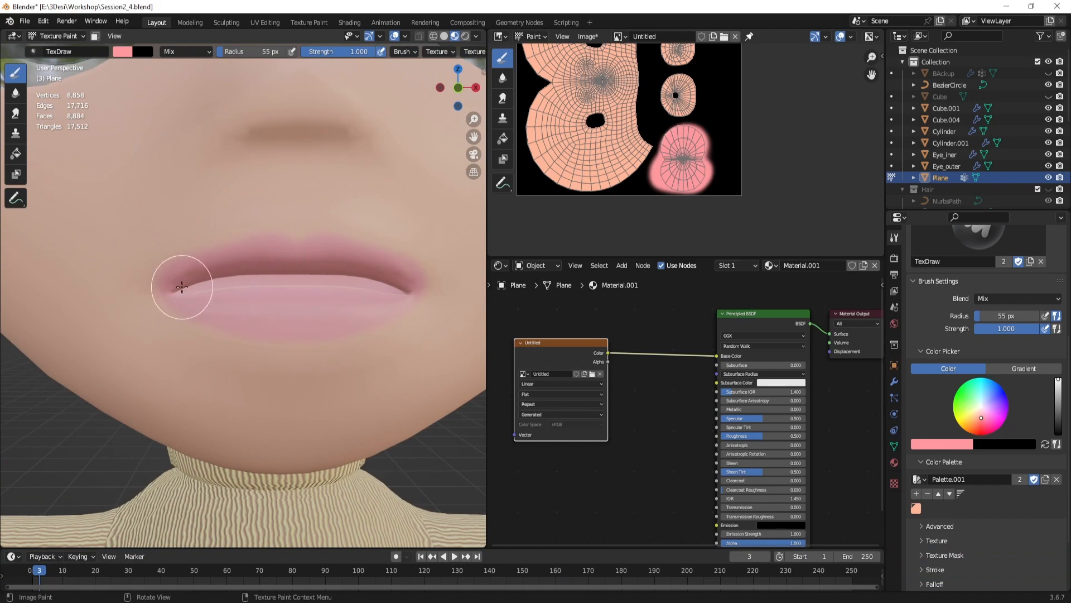
Step: Change the brush color to a dark reddish brown with hue 0.054, saturation about 0.6 and value 0.450
{"action": "scroll", "coordinate": [182, 287], "scroll_direction": "down", "scroll_amount": 5}
{"action": "scroll", "coordinate": [323, 282], "scroll_direction": "up", "scroll_amount": 4}
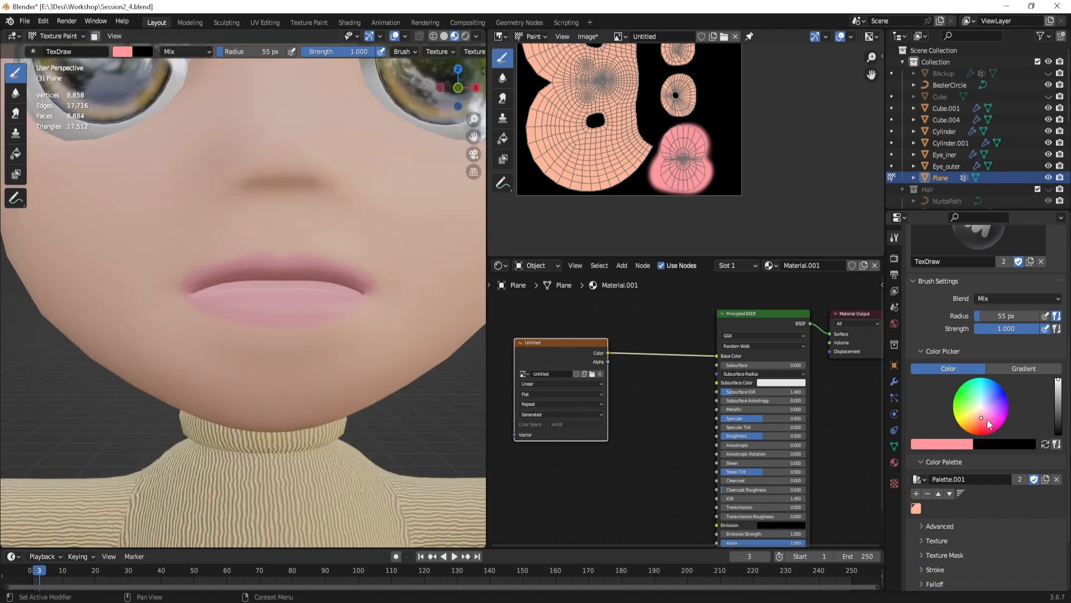
{"action": "left_click_drag", "start_coordinate": [980, 420], "coordinate": [975, 425]}
{"action": "left_click_drag", "start_coordinate": [1058, 391], "coordinate": [1058, 409]}
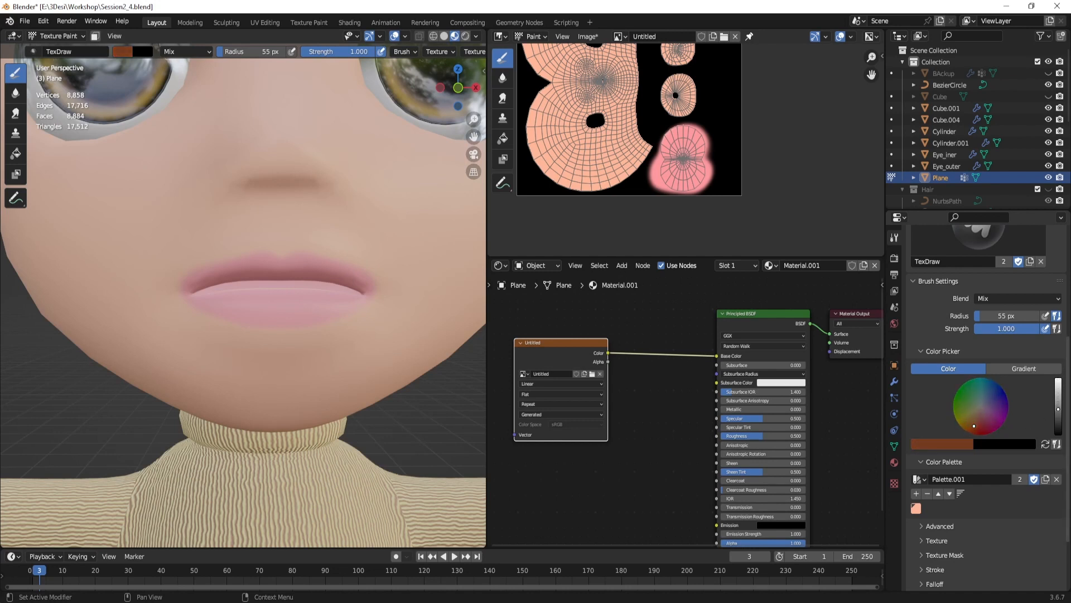
{"action": "left_click", "coordinate": [948, 442]}
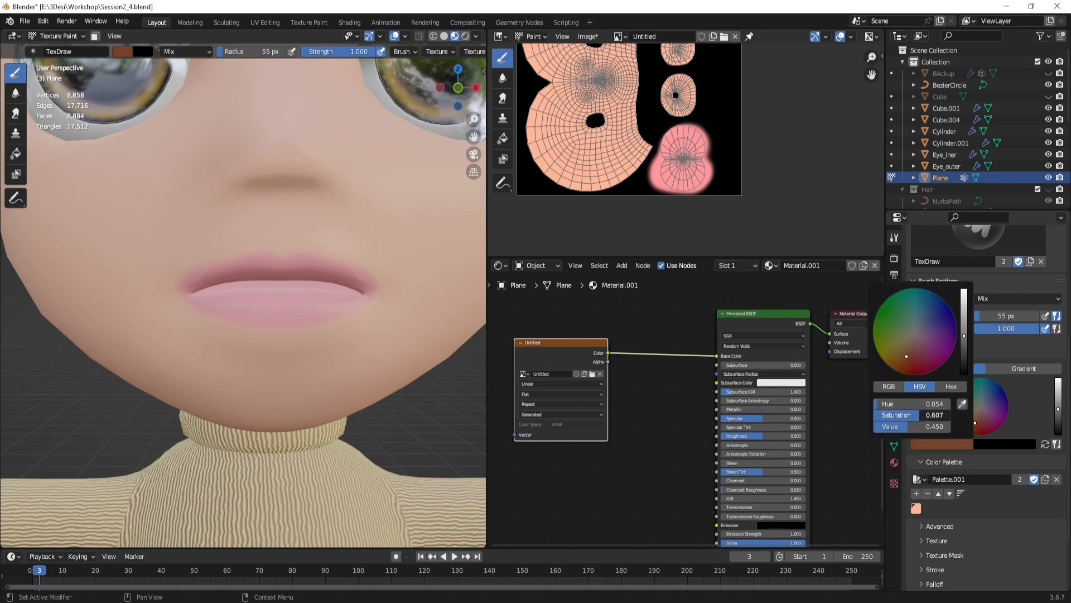
{"action": "left_click", "coordinate": [627, 401]}
Step: Shift the "Untitled" image texture node slightly away from the Principled BSDF node in the material's node tree
{"action": "scroll", "coordinate": [628, 402], "scroll_direction": "down", "scroll_amount": 2}
{"action": "middle_click_drag", "start_coordinate": [666, 411], "coordinate": [707, 385]}
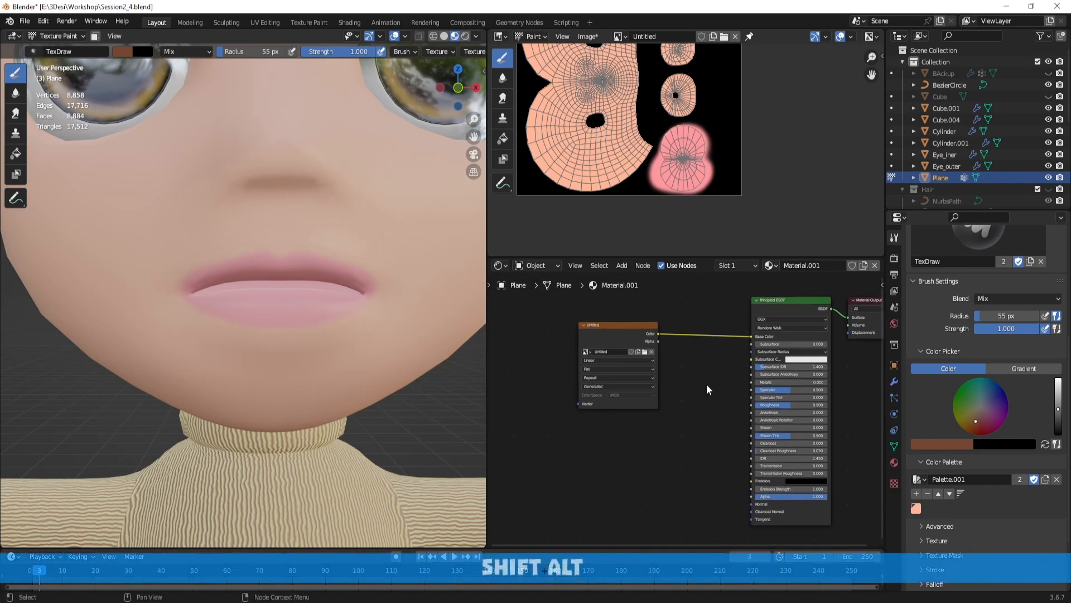
{"action": "scroll", "coordinate": [706, 385], "scroll_direction": "down", "scroll_amount": 2}
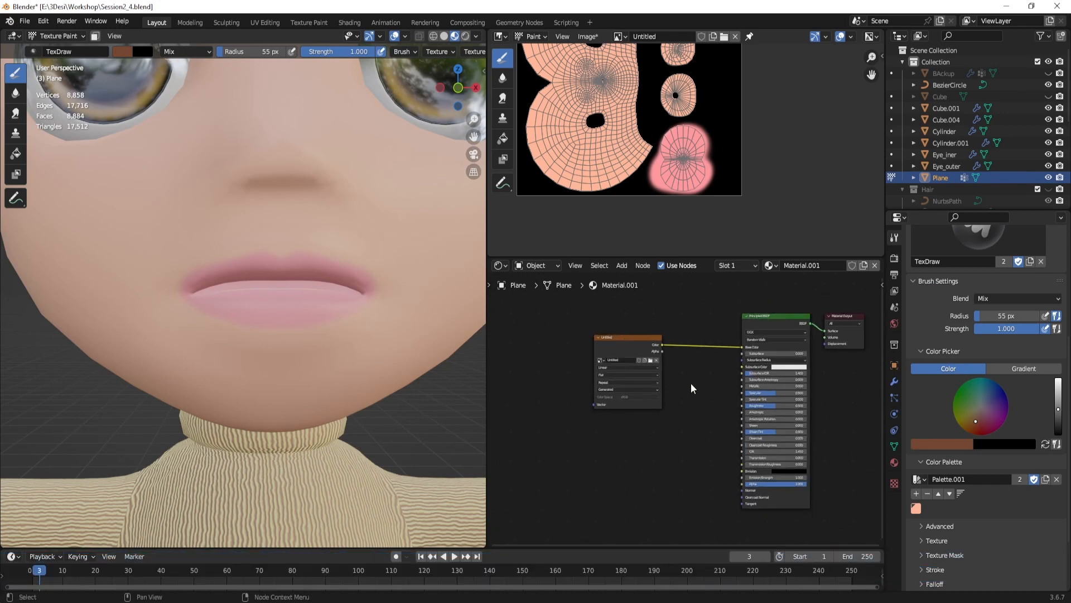
{"action": "left_click_drag", "start_coordinate": [629, 345], "coordinate": [626, 342]}
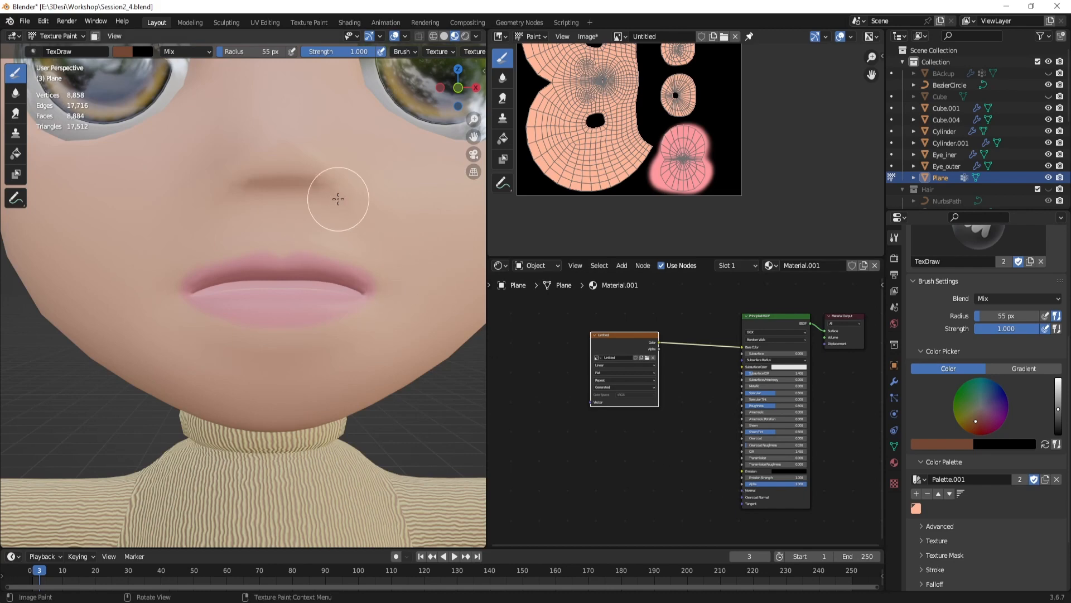
Step: Repaint the upper and lower lips brown over the pink with brush radii of 55 px and 21 px
{"action": "scroll", "coordinate": [338, 198], "scroll_direction": "down", "scroll_amount": 2}
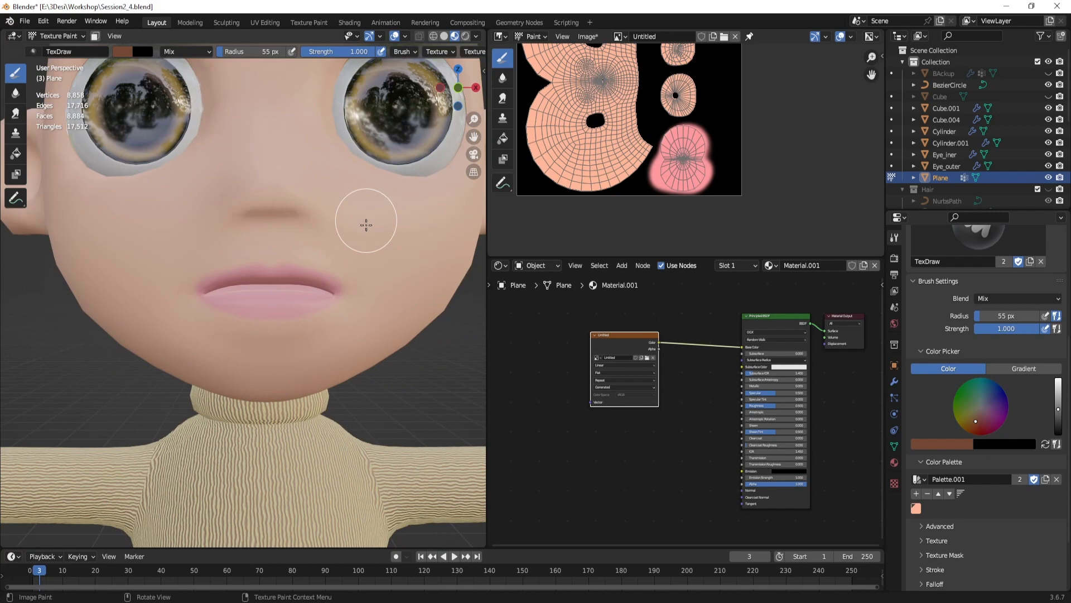
{"action": "scroll", "coordinate": [363, 233], "scroll_direction": "up", "scroll_amount": 5}
{"action": "left_click", "coordinate": [296, 261]}
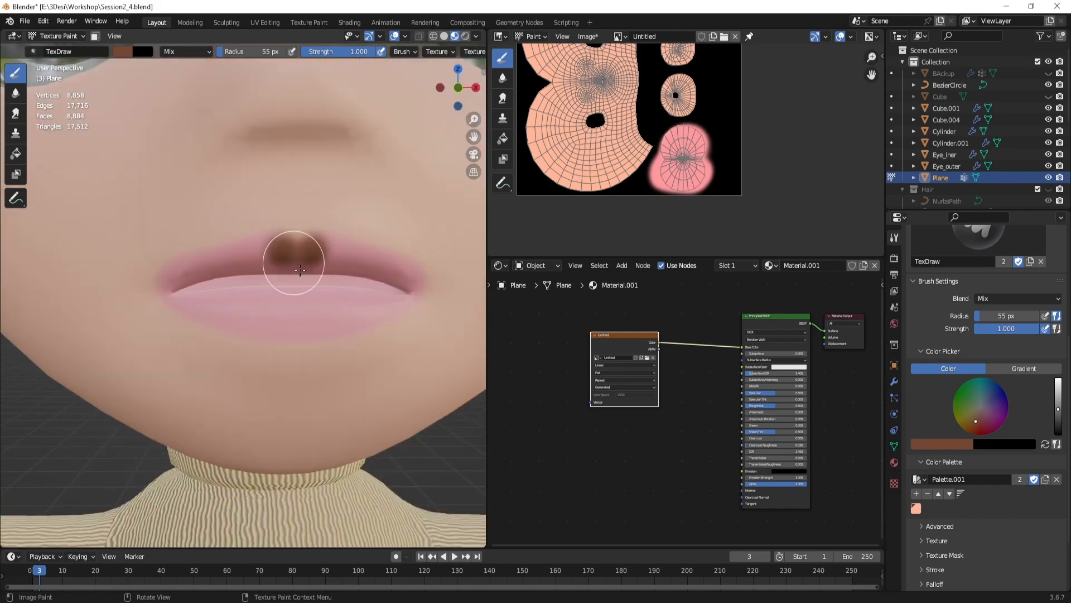
{"action": "mouse_move", "coordinate": [300, 270]}
{"action": "left_mouse_down"}
{"action": "mouse_move", "coordinate": [267, 246]}
{"action": "mouse_move", "coordinate": [210, 282]}
{"action": "mouse_move", "coordinate": [194, 279]}
{"action": "mouse_move", "coordinate": [210, 315]}
{"action": "mouse_move", "coordinate": [292, 335]}
{"action": "left_mouse_up"}
{"action": "key", "text": "ctrl+z"}
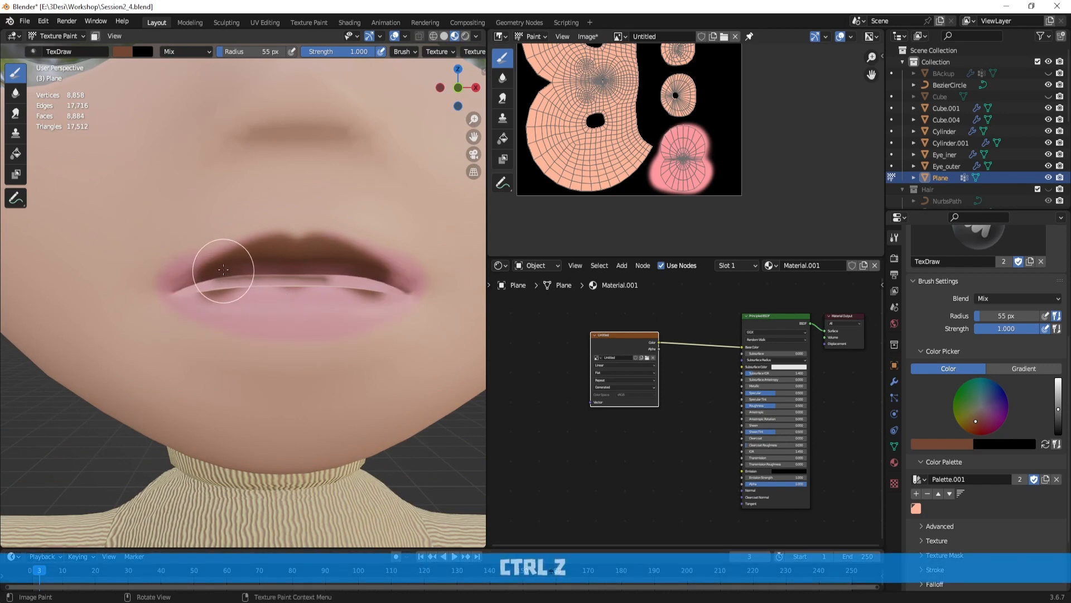
{"action": "mouse_move", "coordinate": [223, 270]}
{"action": "left_mouse_down"}
{"action": "mouse_move", "coordinate": [179, 286]}
{"action": "mouse_move", "coordinate": [251, 256]}
{"action": "mouse_move", "coordinate": [203, 279]}
{"action": "mouse_move", "coordinate": [243, 313]}
{"action": "mouse_move", "coordinate": [301, 311]}
{"action": "mouse_move", "coordinate": [282, 306]}
{"action": "mouse_move", "coordinate": [257, 313]}
{"action": "mouse_move", "coordinate": [305, 319]}
{"action": "left_mouse_up"}
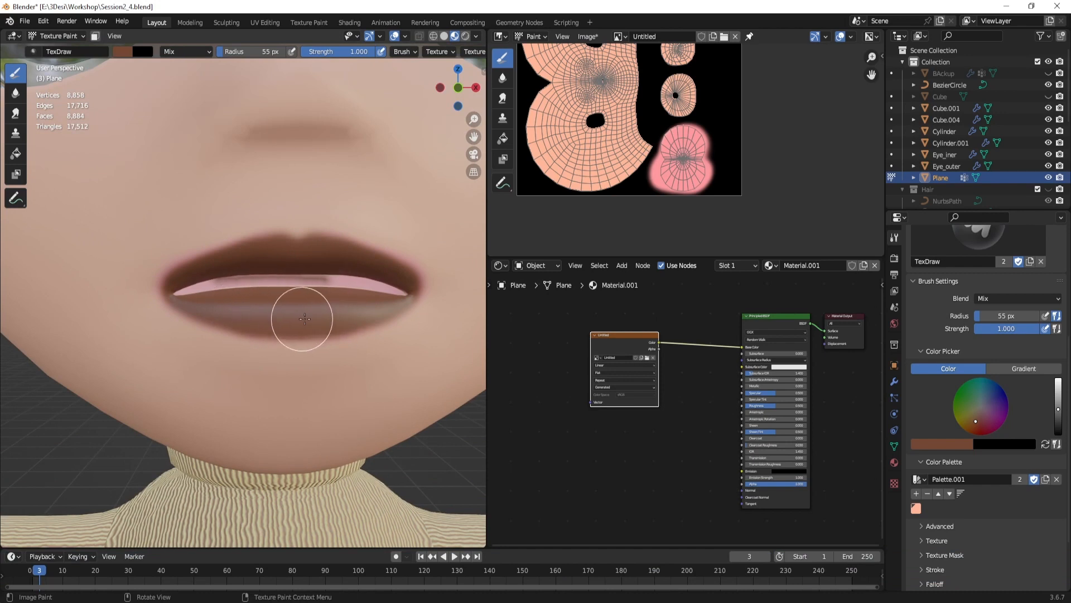
{"action": "key", "text": "f"}
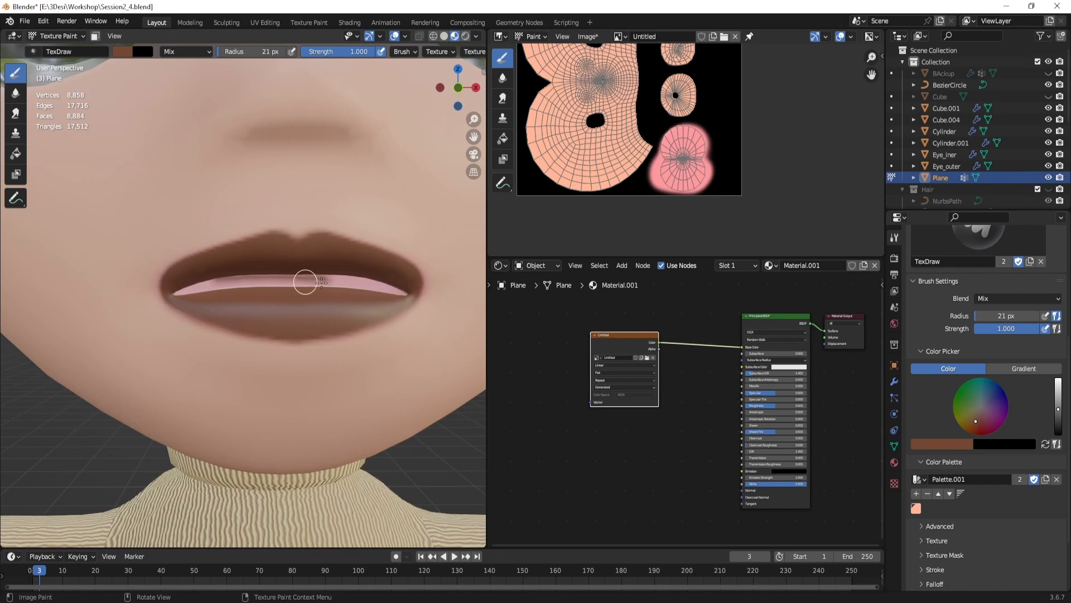
Step: Clean up the lips' outer contour and corners with the palette's skin color and a 31 px brush
{"action": "left_click", "coordinate": [916, 508]}
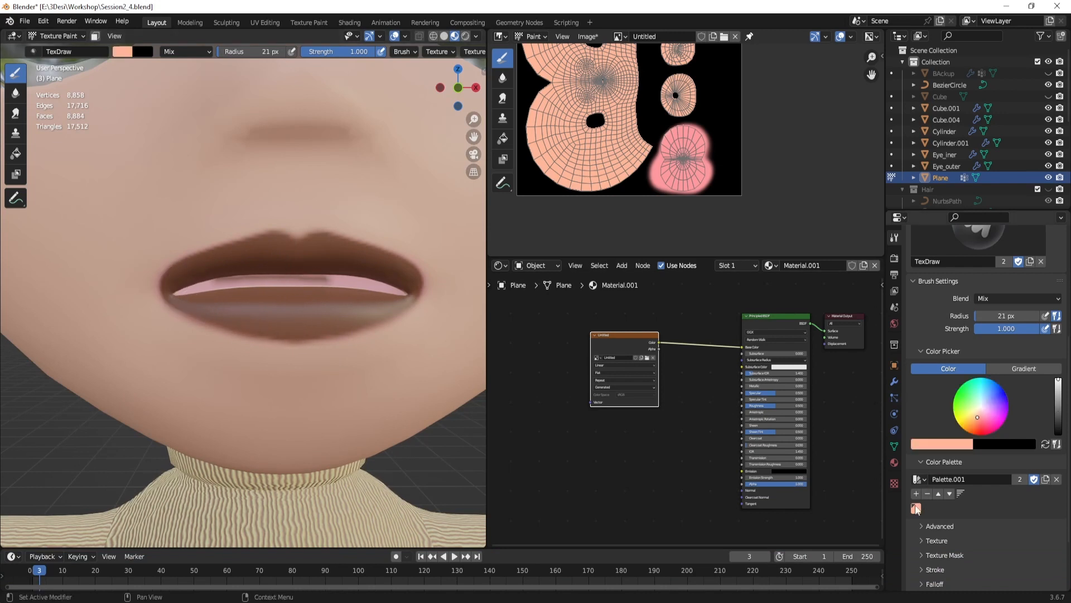
{"action": "key", "text": "f"}
{"action": "left_click", "coordinate": [205, 232]}
{"action": "mouse_move", "coordinate": [235, 226]}
{"action": "left_mouse_down"}
{"action": "mouse_move", "coordinate": [160, 259]}
{"action": "mouse_move", "coordinate": [136, 284]}
{"action": "mouse_move", "coordinate": [128, 273]}
{"action": "mouse_move", "coordinate": [241, 348]}
{"action": "left_mouse_up"}
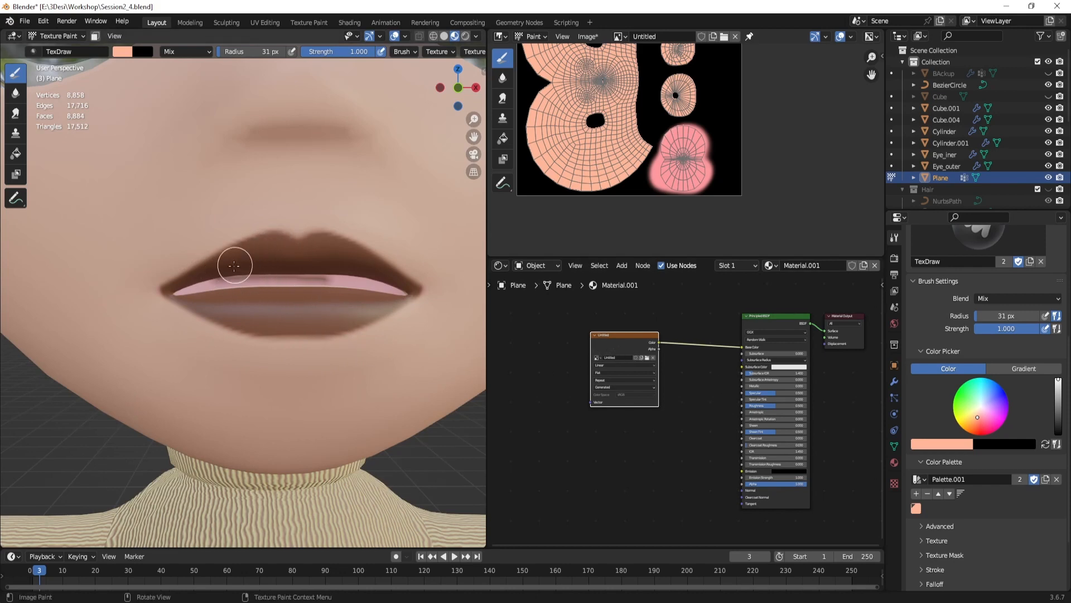
{"action": "scroll", "coordinate": [303, 275], "scroll_direction": "down", "scroll_amount": 8}
{"action": "mouse_move", "coordinate": [334, 299]}
{"action": "middle_mouse_down"}
{"action": "mouse_move", "coordinate": [321, 306]}
{"action": "mouse_move", "coordinate": [351, 302]}
{"action": "middle_mouse_up"}
{"action": "scroll", "coordinate": [360, 296], "scroll_direction": "up", "scroll_amount": 8}
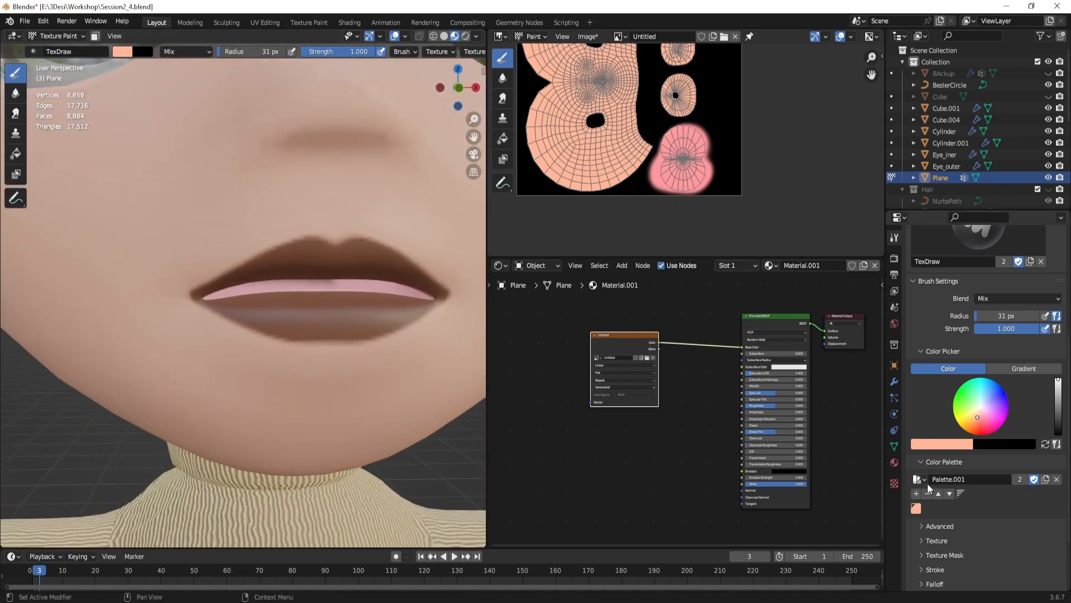
{"action": "scroll", "coordinate": [351, 261], "scroll_direction": "down", "scroll_amount": 3}
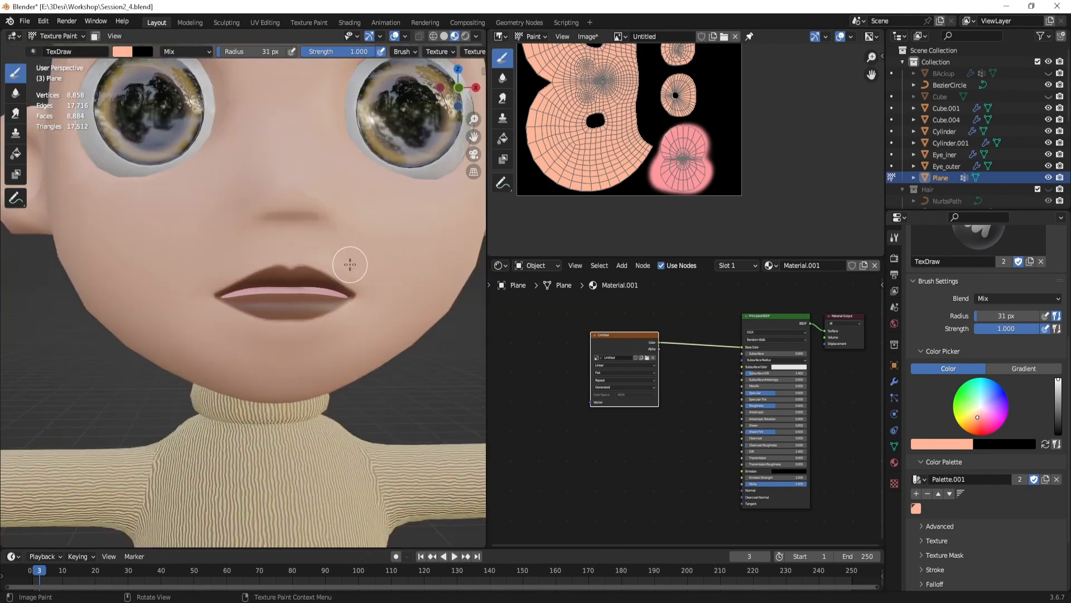
{"action": "scroll", "coordinate": [346, 263], "scroll_direction": "up", "scroll_amount": 3}
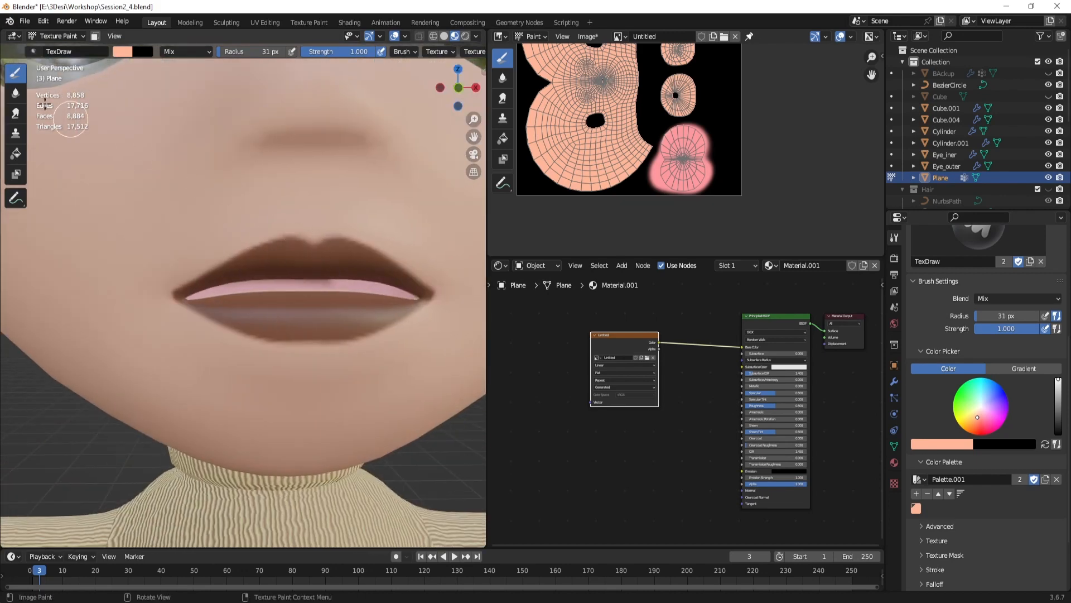
{"action": "key", "text": "shift"}
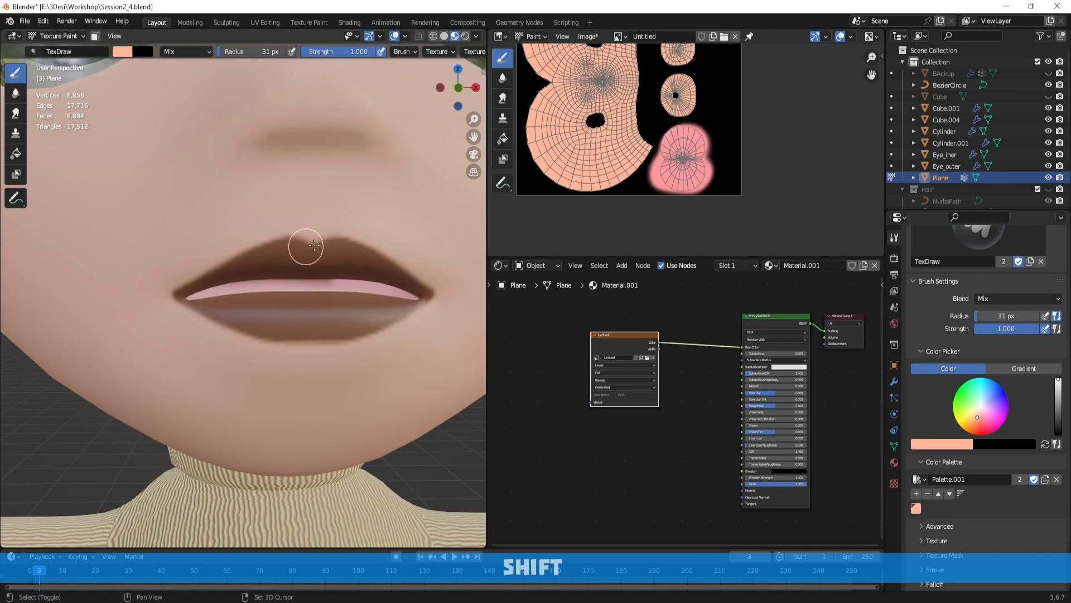
Step: Set the brush to a salmon pink color with a radius of 72 px for painting the cheeks
{"action": "scroll", "coordinate": [351, 234], "scroll_direction": "down", "scroll_amount": 6}
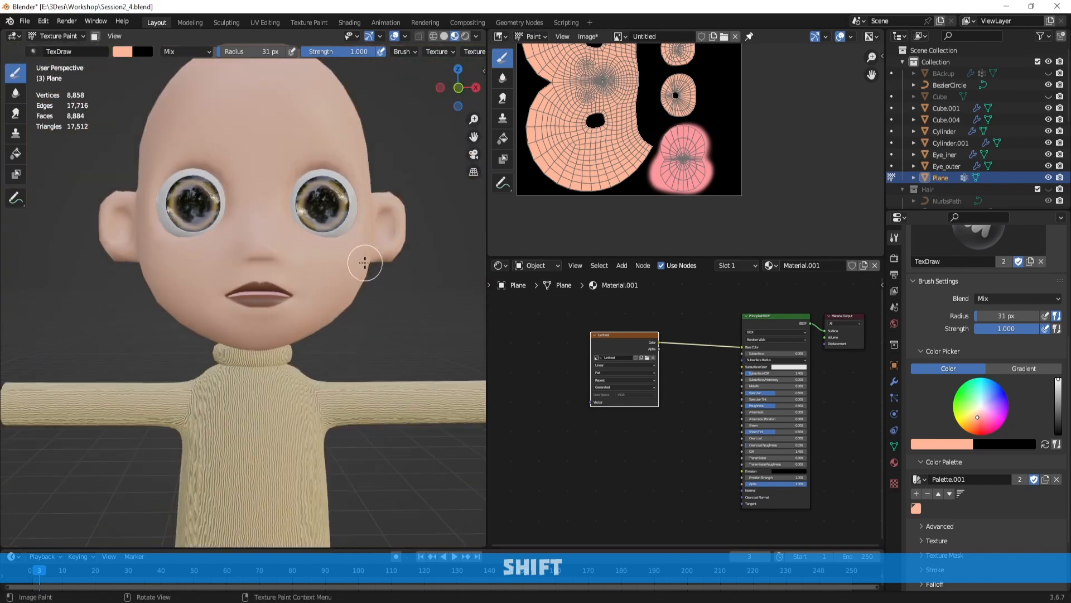
{"action": "middle_click_drag", "start_coordinate": [339, 272], "coordinate": [350, 273], "text": "shift"}
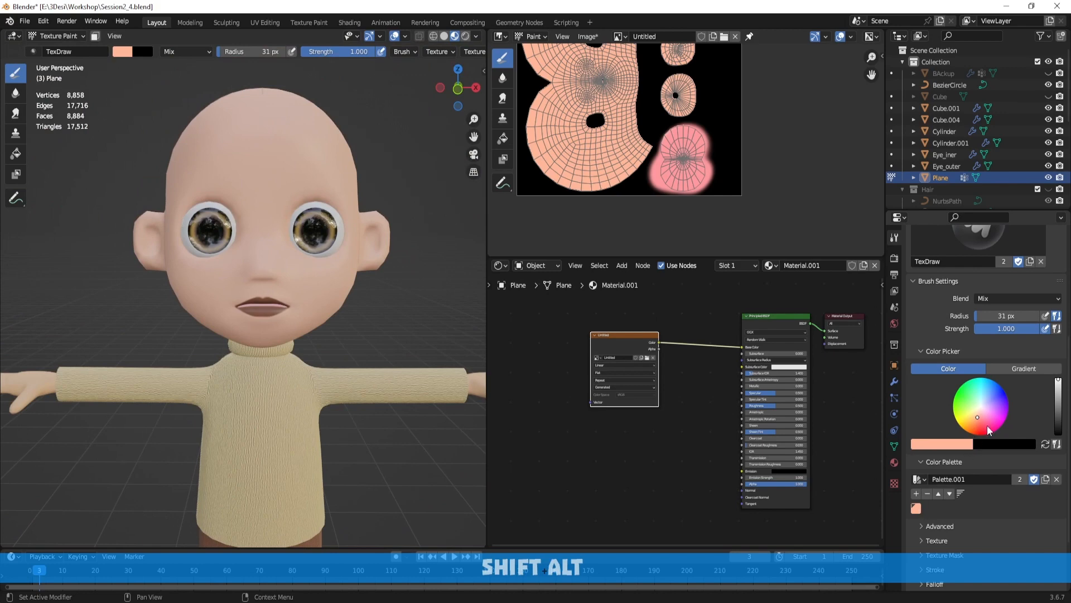
{"action": "left_click_drag", "start_coordinate": [981, 419], "coordinate": [980, 420]}
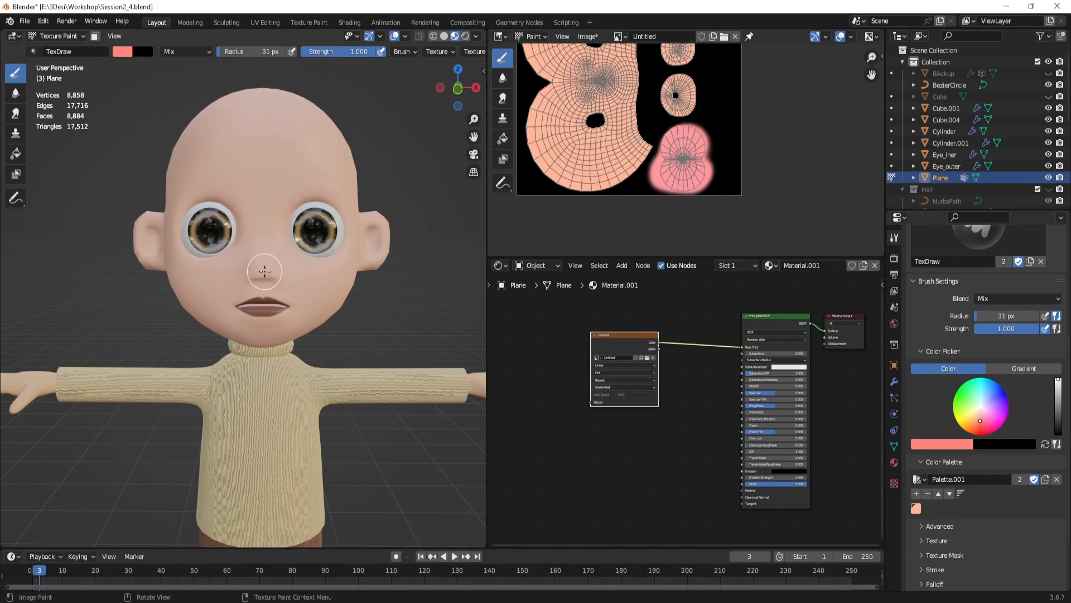
{"action": "key", "text": "f"}
{"action": "left_click", "coordinate": [302, 268]}
{"action": "scroll", "coordinate": [298, 265], "scroll_direction": "up", "scroll_amount": 2}
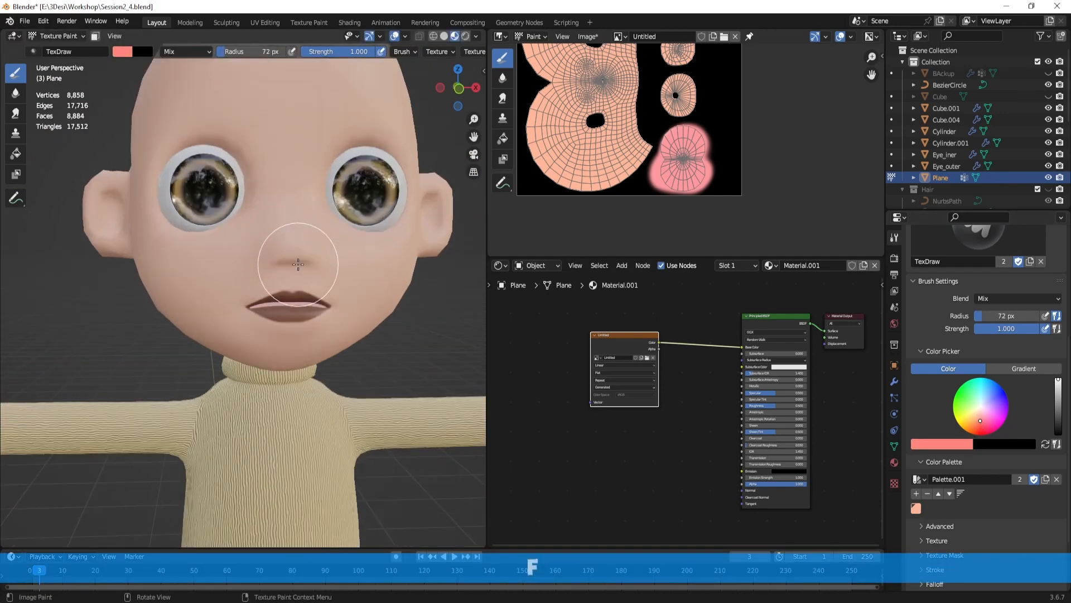
Step: Undo a full-strength dab on the character's right cheek, and paint a soft blush there with strength 0.285 and radius 141 px
{"action": "left_click", "coordinate": [214, 256]}
{"action": "key", "text": "ctrl+z"}
{"action": "key", "text": "shift+f"}
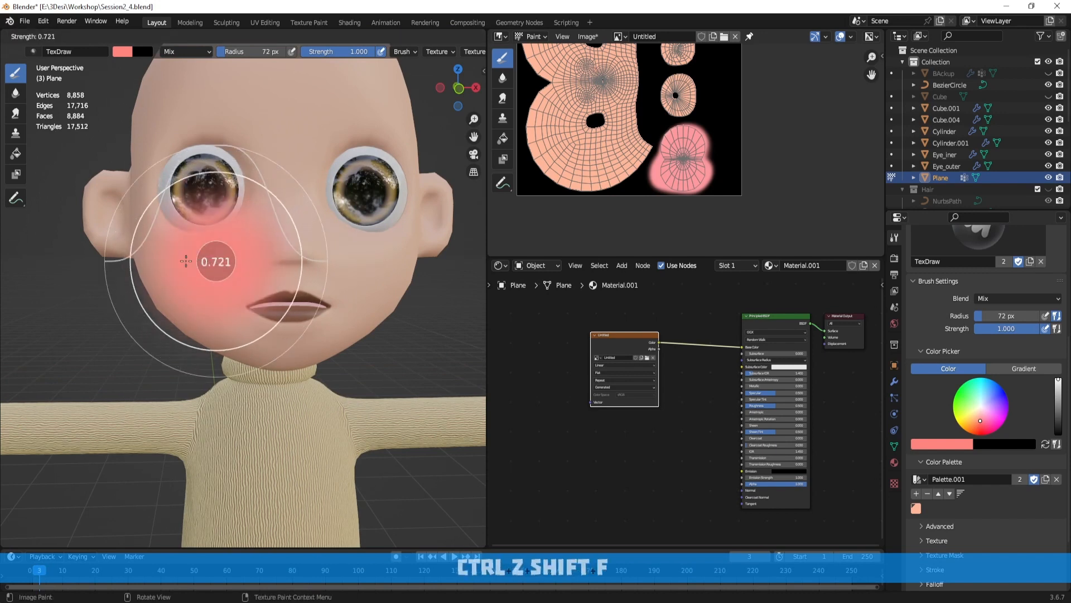
{"action": "left_click", "coordinate": [142, 261]}
{"action": "key", "text": "f"}
{"action": "left_click", "coordinate": [220, 261]}
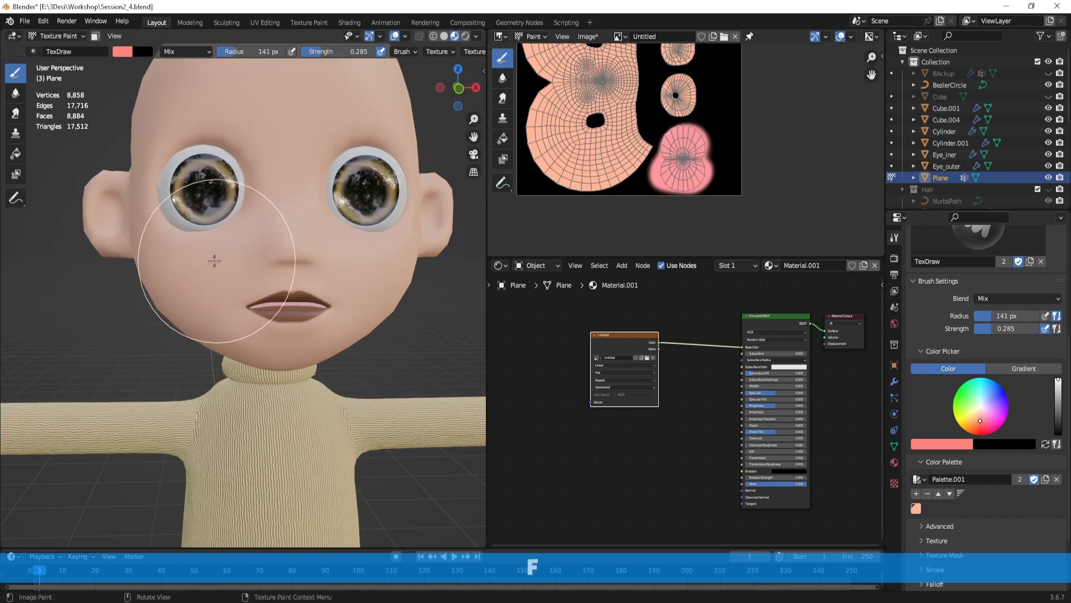
{"action": "mouse_move", "coordinate": [214, 260]}
{"action": "left_mouse_down"}
{"action": "mouse_move", "coordinate": [183, 267]}
{"action": "mouse_move", "coordinate": [215, 260]}
{"action": "left_mouse_up"}
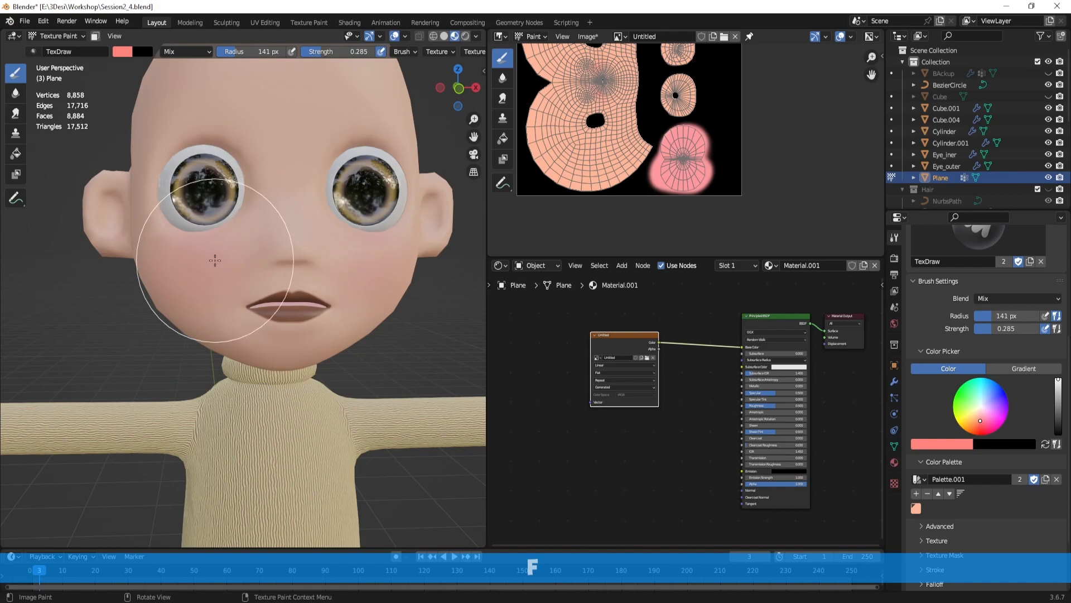
Step: Set the brush radius to 108 px, dab blush over the nose, and undo the last stroke
{"action": "key", "text": "f"}
{"action": "left_click", "coordinate": [299, 255]}
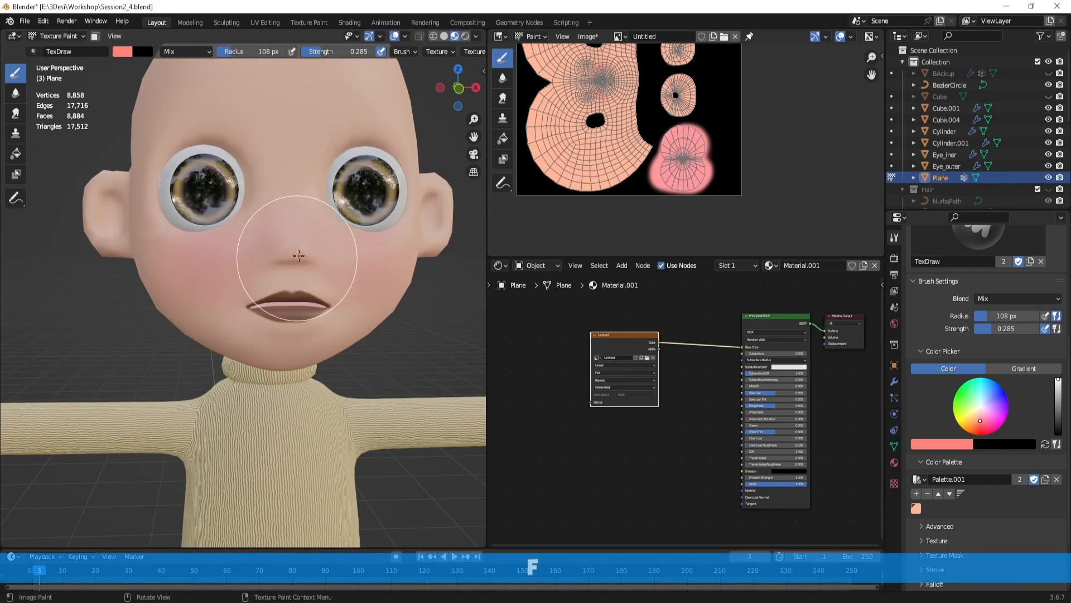
{"action": "scroll", "coordinate": [279, 273], "scroll_direction": "down", "scroll_amount": 3}
{"action": "key", "text": "ctrl+z"}
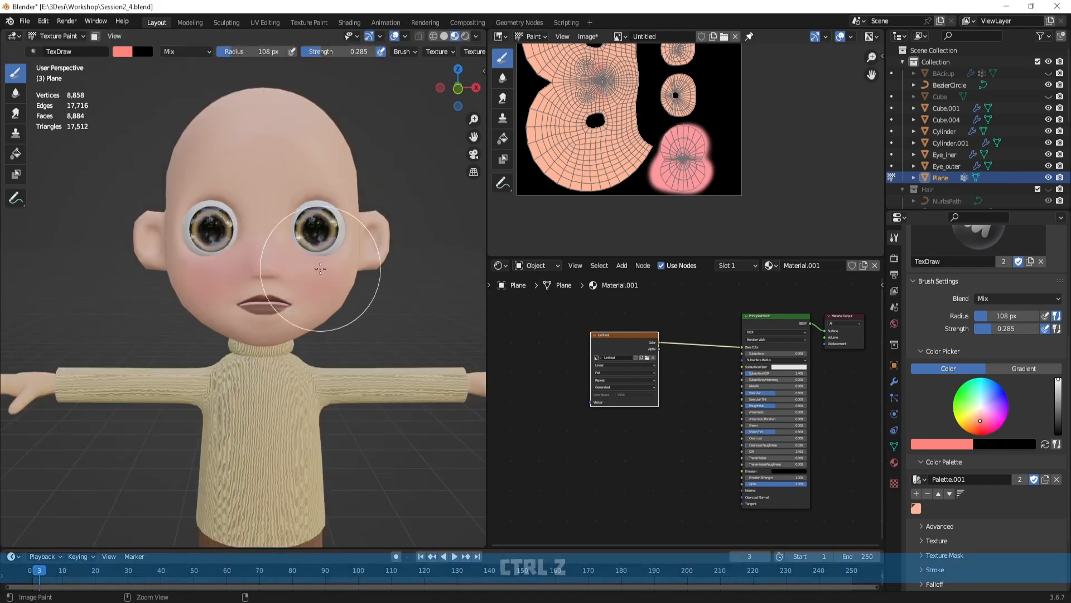
{"action": "scroll", "coordinate": [223, 212], "scroll_direction": "up", "scroll_amount": 5}
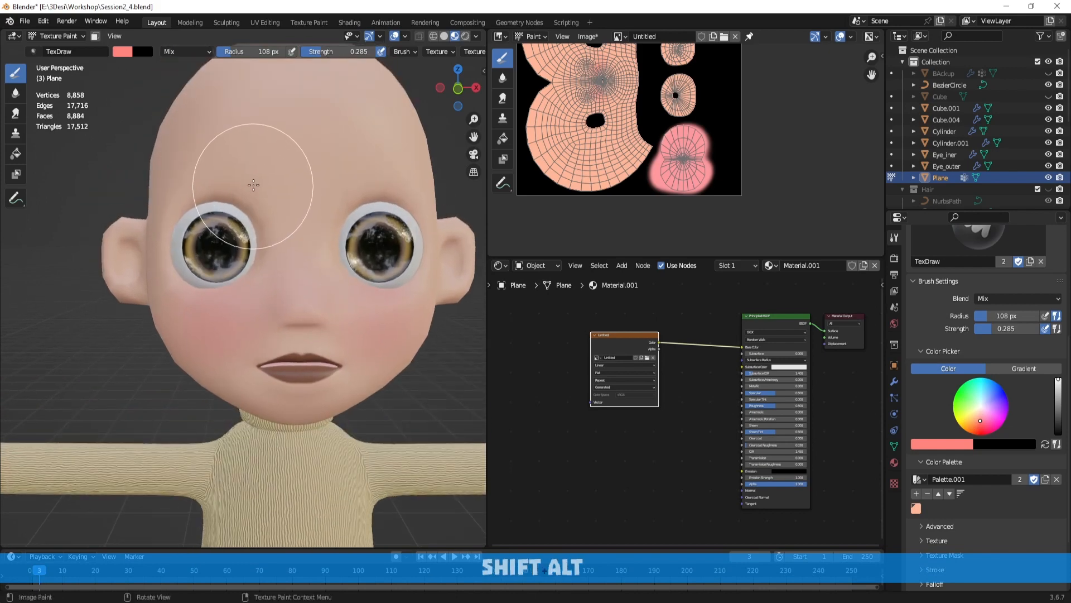
{"action": "scroll", "coordinate": [254, 186], "scroll_direction": "up", "scroll_amount": 1}
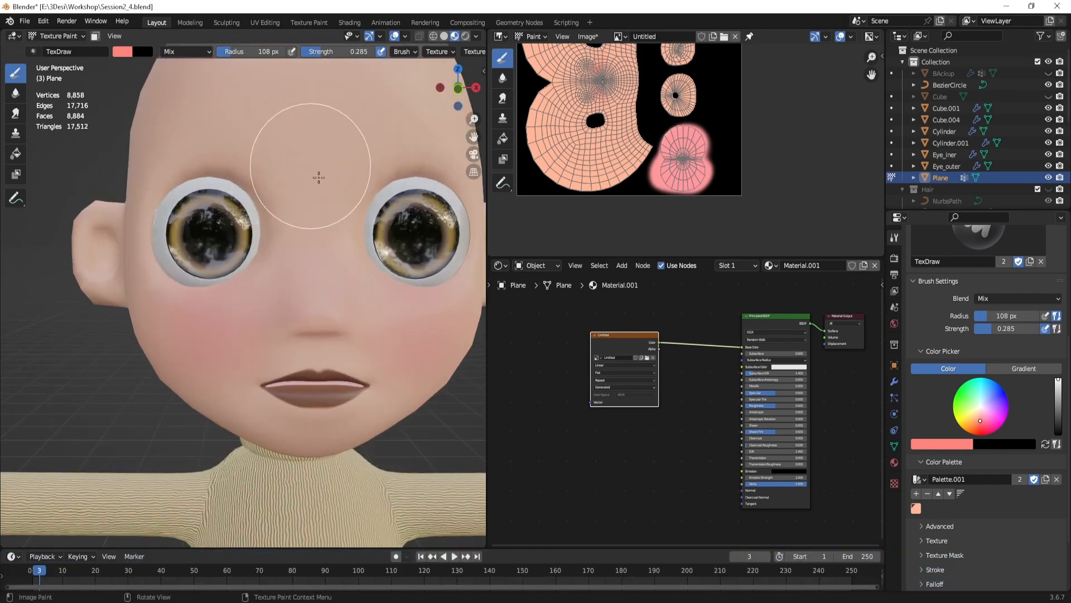
Step: Sample the skin color, darken it to a brownish tan, and paint soft shading around both eyes with brush radii of 108 px and 80 px
{"action": "key", "text": "s"}
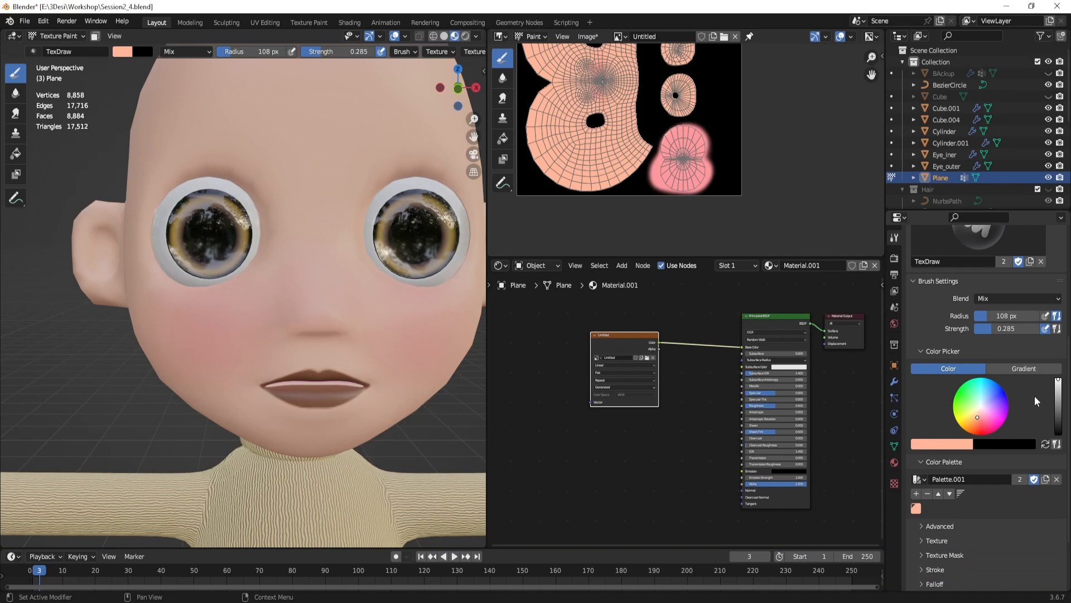
{"action": "left_click_drag", "start_coordinate": [1060, 384], "coordinate": [1058, 387]}
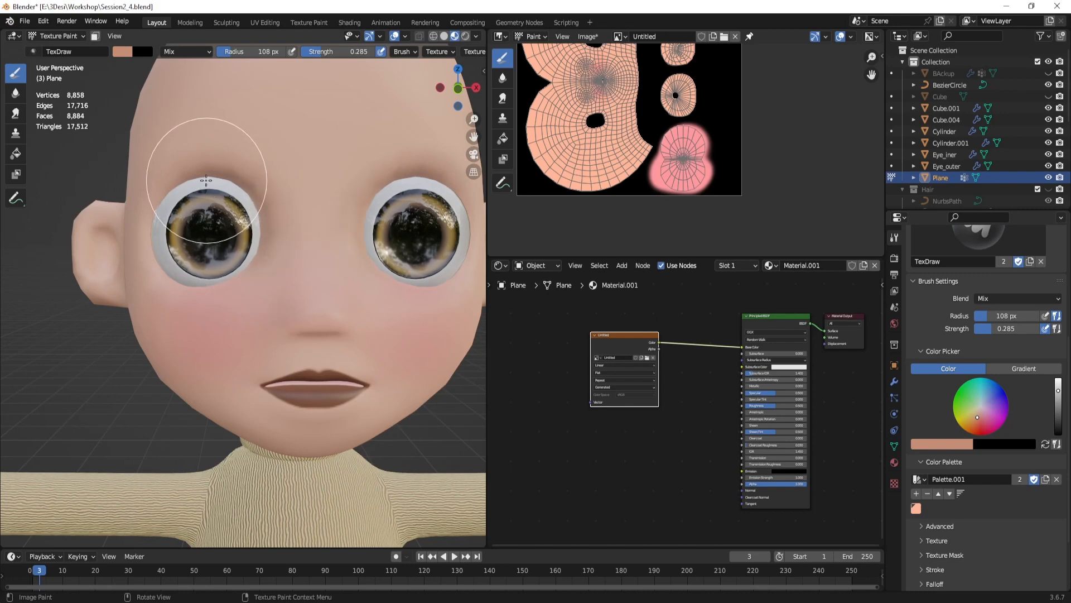
{"action": "scroll", "coordinate": [334, 245], "scroll_direction": "down", "scroll_amount": 5}
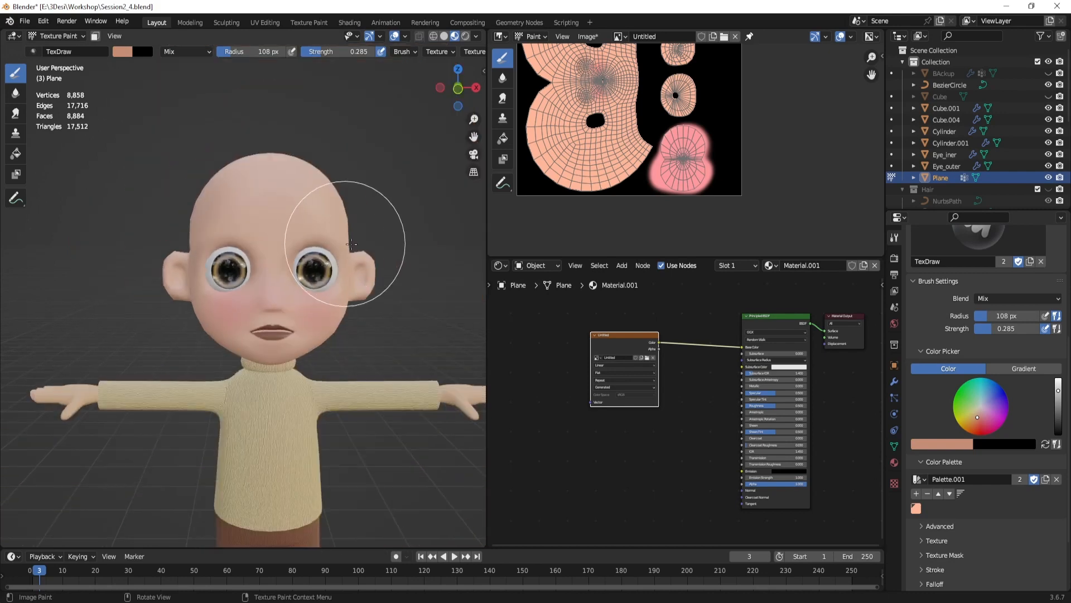
{"action": "scroll", "coordinate": [378, 210], "scroll_direction": "down", "scroll_amount": 4}
{"action": "middle_click_drag", "start_coordinate": [378, 210], "coordinate": [400, 252]}
{"action": "scroll", "coordinate": [402, 282], "scroll_direction": "up", "scroll_amount": 8}
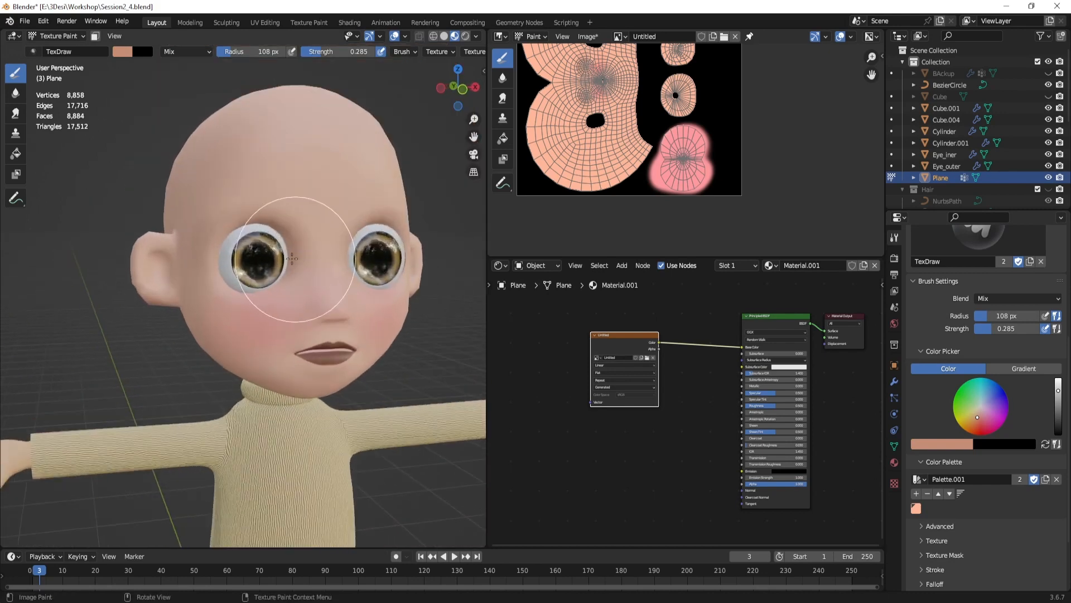
{"action": "key", "text": "f"}
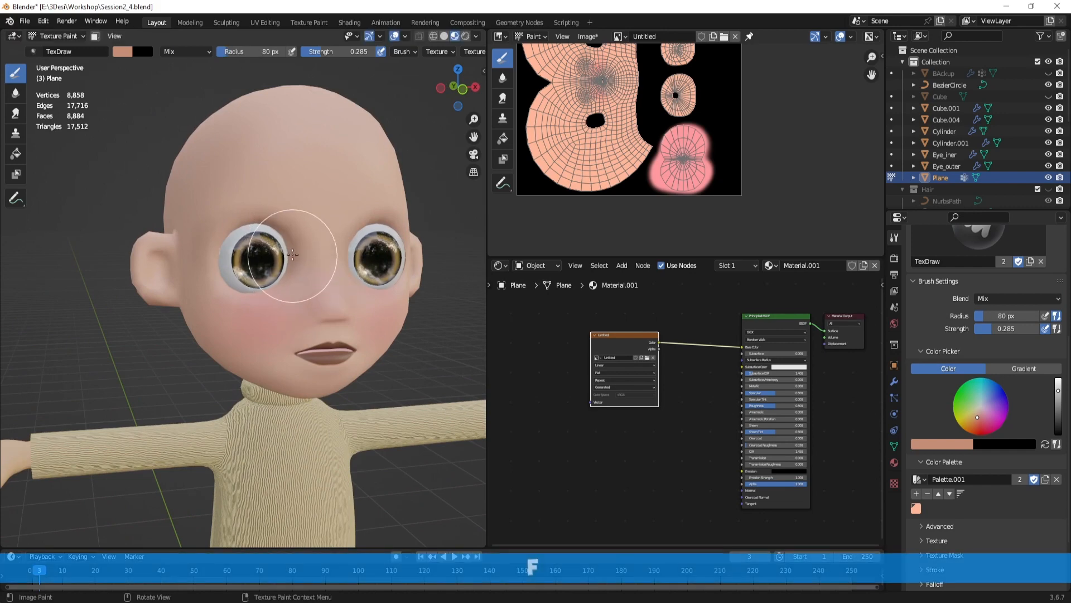
{"action": "middle_click_drag", "start_coordinate": [252, 267], "coordinate": [230, 264]}
{"action": "scroll", "coordinate": [230, 264], "scroll_direction": "up", "scroll_amount": 1}
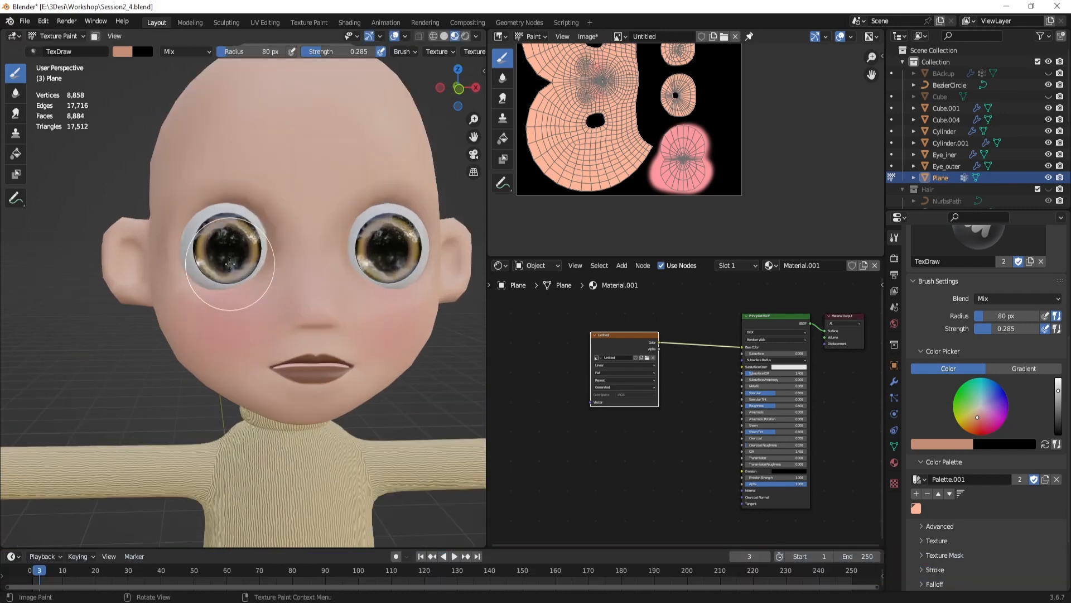
Step: Sample a light salmon color from the face and tint both ears with the 80 px brush
{"action": "key", "text": "s"}
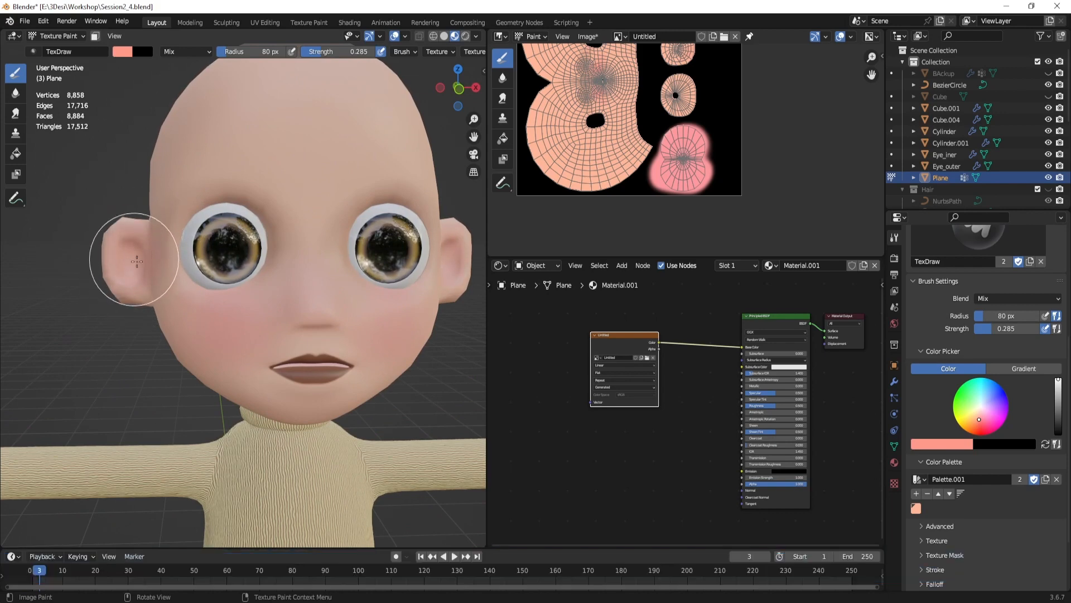
{"action": "scroll", "coordinate": [216, 257], "scroll_direction": "down", "scroll_amount": 2}
{"action": "scroll", "coordinate": [216, 258], "scroll_direction": "down", "scroll_amount": 4}
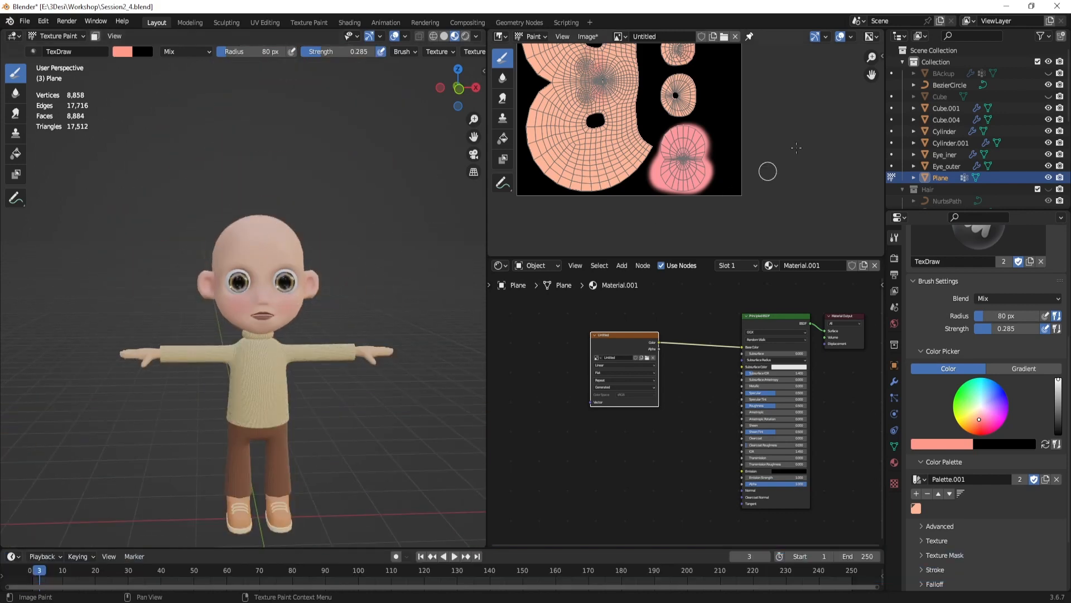
Step: Unhide the Hair collection and switch the head from Texture Paint to Object Mode
{"action": "scroll", "coordinate": [1038, 140], "scroll_direction": "down", "scroll_amount": 2}
{"action": "left_click", "coordinate": [1049, 143]}
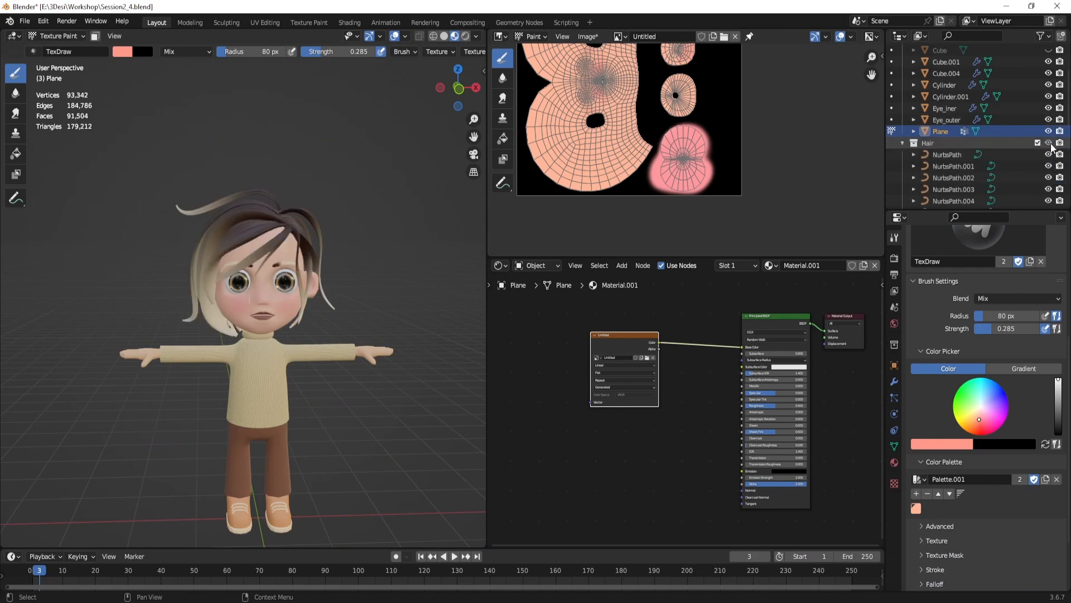
{"action": "scroll", "coordinate": [390, 273], "scroll_direction": "up", "scroll_amount": 4}
{"action": "key", "text": "ctrl+Tab"}
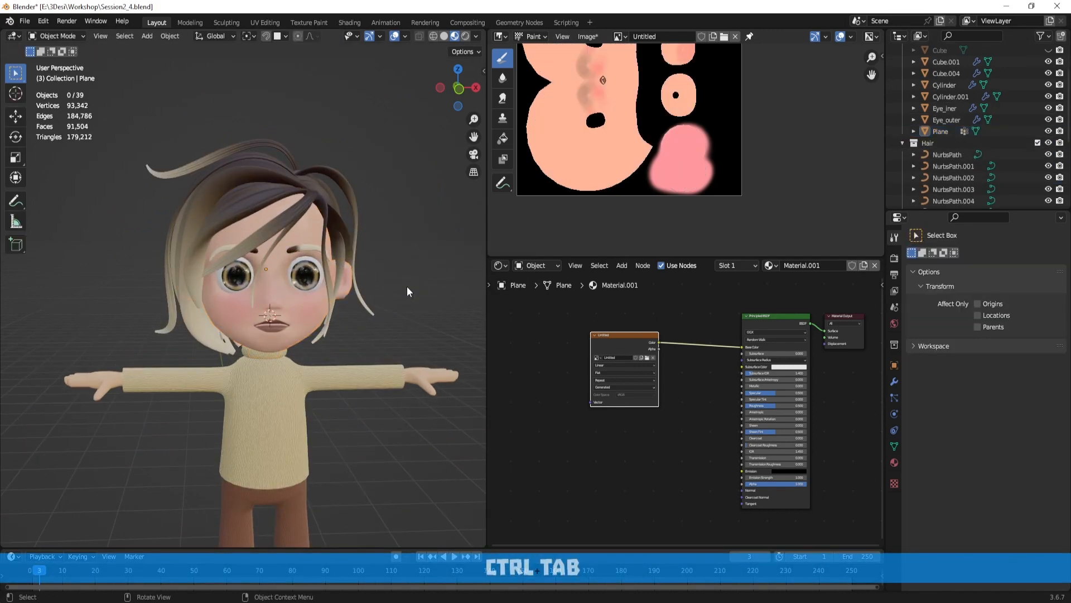
{"action": "mouse_move", "coordinate": [408, 288]}
{"action": "middle_mouse_down"}
{"action": "mouse_move", "coordinate": [363, 275]}
{"action": "mouse_move", "coordinate": [440, 284]}
{"action": "mouse_move", "coordinate": [404, 283]}
{"action": "middle_mouse_up"}
{"action": "scroll", "coordinate": [403, 283], "scroll_direction": "up", "scroll_amount": 5}
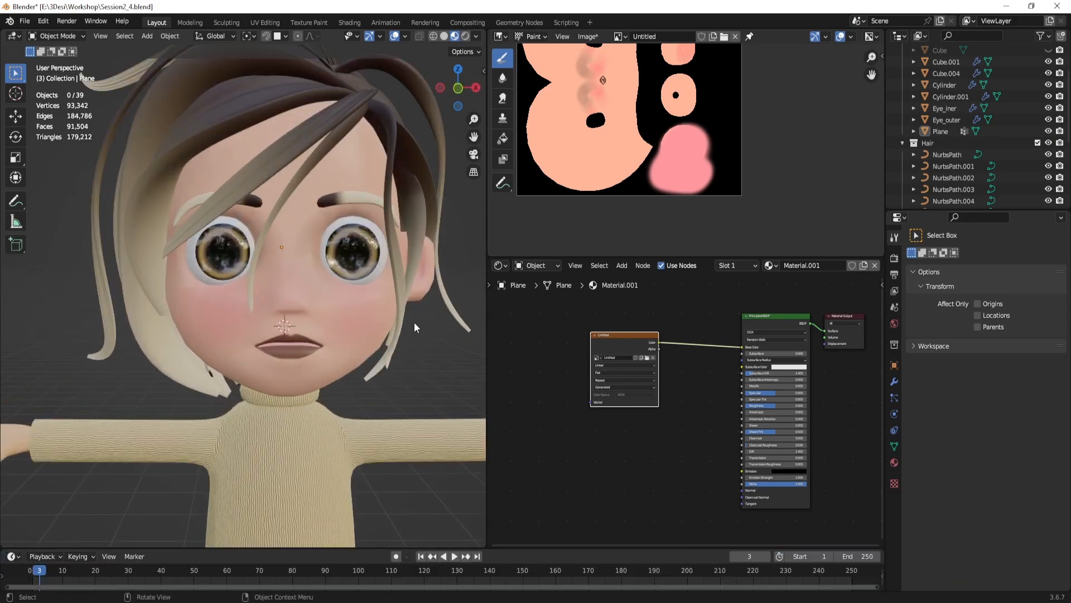
{"action": "middle_click_drag", "start_coordinate": [416, 325], "coordinate": [376, 313], "text": "shift"}
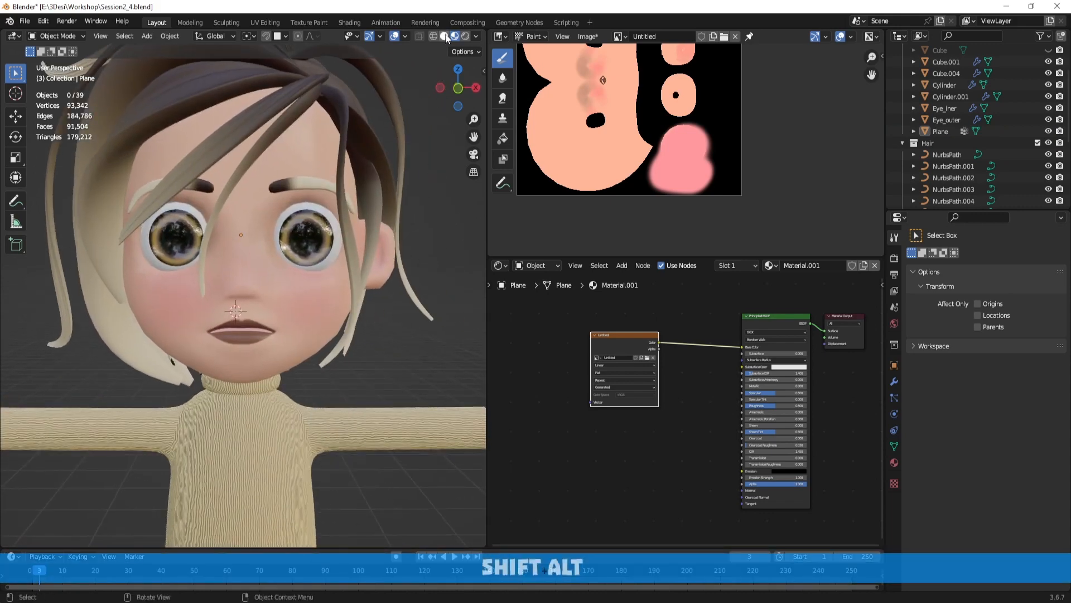
Step: Examine the painted face in Solid viewport shading with Texture color and Flat lighting
{"action": "left_click", "coordinate": [476, 36]}
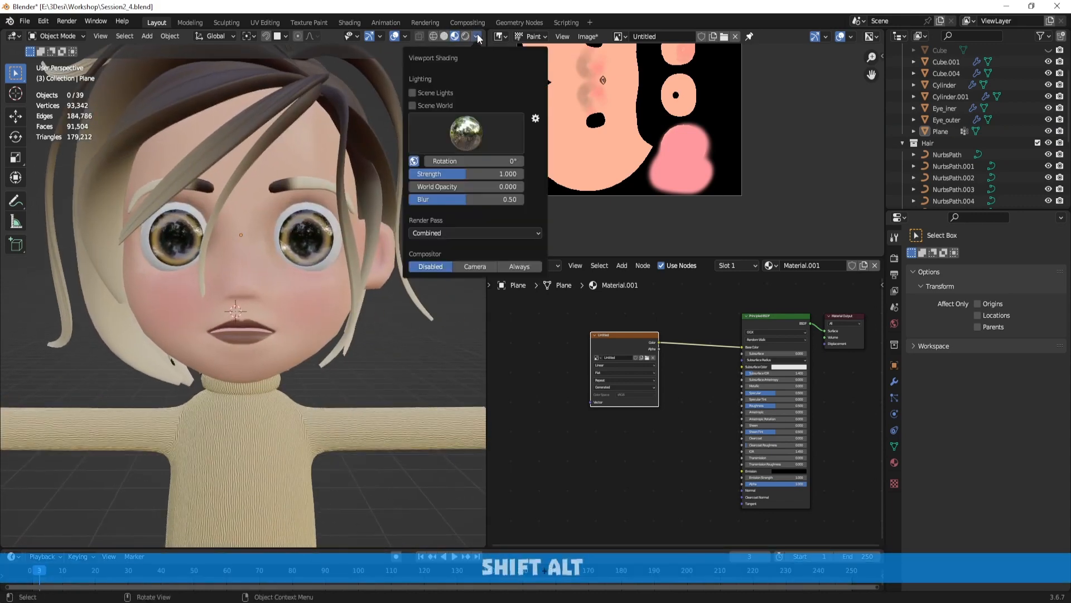
{"action": "left_click", "coordinate": [445, 37]}
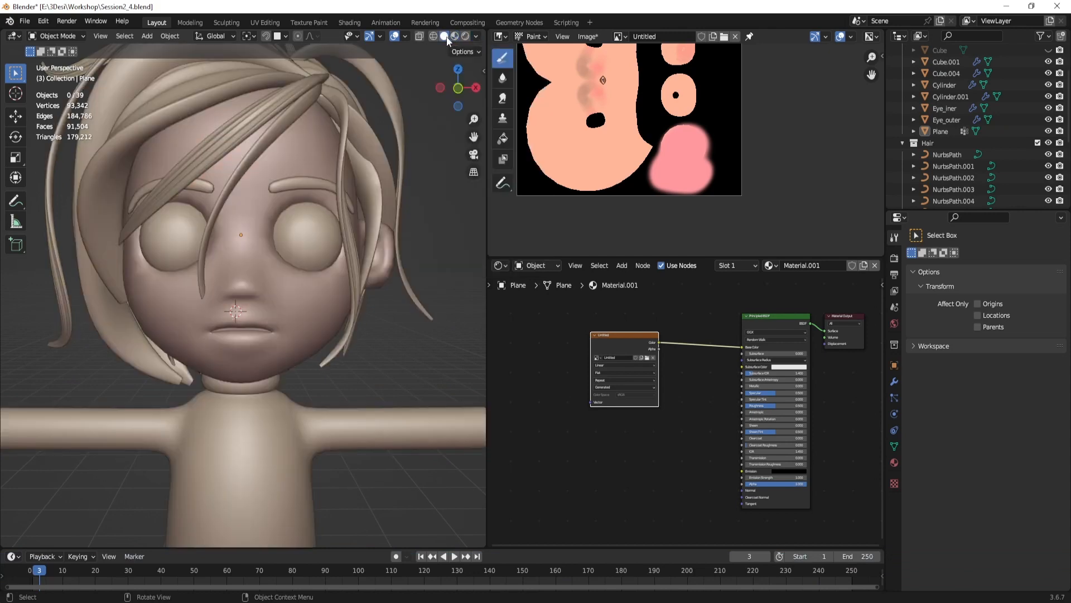
{"action": "left_click", "coordinate": [476, 36]}
{"action": "left_click", "coordinate": [520, 179]}
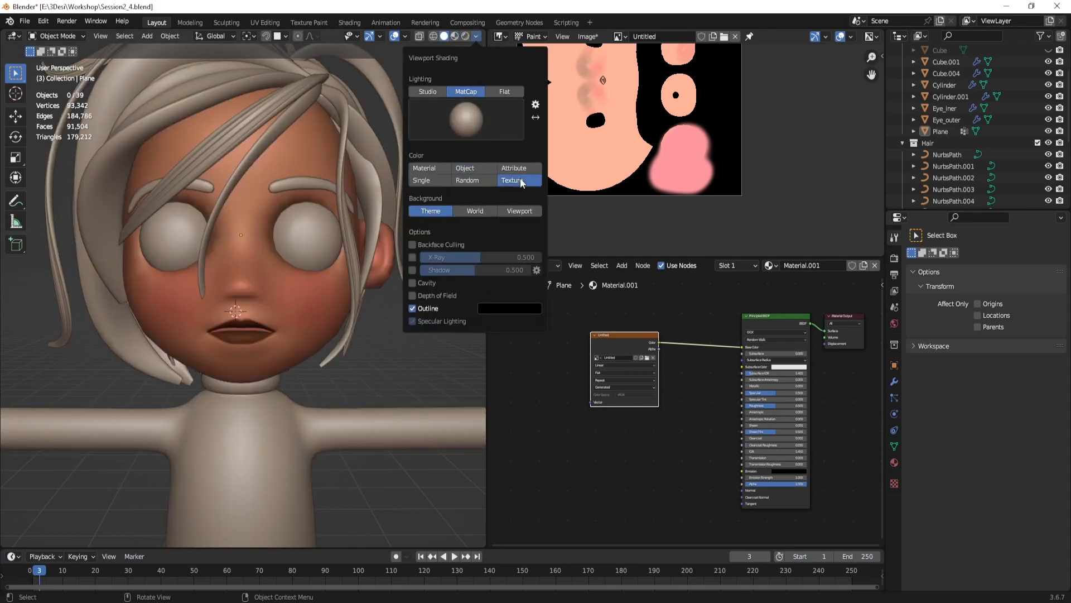
{"action": "left_click", "coordinate": [505, 93]}
{"action": "middle_click_drag", "start_coordinate": [276, 309], "coordinate": [330, 319]}
{"action": "scroll", "coordinate": [330, 319], "scroll_direction": "up", "scroll_amount": 1}
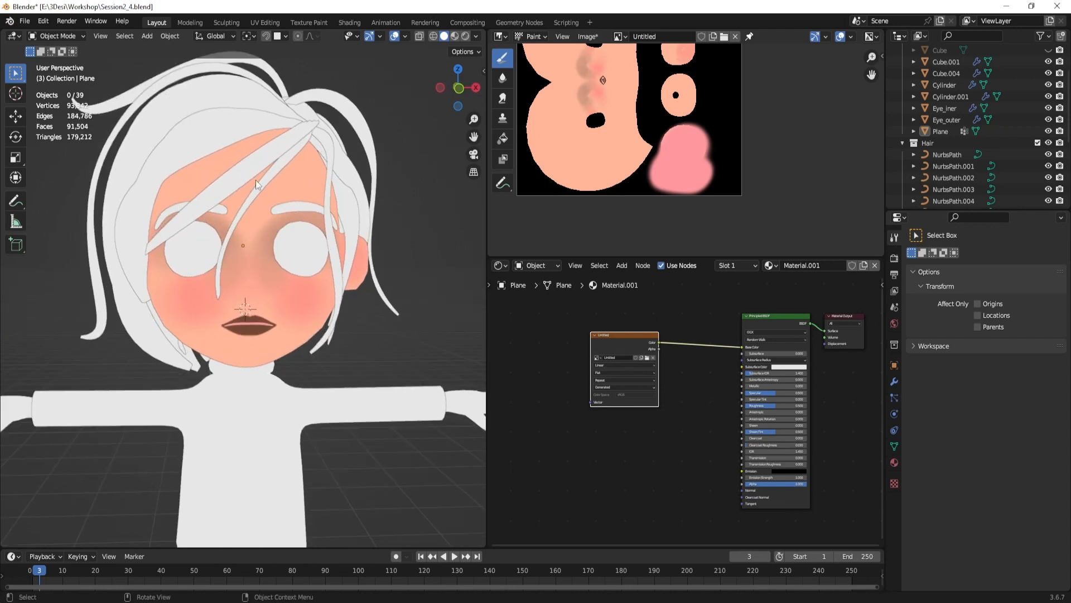
{"action": "middle_click_drag", "start_coordinate": [295, 262], "coordinate": [321, 255]}
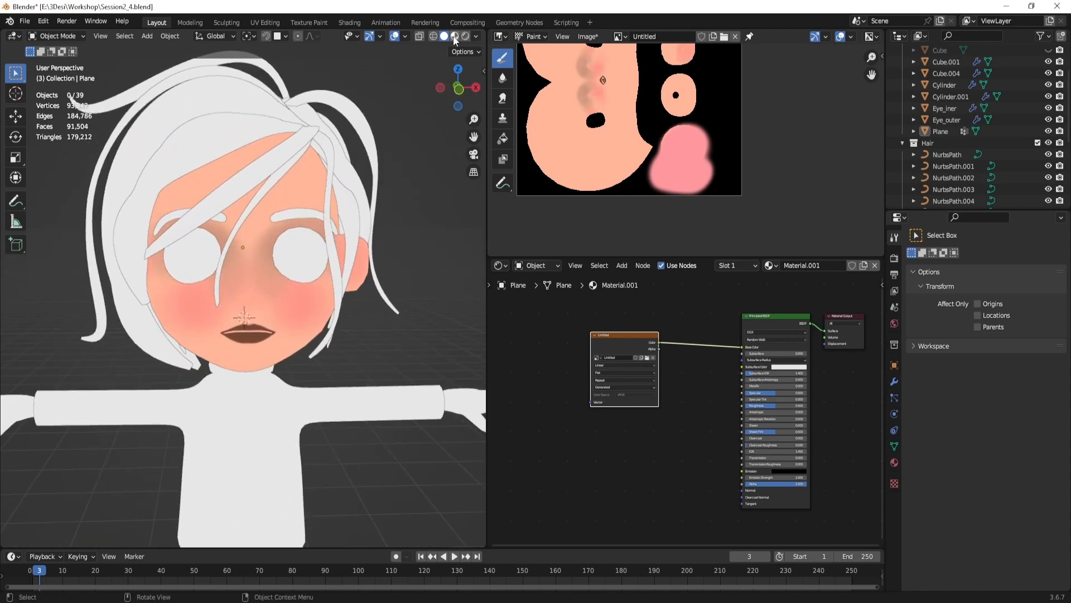
Step: Set the Solid shading's lighting to Studio and return the viewport to Material Preview
{"action": "left_click", "coordinate": [477, 36]}
{"action": "left_click", "coordinate": [441, 92]}
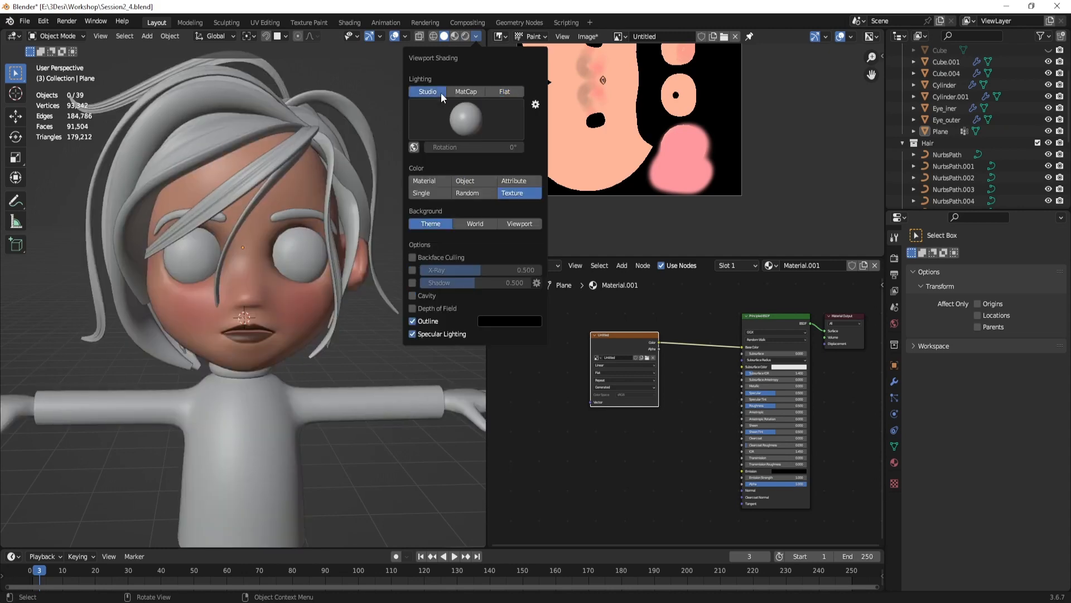
{"action": "left_click", "coordinate": [455, 36]}
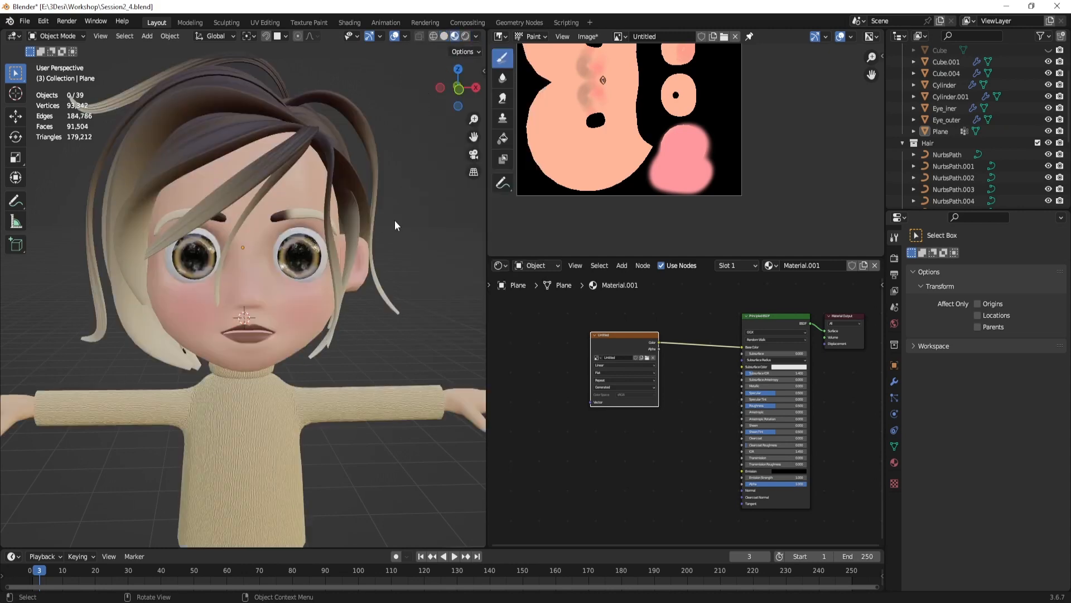
Step: Put the eyebrow mesh in Edit Mode and unlink the Untitled image from the image editor
{"action": "left_click", "coordinate": [309, 212]}
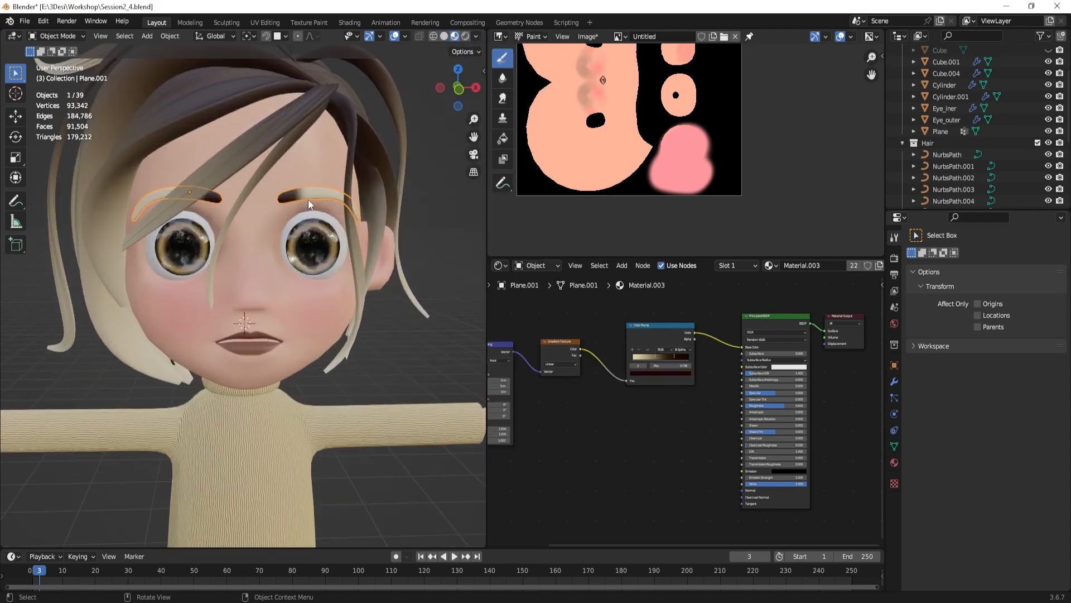
{"action": "key", "text": "Tab"}
{"action": "scroll", "coordinate": [663, 176], "scroll_direction": "down", "scroll_amount": 3}
{"action": "left_click_drag", "start_coordinate": [658, 157], "coordinate": [667, 164], "text": "alt+shift"}
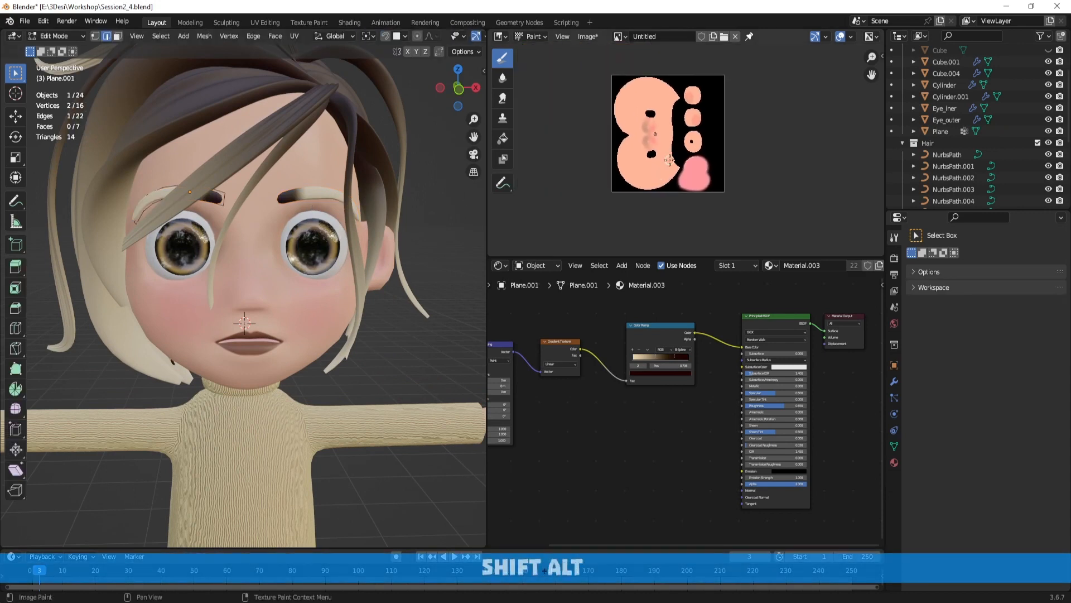
{"action": "scroll", "coordinate": [668, 160], "scroll_direction": "up", "scroll_amount": 2}
{"action": "left_click", "coordinate": [620, 37]}
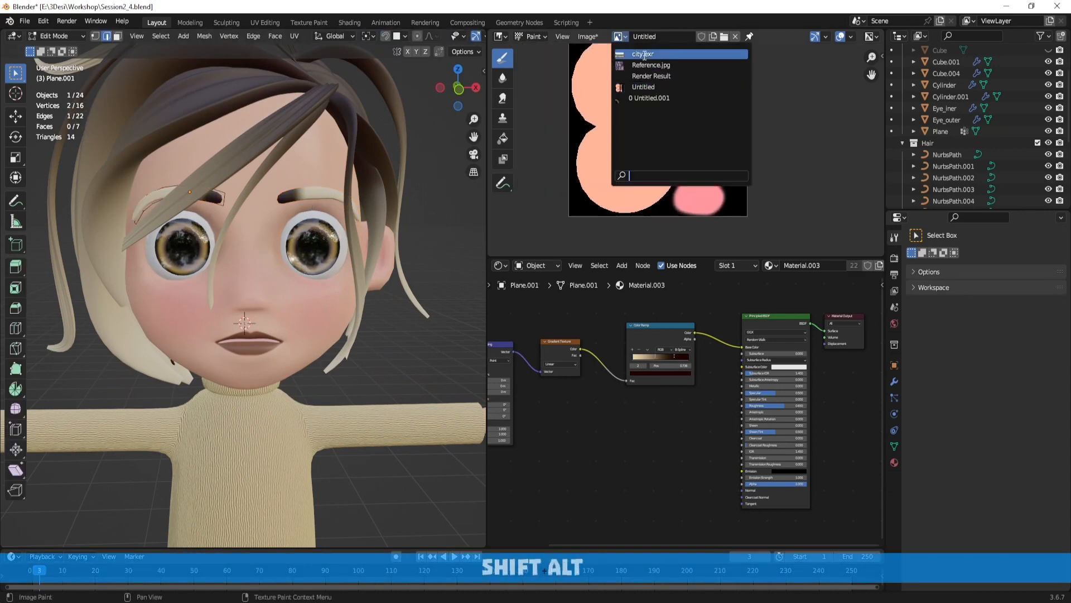
{"action": "left_click", "coordinate": [735, 36]}
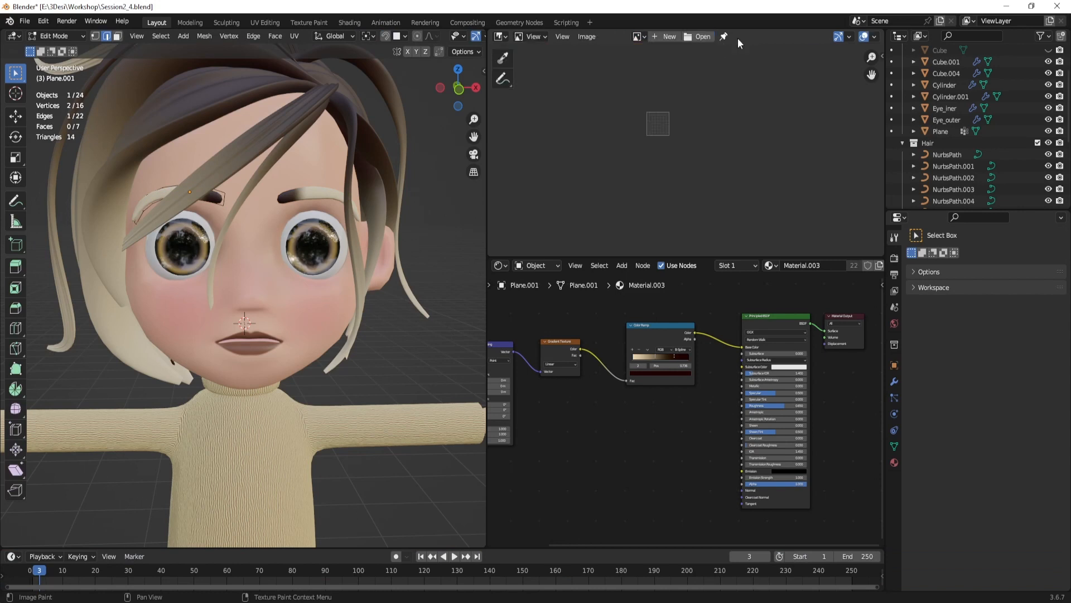
Step: Select all of the eyebrow mesh's geometry
{"action": "scroll", "coordinate": [696, 140], "scroll_direction": "up", "scroll_amount": 3}
{"action": "key", "text": "a"}
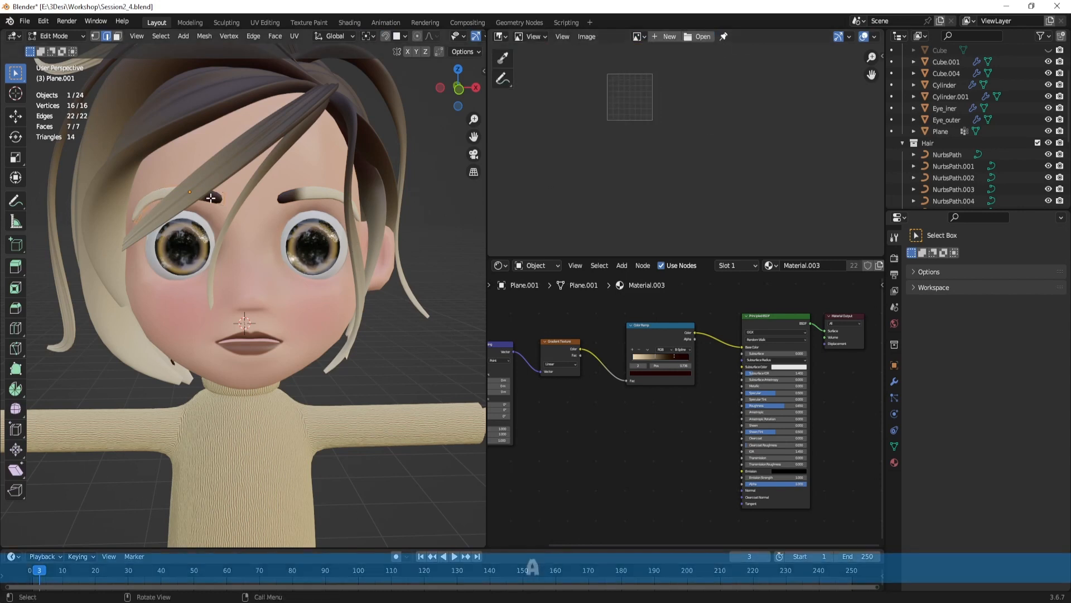
{"action": "scroll", "coordinate": [610, 142], "scroll_direction": "up", "scroll_amount": 3}
Step: Load the Untitled image back into the image editor
{"action": "left_click_drag", "start_coordinate": [633, 143], "coordinate": [680, 202], "text": "alt+shift"}
{"action": "left_click_drag", "start_coordinate": [646, 124], "coordinate": [679, 189], "text": "alt+shift"}
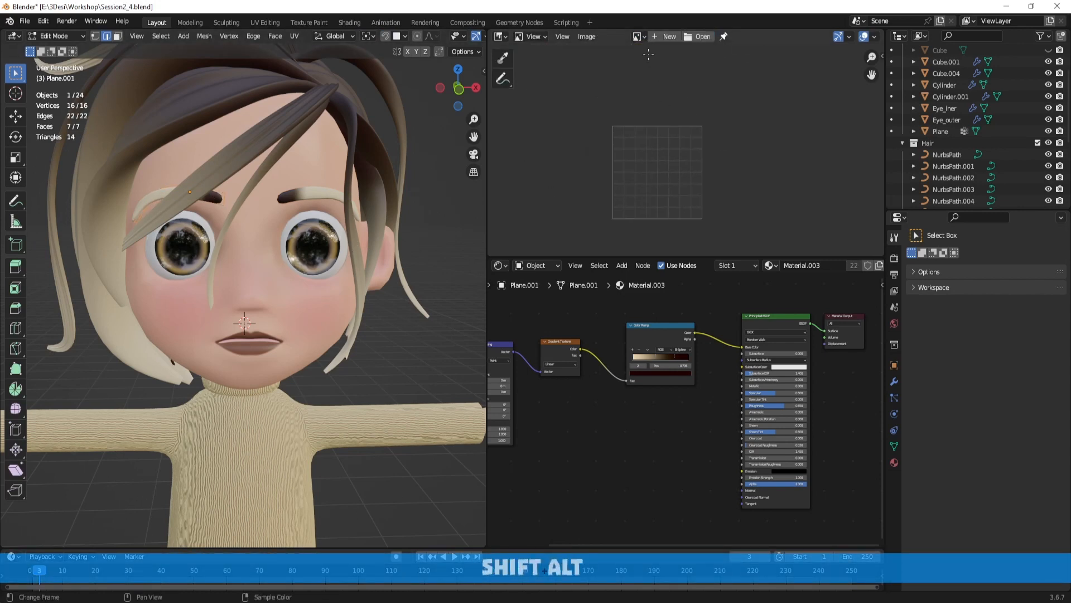
{"action": "left_click", "coordinate": [638, 36]}
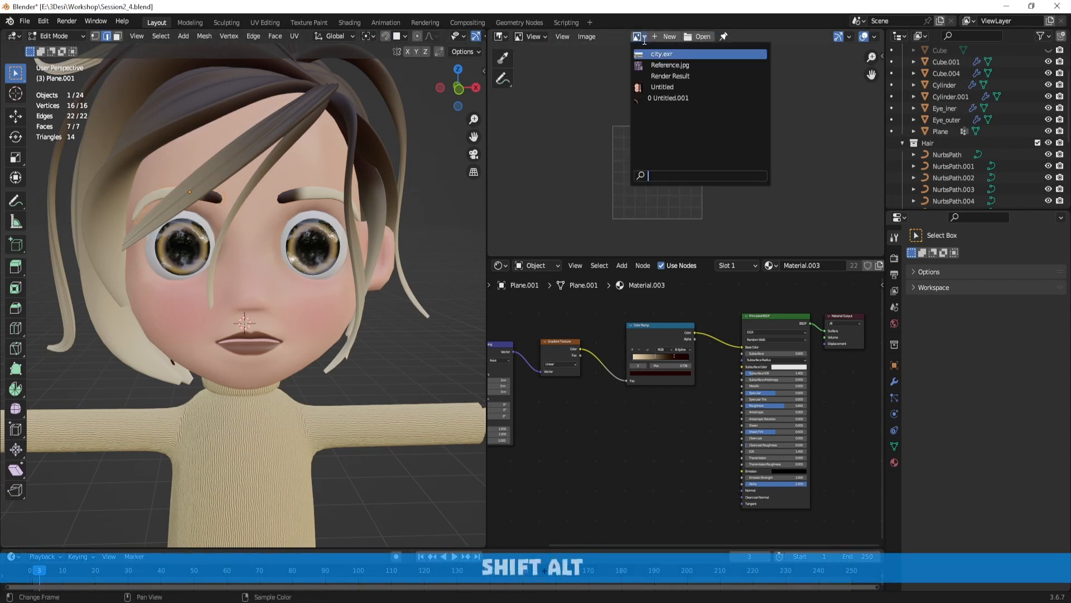
{"action": "left_click", "coordinate": [680, 87]}
{"action": "scroll", "coordinate": [690, 173], "scroll_direction": "down", "scroll_amount": 6}
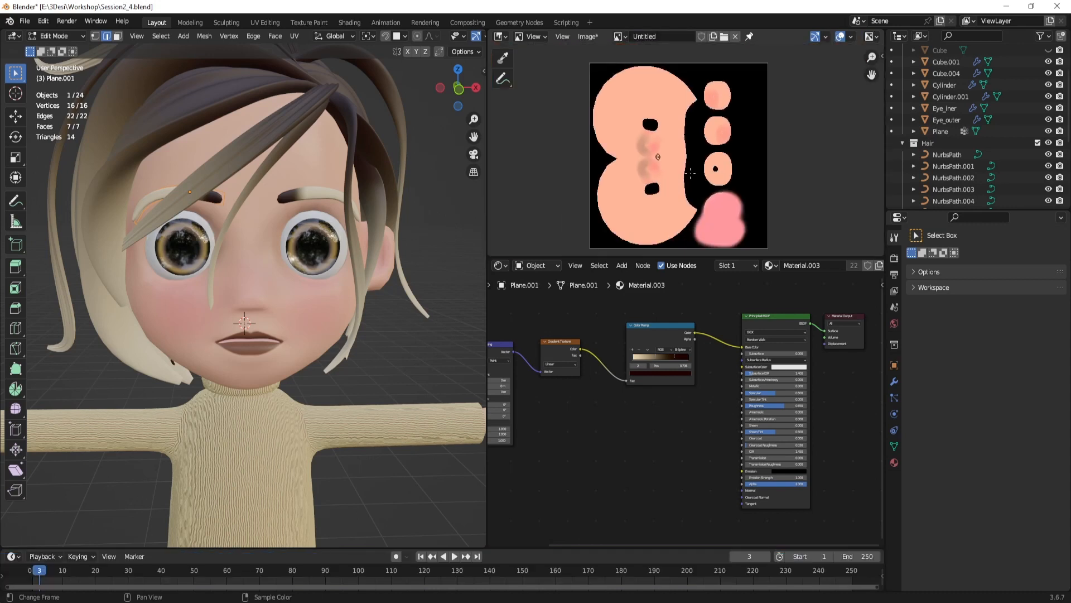
{"action": "key", "text": "a"}
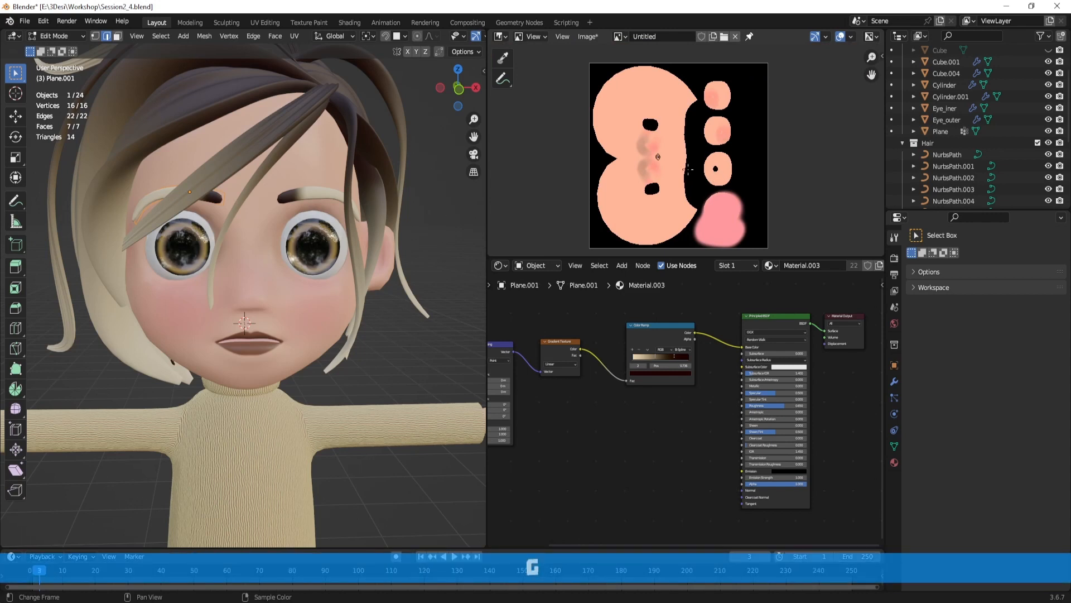
Step: Change the image editor to the UV Editor and unlink the Untitled image to show only the eyebrow UVs
{"action": "left_click", "coordinate": [501, 36]}
{"action": "left_click", "coordinate": [522, 95]}
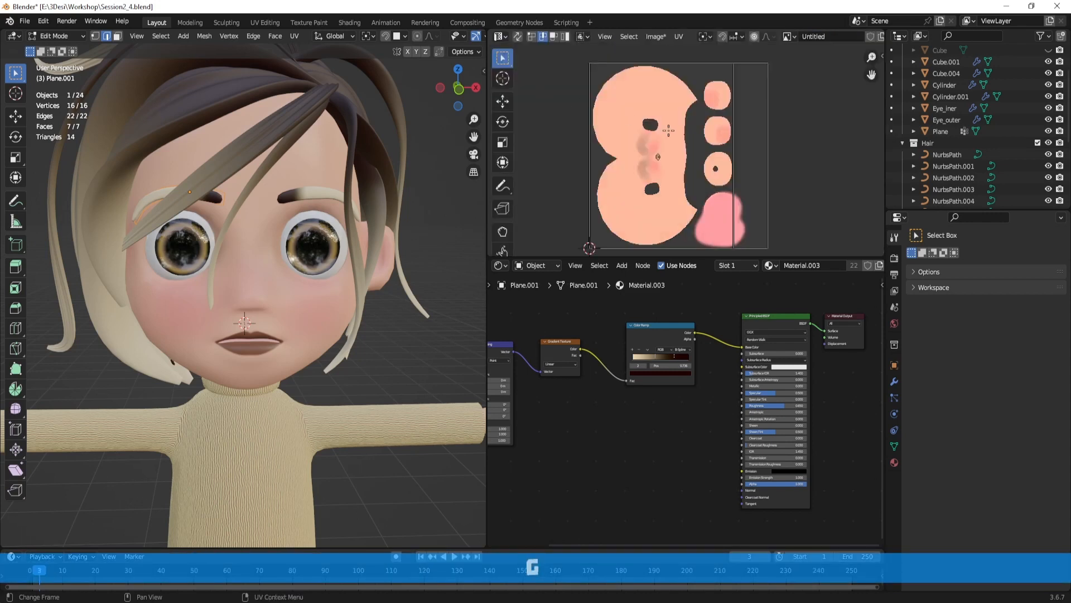
{"action": "scroll", "coordinate": [703, 38], "scroll_direction": "down", "scroll_amount": 6}
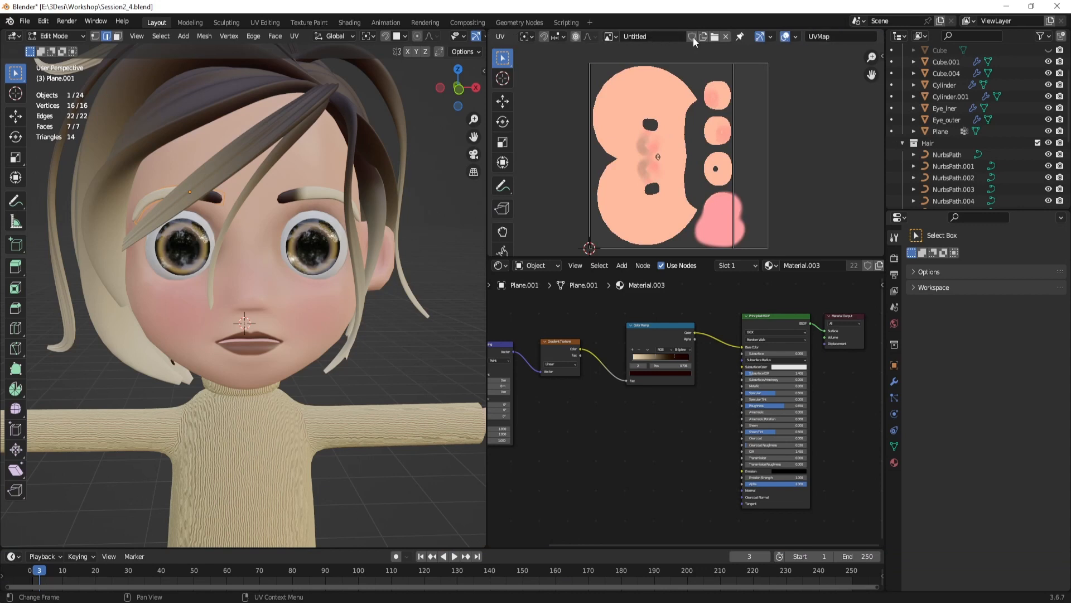
{"action": "left_click", "coordinate": [726, 37]}
{"action": "scroll", "coordinate": [688, 149], "scroll_direction": "up", "scroll_amount": 12}
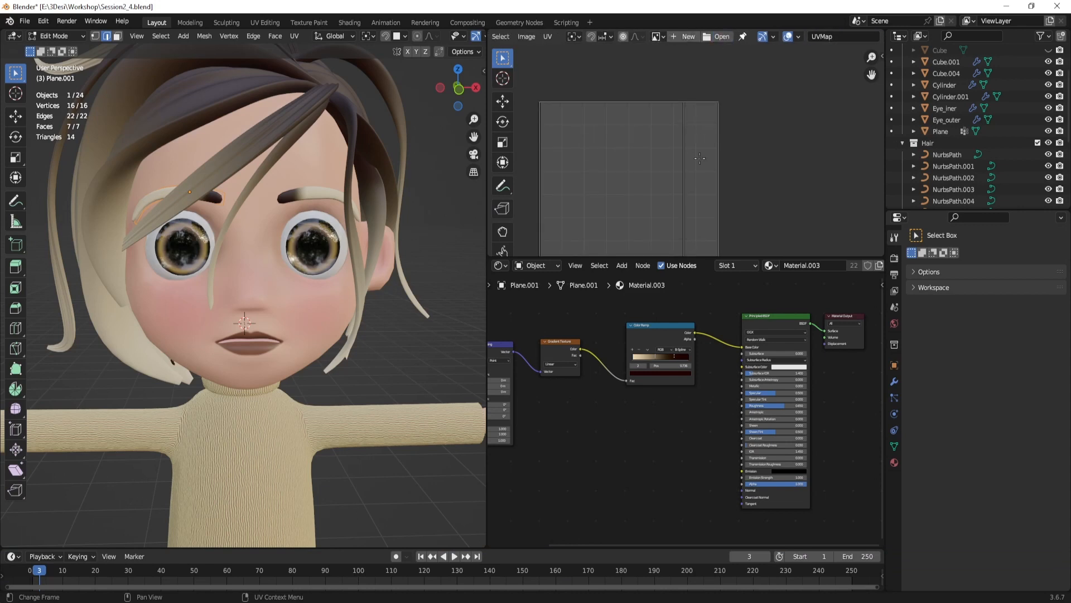
Step: Select all the eyebrow UVs, scale them down to about 0.084 of their size, and return to Object Mode
{"action": "scroll", "coordinate": [687, 151], "scroll_direction": "down", "scroll_amount": 3}
{"action": "key", "text": "a"}
{"action": "middle_click_drag", "start_coordinate": [697, 163], "coordinate": [710, 141]}
{"action": "key", "text": "s"}
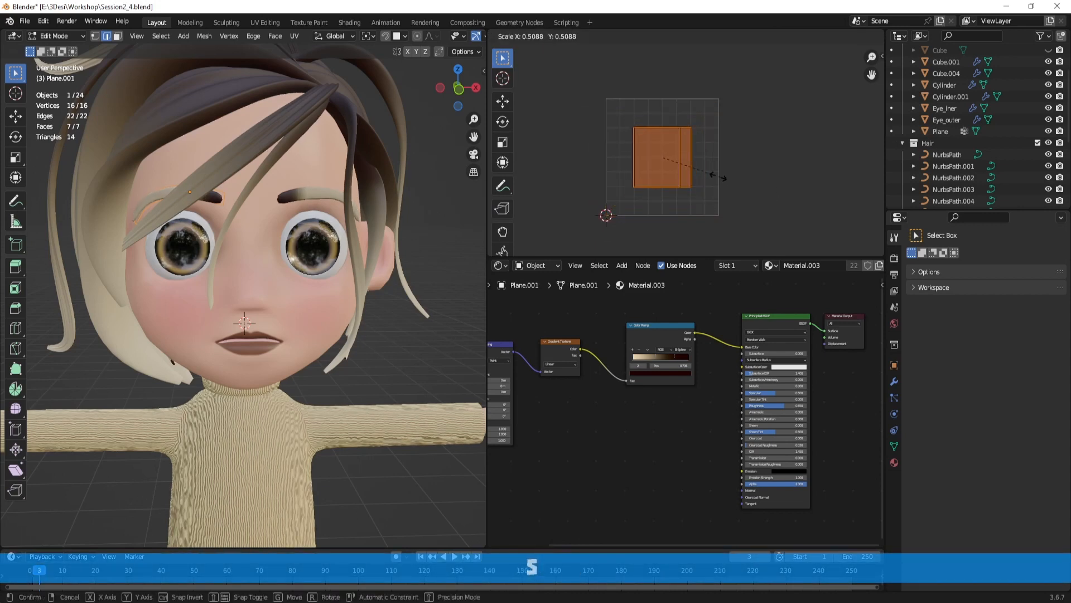
{"action": "left_click", "coordinate": [674, 164]}
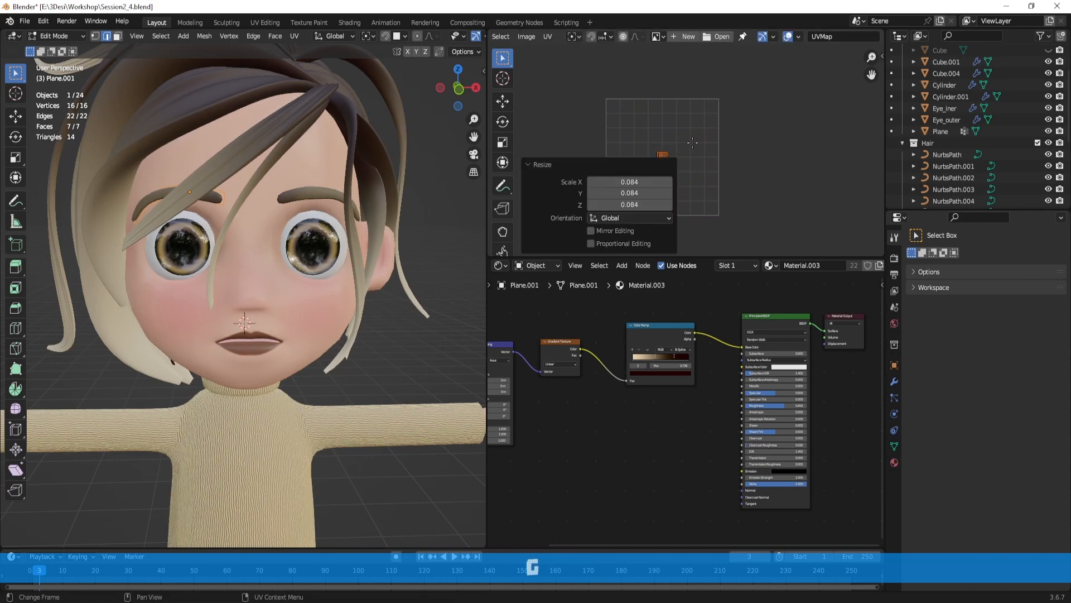
{"action": "right_click", "coordinate": [691, 142]}
{"action": "key", "text": "Escape"}
{"action": "key", "text": "Tab"}
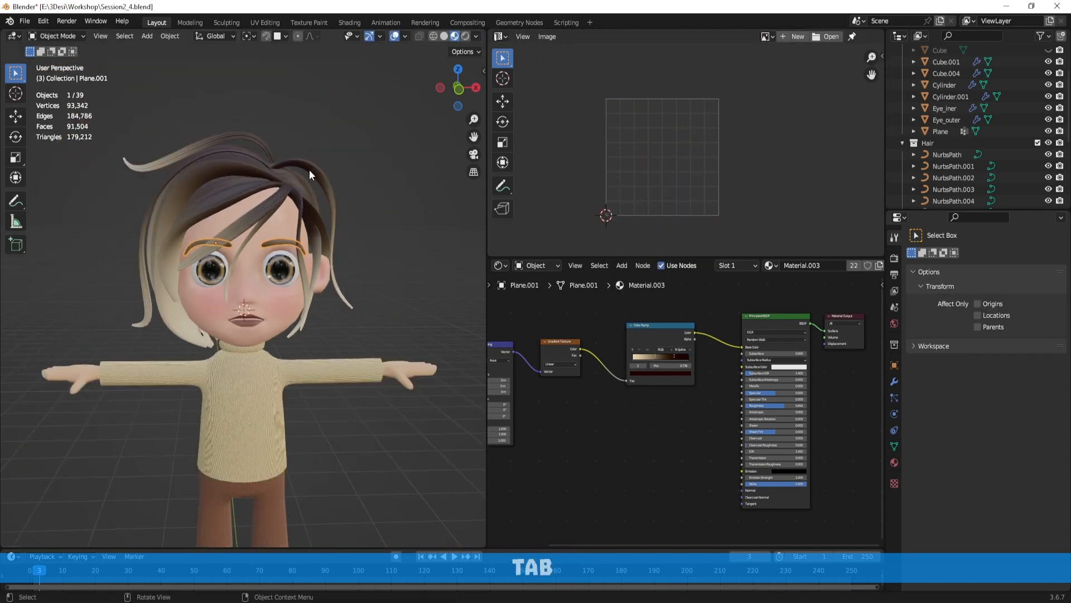
Step: Scale the eyebrow UVs by about 0.73 and shift them up and right toward the gradient's dark end, then deselect the eyebrows
{"action": "left_click", "coordinate": [246, 176]}
{"action": "middle_click_drag", "start_coordinate": [245, 175], "coordinate": [300, 191]}
{"action": "scroll", "coordinate": [300, 192], "scroll_direction": "up", "scroll_amount": 1}
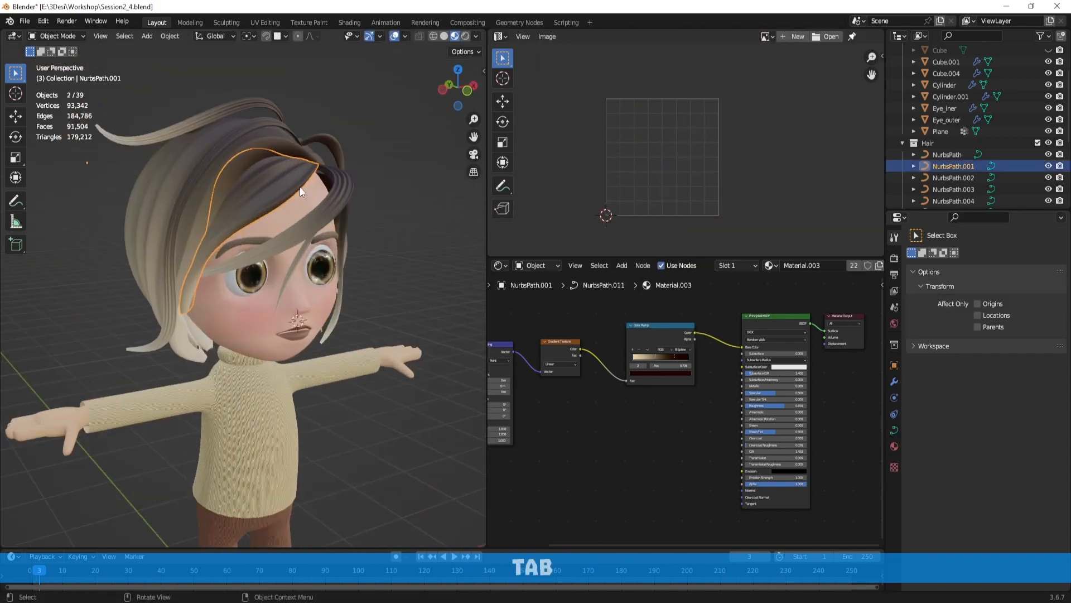
{"action": "scroll", "coordinate": [247, 179], "scroll_direction": "up", "scroll_amount": 4}
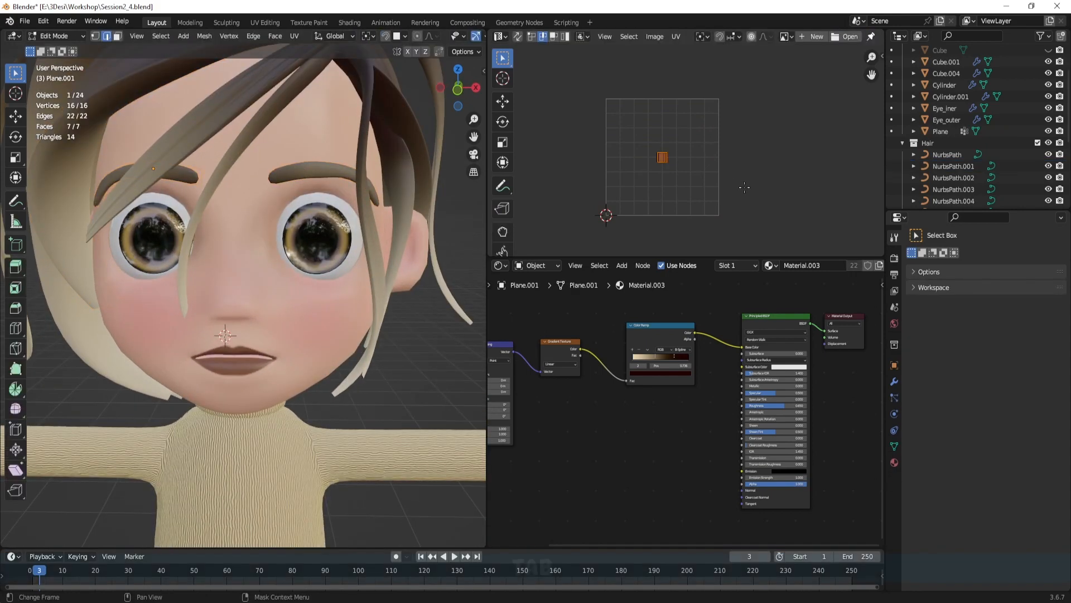
{"action": "key", "text": "s"}
{"action": "left_click", "coordinate": [738, 190]}
{"action": "key", "text": "g"}
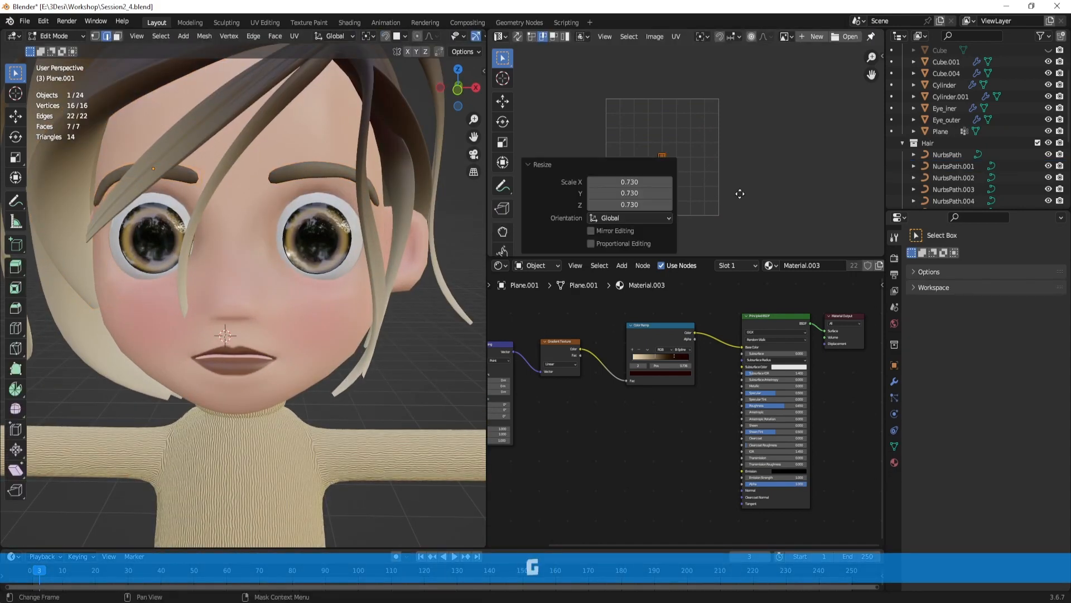
{"action": "left_click", "coordinate": [784, 149]}
{"action": "key", "text": "Tab"}
{"action": "scroll", "coordinate": [784, 150], "scroll_direction": "down", "scroll_amount": 4}
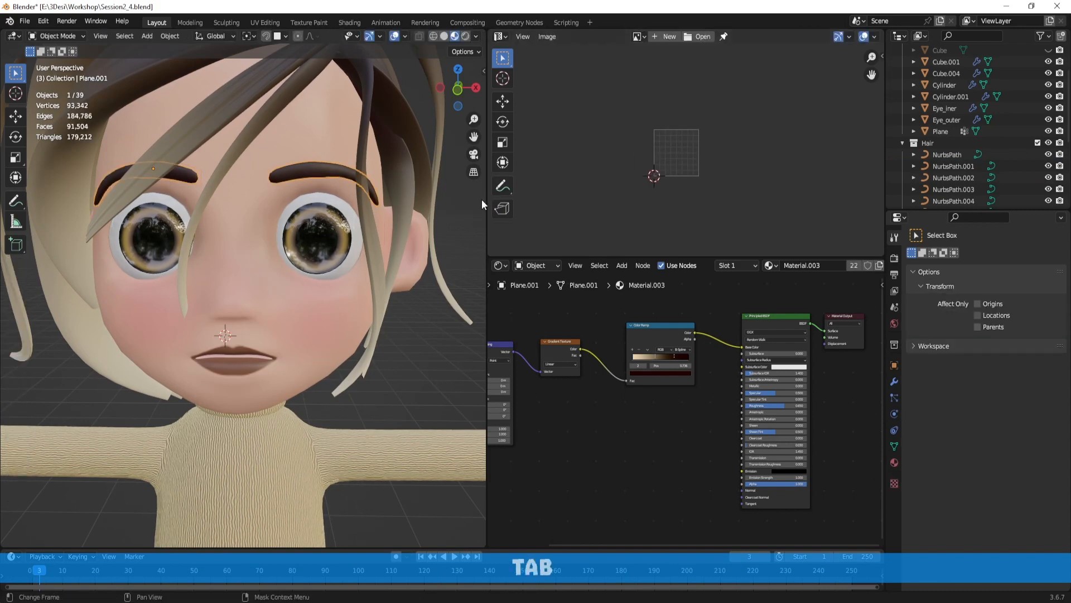
{"action": "left_click", "coordinate": [458, 218]}
Step: Save the file under the new name Session2_5.blend in the Workshop folder
{"action": "scroll", "coordinate": [457, 218], "scroll_direction": "down", "scroll_amount": 6}
{"action": "middle_click_drag", "start_coordinate": [347, 242], "coordinate": [389, 213]}
{"action": "key", "text": "ctrl+shift+s"}
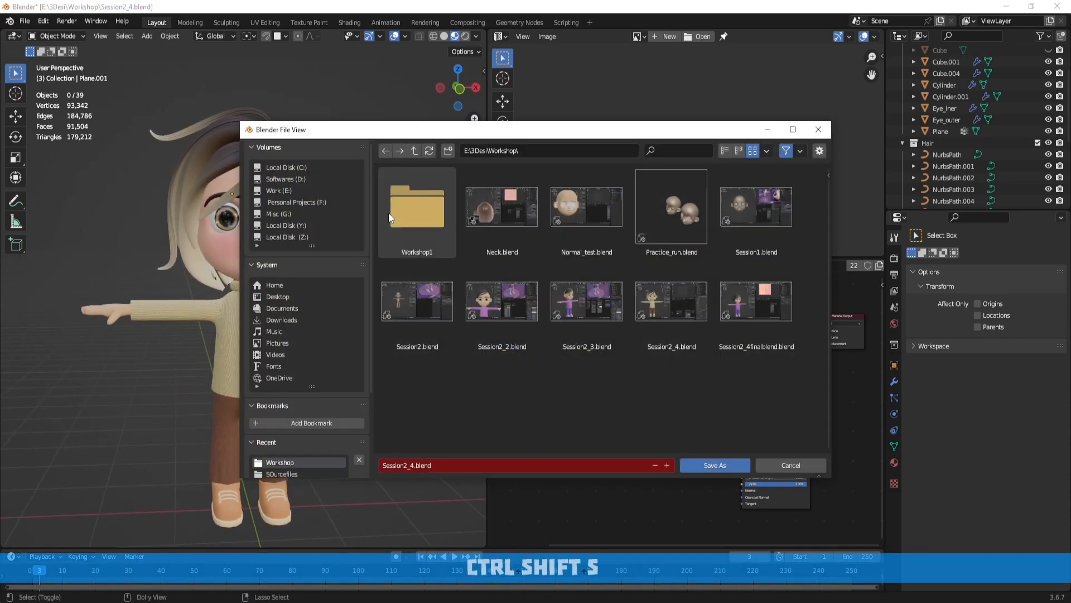
{"action": "left_click", "coordinate": [414, 464]}
{"action": "left_click", "coordinate": [414, 464]}
{"action": "key", "text": "BackSpace"}
{"action": "type", "text": "5"}
{"action": "key", "text": "Return"}
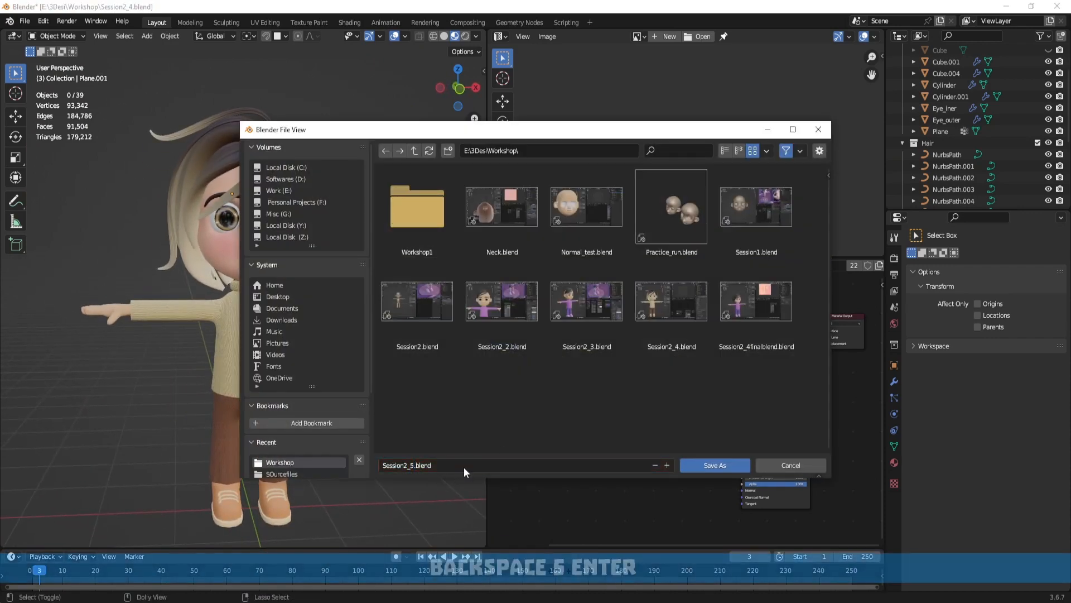
{"action": "left_click", "coordinate": [729, 466]}
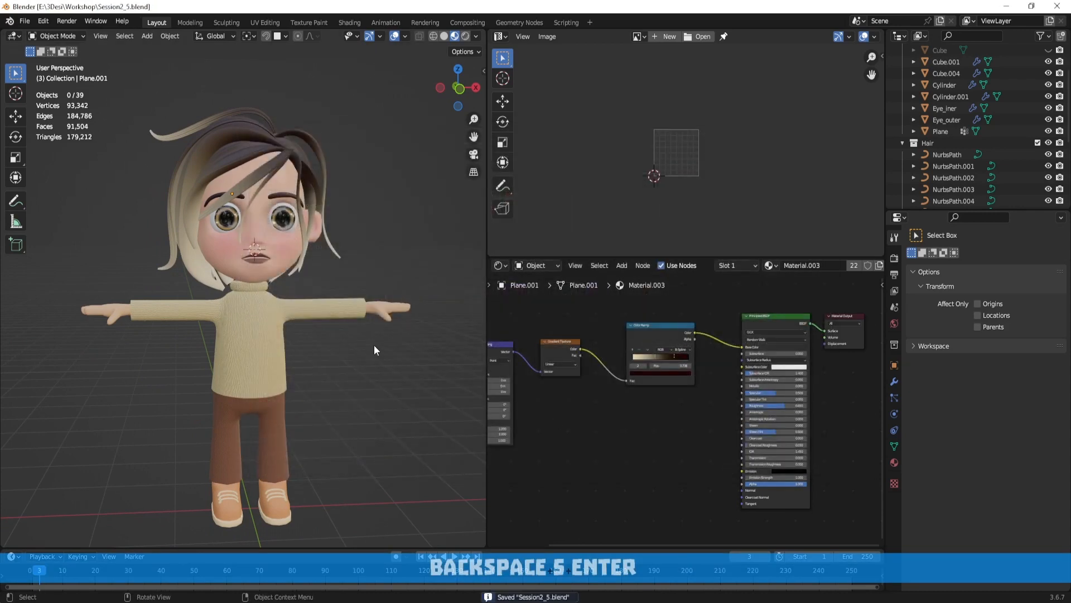
{"action": "scroll", "coordinate": [369, 344], "scroll_direction": "up", "scroll_amount": 2}
{"action": "scroll", "coordinate": [373, 330], "scroll_direction": "up", "scroll_amount": 2}
{"action": "scroll", "coordinate": [373, 326], "scroll_direction": "down", "scroll_amount": 4}
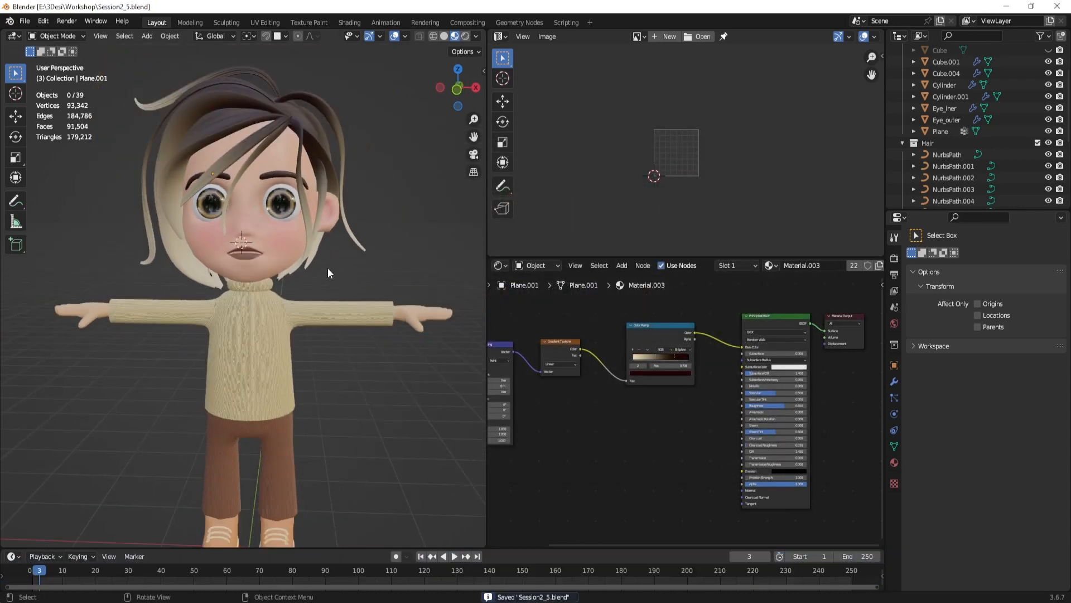
{"action": "middle_click_drag", "start_coordinate": [327, 267], "coordinate": [394, 292]}
{"action": "scroll", "coordinate": [394, 291], "scroll_direction": "up", "scroll_amount": 4}
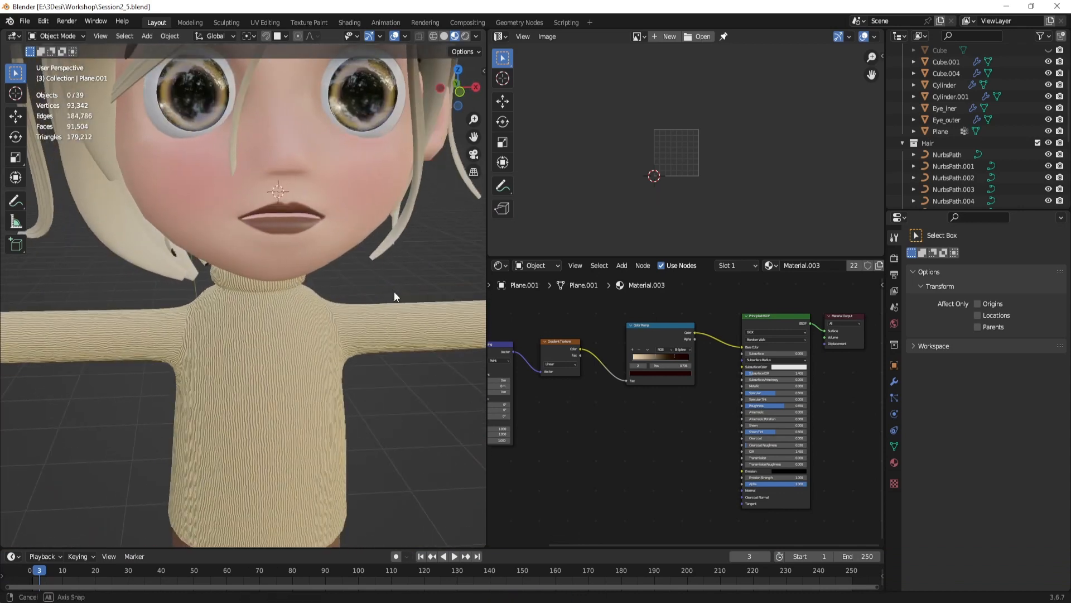
{"action": "scroll", "coordinate": [397, 297], "scroll_direction": "down", "scroll_amount": 4}
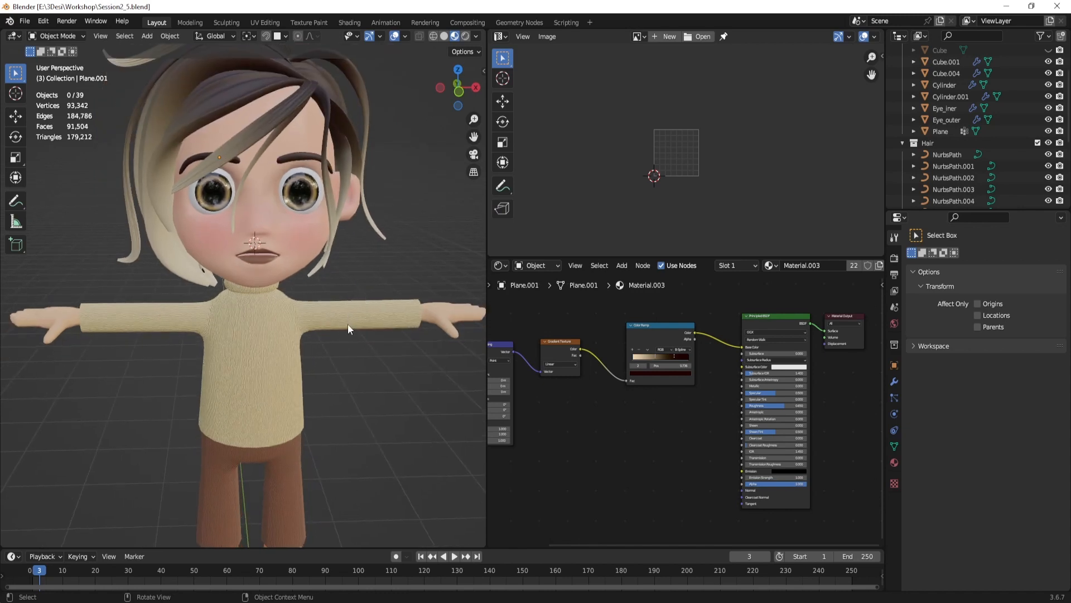
Step: Select the sweater and put its mesh in Edit Mode
{"action": "scroll", "coordinate": [347, 323], "scroll_direction": "up", "scroll_amount": 2}
{"action": "middle_click_drag", "start_coordinate": [347, 323], "coordinate": [314, 293], "text": "shift"}
{"action": "left_click", "coordinate": [313, 293]}
{"action": "key", "text": "Tab"}
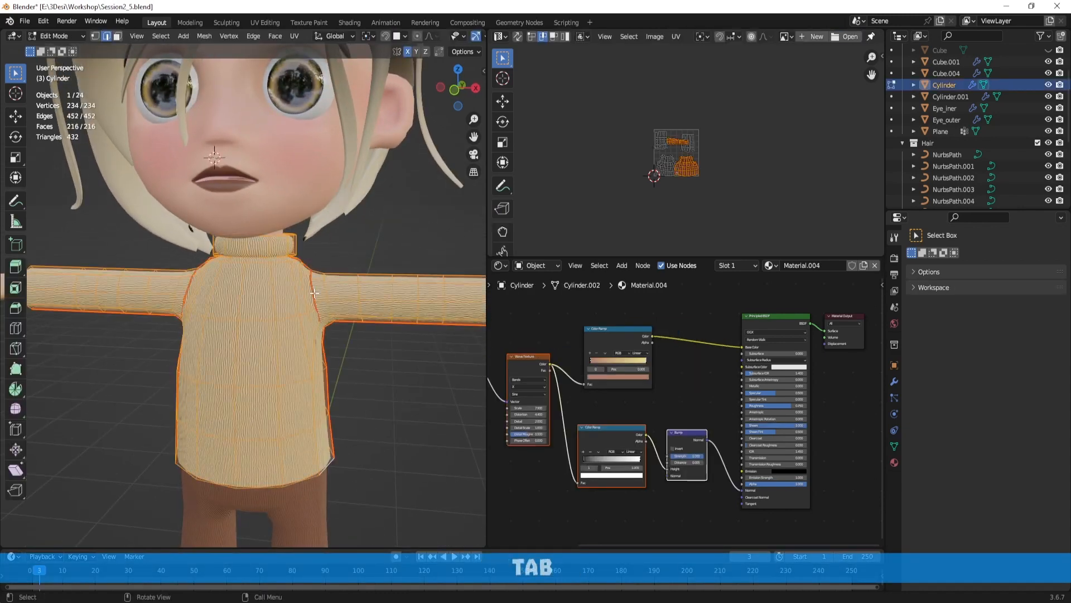
Step: Move the sweater's long narrow UV island into the gap above the torso islands and shrink it to clear overlaps, then exit Edit Mode
{"action": "scroll", "coordinate": [680, 154], "scroll_direction": "up", "scroll_amount": 7}
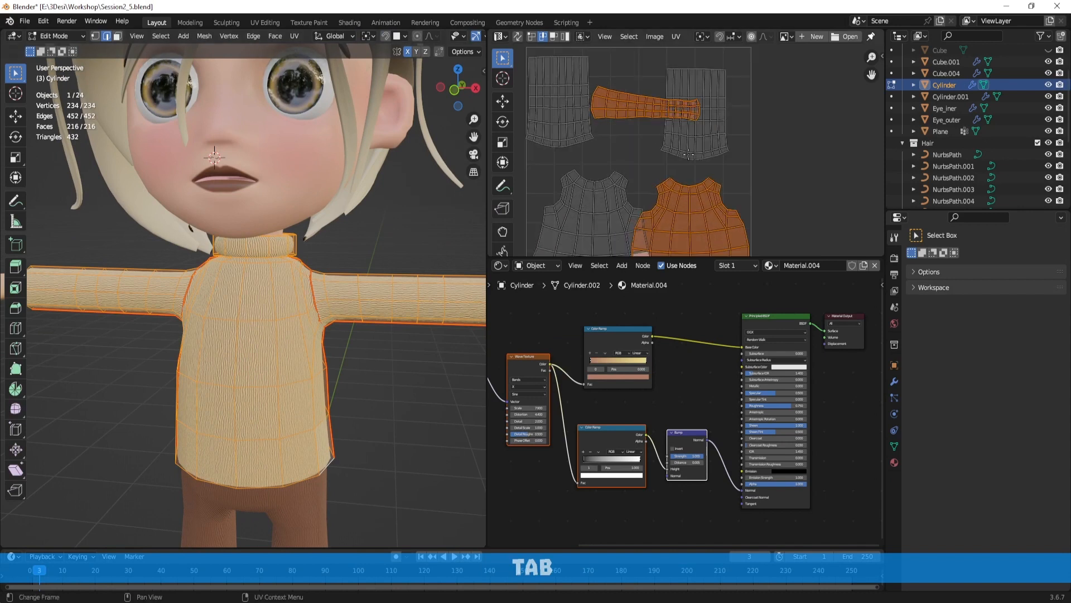
{"action": "left_click_drag", "start_coordinate": [680, 154], "coordinate": [703, 165], "text": "alt+shift"}
{"action": "left_click", "coordinate": [657, 122]}
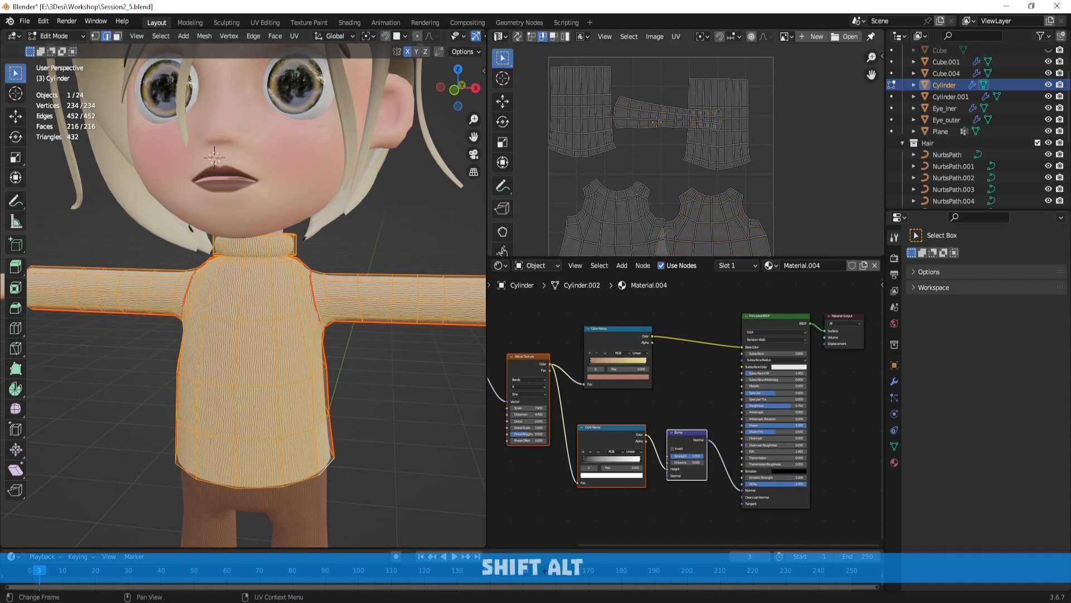
{"action": "key", "text": "l"}
{"action": "left_click_drag", "start_coordinate": [751, 150], "coordinate": [761, 102], "text": "alt+shift"}
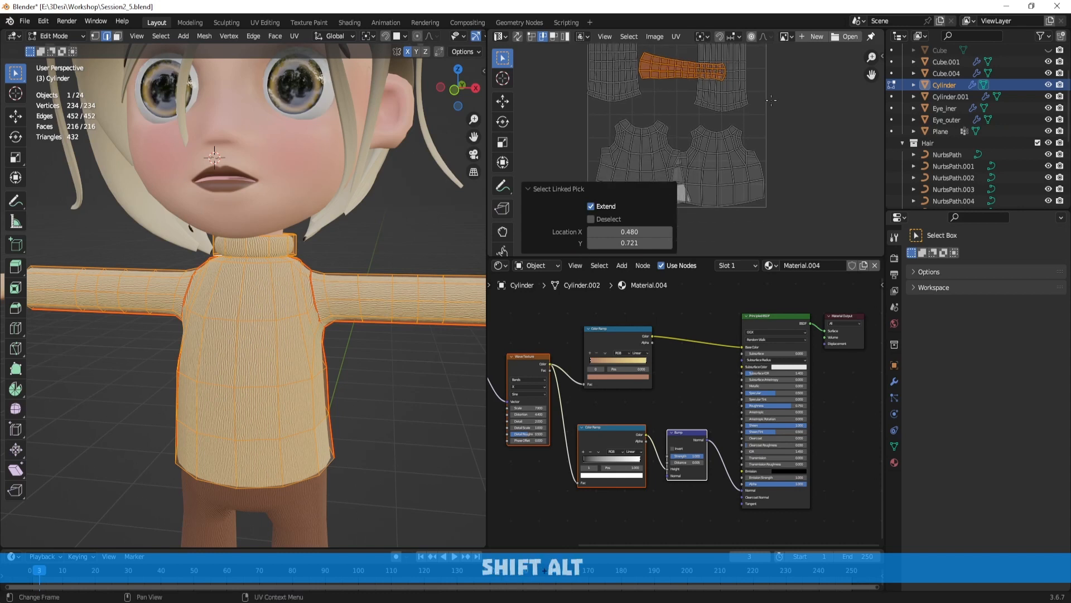
{"action": "key", "text": "g"}
{"action": "left_click", "coordinate": [762, 151]}
{"action": "key", "text": "s"}
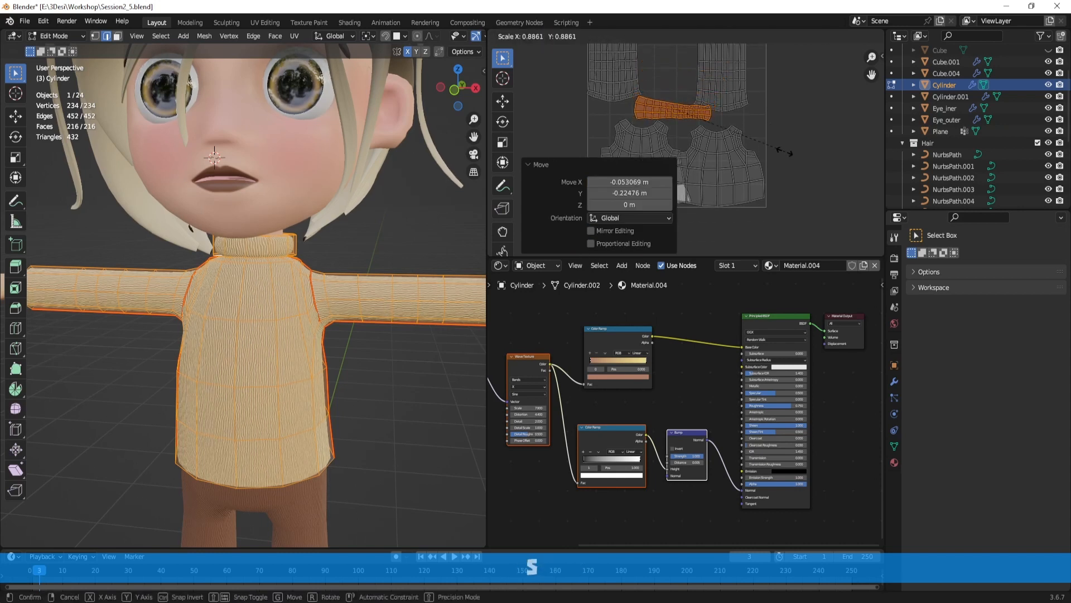
{"action": "left_click", "coordinate": [780, 151]}
{"action": "key", "text": "g"}
{"action": "left_click", "coordinate": [778, 151]}
{"action": "key", "text": "s"}
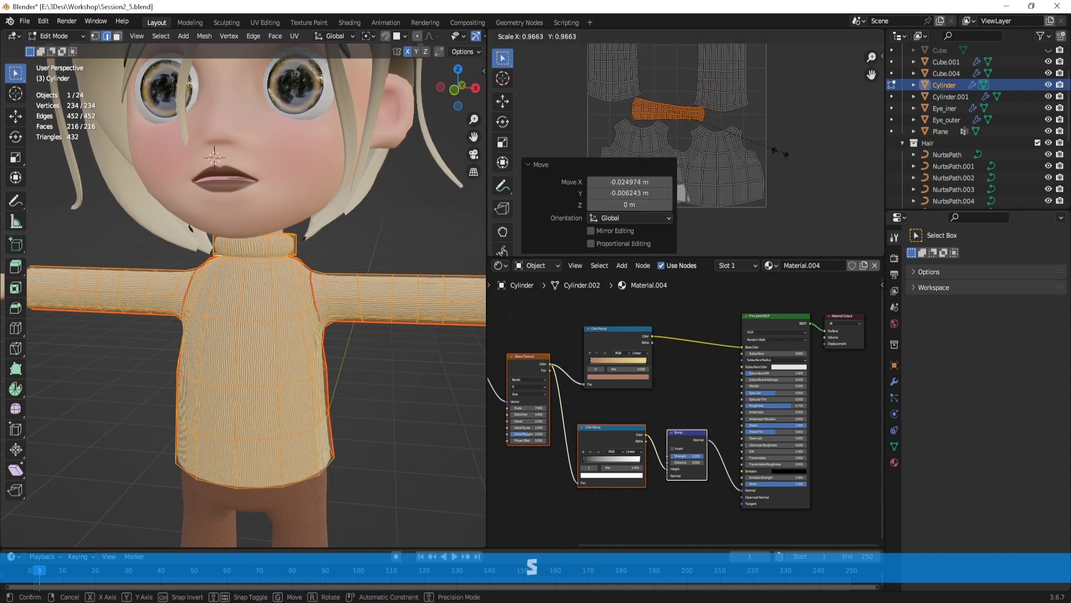
{"action": "left_click", "coordinate": [770, 150]}
{"action": "scroll", "coordinate": [769, 150], "scroll_direction": "down", "scroll_amount": 2}
{"action": "left_click_drag", "start_coordinate": [733, 154], "coordinate": [786, 146], "text": "alt+shift"}
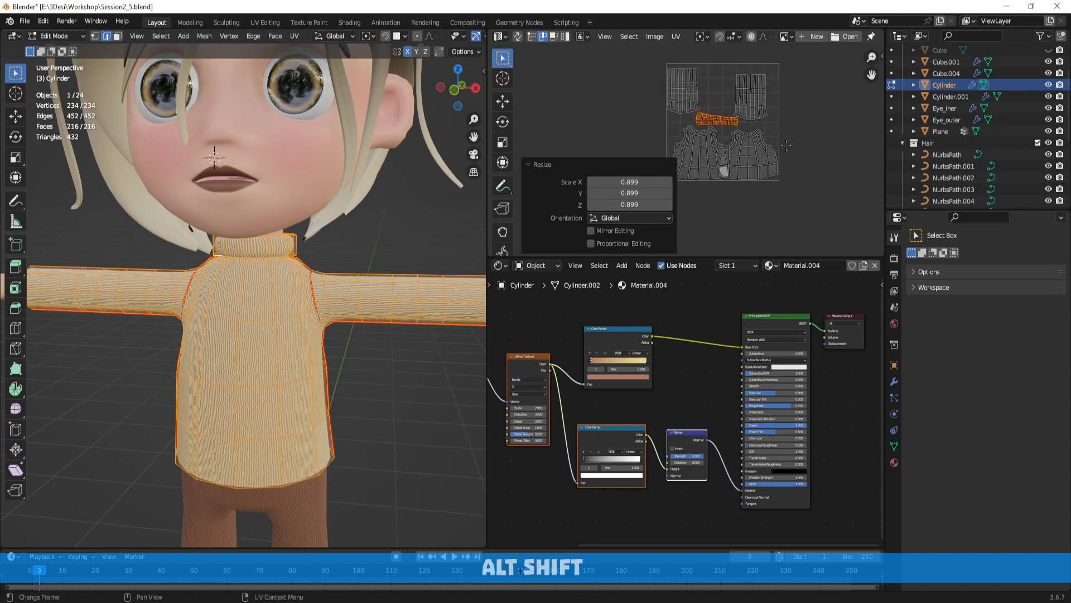
{"action": "key", "text": "Tab"}
Step: Examine the sweater's knit pattern on the collar, torso and sleeves from close up and from a distance
{"action": "scroll", "coordinate": [346, 282], "scroll_direction": "down", "scroll_amount": 2}
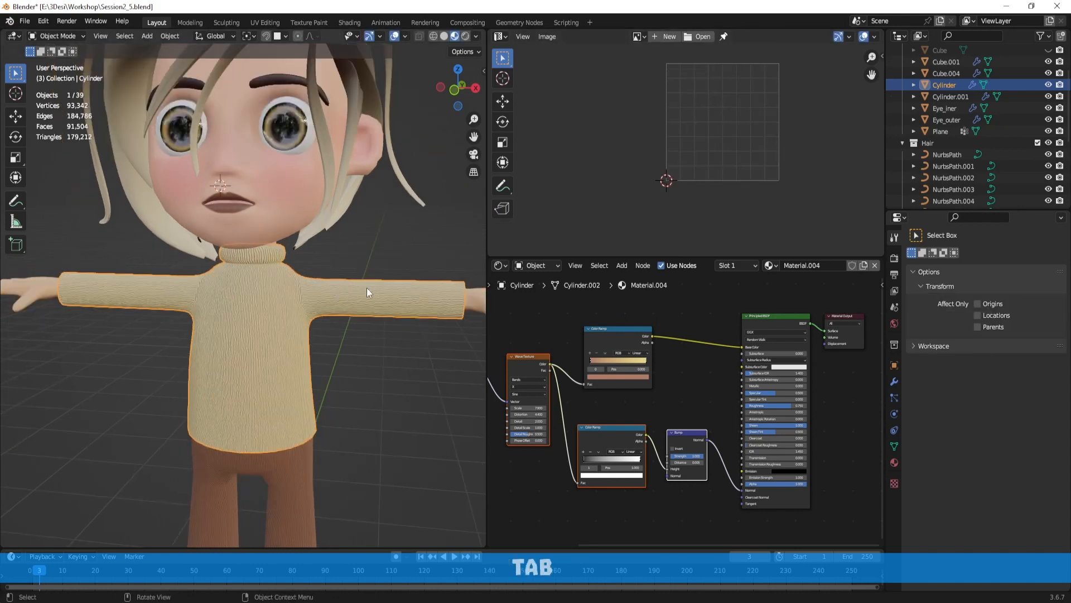
{"action": "middle_click_drag", "start_coordinate": [306, 314], "coordinate": [397, 316]}
{"action": "scroll", "coordinate": [398, 317], "scroll_direction": "up", "scroll_amount": 3}
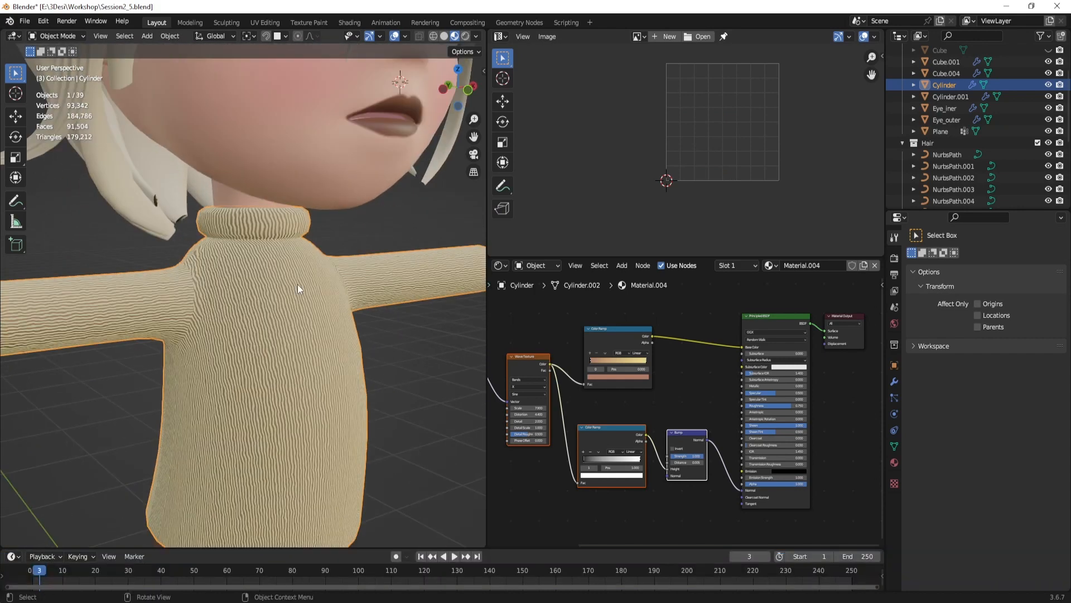
{"action": "scroll", "coordinate": [344, 298], "scroll_direction": "up", "scroll_amount": 2}
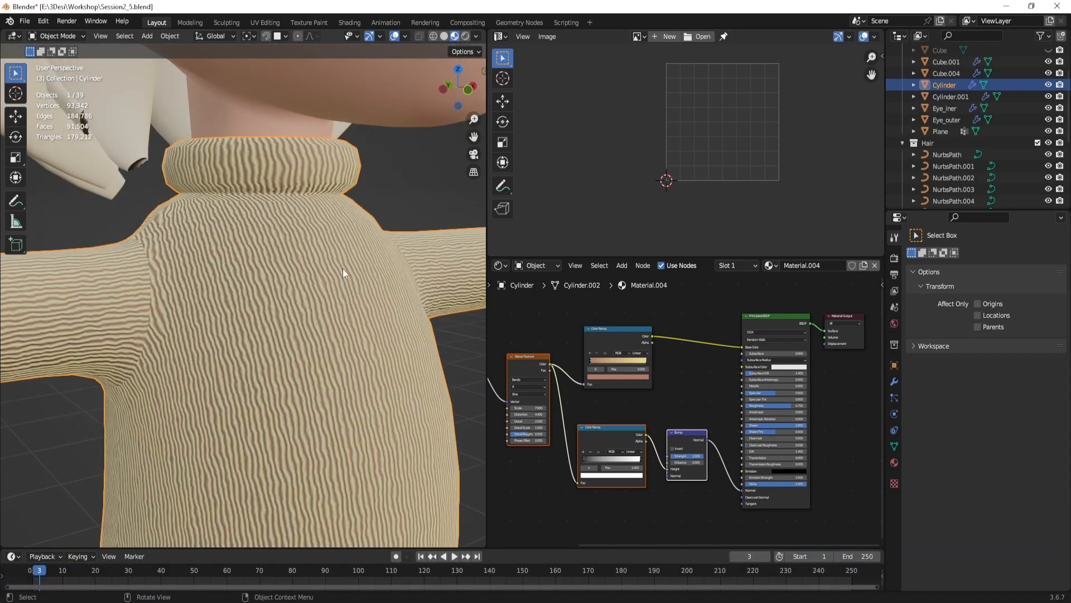
{"action": "scroll", "coordinate": [343, 269], "scroll_direction": "down", "scroll_amount": 4}
{"action": "middle_click_drag", "start_coordinate": [291, 268], "coordinate": [354, 279]}
{"action": "scroll", "coordinate": [325, 279], "scroll_direction": "down", "scroll_amount": 2}
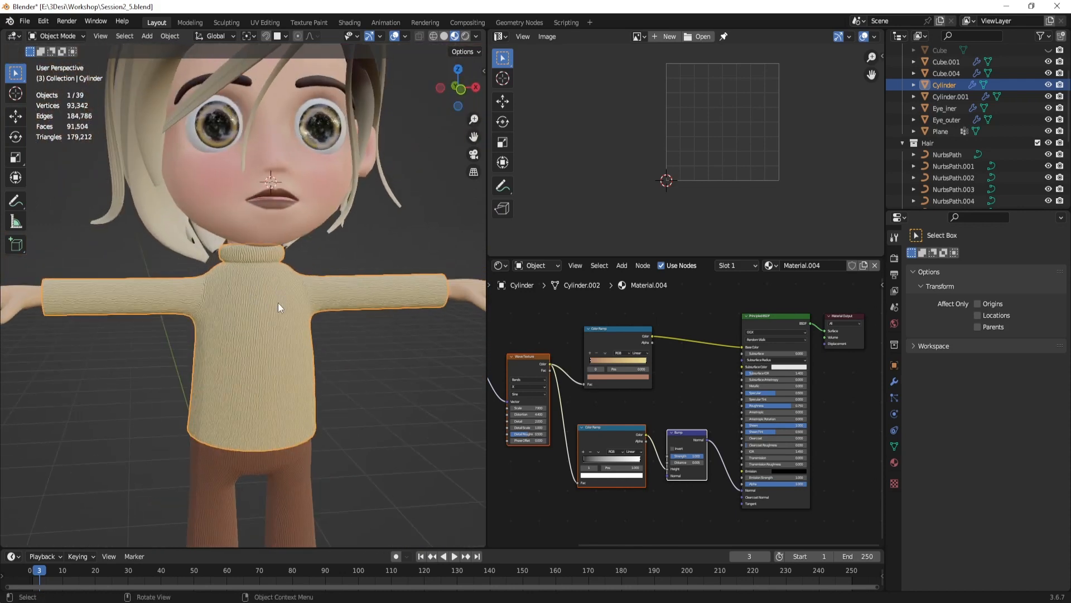
{"action": "scroll", "coordinate": [295, 298], "scroll_direction": "down", "scroll_amount": 4}
{"action": "scroll", "coordinate": [683, 379], "scroll_direction": "down", "scroll_amount": 2}
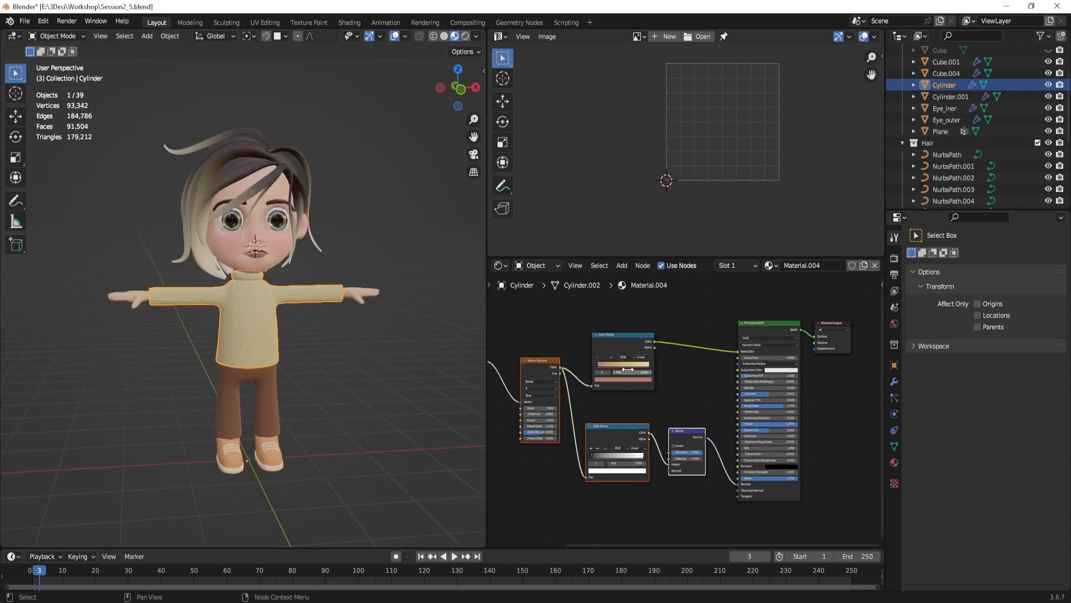
Step: Reposition the Color Ramp node that feeds Base Color above the bump's Color Ramp in the sweater material
{"action": "middle_click_drag", "start_coordinate": [683, 379], "coordinate": [694, 396]}
{"action": "left_click", "coordinate": [631, 356]}
{"action": "key", "text": "g"}
{"action": "left_click", "coordinate": [651, 380]}
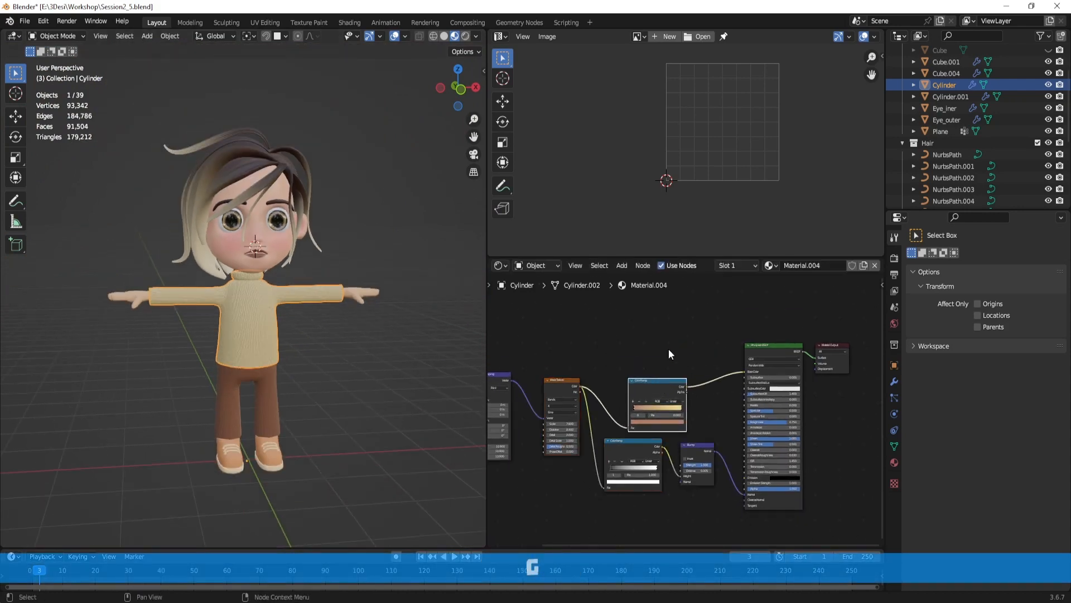
{"action": "scroll", "coordinate": [289, 275], "scroll_direction": "up", "scroll_amount": 3}
{"action": "left_click", "coordinate": [656, 375]}
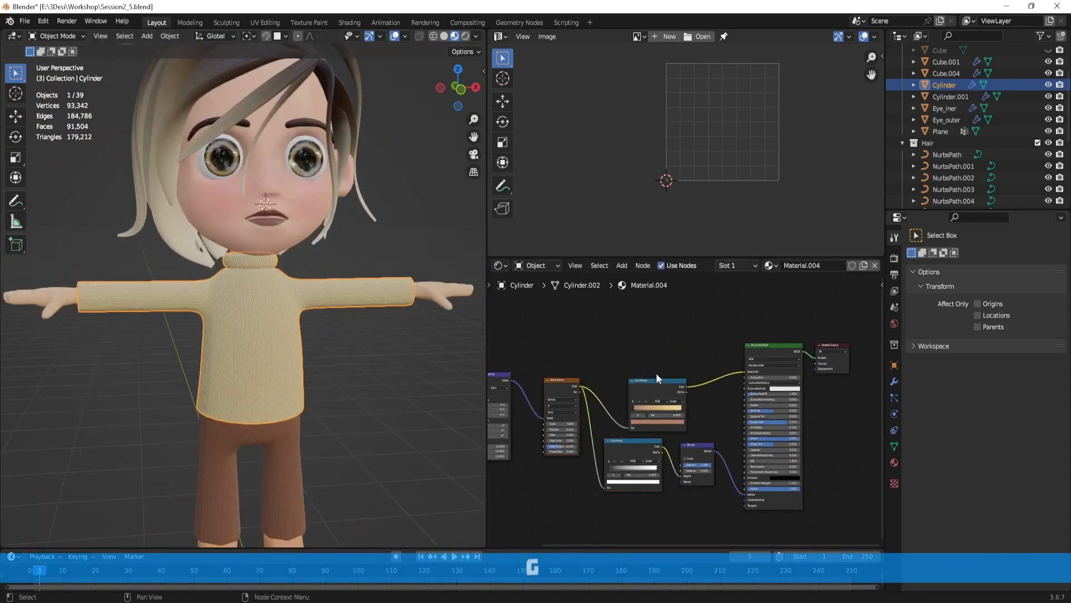
{"action": "left_click_drag", "start_coordinate": [657, 380], "coordinate": [651, 376]}
{"action": "scroll", "coordinate": [682, 391], "scroll_direction": "up", "scroll_amount": 2}
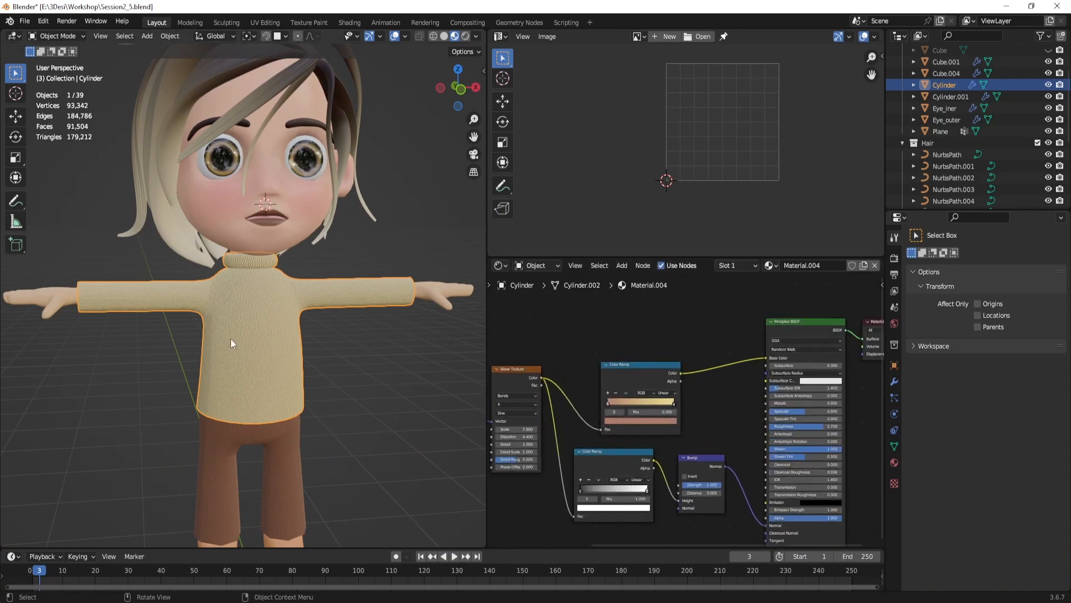
Step: Apply all transforms (location, rotation and scale) to the sweater object
{"action": "key", "text": "ctrl+a"}
{"action": "left_click", "coordinate": [257, 380]}
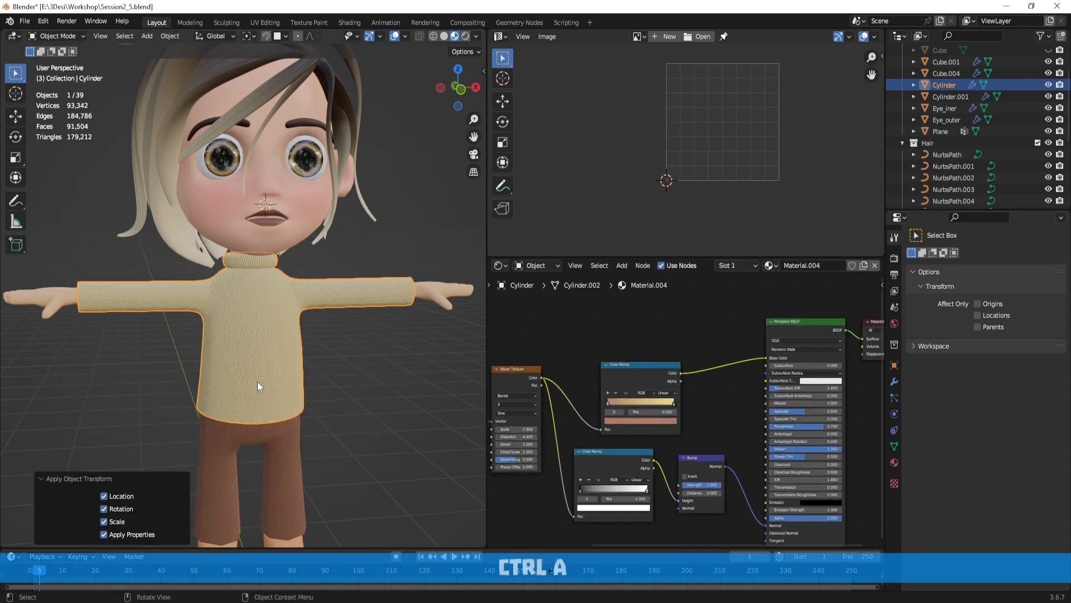
Step: Add an Image Texture node to the sweater material and place it above the Color Ramp that feeds Base Color
{"action": "scroll", "coordinate": [724, 406], "scroll_direction": "up", "scroll_amount": 3}
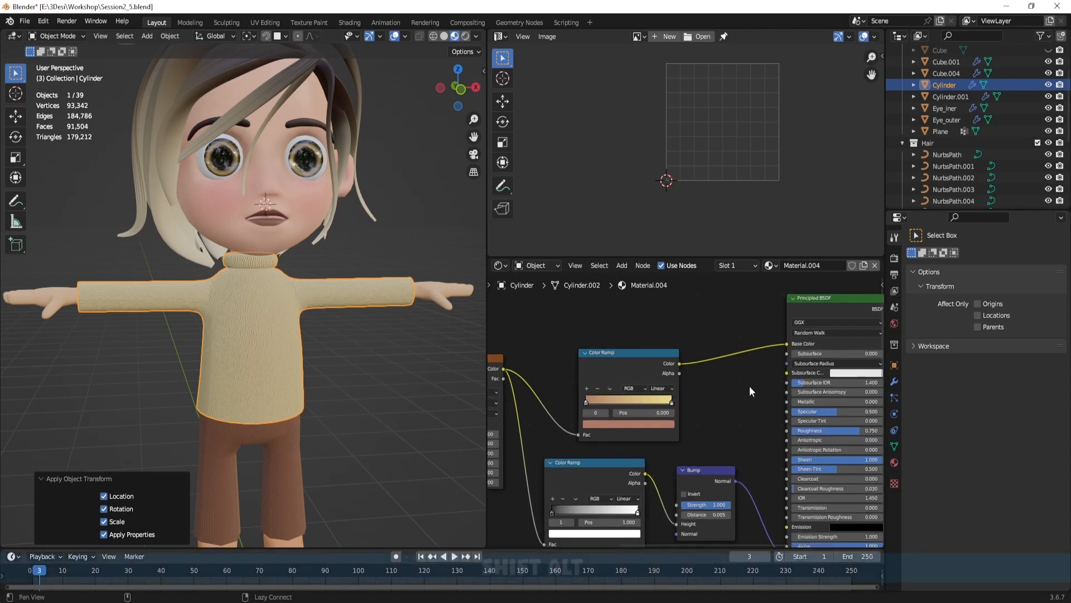
{"action": "key", "text": "shift+a"}
{"action": "type", "text": "imag"}
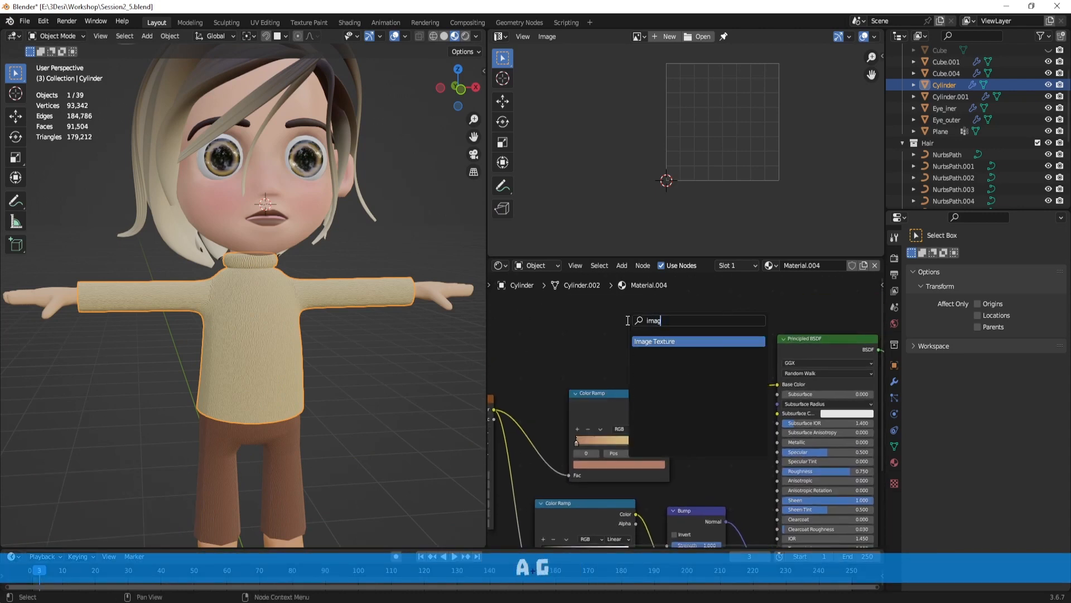
{"action": "key", "text": "Return"}
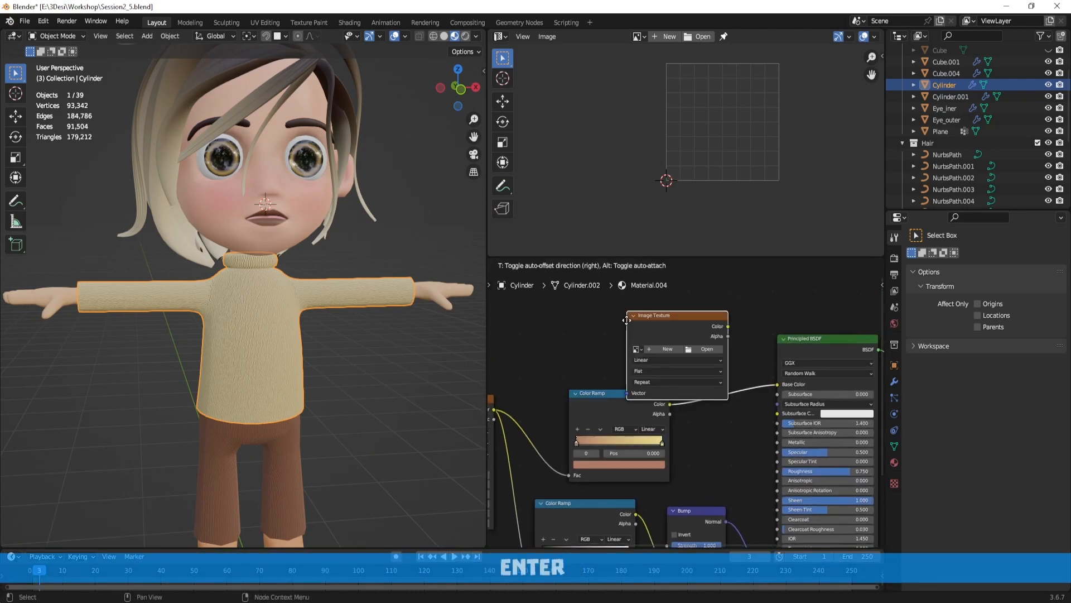
{"action": "left_click", "coordinate": [589, 298]}
{"action": "scroll", "coordinate": [714, 330], "scroll_direction": "down", "scroll_amount": 1}
{"action": "middle_click_drag", "start_coordinate": [650, 321], "coordinate": [657, 352]}
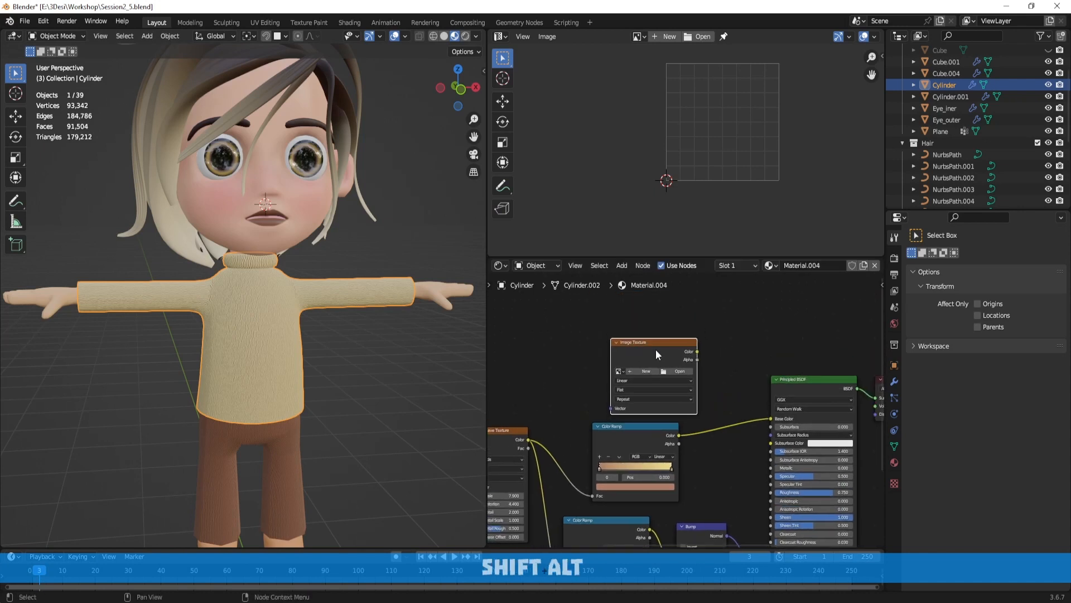
{"action": "key", "text": "g"}
{"action": "left_click", "coordinate": [640, 346]}
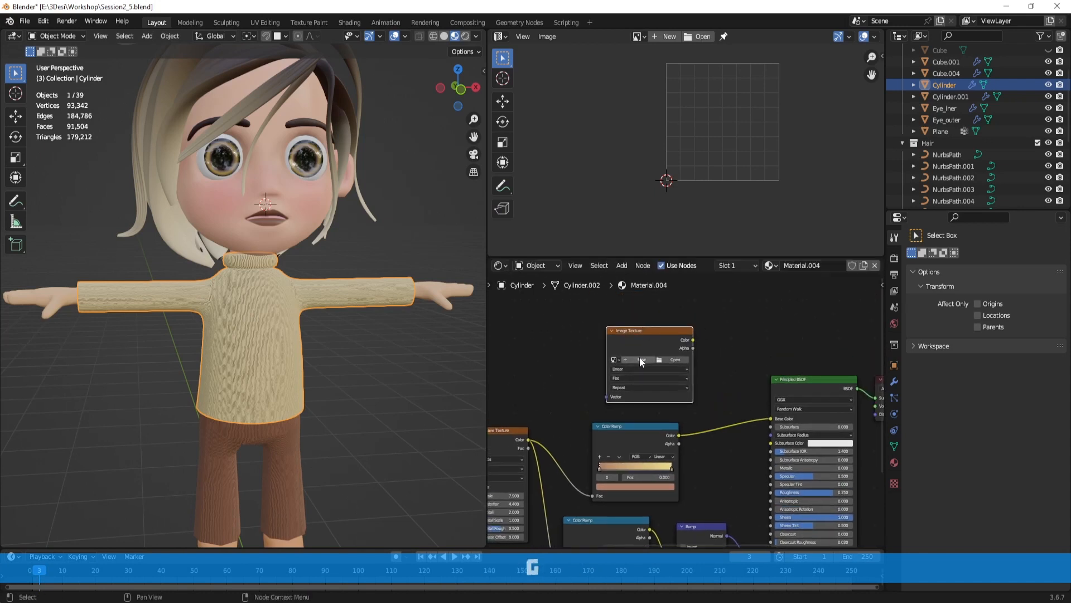
Step: Create a blank 2048 × 2048 px image without alpha in the sweater's Image Texture node and move the node slightly up
{"action": "left_click", "coordinate": [641, 361]}
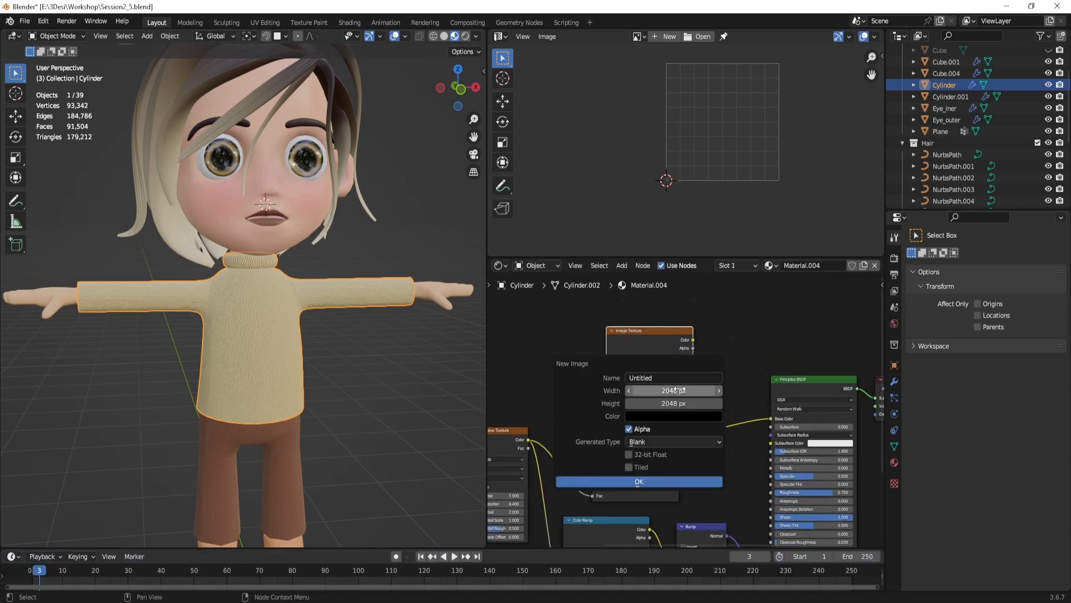
{"action": "left_click", "coordinate": [641, 428]}
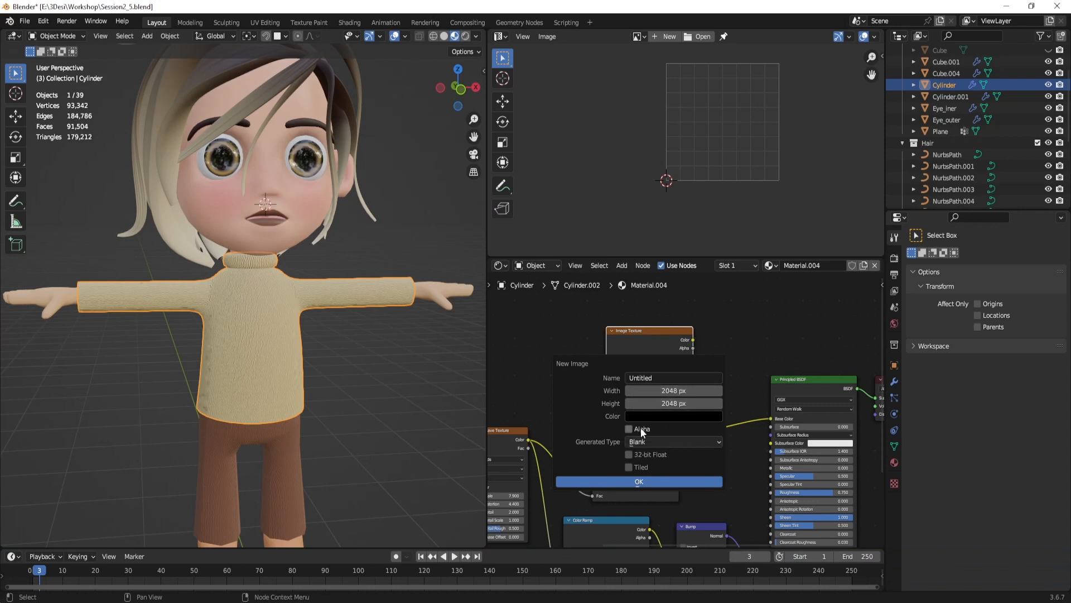
{"action": "left_click", "coordinate": [663, 479]}
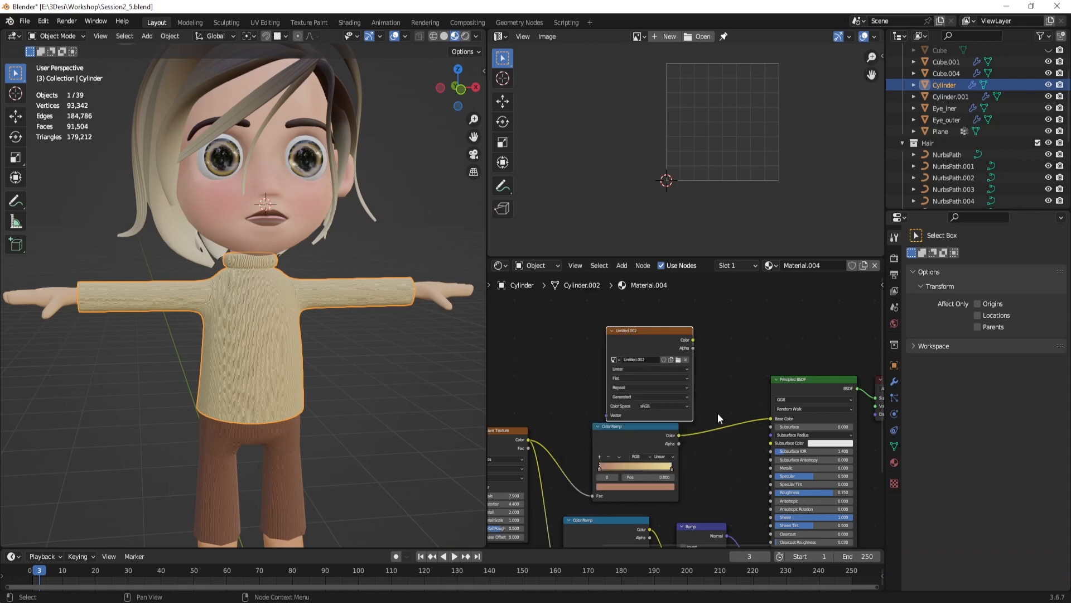
{"action": "left_click_drag", "start_coordinate": [642, 338], "coordinate": [641, 323]}
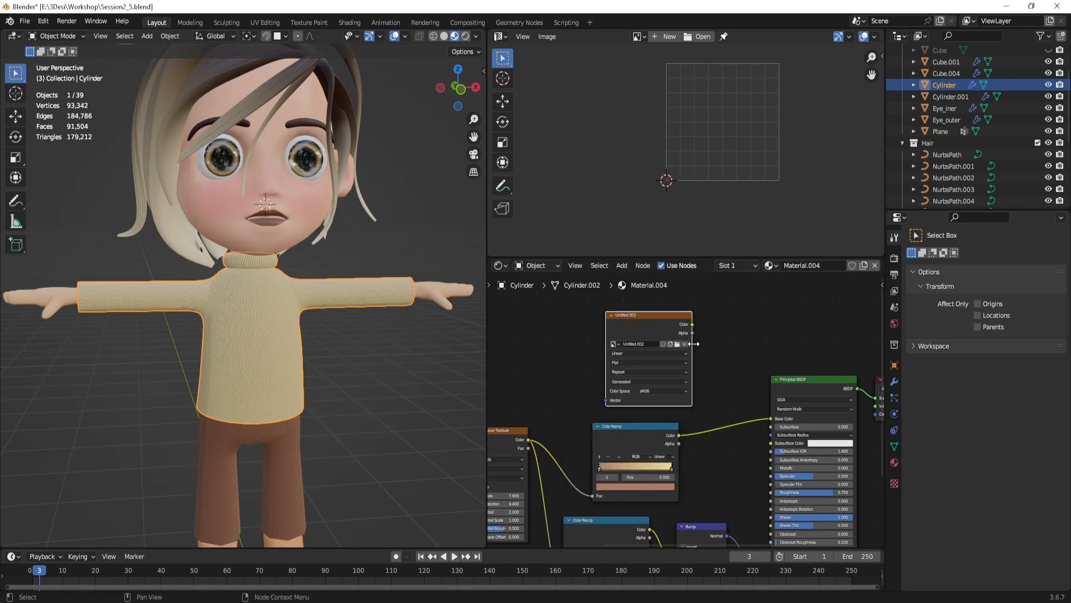
{"action": "middle_click_drag", "start_coordinate": [722, 339], "coordinate": [727, 366]}
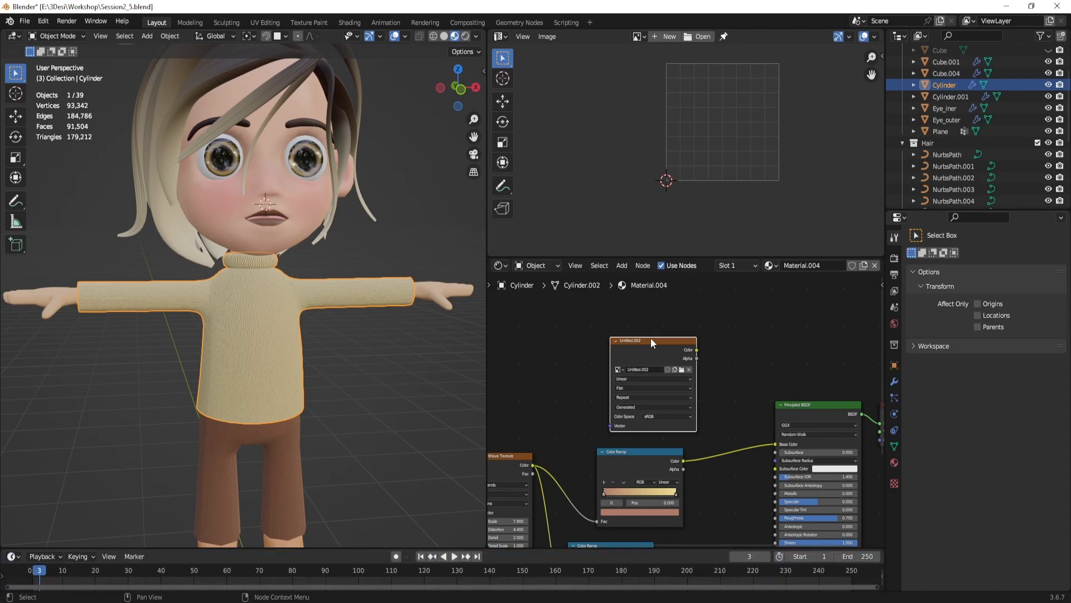
Step: Set up a Diffuse bake in the render properties with only the Color contribution enabled, leaving Direct and Indirect off
{"action": "left_click", "coordinate": [895, 258]}
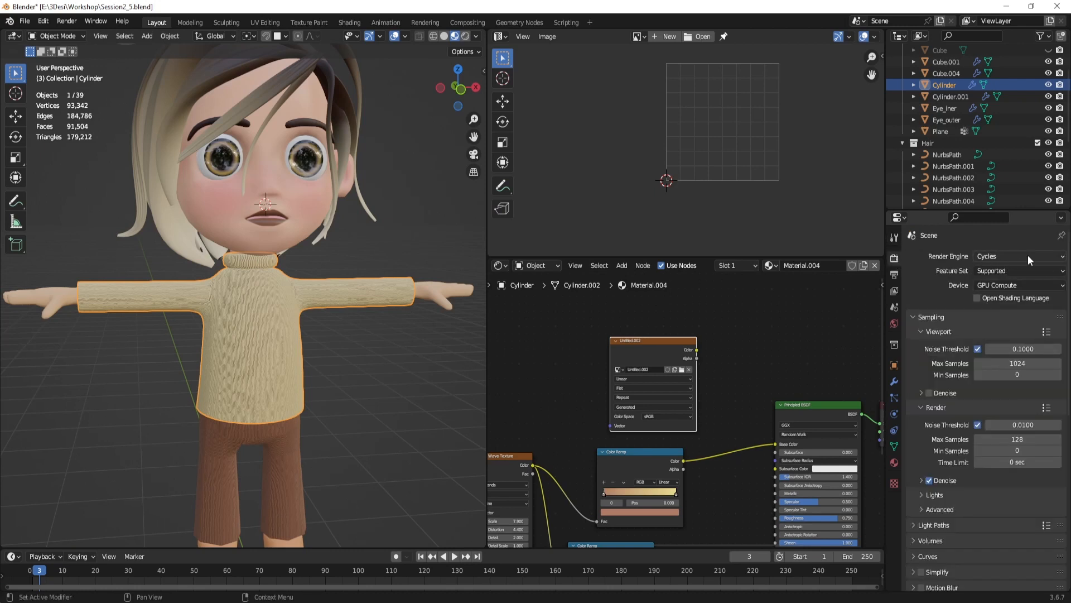
{"action": "scroll", "coordinate": [987, 346], "scroll_direction": "down", "scroll_amount": 6}
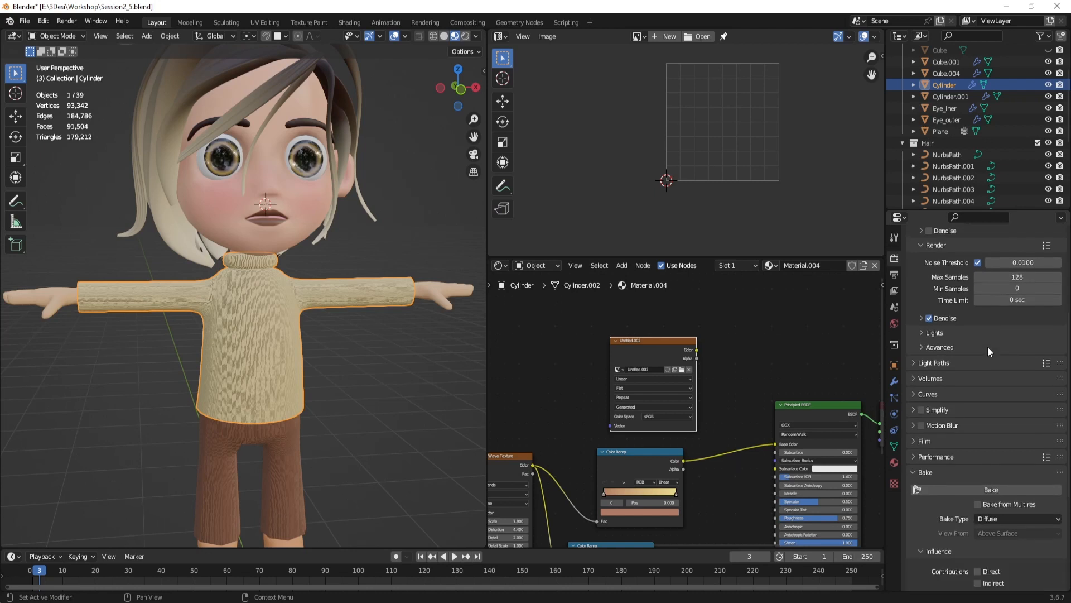
{"action": "scroll", "coordinate": [987, 346], "scroll_direction": "down", "scroll_amount": 3}
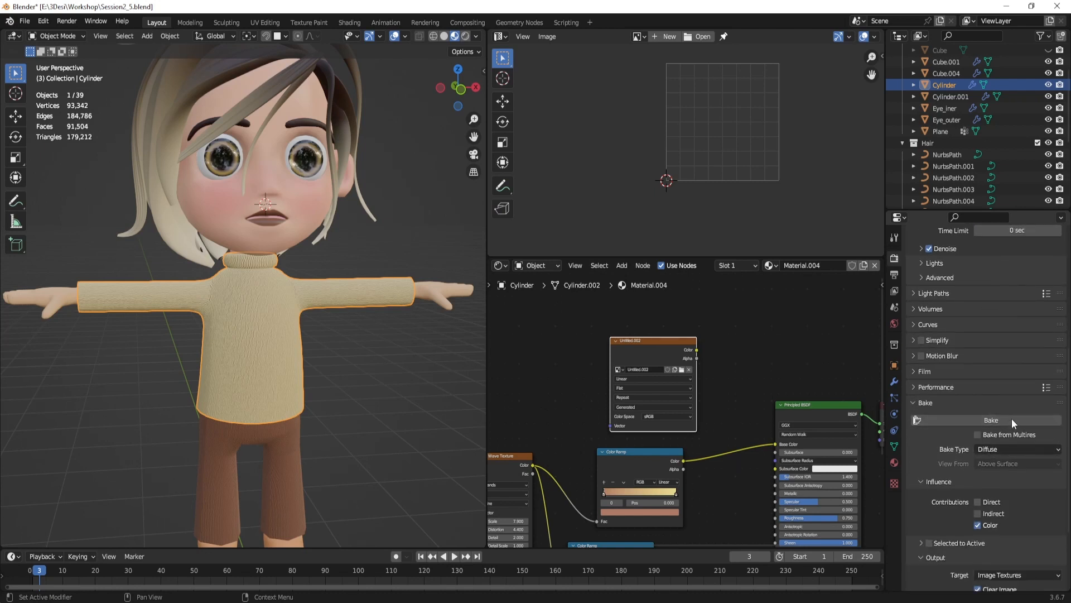
{"action": "left_click", "coordinate": [999, 449]}
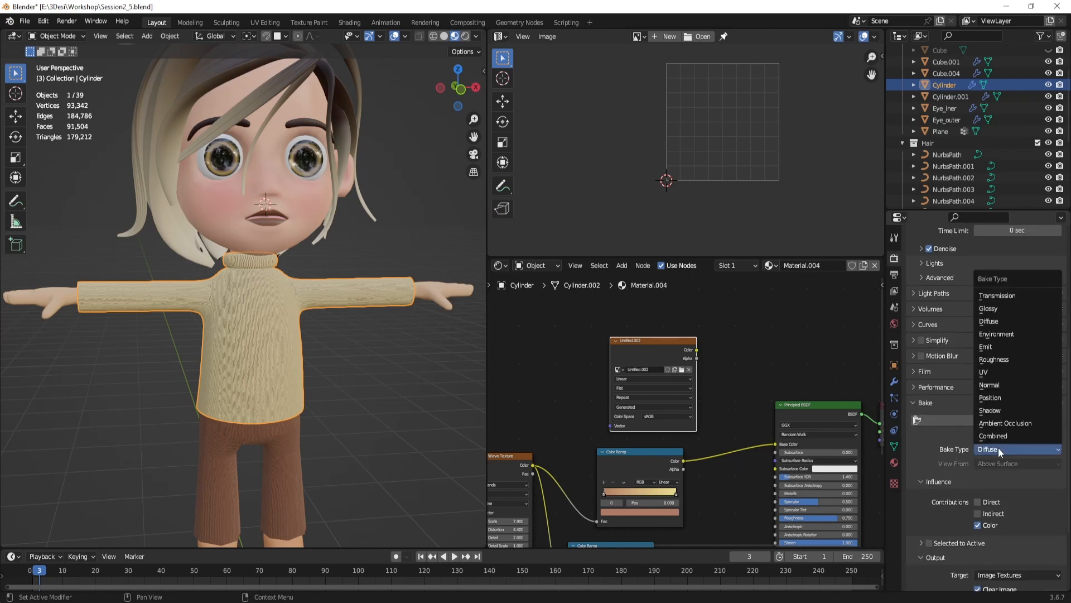
{"action": "left_click", "coordinate": [988, 322]}
{"action": "left_click", "coordinate": [986, 502]}
{"action": "left_click", "coordinate": [986, 513]}
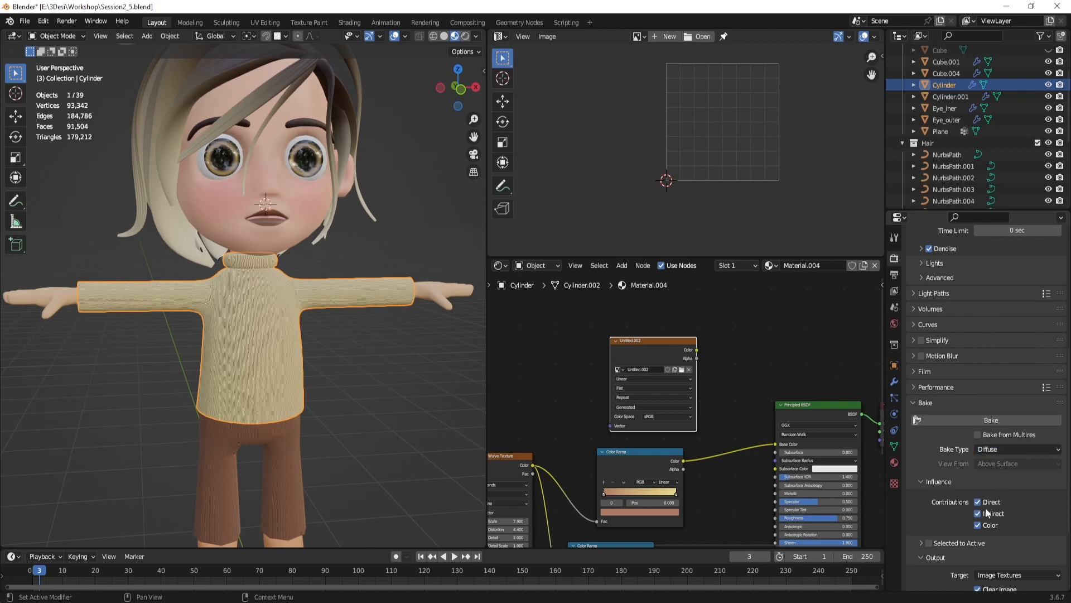
{"action": "left_click", "coordinate": [985, 502]}
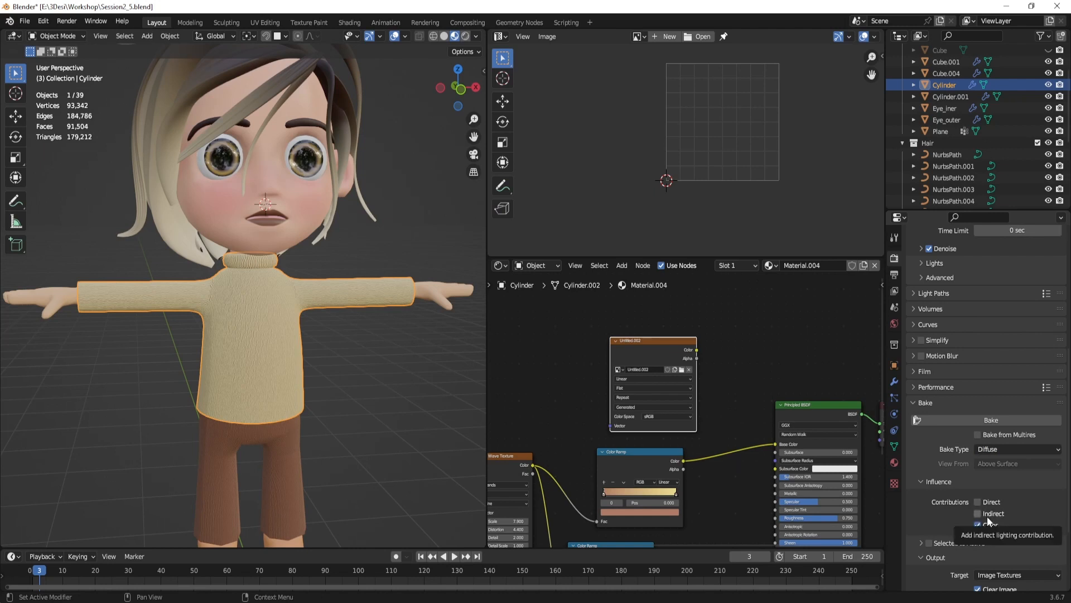
Step: Bake the sweater's diffuse color into the new image and inspect the baked knit pattern in the image editor
{"action": "scroll", "coordinate": [1006, 491], "scroll_direction": "up", "scroll_amount": 5}
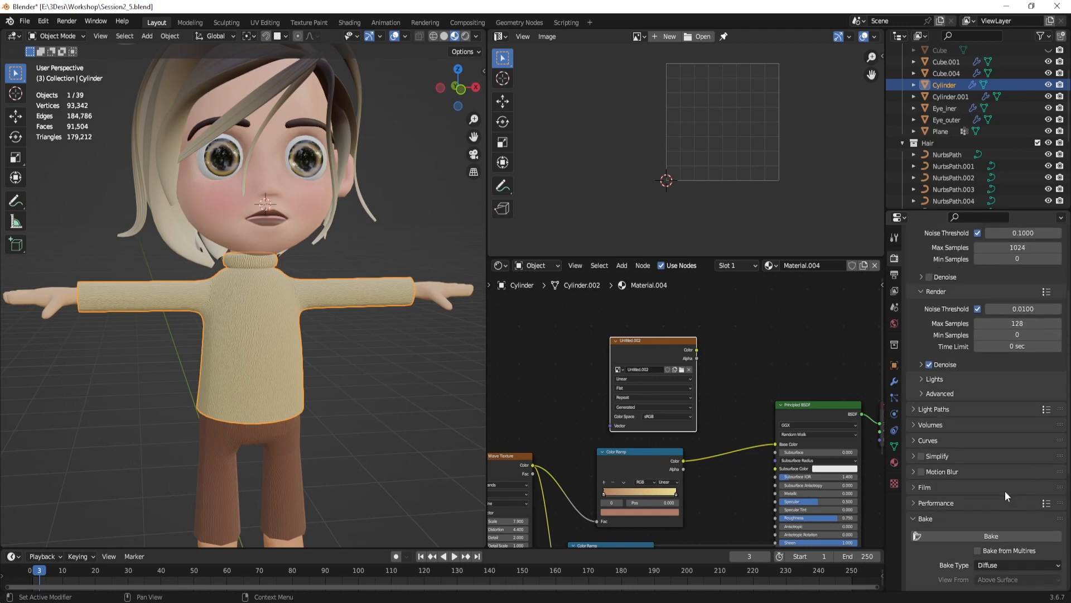
{"action": "scroll", "coordinate": [1005, 491], "scroll_direction": "down", "scroll_amount": 1}
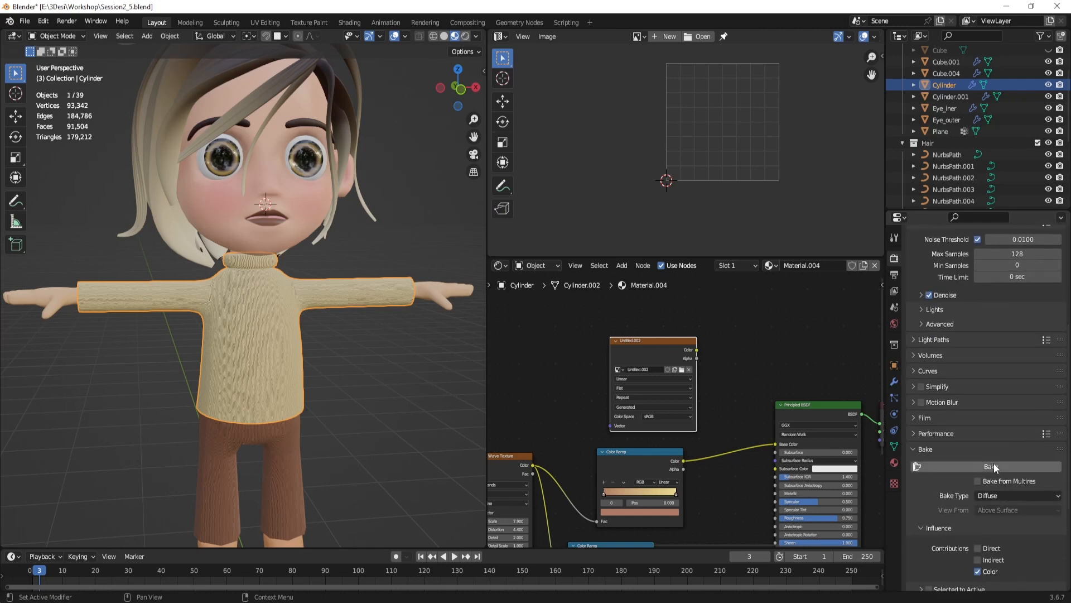
{"action": "left_click", "coordinate": [995, 466]}
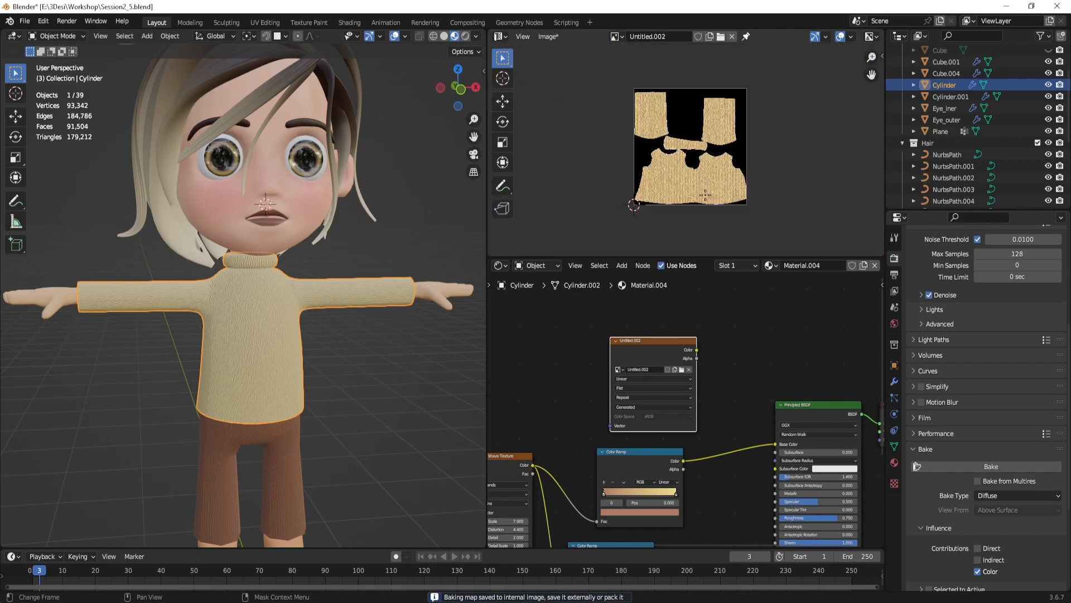
{"action": "scroll", "coordinate": [705, 195], "scroll_direction": "up", "scroll_amount": 1}
{"action": "middle_click_drag", "start_coordinate": [702, 162], "coordinate": [660, 100]}
{"action": "scroll", "coordinate": [663, 177], "scroll_direction": "up", "scroll_amount": 3}
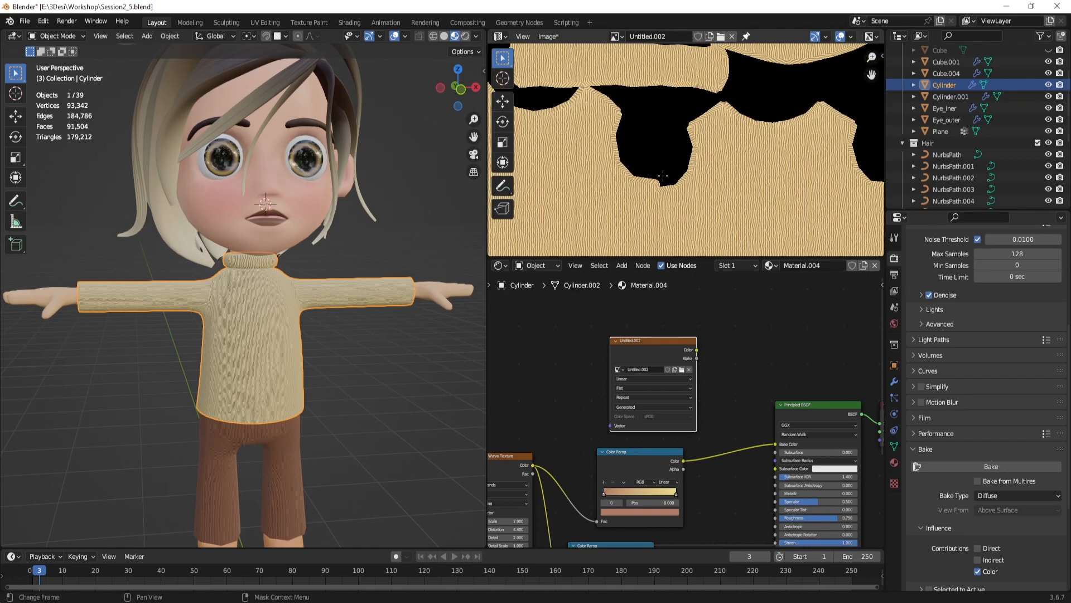
{"action": "scroll", "coordinate": [663, 176], "scroll_direction": "down", "scroll_amount": 5}
{"action": "scroll", "coordinate": [738, 414], "scroll_direction": "down", "scroll_amount": 1}
Step: Cut the Color Ramp's link to Base Color and connect the baked image's Color output to Base Color instead
{"action": "middle_click_drag", "start_coordinate": [749, 457], "coordinate": [752, 421]}
{"action": "scroll", "coordinate": [748, 428], "scroll_direction": "up", "scroll_amount": 3}
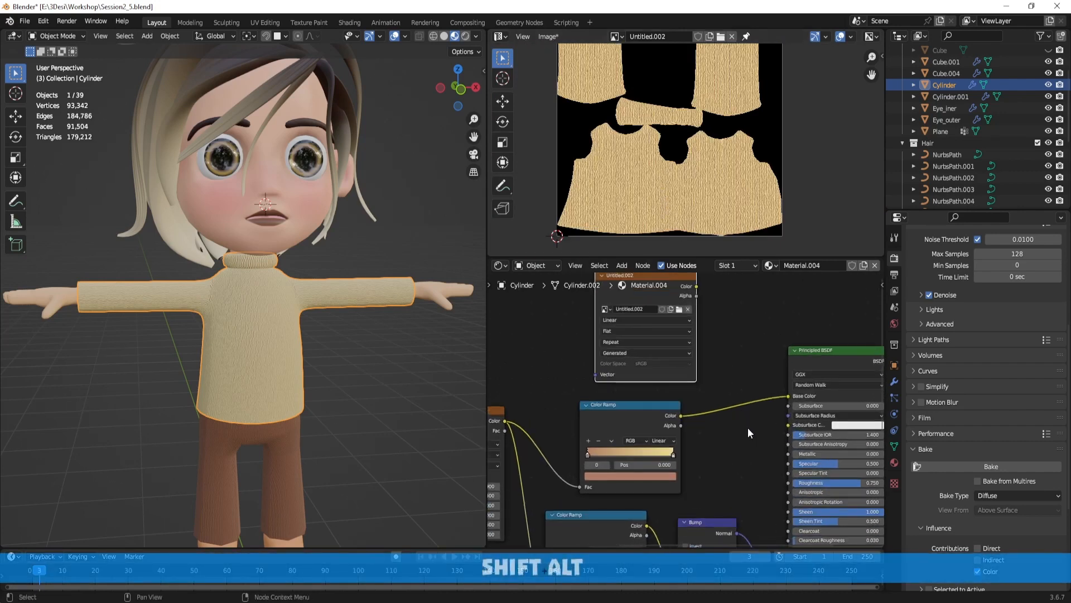
{"action": "right_click_drag", "start_coordinate": [746, 373], "coordinate": [751, 479], "text": "ctrl"}
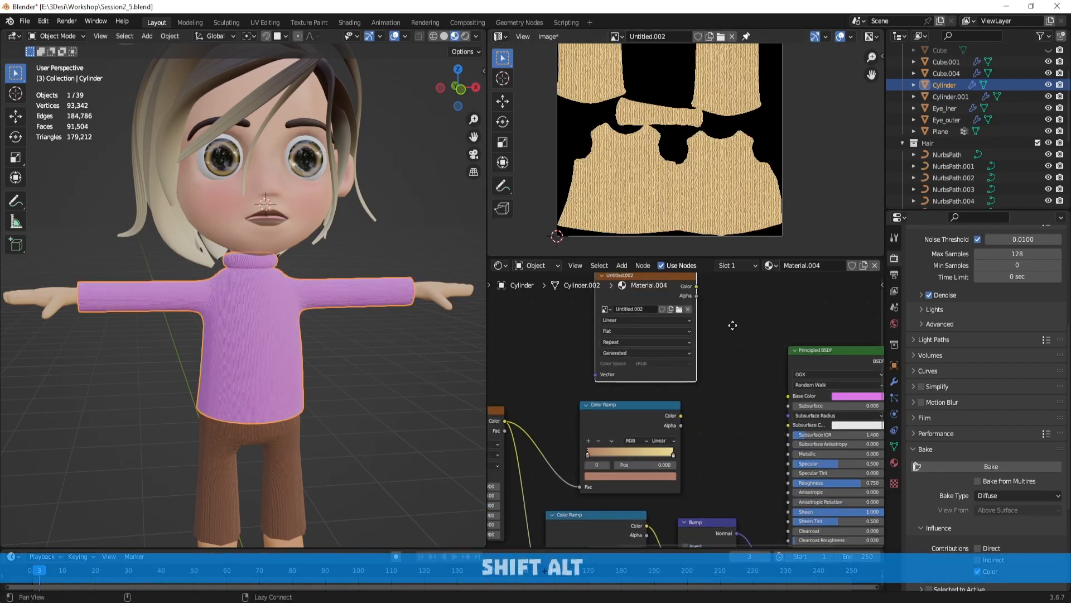
{"action": "middle_click_drag", "start_coordinate": [731, 325], "coordinate": [736, 346]}
{"action": "mouse_move", "coordinate": [665, 305]}
{"action": "left_mouse_down"}
{"action": "mouse_move", "coordinate": [653, 307]}
{"action": "mouse_move", "coordinate": [699, 313]}
{"action": "mouse_move", "coordinate": [792, 418]}
{"action": "left_mouse_up"}
Step: Examine the baked texture on the sweater's torso, sleeves and collar from close up and from a distance
{"action": "middle_click_drag", "start_coordinate": [355, 319], "coordinate": [99, 317]}
{"action": "scroll", "coordinate": [314, 312], "scroll_direction": "up", "scroll_amount": 6}
{"action": "scroll", "coordinate": [287, 309], "scroll_direction": "down", "scroll_amount": 4}
{"action": "scroll", "coordinate": [355, 329], "scroll_direction": "down", "scroll_amount": 3}
{"action": "scroll", "coordinate": [393, 326], "scroll_direction": "up", "scroll_amount": 5}
{"action": "scroll", "coordinate": [360, 336], "scroll_direction": "down", "scroll_amount": 4}
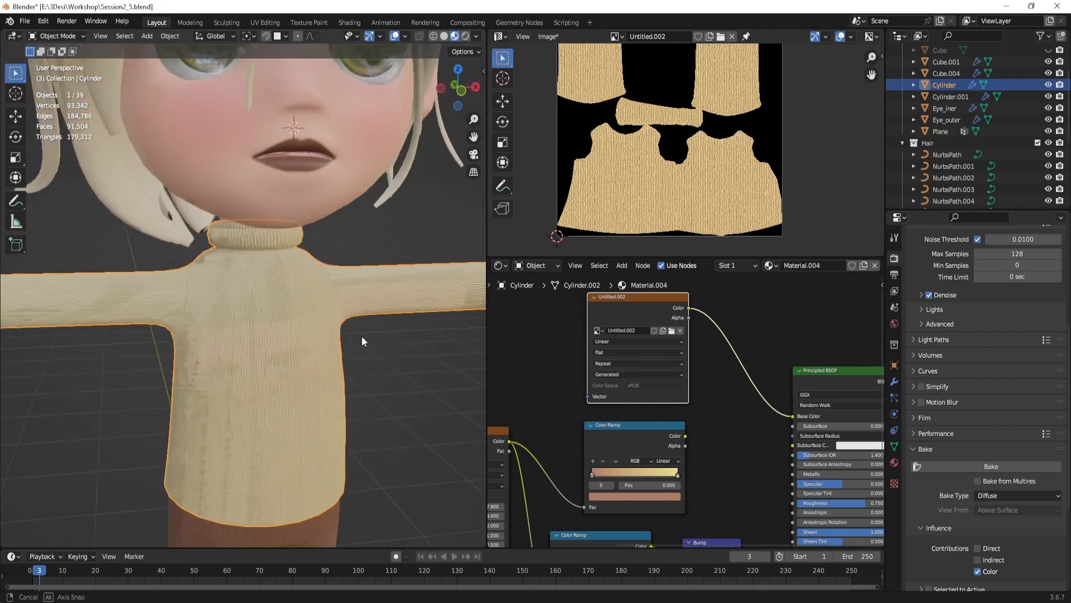
{"action": "middle_click_drag", "start_coordinate": [360, 335], "coordinate": [394, 327]}
{"action": "key", "text": "alt+shift"}
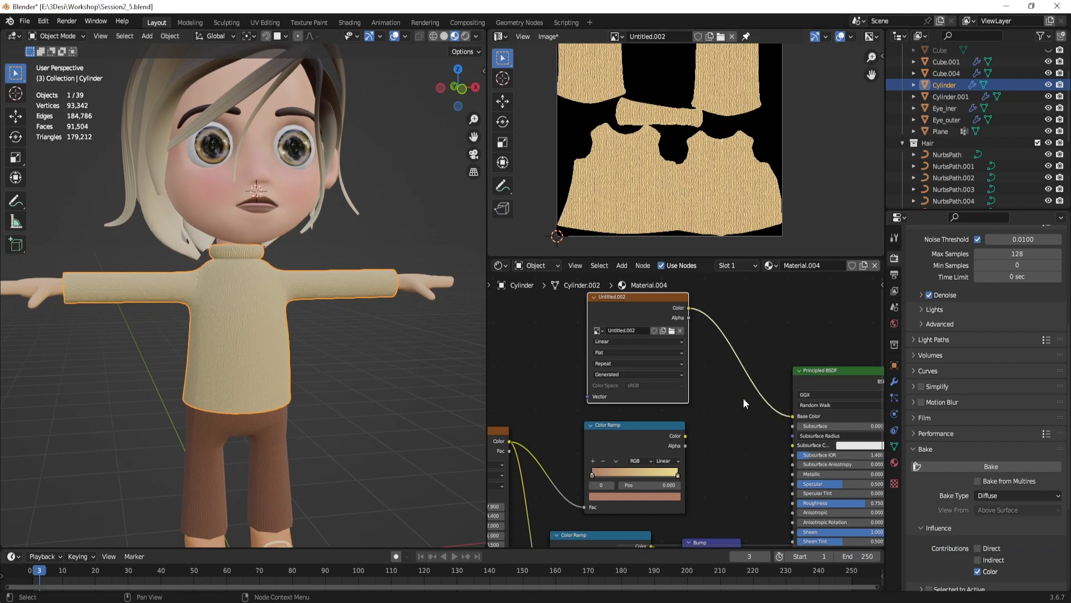
Step: Align the baked image's node directly above the unlinked Color Ramp in the sweater material
{"action": "middle_click_drag", "start_coordinate": [743, 404], "coordinate": [733, 412]}
{"action": "left_click_drag", "start_coordinate": [648, 324], "coordinate": [643, 328]}
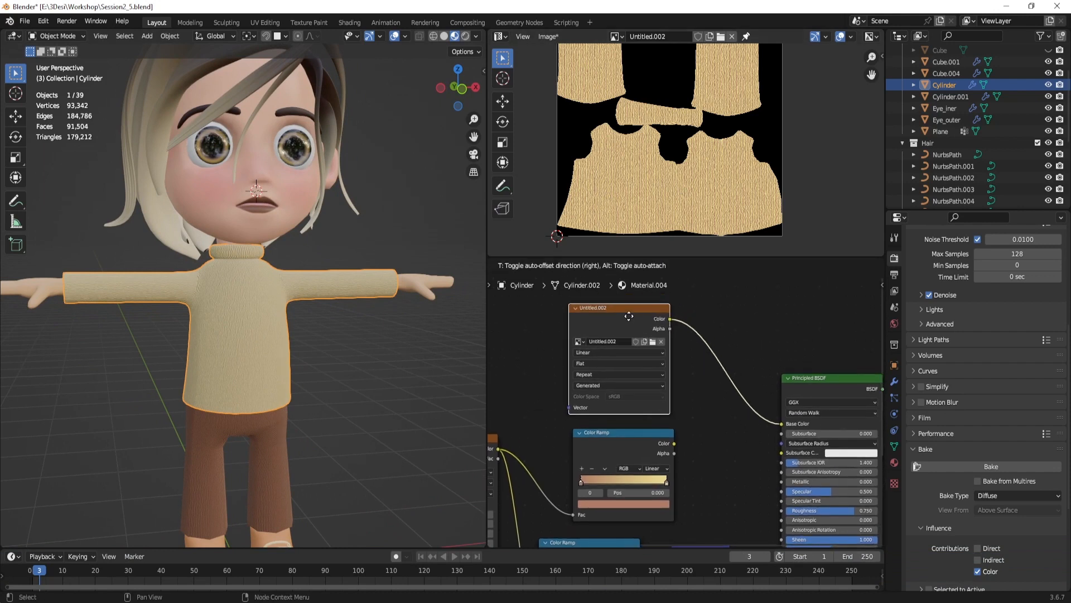
{"action": "scroll", "coordinate": [698, 373], "scroll_direction": "down", "scroll_amount": 4}
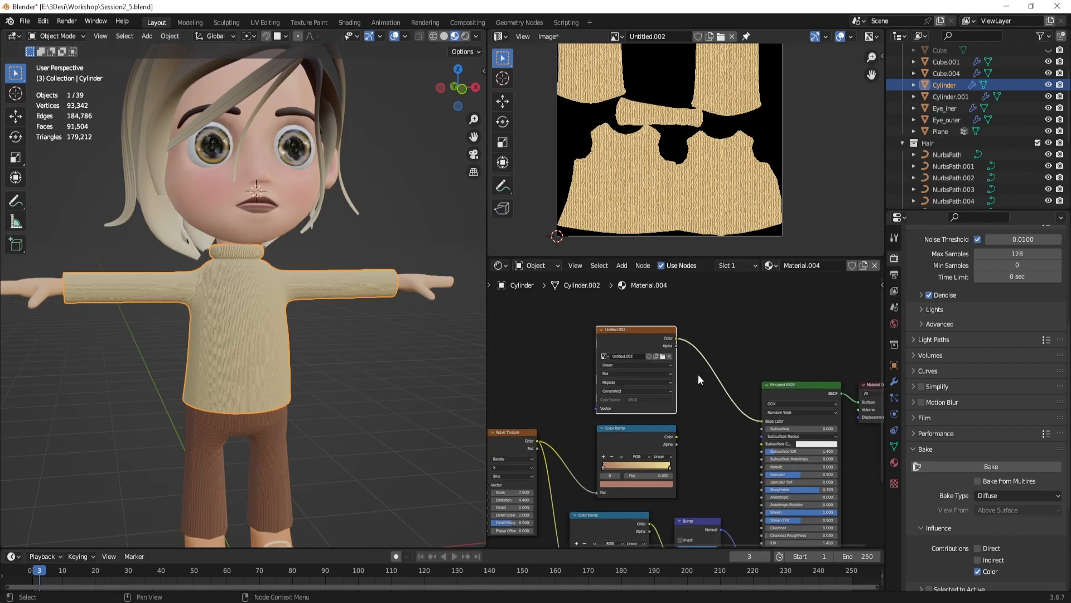
{"action": "middle_click_drag", "start_coordinate": [713, 436], "coordinate": [700, 339]}
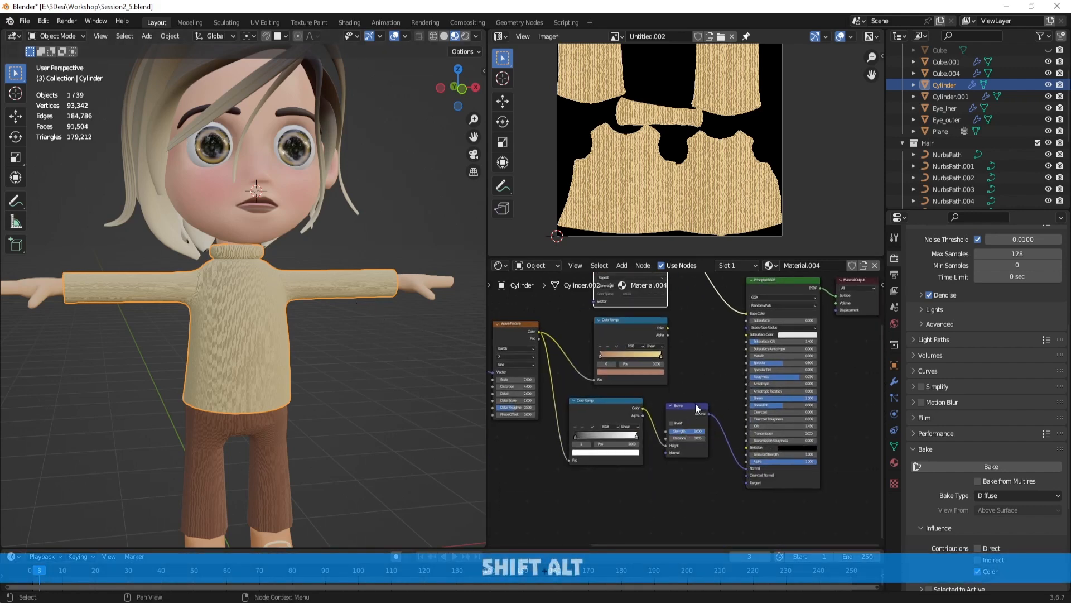
{"action": "scroll", "coordinate": [695, 403], "scroll_direction": "down", "scroll_amount": 2}
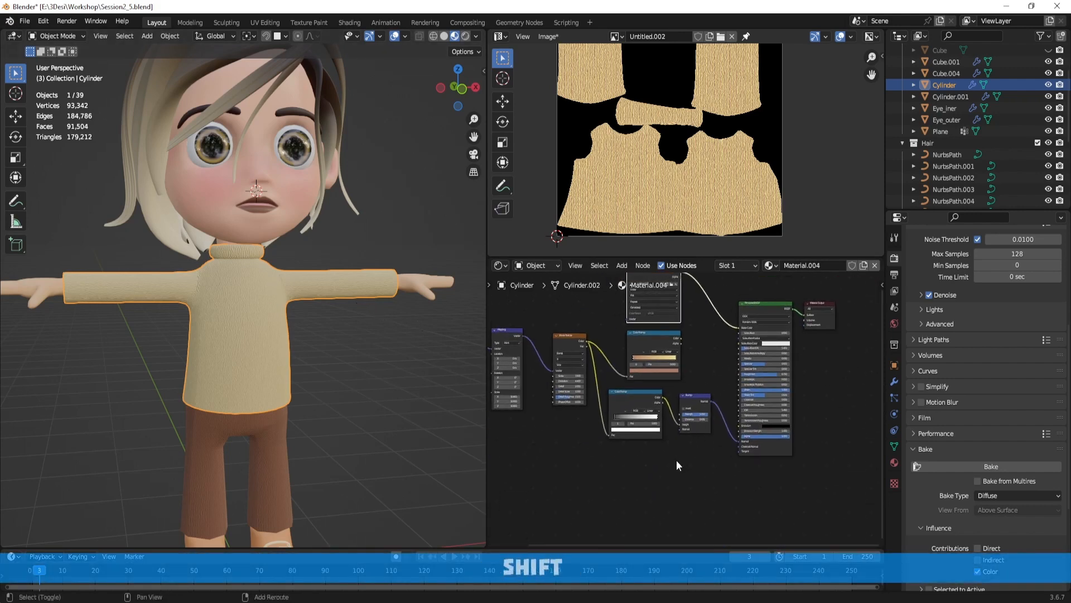
{"action": "left_click_drag", "start_coordinate": [707, 383], "coordinate": [716, 426], "text": "alt+shift"}
{"action": "scroll", "coordinate": [712, 394], "scroll_direction": "up", "scroll_amount": 3}
{"action": "scroll", "coordinate": [715, 418], "scroll_direction": "up", "scroll_amount": 2}
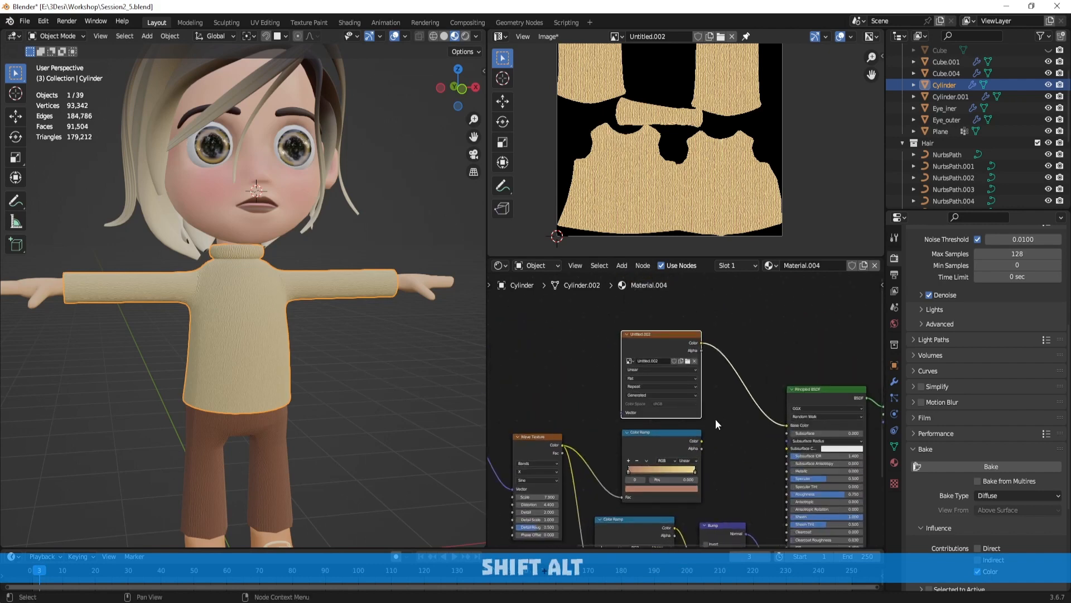
{"action": "scroll", "coordinate": [715, 418], "scroll_direction": "up", "scroll_amount": 1}
Step: Save the baked sweater image as the PNG file shirt.png in the Workshop folder
{"action": "scroll", "coordinate": [695, 209], "scroll_direction": "down", "scroll_amount": 1}
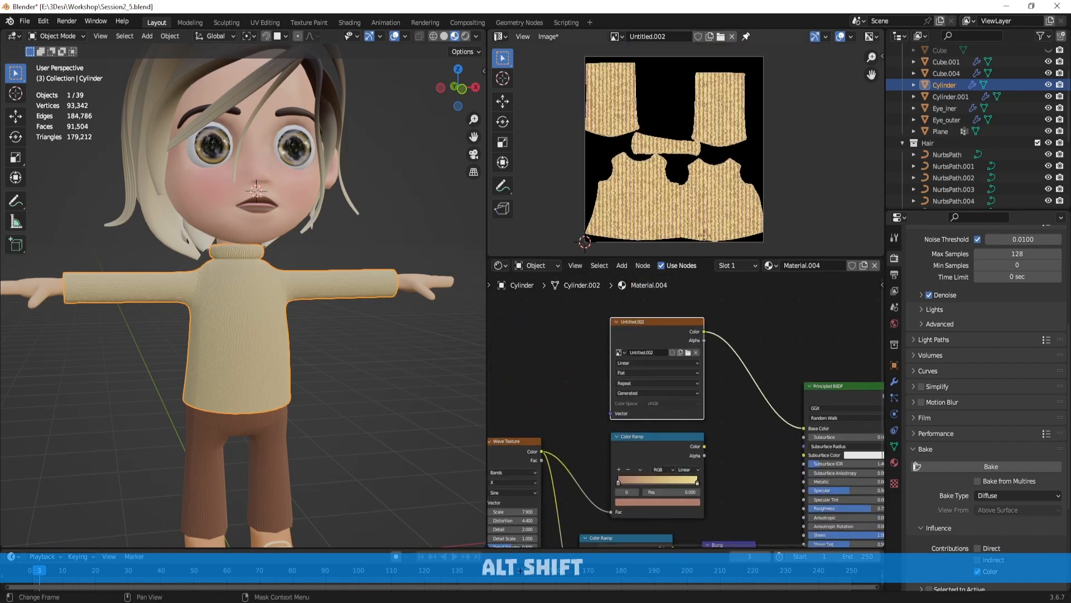
{"action": "scroll", "coordinate": [694, 210], "scroll_direction": "up", "scroll_amount": 1}
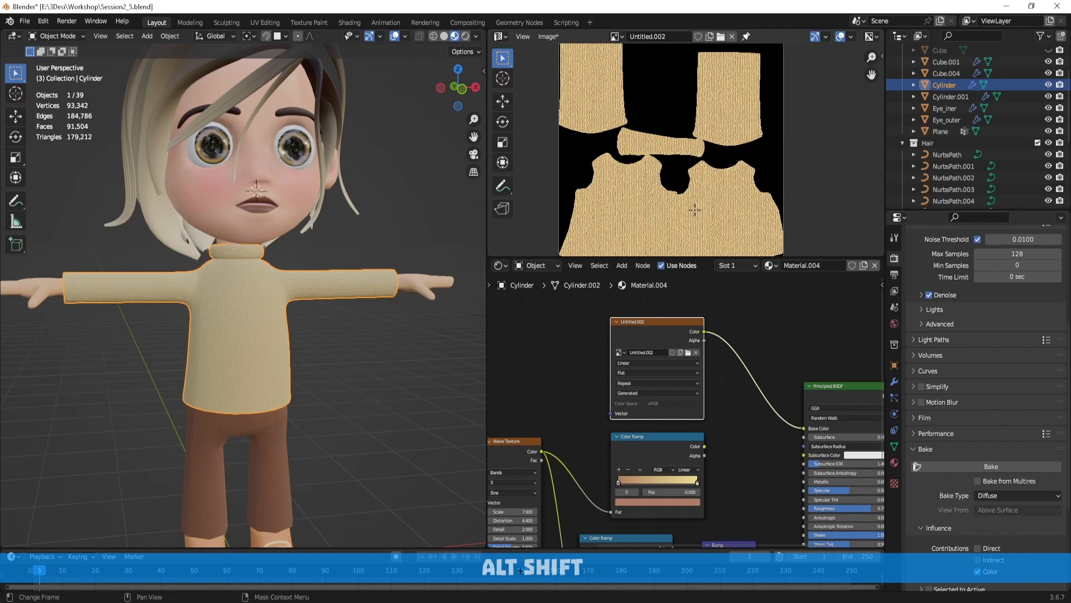
{"action": "left_click", "coordinate": [548, 36]}
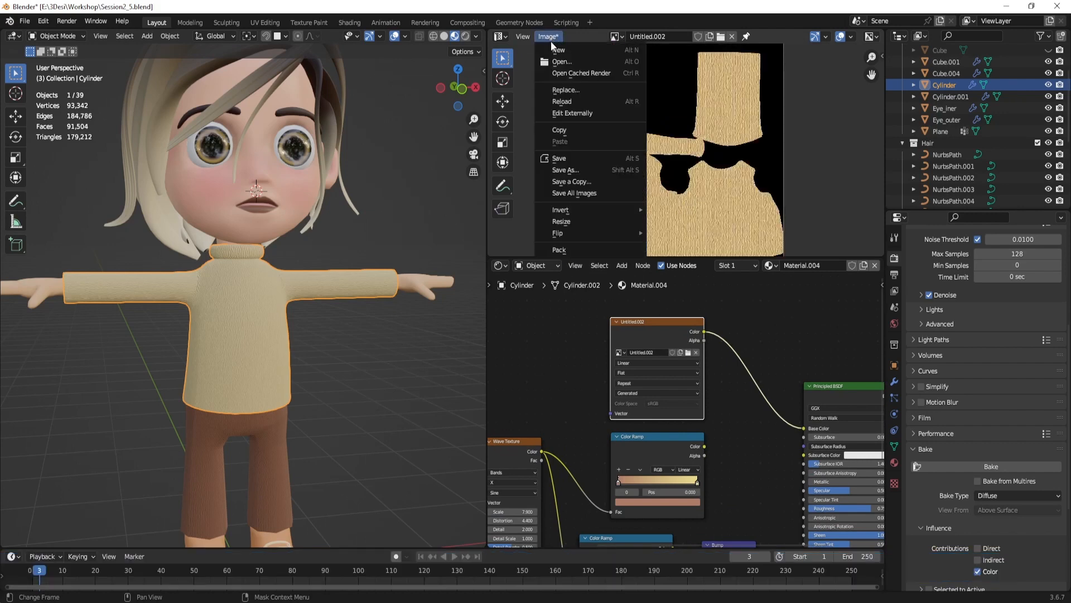
{"action": "left_click", "coordinate": [583, 170]}
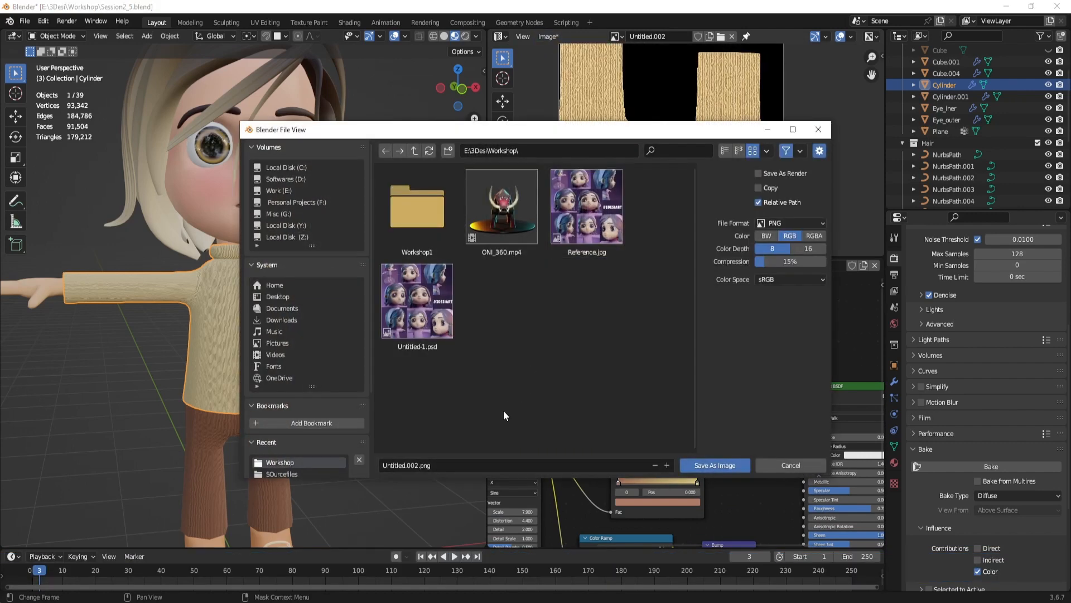
{"action": "left_click", "coordinate": [484, 462]}
{"action": "type", "text": "shirt"}
{"action": "key", "text": "Return"}
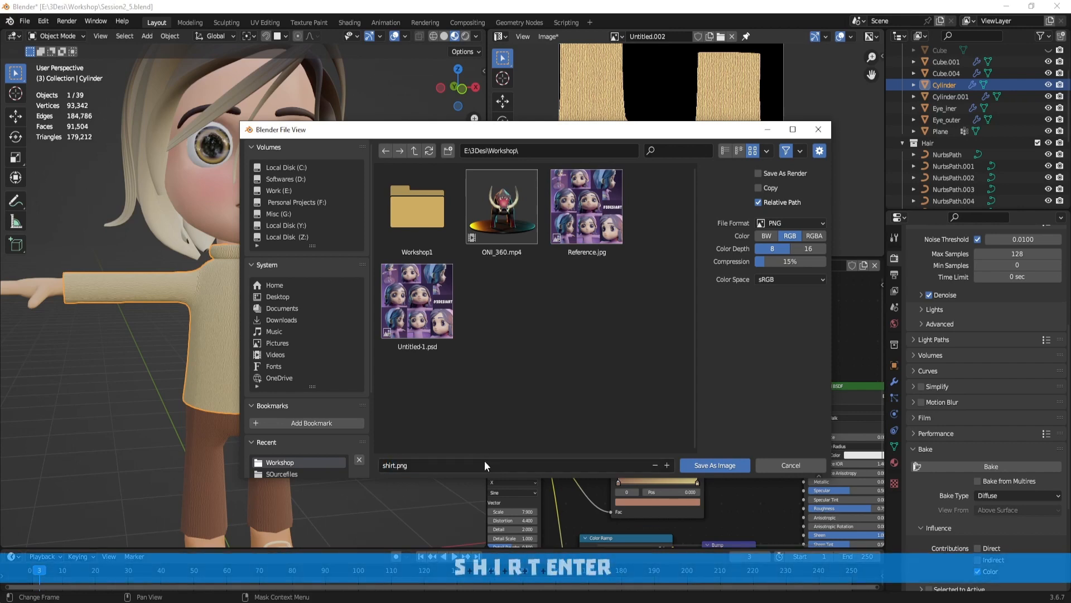
{"action": "left_click", "coordinate": [726, 465]}
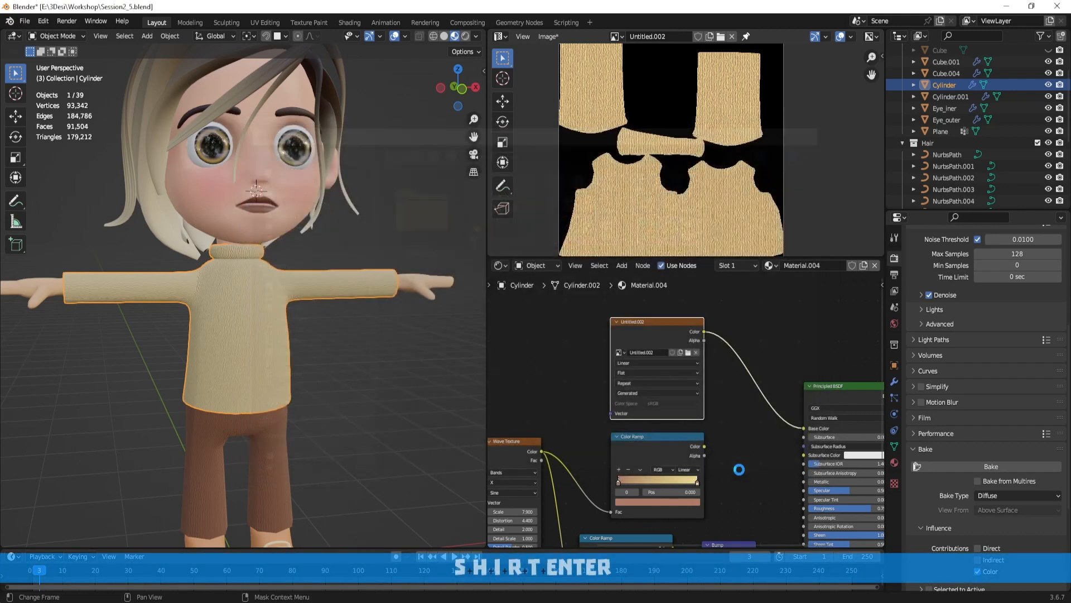
Step: Select the head and display its painted face texture, the image named Untitled, in the image editor
{"action": "left_click", "coordinate": [279, 200]}
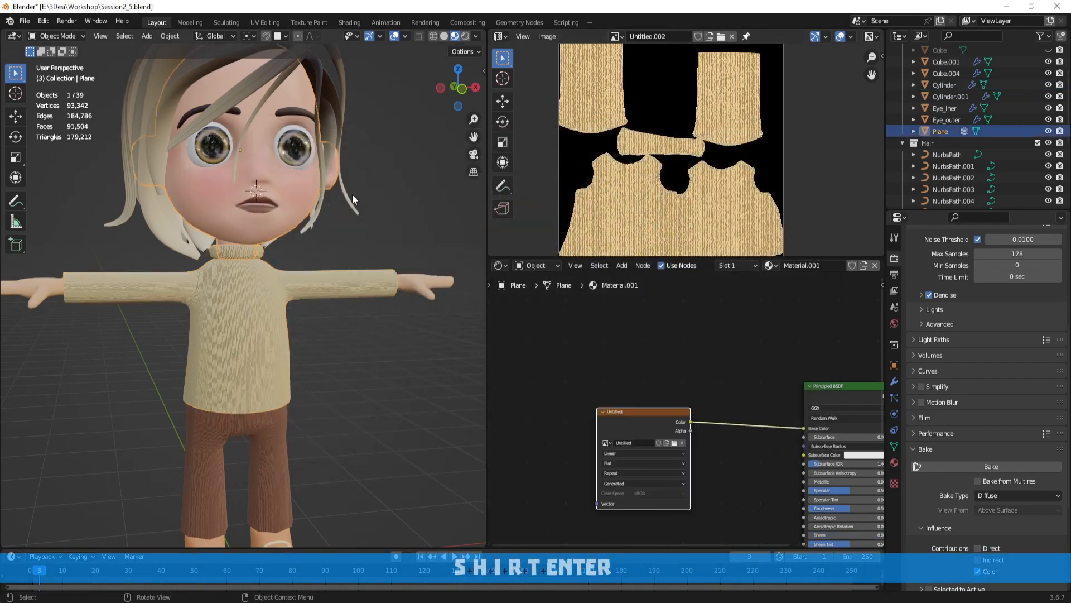
{"action": "left_click", "coordinate": [615, 38]}
{"action": "left_click", "coordinate": [641, 87]}
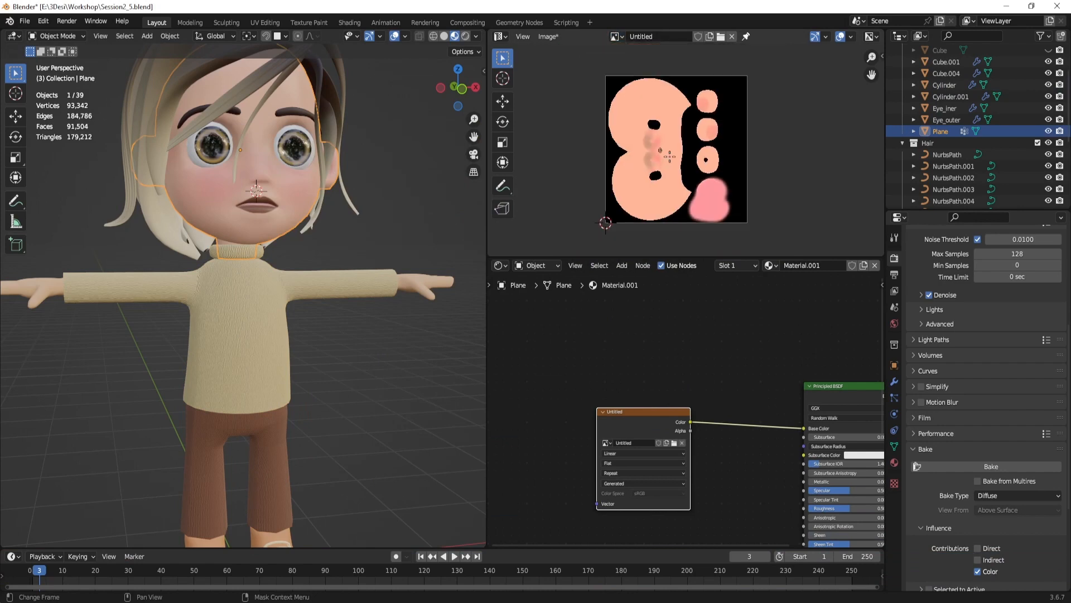
{"action": "scroll", "coordinate": [670, 156], "scroll_direction": "up", "scroll_amount": 1}
Step: Save the painted face texture as a PNG image named Face_text in the Workshop folder
{"action": "left_click", "coordinate": [548, 36]}
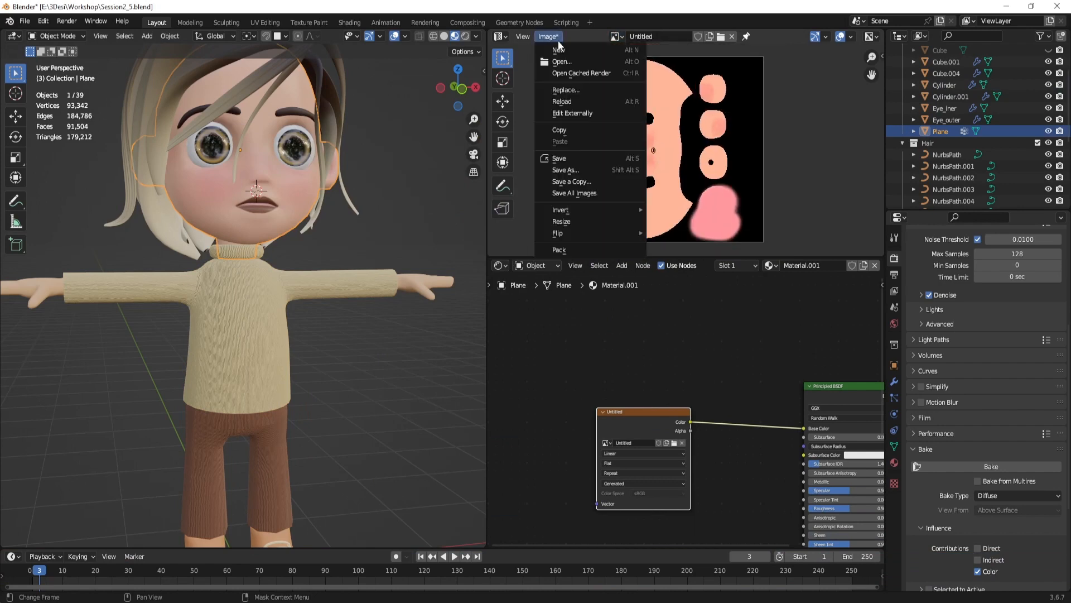
{"action": "left_click", "coordinate": [591, 172]}
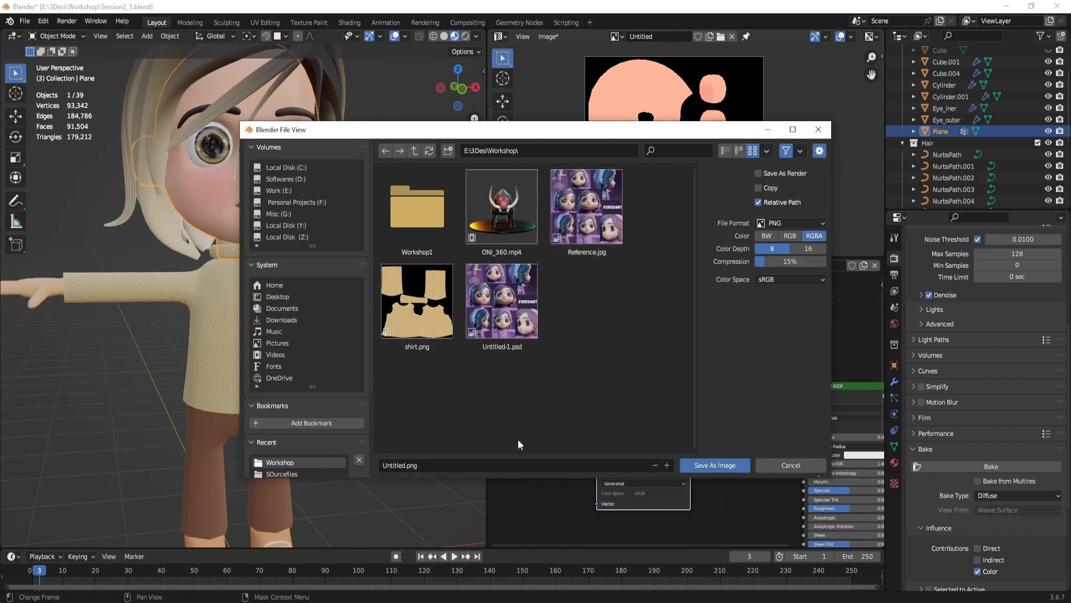
{"action": "left_click", "coordinate": [512, 463]}
{"action": "type", "text": "Face_text"}
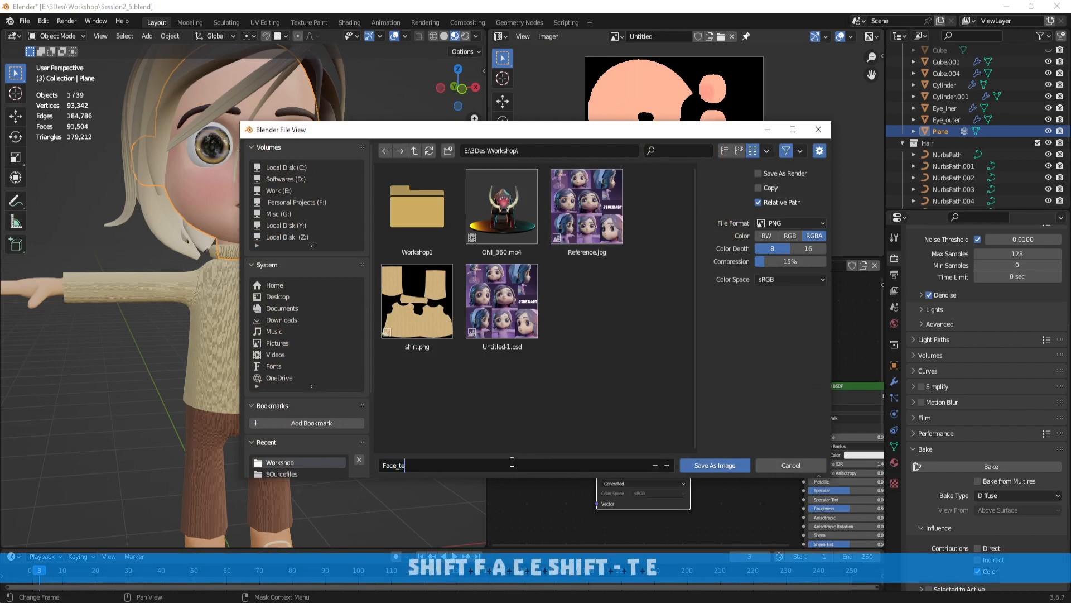
{"action": "key", "text": "Return"}
{"action": "left_click", "coordinate": [725, 466]}
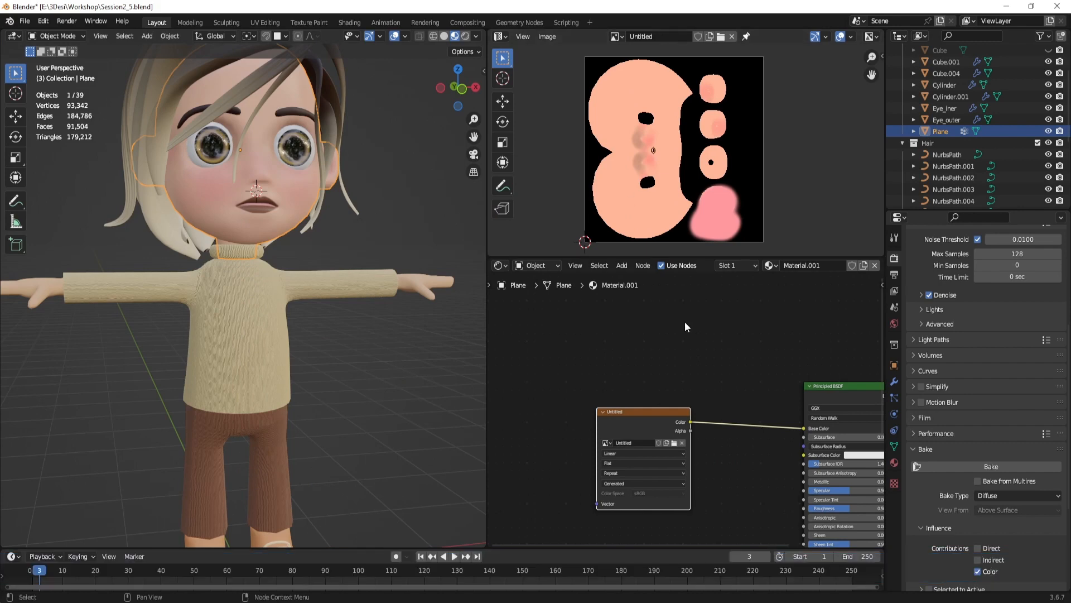
Step: Select the sweater and preview its material's Bump node output directly on the model
{"action": "left_click", "coordinate": [273, 300]}
{"action": "middle_click_drag", "start_coordinate": [358, 333], "coordinate": [334, 326]}
{"action": "scroll", "coordinate": [313, 306], "scroll_direction": "up", "scroll_amount": 4}
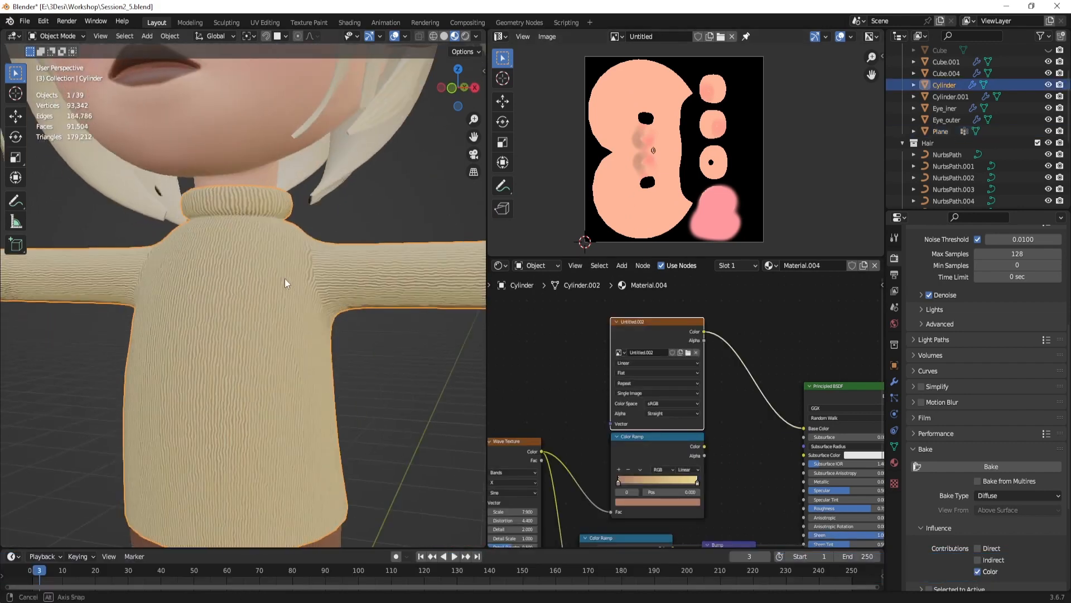
{"action": "middle_click_drag", "start_coordinate": [284, 279], "coordinate": [362, 309]}
{"action": "scroll", "coordinate": [709, 460], "scroll_direction": "down", "scroll_amount": 4}
{"action": "middle_click_drag", "start_coordinate": [715, 463], "coordinate": [669, 350]}
{"action": "scroll", "coordinate": [693, 399], "scroll_direction": "up", "scroll_amount": 3}
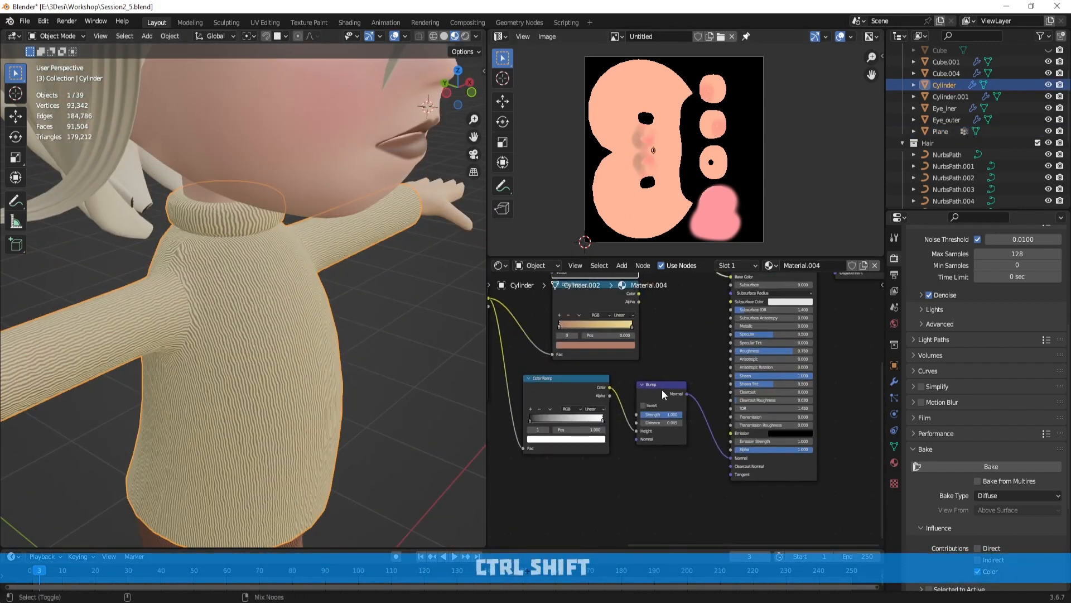
{"action": "left_click", "coordinate": [662, 389], "text": "ctrl+shift"}
{"action": "middle_click_drag", "start_coordinate": [396, 316], "coordinate": [326, 288]}
{"action": "left_click_drag", "start_coordinate": [326, 288], "coordinate": [325, 288], "text": "alt"}
Step: Add an Image Texture node below the Bump node with a new blank 2048 × 2048 px image
{"action": "scroll", "coordinate": [695, 345], "scroll_direction": "down", "scroll_amount": 2}
{"action": "left_click_drag", "start_coordinate": [695, 353], "coordinate": [689, 415], "text": "alt+shift"}
{"action": "scroll", "coordinate": [685, 422], "scroll_direction": "down", "scroll_amount": 2}
{"action": "left_click_drag", "start_coordinate": [684, 491], "coordinate": [642, 417], "text": "alt+shift"}
{"action": "key", "text": "shift+a"}
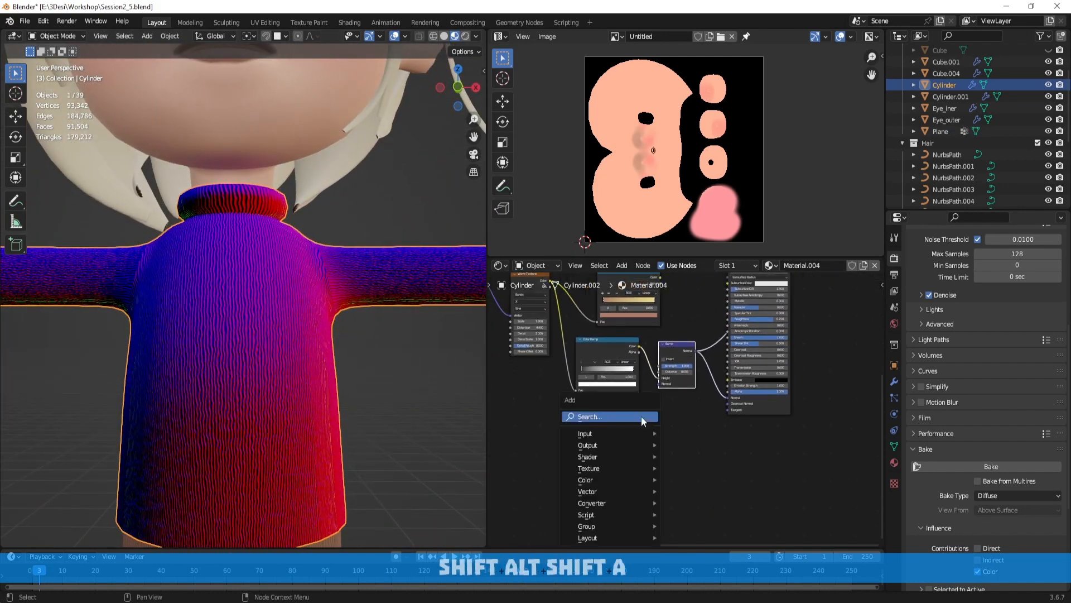
{"action": "left_click", "coordinate": [641, 416]}
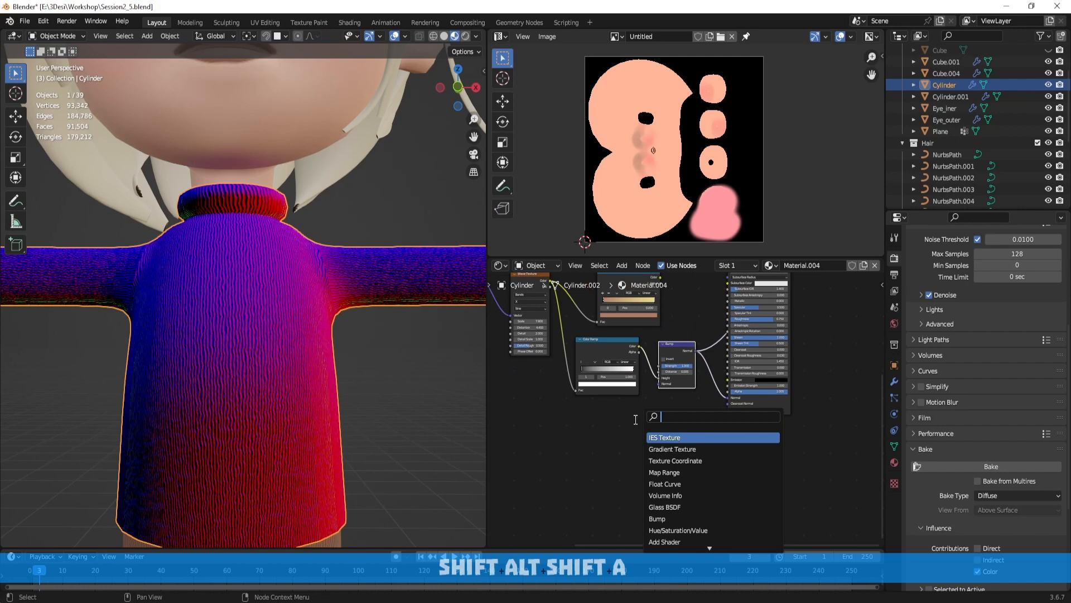
{"action": "type", "text": "imag"}
{"action": "key", "text": "Return"}
{"action": "left_click", "coordinate": [614, 438]}
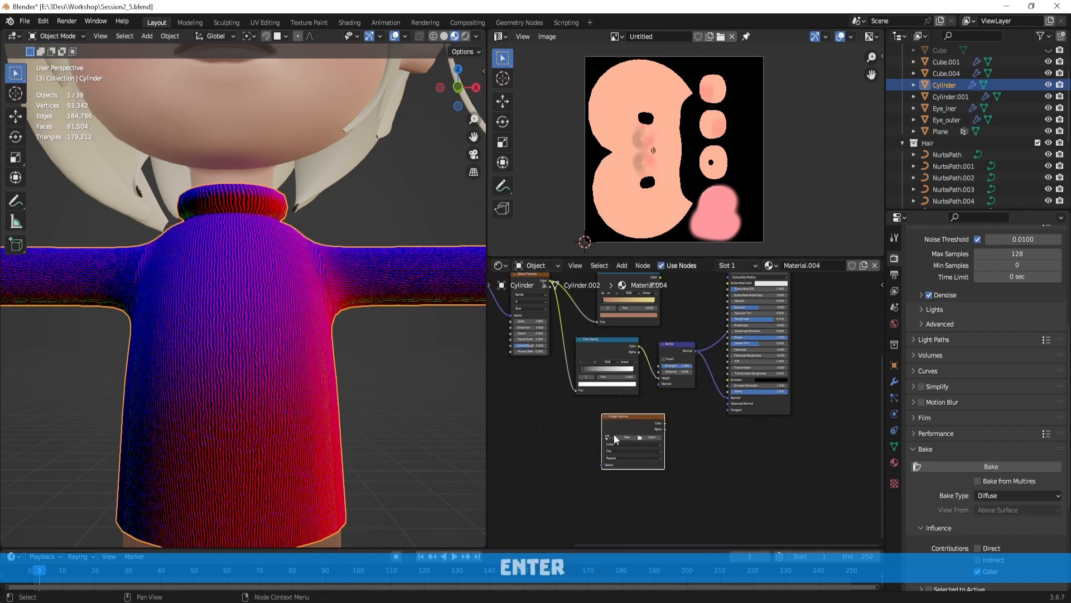
{"action": "left_click", "coordinate": [617, 436]}
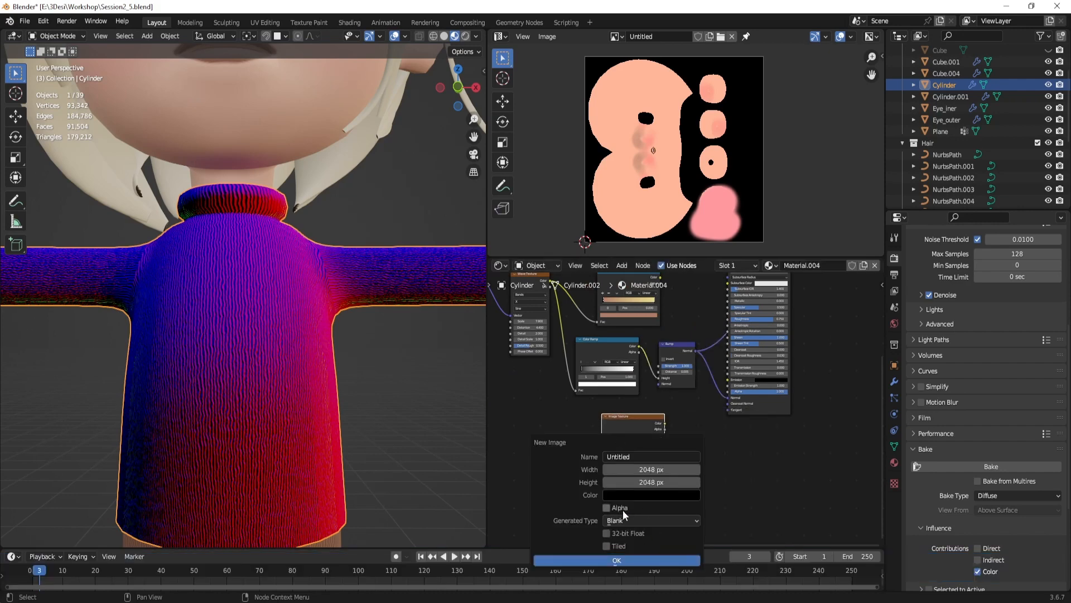
{"action": "left_click", "coordinate": [639, 560]}
Step: Set the new image texture's color space to Non-Color
{"action": "scroll", "coordinate": [722, 483], "scroll_direction": "up", "scroll_amount": 2}
{"action": "left_click_drag", "start_coordinate": [698, 484], "coordinate": [725, 436], "text": "alt+shift"}
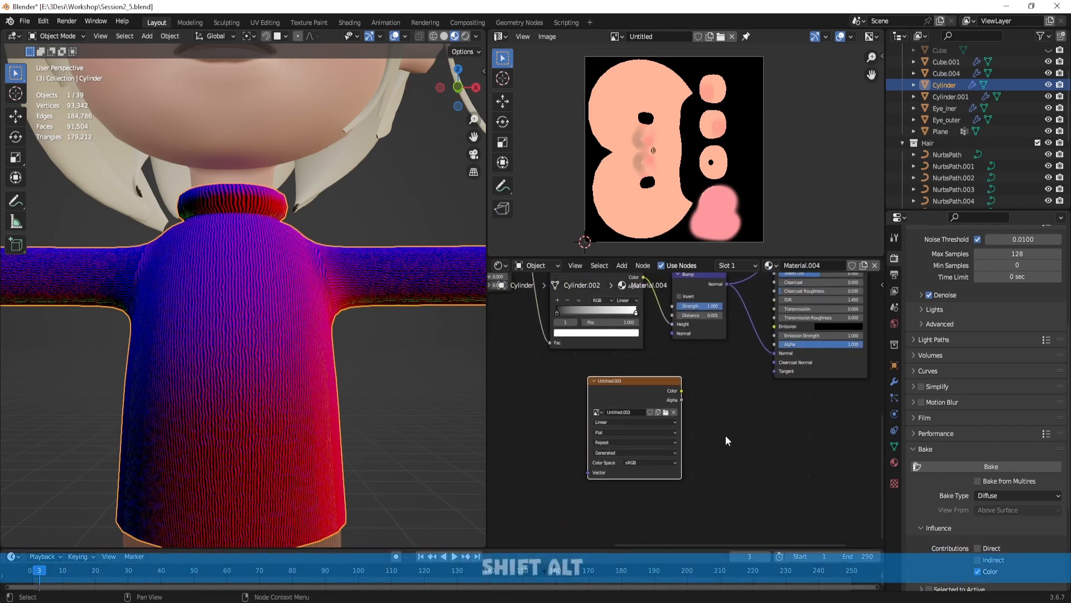
{"action": "scroll", "coordinate": [725, 441], "scroll_direction": "up", "scroll_amount": 2}
{"action": "left_click", "coordinate": [627, 482]}
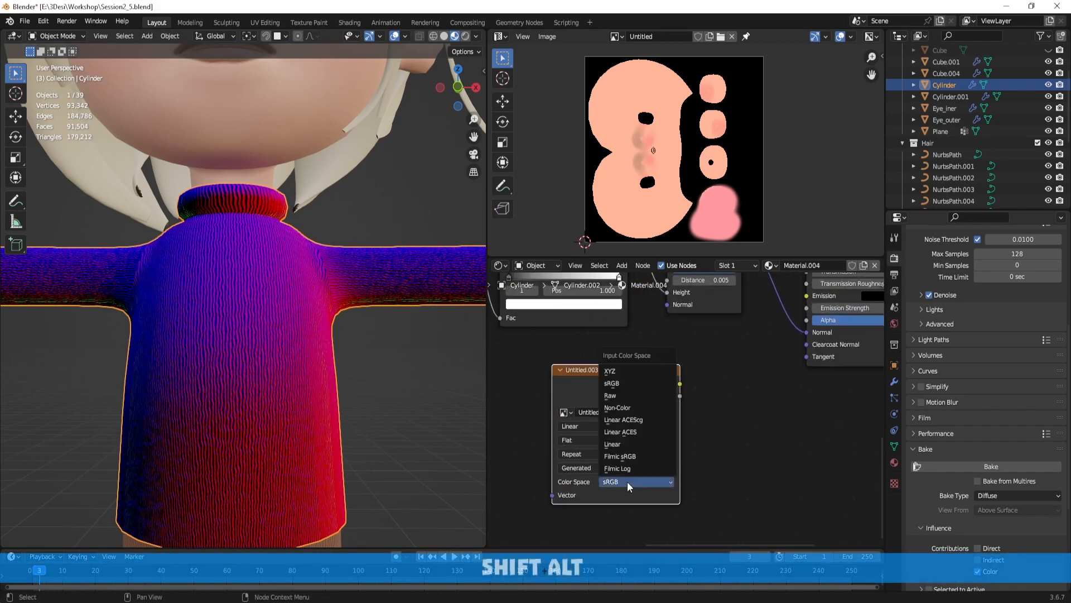
{"action": "left_click", "coordinate": [634, 408]}
{"action": "middle_click_drag", "start_coordinate": [678, 426], "coordinate": [693, 438]}
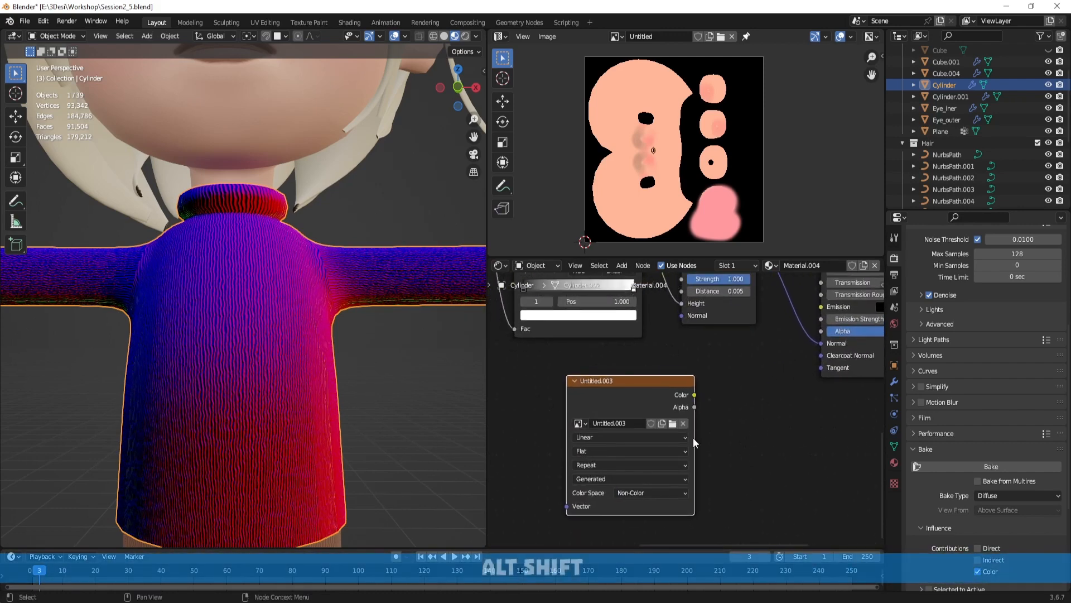
{"action": "left_click", "coordinate": [659, 494]}
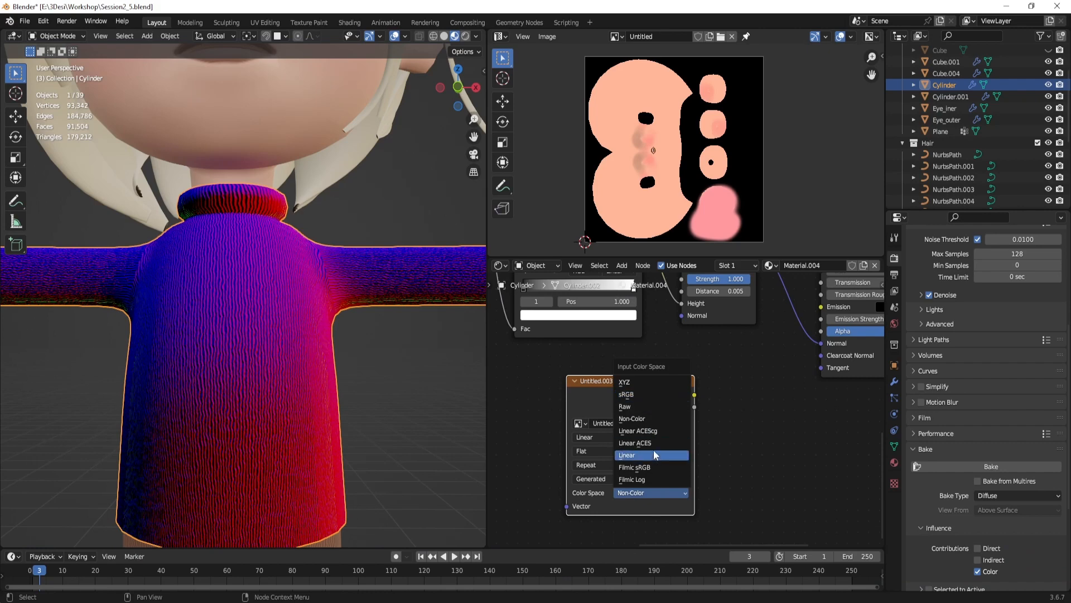
{"action": "left_click", "coordinate": [654, 420]}
Step: Bake the sweater's bump detail into the new image with the bake type set to Normal
{"action": "scroll", "coordinate": [741, 419], "scroll_direction": "down", "scroll_amount": 3}
{"action": "scroll", "coordinate": [742, 418], "scroll_direction": "down", "scroll_amount": 3}
{"action": "middle_click_drag", "start_coordinate": [731, 414], "coordinate": [667, 461]}
{"action": "scroll", "coordinate": [380, 320], "scroll_direction": "down", "scroll_amount": 1}
{"action": "middle_click_drag", "start_coordinate": [380, 320], "coordinate": [392, 332]}
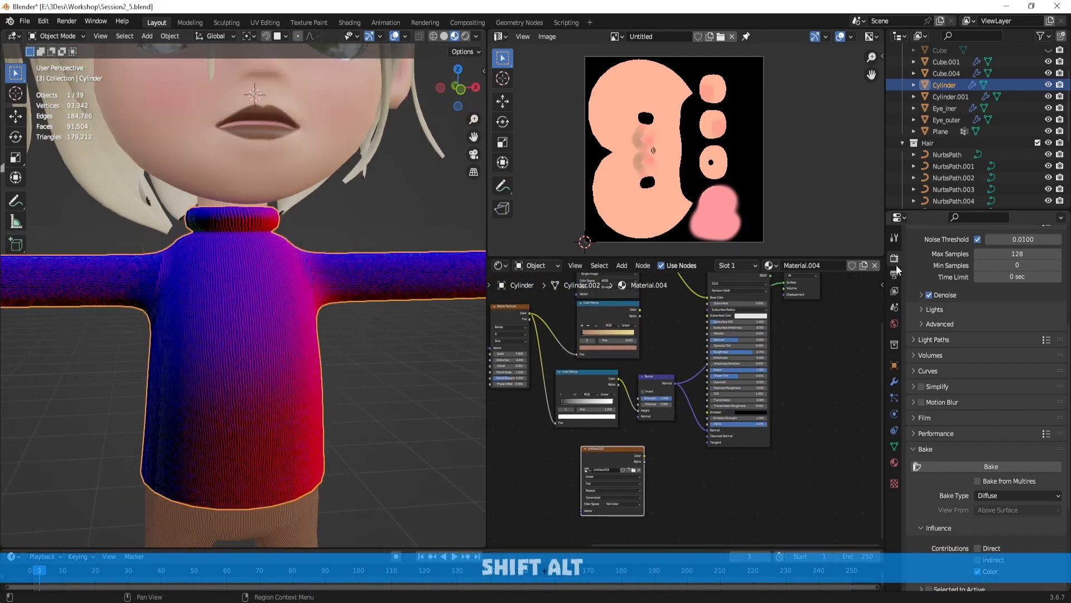
{"action": "scroll", "coordinate": [990, 348], "scroll_direction": "down", "scroll_amount": 3}
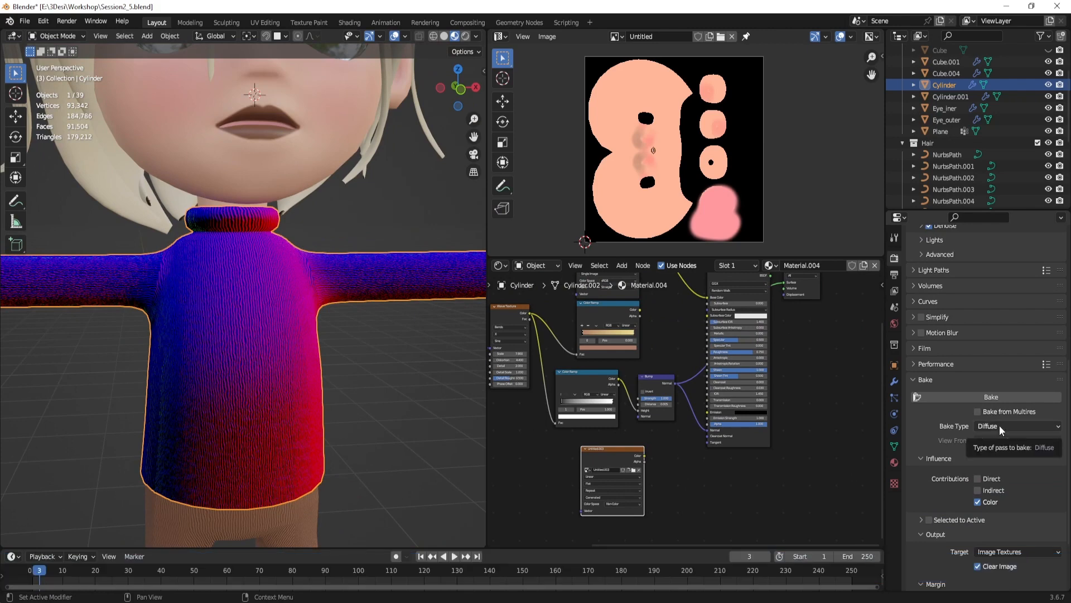
{"action": "left_click", "coordinate": [999, 425]}
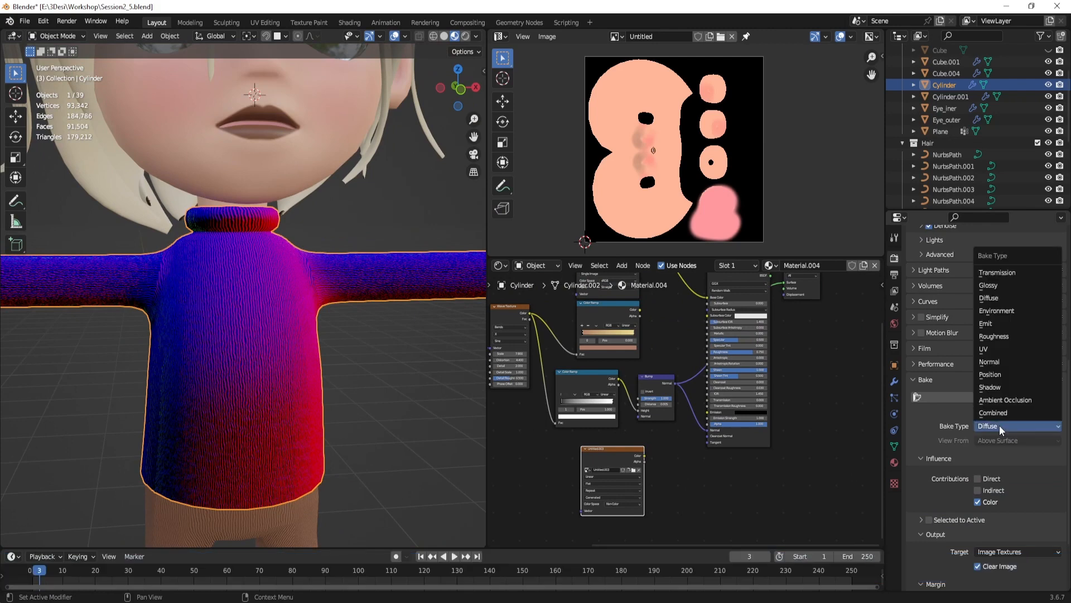
{"action": "left_click", "coordinate": [1006, 364]}
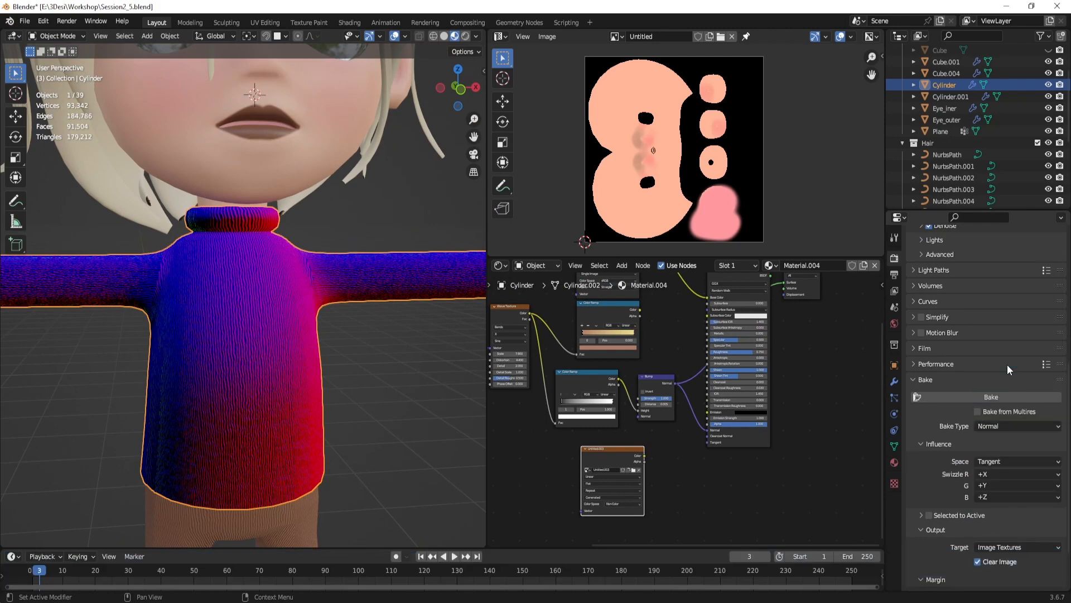
{"action": "left_click", "coordinate": [992, 395]}
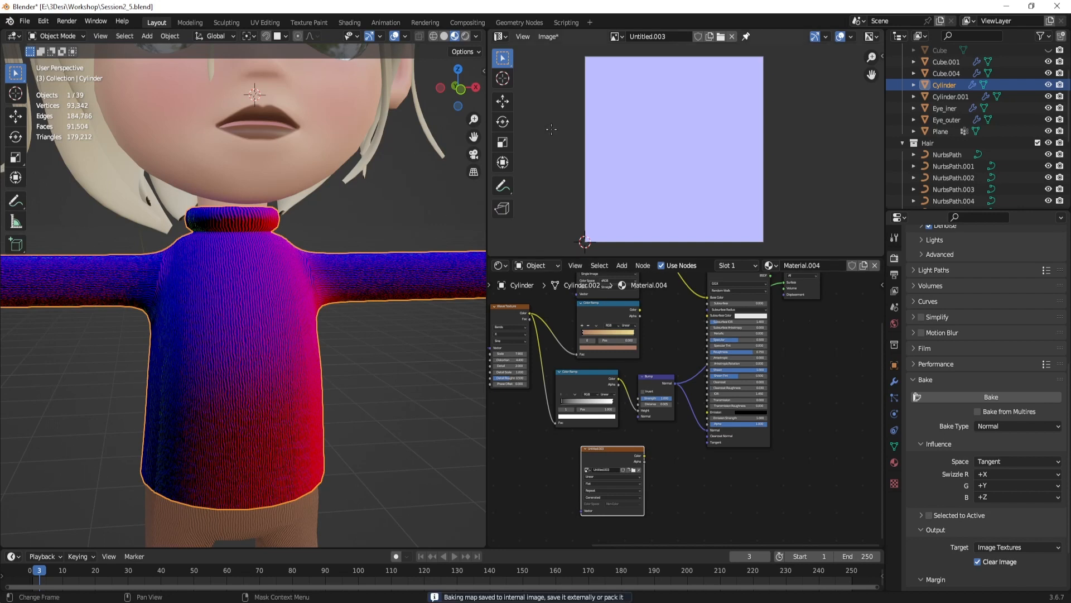
Step: Inspect the baked normal map, cut the Bump node's outgoing links, and restore the Principled BSDF as the material output
{"action": "scroll", "coordinate": [627, 155], "scroll_direction": "up", "scroll_amount": 5}
{"action": "scroll", "coordinate": [666, 167], "scroll_direction": "down", "scroll_amount": 3}
{"action": "left_click_drag", "start_coordinate": [701, 193], "coordinate": [710, 166], "text": "alt+shift"}
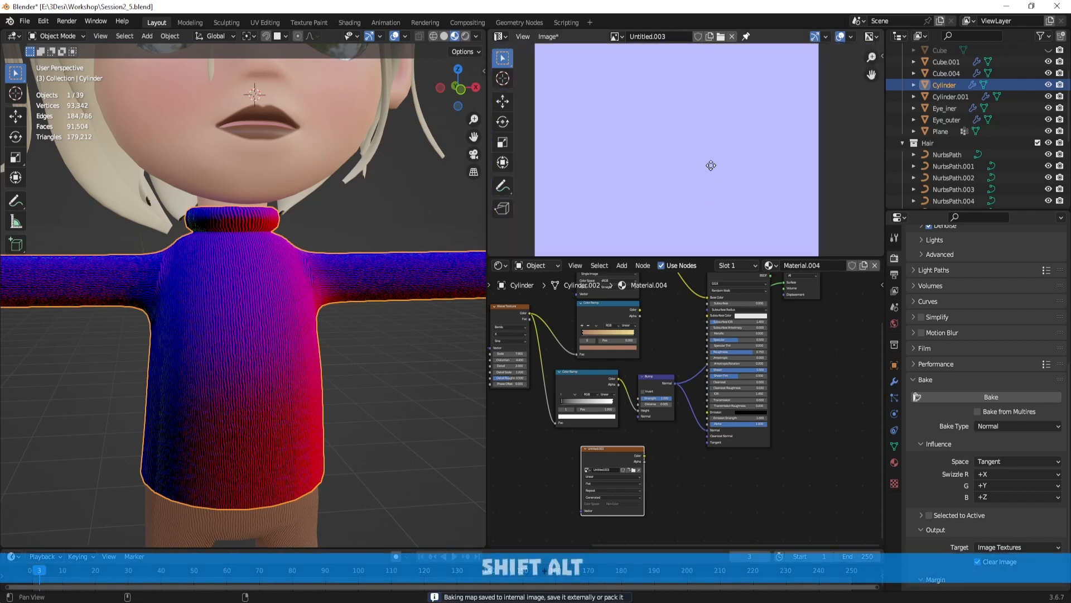
{"action": "scroll", "coordinate": [698, 141], "scroll_direction": "up", "scroll_amount": 1}
{"action": "scroll", "coordinate": [699, 144], "scroll_direction": "down", "scroll_amount": 4}
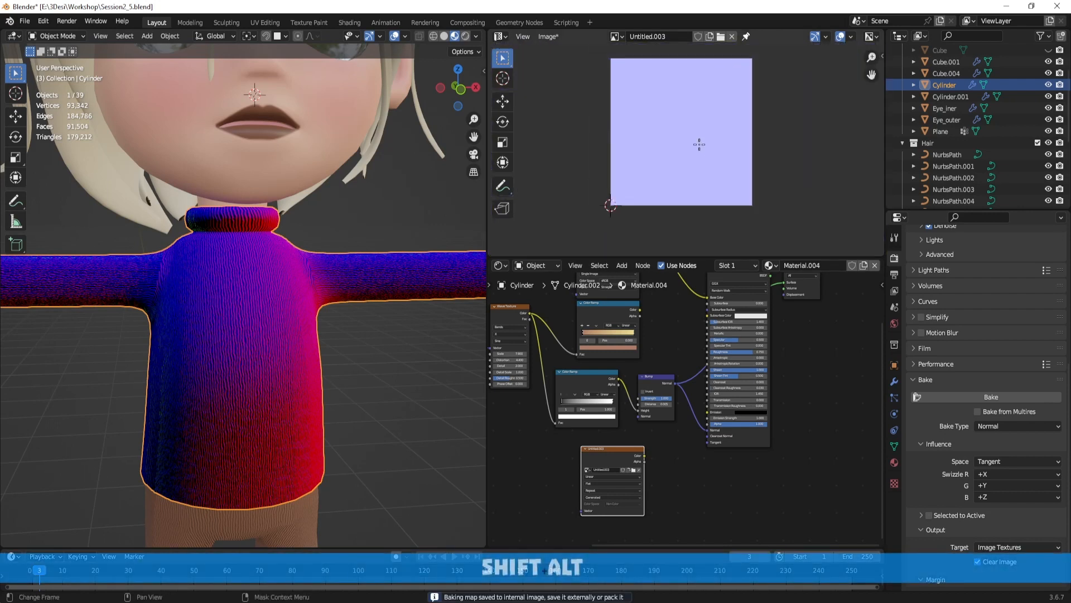
{"action": "scroll", "coordinate": [699, 144], "scroll_direction": "up", "scroll_amount": 2}
{"action": "scroll", "coordinate": [664, 451], "scroll_direction": "up", "scroll_amount": 2}
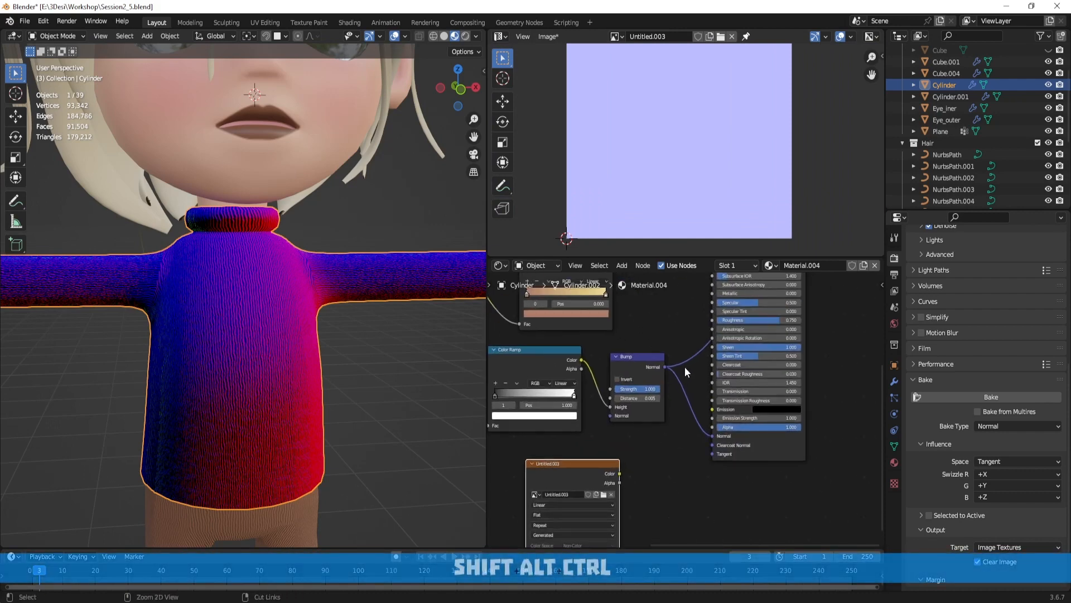
{"action": "right_click_drag", "start_coordinate": [685, 367], "coordinate": [672, 450], "text": "ctrl"}
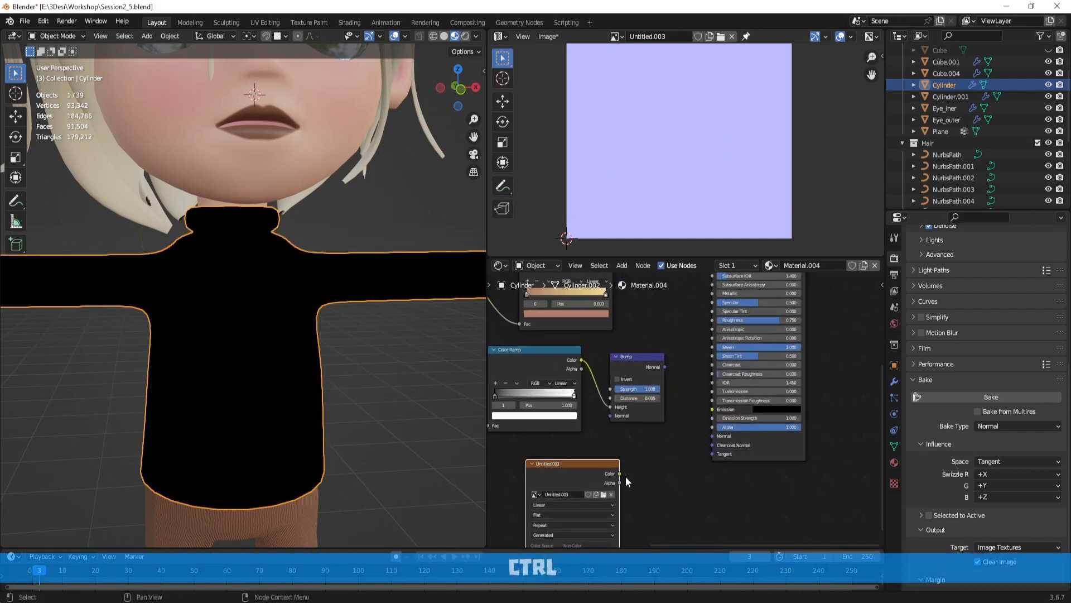
{"action": "scroll", "coordinate": [654, 390], "scroll_direction": "down", "scroll_amount": 5}
{"action": "middle_click_drag", "start_coordinate": [660, 314], "coordinate": [662, 356]}
{"action": "left_click", "coordinate": [728, 327], "text": "ctrl+shift"}
{"action": "scroll", "coordinate": [679, 430], "scroll_direction": "up", "scroll_amount": 4}
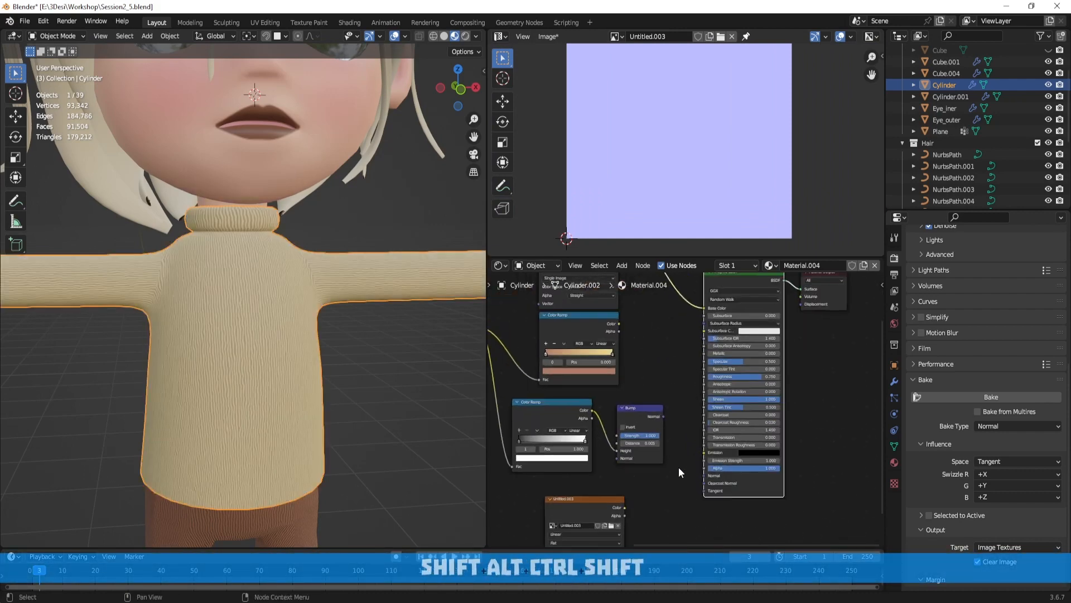
Step: Reposition the baked normal image's node below the black-and-white Color Ramp, leaving room beside it
{"action": "scroll", "coordinate": [678, 467], "scroll_direction": "up", "scroll_amount": 2}
{"action": "scroll", "coordinate": [605, 446], "scroll_direction": "down", "scroll_amount": 3, "text": "shift"}
{"action": "left_click_drag", "start_coordinate": [604, 448], "coordinate": [641, 410]}
{"action": "left_click", "coordinate": [587, 410]}
{"action": "scroll", "coordinate": [587, 410], "scroll_direction": "down", "scroll_amount": 3}
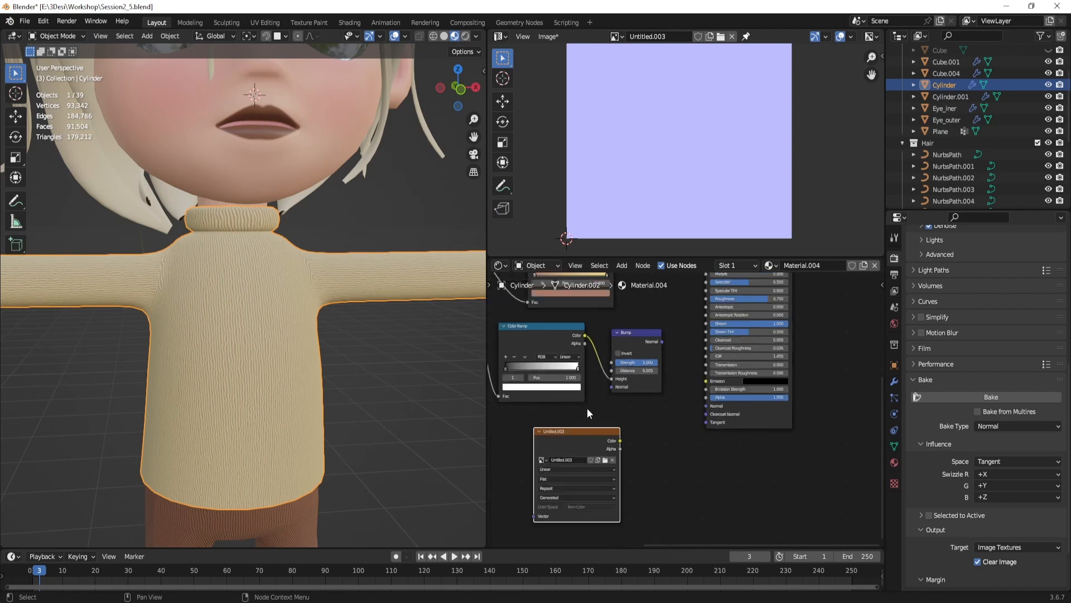
{"action": "scroll", "coordinate": [587, 408], "scroll_direction": "down", "scroll_amount": 1}
{"action": "middle_click_drag", "start_coordinate": [587, 408], "coordinate": [618, 404]}
{"action": "key", "text": "g"}
{"action": "left_click", "coordinate": [641, 424]}
Step: Add a Normal Map node between the baked normal image's node and the Principled BSDF
{"action": "key", "text": "shift+a"}
{"action": "left_click", "coordinate": [641, 424]}
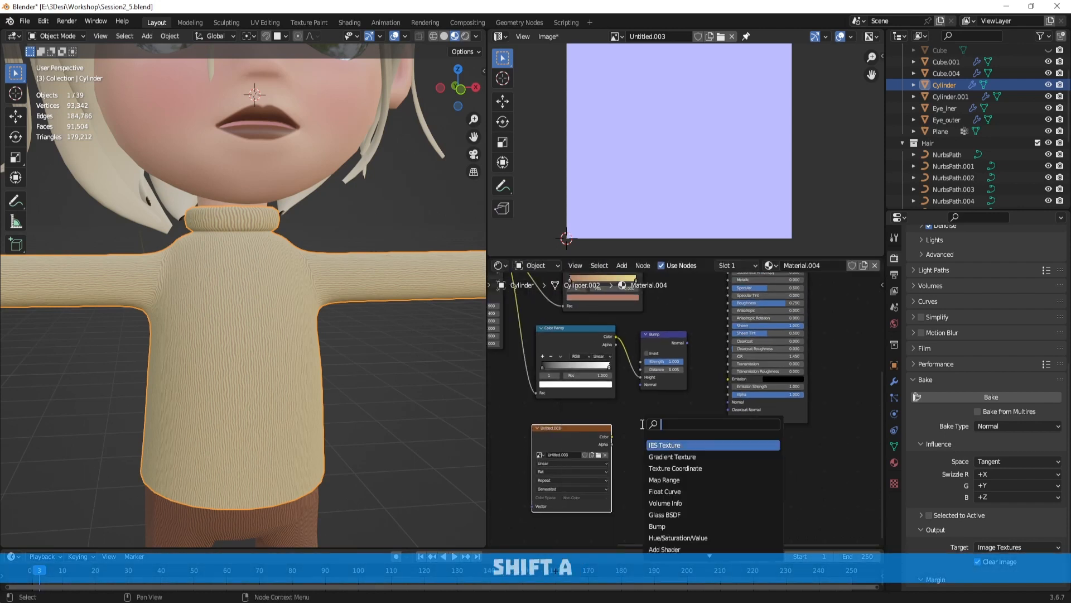
{"action": "type", "text": "norma"}
{"action": "key", "text": "Down"}
{"action": "key", "text": "Return"}
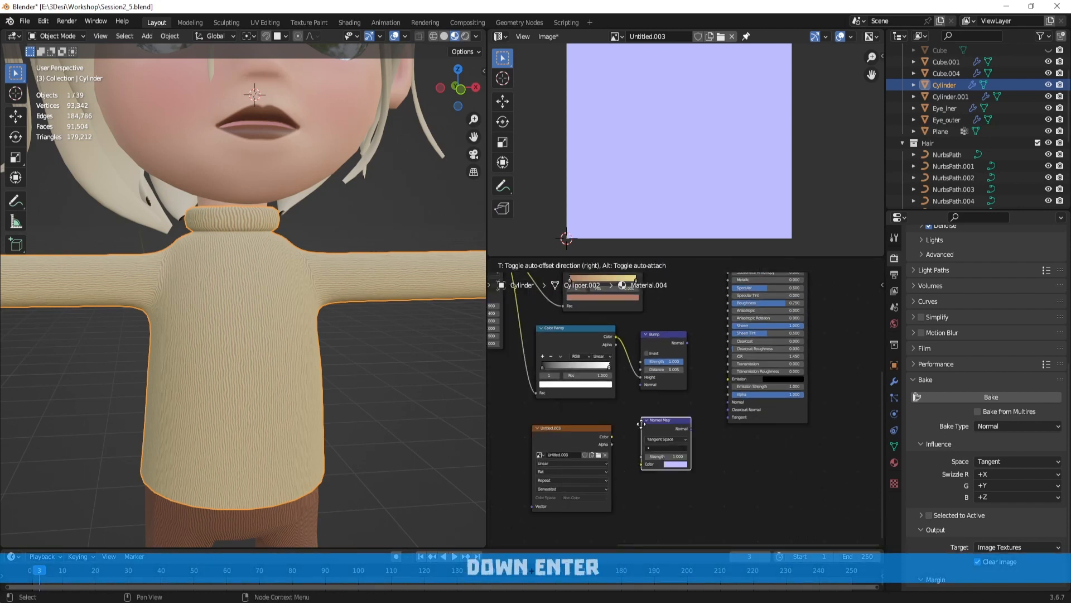
{"action": "left_click", "coordinate": [641, 424]}
Step: Link the baked image's Color to the Normal Map's Color, and the Normal Map's output to the Principled BSDF's Normal
{"action": "scroll", "coordinate": [692, 427], "scroll_direction": "up", "scroll_amount": 2}
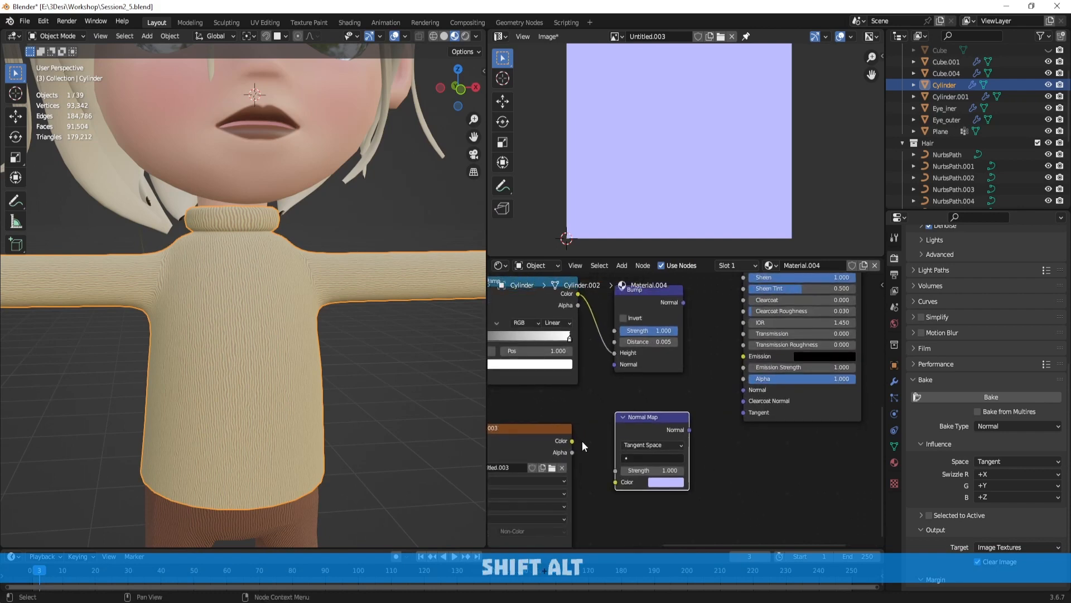
{"action": "left_click_drag", "start_coordinate": [571, 441], "coordinate": [616, 481]}
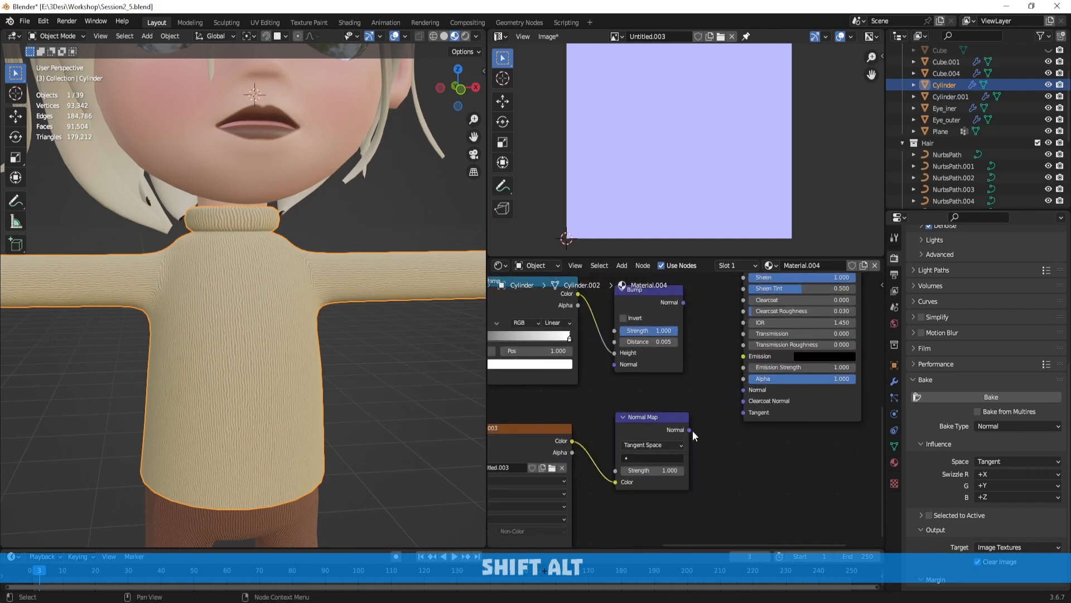
{"action": "left_click_drag", "start_coordinate": [692, 430], "coordinate": [743, 390]}
{"action": "middle_click_drag", "start_coordinate": [362, 393], "coordinate": [440, 313]}
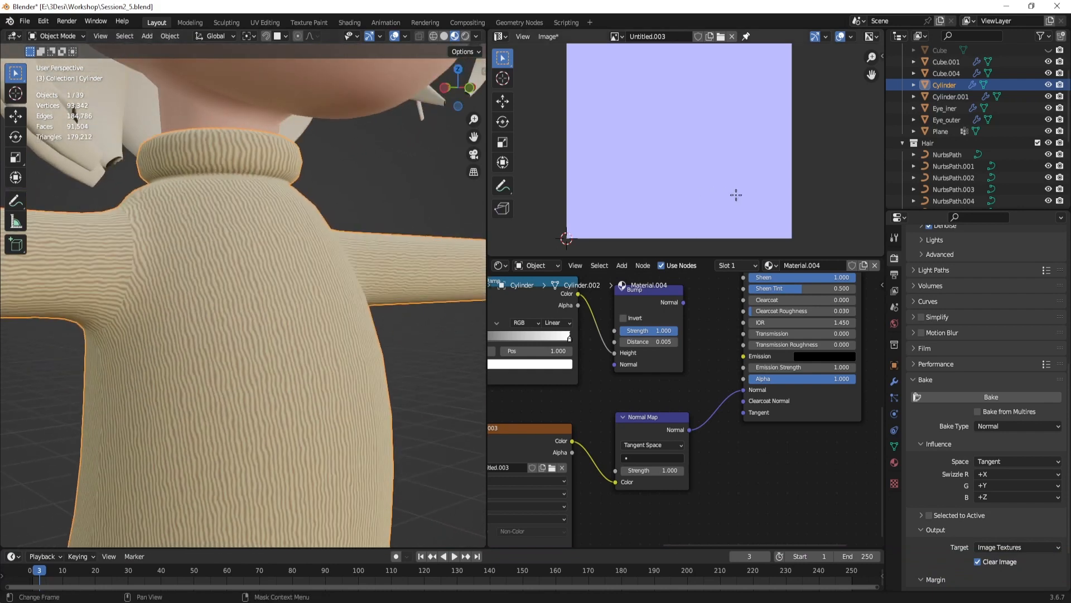
Step: Collapse the bake Output settings, check the sweater's UV layout in Edit Mode, and return to Object Mode
{"action": "scroll", "coordinate": [975, 461], "scroll_direction": "down", "scroll_amount": 3}
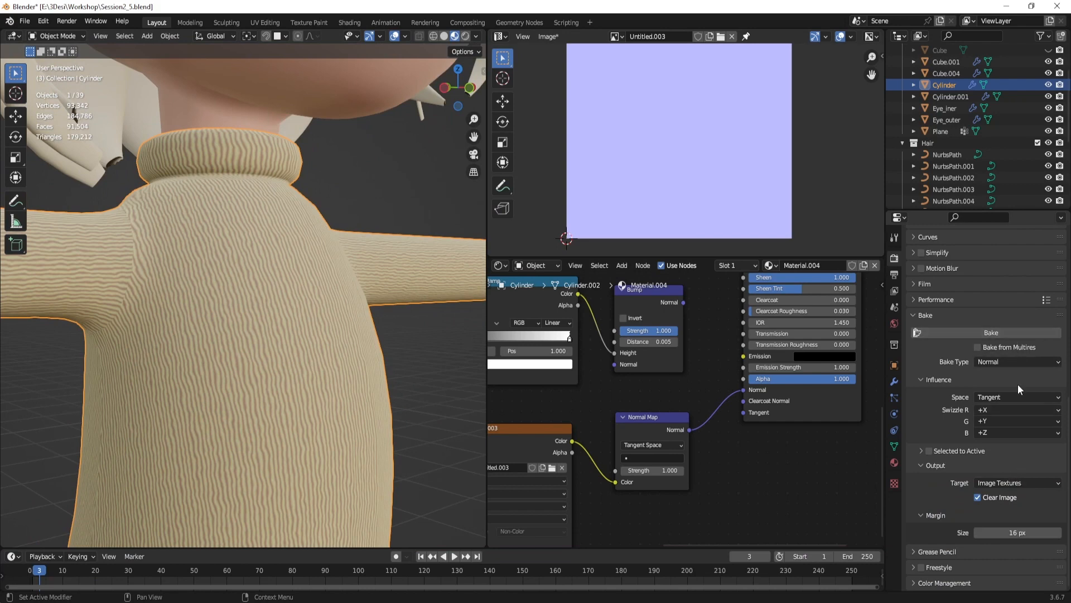
{"action": "left_click", "coordinate": [935, 465]}
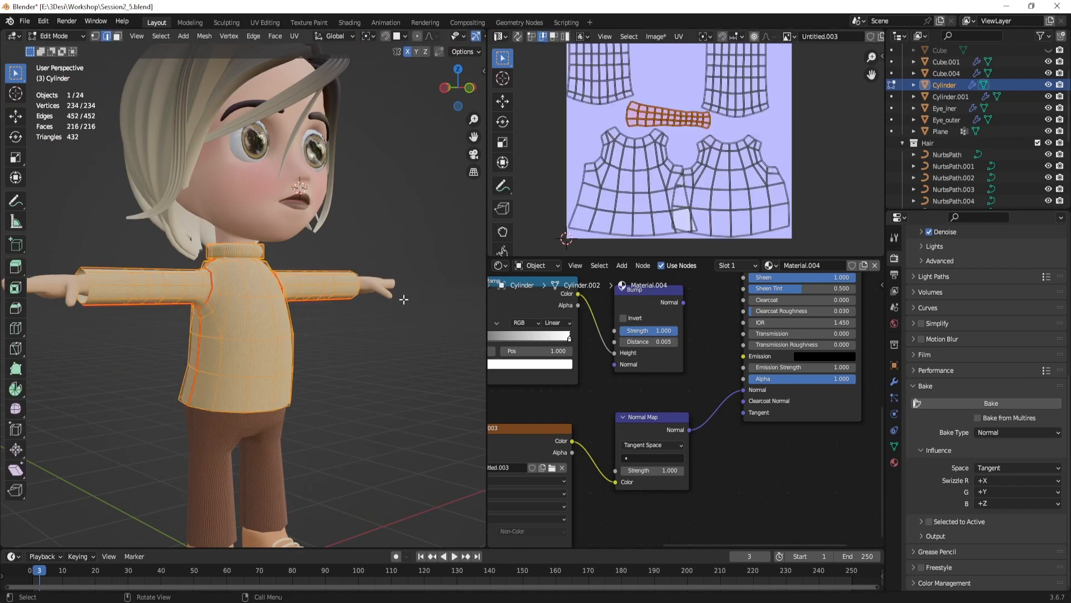
{"action": "middle_click_drag", "start_coordinate": [404, 299], "coordinate": [309, 269]}
{"action": "key", "text": "Tab"}
Step: Select the head, display the face texture named Untitled in the image editor, and look at the face up close
{"action": "left_click", "coordinate": [307, 266]}
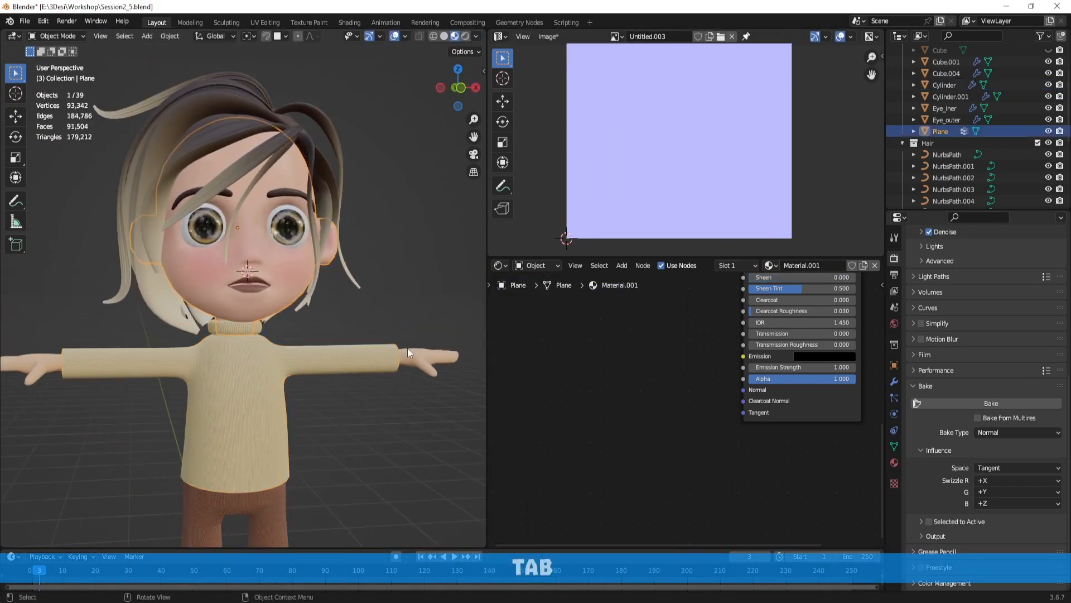
{"action": "left_click", "coordinate": [616, 37]}
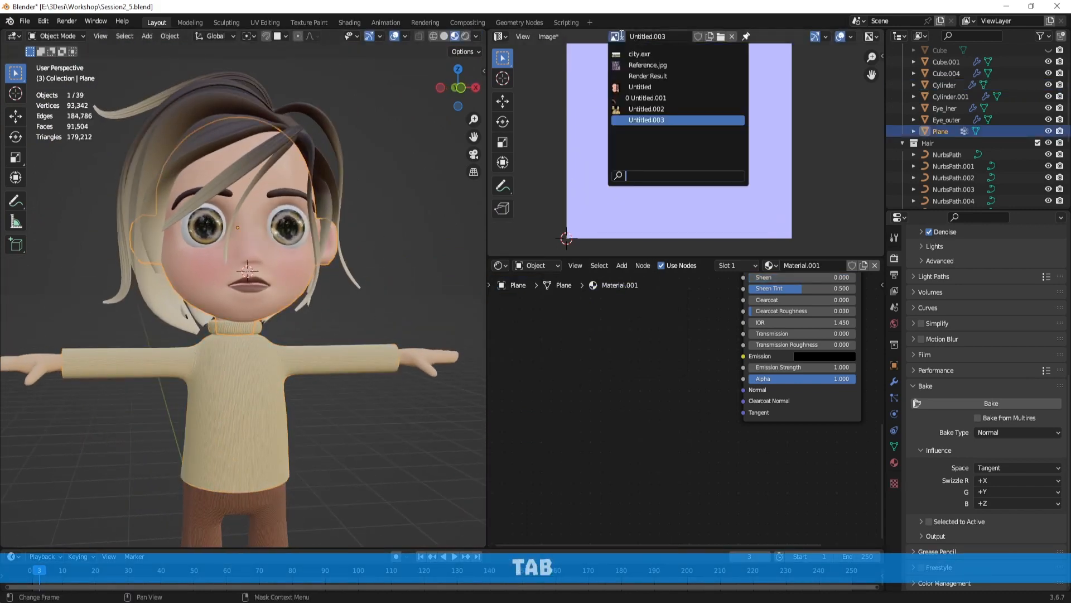
{"action": "left_click", "coordinate": [640, 86]}
{"action": "middle_click_drag", "start_coordinate": [360, 234], "coordinate": [371, 226]}
{"action": "scroll", "coordinate": [372, 226], "scroll_direction": "up", "scroll_amount": 3}
{"action": "middle_click_drag", "start_coordinate": [278, 228], "coordinate": [357, 262], "text": "shift"}
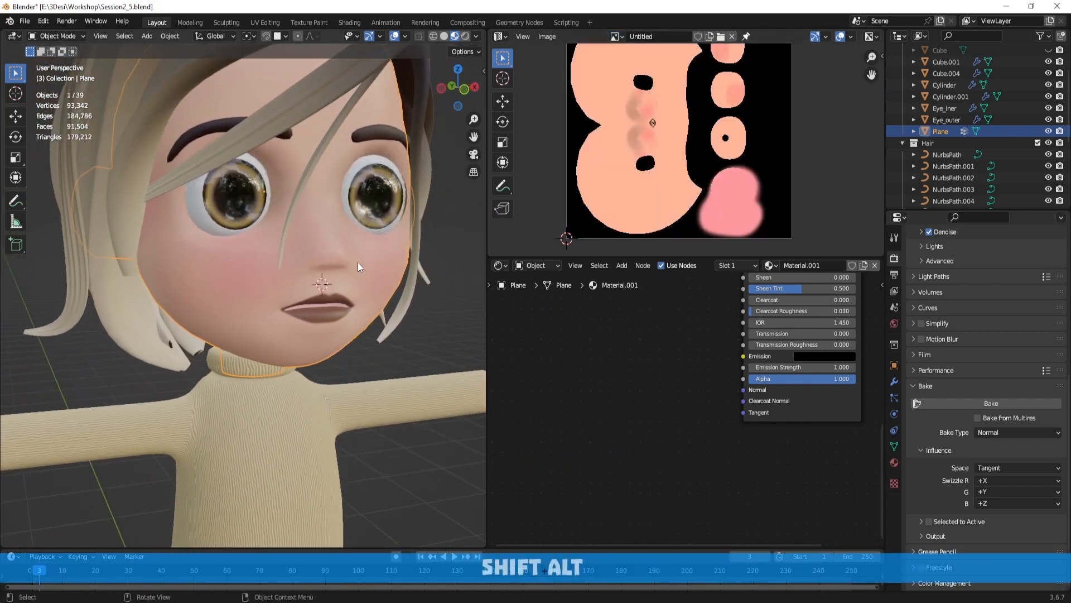
Step: Select the inner eye mesh, Eye_iner, and bring the whole node tree of its Iris material into view
{"action": "scroll", "coordinate": [357, 263], "scroll_direction": "down", "scroll_amount": 4}
{"action": "scroll", "coordinate": [982, 128], "scroll_direction": "up", "scroll_amount": 3}
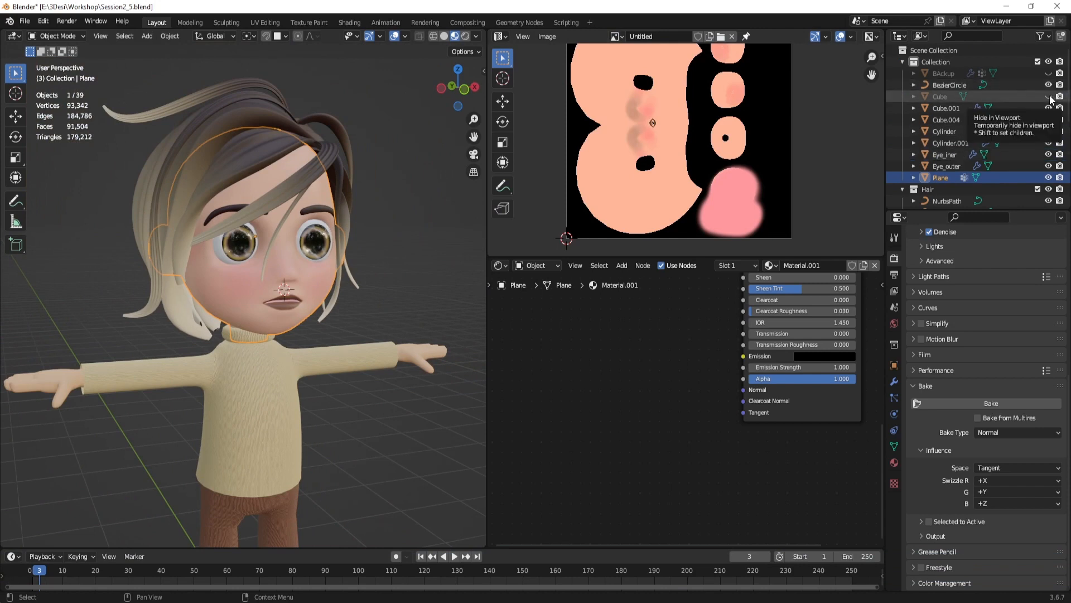
{"action": "scroll", "coordinate": [319, 263], "scroll_direction": "up", "scroll_amount": 4}
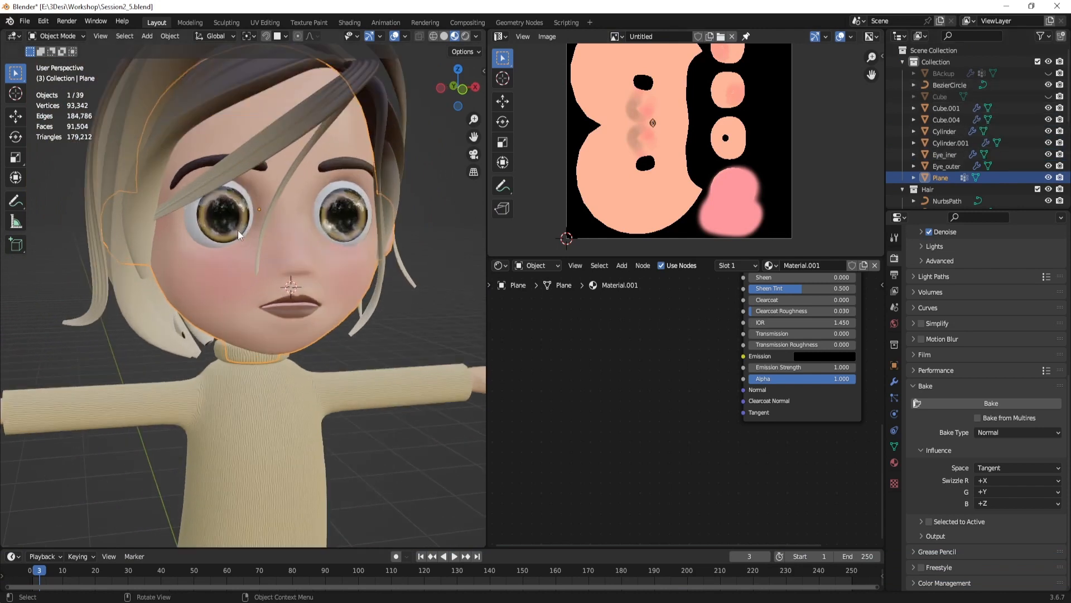
{"action": "left_click", "coordinate": [232, 216]}
{"action": "scroll", "coordinate": [246, 219], "scroll_direction": "up", "scroll_amount": 2}
{"action": "key", "text": "Tab"}
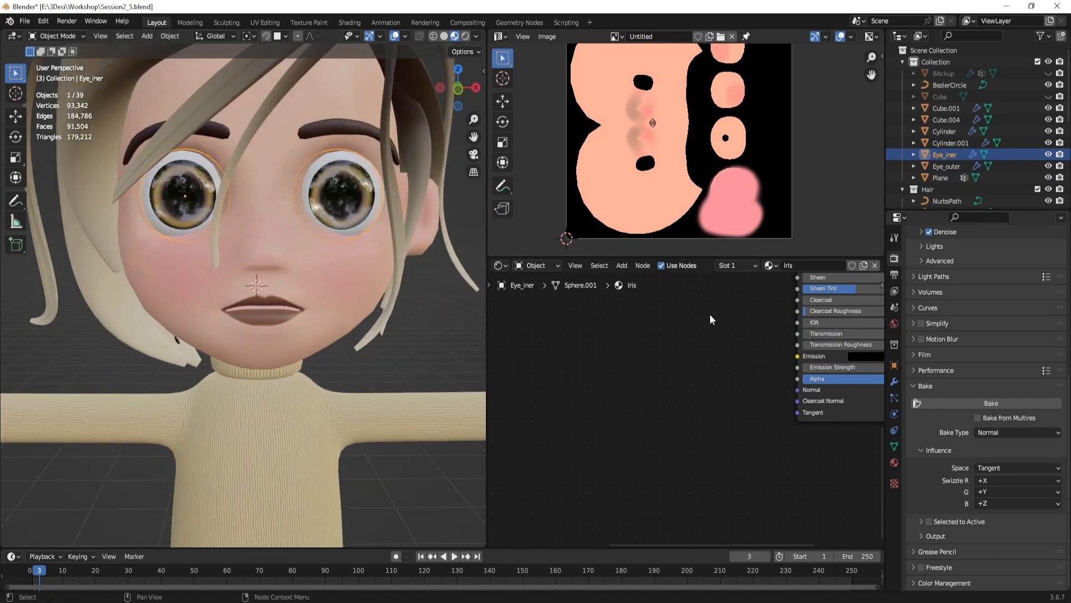
{"action": "key", "text": "Tab"}
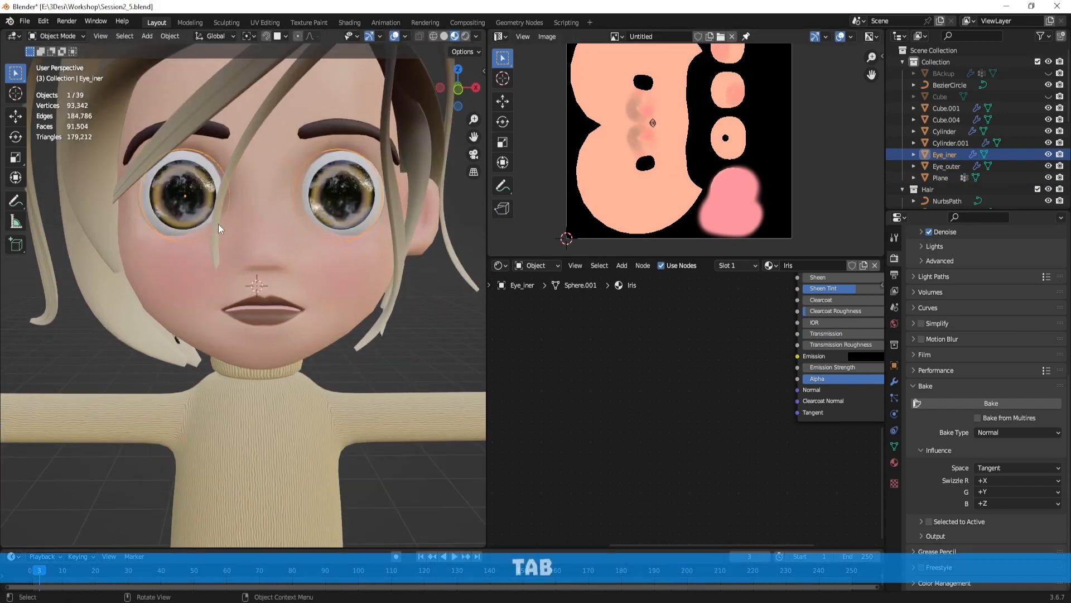
{"action": "middle_click_drag", "start_coordinate": [220, 232], "coordinate": [249, 230]}
{"action": "scroll", "coordinate": [829, 375], "scroll_direction": "down", "scroll_amount": 4}
{"action": "left_click_drag", "start_coordinate": [680, 367], "coordinate": [683, 410], "text": "alt+shift"}
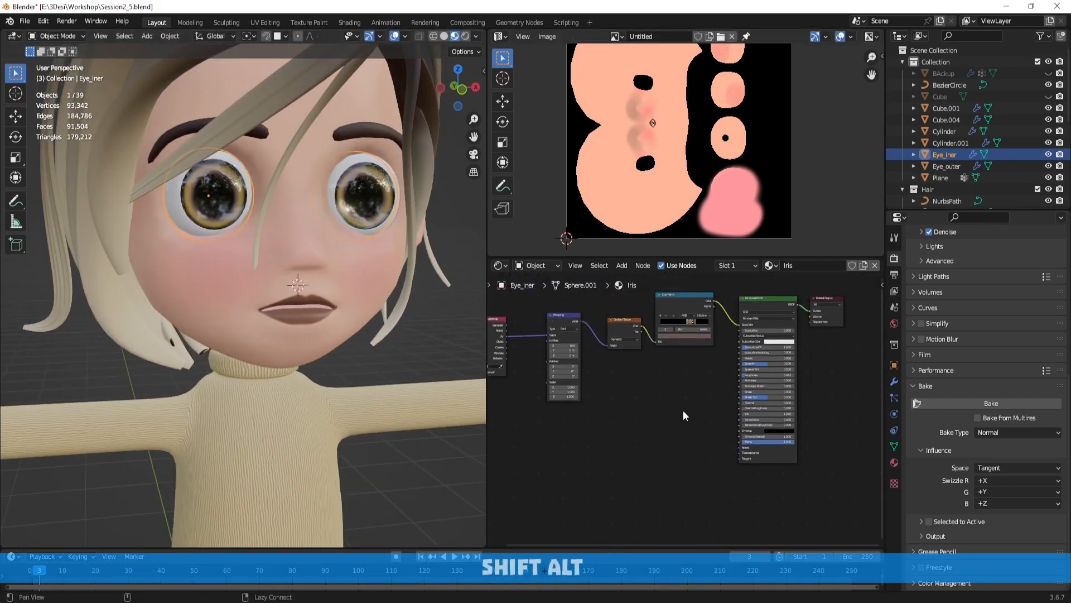
{"action": "scroll", "coordinate": [689, 385], "scroll_direction": "up", "scroll_amount": 2}
Step: Add an Image Texture node above the Color Ramp in the Iris material and create a new blank 2048 x 2048 px image in it
{"action": "left_click_drag", "start_coordinate": [701, 341], "coordinate": [693, 456], "text": "alt+shift"}
{"action": "key", "text": "shift+a"}
{"action": "left_click", "coordinate": [661, 350]}
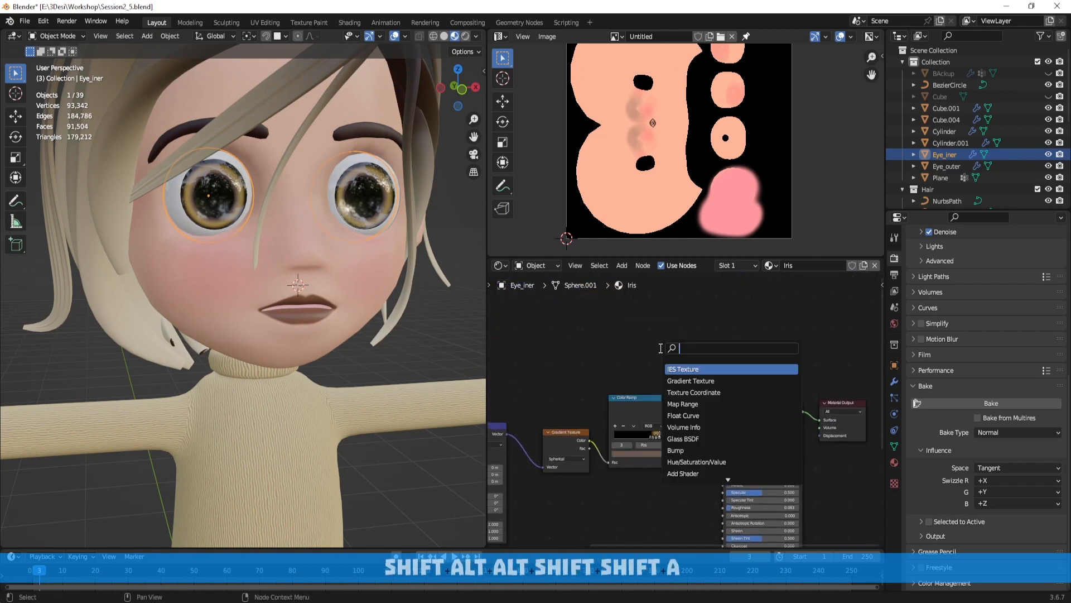
{"action": "type", "text": "image"}
{"action": "key", "text": "Return"}
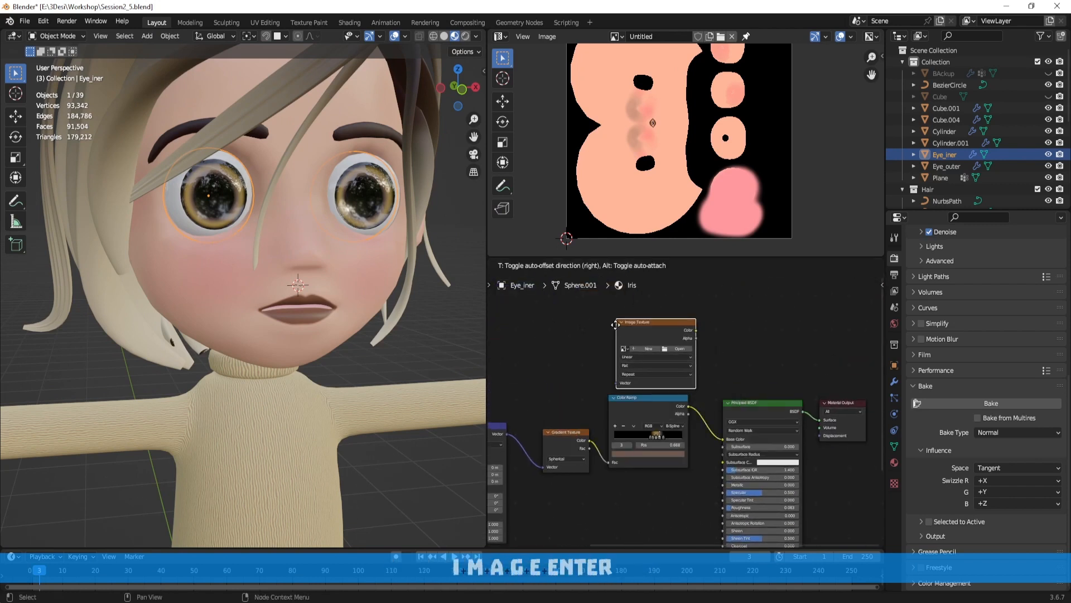
{"action": "left_click", "coordinate": [638, 334]}
{"action": "left_click", "coordinate": [644, 339]}
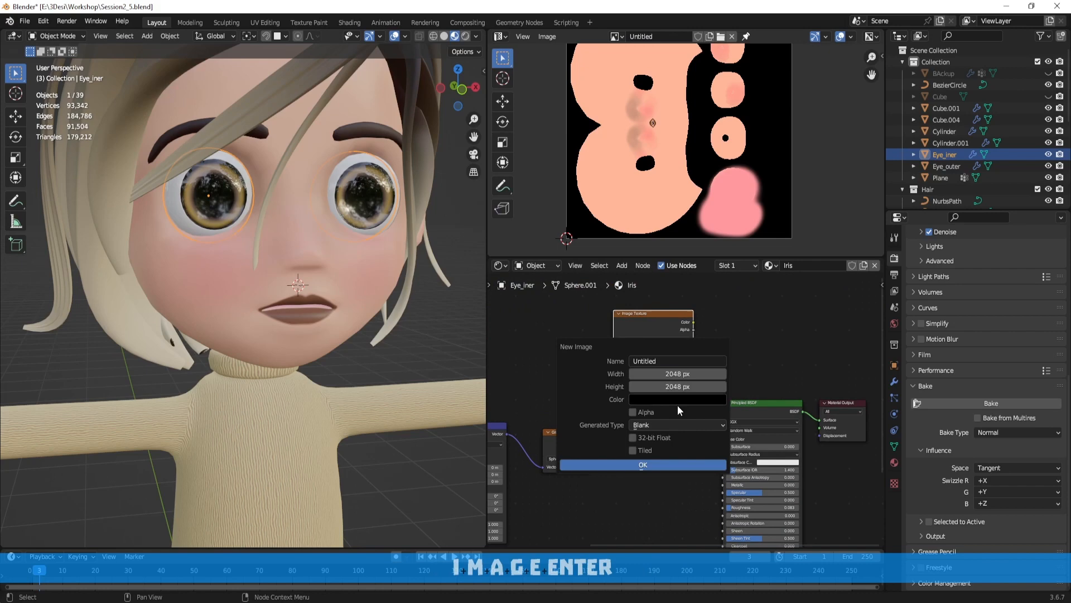
{"action": "left_click", "coordinate": [658, 464]}
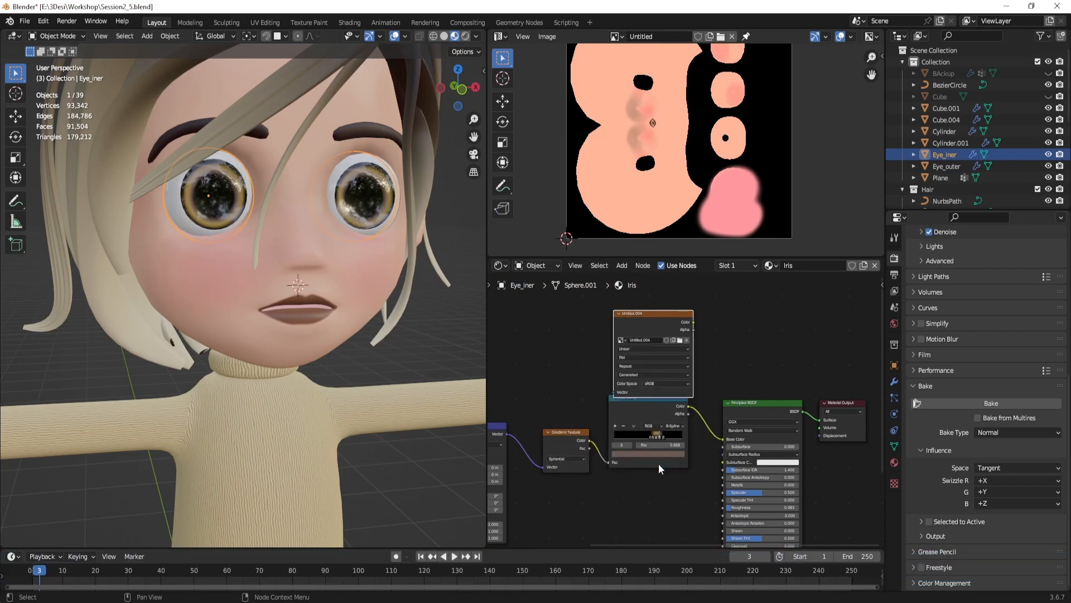
Step: Space the new Image Texture node clear of the Color Ramp and leave the image node selected as the bake target
{"action": "scroll", "coordinate": [691, 384], "scroll_direction": "up", "scroll_amount": 4}
{"action": "scroll", "coordinate": [700, 365], "scroll_direction": "down", "scroll_amount": 2}
{"action": "mouse_move", "coordinate": [653, 305]}
{"action": "left_mouse_down", "text": "alt+shift"}
{"action": "mouse_move", "coordinate": [694, 372]}
{"action": "mouse_move", "coordinate": [655, 326]}
{"action": "left_mouse_up", "text": "alt+shift"}
{"action": "left_click_drag", "start_coordinate": [724, 398], "coordinate": [693, 383], "text": "alt+shift"}
{"action": "left_click_drag", "start_coordinate": [661, 445], "coordinate": [651, 446]}
{"action": "left_click", "coordinate": [707, 403]}
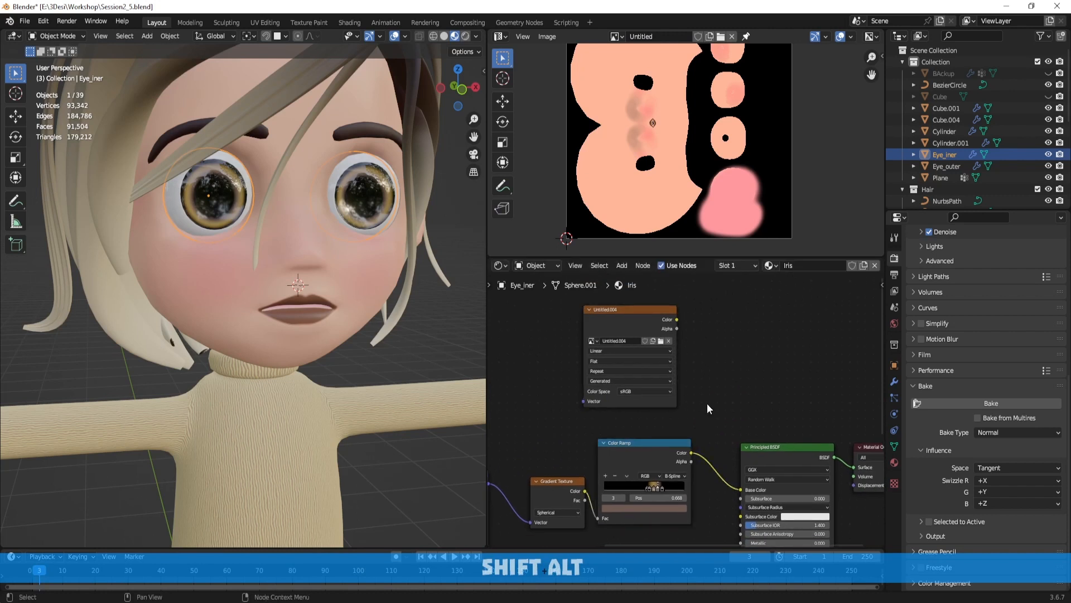
{"action": "left_click_drag", "start_coordinate": [707, 403], "coordinate": [691, 397], "text": "alt+shift"}
{"action": "left_click_drag", "start_coordinate": [631, 316], "coordinate": [643, 321]}
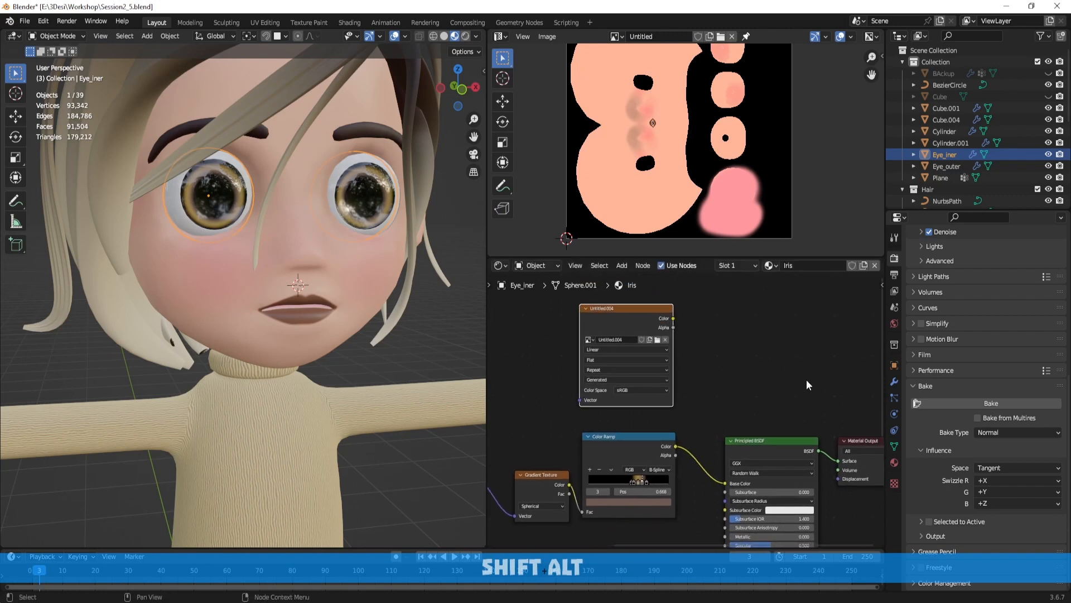
Step: Bake the inner eye into the new image with the Normal type while previewing it, and set the Bake Type to Diffuse
{"action": "left_click", "coordinate": [994, 399]}
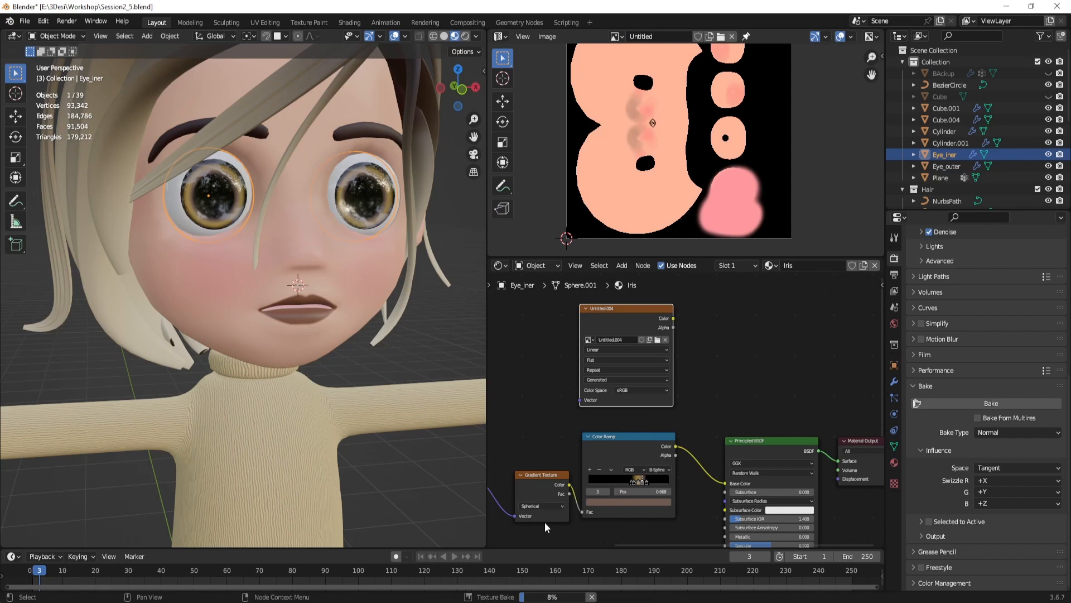
{"action": "left_click", "coordinate": [647, 316], "text": "ctrl+shift"}
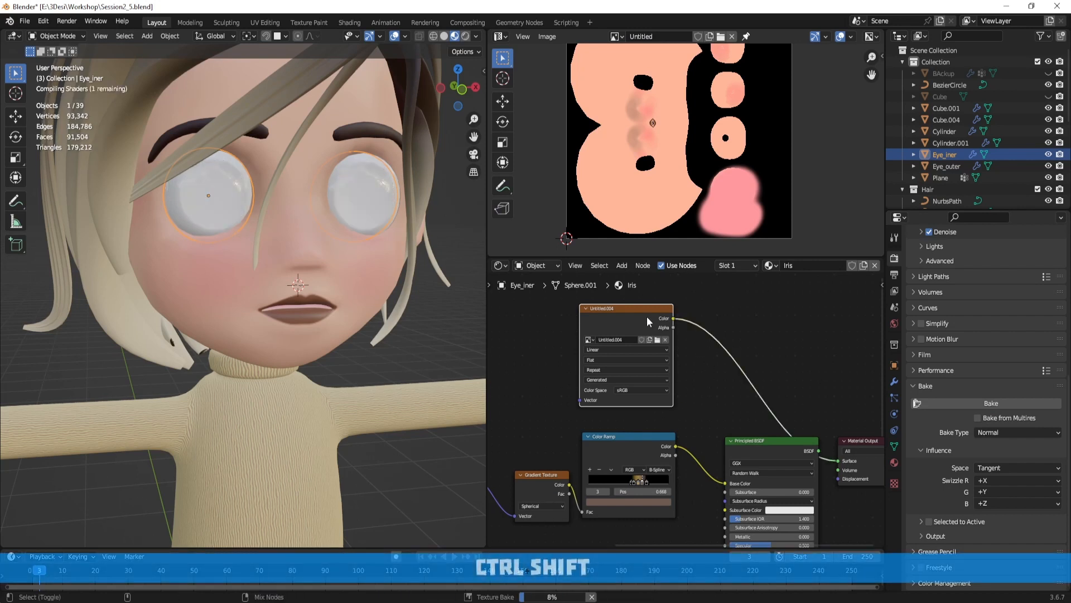
{"action": "left_click", "coordinate": [1018, 432]}
{"action": "left_click", "coordinate": [1006, 306]}
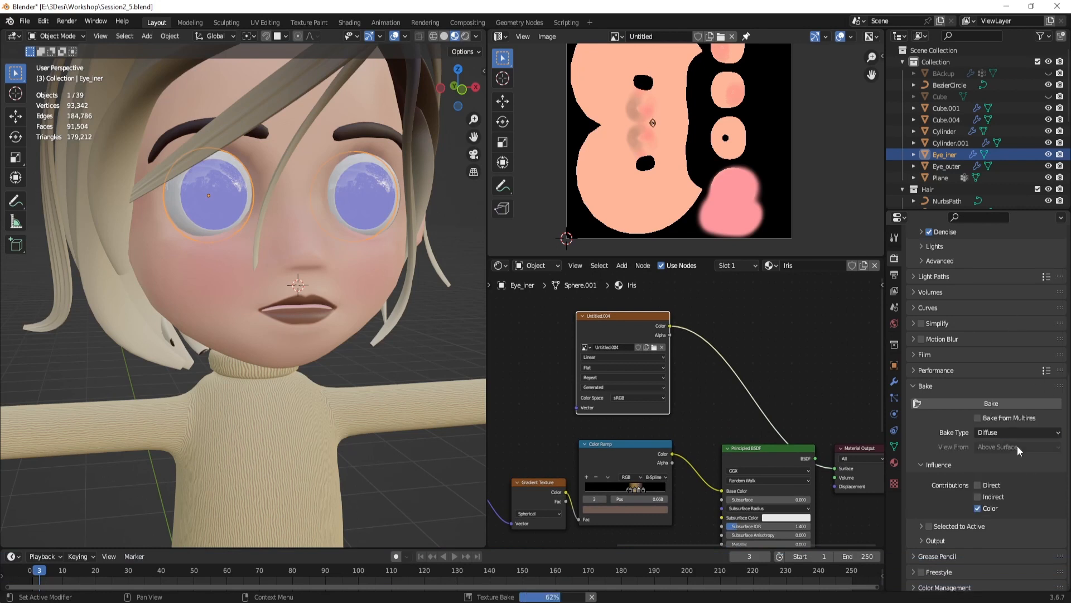
Step: Preview the baked image on the eyes again and reconnect the Principled BSDF to the Material Output
{"action": "right_click_drag", "start_coordinate": [726, 335], "coordinate": [724, 395], "text": "ctrl"}
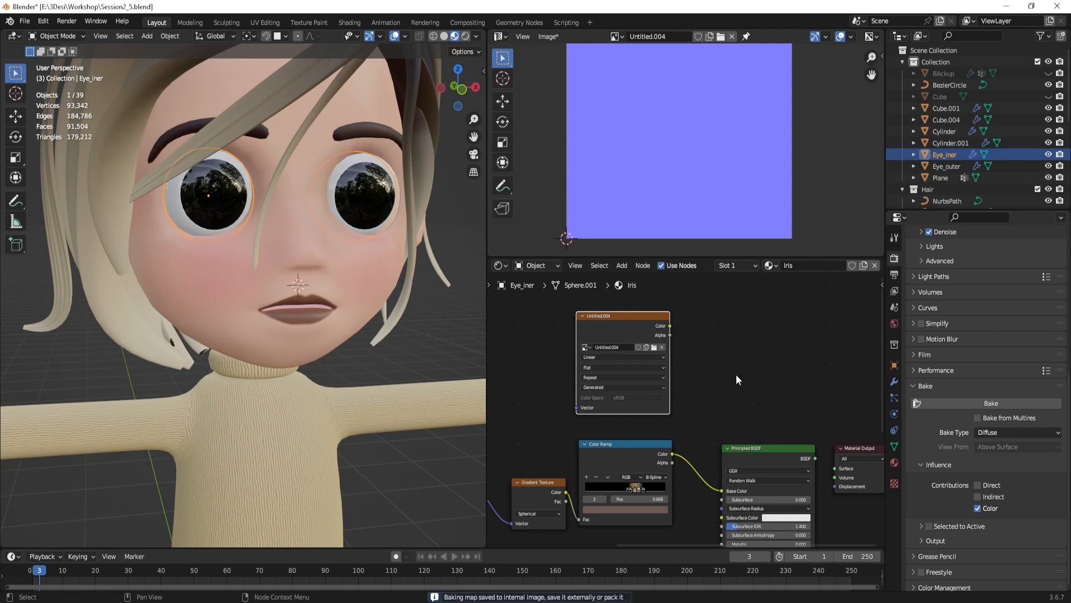
{"action": "left_click", "coordinate": [611, 322], "text": "ctrl+shift"}
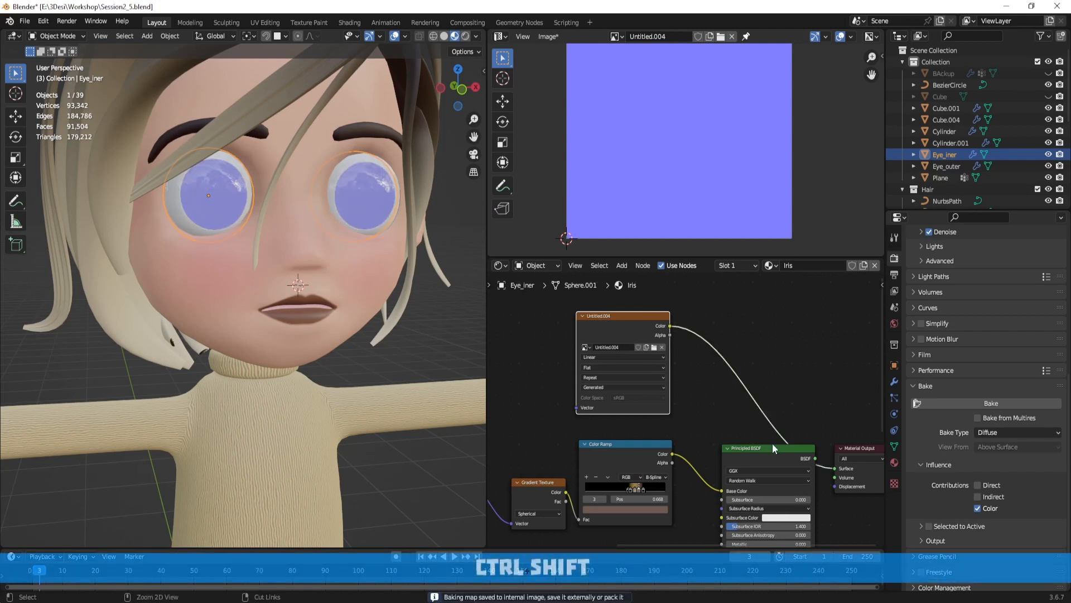
{"action": "left_click", "coordinate": [759, 449], "text": "ctrl+shift"}
{"action": "scroll", "coordinate": [705, 400], "scroll_direction": "up", "scroll_amount": 1}
{"action": "middle_click_drag", "start_coordinate": [706, 403], "coordinate": [739, 412]}
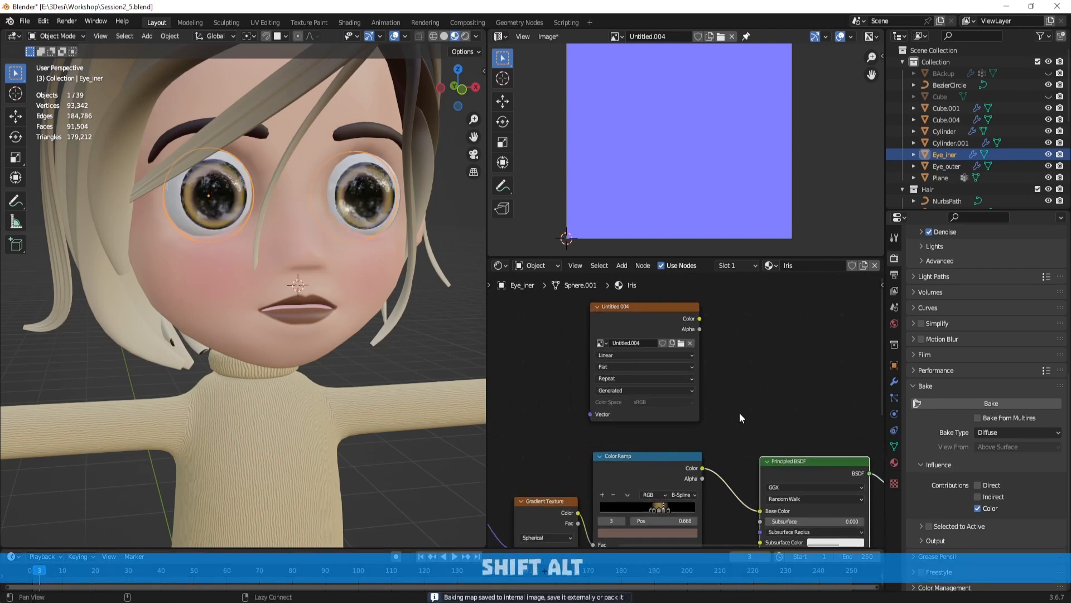
Step: Select the Iris material's Color Ramp node and hide the Eye_outer object in the viewport
{"action": "left_click", "coordinate": [737, 412]}
{"action": "left_click", "coordinate": [648, 324]}
{"action": "scroll", "coordinate": [649, 323], "scroll_direction": "down", "scroll_amount": 1}
{"action": "scroll", "coordinate": [648, 323], "scroll_direction": "down", "scroll_amount": 1}
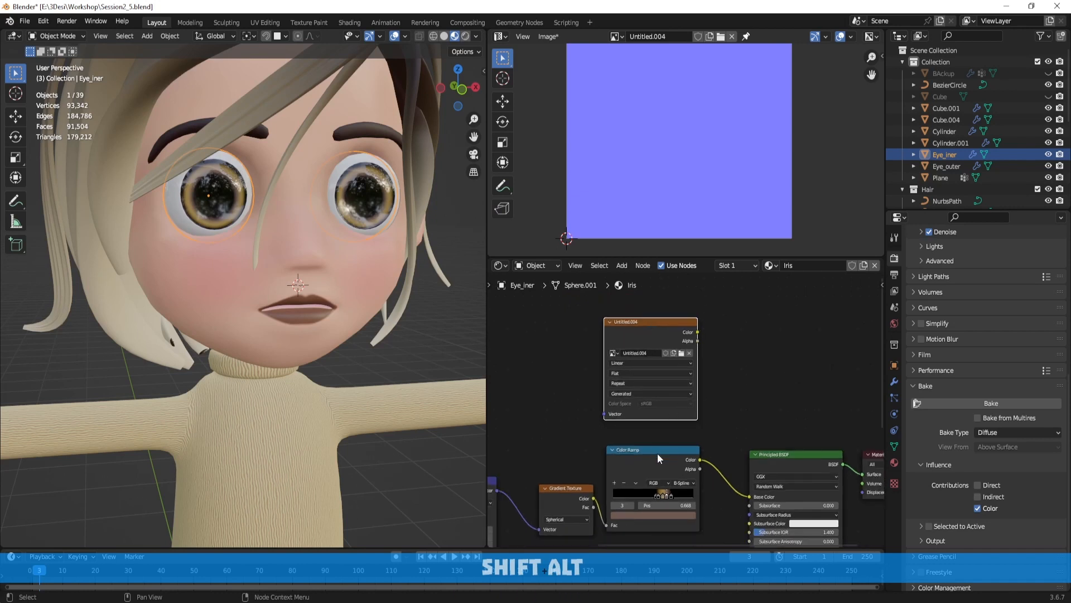
{"action": "left_click", "coordinate": [657, 453]}
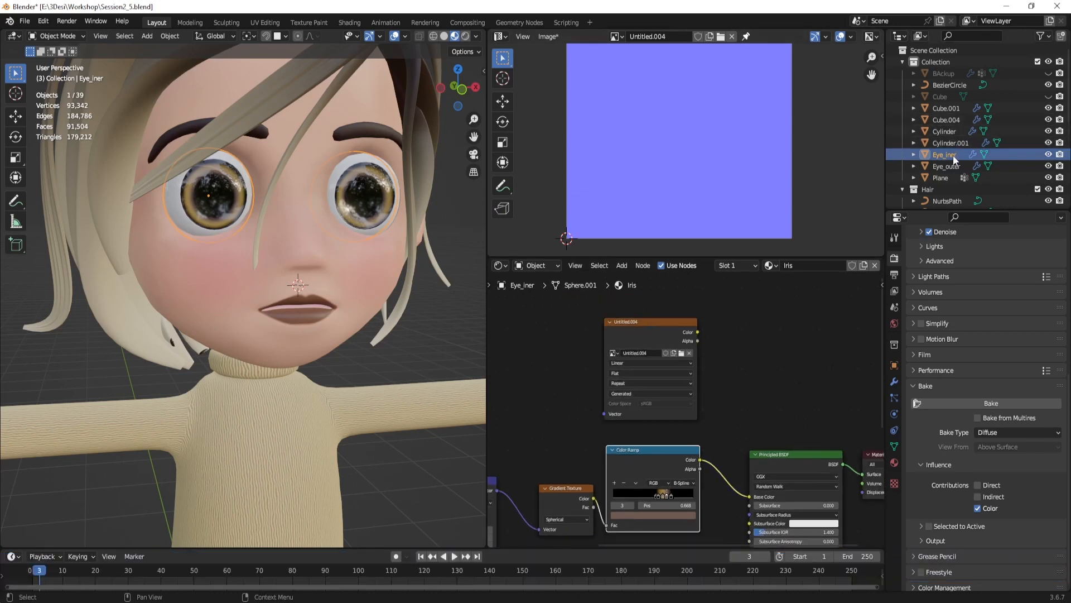
{"action": "left_click", "coordinate": [1048, 166]}
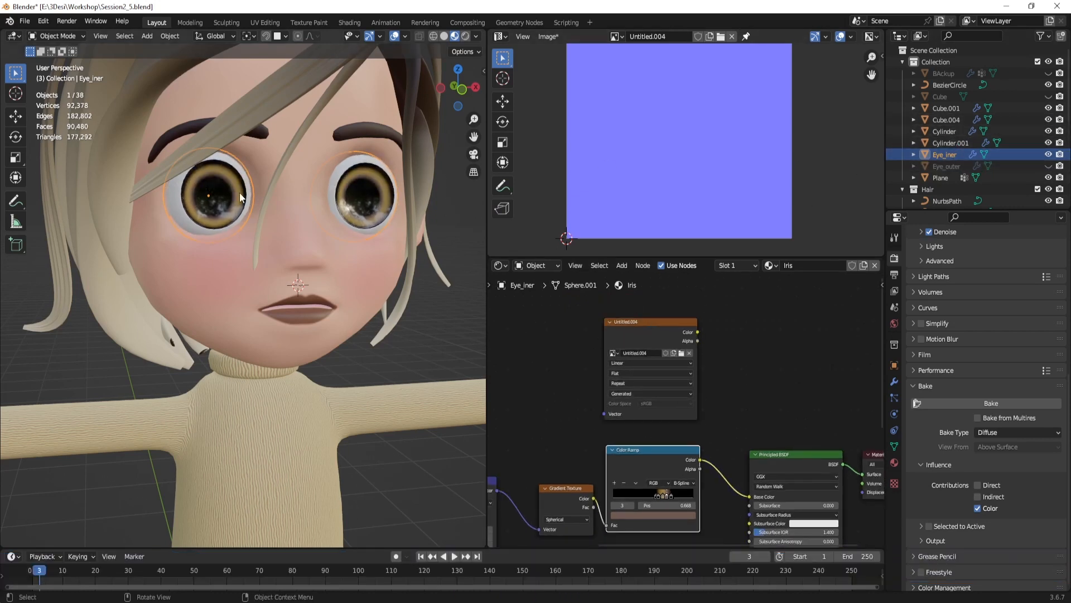
Step: Replace the Untitled.004 texture node in the Iris material with an empty Image Texture node above the Color Ramp
{"action": "key", "text": "Tab"}
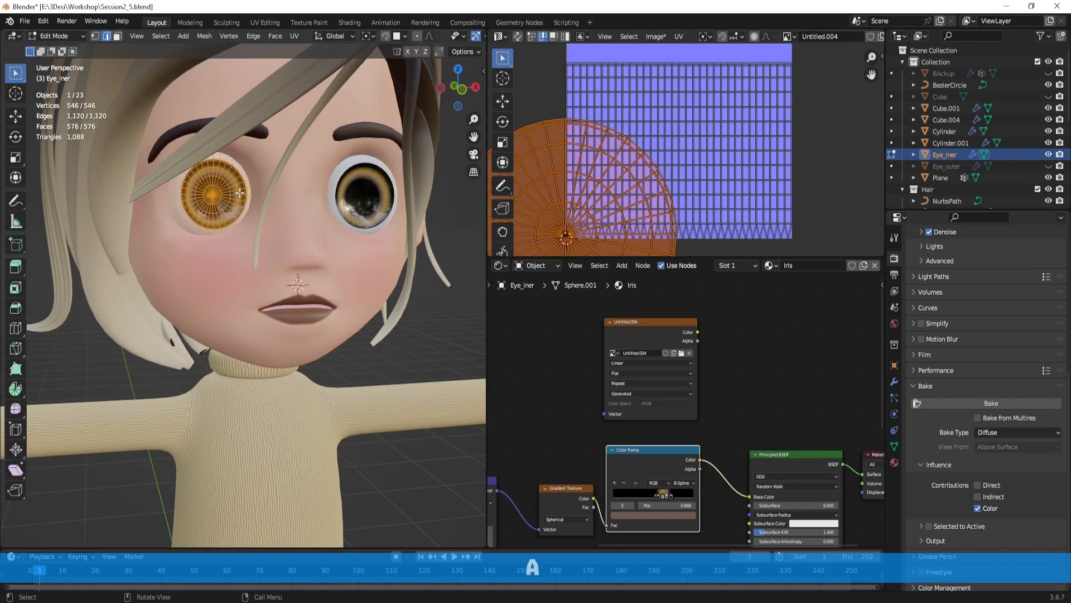
{"action": "key", "text": "Tab"}
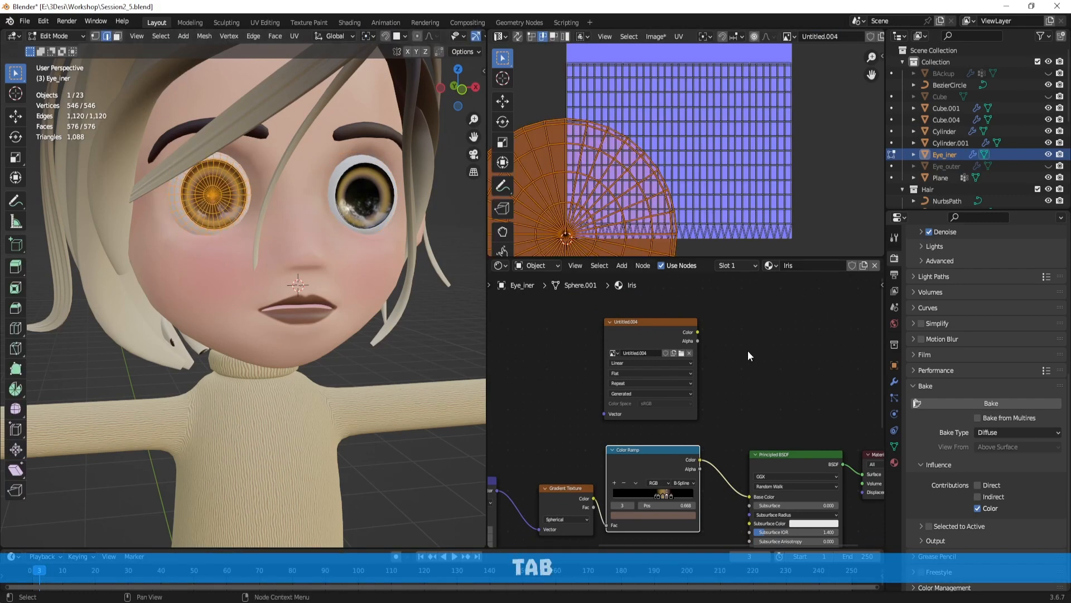
{"action": "scroll", "coordinate": [748, 350], "scroll_direction": "up", "scroll_amount": 1}
{"action": "left_click", "coordinate": [644, 320]}
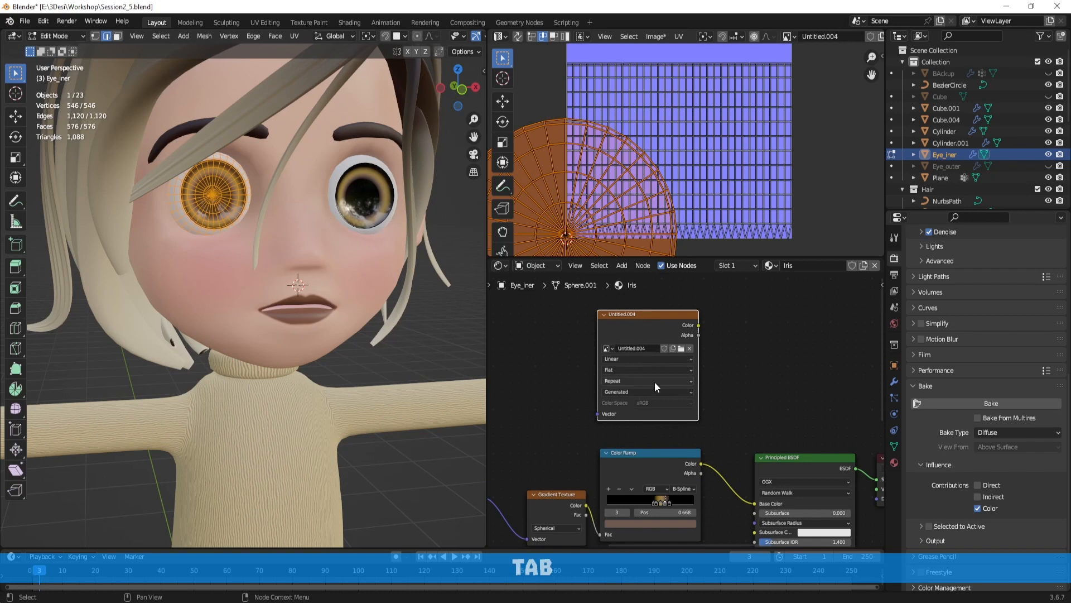
{"action": "key", "text": "x"}
{"action": "key", "text": "shift+a"}
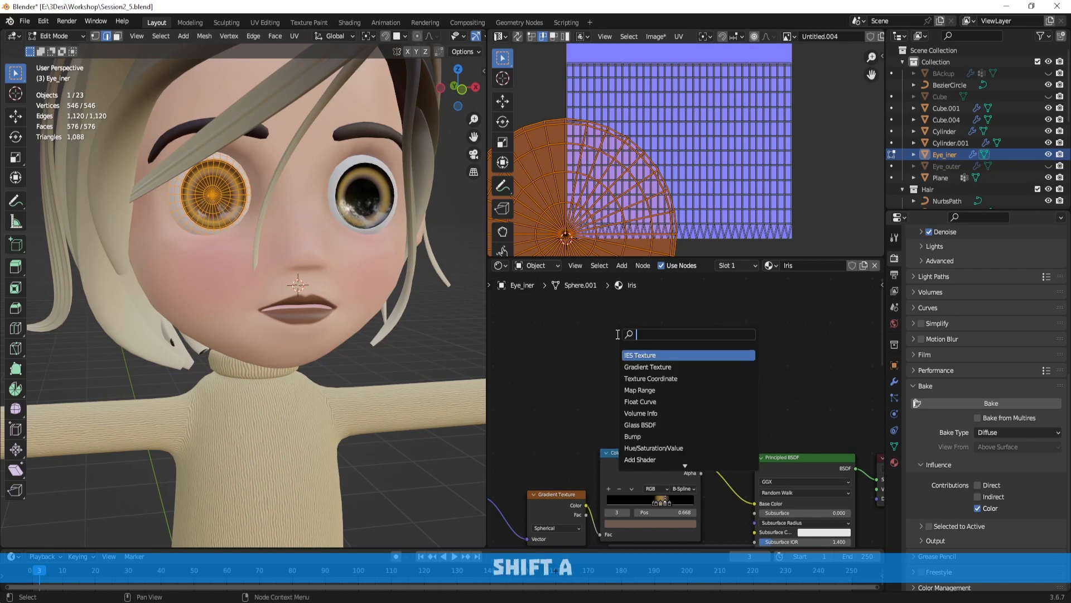
{"action": "type", "text": "image"}
{"action": "key", "text": "Return"}
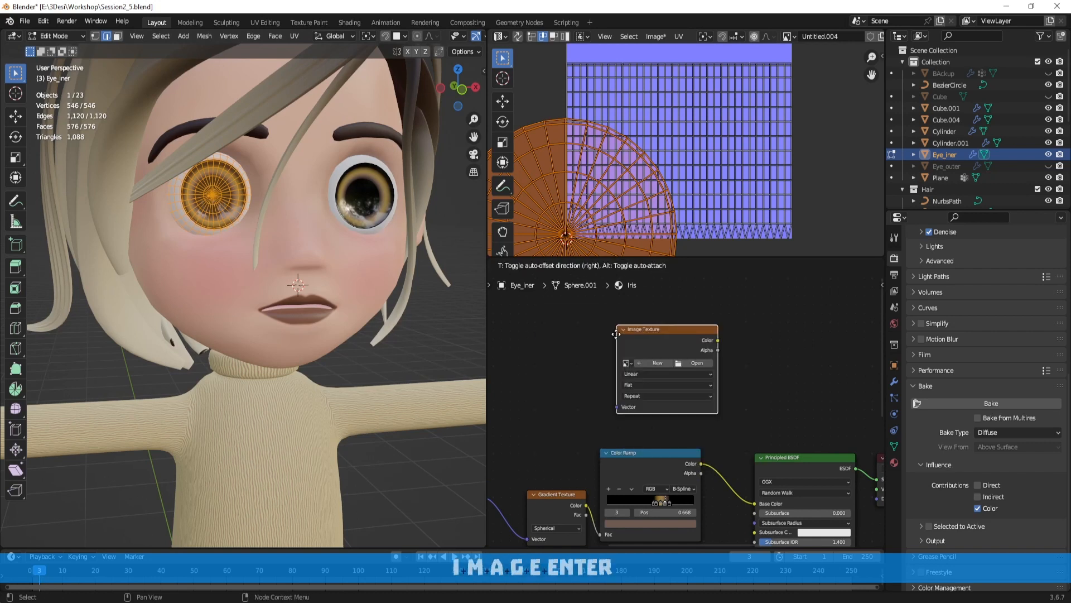
{"action": "left_click", "coordinate": [618, 348]}
{"action": "key", "text": "shift+alt"}
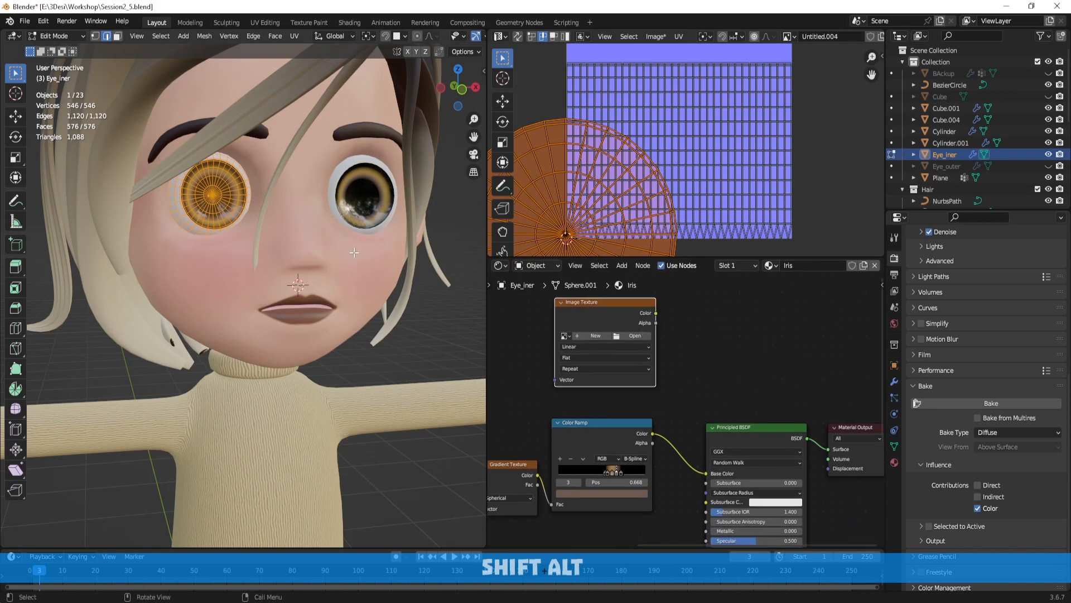
Step: Return to Object Mode, make the Image Texture node active and try to bake the eye's diffuse color
{"action": "key", "text": "Tab"}
{"action": "left_click", "coordinate": [575, 301], "text": "shift"}
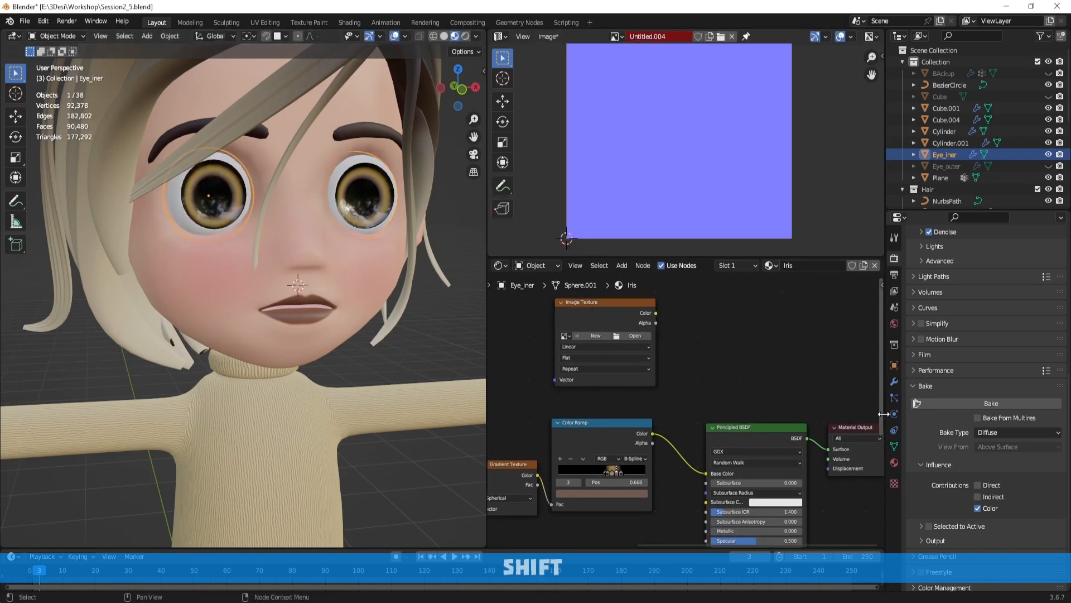
{"action": "left_click", "coordinate": [974, 404]}
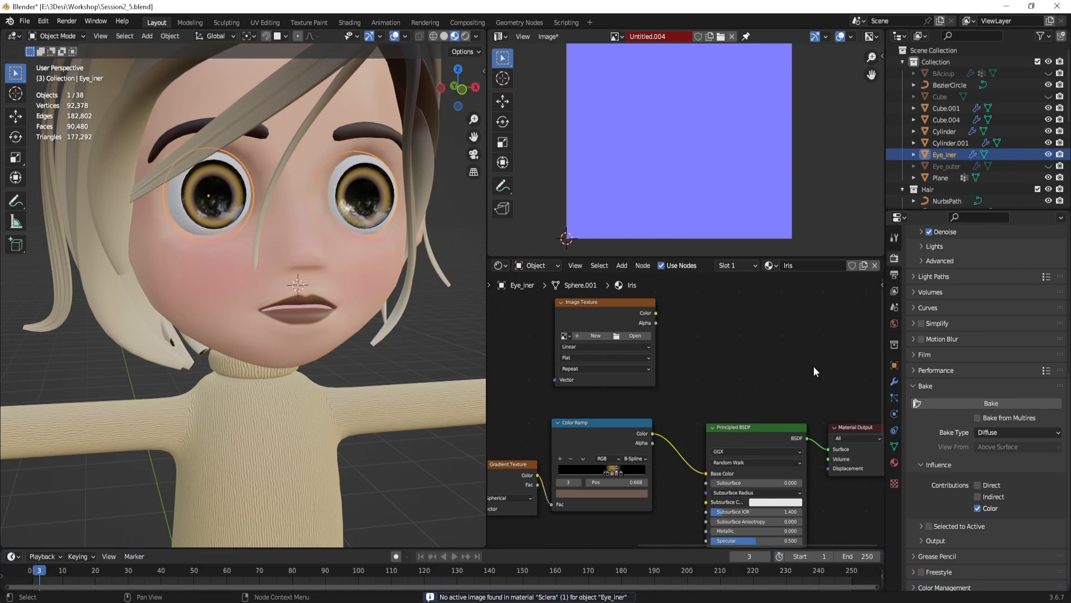
{"action": "left_click", "coordinate": [583, 307], "text": "shift"}
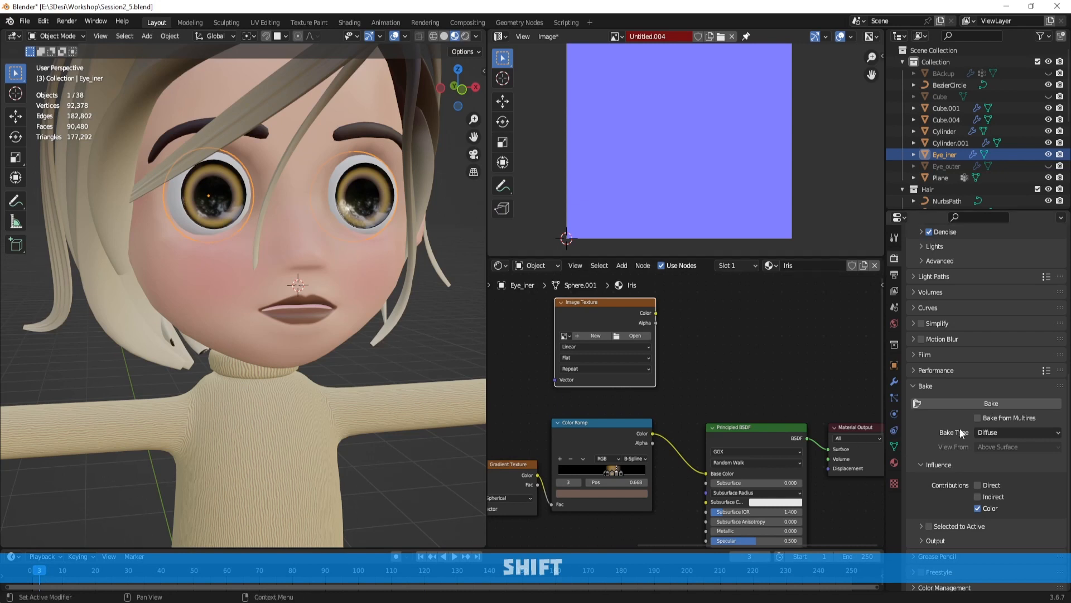
{"action": "left_click", "coordinate": [986, 404]}
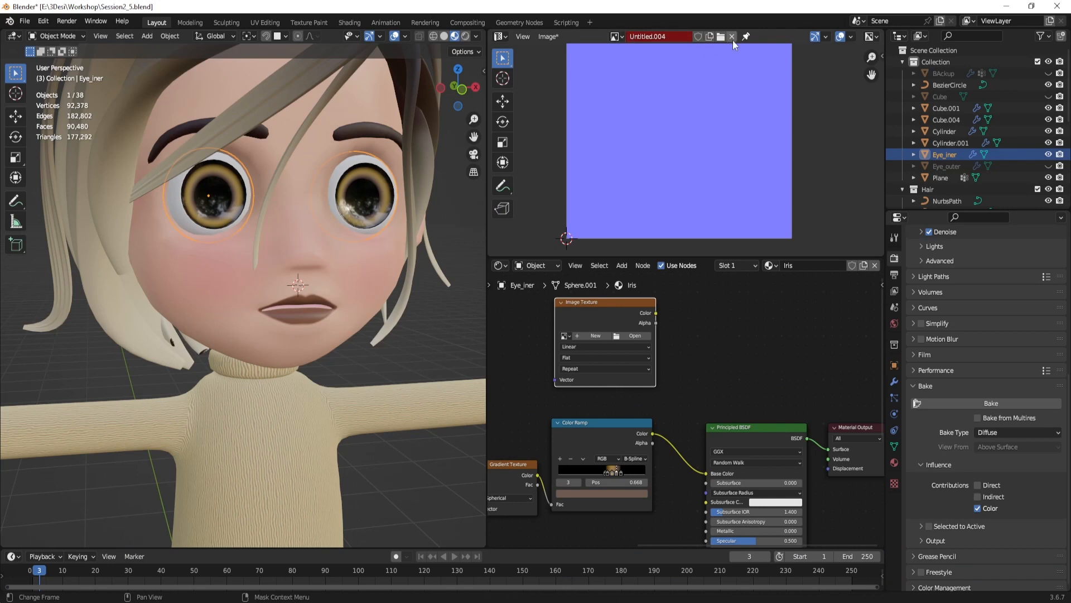
{"action": "left_click", "coordinate": [963, 407]}
Step: Check the inner eye's material slots and unlink the Untitled.004 image from the image editor
{"action": "left_click", "coordinate": [737, 265]}
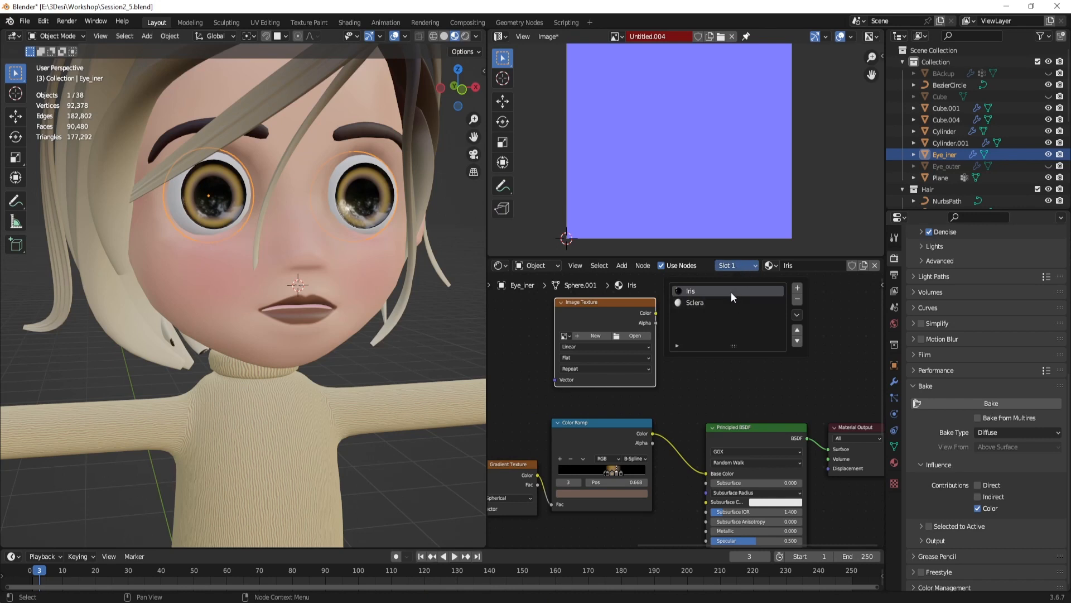
{"action": "scroll", "coordinate": [846, 319], "scroll_direction": "down", "scroll_amount": 2}
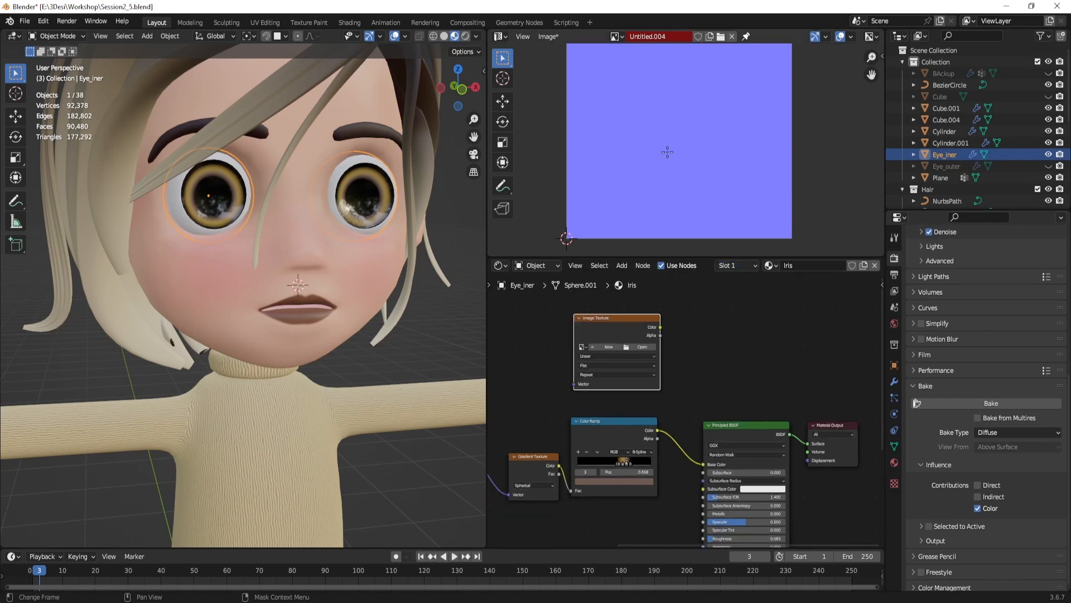
{"action": "left_click", "coordinate": [732, 36]}
Step: Retry the diffuse bake, first with the empty Image Texture node active and again with the Color Ramp node active
{"action": "scroll", "coordinate": [702, 334], "scroll_direction": "up", "scroll_amount": 2}
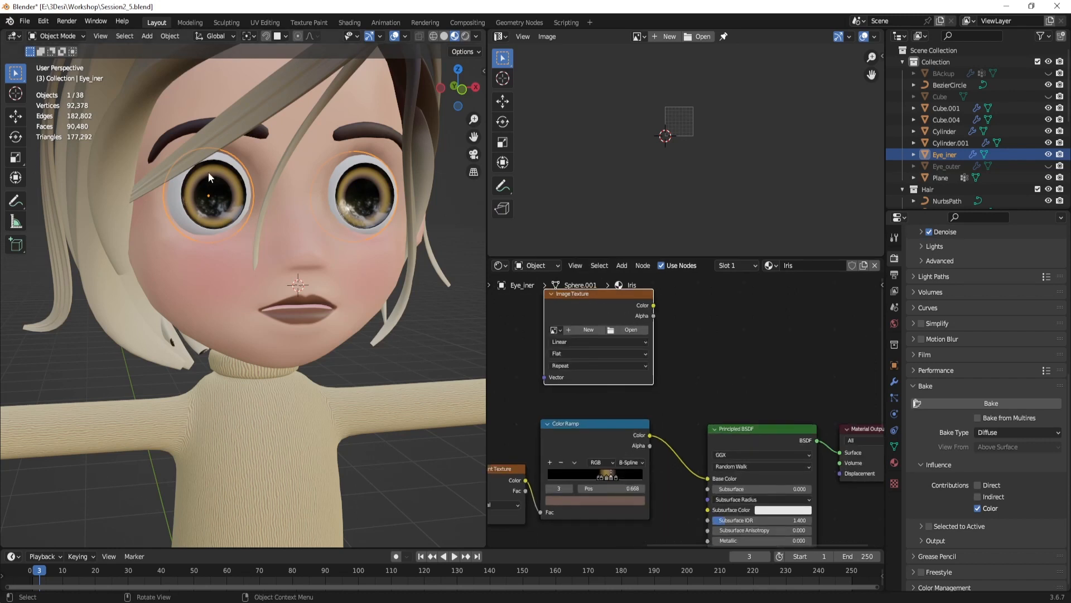
{"action": "left_click", "coordinate": [600, 303], "text": "shift"}
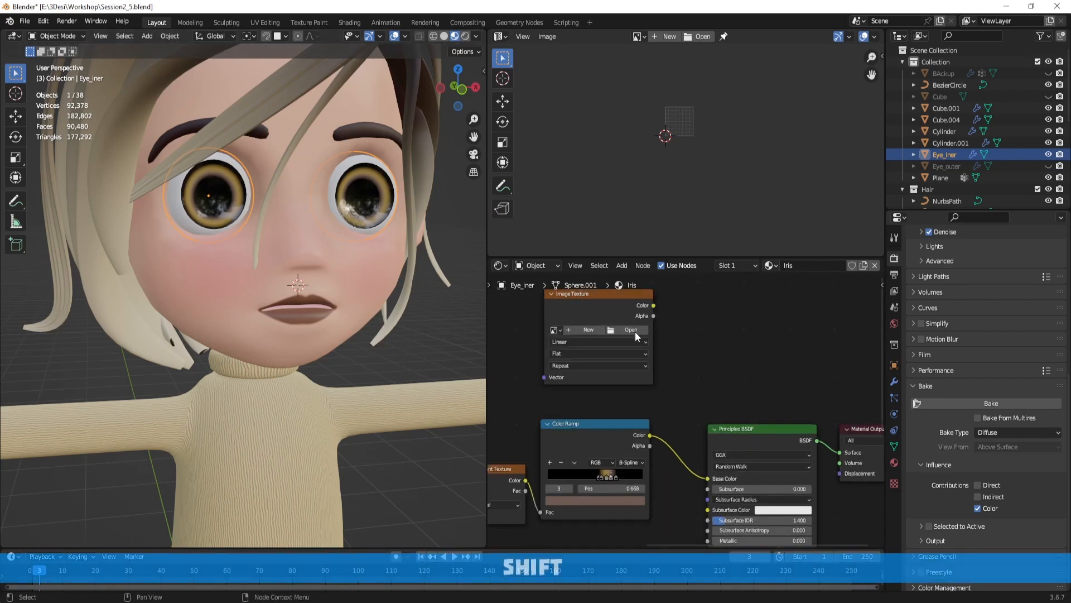
{"action": "left_click", "coordinate": [601, 310], "text": "shift"}
{"action": "left_click", "coordinate": [968, 404]}
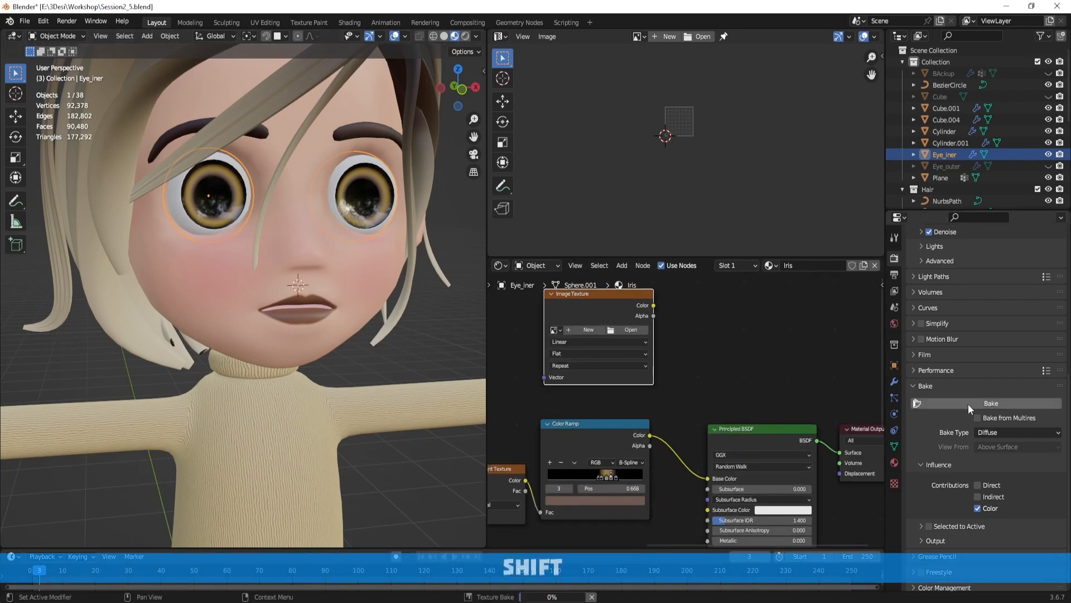
{"action": "scroll", "coordinate": [676, 404], "scroll_direction": "down", "scroll_amount": 3}
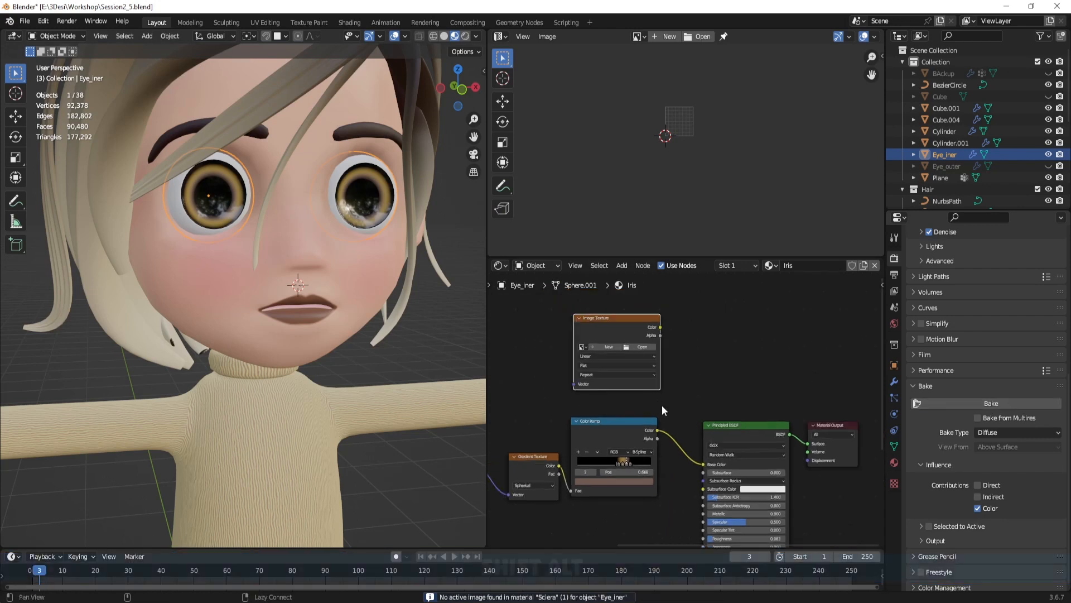
{"action": "middle_click_drag", "start_coordinate": [634, 424], "coordinate": [668, 387]}
{"action": "left_click", "coordinate": [659, 386], "text": "shift"}
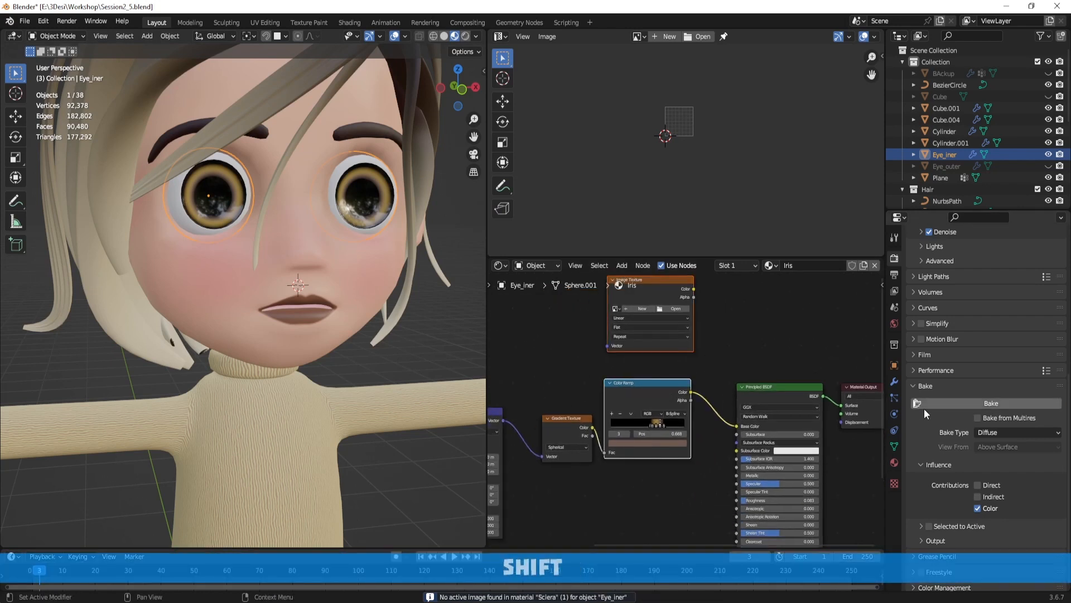
{"action": "left_click", "coordinate": [949, 405]}
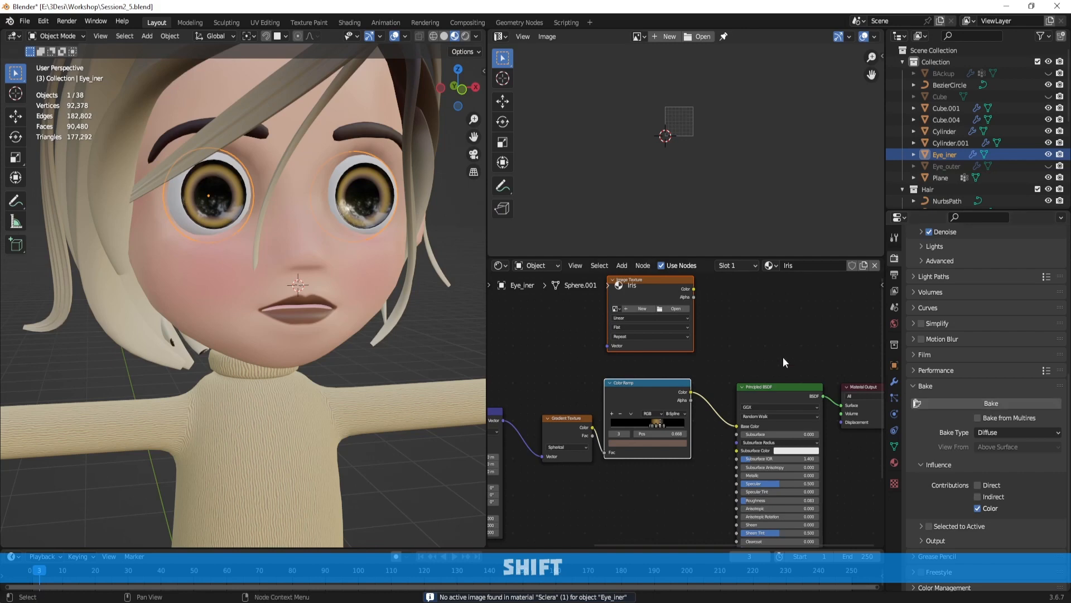
{"action": "left_click", "coordinate": [743, 340]}
{"action": "left_click", "coordinate": [427, 364]}
{"action": "scroll", "coordinate": [256, 244], "scroll_direction": "down", "scroll_amount": 4}
{"action": "left_click", "coordinate": [307, 256]}
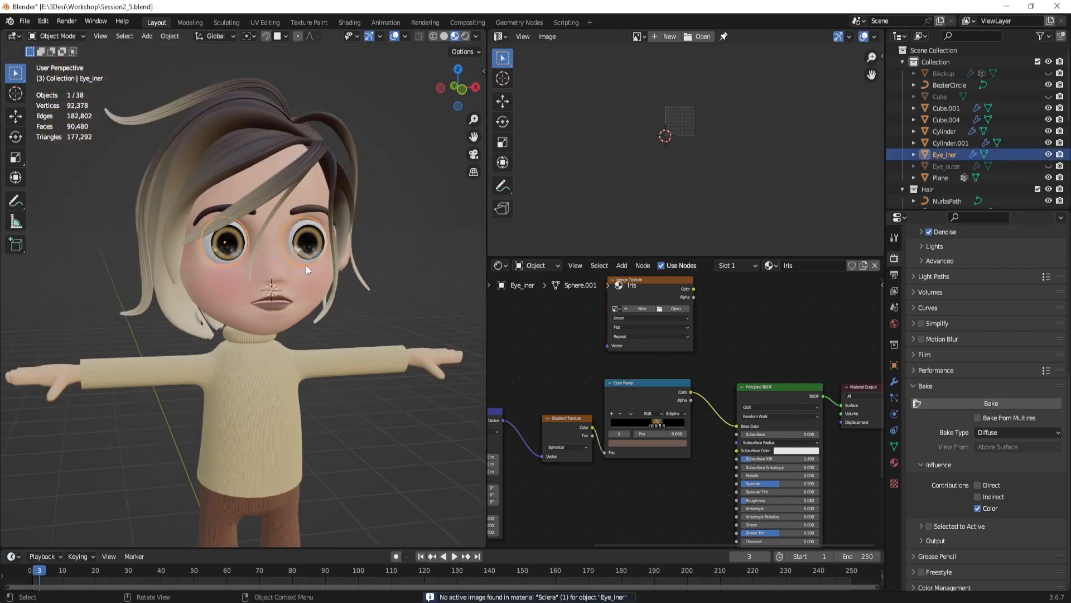
{"action": "scroll", "coordinate": [310, 266], "scroll_direction": "up", "scroll_amount": 1}
{"action": "left_click", "coordinate": [404, 273]}
{"action": "left_click", "coordinate": [338, 236]}
{"action": "middle_click_drag", "start_coordinate": [404, 254], "coordinate": [386, 255]}
{"action": "key", "text": "g"}
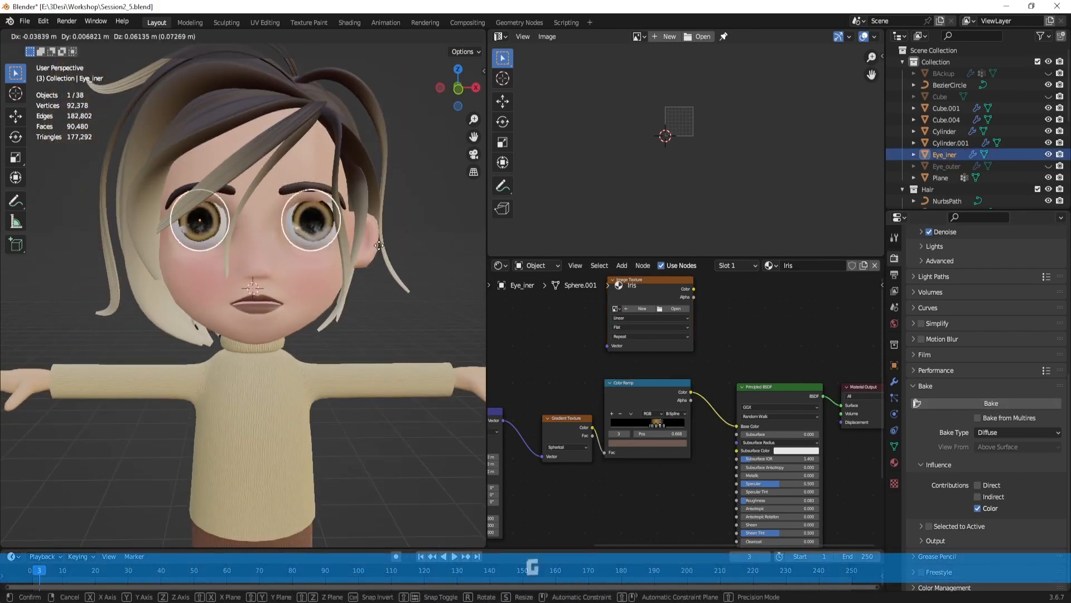
{"action": "right_click", "coordinate": [317, 244]}
{"action": "key", "text": "g"}
{"action": "right_click", "coordinate": [215, 242]}
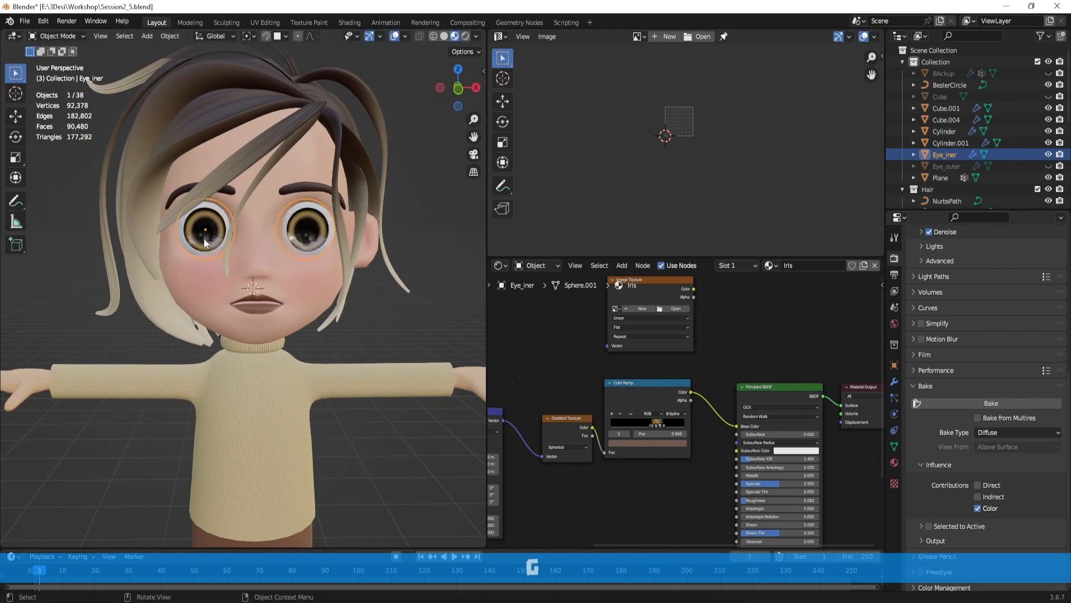
Step: Create a new image in the Iris material's empty Image Texture node
{"action": "scroll", "coordinate": [669, 402], "scroll_direction": "up", "scroll_amount": 3}
{"action": "key", "text": "shift+alt"}
{"action": "middle_click_drag", "start_coordinate": [656, 337], "coordinate": [707, 412]}
{"action": "left_click", "coordinate": [686, 330]}
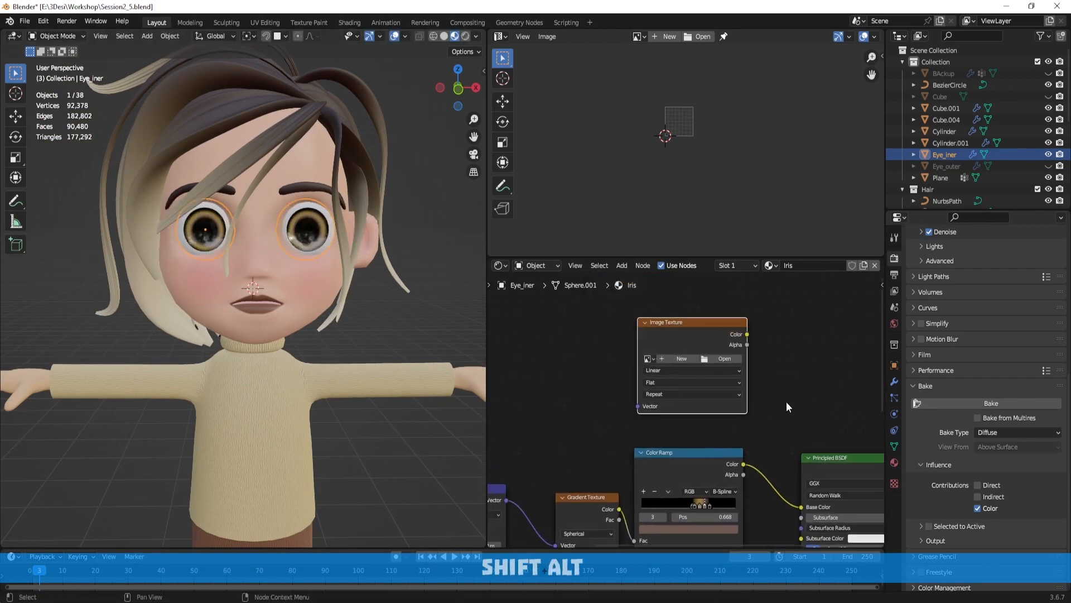
{"action": "middle_click_drag", "start_coordinate": [785, 401], "coordinate": [704, 366]}
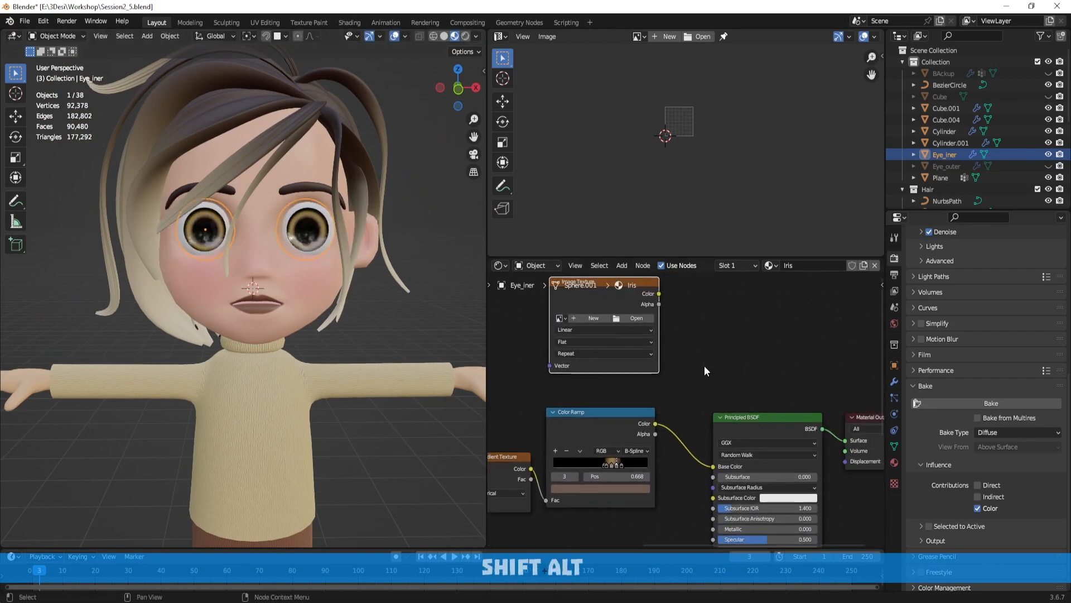
{"action": "scroll", "coordinate": [704, 366], "scroll_direction": "down", "scroll_amount": 1}
{"action": "scroll", "coordinate": [710, 367], "scroll_direction": "up", "scroll_amount": 1}
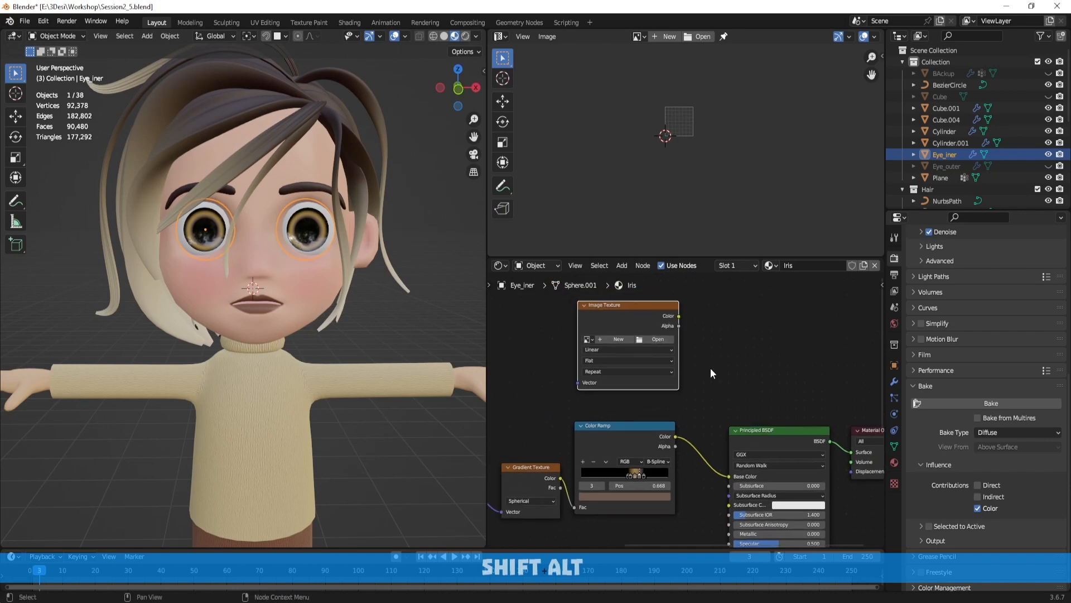
{"action": "left_click", "coordinate": [607, 333]}
{"action": "left_click", "coordinate": [614, 460]}
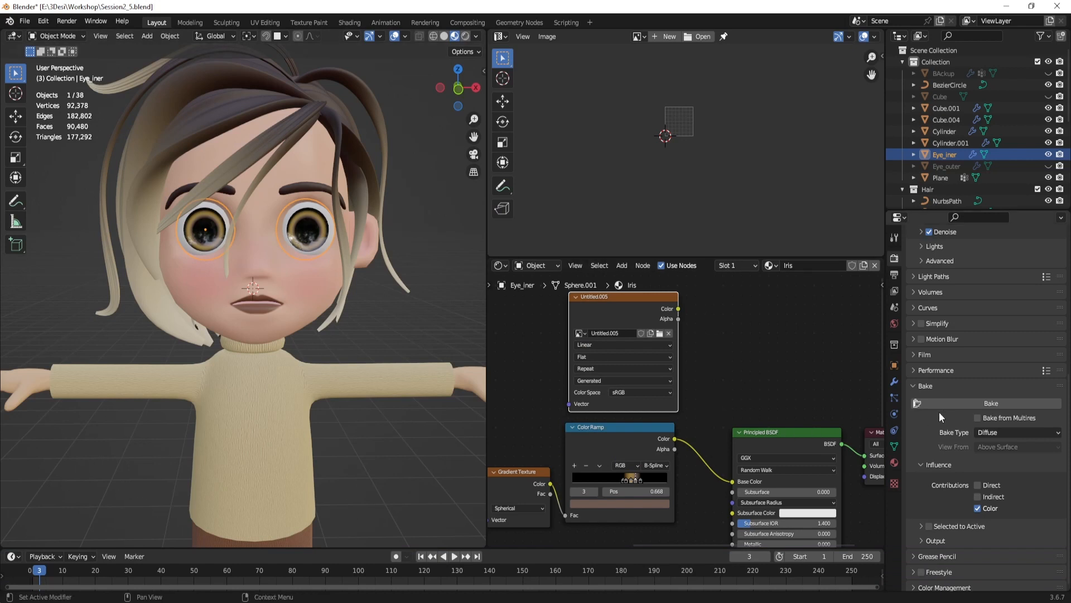
Step: Bake the iris's diffuse color into the new image and connect the image's Color output to the Principled BSDF's Base Color
{"action": "left_click", "coordinate": [964, 403]}
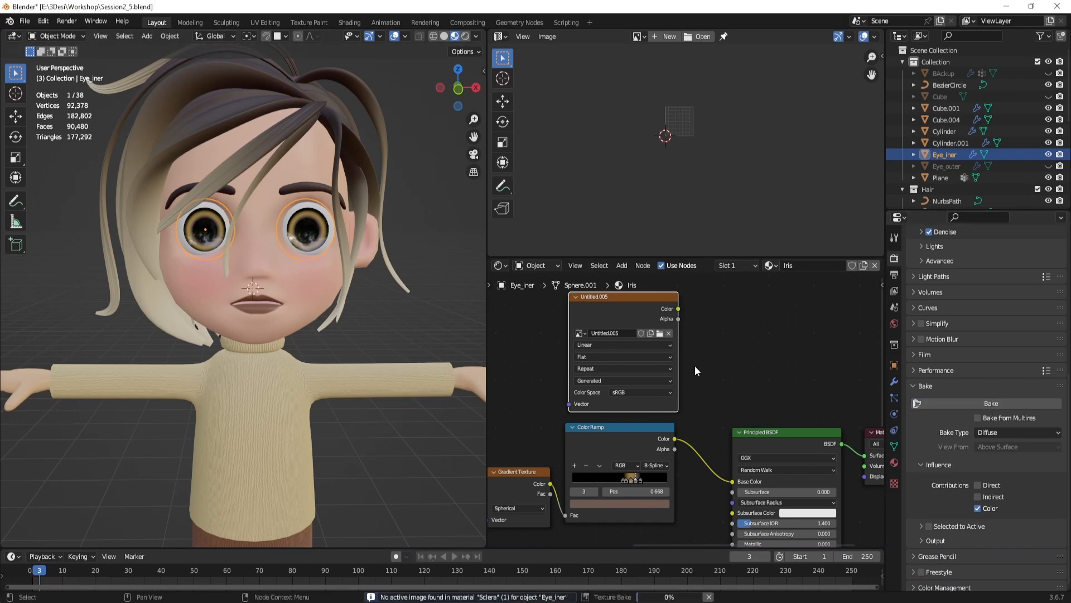
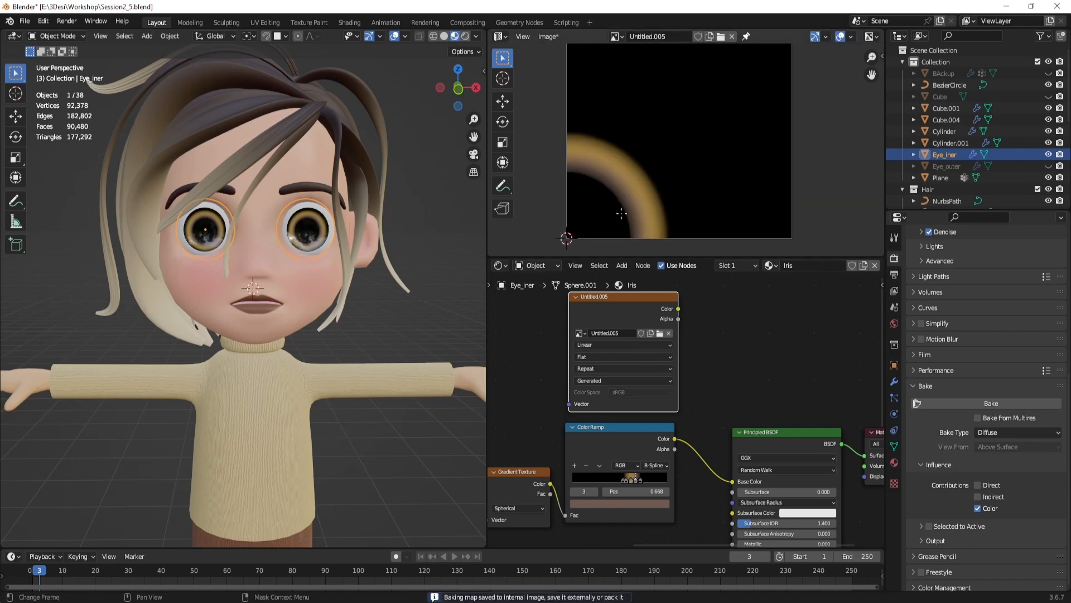
{"action": "middle_click_drag", "start_coordinate": [687, 375], "coordinate": [706, 365]}
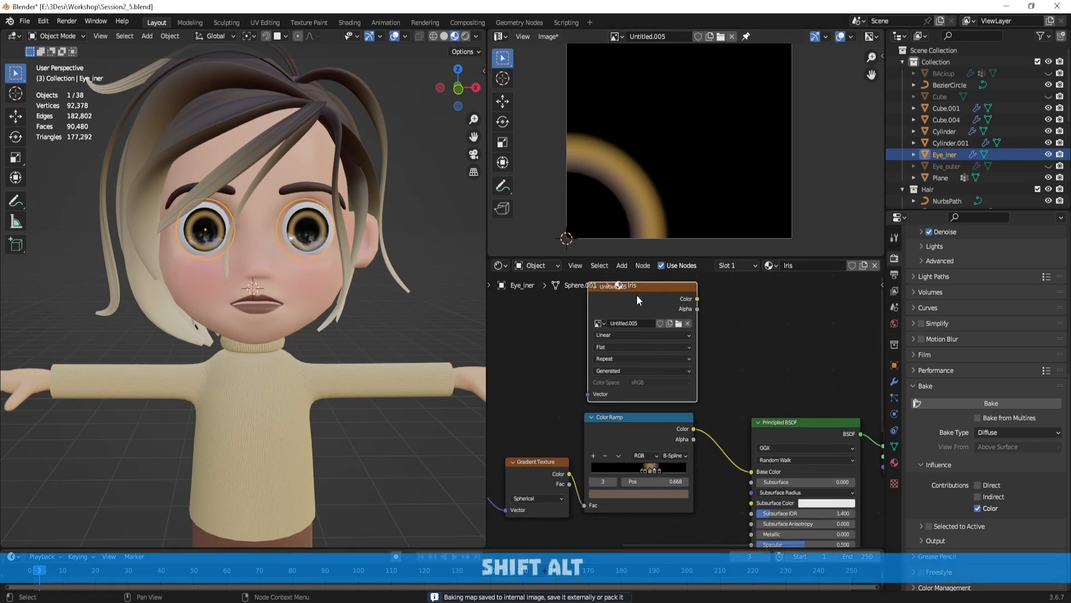
{"action": "left_click_drag", "start_coordinate": [637, 296], "coordinate": [753, 470]}
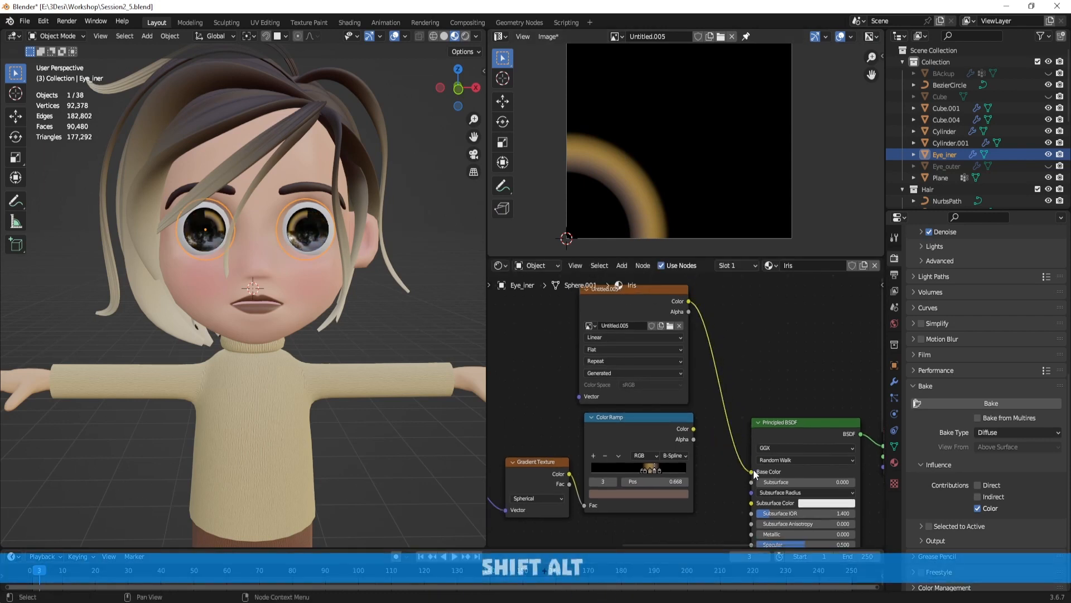
Step: Examine the Mapping and Gradient Texture nodes, and compare the inner eye's UV layout with the baked image
{"action": "scroll", "coordinate": [584, 367], "scroll_direction": "down", "scroll_amount": 1}
{"action": "middle_click_drag", "start_coordinate": [583, 363], "coordinate": [674, 337]}
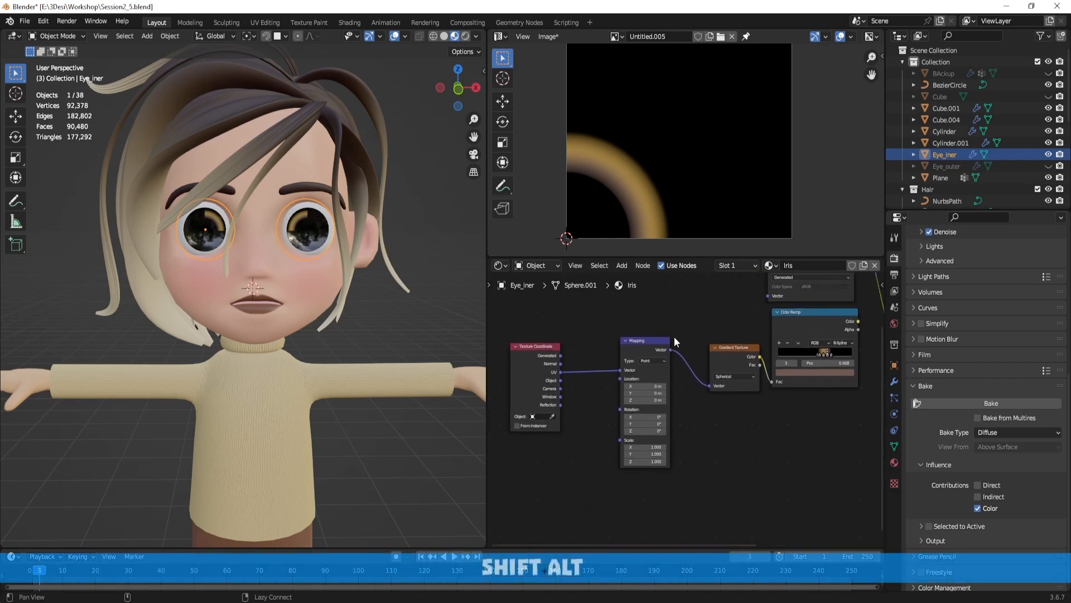
{"action": "scroll", "coordinate": [674, 336], "scroll_direction": "up", "scroll_amount": 3}
{"action": "scroll", "coordinate": [676, 371], "scroll_direction": "up", "scroll_amount": 2}
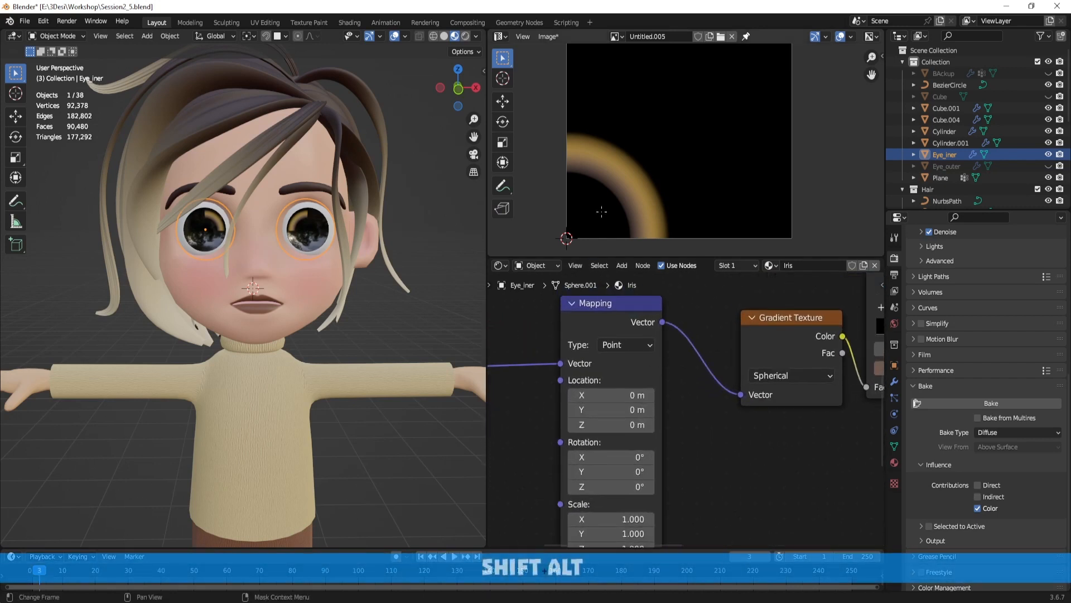
{"action": "scroll", "coordinate": [606, 191], "scroll_direction": "down", "scroll_amount": 1}
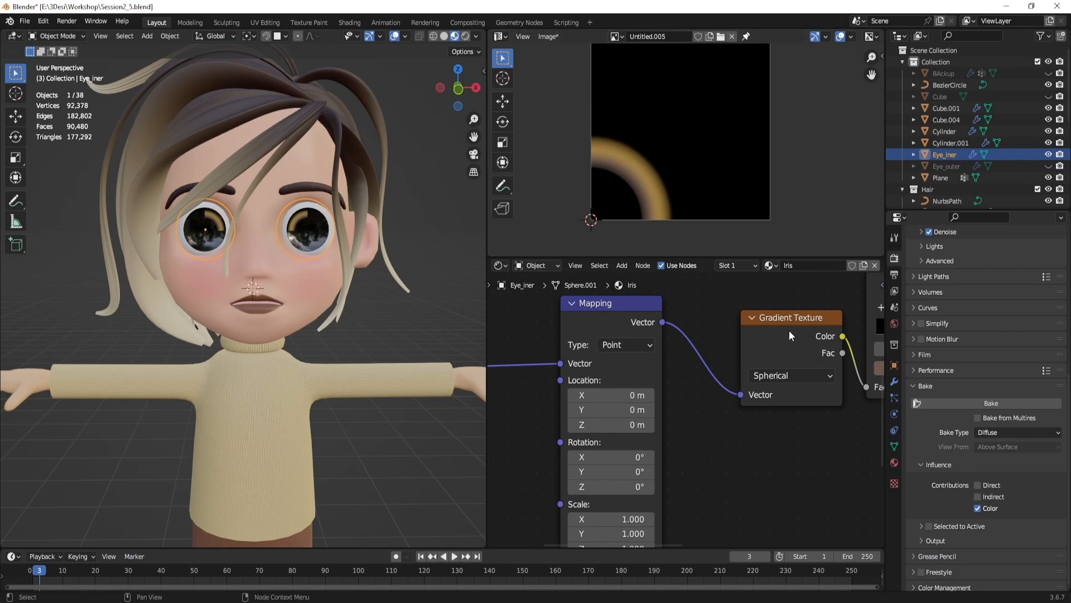
{"action": "scroll", "coordinate": [632, 147], "scroll_direction": "down", "scroll_amount": 2}
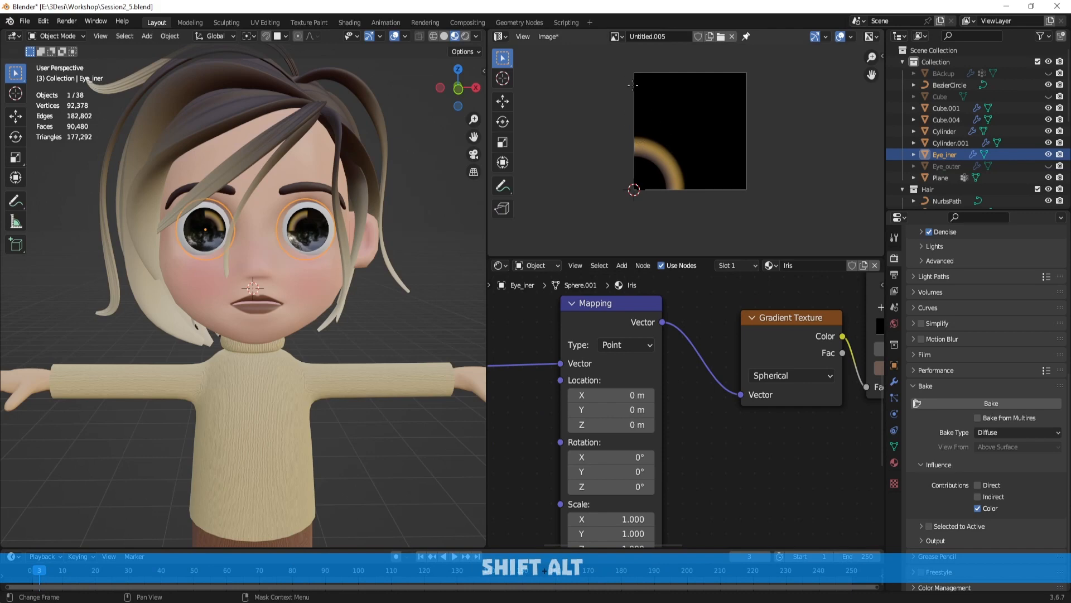
{"action": "key", "text": "Tab"}
{"action": "scroll", "coordinate": [630, 112], "scroll_direction": "up", "scroll_amount": 2}
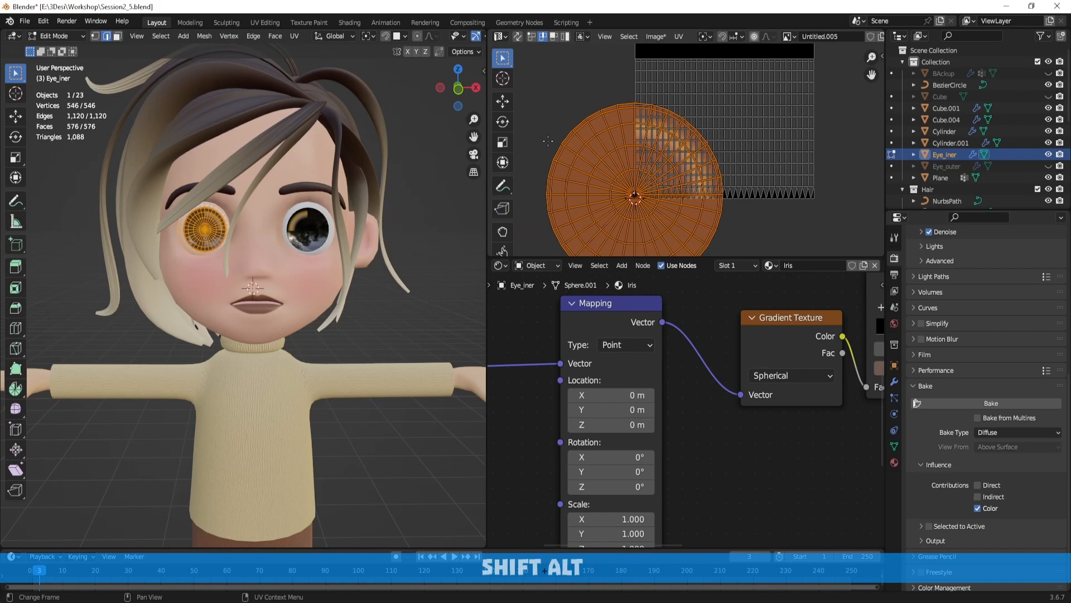
{"action": "scroll", "coordinate": [685, 136], "scroll_direction": "down", "scroll_amount": 2}
{"action": "scroll", "coordinate": [687, 133], "scroll_direction": "up", "scroll_amount": 2}
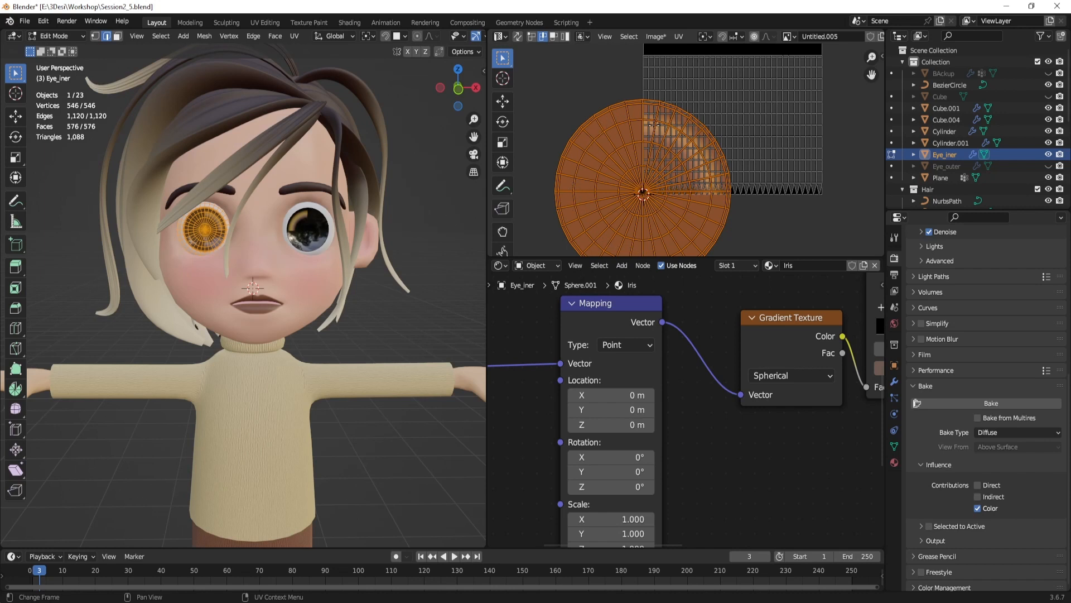
Step: Try the Vector type on the Iris material's Mapping node
{"action": "left_click", "coordinate": [616, 343]}
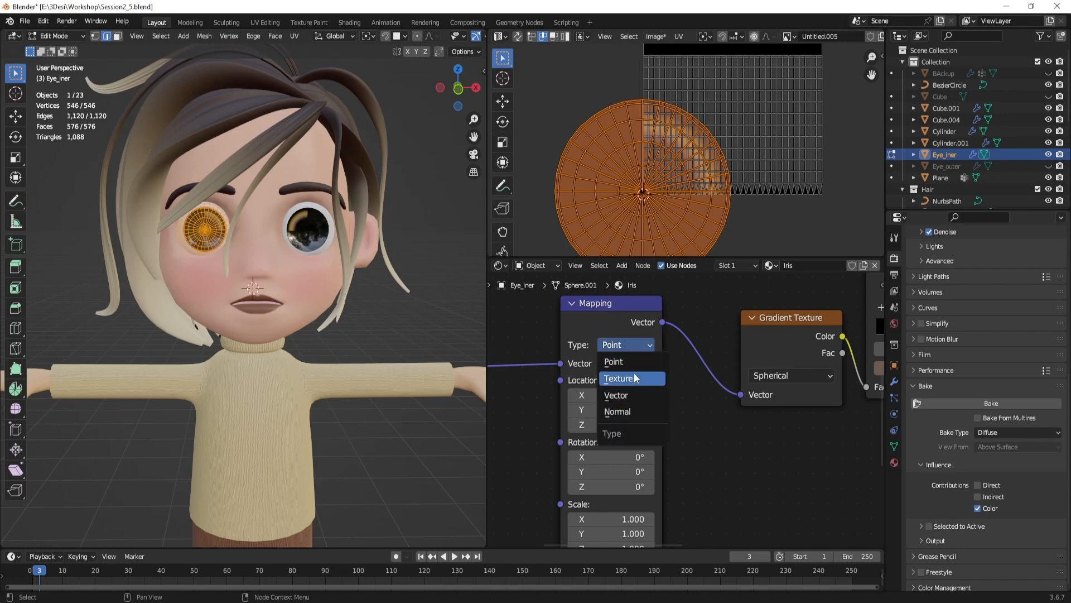
{"action": "left_click", "coordinate": [691, 392]}
{"action": "scroll", "coordinate": [690, 392], "scroll_direction": "down", "scroll_amount": 3}
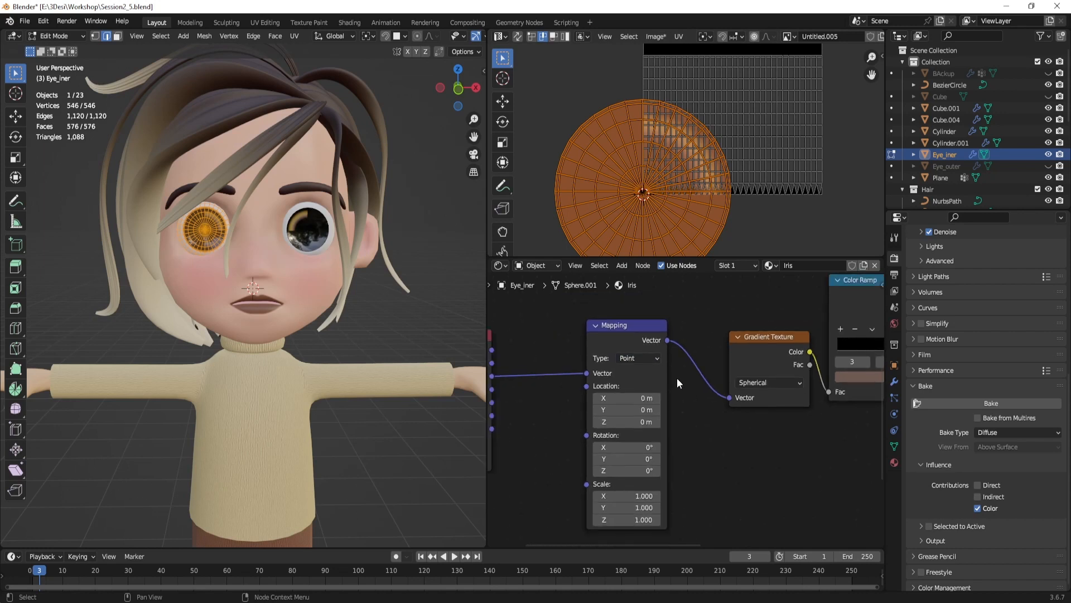
{"action": "key", "text": "Tab"}
{"action": "left_click", "coordinate": [651, 357]}
{"action": "left_click", "coordinate": [650, 358]}
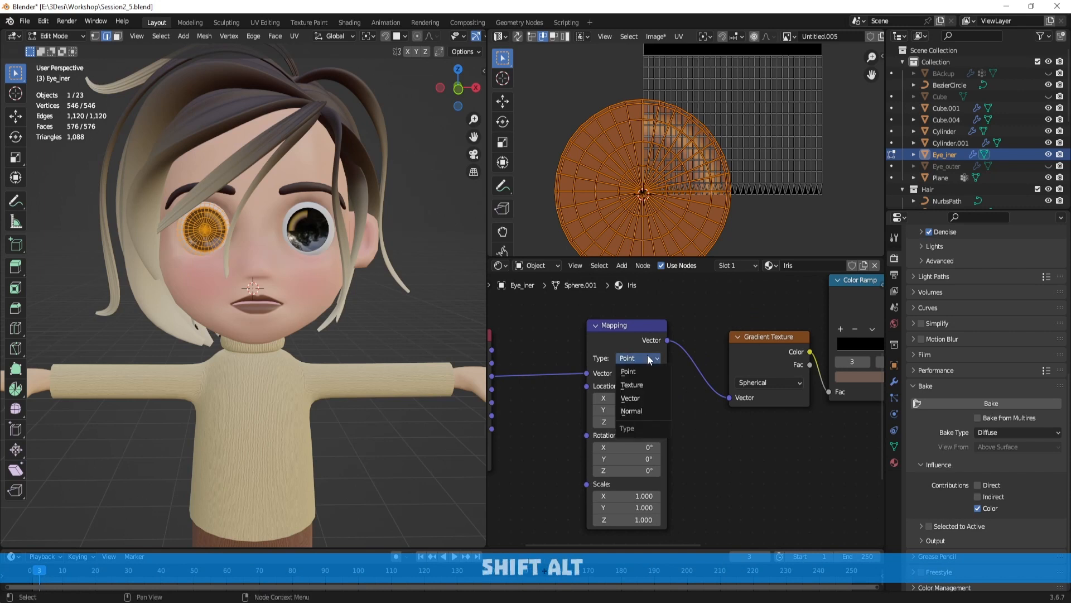
{"action": "left_click", "coordinate": [647, 397]}
{"action": "key", "text": "Tab"}
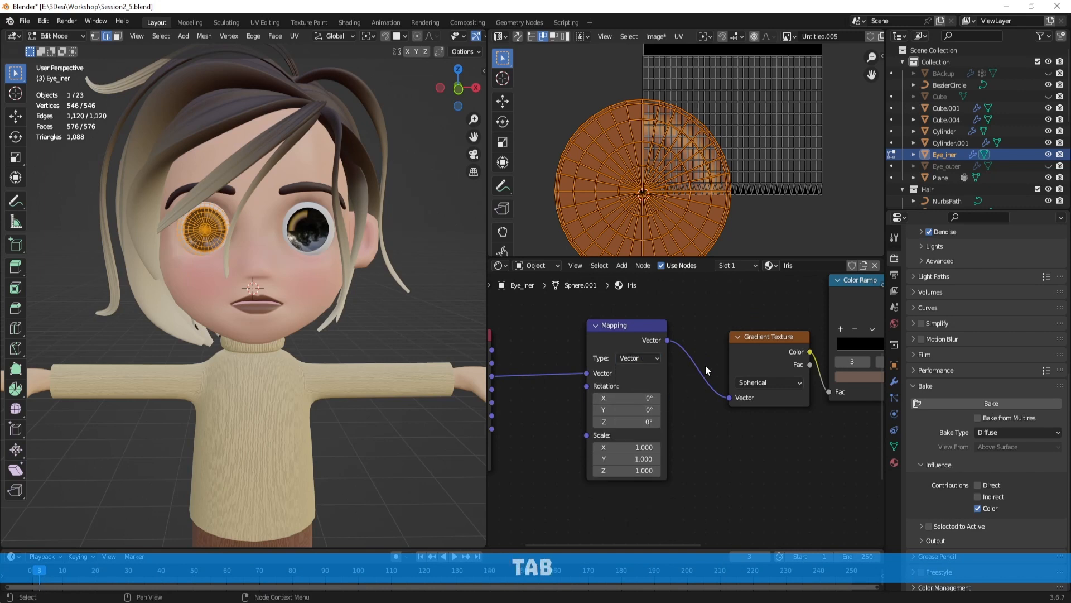
Step: Connect the Mapping node's Vector output to the baked image node's Vector input, and cut its link to the Gradient Texture
{"action": "scroll", "coordinate": [705, 365], "scroll_direction": "down", "scroll_amount": 2}
{"action": "left_click_drag", "start_coordinate": [779, 424], "coordinate": [724, 495], "text": "alt+shift"}
{"action": "left_click_drag", "start_coordinate": [625, 387], "coordinate": [680, 386], "text": "alt+shift"}
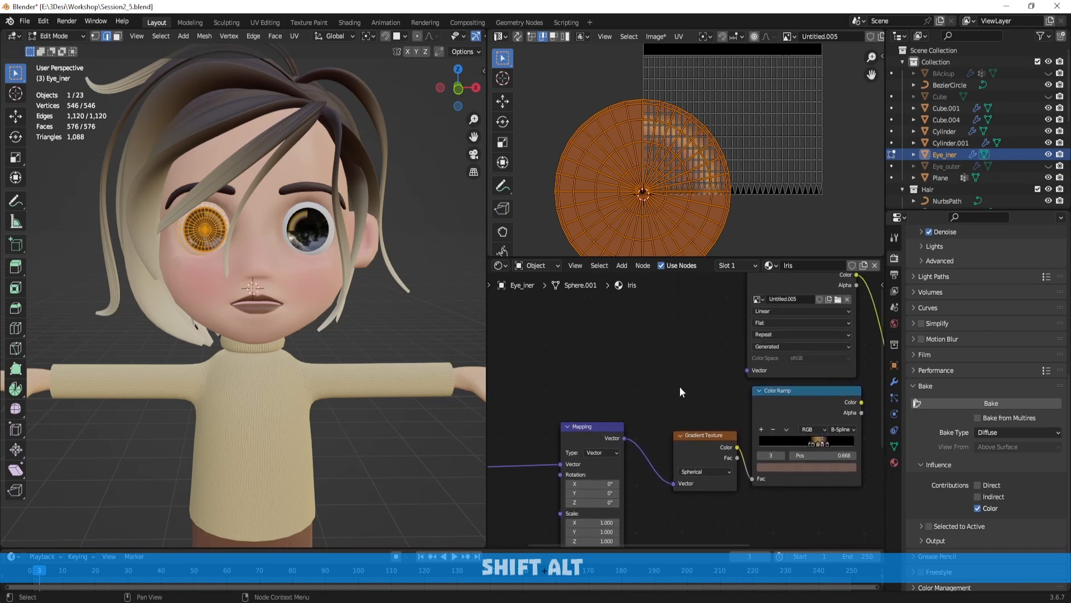
{"action": "left_click_drag", "start_coordinate": [626, 437], "coordinate": [749, 370]}
{"action": "right_click_drag", "start_coordinate": [638, 475], "coordinate": [673, 443], "text": "ctrl"}
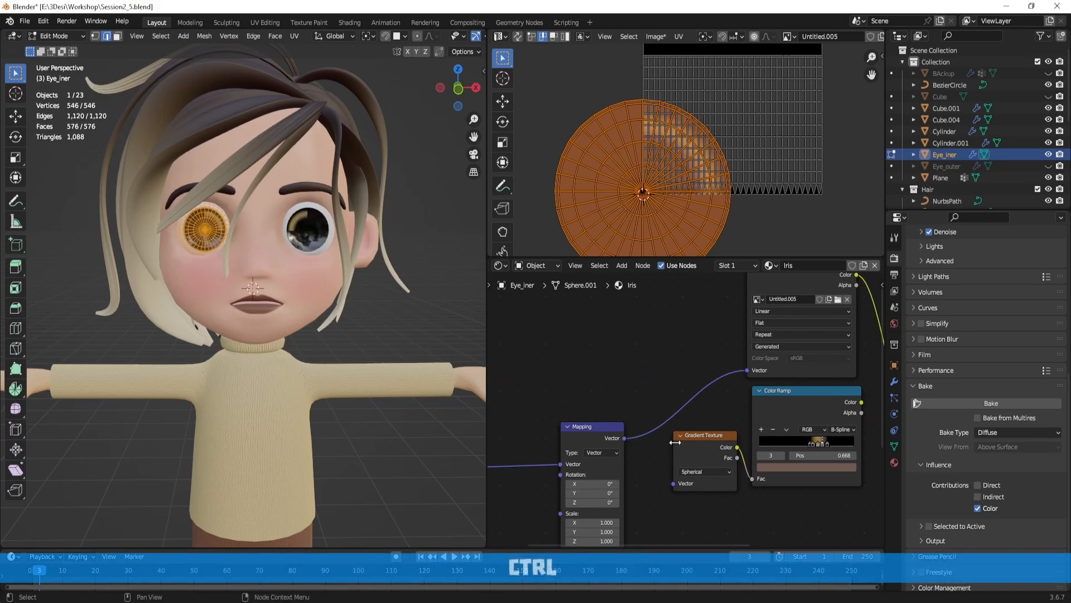
Step: Examine the extension, source, projection and interpolation options of the baked image's texture node
{"action": "left_click_drag", "start_coordinate": [700, 400], "coordinate": [634, 431], "text": "alt+shift"}
{"action": "scroll", "coordinate": [692, 383], "scroll_direction": "up", "scroll_amount": 2}
{"action": "scroll", "coordinate": [700, 428], "scroll_direction": "up", "scroll_amount": 2}
{"action": "left_click", "coordinate": [644, 377]}
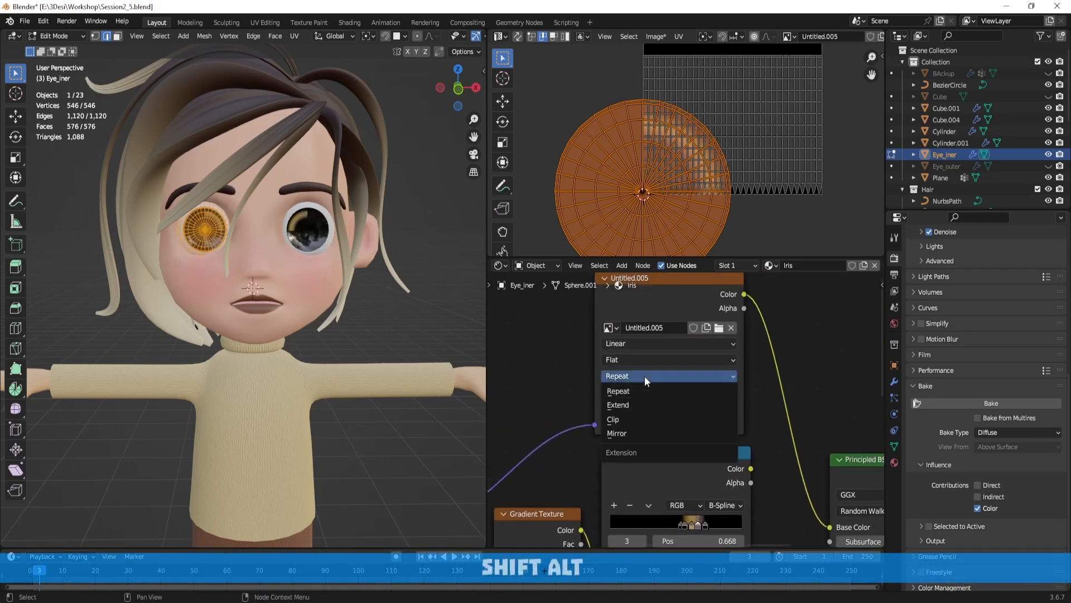
{"action": "left_click", "coordinate": [665, 398]}
{"action": "left_click", "coordinate": [665, 397]}
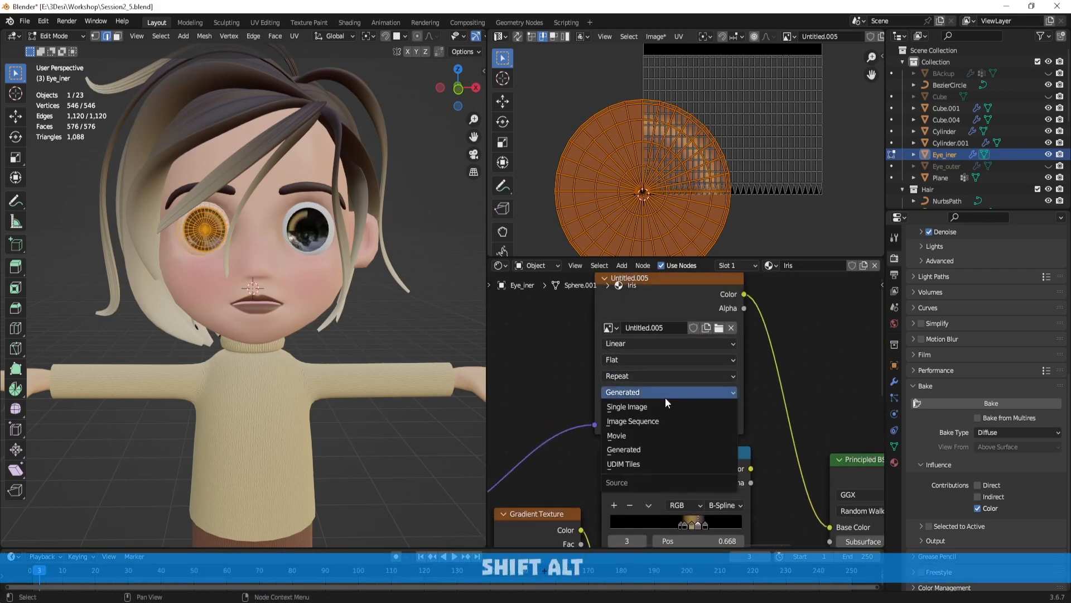
{"action": "left_click", "coordinate": [665, 397]}
{"action": "left_click", "coordinate": [649, 361]}
{"action": "left_click", "coordinate": [648, 362]}
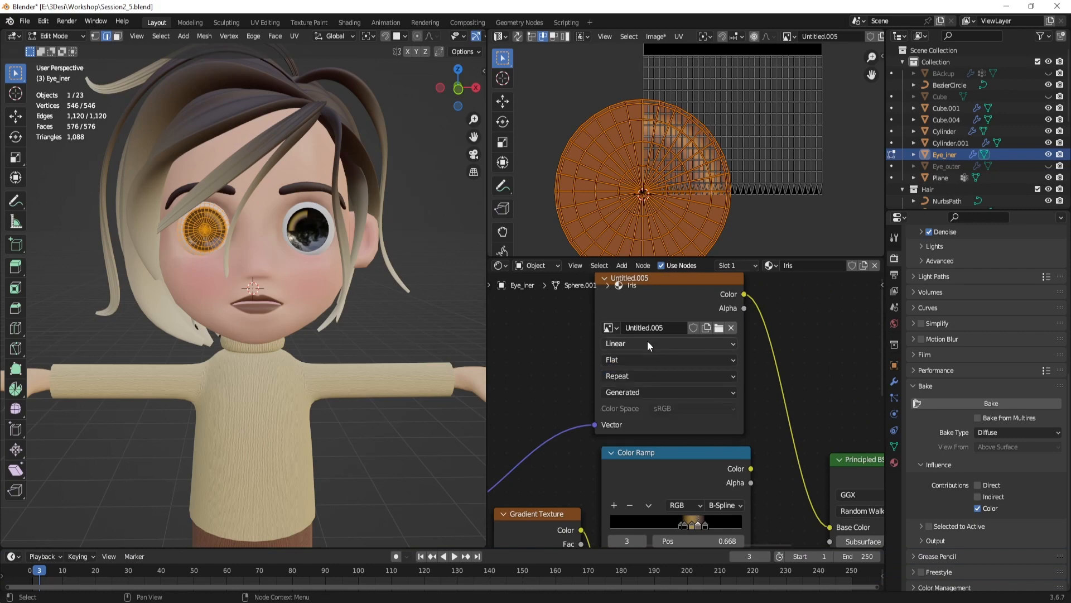
{"action": "left_click", "coordinate": [647, 344]}
{"action": "left_click", "coordinate": [647, 343]}
{"action": "scroll", "coordinate": [583, 369], "scroll_direction": "down", "scroll_amount": 6}
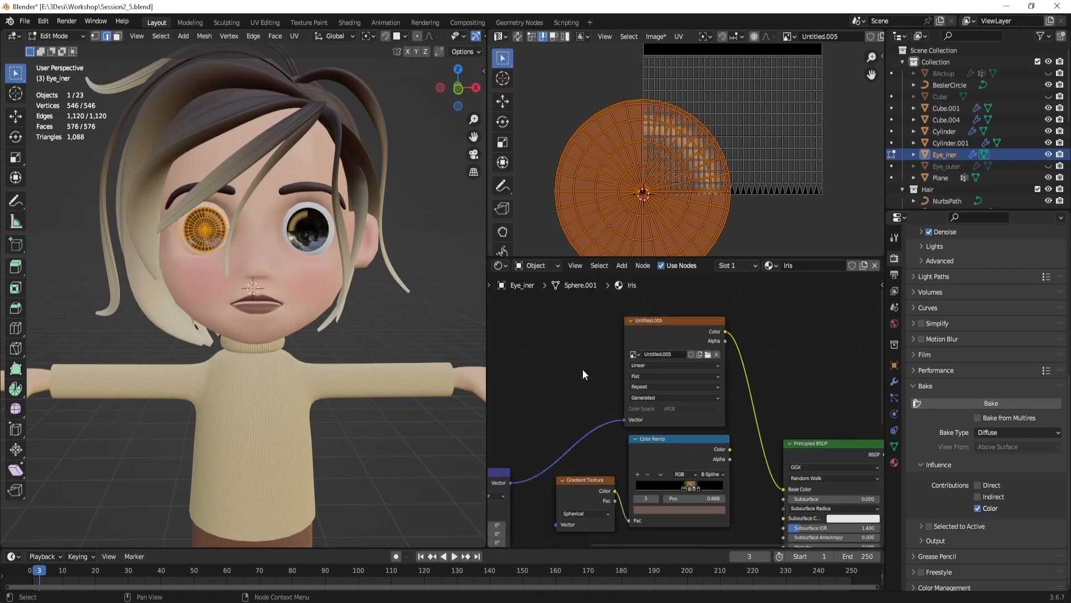
Step: Set the Mapping node's type to Point
{"action": "left_click_drag", "start_coordinate": [568, 388], "coordinate": [679, 312], "text": "alt+shift"}
{"action": "left_click_drag", "start_coordinate": [629, 356], "coordinate": [673, 326], "text": "alt+shift"}
{"action": "left_click_drag", "start_coordinate": [702, 364], "coordinate": [685, 355], "text": "alt+shift"}
{"action": "scroll", "coordinate": [674, 365], "scroll_direction": "up", "scroll_amount": 2}
{"action": "left_click", "coordinate": [652, 373]}
{"action": "left_click", "coordinate": [651, 384]}
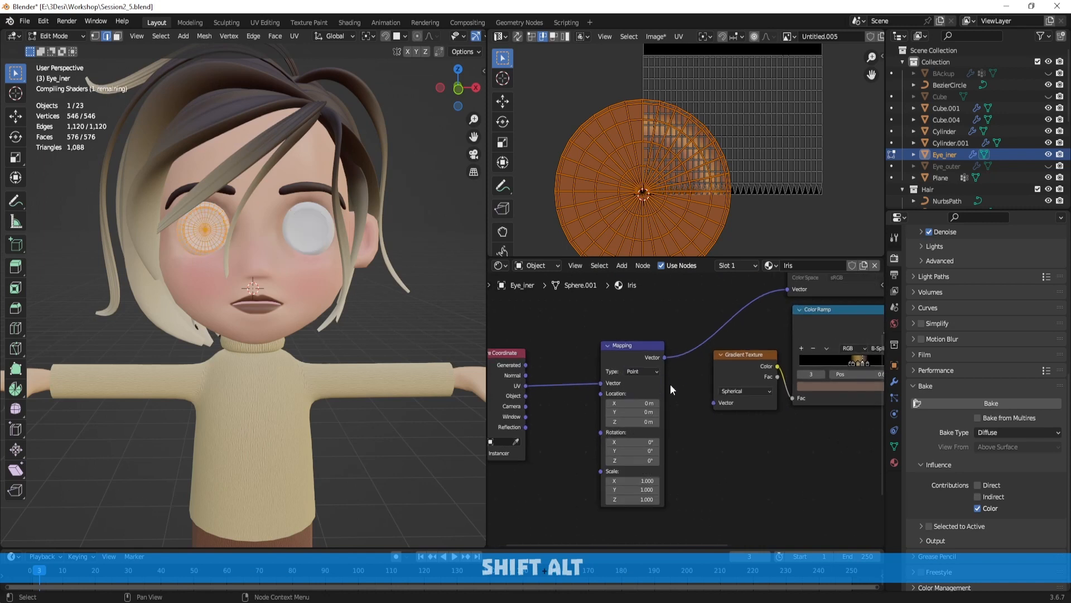
Step: Try the Vector and Normal types on the Mapping node, and return it to Point
{"action": "scroll", "coordinate": [675, 384], "scroll_direction": "up", "scroll_amount": 2}
{"action": "left_click", "coordinate": [644, 360]}
{"action": "left_click", "coordinate": [640, 401]}
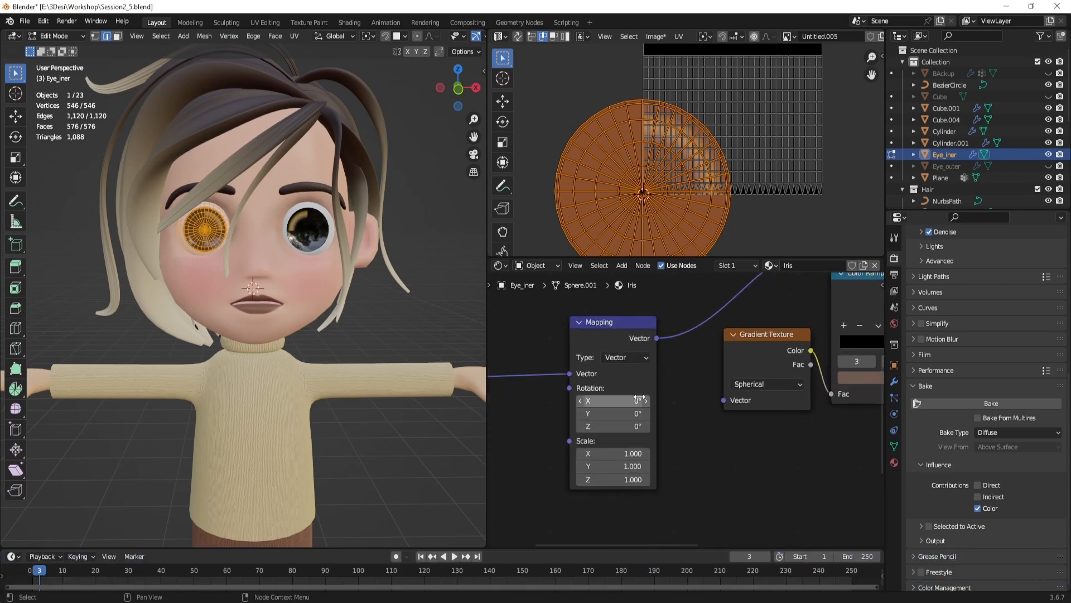
{"action": "left_click", "coordinate": [639, 356]}
{"action": "left_click", "coordinate": [634, 413]}
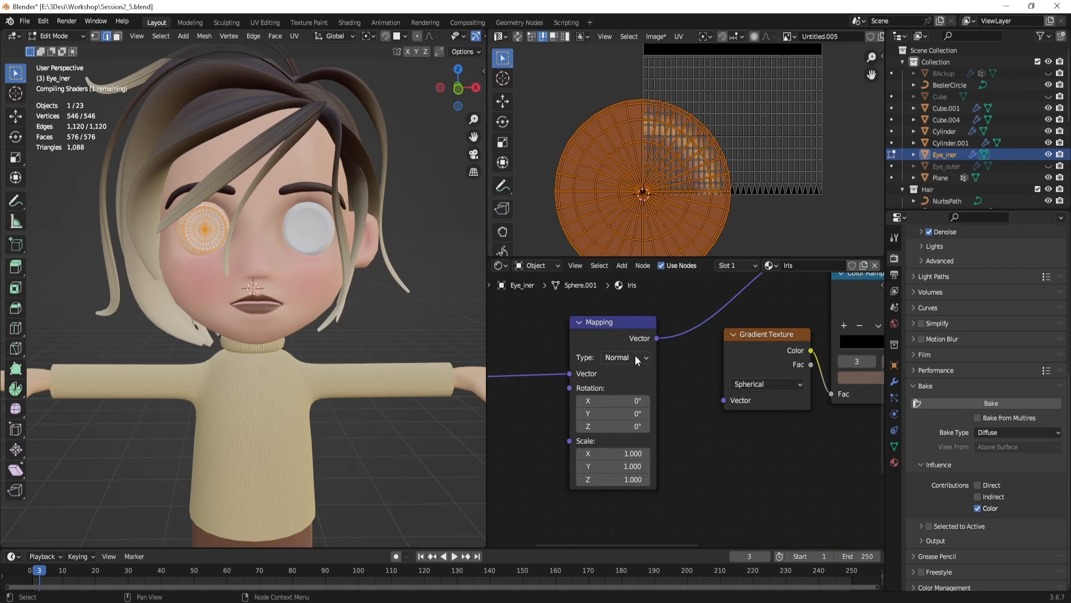
{"action": "left_click", "coordinate": [635, 355]}
{"action": "left_click", "coordinate": [634, 371]}
{"action": "scroll", "coordinate": [817, 380], "scroll_direction": "down", "scroll_amount": 2}
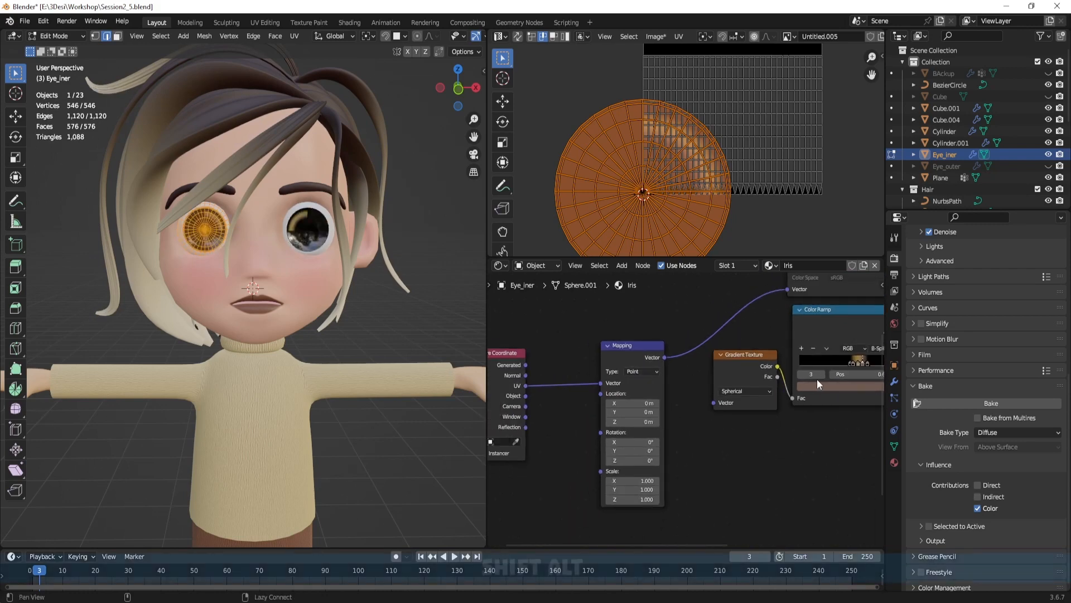
Step: Try the Extend extension mode on the baked image's texture node
{"action": "left_click_drag", "start_coordinate": [817, 379], "coordinate": [696, 410], "text": "alt+shift"}
{"action": "left_click_drag", "start_coordinate": [718, 370], "coordinate": [626, 419], "text": "alt+shift"}
{"action": "scroll", "coordinate": [669, 379], "scroll_direction": "up", "scroll_amount": 2}
{"action": "mouse_move", "coordinate": [682, 330]}
{"action": "left_mouse_down", "text": "alt+shift"}
{"action": "mouse_move", "coordinate": [669, 379]}
{"action": "mouse_move", "coordinate": [651, 367]}
{"action": "left_mouse_up", "text": "alt+shift"}
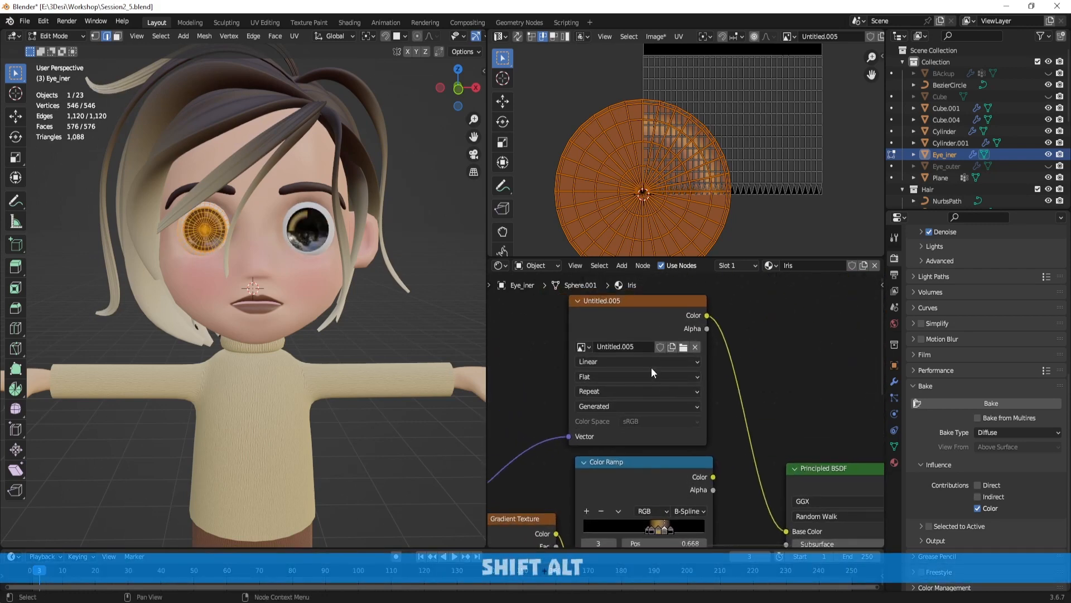
{"action": "left_click", "coordinate": [651, 362]}
{"action": "left_click", "coordinate": [651, 363]}
{"action": "left_click", "coordinate": [647, 377]}
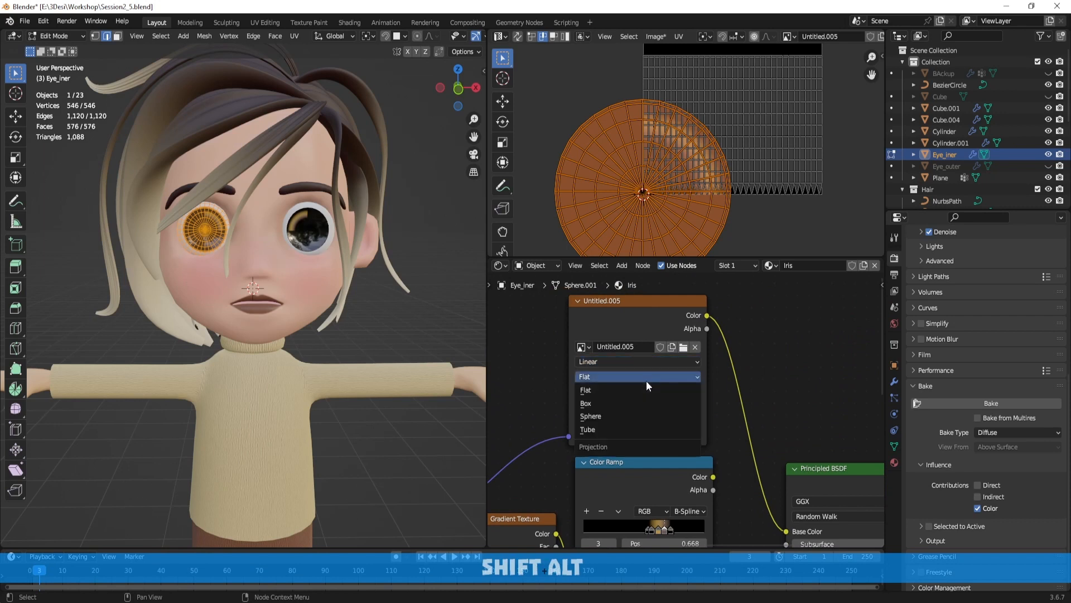
{"action": "left_click", "coordinate": [646, 381]}
{"action": "left_click", "coordinate": [646, 392]}
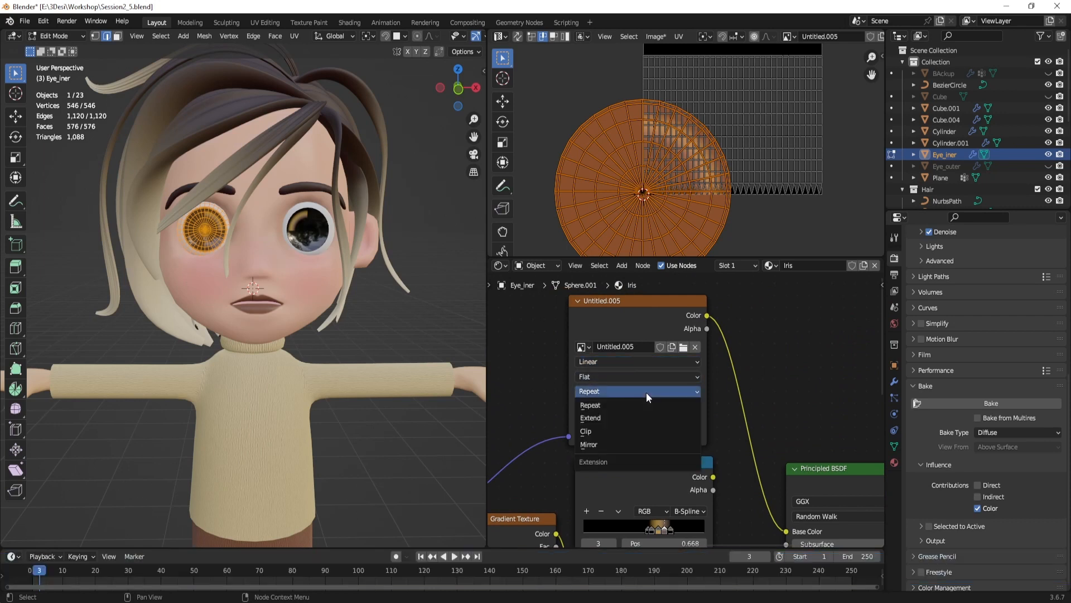
{"action": "left_click", "coordinate": [641, 414]}
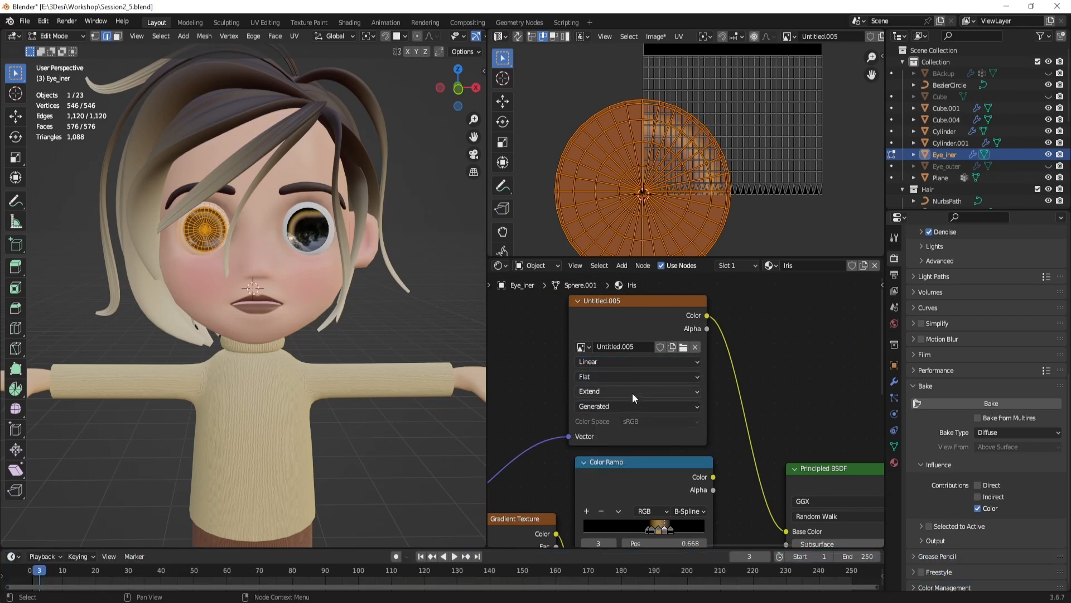
Step: Set the baked image node's extension mode to Mirror and inspect the iris ring on the eyes
{"action": "left_click", "coordinate": [634, 391]}
{"action": "left_click", "coordinate": [625, 440]}
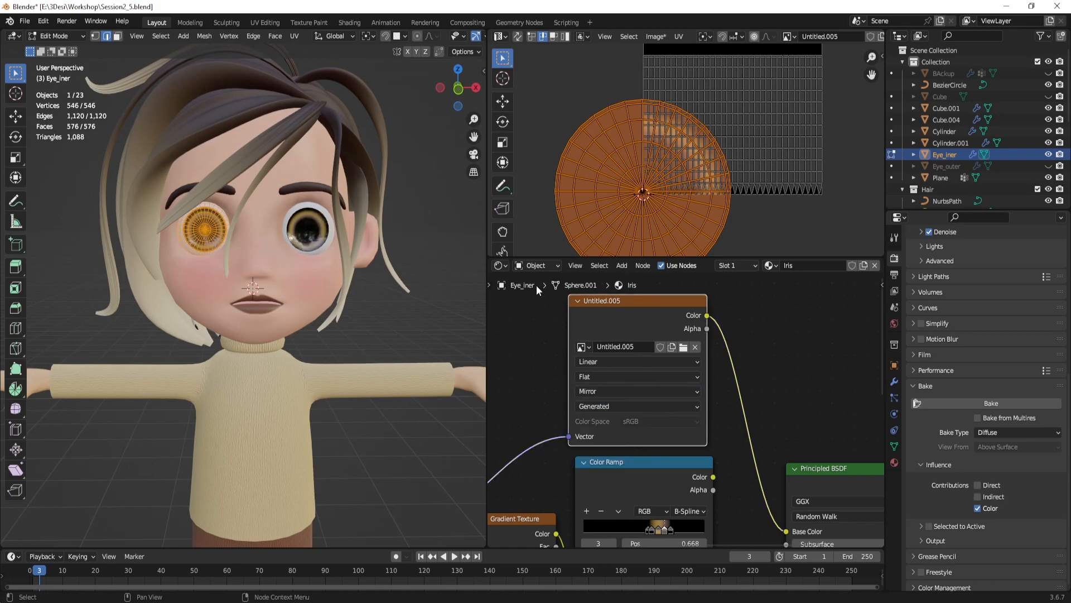
{"action": "scroll", "coordinate": [410, 242], "scroll_direction": "up", "scroll_amount": 3}
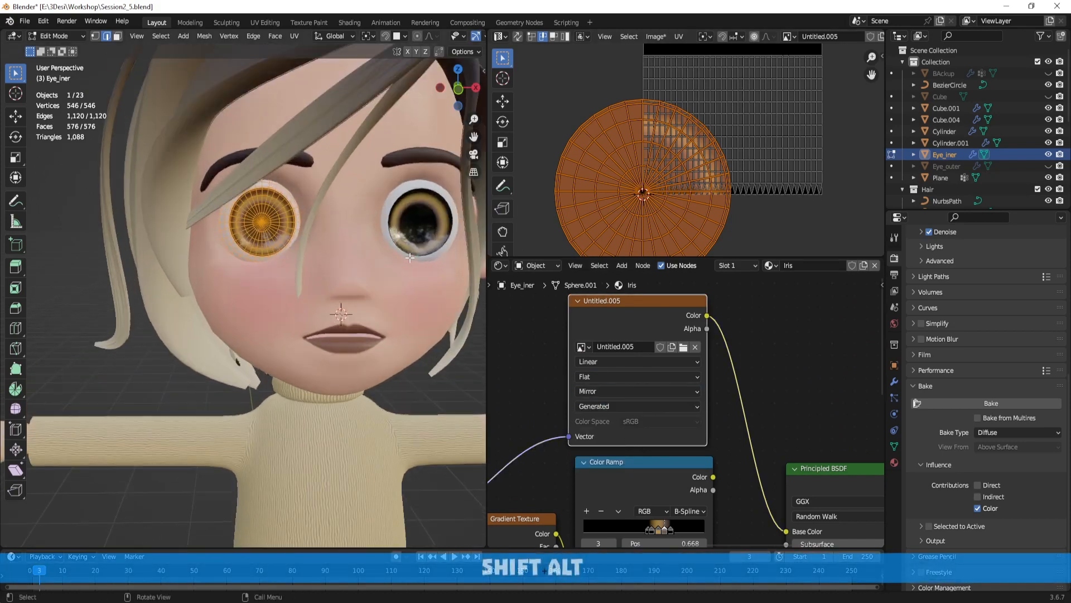
{"action": "middle_click_drag", "start_coordinate": [432, 261], "coordinate": [349, 248]}
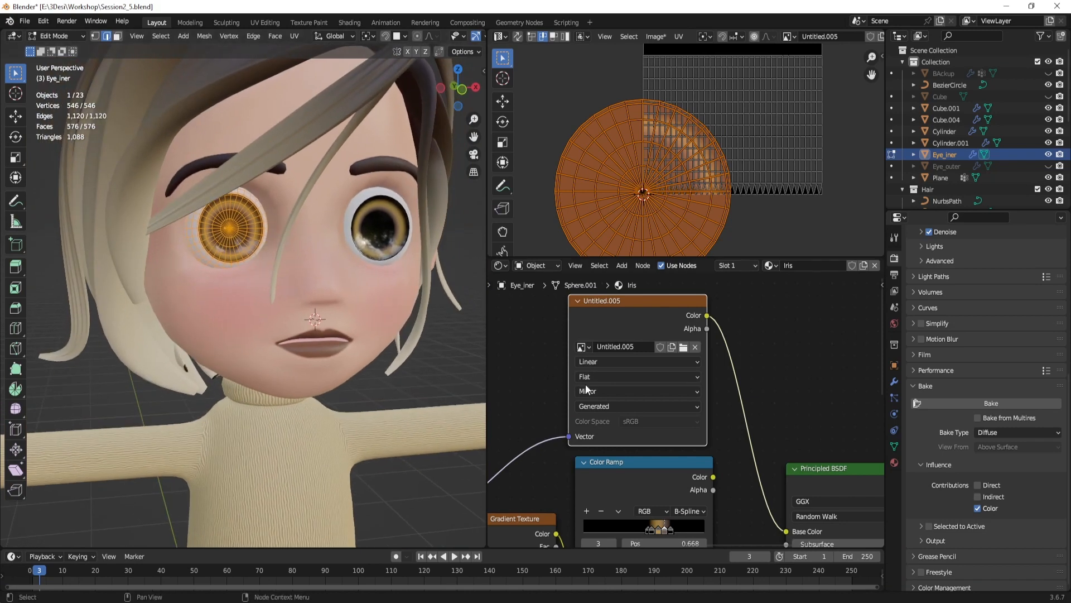
Step: Switch the image node's extension to Repeat for comparison, and return it to Mirror
{"action": "left_click", "coordinate": [602, 389]}
{"action": "left_click", "coordinate": [624, 406]}
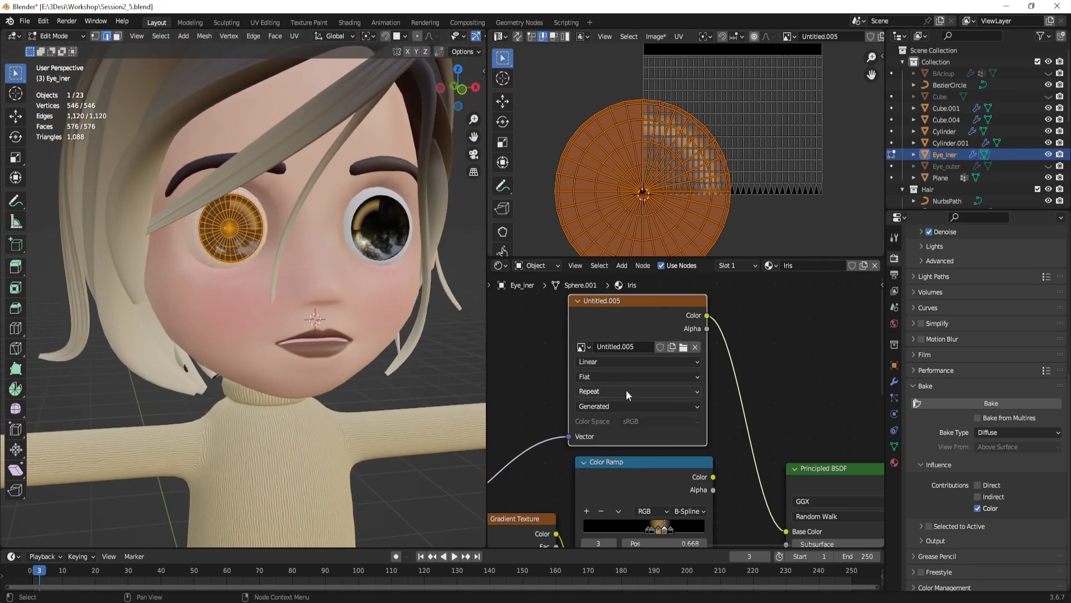
{"action": "left_click", "coordinate": [728, 405]}
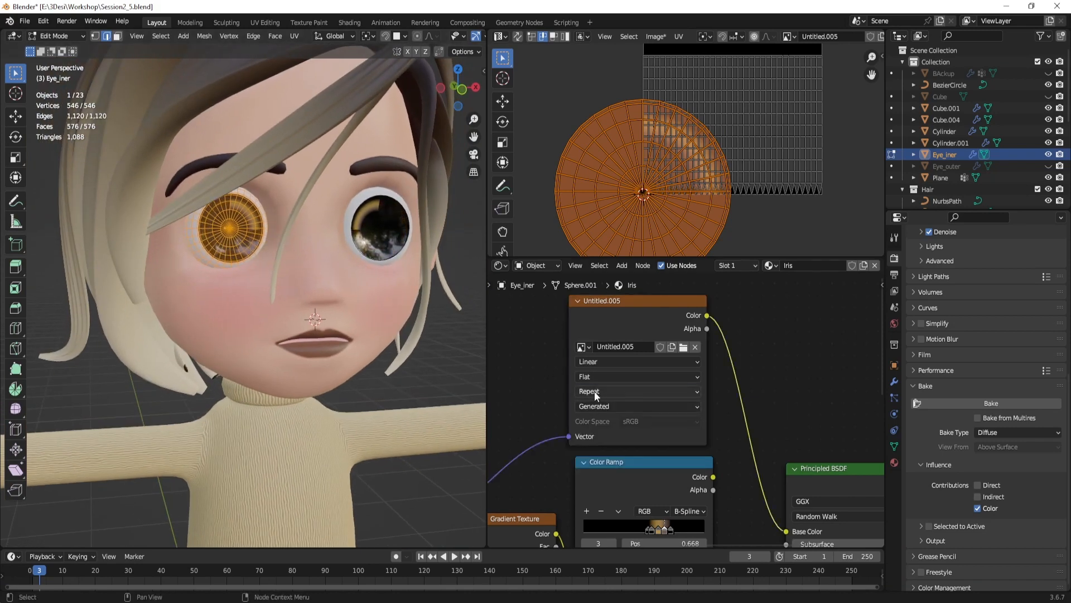
{"action": "left_click", "coordinate": [624, 389]}
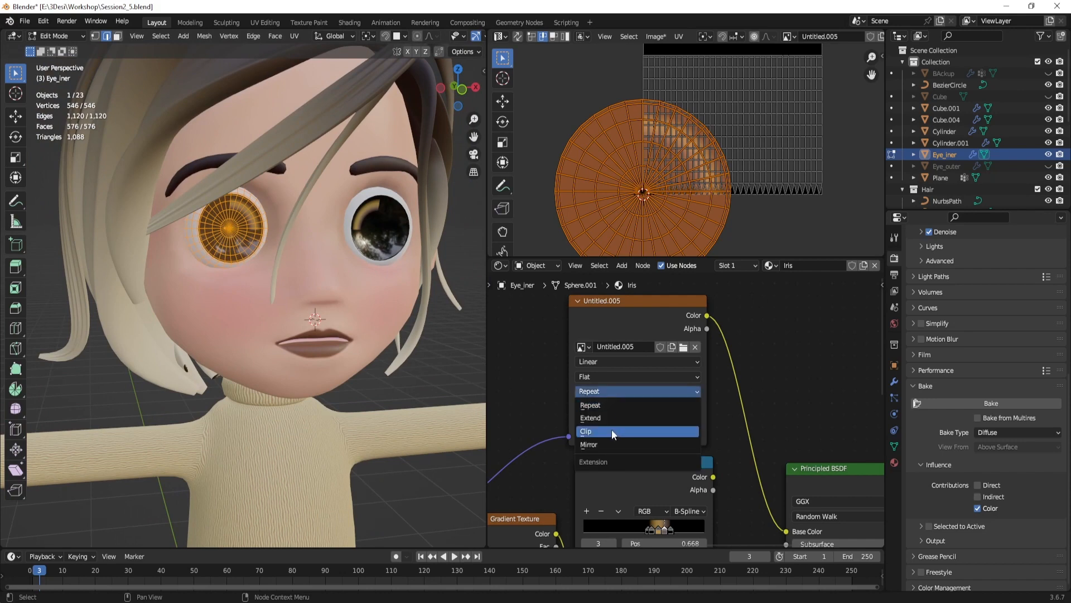
{"action": "left_click", "coordinate": [614, 441]}
{"action": "middle_click_drag", "start_coordinate": [756, 335], "coordinate": [753, 335]}
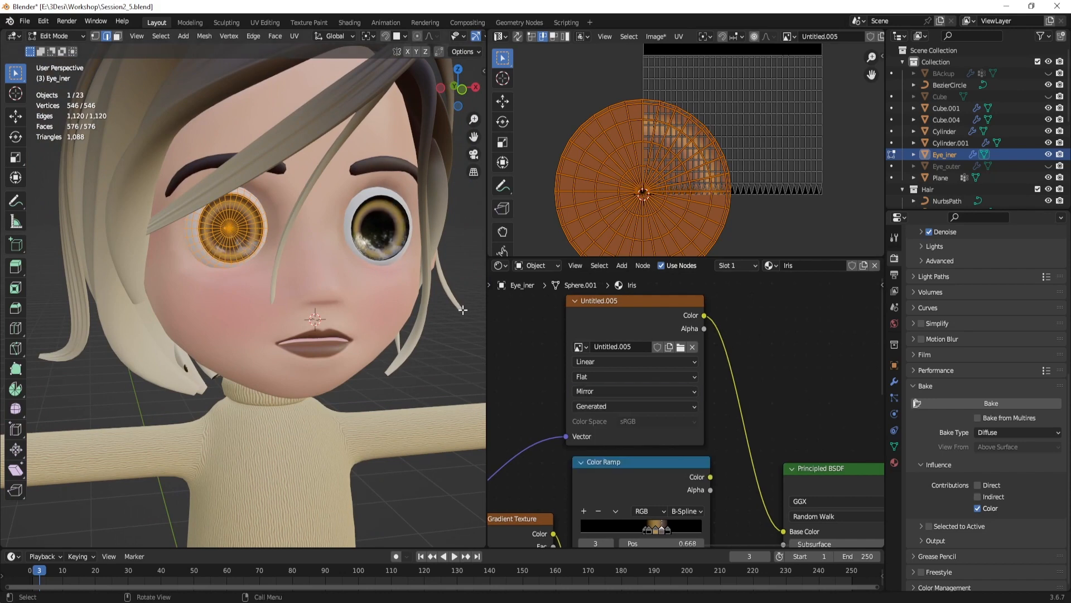
{"action": "middle_click_drag", "start_coordinate": [389, 241], "coordinate": [320, 241]}
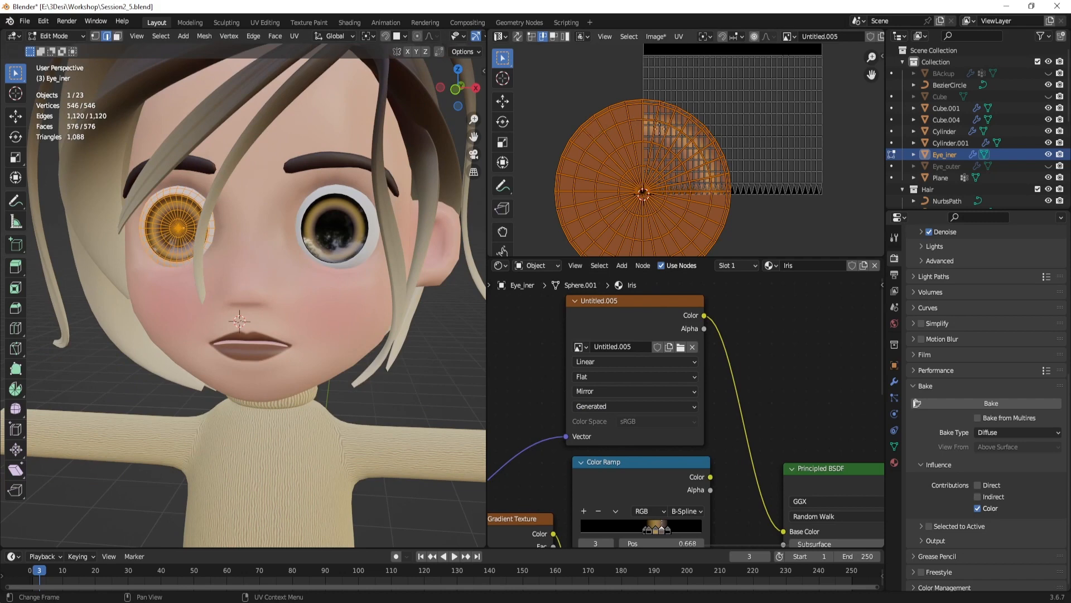
Step: Leave Edit Mode, unhide the Eye_outer object and deselect everything to view the finished eyes
{"action": "scroll", "coordinate": [596, 171], "scroll_direction": "down", "scroll_amount": 2}
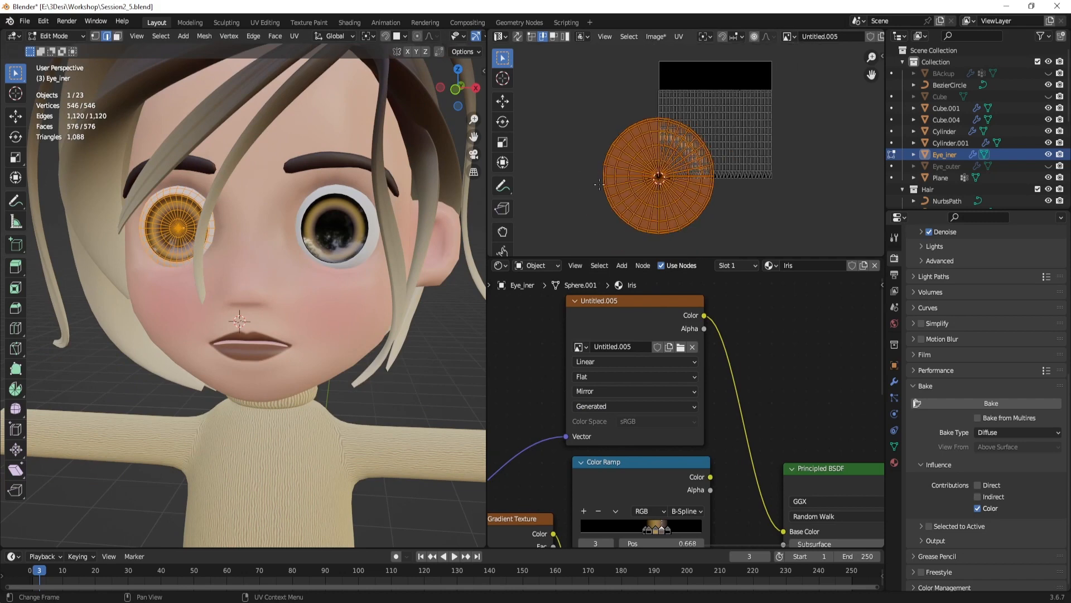
{"action": "key", "text": "Tab"}
{"action": "middle_click_drag", "start_coordinate": [312, 305], "coordinate": [413, 301]}
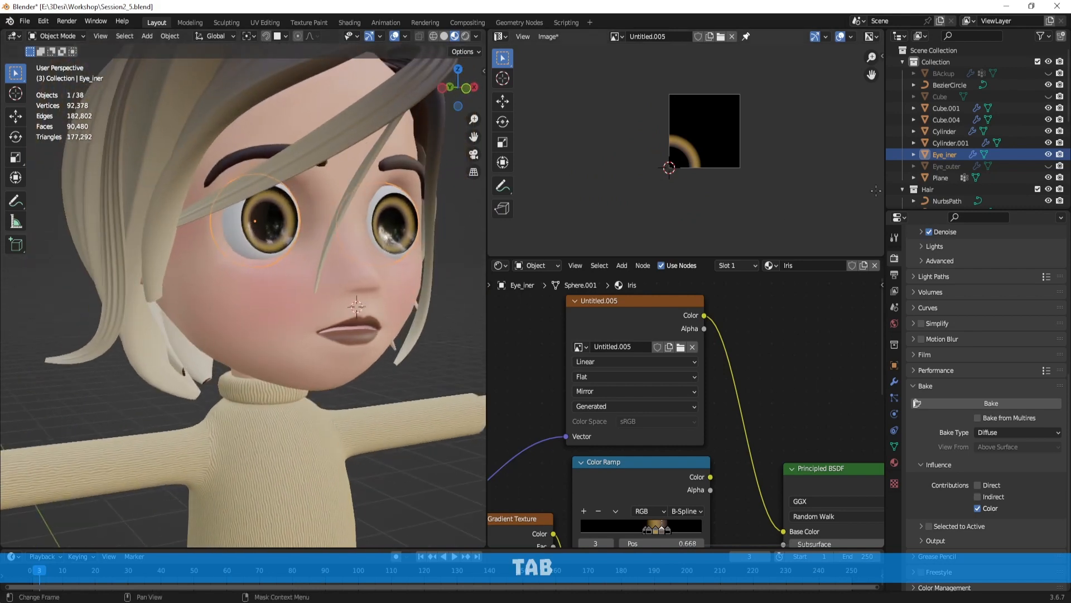
{"action": "left_click", "coordinate": [1048, 165]}
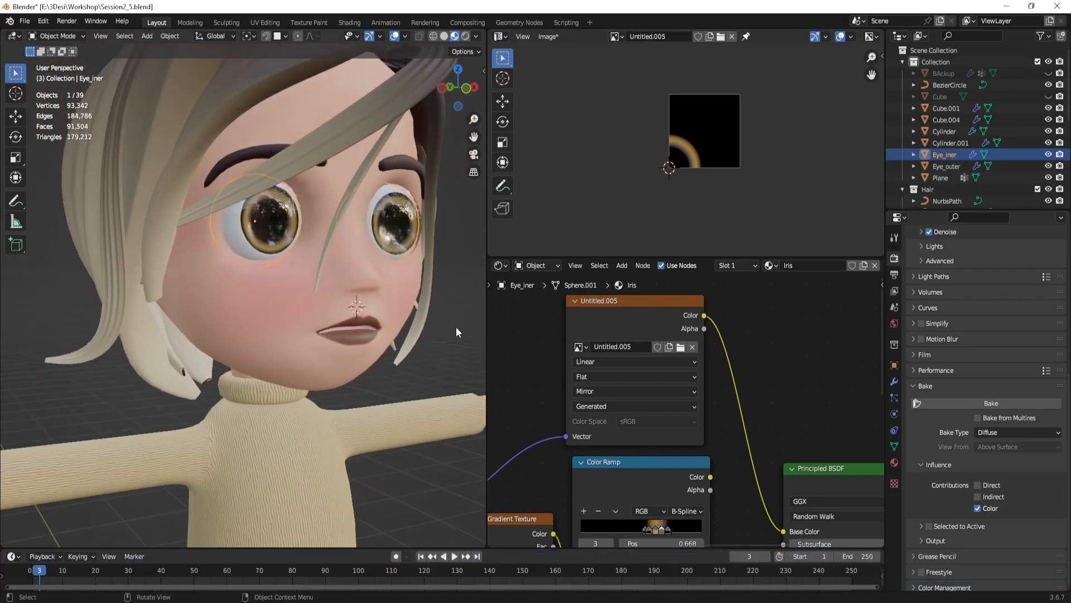
{"action": "left_click", "coordinate": [456, 327]}
{"action": "scroll", "coordinate": [456, 326], "scroll_direction": "down", "scroll_amount": 3}
{"action": "middle_click_drag", "start_coordinate": [432, 324], "coordinate": [405, 324]}
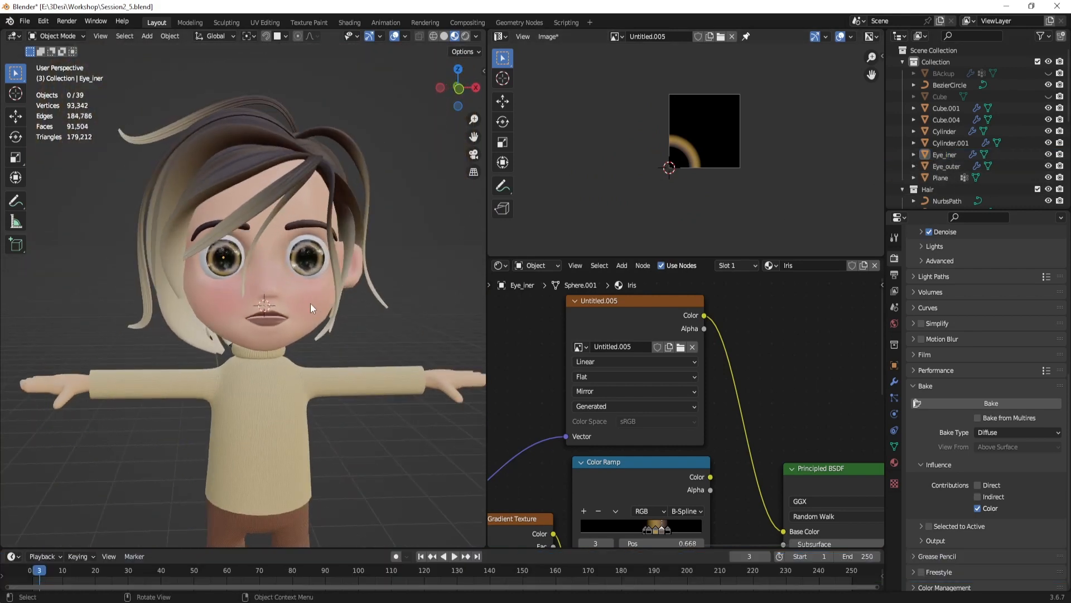
Step: Try unhiding the Cube object, and undo the visibility change
{"action": "left_click", "coordinate": [1049, 96]}
{"action": "scroll", "coordinate": [1013, 151], "scroll_direction": "down", "scroll_amount": 3}
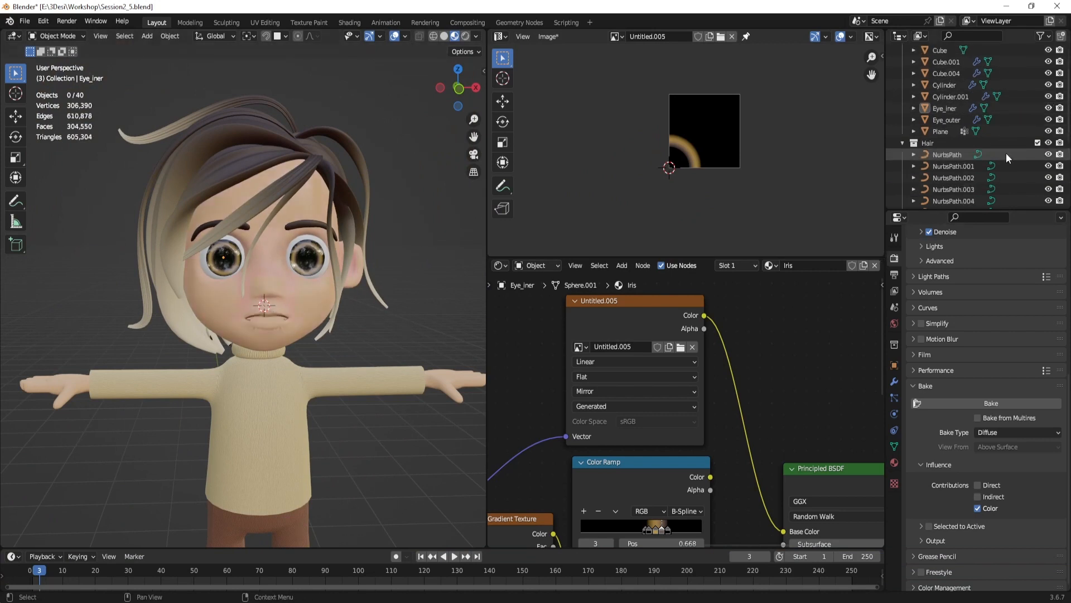
{"action": "scroll", "coordinate": [1006, 152], "scroll_direction": "up", "scroll_amount": 2}
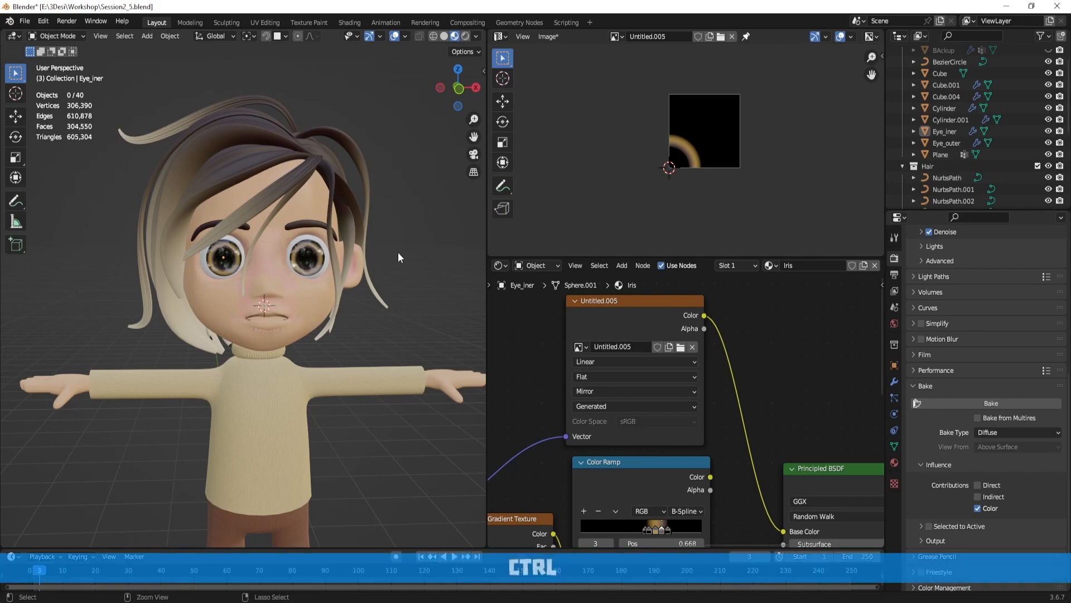
{"action": "key", "text": "ctrl+z"}
Step: Open the Eye_iner mesh in Edit Mode and select only the linked rectangular UV island overlapping the baked iris ring
{"action": "scroll", "coordinate": [397, 258], "scroll_direction": "up", "scroll_amount": 4}
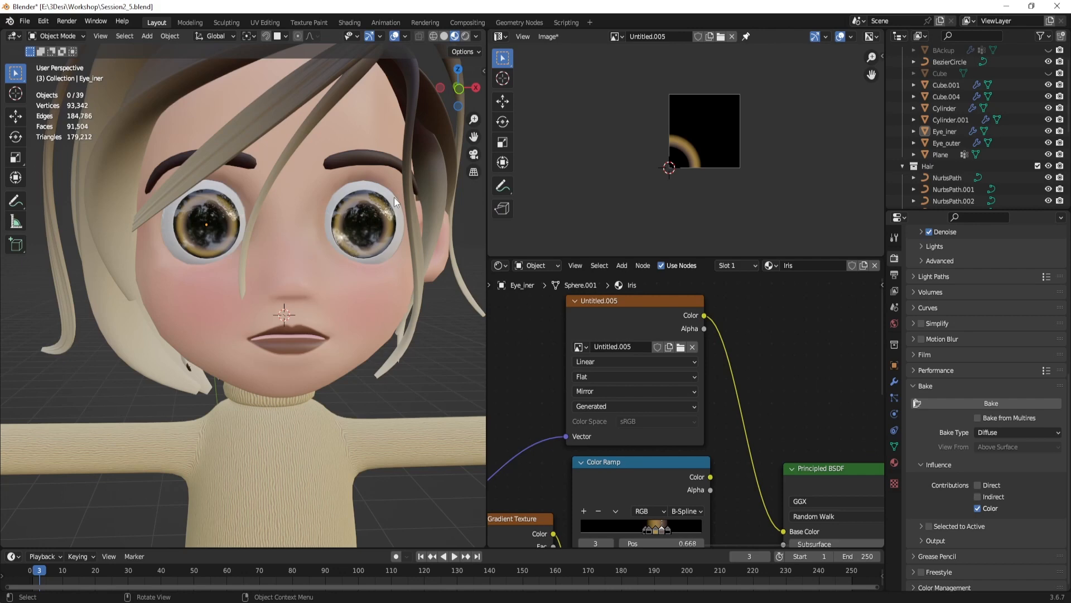
{"action": "scroll", "coordinate": [778, 169], "scroll_direction": "up", "scroll_amount": 4}
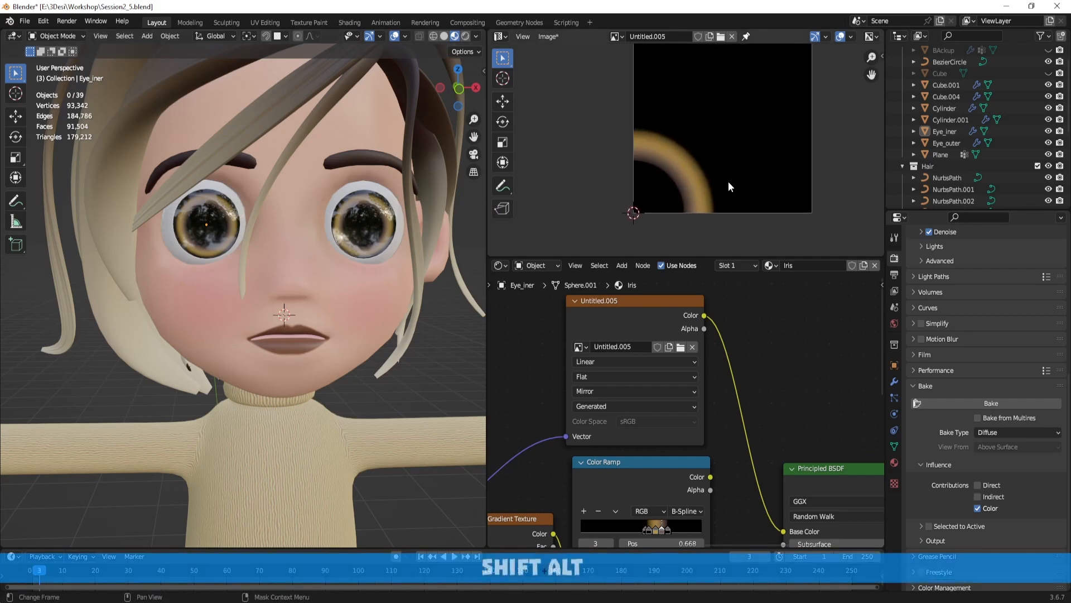
{"action": "key", "text": "Tab"}
{"action": "middle_click_drag", "start_coordinate": [402, 180], "coordinate": [252, 220]}
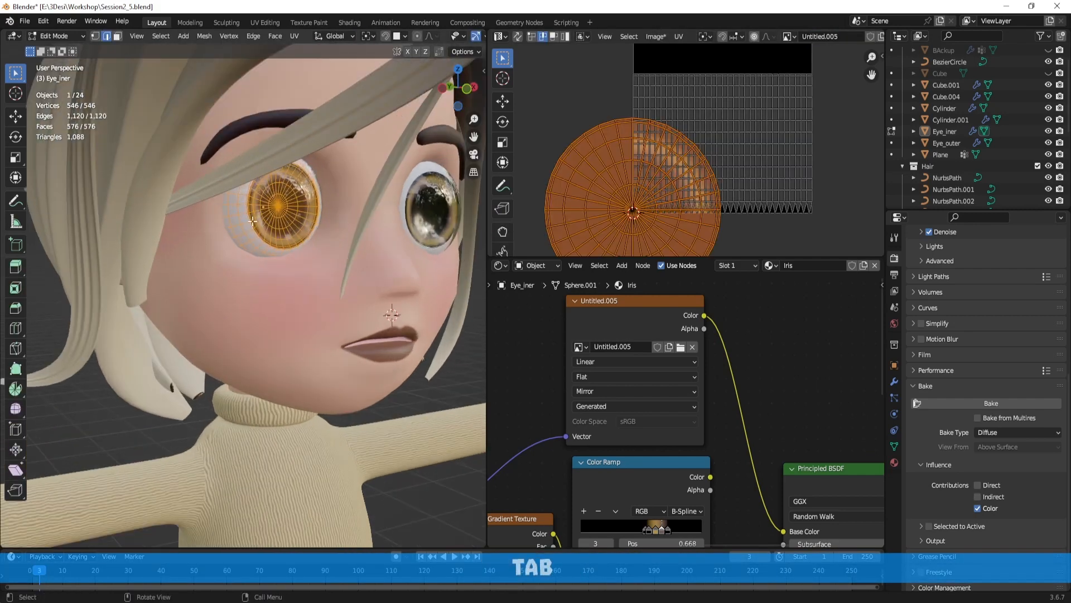
{"action": "scroll", "coordinate": [726, 173], "scroll_direction": "down", "scroll_amount": 1}
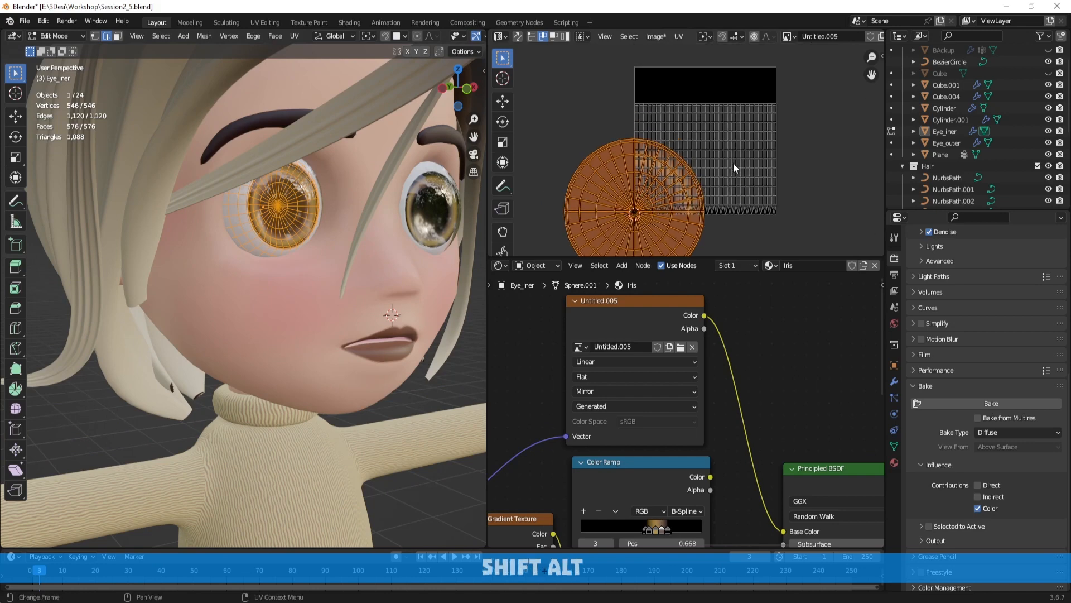
{"action": "key", "text": "l"}
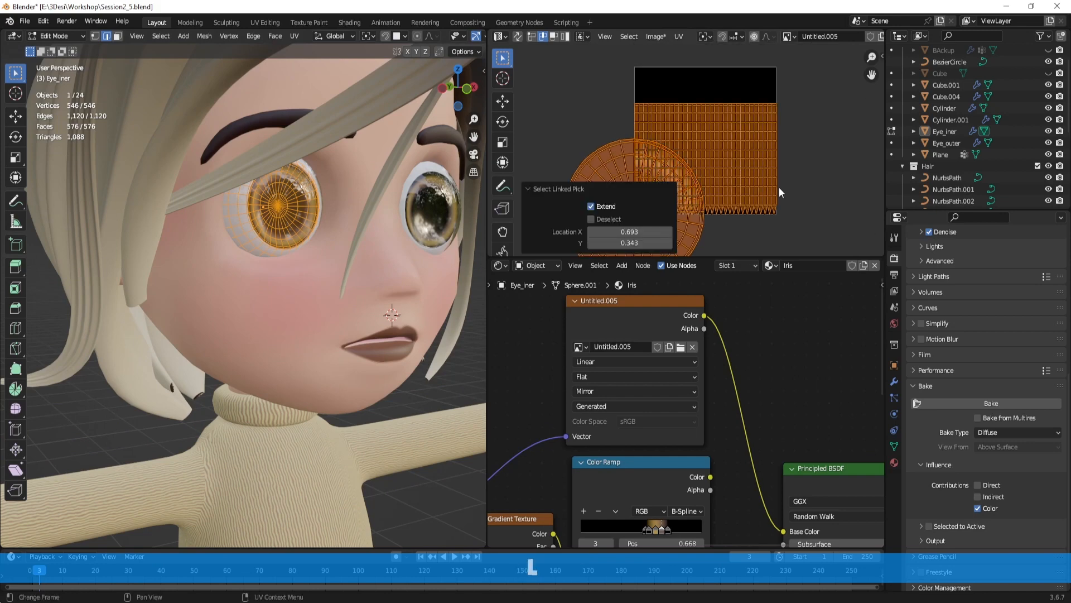
{"action": "left_click", "coordinate": [727, 129]}
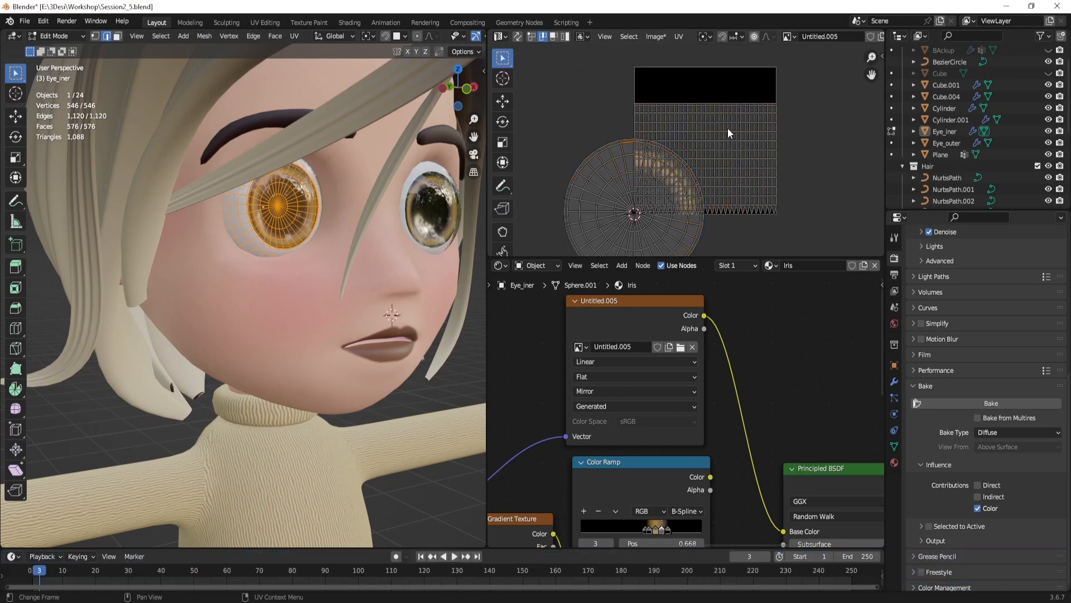
{"action": "key", "text": "l"}
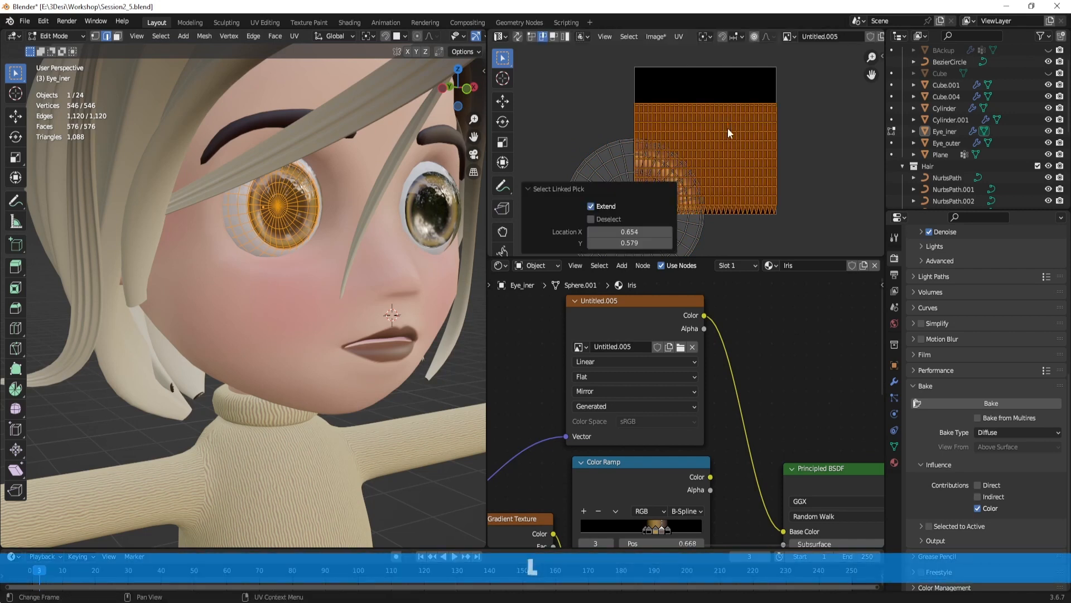
Step: Scale the rectangular UV island to about 0.43 and move it into the image's upper-right area, away from the iris ring
{"action": "key", "text": "s"}
{"action": "left_click", "coordinate": [748, 167]}
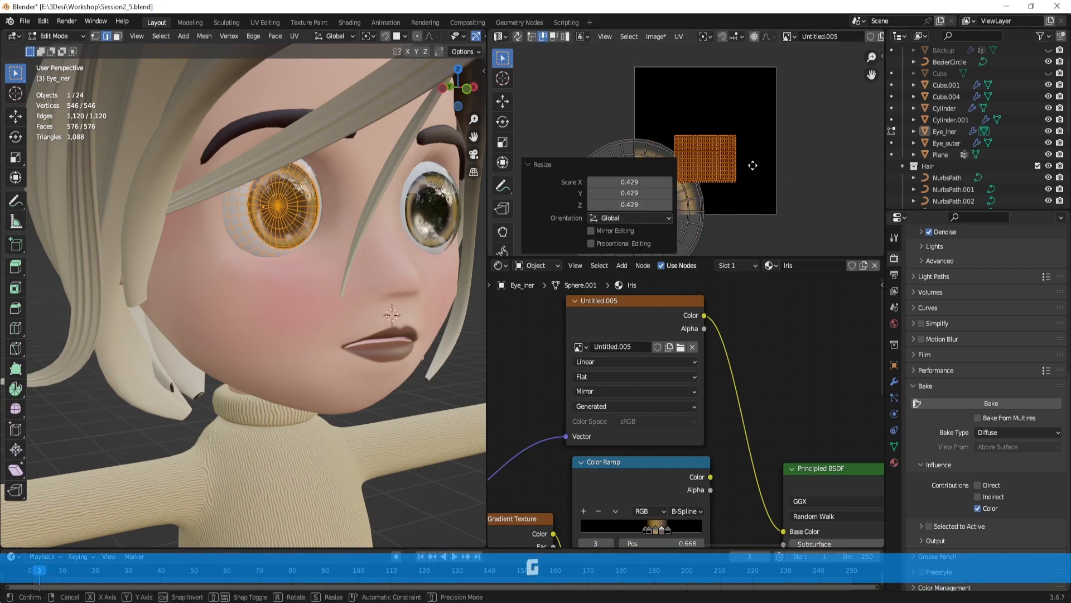
{"action": "key", "text": "g"}
{"action": "left_click", "coordinate": [782, 109]}
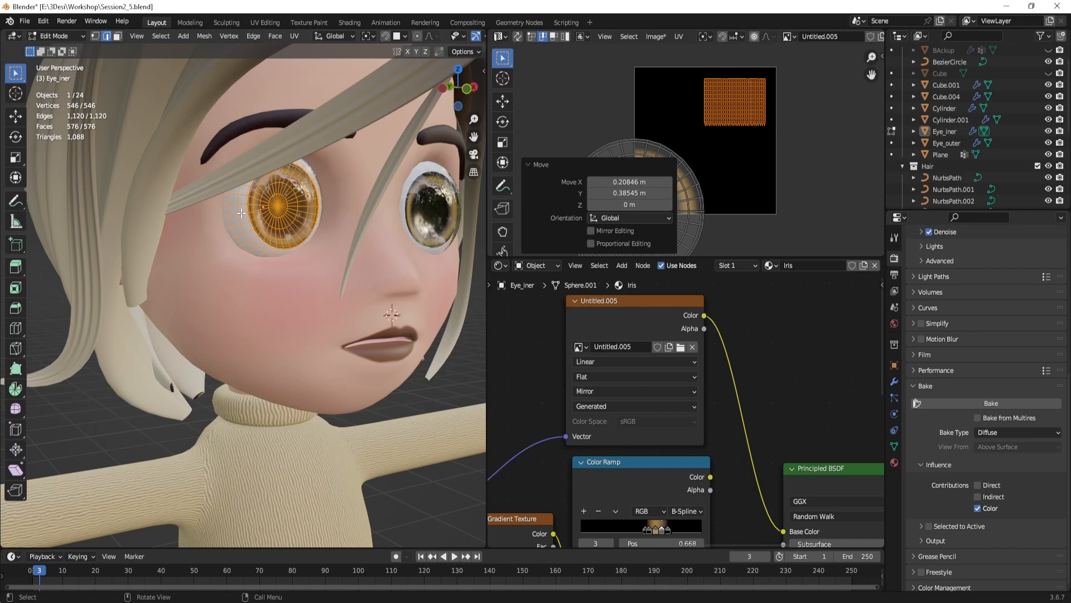
Step: Undo the UV island's move and scaling, and leave Edit Mode
{"action": "key", "text": "ctrl+z"}
{"action": "key", "text": "ctrl+z"}
{"action": "key", "text": "ctrl+z"}
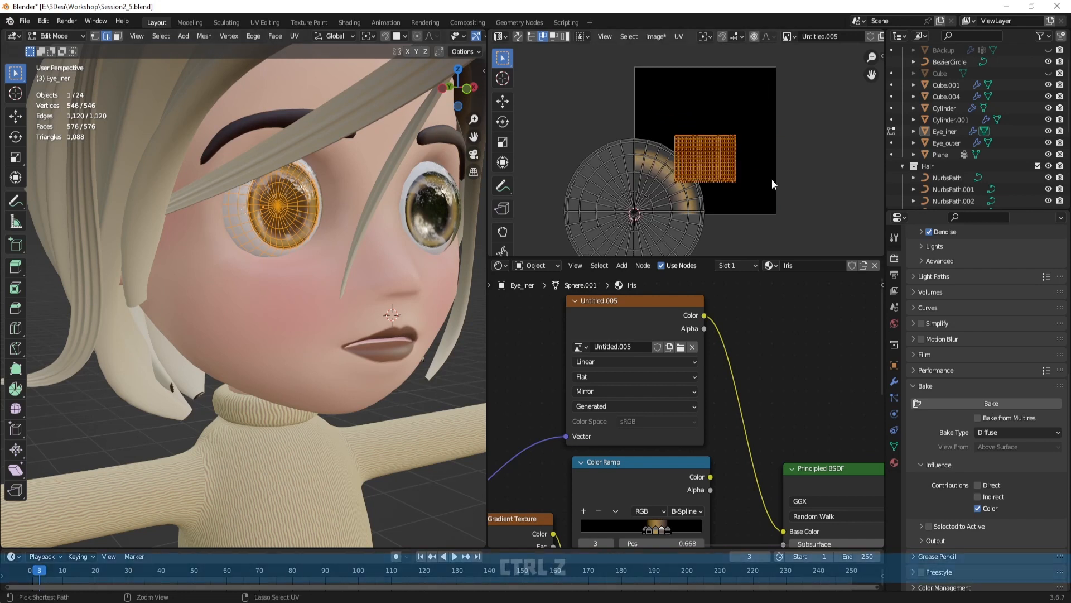
{"action": "key", "text": "Tab"}
{"action": "scroll", "coordinate": [405, 302], "scroll_direction": "down", "scroll_amount": 5}
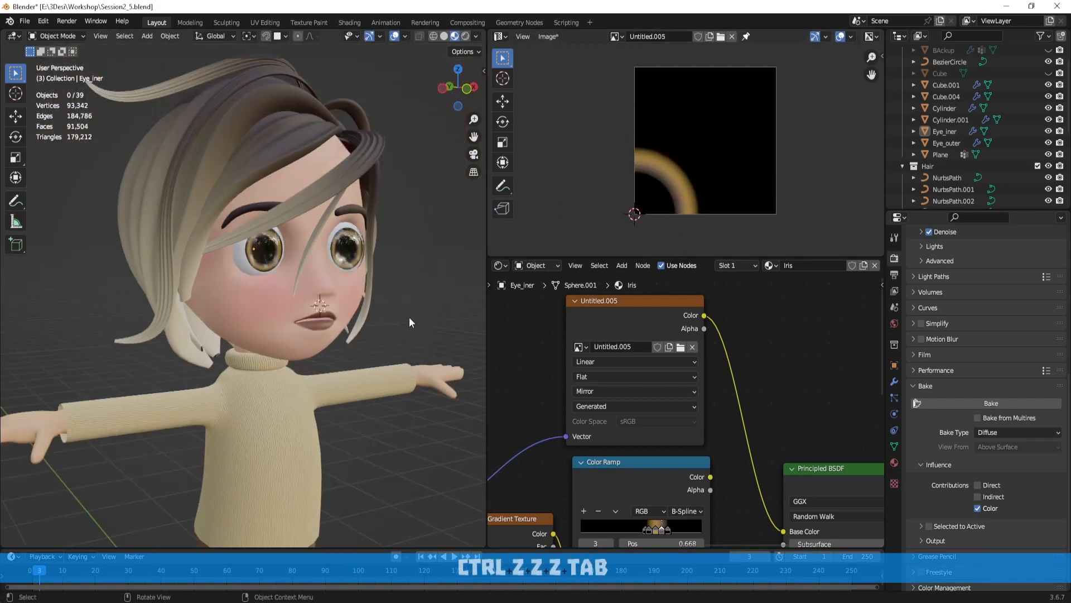
Step: Unhide the Cube head, select it together with the Plane head and isolate both in local view
{"action": "middle_click_drag", "start_coordinate": [409, 317], "coordinate": [306, 293]}
{"action": "scroll", "coordinate": [1009, 132], "scroll_direction": "up", "scroll_amount": 2}
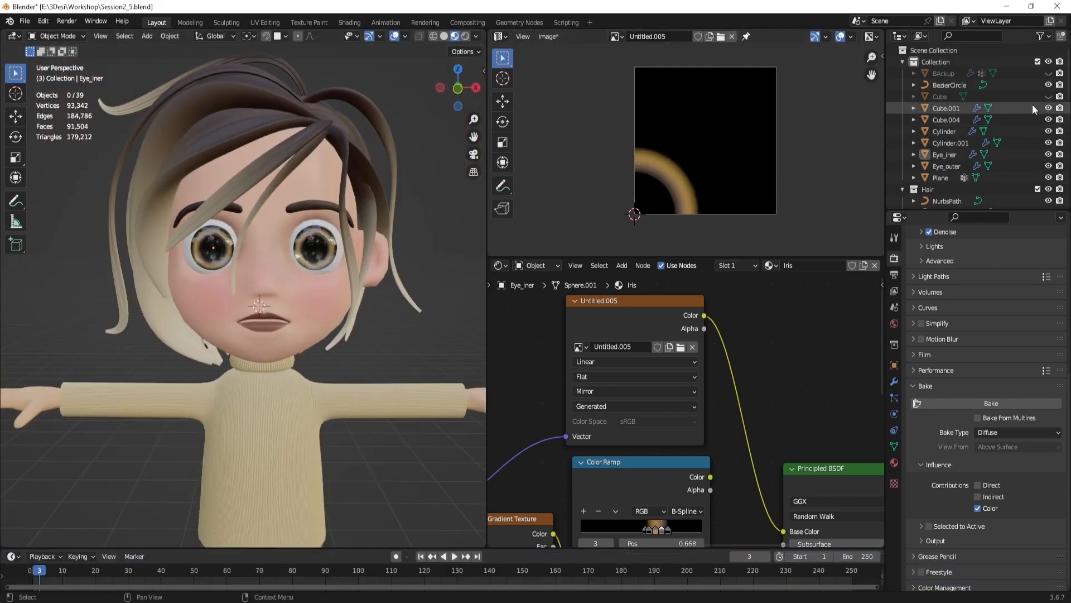
{"action": "left_click", "coordinate": [1047, 96]}
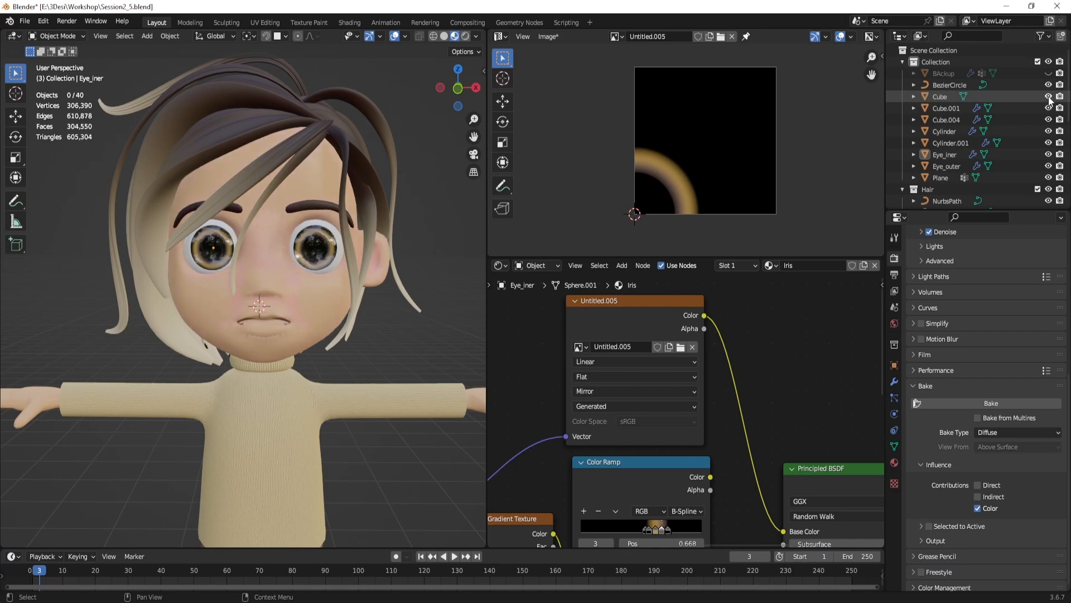
{"action": "left_click", "coordinate": [1021, 101]}
{"action": "left_click", "coordinate": [982, 177], "text": "ctrl"}
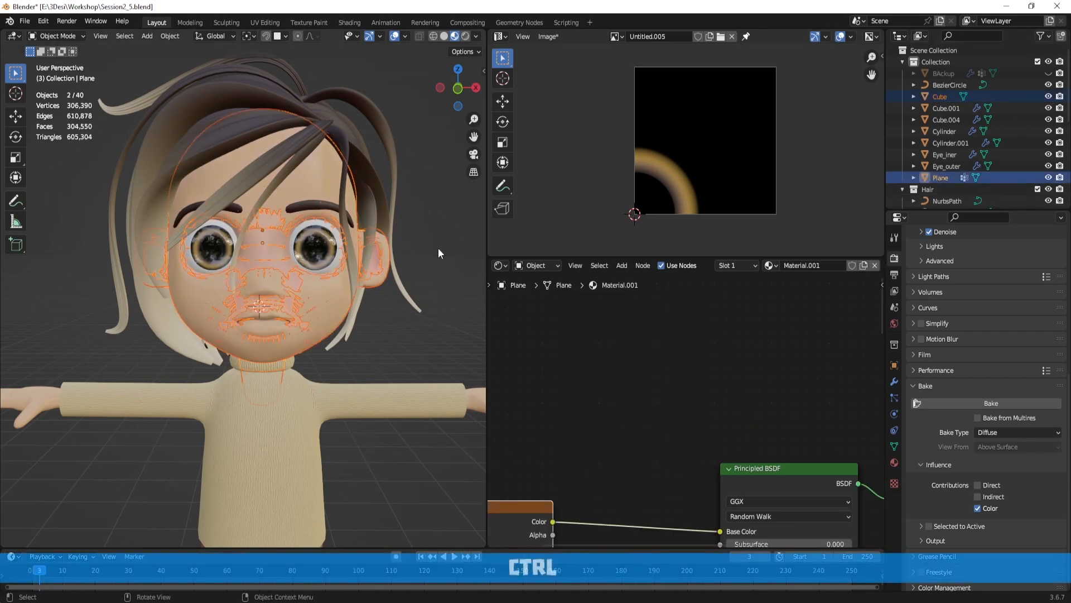
{"action": "key", "text": "slash"}
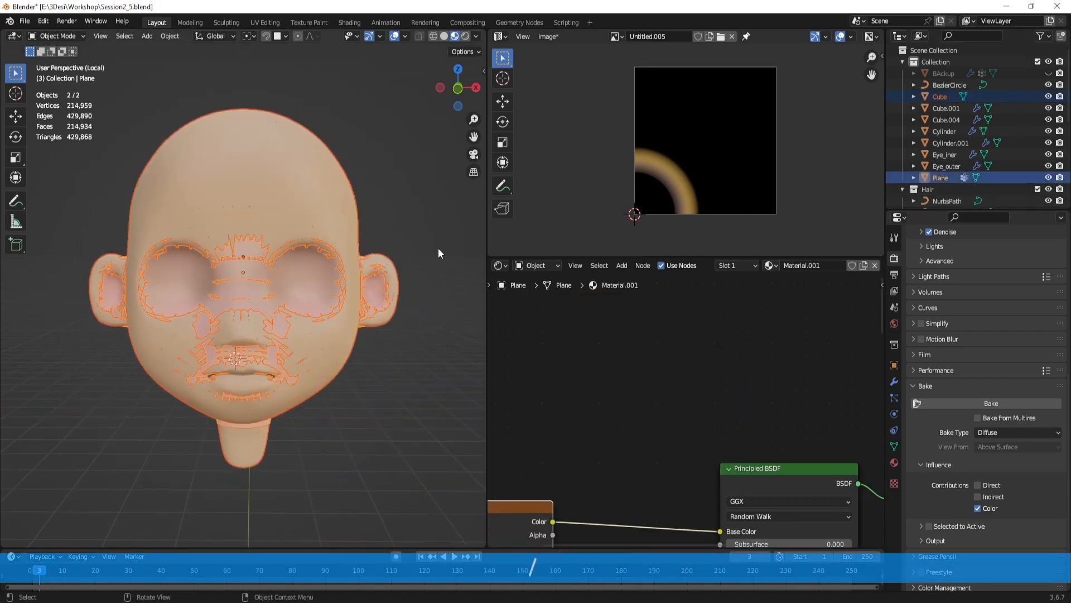
Step: Select both the Cube and Plane heads and apply all their transforms
{"action": "left_click", "coordinate": [438, 247]}
{"action": "mouse_move", "coordinate": [365, 290]}
{"action": "middle_mouse_down"}
{"action": "mouse_move", "coordinate": [428, 289]}
{"action": "mouse_move", "coordinate": [370, 296]}
{"action": "middle_mouse_up"}
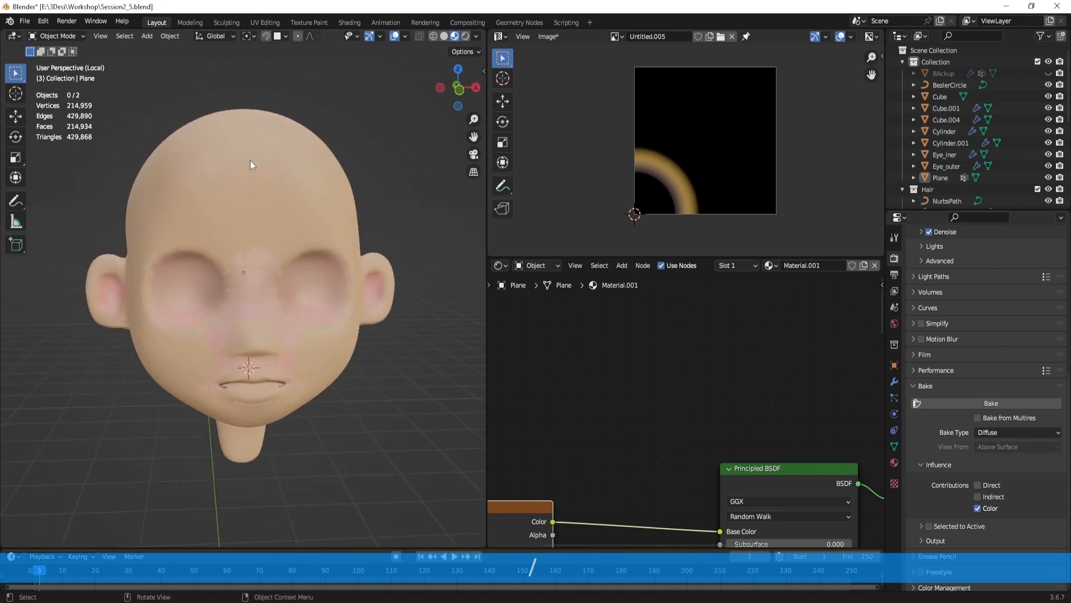
{"action": "left_click", "coordinate": [300, 248]}
{"action": "left_click", "coordinate": [312, 280], "text": "shift"}
{"action": "key", "text": "ctrl+a"}
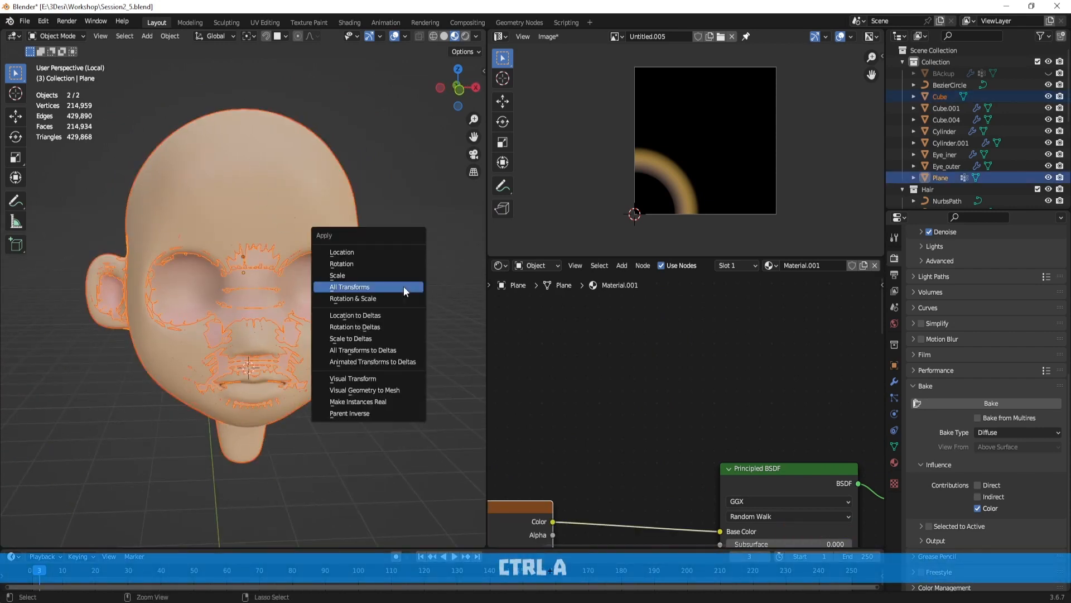
{"action": "left_click", "coordinate": [403, 286]}
Step: Inspect the overlapping heads, select only the Cube head and switch it to Sculpt Mode
{"action": "middle_click_drag", "start_coordinate": [261, 258], "coordinate": [306, 279]}
{"action": "scroll", "coordinate": [323, 286], "scroll_direction": "up", "scroll_amount": 2}
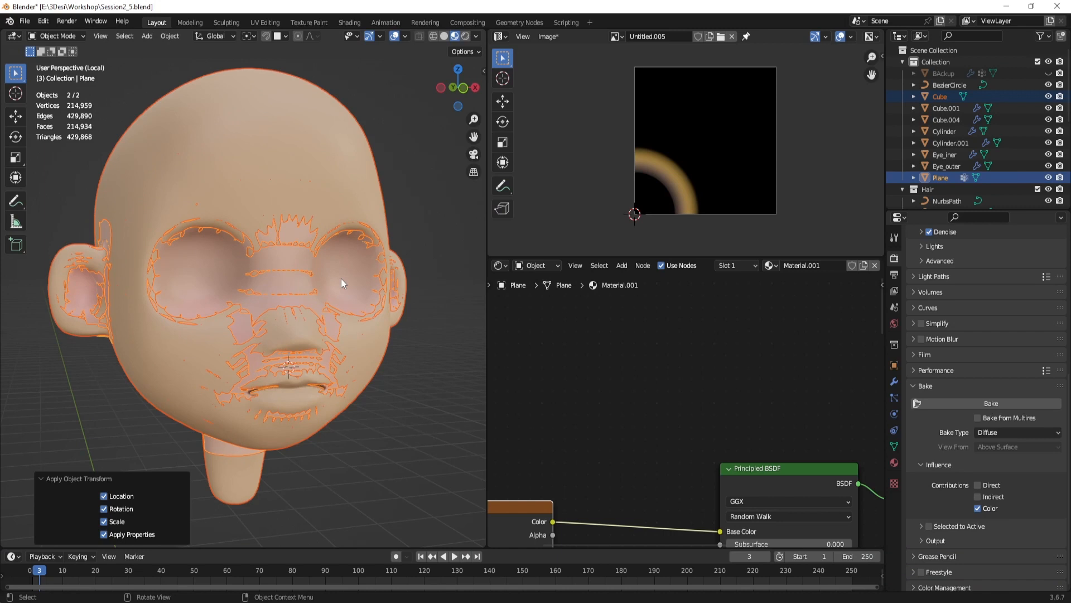
{"action": "middle_click_drag", "start_coordinate": [348, 282], "coordinate": [303, 331]}
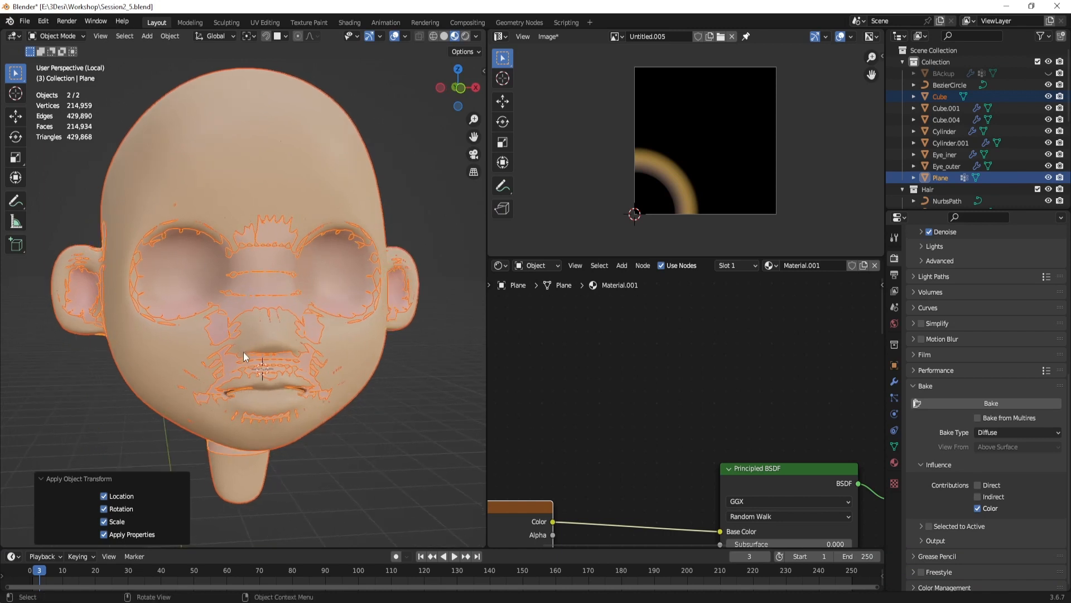
{"action": "middle_click_drag", "start_coordinate": [230, 313], "coordinate": [280, 185]}
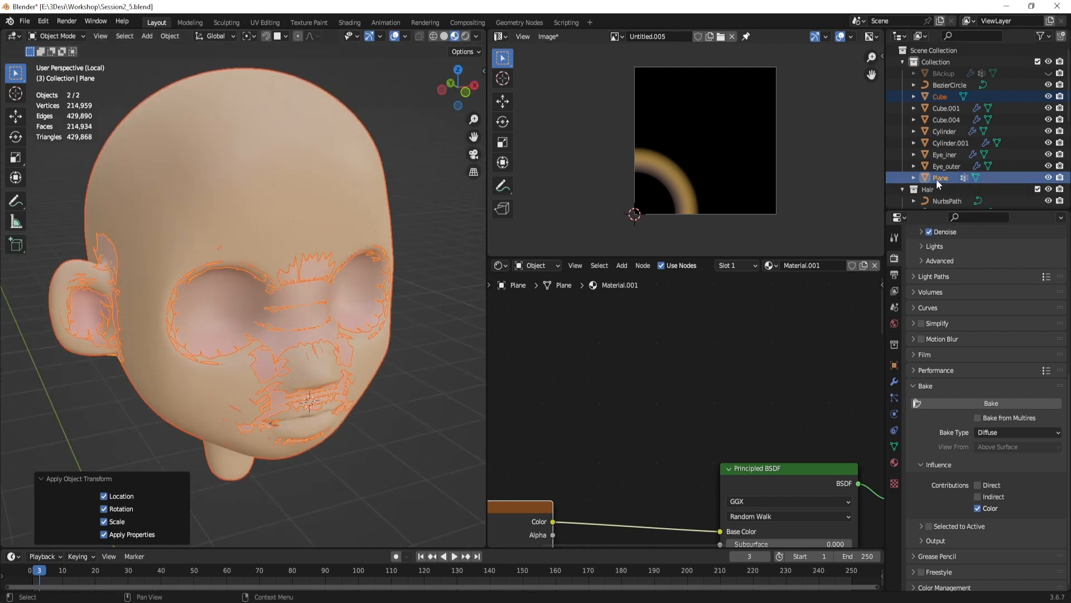
{"action": "left_click", "coordinate": [950, 97]}
{"action": "middle_click_drag", "start_coordinate": [239, 356], "coordinate": [302, 306]}
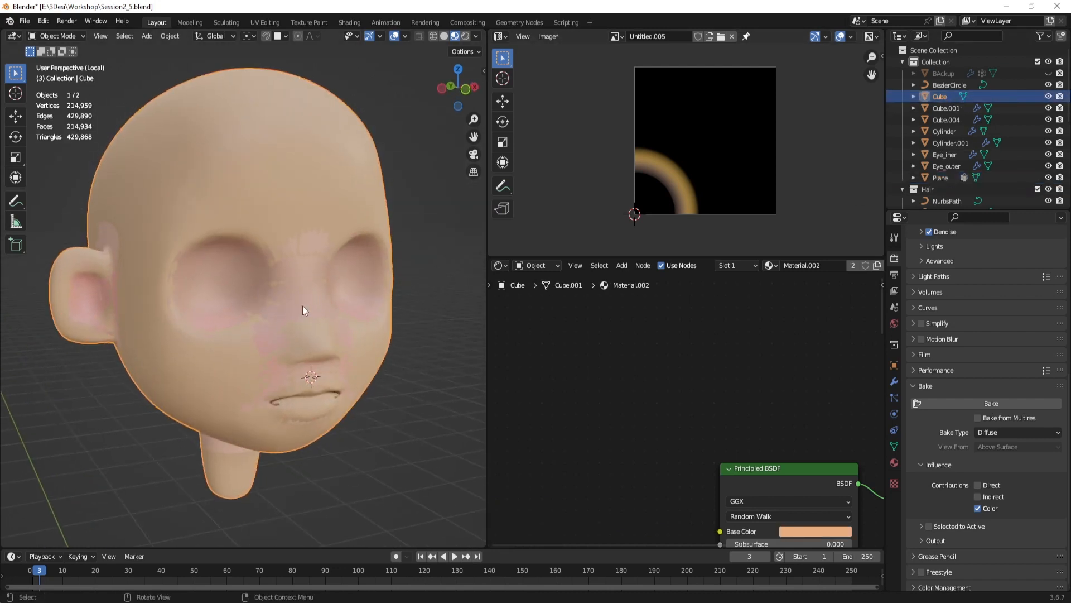
{"action": "key", "text": "ctrl+Tab"}
{"action": "left_click", "coordinate": [328, 308]}
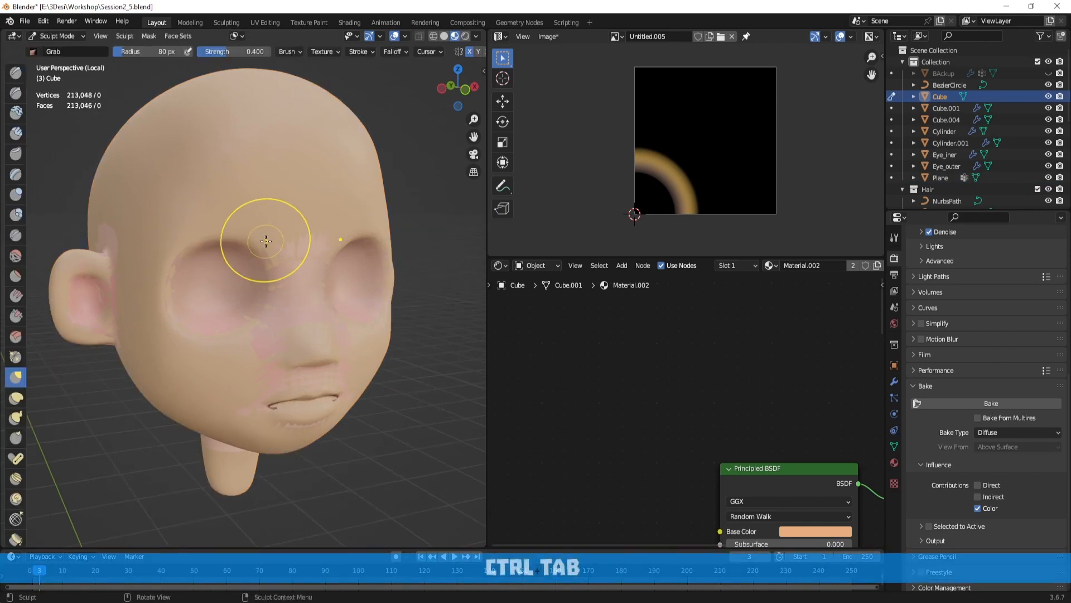
Step: Enlarge the sculpt brush radius to about 188 px and switch to the Draw brush
{"action": "key", "text": "f"}
{"action": "left_click", "coordinate": [250, 179]}
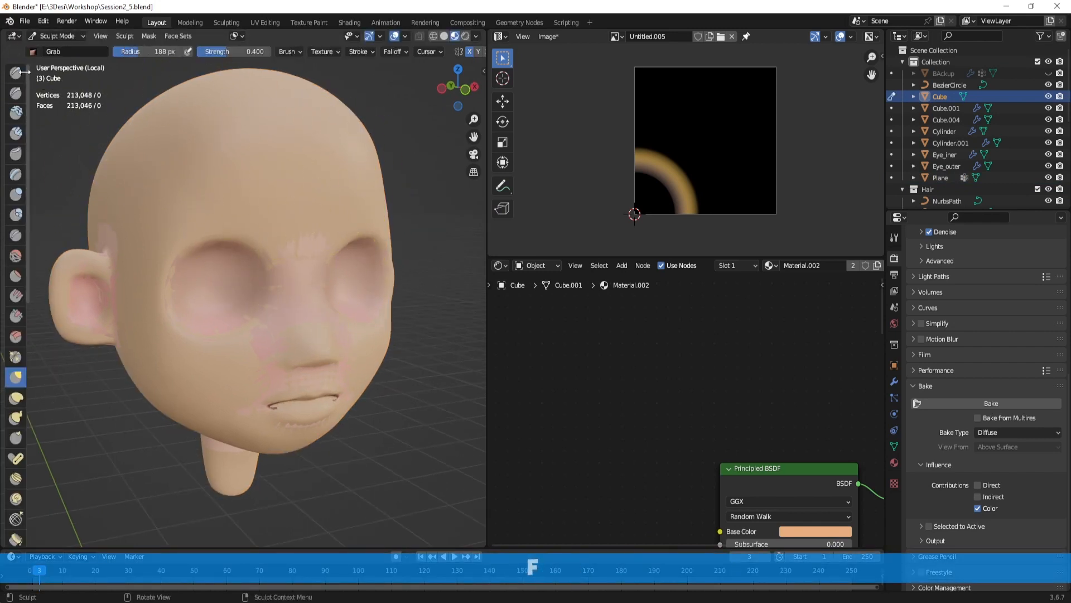
{"action": "key", "text": "x"}
Step: Create a new texture for the Draw brush and set its type to Clouds
{"action": "left_click", "coordinate": [891, 239]}
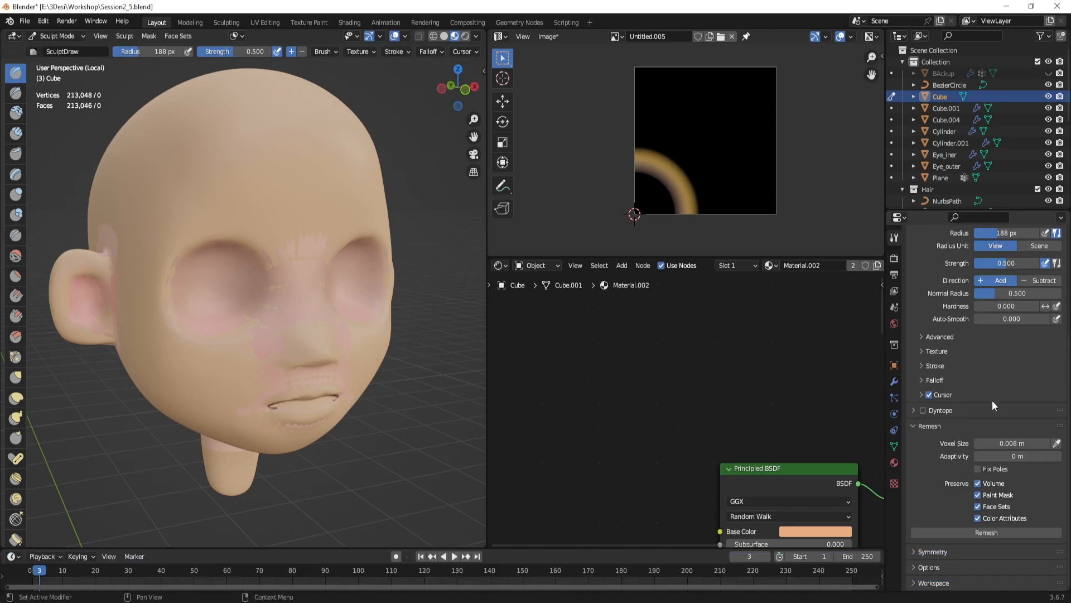
{"action": "scroll", "coordinate": [995, 430], "scroll_direction": "up", "scroll_amount": 5}
{"action": "scroll", "coordinate": [995, 425], "scroll_direction": "down", "scroll_amount": 5}
{"action": "left_click", "coordinate": [927, 353]}
{"action": "left_click", "coordinate": [1006, 395]}
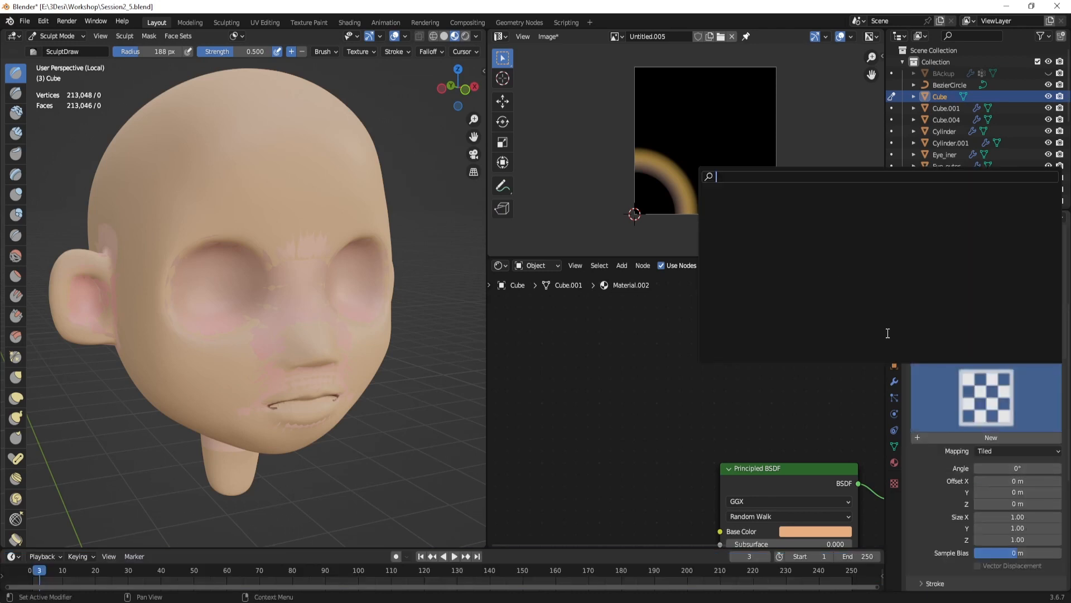
{"action": "left_click", "coordinate": [895, 483]}
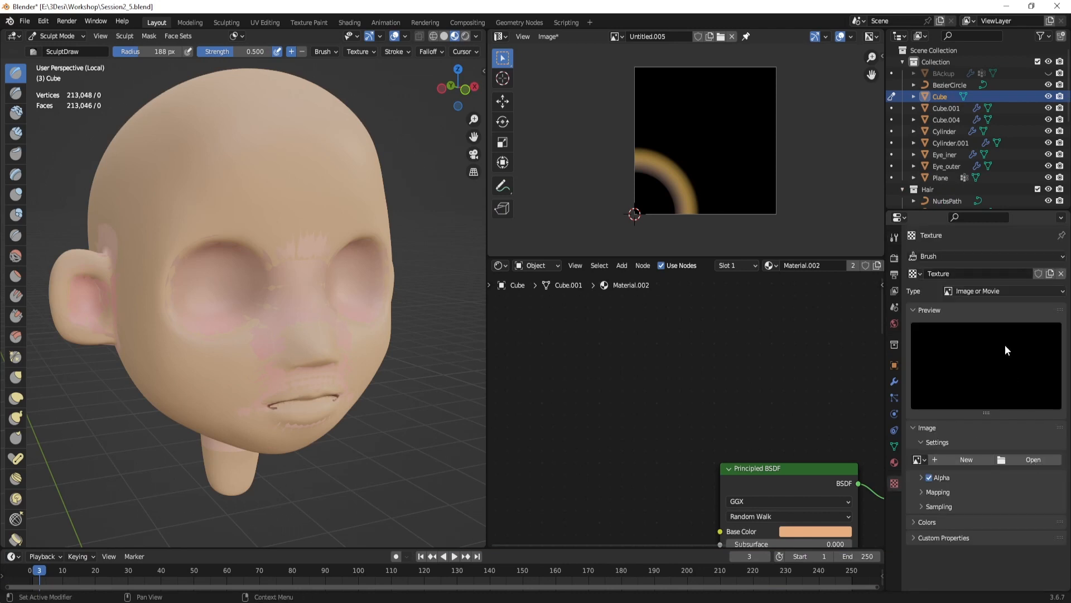
{"action": "left_click", "coordinate": [994, 291]}
{"action": "left_click", "coordinate": [993, 329]}
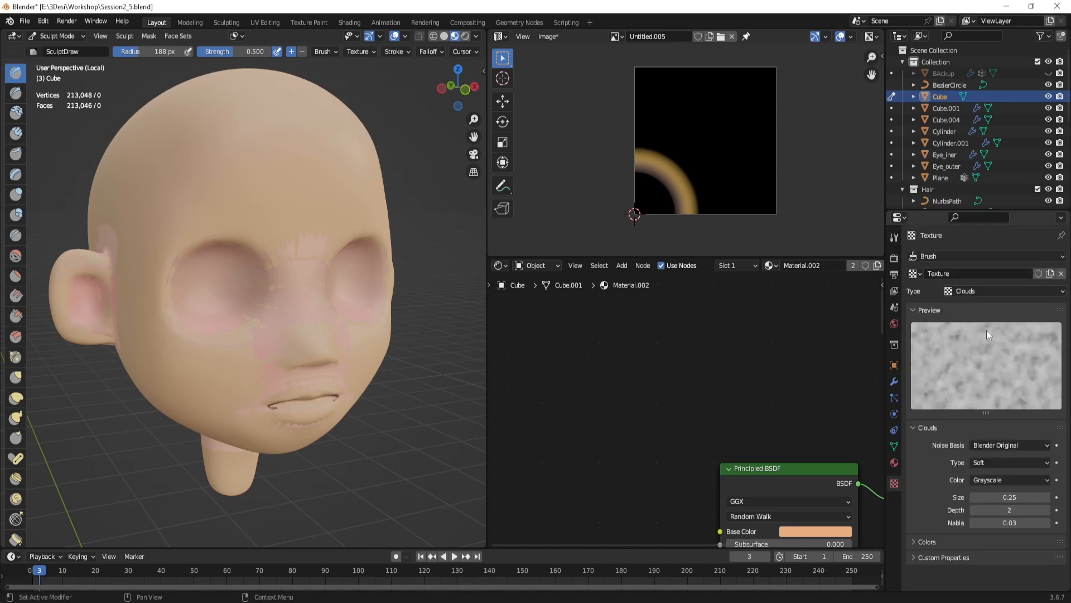
Step: Set the brush radius to about 115 px and sculpt bumpy skin texture over the head's forehead, temple and cheek
{"action": "key", "text": "f"}
{"action": "left_click", "coordinate": [212, 188]}
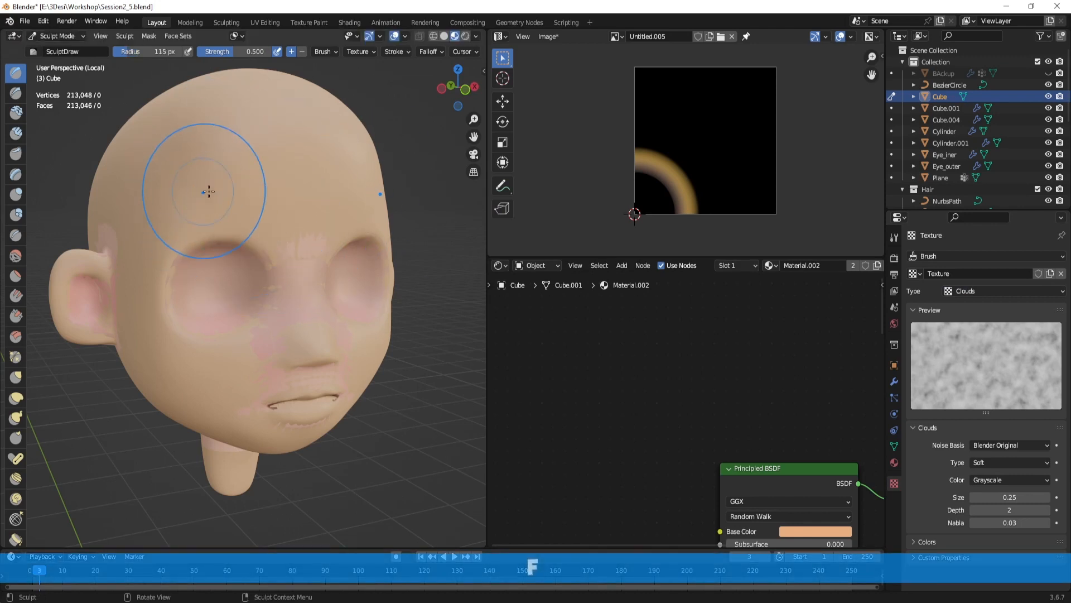
{"action": "left_click_drag", "start_coordinate": [233, 200], "coordinate": [193, 236]}
{"action": "middle_click_drag", "start_coordinate": [211, 219], "coordinate": [245, 204]}
{"action": "left_click_drag", "start_coordinate": [245, 203], "coordinate": [196, 285]}
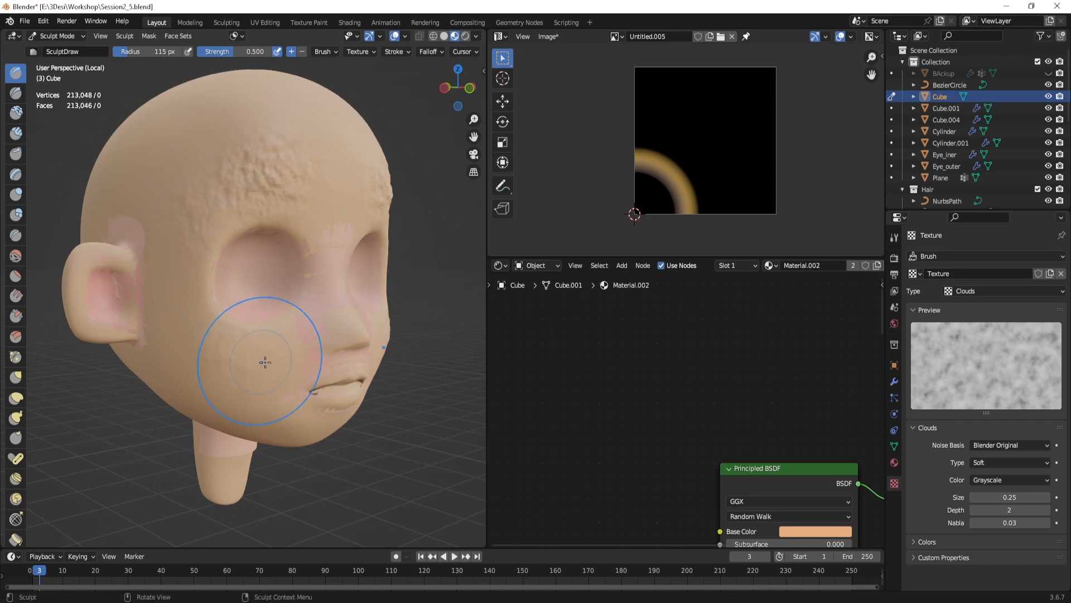
{"action": "middle_click_drag", "start_coordinate": [263, 359], "coordinate": [251, 387]}
{"action": "left_click_drag", "start_coordinate": [251, 387], "coordinate": [184, 280]}
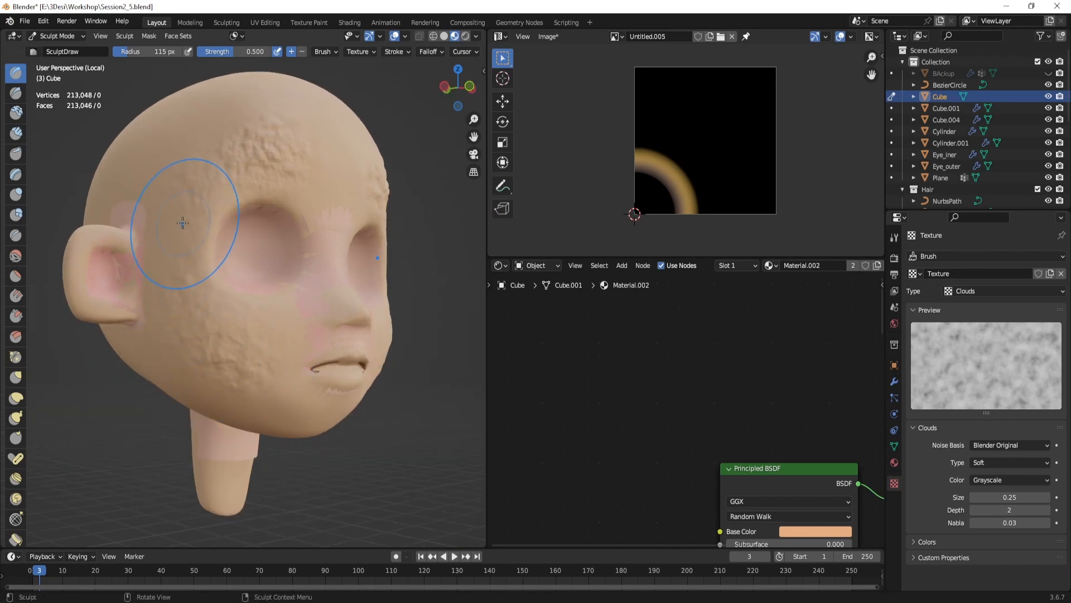
{"action": "middle_click_drag", "start_coordinate": [179, 220], "coordinate": [227, 311]}
{"action": "mouse_move", "coordinate": [310, 179]}
{"action": "middle_mouse_down"}
{"action": "mouse_move", "coordinate": [235, 196]}
{"action": "mouse_move", "coordinate": [311, 215]}
{"action": "mouse_move", "coordinate": [280, 240]}
{"action": "mouse_move", "coordinate": [313, 224]}
{"action": "middle_mouse_up"}
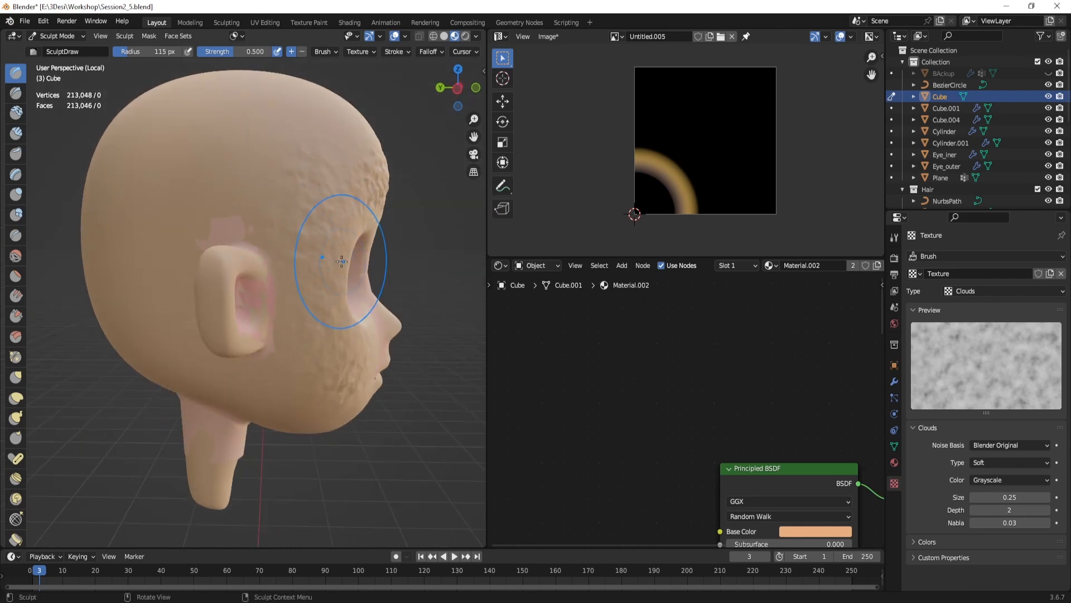
{"action": "middle_click_drag", "start_coordinate": [341, 263], "coordinate": [268, 253]}
Step: Return the Cube head to Object Mode, deselect it and inspect the sculpted surface detail
{"action": "key", "text": "ctrl+Tab"}
{"action": "left_click", "coordinate": [192, 241]}
{"action": "left_click", "coordinate": [418, 319]}
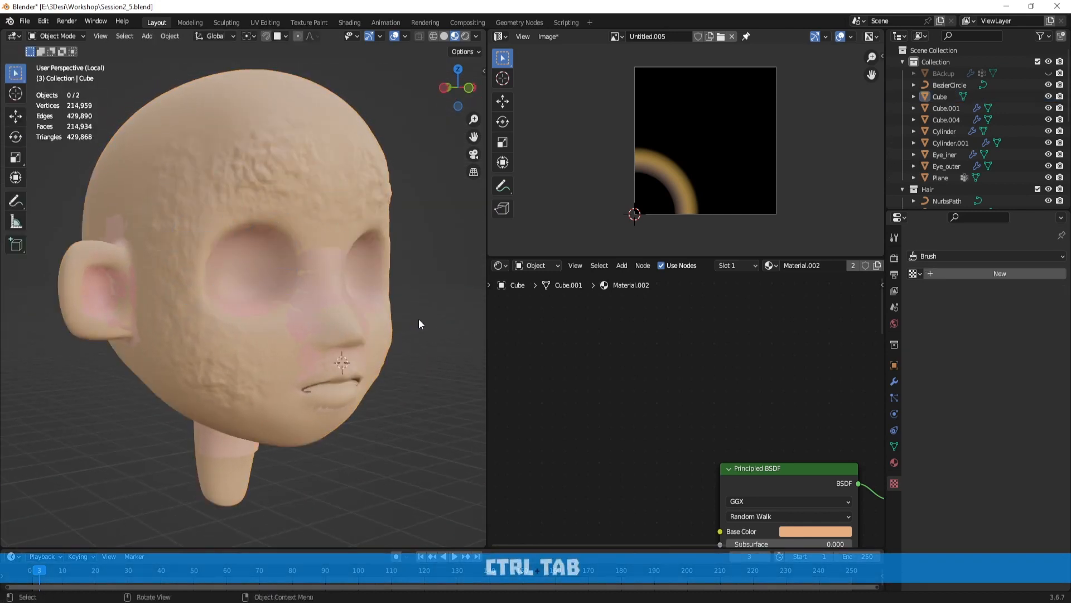
{"action": "scroll", "coordinate": [419, 319], "scroll_direction": "down", "scroll_amount": 2}
{"action": "middle_click_drag", "start_coordinate": [418, 319], "coordinate": [367, 326]}
{"action": "scroll", "coordinate": [367, 326], "scroll_direction": "up", "scroll_amount": 2}
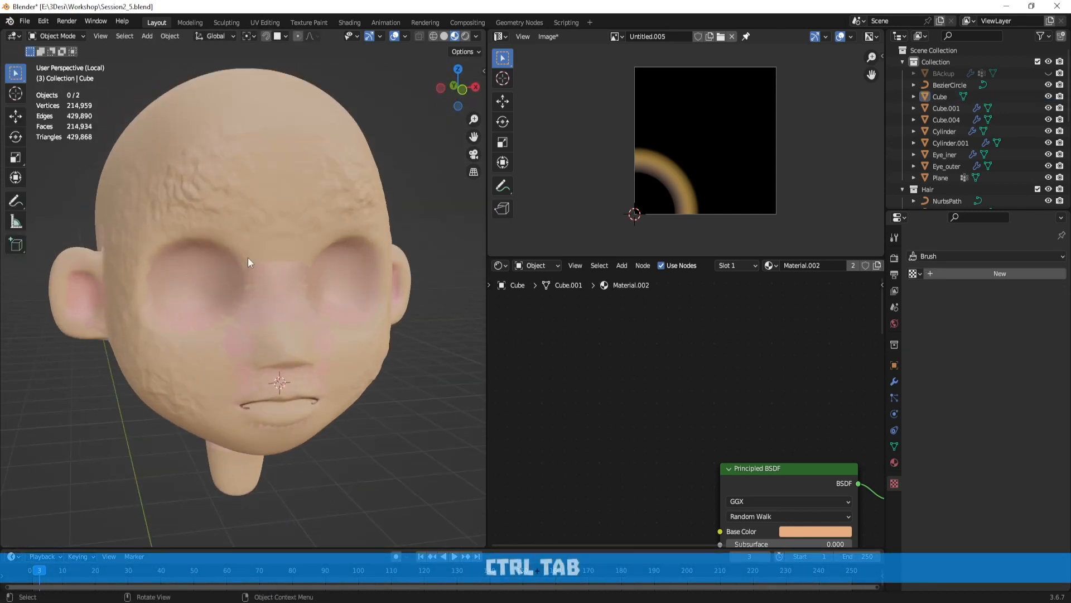
{"action": "middle_click_drag", "start_coordinate": [248, 258], "coordinate": [275, 257]}
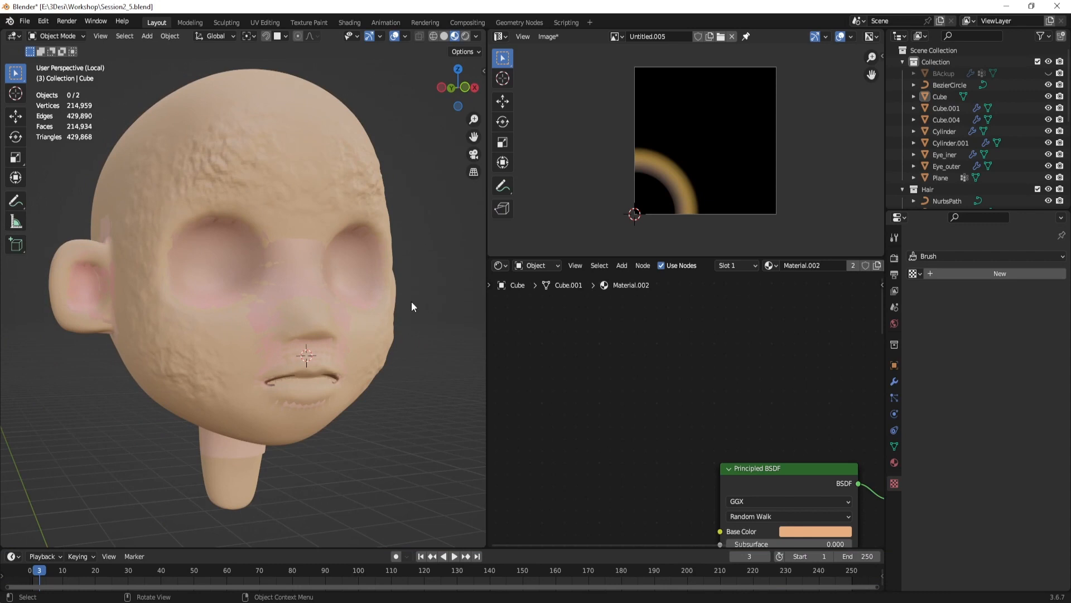
{"action": "middle_click_drag", "start_coordinate": [411, 306], "coordinate": [468, 327]}
Step: Select the Cube head and inspect its material nodes in the shader editor
{"action": "left_click", "coordinate": [300, 224]}
{"action": "scroll", "coordinate": [700, 371], "scroll_direction": "down", "scroll_amount": 4}
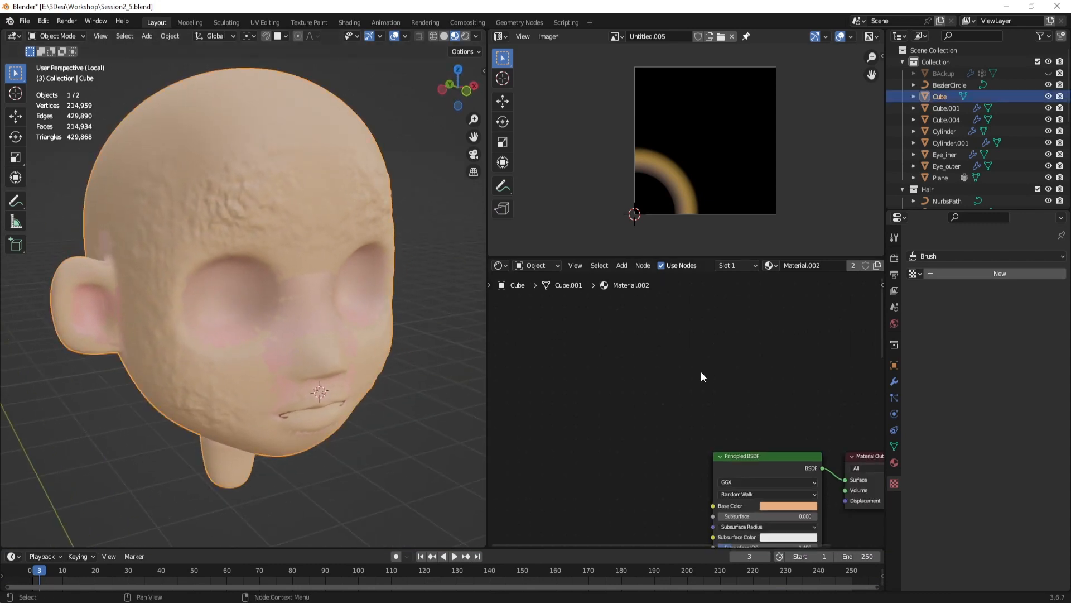
{"action": "middle_click_drag", "start_coordinate": [708, 350], "coordinate": [796, 294]}
{"action": "scroll", "coordinate": [740, 366], "scroll_direction": "up", "scroll_amount": 3}
{"action": "scroll", "coordinate": [739, 399], "scroll_direction": "down", "scroll_amount": 2}
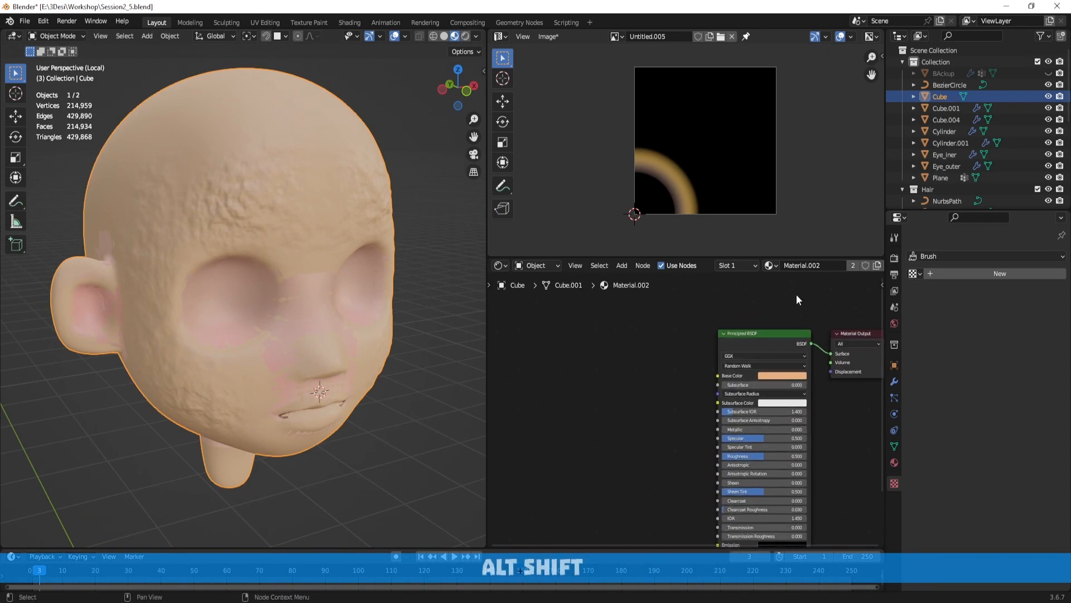
Step: Select the low-poly Plane head and identify it with a trial move along the X axis, cancelling the move
{"action": "left_click", "coordinate": [942, 177]}
{"action": "middle_click_drag", "start_coordinate": [480, 280], "coordinate": [359, 275]}
{"action": "key", "text": "g"}
{"action": "key", "text": "x"}
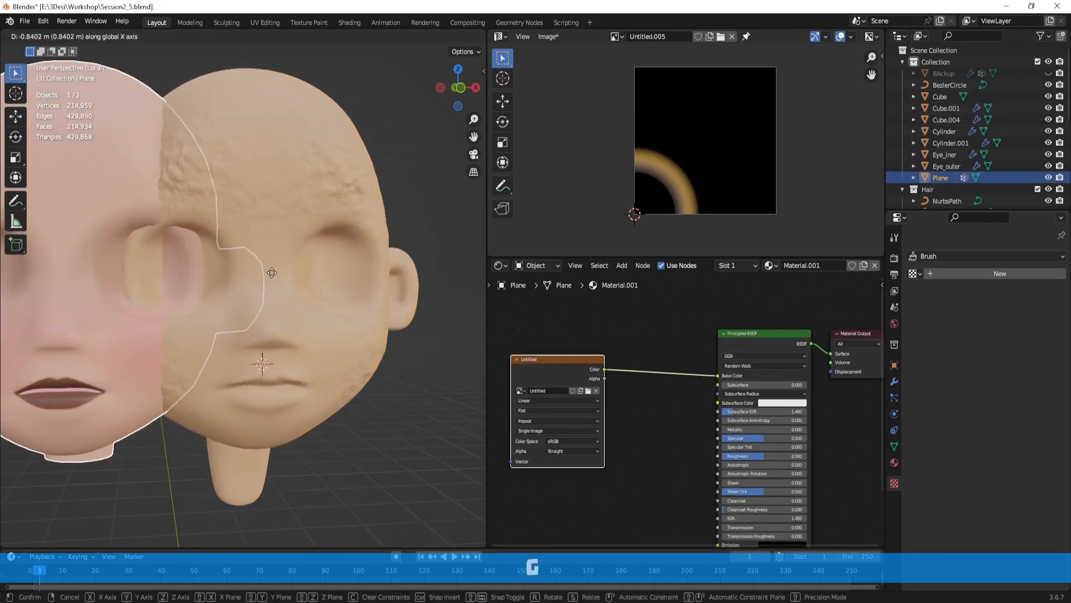
{"action": "right_click", "coordinate": [270, 273]}
Step: Add an Image Texture node below the existing texture node in the Plane head's material
{"action": "scroll", "coordinate": [642, 482], "scroll_direction": "down", "scroll_amount": 4}
{"action": "left_click_drag", "start_coordinate": [643, 486], "coordinate": [724, 388], "text": "alt+shift"}
{"action": "key", "text": "shift+a"}
{"action": "left_click", "coordinate": [649, 413]}
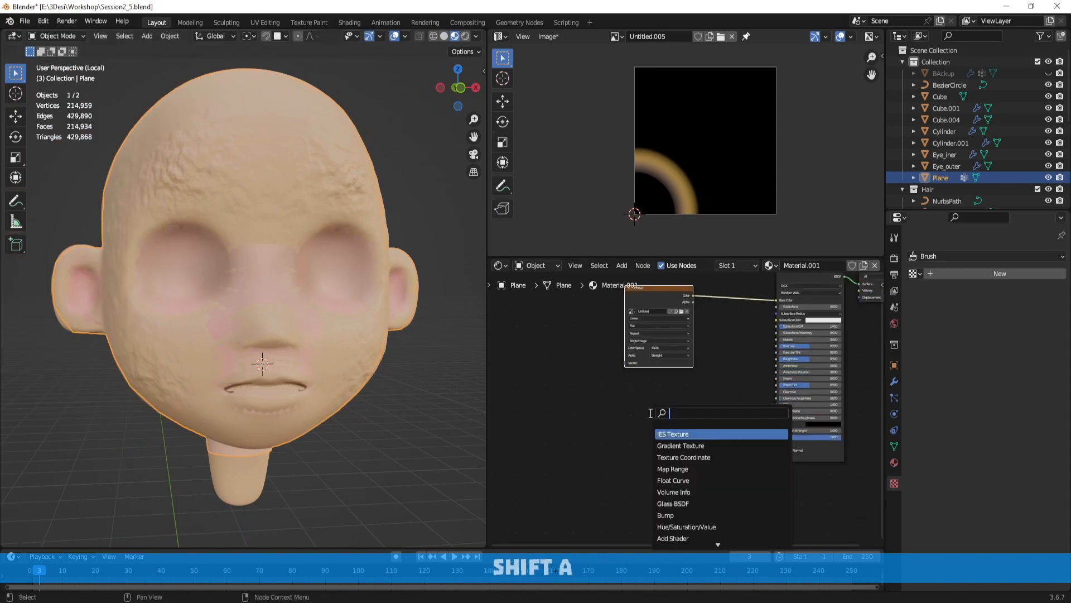
{"action": "type", "text": "im"}
{"action": "key", "text": "Return"}
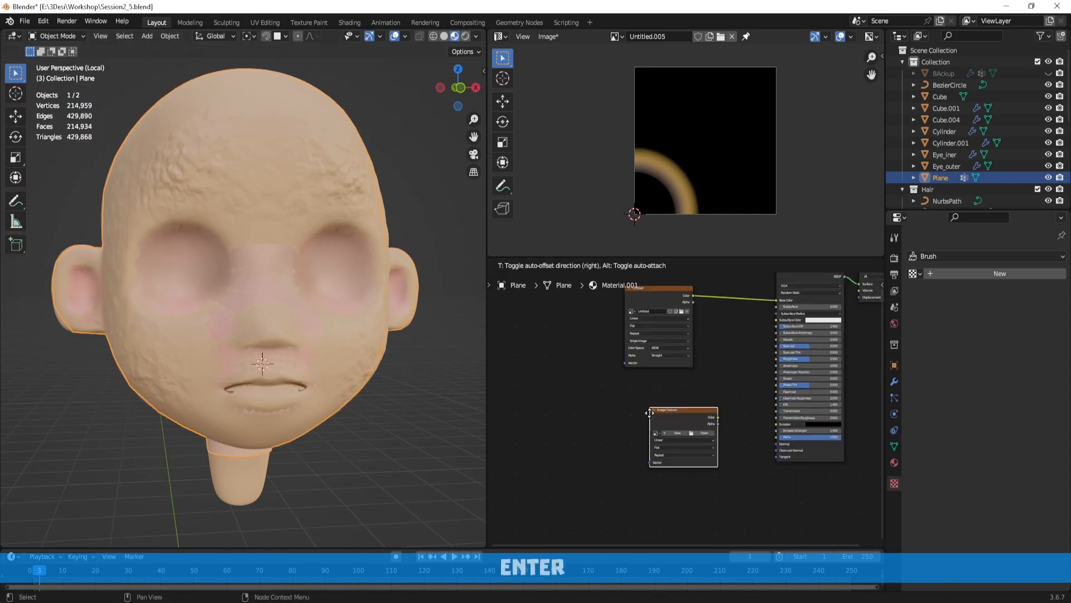
{"action": "left_click", "coordinate": [649, 412]}
Step: Create a blank 2048 × 2048 px image in the new texture node and set its color space to Non-Color
{"action": "scroll", "coordinate": [715, 431], "scroll_direction": "up", "scroll_amount": 2}
{"action": "left_click", "coordinate": [645, 434]}
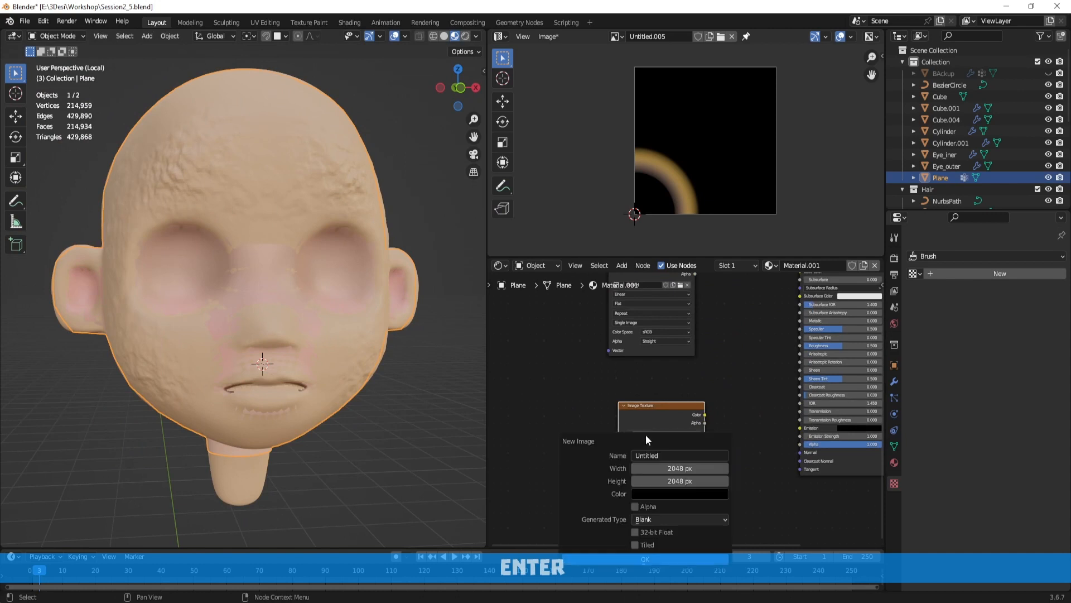
{"action": "left_click", "coordinate": [670, 561]}
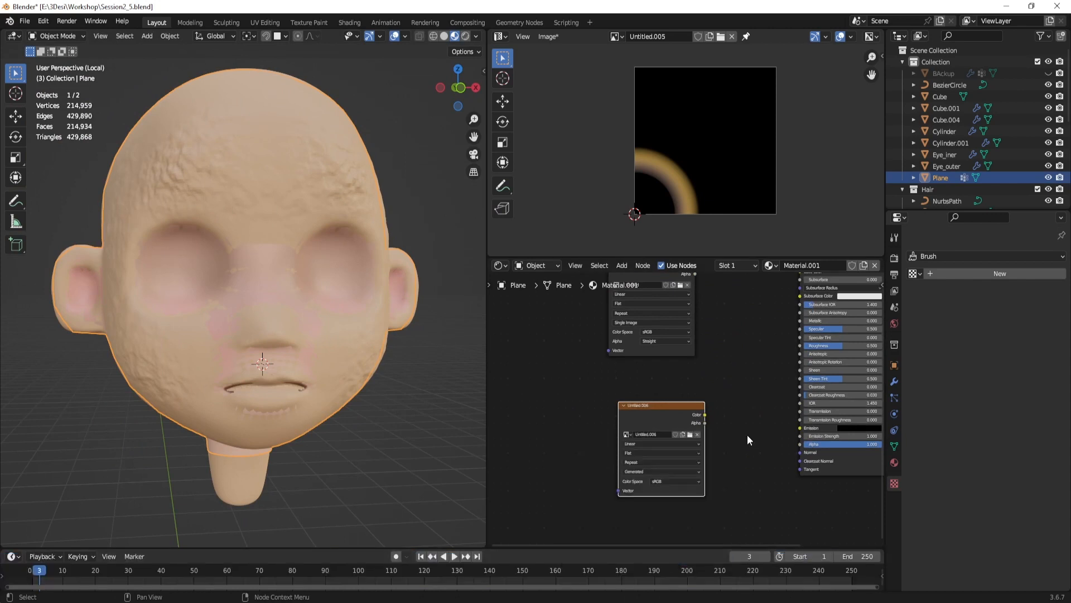
{"action": "scroll", "coordinate": [673, 495], "scroll_direction": "up", "scroll_amount": 1}
{"action": "left_click", "coordinate": [655, 492]}
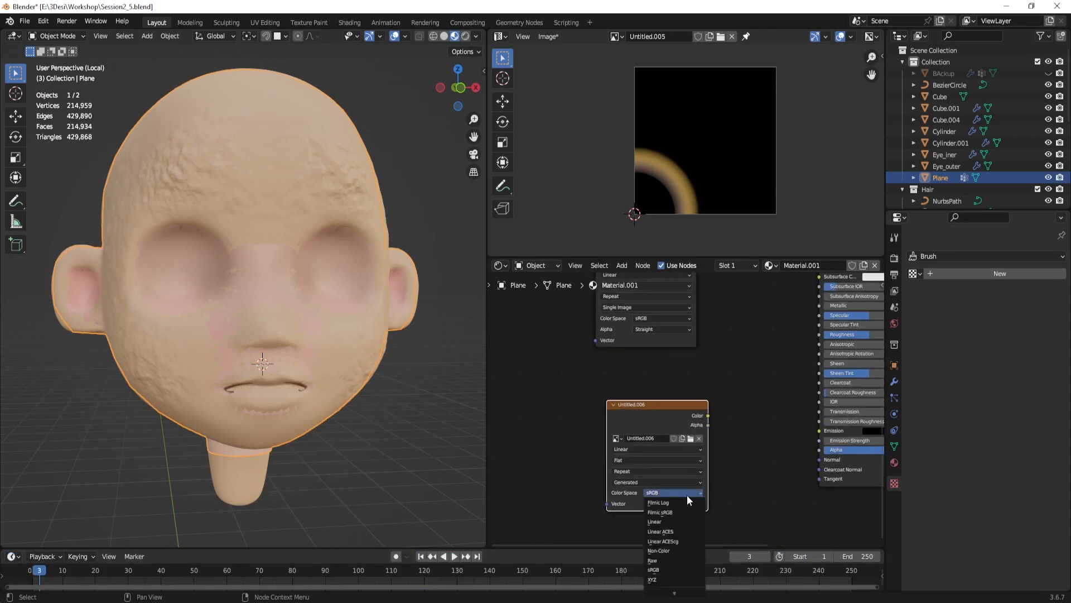
{"action": "left_click", "coordinate": [677, 549]}
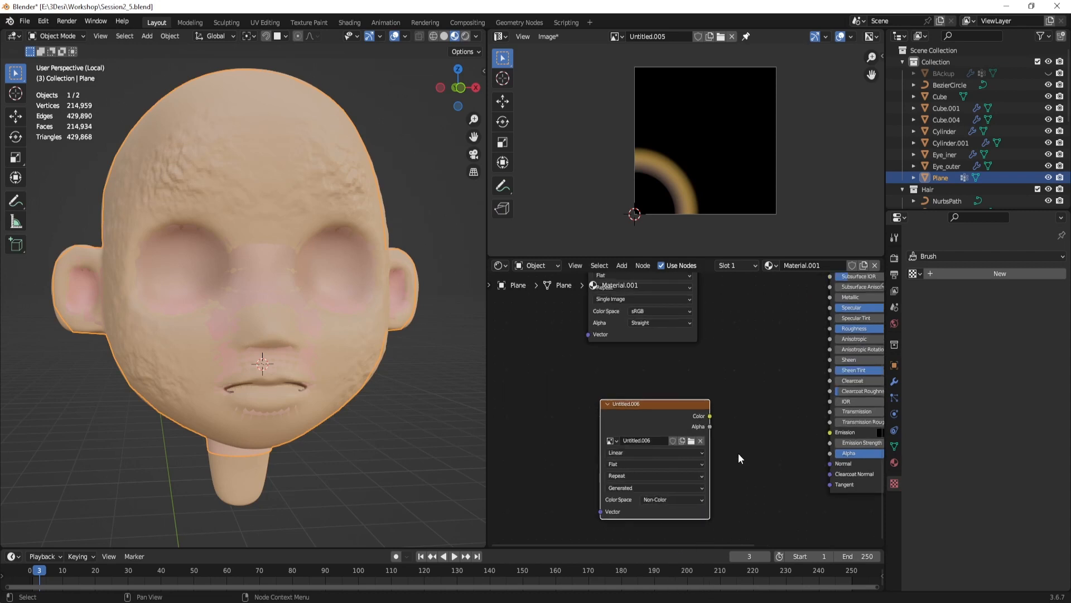
{"action": "left_click_drag", "start_coordinate": [750, 392], "coordinate": [727, 433], "text": "alt+shift"}
{"action": "scroll", "coordinate": [727, 432], "scroll_direction": "down", "scroll_amount": 1}
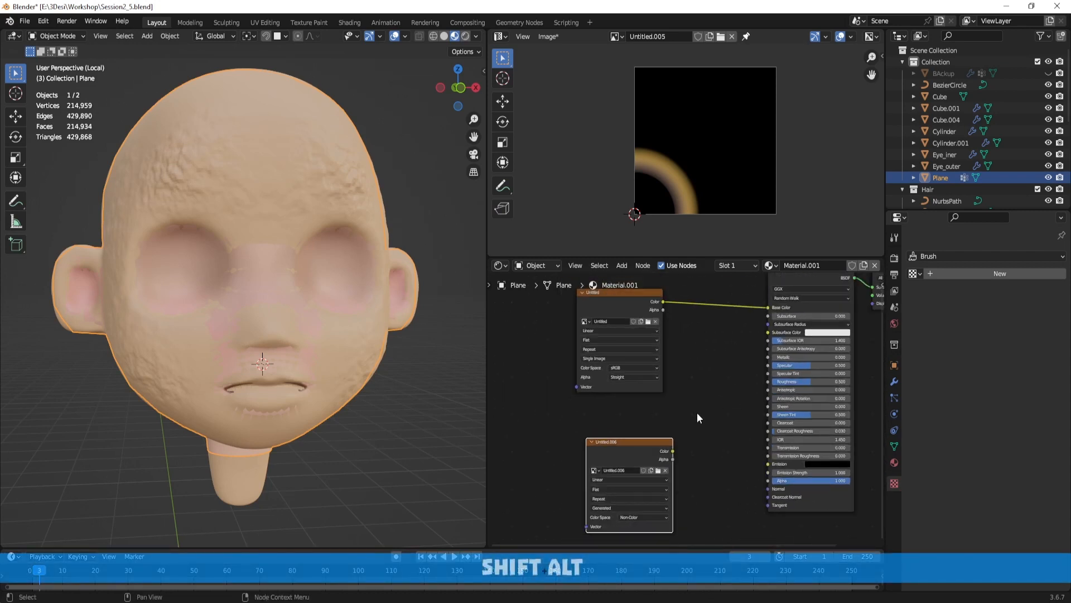
Step: Select the Cube head first and add the Plane head to the selection as the active object
{"action": "left_click", "coordinate": [442, 198]}
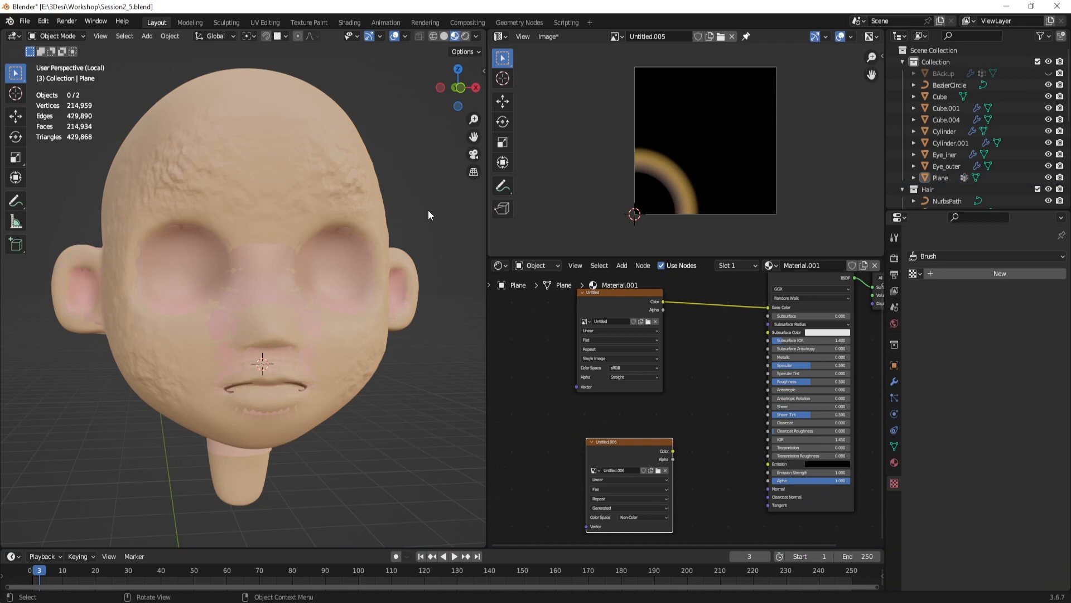
{"action": "left_click", "coordinate": [945, 96]}
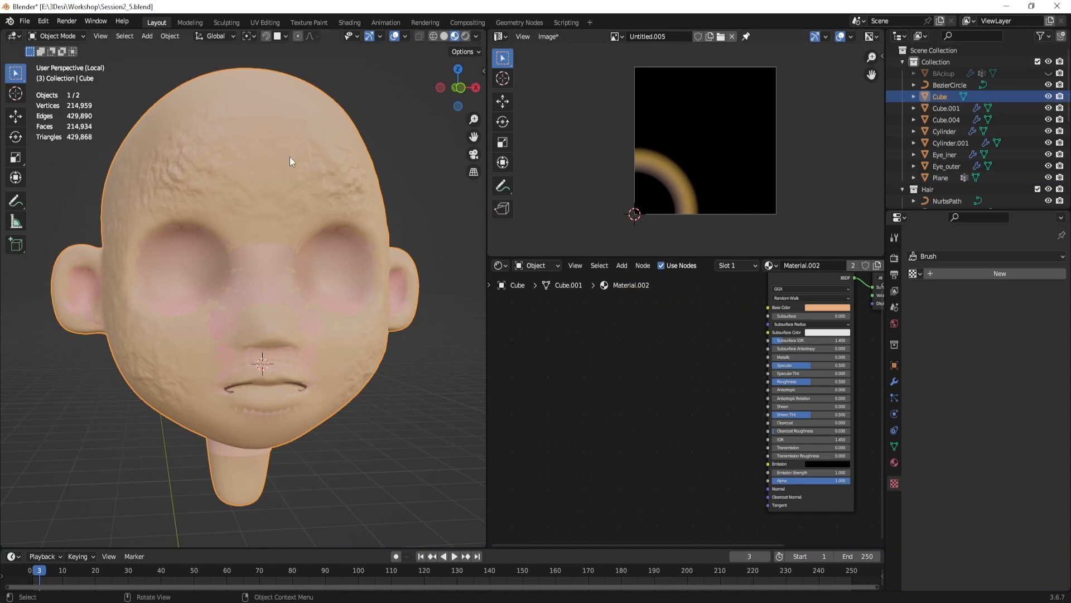
{"action": "left_click", "coordinate": [946, 179], "text": "ctrl"}
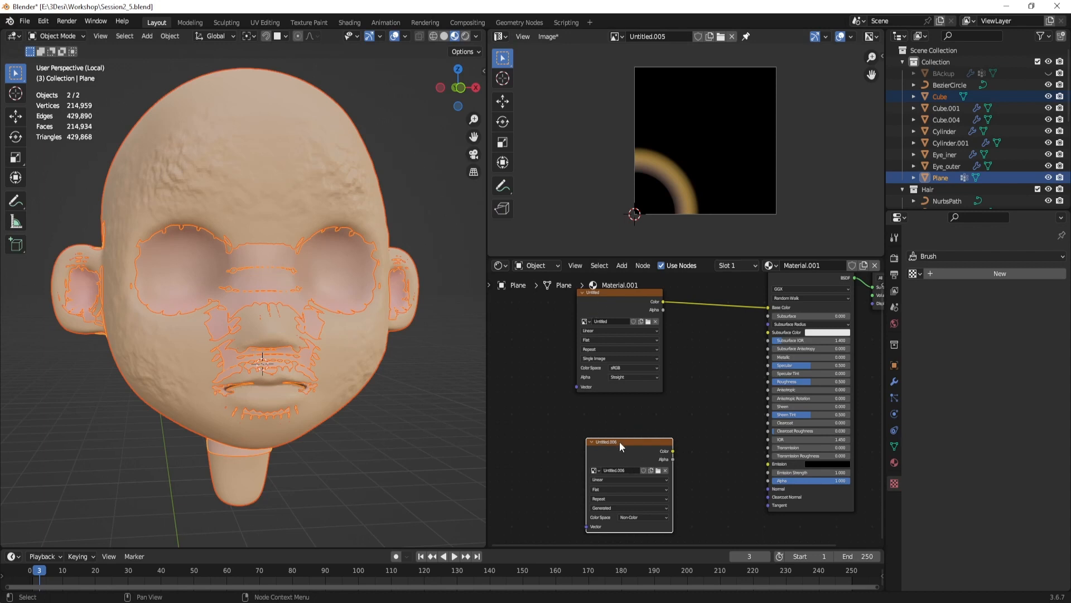
{"action": "left_click", "coordinate": [358, 266]}
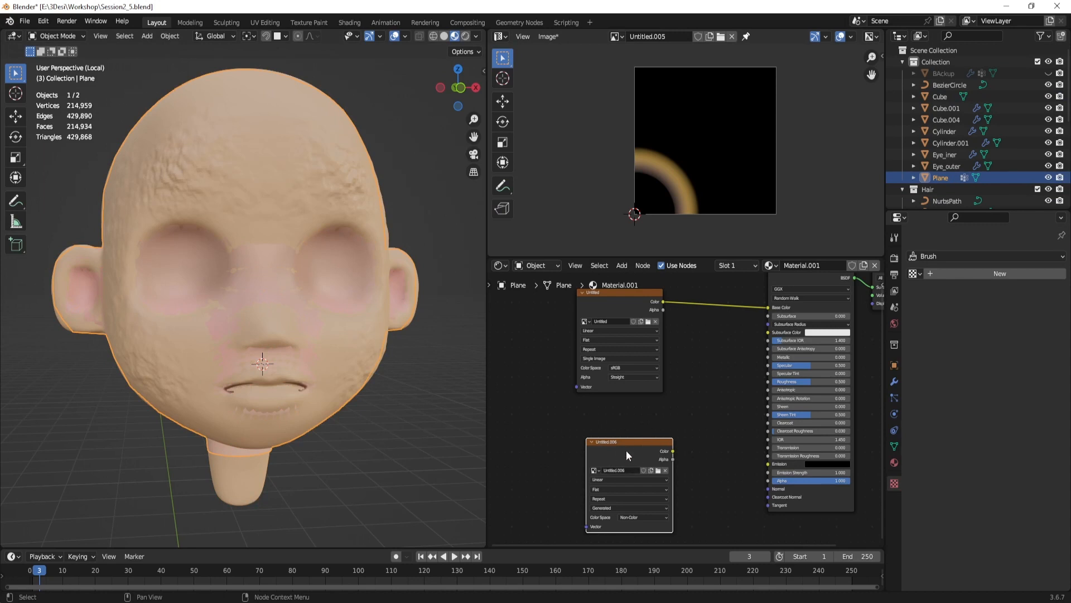
{"action": "left_click", "coordinate": [940, 96]}
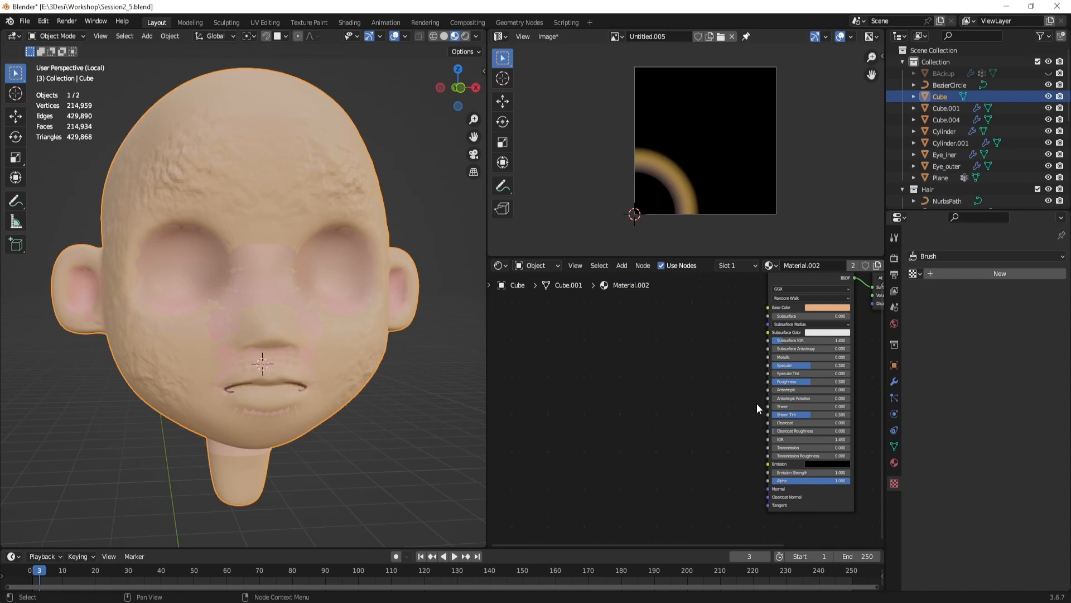
{"action": "left_click", "coordinate": [948, 176], "text": "ctrl"}
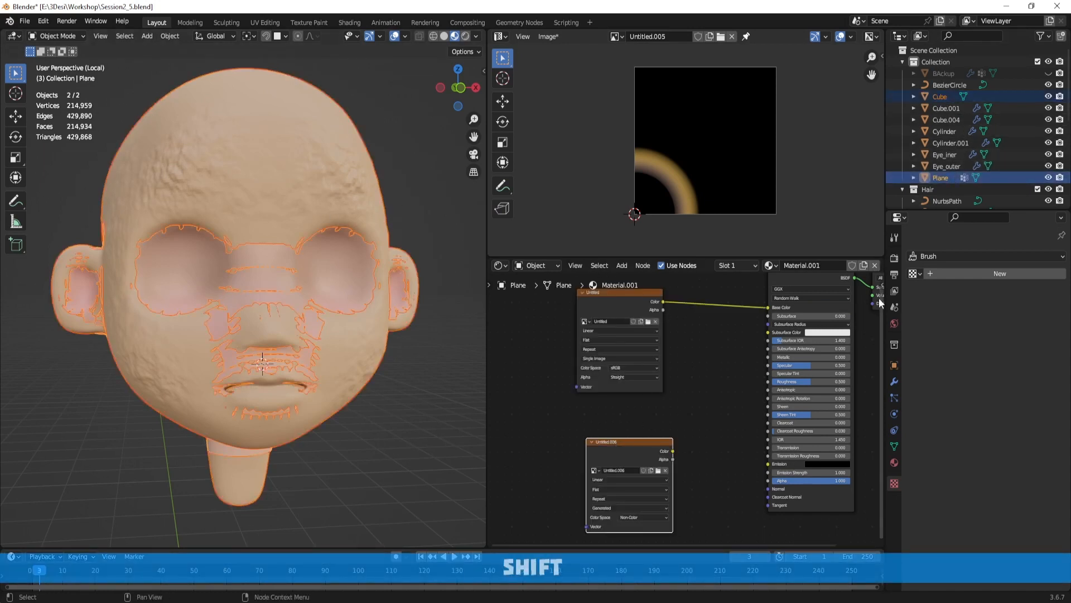
Step: Set the render bake type to Normal and enable Selected to Active
{"action": "left_click", "coordinate": [894, 258]}
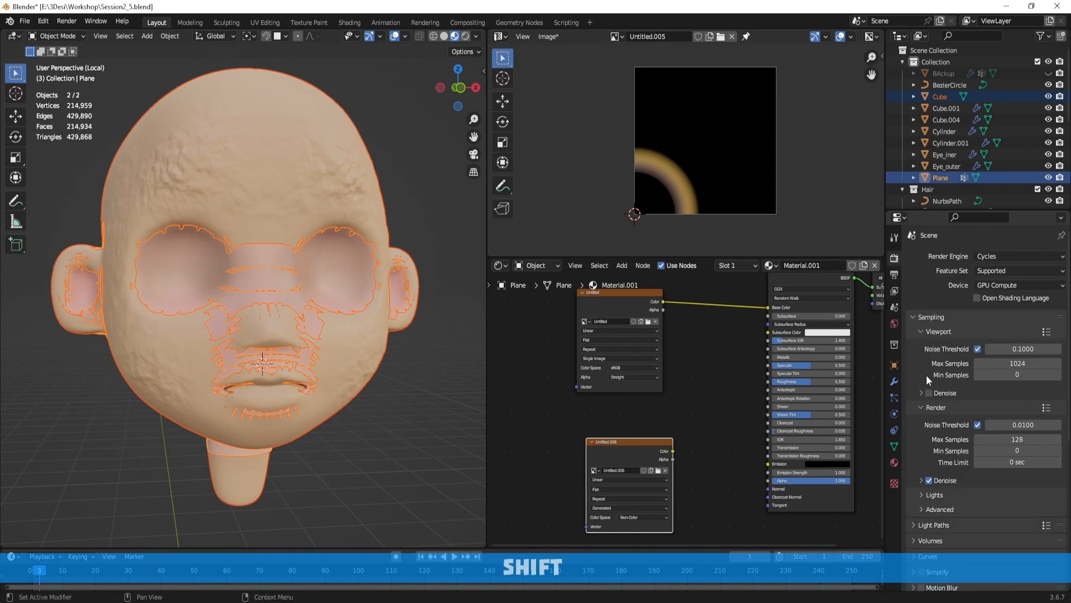
{"action": "scroll", "coordinate": [970, 350], "scroll_direction": "down", "scroll_amount": 10}
{"action": "left_click", "coordinate": [997, 450]}
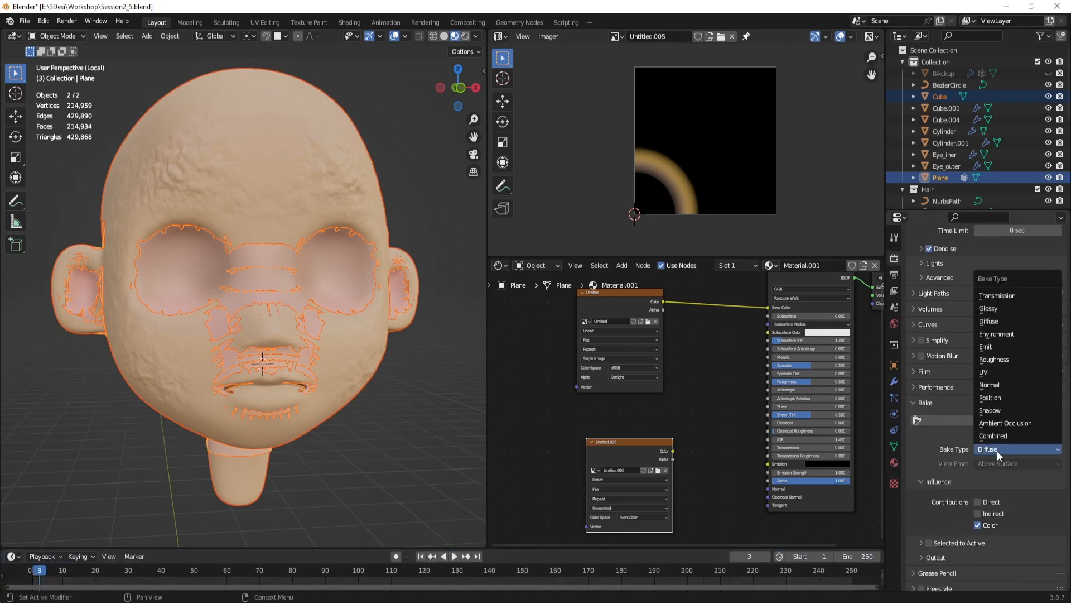
{"action": "left_click", "coordinate": [1004, 384]}
{"action": "scroll", "coordinate": [997, 414], "scroll_direction": "down", "scroll_amount": 1}
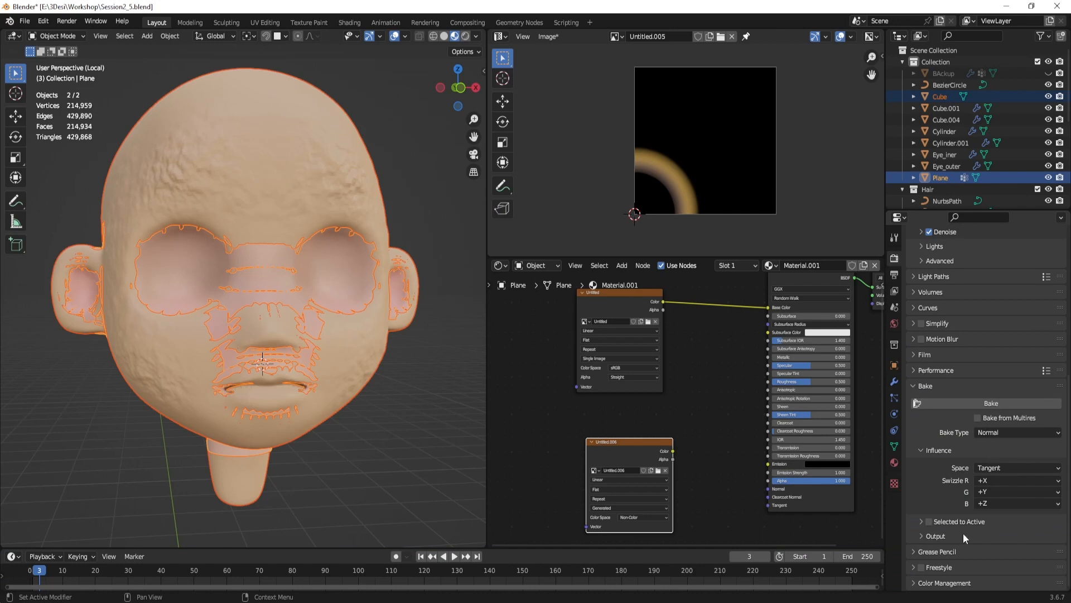
{"action": "left_click", "coordinate": [929, 522]}
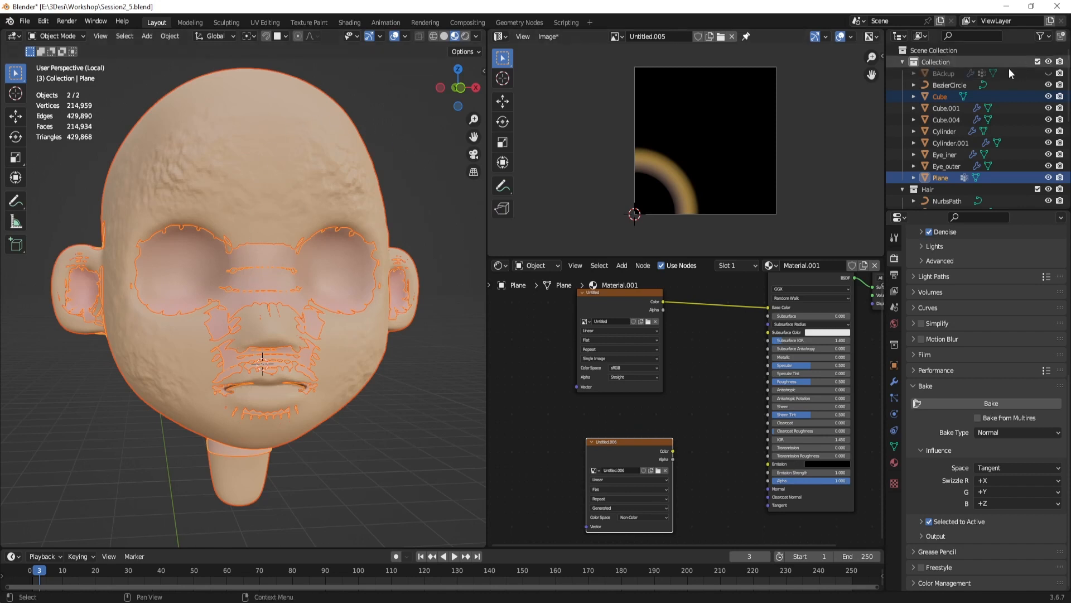
Step: Rename the Cube head as Highpoly and the Plane head as Lowpoly
{"action": "double_click", "coordinate": [939, 95]}
{"action": "type", "text": "H"}
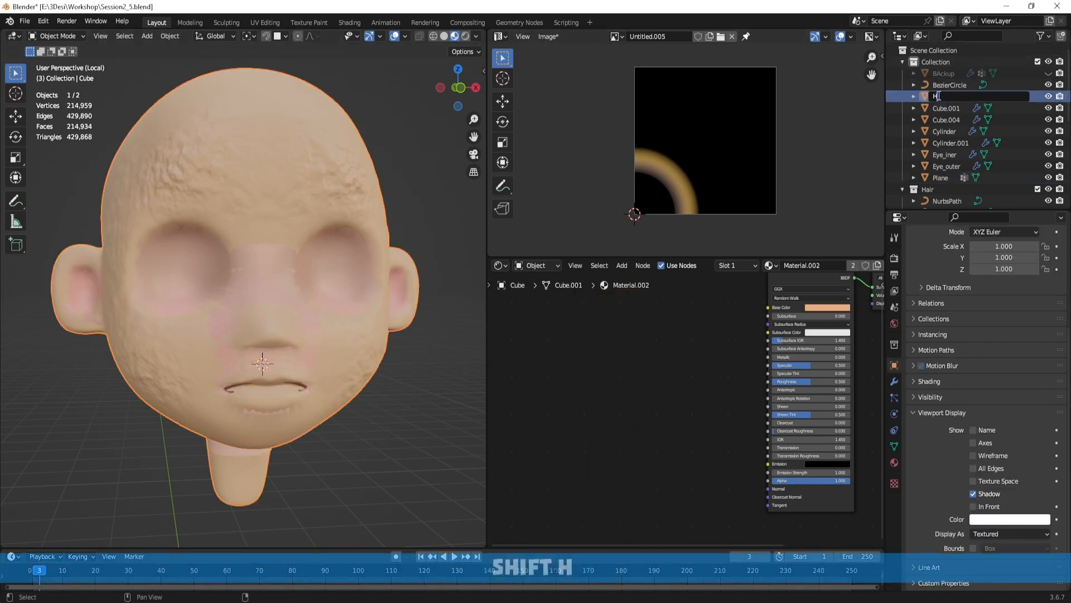
{"action": "type", "text": "ighpoly"}
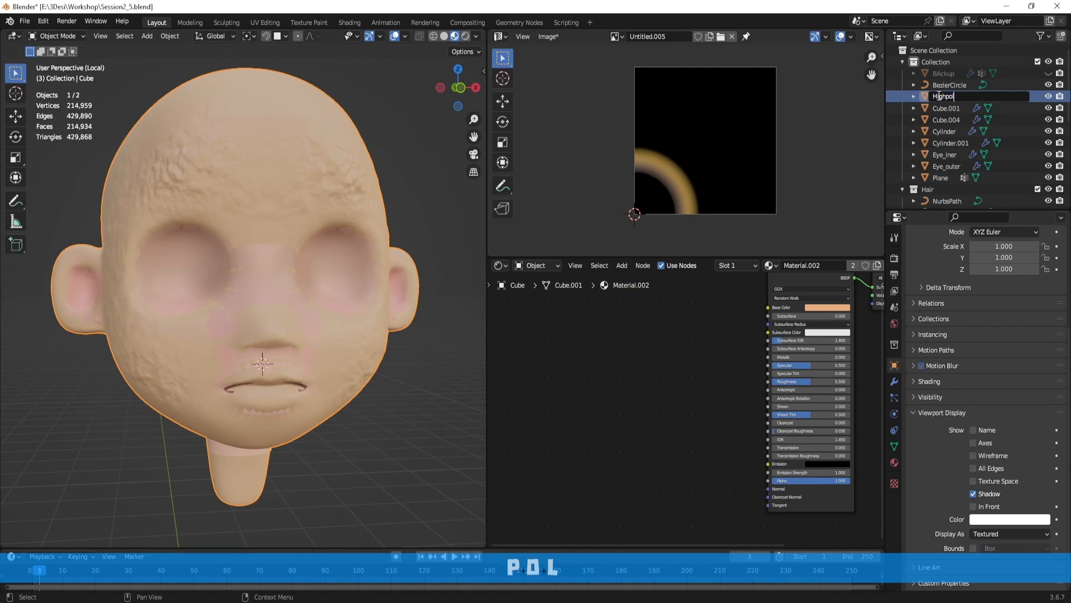
{"action": "key", "text": "Return"}
{"action": "left_click", "coordinate": [940, 177]}
{"action": "double_click", "coordinate": [942, 176]}
{"action": "scroll", "coordinate": [941, 176], "scroll_direction": "down", "scroll_amount": 3}
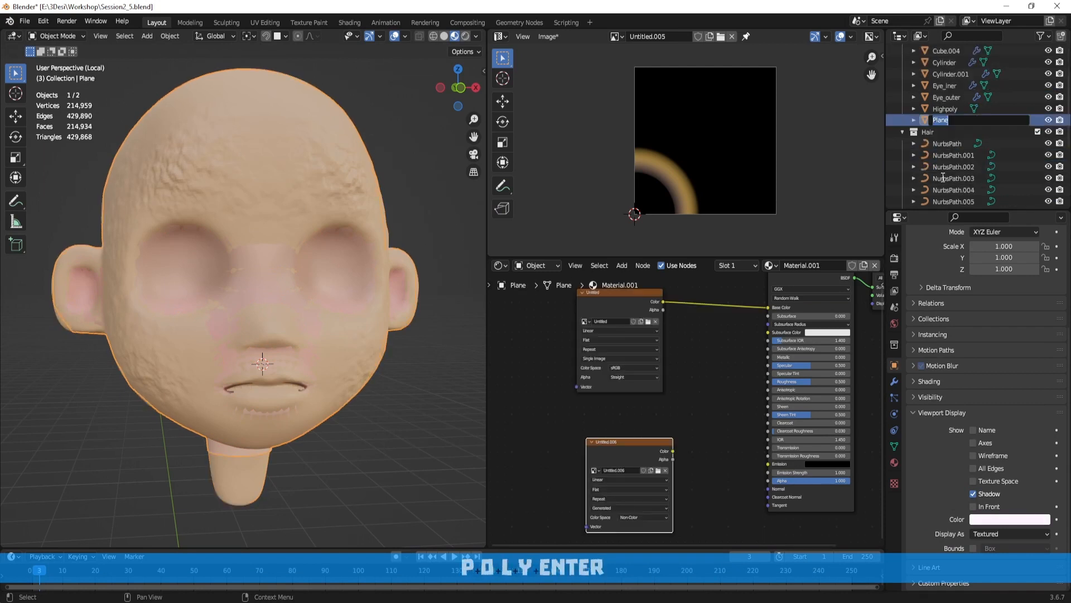
{"action": "type", "text": "Lowpoly"}
{"action": "key", "text": "Return"}
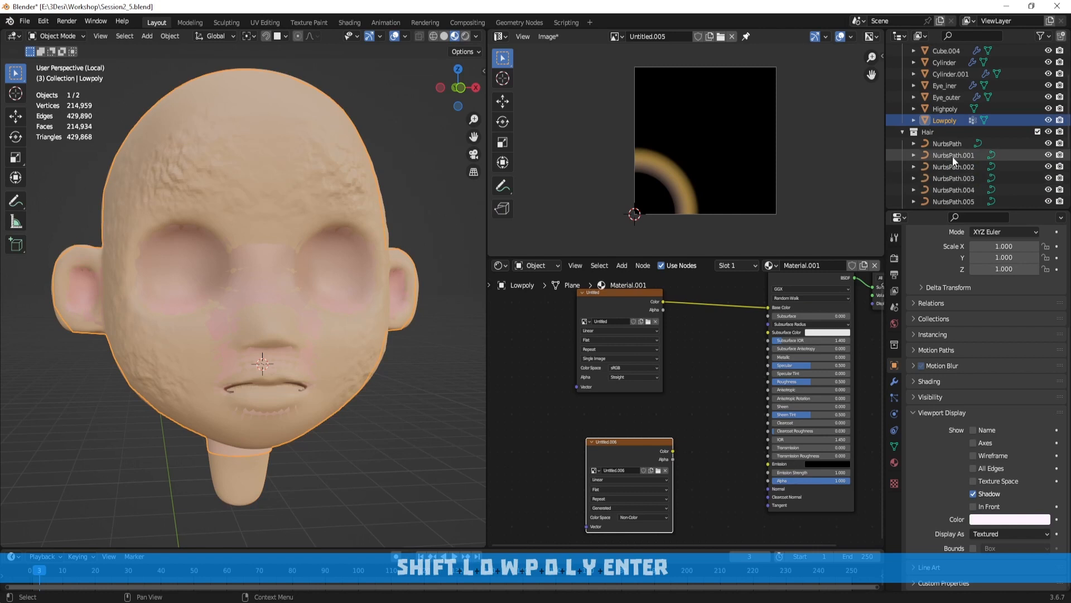
Step: Bake the normal map from the selected Highpoly head onto Lowpoly as the active object, with the Selected to Active options expanded
{"action": "scroll", "coordinate": [946, 168], "scroll_direction": "up", "scroll_amount": 4}
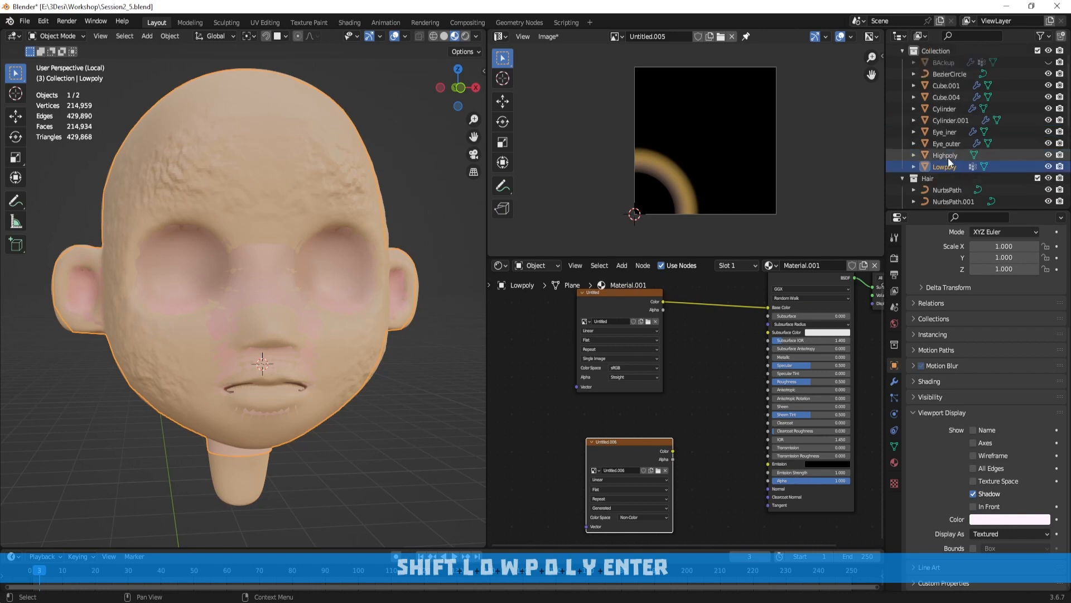
{"action": "left_click", "coordinate": [948, 157]}
{"action": "left_click", "coordinate": [948, 165], "text": "ctrl"}
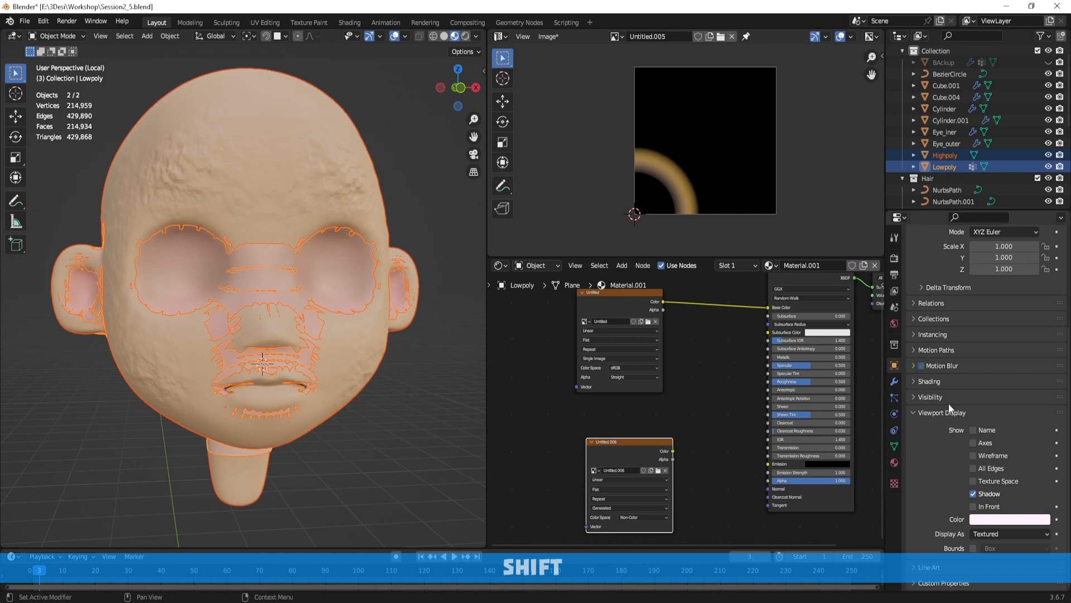
{"action": "left_click", "coordinate": [894, 258]}
{"action": "scroll", "coordinate": [1002, 373], "scroll_direction": "down", "scroll_amount": 1}
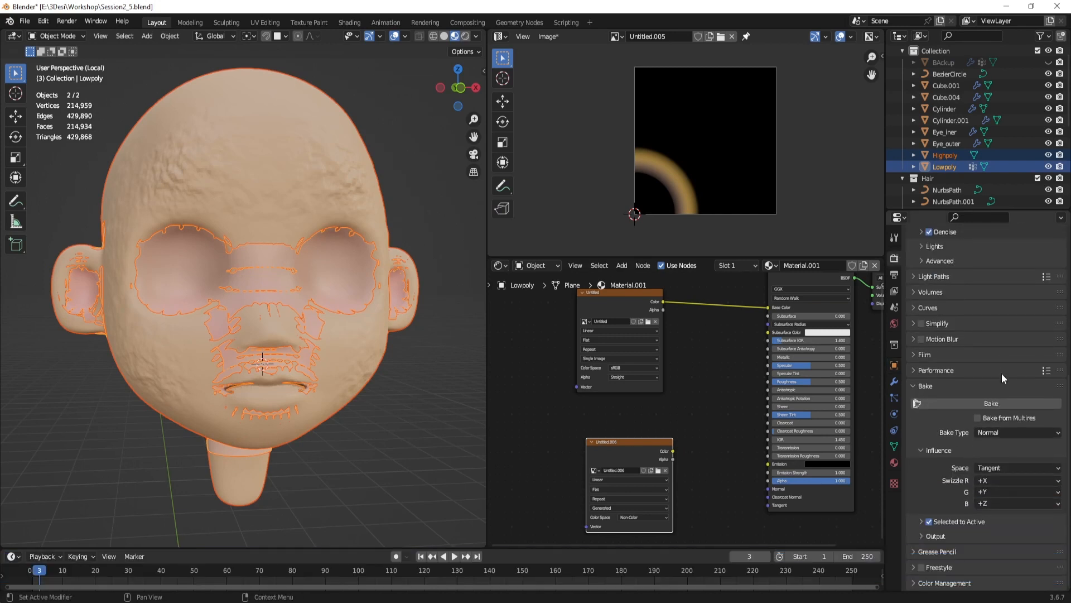
{"action": "left_click", "coordinate": [923, 520]}
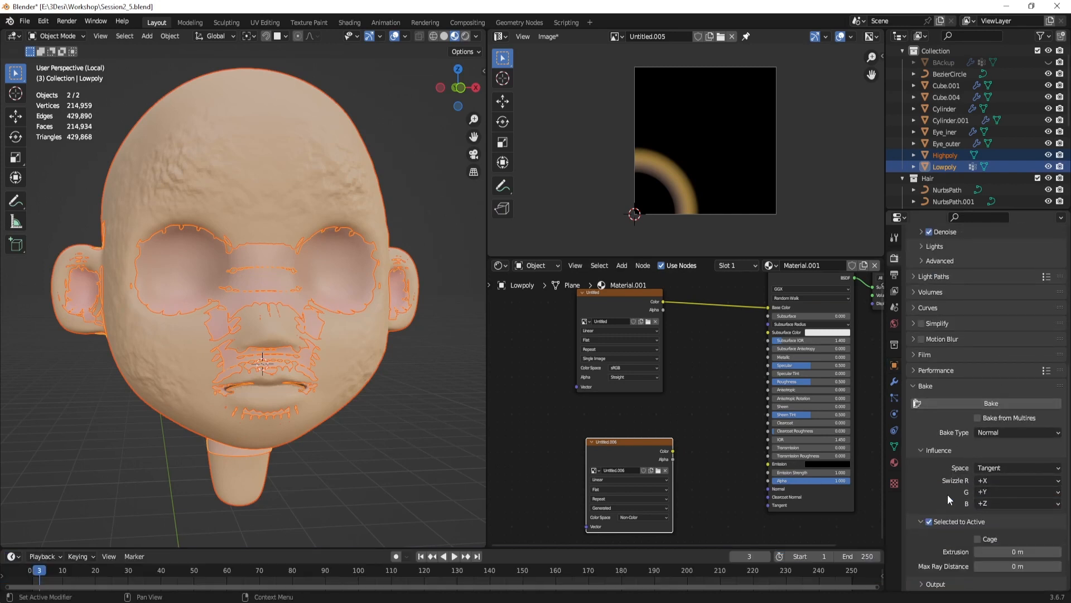
{"action": "scroll", "coordinate": [948, 493], "scroll_direction": "down", "scroll_amount": 2}
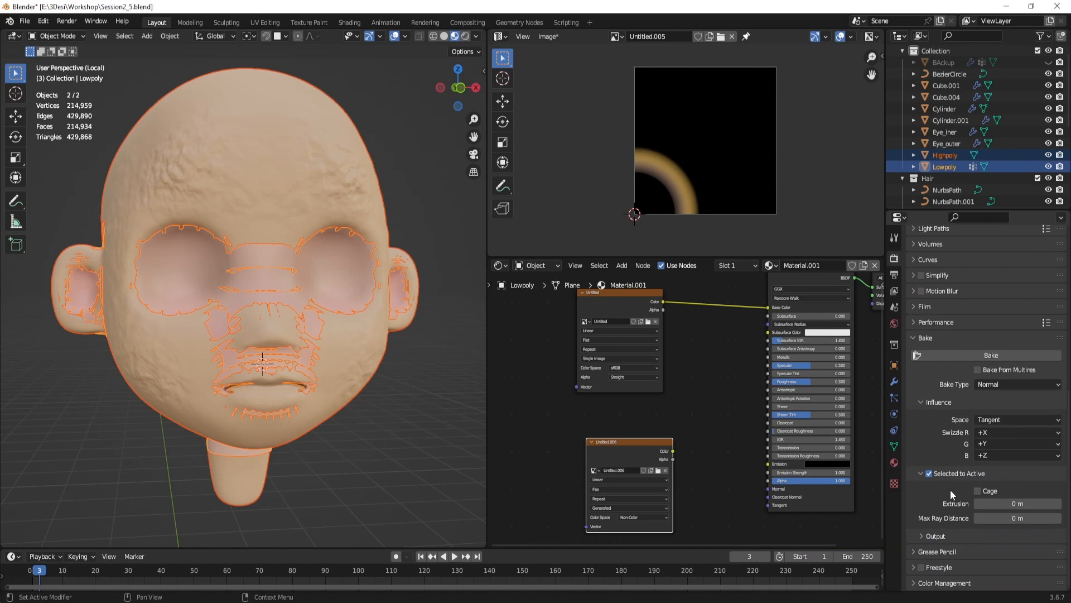
{"action": "left_click", "coordinate": [995, 356]}
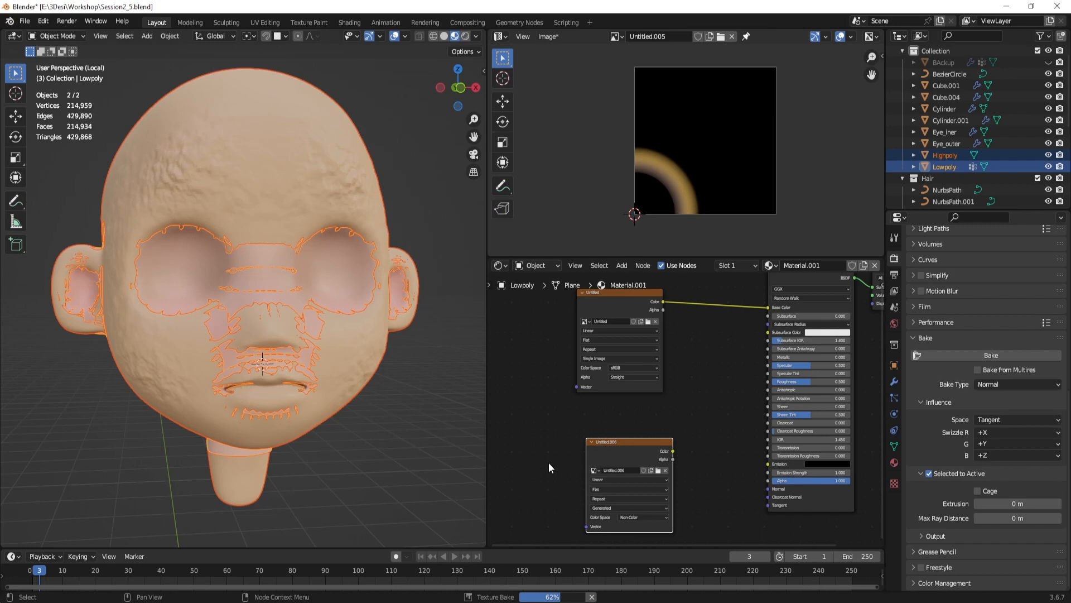
Step: Examine the baked normal map closely around the face details and UV islands
{"action": "scroll", "coordinate": [724, 131], "scroll_direction": "up", "scroll_amount": 3}
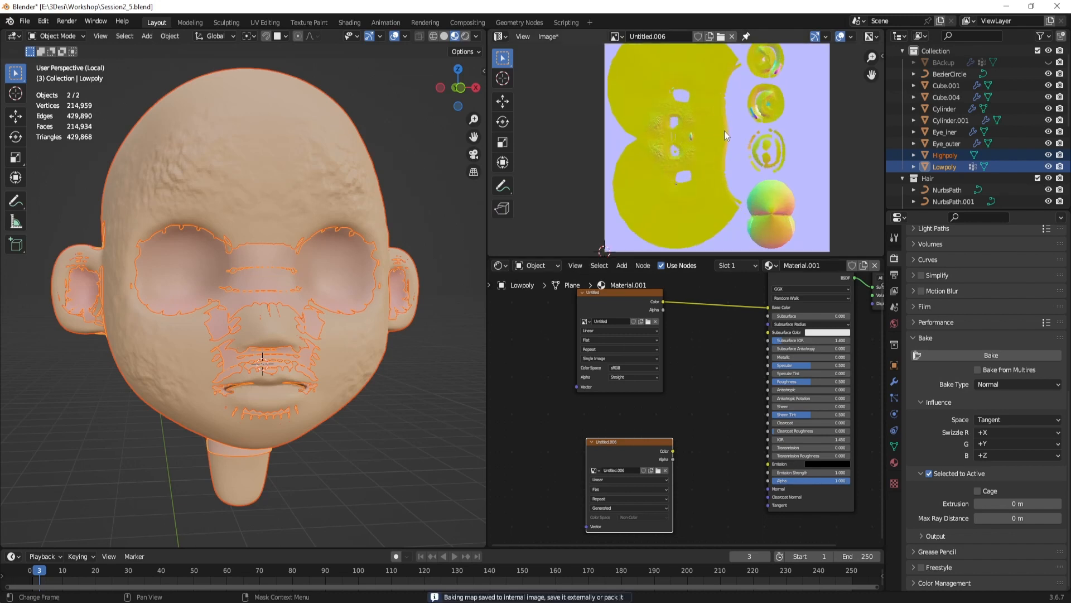
{"action": "scroll", "coordinate": [705, 152], "scroll_direction": "up", "scroll_amount": 2}
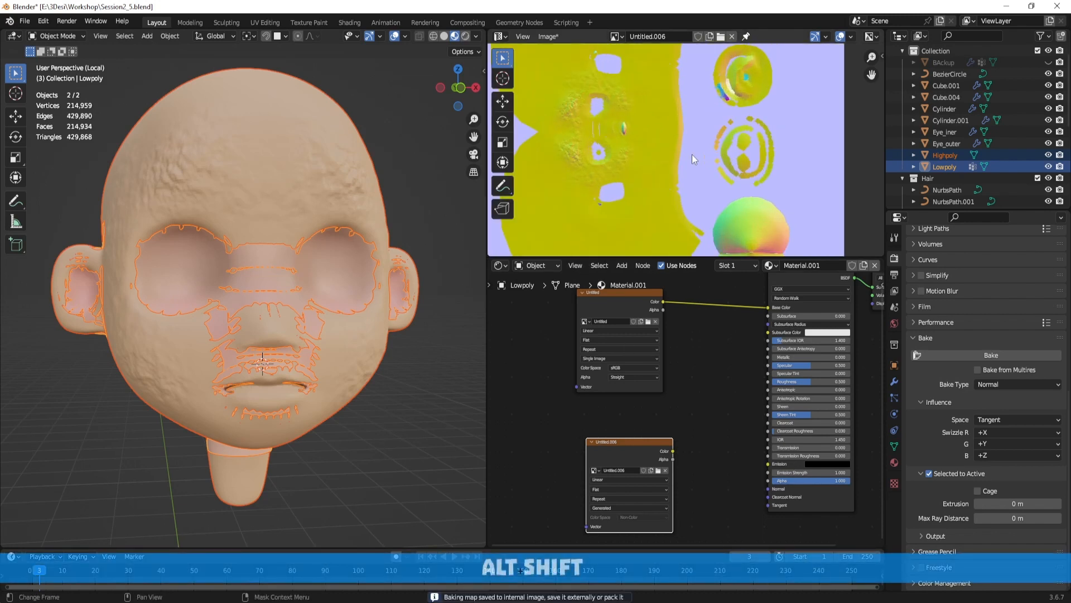
{"action": "scroll", "coordinate": [692, 154], "scroll_direction": "up", "scroll_amount": 3}
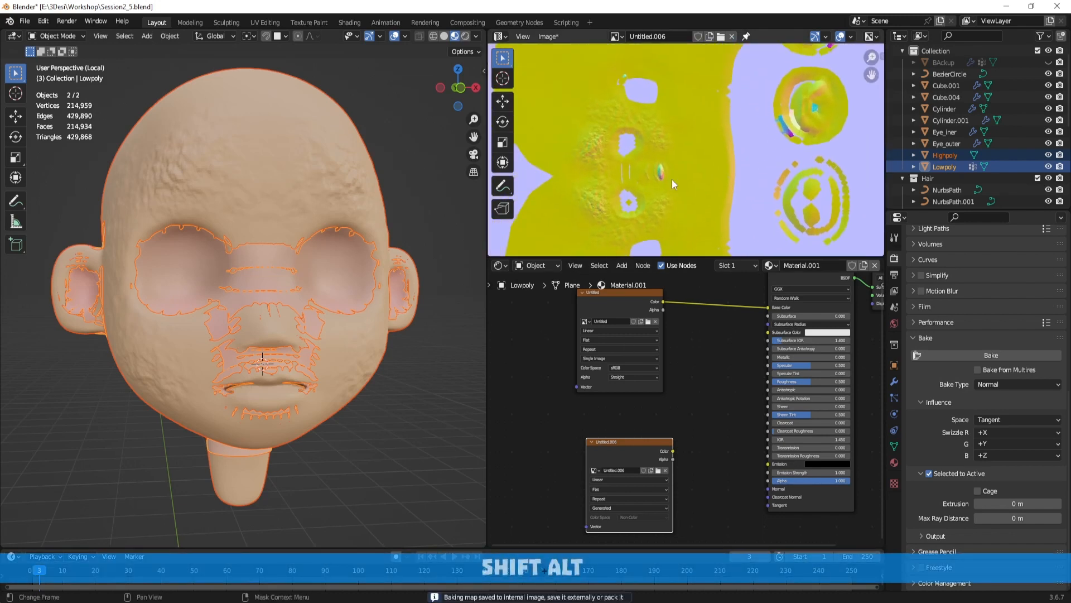
{"action": "scroll", "coordinate": [684, 154], "scroll_direction": "down", "scroll_amount": 5}
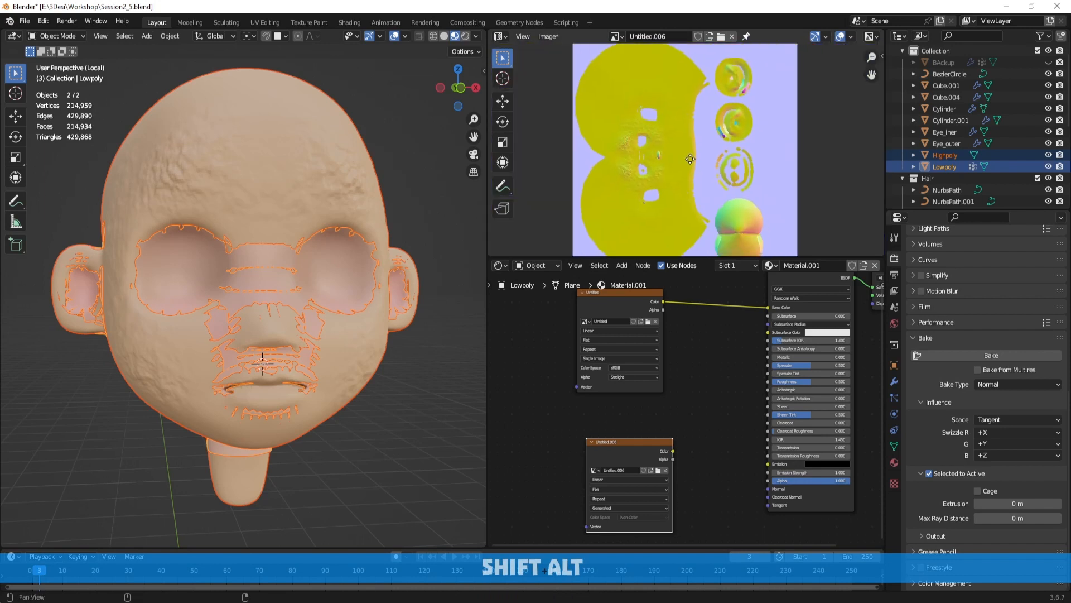
{"action": "middle_click_drag", "start_coordinate": [691, 159], "coordinate": [681, 155]}
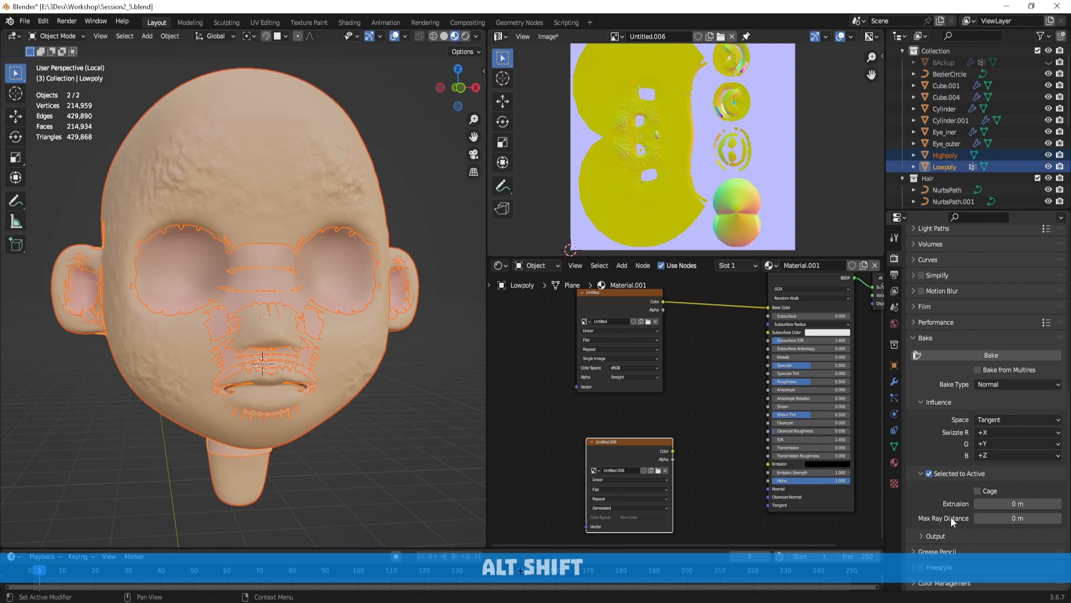
Step: Set the bake's Max Ray Distance to 0.1 m, rebake the normal map, and check the result around the face
{"action": "mouse_move", "coordinate": [300, 257]}
{"action": "middle_mouse_down"}
{"action": "mouse_move", "coordinate": [355, 243]}
{"action": "mouse_move", "coordinate": [307, 270]}
{"action": "middle_mouse_up"}
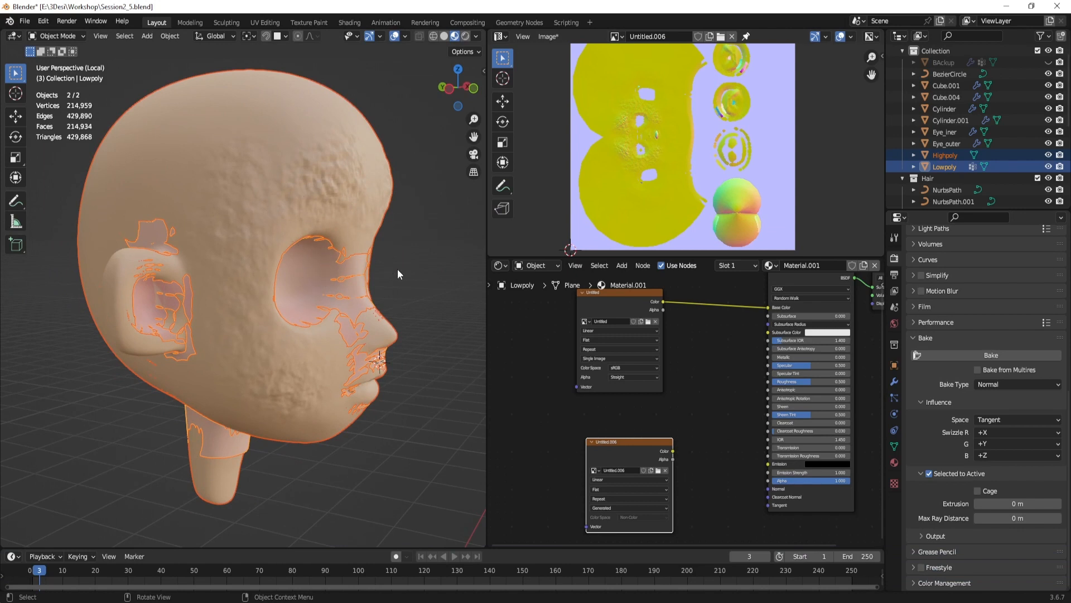
{"action": "left_click", "coordinate": [1022, 521]}
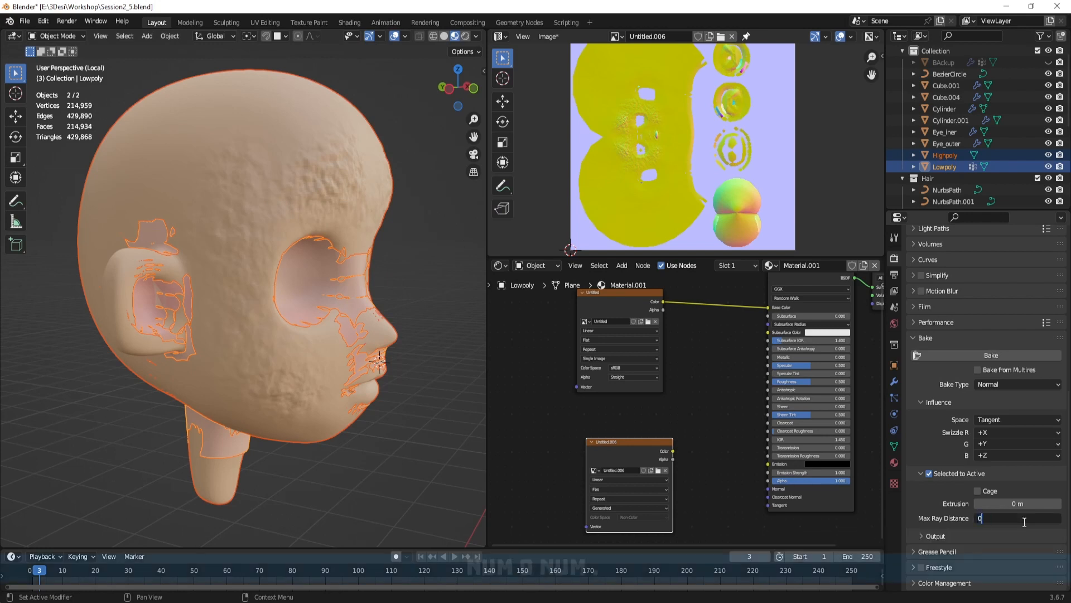
{"action": "type", "text": "0.1"}
{"action": "key", "text": "Return"}
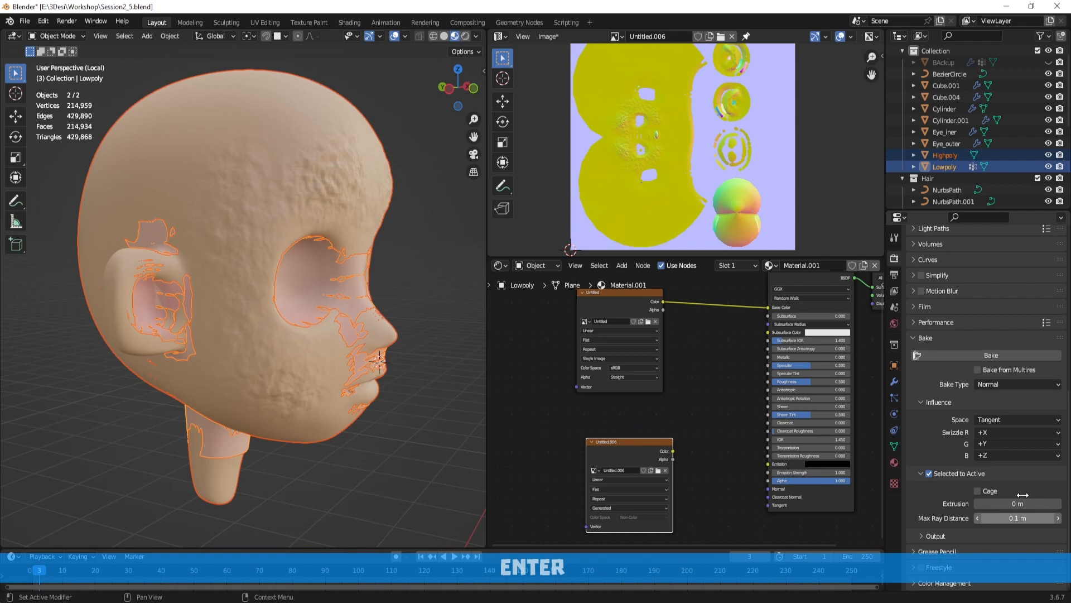
{"action": "left_click", "coordinate": [999, 359]}
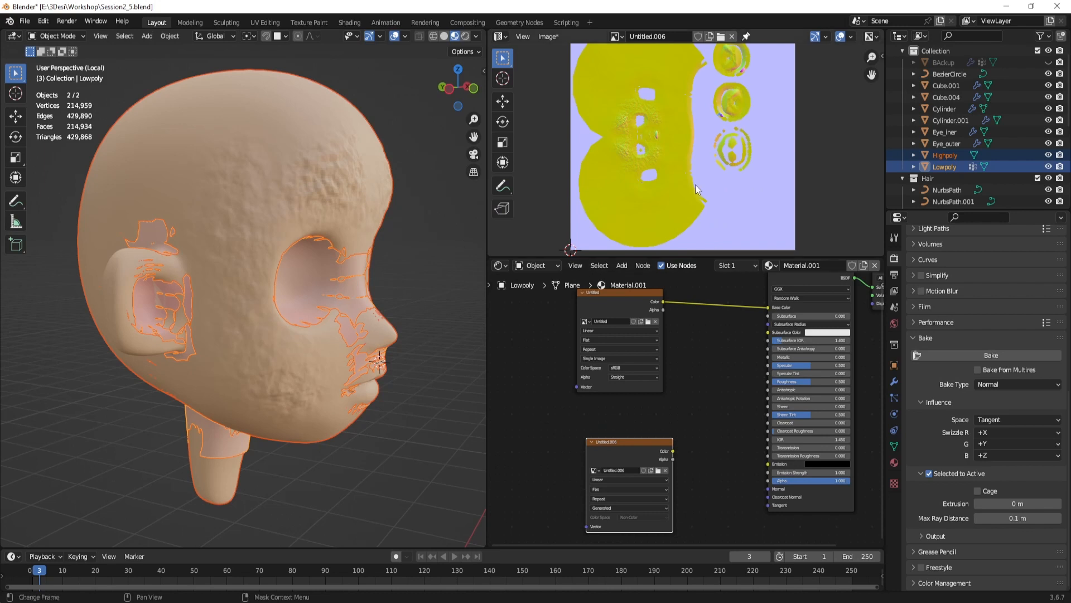
{"action": "scroll", "coordinate": [695, 183], "scroll_direction": "down", "scroll_amount": 2}
{"action": "scroll", "coordinate": [695, 183], "scroll_direction": "up", "scroll_amount": 6}
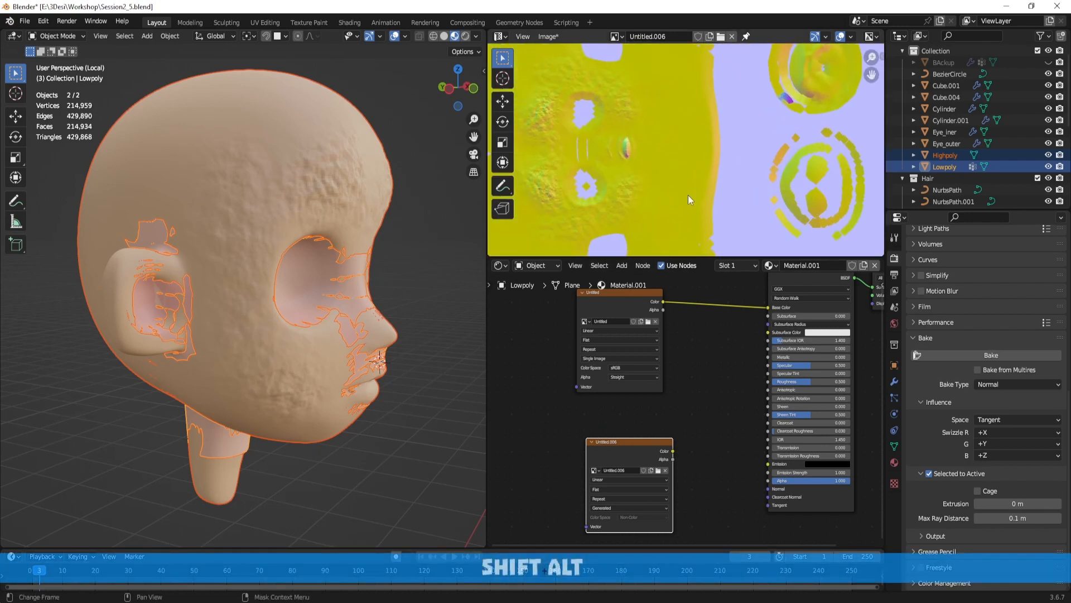
{"action": "scroll", "coordinate": [688, 195], "scroll_direction": "down", "scroll_amount": 1}
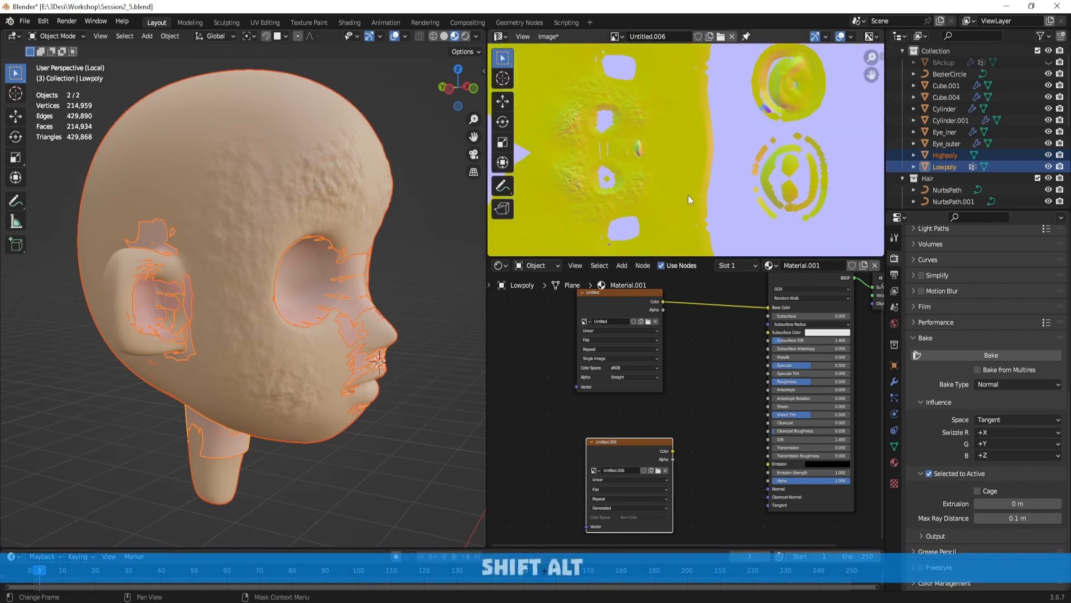
Step: Set the Max Ray Distance to 0.2 m and bake the normal map again
{"action": "left_click", "coordinate": [1012, 517]}
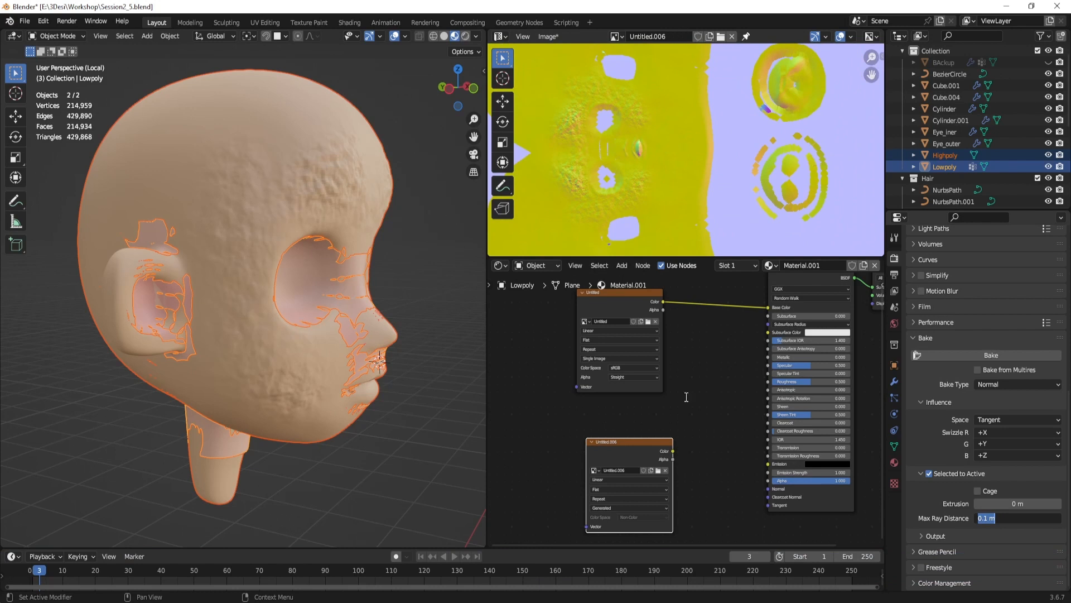
{"action": "scroll", "coordinate": [687, 158], "scroll_direction": "down", "scroll_amount": 3}
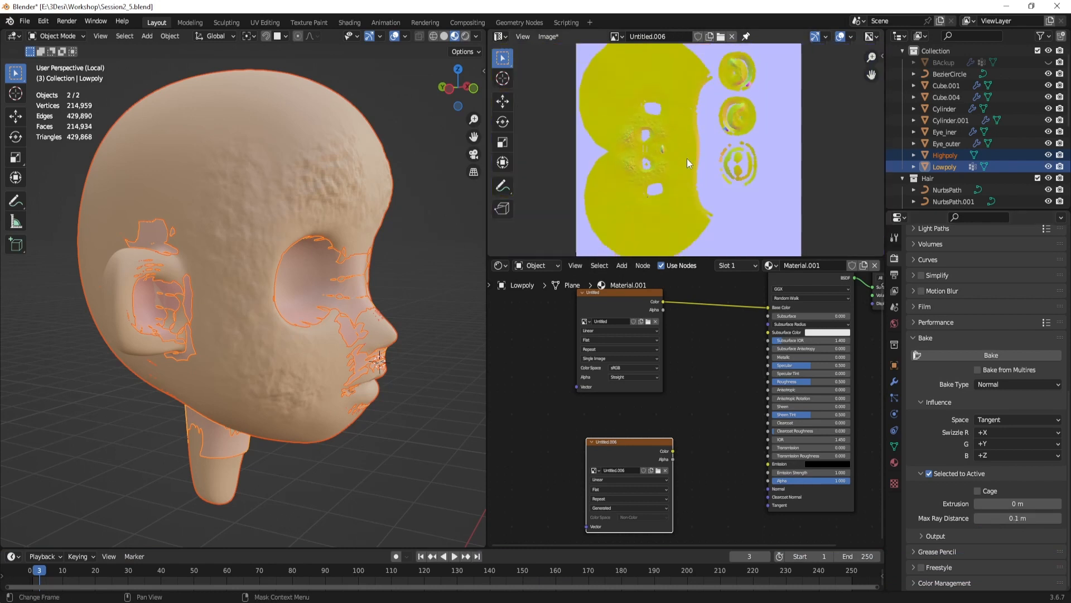
{"action": "left_click", "coordinate": [1013, 517]}
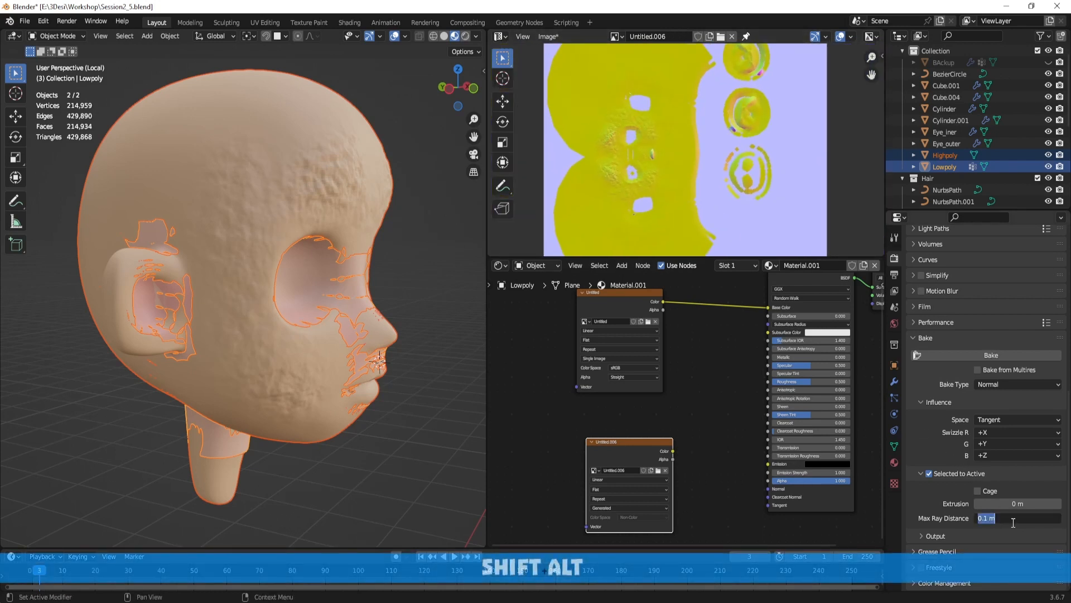
{"action": "type", "text": "0.2"}
{"action": "key", "text": "Return"}
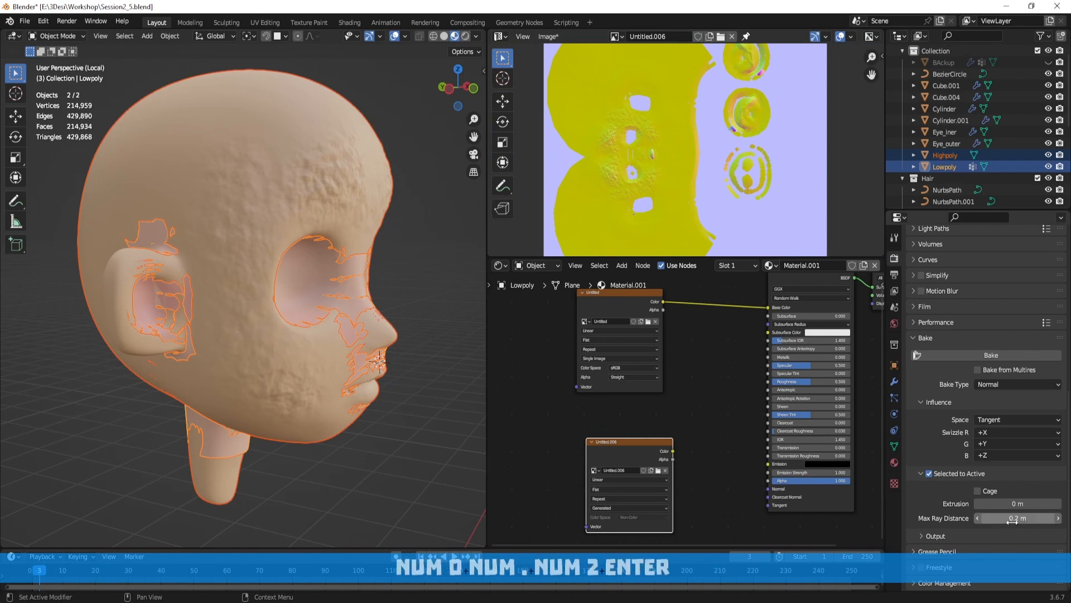
{"action": "left_click", "coordinate": [970, 355]}
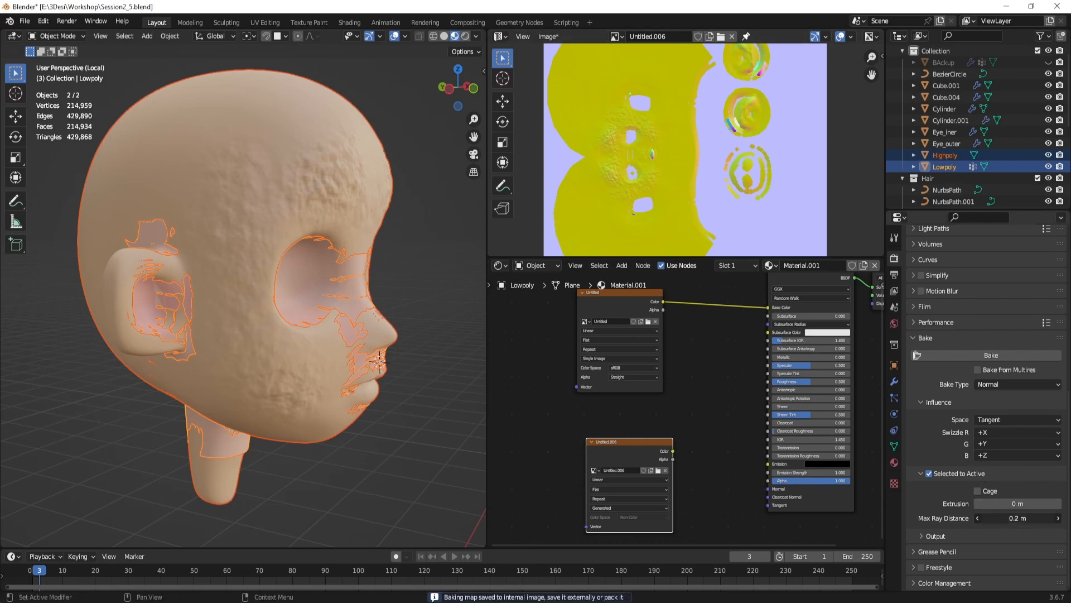
Step: Try a Max Ray Distance of 0.05 m, rebake the normal map, and inspect the face and ear islands
{"action": "left_click", "coordinate": [1020, 517]}
{"action": "type", "text": "0.05"}
{"action": "key", "text": "Return"}
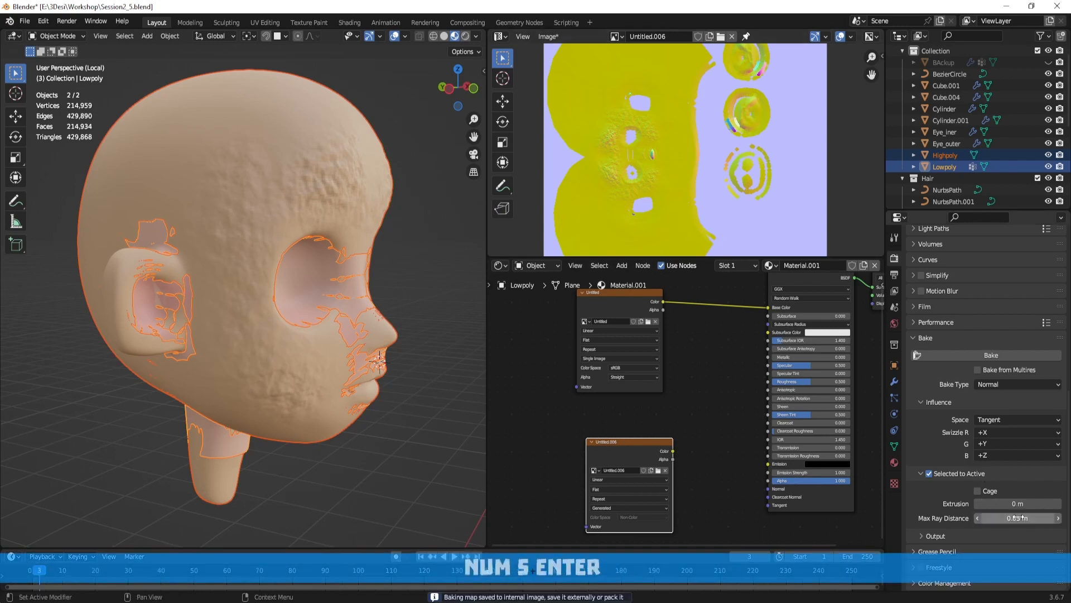
{"action": "left_click", "coordinate": [1002, 357]}
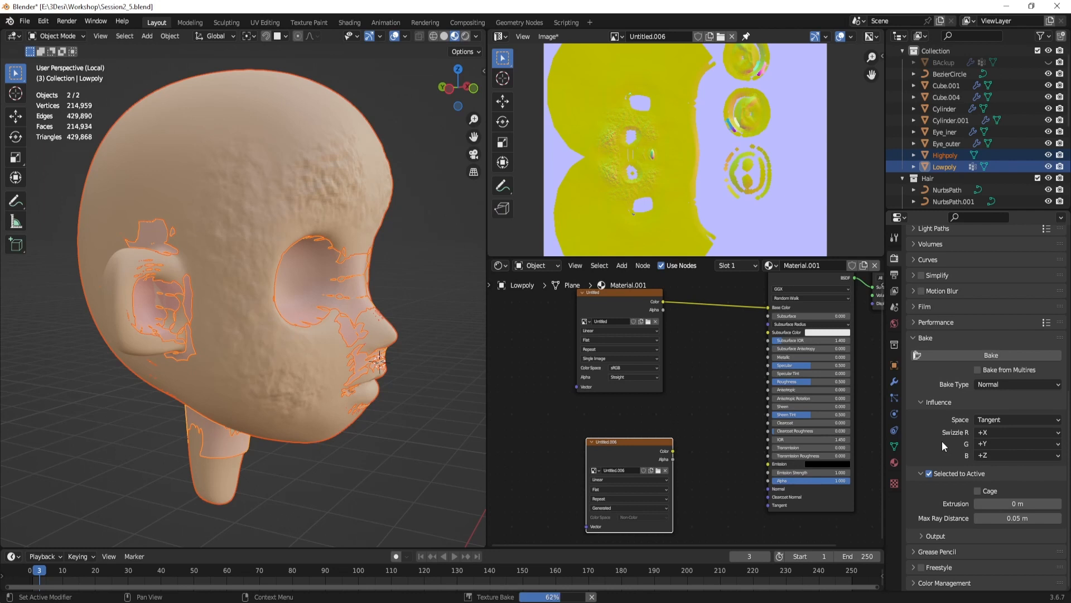
{"action": "left_click", "coordinate": [996, 421]}
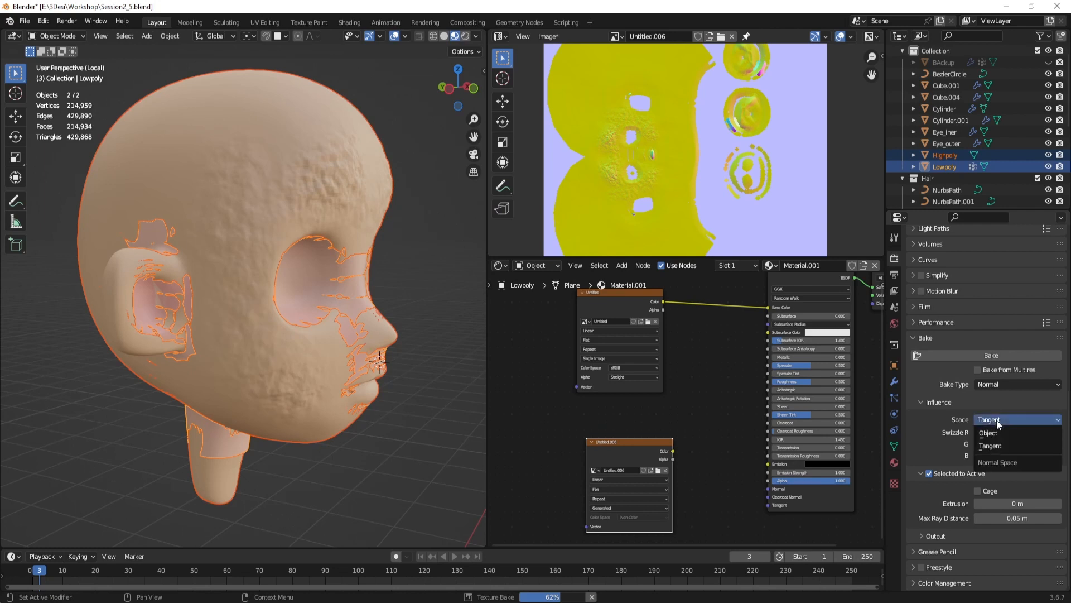
{"action": "left_click", "coordinate": [996, 420]}
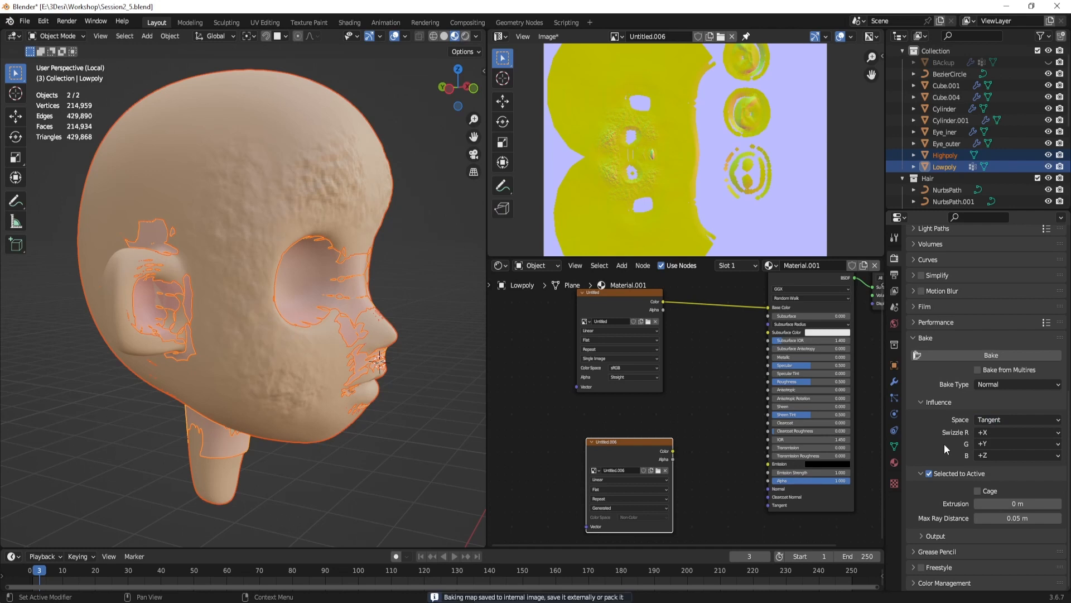
{"action": "scroll", "coordinate": [682, 159], "scroll_direction": "up", "scroll_amount": 3}
{"action": "scroll", "coordinate": [682, 159], "scroll_direction": "down", "scroll_amount": 1}
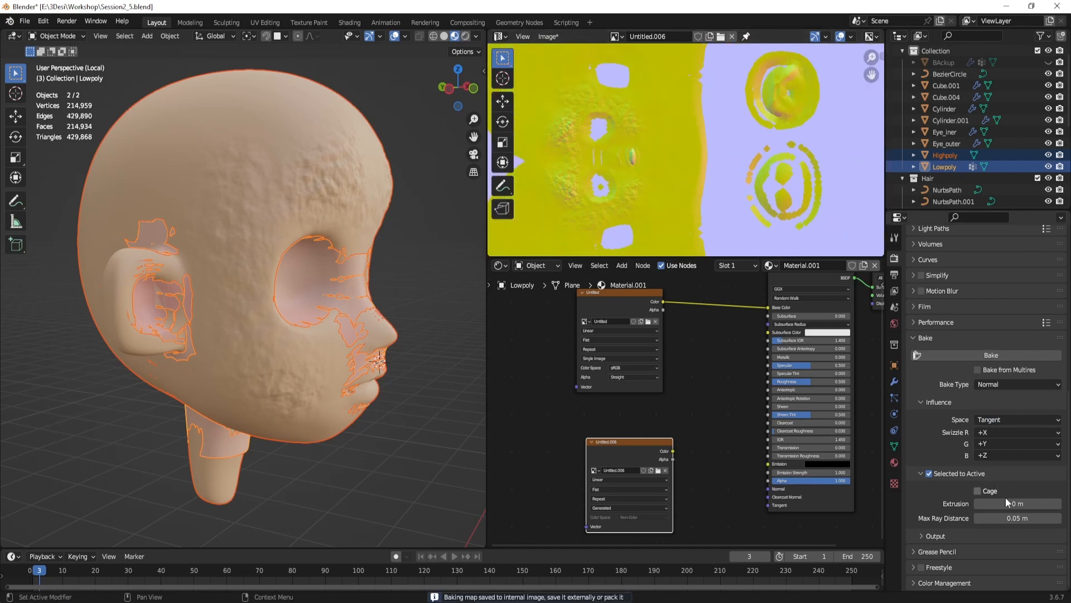
Step: Try a Max Ray Distance of 0.001 m, rebake the normal map, and inspect the eye and mouth areas
{"action": "left_click", "coordinate": [1023, 517]}
{"action": "type", "text": "0.001"}
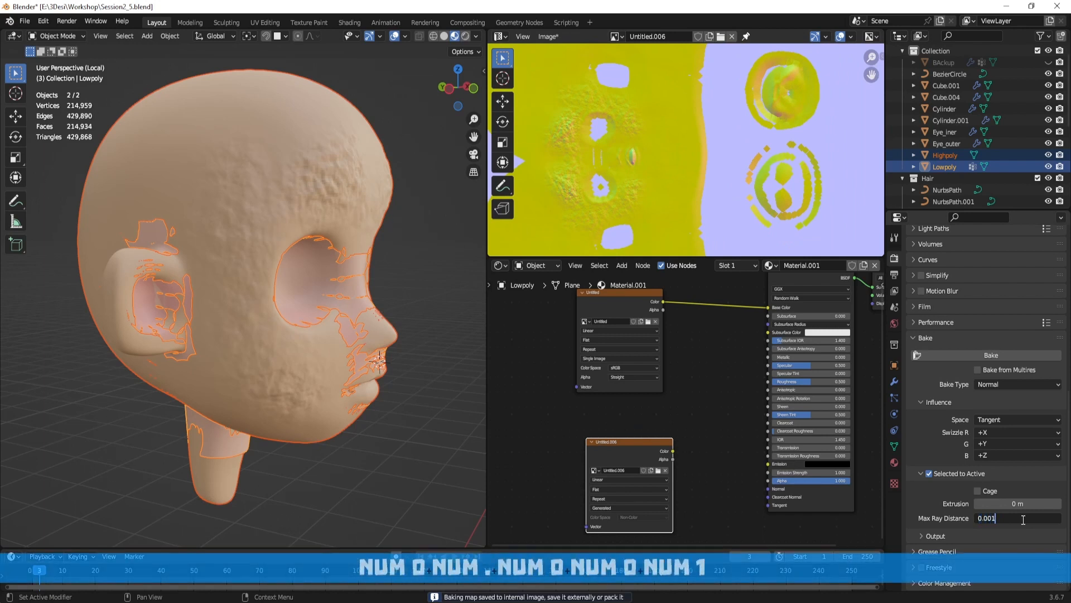
{"action": "key", "text": "Return"}
{"action": "left_click", "coordinate": [1002, 356]}
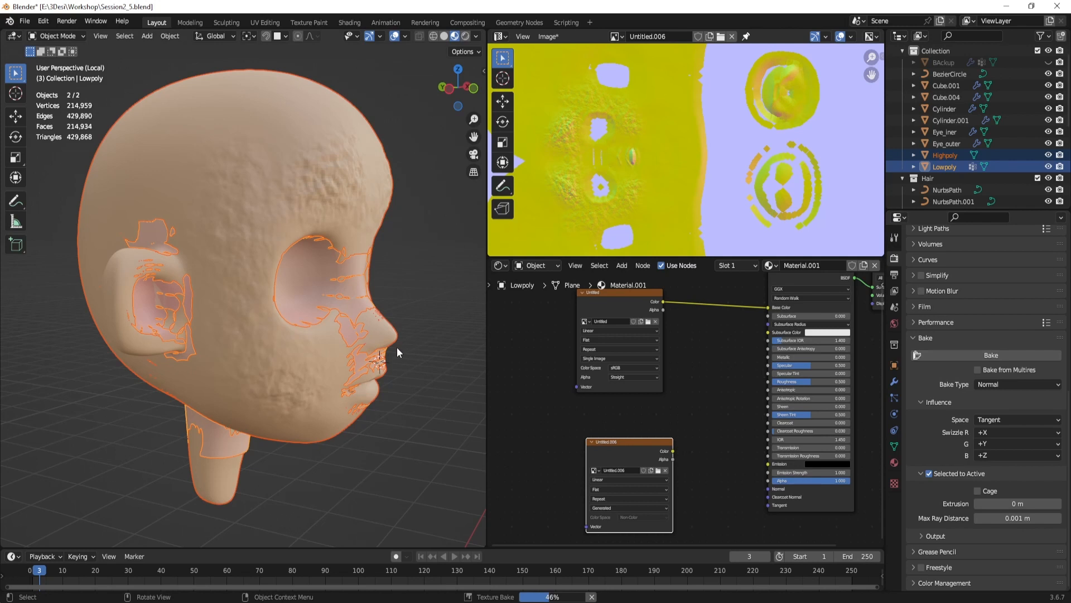
{"action": "middle_click_drag", "start_coordinate": [397, 347], "coordinate": [428, 356]}
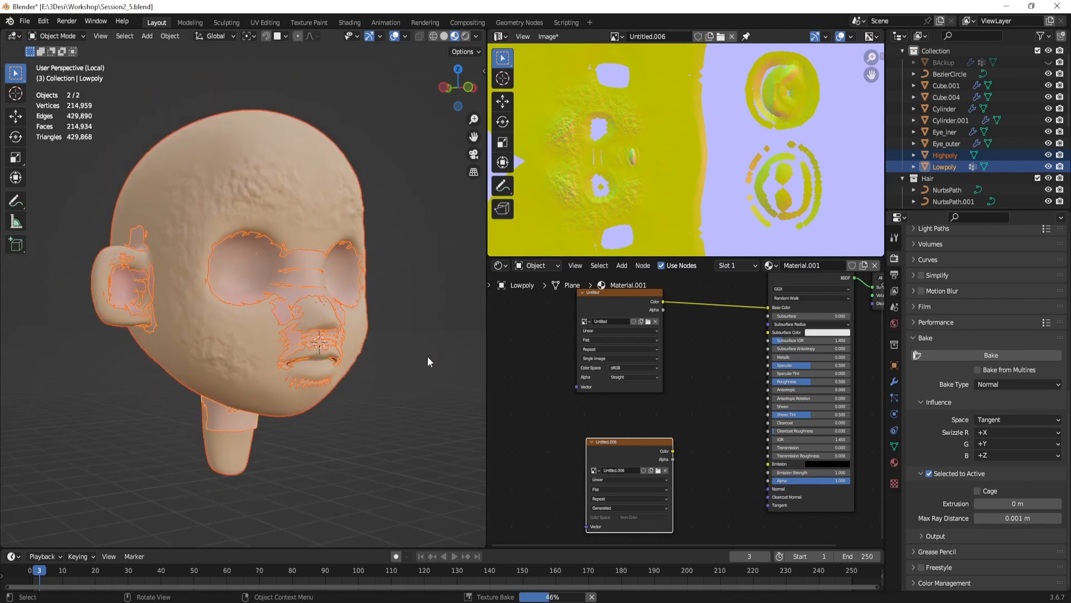
{"action": "scroll", "coordinate": [585, 231], "scroll_direction": "down", "scroll_amount": 2}
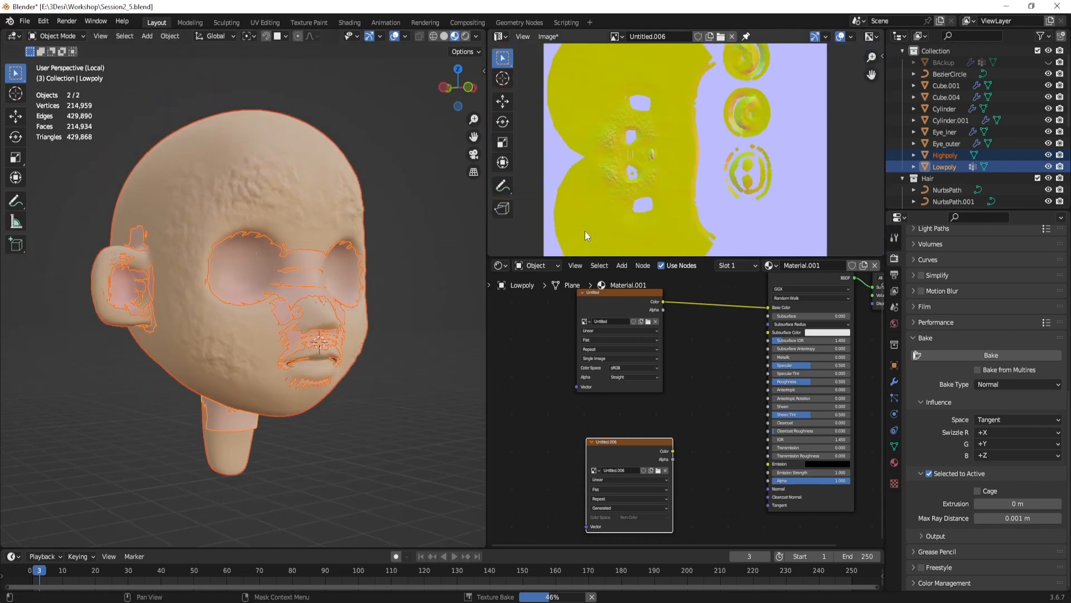
{"action": "scroll", "coordinate": [584, 231], "scroll_direction": "up", "scroll_amount": 1}
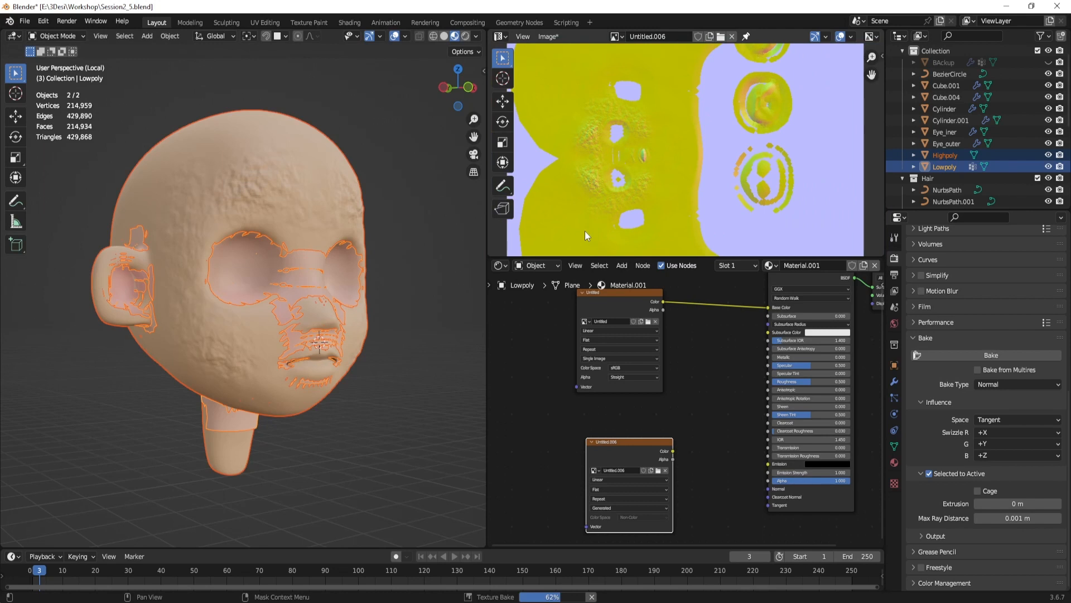
{"action": "scroll", "coordinate": [635, 198], "scroll_direction": "down", "scroll_amount": 2}
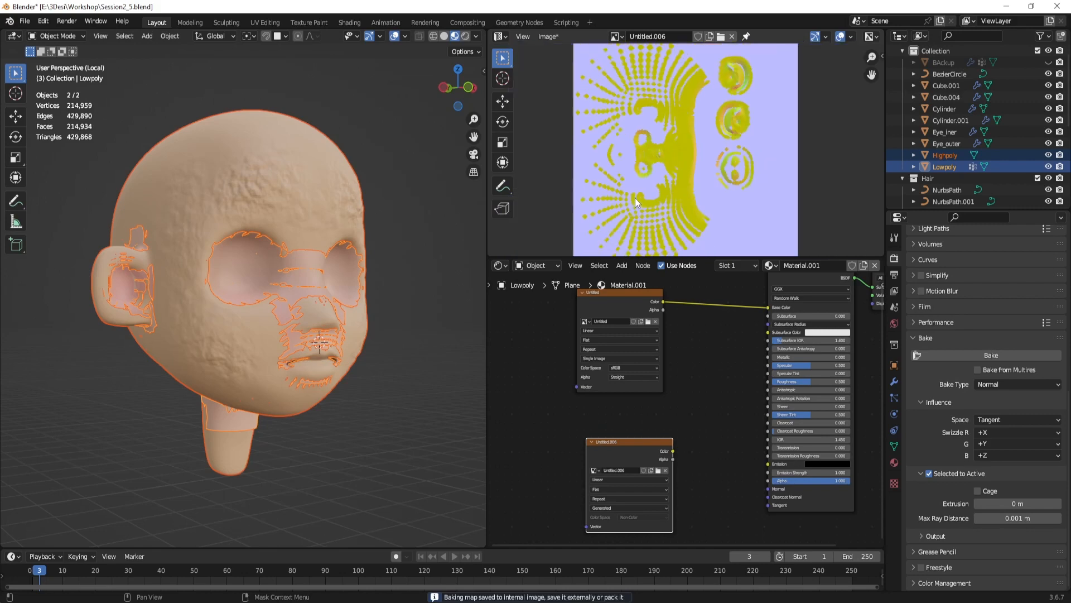
{"action": "scroll", "coordinate": [638, 193], "scroll_direction": "up", "scroll_amount": 4}
{"action": "scroll", "coordinate": [638, 194], "scroll_direction": "up", "scroll_amount": 1}
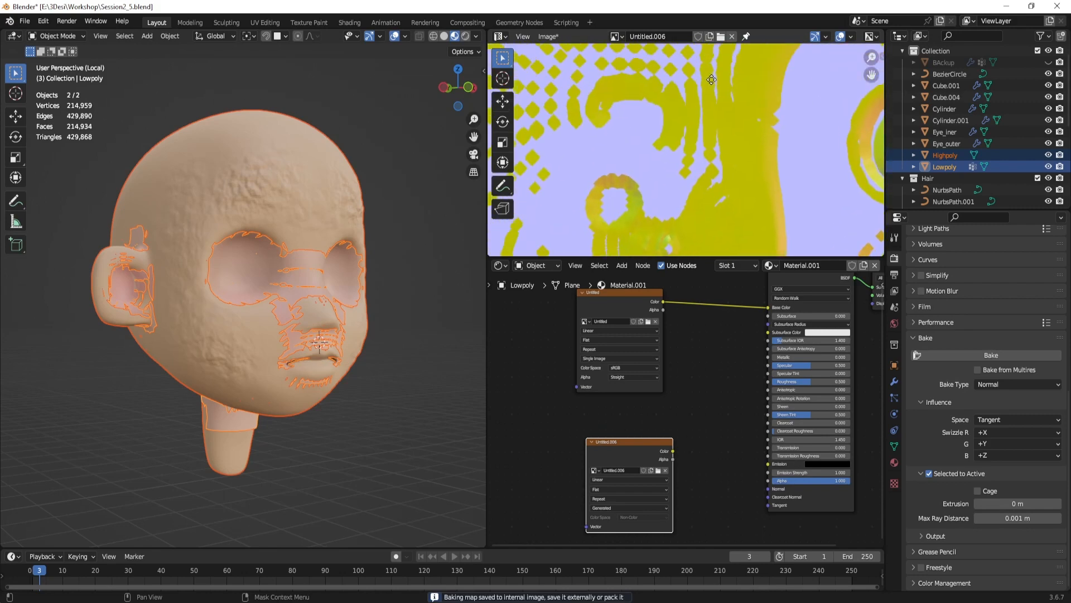
{"action": "scroll", "coordinate": [669, 195], "scroll_direction": "down", "scroll_amount": 4}
Step: Set the Max Ray Distance to 0.01 m, rebake the normal map, and check the face region
{"action": "left_click", "coordinate": [1013, 516]}
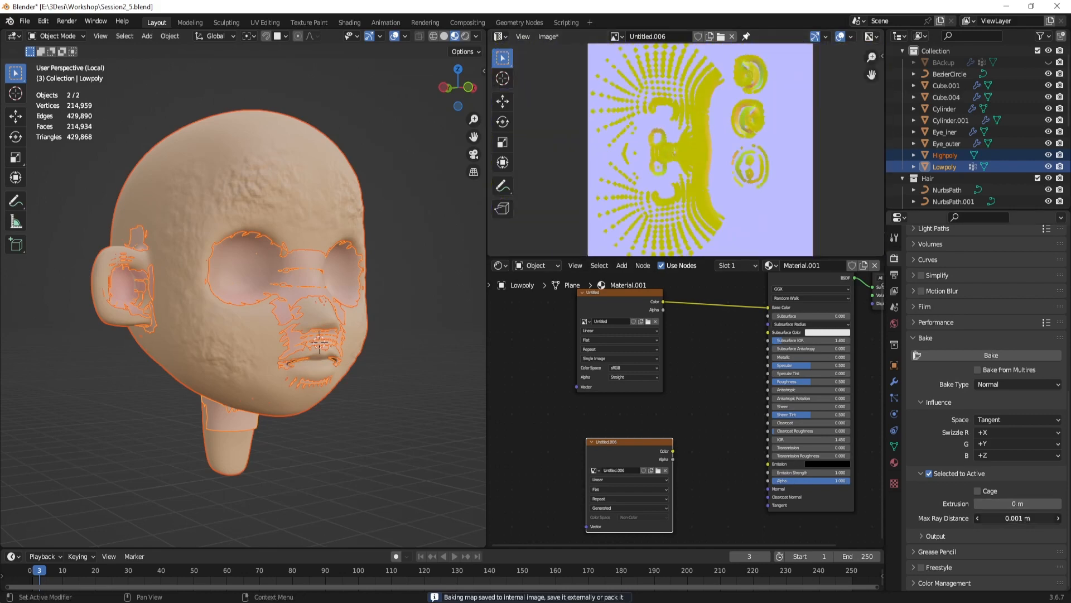
{"action": "type", "text": "0."}
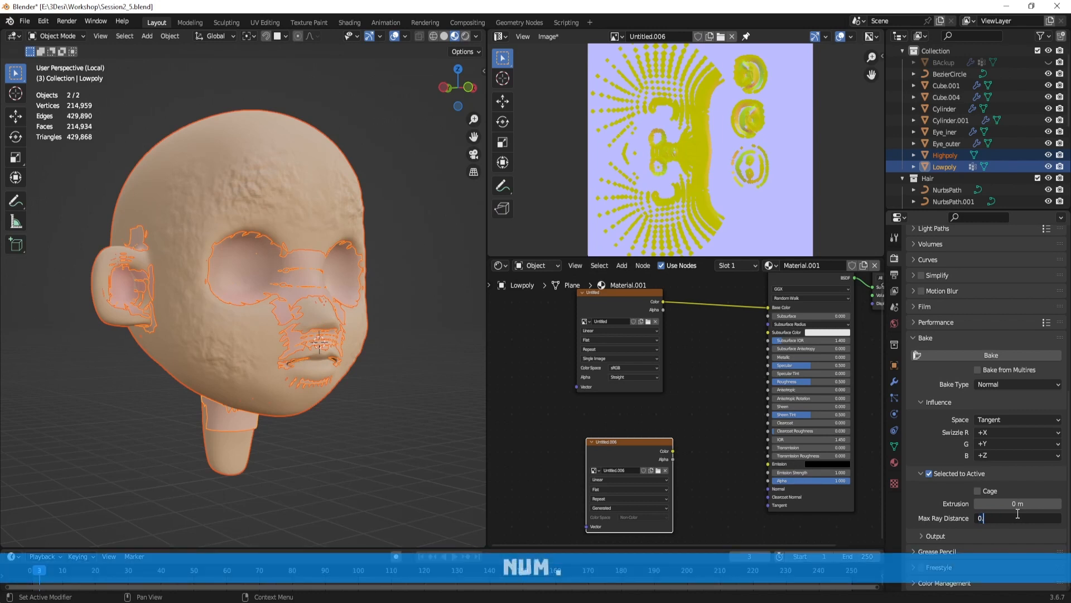
{"action": "type", "text": "01"}
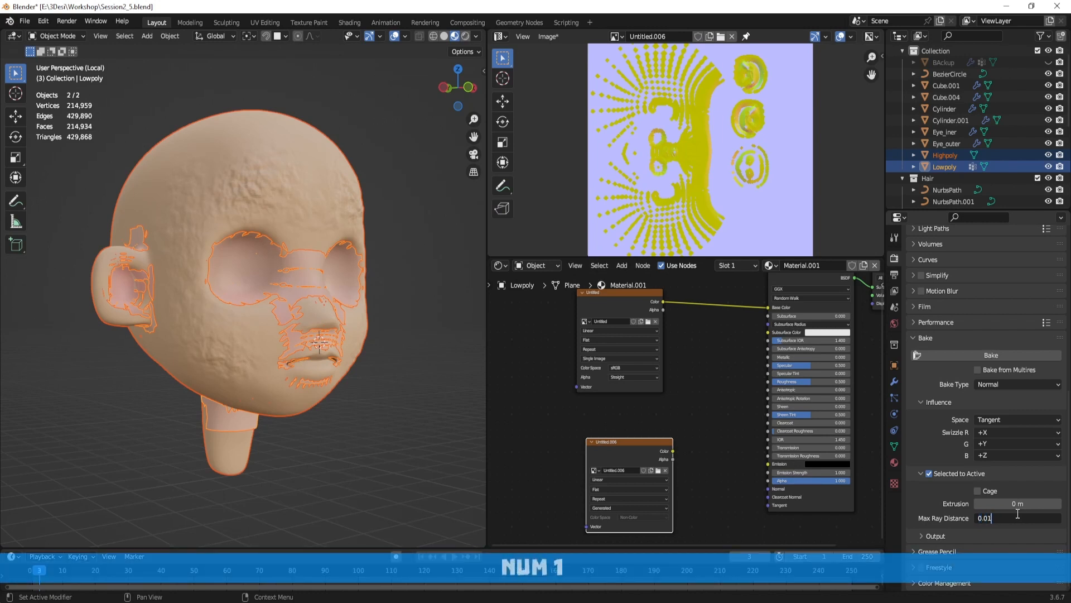
{"action": "key", "text": "Return"}
{"action": "left_click", "coordinate": [985, 356]}
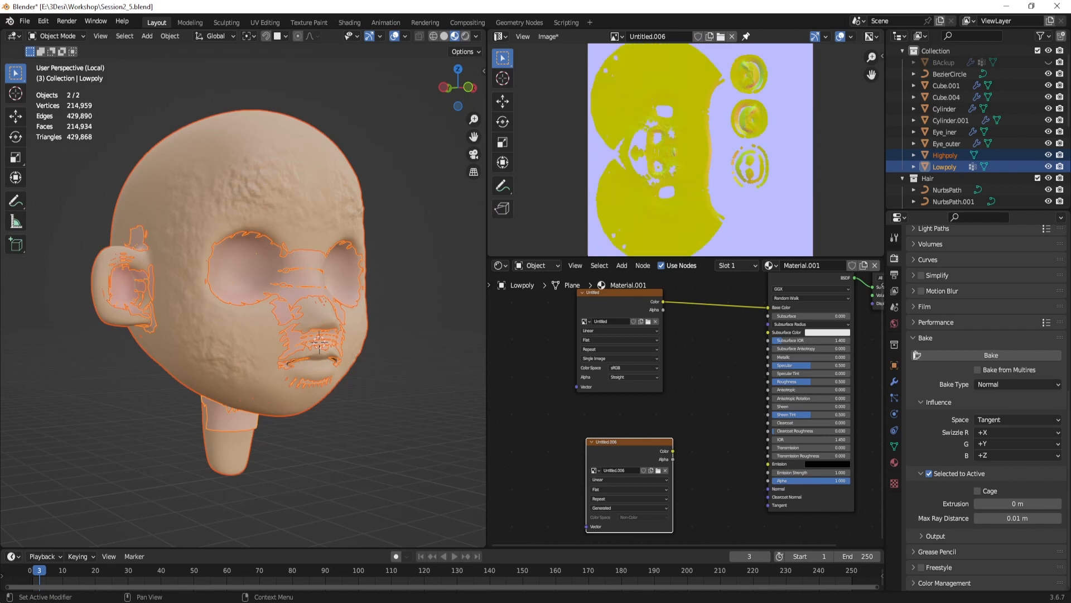
{"action": "scroll", "coordinate": [684, 169], "scroll_direction": "up", "scroll_amount": 4}
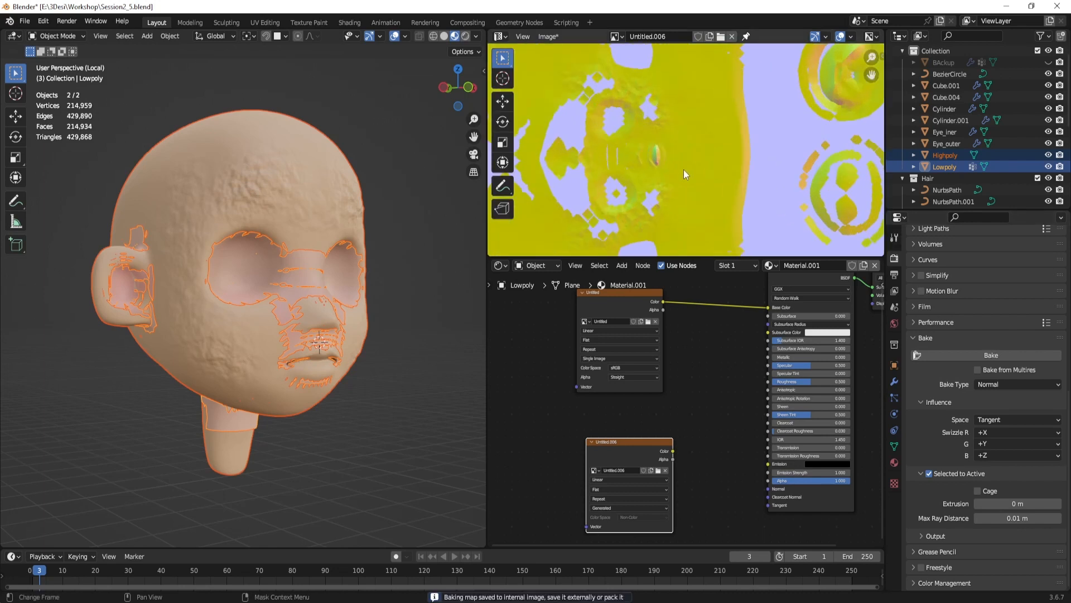
{"action": "scroll", "coordinate": [684, 179], "scroll_direction": "down", "scroll_amount": 5}
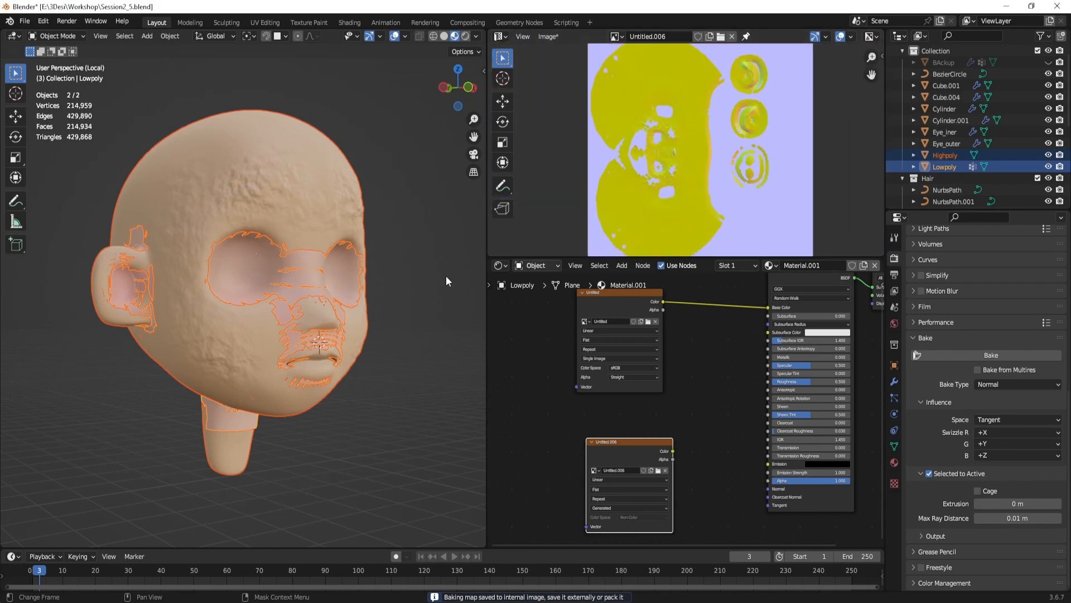
Step: Apply all transforms to the Highpoly and Lowpoly heads, and reselect both with Lowpoly as the active object
{"action": "key", "text": "Tab"}
{"action": "key", "text": "Tab"}
{"action": "left_click", "coordinate": [317, 195]}
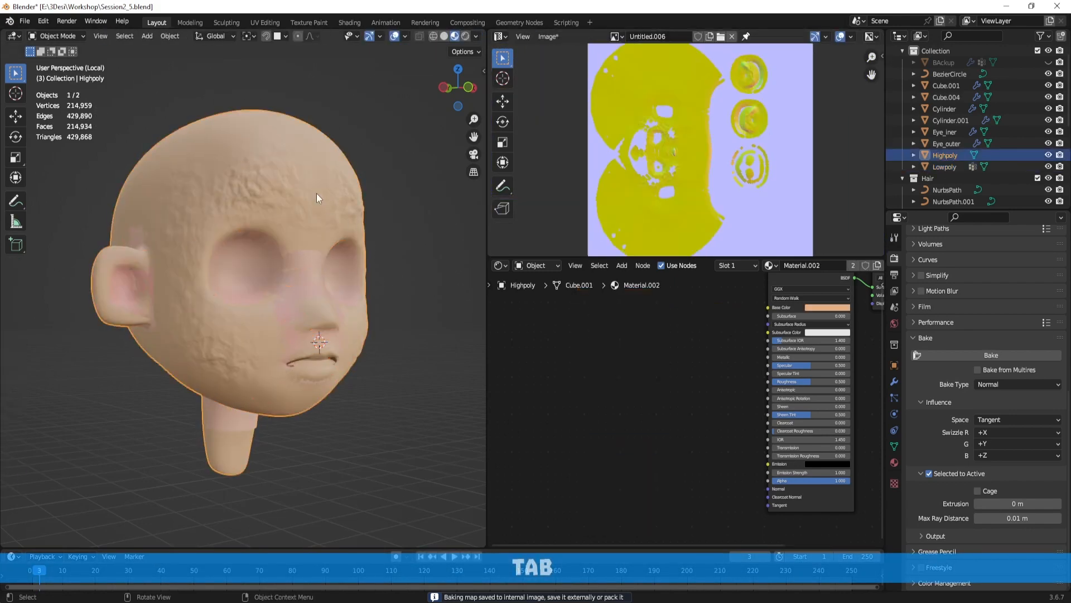
{"action": "key", "text": "ctrl+a"}
{"action": "left_click", "coordinate": [316, 193]}
{"action": "left_click", "coordinate": [260, 278]}
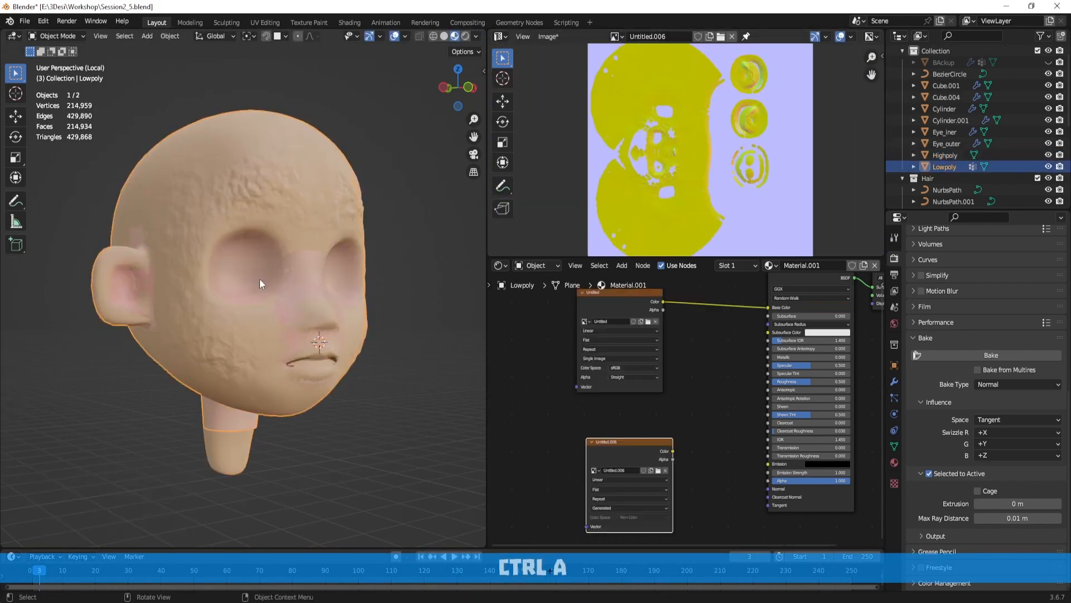
{"action": "key", "text": "ctrl+a"}
{"action": "left_click", "coordinate": [259, 279]}
{"action": "middle_click_drag", "start_coordinate": [260, 279], "coordinate": [395, 286]}
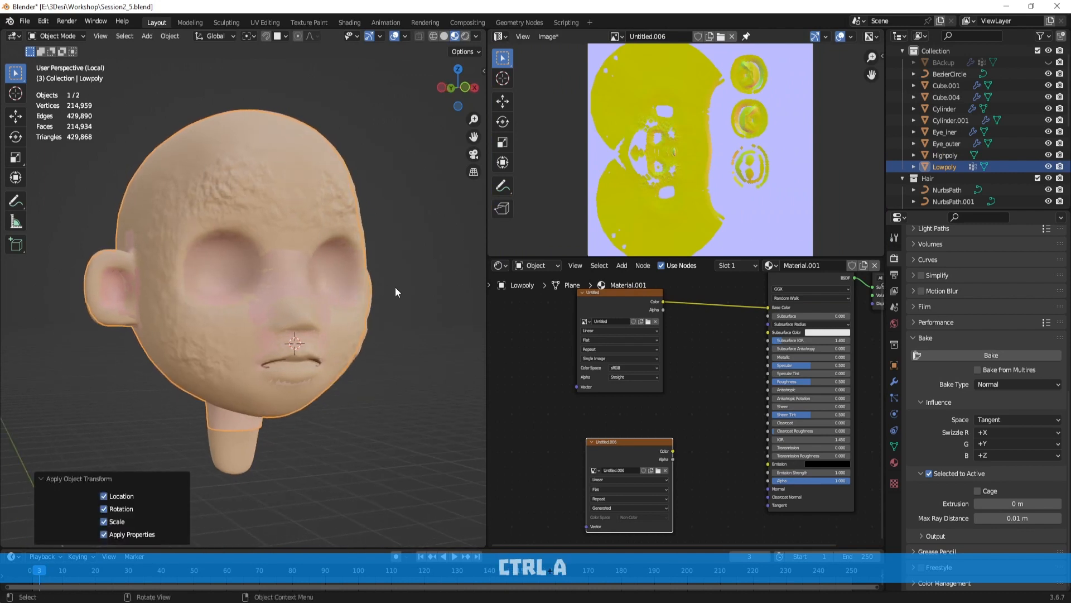
{"action": "left_click", "coordinate": [946, 156]}
{"action": "left_click", "coordinate": [945, 167], "text": "ctrl"}
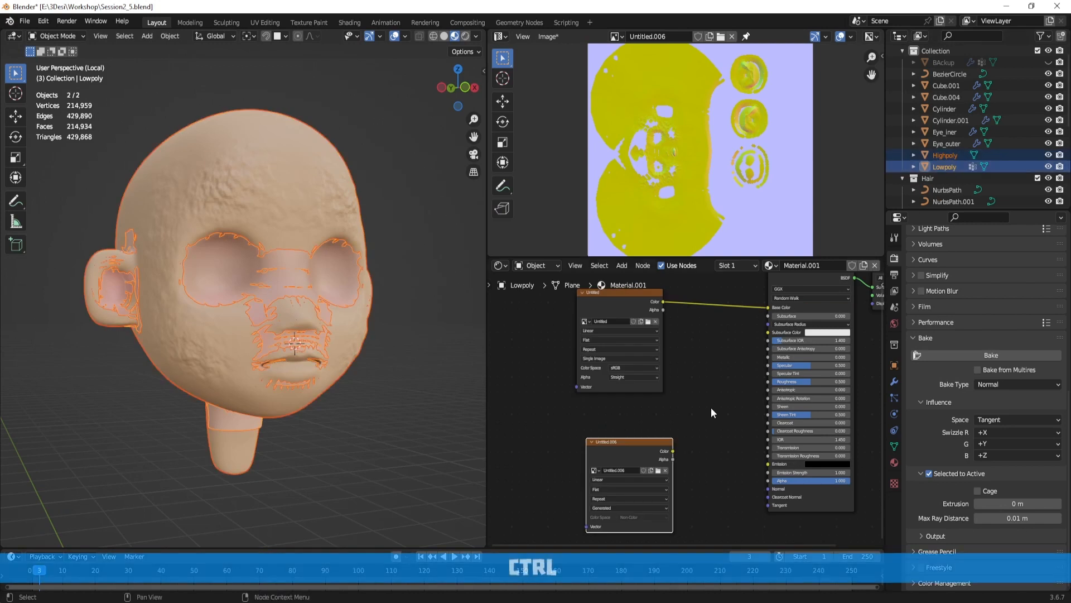
Step: Replace the existing bake target node in the Lowpoly material with an Image Texture node holding a new blank 2048 × 2048 px image
{"action": "key", "text": "x"}
{"action": "key", "text": "shift+a"}
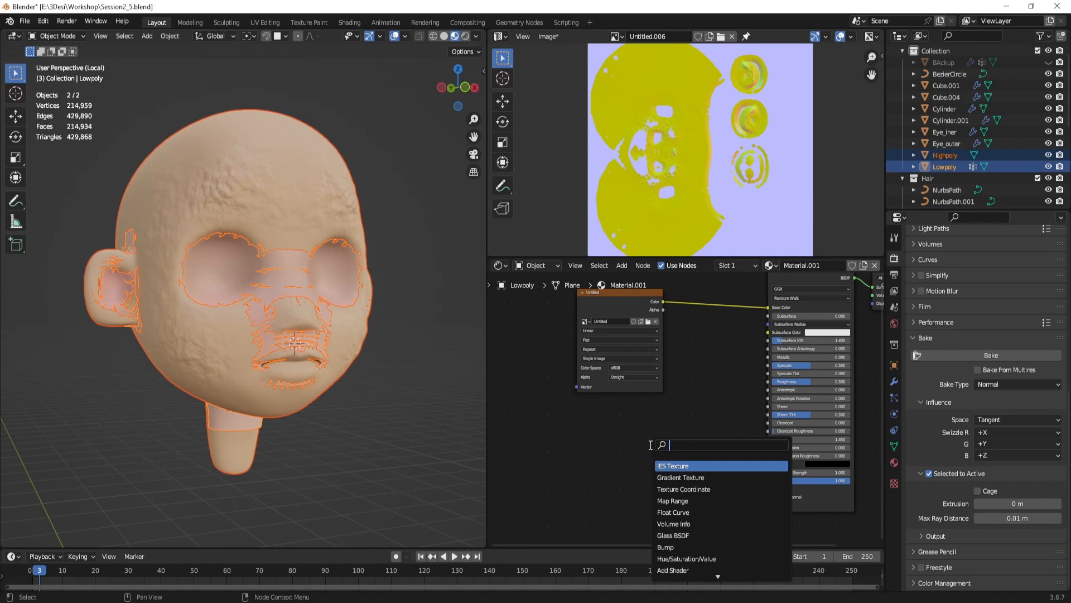
{"action": "type", "text": "om"}
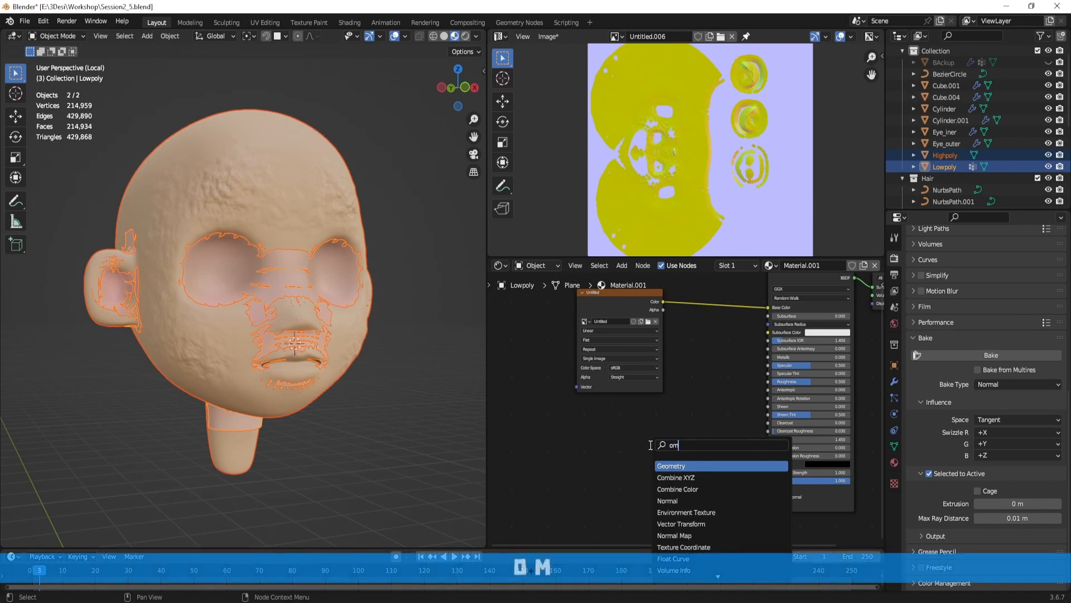
{"action": "key", "text": "BackSpace"}
{"action": "key", "text": "BackSpace"}
{"action": "key", "text": "BackSpace"}
{"action": "type", "text": "image"}
{"action": "key", "text": "Return"}
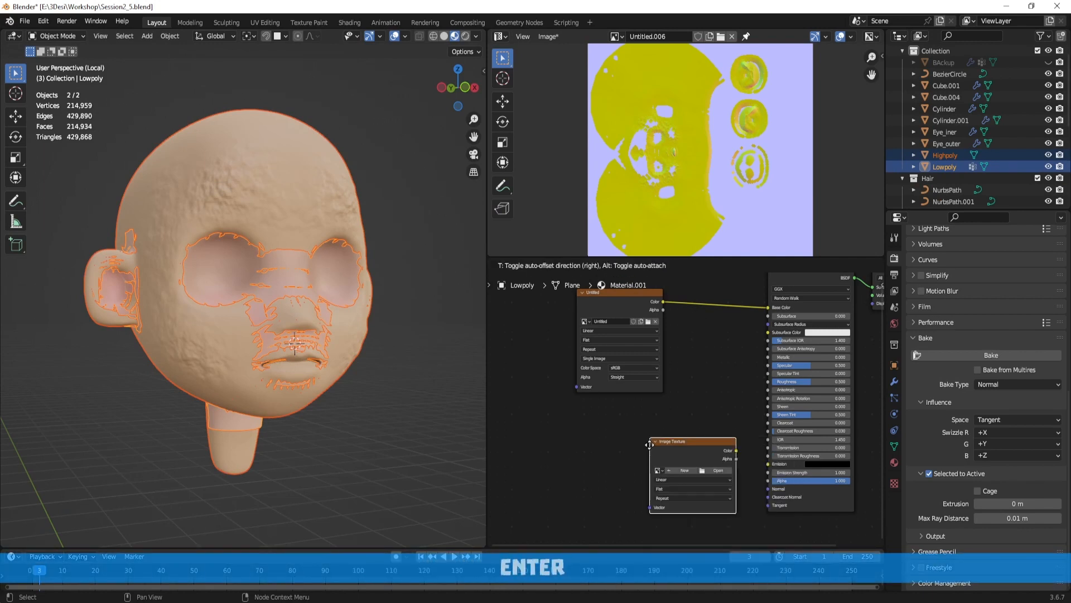
{"action": "left_click", "coordinate": [594, 438]}
{"action": "left_click", "coordinate": [620, 461]}
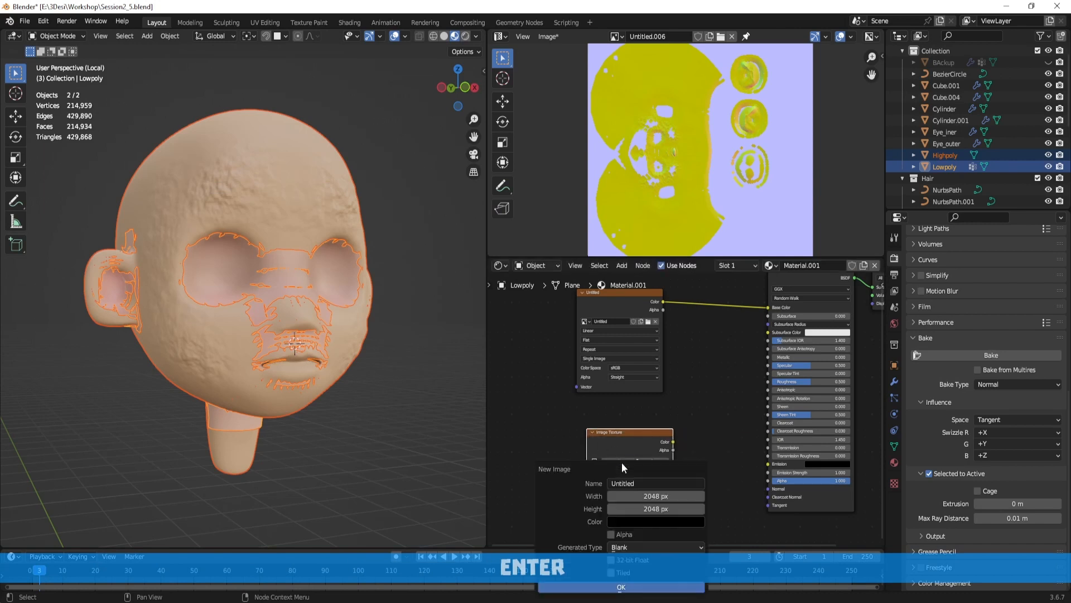
{"action": "left_click", "coordinate": [621, 586]}
Step: Set the new image texture's color space to Non-Color
{"action": "scroll", "coordinate": [697, 482], "scroll_direction": "down", "scroll_amount": 2}
{"action": "mouse_move", "coordinate": [704, 469]}
{"action": "middle_mouse_down"}
{"action": "mouse_move", "coordinate": [717, 429]}
{"action": "mouse_move", "coordinate": [692, 463]}
{"action": "middle_mouse_up"}
{"action": "scroll", "coordinate": [692, 446], "scroll_direction": "up", "scroll_amount": 3}
{"action": "left_click", "coordinate": [668, 467]}
{"action": "left_click", "coordinate": [657, 517]}
{"action": "scroll", "coordinate": [697, 448], "scroll_direction": "down", "scroll_amount": 1}
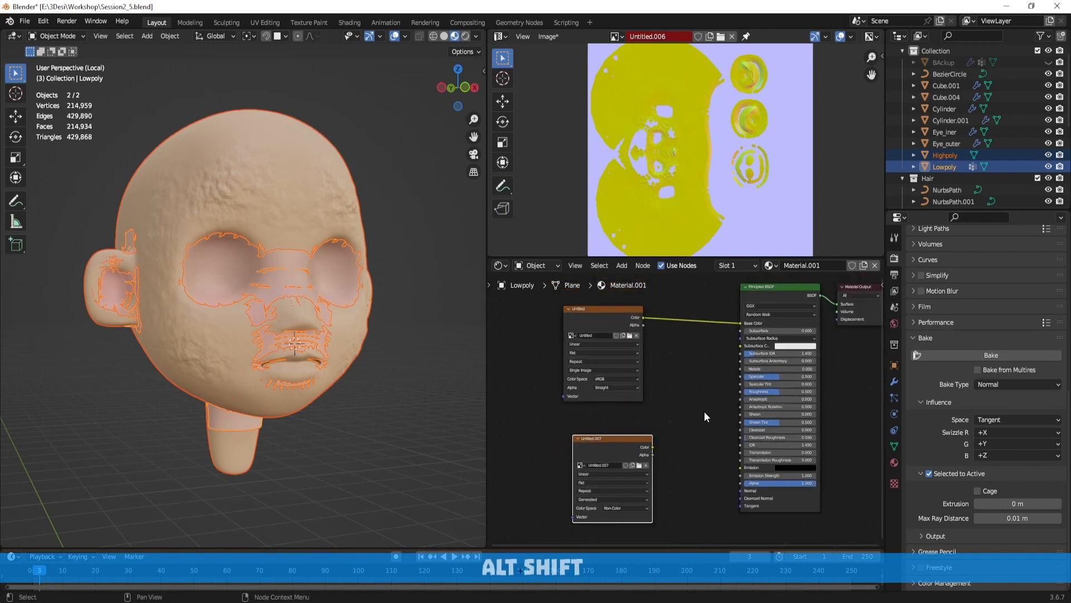
Step: Reselect Highpoly and then Lowpoly as active, set the Max Ray Distance to 0.1 m, and bake the normal map
{"action": "left_click", "coordinate": [943, 157]}
{"action": "left_click", "coordinate": [945, 166], "text": "ctrl"}
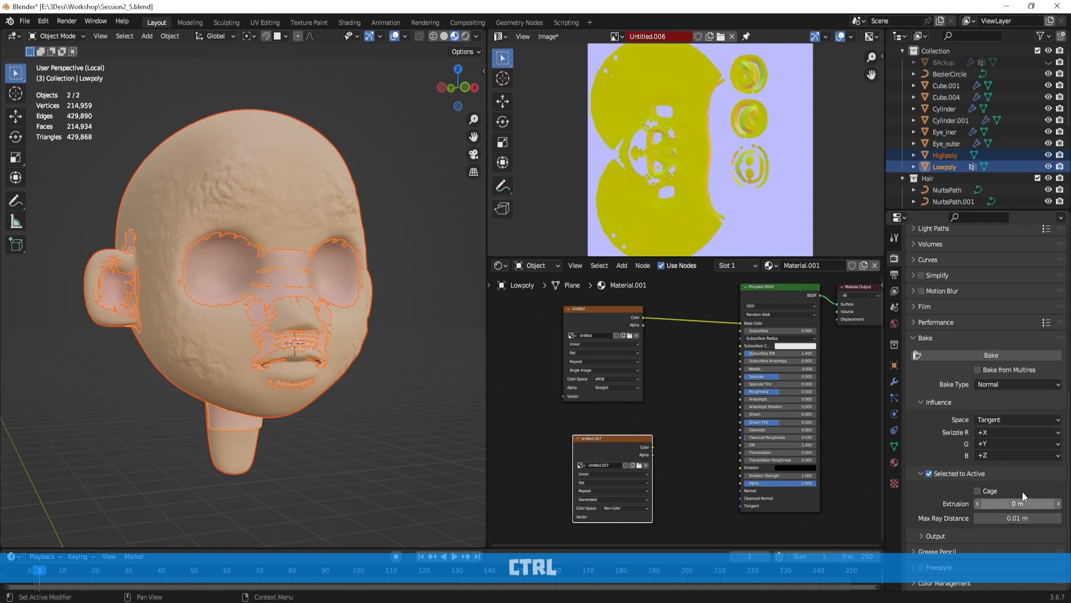
{"action": "left_click", "coordinate": [1025, 516]}
{"action": "type", "text": "0.1"}
{"action": "key", "text": "Return"}
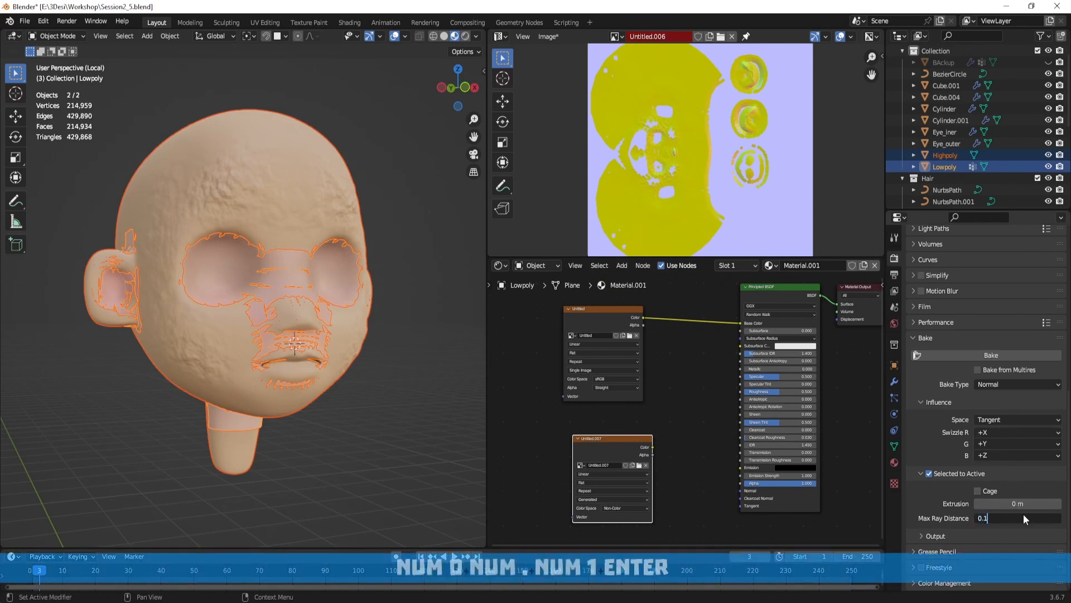
{"action": "left_click", "coordinate": [1001, 352]}
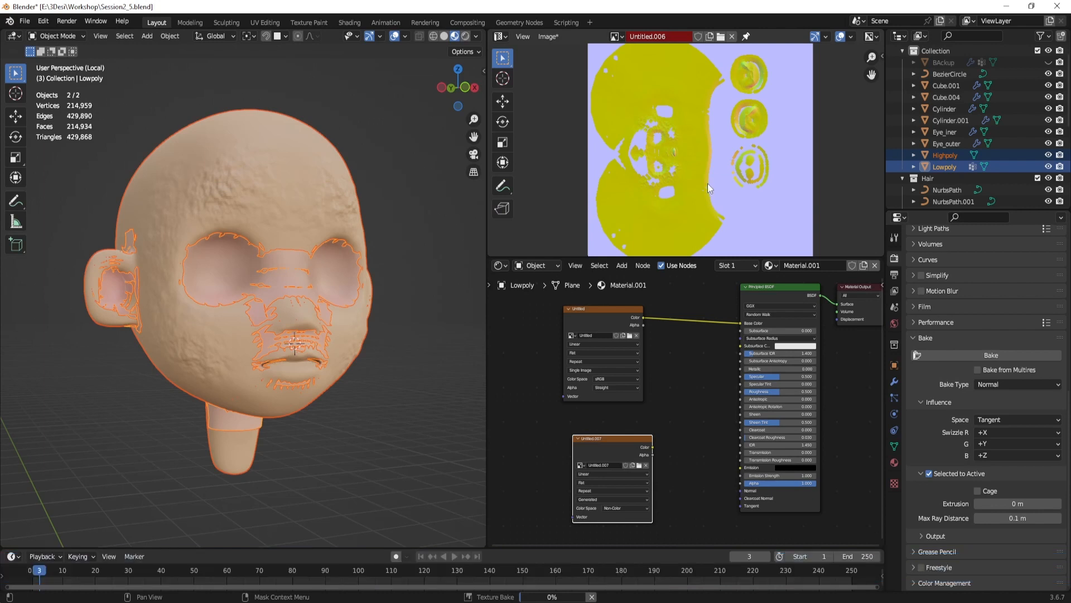
{"action": "scroll", "coordinate": [958, 346], "scroll_direction": "up", "scroll_amount": 10}
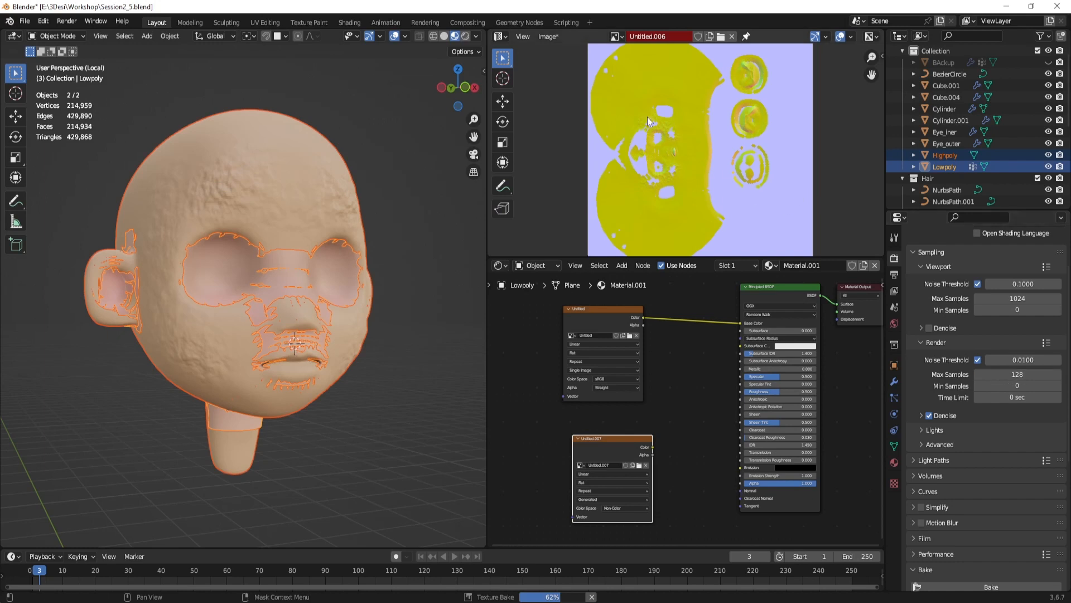
{"action": "scroll", "coordinate": [1006, 404], "scroll_direction": "down", "scroll_amount": 10}
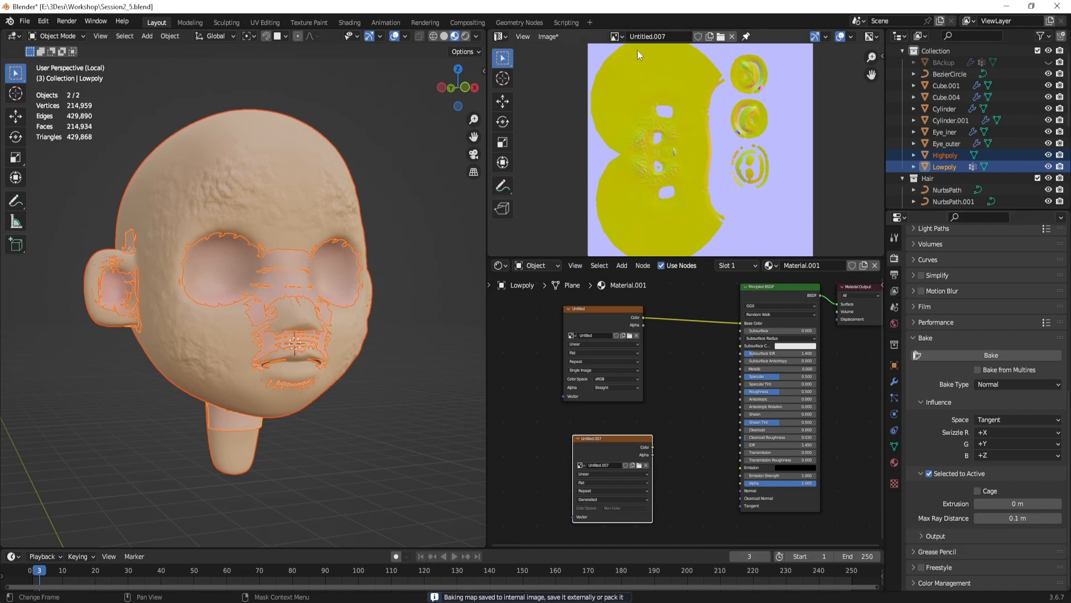
Step: Try an Extrusion of 0.1 m and rebake the normal map
{"action": "left_click", "coordinate": [1017, 504]}
{"action": "type", "text": "0.1"}
{"action": "key", "text": "Return"}
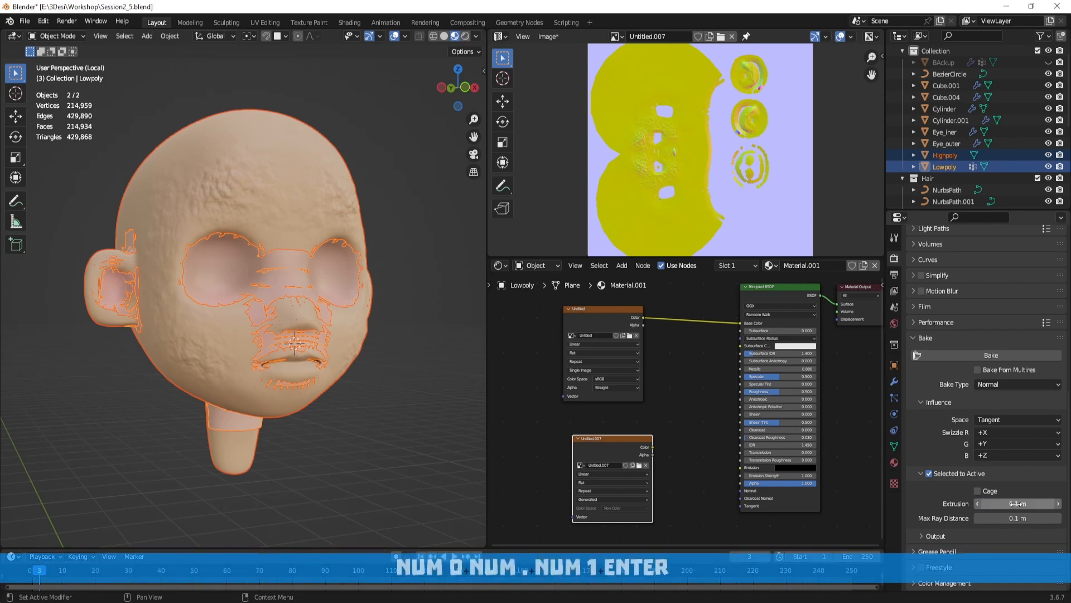
{"action": "left_click", "coordinate": [988, 355]}
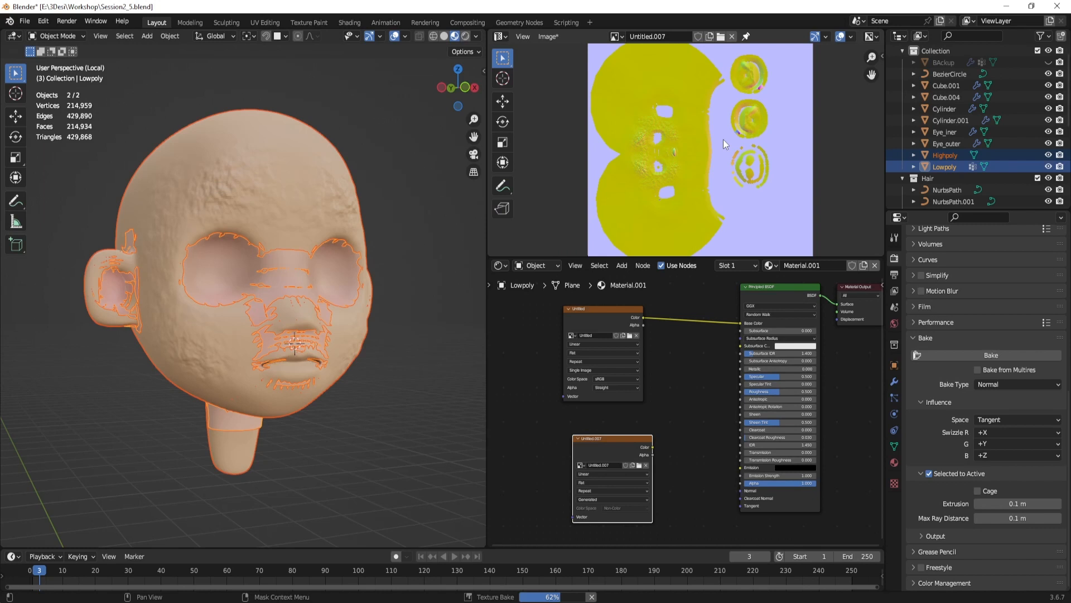
Step: Set the Extrusion to 0 m and the Max Ray Distance to 0.05 m, and rebake the normal map
{"action": "left_click", "coordinate": [1008, 504]}
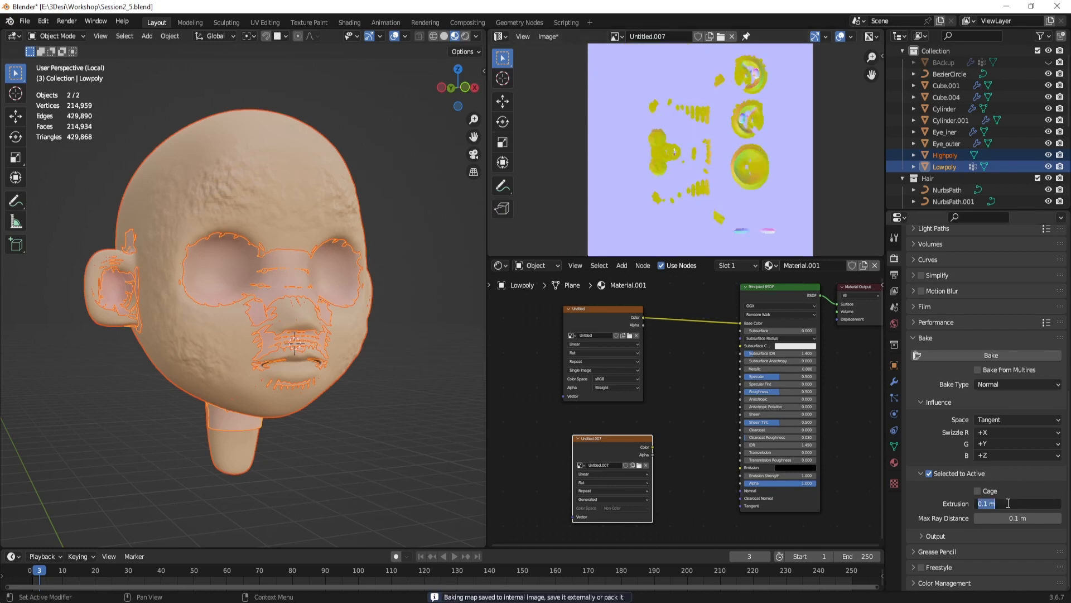
{"action": "type", "text": "0"}
{"action": "key", "text": "Return"}
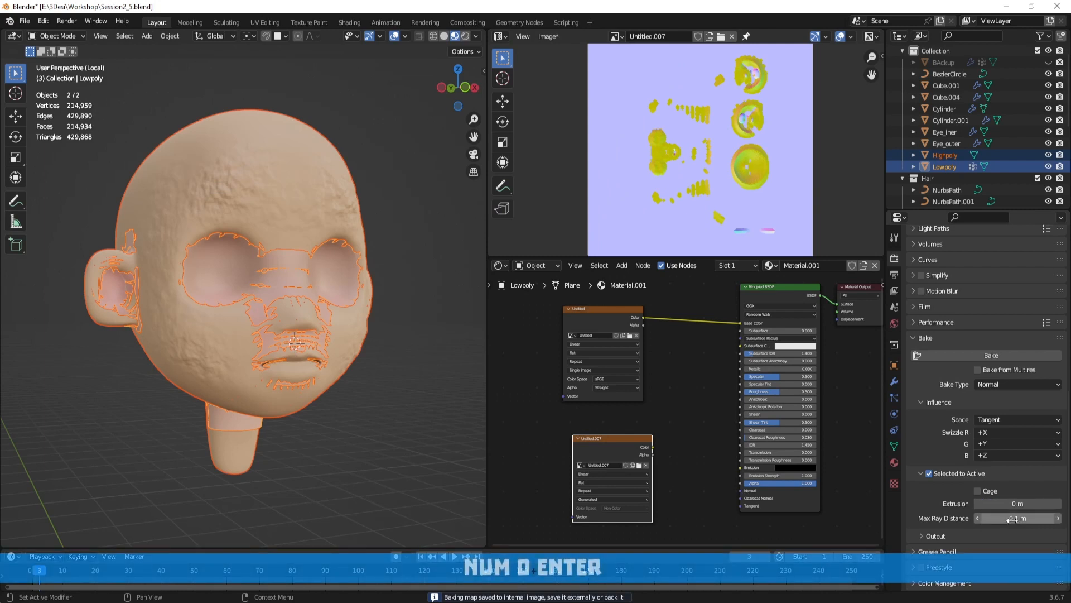
{"action": "left_click", "coordinate": [1013, 519]}
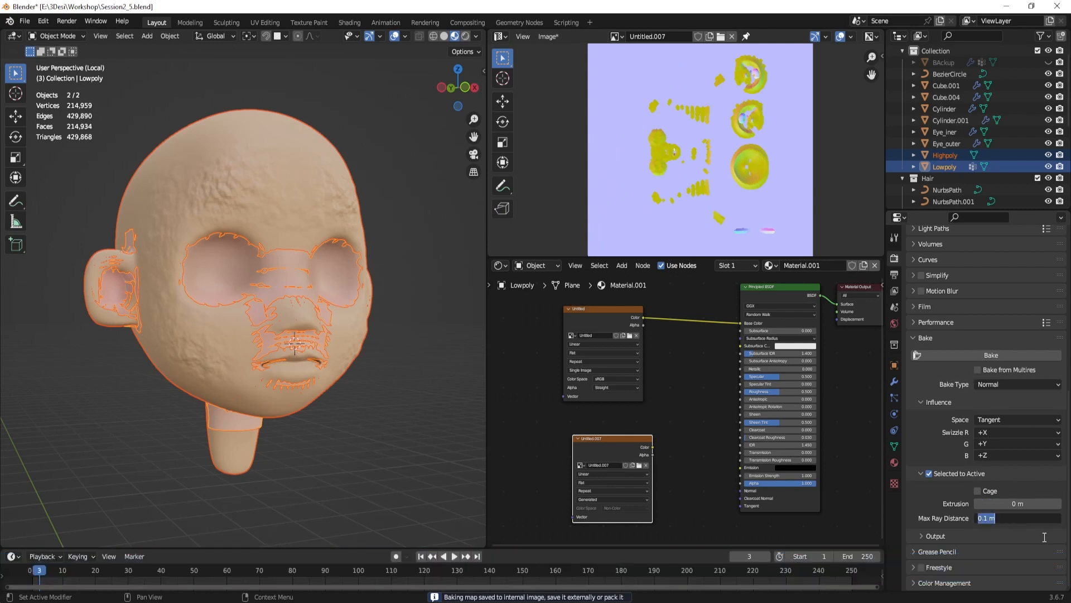
{"action": "type", "text": "0.05"}
{"action": "key", "text": "Return"}
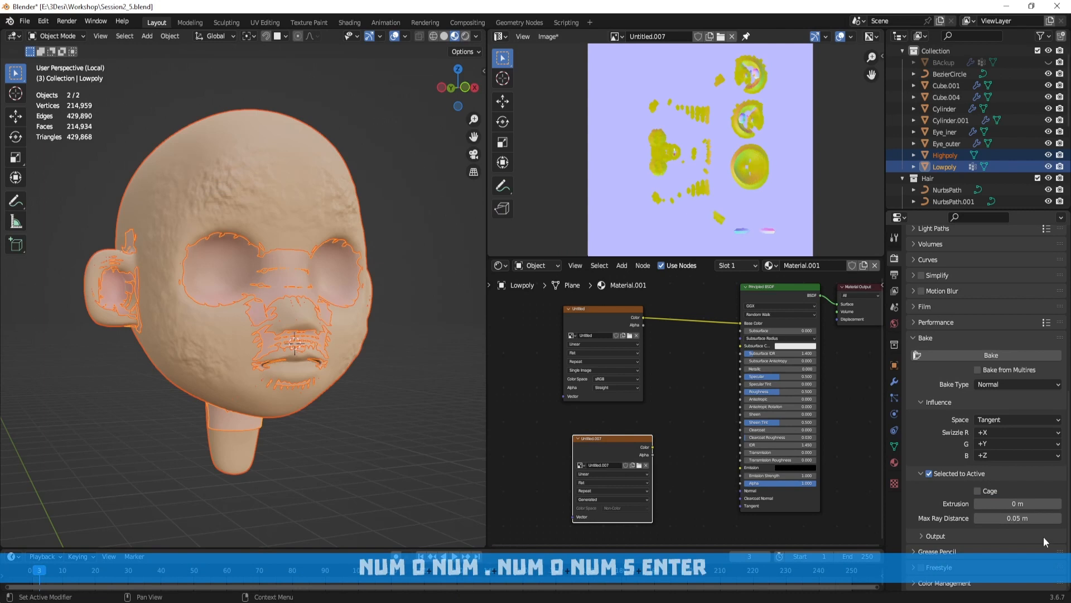
{"action": "left_click", "coordinate": [1002, 356]}
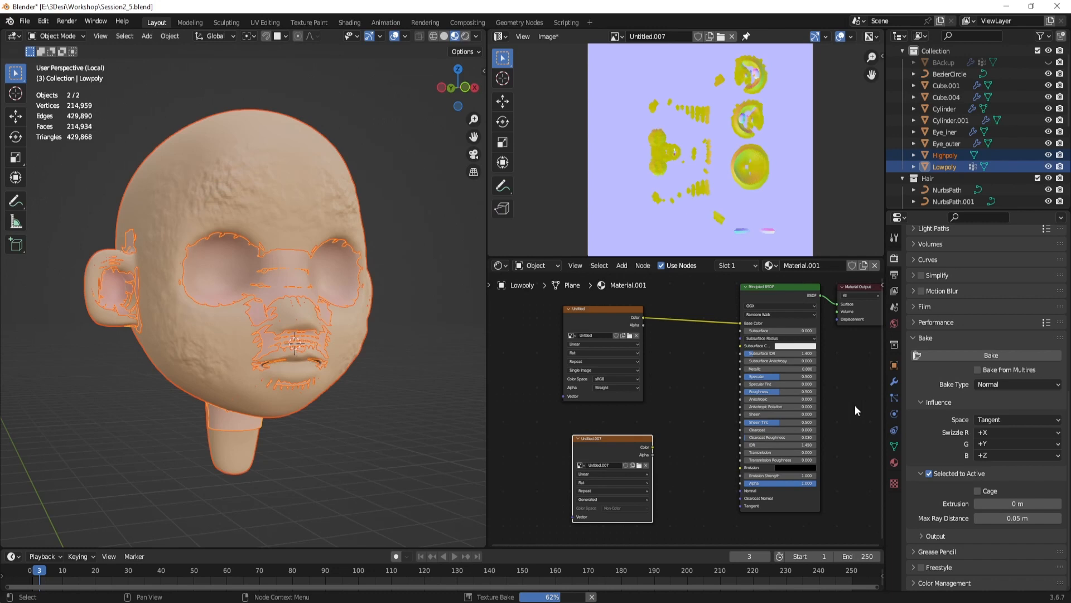
Step: Try a Max Ray Distance of 1 m, rebake the normal map, and look through the render and bake settings
{"action": "left_click", "coordinate": [1024, 518]}
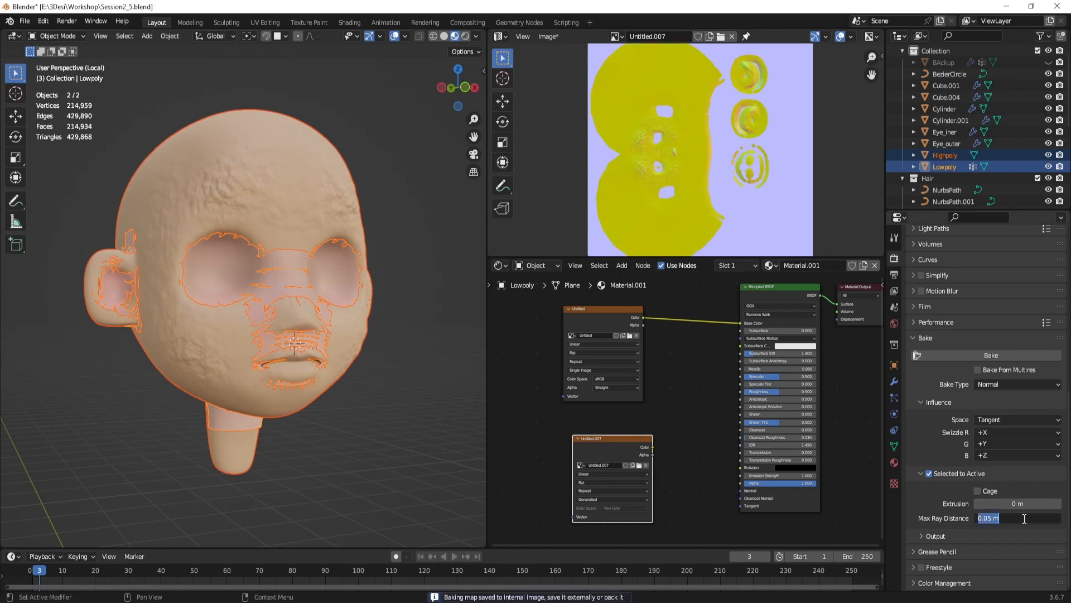
{"action": "type", "text": "1"}
{"action": "key", "text": "KP_Enter"}
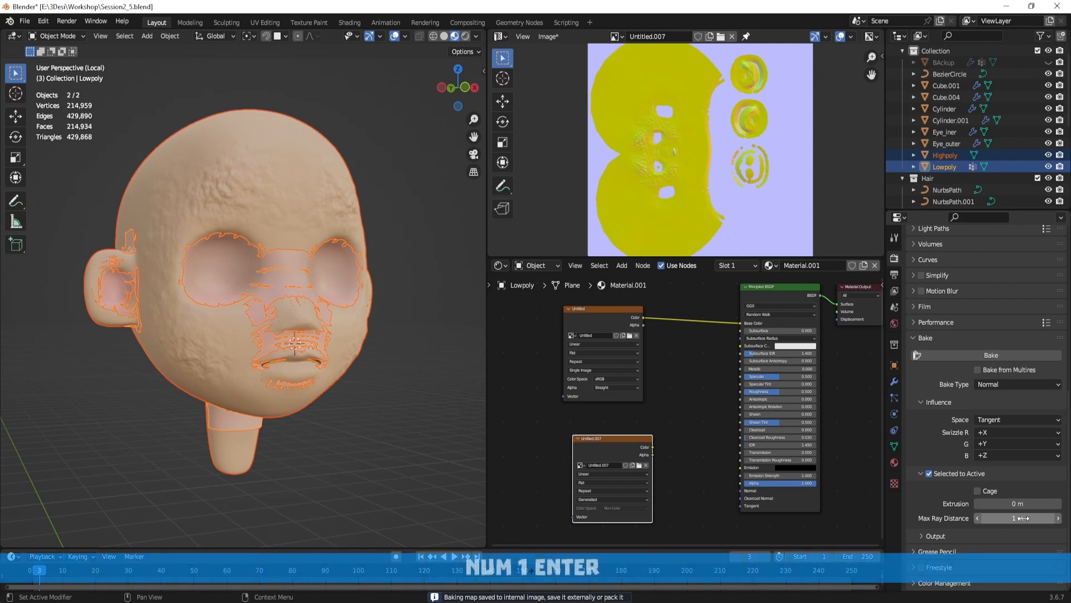
{"action": "left_click", "coordinate": [991, 355]}
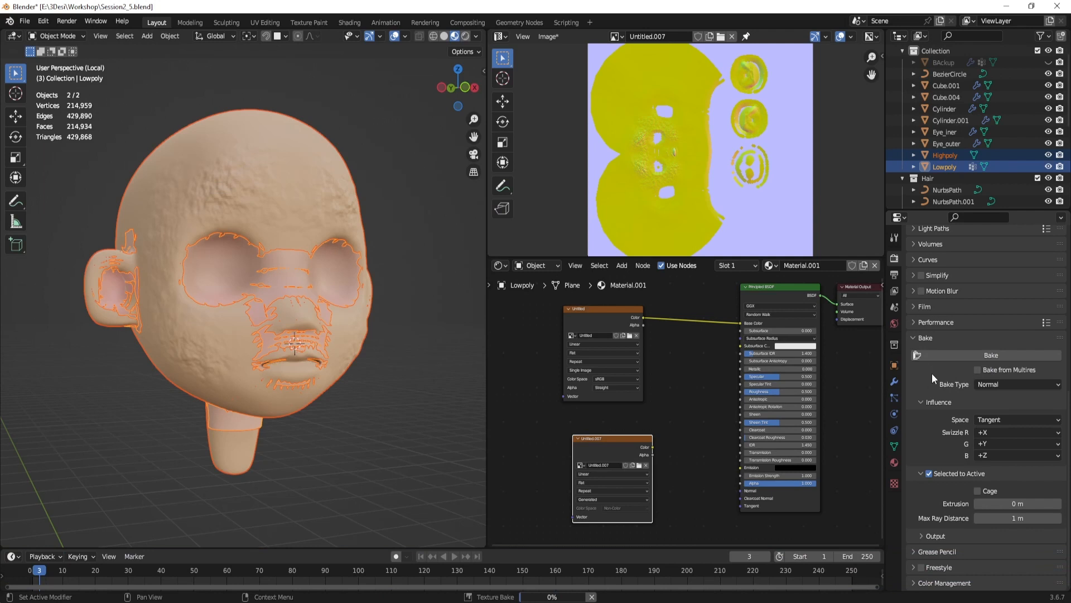
{"action": "scroll", "coordinate": [932, 374], "scroll_direction": "up", "scroll_amount": 8}
{"action": "scroll", "coordinate": [932, 377], "scroll_direction": "up", "scroll_amount": 5}
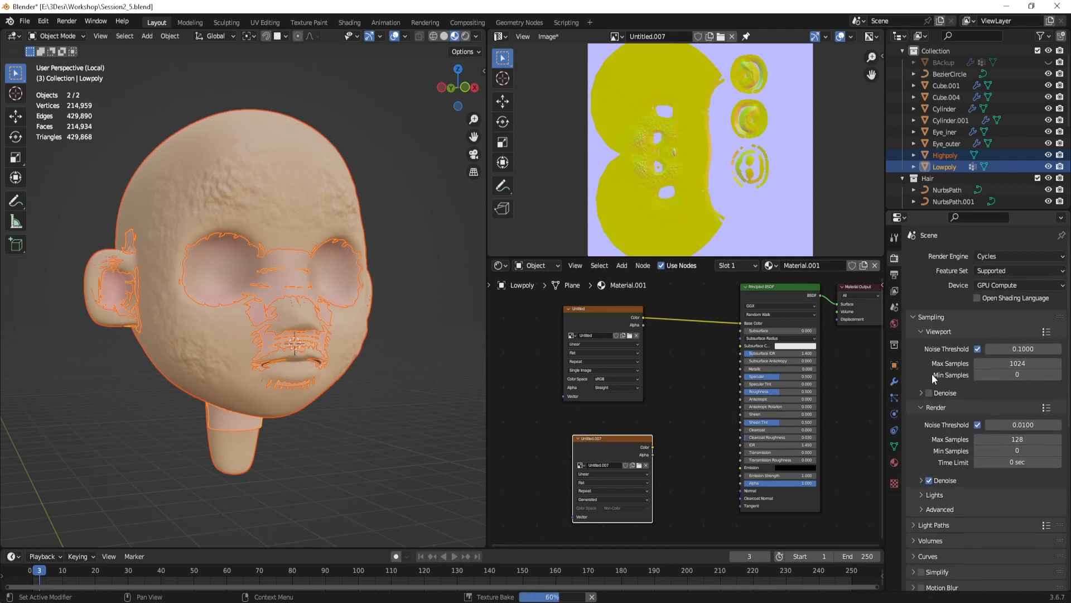
{"action": "scroll", "coordinate": [931, 374], "scroll_direction": "down", "scroll_amount": 13}
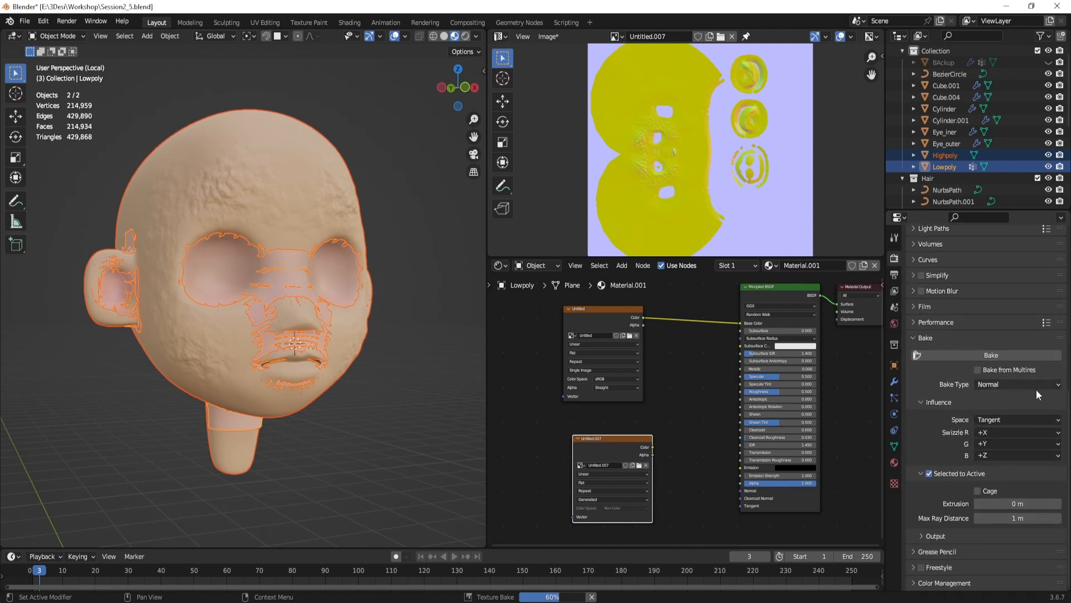
{"action": "left_click", "coordinate": [1036, 385]}
{"action": "left_click", "coordinate": [1036, 383]}
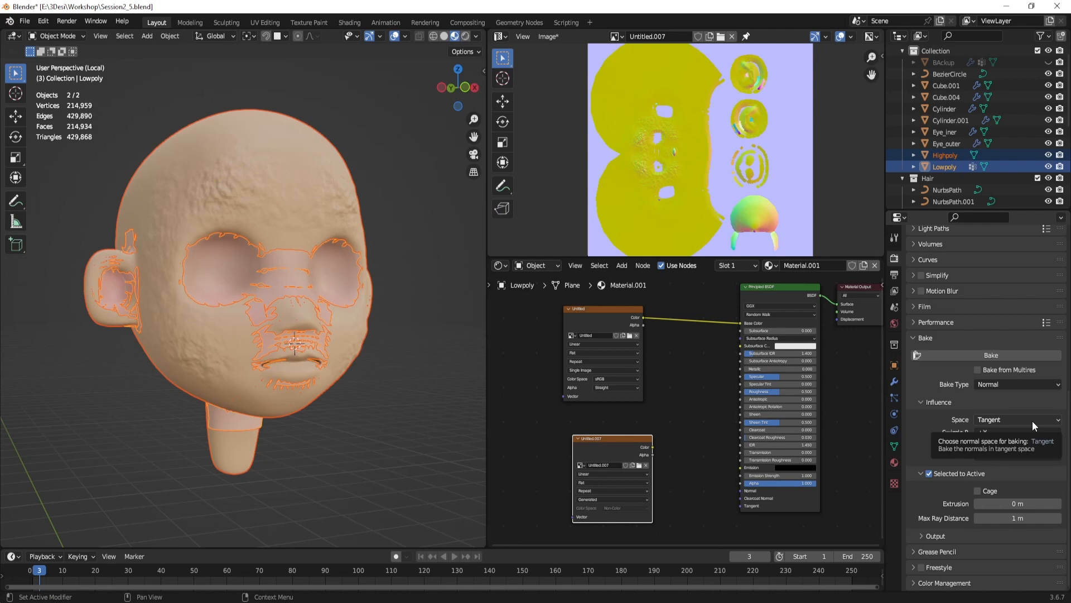
Step: Bake the normal map in Object space with a Max Ray Distance of 0.1 m, and return the space setting to Tangent
{"action": "left_click", "coordinate": [1032, 421]}
{"action": "left_click", "coordinate": [1025, 430]}
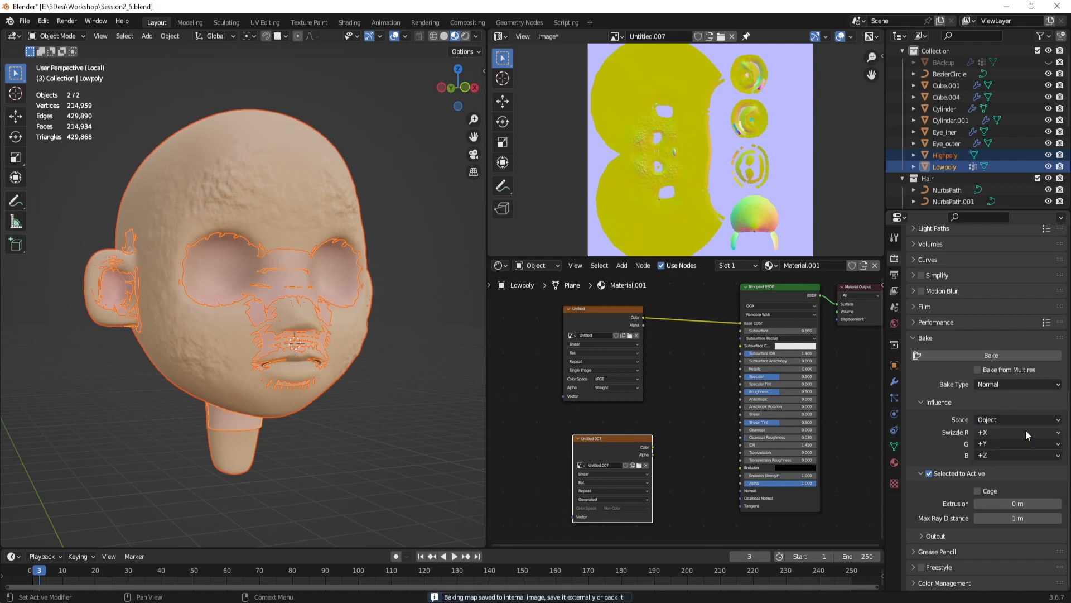
{"action": "left_click", "coordinate": [1009, 512]}
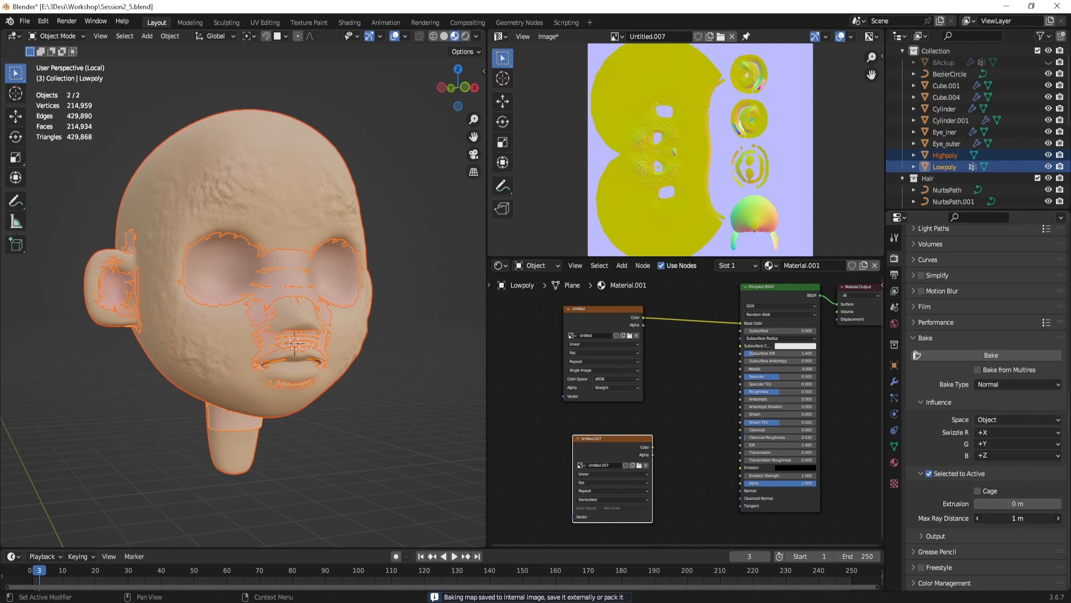
{"action": "type", "text": "0.1"}
{"action": "key", "text": "Return"}
{"action": "left_click", "coordinate": [1000, 354]}
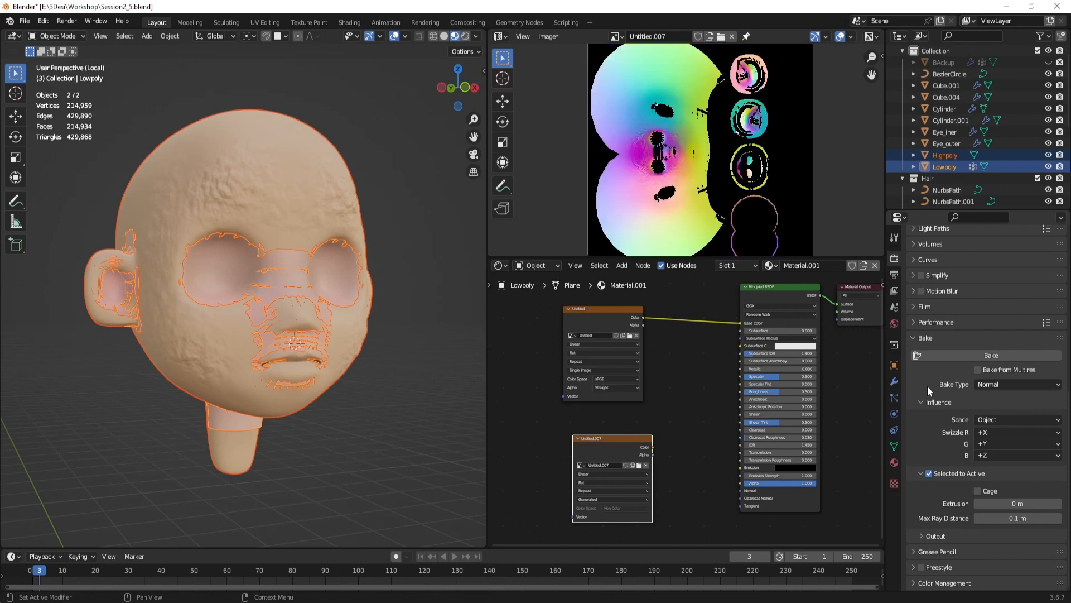
{"action": "left_click", "coordinate": [1007, 414]}
{"action": "left_click", "coordinate": [1009, 445]}
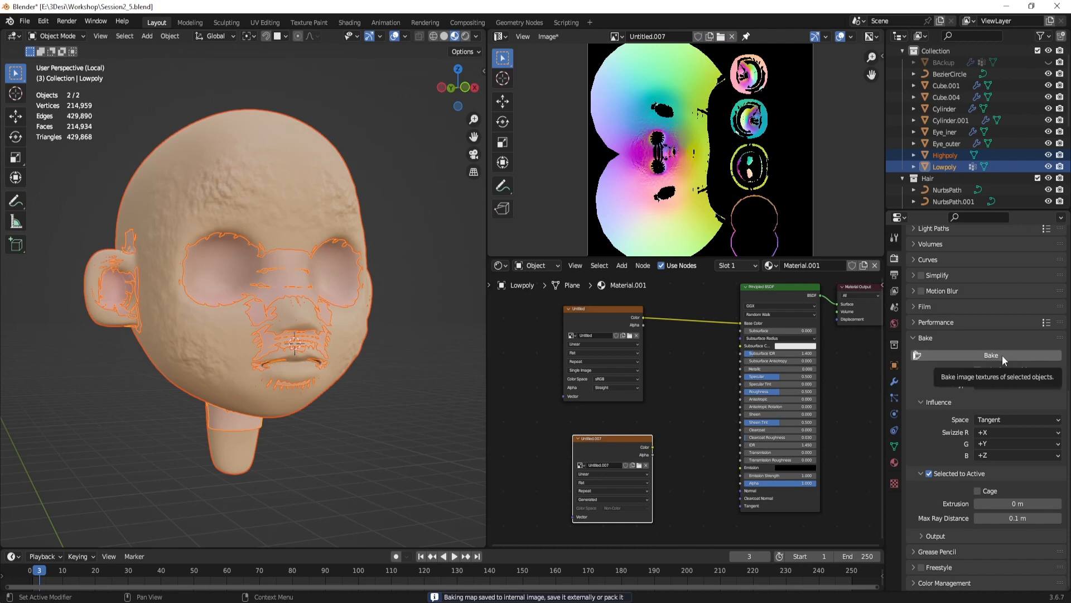
Step: Select the Highpoly and Lowpoly heads in turn and compare them in the viewport
{"action": "scroll", "coordinate": [318, 307], "scroll_direction": "down", "scroll_amount": 3}
{"action": "left_click", "coordinate": [389, 323]}
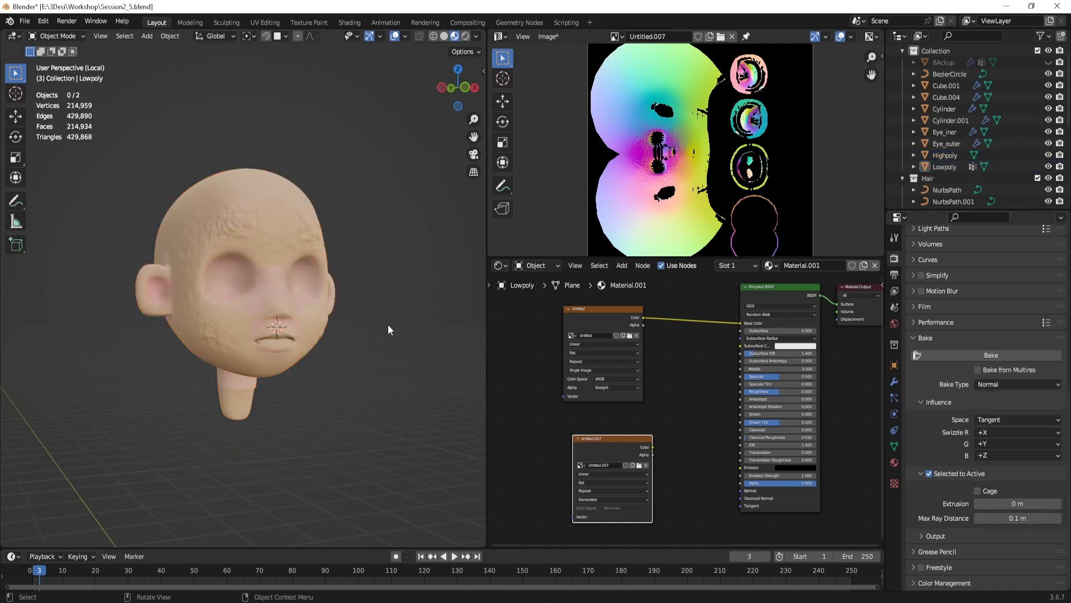
{"action": "middle_click_drag", "start_coordinate": [387, 324], "coordinate": [360, 324]}
{"action": "left_click", "coordinate": [314, 323]}
{"action": "scroll", "coordinate": [285, 265], "scroll_direction": "up", "scroll_amount": 4}
{"action": "scroll", "coordinate": [257, 201], "scroll_direction": "down", "scroll_amount": 4}
{"action": "scroll", "coordinate": [290, 260], "scroll_direction": "down", "scroll_amount": 7}
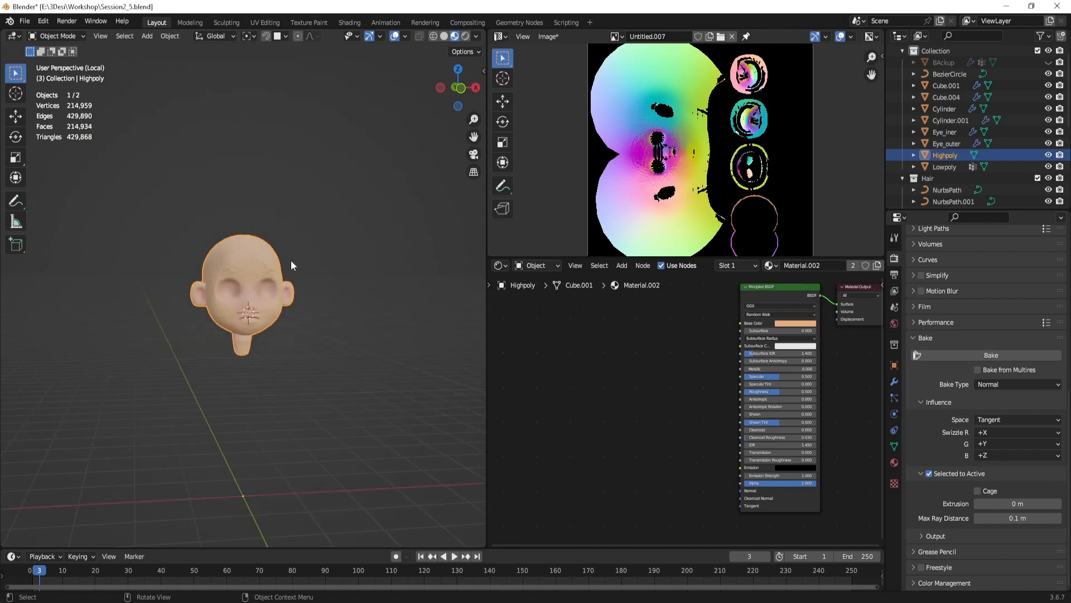
{"action": "scroll", "coordinate": [290, 260], "scroll_direction": "up", "scroll_amount": 2}
{"action": "left_click", "coordinate": [266, 289]}
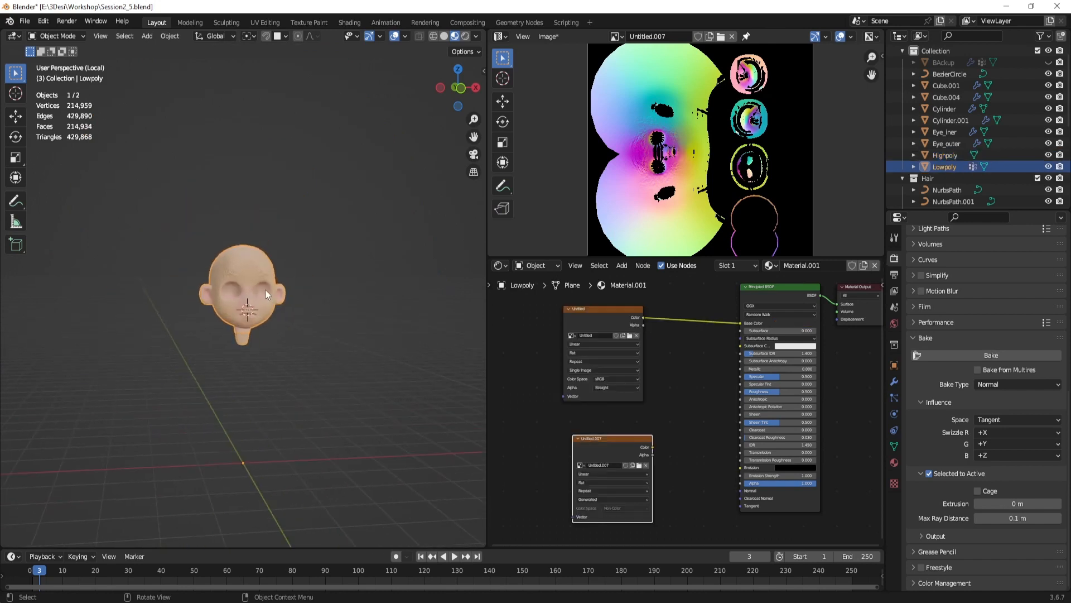
{"action": "scroll", "coordinate": [293, 300], "scroll_direction": "up", "scroll_amount": 2}
{"action": "left_click", "coordinate": [291, 289]}
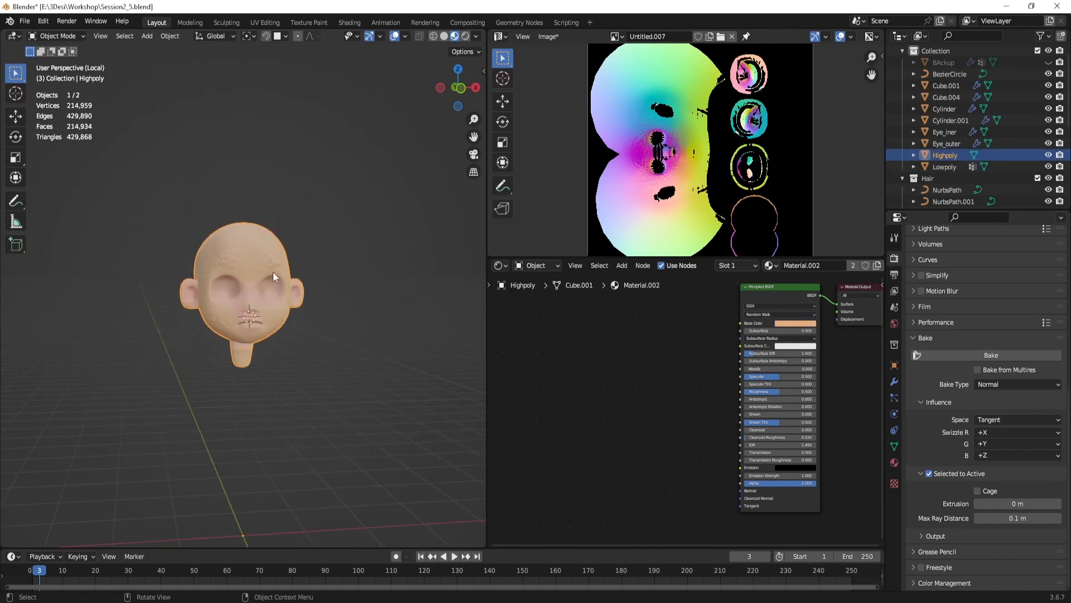
Step: Set the origins of both heads to Center of Mass (Surface), and reselect both with Lowpoly as the active object
{"action": "left_click_drag", "start_coordinate": [375, 348], "coordinate": [167, 190]}
{"action": "left_click", "coordinate": [169, 36]}
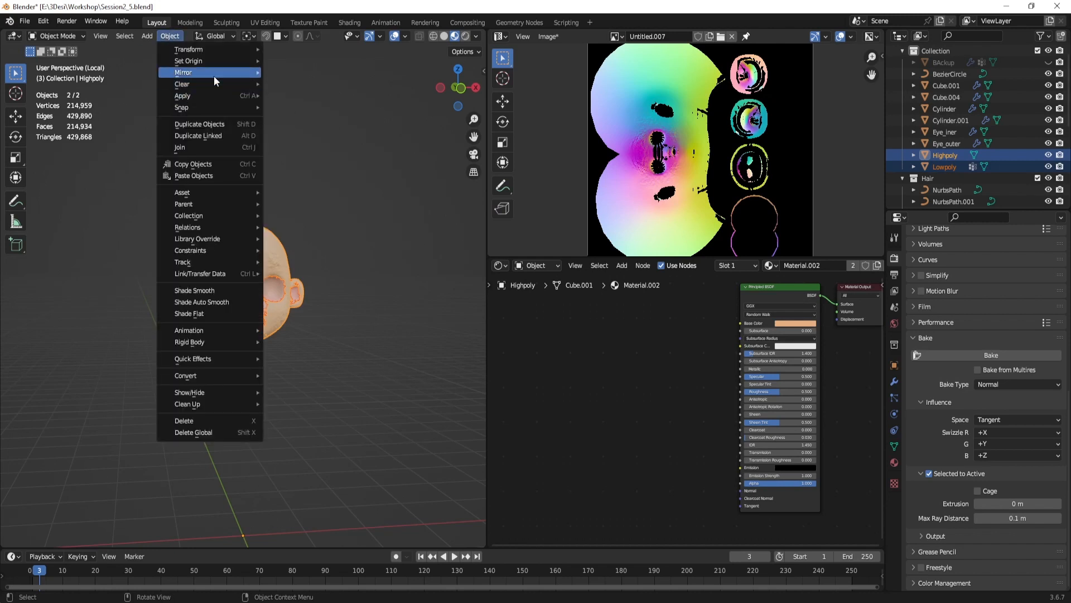
{"action": "mouse_move", "coordinate": [212, 61]}
{"action": "left_click", "coordinate": [333, 99]}
{"action": "scroll", "coordinate": [346, 254], "scroll_direction": "up", "scroll_amount": 6}
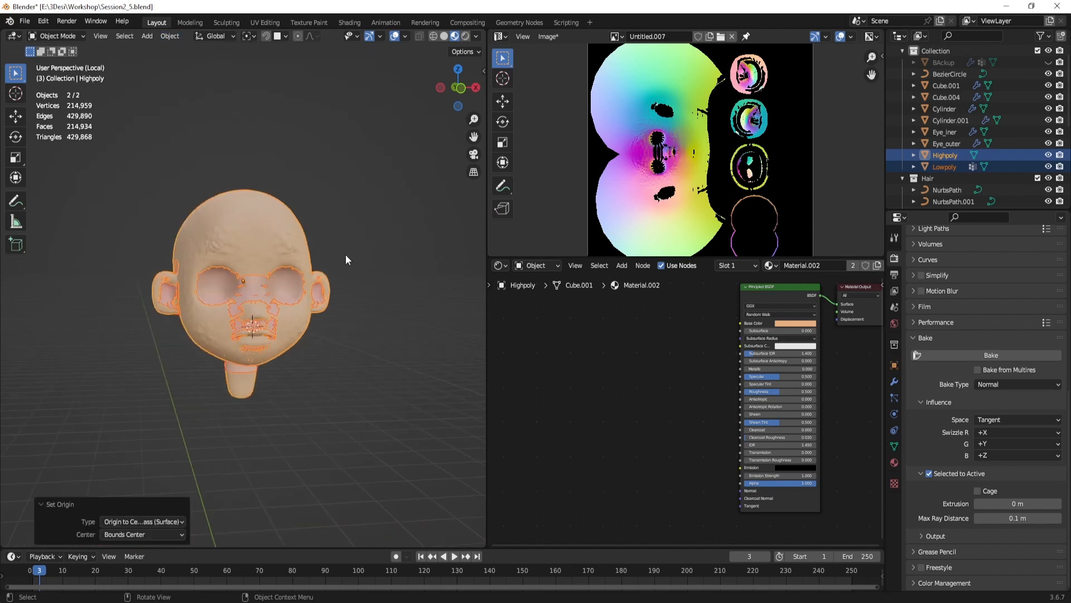
{"action": "middle_click_drag", "start_coordinate": [445, 259], "coordinate": [389, 236]}
{"action": "left_click", "coordinate": [389, 236]}
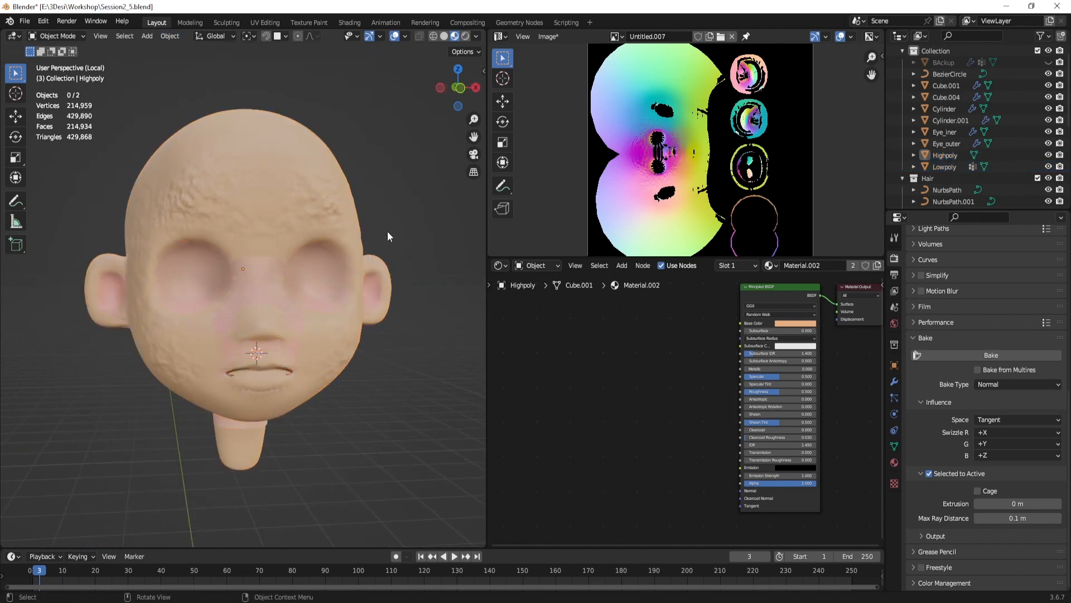
{"action": "left_click", "coordinate": [944, 155]}
{"action": "left_click", "coordinate": [946, 167], "text": "ctrl"}
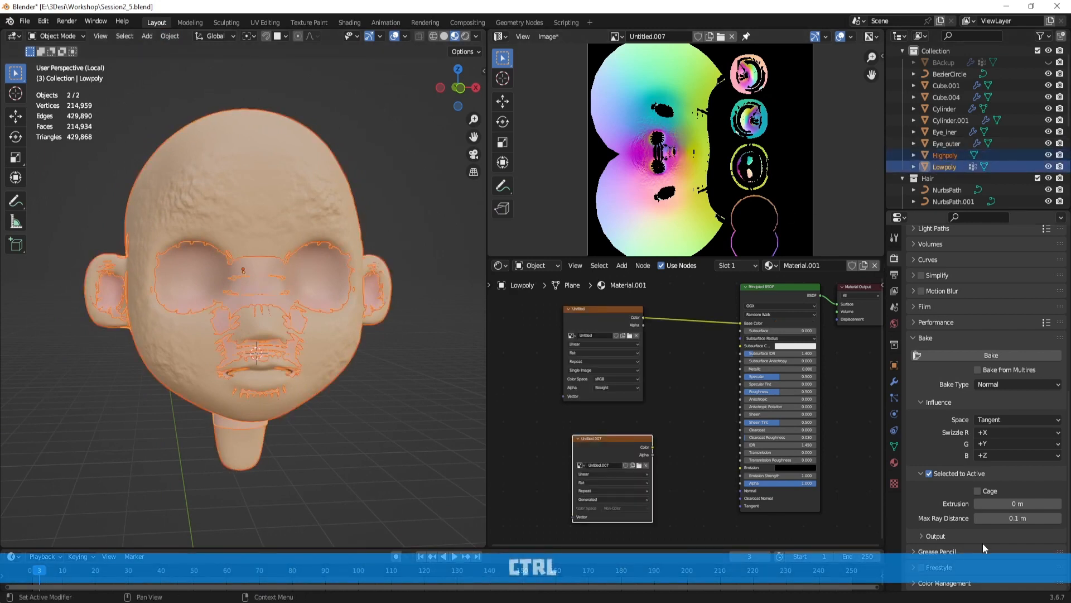
Step: Try baking the tangent-space normal map from the Highpoly head onto the Lowpoly head
{"action": "left_click", "coordinate": [1011, 421]}
{"action": "left_click", "coordinate": [1012, 445]}
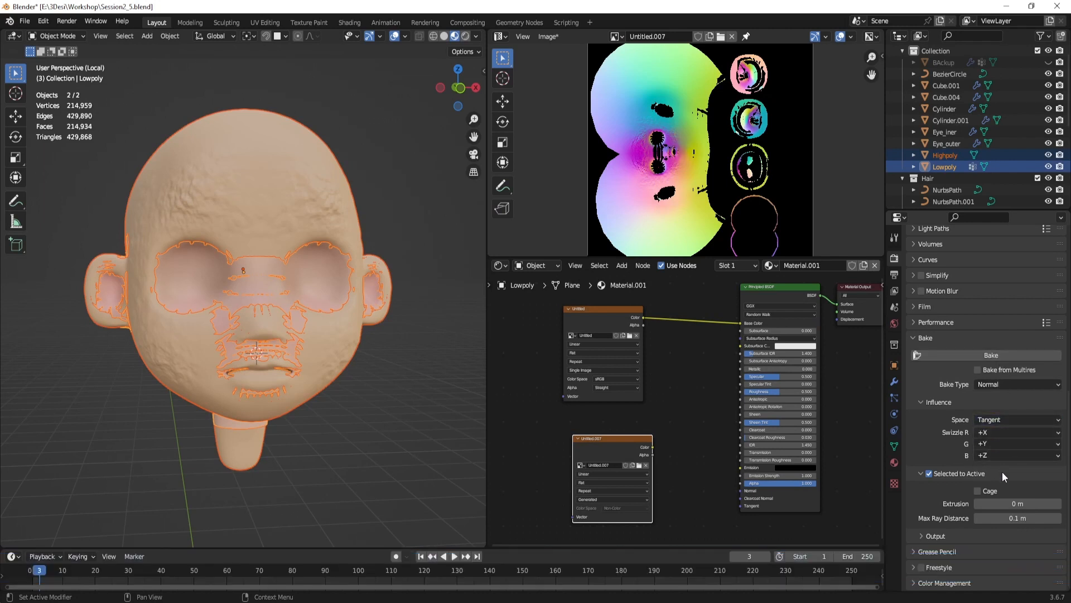
{"action": "left_click", "coordinate": [995, 355]}
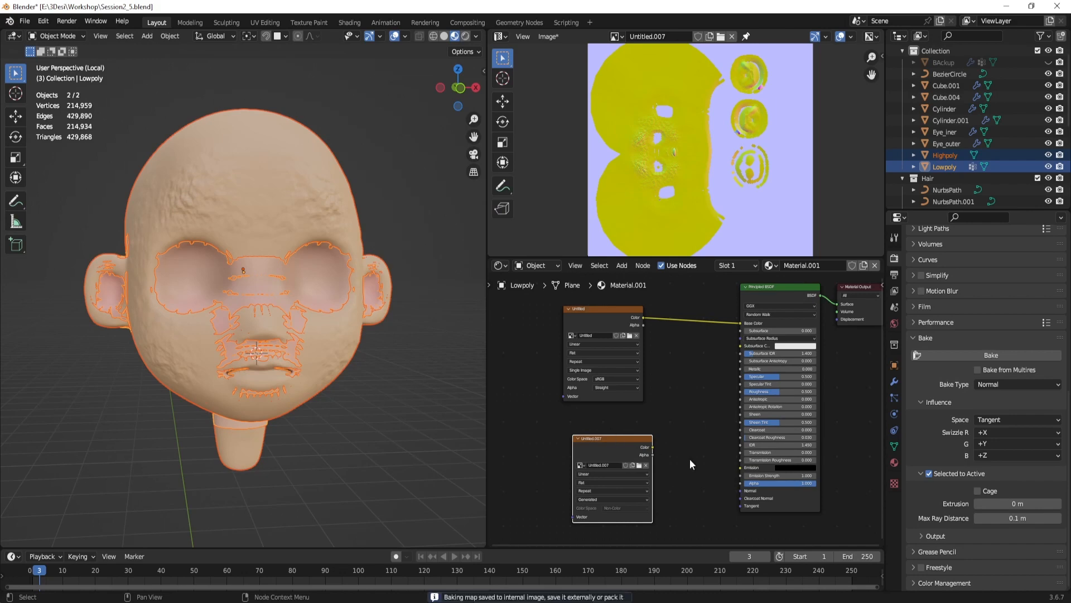
Step: Recalculate the normals of all faces on both the Highpoly and Lowpoly heads so they point outward
{"action": "key", "text": "Tab"}
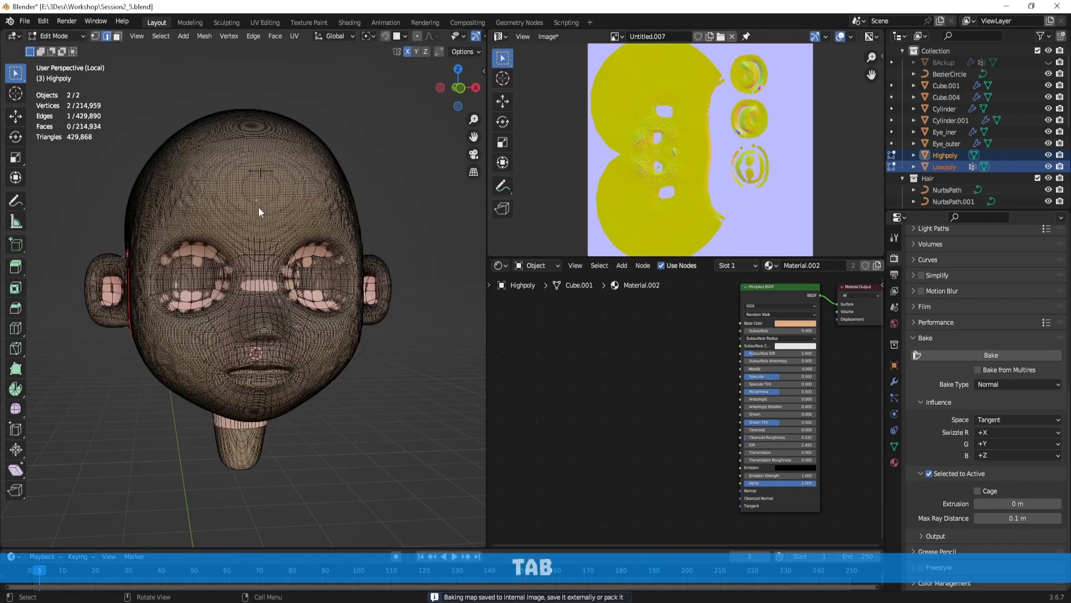
{"action": "middle_click_drag", "start_coordinate": [259, 206], "coordinate": [287, 212]}
{"action": "key", "text": "a"}
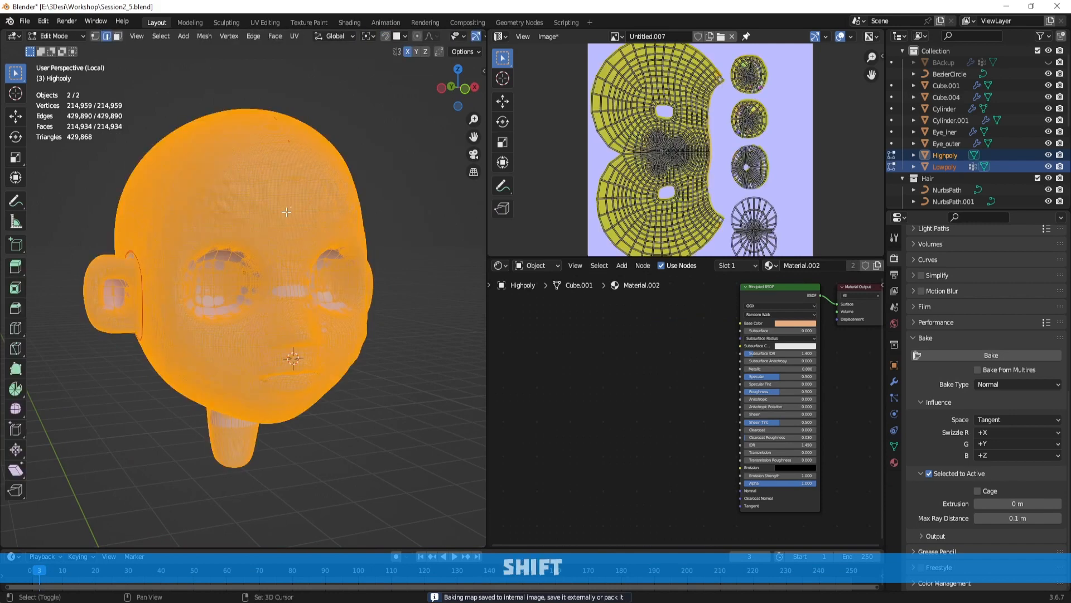
{"action": "key", "text": "shift+n"}
{"action": "key", "text": "Tab"}
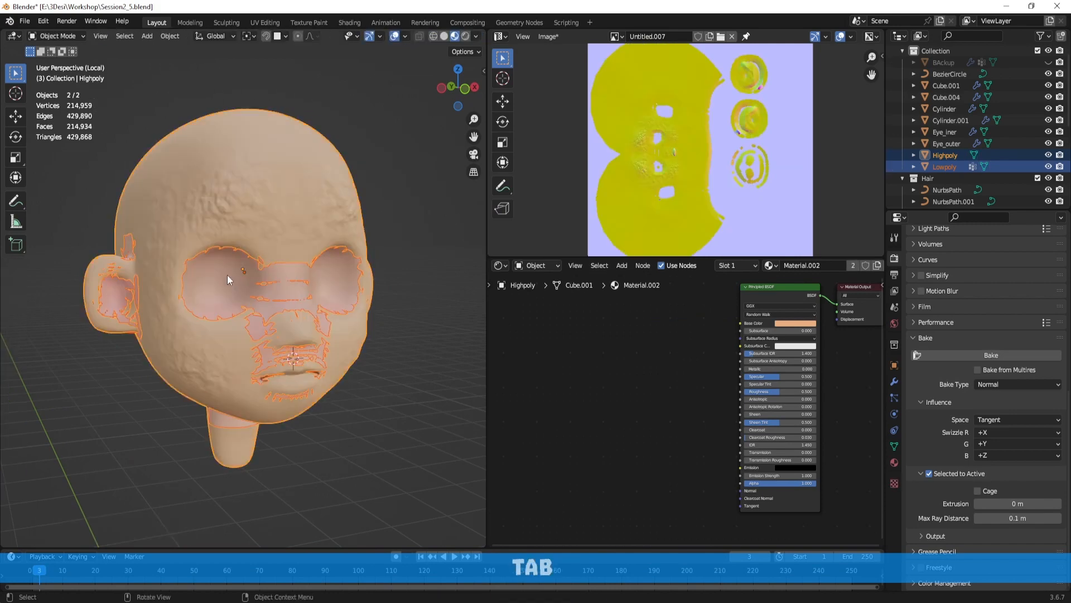
Step: Reselect both heads with Lowpoly active, rebake the tangent normal map, and examine the baked image up close
{"action": "left_click", "coordinate": [222, 275]}
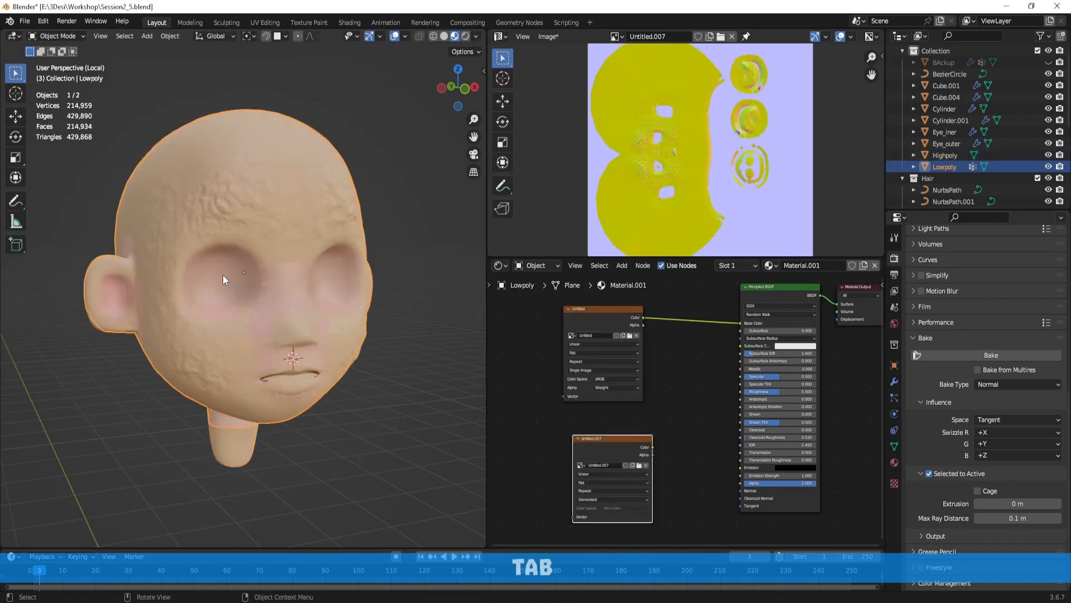
{"action": "left_click", "coordinate": [950, 159], "text": "ctrl"}
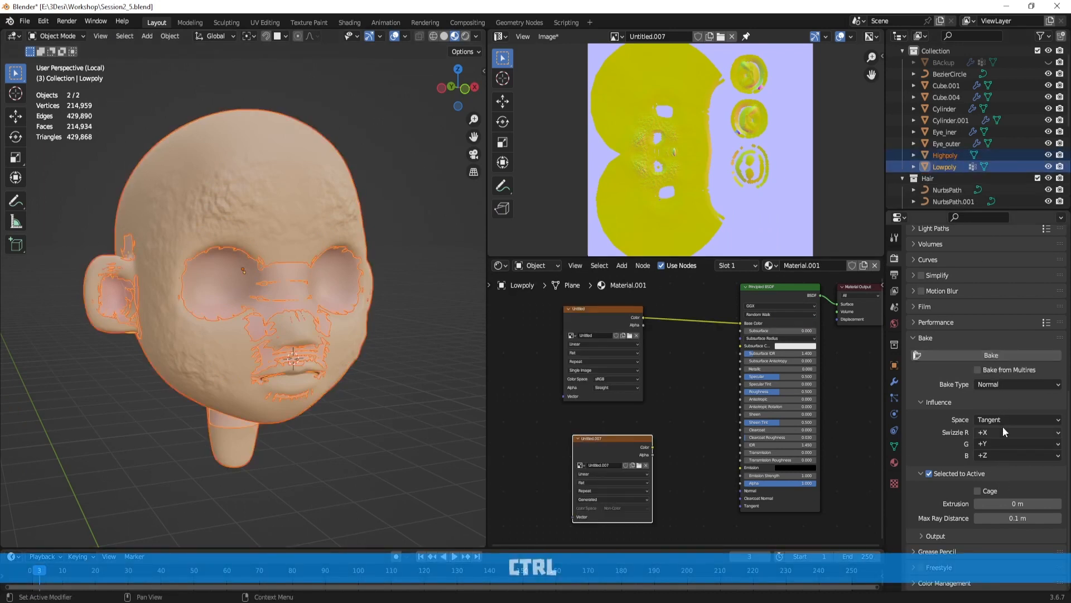
{"action": "left_click", "coordinate": [989, 356]}
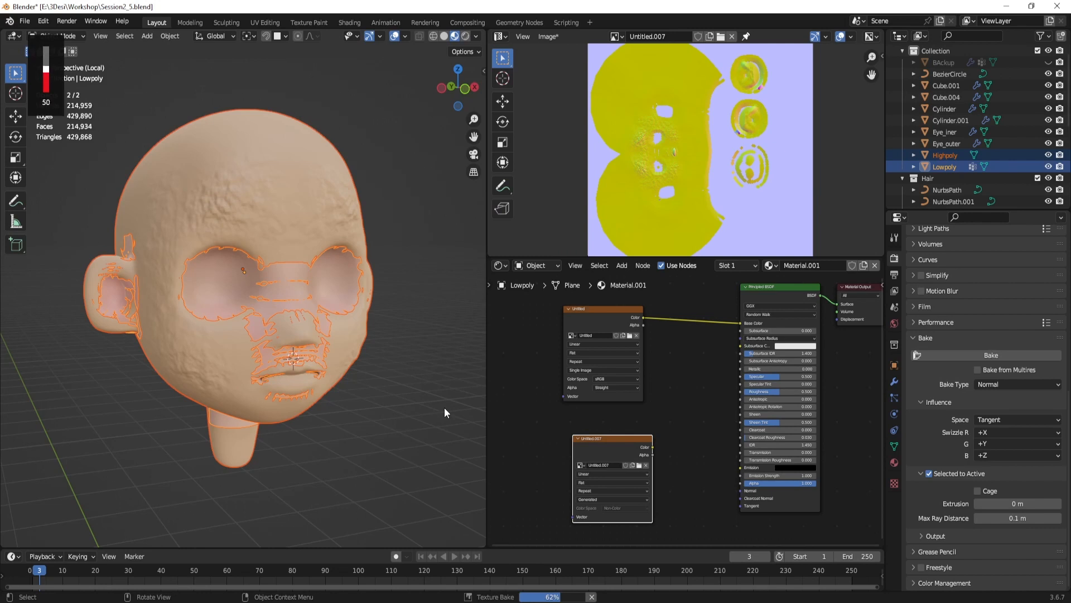
{"action": "left_click", "coordinate": [444, 408]}
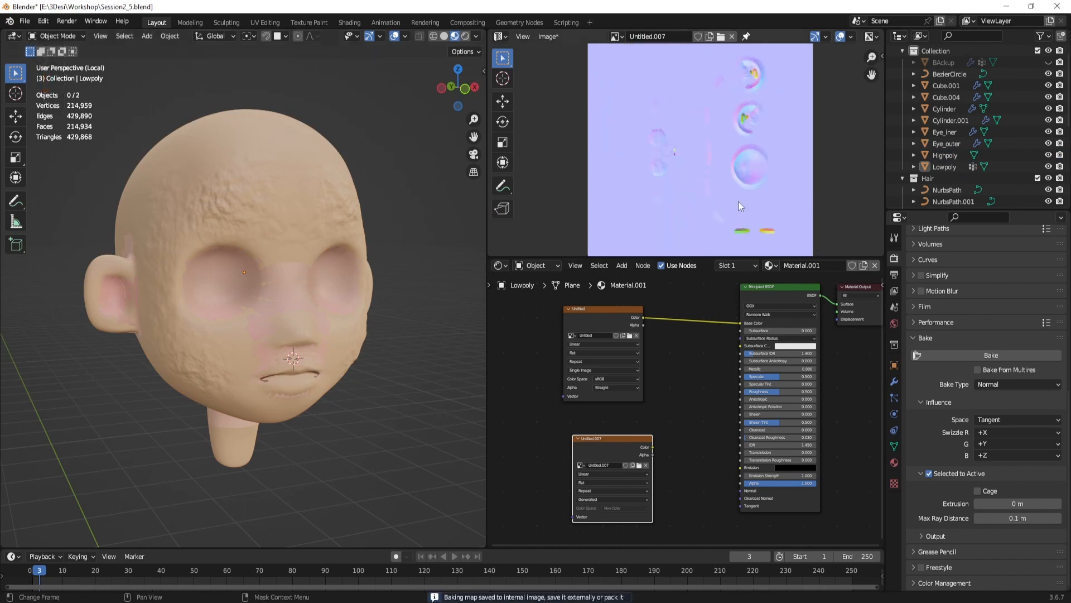
{"action": "scroll", "coordinate": [745, 183], "scroll_direction": "up", "scroll_amount": 2}
{"action": "scroll", "coordinate": [749, 168], "scroll_direction": "down", "scroll_amount": 6}
{"action": "scroll", "coordinate": [749, 169], "scroll_direction": "up", "scroll_amount": 6}
{"action": "scroll", "coordinate": [748, 168], "scroll_direction": "up", "scroll_amount": 1}
{"action": "scroll", "coordinate": [748, 168], "scroll_direction": "down", "scroll_amount": 2}
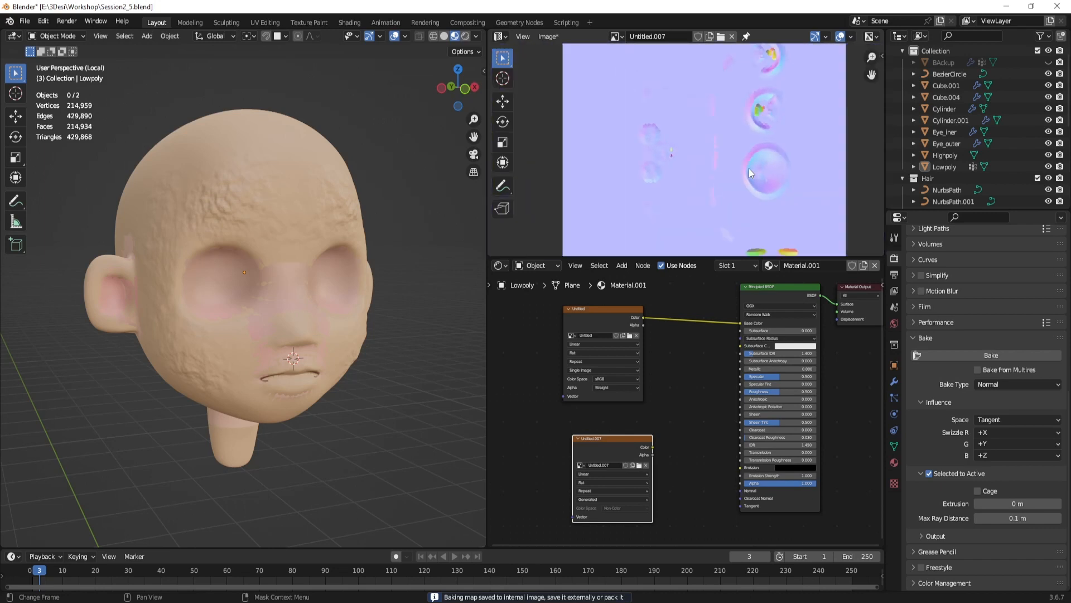
Step: Set the Max Ray Distance to 0.05 m and rebake the normal map with Highpoly selected and Lowpoly active
{"action": "left_click", "coordinate": [1025, 516]}
{"action": "type", "text": "0.05"}
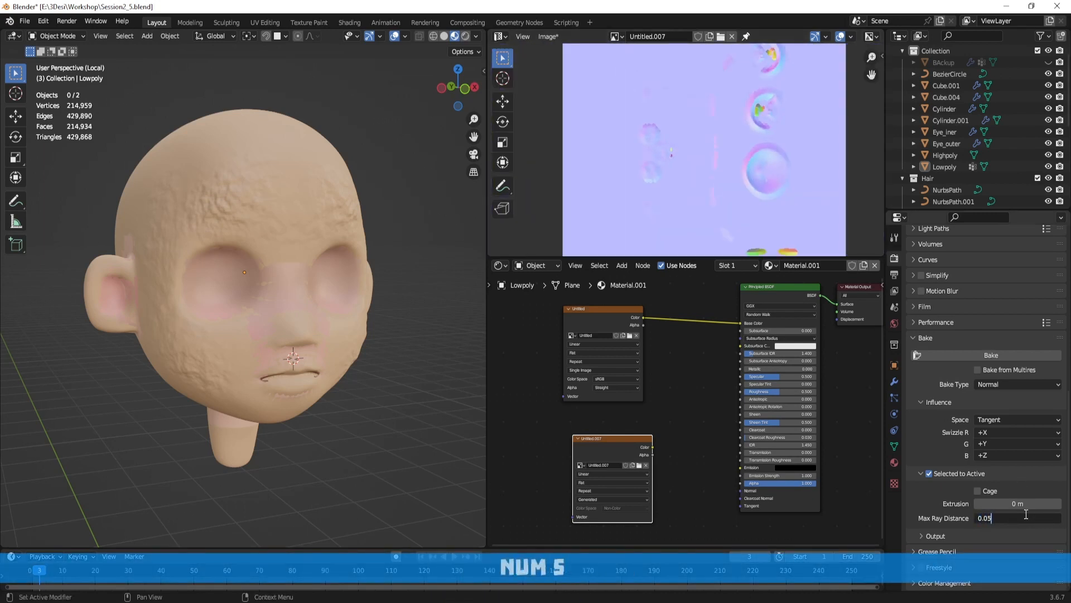
{"action": "key", "text": "Return"}
{"action": "left_click", "coordinate": [1007, 356]}
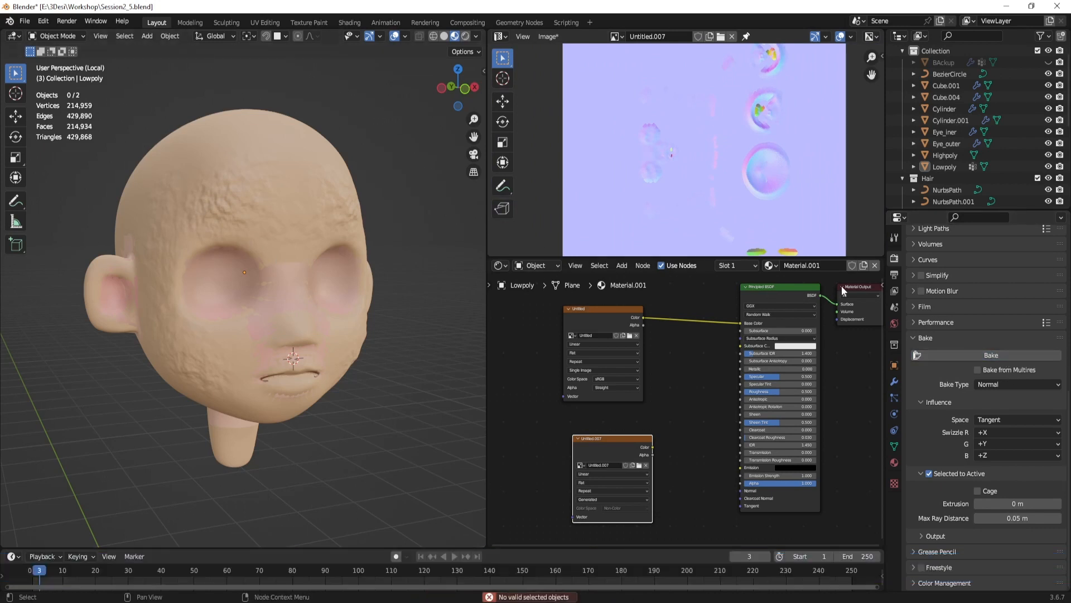
{"action": "left_click", "coordinate": [944, 155]}
{"action": "left_click", "coordinate": [944, 167], "text": "ctrl"}
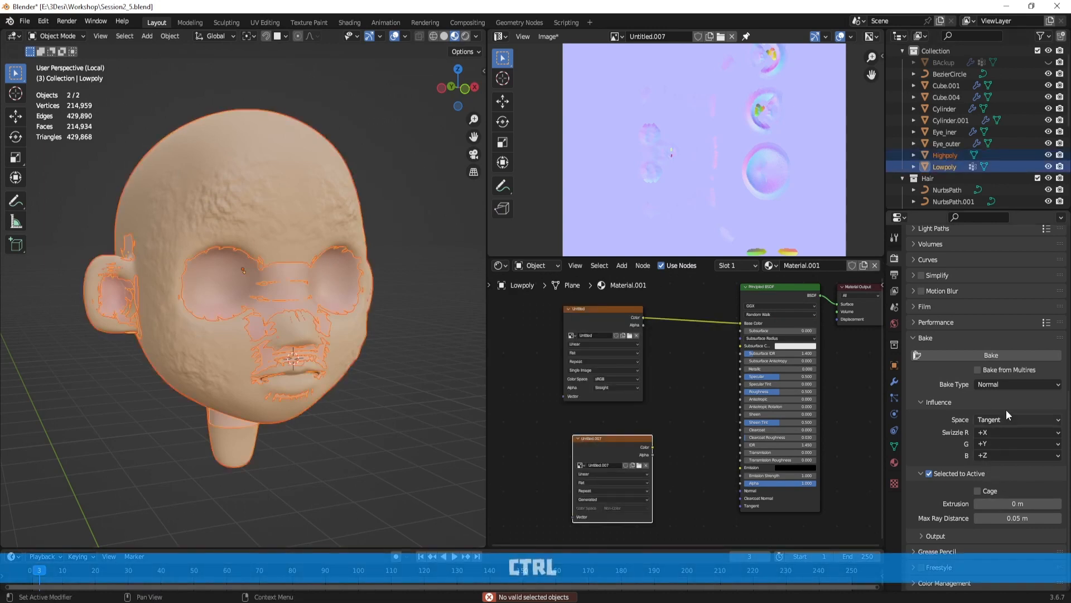
{"action": "left_click", "coordinate": [1006, 354]}
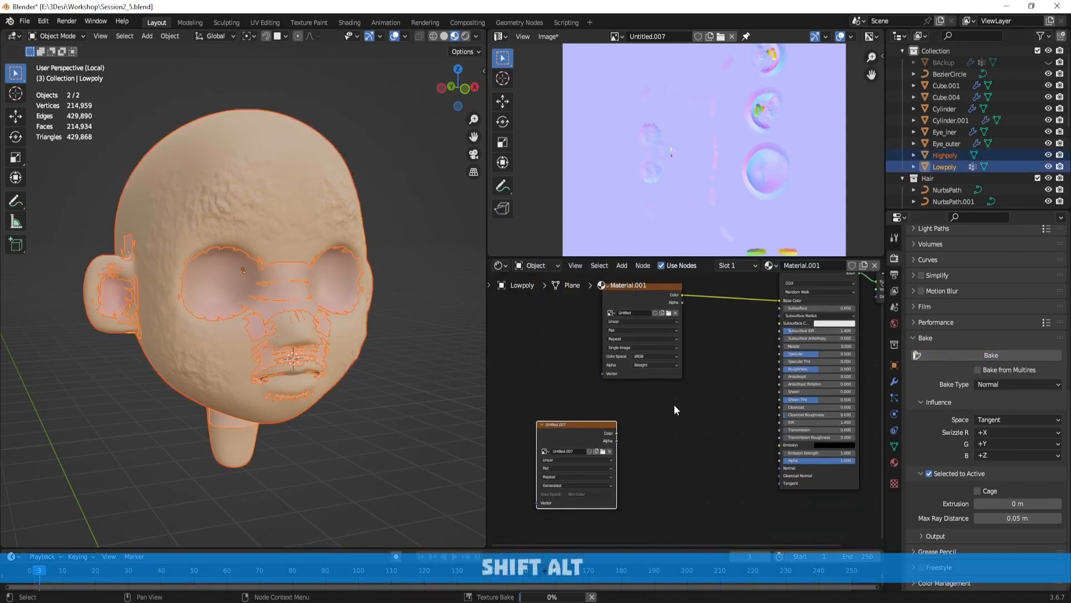
{"action": "key", "text": "shift+a"}
{"action": "type", "text": "norm"}
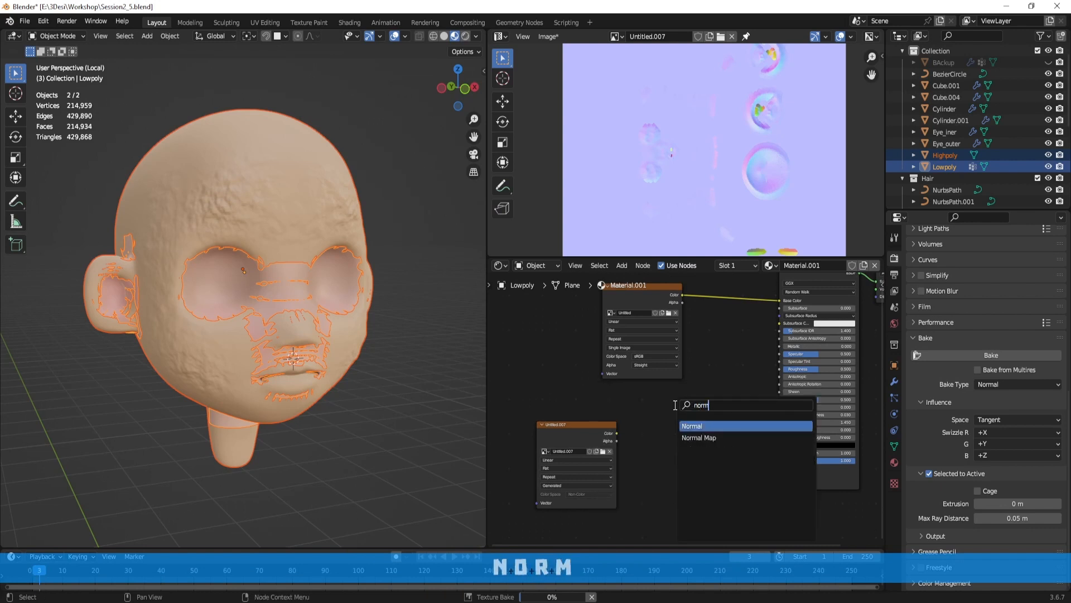
{"action": "key", "text": "Return"}
{"action": "left_click", "coordinate": [675, 405]}
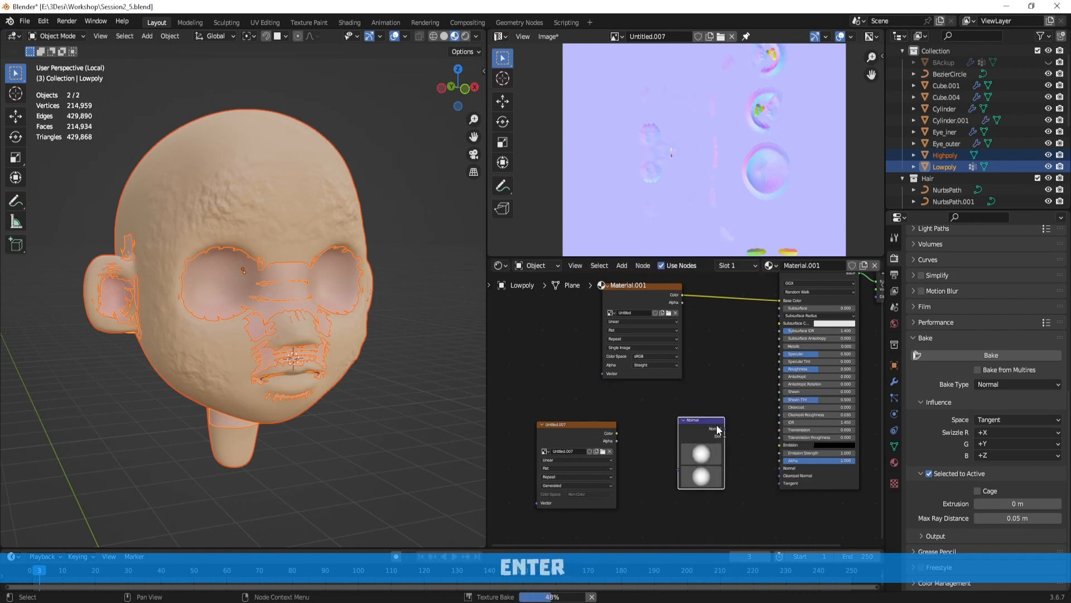
{"action": "key", "text": "x"}
Step: Add a Normal Map node and connect the baked image's color through it to the Principled BSDF's Normal input
{"action": "key", "text": "shift+a"}
{"action": "type", "text": "normal"}
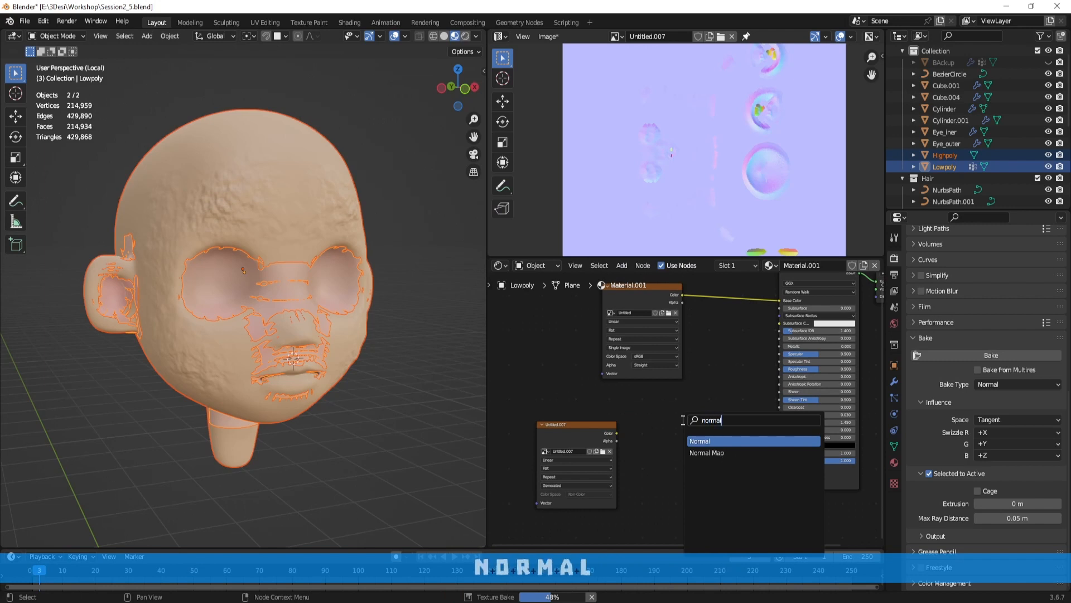
{"action": "key", "text": "Down"}
{"action": "key", "text": "Return"}
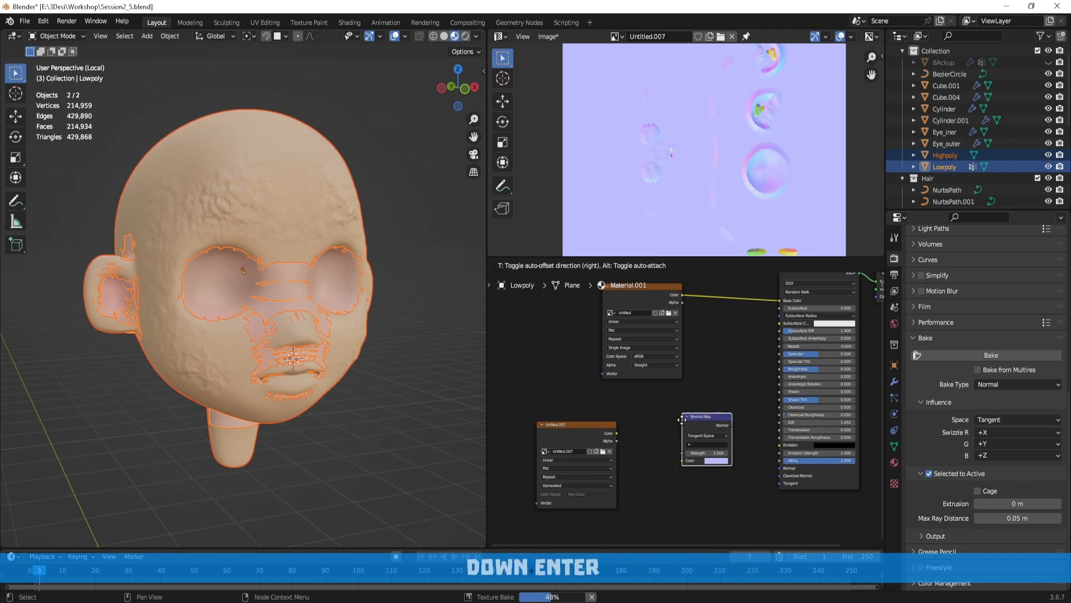
{"action": "left_click", "coordinate": [665, 445]}
{"action": "scroll", "coordinate": [631, 447], "scroll_direction": "up", "scroll_amount": 1}
{"action": "left_click_drag", "start_coordinate": [605, 437], "coordinate": [664, 498]}
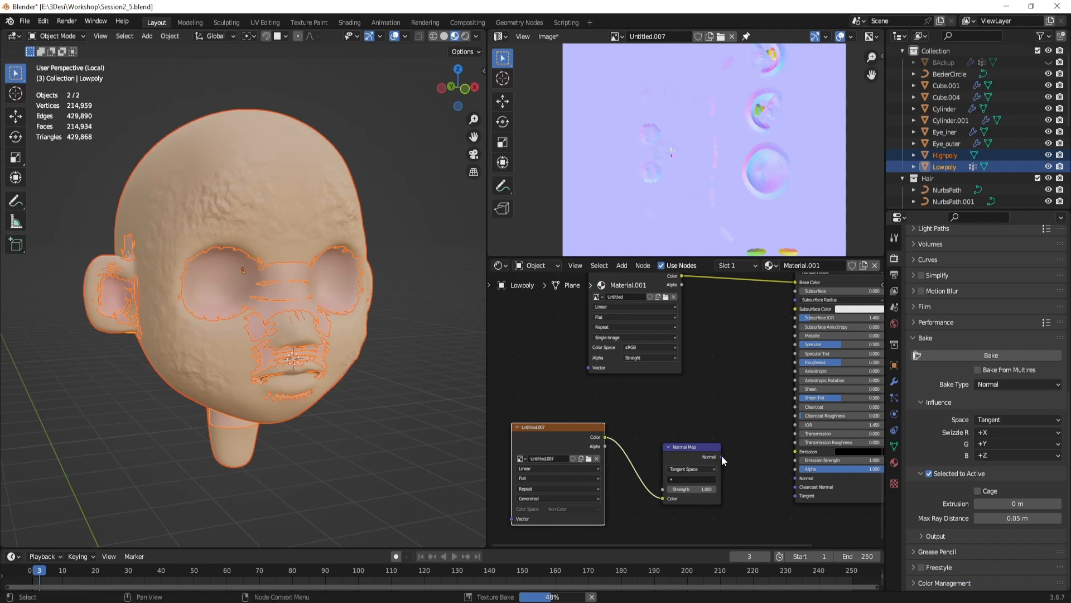
{"action": "left_click_drag", "start_coordinate": [722, 455], "coordinate": [801, 479]}
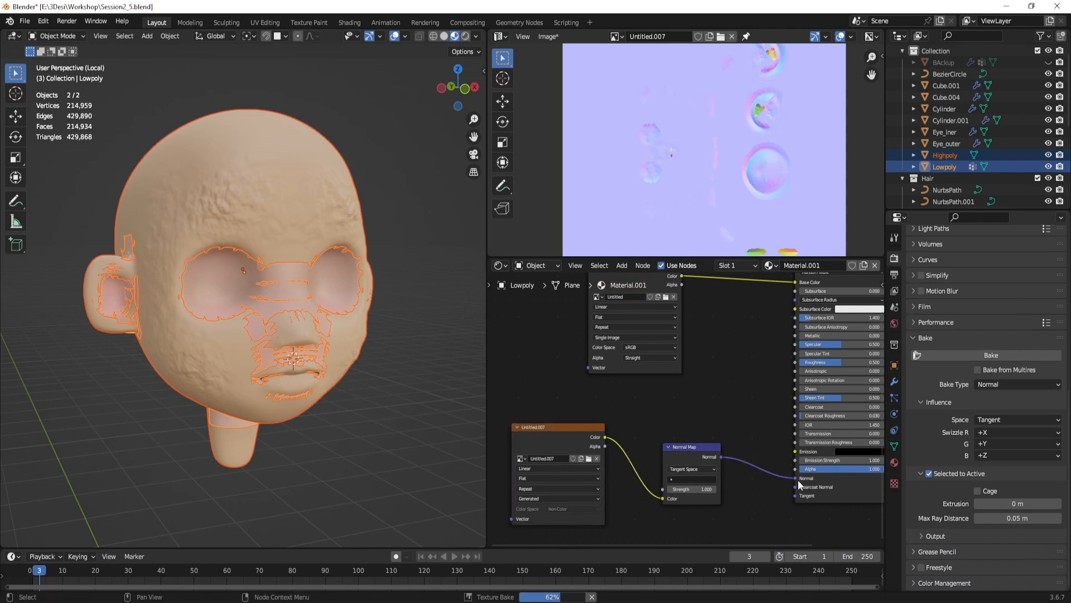
{"action": "scroll", "coordinate": [727, 206], "scroll_direction": "down", "scroll_amount": 2}
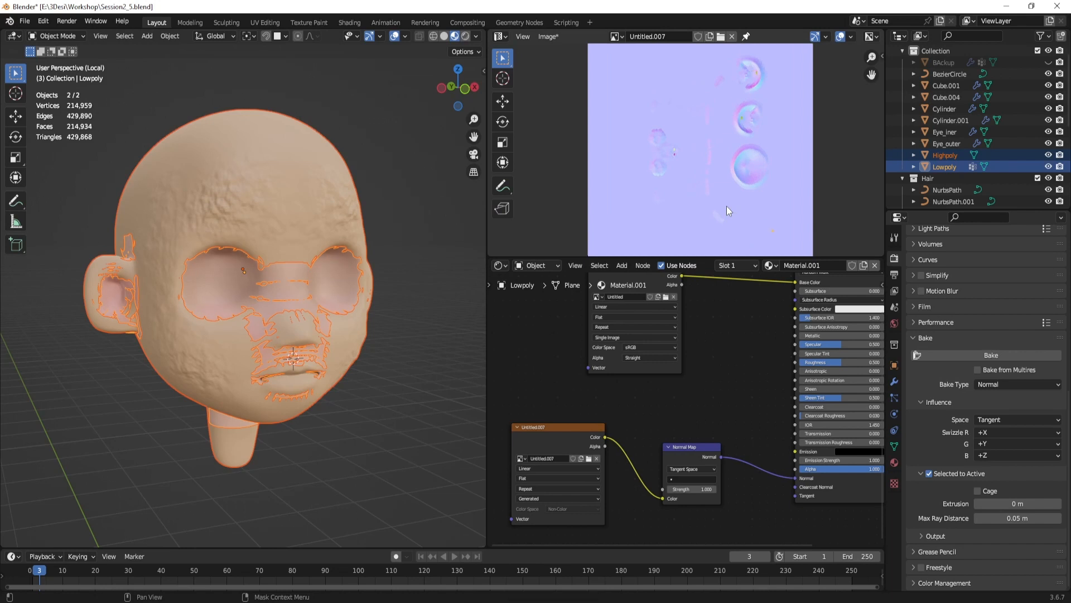
Step: Isolate the Lowpoly head and examine its surface and material node connections with the baked normal map applied
{"action": "left_click", "coordinate": [308, 185]}
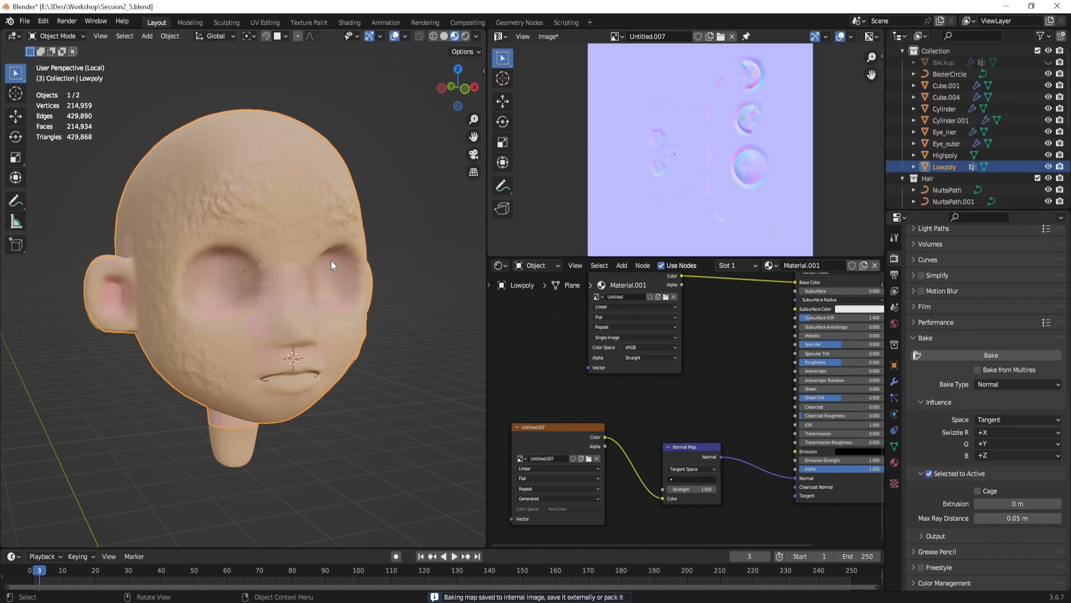
{"action": "key", "text": "KP_Divide"}
{"action": "key", "text": "KP_Divide"}
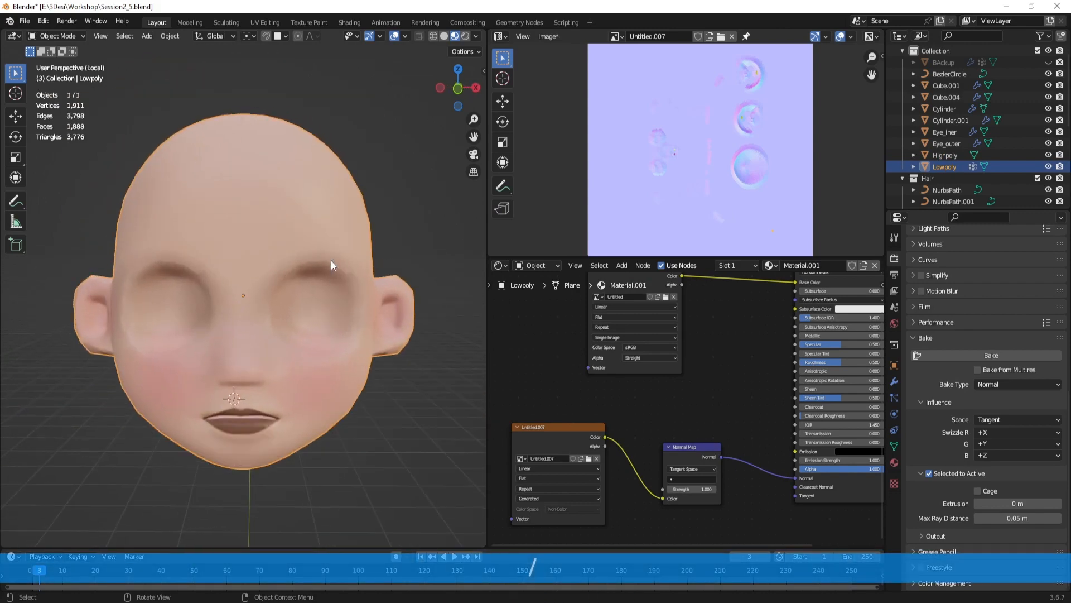
{"action": "middle_click_drag", "start_coordinate": [330, 260], "coordinate": [299, 272]}
{"action": "middle_click_drag", "start_coordinate": [755, 346], "coordinate": [693, 418]}
{"action": "left_click", "coordinate": [764, 317], "text": "ctrl+shift"}
{"action": "scroll", "coordinate": [663, 451], "scroll_direction": "down", "scroll_amount": 2}
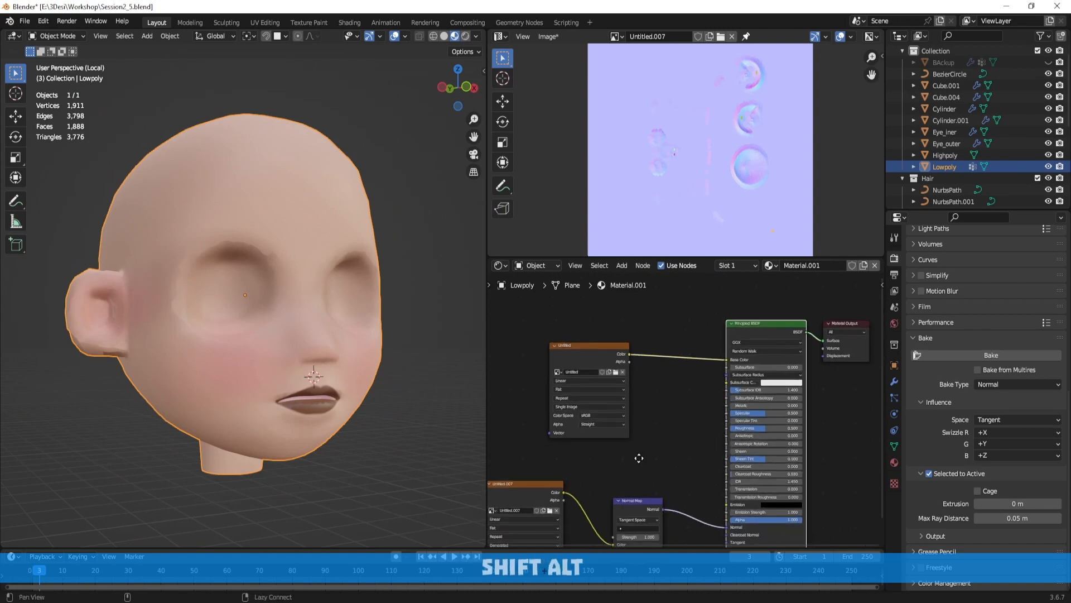
{"action": "middle_click_drag", "start_coordinate": [638, 457], "coordinate": [655, 354]}
{"action": "scroll", "coordinate": [665, 468], "scroll_direction": "up", "scroll_amount": 4}
{"action": "mouse_move", "coordinate": [646, 446]}
{"action": "left_mouse_down"}
{"action": "mouse_move", "coordinate": [686, 445]}
{"action": "mouse_move", "coordinate": [651, 446]}
{"action": "left_mouse_up"}
{"action": "middle_click_drag", "start_coordinate": [162, 310], "coordinate": [340, 356]}
Step: Undo the last few actions and return to the view of the whole character
{"action": "key", "text": "ctrl+z"}
{"action": "key", "text": "ctrl+z"}
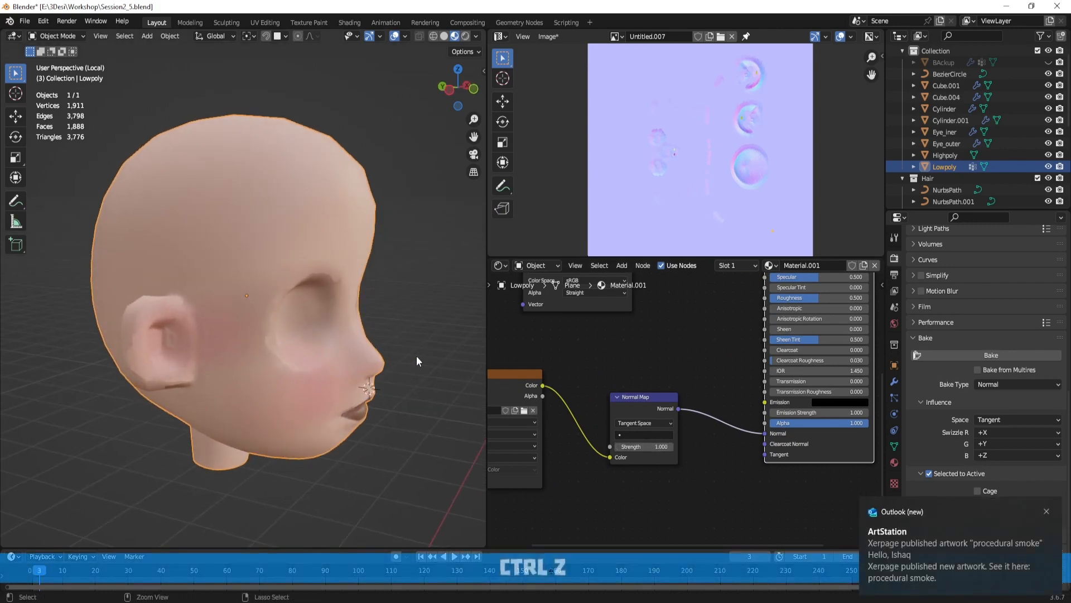
{"action": "key", "text": "ctrl+z"}
{"action": "middle_click_drag", "start_coordinate": [416, 356], "coordinate": [370, 319]}
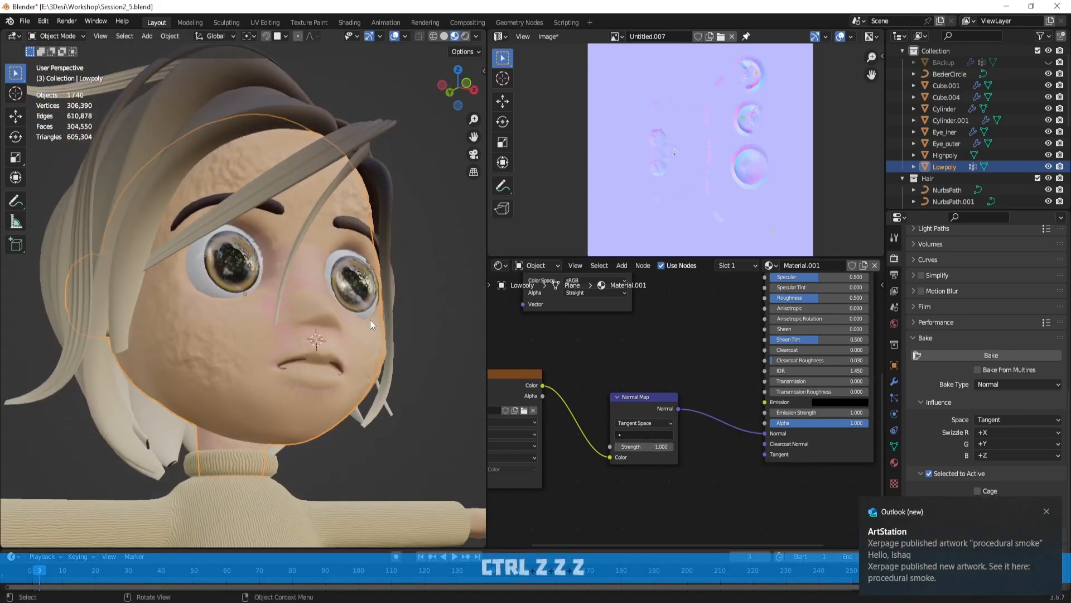
Step: Isolate the Highpoly head, examine its sculpted skin detail in Sculpt Mode, and return to the whole character in Object Mode
{"action": "key", "text": "Tab"}
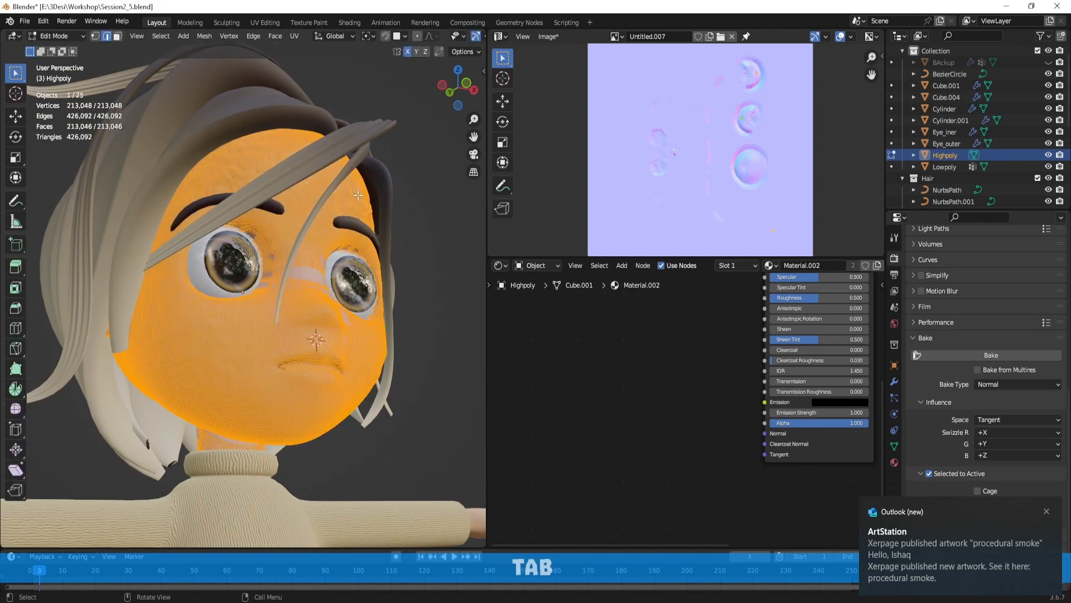
{"action": "key", "text": "Tab"}
{"action": "key", "text": "KP_Divide"}
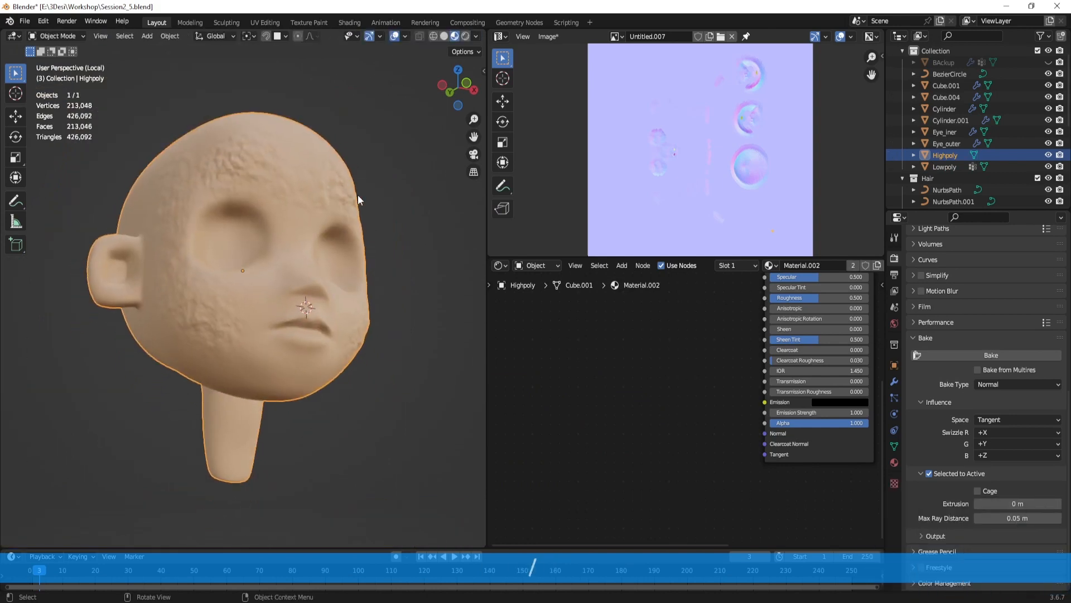
{"action": "middle_click_drag", "start_coordinate": [357, 195], "coordinate": [380, 236]}
{"action": "key", "text": "Tab"}
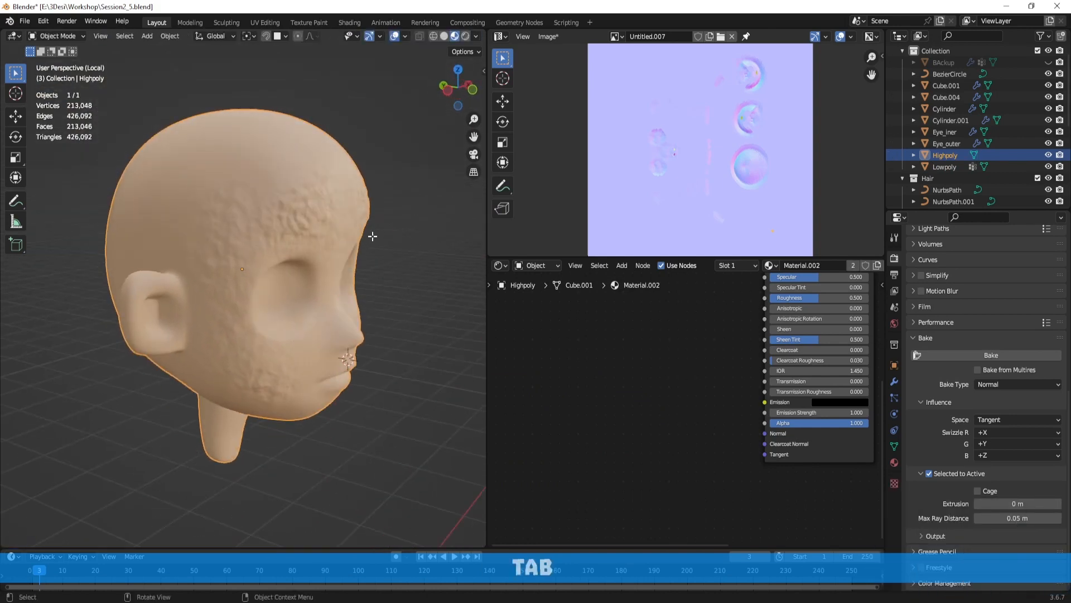
{"action": "scroll", "coordinate": [379, 235], "scroll_direction": "up", "scroll_amount": 3}
{"action": "key", "text": "ctrl+Tab"}
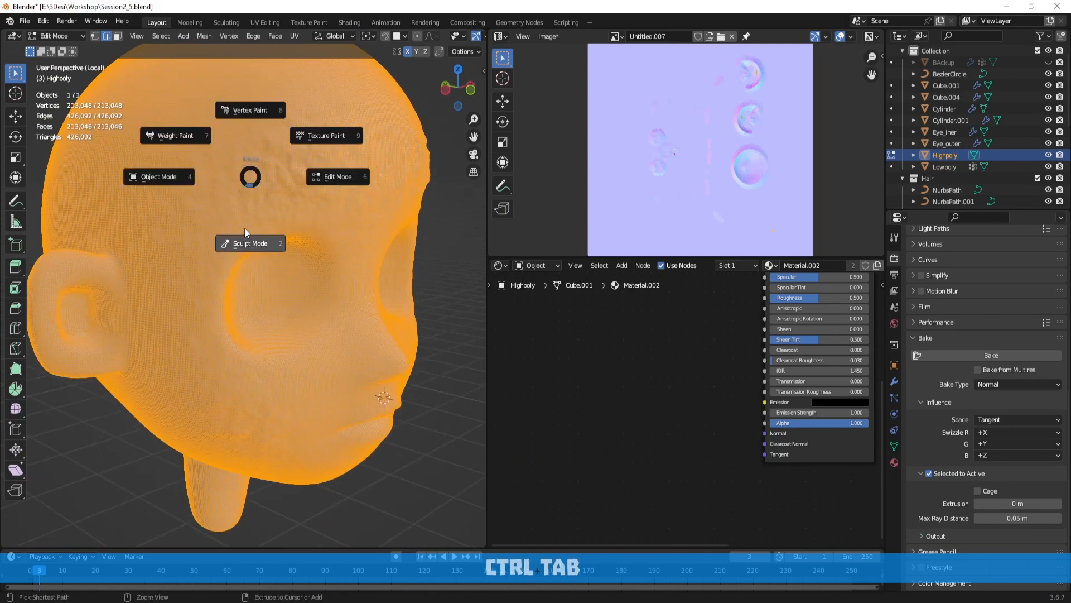
{"action": "left_click", "coordinate": [251, 243]}
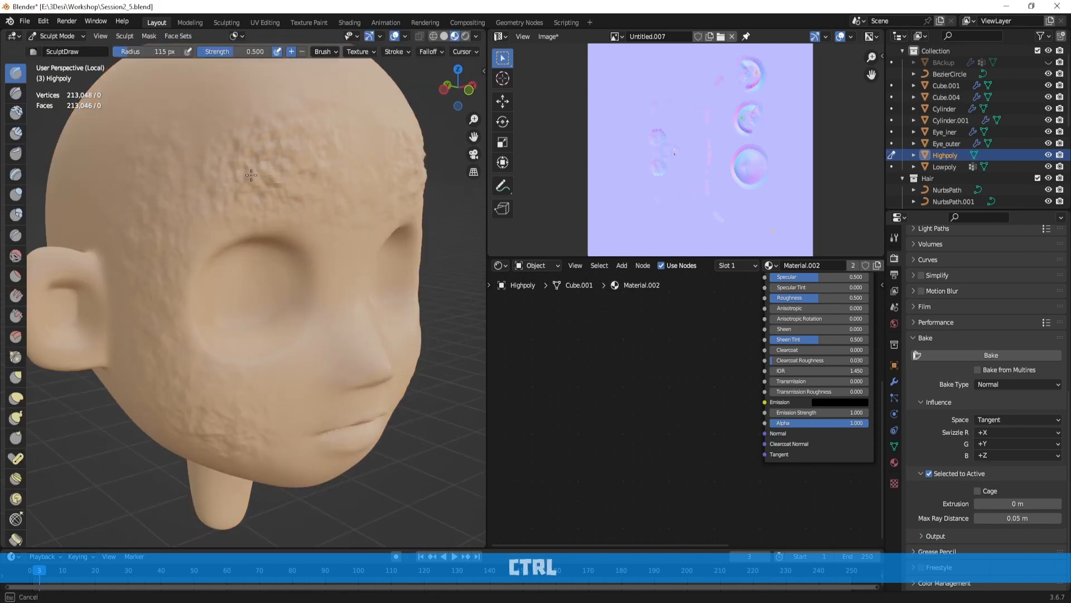
{"action": "middle_click_drag", "start_coordinate": [184, 179], "coordinate": [185, 218], "text": "ctrl"}
{"action": "middle_click_drag", "start_coordinate": [184, 217], "coordinate": [249, 218]}
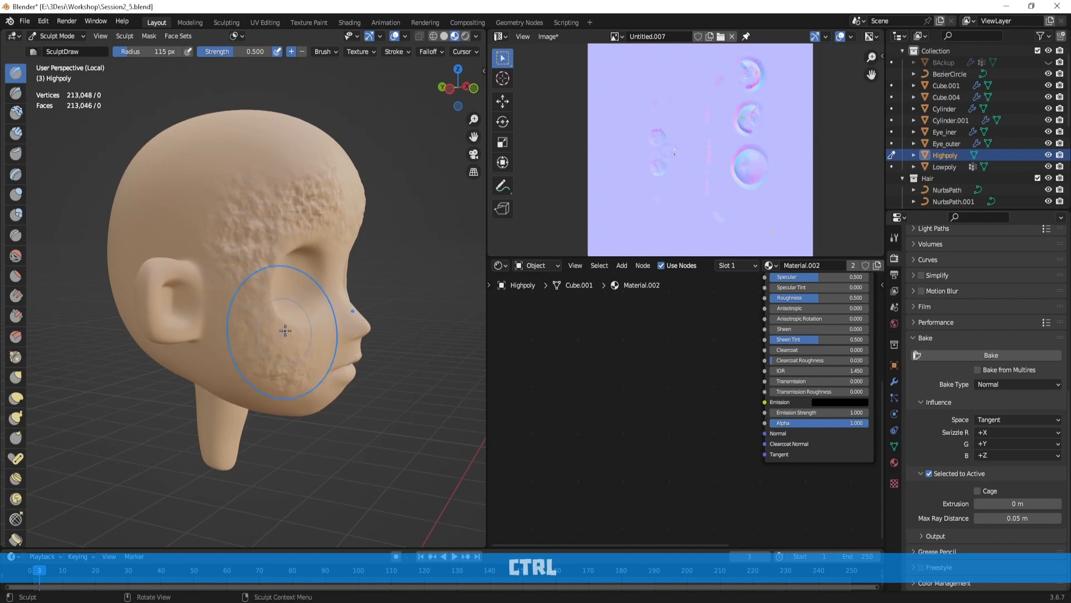
{"action": "mouse_move", "coordinate": [285, 327]}
{"action": "middle_mouse_down"}
{"action": "mouse_move", "coordinate": [221, 301]}
{"action": "mouse_move", "coordinate": [263, 315]}
{"action": "mouse_move", "coordinate": [246, 196]}
{"action": "mouse_move", "coordinate": [262, 227]}
{"action": "mouse_move", "coordinate": [321, 220]}
{"action": "mouse_move", "coordinate": [384, 246]}
{"action": "mouse_move", "coordinate": [349, 239]}
{"action": "mouse_move", "coordinate": [326, 259]}
{"action": "middle_mouse_up"}
{"action": "key", "text": "ctrl+Tab"}
{"action": "left_click", "coordinate": [313, 224]}
{"action": "key", "text": "KP_Divide"}
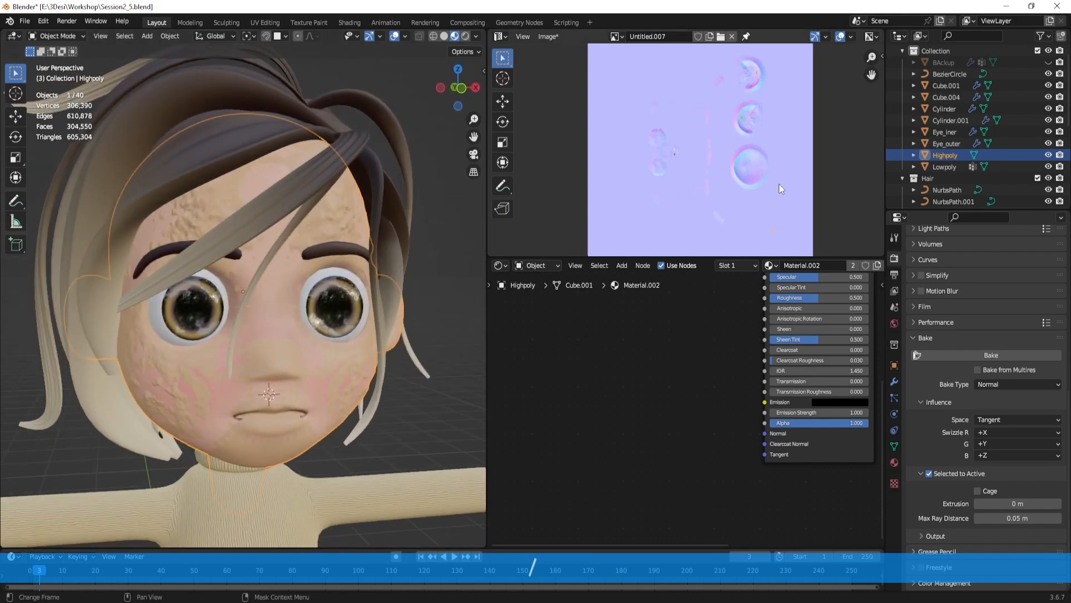
Step: Add Lowpoly to the selection as the active object and set the Max Ray Distance to 0.1 m
{"action": "left_click", "coordinate": [952, 168], "text": "ctrl"}
{"action": "left_click", "coordinate": [1024, 518]}
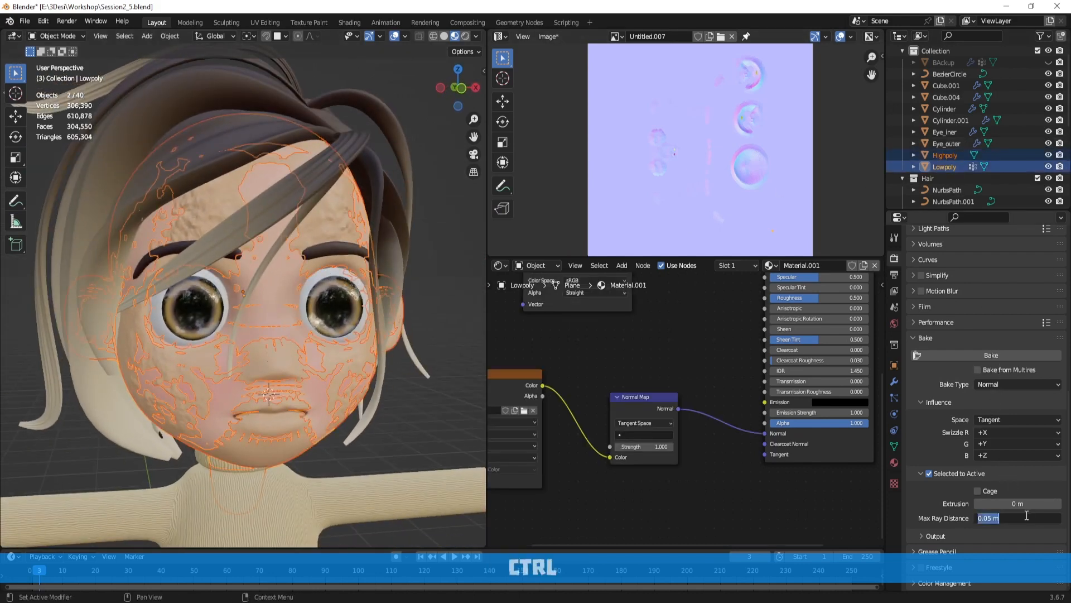
{"action": "type", "text": "0.1"}
{"action": "key", "text": "Return"}
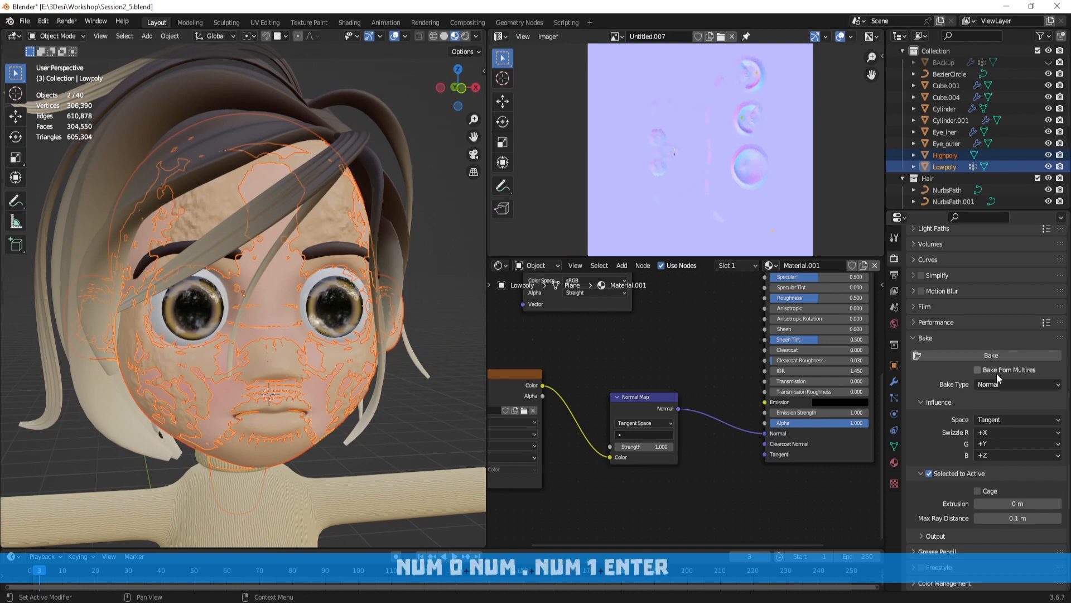
Step: Bake the tangent normal map from Highpoly onto Lowpoly and inspect the facial detail in the baked image
{"action": "left_click", "coordinate": [998, 358]}
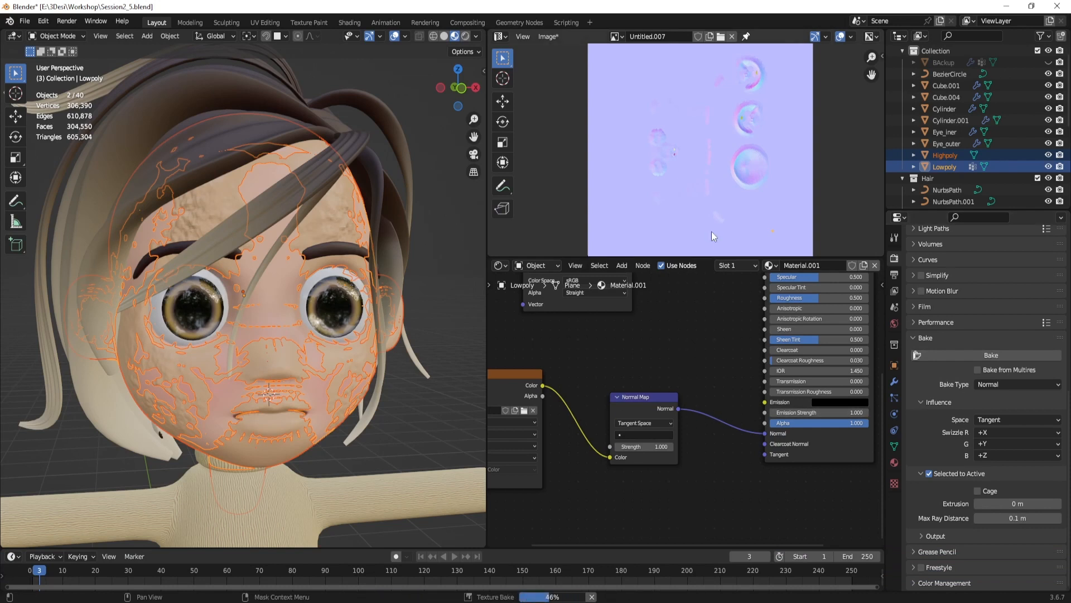
{"action": "scroll", "coordinate": [694, 213], "scroll_direction": "up", "scroll_amount": 4}
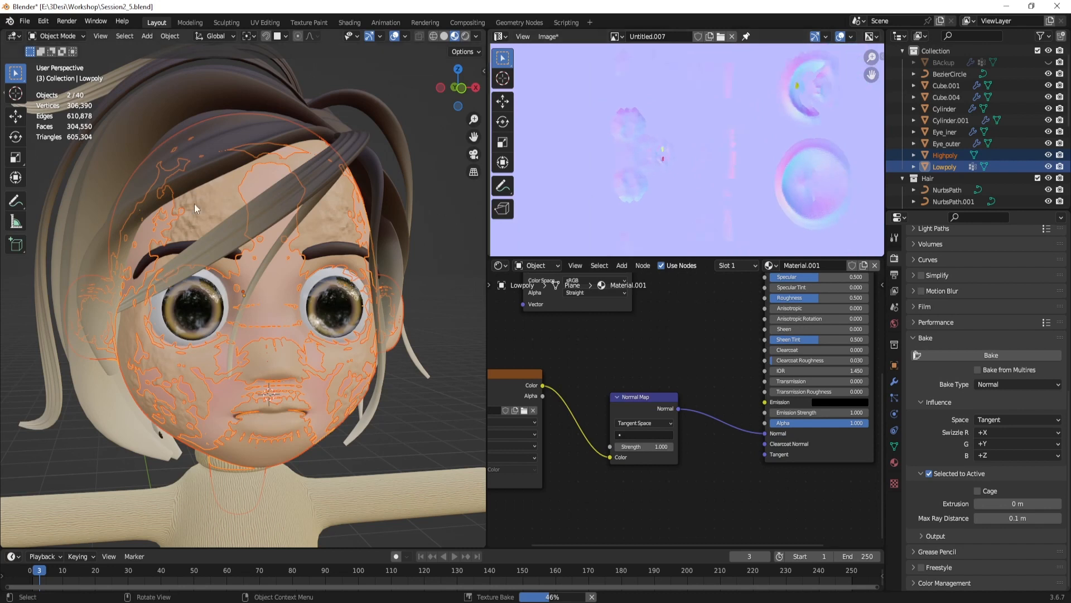
{"action": "scroll", "coordinate": [689, 172], "scroll_direction": "down", "scroll_amount": 2}
{"action": "scroll", "coordinate": [689, 173], "scroll_direction": "down", "scroll_amount": 1}
{"action": "middle_click_drag", "start_coordinate": [697, 171], "coordinate": [698, 205]}
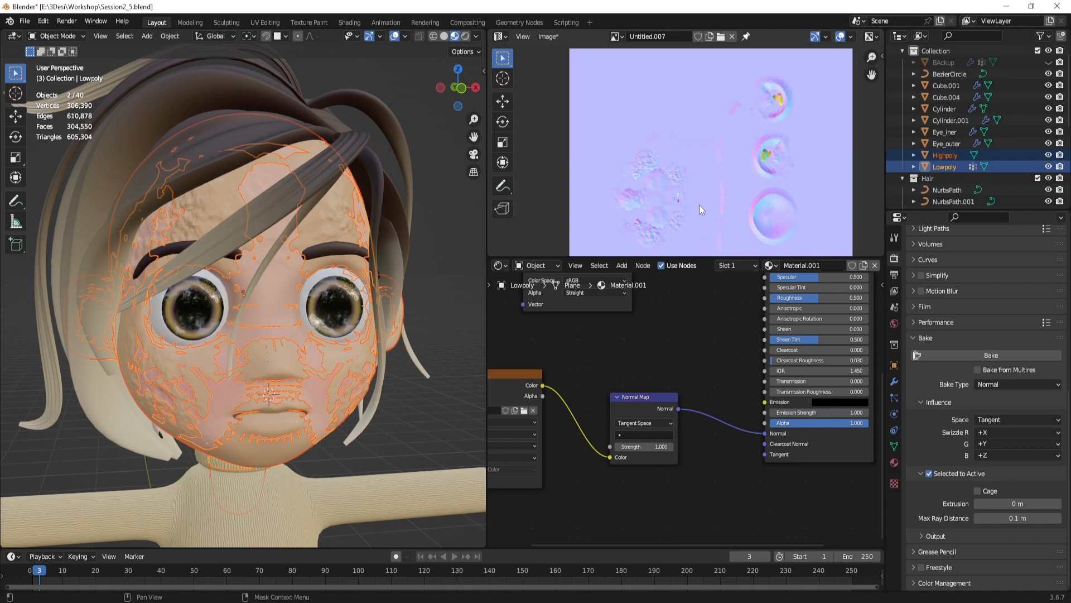
{"action": "middle_click_drag", "start_coordinate": [655, 208], "coordinate": [677, 159]}
{"action": "scroll", "coordinate": [672, 154], "scroll_direction": "up", "scroll_amount": 4}
{"action": "scroll", "coordinate": [668, 129], "scroll_direction": "down", "scroll_amount": 1}
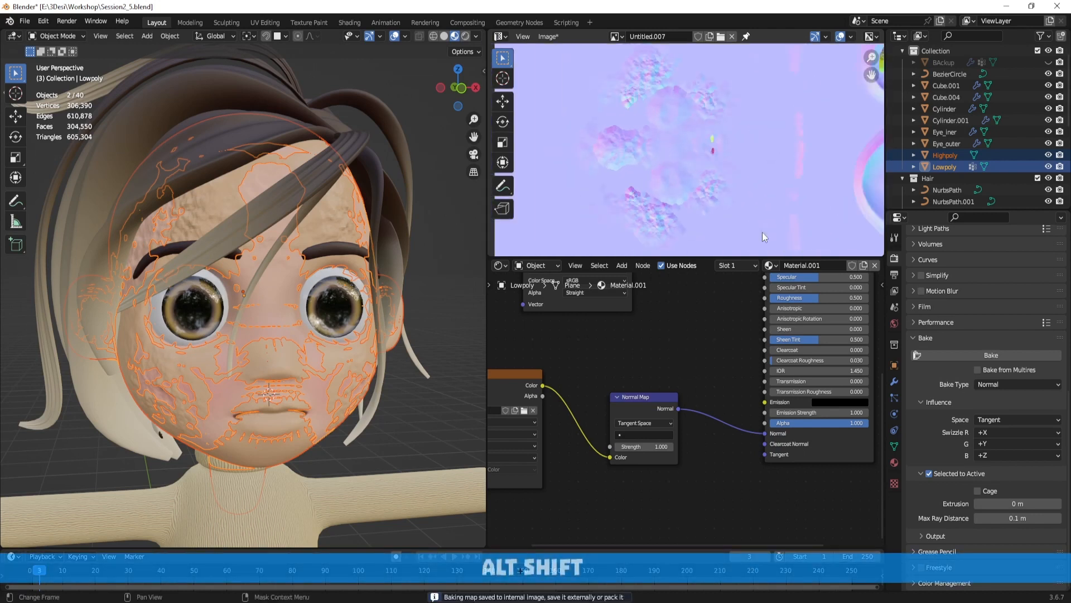
Step: Set the bake's Max Ray Distance to 0.05 m
{"action": "left_click", "coordinate": [1027, 518]}
{"action": "type", "text": "0.05"}
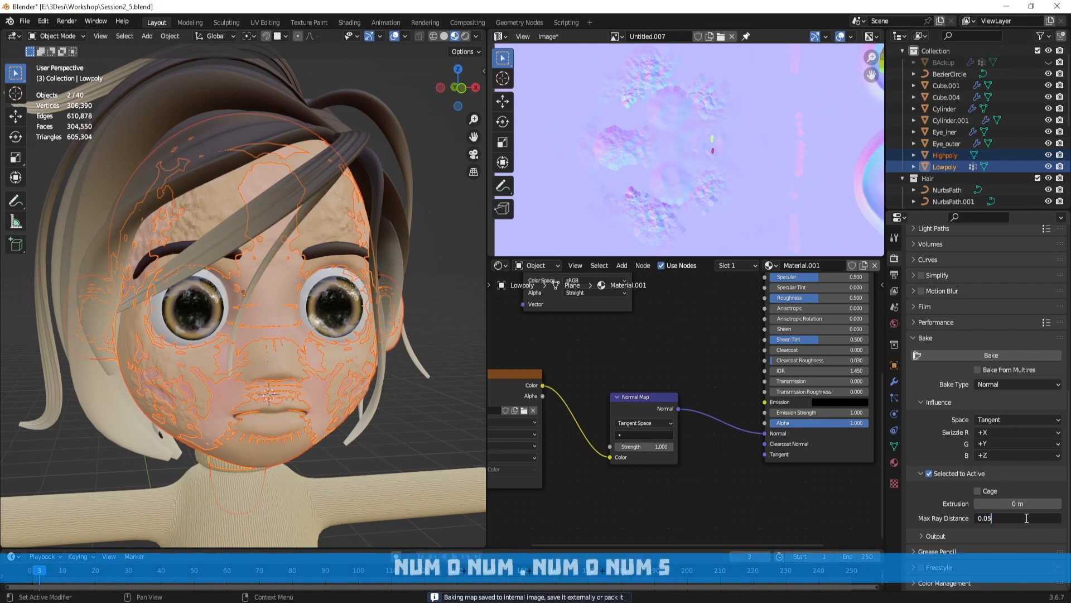
{"action": "key", "text": "Return"}
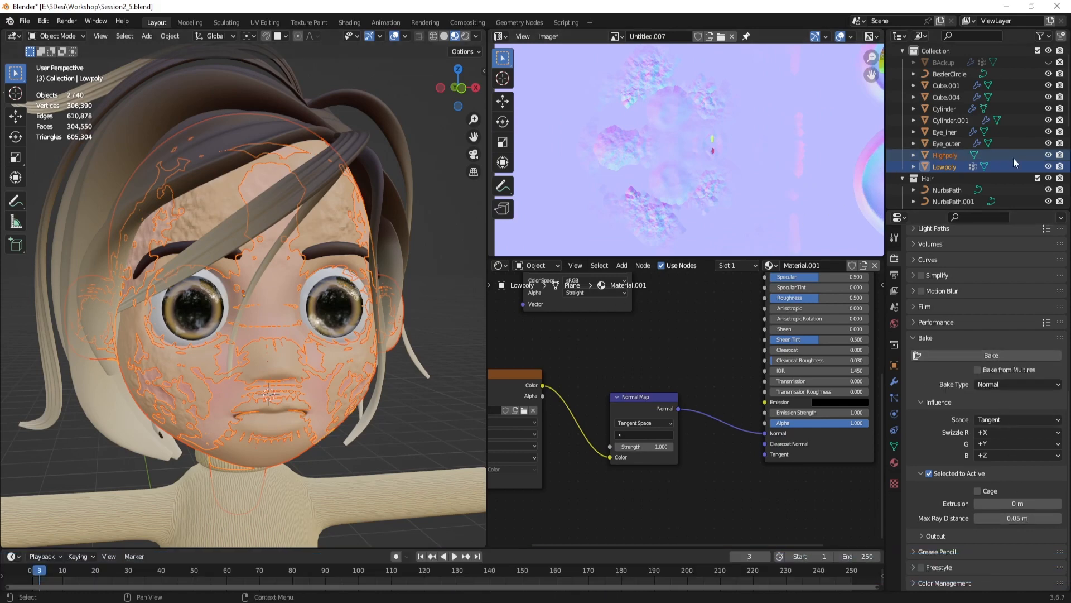
Step: Hide Highpoly, clear the selection, and examine the baked surface detail on the Lowpoly face
{"action": "left_click", "coordinate": [1048, 155]}
{"action": "middle_click_drag", "start_coordinate": [338, 340], "coordinate": [413, 362]}
{"action": "left_click", "coordinate": [413, 357]}
{"action": "scroll", "coordinate": [981, 432], "scroll_direction": "up", "scroll_amount": 6}
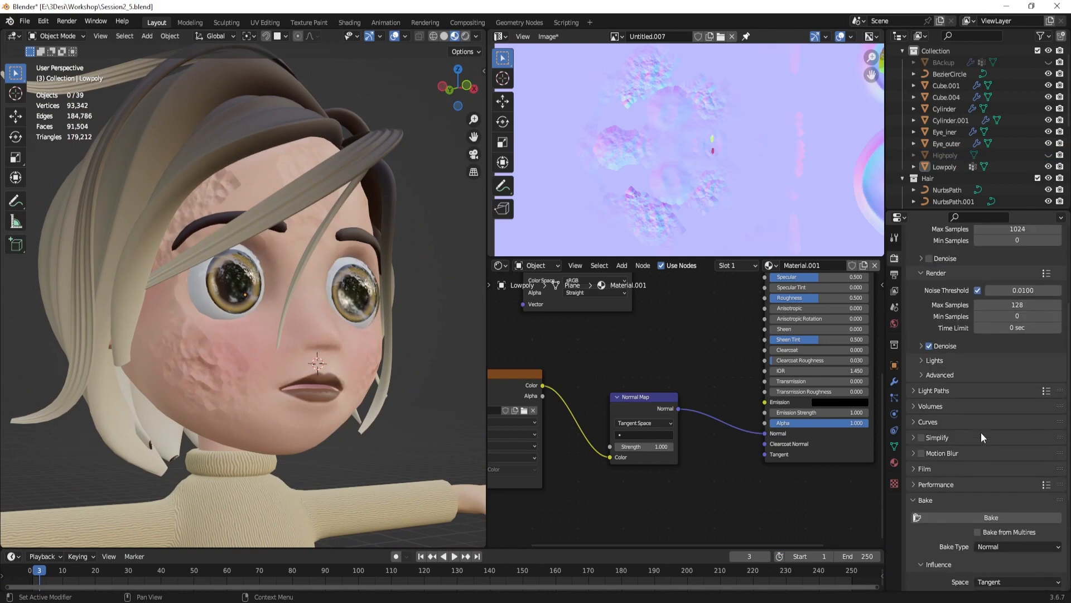
{"action": "middle_click_drag", "start_coordinate": [345, 366], "coordinate": [354, 370]}
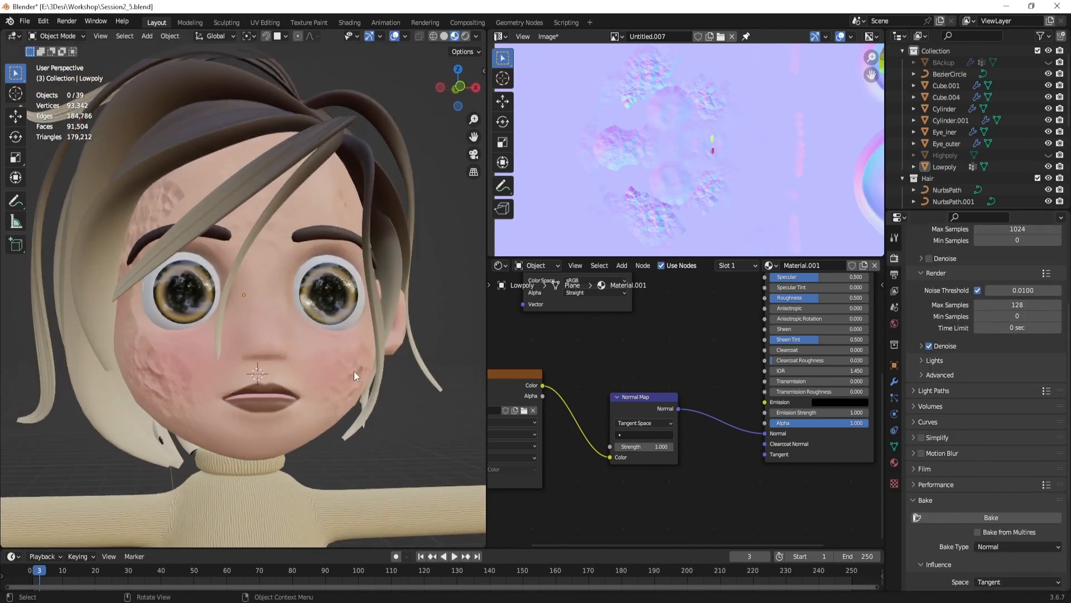
Step: Set the Max Samples for final renders to 1080
{"action": "scroll", "coordinate": [1014, 329], "scroll_direction": "up", "scroll_amount": 1}
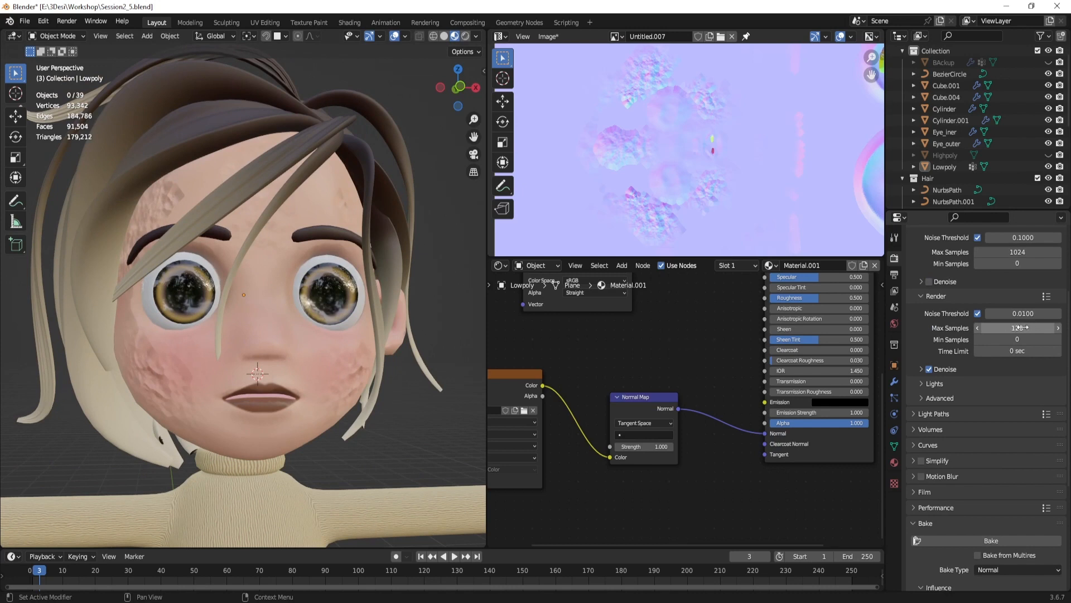
{"action": "double_click", "coordinate": [1028, 328]}
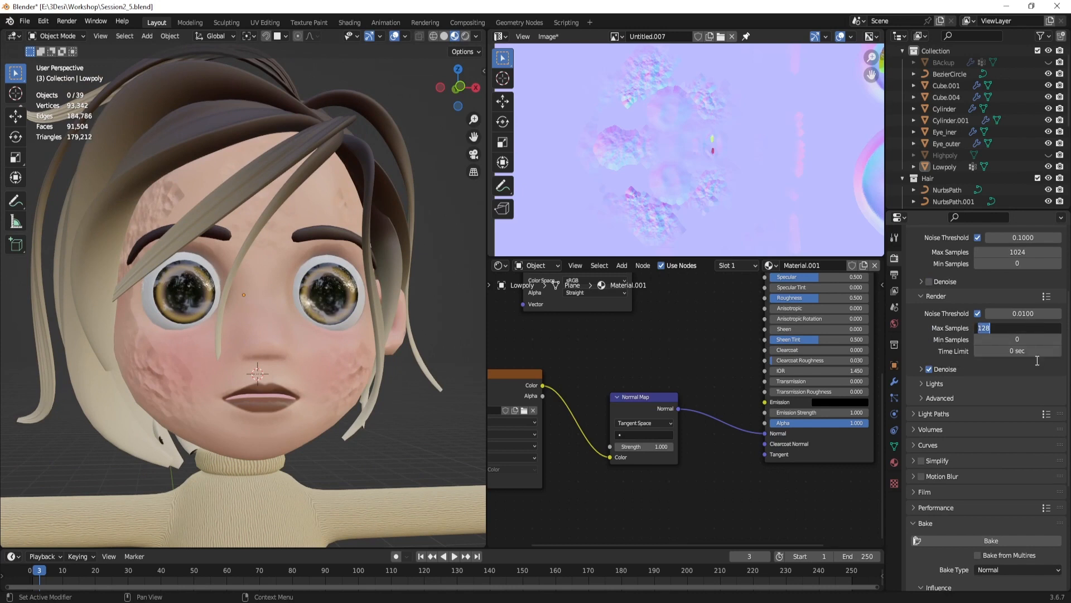
{"action": "type", "text": "1080"}
{"action": "key", "text": "Return"}
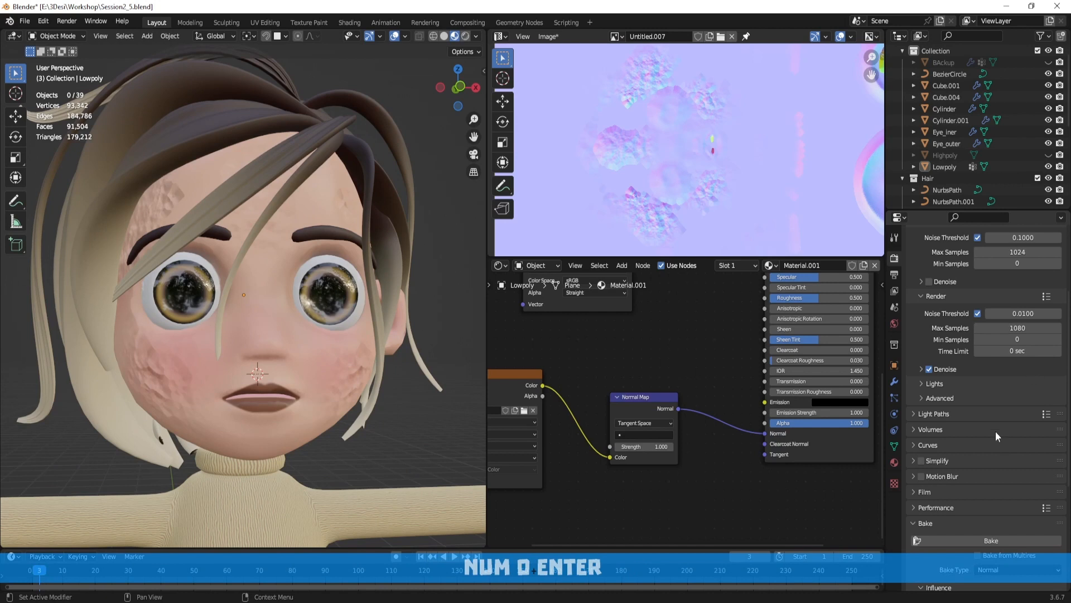
Step: Try to bake the normal map again with Highpoly hidden and check the bake settings
{"action": "scroll", "coordinate": [995, 431], "scroll_direction": "down", "scroll_amount": 6}
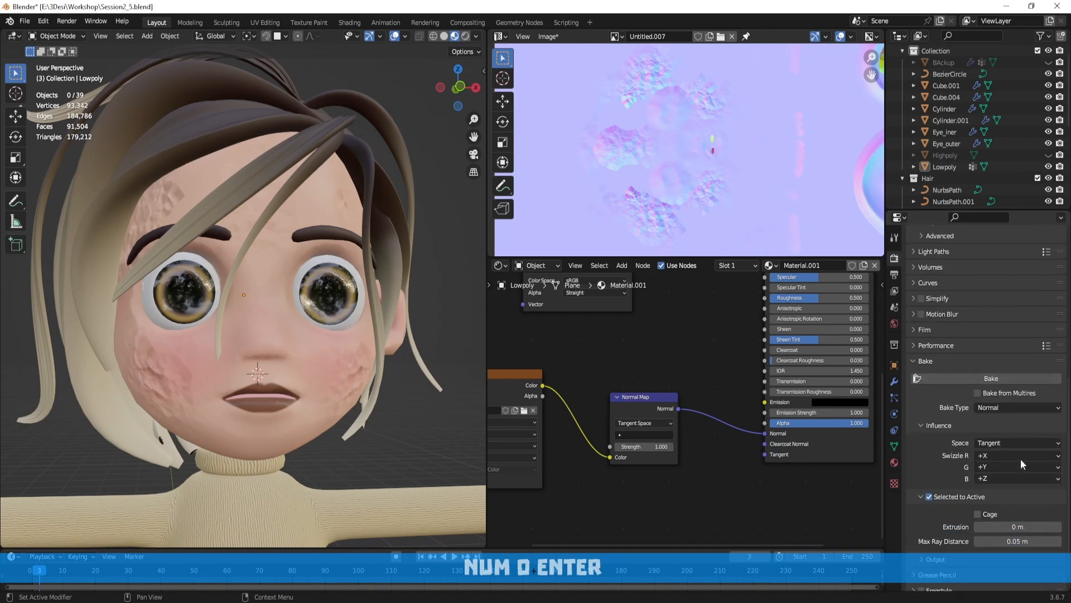
{"action": "scroll", "coordinate": [1018, 454], "scroll_direction": "up", "scroll_amount": 3}
{"action": "left_click", "coordinate": [999, 451]}
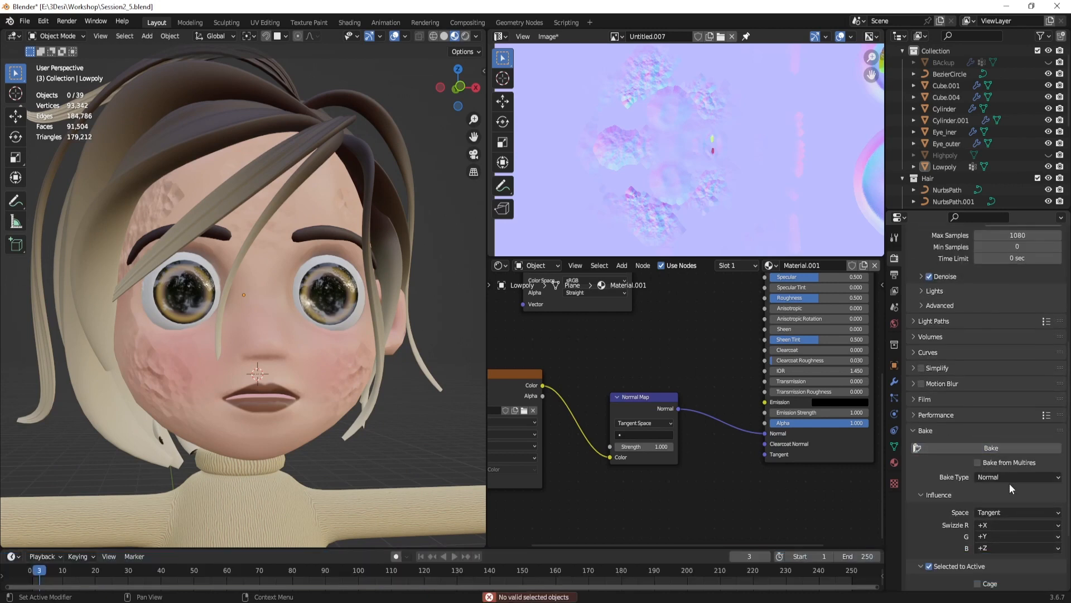
{"action": "scroll", "coordinate": [1009, 483], "scroll_direction": "down", "scroll_amount": 4}
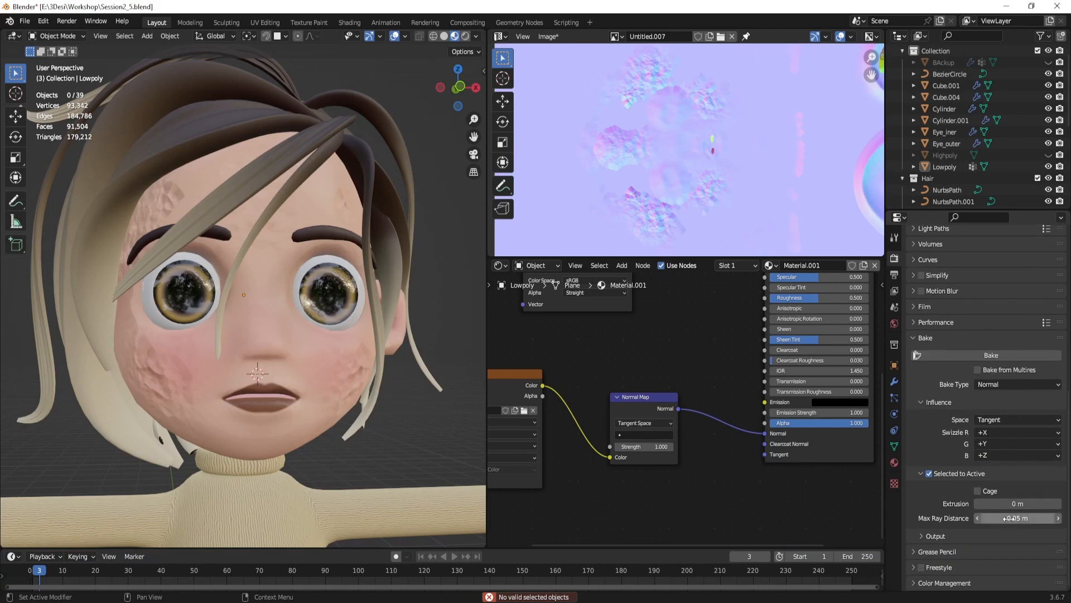
{"action": "scroll", "coordinate": [1010, 518], "scroll_direction": "up", "scroll_amount": 3}
Step: Unhide Highpoly, select it with Lowpoly as the active object, and bake the normal map again
{"action": "left_click", "coordinate": [949, 154]}
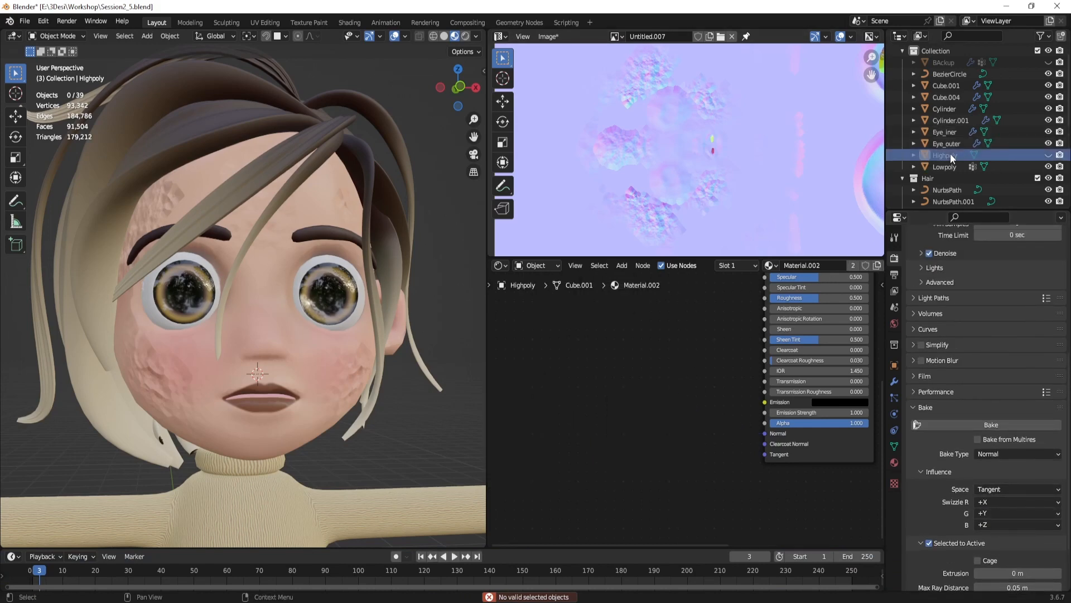
{"action": "left_click", "coordinate": [1049, 155]}
{"action": "left_click", "coordinate": [946, 155]}
{"action": "left_click", "coordinate": [947, 167], "text": "ctrl"}
{"action": "scroll", "coordinate": [1004, 446], "scroll_direction": "down", "scroll_amount": 3}
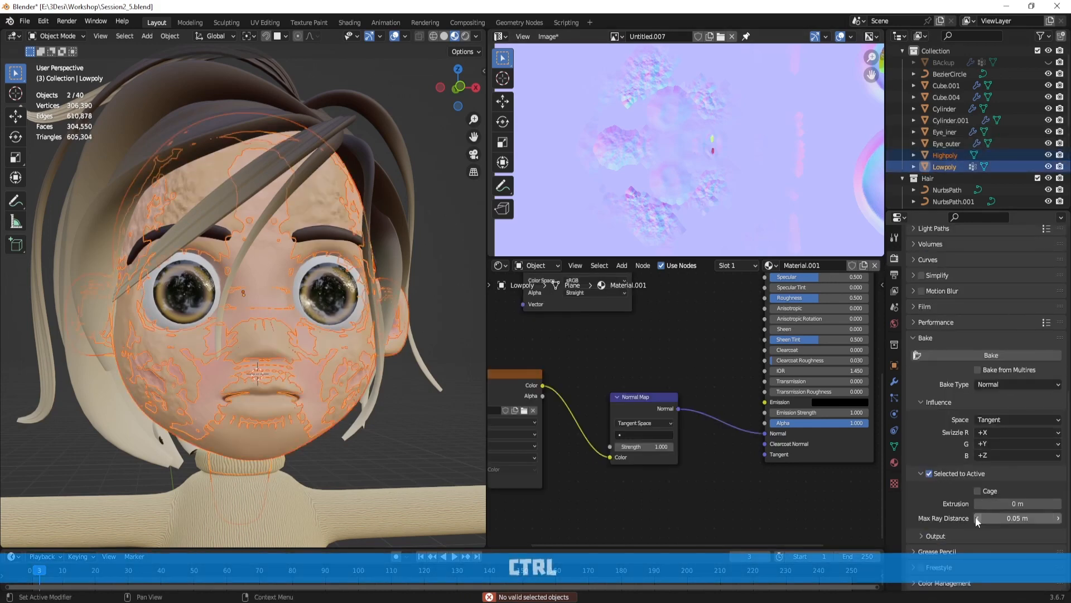
{"action": "left_click", "coordinate": [1006, 355]}
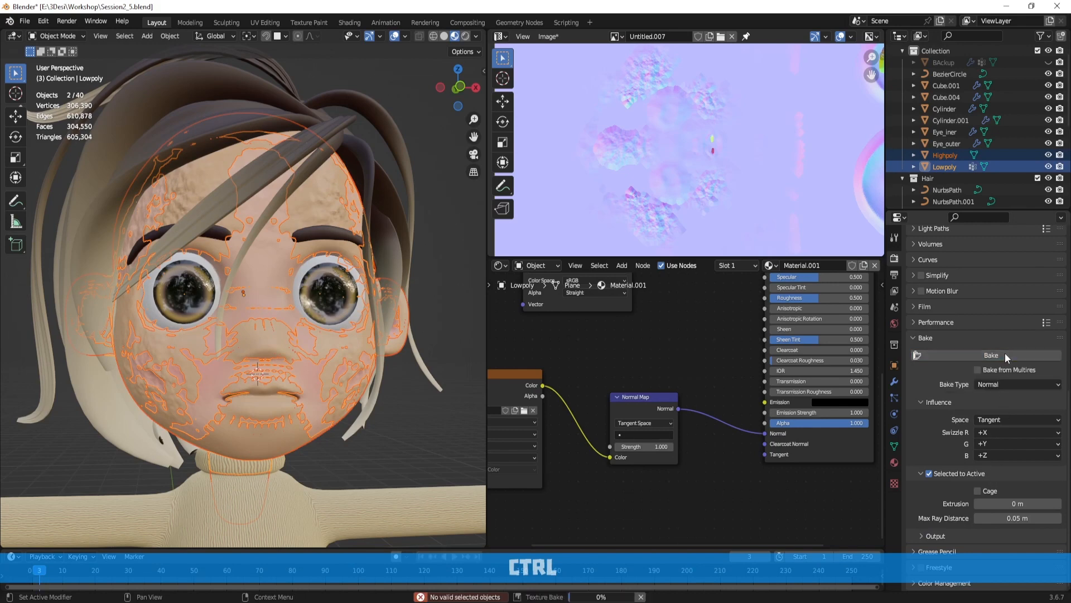
Step: Examine the sculpted head from several angles while the bake runs, and inspect the whole baked normal map
{"action": "middle_click_drag", "start_coordinate": [321, 364], "coordinate": [383, 360]}
{"action": "scroll", "coordinate": [383, 361], "scroll_direction": "up", "scroll_amount": 3}
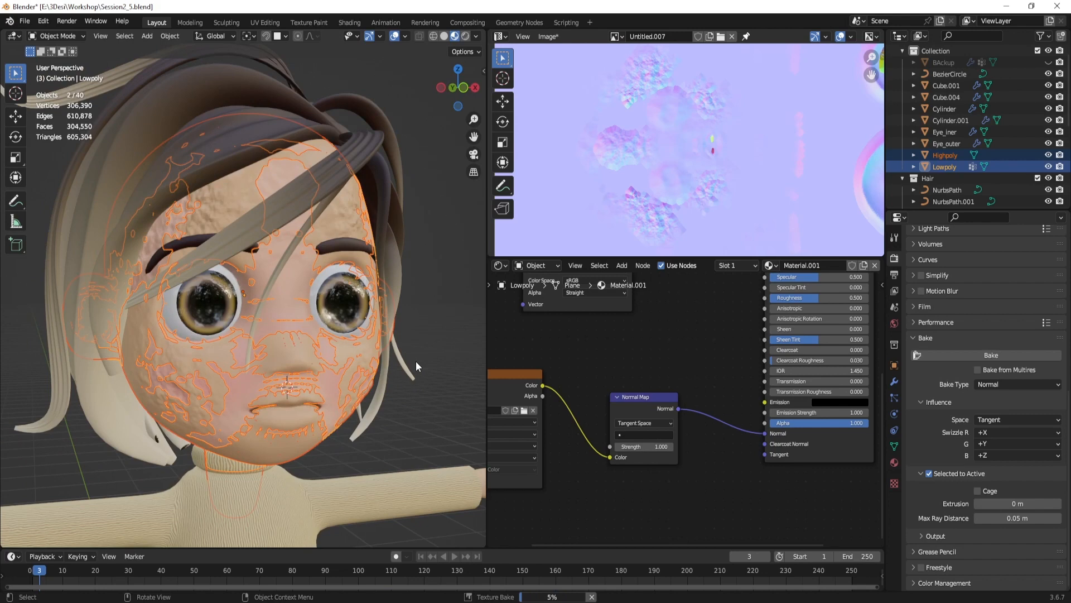
{"action": "middle_click_drag", "start_coordinate": [416, 360], "coordinate": [347, 355]}
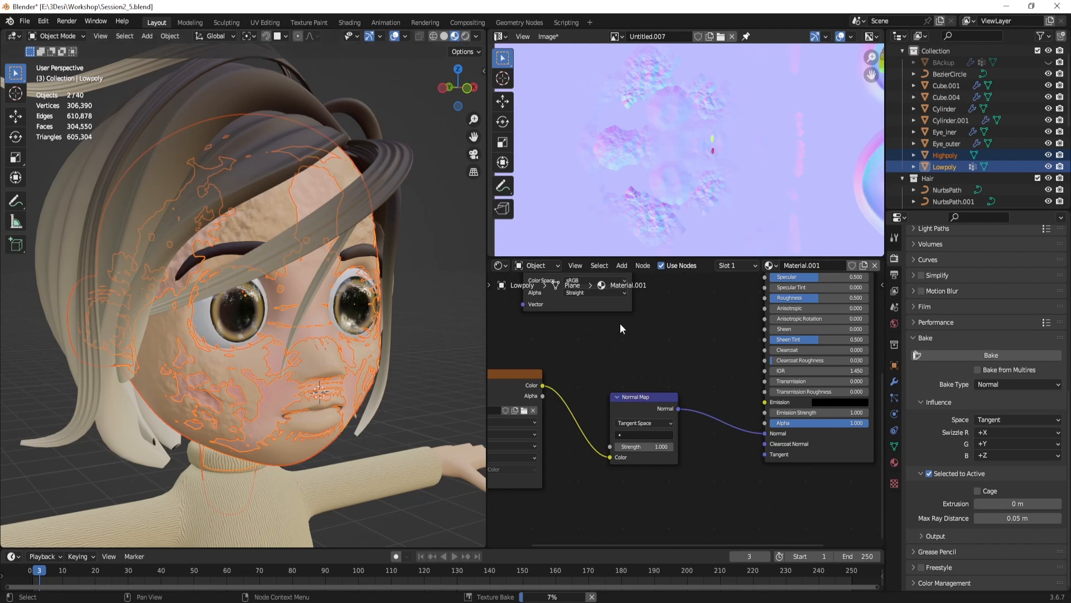
{"action": "key", "text": "Home"}
{"action": "middle_click_drag", "start_coordinate": [724, 165], "coordinate": [661, 183]}
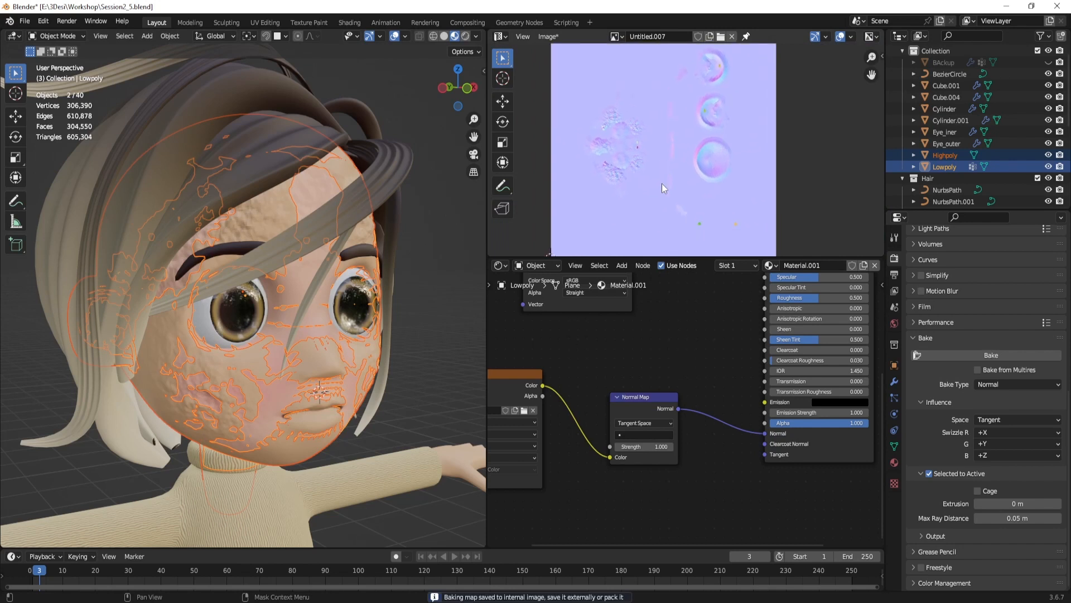
{"action": "scroll", "coordinate": [662, 183], "scroll_direction": "up", "scroll_amount": 2}
{"action": "scroll", "coordinate": [662, 183], "scroll_direction": "down", "scroll_amount": 1}
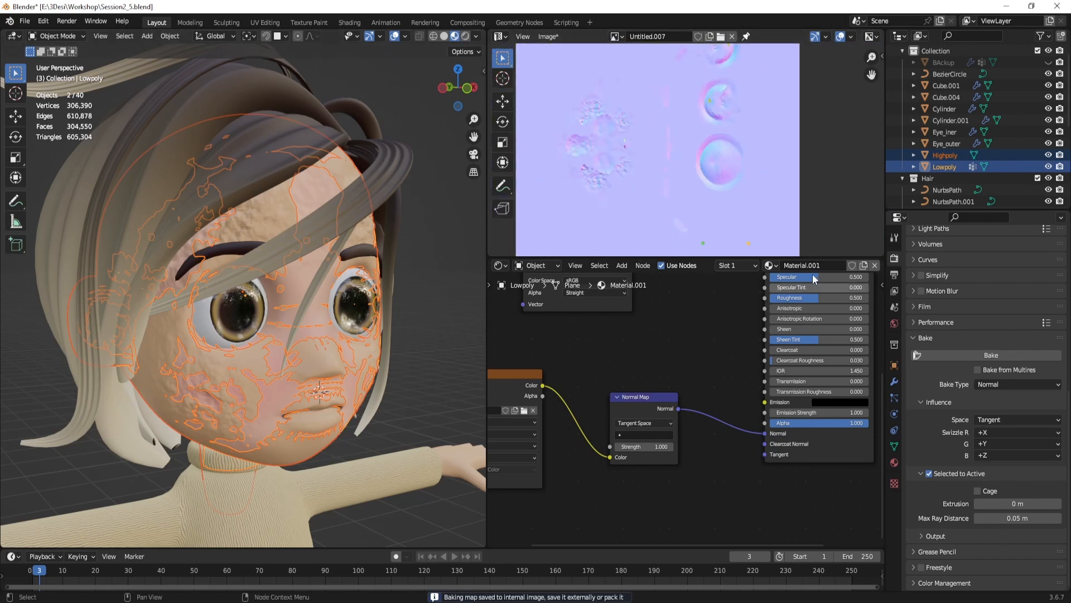
Step: Hide Highpoly, clear the selection, and set the Normal Map node's Strength to 0.700 in the Lowpoly material
{"action": "left_click", "coordinate": [1049, 156]}
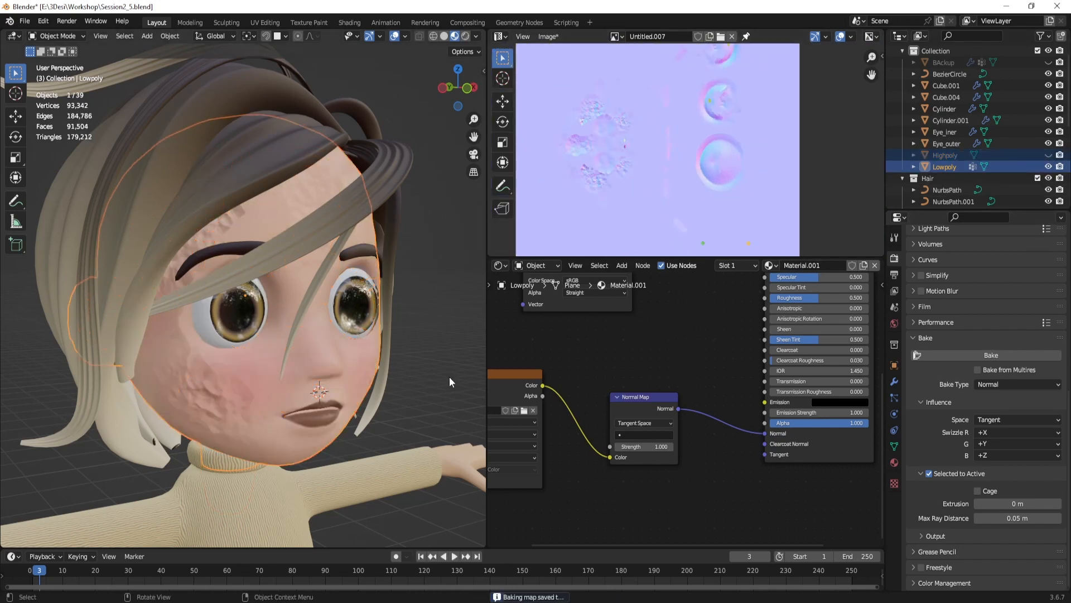
{"action": "left_click", "coordinate": [423, 377]}
{"action": "scroll", "coordinate": [537, 502], "scroll_direction": "up", "scroll_amount": 2}
{"action": "scroll", "coordinate": [676, 424], "scroll_direction": "up", "scroll_amount": 3}
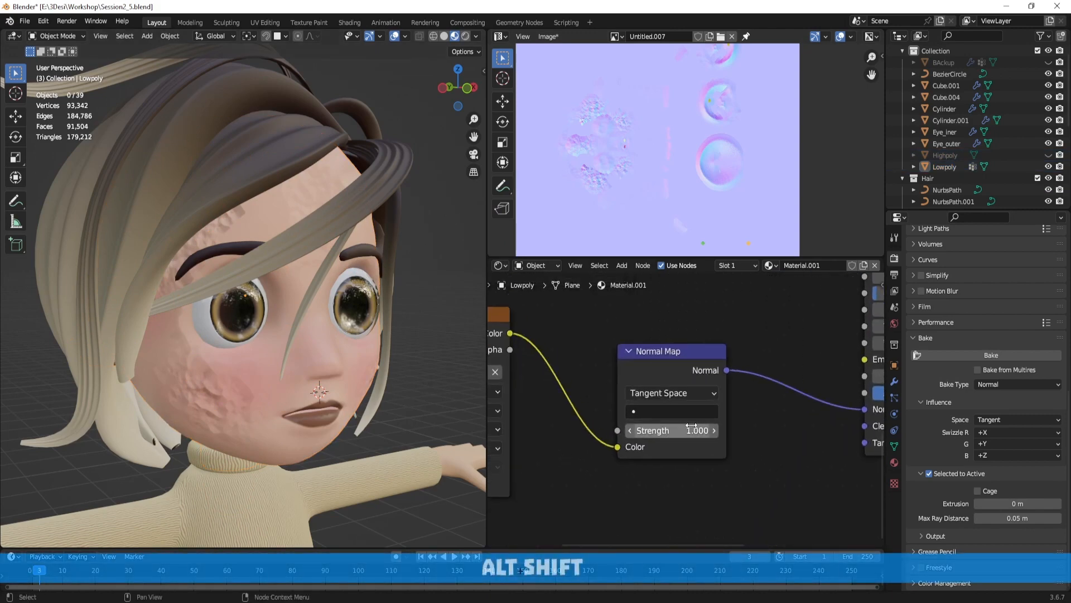
{"action": "mouse_move", "coordinate": [689, 428]}
{"action": "left_mouse_down"}
{"action": "mouse_move", "coordinate": [658, 428]}
{"action": "mouse_move", "coordinate": [686, 428]}
{"action": "mouse_move", "coordinate": [669, 428]}
{"action": "left_mouse_up"}
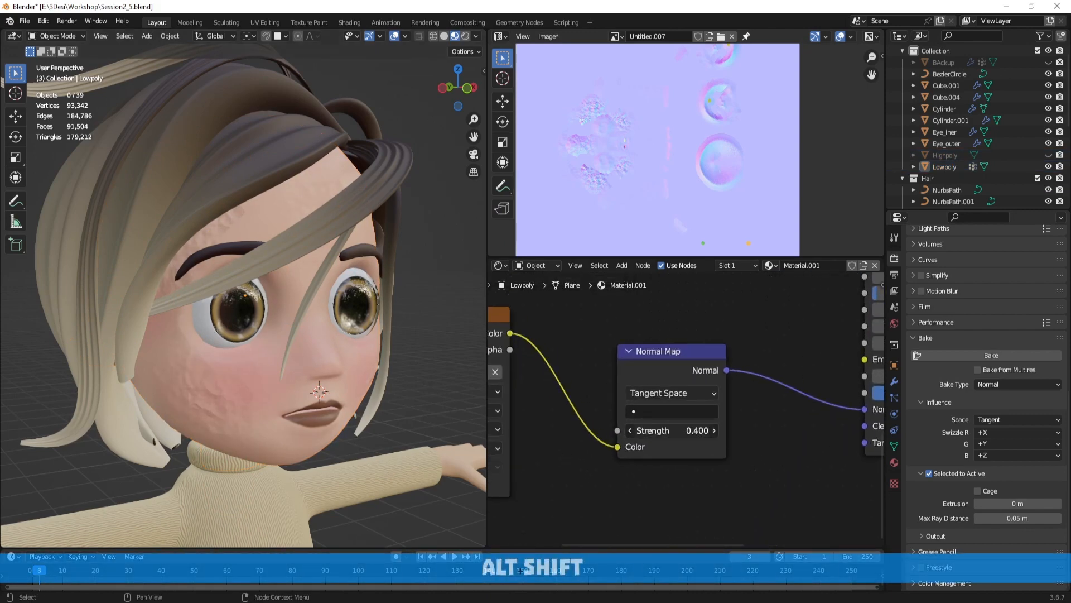
{"action": "middle_click_drag", "start_coordinate": [428, 333], "coordinate": [357, 319]}
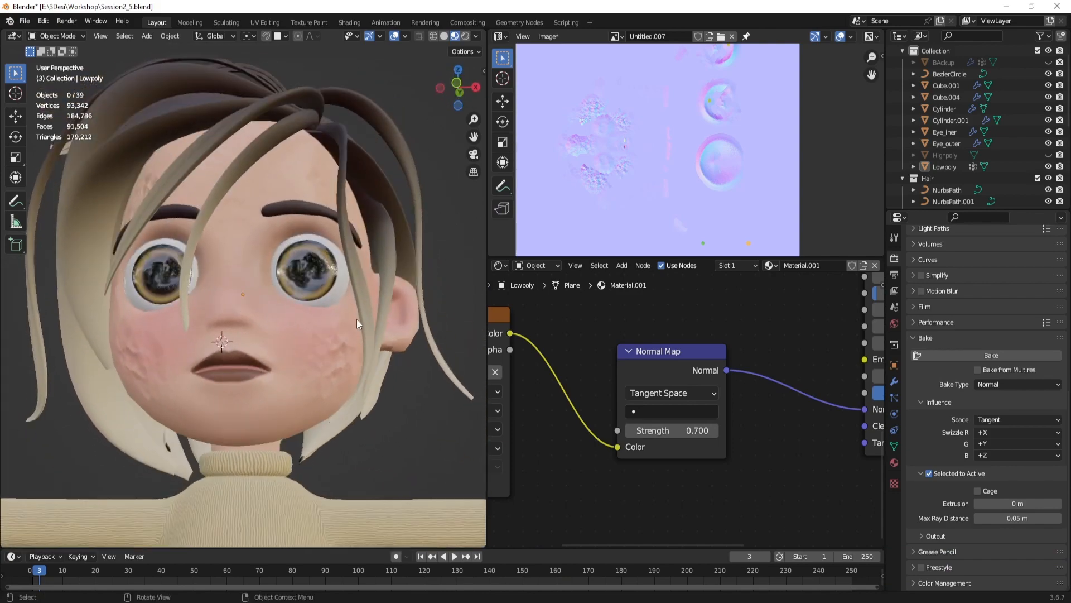
Step: Switch the viewport to Rendered shading and examine the baked skin detail on the face from several angles
{"action": "left_click", "coordinate": [466, 36]}
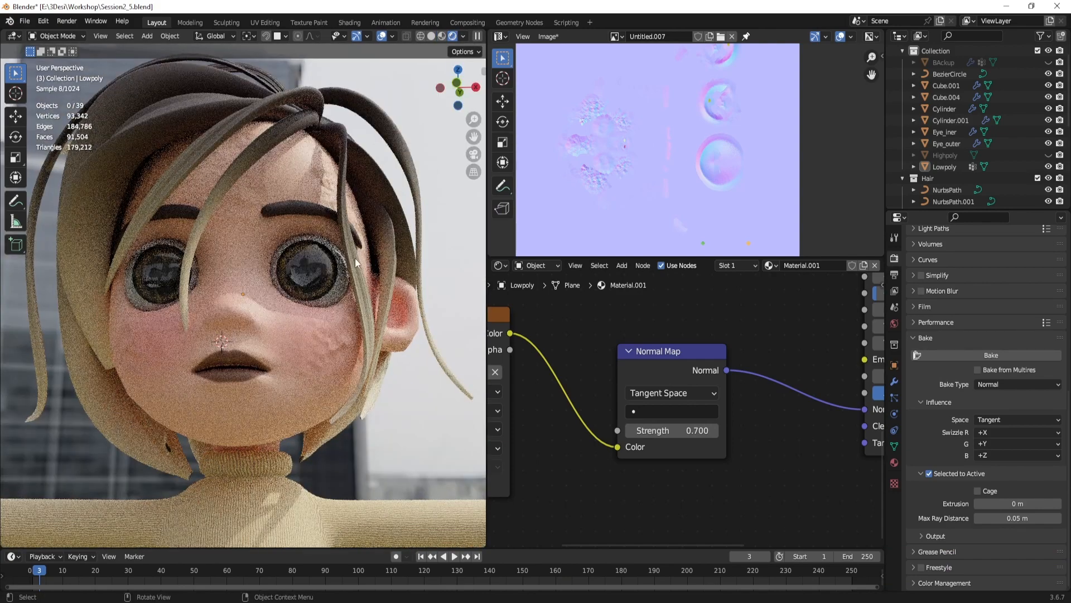
{"action": "middle_click_drag", "start_coordinate": [367, 233], "coordinate": [383, 319]}
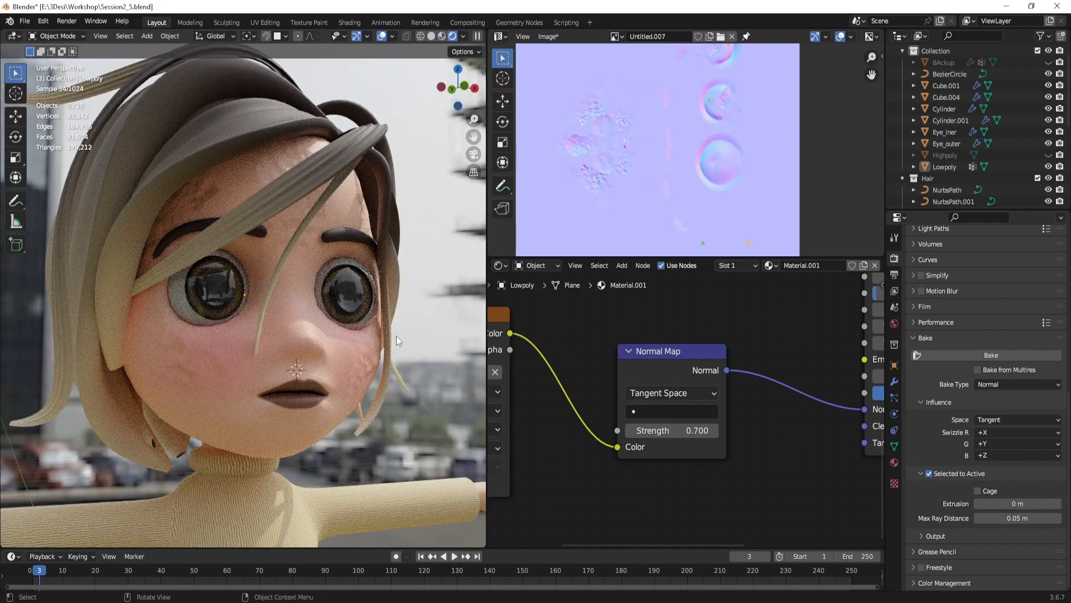
{"action": "middle_click_drag", "start_coordinate": [396, 336], "coordinate": [336, 296]}
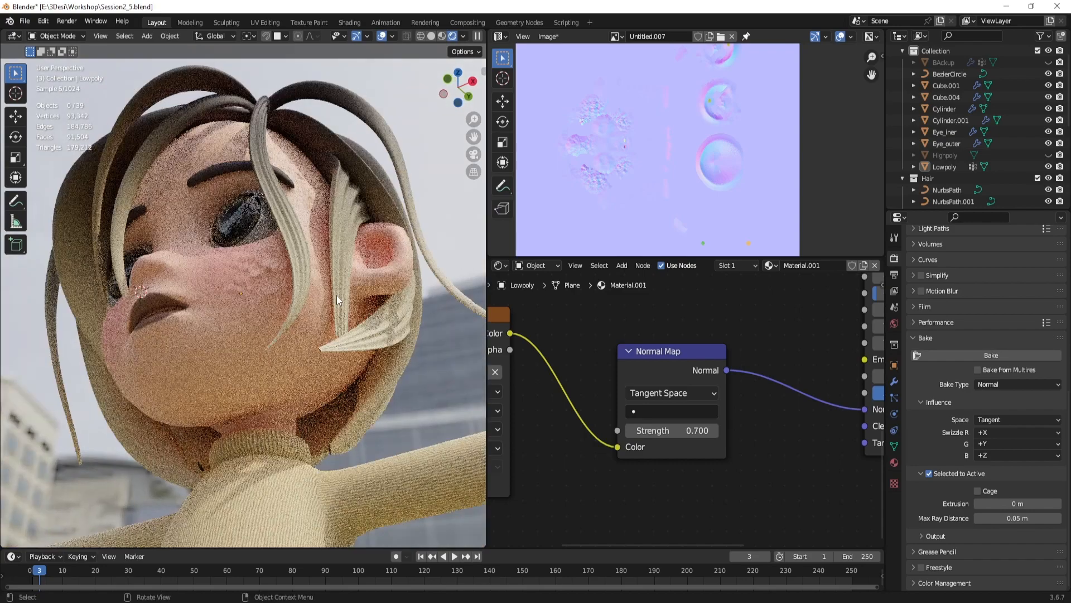
{"action": "middle_click_drag", "start_coordinate": [221, 293], "coordinate": [367, 325]}
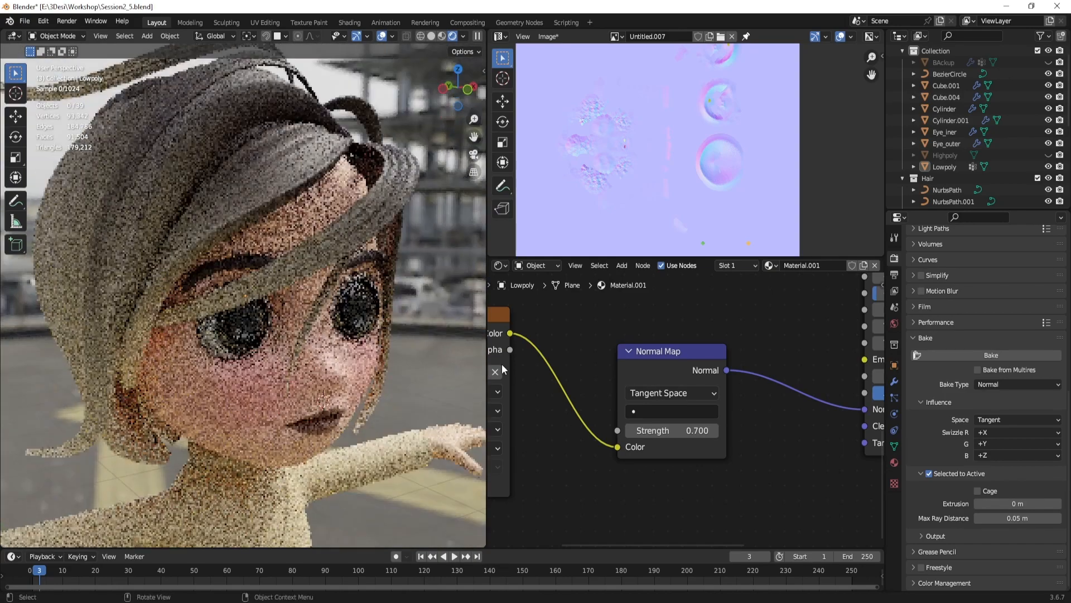
Step: Set the bake's Max Ray Distance to 0.15 m
{"action": "left_click", "coordinate": [1017, 521]}
{"action": "type", "text": "1"}
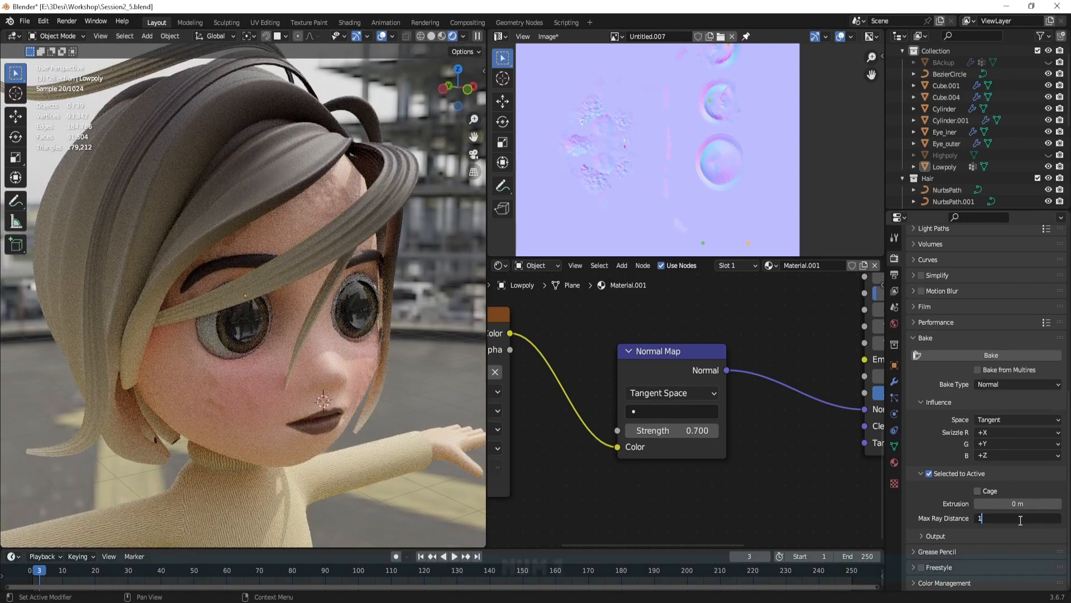
{"action": "key", "text": "BackSpace"}
{"action": "type", "text": "0.15"}
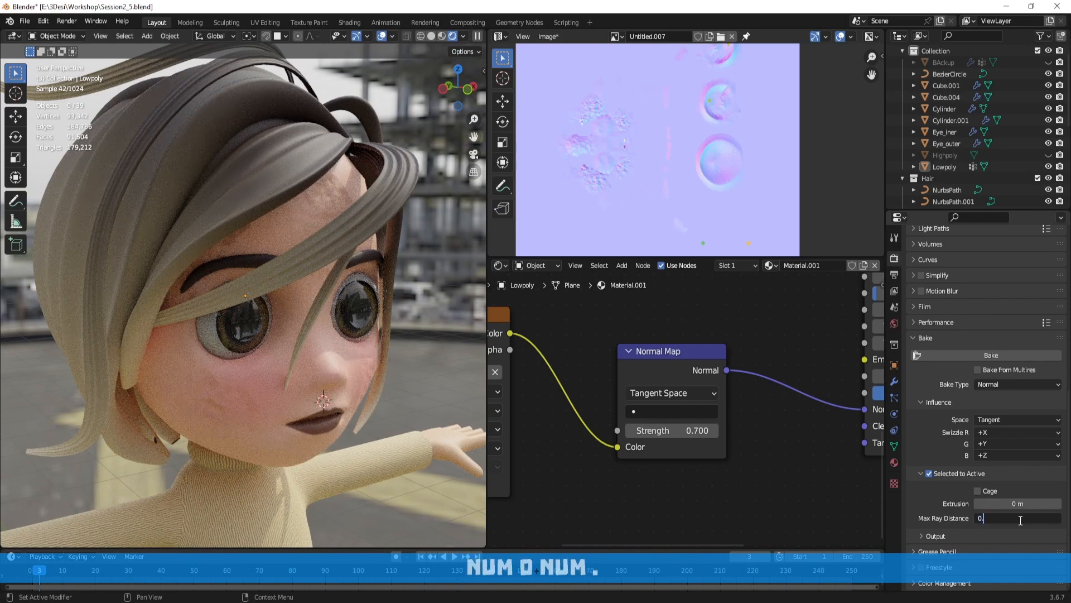
{"action": "key", "text": "Return"}
Step: Rebake the normal map with Highpoly shown and selected and Lowpoly active, returning the viewport to Material Preview
{"action": "left_click", "coordinate": [1006, 357]}
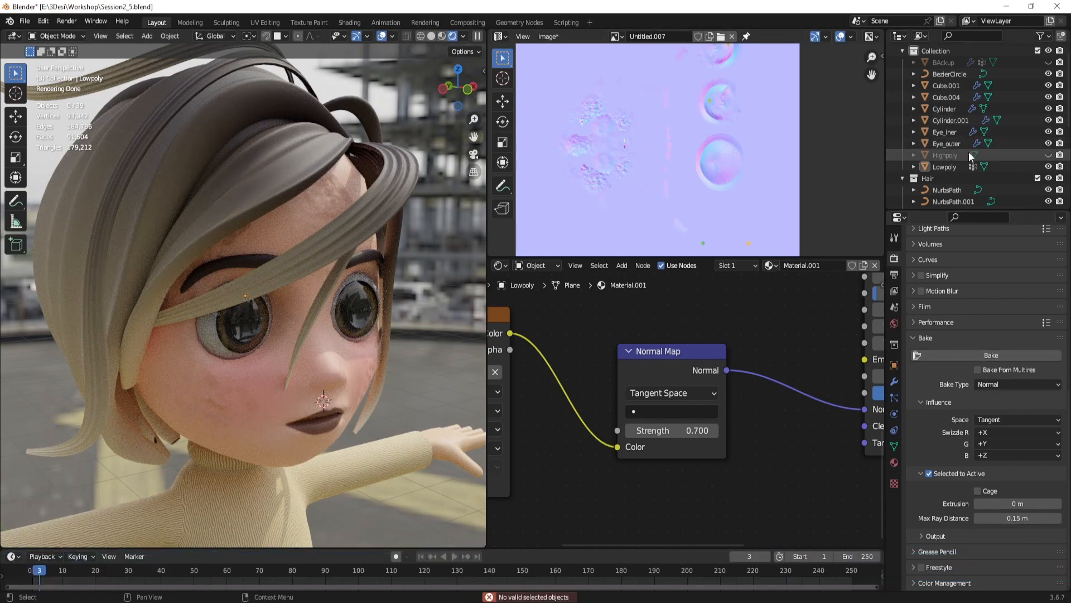
{"action": "left_click", "coordinate": [1049, 156]}
{"action": "left_click", "coordinate": [948, 156]}
{"action": "left_click", "coordinate": [947, 167], "text": "ctrl"}
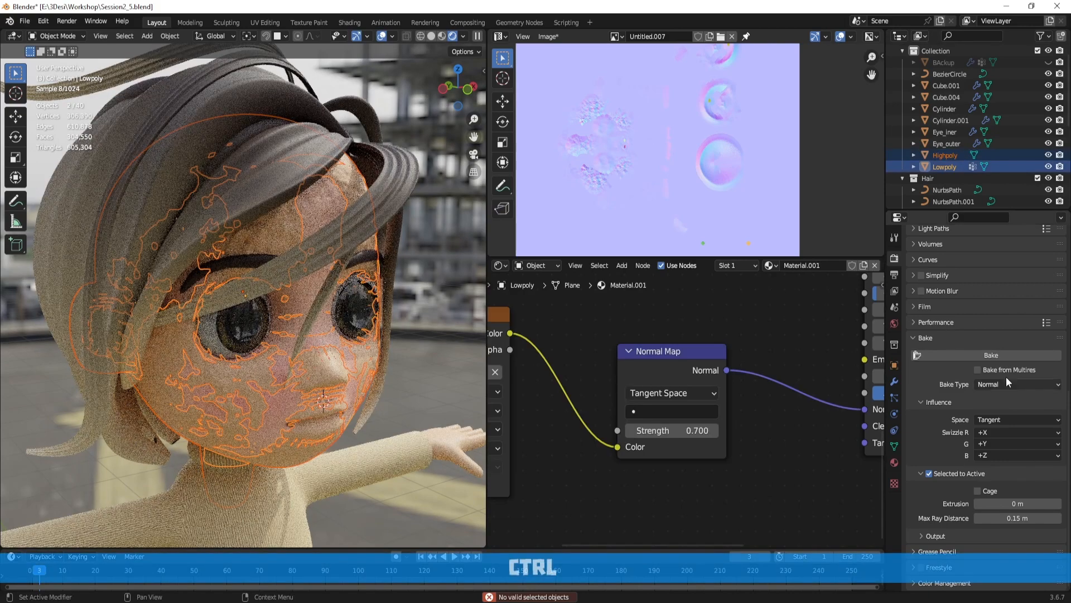
{"action": "left_click", "coordinate": [999, 355]}
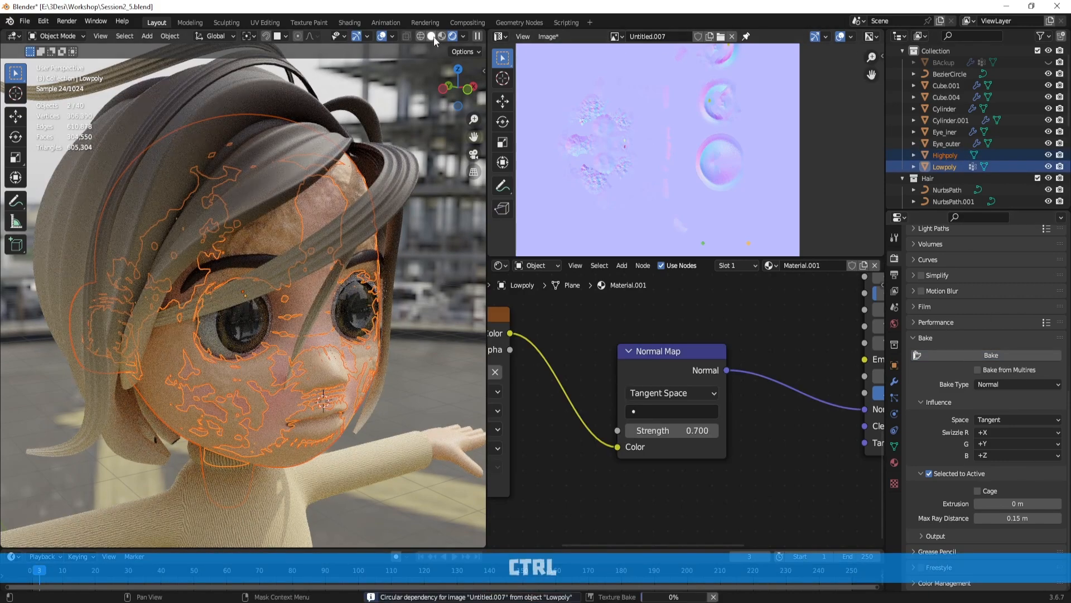
{"action": "left_click", "coordinate": [442, 36]}
{"action": "scroll", "coordinate": [398, 301], "scroll_direction": "down", "scroll_amount": 4}
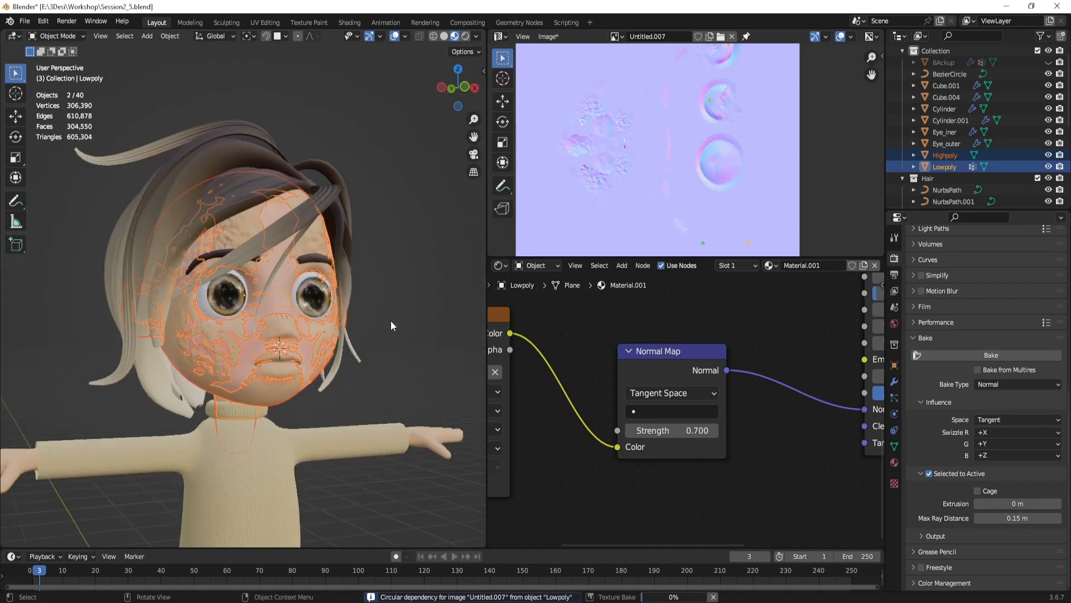
Step: Inspect the normal map during the bake, then hide Highpoly, clear the selection and examine the Lowpoly face up close
{"action": "scroll", "coordinate": [392, 323], "scroll_direction": "up", "scroll_amount": 1}
{"action": "left_click_drag", "start_coordinate": [417, 345], "coordinate": [405, 310], "text": "alt+shift"}
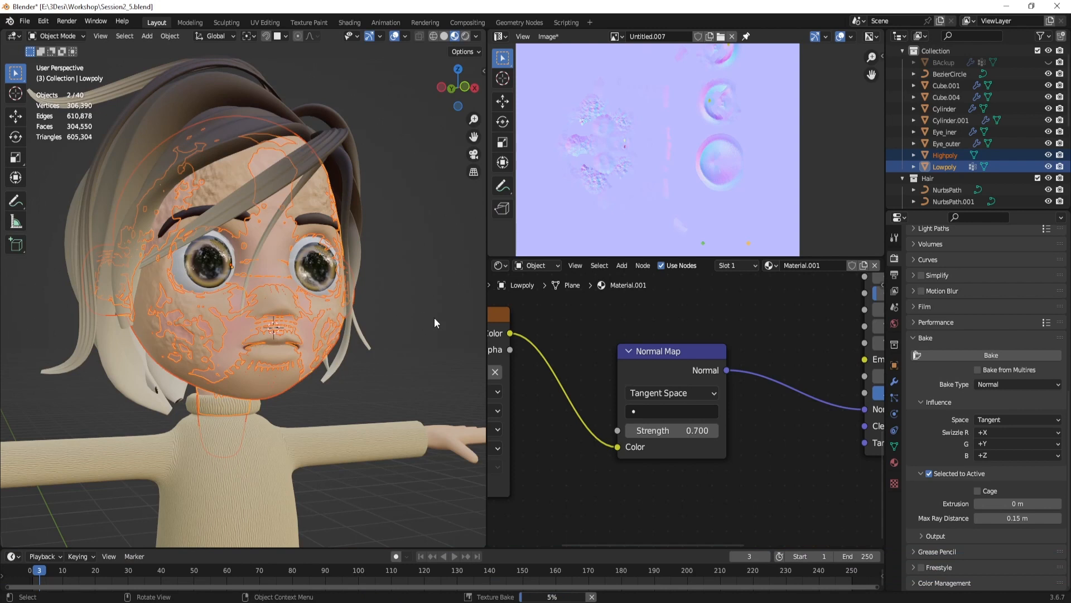
{"action": "scroll", "coordinate": [647, 206], "scroll_direction": "down", "scroll_amount": 2}
{"action": "scroll", "coordinate": [642, 192], "scroll_direction": "up", "scroll_amount": 3}
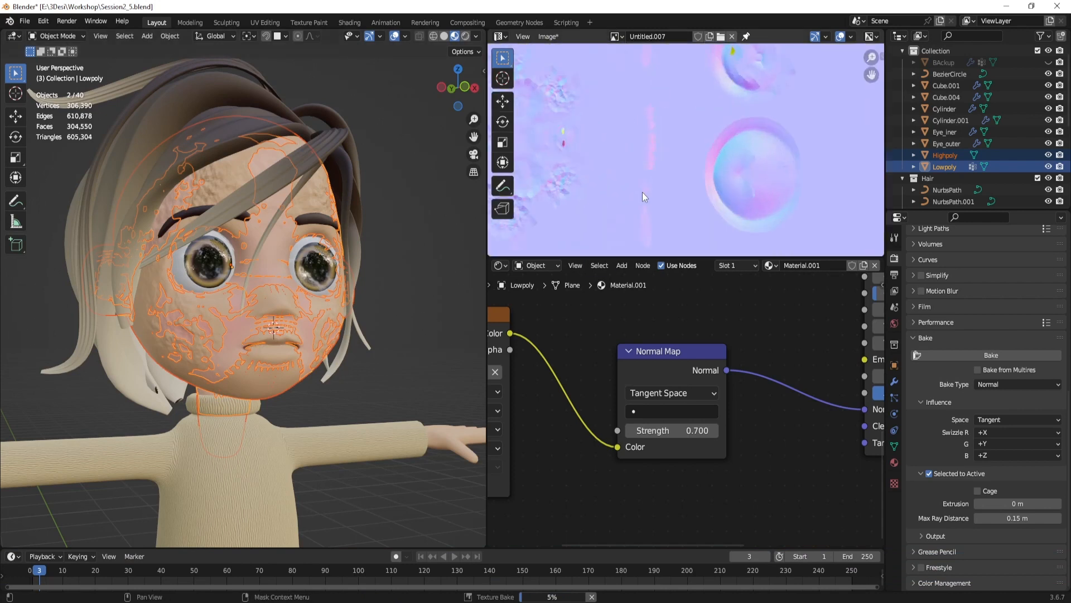
{"action": "middle_click_drag", "start_coordinate": [595, 173], "coordinate": [687, 204]}
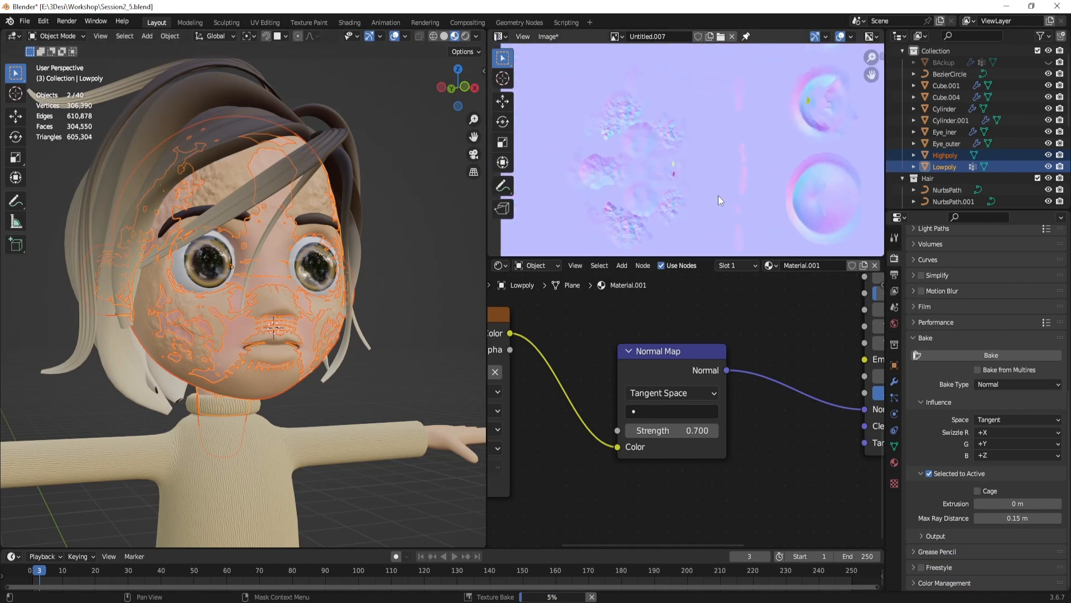
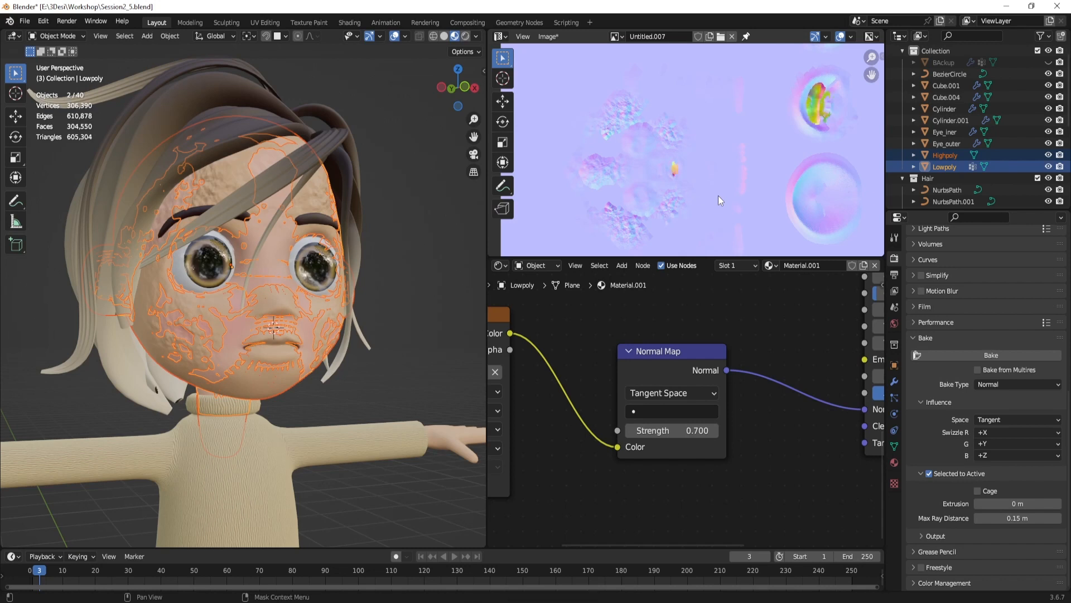
{"action": "left_click", "coordinate": [1048, 155]}
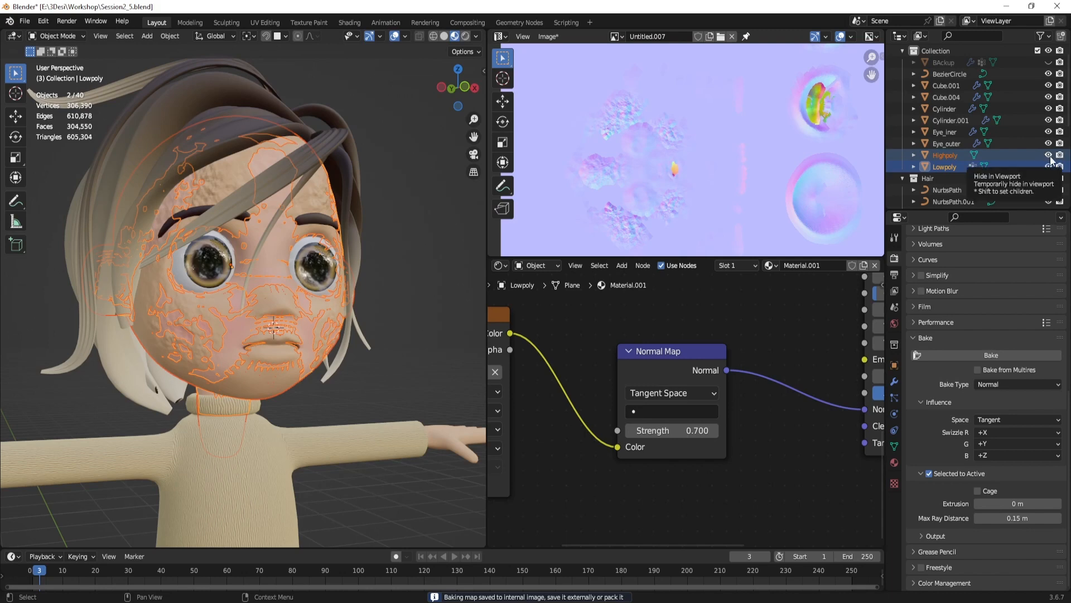
{"action": "left_click", "coordinate": [395, 251]}
{"action": "middle_click_drag", "start_coordinate": [394, 245], "coordinate": [350, 250]}
{"action": "scroll", "coordinate": [424, 226], "scroll_direction": "up", "scroll_amount": 2}
{"action": "scroll", "coordinate": [347, 234], "scroll_direction": "up", "scroll_amount": 1}
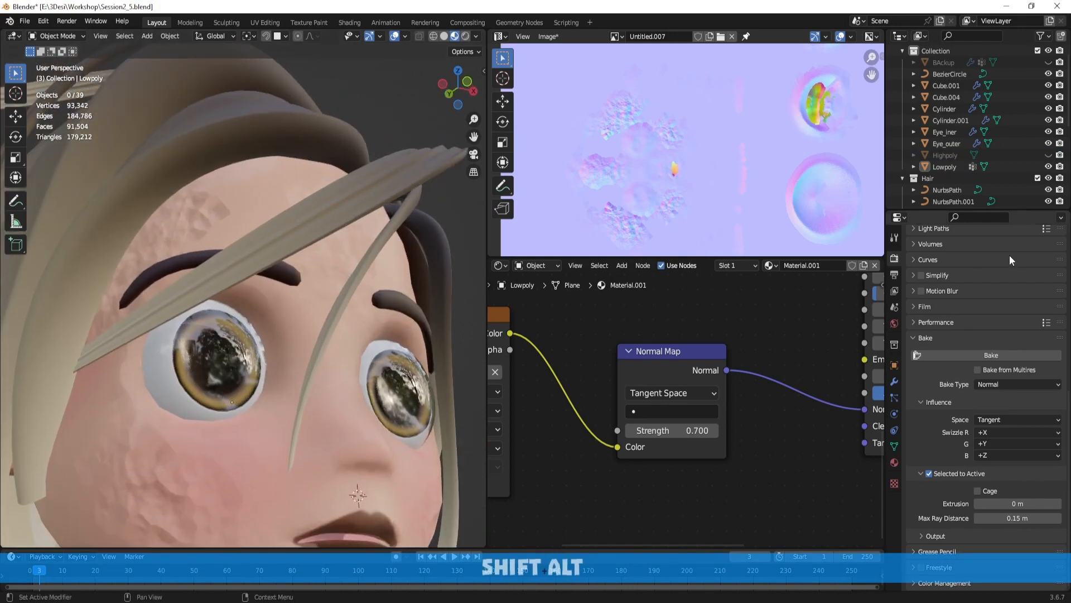
Step: Toggle Highpoly's visibility repeatedly to compare its sculpted skin with the baked detail on Lowpoly
{"action": "left_click", "coordinate": [1048, 156]}
{"action": "left_click", "coordinate": [1048, 156]}
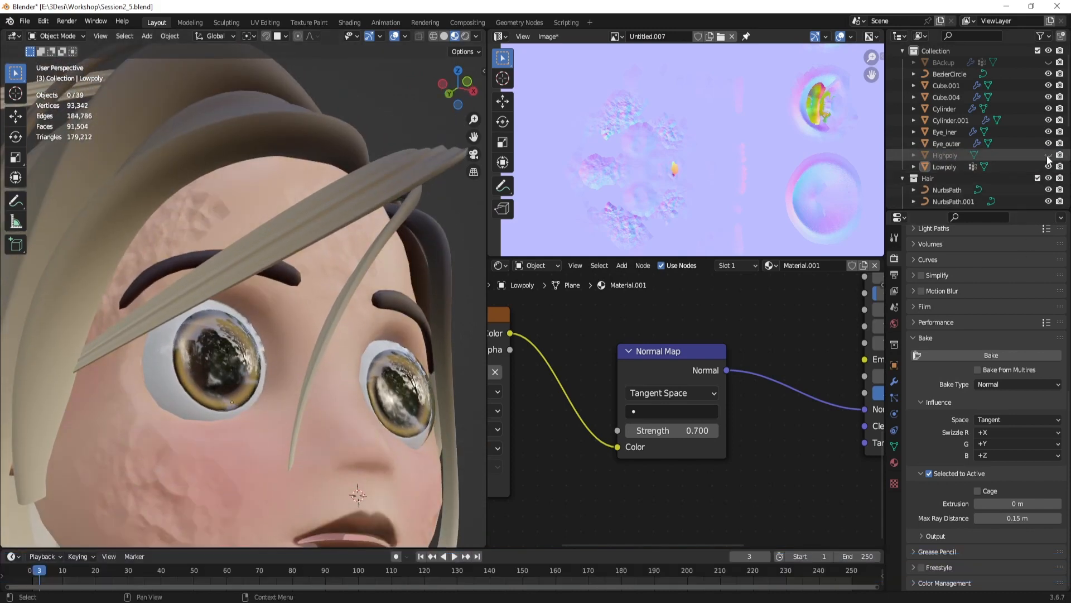
{"action": "left_click", "coordinate": [1049, 156]}
{"action": "left_click", "coordinate": [1048, 156]}
{"action": "left_click", "coordinate": [1048, 156]}
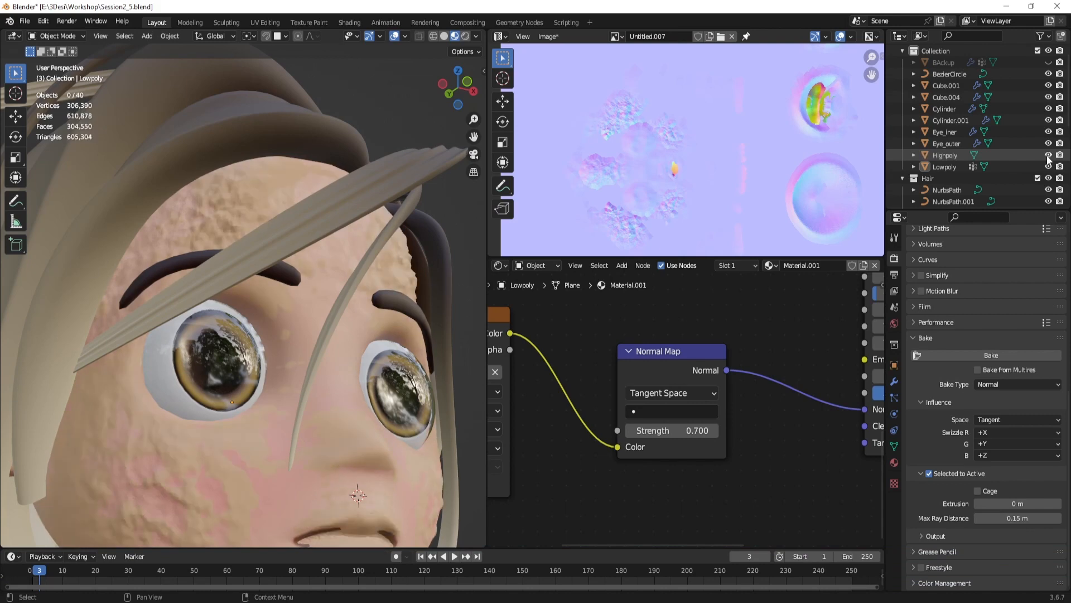
{"action": "left_click", "coordinate": [1048, 157]}
{"action": "scroll", "coordinate": [341, 314], "scroll_direction": "down", "scroll_amount": 5}
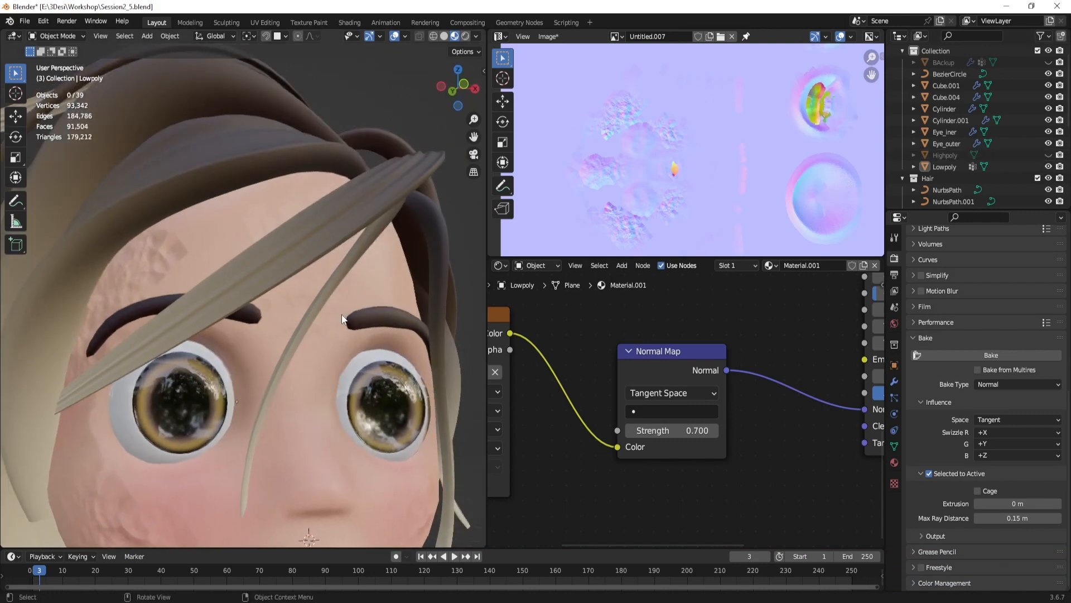
Step: Show and select Highpoly, hide Lowpoly, and switch to Sculpt Mode
{"action": "left_click", "coordinate": [1049, 156]}
{"action": "key", "text": "Tab"}
{"action": "key", "text": "Tab"}
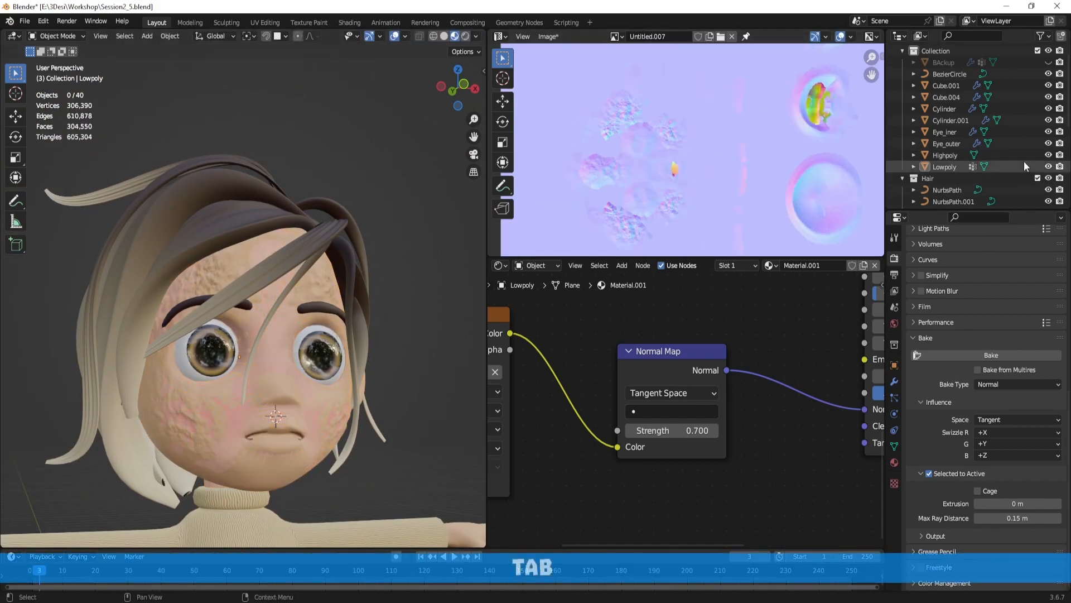
{"action": "left_click", "coordinate": [1017, 155]}
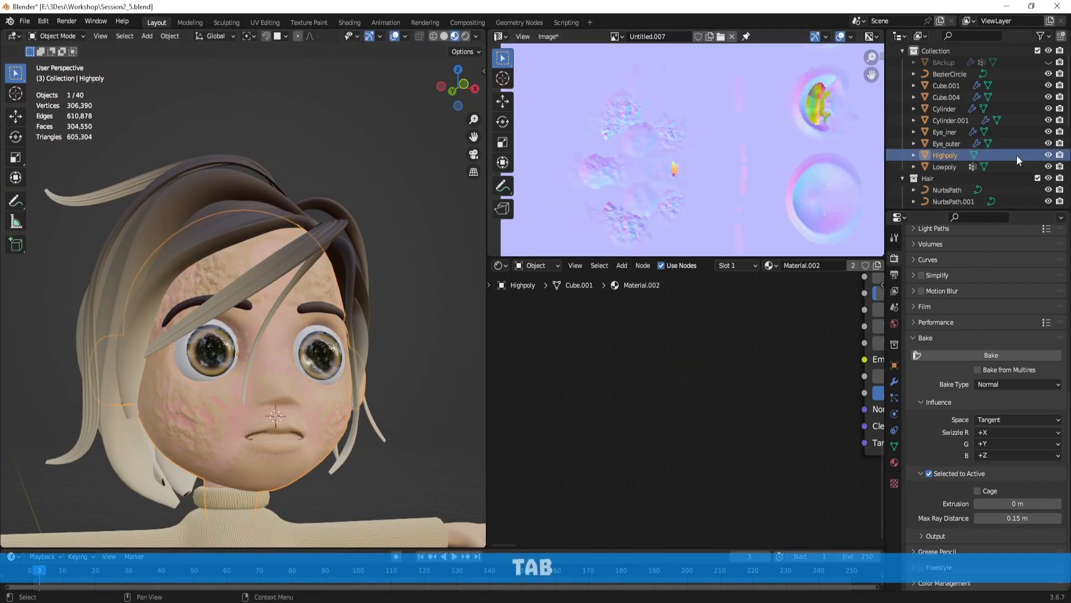
{"action": "left_click", "coordinate": [1048, 167]}
{"action": "key", "text": "ctrl+Tab"}
{"action": "left_click", "coordinate": [283, 383]}
Step: Examine Highpoly's sculpted forehead and cheek detail from several angles, then return to Object Mode and show Lowpoly again
{"action": "scroll", "coordinate": [237, 261], "scroll_direction": "up", "scroll_amount": 3}
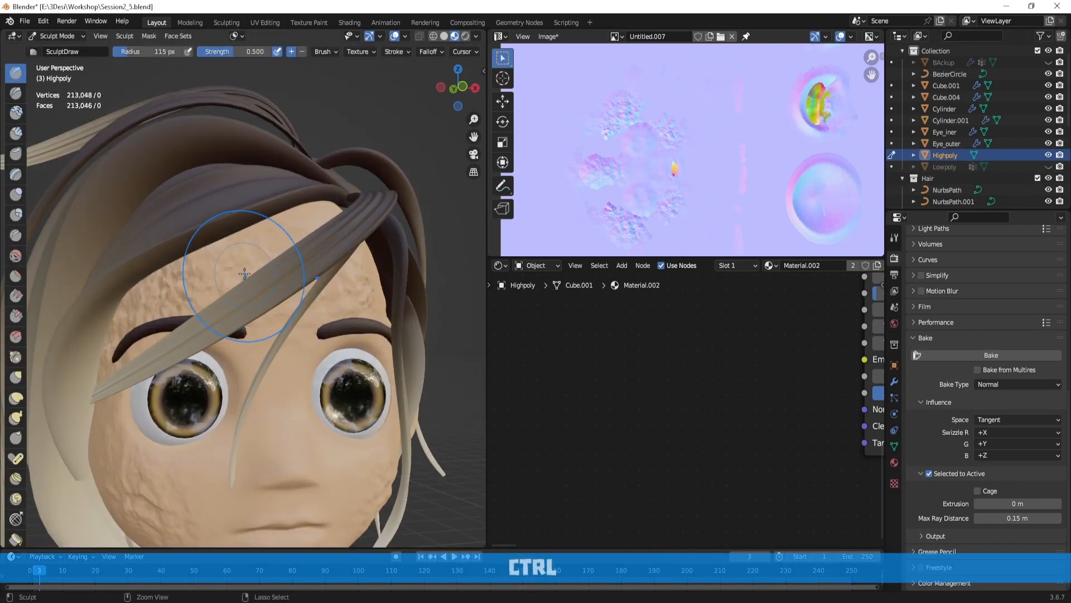
{"action": "mouse_move", "coordinate": [247, 287]}
{"action": "middle_mouse_down"}
{"action": "mouse_move", "coordinate": [262, 257]}
{"action": "mouse_move", "coordinate": [268, 313]}
{"action": "middle_mouse_up"}
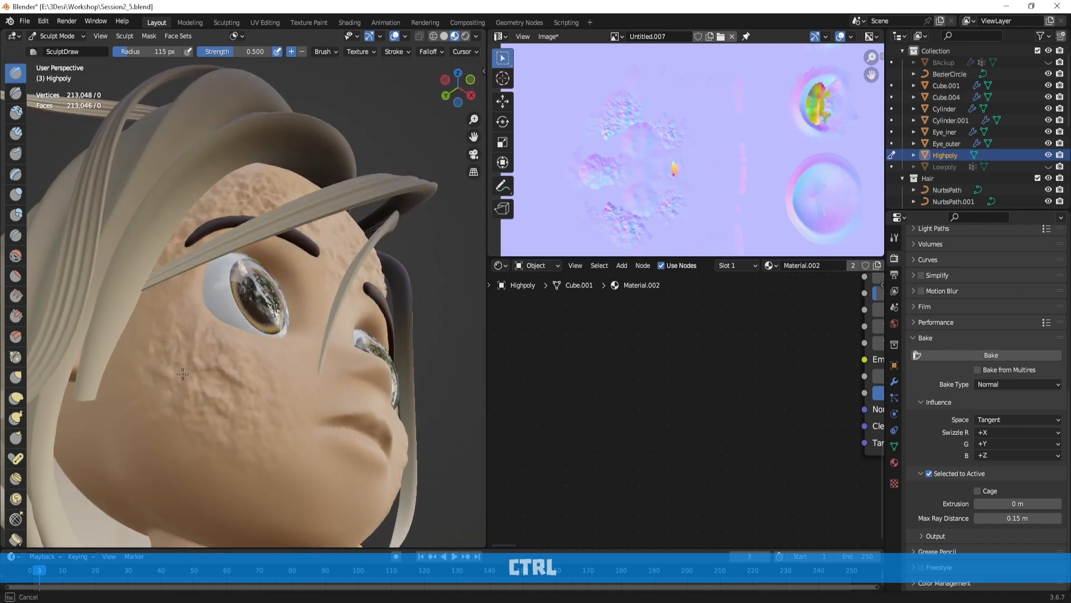
{"action": "mouse_move", "coordinate": [305, 379]}
{"action": "middle_mouse_down"}
{"action": "mouse_move", "coordinate": [228, 253]}
{"action": "mouse_move", "coordinate": [201, 271]}
{"action": "mouse_move", "coordinate": [237, 296]}
{"action": "middle_mouse_up"}
{"action": "middle_click_drag", "start_coordinate": [223, 435], "coordinate": [251, 379]}
{"action": "middle_click_drag", "start_coordinate": [223, 346], "coordinate": [266, 305]}
{"action": "key", "text": "ctrl+Tab"}
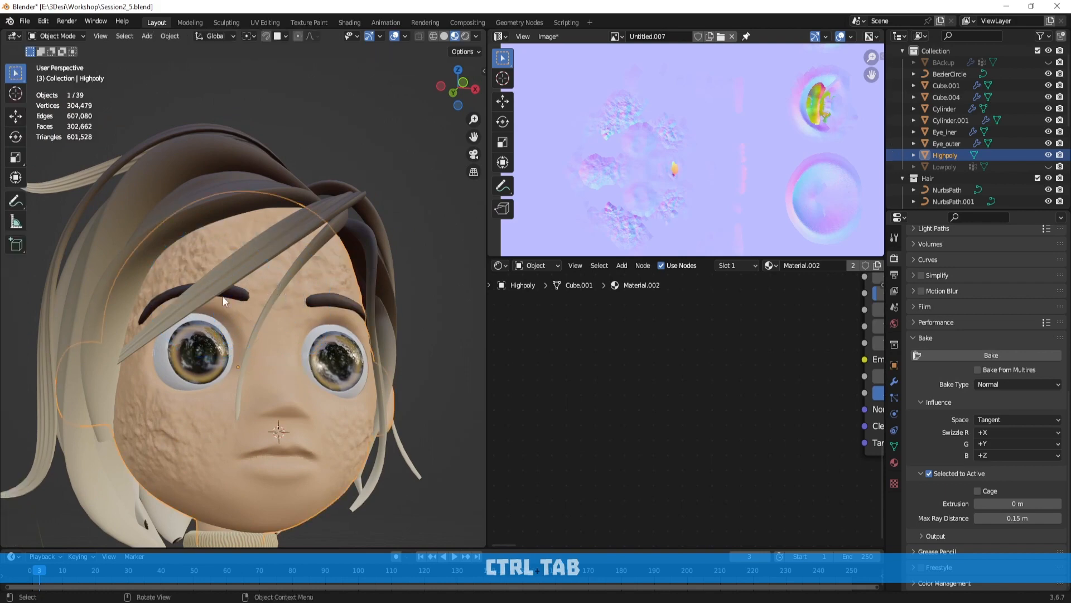
{"action": "left_click", "coordinate": [1049, 166]}
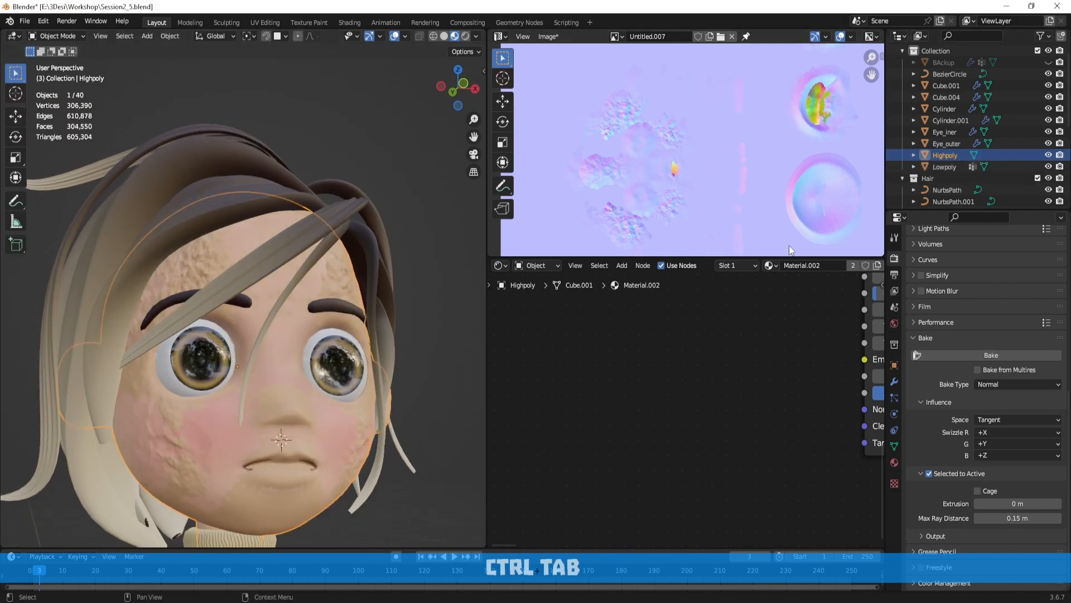
{"action": "middle_click_drag", "start_coordinate": [282, 335], "coordinate": [317, 350]}
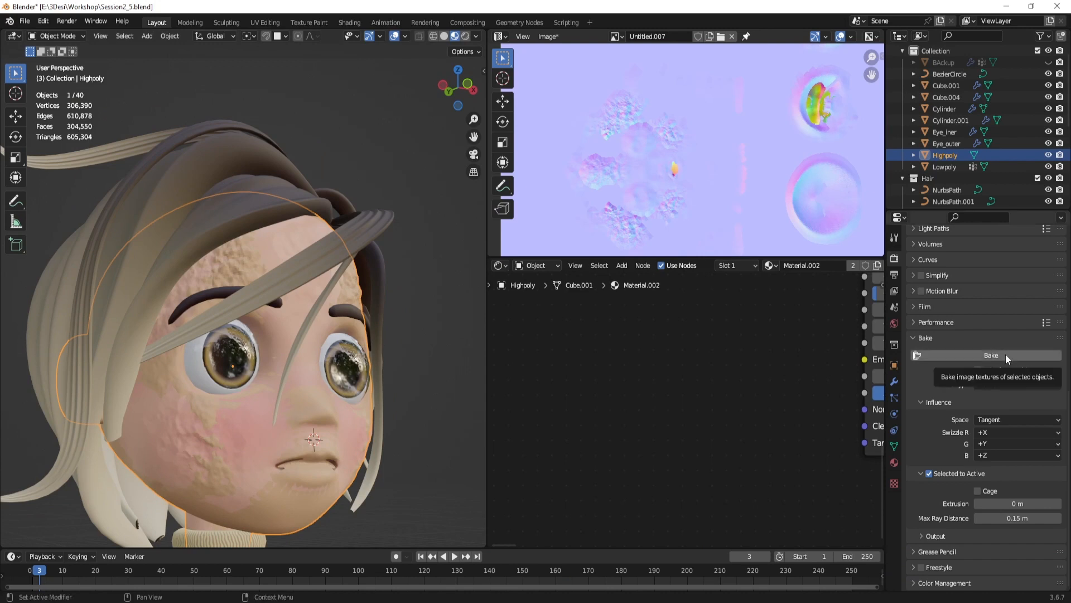
Step: Set the bake's Max Ray Distance to 0.1 m and rebake the normal map with Highpoly selected and Lowpoly active
{"action": "left_click", "coordinate": [1024, 518]}
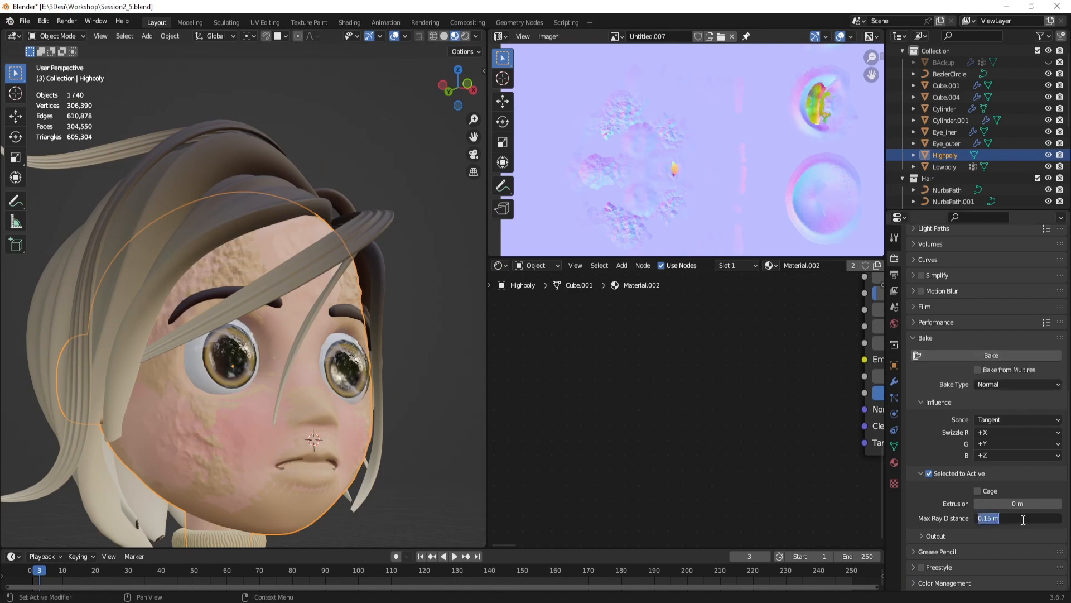
{"action": "type", "text": "0.1"}
{"action": "key", "text": "Return"}
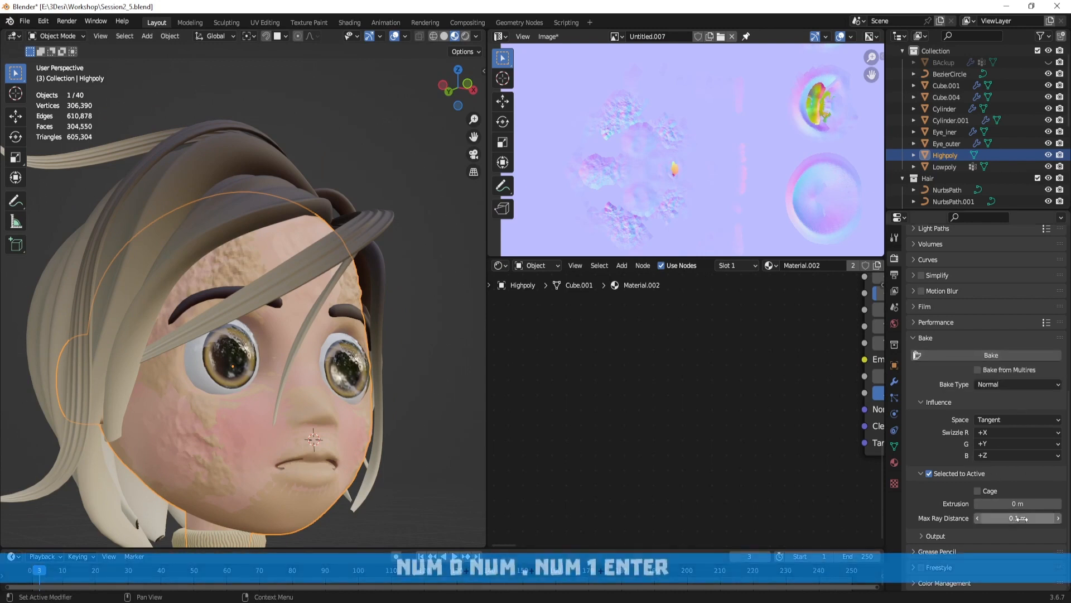
{"action": "left_click", "coordinate": [1006, 355]}
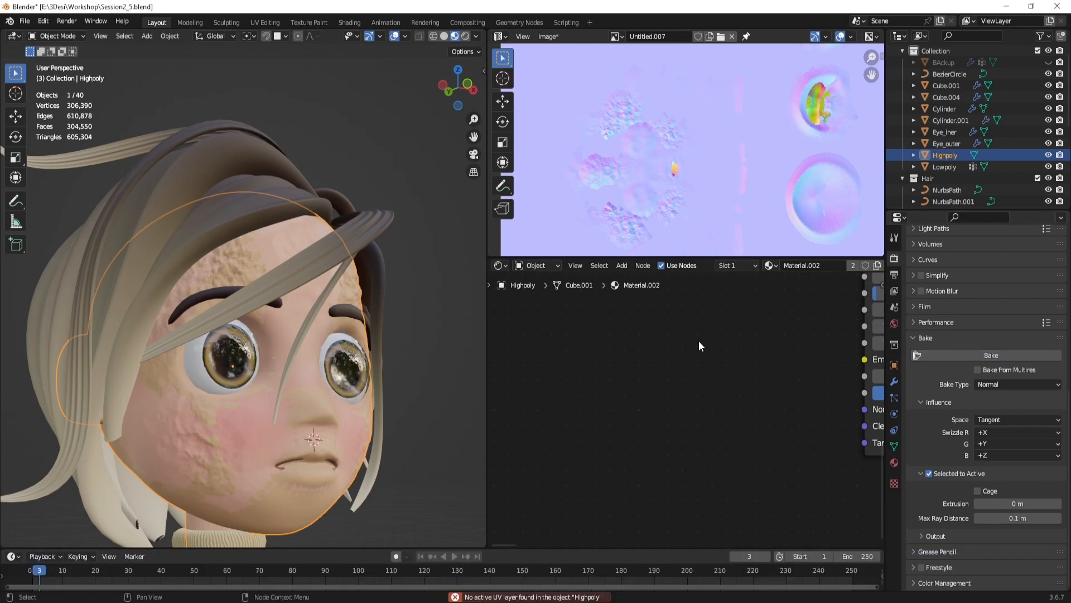
{"action": "left_click", "coordinate": [1026, 163], "text": "ctrl"}
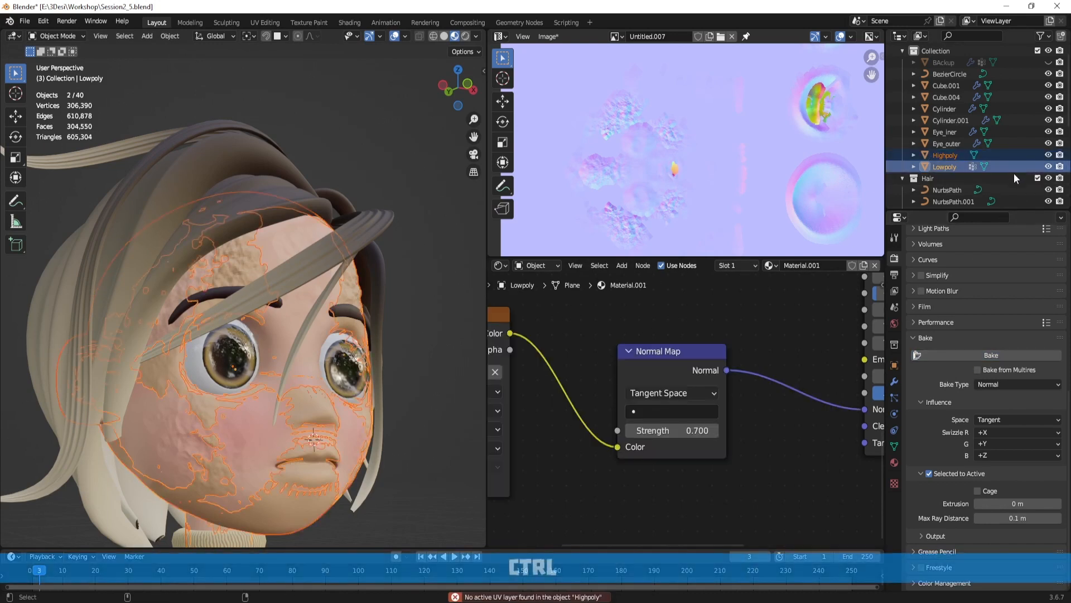
{"action": "left_click", "coordinate": [1002, 356]}
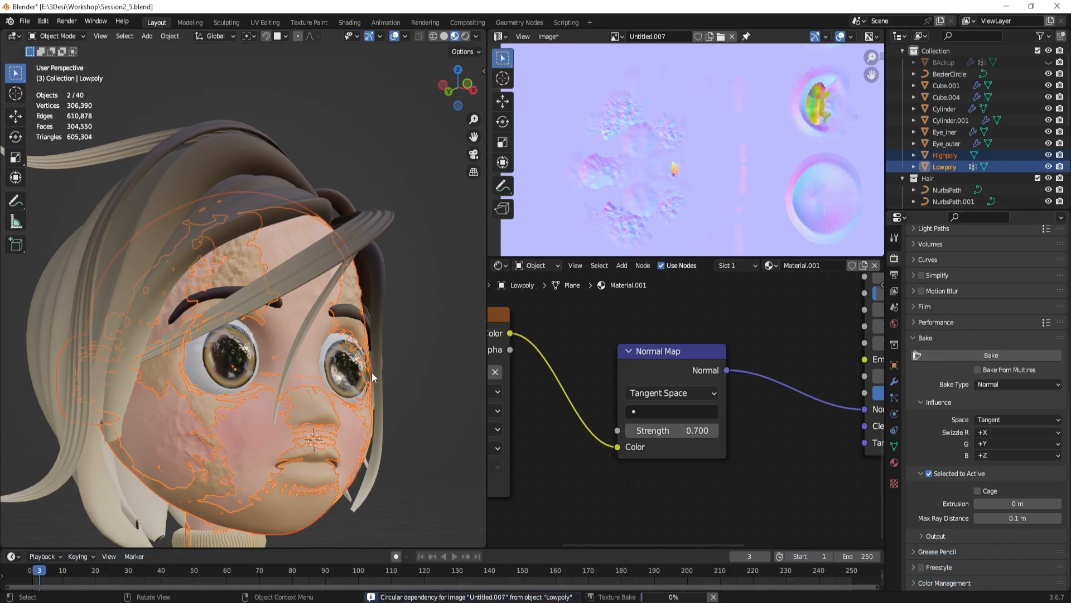
{"action": "middle_click_drag", "start_coordinate": [371, 375], "coordinate": [390, 359]}
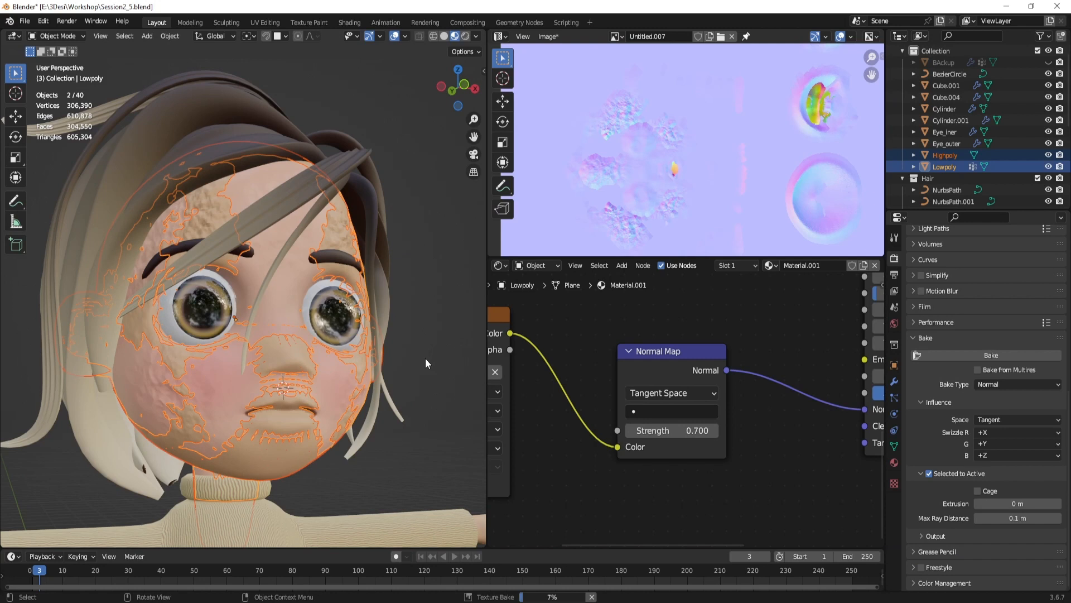
Step: Set the Normal Map node's Strength to 1.000 in the Lowpoly material
{"action": "left_click", "coordinate": [936, 536]}
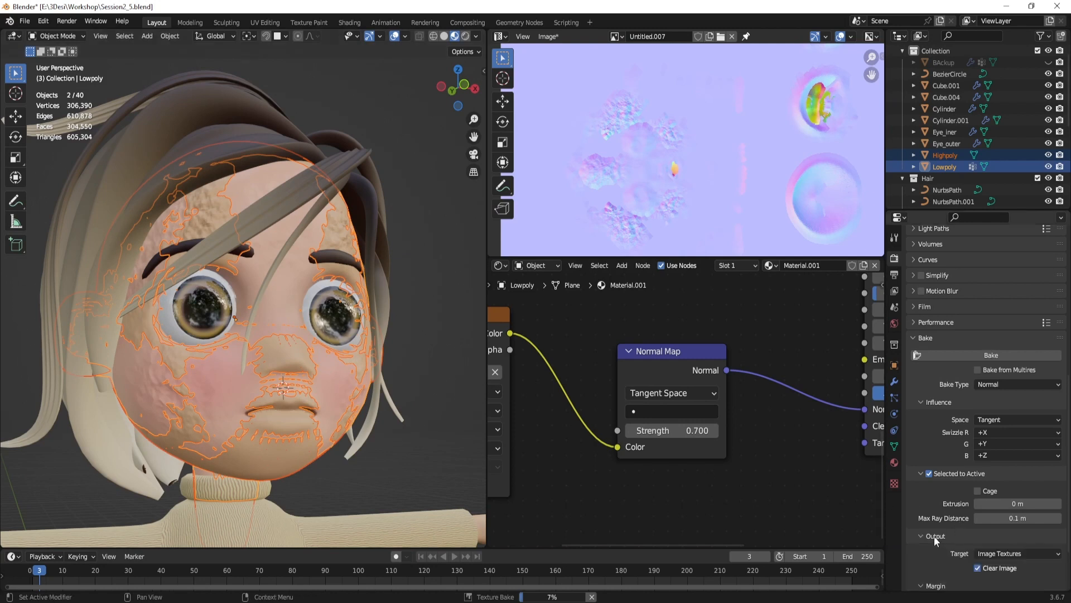
{"action": "left_click", "coordinate": [934, 535]}
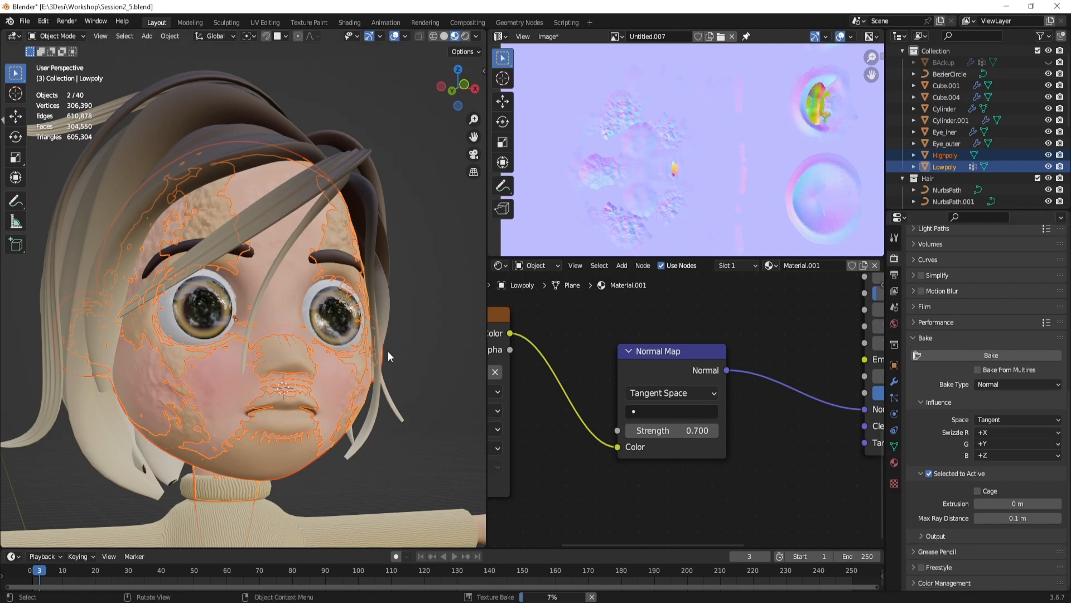
{"action": "left_click", "coordinate": [700, 433]}
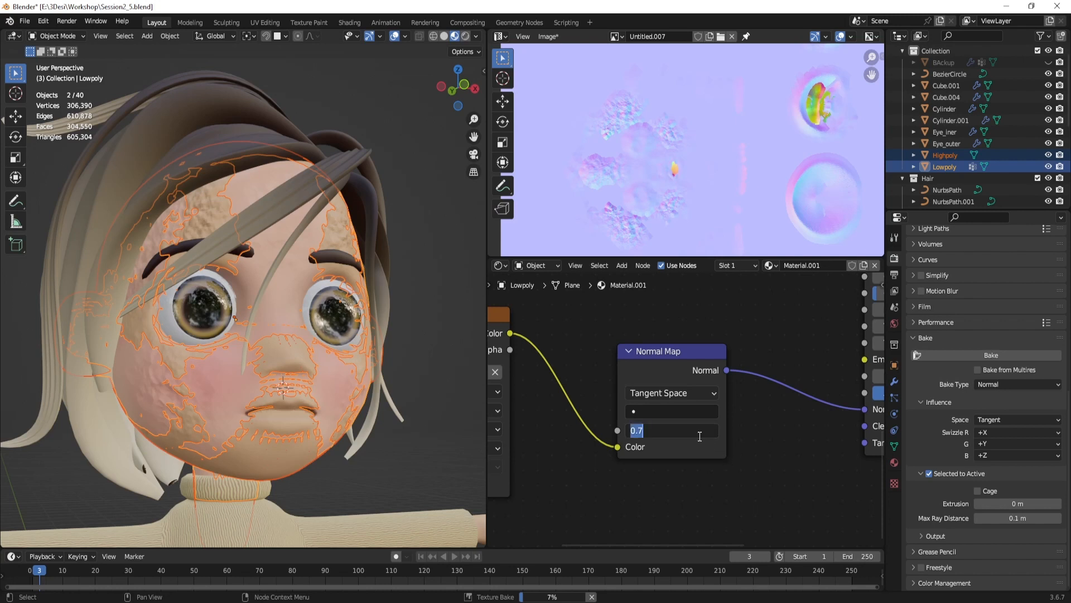
{"action": "type", "text": "1"}
{"action": "key", "text": "KP_Enter"}
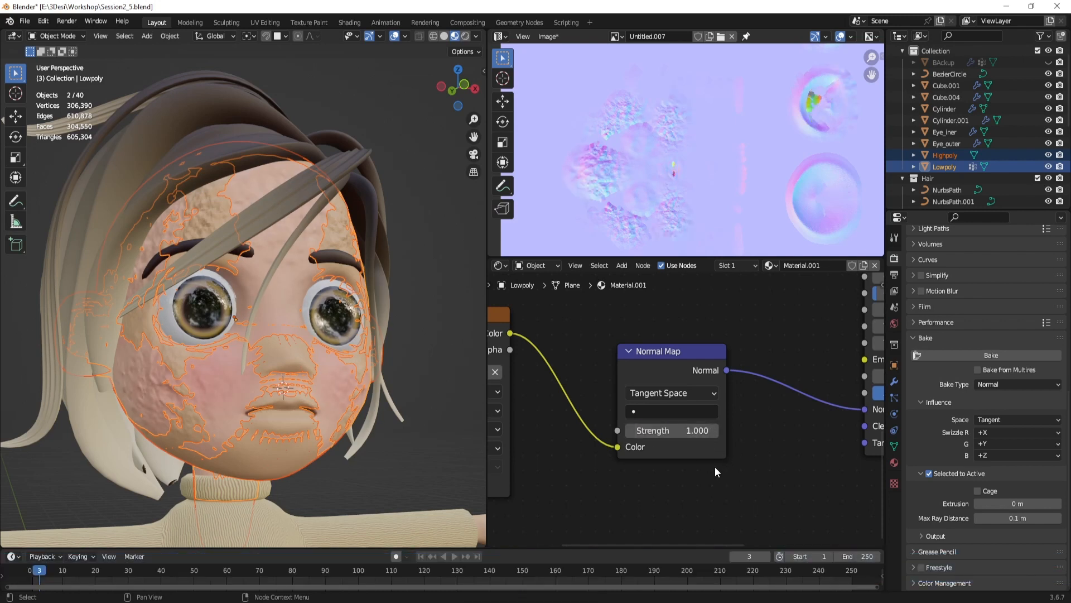
Step: Hide Highpoly, clear the selection, and examine the rebaked skin detail on Lowpoly from near and far
{"action": "left_click", "coordinate": [1049, 156]}
{"action": "middle_click_drag", "start_coordinate": [357, 207], "coordinate": [310, 200]}
{"action": "scroll", "coordinate": [301, 199], "scroll_direction": "up", "scroll_amount": 5}
{"action": "middle_click_drag", "start_coordinate": [303, 267], "coordinate": [346, 321]}
{"action": "key", "text": "Tab"}
{"action": "key", "text": "Tab"}
{"action": "scroll", "coordinate": [326, 293], "scroll_direction": "down", "scroll_amount": 4}
{"action": "left_click", "coordinate": [418, 306]}
{"action": "middle_click_drag", "start_coordinate": [418, 307], "coordinate": [369, 334]}
{"action": "middle_click_drag", "start_coordinate": [335, 340], "coordinate": [385, 308], "text": "shift"}
{"action": "scroll", "coordinate": [407, 293], "scroll_direction": "down", "scroll_amount": 3}
{"action": "scroll", "coordinate": [405, 304], "scroll_direction": "up", "scroll_amount": 4}
{"action": "scroll", "coordinate": [383, 303], "scroll_direction": "down", "scroll_amount": 5}
{"action": "middle_click_drag", "start_coordinate": [223, 250], "coordinate": [416, 282]}
Step: Examine the whole character in Rendered shading from several angles, then switch the viewport to Solid shading
{"action": "left_click", "coordinate": [467, 36]}
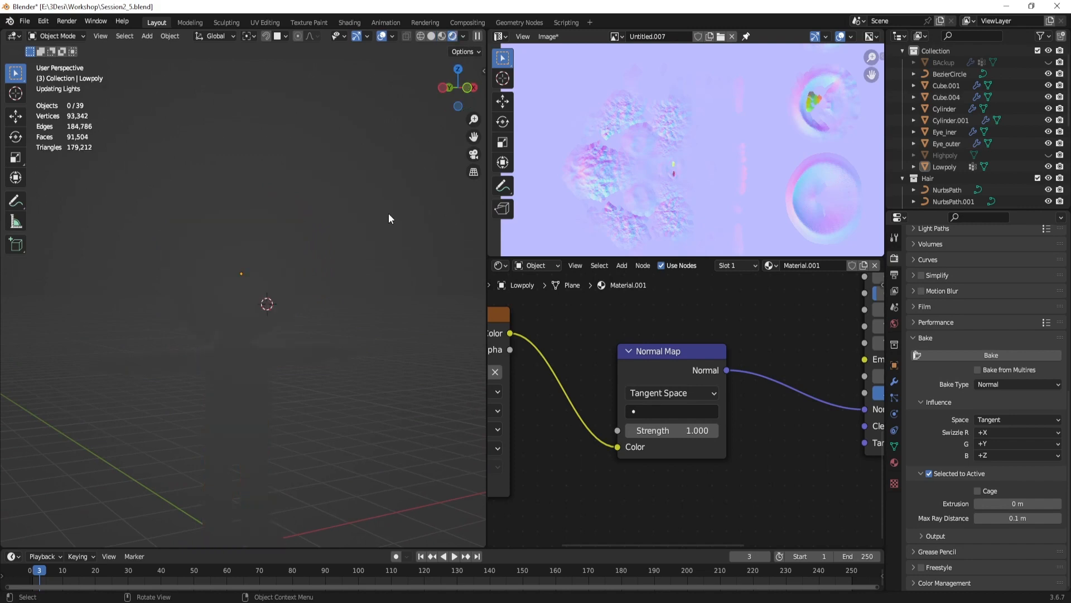
{"action": "middle_click_drag", "start_coordinate": [403, 286], "coordinate": [348, 290]}
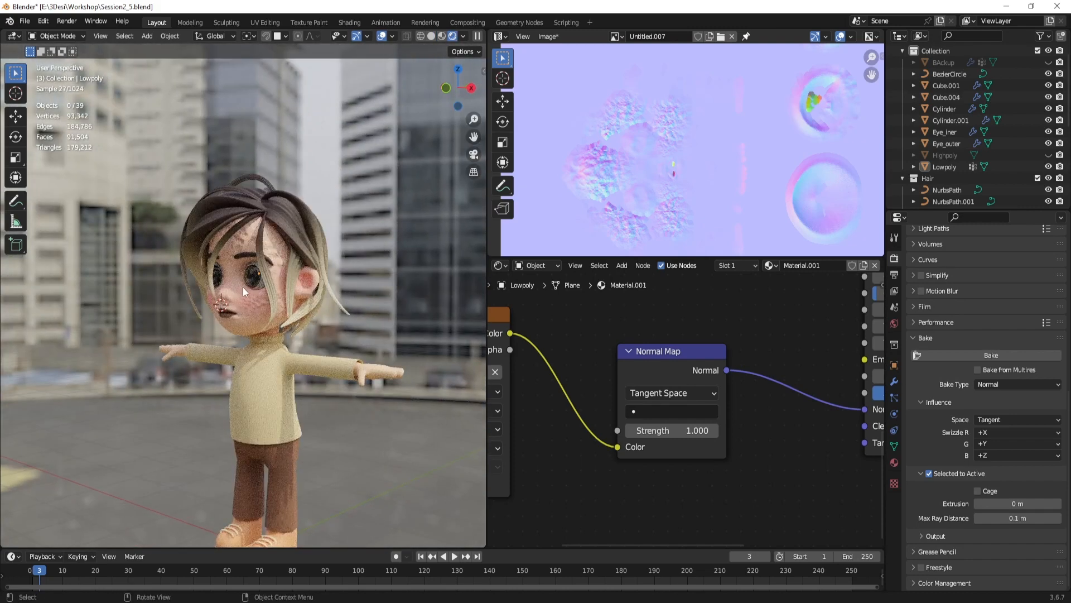
{"action": "mouse_move", "coordinate": [243, 286]}
{"action": "middle_mouse_down"}
{"action": "mouse_move", "coordinate": [354, 289]}
{"action": "mouse_move", "coordinate": [384, 249]}
{"action": "mouse_move", "coordinate": [257, 298]}
{"action": "mouse_move", "coordinate": [316, 302]}
{"action": "mouse_move", "coordinate": [236, 288]}
{"action": "mouse_move", "coordinate": [333, 313]}
{"action": "mouse_move", "coordinate": [396, 306]}
{"action": "middle_mouse_up"}
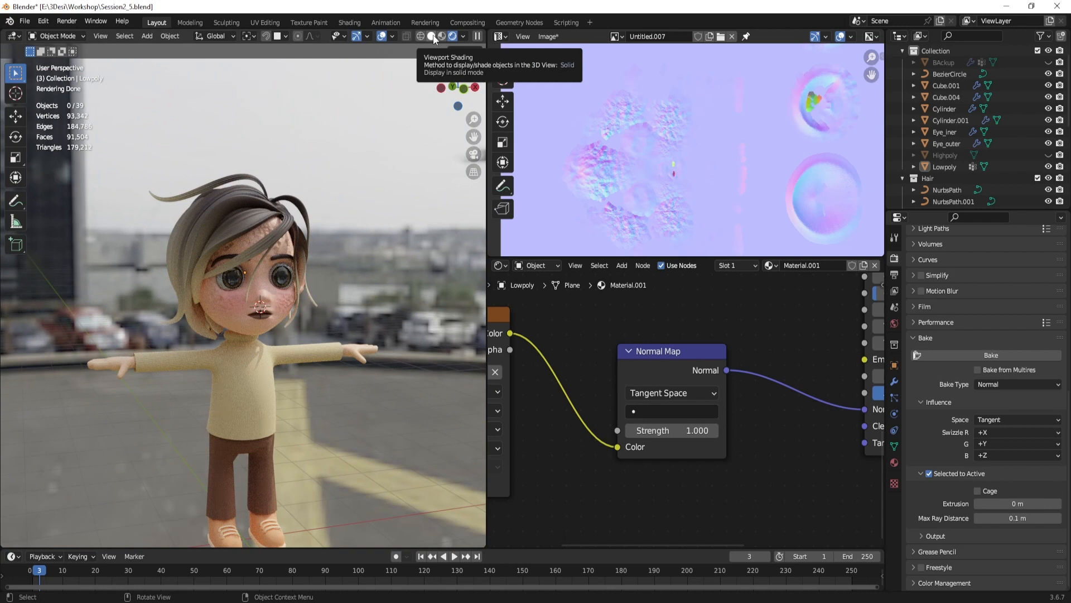
{"action": "scroll", "coordinate": [272, 226], "scroll_direction": "down", "scroll_amount": 3}
{"action": "middle_click_drag", "start_coordinate": [273, 226], "coordinate": [297, 294]}
{"action": "scroll", "coordinate": [297, 293], "scroll_direction": "up", "scroll_amount": 3}
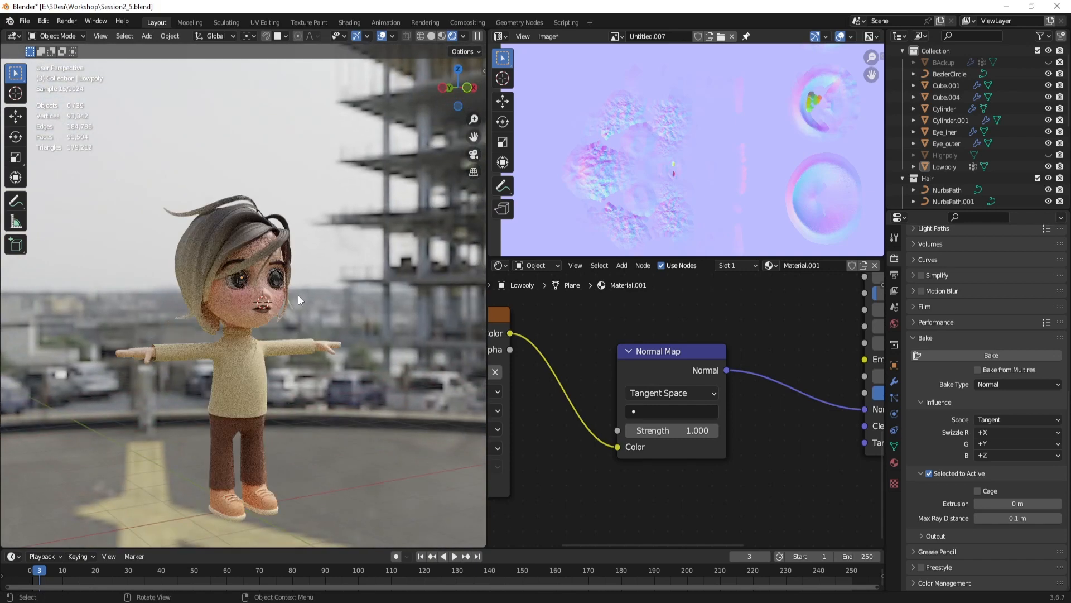
{"action": "left_click", "coordinate": [431, 37]}
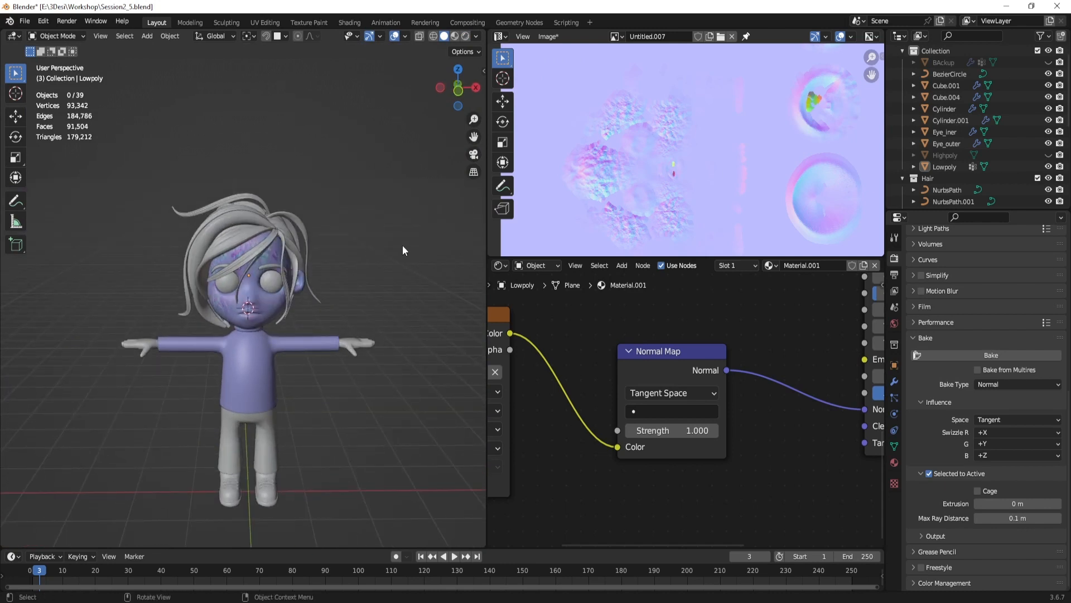
Step: Check the Cycles device options in the scene's render settings, leaving GPU Compute selected
{"action": "left_click", "coordinate": [895, 275]}
{"action": "left_click", "coordinate": [895, 260]}
{"action": "scroll", "coordinate": [968, 308], "scroll_direction": "up", "scroll_amount": 3}
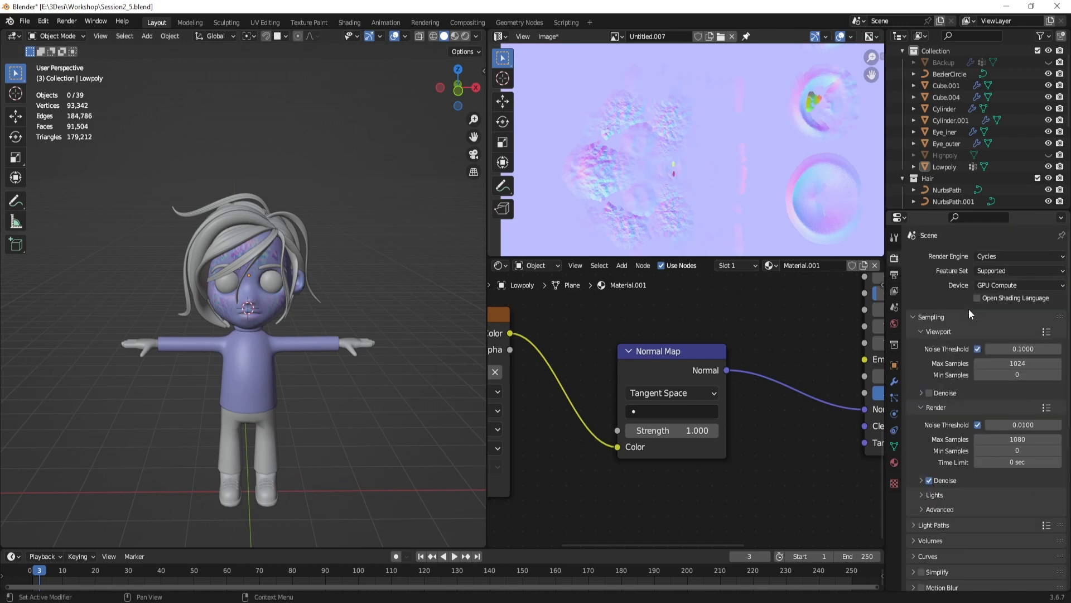
{"action": "left_click", "coordinate": [1003, 285]}
{"action": "left_click", "coordinate": [1003, 286]}
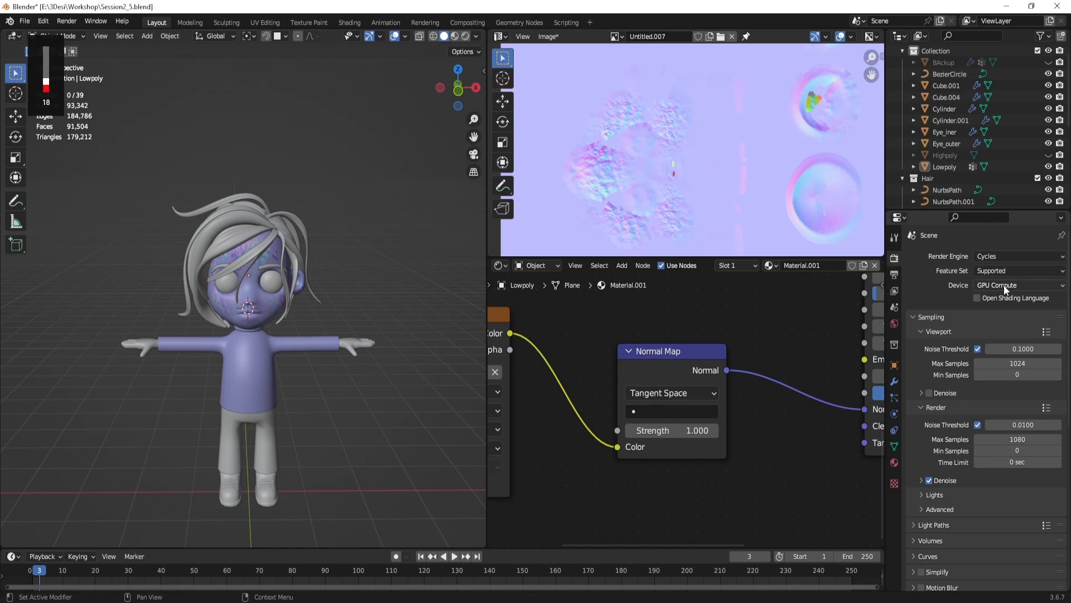
Step: Open the system preferences and set Cycles Render Devices to None
{"action": "left_click", "coordinate": [43, 21]}
{"action": "left_click", "coordinate": [101, 186]}
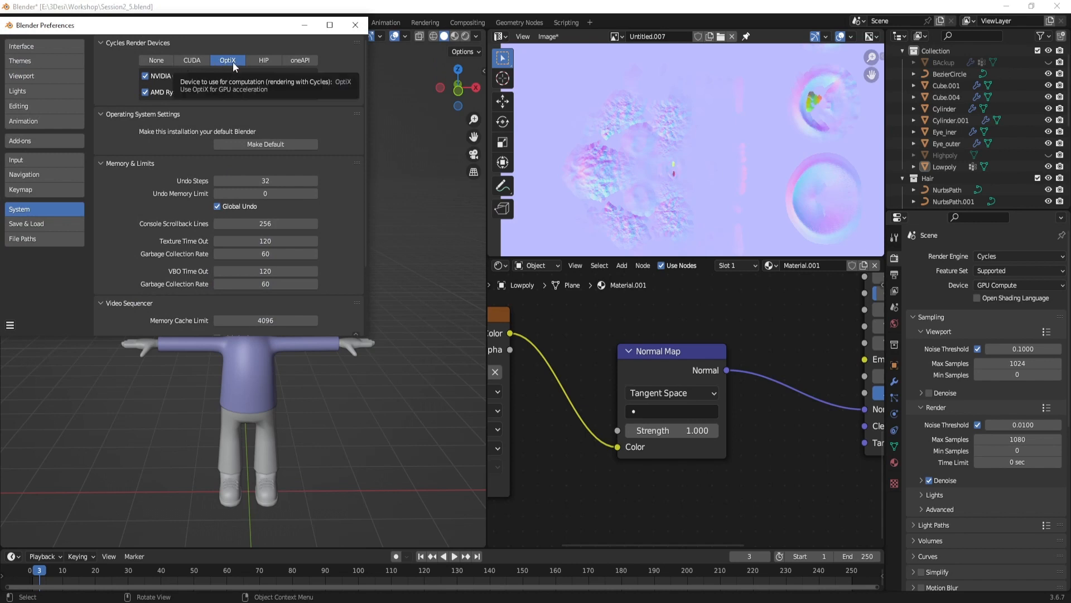
{"action": "left_click", "coordinate": [168, 61]}
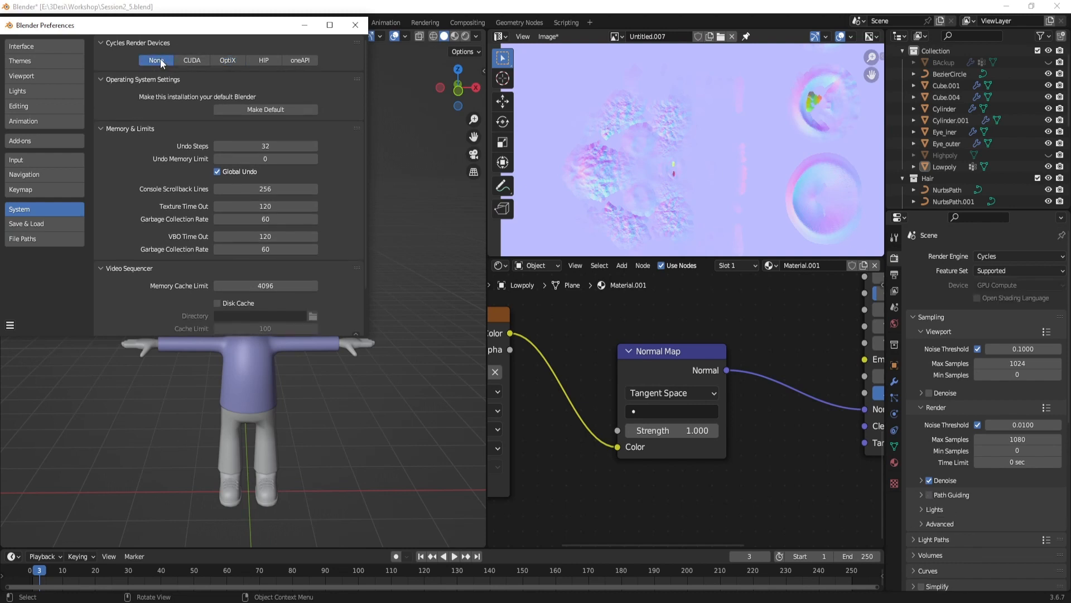
Step: Set Cycles Render Devices to OptiX, return to the main window, and examine the character in Rendered shading
{"action": "left_click", "coordinate": [230, 59]}
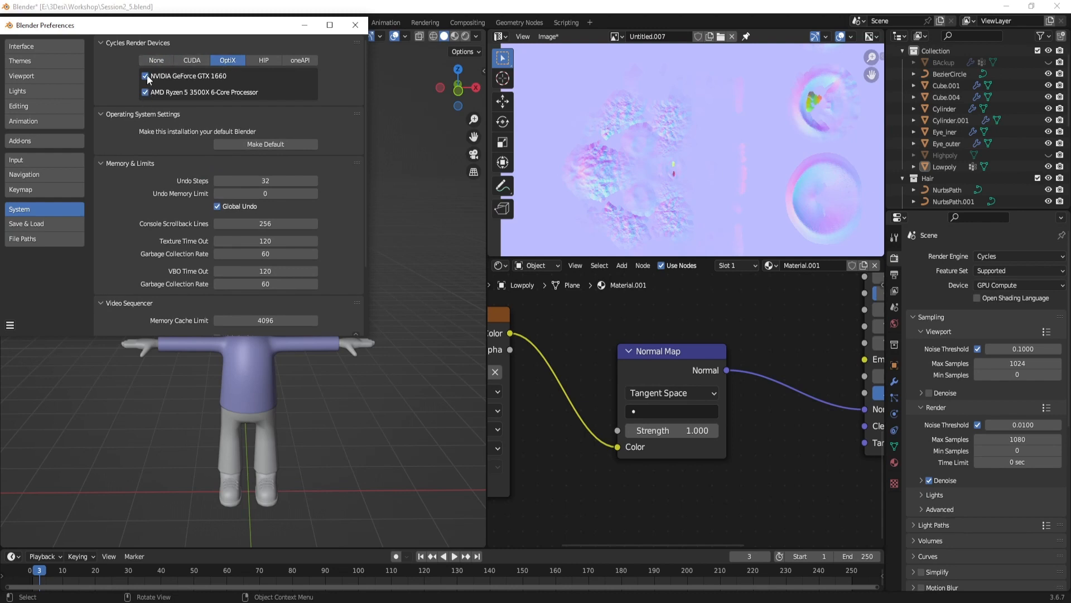
{"action": "left_click", "coordinate": [688, 199]}
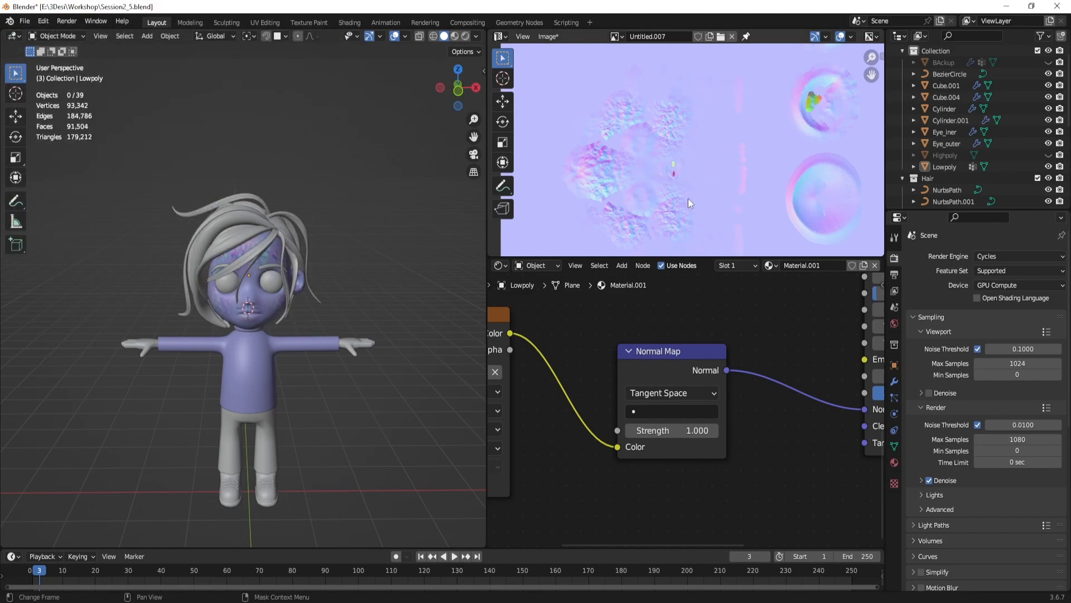
{"action": "left_click", "coordinate": [465, 36]}
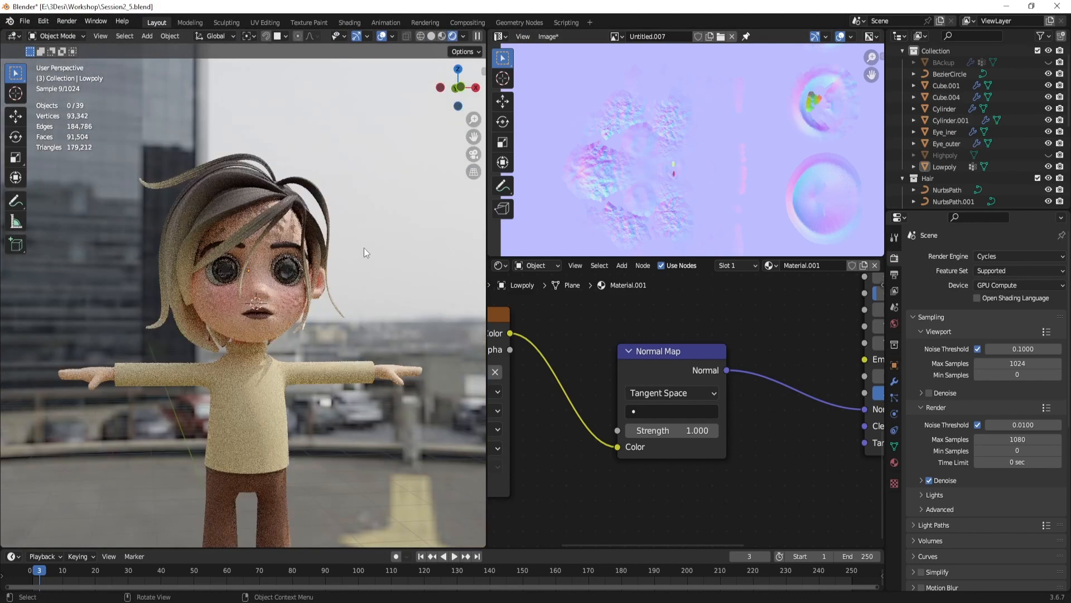
{"action": "middle_click_drag", "start_coordinate": [317, 287], "coordinate": [342, 283]}
{"action": "scroll", "coordinate": [332, 283], "scroll_direction": "down", "scroll_amount": 2}
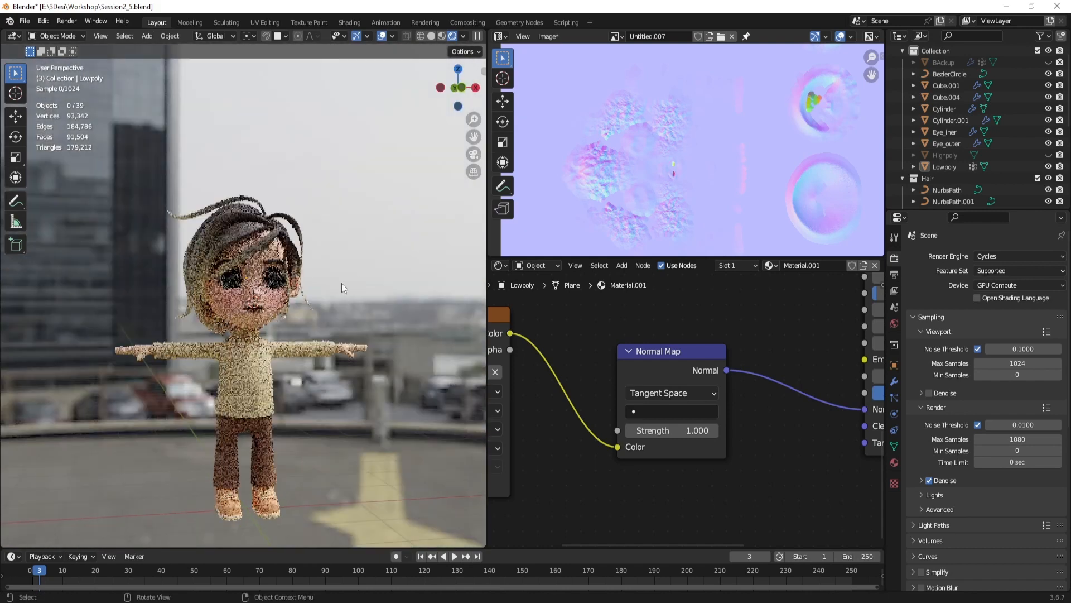
Step: Return the viewport to Solid shading and set its display color to Material instead of Texture
{"action": "left_click", "coordinate": [441, 36]}
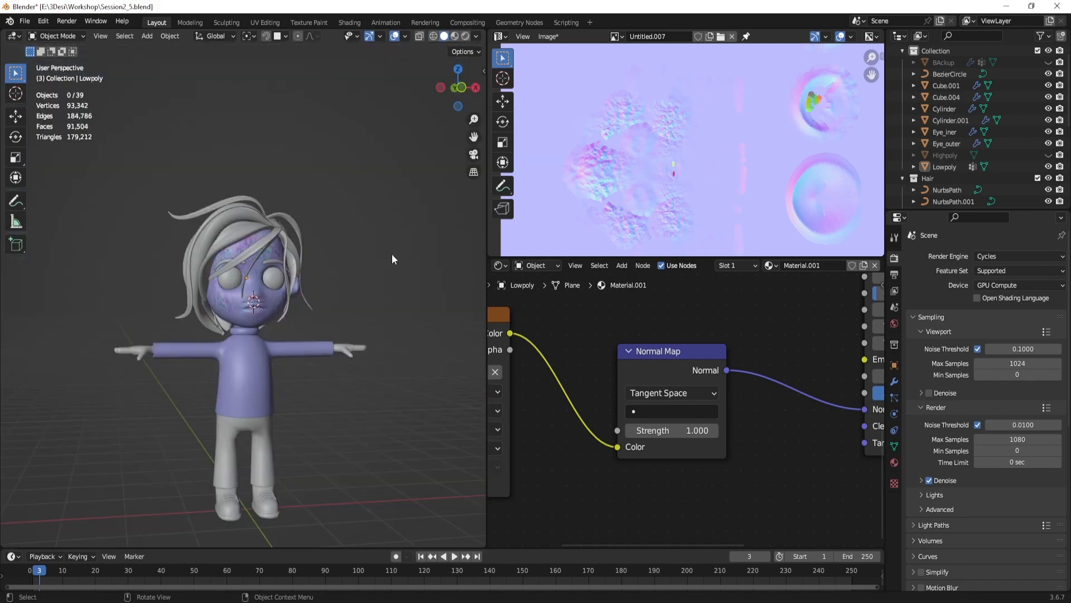
{"action": "middle_click_drag", "start_coordinate": [408, 265], "coordinate": [392, 288]}
{"action": "scroll", "coordinate": [326, 267], "scroll_direction": "up", "scroll_amount": 3}
{"action": "left_click", "coordinate": [477, 36]}
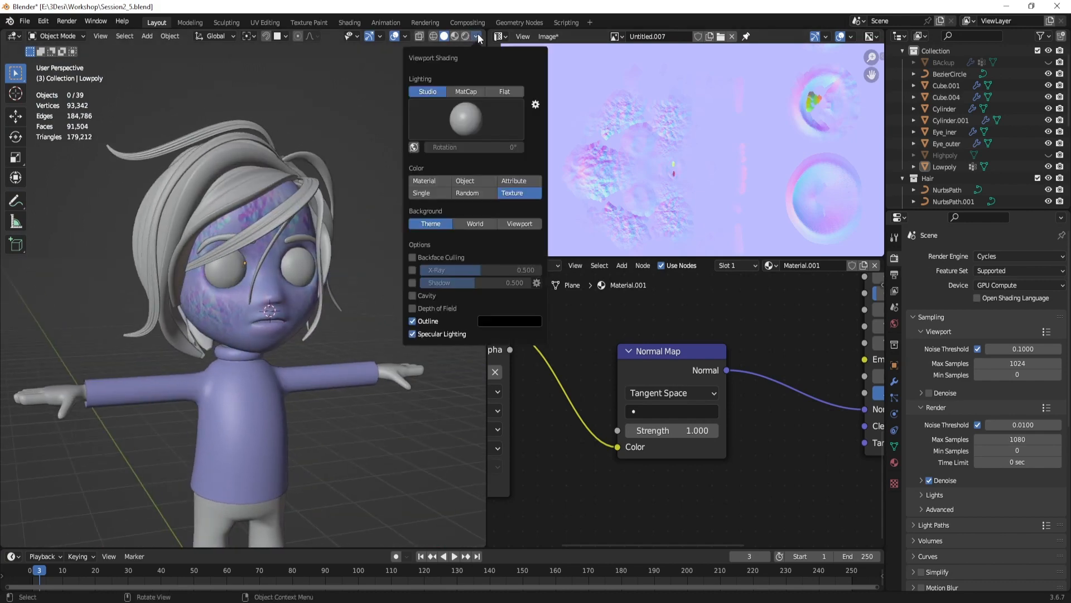
{"action": "left_click", "coordinate": [436, 182]}
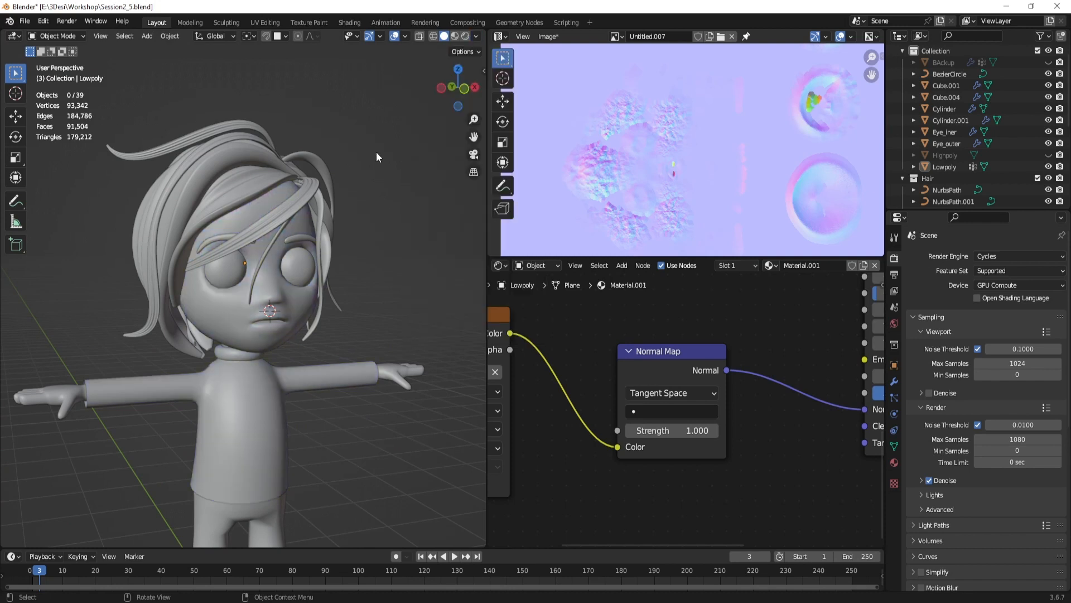
{"action": "scroll", "coordinate": [376, 152], "scroll_direction": "down", "scroll_amount": 2}
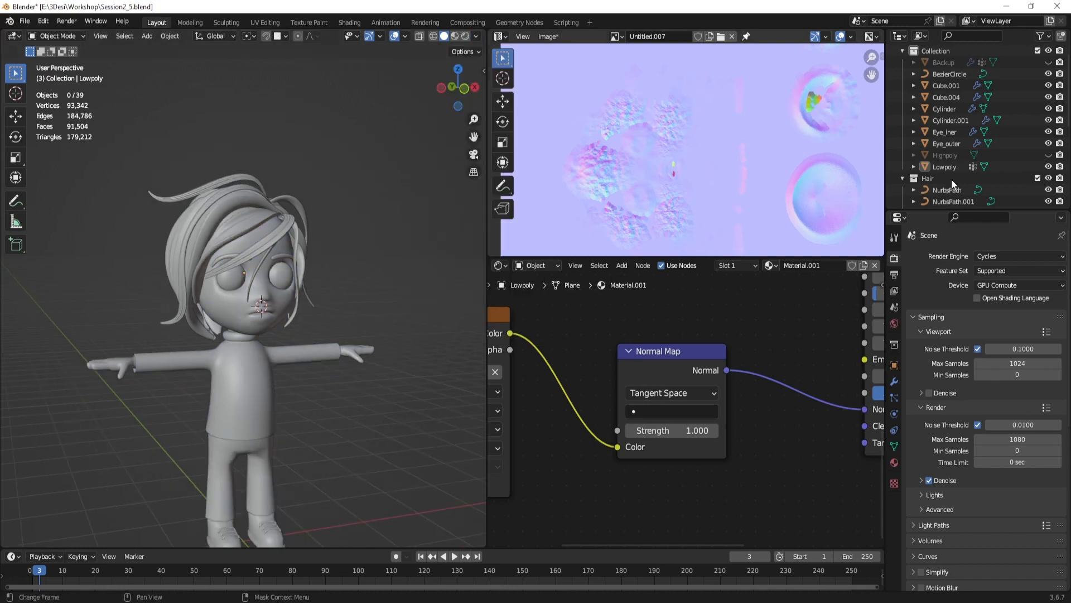
Step: Hide Lowpoly and show Highpoly to compare the two heads in the viewport
{"action": "left_click", "coordinate": [1048, 166]}
{"action": "left_click", "coordinate": [1049, 166]}
{"action": "left_click", "coordinate": [1048, 156]}
{"action": "left_click", "coordinate": [1049, 166]}
Step: Reopen the system preferences, review the processors listed for OptiX rendering, and close the window
{"action": "left_click", "coordinate": [44, 22]}
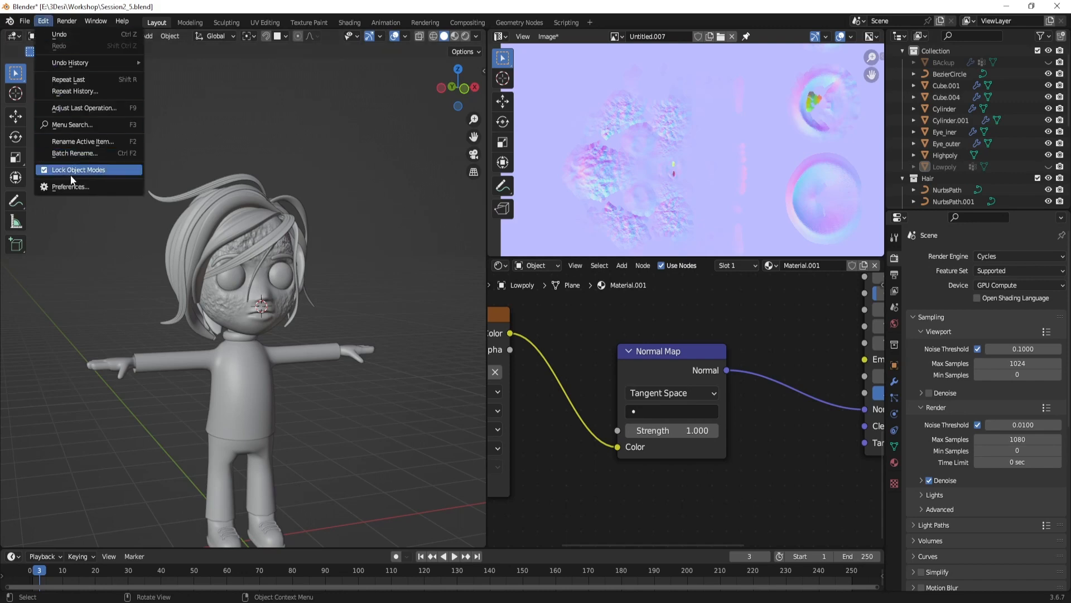
{"action": "left_click", "coordinate": [99, 186]}
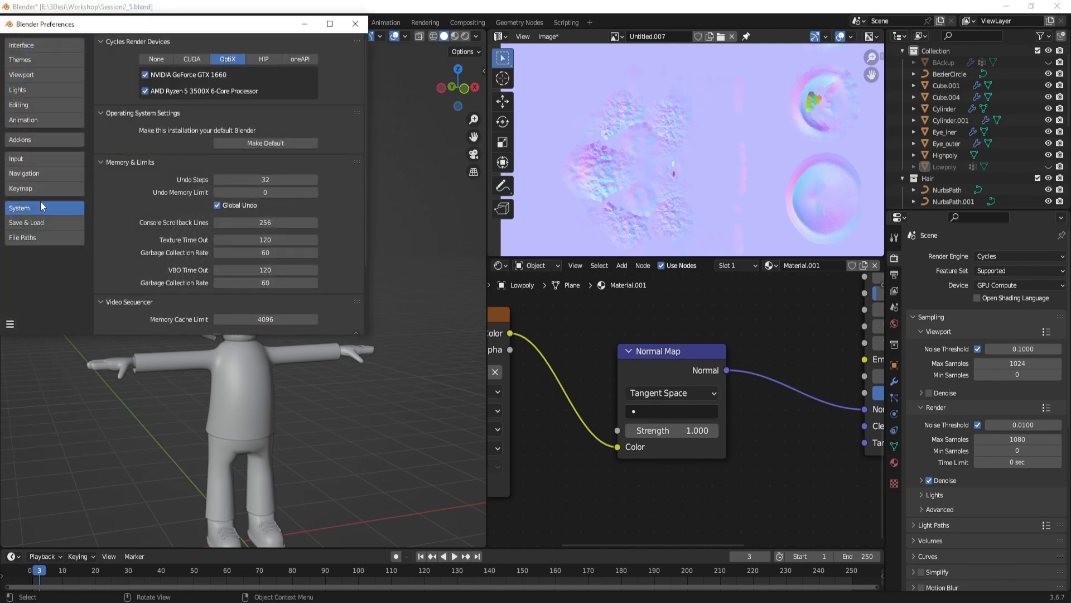
{"action": "left_click_drag", "start_coordinate": [240, 31], "coordinate": [300, 73]}
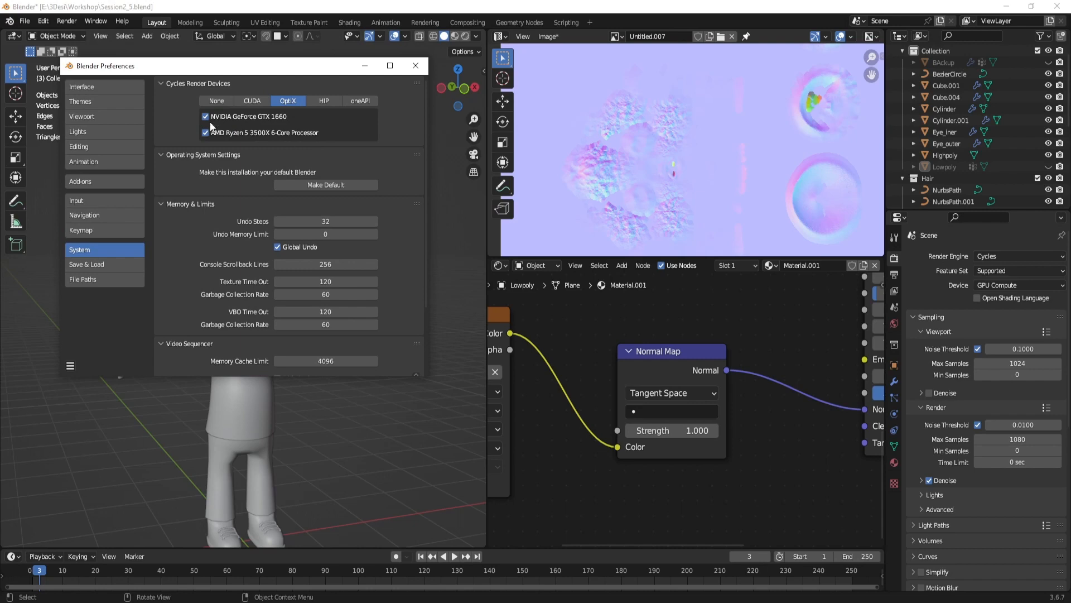
{"action": "left_click", "coordinate": [416, 68]}
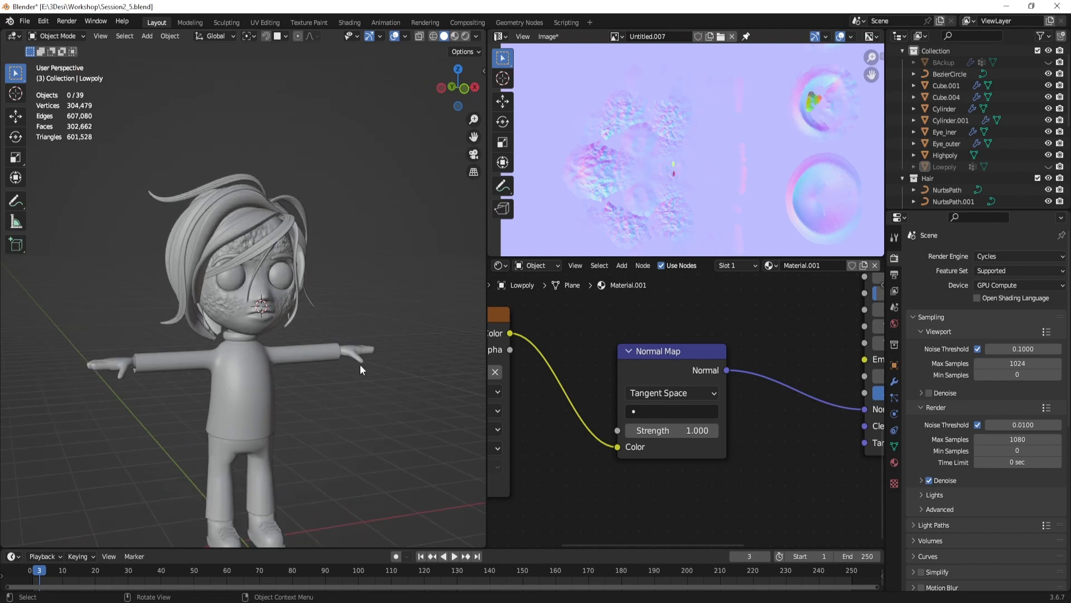
Step: Hide Highpoly again and make Lowpoly visible
{"action": "left_click_drag", "start_coordinate": [360, 366], "coordinate": [377, 384], "text": "alt+shift"}
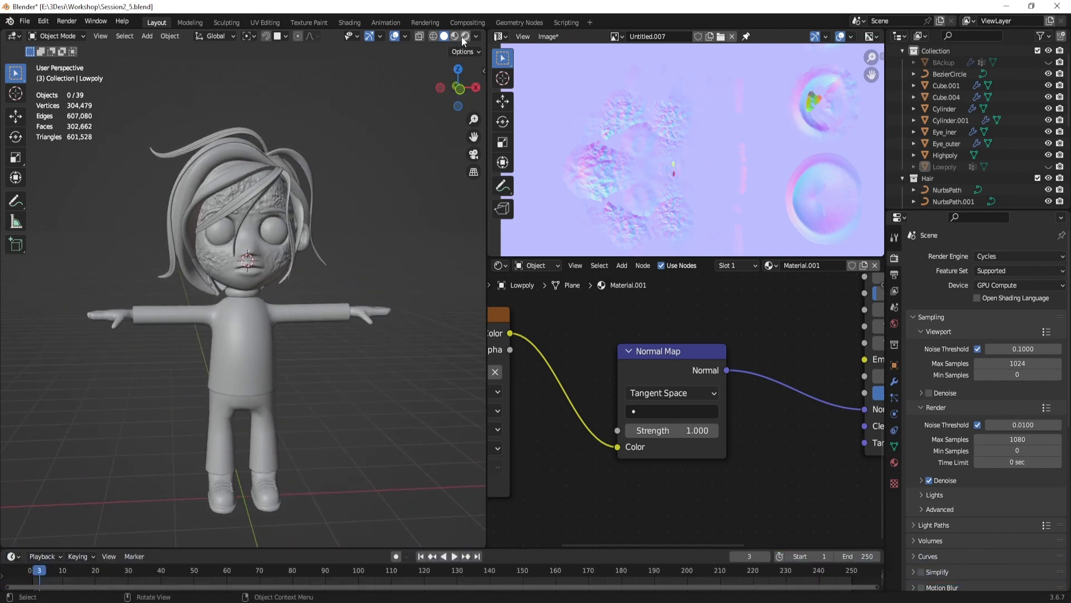
{"action": "left_click", "coordinate": [1048, 167]}
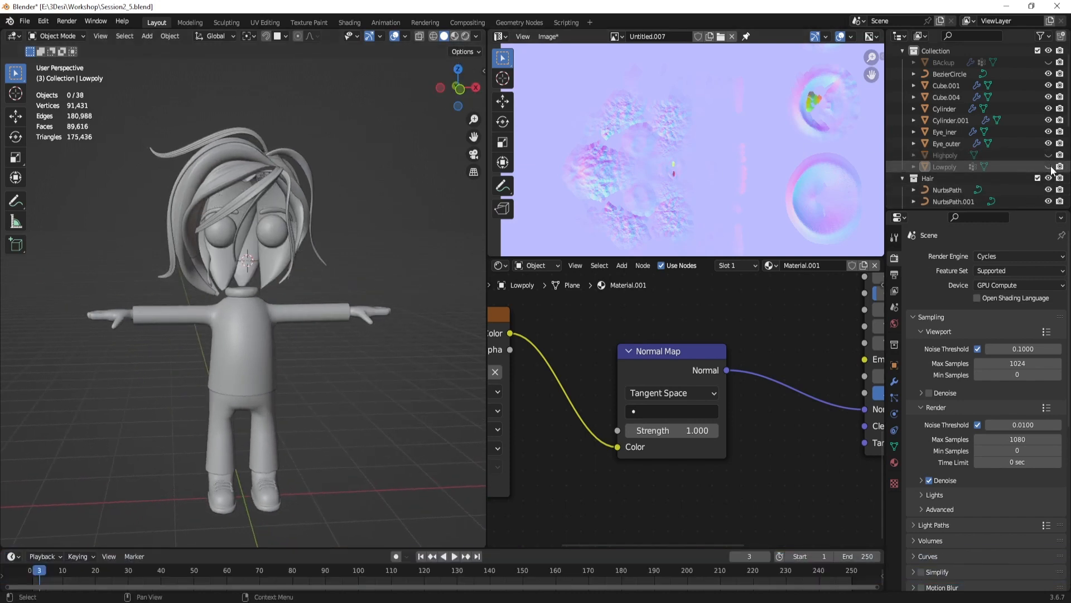
{"action": "left_click", "coordinate": [1048, 155]}
Step: Switch to Rendered shading, cut the link from the Normal Map node to the shader, and examine the character without the skin detail
{"action": "left_click", "coordinate": [466, 37]}
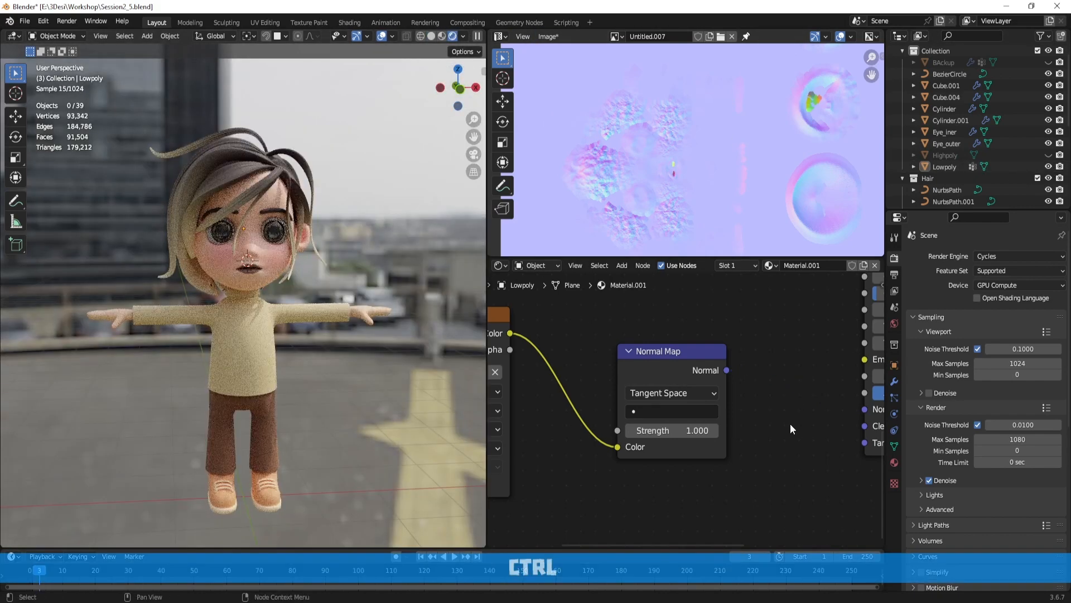
{"action": "middle_click_drag", "start_coordinate": [389, 102], "coordinate": [383, 263], "text": "ctrl"}
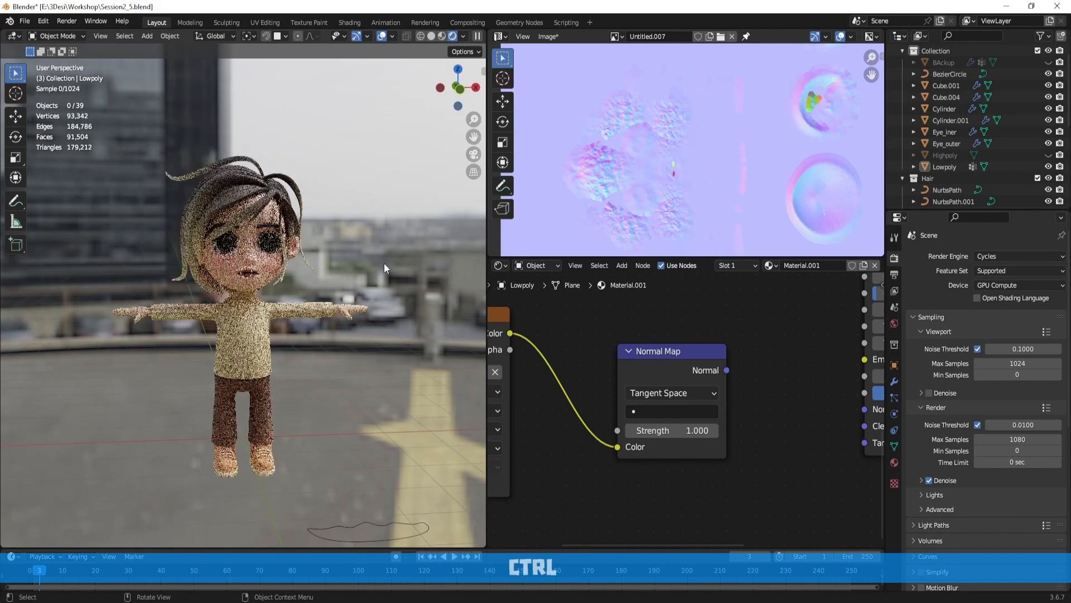
{"action": "scroll", "coordinate": [401, 270], "scroll_direction": "down", "scroll_amount": 2}
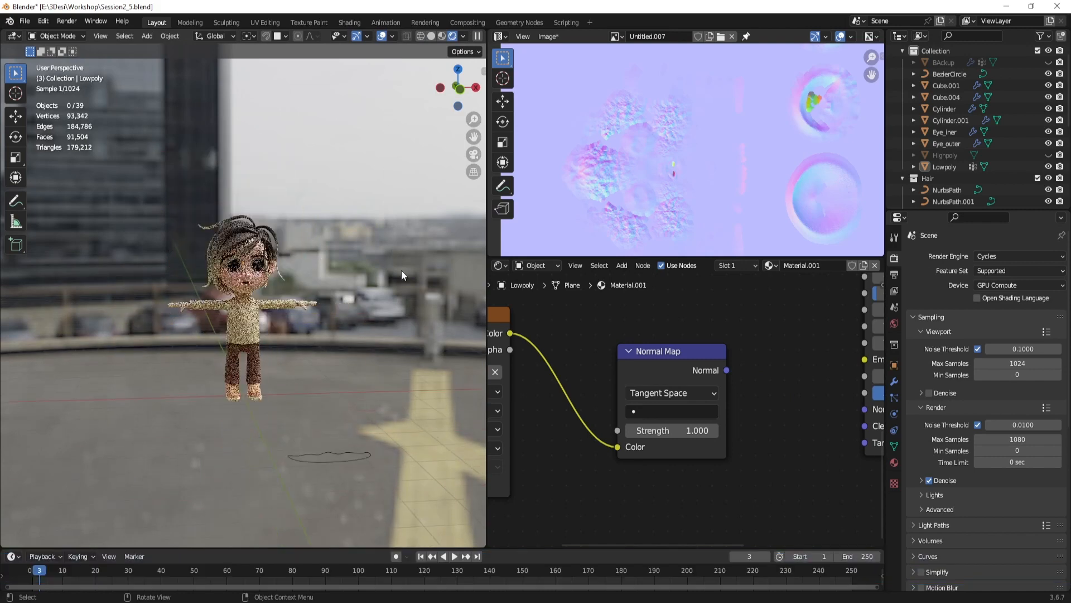
{"action": "scroll", "coordinate": [372, 266], "scroll_direction": "up", "scroll_amount": 2}
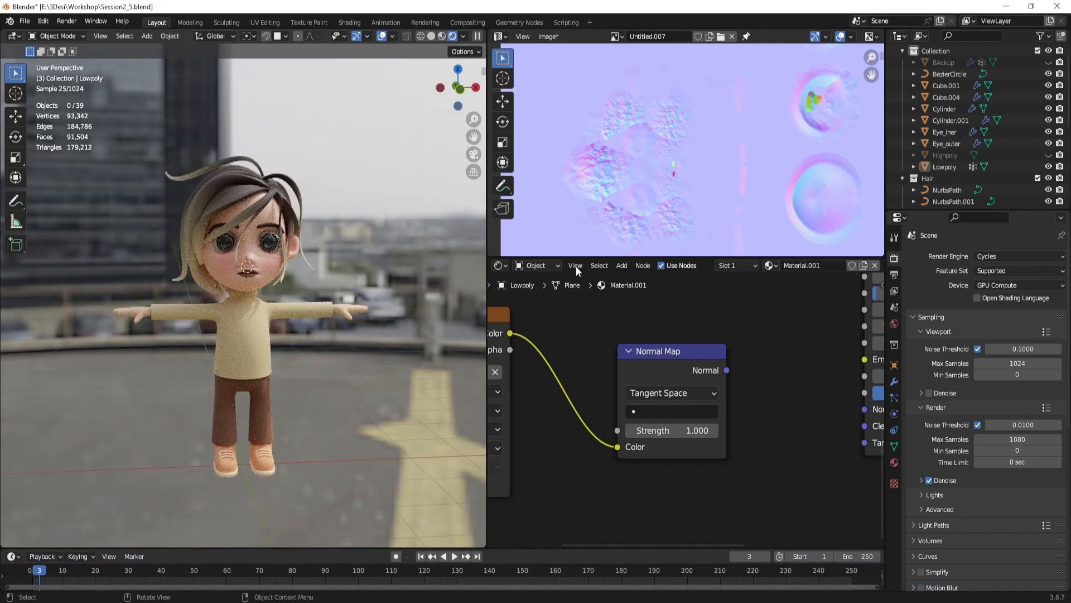
Step: Unlink city.exr from the World background and remove its Environment Texture node
{"action": "left_click", "coordinate": [894, 324]}
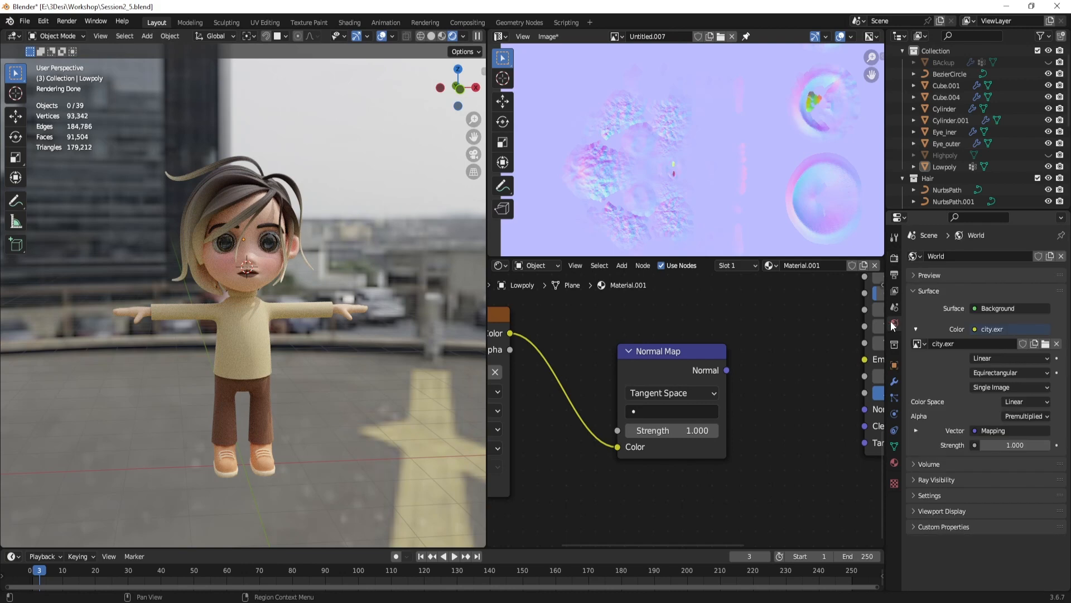
{"action": "left_click", "coordinate": [1056, 343]}
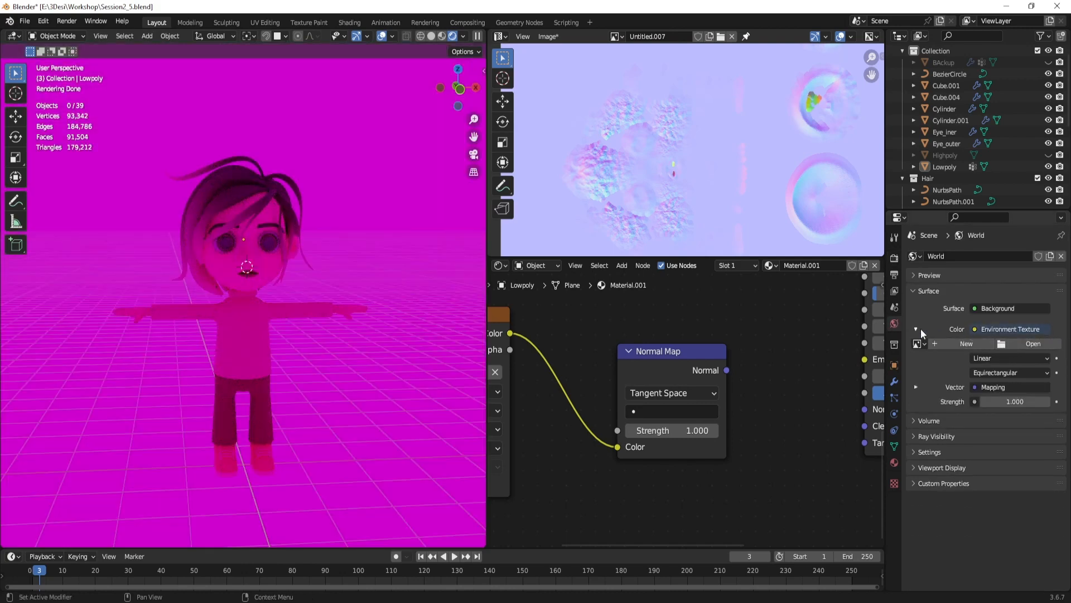
{"action": "left_click", "coordinate": [982, 330]}
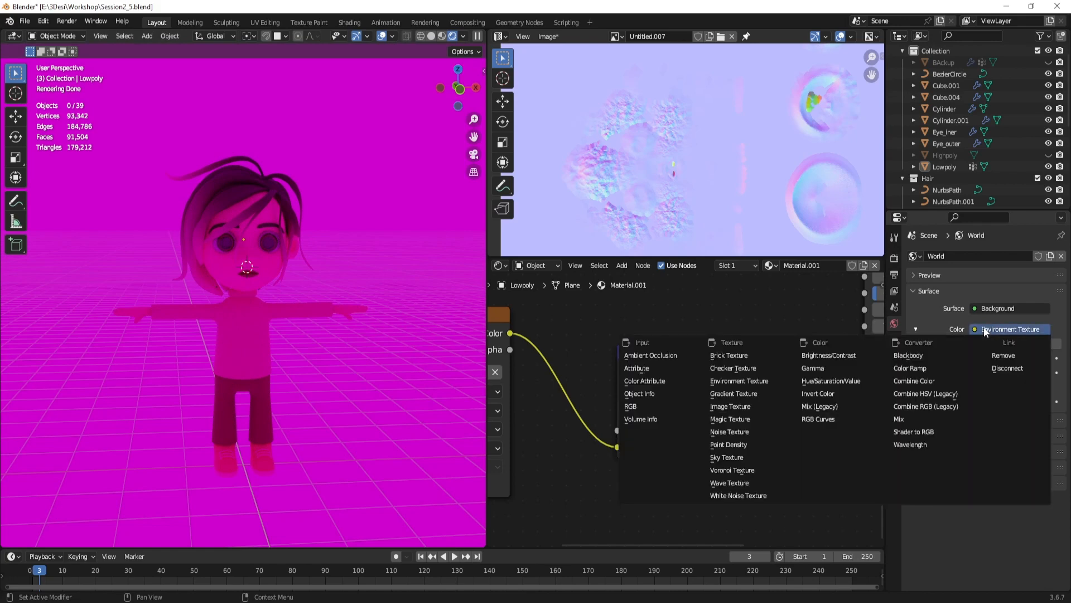
{"action": "left_click", "coordinate": [1015, 357]}
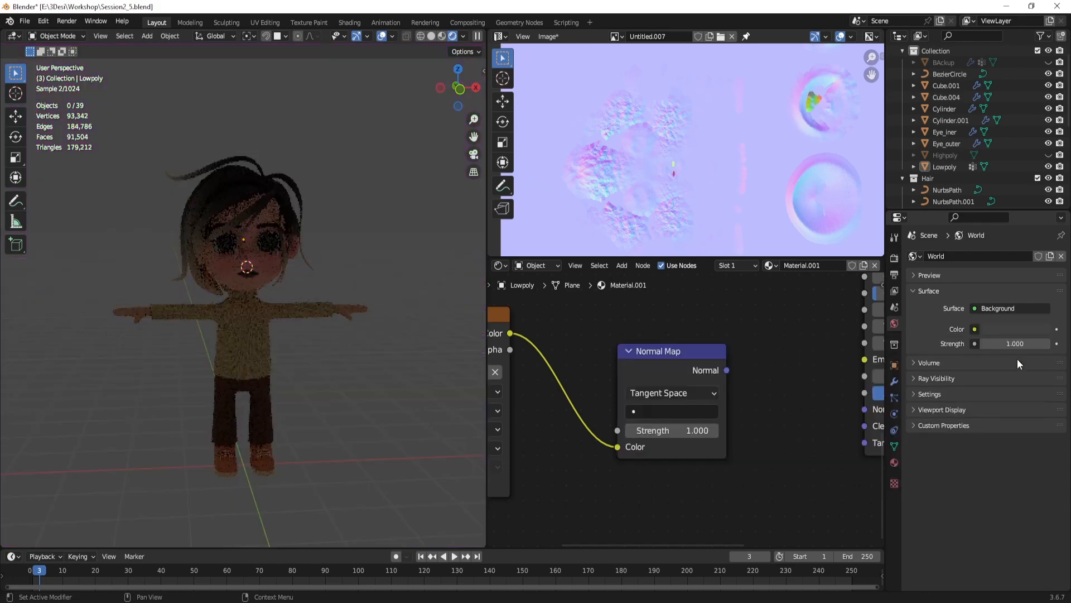